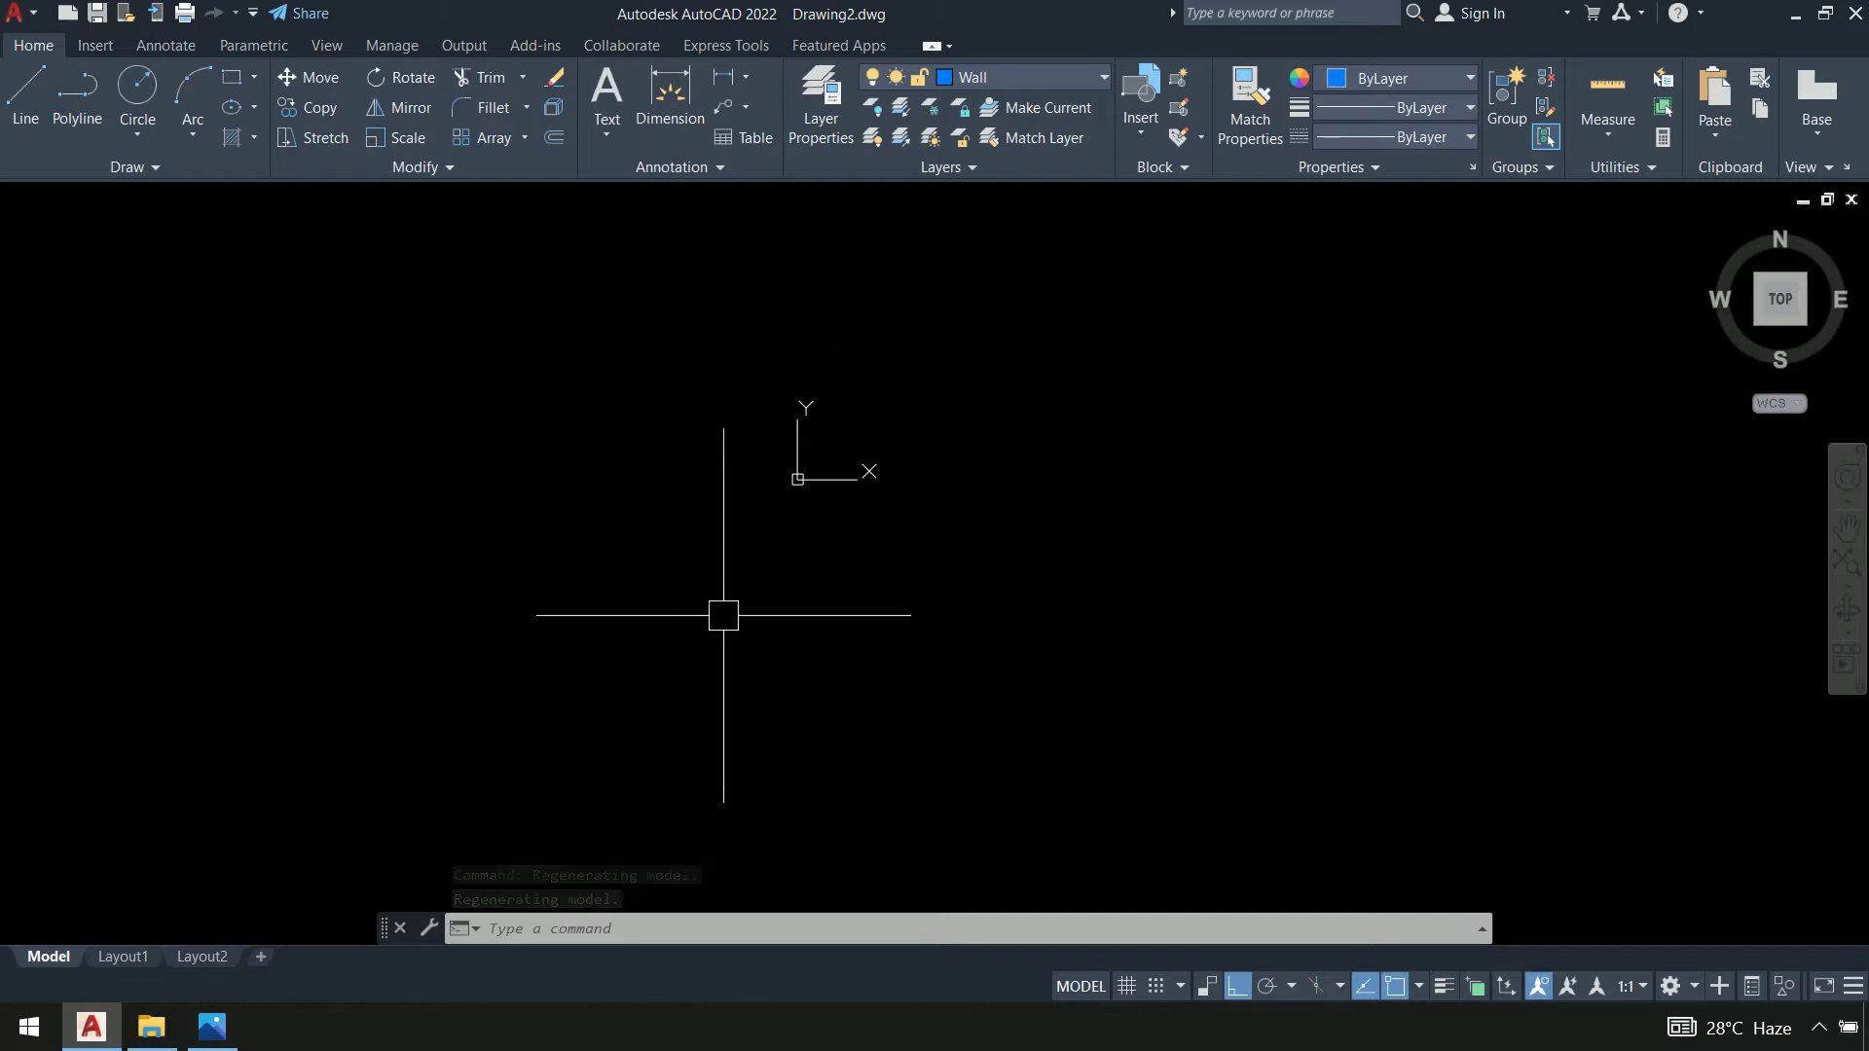
# Turn off the display of the UCS icon at the origin
pyautogui.rightClick(796, 482)
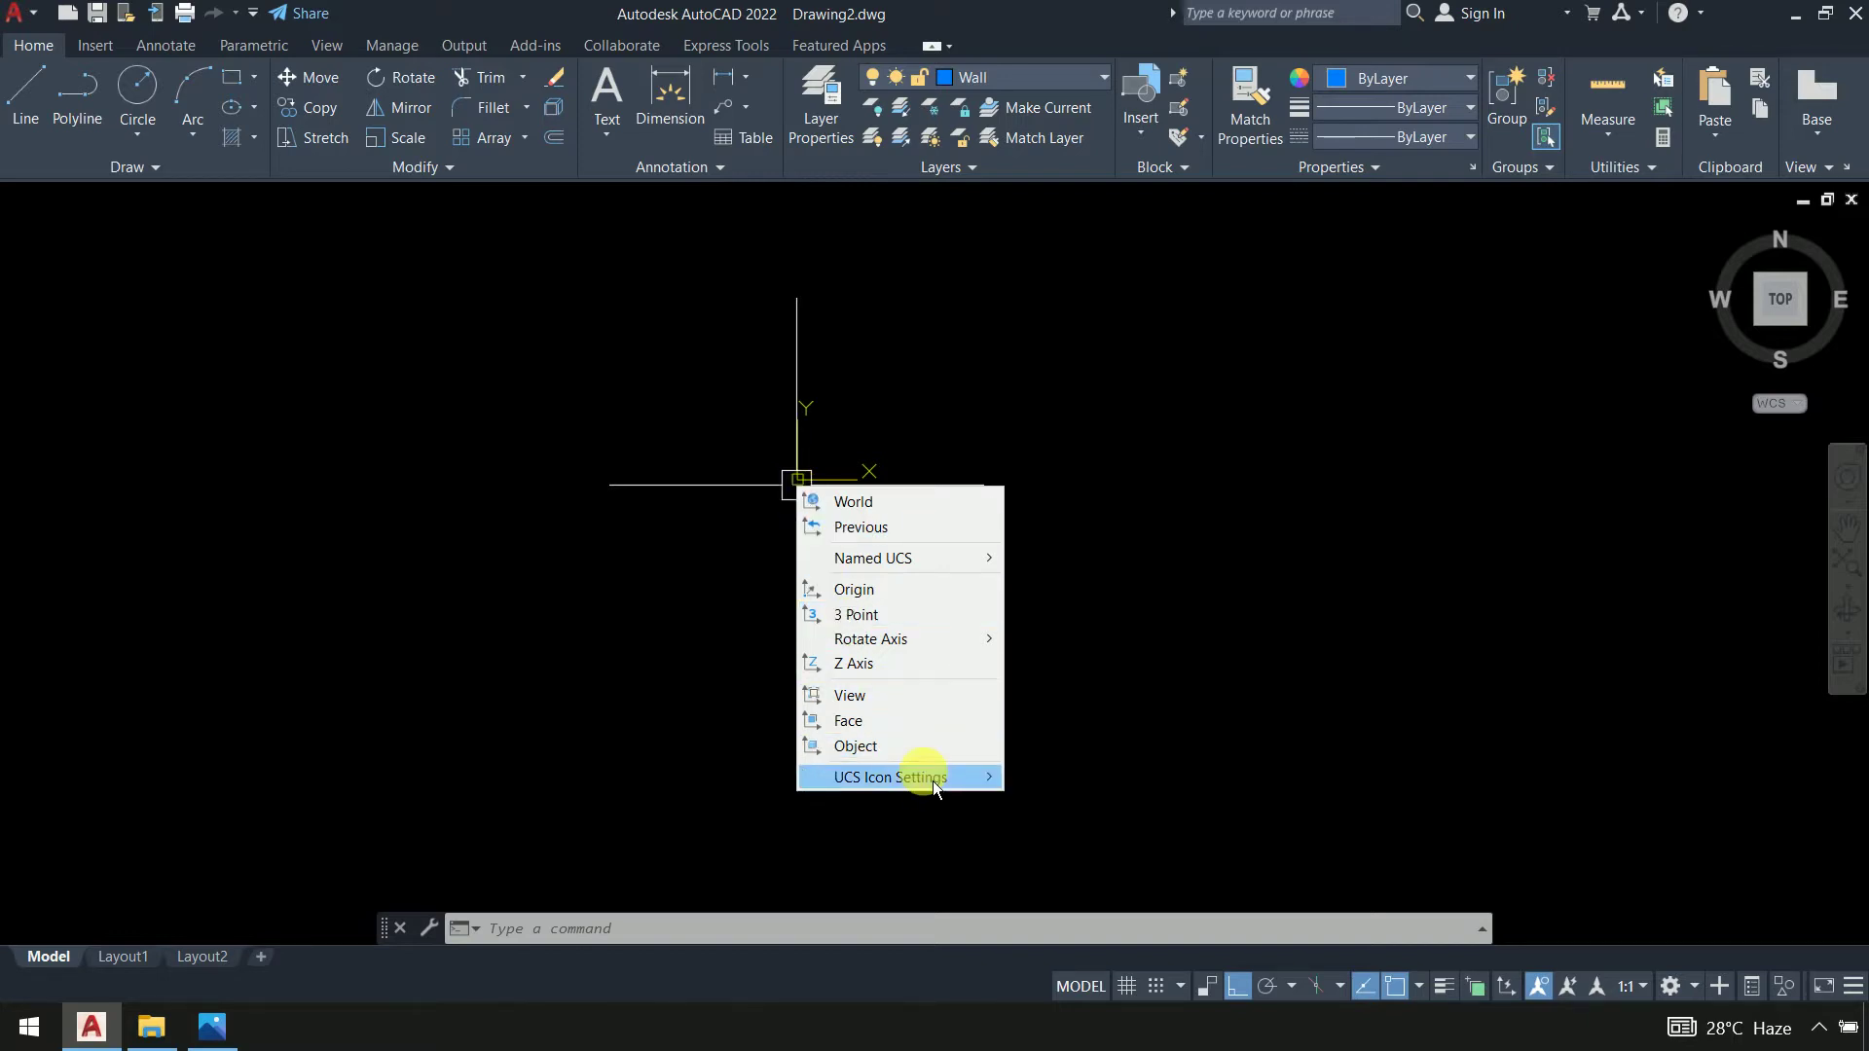
pyautogui.moveTo(936, 788)
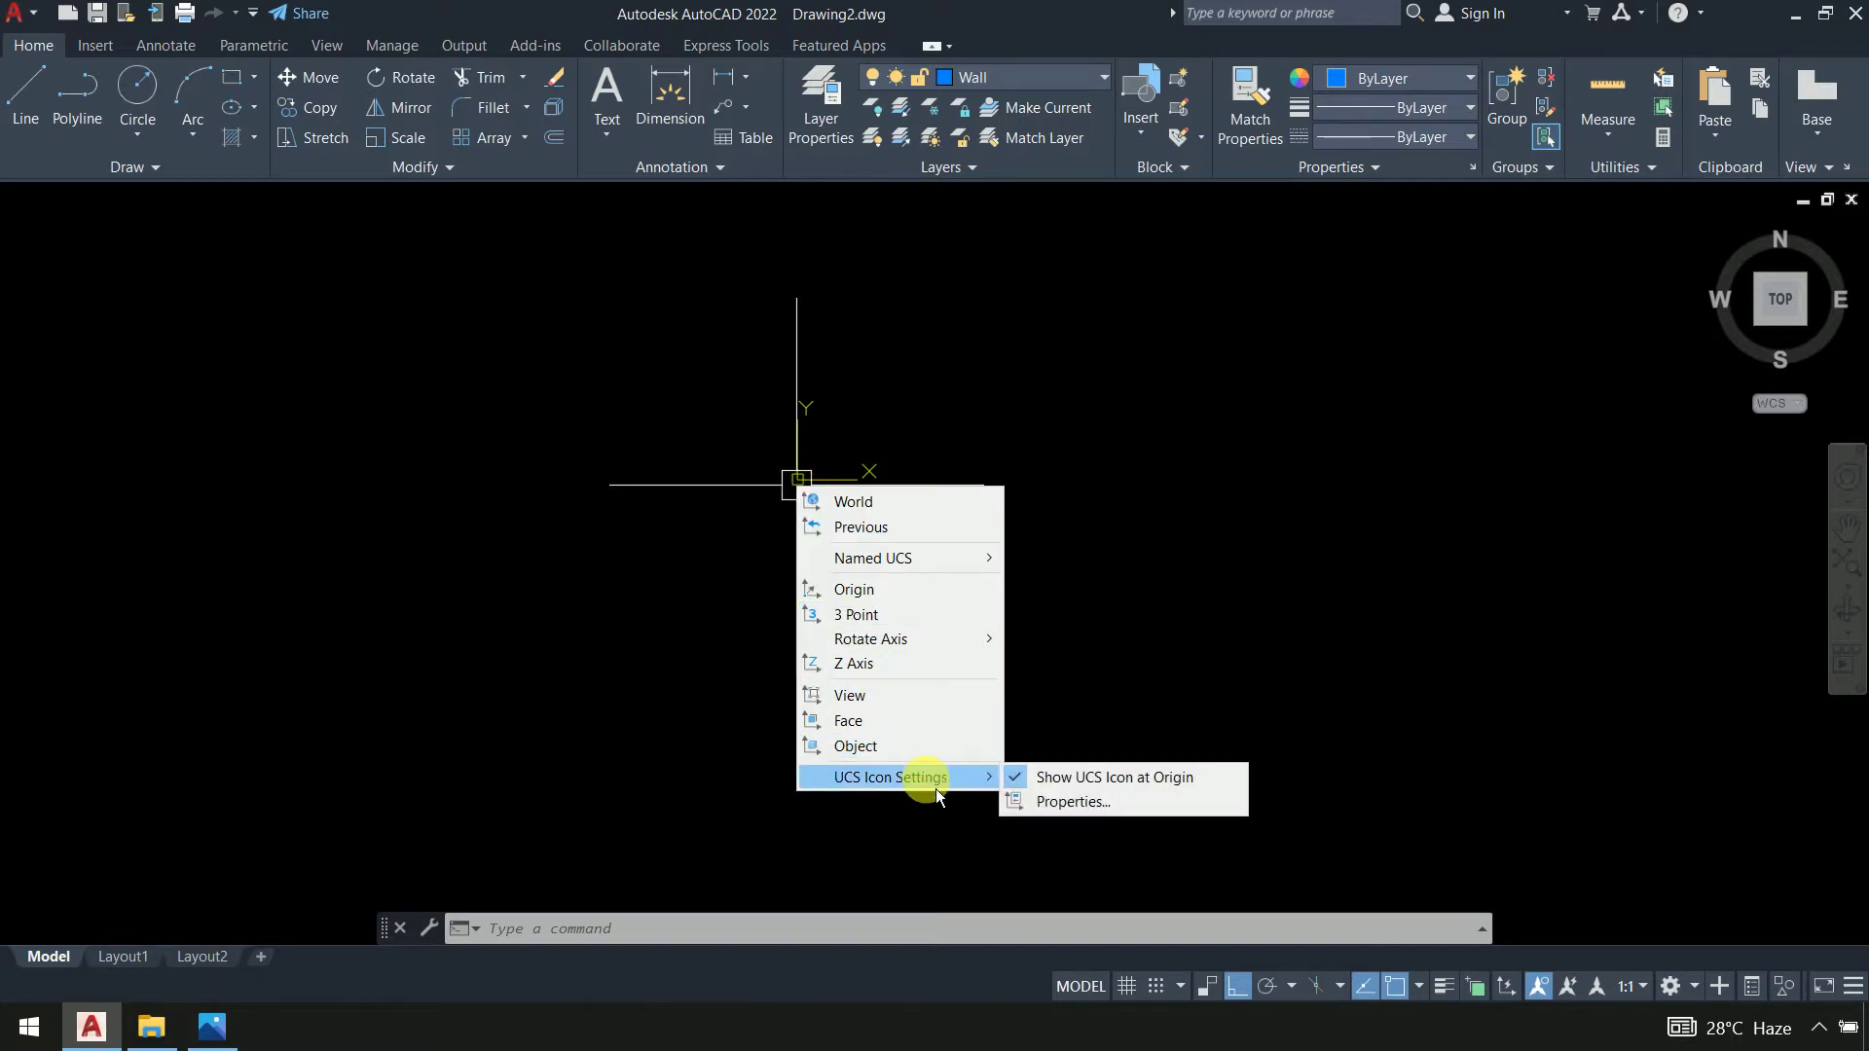
pyautogui.click(1095, 784)
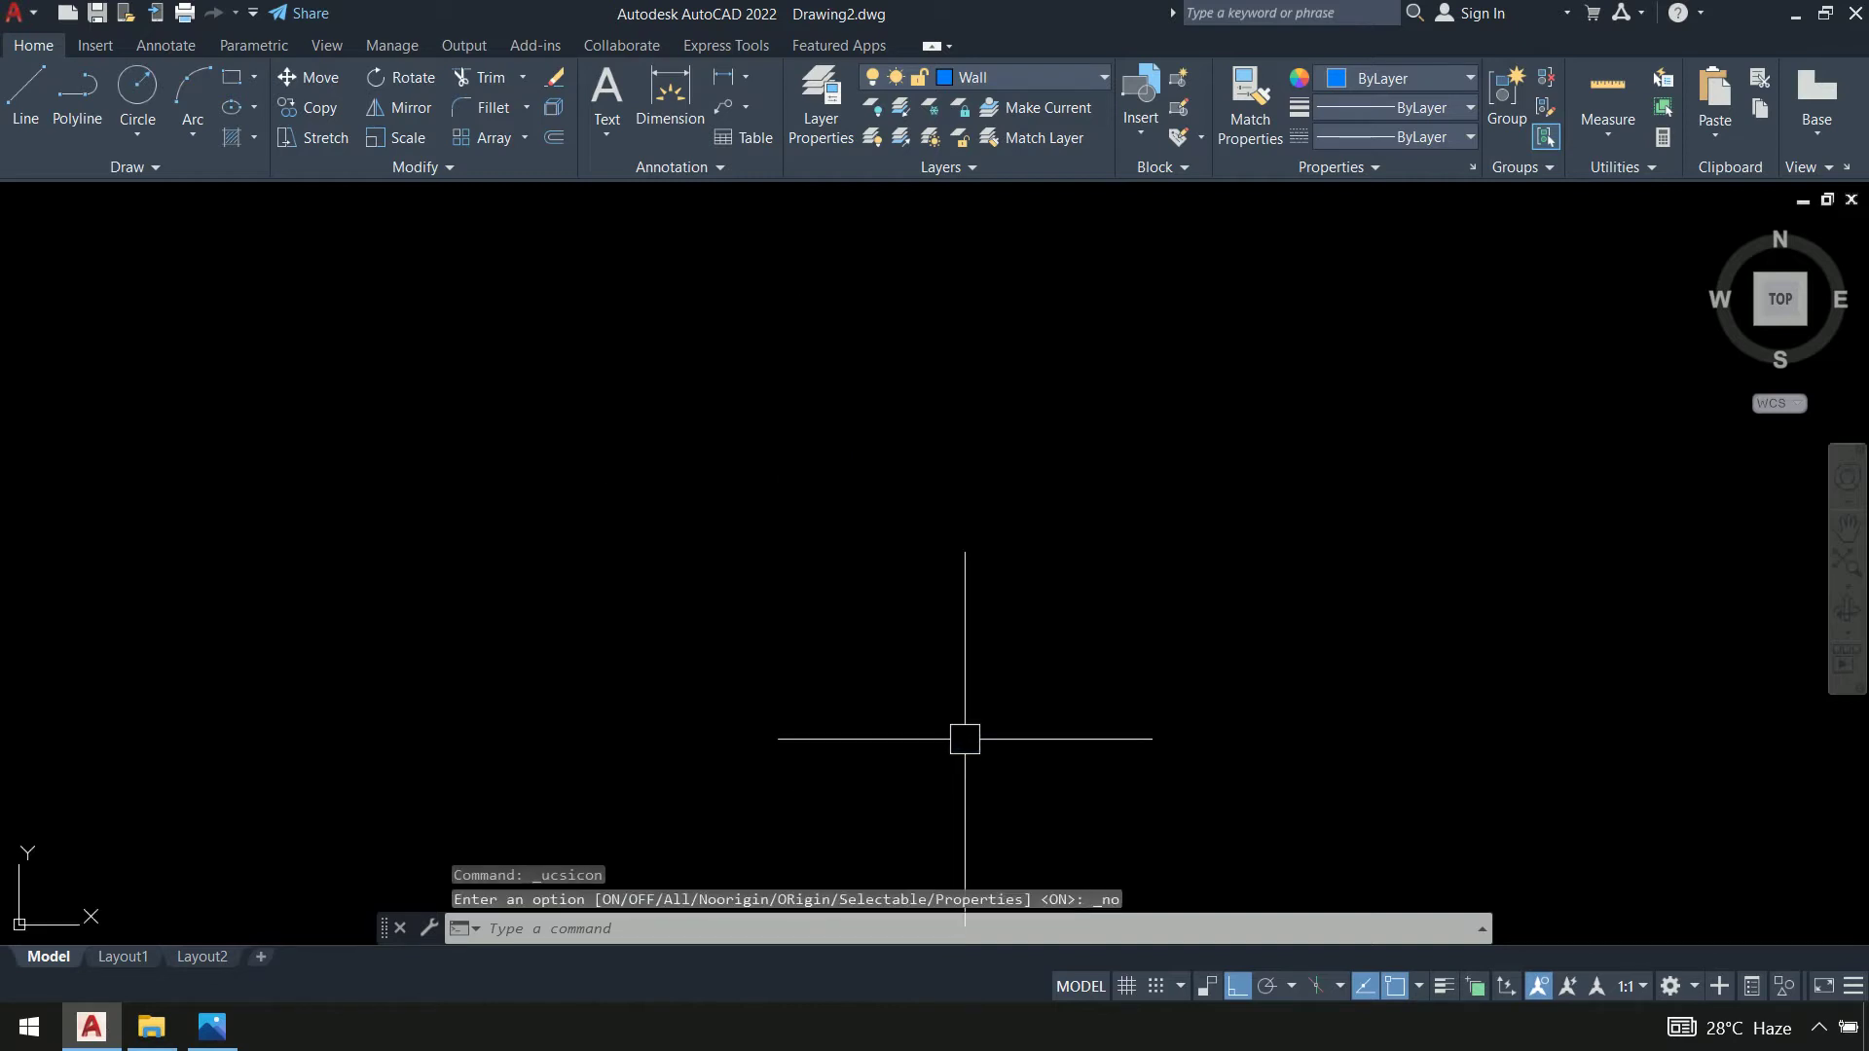
# Draw two rays from a common start point, one horizontal to the right and one vertical downward, as the outer wall lines
pyautogui.scroll(-5, 952, 462)
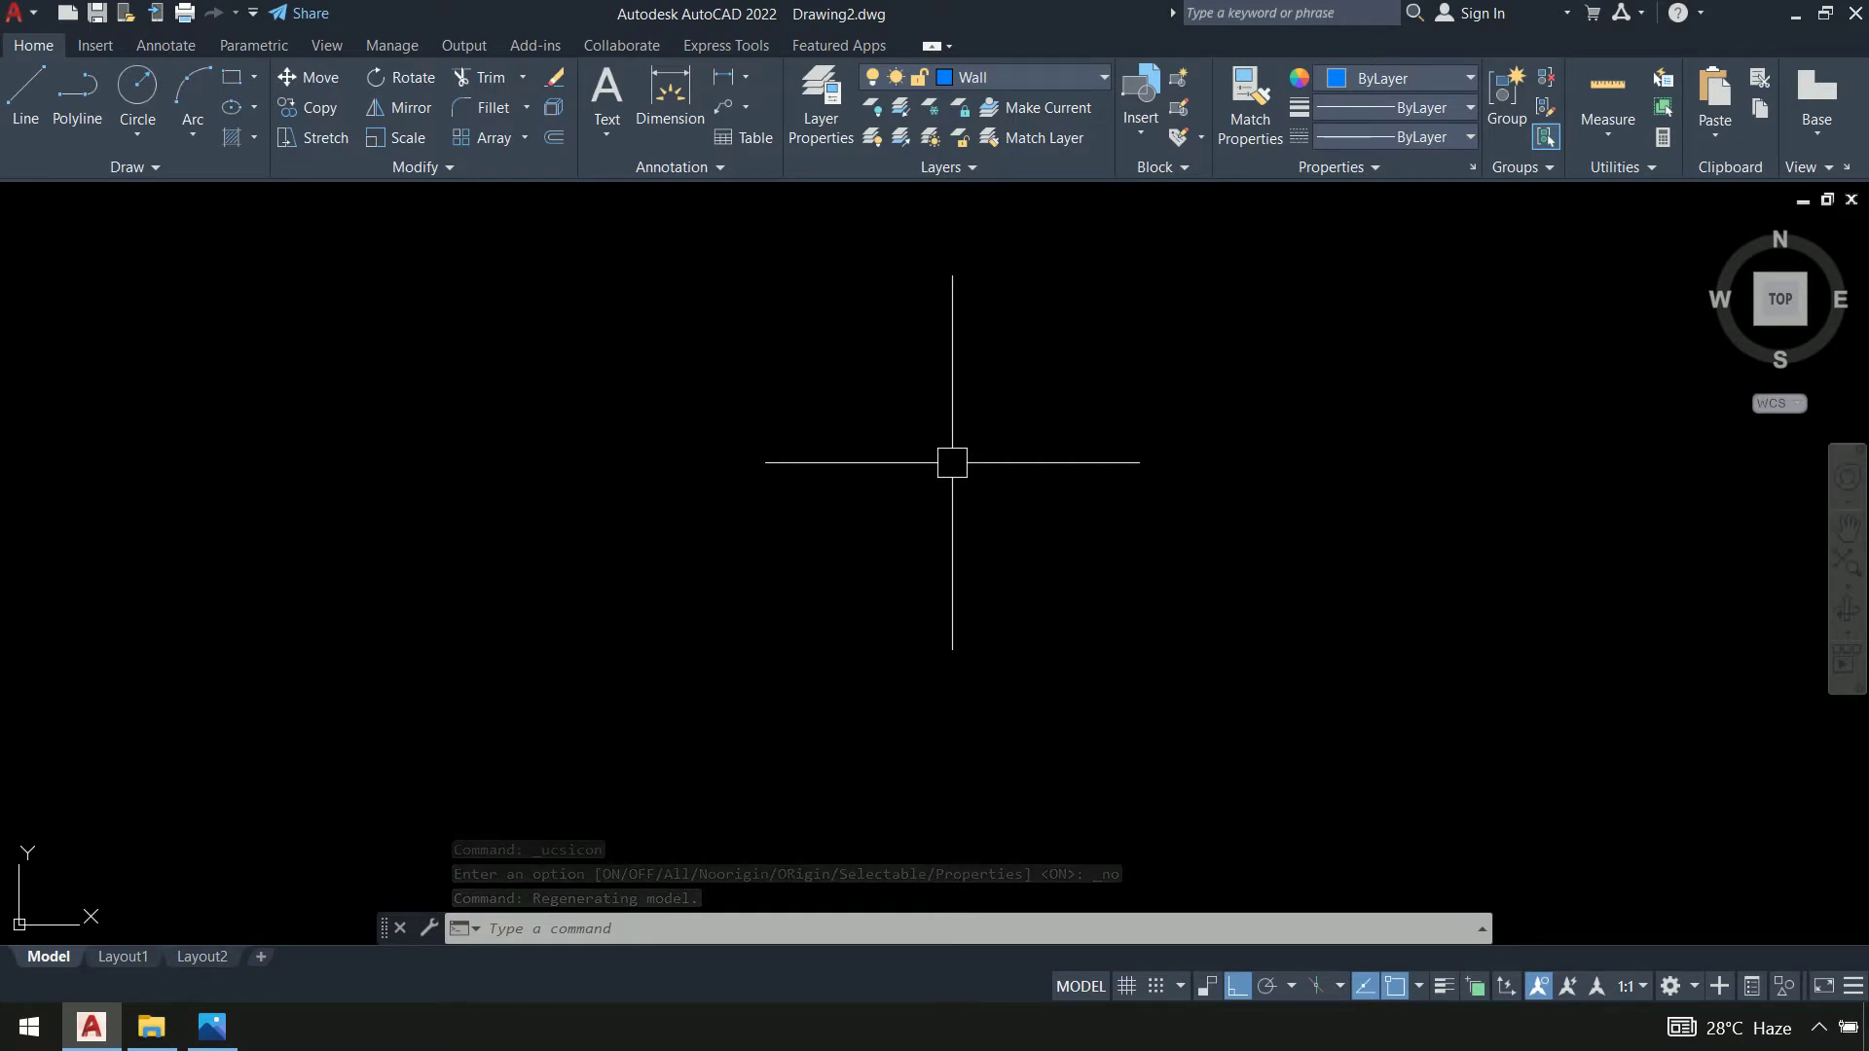
pyautogui.write('ray')
pyautogui.press('Return')
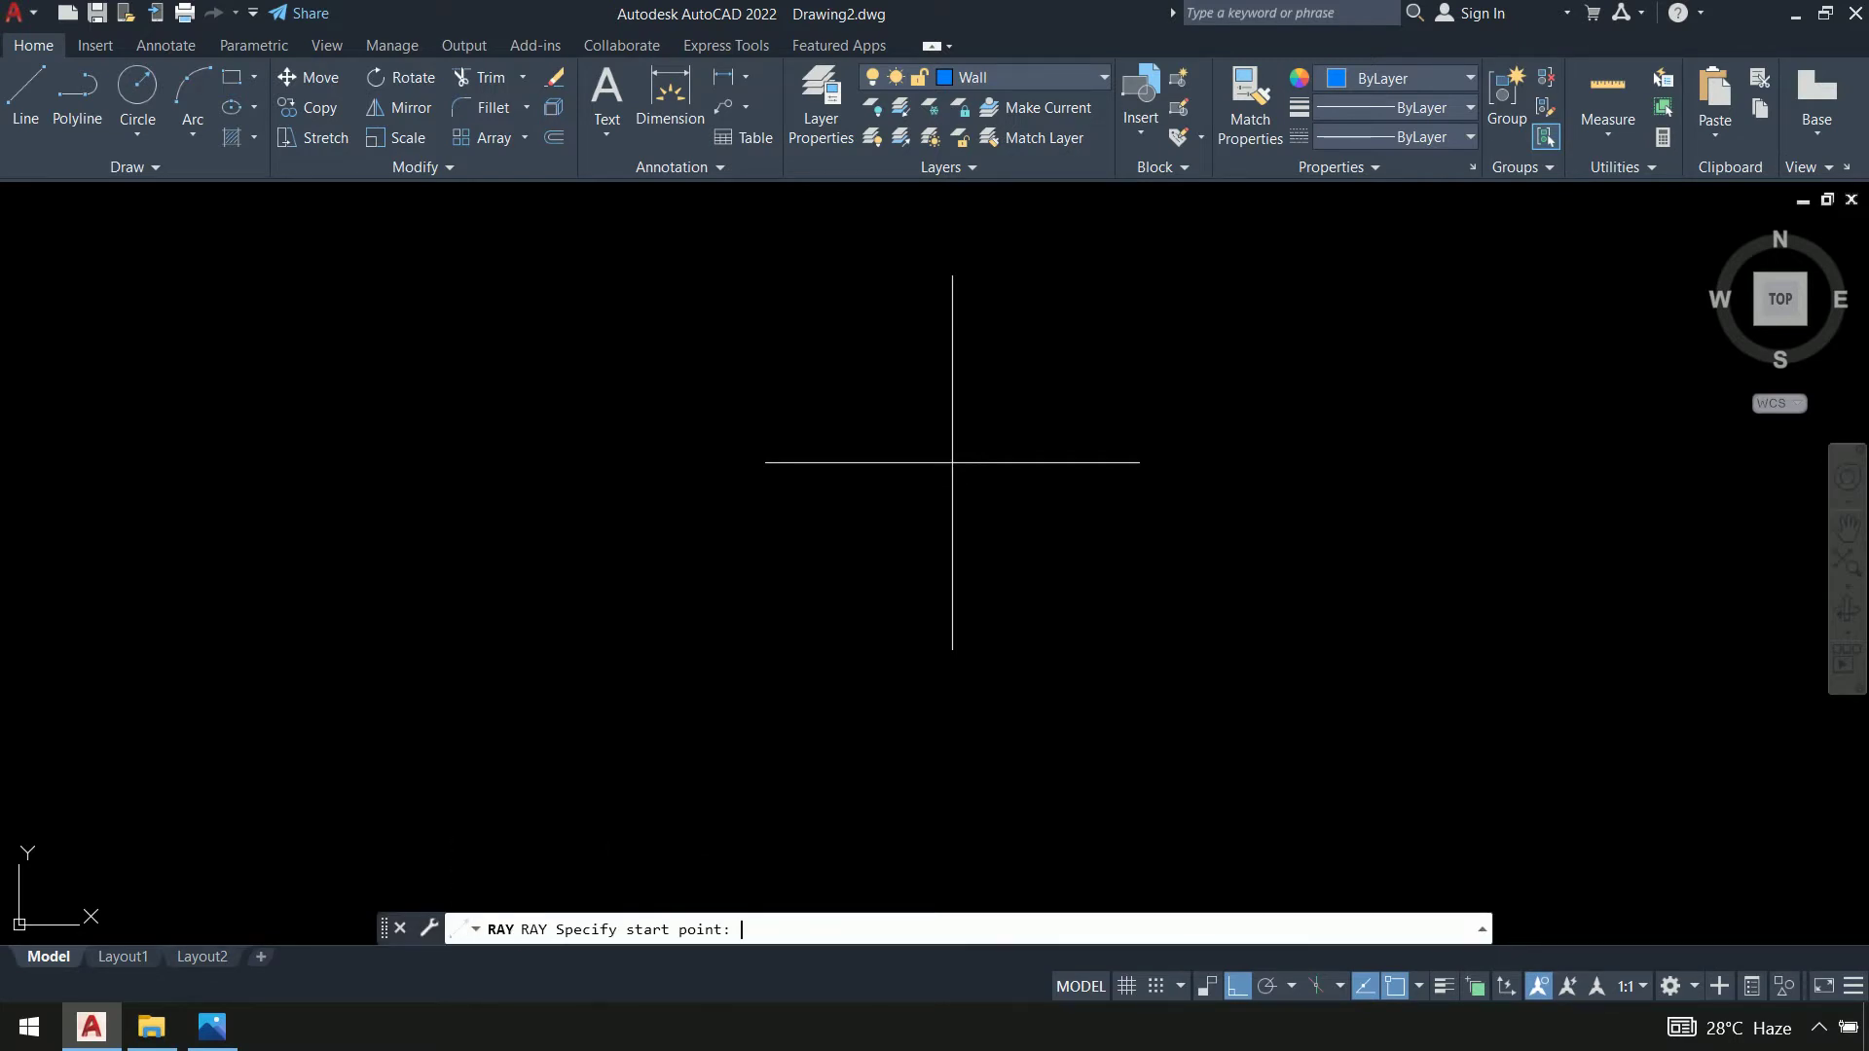
pyautogui.click(688, 396)
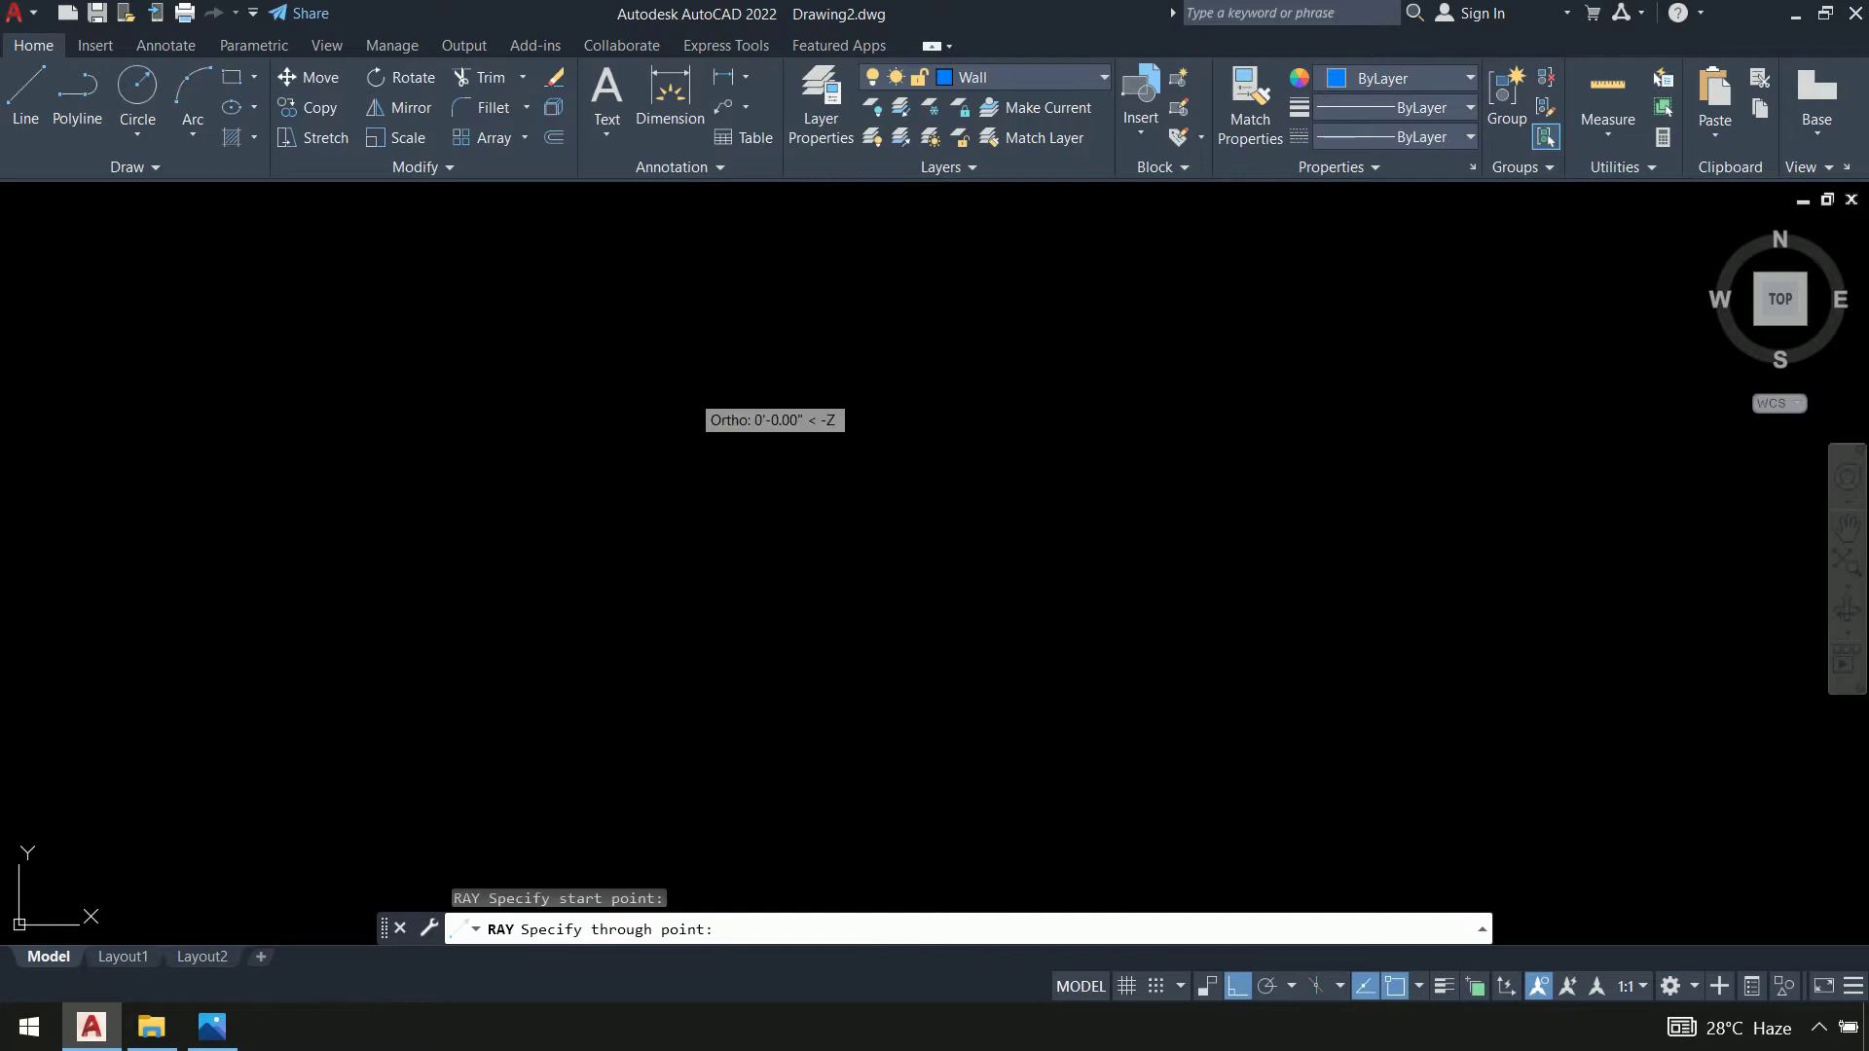
pyautogui.click(1228, 391)
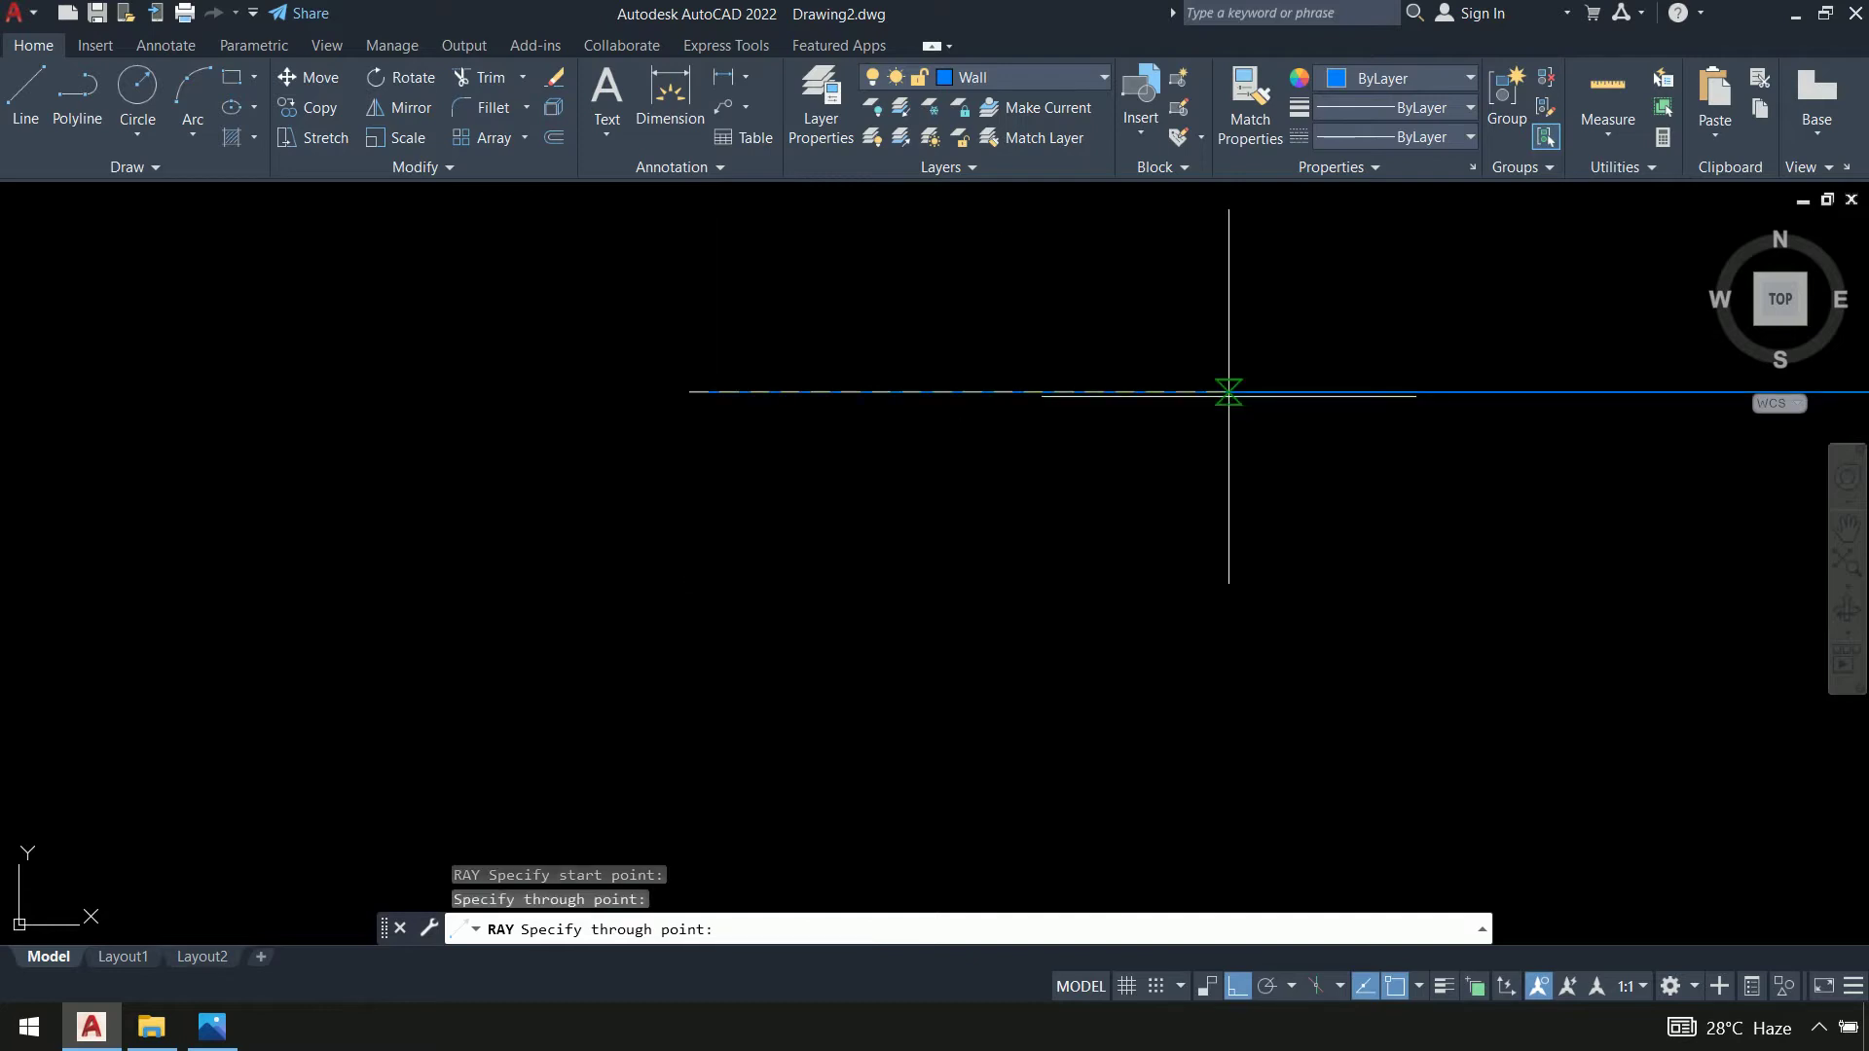
pyautogui.click(598, 754)
pyautogui.press('Return')
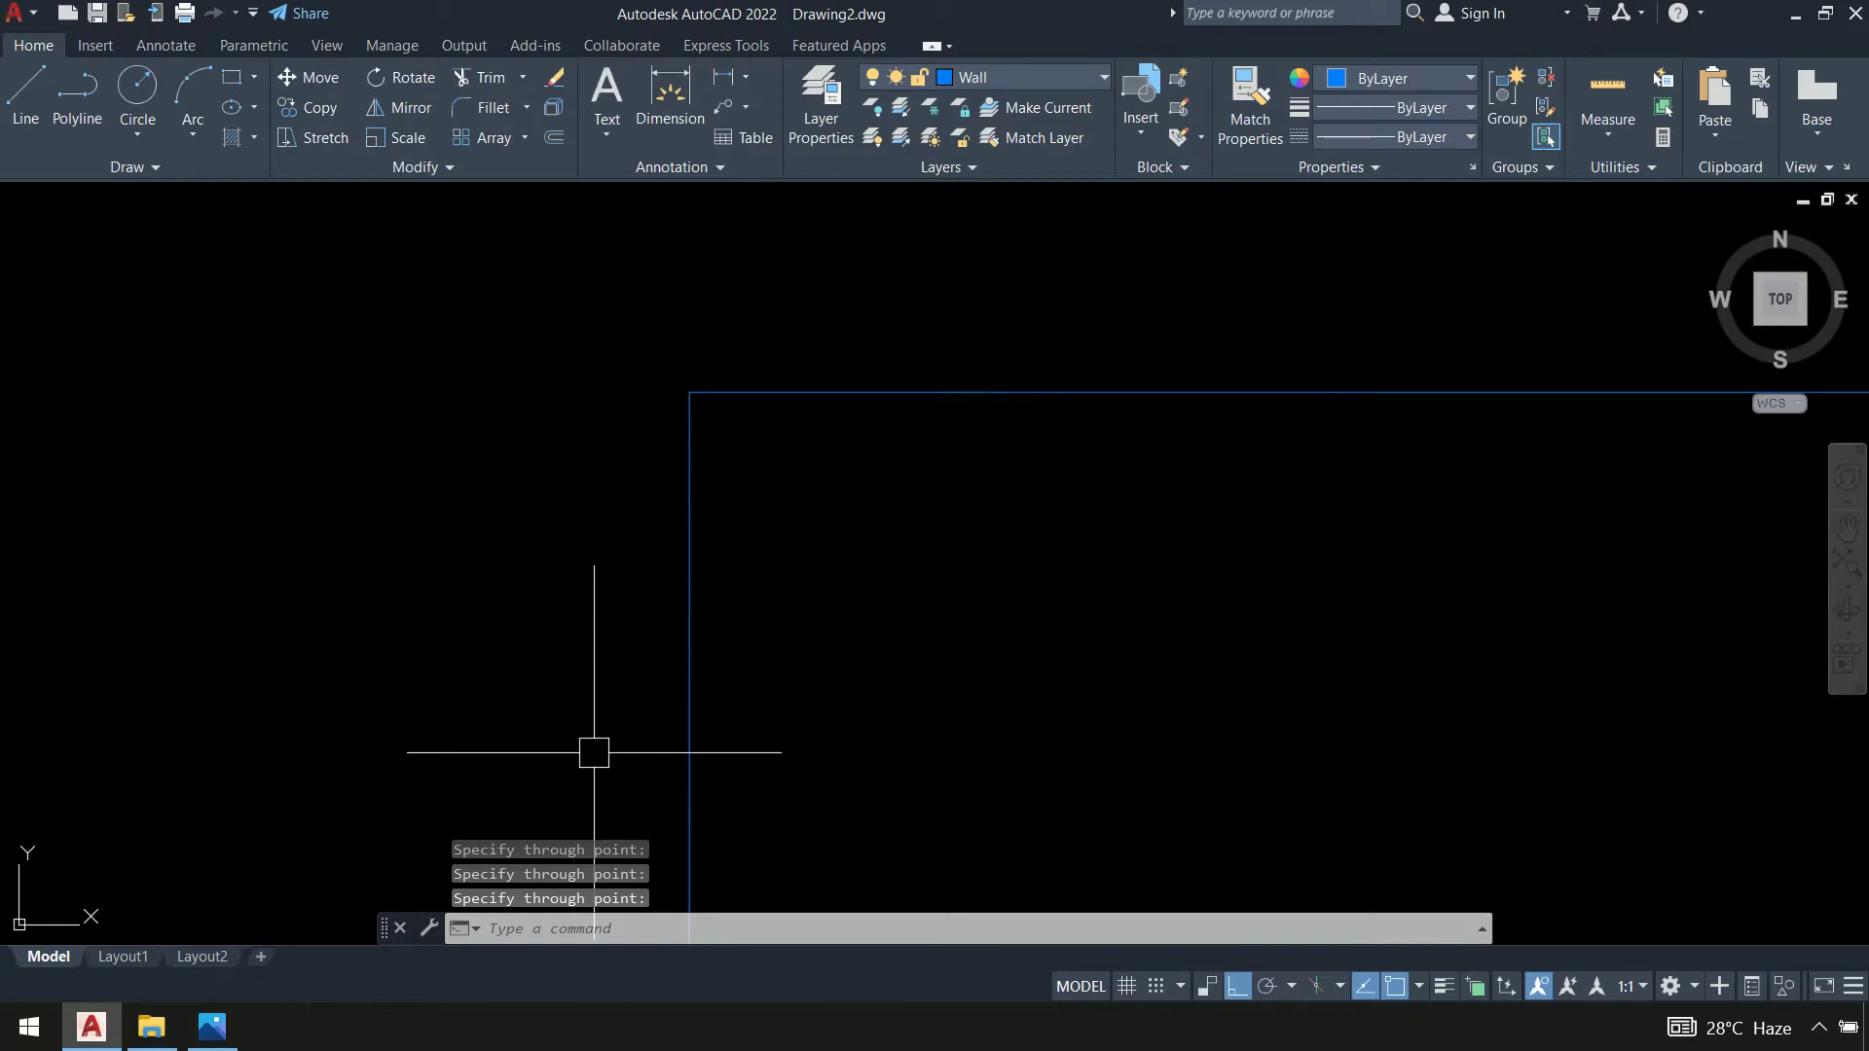
# Offset the horizontal ray 9" downward and the vertical ray 9" to the right to give the outer walls their thickness
pyautogui.write('o')
pyautogui.press('Return')
pyautogui.write('9')
pyautogui.press('Return')
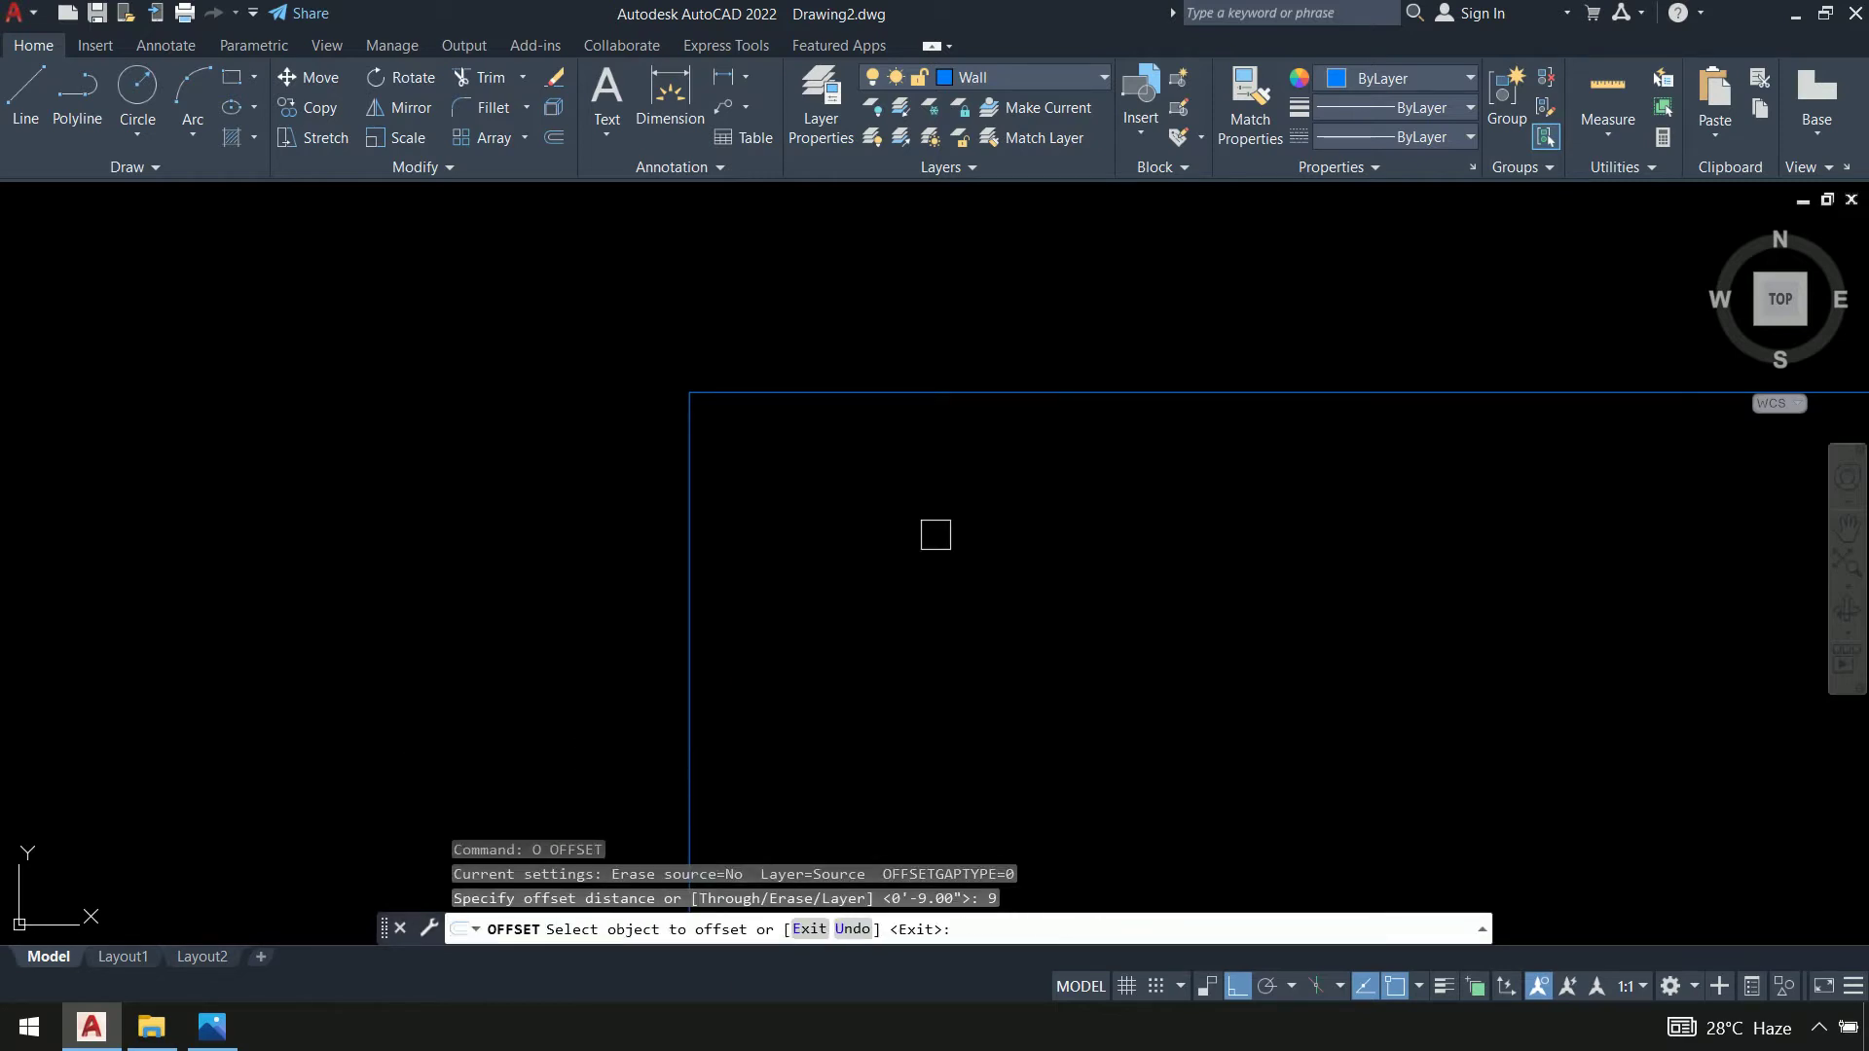
pyautogui.click(997, 393)
pyautogui.click(997, 536)
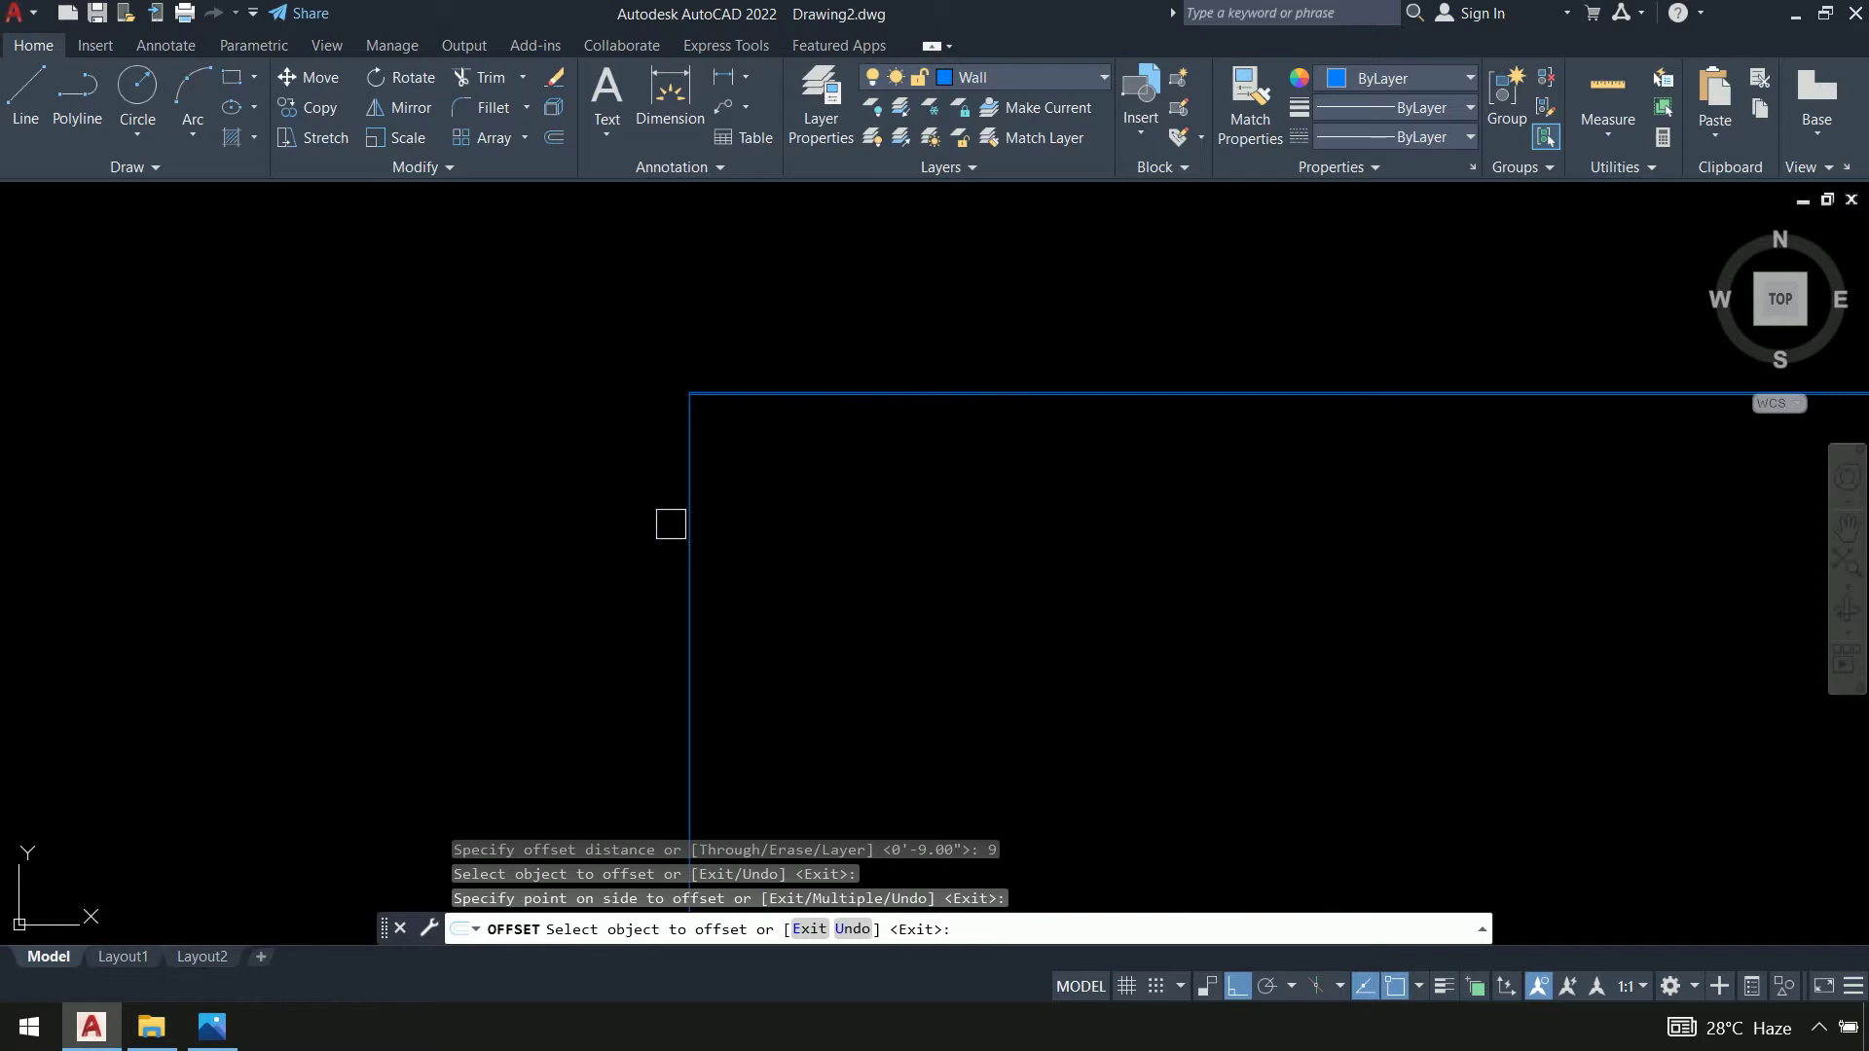
pyautogui.click(689, 526)
pyautogui.click(813, 521)
pyautogui.press('Return')
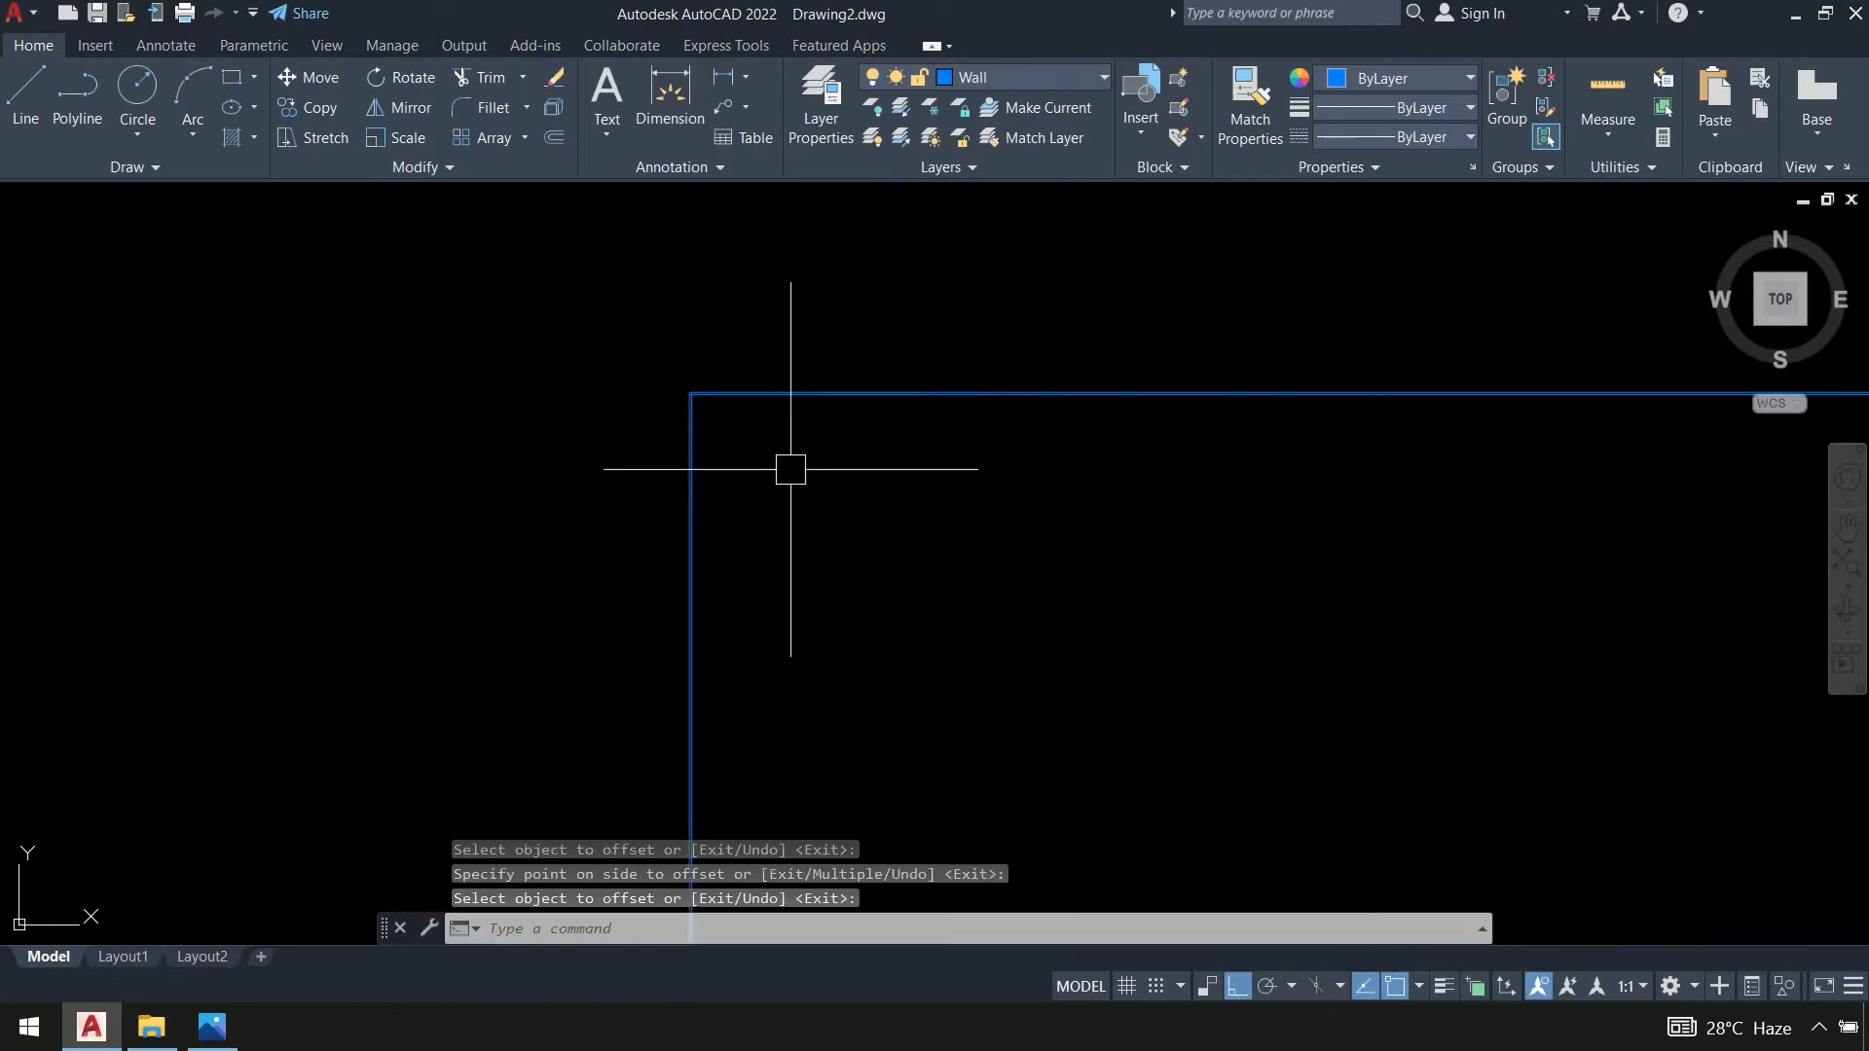
# Switch to the reference plan Civil WB 017.jpg in Photos and examine the wall dimensions along its upper edge
pyautogui.scroll(5, 717, 380)
pyautogui.scroll(6, 505, 480)
pyautogui.scroll(2, 734, 434)
pyautogui.moveTo(734, 434); pyautogui.dragTo(496, 521, button='middle')
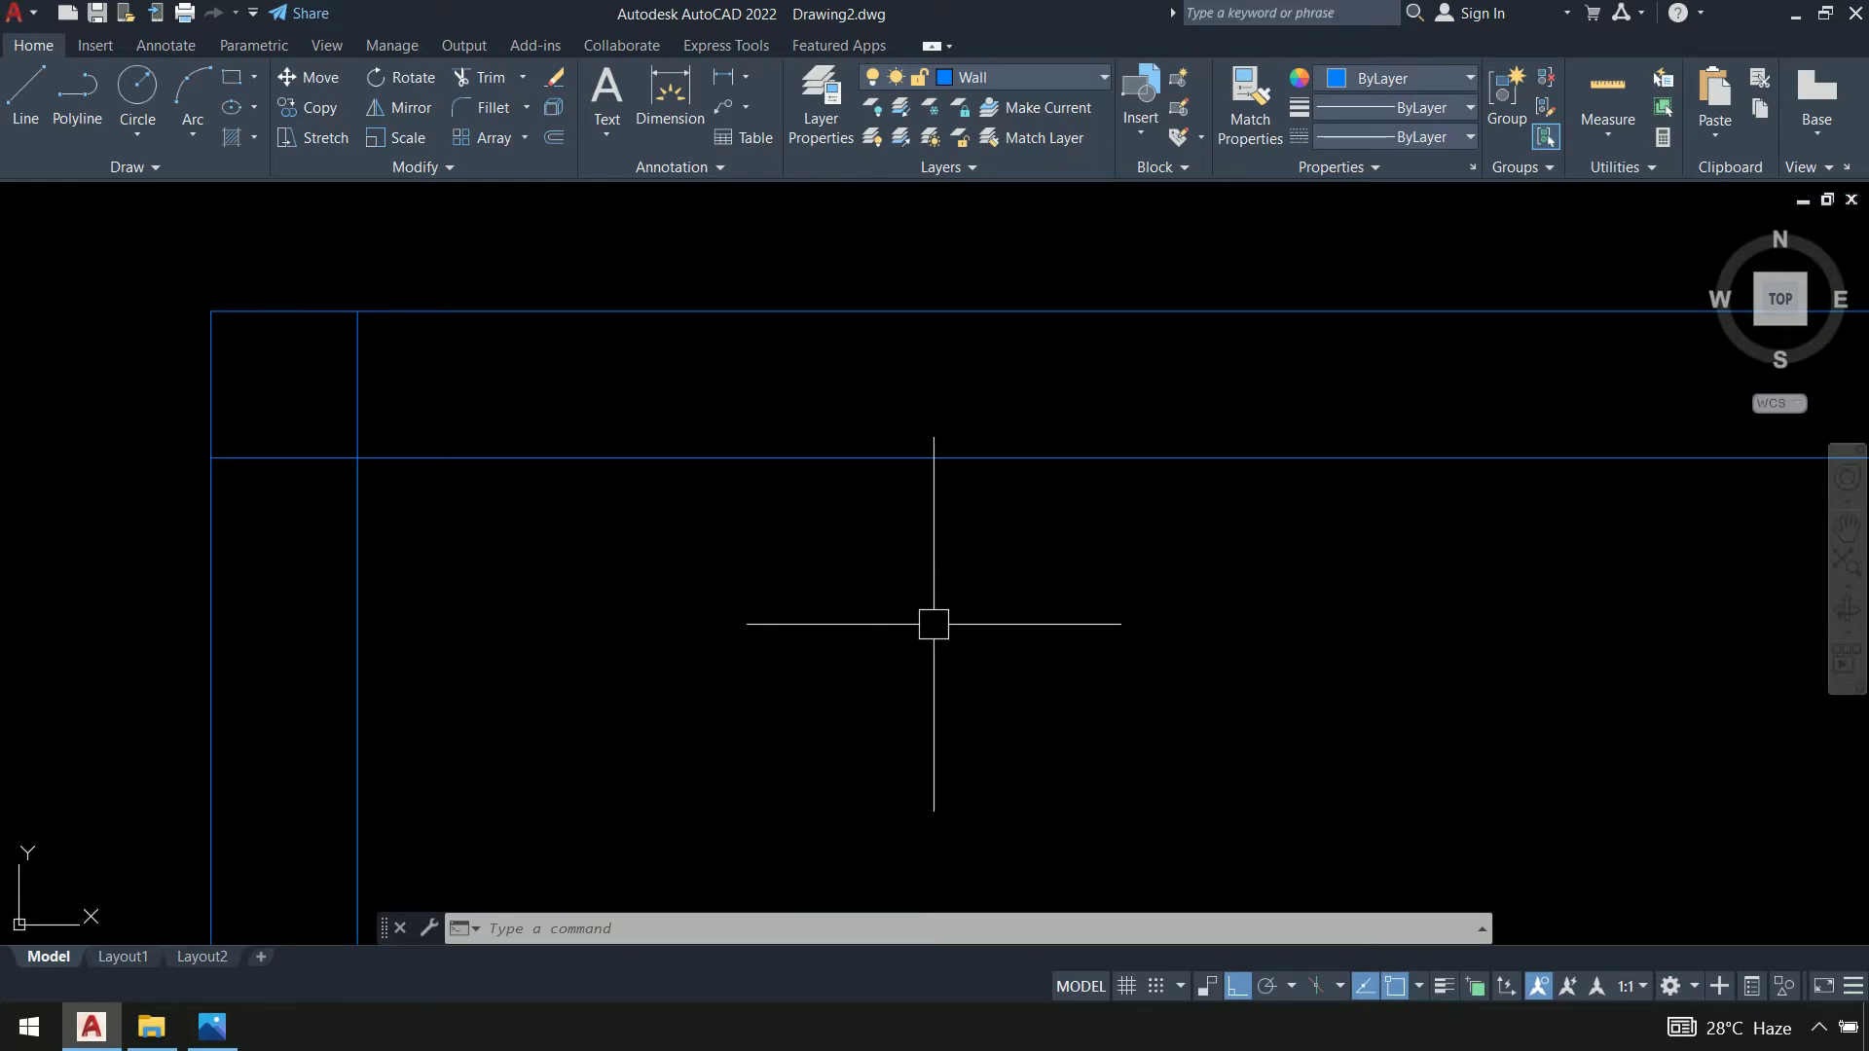
pyautogui.press('alt')
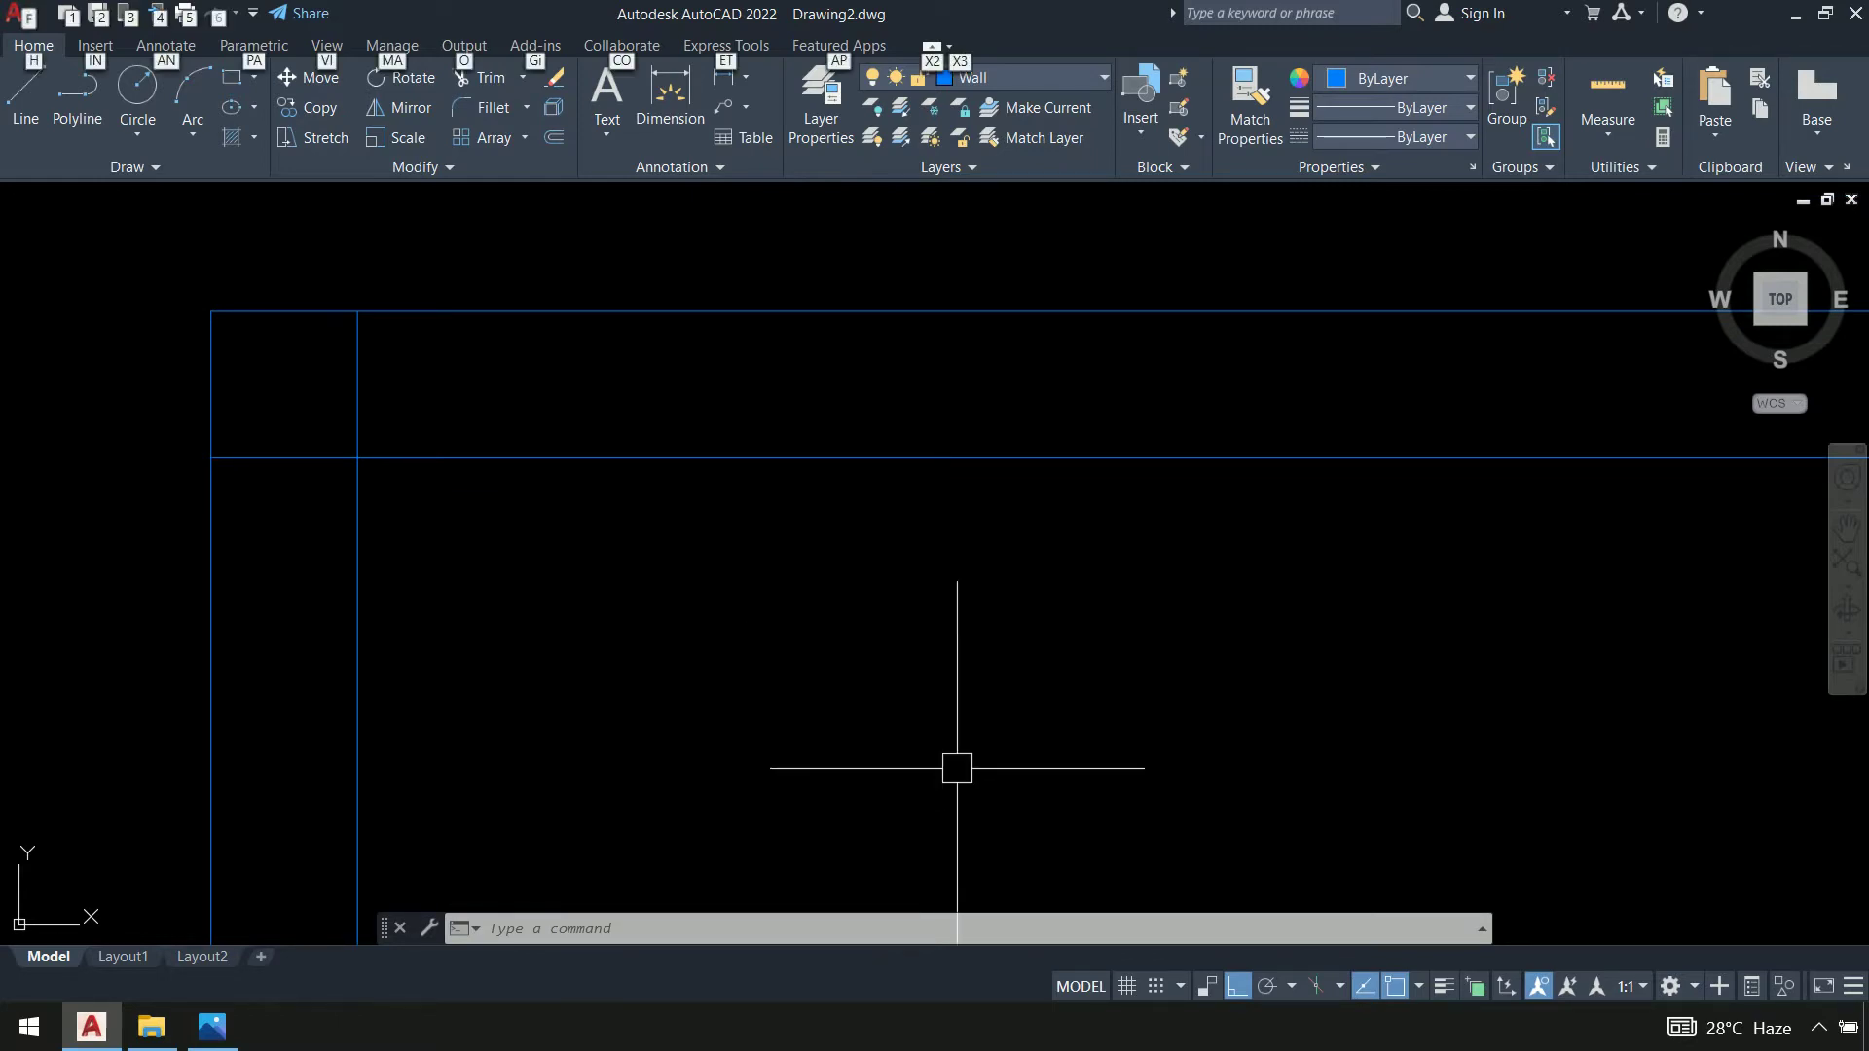
pyautogui.press('Escape')
pyautogui.hotkey('alt', 'Tab')
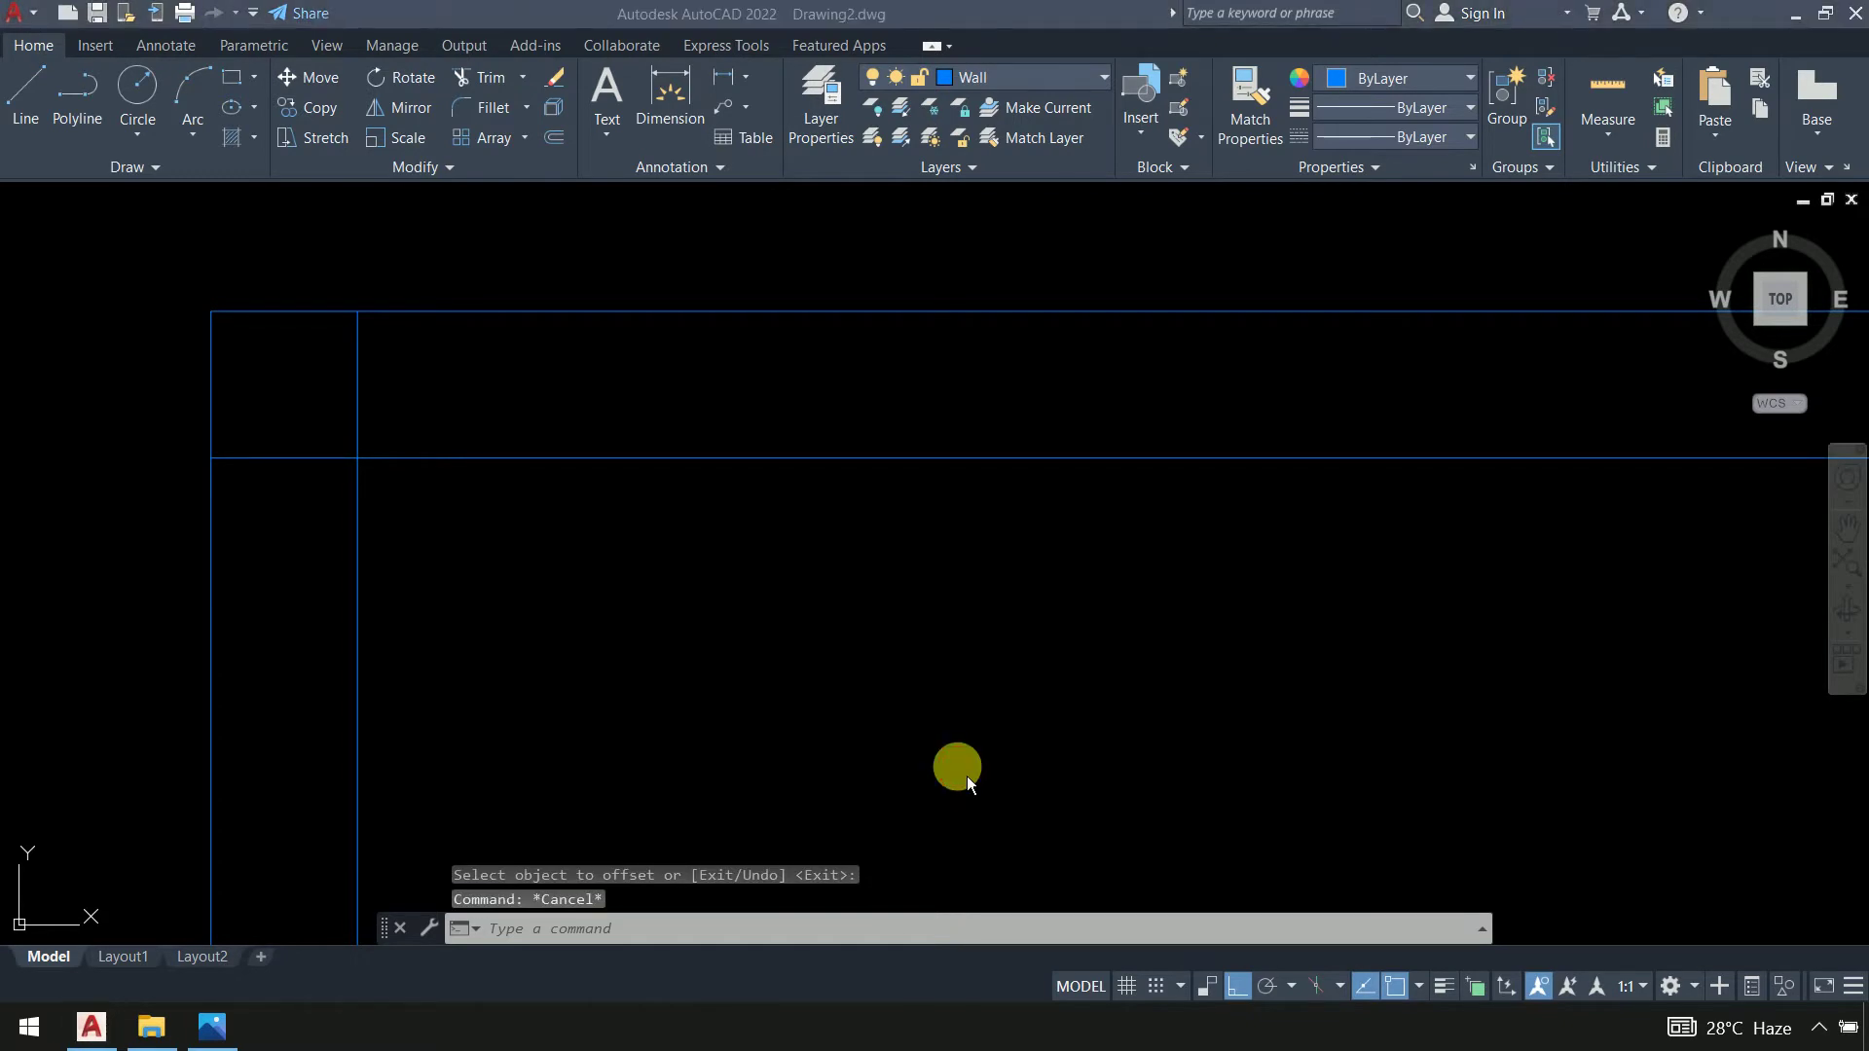
pyautogui.hotkey('alt', 'Tab')
pyautogui.press('Tab')
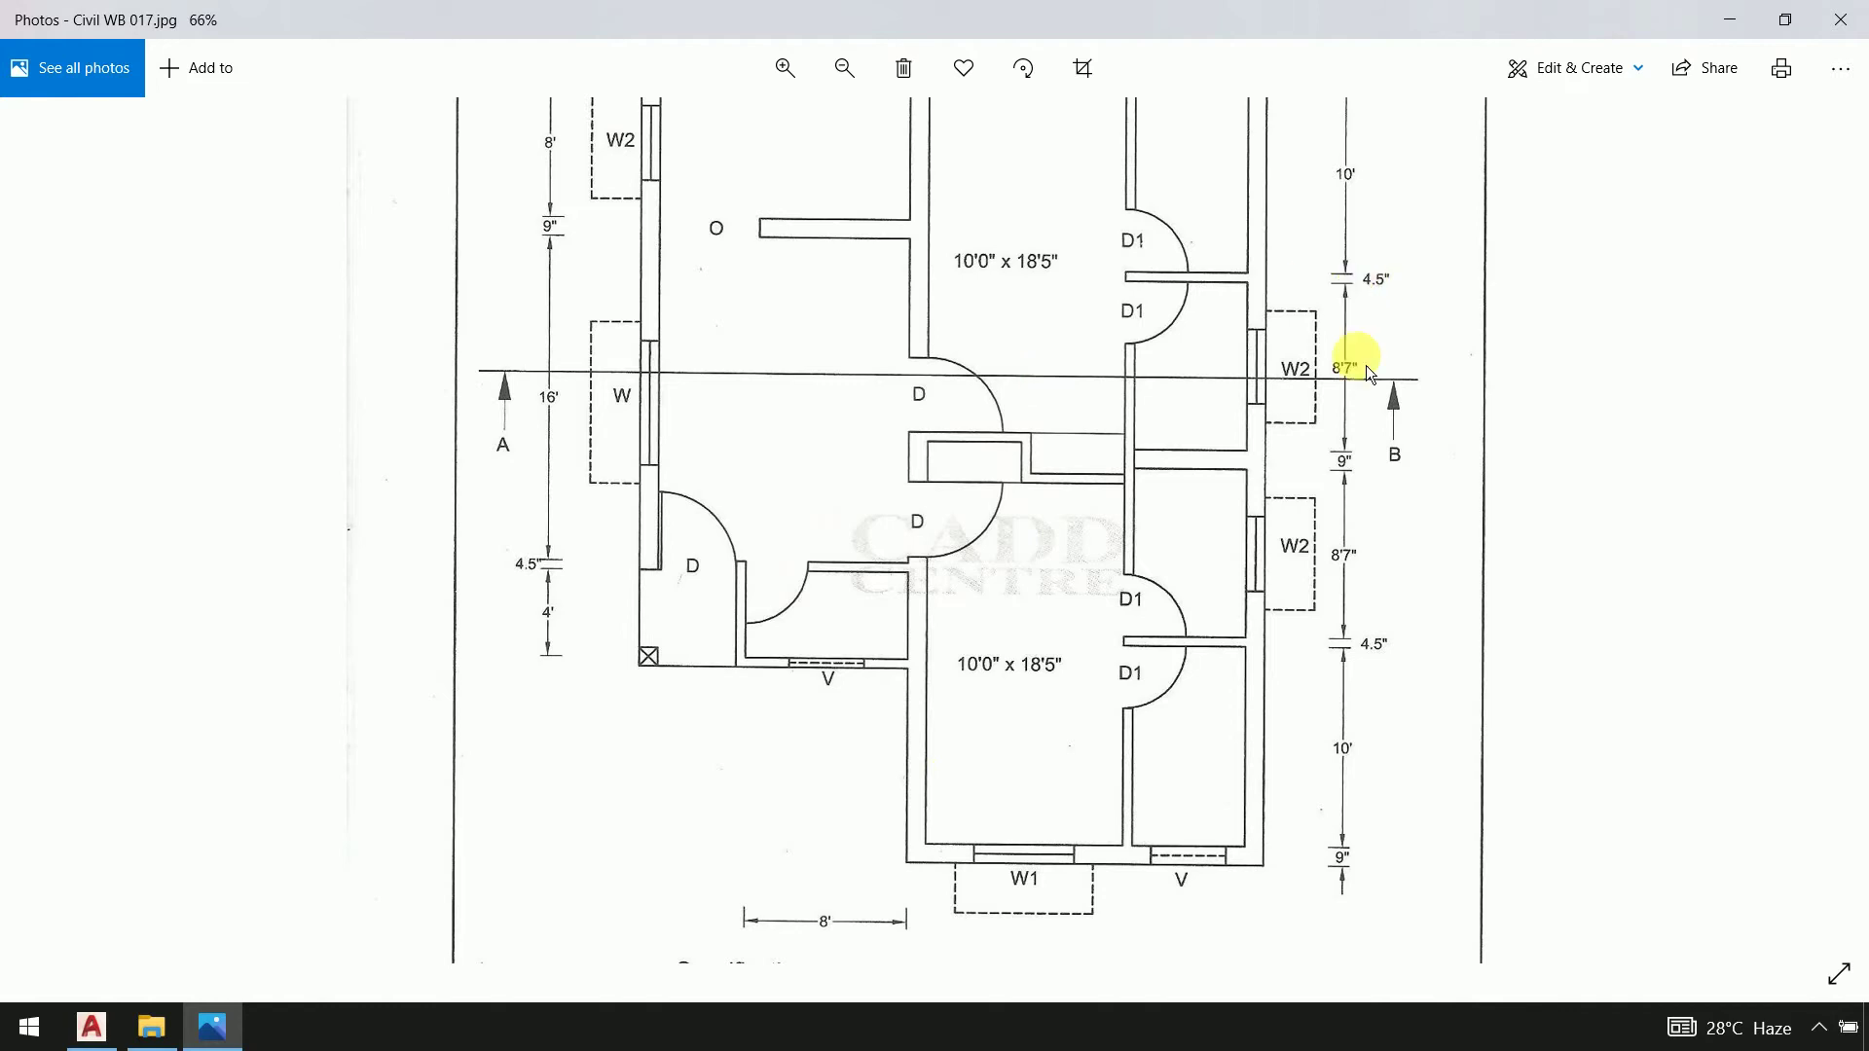
pyautogui.scroll(3, 1364, 365)
pyautogui.keyDown('ctrl'); pyautogui.scroll(4, 829, 276); pyautogui.keyUp('ctrl')
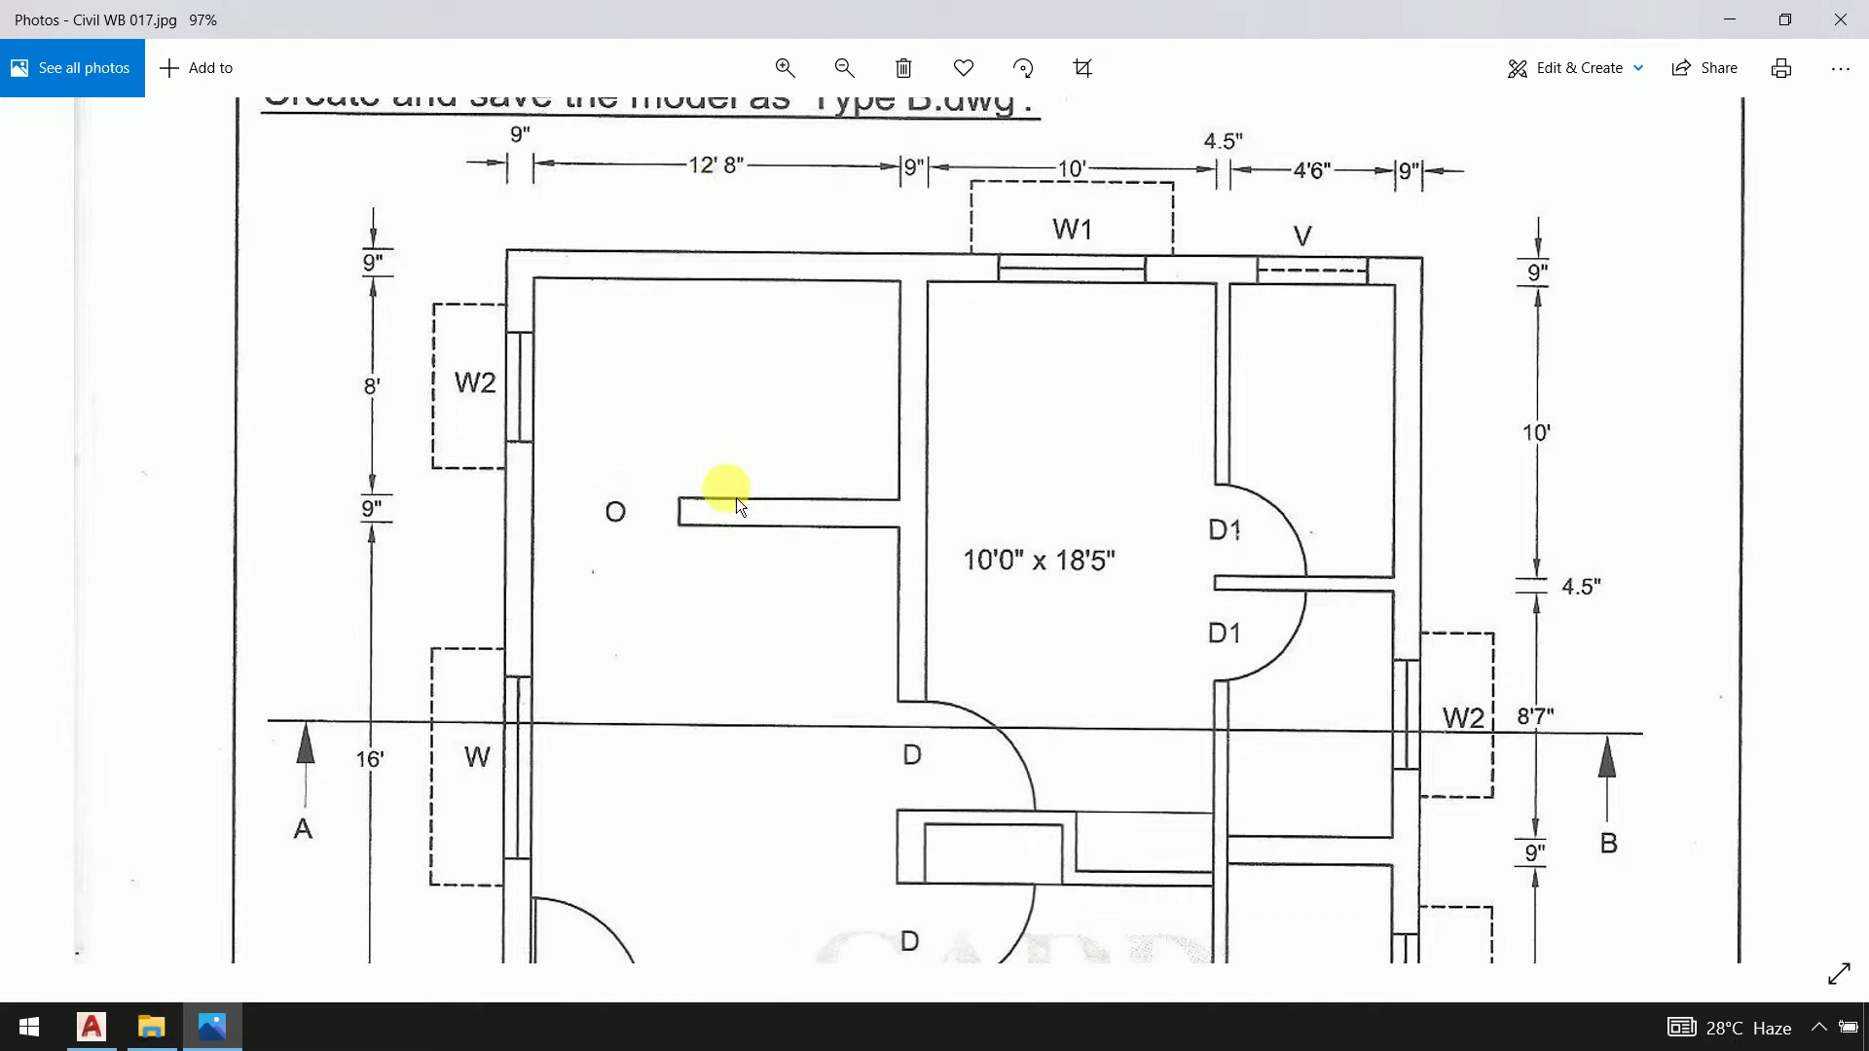
# Return to AutoCAD and offset the inner line of the left wall 12'8" to the right
pyautogui.hotkey('alt', 'Tab')
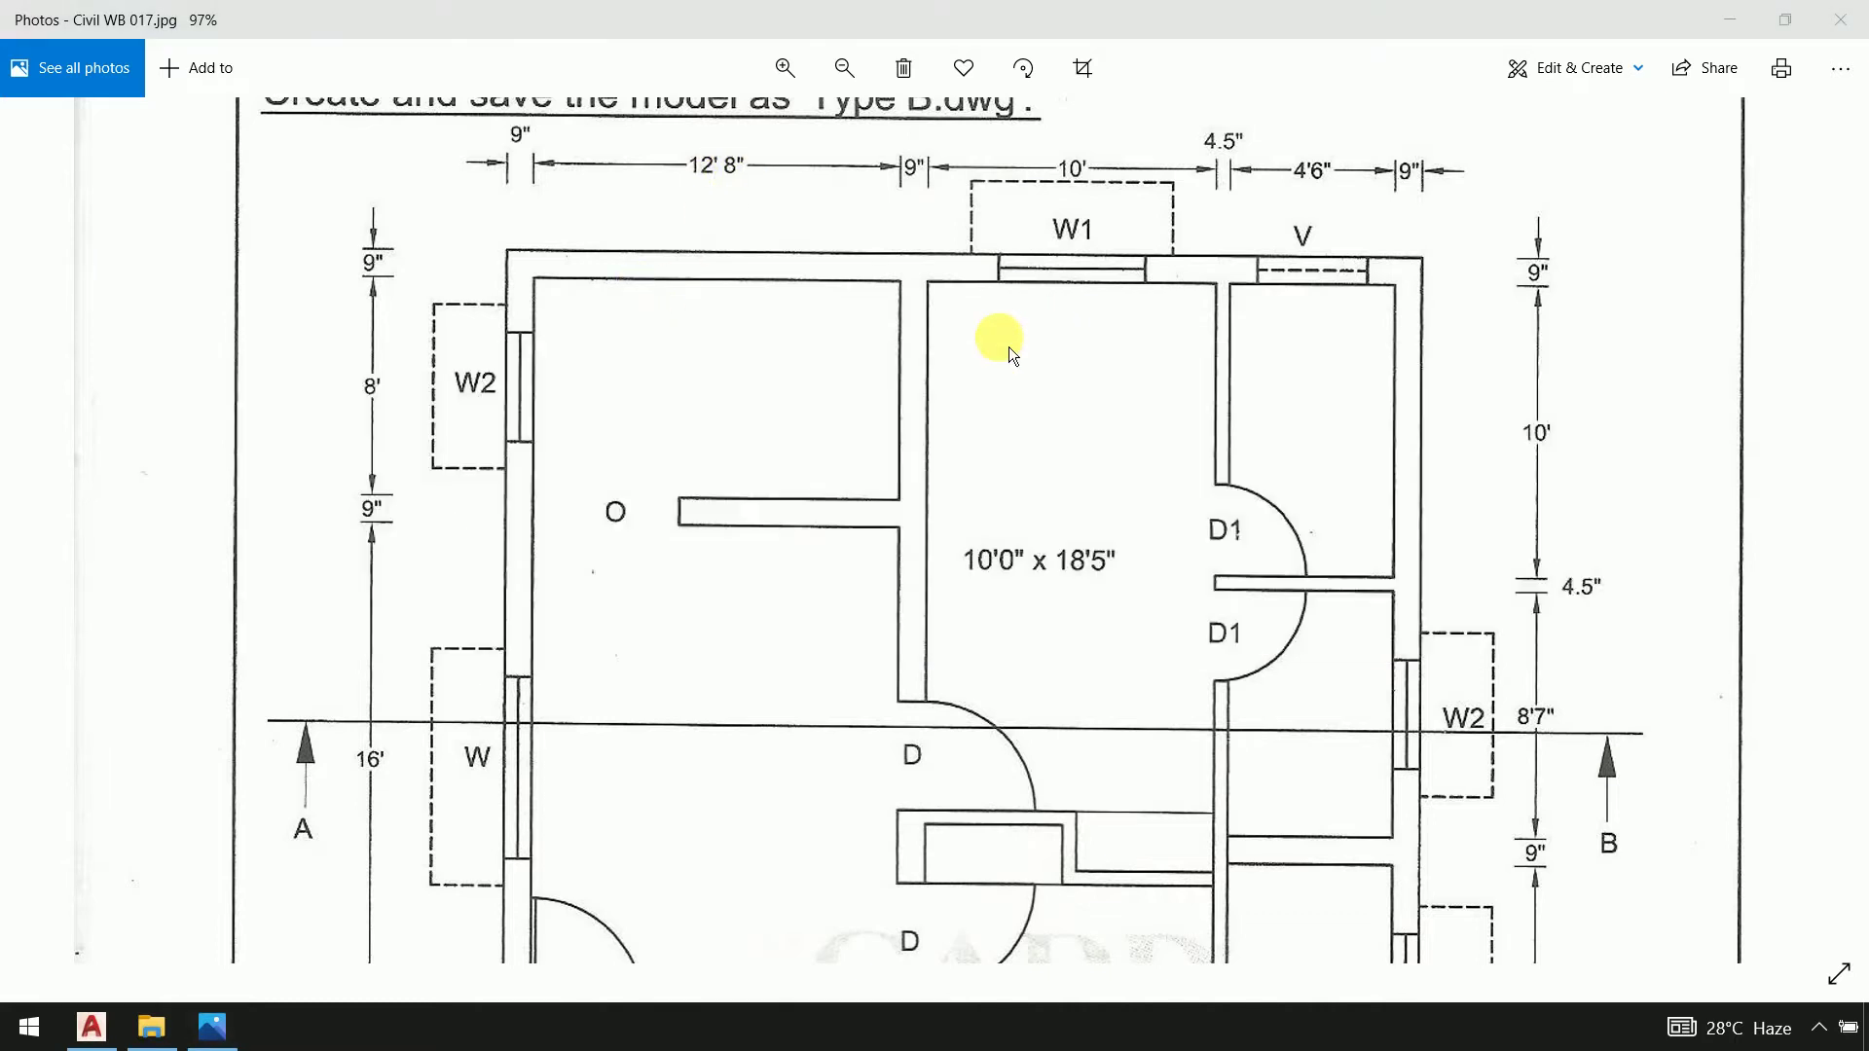
pyautogui.hotkey('alt', 'Tab')
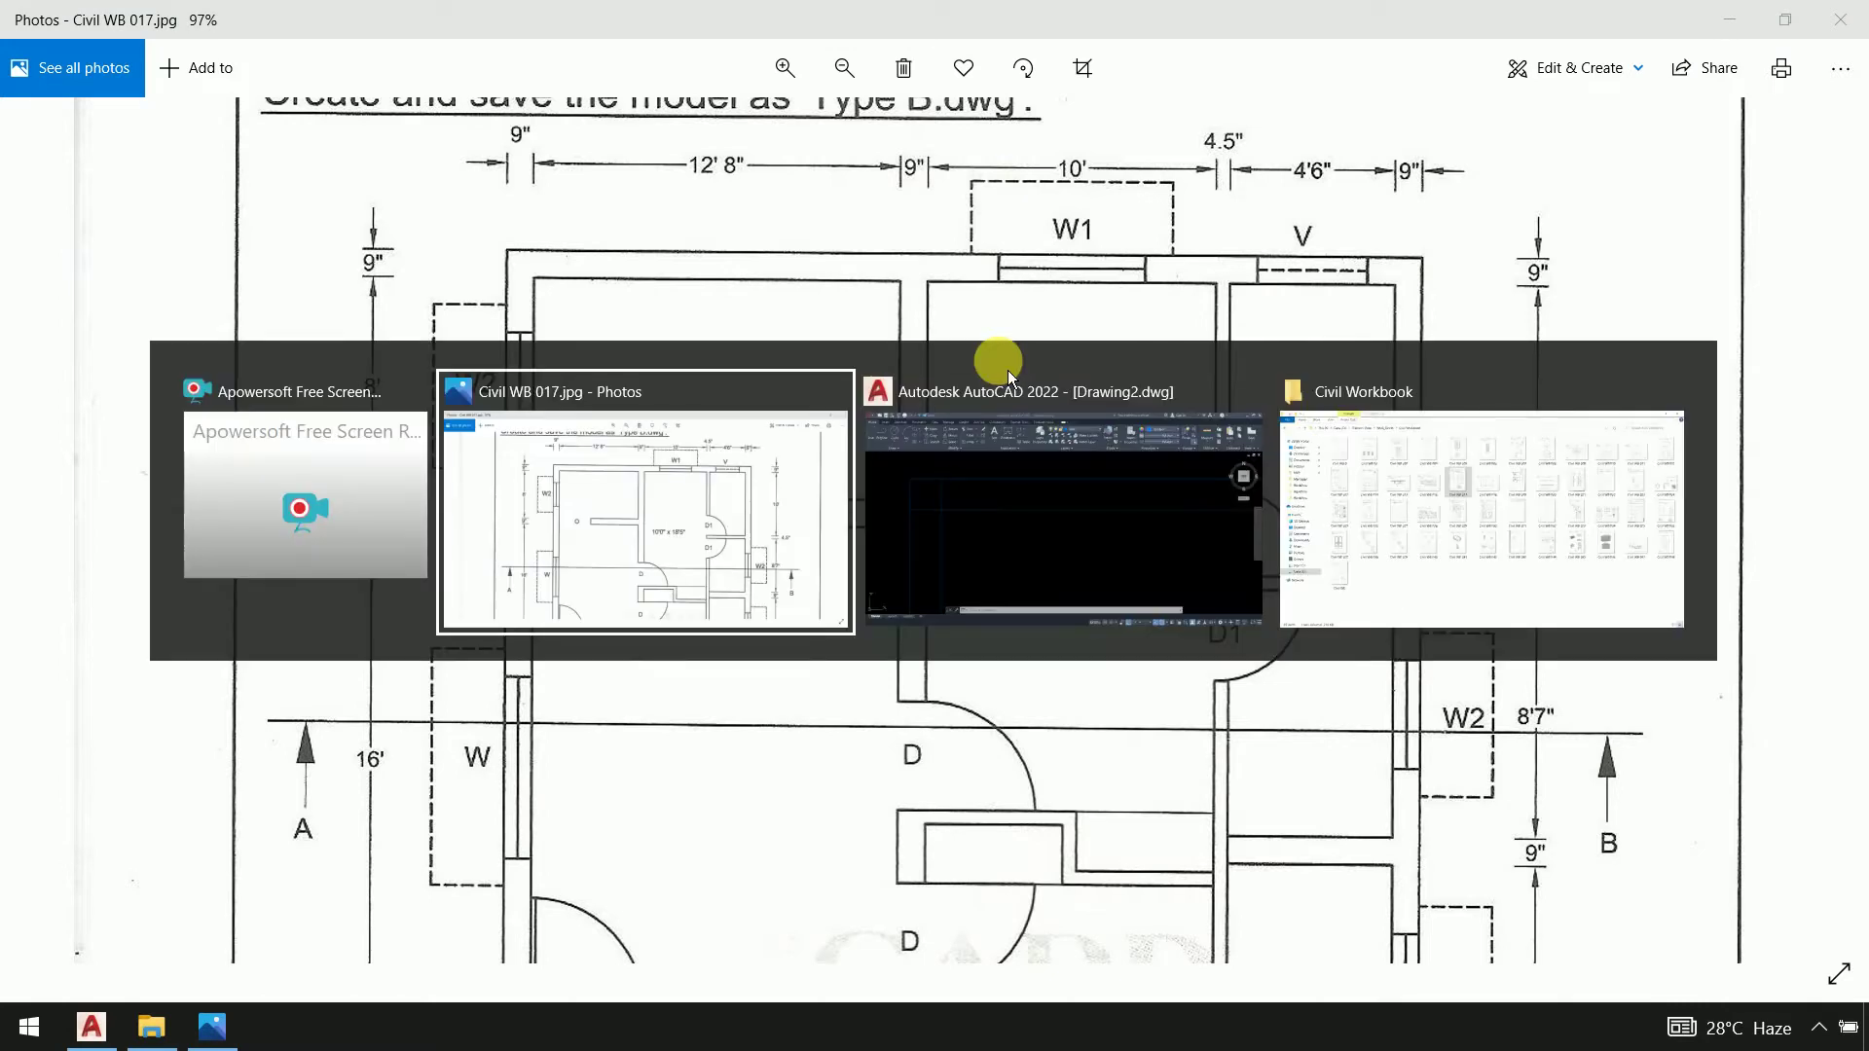
pyautogui.write('o')
pyautogui.press('Return')
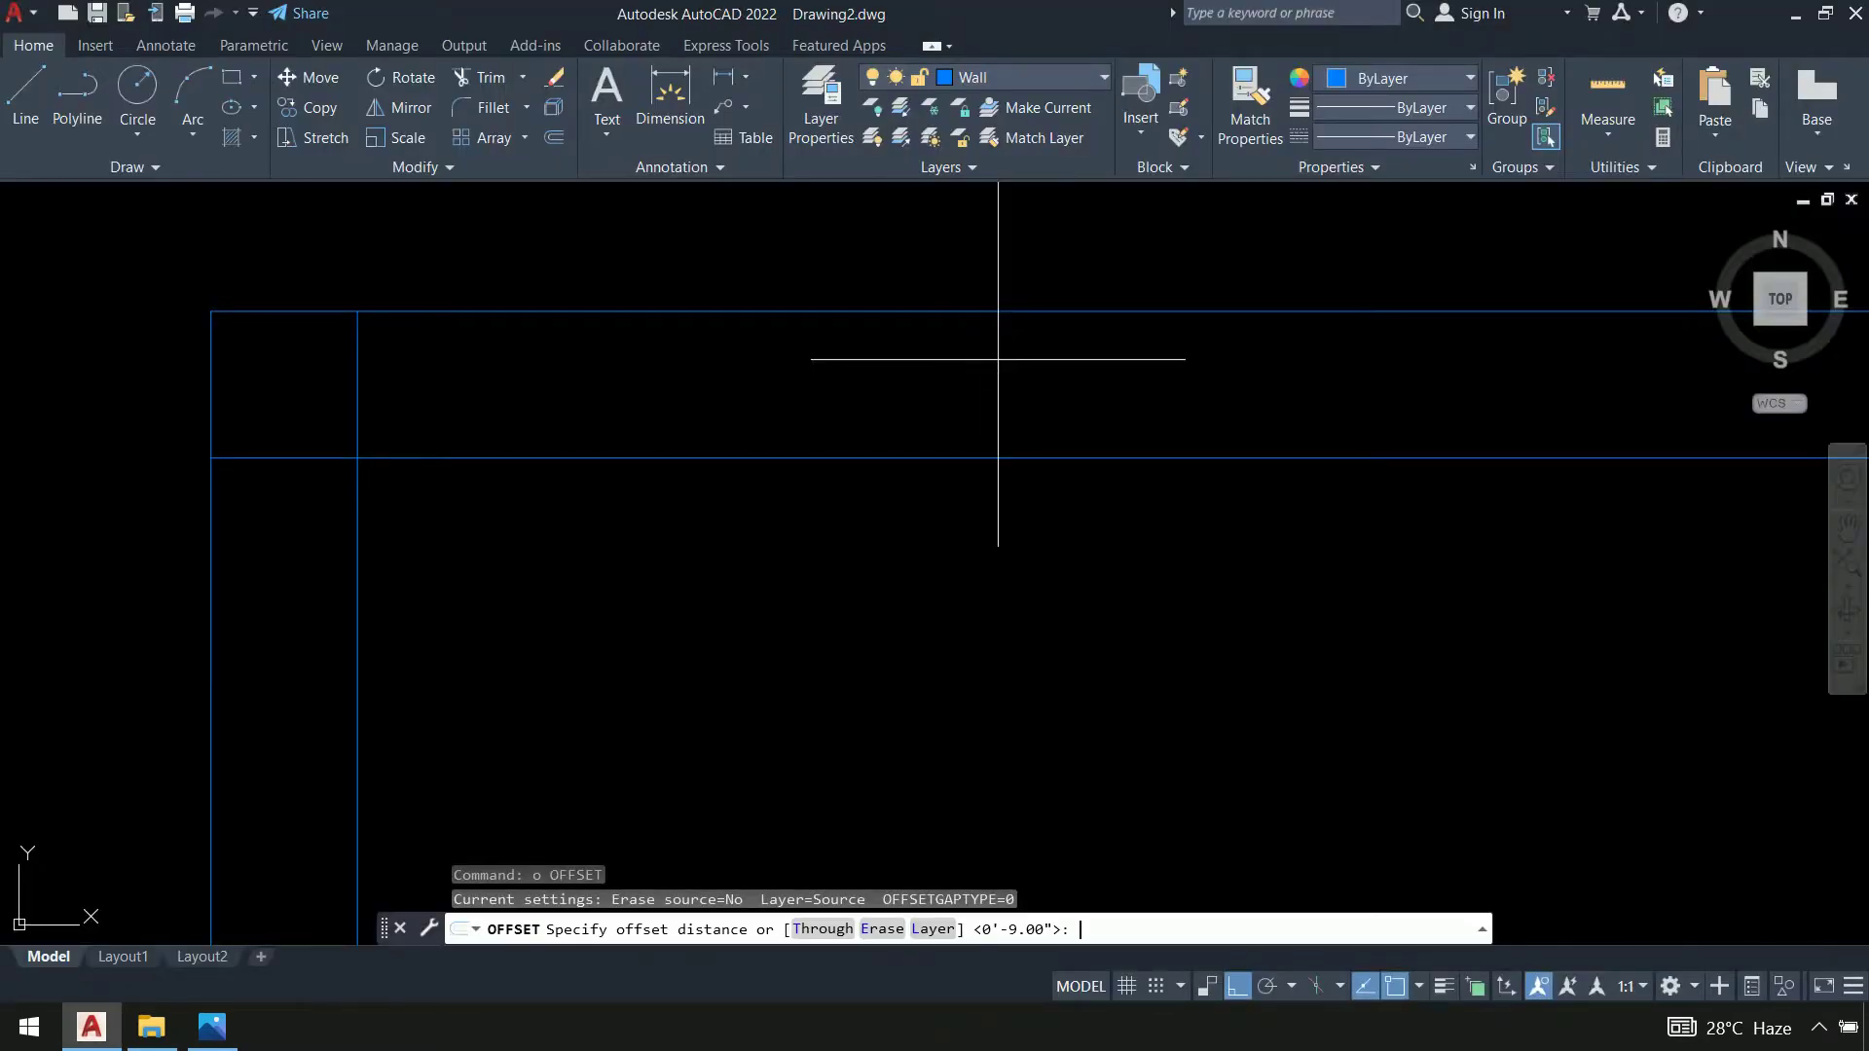
pyautogui.write("12'8")
pyautogui.press('Return')
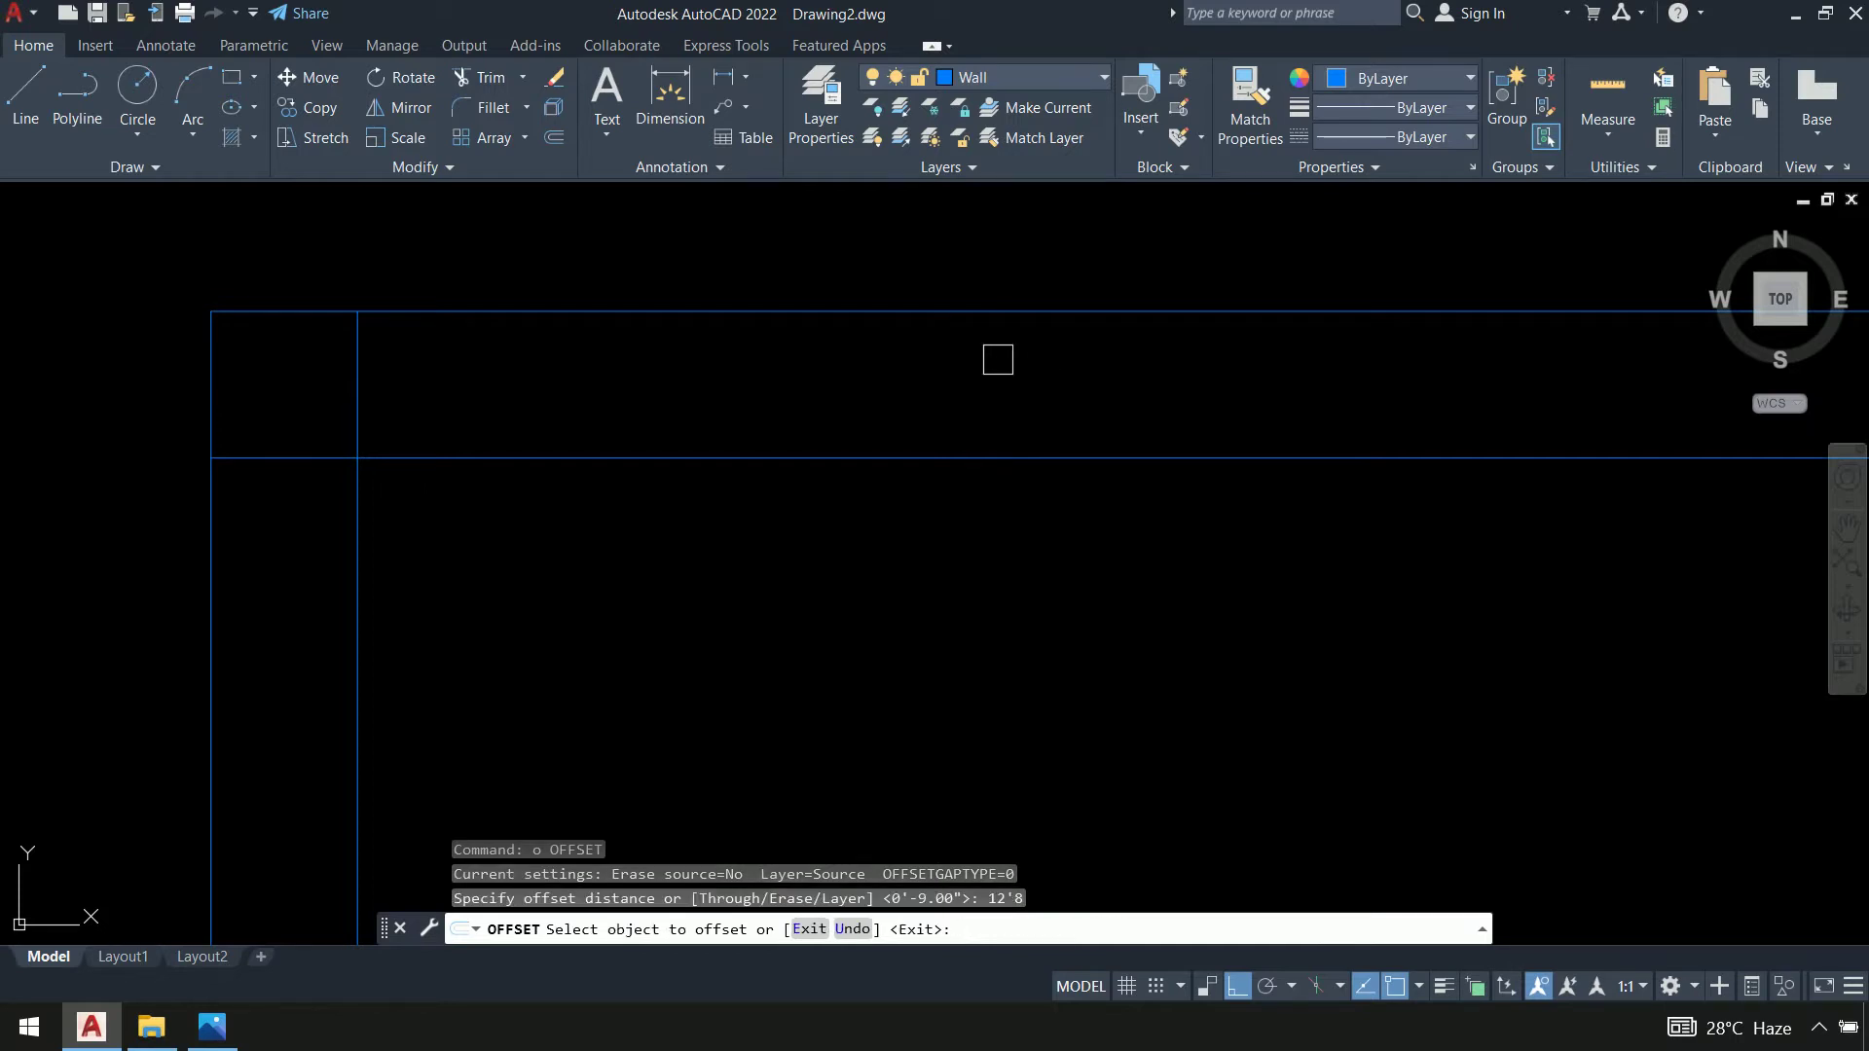
pyautogui.click(356, 513)
pyautogui.click(1060, 535)
pyautogui.scroll(2, 1060, 536)
pyautogui.moveTo(1194, 547); pyautogui.dragTo(902, 447, button='middle')
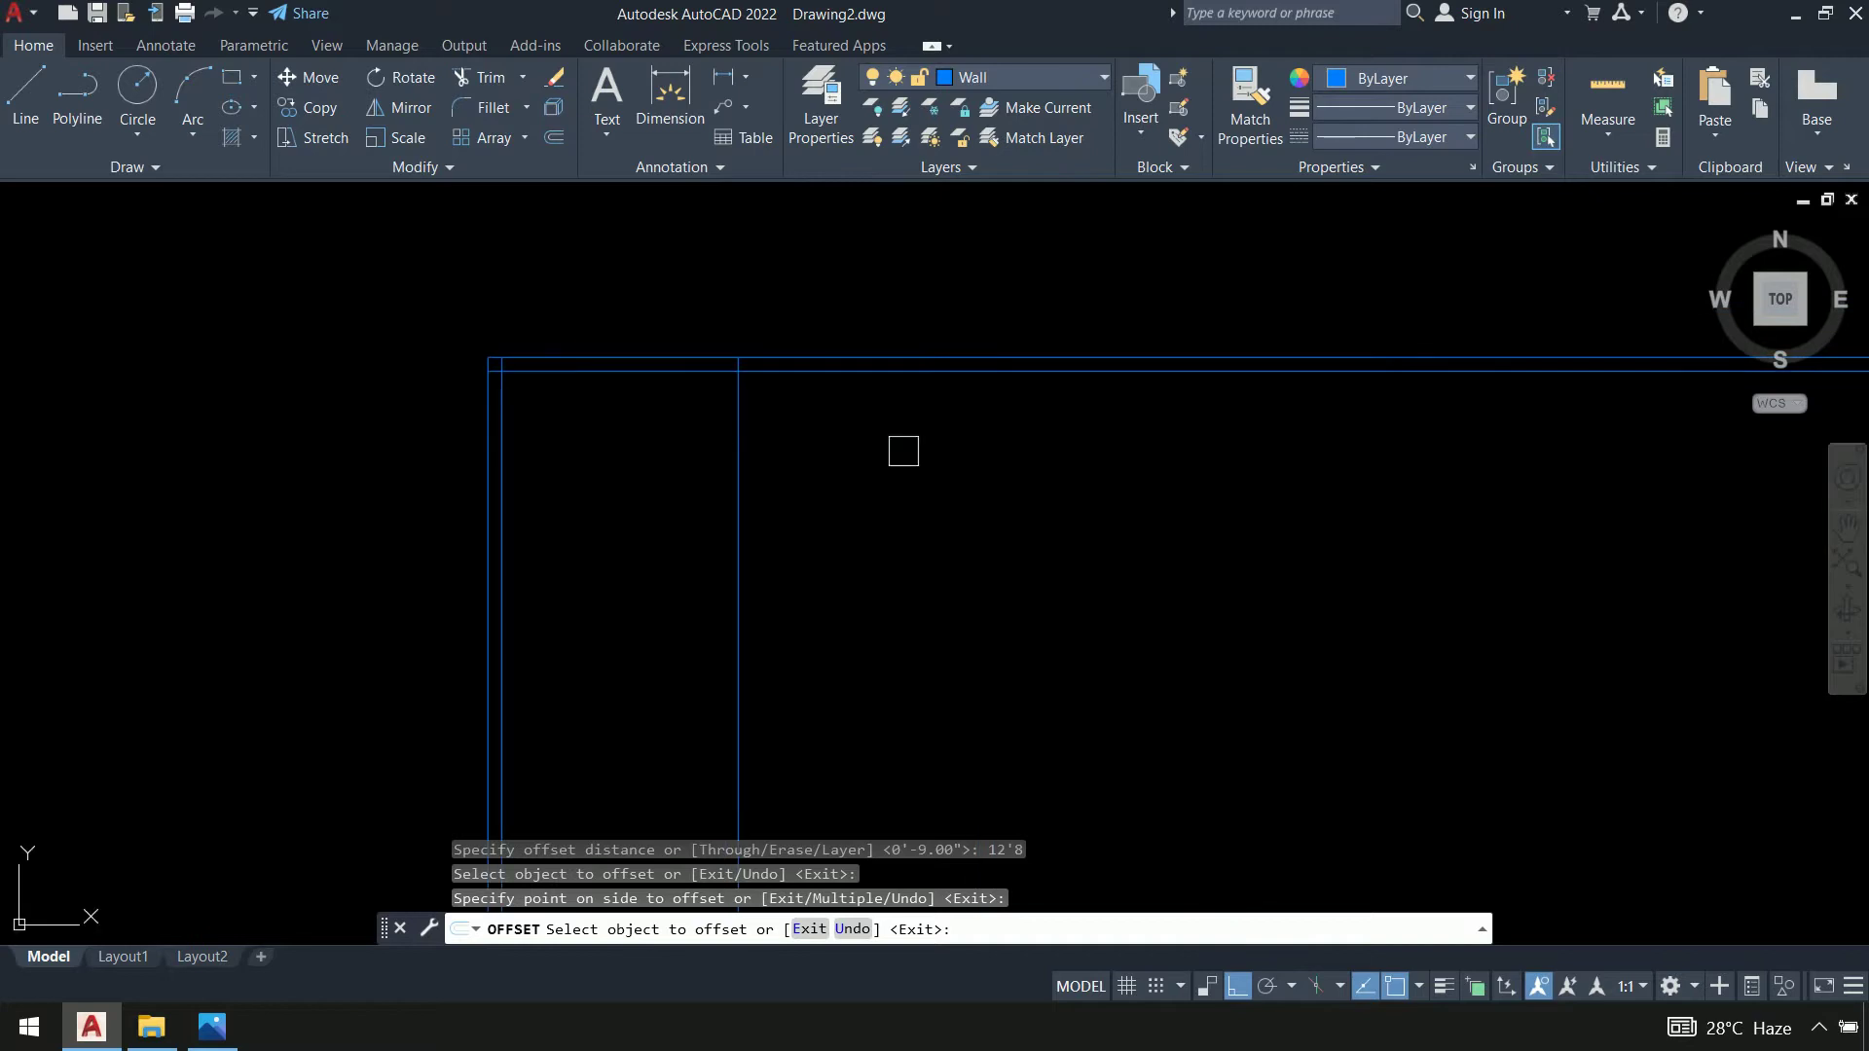
pyautogui.press('Return')
# Offset the rightmost vertical line 9" to the right to form the first interior wall
pyautogui.press('Return')
pyautogui.write('9')
pyautogui.press('Return')
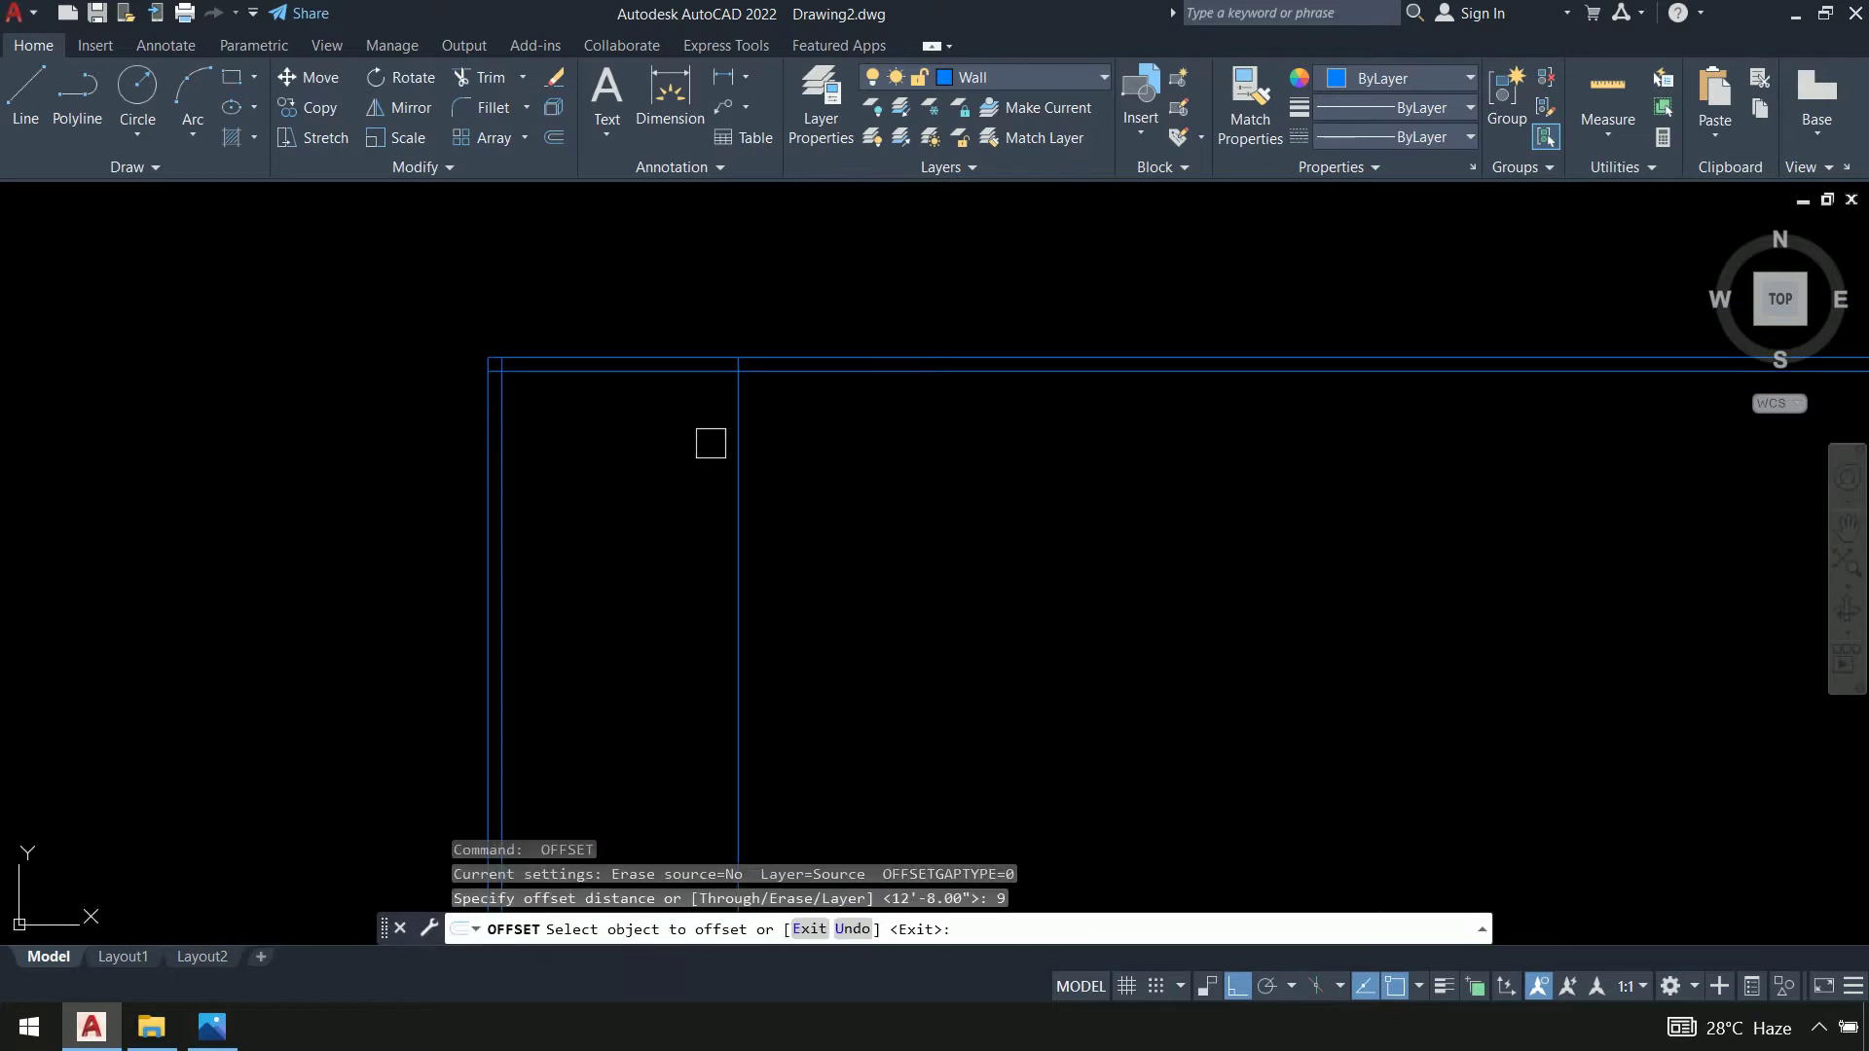
pyautogui.click(710, 442)
pyautogui.click(737, 443)
pyautogui.click(1024, 454)
pyautogui.press('Return')
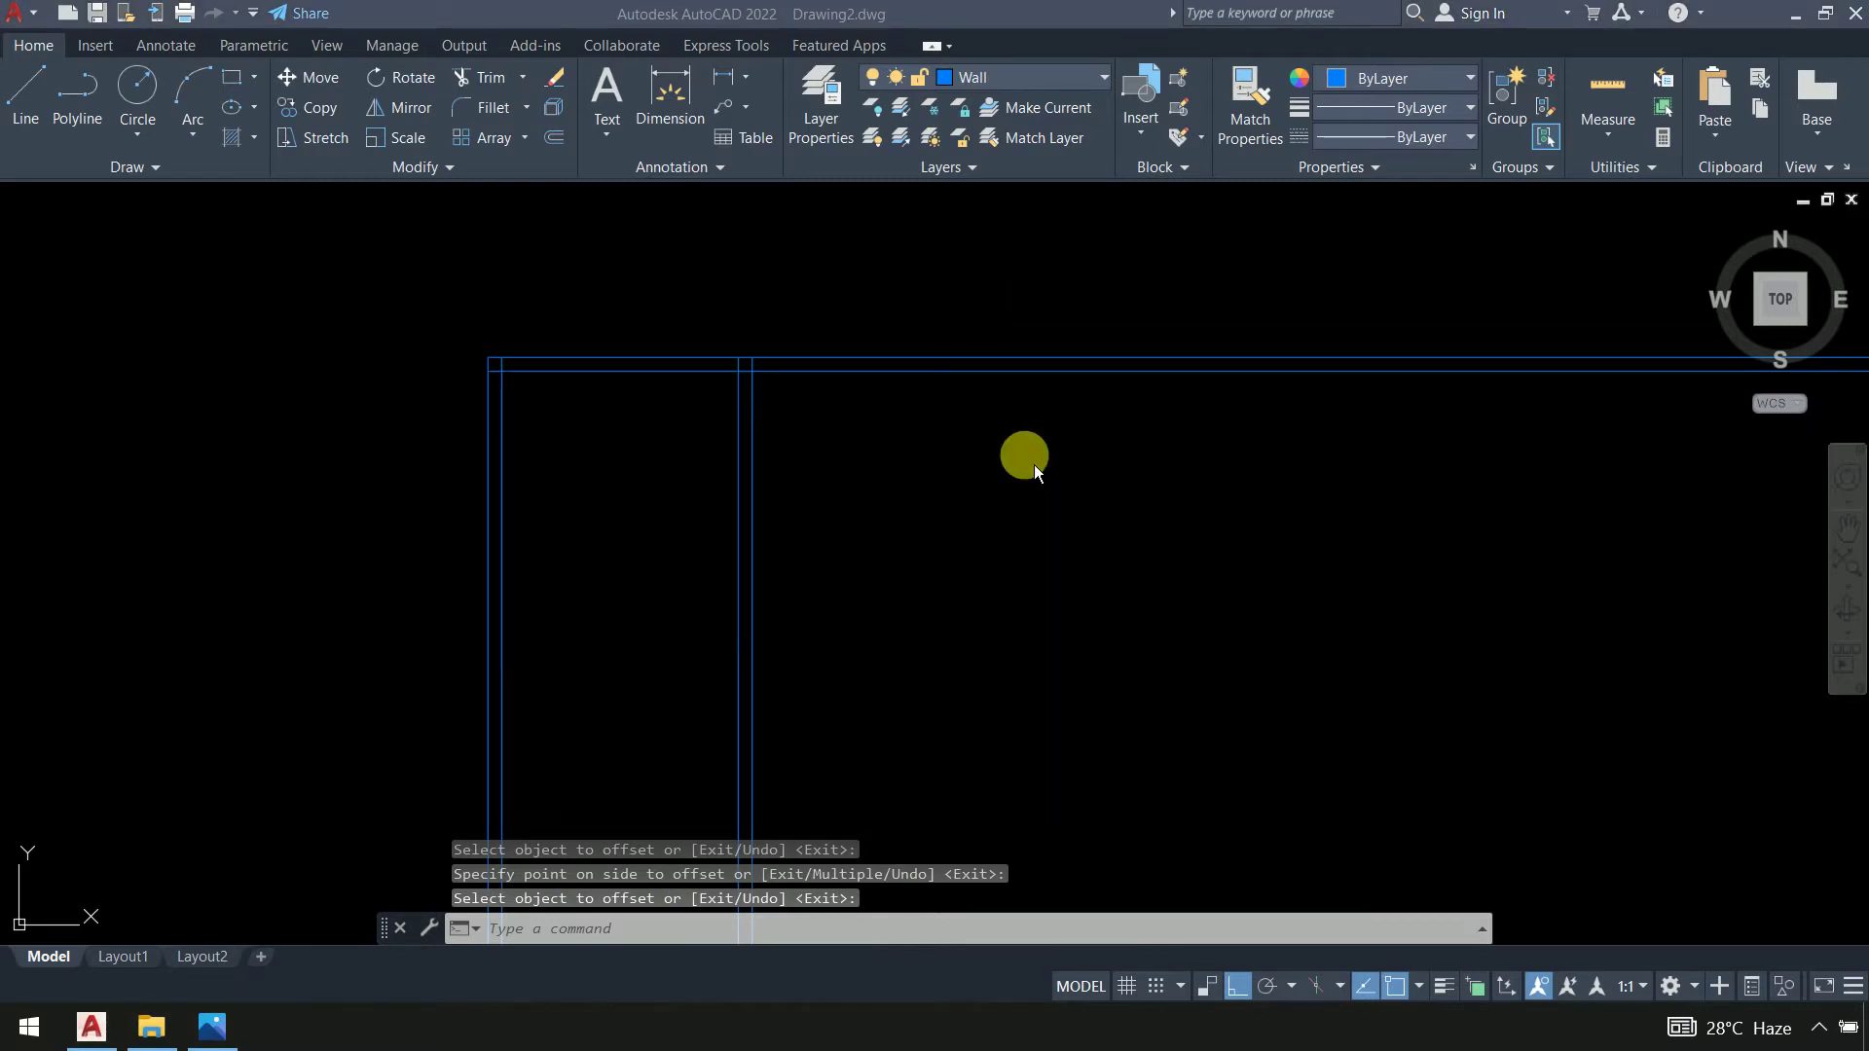
# Check the remaining horizontal dimensions in the Photos plan, and in AutoCAD offset the first interior wall's right line 10' to the right
pyautogui.hotkey('alt', 'Tab')
pyautogui.hotkey('alt', 'Tab')
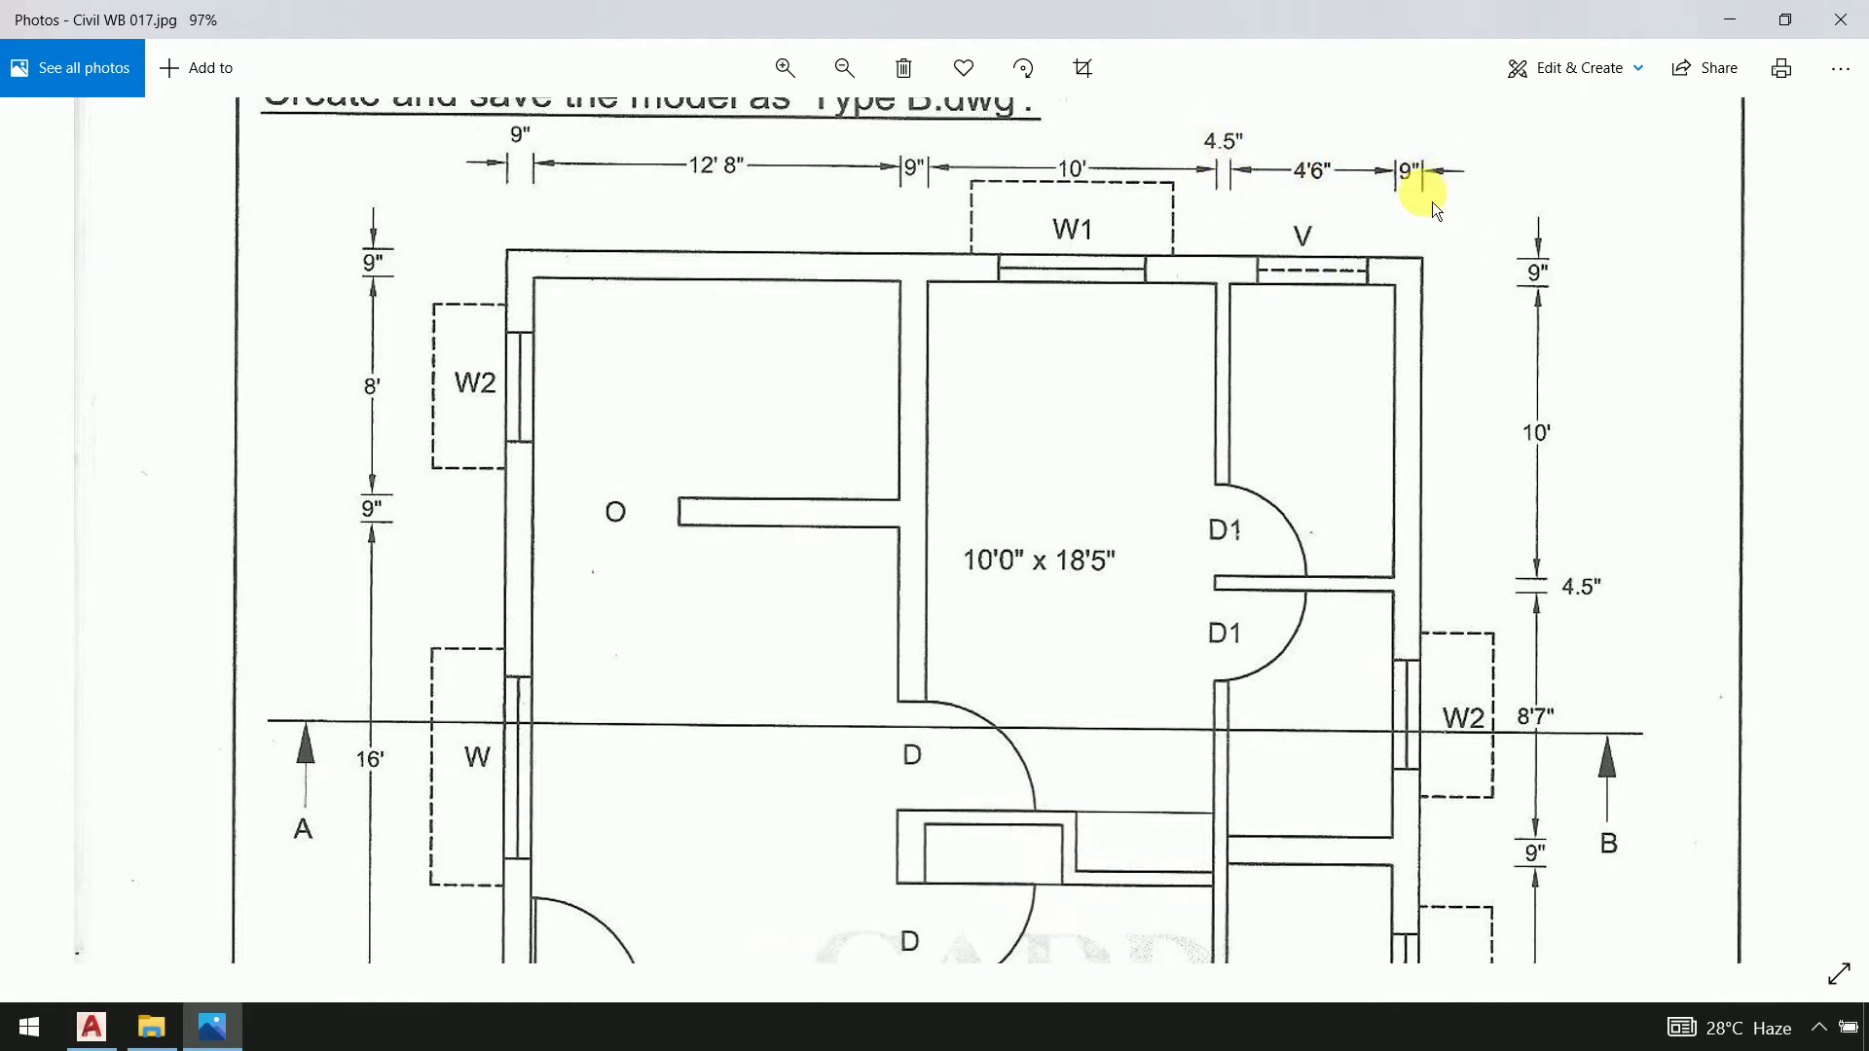
pyautogui.hotkey('alt', 'Tab')
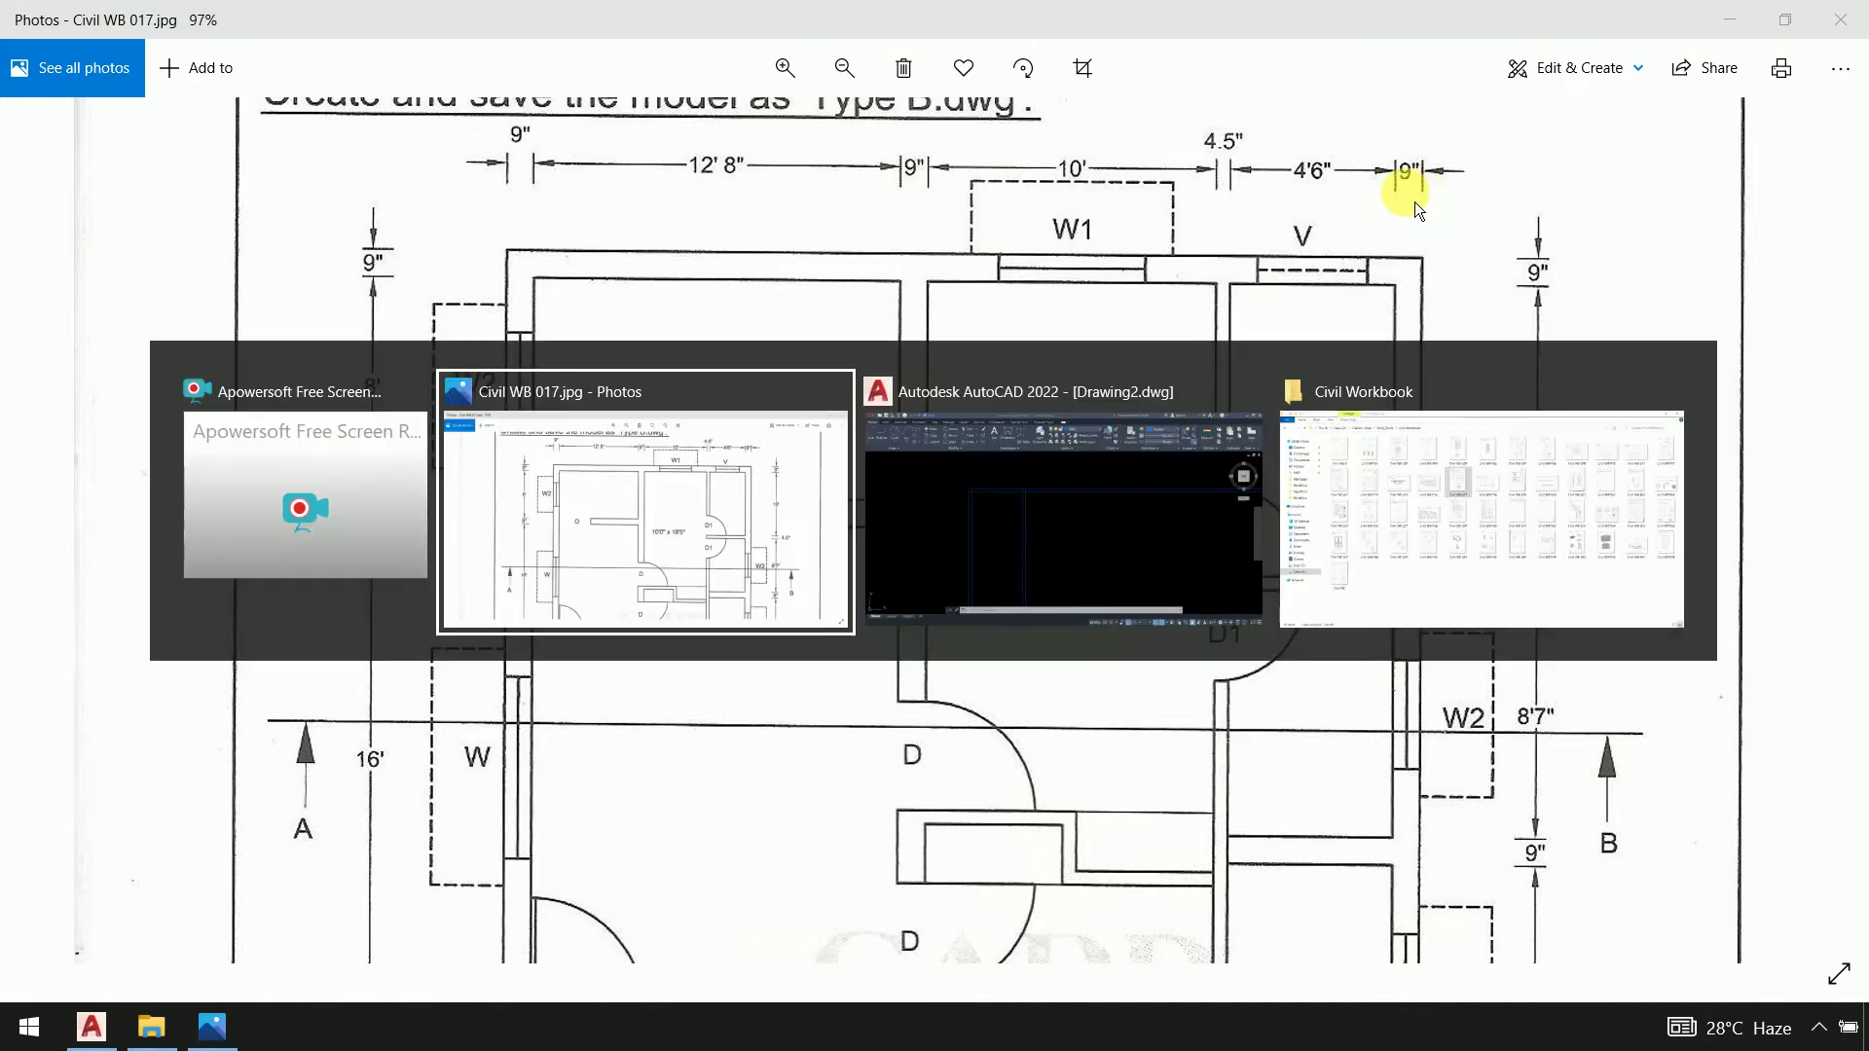
pyautogui.write('o')
pyautogui.press('Return')
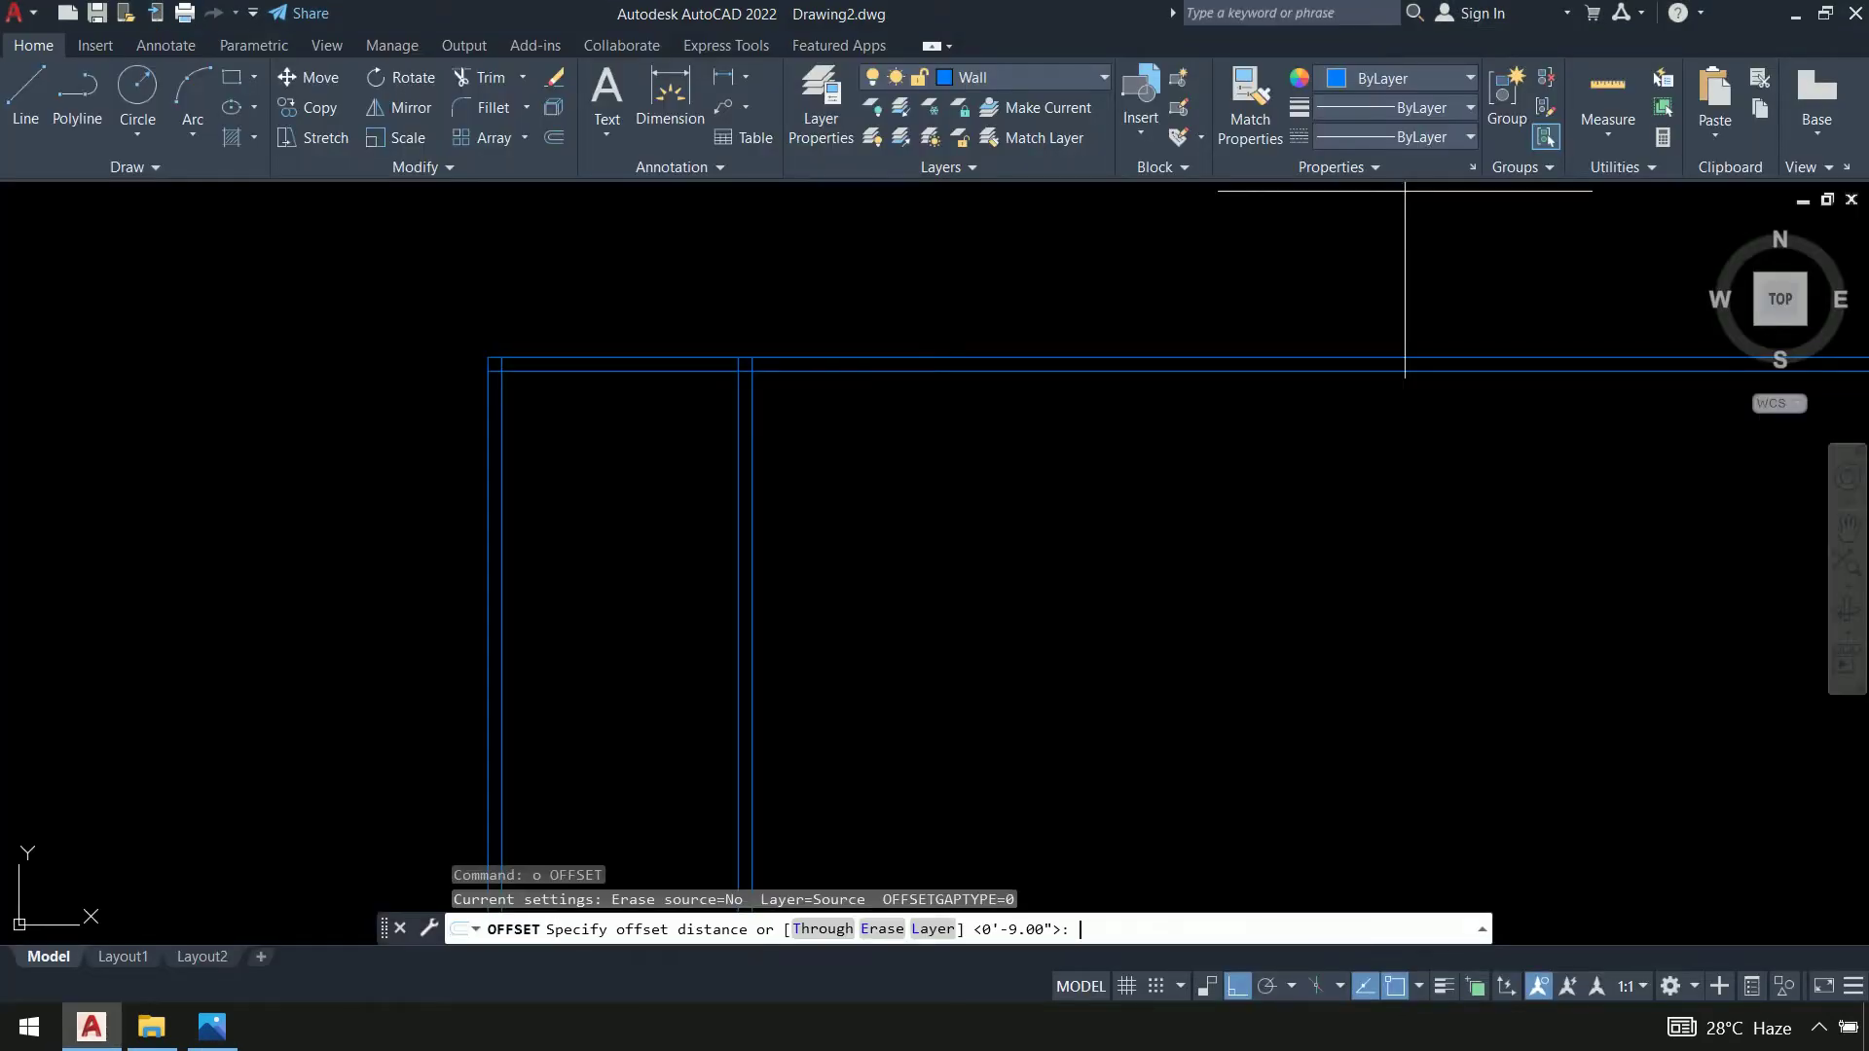
pyautogui.write("10'")
pyautogui.press('Return')
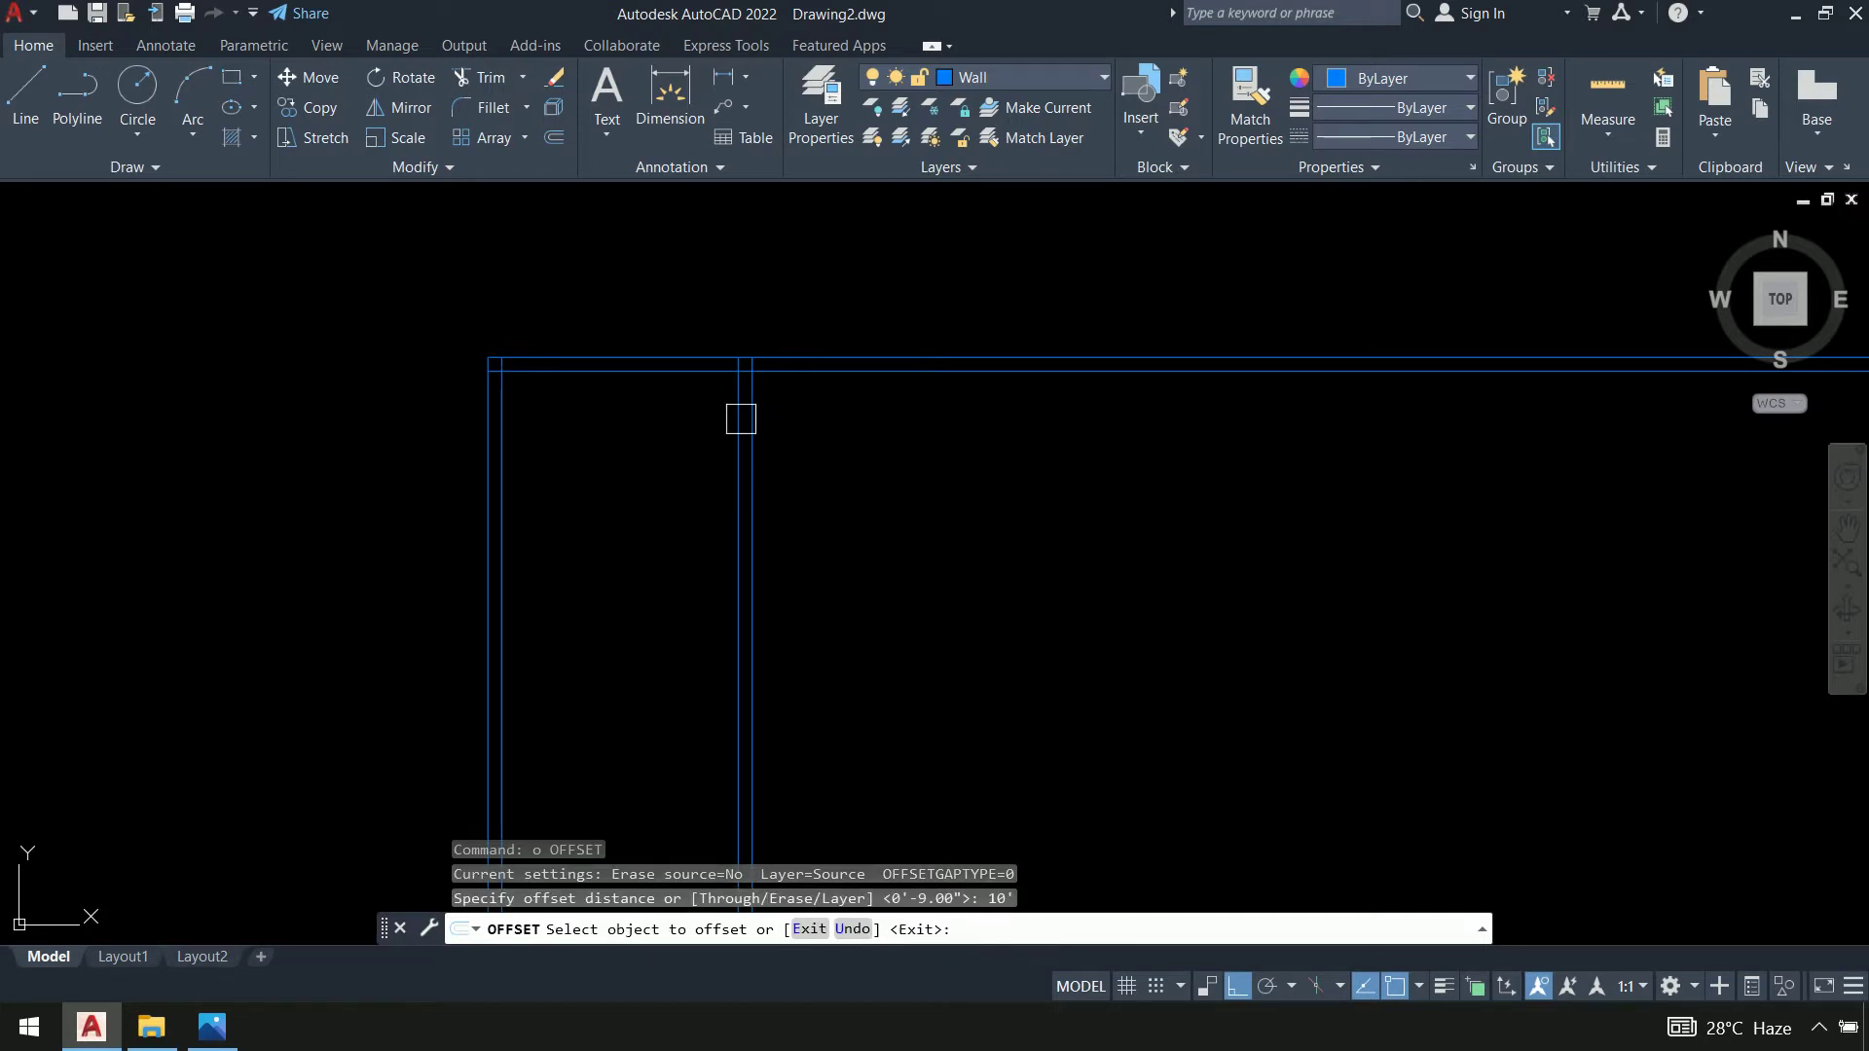
pyautogui.click(741, 419)
pyautogui.click(1238, 440)
pyautogui.press('Return')
# Offset the rightmost vertical line 4.5" to the right to form the second interior wall
pyautogui.press('Return')
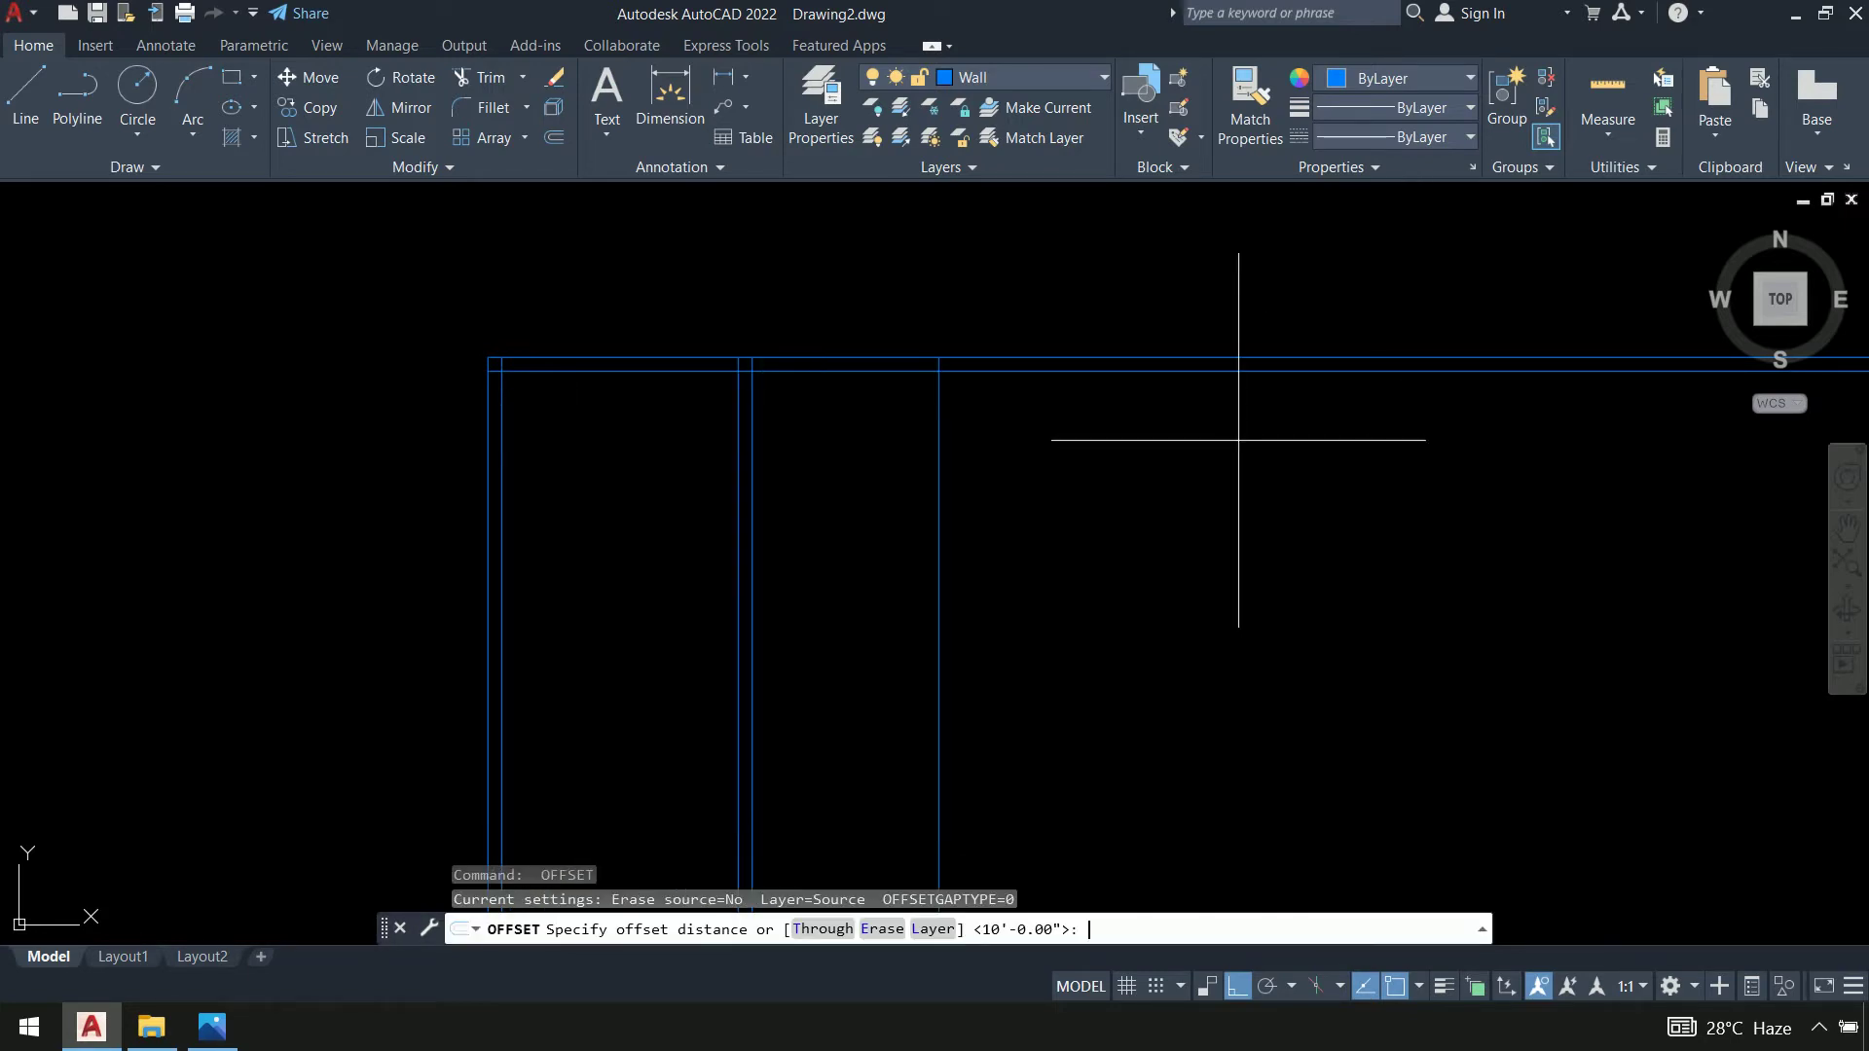
pyautogui.write('4.5')
pyautogui.press('Return')
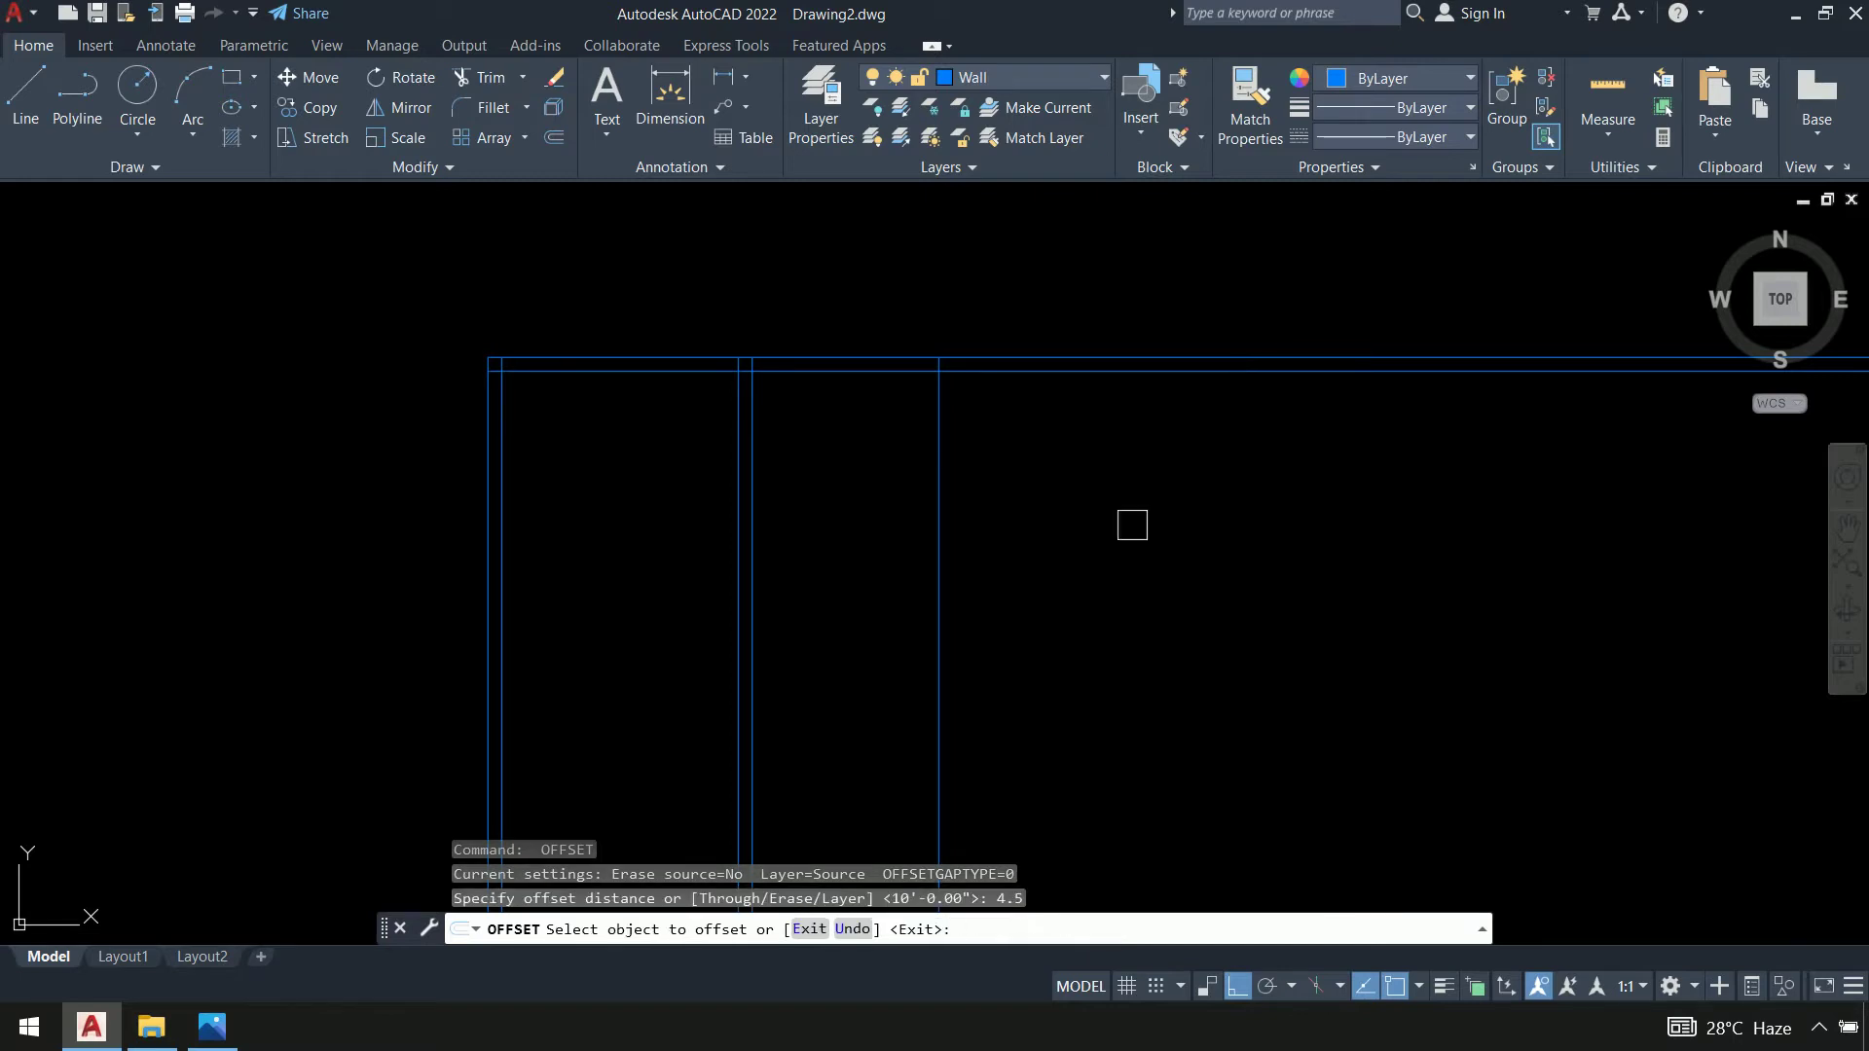
pyautogui.click(938, 481)
pyautogui.click(1263, 487)
pyautogui.press('Return')
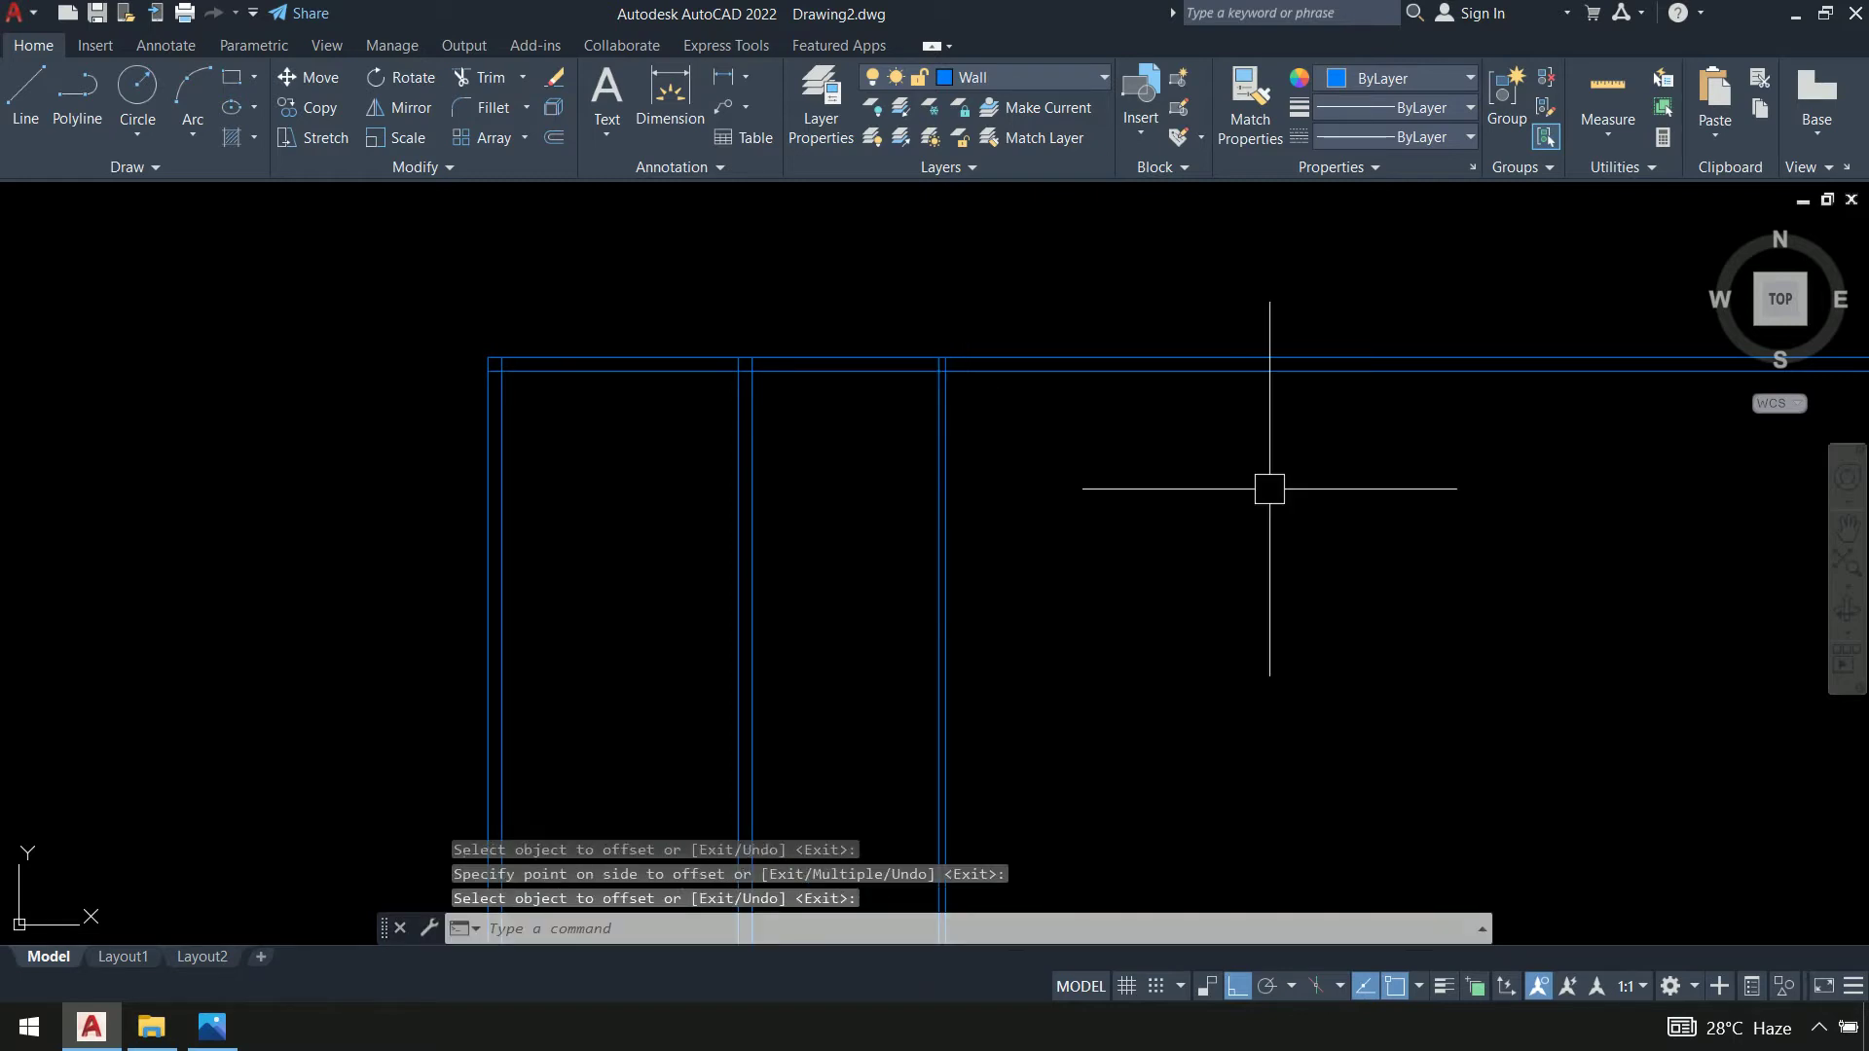
# Offset the right line of the 4.5" wall 4'6" to the right
pyautogui.write('o')
pyautogui.press('Return')
pyautogui.write('4')
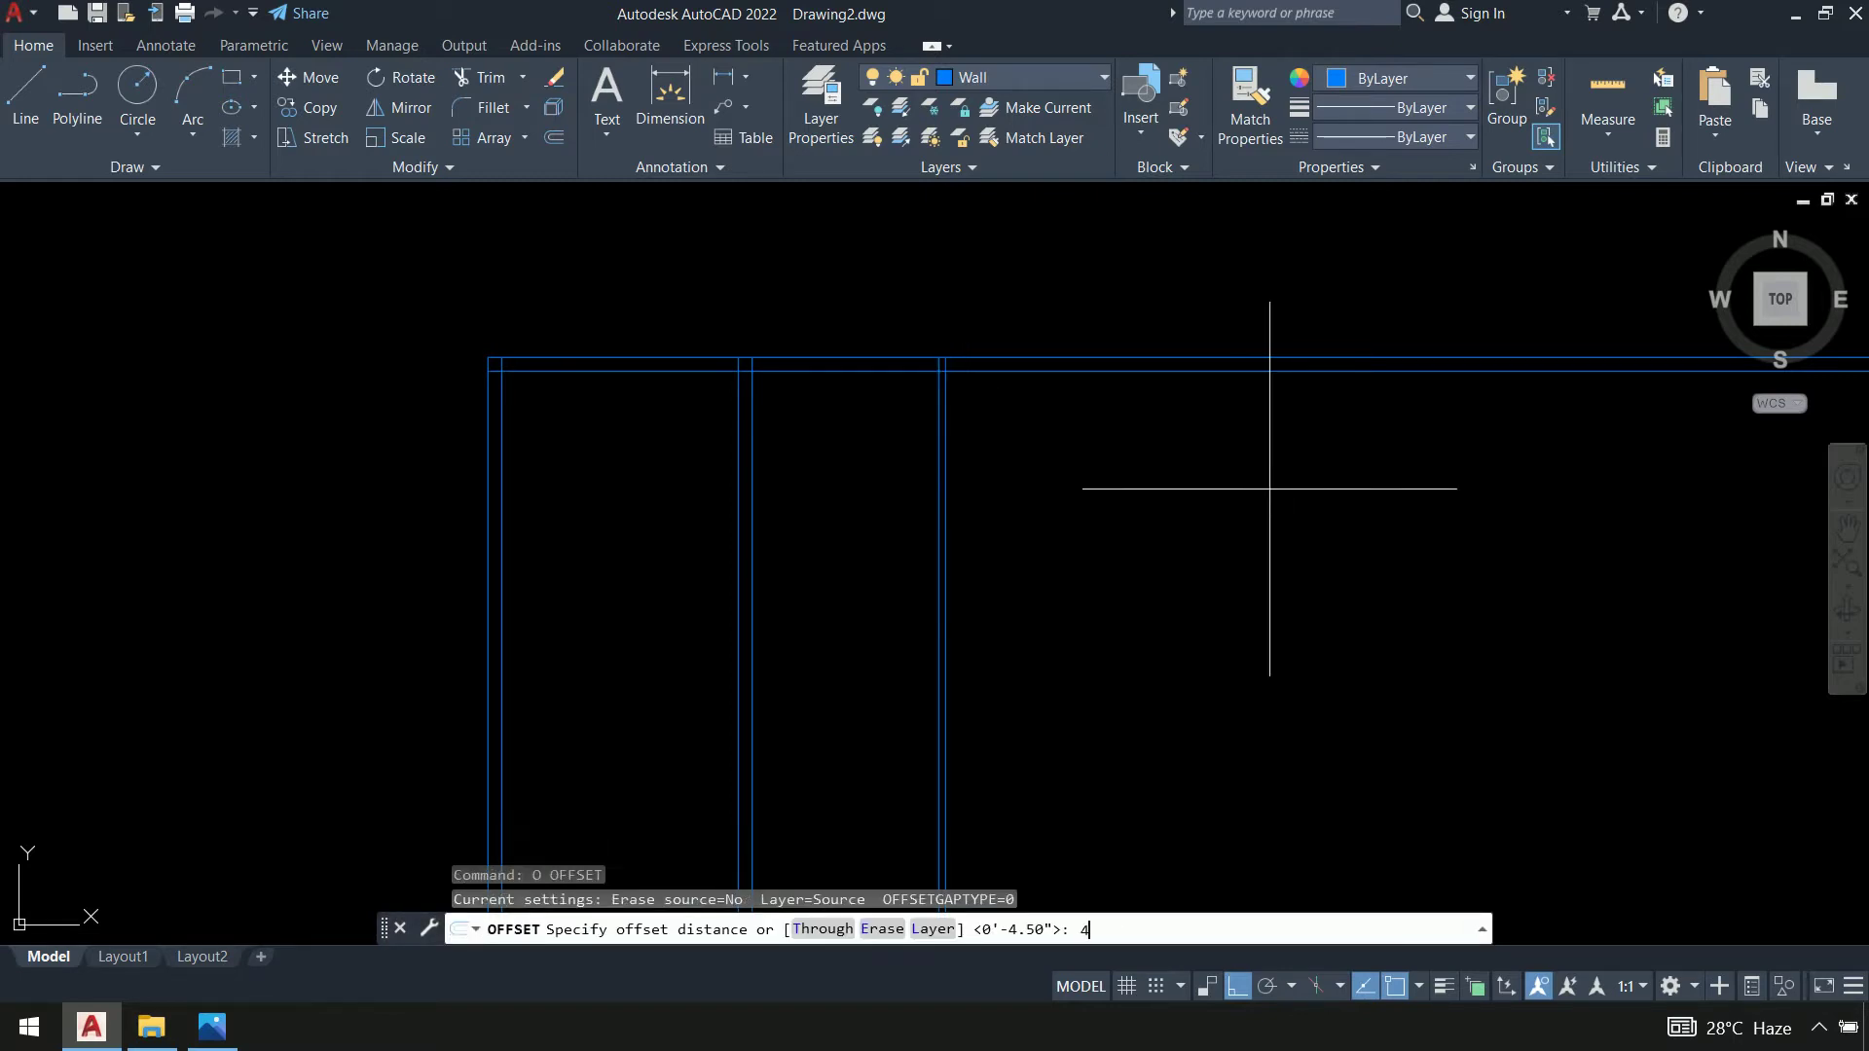
pyautogui.write("'6")
pyautogui.press('Return')
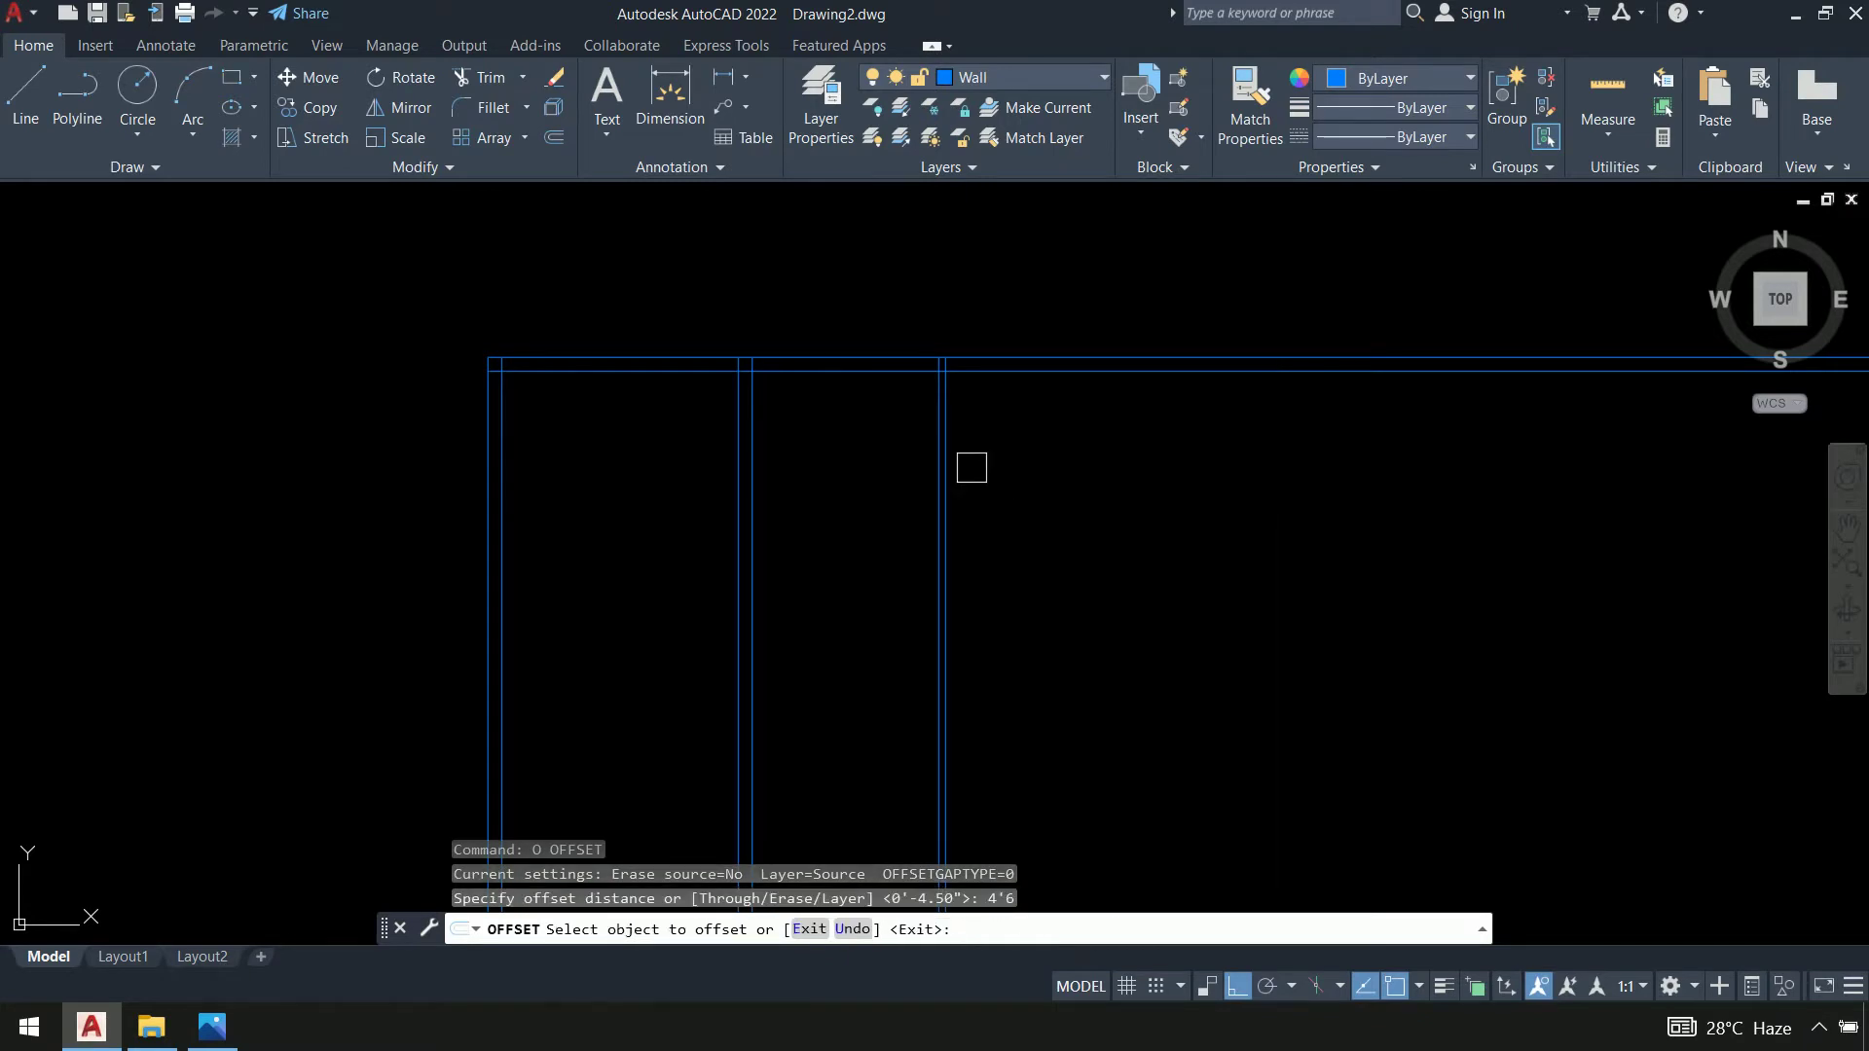
pyautogui.click(941, 449)
pyautogui.click(1106, 450)
pyautogui.press('Return')
# Offset the rightmost vertical line 9" to the right to form the right outer wall
pyautogui.press('Return')
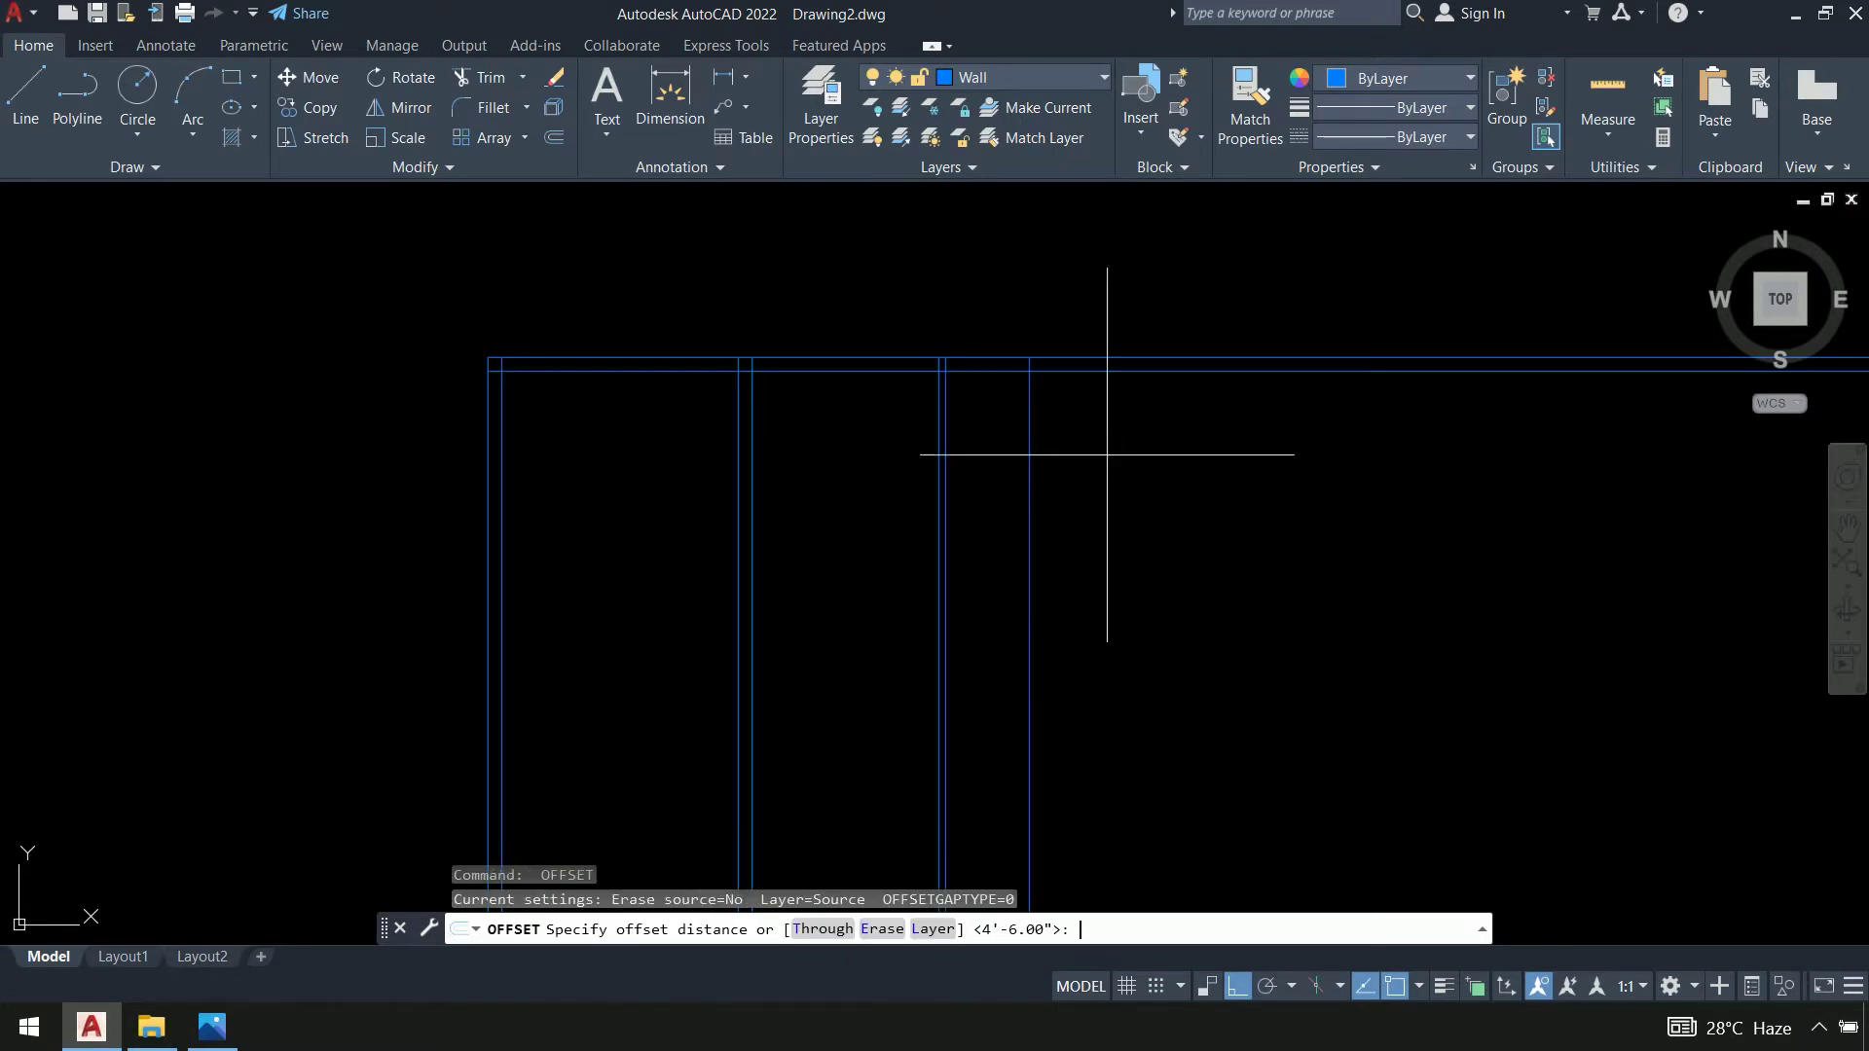
pyautogui.press('Return')
pyautogui.click(1029, 442)
pyautogui.click(1226, 450)
pyautogui.press('Return')
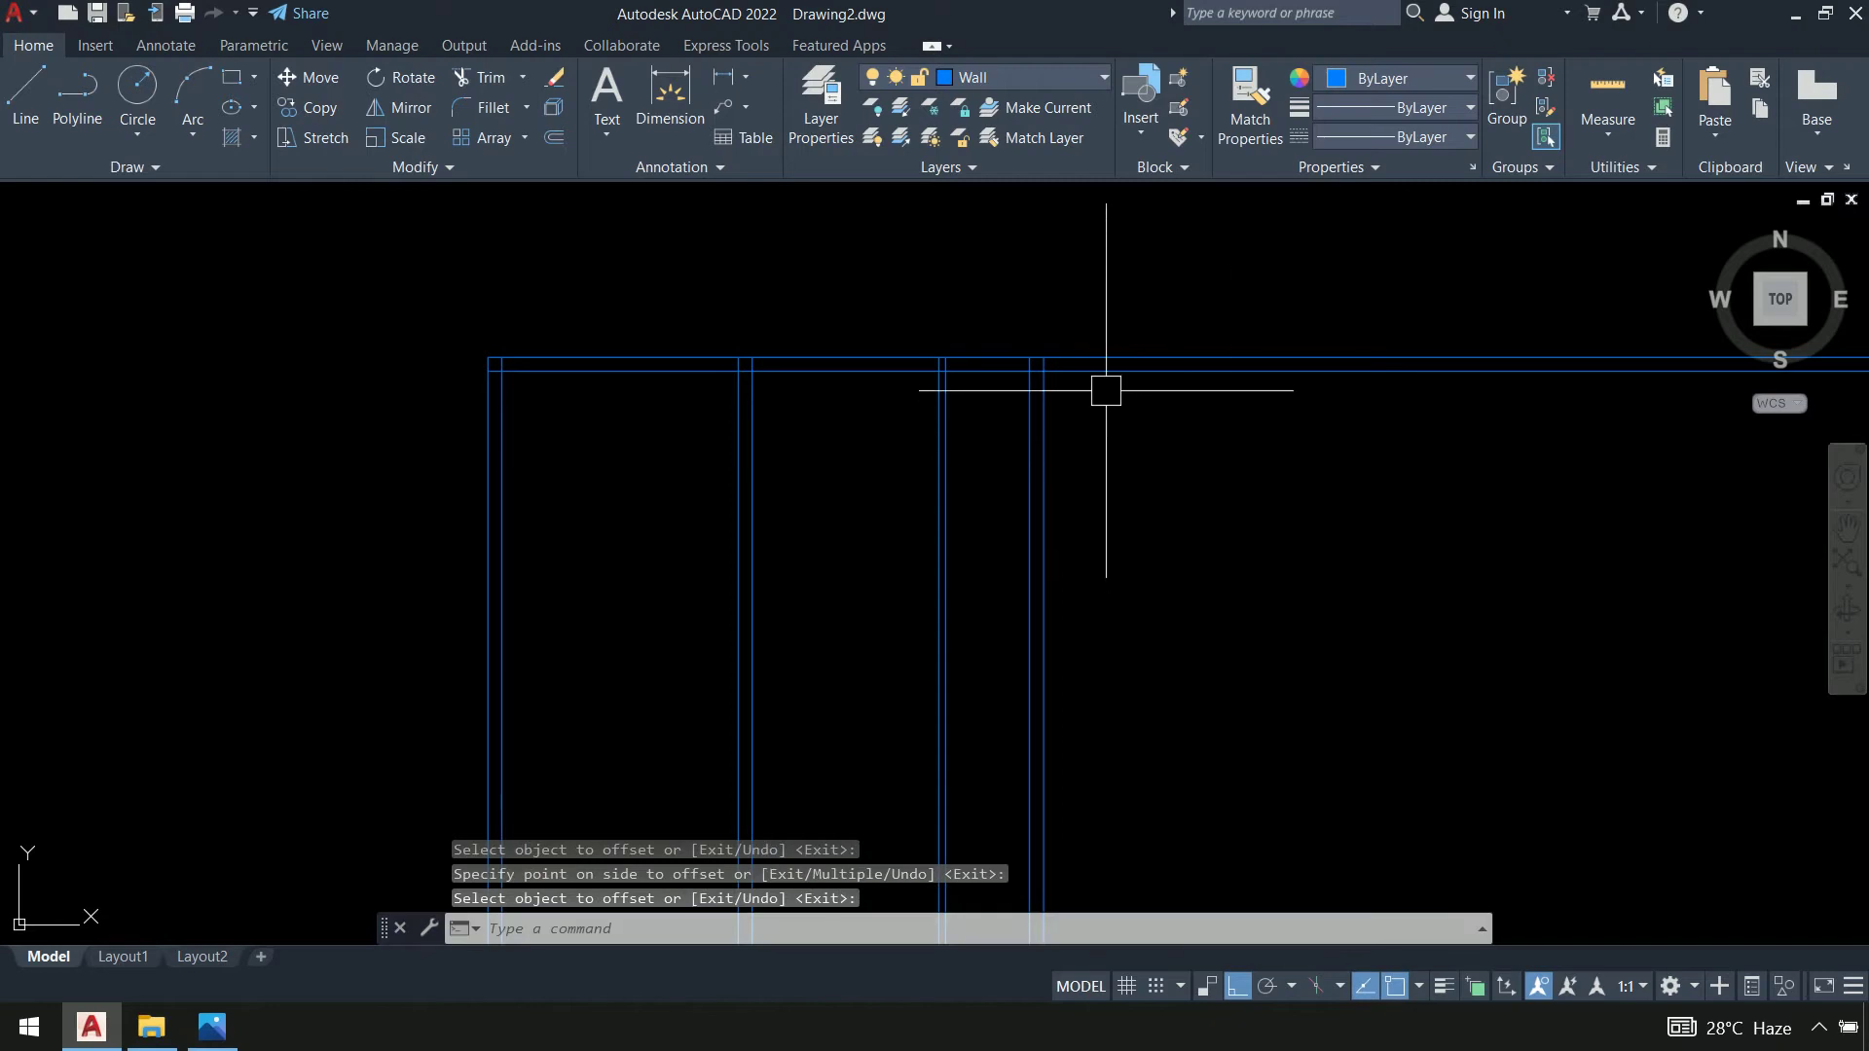
# Trim the two top horizontal wall lines where they extend past the right outer wall
pyautogui.write('tr')
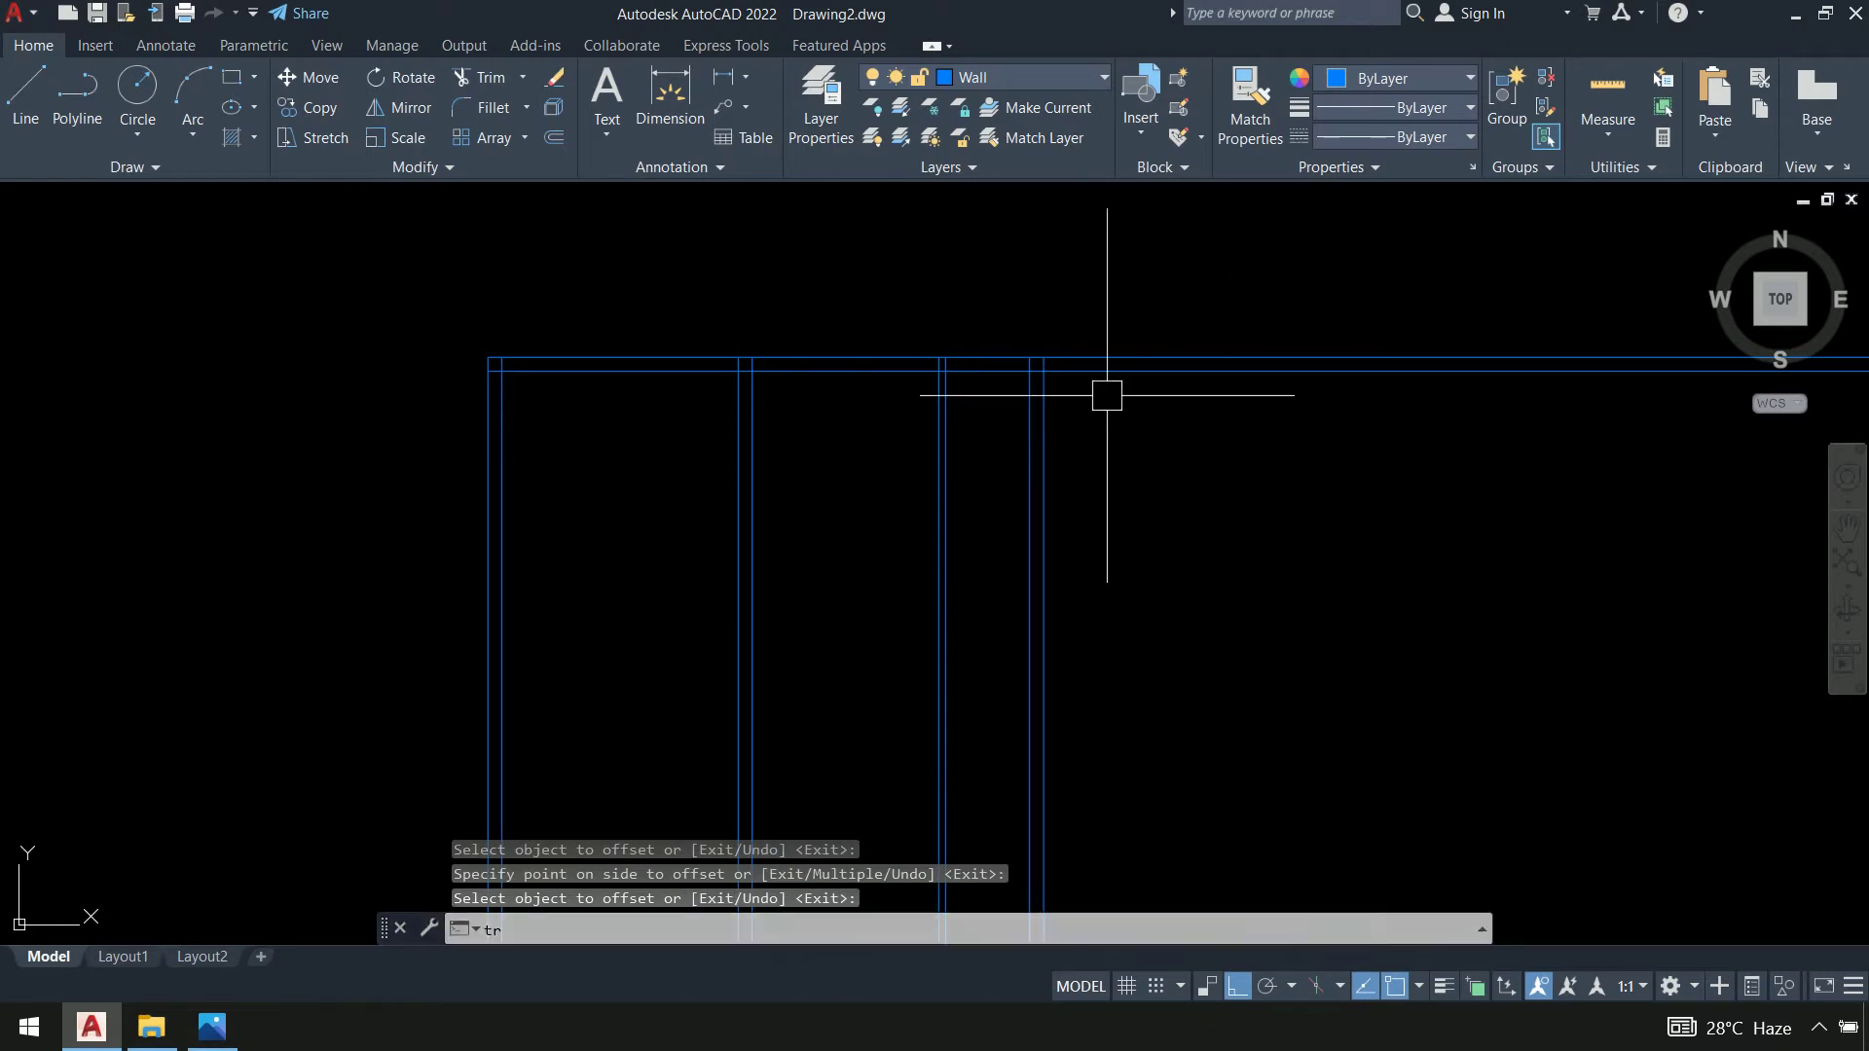
pyautogui.press('Return')
pyautogui.moveTo(1219, 456); pyautogui.dragTo(1197, 291)
pyautogui.press('Return')
pyautogui.scroll(5, 785, 471)
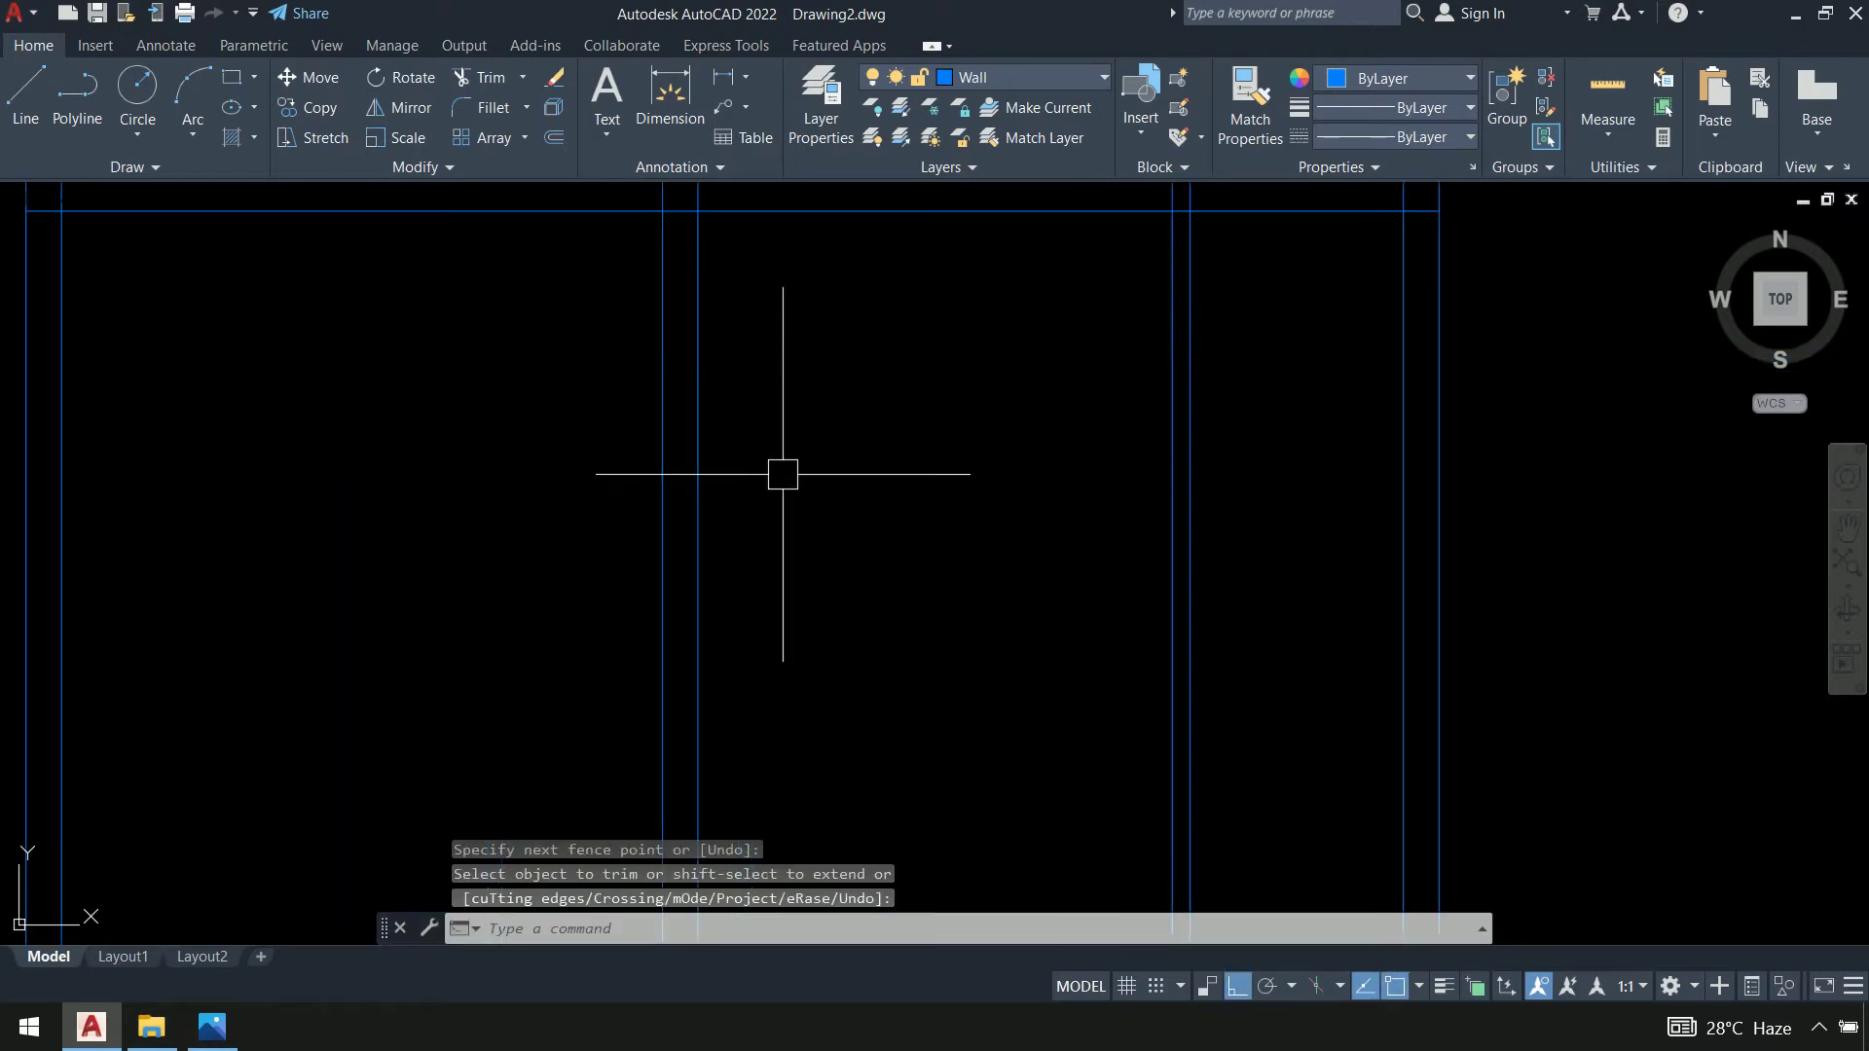
pyautogui.moveTo(980, 531); pyautogui.dragTo(998, 538, button='middle')
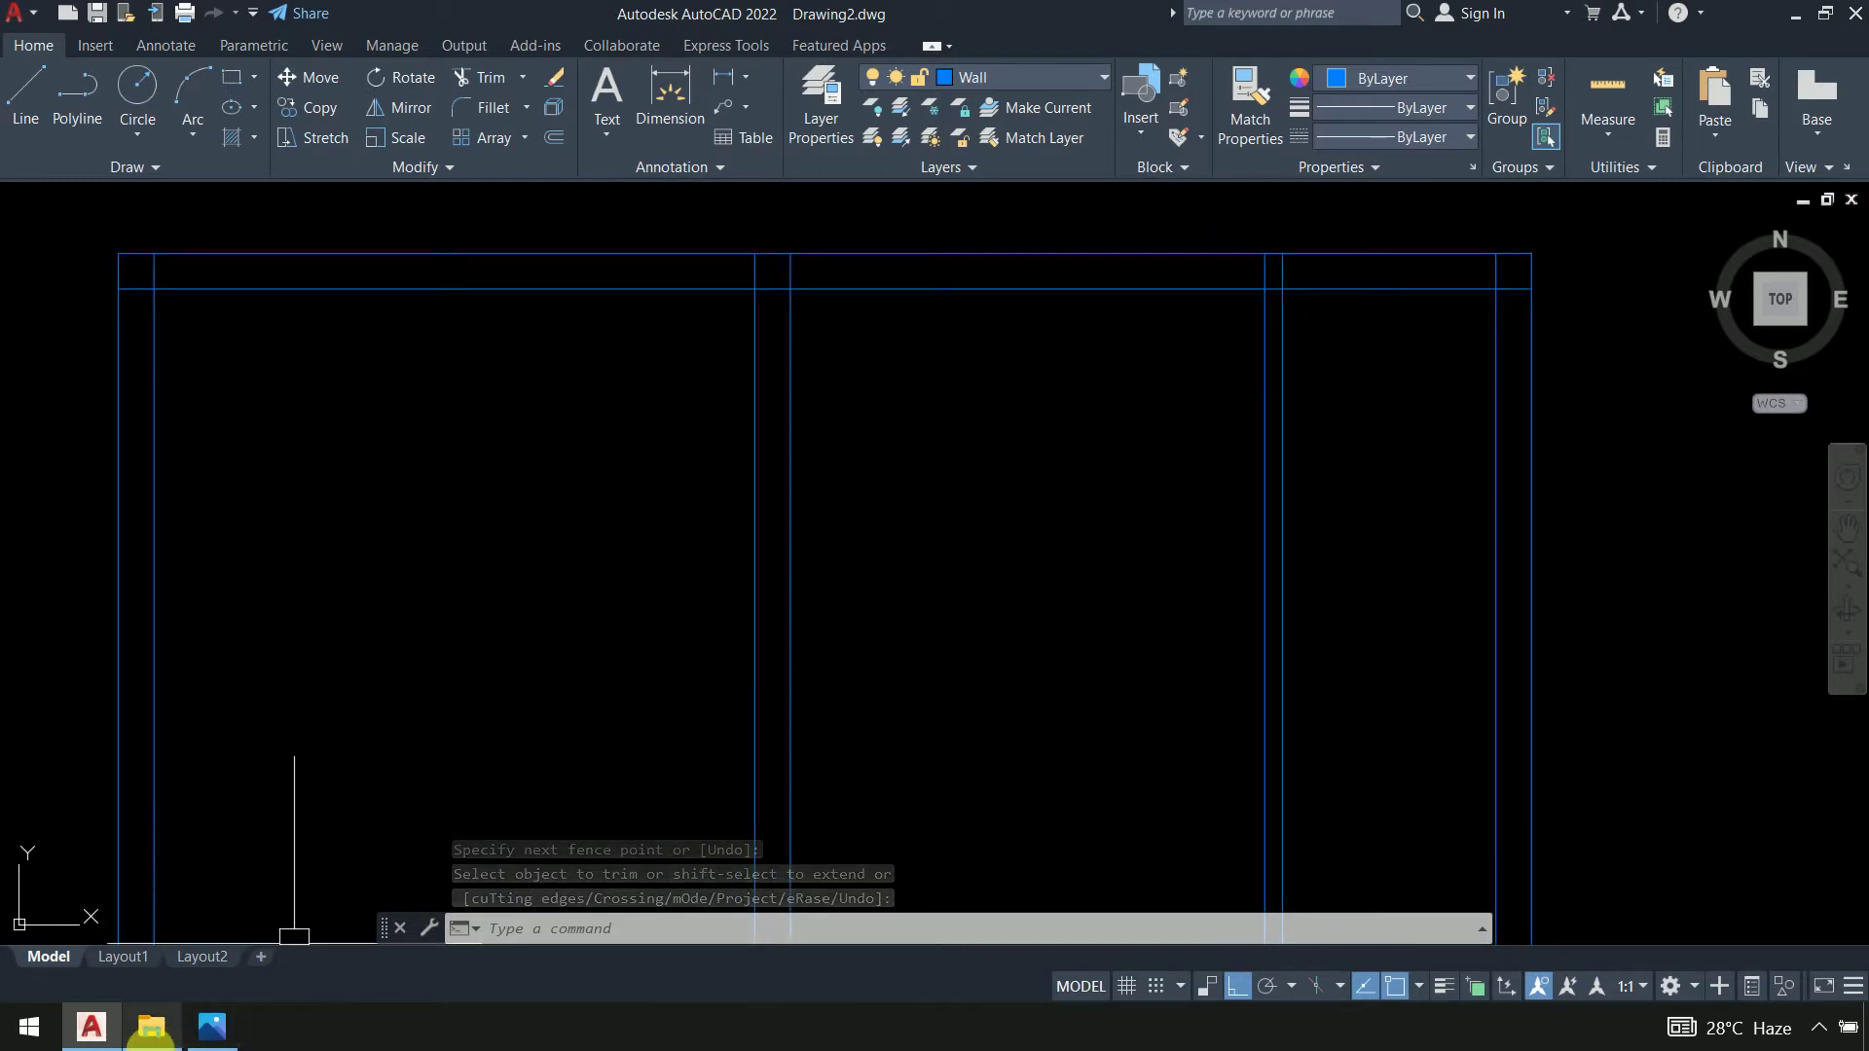
# Check the left-side vertical dimensions in the Photos plan, and in AutoCAD offset the top wall's inner line 8' downward
pyautogui.moveTo(151, 1029)
pyautogui.click(264, 844)
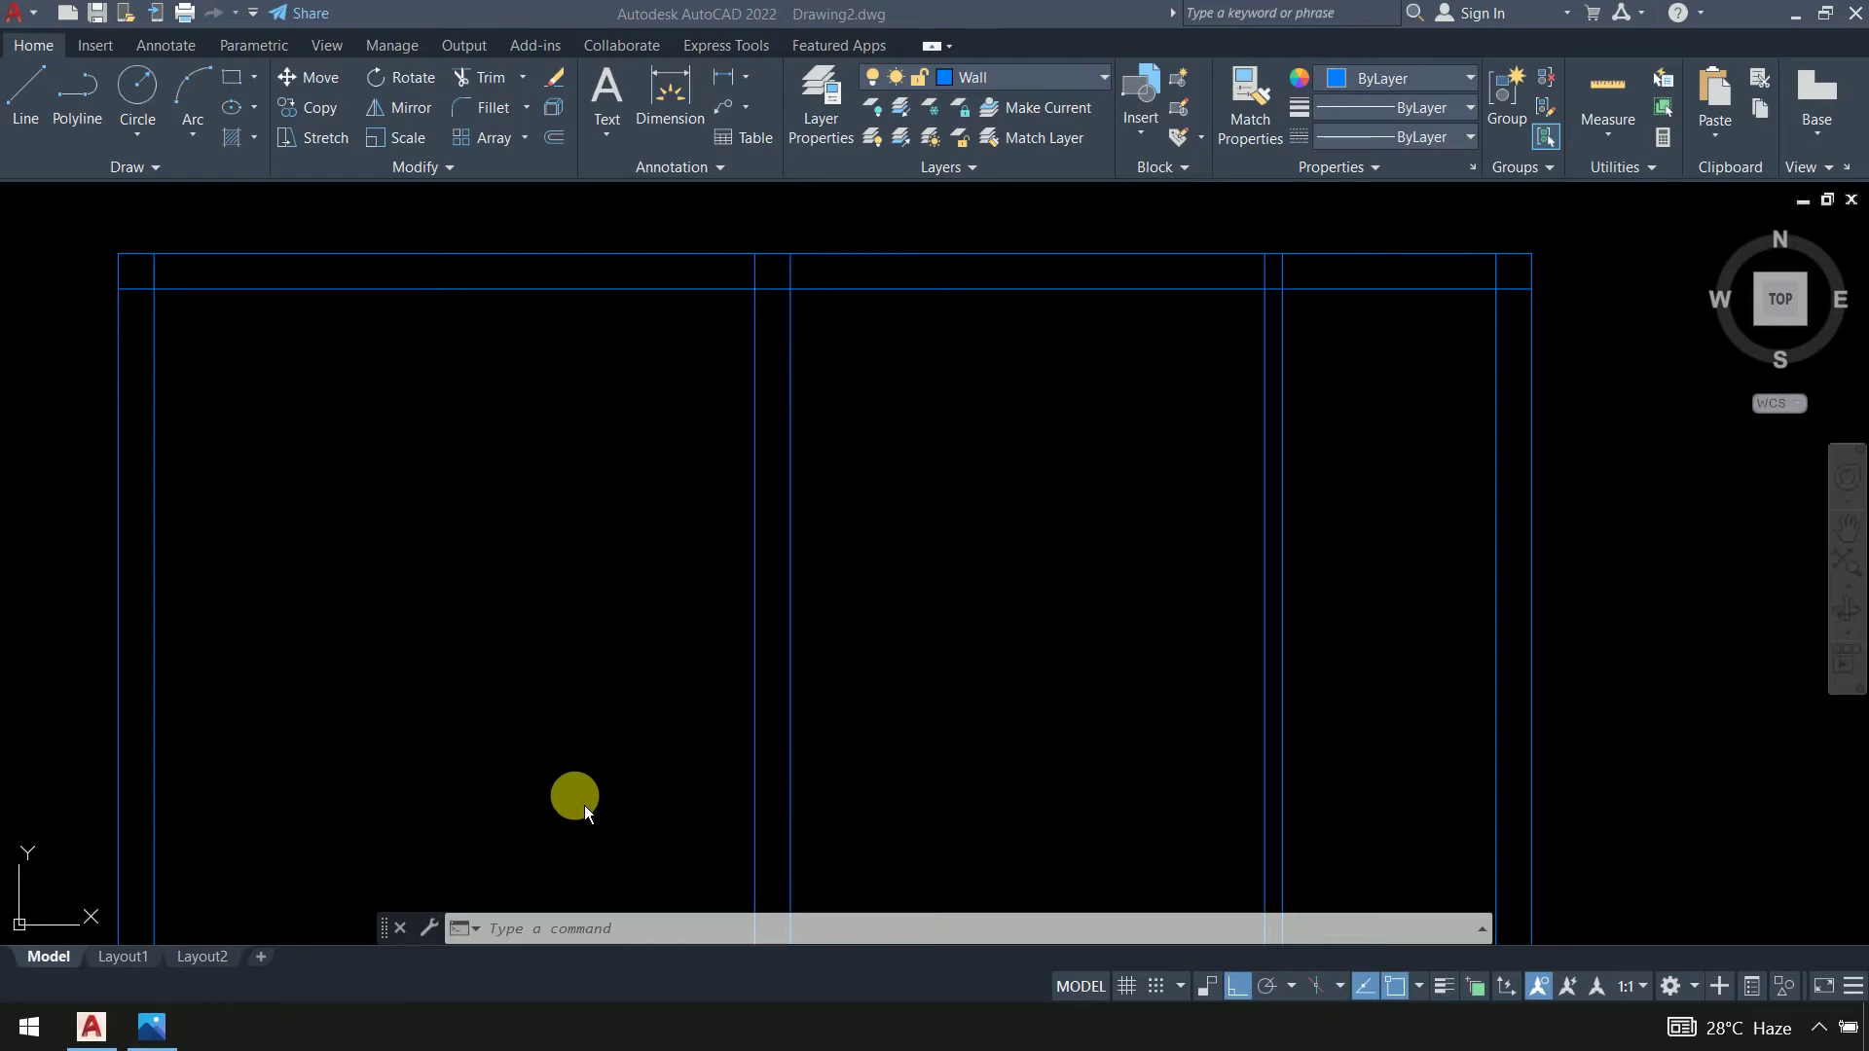
pyautogui.hotkey('alt', 'Tab')
pyautogui.hotkey('alt', 'Tab')
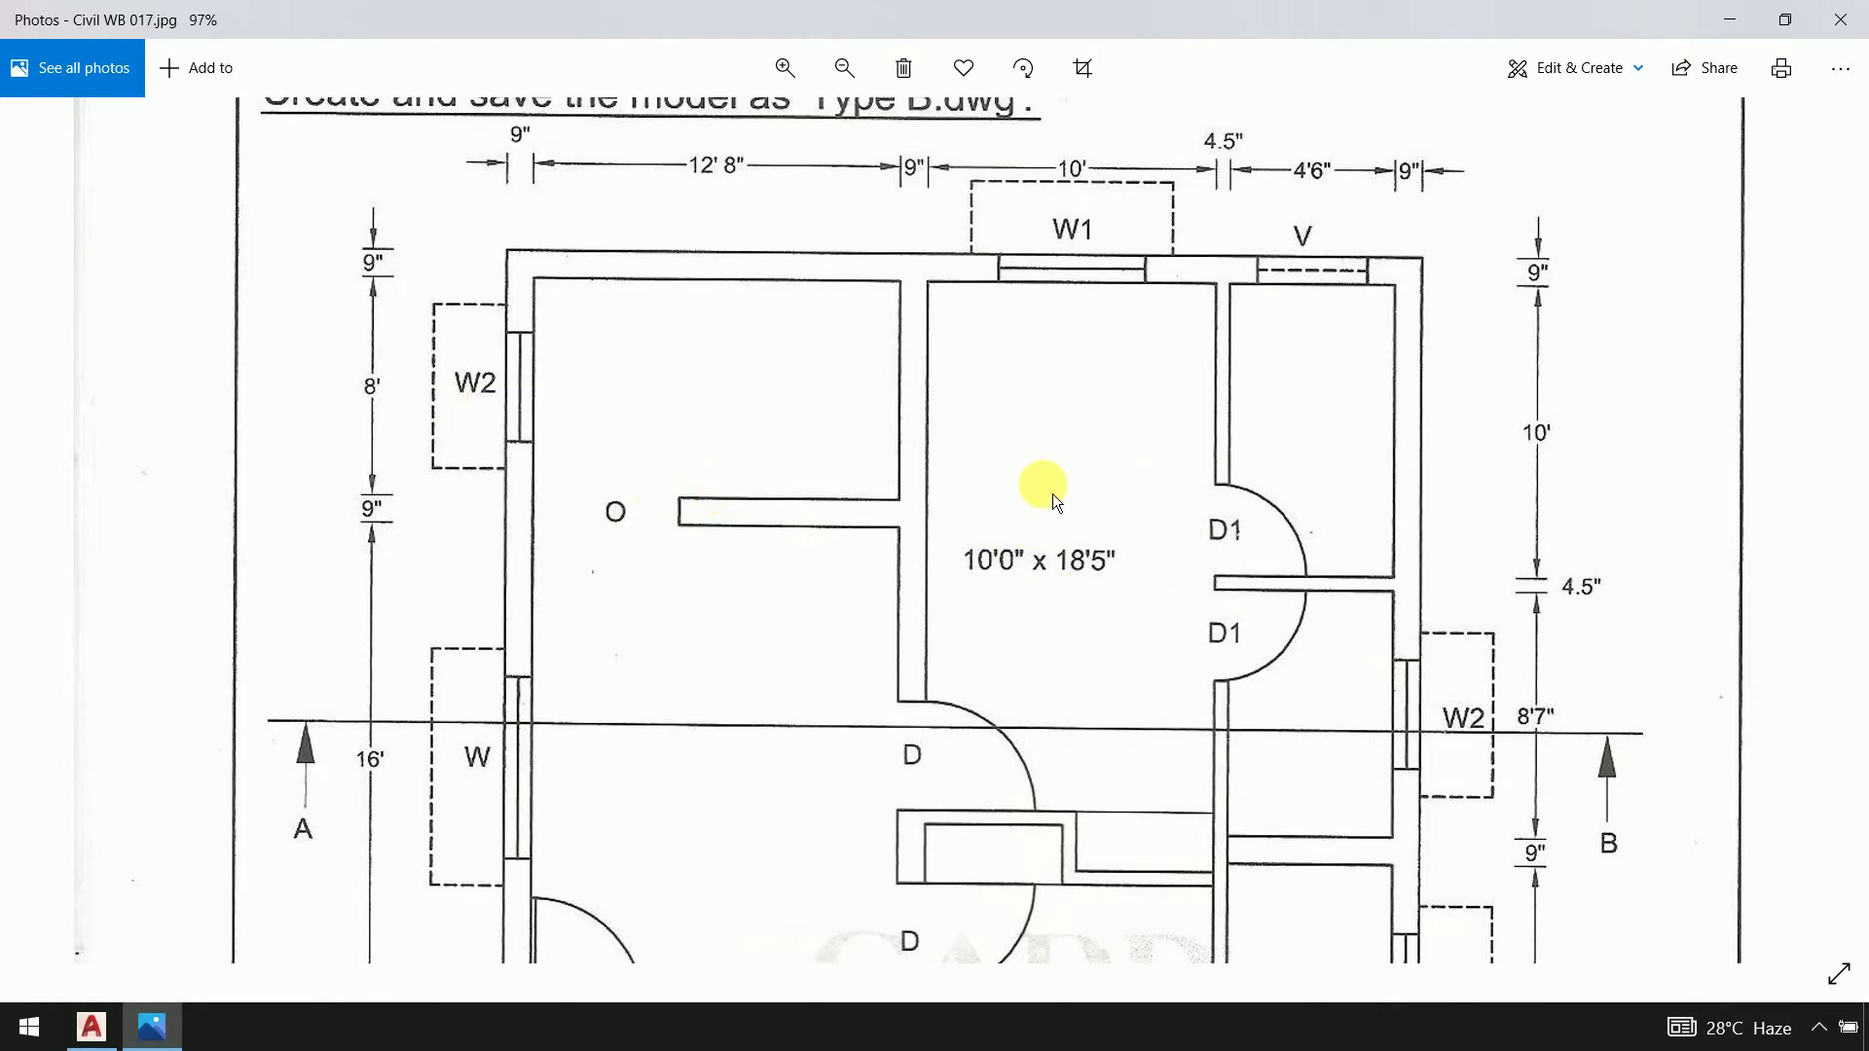
pyautogui.hotkey('alt', 'Tab')
pyautogui.write('o')
pyautogui.press('Return')
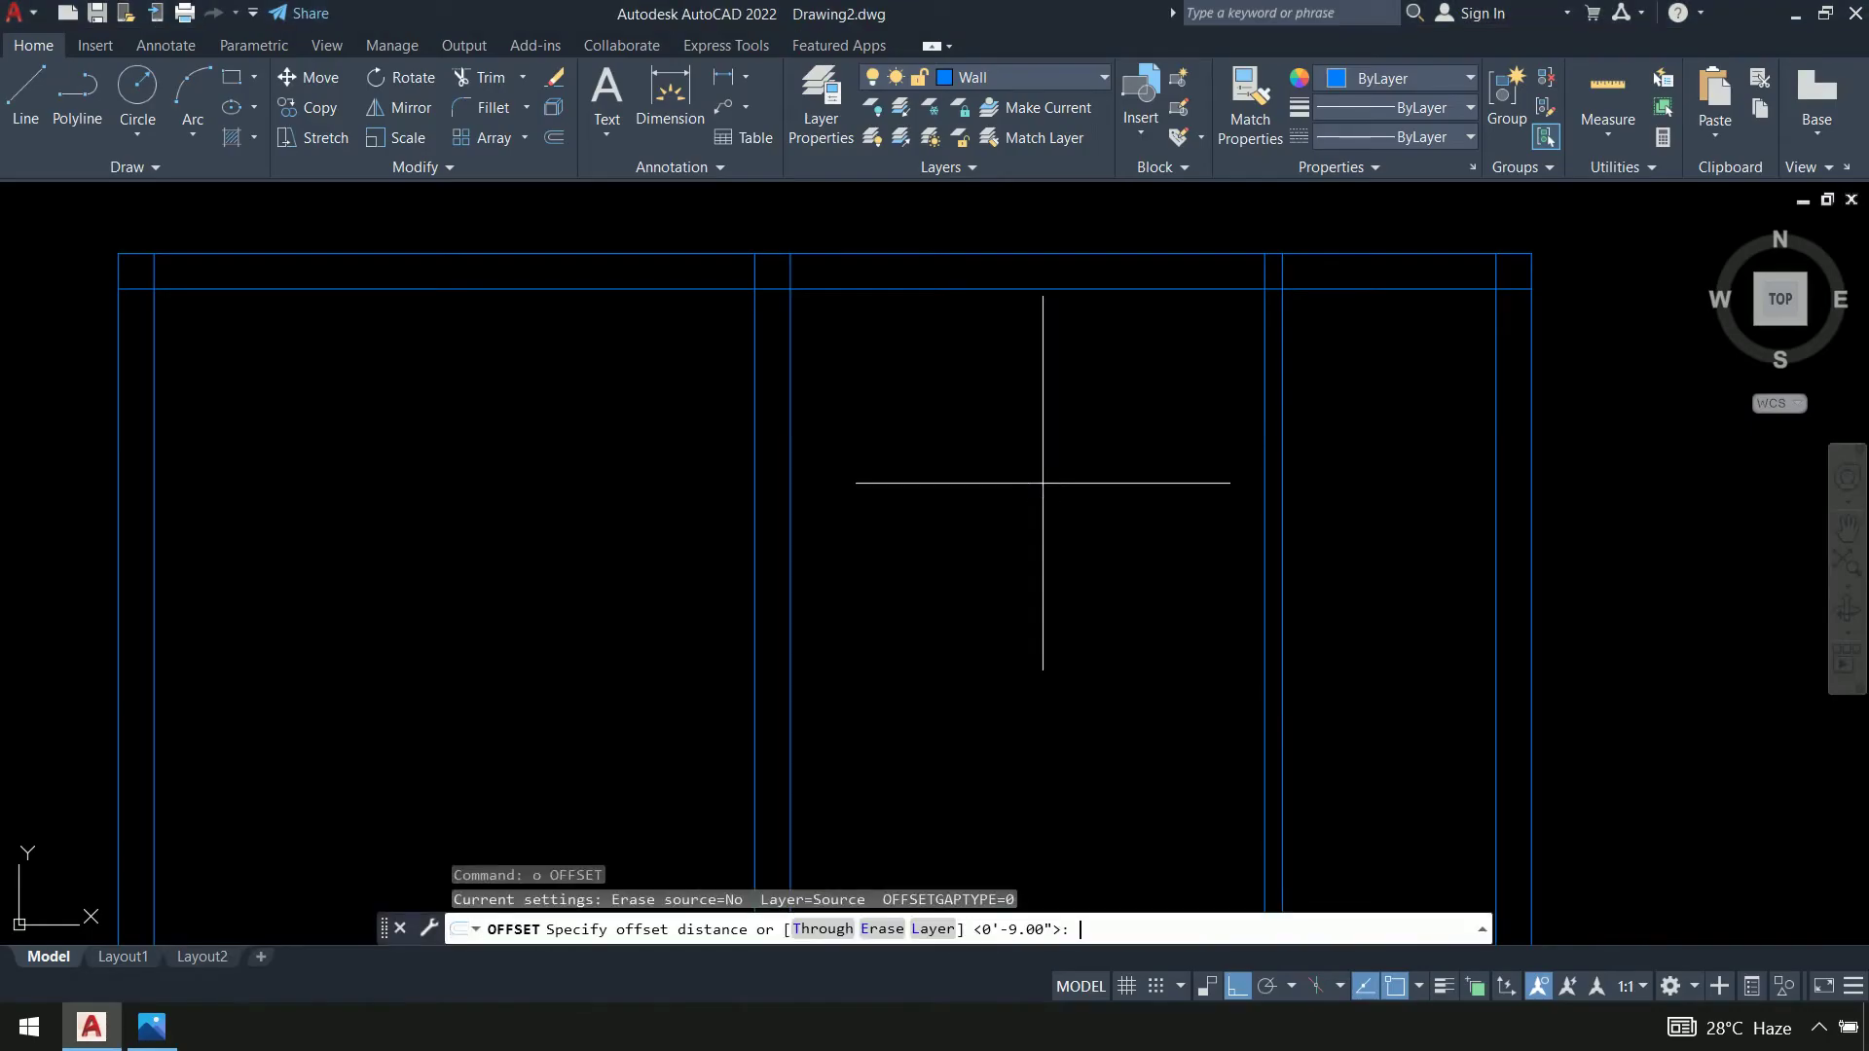
pyautogui.write("8'")
pyautogui.press('Return')
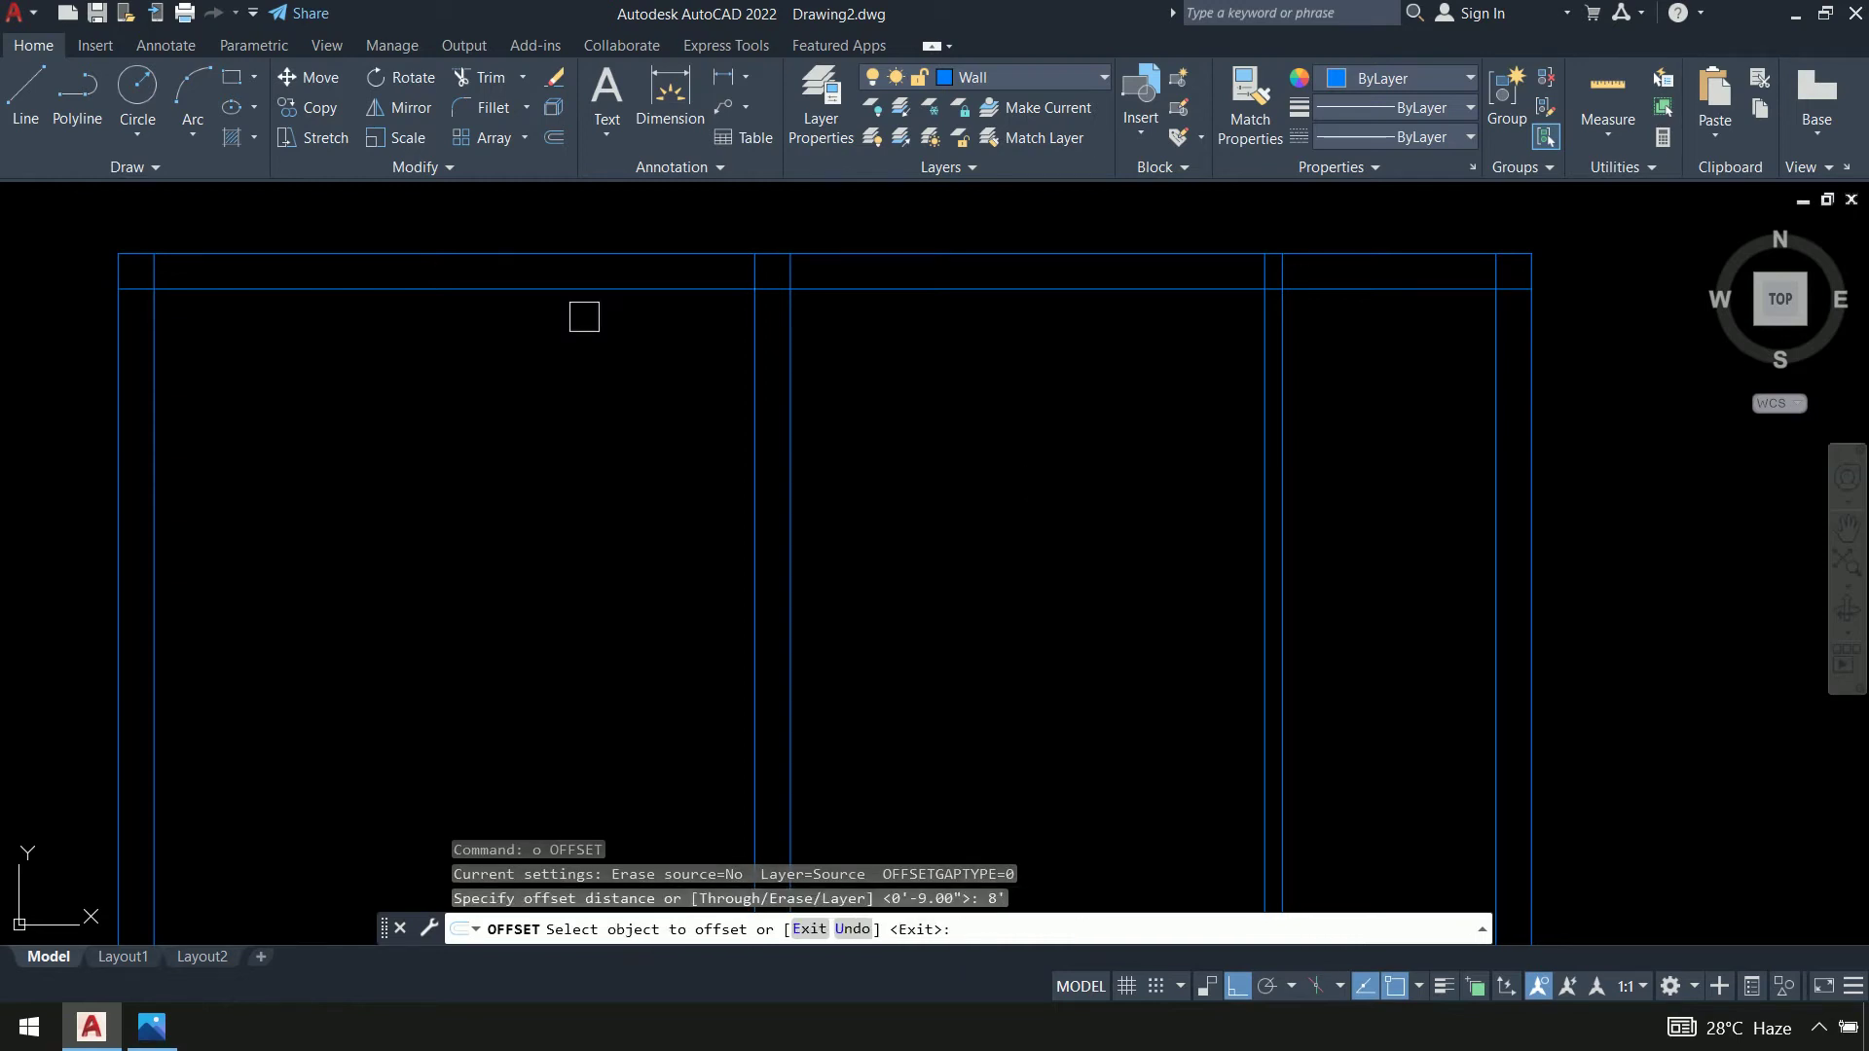
pyautogui.click(584, 289)
pyautogui.click(591, 508)
pyautogui.press('Return')
# Offset the lowest horizontal line 9" downward to form the wall of the upper-left room
pyautogui.press('Return')
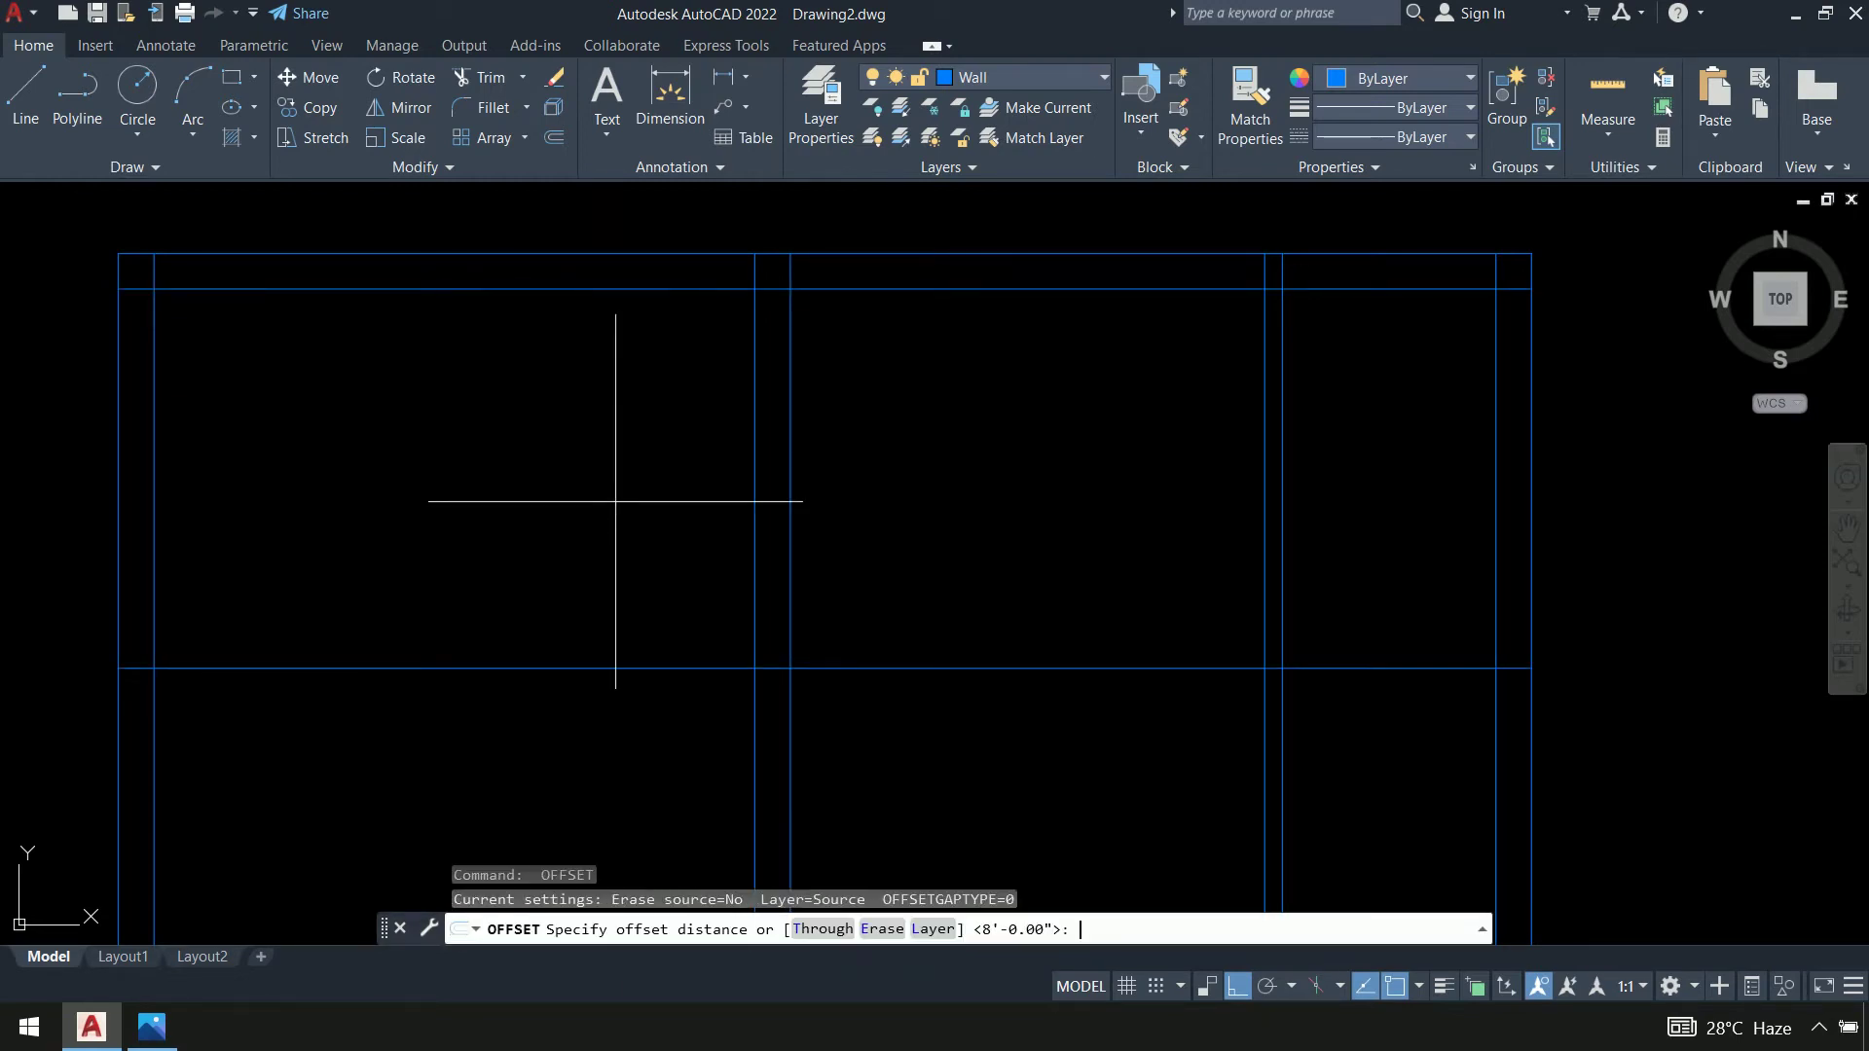
pyautogui.write('9')
pyautogui.press('Return')
pyautogui.click(626, 668)
pyautogui.click(626, 763)
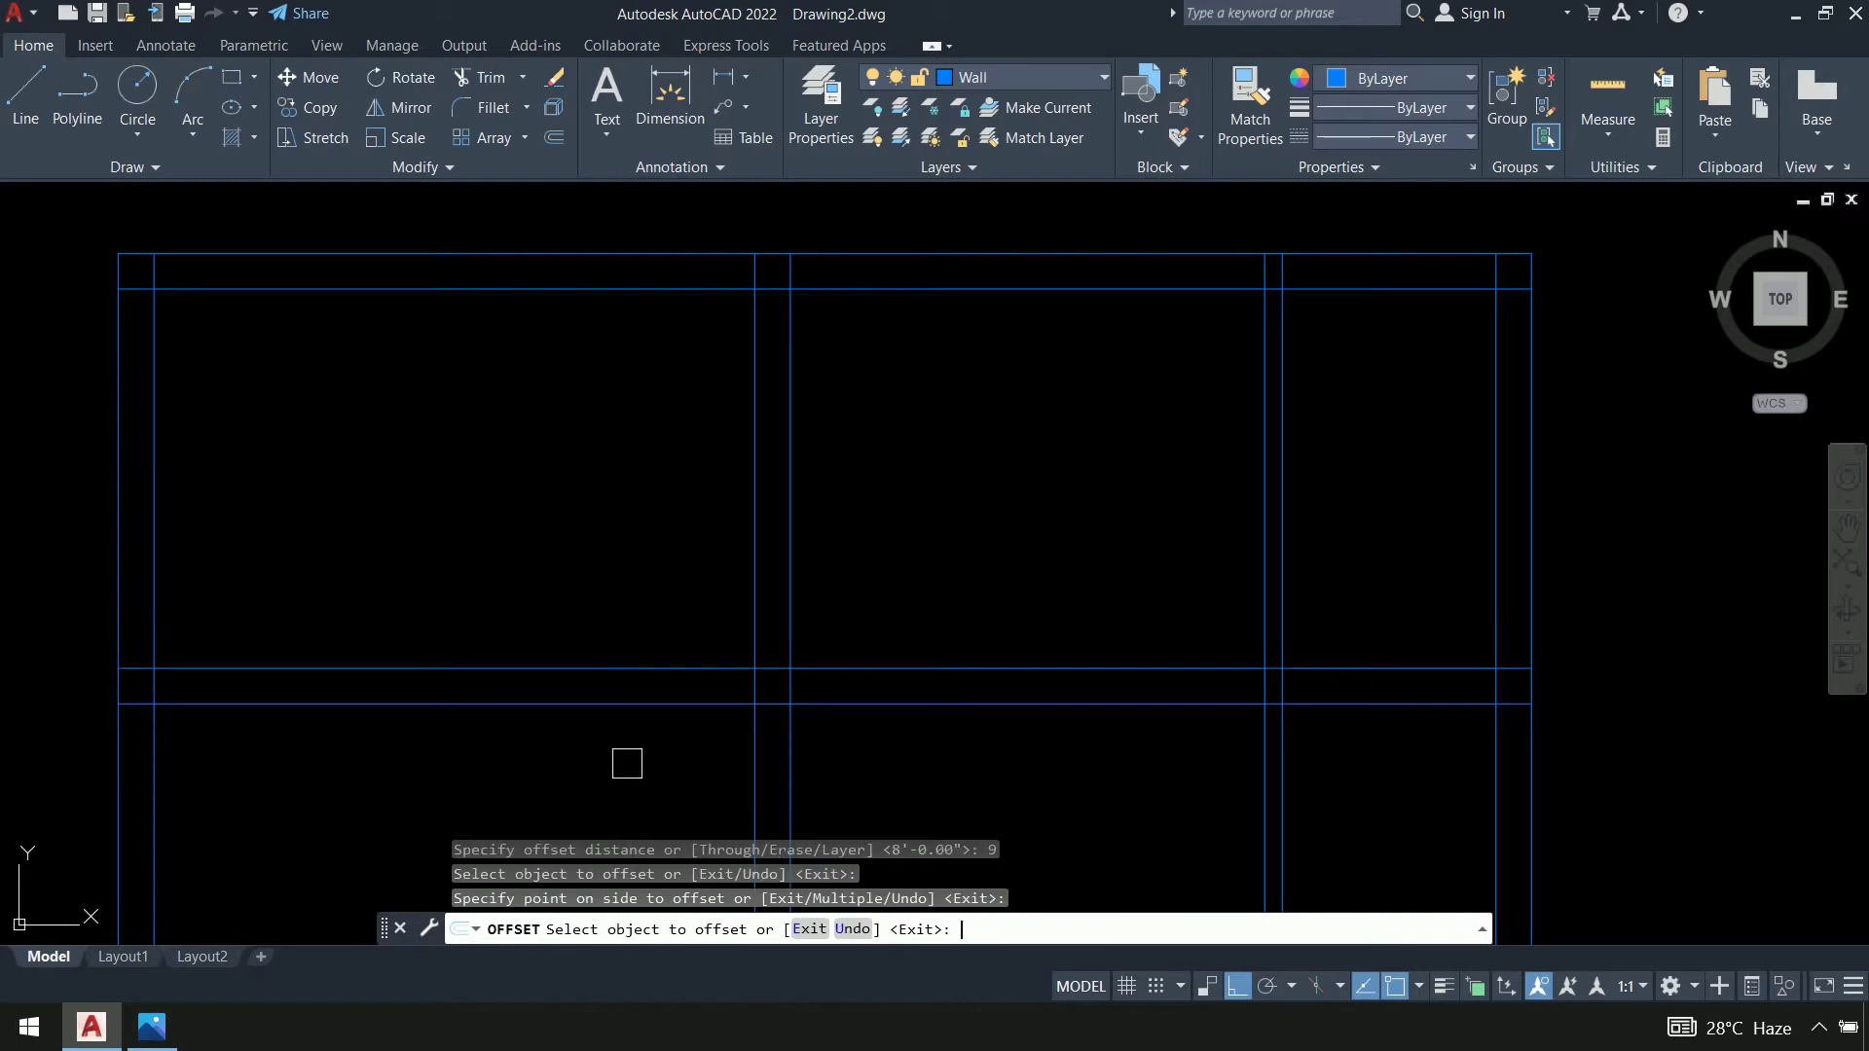
pyautogui.press('Return')
# Trim the 9" horizontal wall's lines at the first interior vertical wall and delete the leftover segments to its right
pyautogui.moveTo(626, 763); pyautogui.dragTo(658, 659, button='middle')
pyautogui.write('t')
pyautogui.press('Return')
pyautogui.scroll(2, 760, 609)
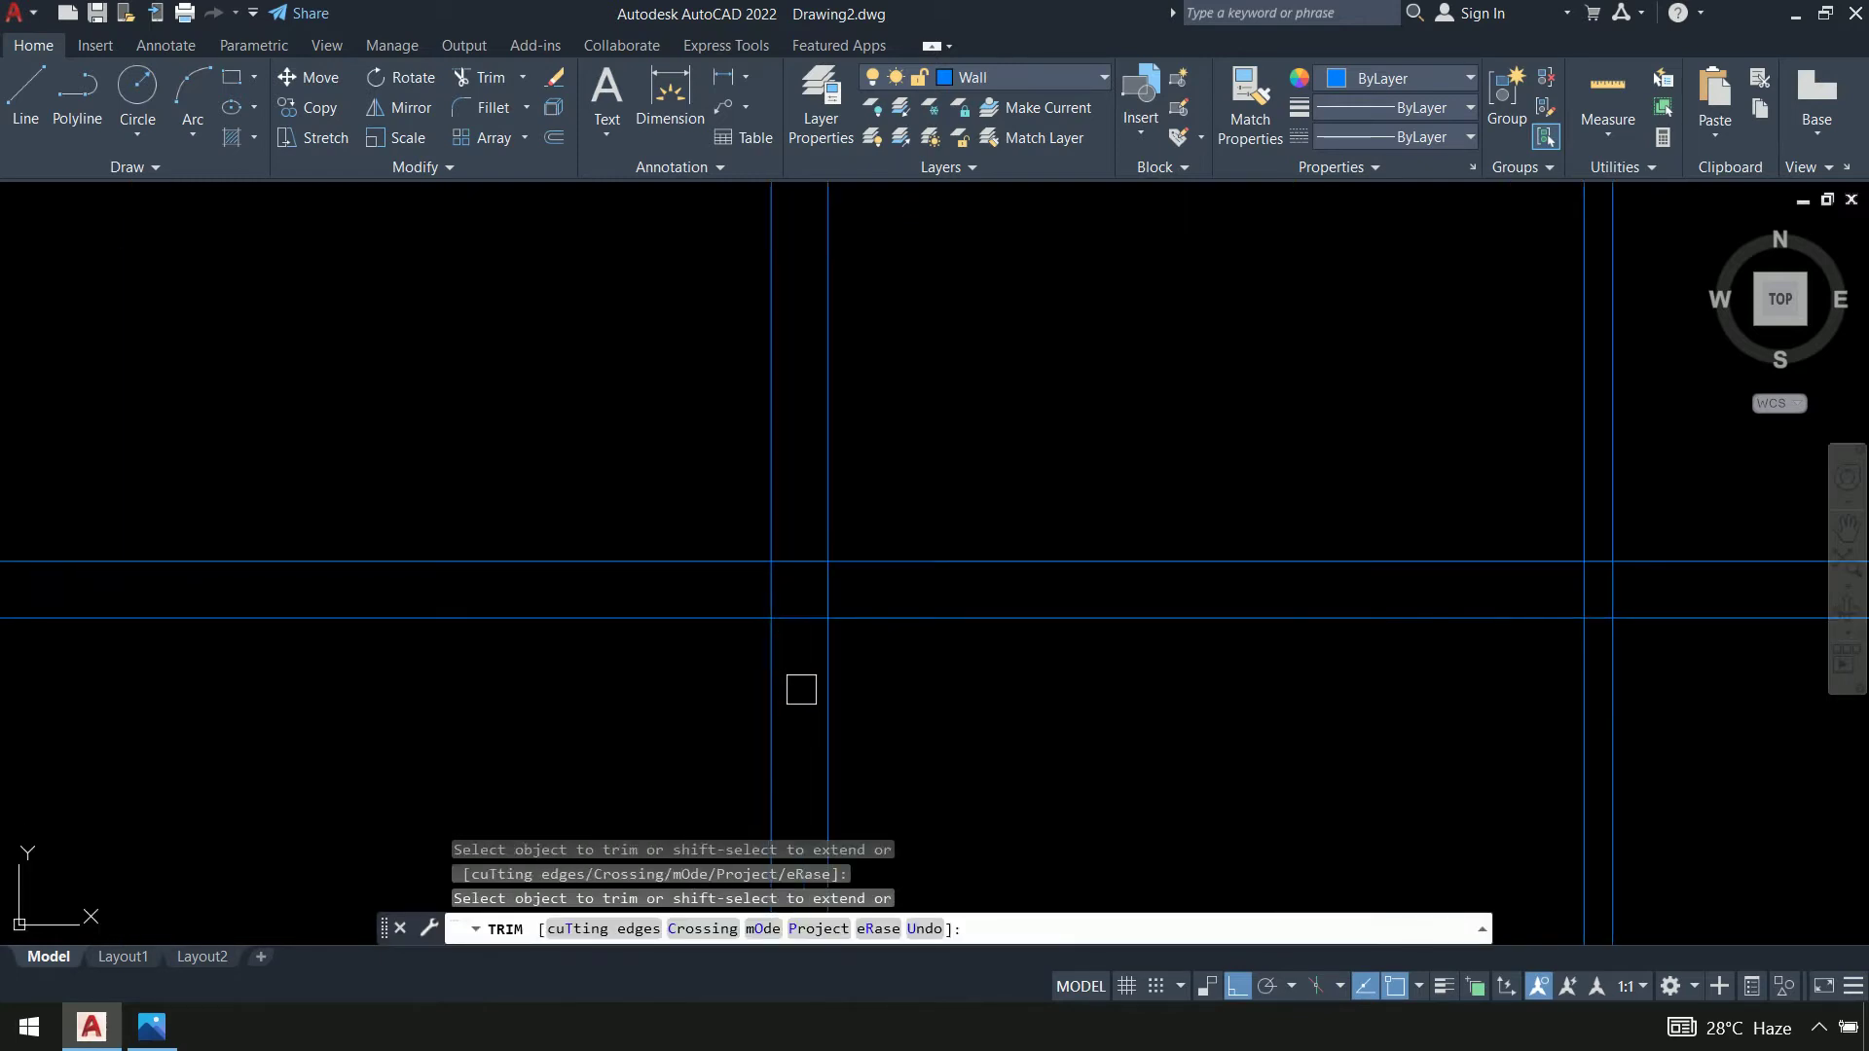
pyautogui.moveTo(797, 683); pyautogui.dragTo(787, 516)
pyautogui.press('Return')
pyautogui.click(1046, 475)
pyautogui.click(958, 695)
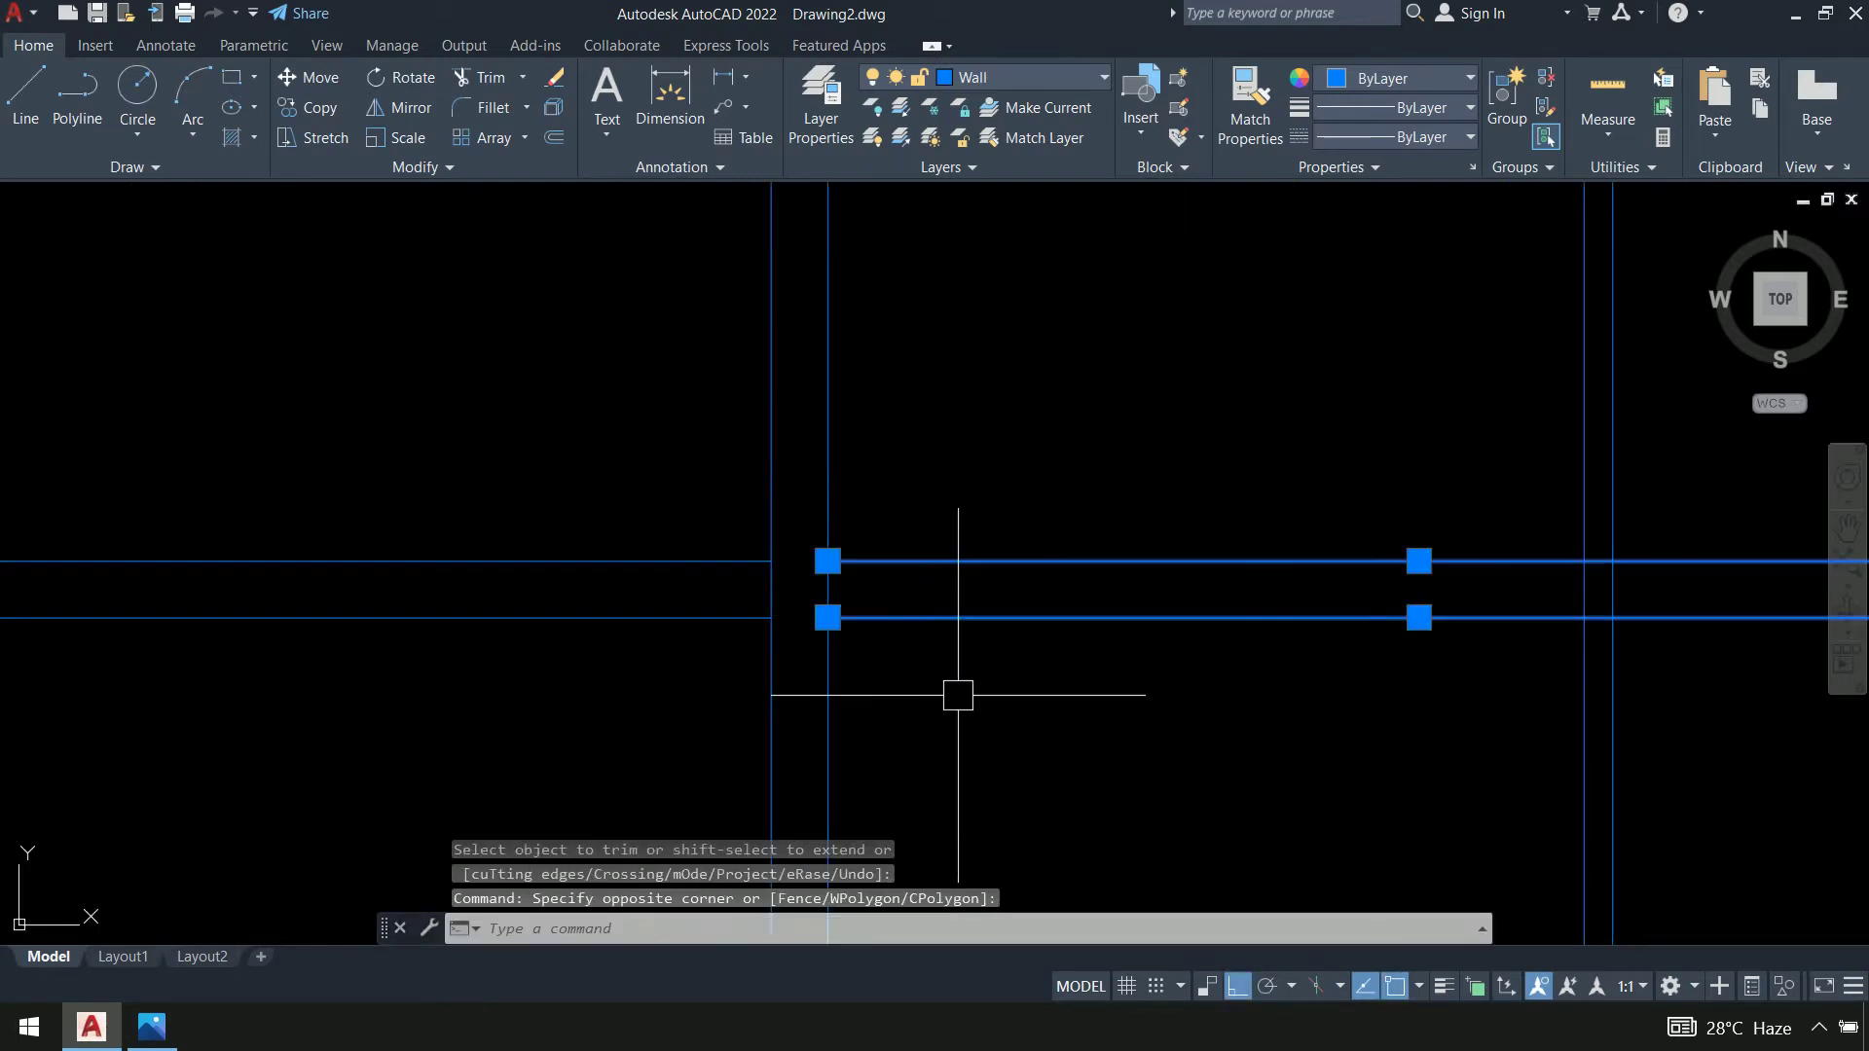
pyautogui.press('Delete')
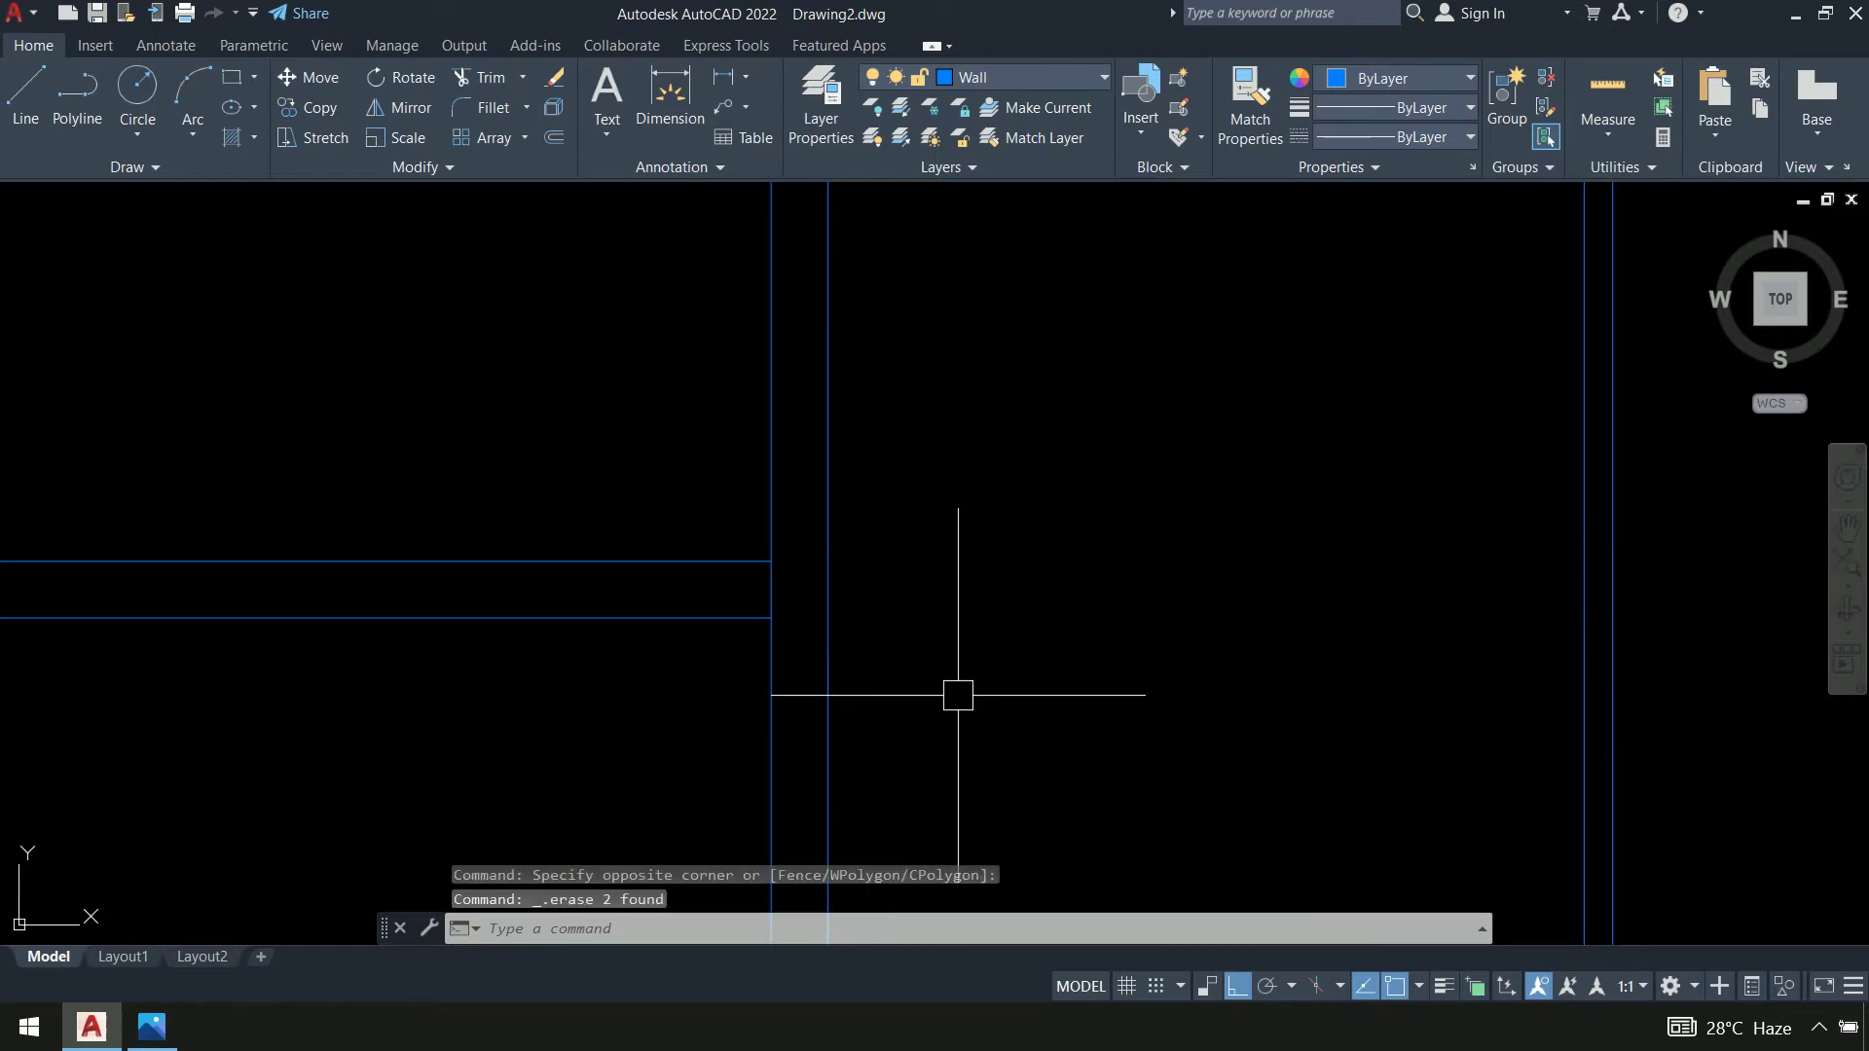
# Check the next left-side dimension in the Photos plan, and in AutoCAD offset the 9" horizontal wall's lower line 16' downward
pyautogui.scroll(-4, 991, 613)
pyautogui.moveTo(1067, 610); pyautogui.dragTo(925, 526, button='middle')
pyautogui.scroll(2, 824, 528)
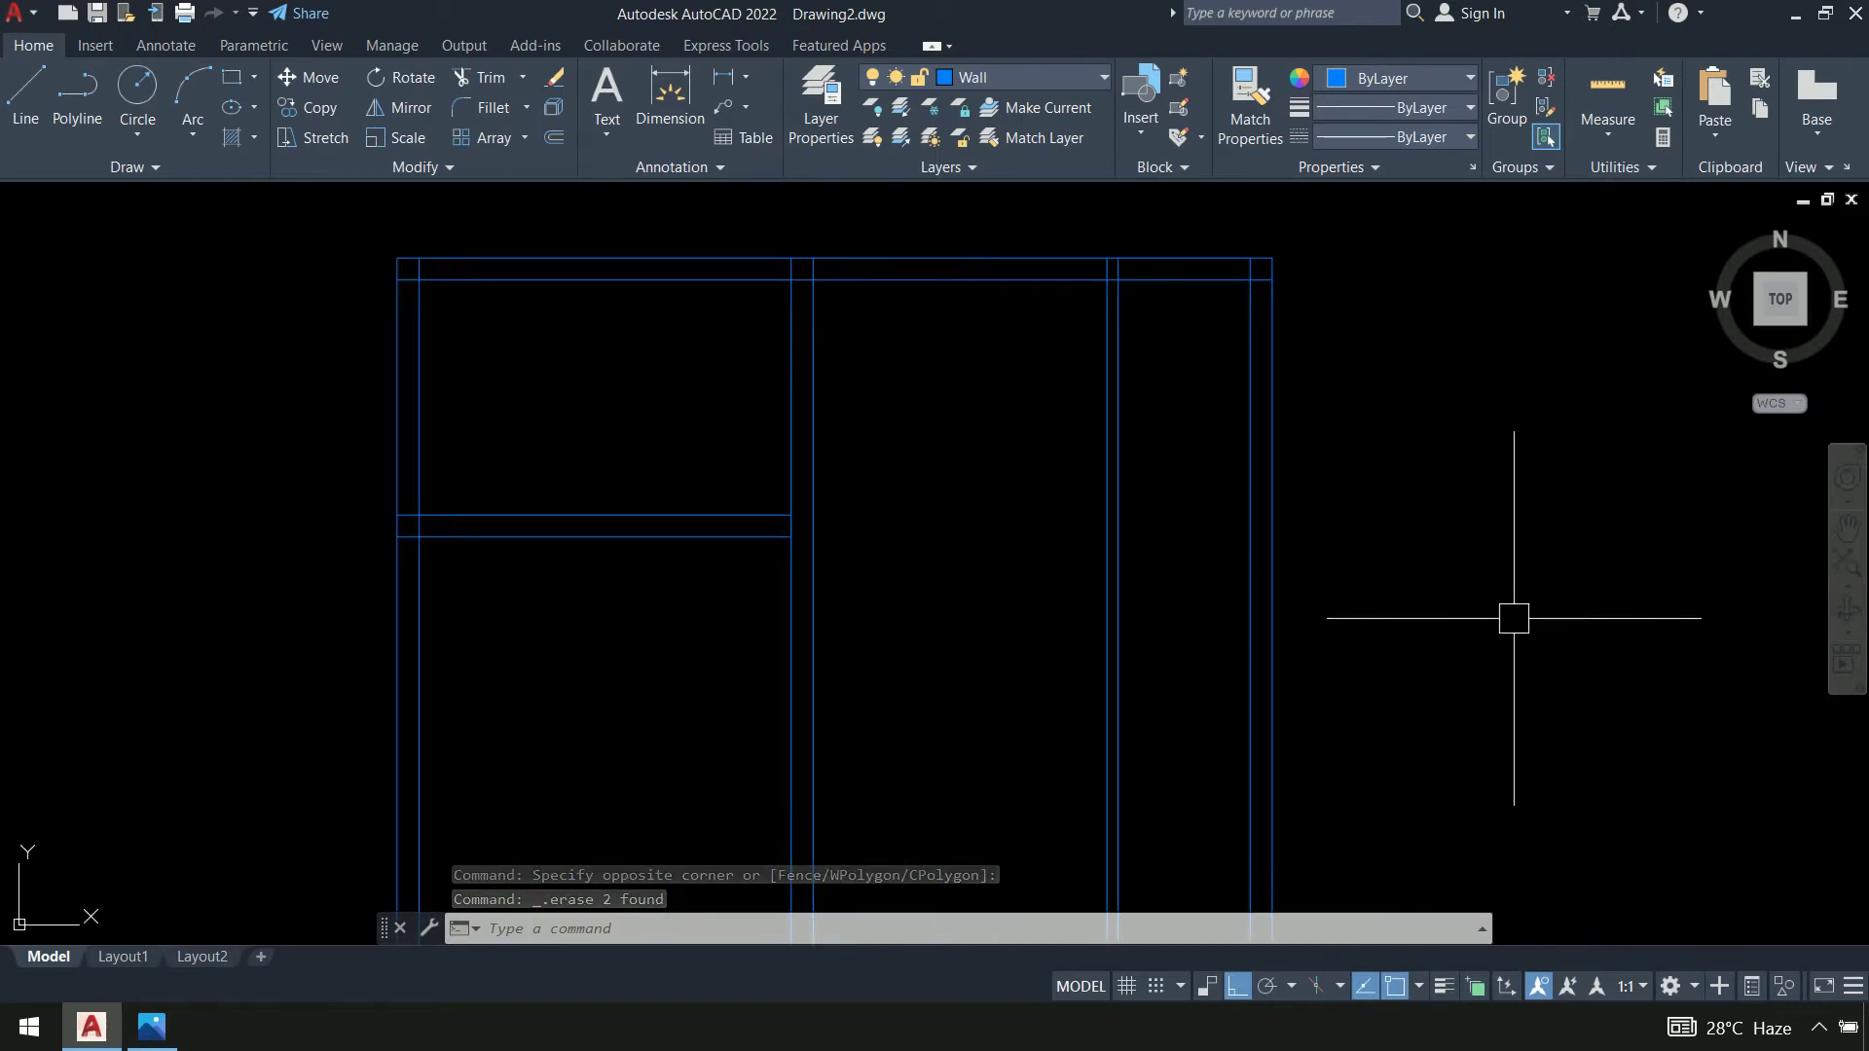
pyautogui.hotkey('alt', 'Tab')
pyautogui.scroll(-3, 1090, 488)
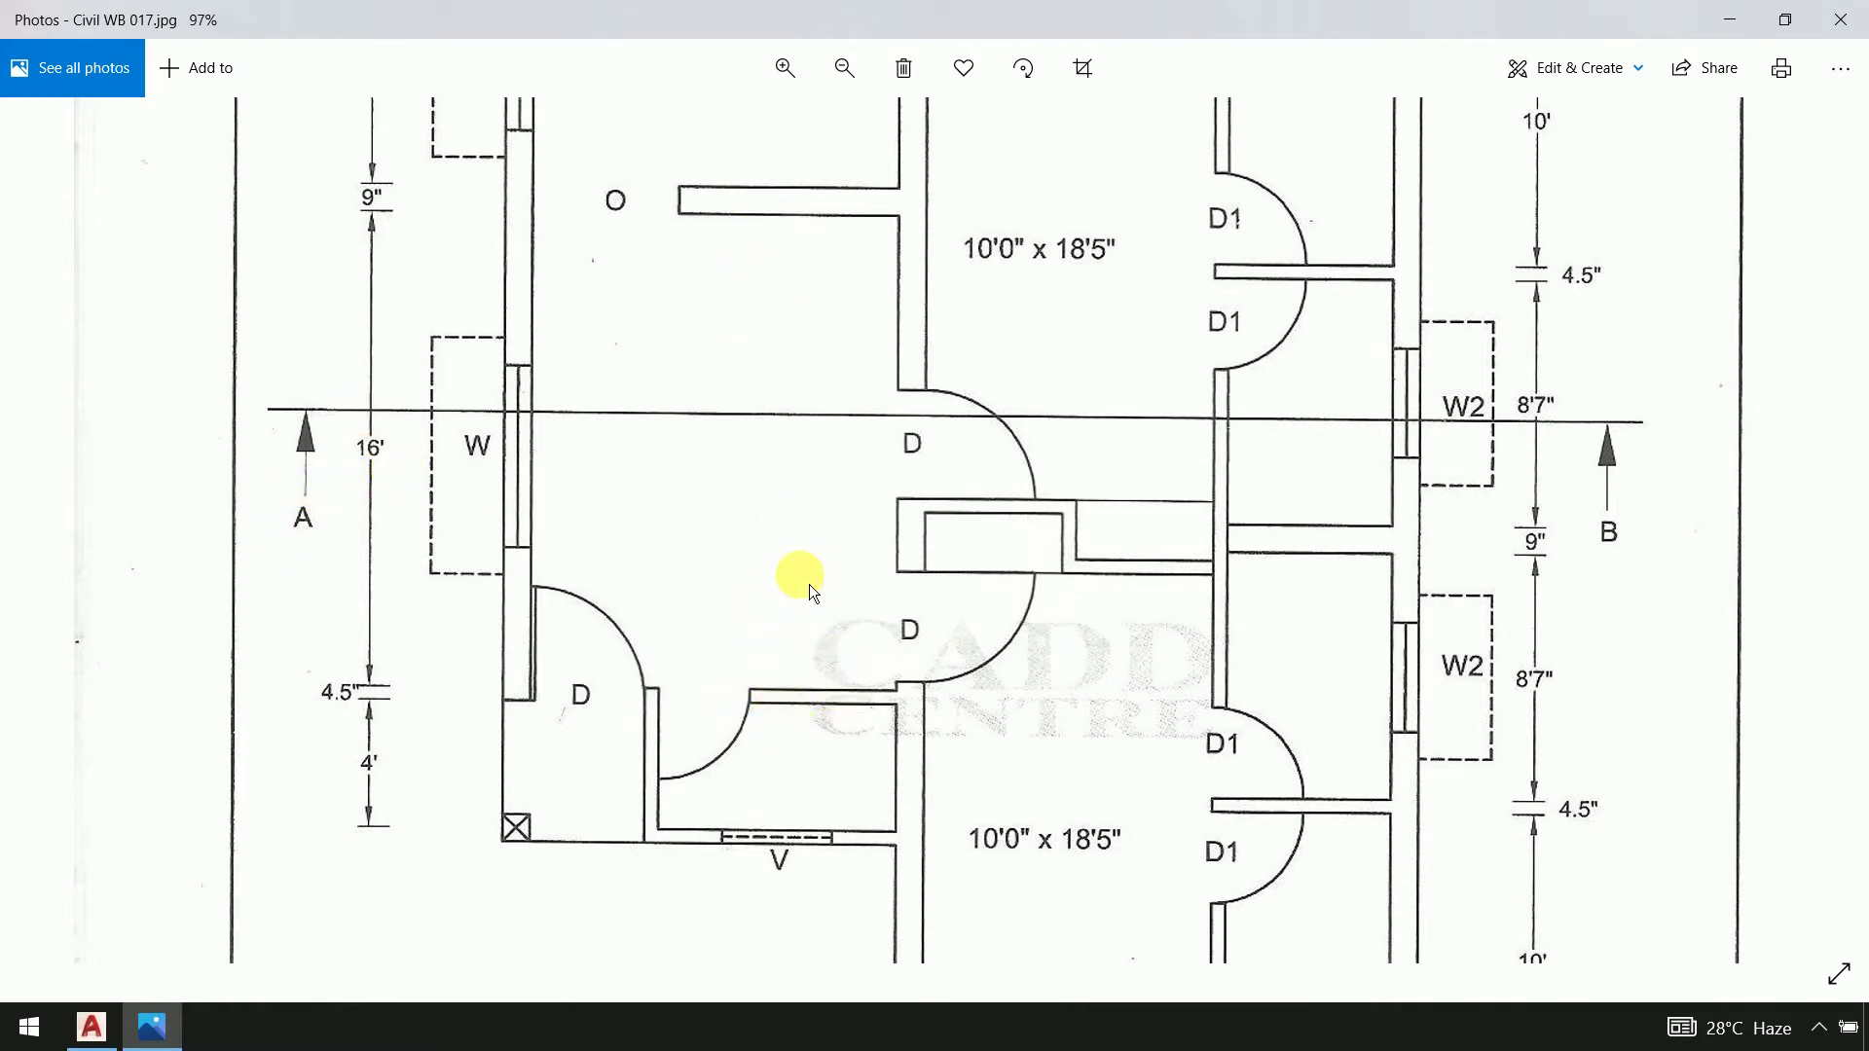
pyautogui.hotkey('alt', 'Tab')
pyautogui.write('OFFSET')
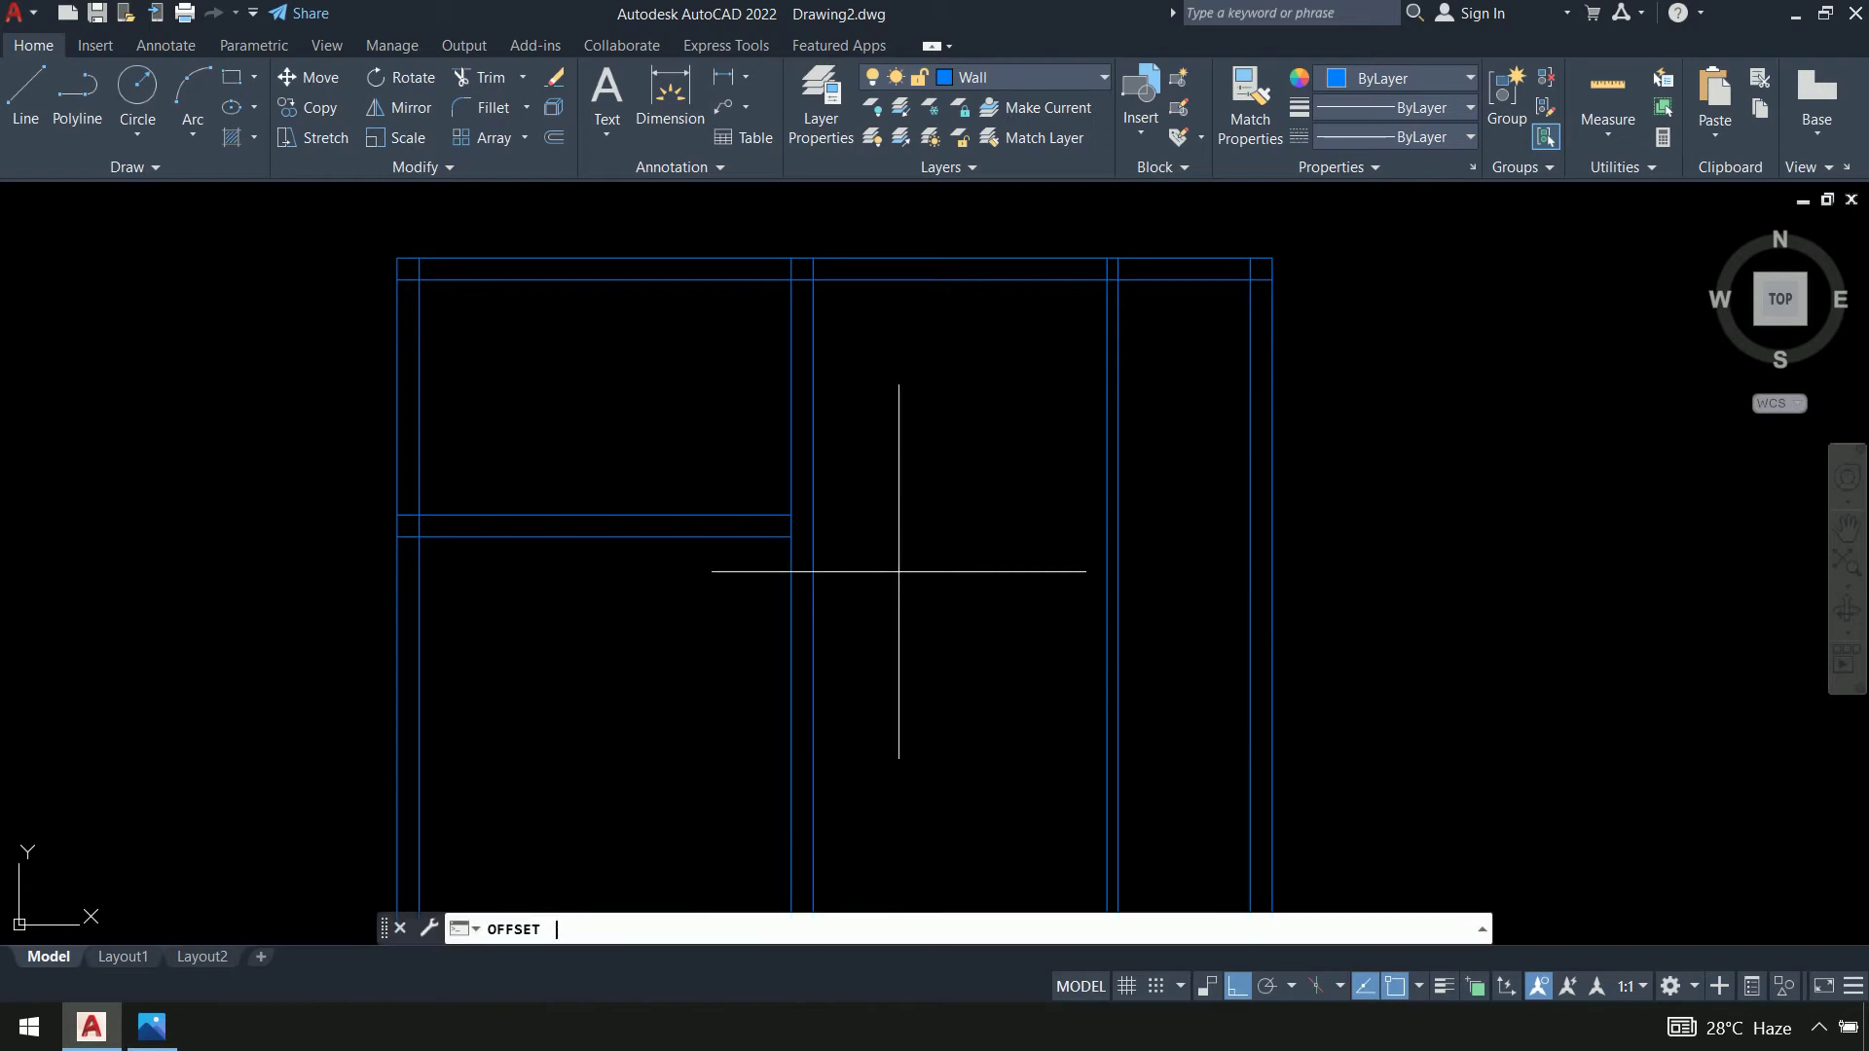
pyautogui.press('Return')
pyautogui.write("16'")
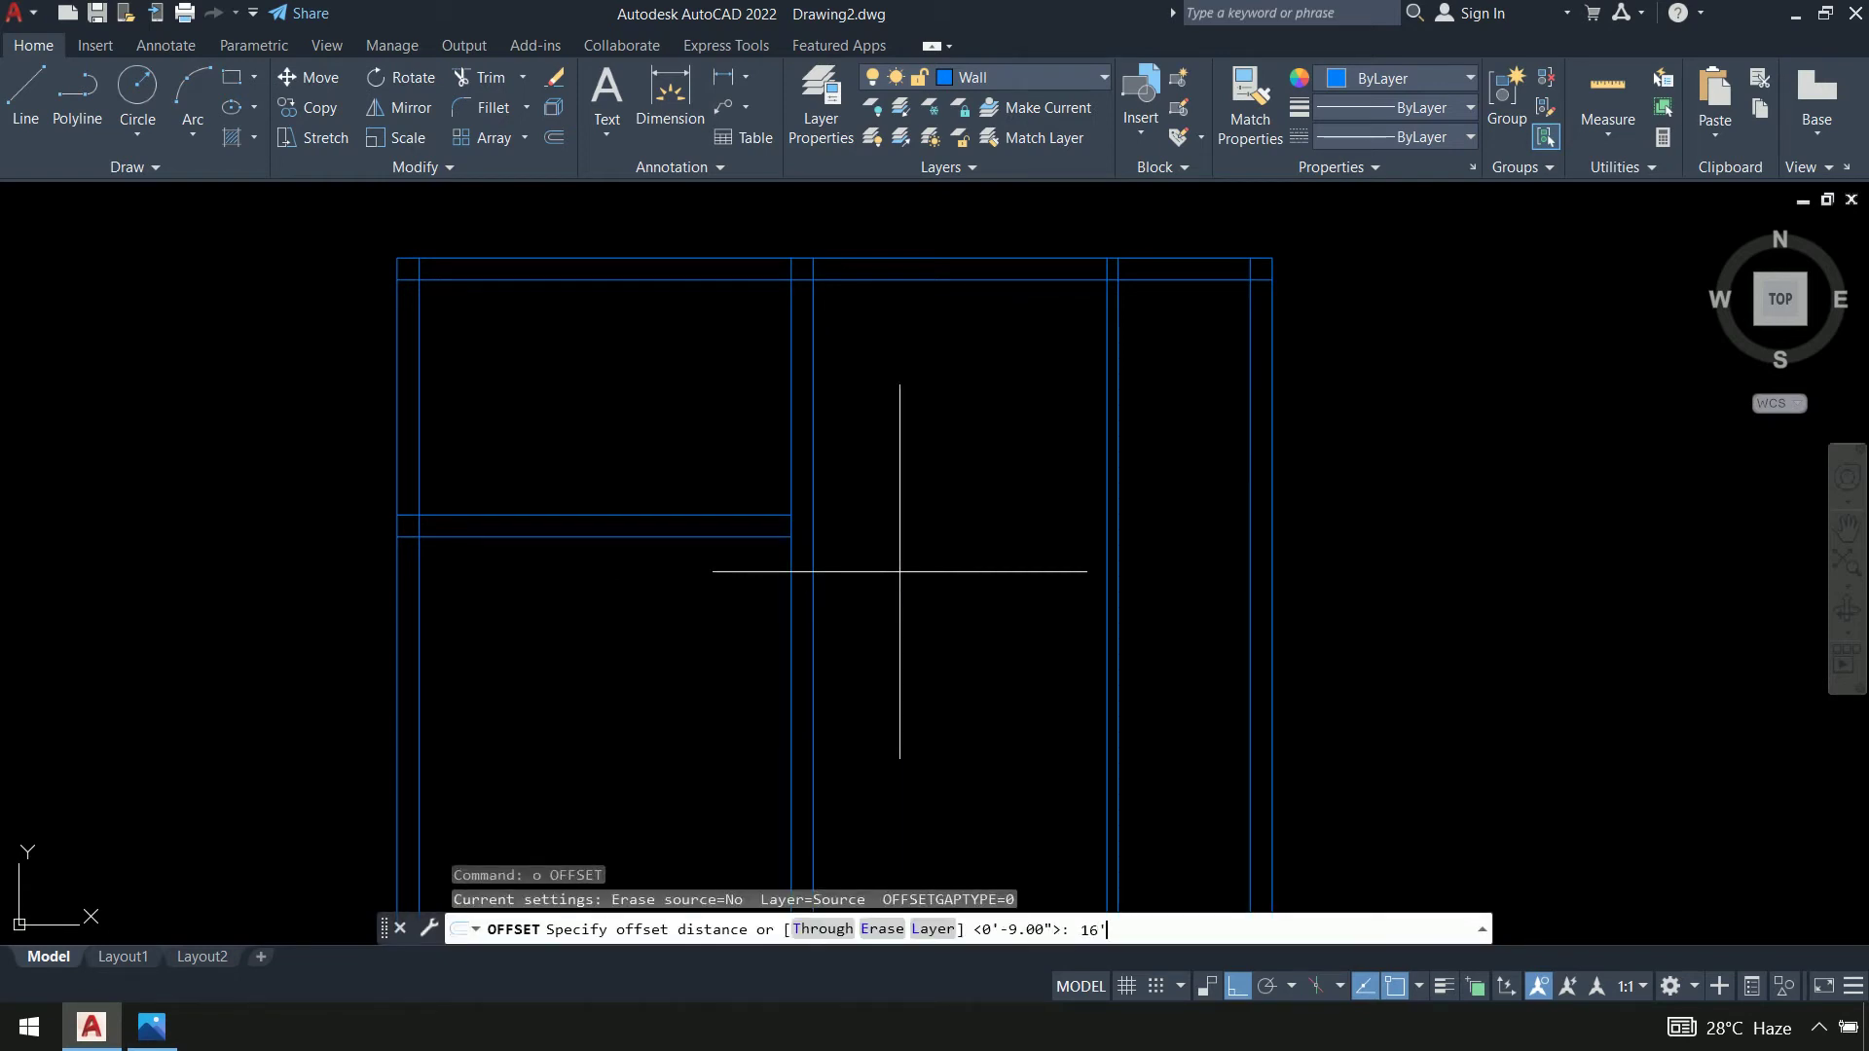
pyautogui.press('Return')
pyautogui.click(609, 536)
pyautogui.click(609, 713)
pyautogui.scroll(-4, 609, 681)
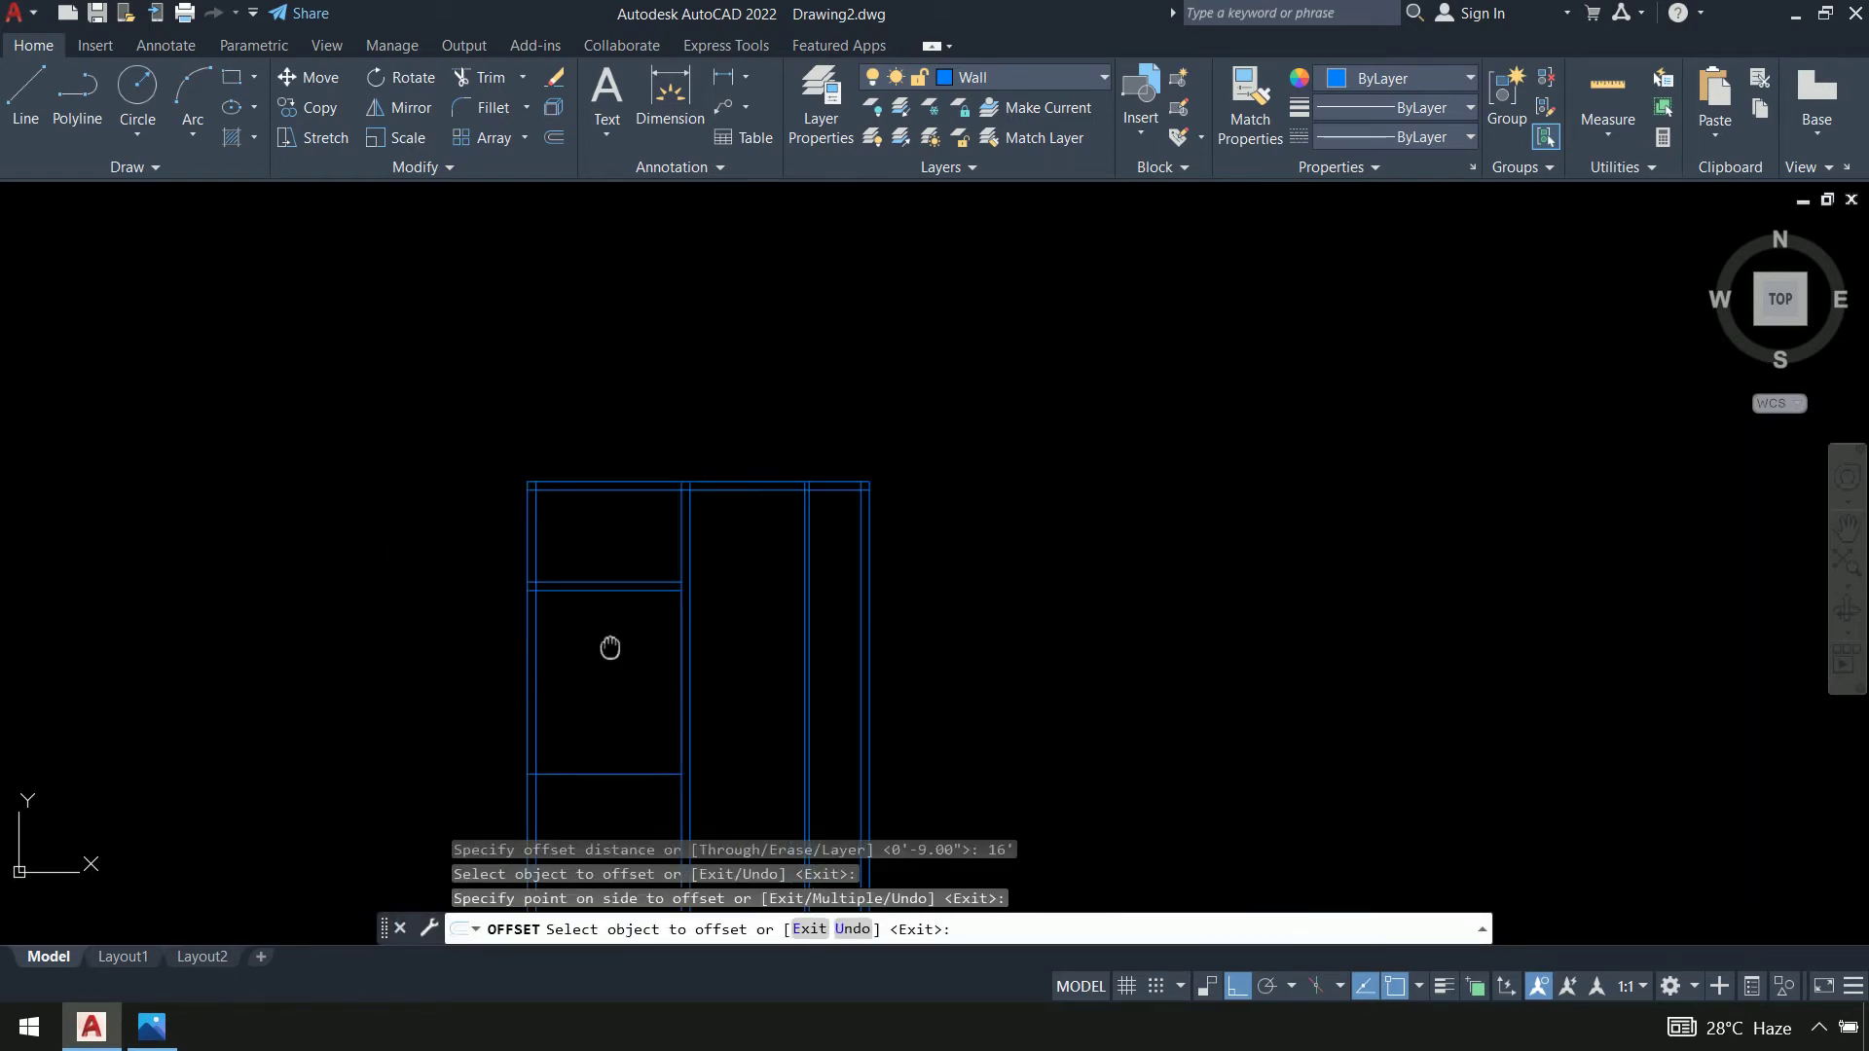
pyautogui.moveTo(609, 647); pyautogui.dragTo(646, 437, button='middle')
pyautogui.press('Return')
# Offset the lowest horizontal line of the left bay 4.5" downward to form a thin horizontal wall
pyautogui.press('Return')
pyautogui.write('4.')
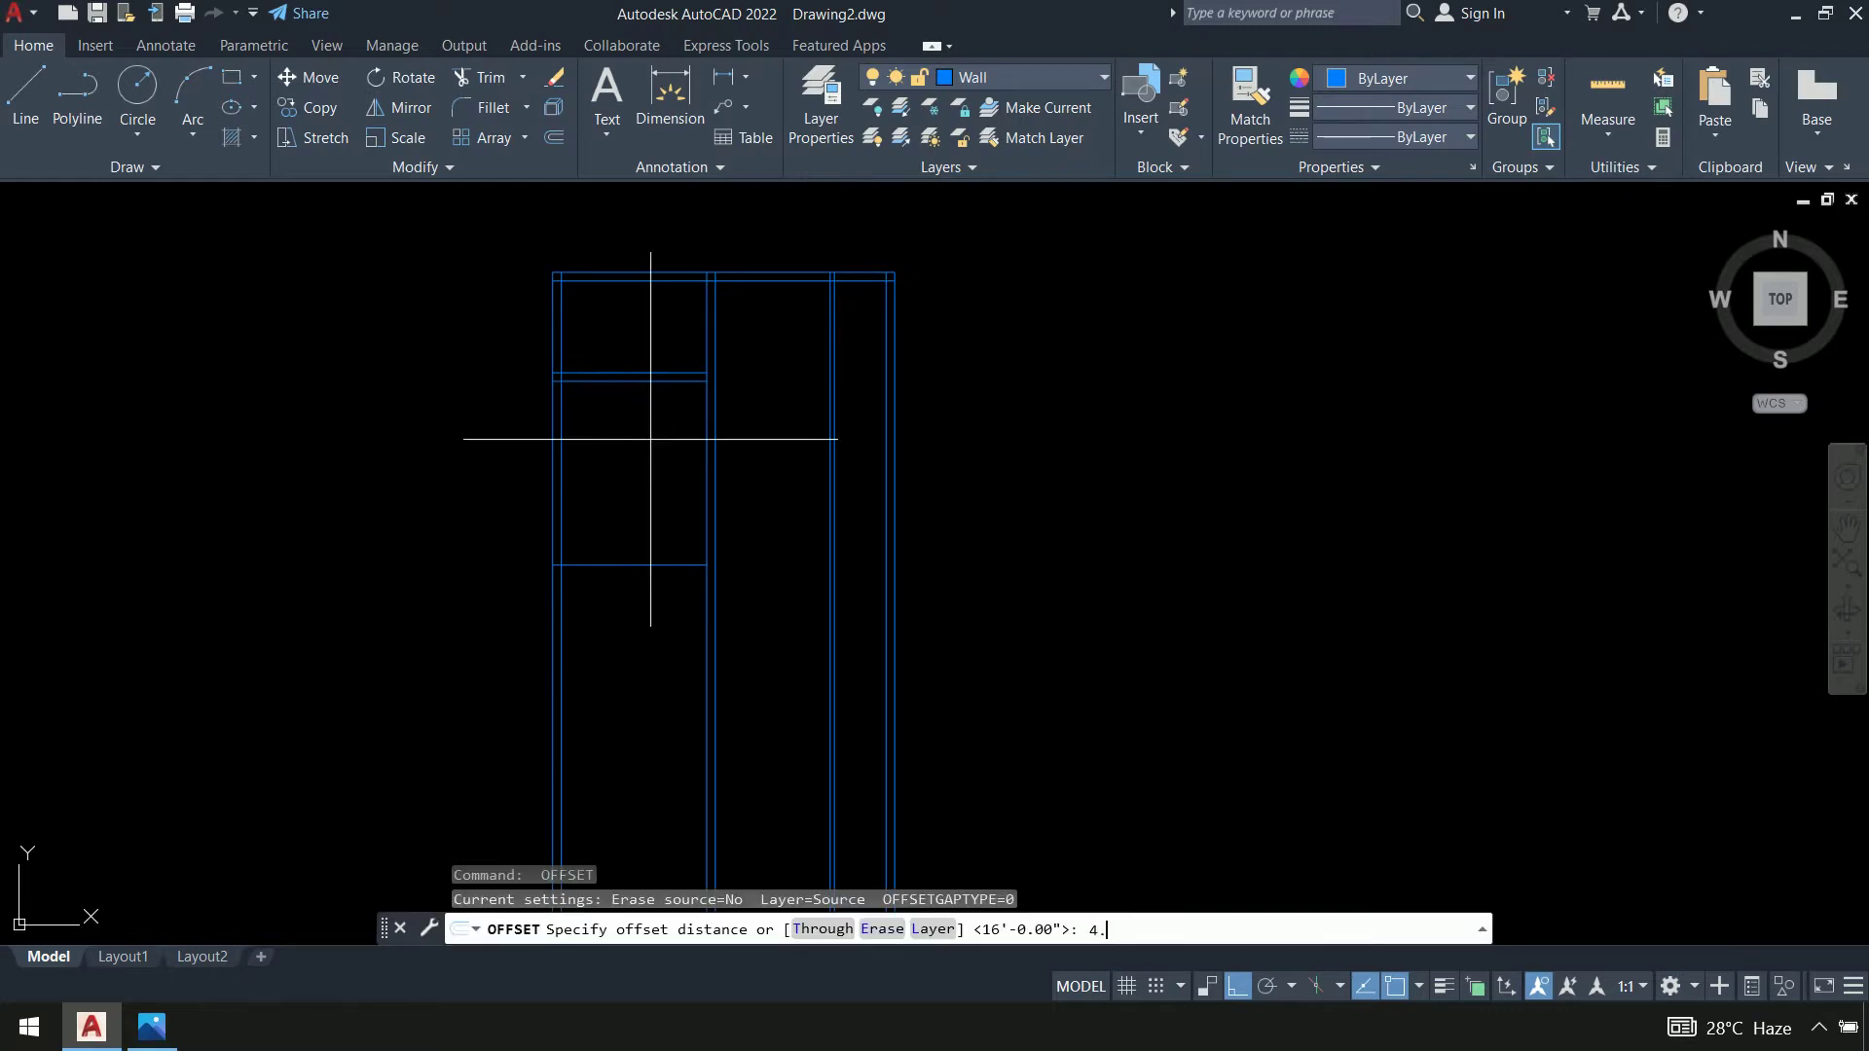
pyautogui.write('5')
pyautogui.press('Return')
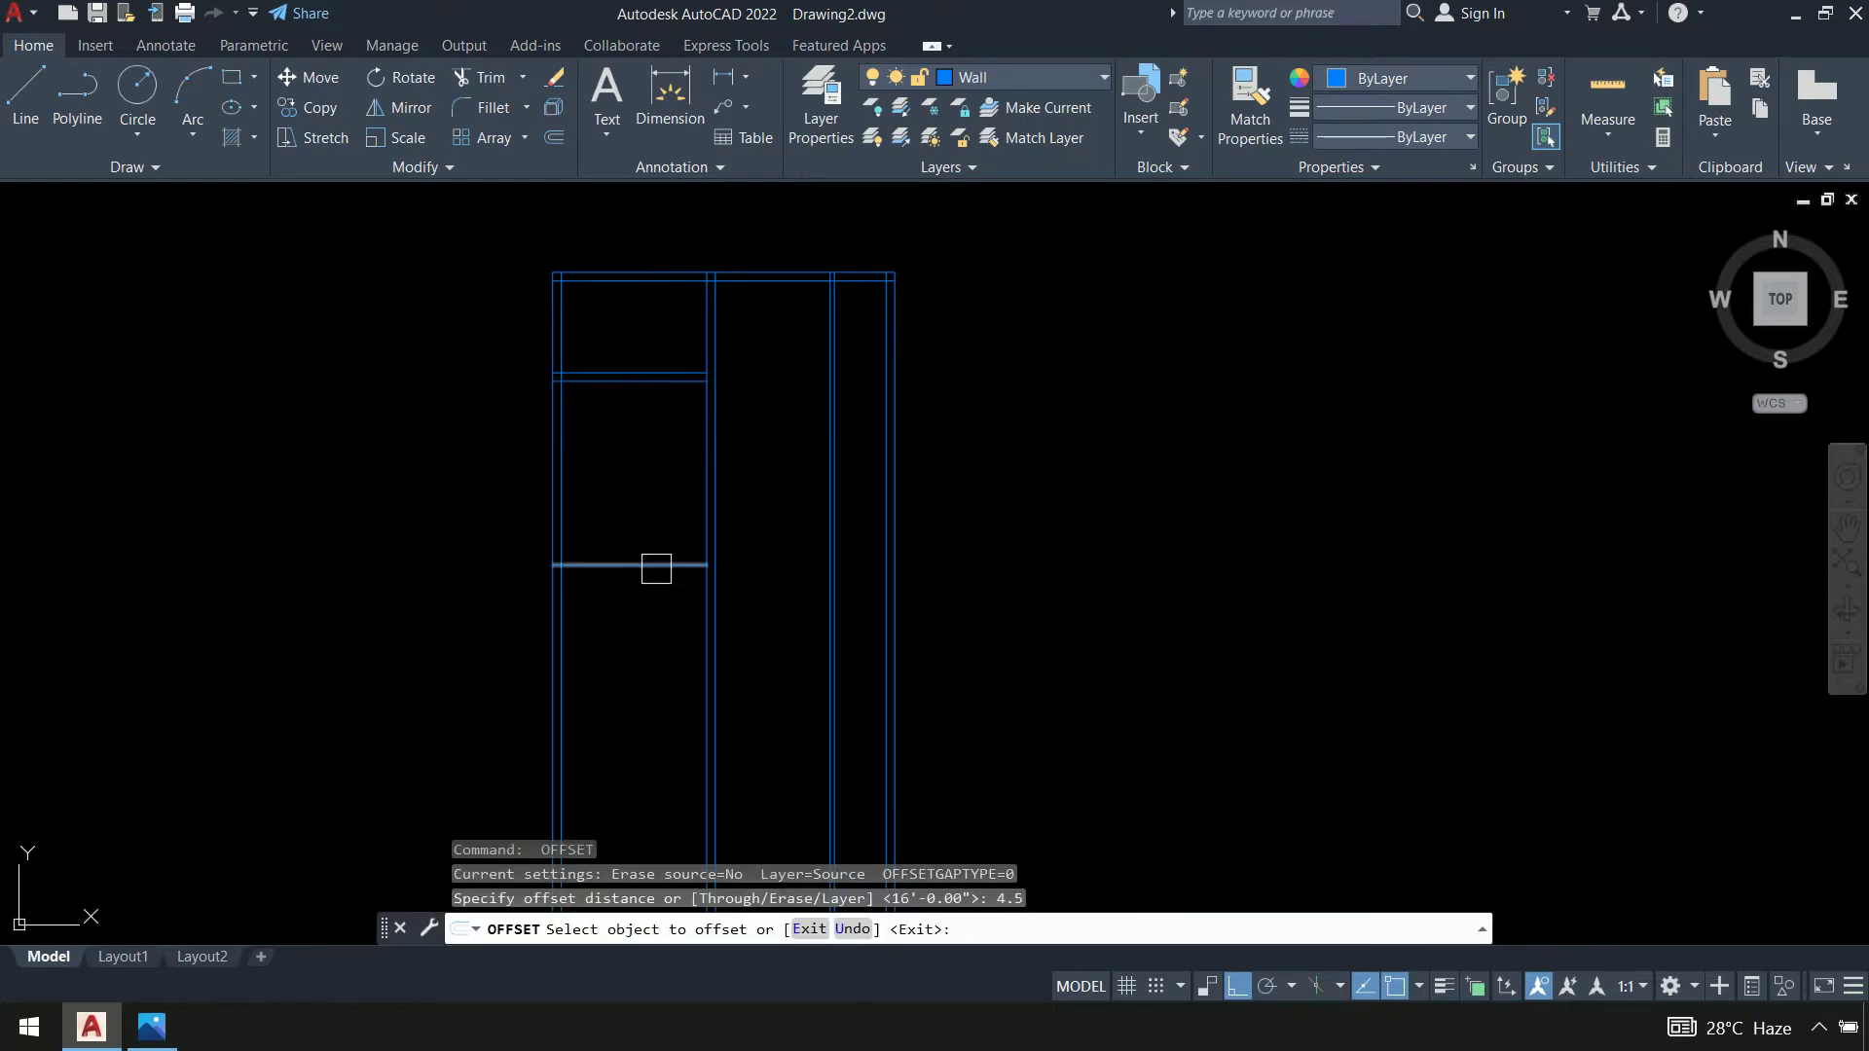
pyautogui.click(656, 565)
pyautogui.click(626, 633)
pyautogui.press('Return')
# Check the lower-left dimensions in the Photos plan, and in AutoCAD offset the 4.5" wall's lower line 4' downward
pyautogui.scroll(5, 633, 609)
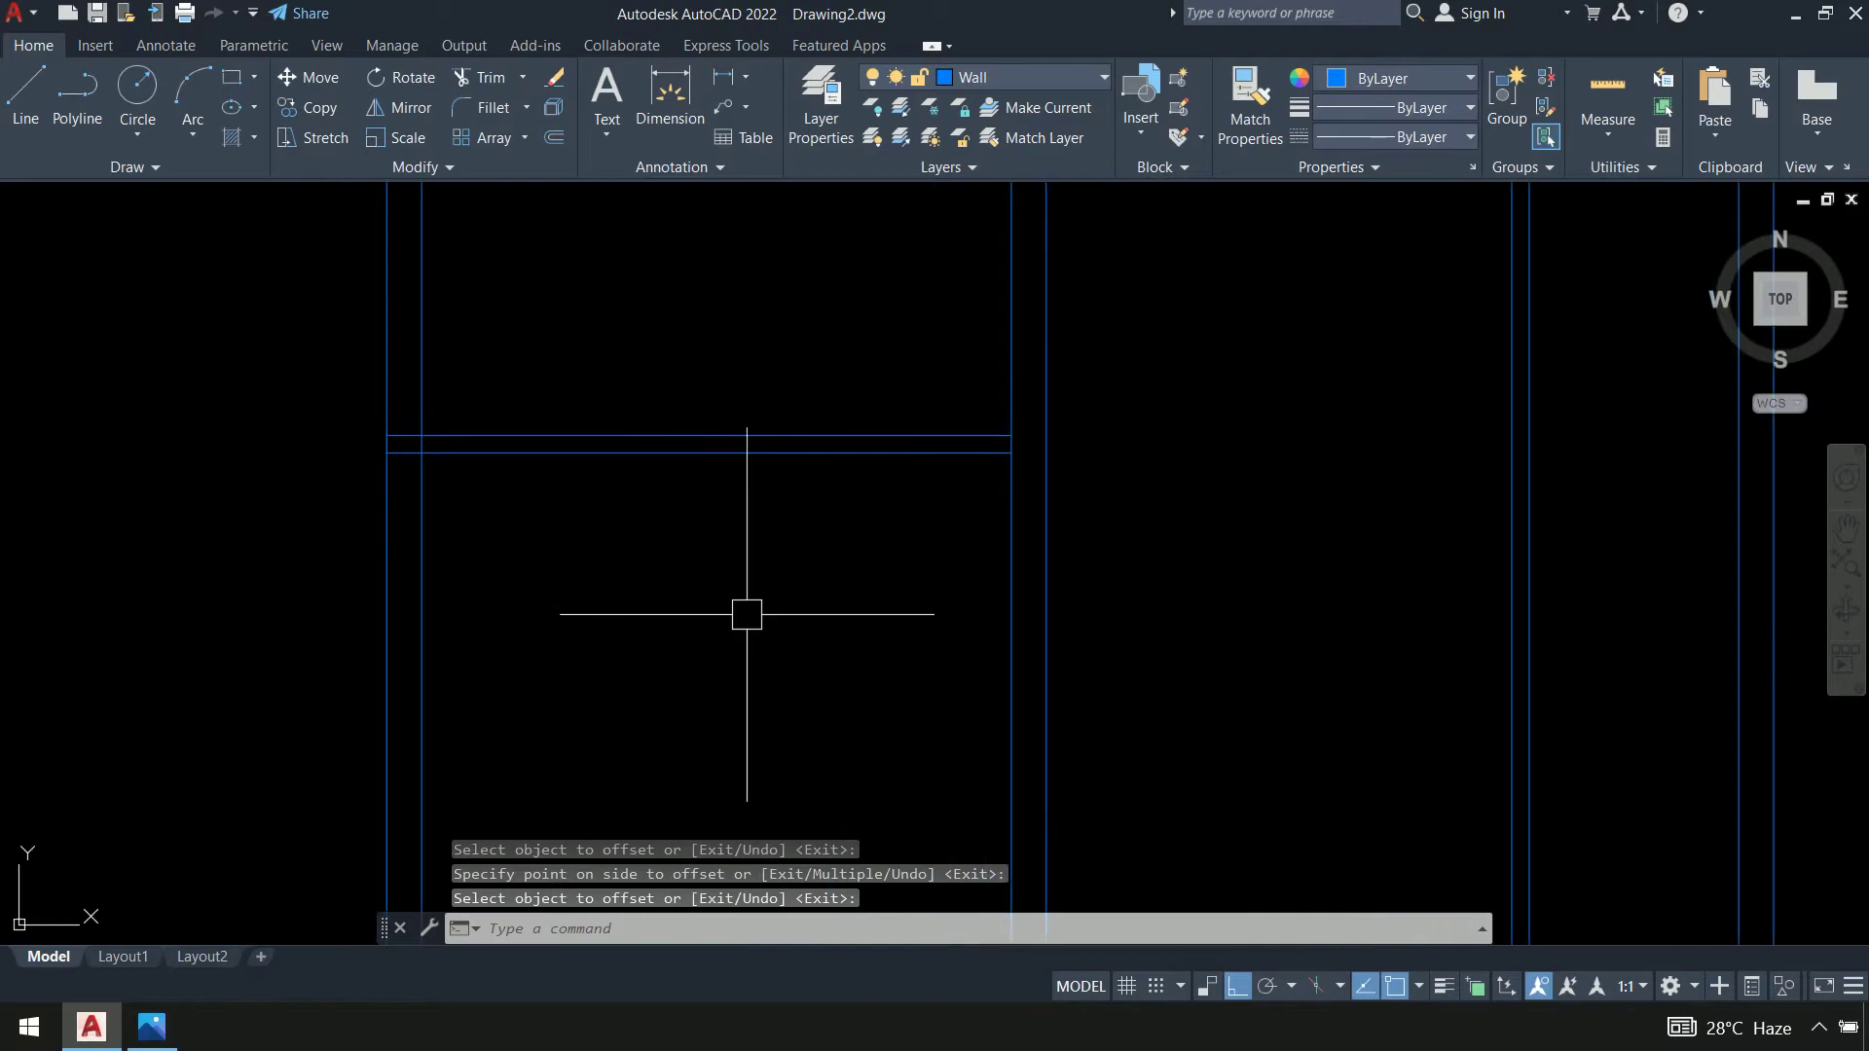
pyautogui.hotkey('alt', 'Tab')
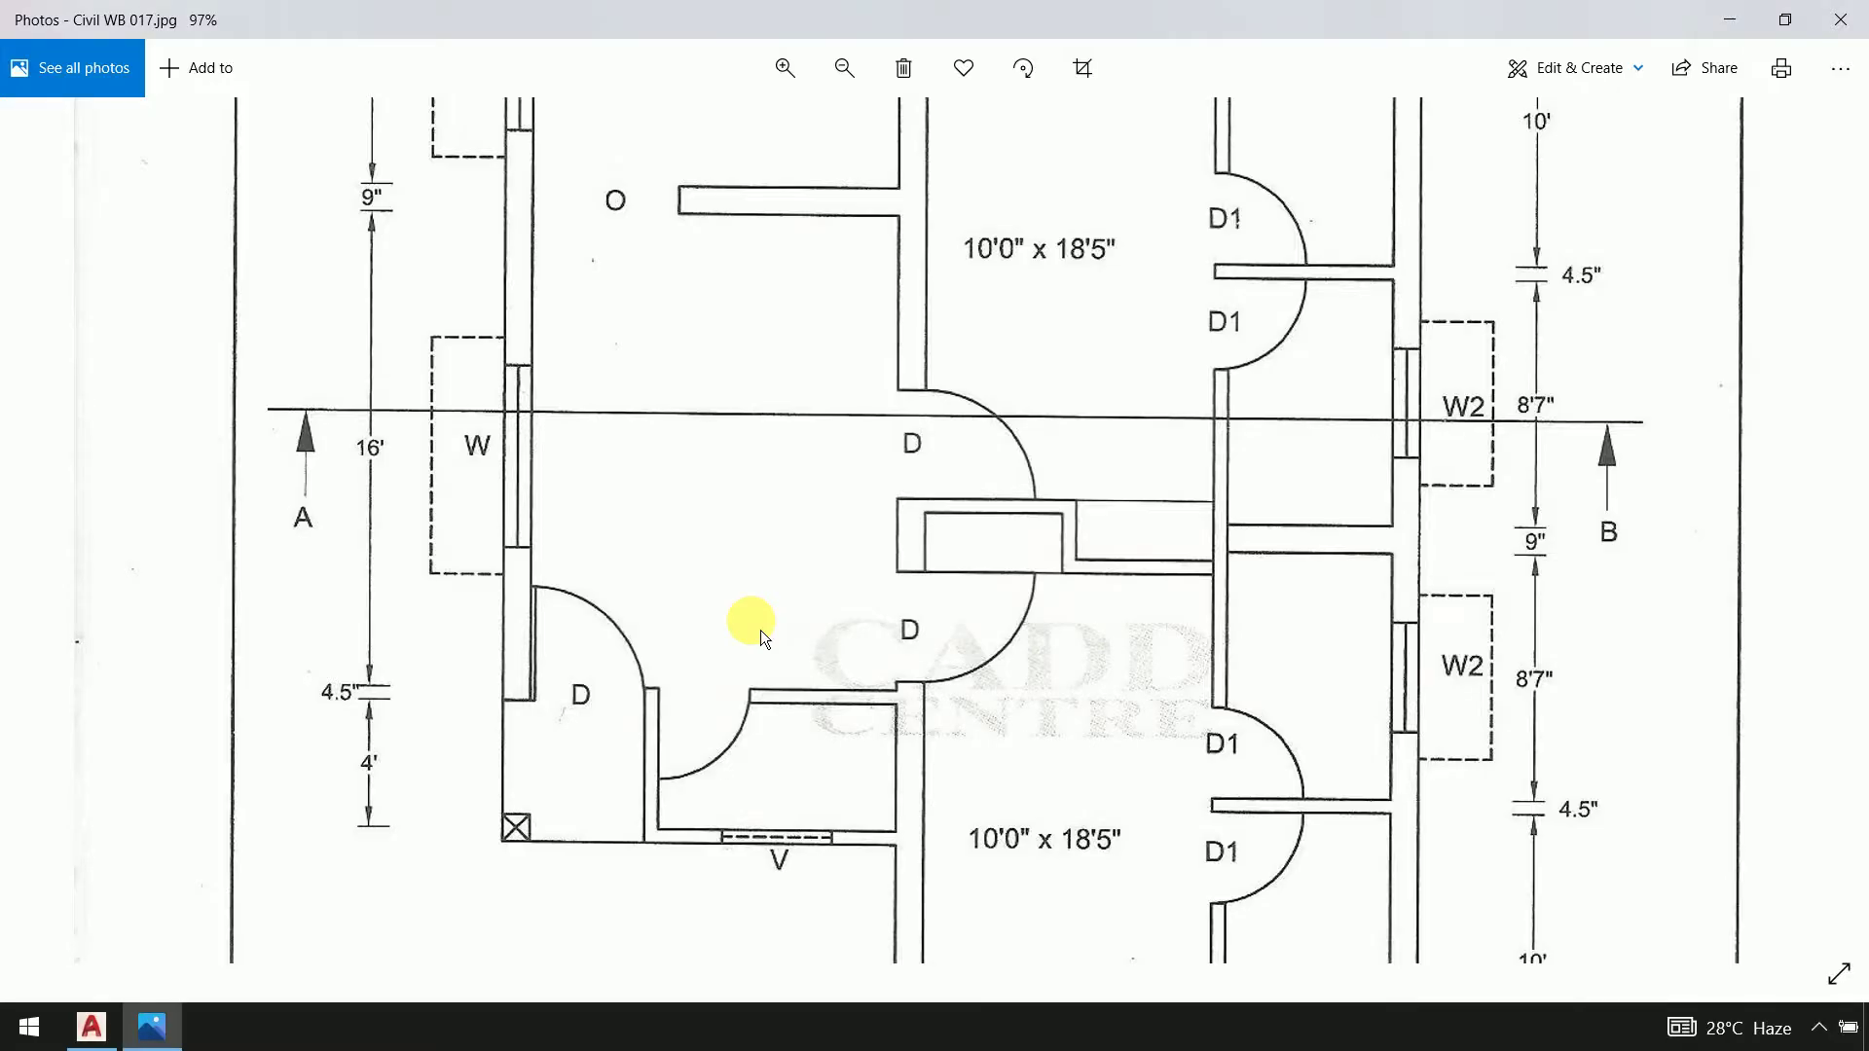
pyautogui.scroll(-2, 778, 535)
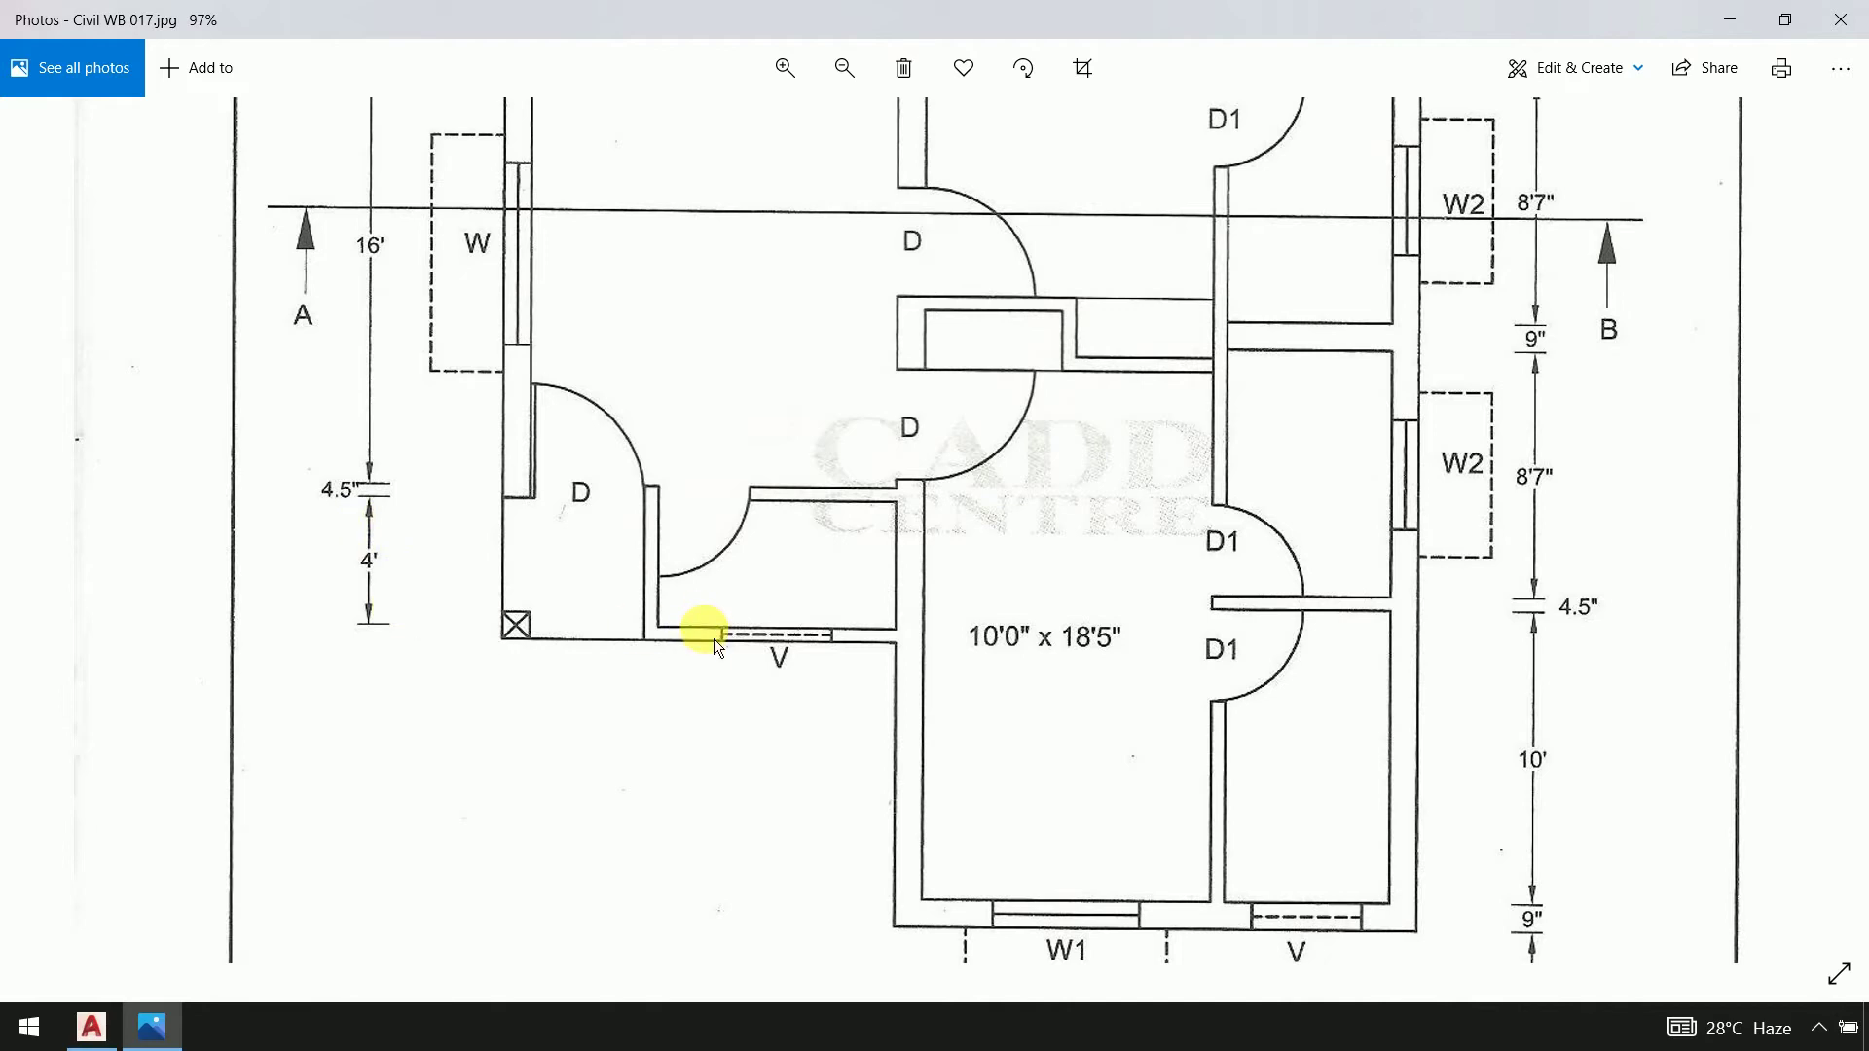
pyautogui.hotkey('alt', 'Tab')
pyautogui.write('o')
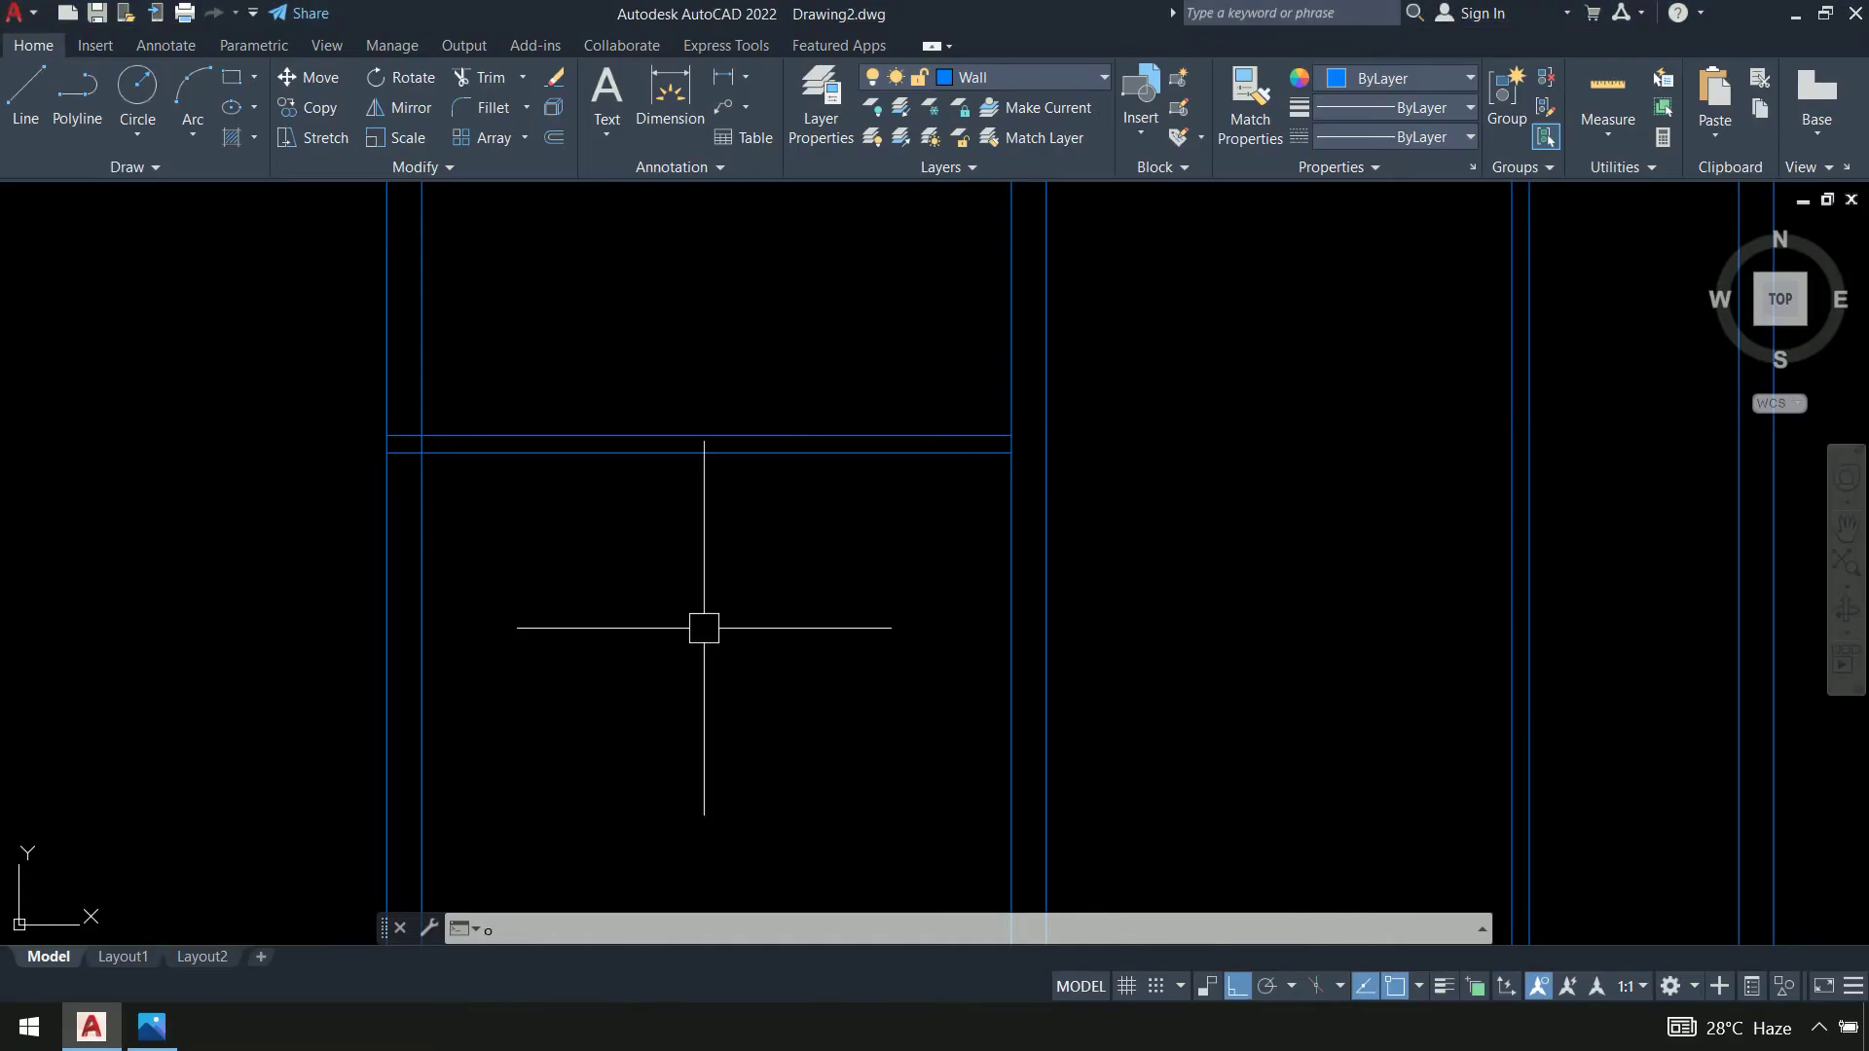
pyautogui.press('Return')
pyautogui.write('4;')
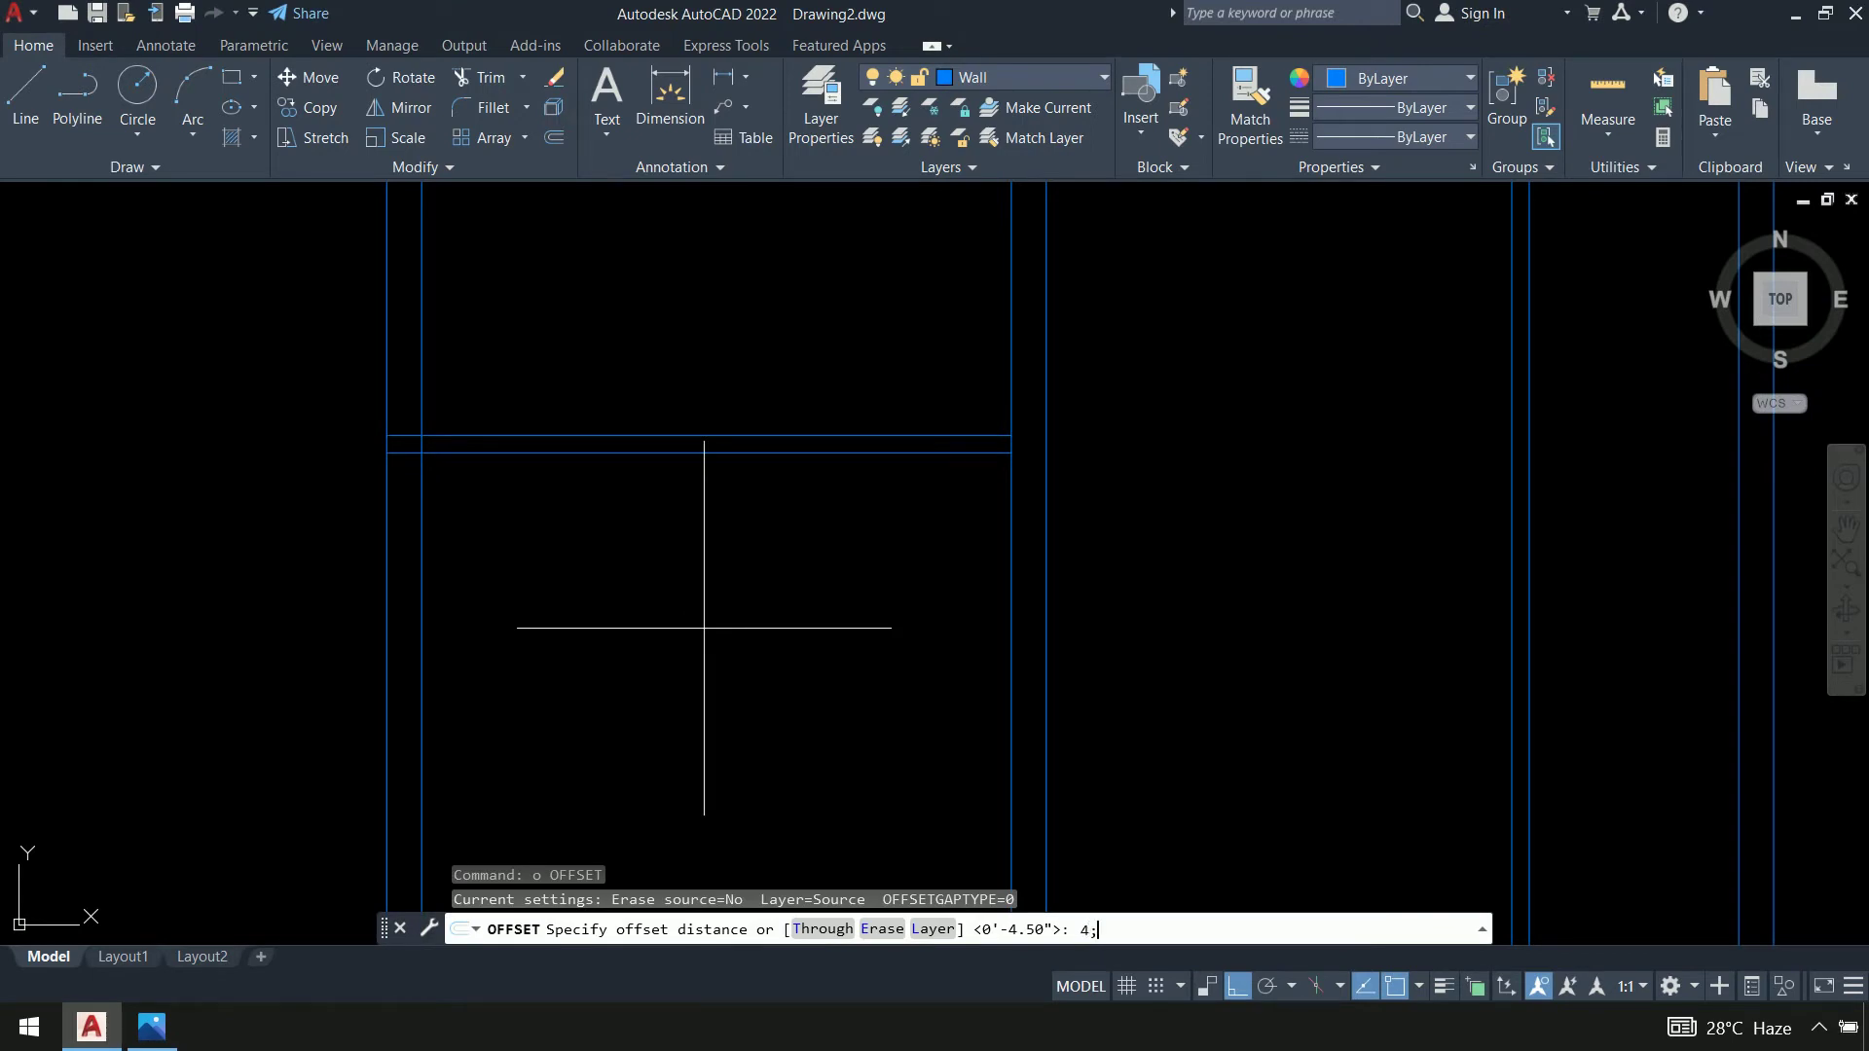
pyautogui.press('Return')
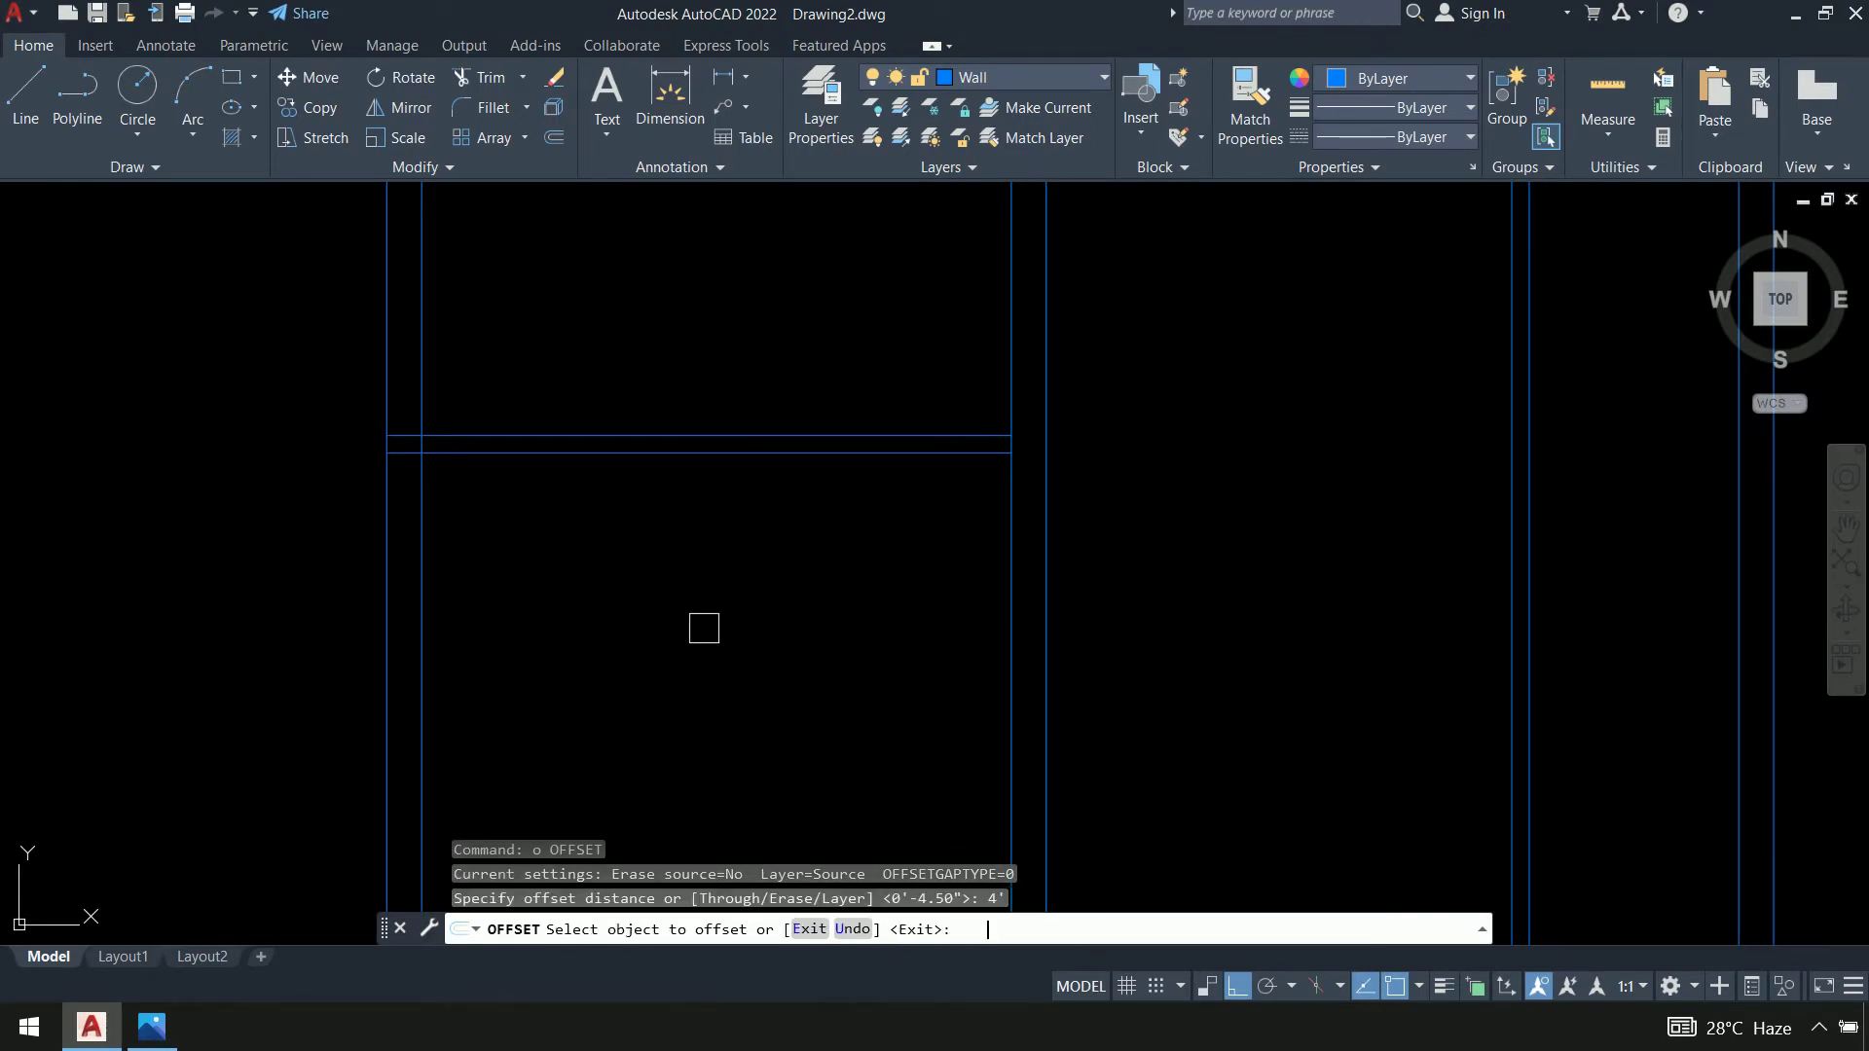
pyautogui.click(780, 725)
pyautogui.moveTo(798, 750); pyautogui.dragTo(795, 622, button='middle')
pyautogui.press('Return')
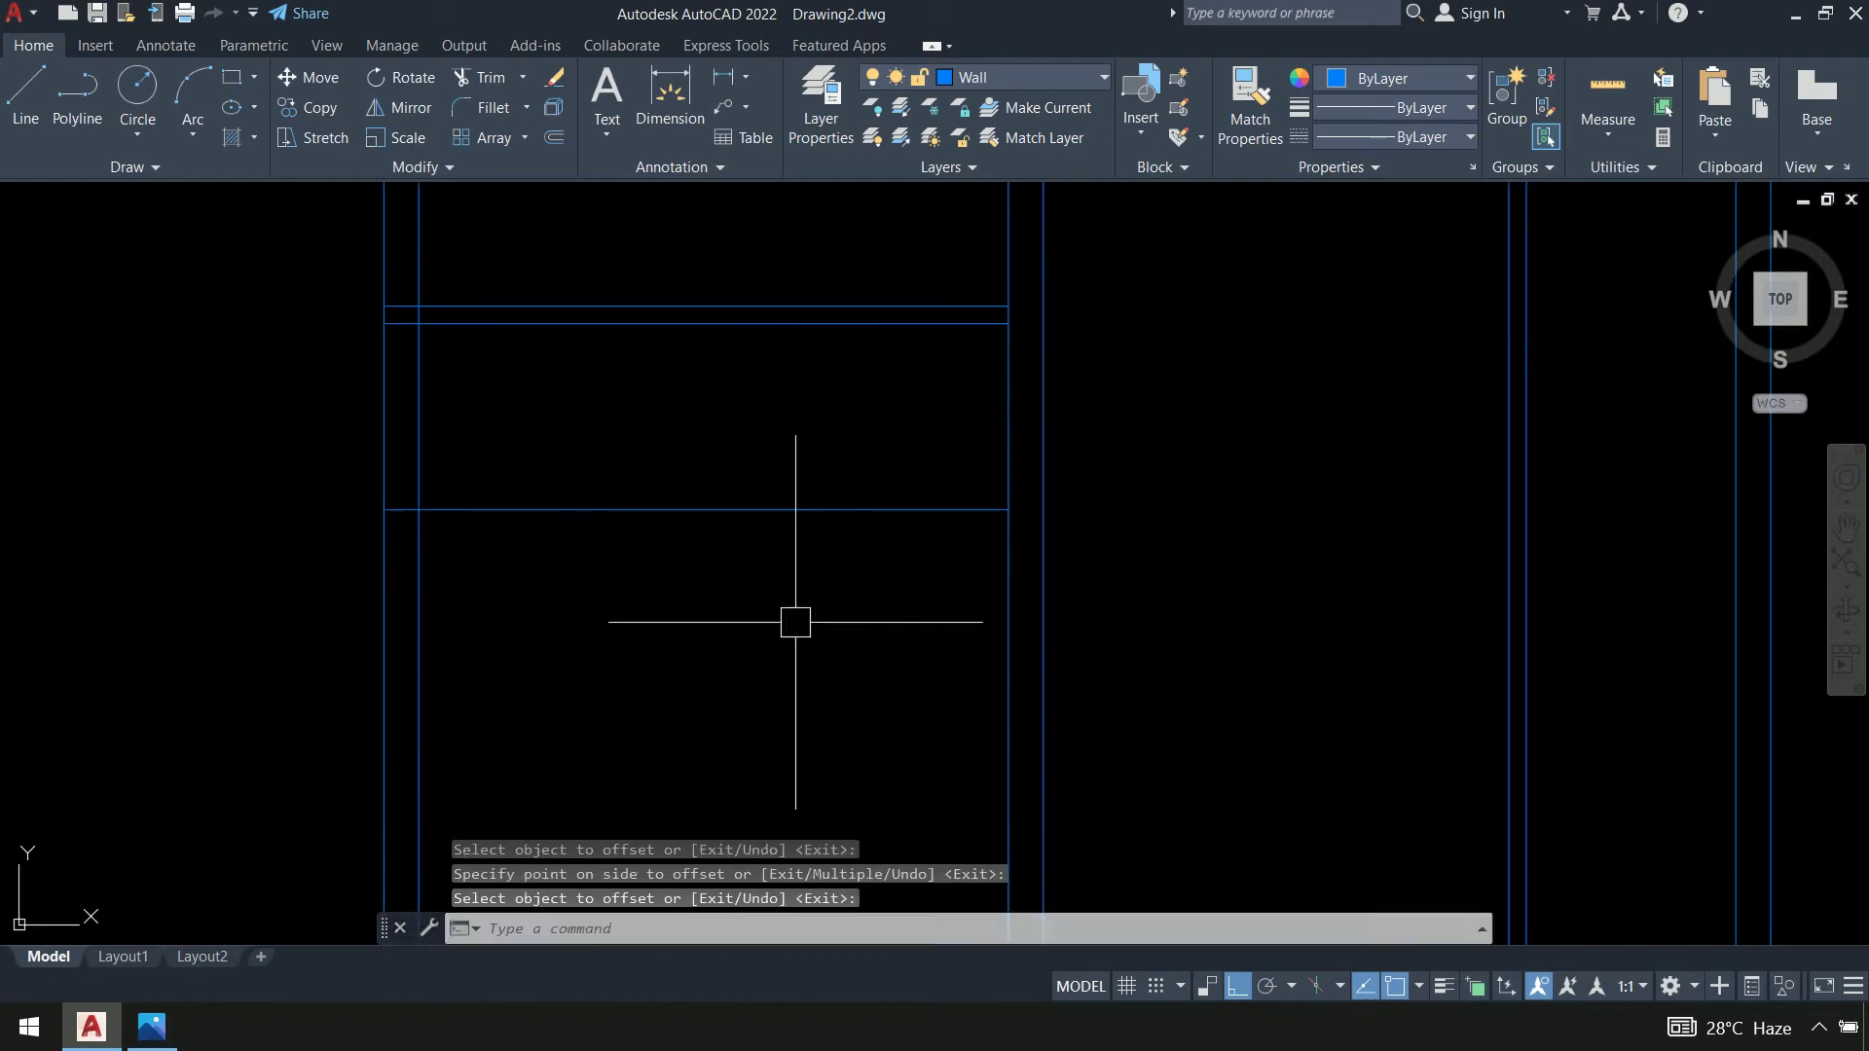
# Offset the line at the end of the 4' space 4.5" downward to form the bottom wall of the left bay
pyautogui.press('Return')
pyautogui.write('4.5')
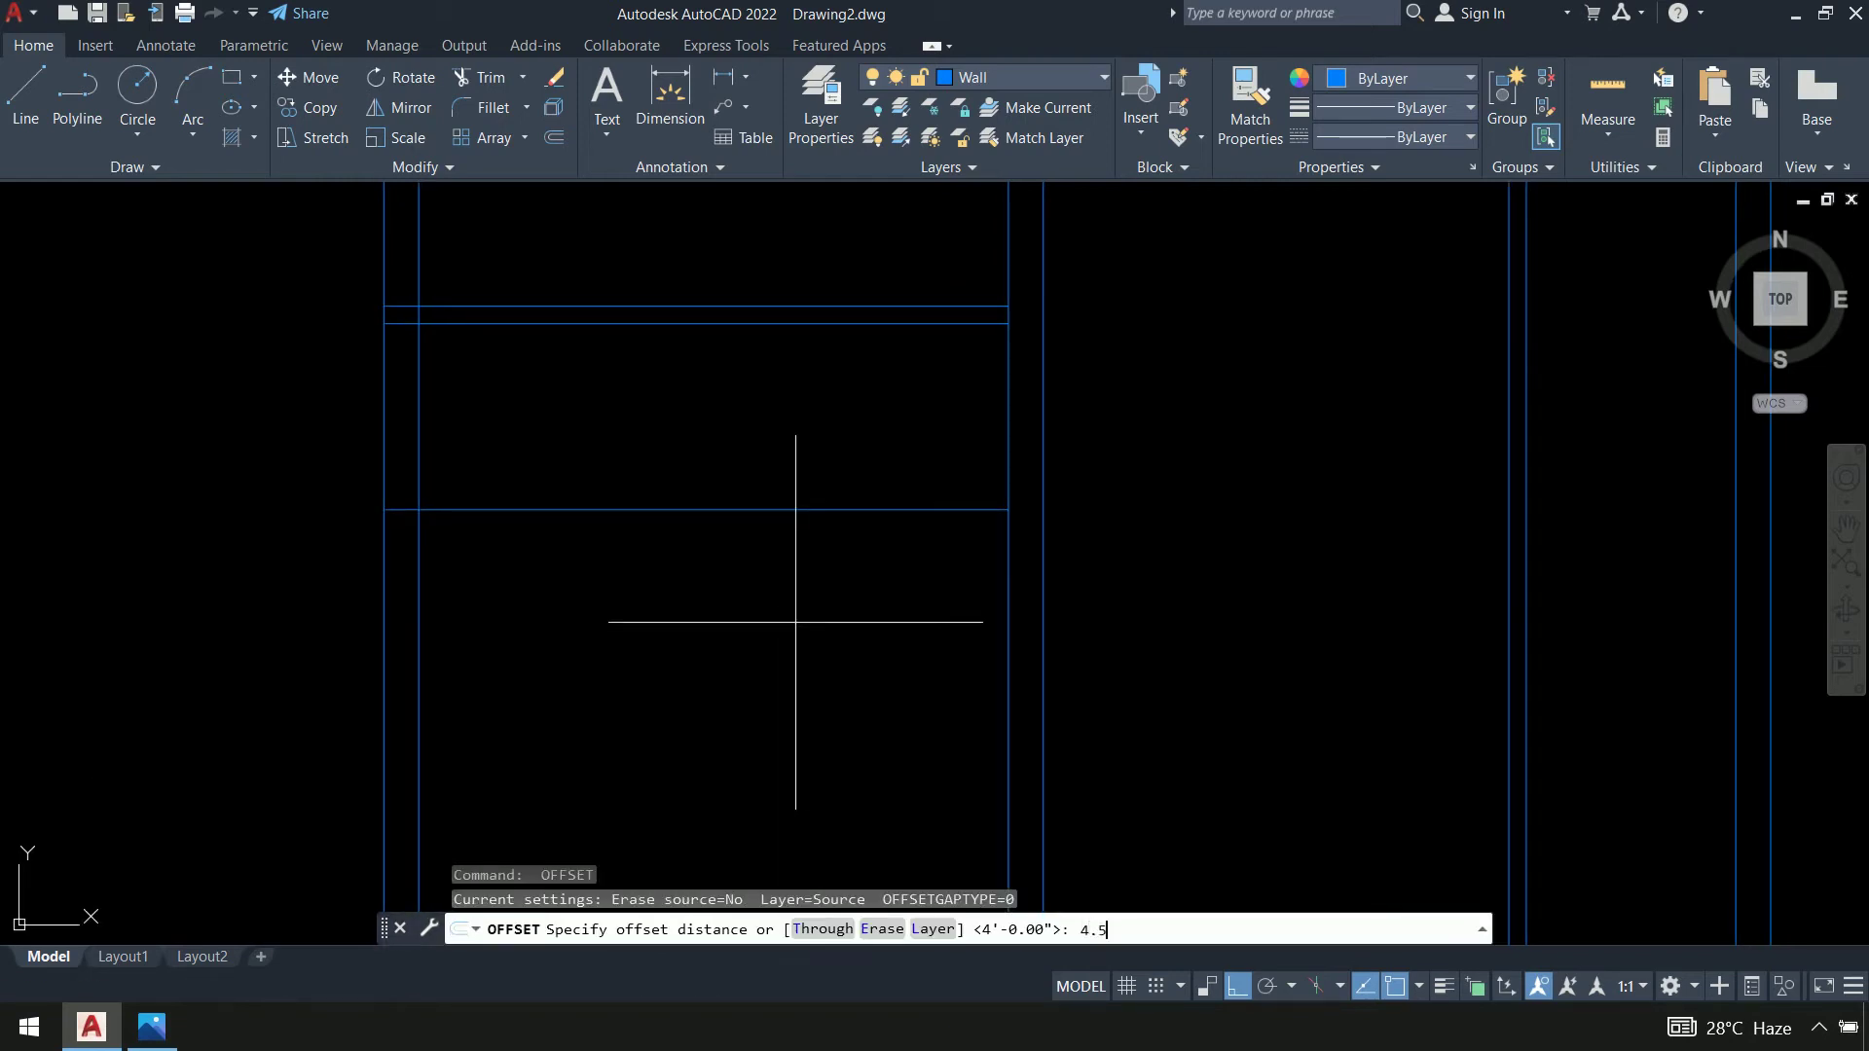
pyautogui.press('Return')
pyautogui.click(794, 510)
pyautogui.click(796, 609)
pyautogui.press('Return')
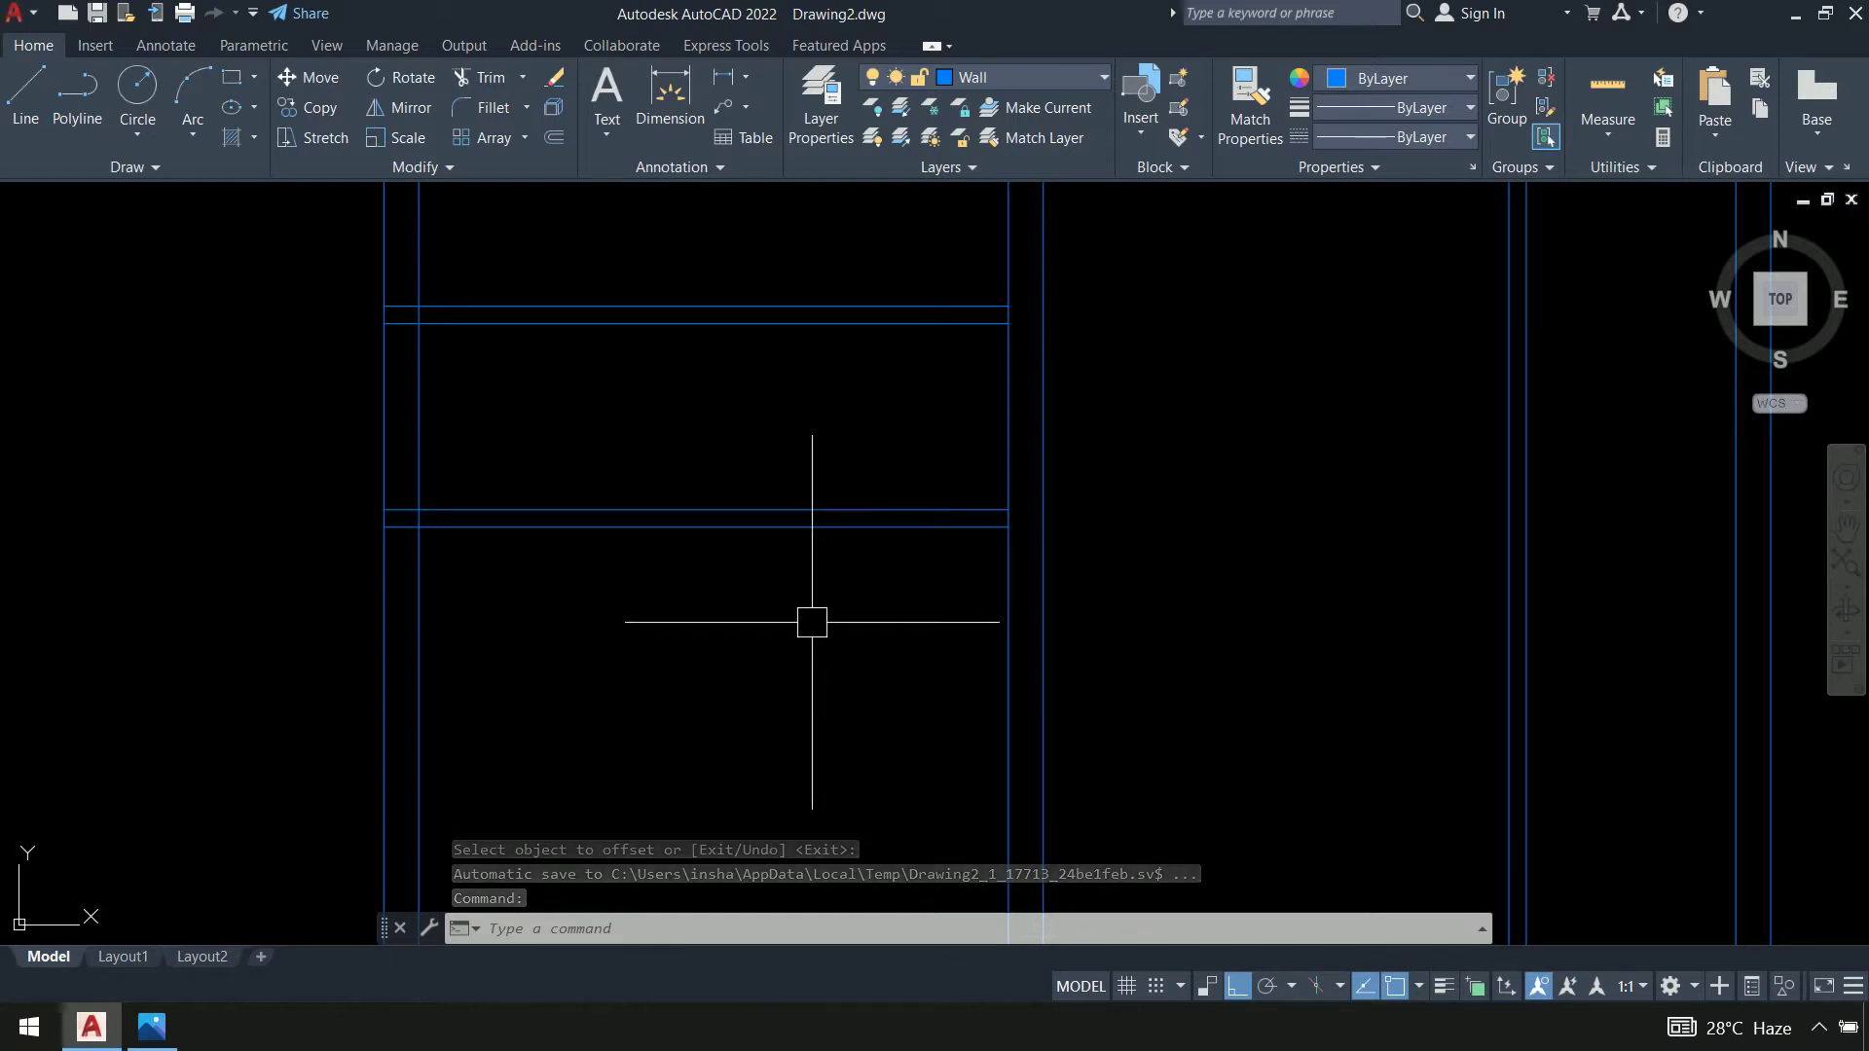
# Check the lower-left partition and door size in the Photos plan, and in AutoCAD offset the left wall's inner line 3' to the right
pyautogui.hotkey('alt', 'Tab')
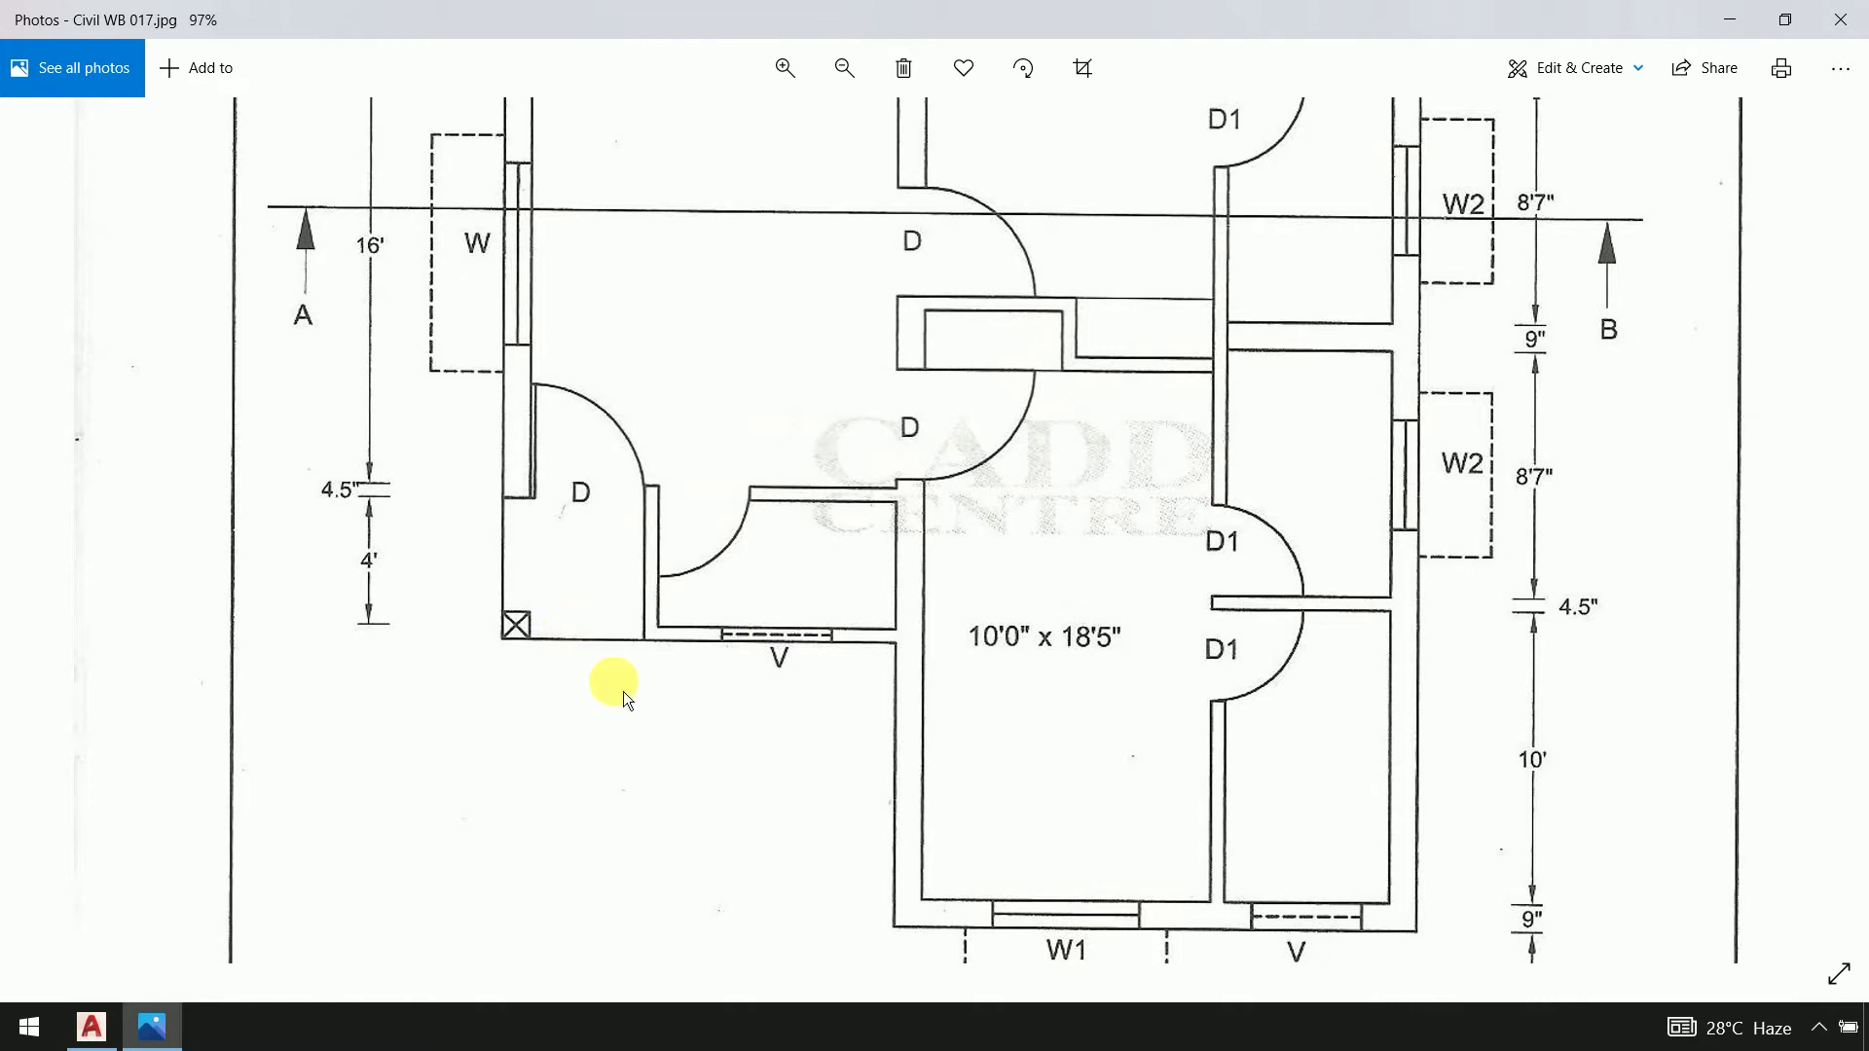
pyautogui.hotkey('alt', 'Tab')
pyautogui.moveTo(672, 668); pyautogui.dragTo(703, 721, button='middle')
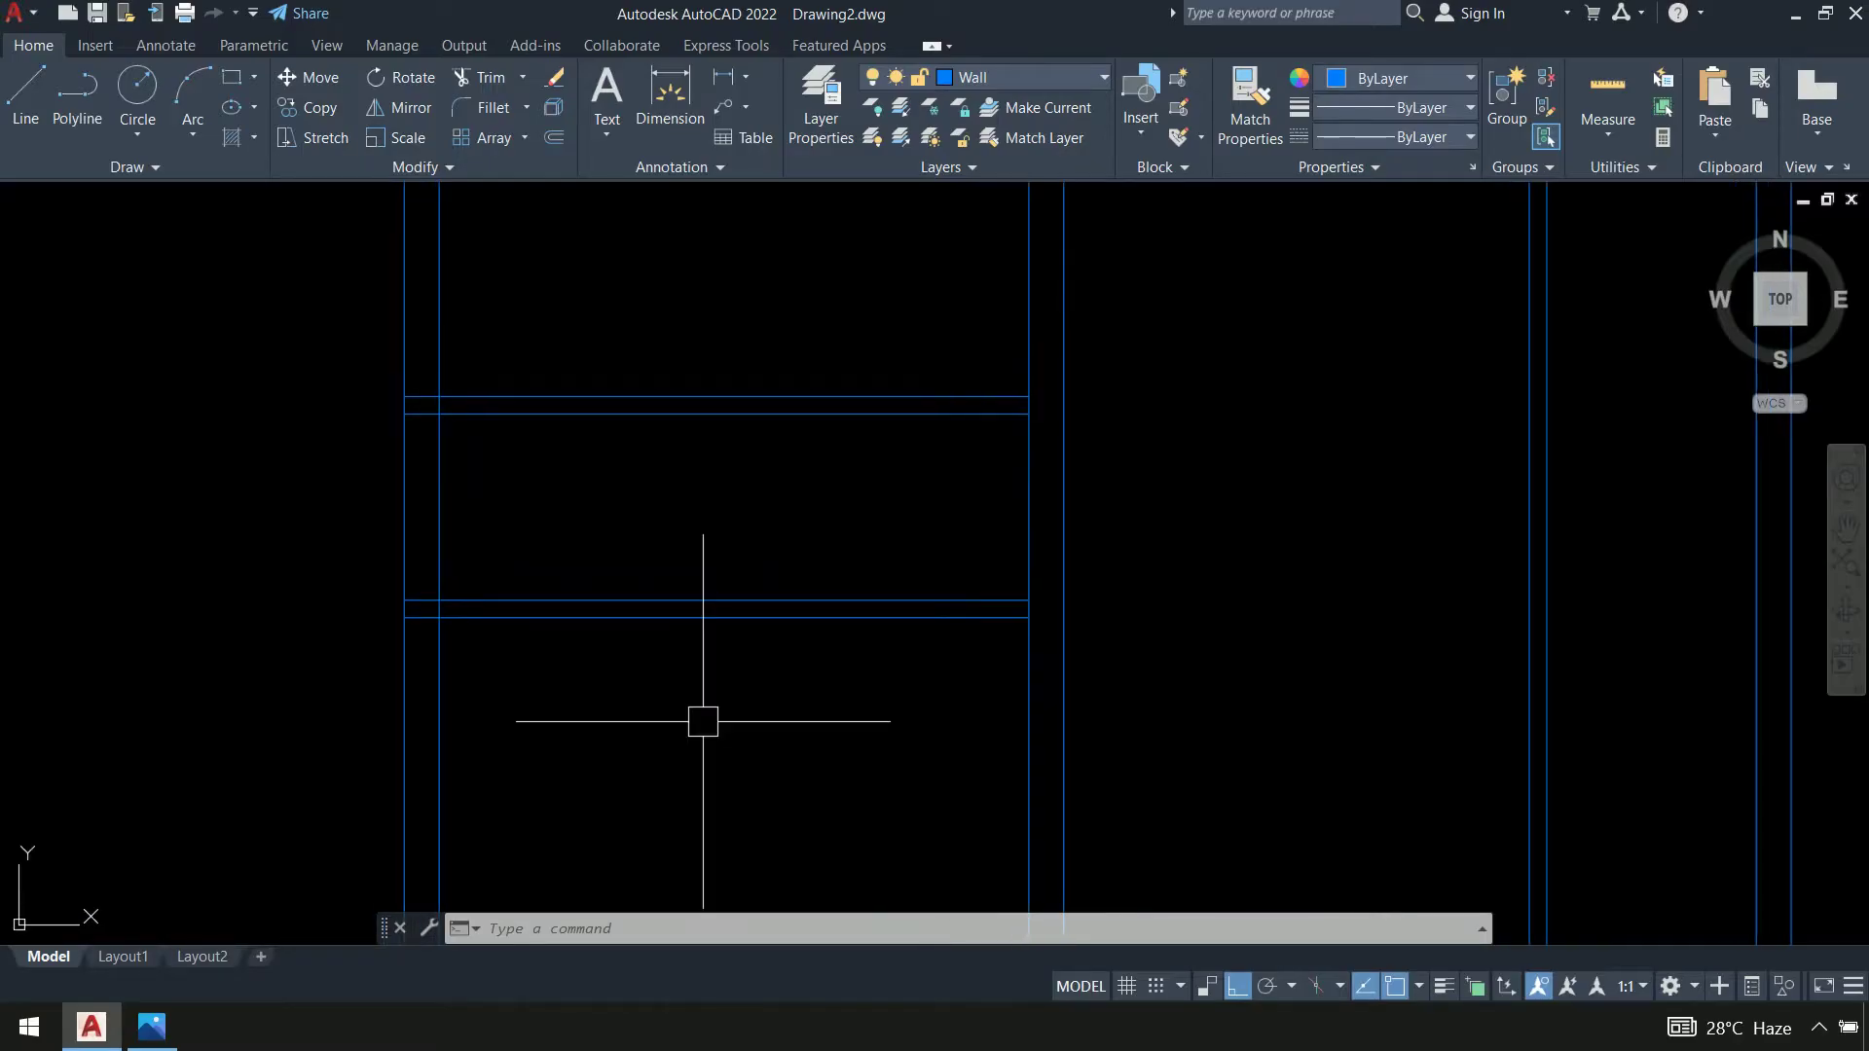
pyautogui.hotkey('alt', 'Tab')
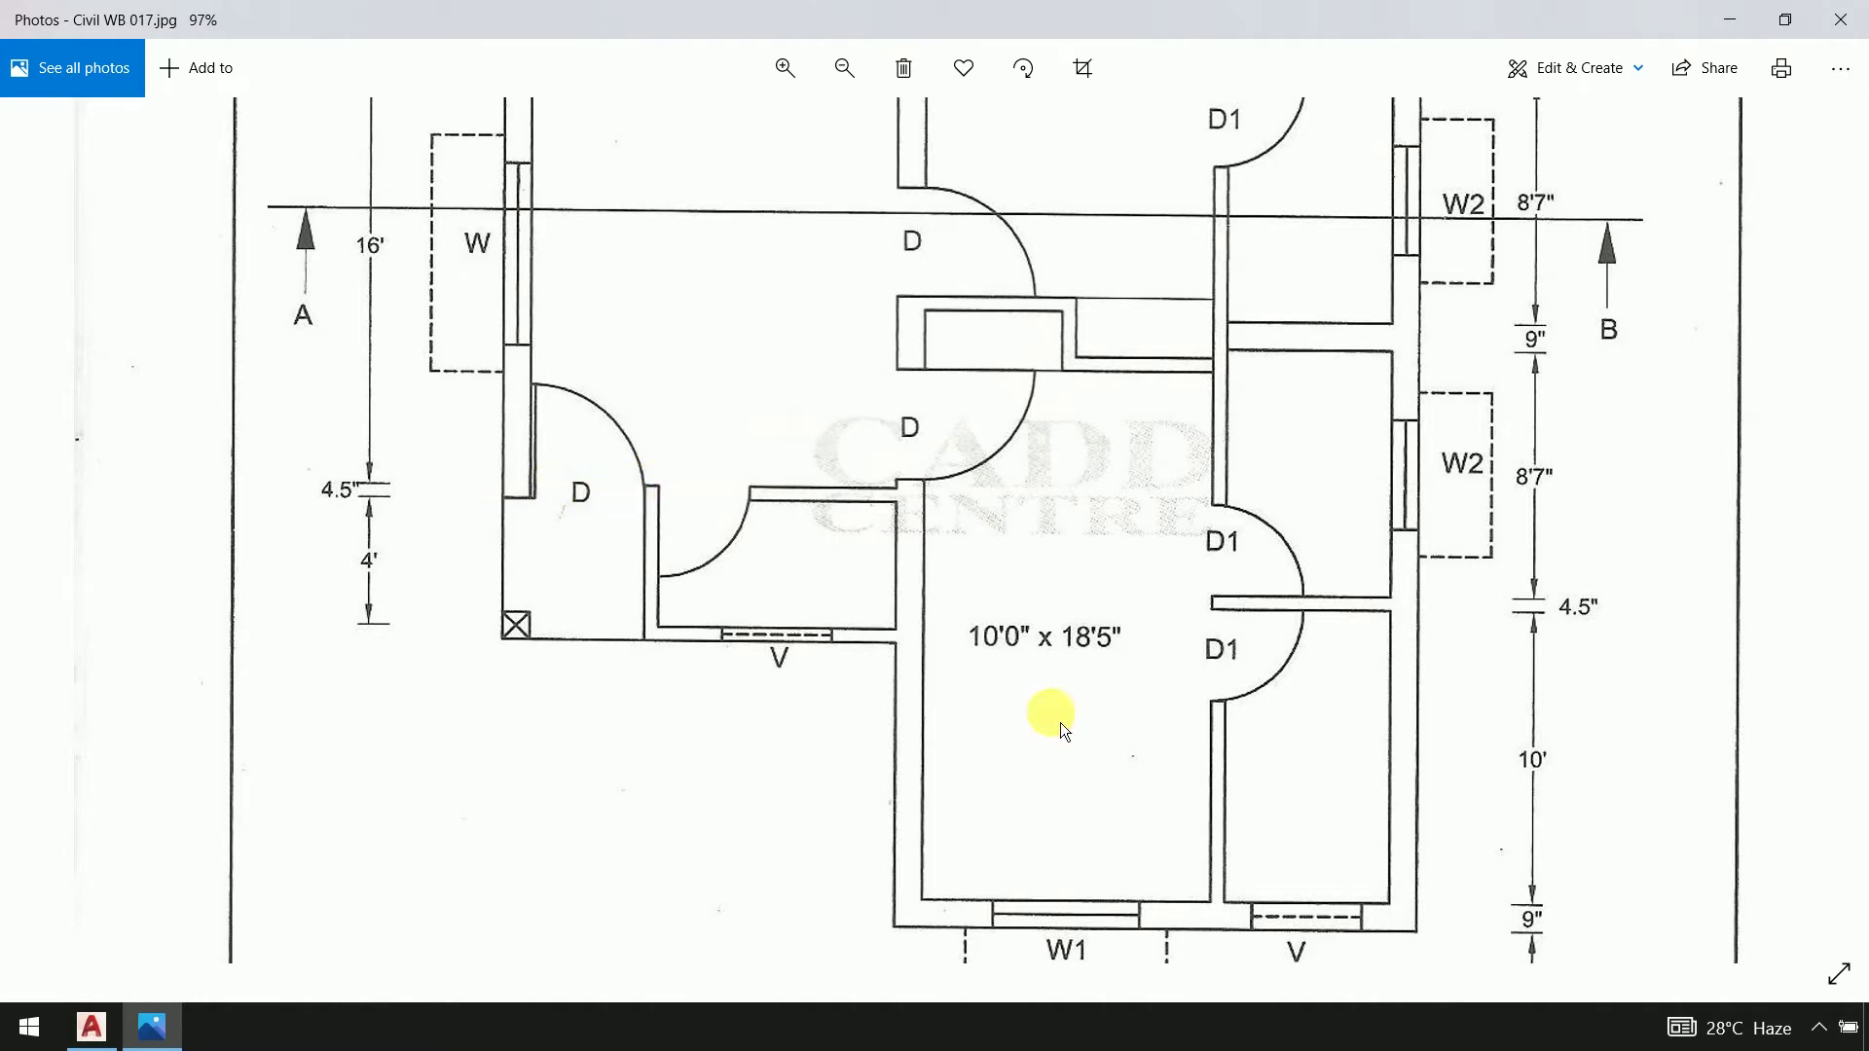
pyautogui.scroll(-5, 1060, 722)
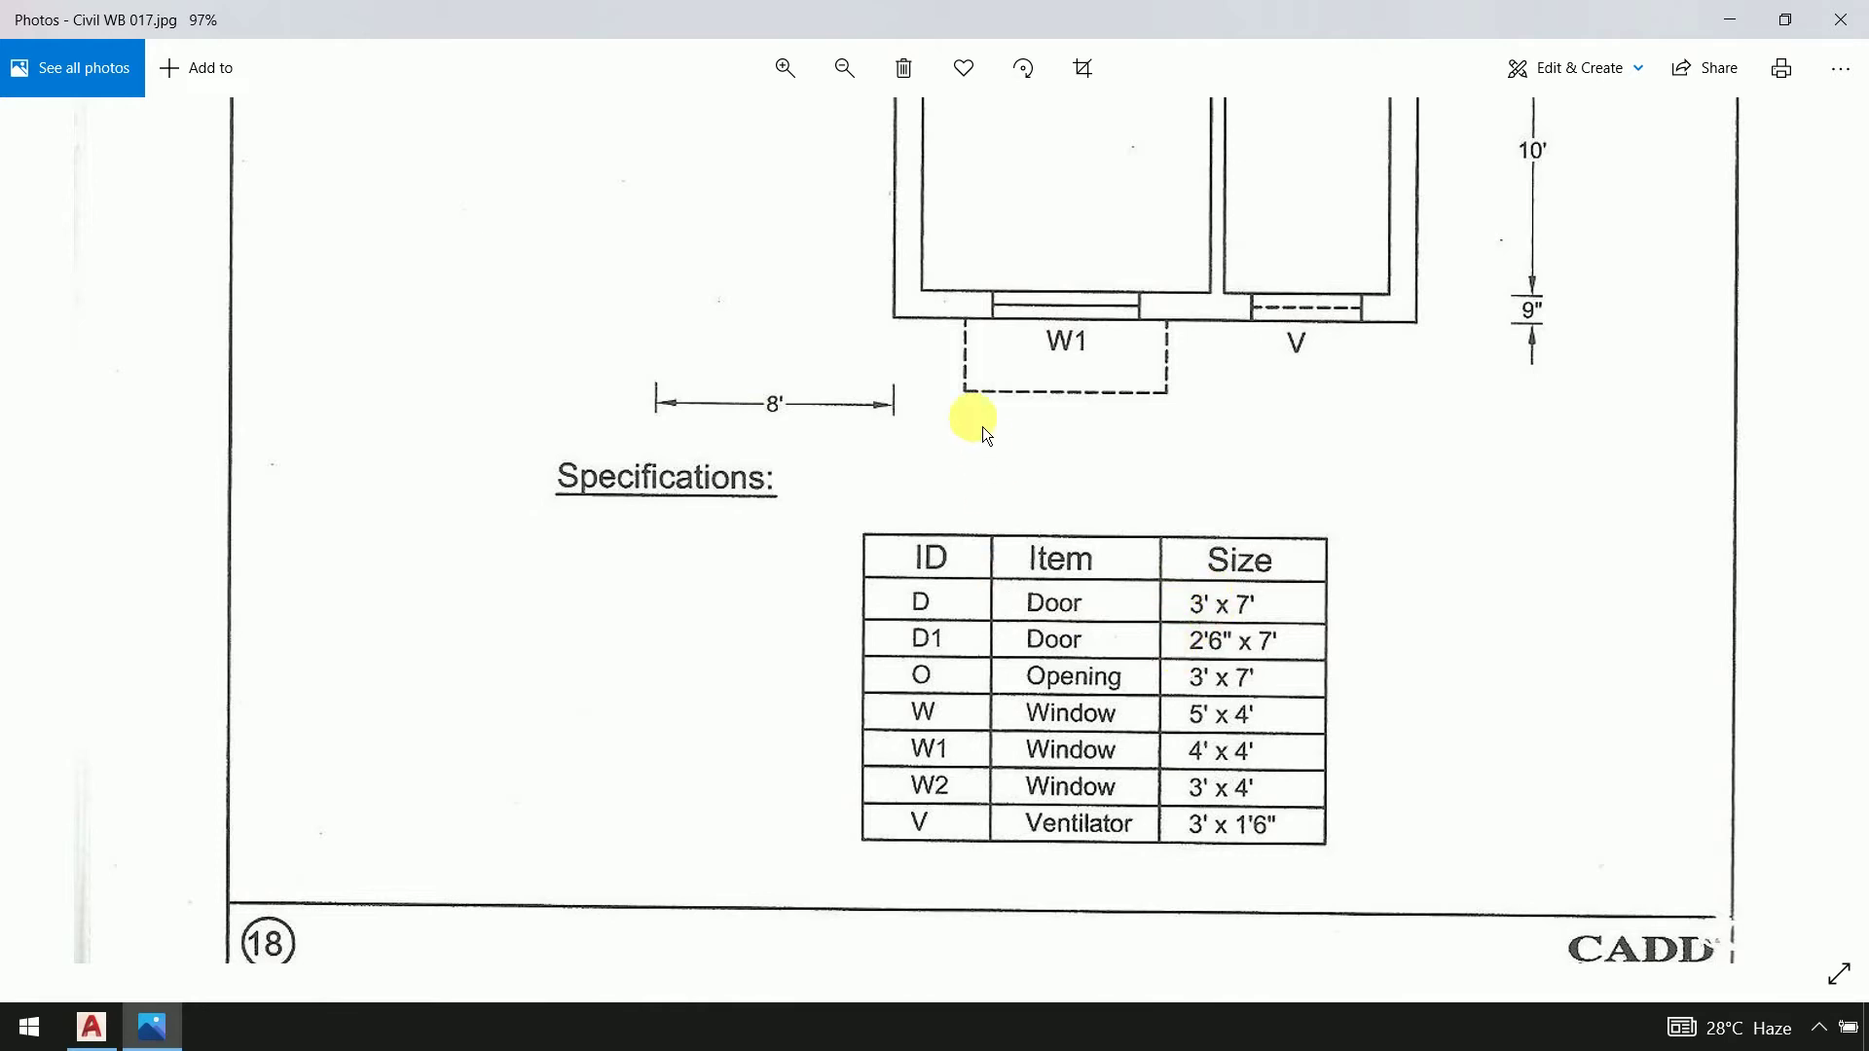
pyautogui.scroll(7, 978, 525)
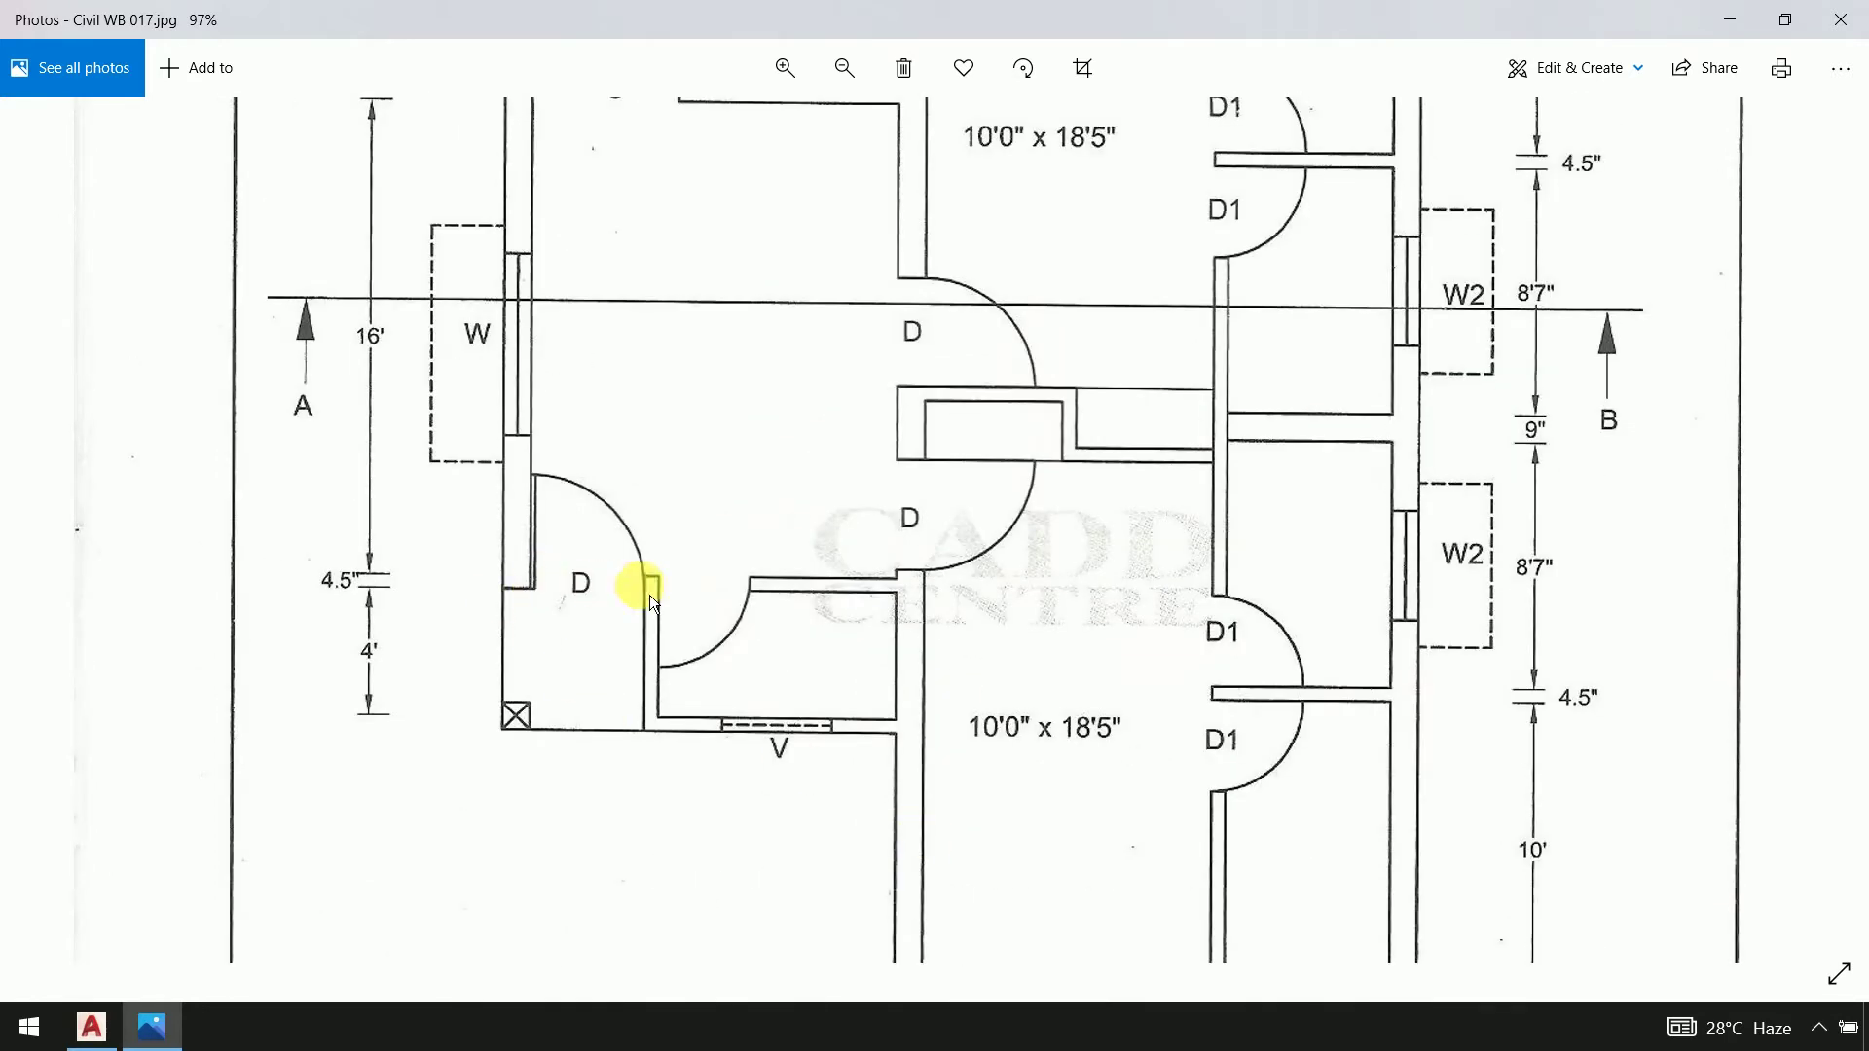
pyautogui.hotkey('alt', 'Tab')
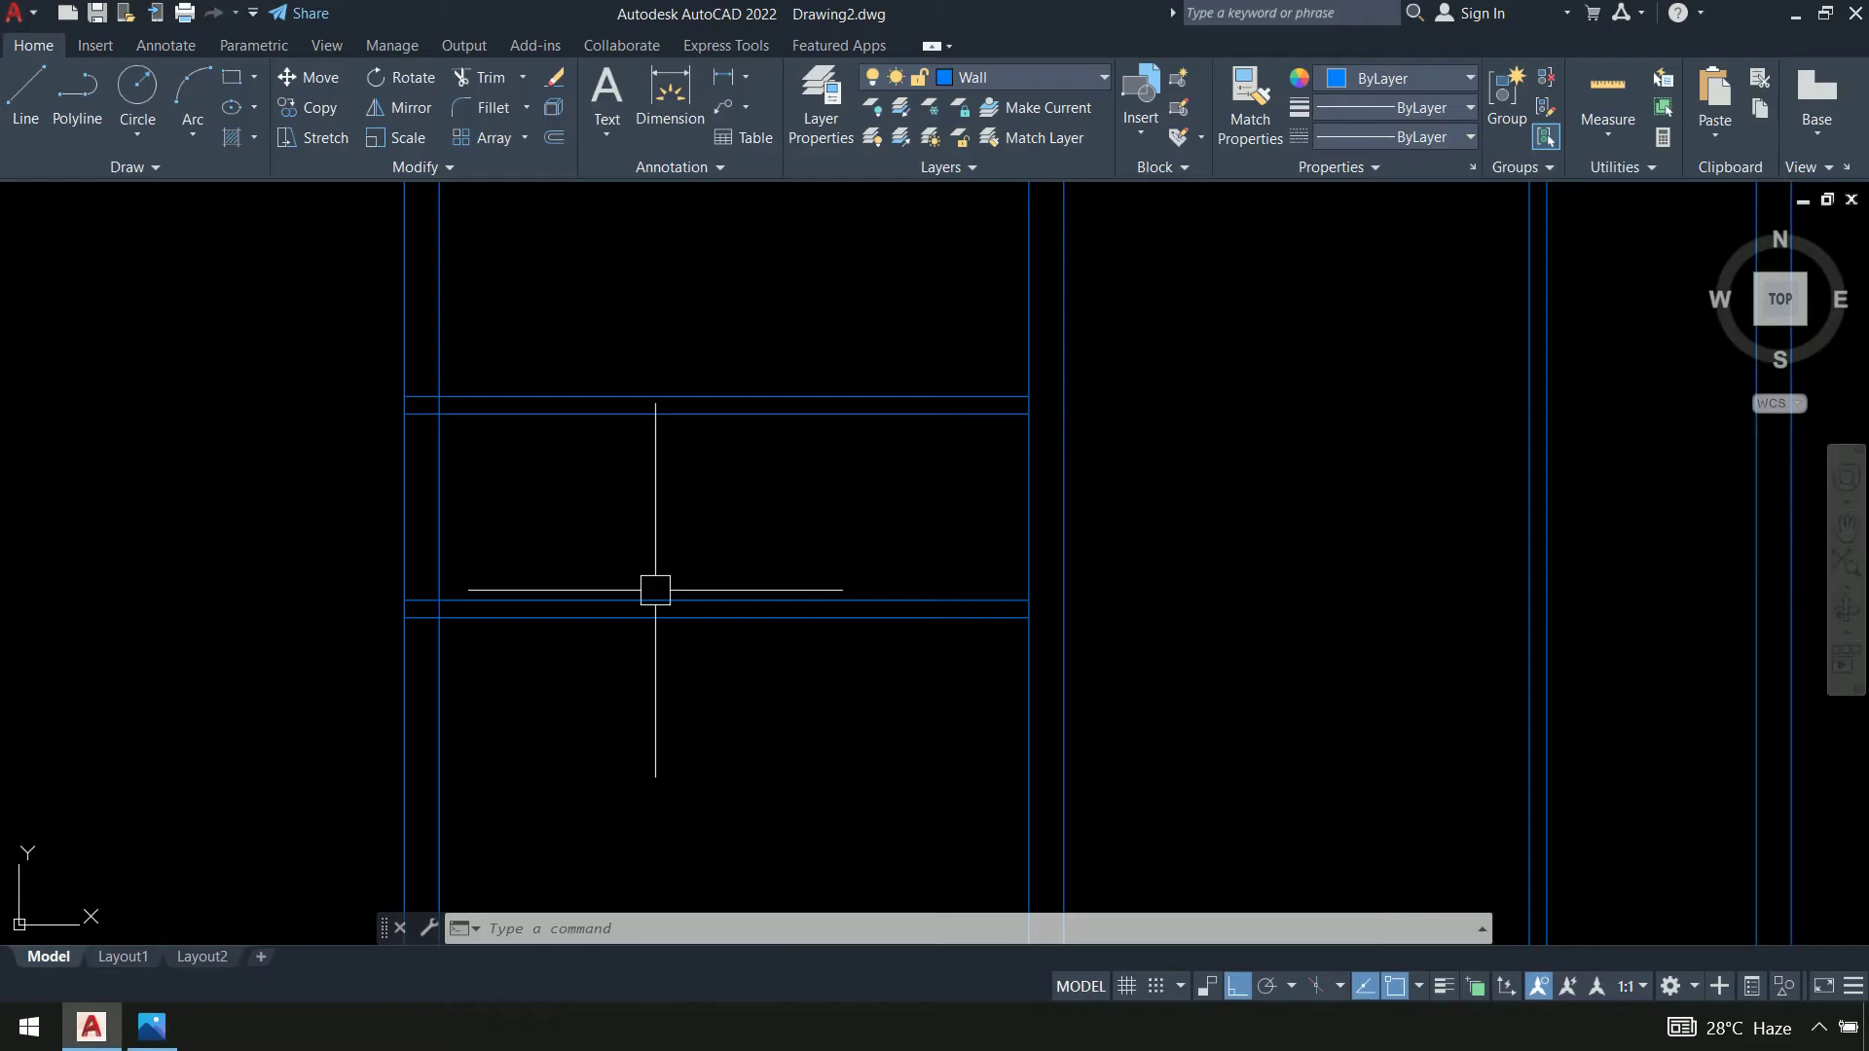
pyautogui.write('o')
pyautogui.press('Return')
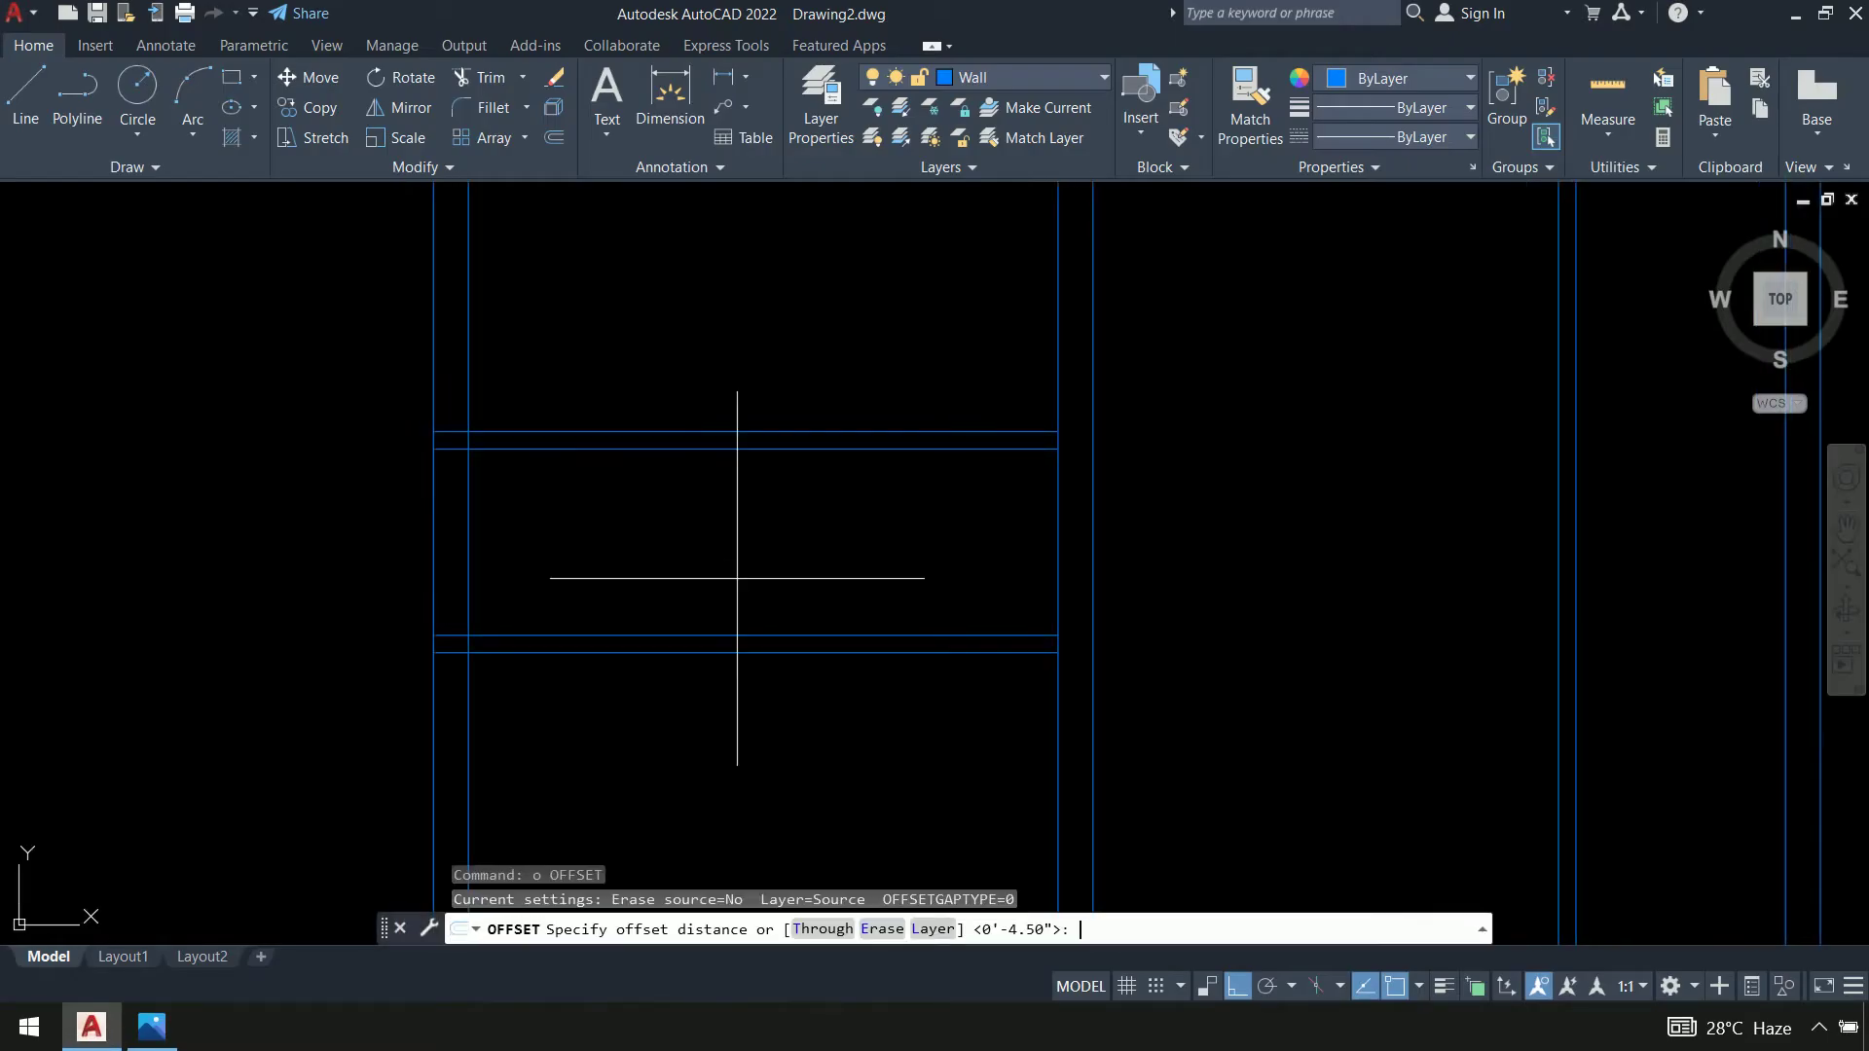
pyautogui.write("3'")
pyautogui.press('Return')
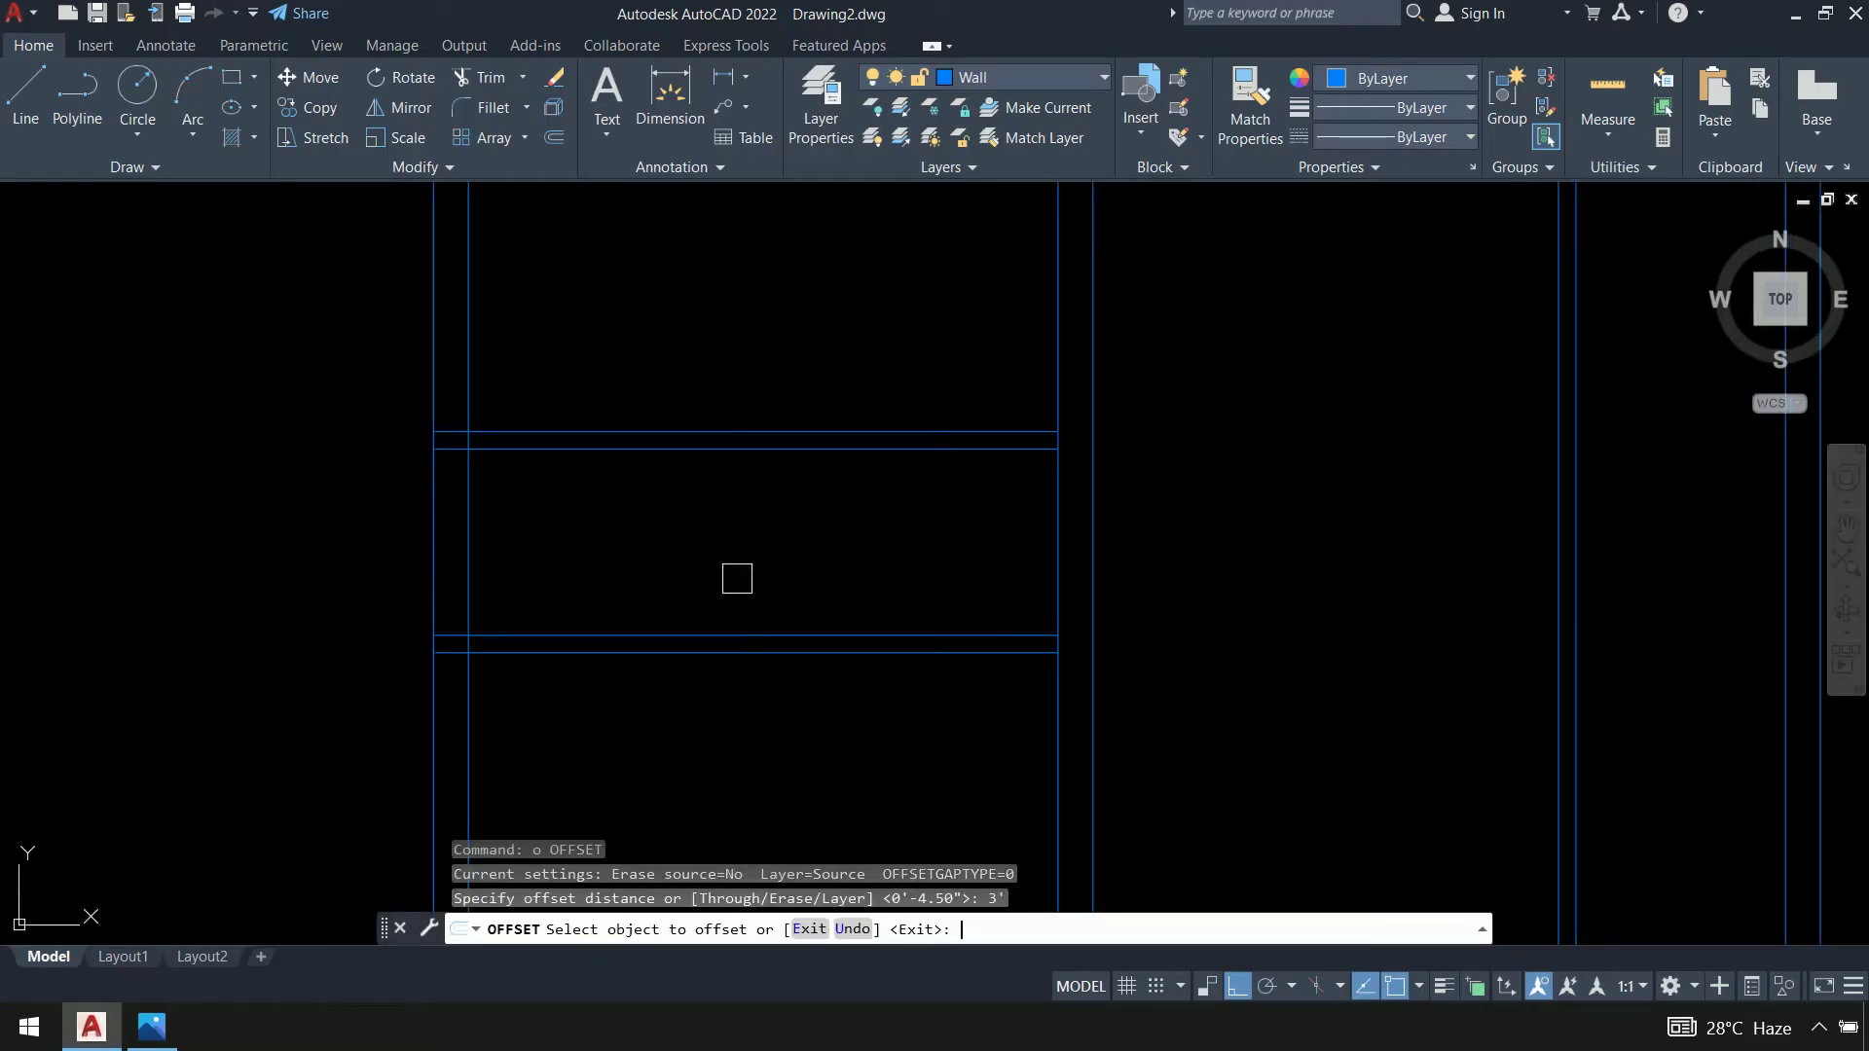
pyautogui.click(468, 531)
pyautogui.click(734, 534)
pyautogui.press('Return')
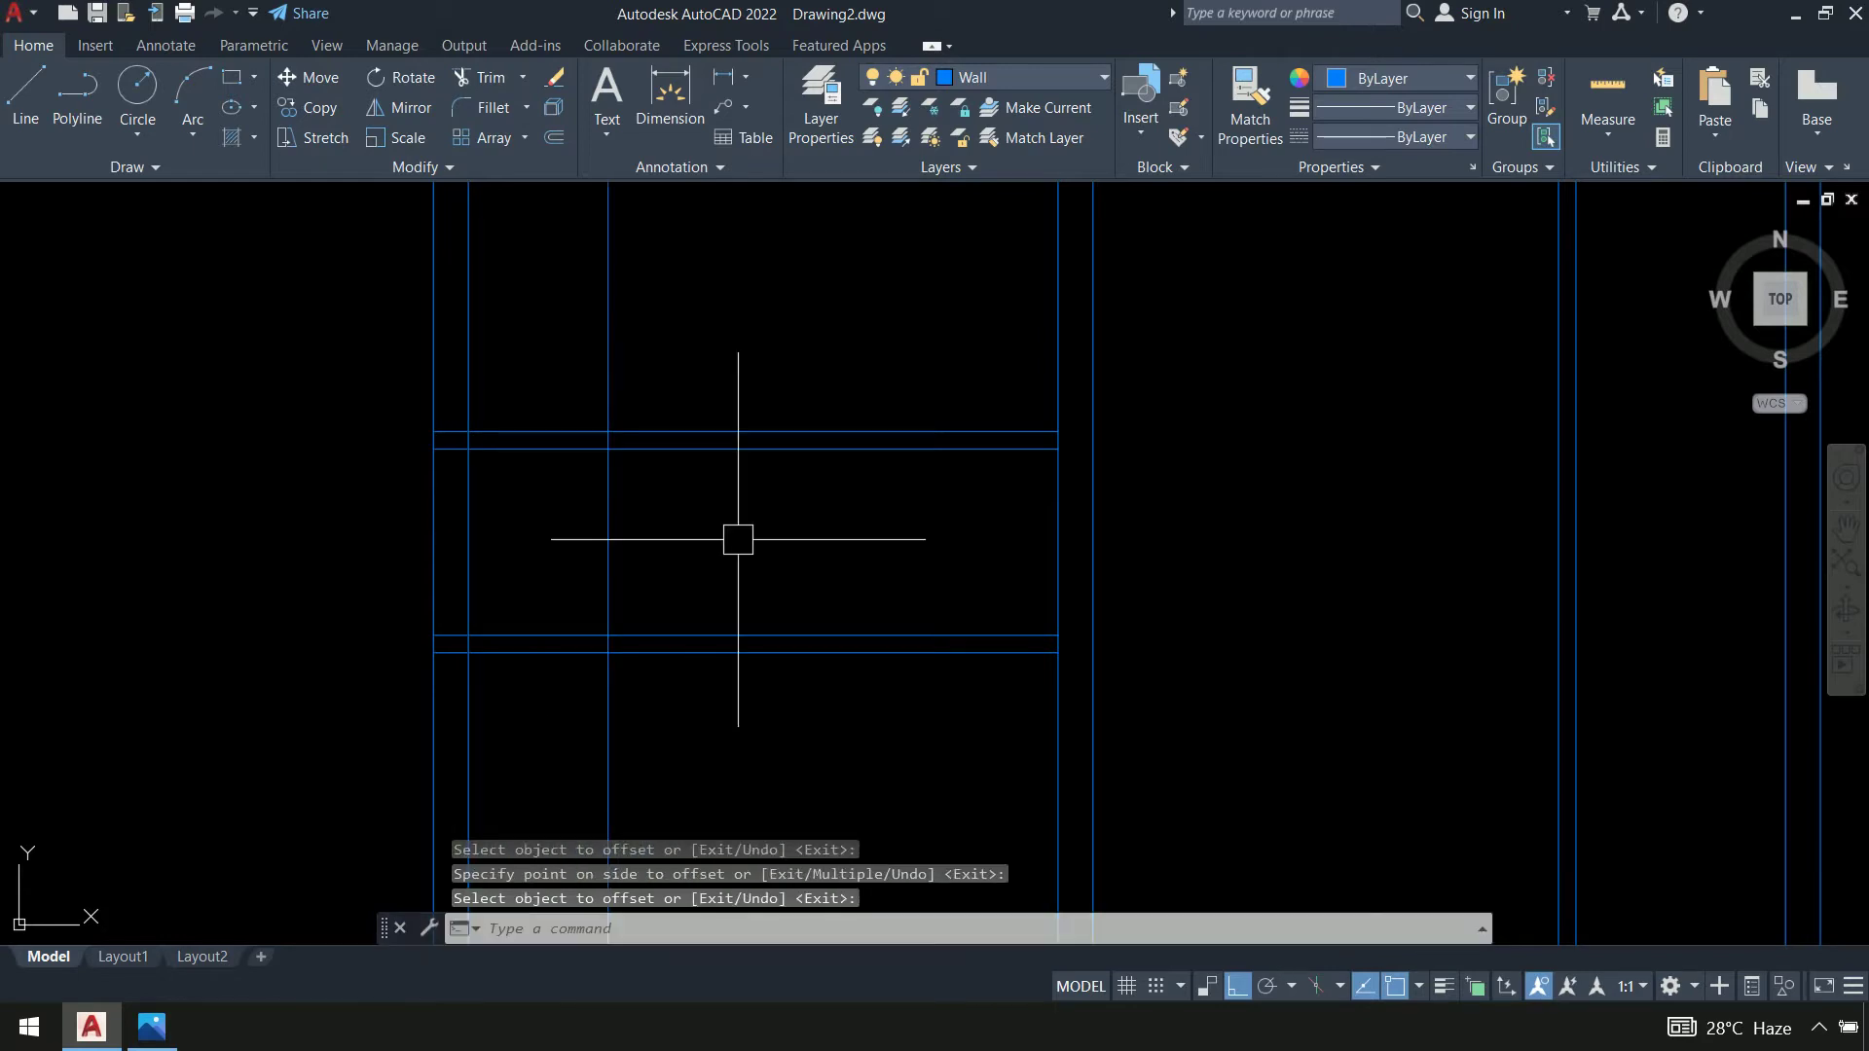
# Offset the new vertical line 4.5" to the right to form the thin partition in the lower-left bay
pyautogui.press('Return')
pyautogui.write('4.')
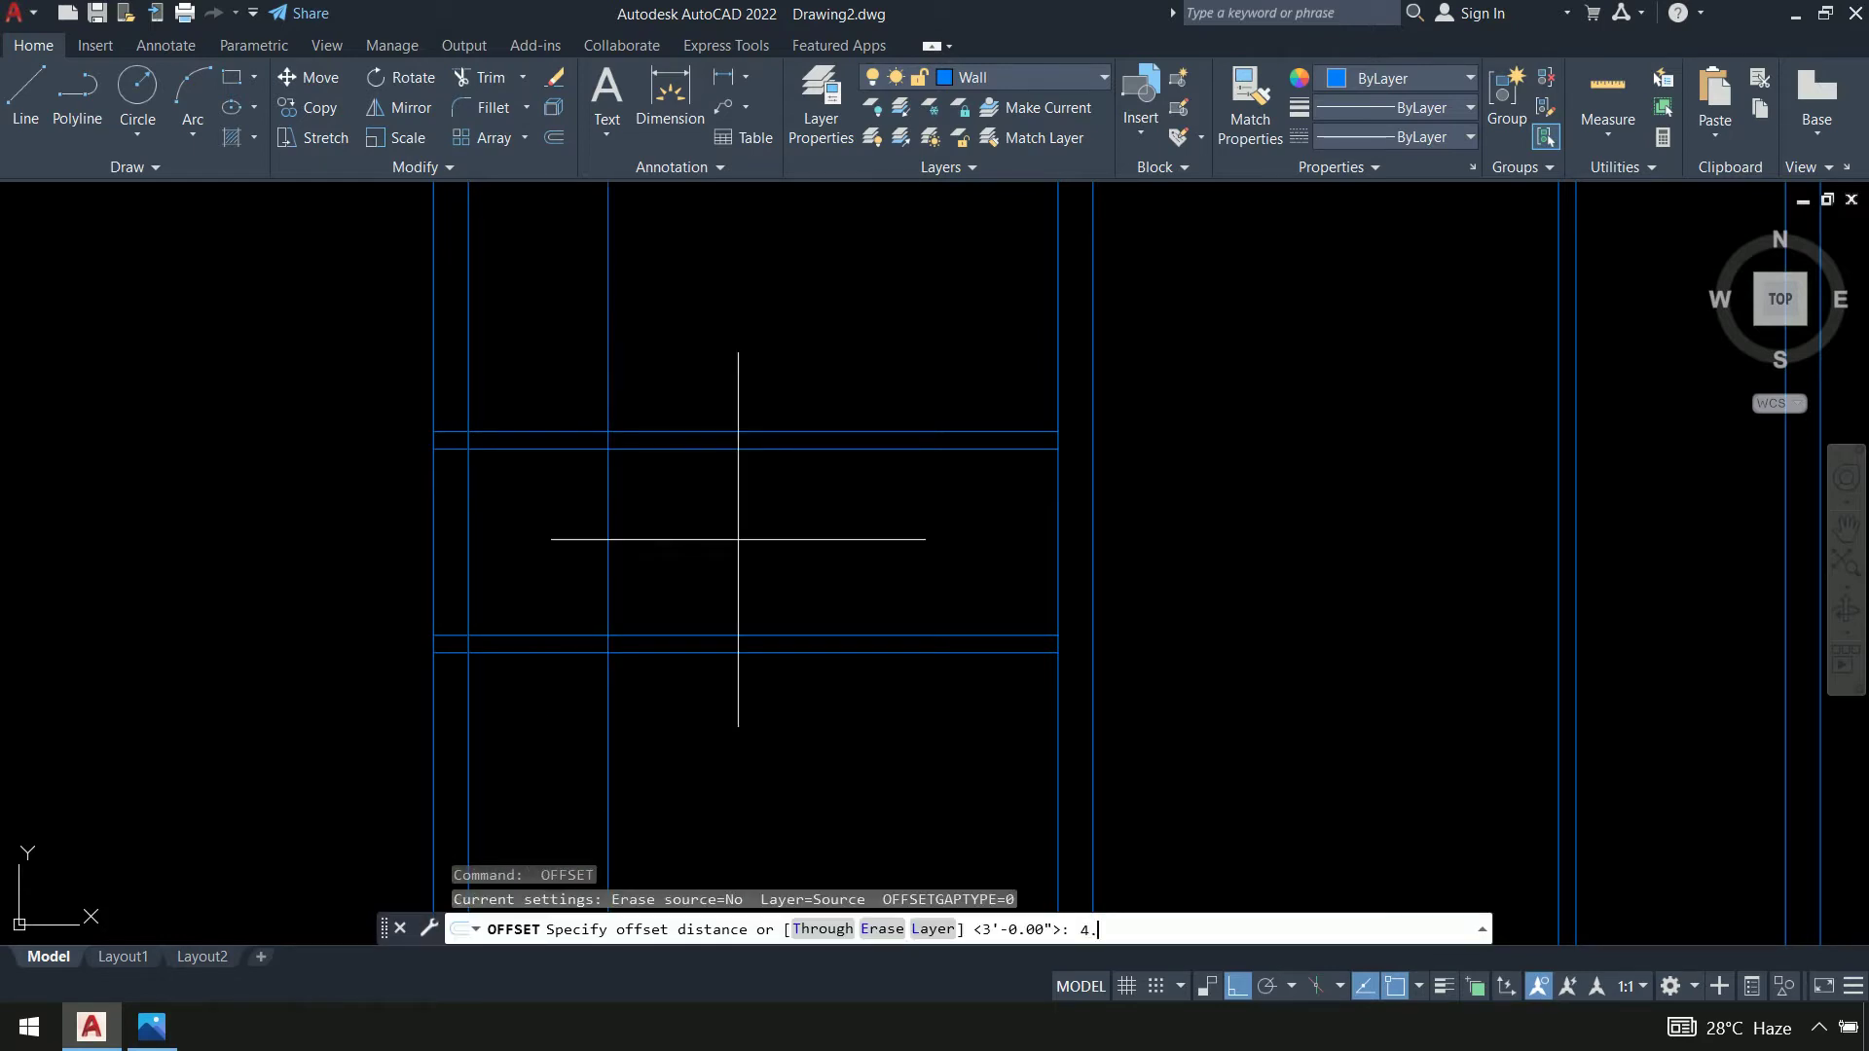
pyautogui.write('5')
pyautogui.press('Return')
pyautogui.click(609, 528)
pyautogui.click(734, 542)
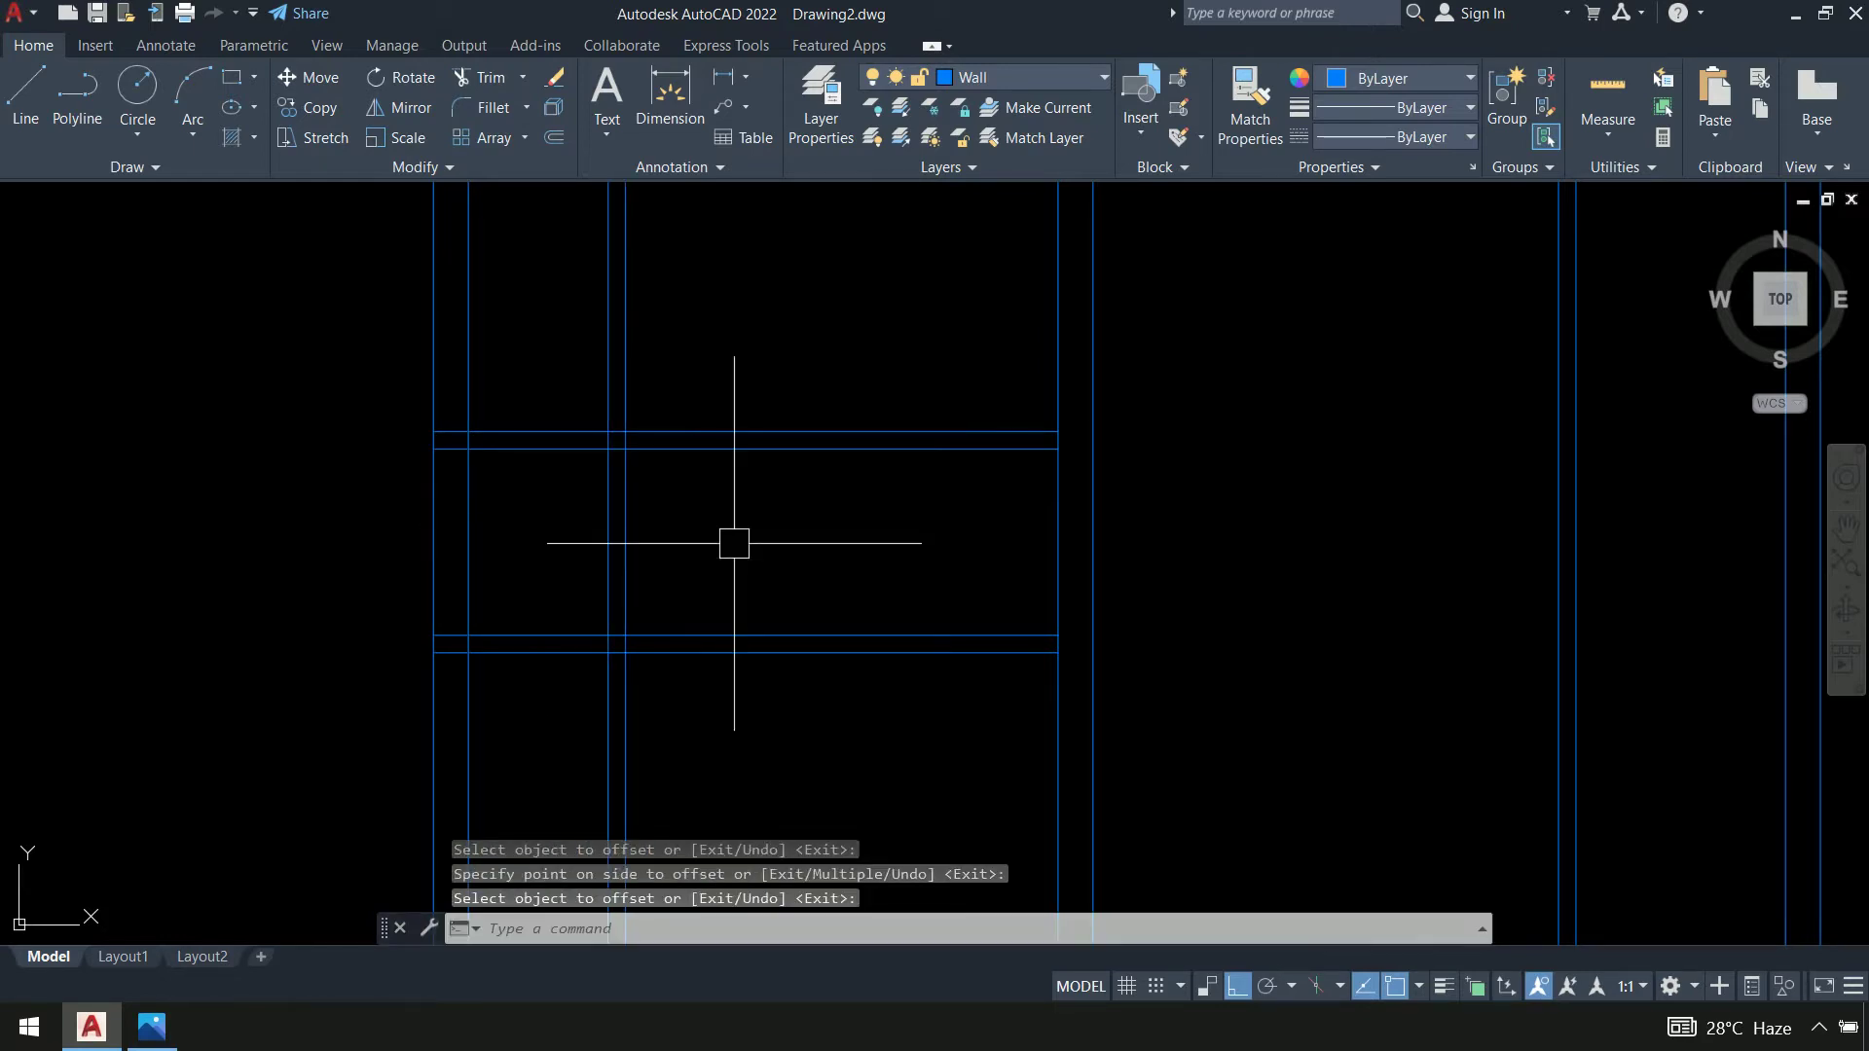
pyautogui.press('Escape')
# Trim the vertical lines hanging below the left bay's bottom wall and the partition lines above the upper 4.5" wall
pyautogui.write('tr')
pyautogui.press('Return')
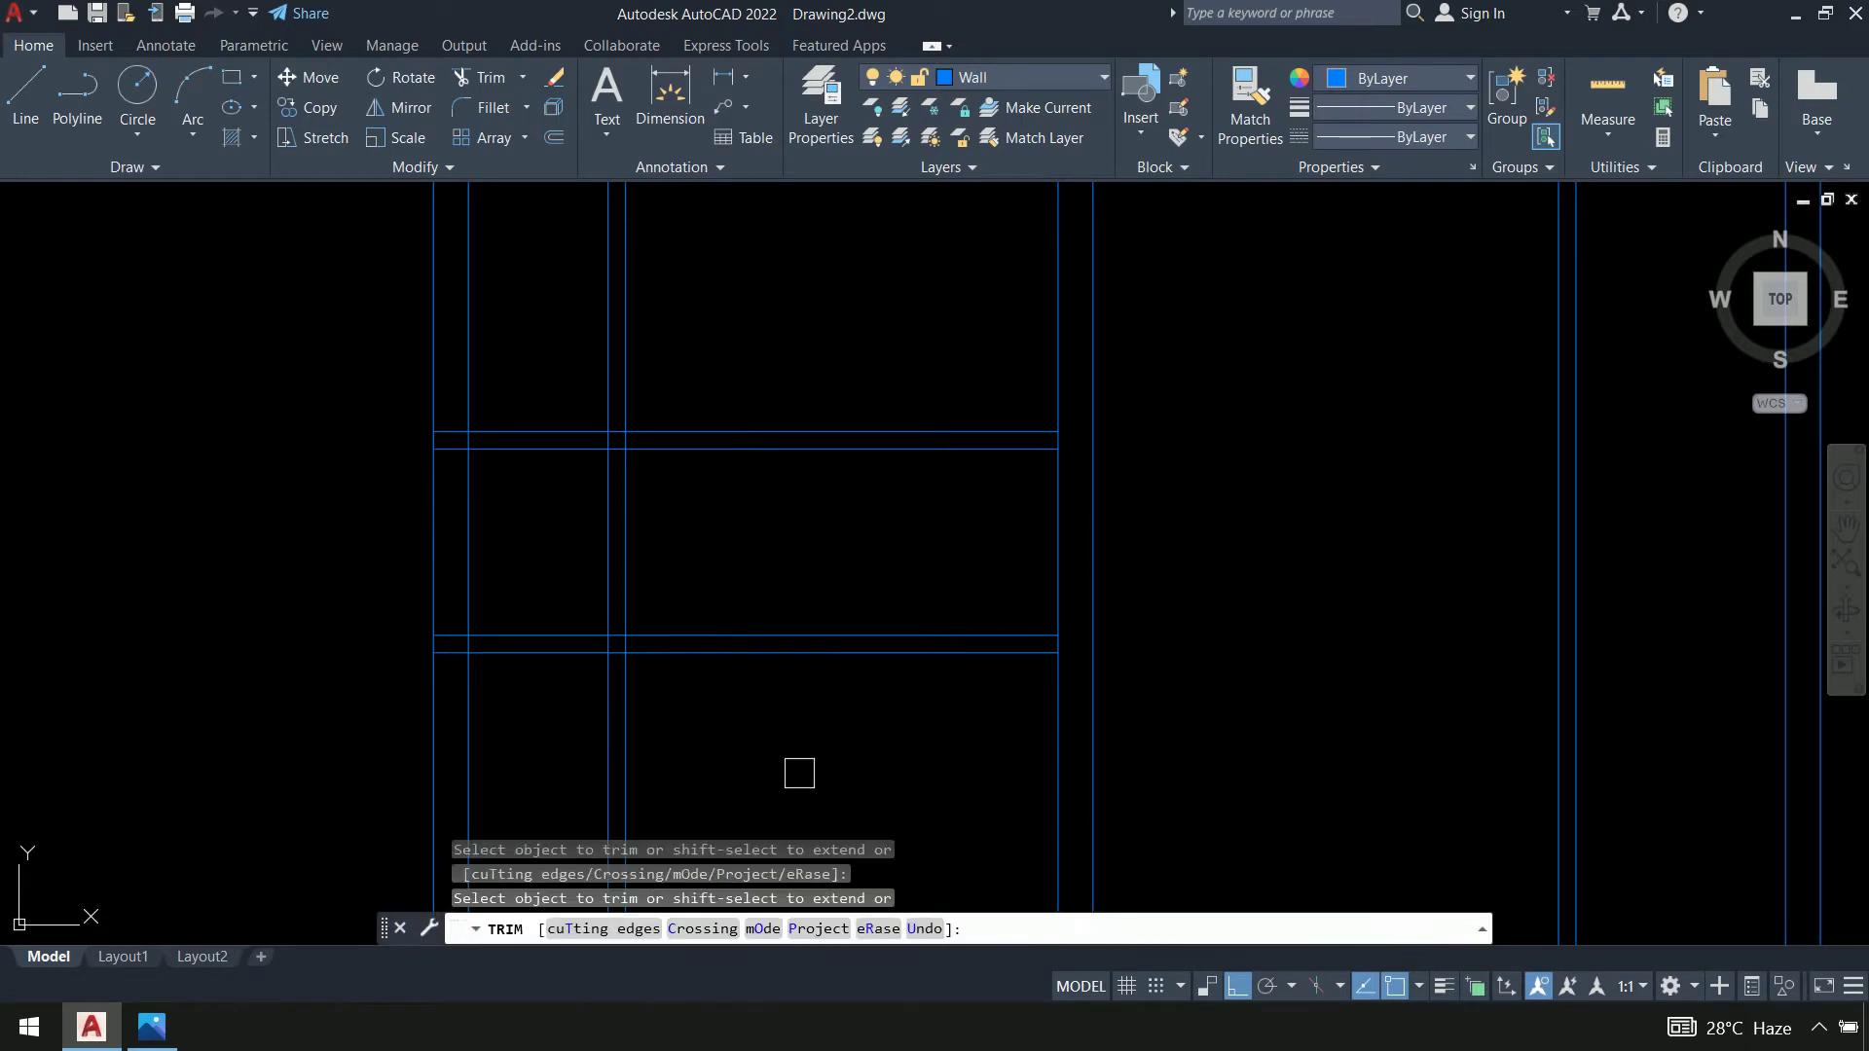
pyautogui.moveTo(799, 773); pyautogui.dragTo(832, 686, button='middle')
pyautogui.moveTo(875, 675); pyautogui.dragTo(376, 700)
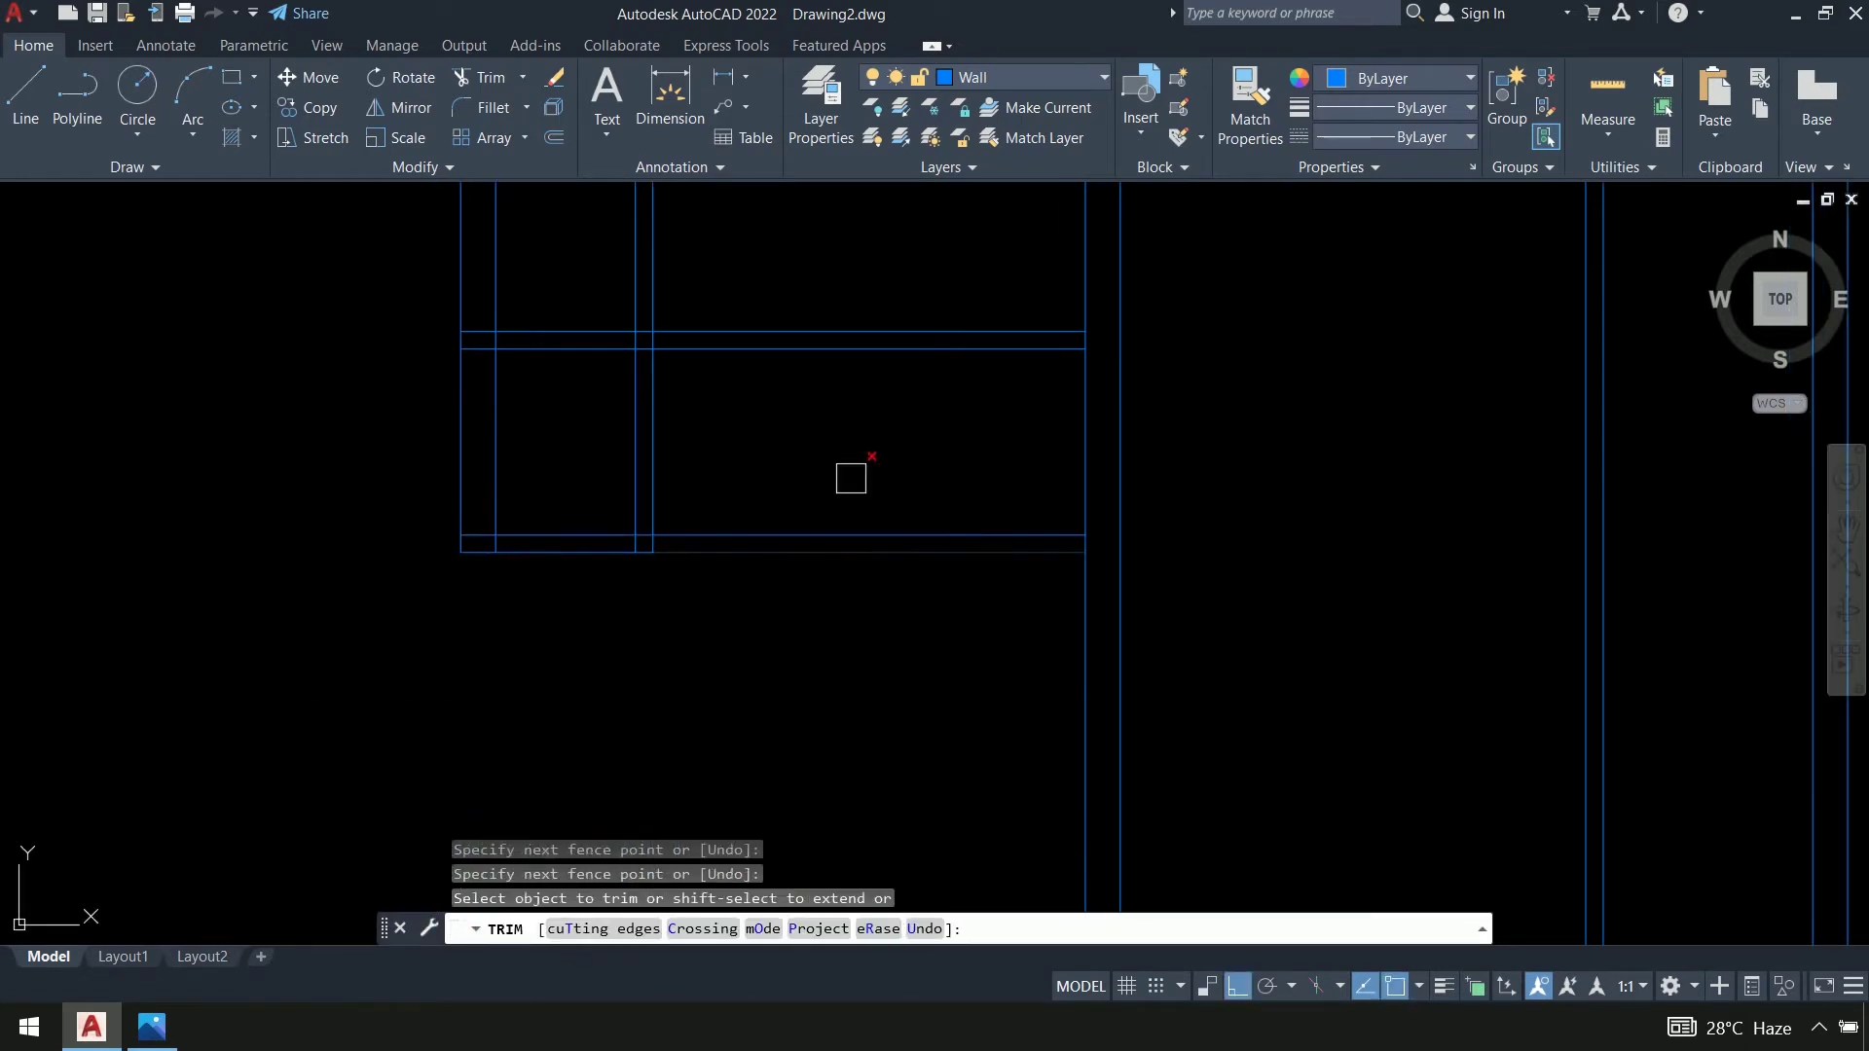
pyautogui.moveTo(886, 425); pyautogui.dragTo(884, 560, button='middle')
pyautogui.moveTo(814, 305); pyautogui.dragTo(594, 358)
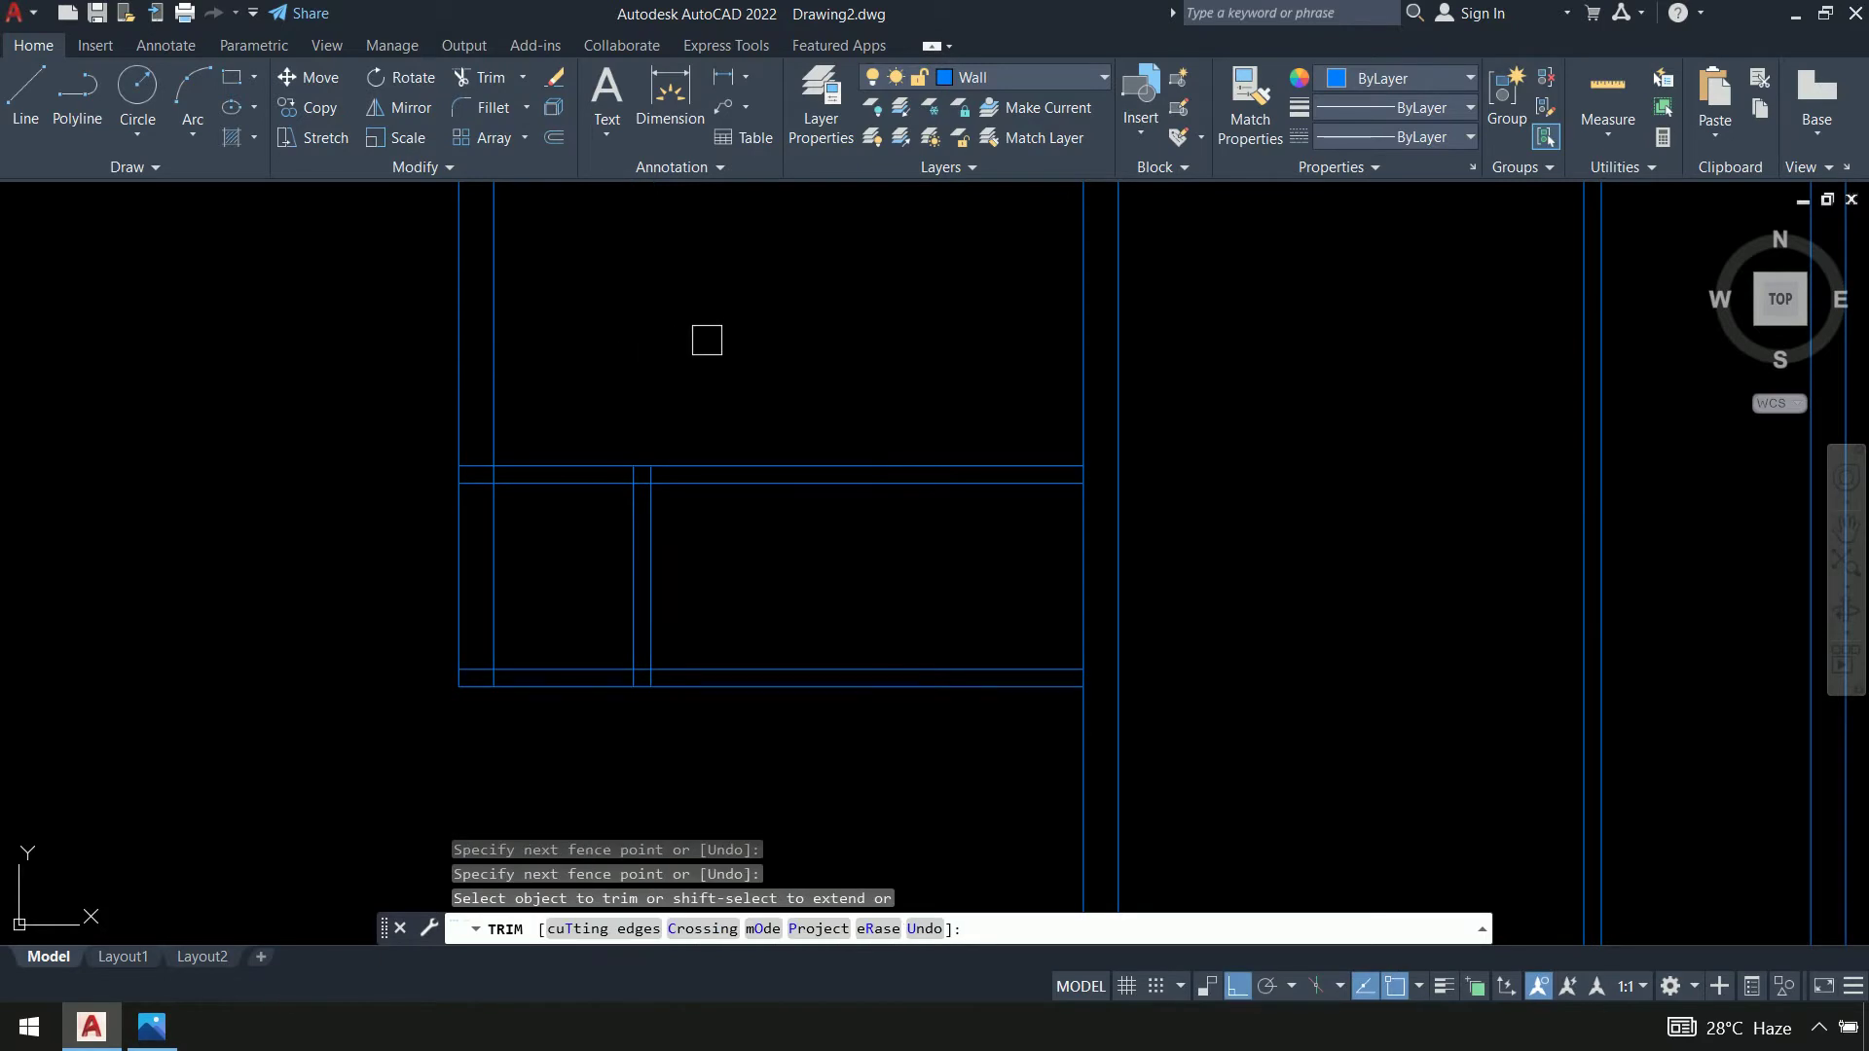
pyautogui.press('Return')
# Trim the bottom wall's upper line and the left wall's inner line inside the small lower-left space, leaving the corner outline
pyautogui.moveTo(893, 618); pyautogui.dragTo(904, 598, button='middle')
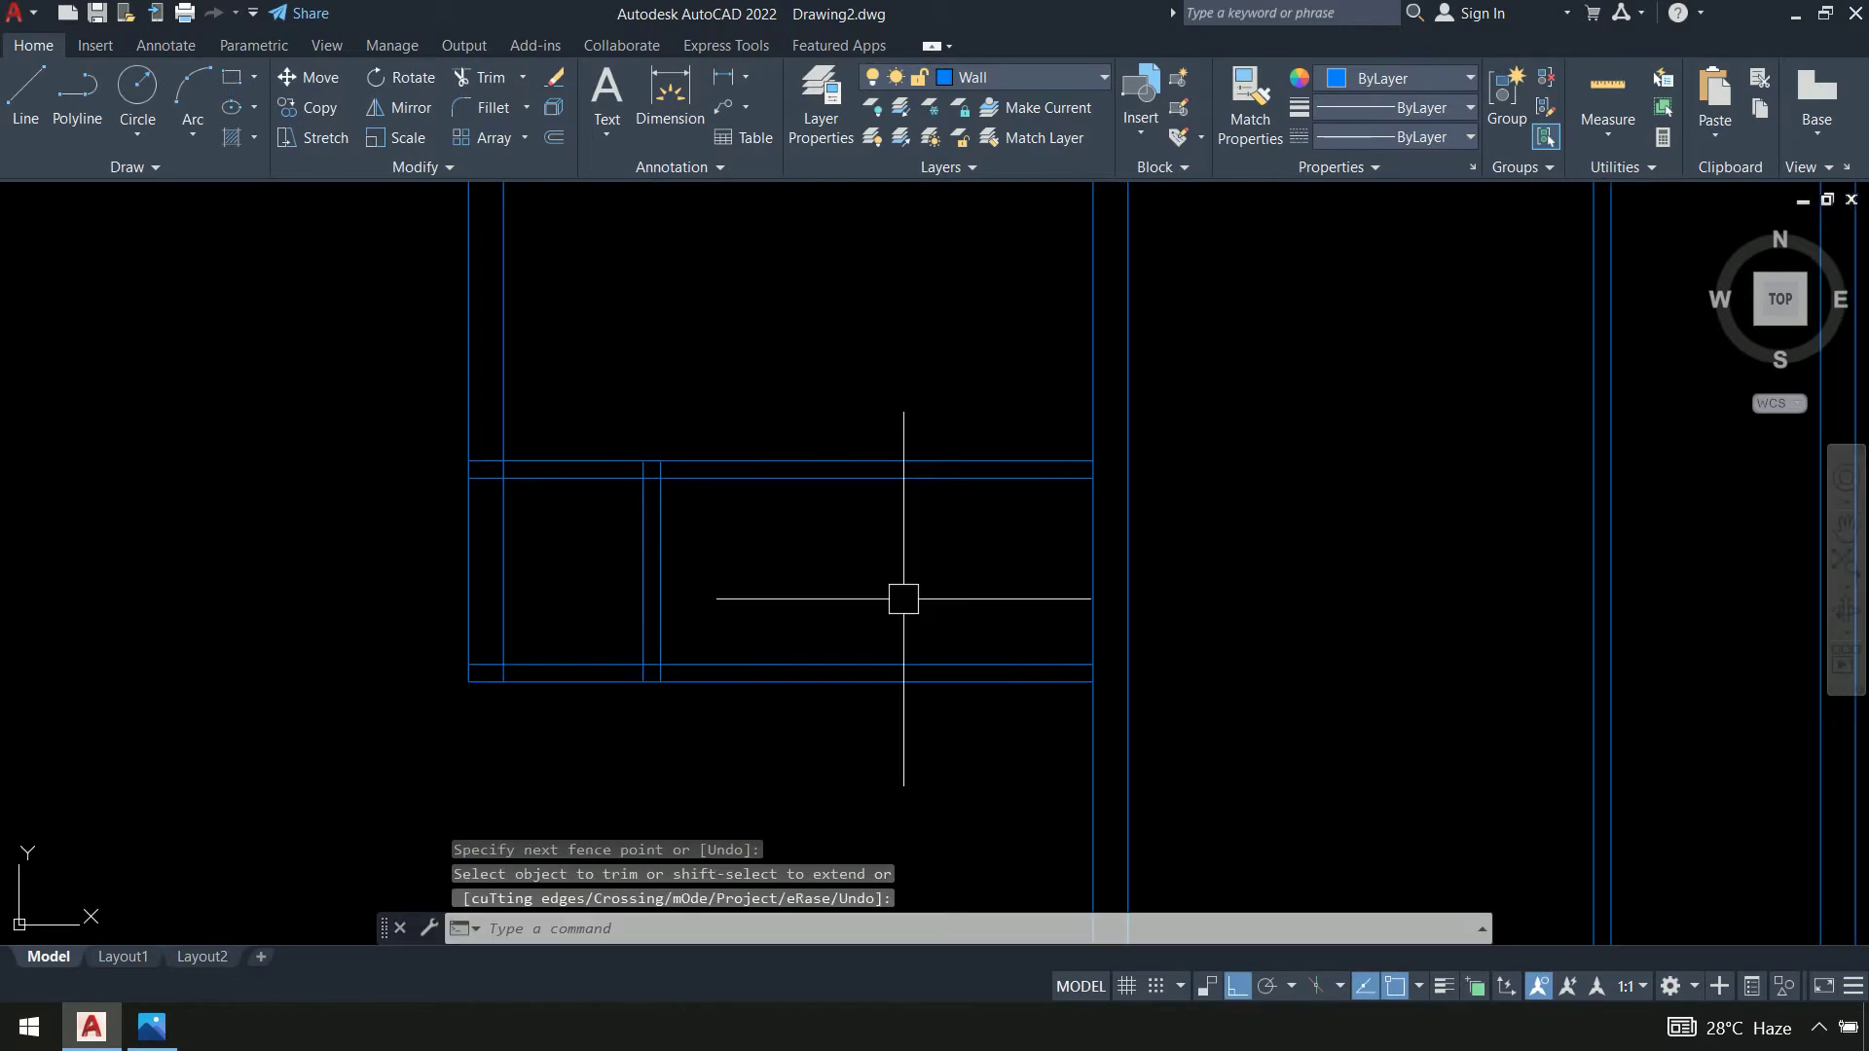
pyautogui.write('tr')
pyautogui.press('Return')
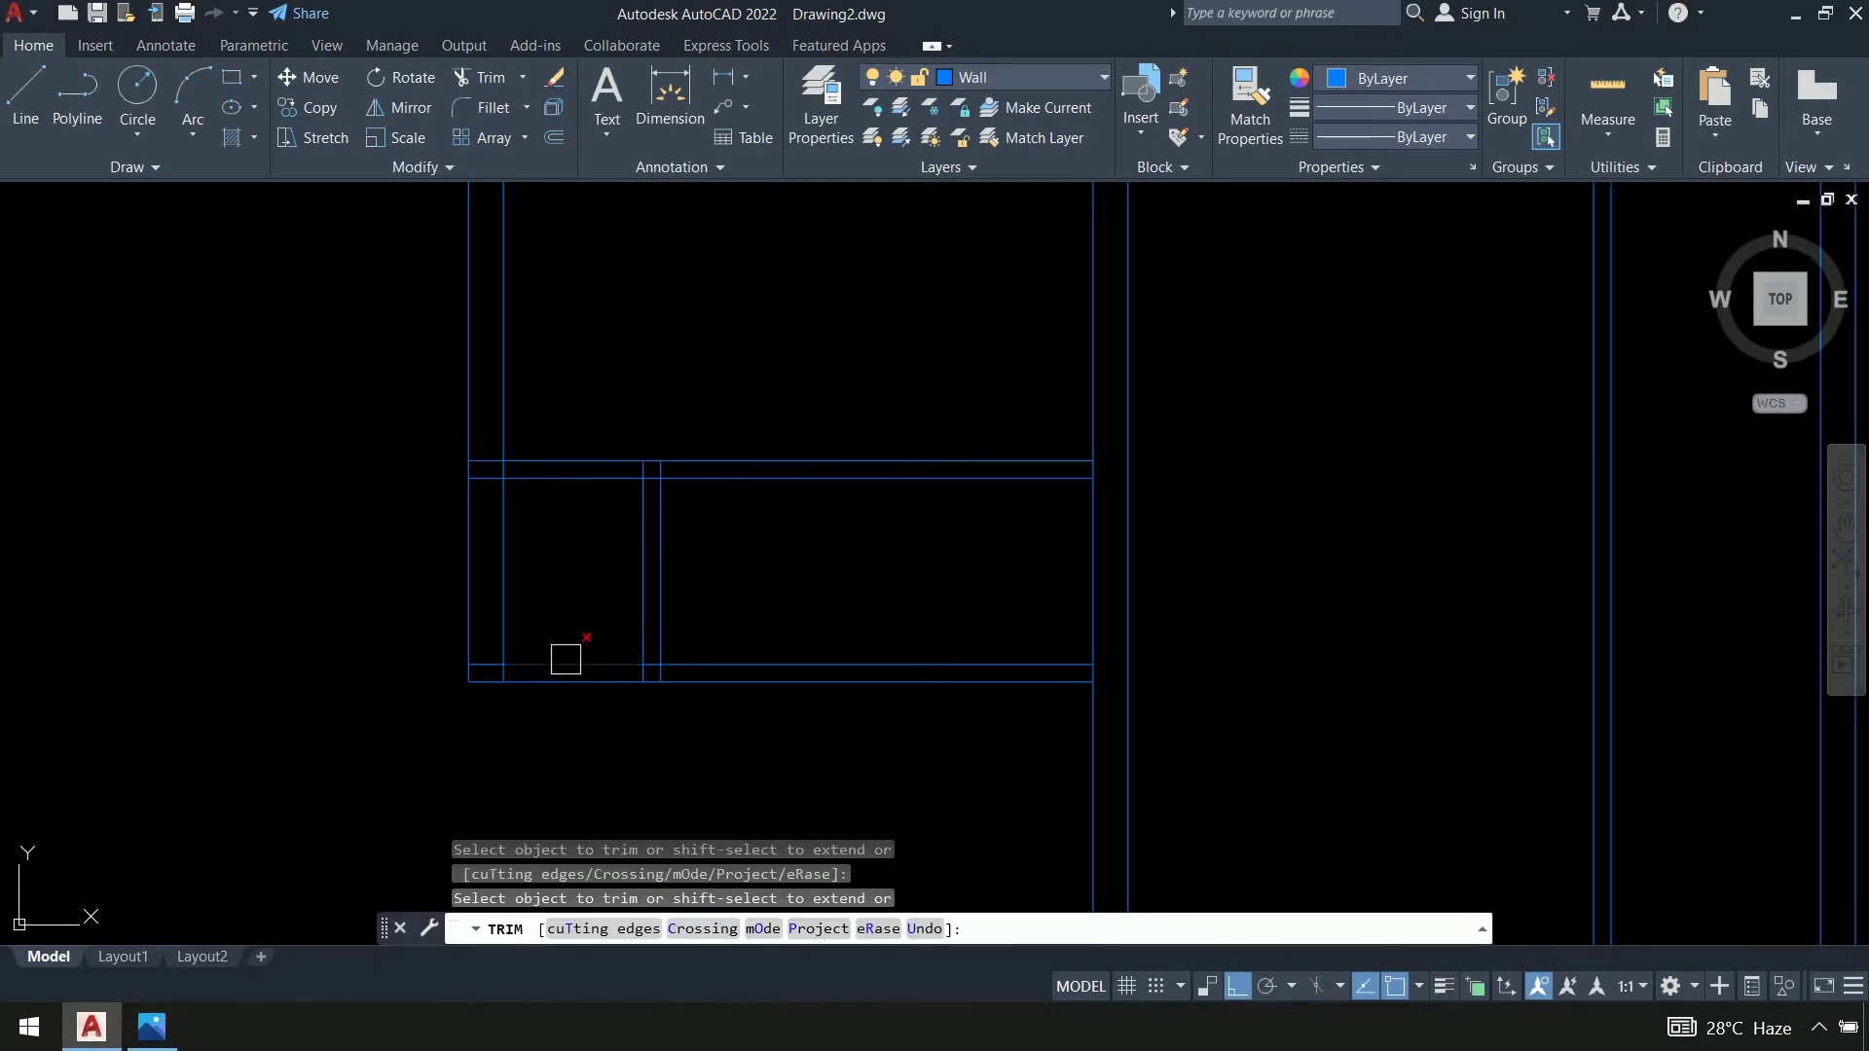
pyautogui.click(565, 662)
pyautogui.click(505, 546)
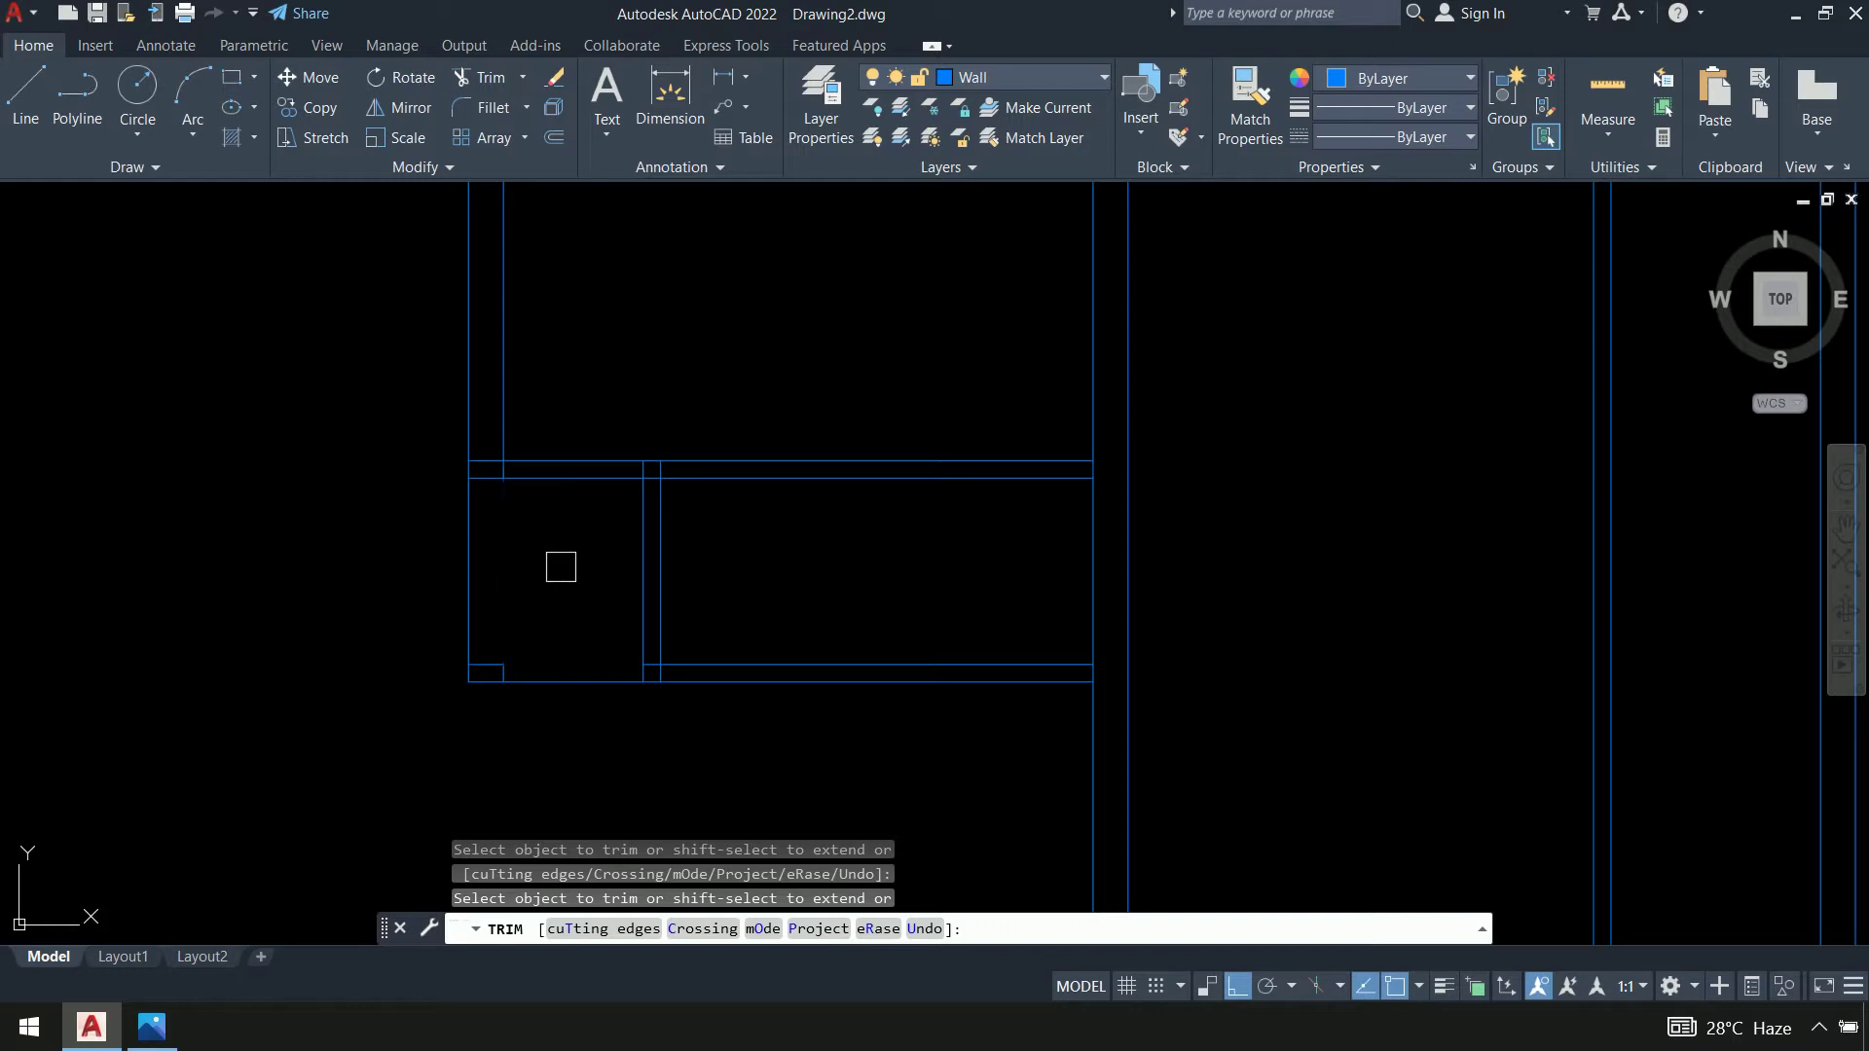
pyautogui.press('Return')
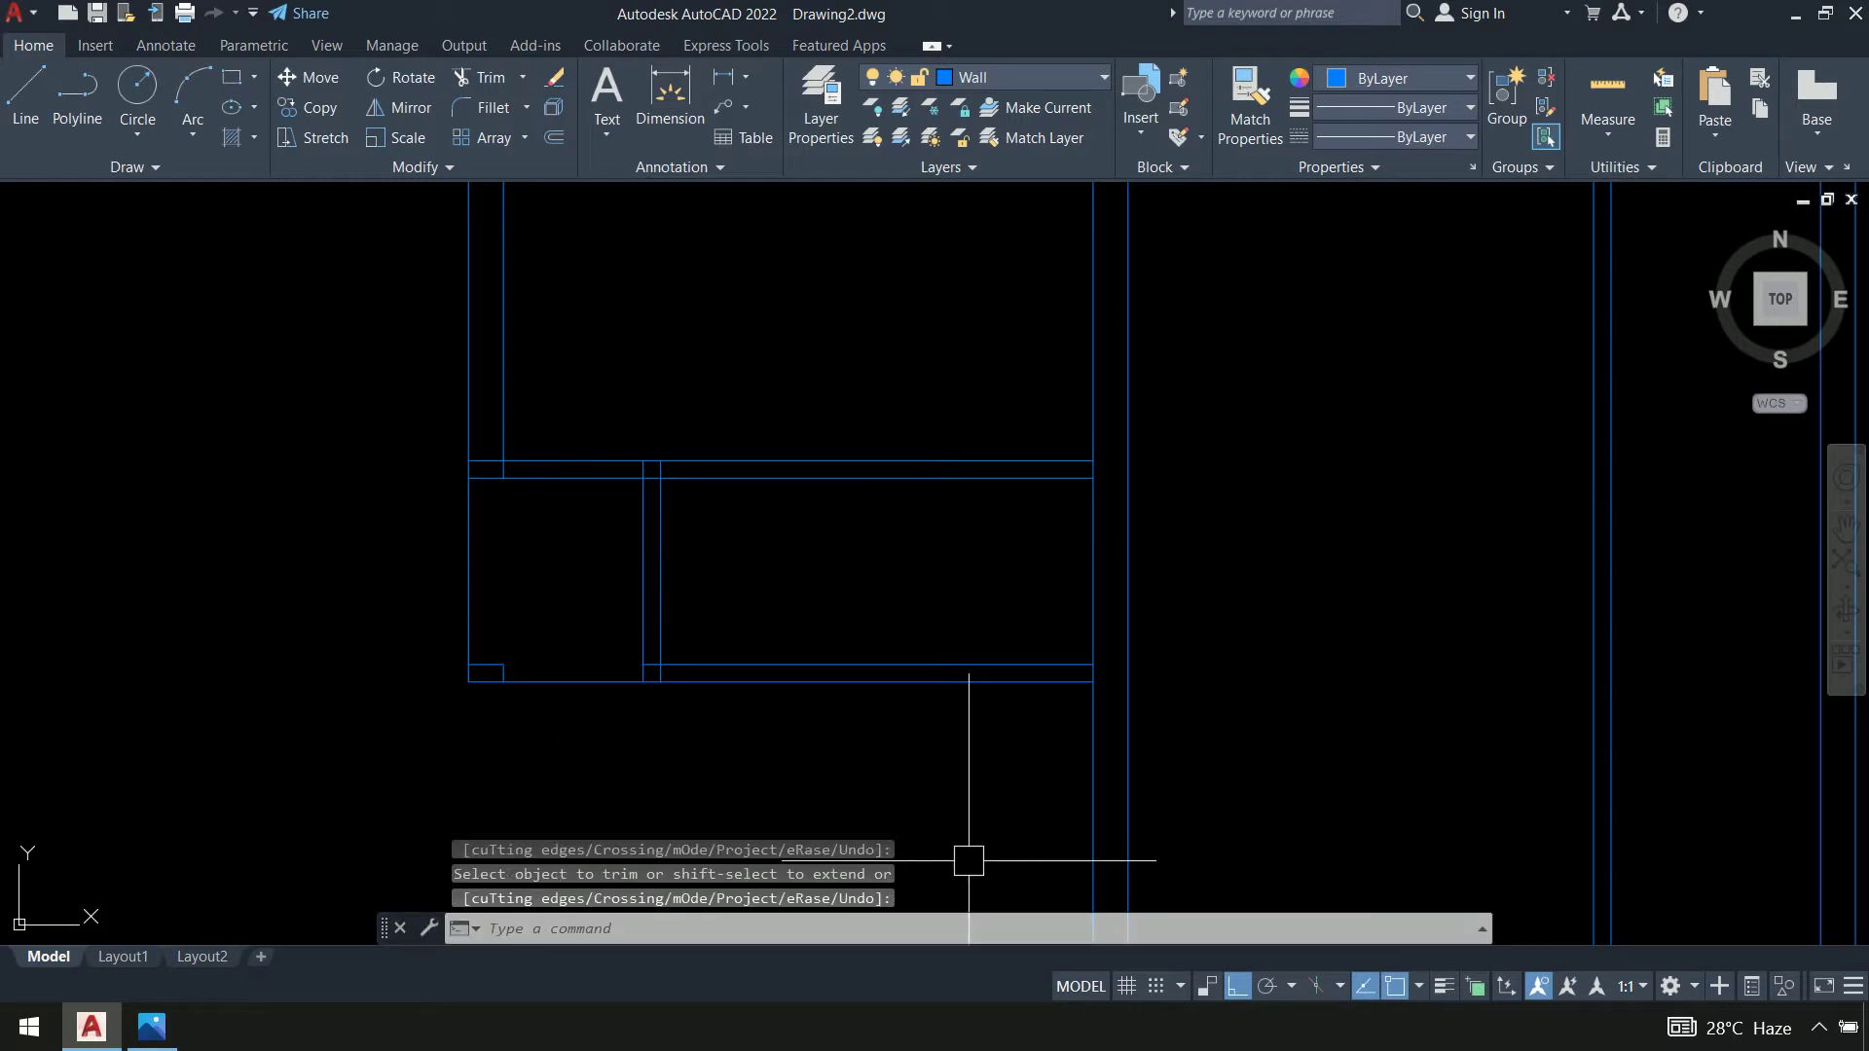
# Move the top line of the small lower-left corner rectangle 4.5" upward
pyautogui.scroll(-5, 905, 771)
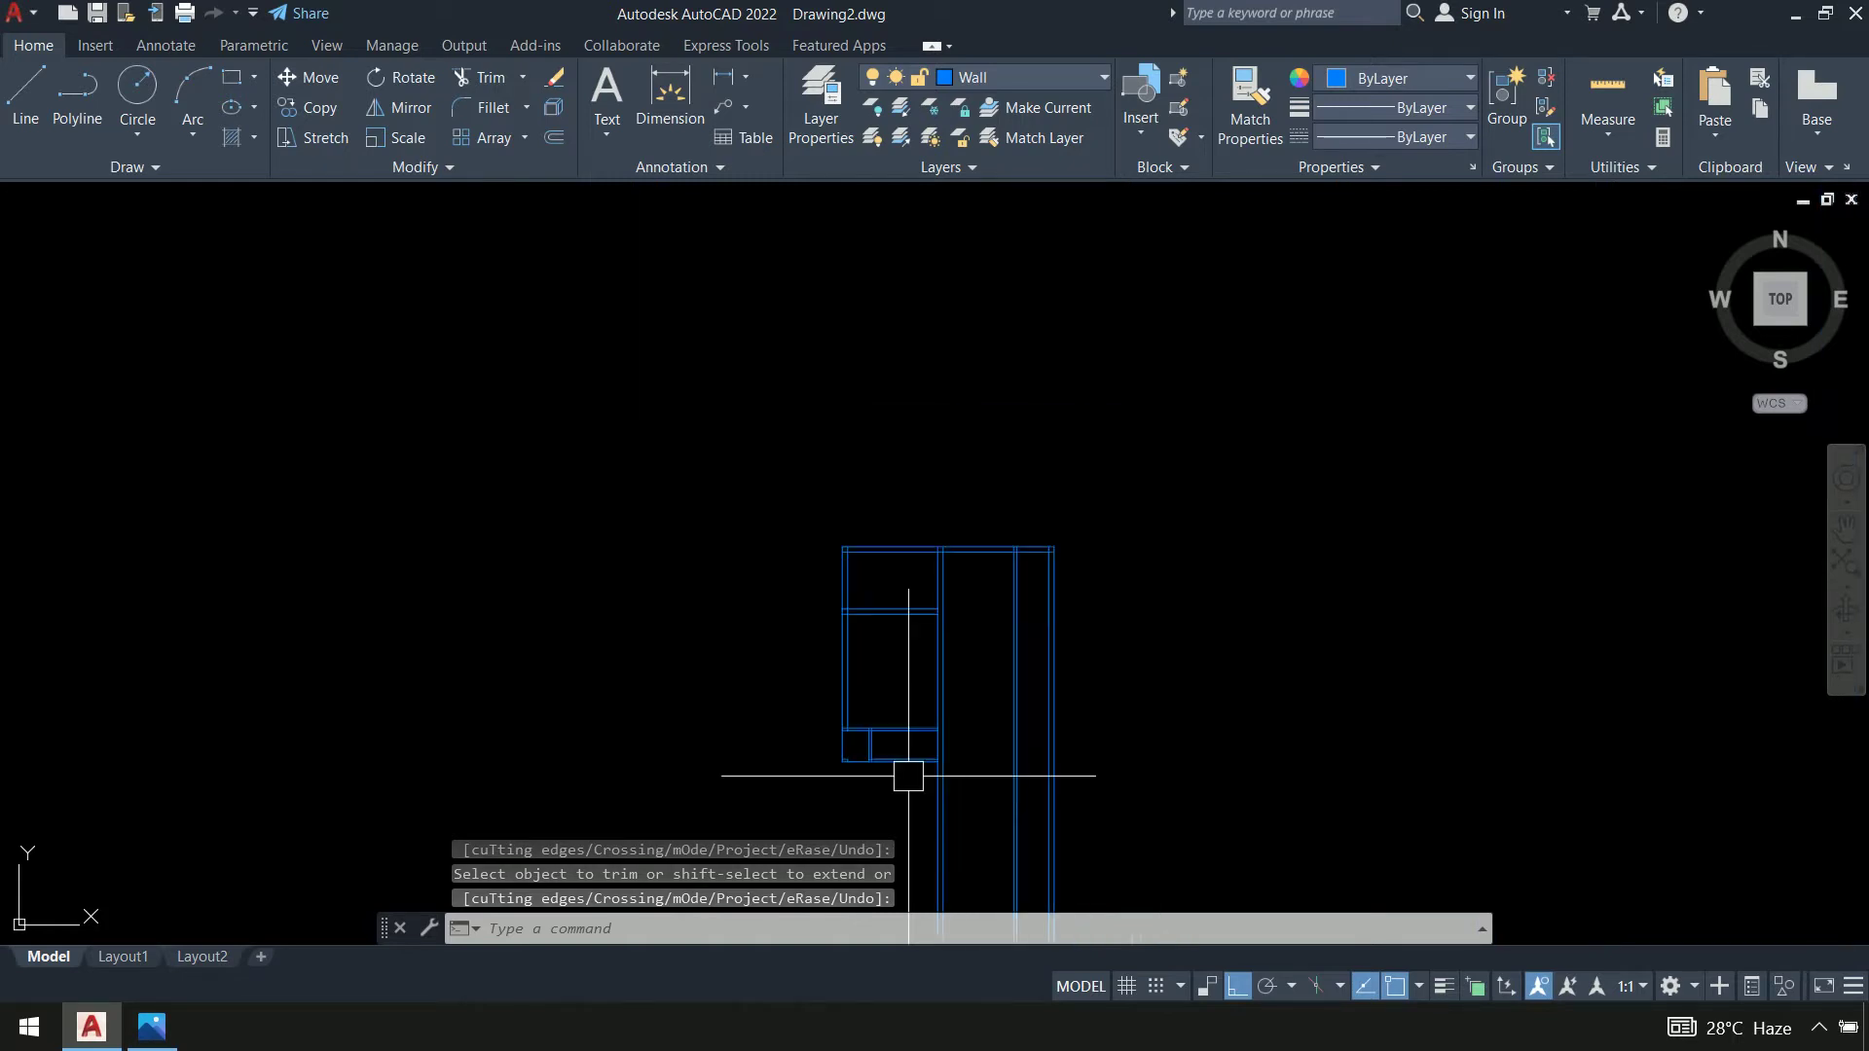
pyautogui.scroll(3, 905, 772)
pyautogui.scroll(5, 522, 519)
pyautogui.moveTo(1066, 728); pyautogui.dragTo(700, 567, button='middle')
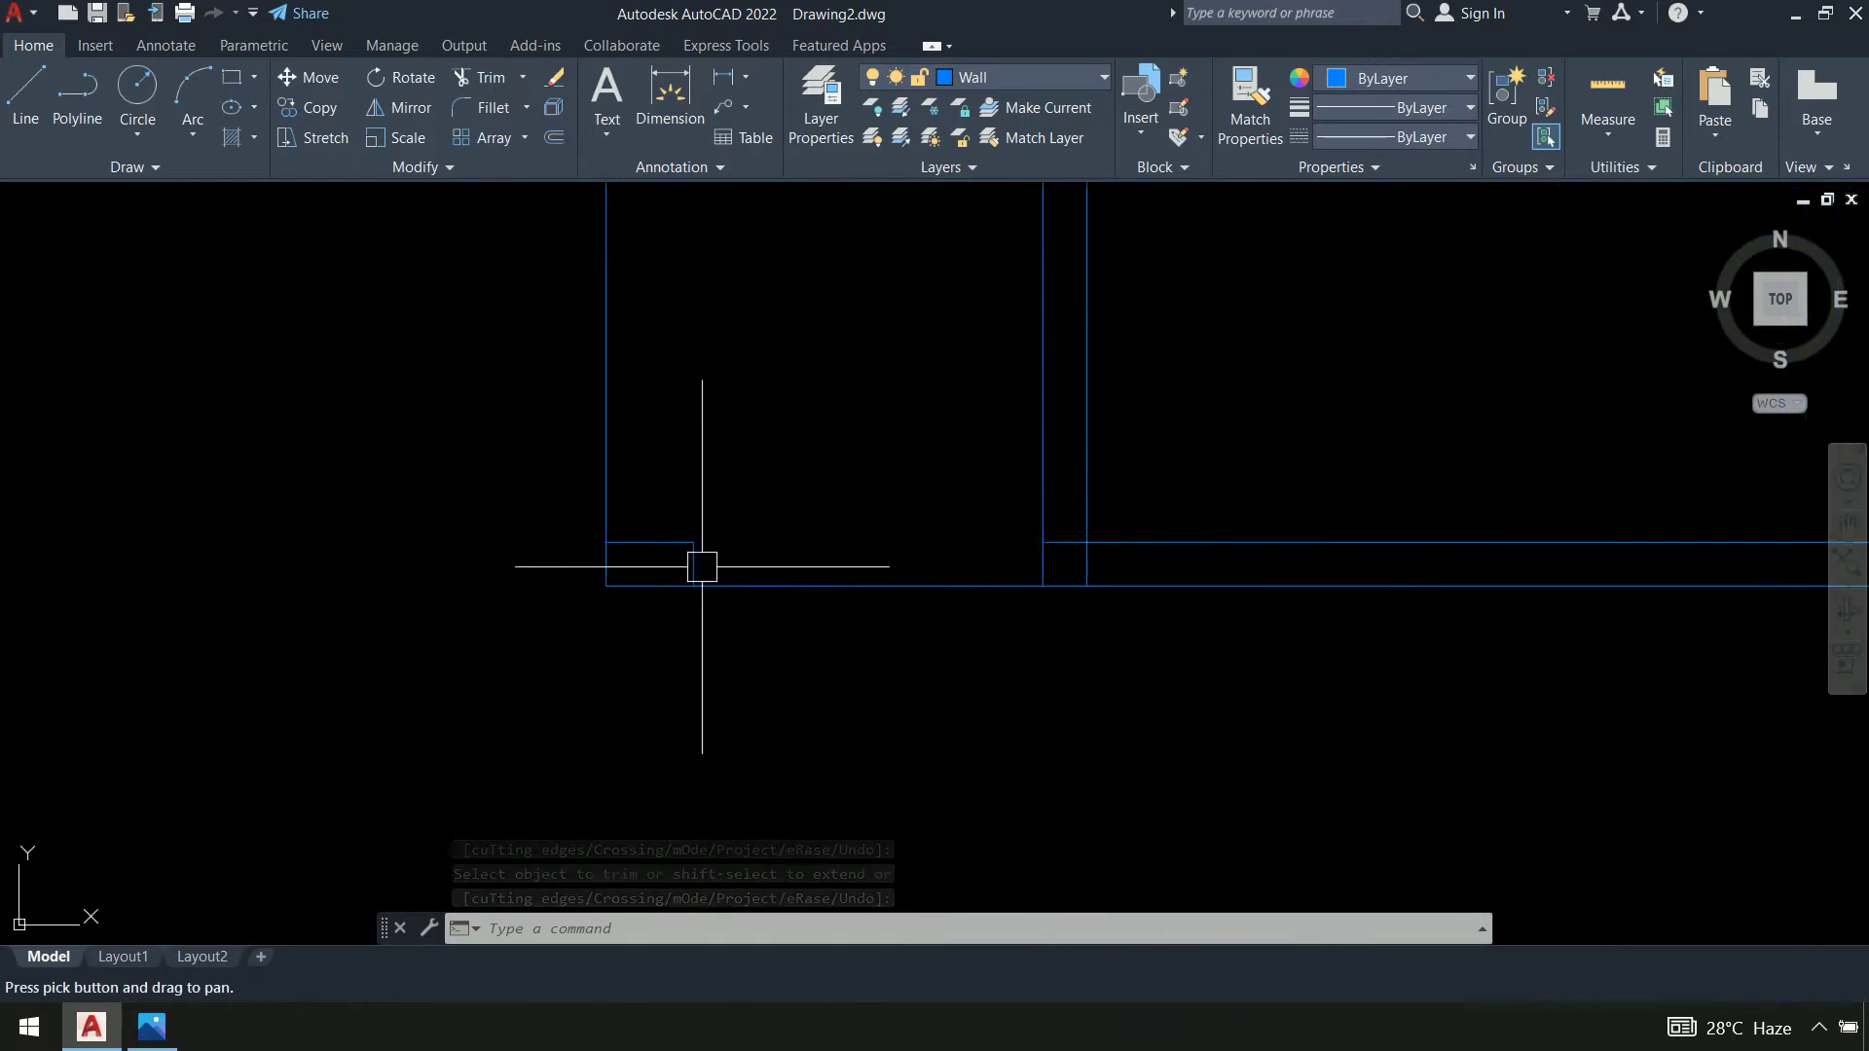
pyautogui.scroll(2, 700, 571)
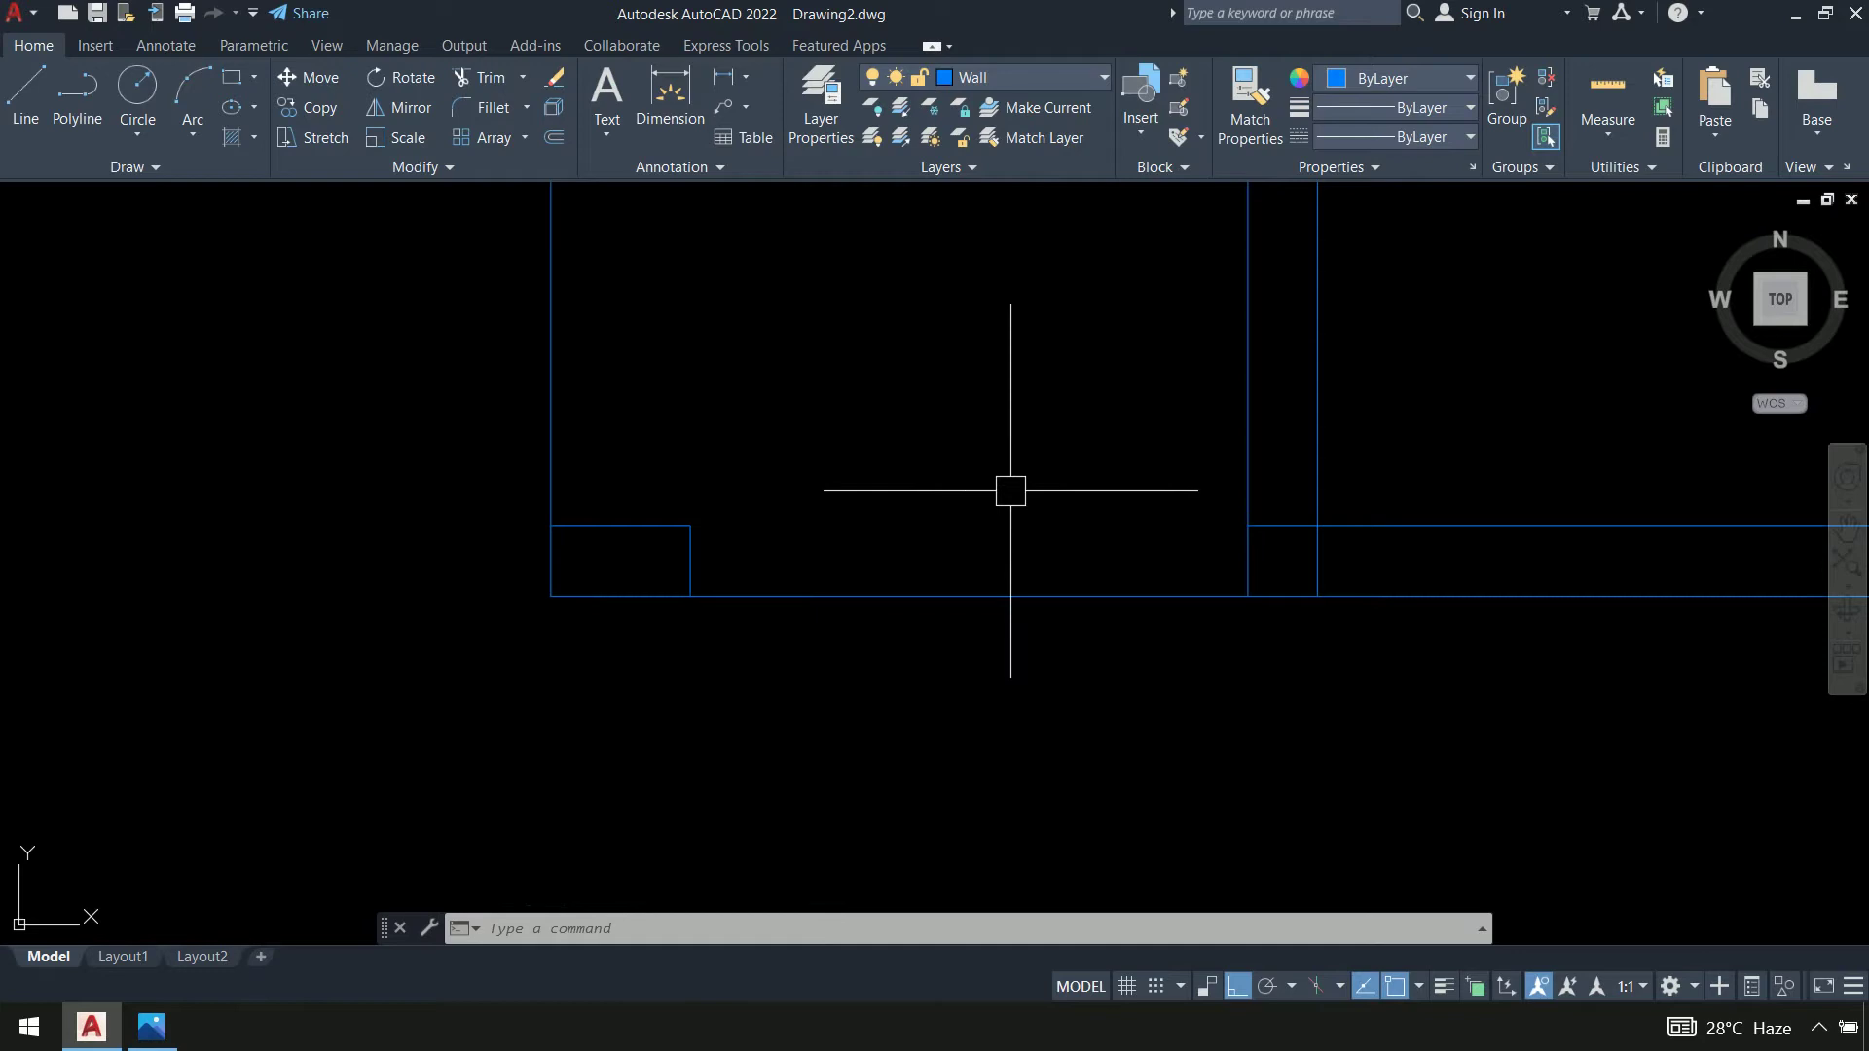
pyautogui.write('MOVE')
pyautogui.press('Return')
pyautogui.click(642, 527)
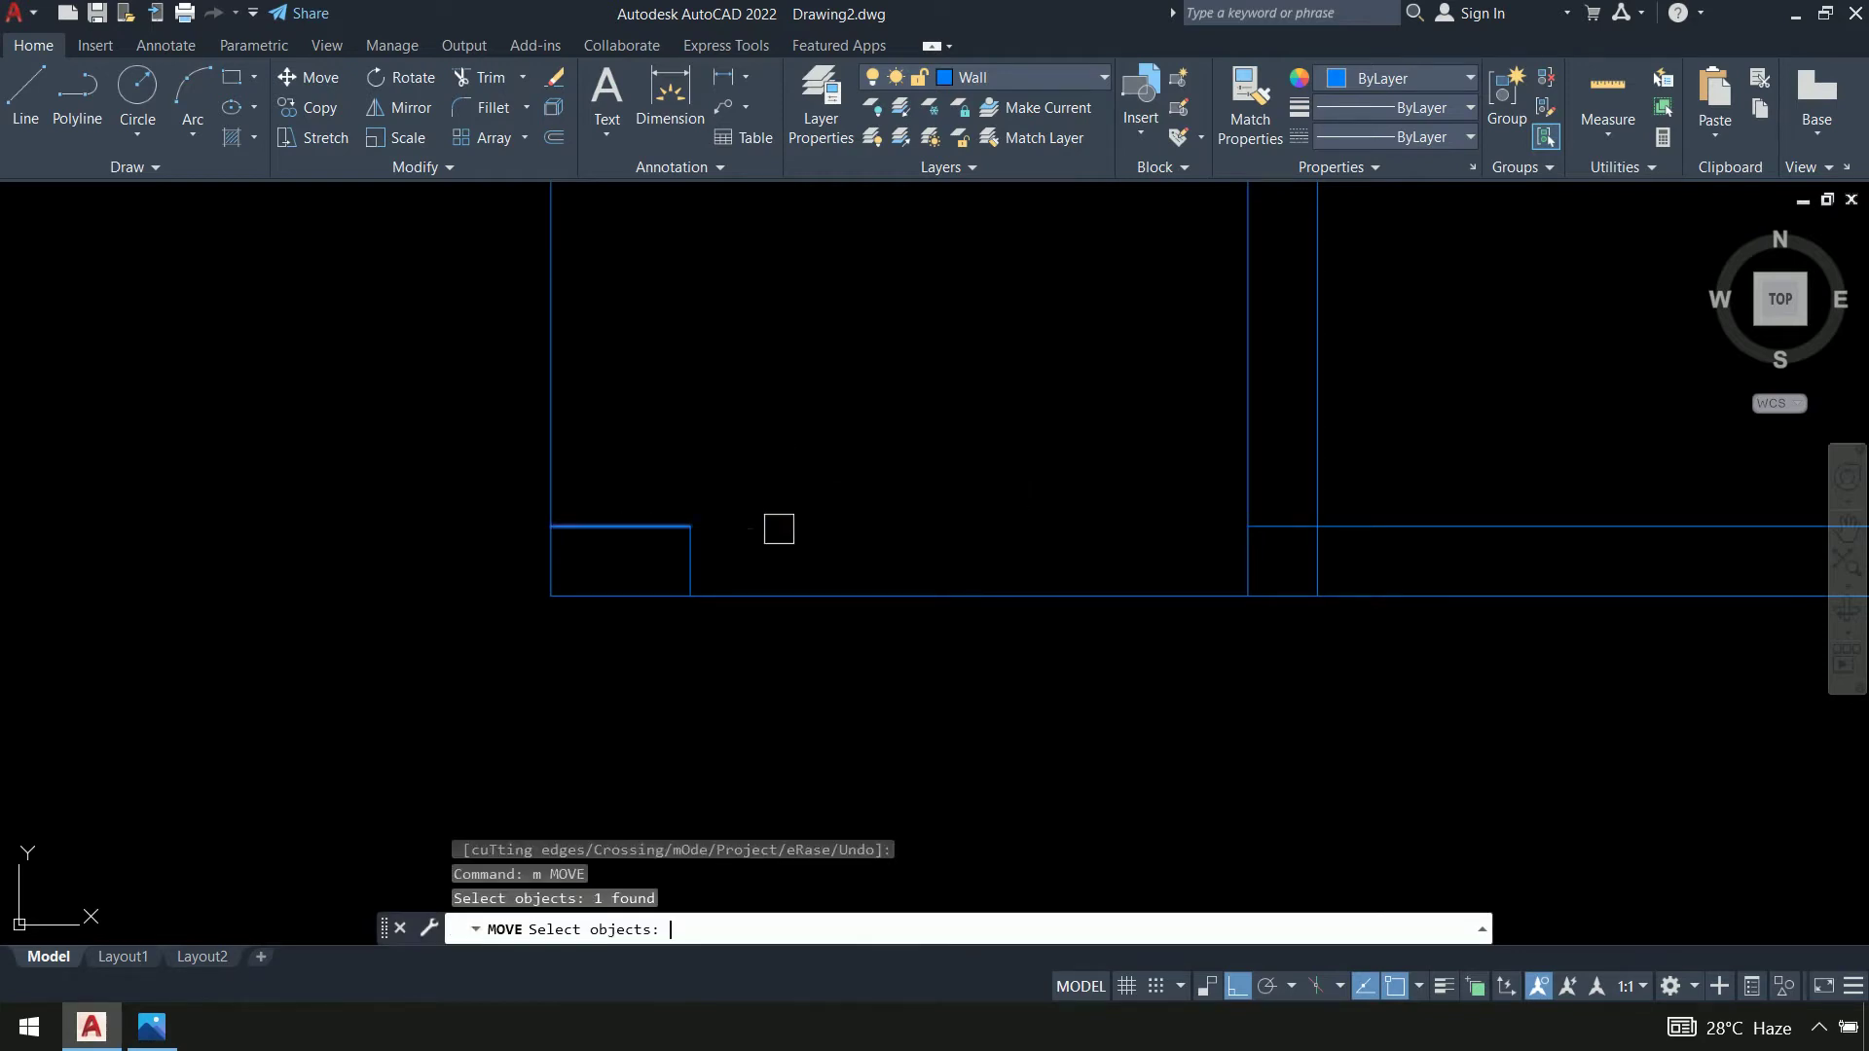
pyautogui.press('Return')
pyautogui.click(784, 530)
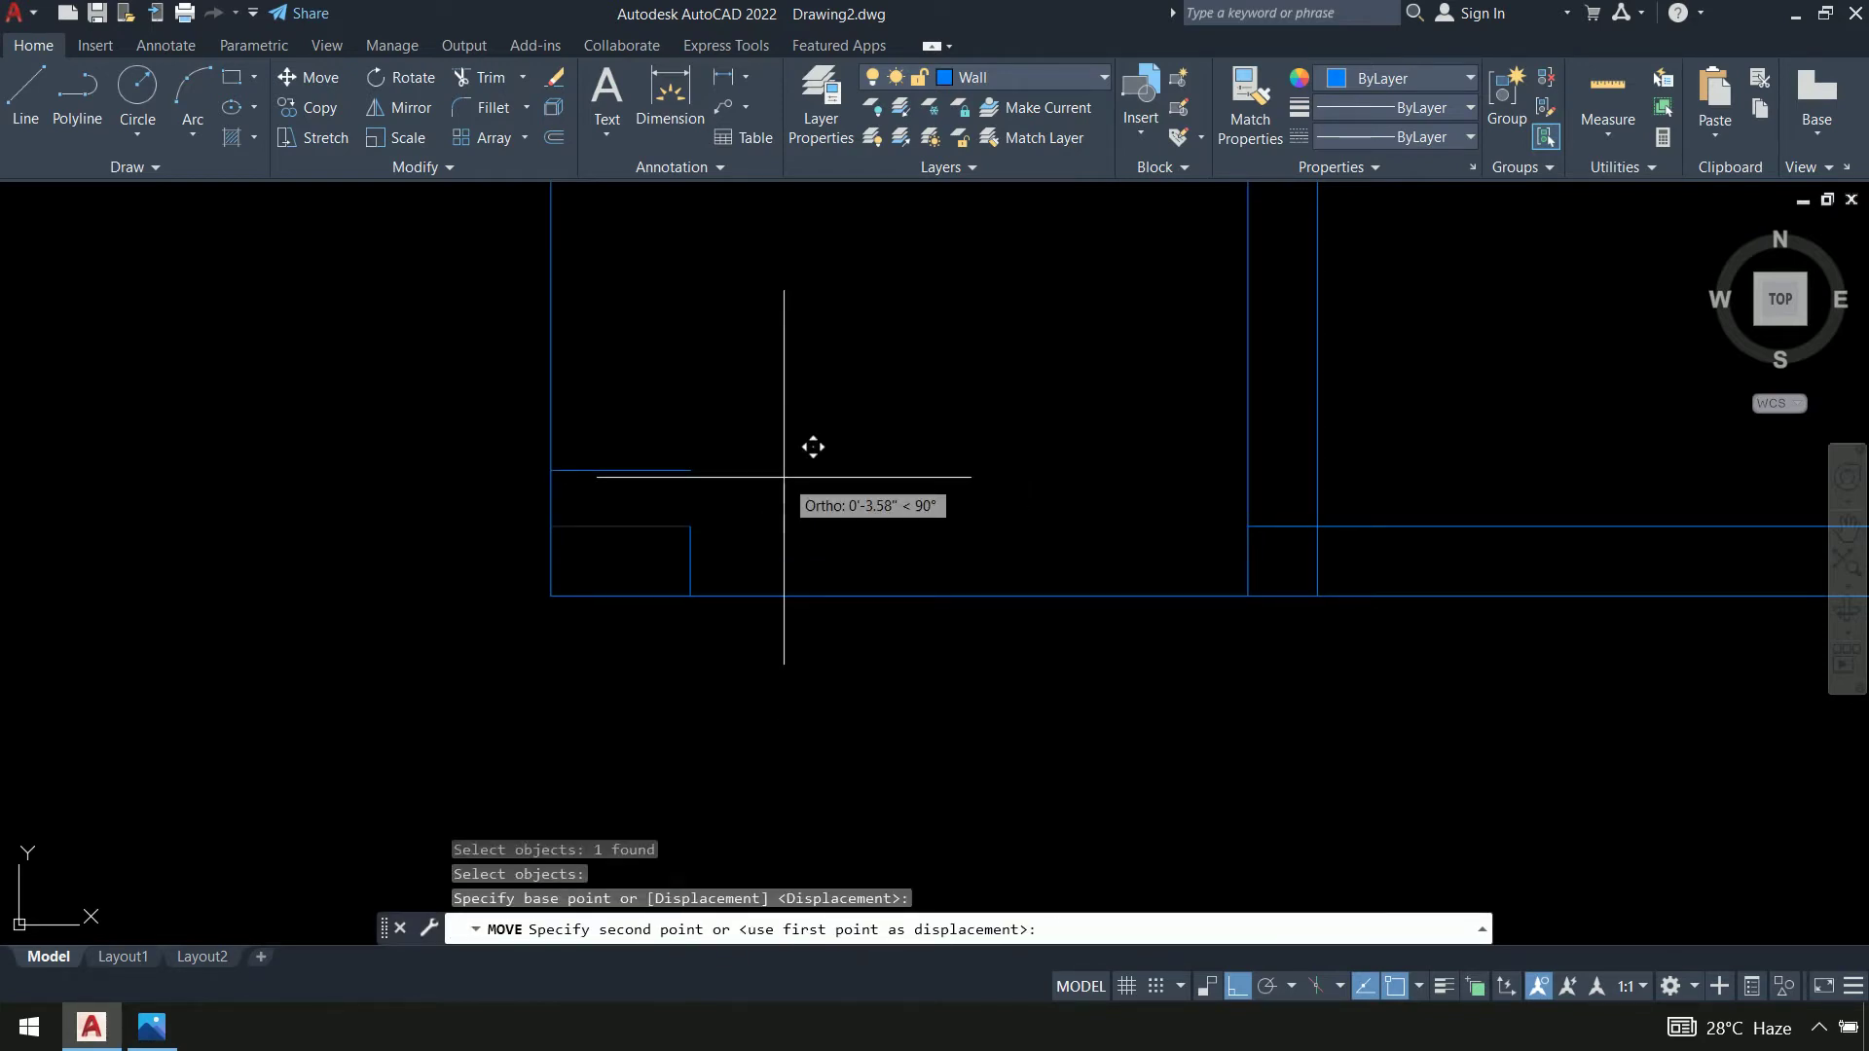
pyautogui.write('4.5')
pyautogui.press('Return')
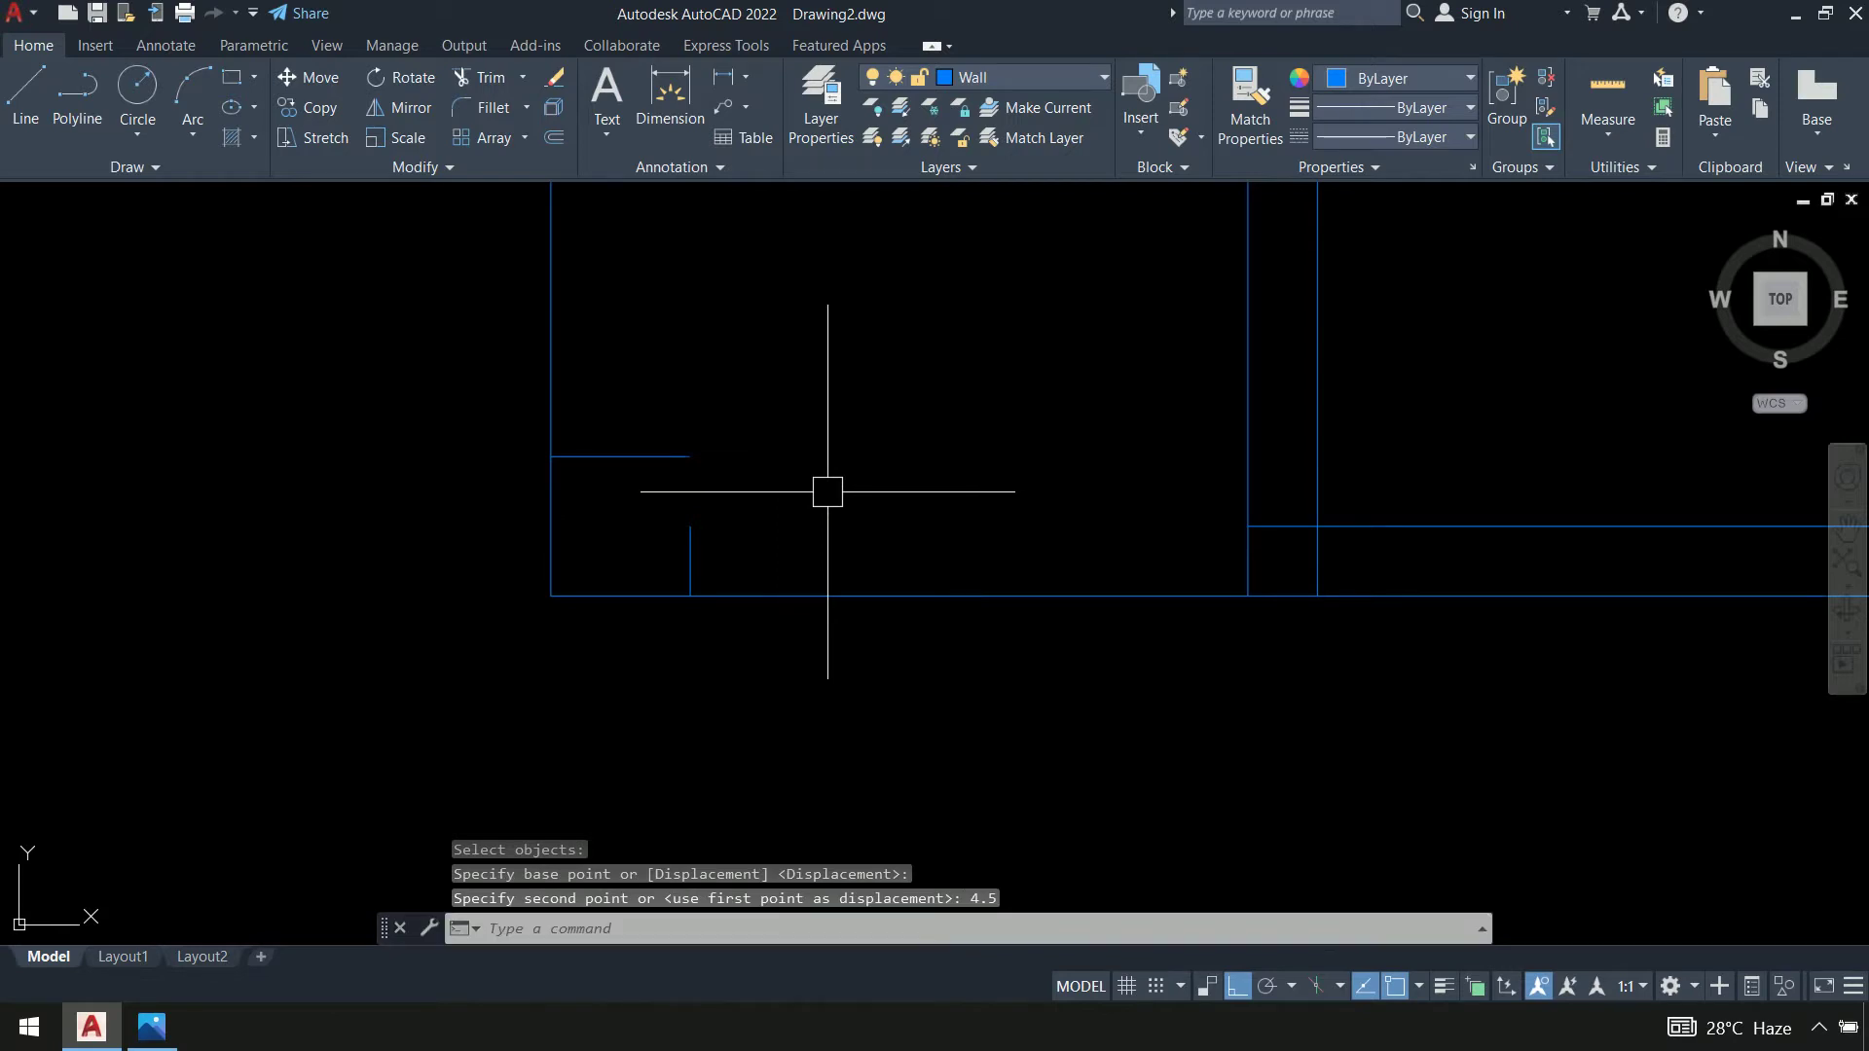
# Extend the corner rectangle's right-hand line up to the moved top line to close the column outline
pyautogui.write('ex')
pyautogui.press('Return')
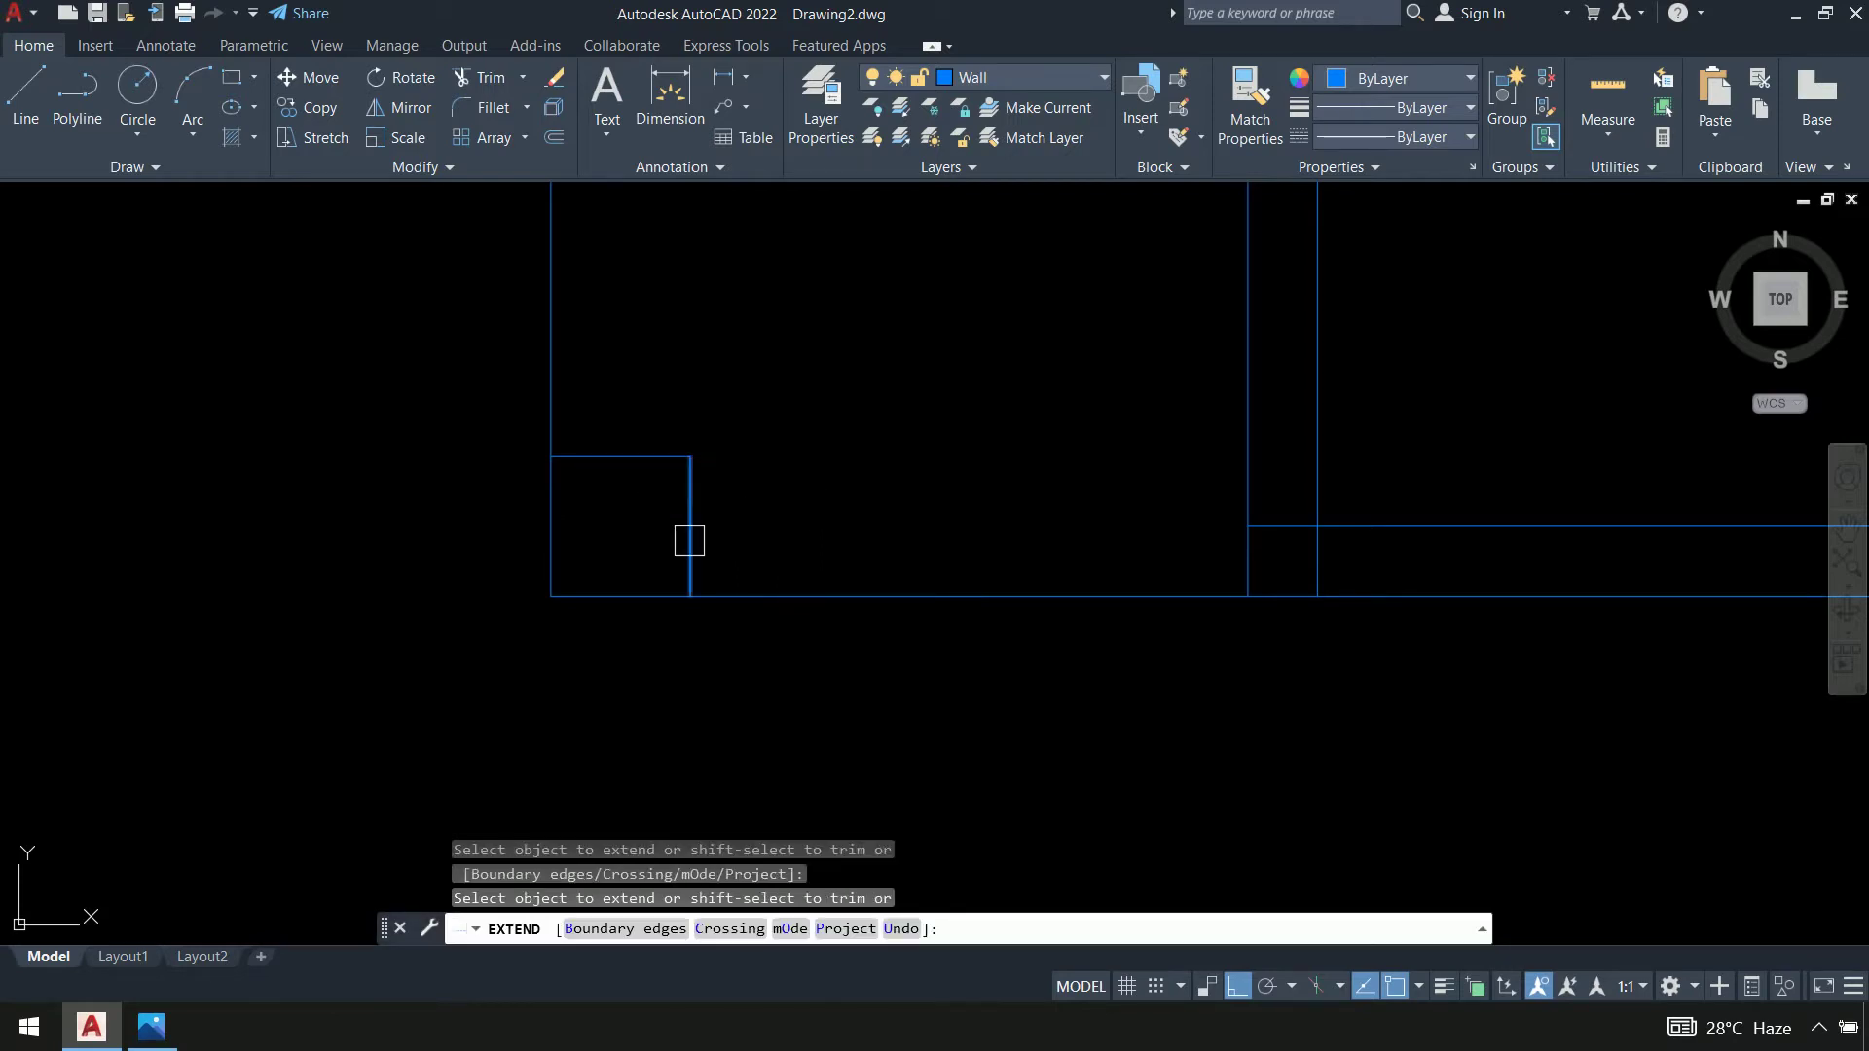
pyautogui.click(689, 534)
pyautogui.press('Return')
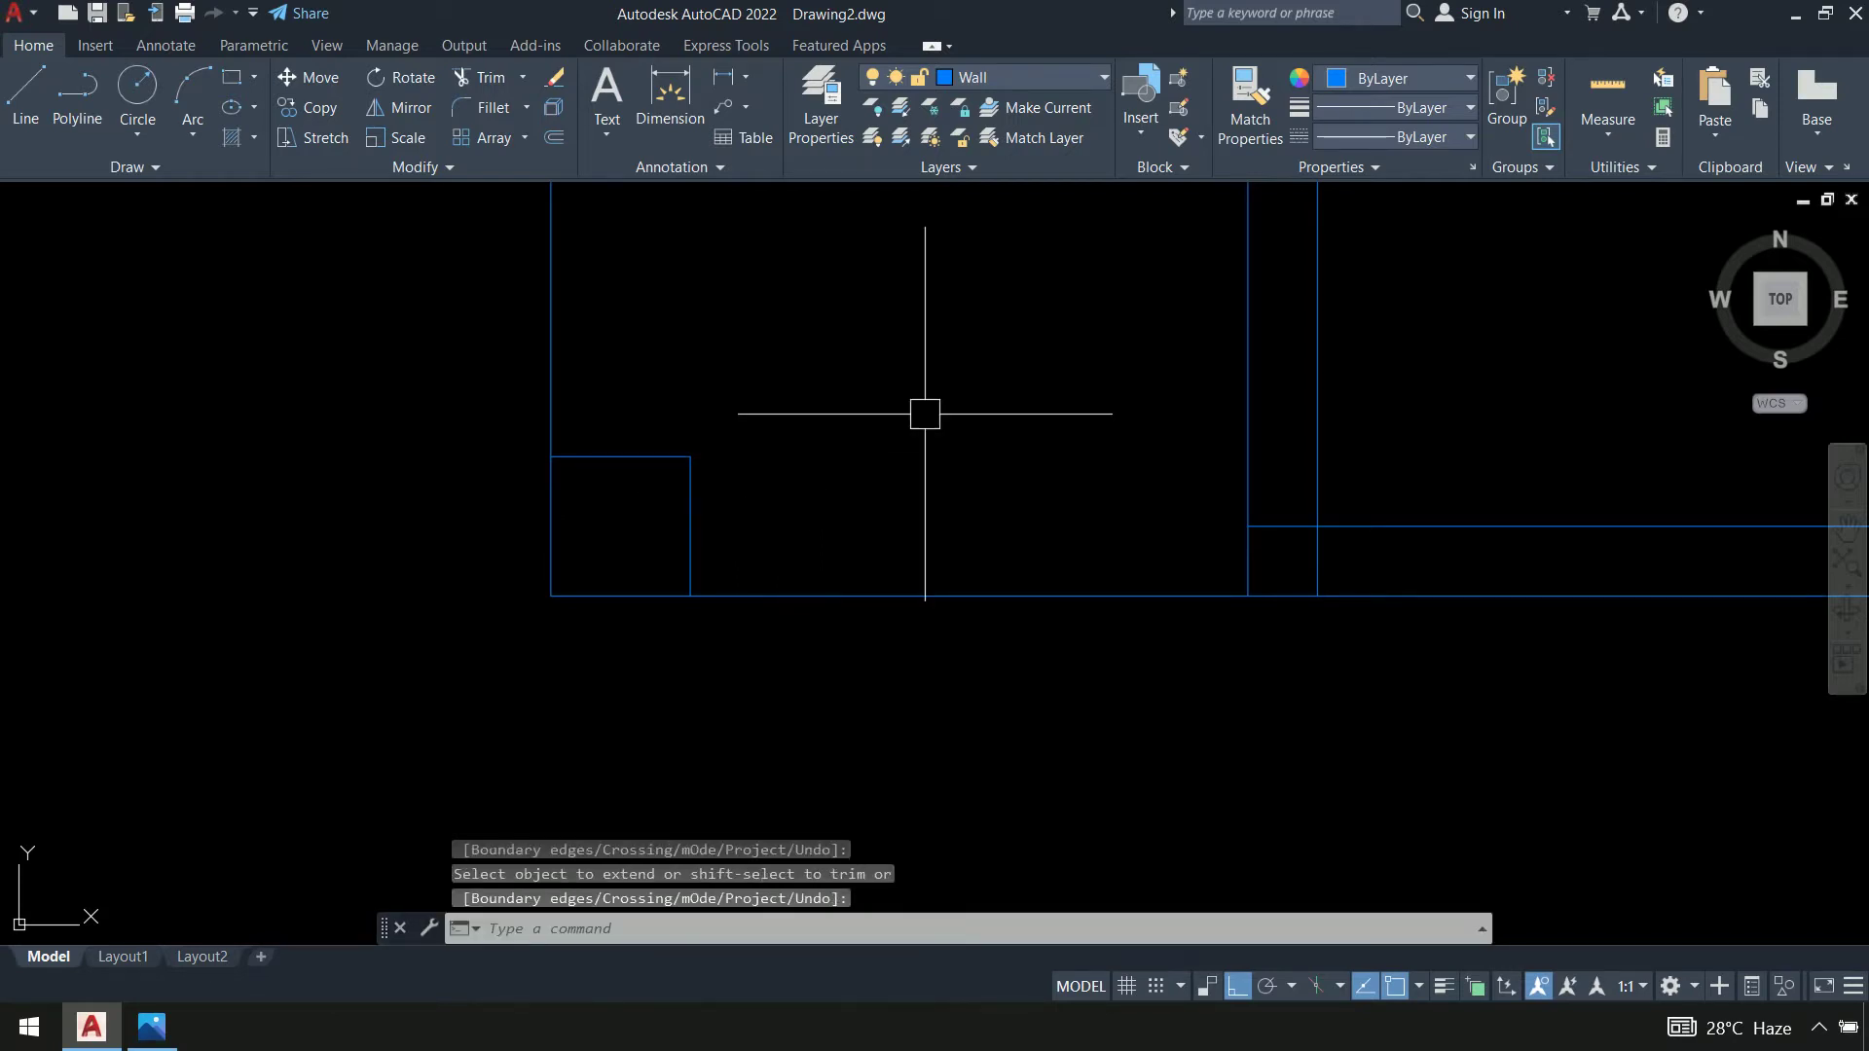
# Draw two crossing diagonal lines between opposite corners of the lower-left column square
pyautogui.write('l')
pyautogui.press('Return')
pyautogui.click(690, 456)
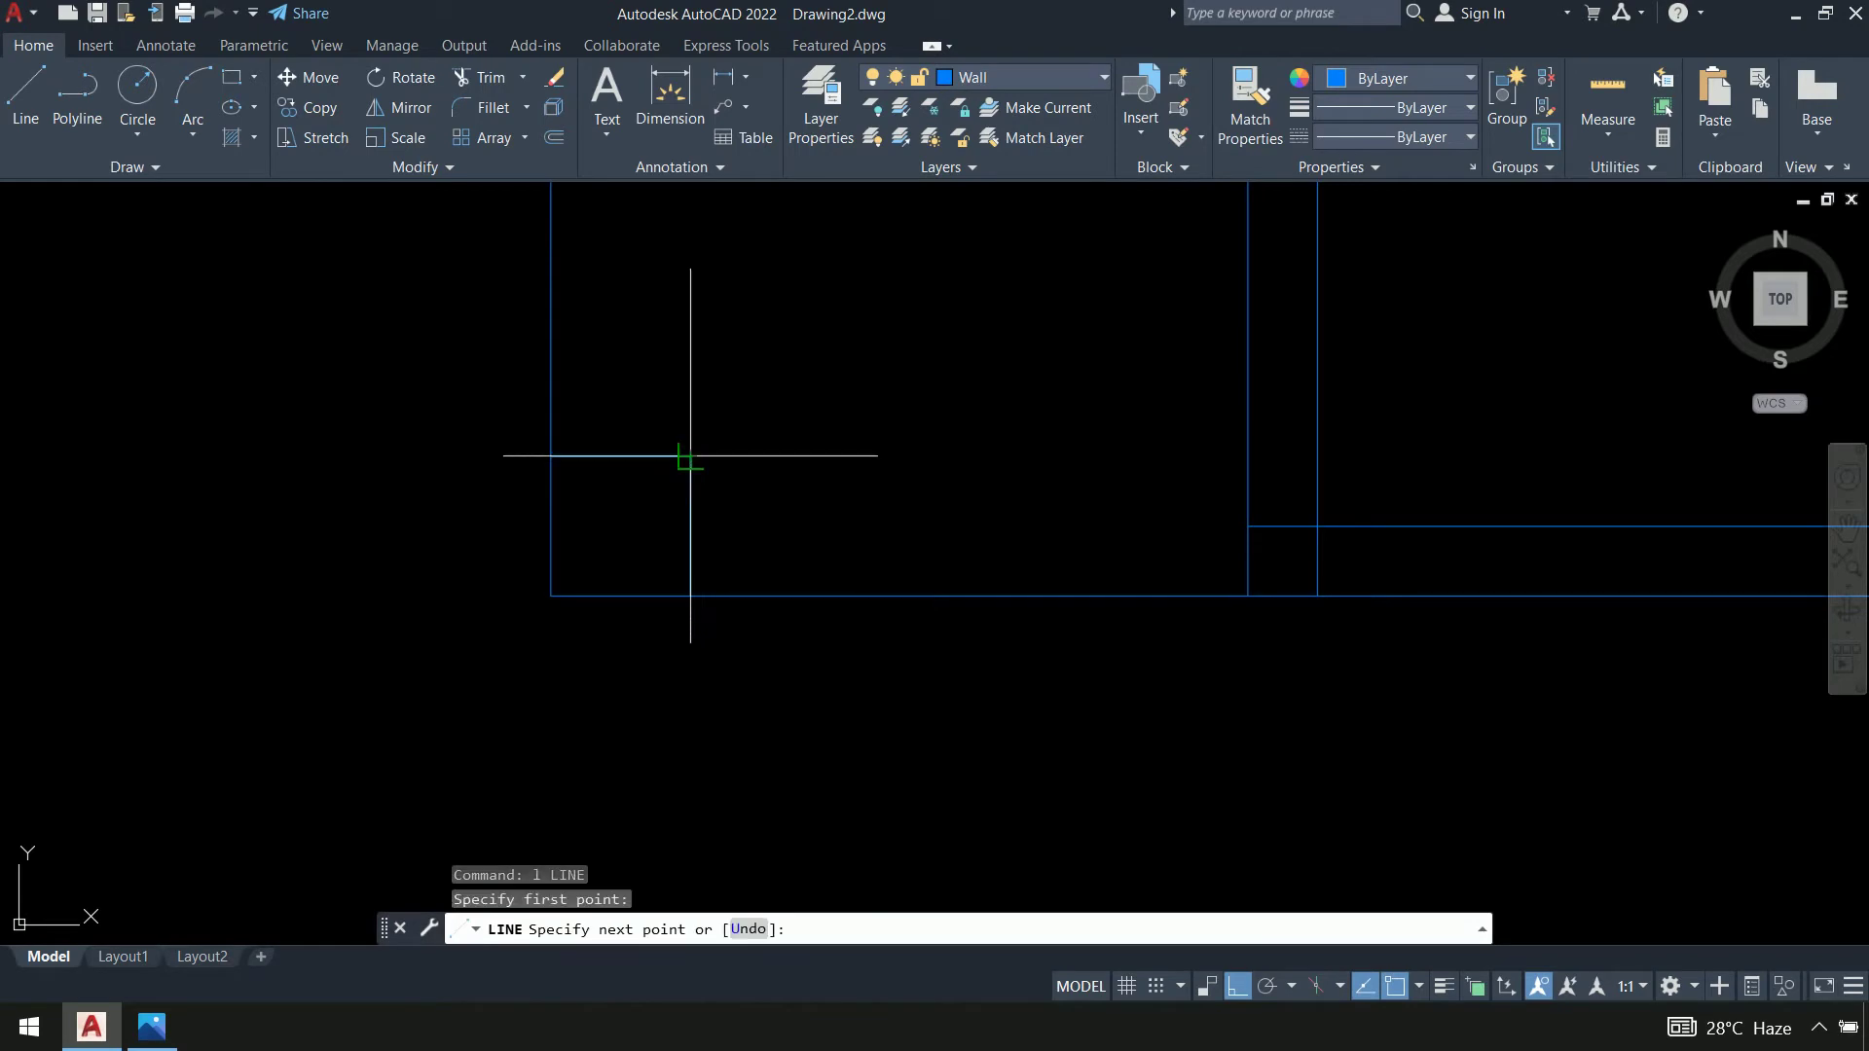
pyautogui.click(551, 595)
pyautogui.press('Return')
pyautogui.press('Return')
pyautogui.click(551, 456)
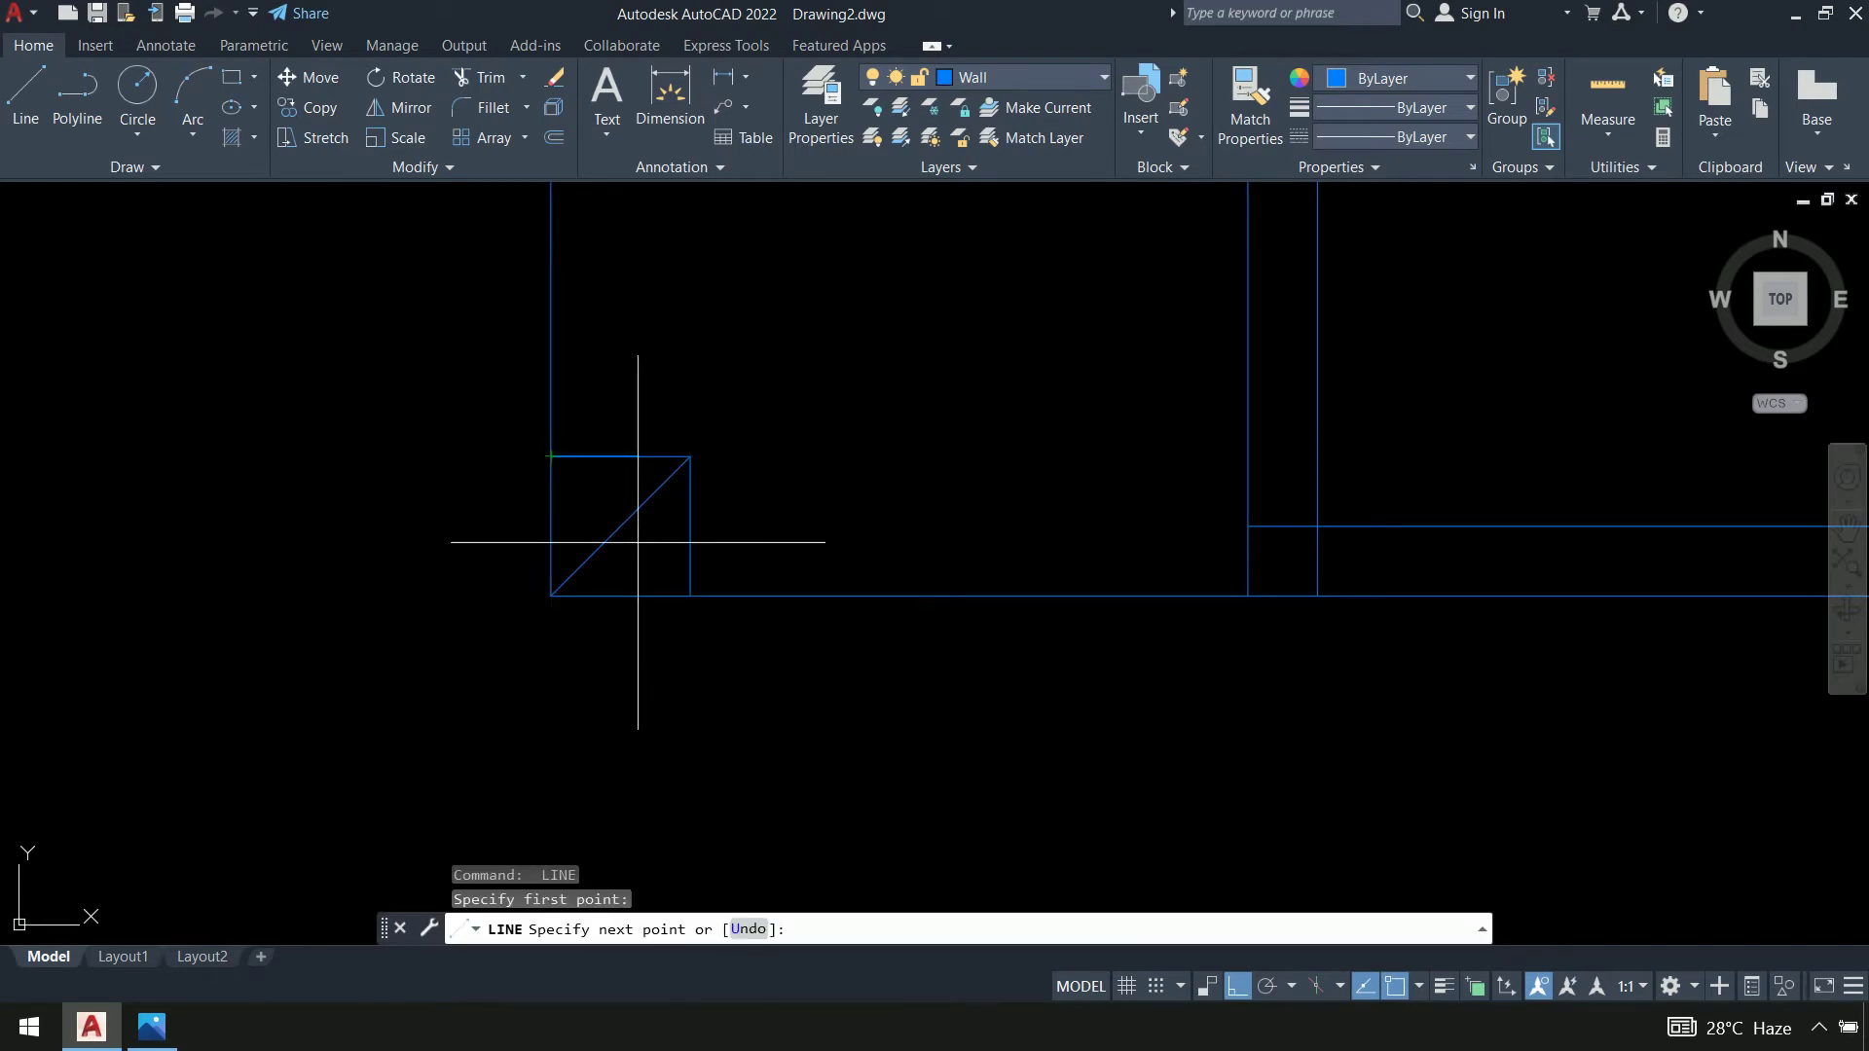
pyautogui.click(690, 595)
pyautogui.press('Return')
pyautogui.scroll(-5, 876, 416)
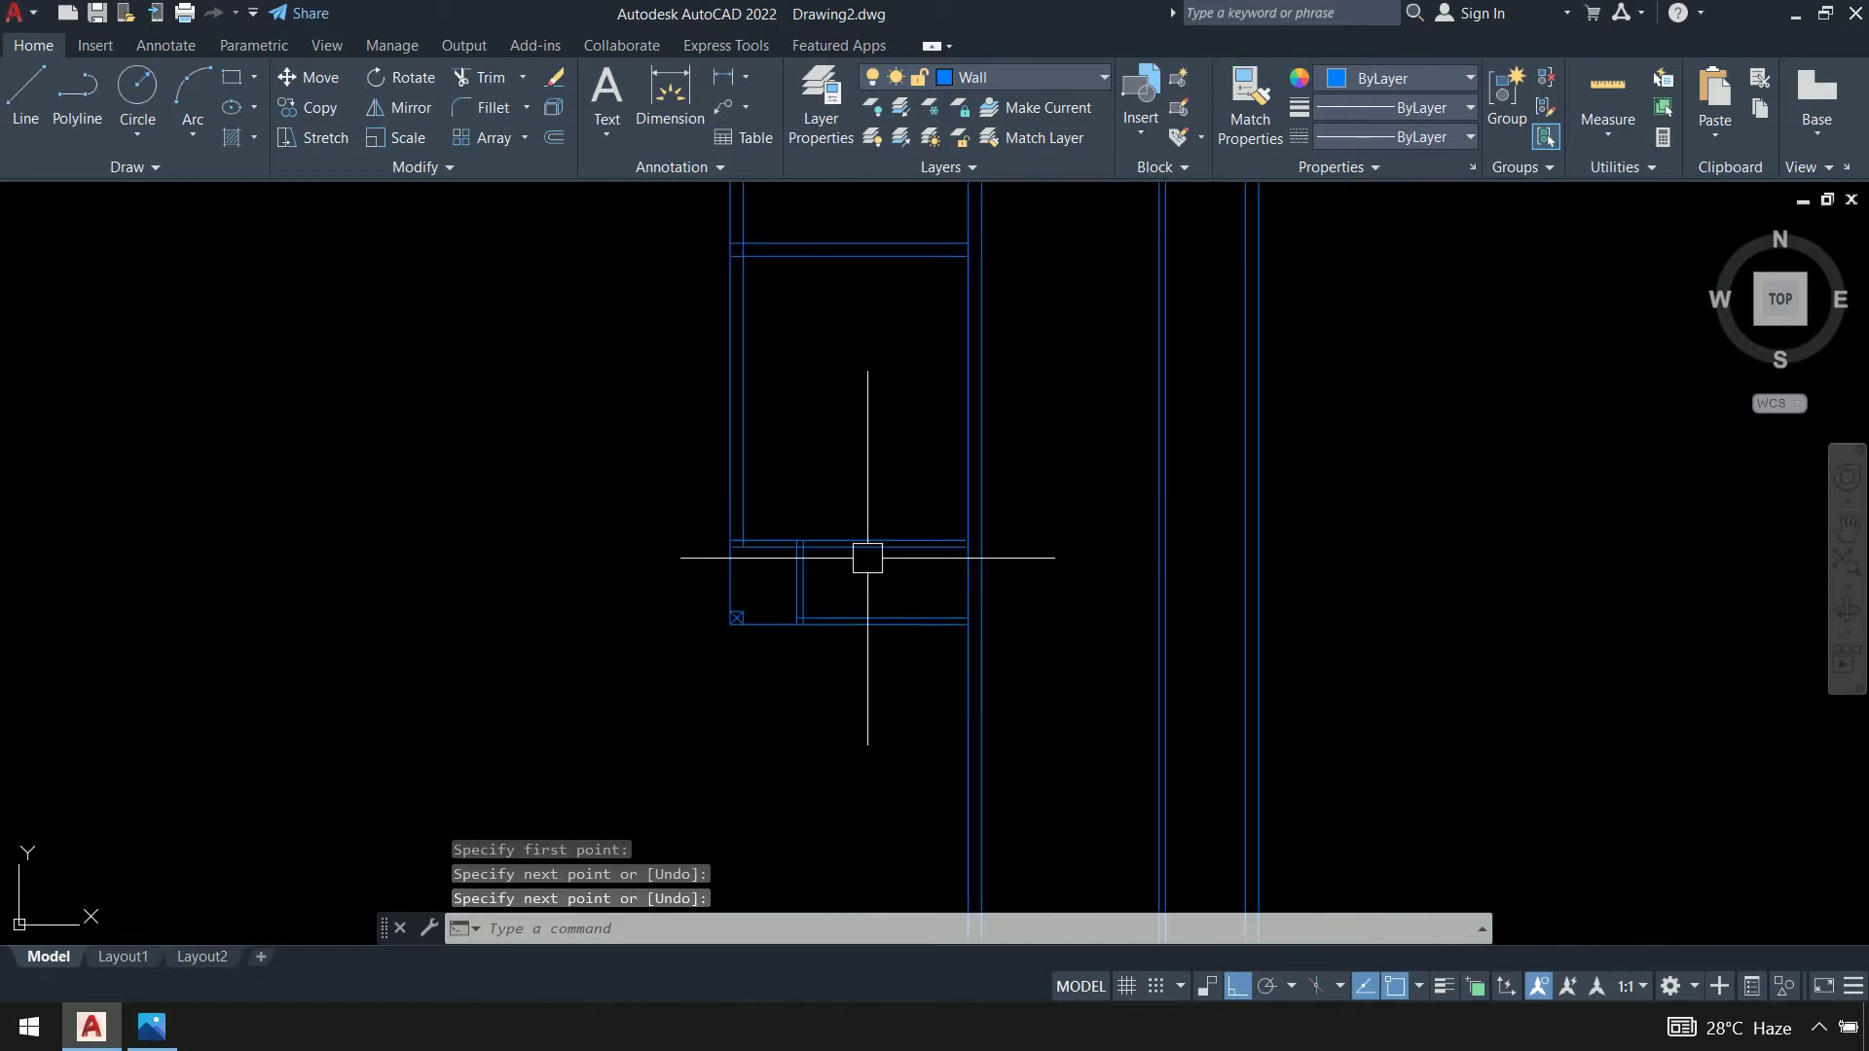
pyautogui.moveTo(867, 558)
pyautogui.mouseDown(button='middle')
pyautogui.moveTo(820, 596)
pyautogui.moveTo(842, 637)
pyautogui.mouseUp(button='middle')
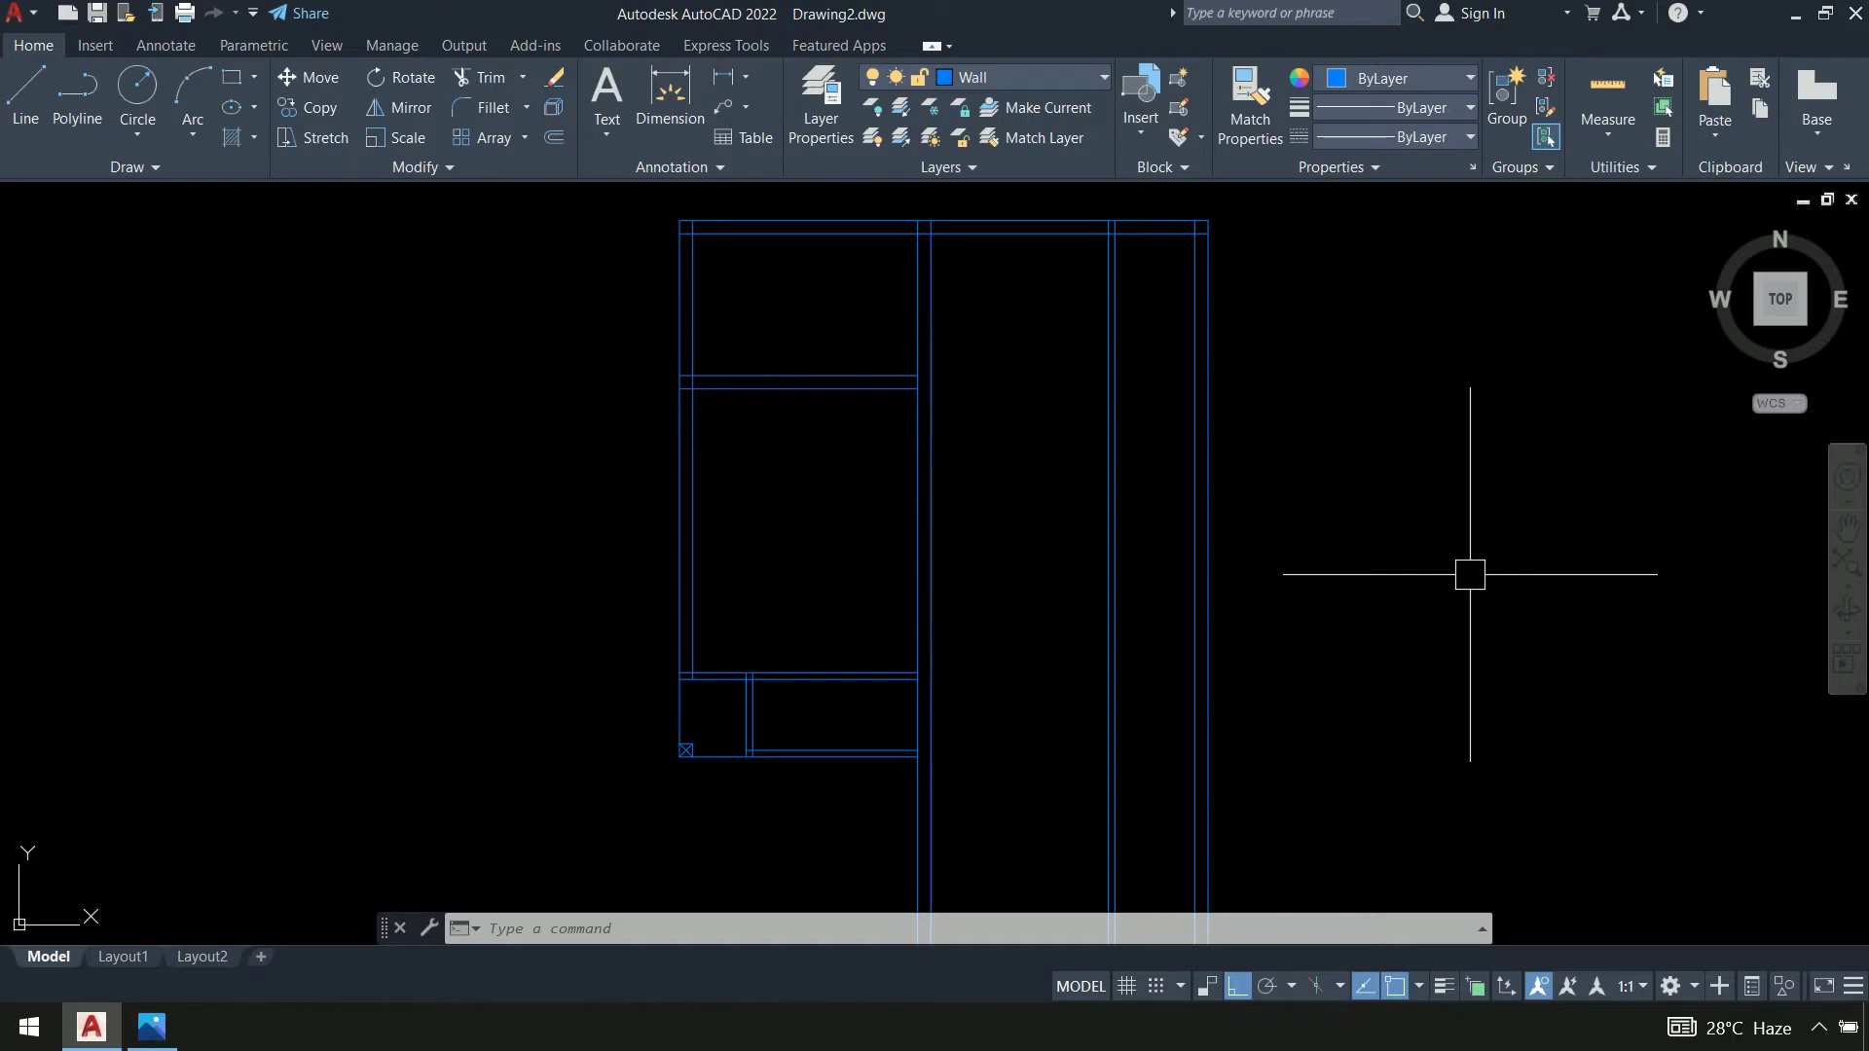
# Check the middle room's size on the Civil WB 017 reference image, and offset the top wall's inner line 18'5" downward in AutoCAD
pyautogui.hotkey('alt', 'Tab')
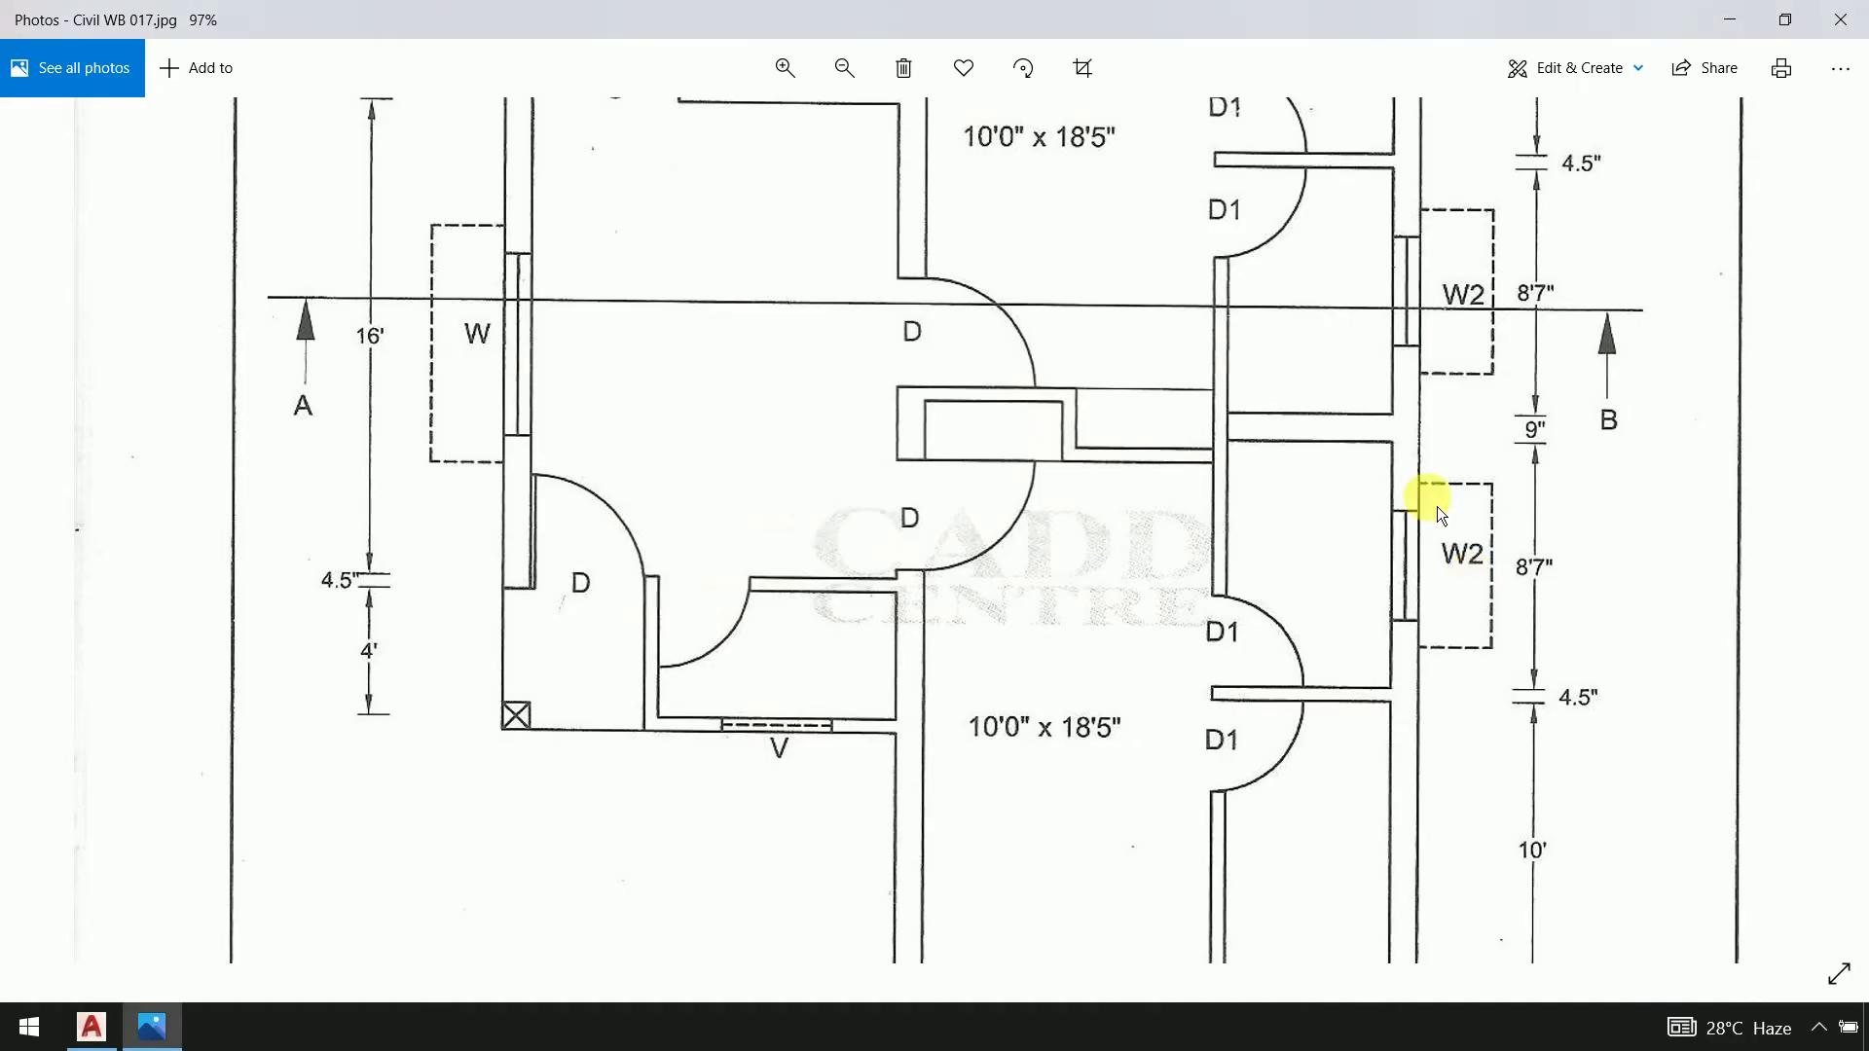
pyautogui.moveTo(1270, 400); pyautogui.dragTo(1297, 765)
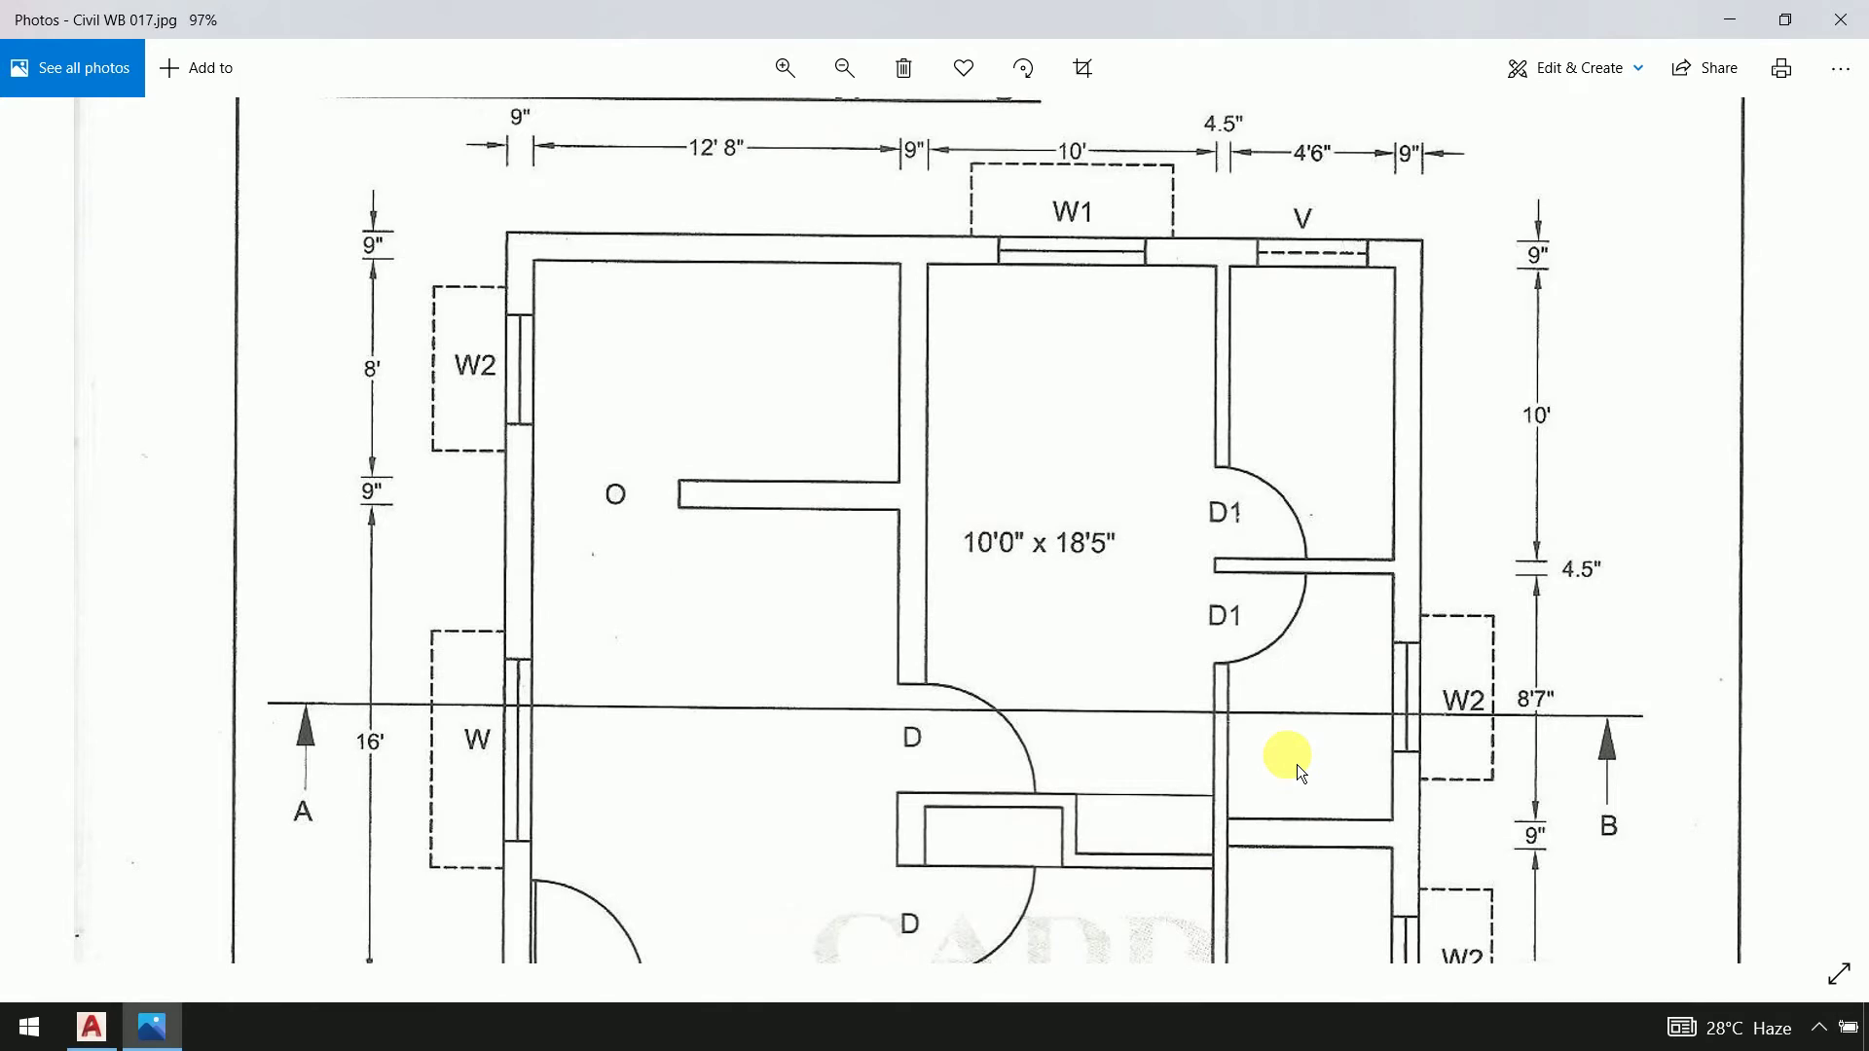
pyautogui.moveTo(1297, 763); pyautogui.dragTo(1283, 660)
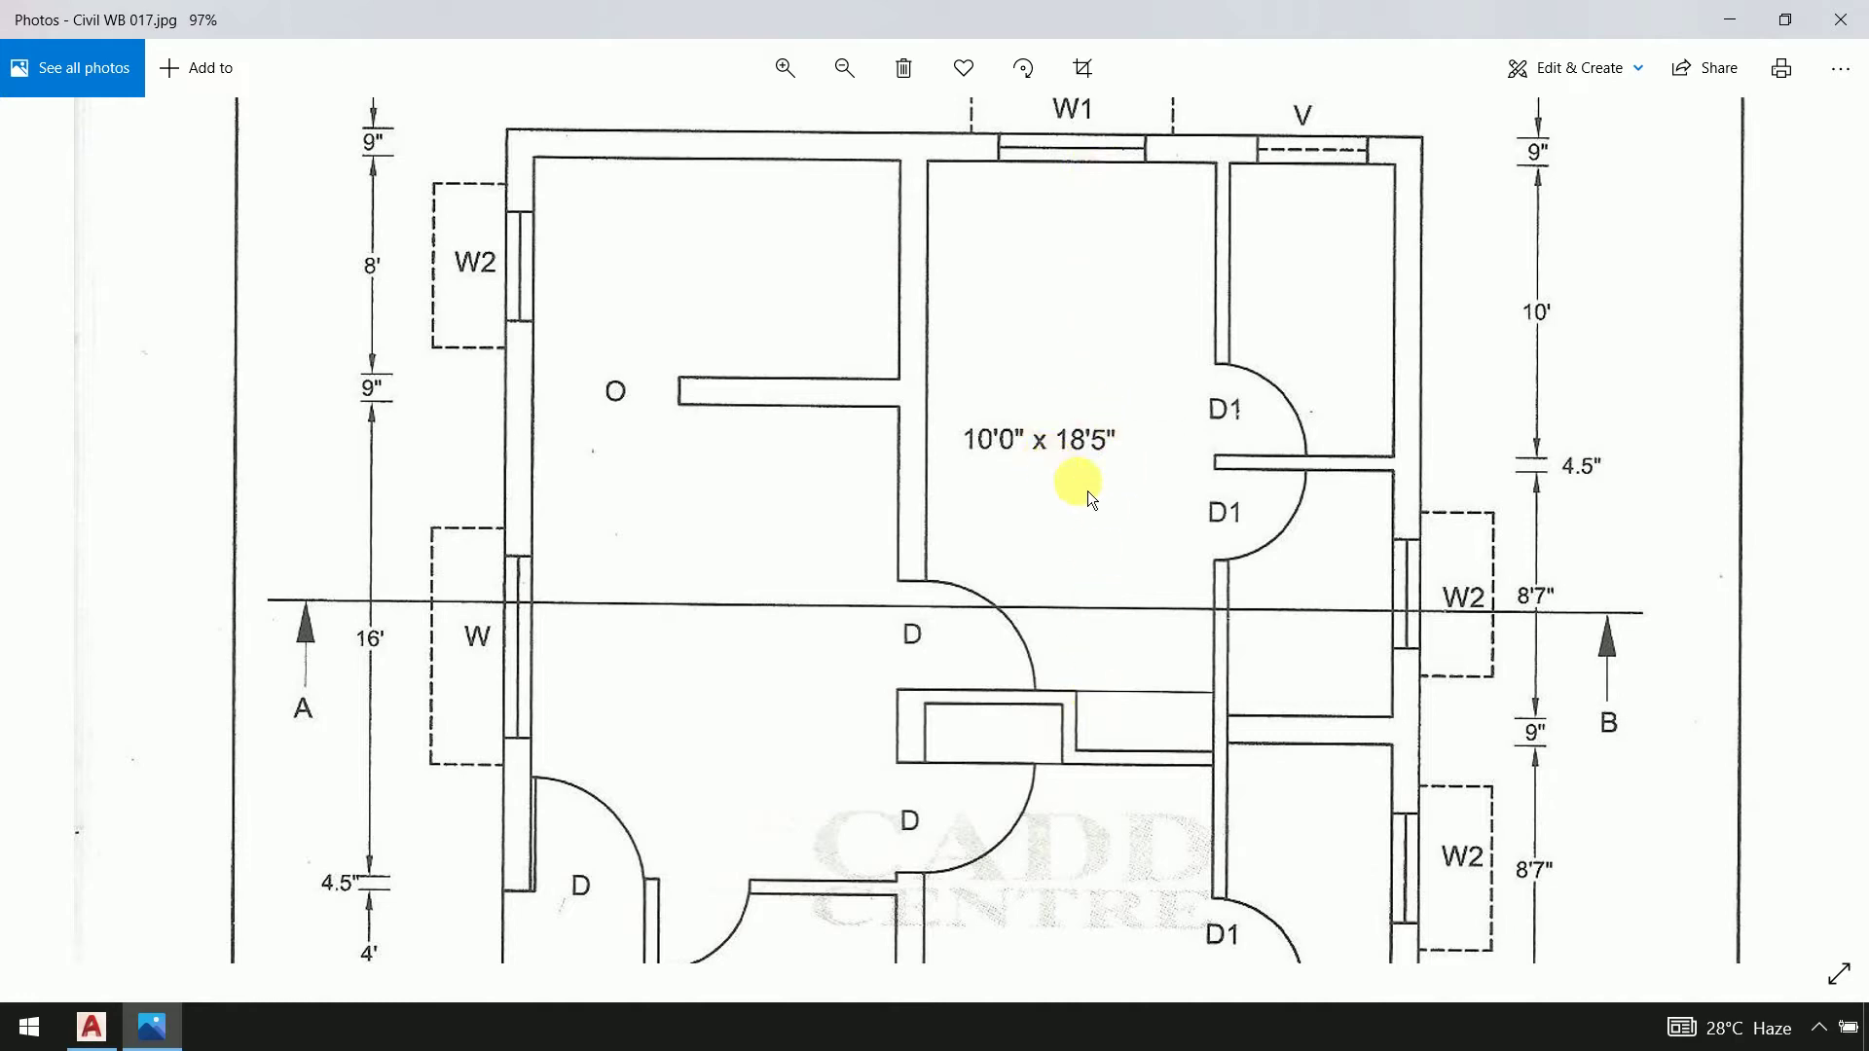
pyautogui.hotkey('alt', 'Tab')
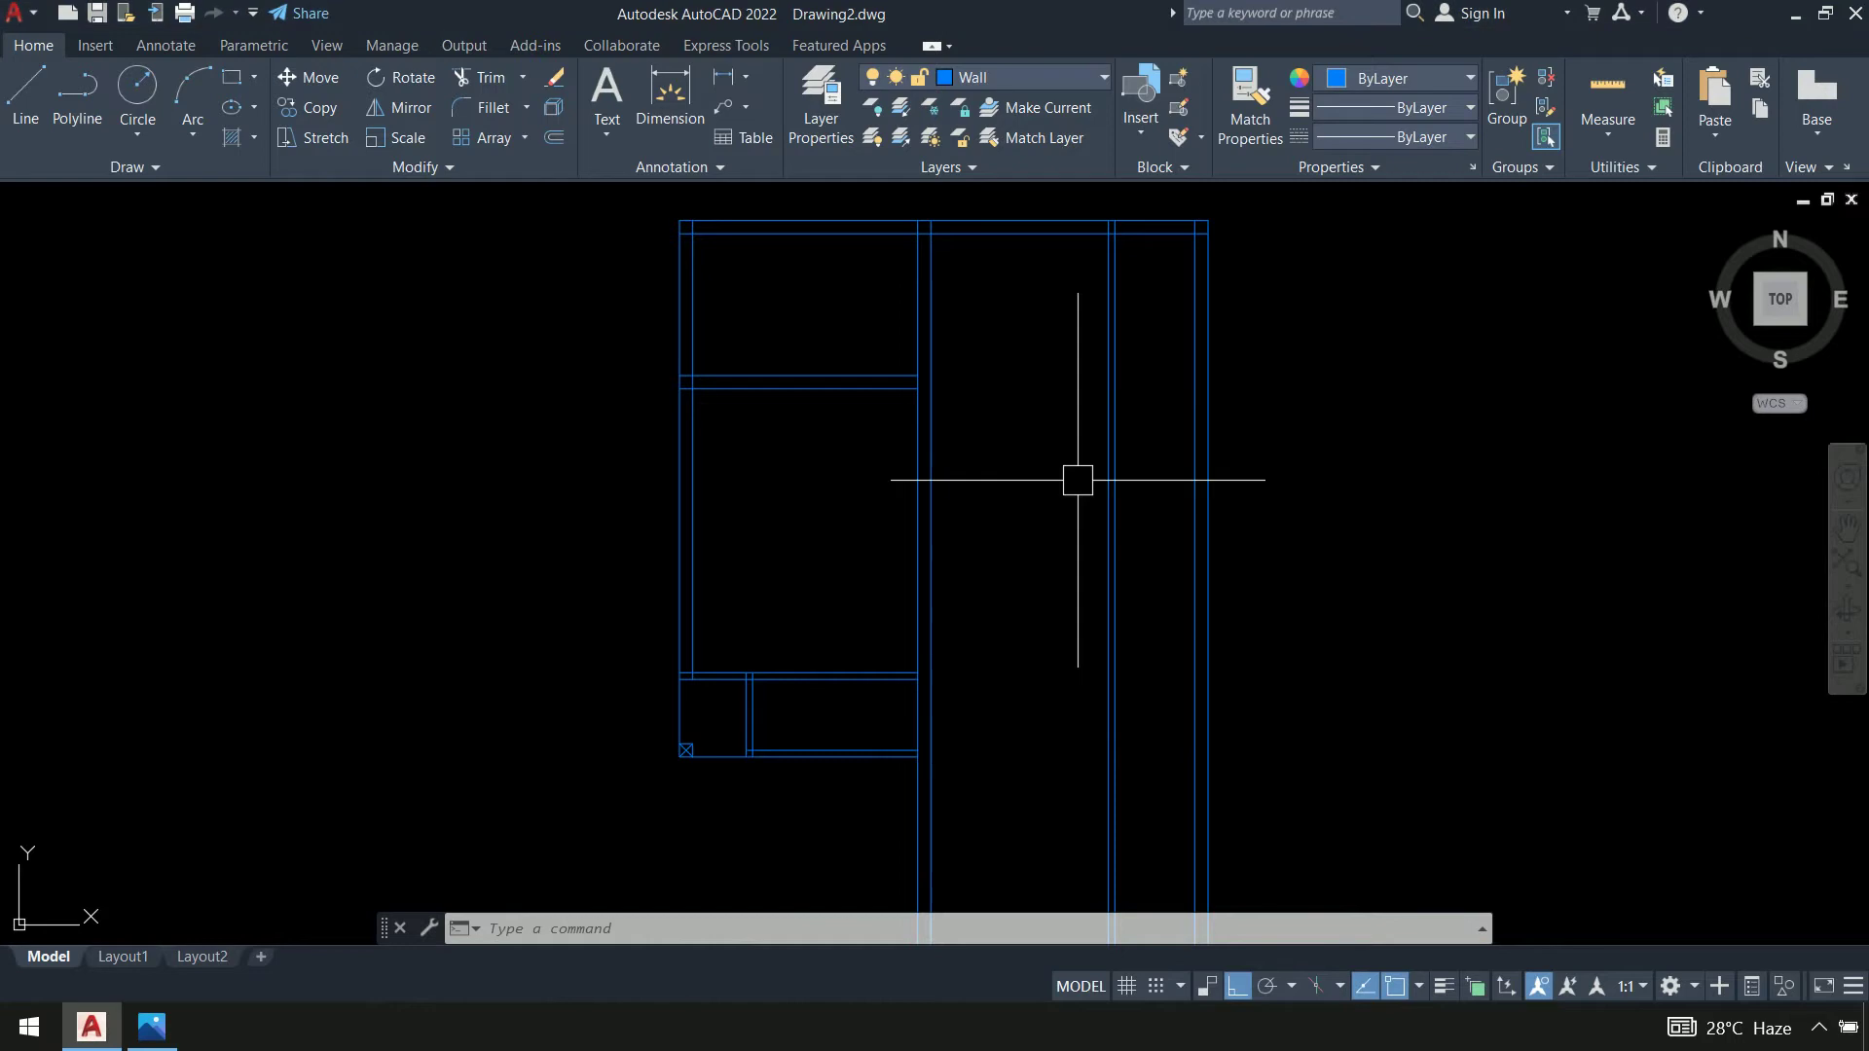
pyautogui.write('o')
pyautogui.press('Return')
pyautogui.write('18')
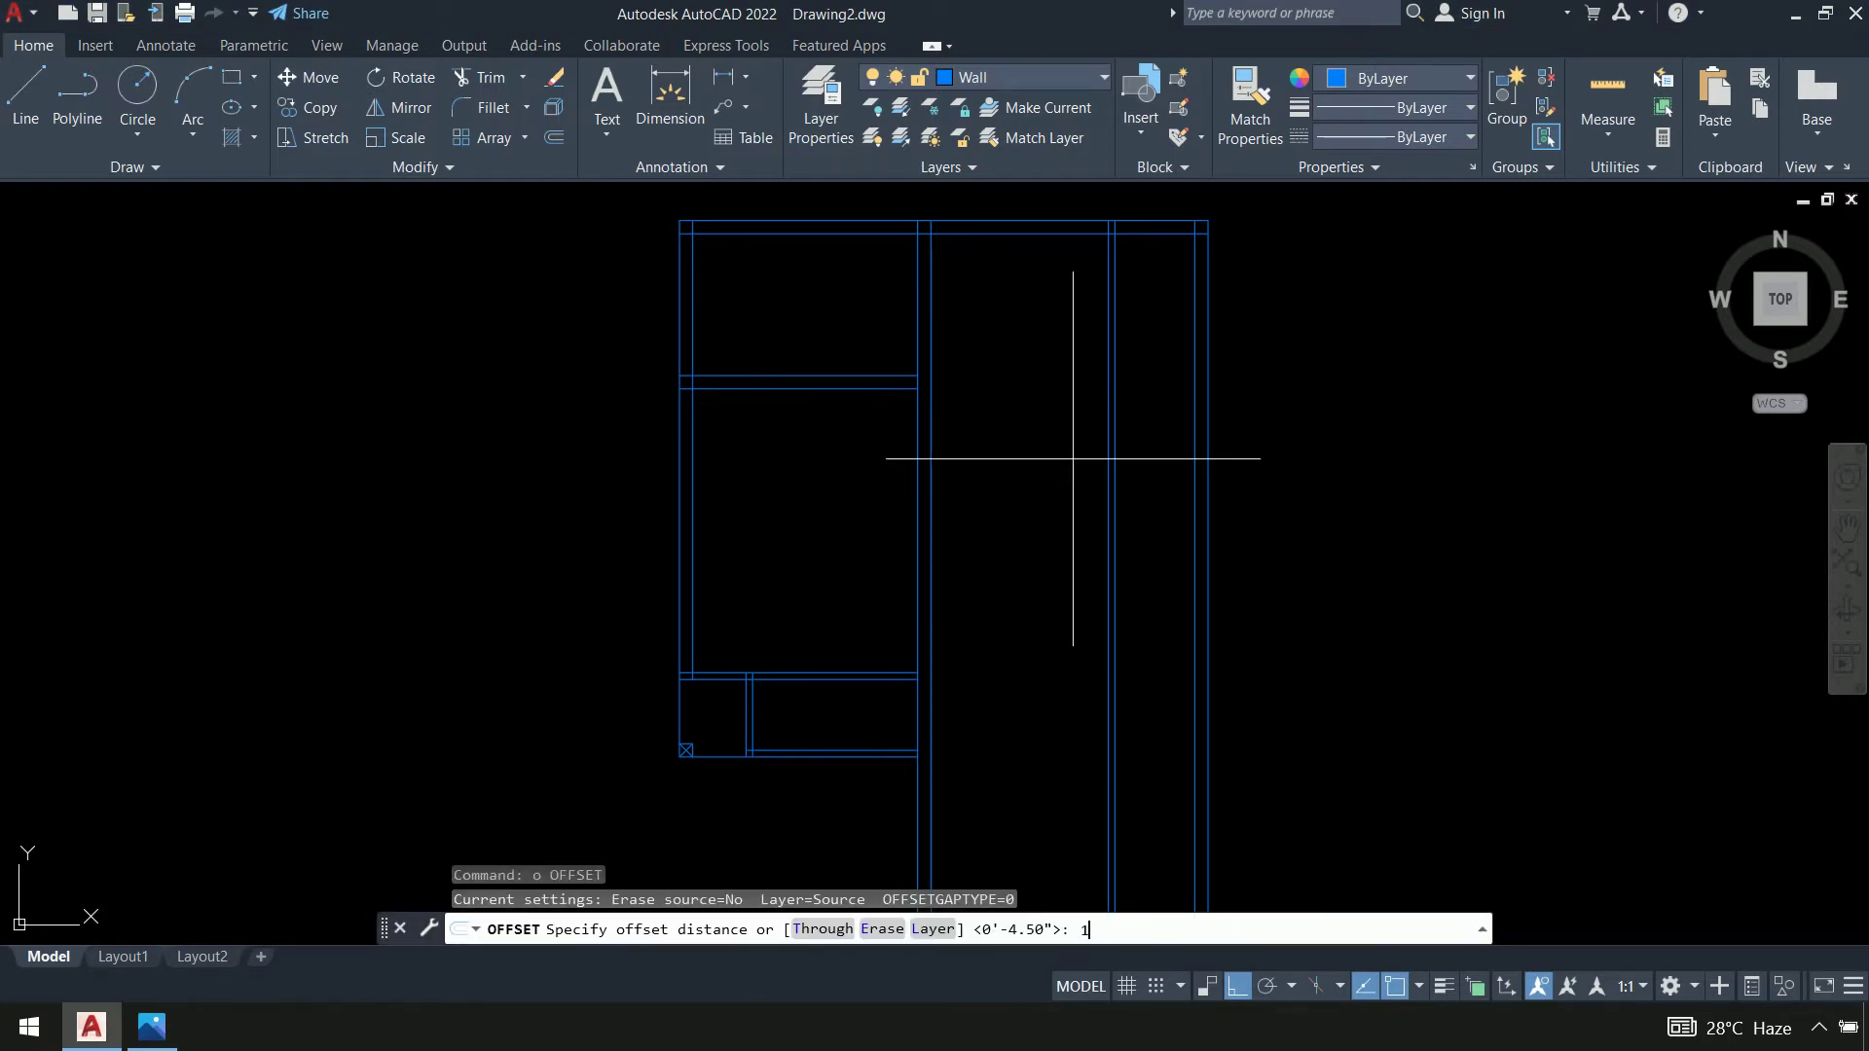
pyautogui.write("'5")
pyautogui.press('Return')
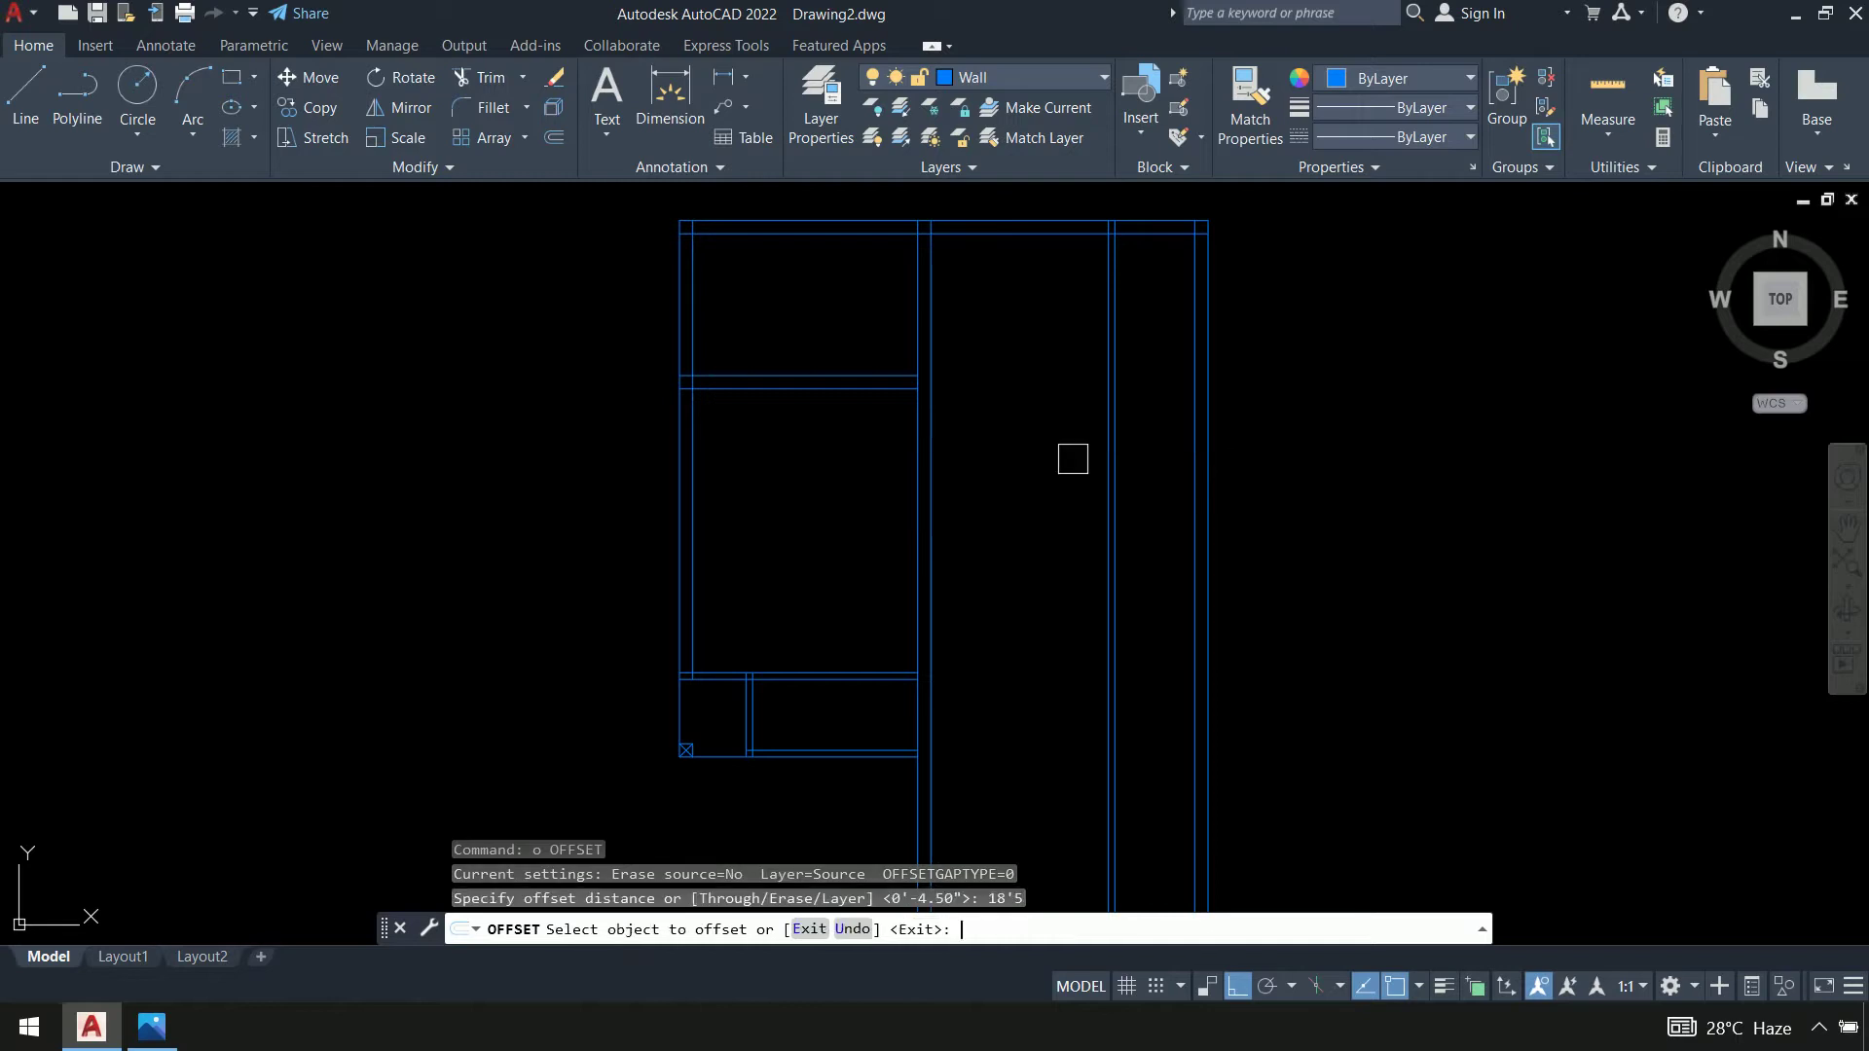
pyautogui.click(1036, 231)
pyautogui.click(1023, 480)
pyautogui.moveTo(1022, 480); pyautogui.dragTo(880, 400, button='middle')
pyautogui.press('Return')
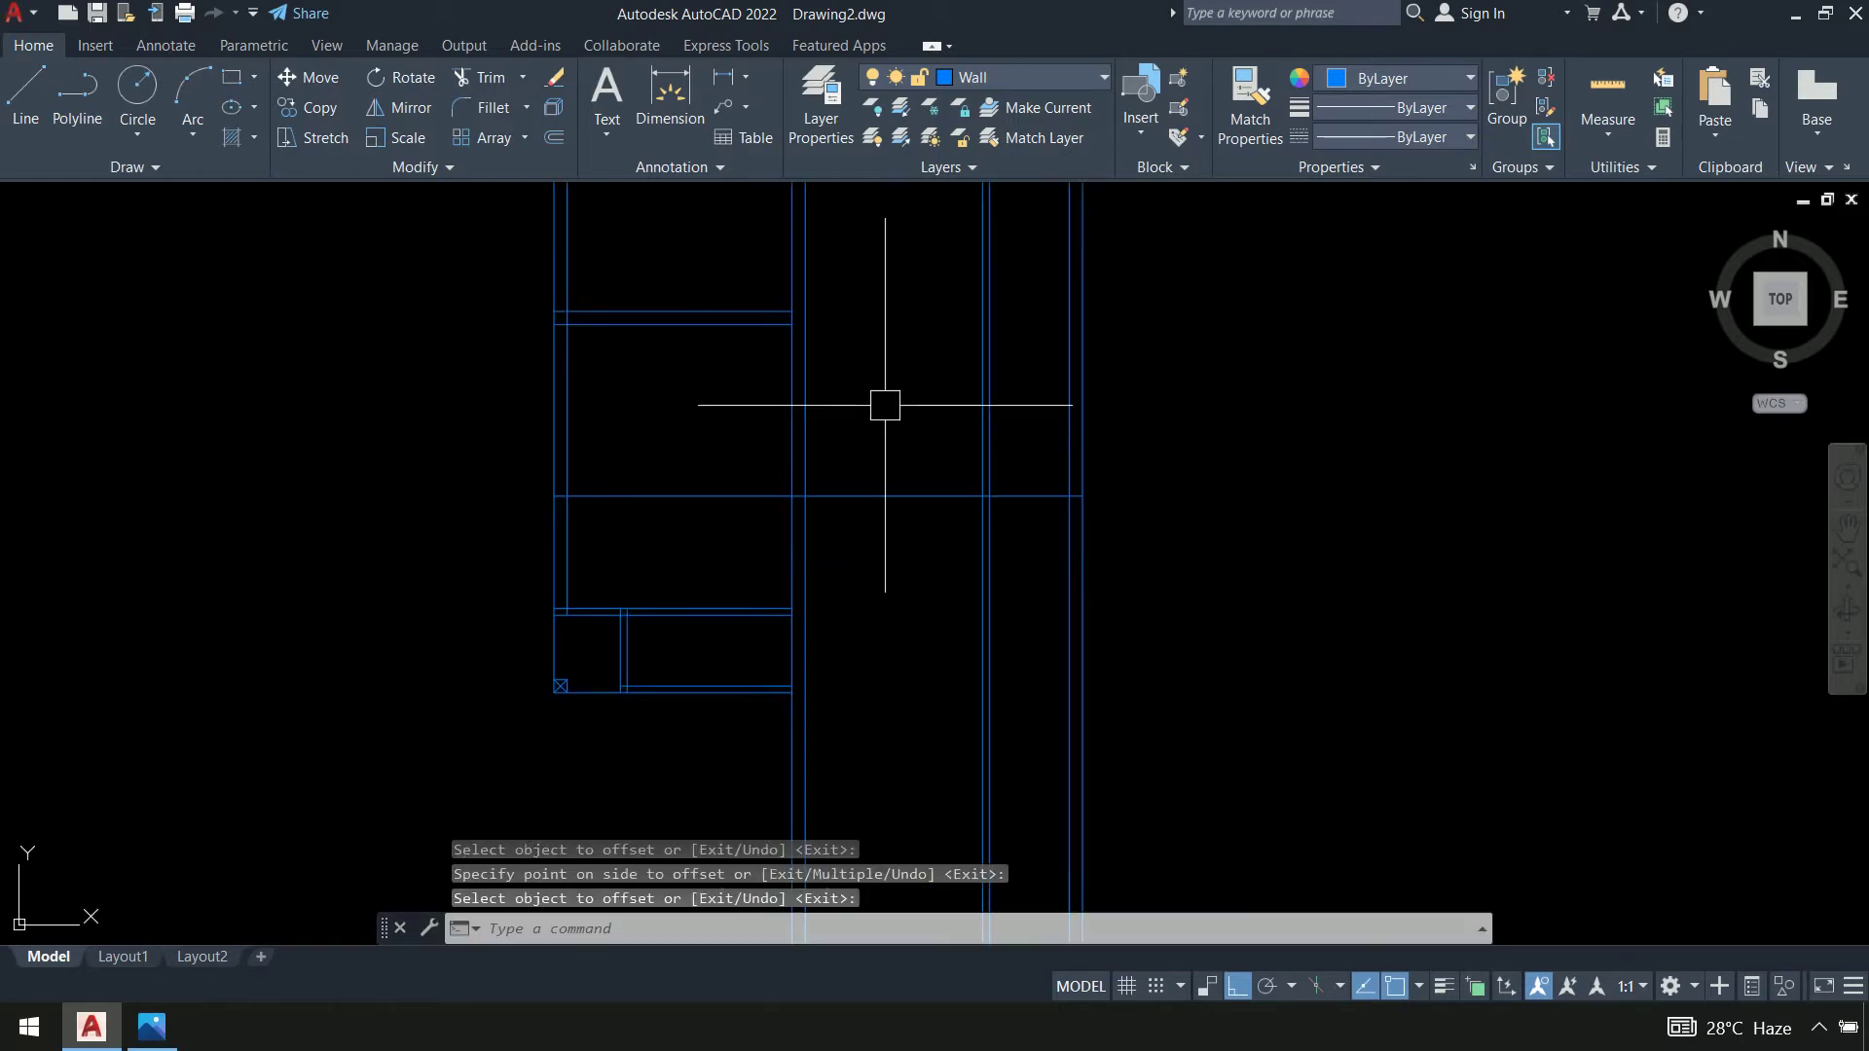
# Trim the new horizontal line out of the left room and the narrow right-hand strip, keeping its part across the middle room
pyautogui.write('tr')
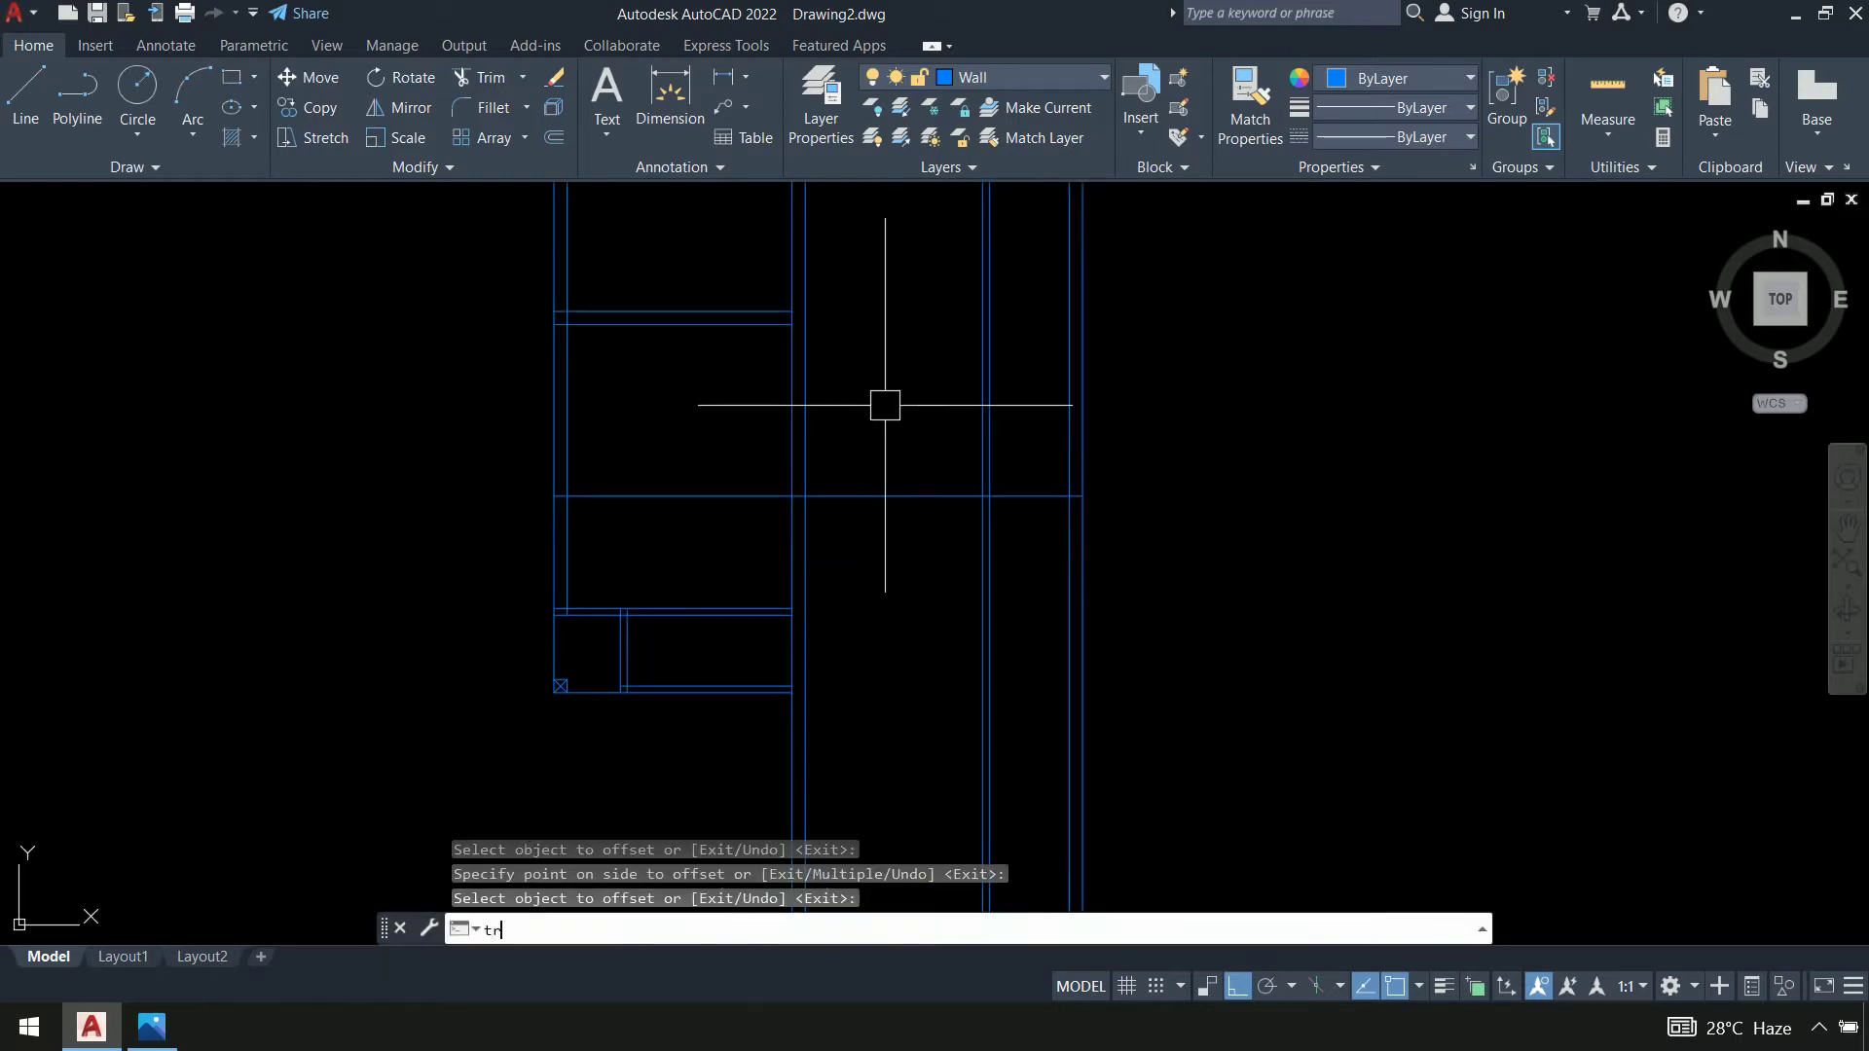
pyautogui.press('Return')
pyautogui.click(726, 492)
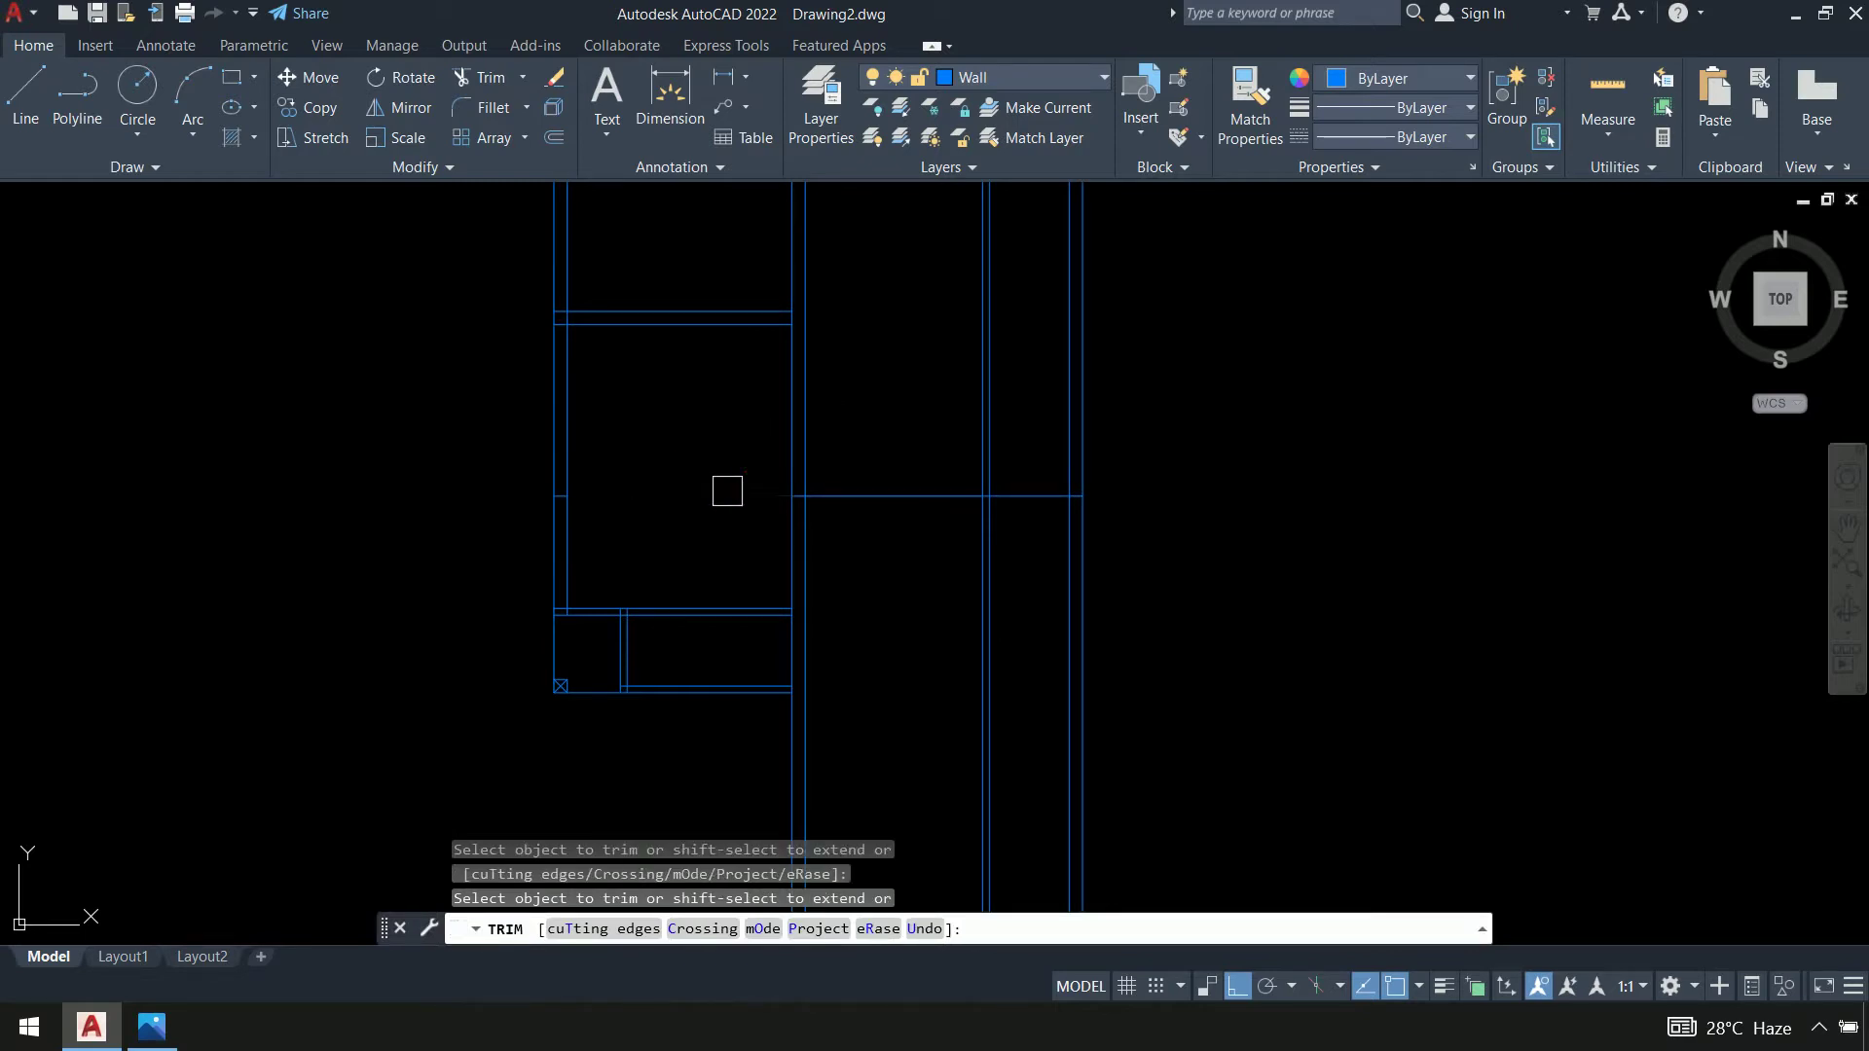
pyautogui.scroll(5, 1014, 491)
pyautogui.click(991, 525)
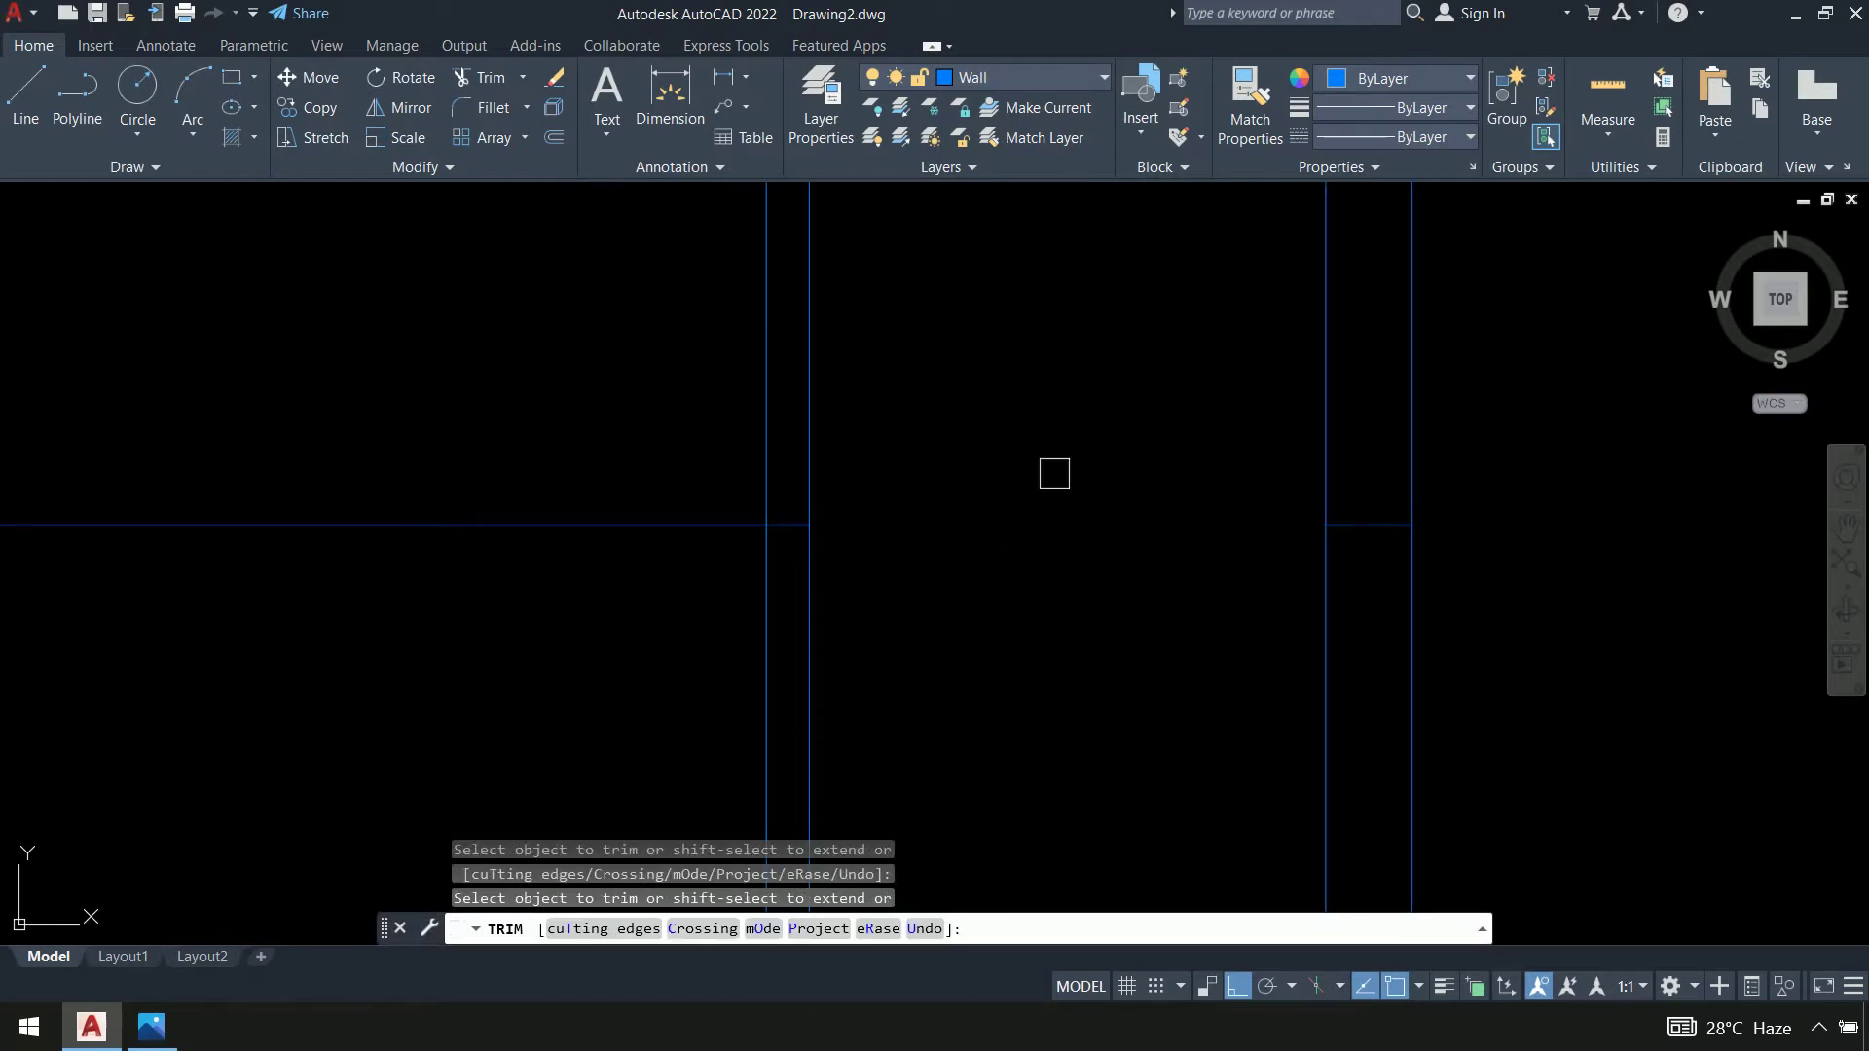
pyautogui.press('Return')
# Erase the leftover pieces of that horizontal line inside the right and left outer walls
pyautogui.click(1164, 405)
pyautogui.click(1597, 583)
pyautogui.press('Delete')
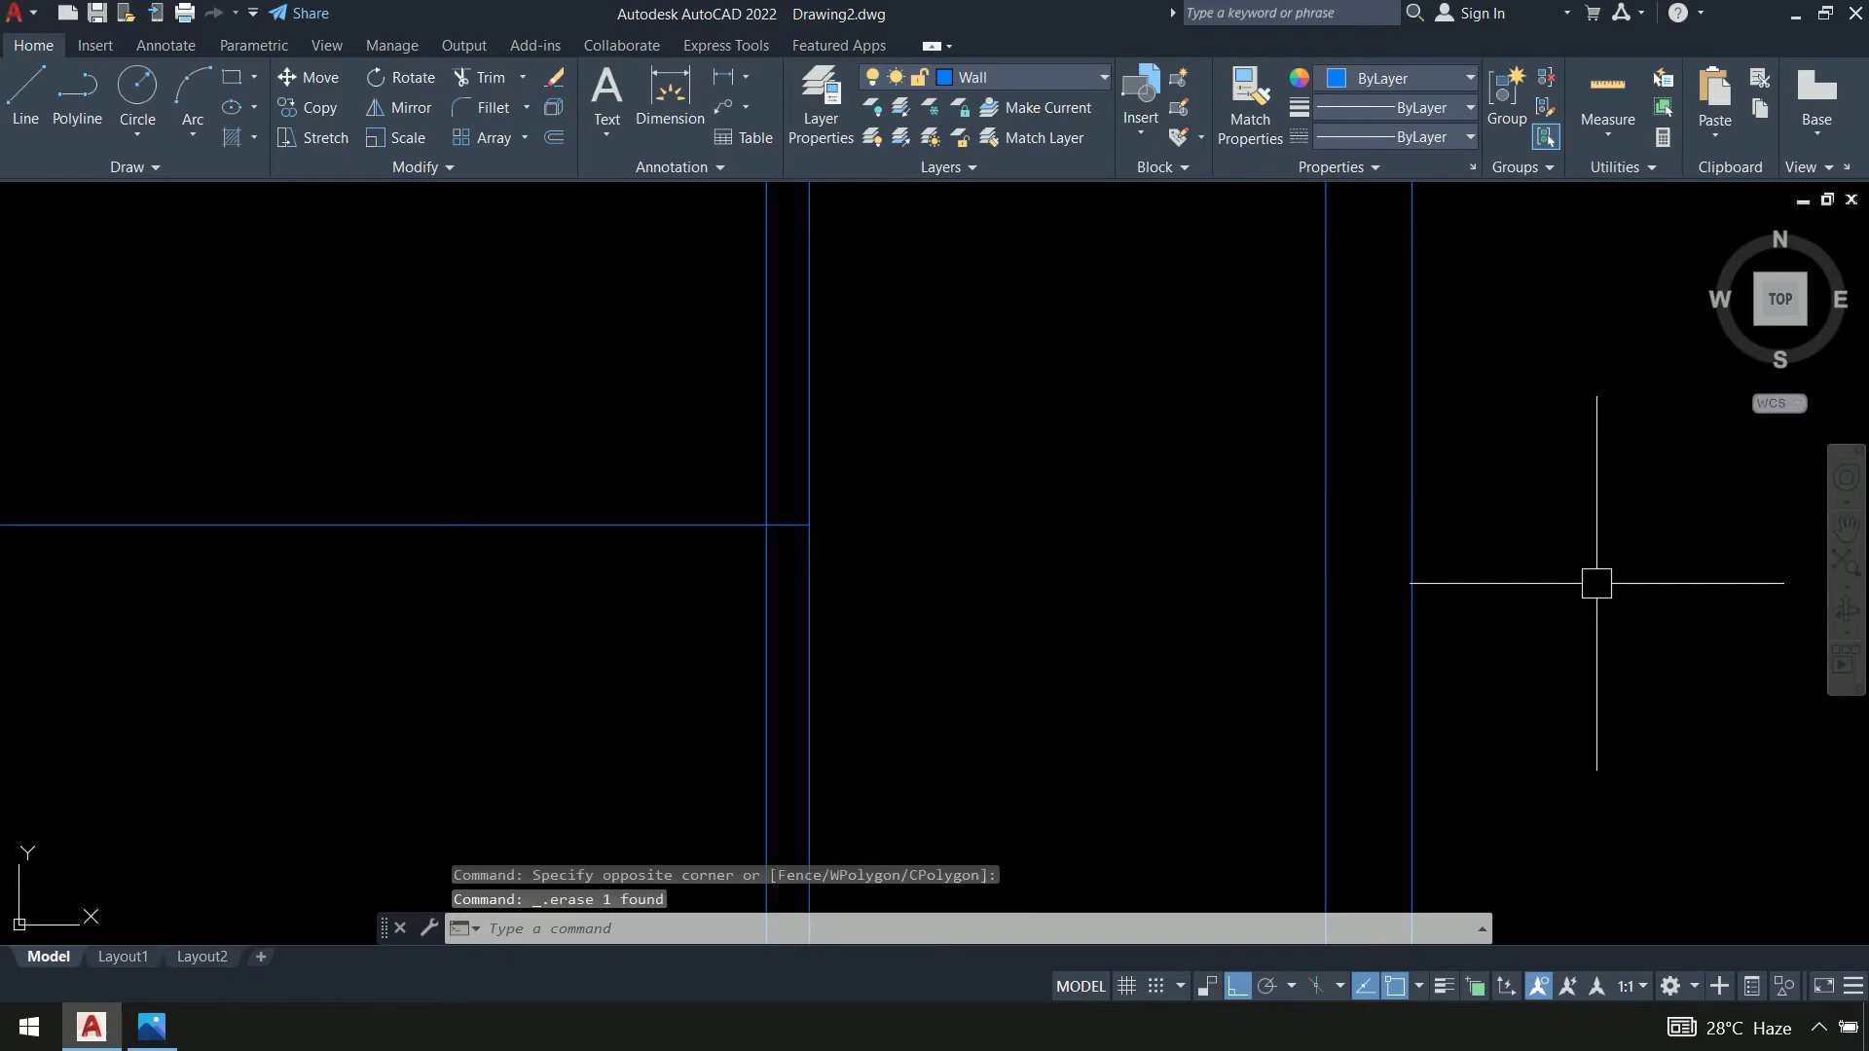
pyautogui.scroll(-5, 1596, 583)
pyautogui.click(520, 477)
pyautogui.click(907, 626)
pyautogui.press('Delete')
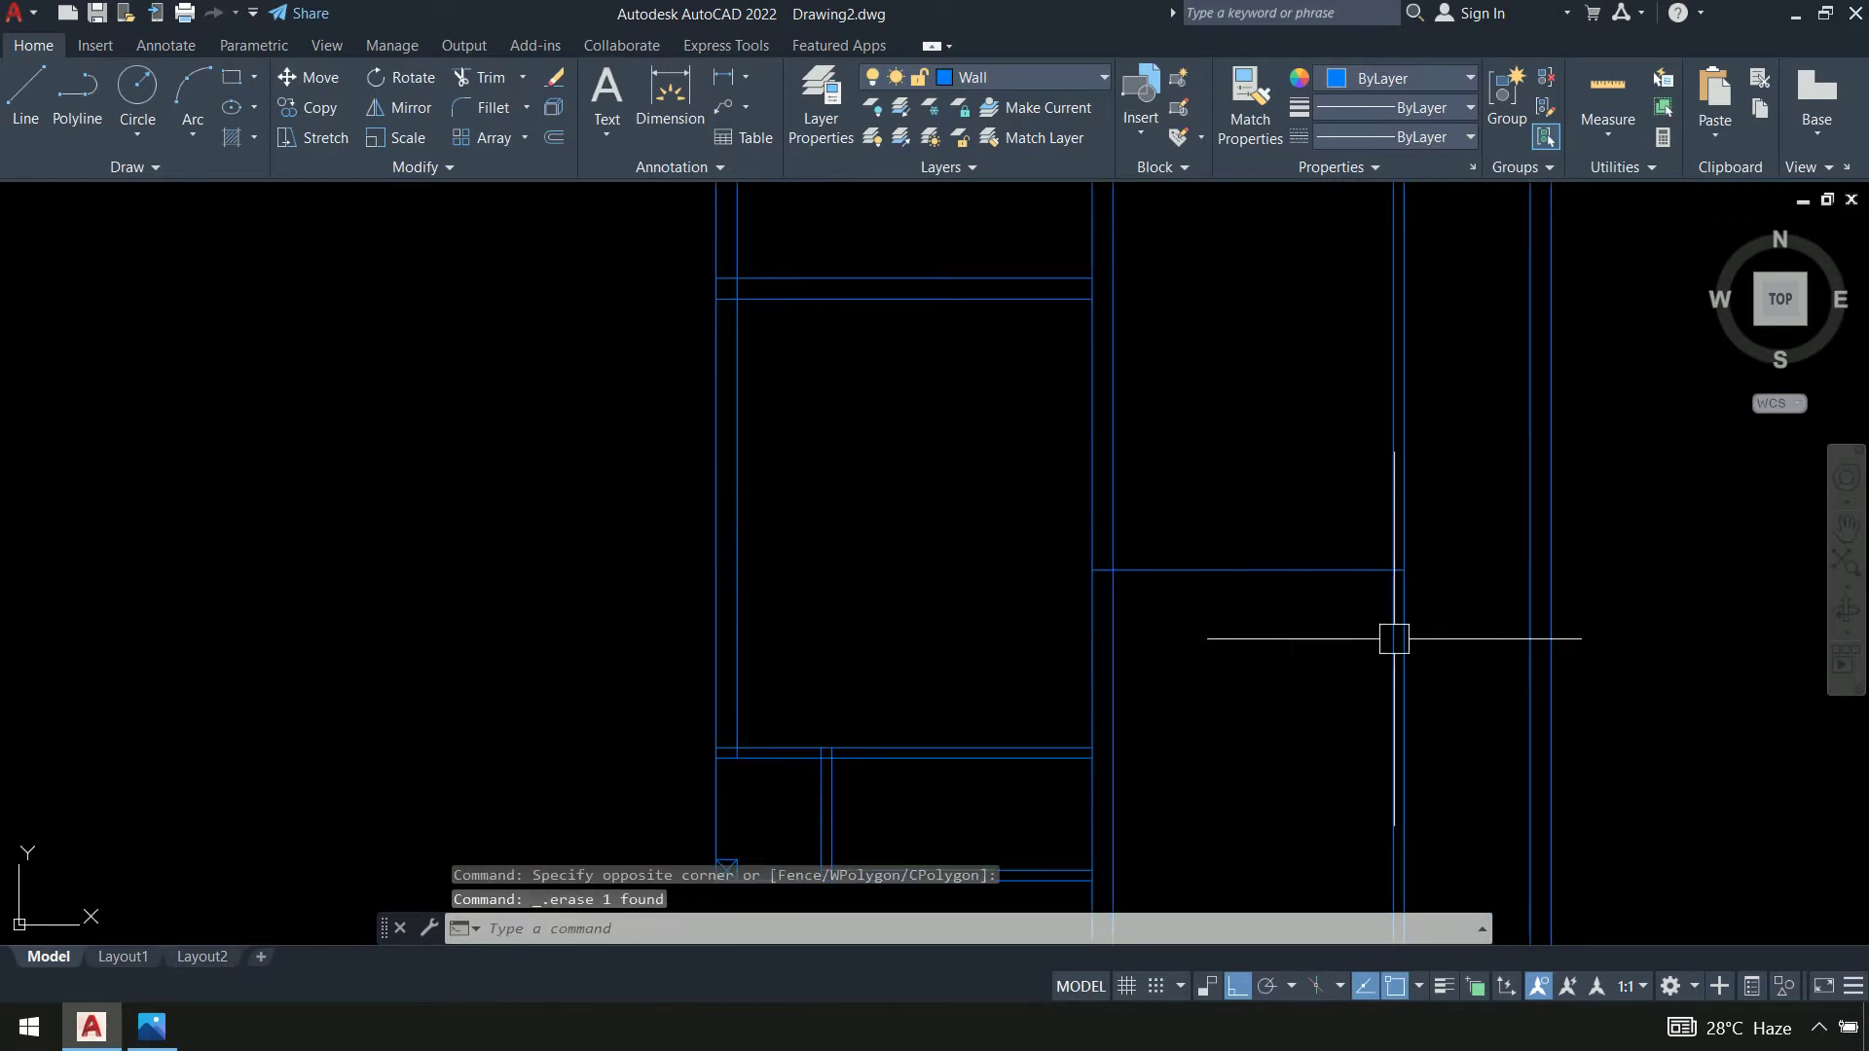
# Offset the middle room's lower line 4.5" downward to form its bottom wall
pyautogui.scroll(-2, 1223, 605)
pyautogui.scroll(-2, 1130, 653)
pyautogui.moveTo(1129, 652)
pyautogui.mouseDown(button='middle')
pyautogui.moveTo(1111, 567)
pyautogui.moveTo(1052, 583)
pyautogui.mouseUp(button='middle')
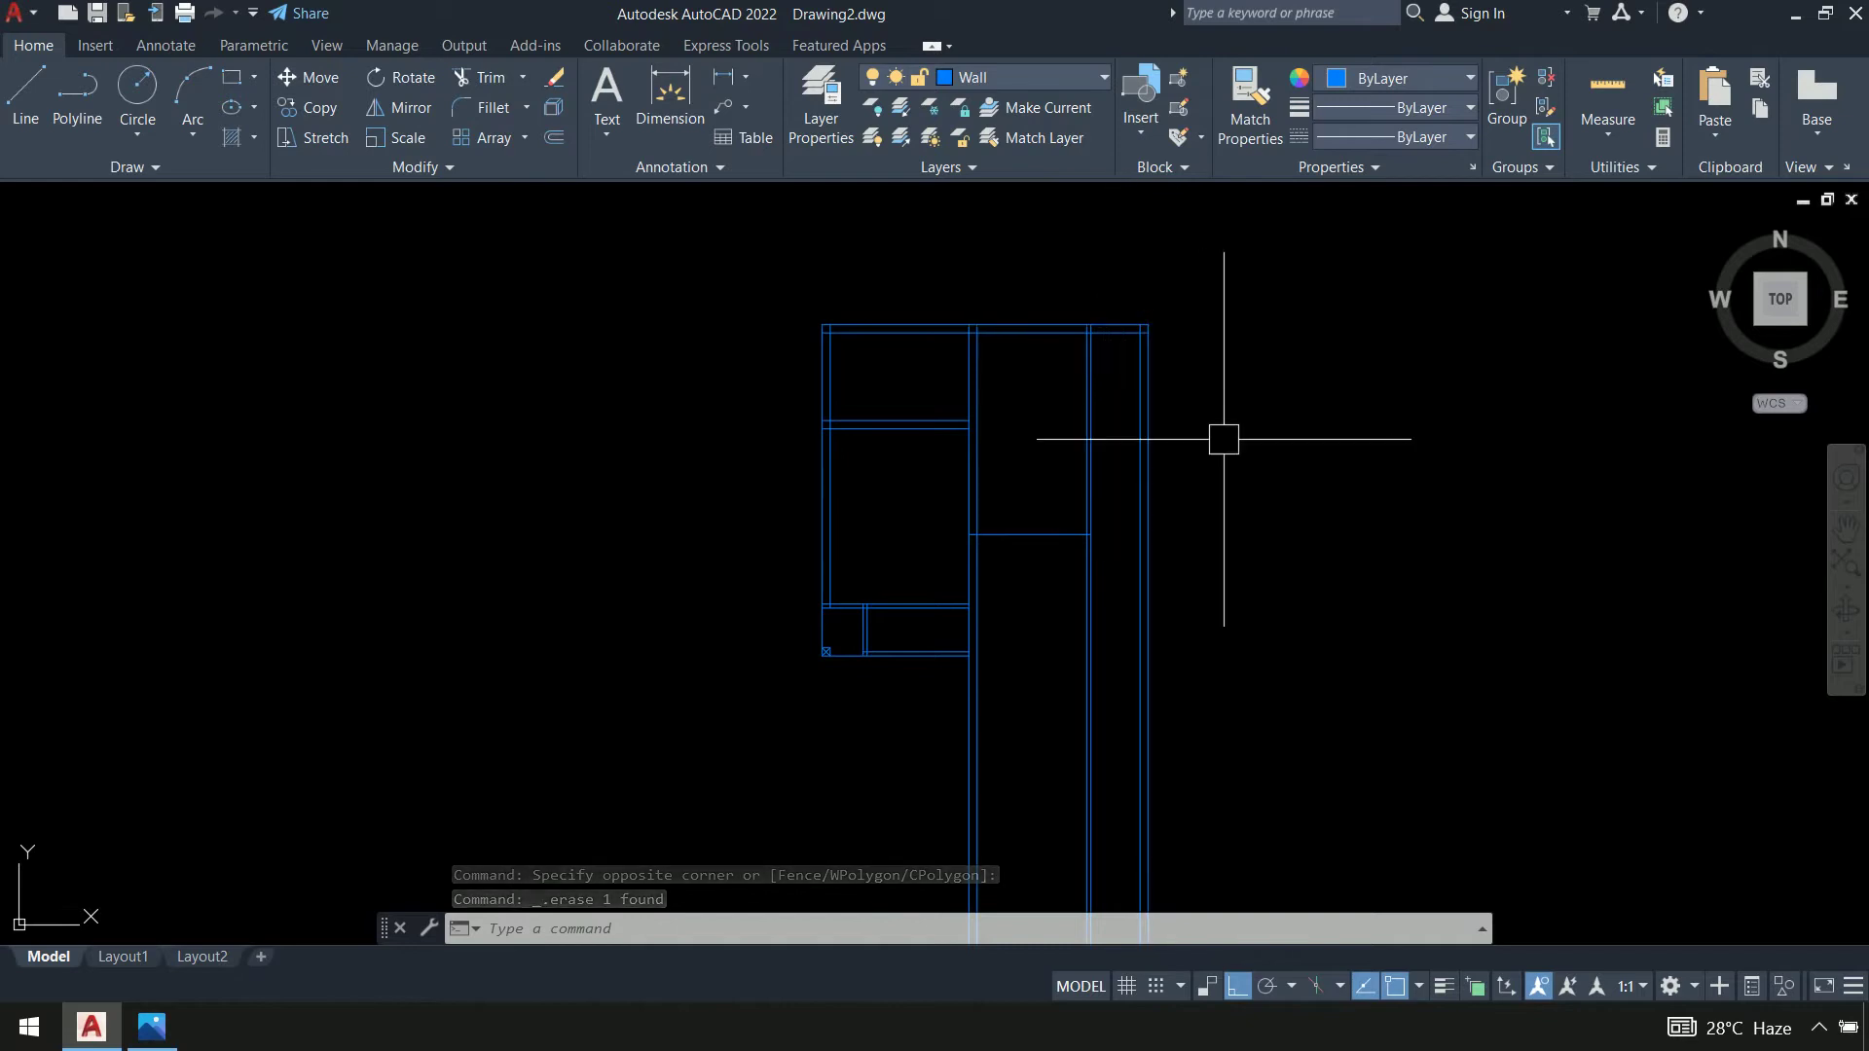
pyautogui.hotkey('alt', 'Tab')
pyautogui.hotkey('alt', 'Tab')
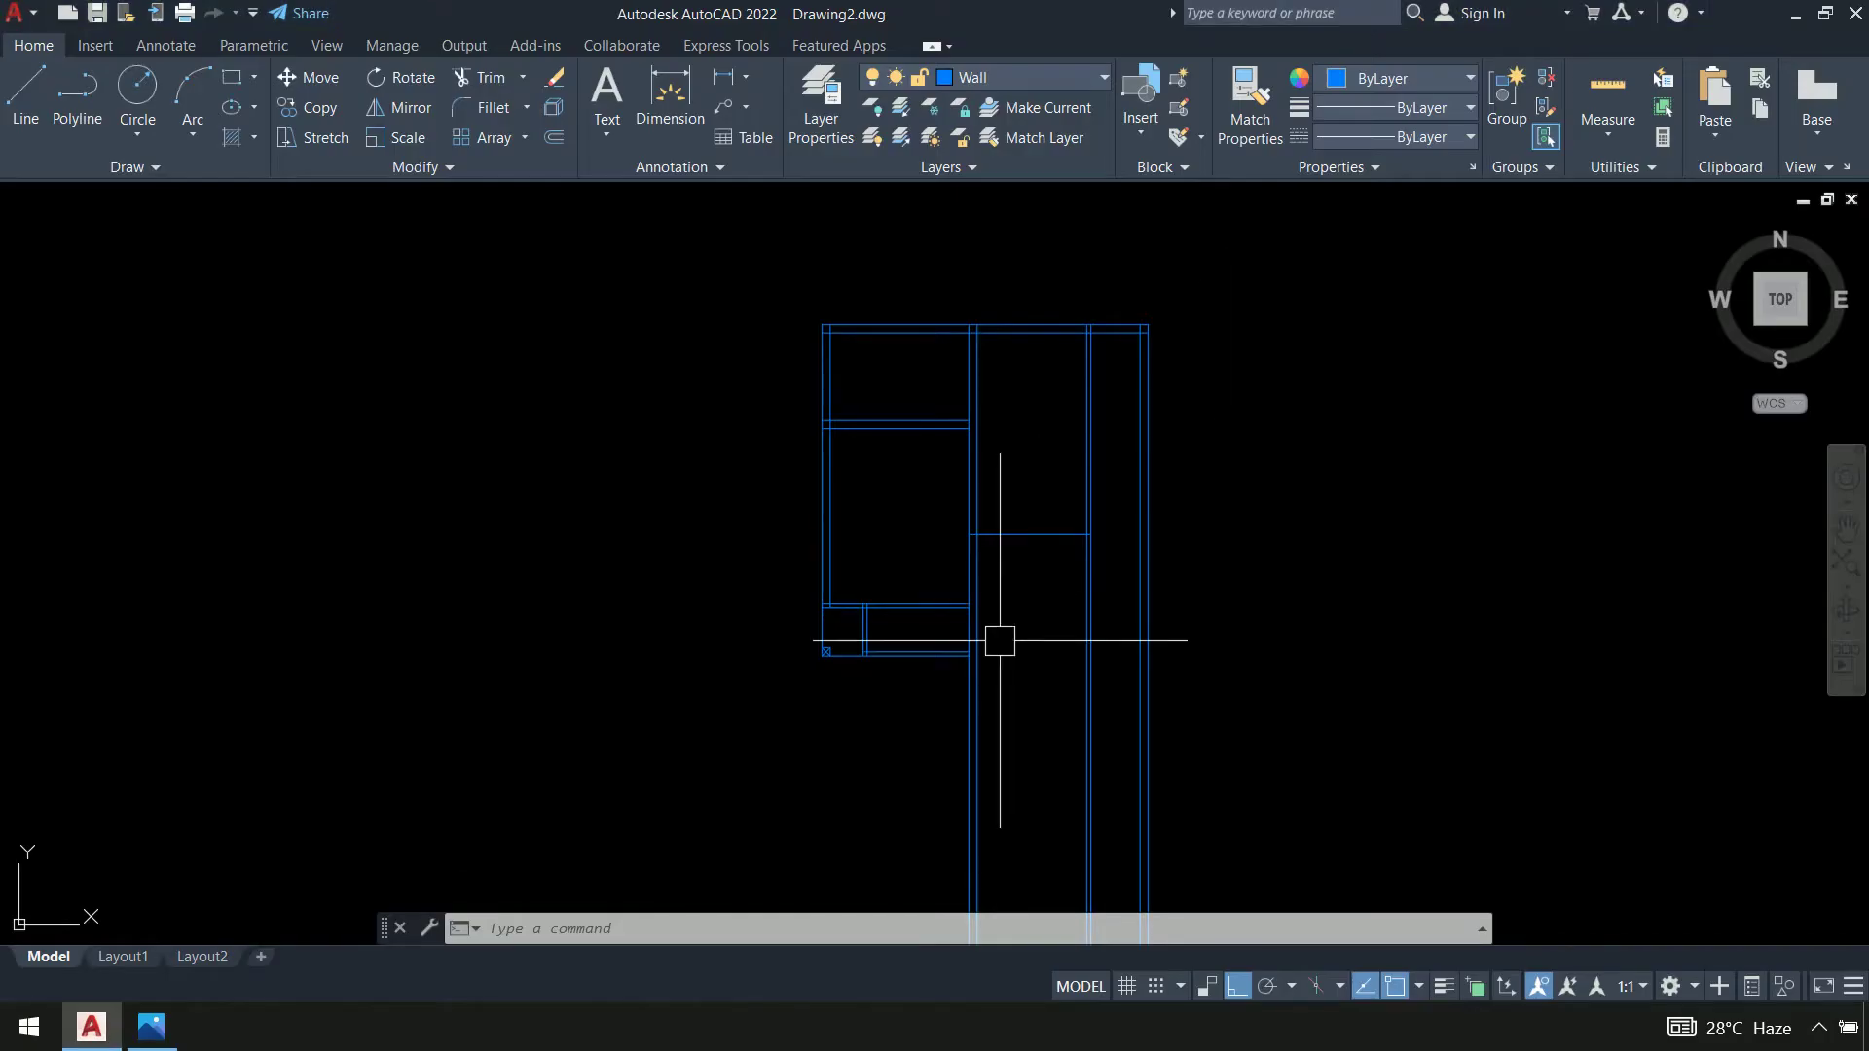
pyautogui.write('o')
pyautogui.press('Return')
pyautogui.write('4.')
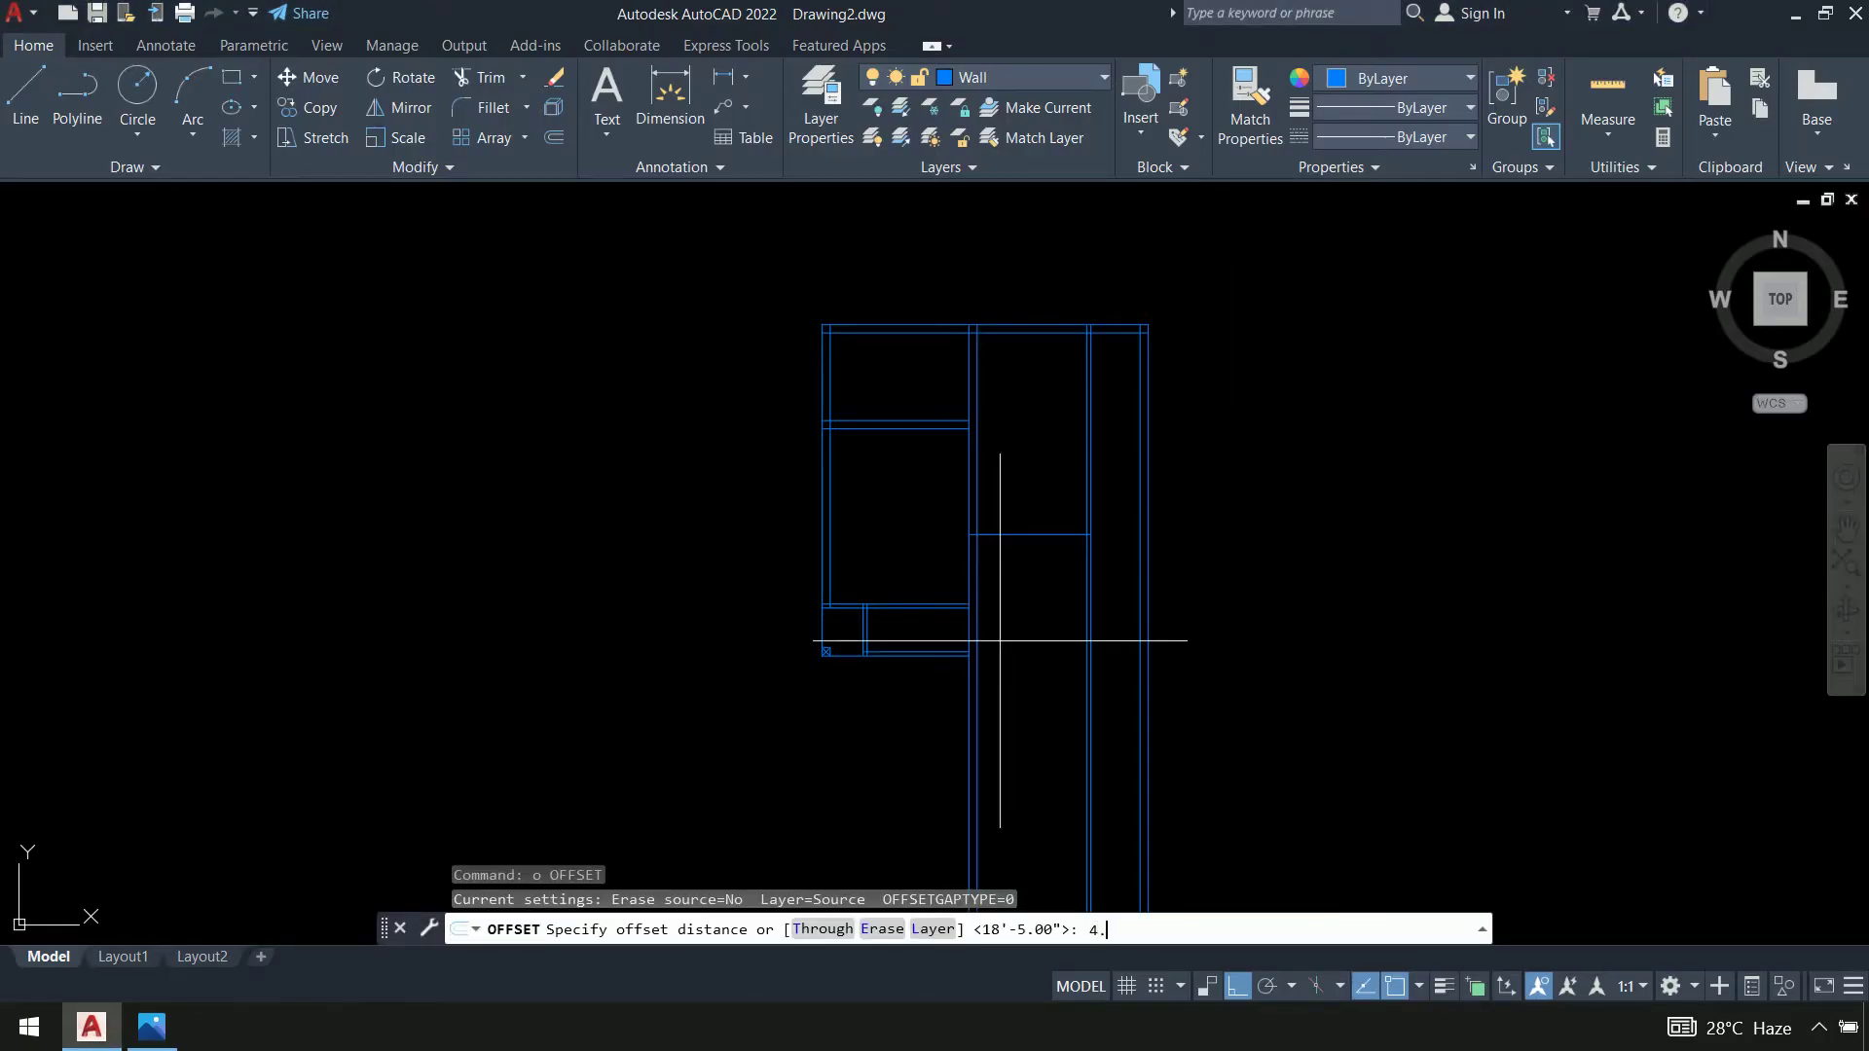
pyautogui.press('Return')
pyautogui.click(1036, 537)
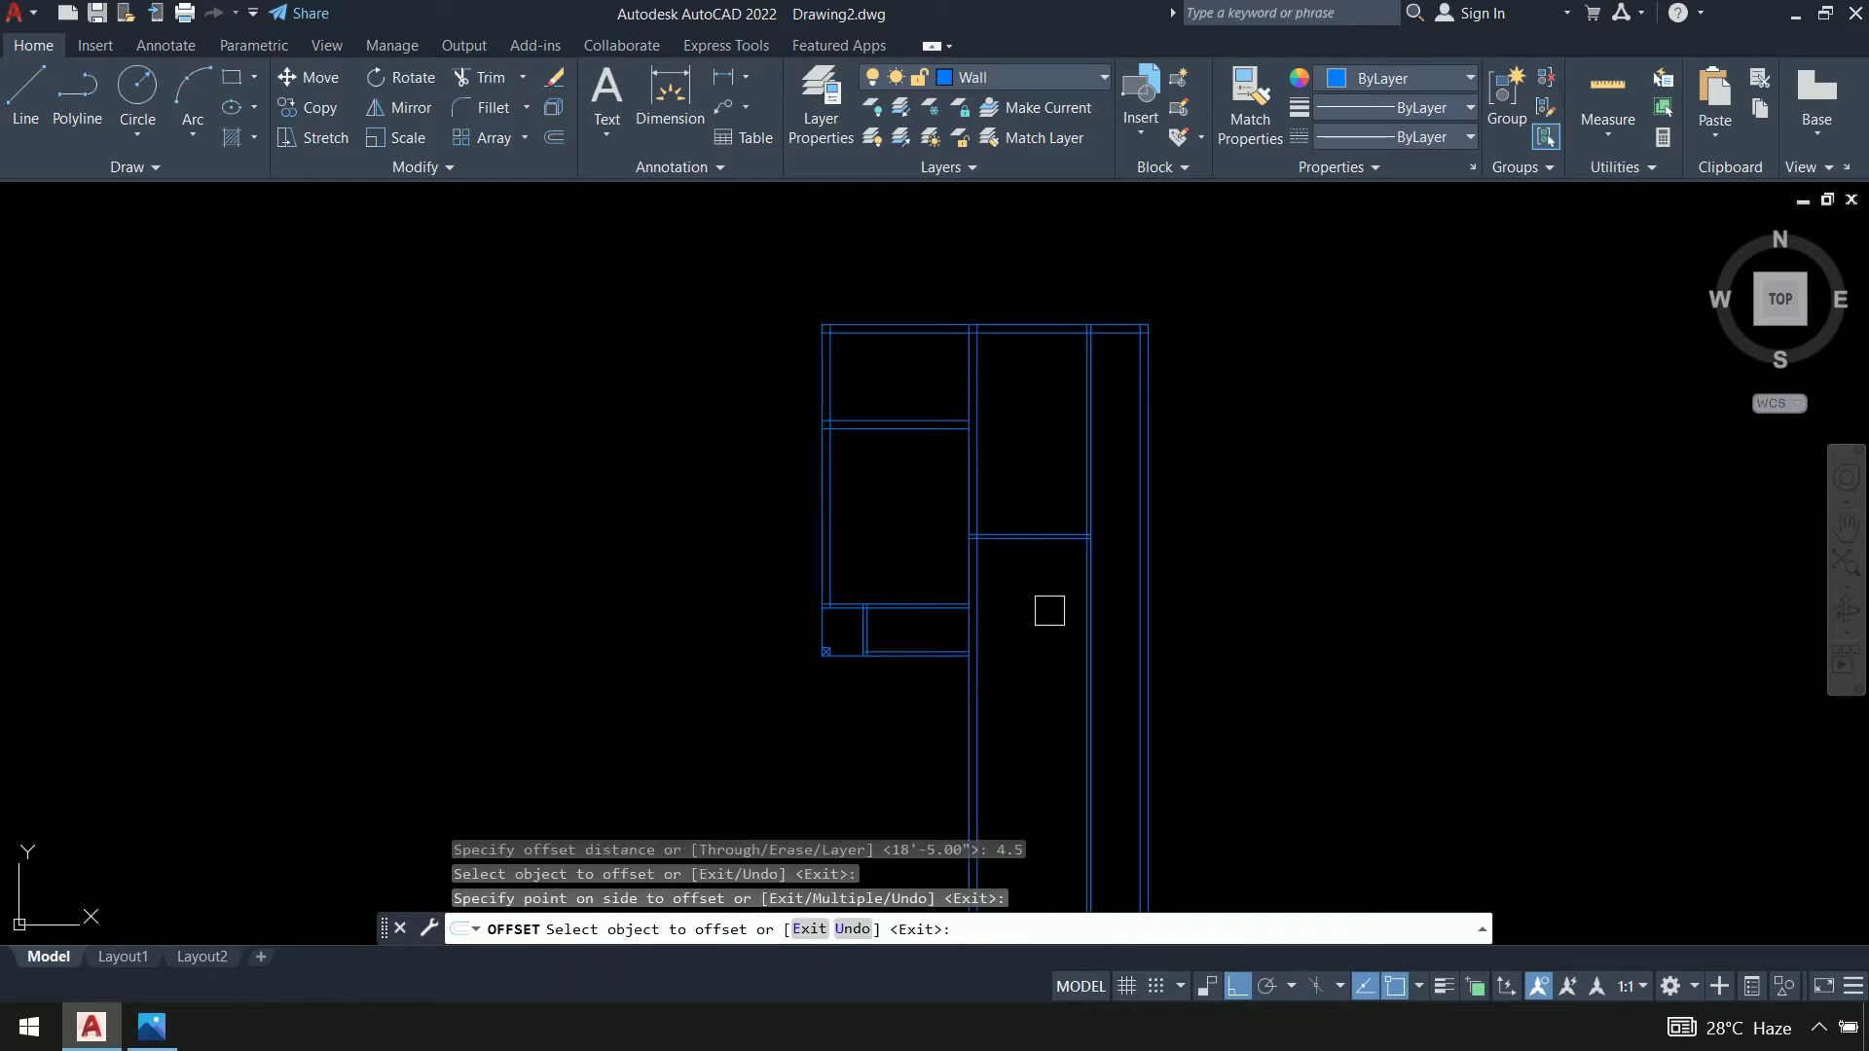
pyautogui.click(1049, 610)
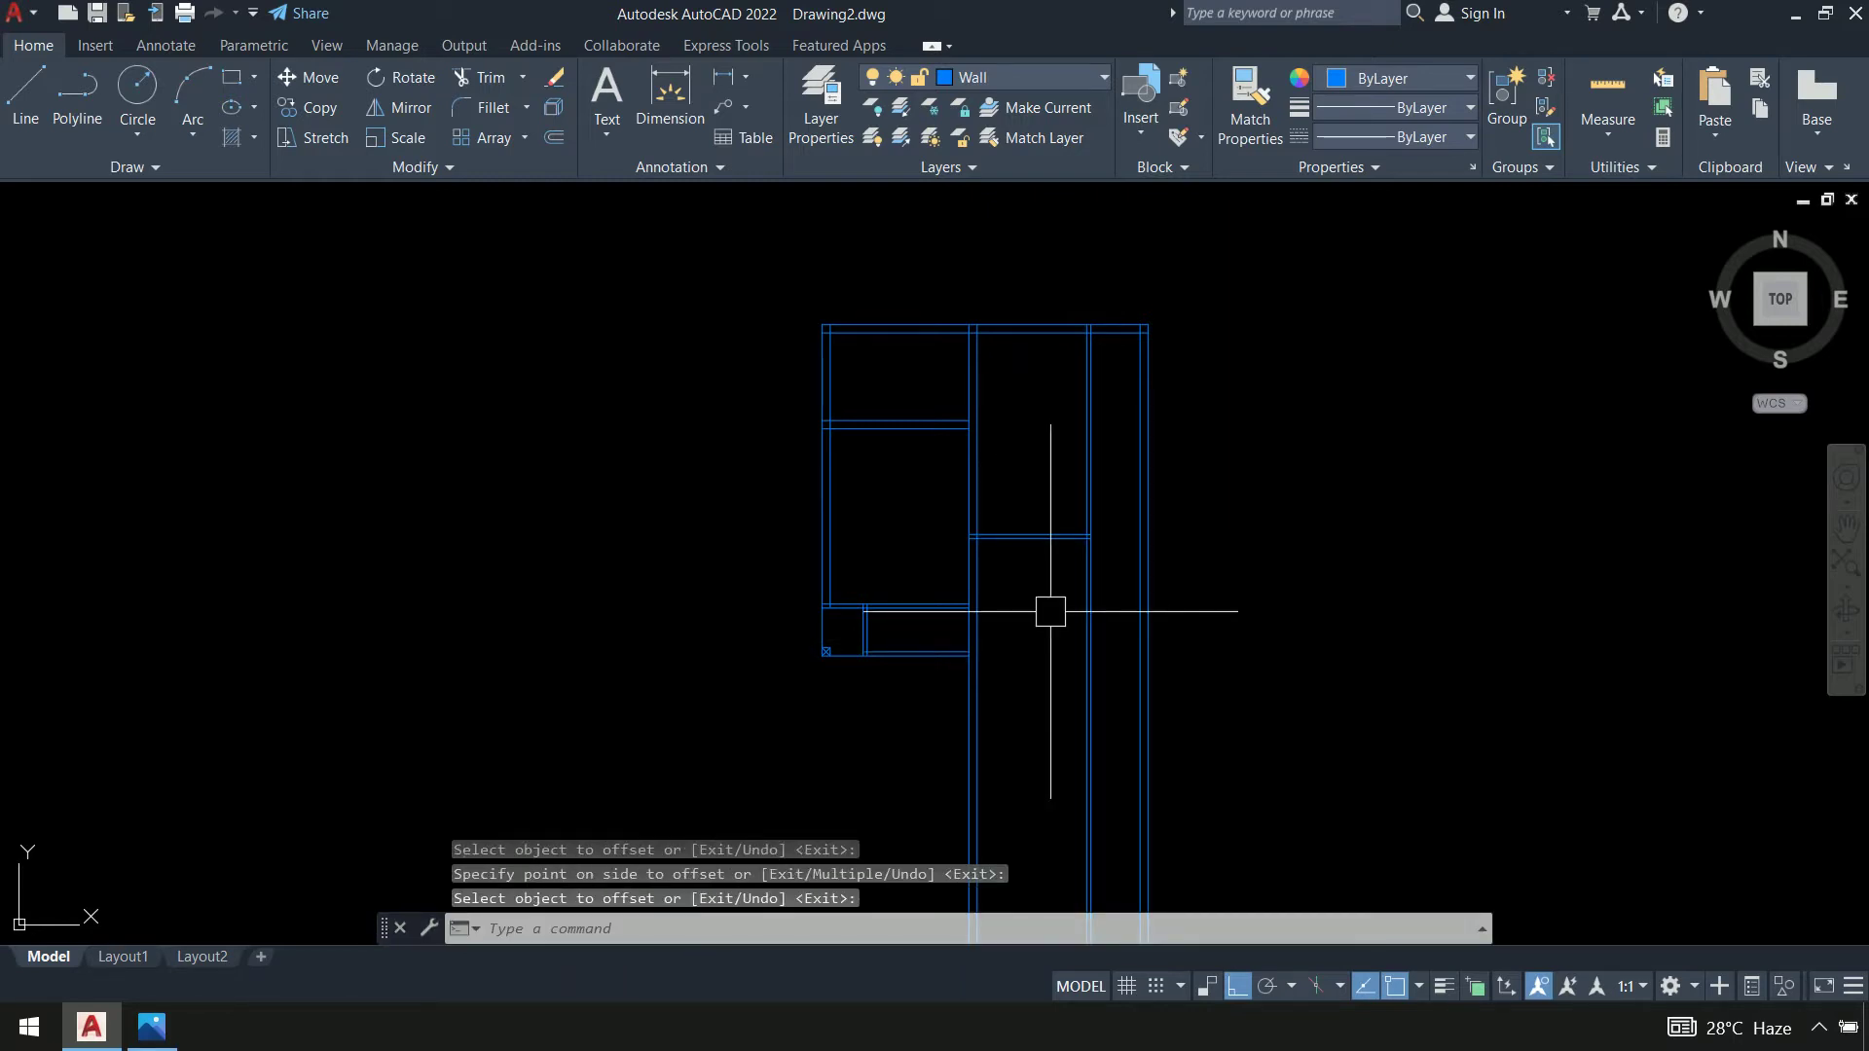
# Check the right-hand dimensions on the reference image, and offset the top wall's inner line 10' downward in AutoCAD
pyautogui.press('alt')
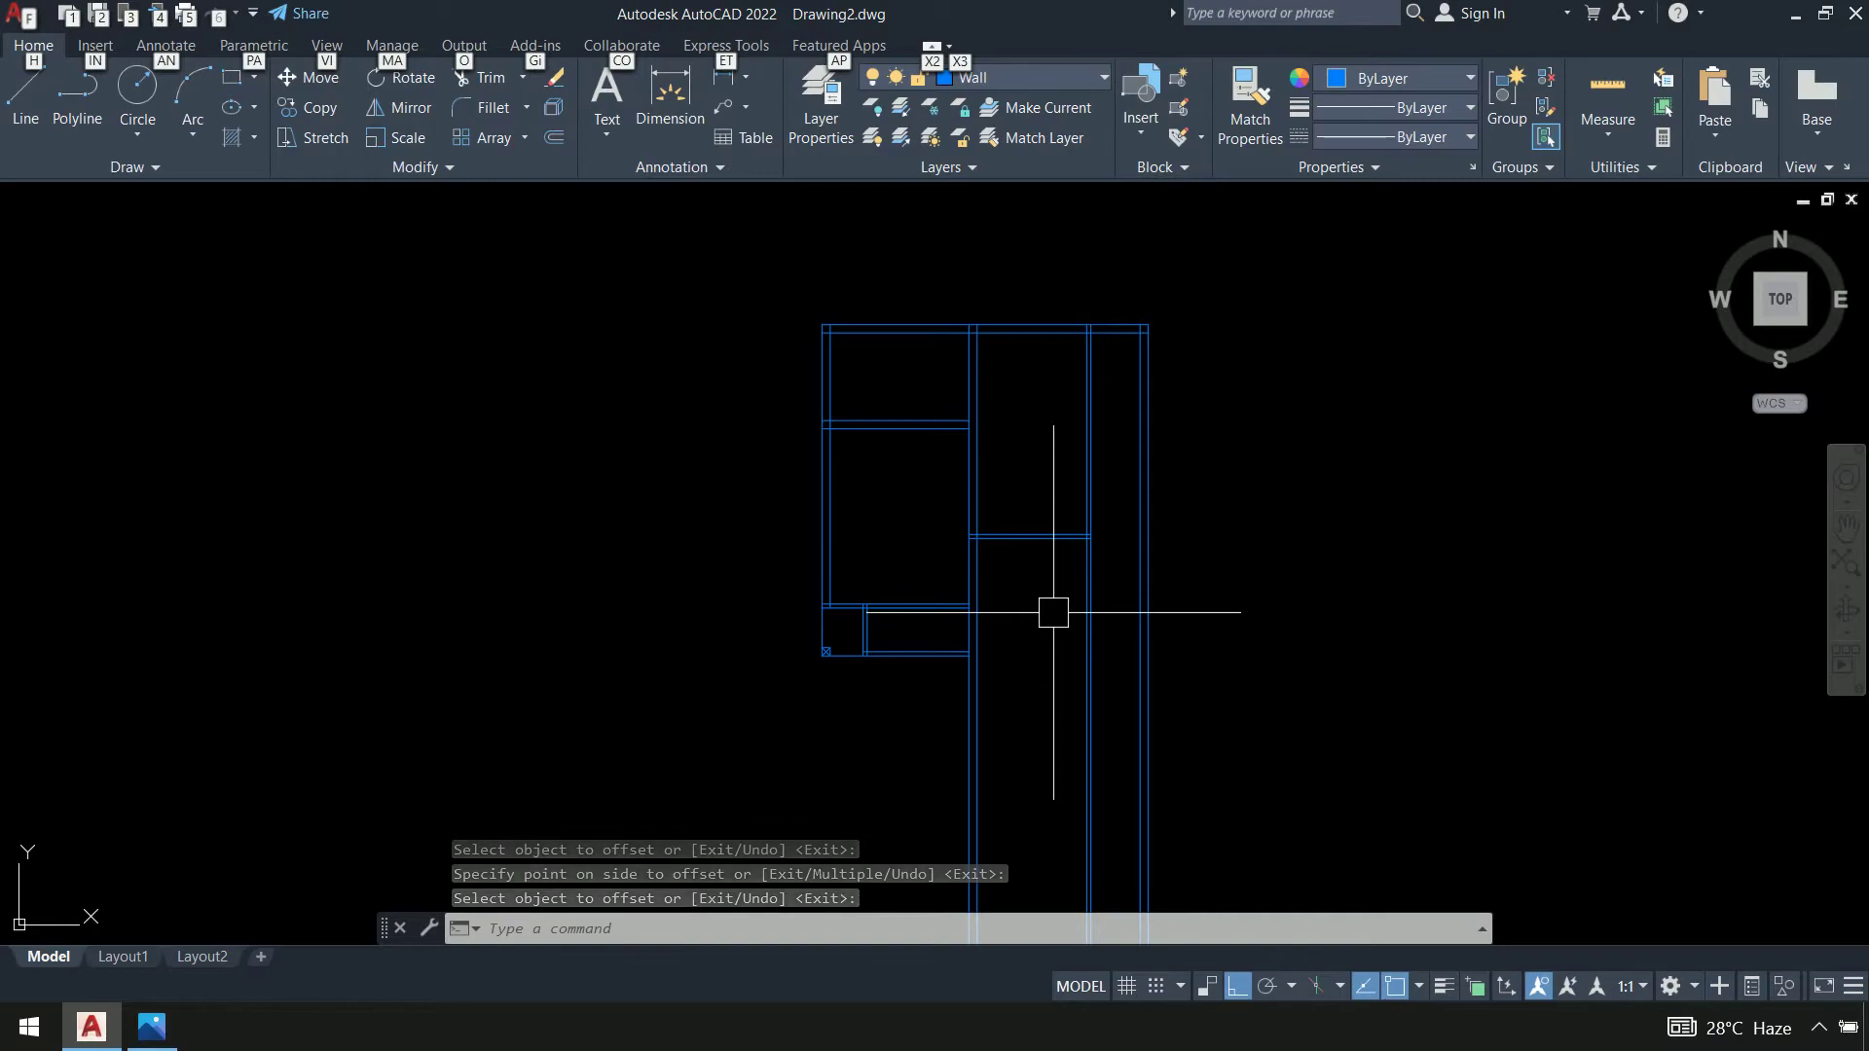
pyautogui.hotkey('alt', 'Tab')
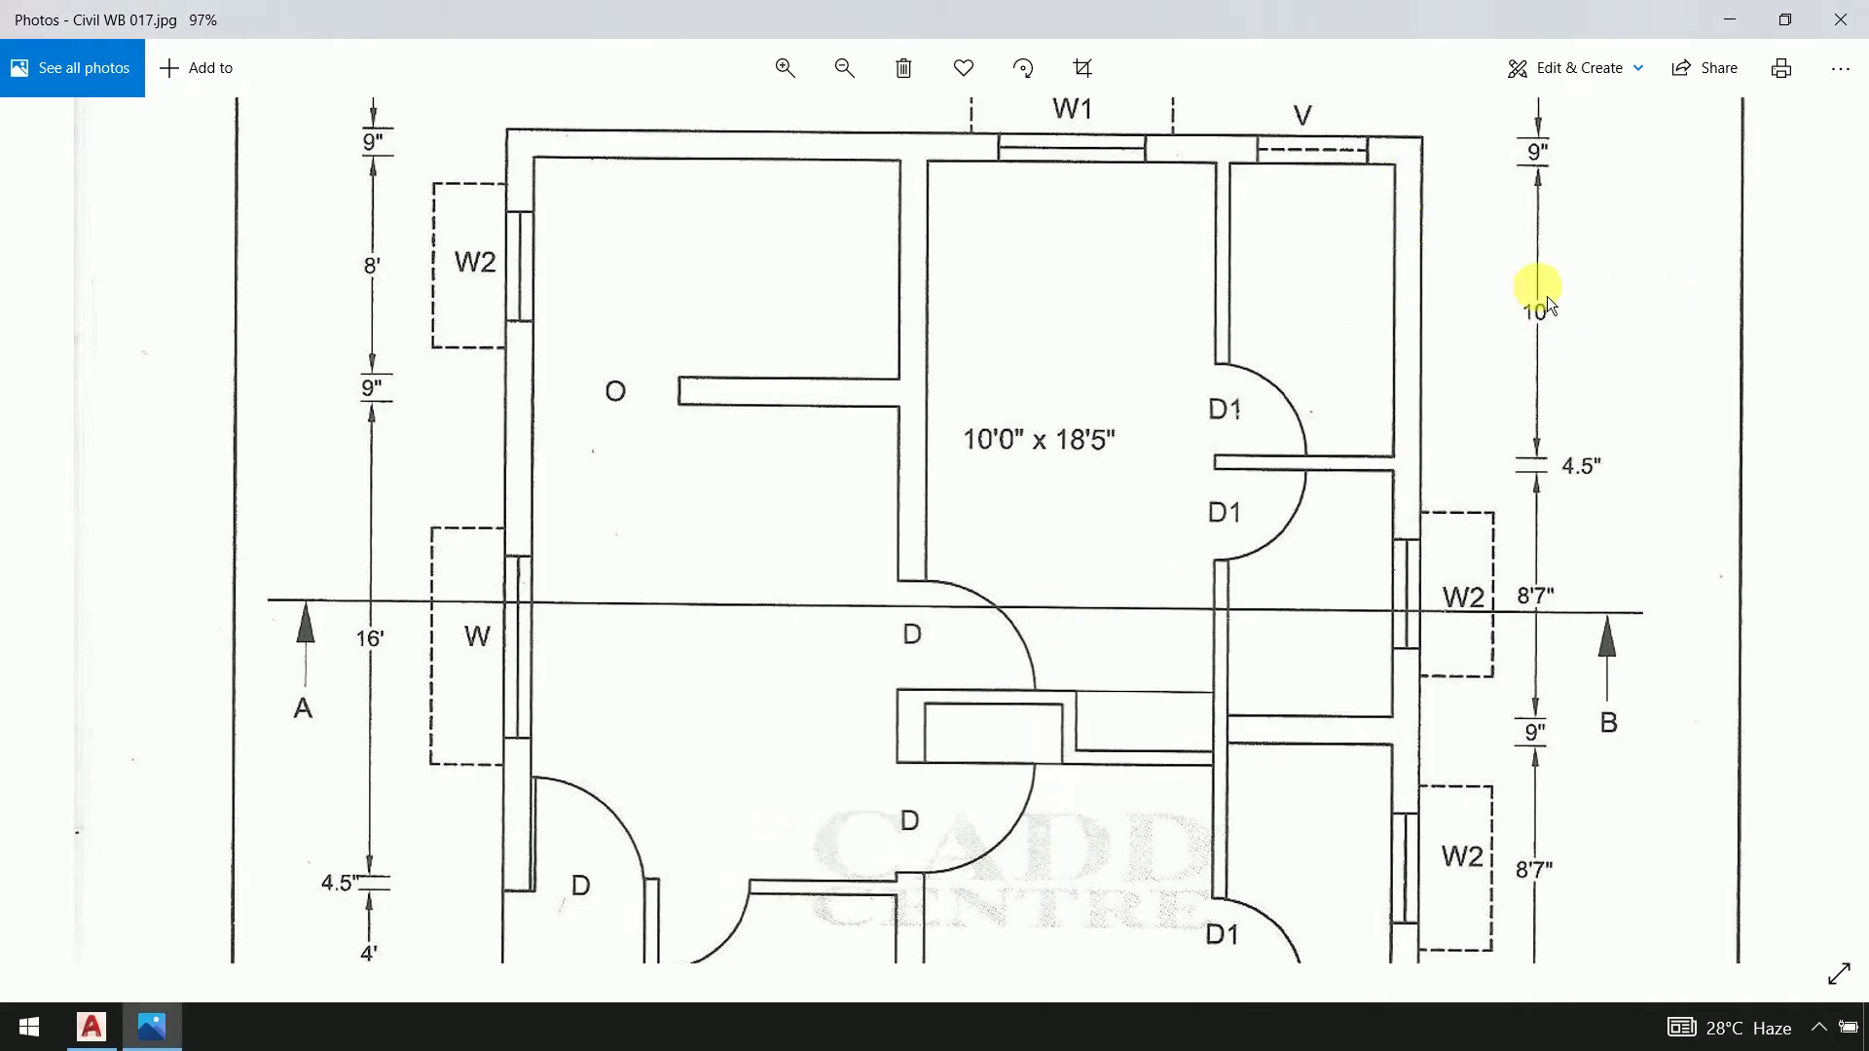
pyautogui.hotkey('alt', 'Tab')
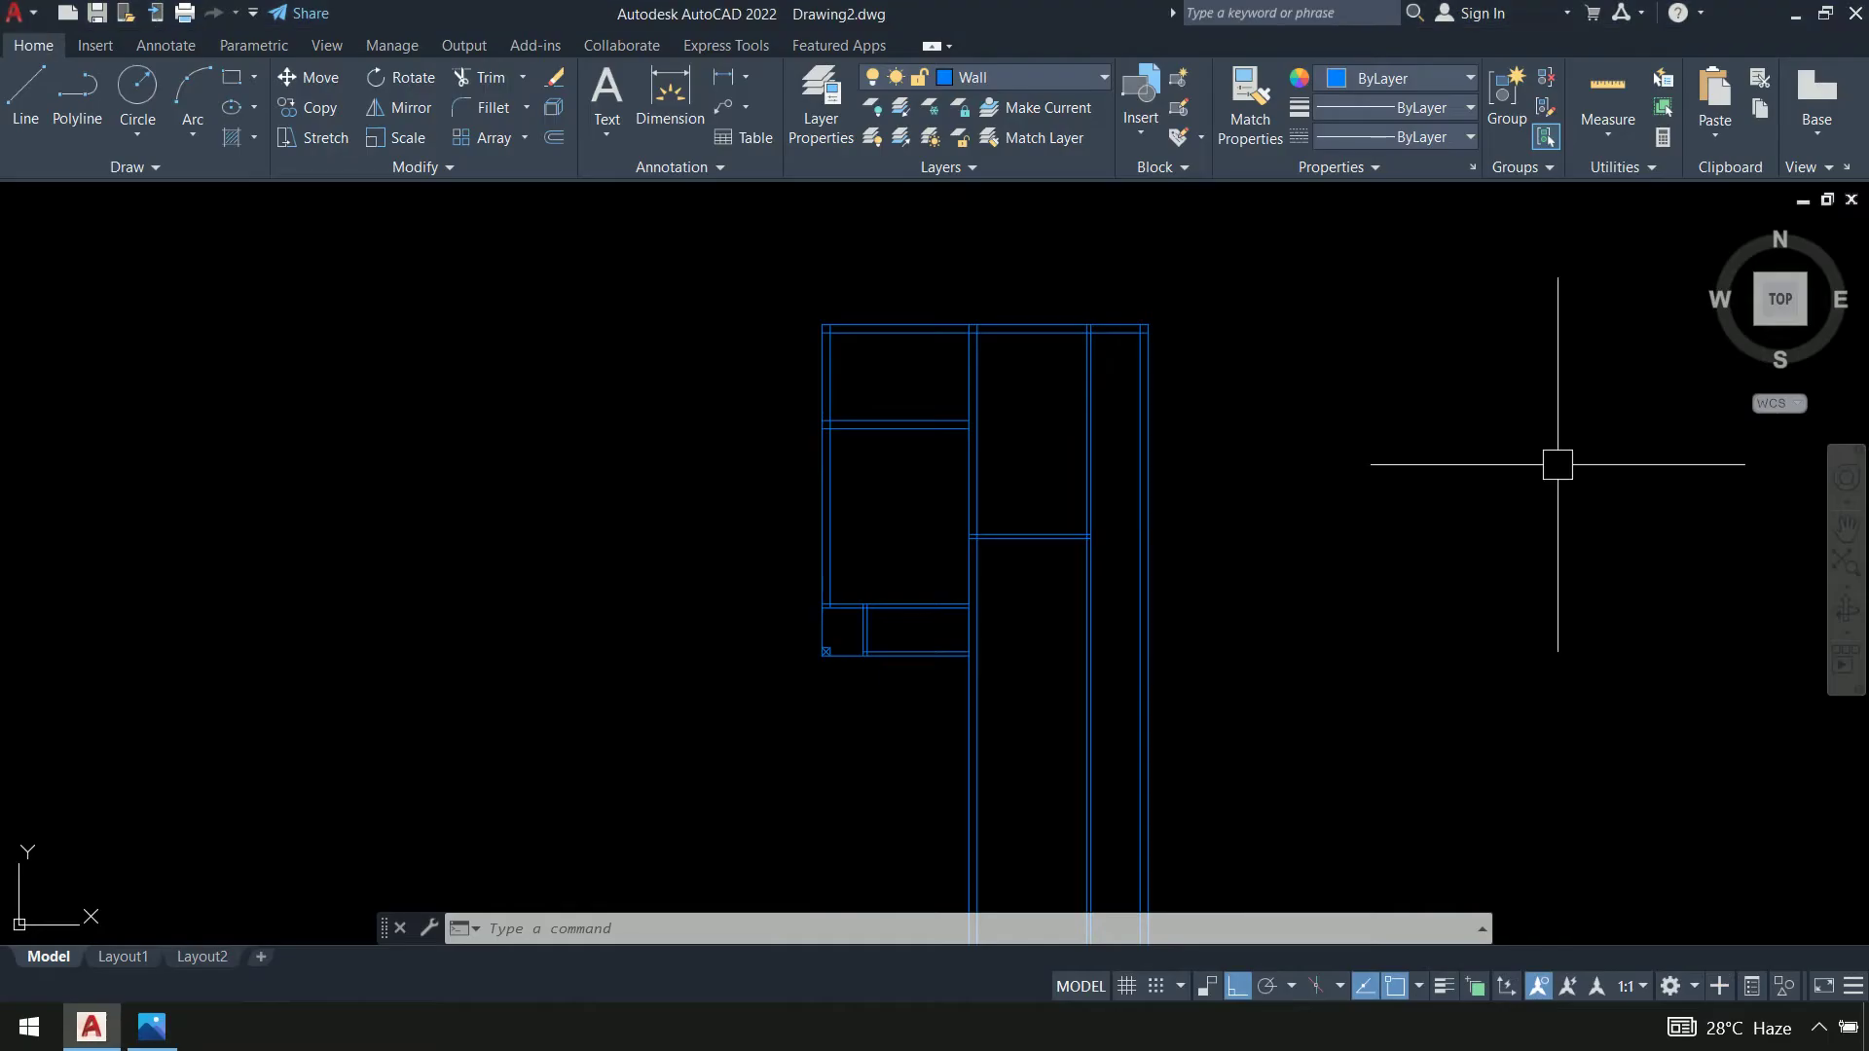
pyautogui.write('o')
pyautogui.press('Return')
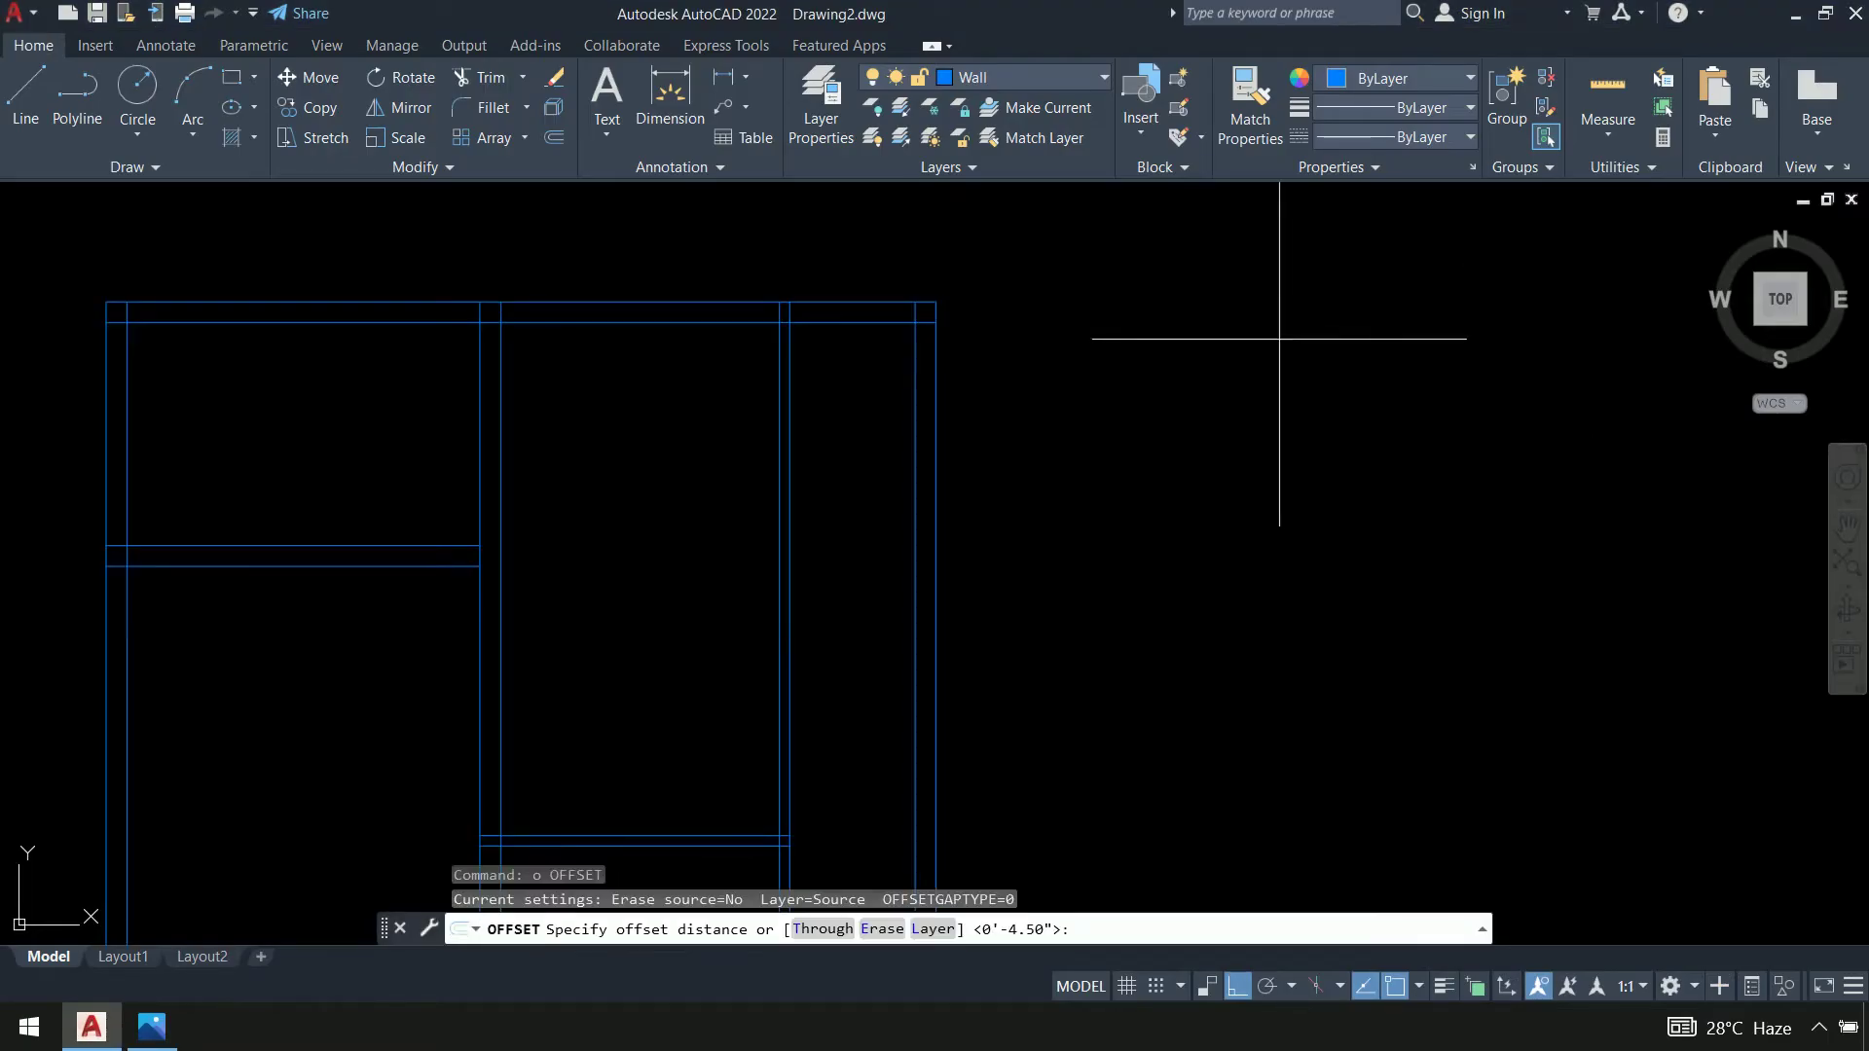
pyautogui.write("10'")
pyautogui.press('Return')
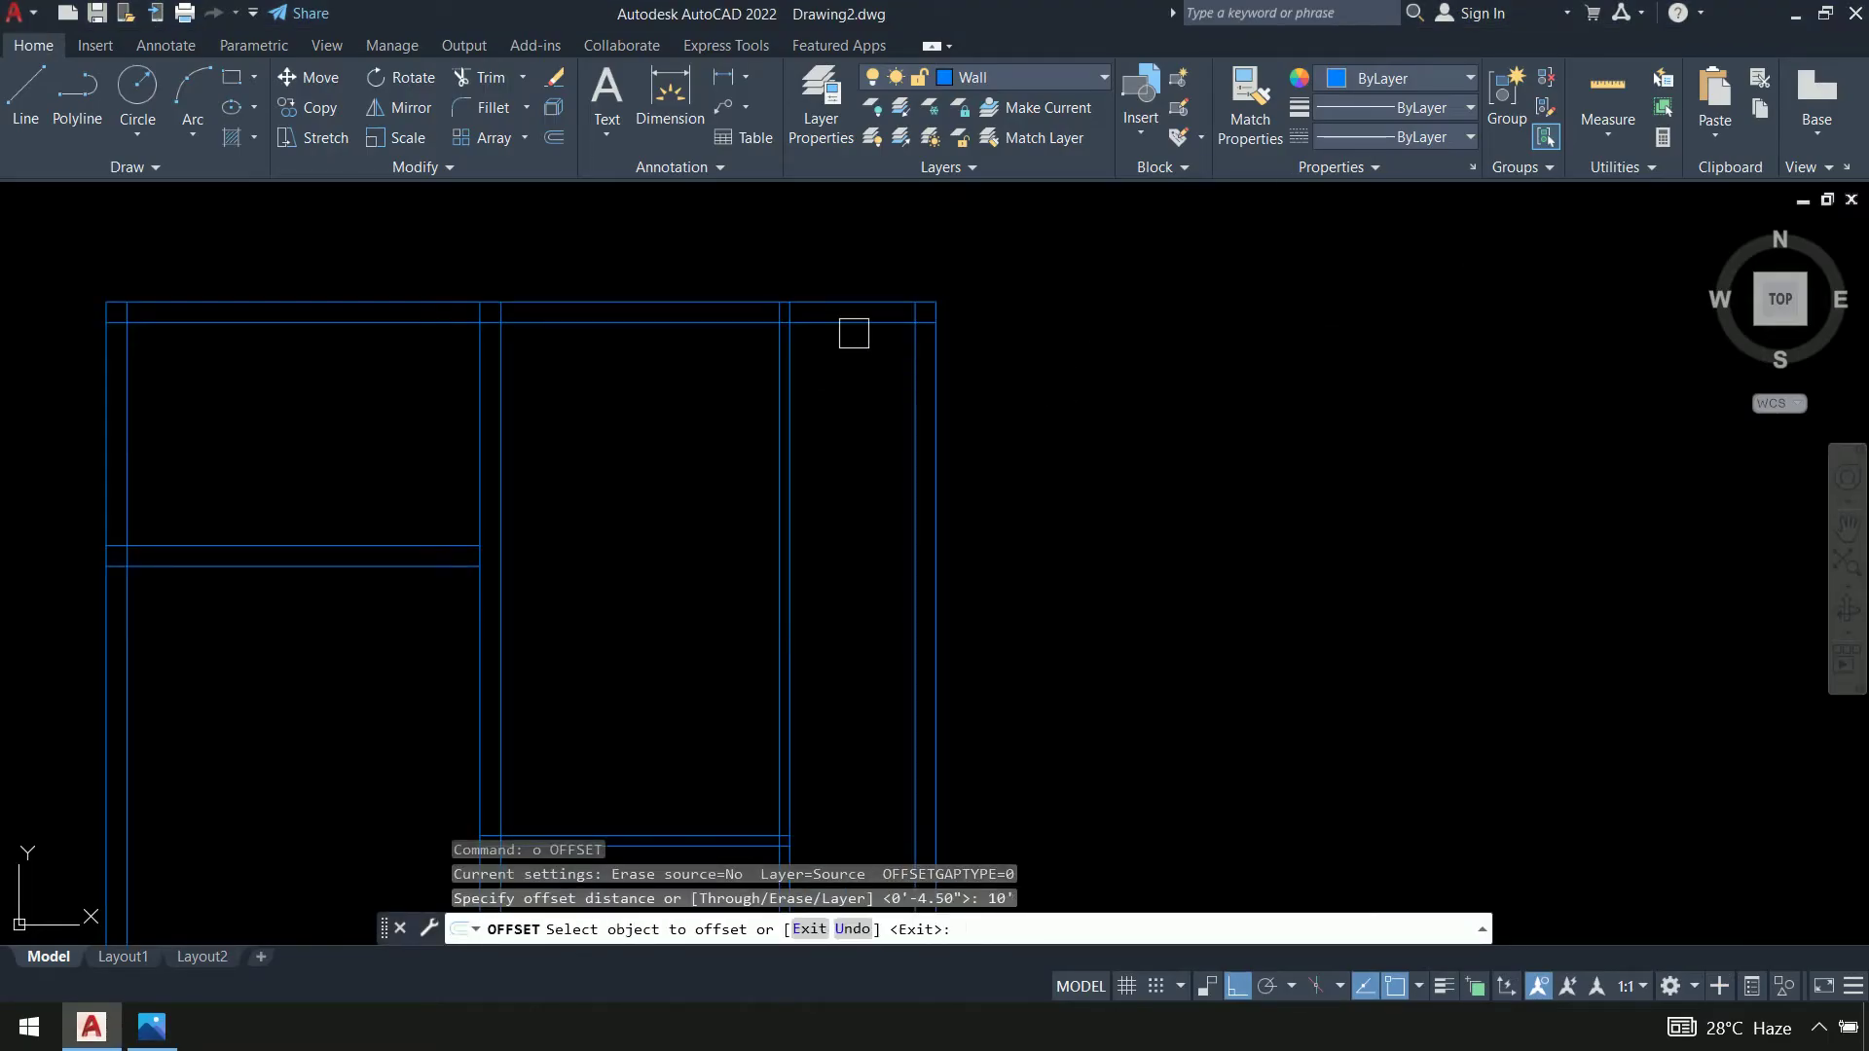
pyautogui.click(852, 323)
pyautogui.click(842, 492)
pyautogui.press('Return')
# Offset the new horizontal line 4.5" downward to give the partition wall its thickness
pyautogui.press('Return')
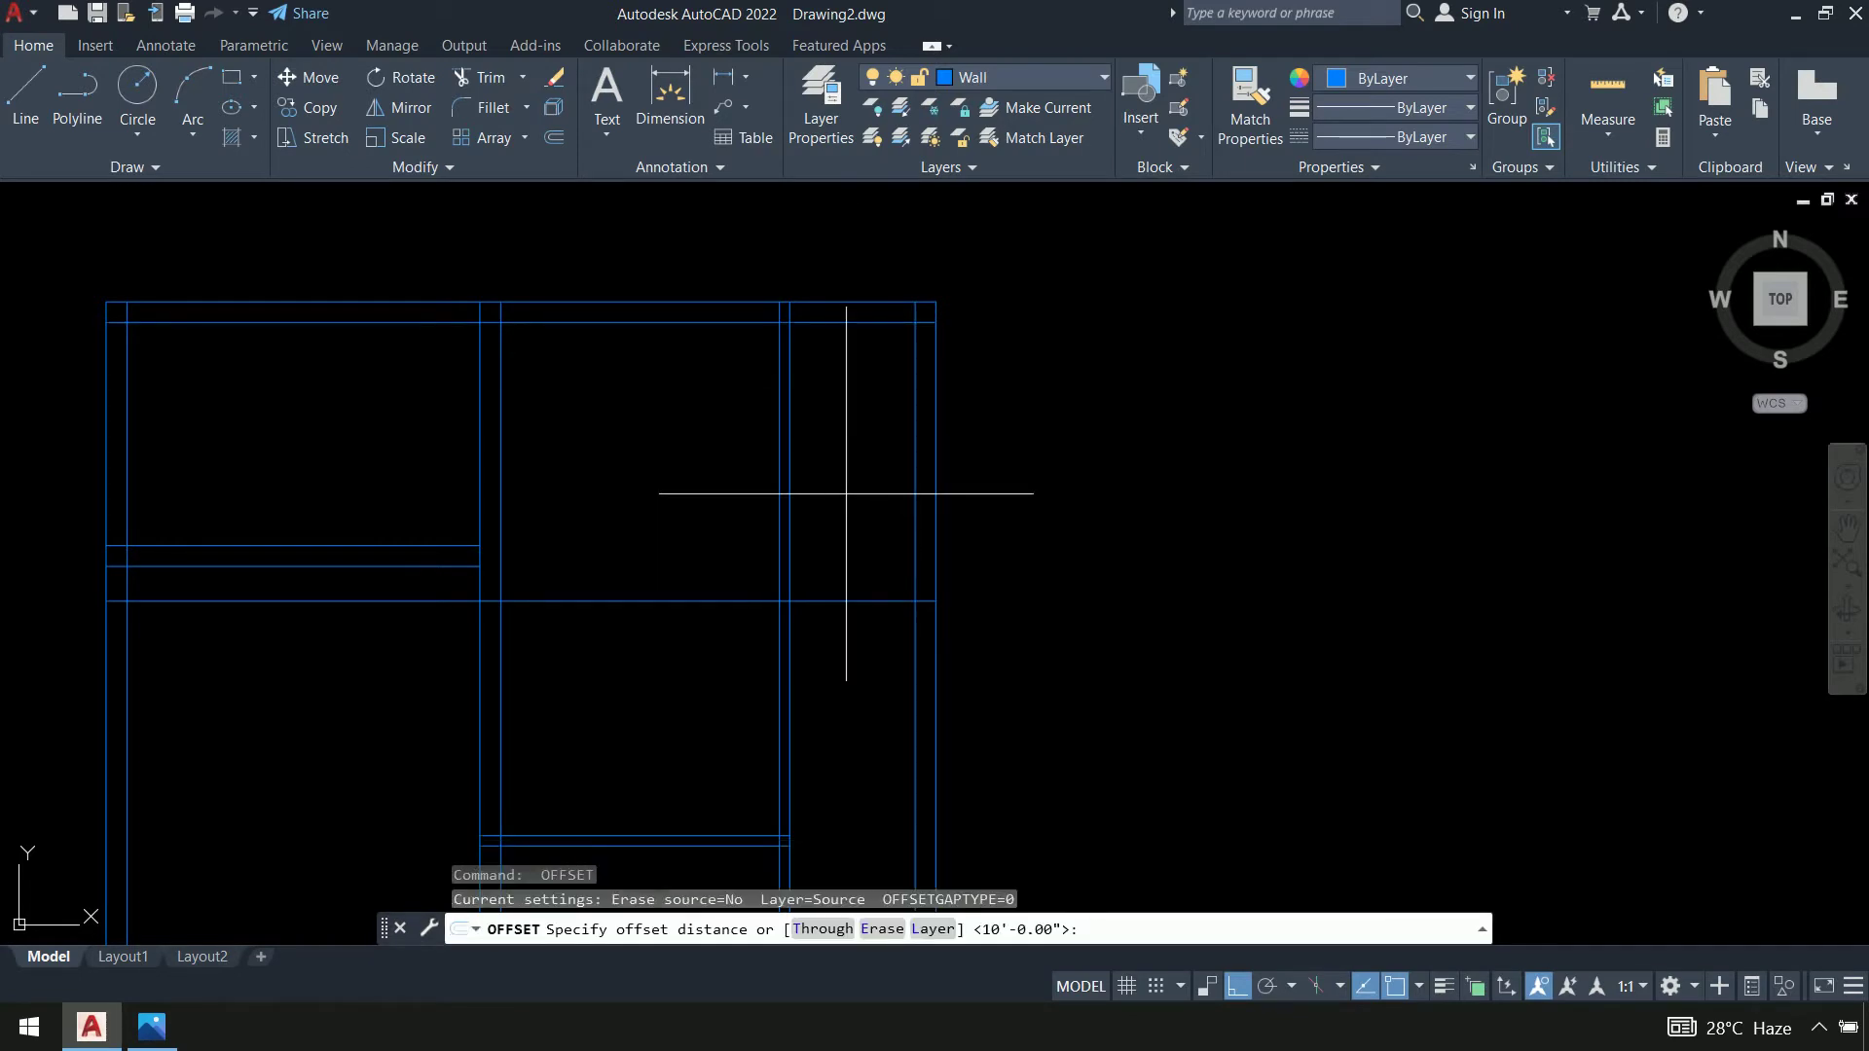
pyautogui.write('4.5')
pyautogui.press('Return')
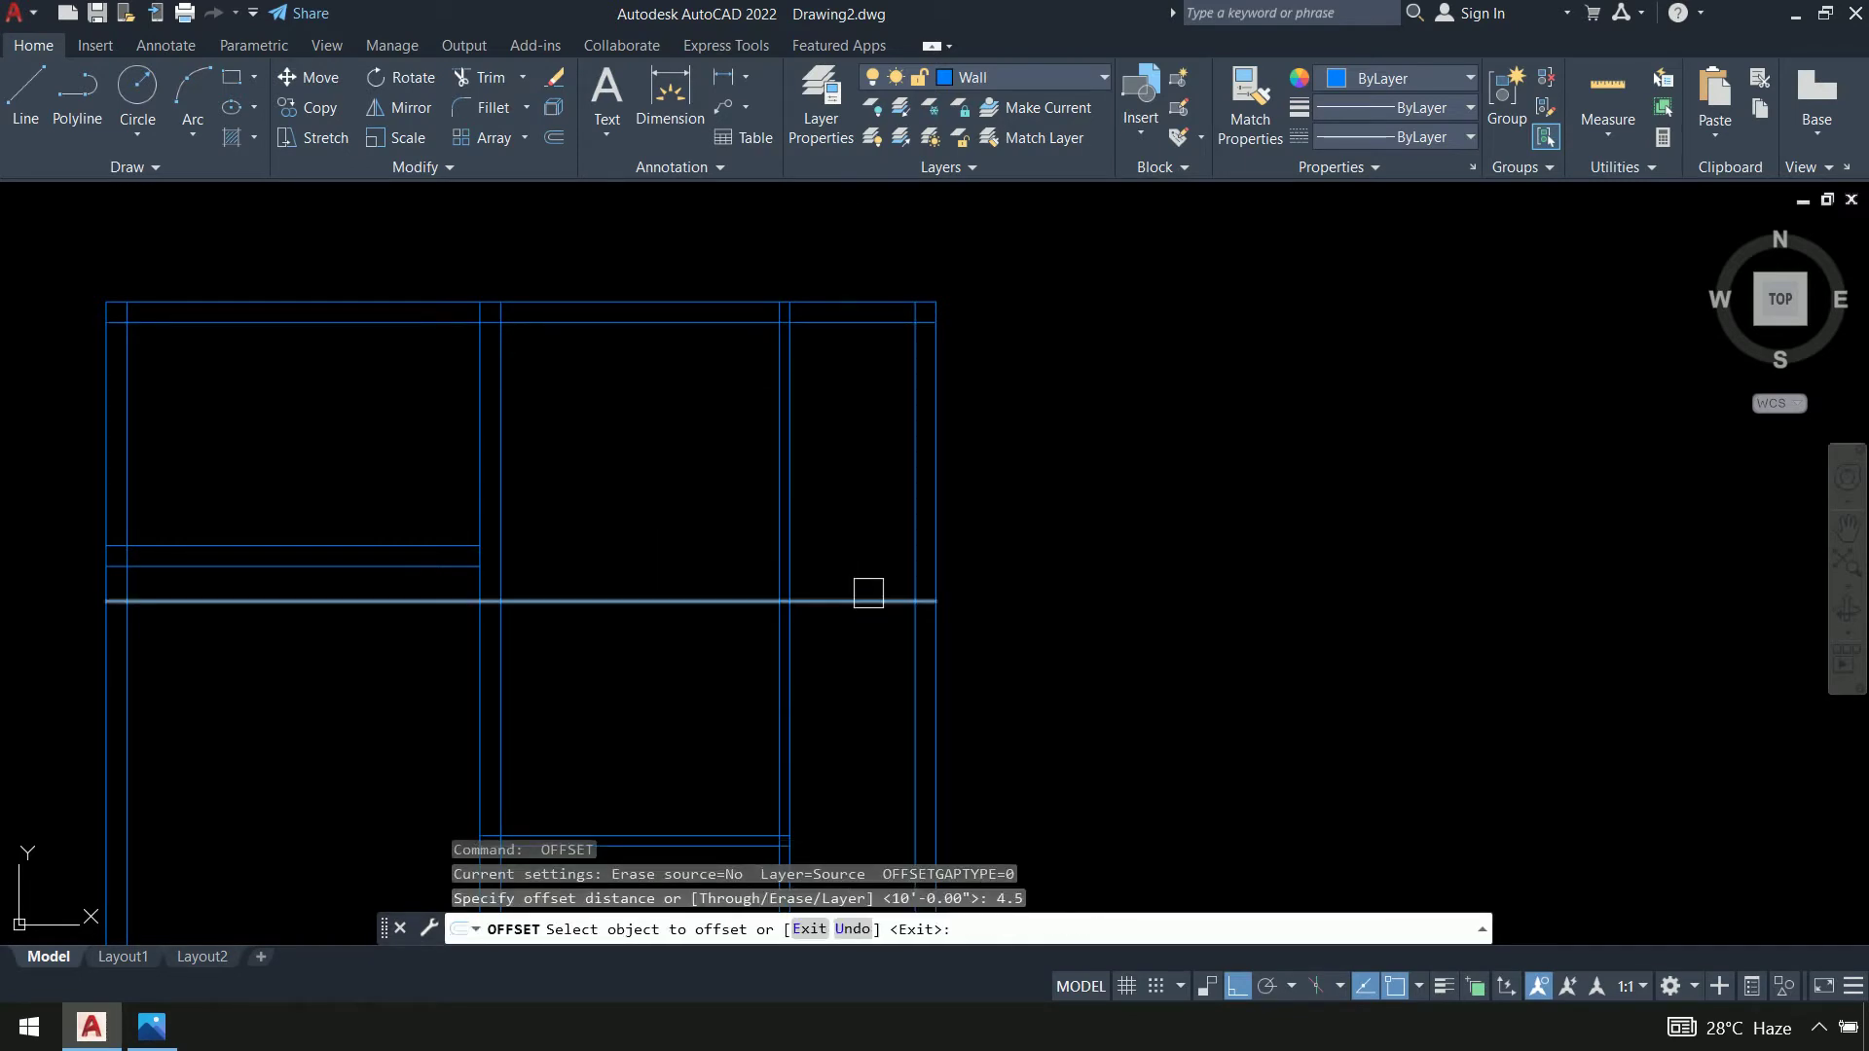
pyautogui.click(867, 601)
pyautogui.click(855, 670)
pyautogui.press('Escape')
# Trim both partition lines out of the middle room and erase their remains in the left room, keeping only the right-hand strip's wall
pyautogui.write('tr')
pyautogui.press('Return')
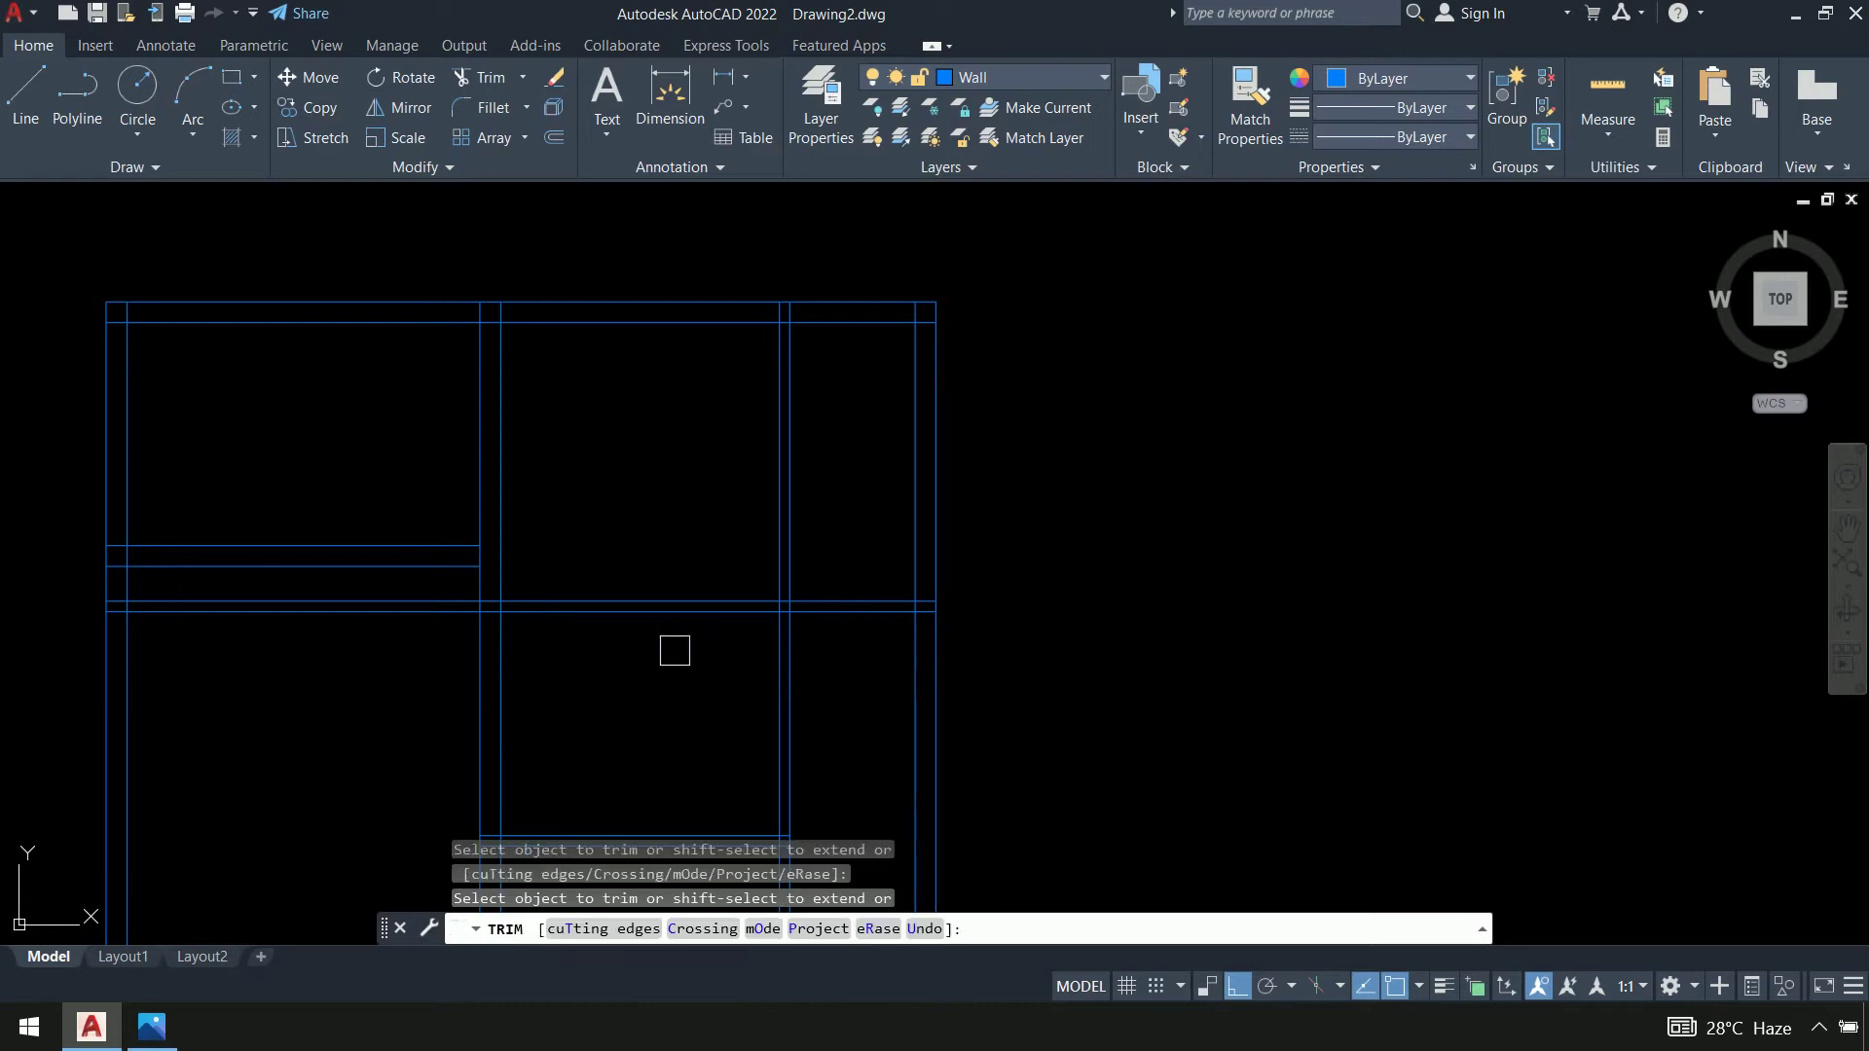
pyautogui.moveTo(674, 649); pyautogui.dragTo(705, 496)
pyautogui.press('Escape')
pyautogui.click(409, 652)
pyautogui.click(334, 589)
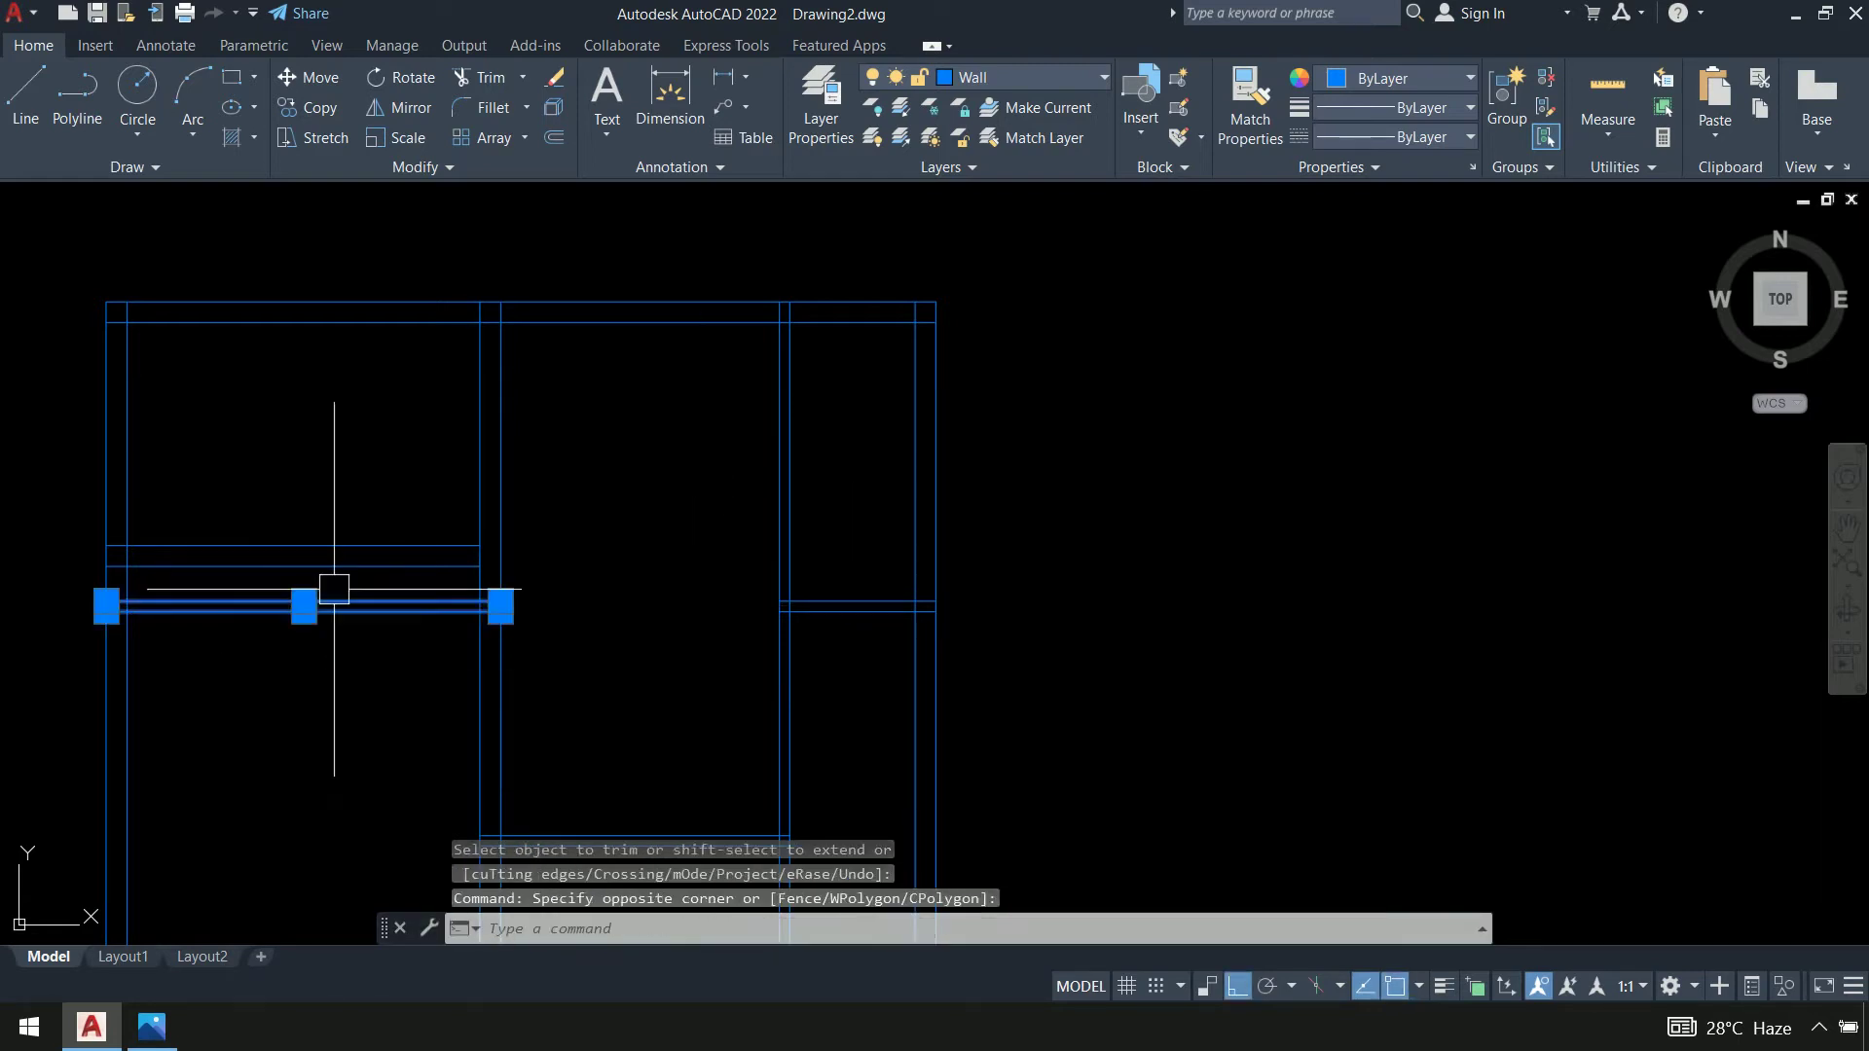
pyautogui.press('Delete')
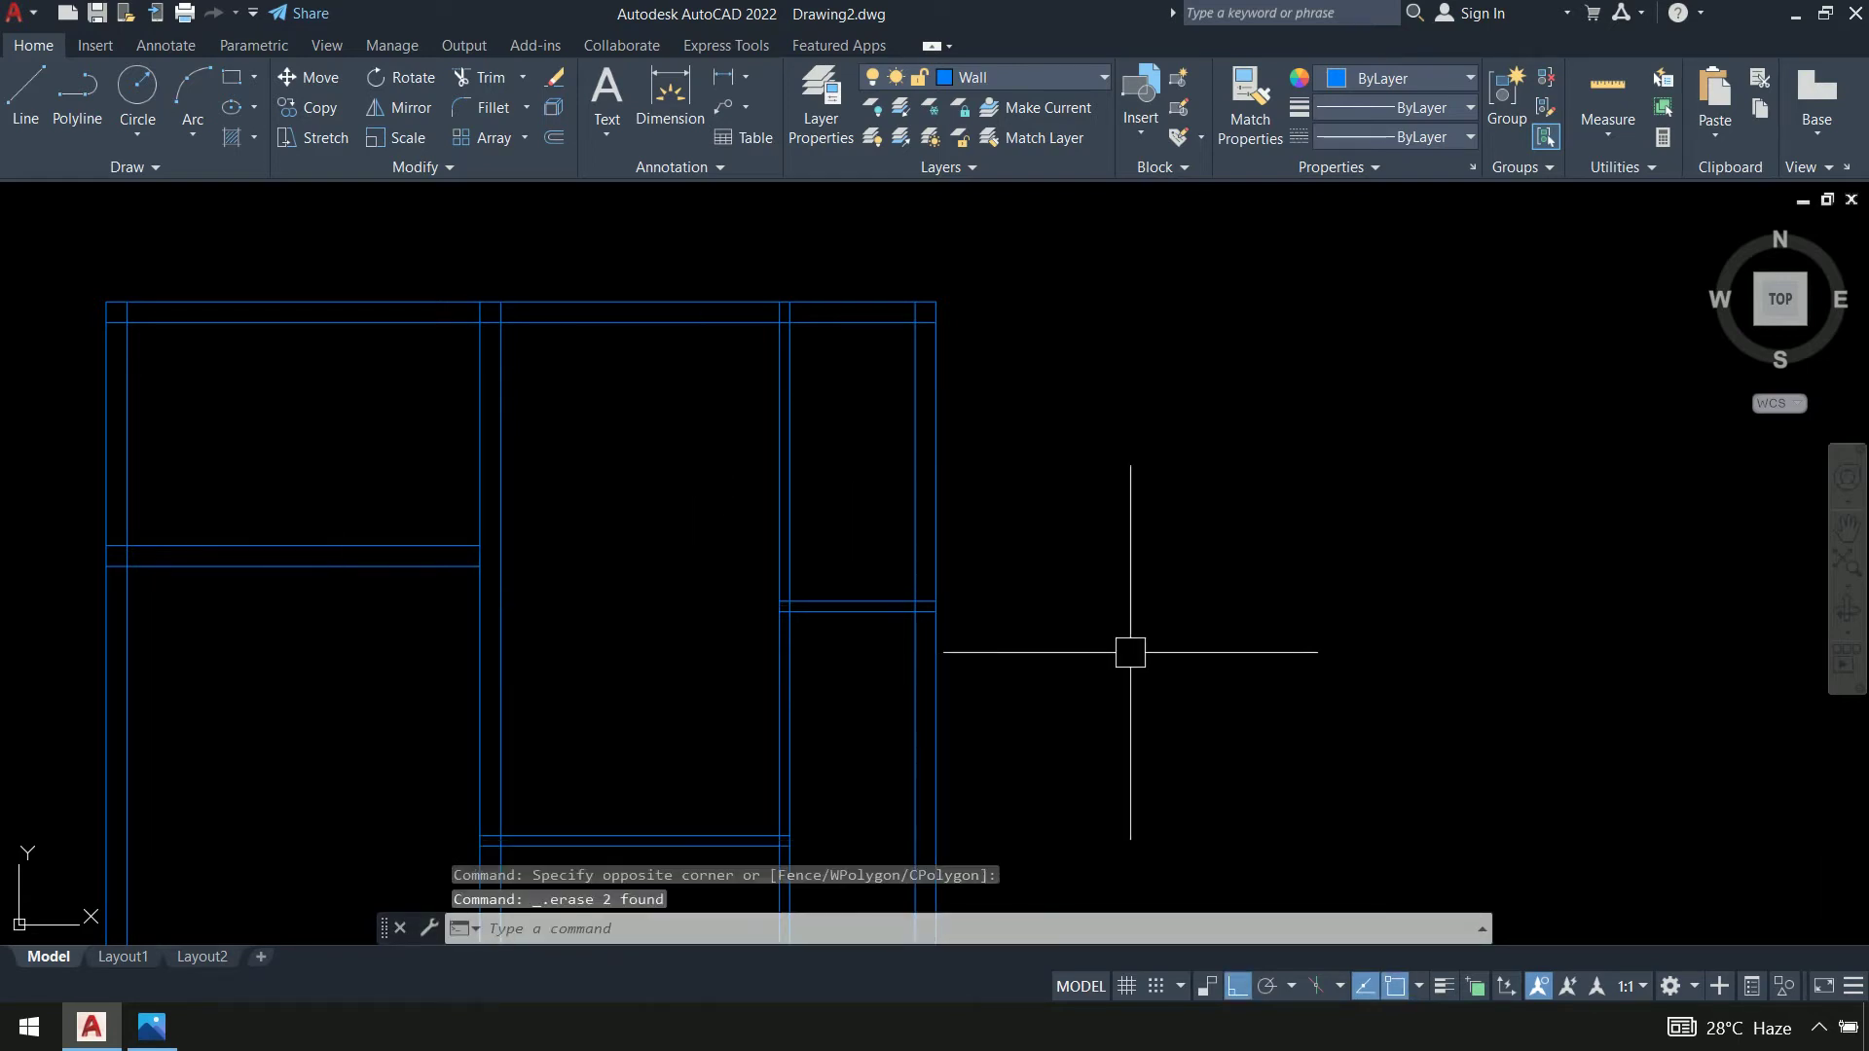
# Check the next right-hand dimension on the reference image, and offset the strip partition's lower line 8'7" downward in AutoCAD
pyautogui.moveTo(1130, 652); pyautogui.dragTo(1156, 614, button='middle')
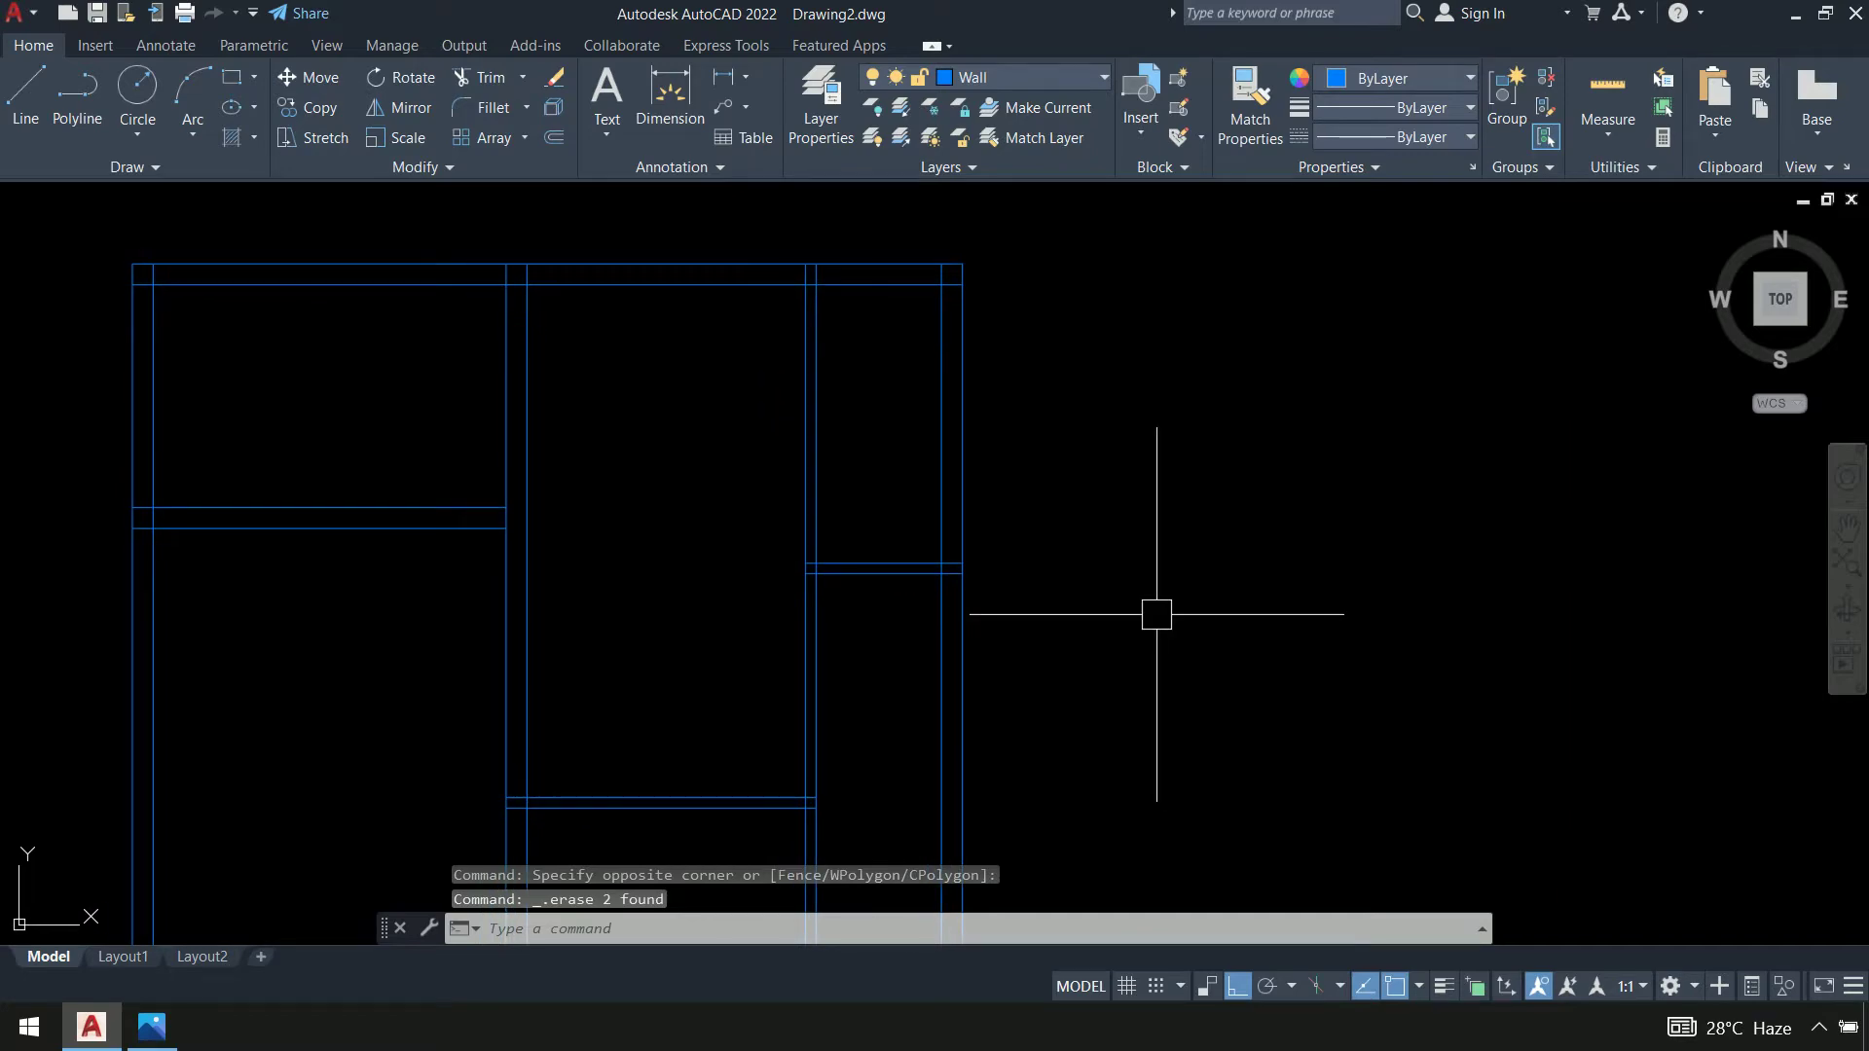
pyautogui.hotkey('alt', 'Tab')
pyautogui.moveTo(1399, 658); pyautogui.dragTo(1359, 481)
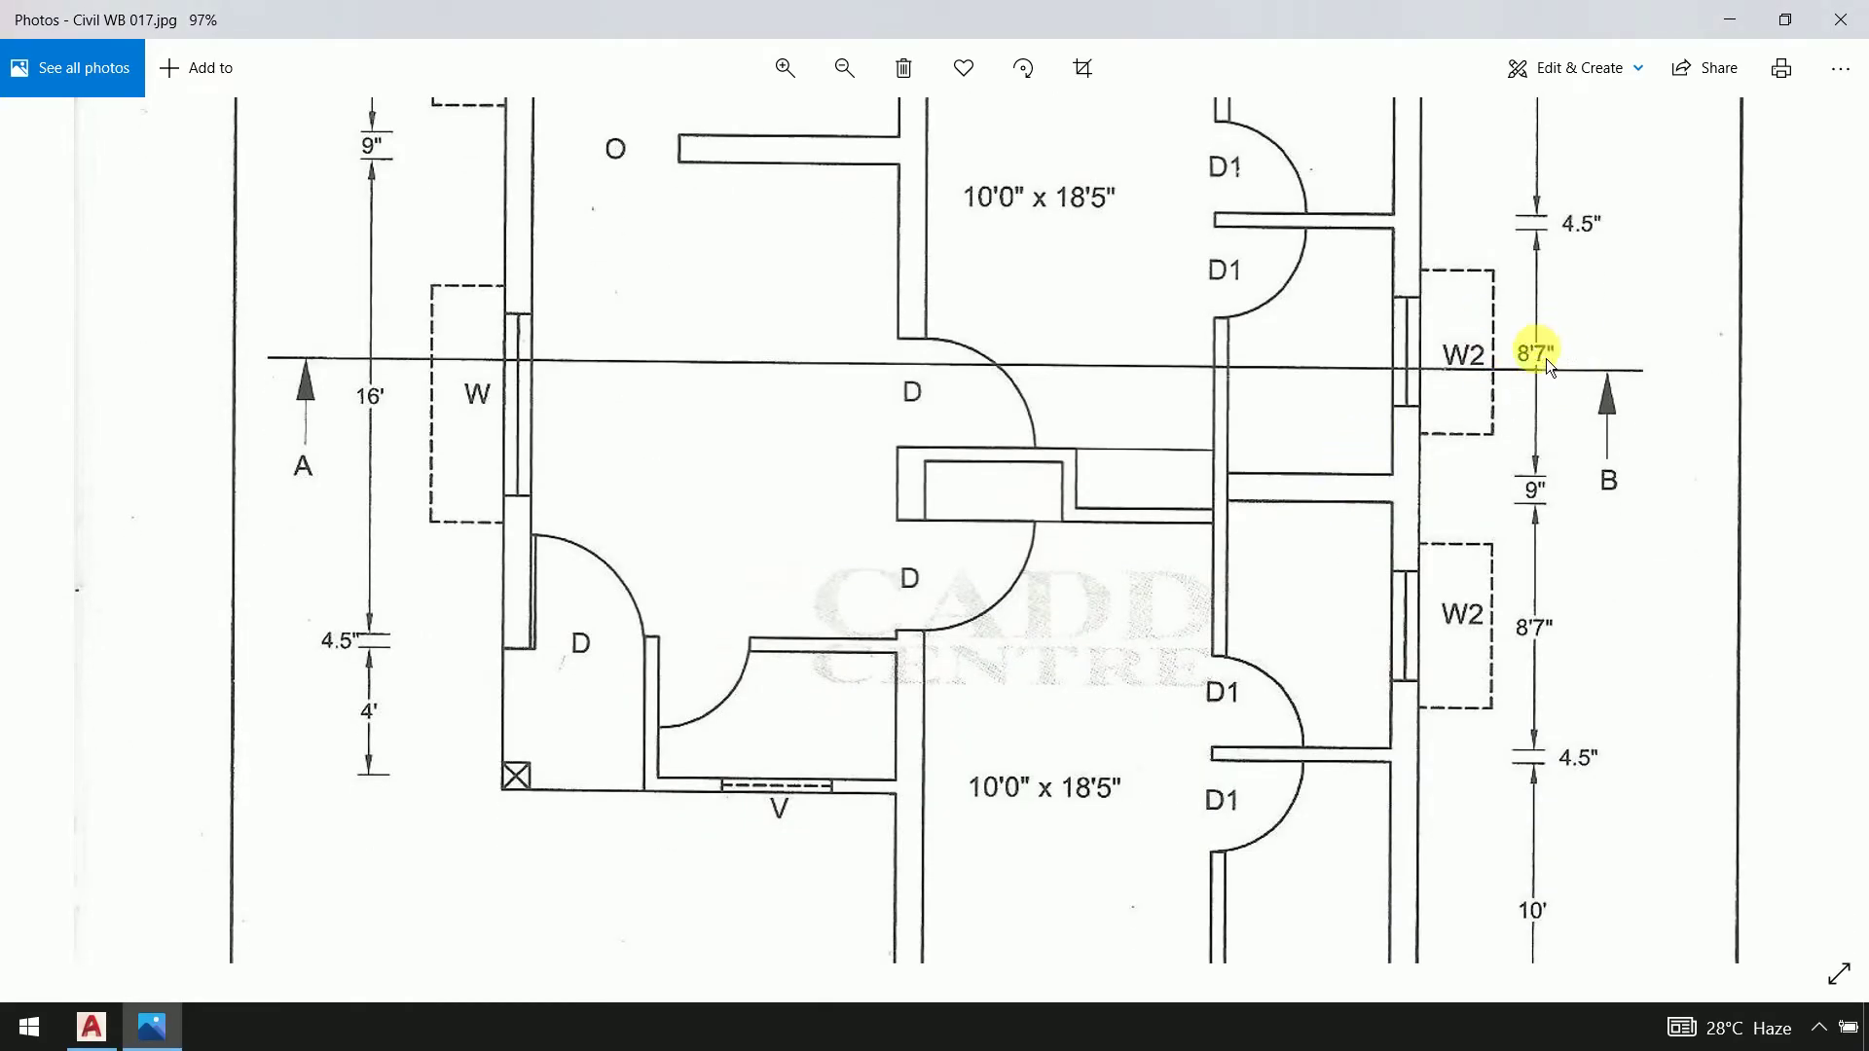
pyautogui.hotkey('alt', 'Tab')
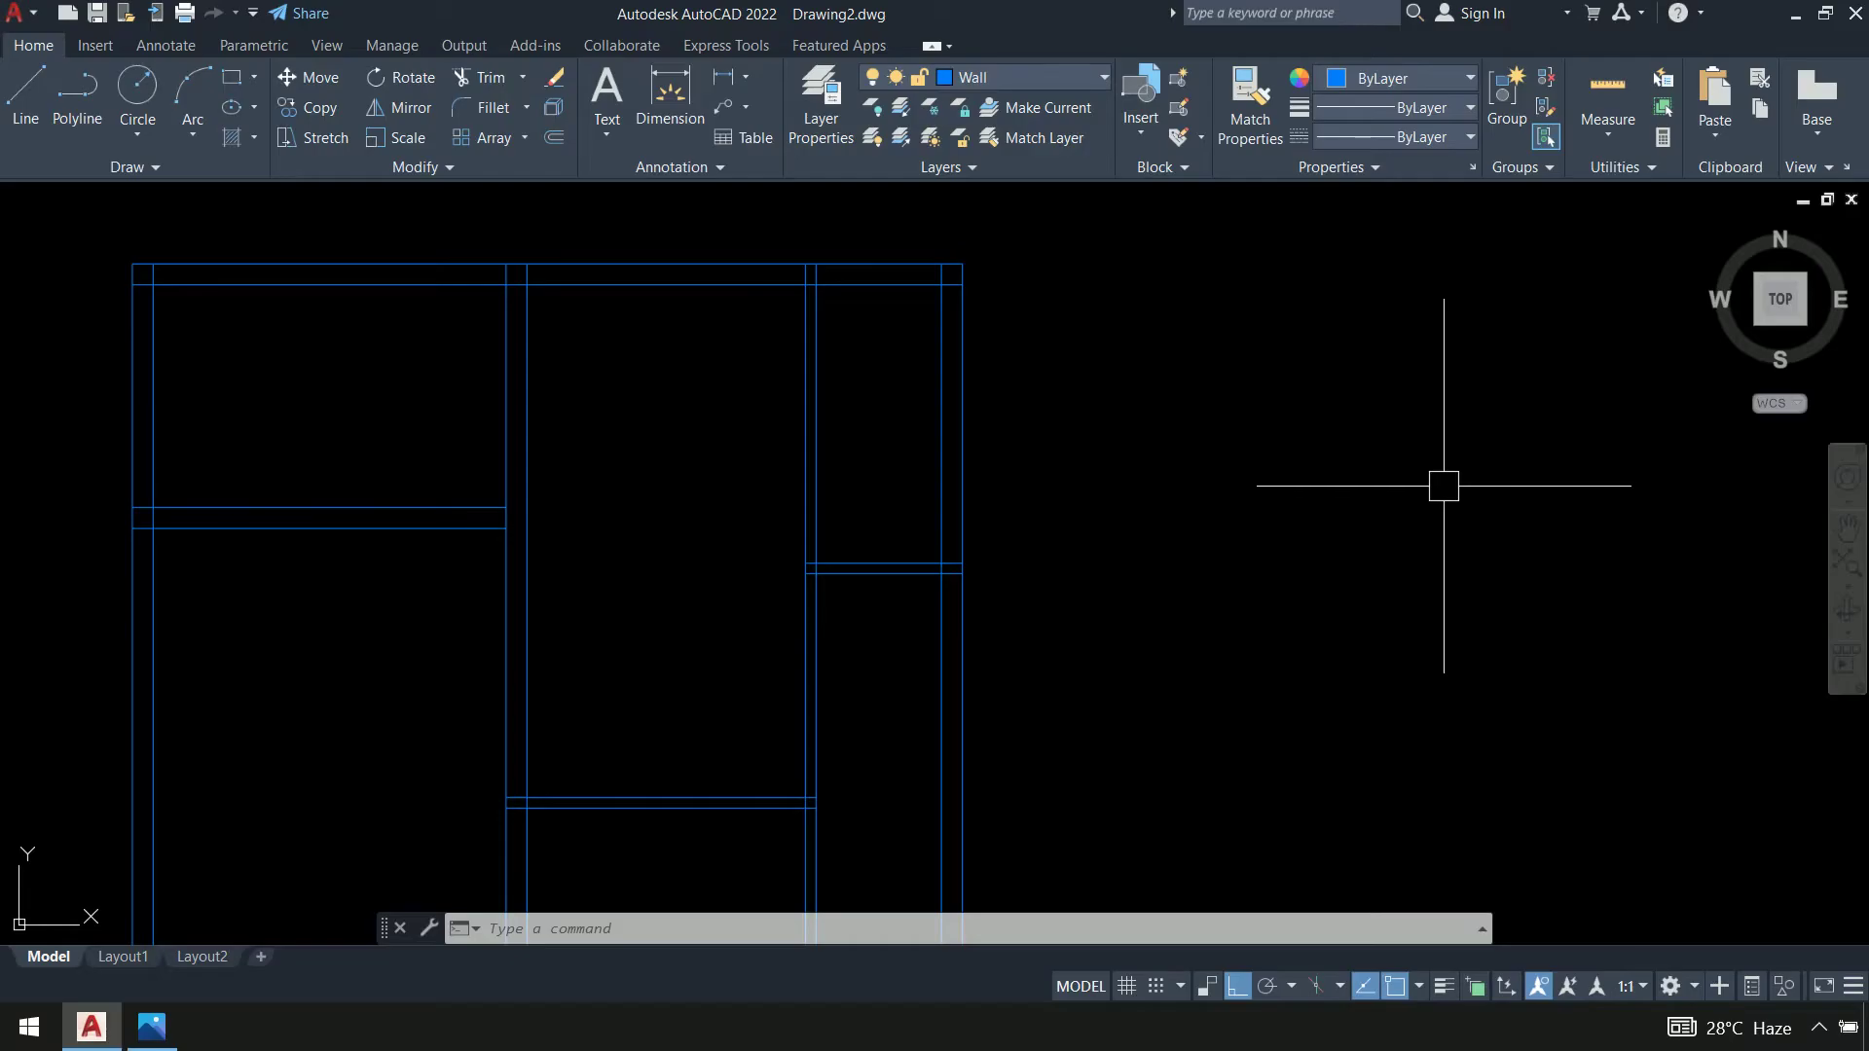
pyautogui.write('o')
pyautogui.press('Return')
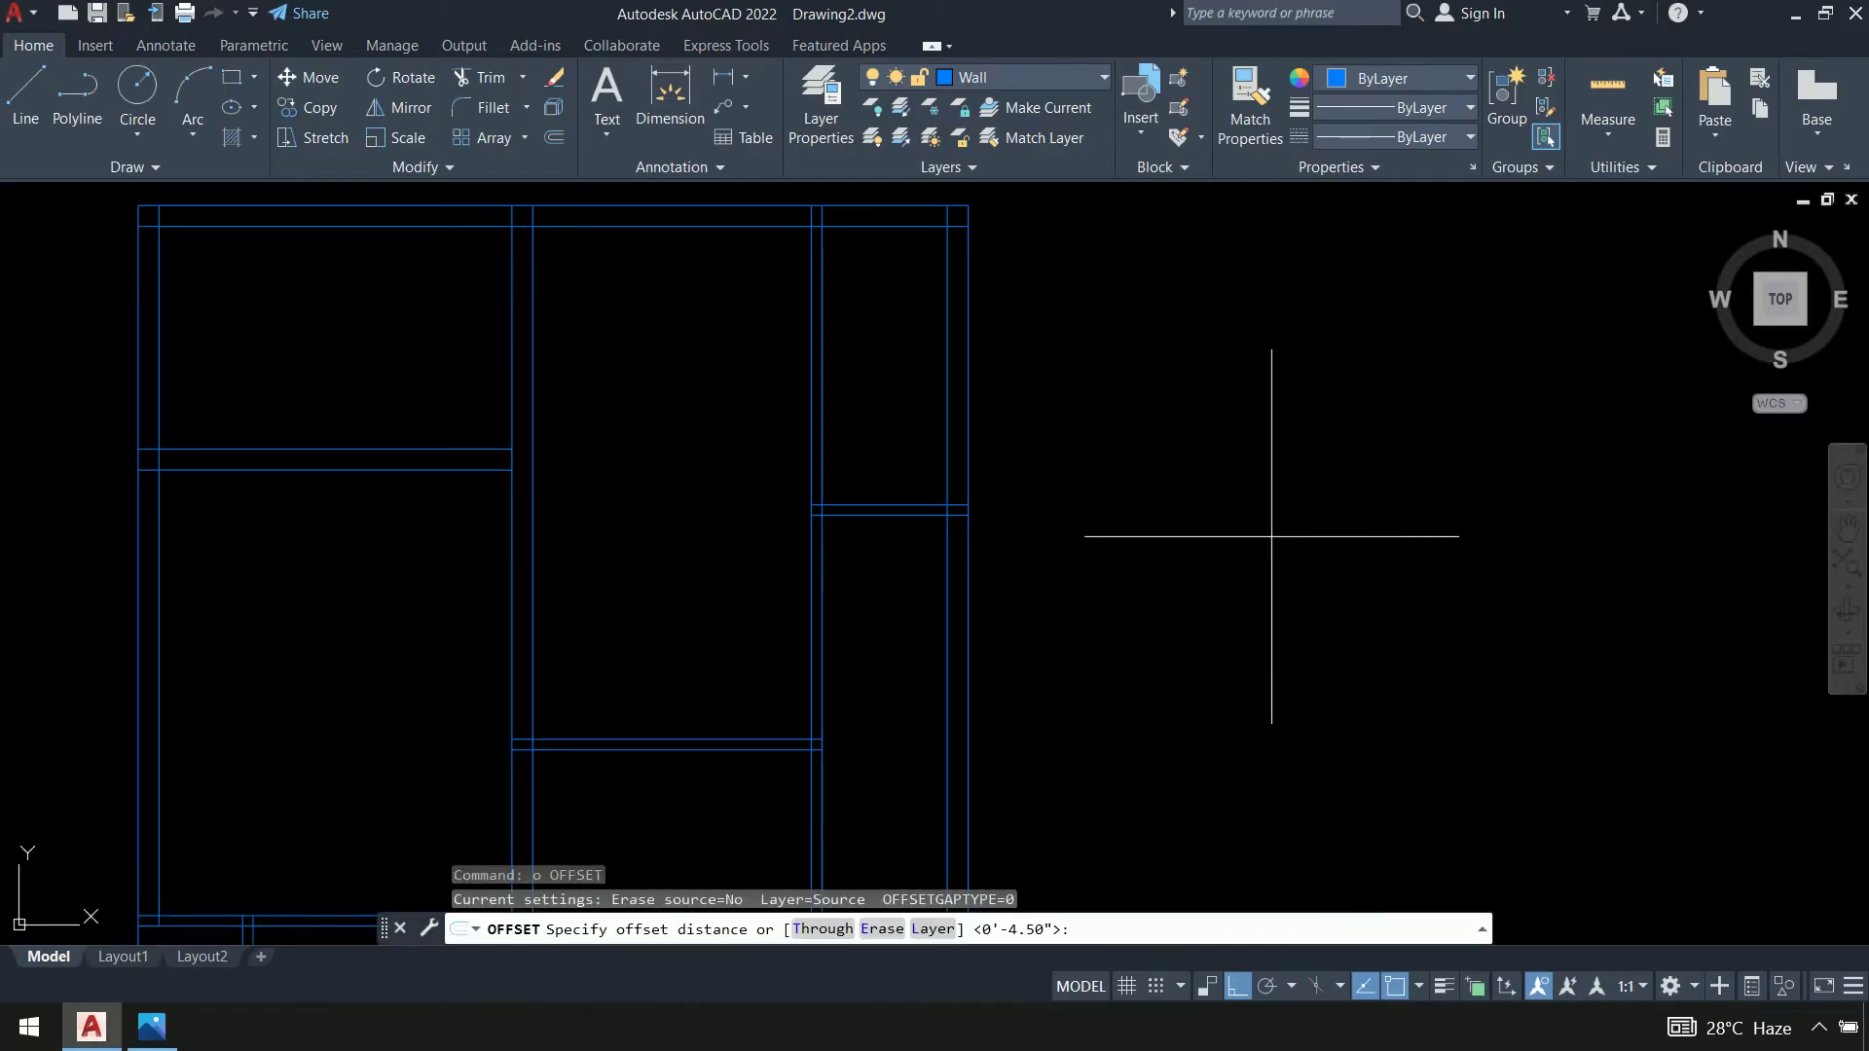
pyautogui.write("8'6")
pyautogui.press('BackSpace')
pyautogui.write('7')
pyautogui.press('Return')
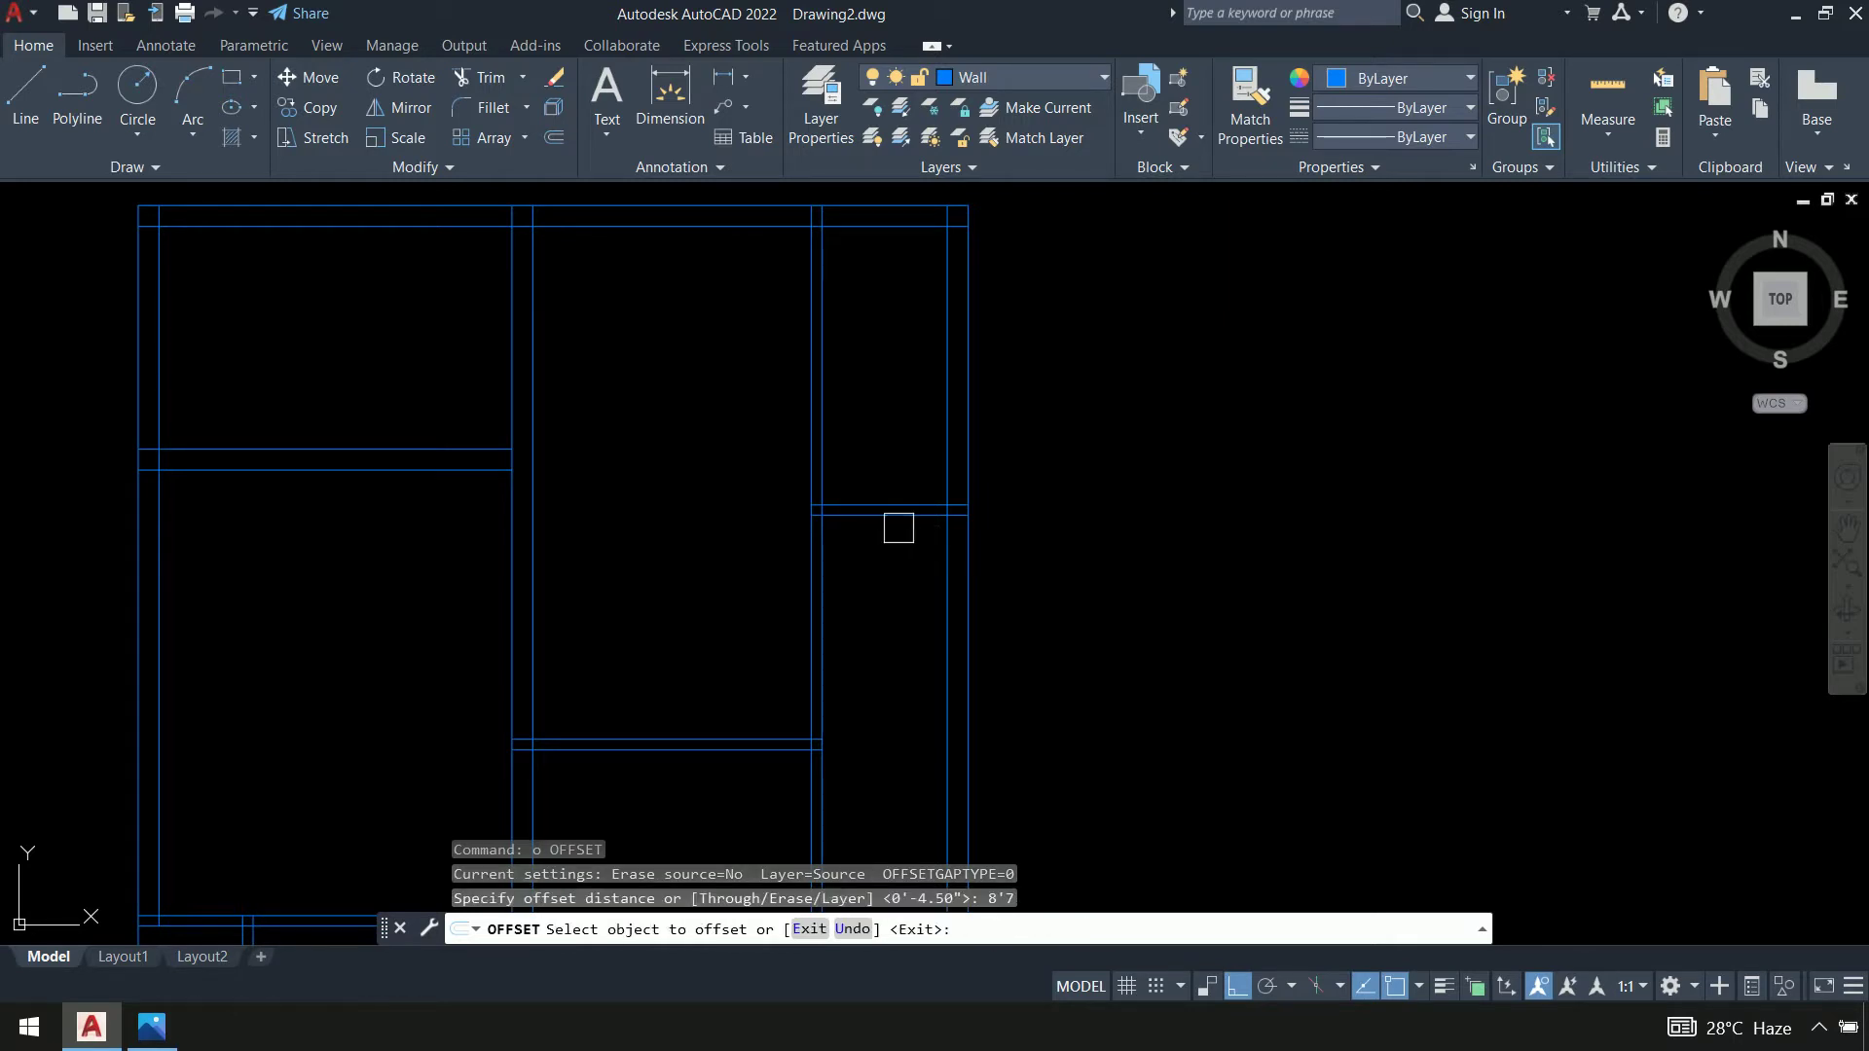
pyautogui.click(897, 514)
pyautogui.click(897, 693)
pyautogui.moveTo(897, 693); pyautogui.dragTo(919, 404, button='middle')
pyautogui.press('Return')
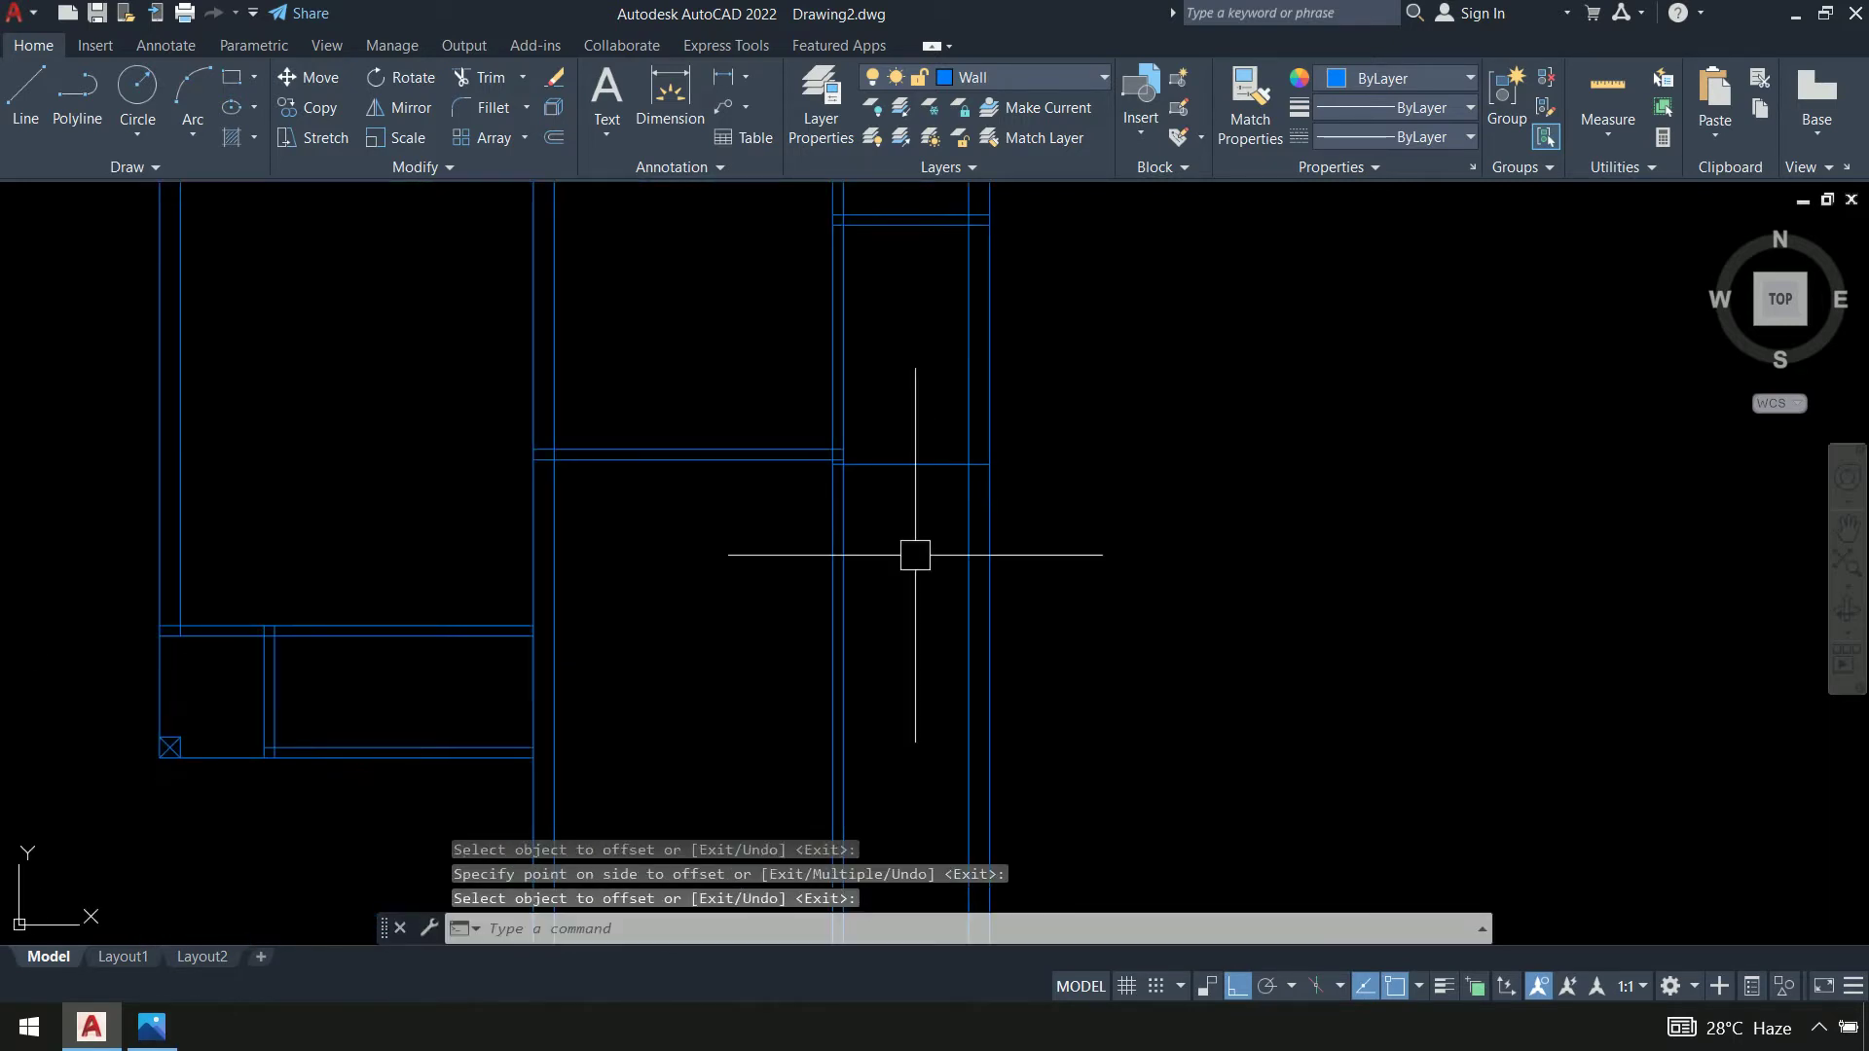
# Offset the new line in the right-hand strip 9" downward to form the next wall, and switch to the reference image
pyautogui.press('Return')
pyautogui.write('9')
pyautogui.press('Return')
pyautogui.click(913, 464)
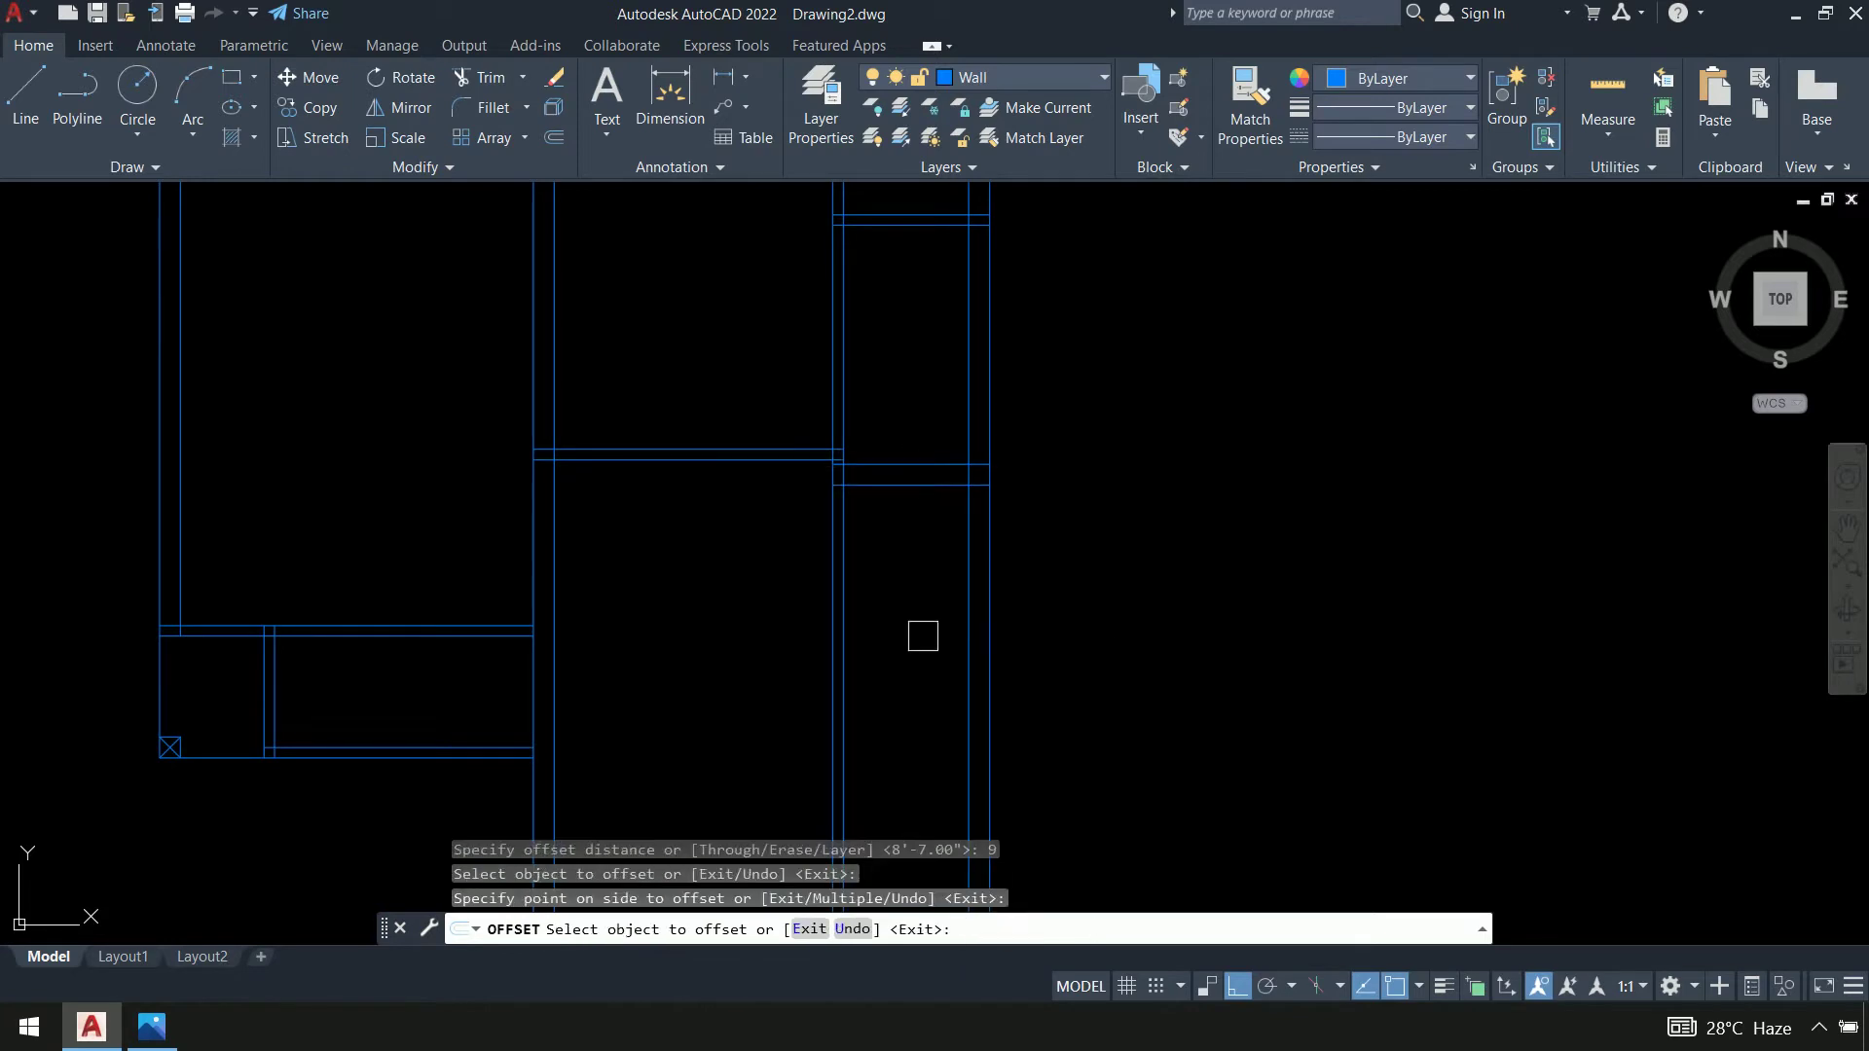
pyautogui.click(917, 634)
pyautogui.press('Return')
pyautogui.hotkey('alt', 'Tab')
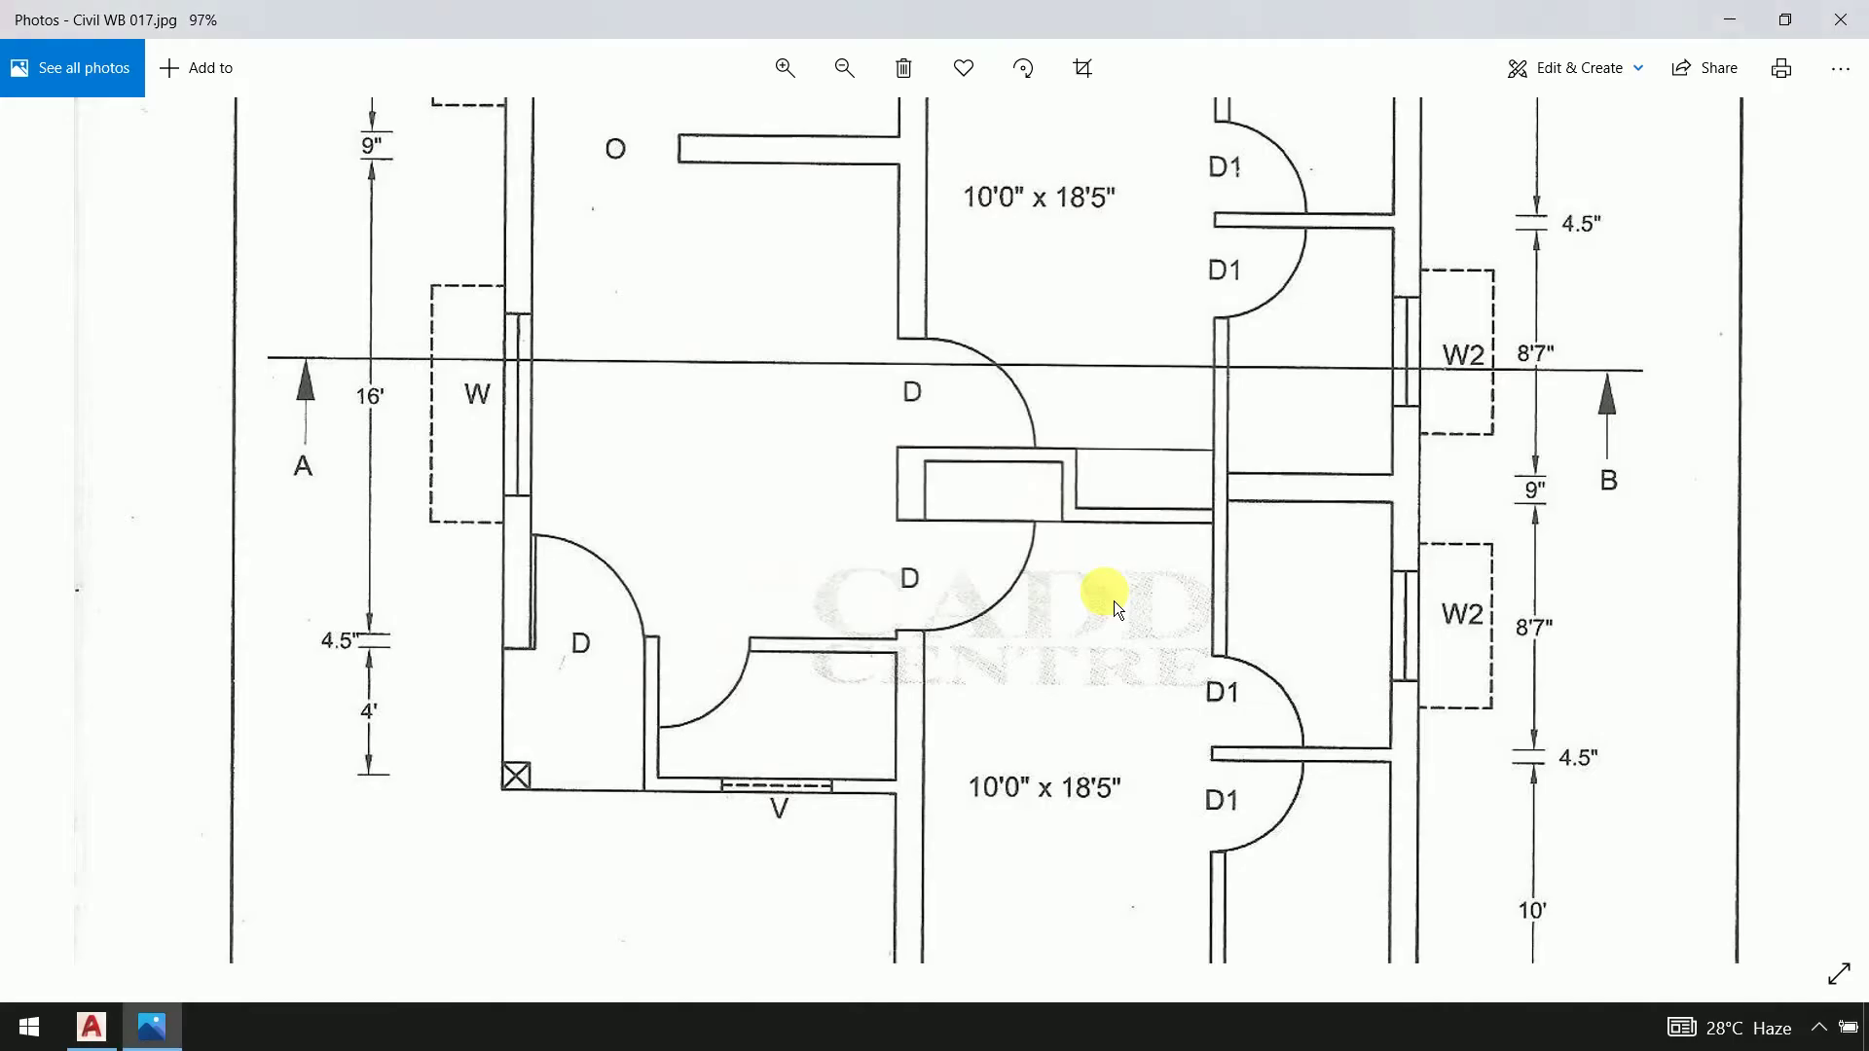
# Check the next right-hand dimensions on the reference image, and offset the strip wall's lower line 8'7" downward in AutoCAD
pyautogui.scroll(-3, 1556, 529)
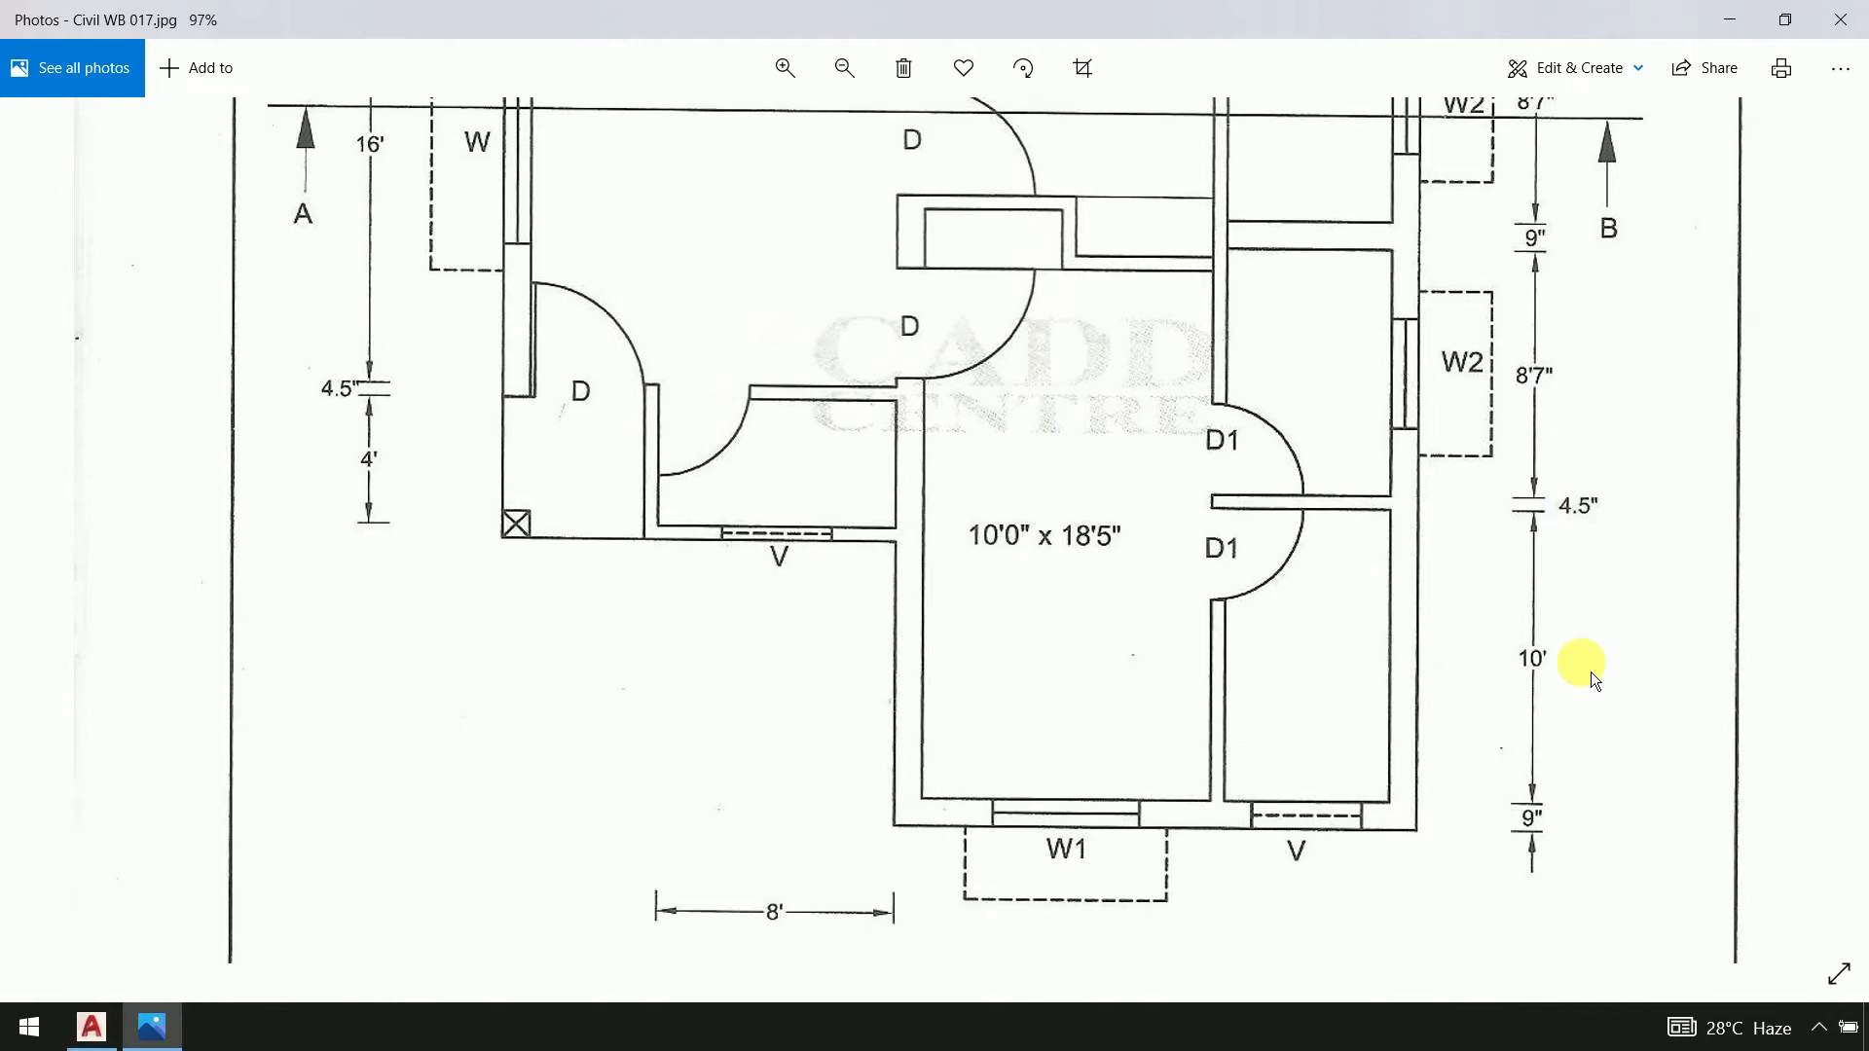
pyautogui.hotkey('alt', 'Tab')
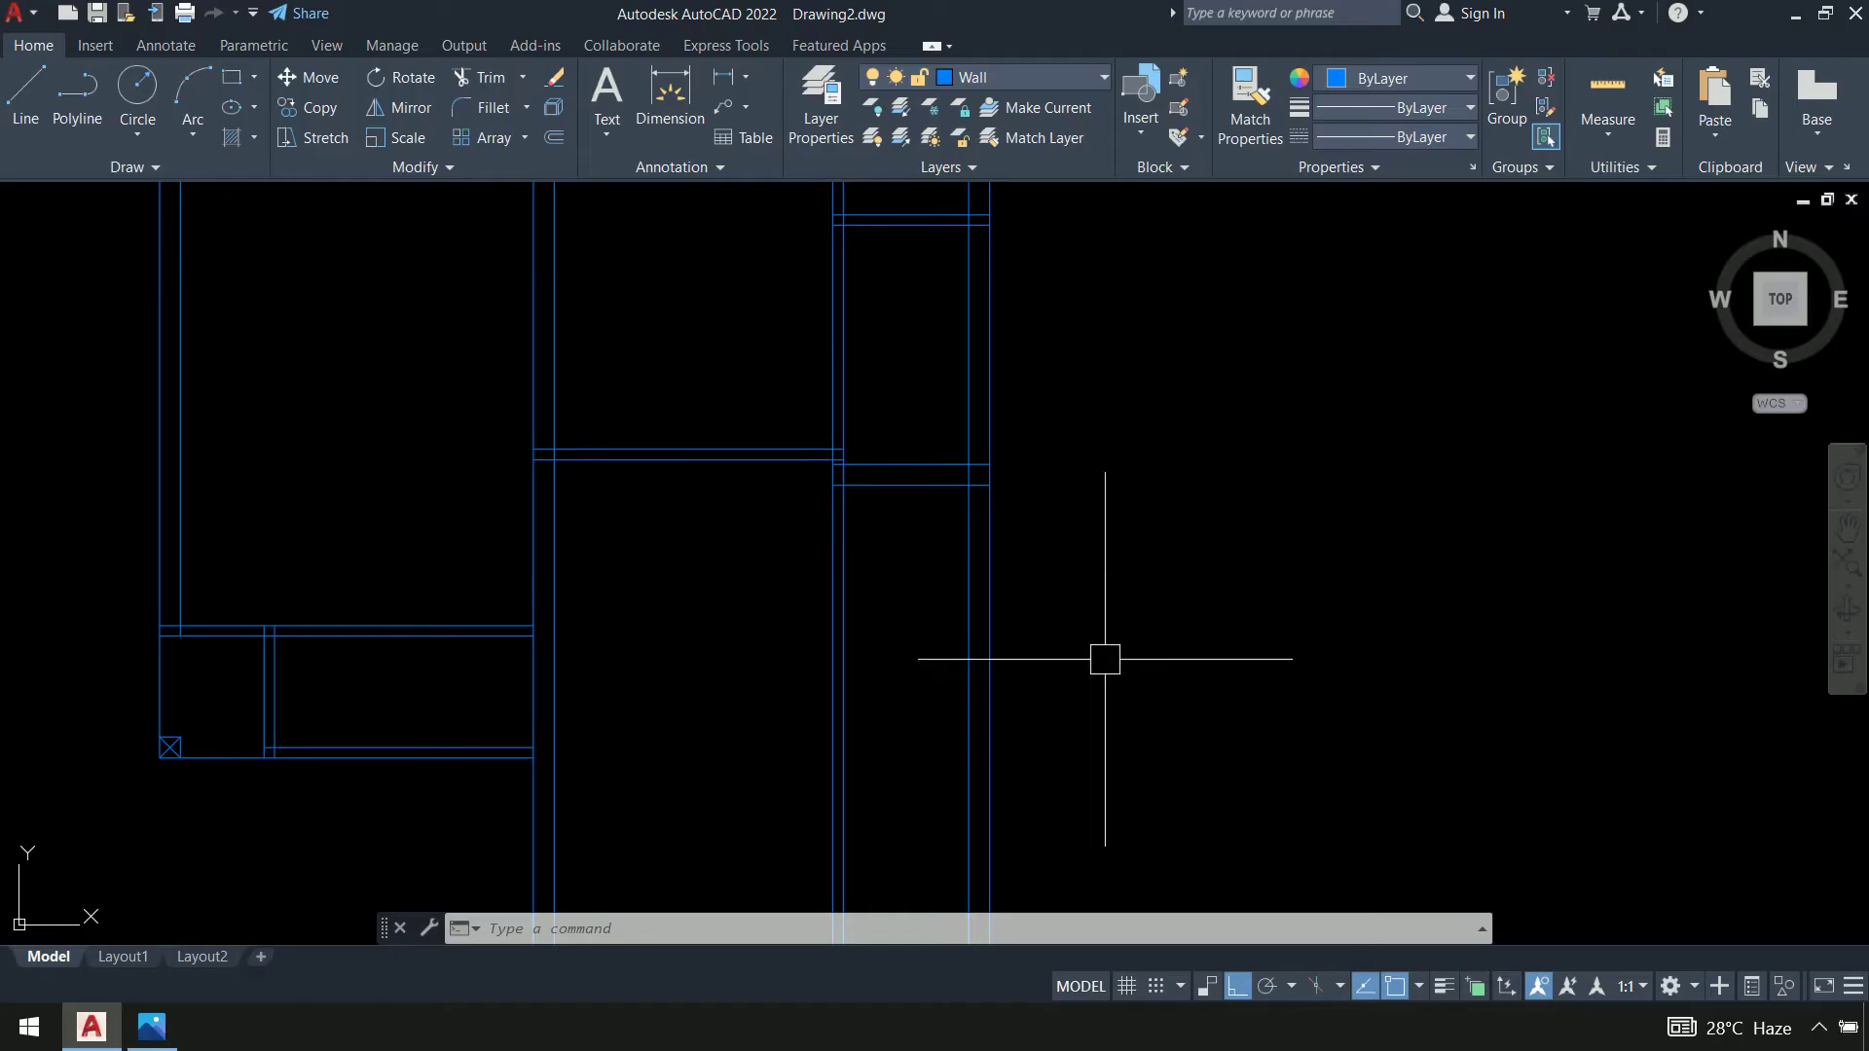
pyautogui.write('o')
pyautogui.press('Return')
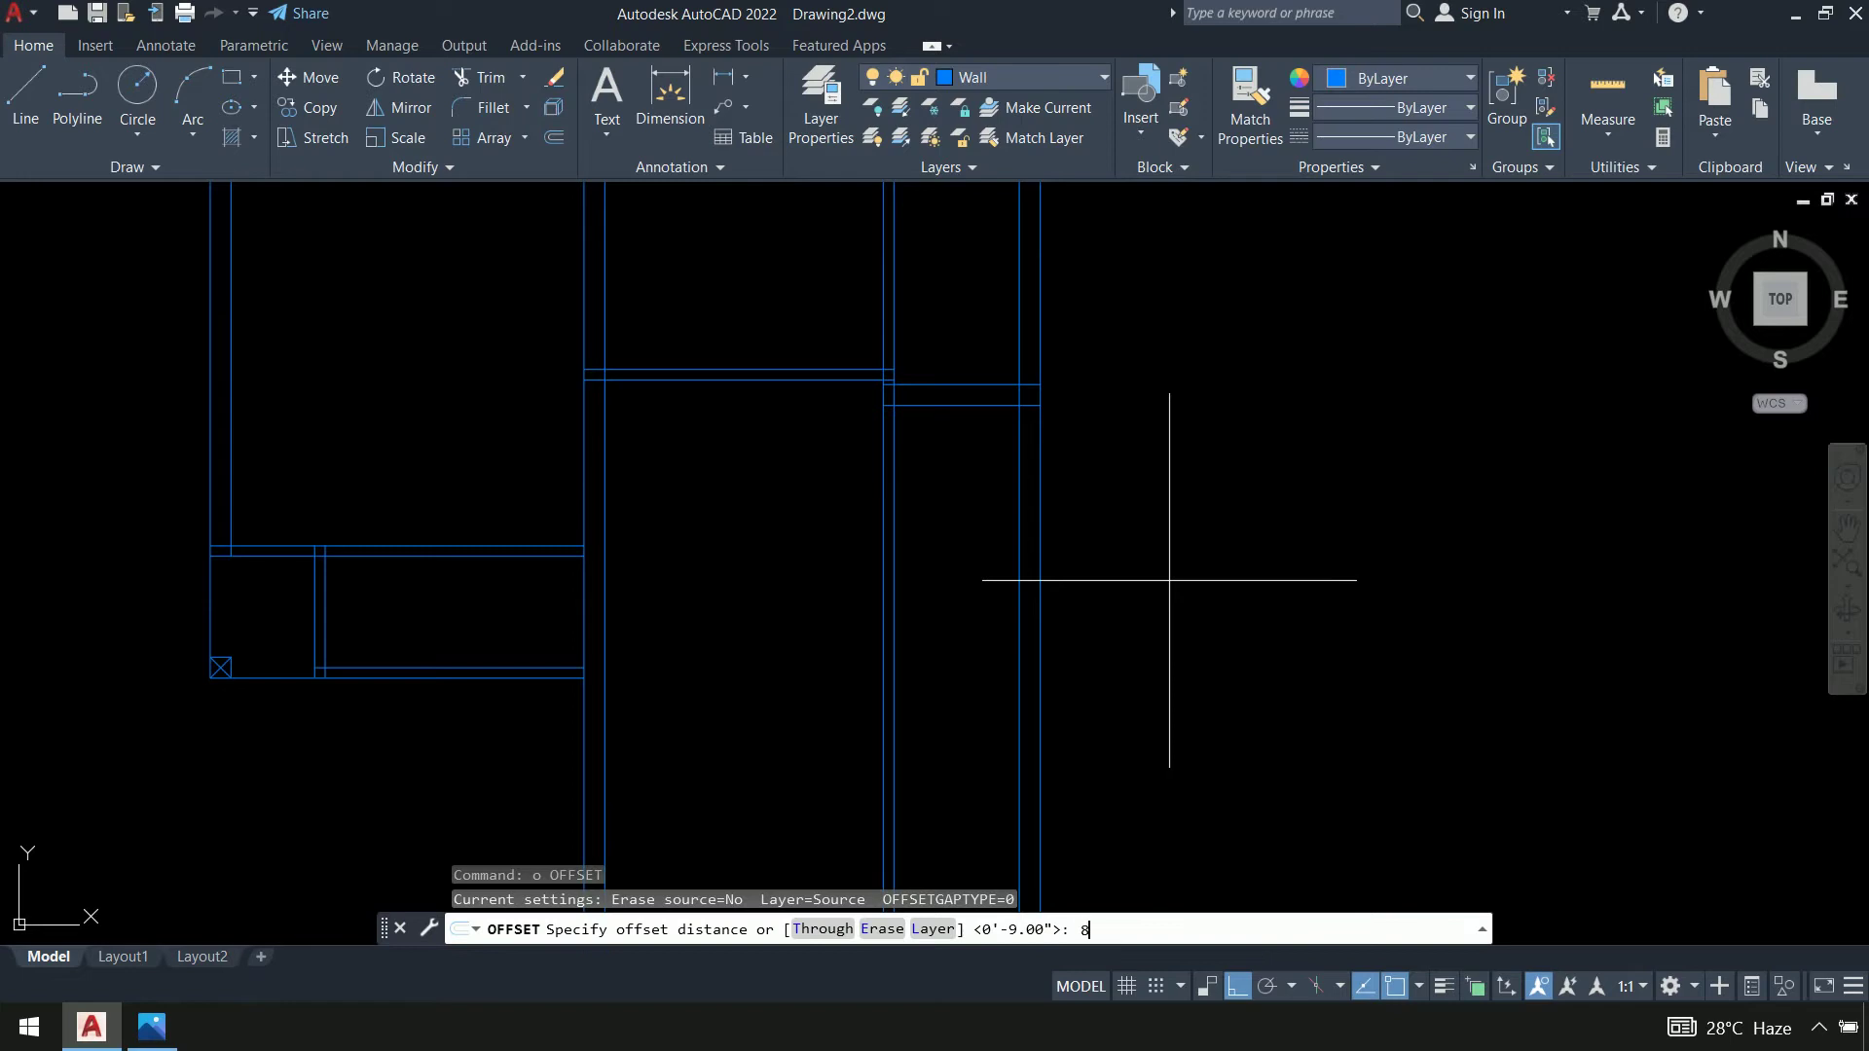
pyautogui.write('7')
pyautogui.press('Return')
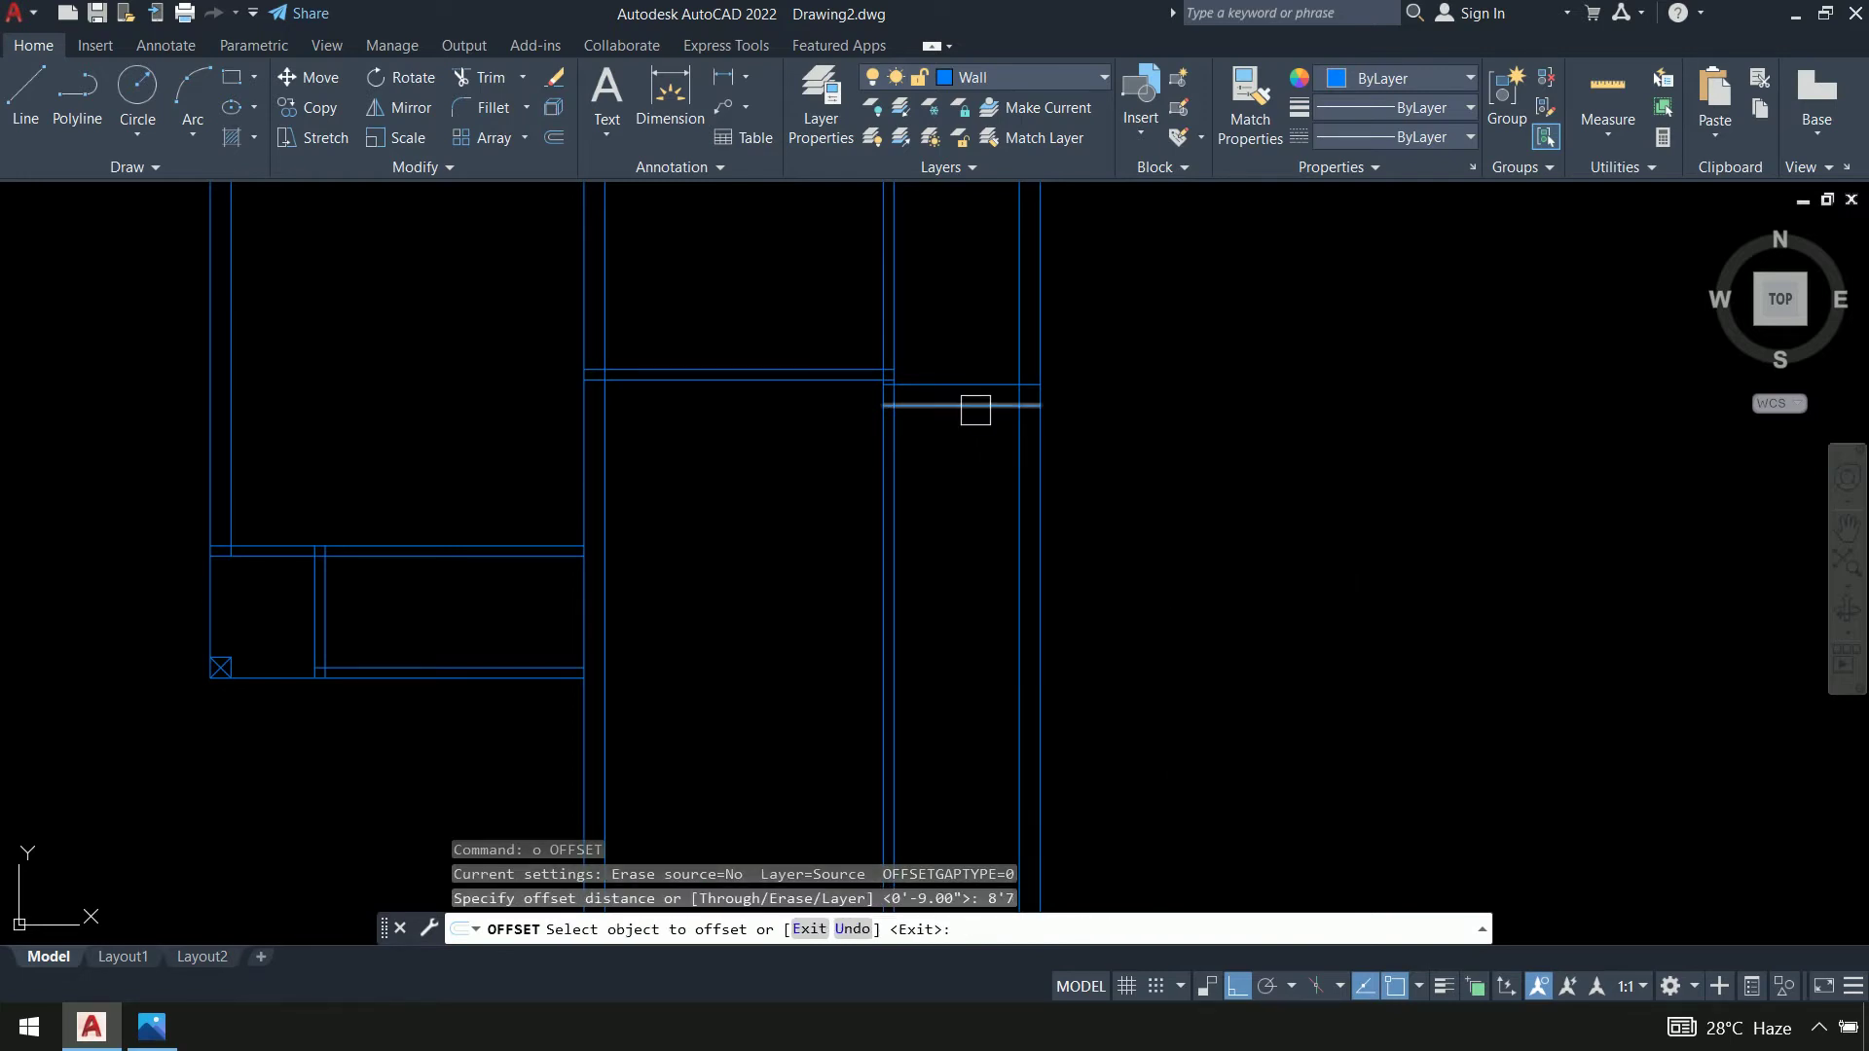
pyautogui.click(972, 404)
pyautogui.click(973, 623)
pyautogui.moveTo(972, 623); pyautogui.dragTo(956, 414, button='middle')
pyautogui.press('Return')
# Offset the new line in the right-hand strip 4.5" downward to give this partition its thickness
pyautogui.press('Return')
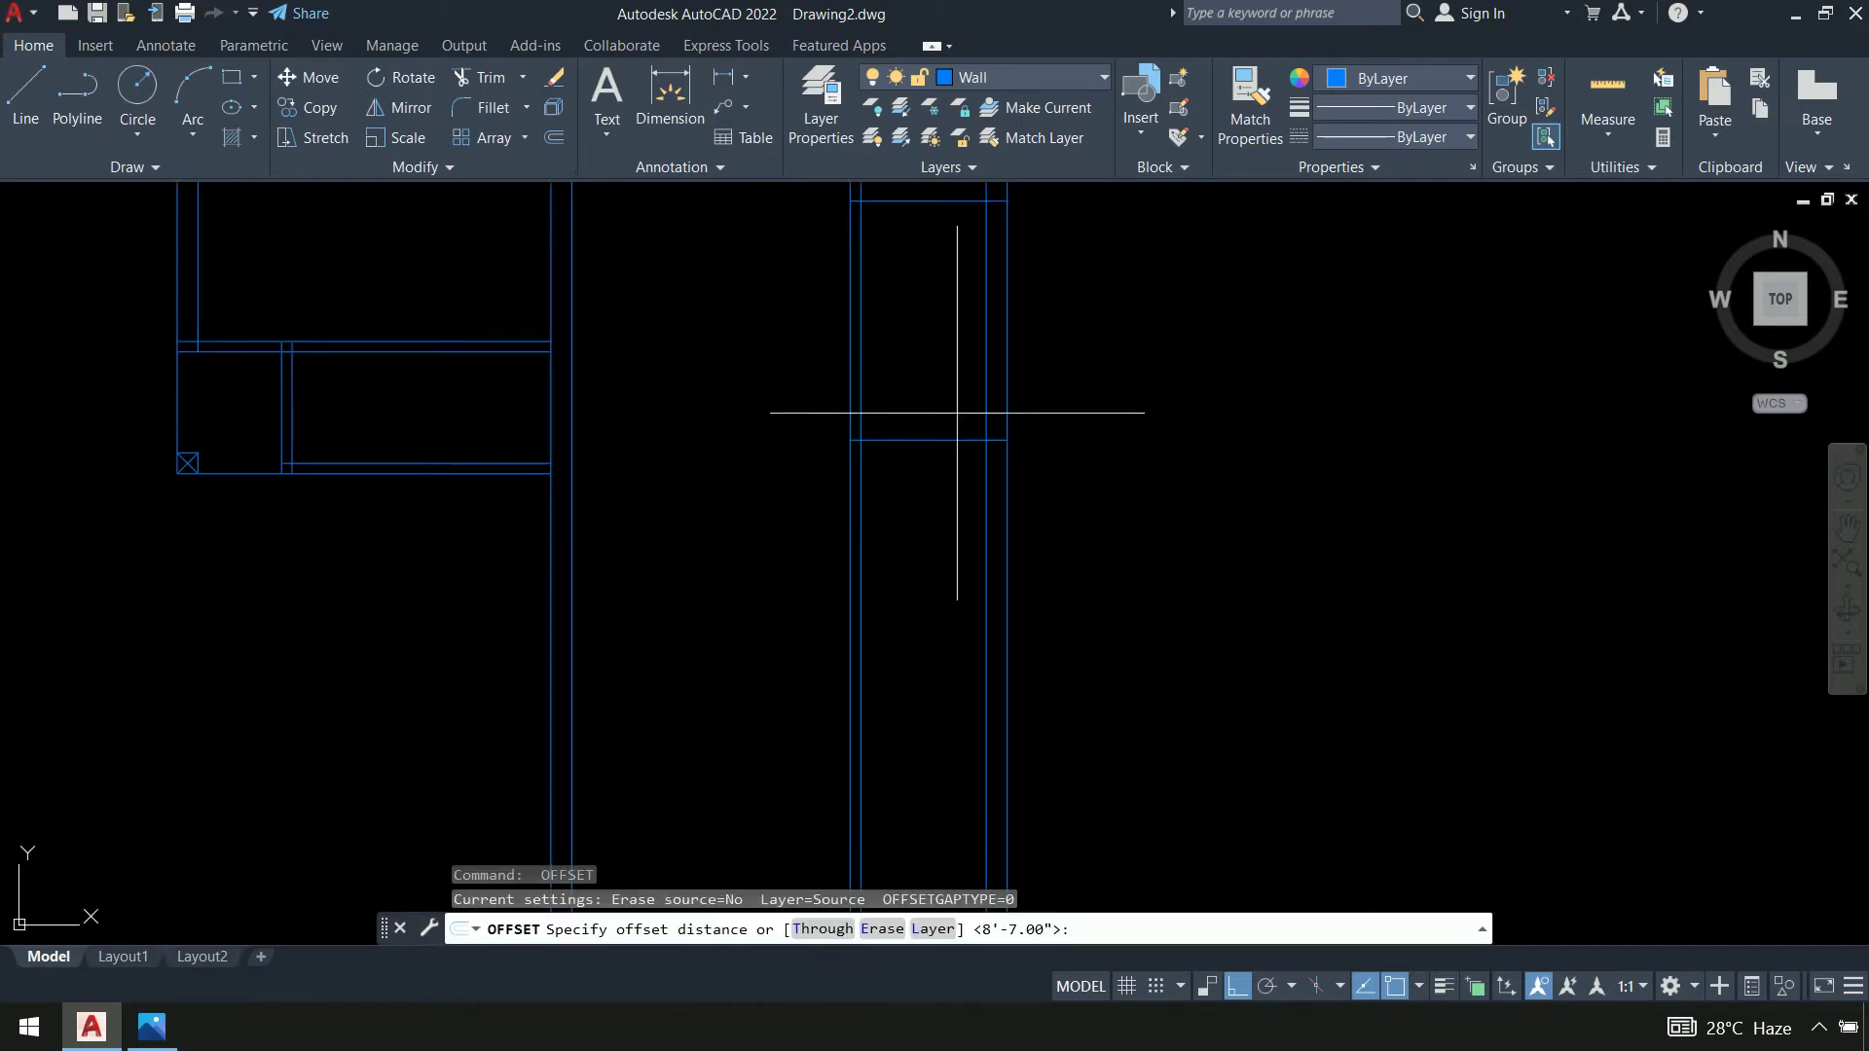
pyautogui.write('4.5')
pyautogui.press('Return')
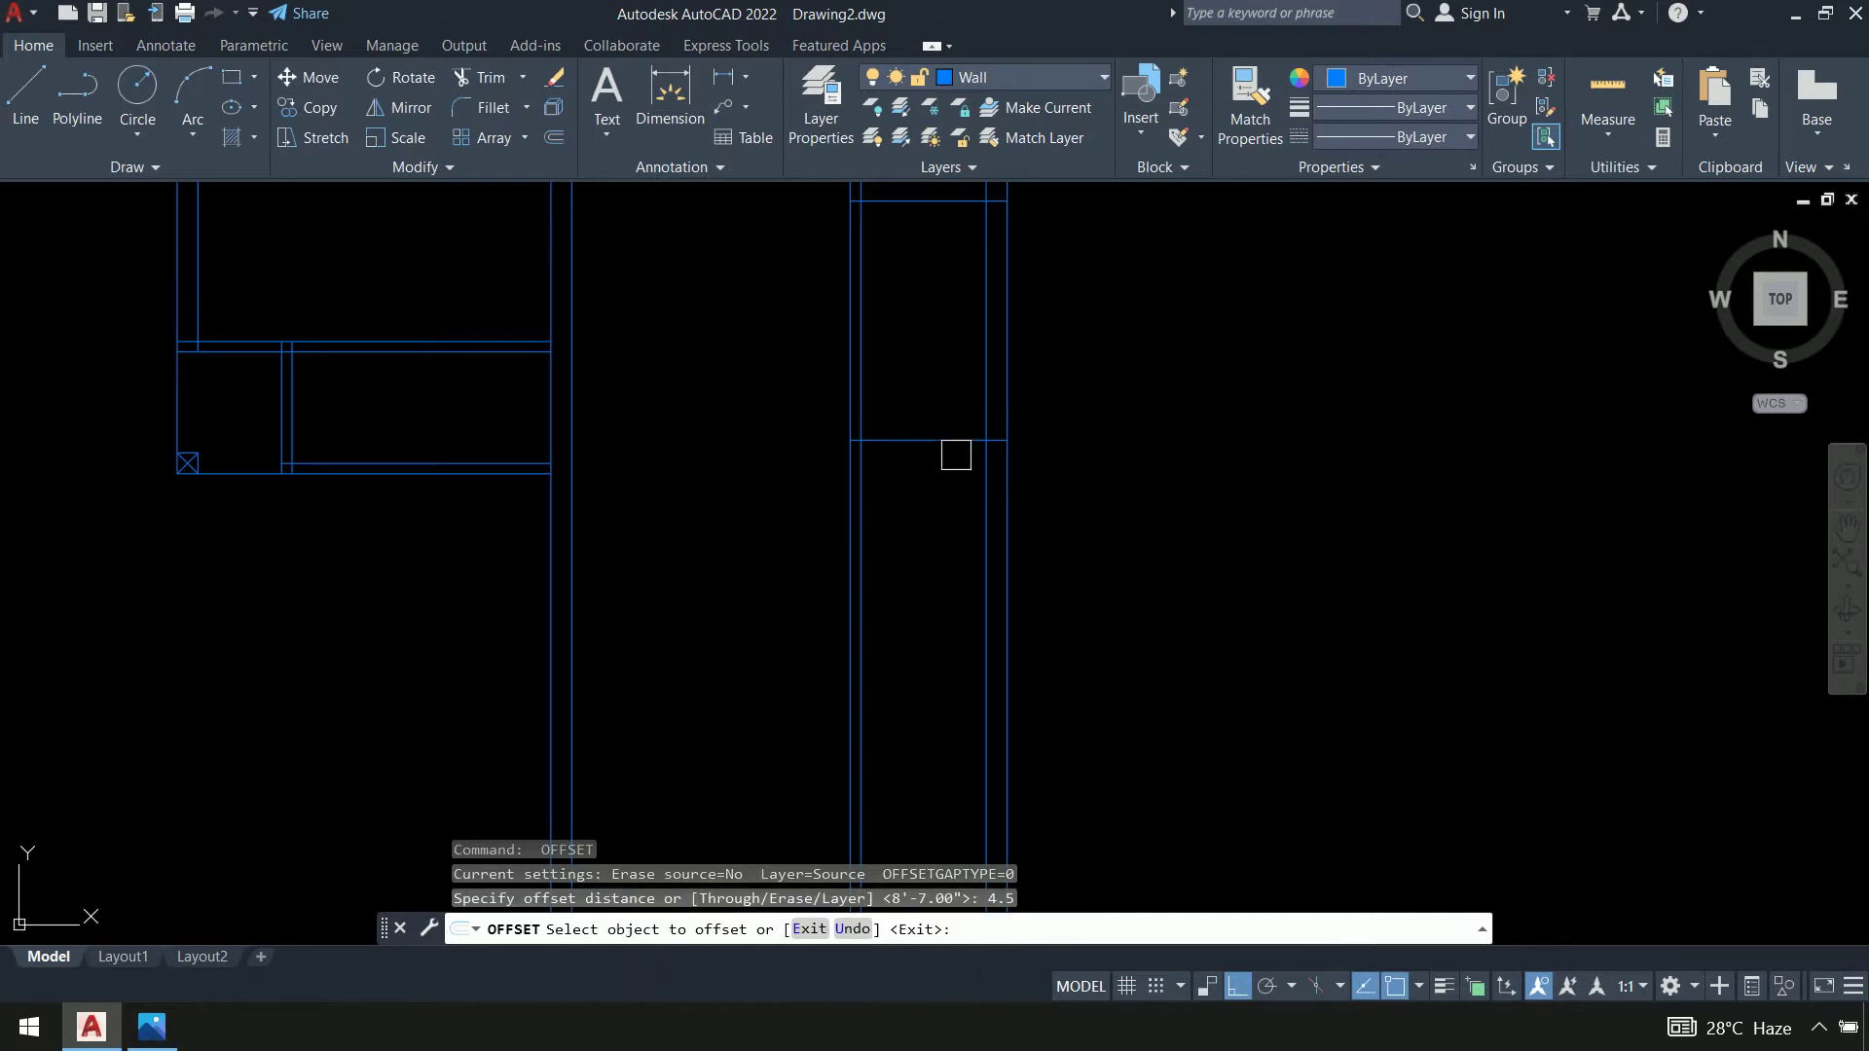
pyautogui.click(956, 445)
pyautogui.click(914, 545)
pyautogui.press('Return')
# Offset the lower line of the 4.5" strip partition 10' downward for the last room
pyautogui.press('Return')
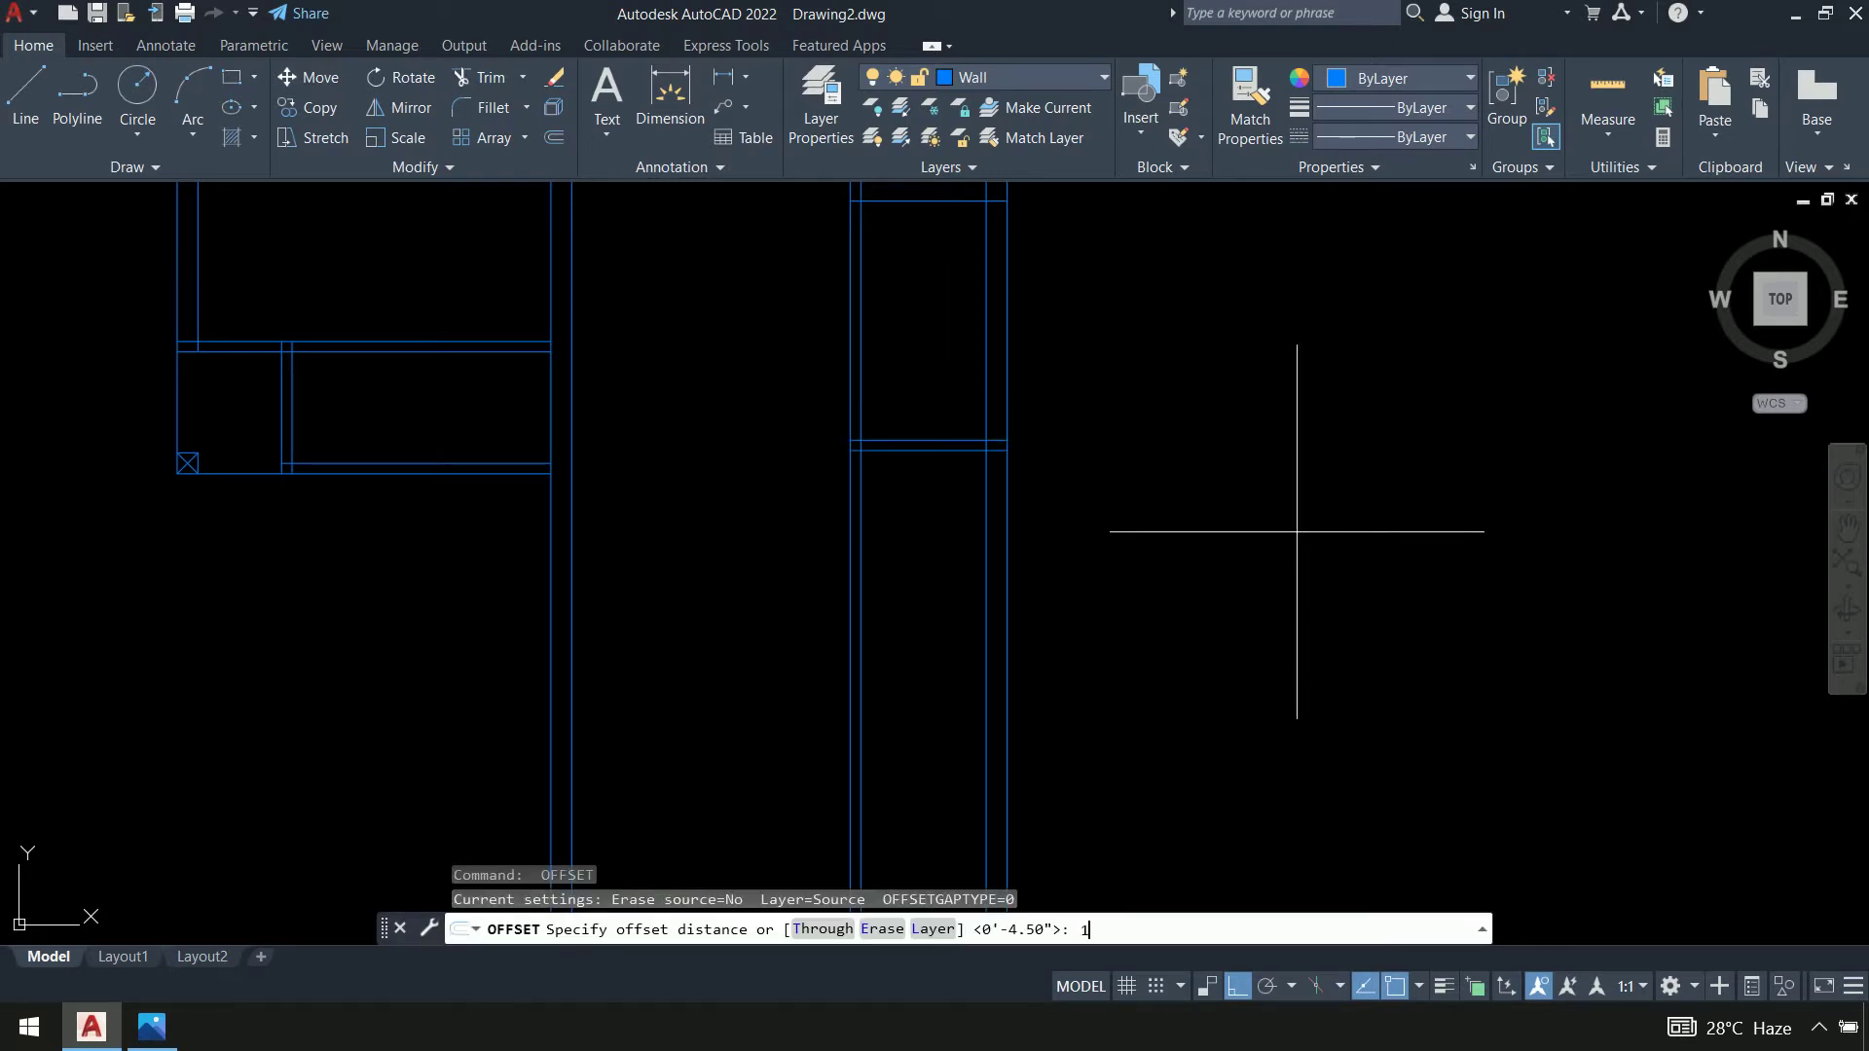
pyautogui.write("10'")
pyautogui.press('Return')
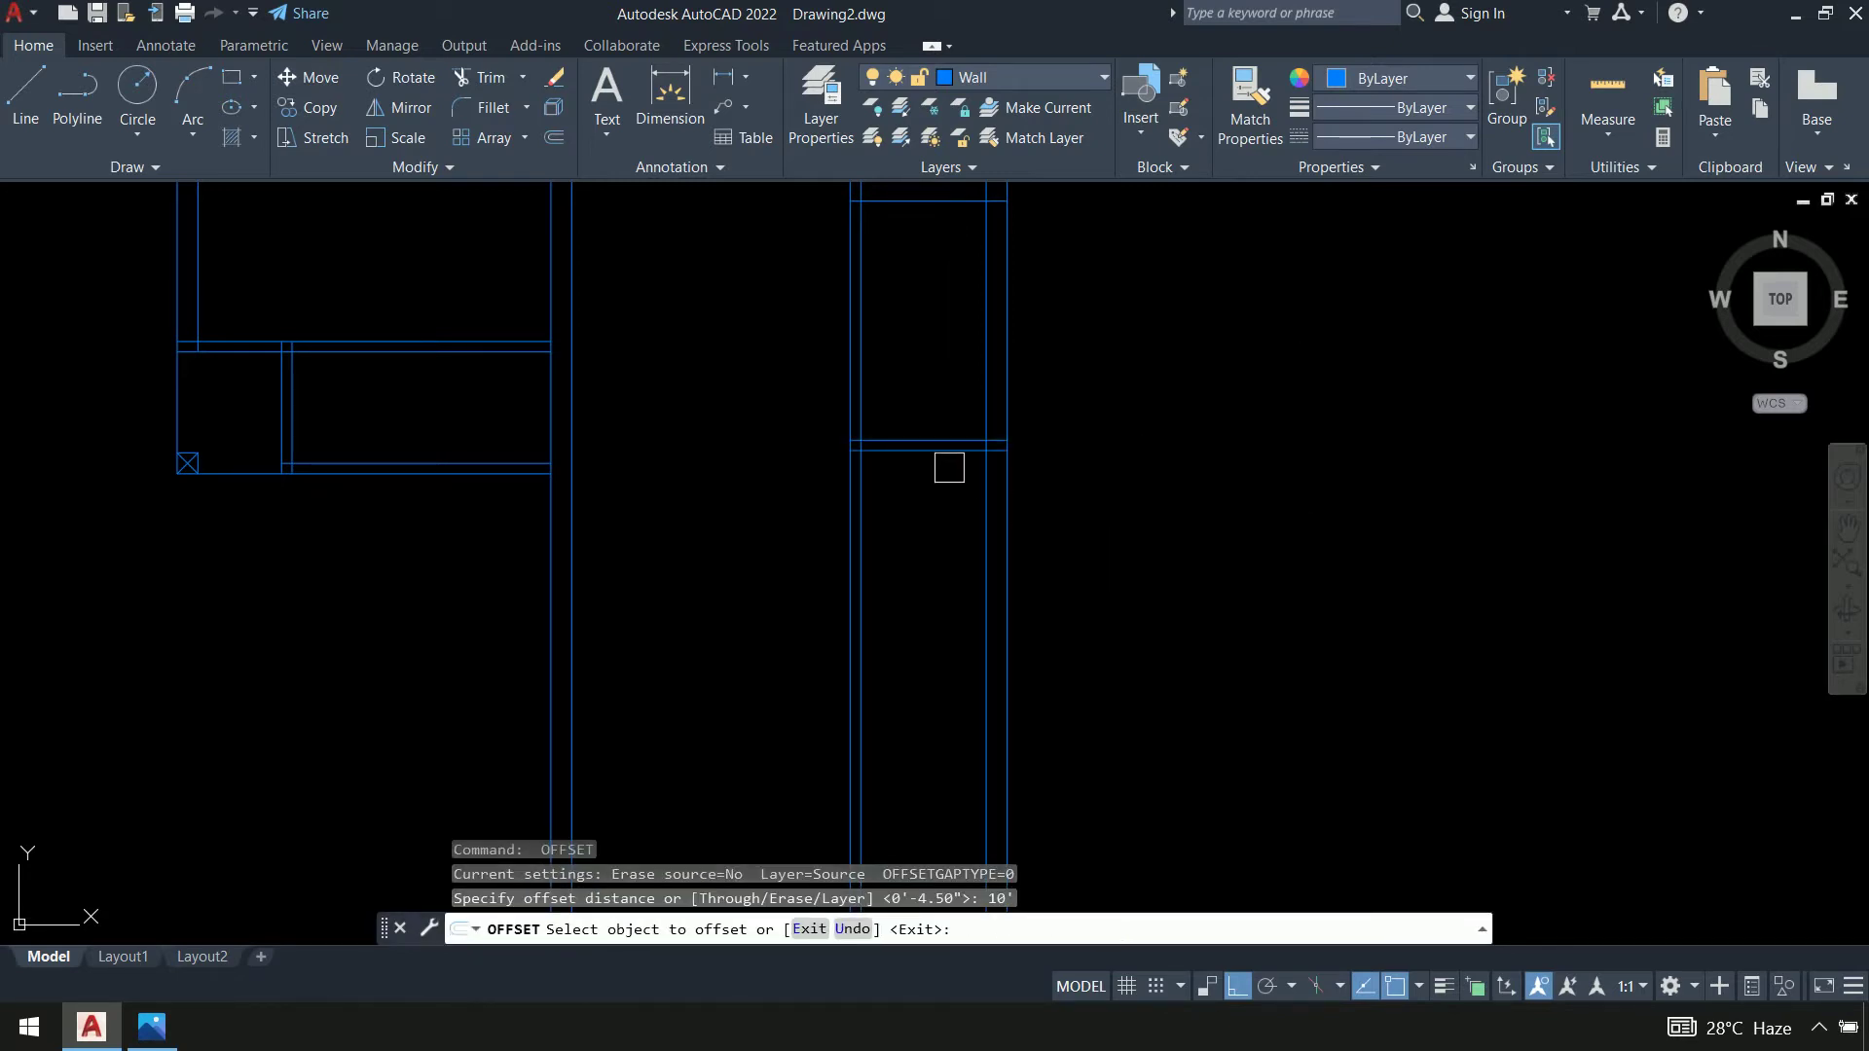
pyautogui.click(950, 459)
pyautogui.click(931, 628)
pyautogui.press('Return')
# Offset the lowest line in the right-hand strip 9" downward to form the bottom outer wall
pyautogui.press('Return')
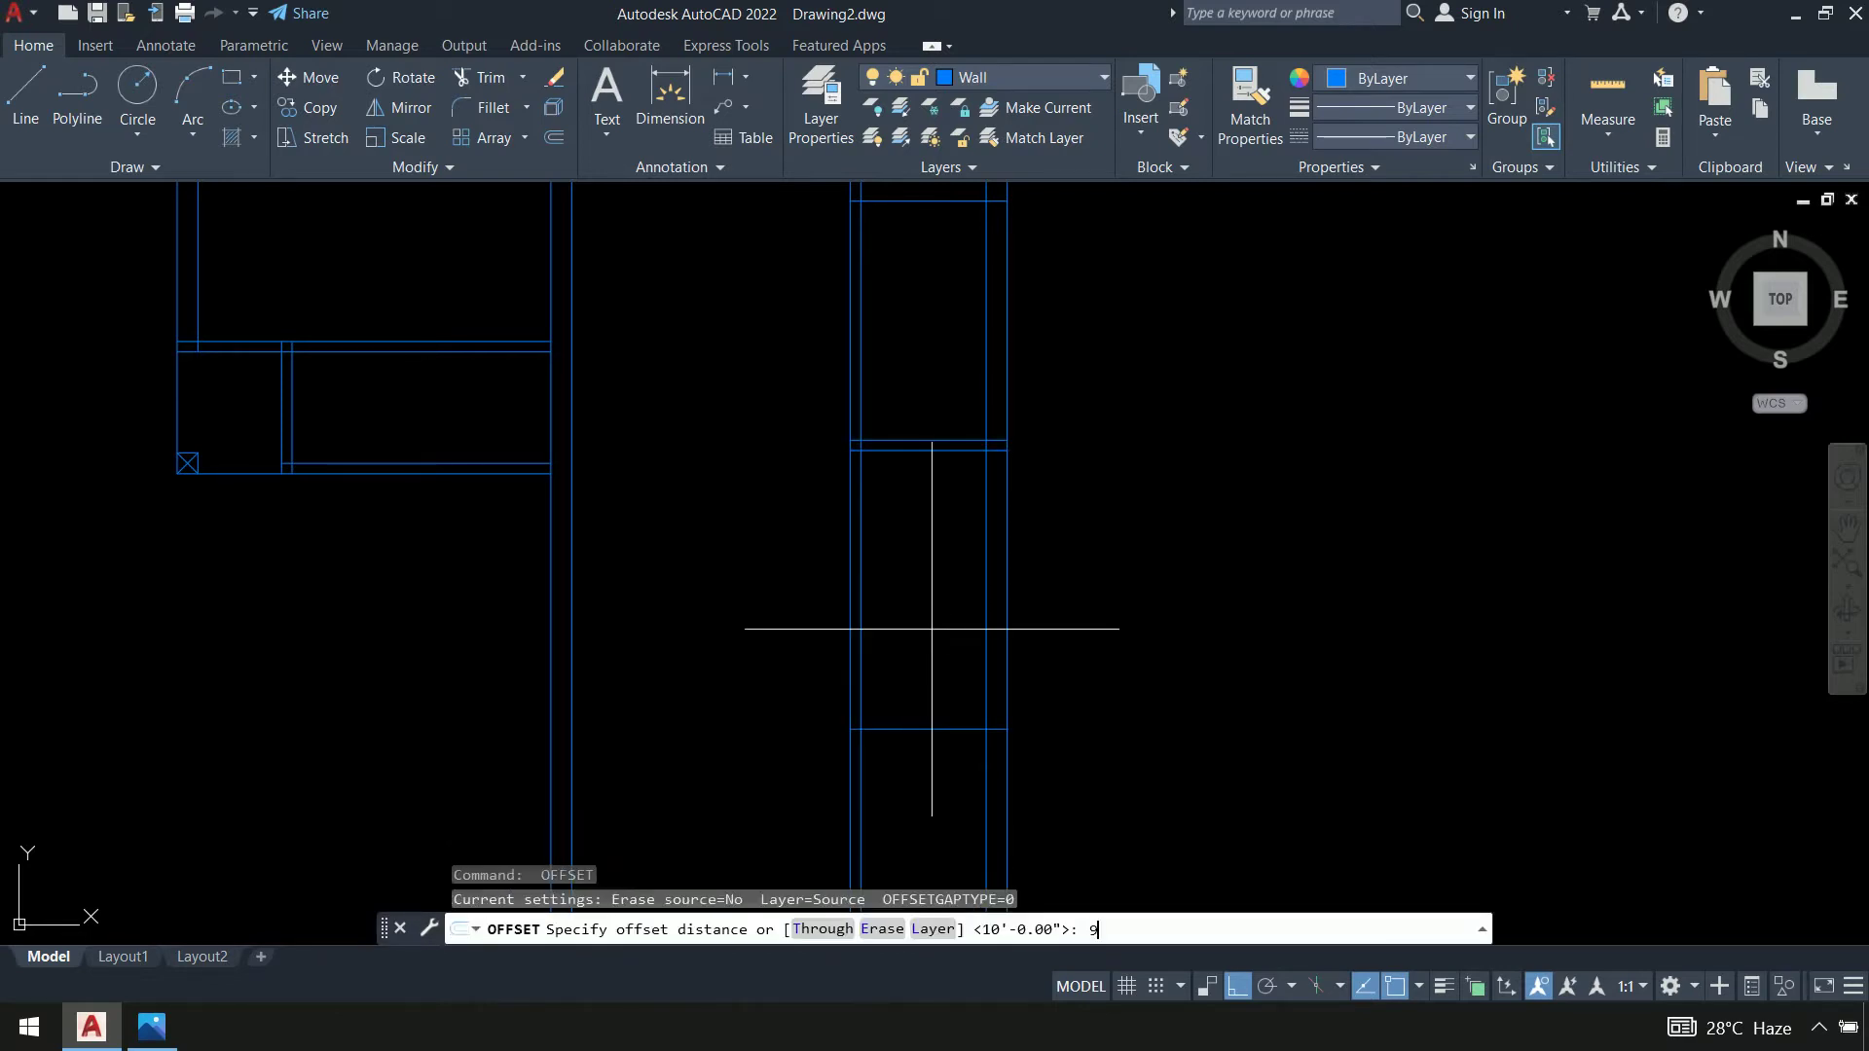
pyautogui.write('9')
pyautogui.press('Return')
pyautogui.click(934, 725)
pyautogui.click(926, 772)
pyautogui.press('Return')
# Check the bottom wall on the reference image, and extend both bottom wall lines across the middle room to its left wall's outer face
pyautogui.moveTo(1209, 703); pyautogui.dragTo(1207, 630, button='middle')
pyautogui.hotkey('alt', 'Tab')
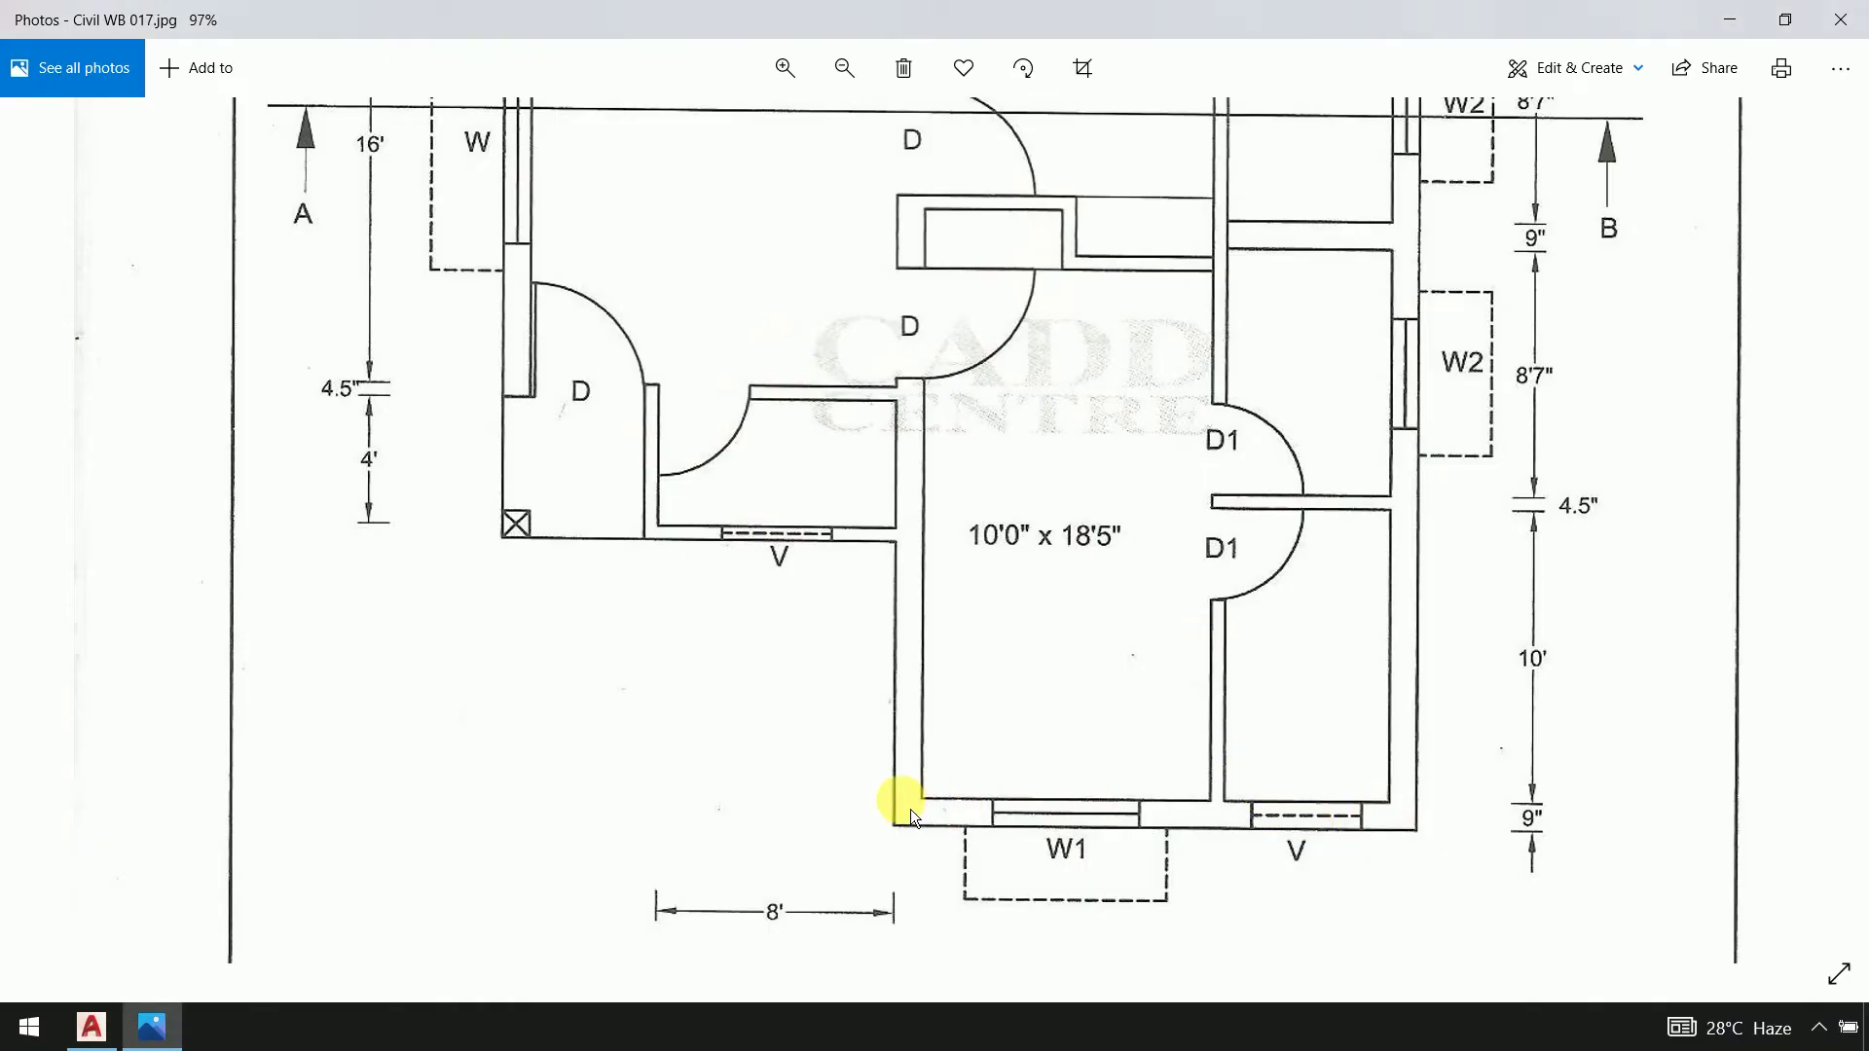
pyautogui.hotkey('alt', 'Tab')
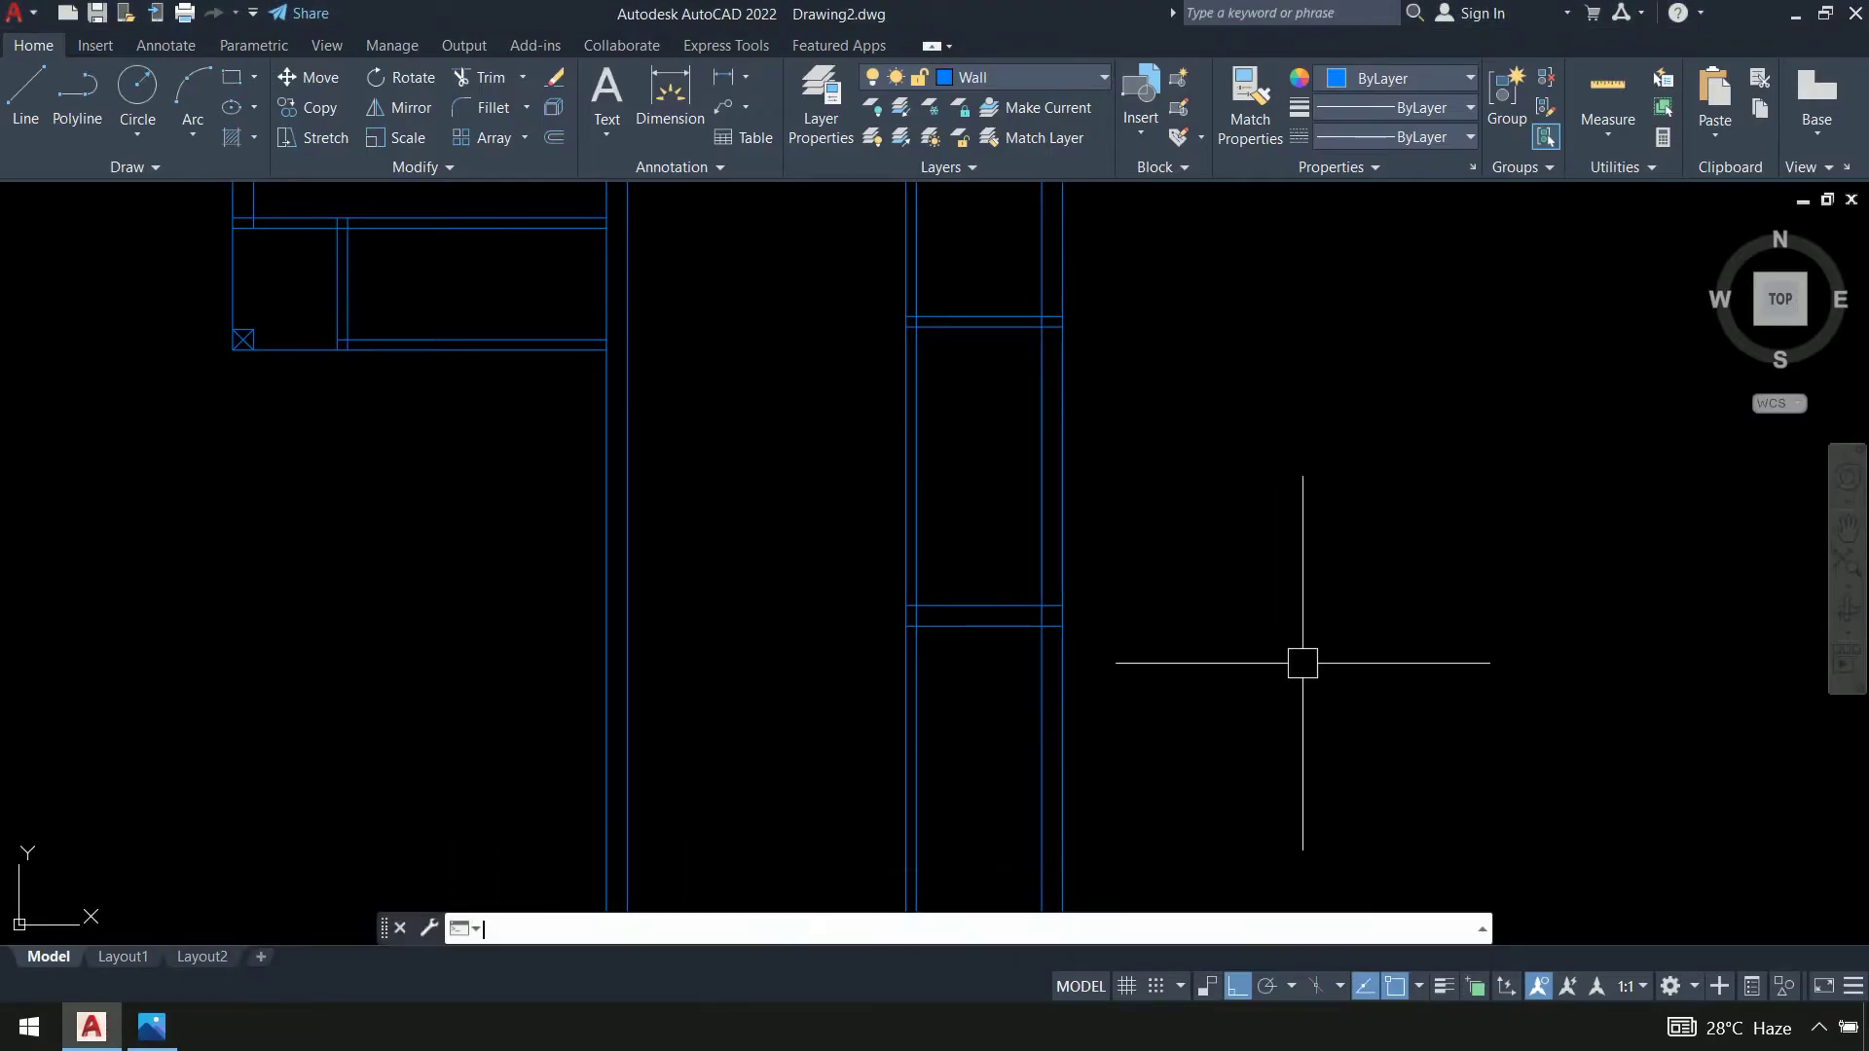
pyautogui.write('ex')
pyautogui.press('Return')
pyautogui.click(969, 705)
pyautogui.click(968, 506)
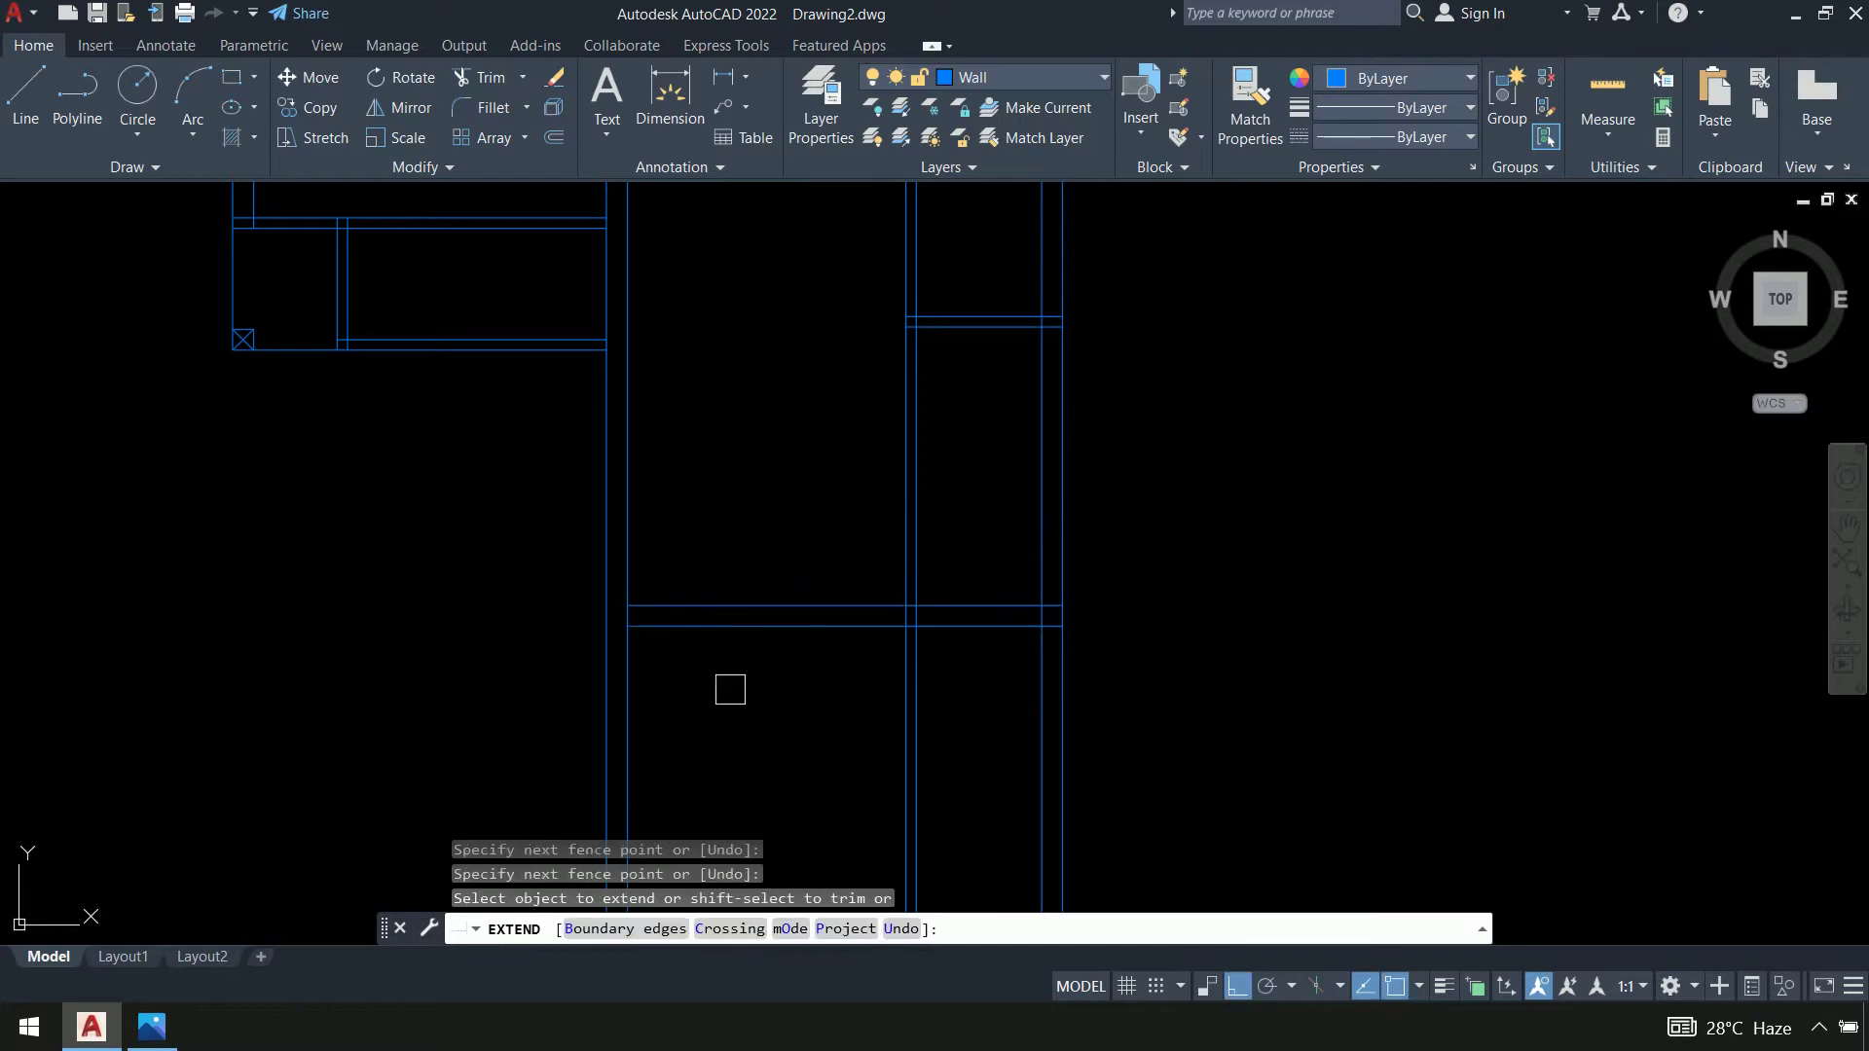
pyautogui.click(672, 686)
pyautogui.click(689, 500)
pyautogui.press('Return')
pyautogui.press('Return')
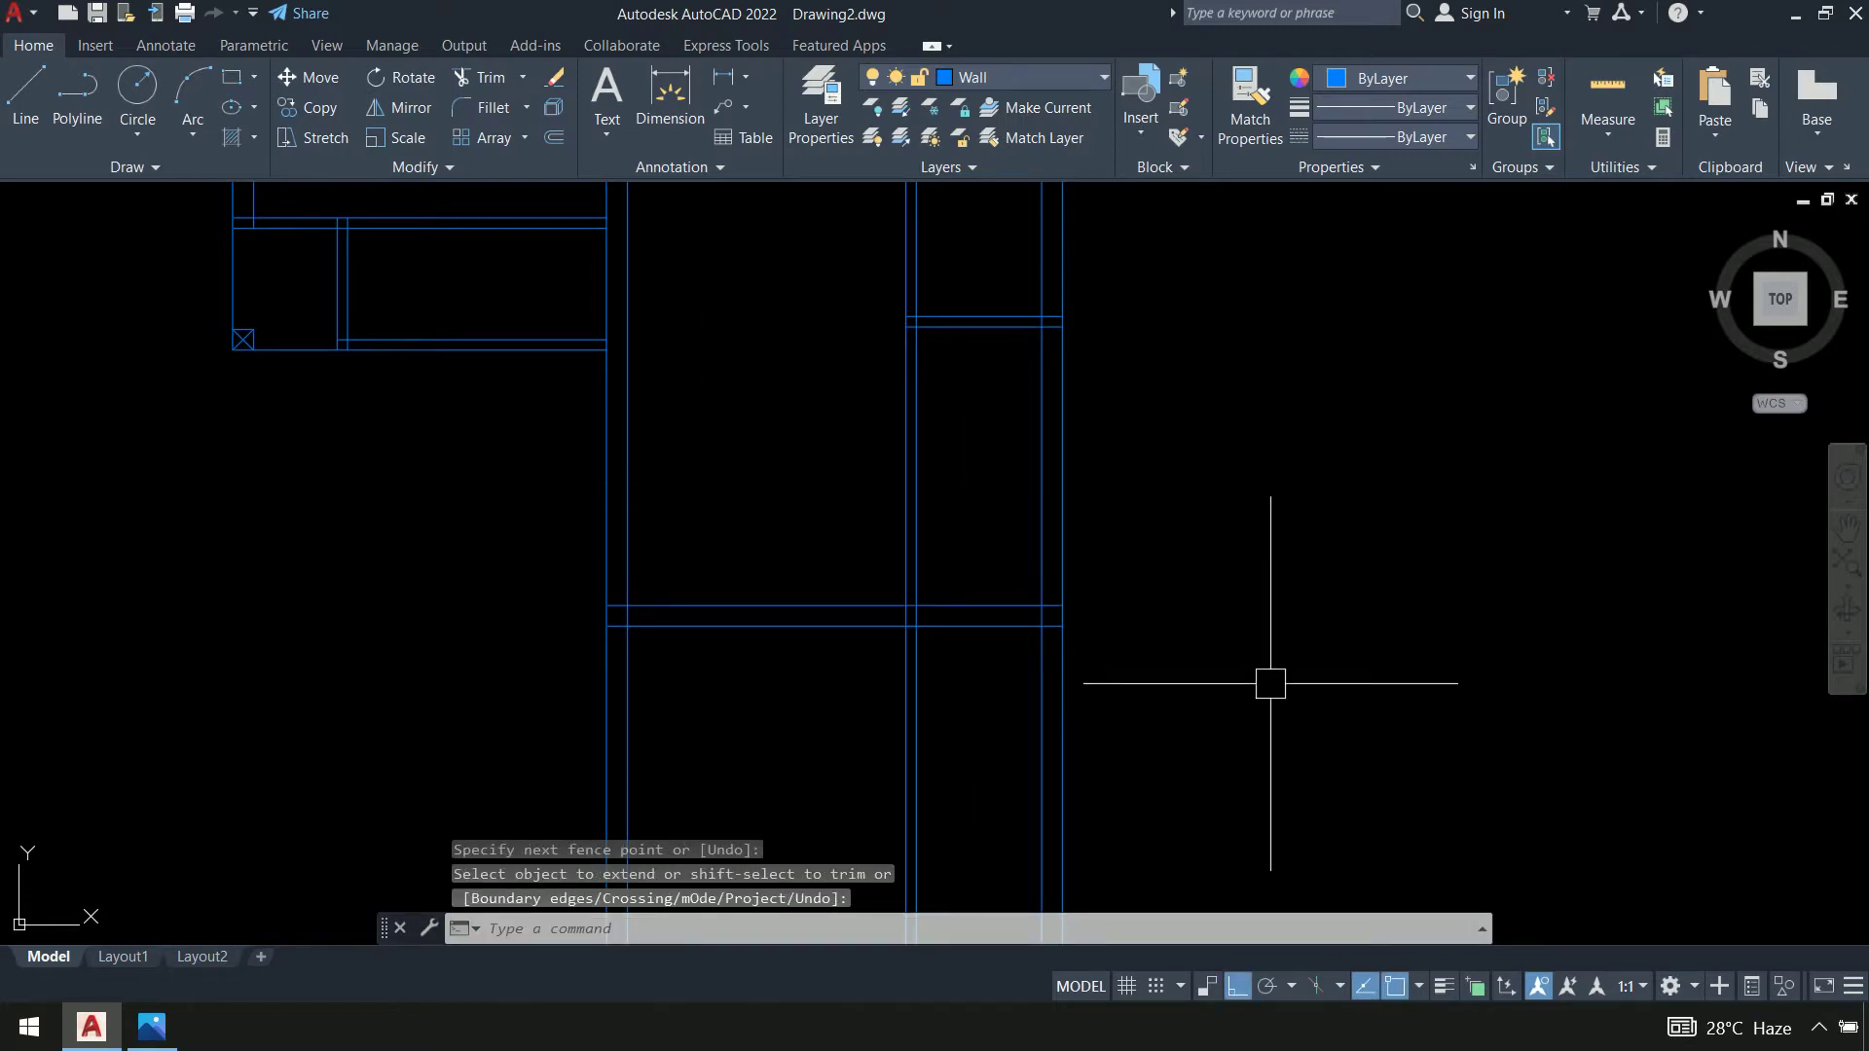
# Trim all vertical wall lines that run past the outer line of the bottom wall
pyautogui.write('tr')
pyautogui.press('Return')
pyautogui.click(1309, 713)
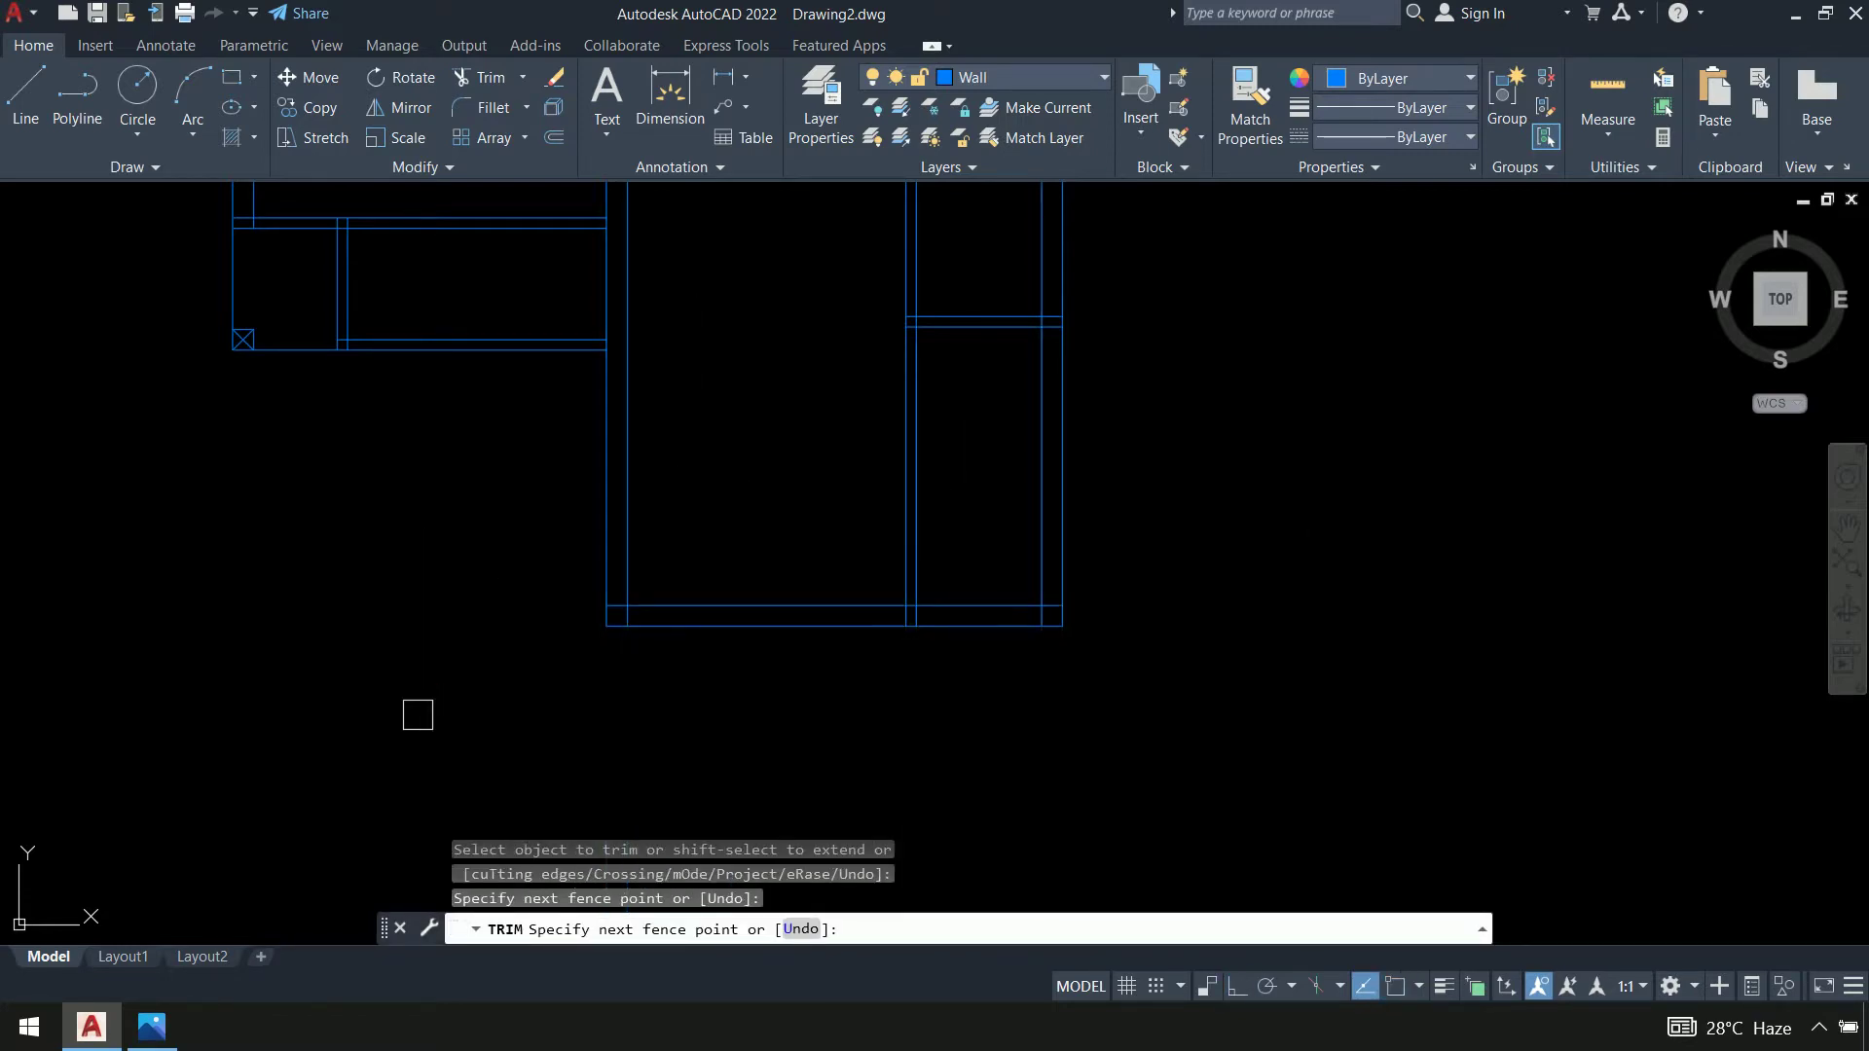
pyautogui.press('Return')
pyautogui.press('Return')
pyautogui.moveTo(1343, 463); pyautogui.dragTo(1516, 702, button='middle')
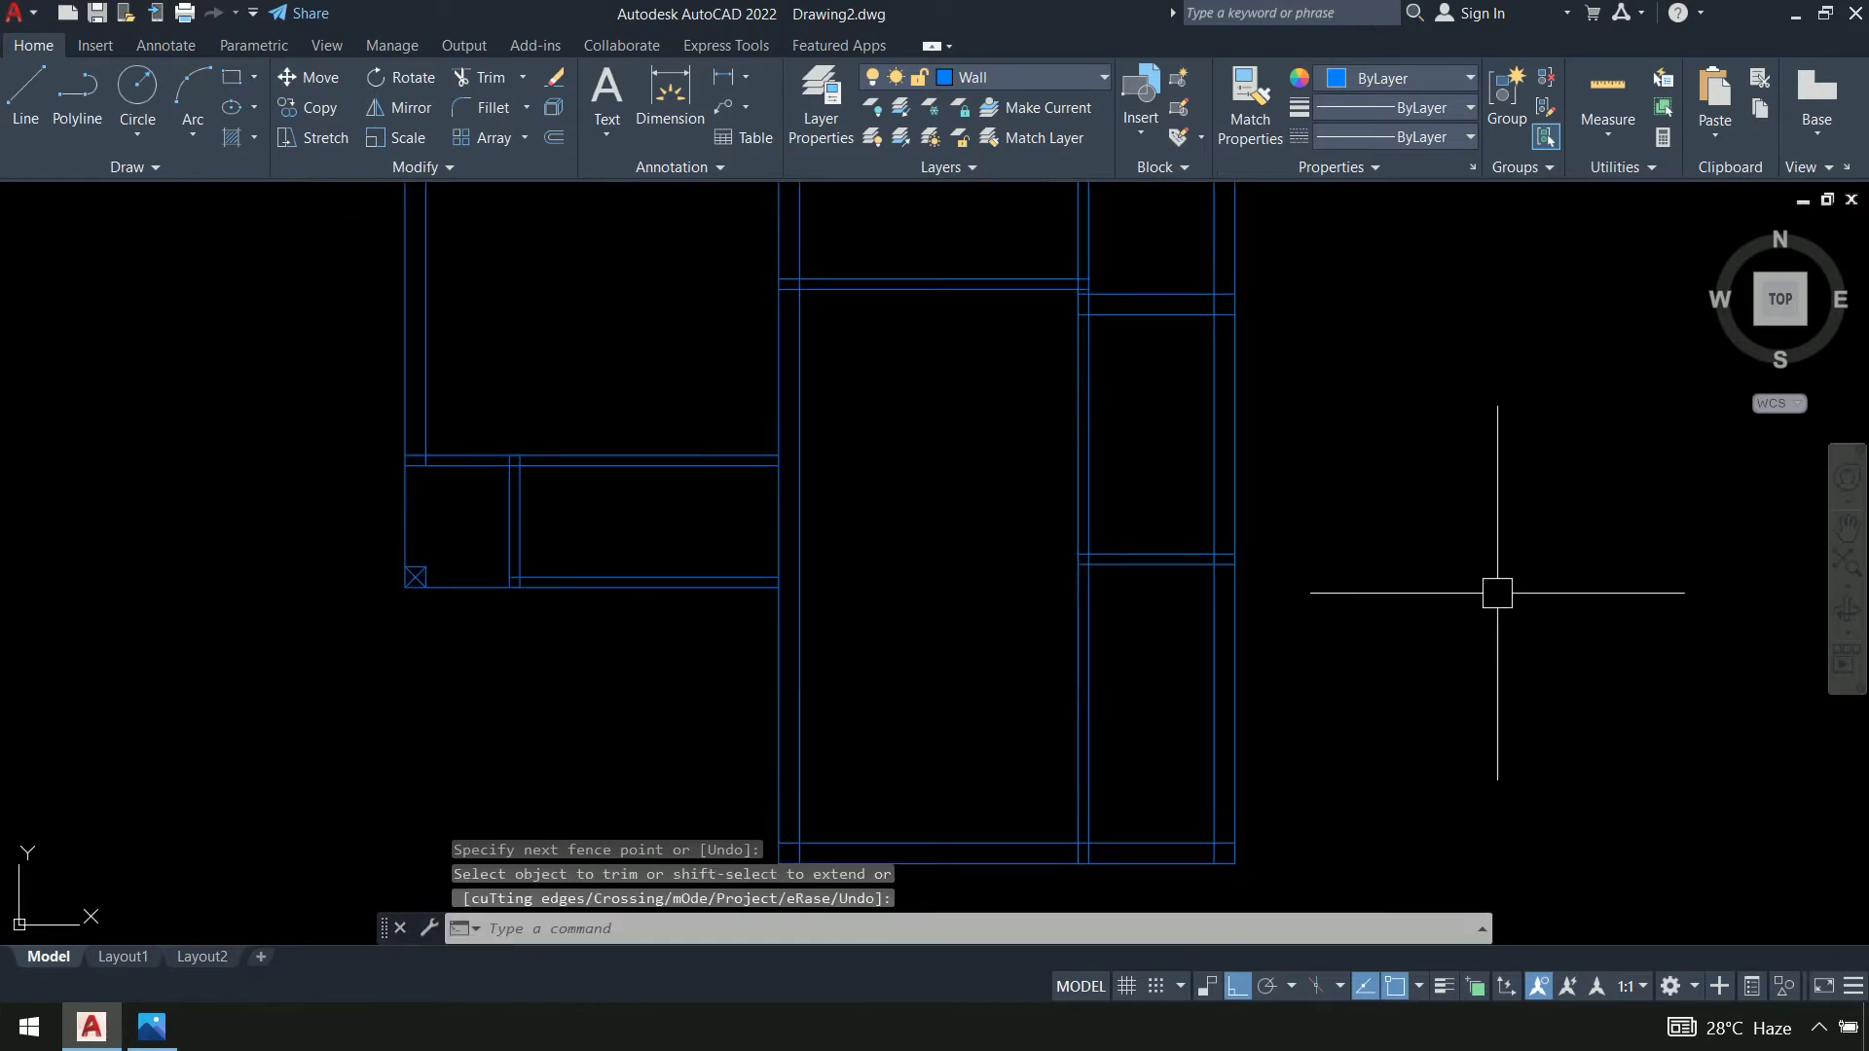
pyautogui.moveTo(1497, 591)
pyautogui.mouseDown(button='middle')
pyautogui.moveTo(1460, 805)
pyautogui.moveTo(1437, 619)
pyautogui.mouseUp(button='middle')
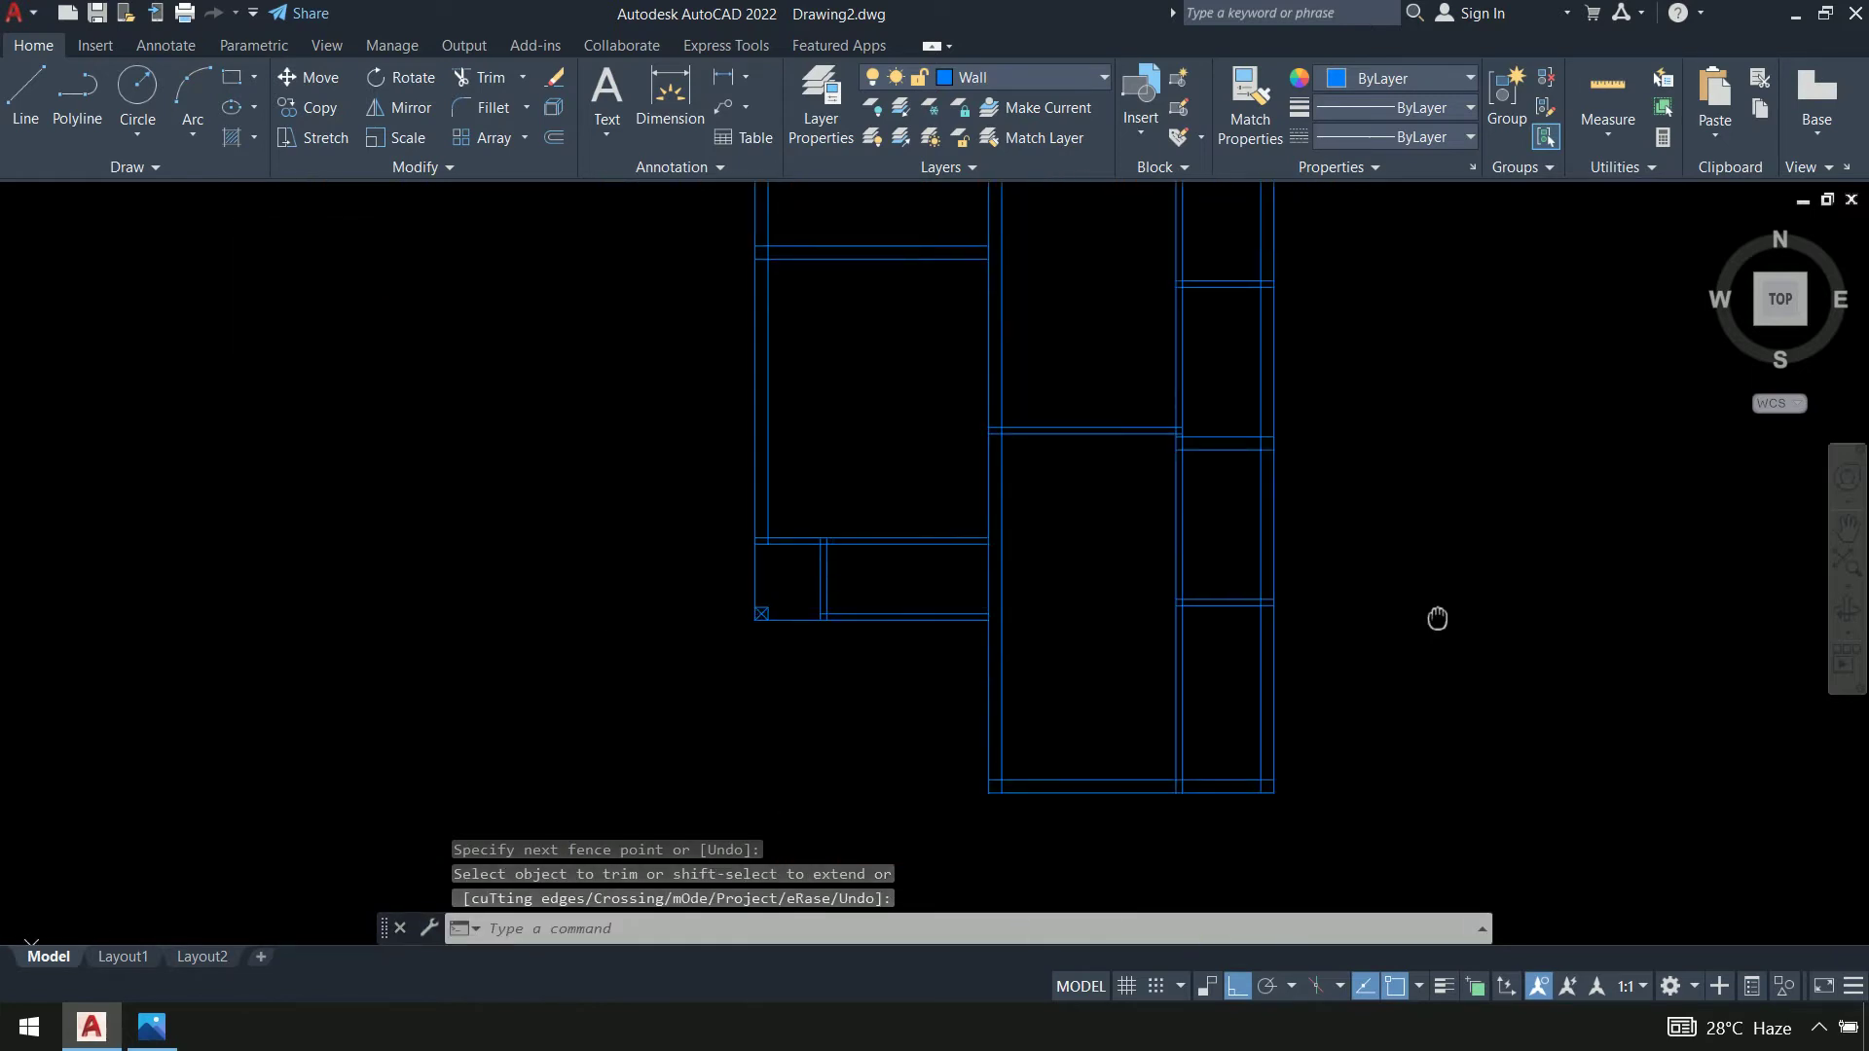
# Check the lower middle room's size on the reference image, and offset the bottom wall's inner line 18'5" upward in AutoCAD
pyautogui.hotkey('alt', 'Tab')
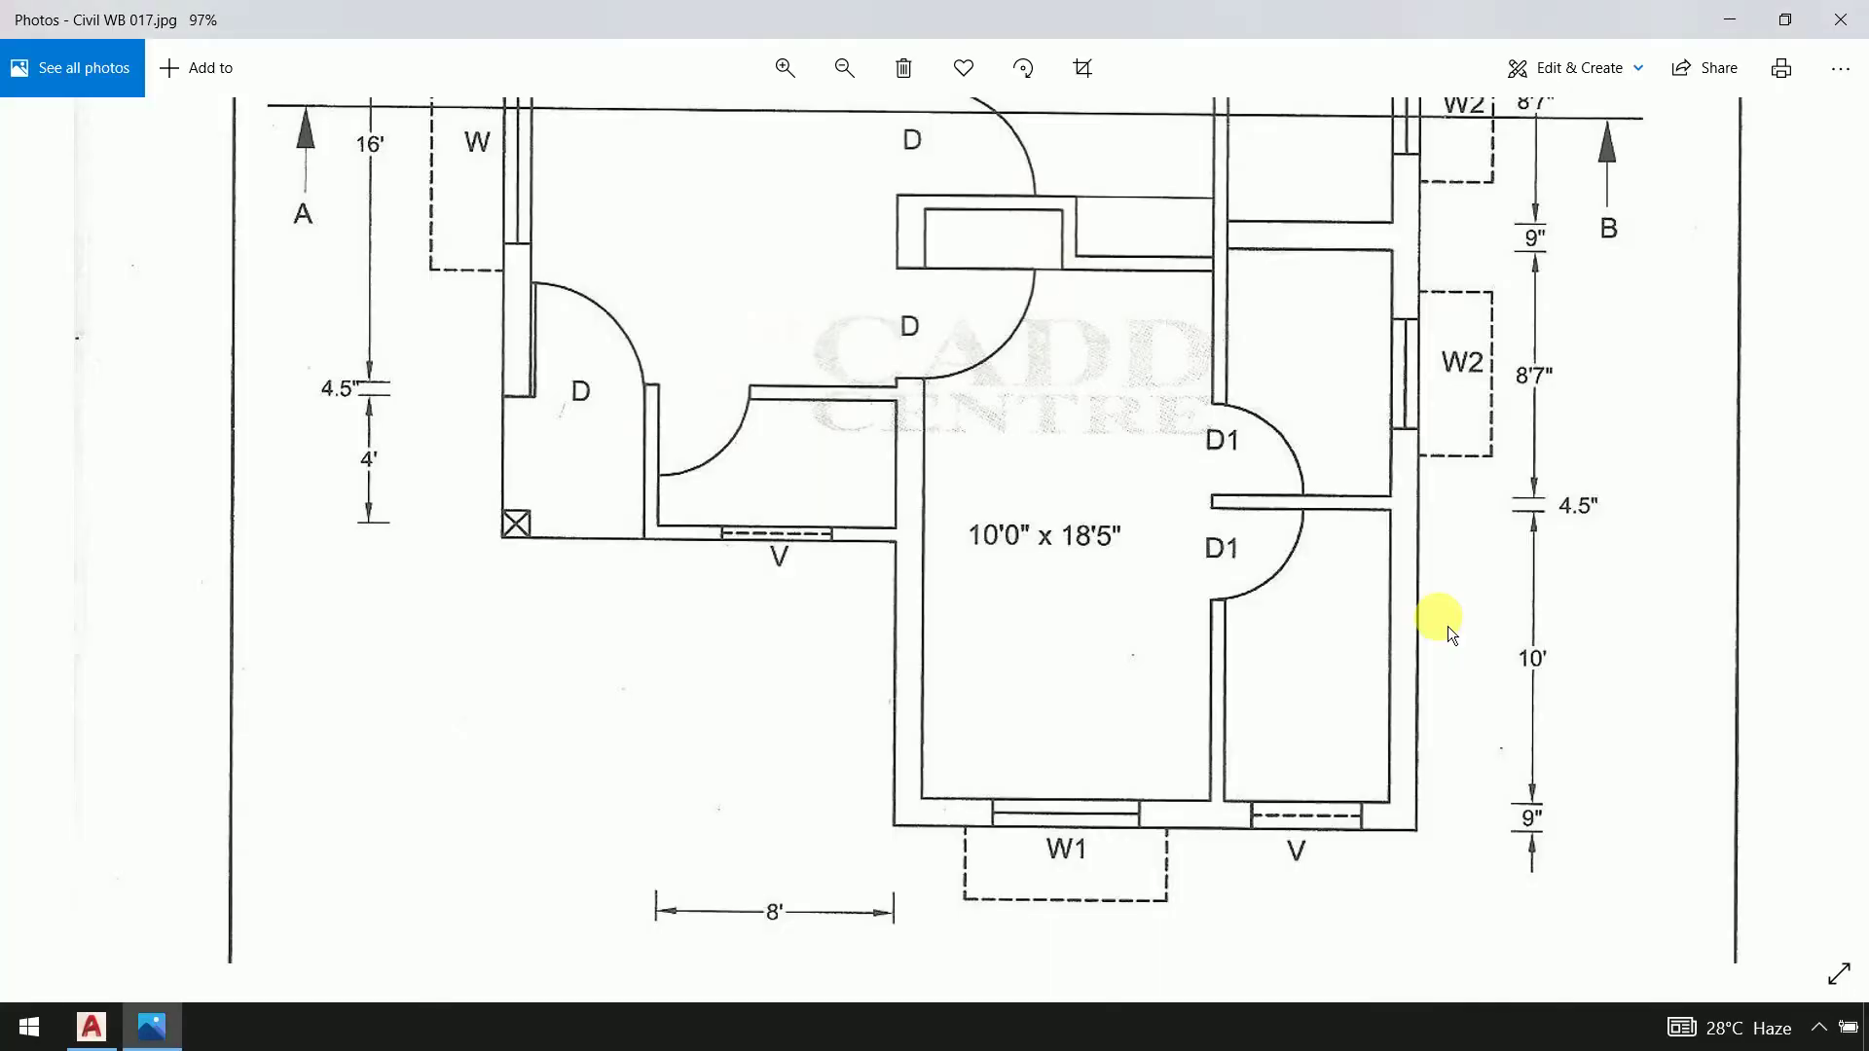
pyautogui.scroll(1, 1149, 407)
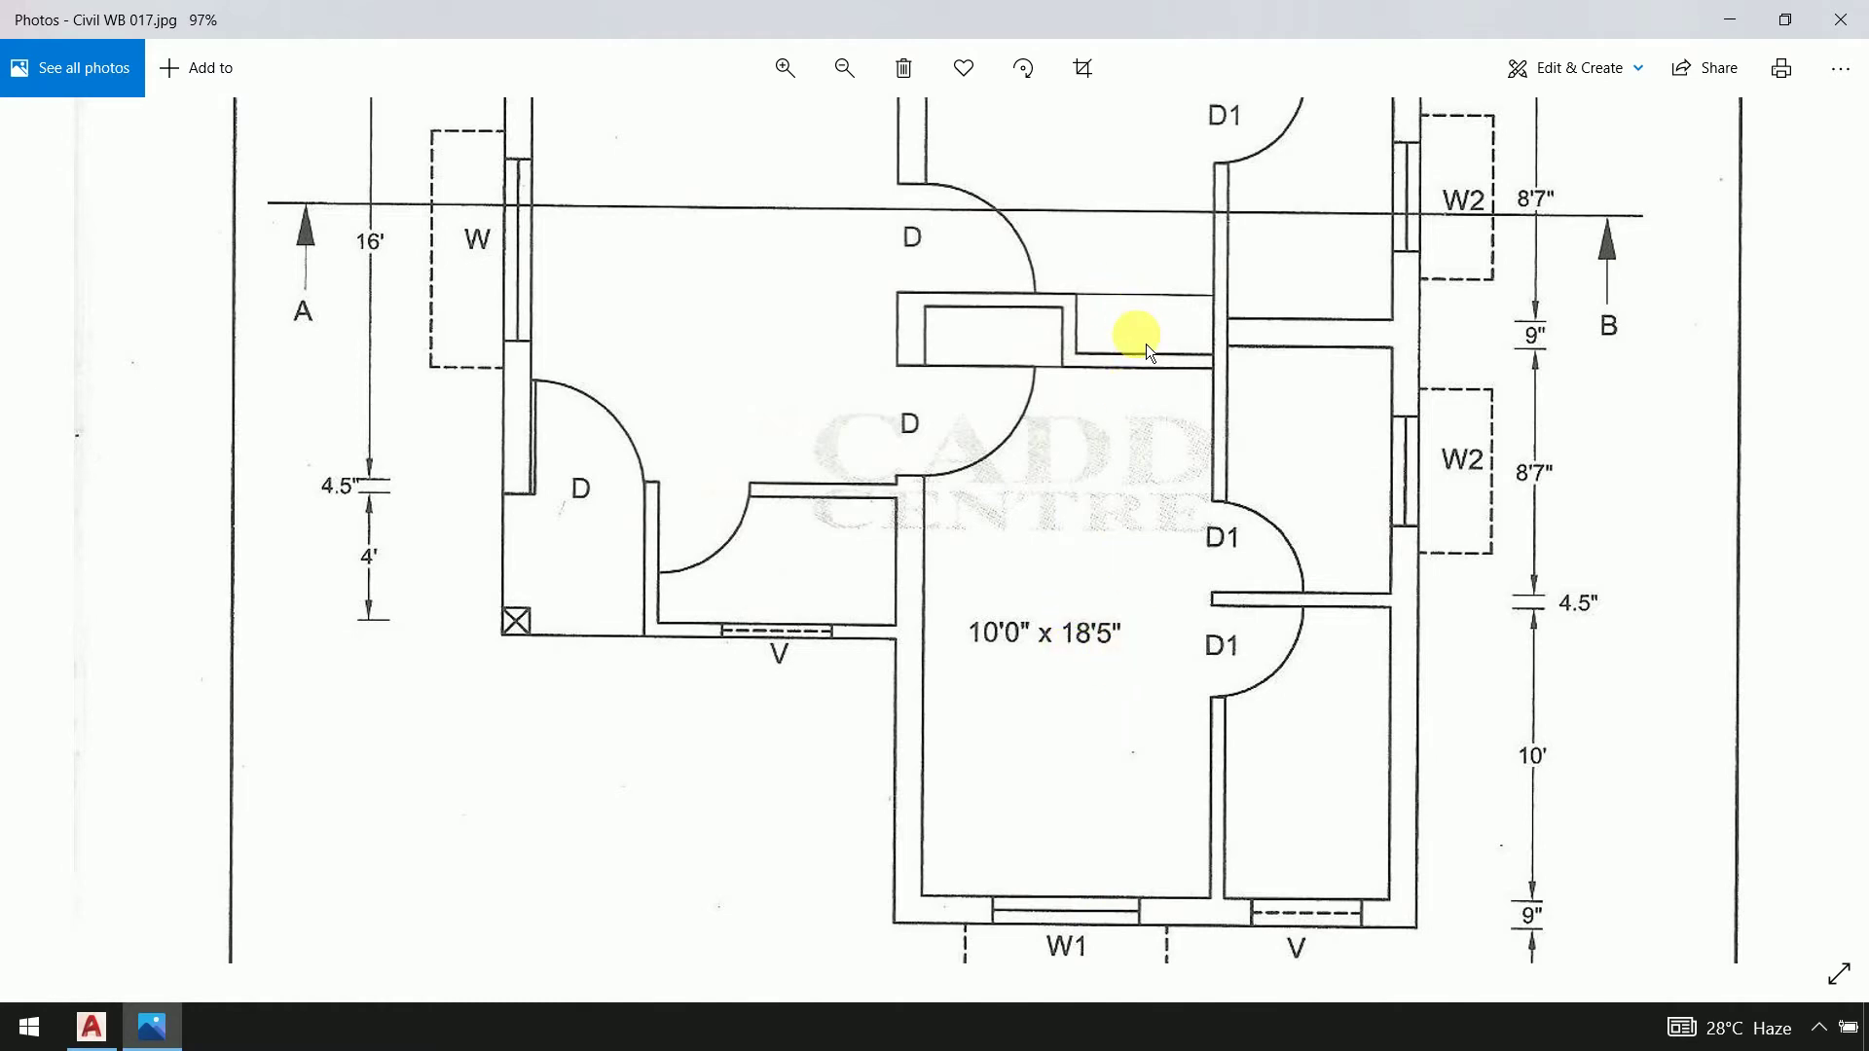
pyautogui.hotkey('alt', 'Tab')
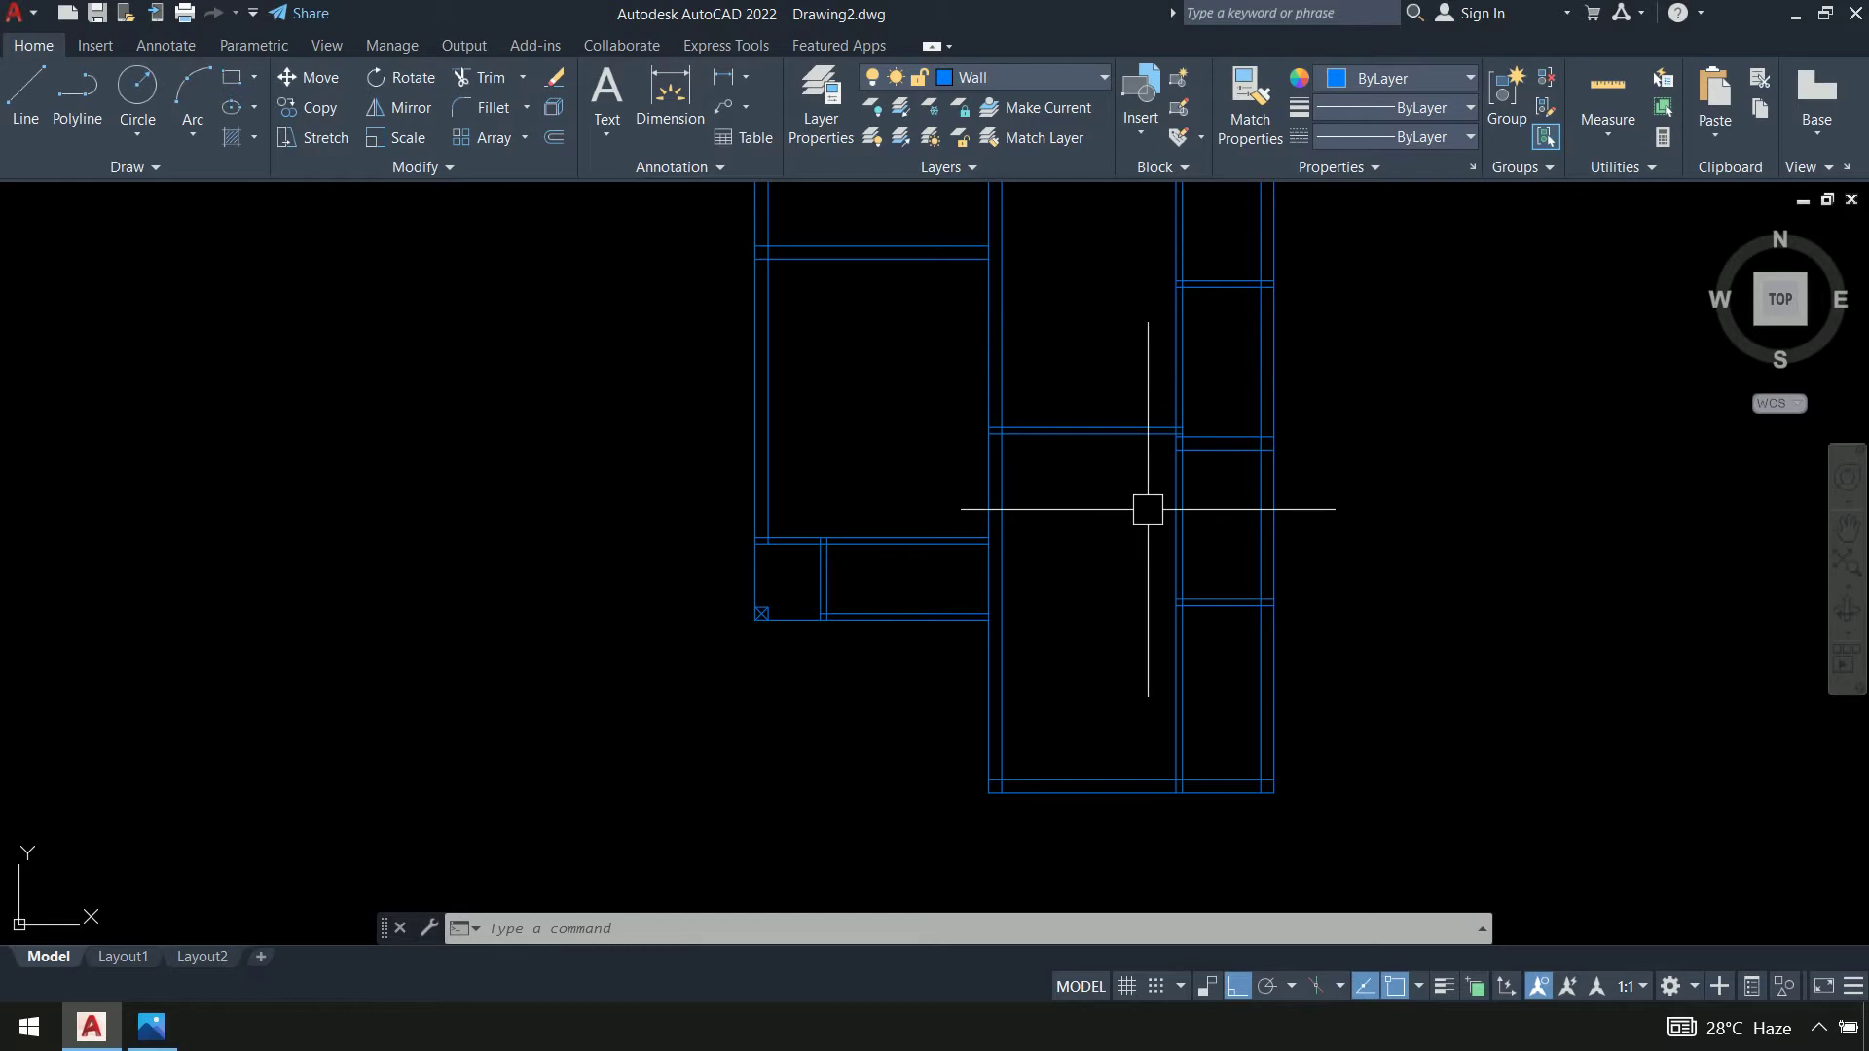
pyautogui.write('o')
pyautogui.press('Return')
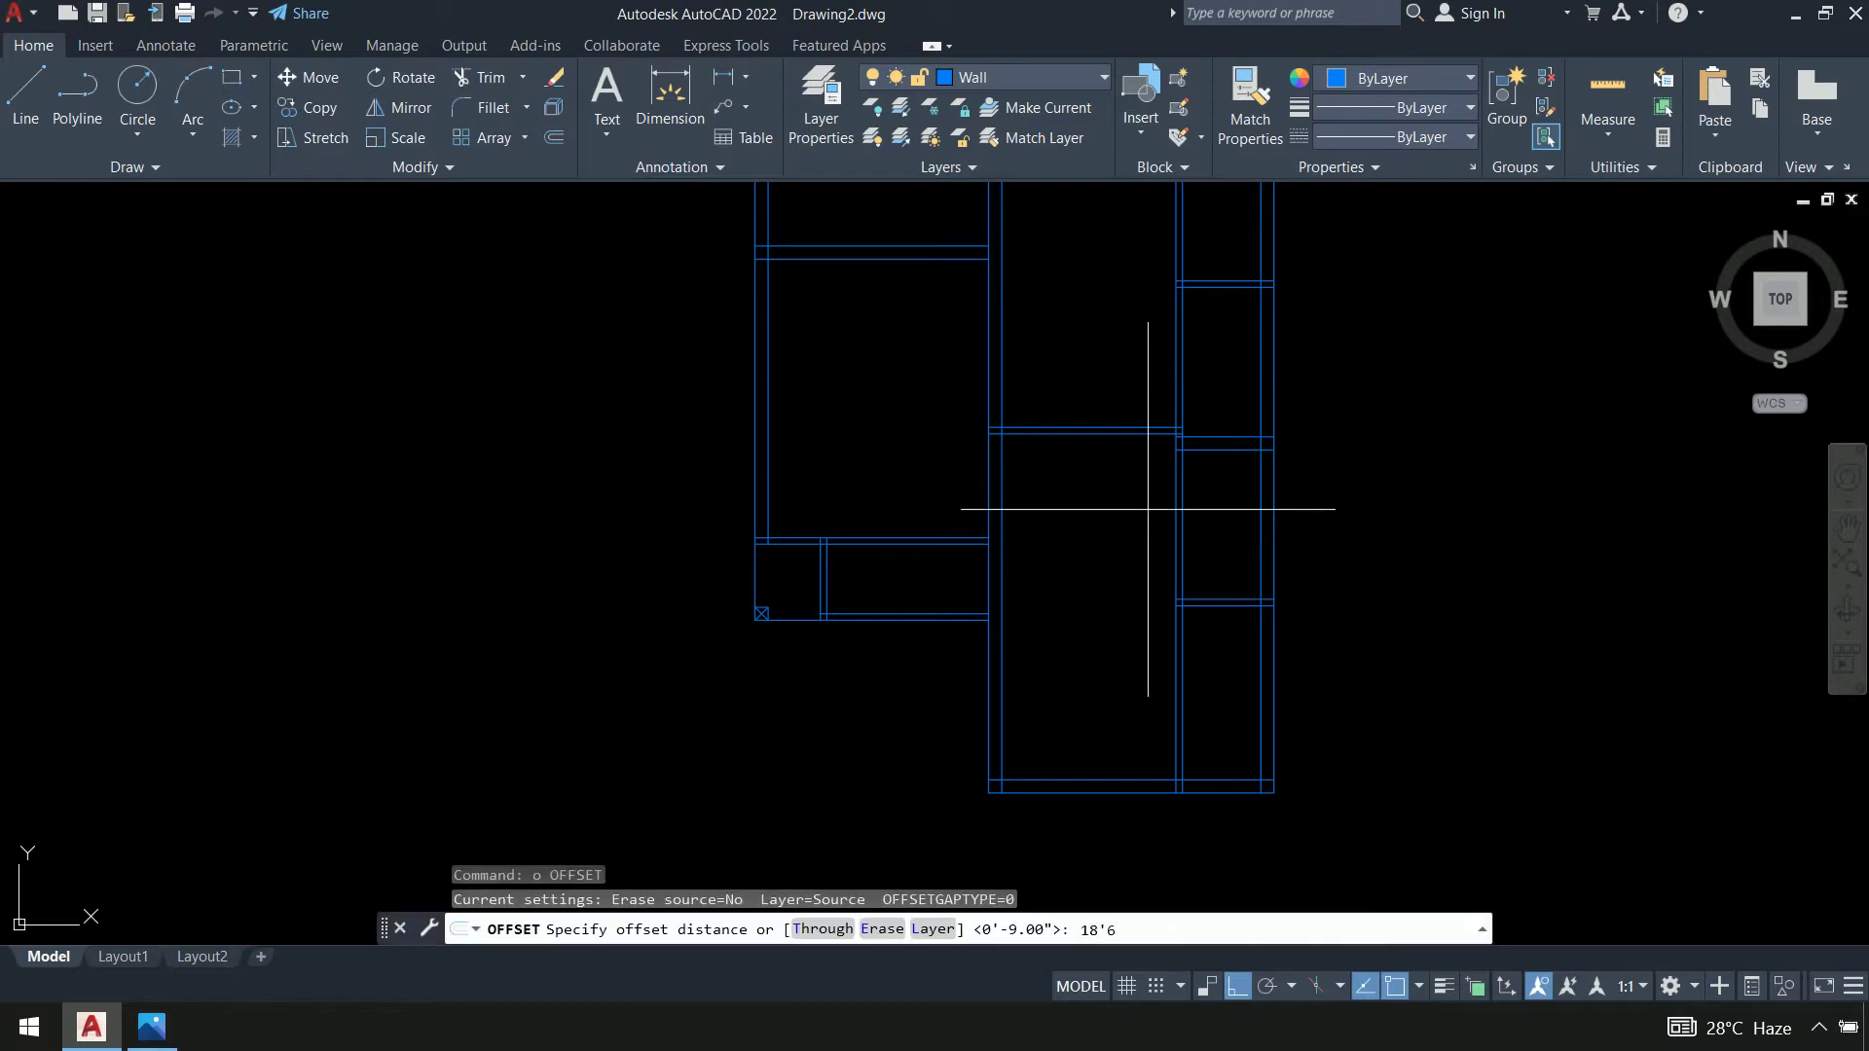
pyautogui.write("18'5")
pyautogui.press('Return')
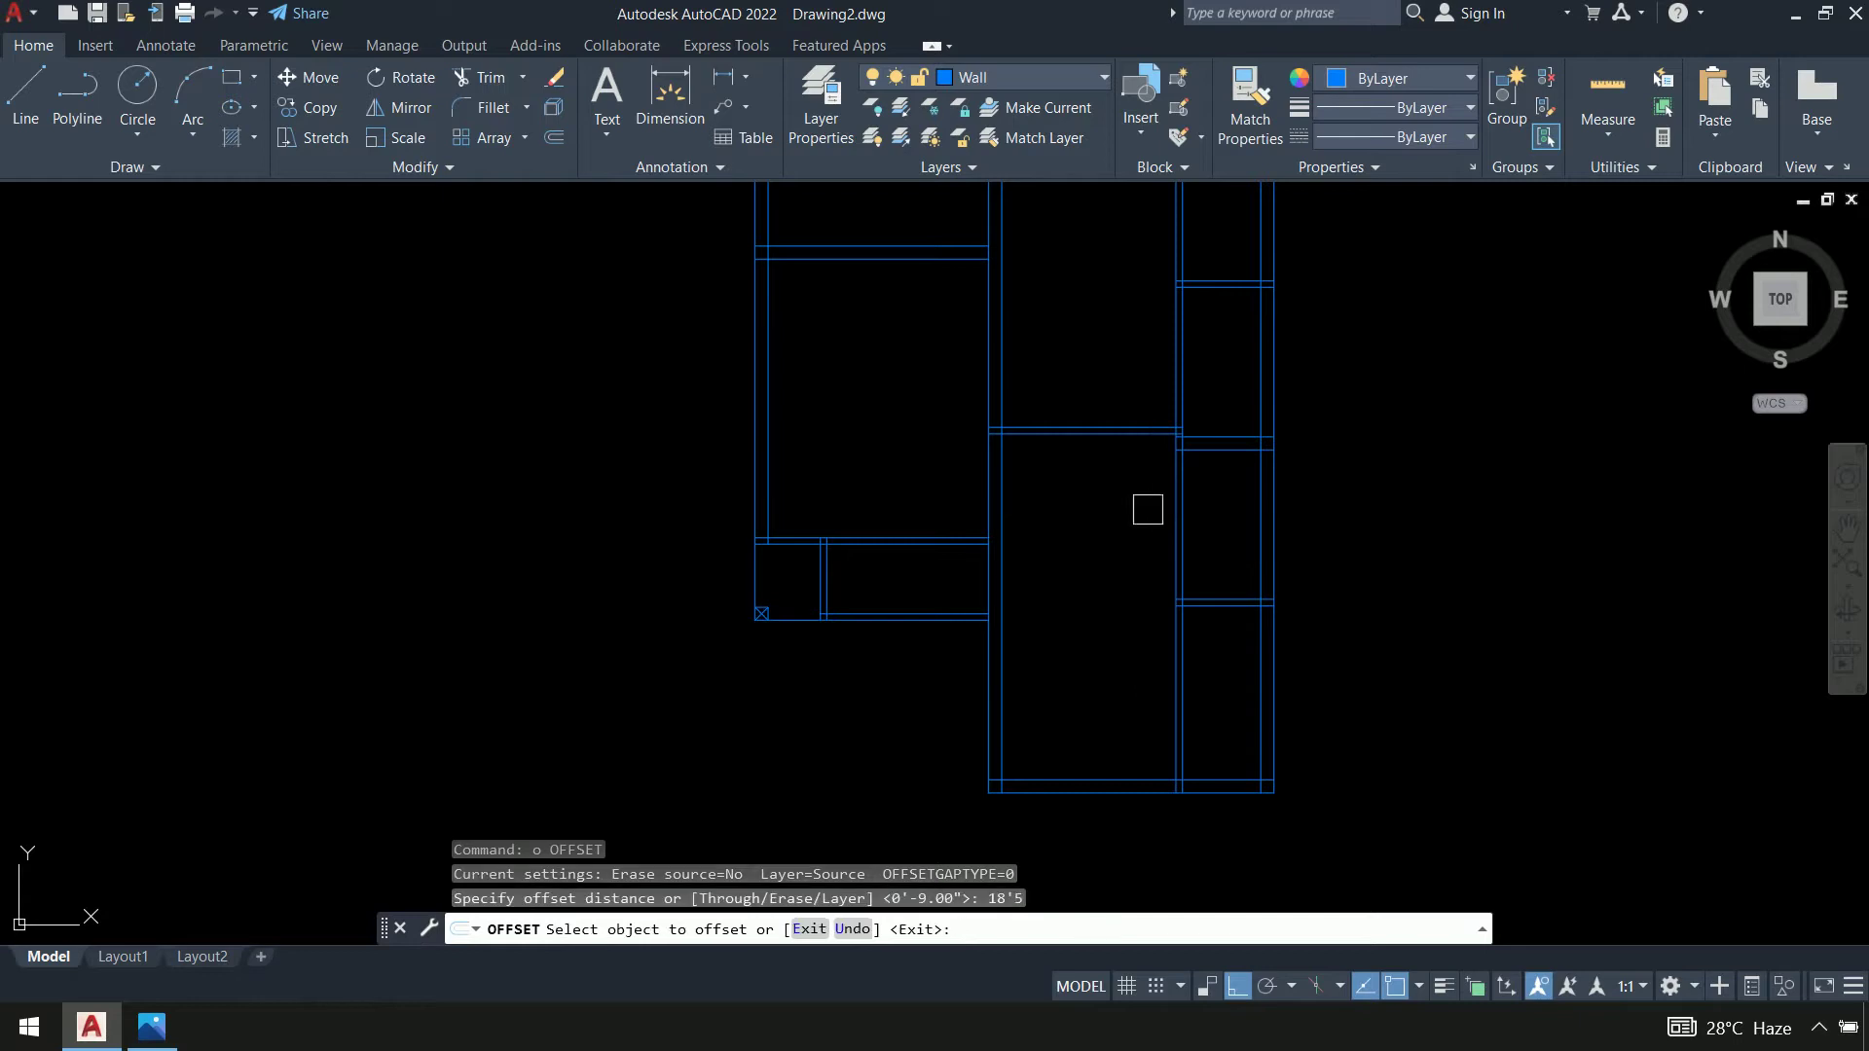
pyautogui.click(1084, 780)
pyautogui.click(1127, 565)
pyautogui.scroll(5, 1121, 435)
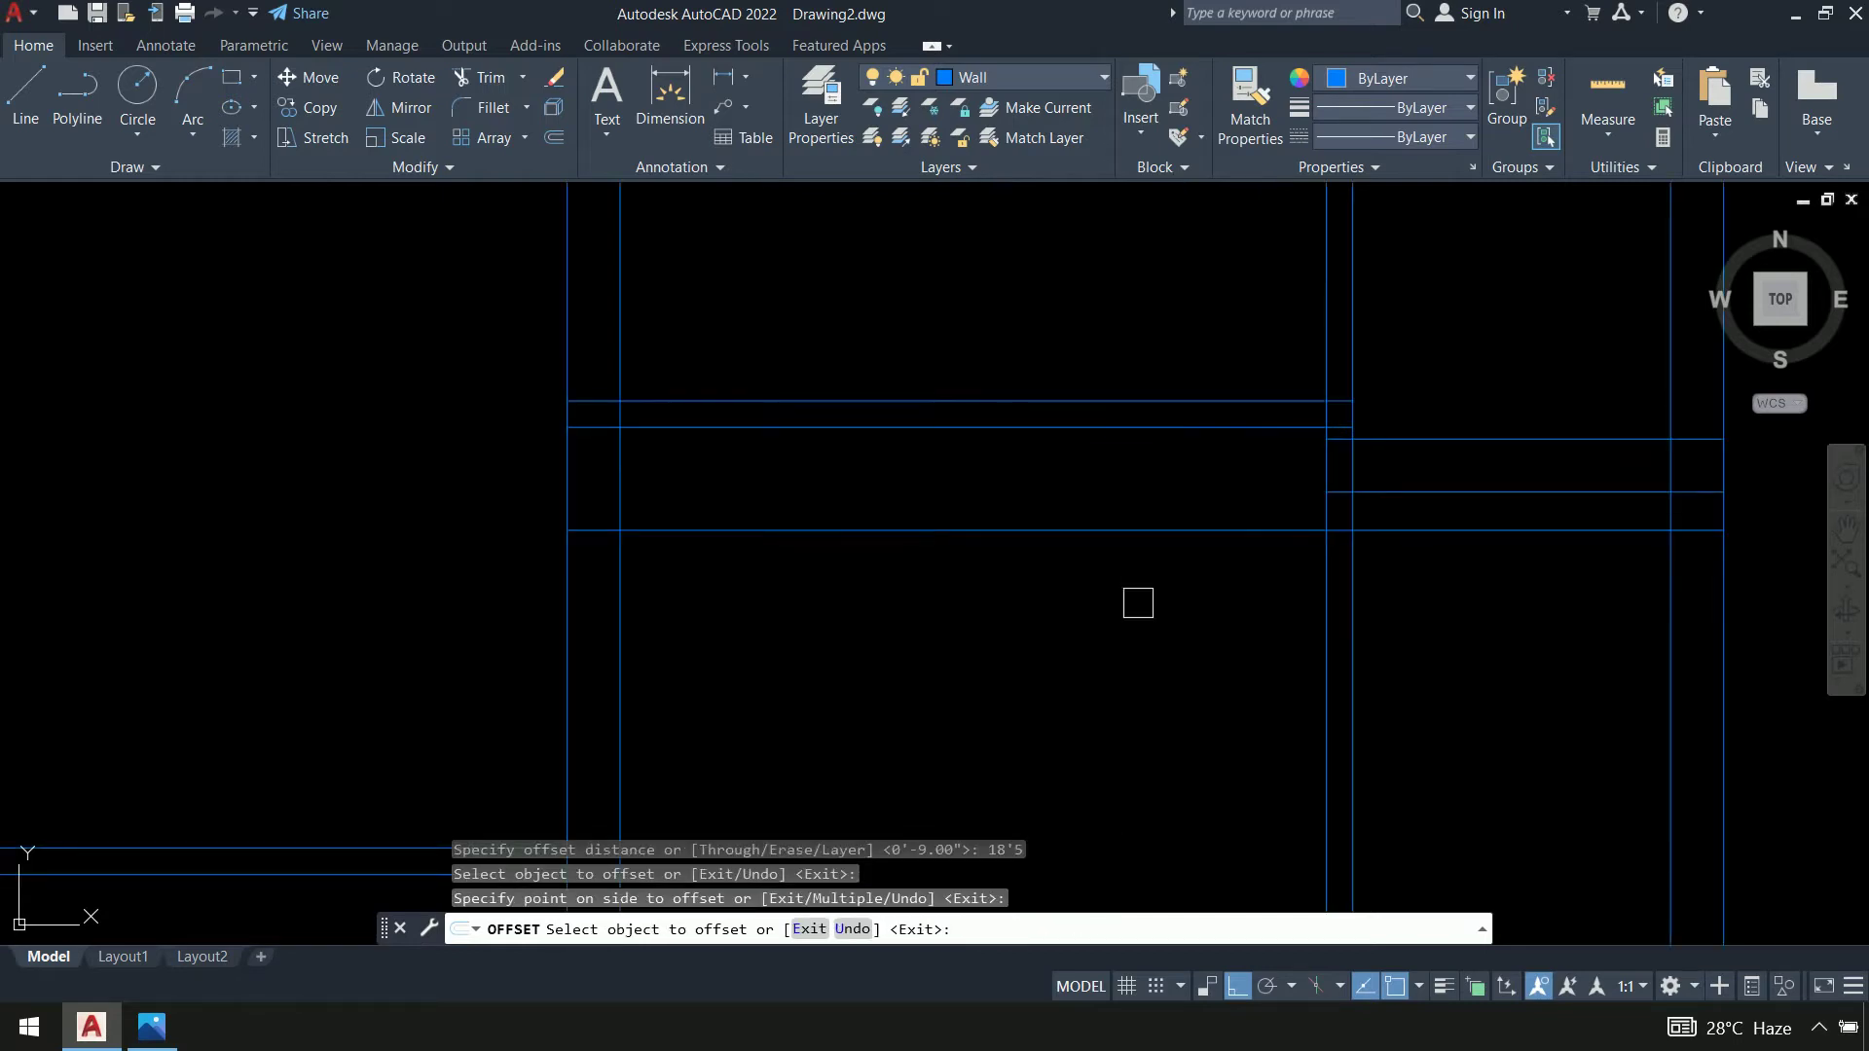
pyautogui.press('Return')
# Offset the new horizontal line at the top of the lower middle room 4.5" upward
pyautogui.press('Return')
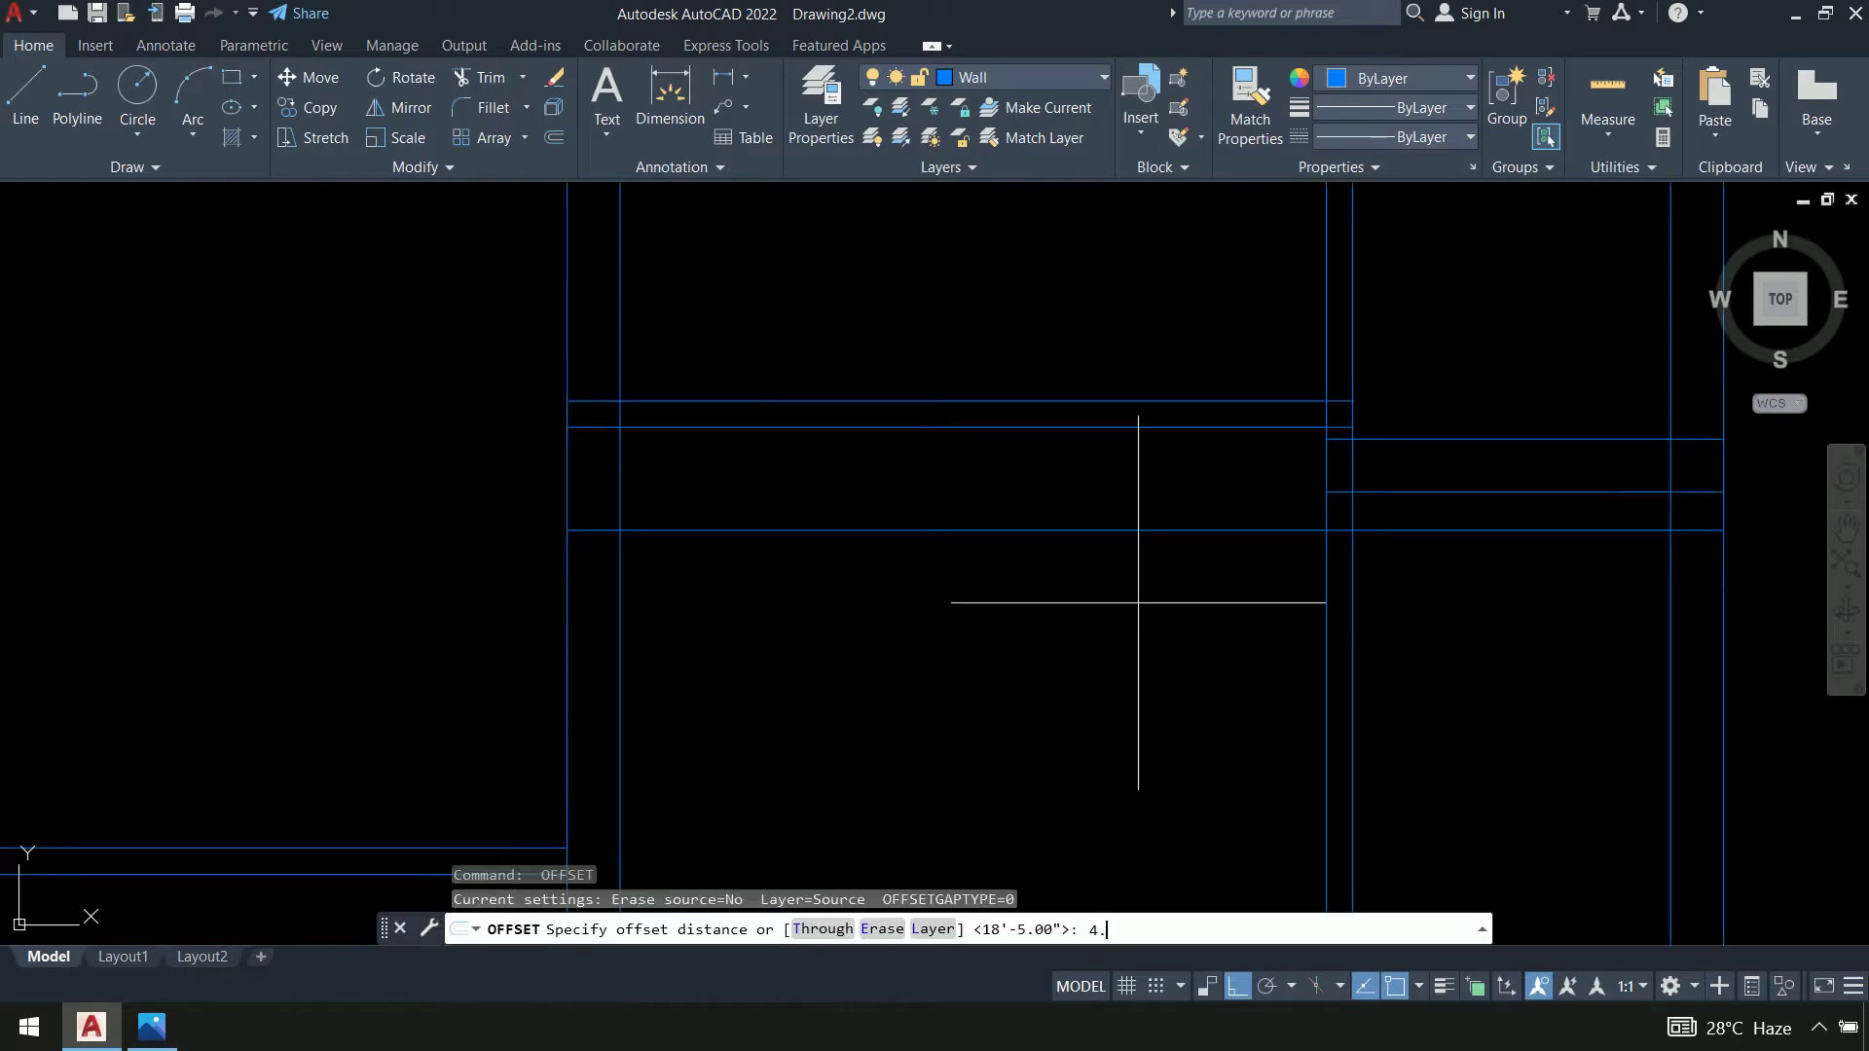
pyautogui.write('4.')
pyautogui.press('Return')
pyautogui.click(1119, 531)
pyautogui.click(1122, 474)
pyautogui.press('Return')
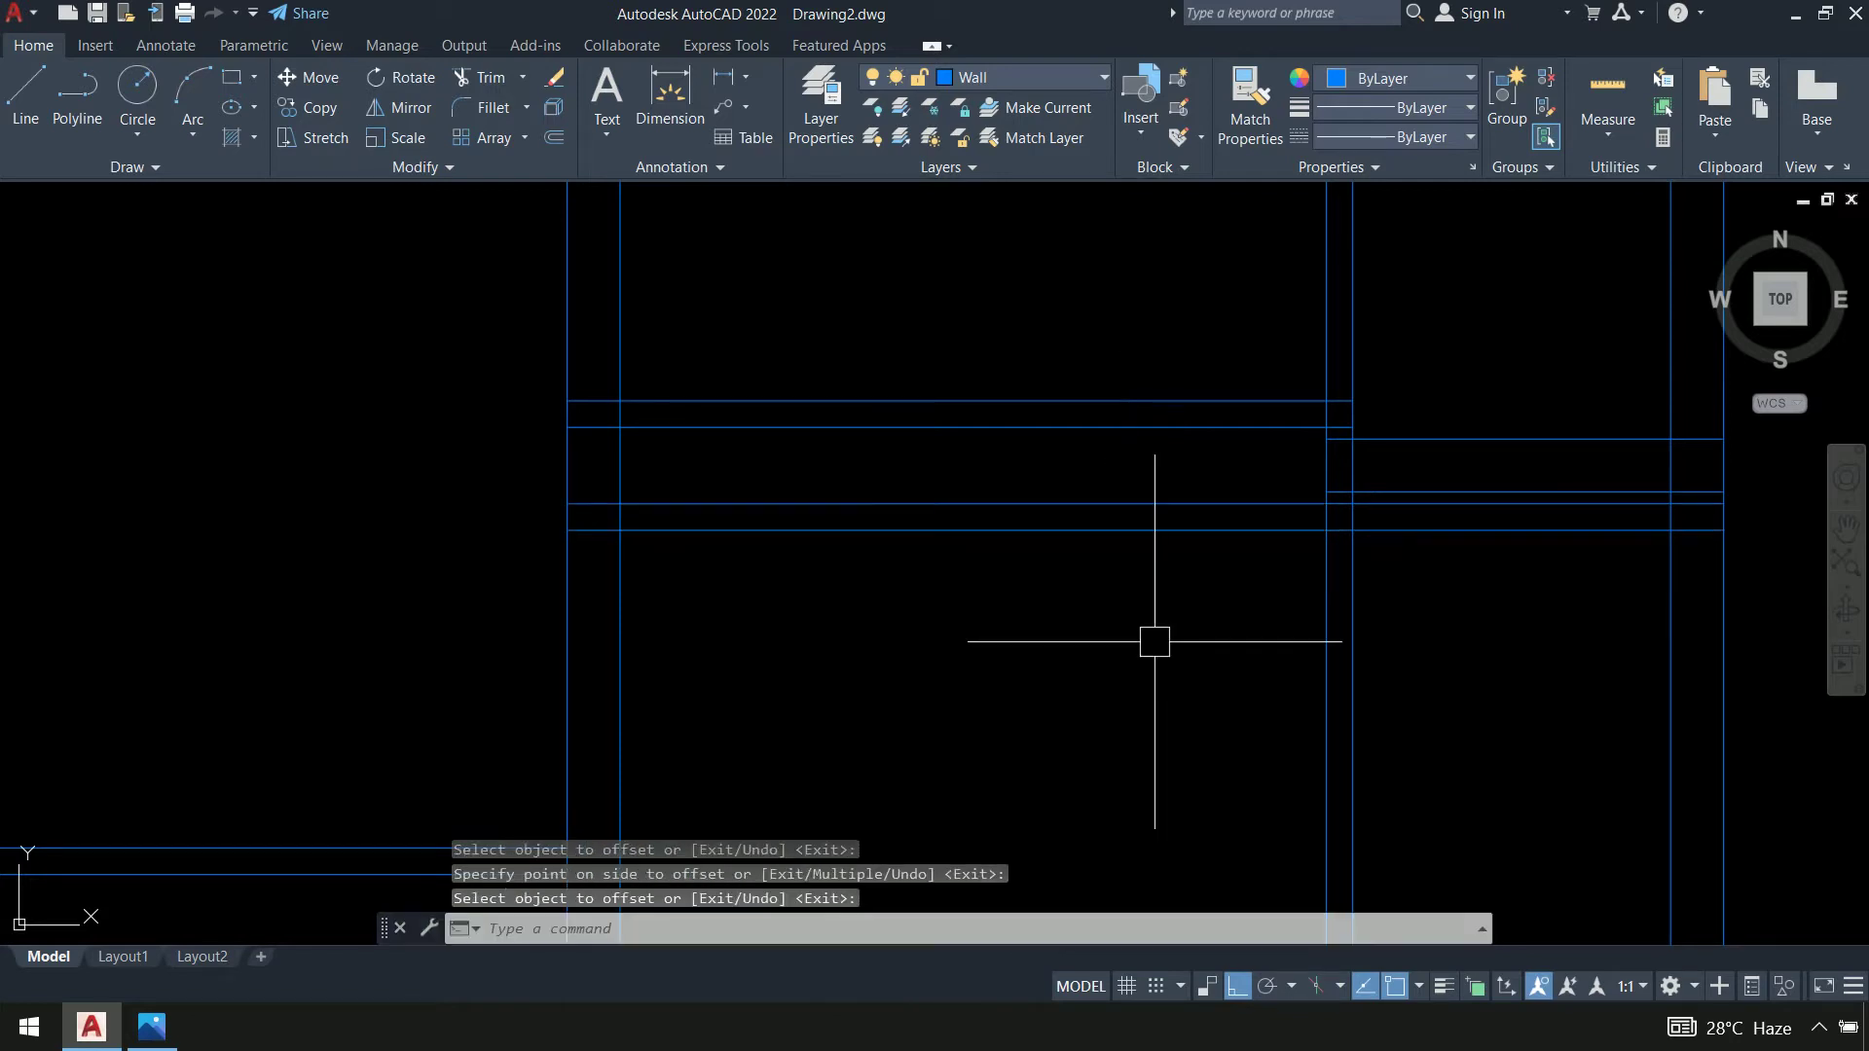
# Trim the new pair of partition lines out of the right-hand strip and its outer wall
pyautogui.write('tr')
pyautogui.press('Return')
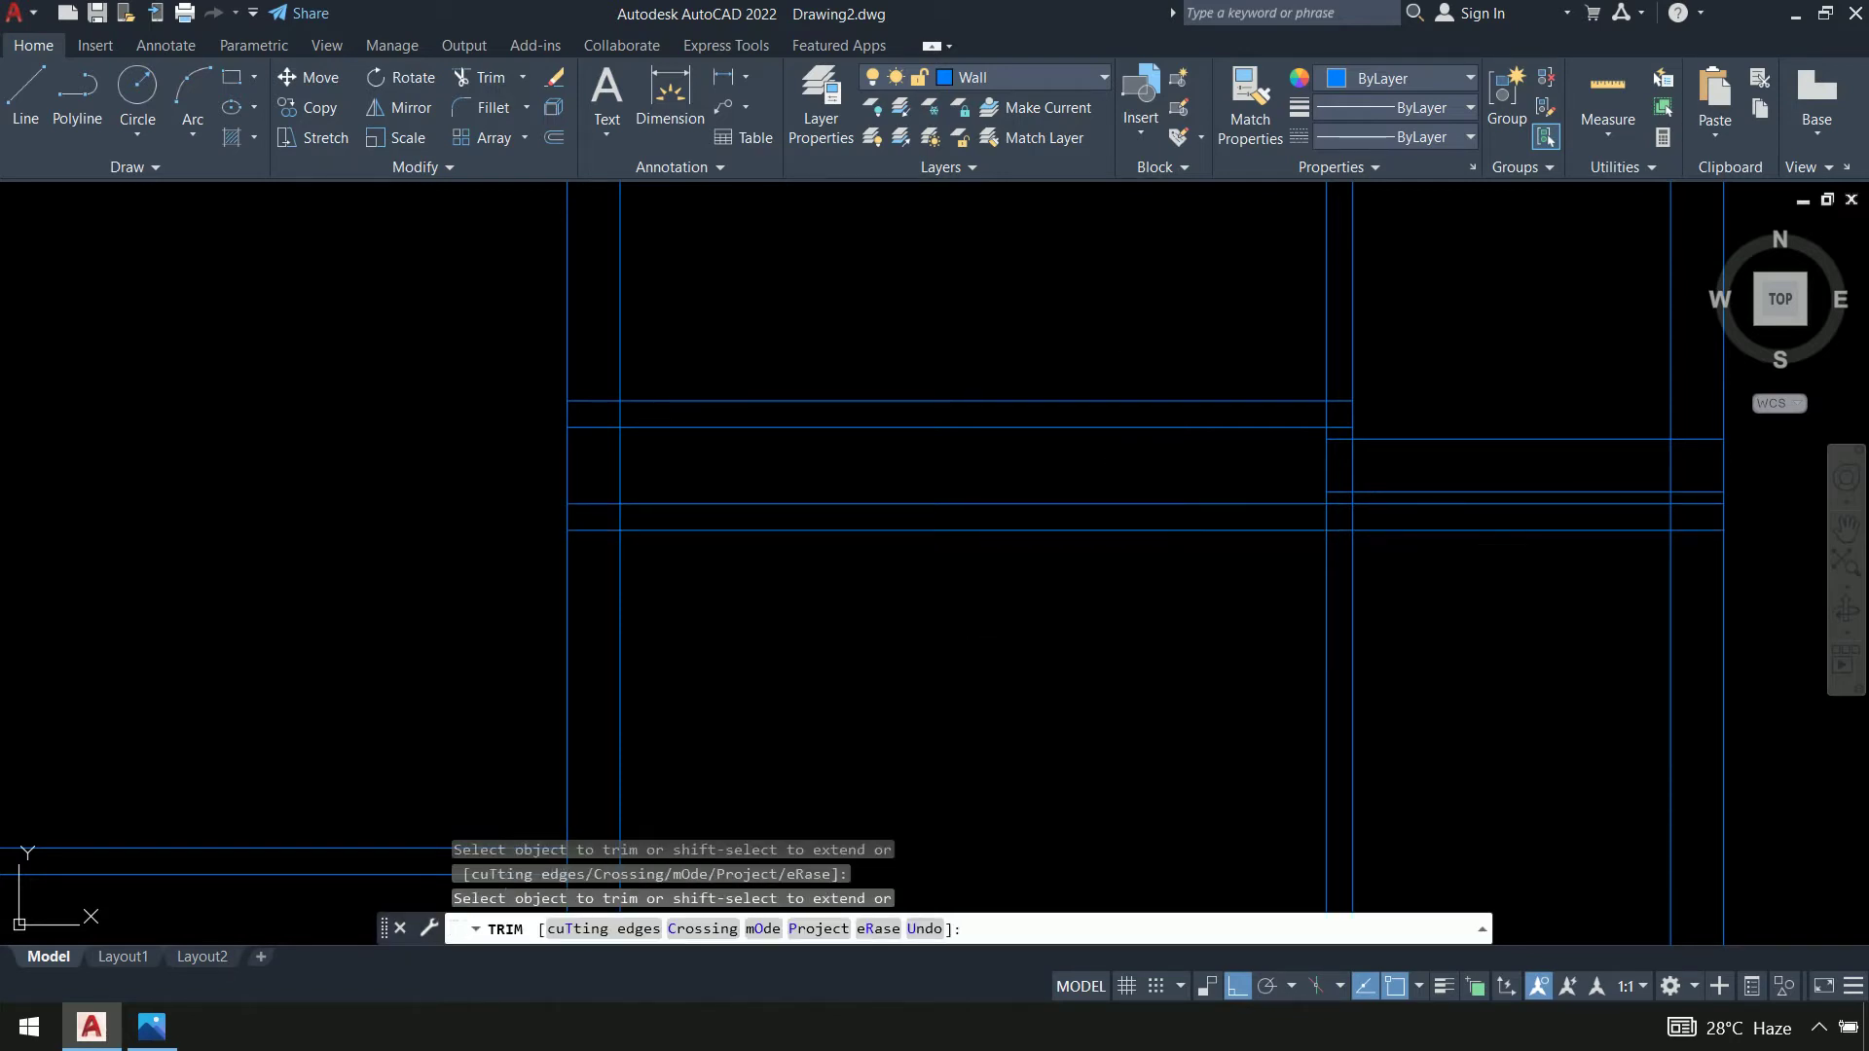
pyautogui.click(1501, 545)
pyautogui.click(1497, 528)
pyautogui.click(1491, 518)
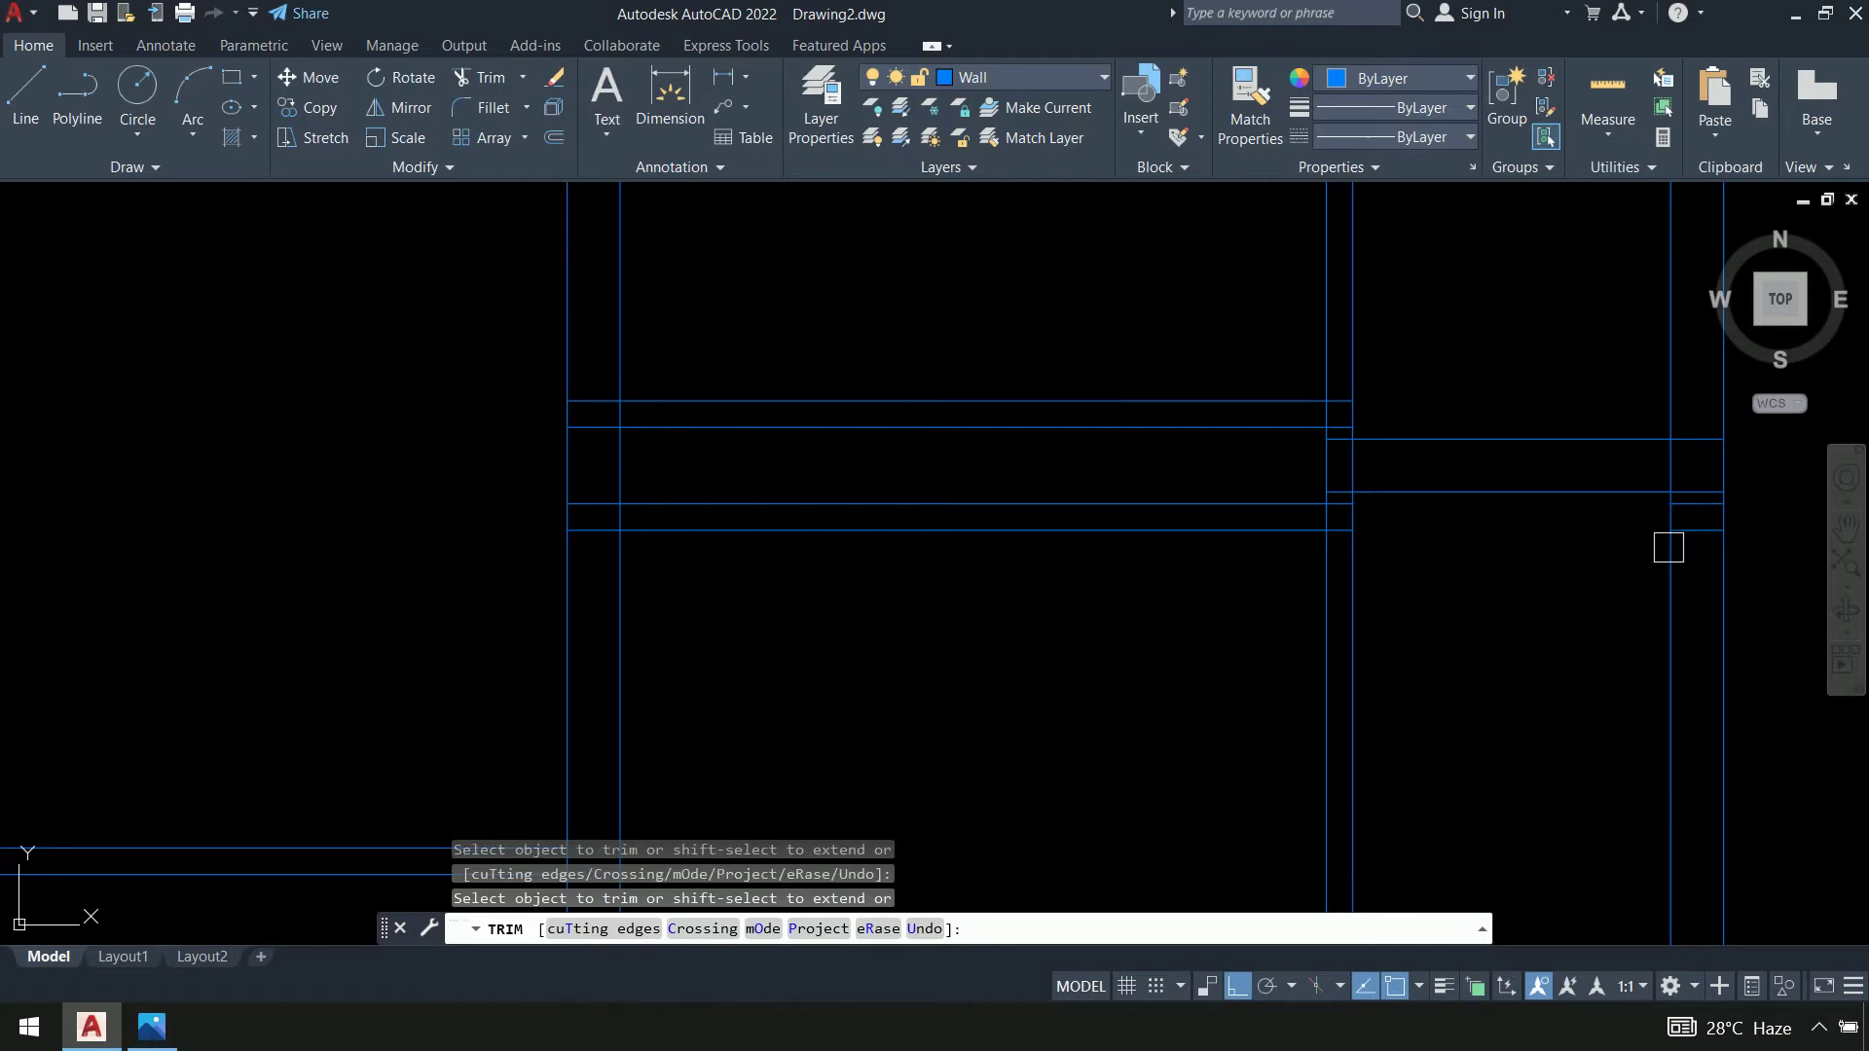
pyautogui.scroll(4, 1752, 531)
pyautogui.click(1426, 581)
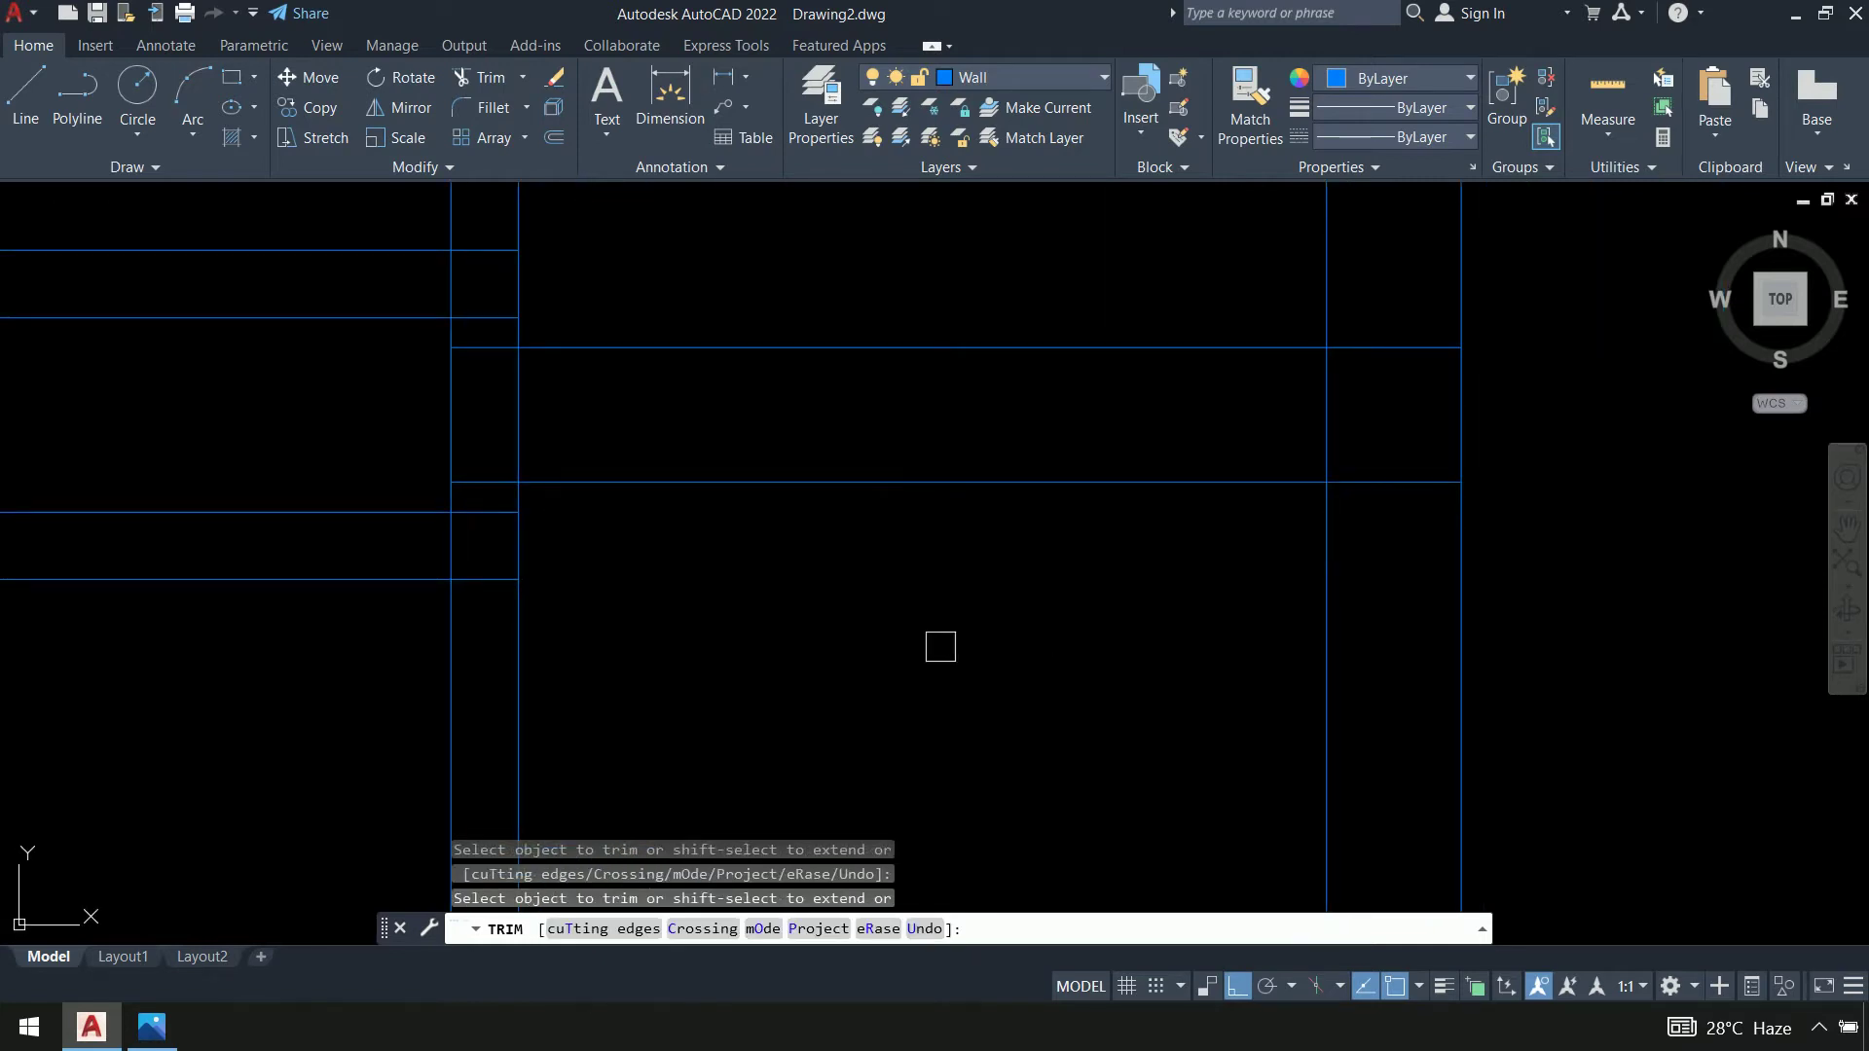
# Trim the ends of the four middle-room partition lines back to the inner faces of both side walls
pyautogui.moveTo(940, 646); pyautogui.dragTo(1685, 721, button='middle')
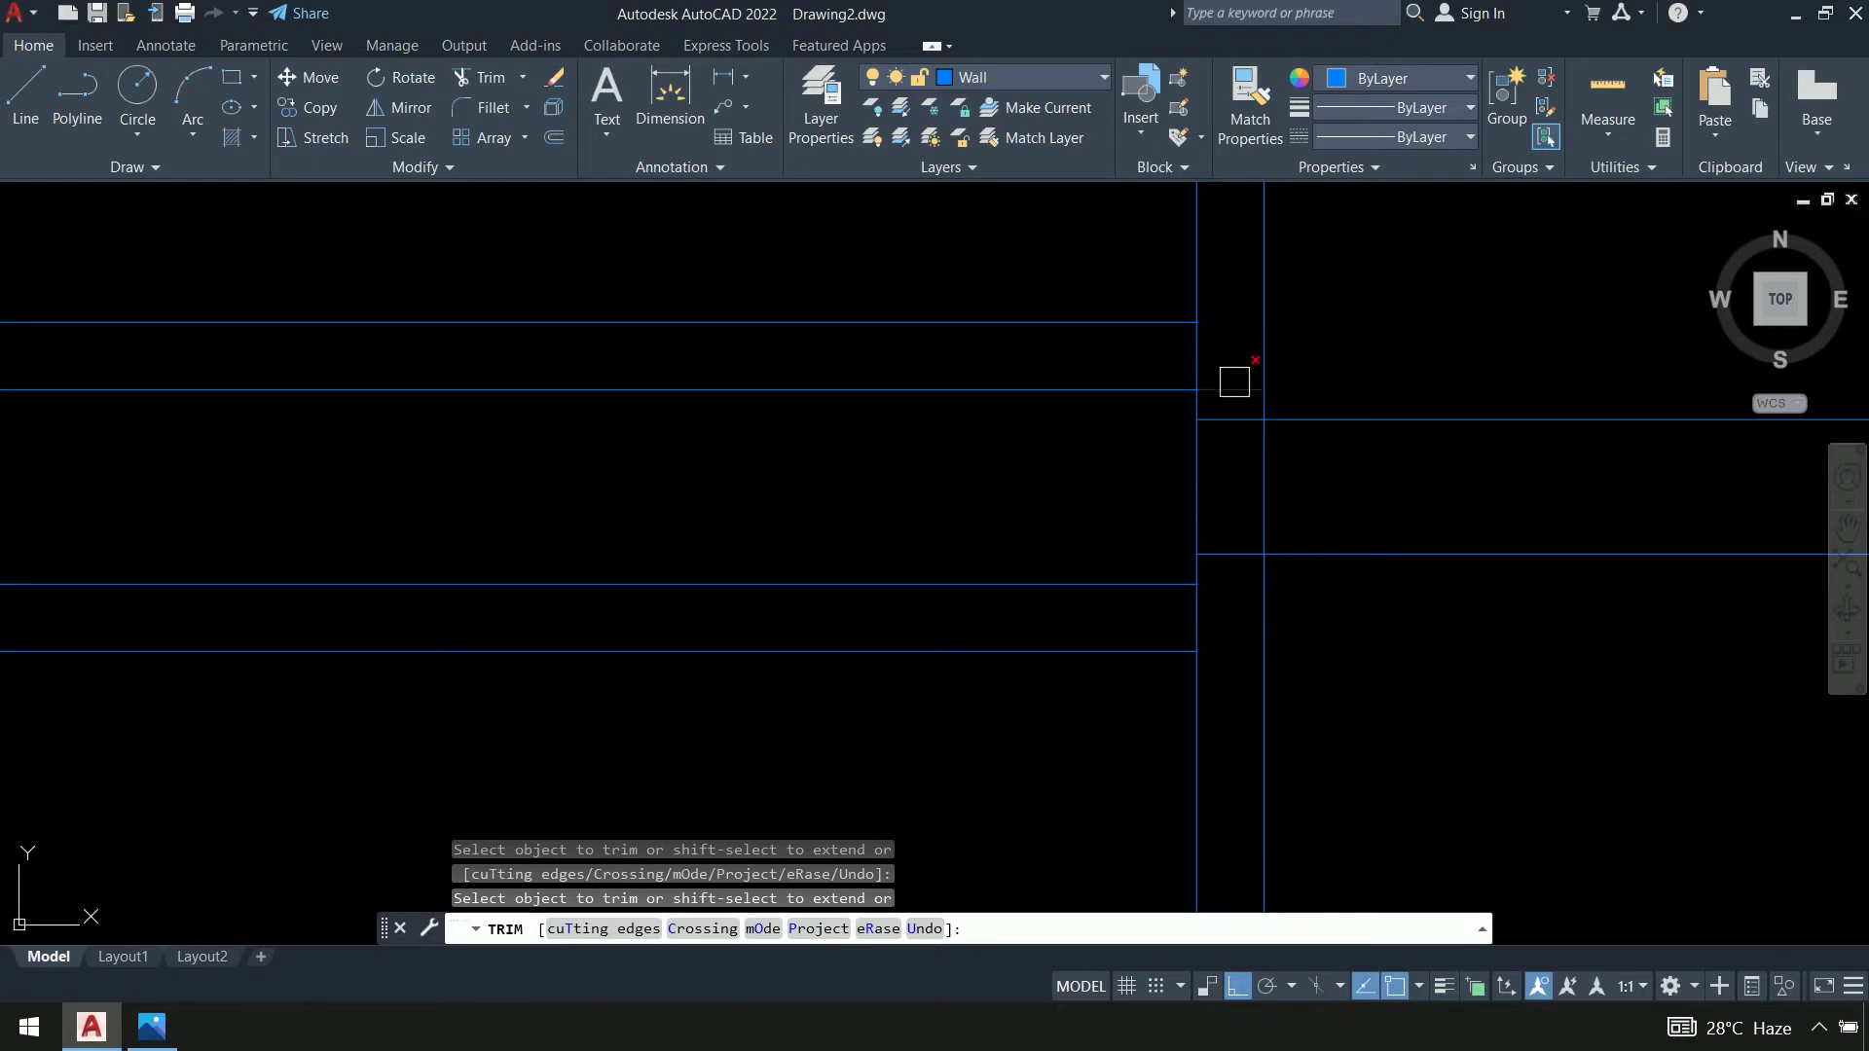
pyautogui.scroll(-4, 1407, 340)
pyautogui.scroll(2, 887, 322)
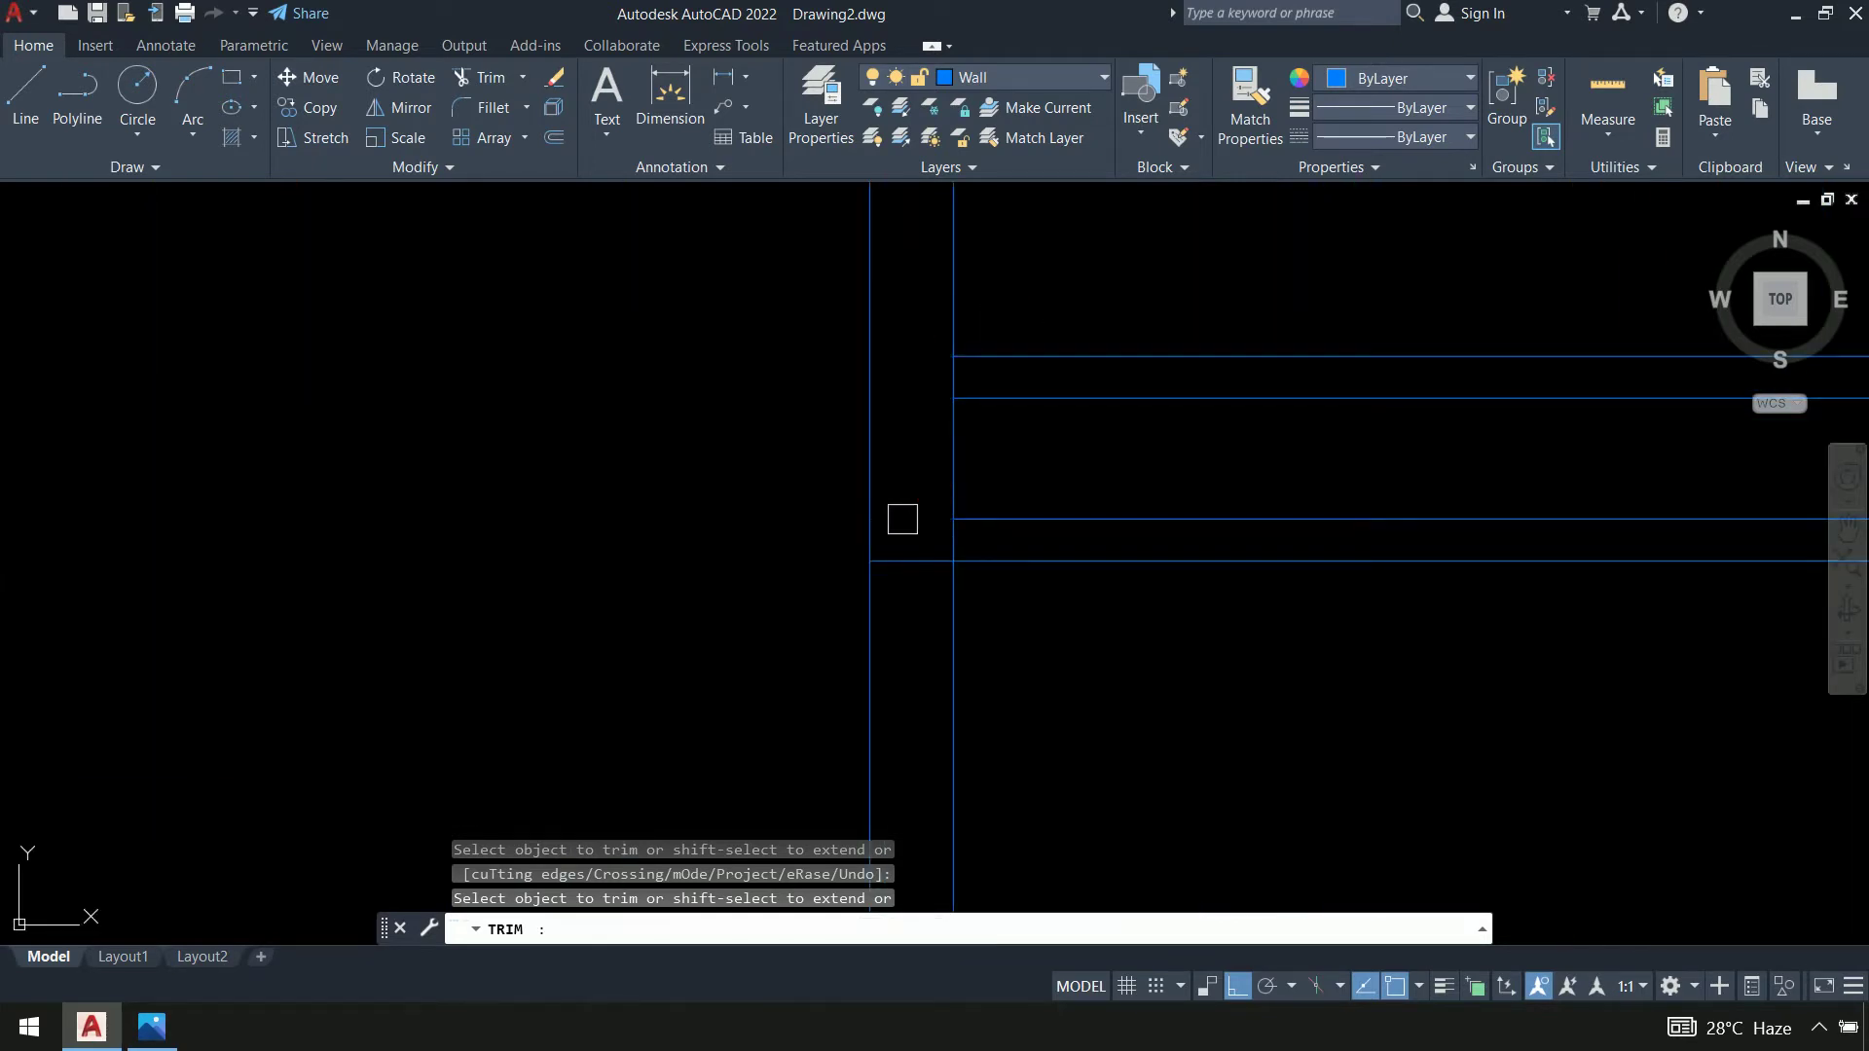
pyautogui.scroll(-3, 1263, 754)
pyautogui.moveTo(1263, 753); pyautogui.dragTo(1056, 609, button='middle')
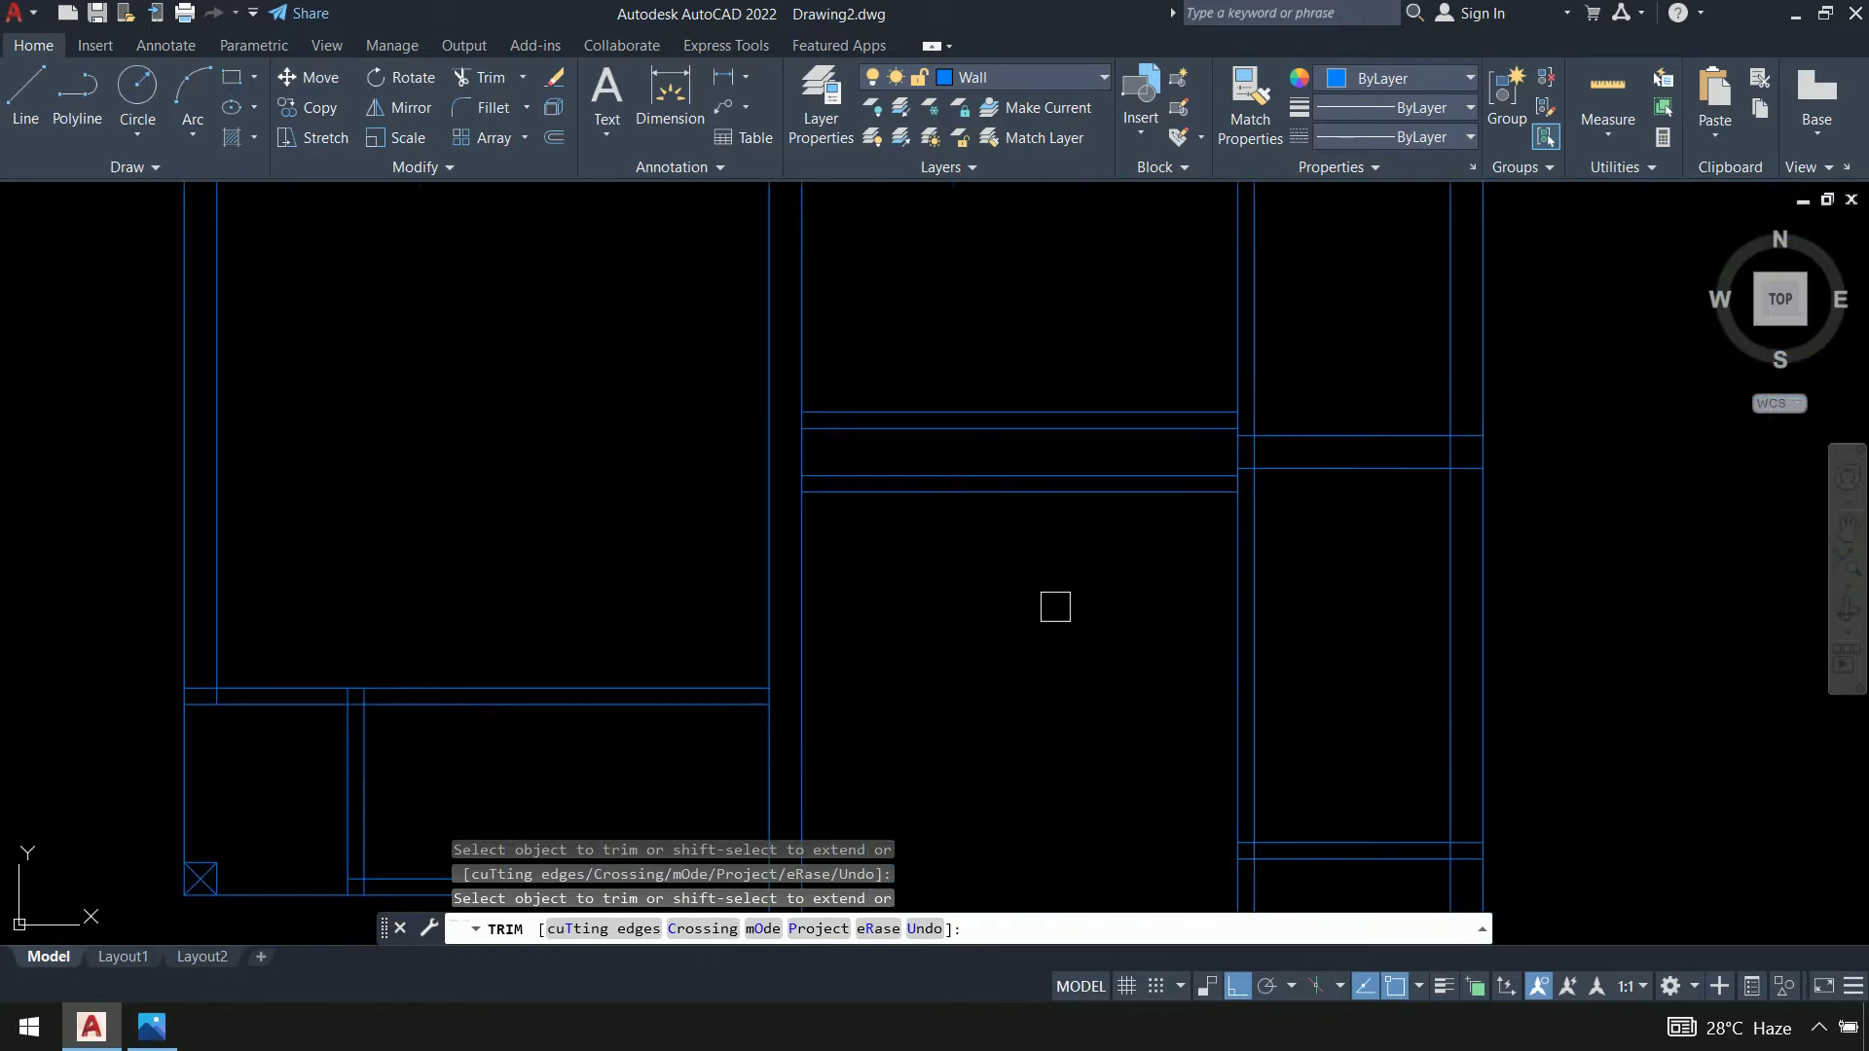
pyautogui.press('Return')
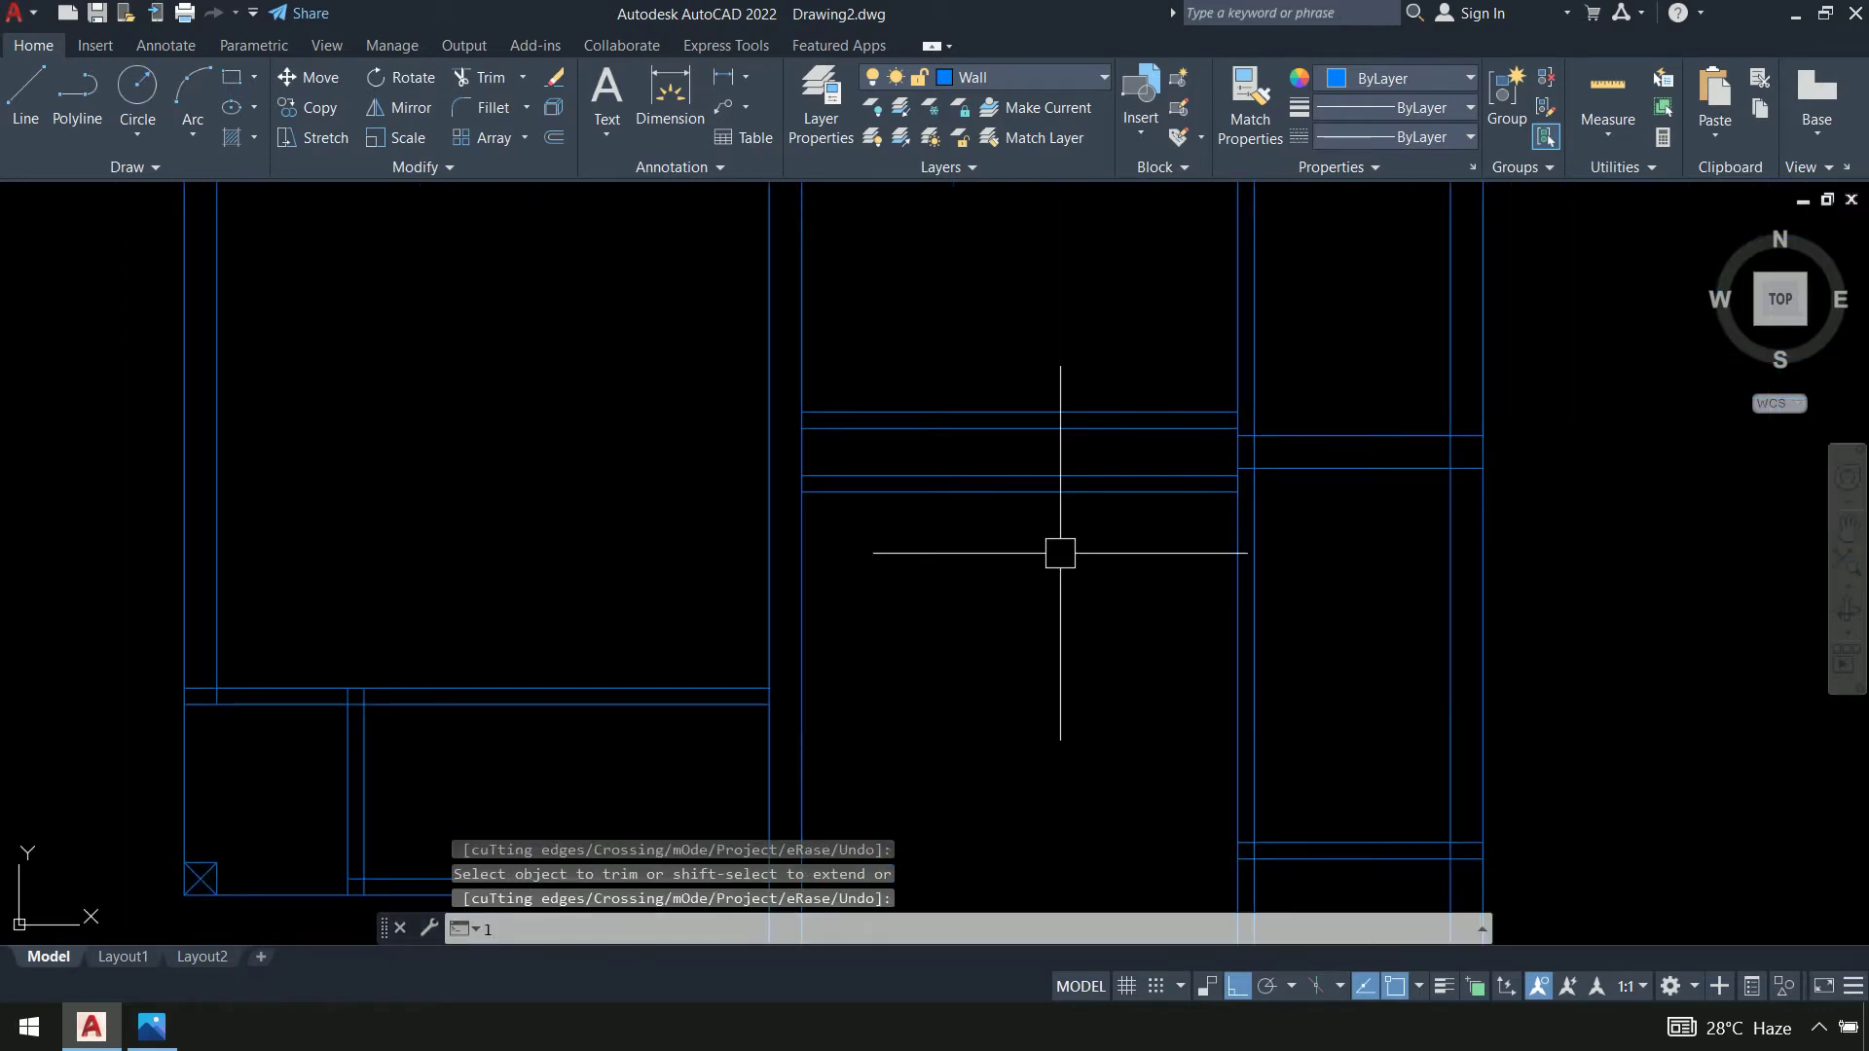
# Draw a vertical line from the midpoint of the uppermost middle-room partition line down to the lowest one
pyautogui.write('l')
pyautogui.press('Return')
pyautogui.scroll(4, 1135, 500)
pyautogui.moveTo(1135, 500); pyautogui.dragTo(1080, 620, button='middle')
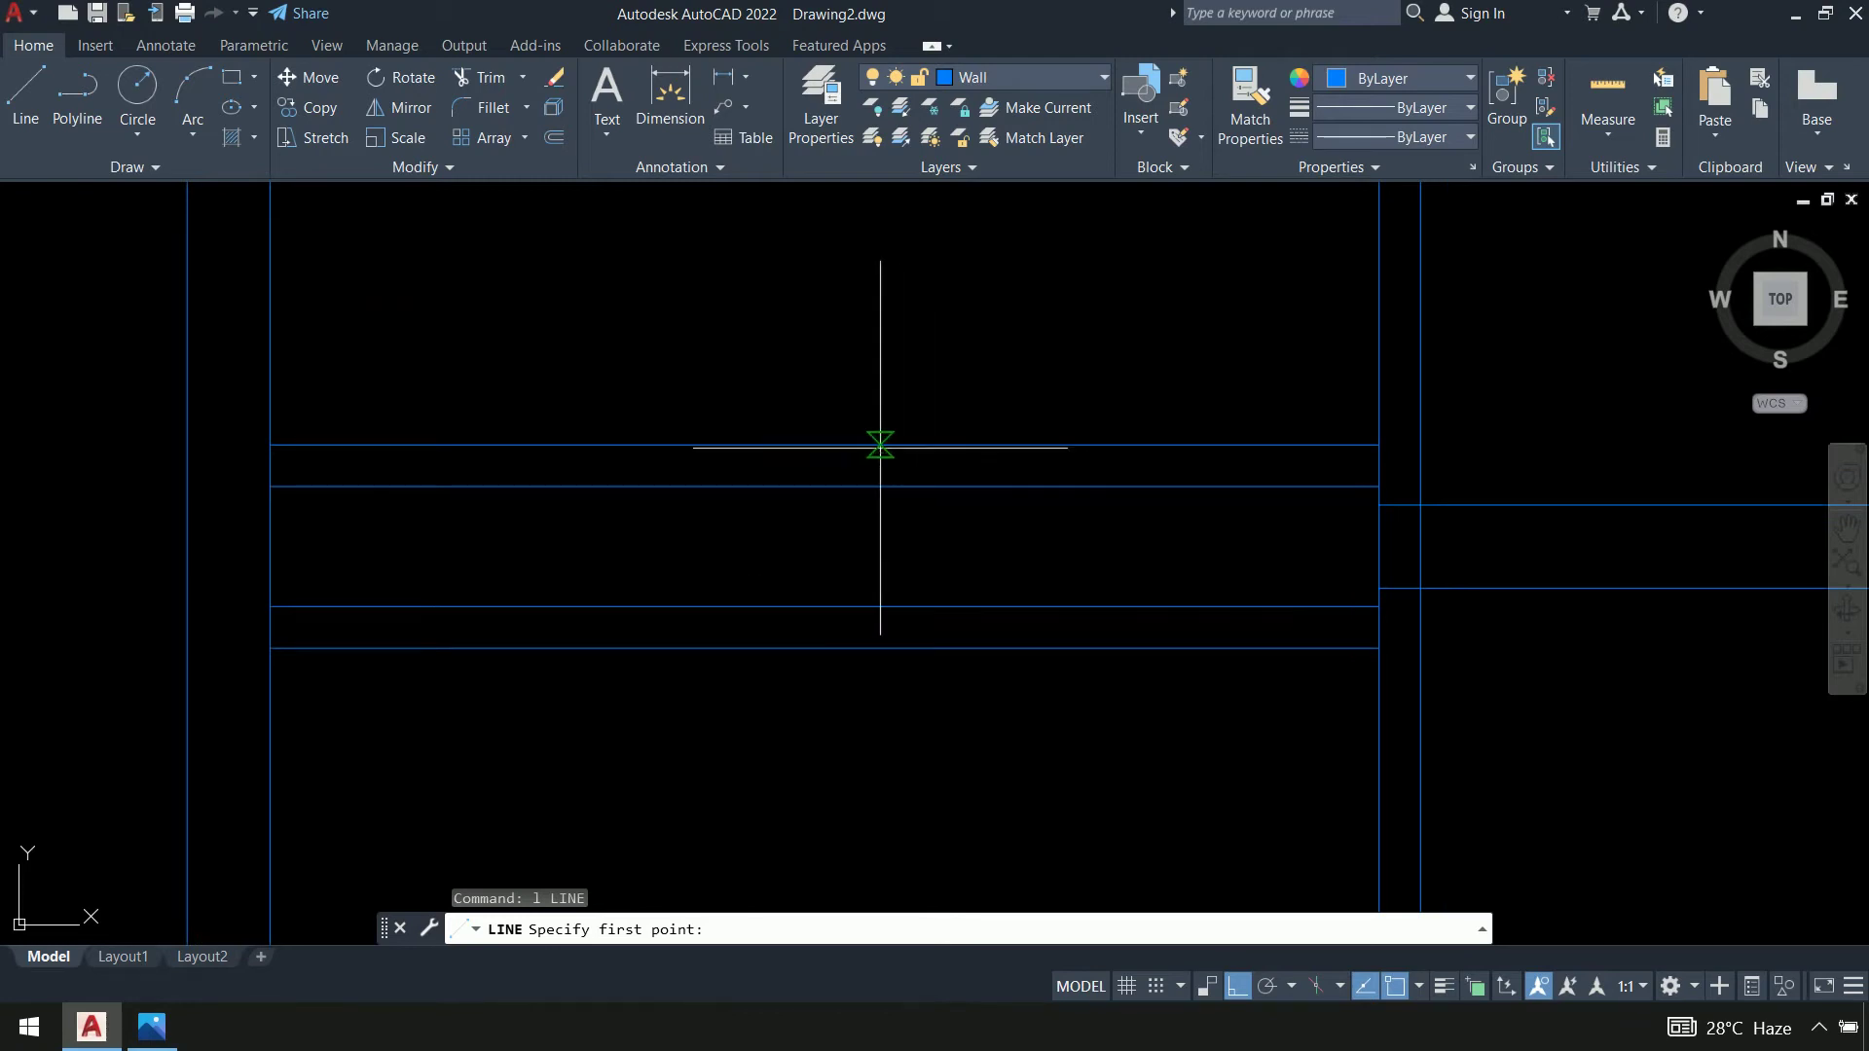
pyautogui.click(824, 446)
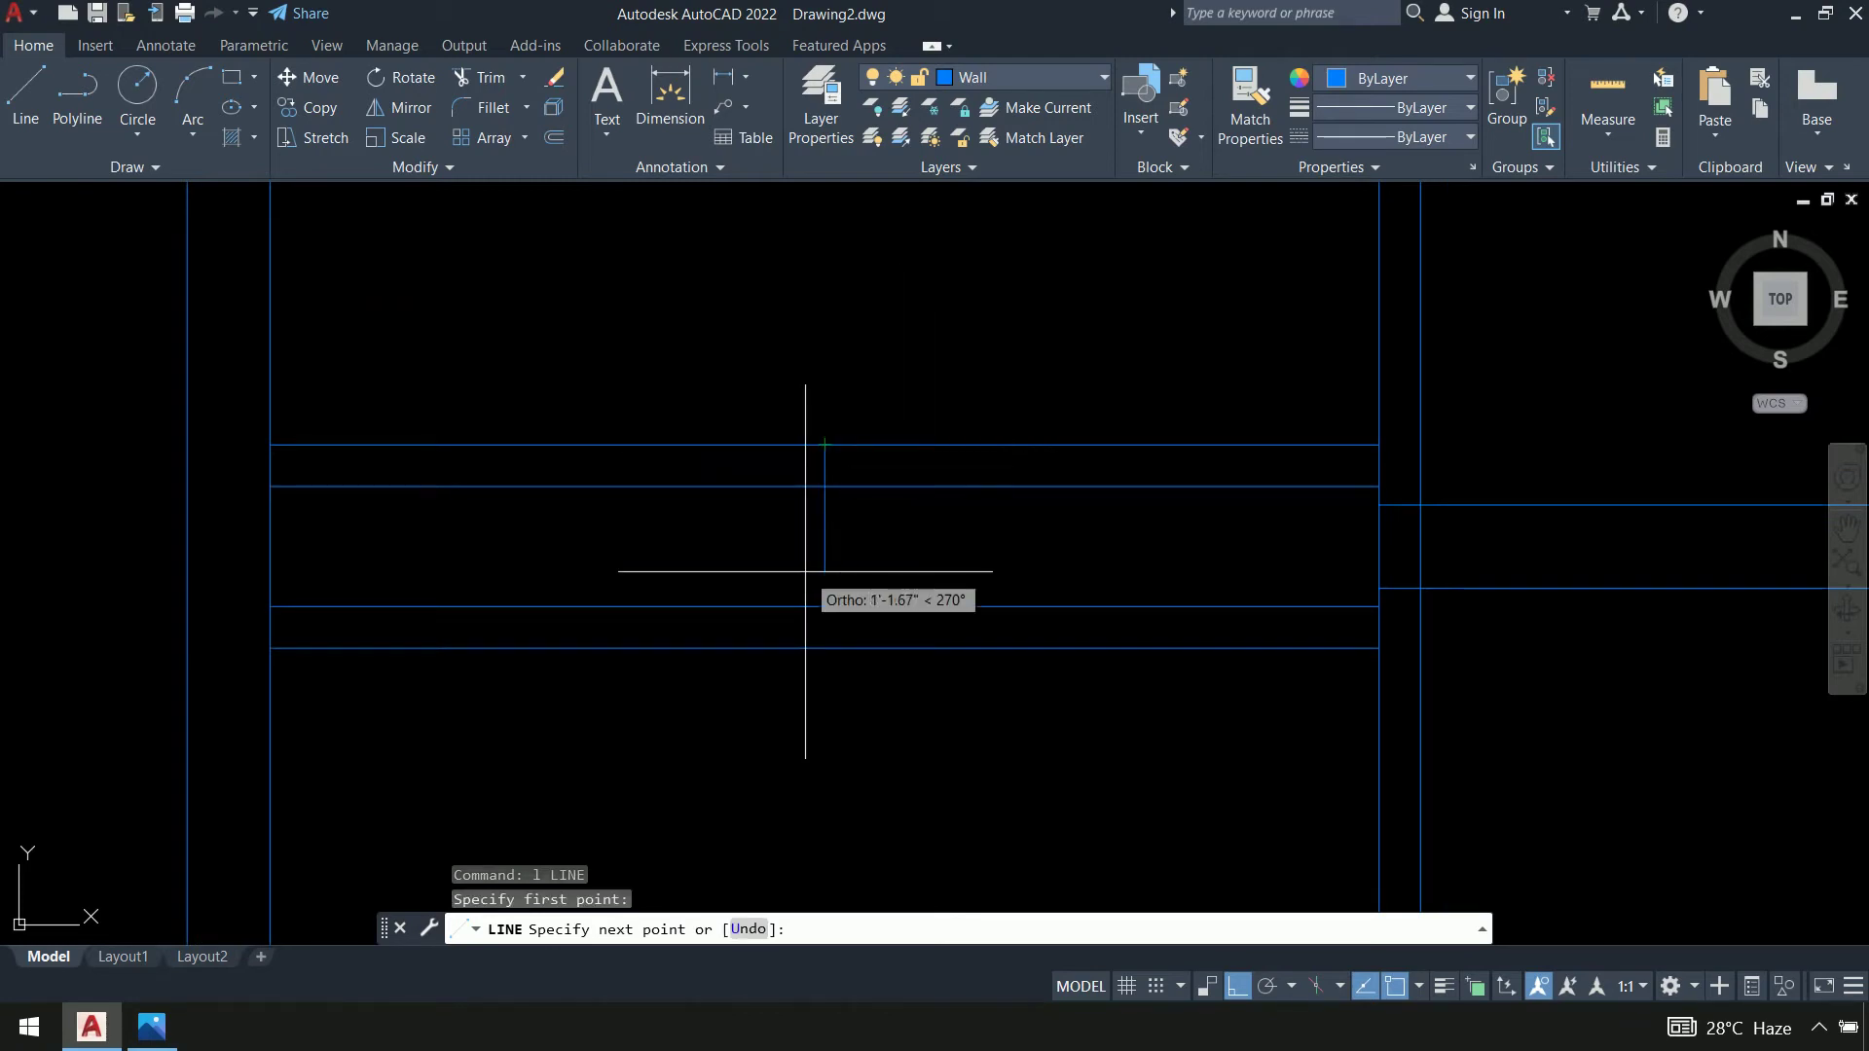
pyautogui.click(825, 647)
pyautogui.press('Return')
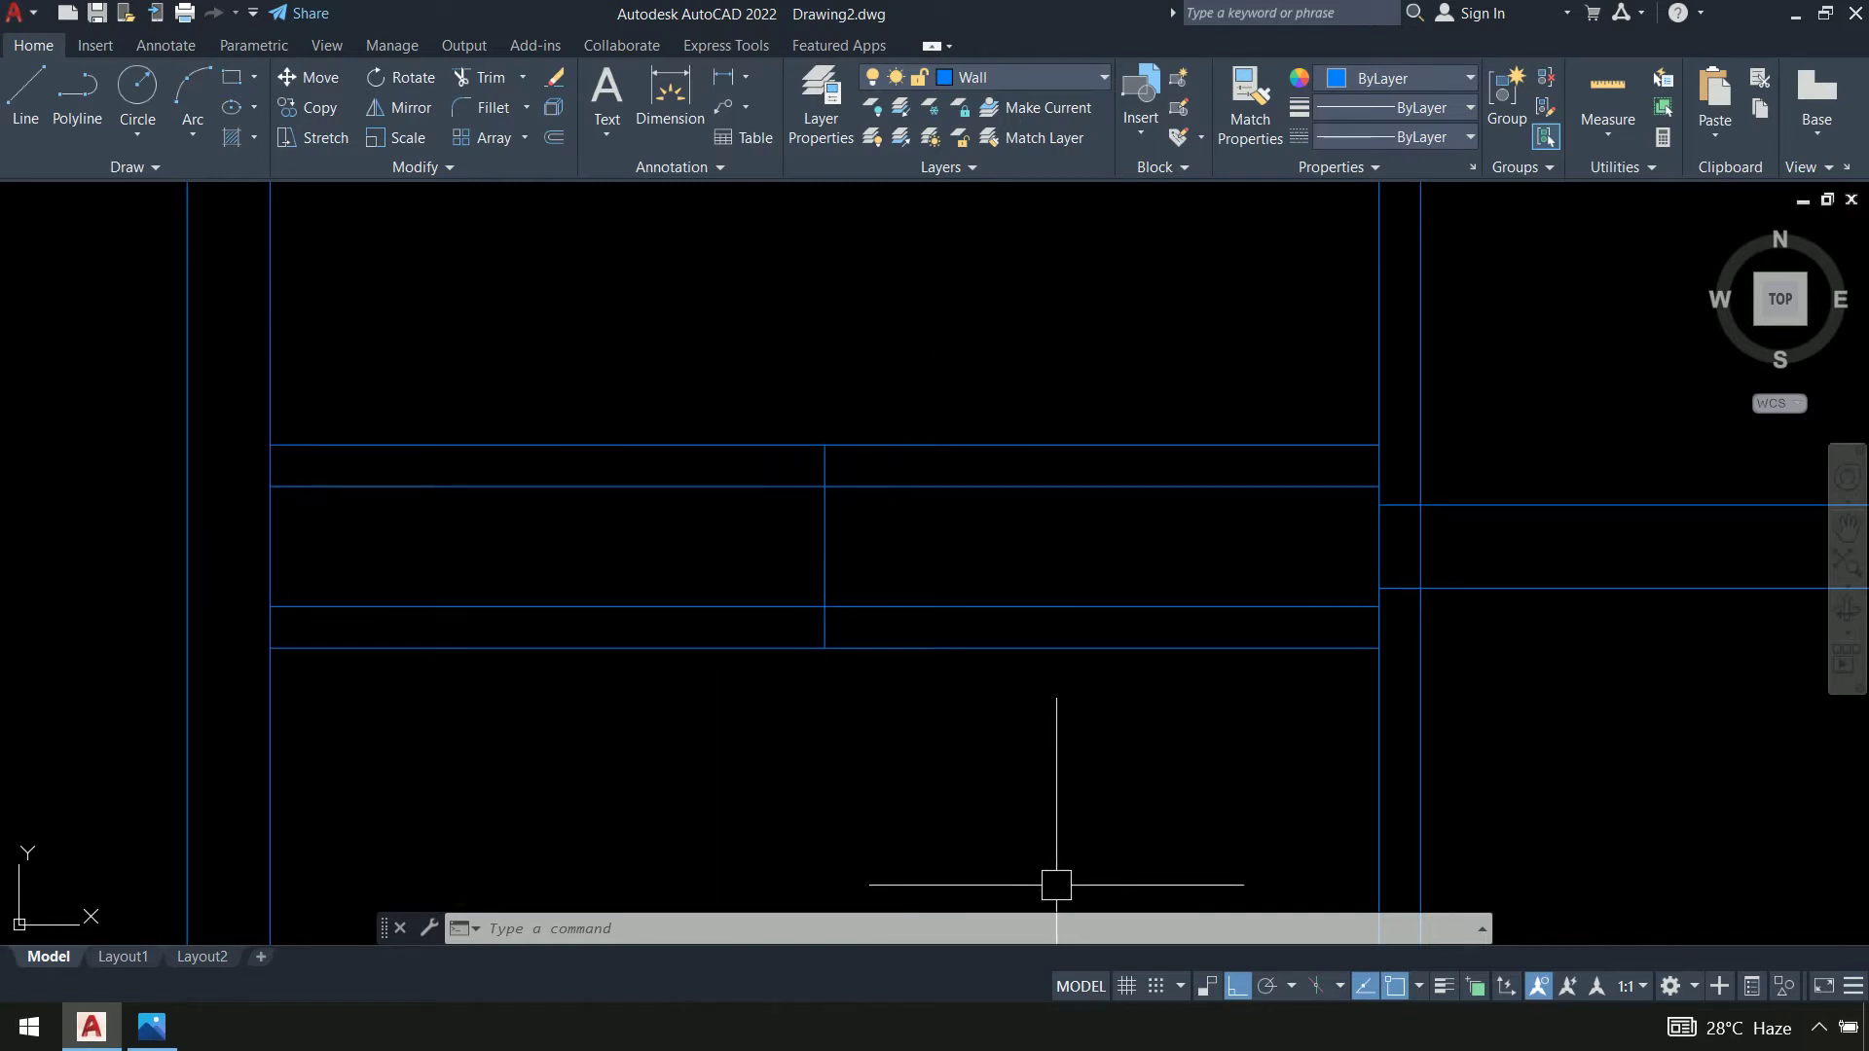
# Offset the vertical line in the middle-room partition 2.25" to both sides and erase the original centre line
pyautogui.press('Return')
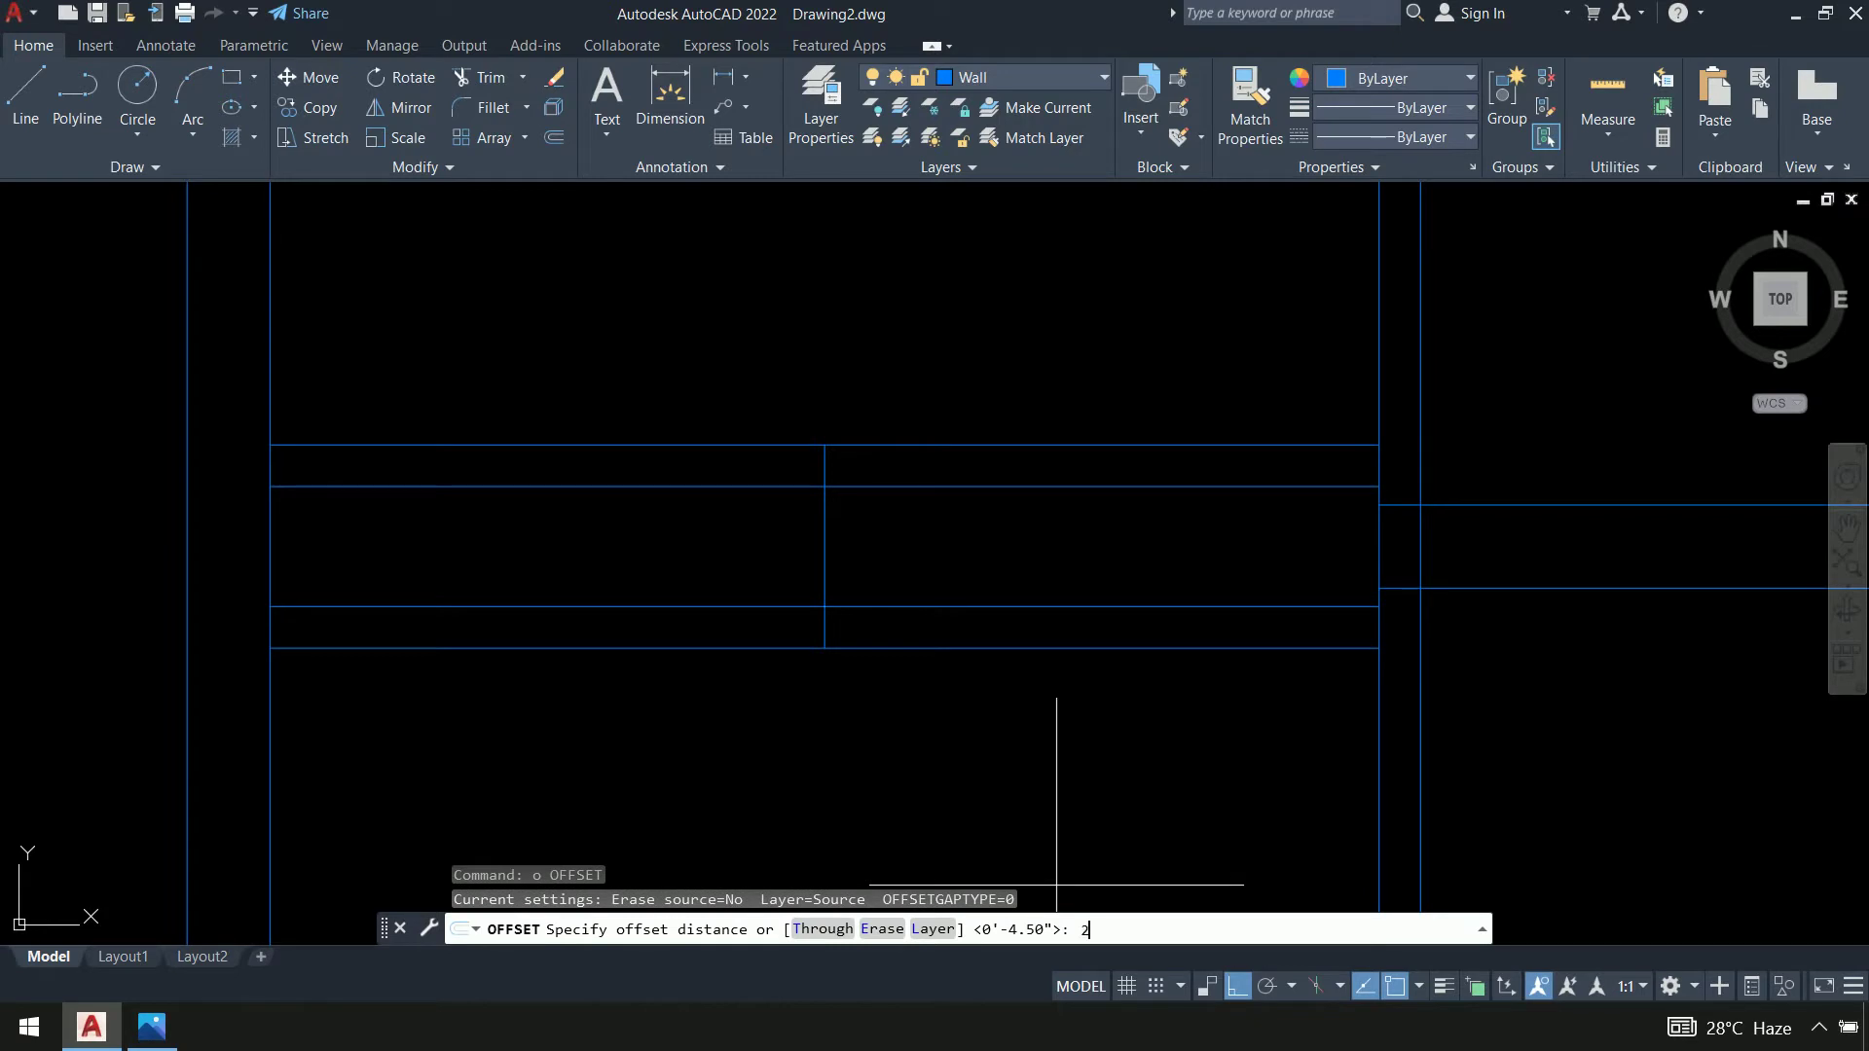
pyautogui.write('2.25')
pyautogui.press('Return')
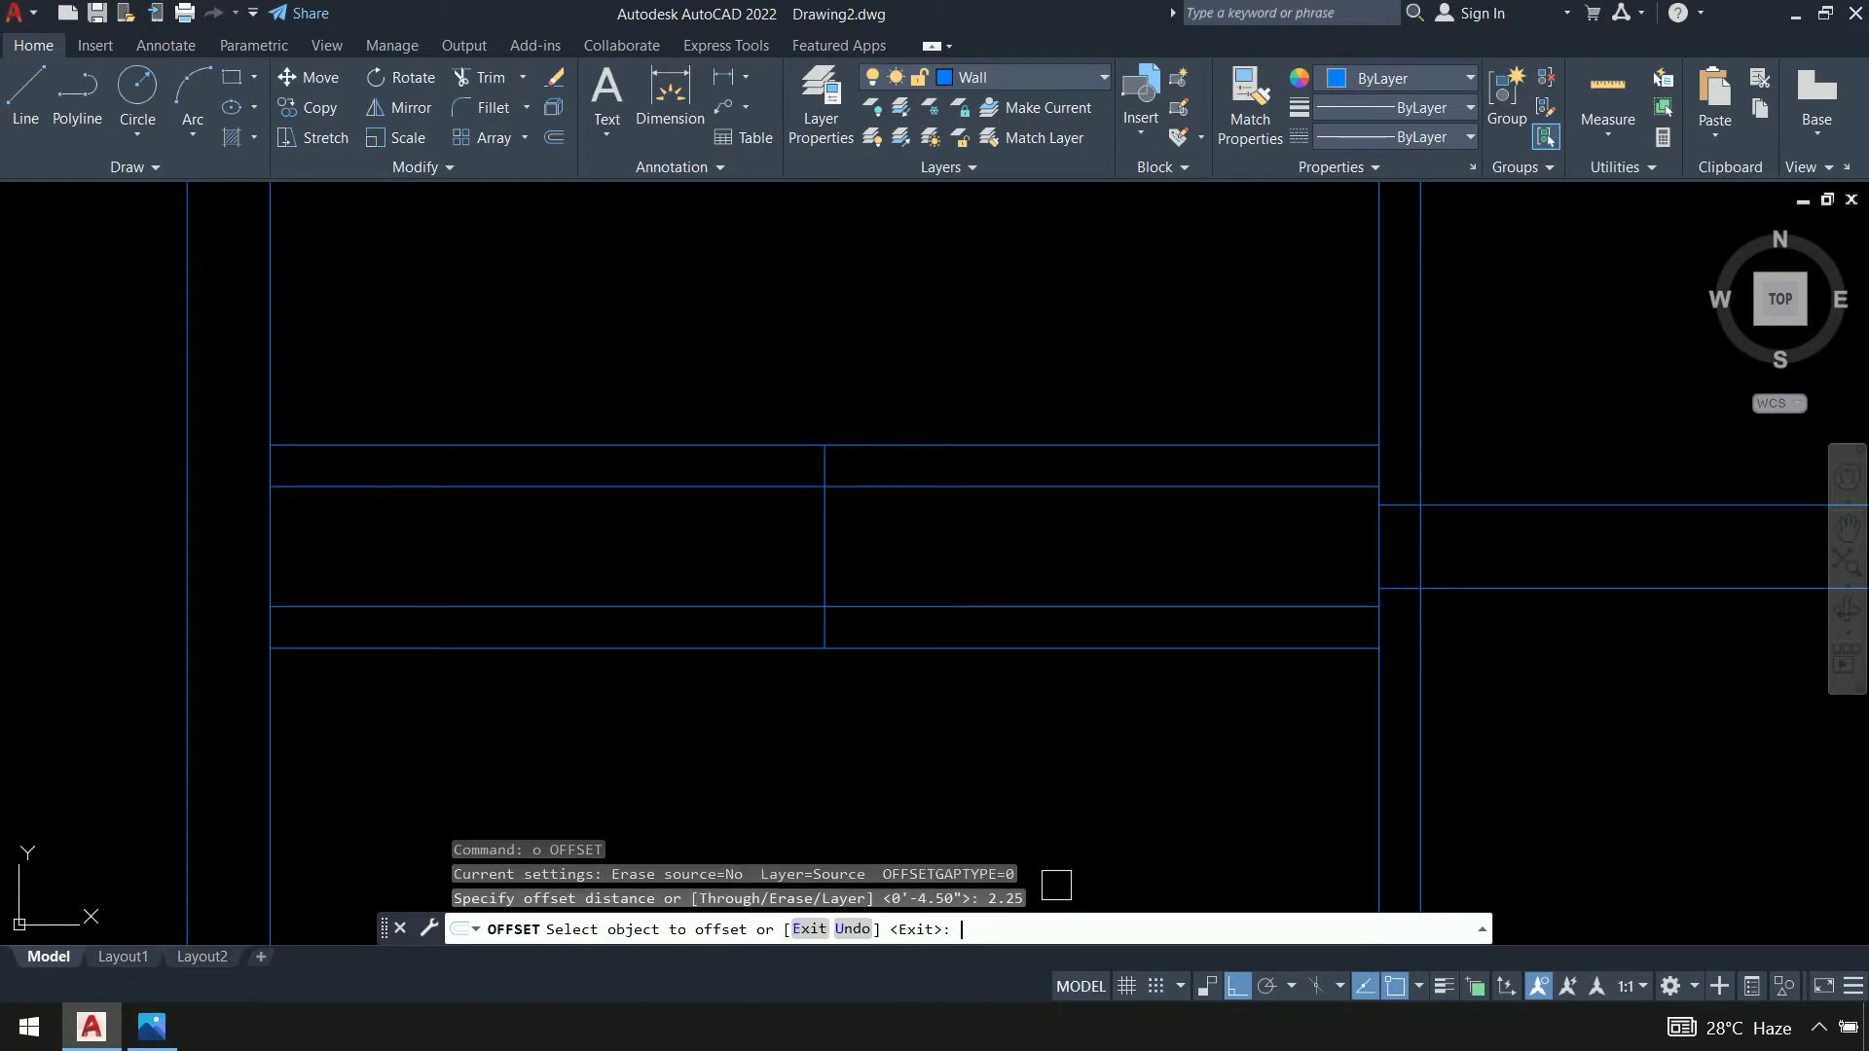
pyautogui.click(823, 526)
pyautogui.click(954, 546)
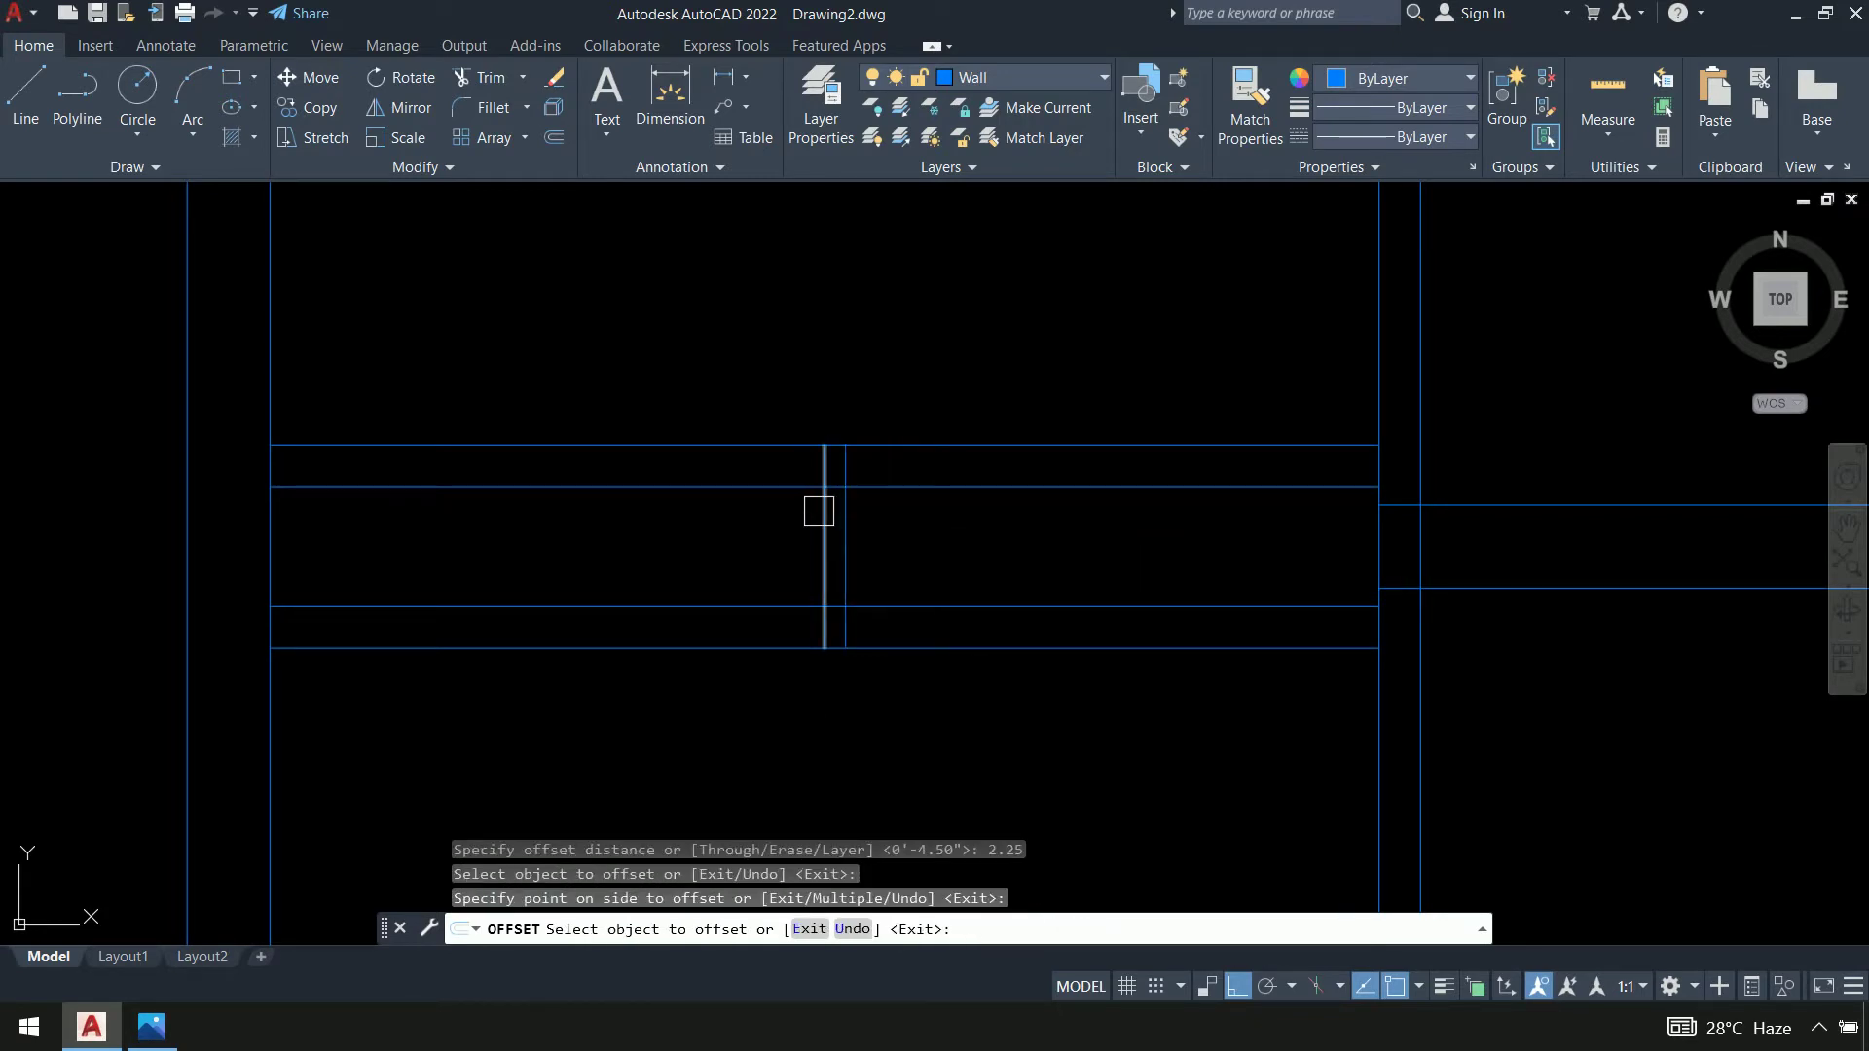
pyautogui.click(821, 511)
pyautogui.click(647, 516)
pyautogui.press('Return')
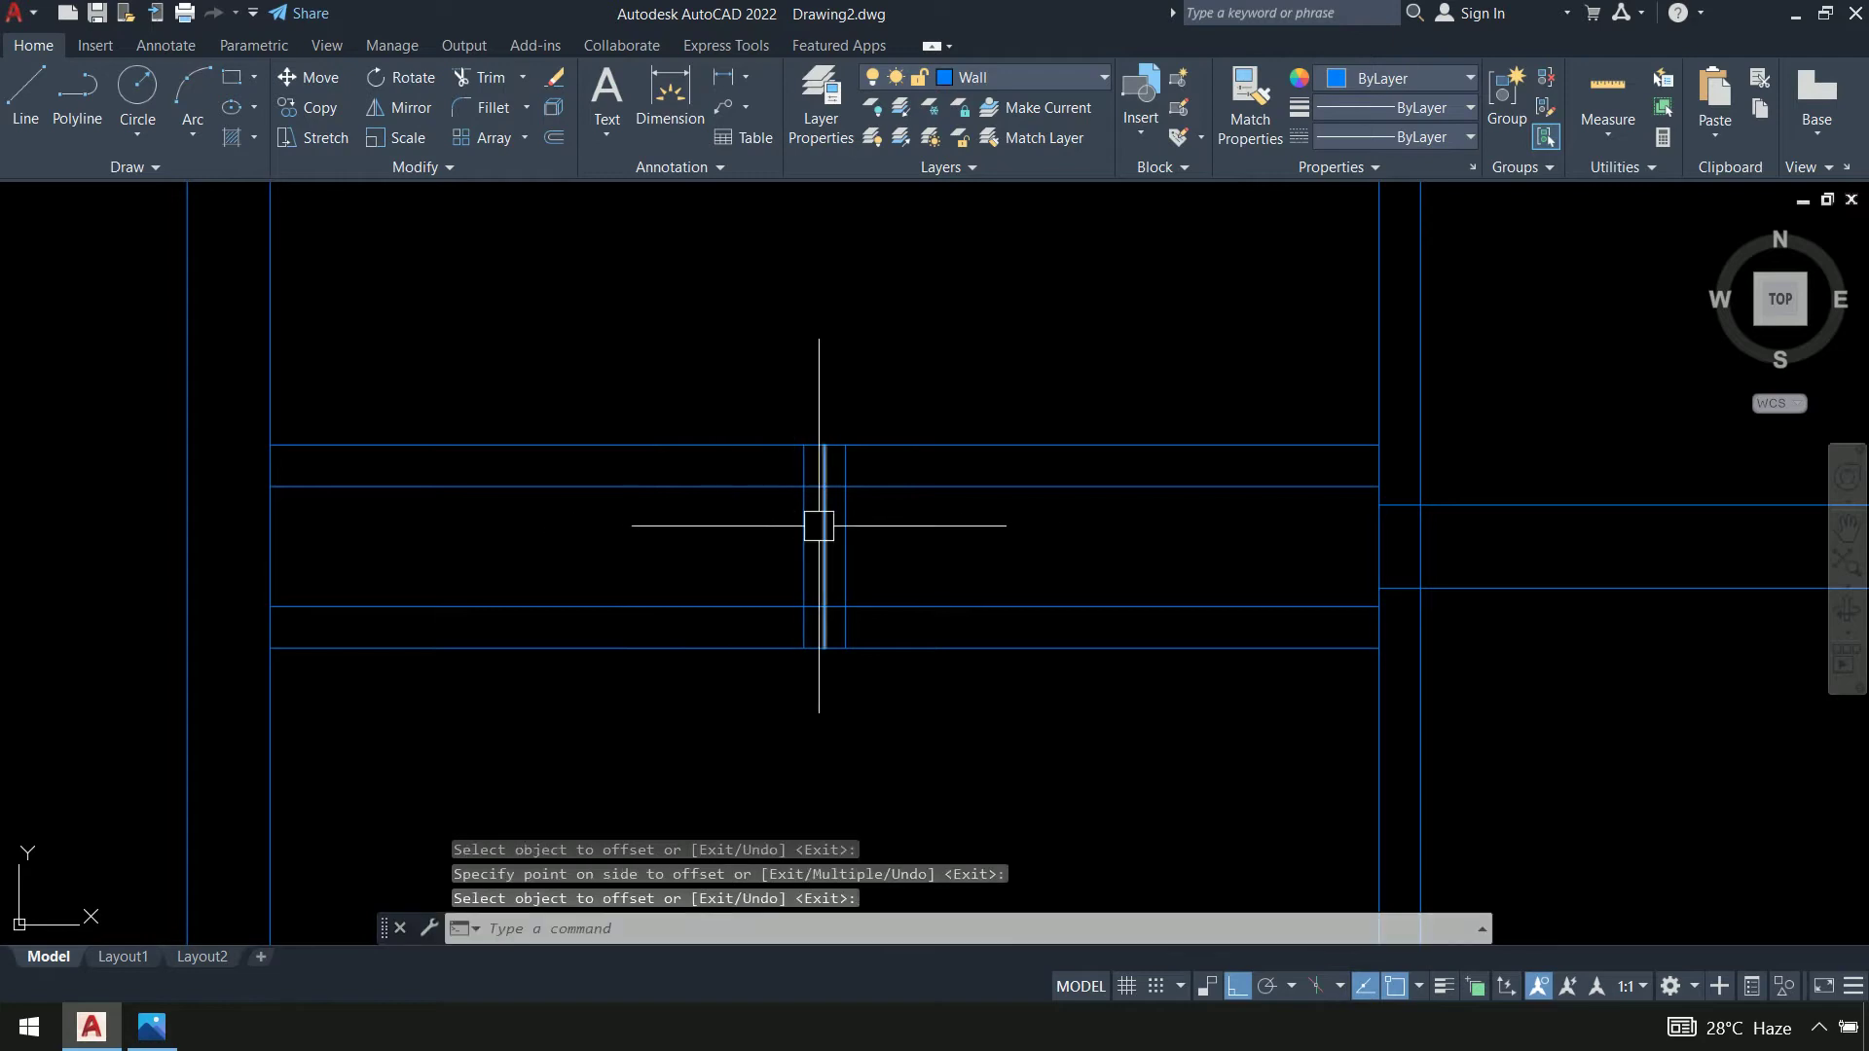
pyautogui.click(821, 525)
pyautogui.press('Delete')
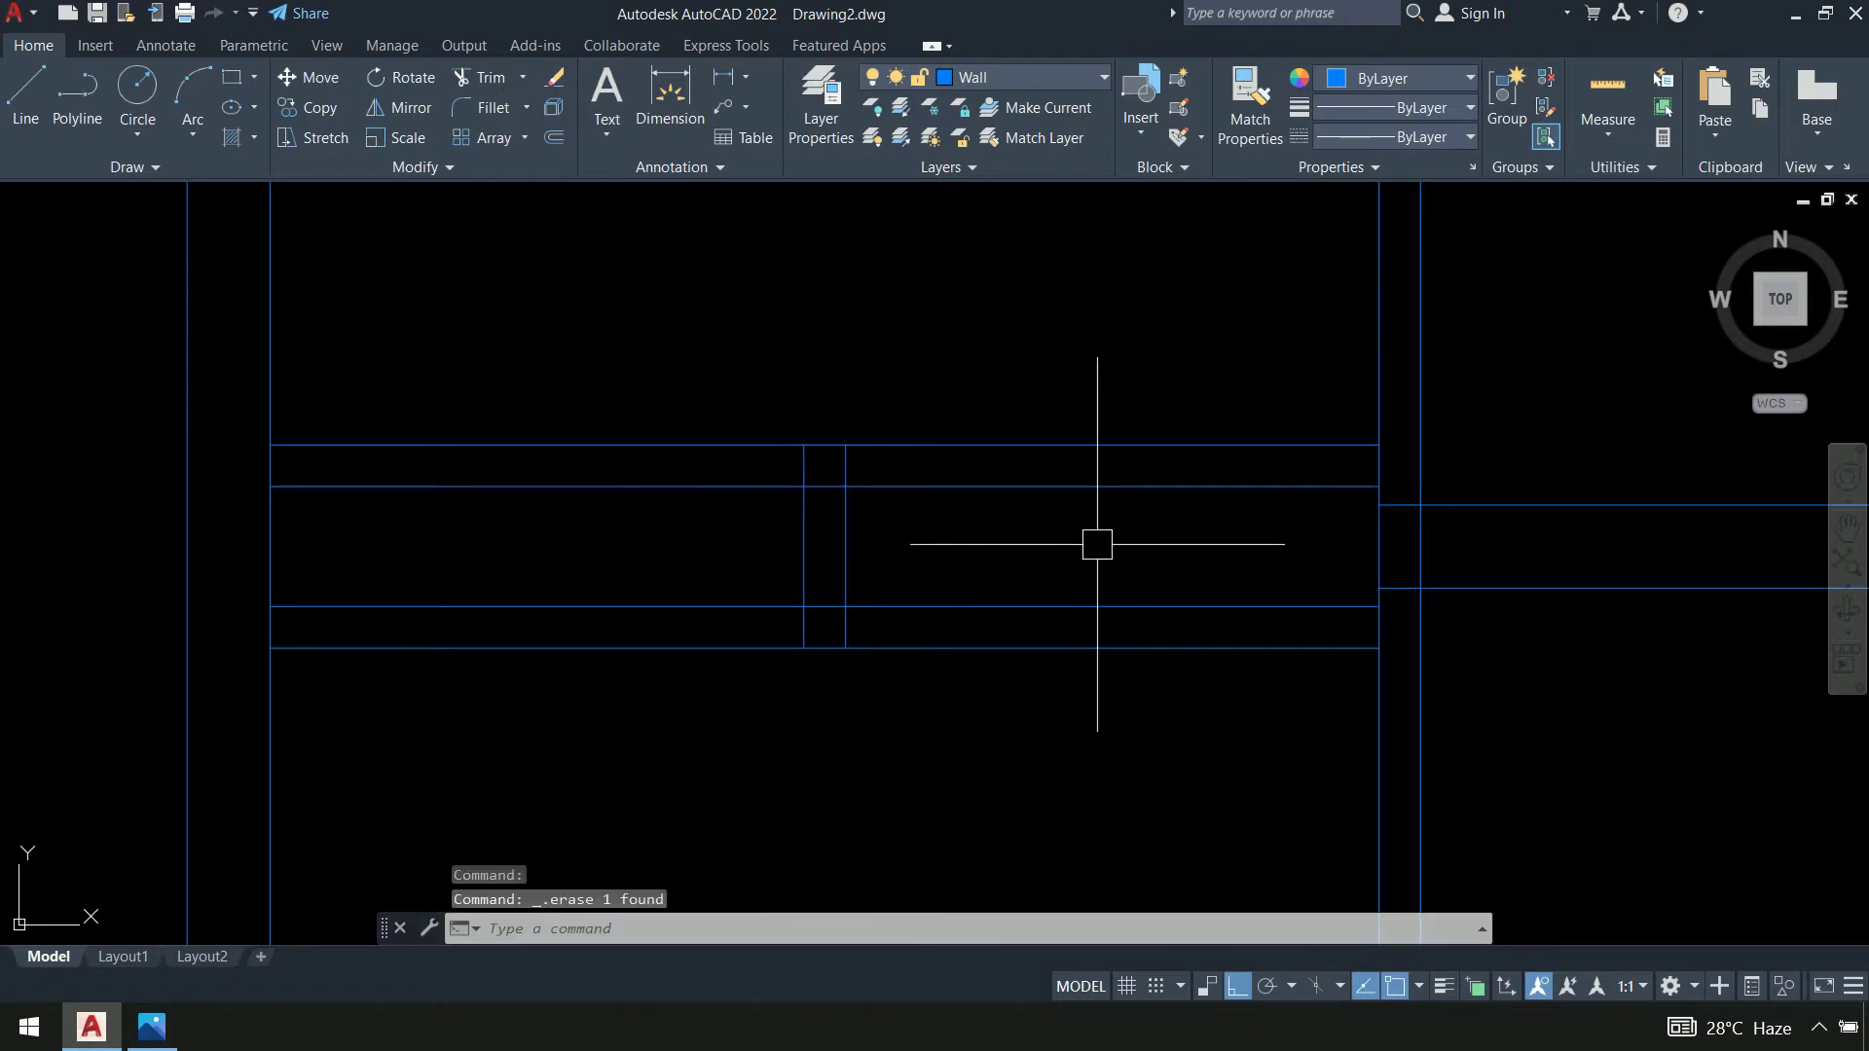
# Trim the top of the left short vertical line and the second horizontal line to the right of it
pyautogui.write('tr')
pyautogui.press('Return')
pyautogui.scroll(4, 815, 457)
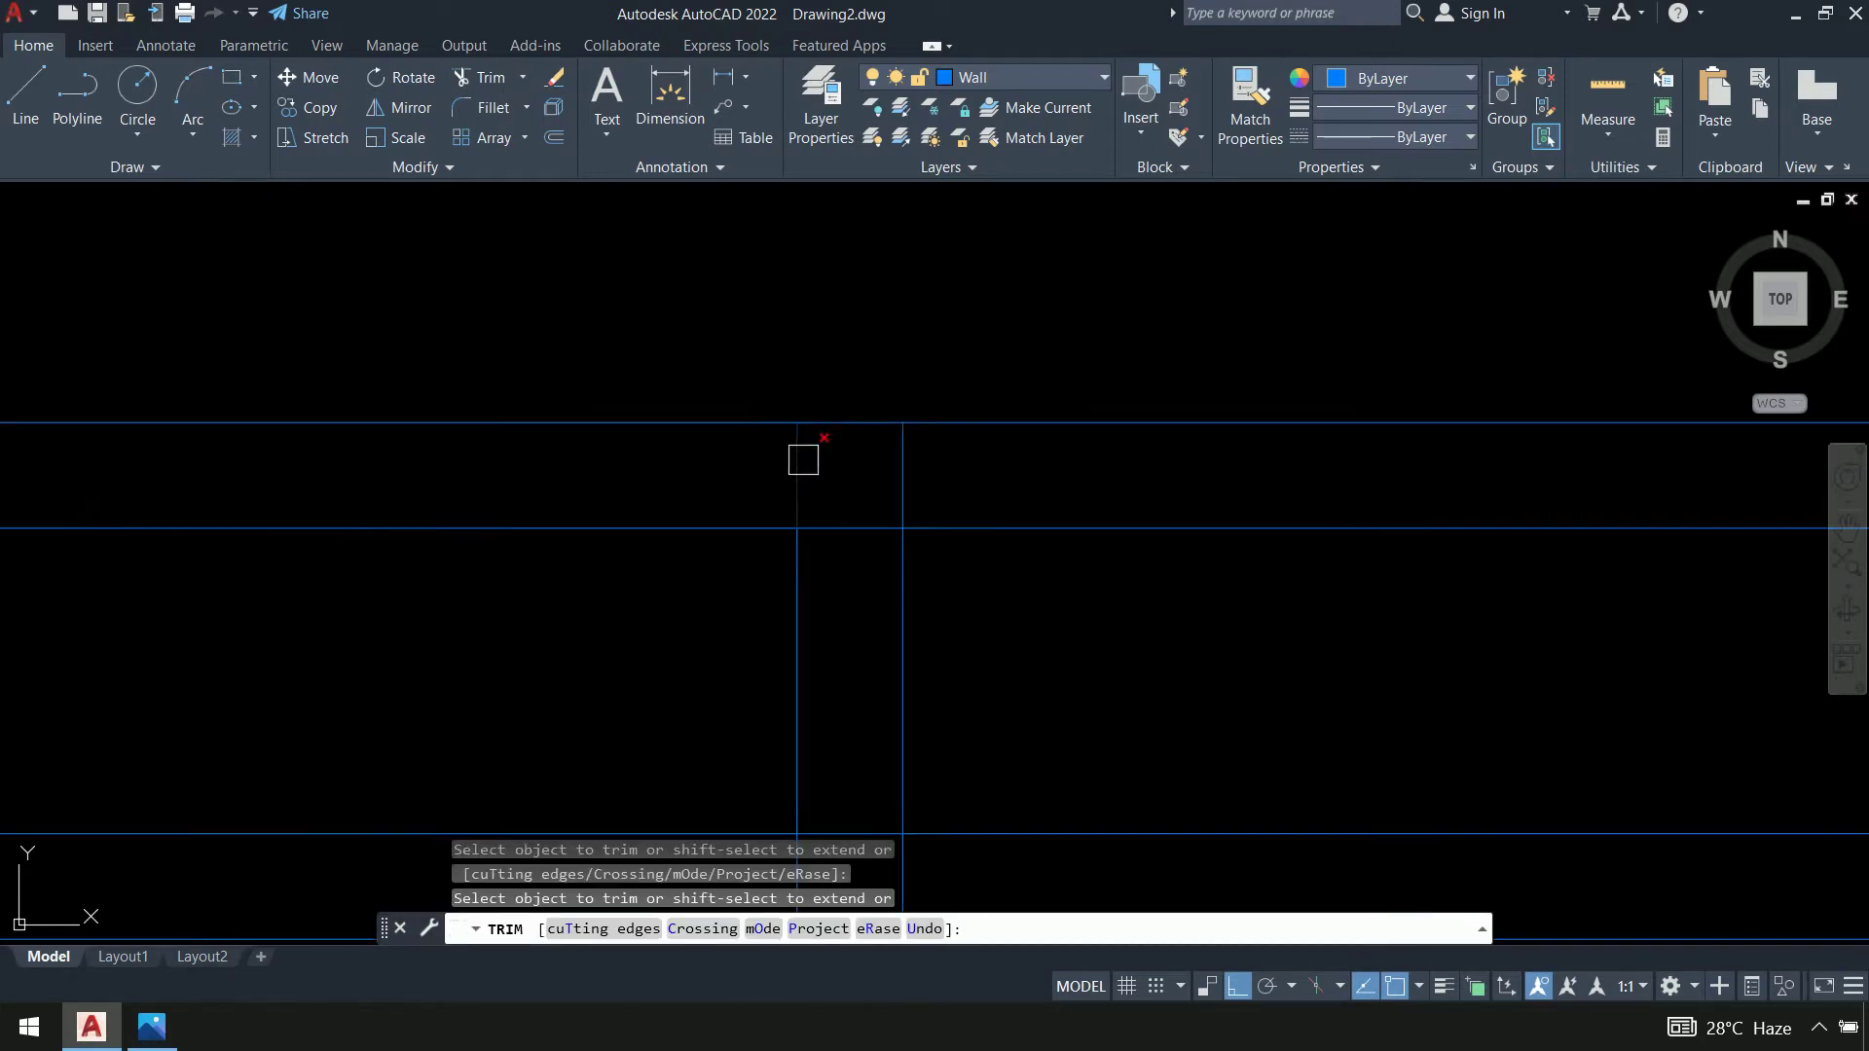
pyautogui.click(793, 457)
pyautogui.click(1077, 530)
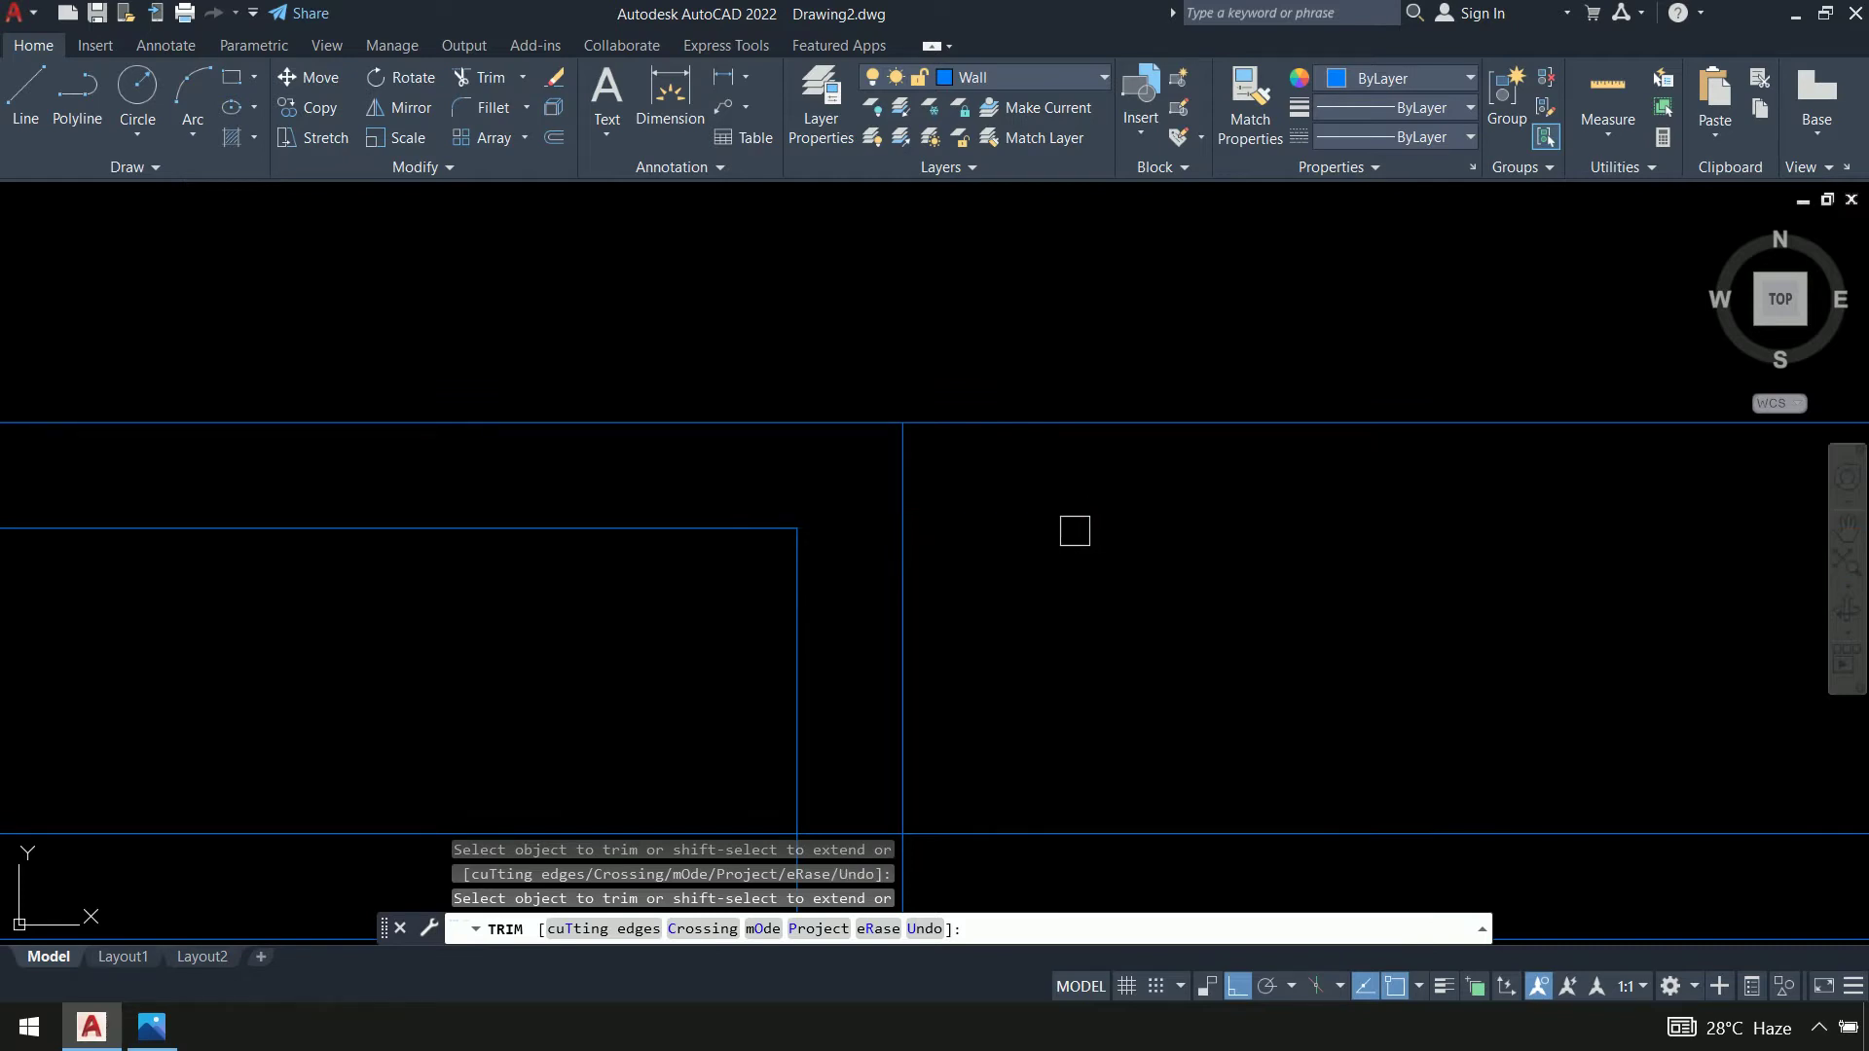
# Trim the third horizontal line left of the vertical pair and the right vertical line's lower end, leaving a Z-shaped partition
pyautogui.scroll(-3, 1148, 597)
pyautogui.scroll(2, 1014, 501)
pyautogui.scroll(1, 992, 547)
pyautogui.click(980, 546)
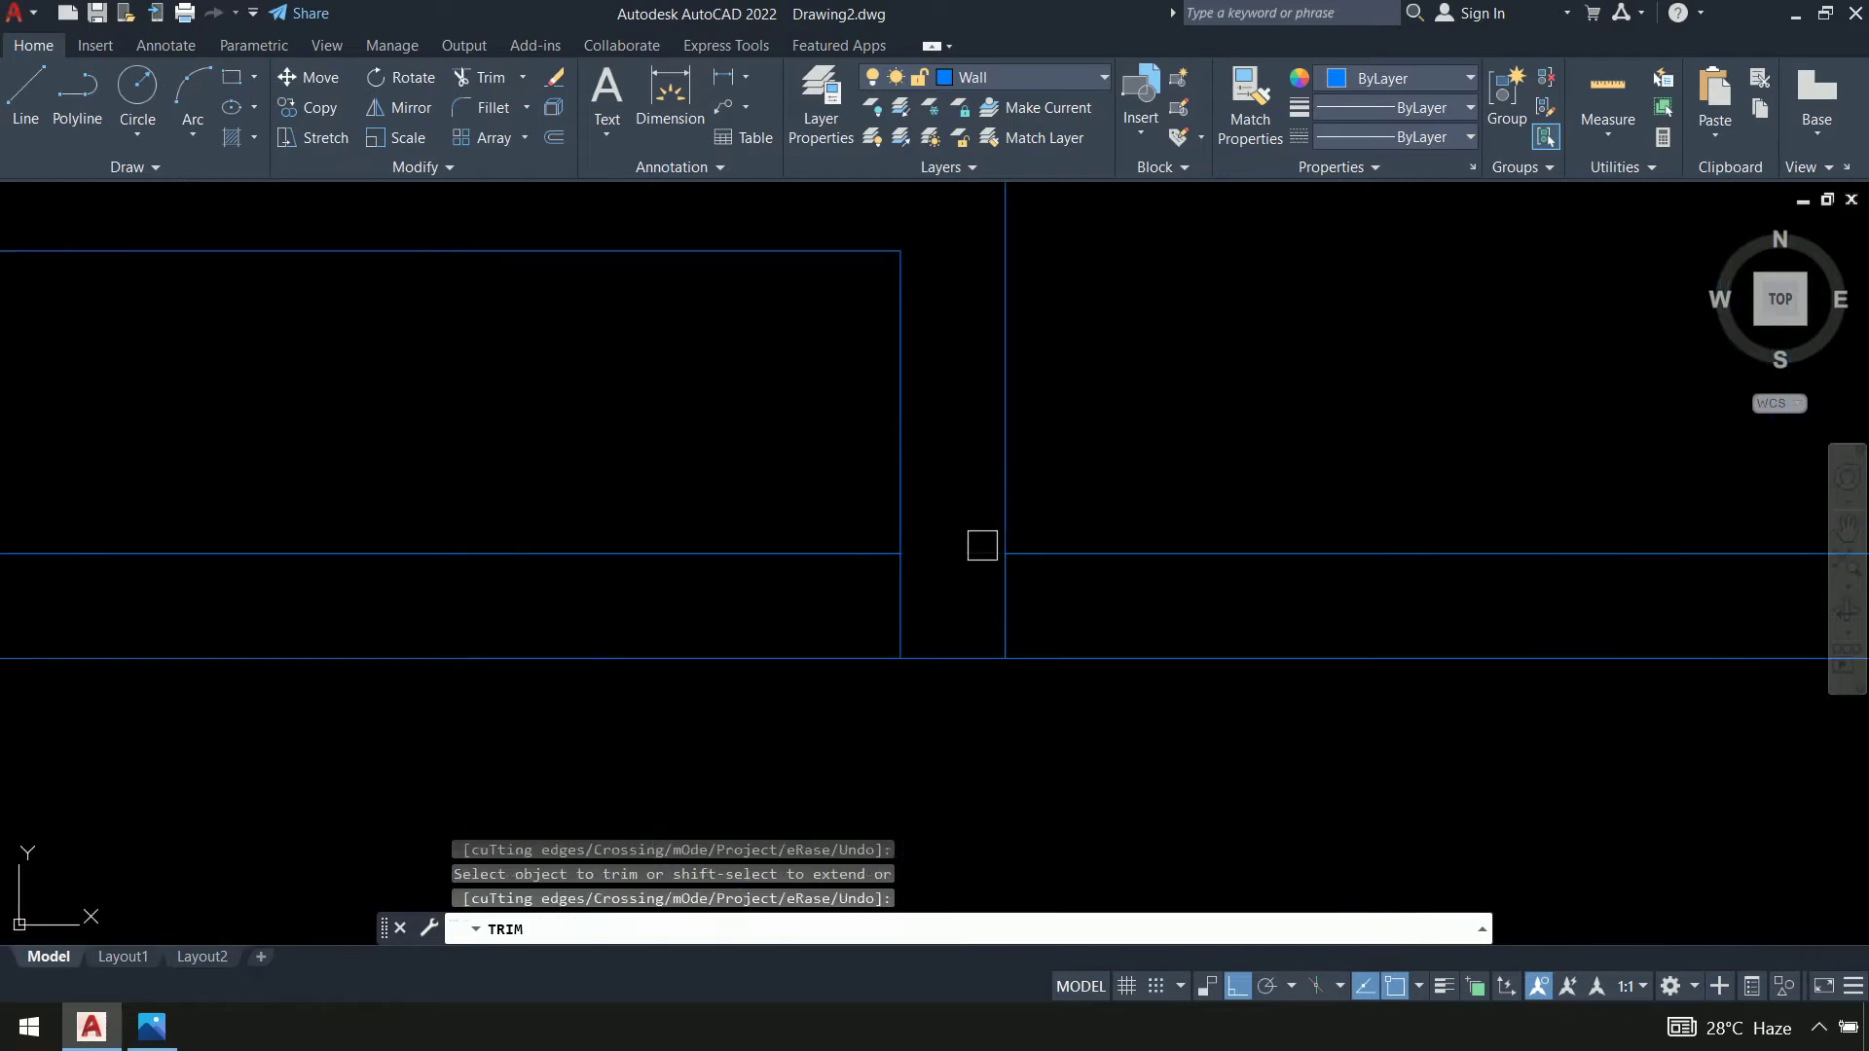
pyautogui.click(1022, 600)
pyautogui.click(997, 604)
pyautogui.click(812, 552)
pyautogui.scroll(-3, 1119, 469)
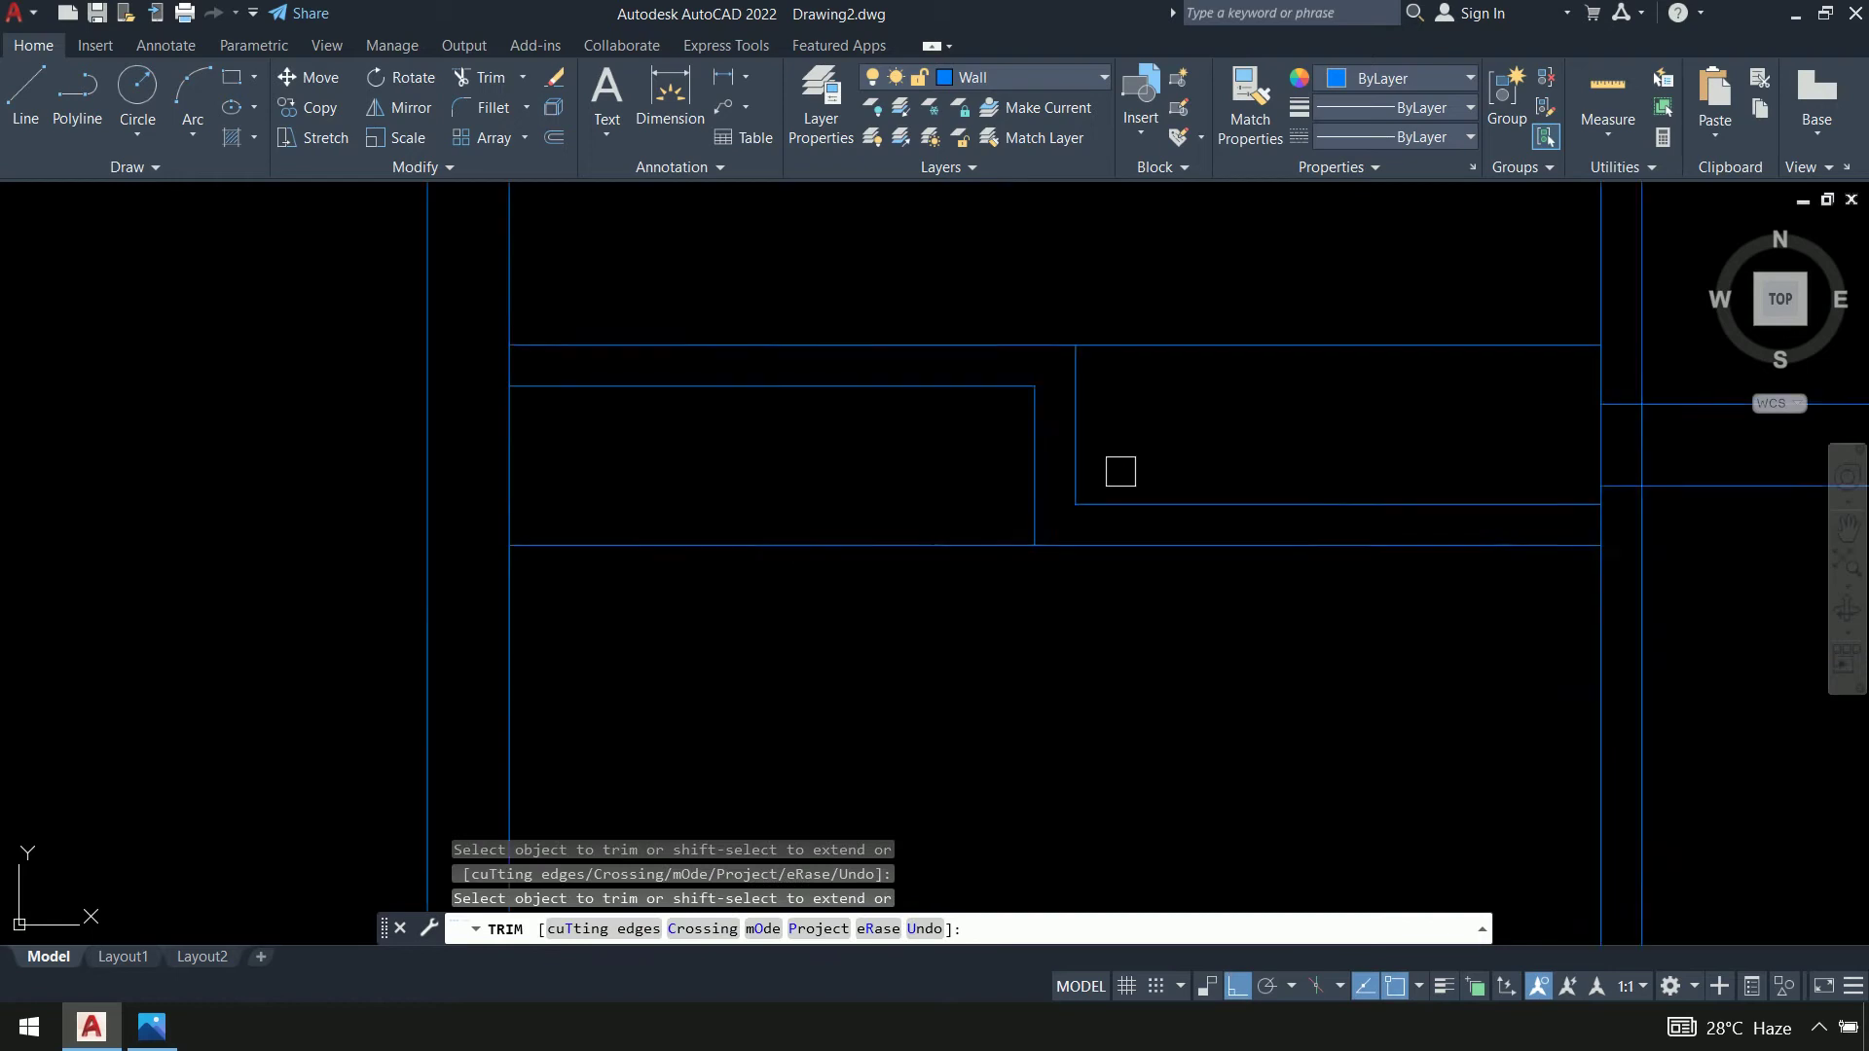
pyautogui.press('Return')
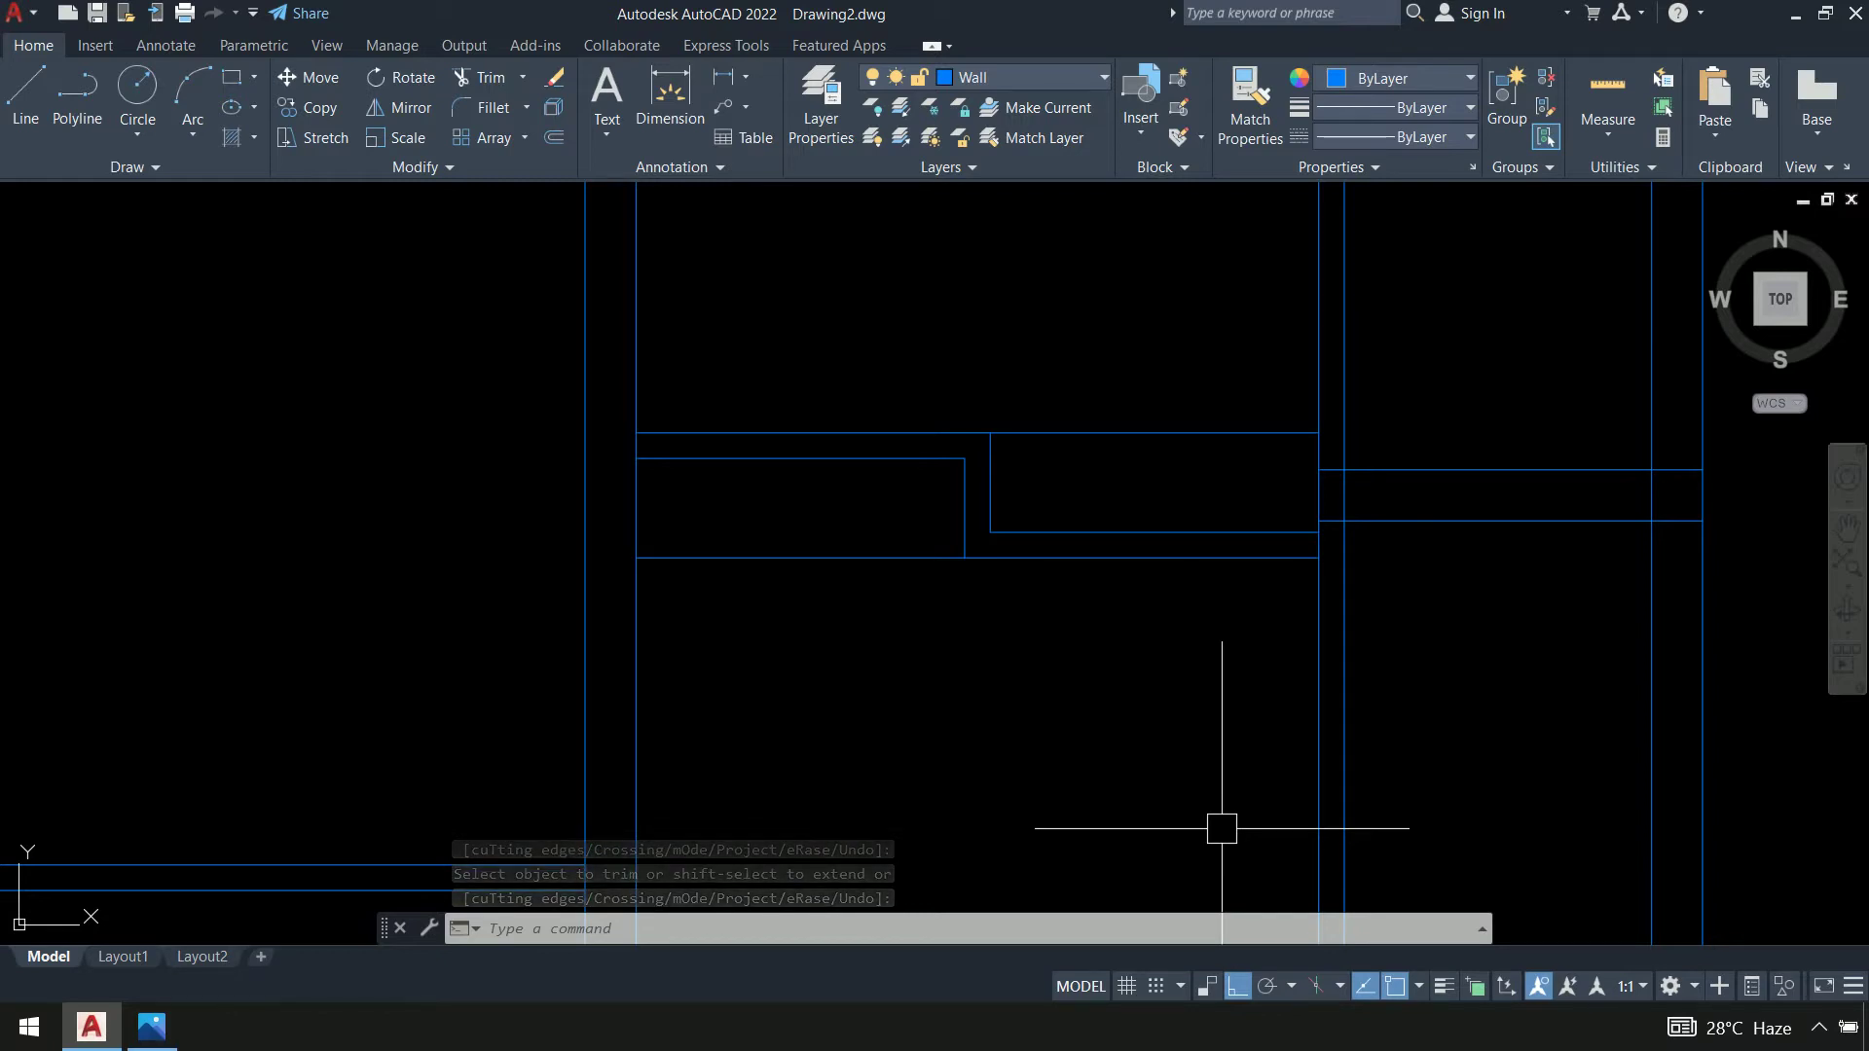
# Check the stepped partition between the middle rooms in the Civil WB 017 reference image in Photos
pyautogui.hotkey('alt', 'Tab')
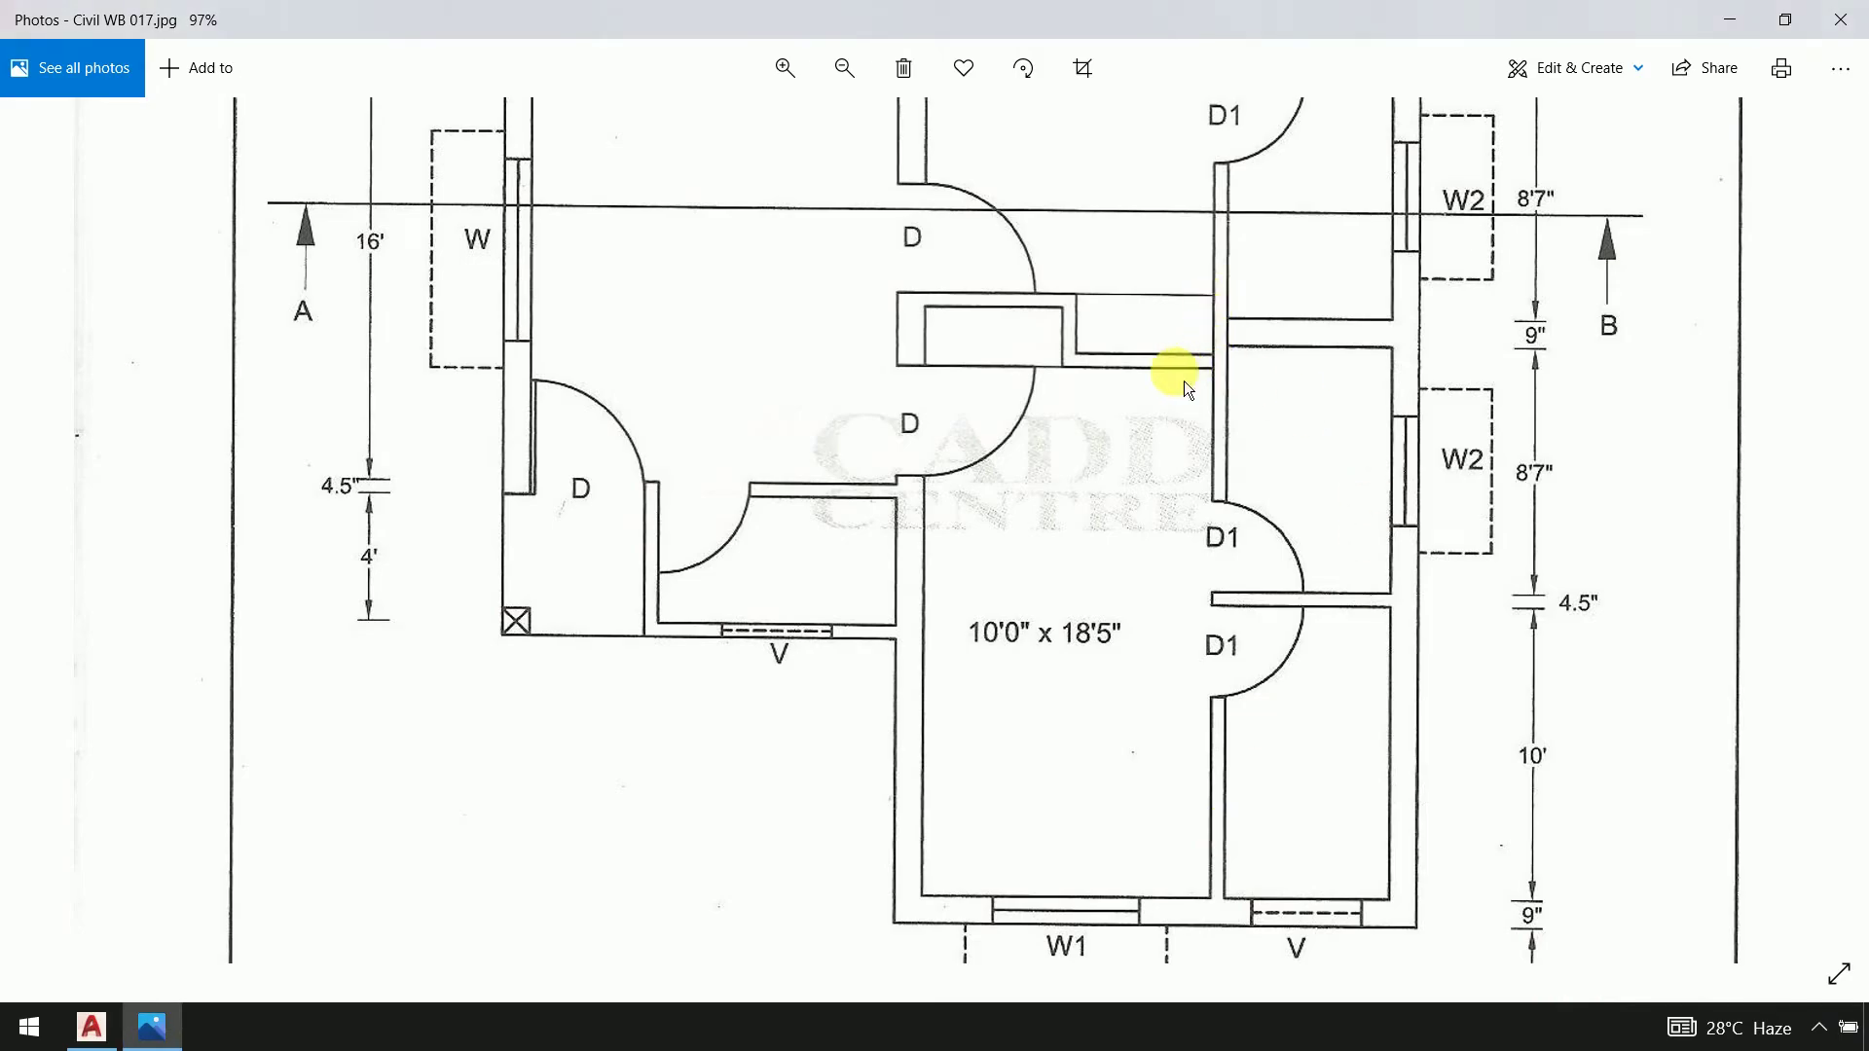
pyautogui.hotkey('alt', 'Tab')
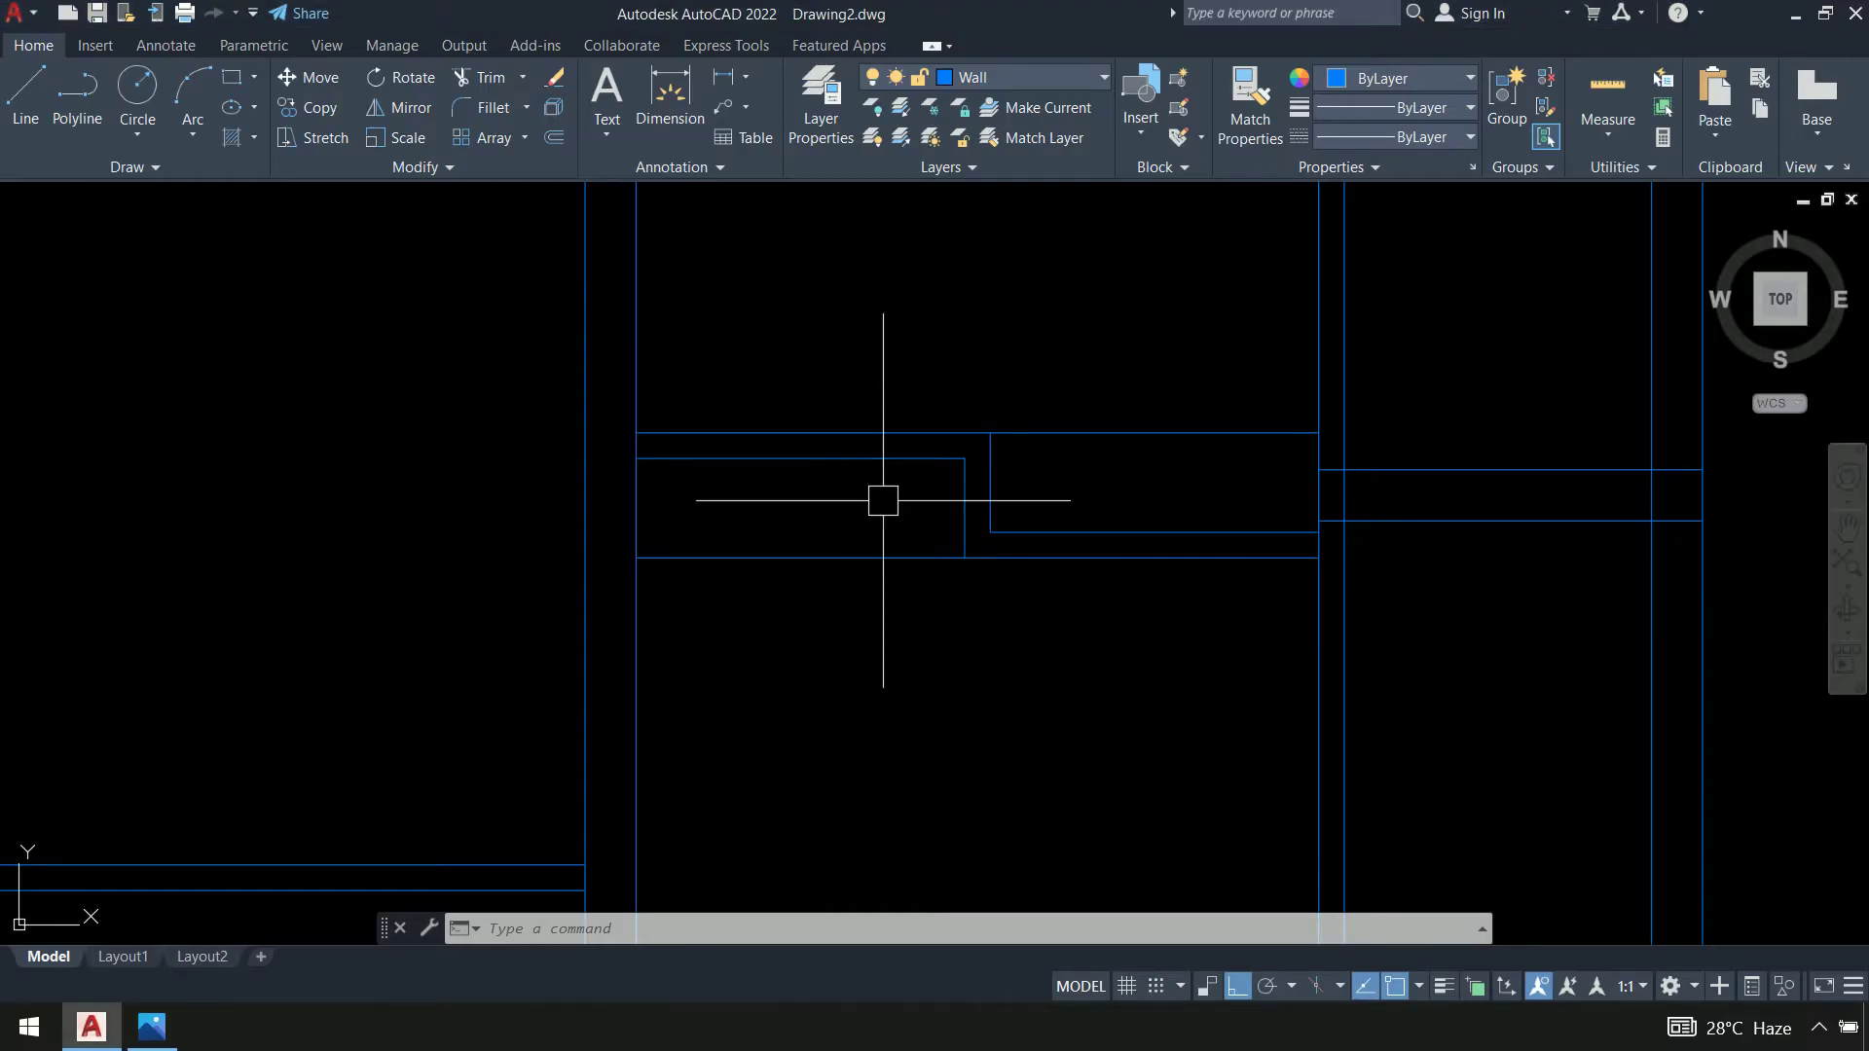
pyautogui.scroll(2, 641, 440)
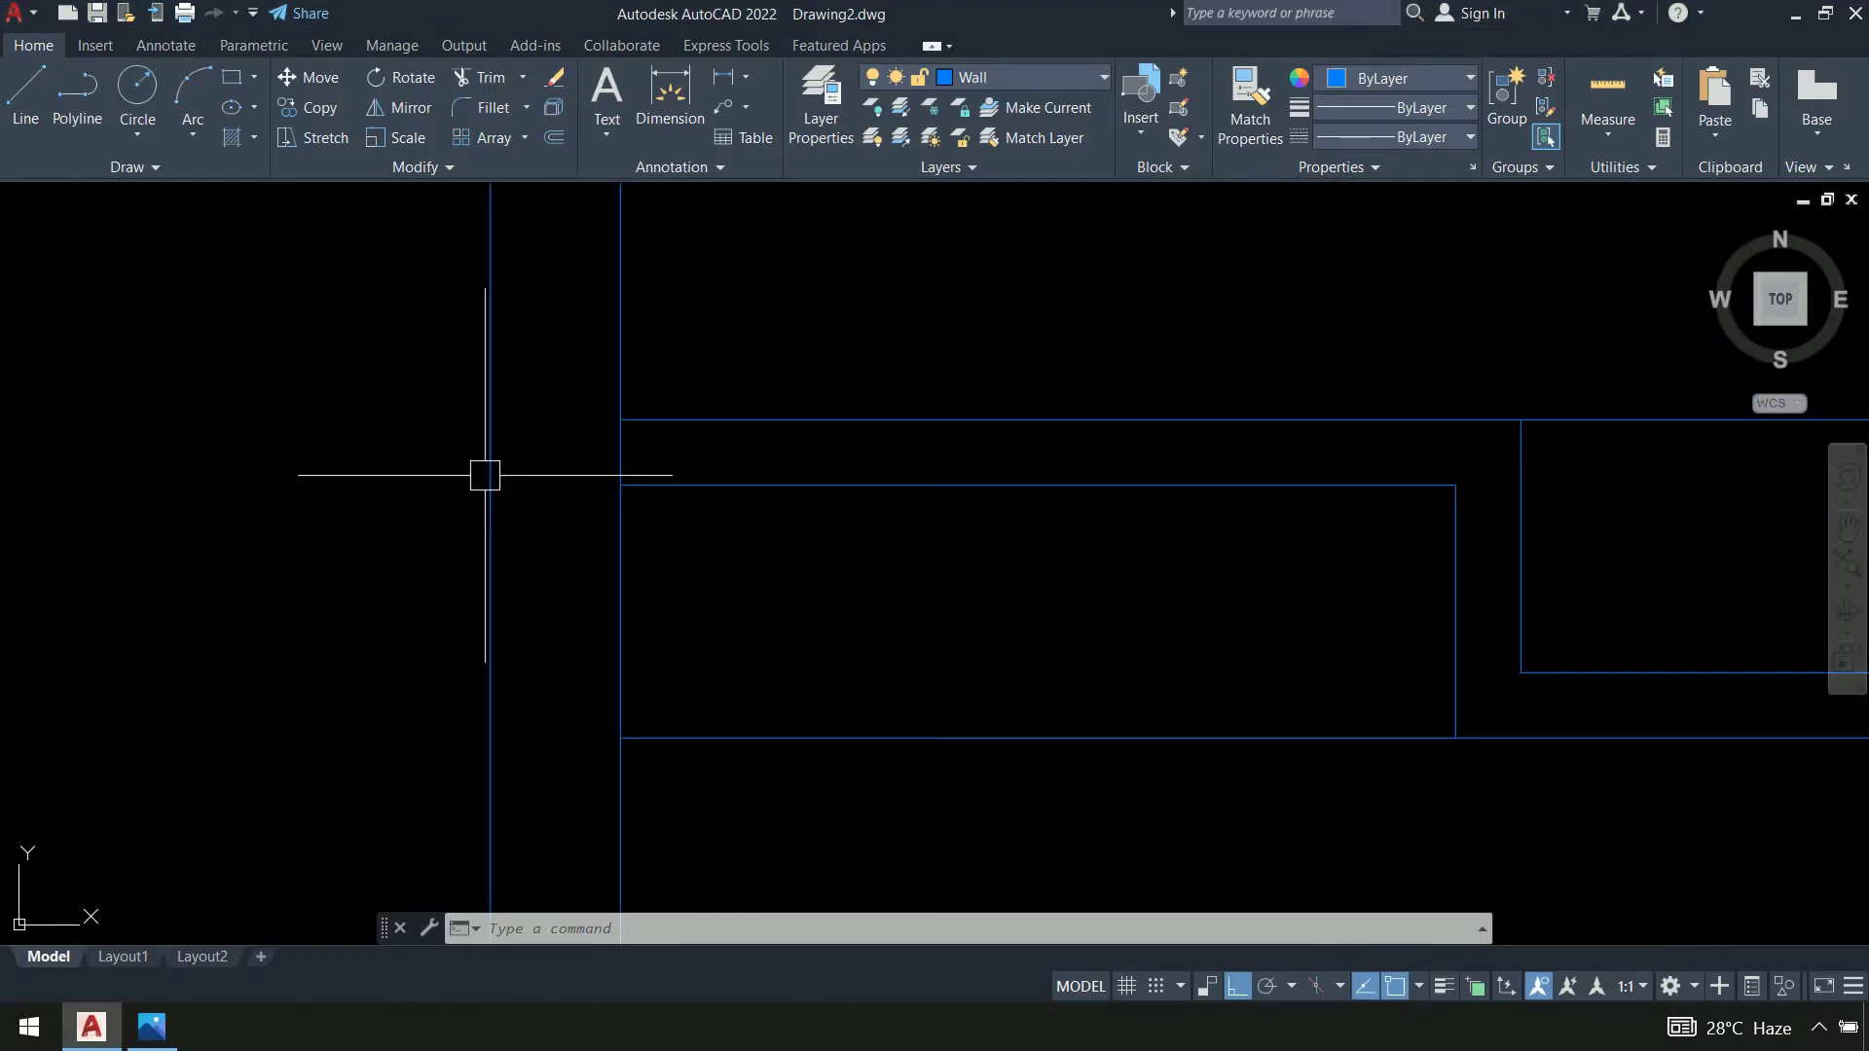
pyautogui.write('ex')
pyautogui.press('Return')
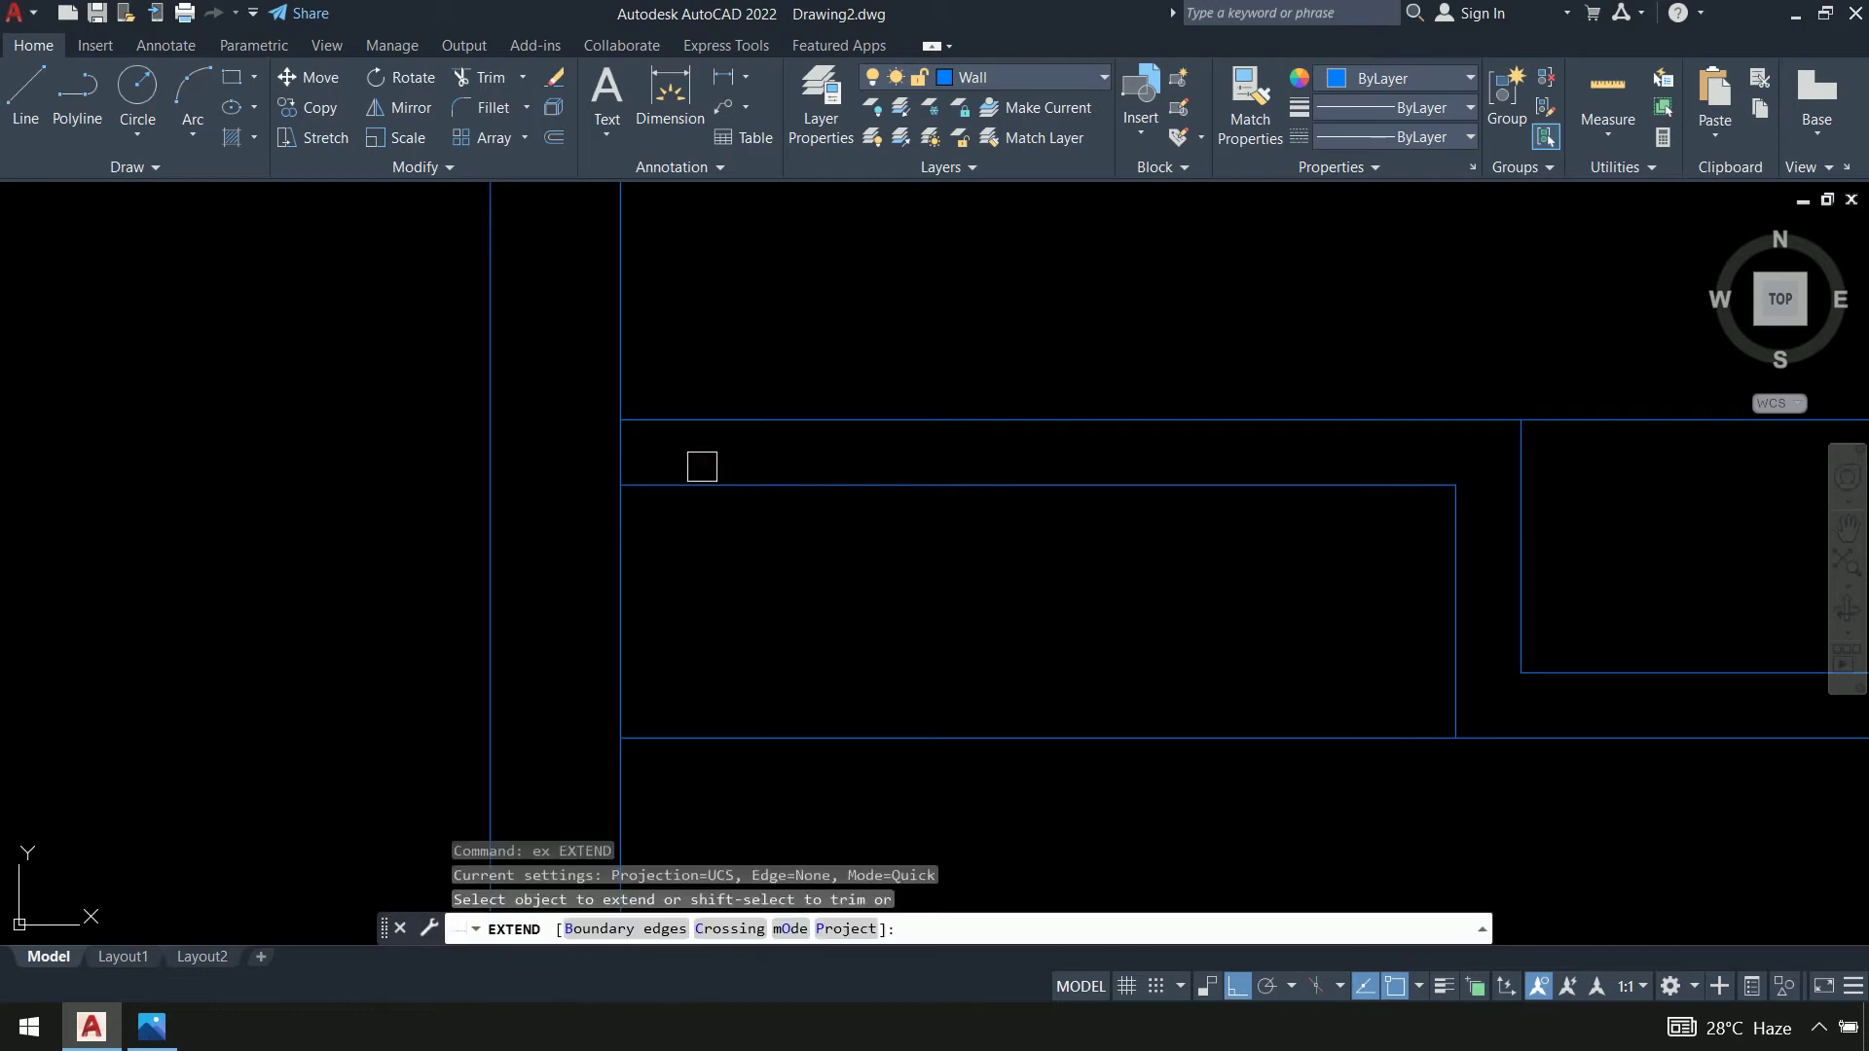
pyautogui.press('Escape')
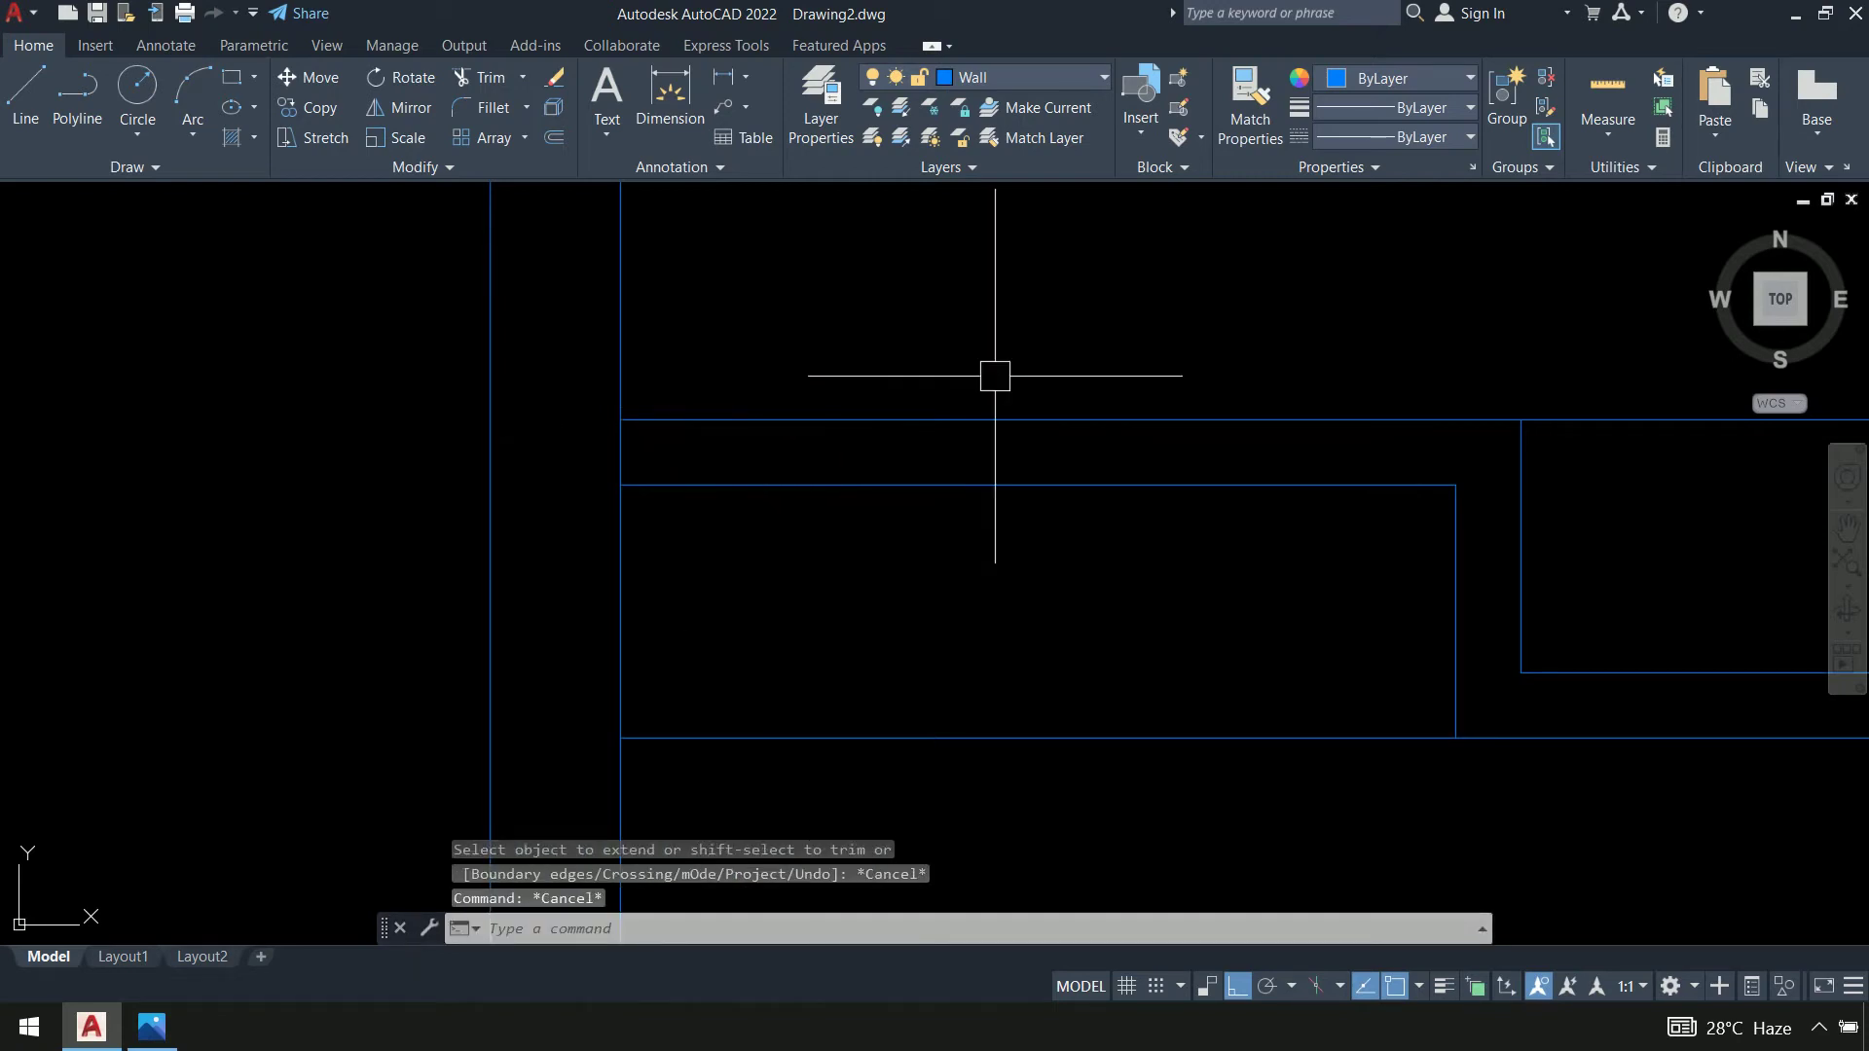
# Trim the overlapping inner wall lines at the plan's top-left outer corner
pyautogui.scroll(-5, 1168, 584)
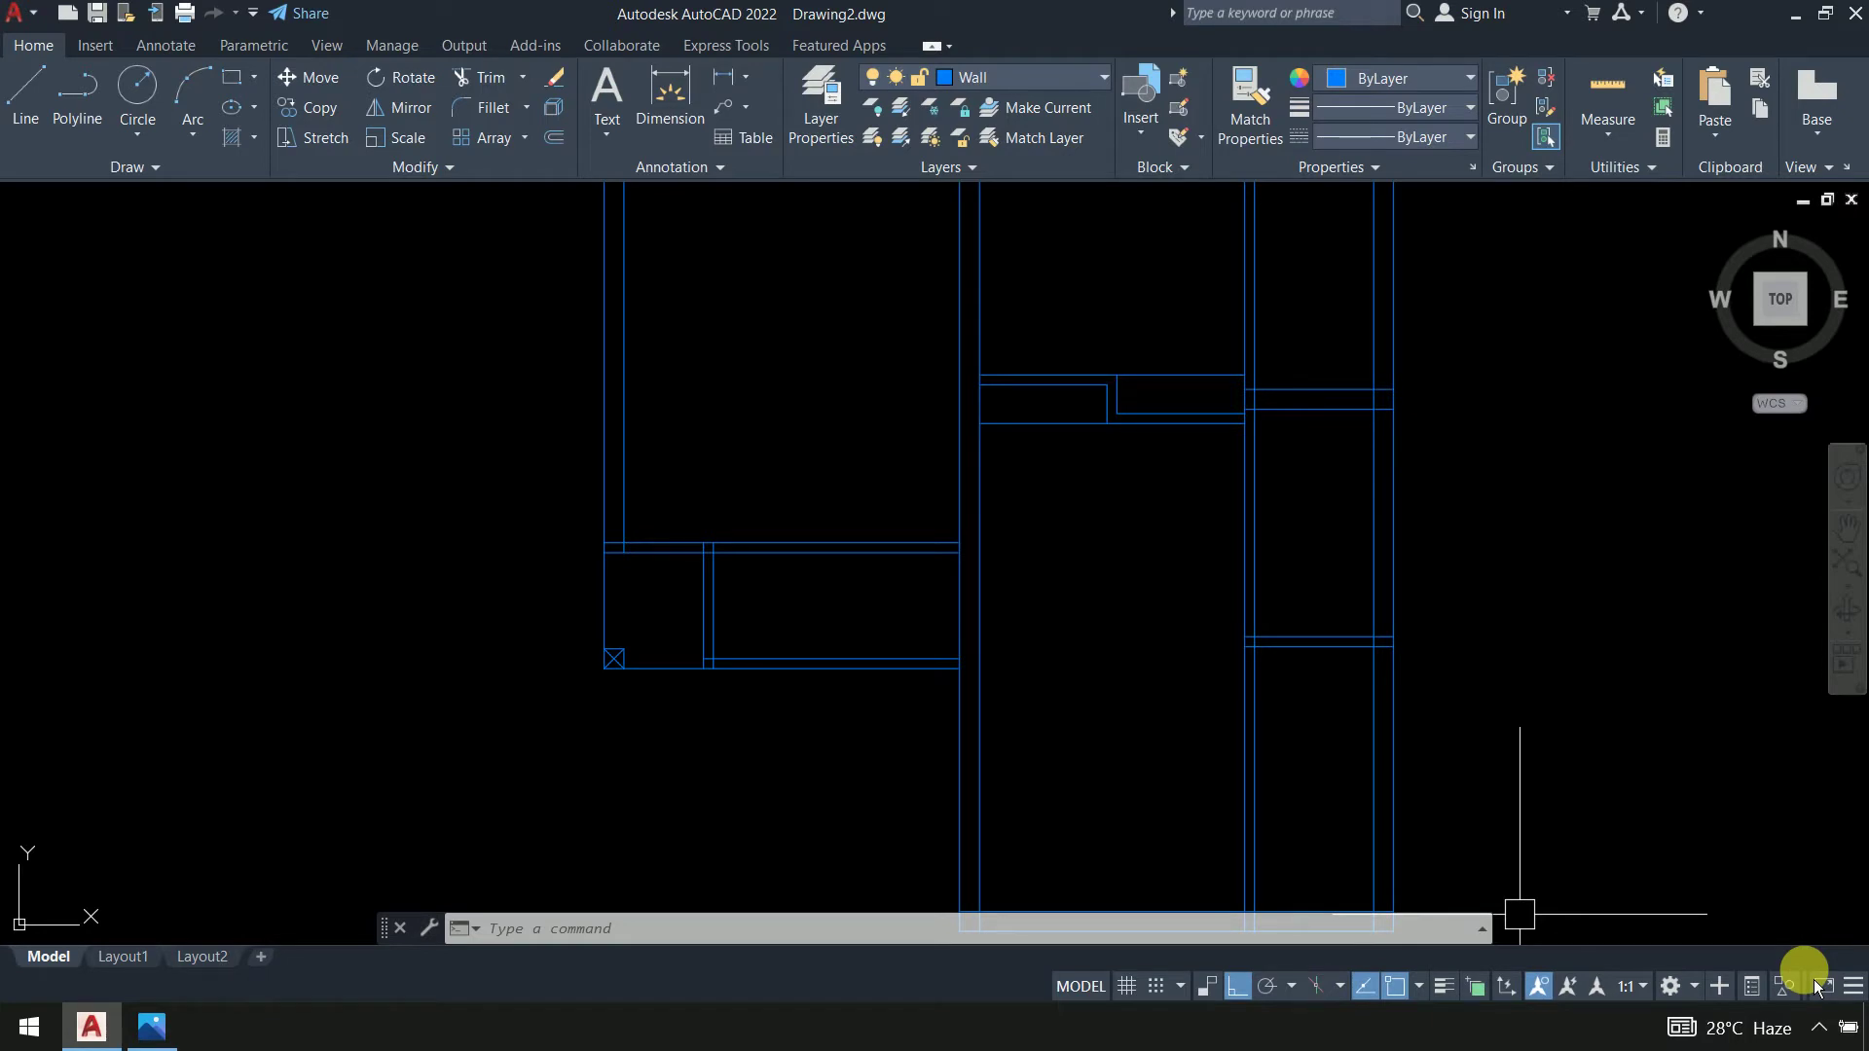
pyautogui.write('trim')
pyautogui.press('Return')
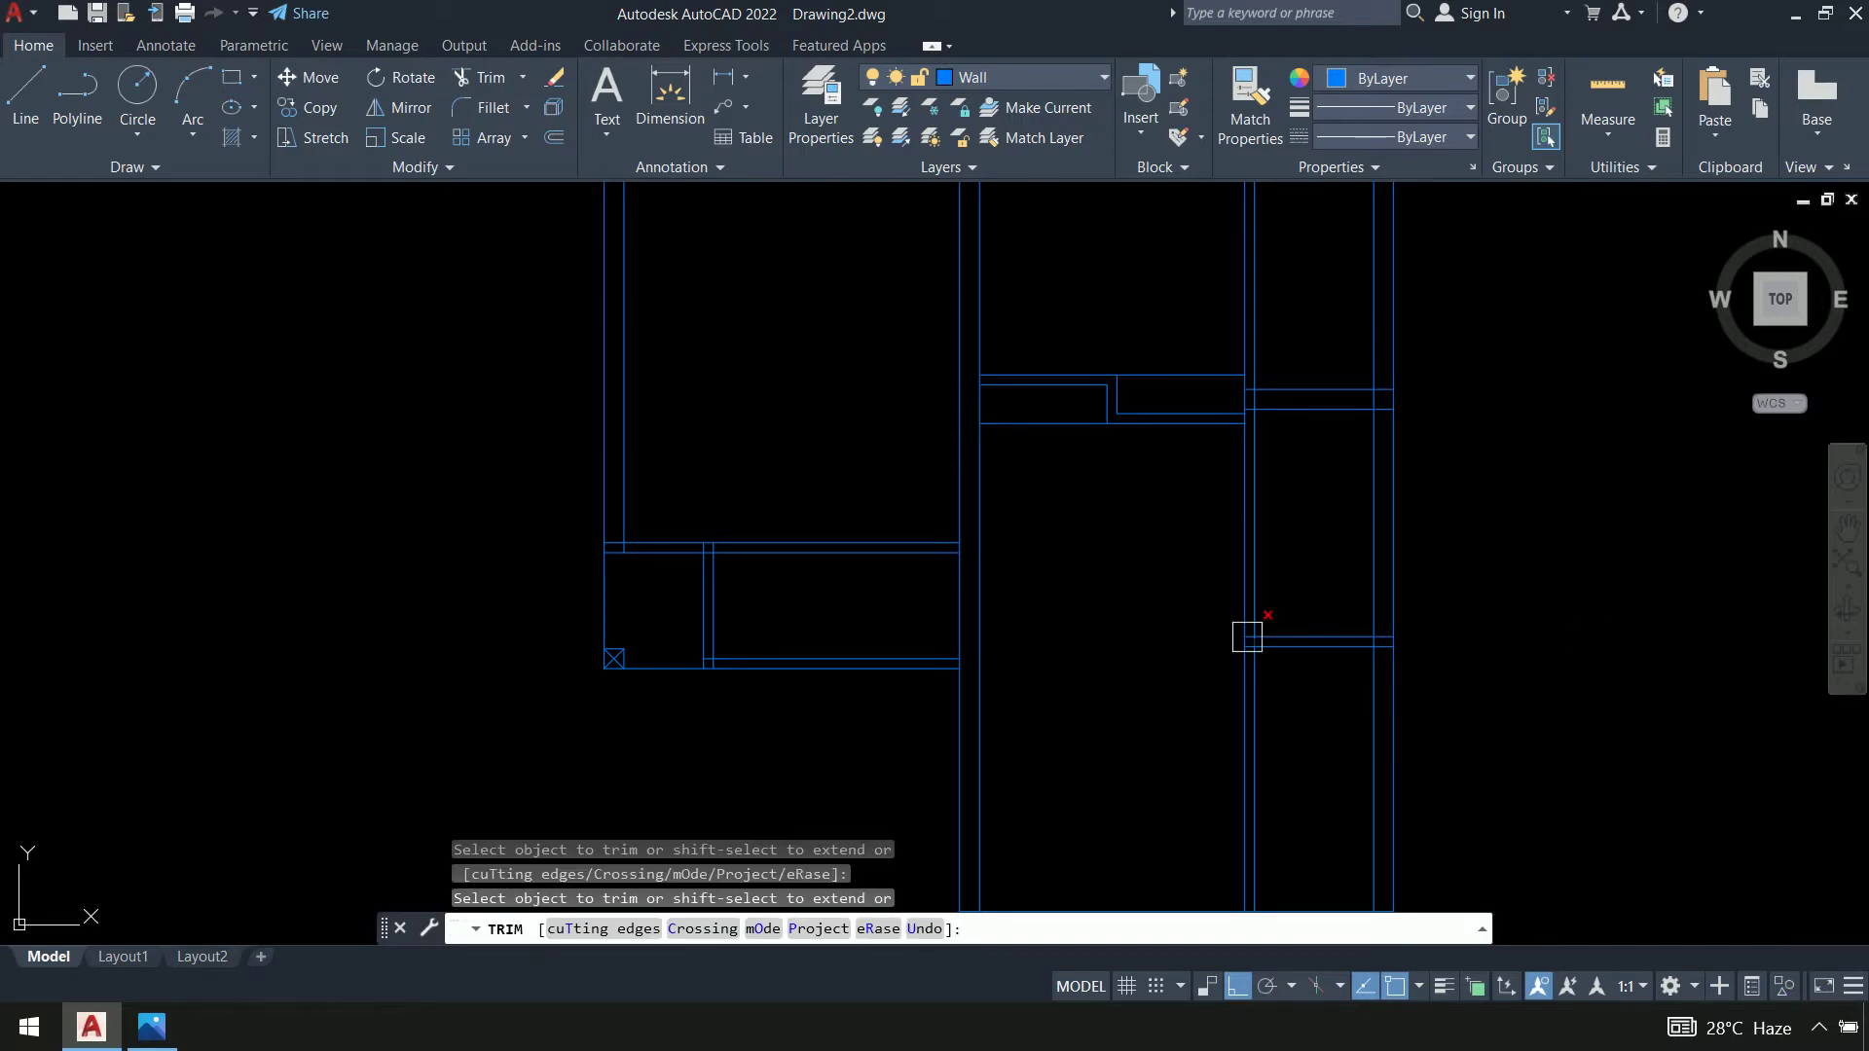
pyautogui.scroll(-2, 1138, 329)
pyautogui.scroll(5, 602, 412)
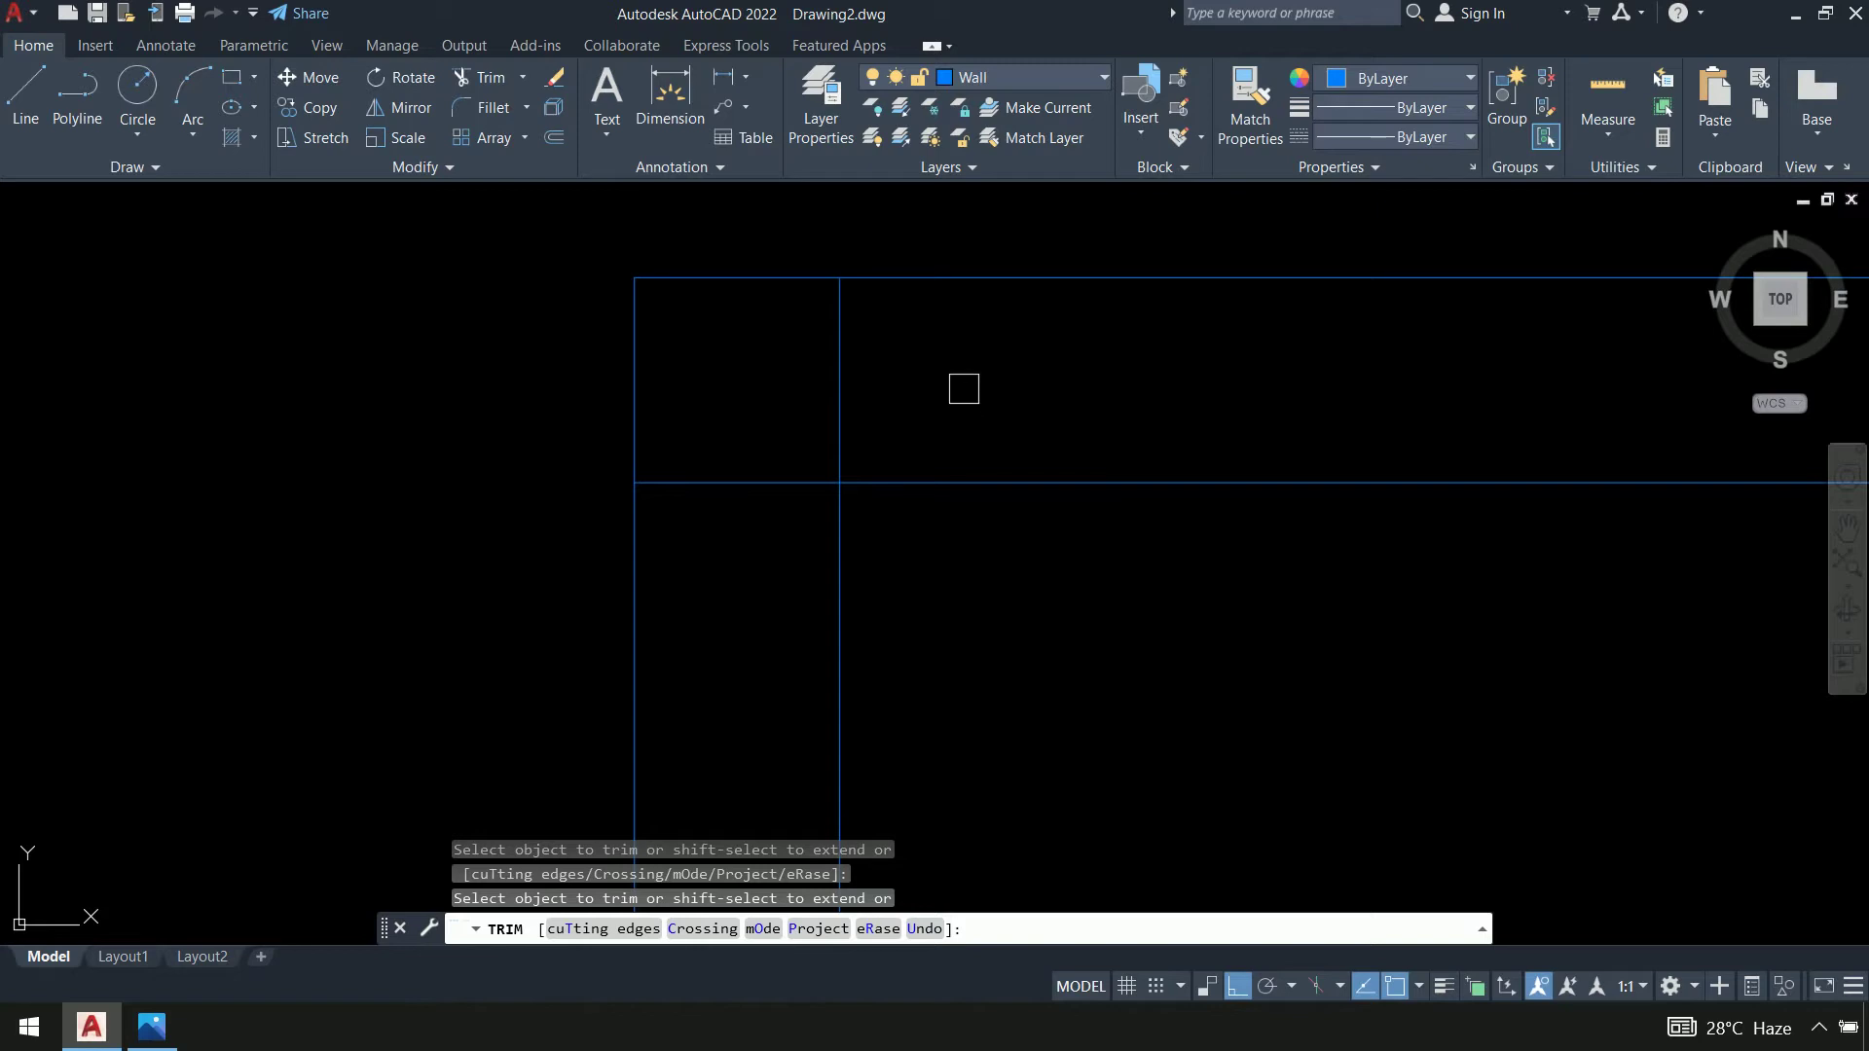
pyautogui.moveTo(960, 358)
pyautogui.mouseDown()
pyautogui.moveTo(777, 439)
pyautogui.moveTo(726, 588)
pyautogui.mouseUp()
pyautogui.scroll(-4, 1354, 722)
# Trim the crossing lines where the 9" middle vertical wall meets the top outer wall
pyautogui.moveTo(1431, 721); pyautogui.dragTo(318, 345, button='middle')
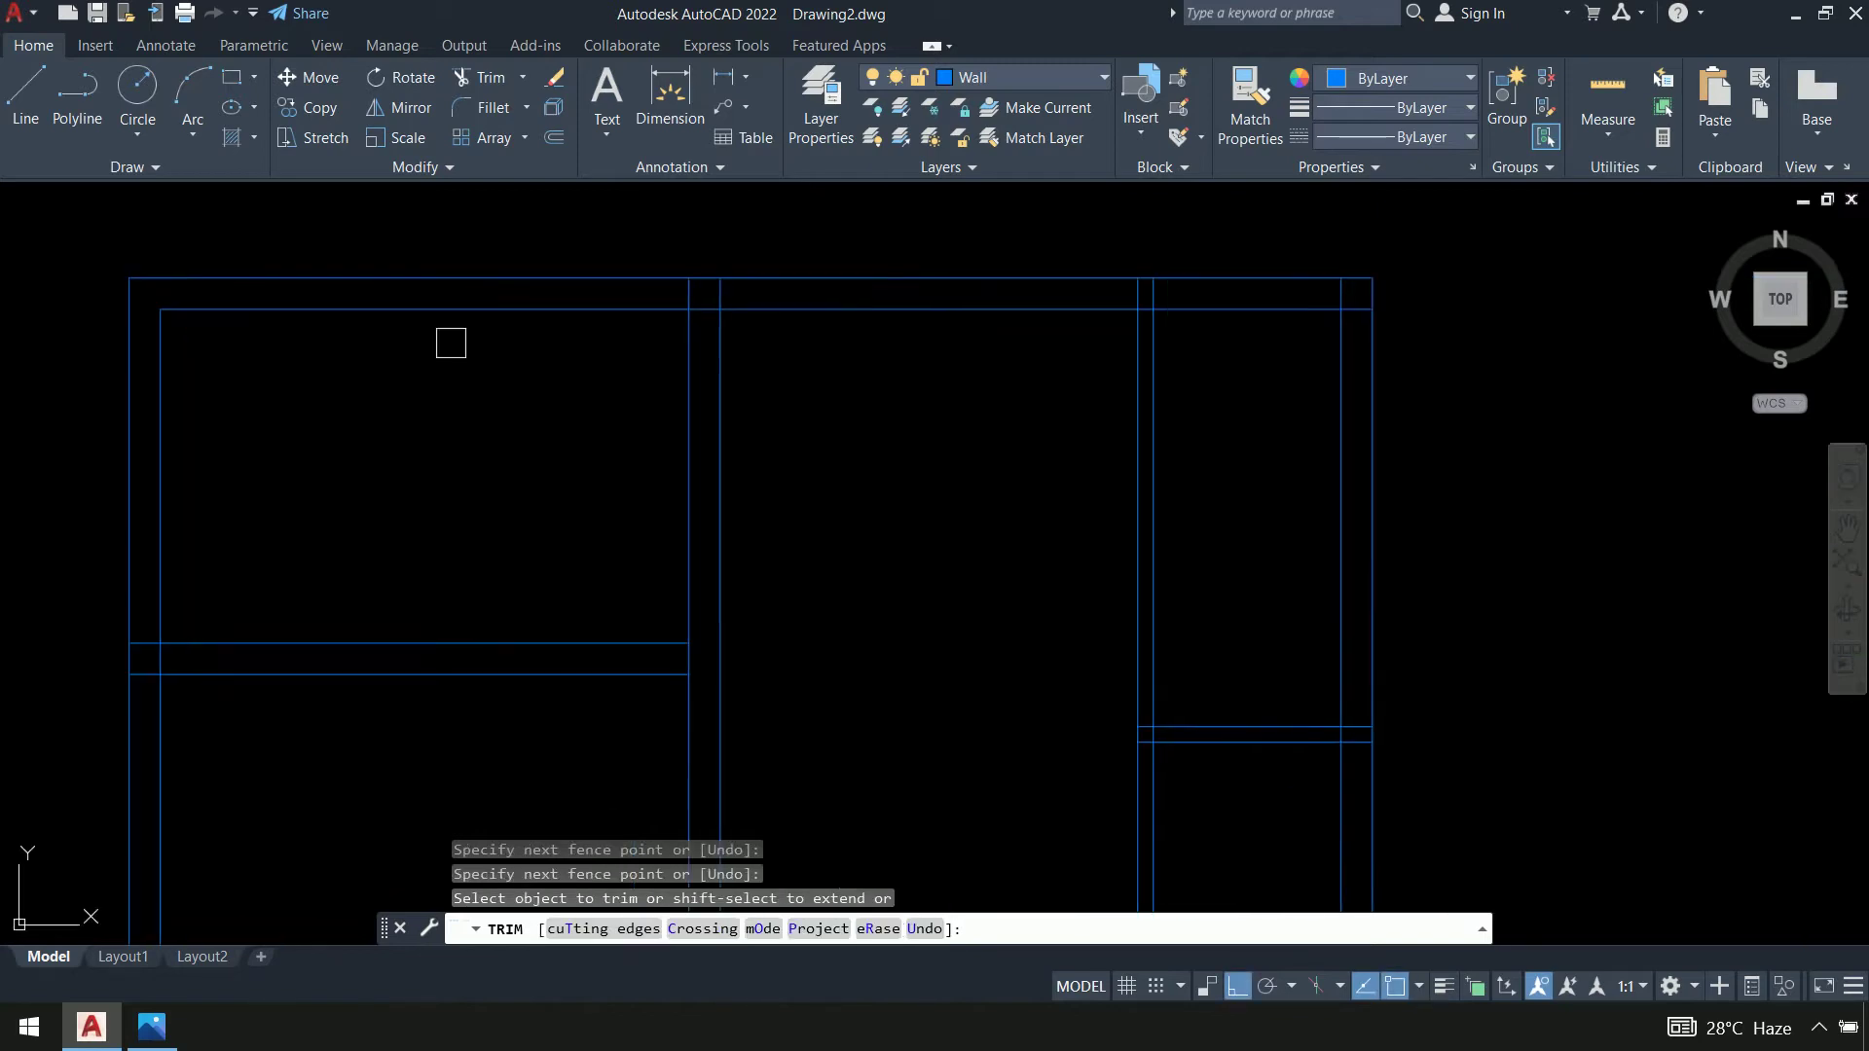
pyautogui.scroll(5, 752, 292)
pyautogui.moveTo(418, 267)
pyautogui.mouseDown()
pyautogui.moveTo(730, 259)
pyautogui.moveTo(574, 419)
pyautogui.mouseUp()
pyautogui.scroll(-5, 1388, 609)
# Trim the crossings where the right-hand strip's left wall meets the top wall and at the top-right outer corner
pyautogui.moveTo(1389, 609); pyautogui.dragTo(593, 483, button='middle')
pyautogui.scroll(5, 887, 416)
pyautogui.moveTo(499, 295)
pyautogui.mouseDown()
pyautogui.moveTo(626, 355)
pyautogui.moveTo(603, 428)
pyautogui.mouseUp()
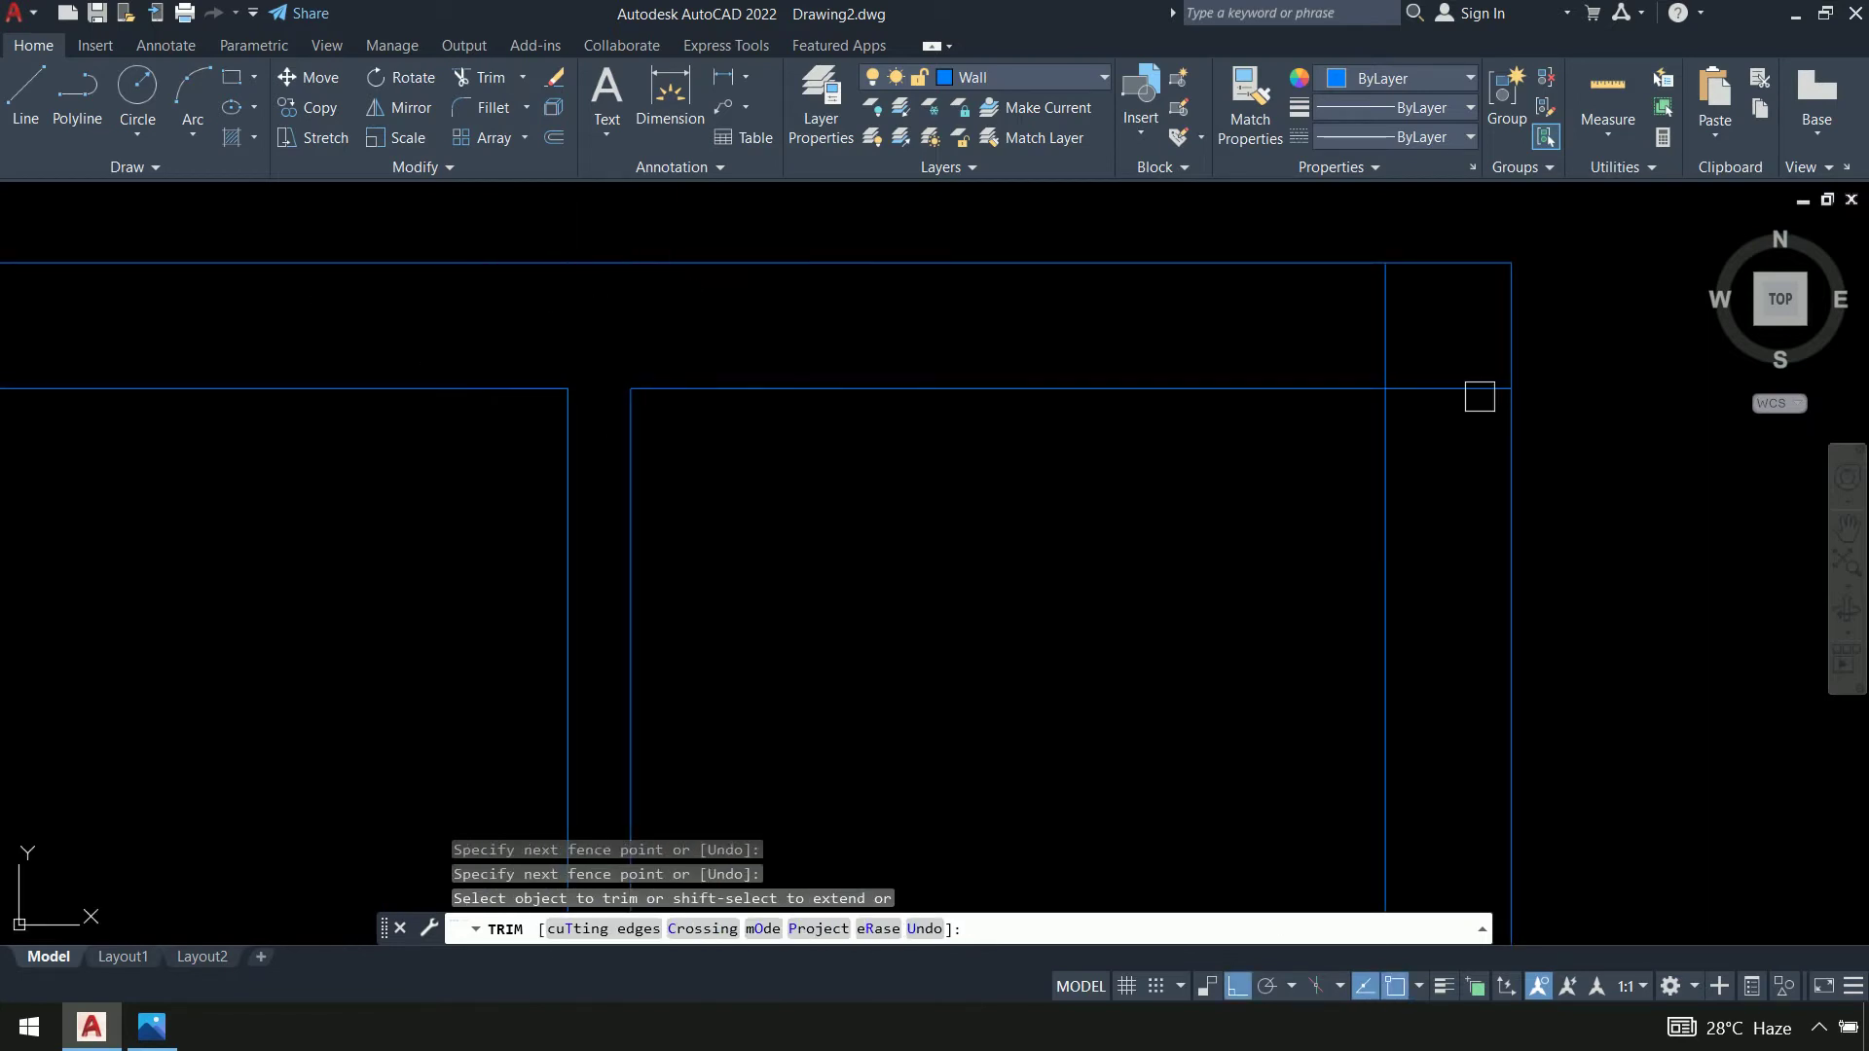
pyautogui.moveTo(1319, 331); pyautogui.dragTo(1442, 459)
# Trim both ends of the right-hand strip's uppermost partition where it crosses the outer wall and the strip's left wall
pyautogui.scroll(-7, 1602, 726)
pyautogui.moveTo(1601, 726); pyautogui.dragTo(1356, 254, button='middle')
pyautogui.scroll(8, 1304, 438)
pyautogui.moveTo(1423, 296); pyautogui.dragTo(1429, 433)
pyautogui.moveTo(684, 566); pyautogui.dragTo(1228, 569, button='middle')
pyautogui.scroll(3, 683, 323)
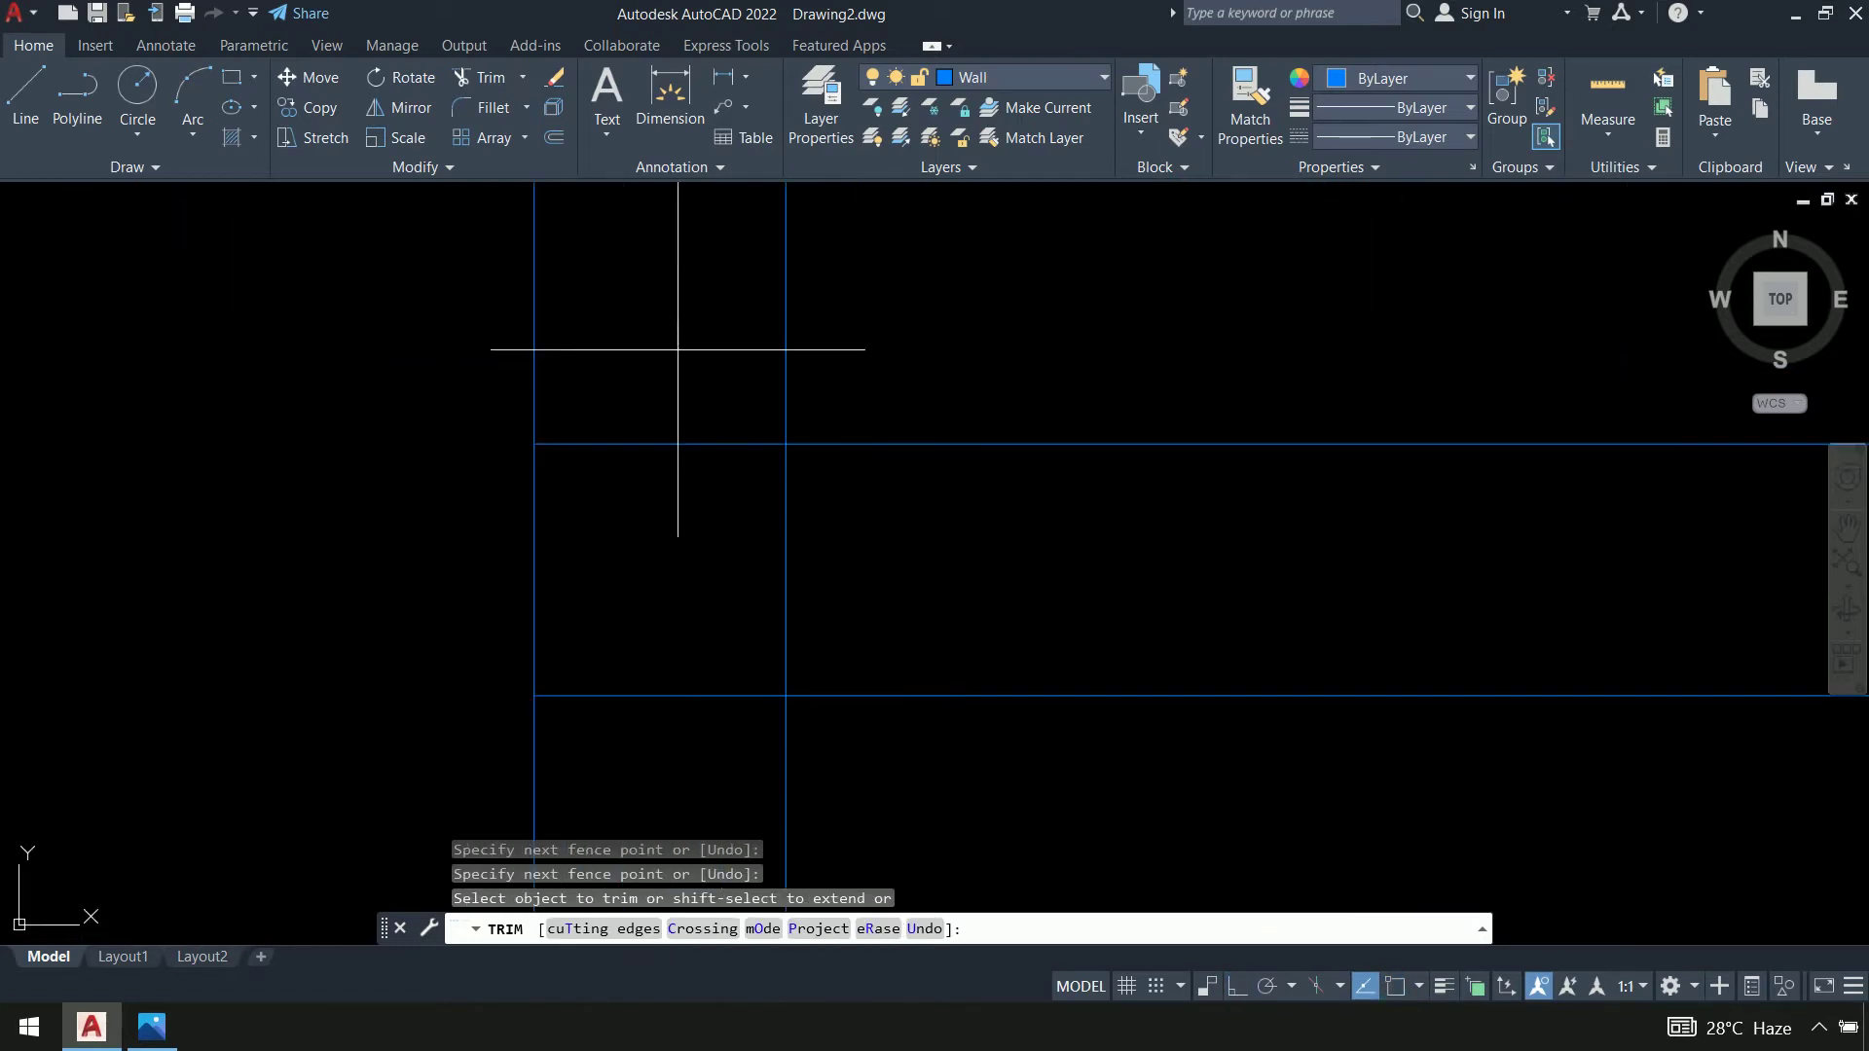
pyautogui.moveTo(680, 347); pyautogui.dragTo(682, 742)
# Trim the right end of the right-hand strip's 9" partition where it crosses the outer wall
pyautogui.scroll(-8, 1056, 285)
pyautogui.moveTo(1173, 566); pyautogui.dragTo(1124, 187, button='middle')
pyautogui.scroll(6, 1301, 604)
pyautogui.moveTo(1279, 348); pyautogui.dragTo(1280, 800, button='middle')
pyautogui.moveTo(1296, 422); pyautogui.dragTo(1280, 586, button='middle')
pyautogui.moveTo(1279, 285)
pyautogui.mouseDown()
pyautogui.moveTo(1006, 553)
pyautogui.moveTo(1239, 728)
pyautogui.mouseUp()
# Trim the left end of the 9" partition where it crosses the right-hand strip's left wall
pyautogui.scroll(-8, 1487, 541)
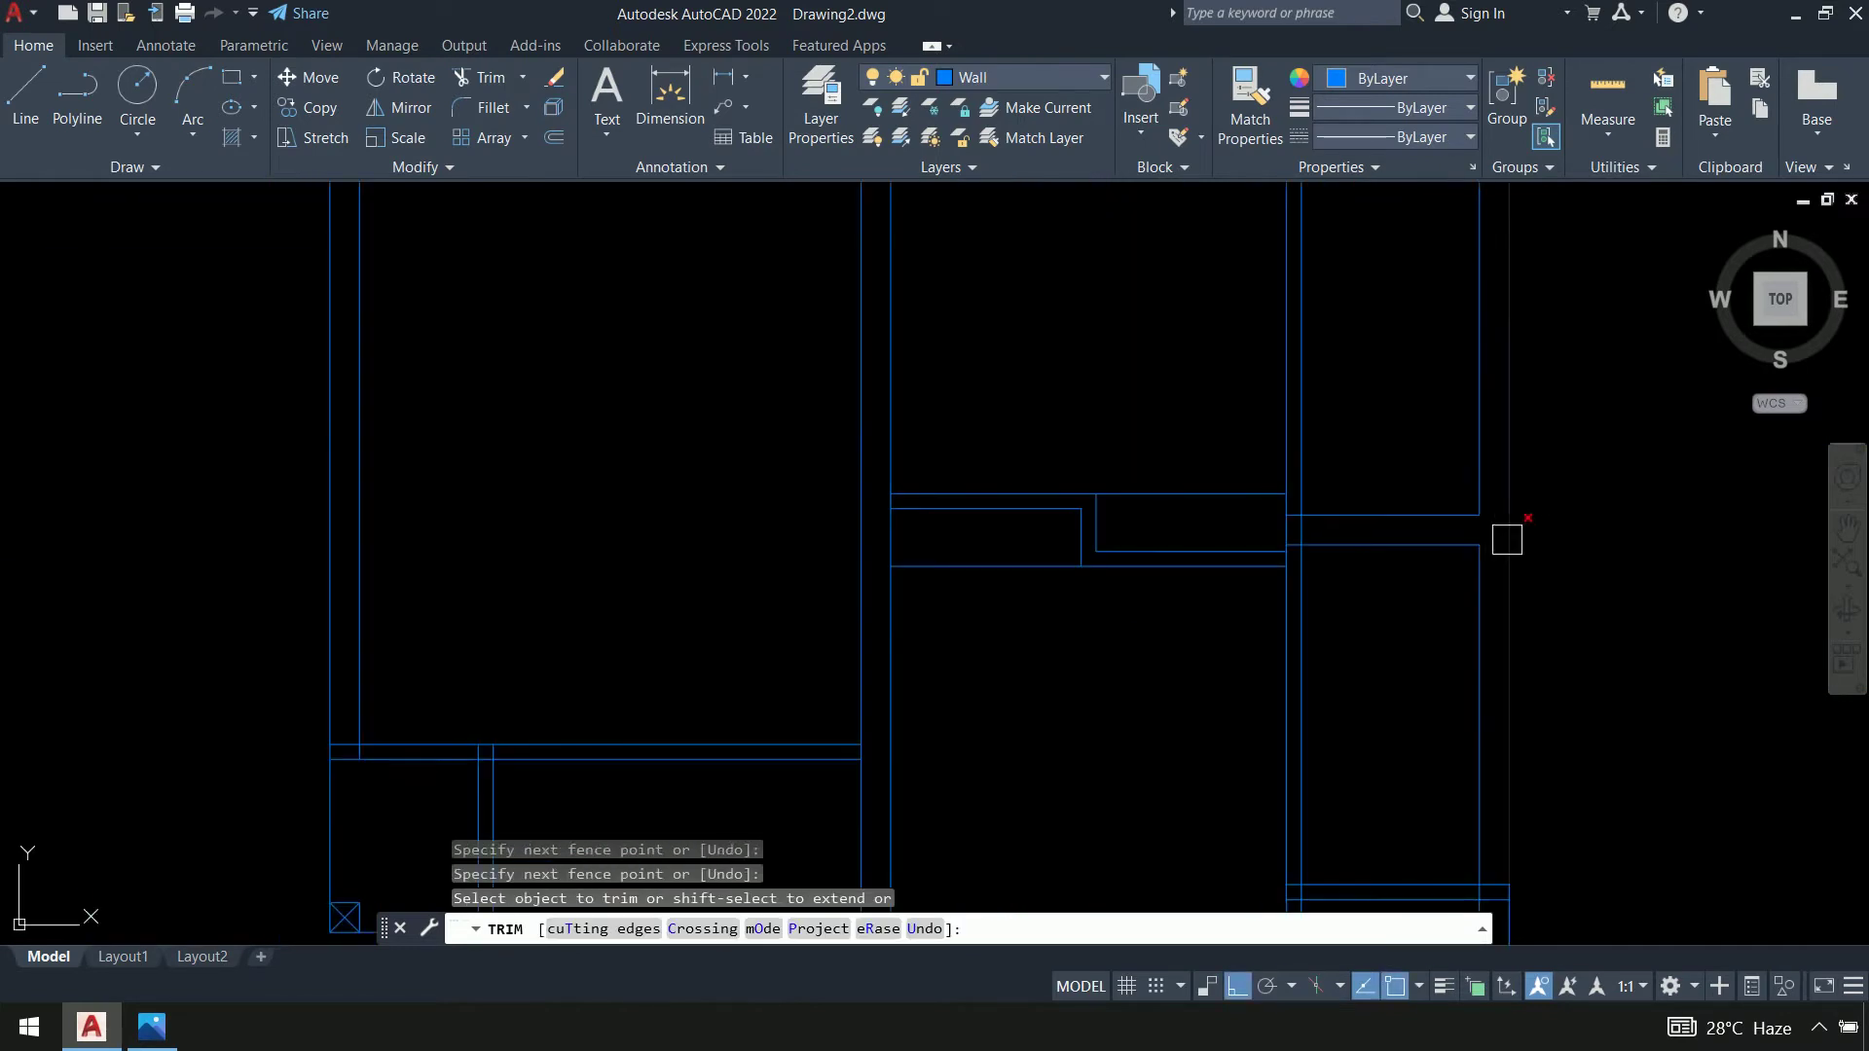
pyautogui.scroll(8, 1280, 552)
pyautogui.moveTo(1495, 506); pyautogui.dragTo(1076, 597, button='middle')
pyautogui.scroll(-3, 1268, 508)
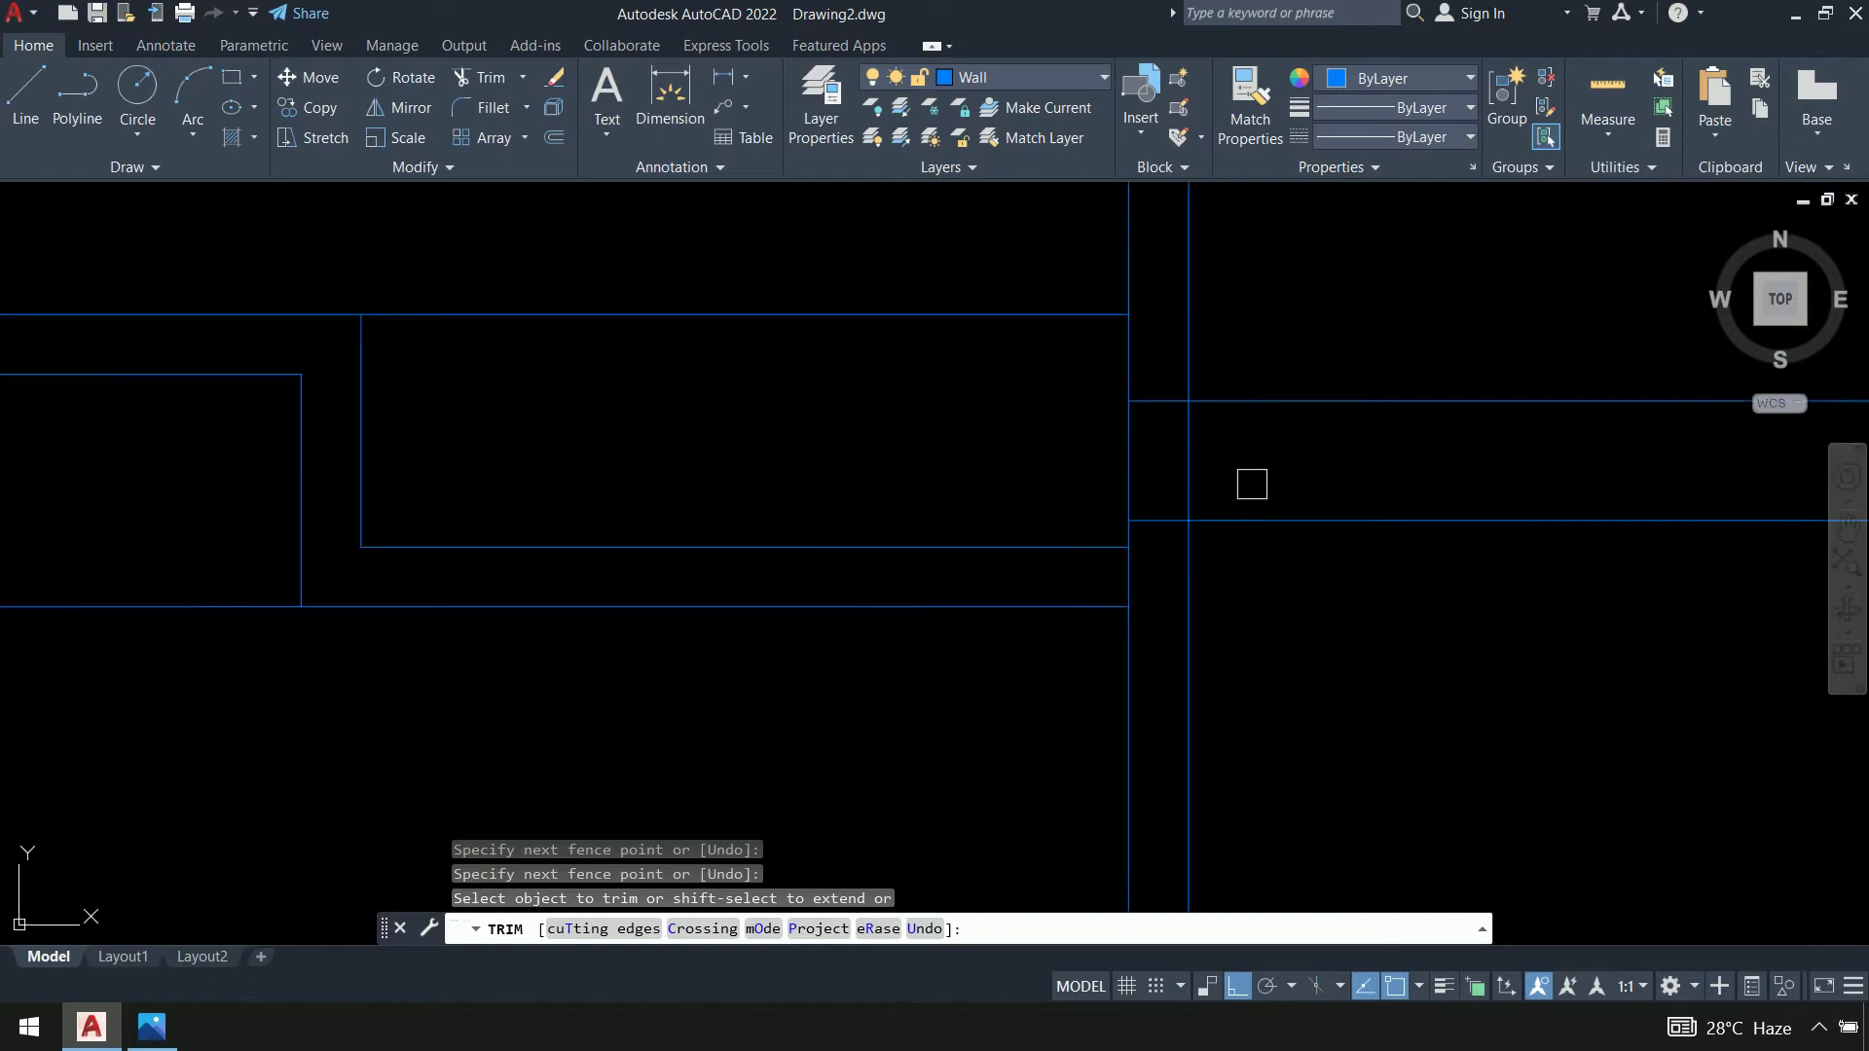
pyautogui.moveTo(1252, 484); pyautogui.dragTo(861, 537, button='middle')
pyautogui.scroll(2, 882, 523)
pyautogui.moveTo(662, 380)
pyautogui.mouseDown()
pyautogui.moveTo(668, 359)
pyautogui.moveTo(743, 501)
pyautogui.moveTo(685, 660)
pyautogui.mouseUp()
# Trim both ends of the right-hand strip's lowest partition where it crosses the adjoining vertical walls
pyautogui.scroll(-6, 1199, 725)
pyautogui.moveTo(1273, 790); pyautogui.dragTo(1208, 311, button='middle')
pyautogui.moveTo(1139, 669); pyautogui.dragTo(1071, 299, button='middle')
pyautogui.scroll(8, 940, 365)
pyautogui.moveTo(929, 297)
pyautogui.mouseDown()
pyautogui.moveTo(925, 465)
pyautogui.moveTo(1043, 394)
pyautogui.mouseUp()
pyautogui.moveTo(1383, 698); pyautogui.dragTo(642, 631, button='middle')
pyautogui.scroll(-6, 904, 656)
pyautogui.moveTo(1114, 650); pyautogui.dragTo(972, 592, button='middle')
pyautogui.scroll(6, 1078, 534)
pyautogui.moveTo(1093, 354)
pyautogui.mouseDown()
pyautogui.moveTo(964, 467)
pyautogui.moveTo(983, 495)
pyautogui.mouseUp()
# Trim the overlapping inner wall lines at the plan's bottom-right outer corner
pyautogui.scroll(-5, 1399, 688)
pyautogui.moveTo(1399, 688); pyautogui.dragTo(1268, 513, button='middle')
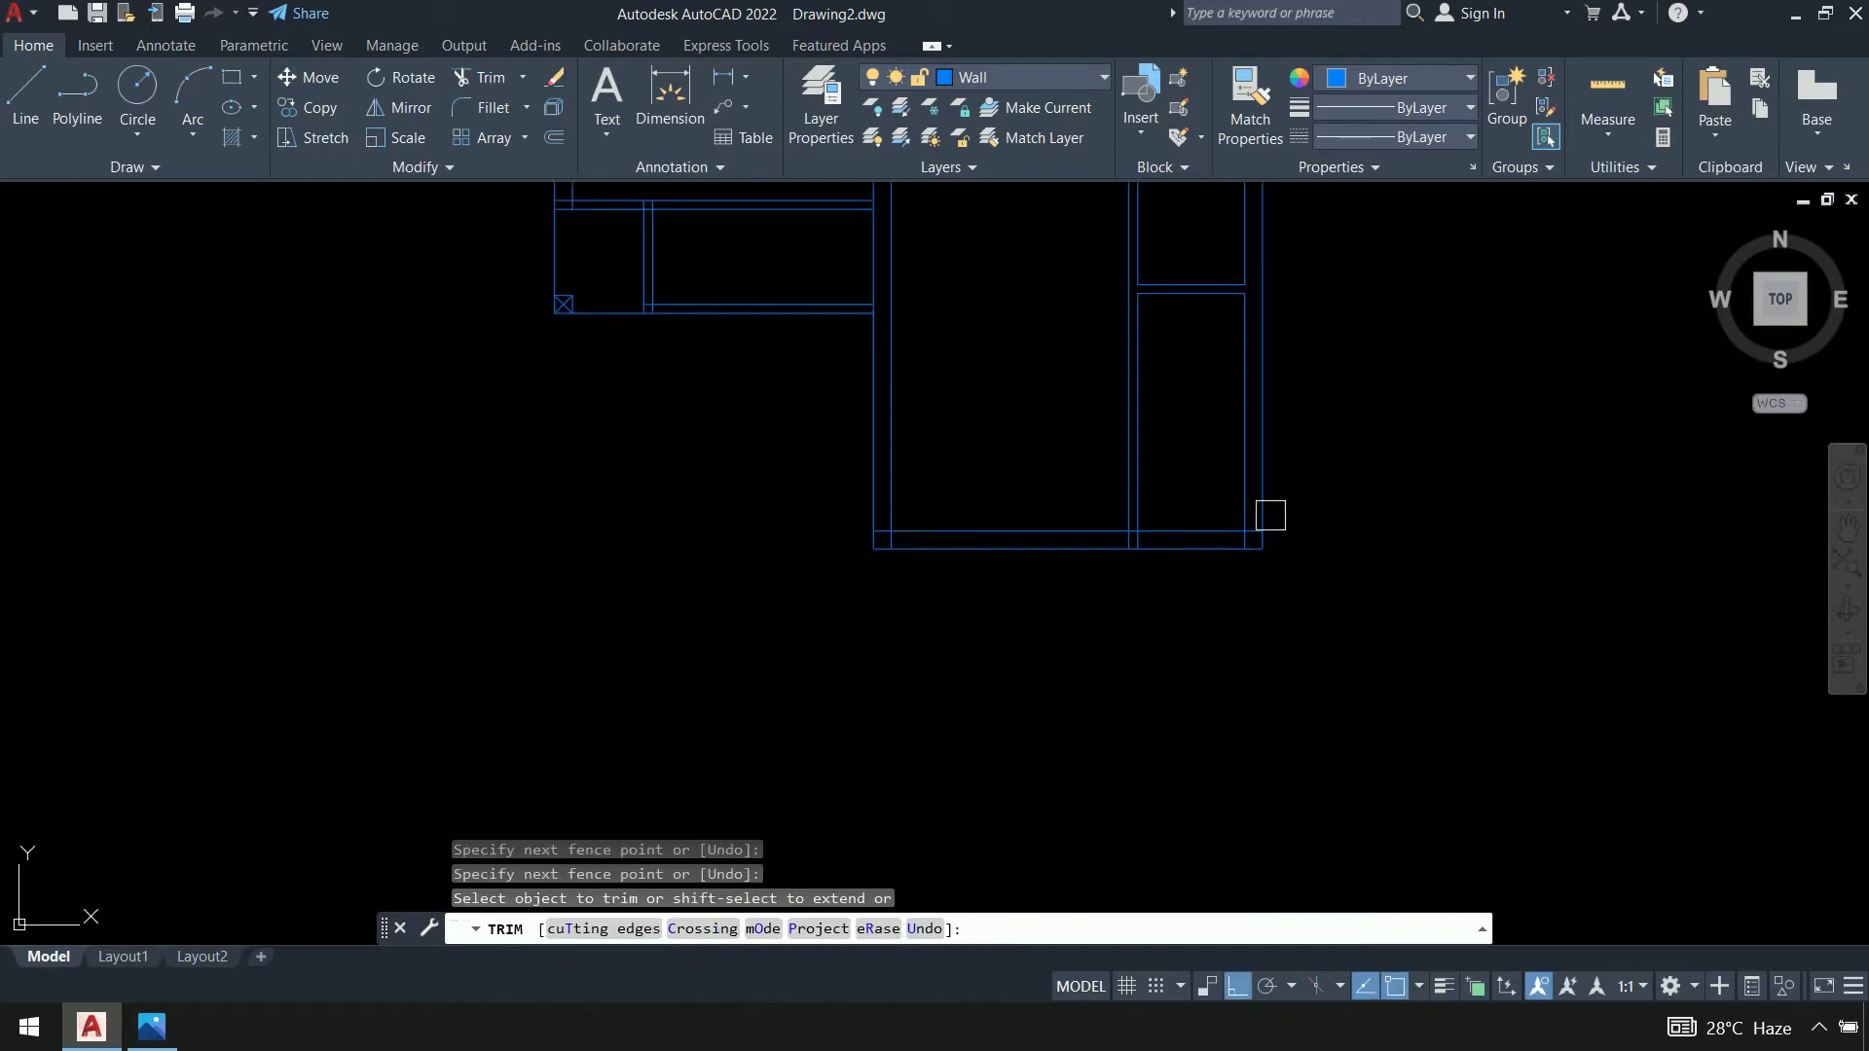
pyautogui.scroll(8, 1356, 472)
pyautogui.moveTo(1401, 325); pyautogui.dragTo(1421, 442)
# Trim the crossings where the strip's left wall meets the bottom wall and at the lower middle room's bottom-left corner
pyautogui.moveTo(662, 466); pyautogui.dragTo(1295, 588, button='middle')
pyautogui.moveTo(715, 611); pyautogui.dragTo(817, 491)
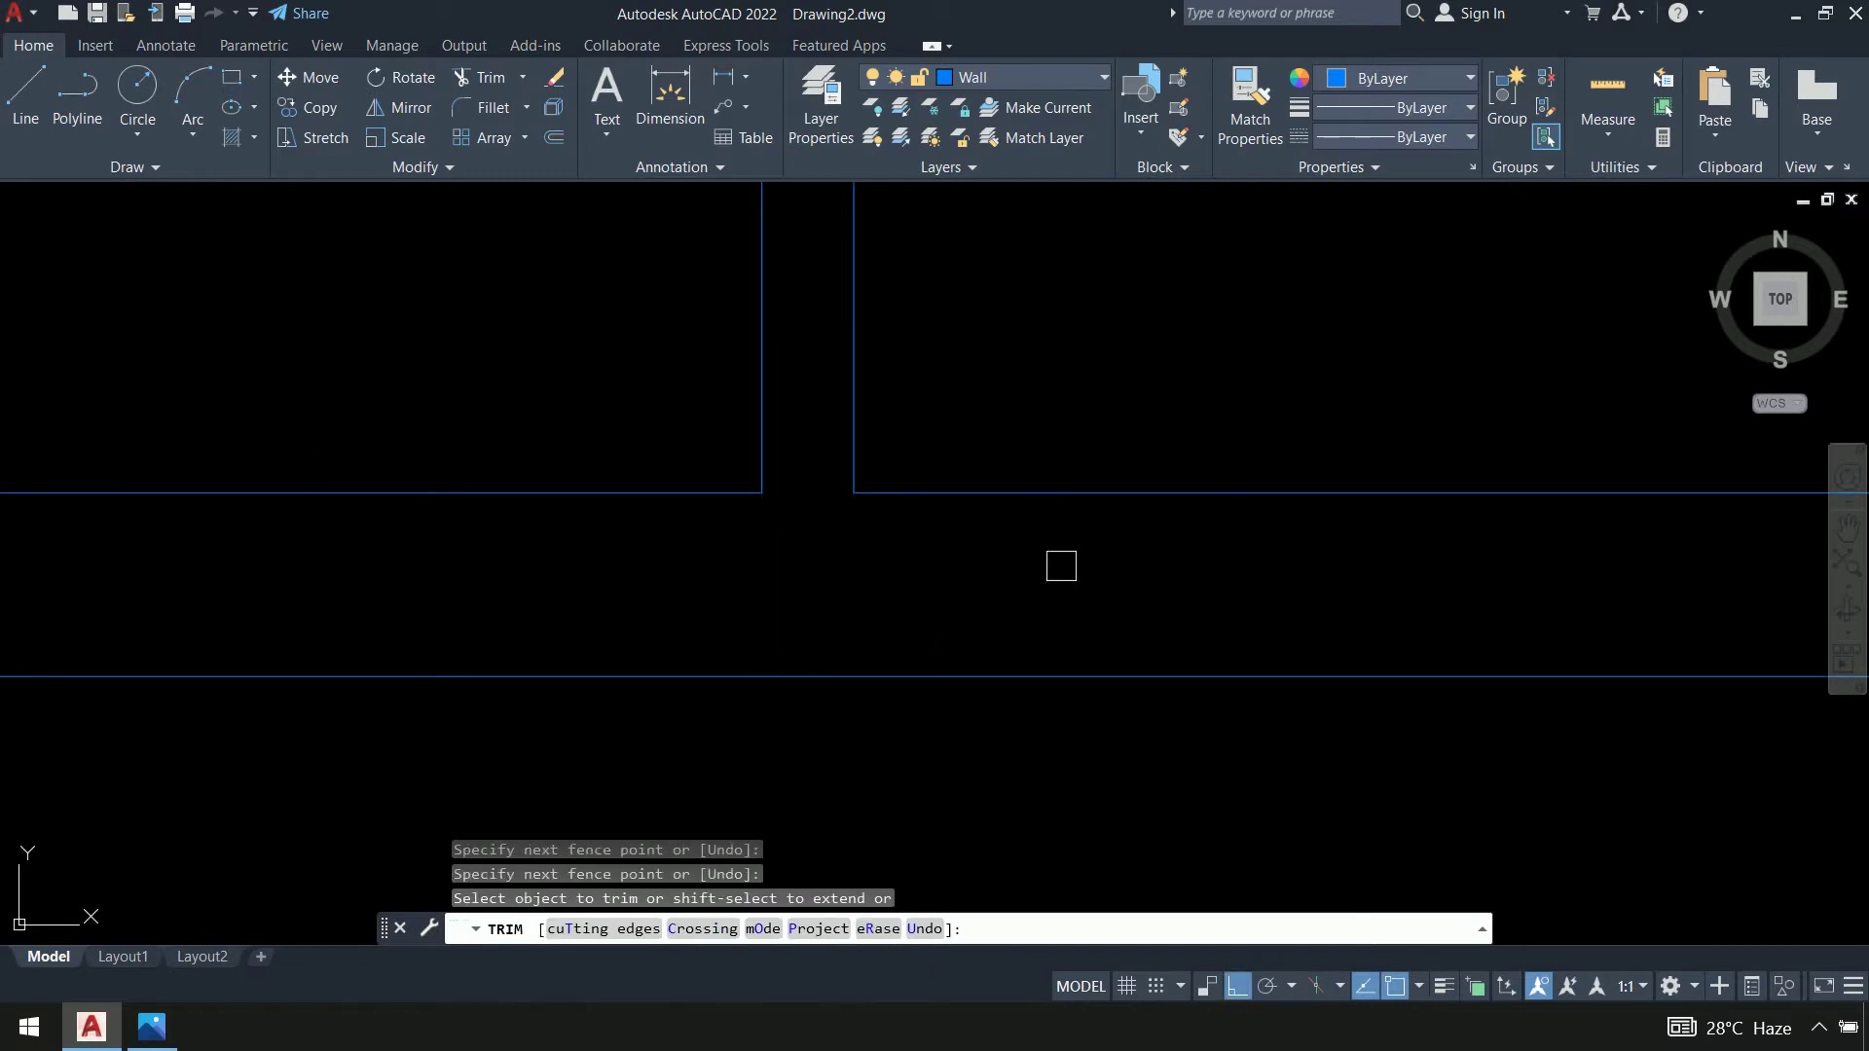
pyautogui.scroll(-3, 1060, 563)
pyautogui.scroll(5, 890, 584)
pyautogui.press('Return')
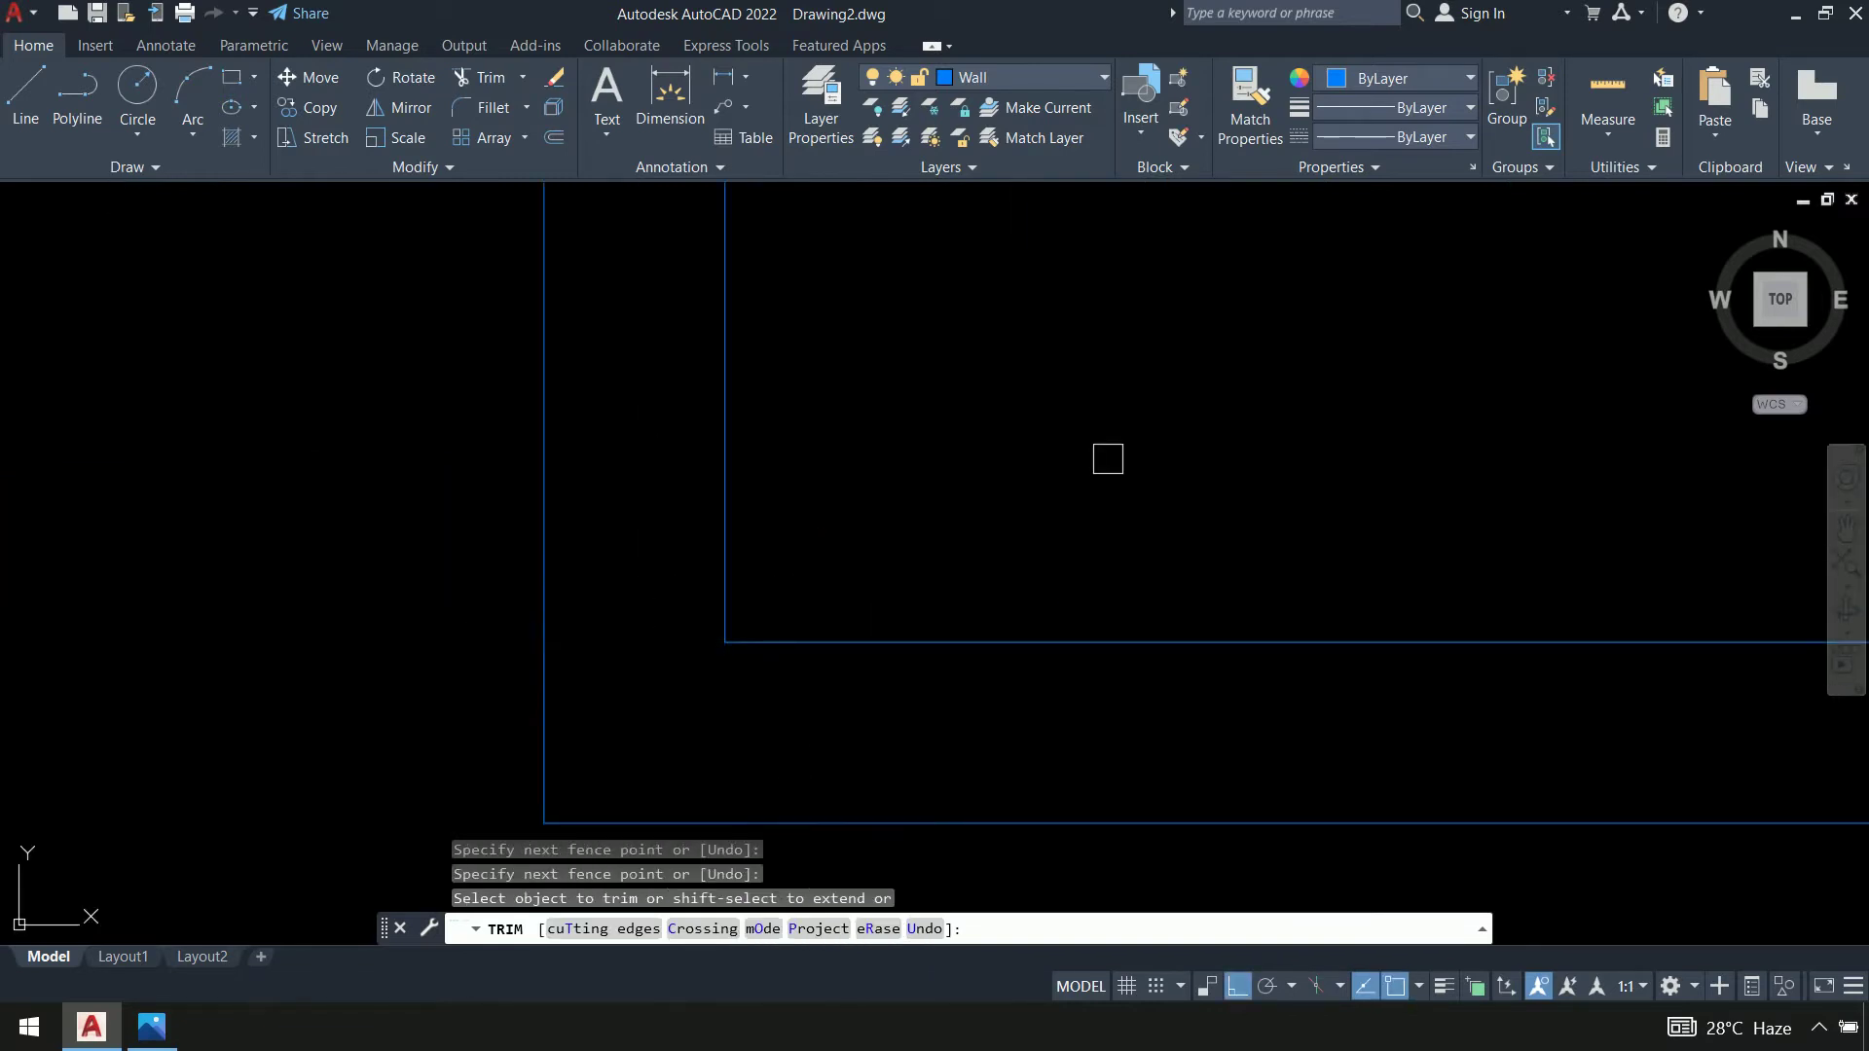
# Trim the middle wall's left line between the two bottom wall lines of the small lower-left room
pyautogui.scroll(-5, 1173, 338)
pyautogui.scroll(2, 1136, 551)
pyautogui.scroll(6, 1084, 389)
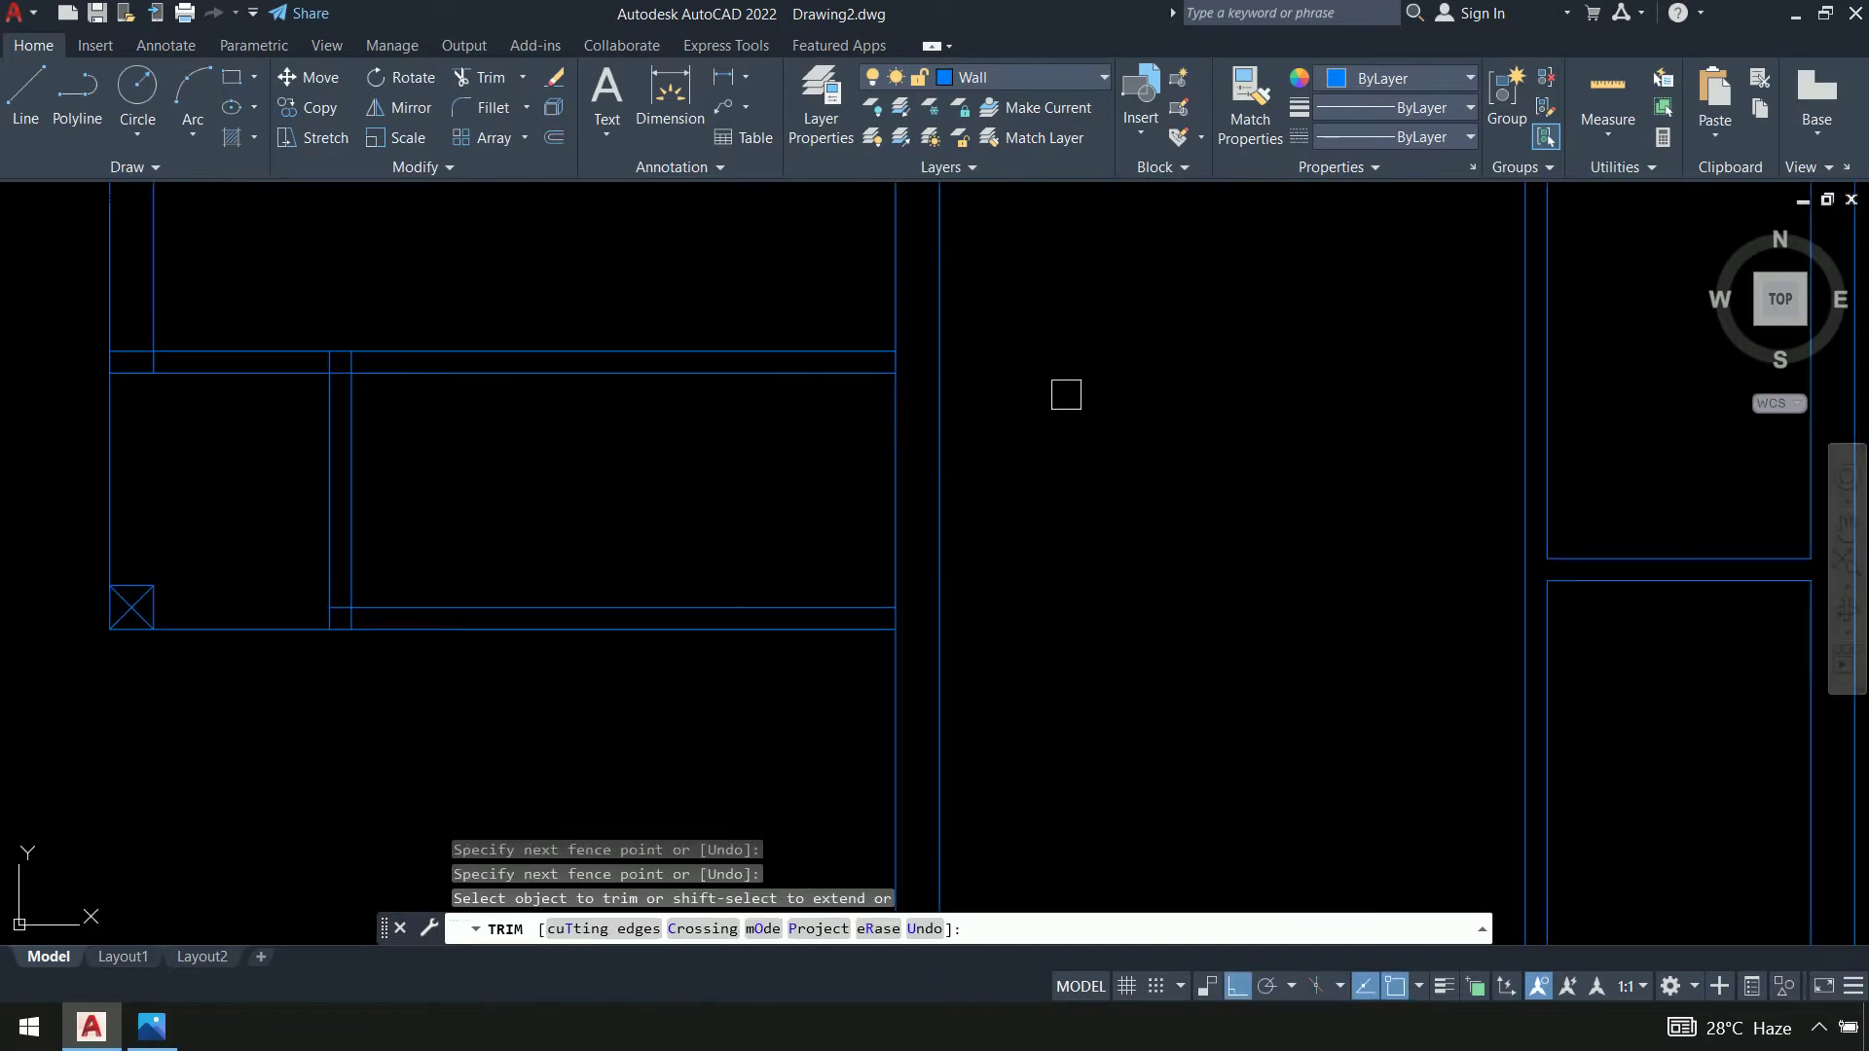
pyautogui.click(958, 687)
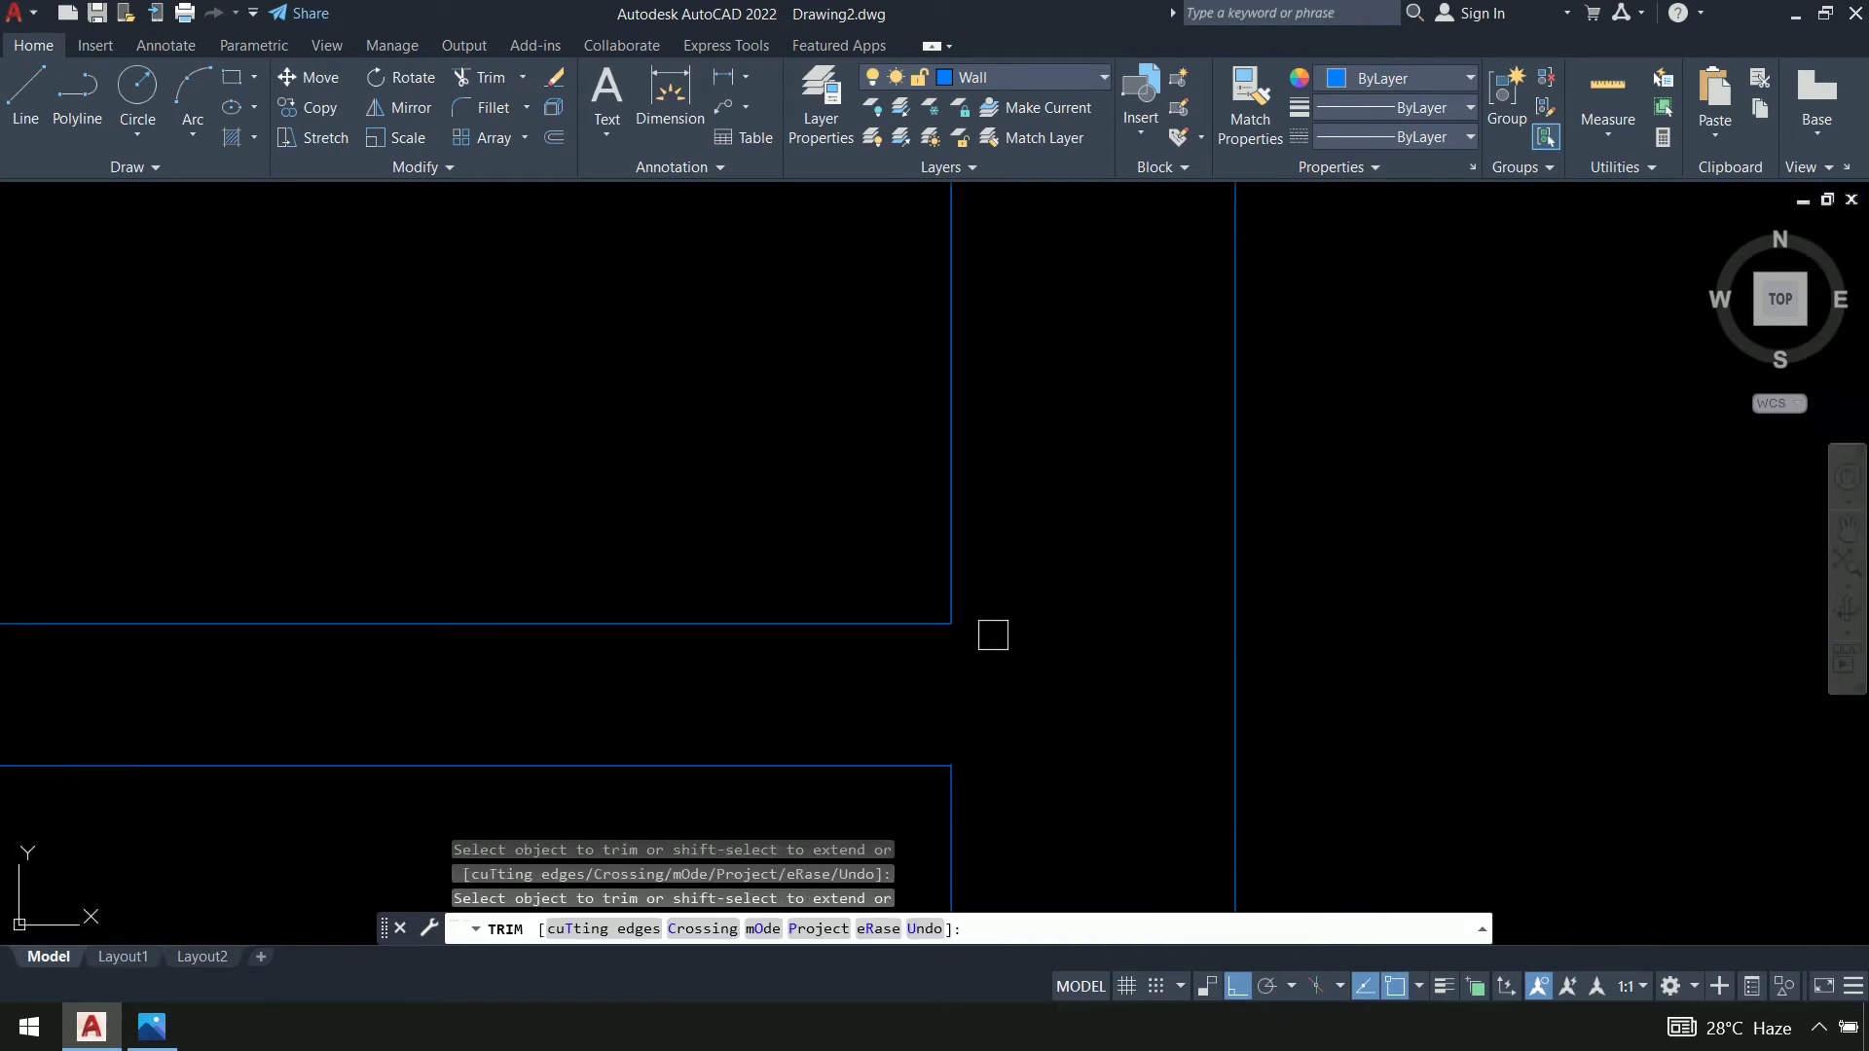
# Trim the middle wall's left line where the small lower-left room's top wall joins it
pyautogui.scroll(-4, 1022, 535)
pyautogui.moveTo(1039, 413); pyautogui.dragTo(1121, 812, button='middle')
pyautogui.scroll(5, 1094, 289)
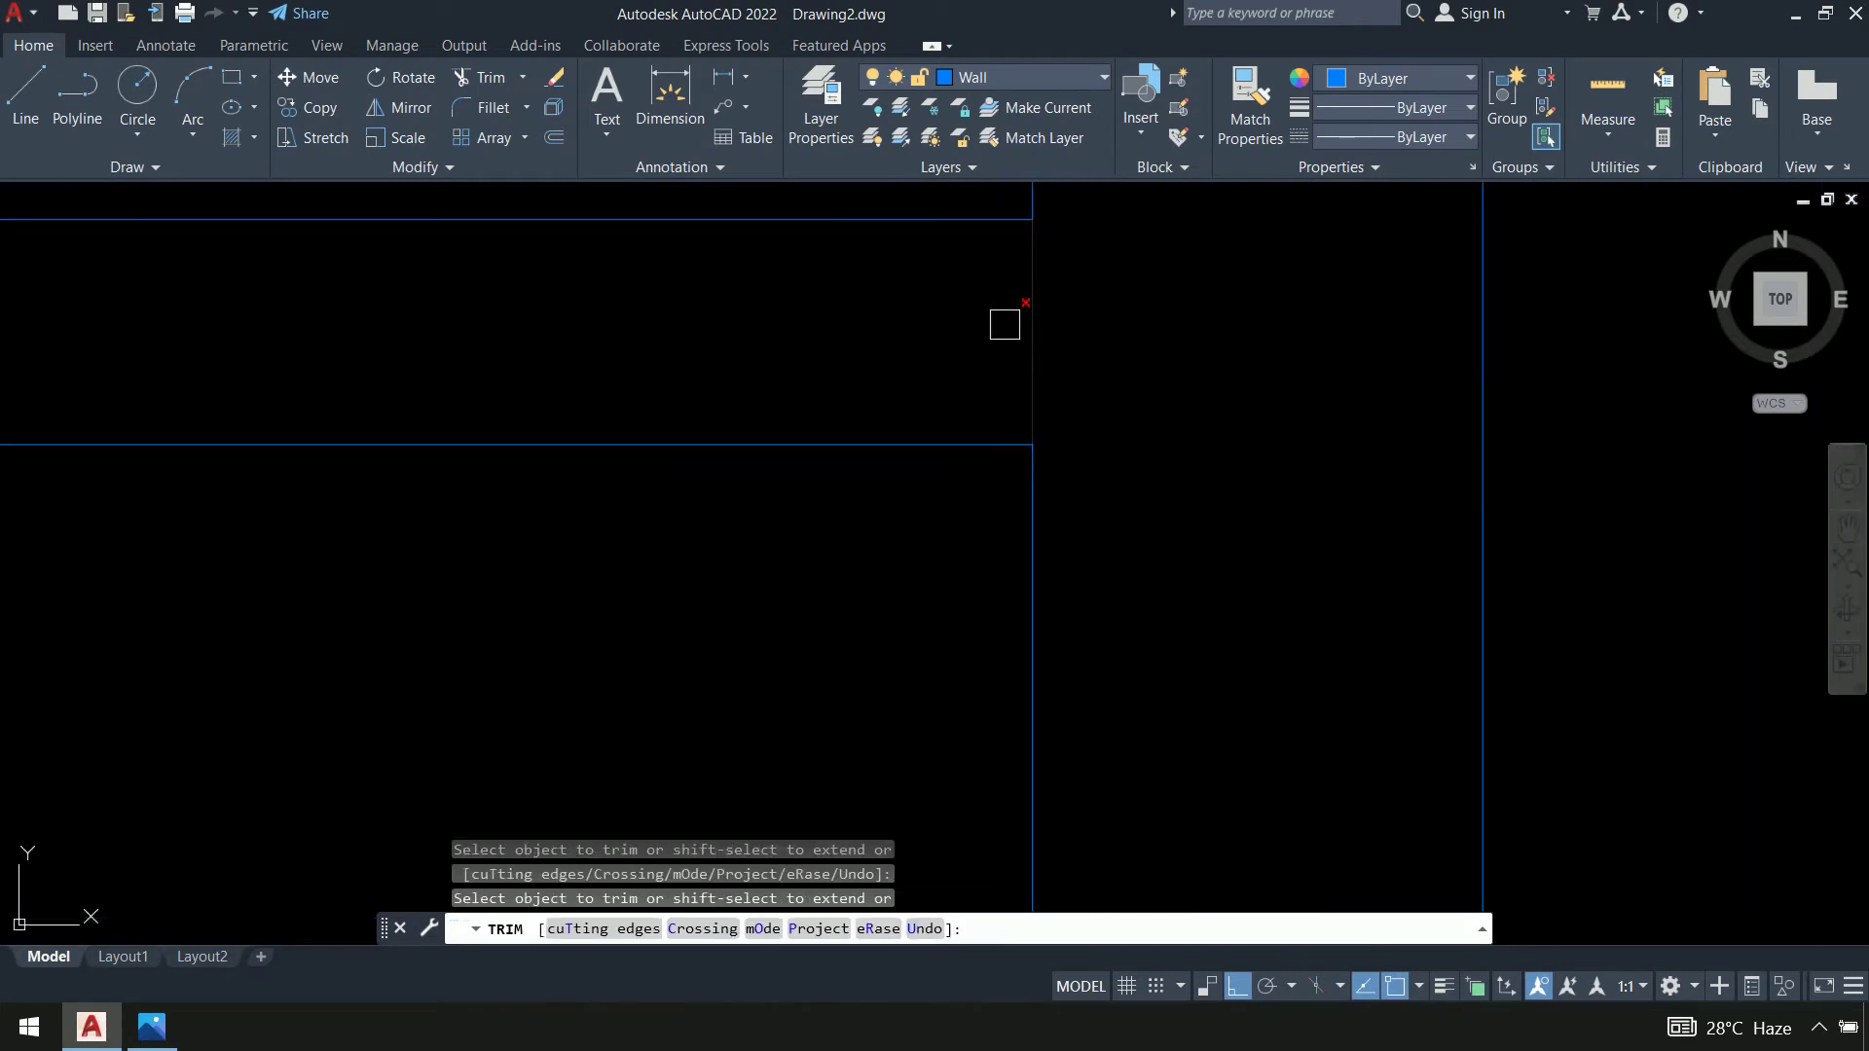
pyautogui.moveTo(1006, 326); pyautogui.dragTo(1121, 314)
# Trim the crossing lines at the bottom-left corner of the small lower-left room
pyautogui.scroll(-5, 1131, 316)
pyautogui.moveTo(354, 679); pyautogui.dragTo(743, 505, button='middle')
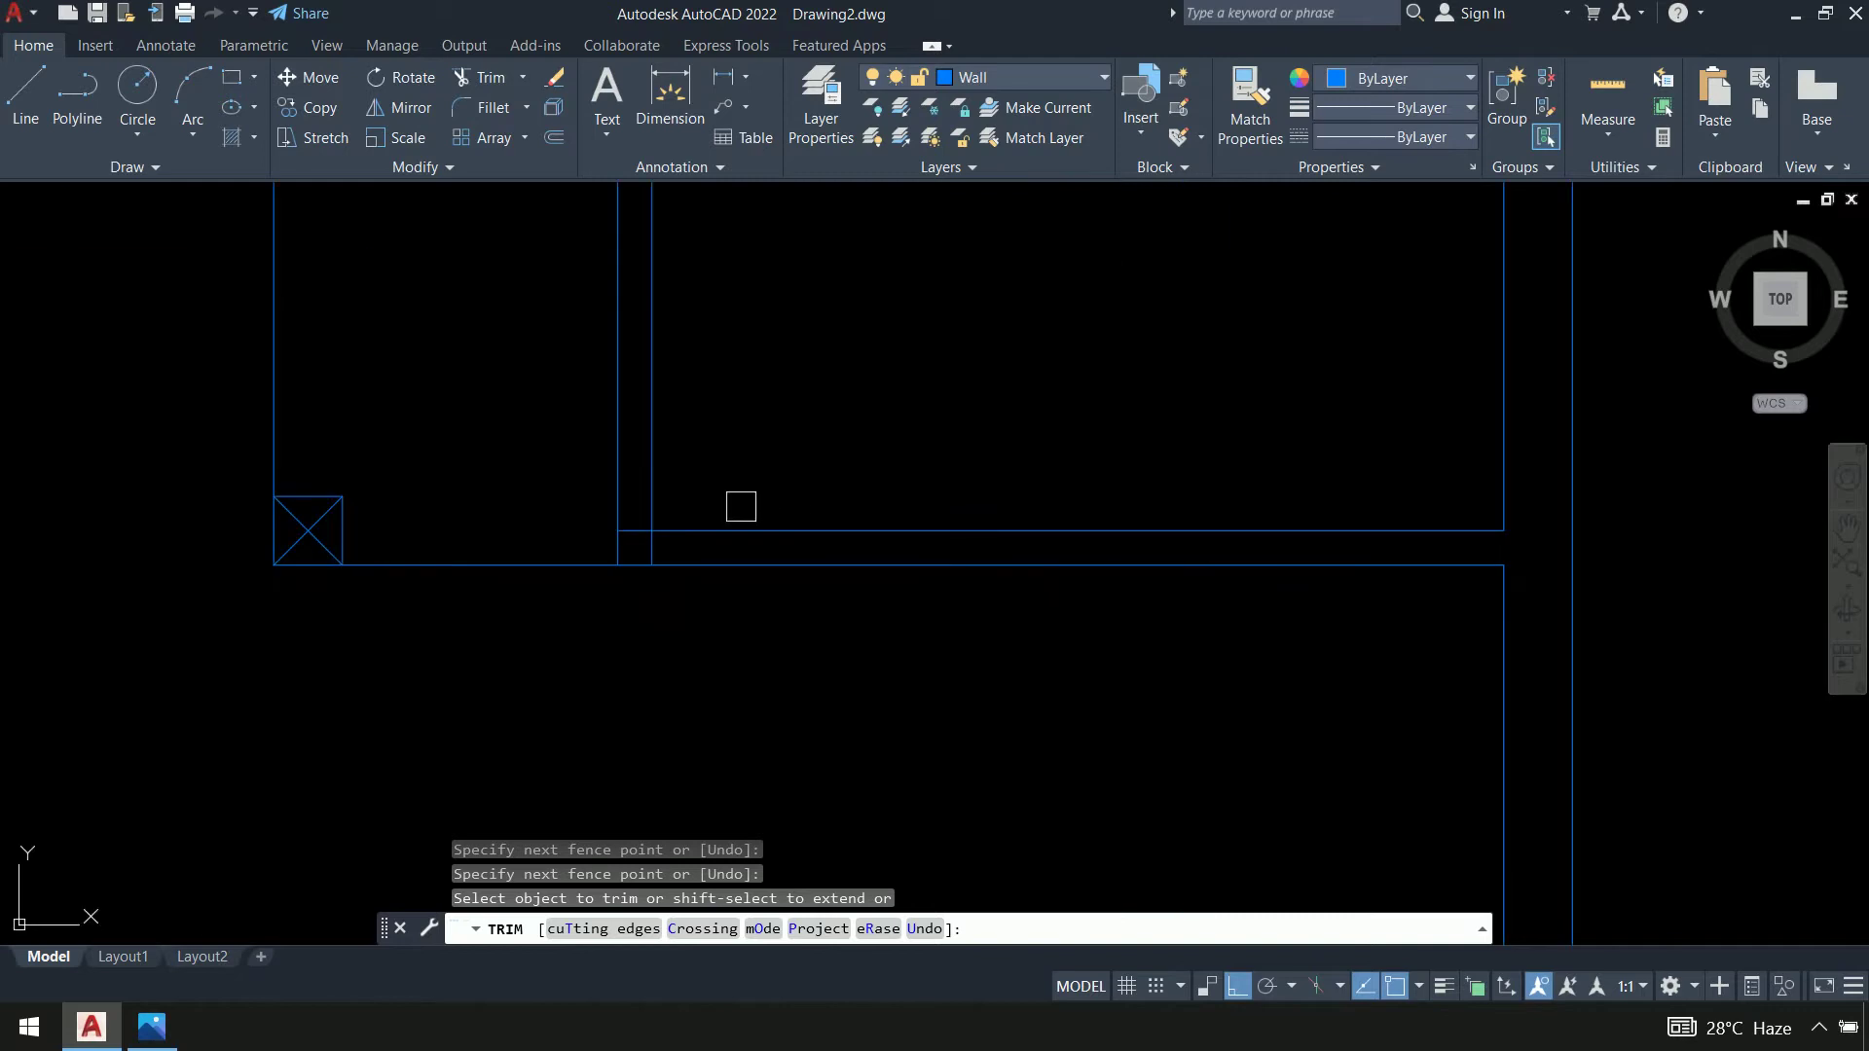
pyautogui.scroll(8, 681, 534)
pyautogui.click(321, 491)
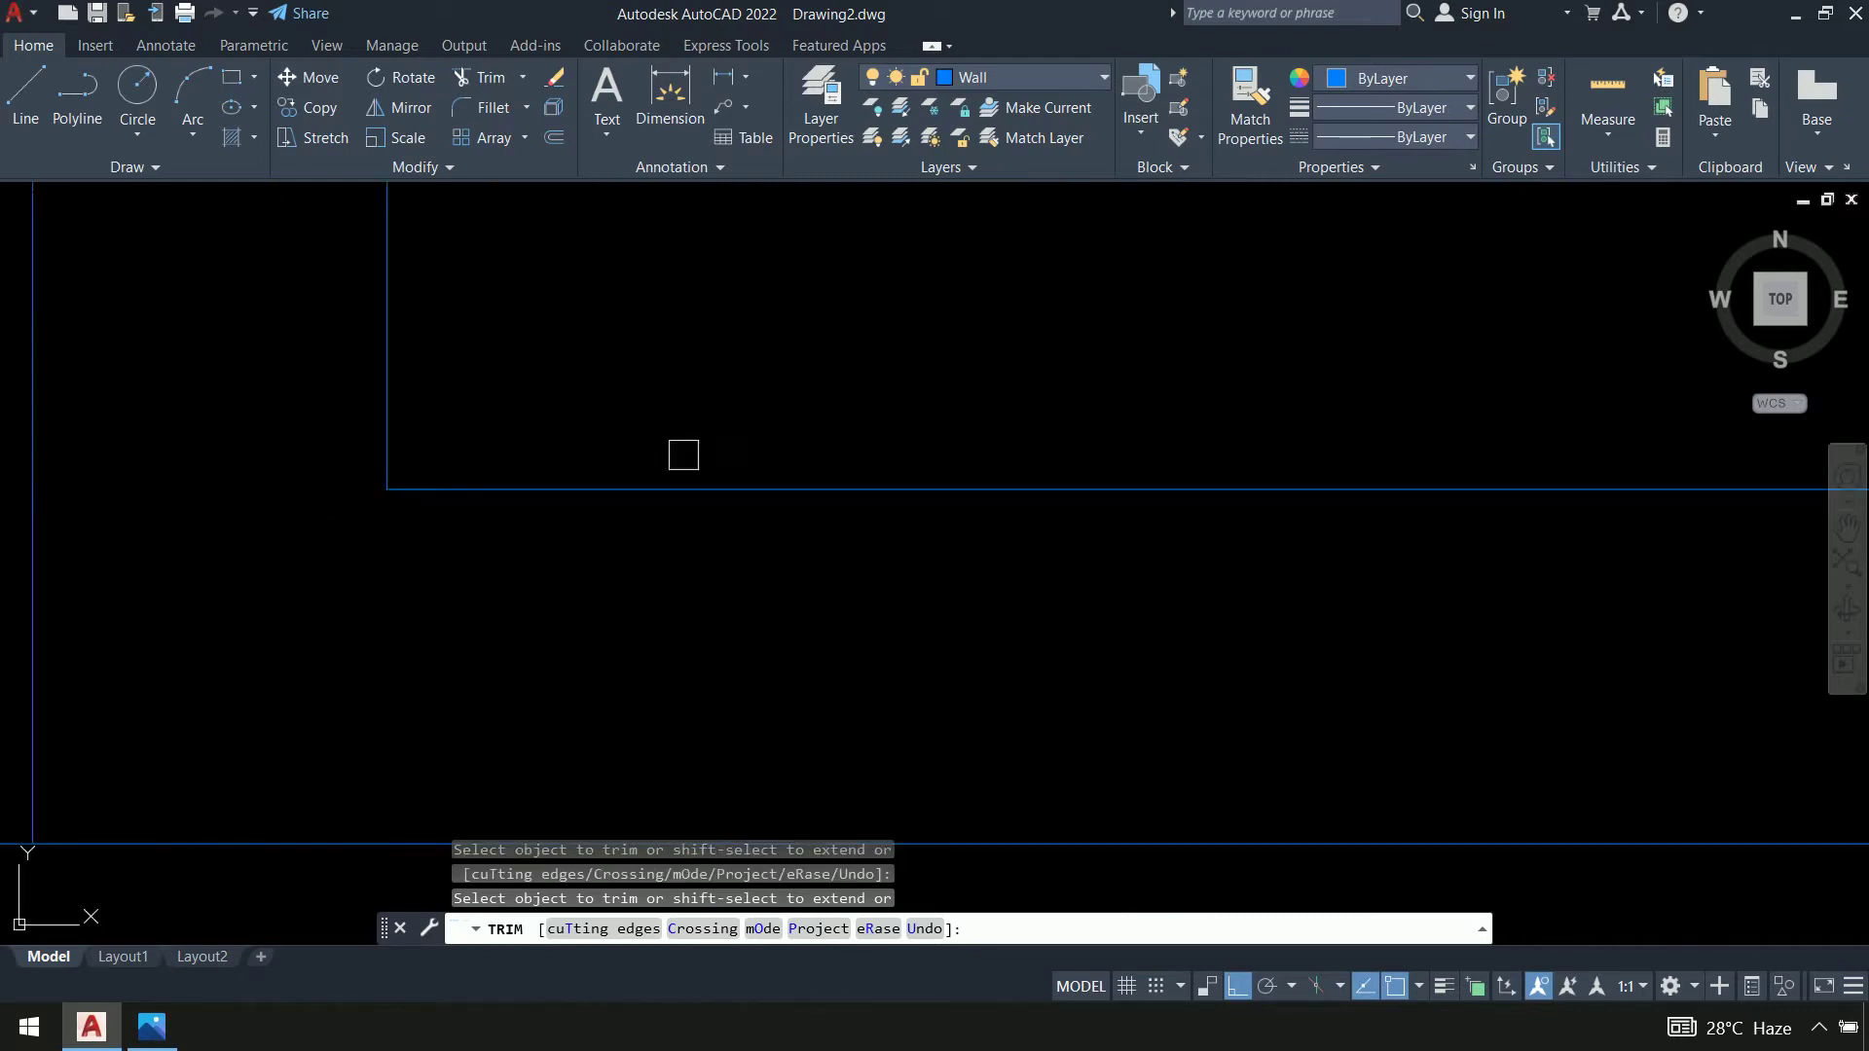
# Trim the crossing lines where the small room's left partition meets the horizontal wall above it
pyautogui.scroll(-4, 798, 389)
pyautogui.moveTo(957, 321); pyautogui.dragTo(1117, 881, button='middle')
pyautogui.scroll(3, 894, 440)
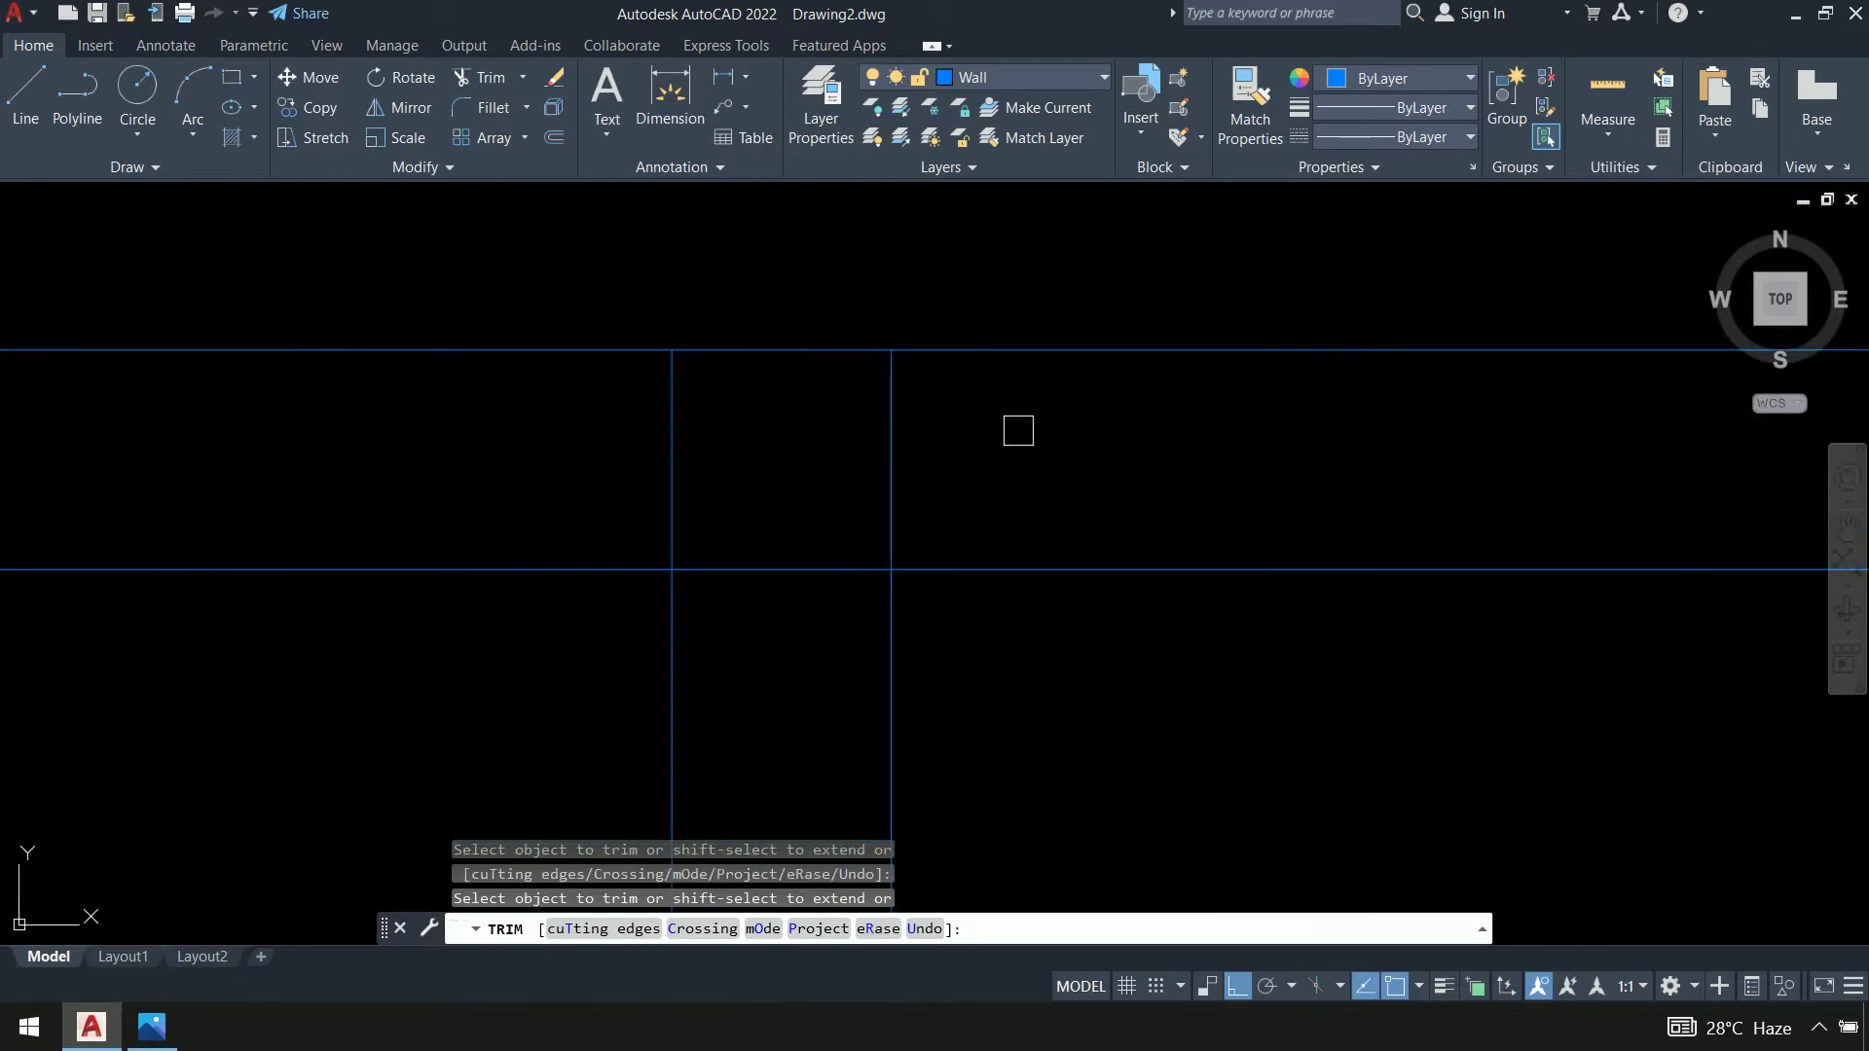
pyautogui.moveTo(611, 423)
pyautogui.mouseDown()
pyautogui.moveTo(1100, 469)
pyautogui.moveTo(777, 683)
pyautogui.mouseUp()
# Trim the overlapping lines where that horizontal wall meets the left outer wall
pyautogui.scroll(-6, 836, 610)
pyautogui.scroll(5, 650, 601)
pyautogui.moveTo(580, 367); pyautogui.dragTo(786, 572)
# Trim the crossing lines at both ends of the upper-left room's bottom wall, at the left outer wall and the middle wall
pyautogui.scroll(-4, 785, 573)
pyautogui.scroll(-4, 861, 742)
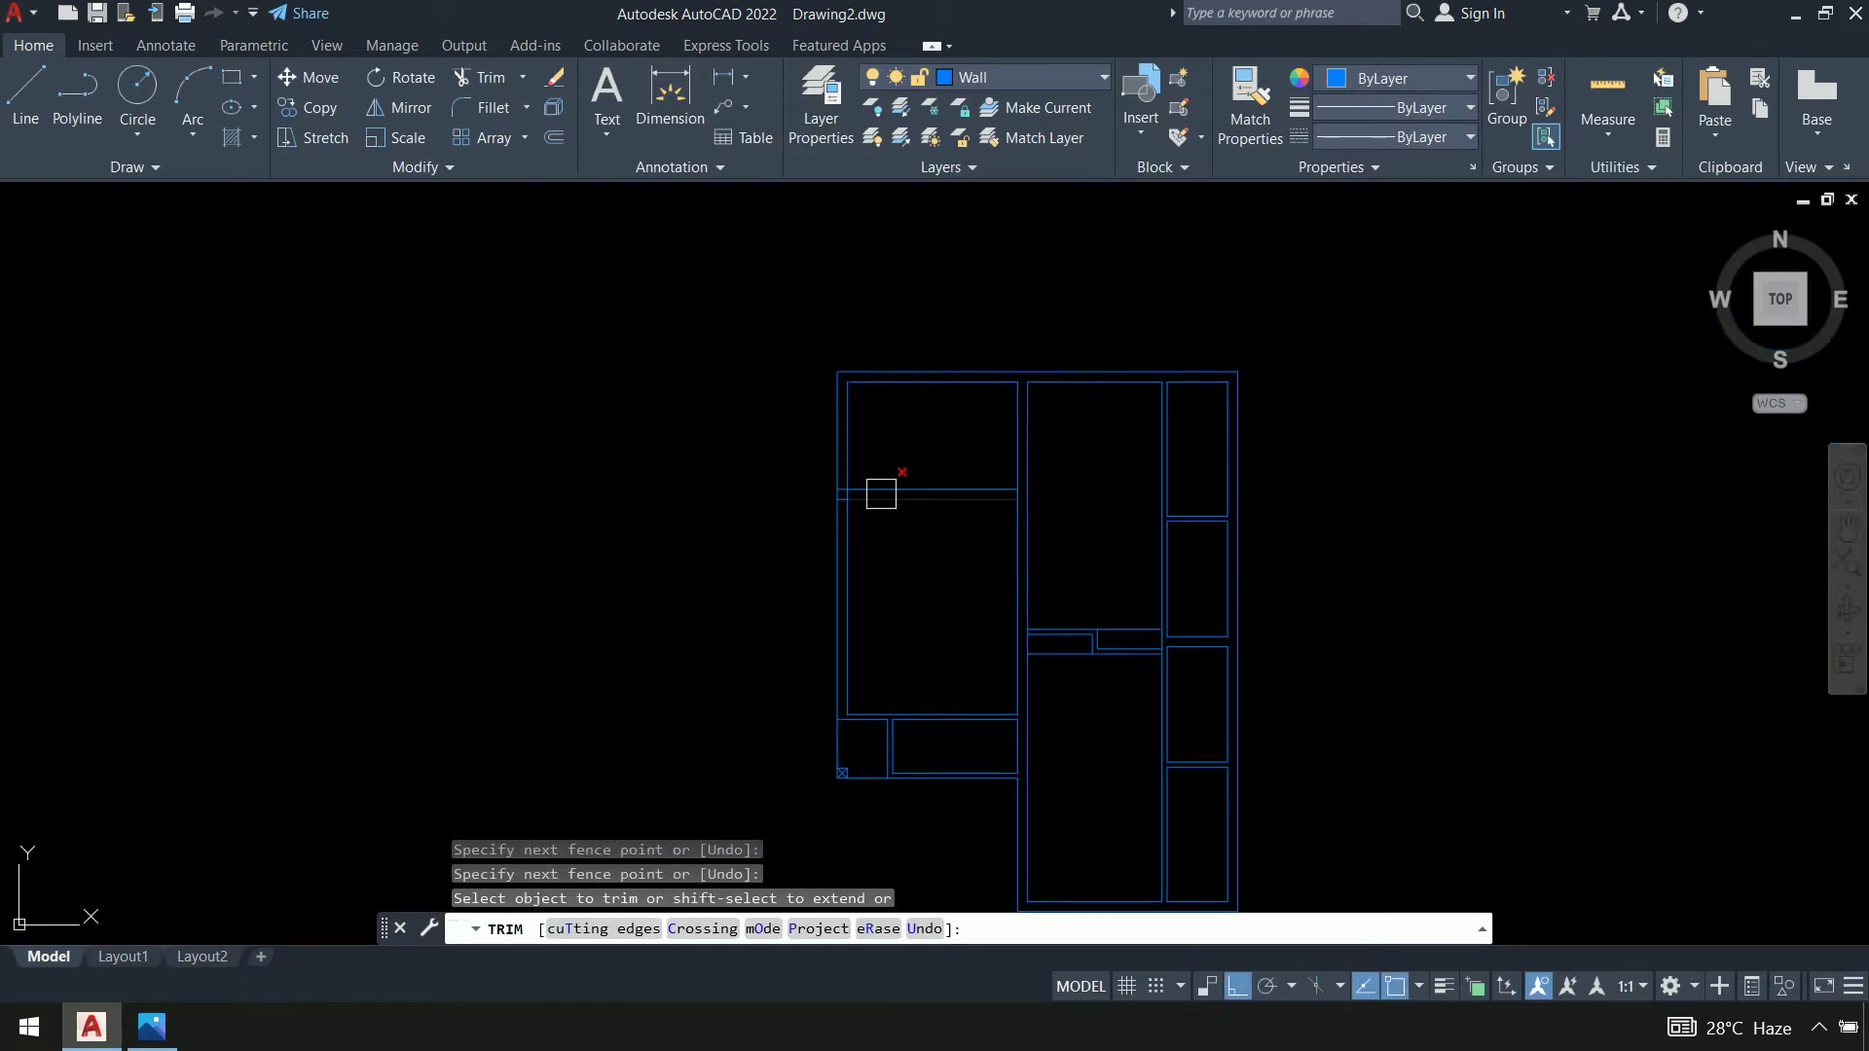
pyautogui.scroll(2, 881, 493)
pyautogui.scroll(8, 1100, 486)
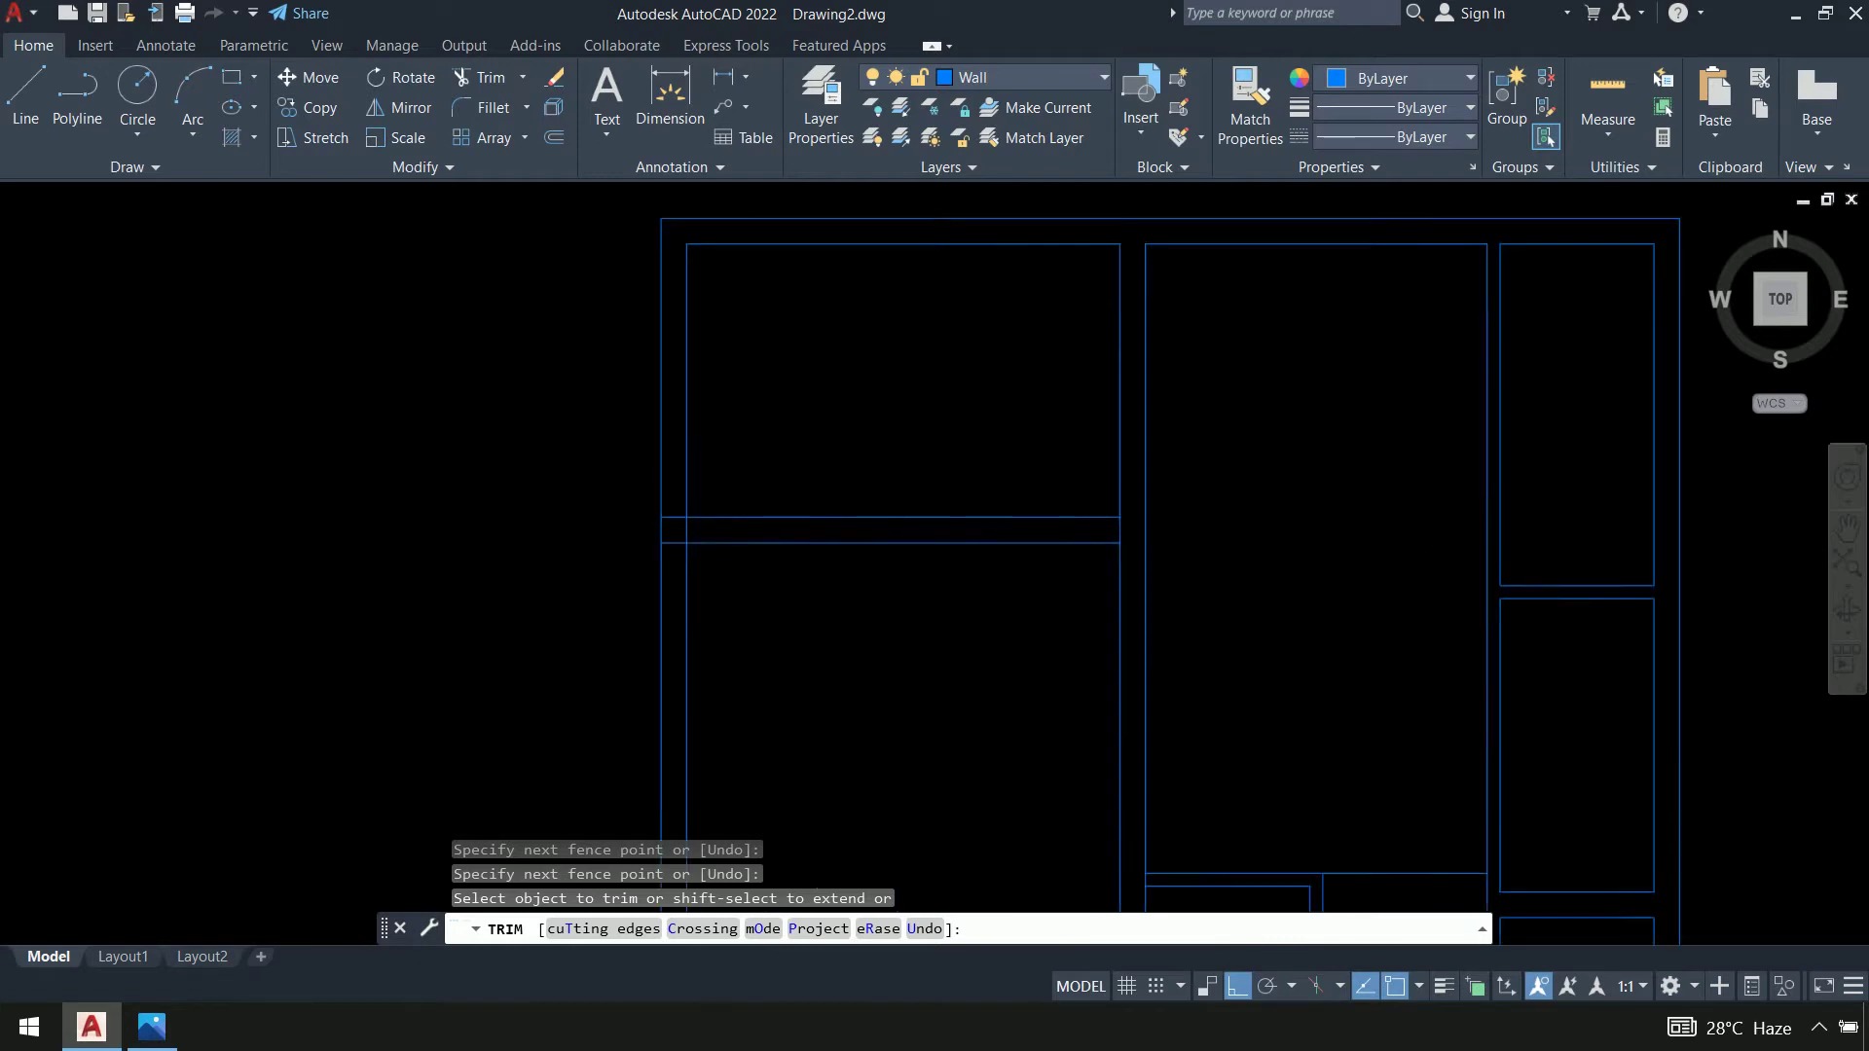
pyautogui.click(1236, 795)
pyautogui.scroll(-8, 1236, 795)
pyautogui.scroll(8, 901, 596)
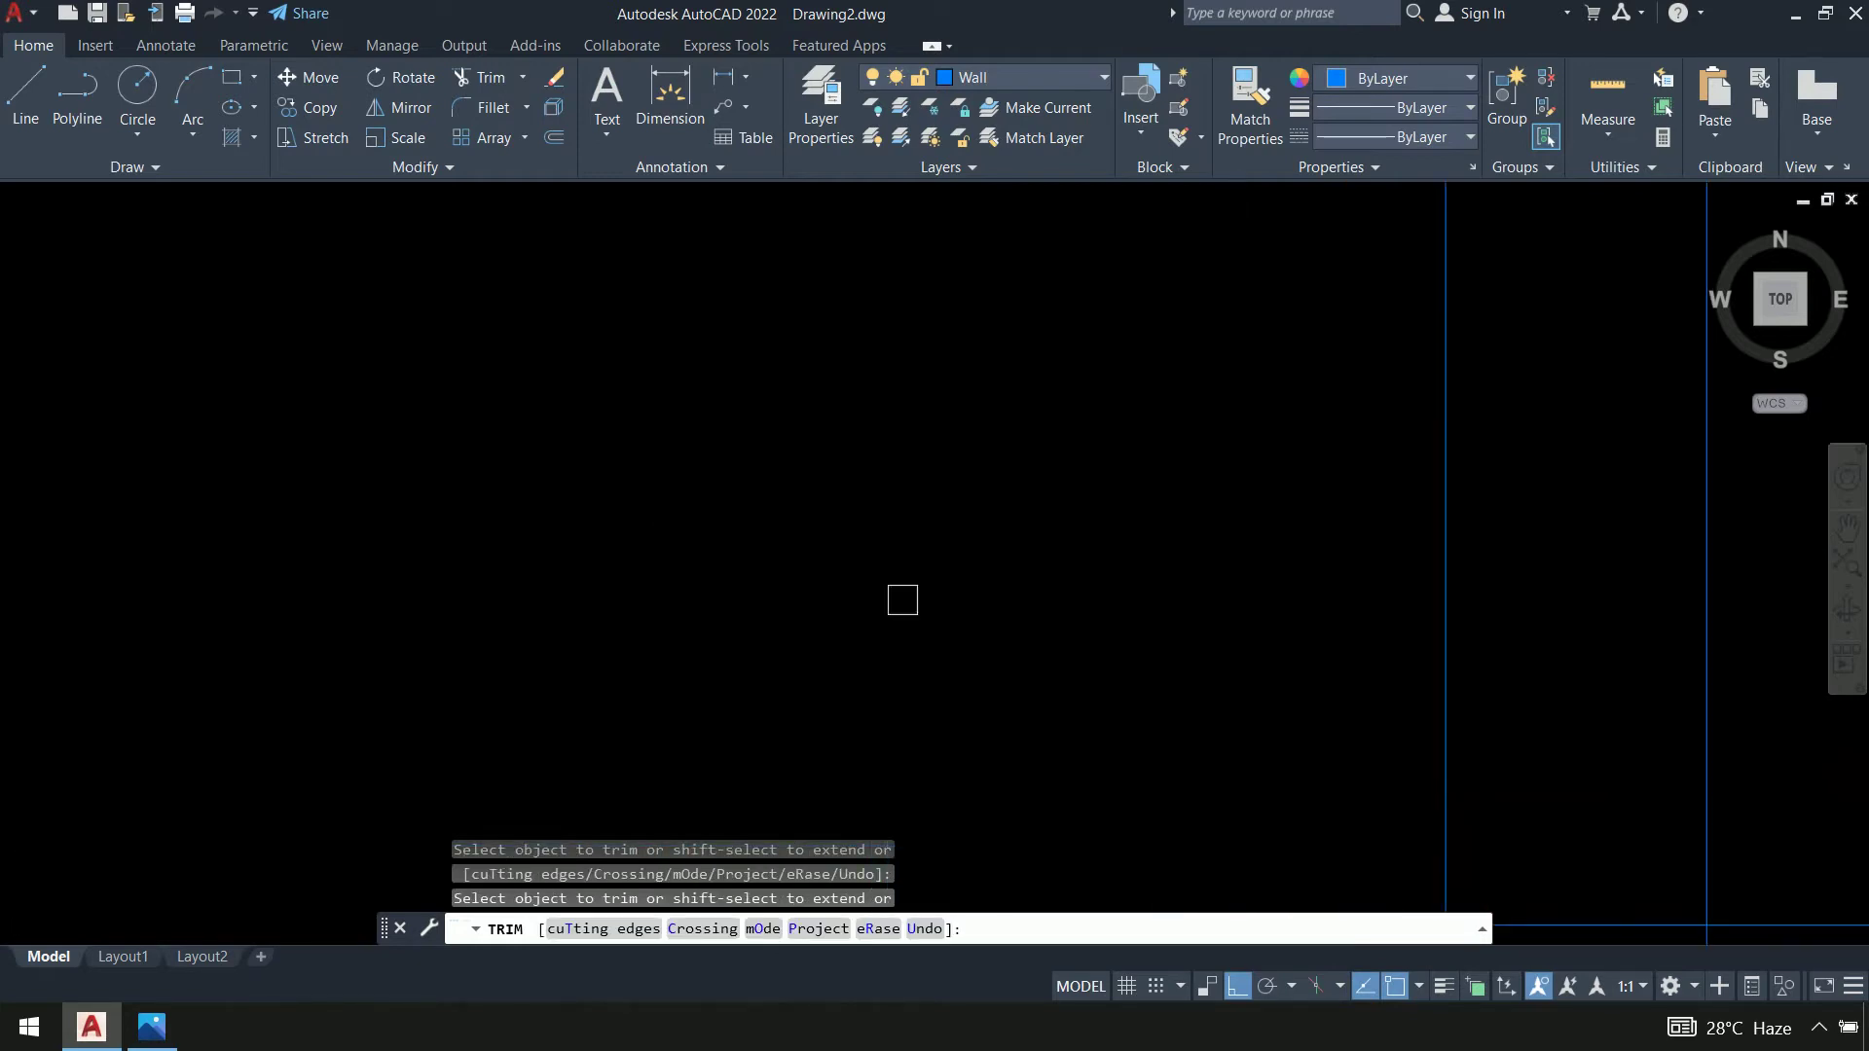
pyautogui.moveTo(730, 396)
pyautogui.mouseDown()
pyautogui.moveTo(738, 792)
pyautogui.moveTo(920, 620)
pyautogui.mouseUp()
pyautogui.scroll(-6, 563, 629)
pyautogui.moveTo(518, 624); pyautogui.dragTo(496, 413, button='middle')
pyautogui.scroll(4, 446, 405)
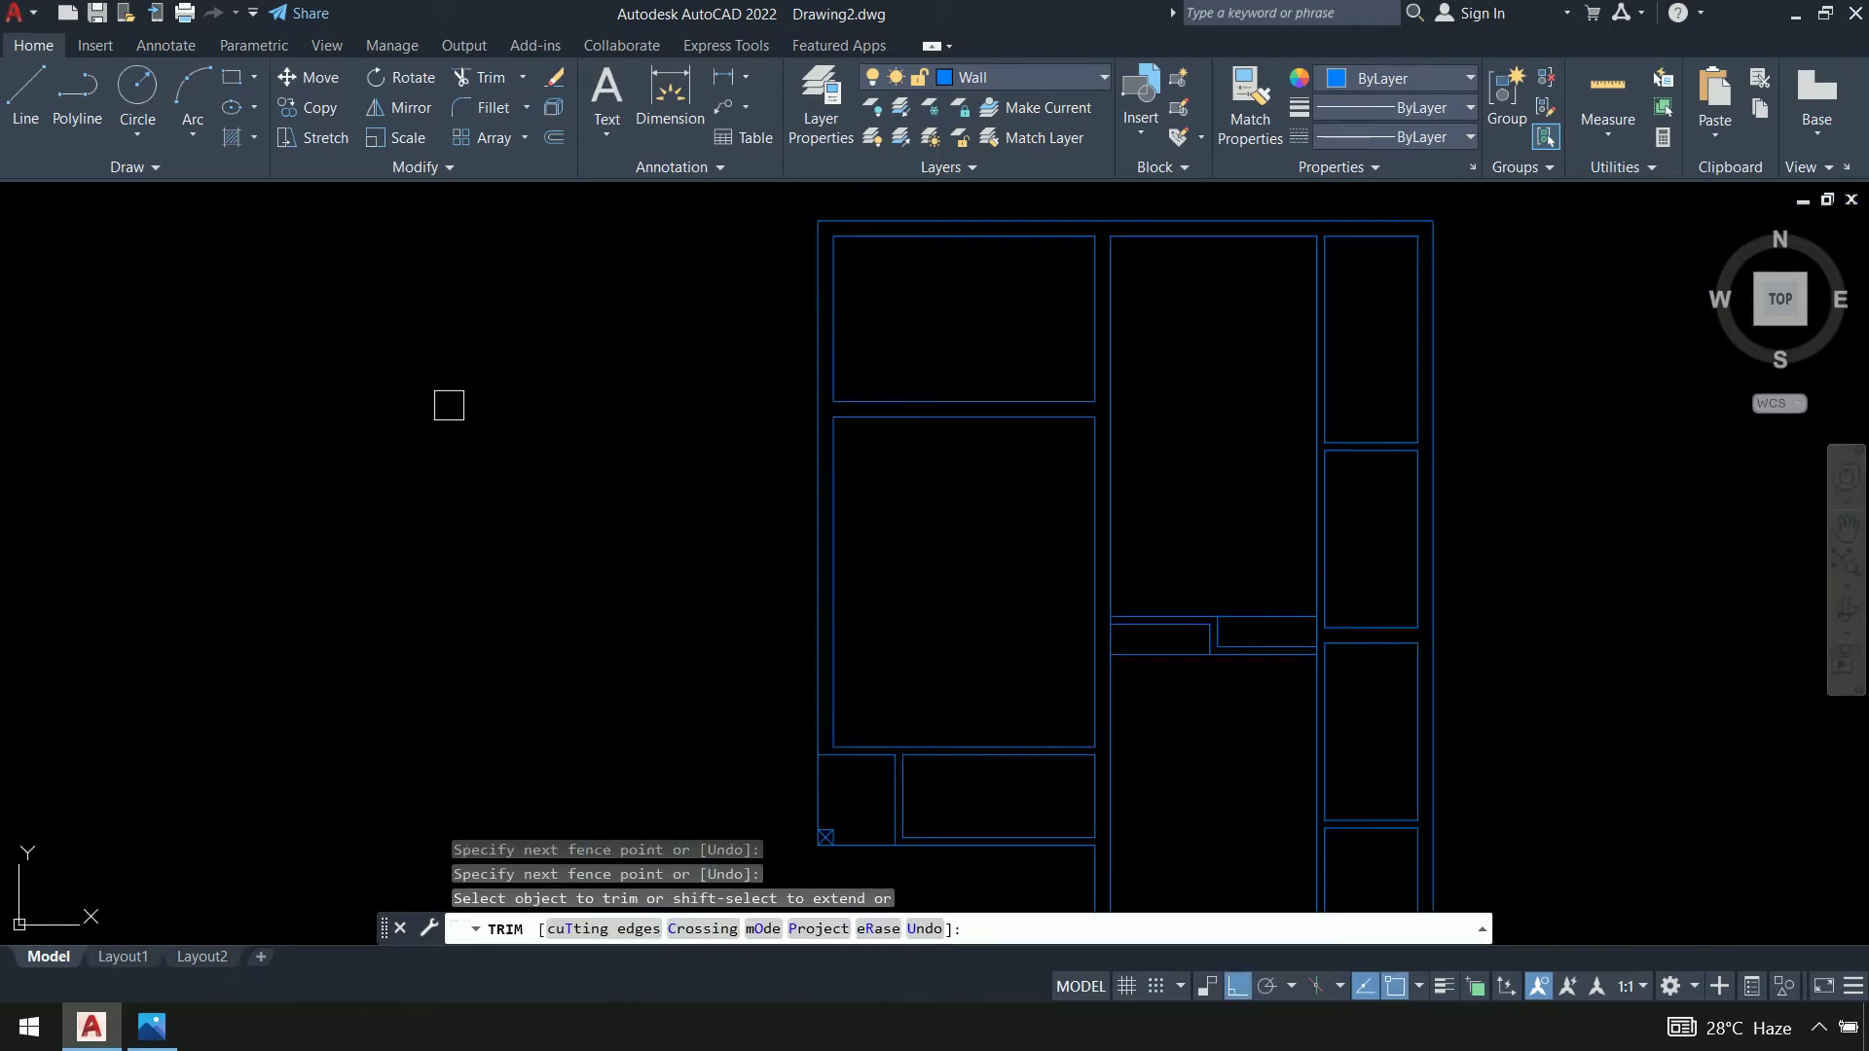
pyautogui.scroll(-2, 467, 413)
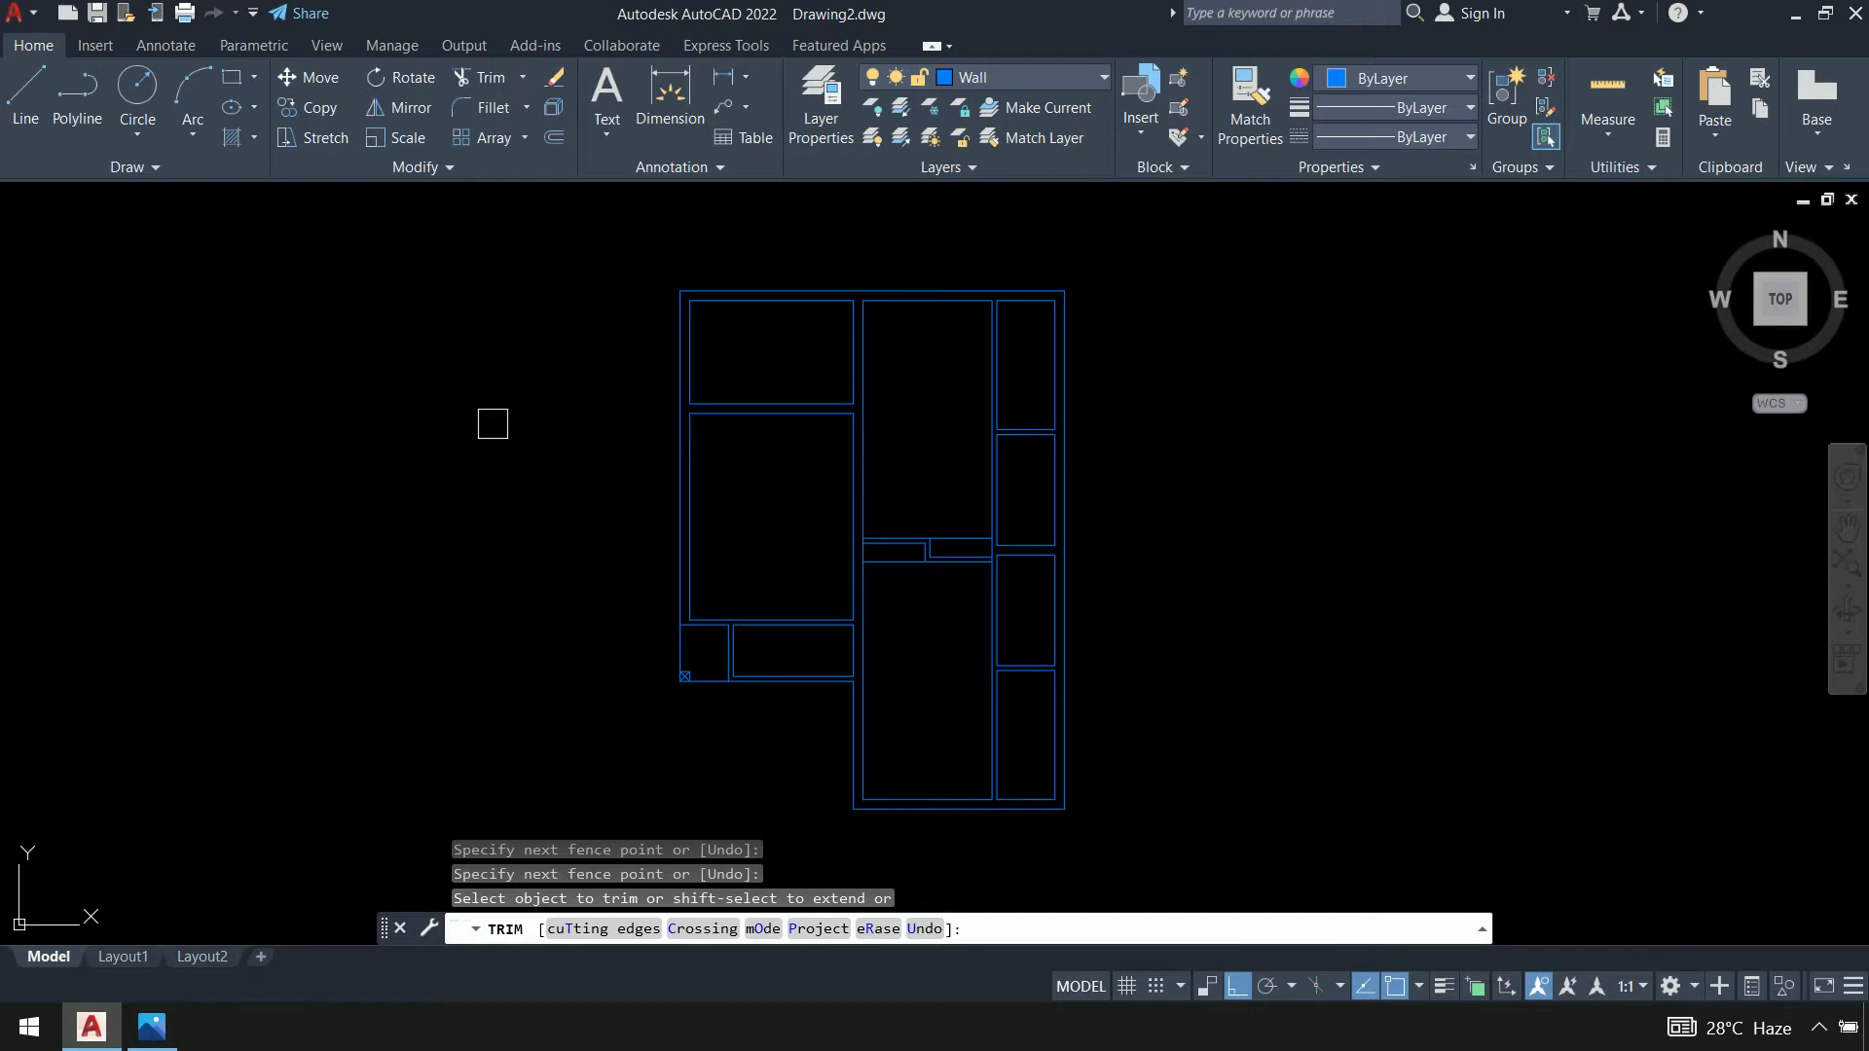
# Trim the middle wall's right line where the niche's upper wall joins it
pyautogui.scroll(6, 710, 521)
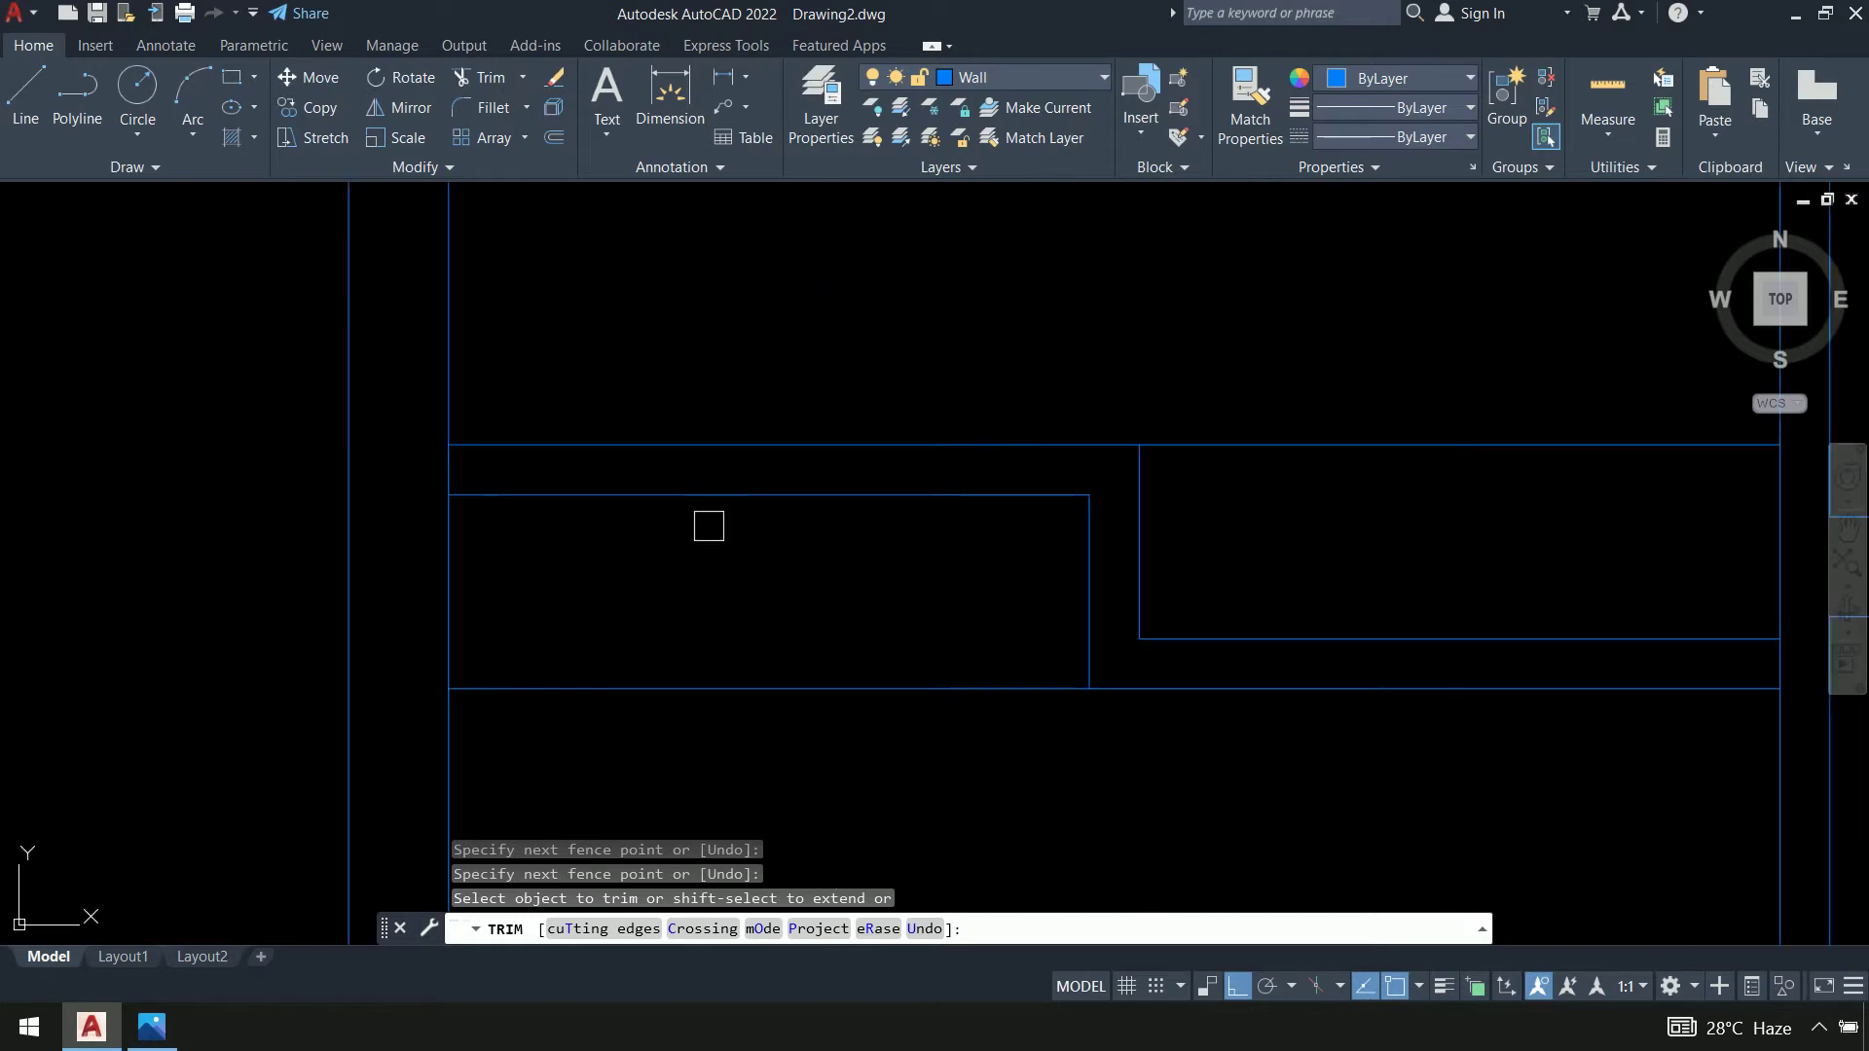
pyautogui.scroll(2, 927, 553)
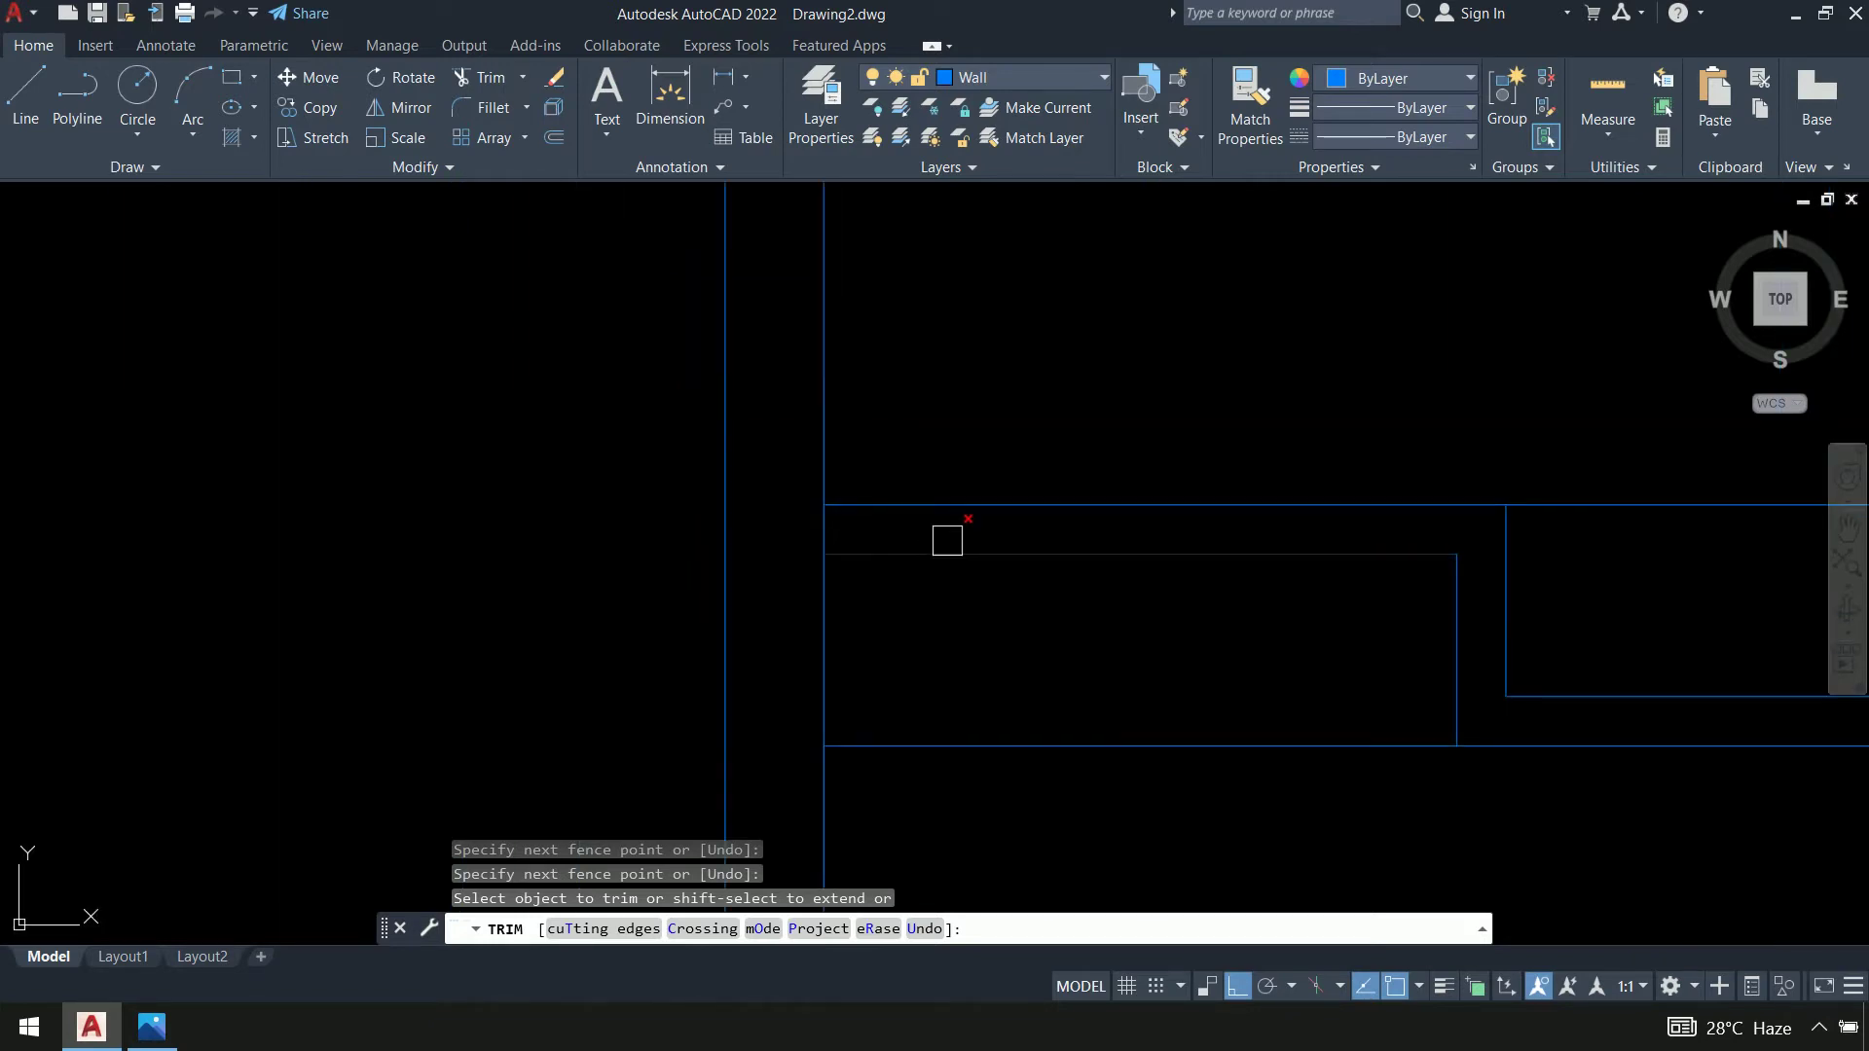
pyautogui.scroll(2, 930, 529)
pyautogui.moveTo(930, 529); pyautogui.dragTo(572, 374, button='middle')
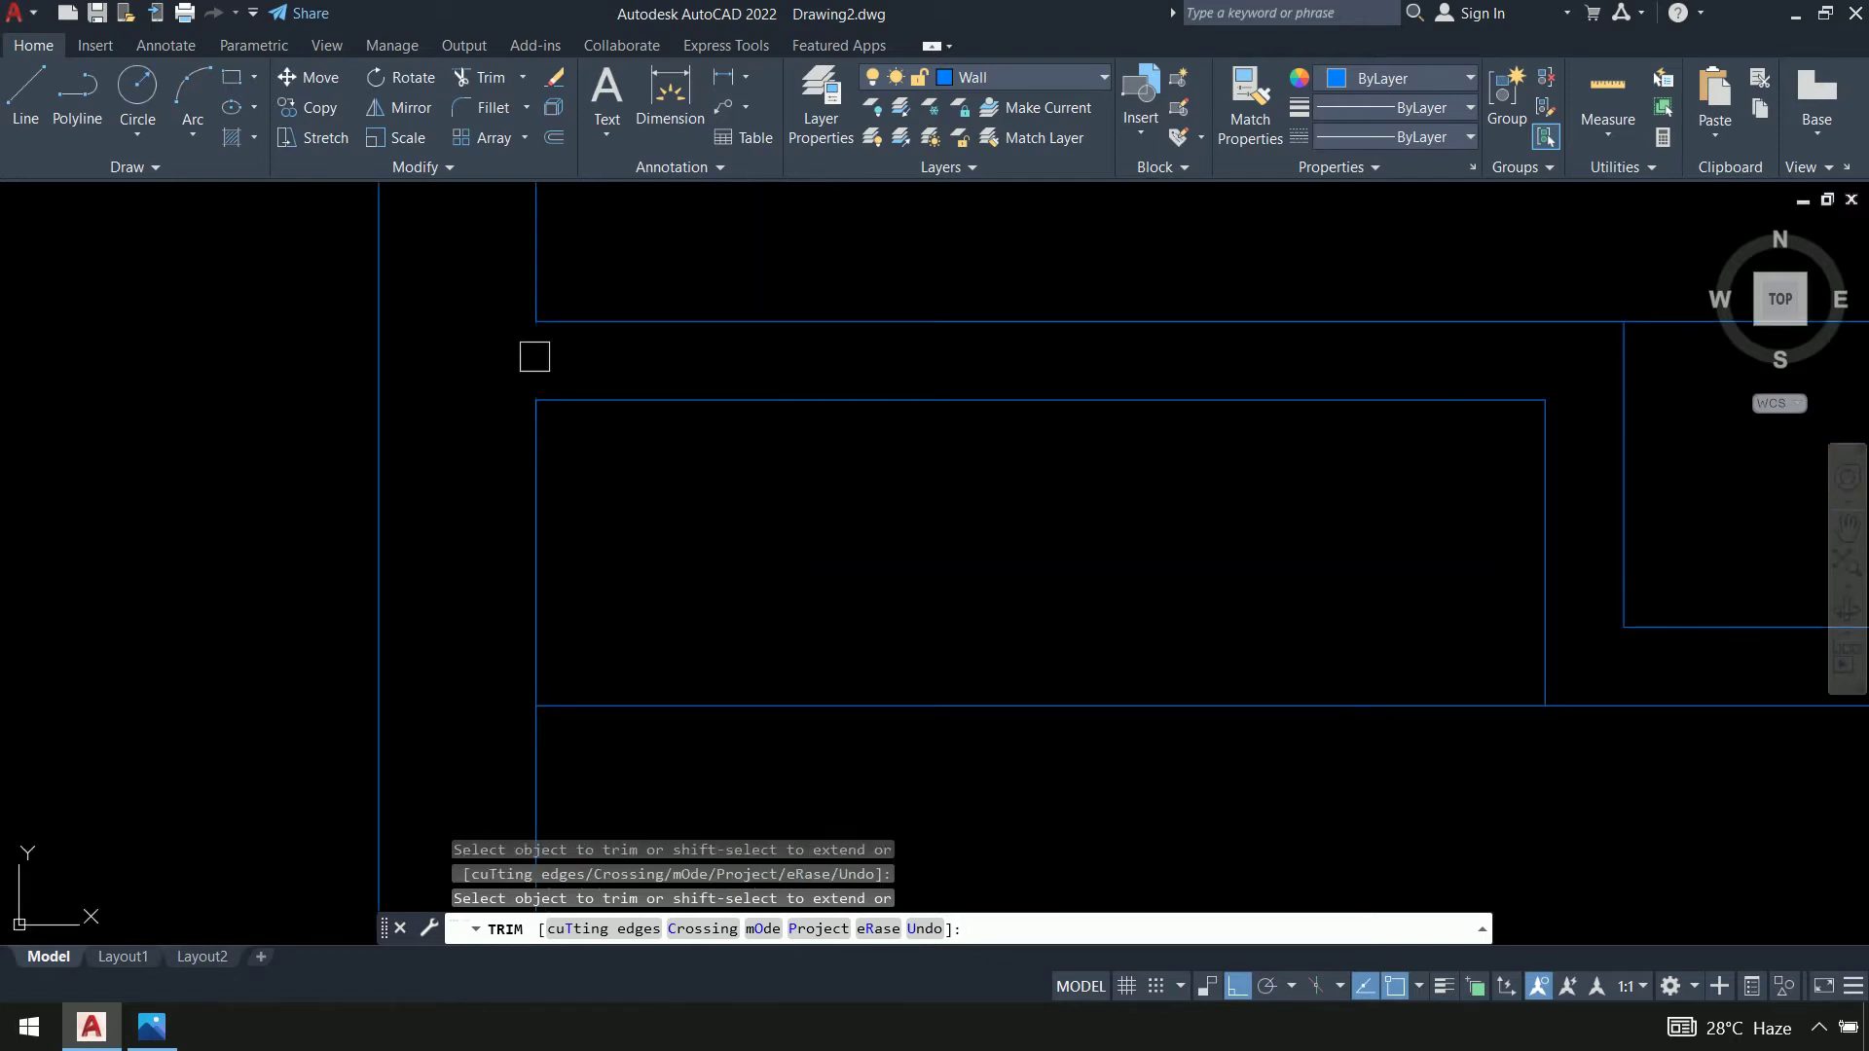
# Trim the right partition's line where the niche's lower wall joins it, and finish trimming
pyautogui.scroll(-2, 876, 581)
pyautogui.moveTo(1110, 572); pyautogui.dragTo(137, 493, button='middle')
pyautogui.scroll(6, 1003, 522)
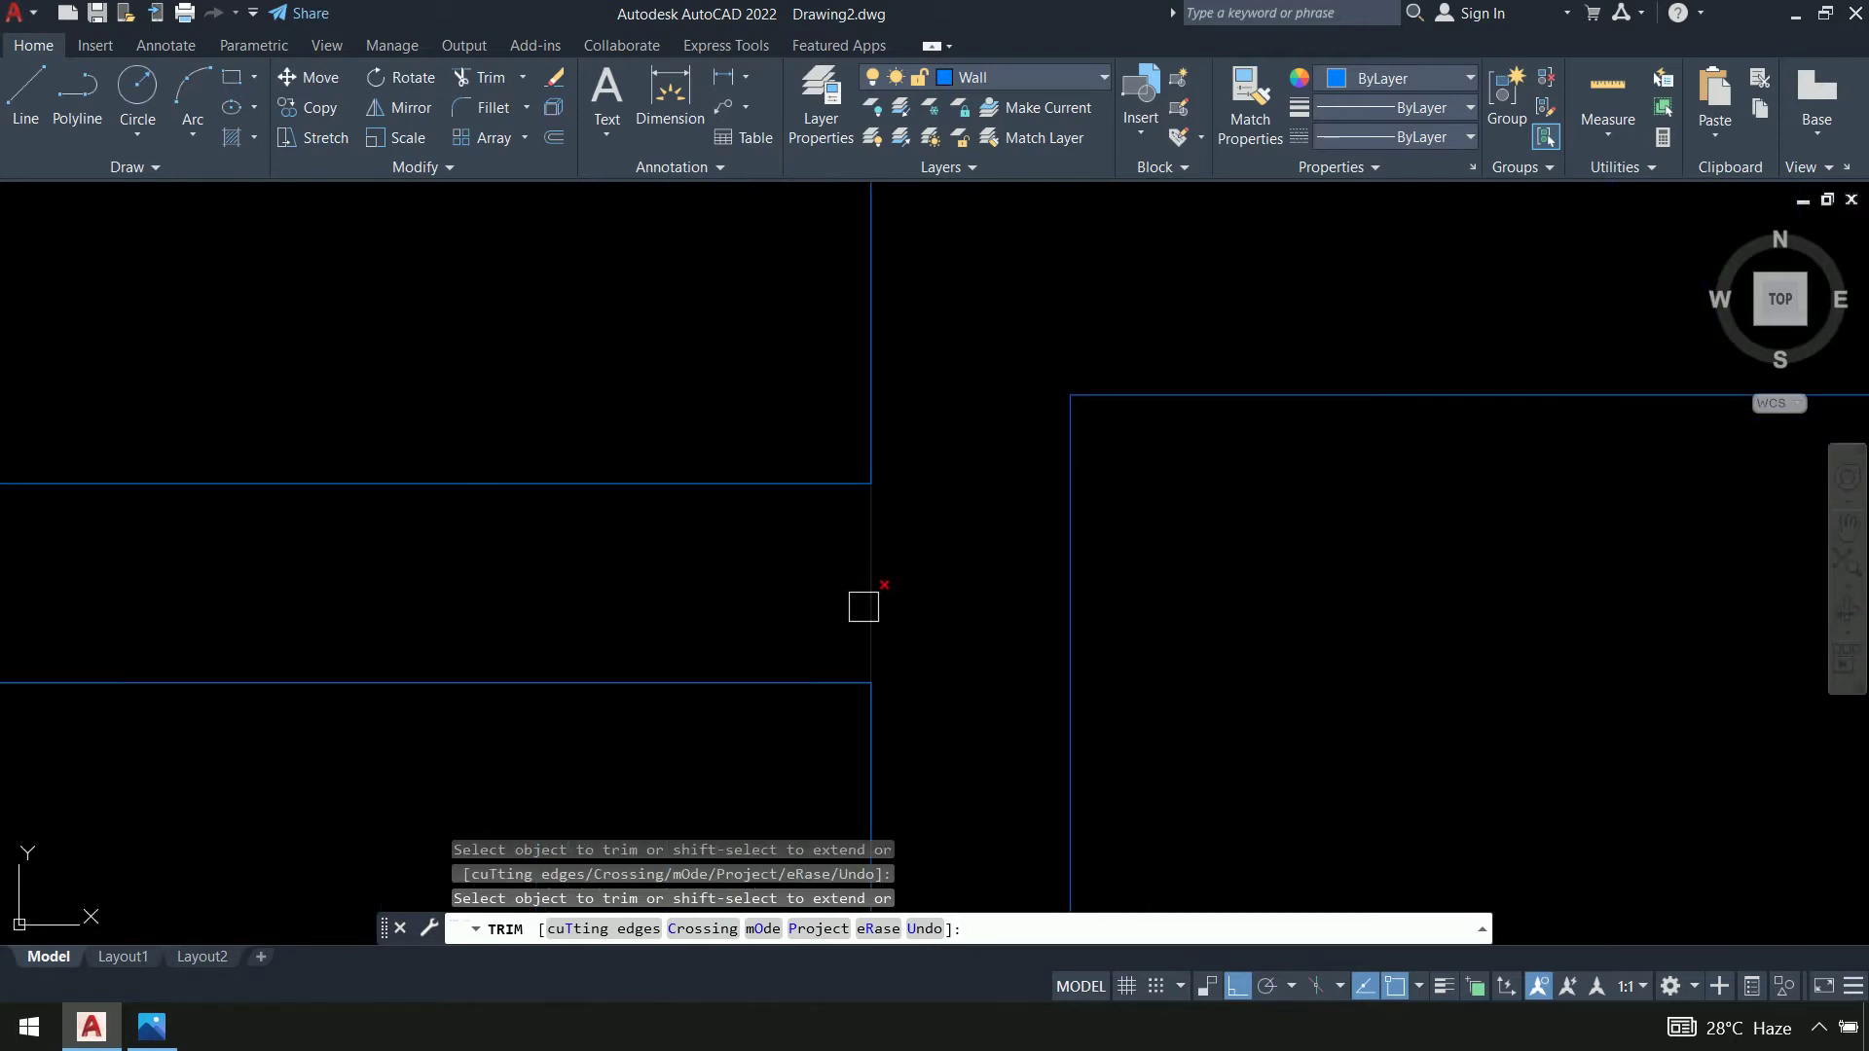
pyautogui.scroll(-2, 1205, 534)
pyautogui.scroll(-2, 1322, 638)
pyautogui.moveTo(1322, 638)
pyautogui.mouseDown(button='middle')
pyautogui.moveTo(1264, 792)
pyautogui.moveTo(1256, 396)
pyautogui.moveTo(1217, 633)
pyautogui.moveTo(1239, 755)
pyautogui.moveTo(1206, 465)
pyautogui.mouseUp(button='middle')
pyautogui.press('Return')
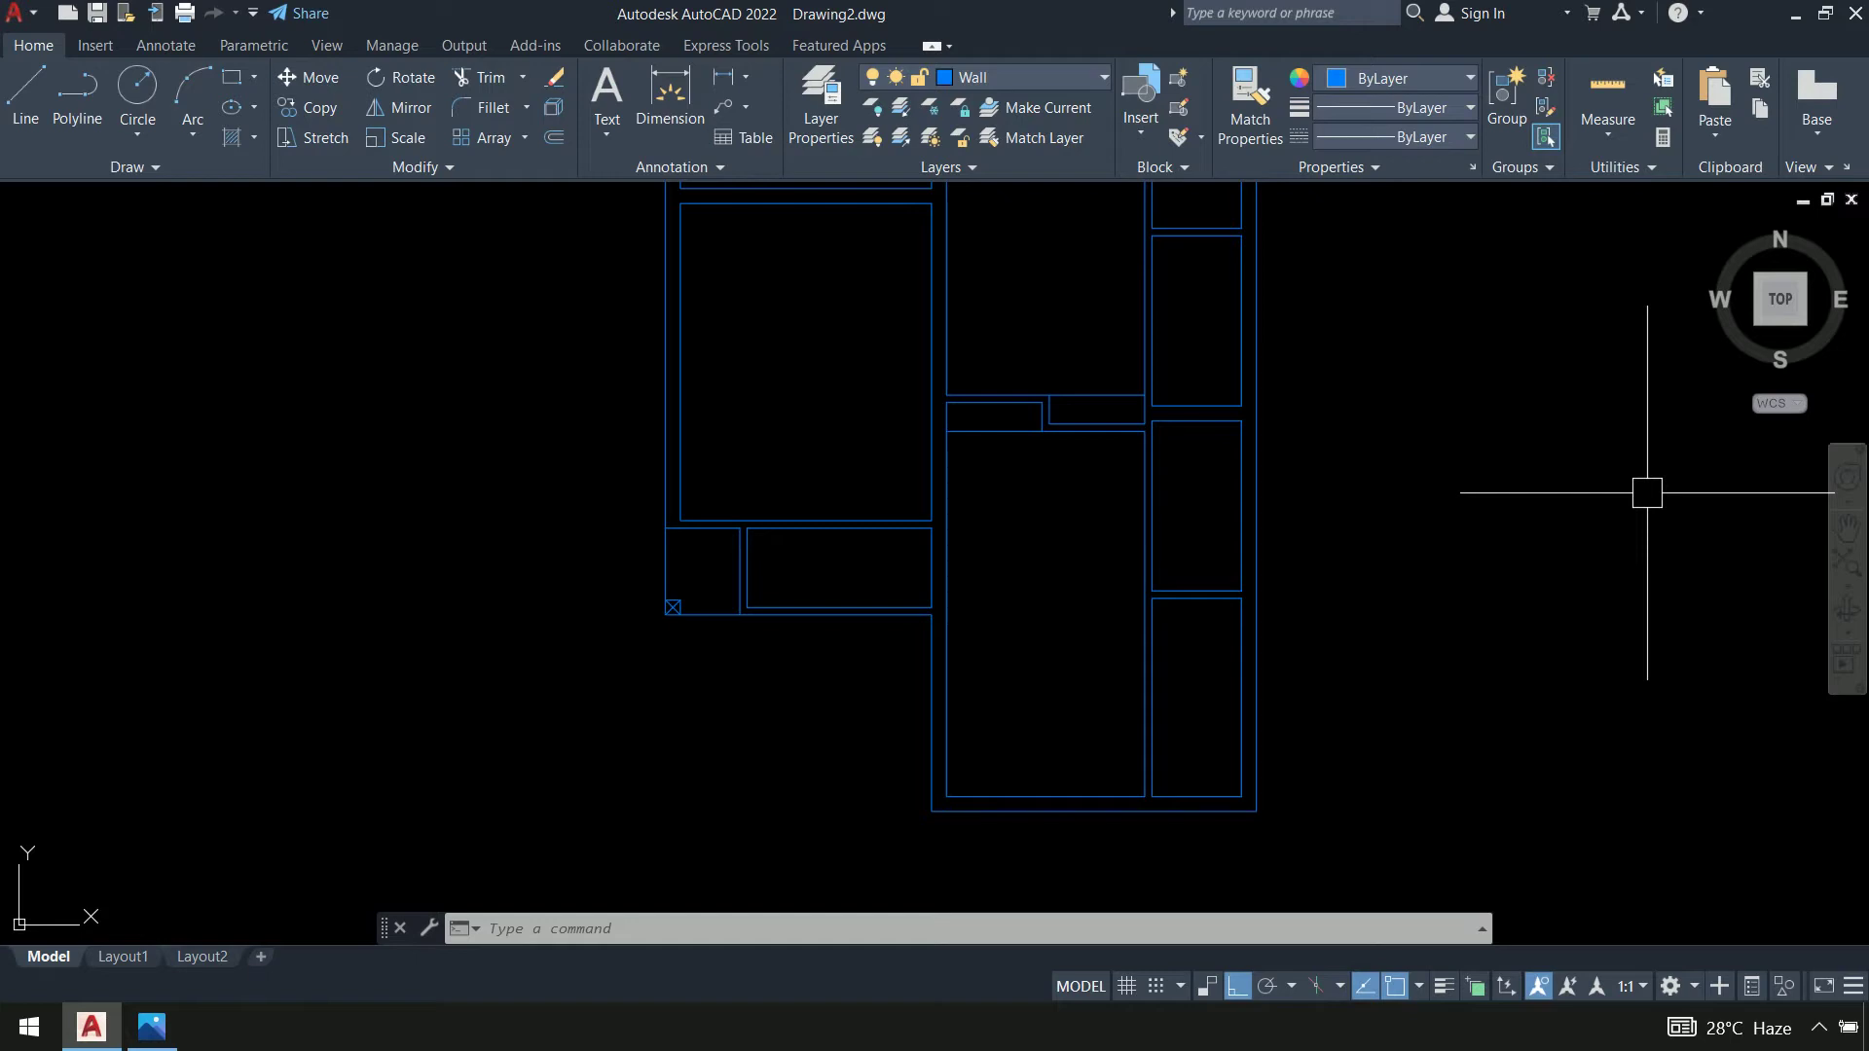
# Check the Civil WB 017 reference image in Photos, and draw short lines across the lower-left horizontal wall at both sides of the entrance opening
pyautogui.press('alt')
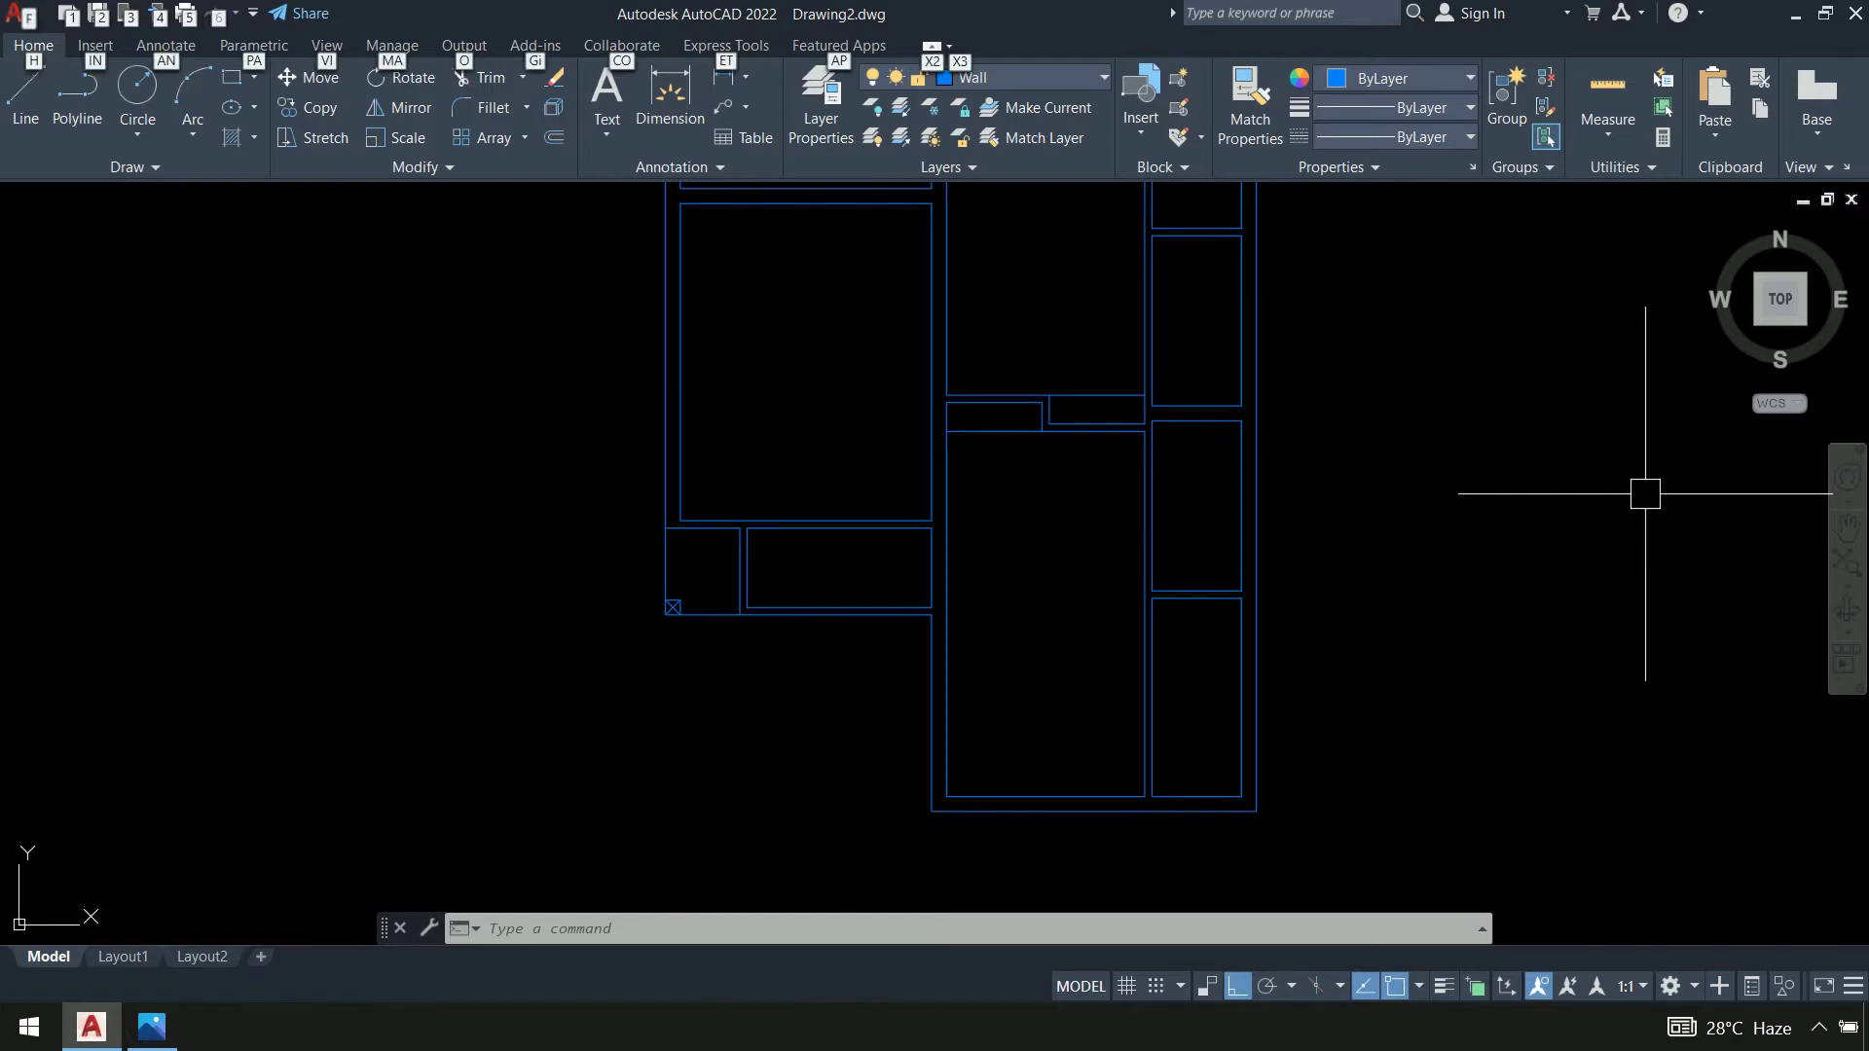
pyautogui.press('e')
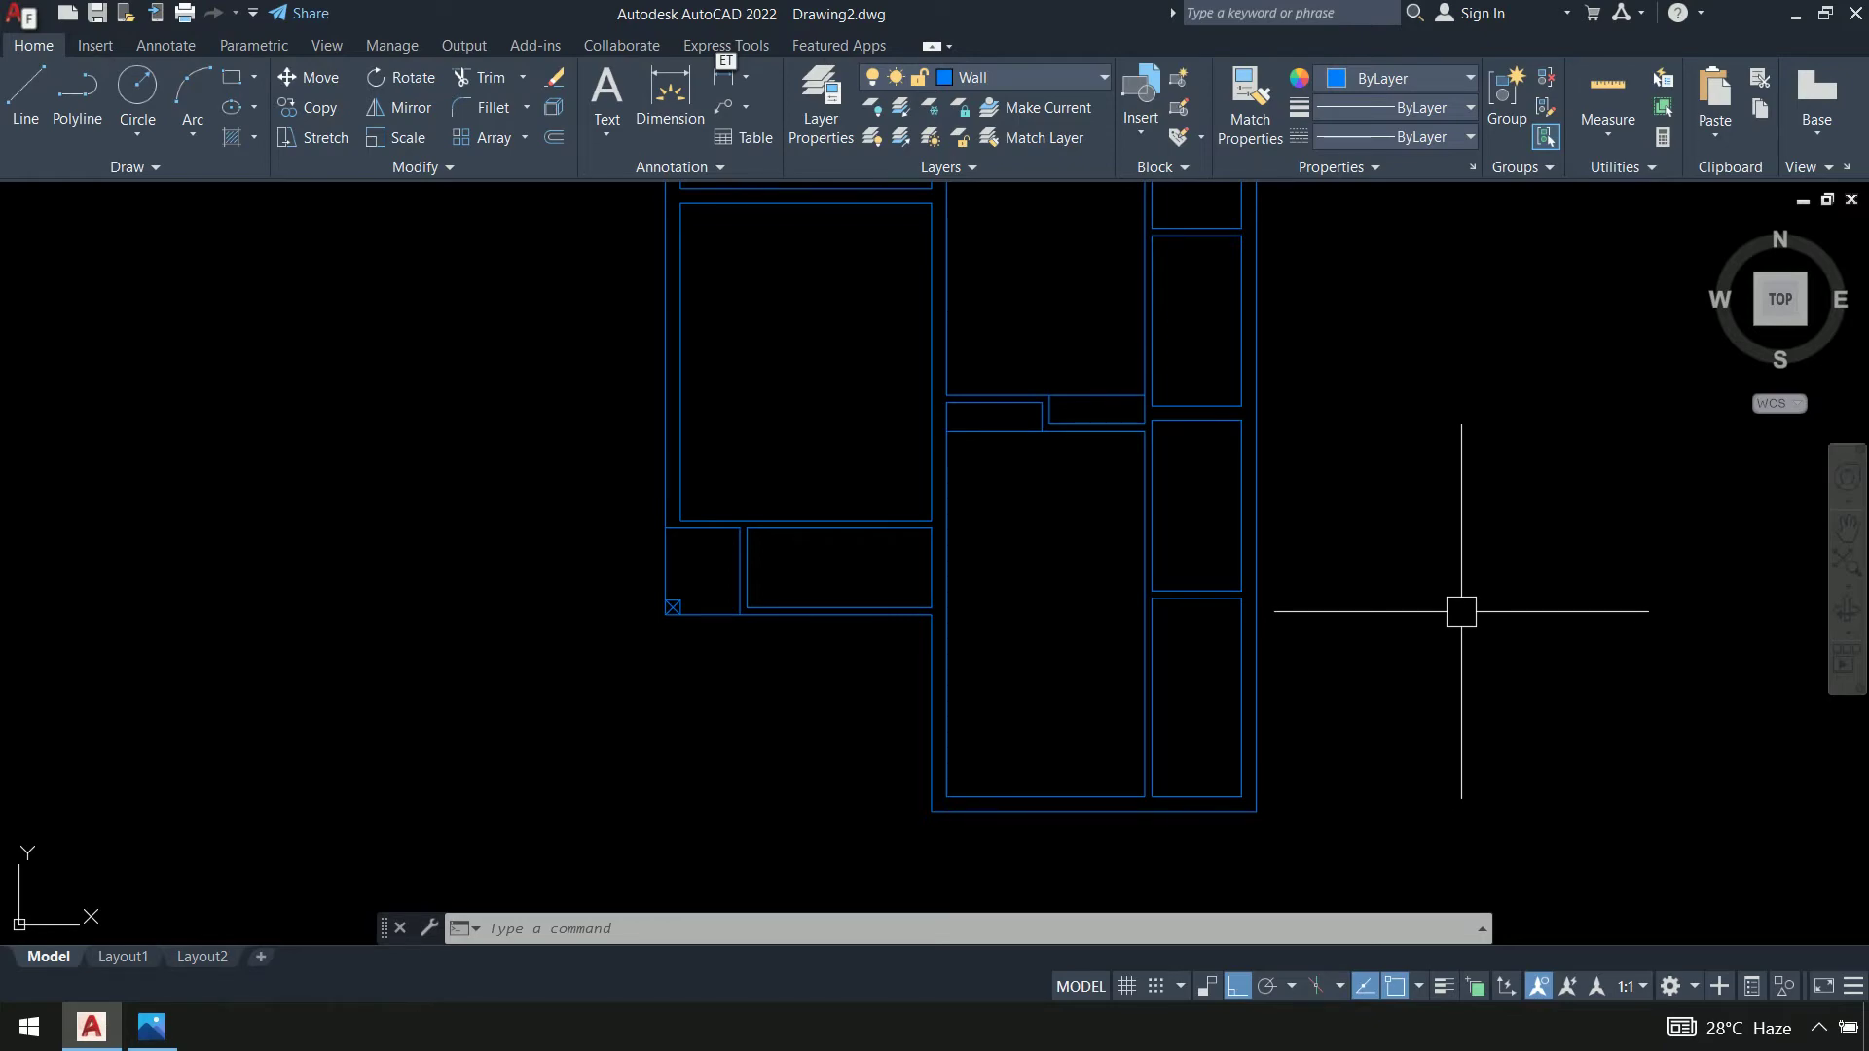
pyautogui.hotkey('alt', 'Tab')
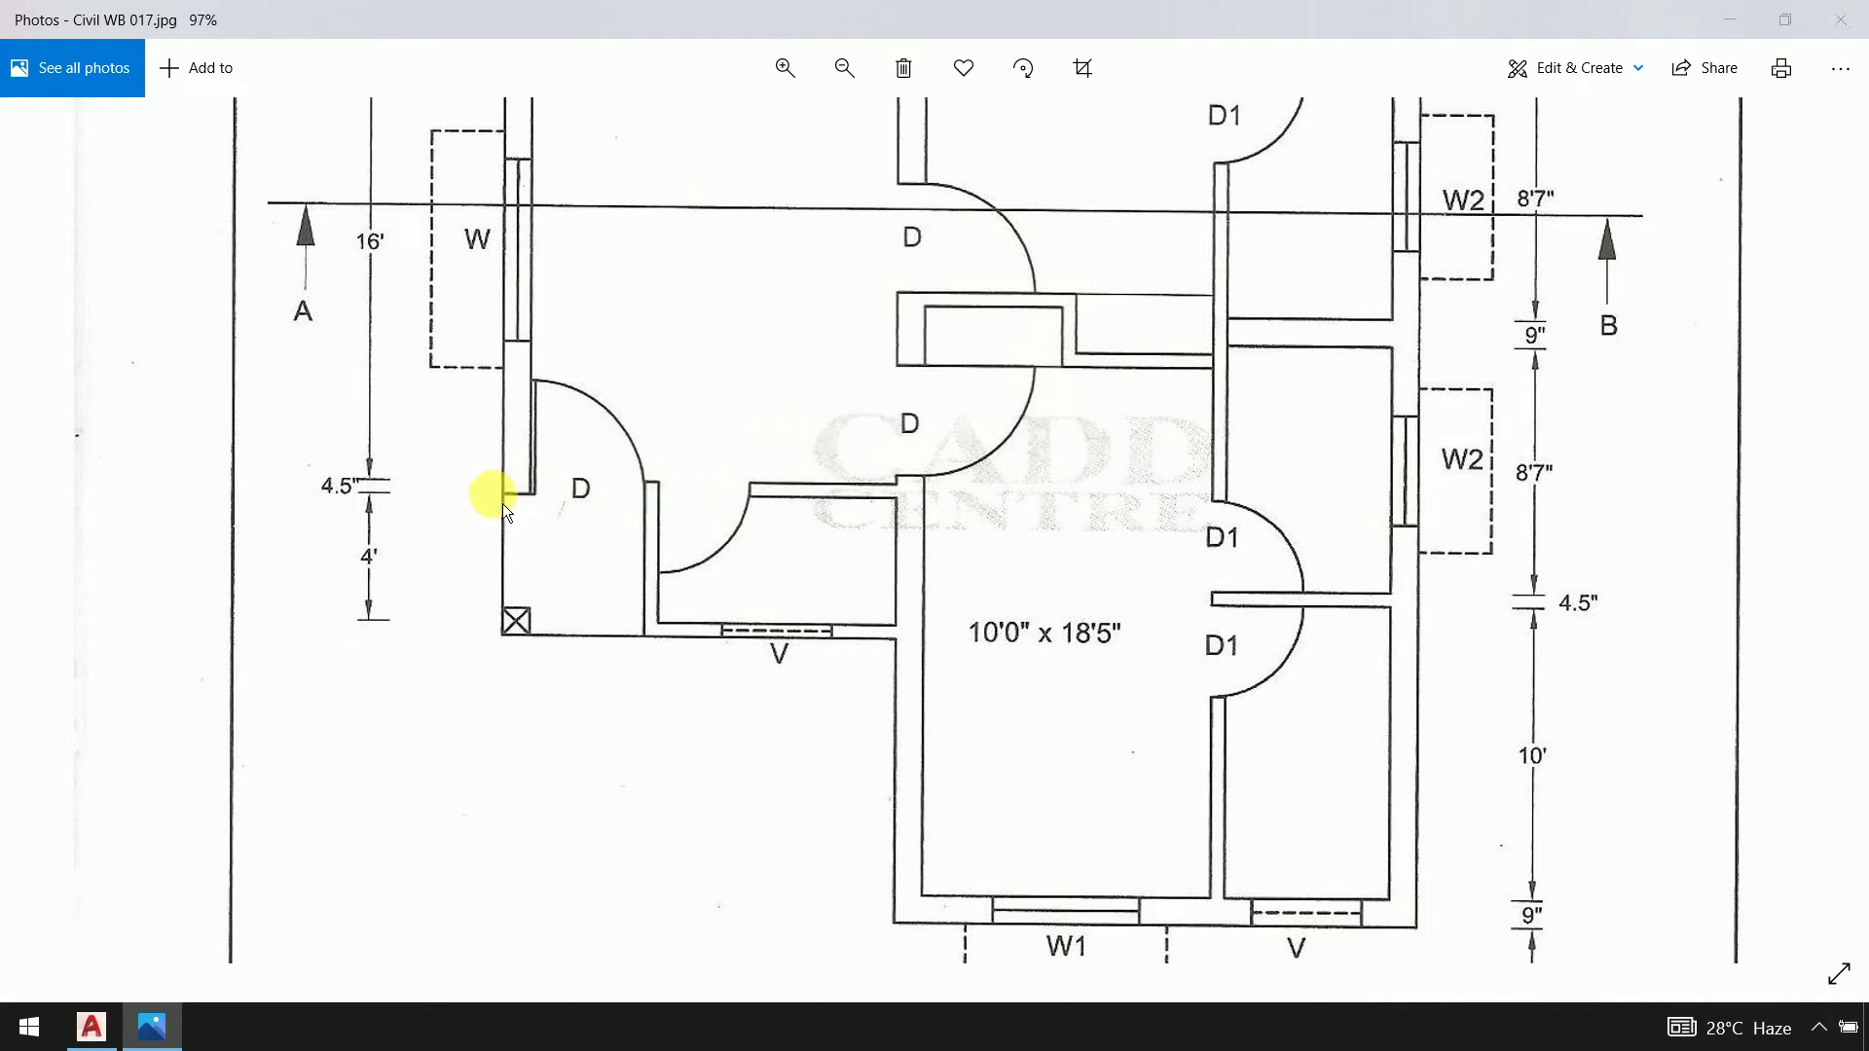
pyautogui.hotkey('alt', 'Tab')
pyautogui.scroll(5, 692, 514)
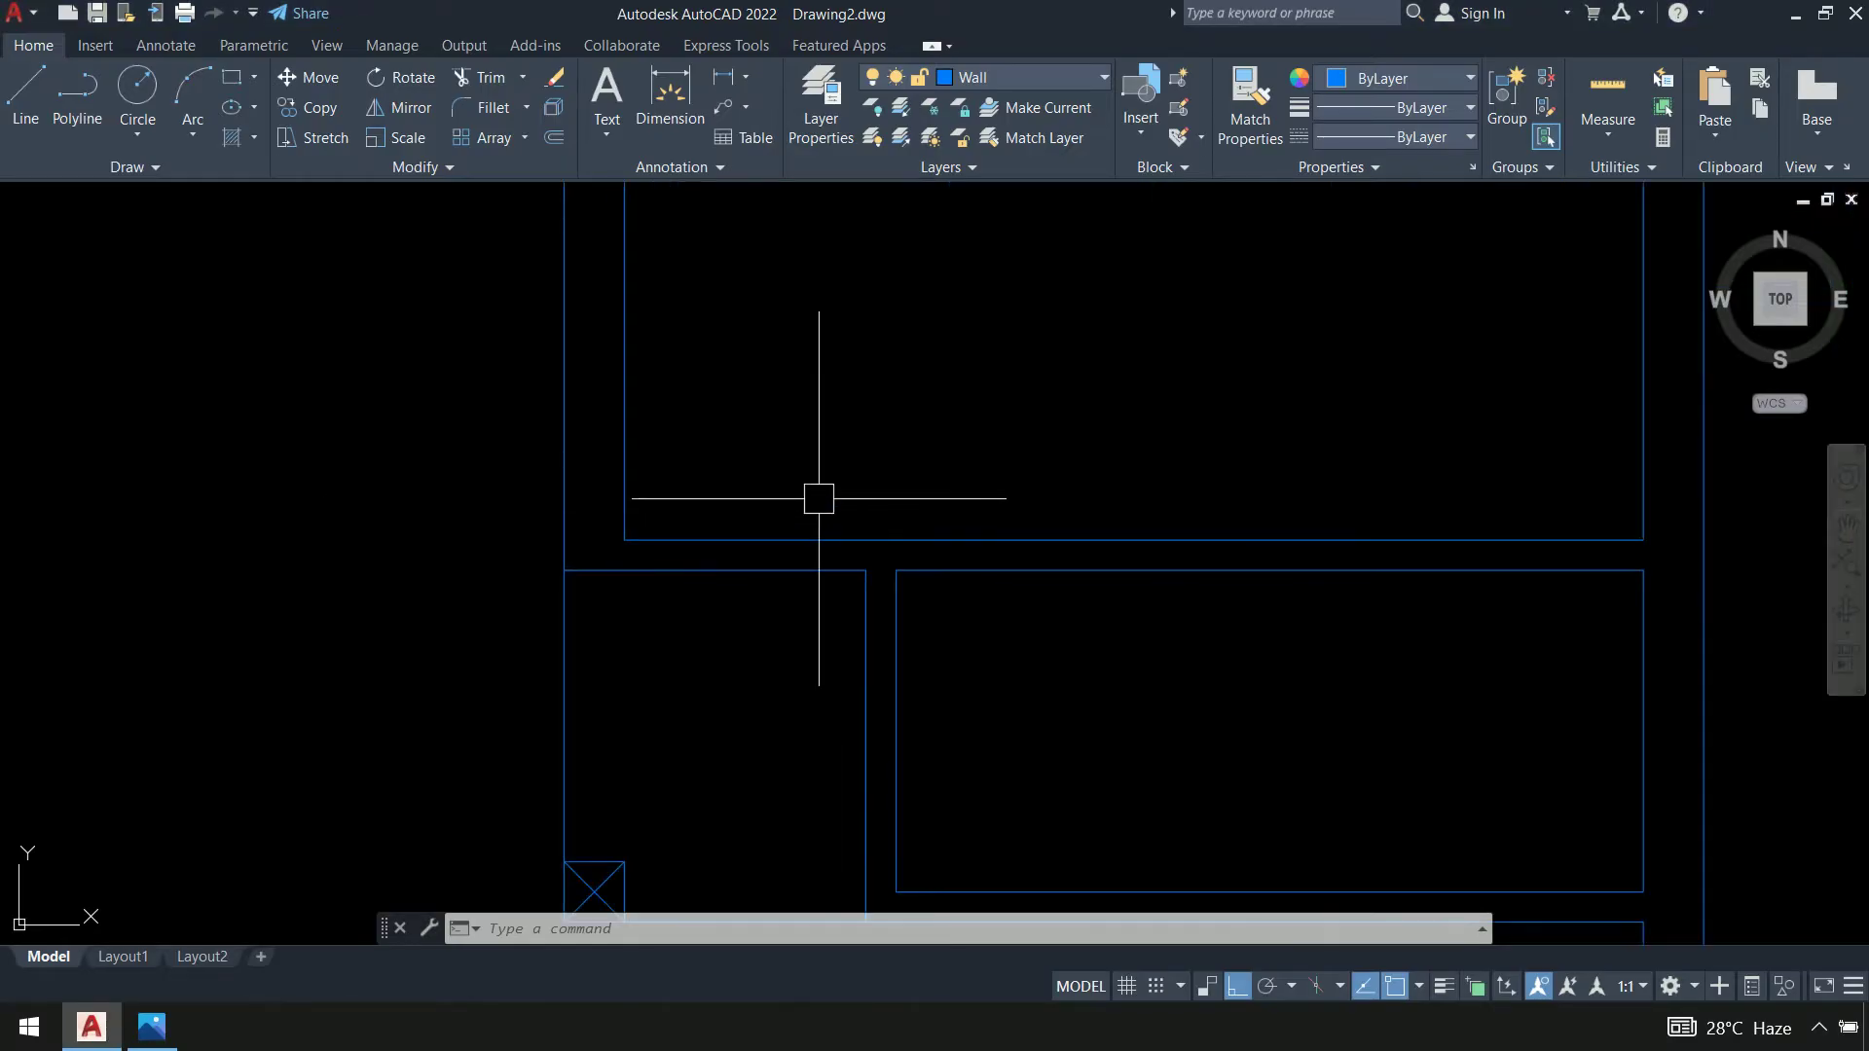
pyautogui.write('l')
pyautogui.press('Return')
pyautogui.scroll(4, 681, 564)
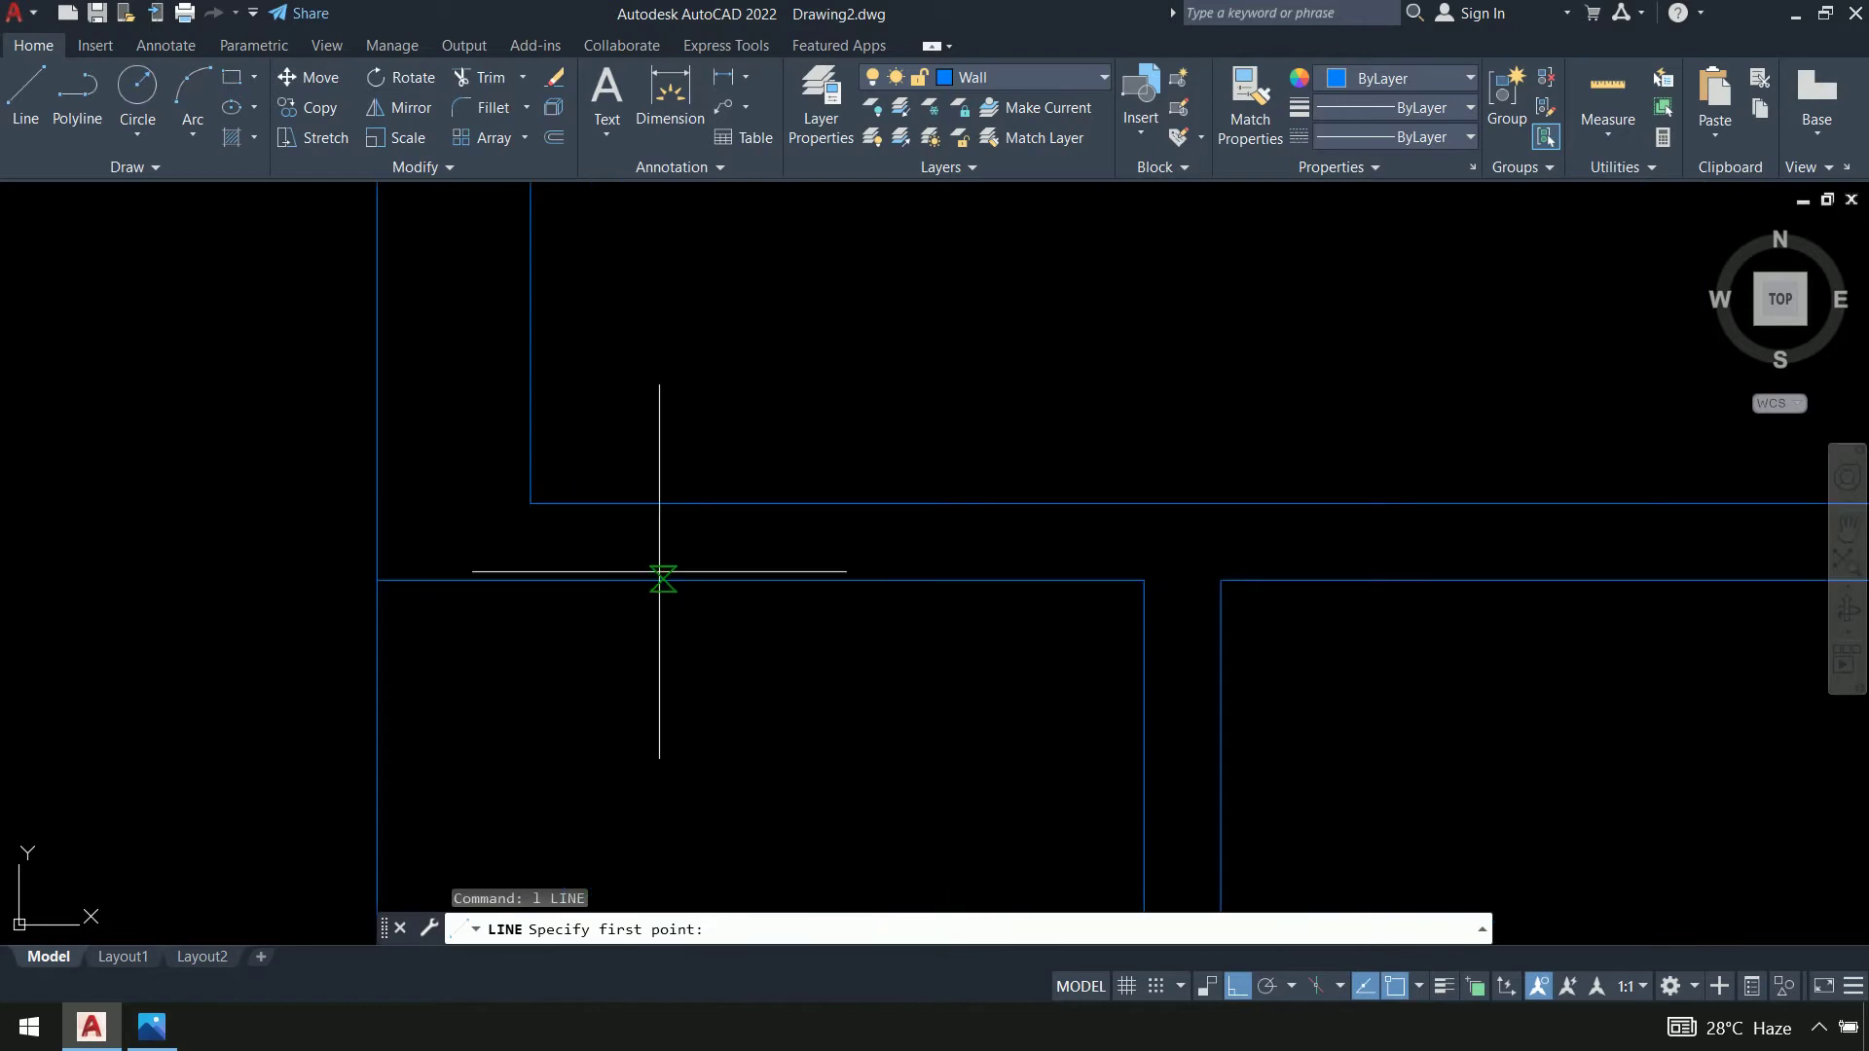
pyautogui.click(530, 503)
pyautogui.click(530, 581)
pyautogui.press('Return')
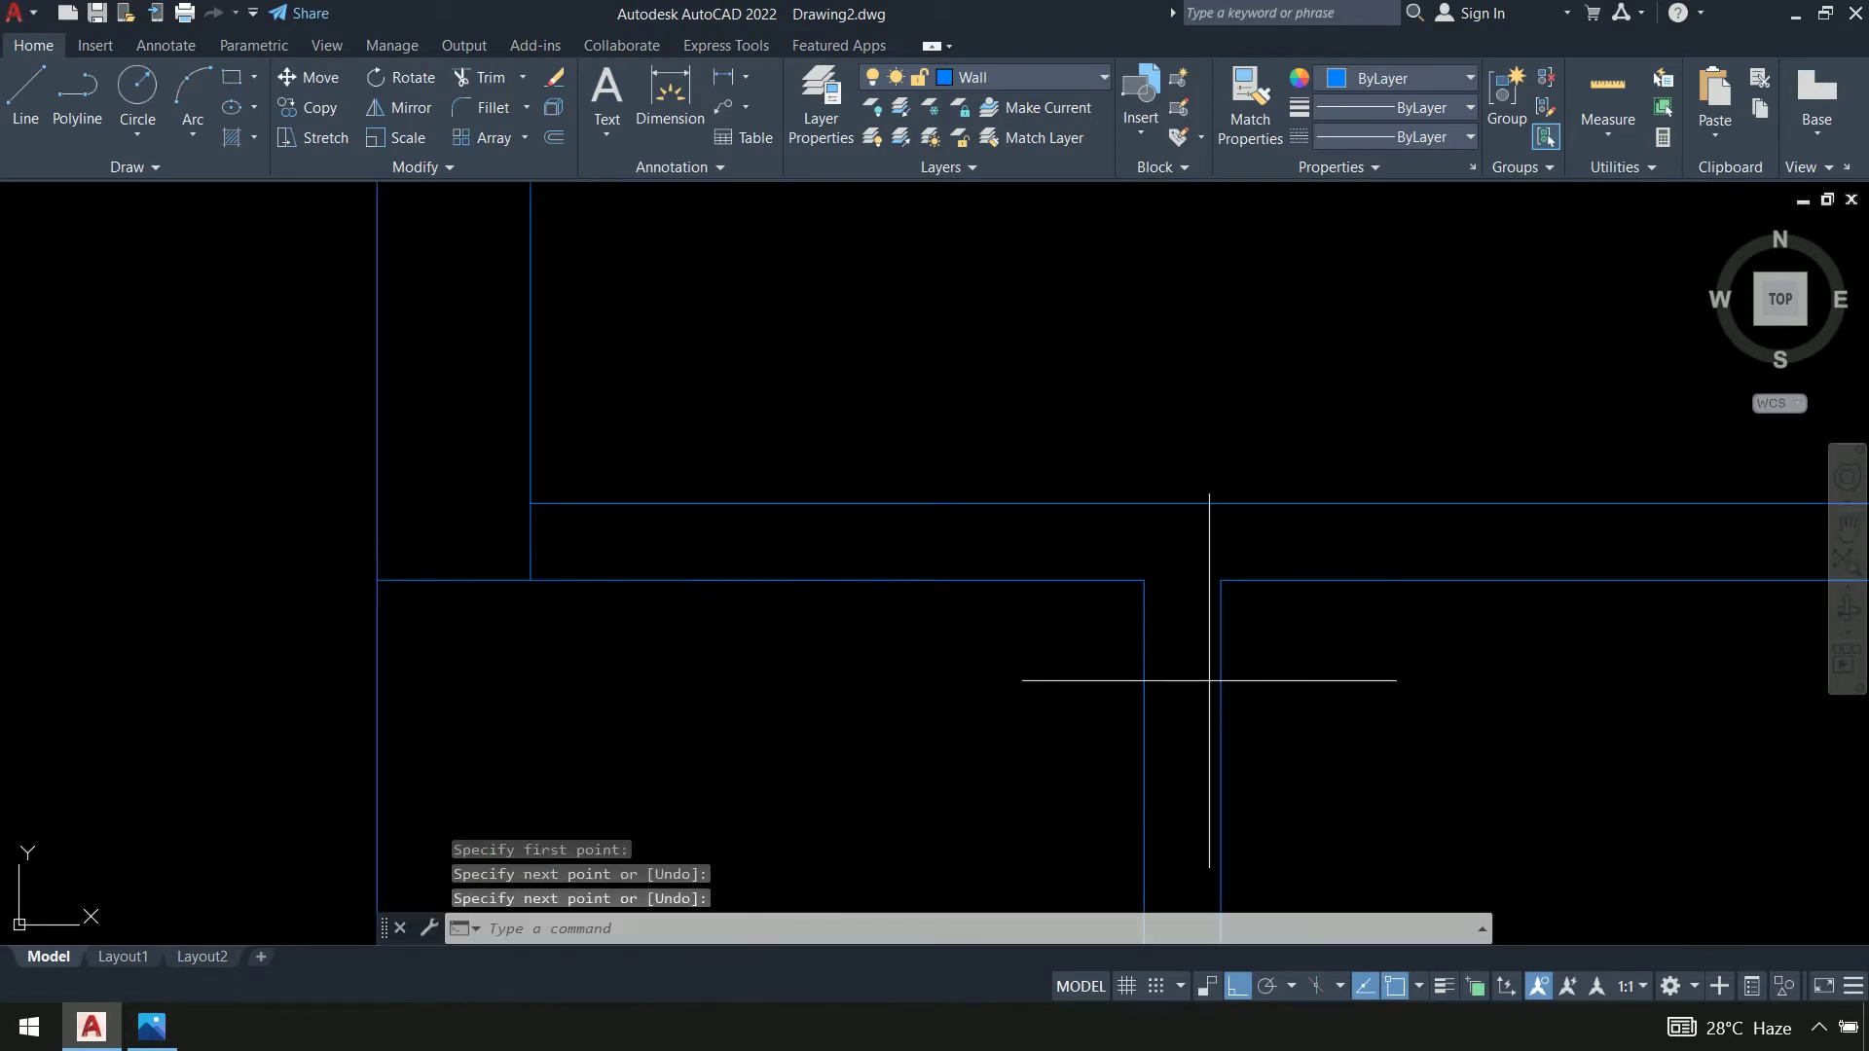
pyautogui.press('Return')
pyautogui.click(1144, 579)
pyautogui.click(1143, 503)
pyautogui.press('Return')
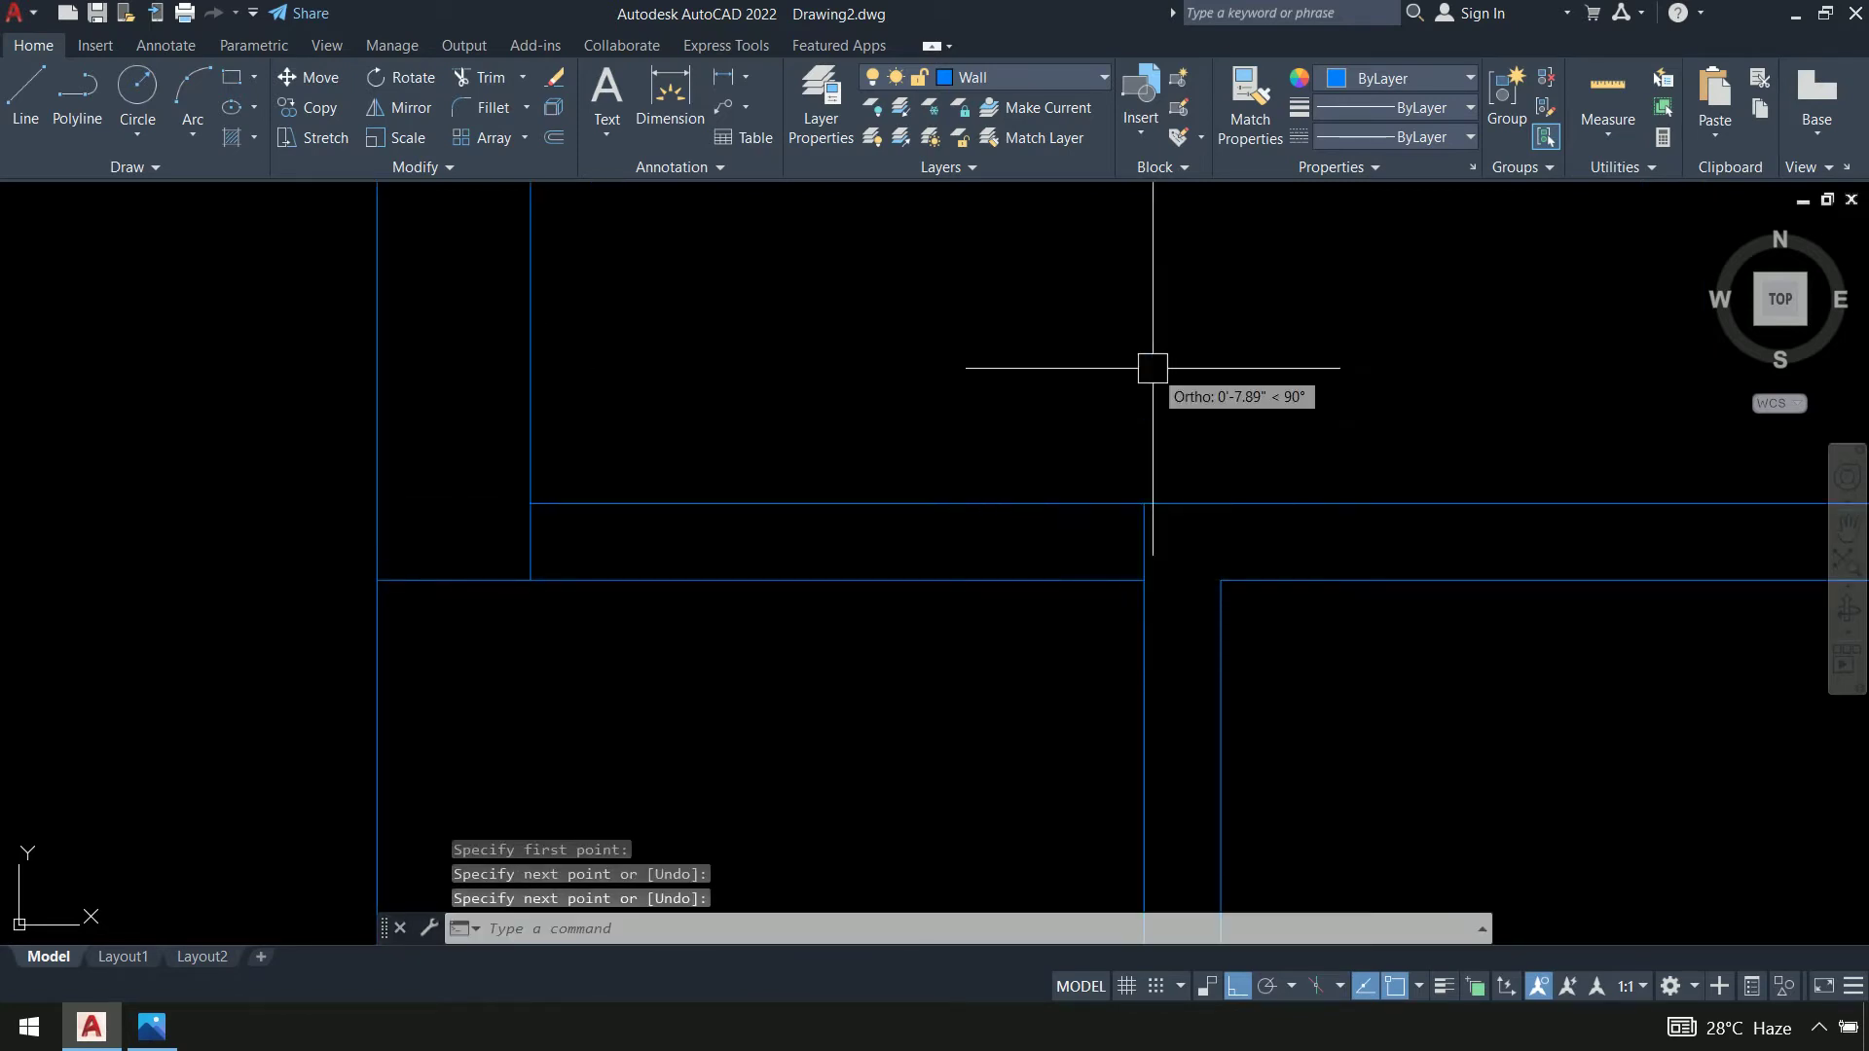
# Trim the horizontal wall's lines between the two short lines to open the lower-left entrance
pyautogui.write('tr')
pyautogui.press('Return')
pyautogui.moveTo(993, 363); pyautogui.dragTo(903, 796)
pyautogui.scroll(-2, 935, 446)
pyautogui.scroll(-2, 935, 446)
pyautogui.press('Return')
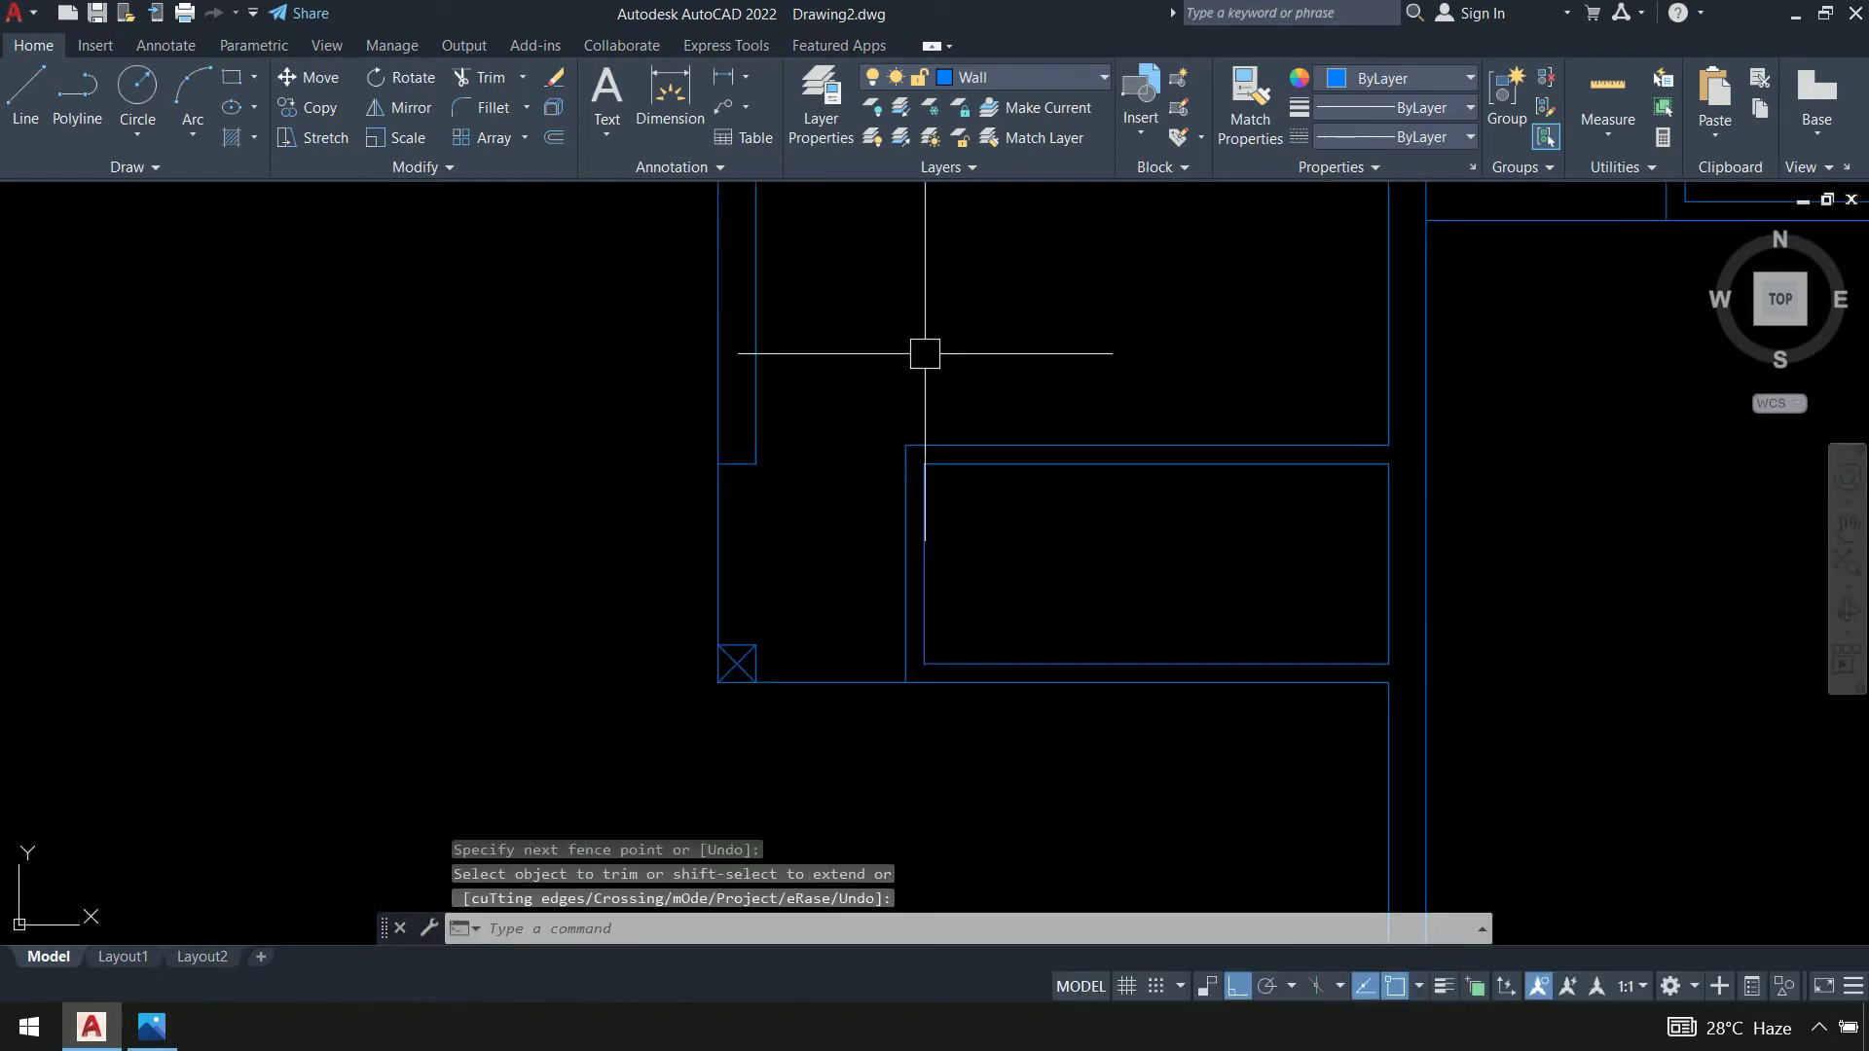
pyautogui.scroll(2, 1010, 492)
pyautogui.write('ex')
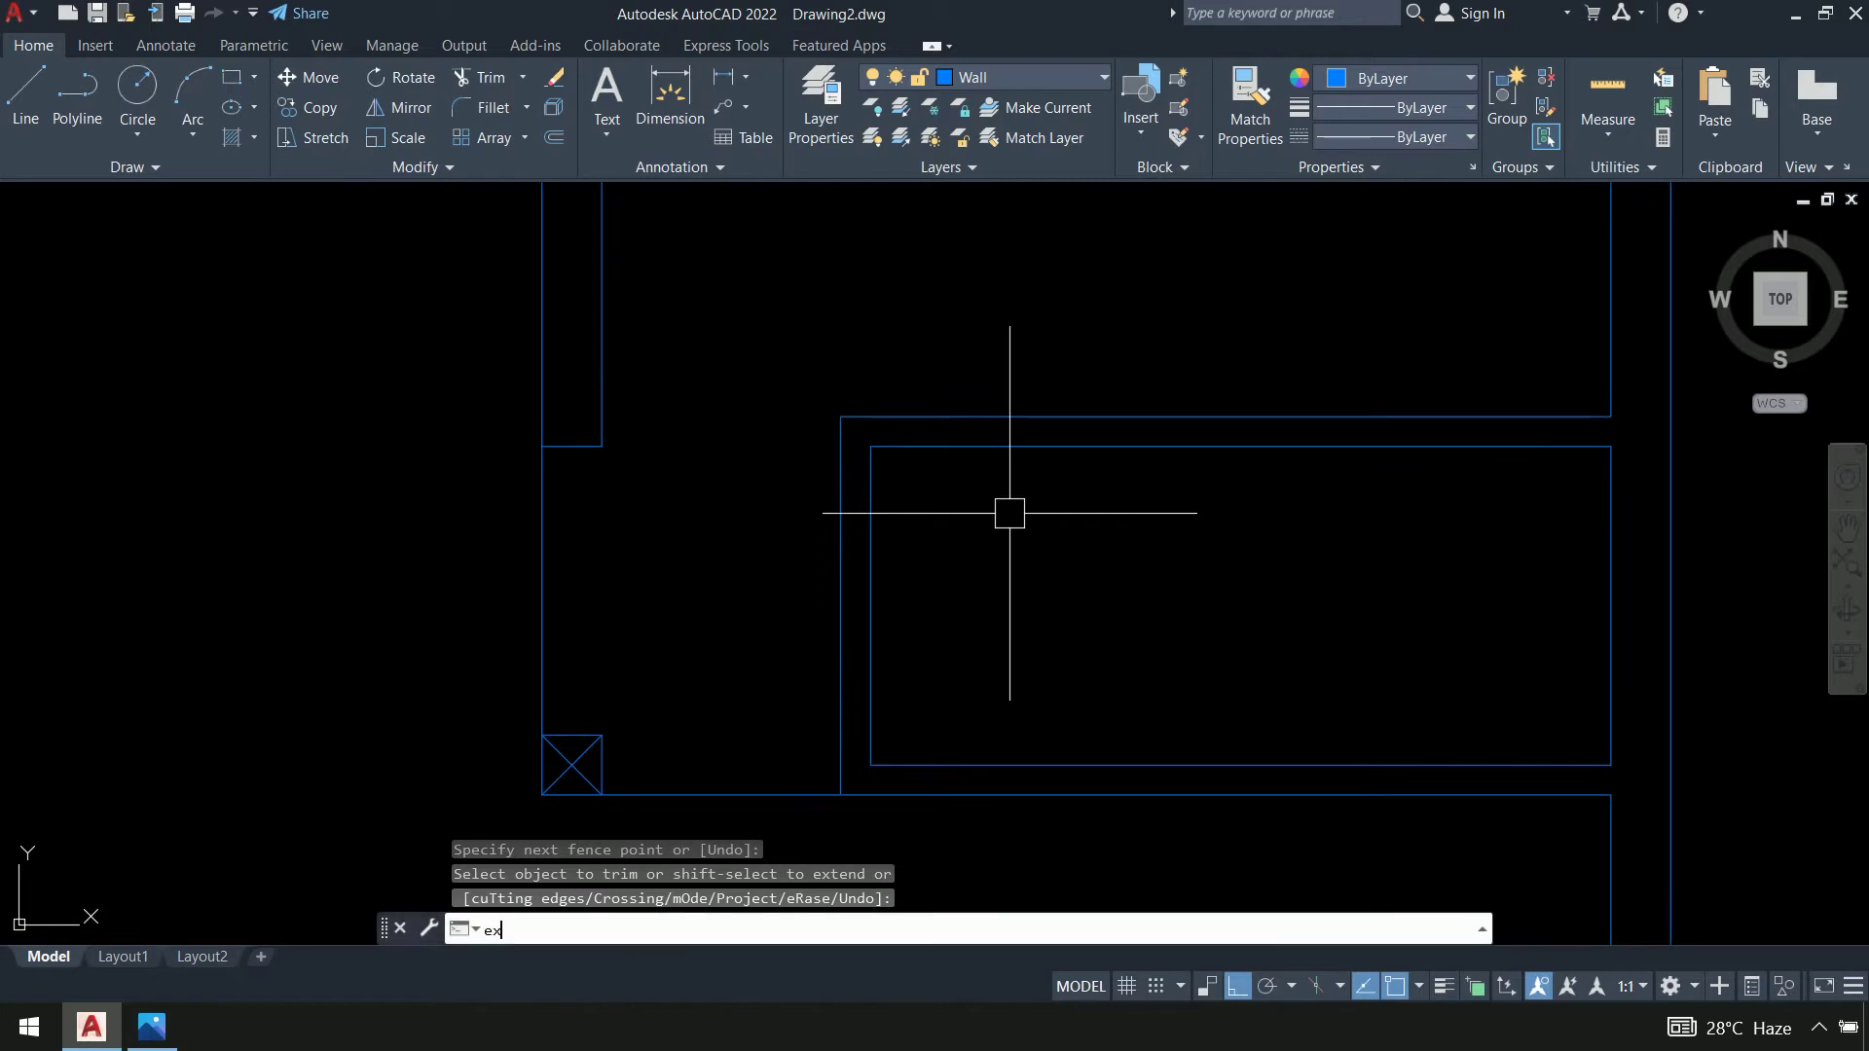
pyautogui.press('Return')
pyautogui.press('Escape')
# Draw a short vertical line across the small lower-left room's top wall, continuing the partition's inner line
pyautogui.write('l')
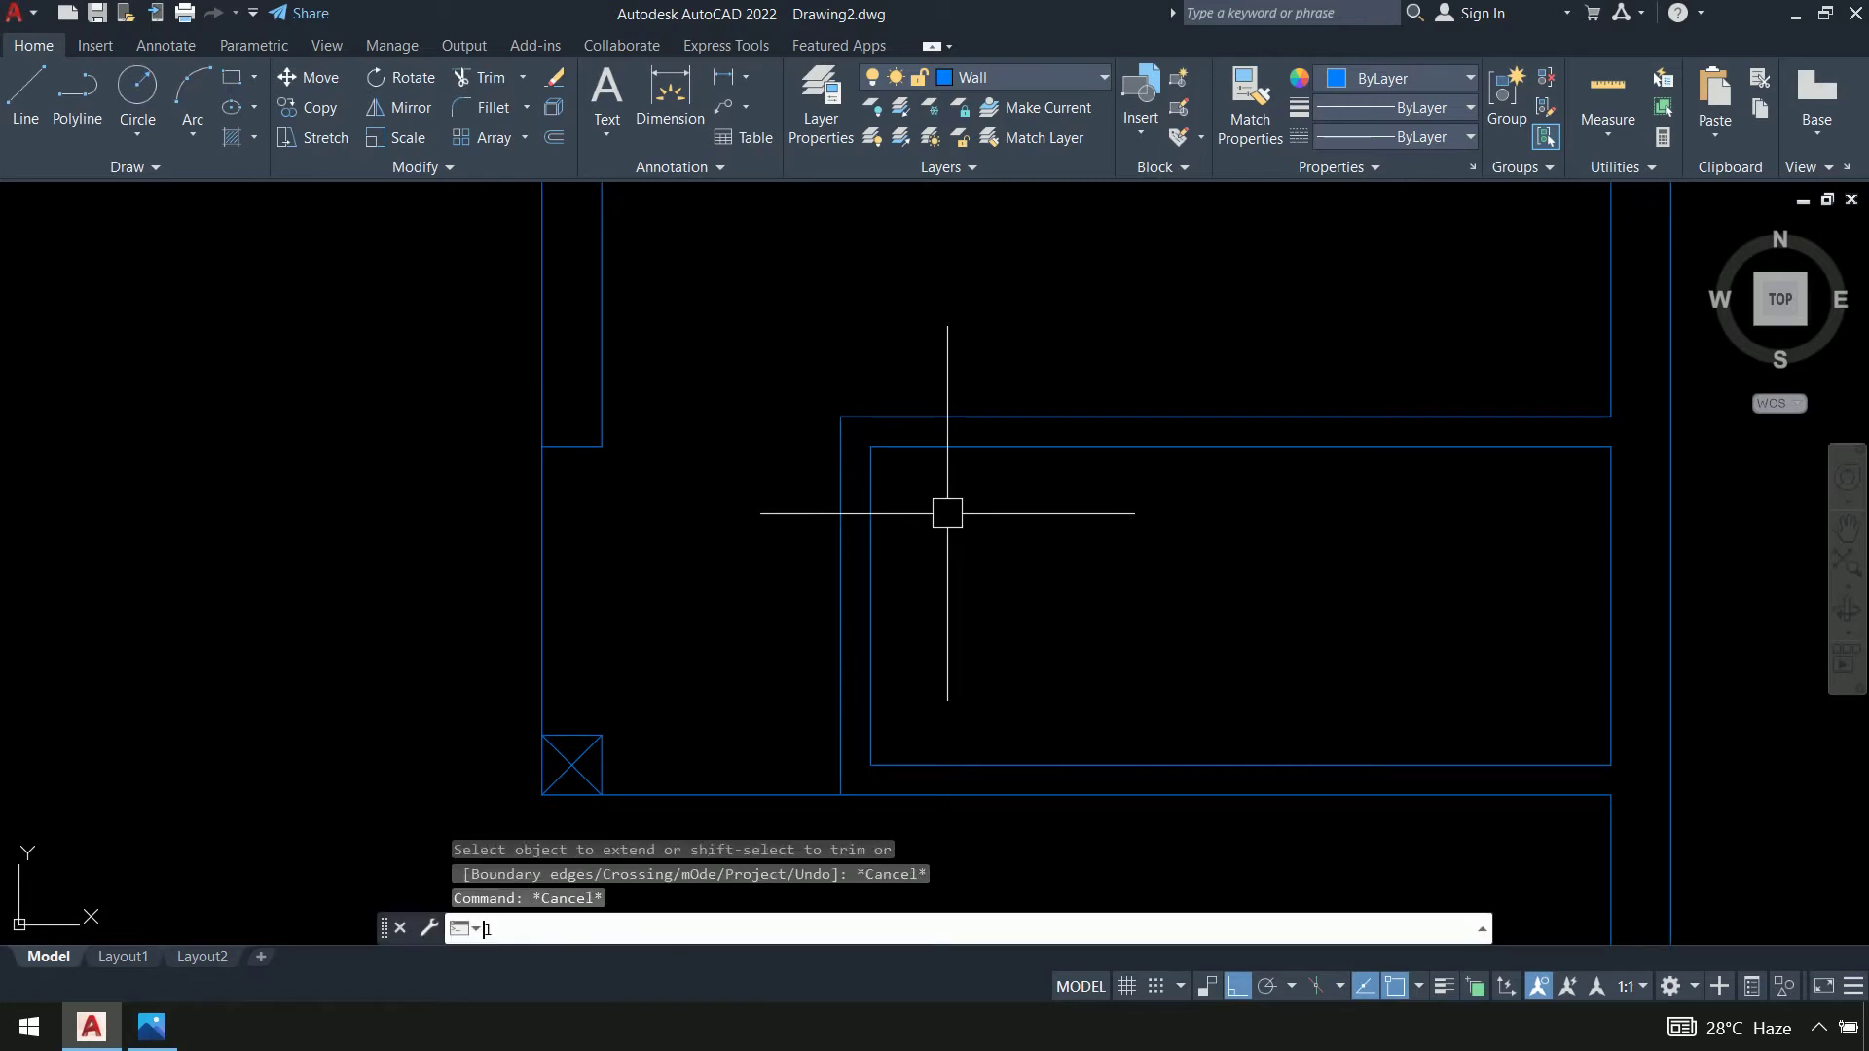
pyautogui.press('Return')
pyautogui.scroll(4, 840, 458)
pyautogui.scroll(2, 843, 459)
pyautogui.click(941, 407)
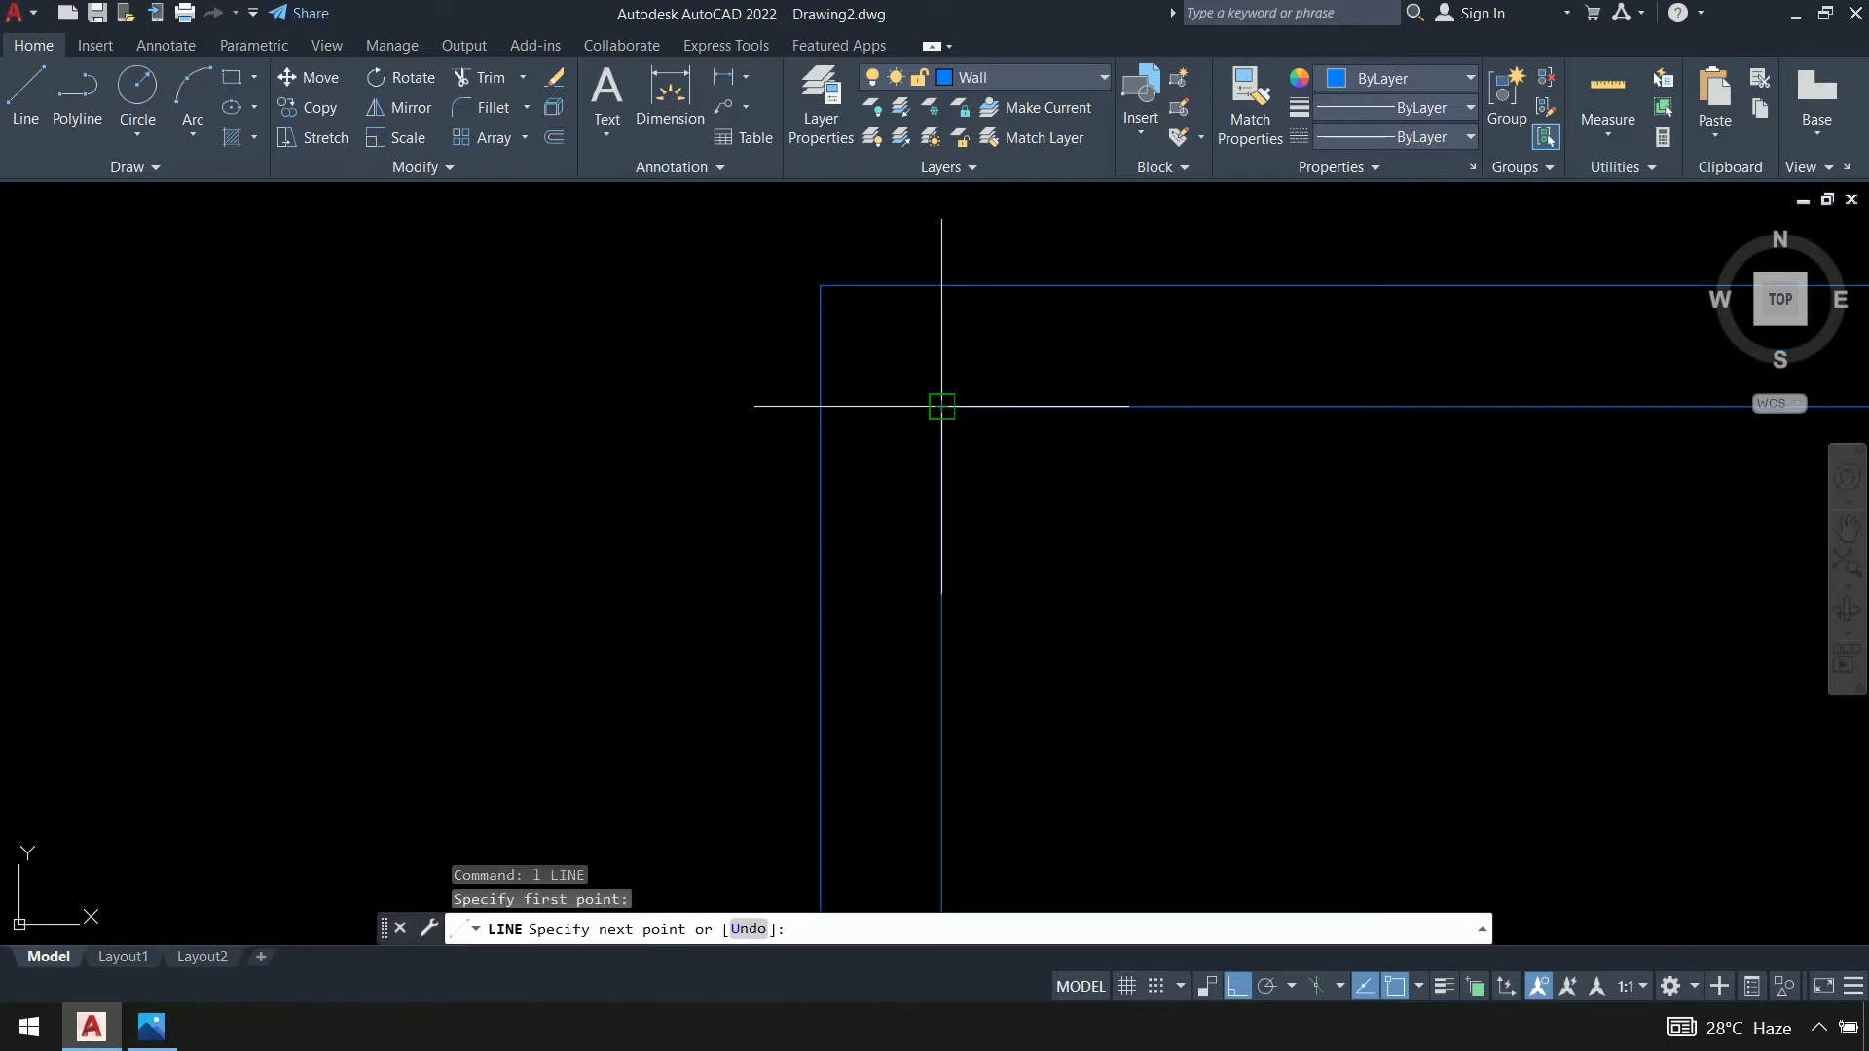
pyautogui.click(941, 285)
pyautogui.press('Return')
# Offset the short line in the small room's top wall by 2'6" to the right to mark the door opening
pyautogui.moveTo(1270, 577); pyautogui.dragTo(994, 624, button='middle')
pyautogui.scroll(-2, 964, 642)
pyautogui.press('Return')
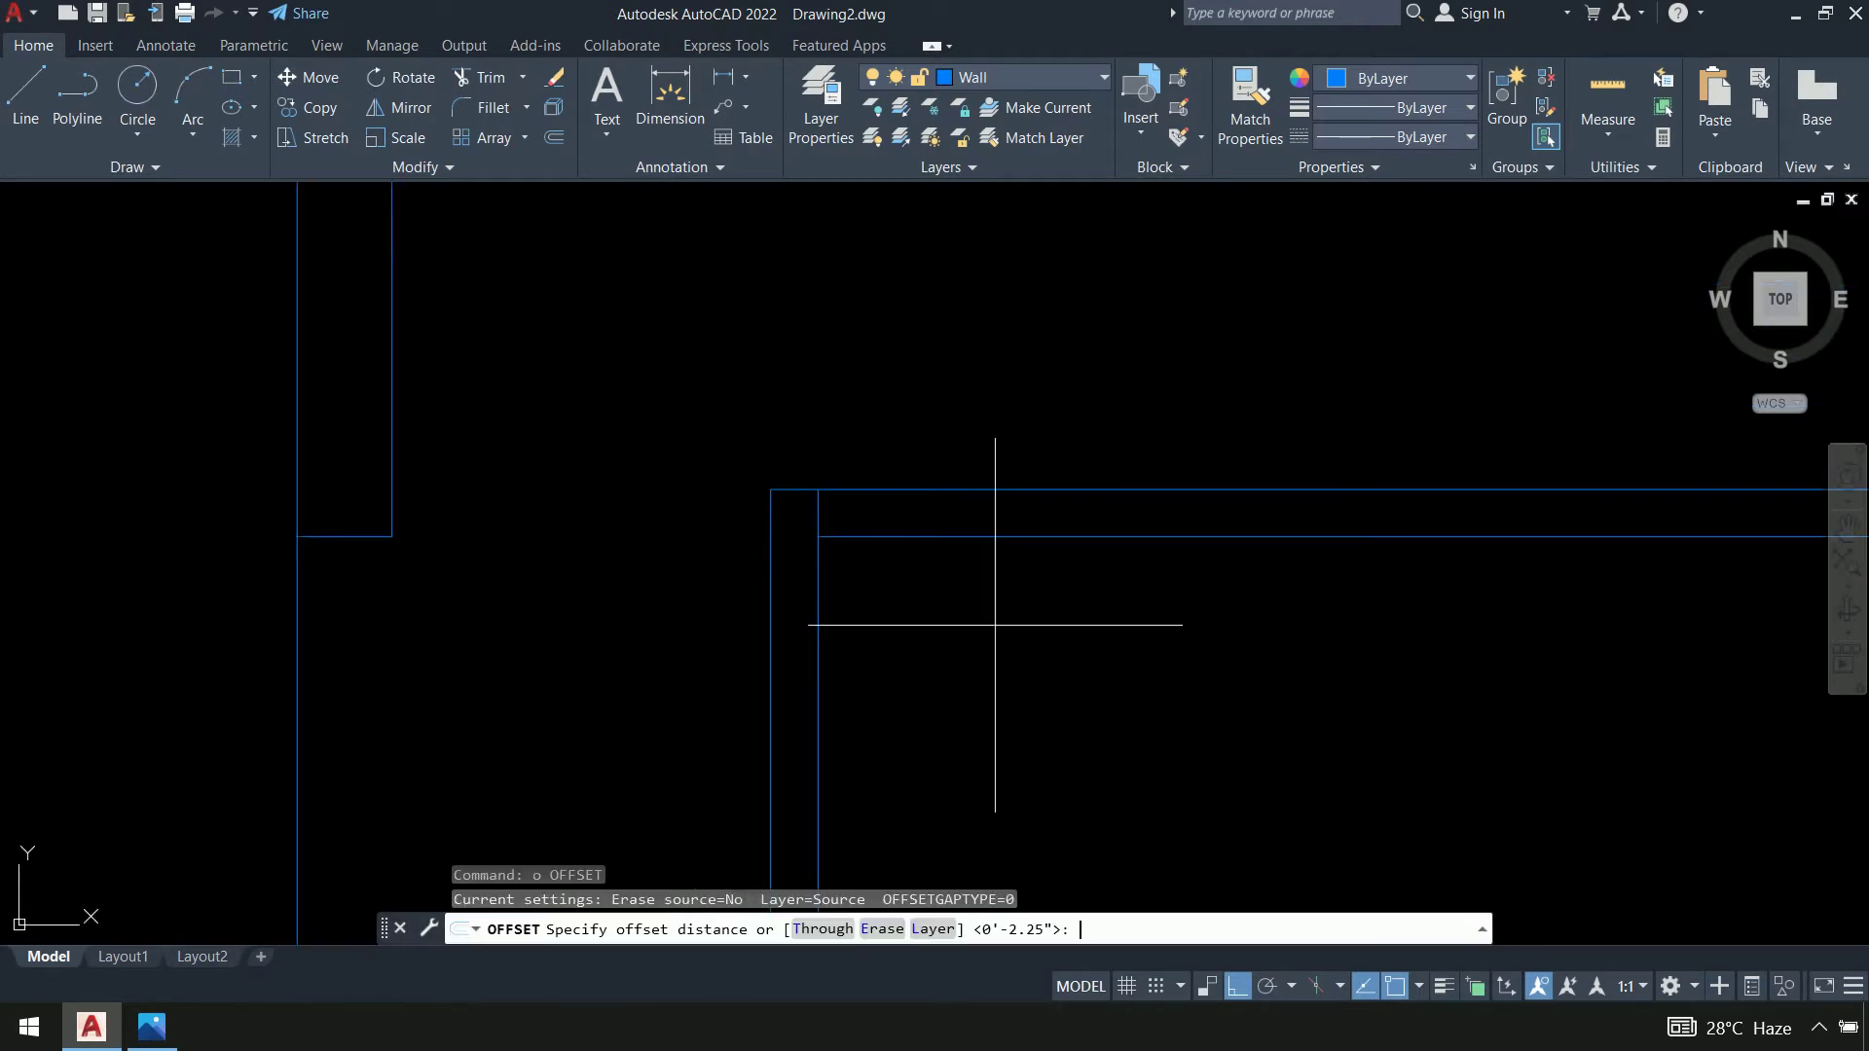
pyautogui.write("2'6")
pyautogui.press('Return')
pyautogui.scroll(4, 849, 515)
pyautogui.click(773, 495)
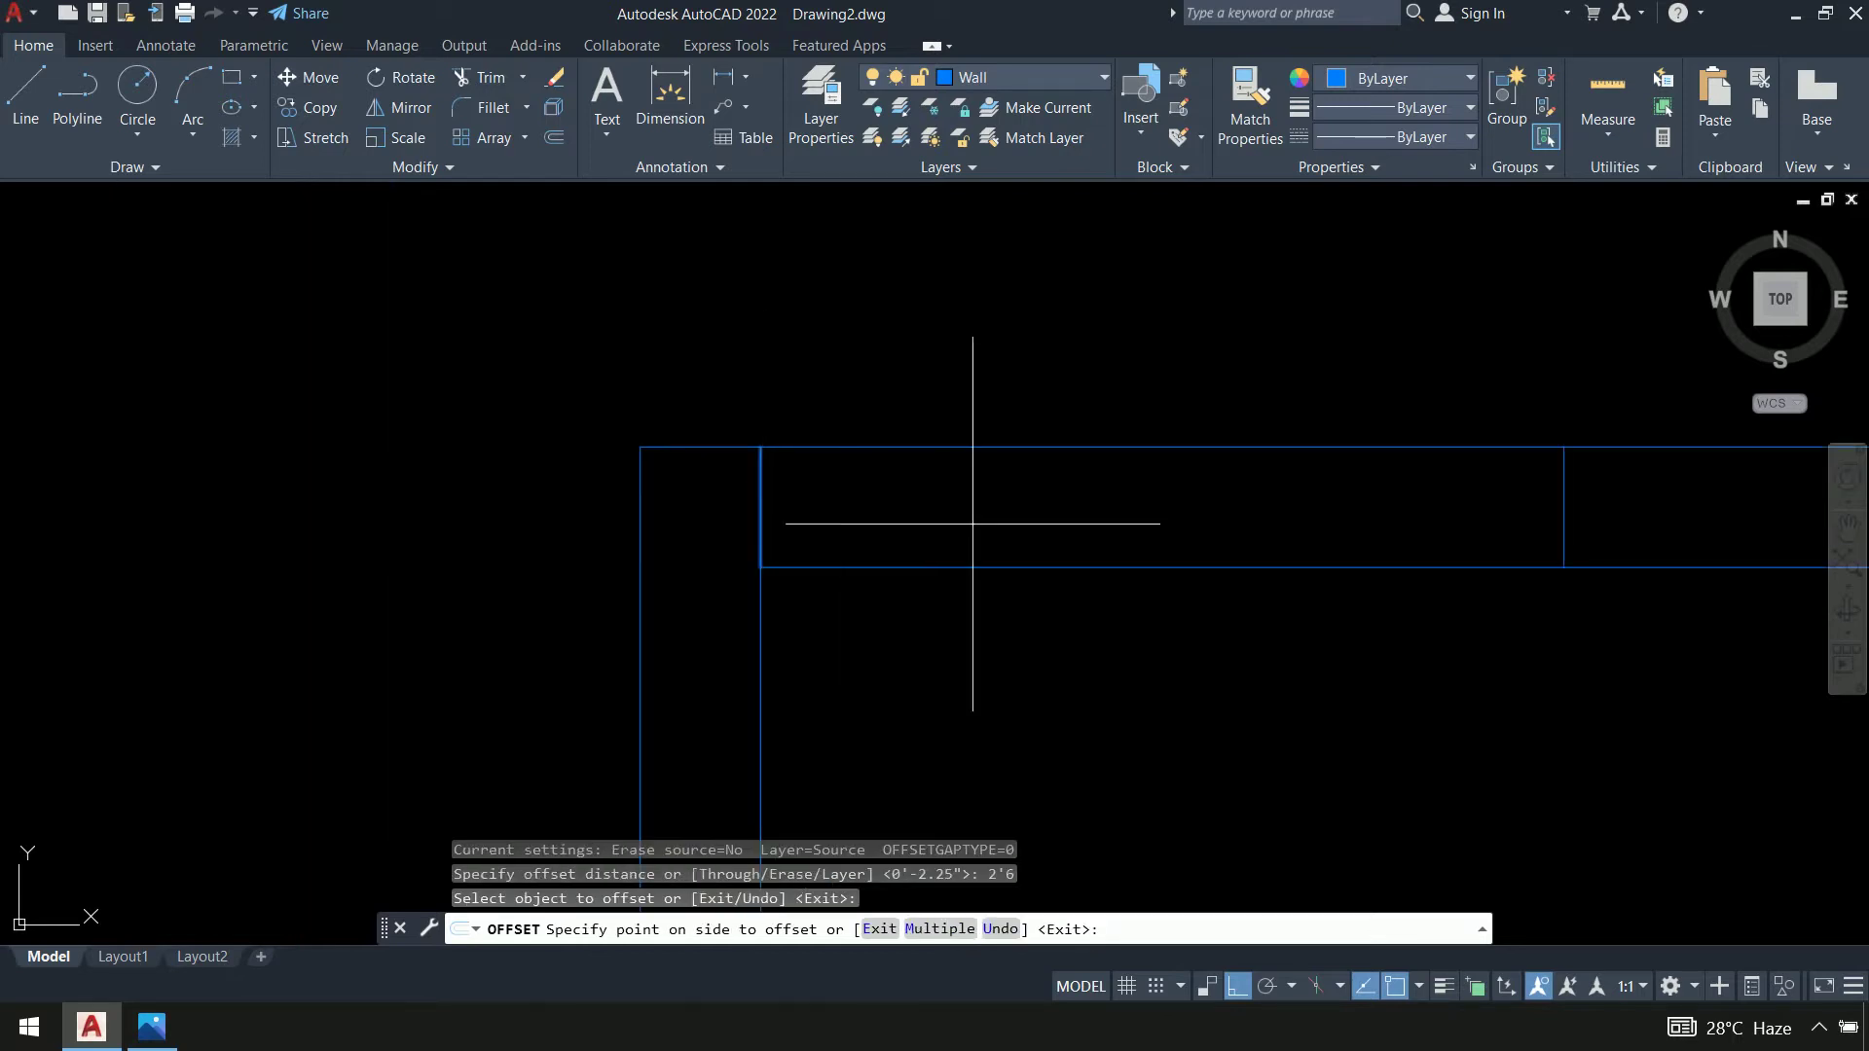
pyautogui.click(1180, 713)
pyautogui.press('Return')
# Trim the top wall's two lines between the offset marks to open the small lower-left room's doorway
pyautogui.write('tr')
pyautogui.press('Return')
pyautogui.click(1179, 713)
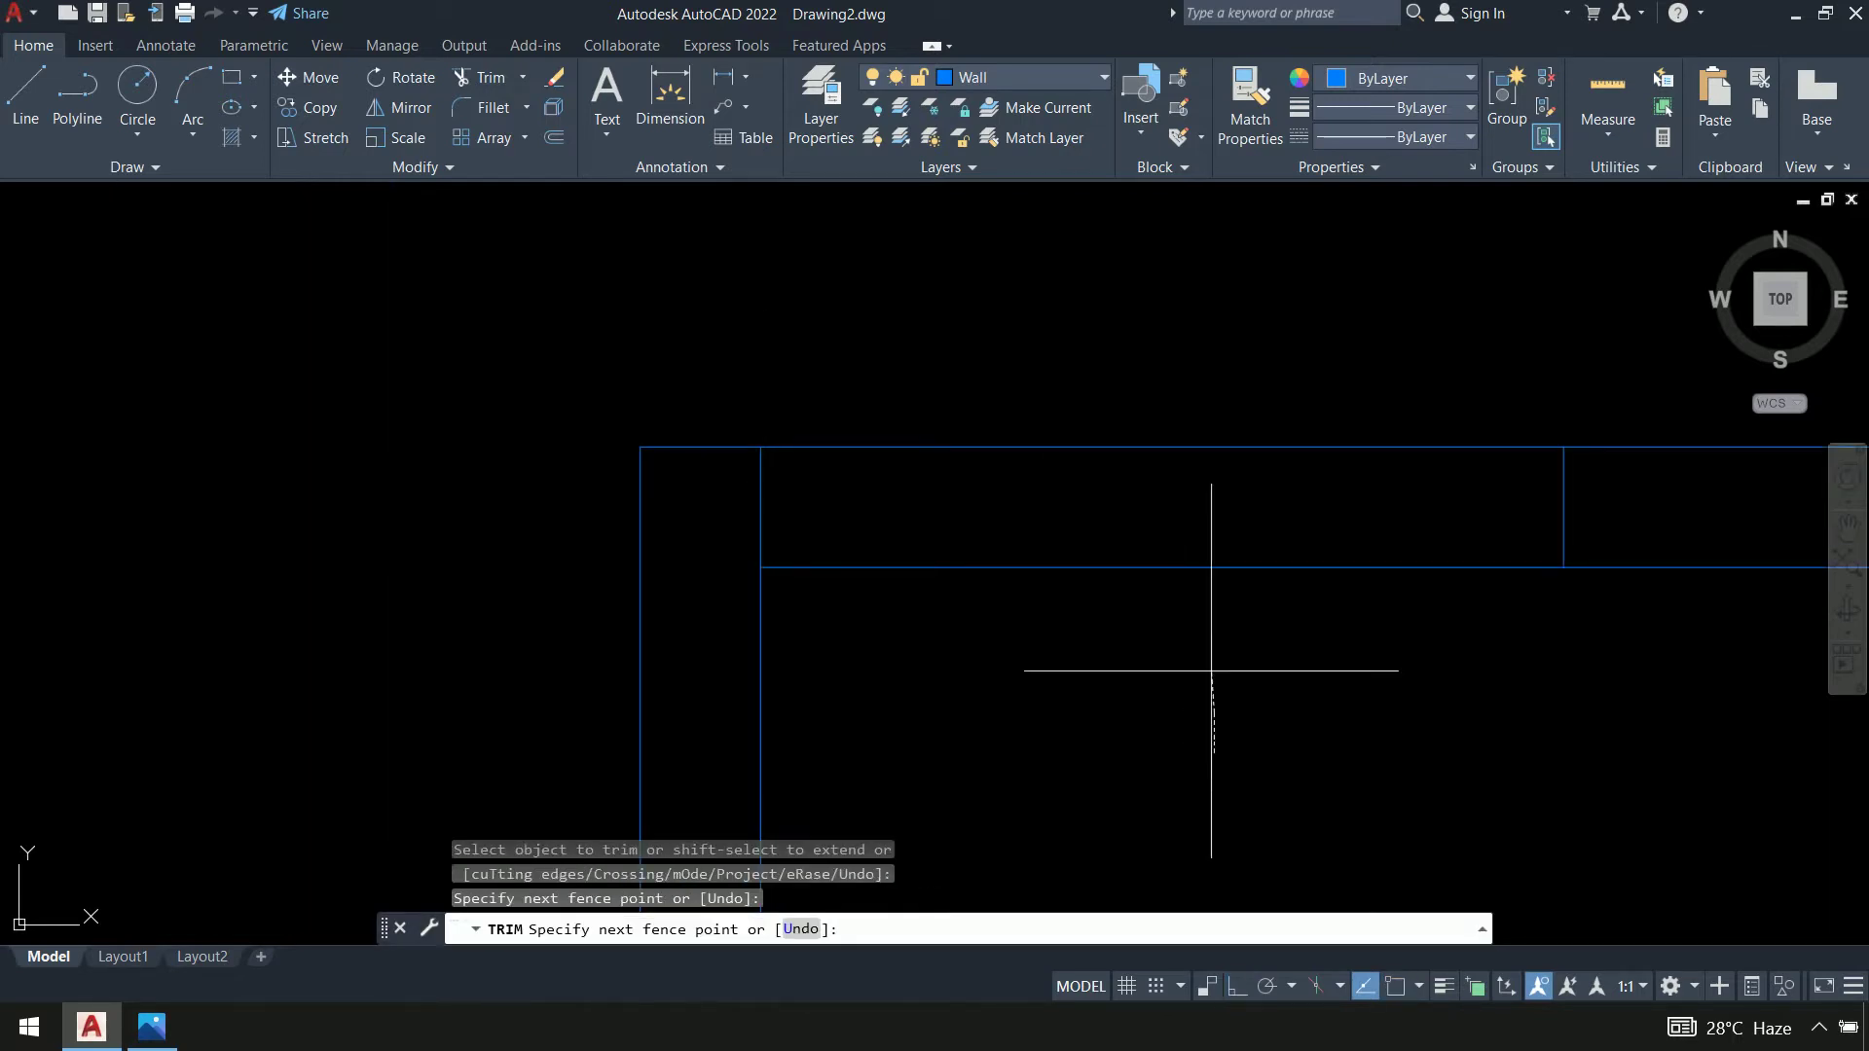
pyautogui.click(1148, 463)
pyautogui.press('Return')
pyautogui.scroll(-3, 1252, 572)
pyautogui.scroll(2, 1058, 592)
pyautogui.press('Return')
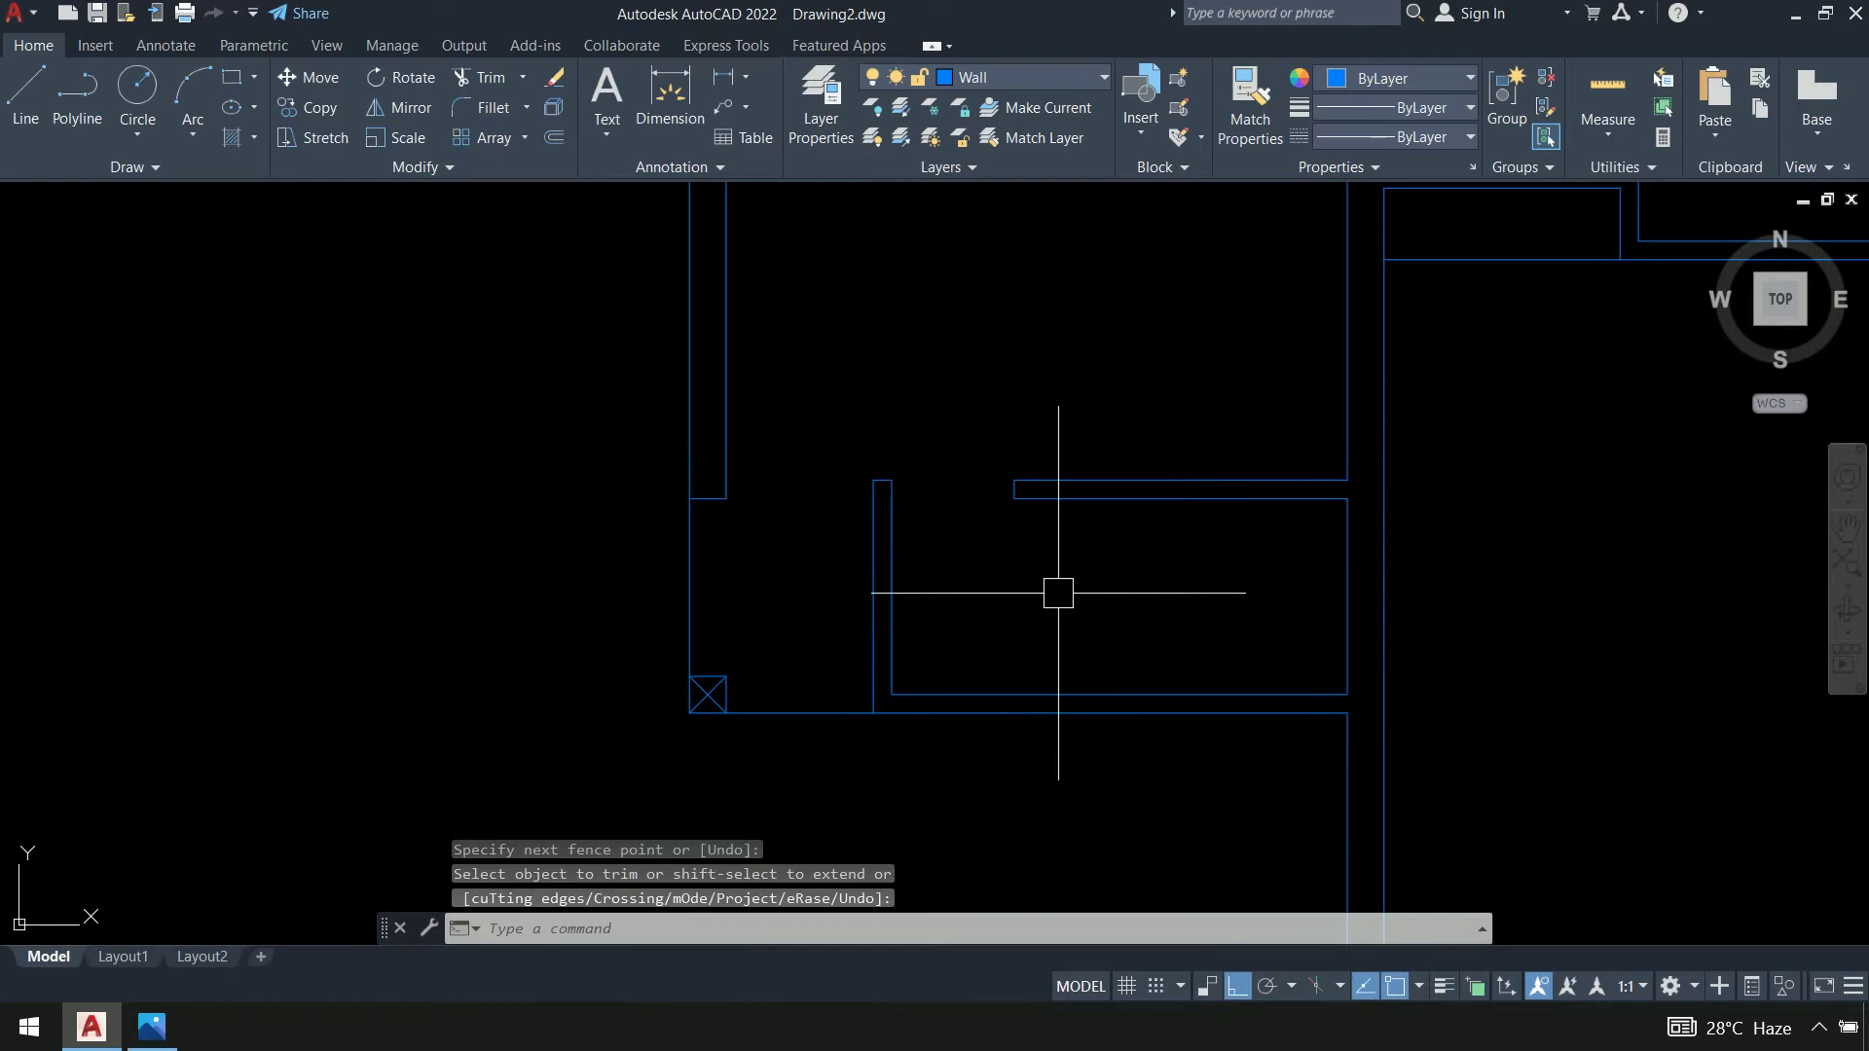
# Check the reference image for the doors beside the niche, and draw lines across the middle wall level with the niche wall's upper and lower edges
pyautogui.hotkey('alt', 'Tab')
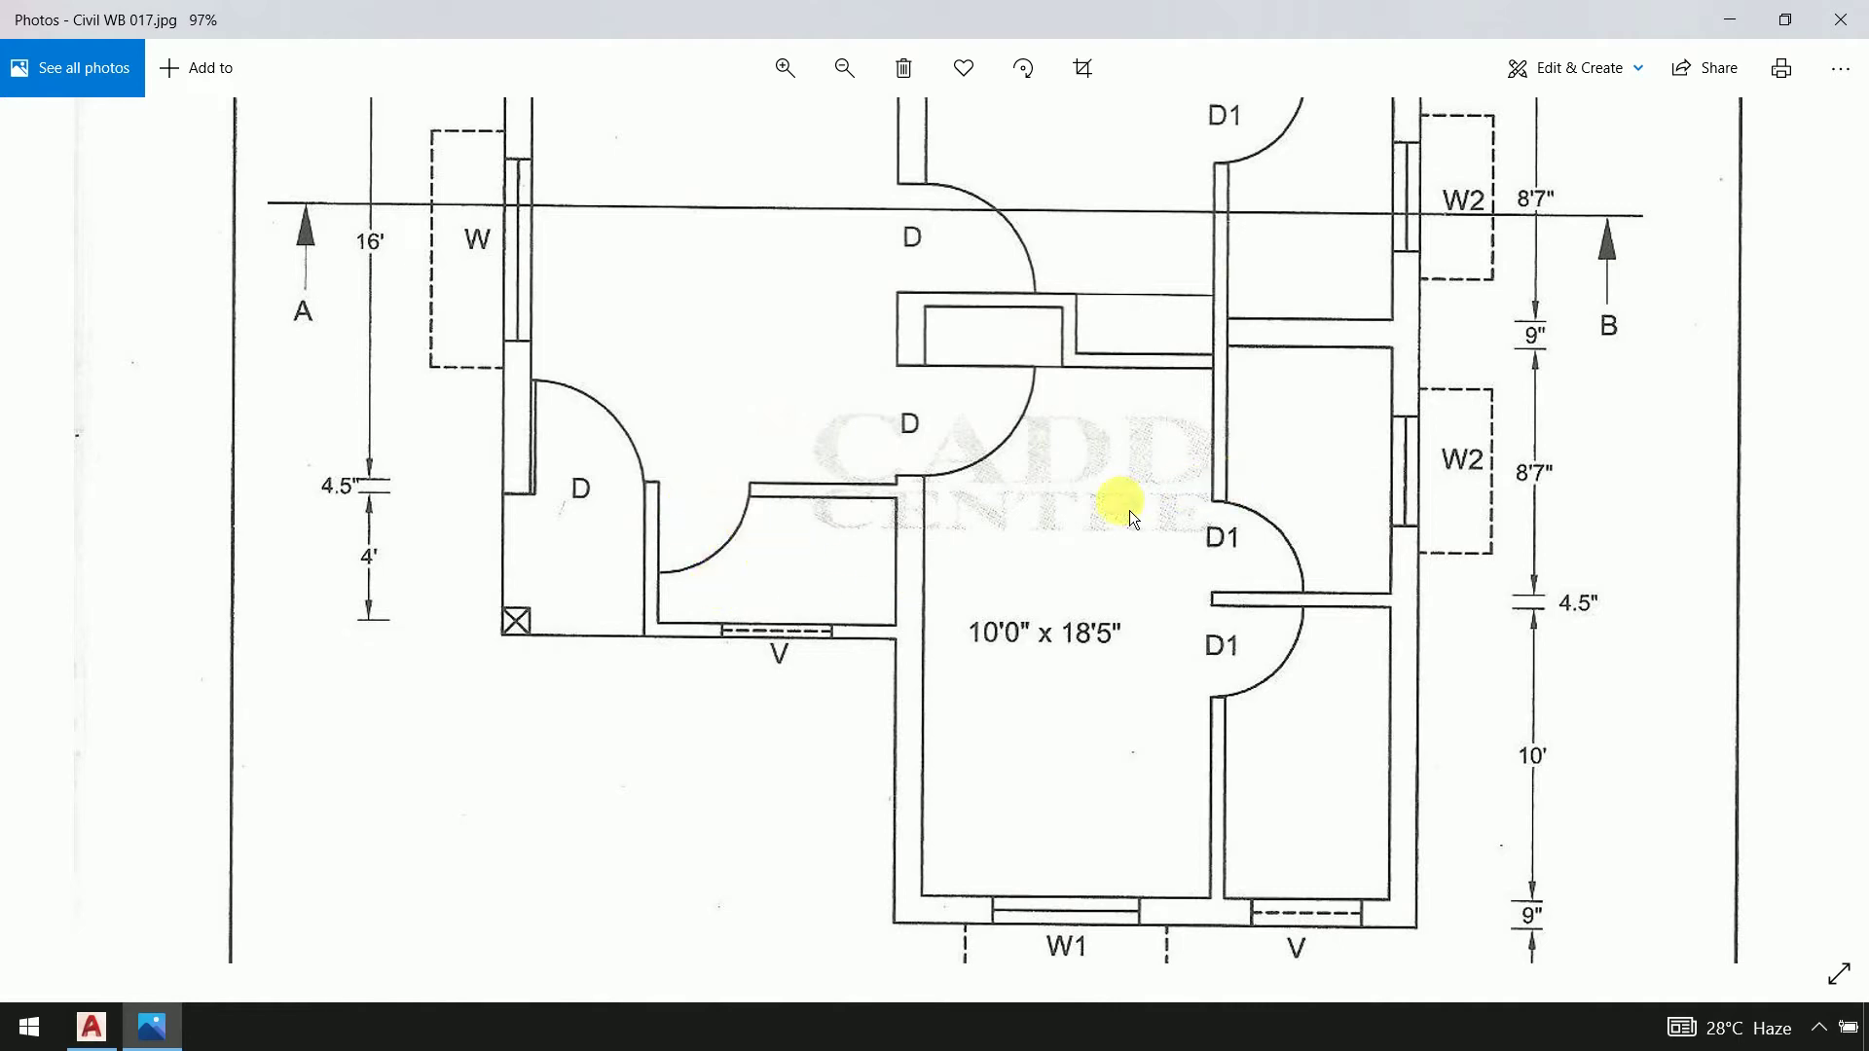
pyautogui.moveTo(1129, 510); pyautogui.dragTo(1107, 709)
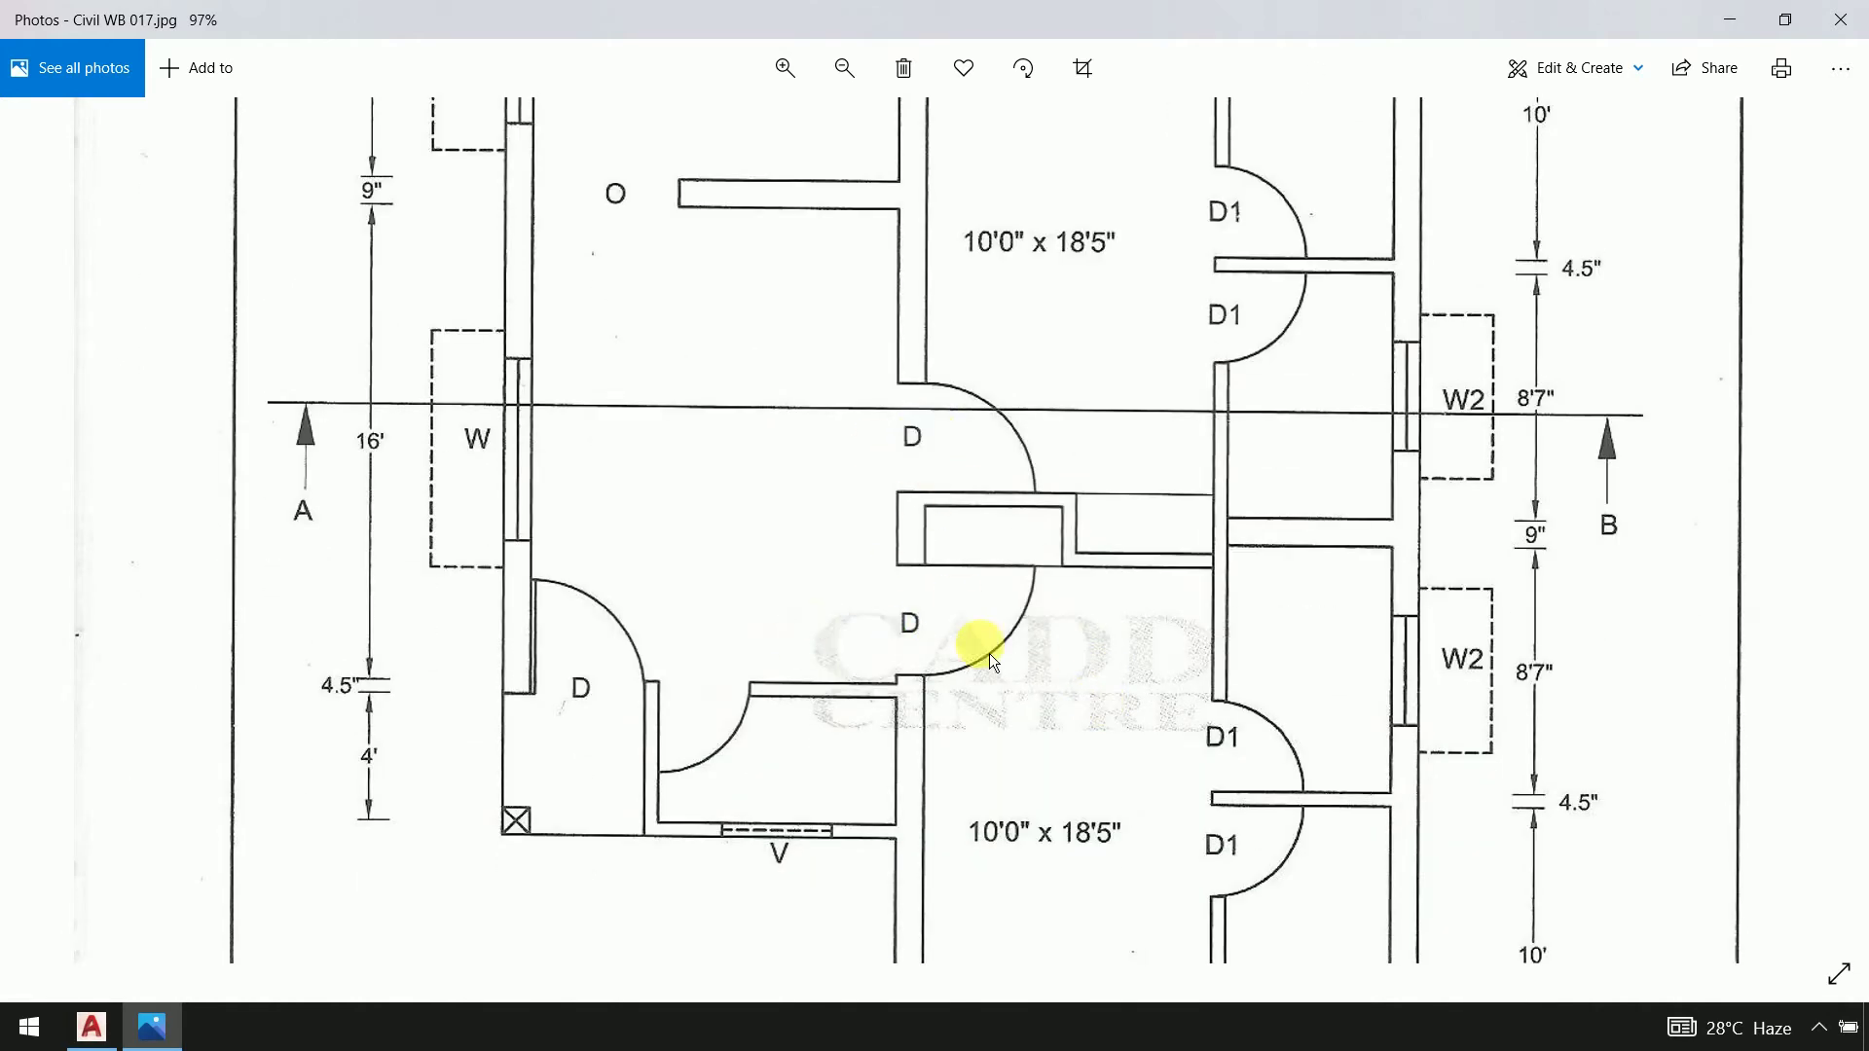
pyautogui.hotkey('alt', 'Tab')
pyautogui.moveTo(1413, 312); pyautogui.dragTo(941, 691, button='middle')
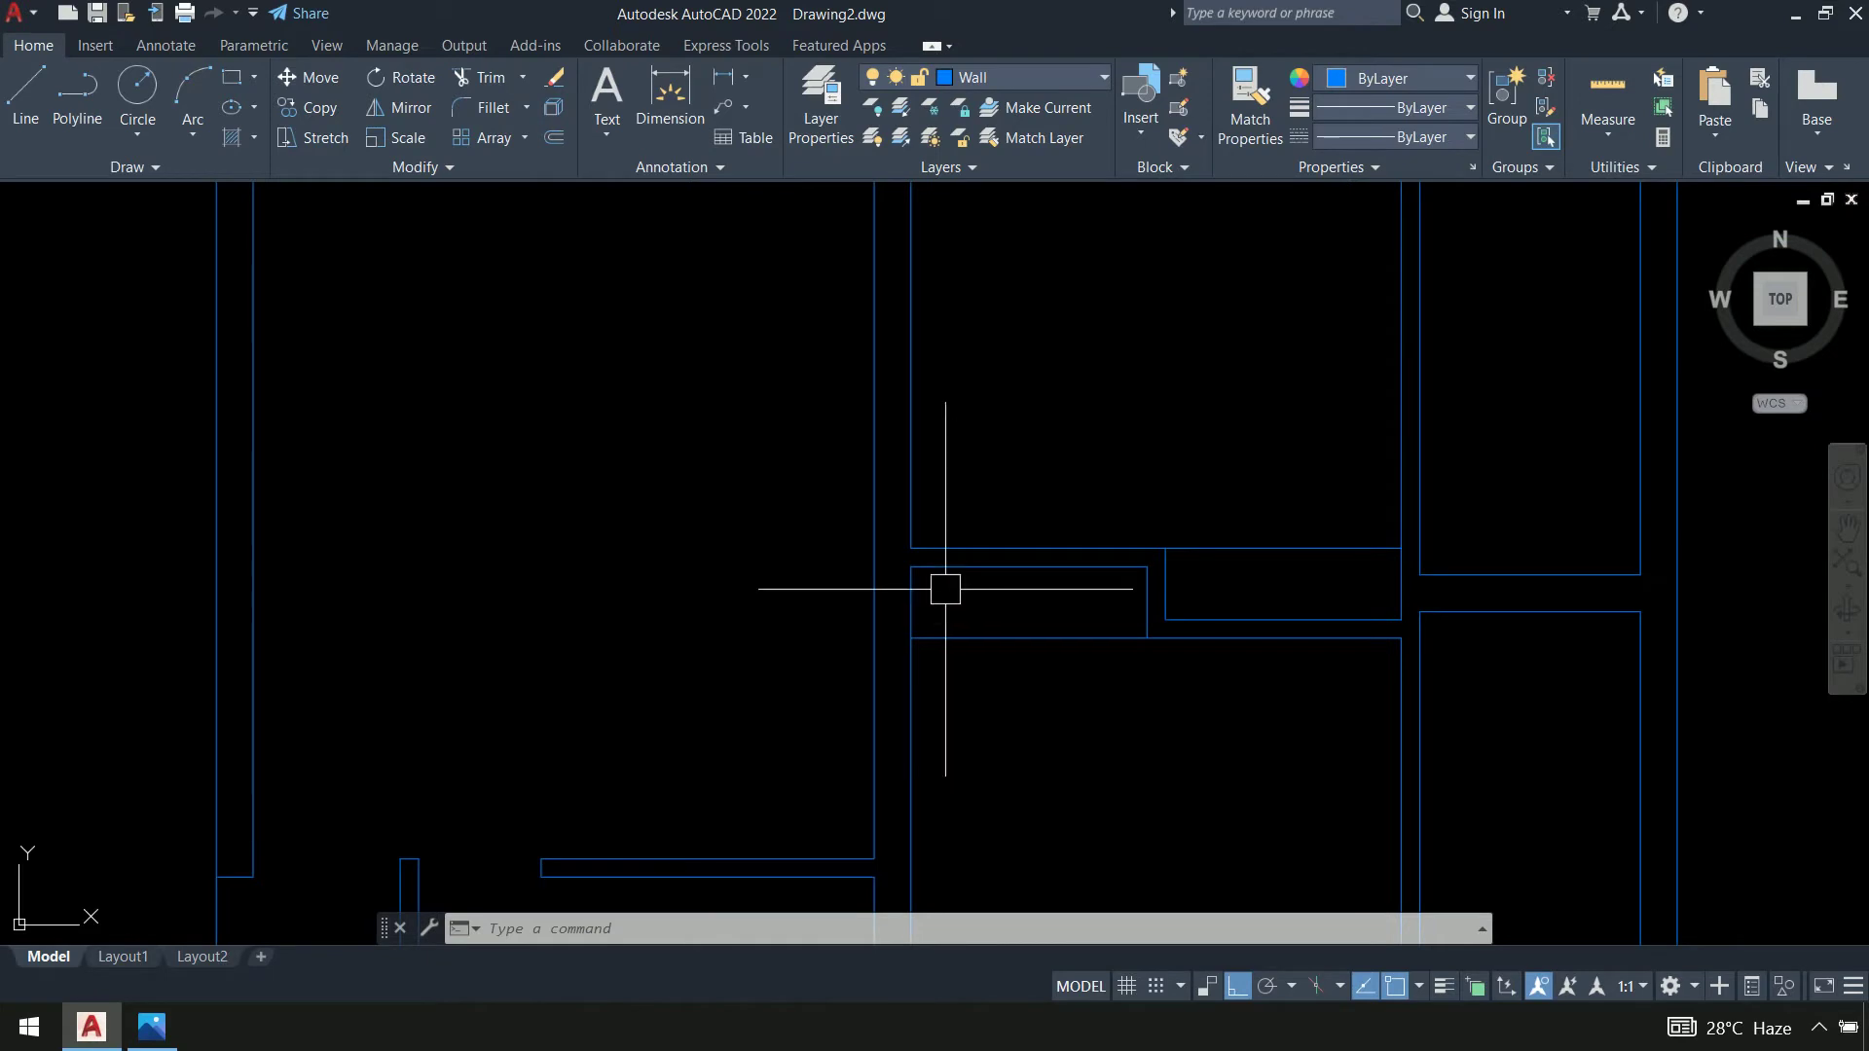
pyautogui.scroll(2, 973, 603)
pyautogui.scroll(1, 994, 479)
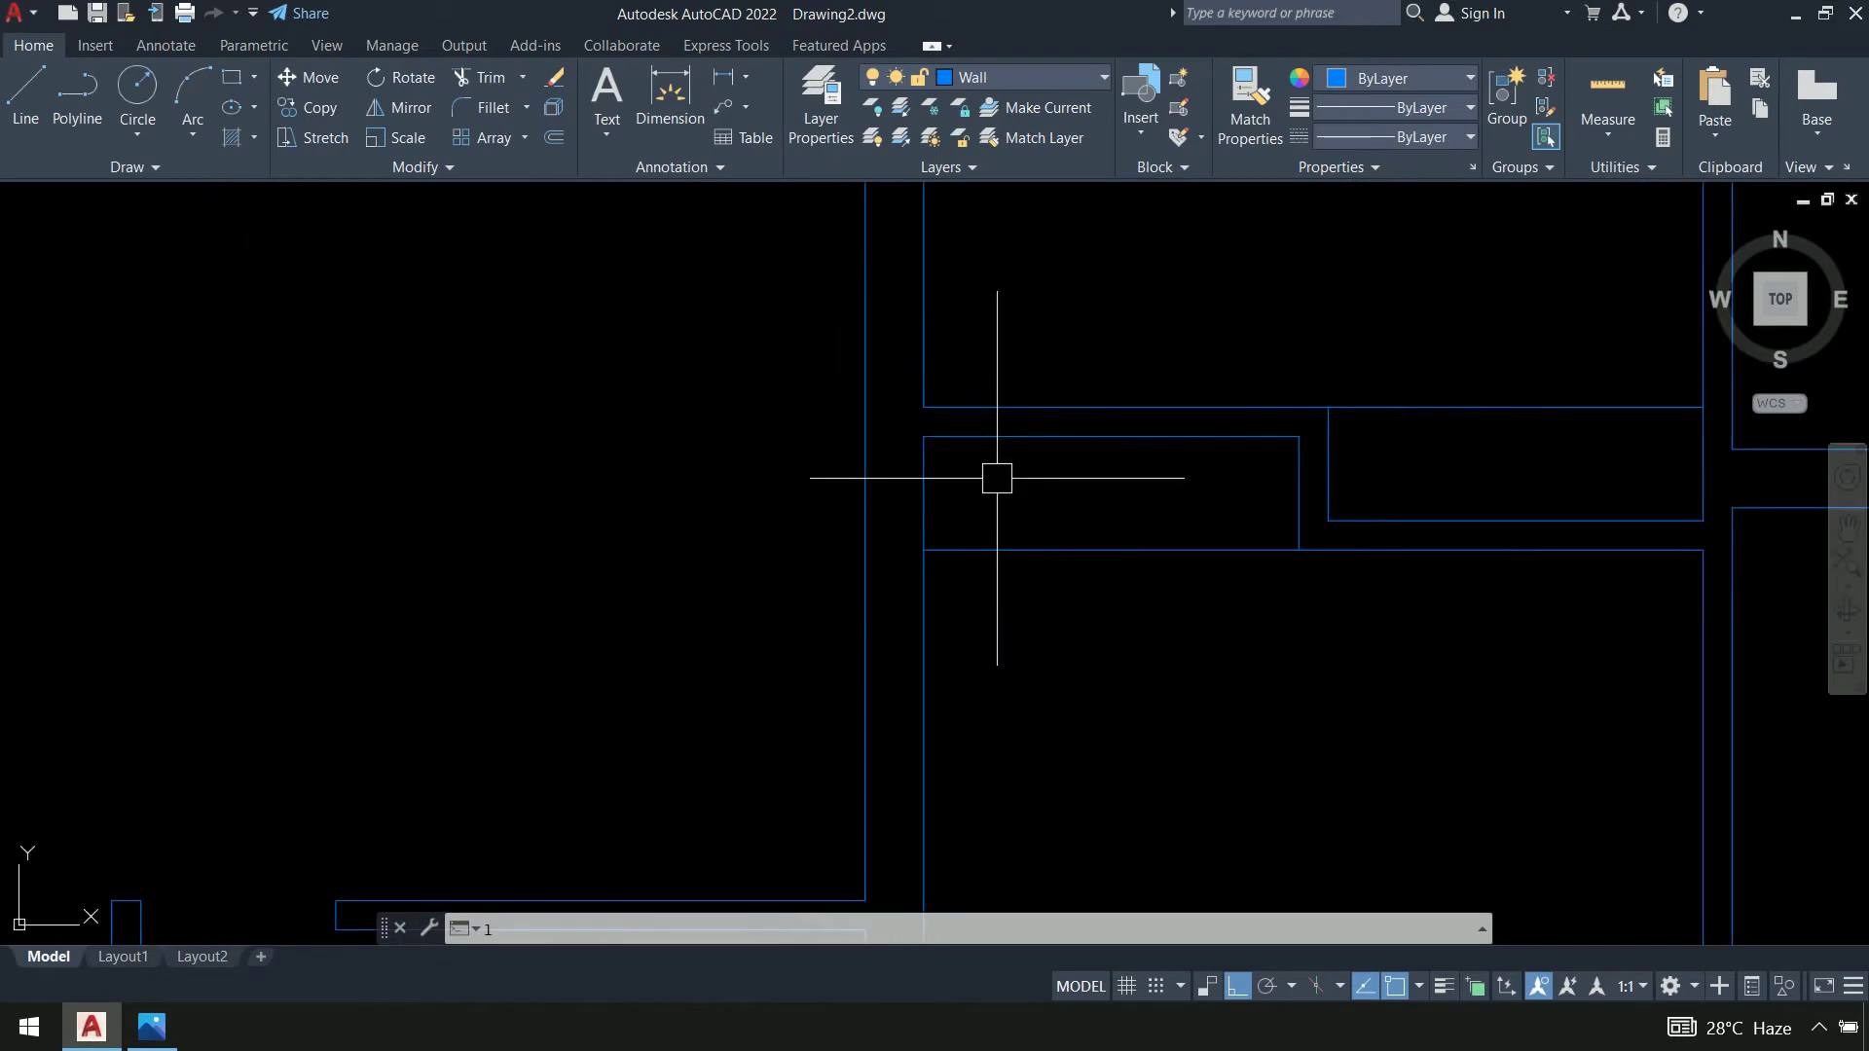
pyautogui.press('Return')
pyautogui.click(922, 406)
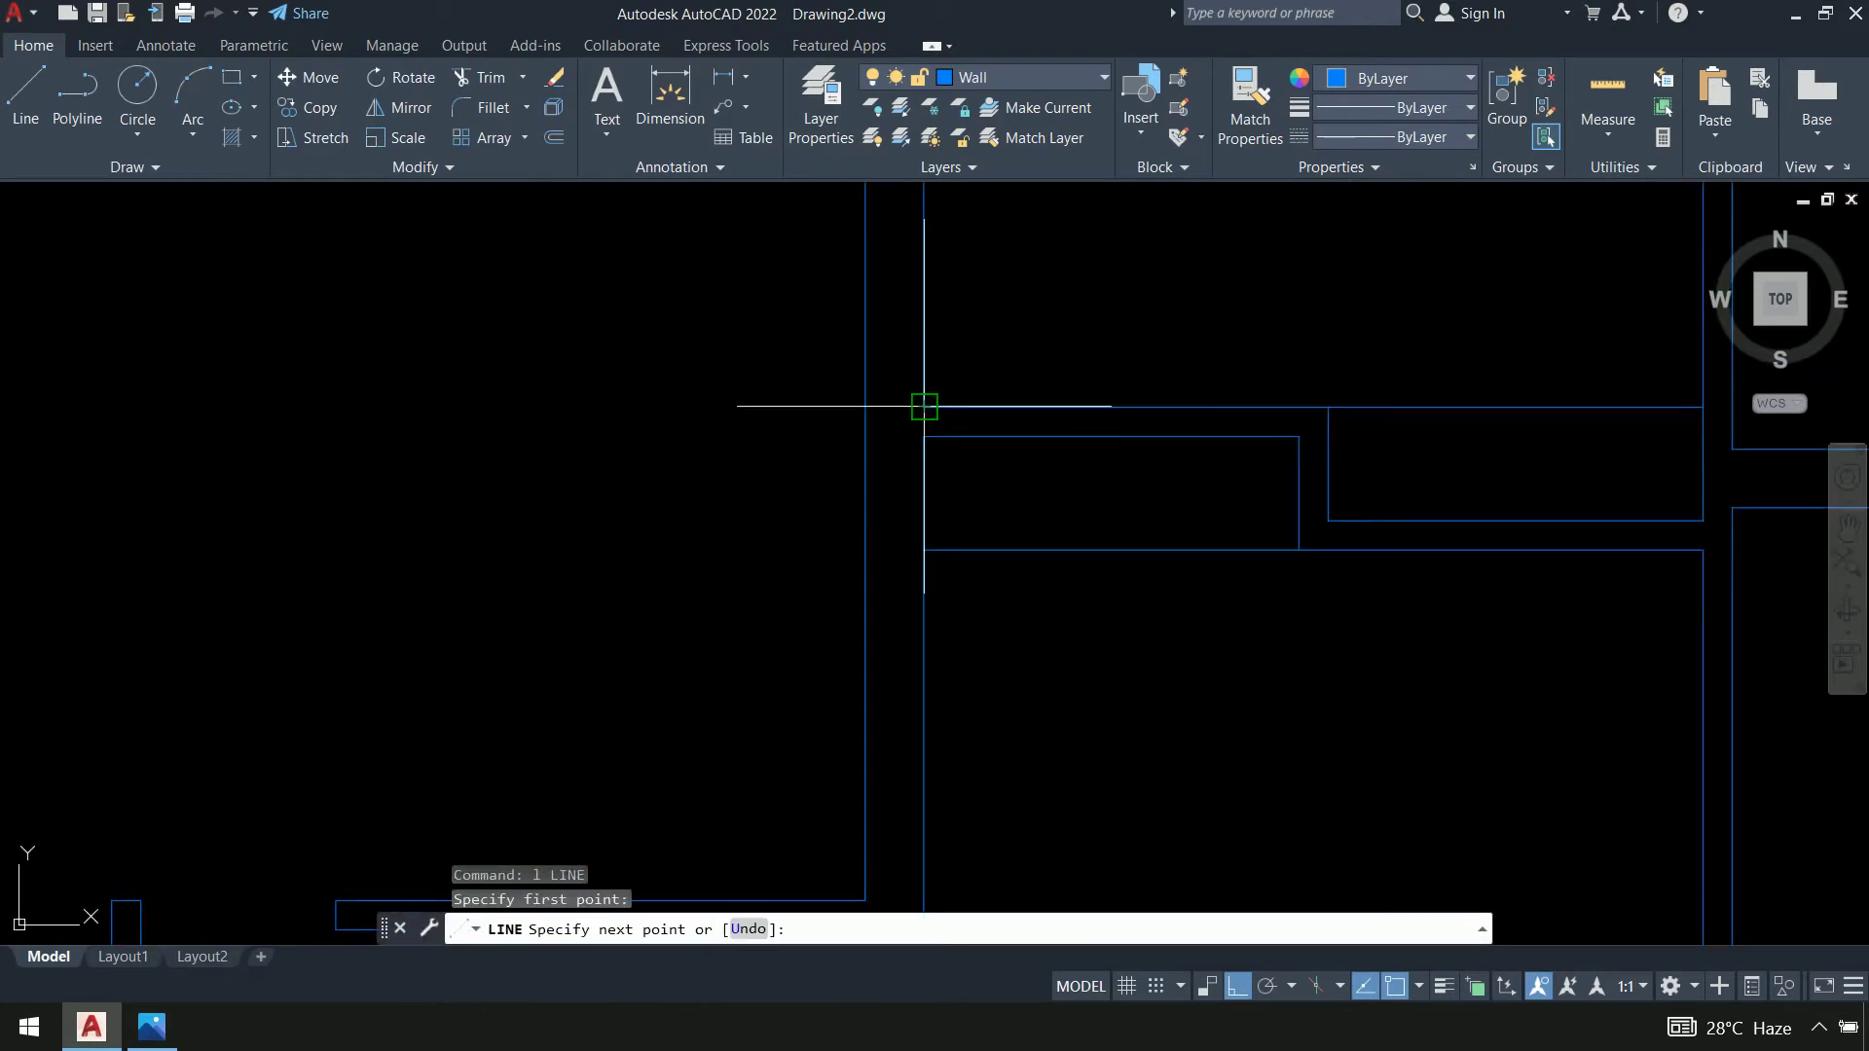
pyautogui.click(864, 407)
pyautogui.press('Return')
pyautogui.press('Return')
pyautogui.click(923, 550)
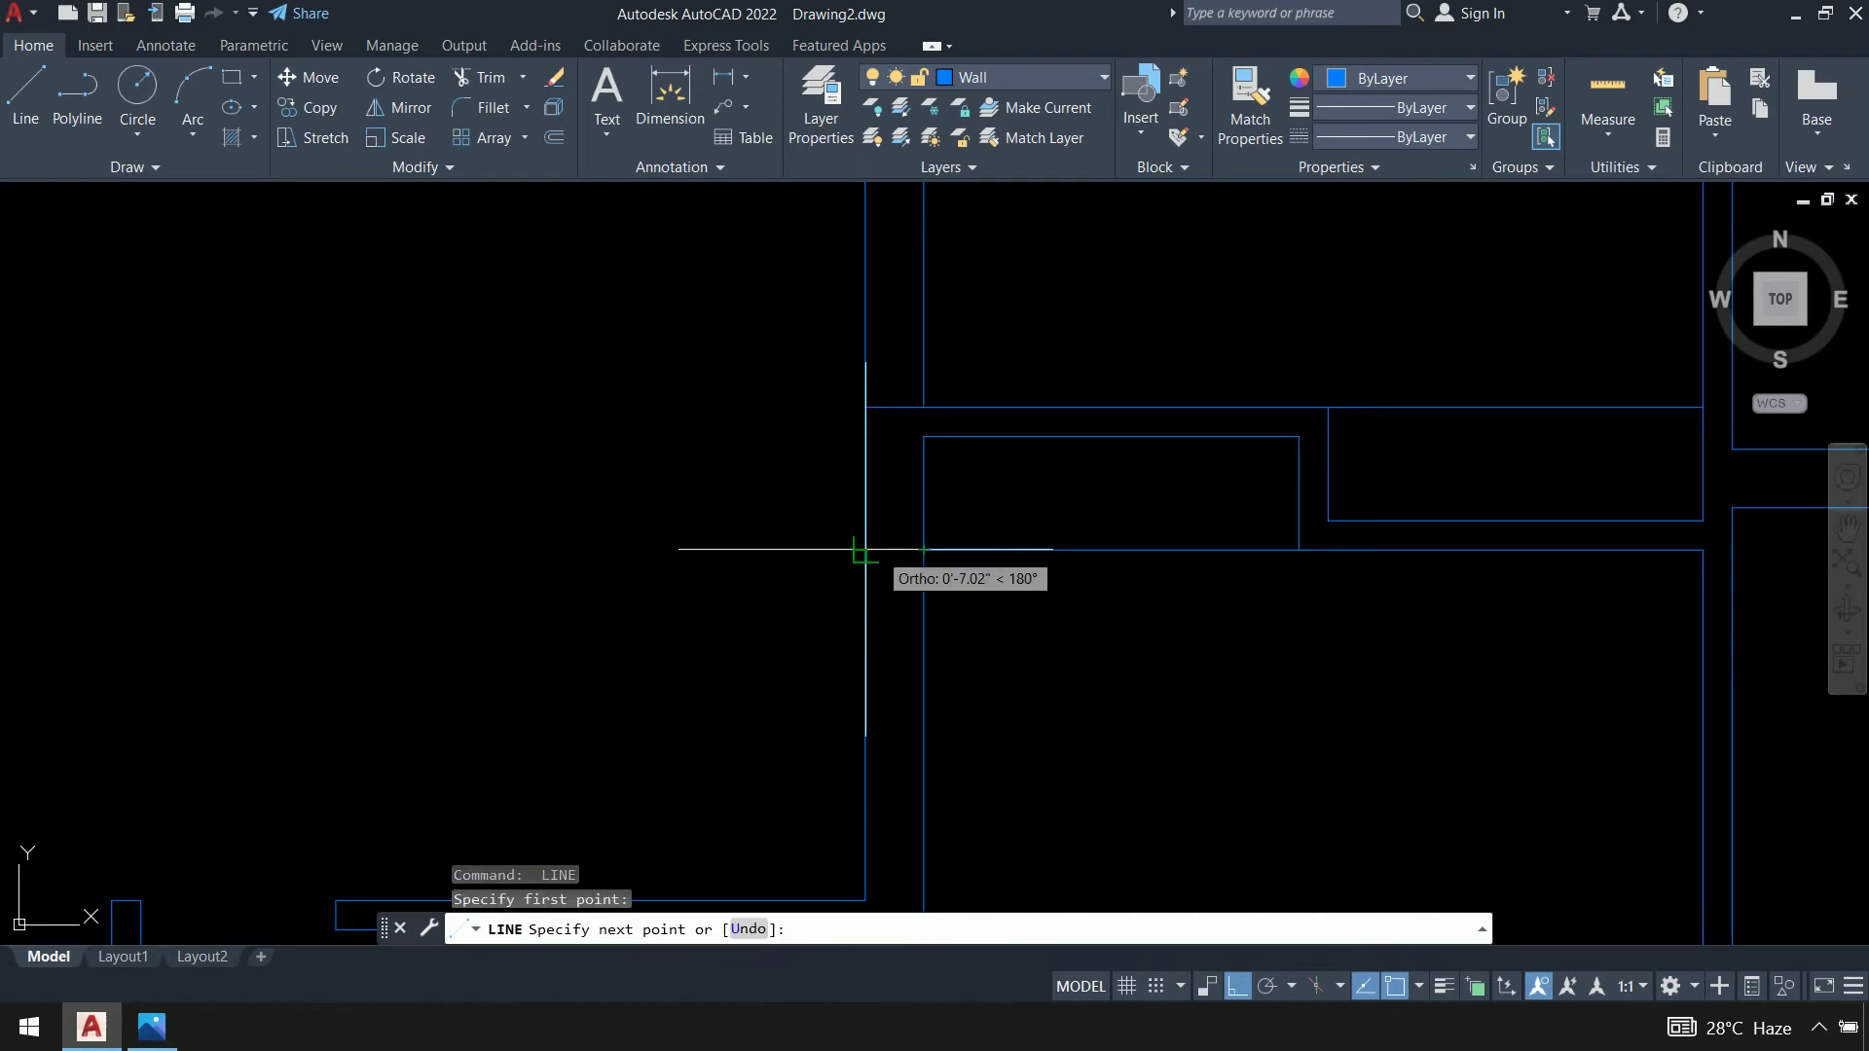
pyautogui.click(865, 550)
pyautogui.press('Return')
# Offset the middle wall's two short lines by 3', the upper one upward and the lower one downward, to mark the door openings
pyautogui.write('o')
pyautogui.press('Return')
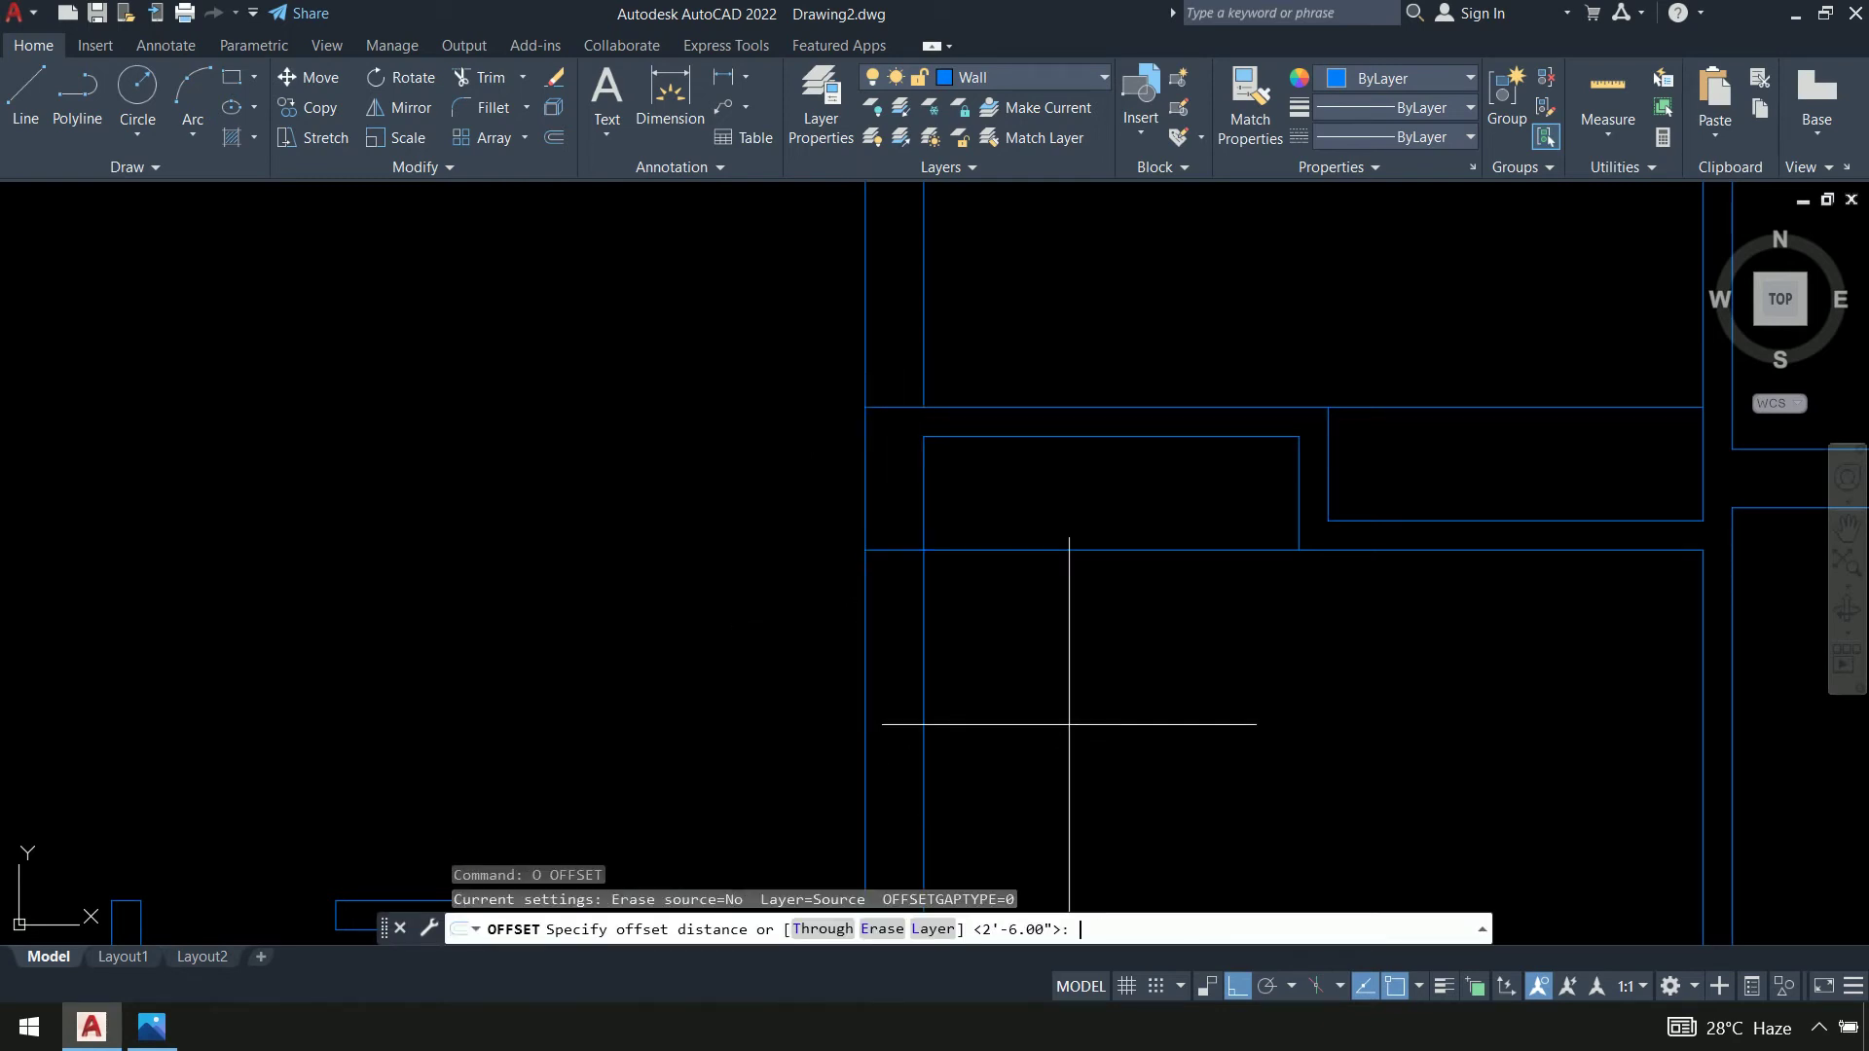
pyautogui.write("3'")
pyautogui.press('Return')
pyautogui.click(872, 408)
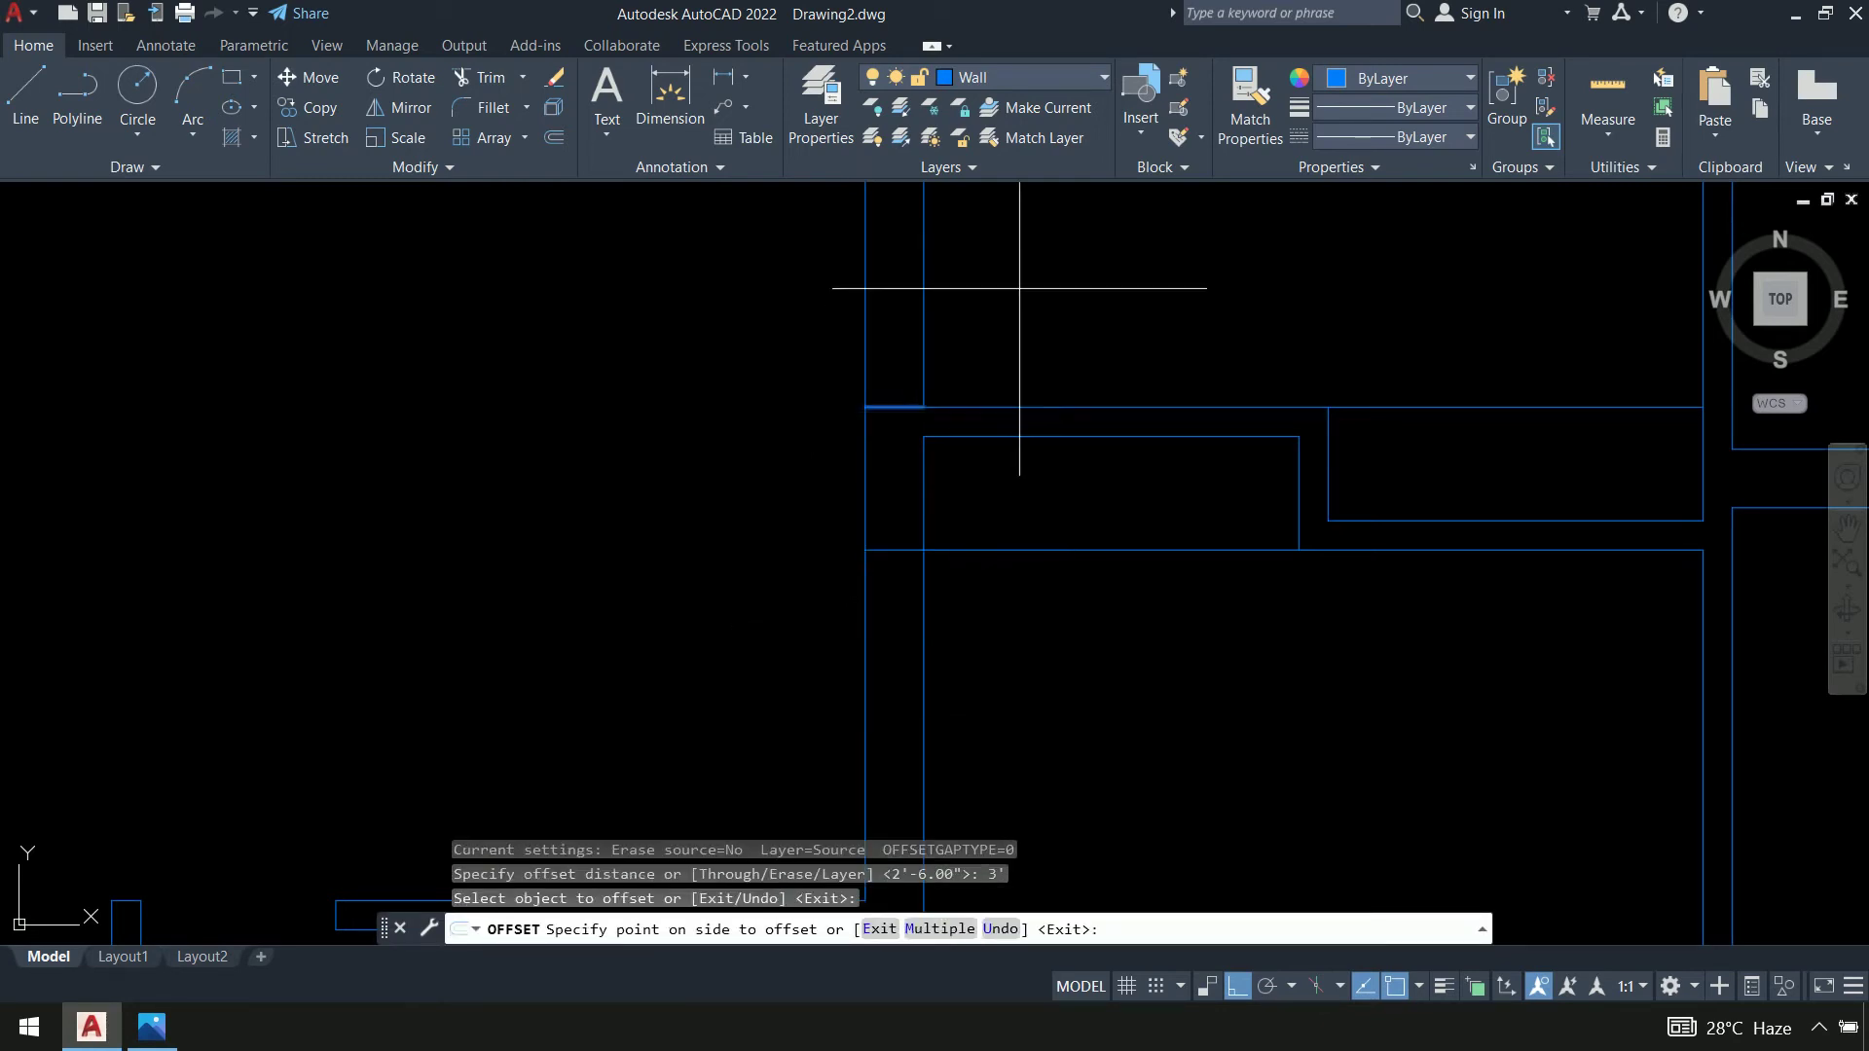
pyautogui.click(1022, 287)
pyautogui.click(884, 550)
pyautogui.click(990, 790)
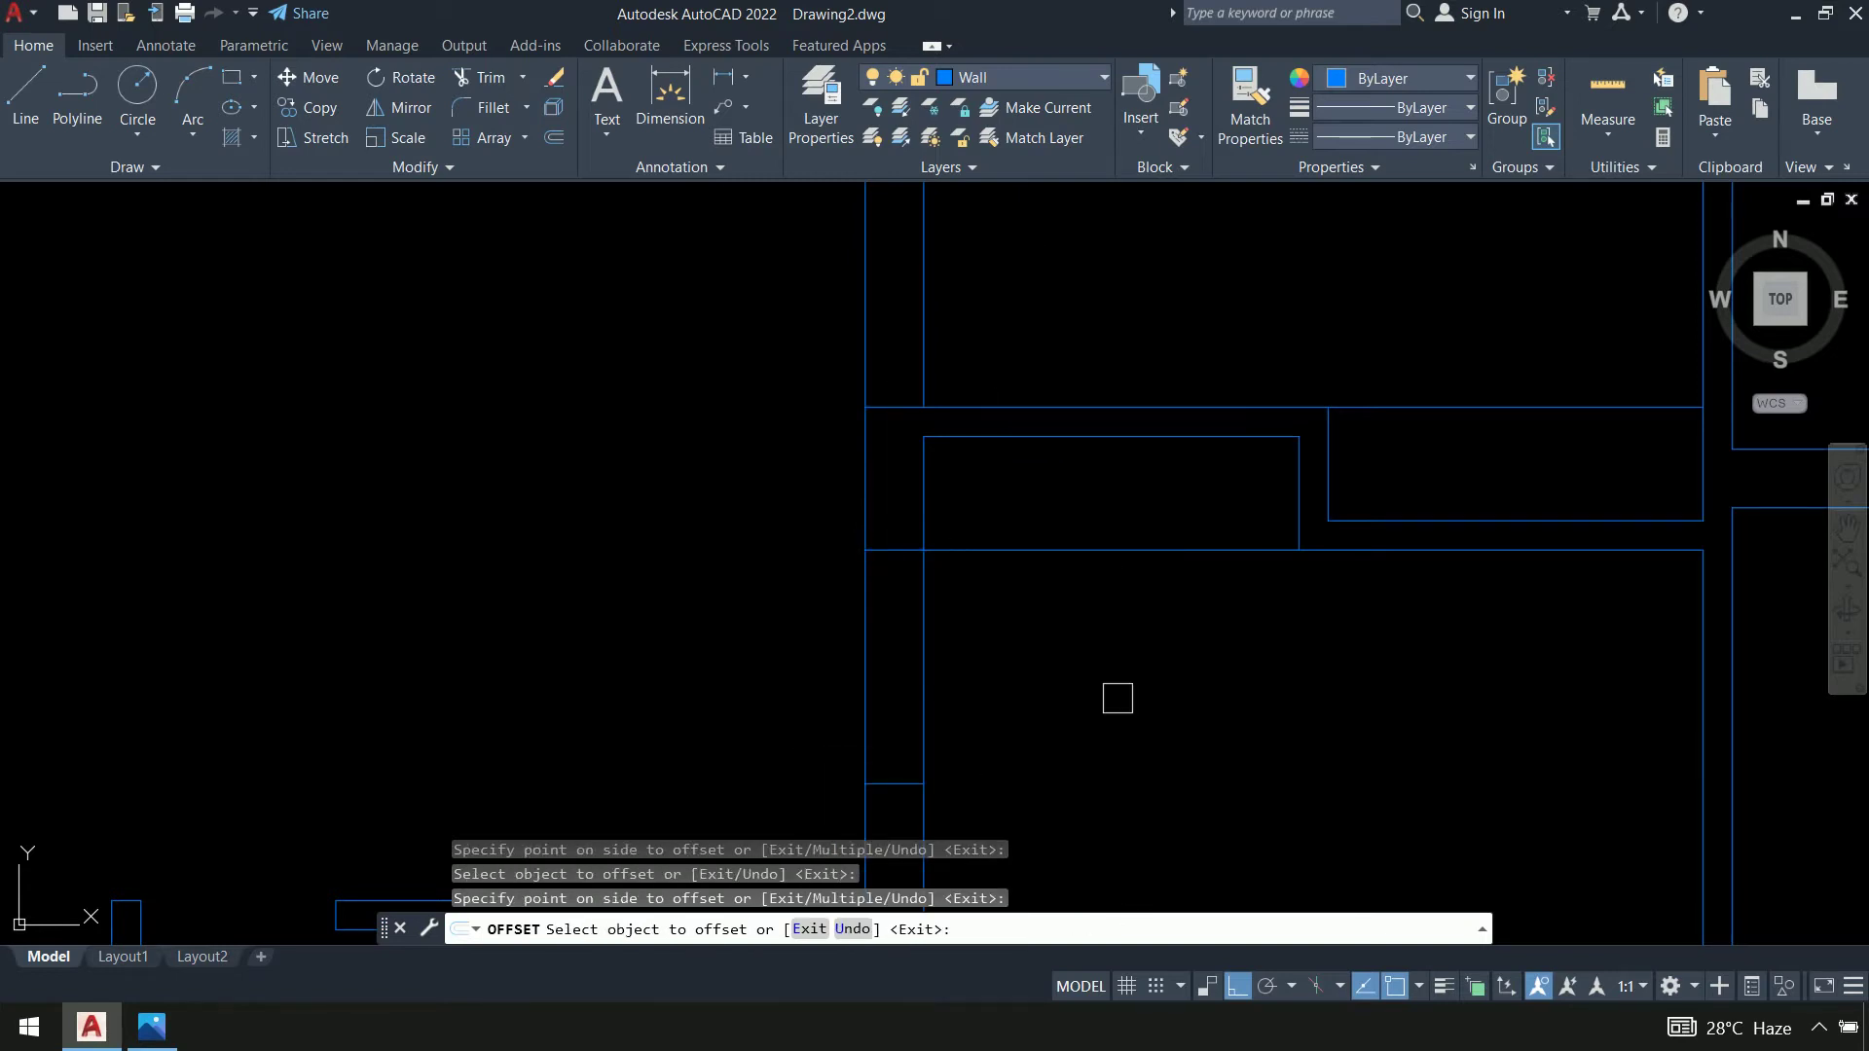
pyautogui.press('Escape')
# Trim the middle wall's lines between the marks below the niche to open the lower doorway
pyautogui.write('tr')
pyautogui.press('Return')
pyautogui.moveTo(1105, 673); pyautogui.dragTo(719, 685)
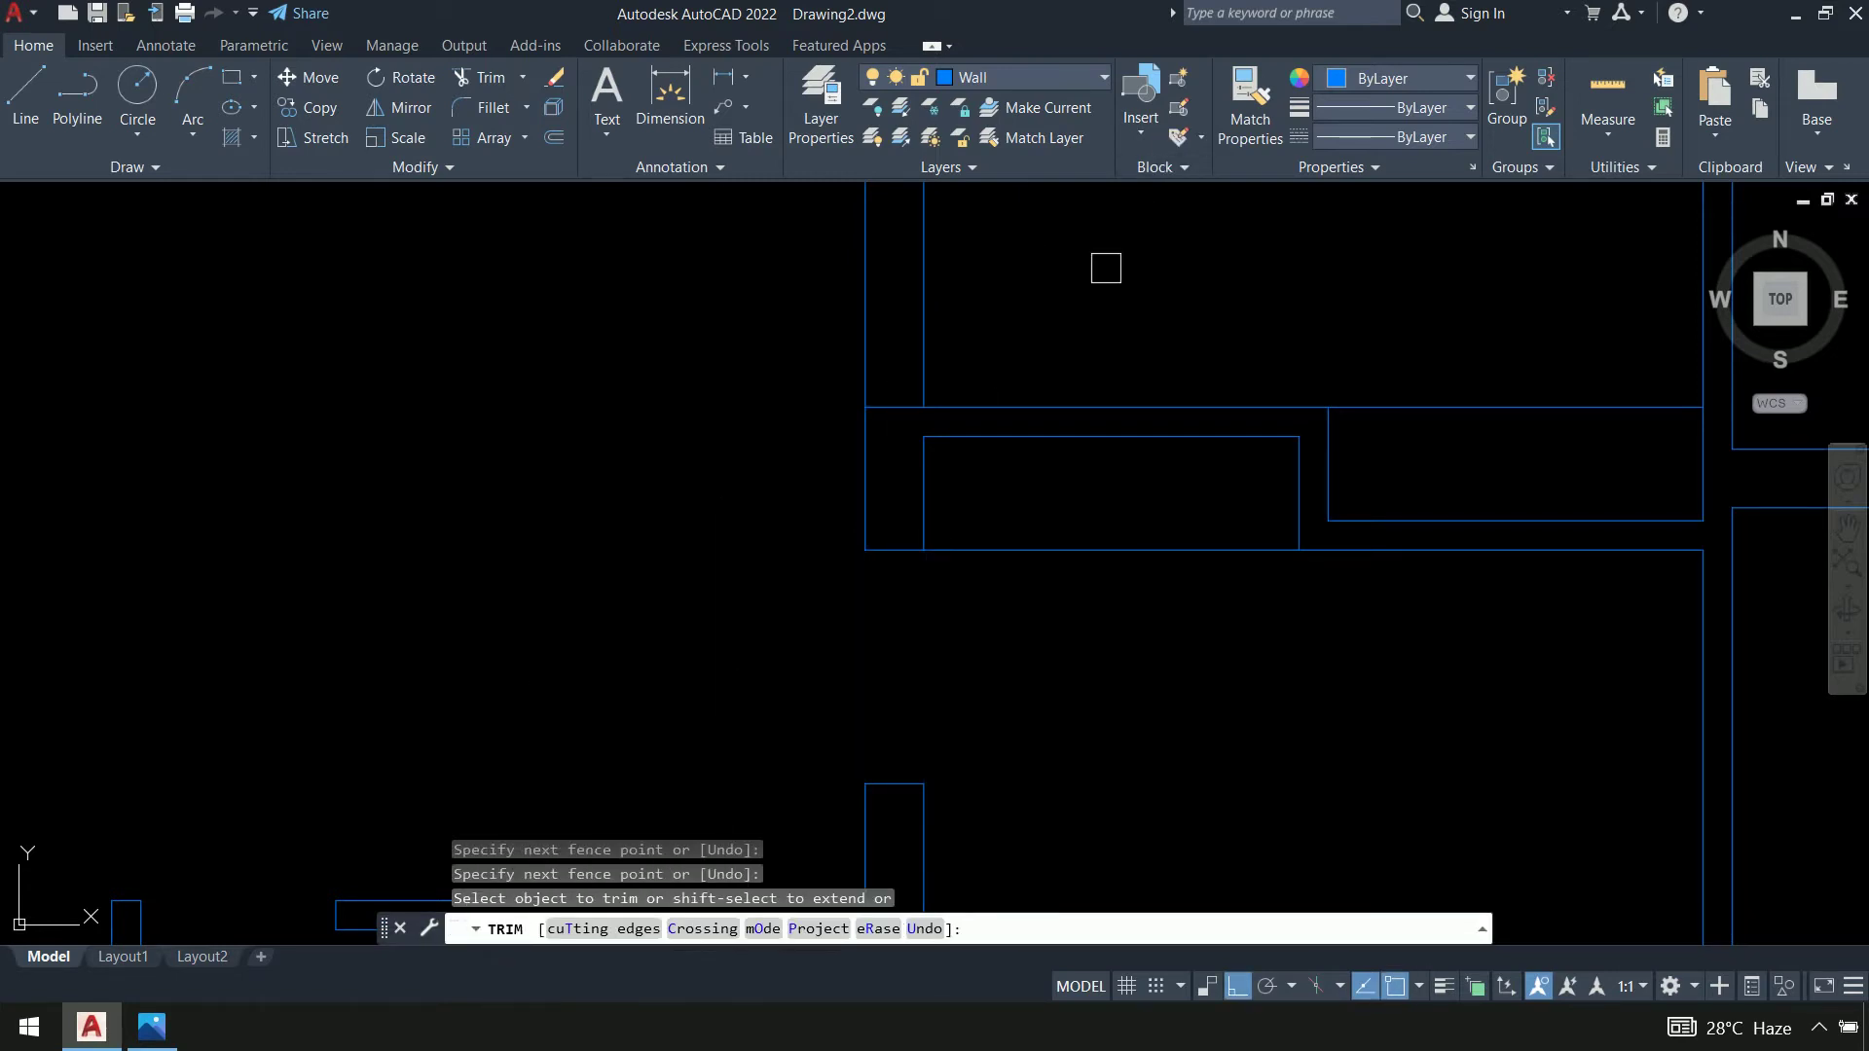
pyautogui.moveTo(1106, 266); pyautogui.dragTo(616, 272)
pyautogui.scroll(-6, 635, 292)
pyautogui.moveTo(636, 326); pyautogui.dragTo(721, 514, button='middle')
pyautogui.hotkey('ctrl', 'z')
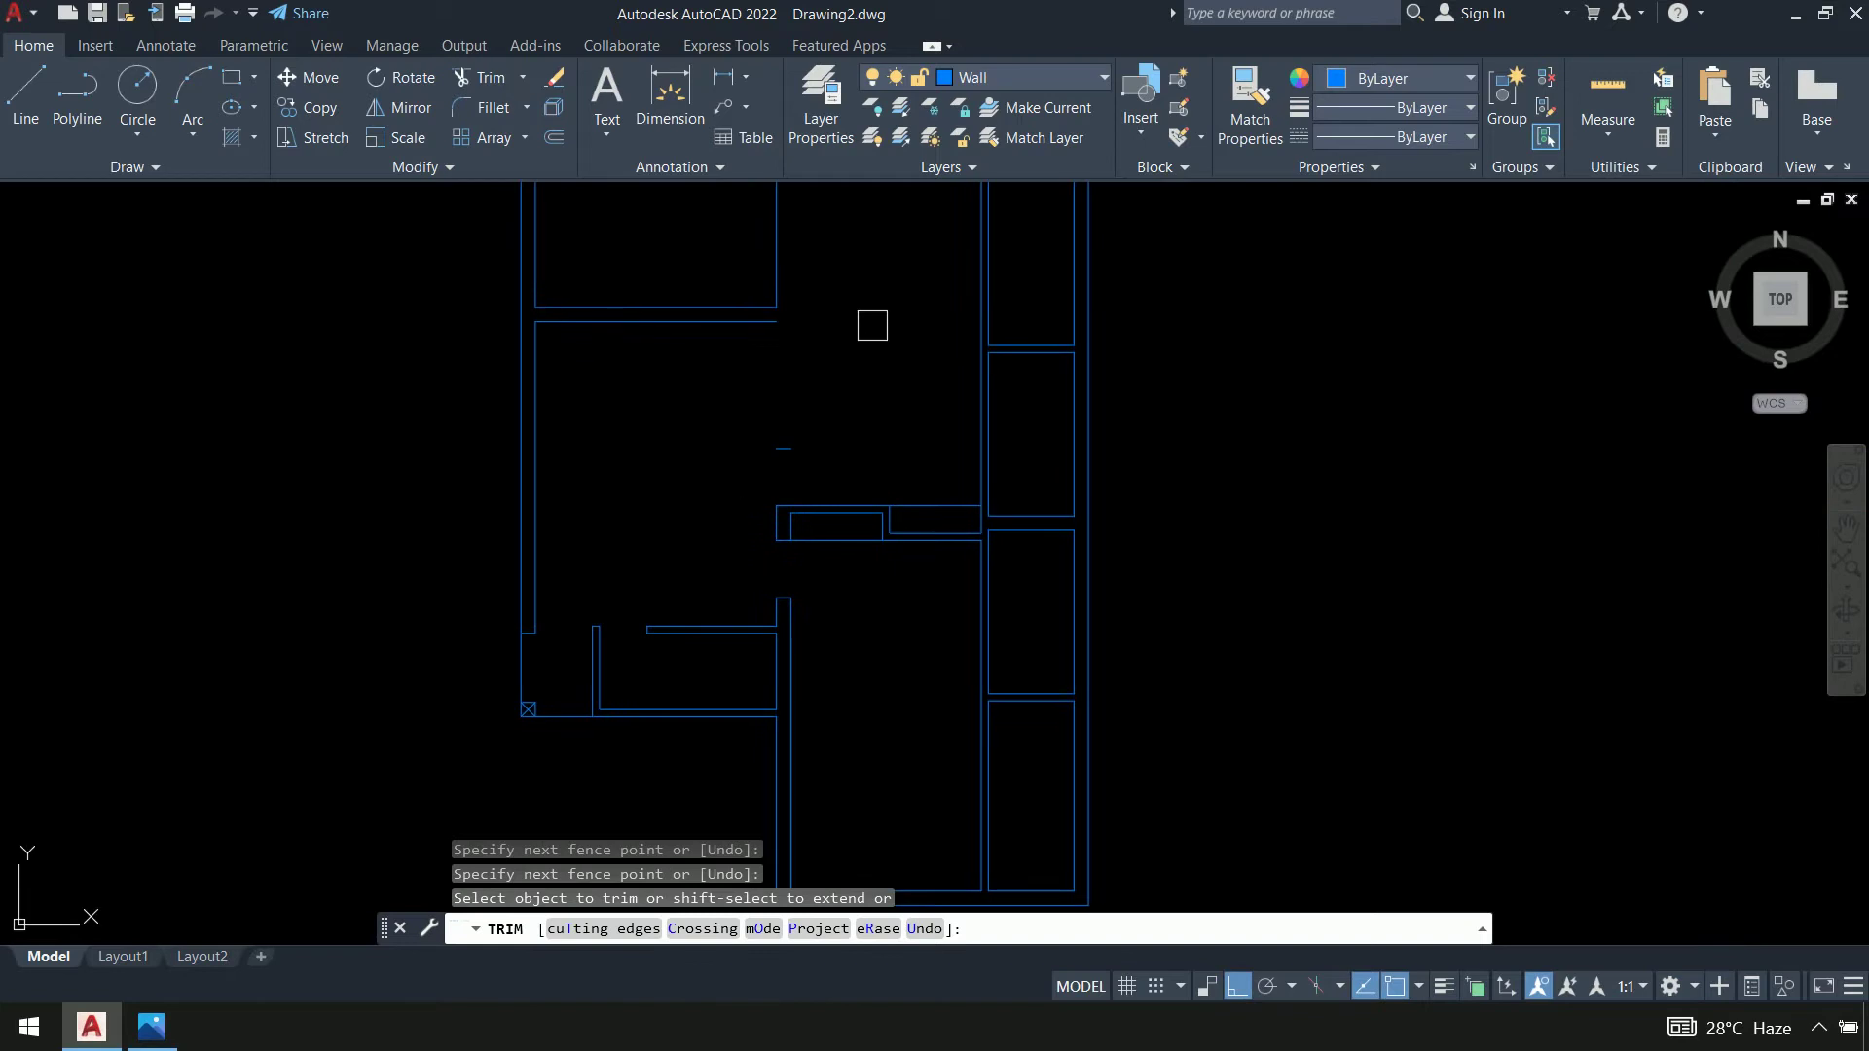
# Trim the middle wall's lines between the niche and the offset mark above it to open the upper doorway
pyautogui.scroll(6, 736, 301)
pyautogui.scroll(-3, 1126, 543)
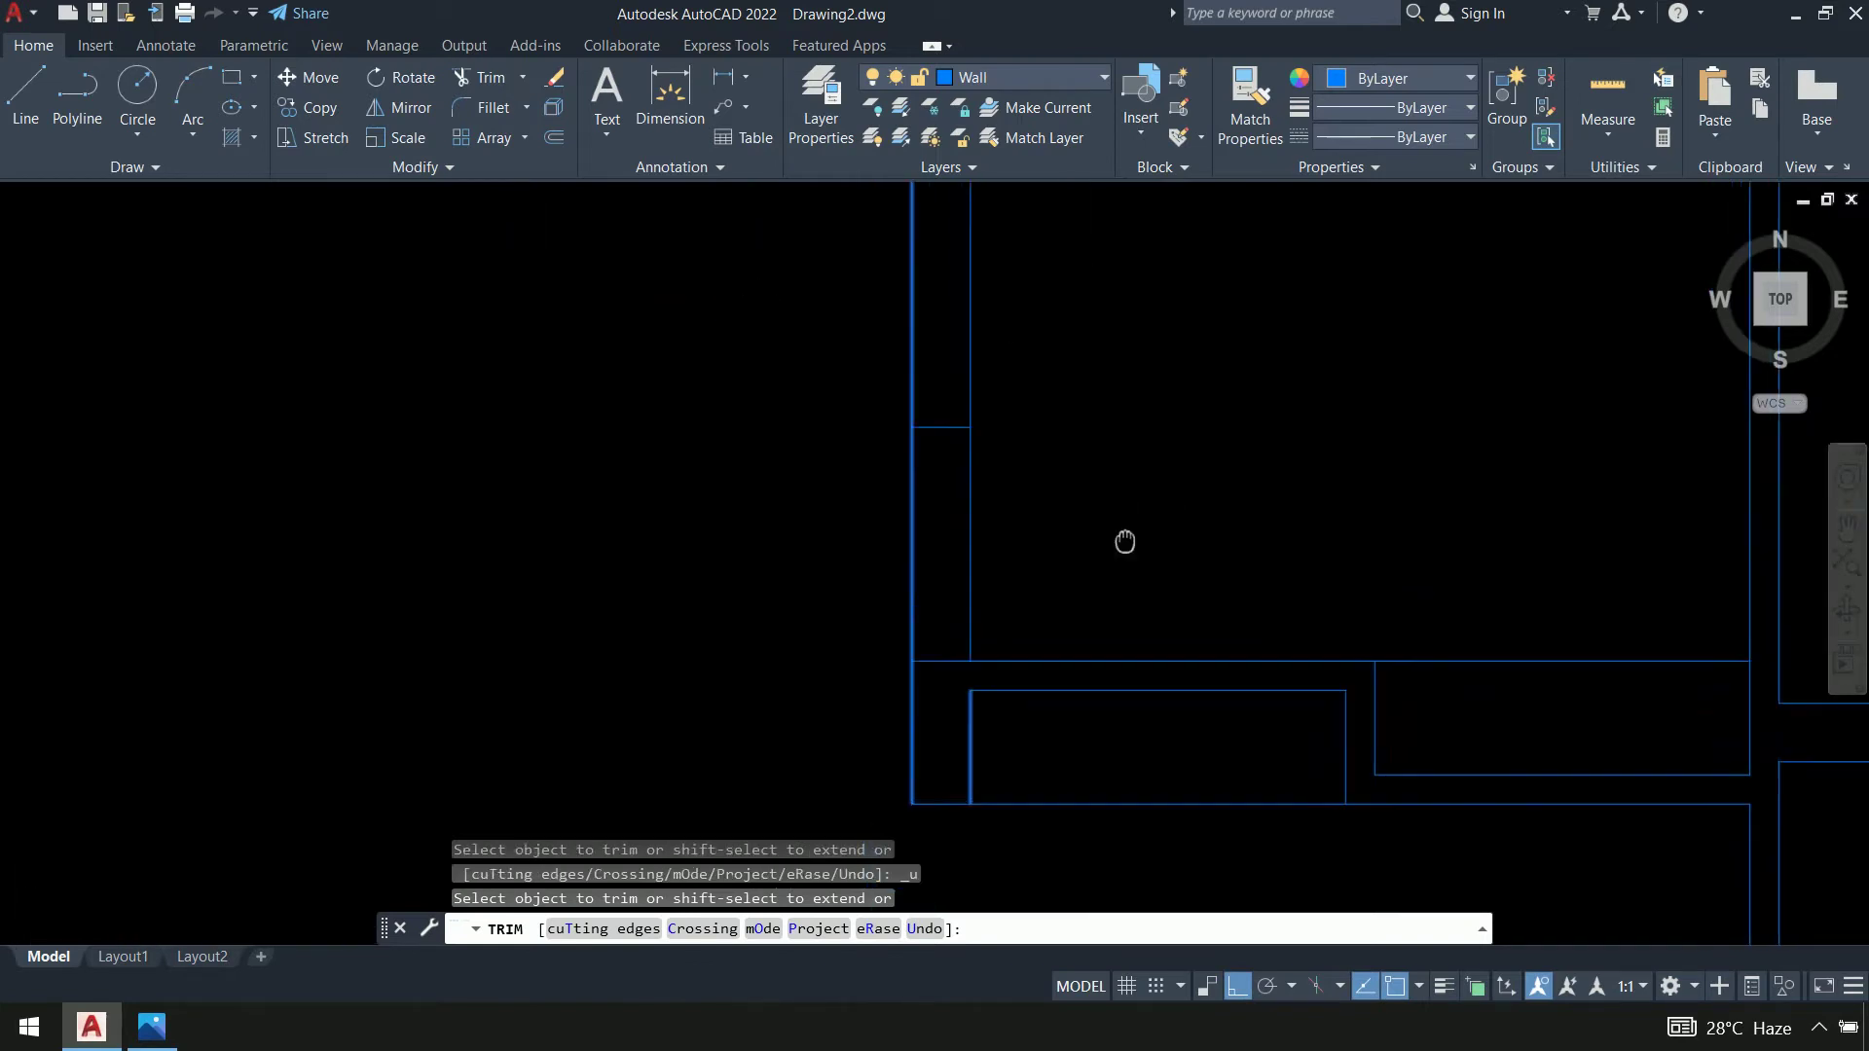
pyautogui.moveTo(918, 554); pyautogui.dragTo(740, 551)
pyautogui.scroll(-5, 739, 551)
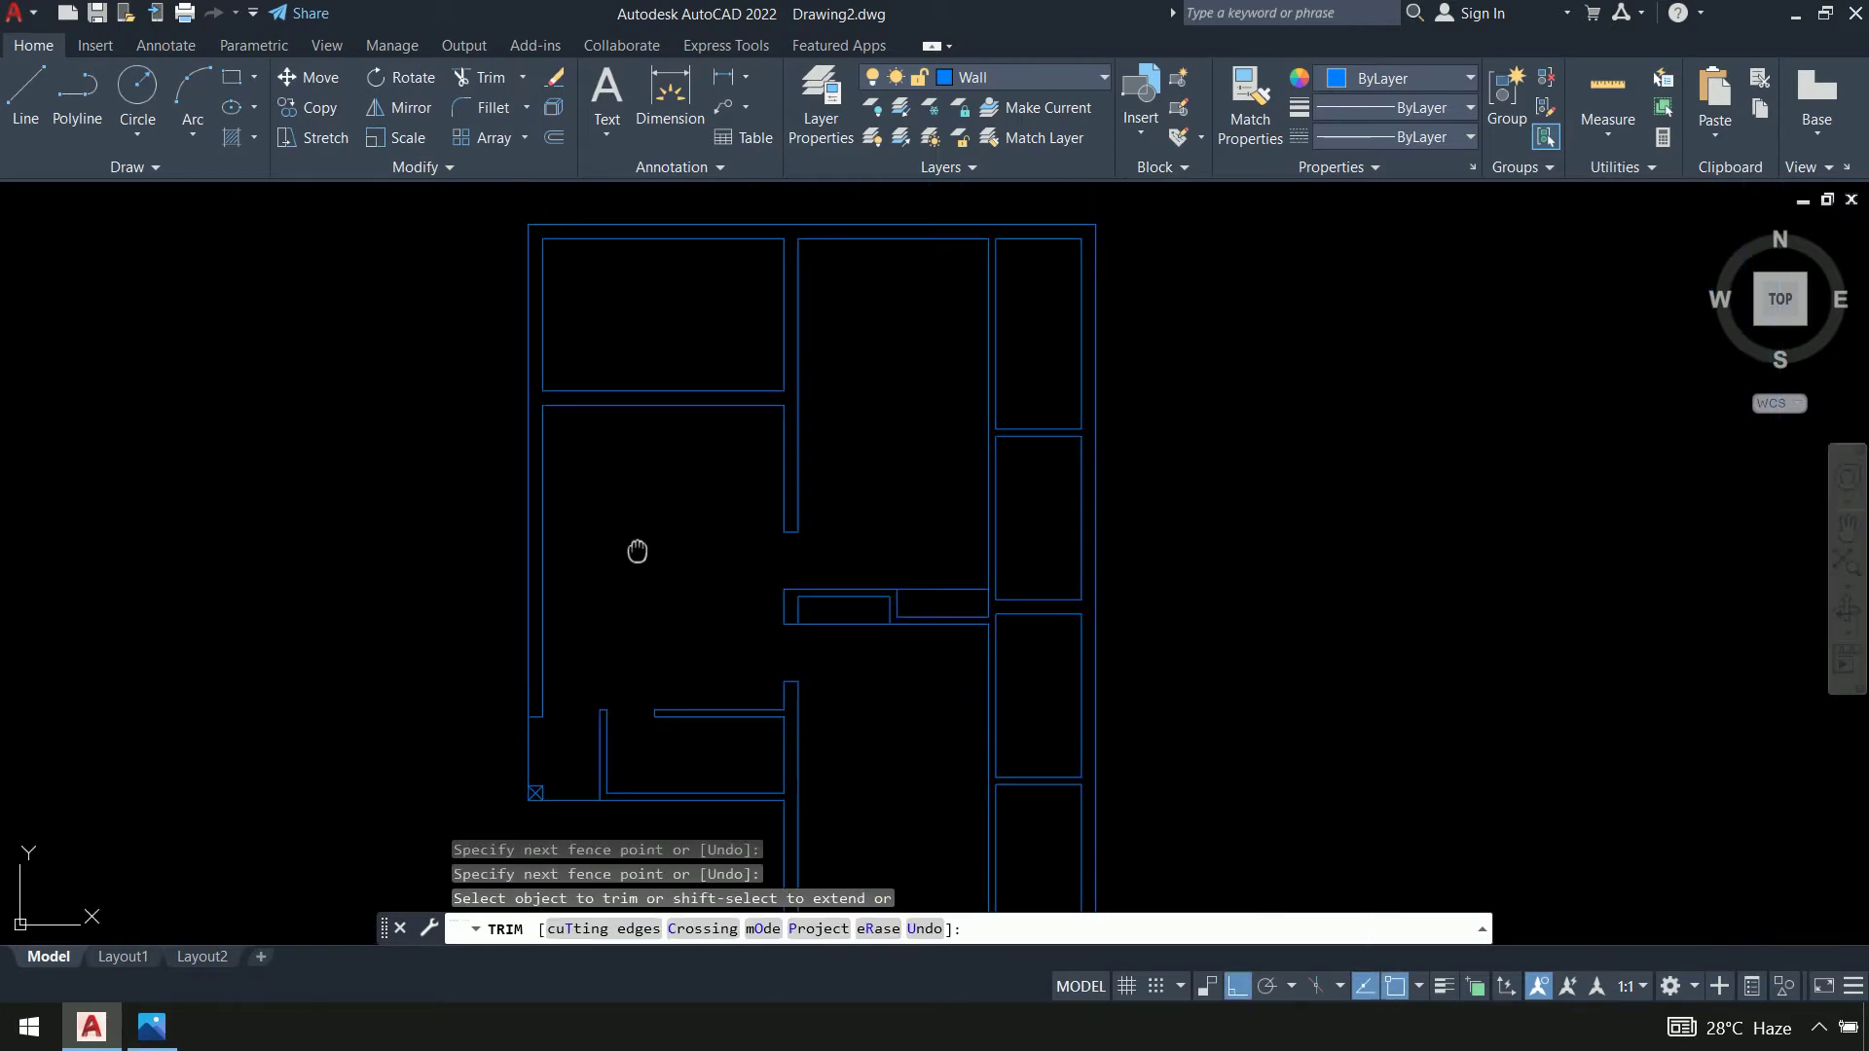
pyautogui.moveTo(634, 546); pyautogui.dragTo(734, 429, button='middle')
pyautogui.press('Return')
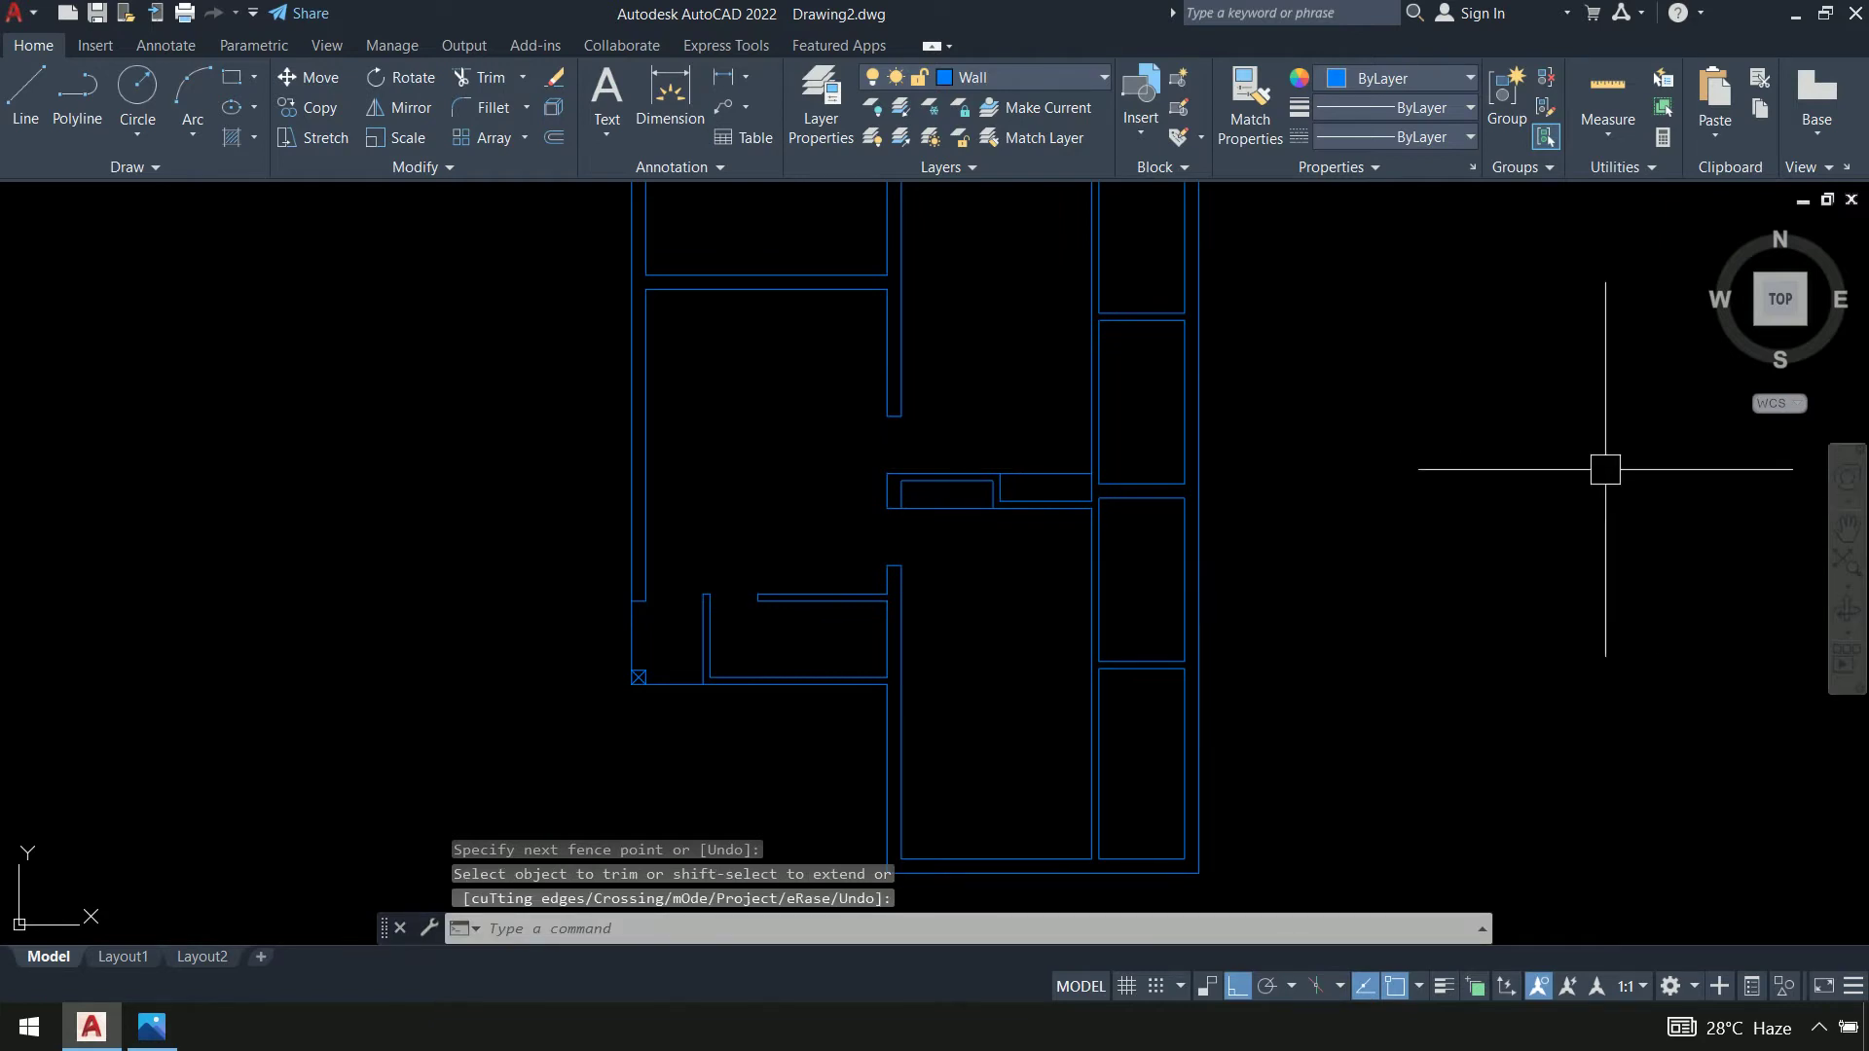
# Draw two short lines across the narrow right-hand rooms' inner wall, continuing the upper and lower edges of the upper thin partition
pyautogui.moveTo(1493, 456); pyautogui.dragTo(1443, 546, button='middle')
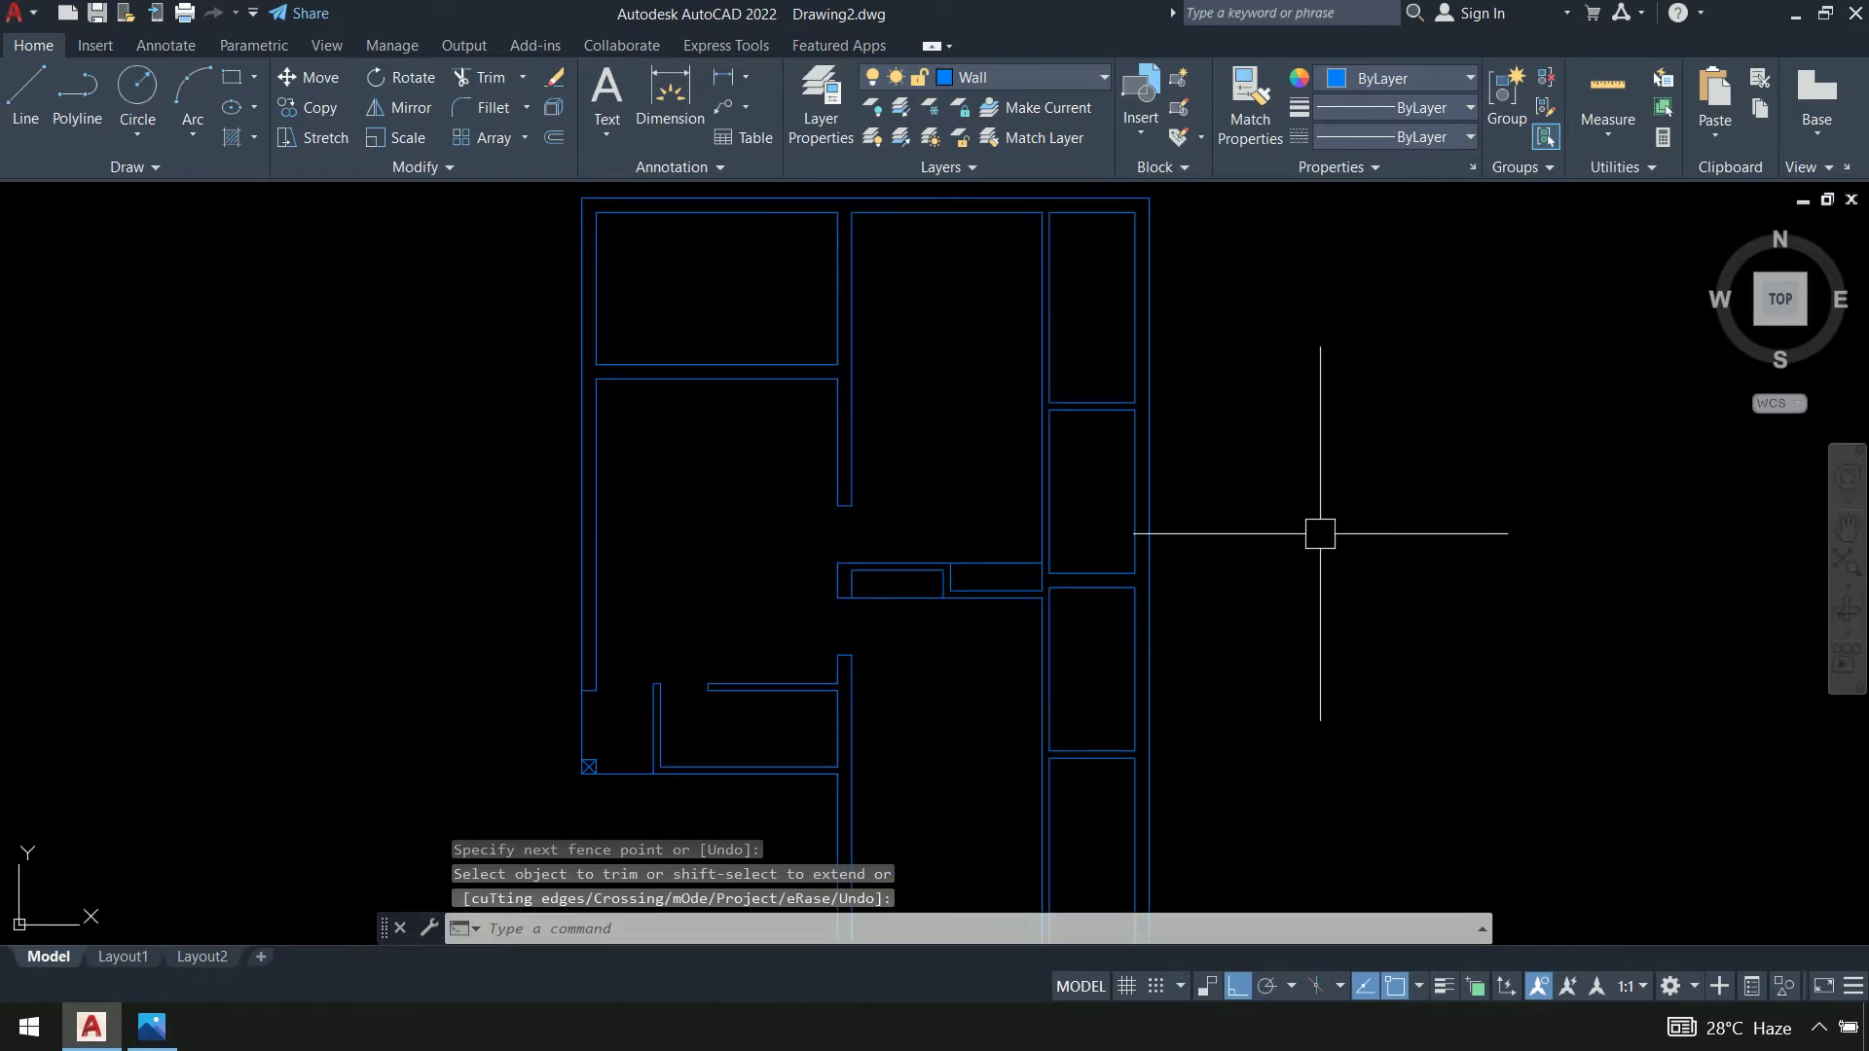
pyautogui.write('l')
pyautogui.press('Return')
pyautogui.scroll(5, 1147, 446)
pyautogui.click(996, 291)
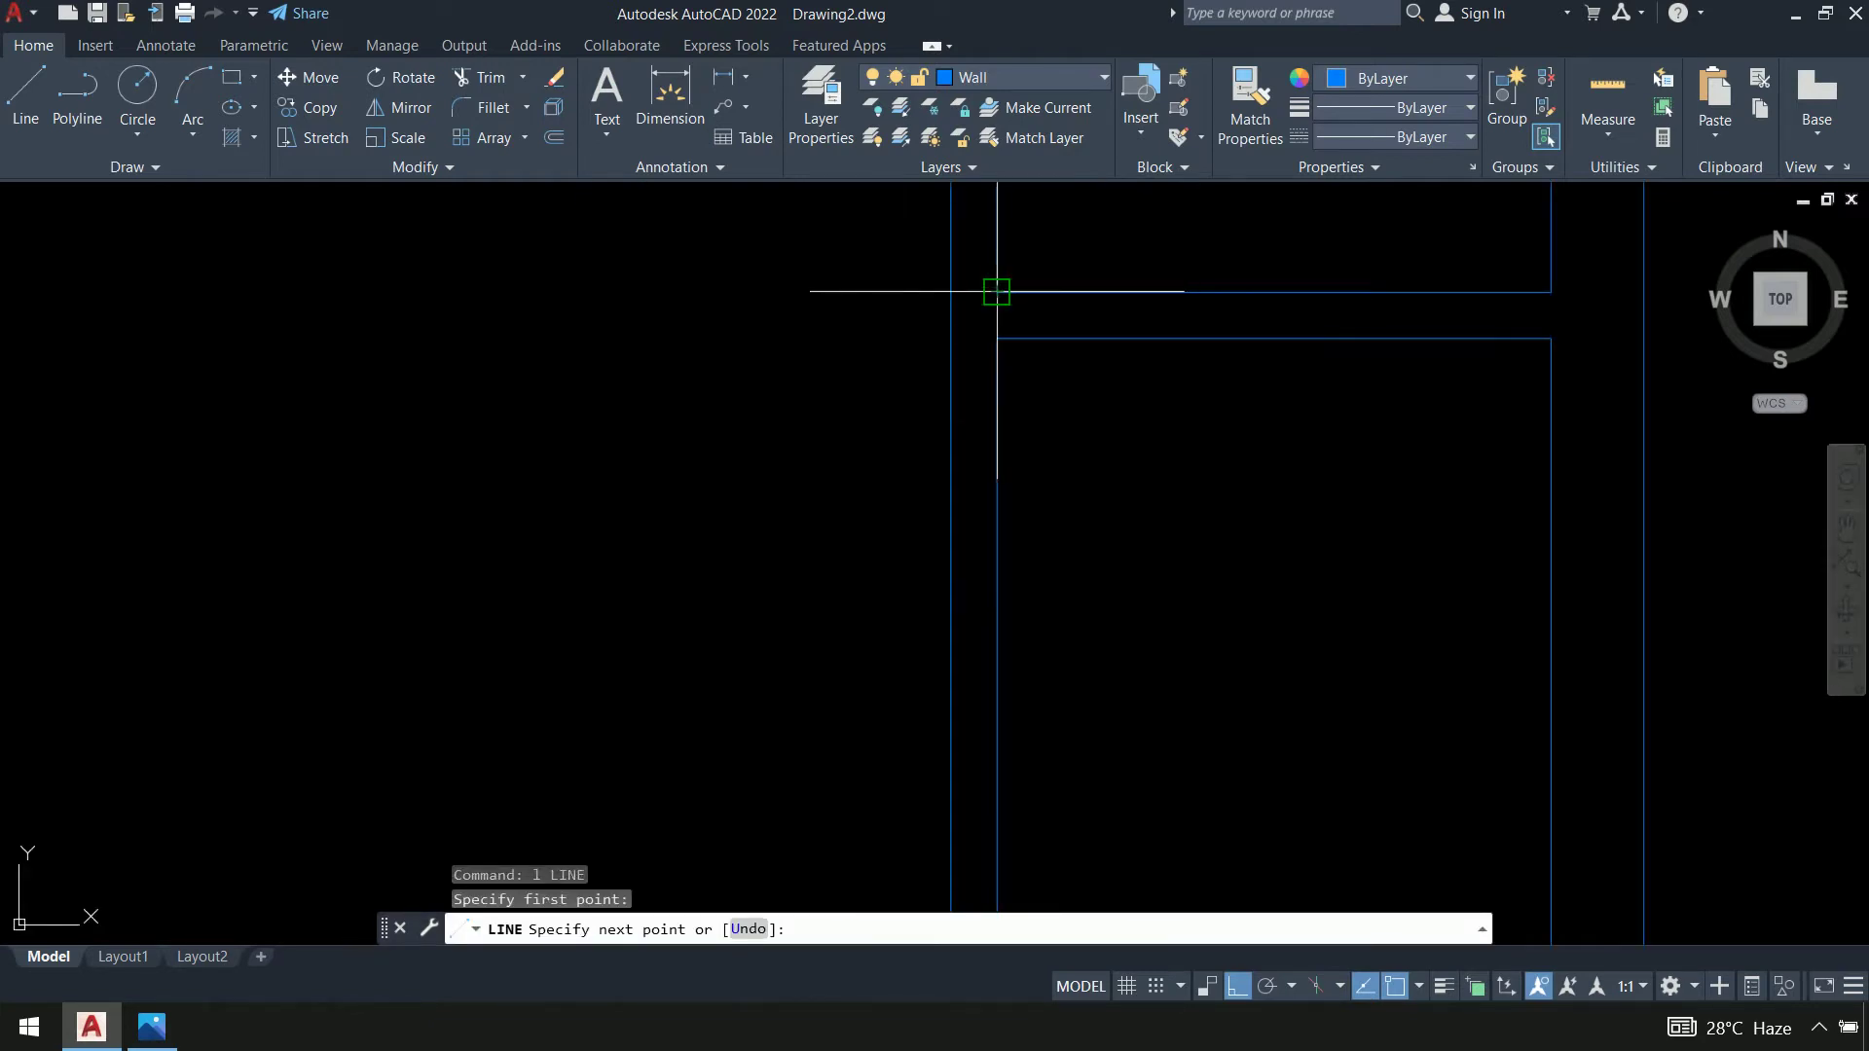
pyautogui.click(950, 291)
pyautogui.press('Return')
pyautogui.press('Return')
pyautogui.click(996, 338)
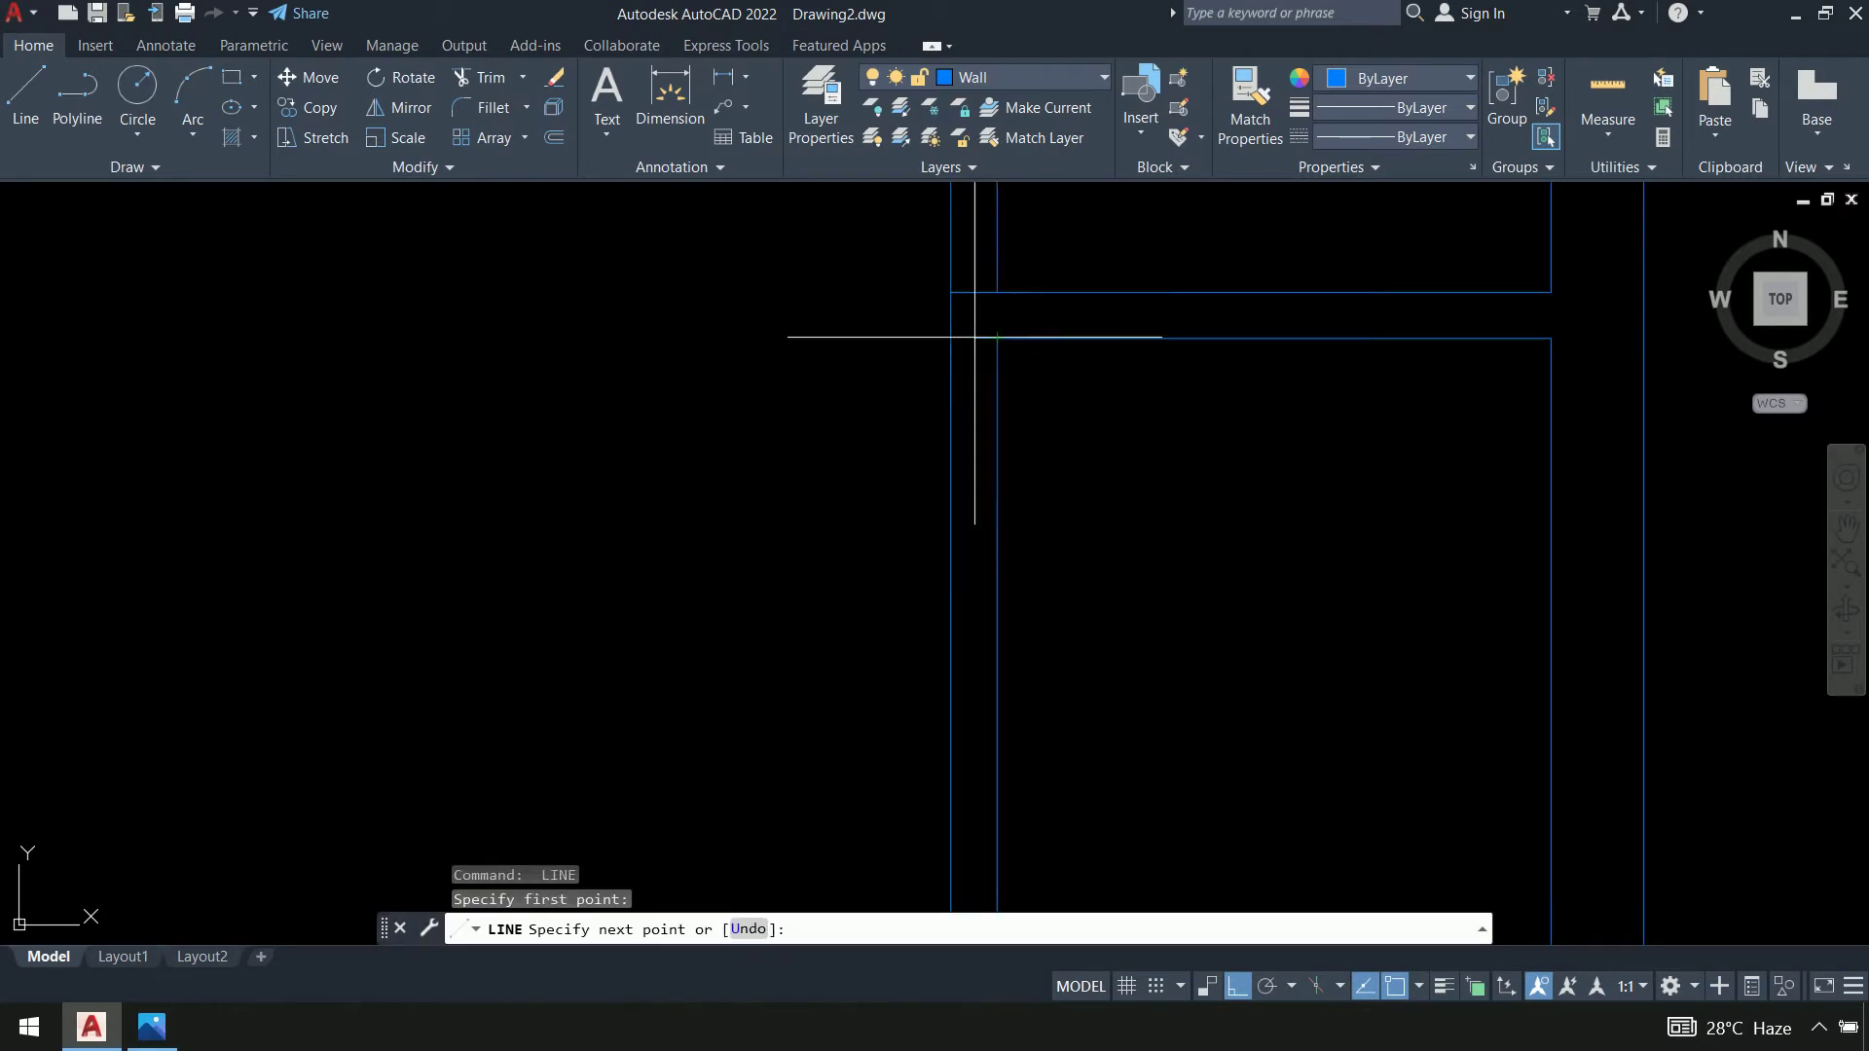
pyautogui.click(951, 338)
pyautogui.hotkey('ctrl', 'z')
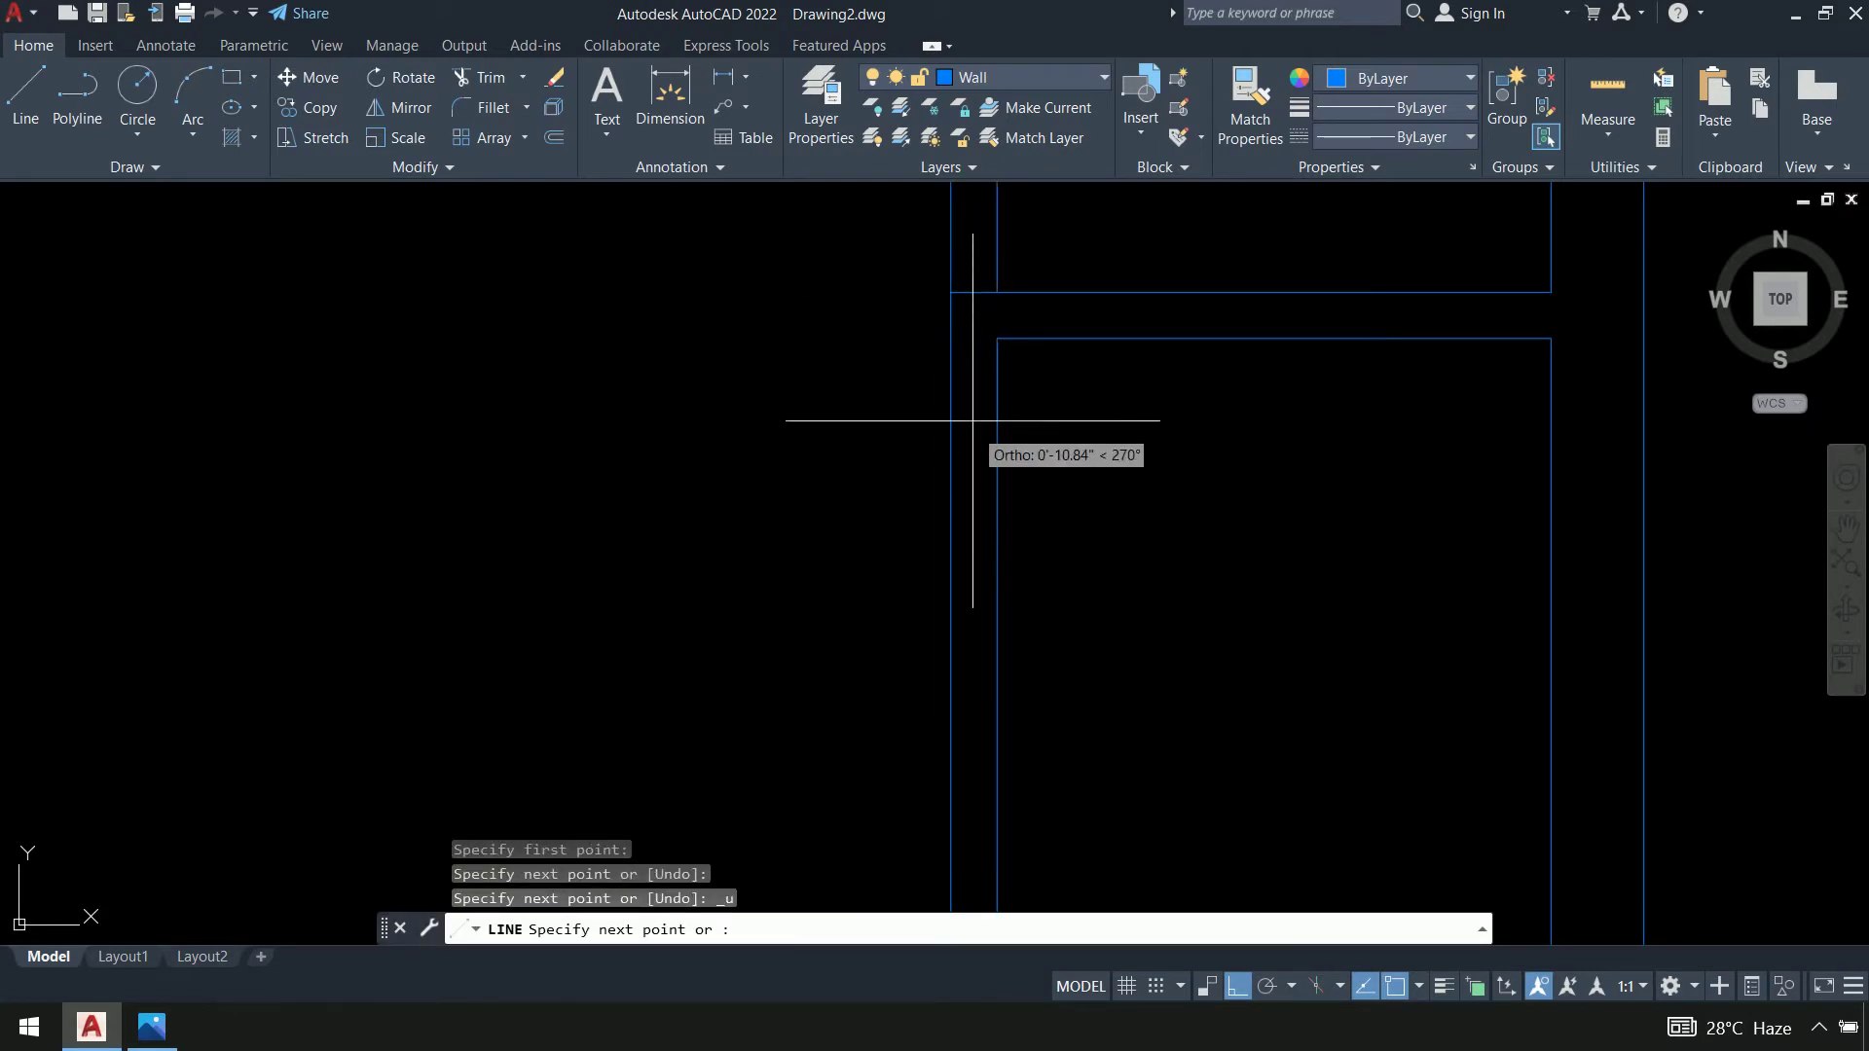
pyautogui.hotkey('ctrl', 'z')
pyautogui.click(996, 337)
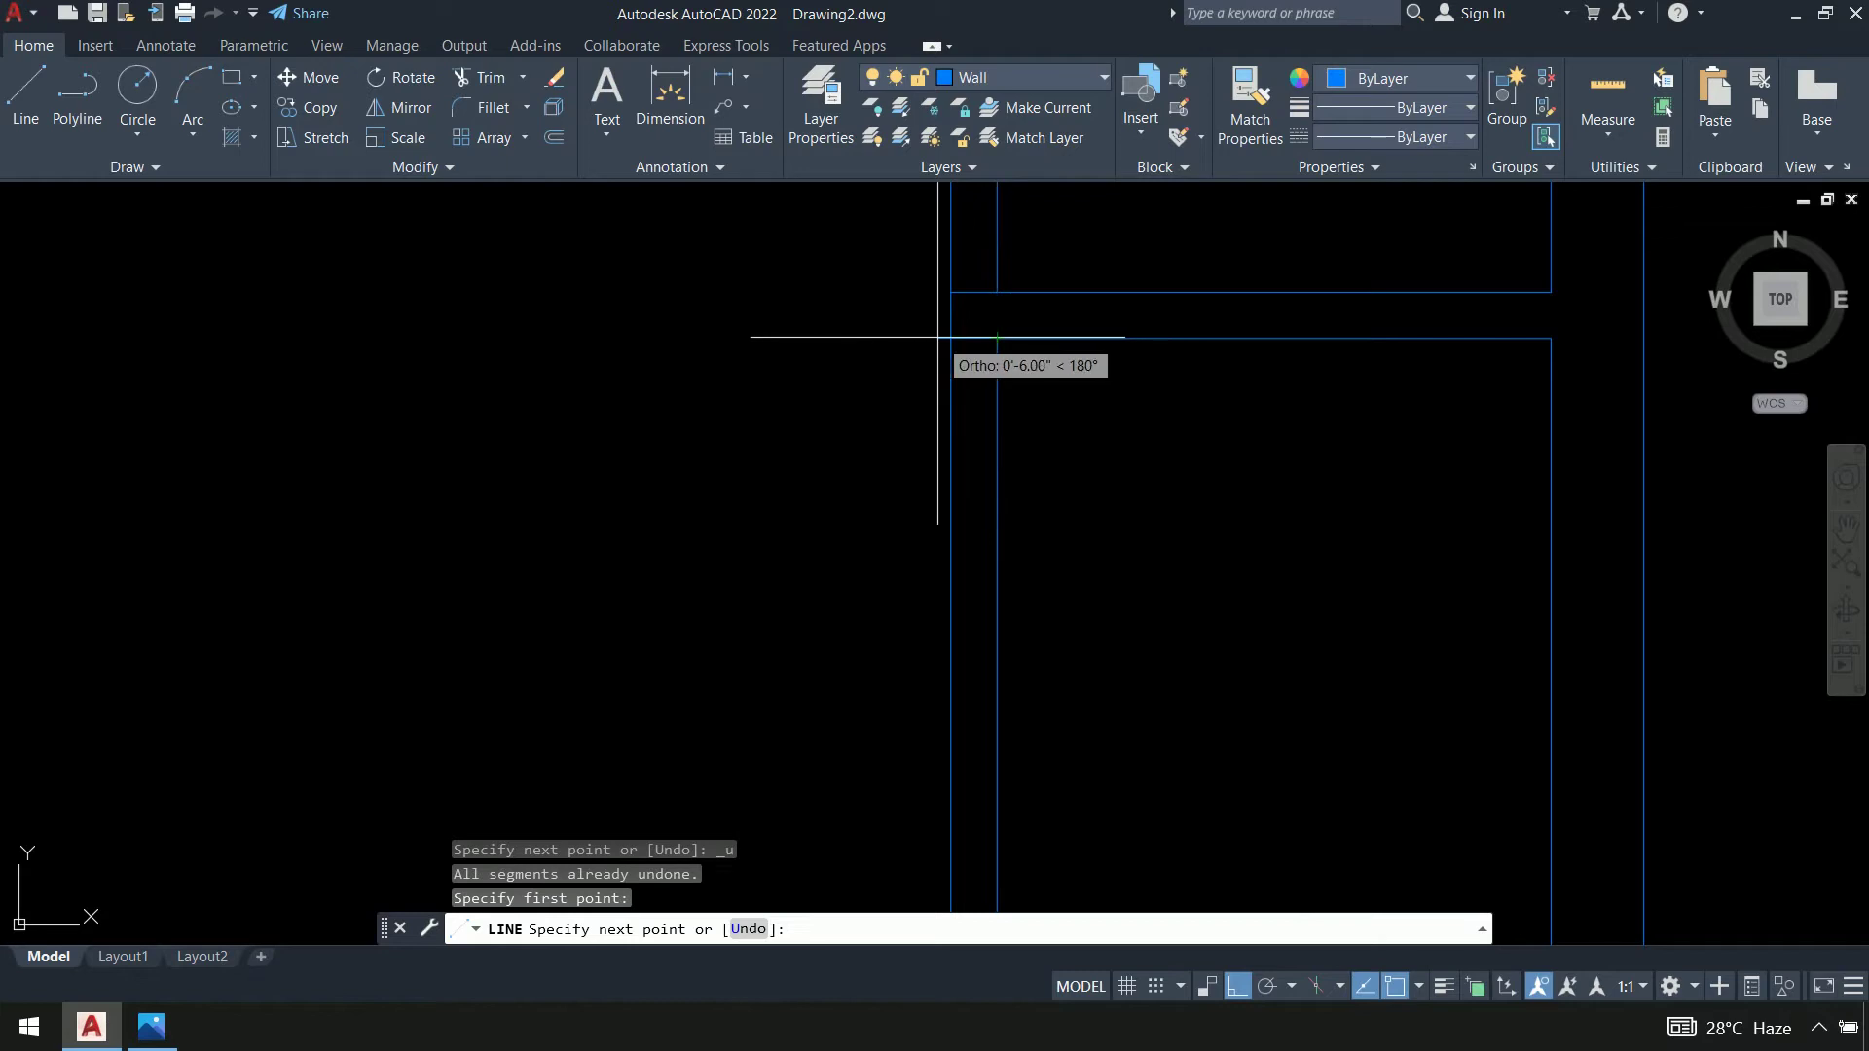
pyautogui.click(950, 338)
pyautogui.press('Return')
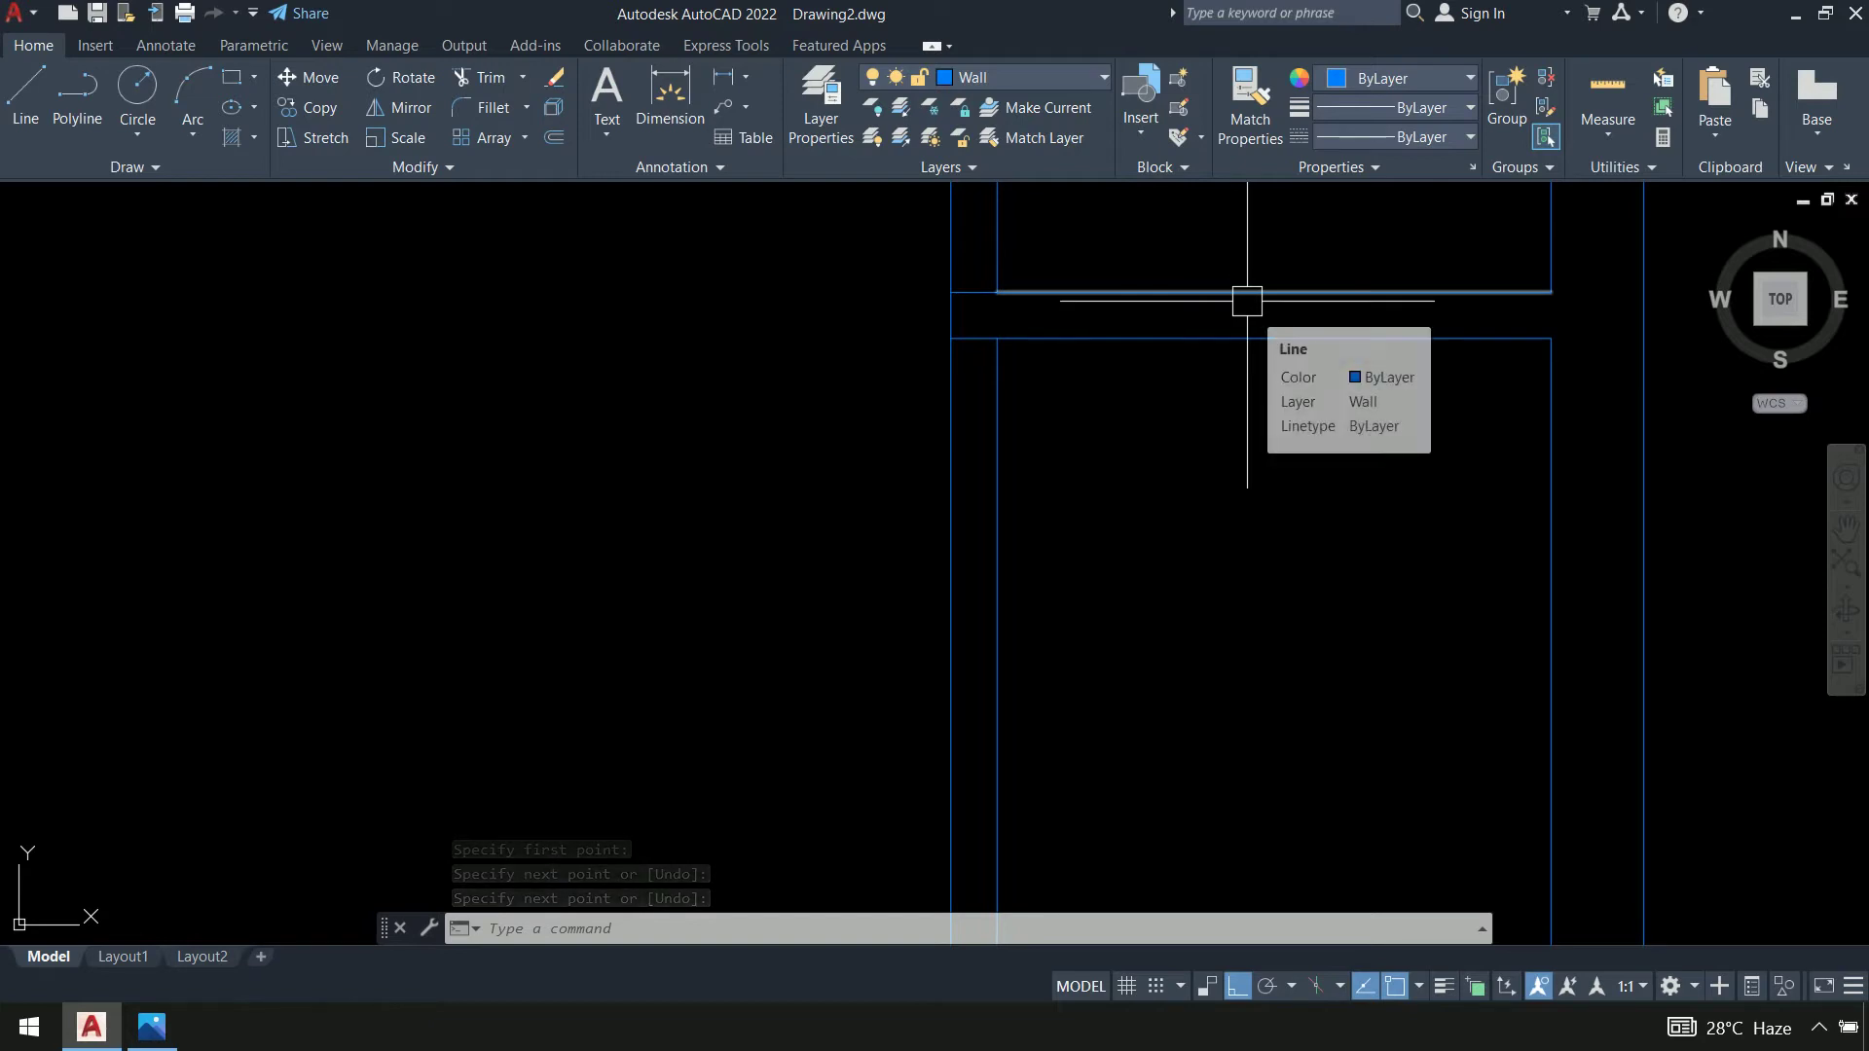
# Draw two short lines across the same inner wall, continuing the upper and lower edges of the lower thin partition
pyautogui.scroll(-3, 1310, 559)
pyautogui.moveTo(1366, 748); pyautogui.dragTo(1329, 276, button='middle')
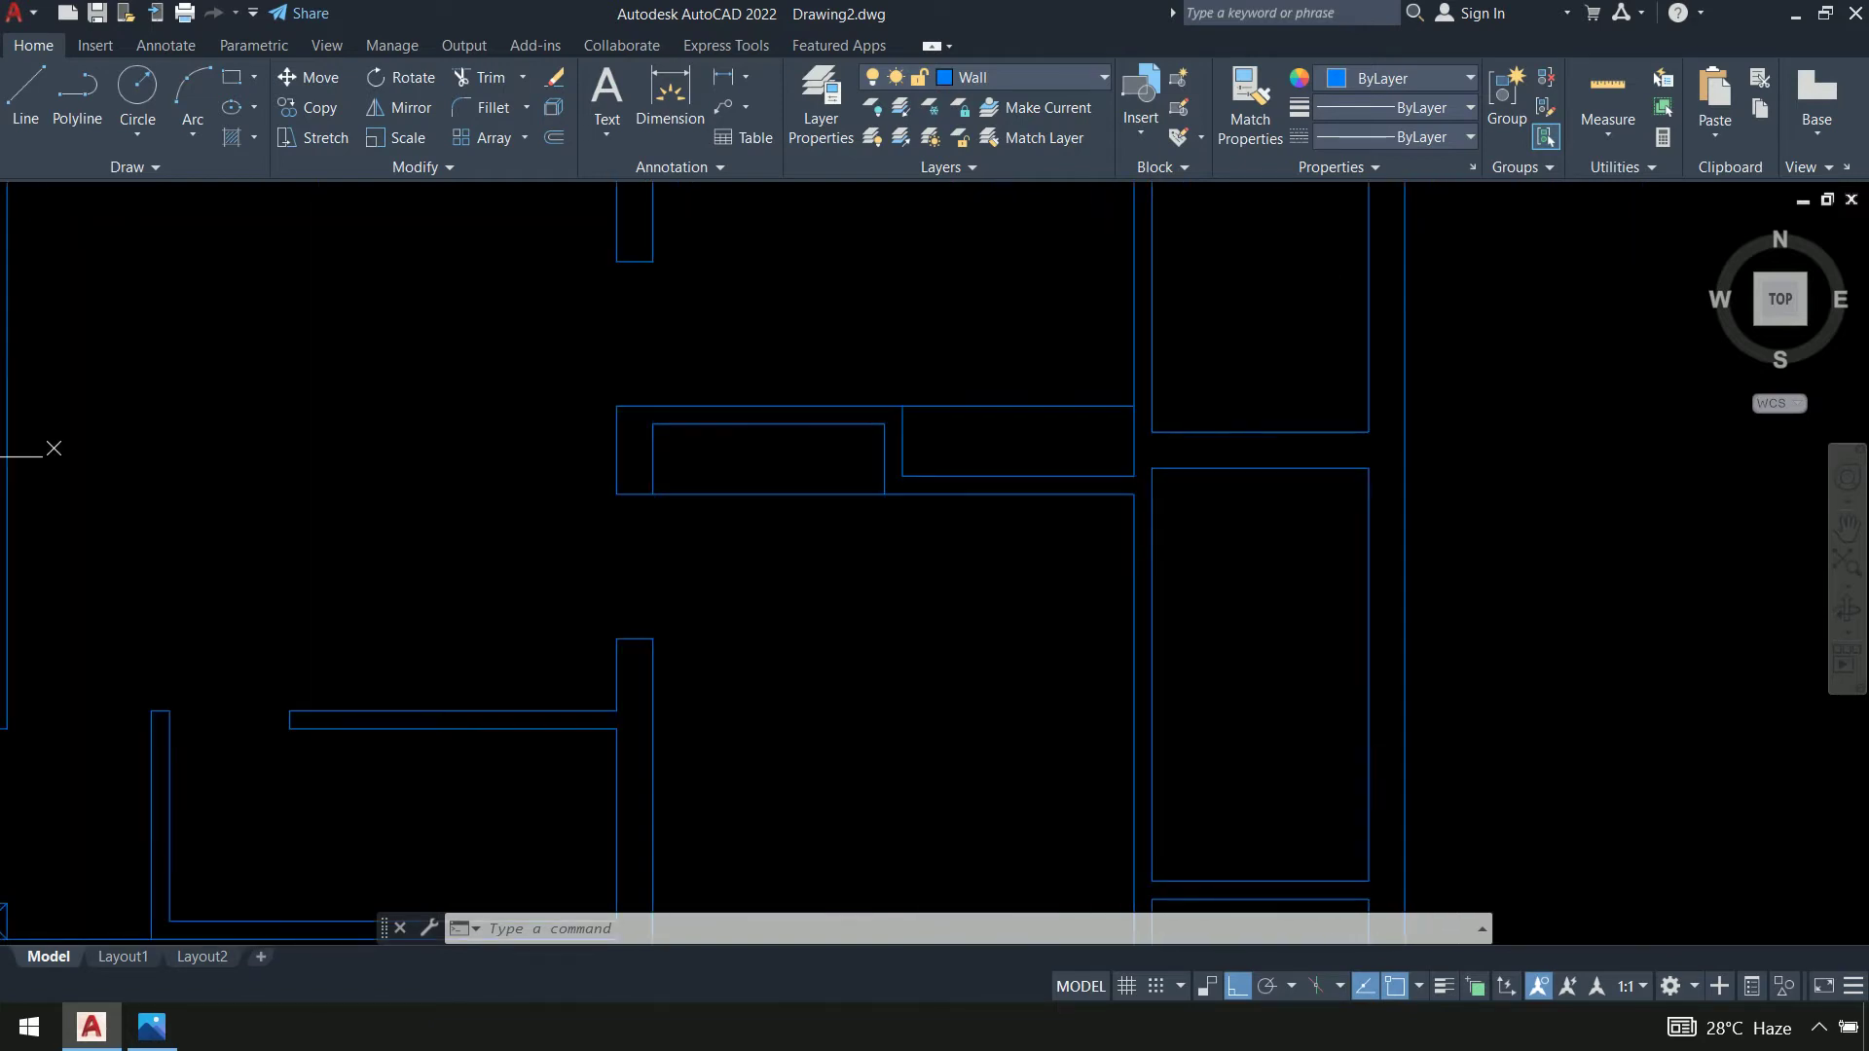
pyautogui.scroll(2, 1206, 442)
pyautogui.moveTo(1235, 473); pyautogui.dragTo(1250, 268, button='middle')
pyautogui.scroll(-3, 1251, 274)
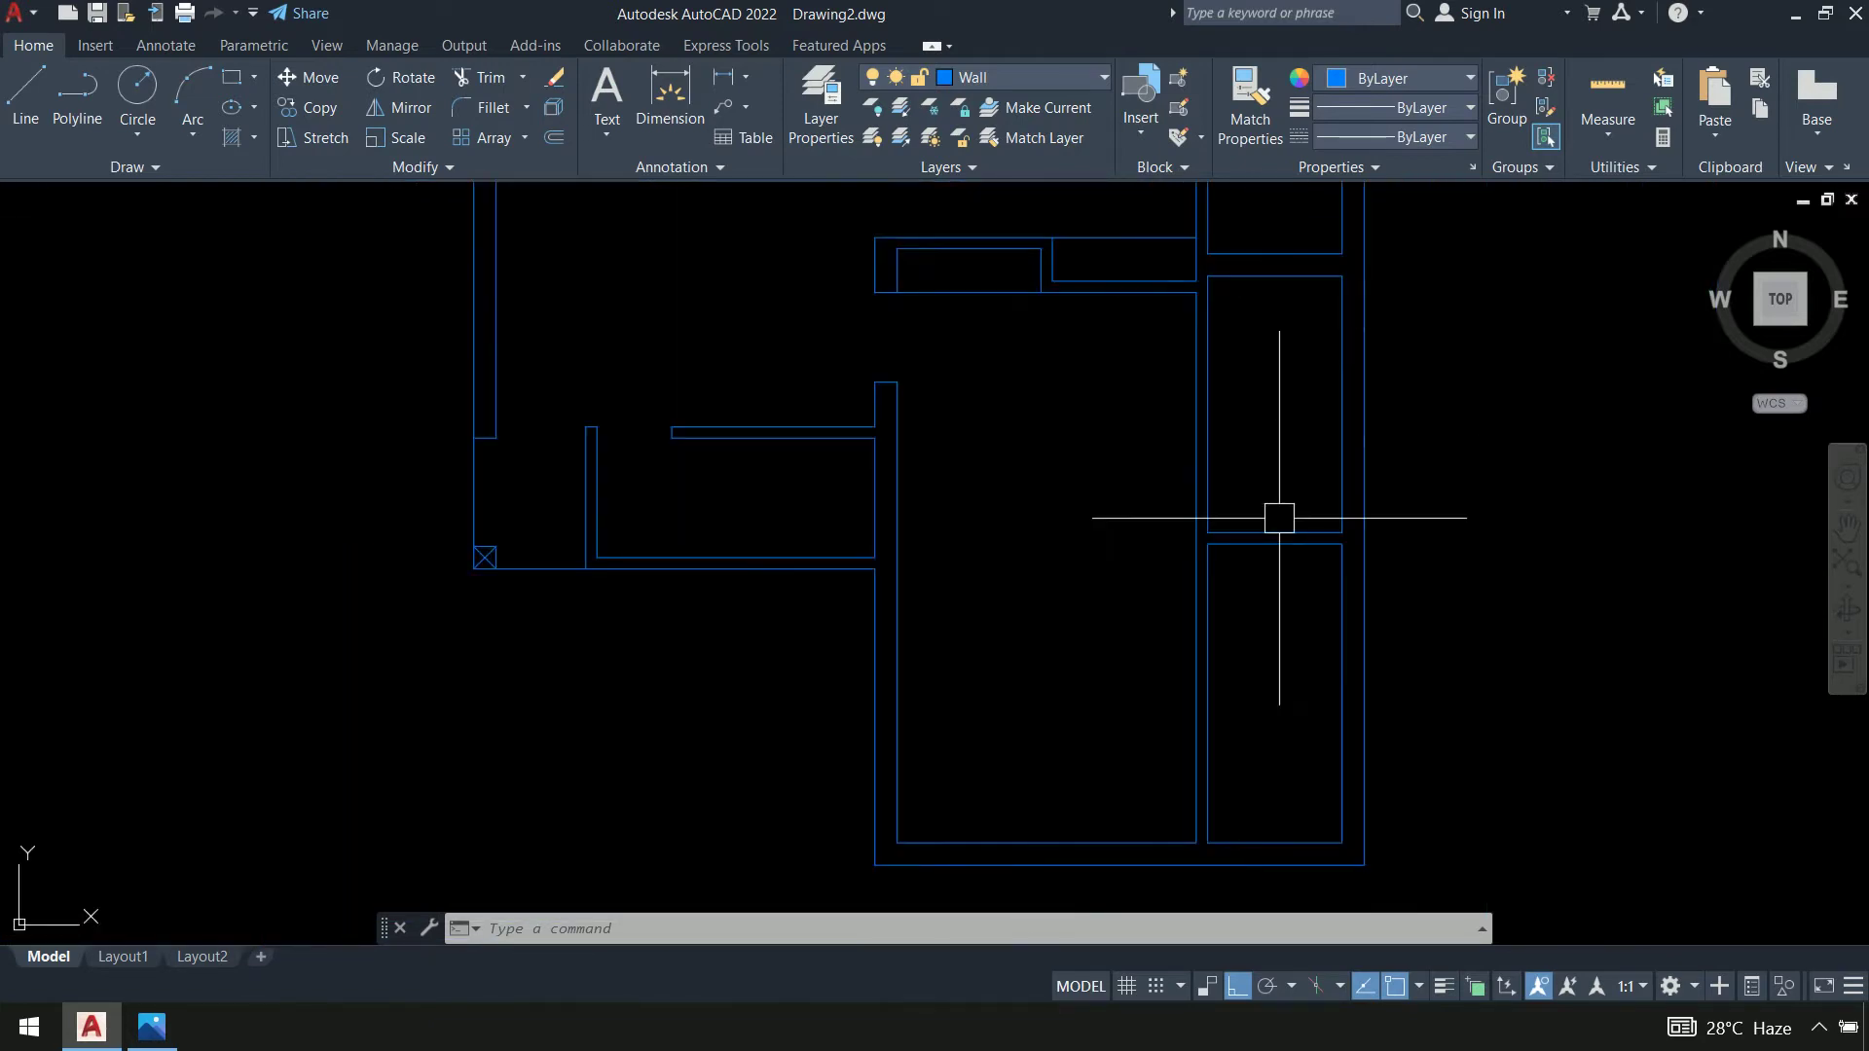
pyautogui.moveTo(1242, 505); pyautogui.dragTo(1218, 395, button='middle')
pyautogui.scroll(5, 1218, 395)
pyautogui.press('space')
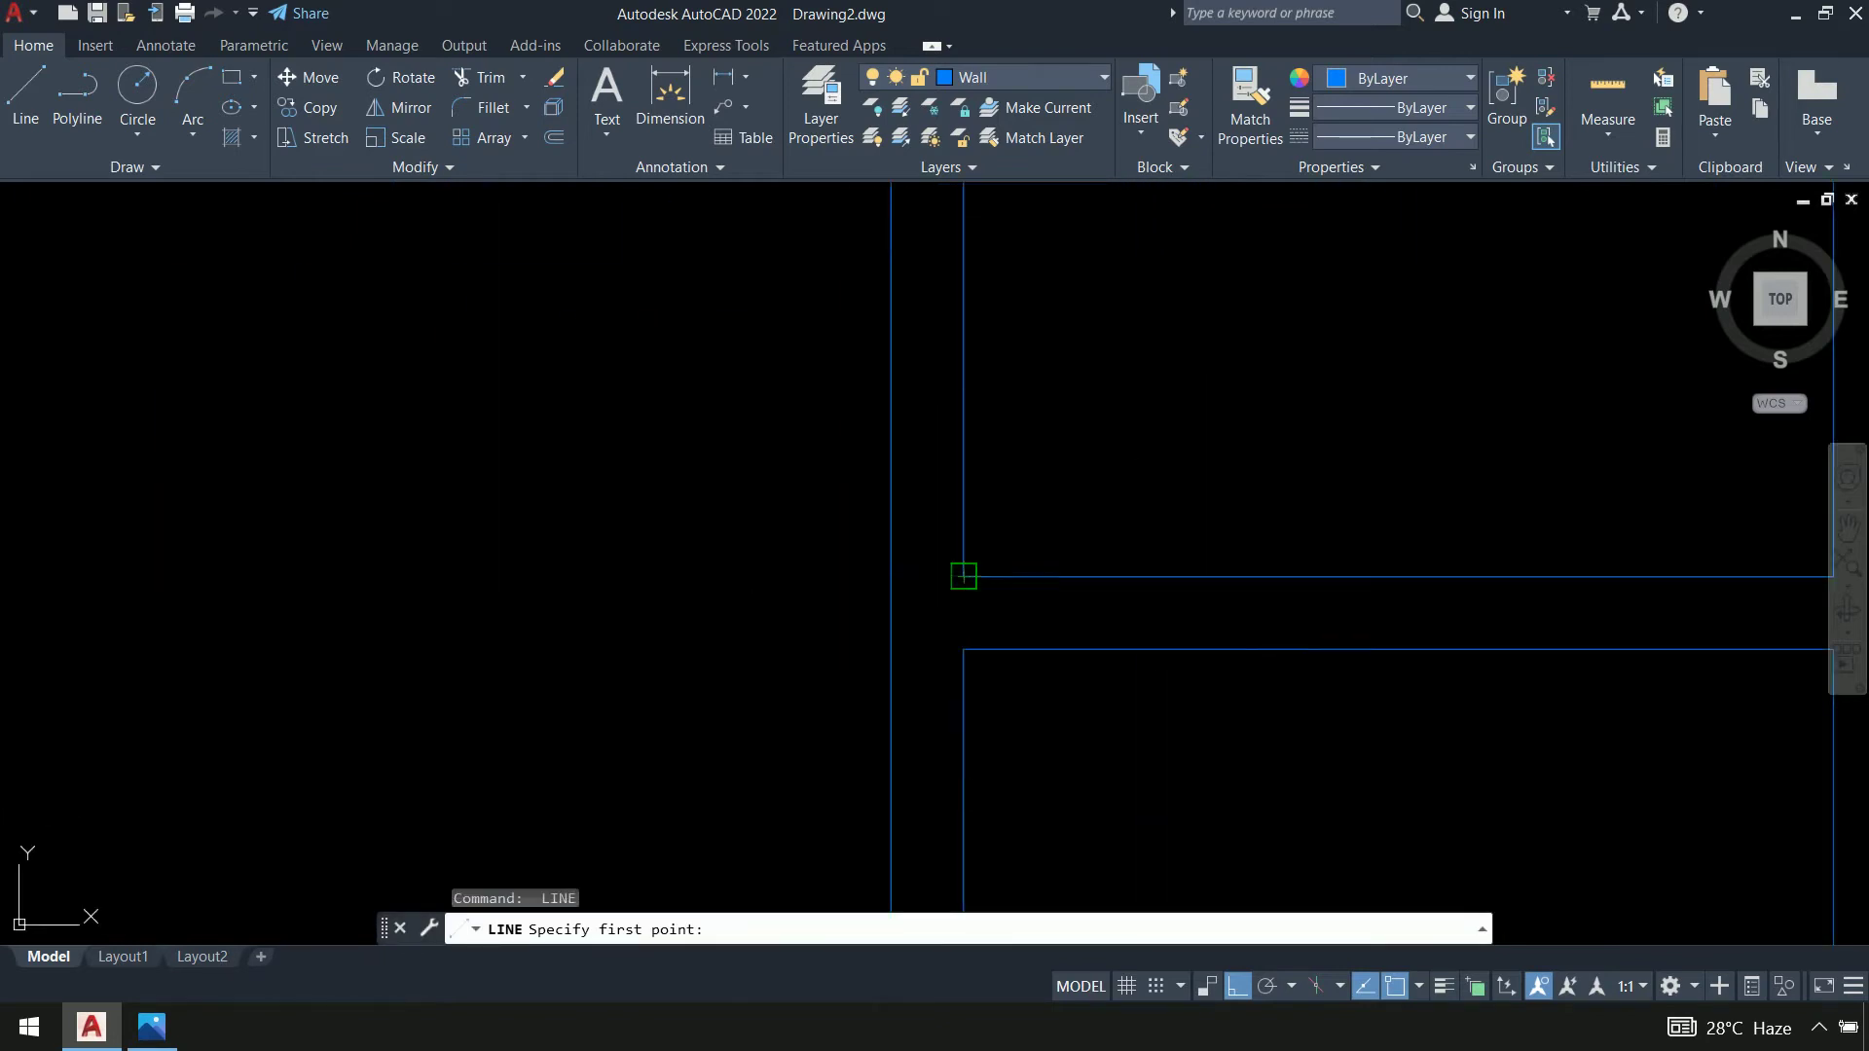
pyautogui.click(963, 577)
pyautogui.click(891, 576)
pyautogui.press('space')
pyautogui.press('space')
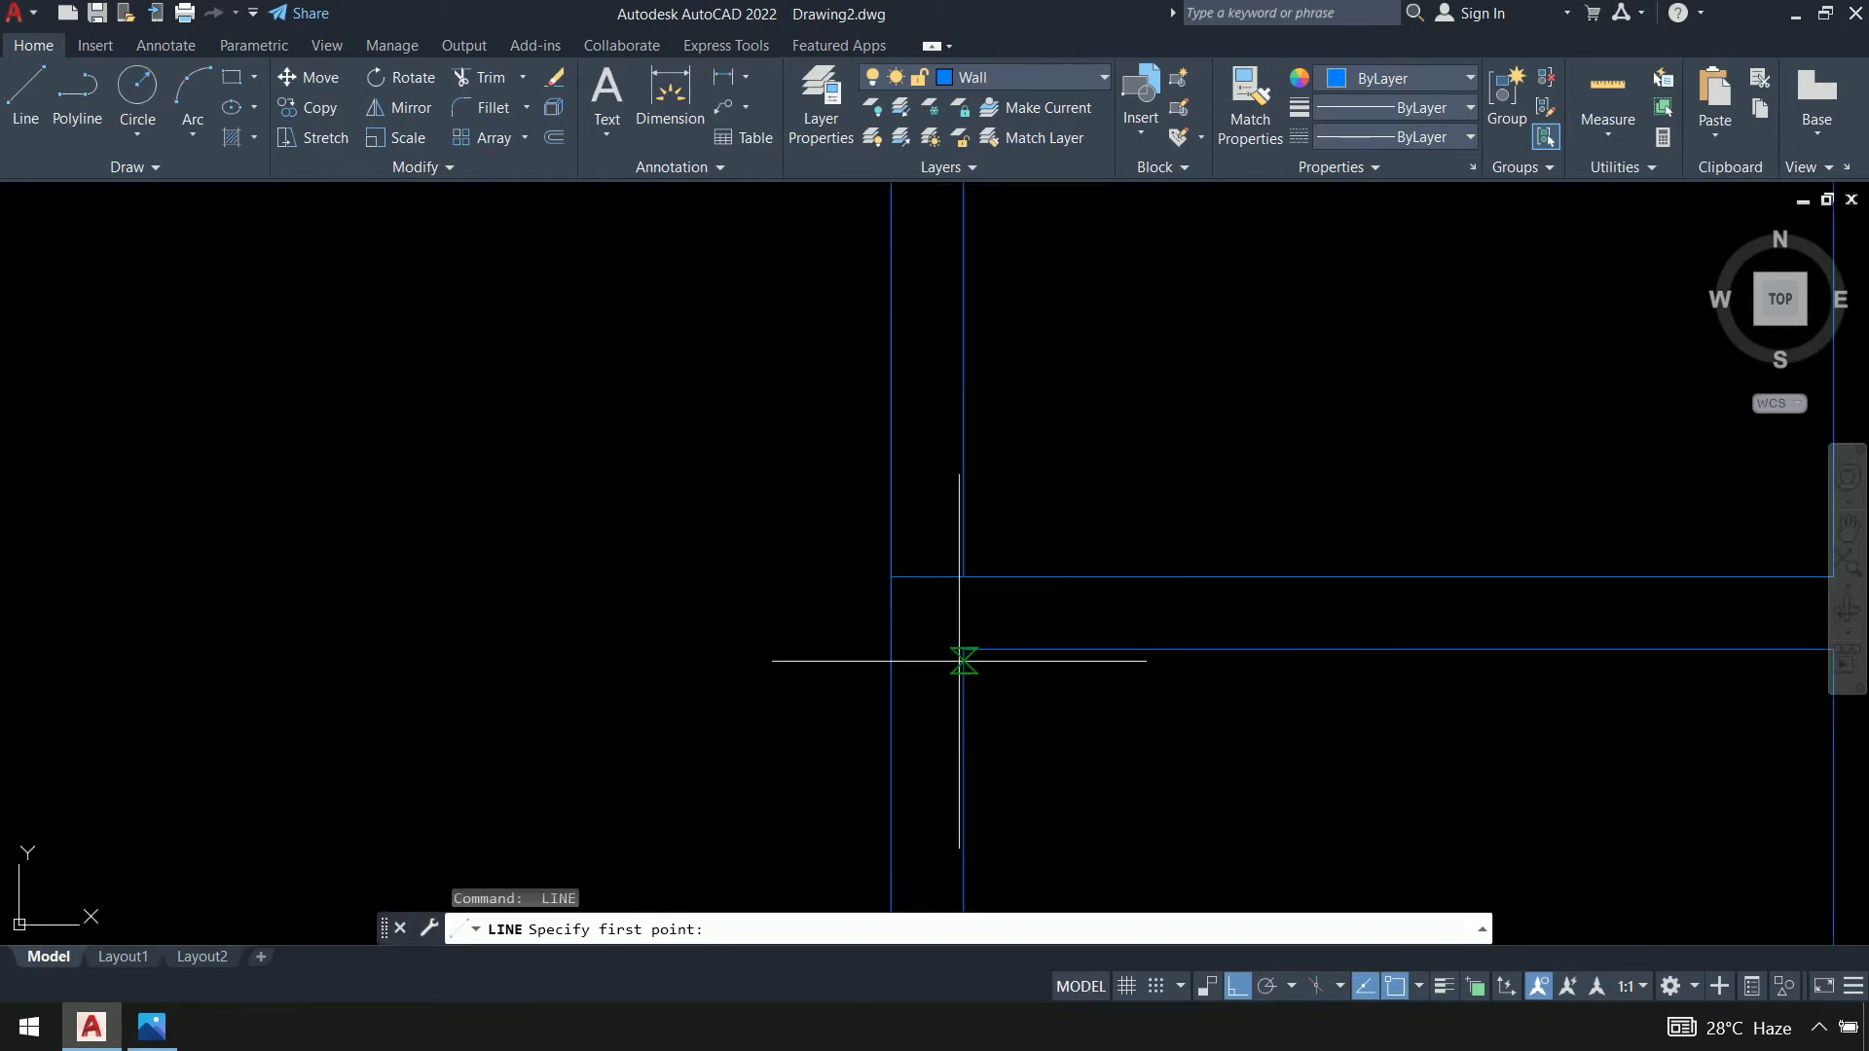
pyautogui.click(962, 649)
pyautogui.click(890, 648)
pyautogui.press('space')
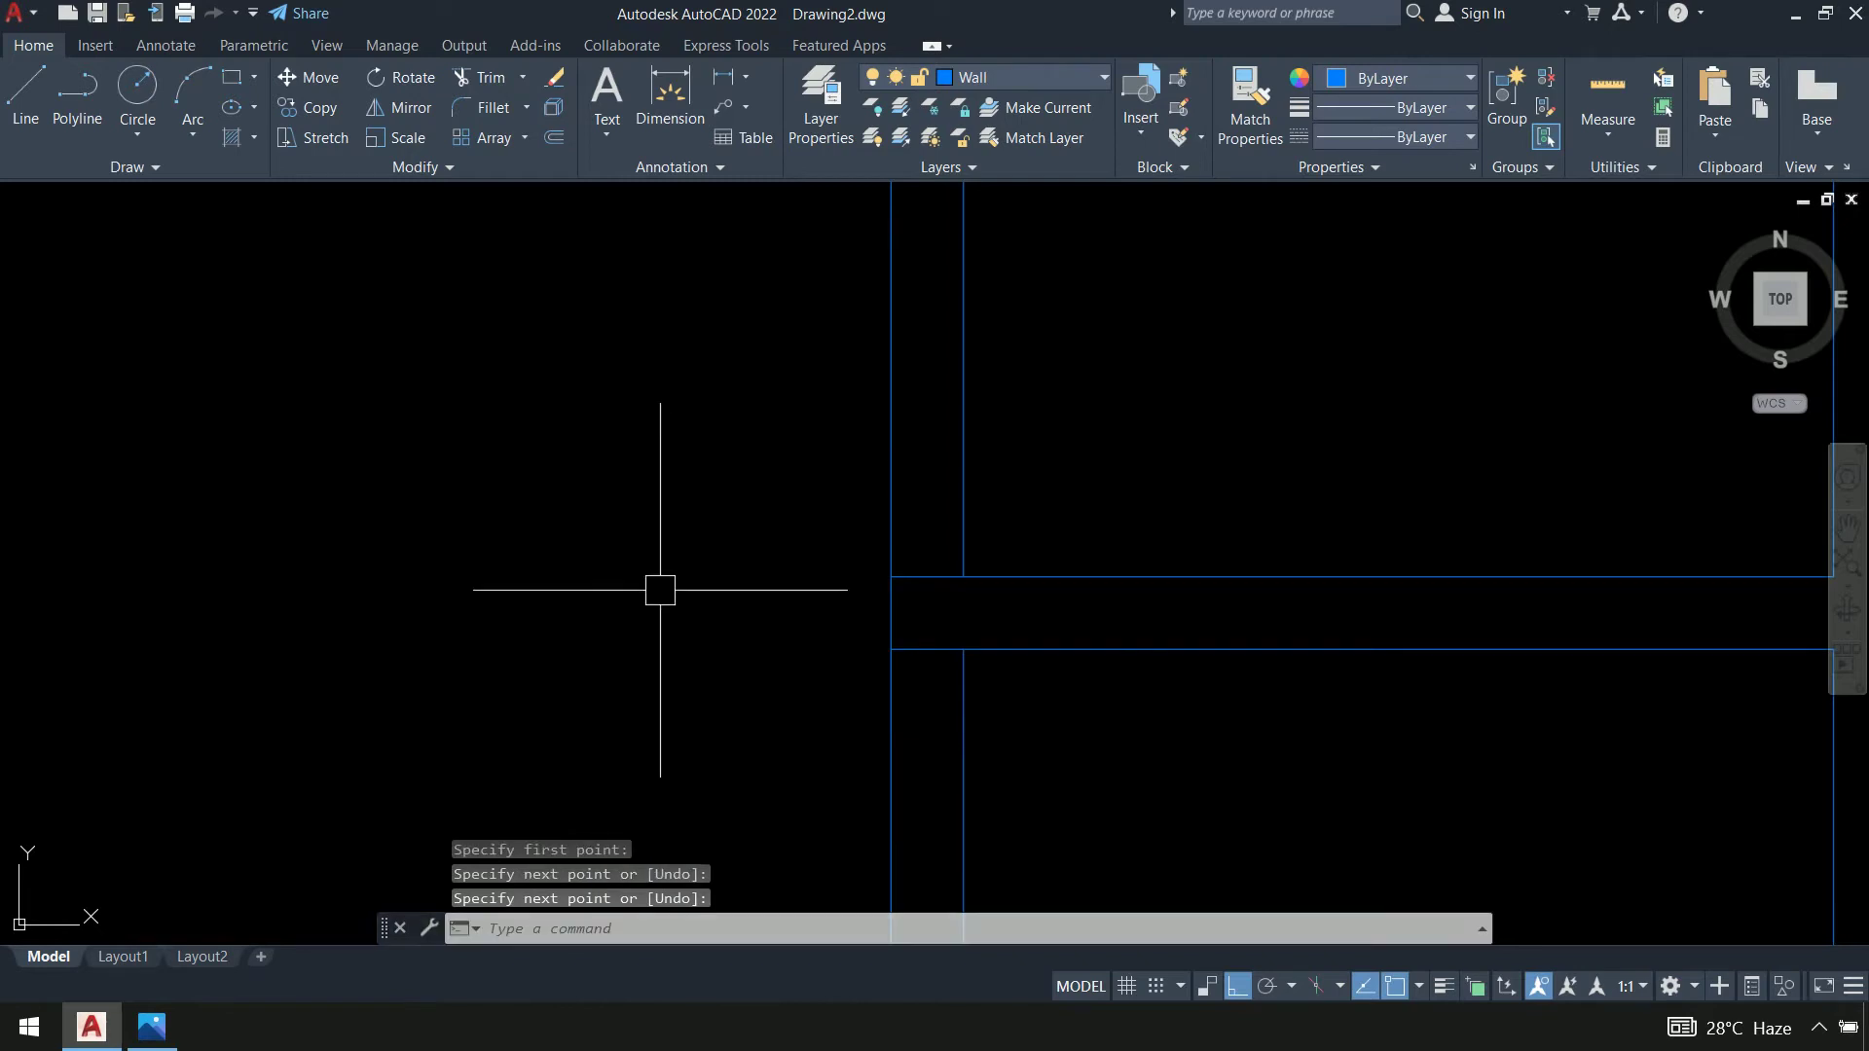
# Offset the lower partition's two short lines by 2'6", the upper one upward and the lower one downward, to mark its door openings
pyautogui.write('o')
pyautogui.press('space')
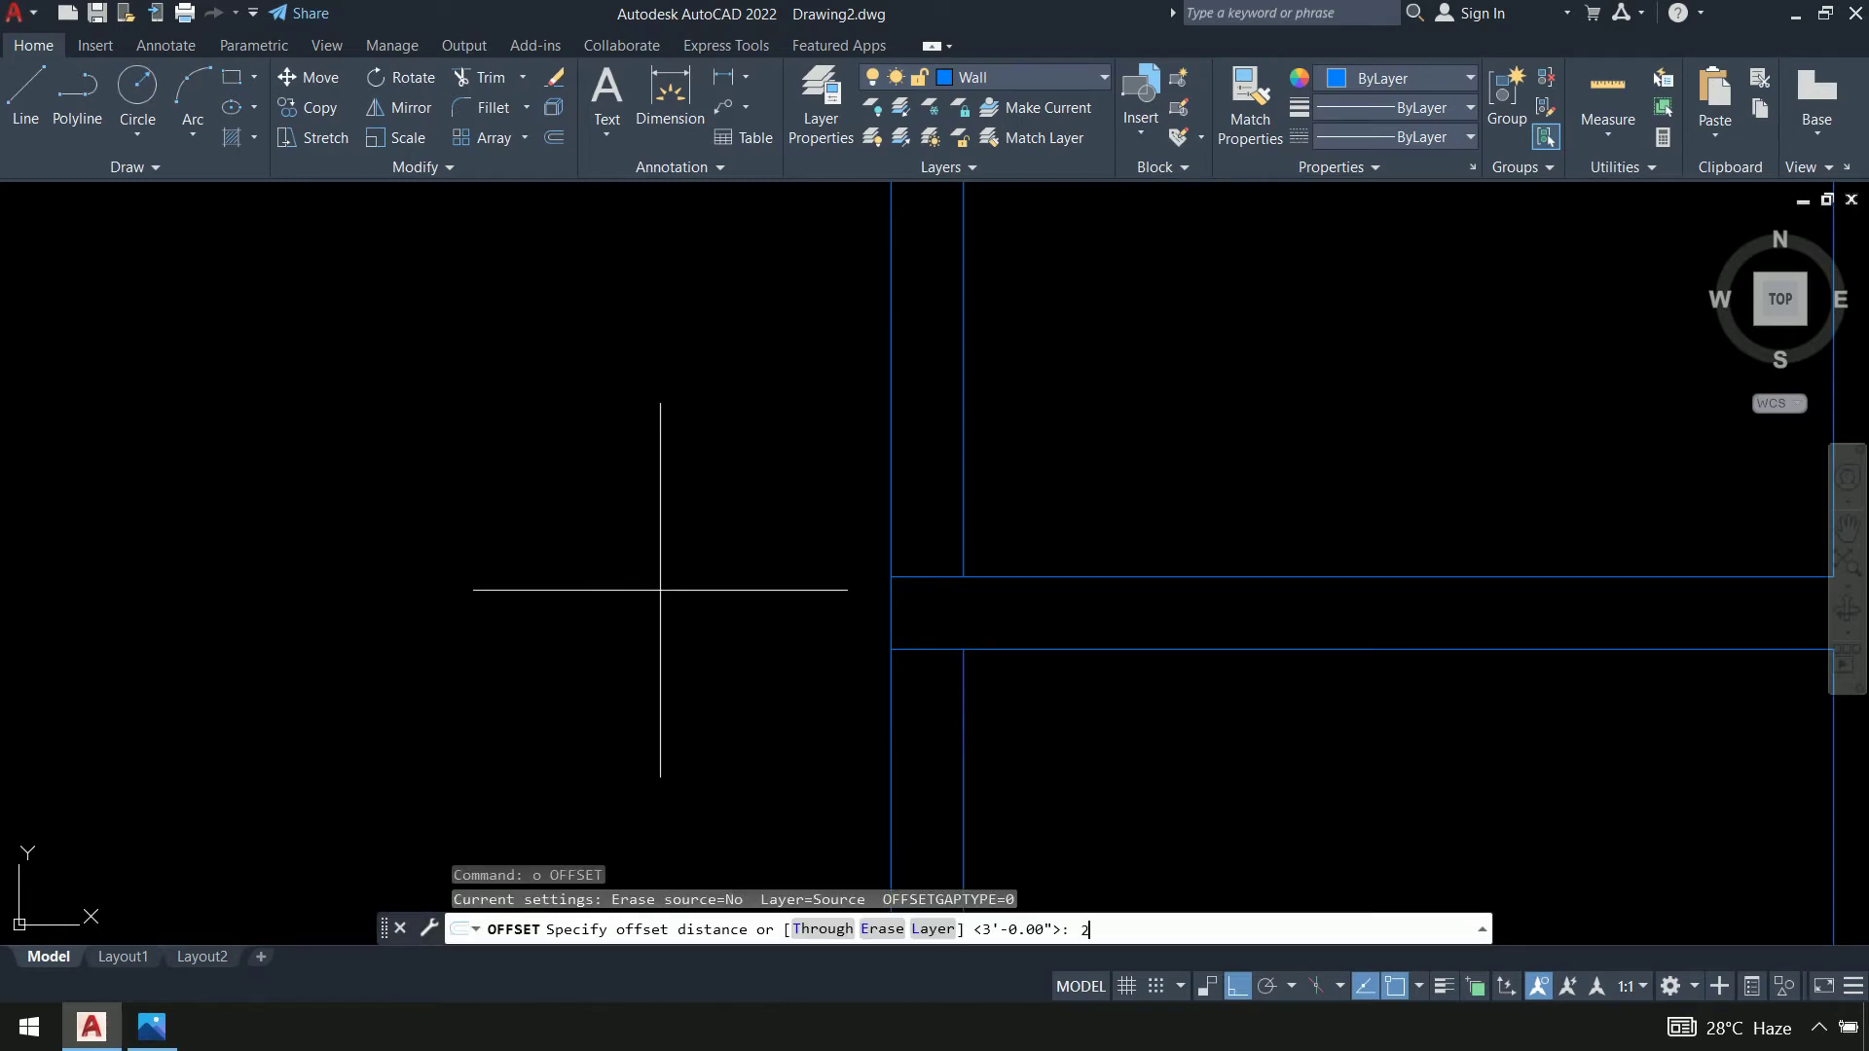
pyautogui.press('Return')
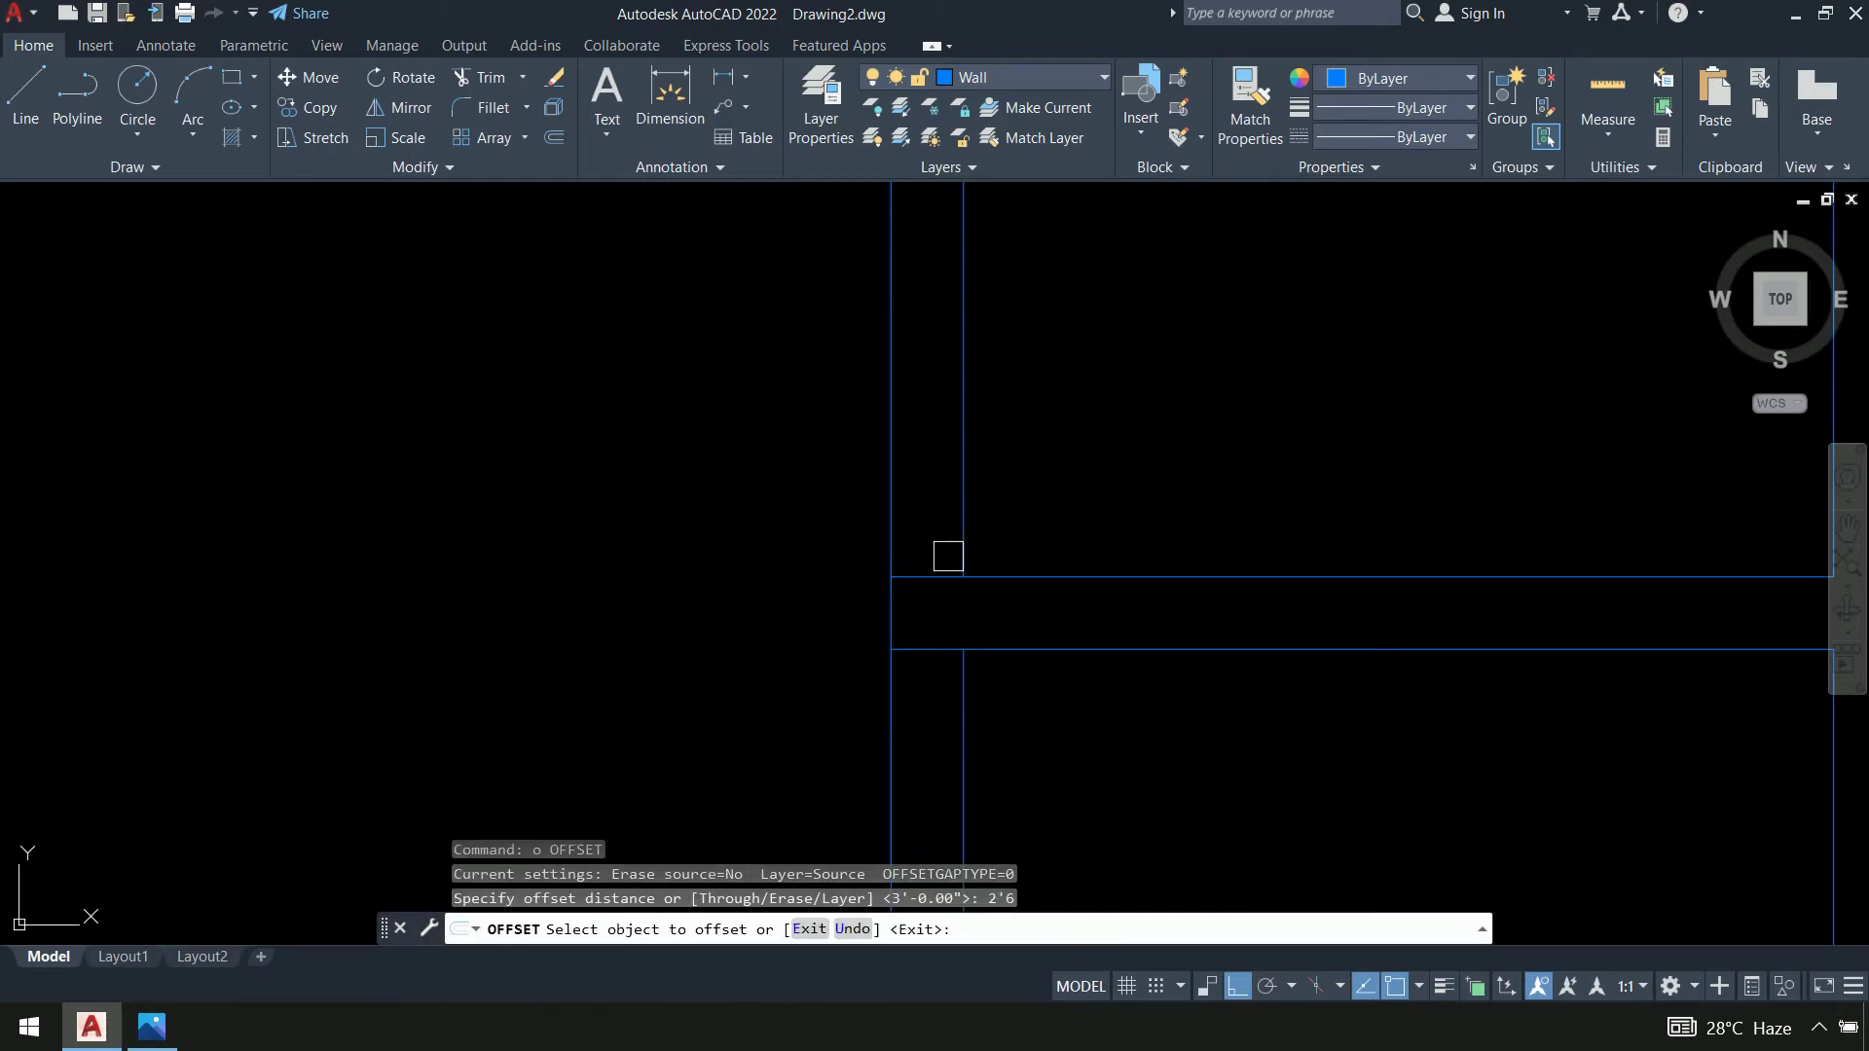
pyautogui.click(929, 577)
pyautogui.click(1138, 319)
pyautogui.click(934, 648)
pyautogui.click(1001, 816)
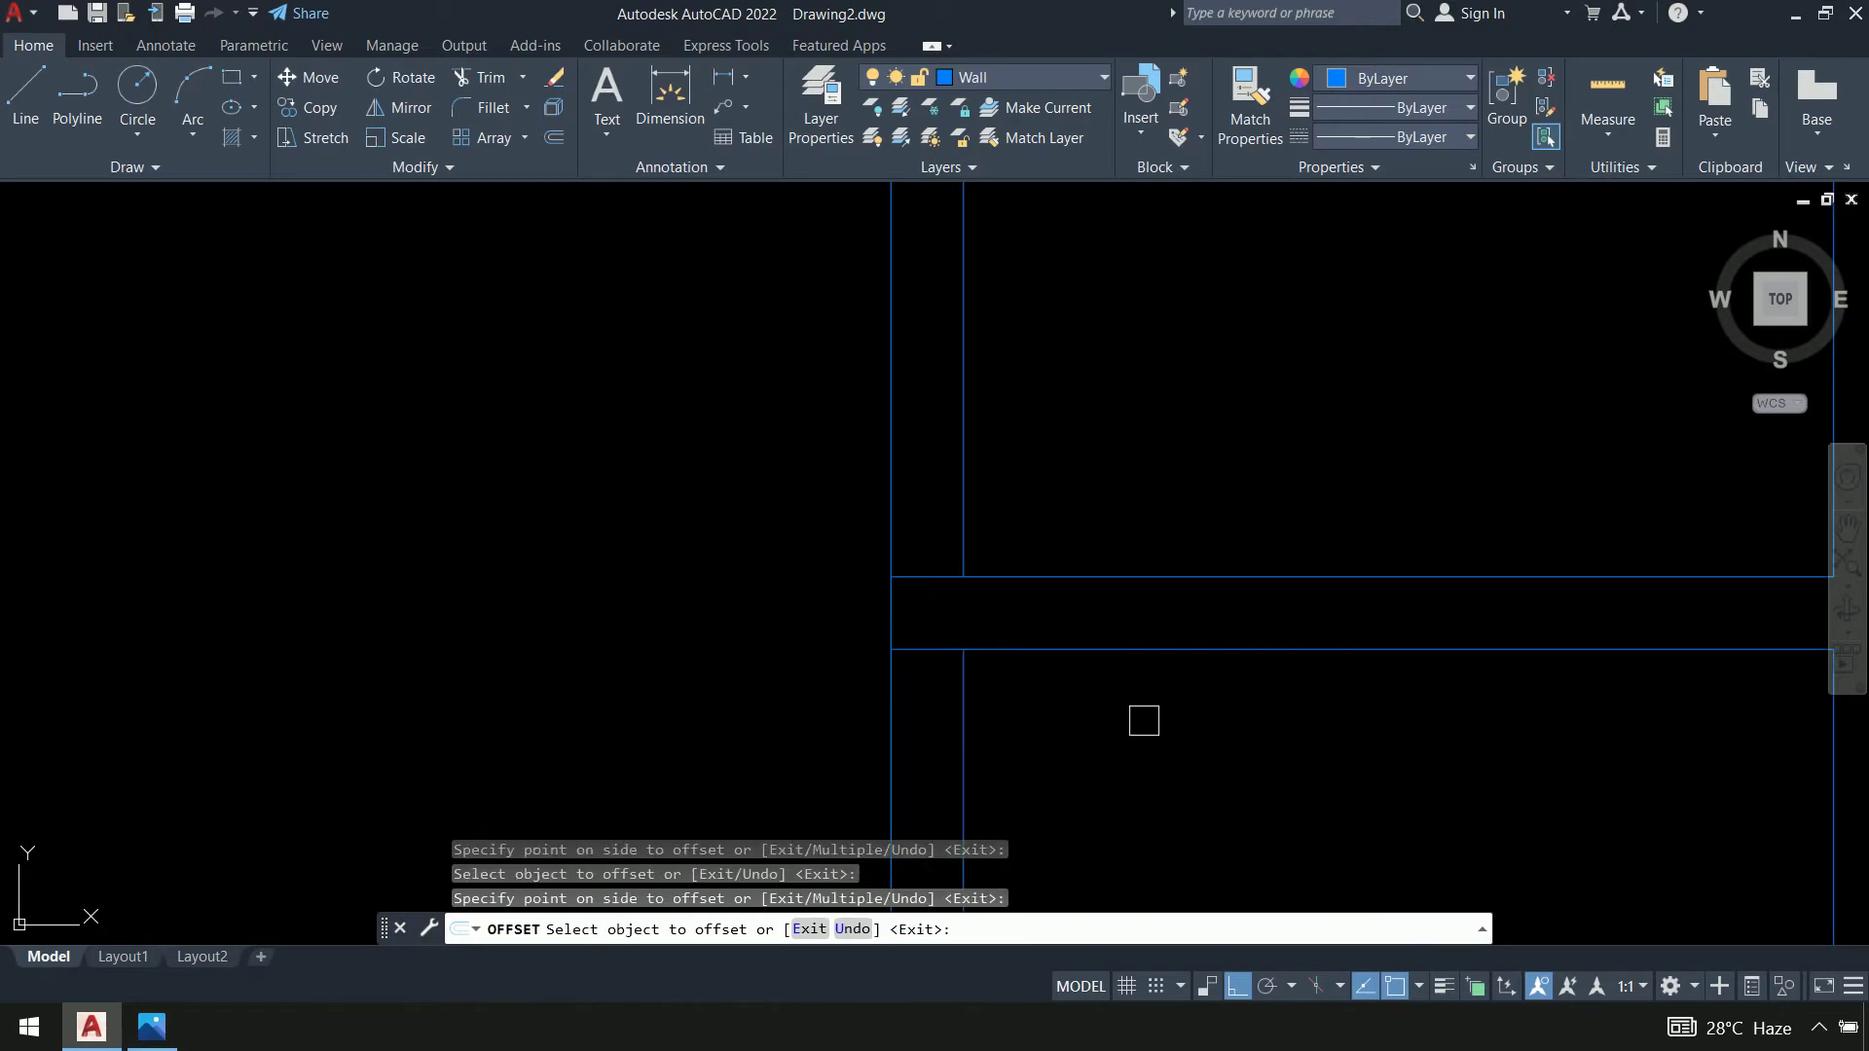
# Offset the upper partition's two short lines by the same 2'6", one upward and one downward, to mark its door openings
pyautogui.scroll(-8, 1143, 720)
pyautogui.moveTo(1222, 580); pyautogui.dragTo(1039, 680, button='middle')
pyautogui.moveTo(1038, 384); pyautogui.dragTo(1002, 659, button='middle')
pyautogui.scroll(10, 984, 498)
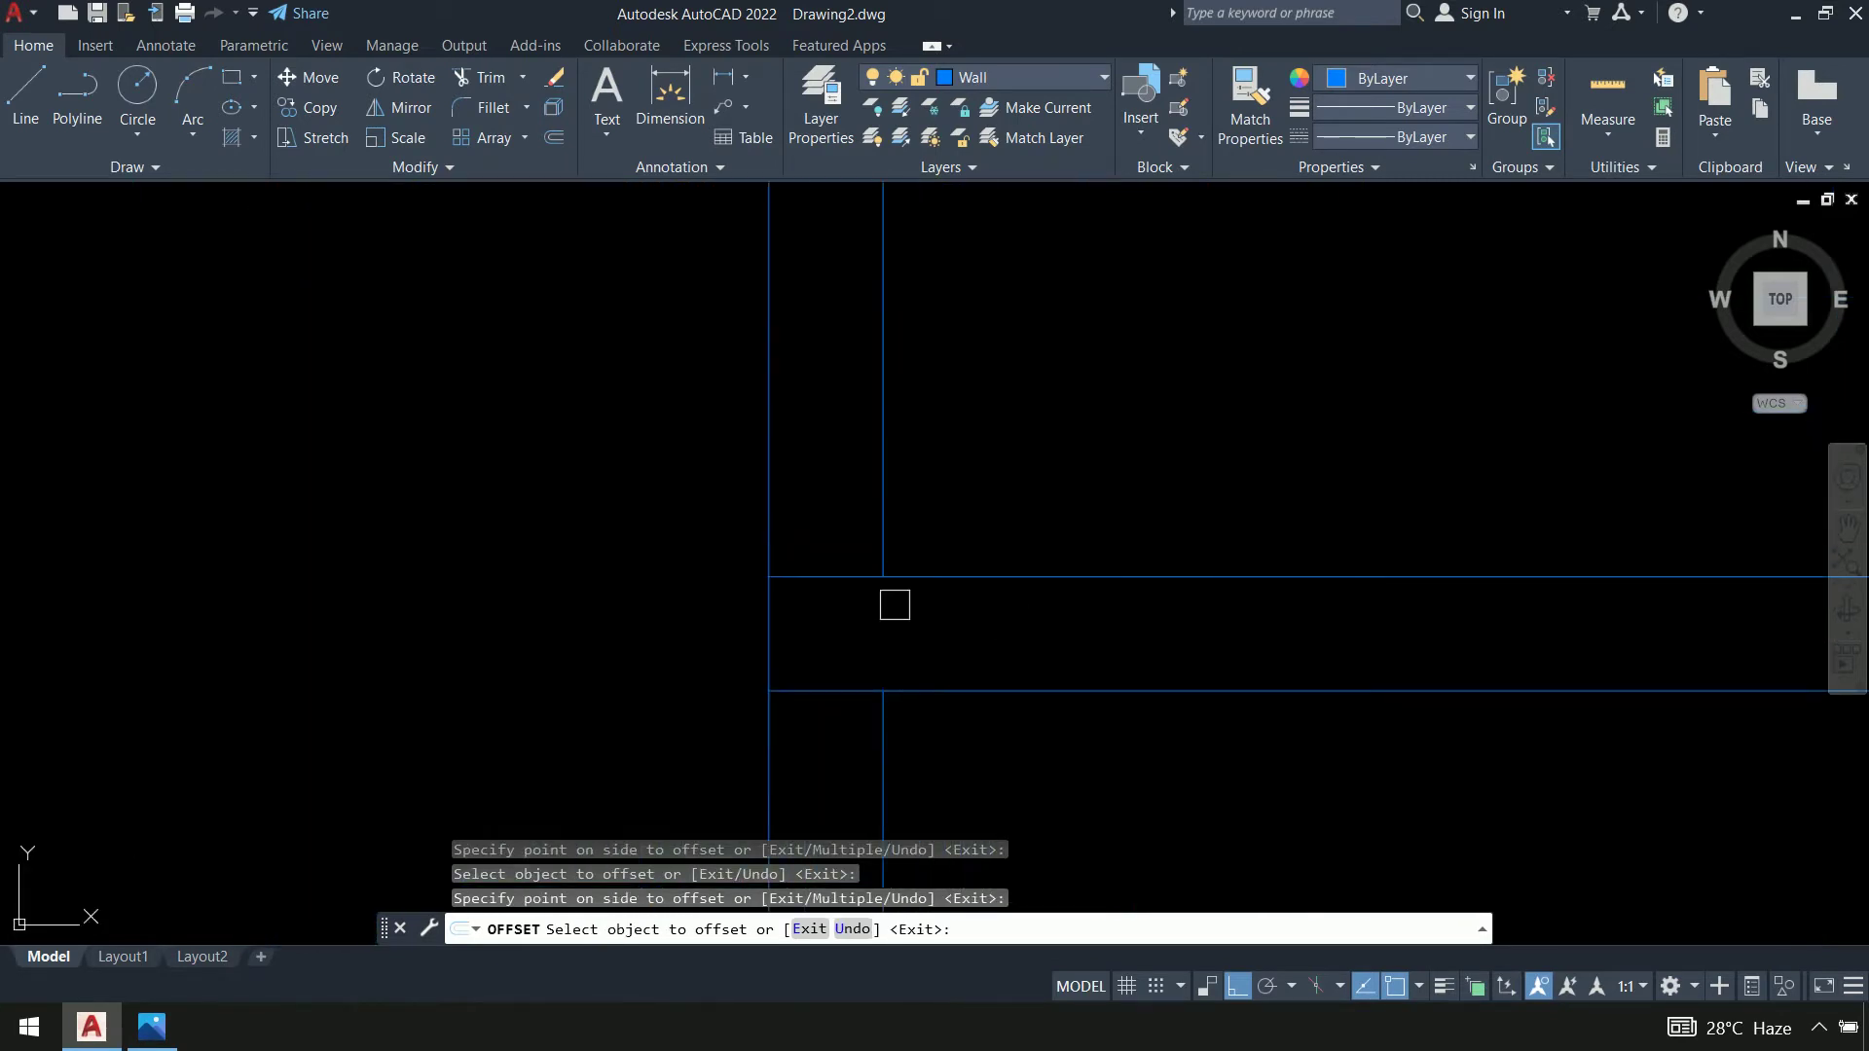
pyautogui.click(812, 595)
pyautogui.click(884, 476)
pyautogui.click(890, 513)
pyautogui.scroll(-5, 1143, 438)
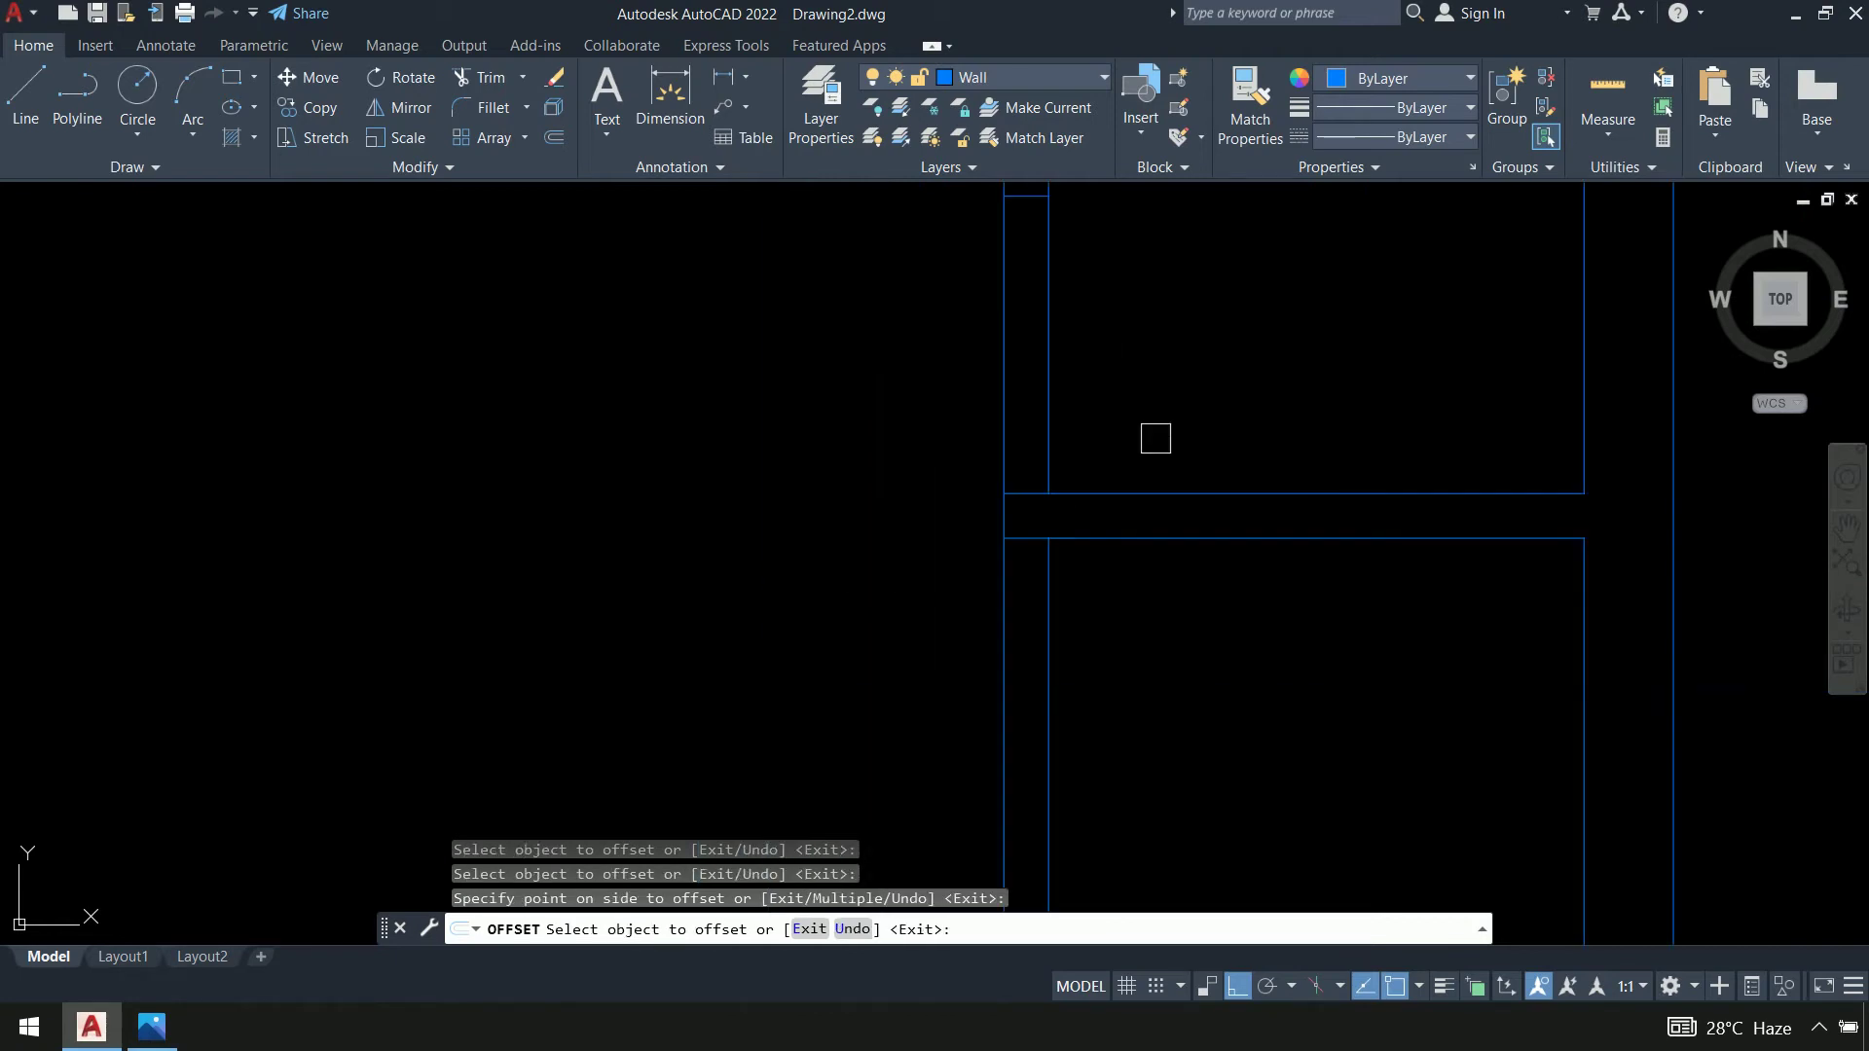
pyautogui.moveTo(1155, 434); pyautogui.dragTo(1183, 318, button='middle')
pyautogui.click(1031, 459)
pyautogui.click(1305, 639)
pyautogui.press('Return')
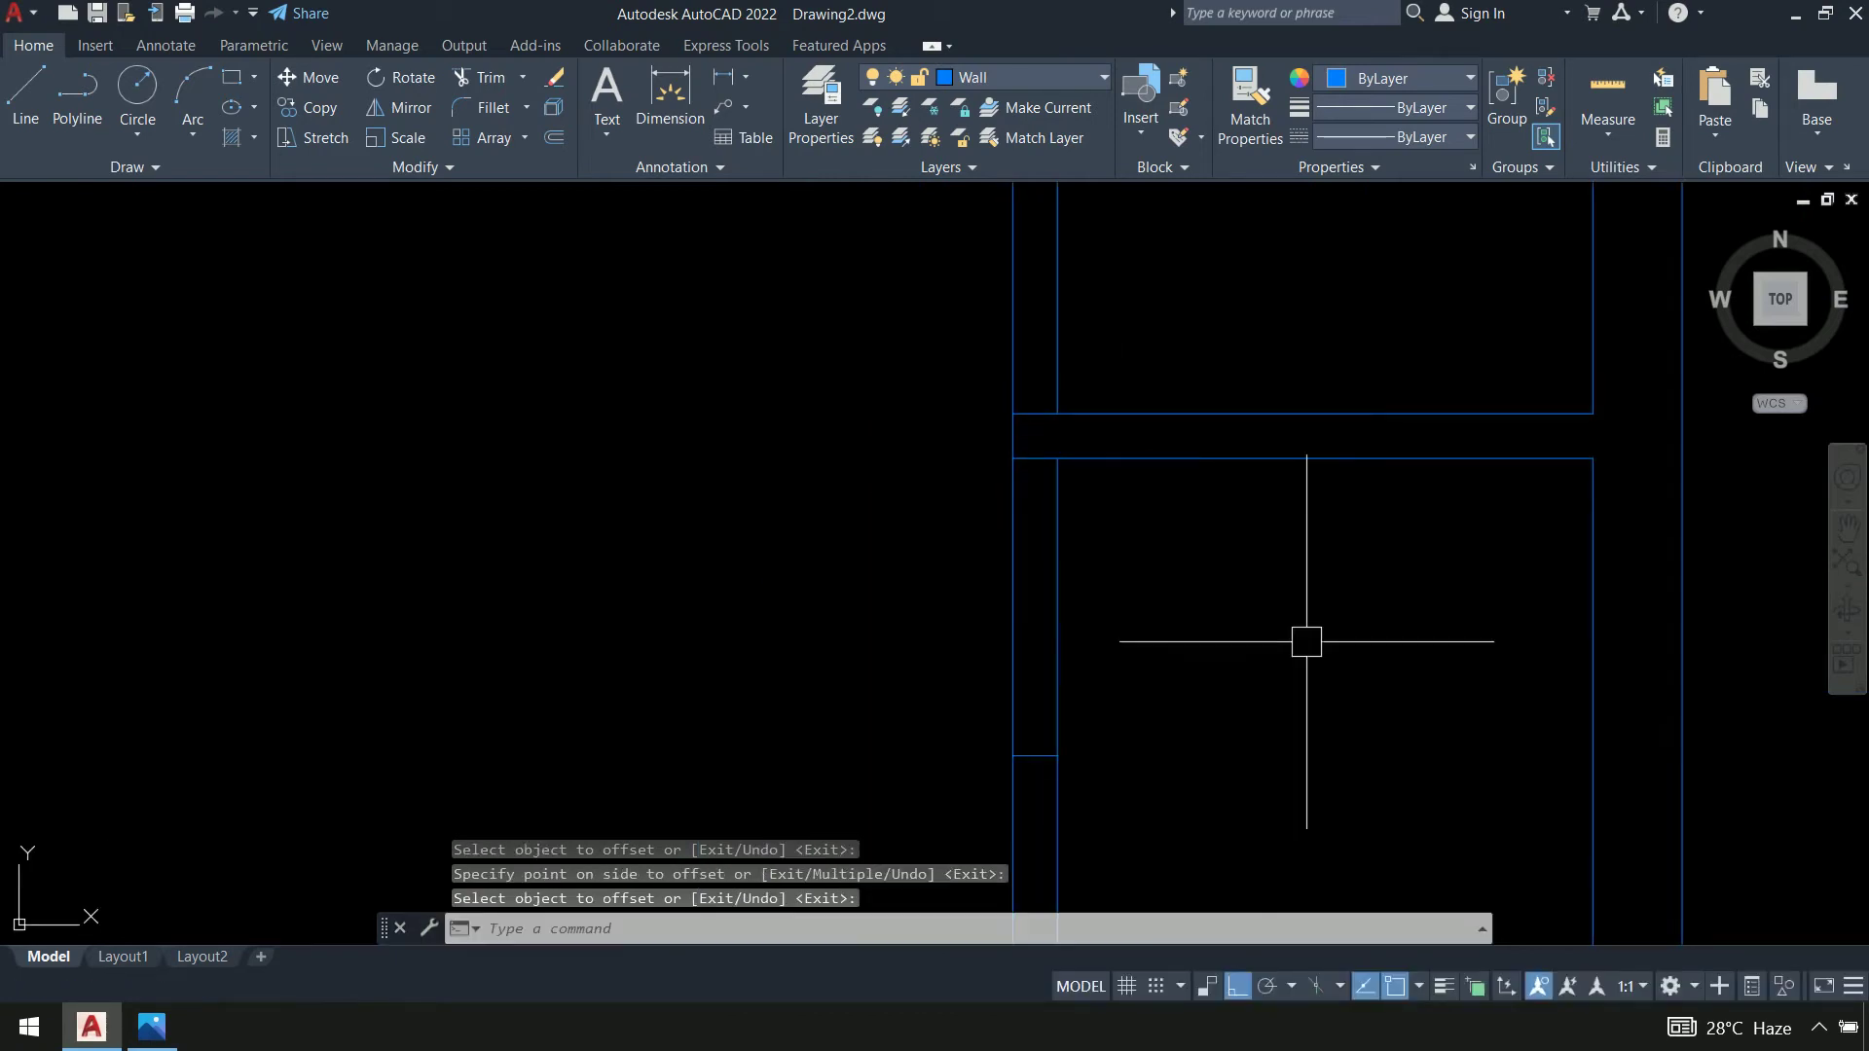
# Trim the inner wall's two lines between the upper partition and the mark below it to open that doorway
pyautogui.write('tr')
pyautogui.click(1244, 609)
pyautogui.click(876, 606)
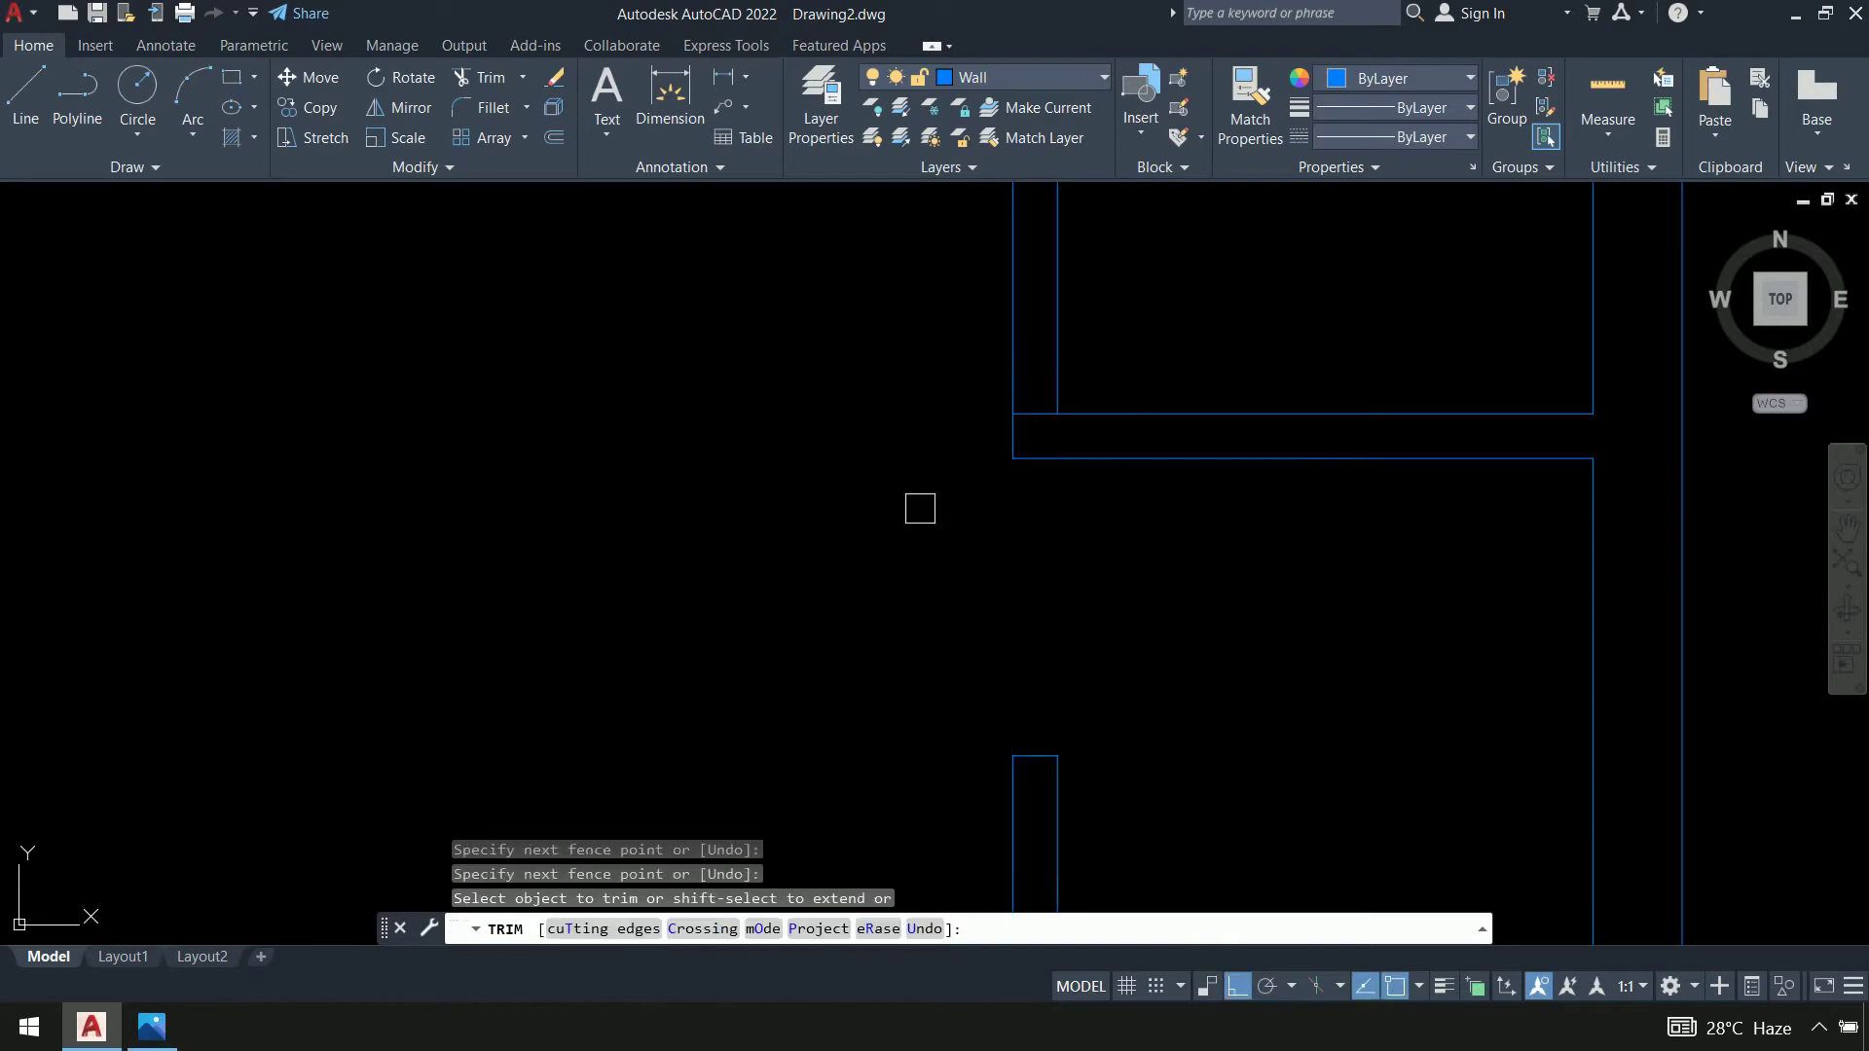
pyautogui.click(1127, 247)
pyautogui.click(772, 317)
pyautogui.scroll(-5, 795, 346)
pyautogui.moveTo(767, 414); pyautogui.dragTo(861, 652, button='middle')
pyautogui.hotkey('ctrl', 'z')
# Trim the inner wall's two lines between the upper partition and the mark above it to open that doorway
pyautogui.moveTo(1182, 290); pyautogui.dragTo(1149, 636, button='middle')
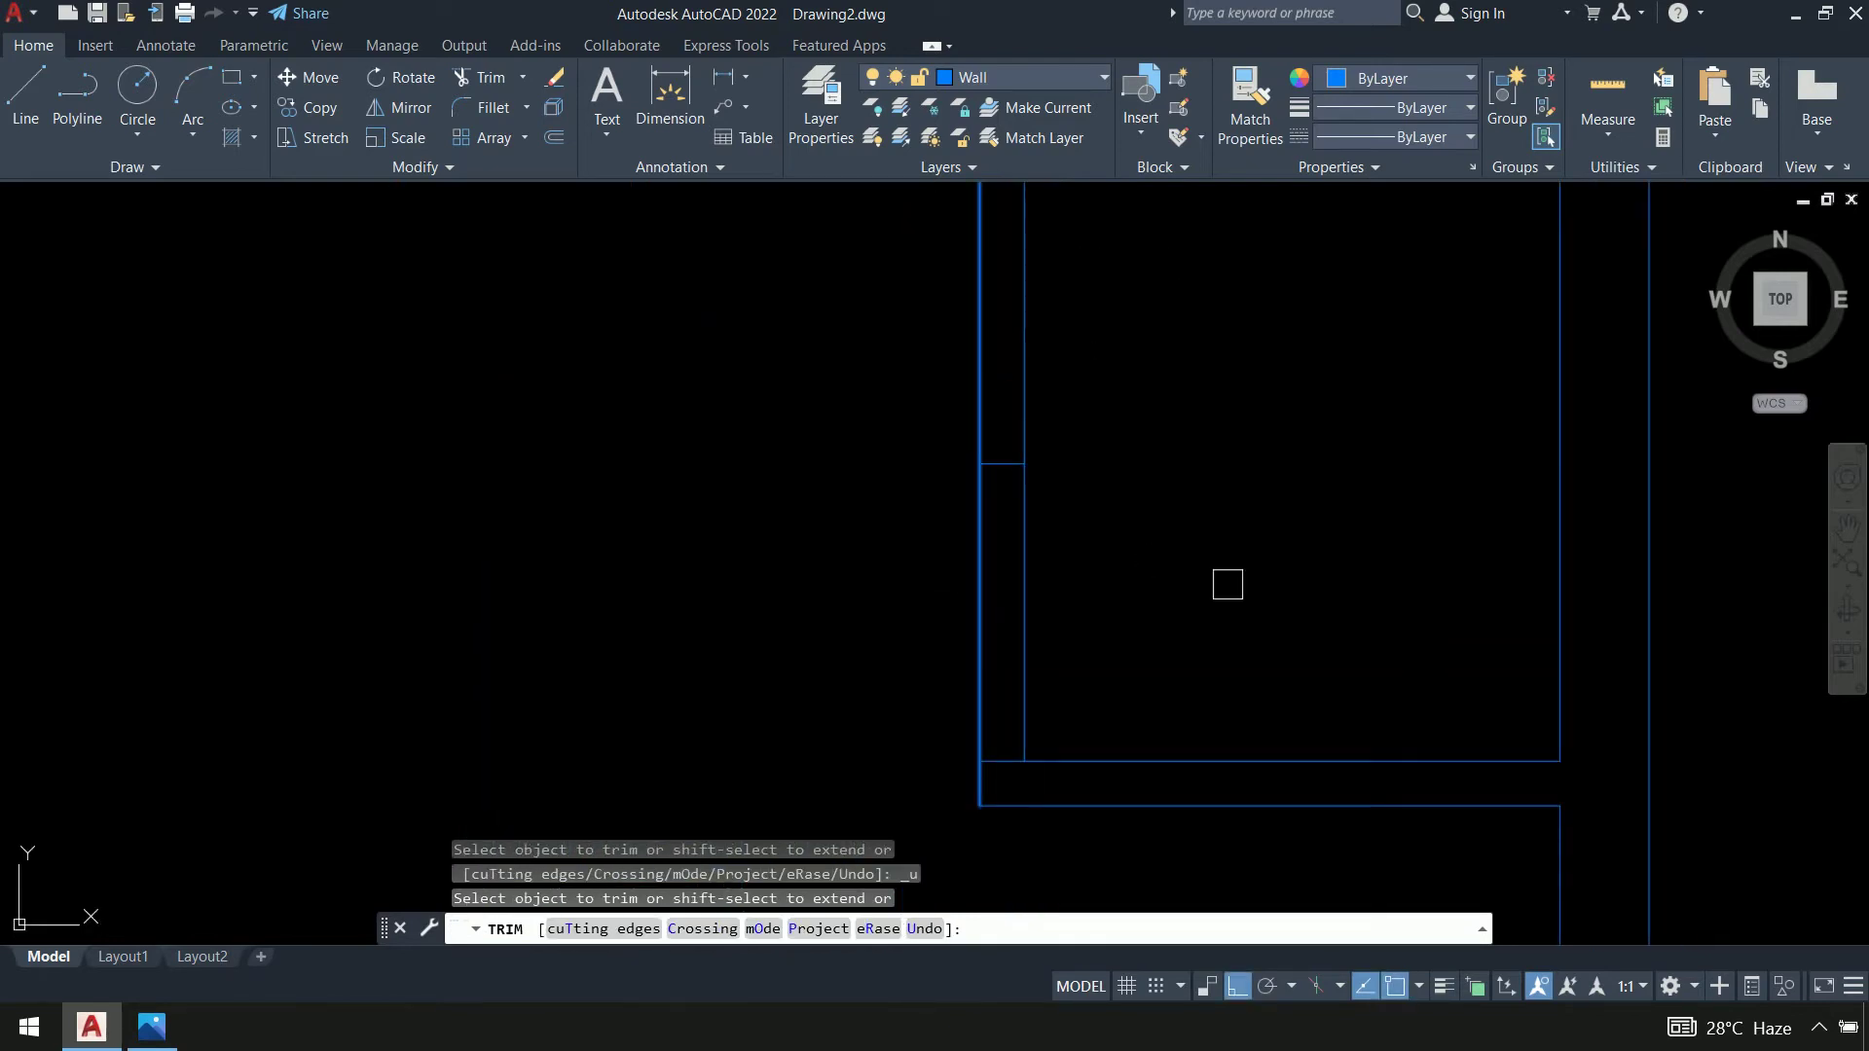
pyautogui.click(1228, 584)
pyautogui.click(795, 662)
# Trim the inner wall's lines between the marks above and below the lower partition to open both of its doorways
pyautogui.scroll(-5, 793, 662)
pyautogui.moveTo(1218, 718); pyautogui.dragTo(1403, 283, button='middle')
pyautogui.scroll(5, 1013, 480)
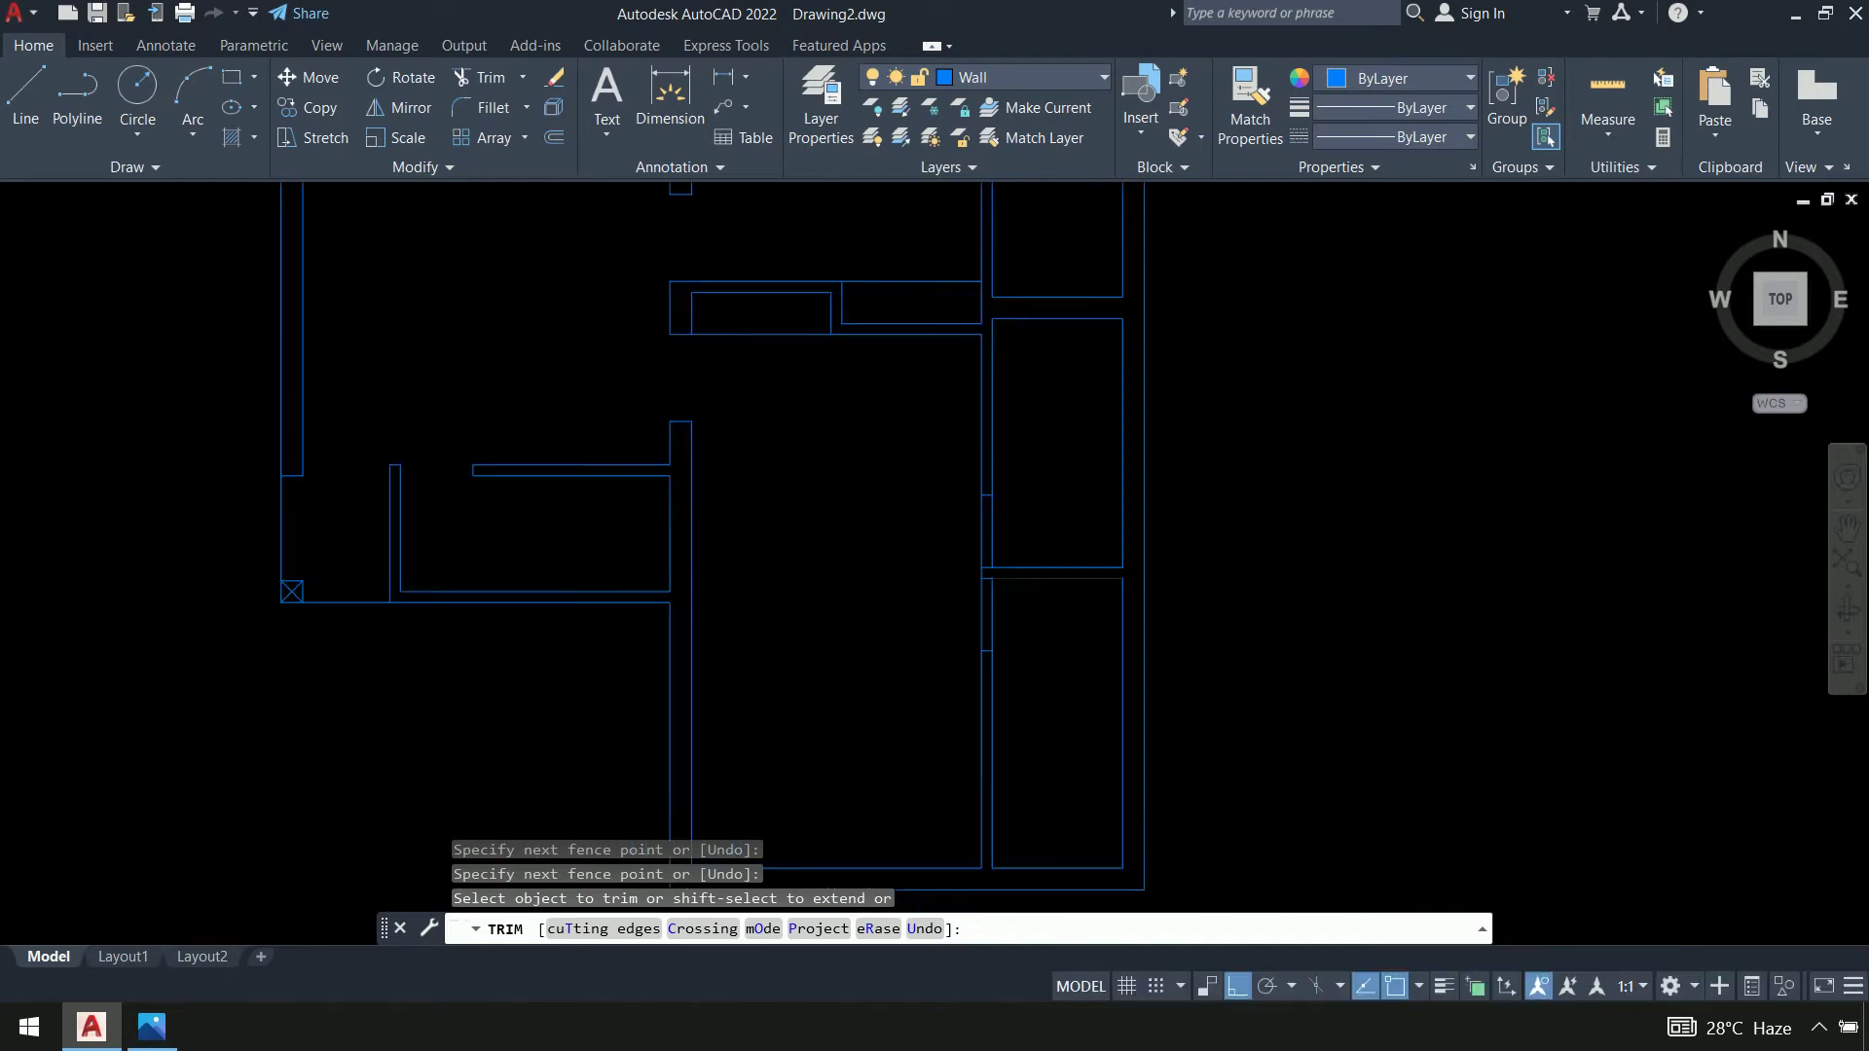
pyautogui.moveTo(1017, 410)
pyautogui.mouseDown()
pyautogui.moveTo(717, 530)
pyautogui.moveTo(946, 667)
pyautogui.mouseUp()
pyautogui.scroll(-5, 1597, 447)
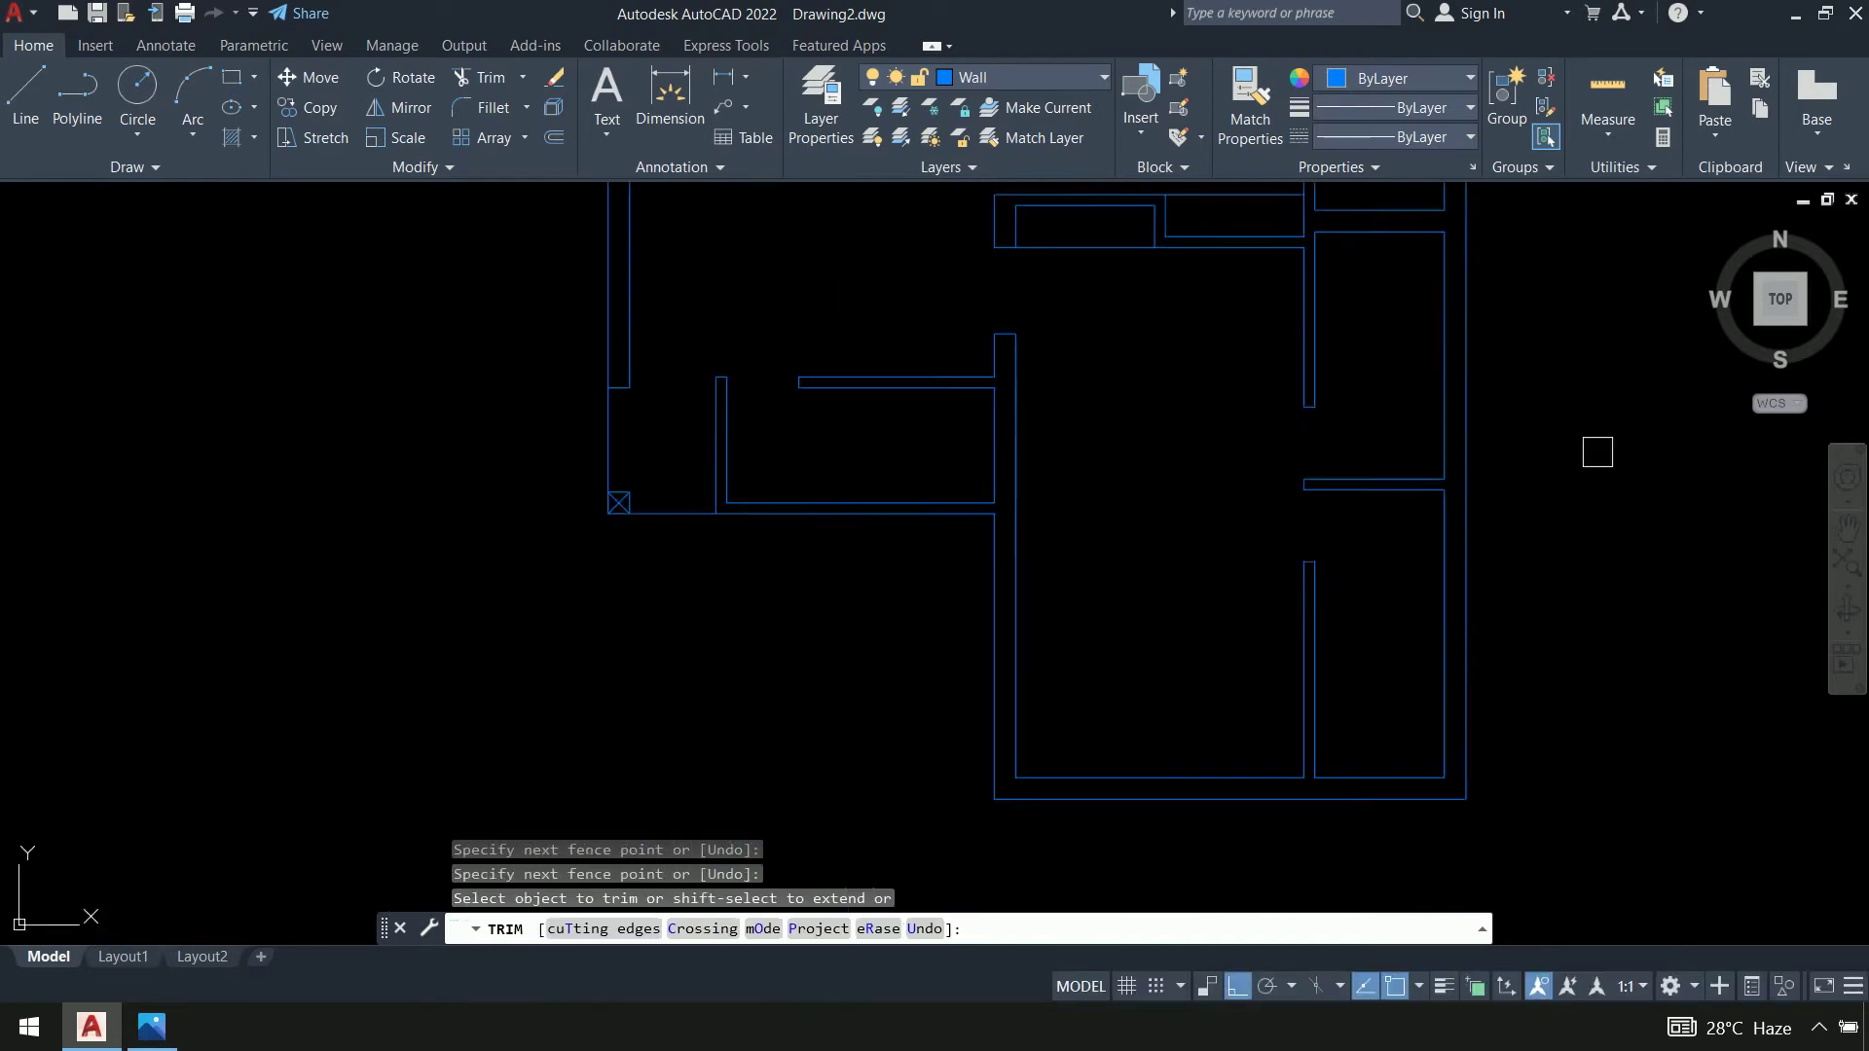
pyautogui.moveTo(1597, 447)
pyautogui.mouseDown(button='middle')
pyautogui.moveTo(1606, 463)
pyautogui.moveTo(1369, 617)
pyautogui.mouseUp(button='middle')
pyautogui.moveTo(1412, 545); pyautogui.dragTo(1414, 596, button='middle')
pyautogui.press('Return')
# Check opening O's location and size in the reference image, and draw a short line closing the left end of the upper-left rooms' dividing wall
pyautogui.moveTo(1458, 500); pyautogui.dragTo(1367, 555, button='middle')
pyautogui.scroll(6, 794, 435)
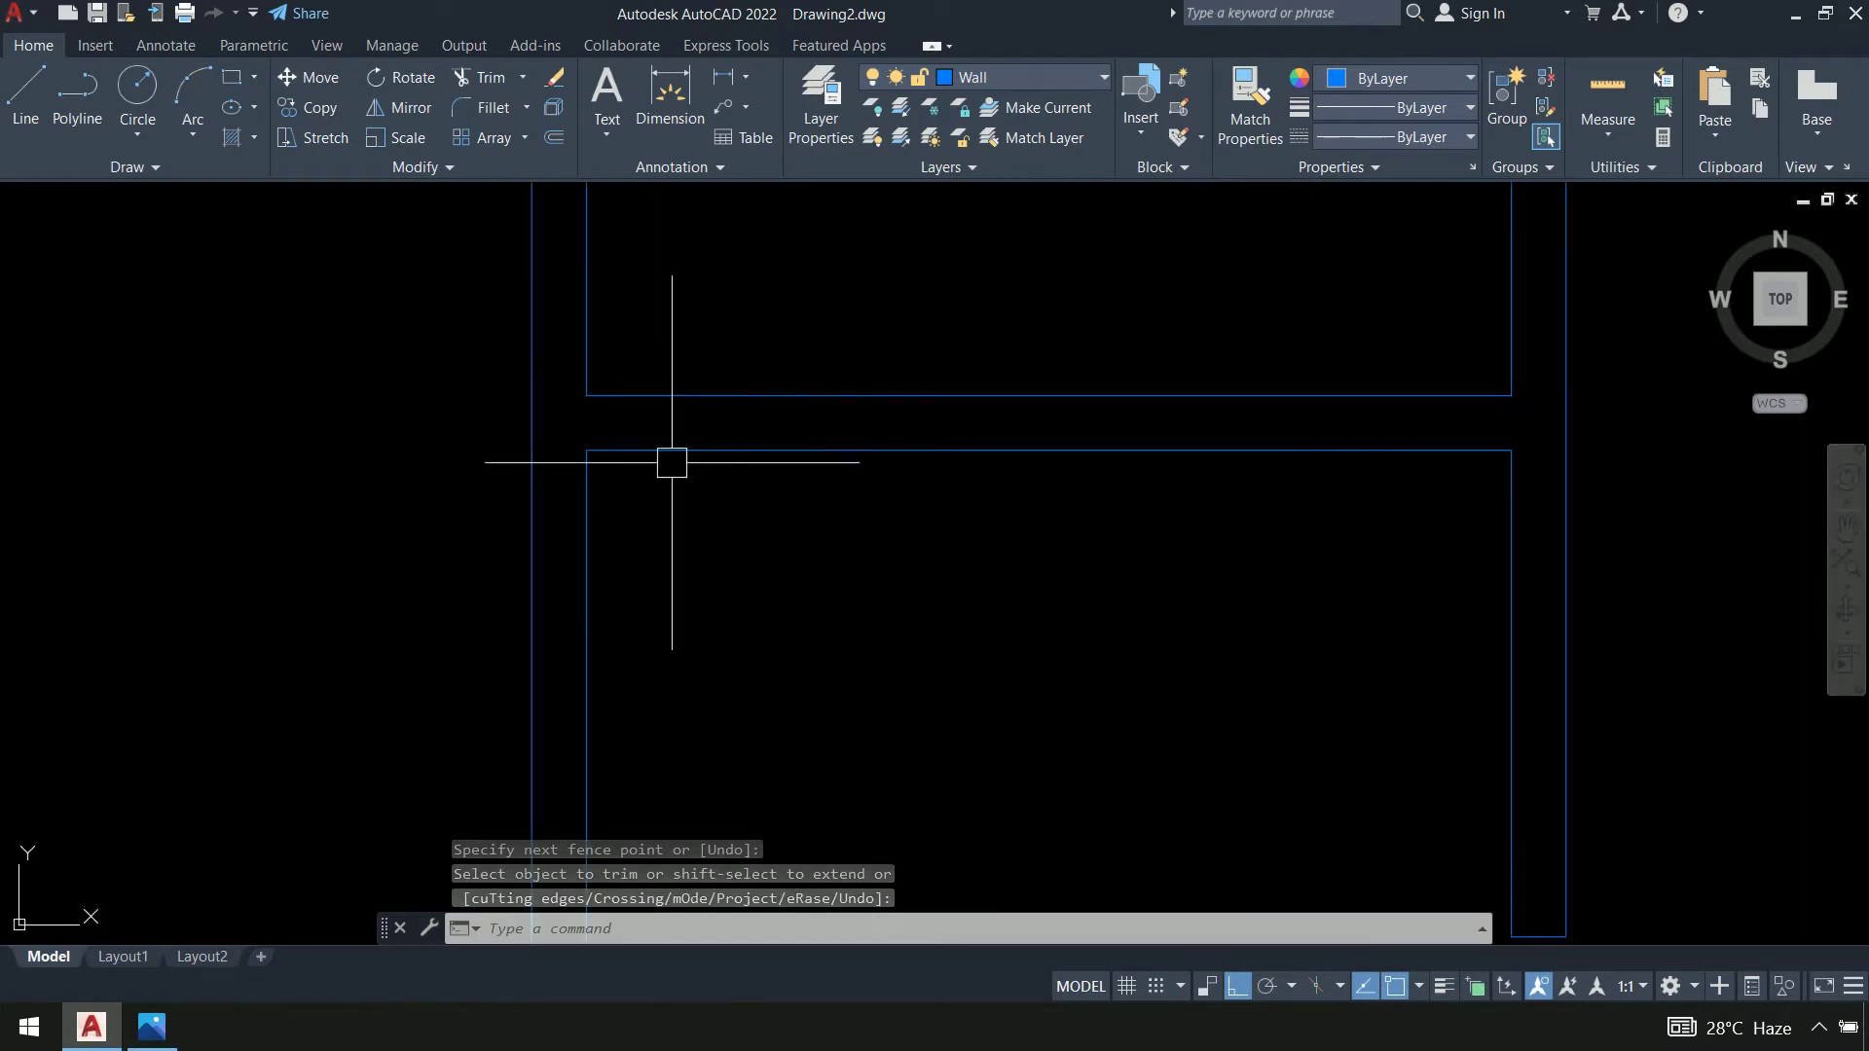
pyautogui.hotkey('alt', 'Tab')
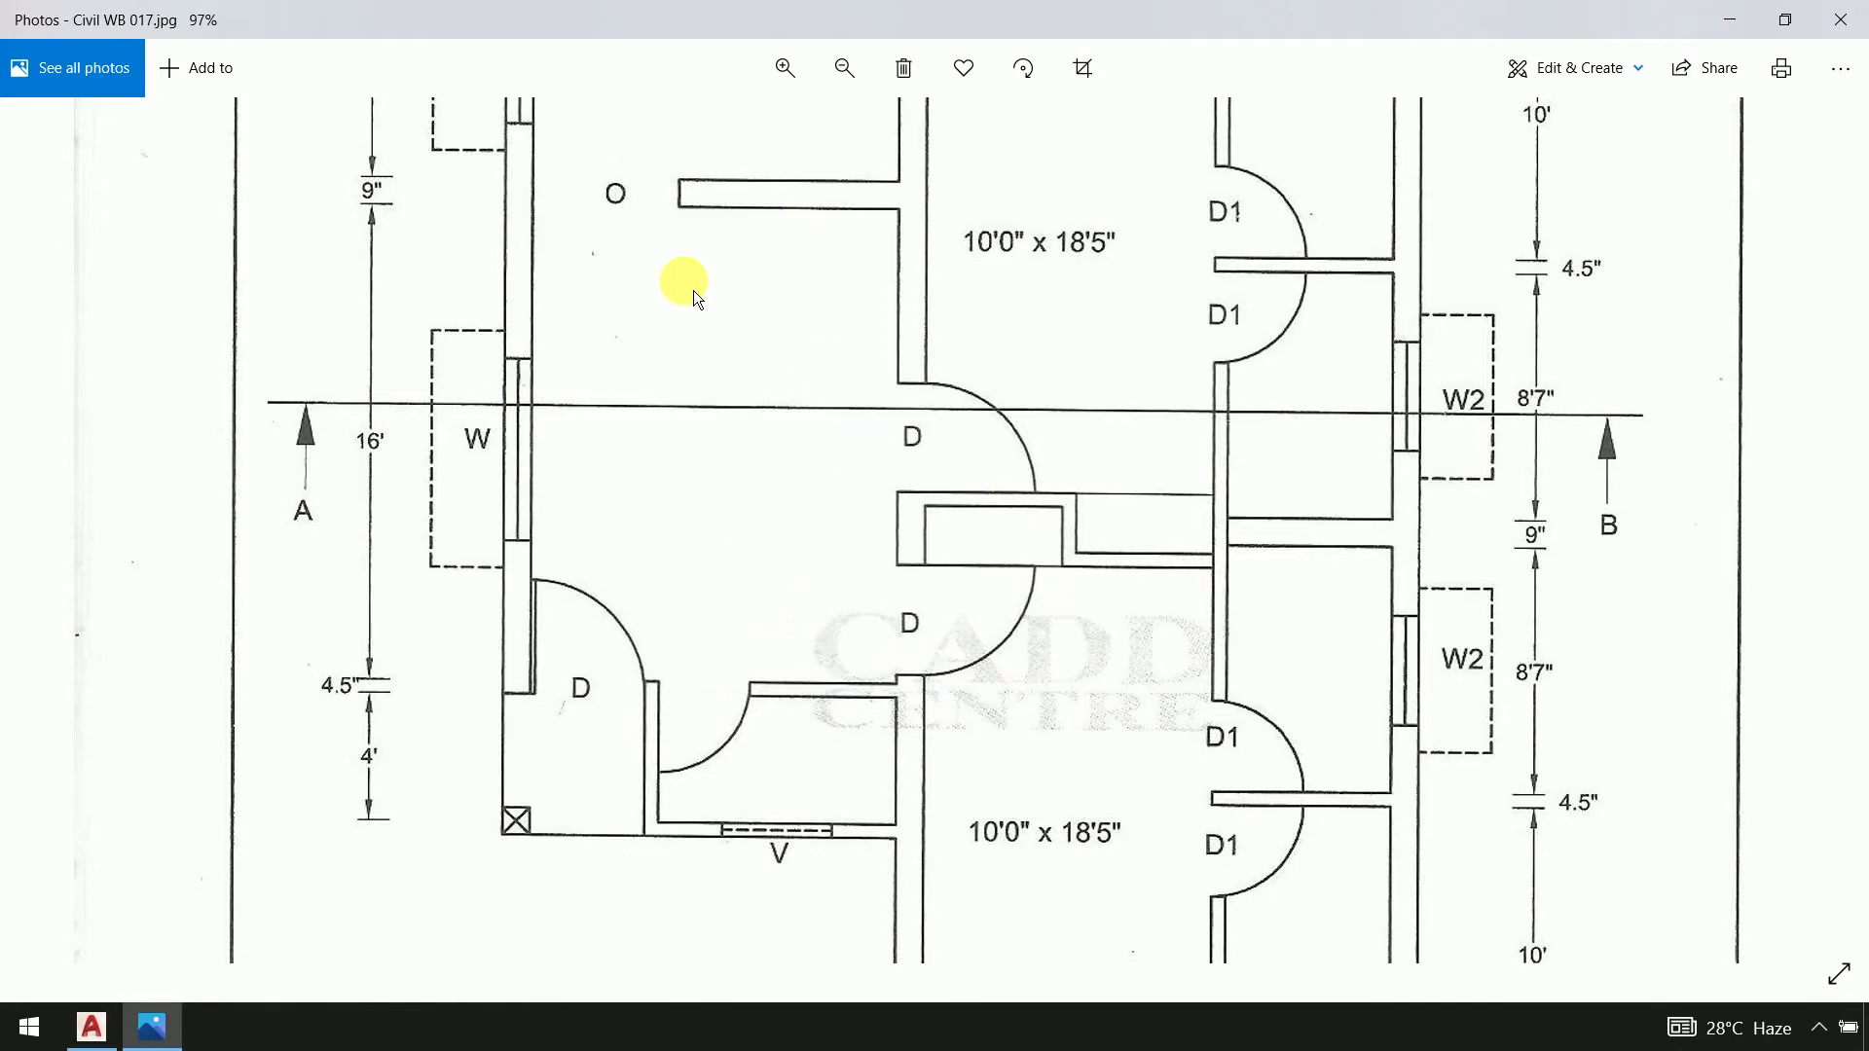
pyautogui.scroll(-10, 1014, 288)
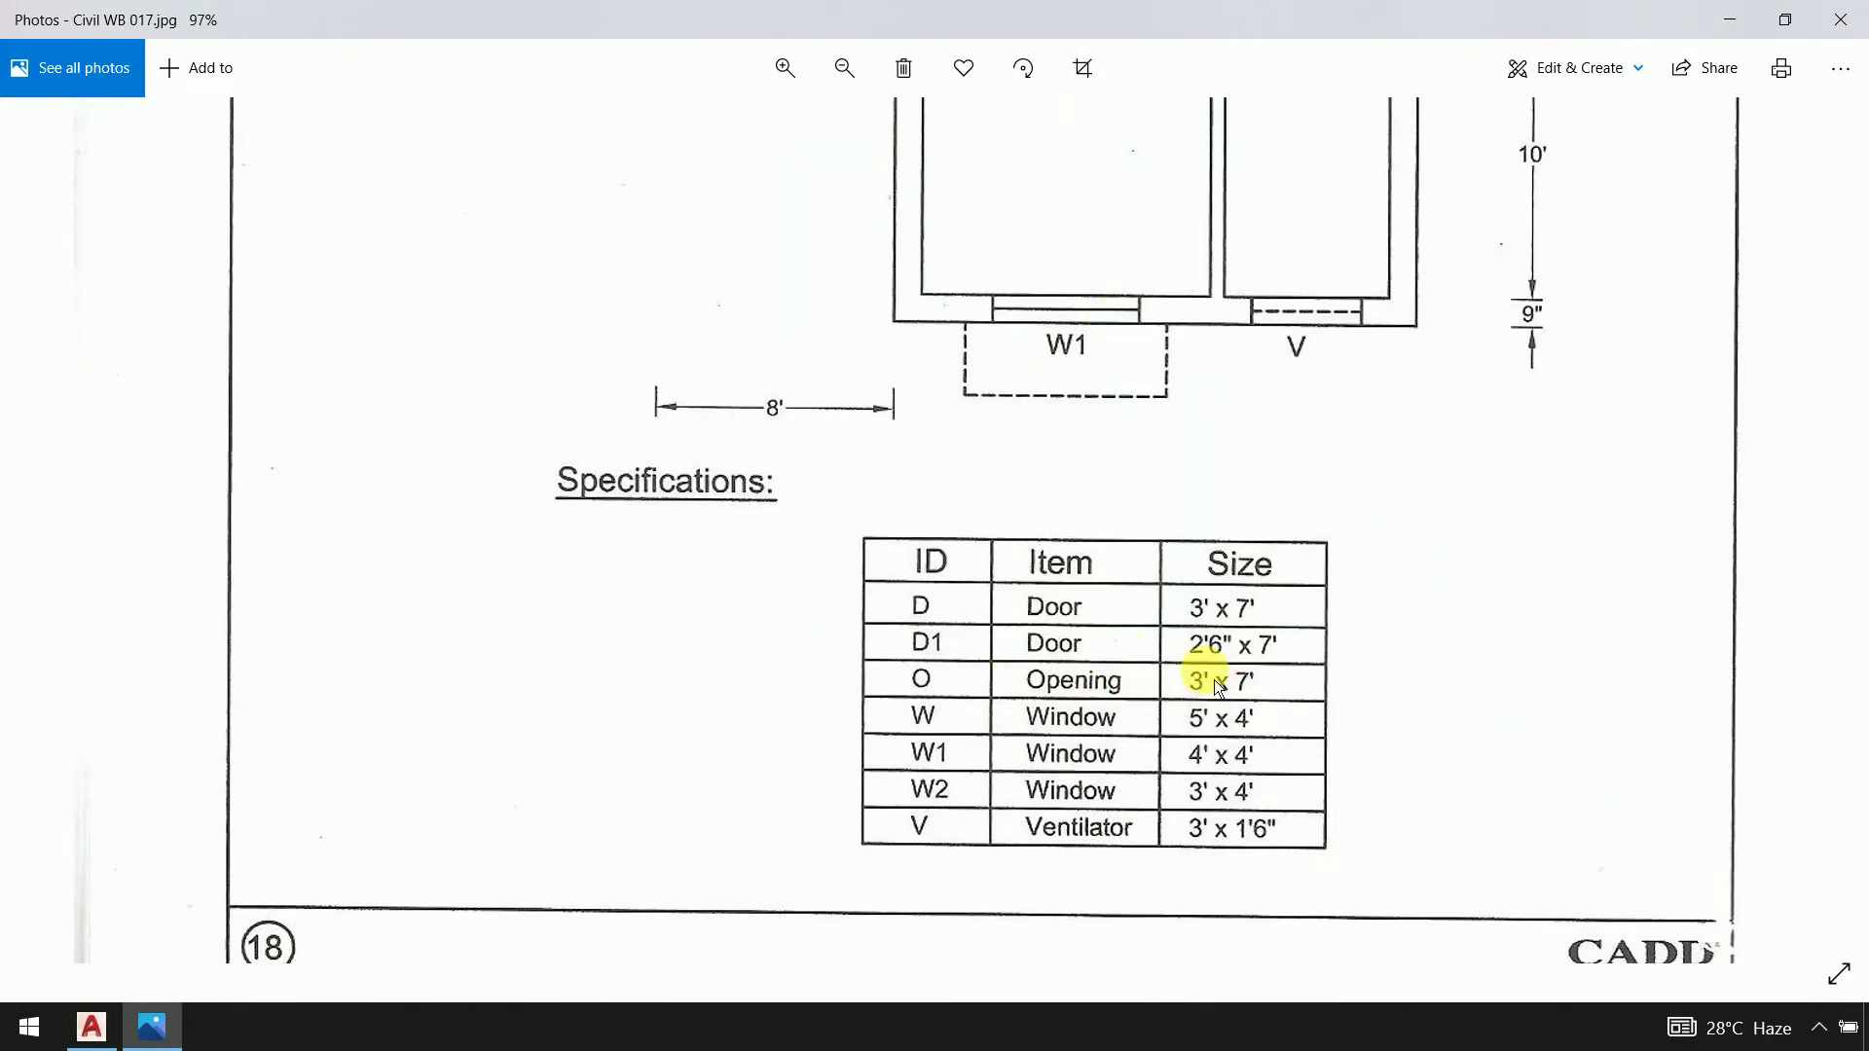
pyautogui.hotkey('alt', 'Tab')
pyautogui.moveTo(973, 499); pyautogui.dragTo(1002, 571, button='middle')
pyautogui.write('line')
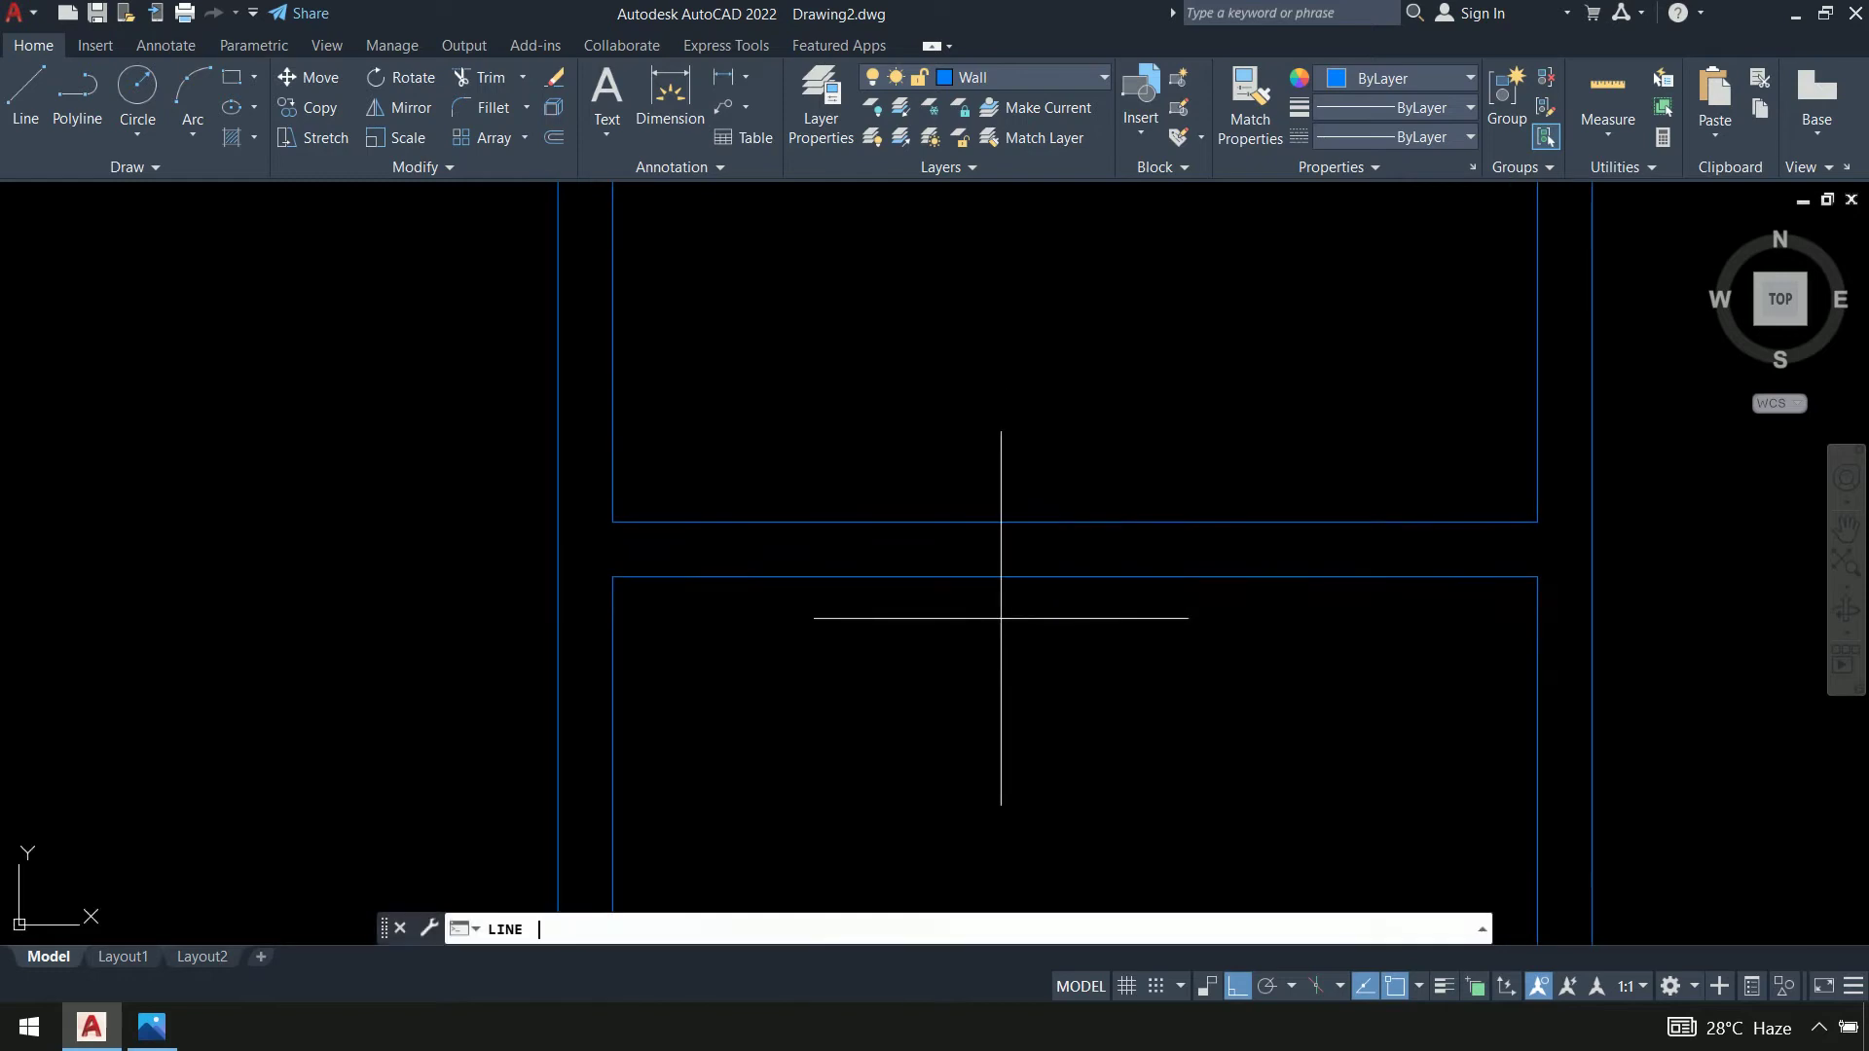
pyautogui.press('Return')
pyautogui.click(613, 522)
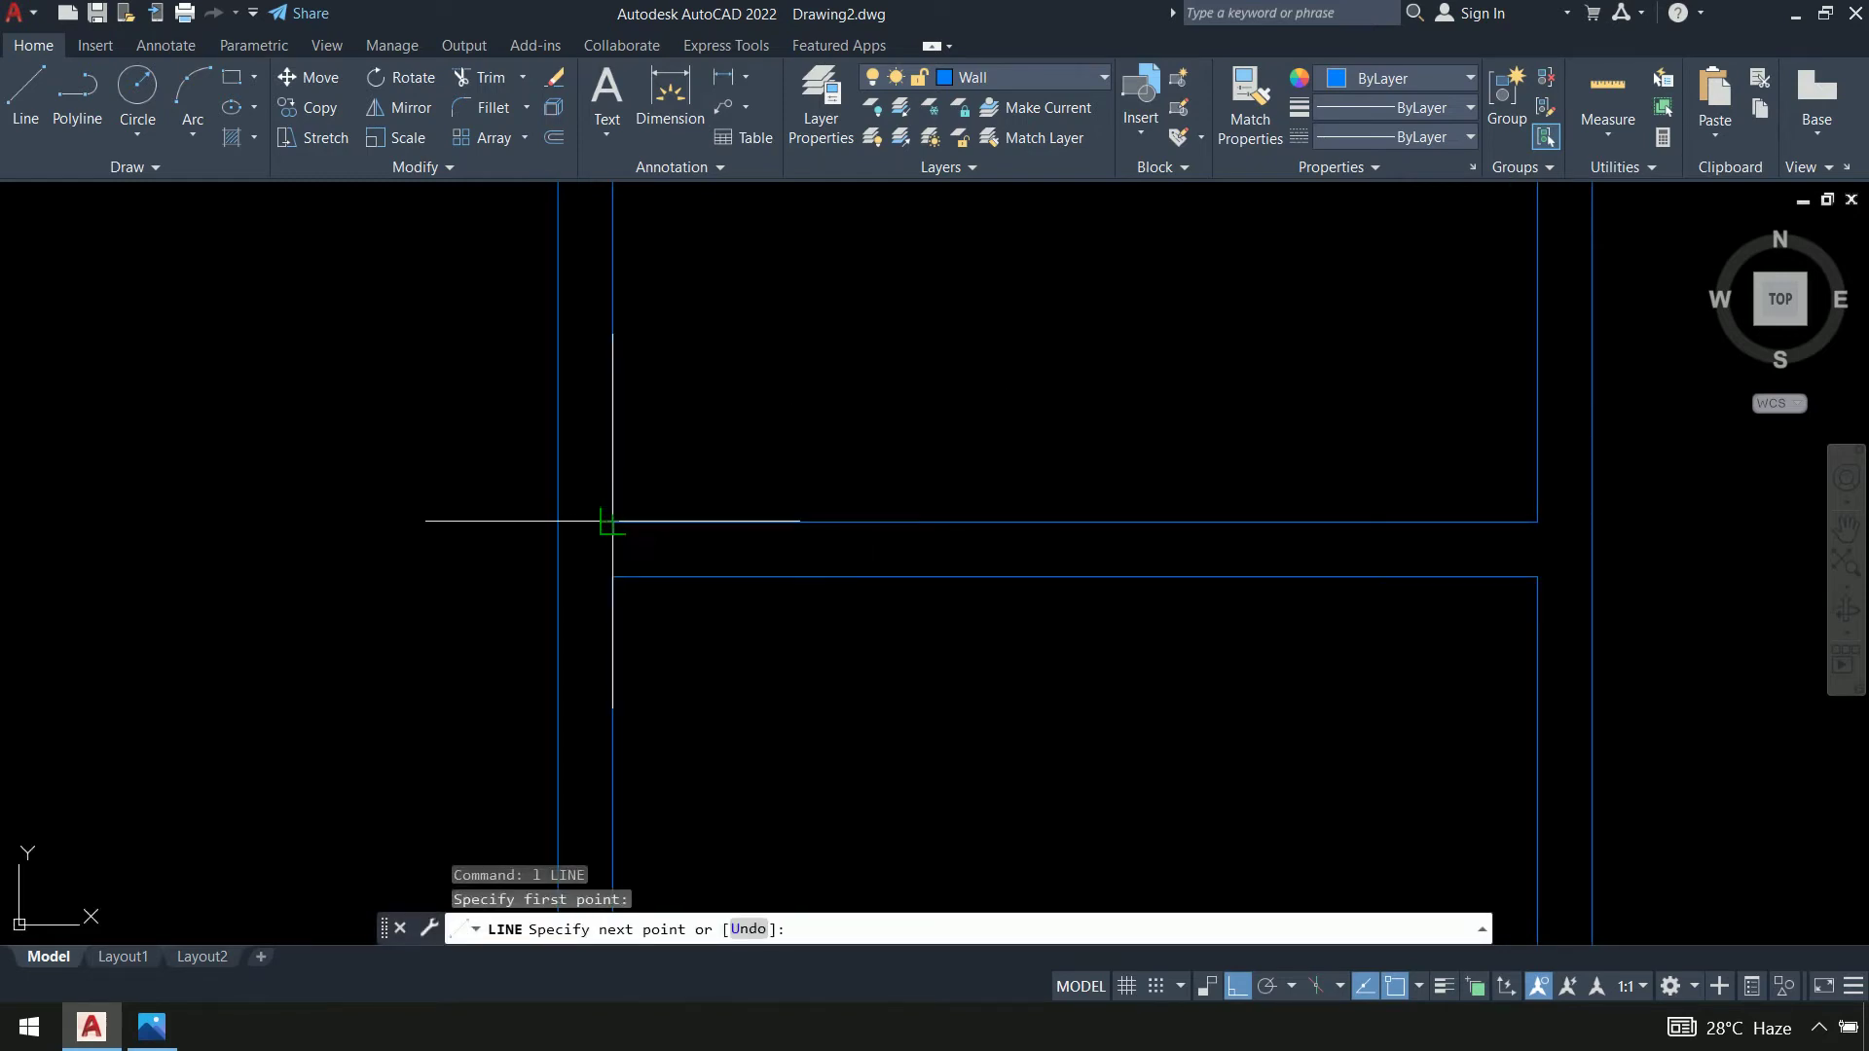
pyautogui.click(612, 576)
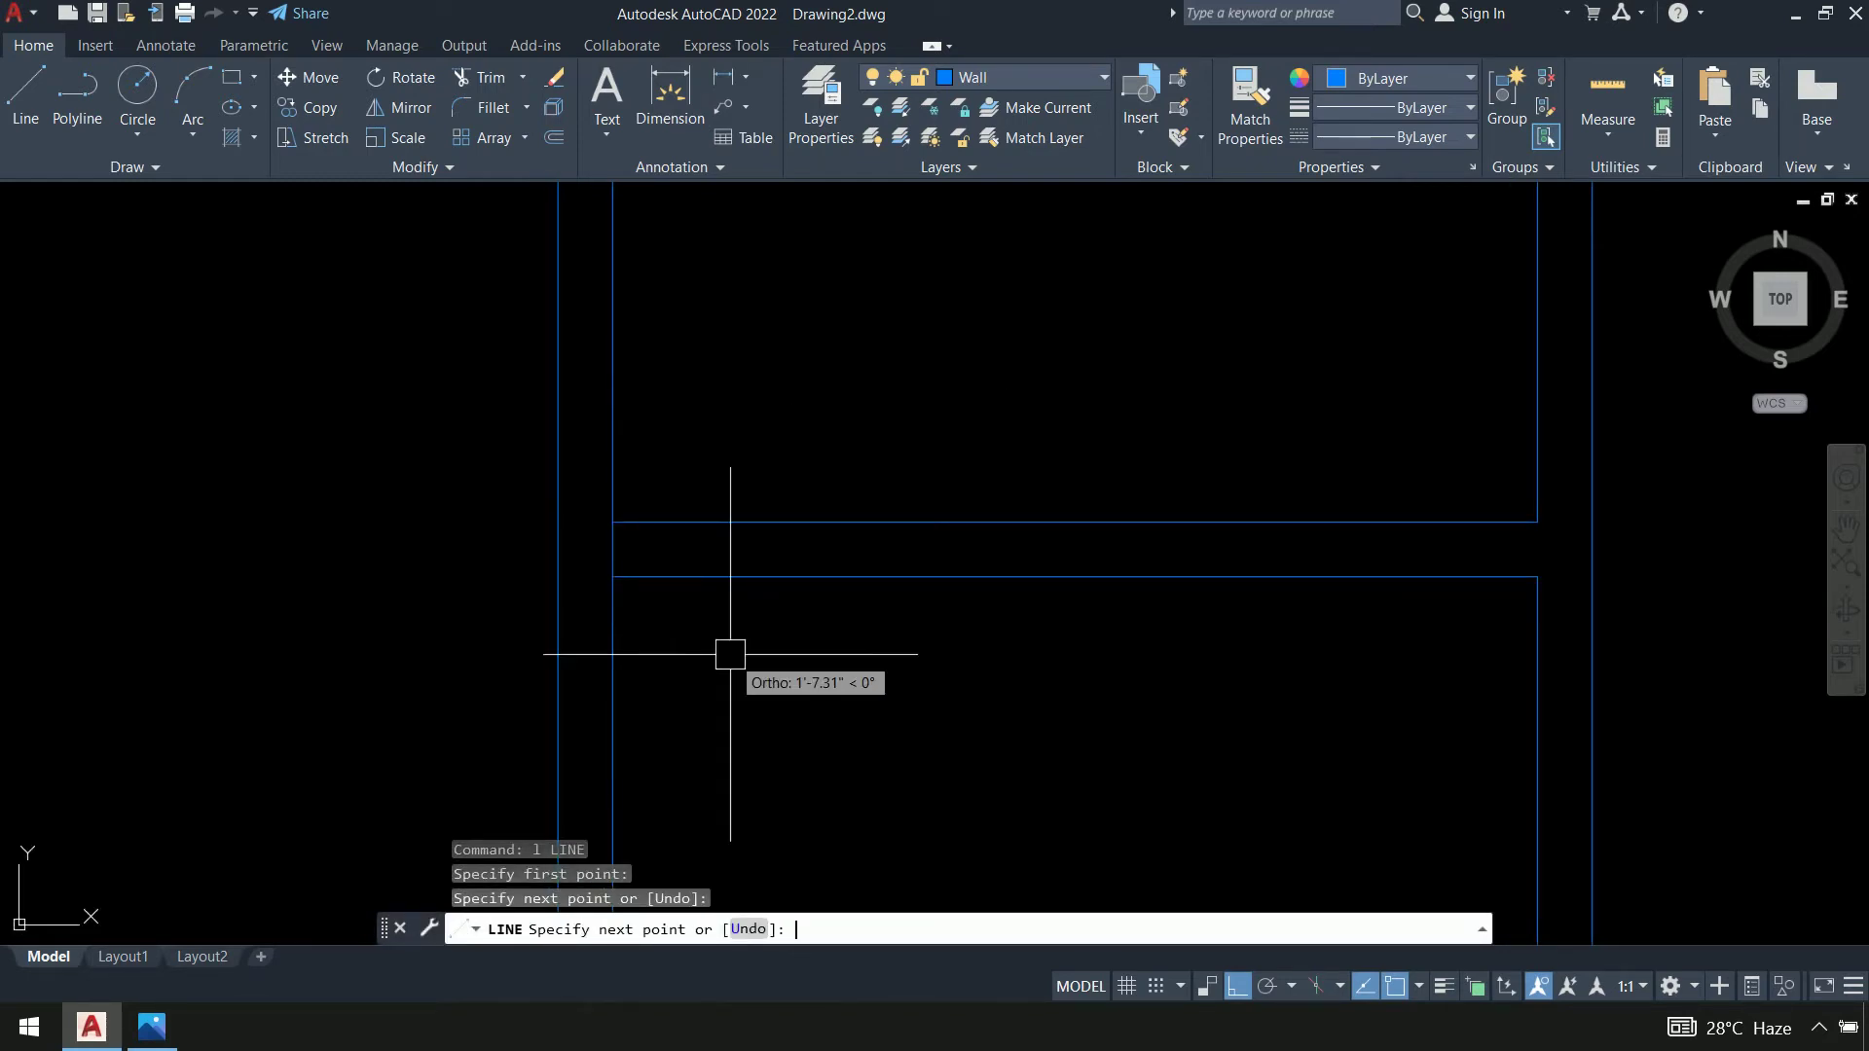
pyautogui.press('Return')
# Offset the short closing line 3' to the right to mark the opening in the dividing wall
pyautogui.write('o')
pyautogui.press('Return')
pyautogui.write('2')
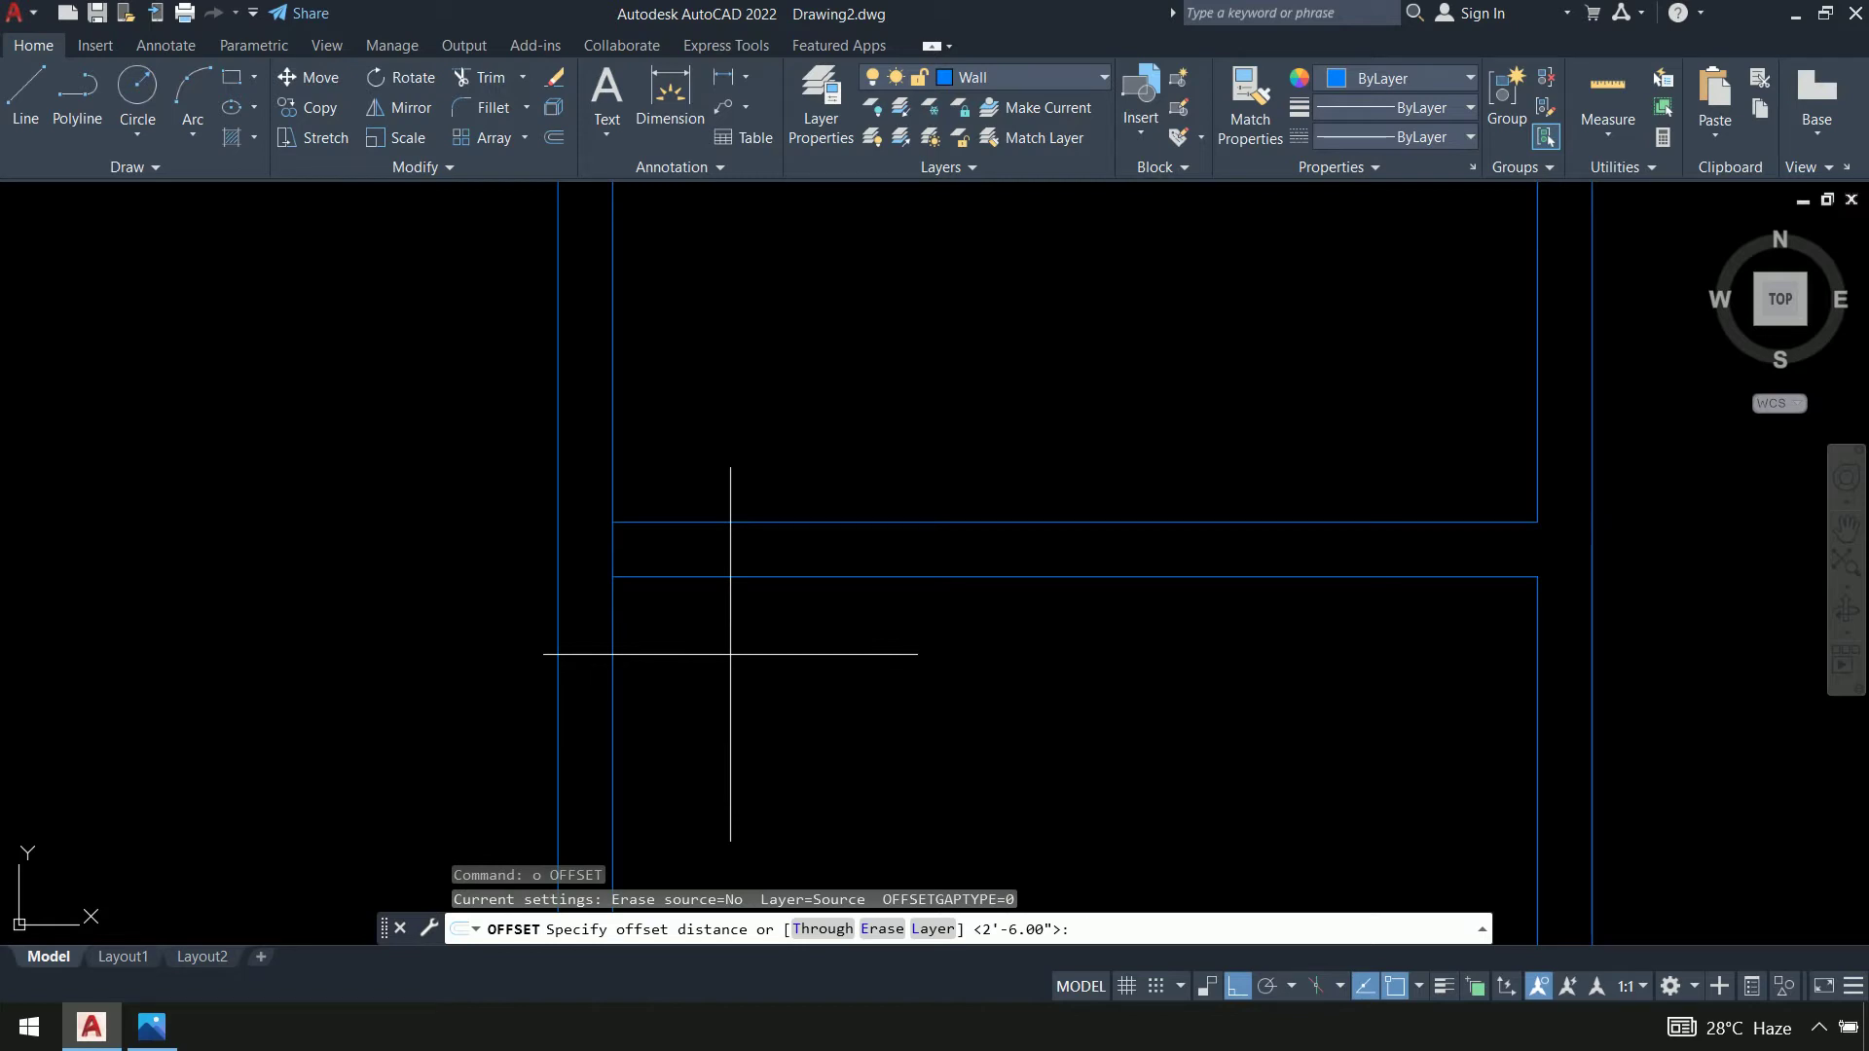
pyautogui.press('Return')
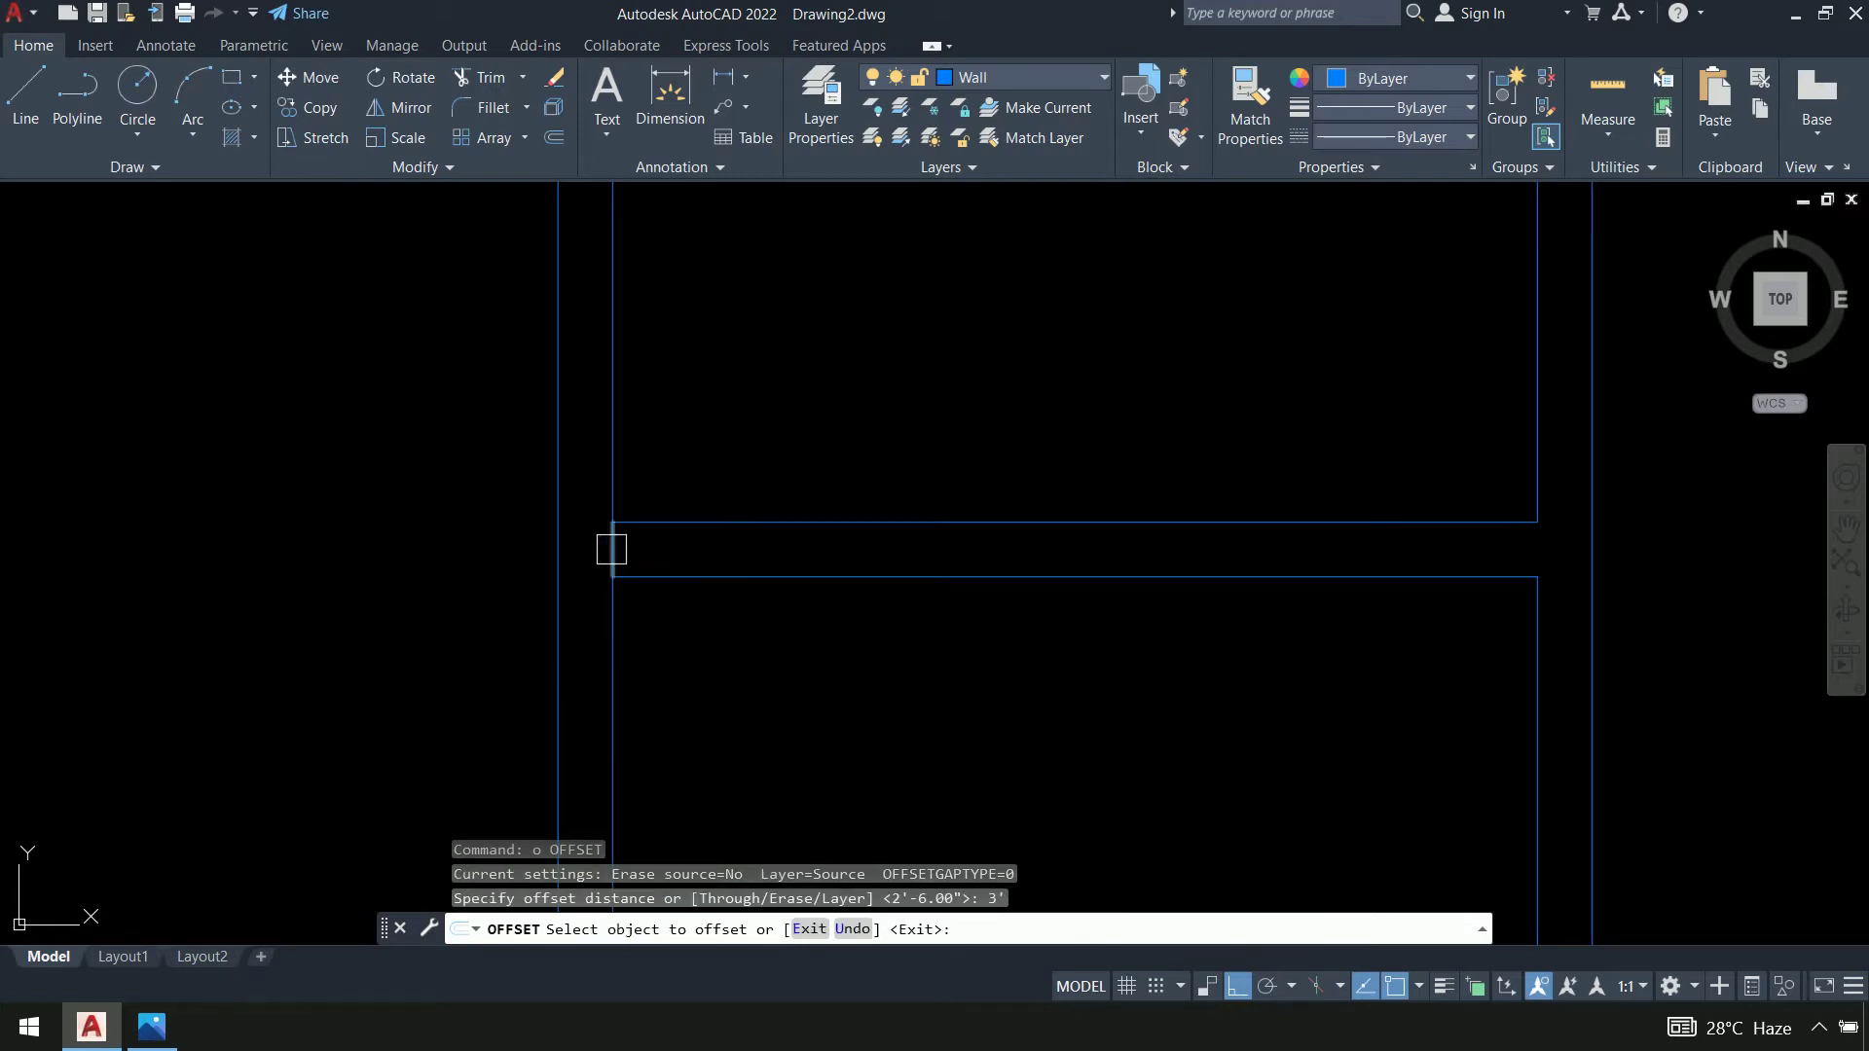
pyautogui.click(613, 546)
pyautogui.click(919, 657)
pyautogui.press('Return')
# Trim the dividing wall's two lines between the left outer wall and the offset mark to create the opening
pyautogui.write('tr')
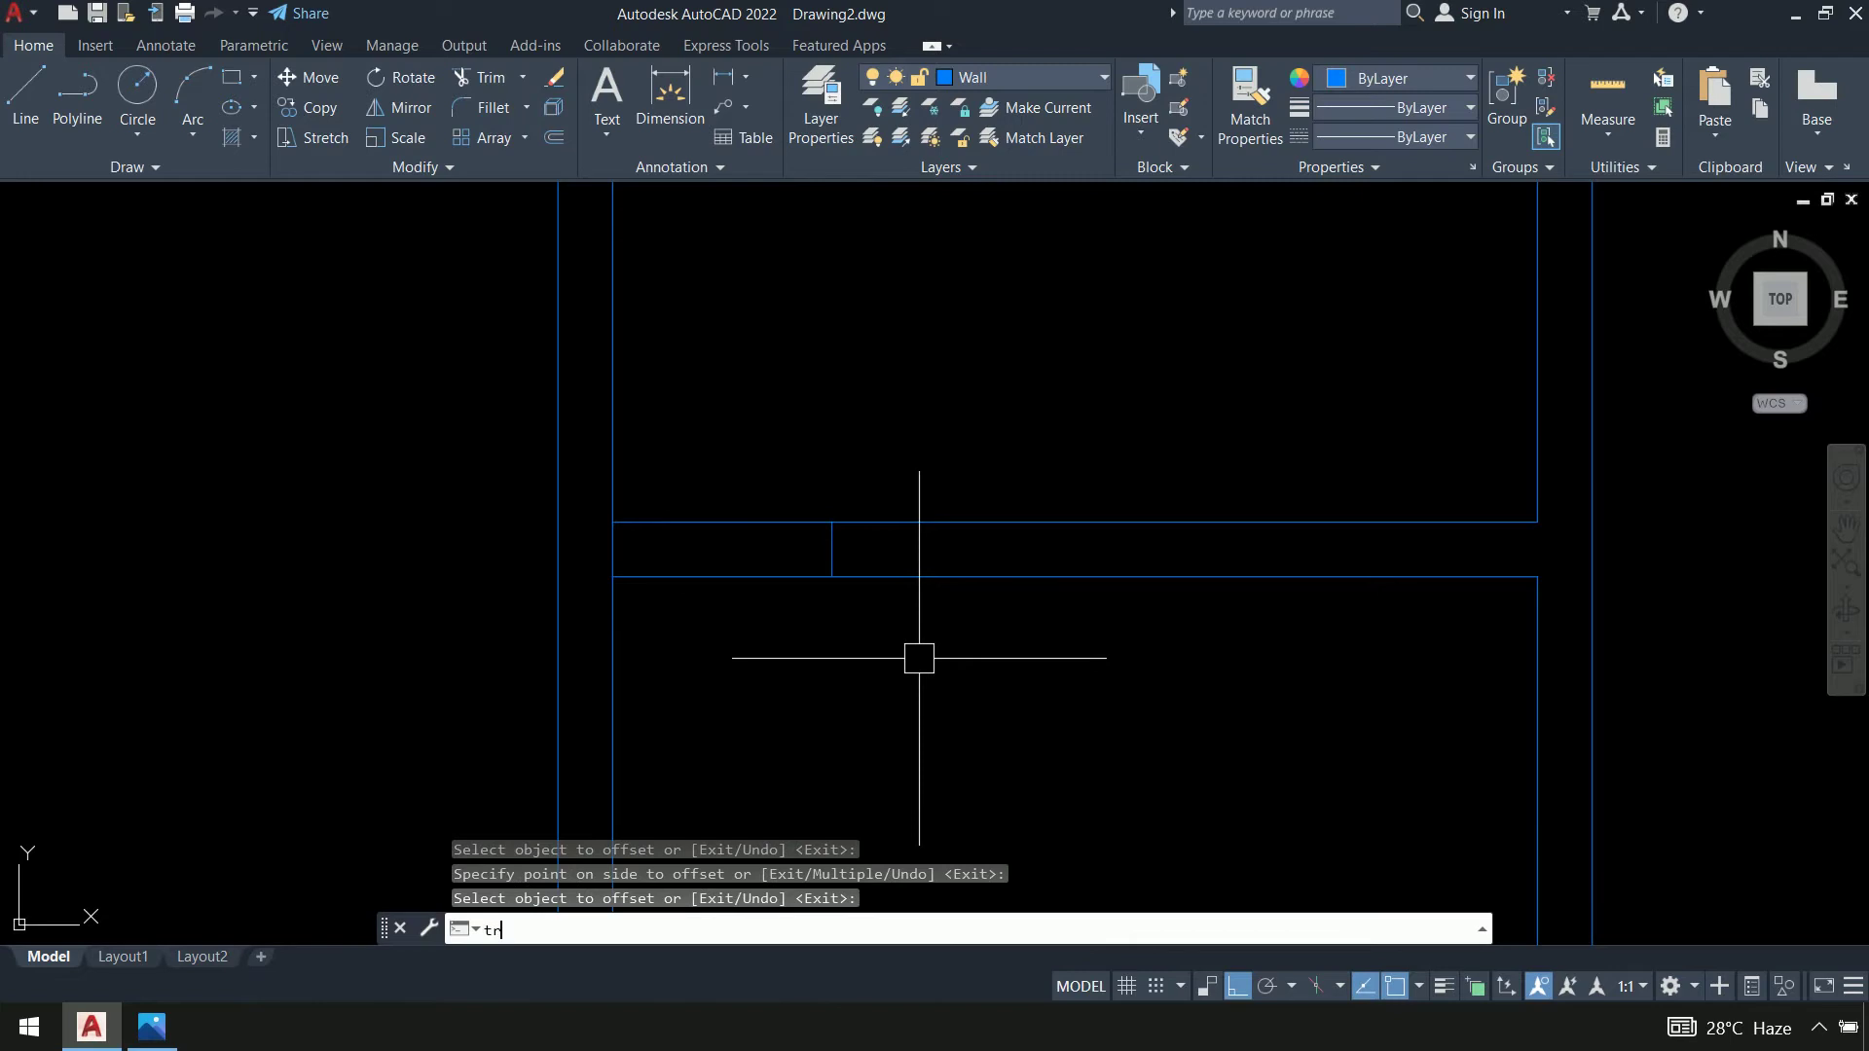
pyautogui.press('Return')
pyautogui.click(756, 667)
pyautogui.click(758, 441)
pyautogui.press('Return')
pyautogui.press('Return')
pyautogui.scroll(-8, 993, 792)
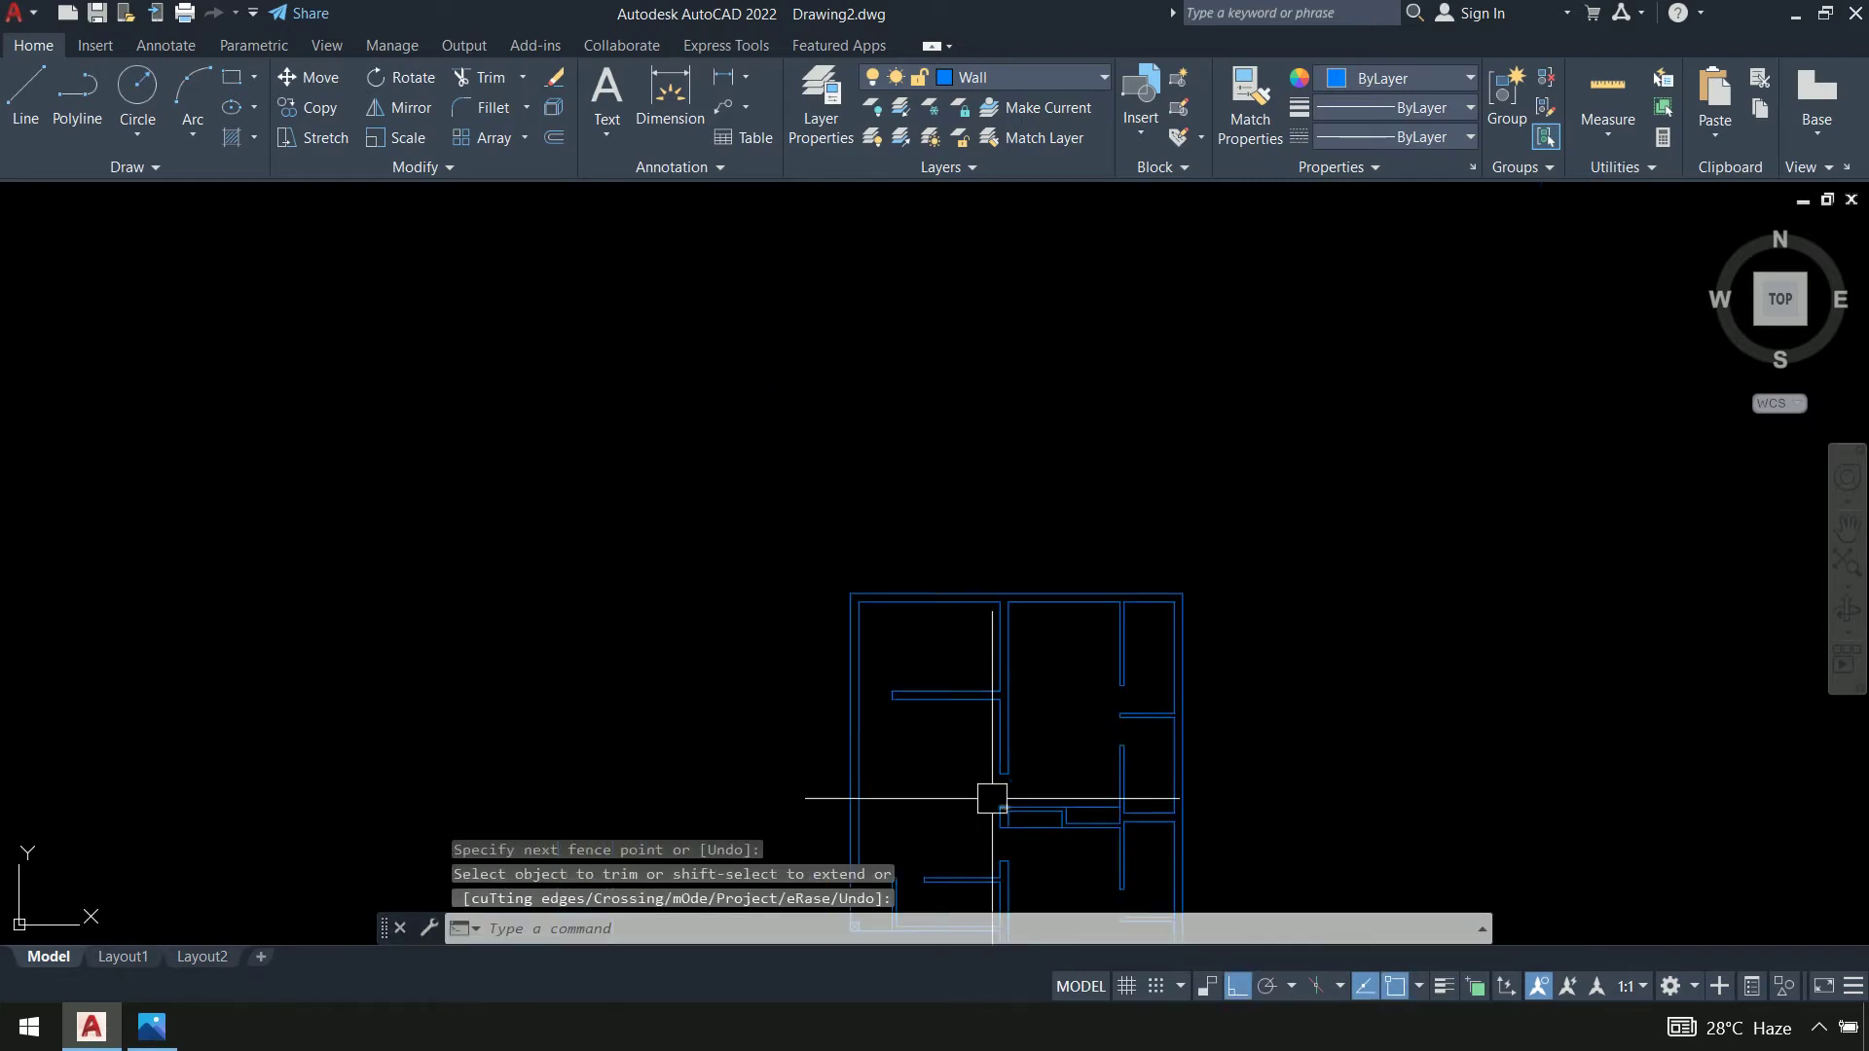
# Make Door & Window the current layer
pyautogui.moveTo(992, 792); pyautogui.dragTo(896, 500, button='middle')
pyautogui.moveTo(1250, 512); pyautogui.dragTo(1275, 519, button='middle')
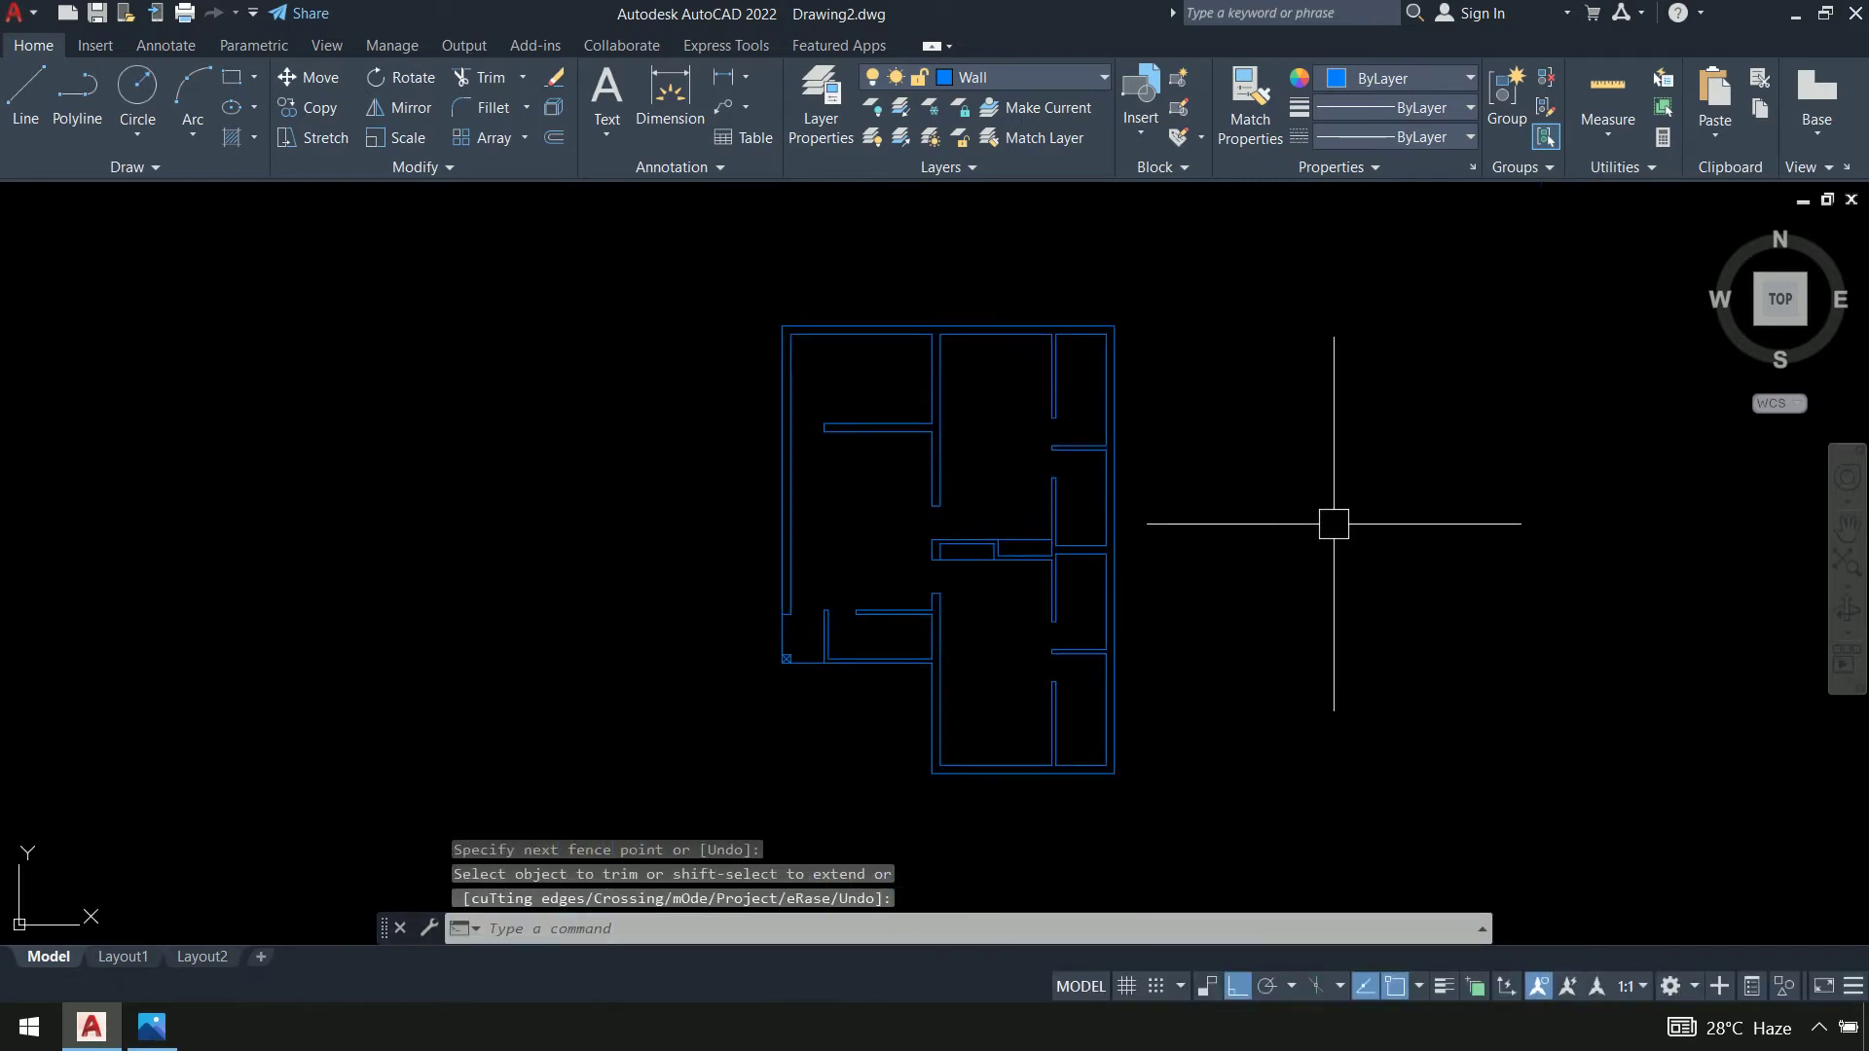
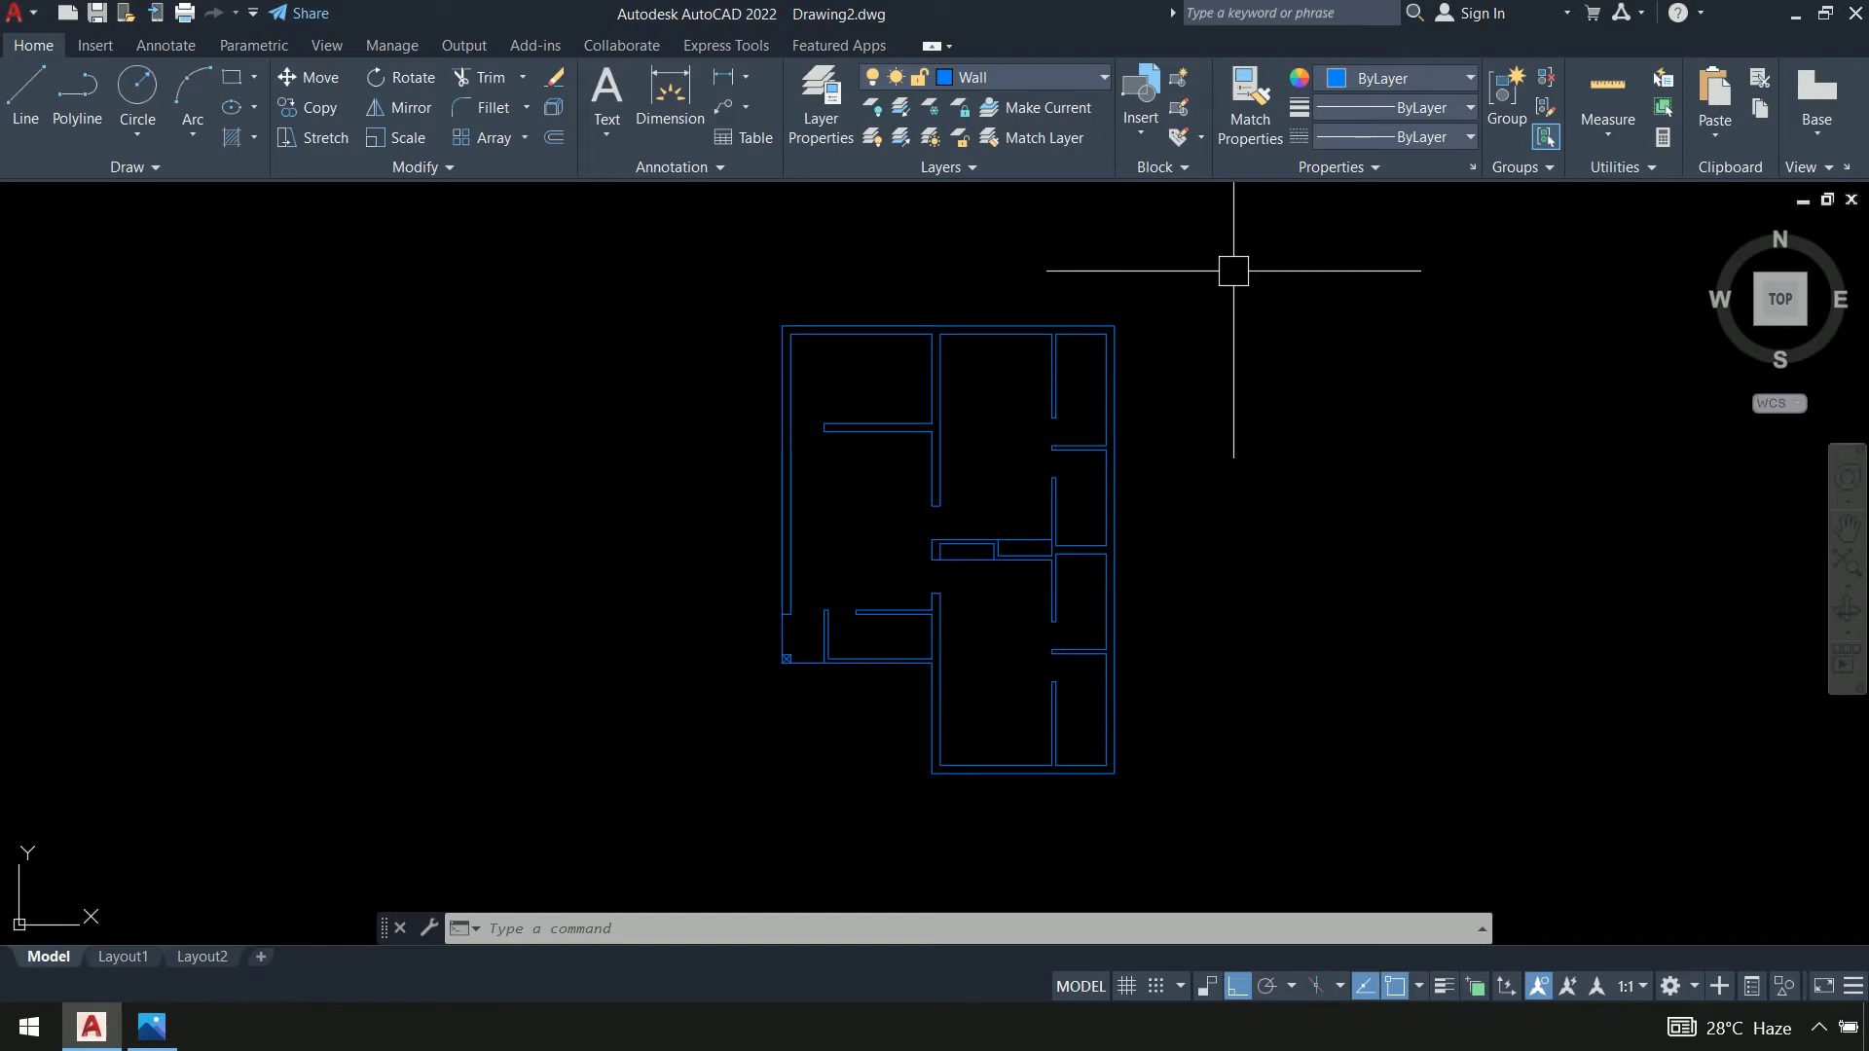
pyautogui.click(1085, 79)
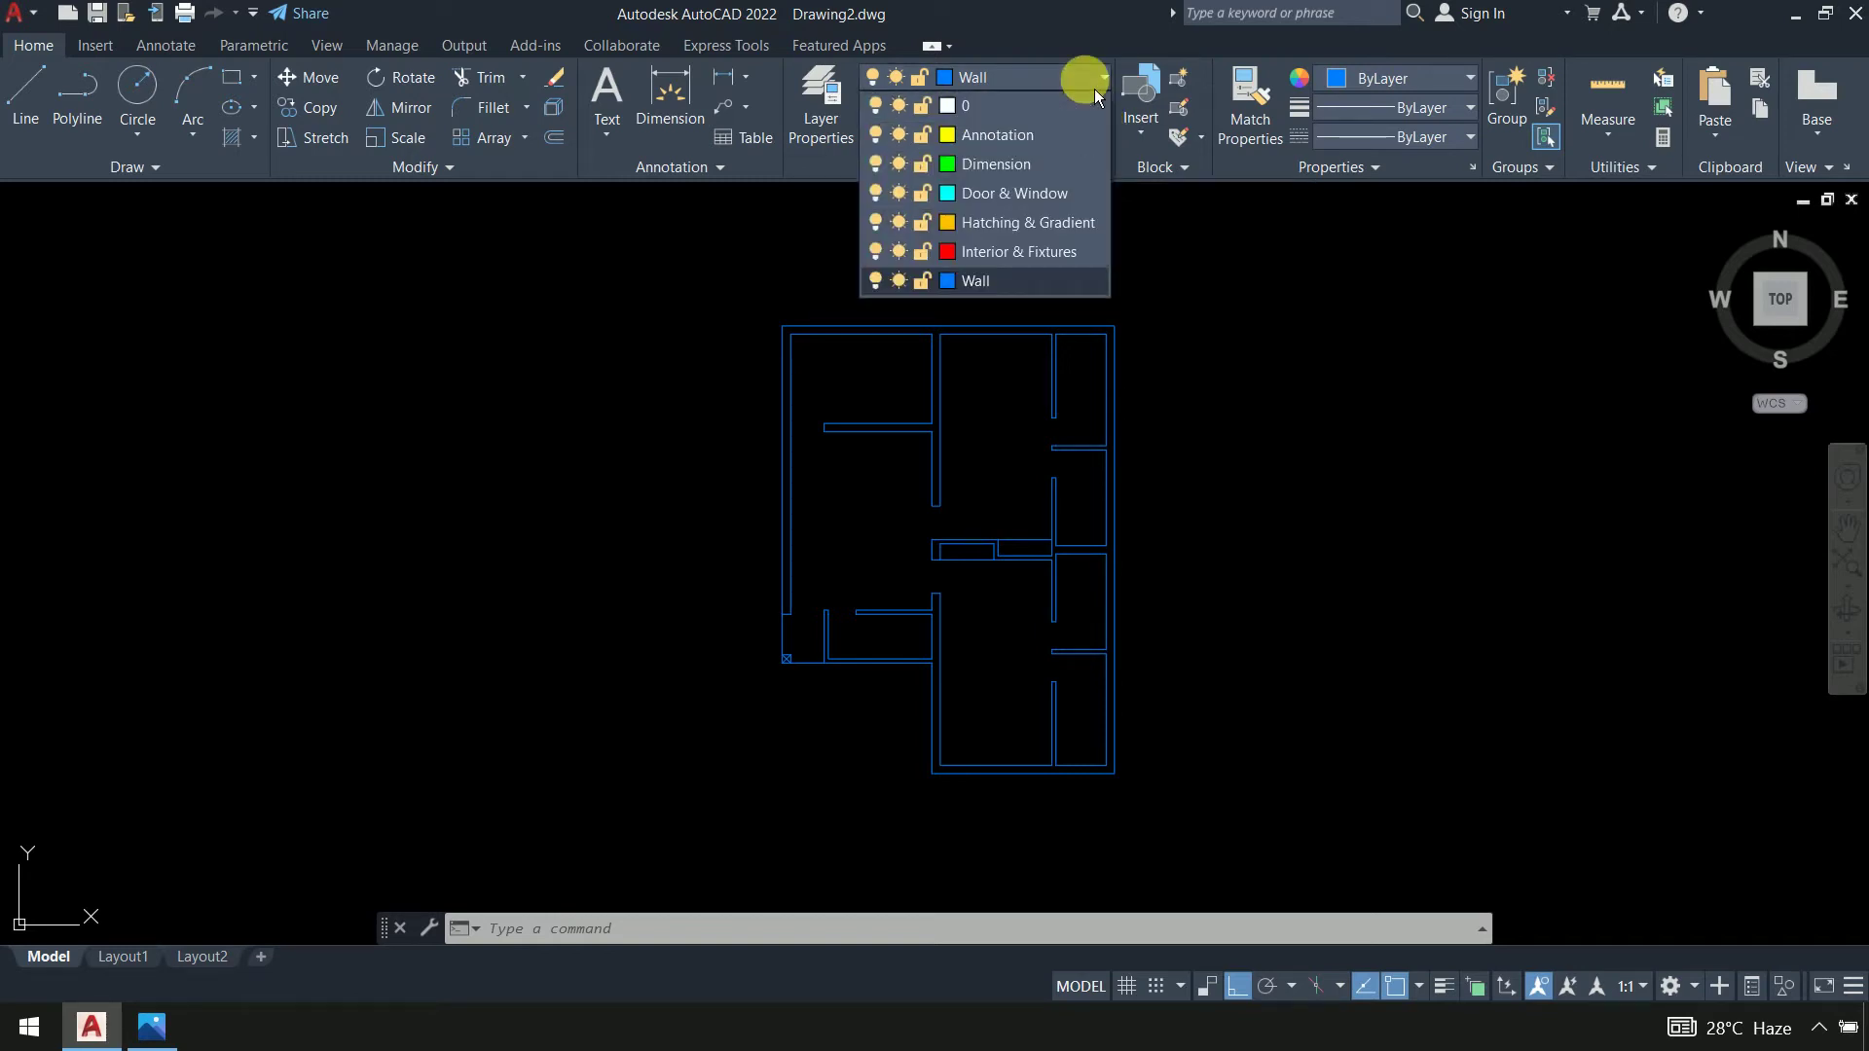
pyautogui.click(1060, 192)
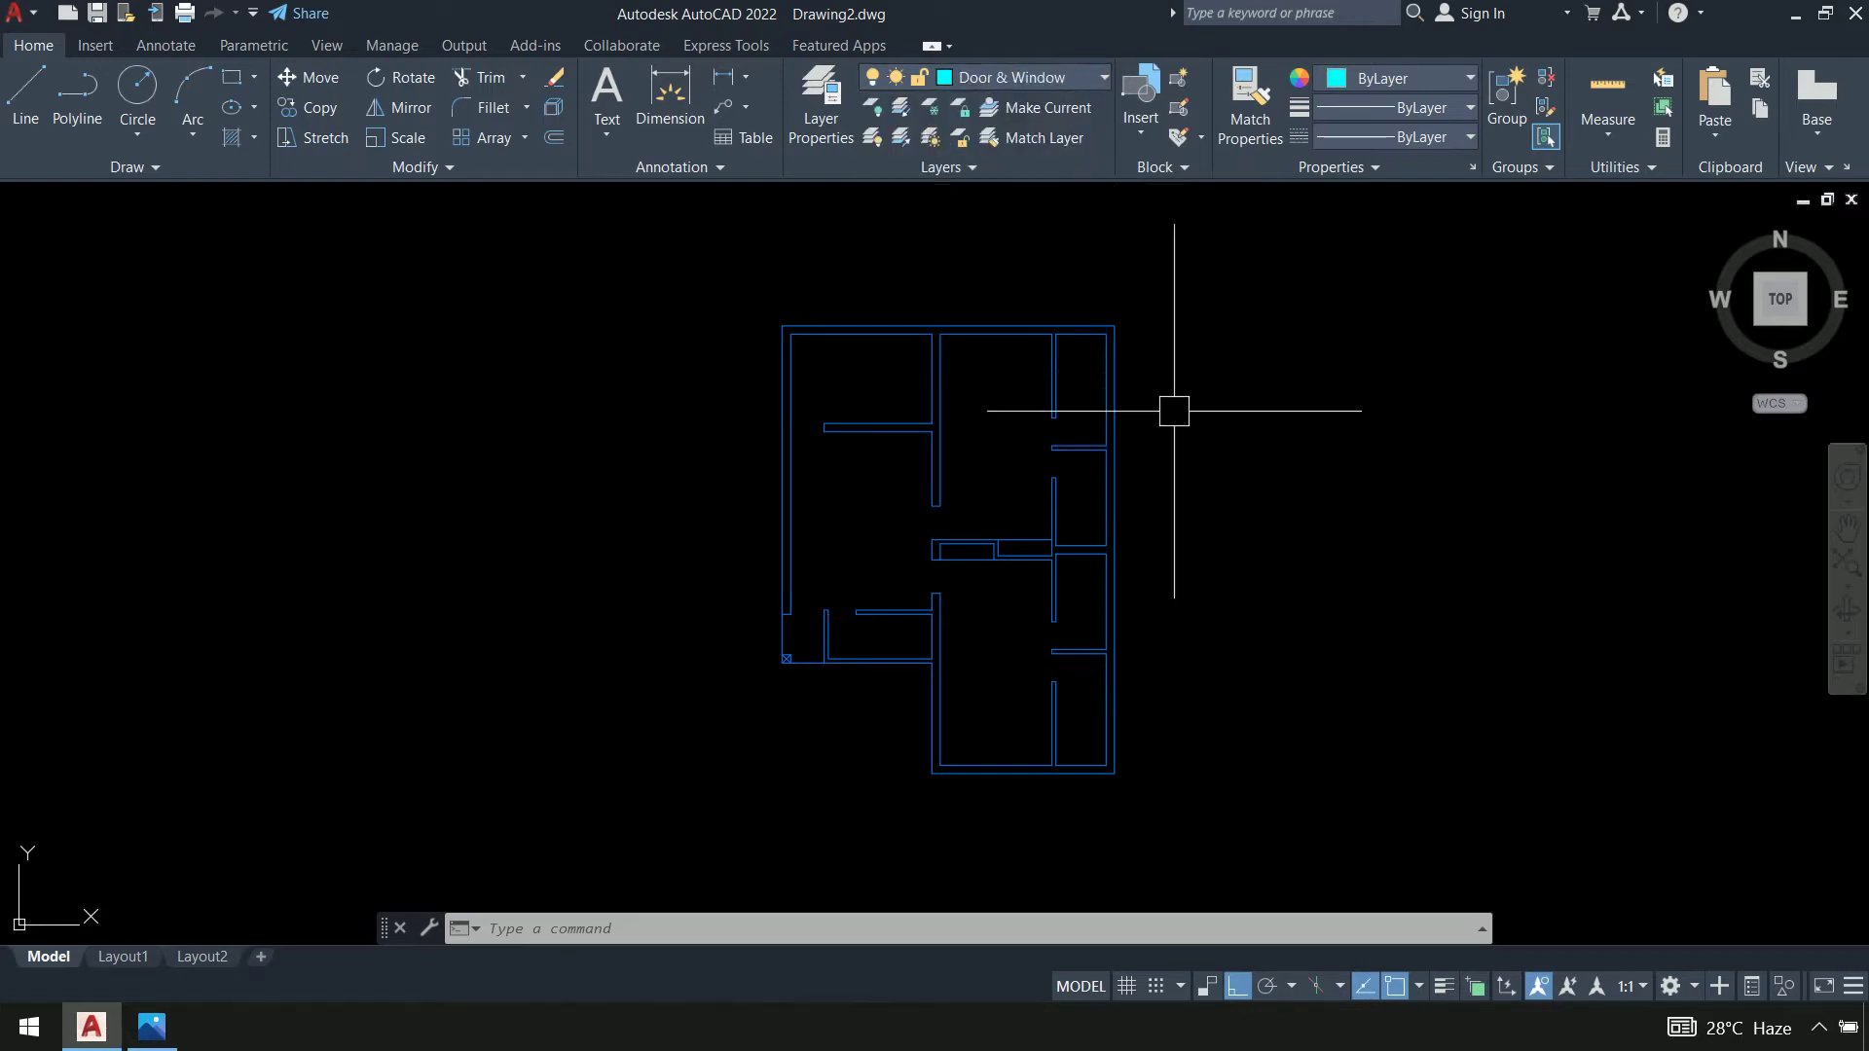
# Draw two separate circles in the empty space right of the floor plan, with radii of 3' and 2'6"
pyautogui.moveTo(1177, 409)
pyautogui.mouseDown(button='middle')
pyautogui.moveTo(1089, 487)
pyautogui.moveTo(1031, 491)
pyautogui.mouseUp(button='middle')
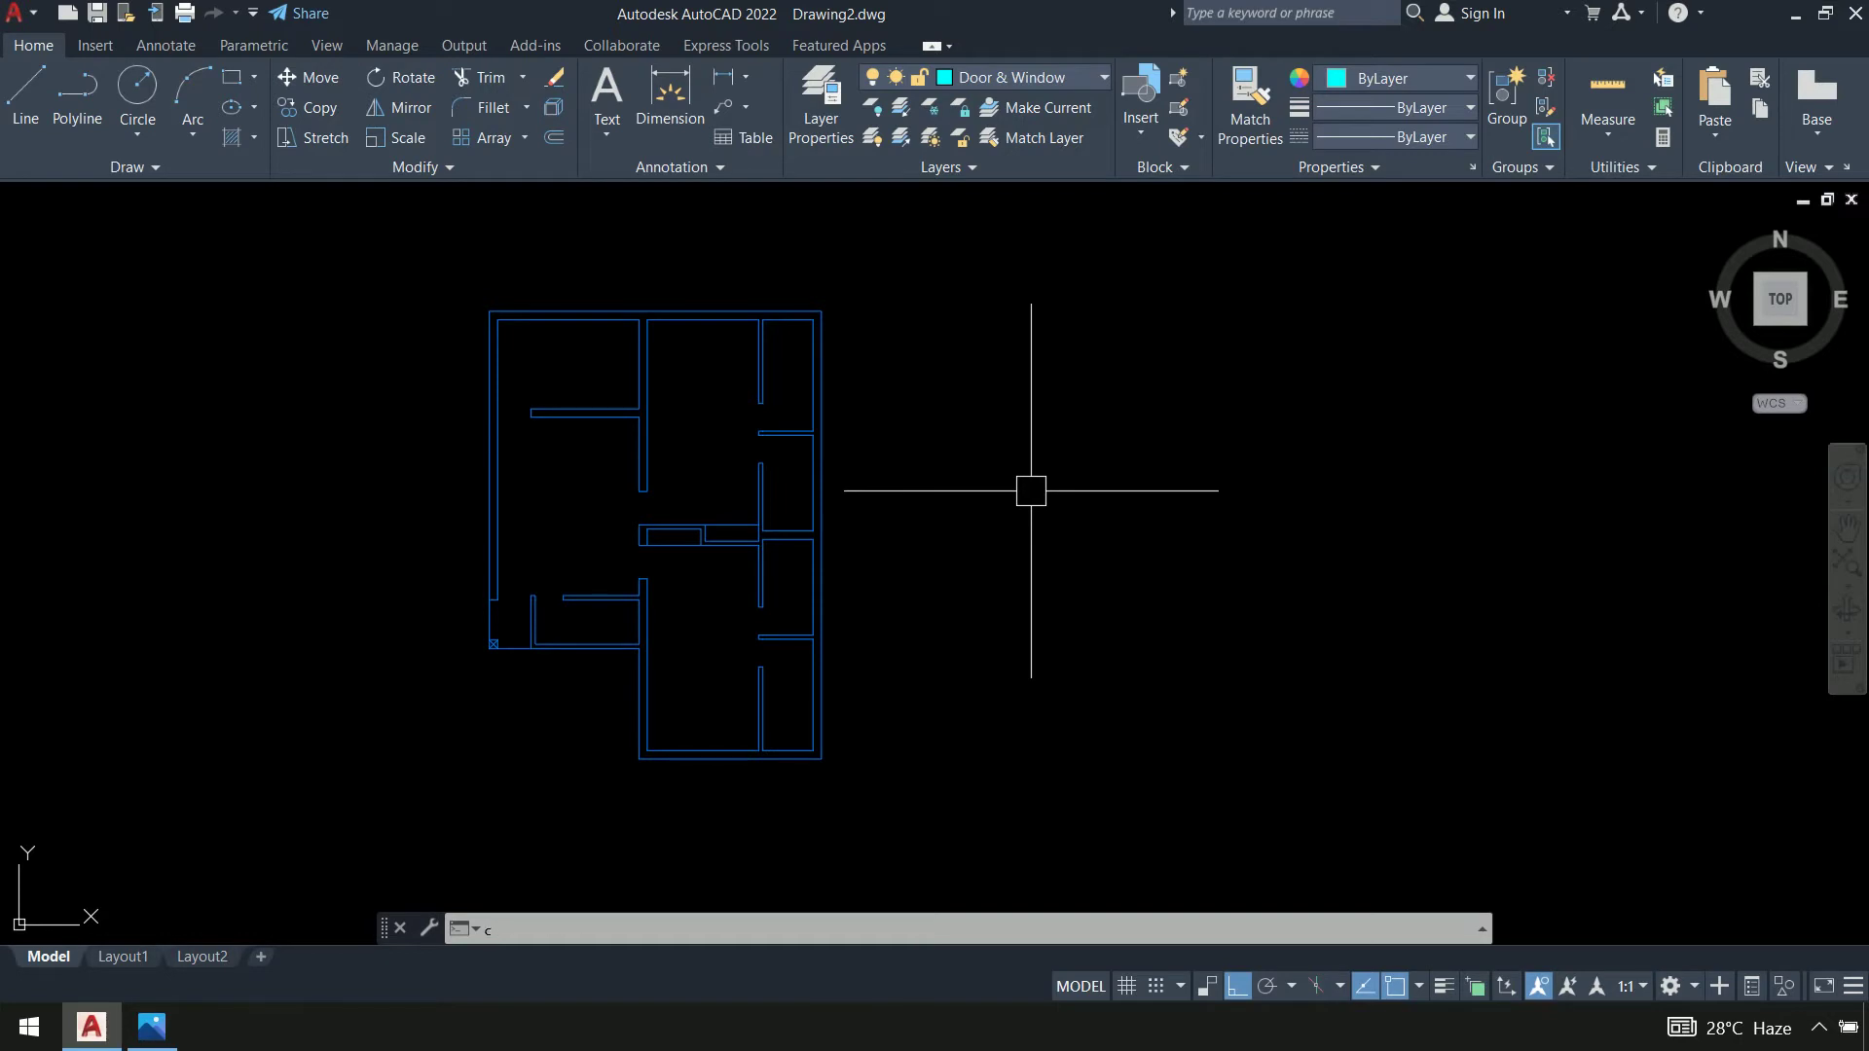
pyautogui.write('c')
pyautogui.press('Return')
pyautogui.click(1159, 536)
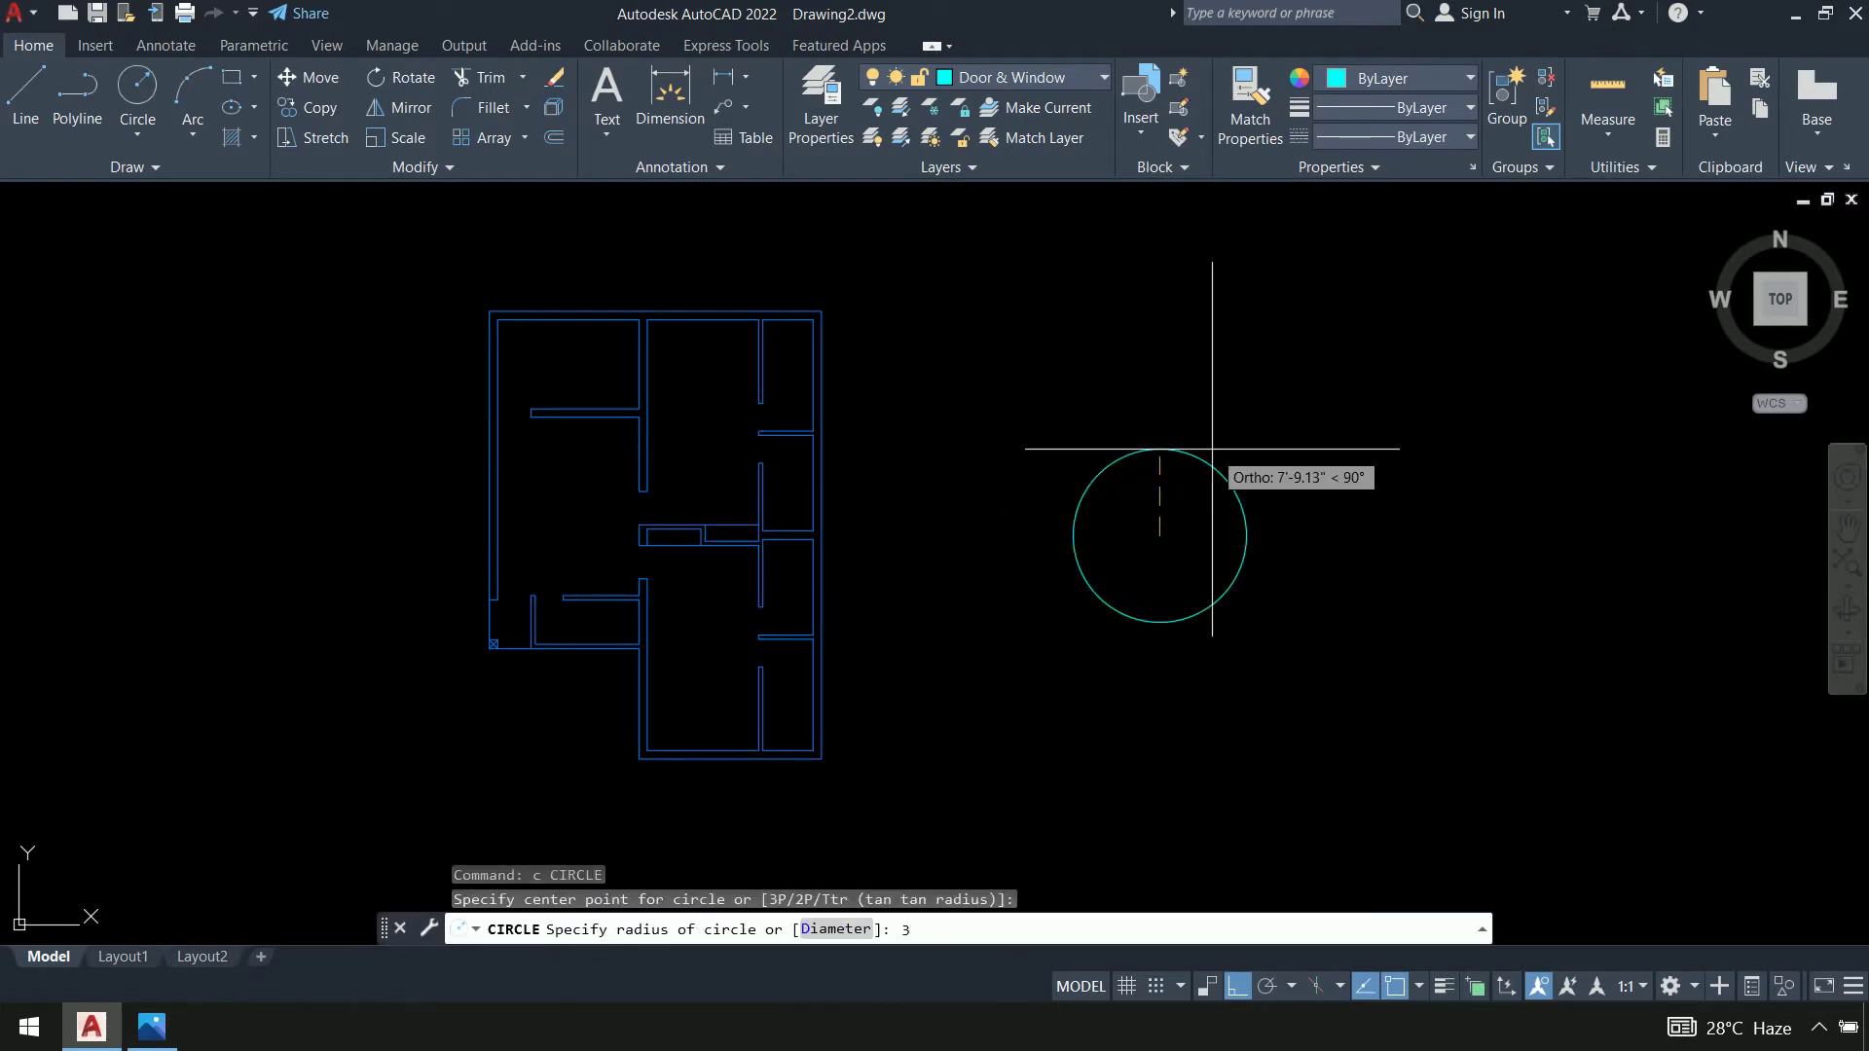
pyautogui.press('Return')
pyautogui.press('Return')
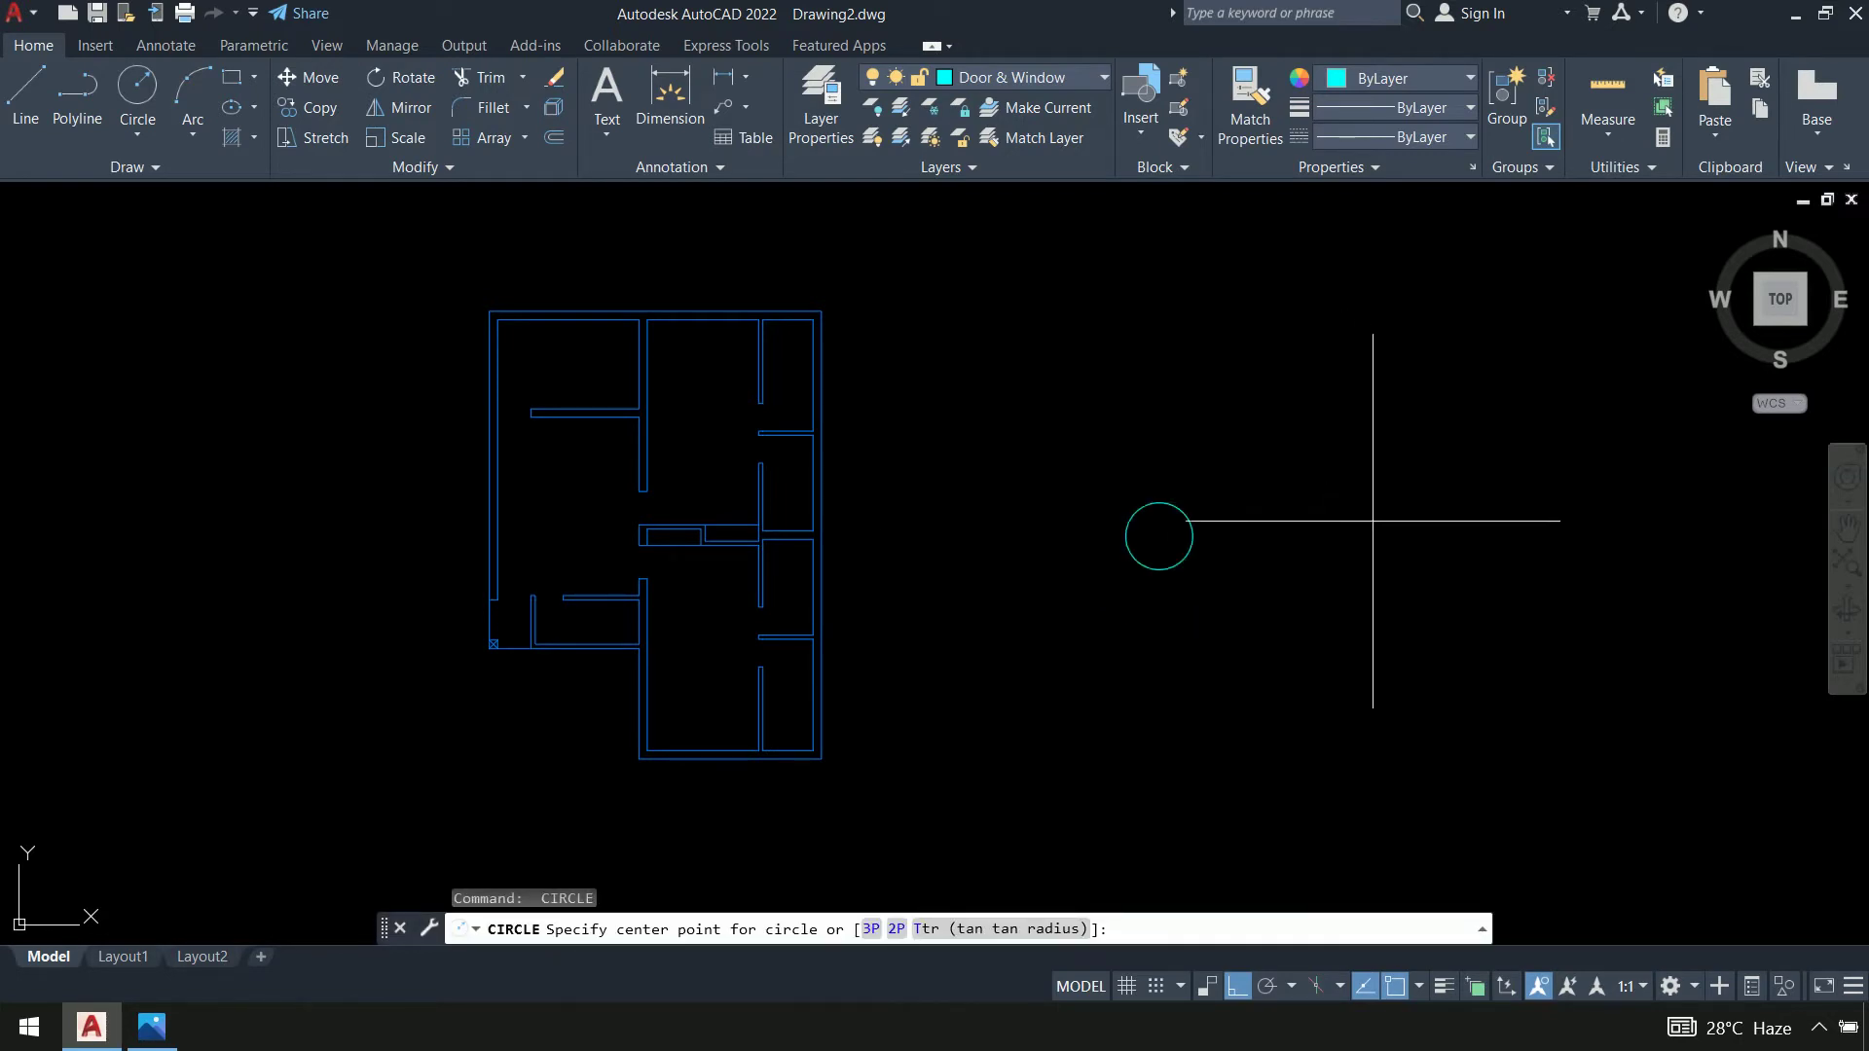
pyautogui.click(1372, 531)
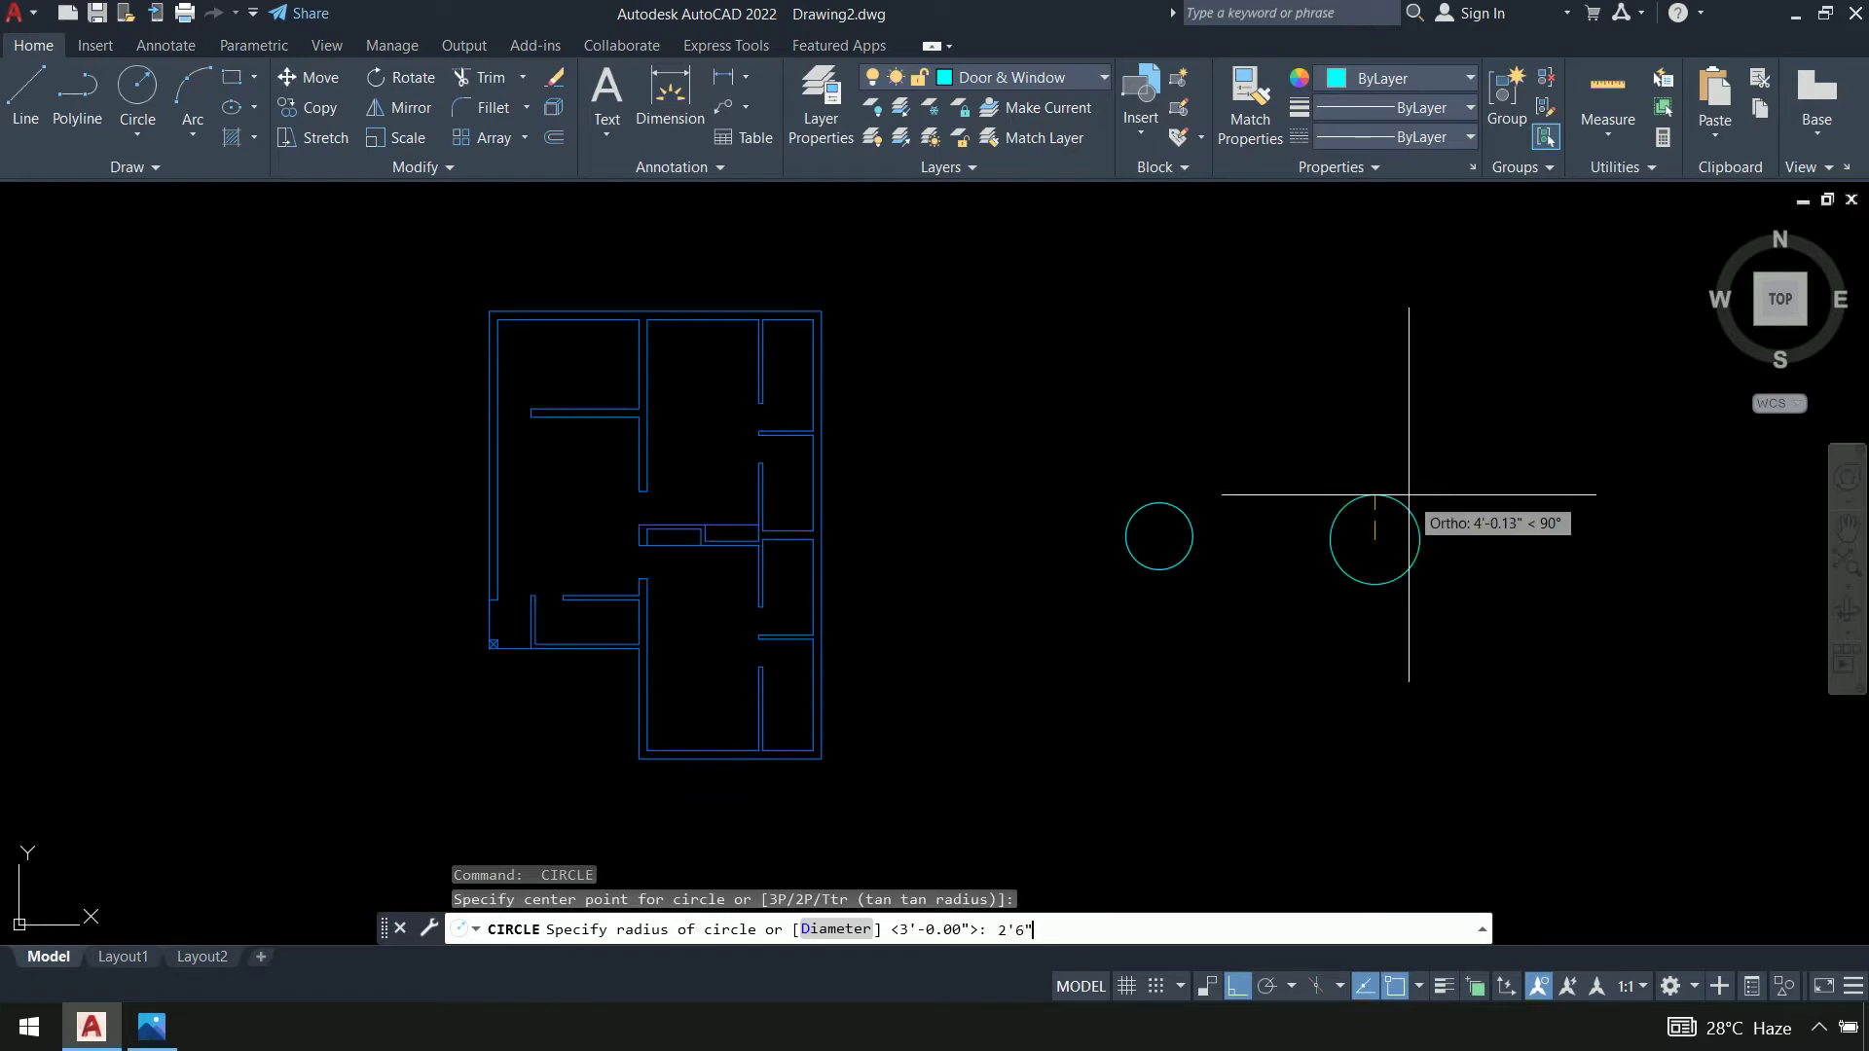
pyautogui.press('Return')
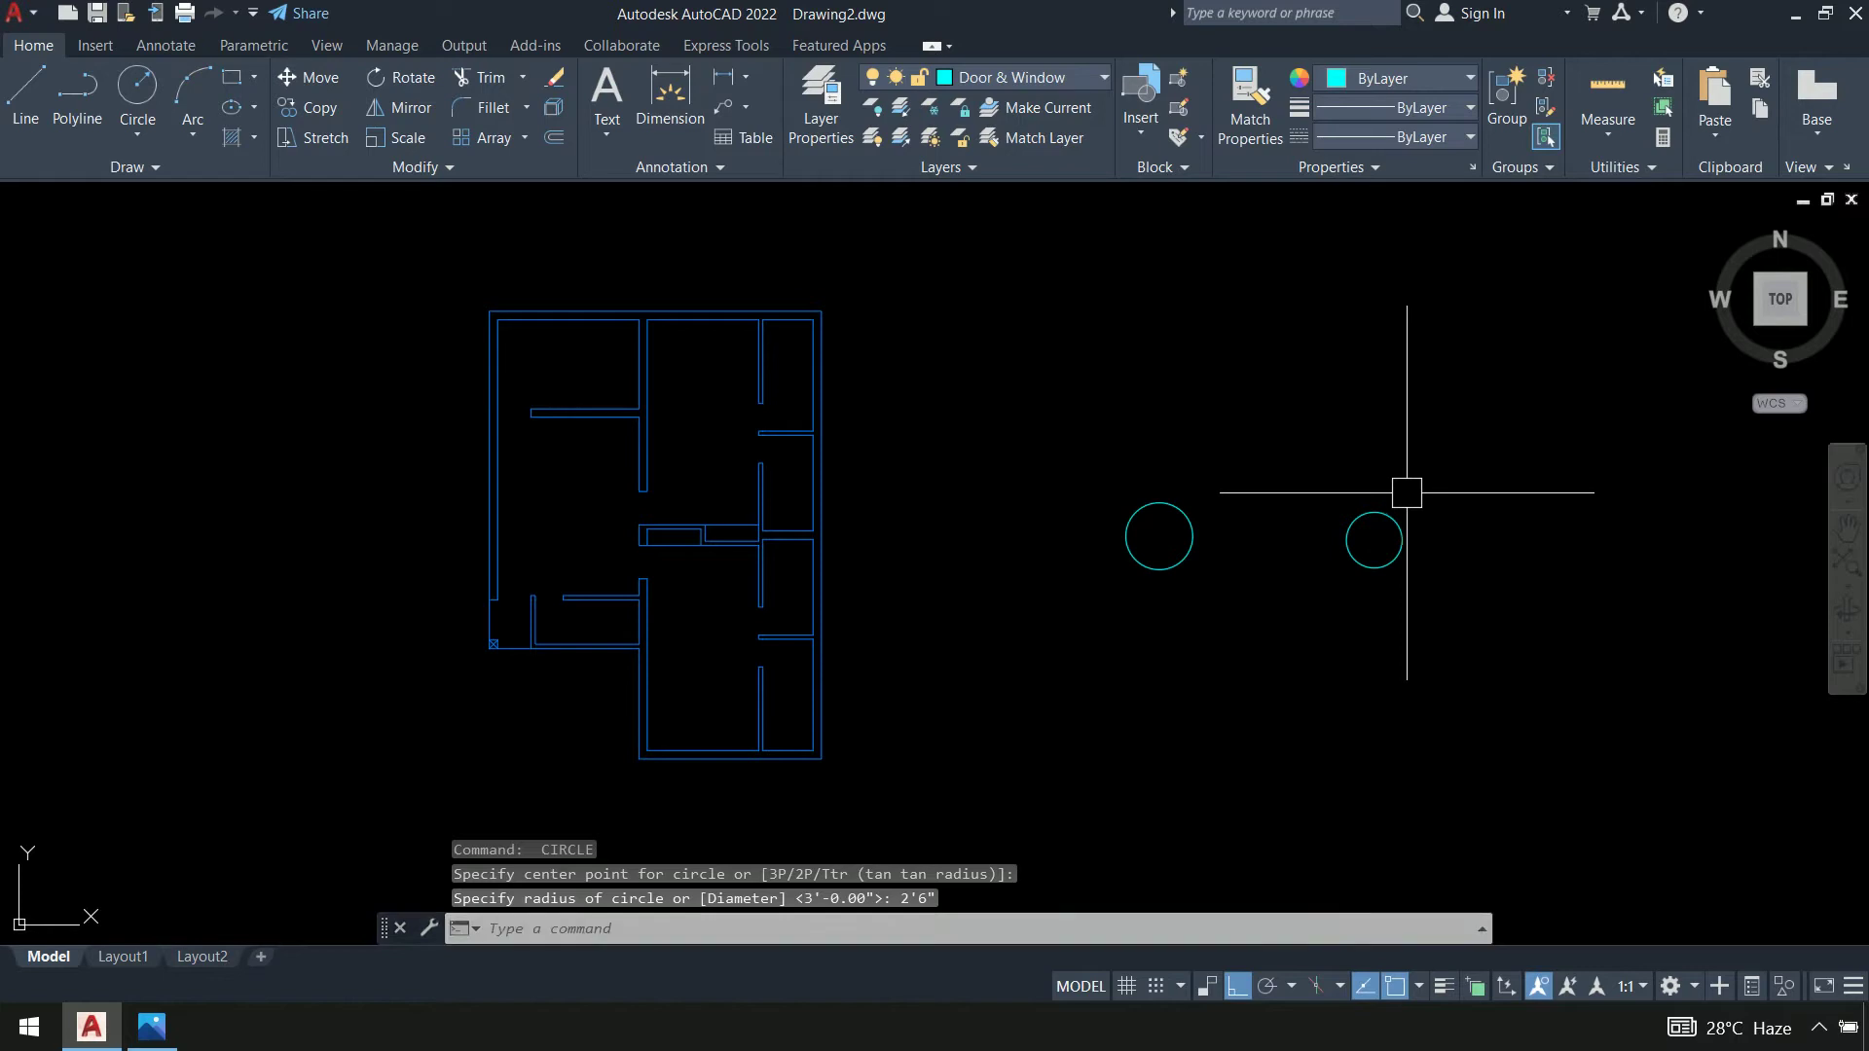
# Draw connected lines in the 3' circle from its top quadrant to the centre and on to its right quadrant
pyautogui.scroll(2, 1272, 509)
pyautogui.write('l')
pyautogui.press('Return')
pyautogui.moveTo(1183, 509); pyautogui.dragTo(784, 455, button='middle')
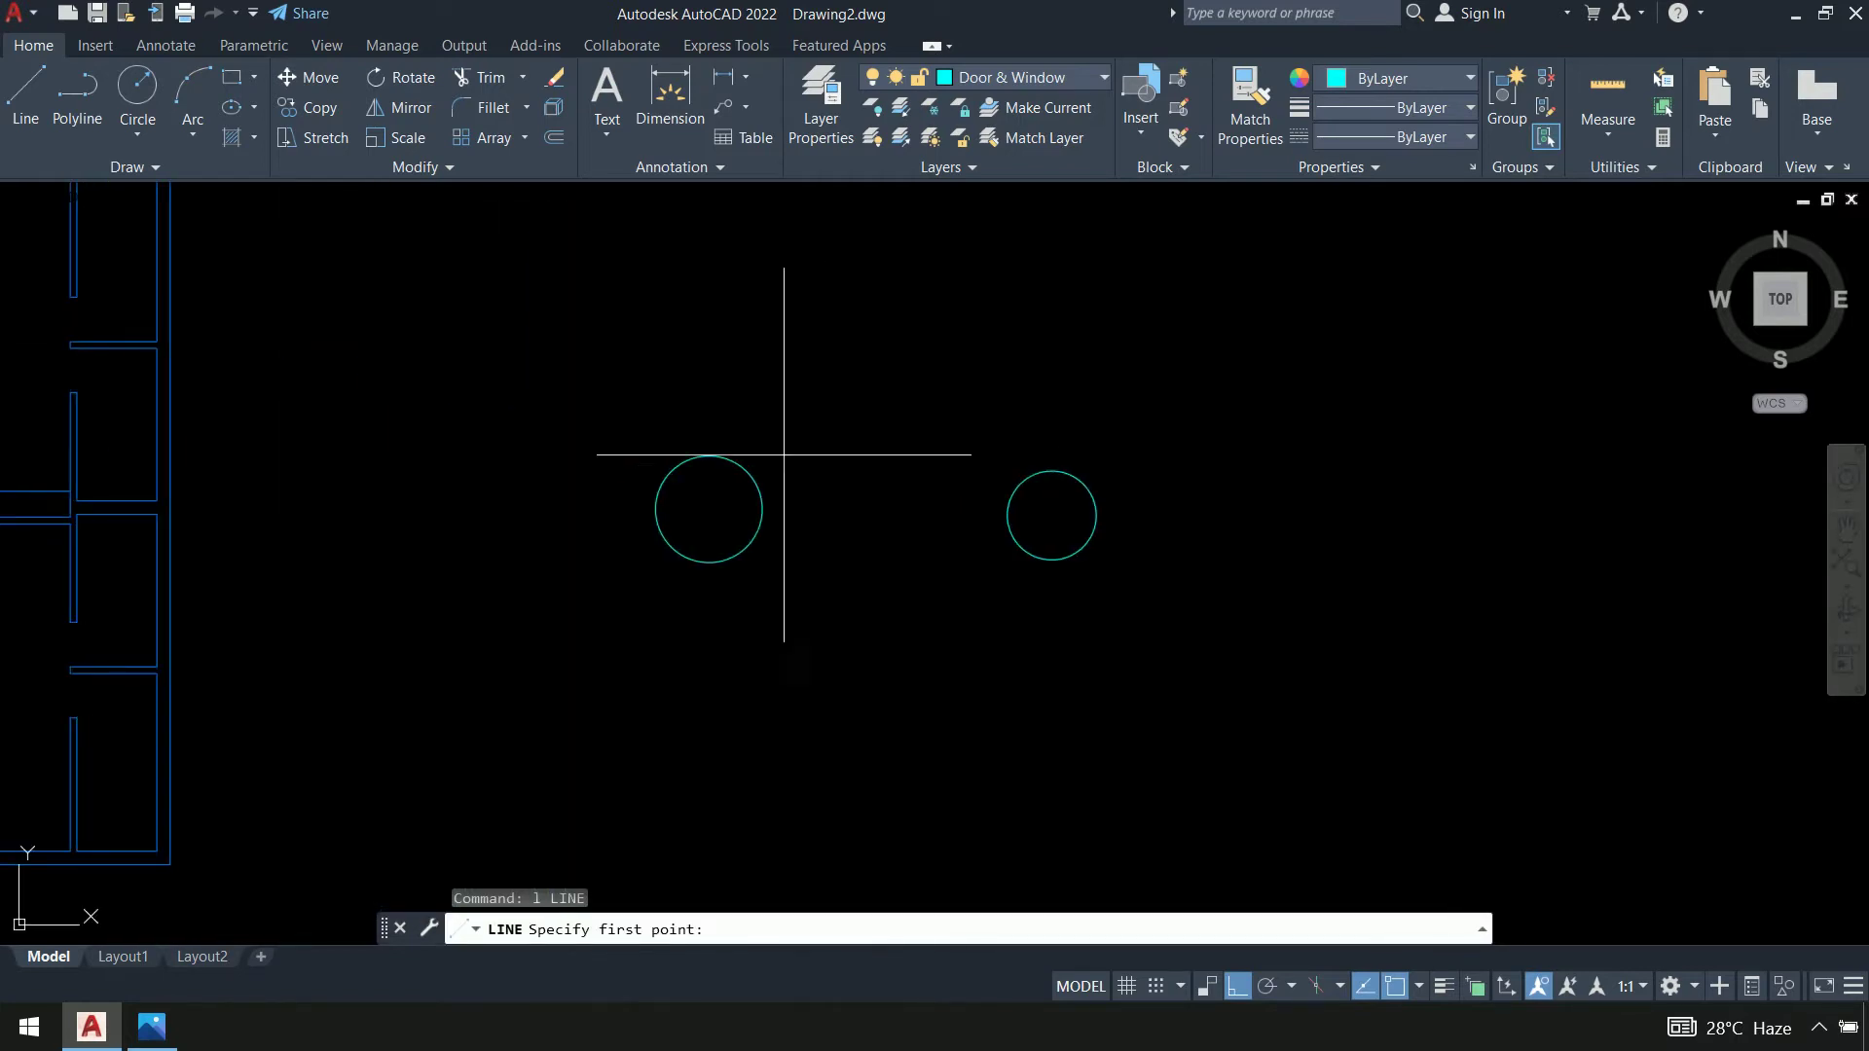
pyautogui.click(708, 456)
pyautogui.click(708, 508)
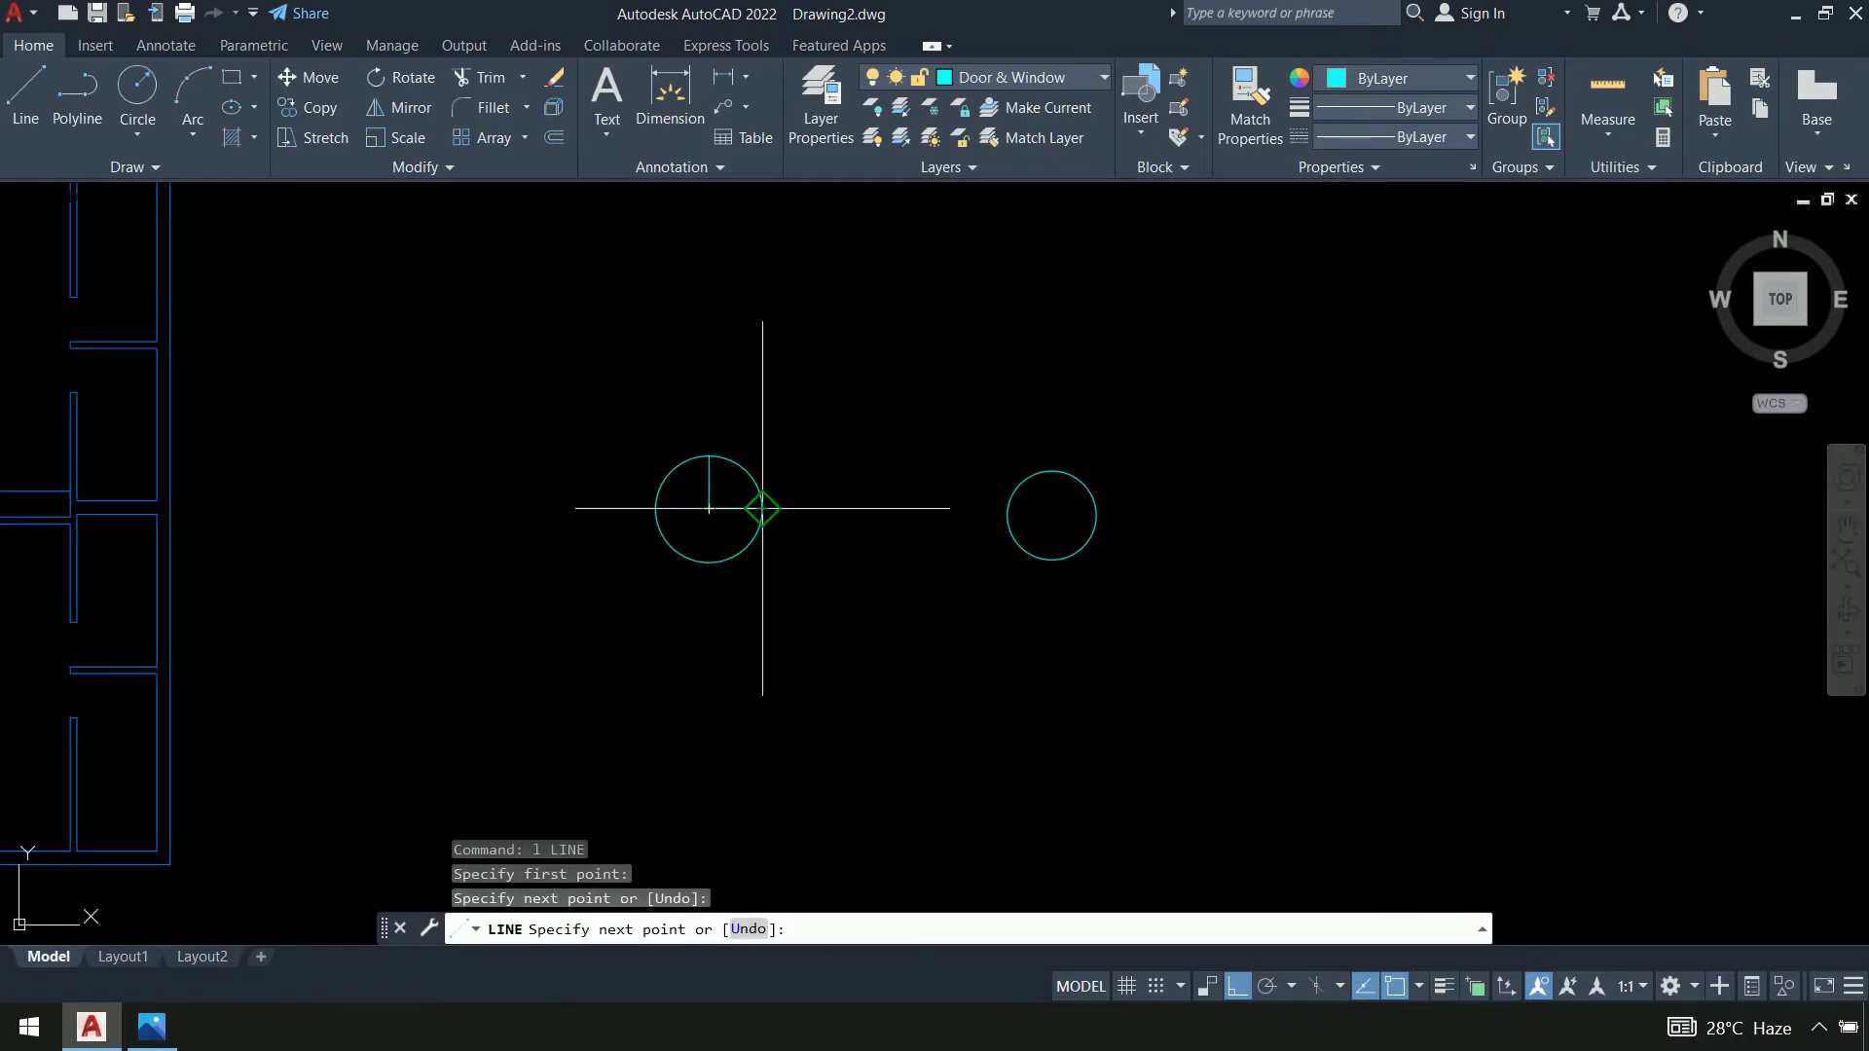
pyautogui.click(762, 508)
pyautogui.press('Return')
# Draw connected lines in the 2'6" circle from its top quadrant to the centre and on to its right quadrant
pyautogui.press('Return')
pyautogui.click(1051, 470)
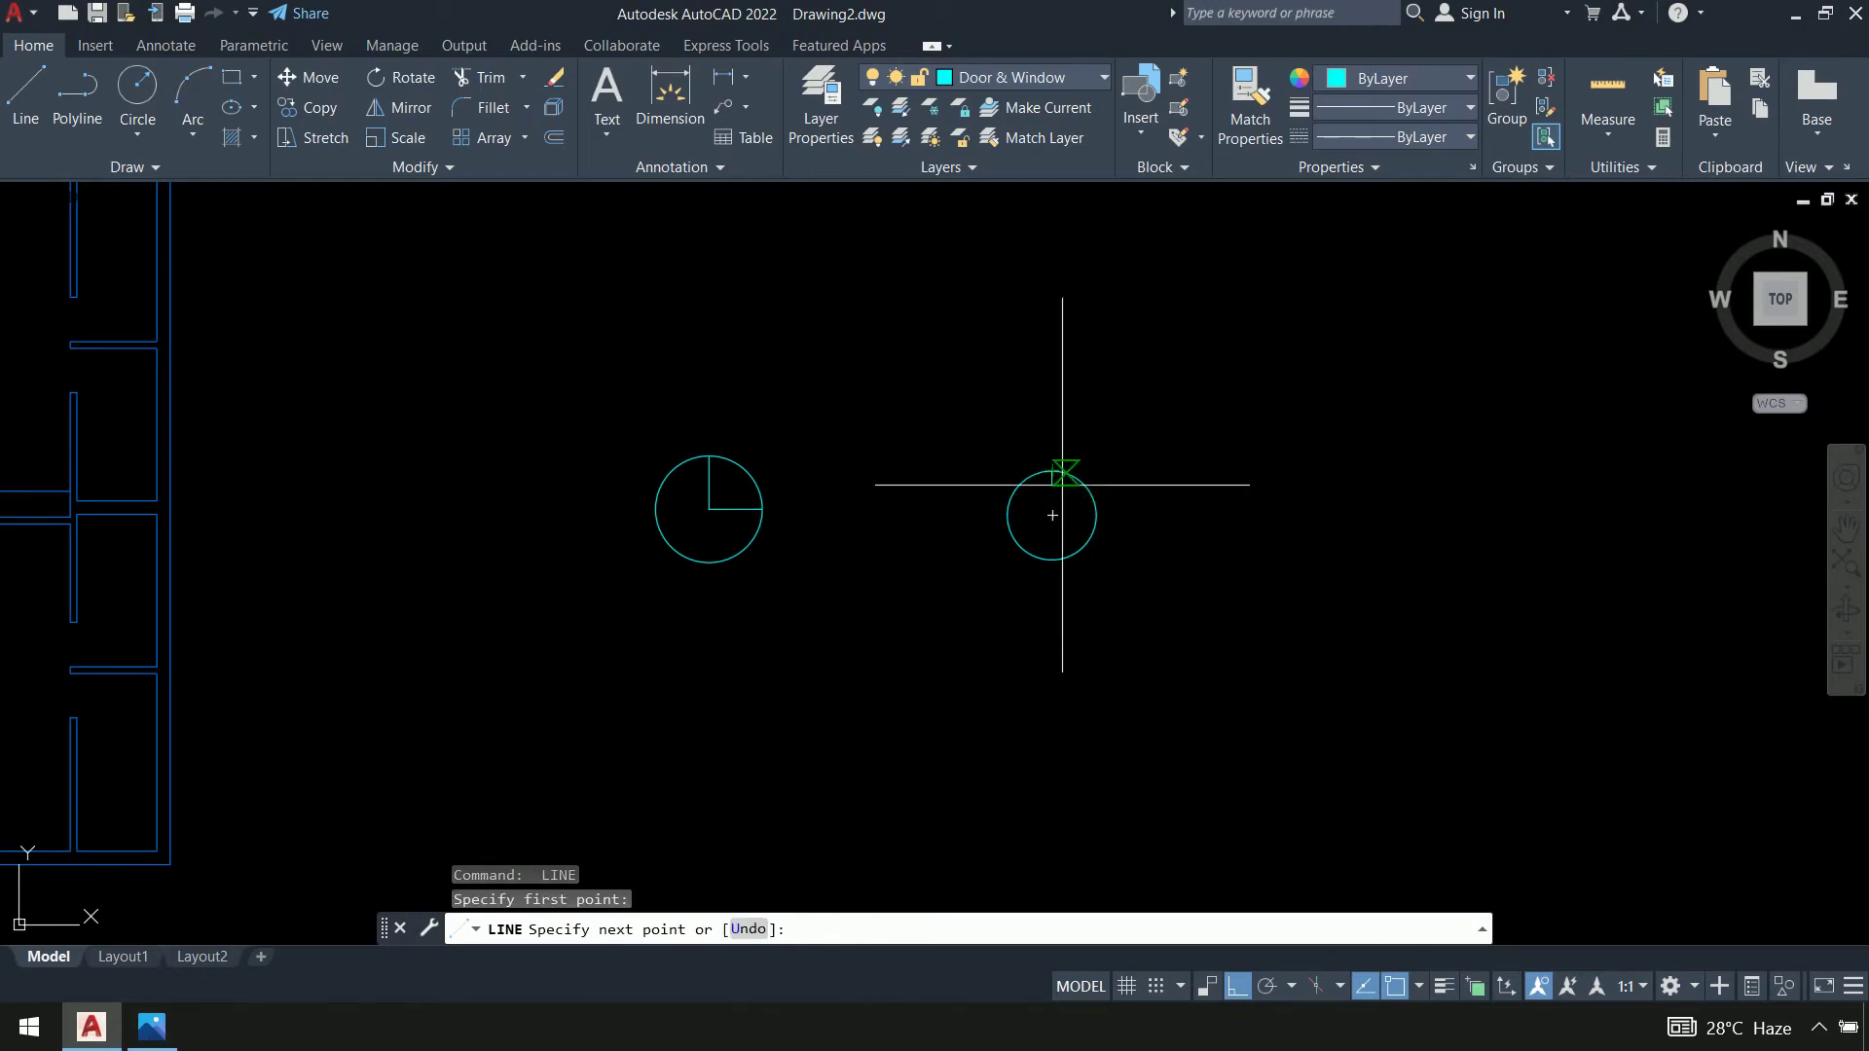
pyautogui.click(1051, 514)
pyautogui.click(1096, 514)
pyautogui.press('Return')
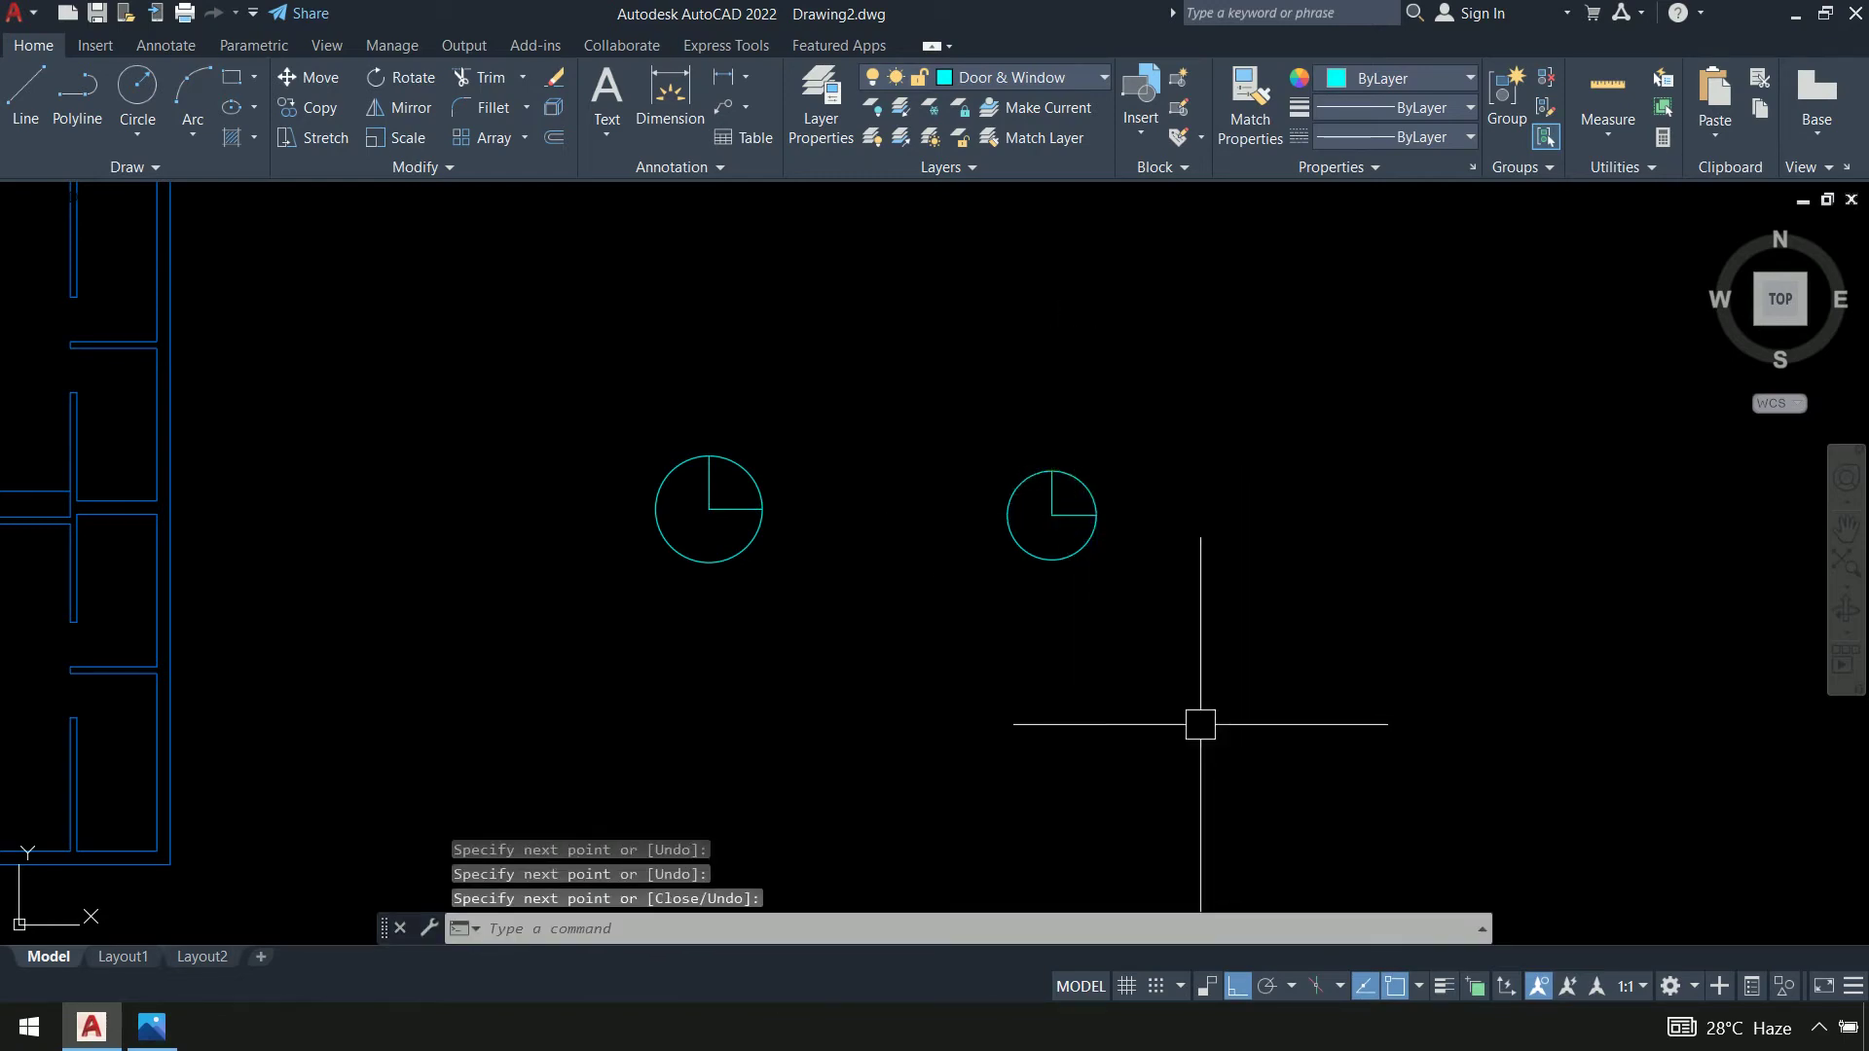
# Trim both circles to their upper-right quarter arcs and remove the horizontal radius lines to form two door symbols
pyautogui.write('tr')
pyautogui.press('Return')
pyautogui.click(714, 560)
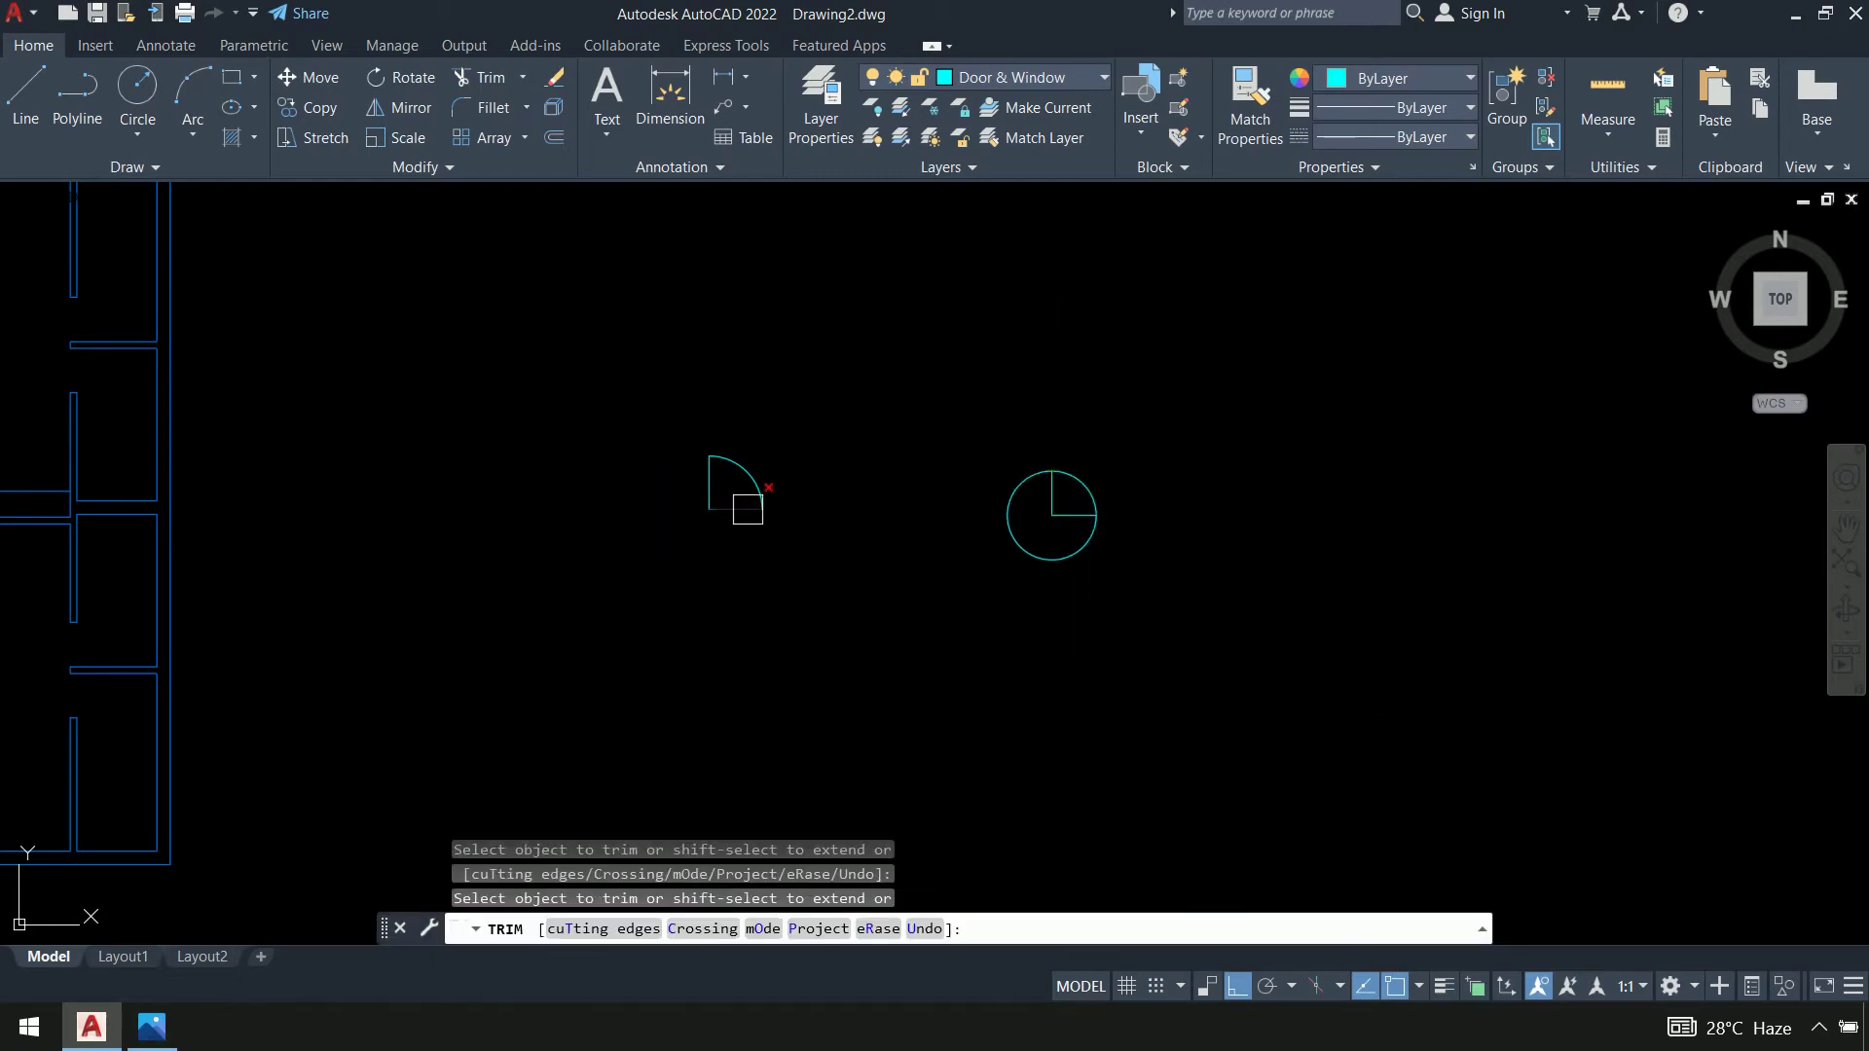
pyautogui.click(743, 507)
pyautogui.click(1064, 555)
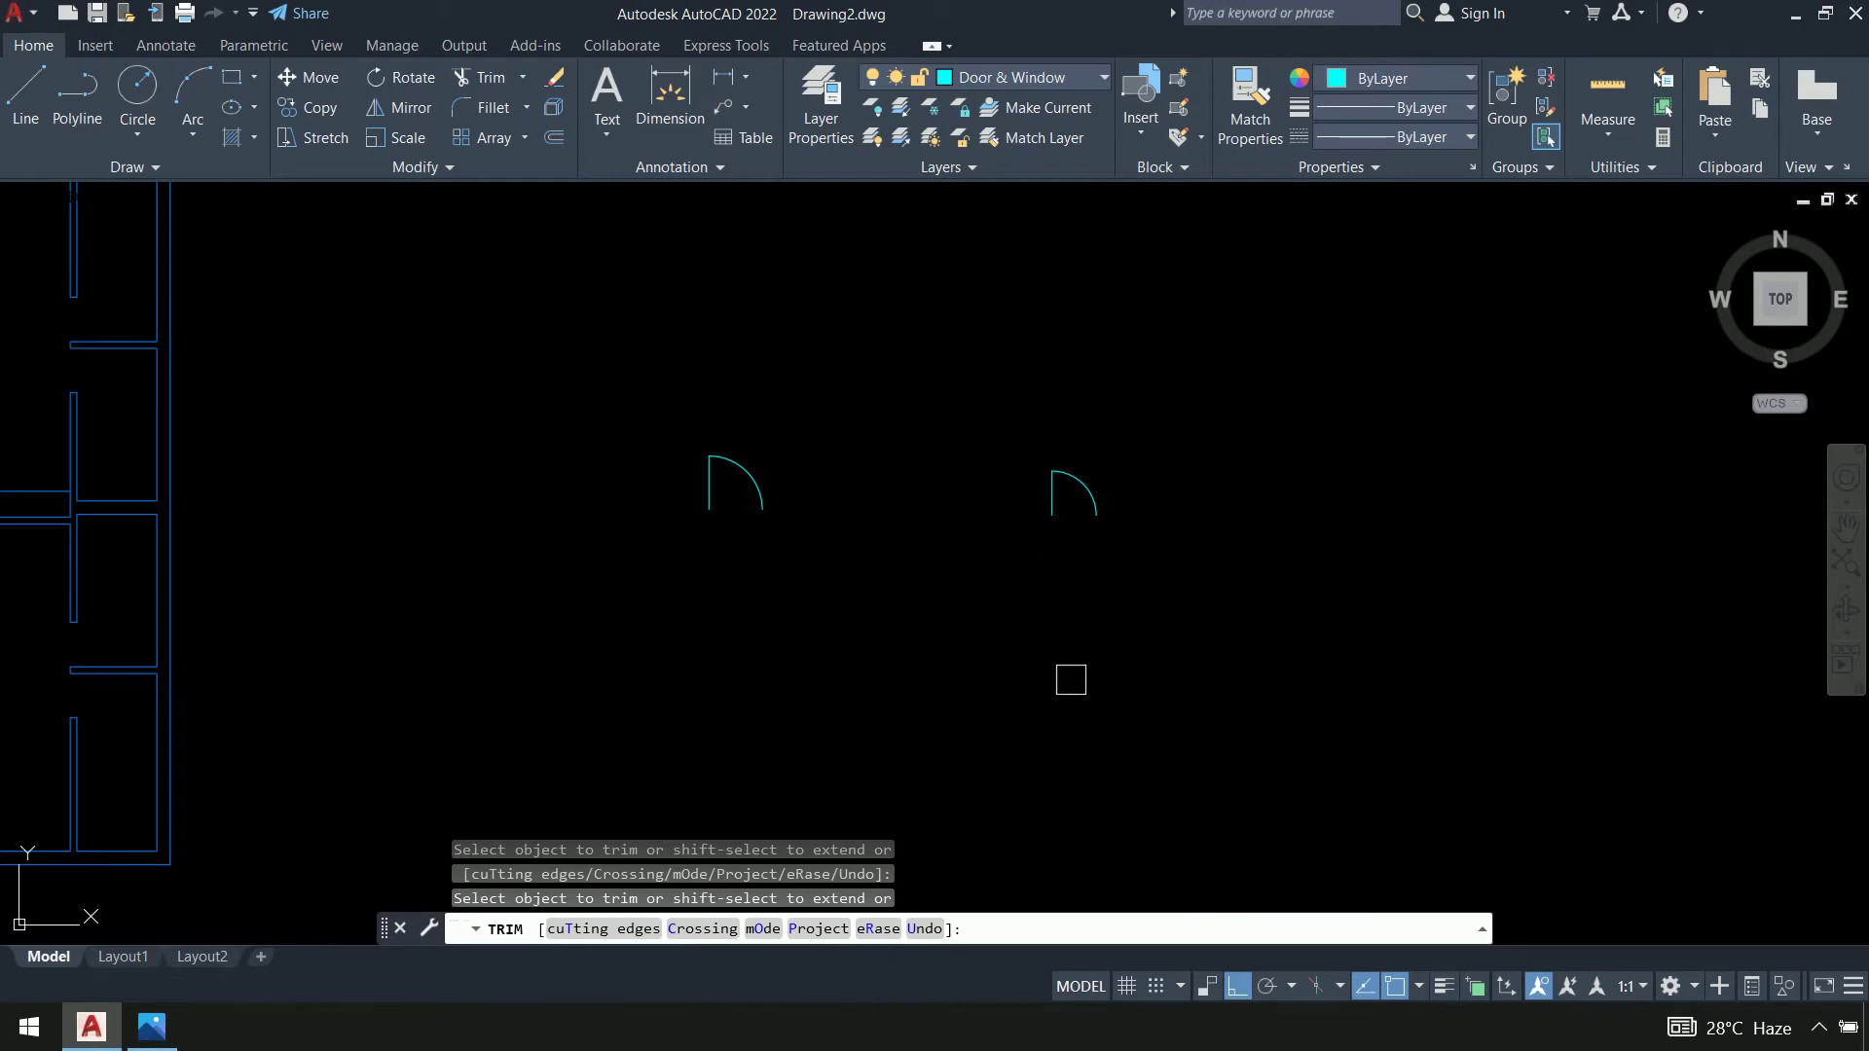
pyautogui.press('Return')
# Define the 3' door symbol as block D, with its base point at the lower end of the vertical line
pyautogui.moveTo(863, 692); pyautogui.dragTo(896, 699, button='middle')
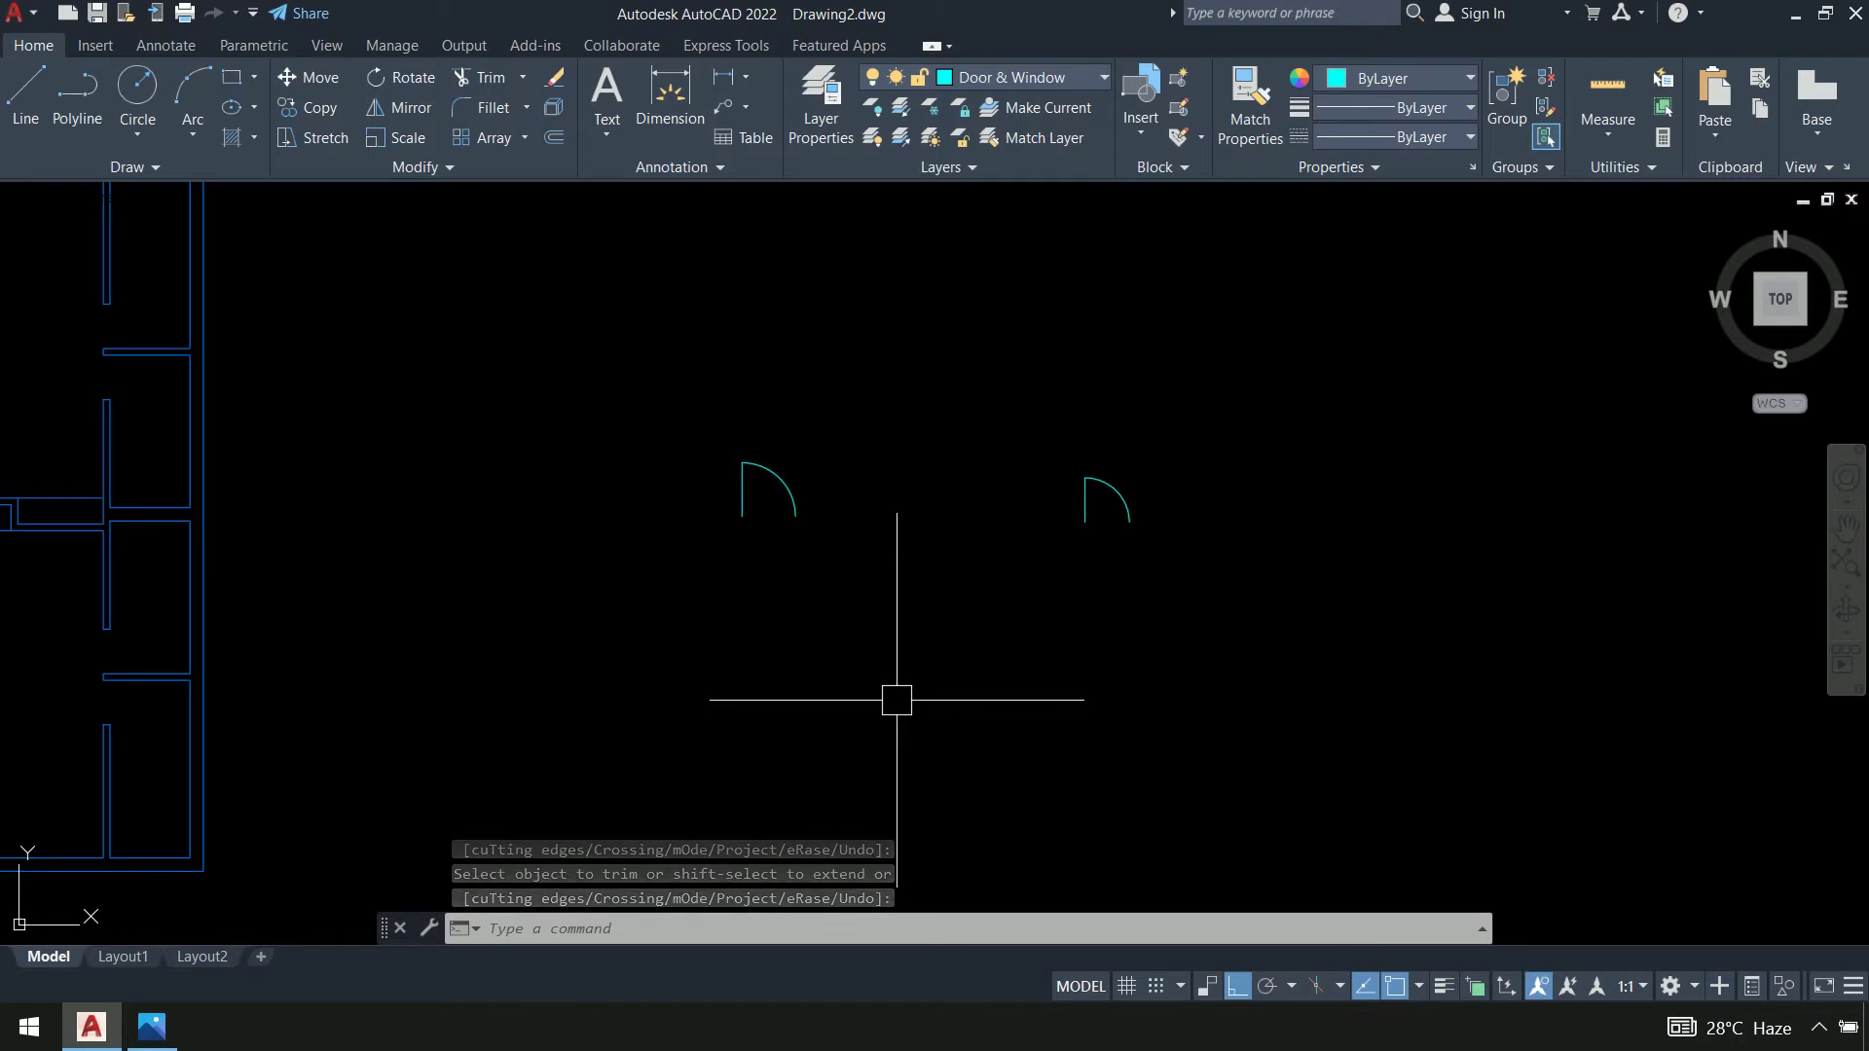
pyautogui.moveTo(970, 581); pyautogui.dragTo(967, 604, button='middle')
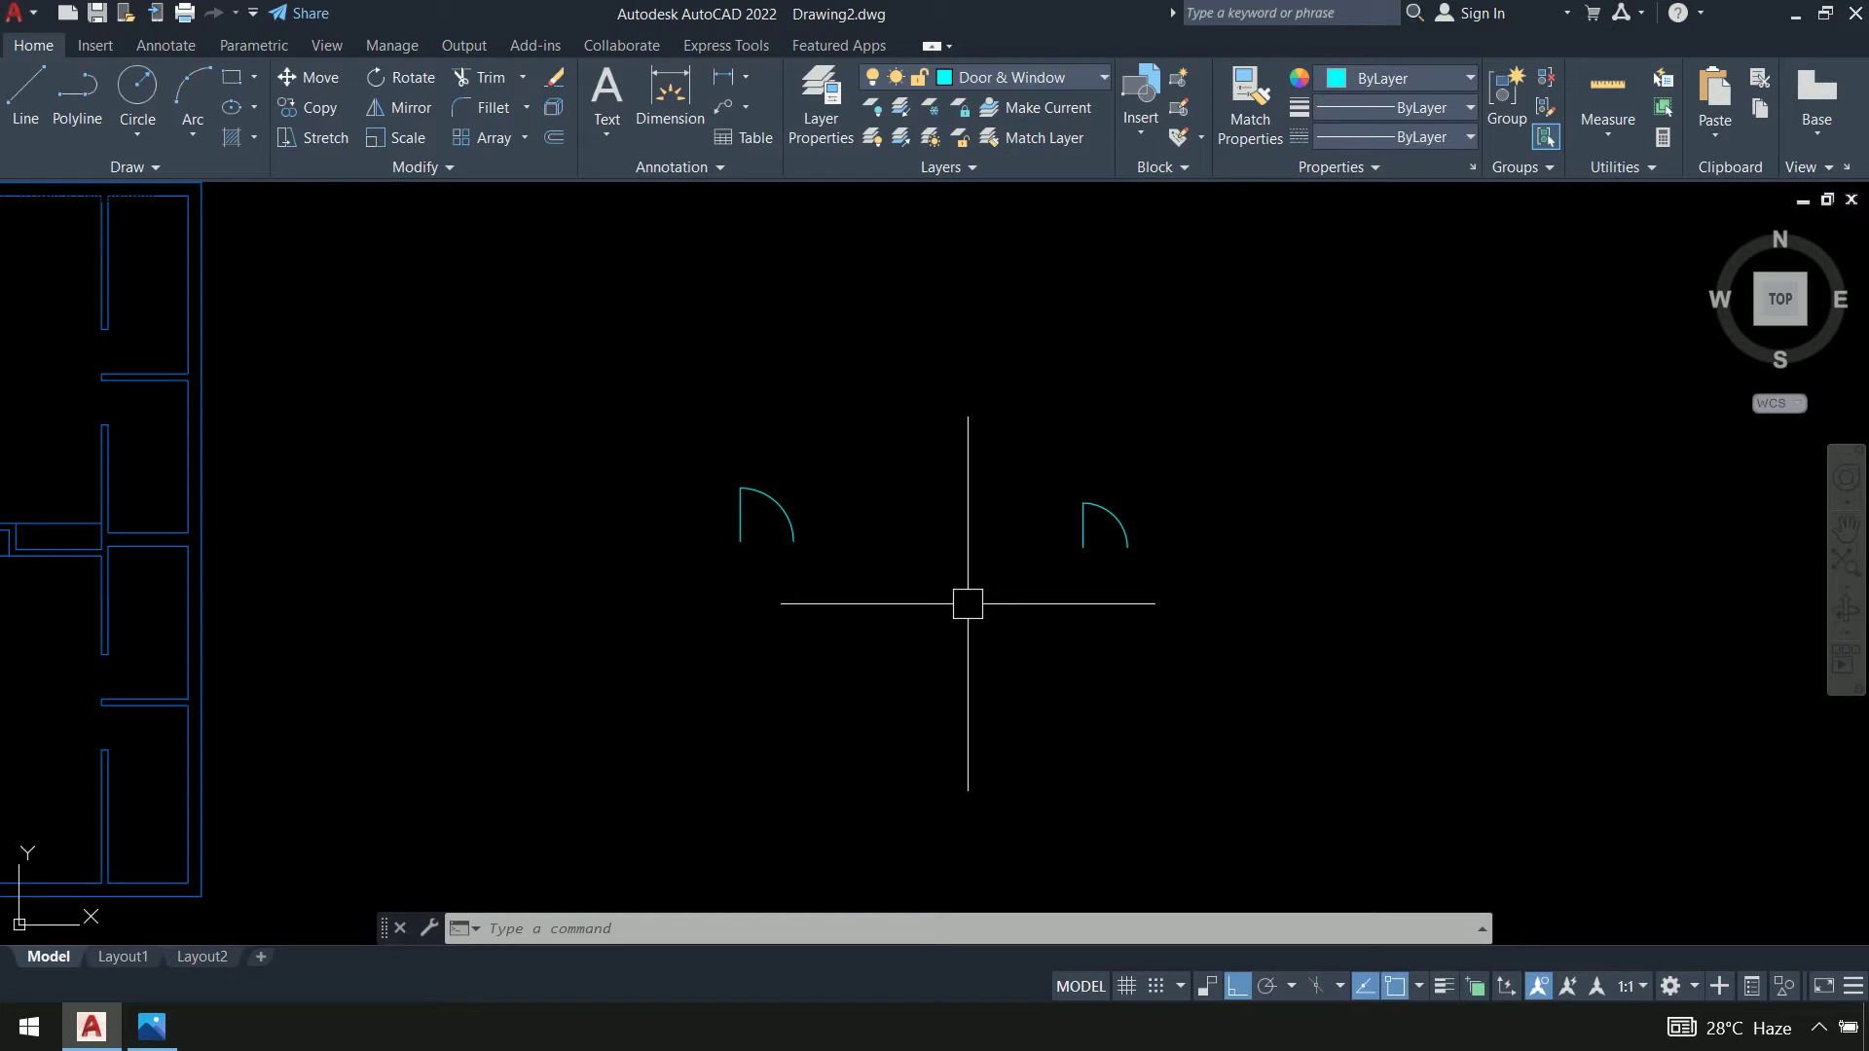
pyautogui.write('b')
pyautogui.press('Return')
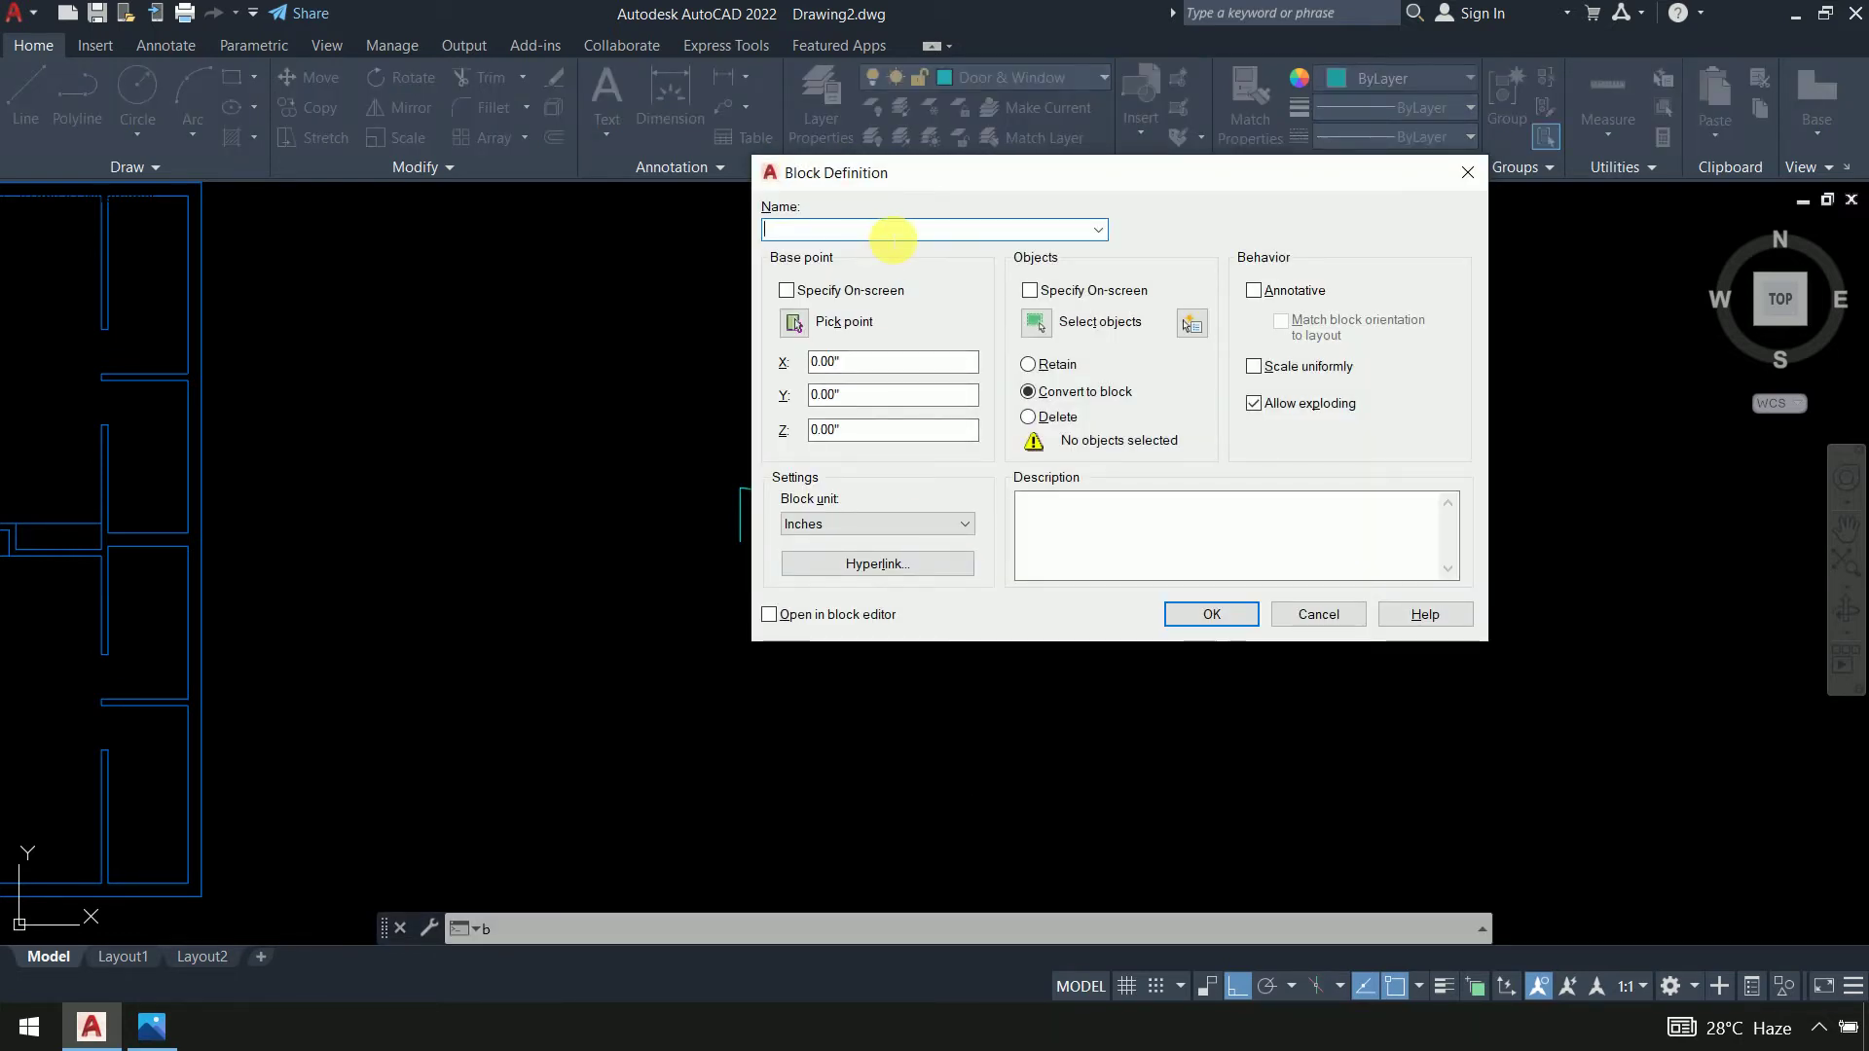
pyautogui.write('D')
pyautogui.click(794, 324)
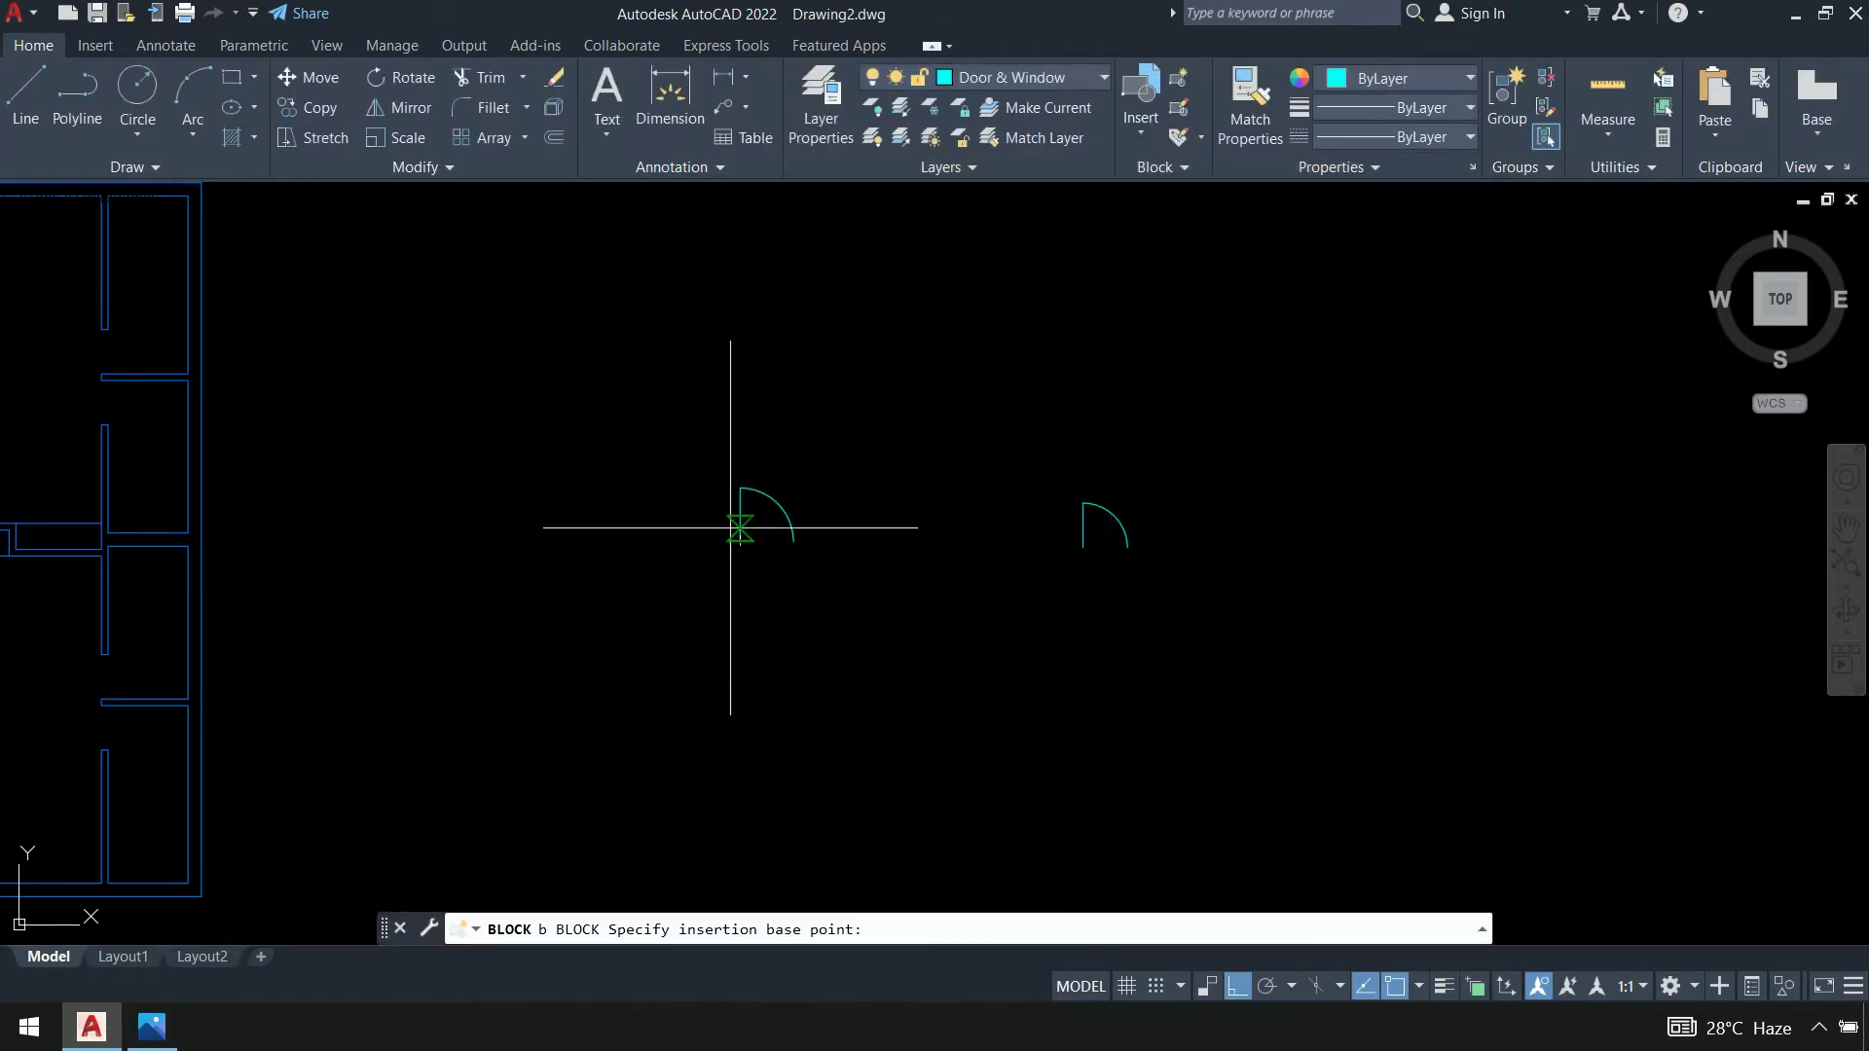
pyautogui.click(740, 538)
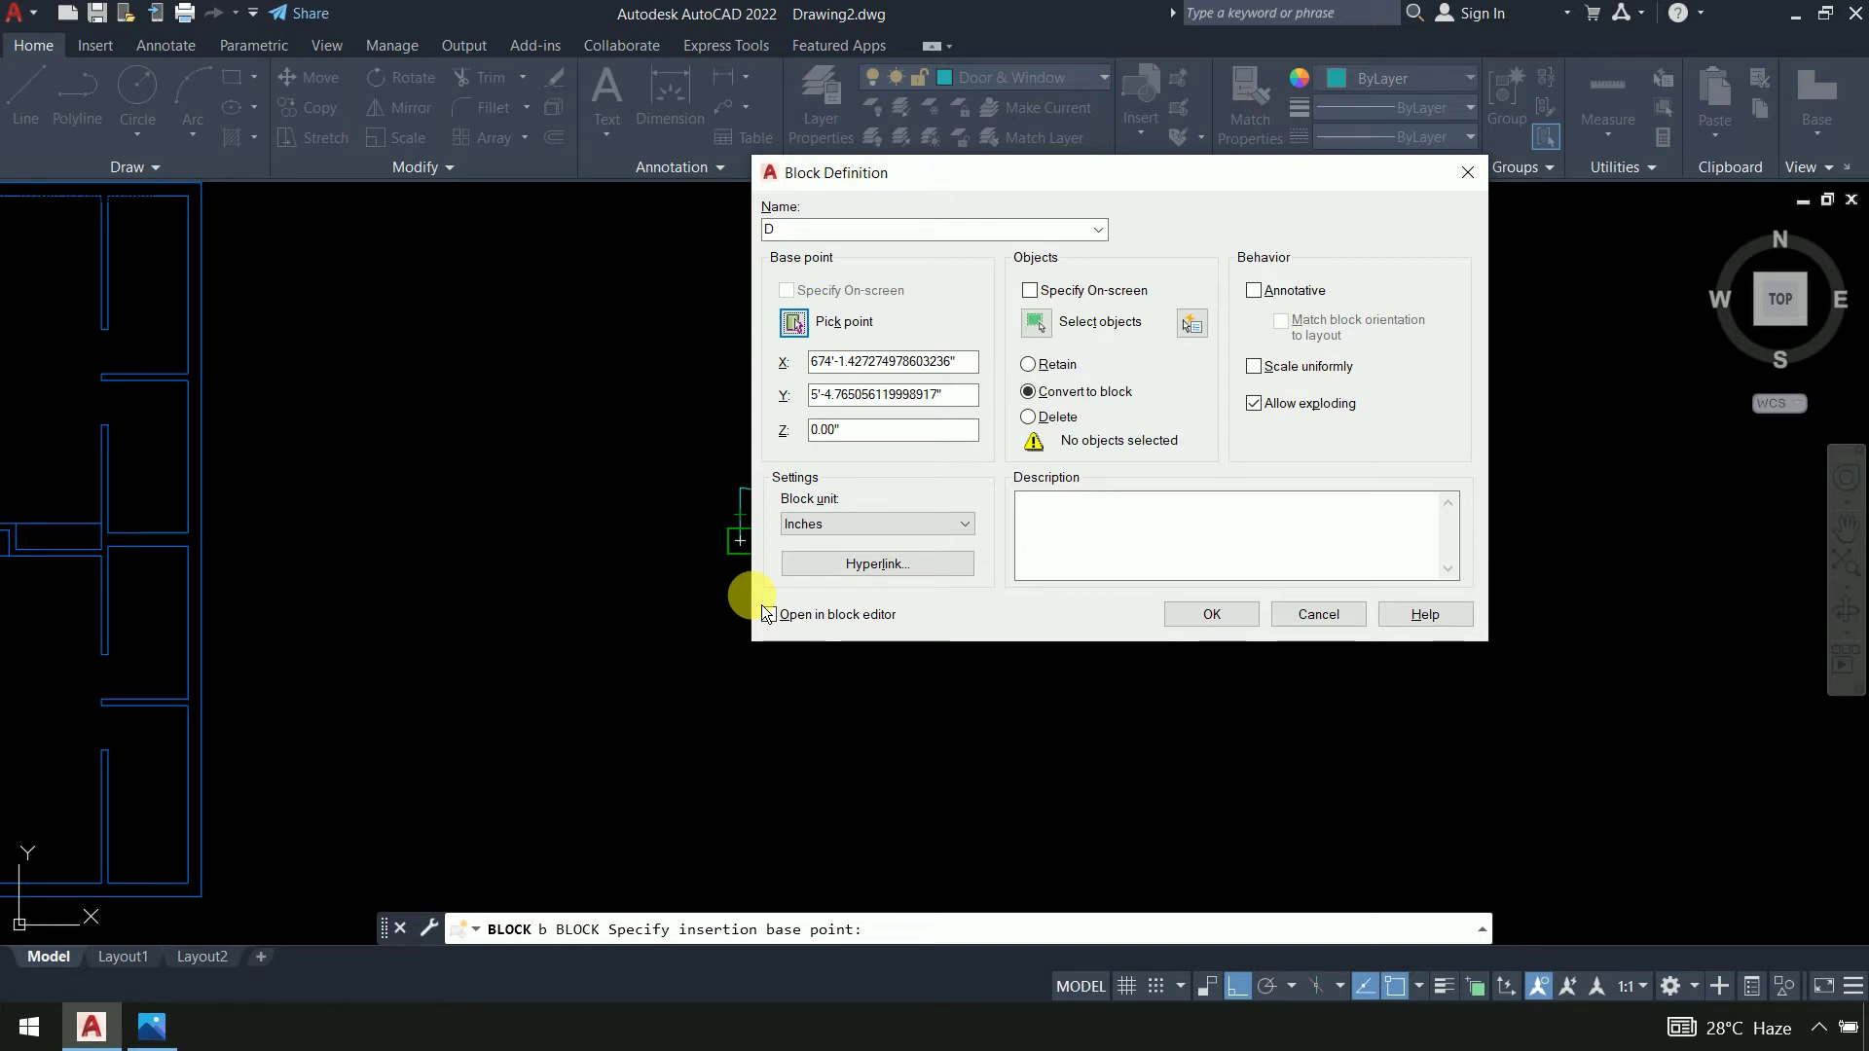
pyautogui.click(1036, 322)
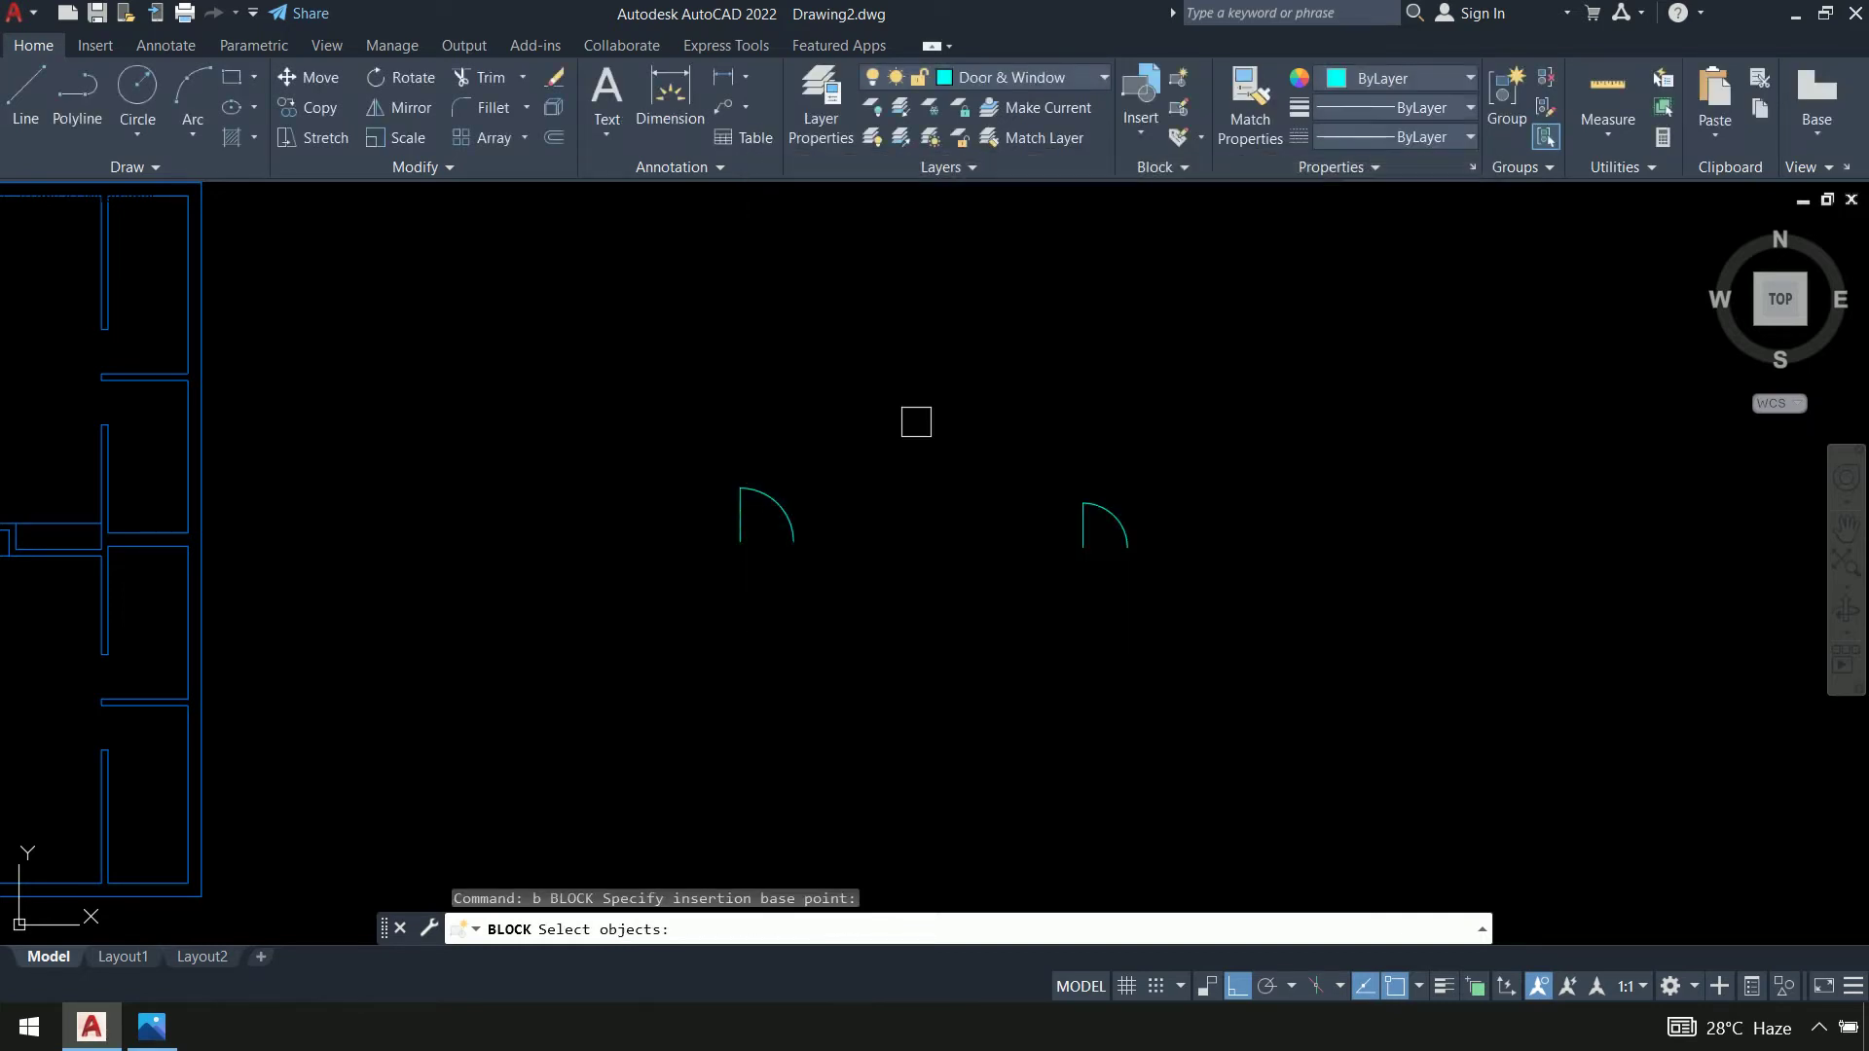
pyautogui.click(900, 428)
pyautogui.click(623, 594)
pyautogui.press('Return')
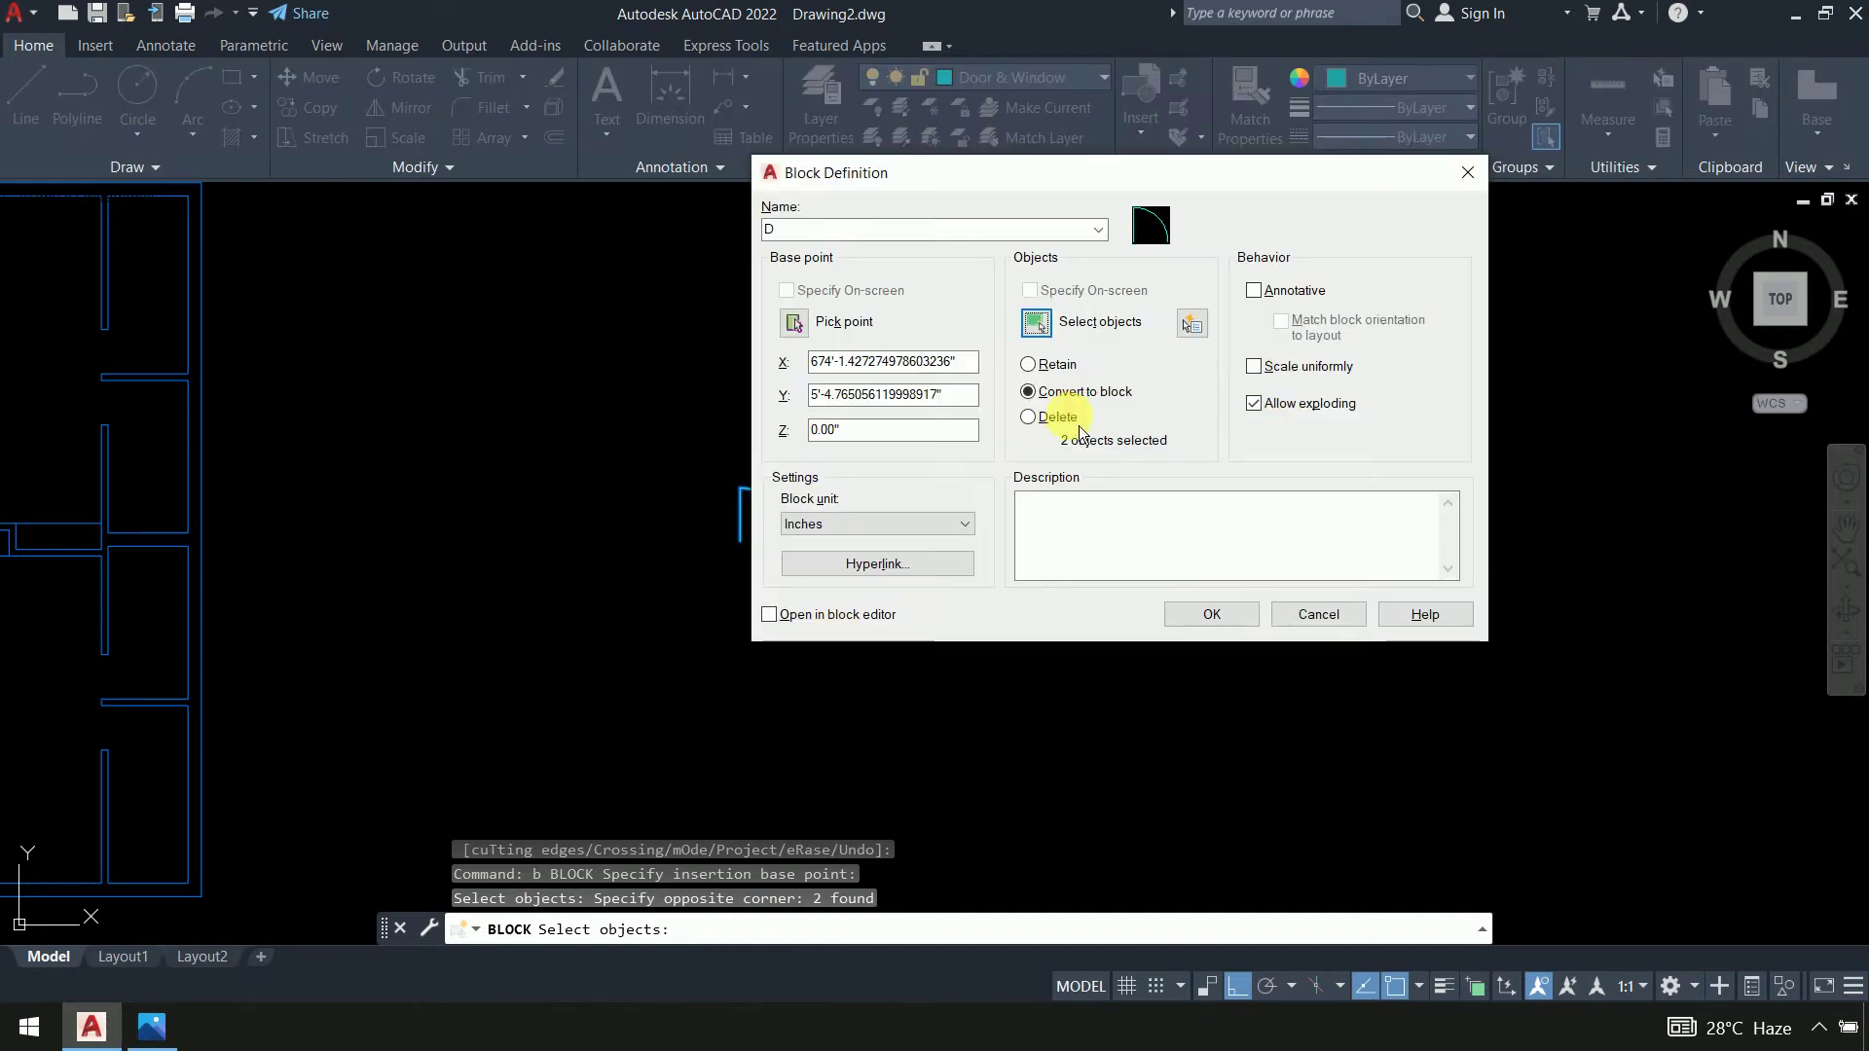
pyautogui.click(1203, 615)
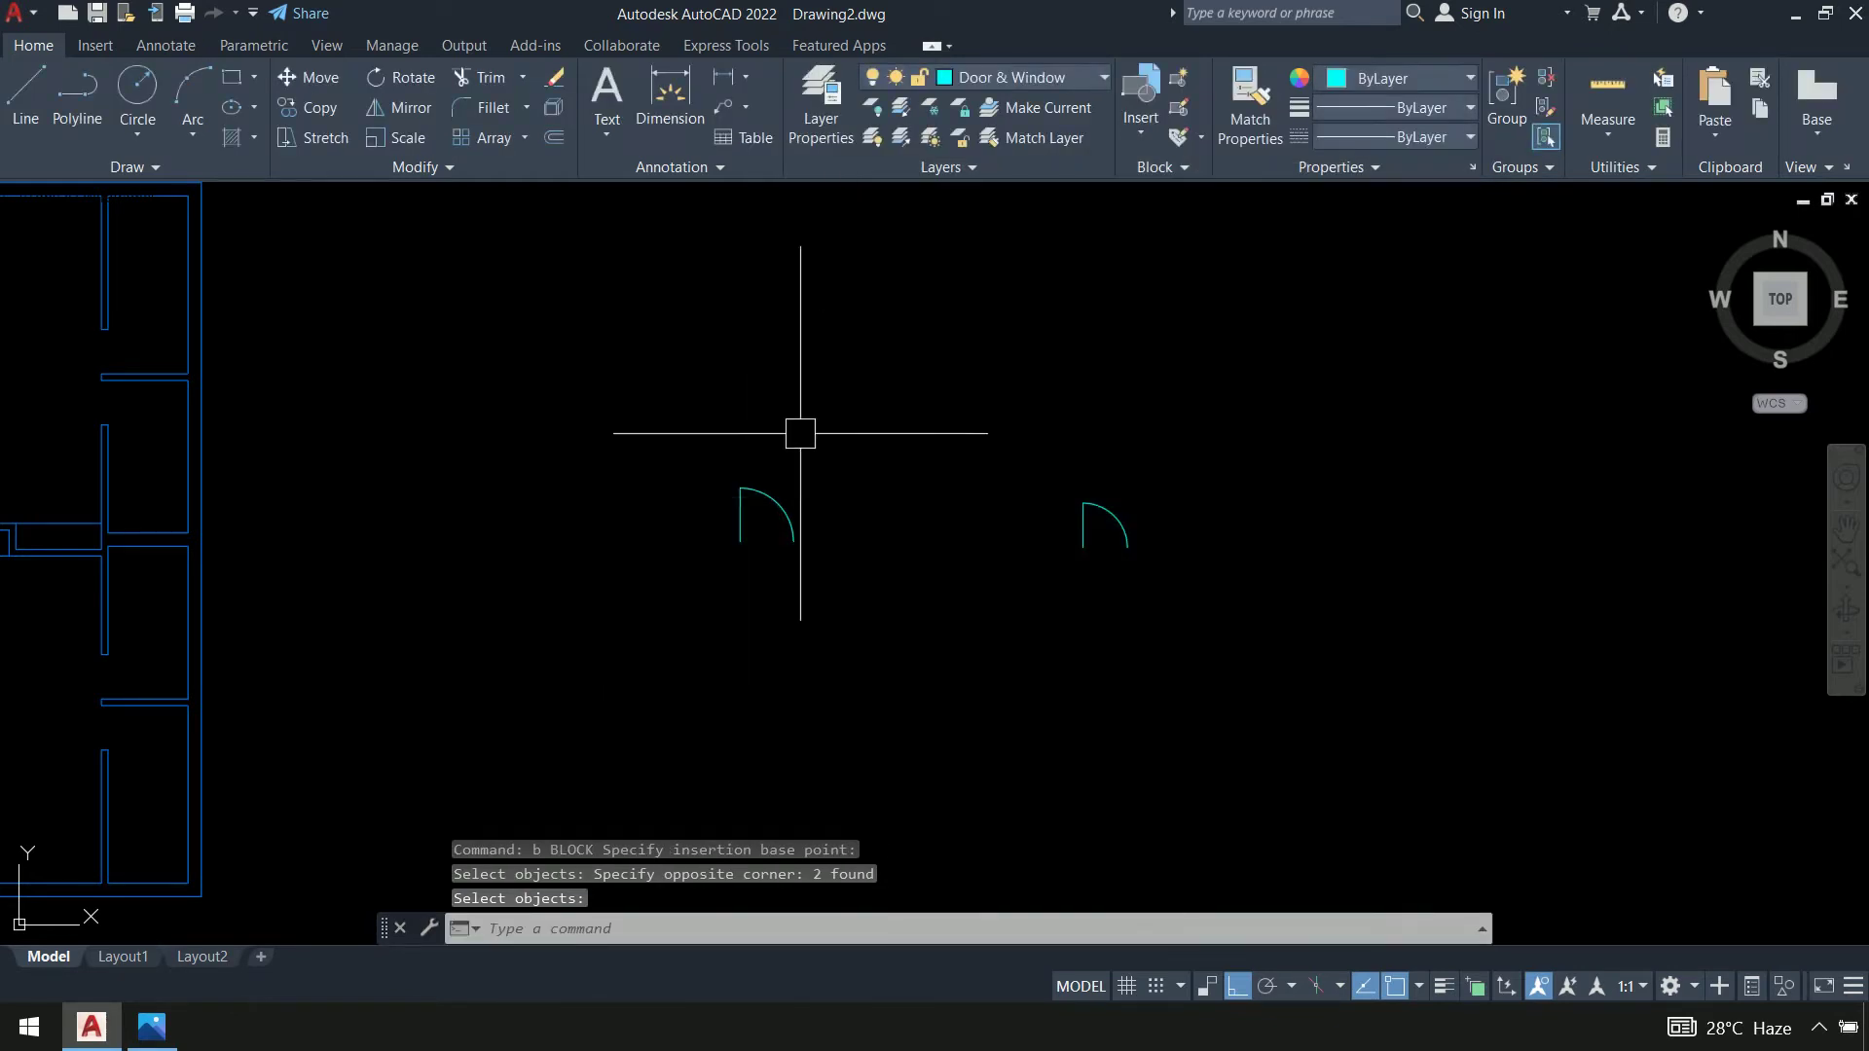
# Define the 2'6" door symbol as block D1, with its base point at the lower end of the vertical line
pyautogui.press('Return')
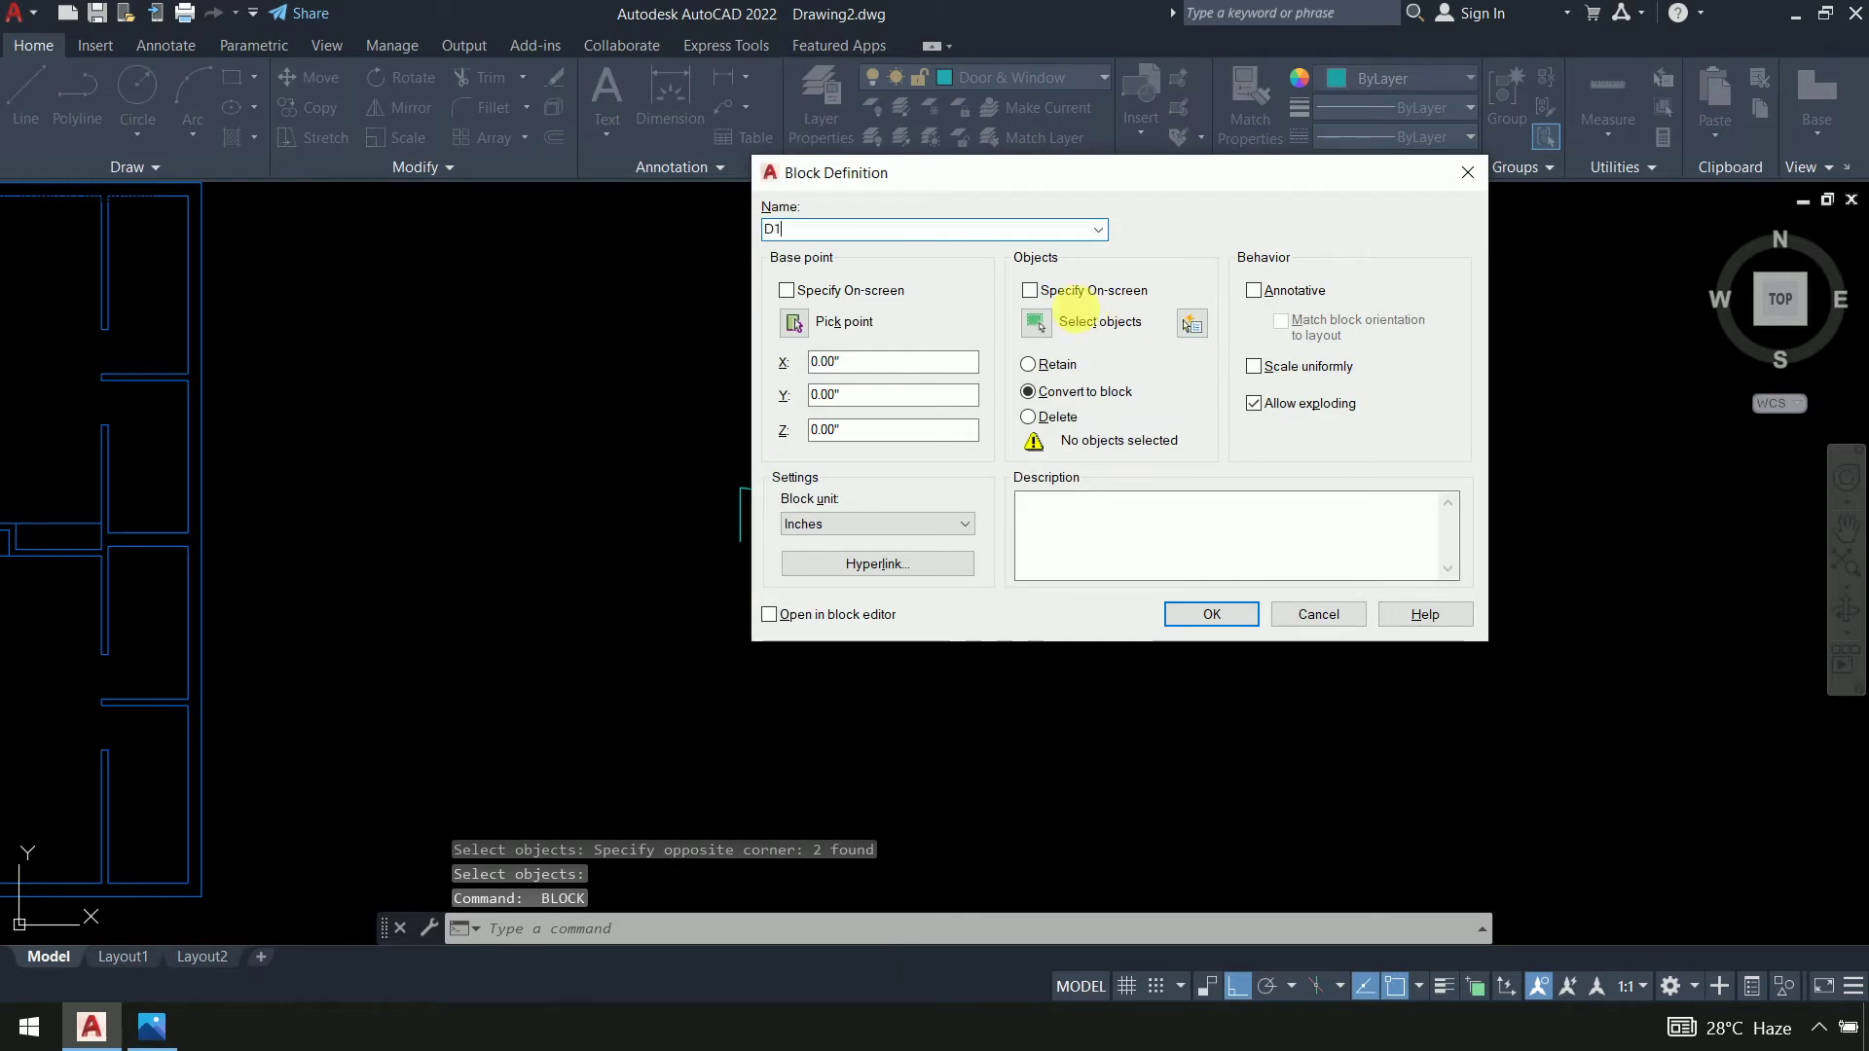
pyautogui.write('D1')
pyautogui.click(793, 322)
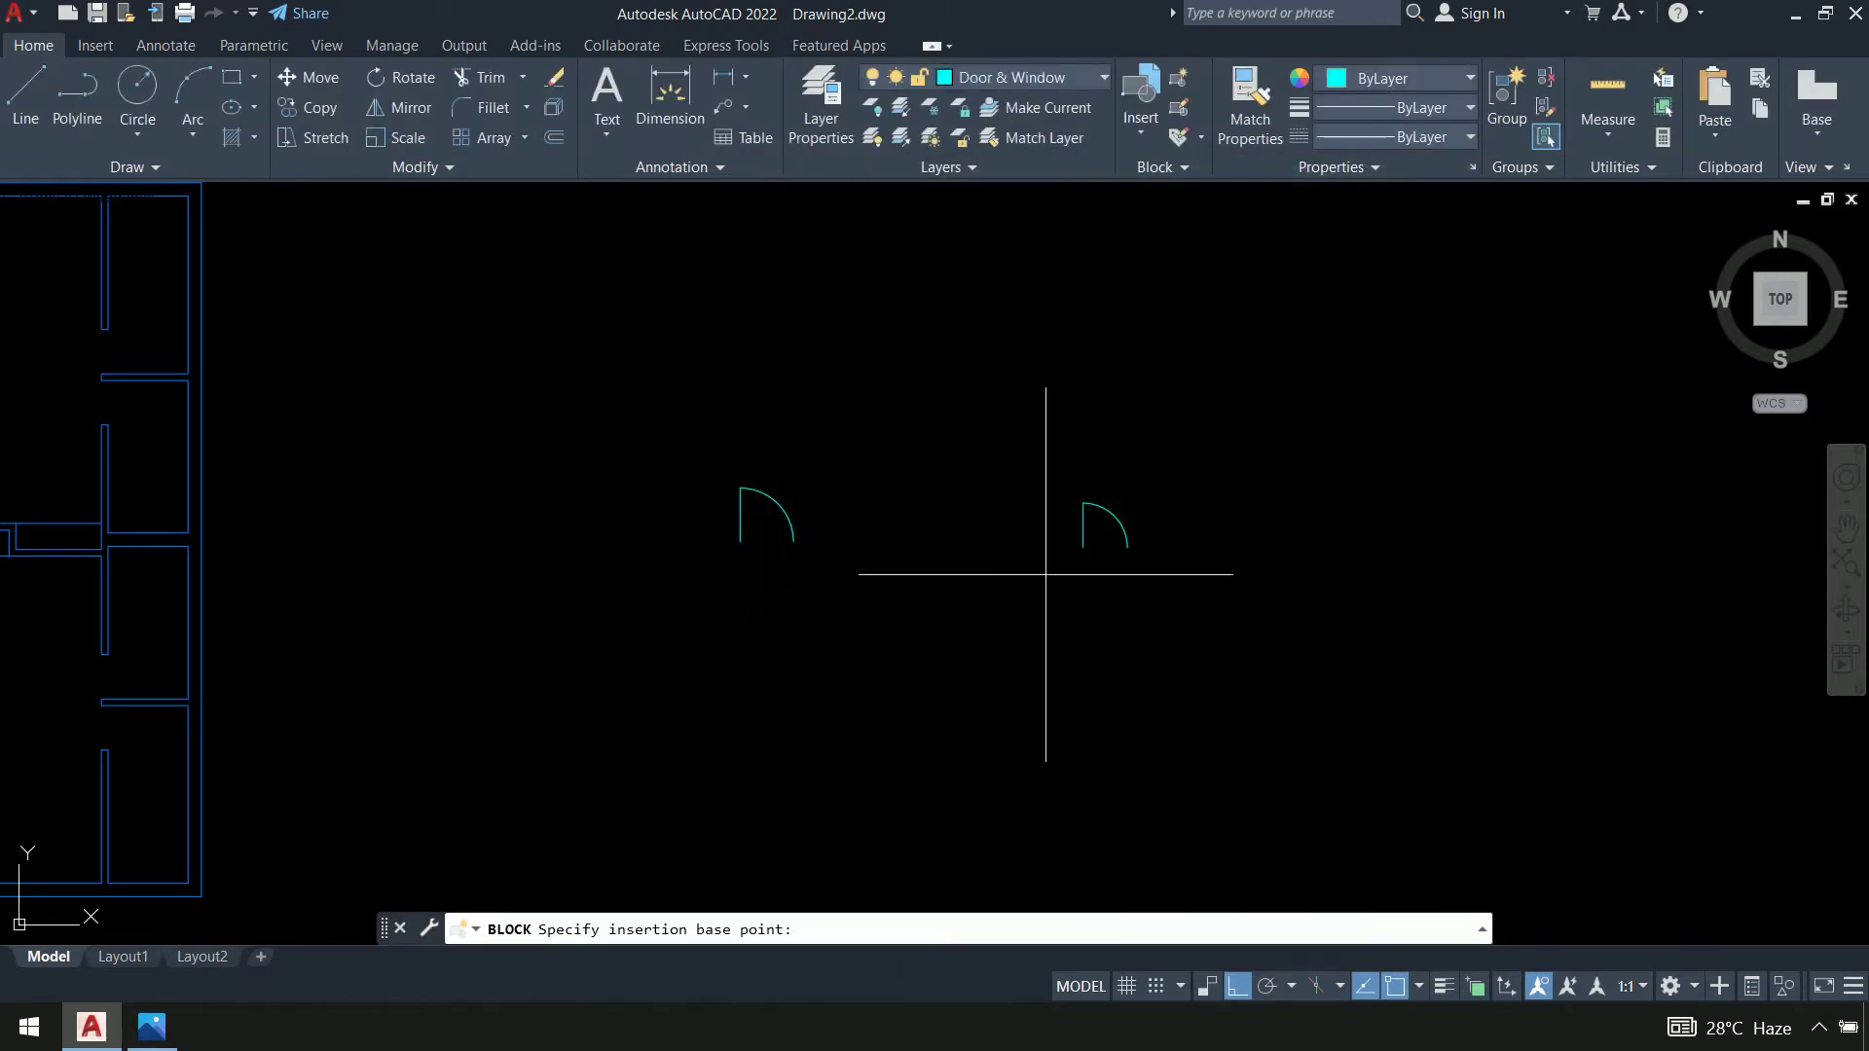
pyautogui.click(1082, 547)
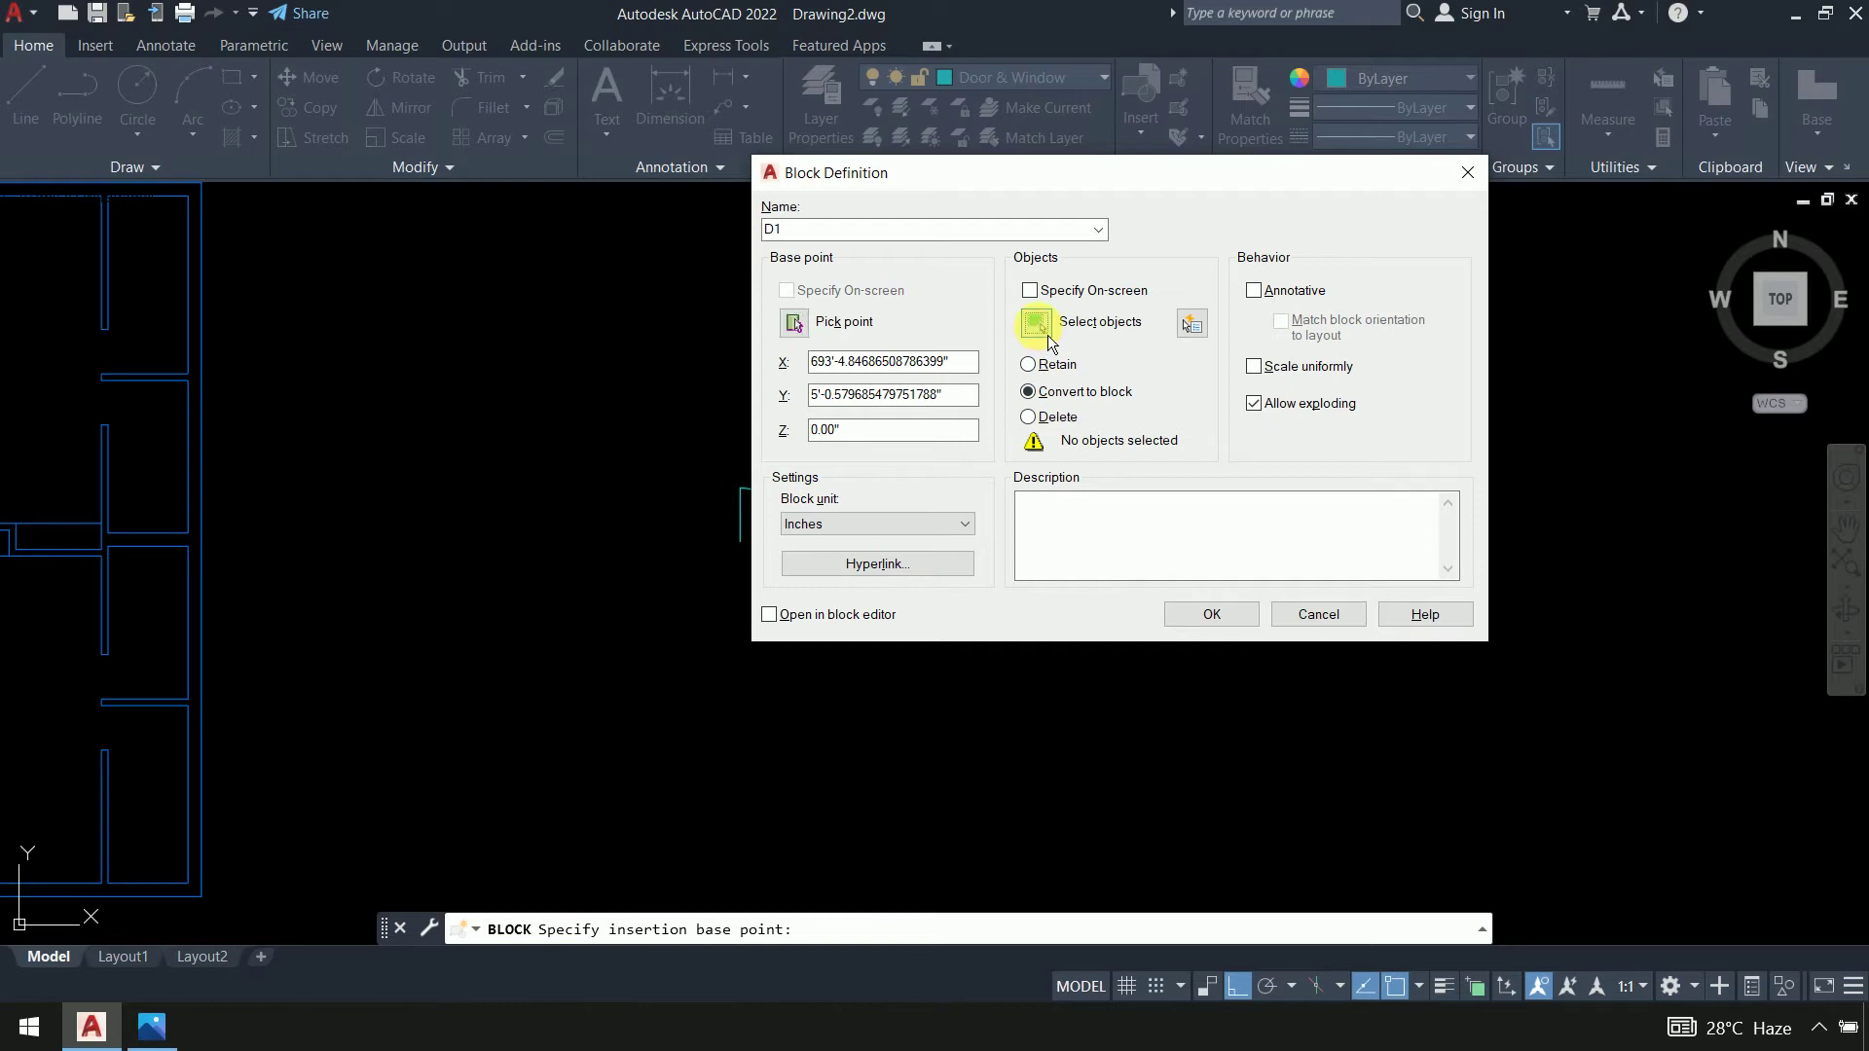
pyautogui.click(1035, 322)
pyautogui.click(1285, 396)
pyautogui.click(1055, 593)
pyautogui.press('Return')
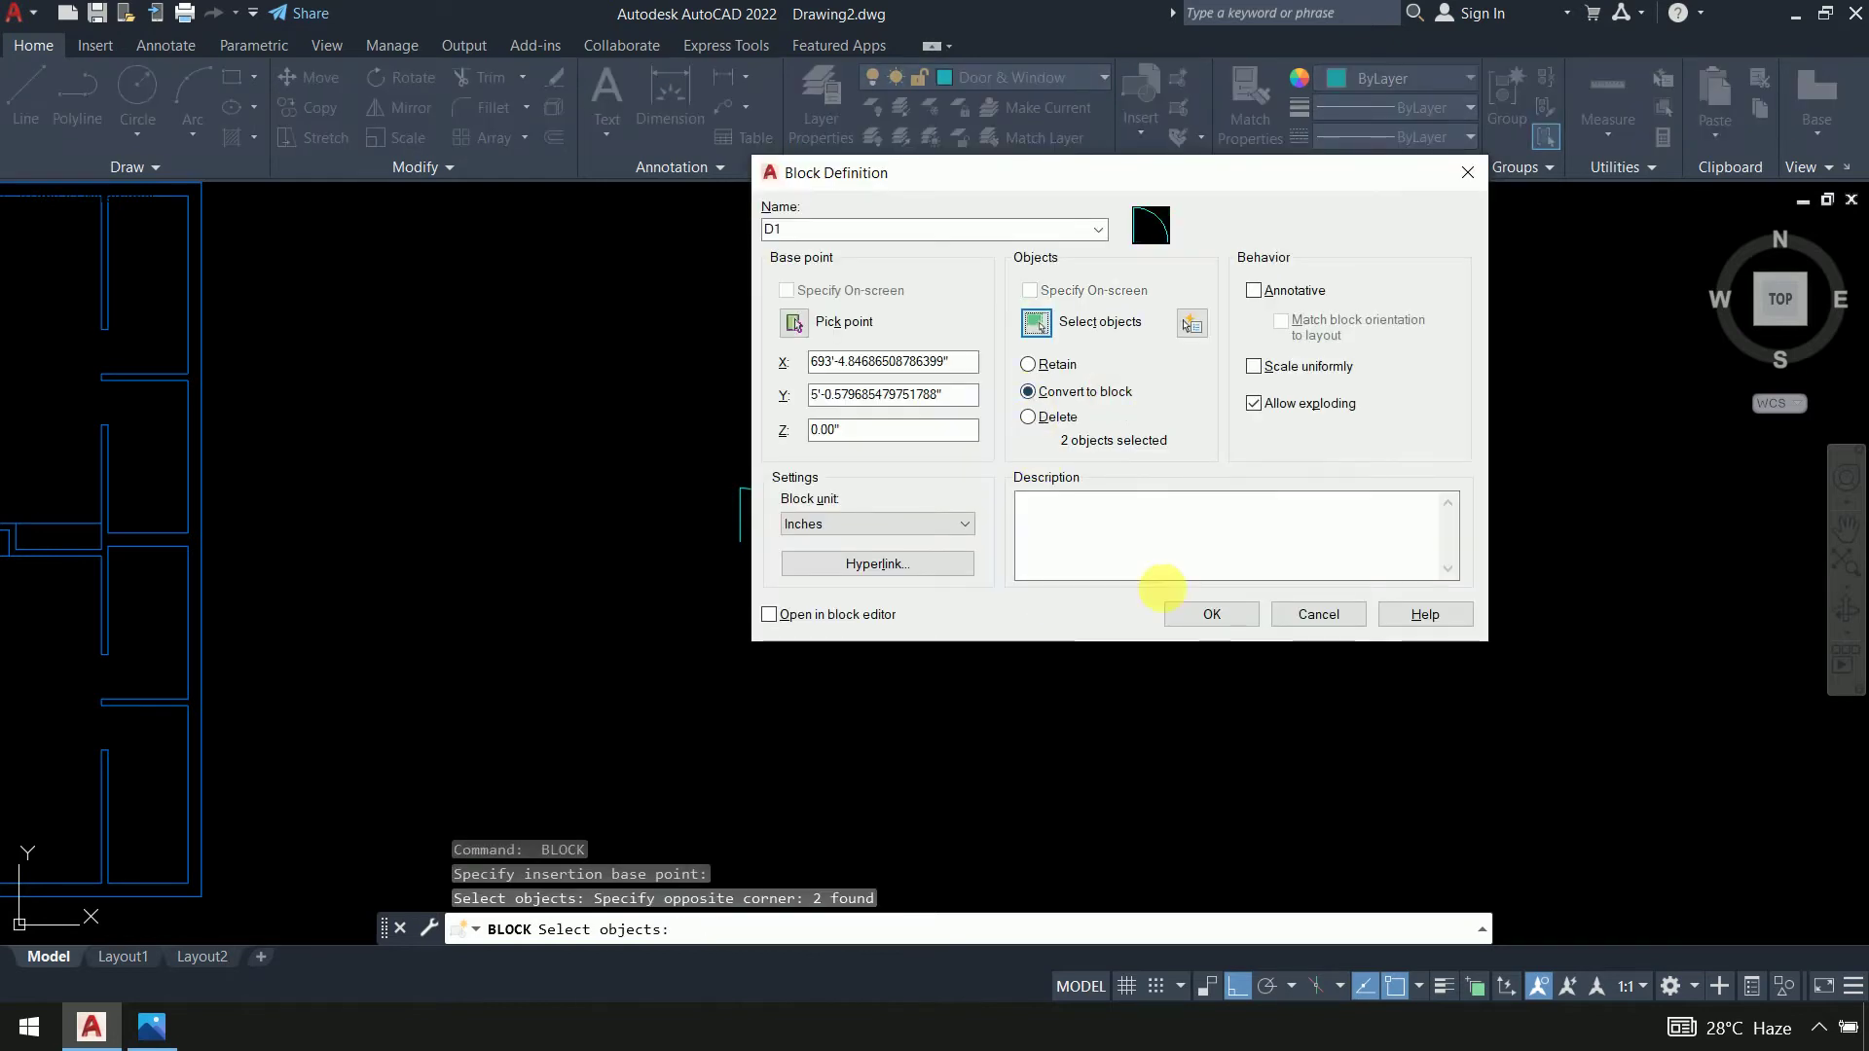
pyautogui.click(1206, 613)
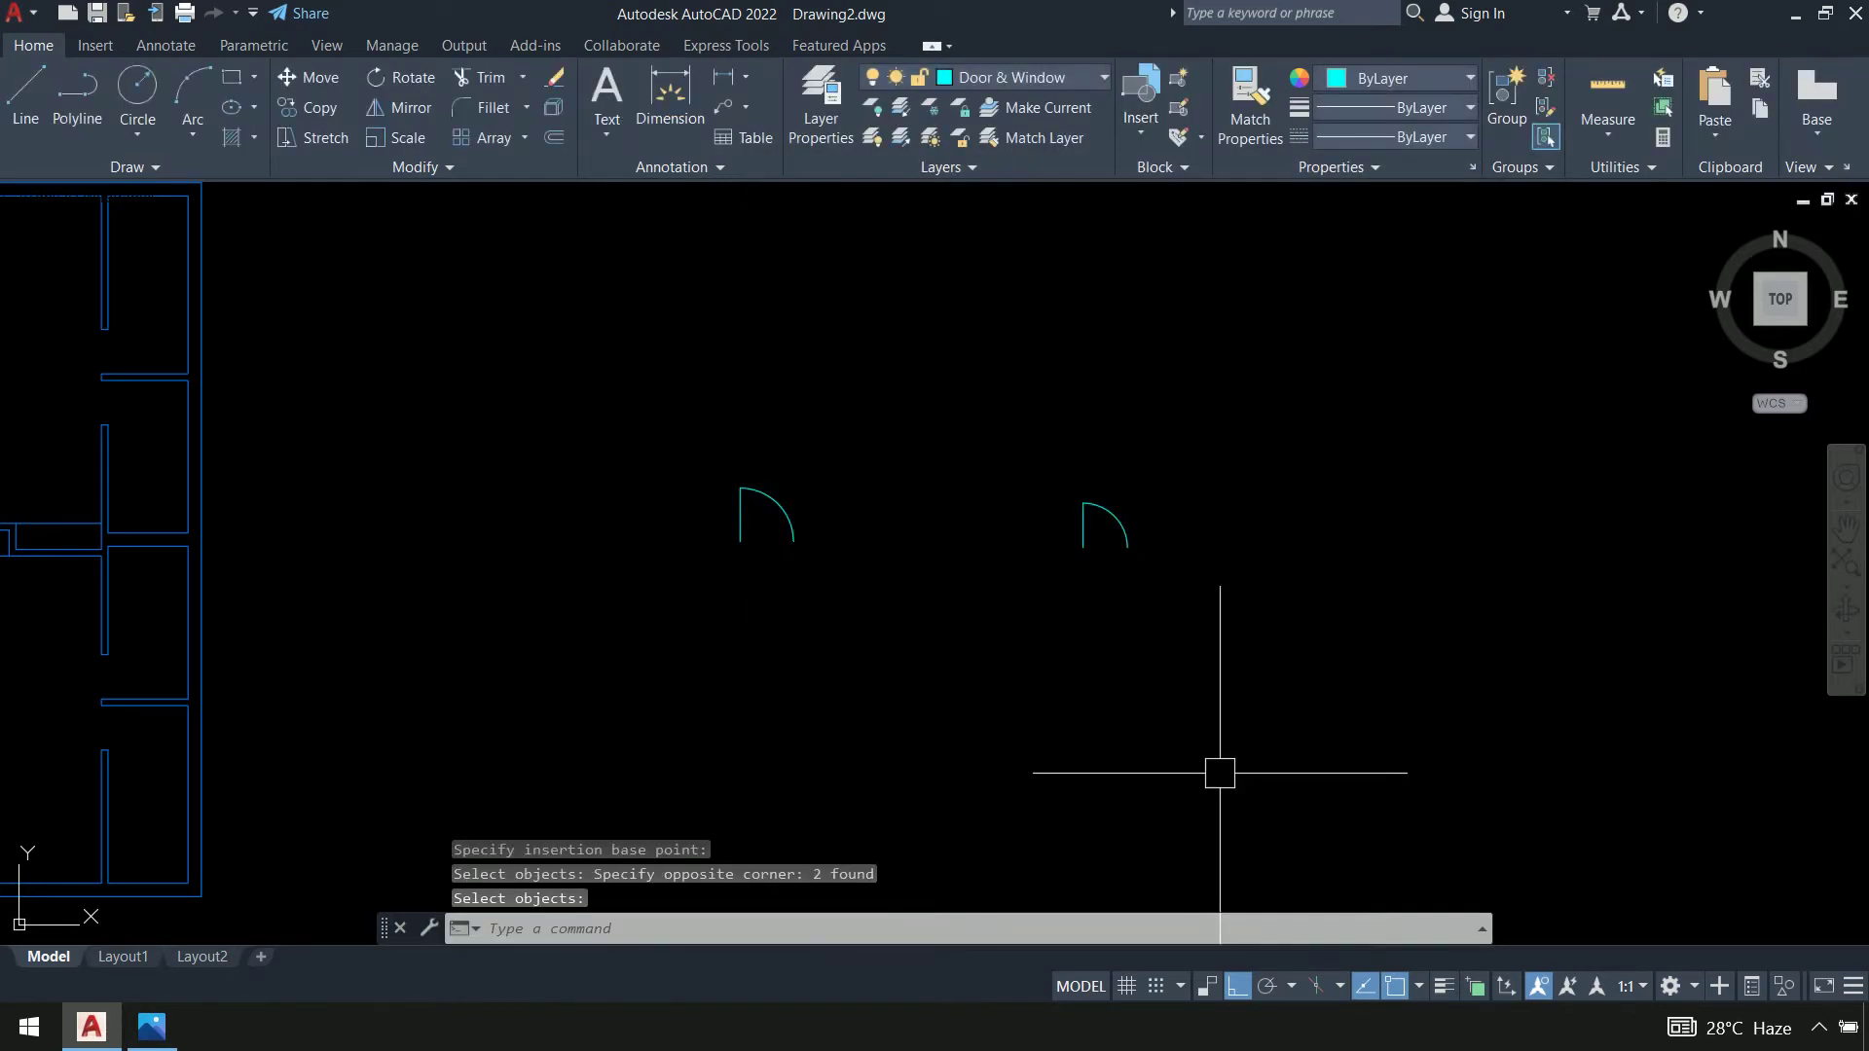
# Erase both original door symbols beside the floor plan
pyautogui.scroll(-5, 1080, 697)
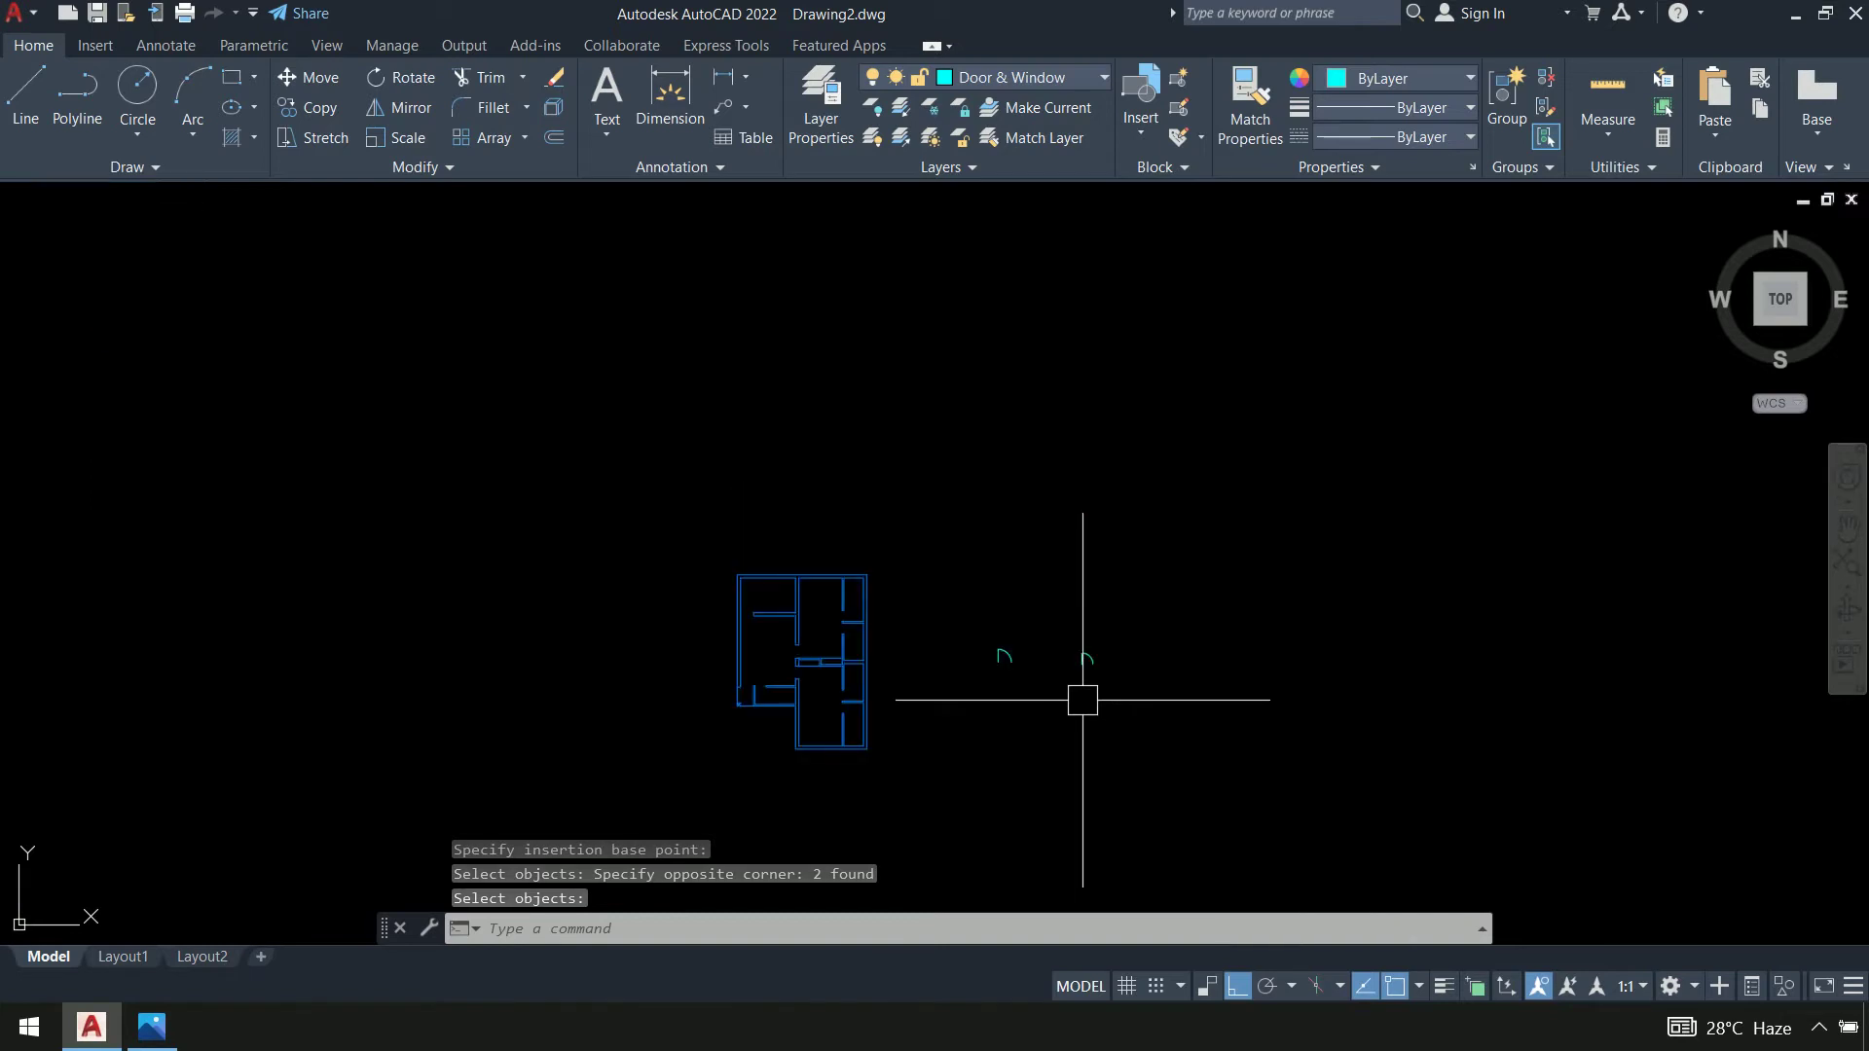
pyautogui.scroll(5, 1026, 530)
pyautogui.scroll(-2, 915, 501)
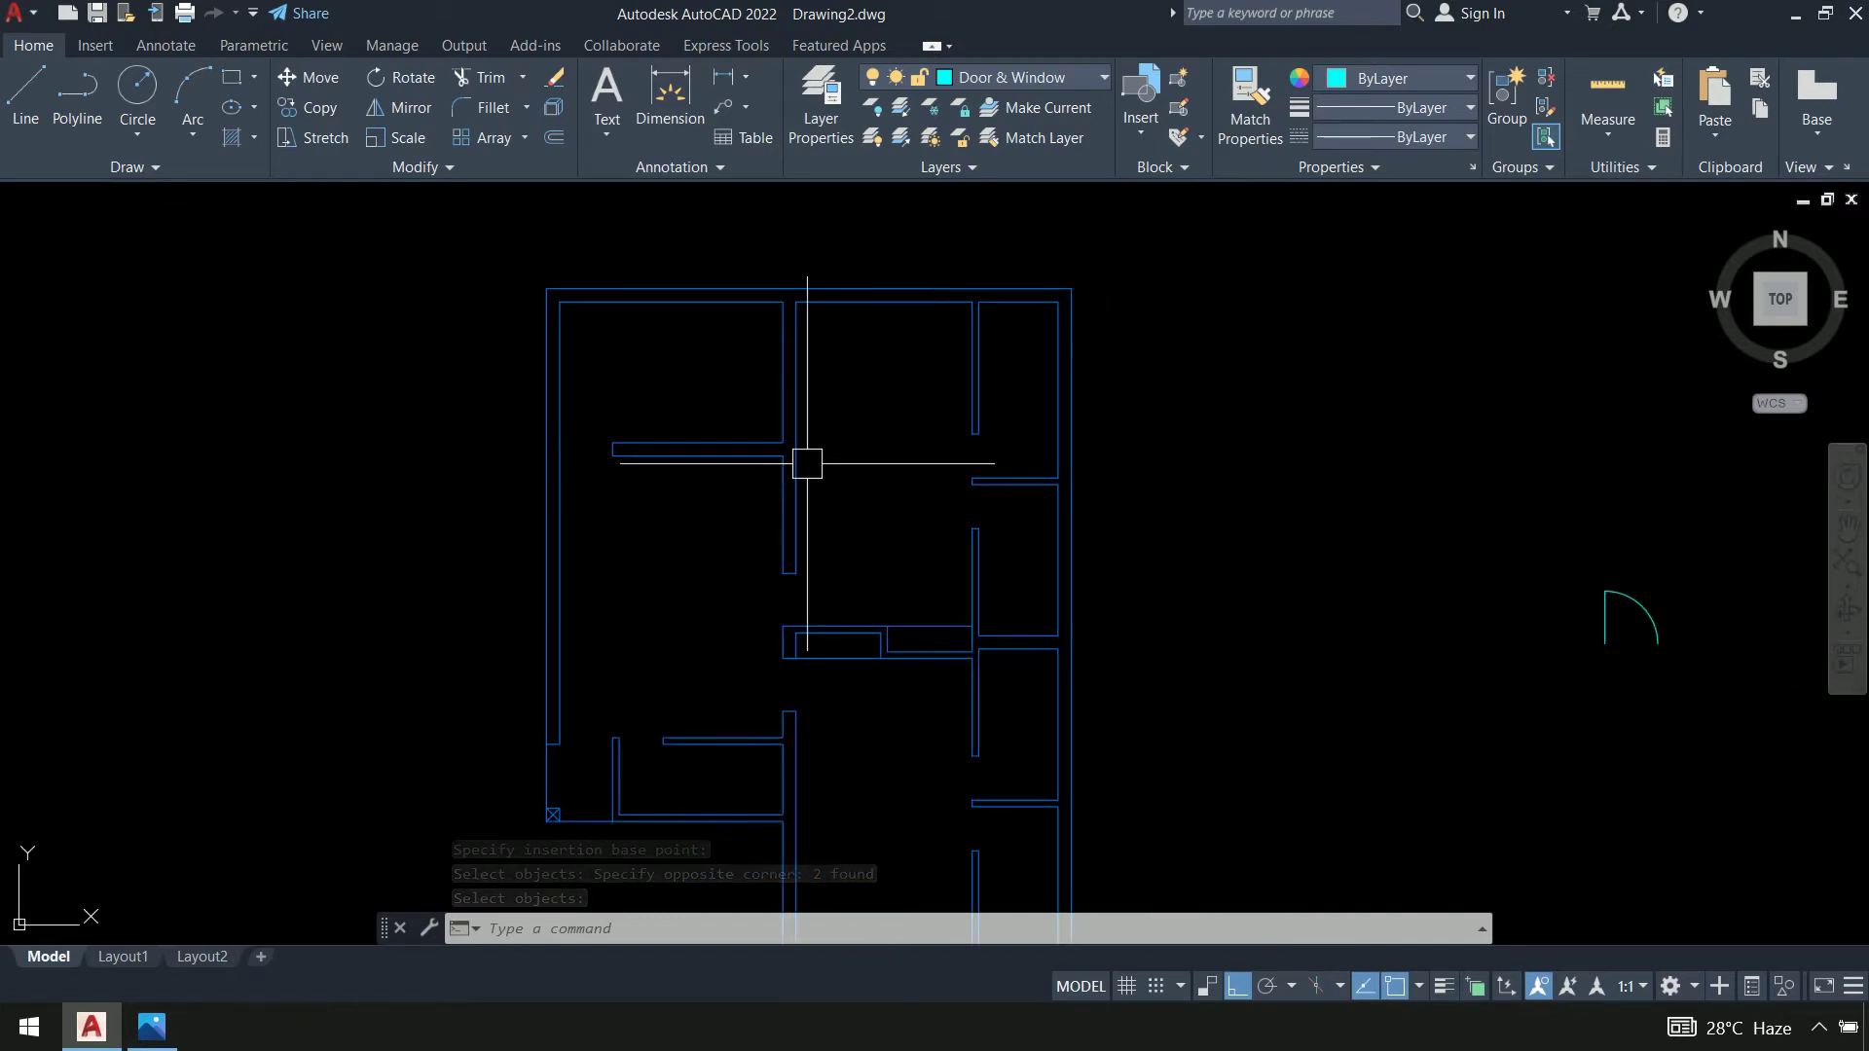
pyautogui.scroll(-3, 989, 508)
pyautogui.moveTo(1209, 547); pyautogui.dragTo(1080, 487, button='middle')
pyautogui.click(1327, 405)
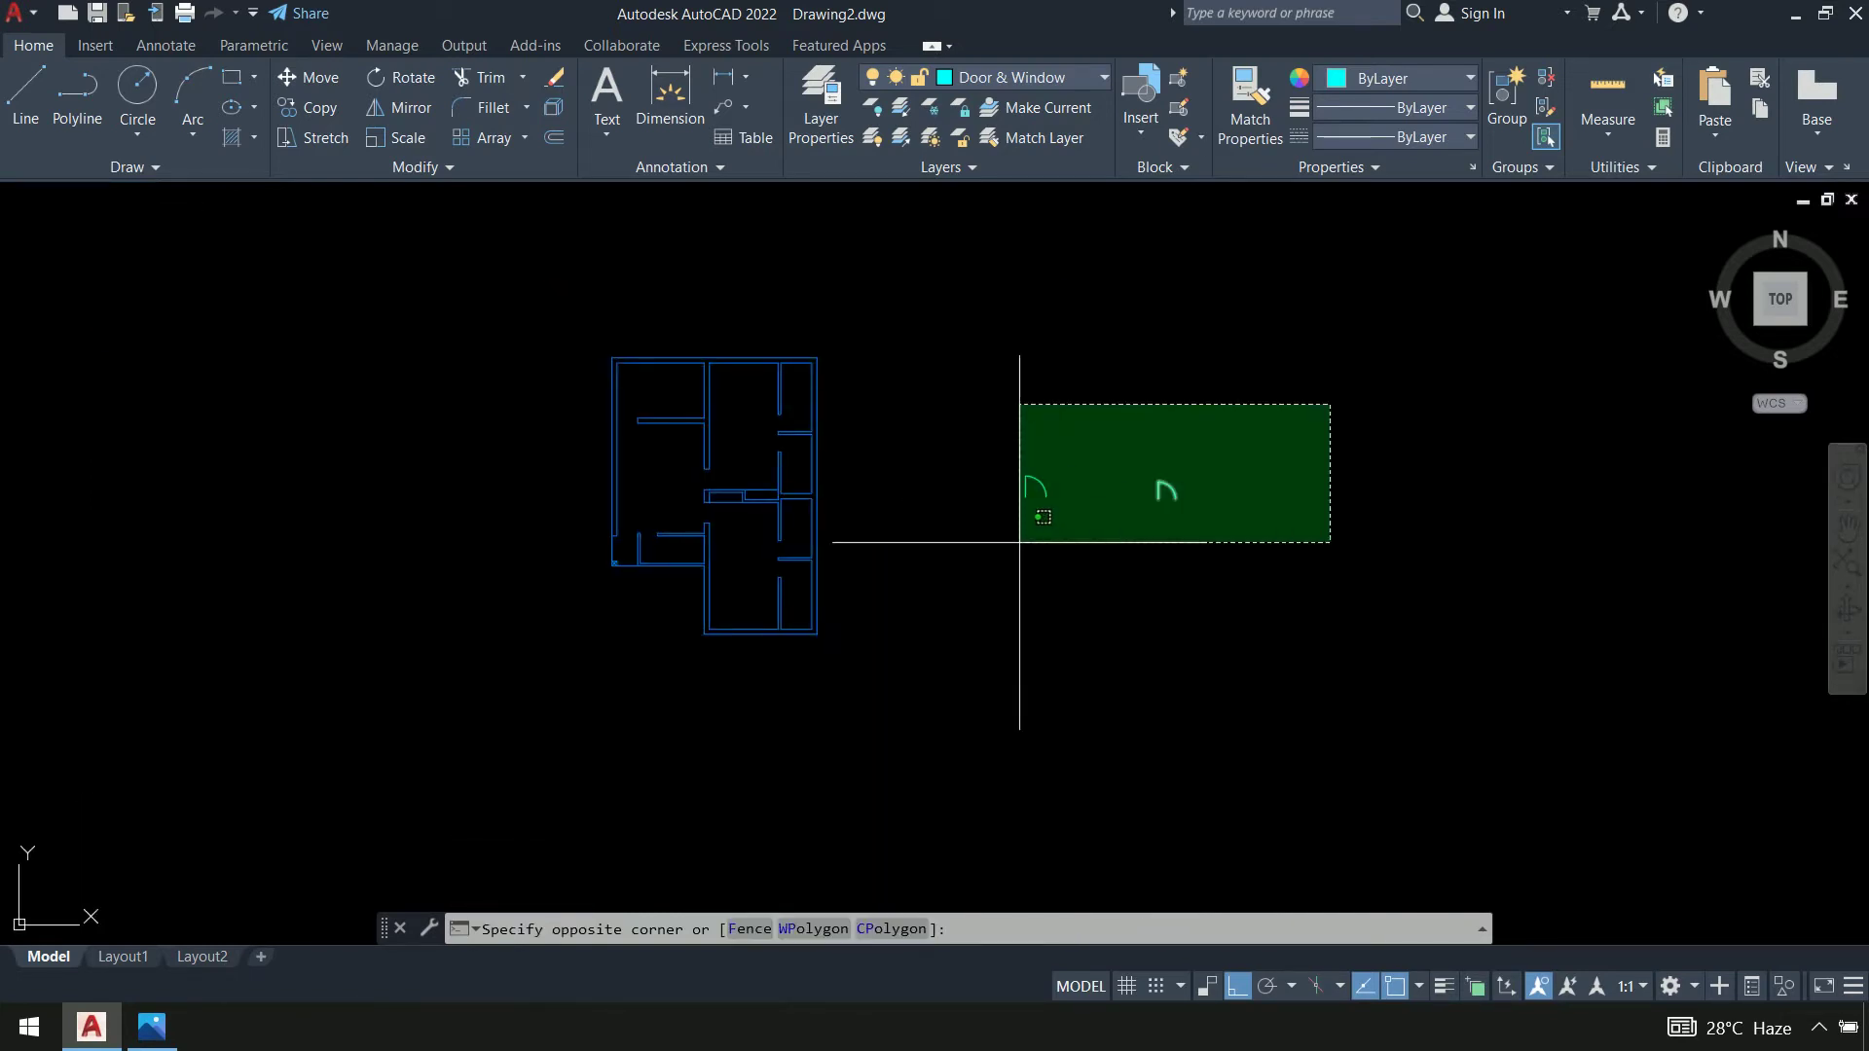
pyautogui.click(1004, 558)
pyautogui.press('Delete')
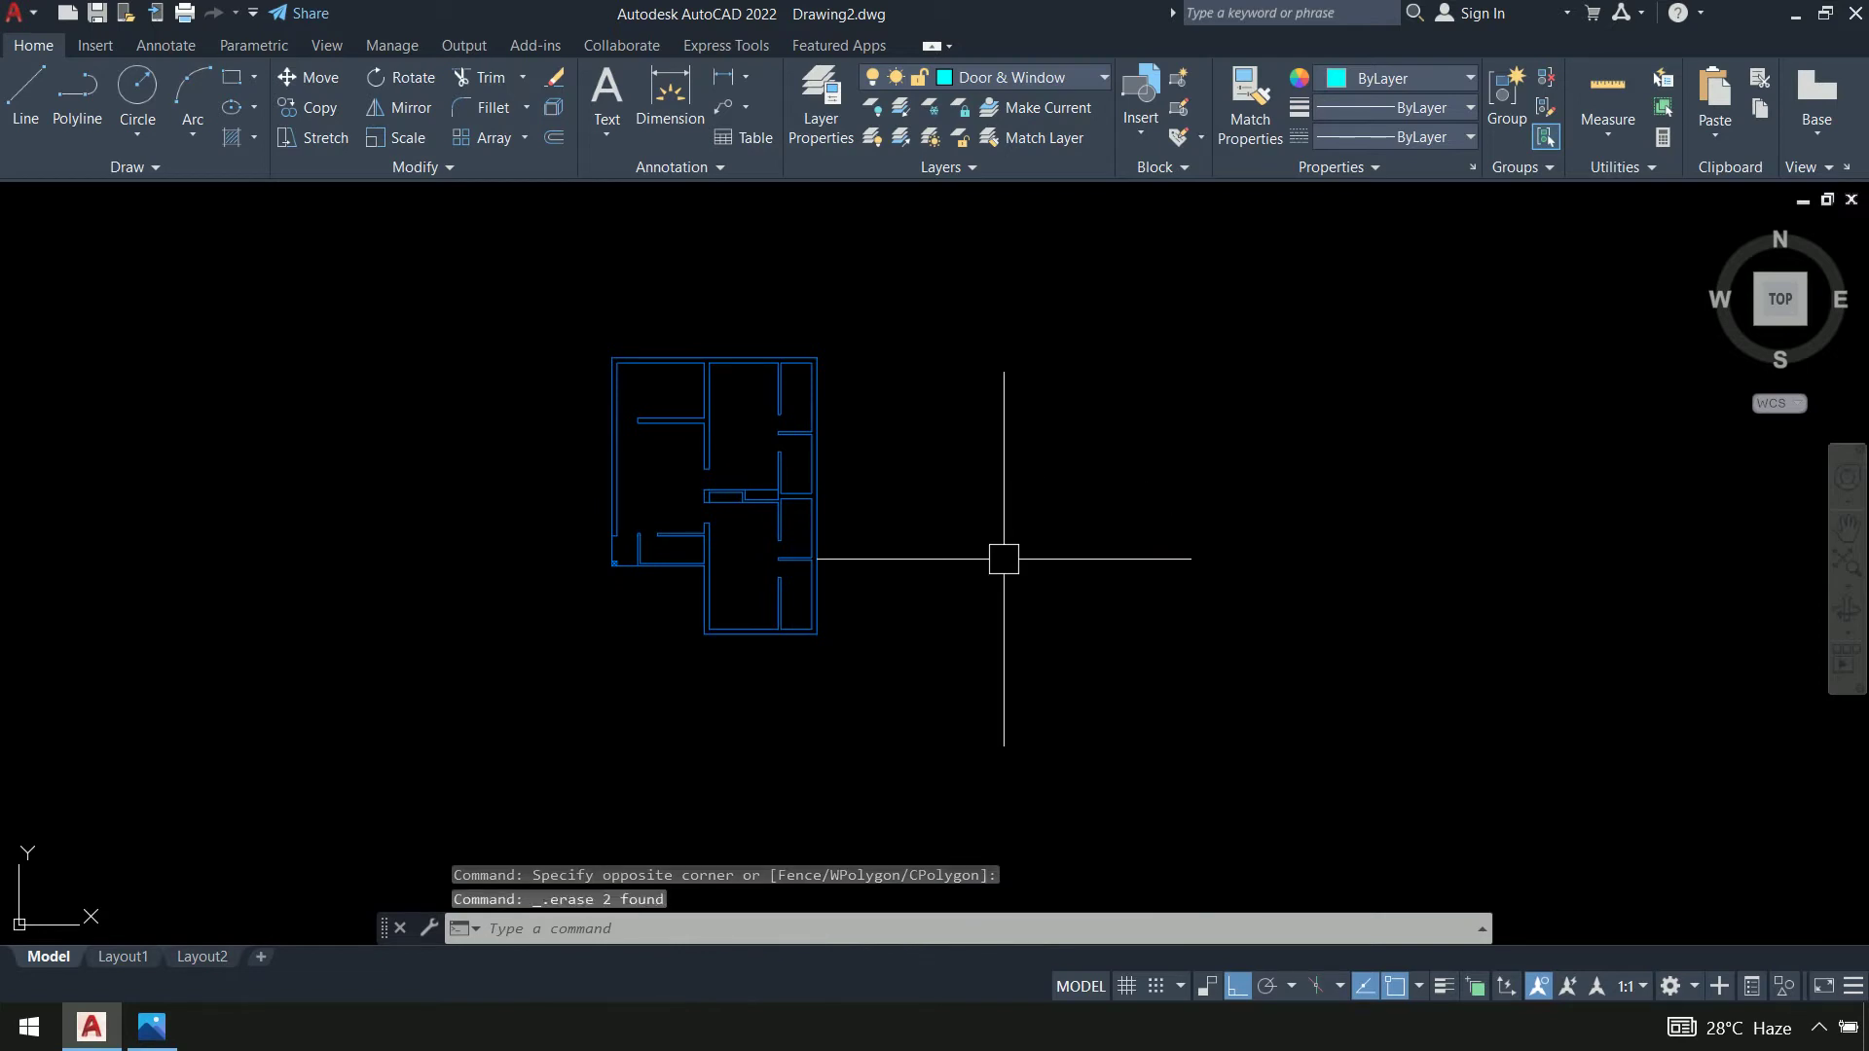
# Insert door block D at the entrance opening's inner corner on the outer left wall, prompting for rotation and using 0°
pyautogui.write('i')
pyautogui.press('Return')
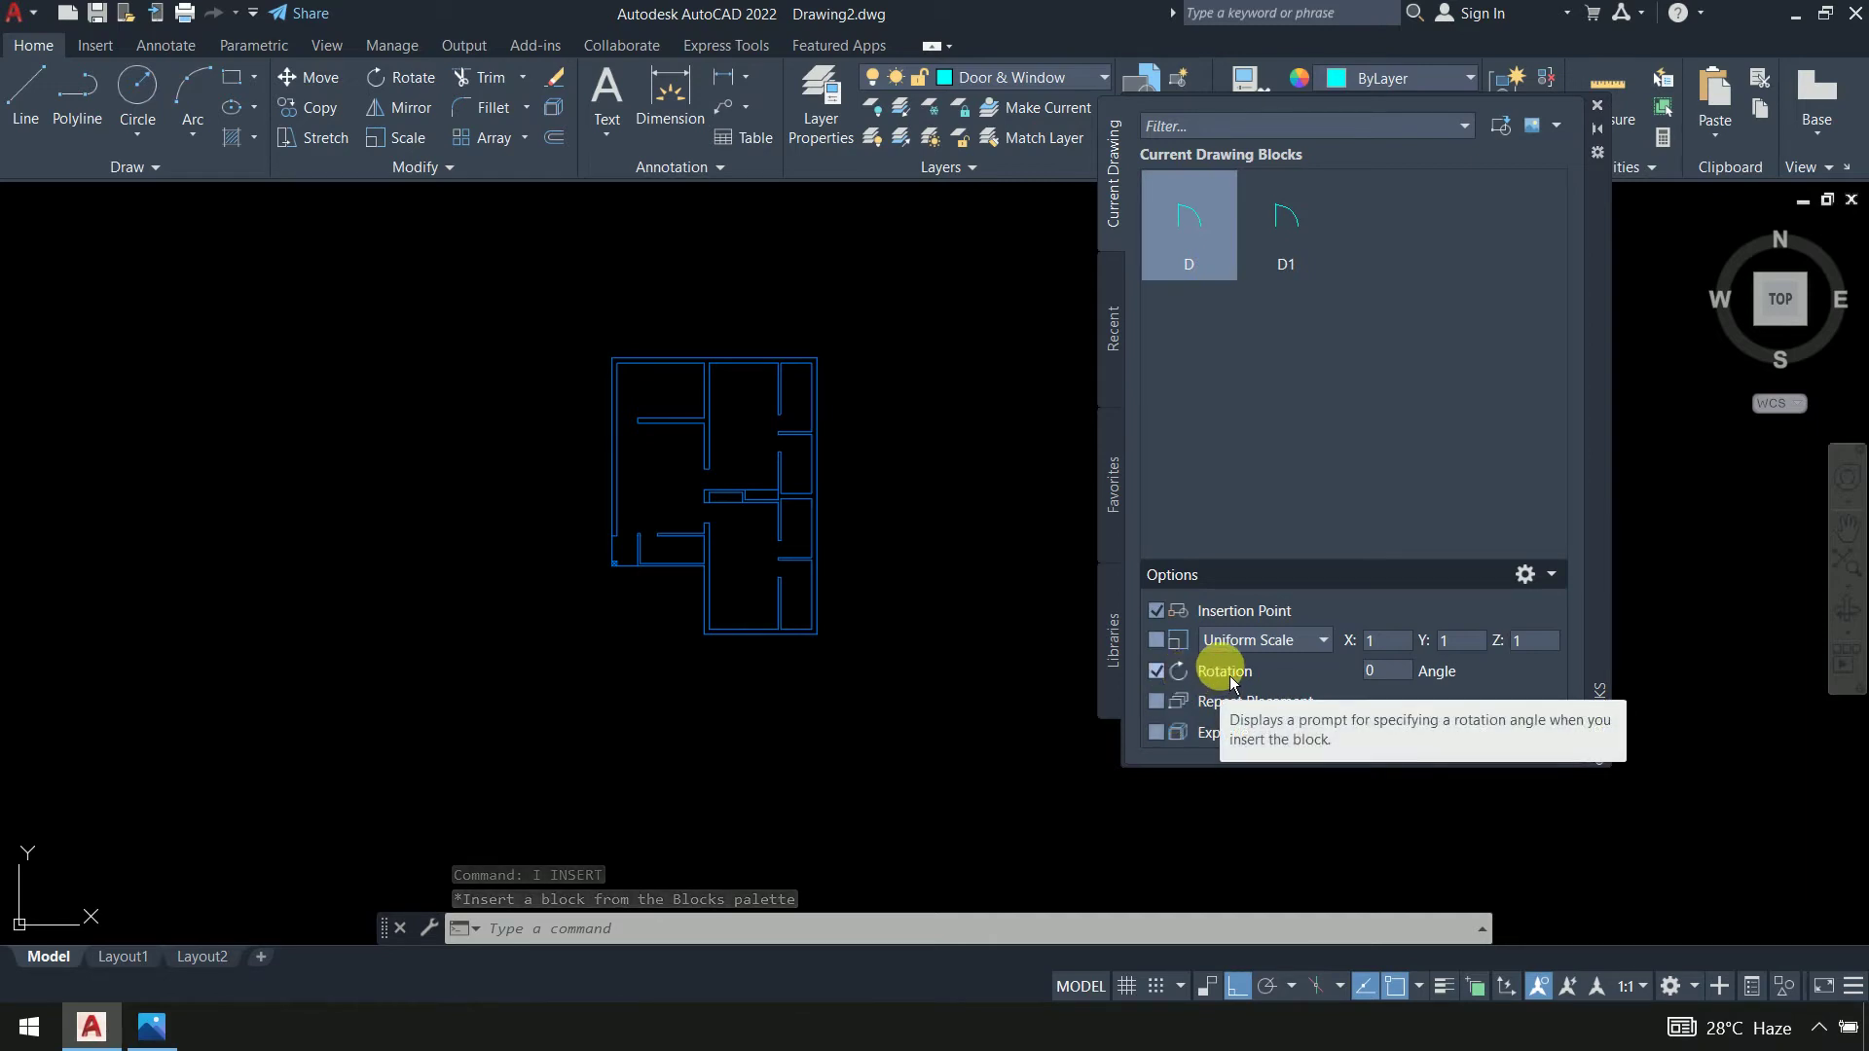
pyautogui.click(1157, 672)
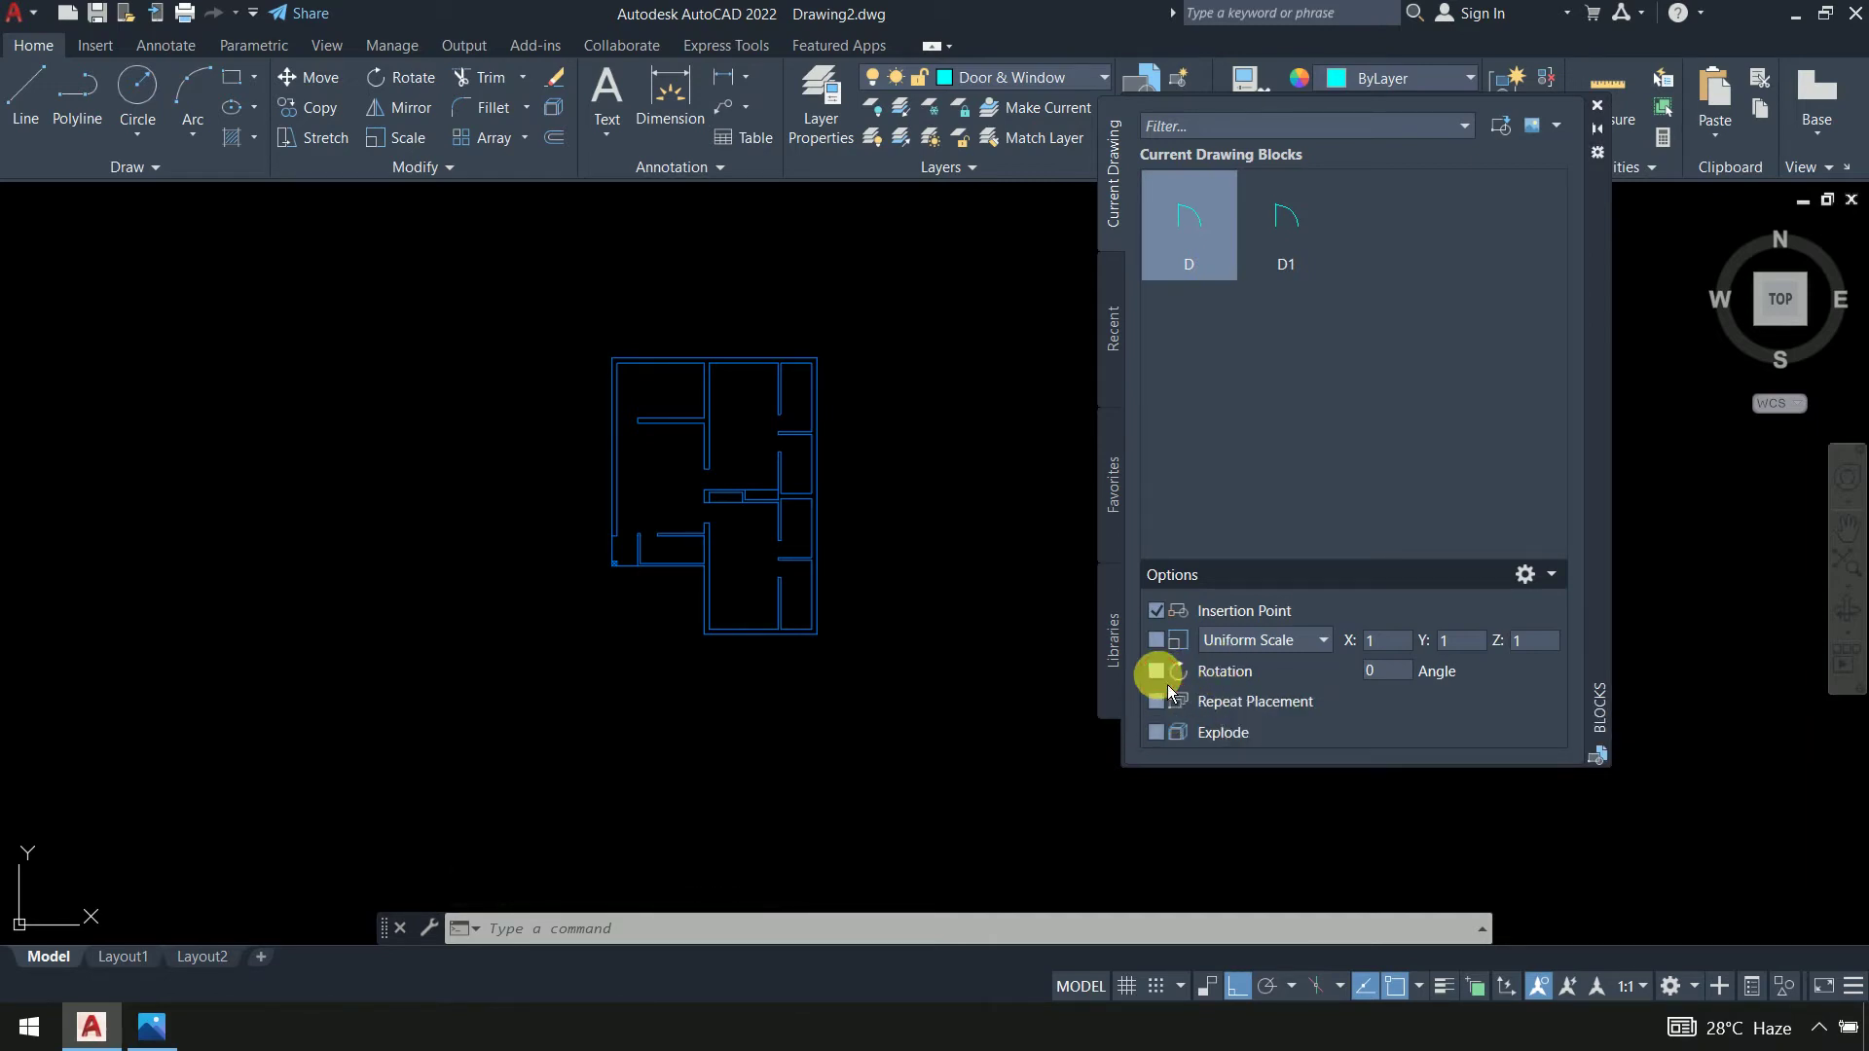
pyautogui.click(1167, 685)
pyautogui.click(1221, 230)
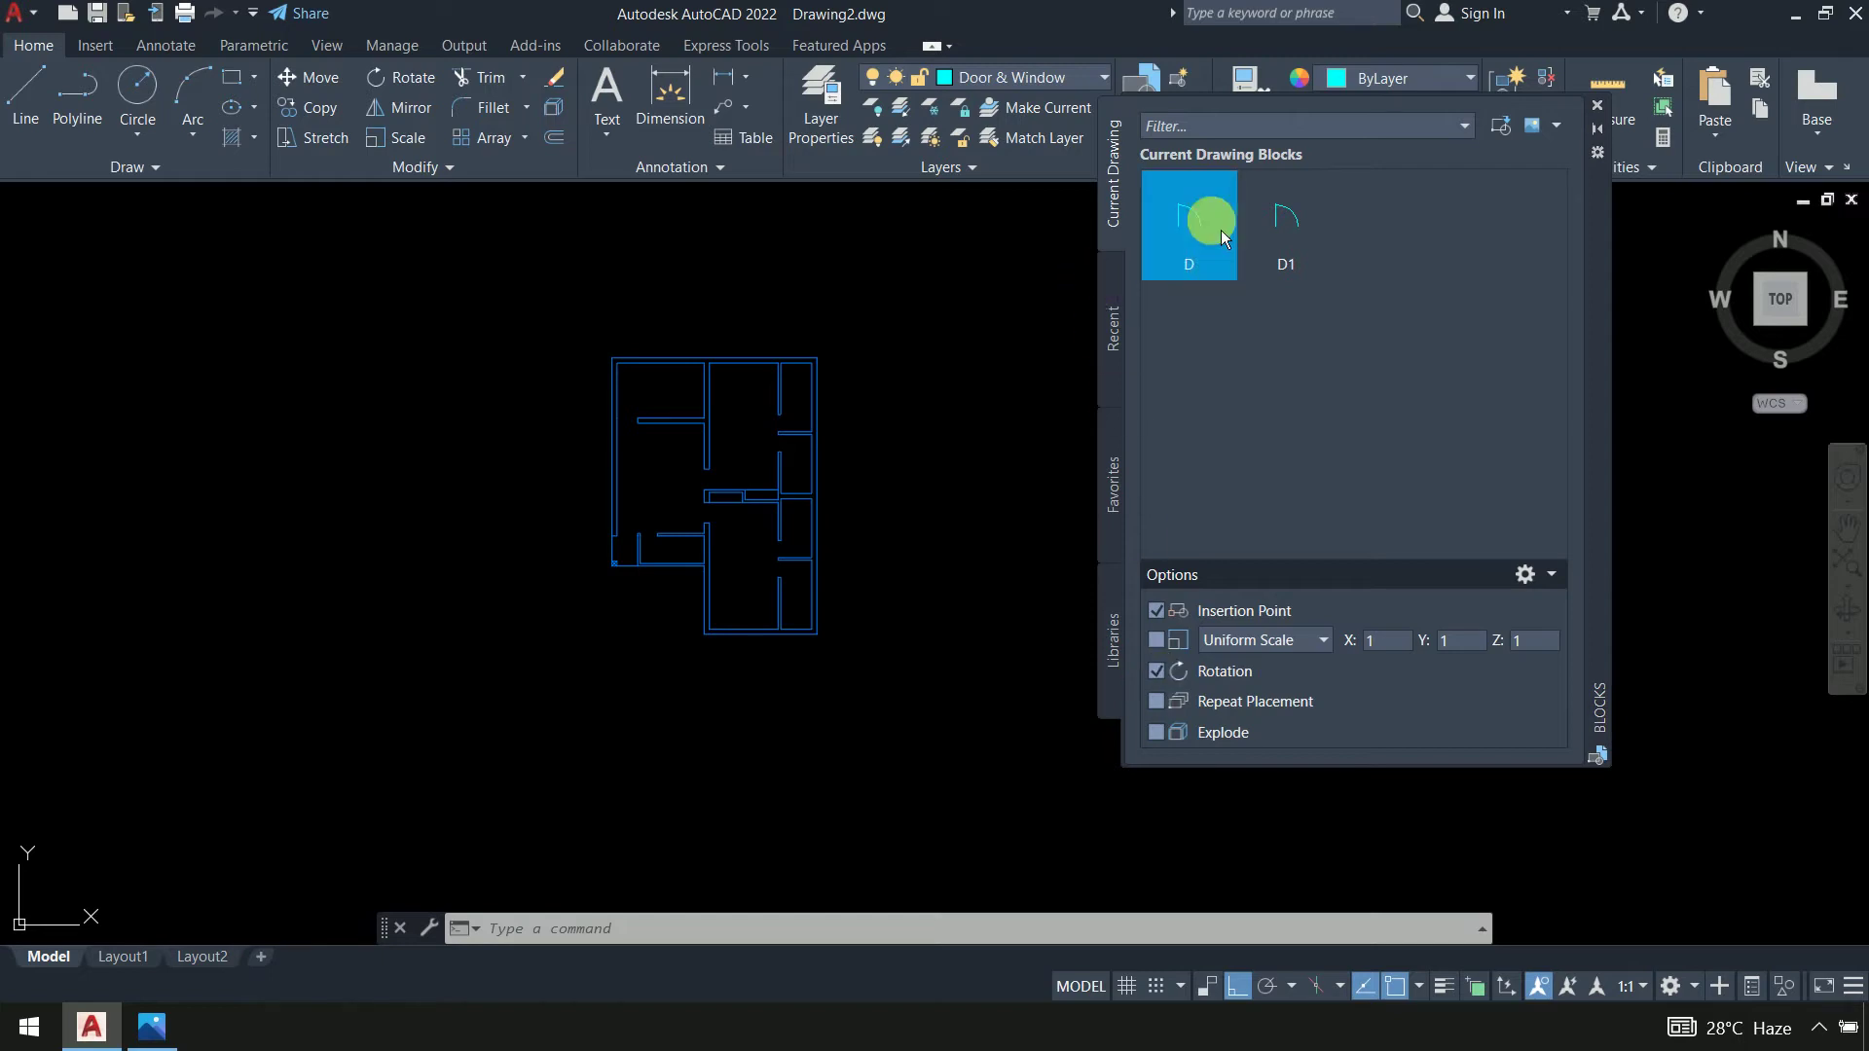
pyautogui.scroll(6, 617, 536)
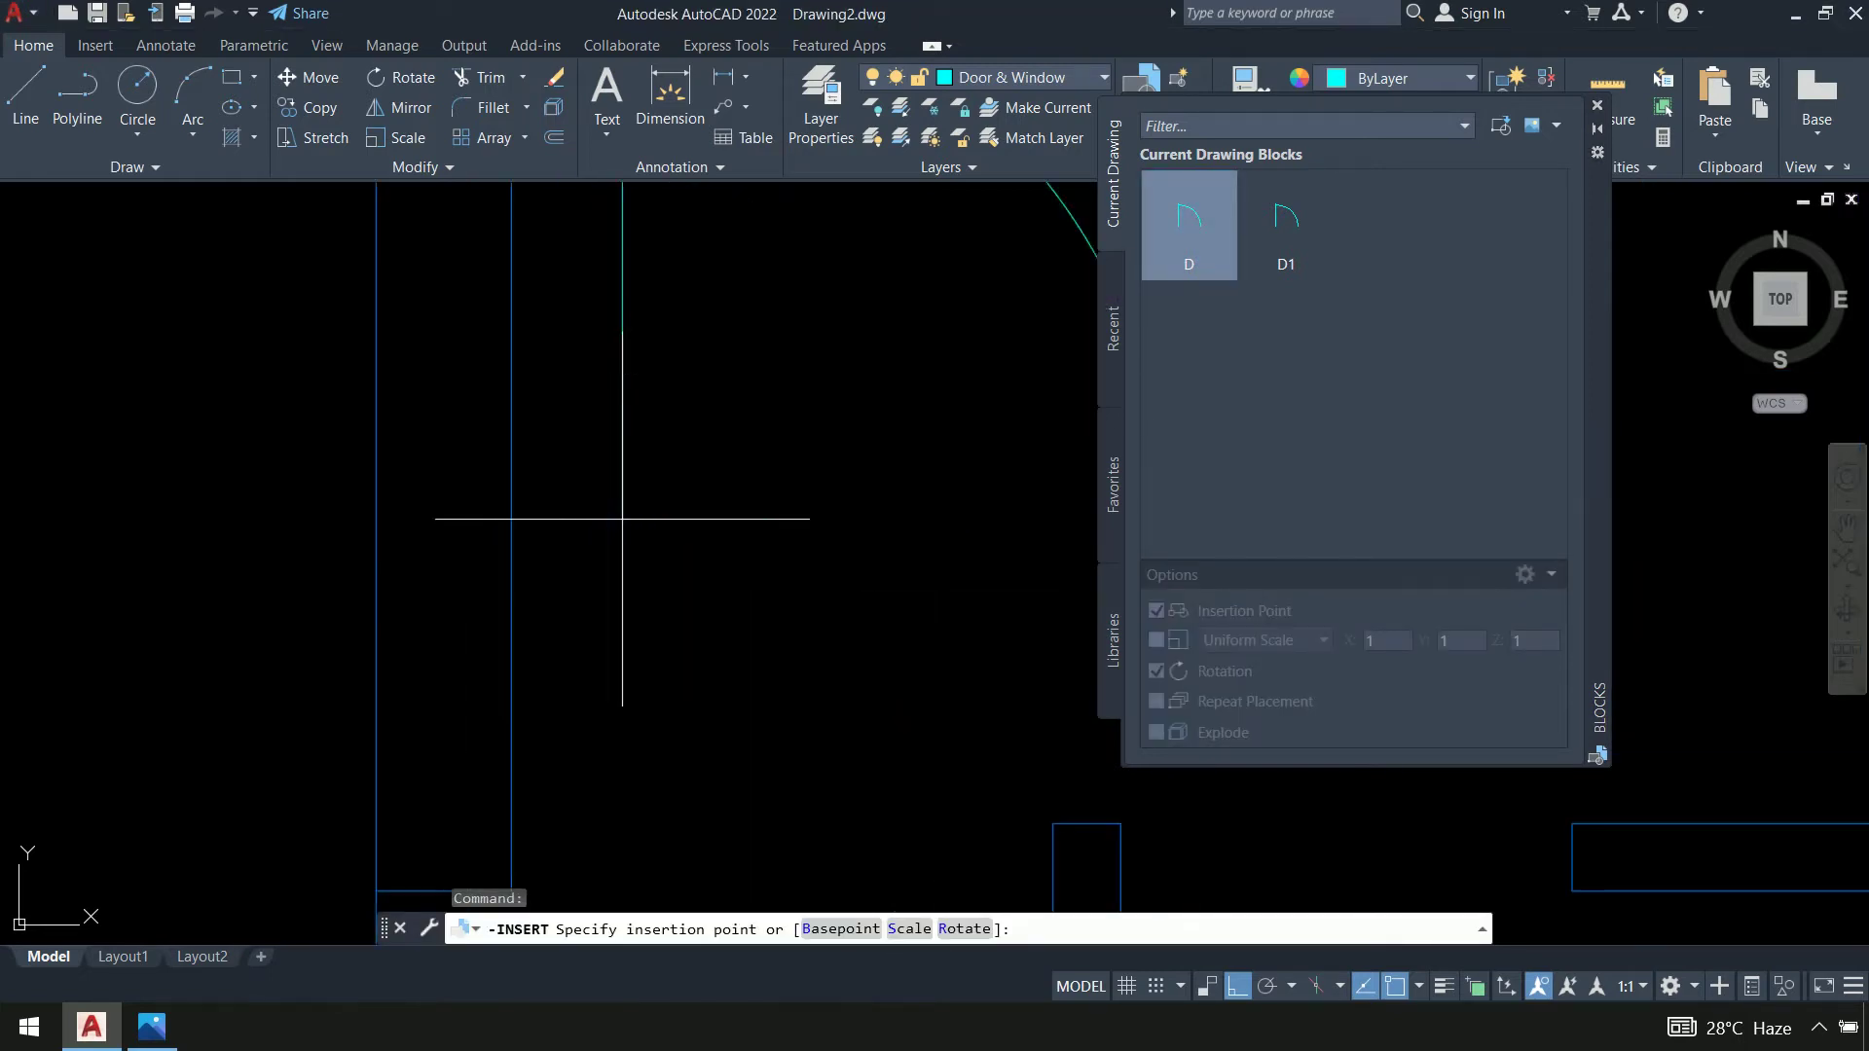
pyautogui.scroll(-4, 528, 476)
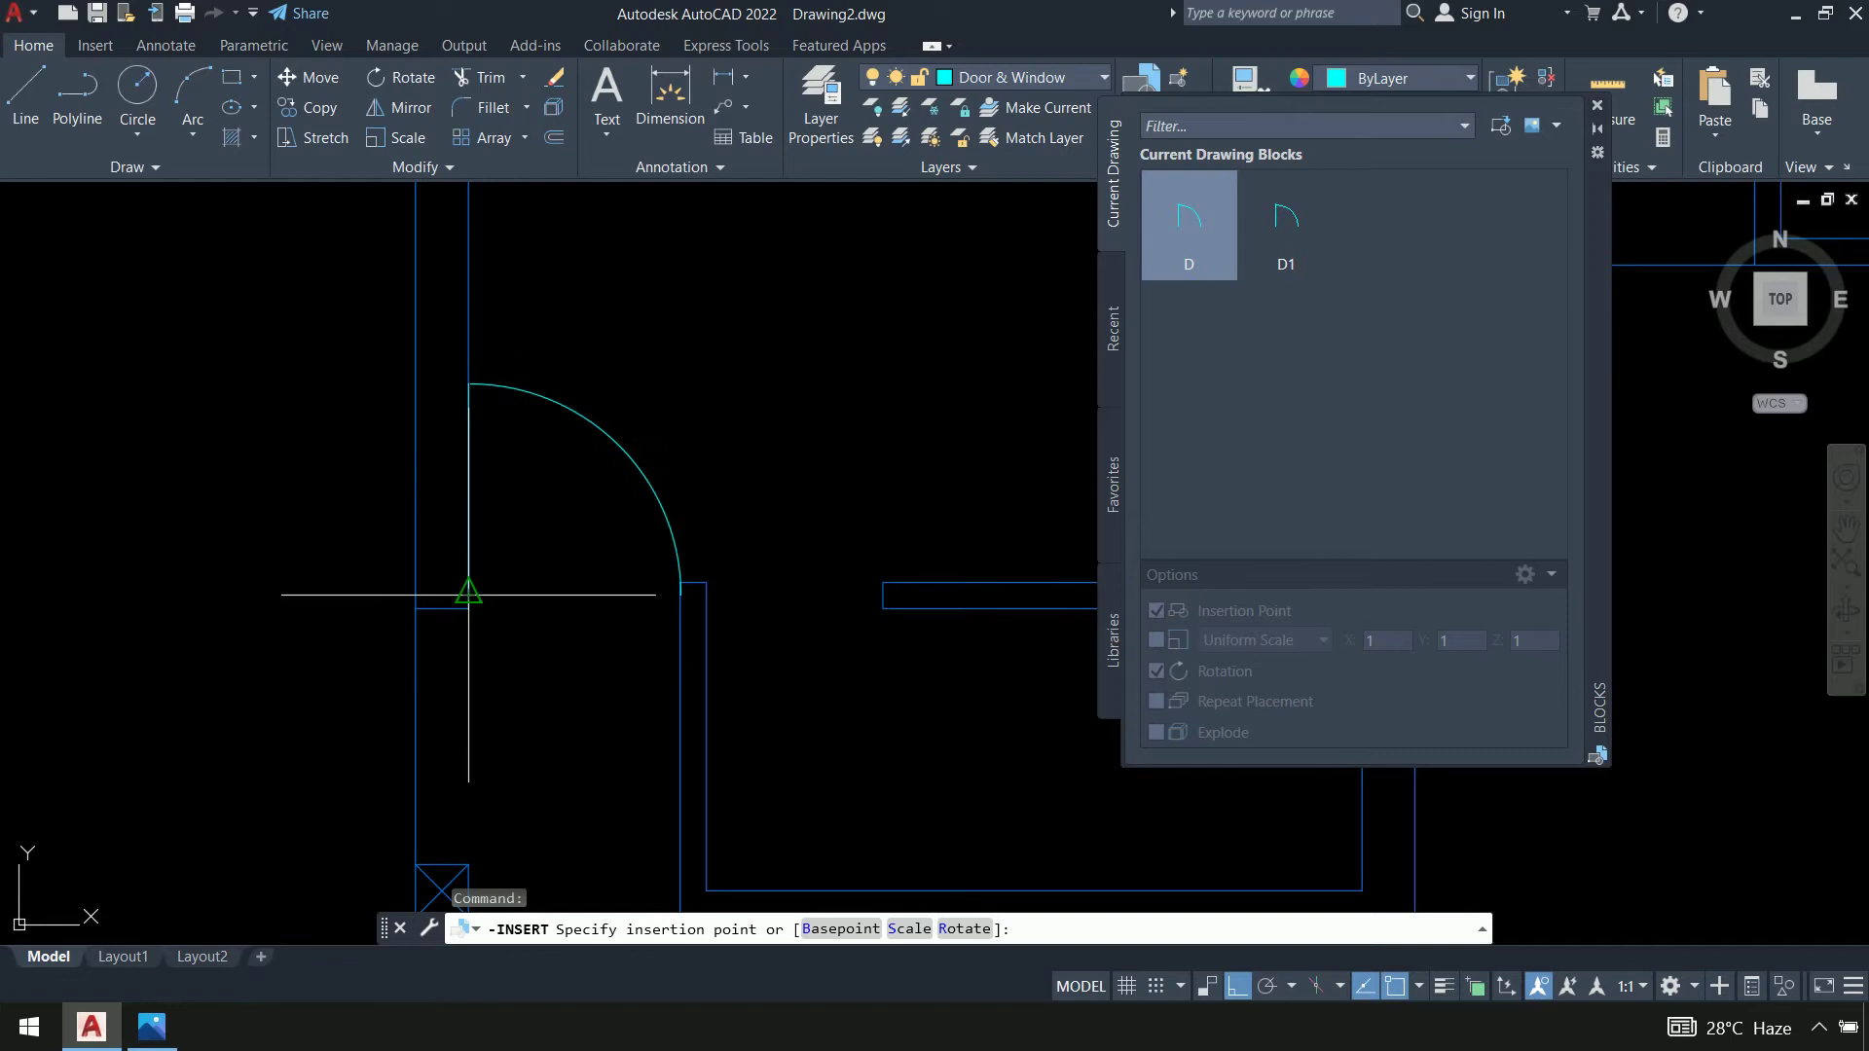
pyautogui.scroll(4, 468, 593)
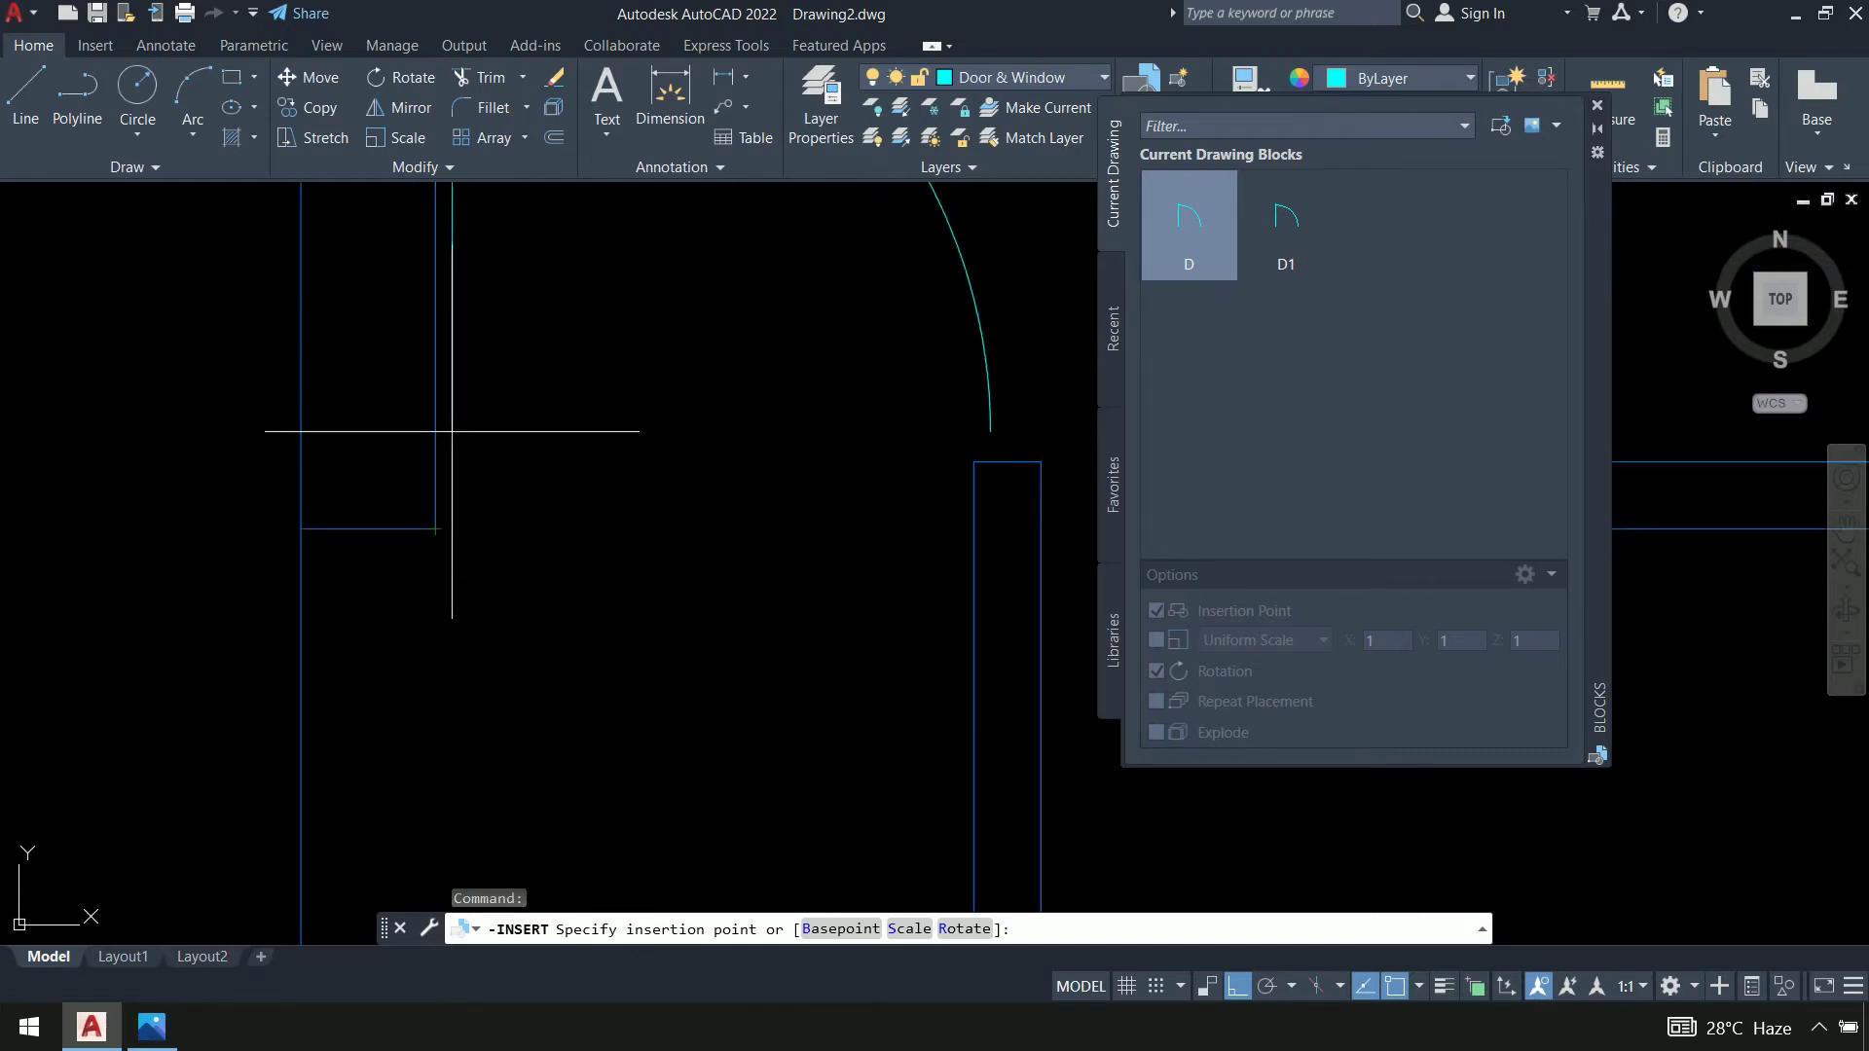
pyautogui.click(435, 461)
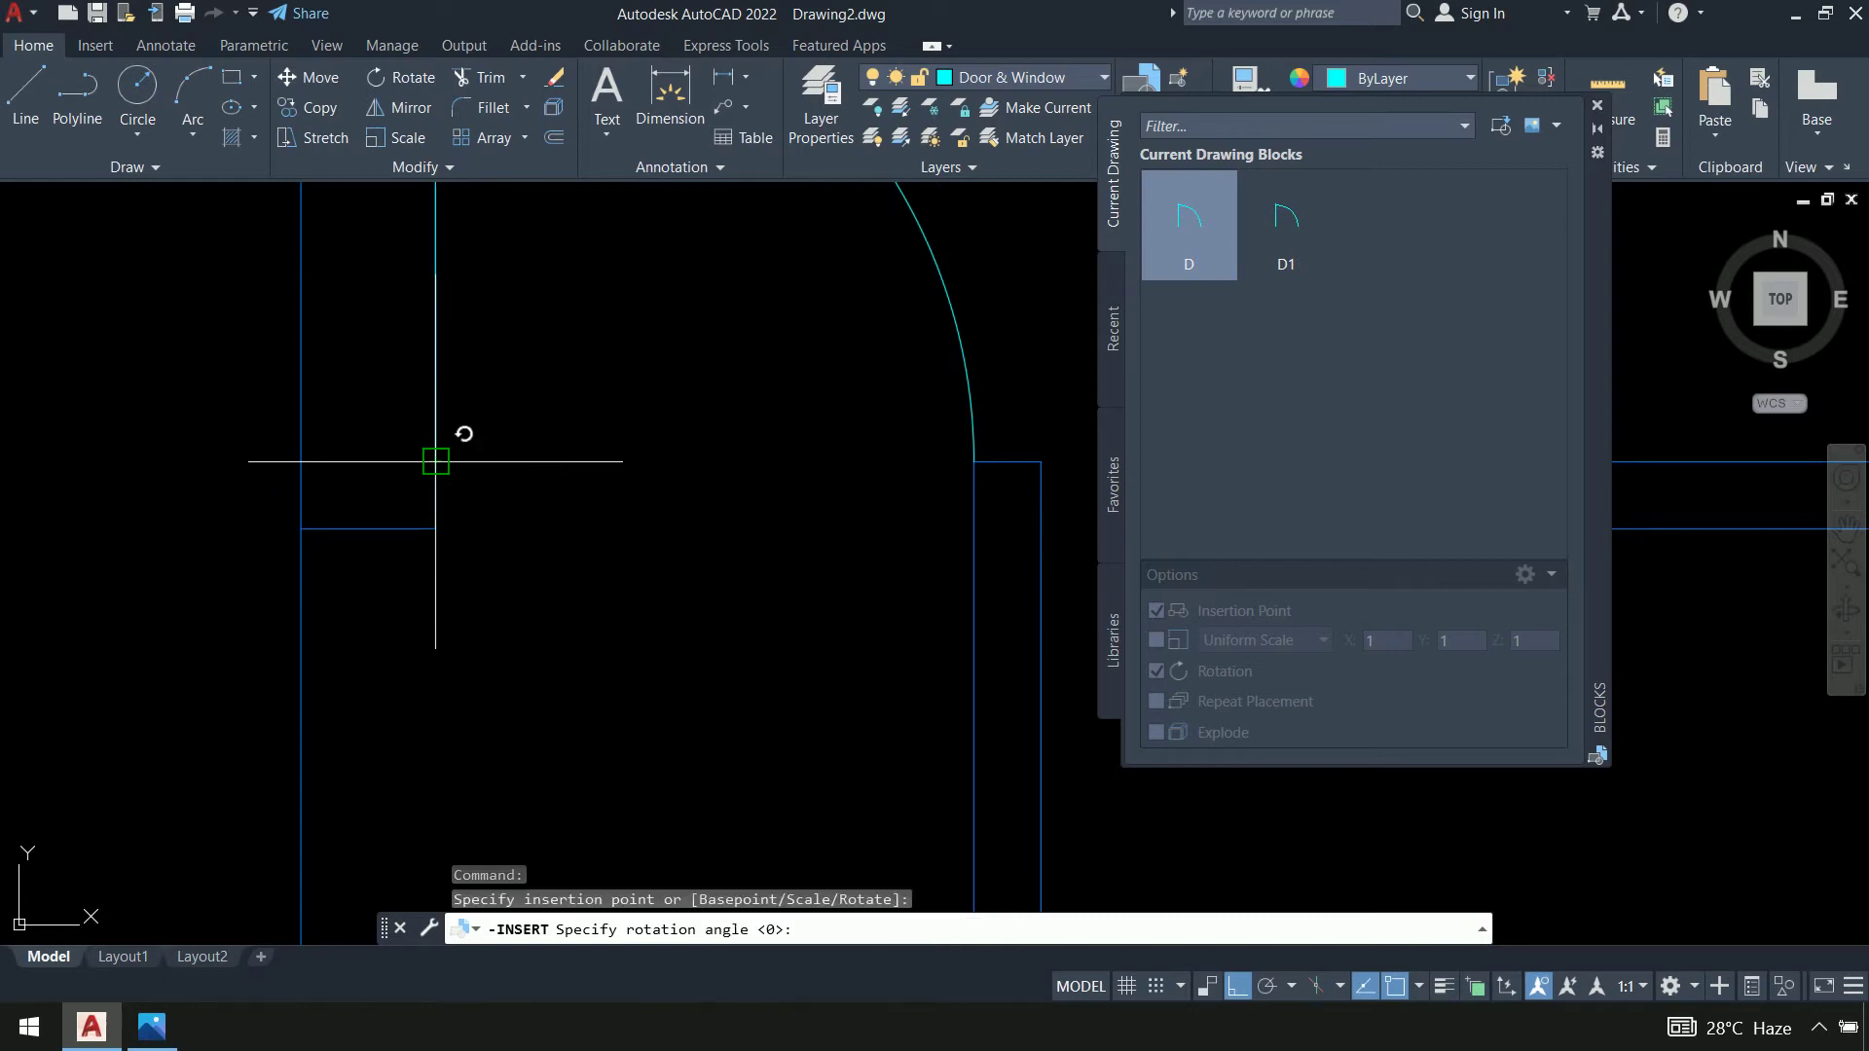
pyautogui.scroll(-6, 530, 595)
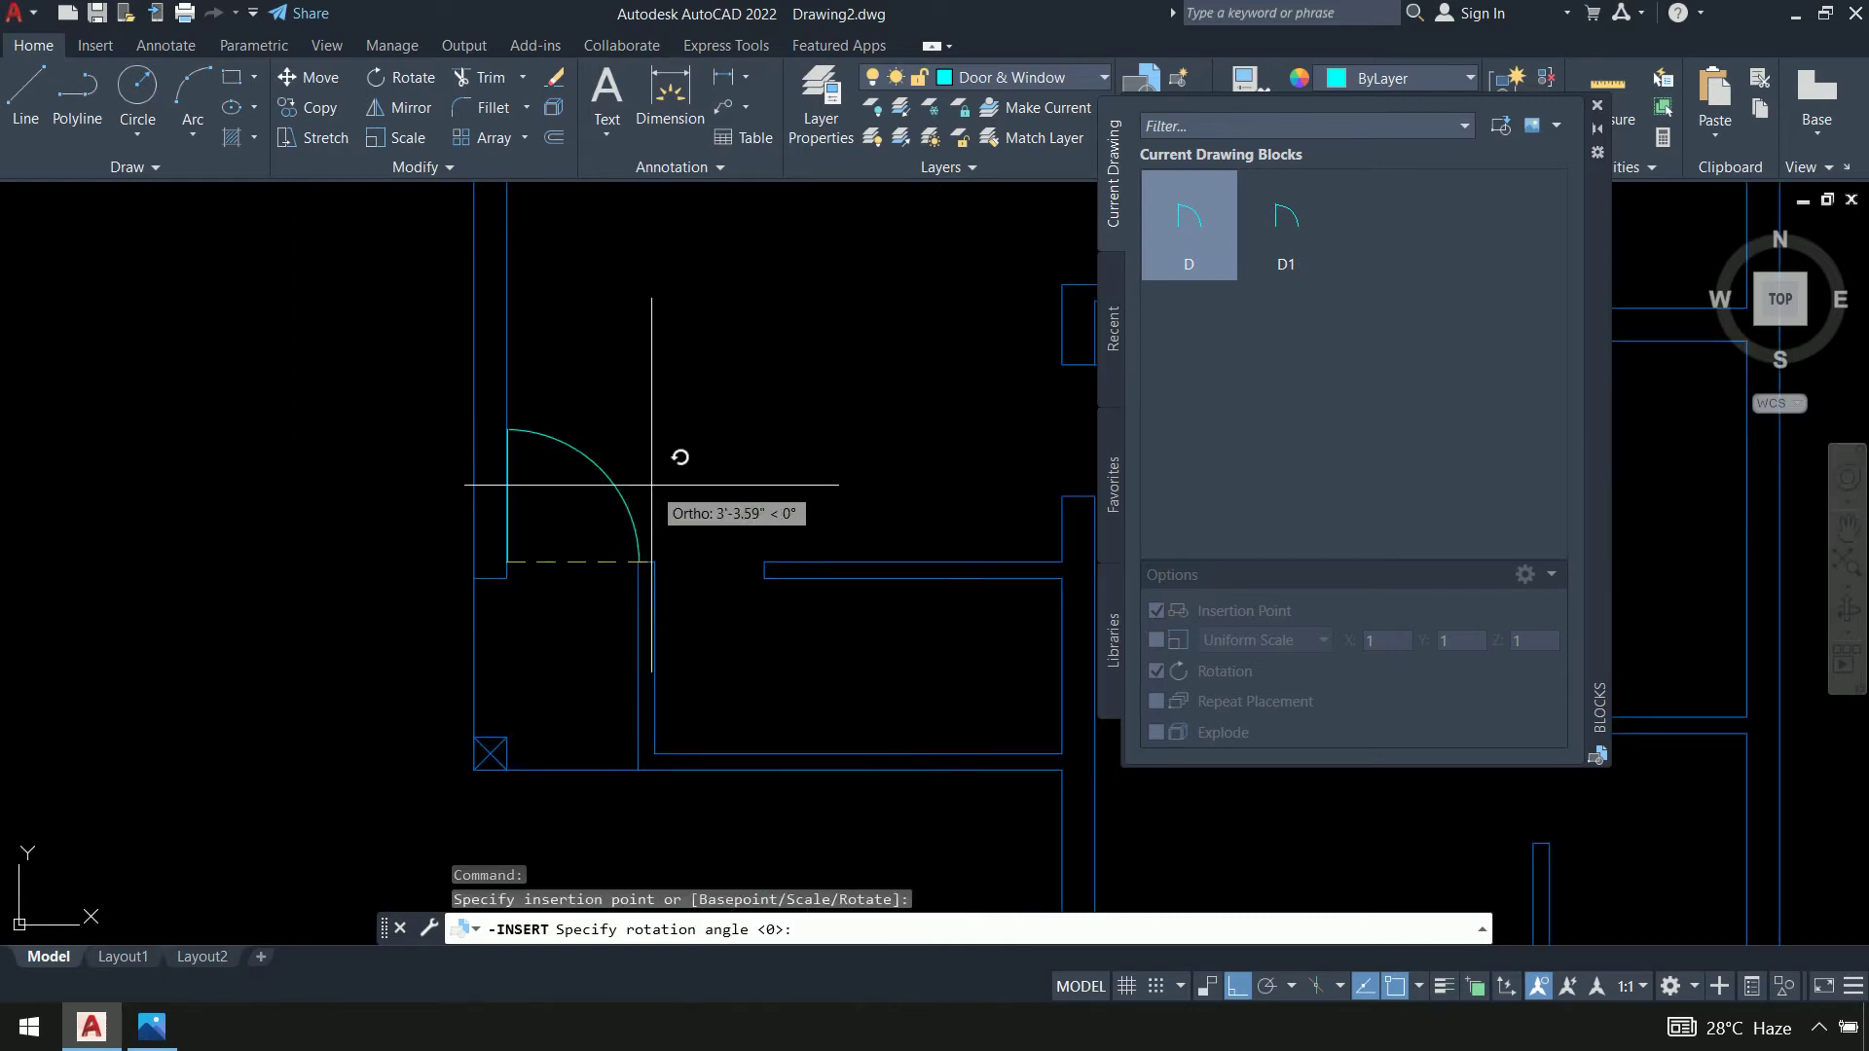
pyautogui.click(762, 479)
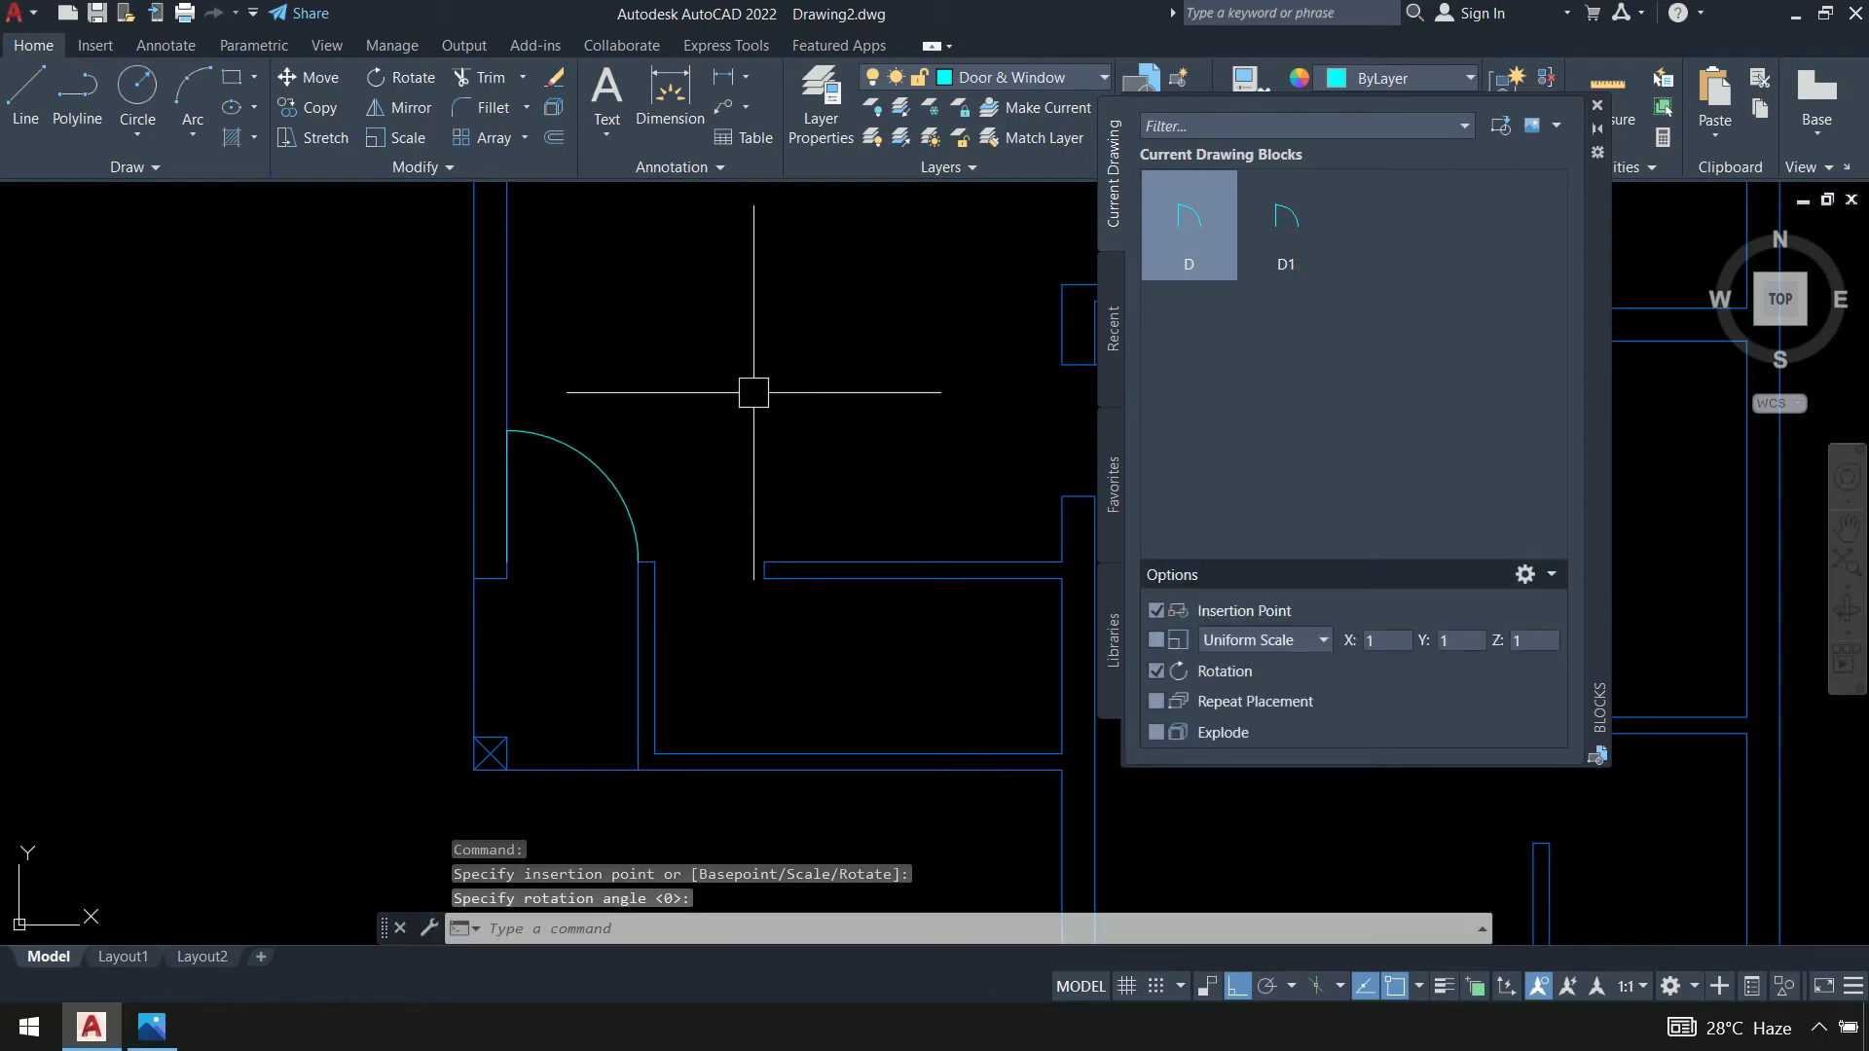
pyautogui.scroll(-4, 753, 393)
pyautogui.scroll(4, 522, 509)
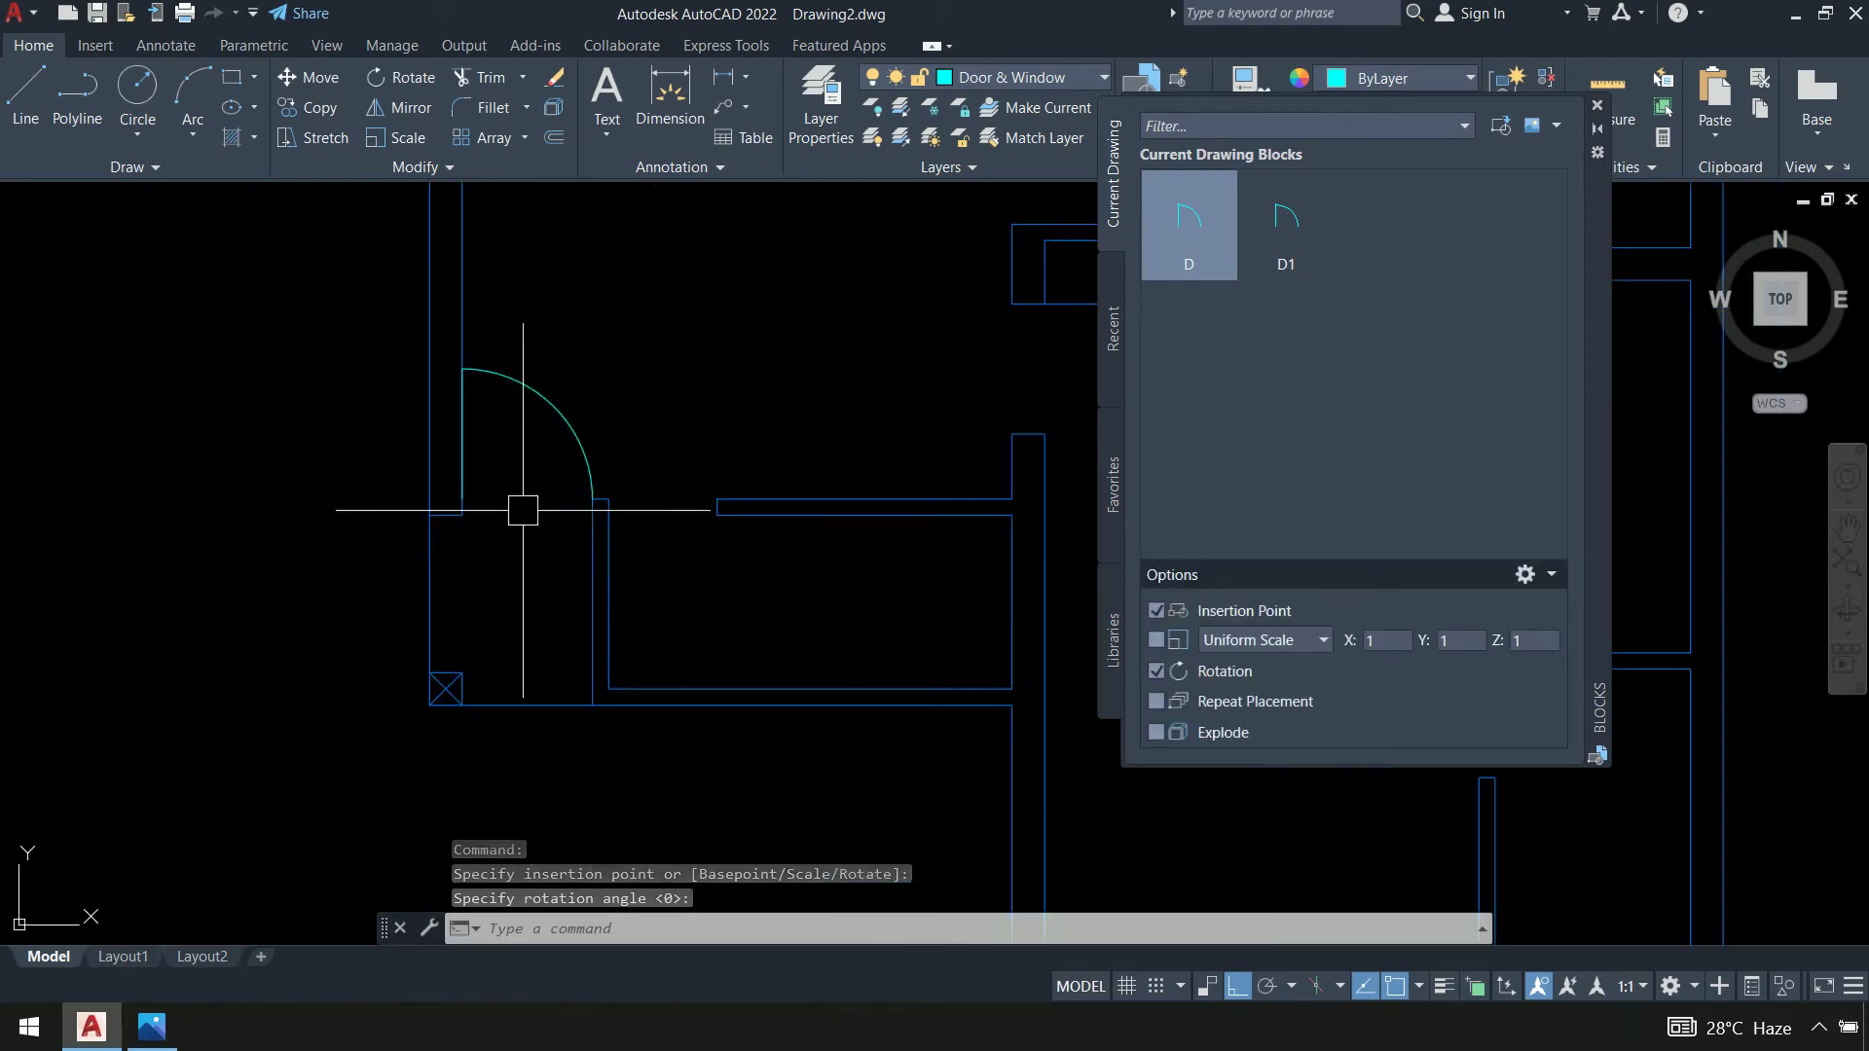
pyautogui.moveTo(703, 311); pyautogui.dragTo(494, 423, button='middle')
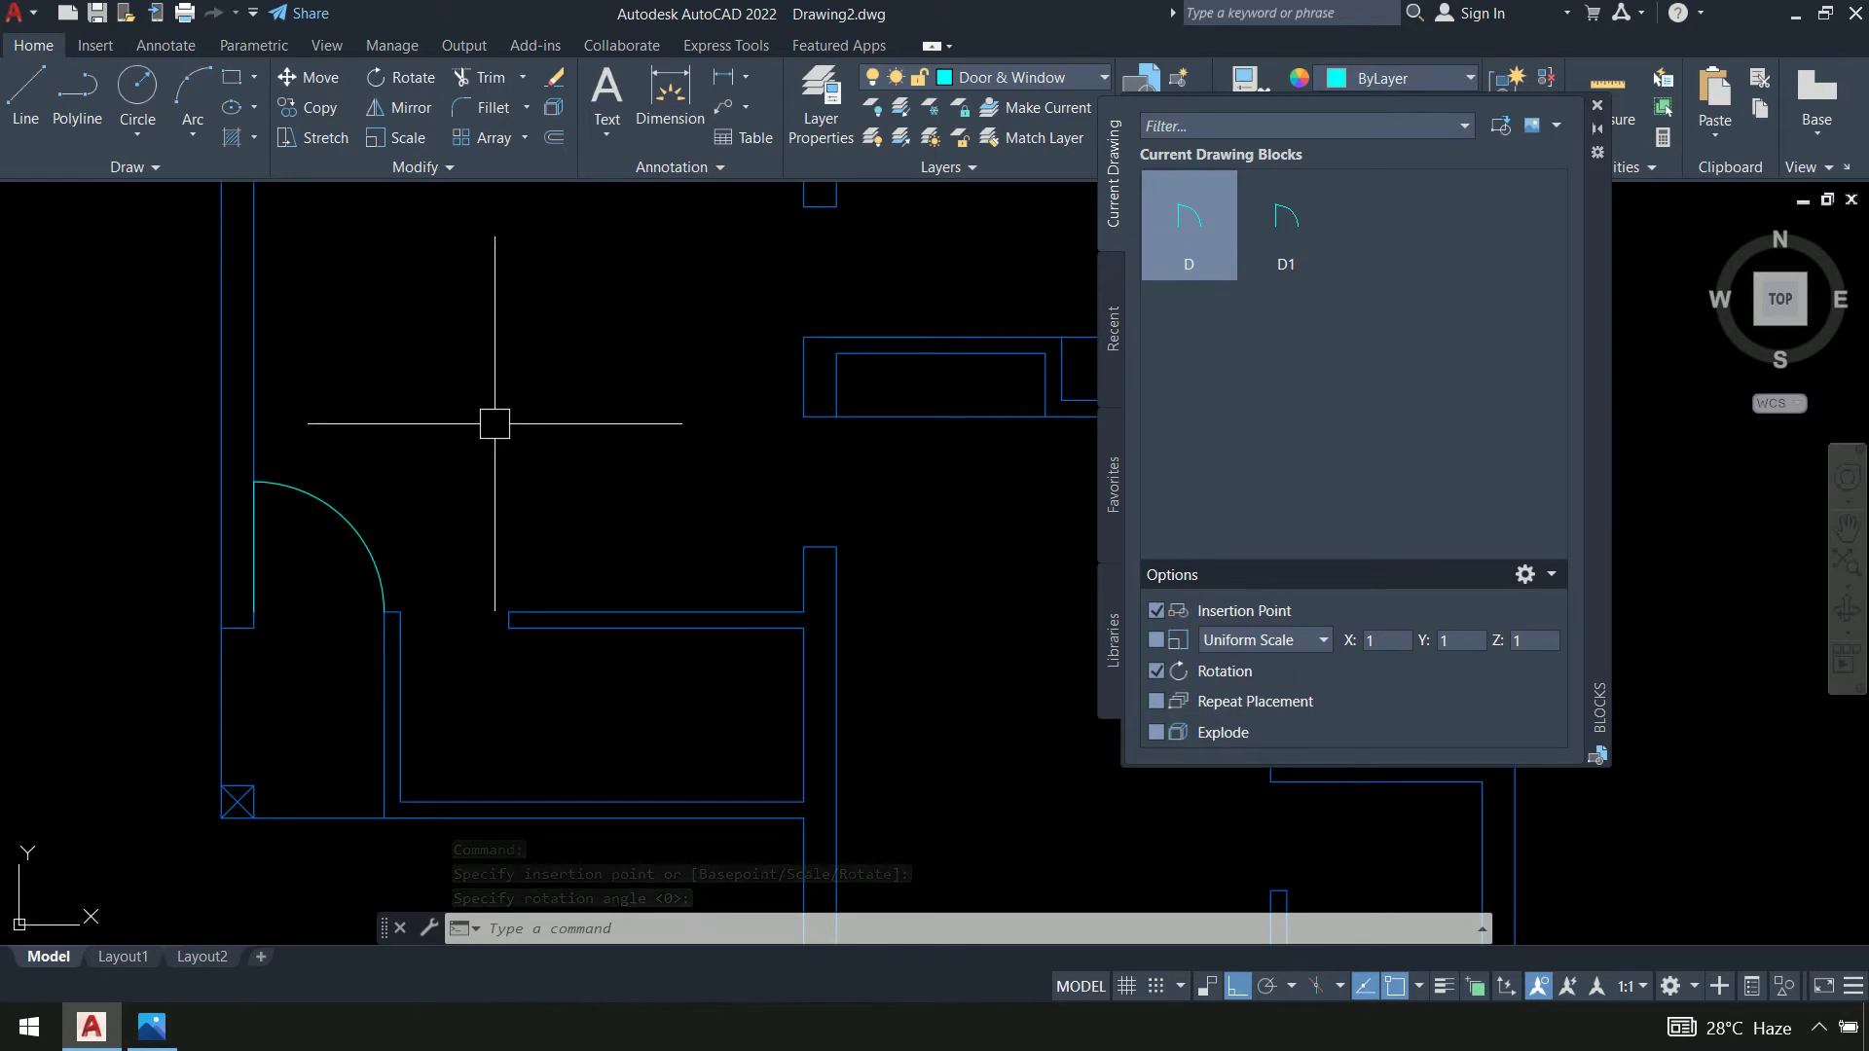
pyautogui.scroll(-4, 494, 424)
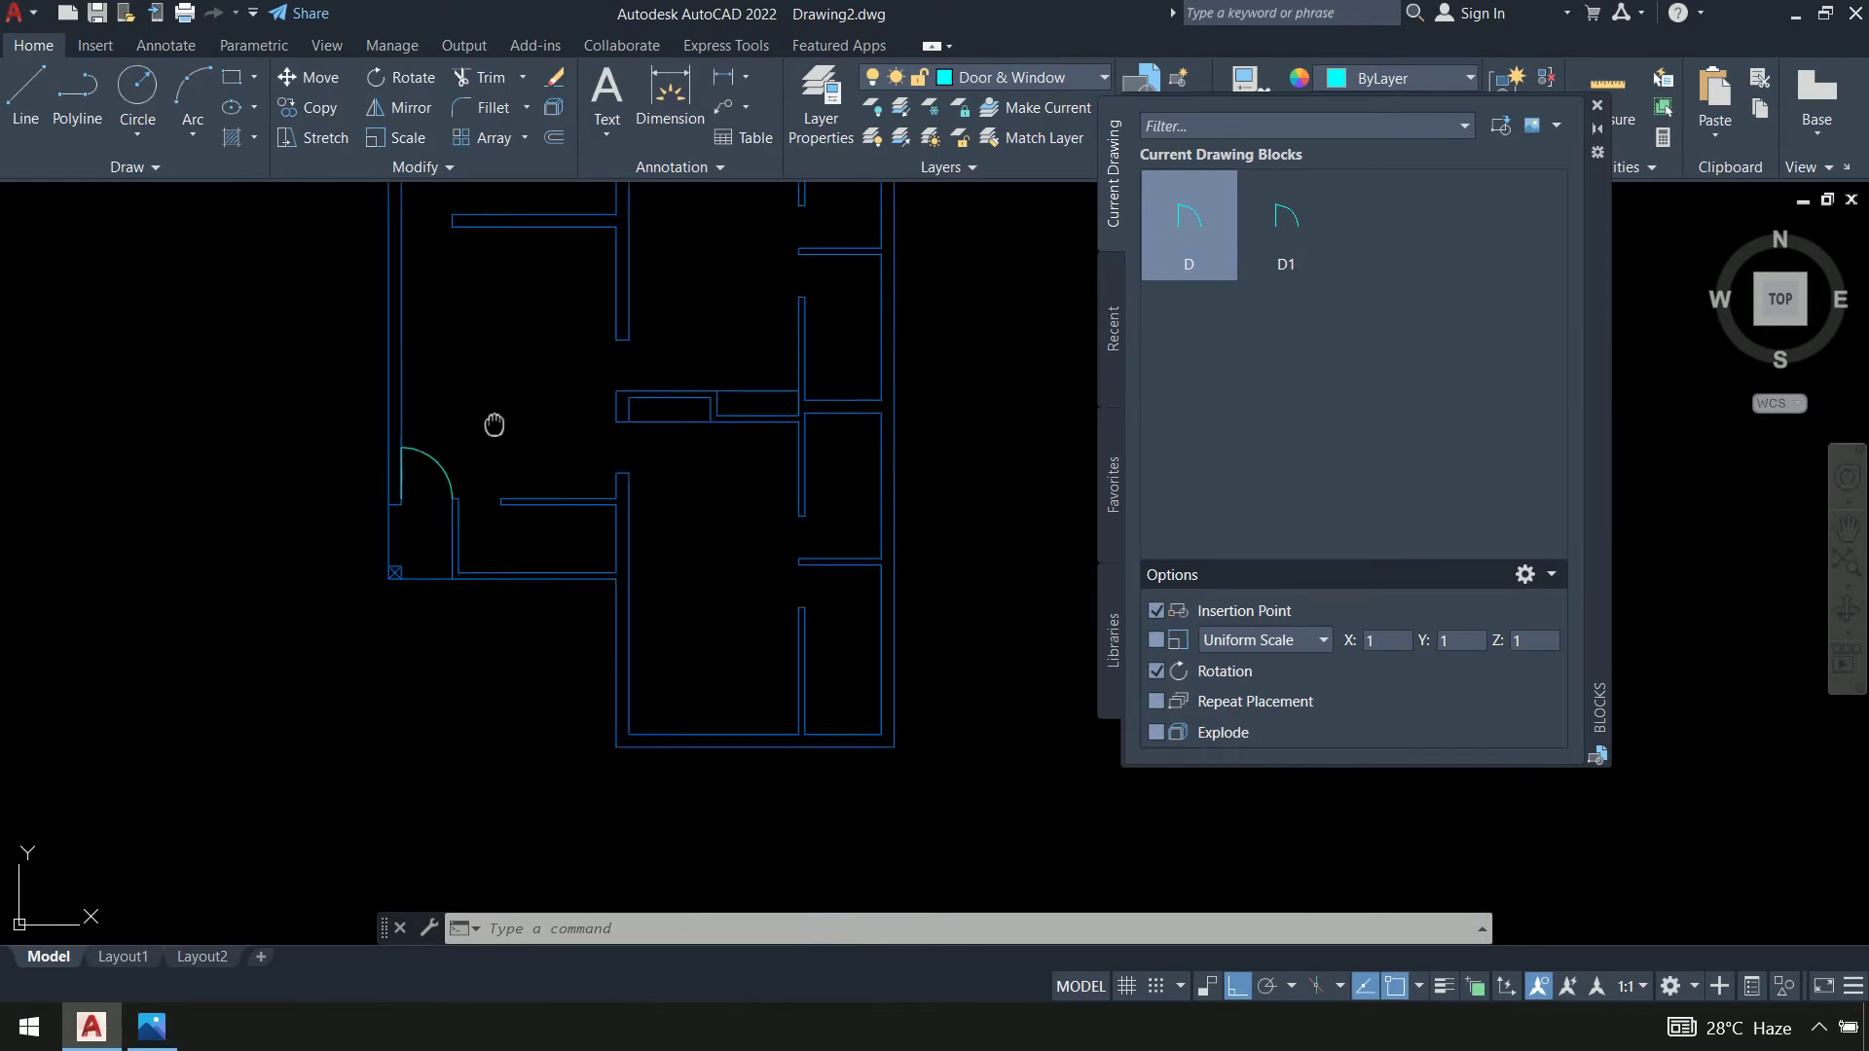
pyautogui.moveTo(492, 422); pyautogui.dragTo(458, 487, button='middle')
pyautogui.press('Return')
pyautogui.scroll(5, 572, 440)
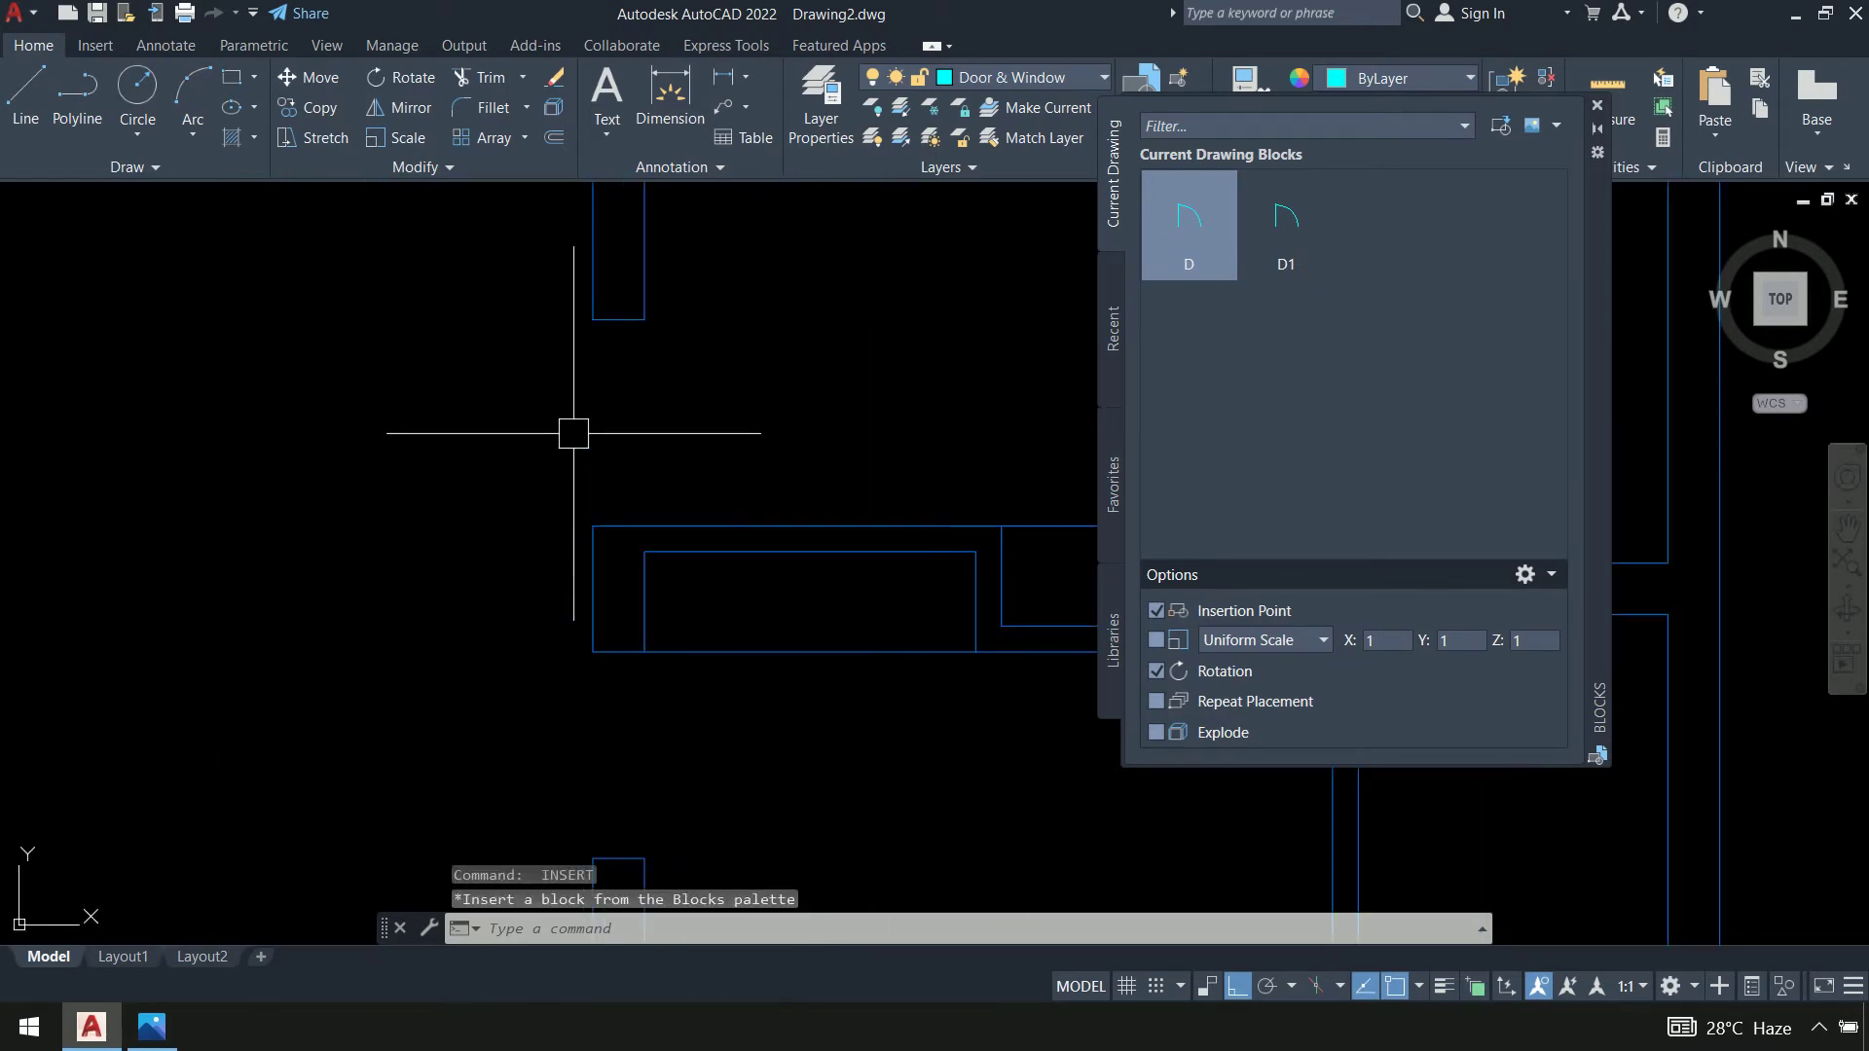
pyautogui.click(1189, 225)
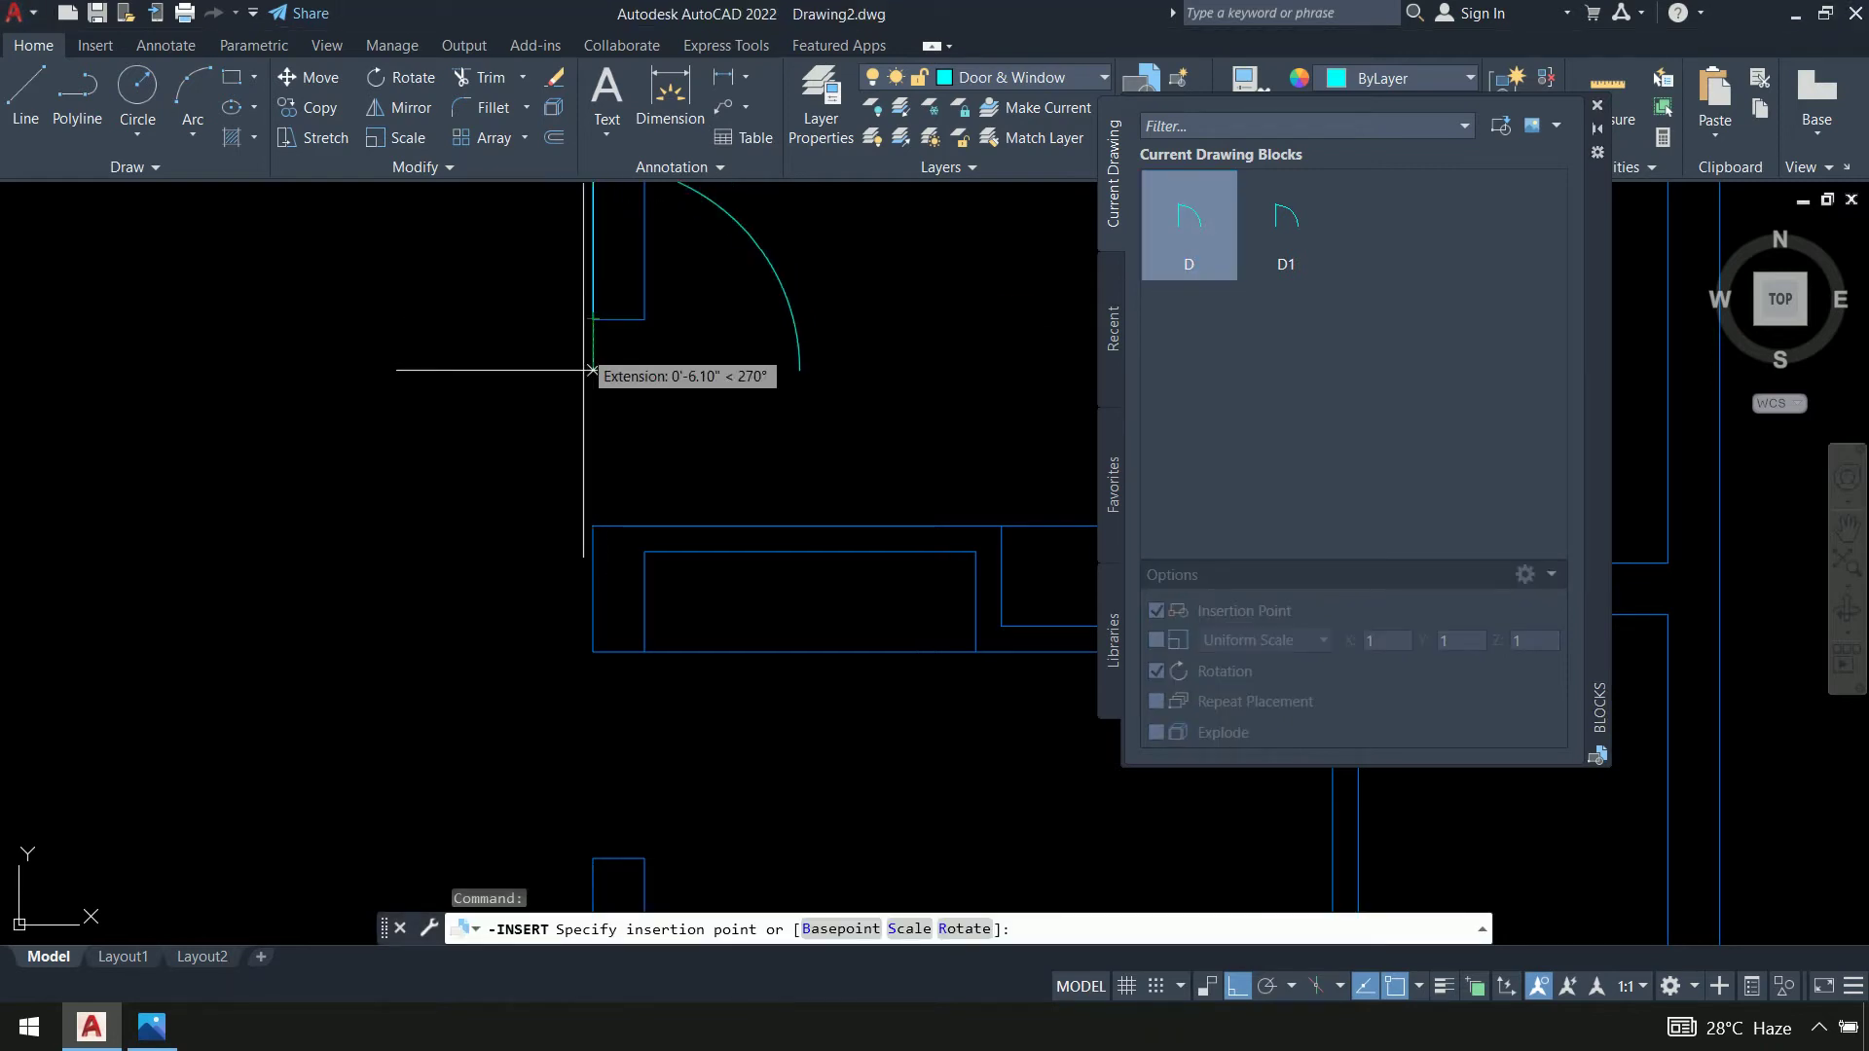
pyautogui.click(592, 318)
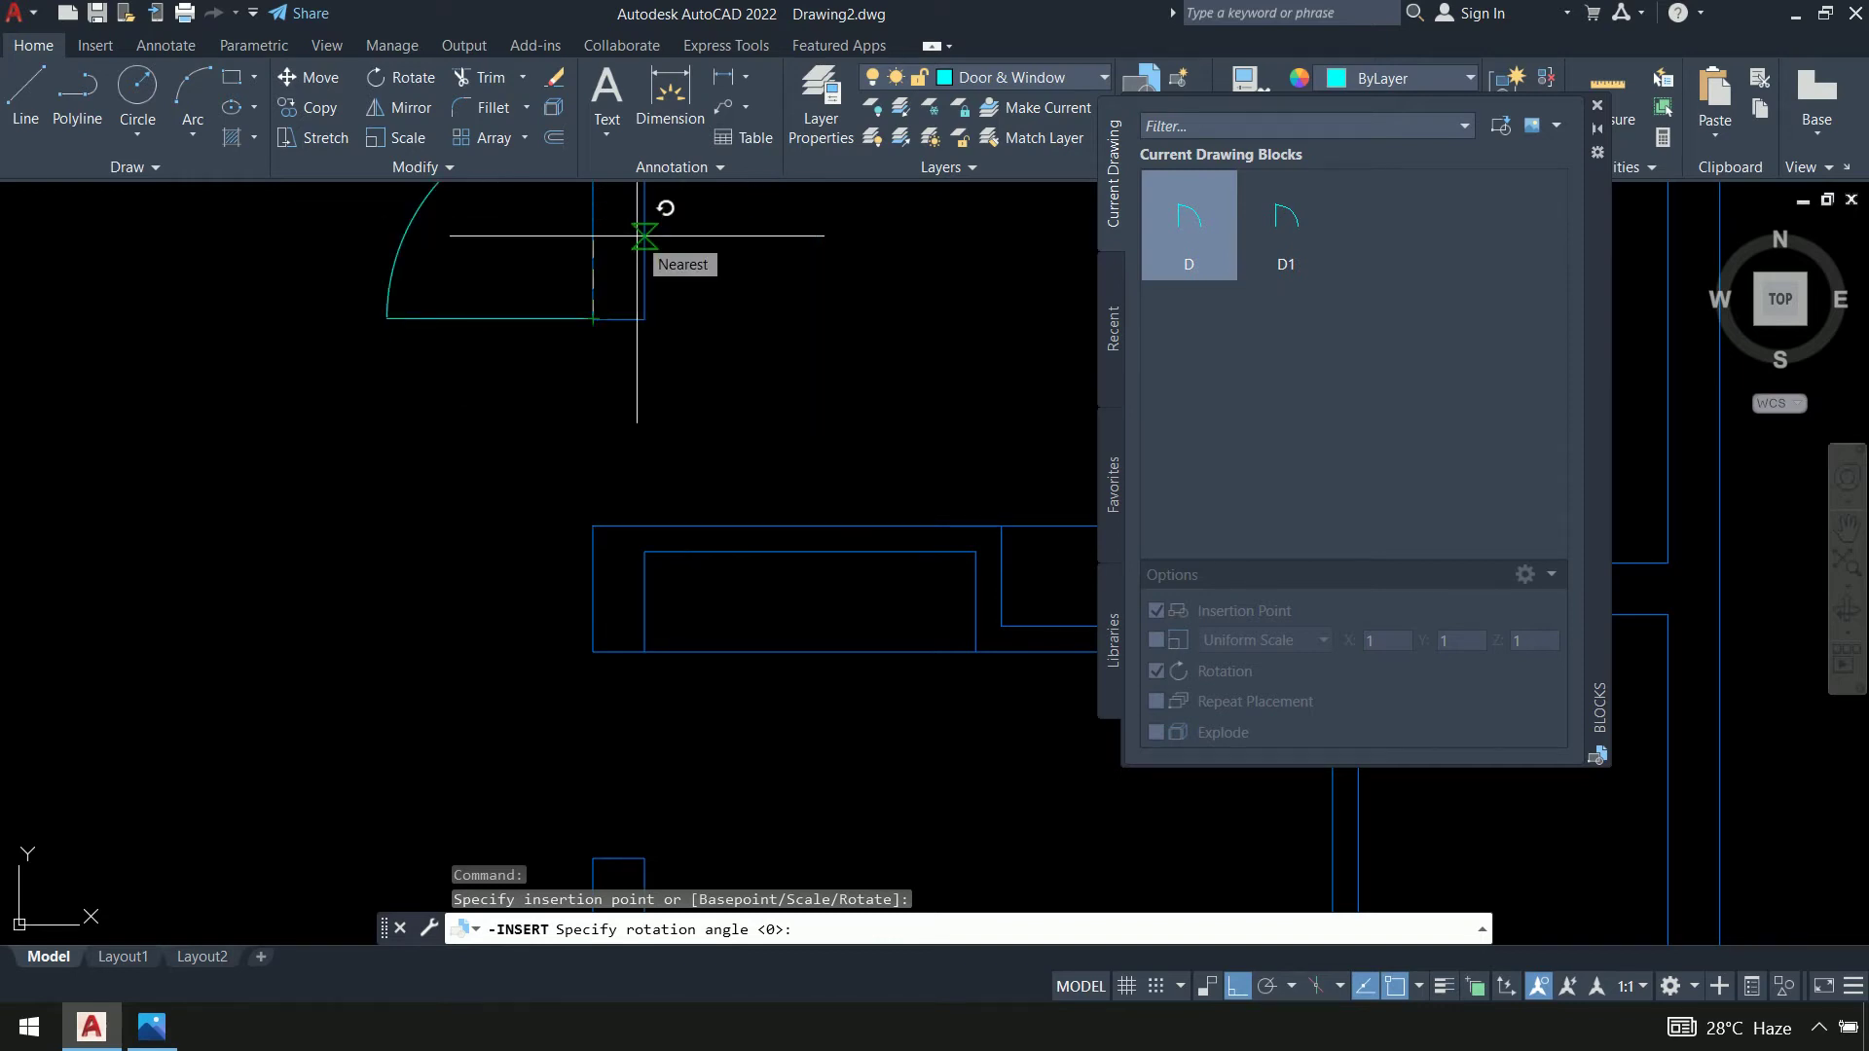
pyautogui.press('Escape')
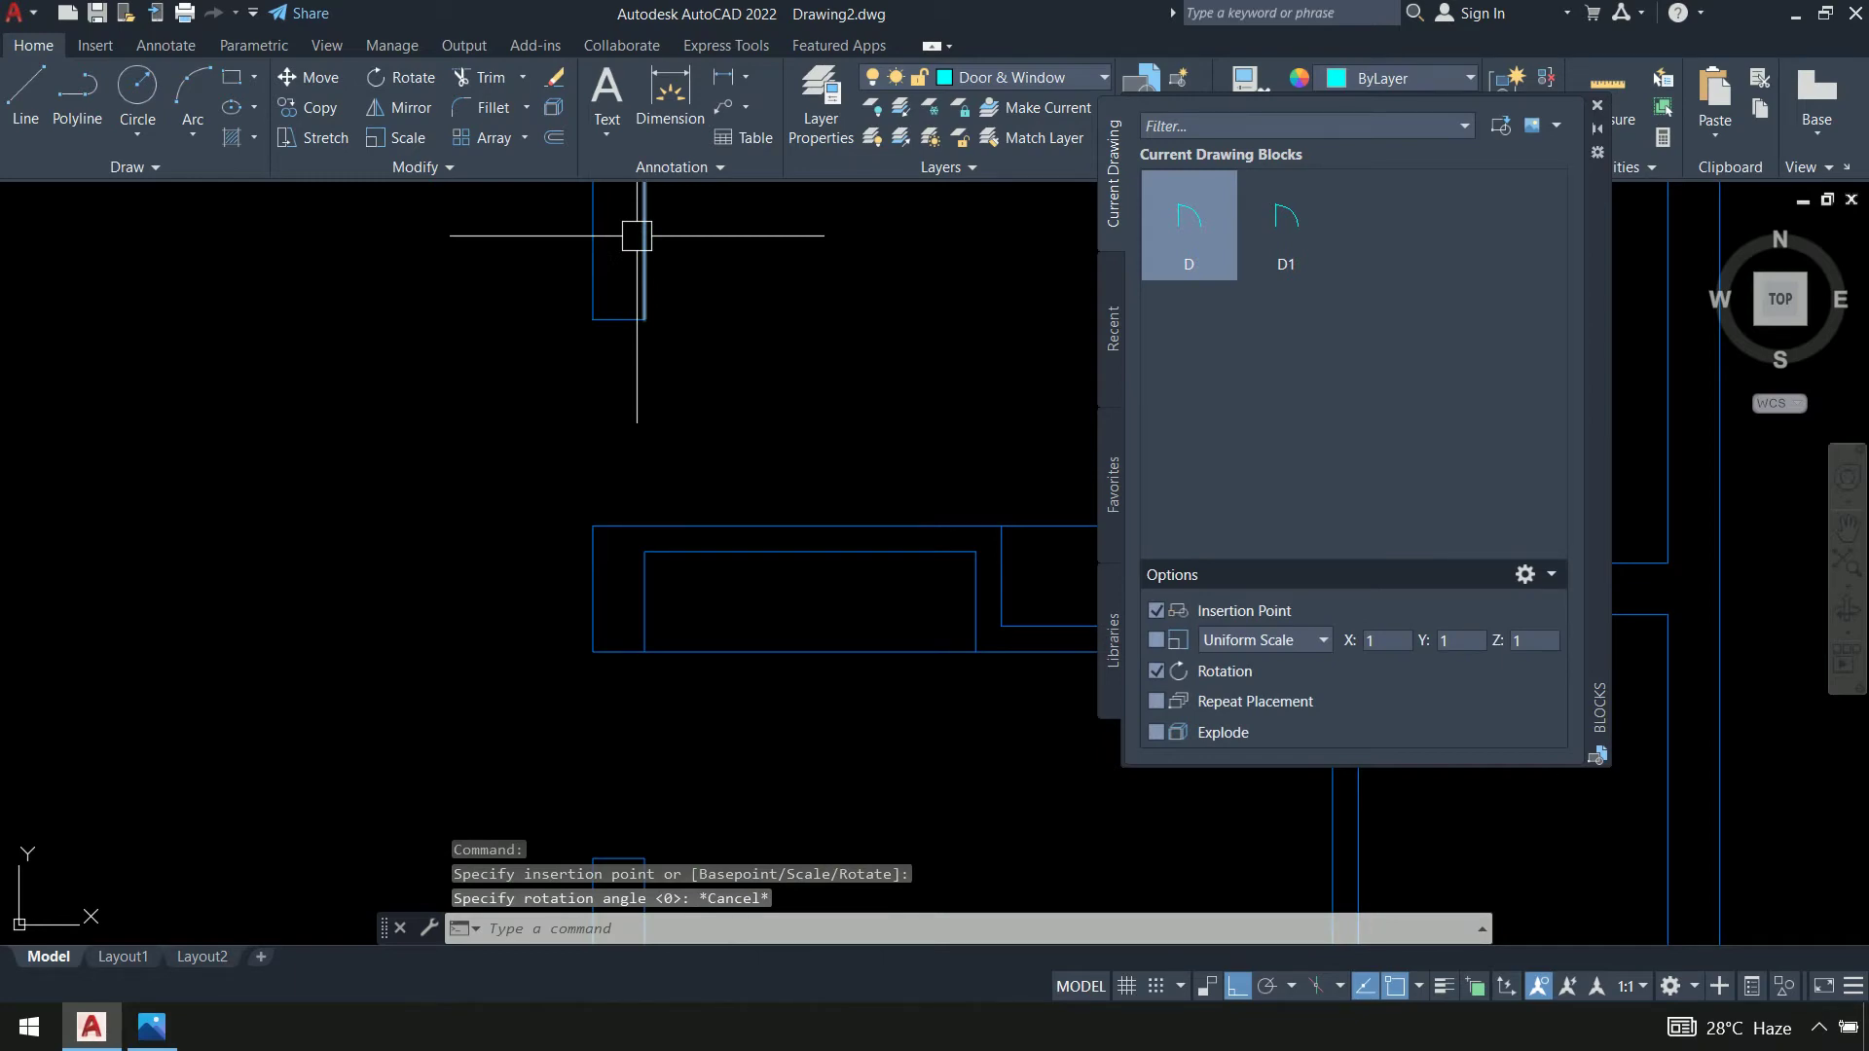
# Check the door swings in the reference plan, then insert block D on the central niche's upper edge with its arc swinging downward
pyautogui.hotkey('alt', 'Tab')
pyautogui.scroll(2, 1334, 638)
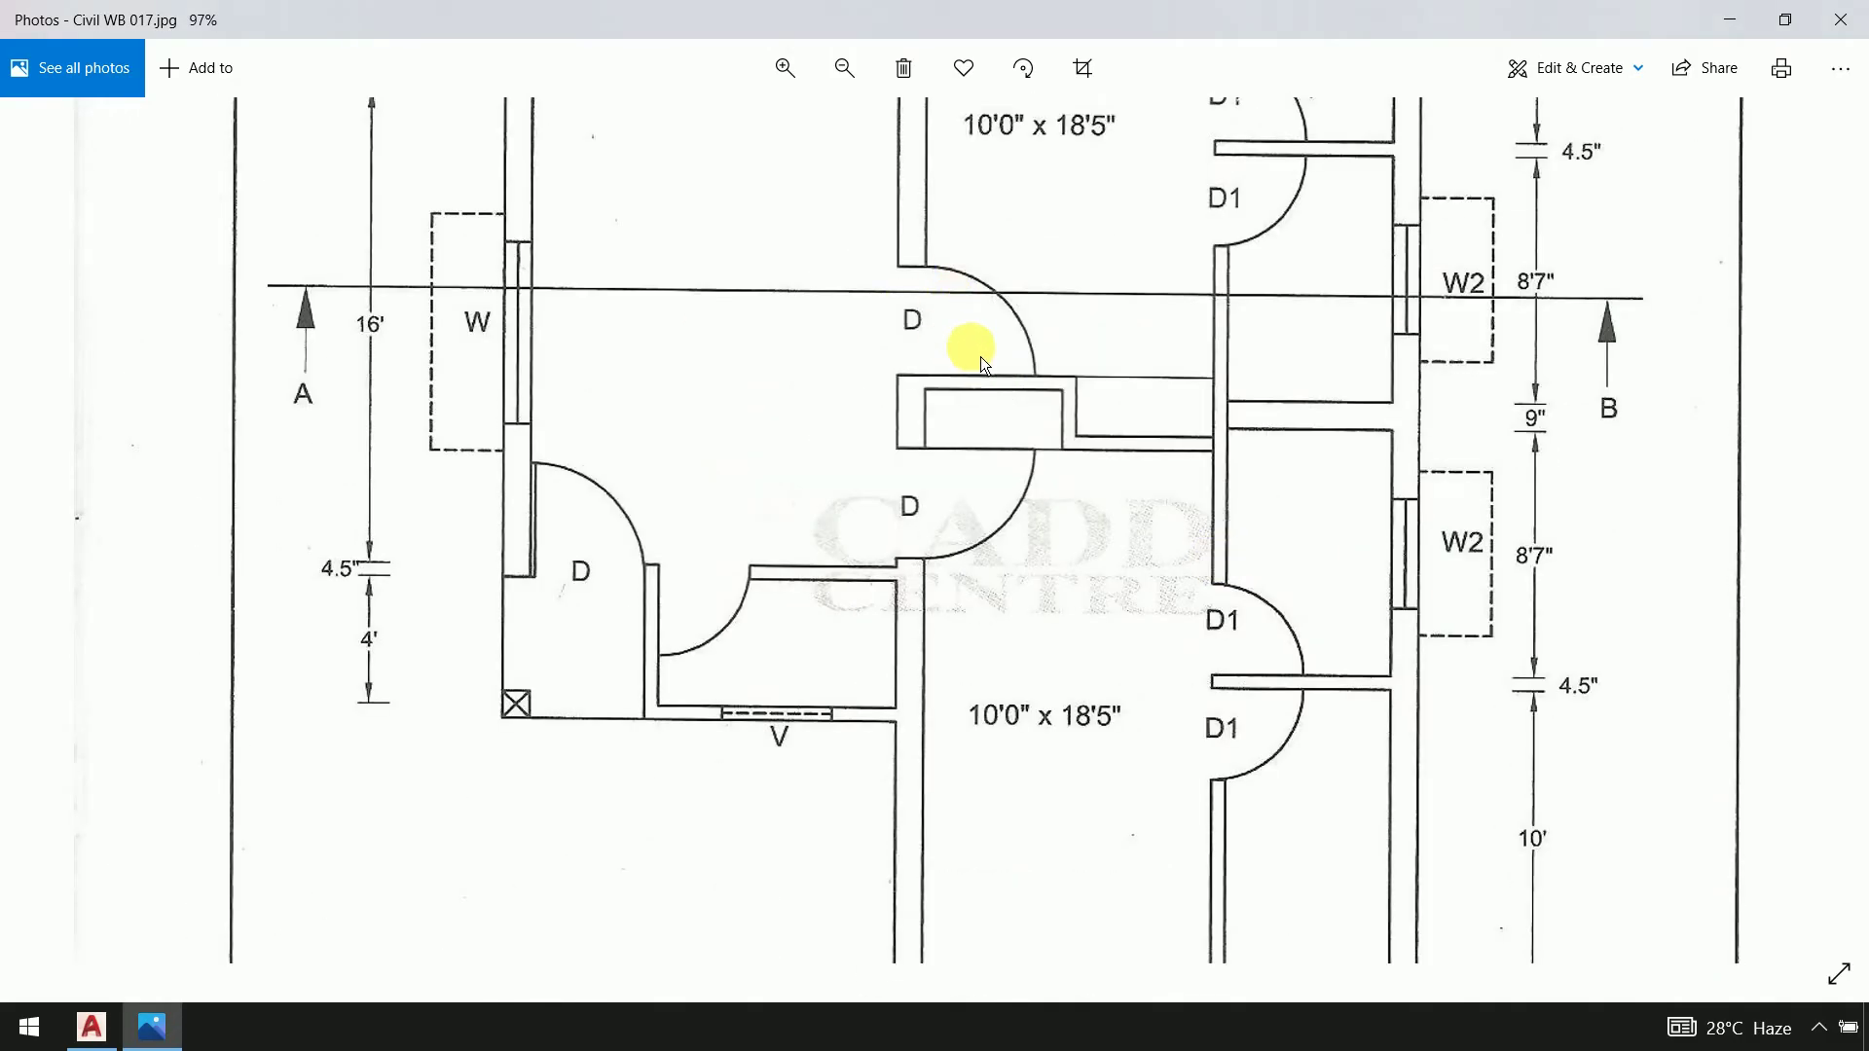
pyautogui.hotkey('alt', 'Tab')
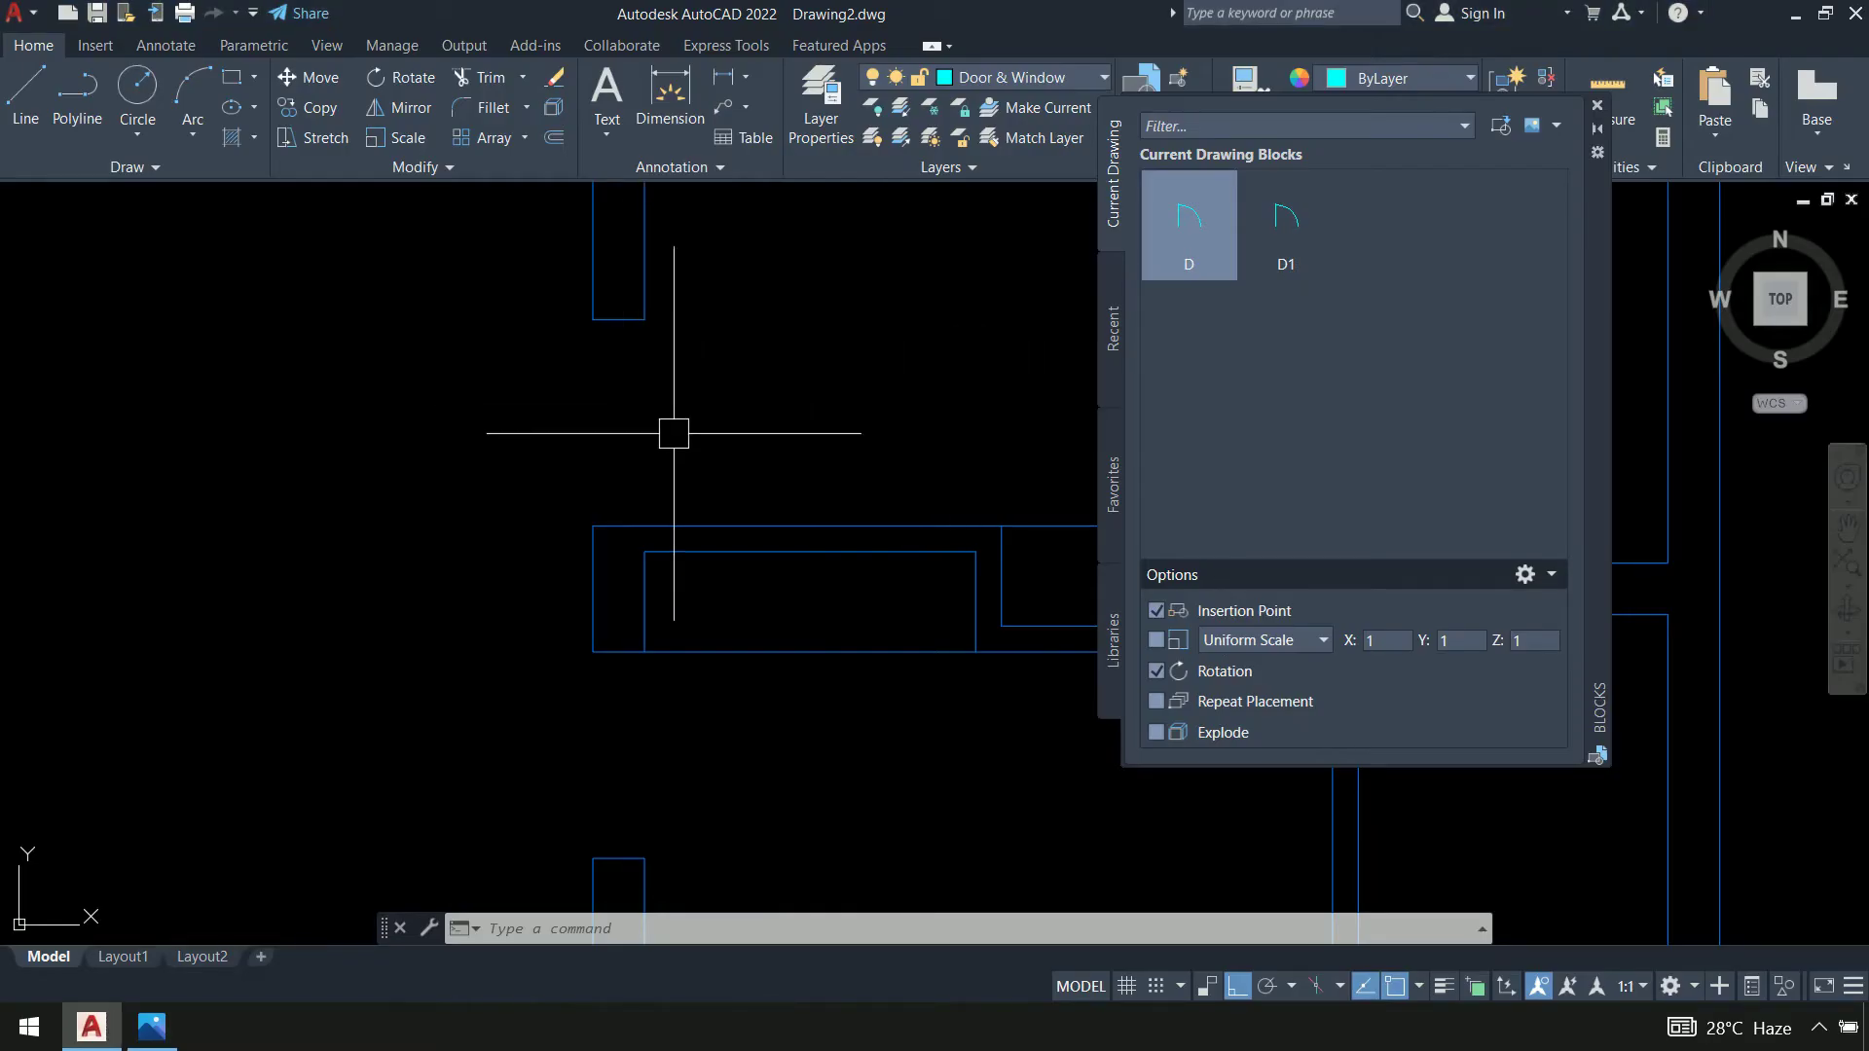
pyautogui.click(1146, 229)
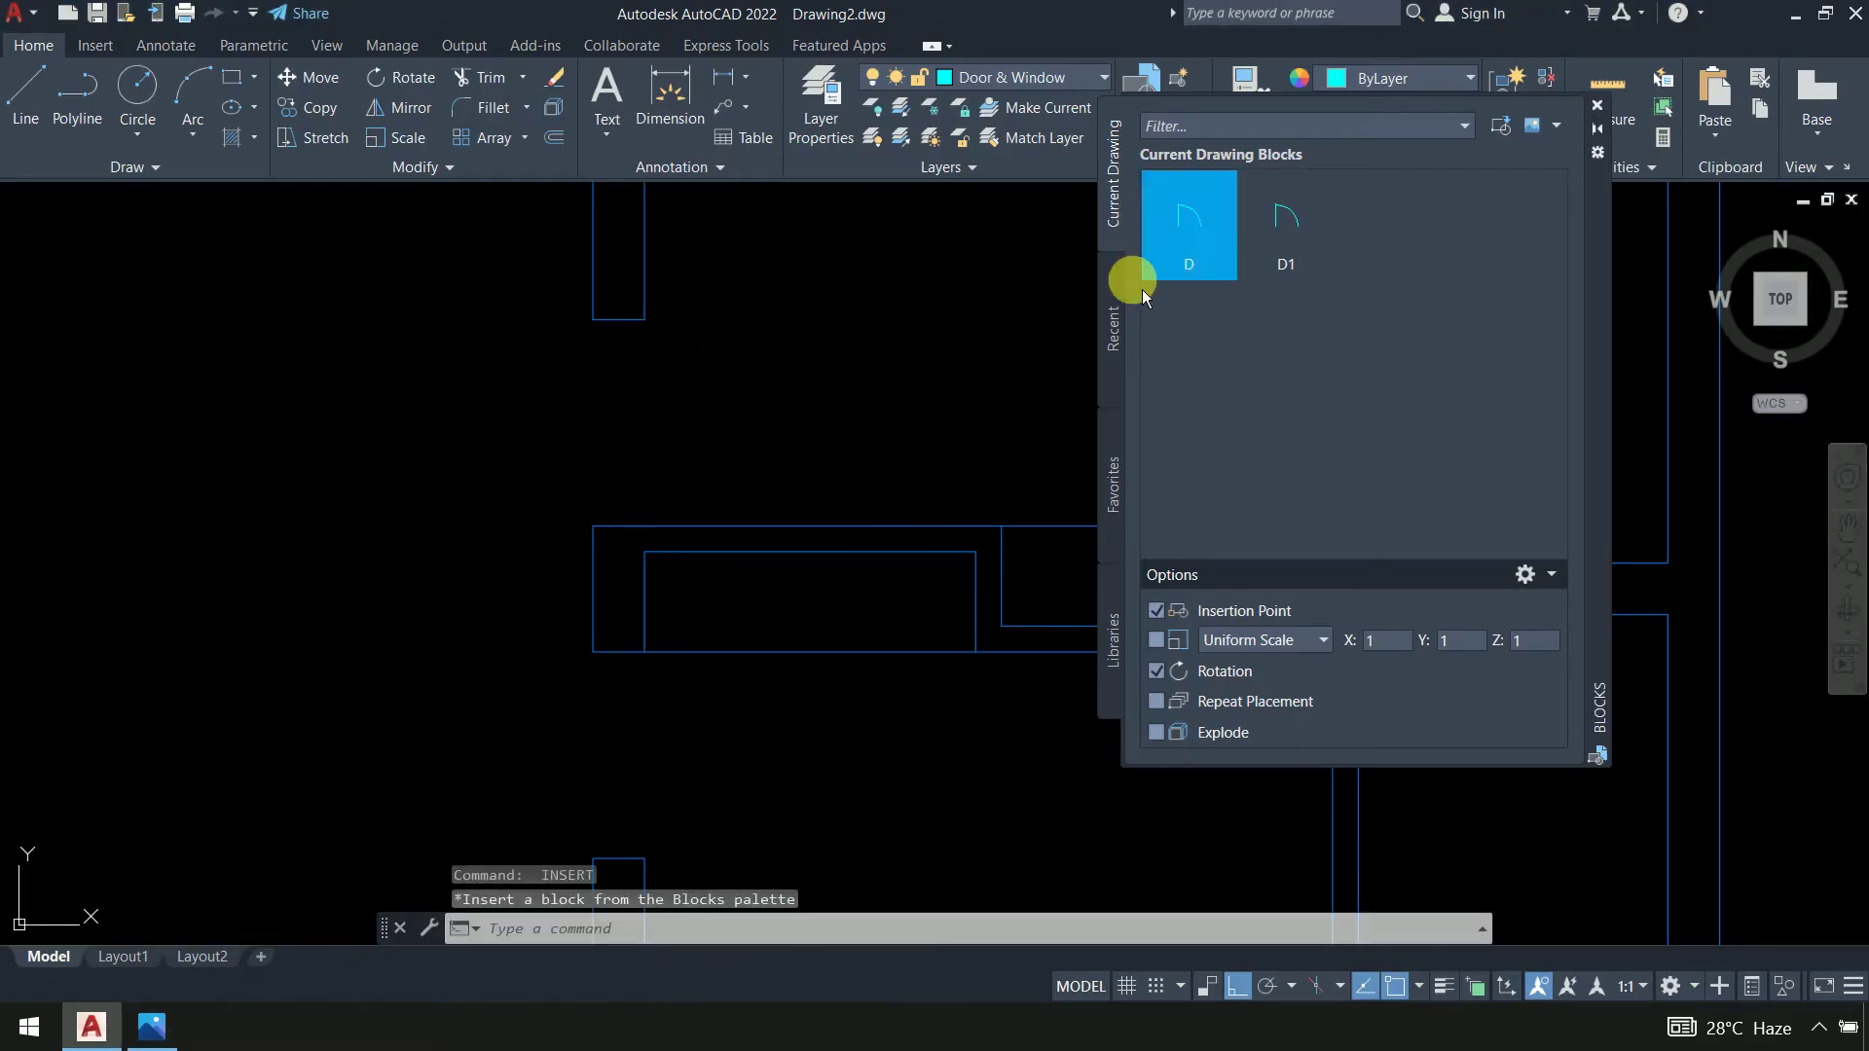
pyautogui.click(644, 526)
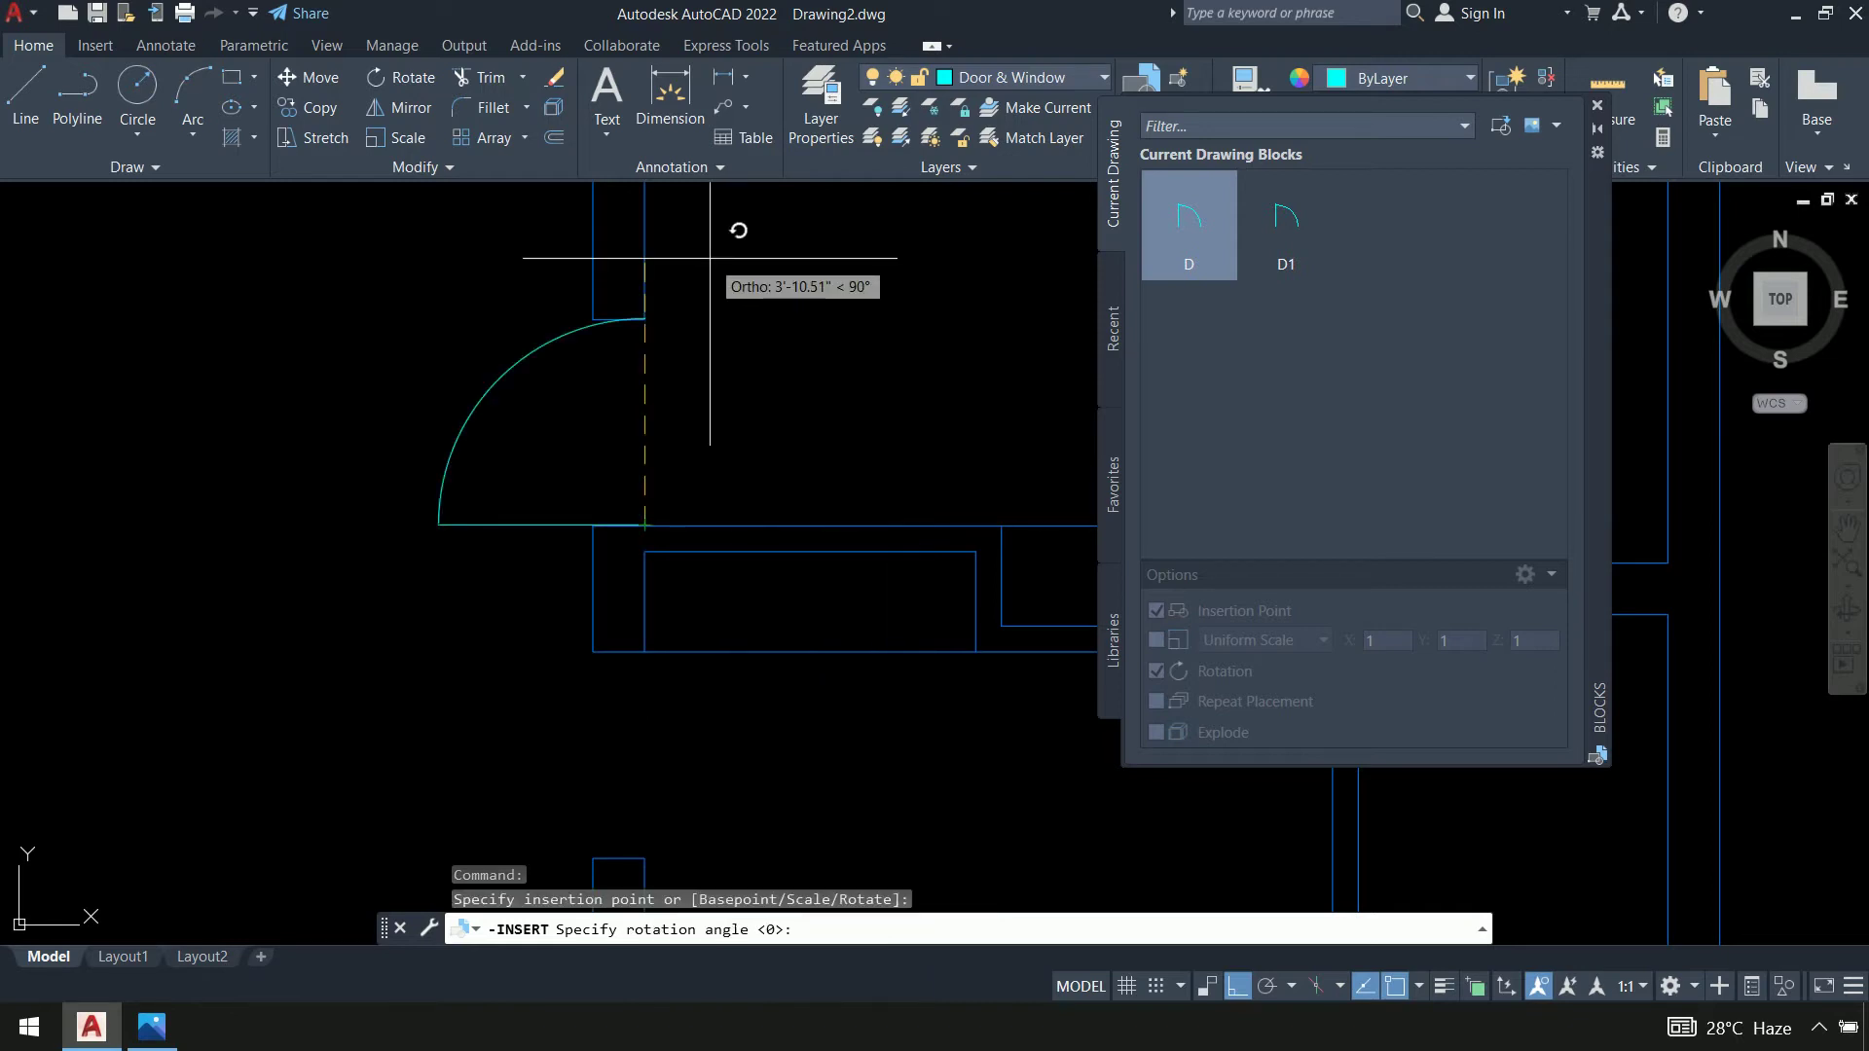
pyautogui.click(589, 837)
# Move the D door by its hinge point from the niche's upper edge to the lower edge, filling the opening below
pyautogui.moveTo(530, 734); pyautogui.dragTo(530, 563, button='middle')
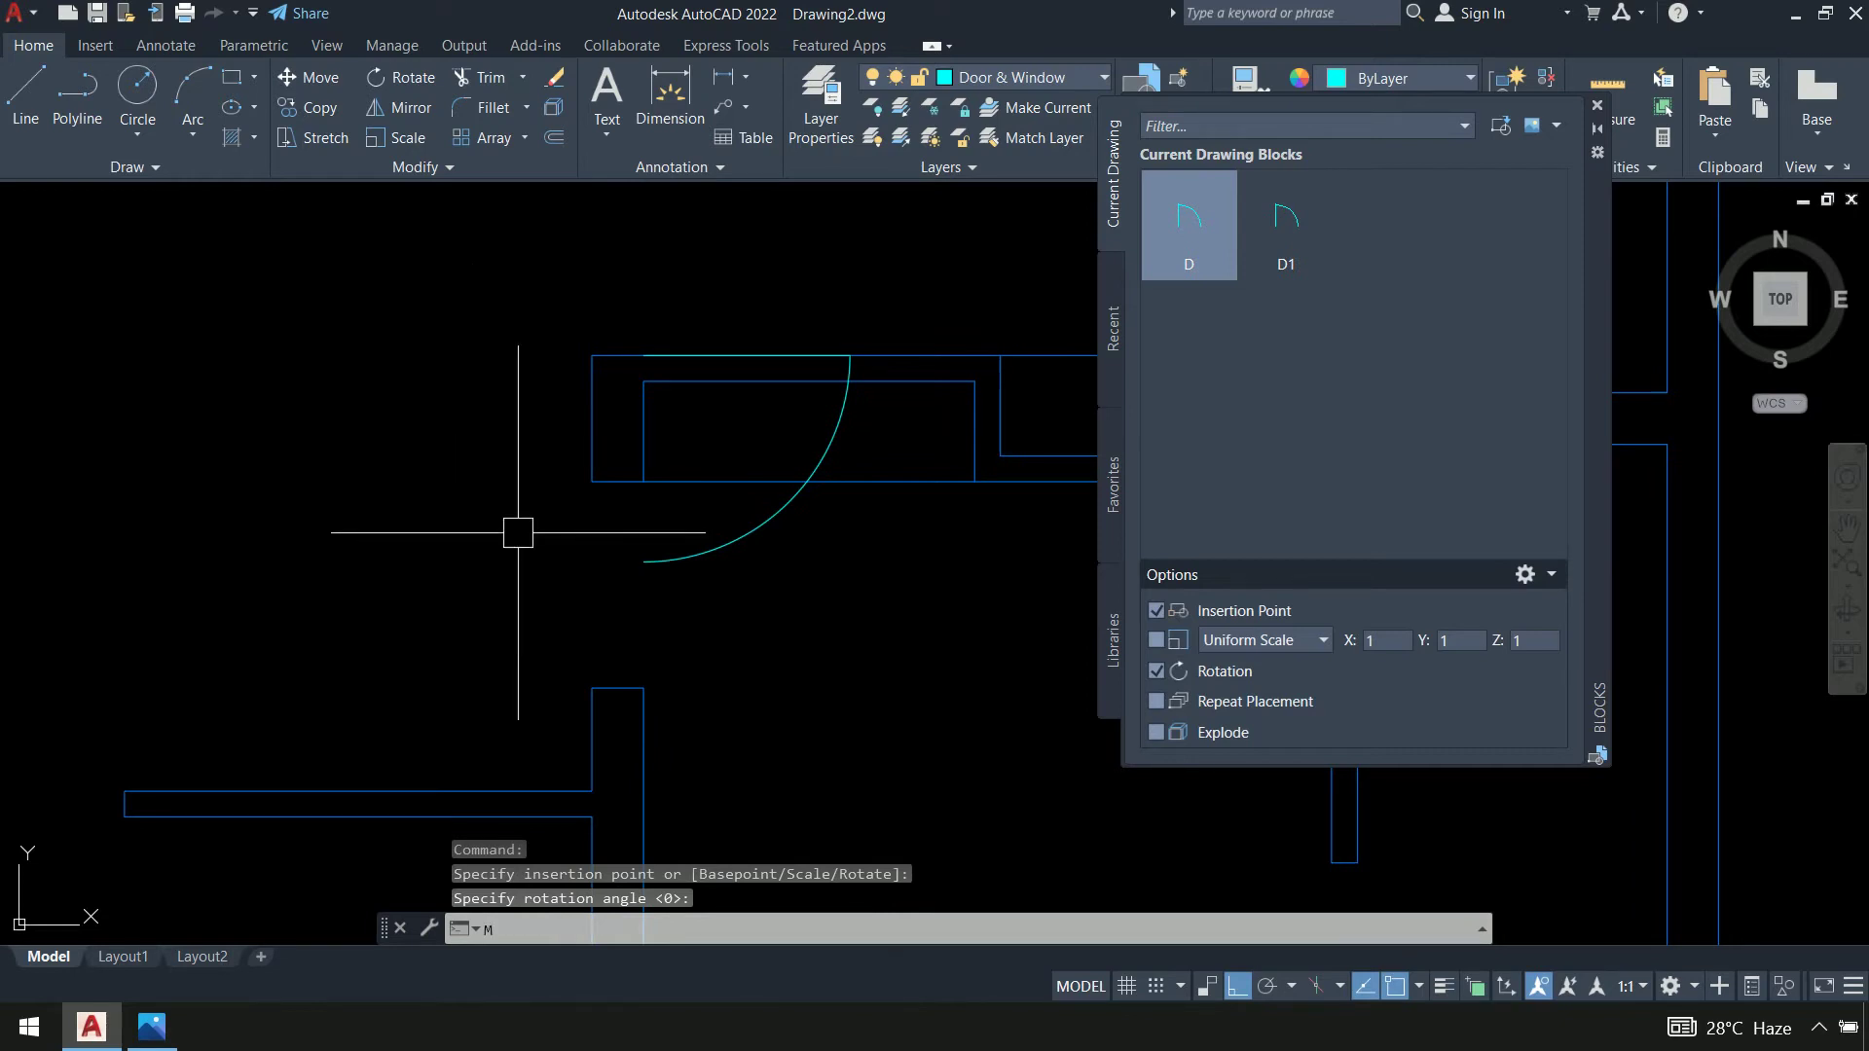
pyautogui.write('M')
pyautogui.press('Return')
pyautogui.click(774, 514)
pyautogui.press('Return')
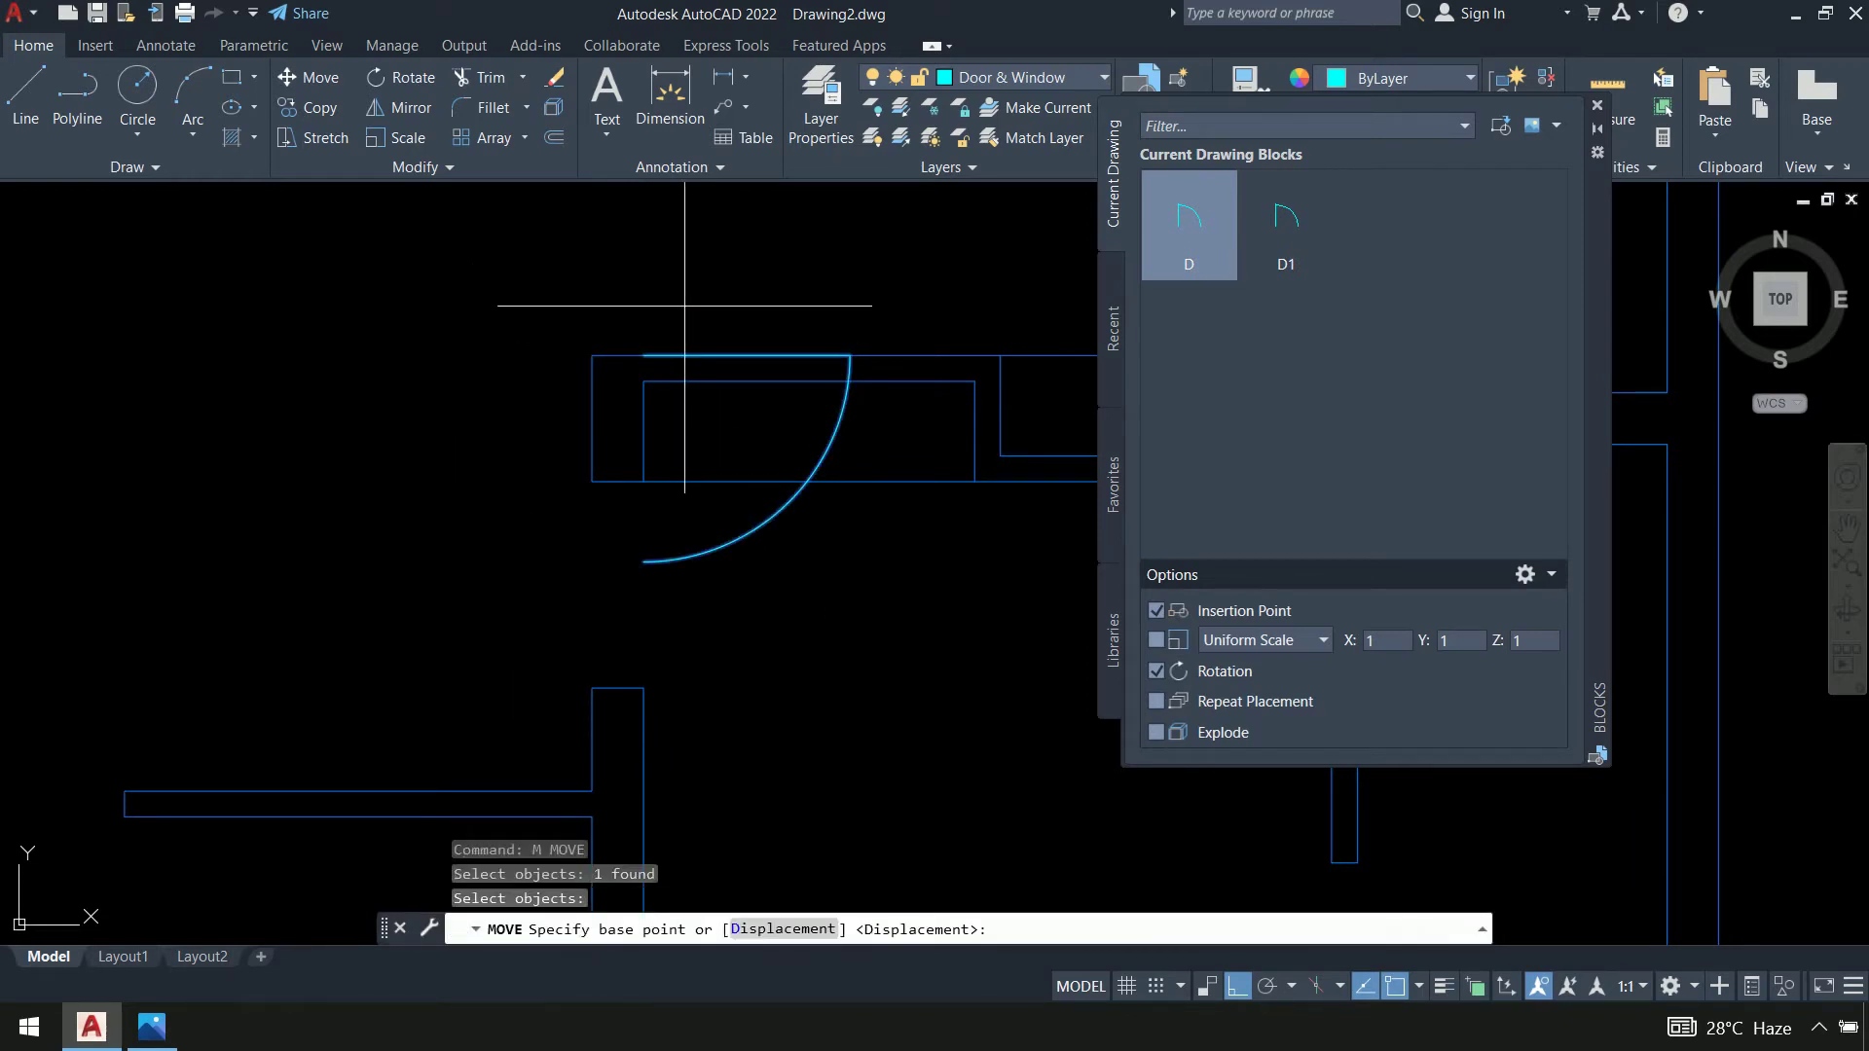
pyautogui.click(644, 355)
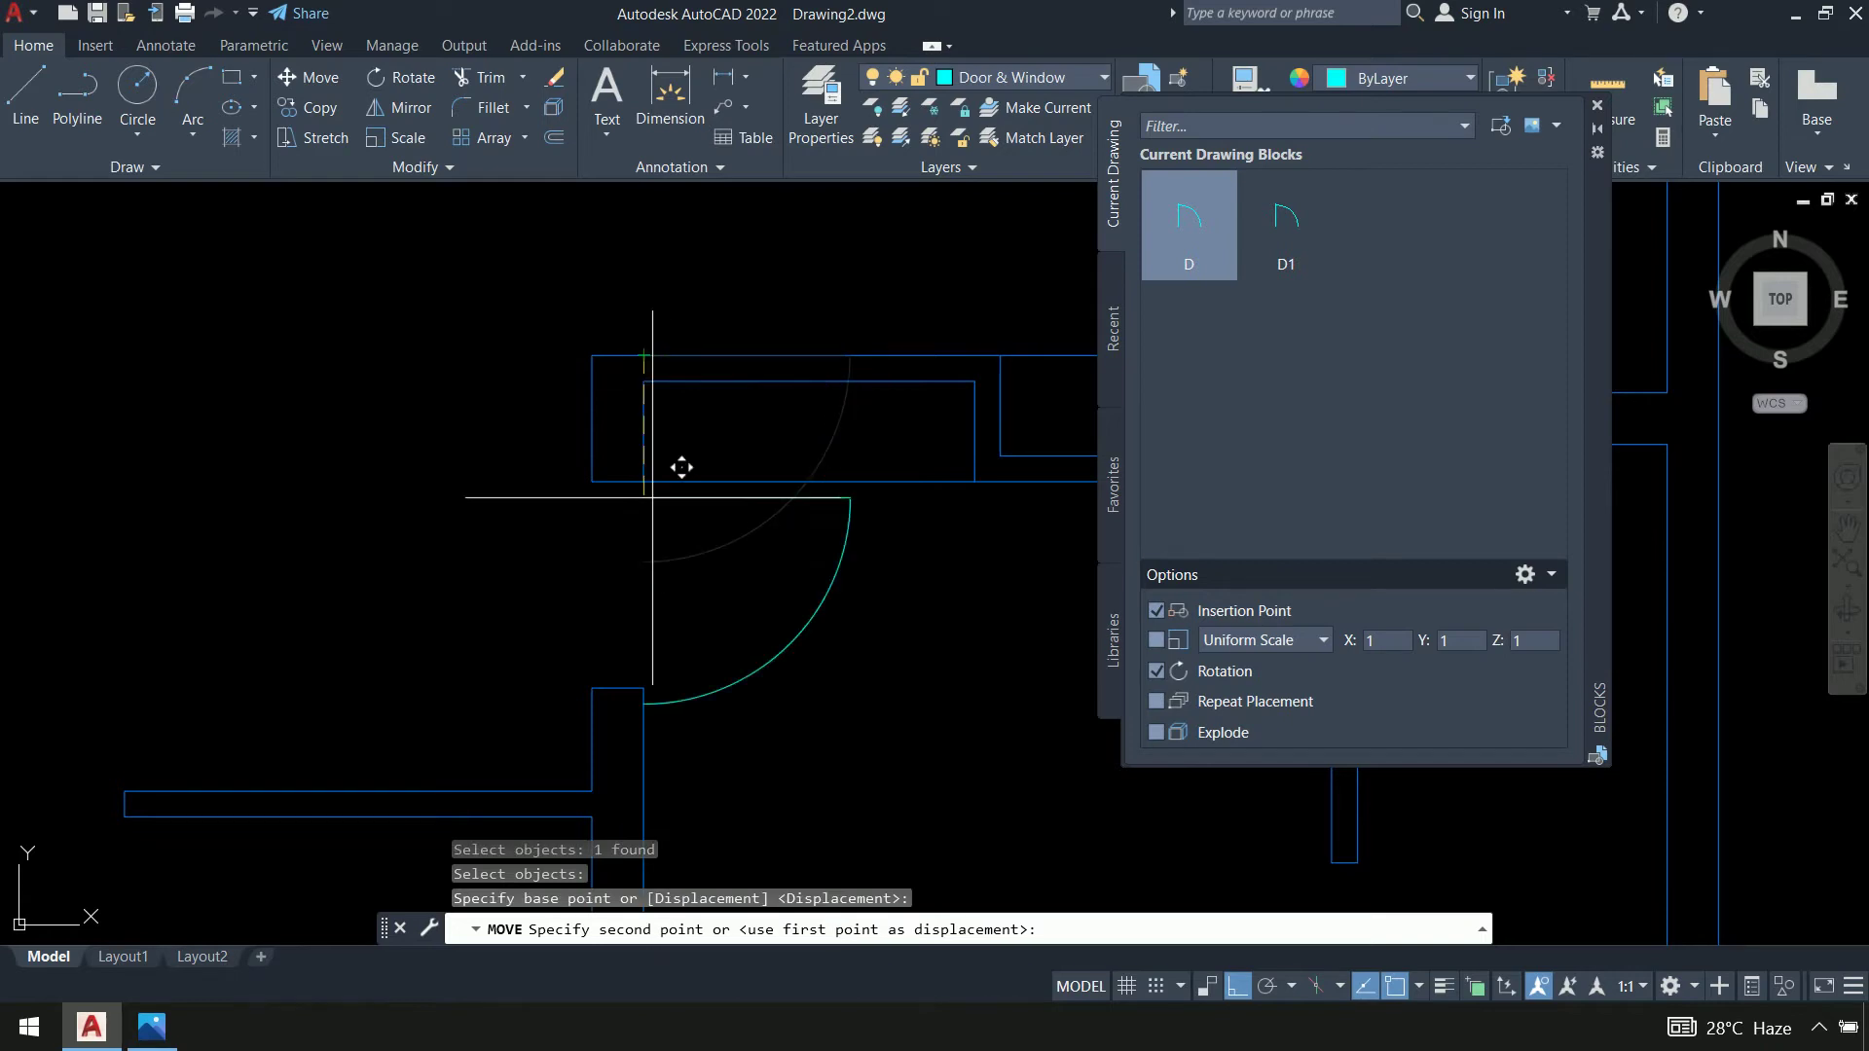
pyautogui.click(644, 482)
# Mirror the D door about a horizontal line through the midpoint of the niche's end wall, keeping the original
pyautogui.moveTo(894, 731); pyautogui.dragTo(831, 768, button='middle')
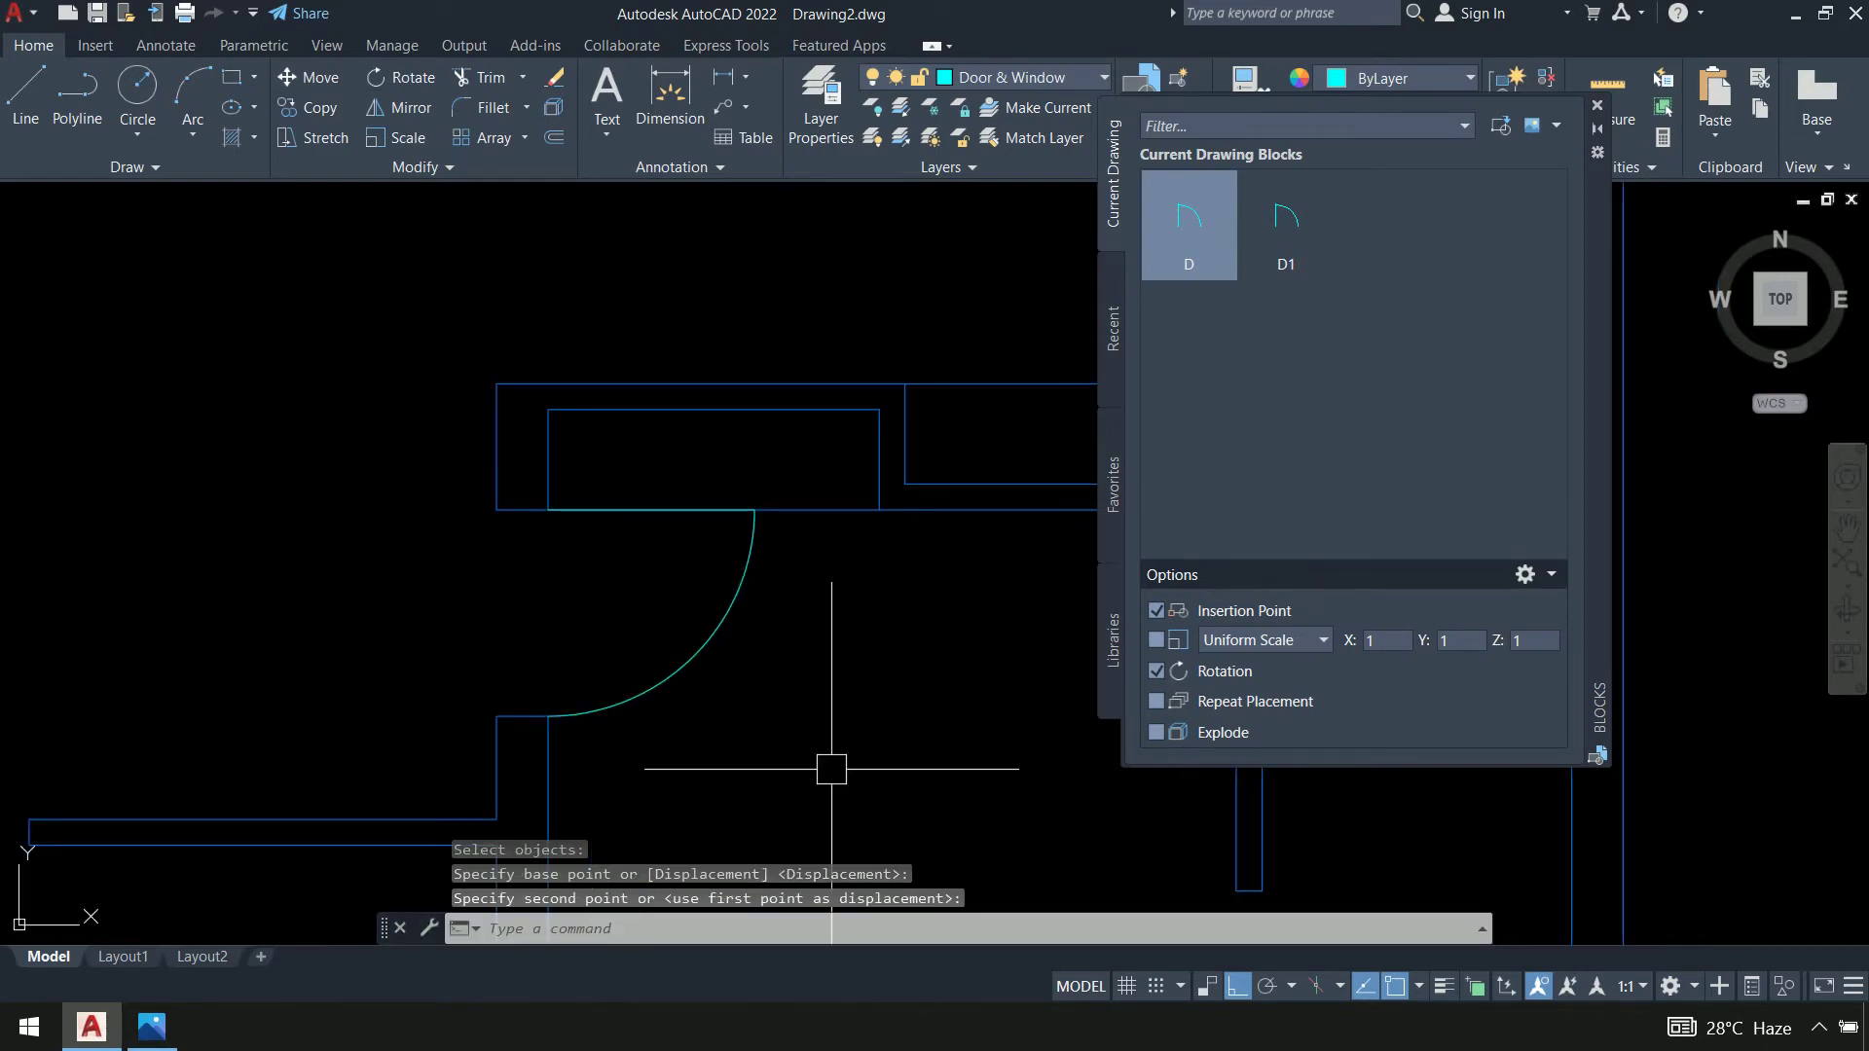
pyautogui.write('MI')
pyautogui.press('Return')
pyautogui.click(724, 617)
pyautogui.press('Return')
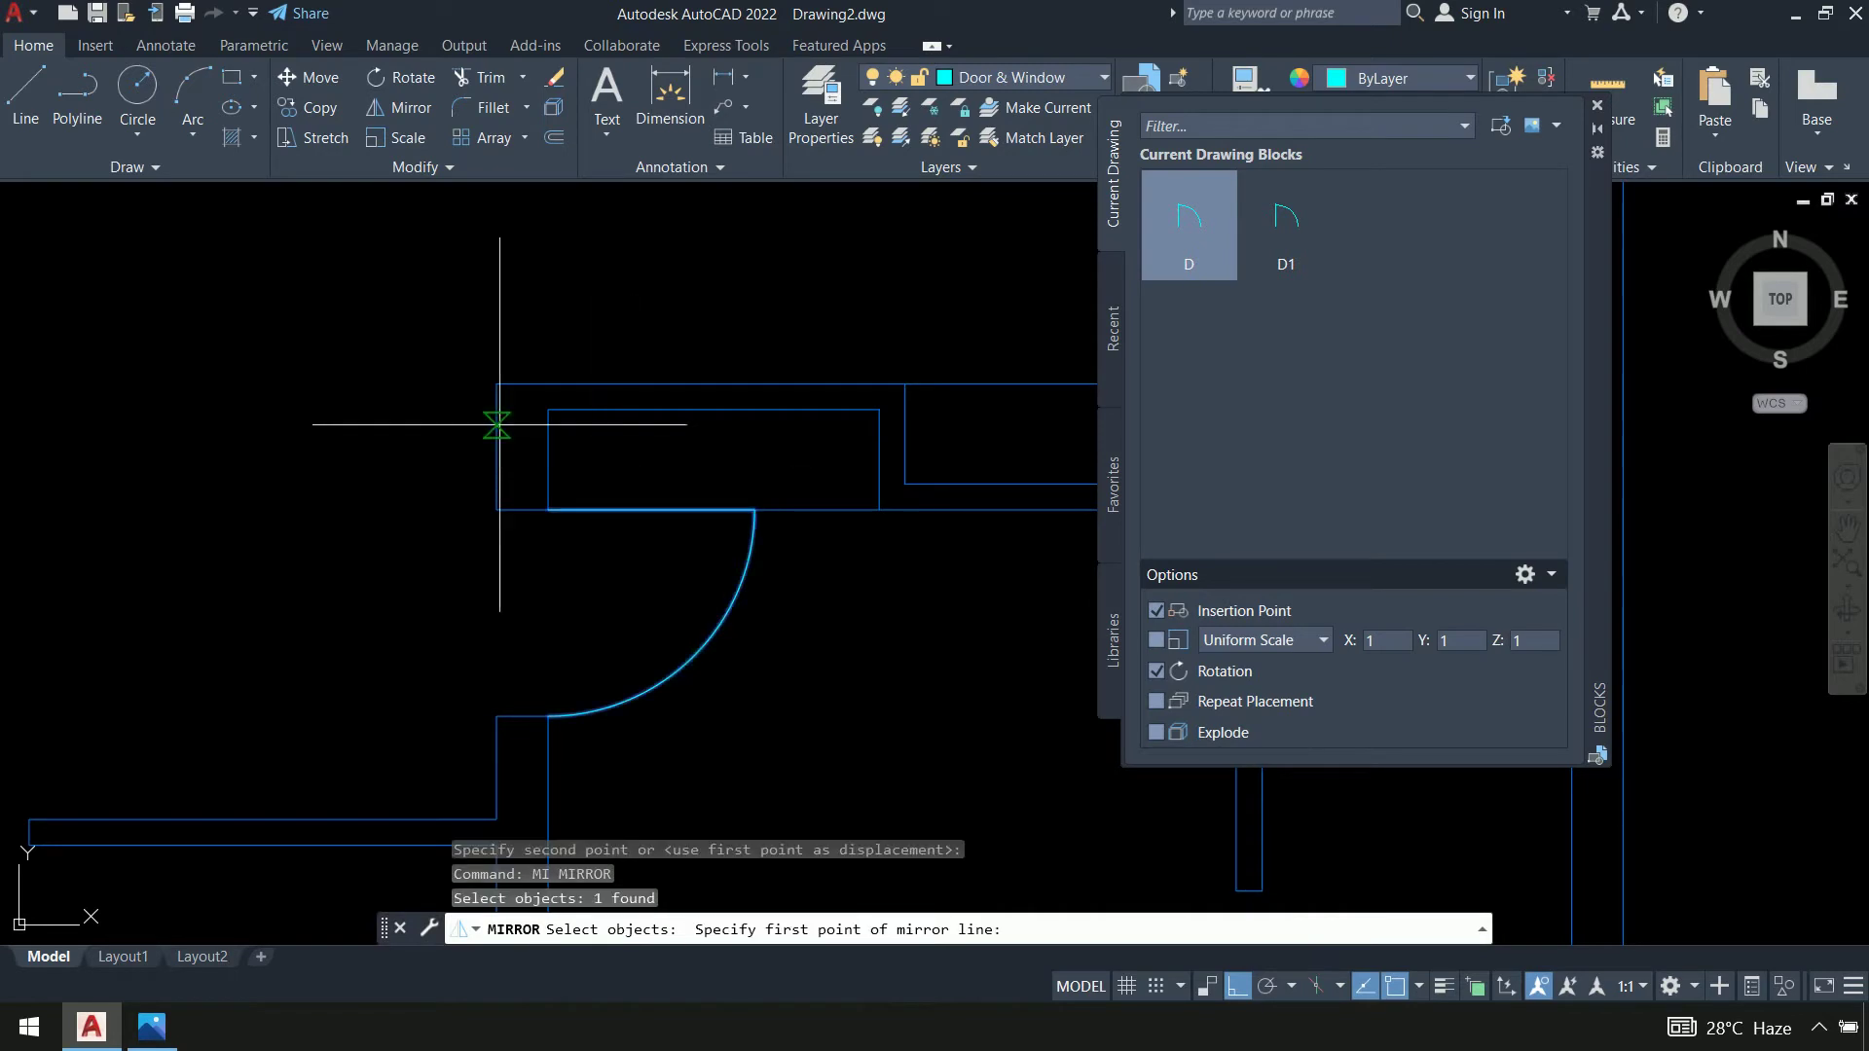
pyautogui.click(496, 447)
pyautogui.click(837, 447)
pyautogui.press('Return')
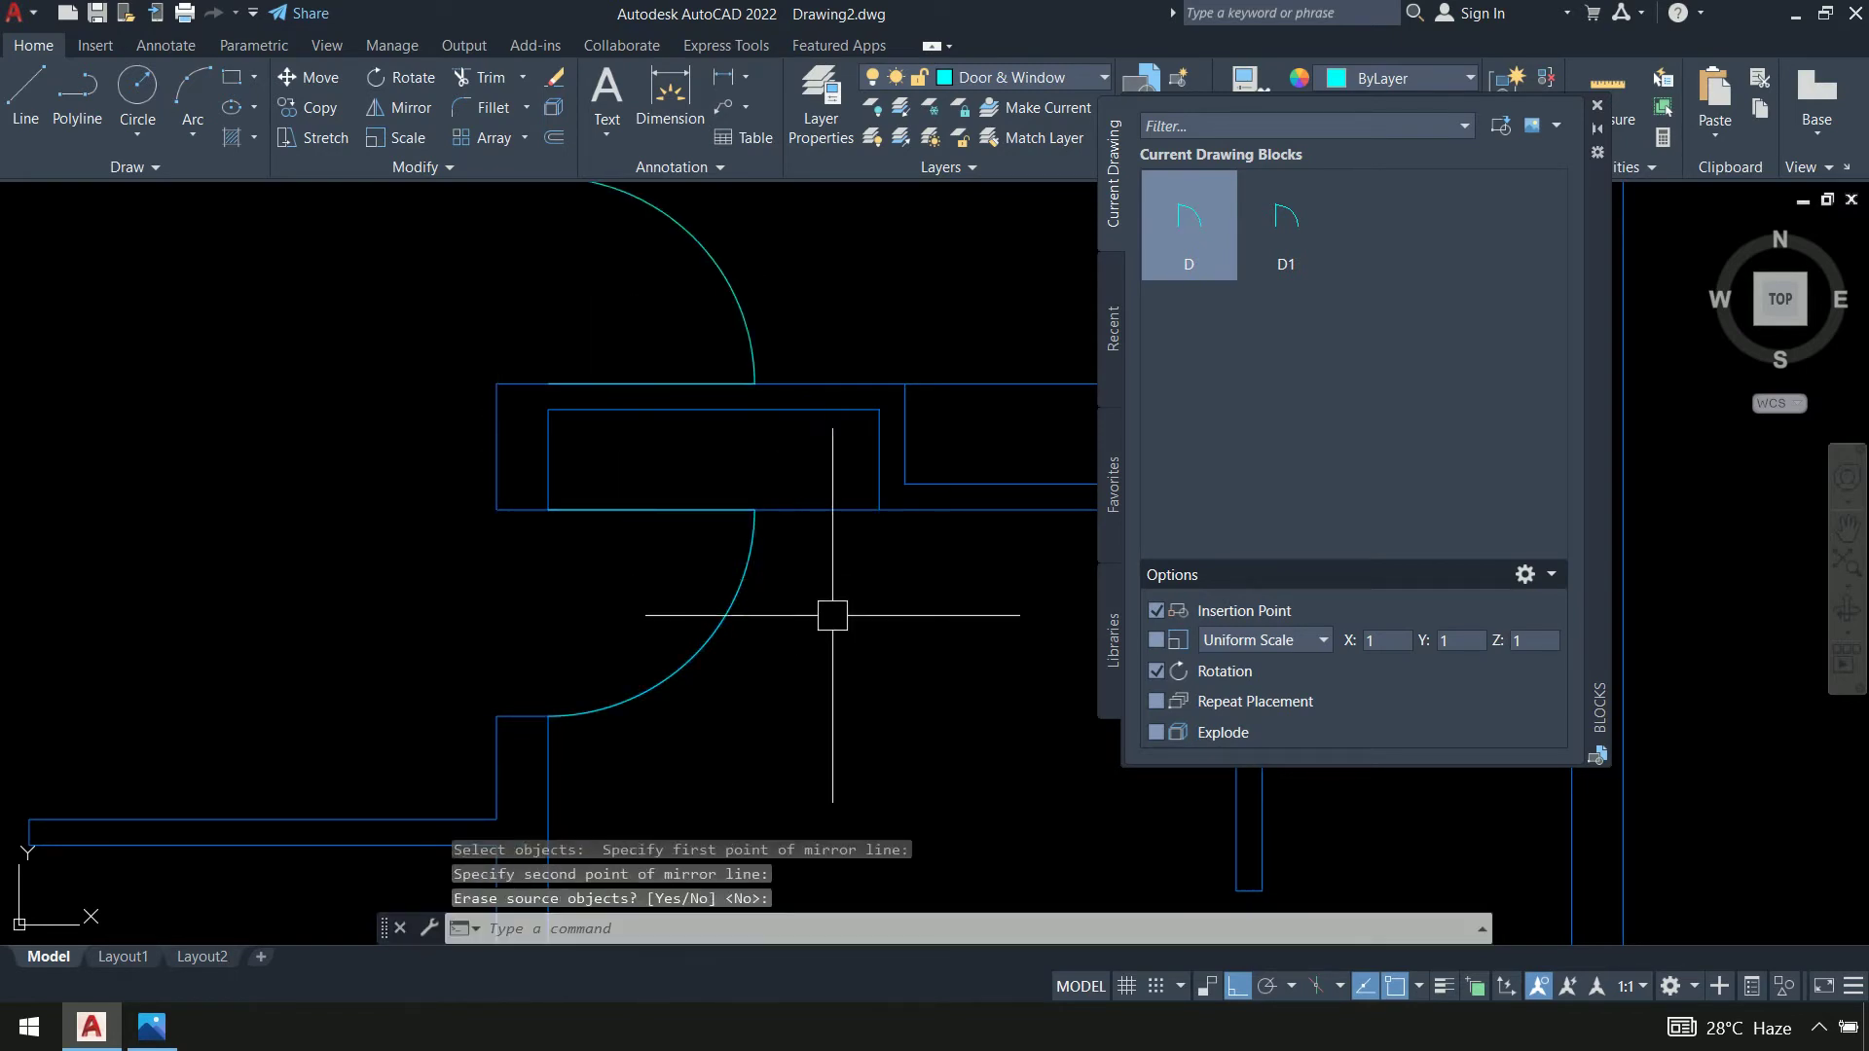
# Insert block D1 at the lower corner of the upper right-hand partition's end, rotated to swing down into the opening below
pyautogui.scroll(-2, 832, 615)
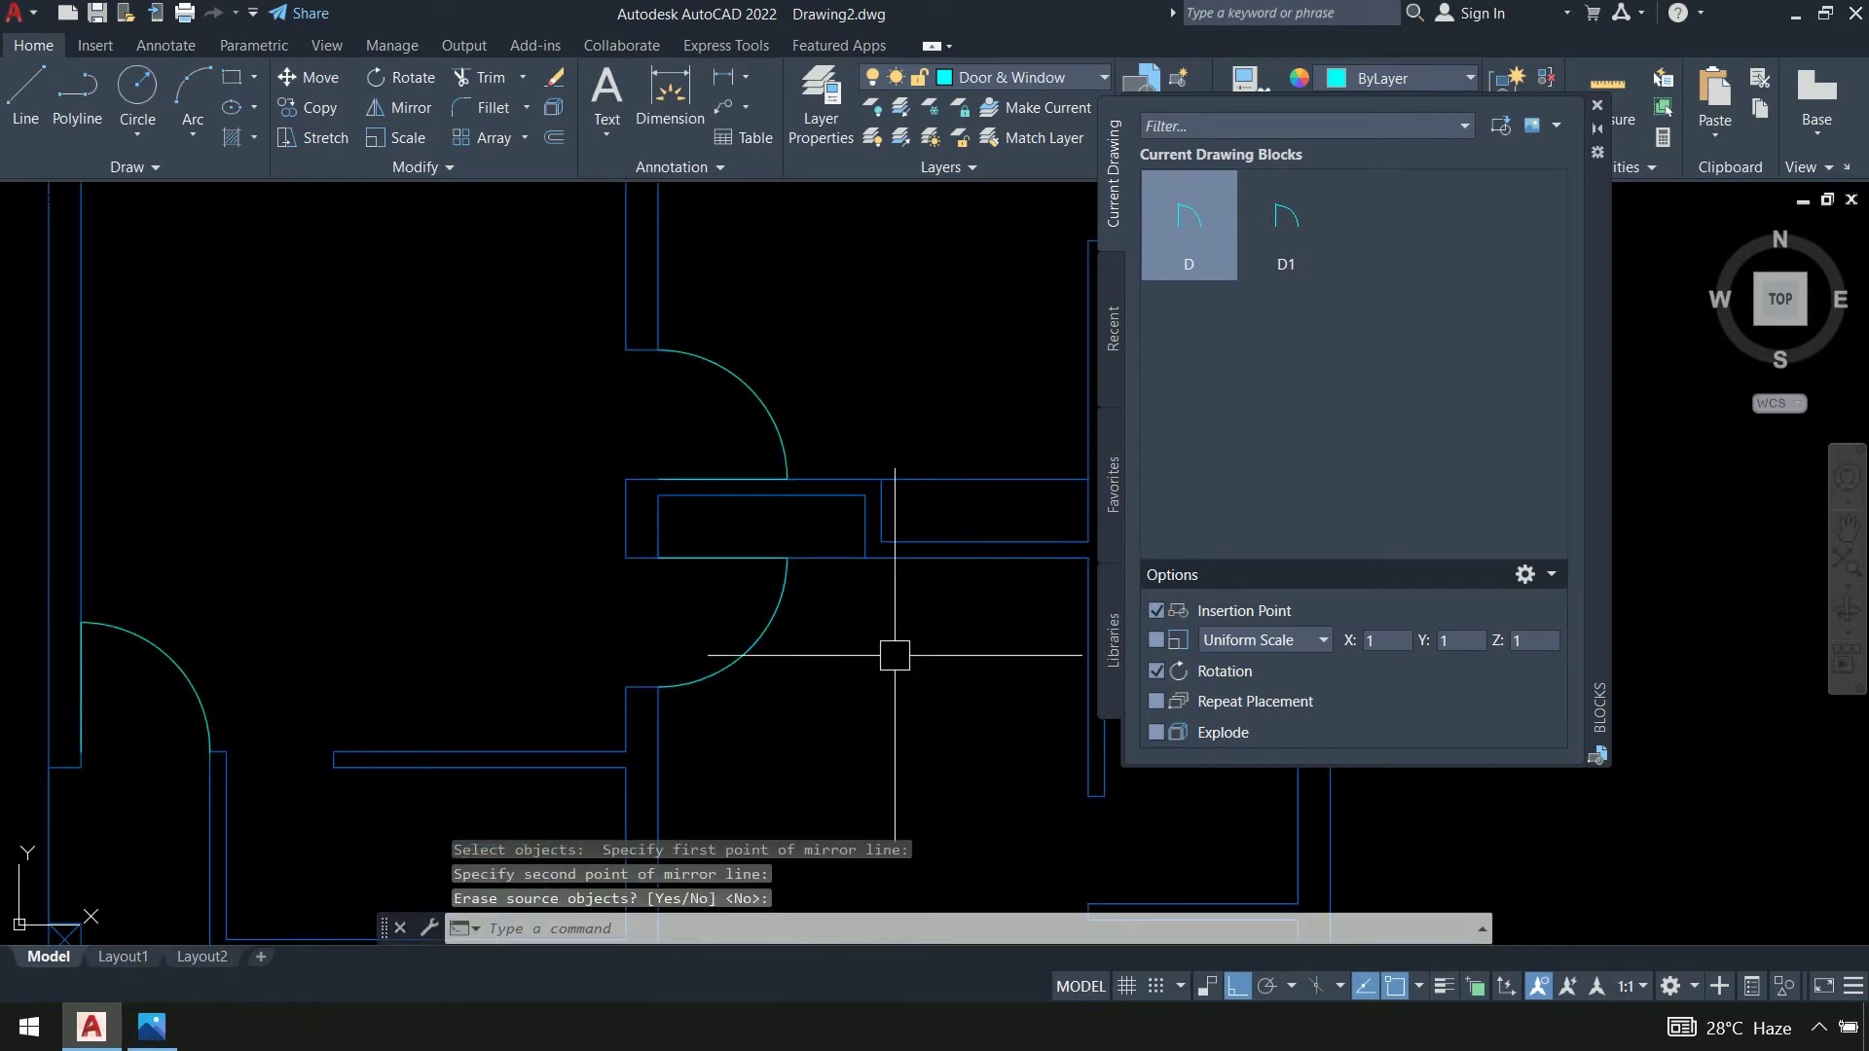
pyautogui.scroll(-4, 760, 510)
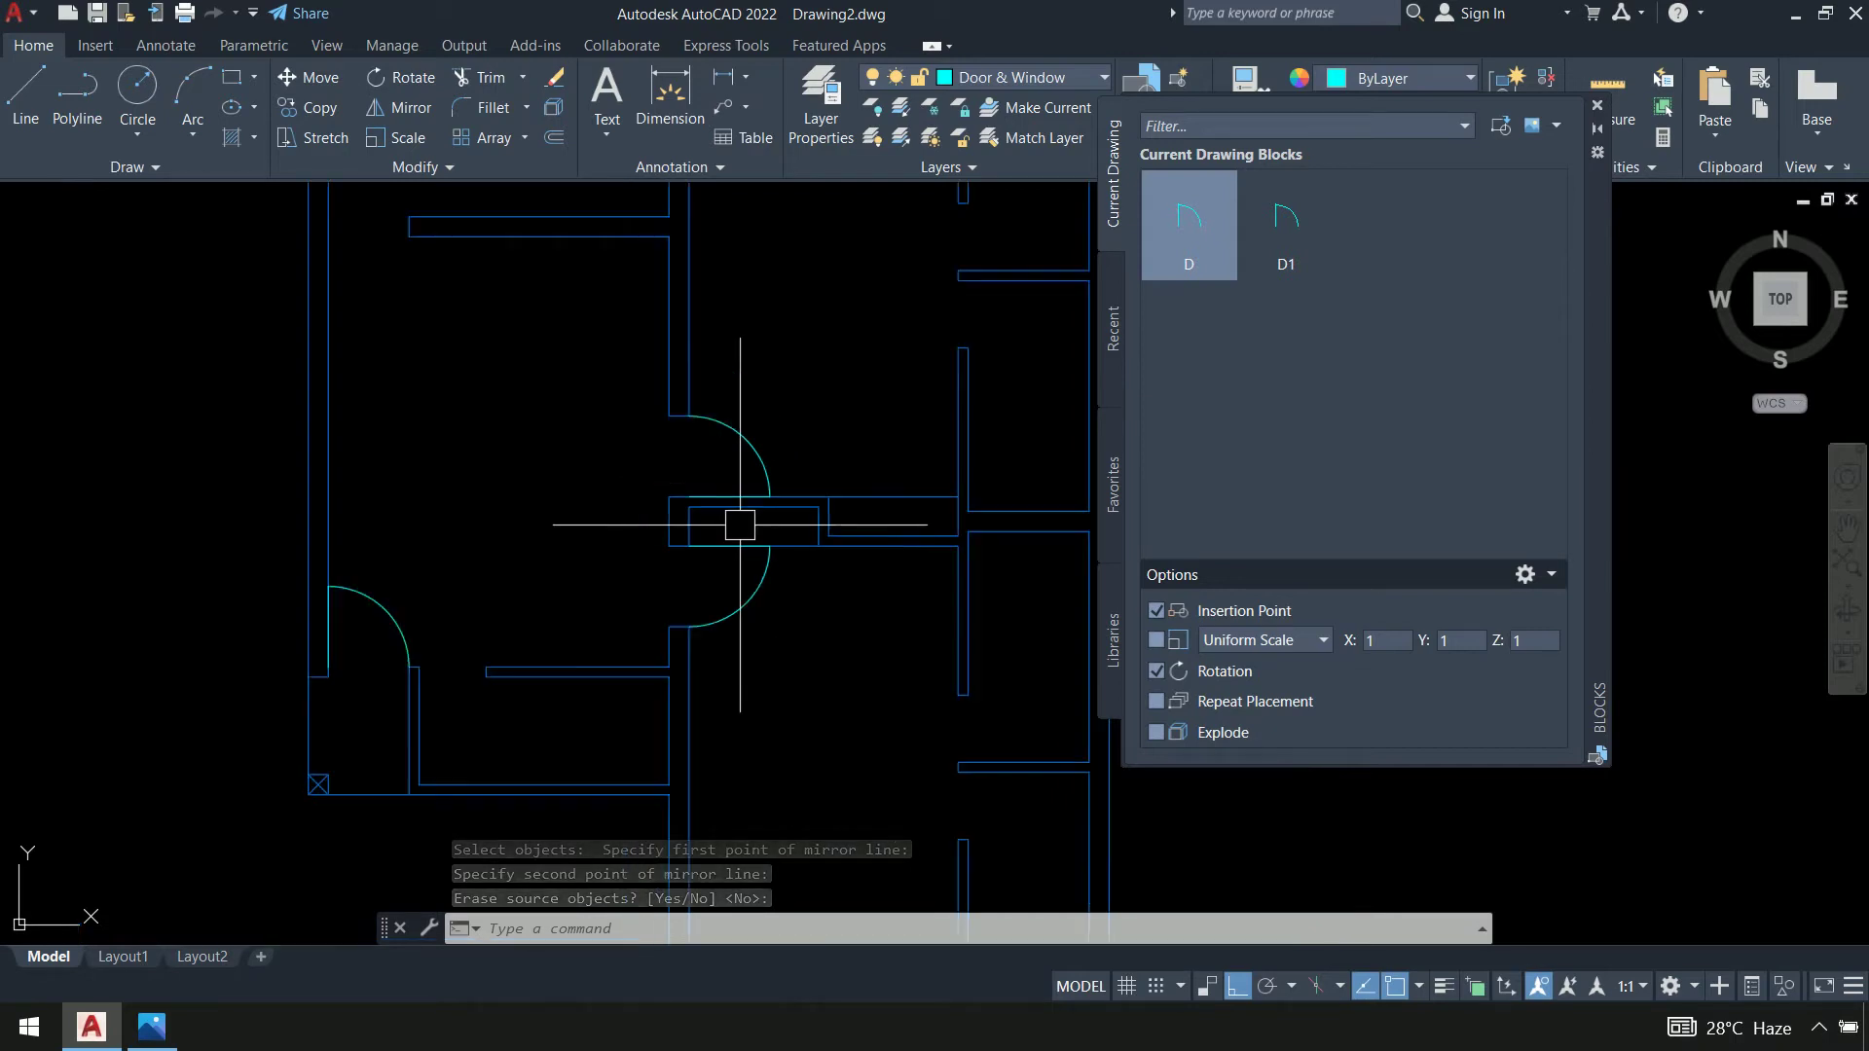
pyautogui.scroll(6, 760, 510)
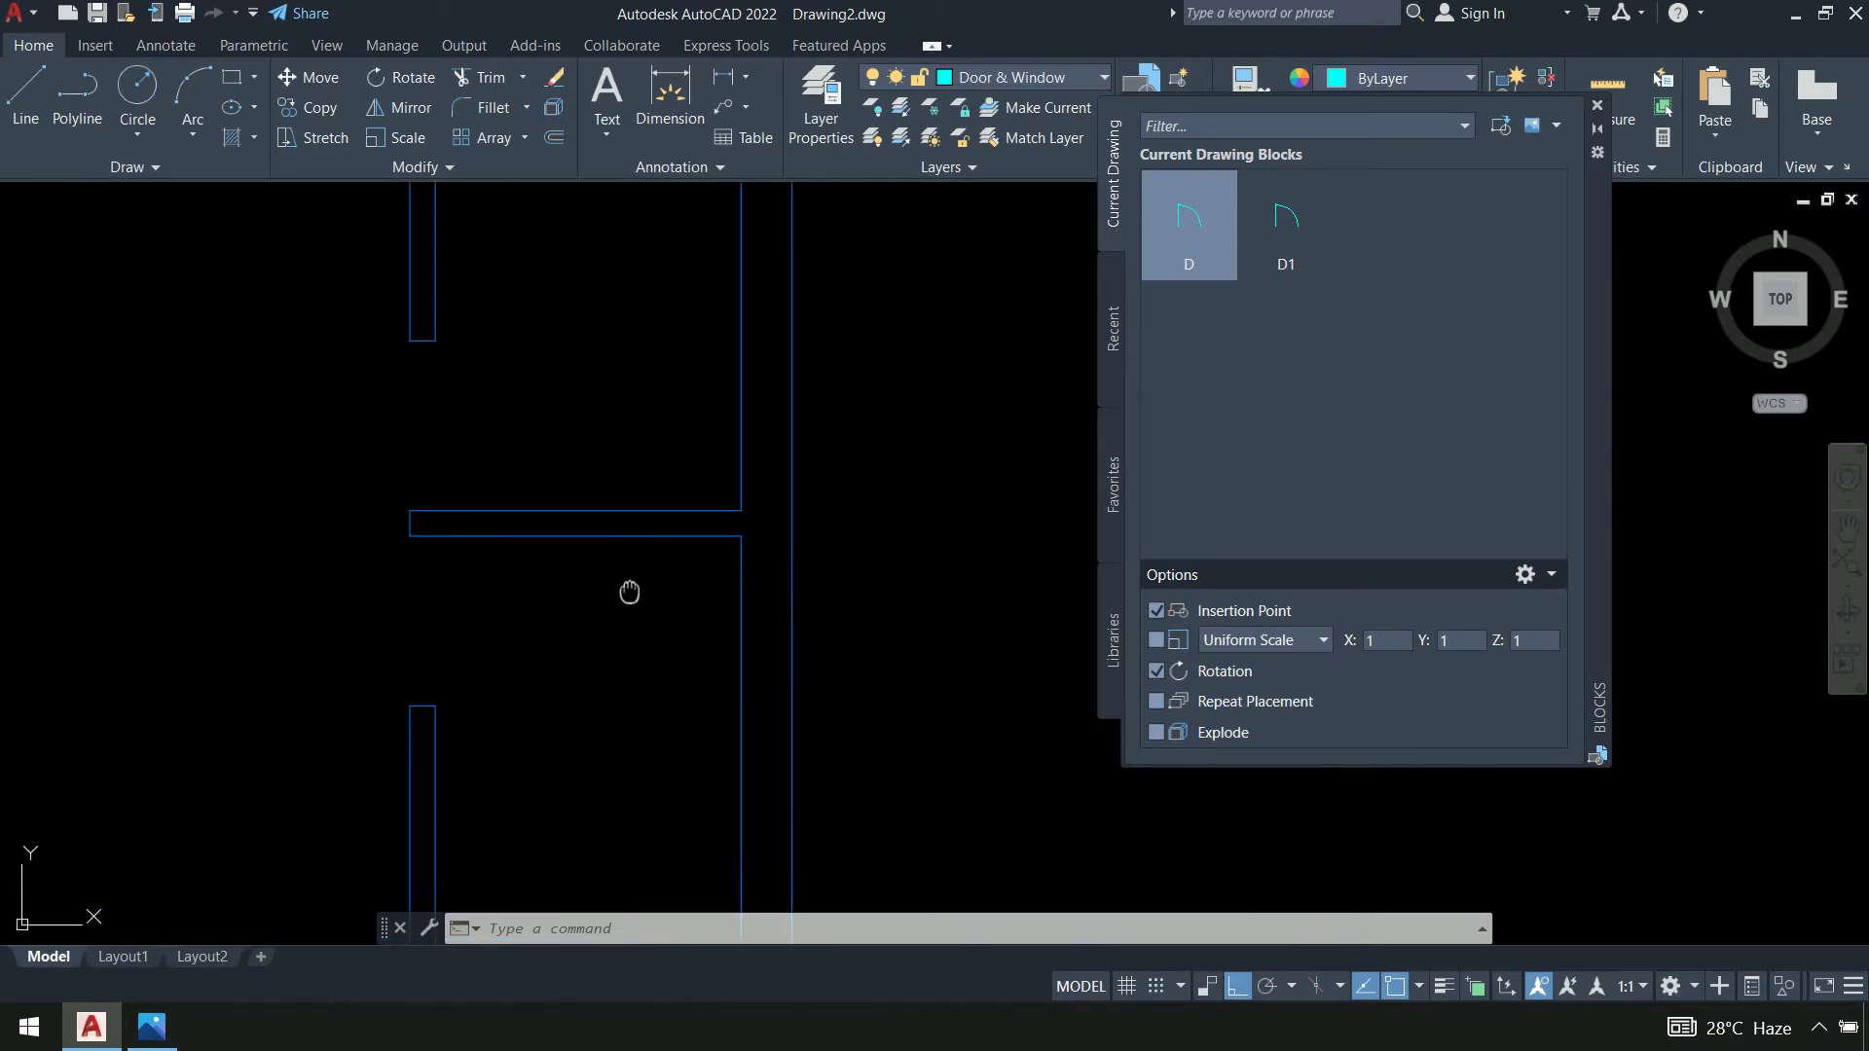
pyautogui.click(1298, 278)
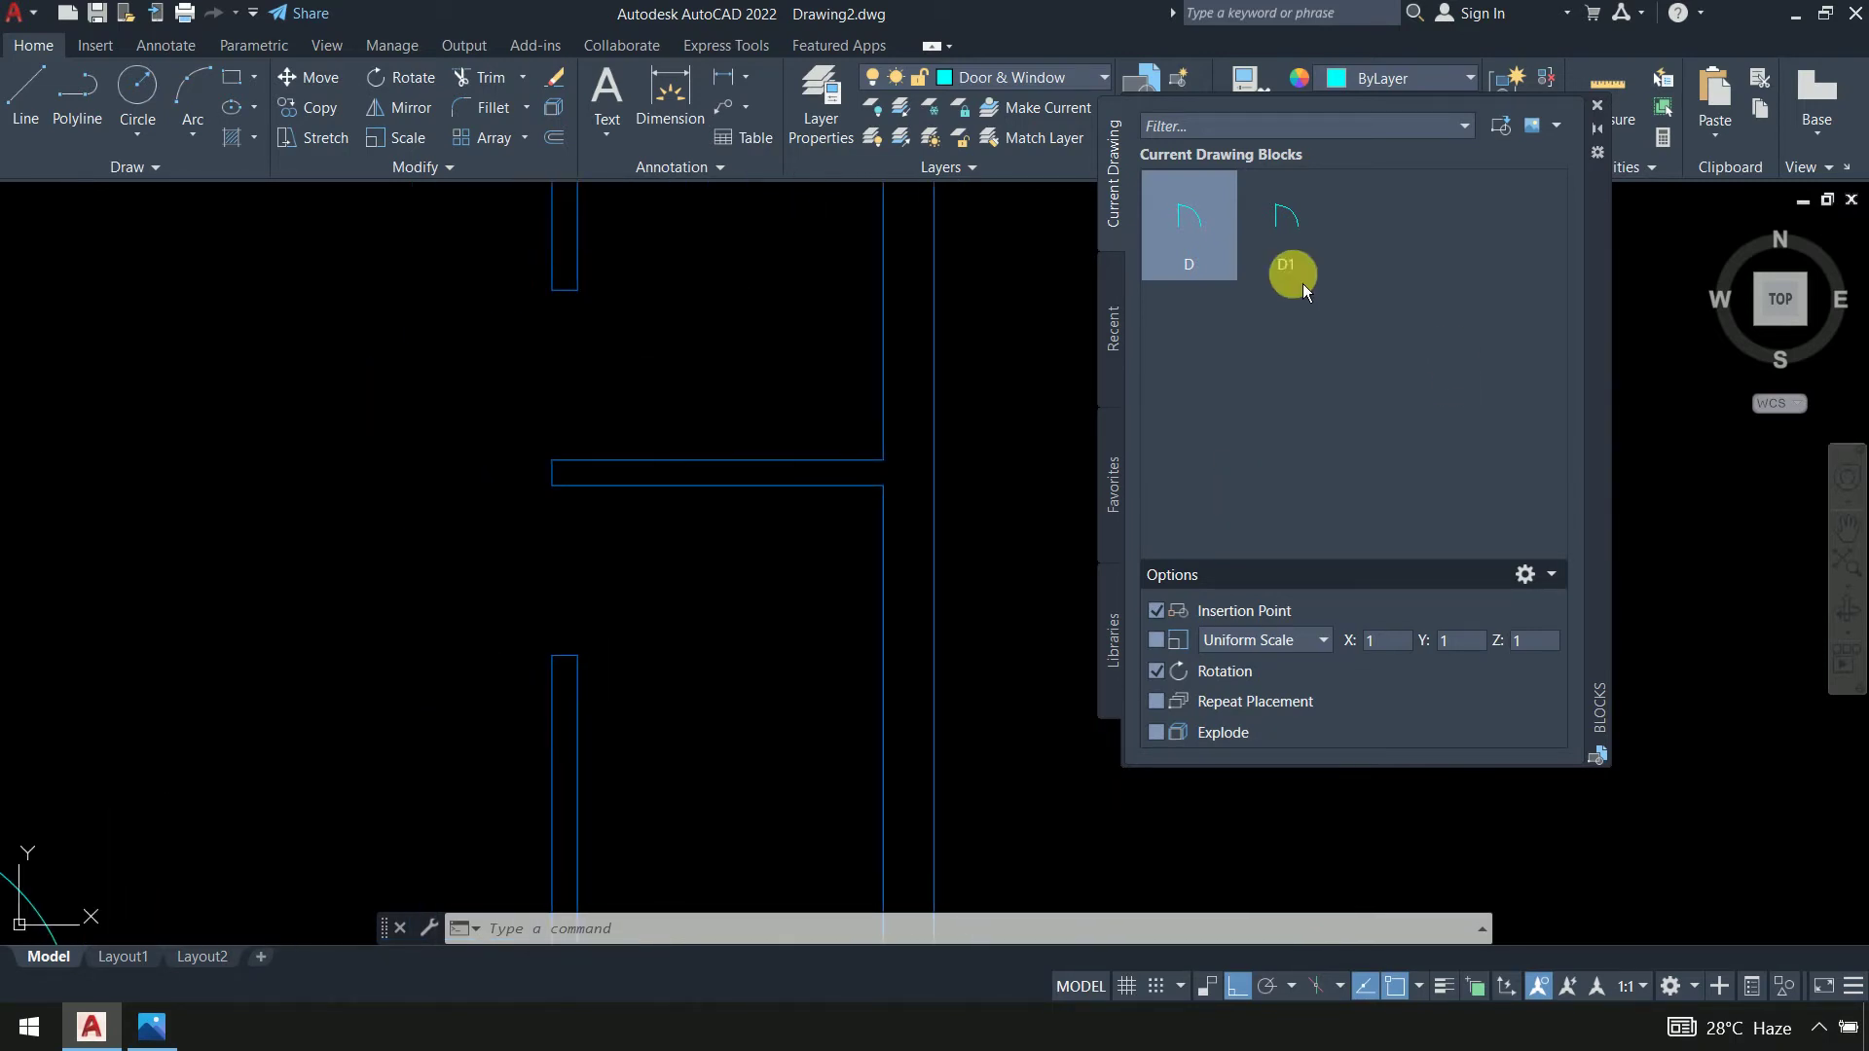
pyautogui.click(551, 484)
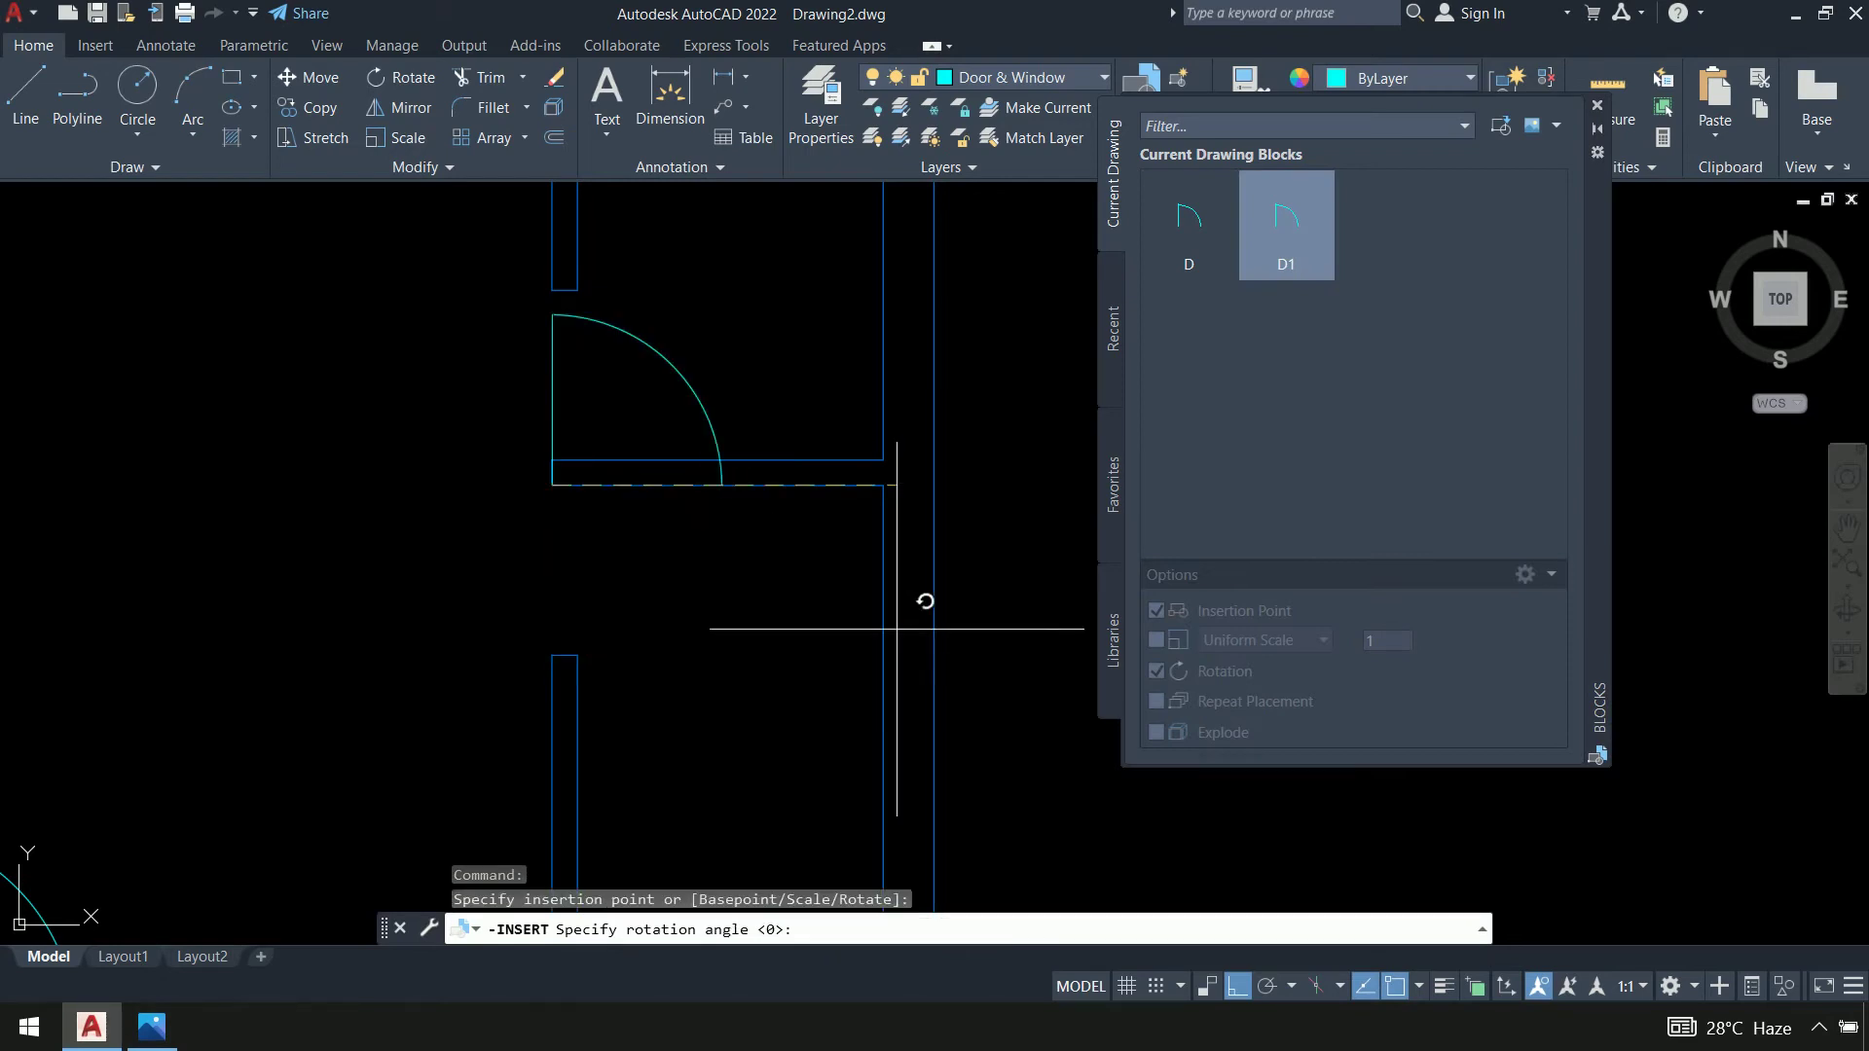
pyautogui.click(429, 717)
# Insert another D1 block at the lower corner of the lower right-hand partition's end, swinging down into the doorway beneath it
pyautogui.scroll(-5, 697, 675)
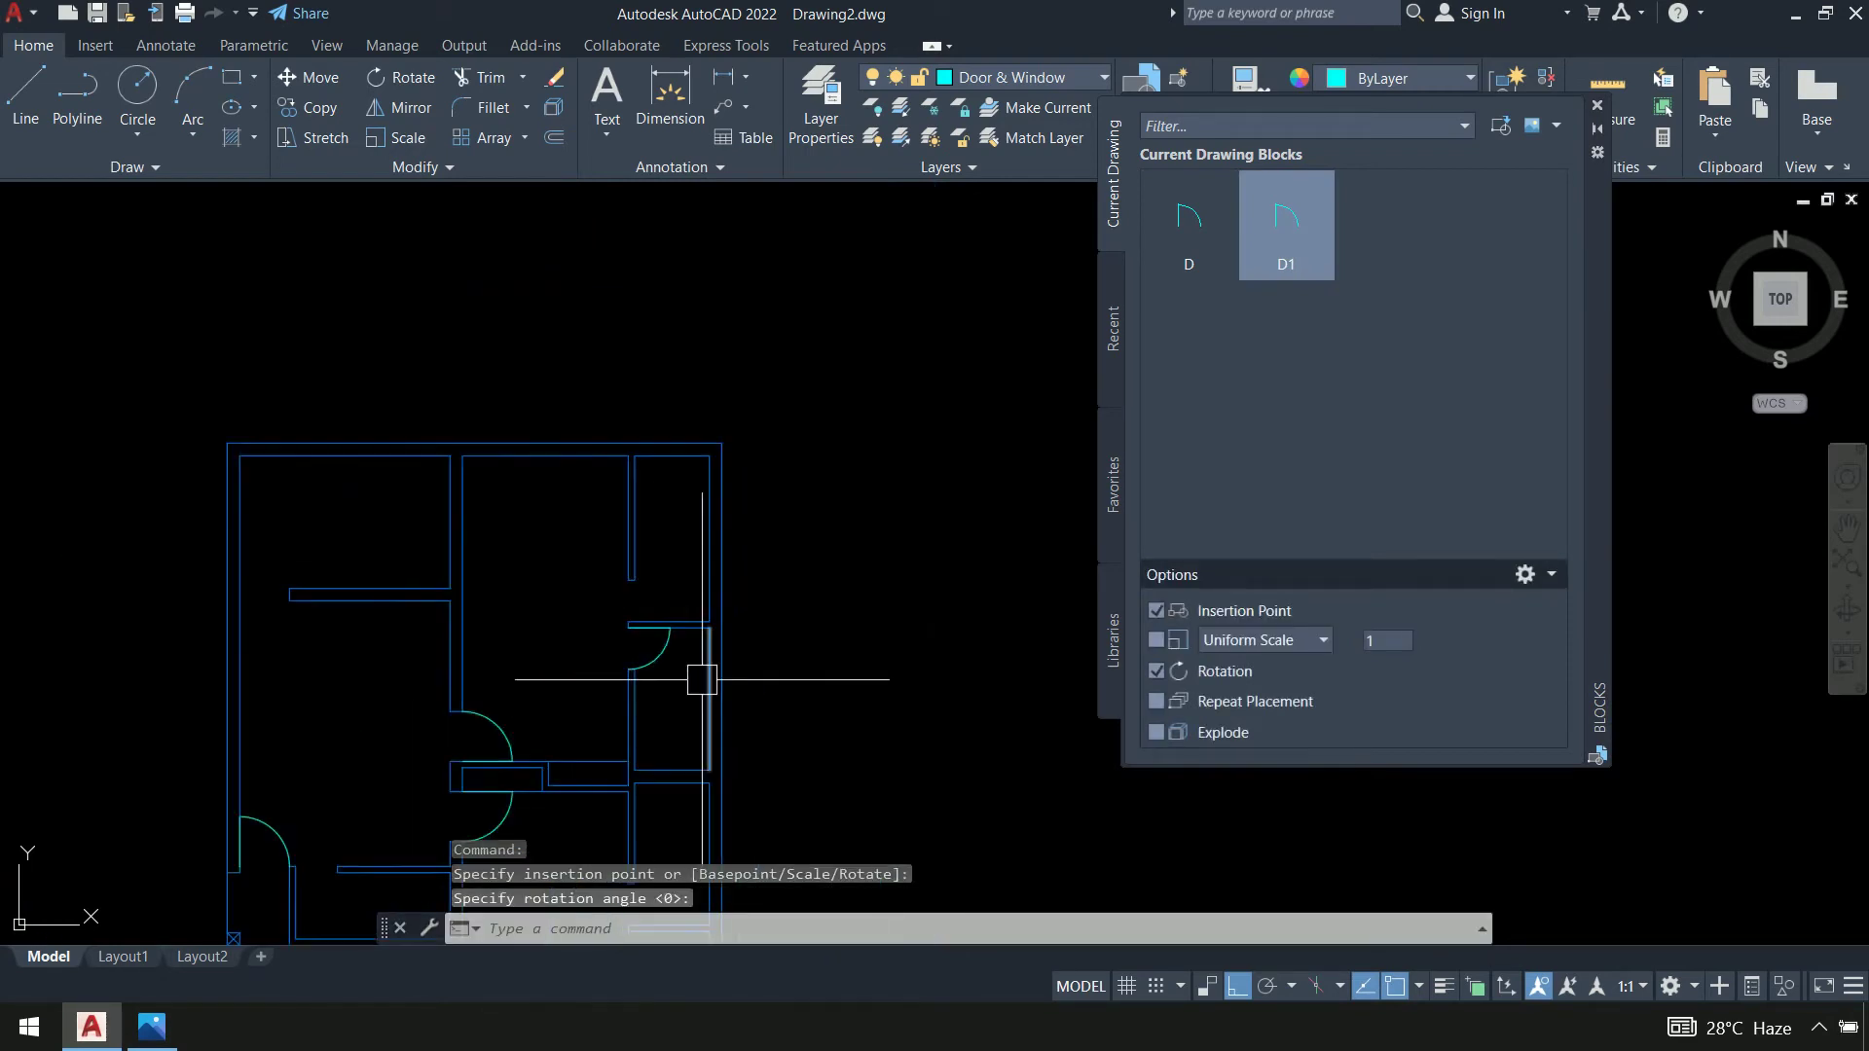
pyautogui.scroll(4, 766, 354)
pyautogui.click(1286, 234)
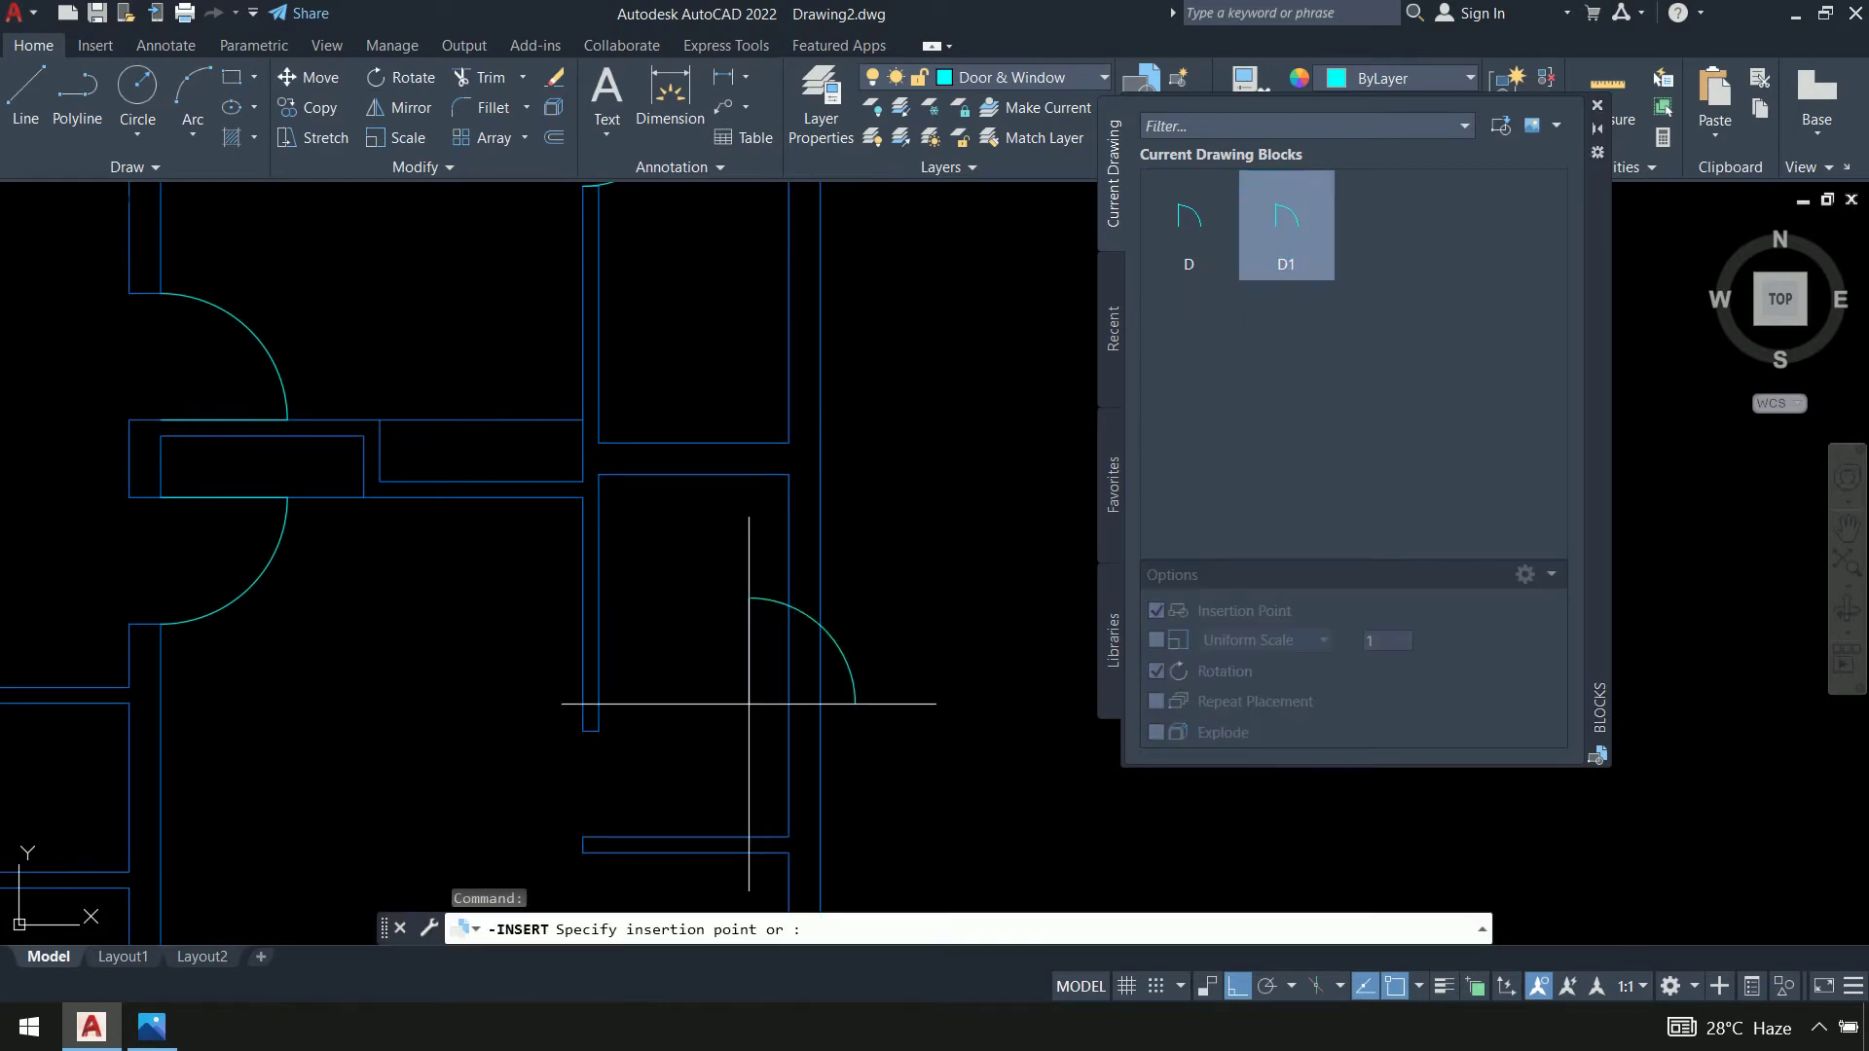
pyautogui.moveTo(750, 626); pyautogui.dragTo(756, 324, button='middle')
pyautogui.scroll(3, 756, 324)
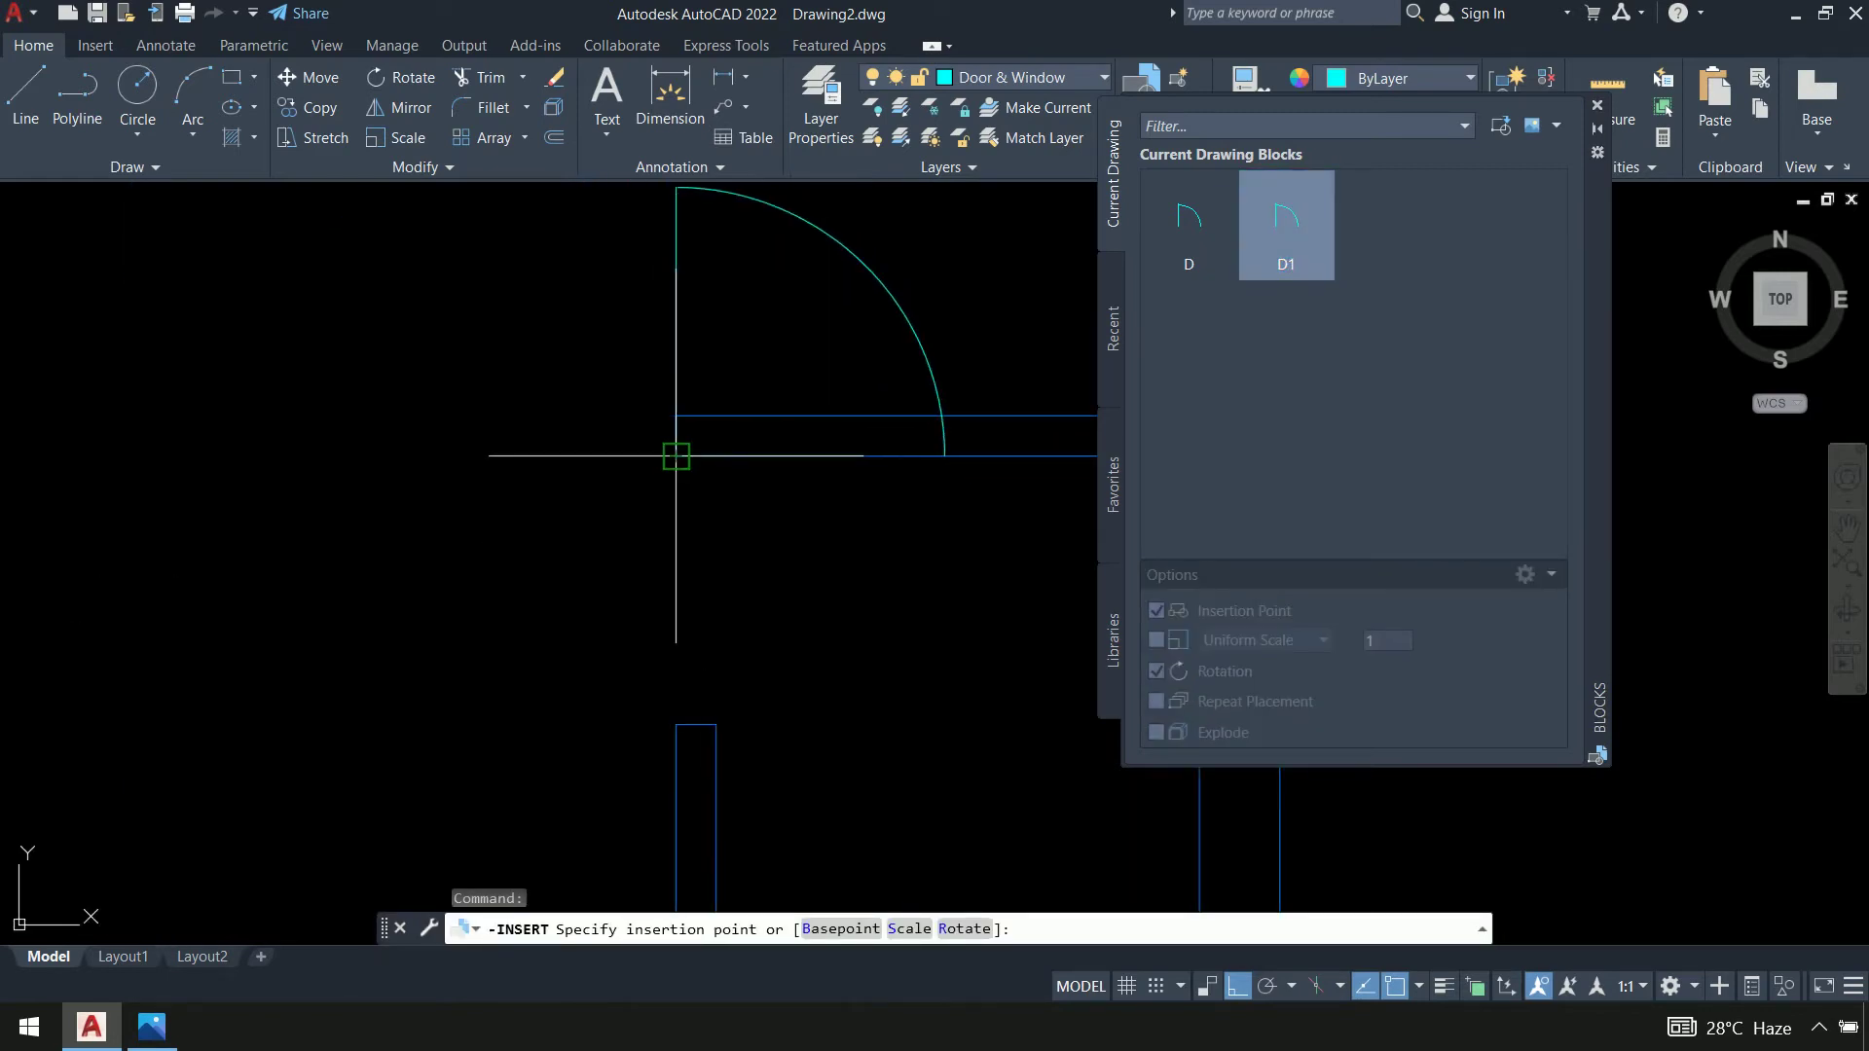
pyautogui.click(676, 455)
pyautogui.click(825, 715)
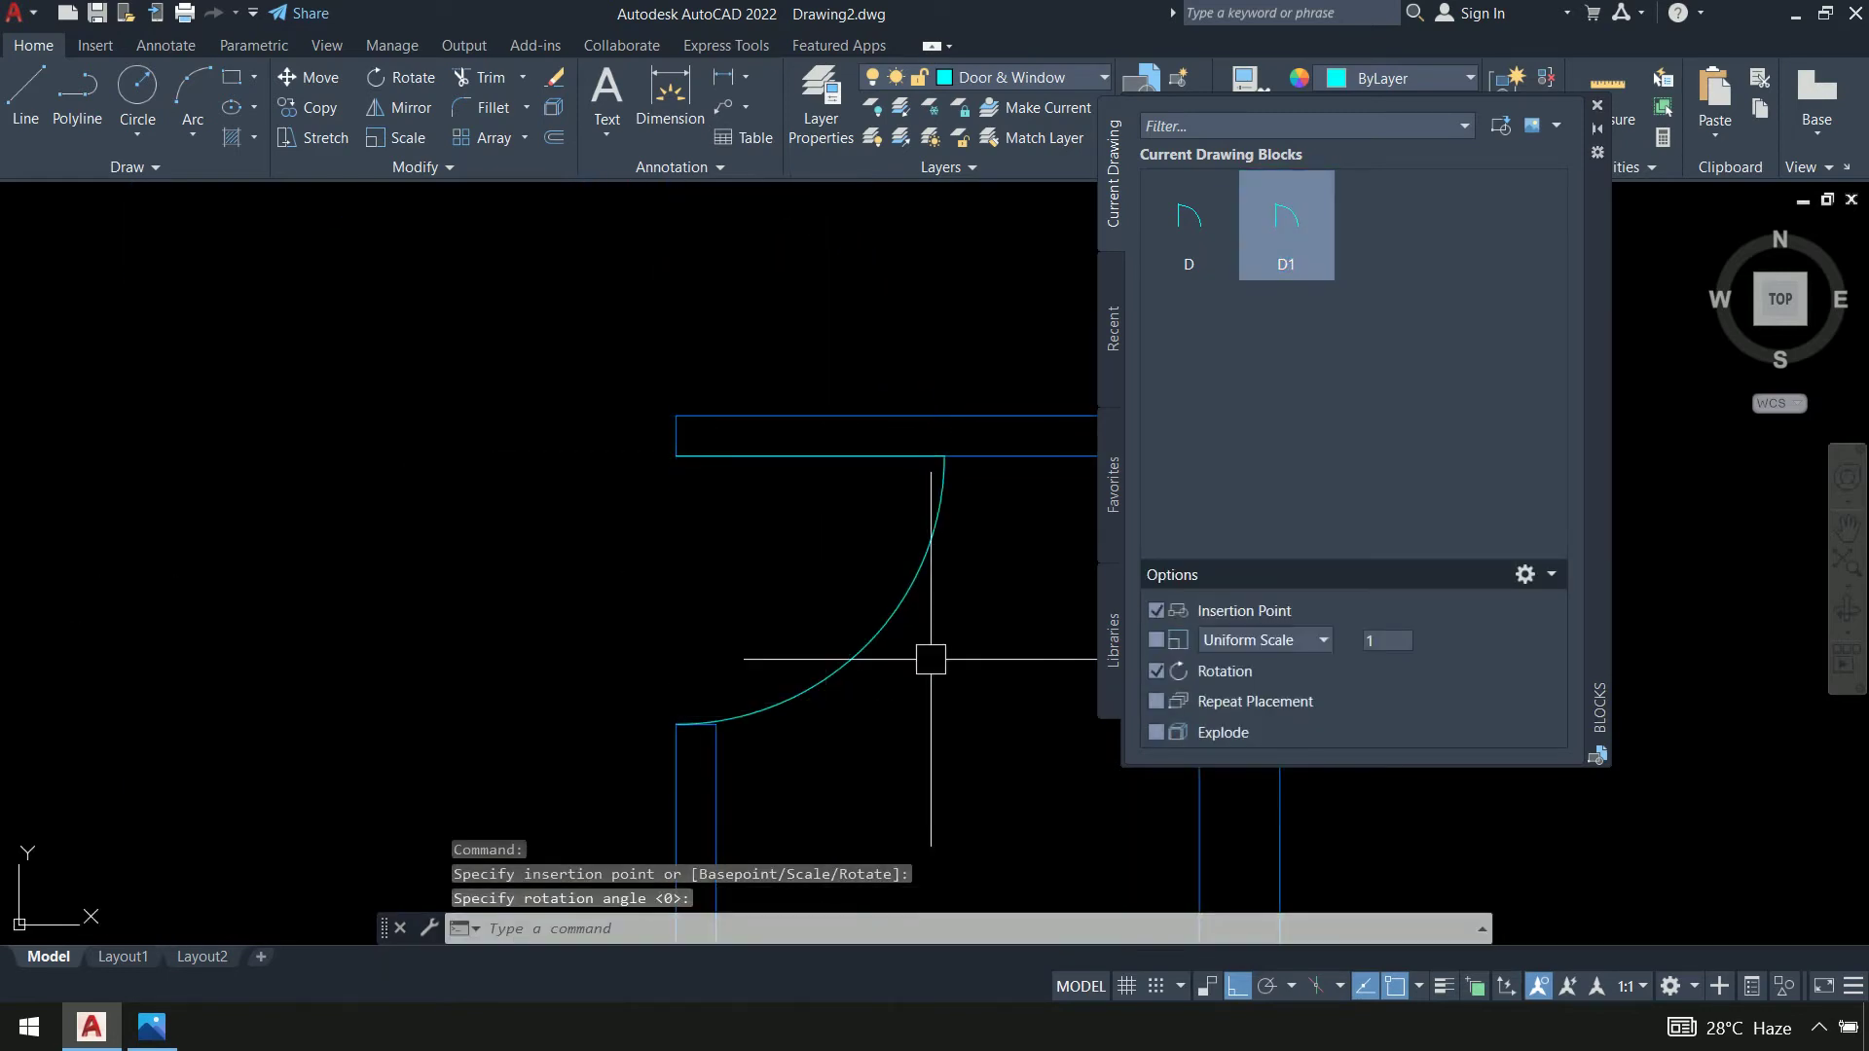
# Review the lower right-hand doorways, then switch to the Civil WB 017 plan in Photos and examine the D and D1 door positions and swings
pyautogui.scroll(-4, 930, 659)
pyautogui.moveTo(930, 659); pyautogui.dragTo(697, 659, button='middle')
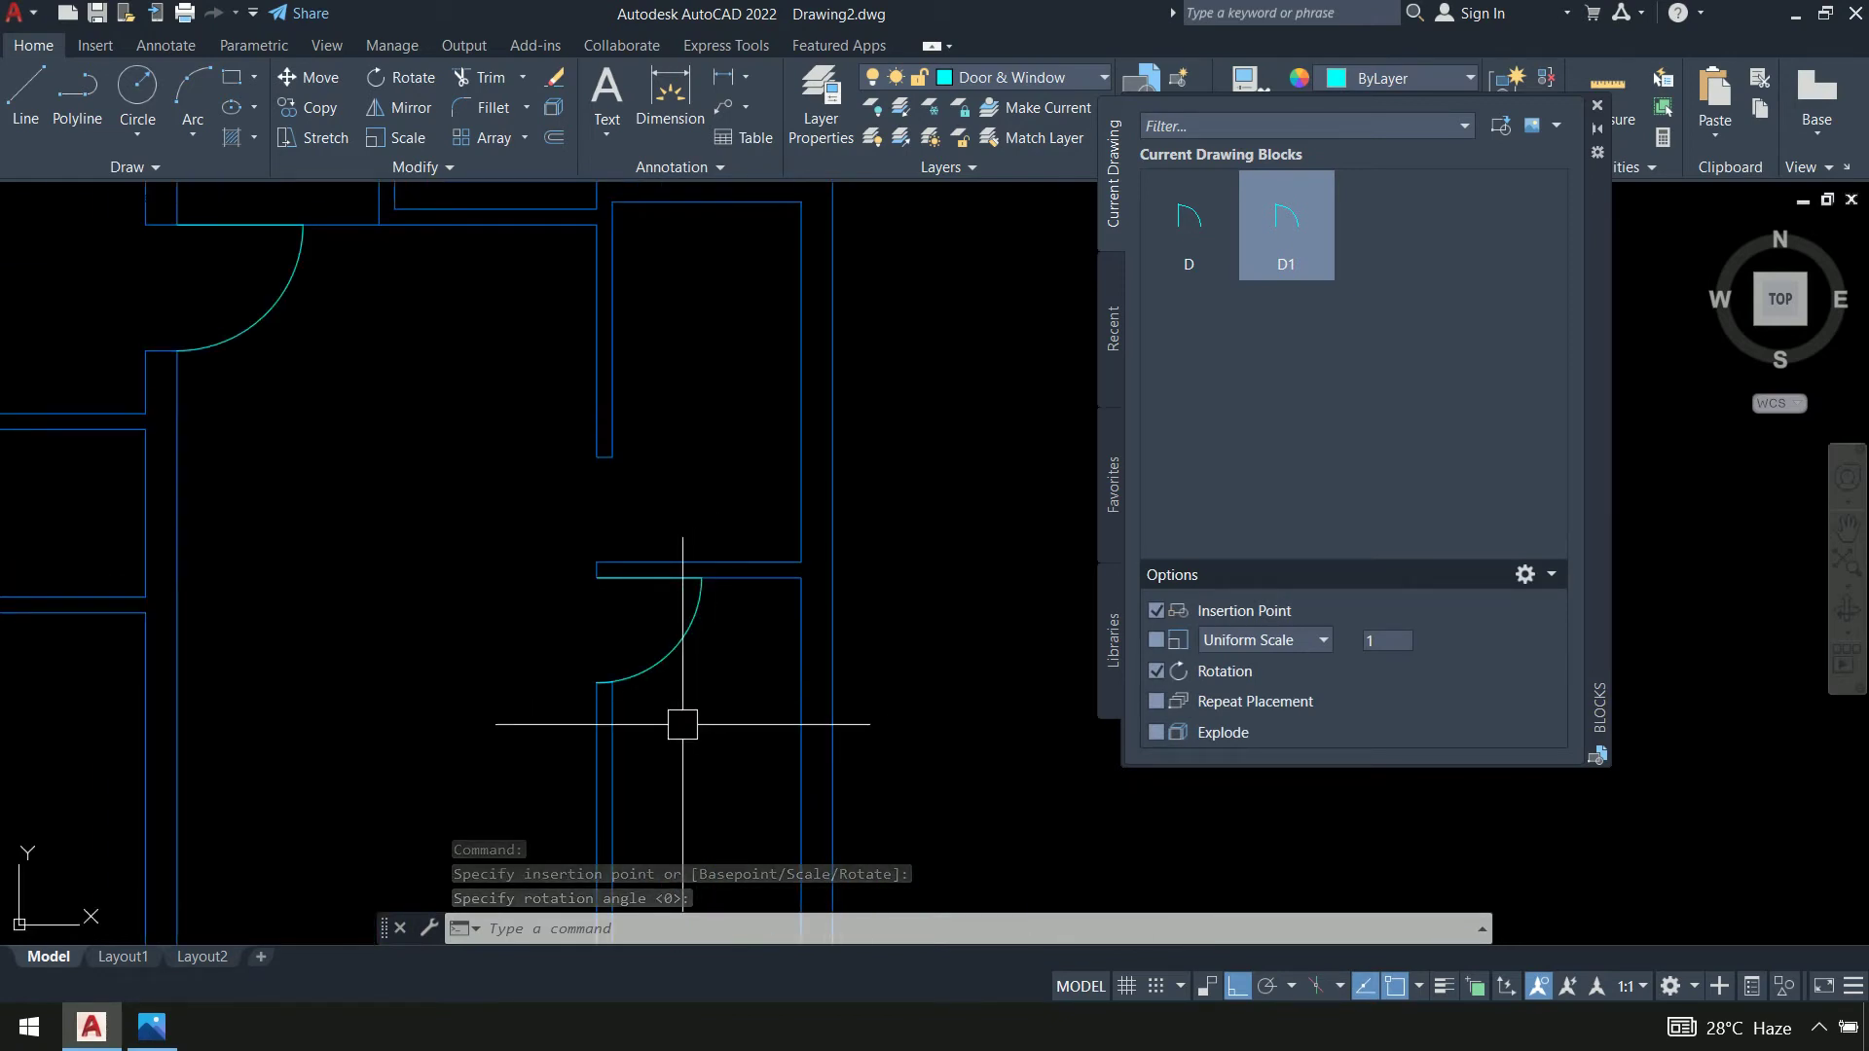
pyautogui.moveTo(583, 730)
pyautogui.mouseDown(button='middle')
pyautogui.moveTo(792, 480)
pyautogui.moveTo(771, 534)
pyautogui.mouseUp(button='middle')
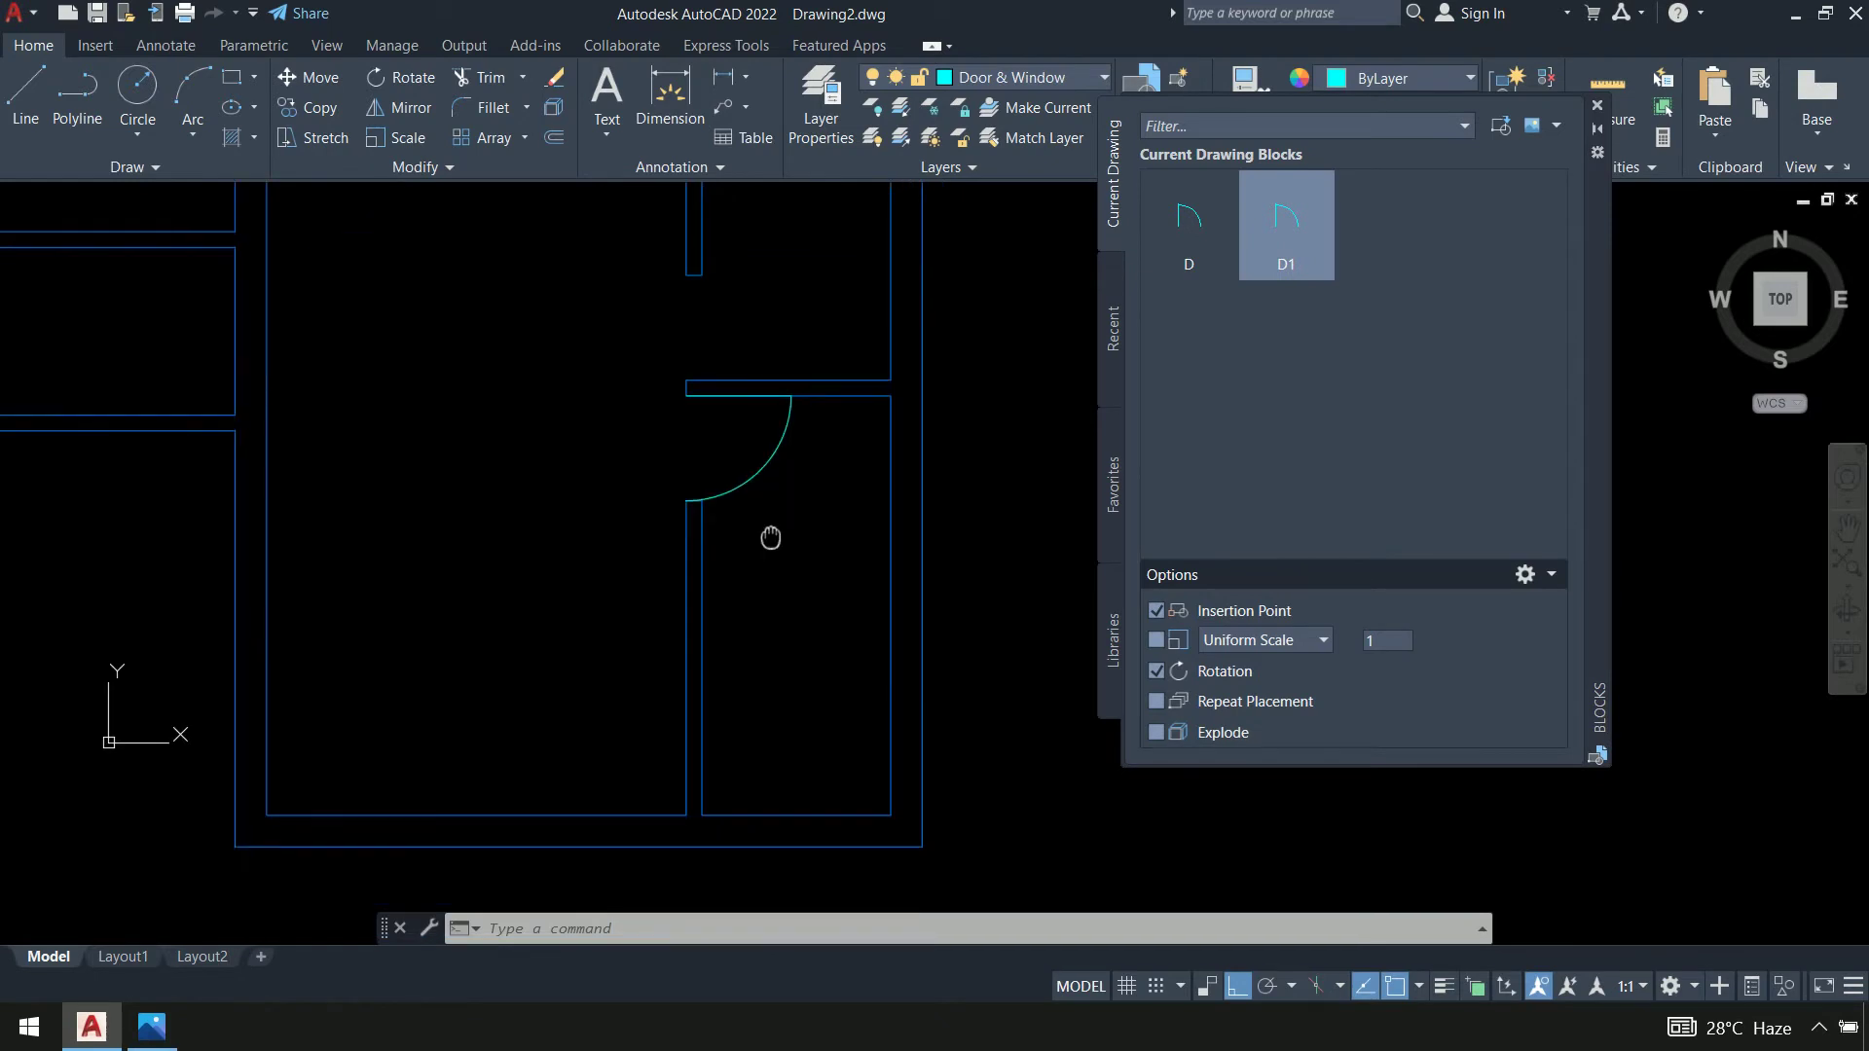
pyautogui.scroll(5, 708, 406)
pyautogui.scroll(2, 707, 406)
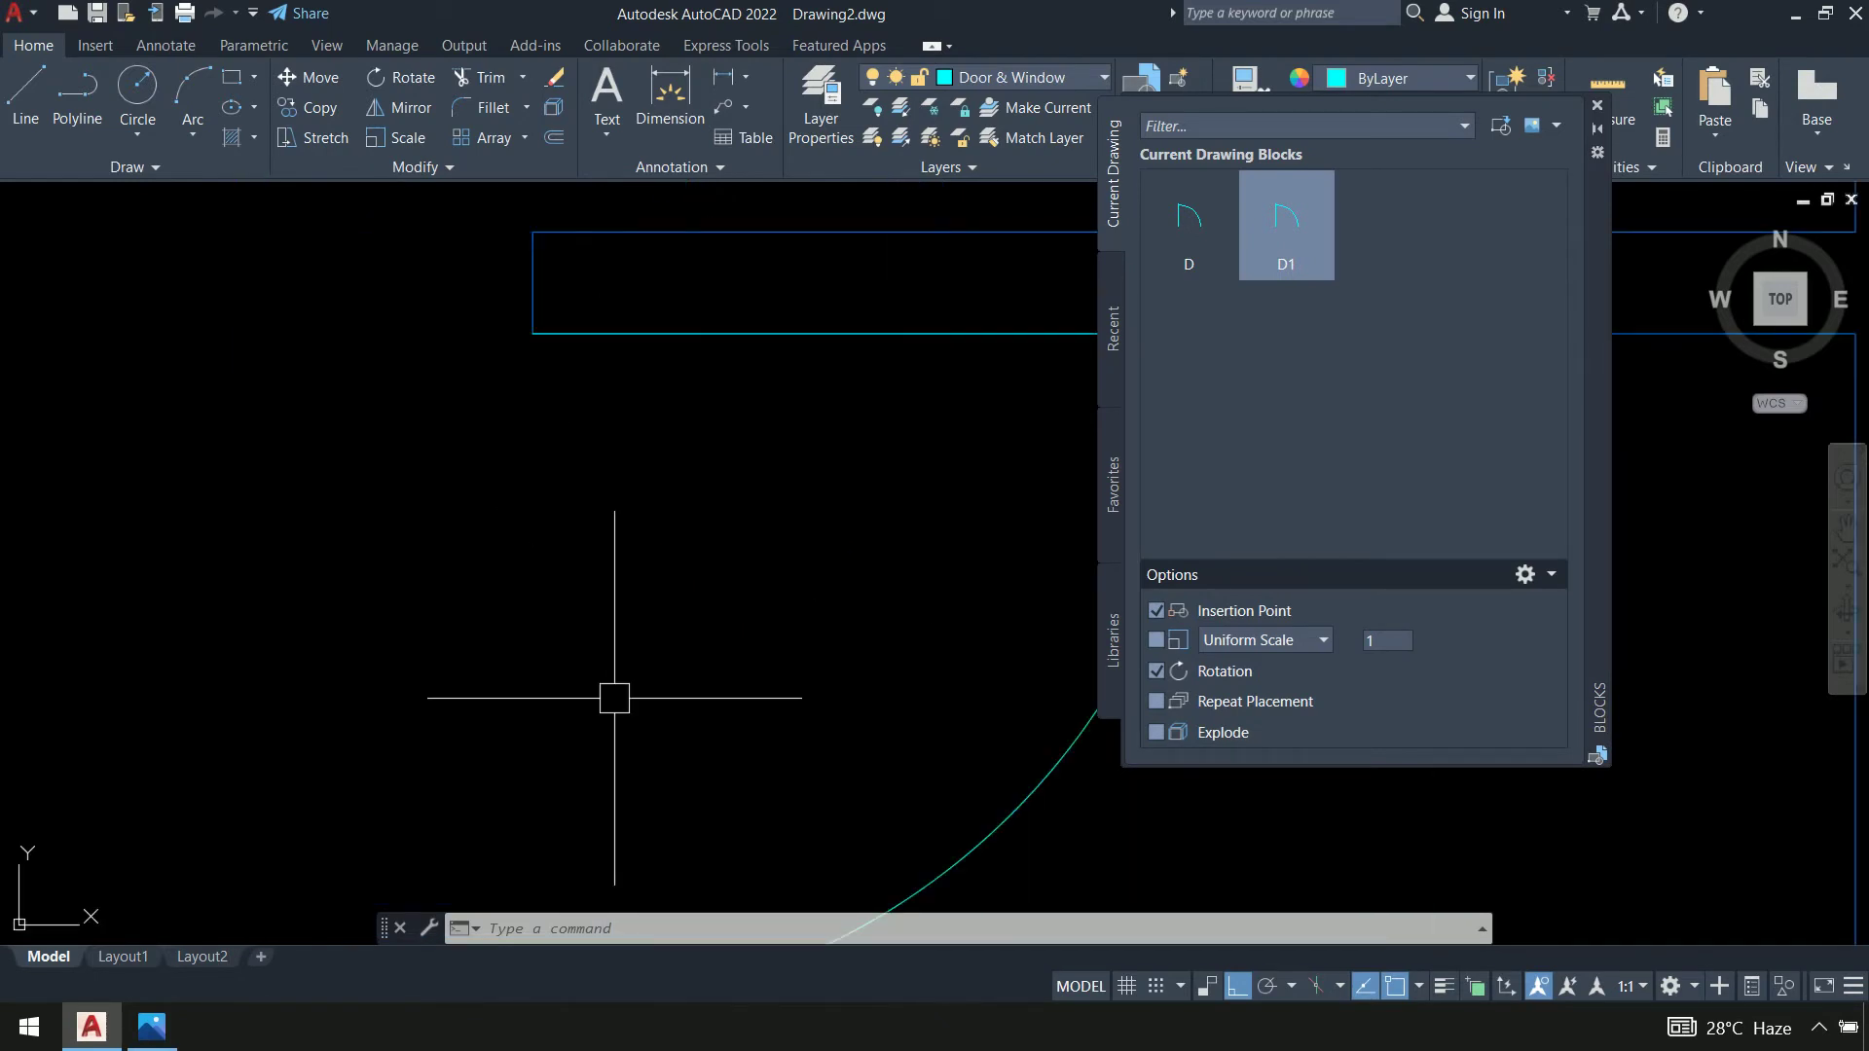
pyautogui.hotkey('alt', 'Tab')
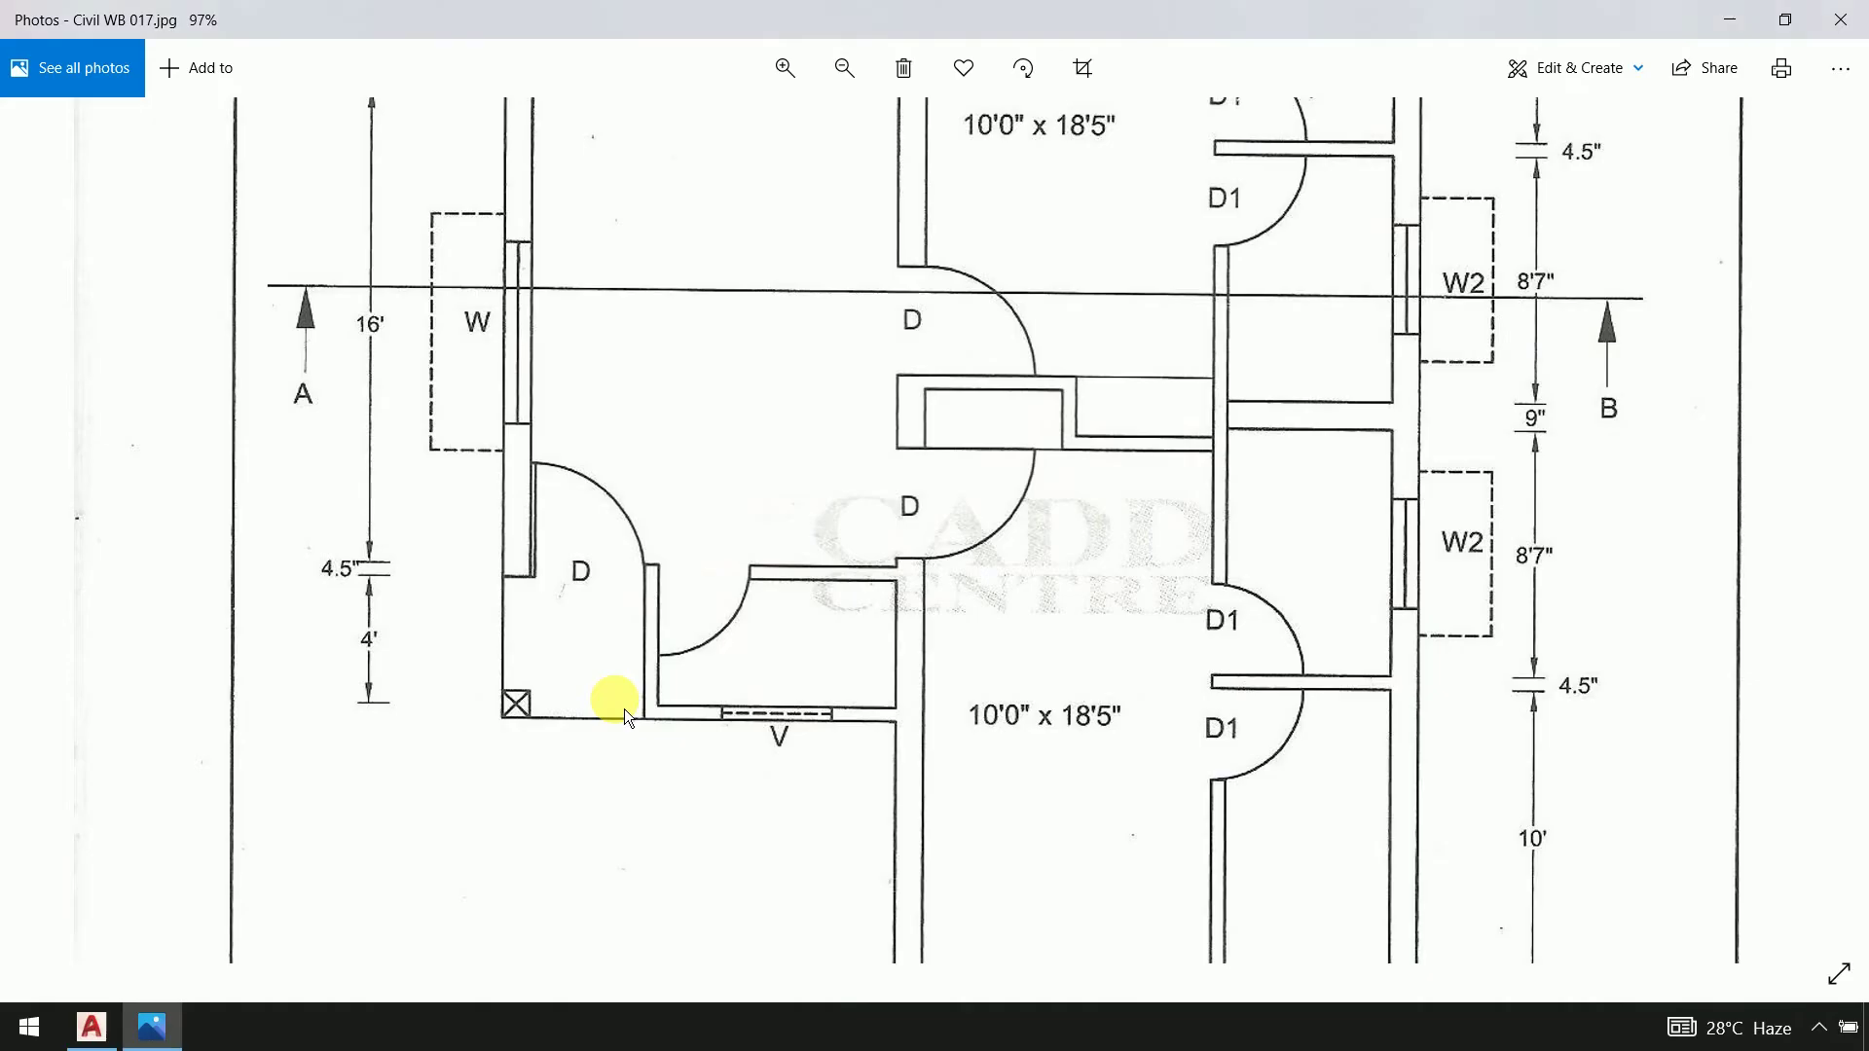
pyautogui.scroll(5, 1241, 599)
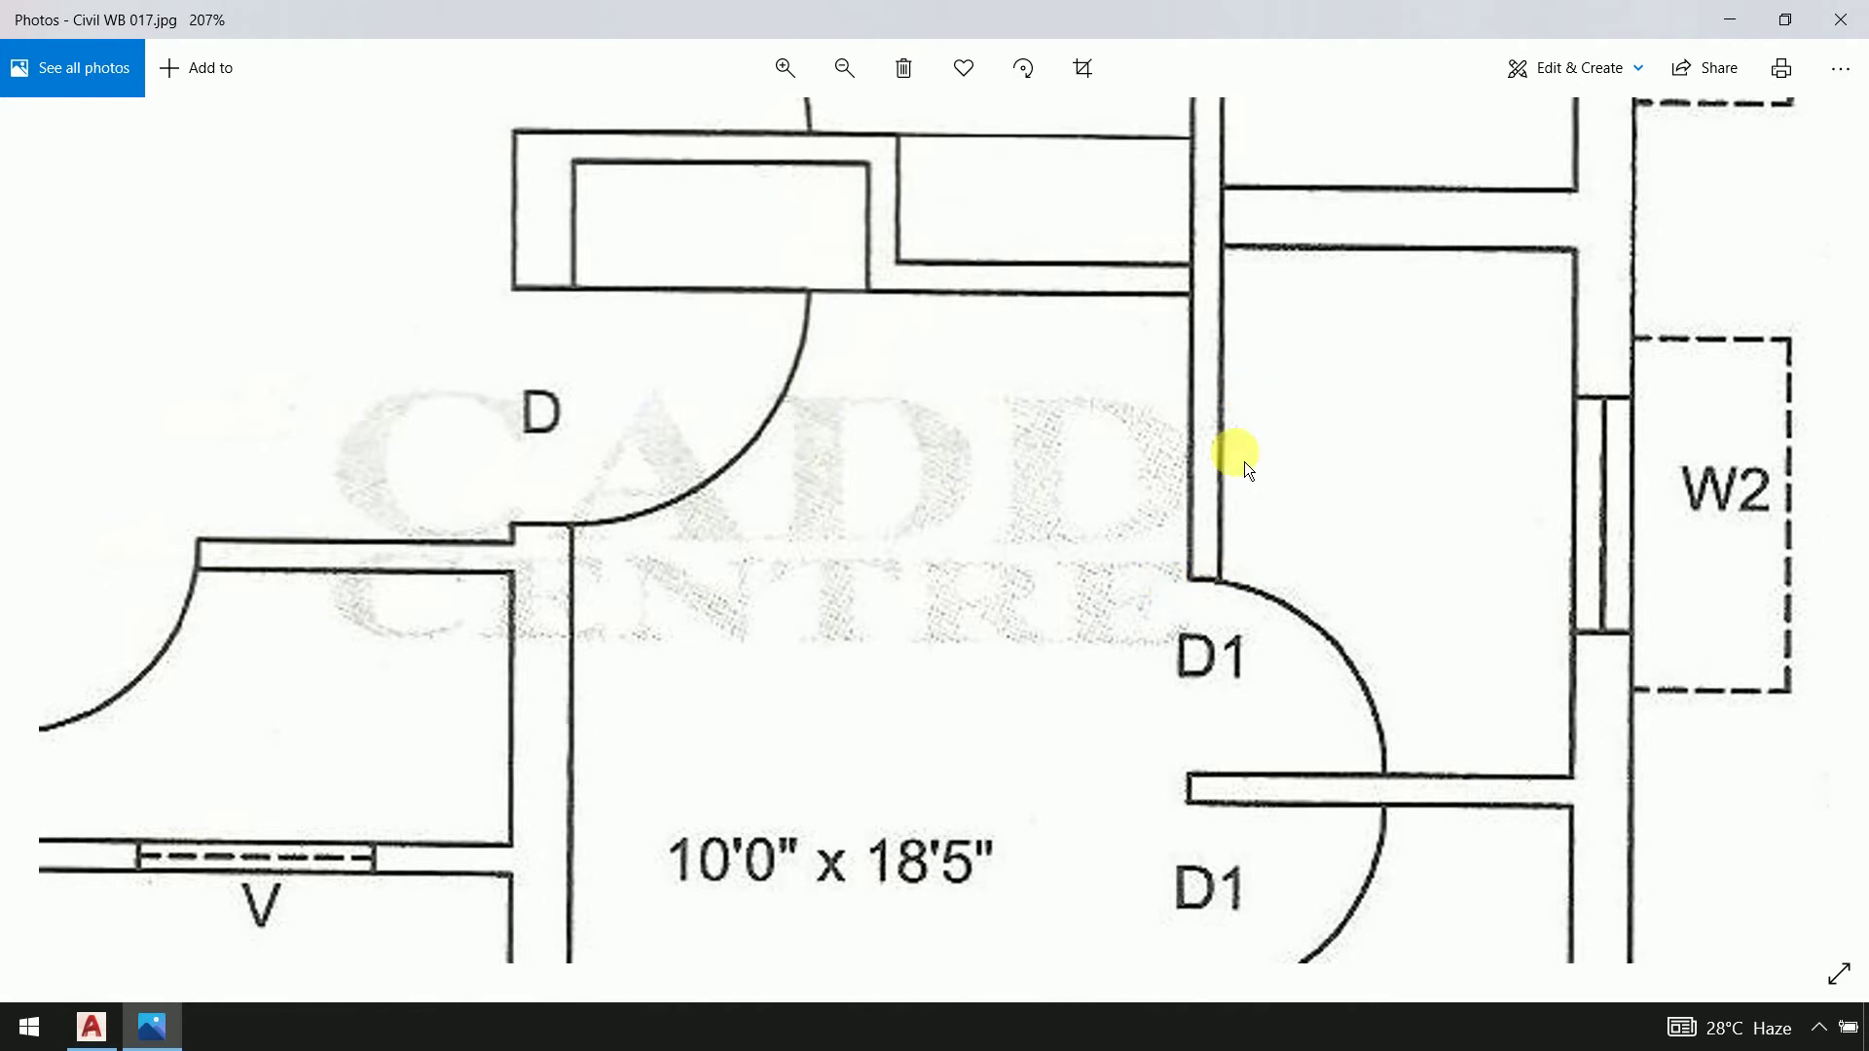
pyautogui.moveTo(1250, 454); pyautogui.dragTo(1227, 989)
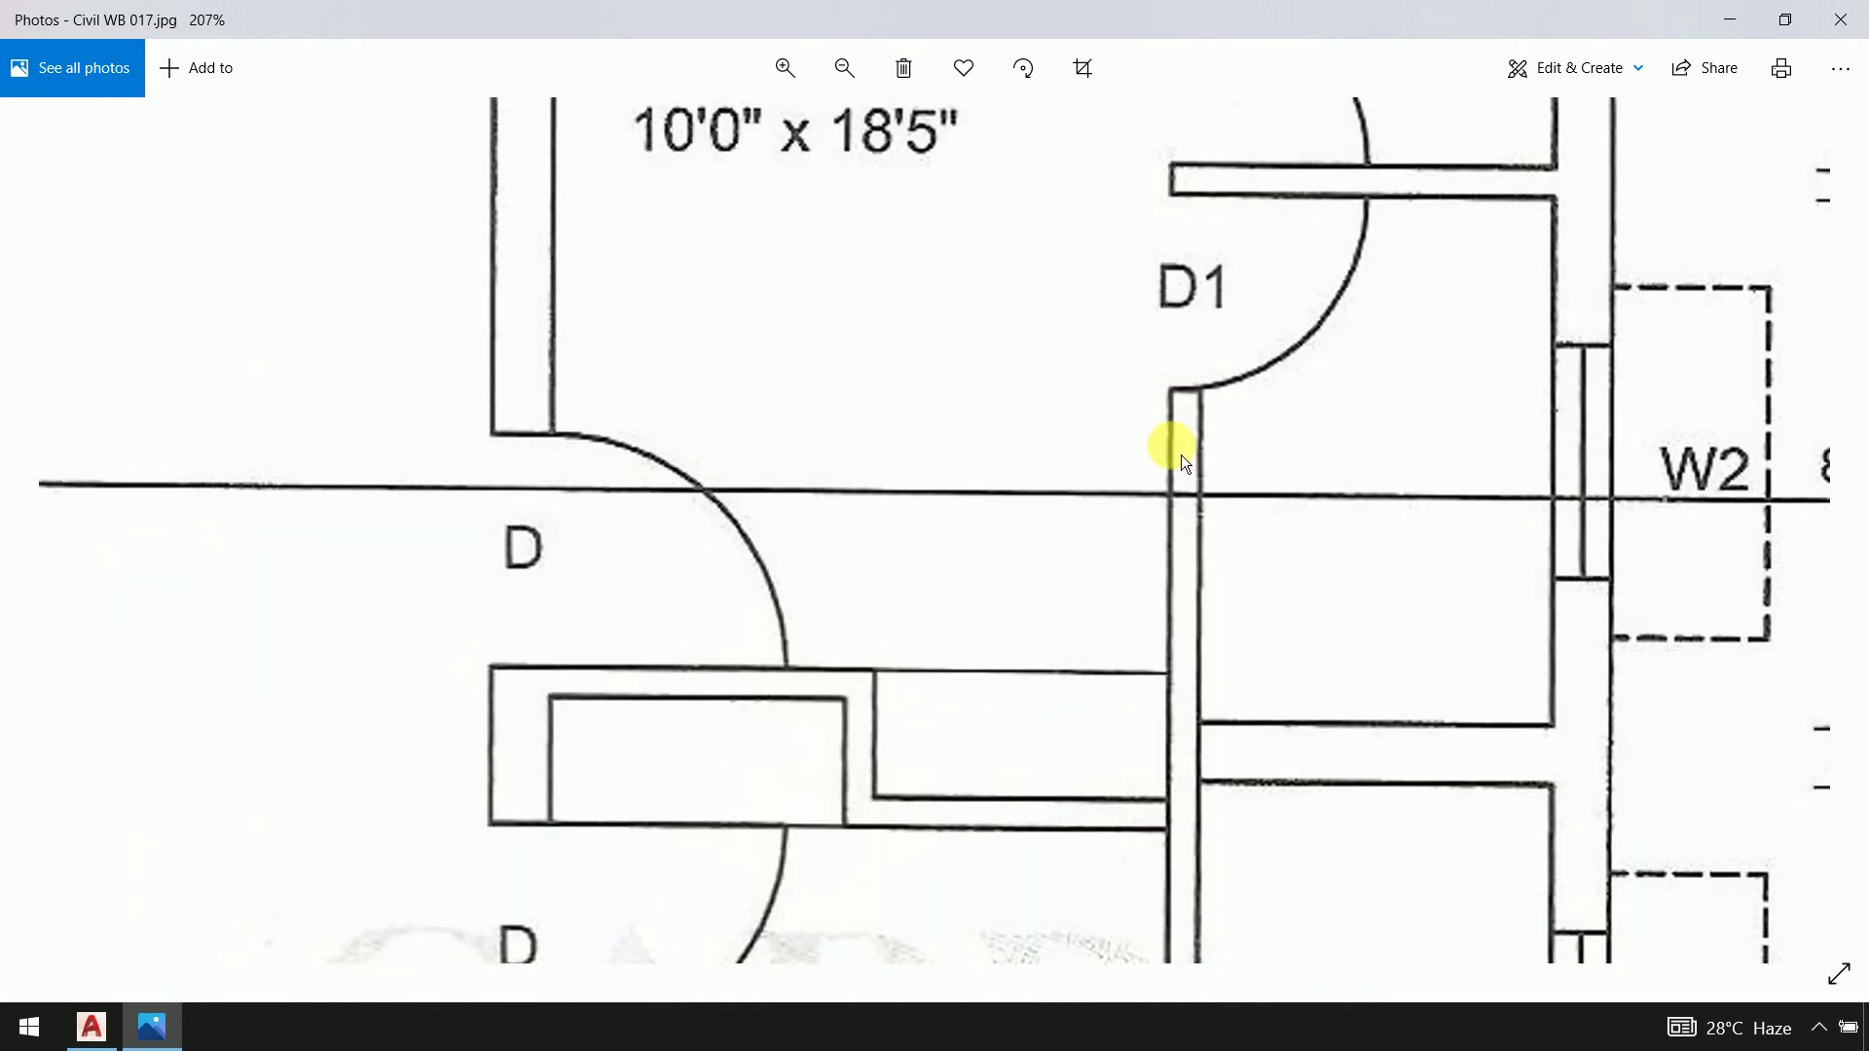
# Switch to AutoCAD and mirror the lower D1 door across the midline of the partition wall above it, keeping the source door
pyautogui.hotkey('alt', 'Tab')
pyautogui.scroll(5, 915, 491)
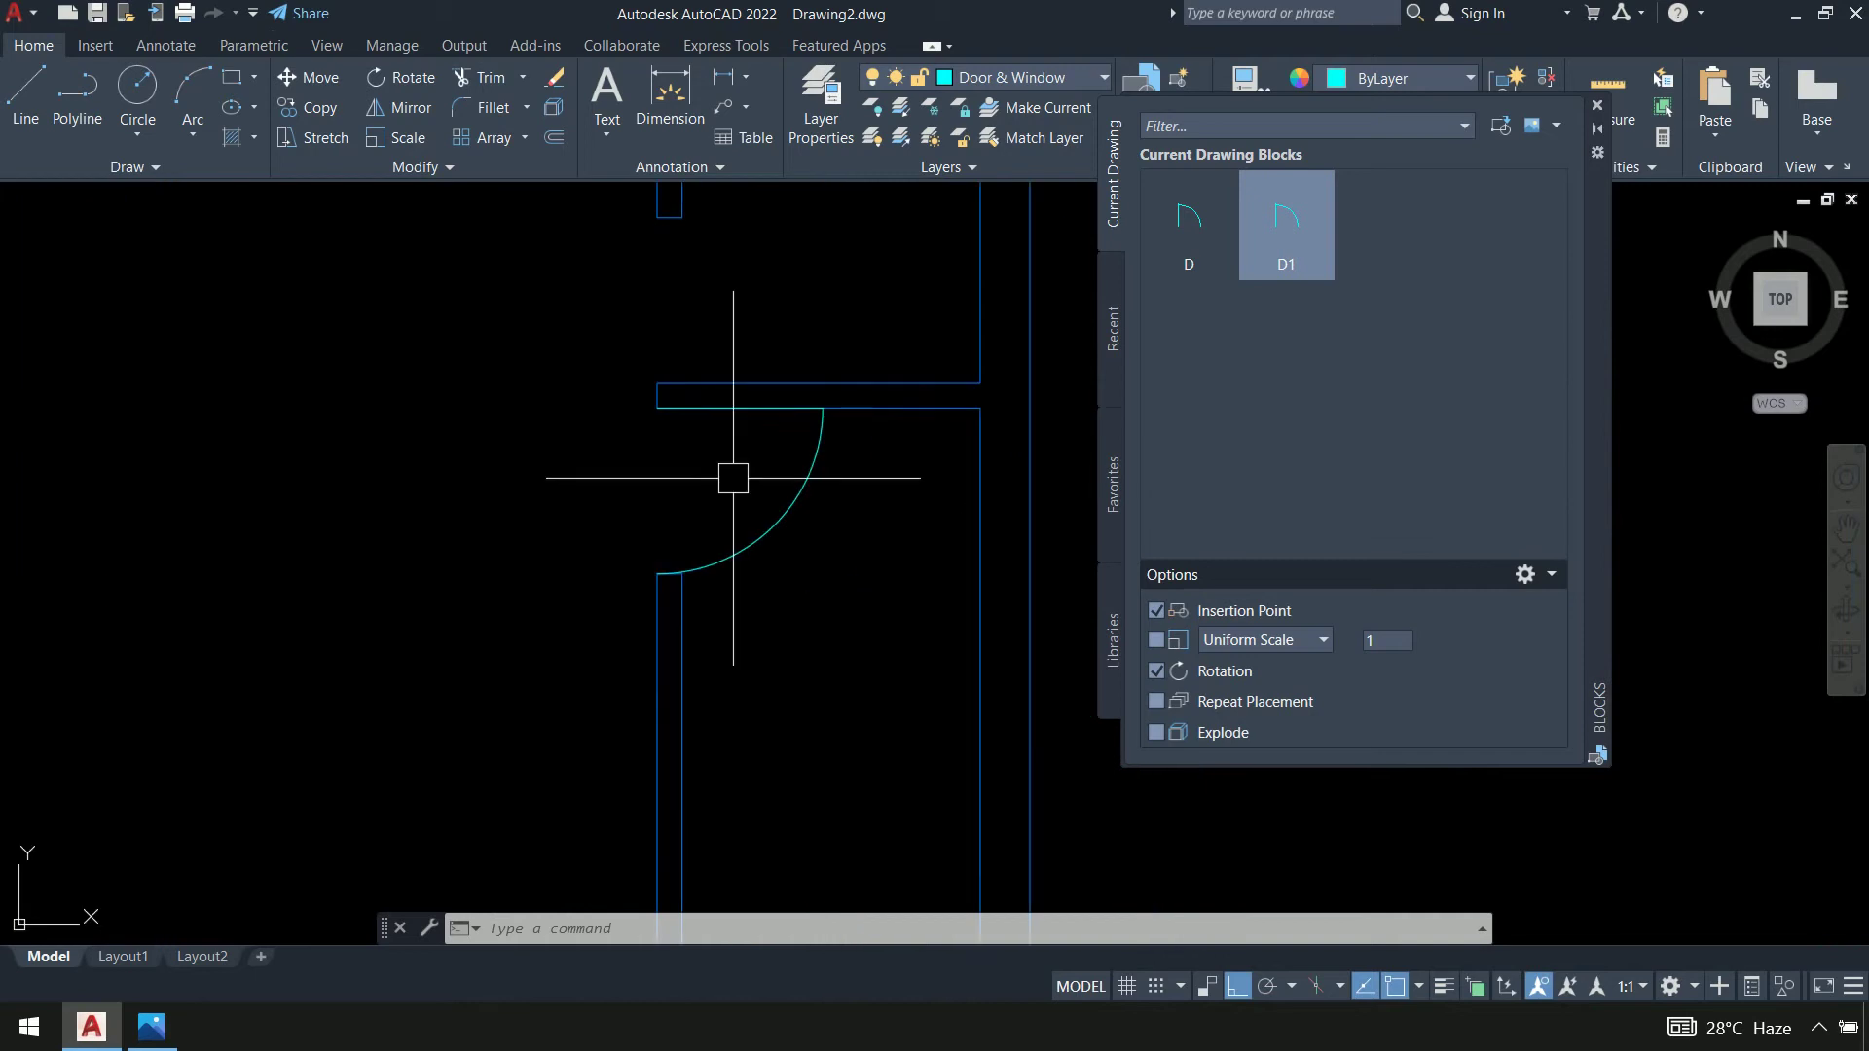
pyautogui.scroll(8, 677, 615)
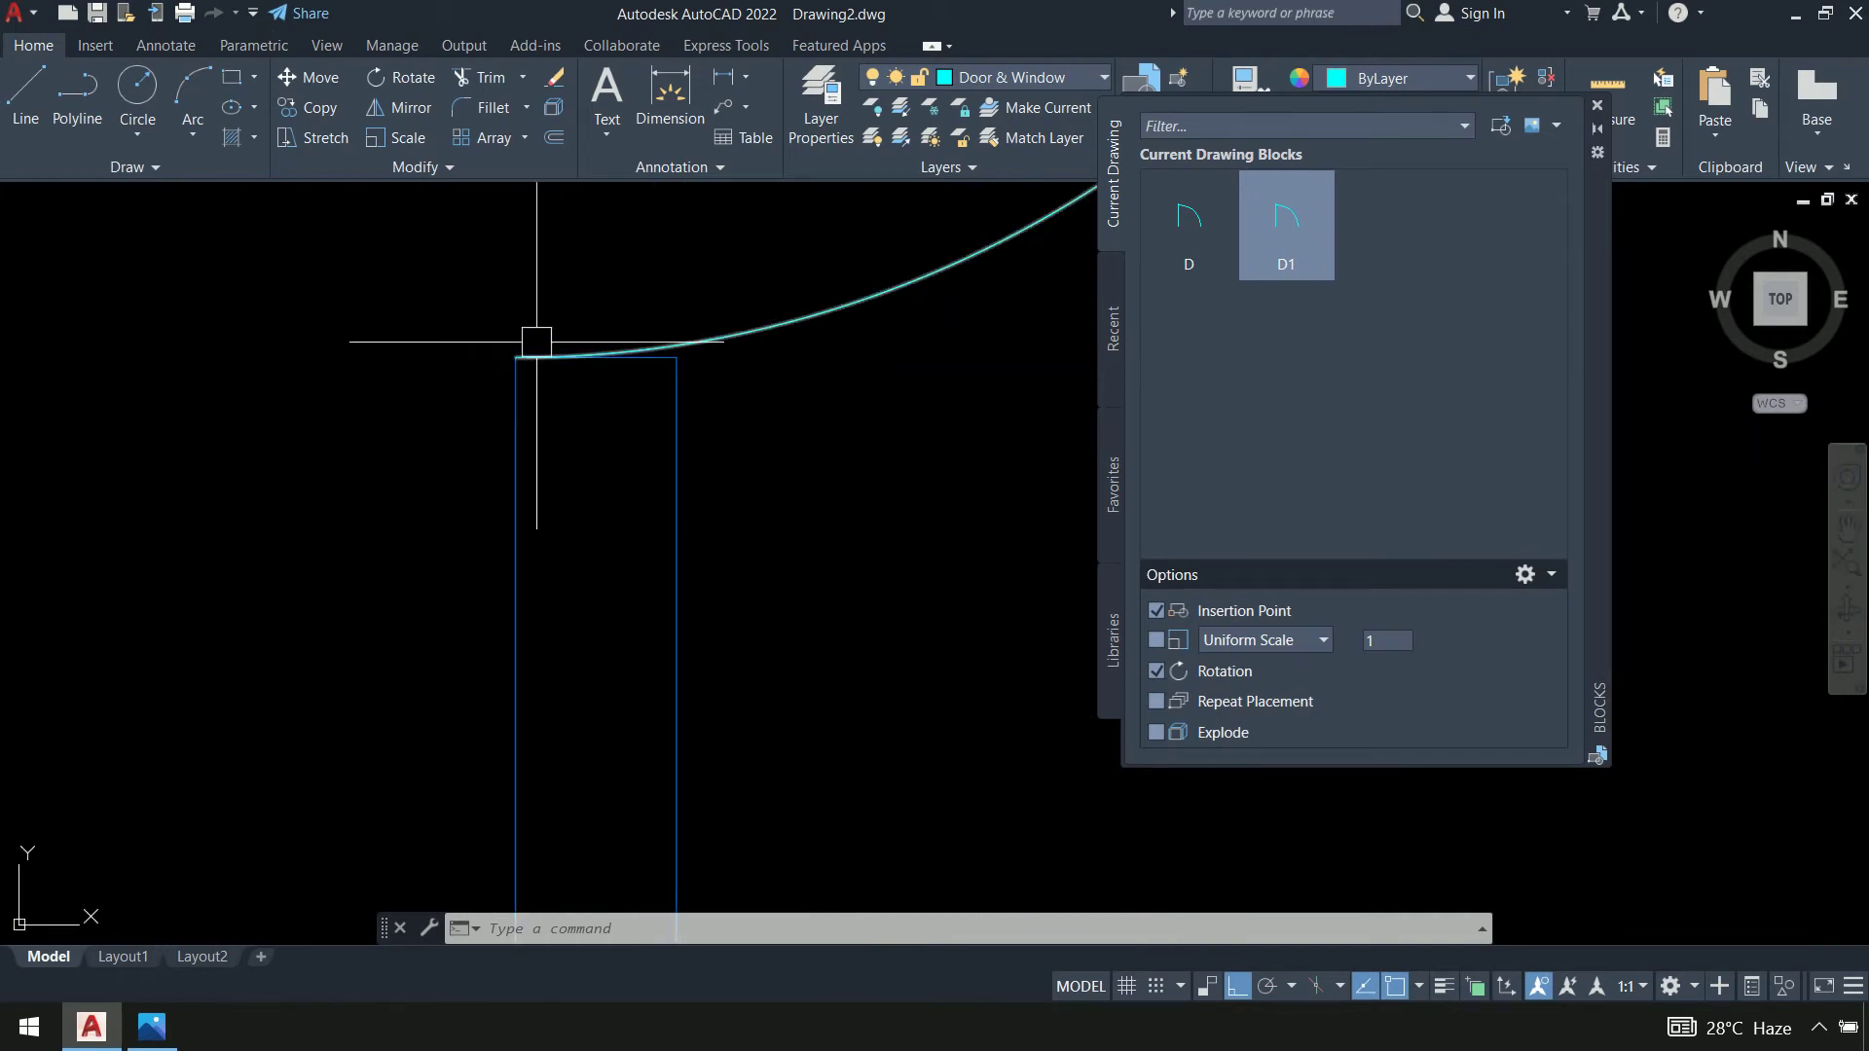
pyautogui.scroll(-8, 718, 642)
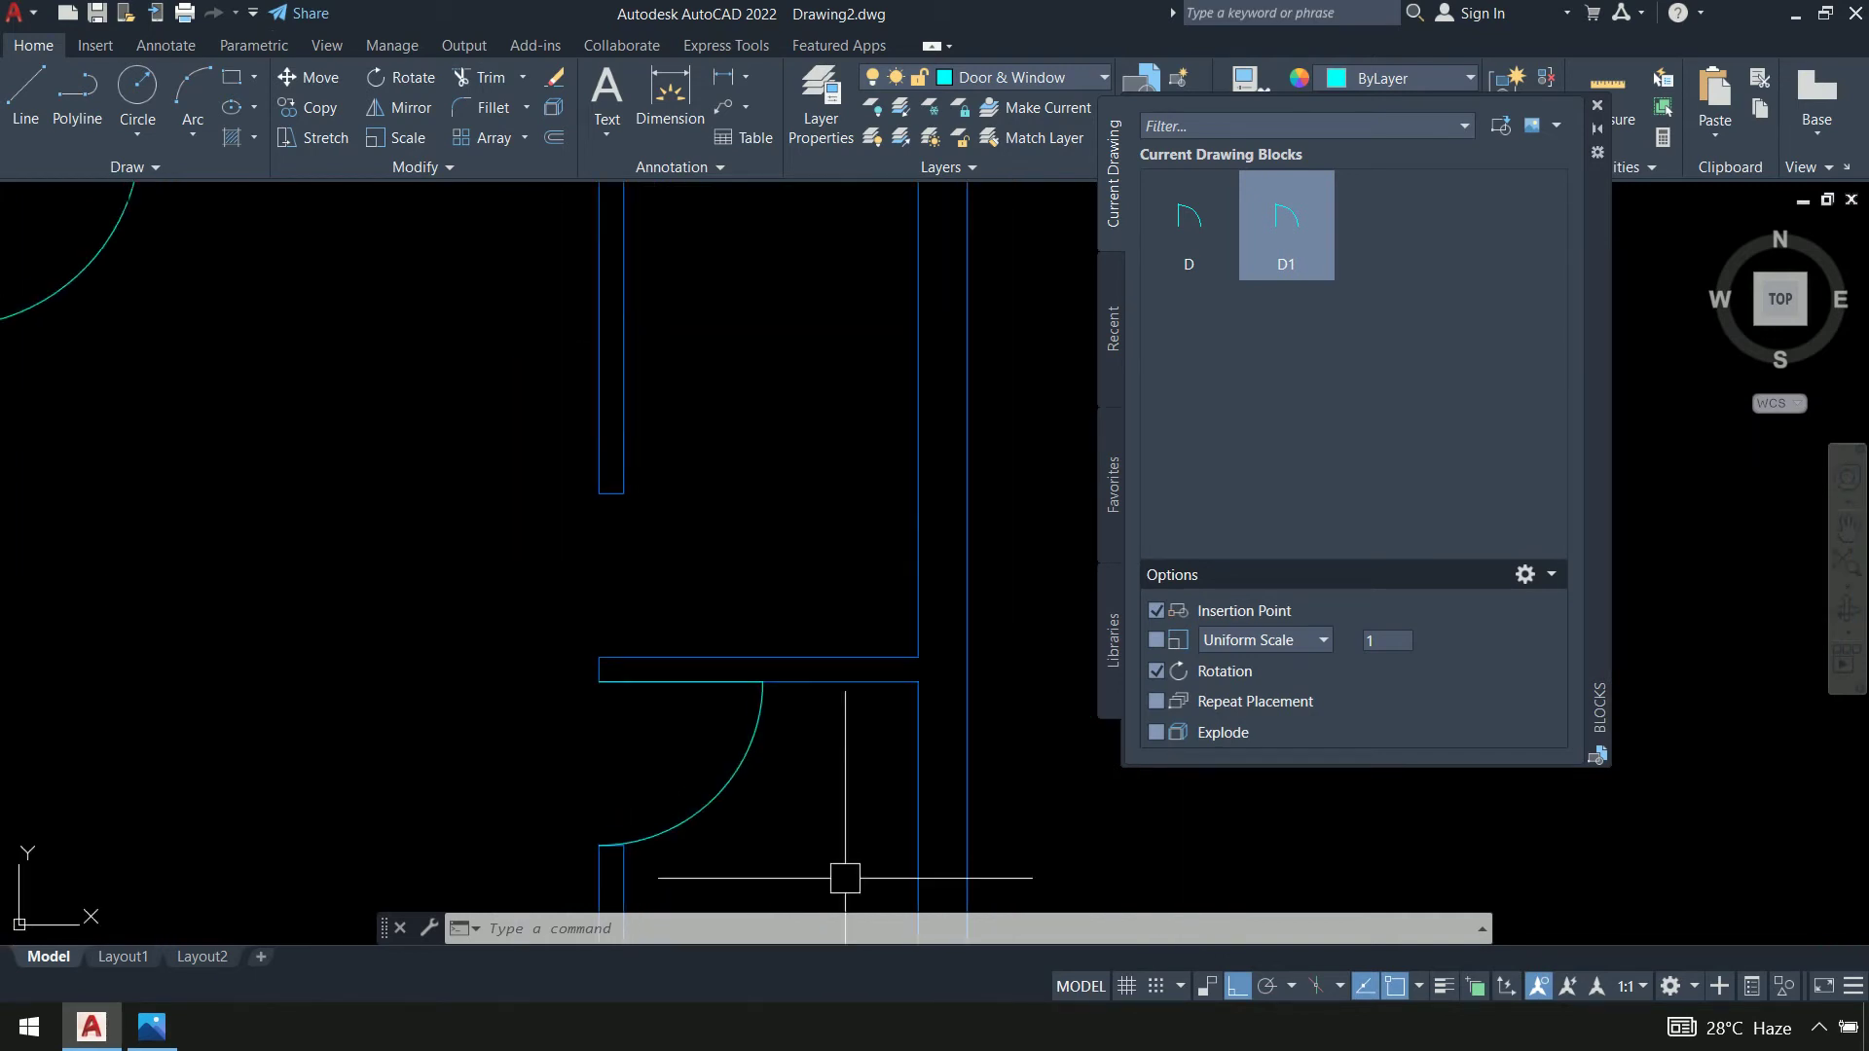
pyautogui.scroll(6, 662, 720)
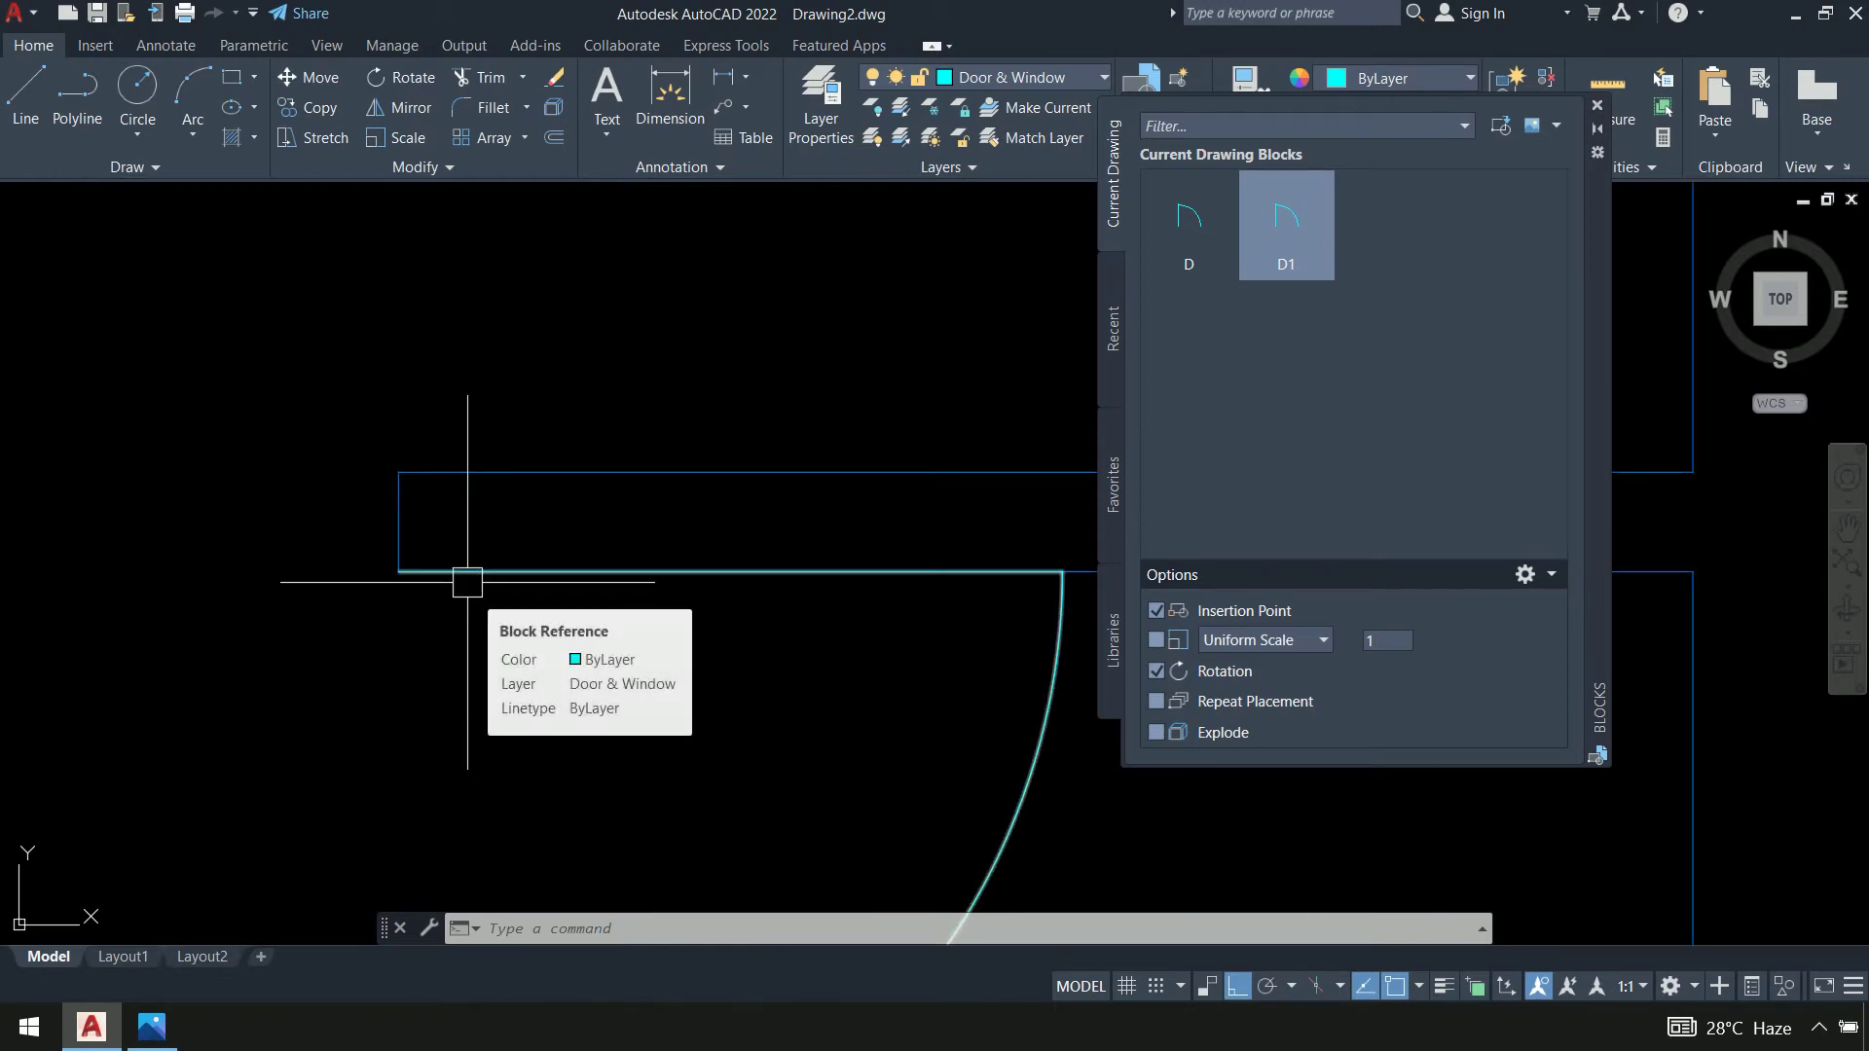
pyautogui.scroll(-5, 467, 582)
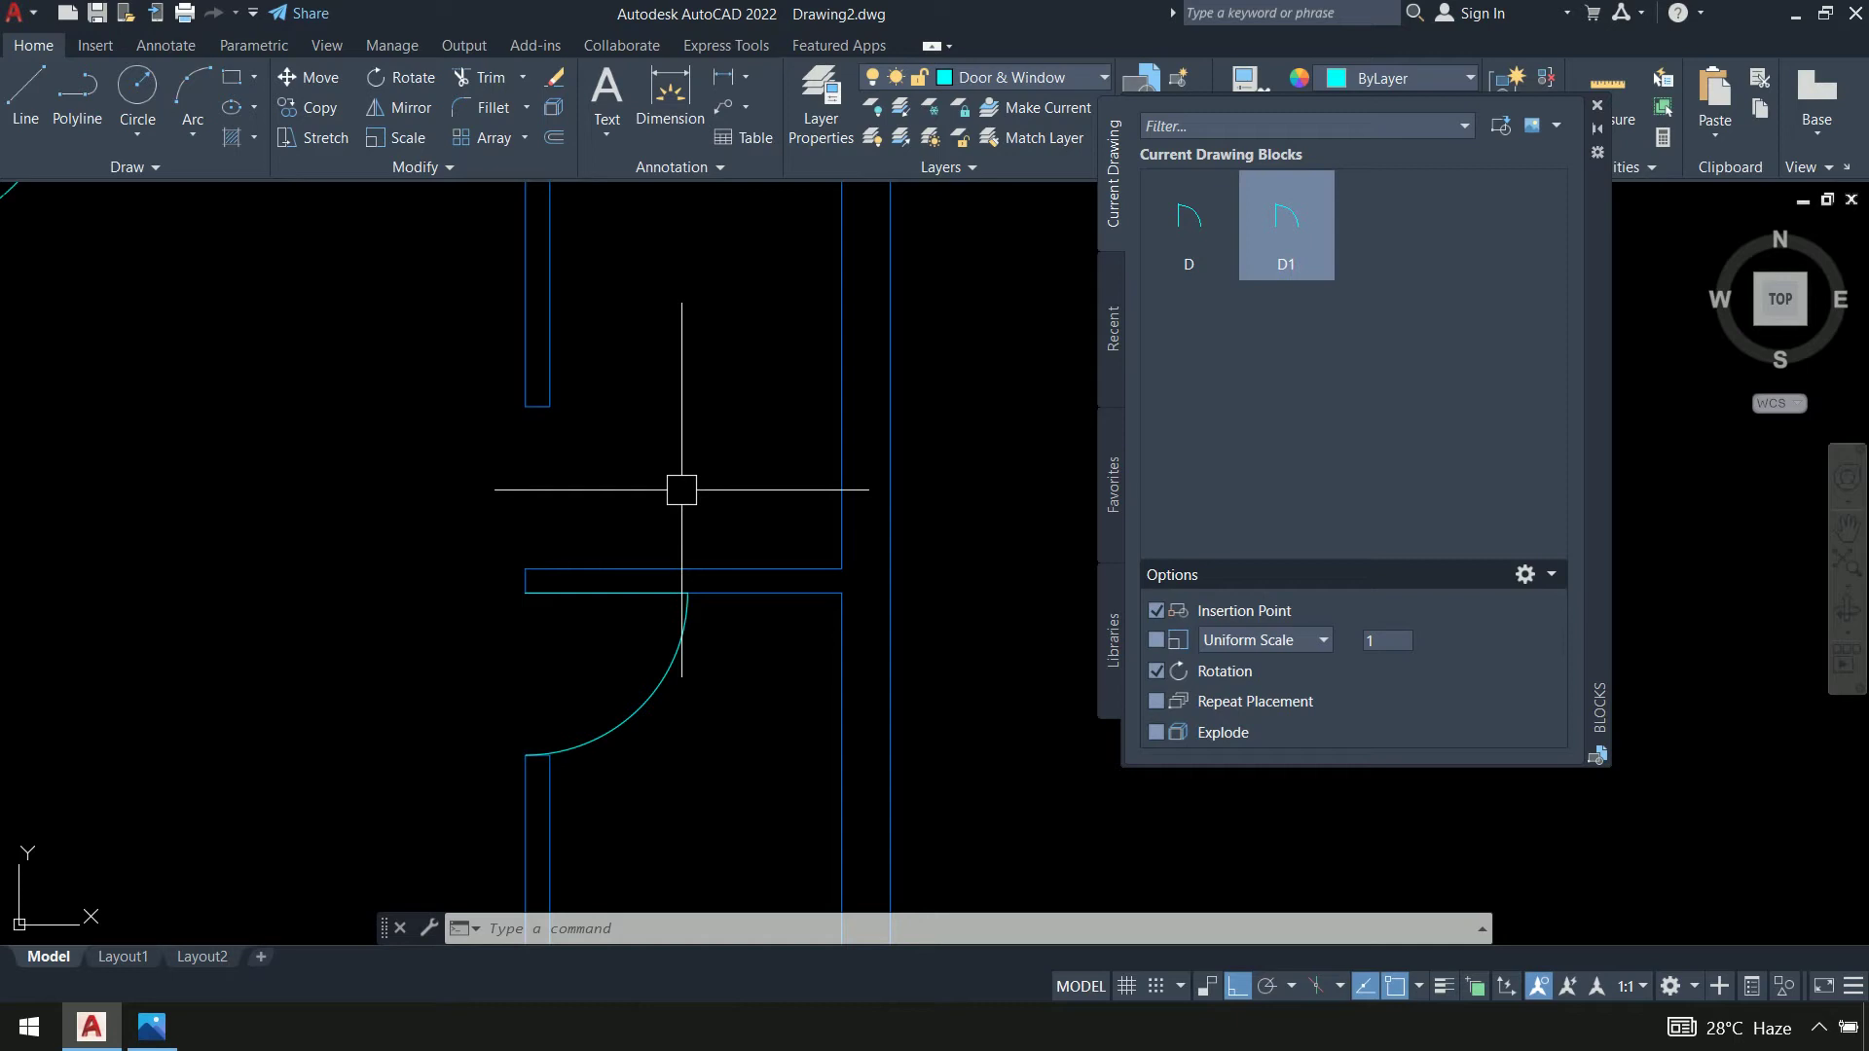
pyautogui.write('I')
pyautogui.press('Return')
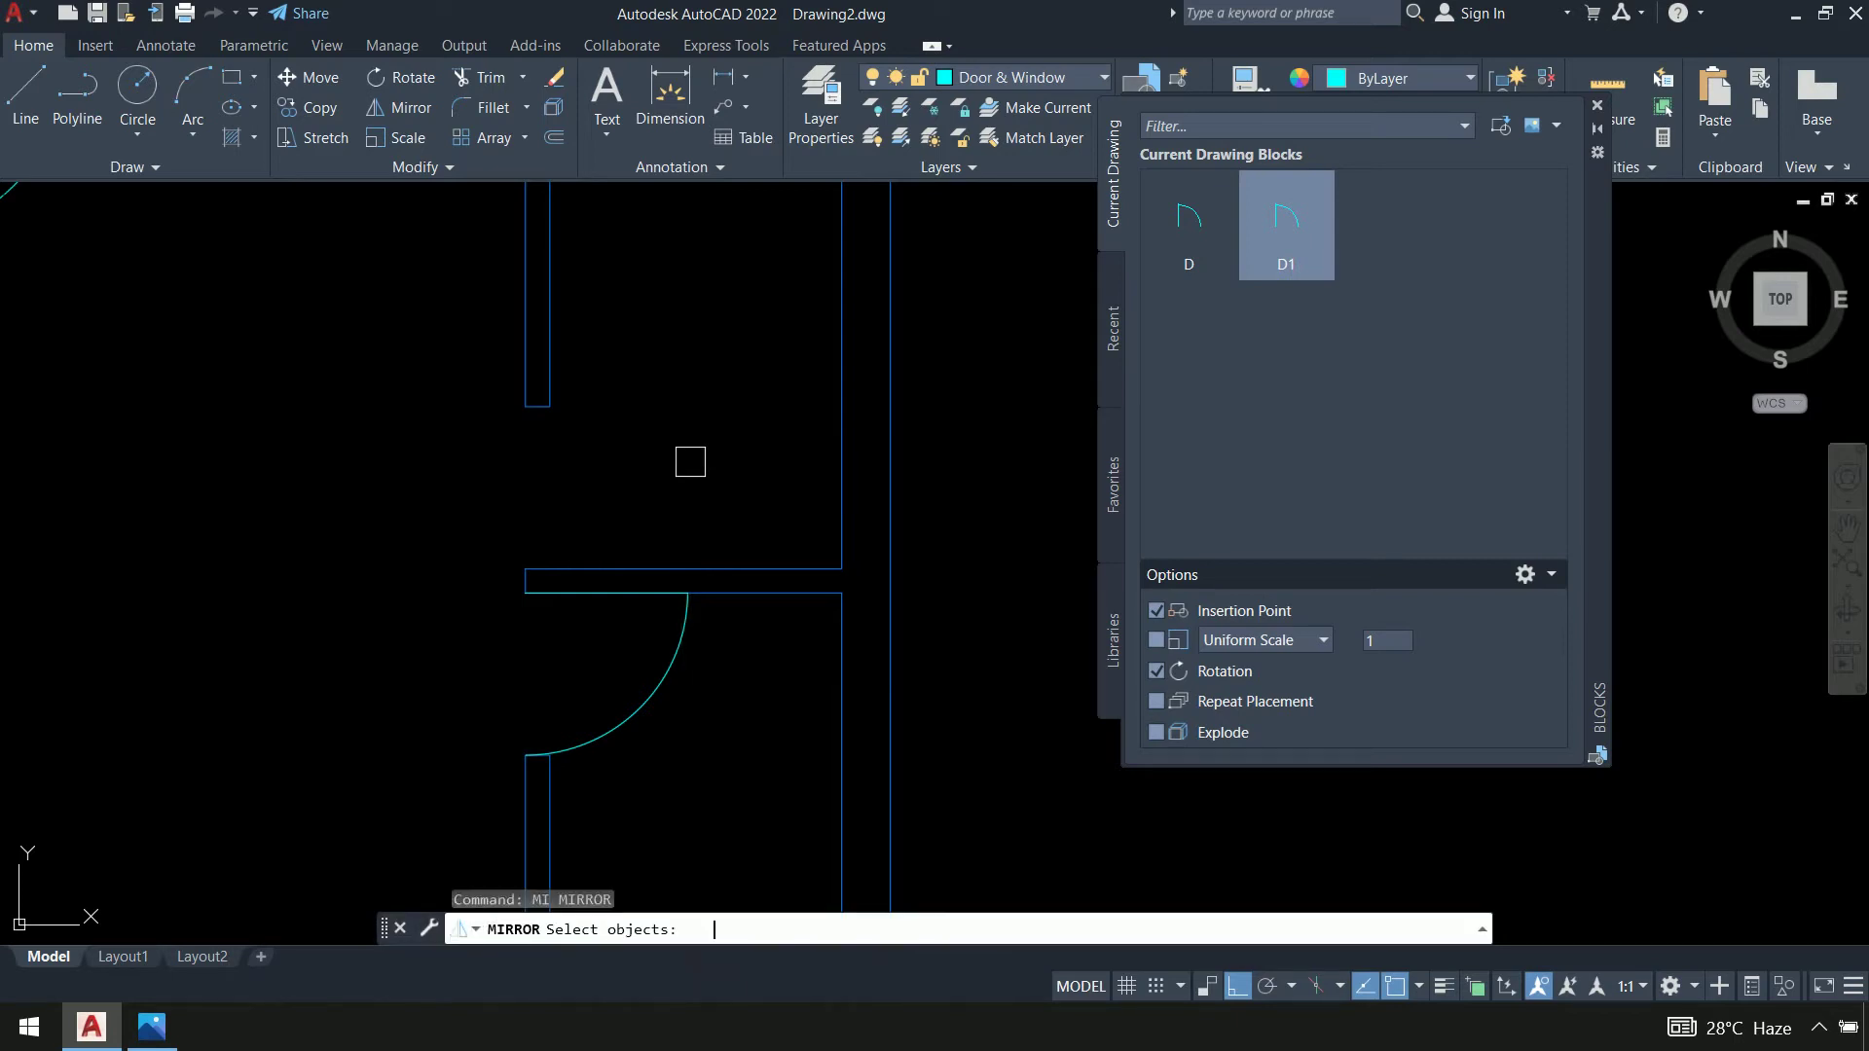
pyautogui.click(659, 722)
pyautogui.press('Return')
pyautogui.scroll(5, 571, 417)
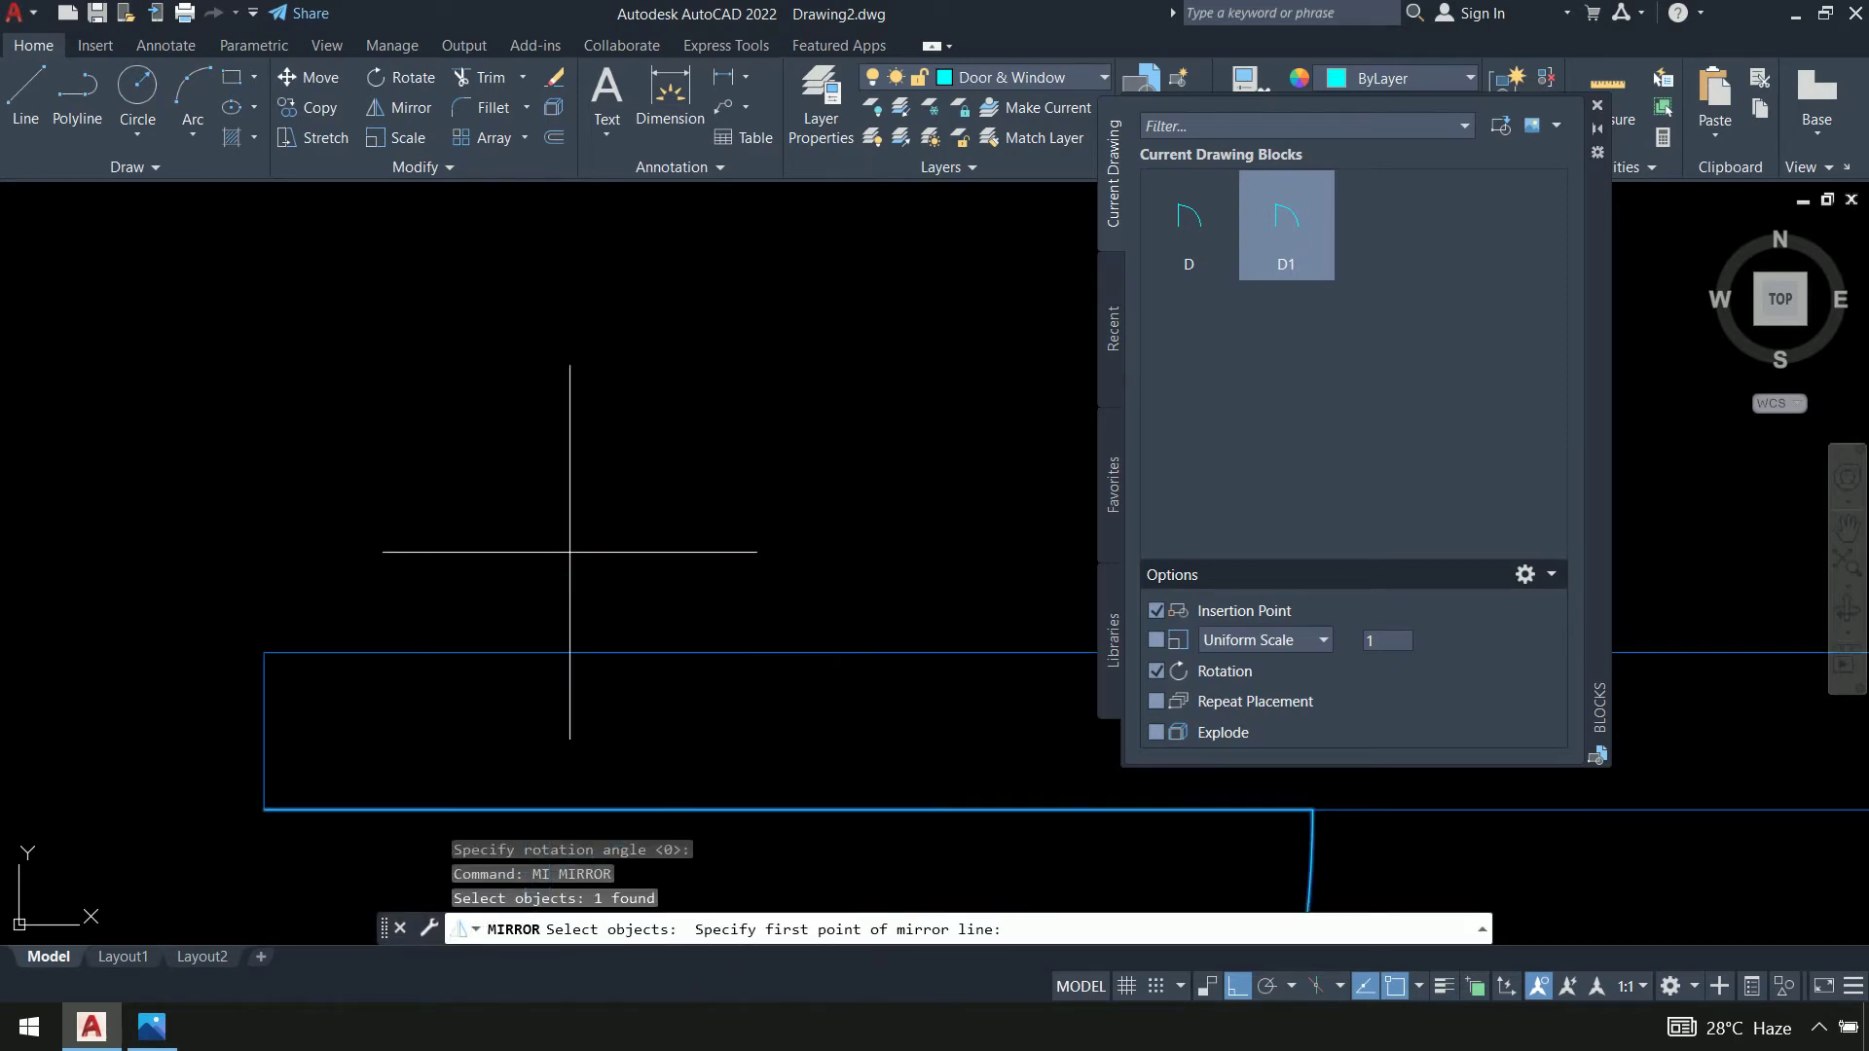
pyautogui.click(264, 728)
pyautogui.click(646, 730)
pyautogui.press('Return')
pyautogui.scroll(5, 717, 500)
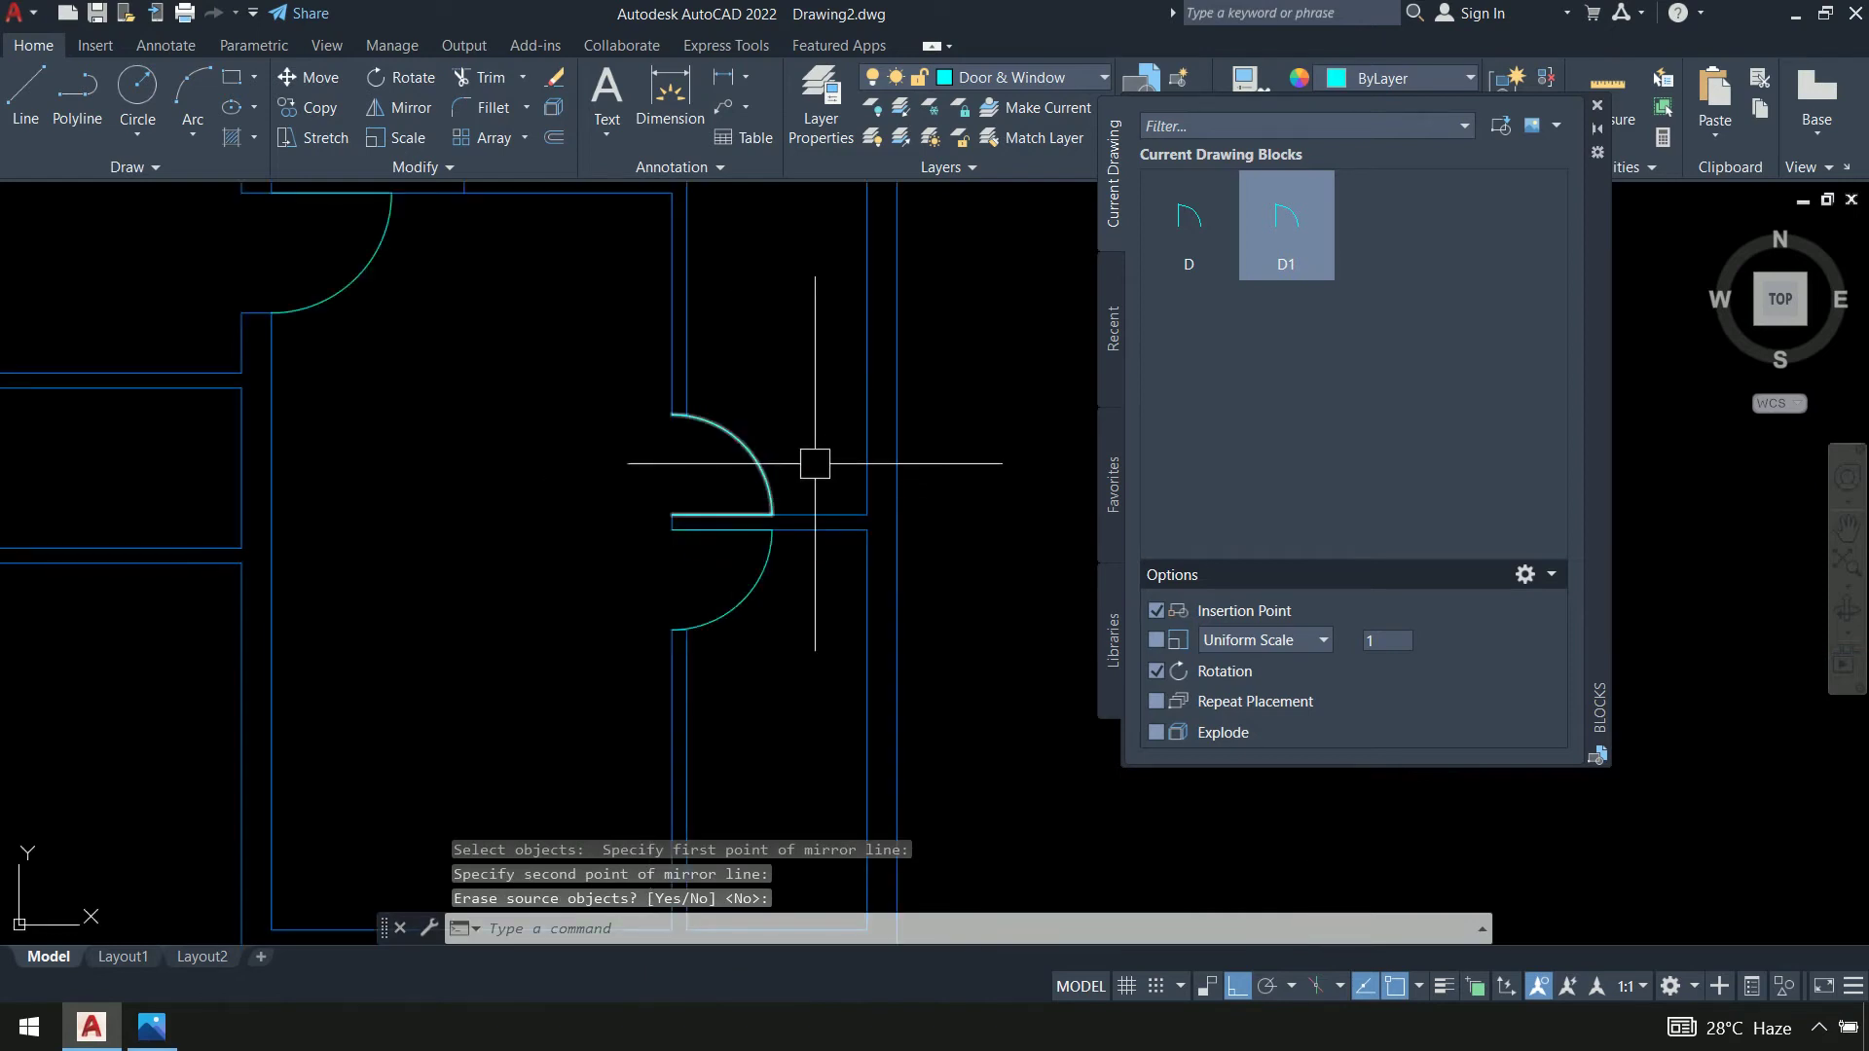
# Mirror the upper D1 door across the midline of its partition wall, keeping the source door
pyautogui.moveTo(815, 463)
pyautogui.mouseDown(button='middle')
pyautogui.moveTo(771, 229)
pyautogui.moveTo(816, 533)
pyautogui.moveTo(758, 490)
pyautogui.mouseUp(button='middle')
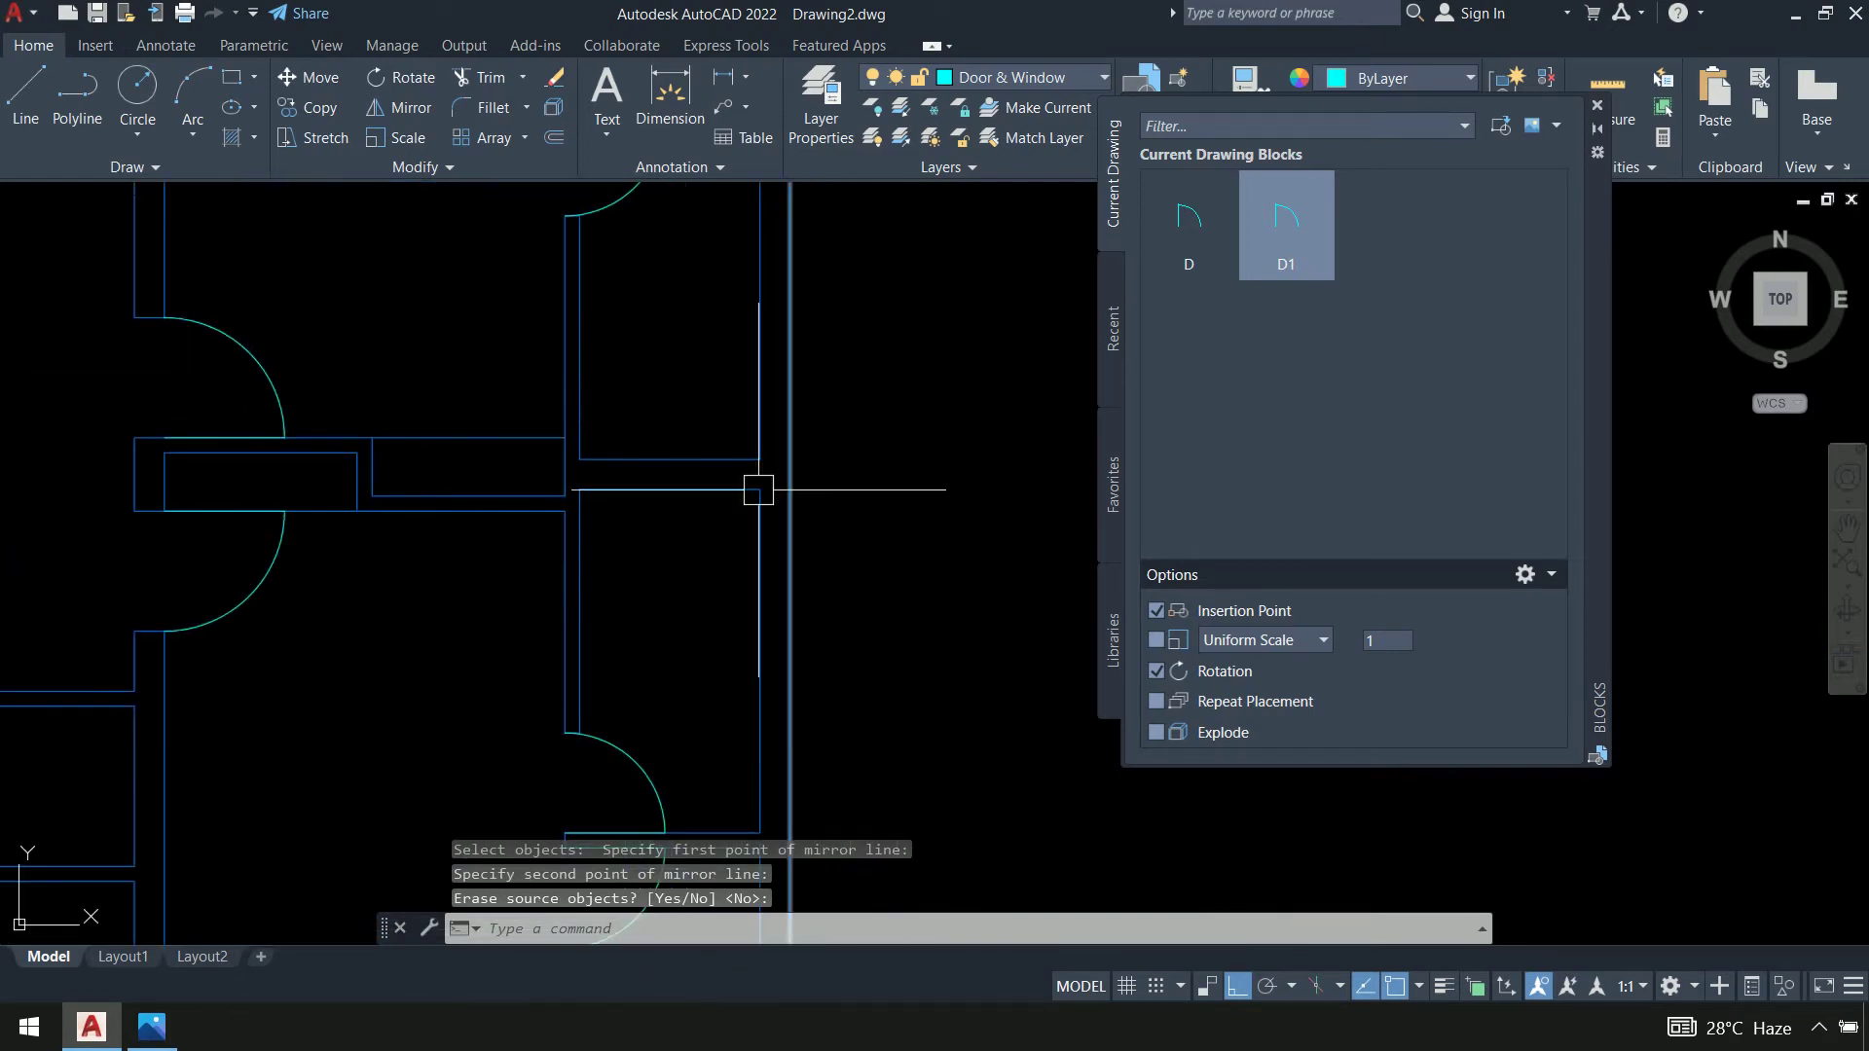
pyautogui.scroll(4, 758, 490)
pyautogui.press('Return')
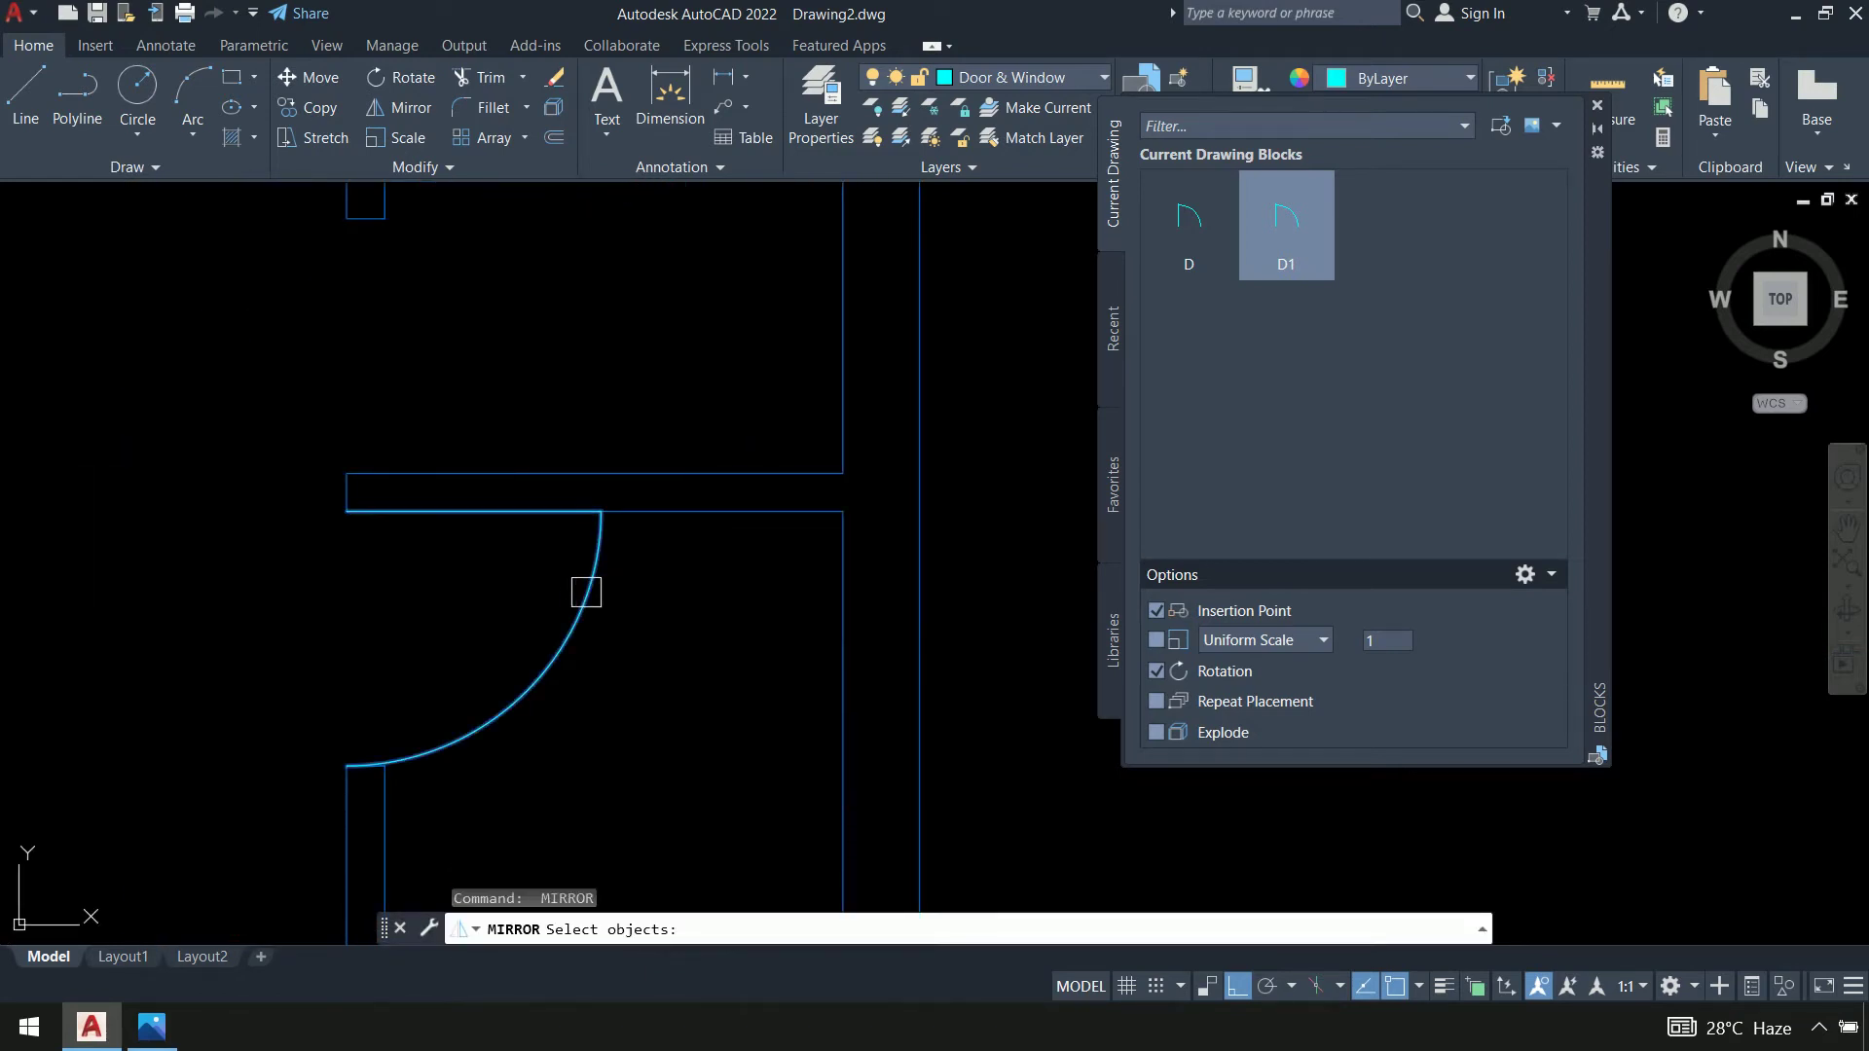
pyautogui.click(586, 591)
pyautogui.press('Return')
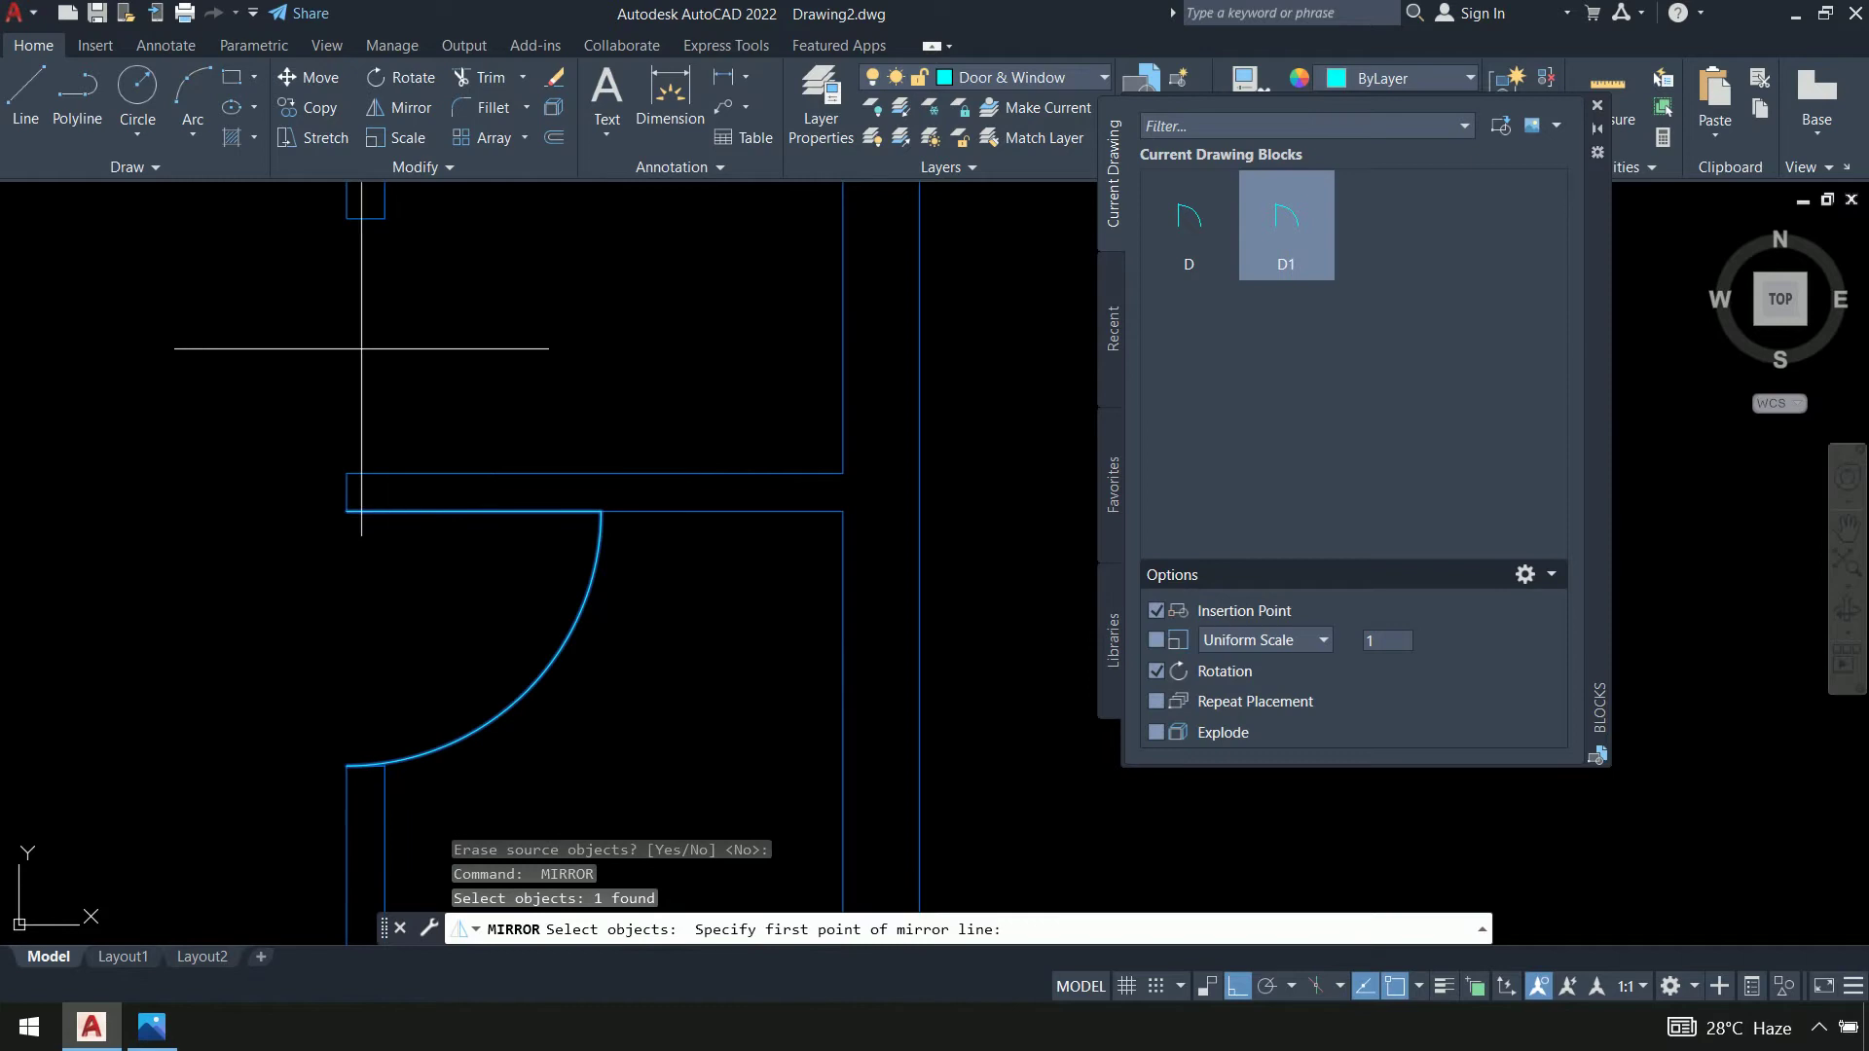
pyautogui.click(347, 492)
pyautogui.click(869, 490)
pyautogui.press('Return')
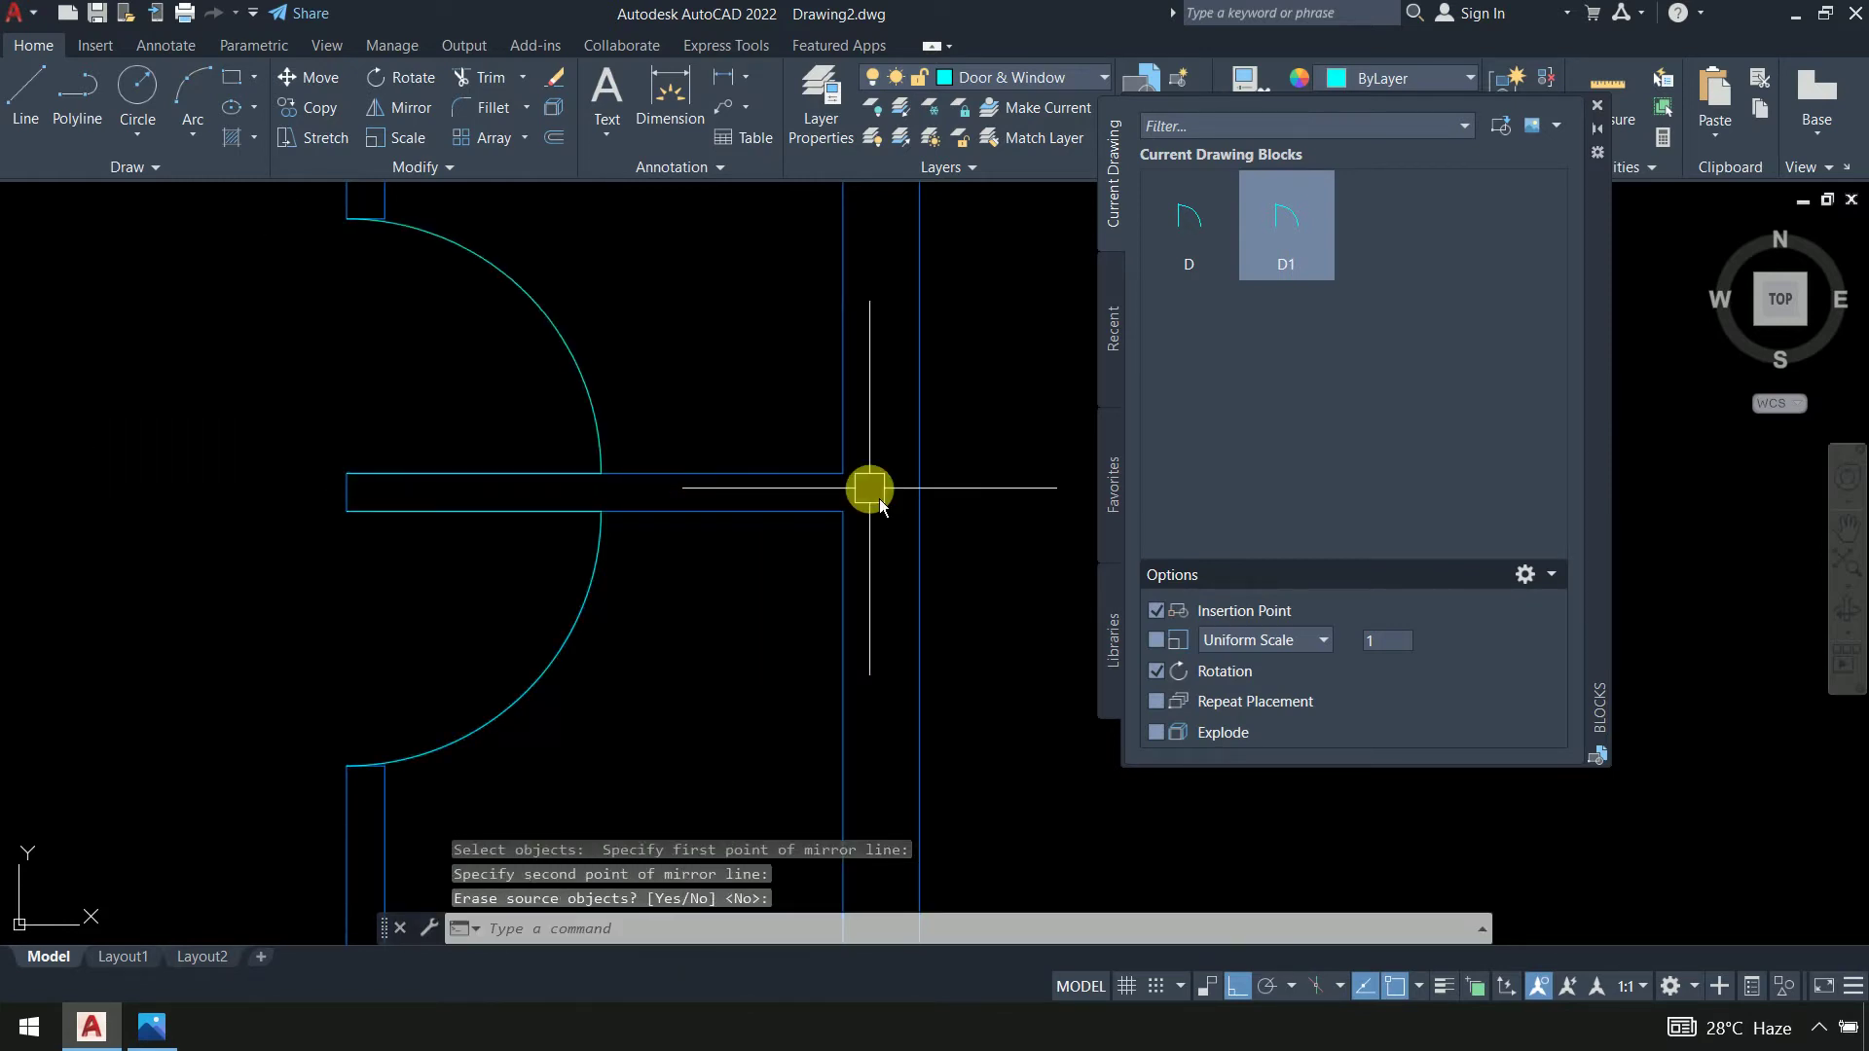
# Insert block D1 without rotation at the inner wall corner of the small room's opening beside the entrance door
pyautogui.scroll(-8, 880, 502)
pyautogui.moveTo(897, 492); pyautogui.dragTo(880, 442, button='middle')
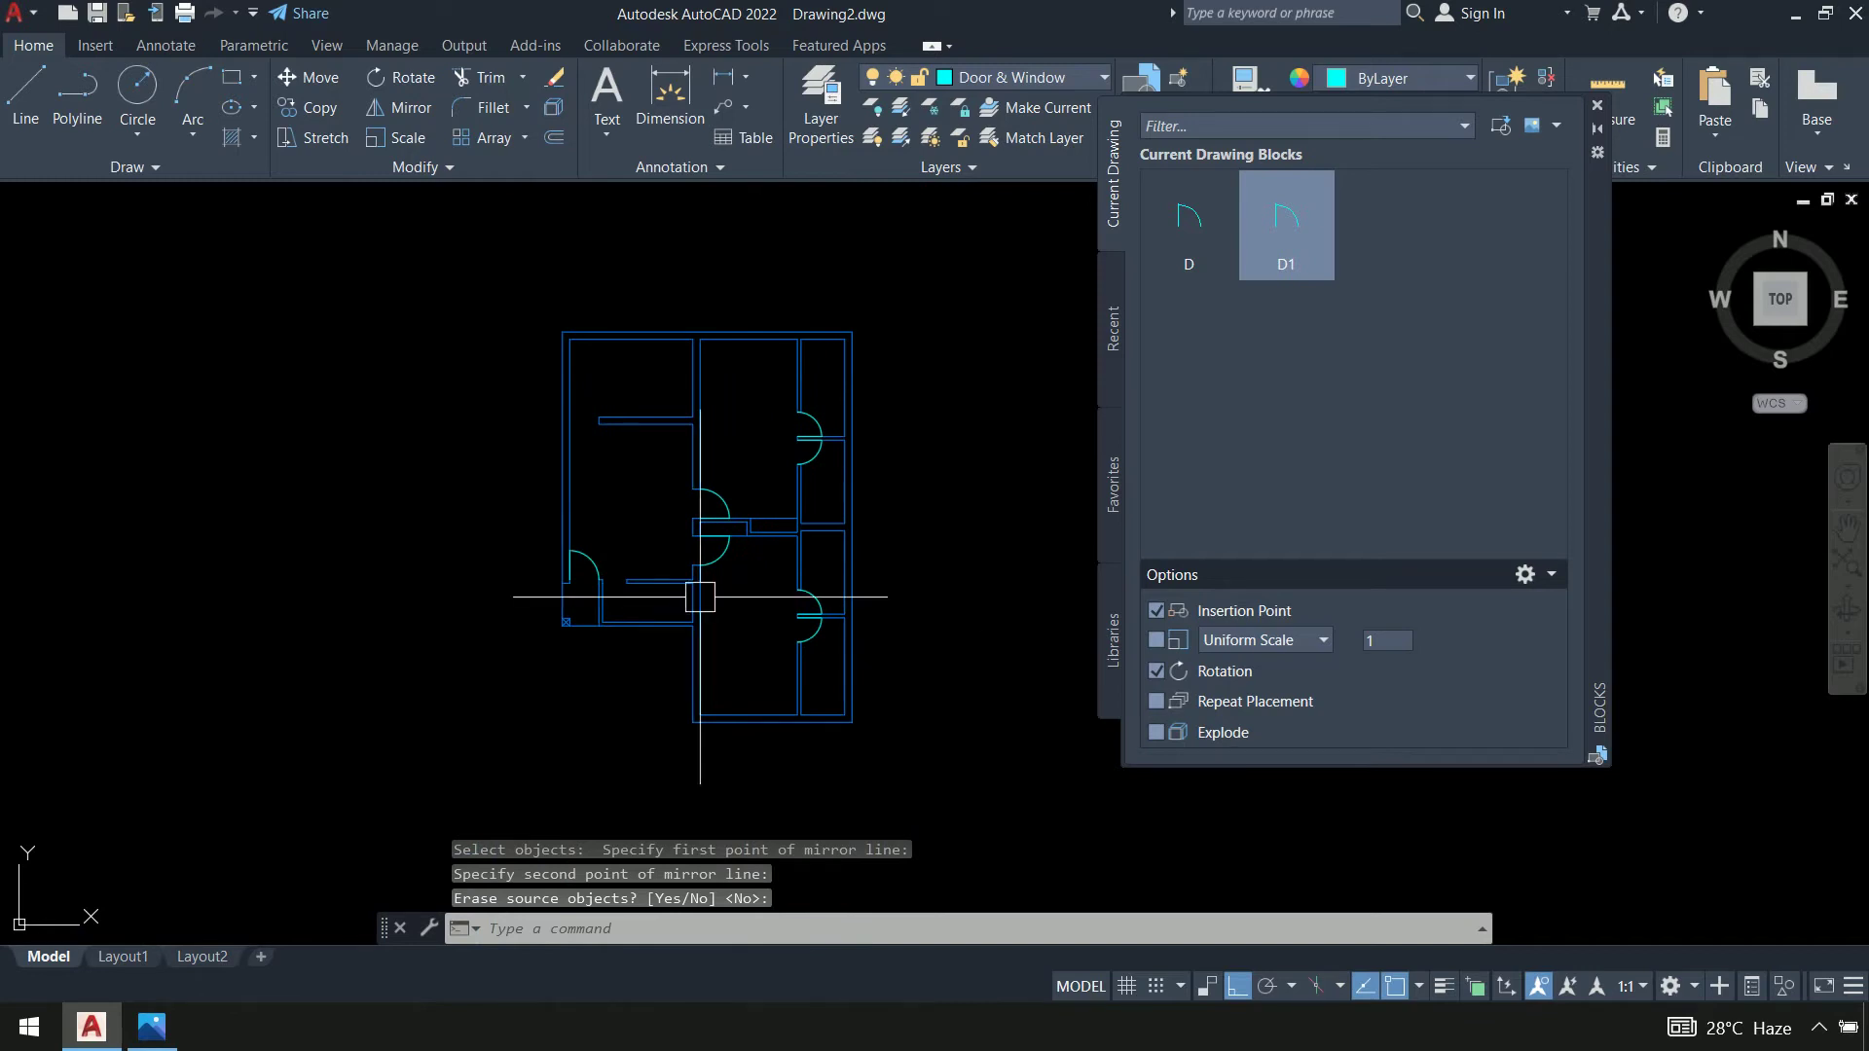
pyautogui.scroll(8, 617, 617)
pyautogui.click(1254, 268)
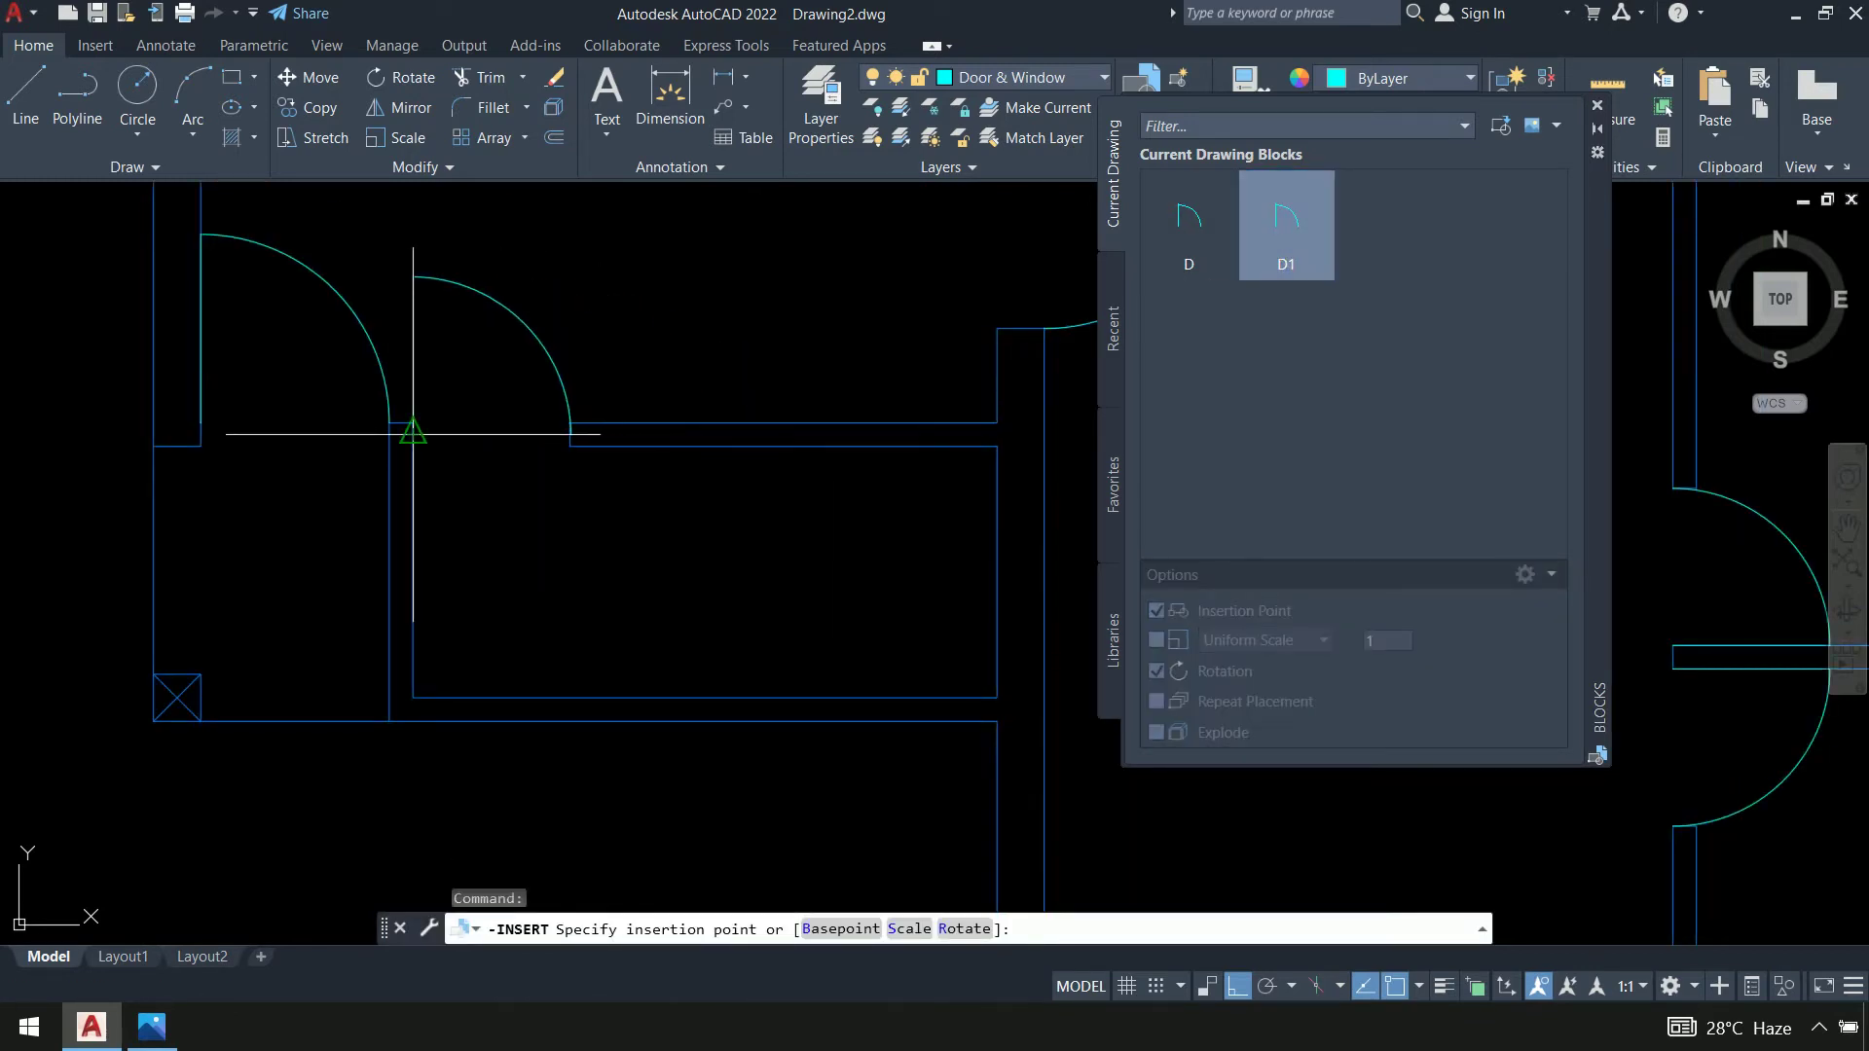
pyautogui.scroll(5, 413, 434)
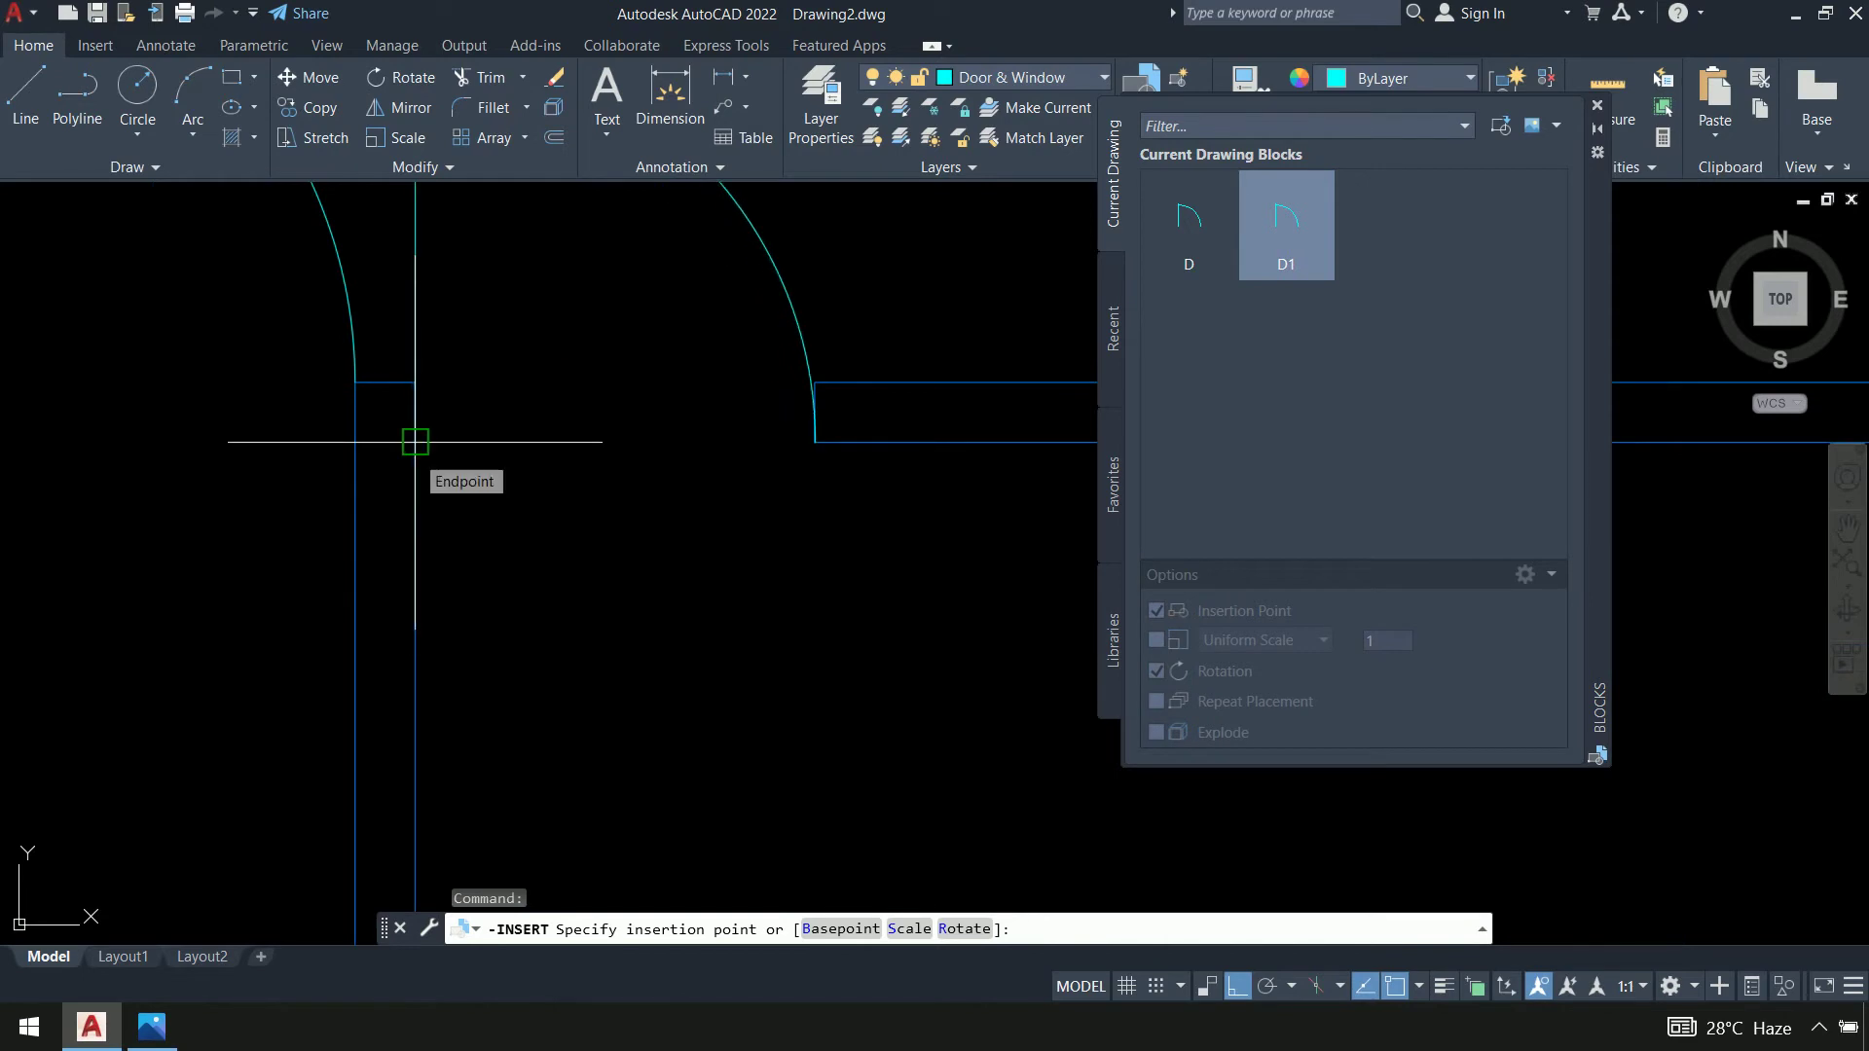
pyautogui.click(414, 441)
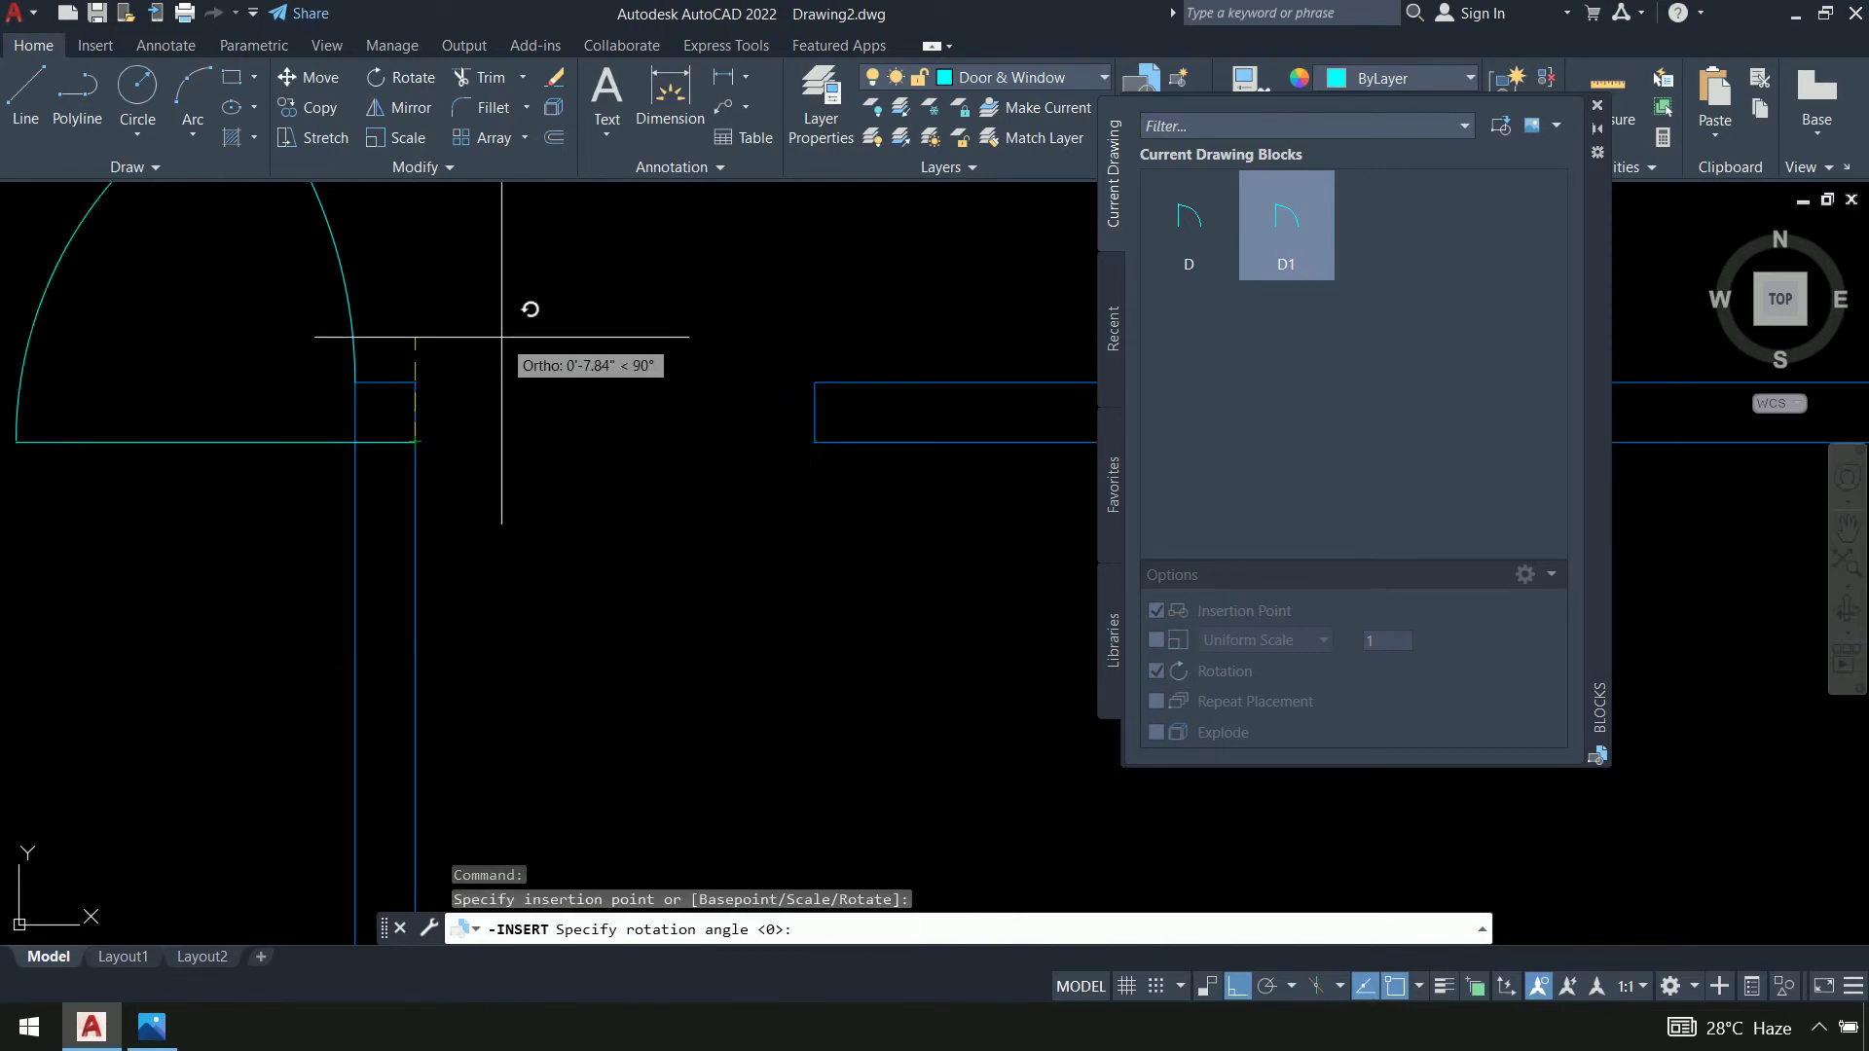
pyautogui.click(497, 474)
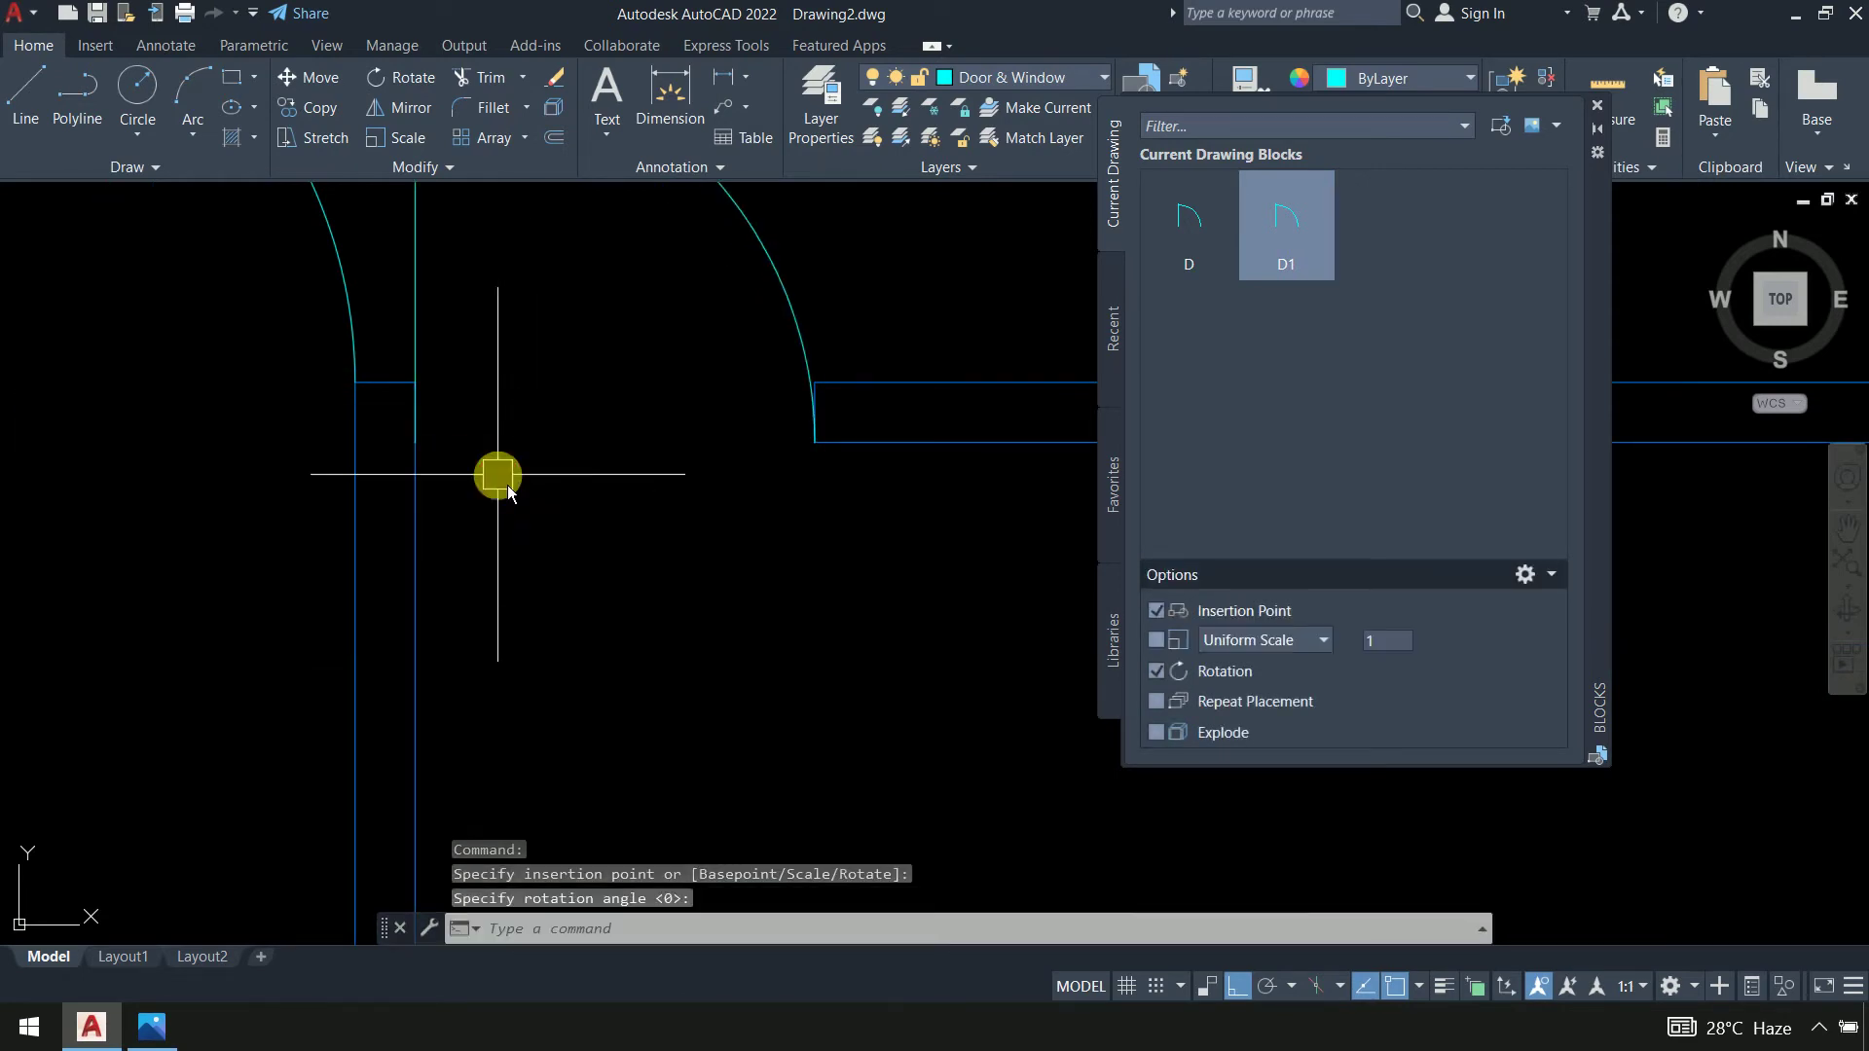
# Mirror the small room's D1 door across a horizontal line through its hinge point so it opens into the room, erasing the source
pyautogui.moveTo(814, 555); pyautogui.dragTo(723, 676, button='middle')
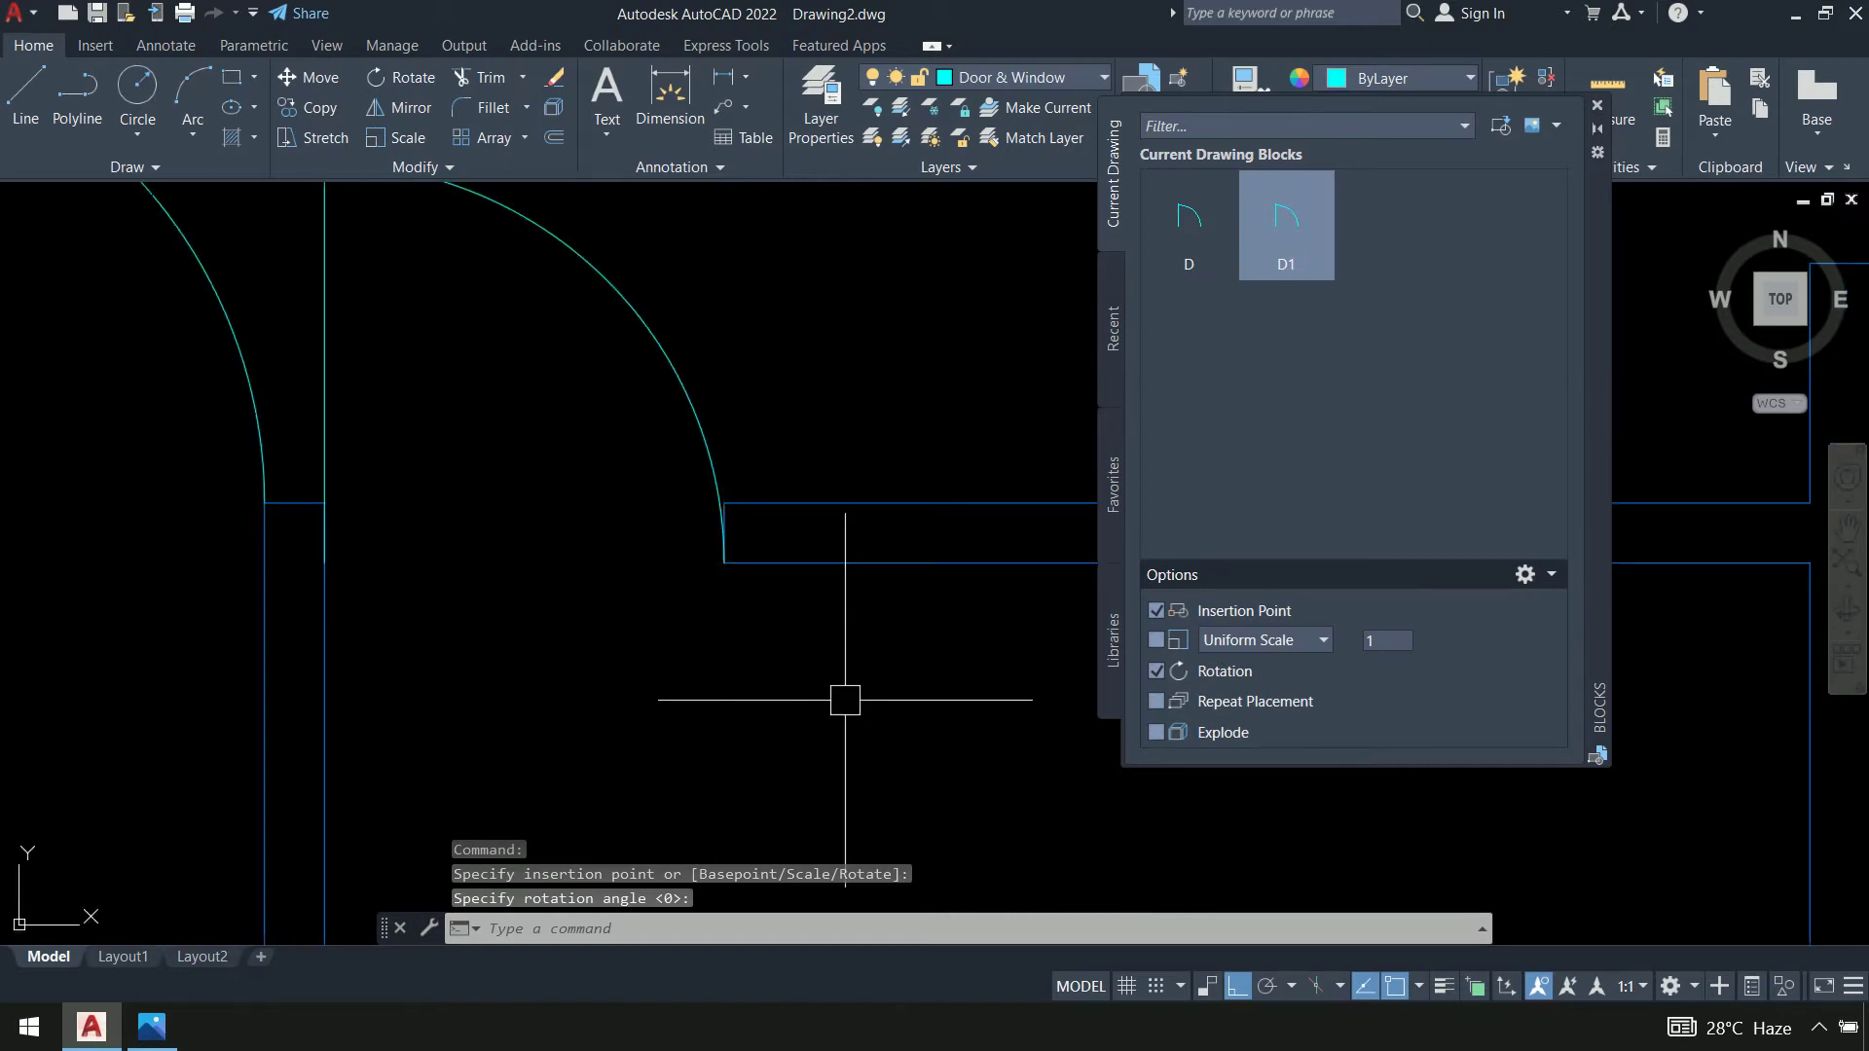
pyautogui.write('mi')
pyautogui.press('Return')
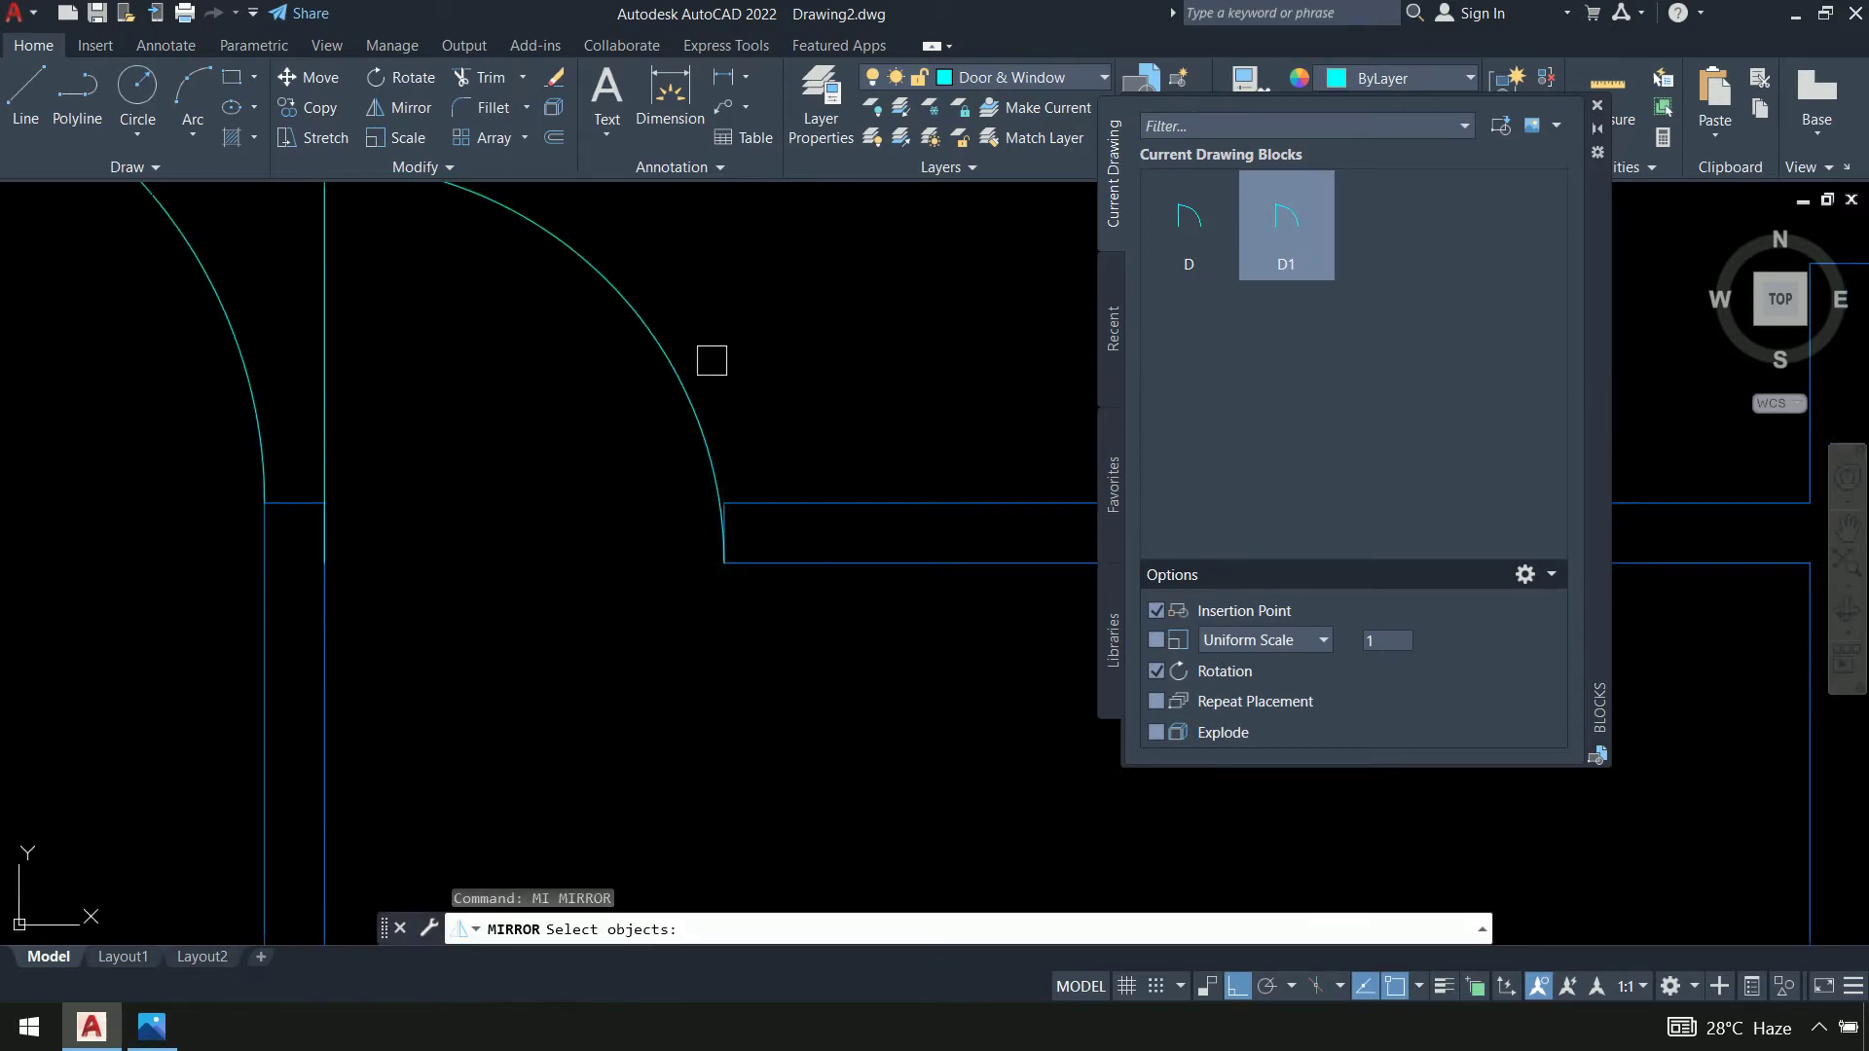
pyautogui.click(638, 341)
pyautogui.press('Return')
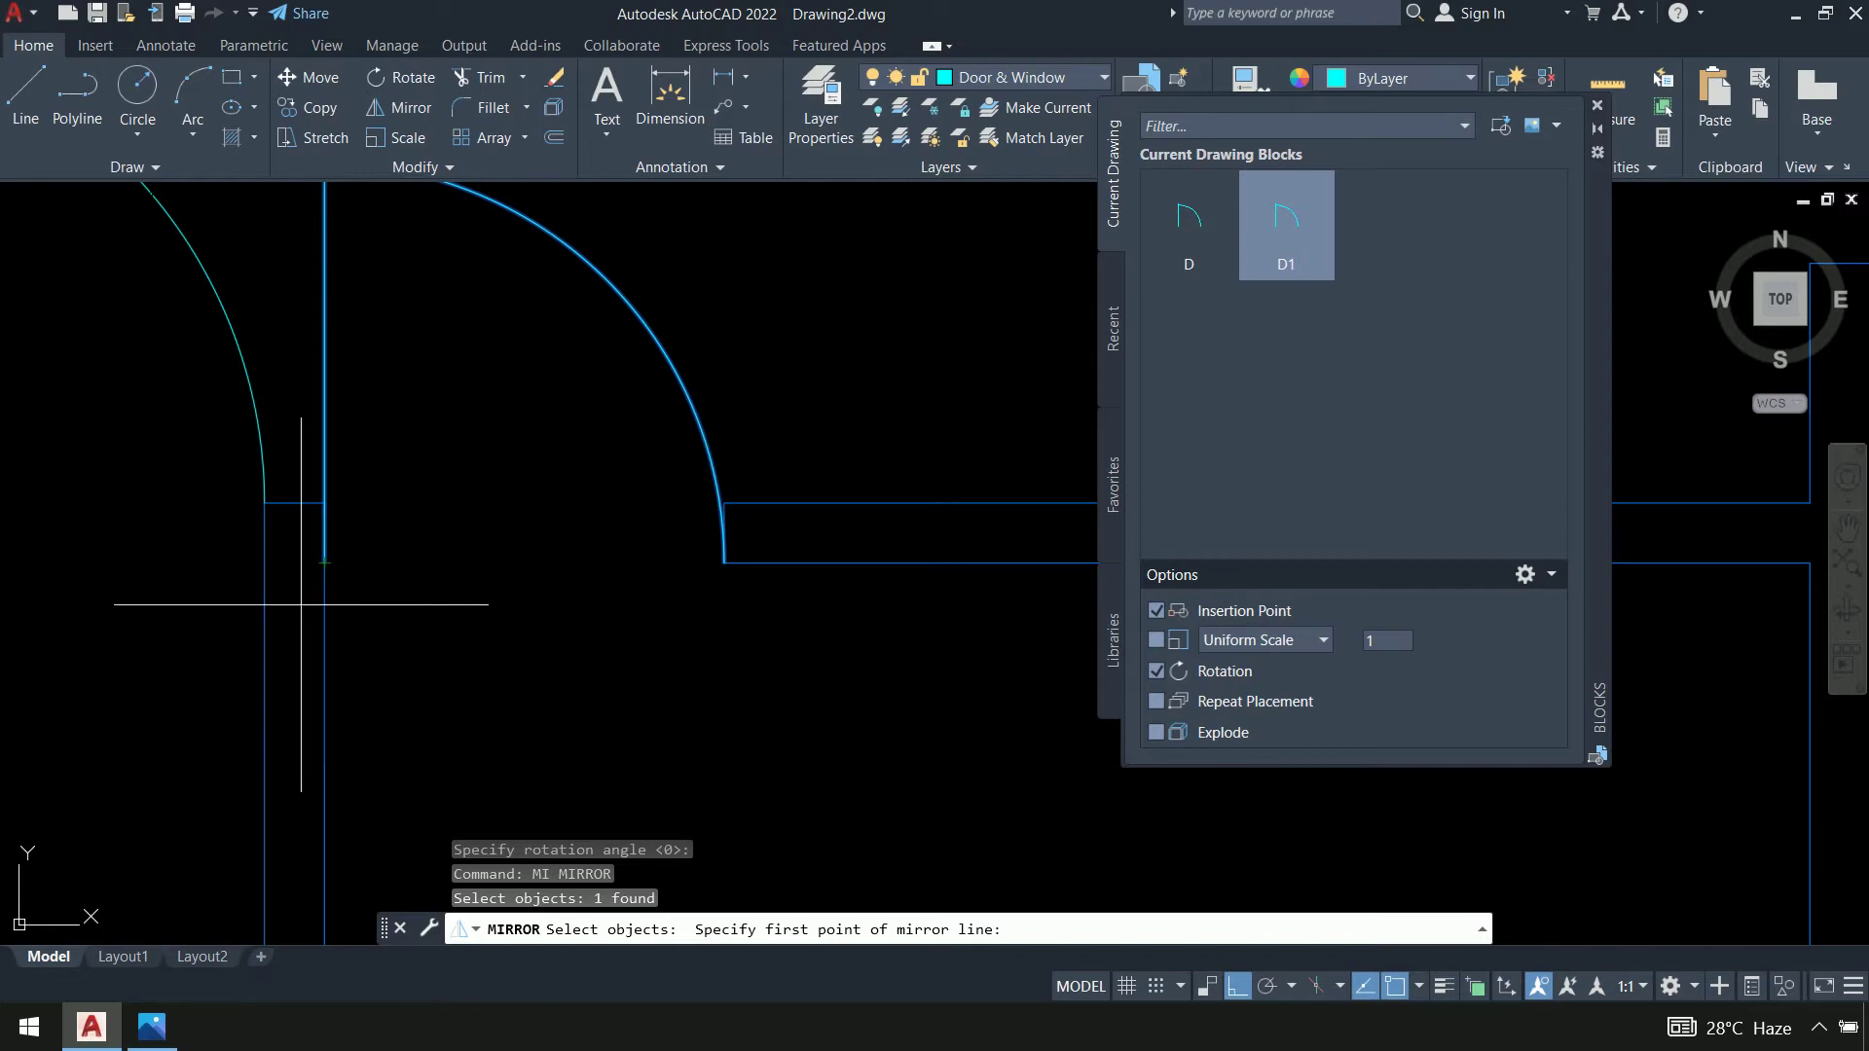
pyautogui.click(329, 560)
pyautogui.click(554, 561)
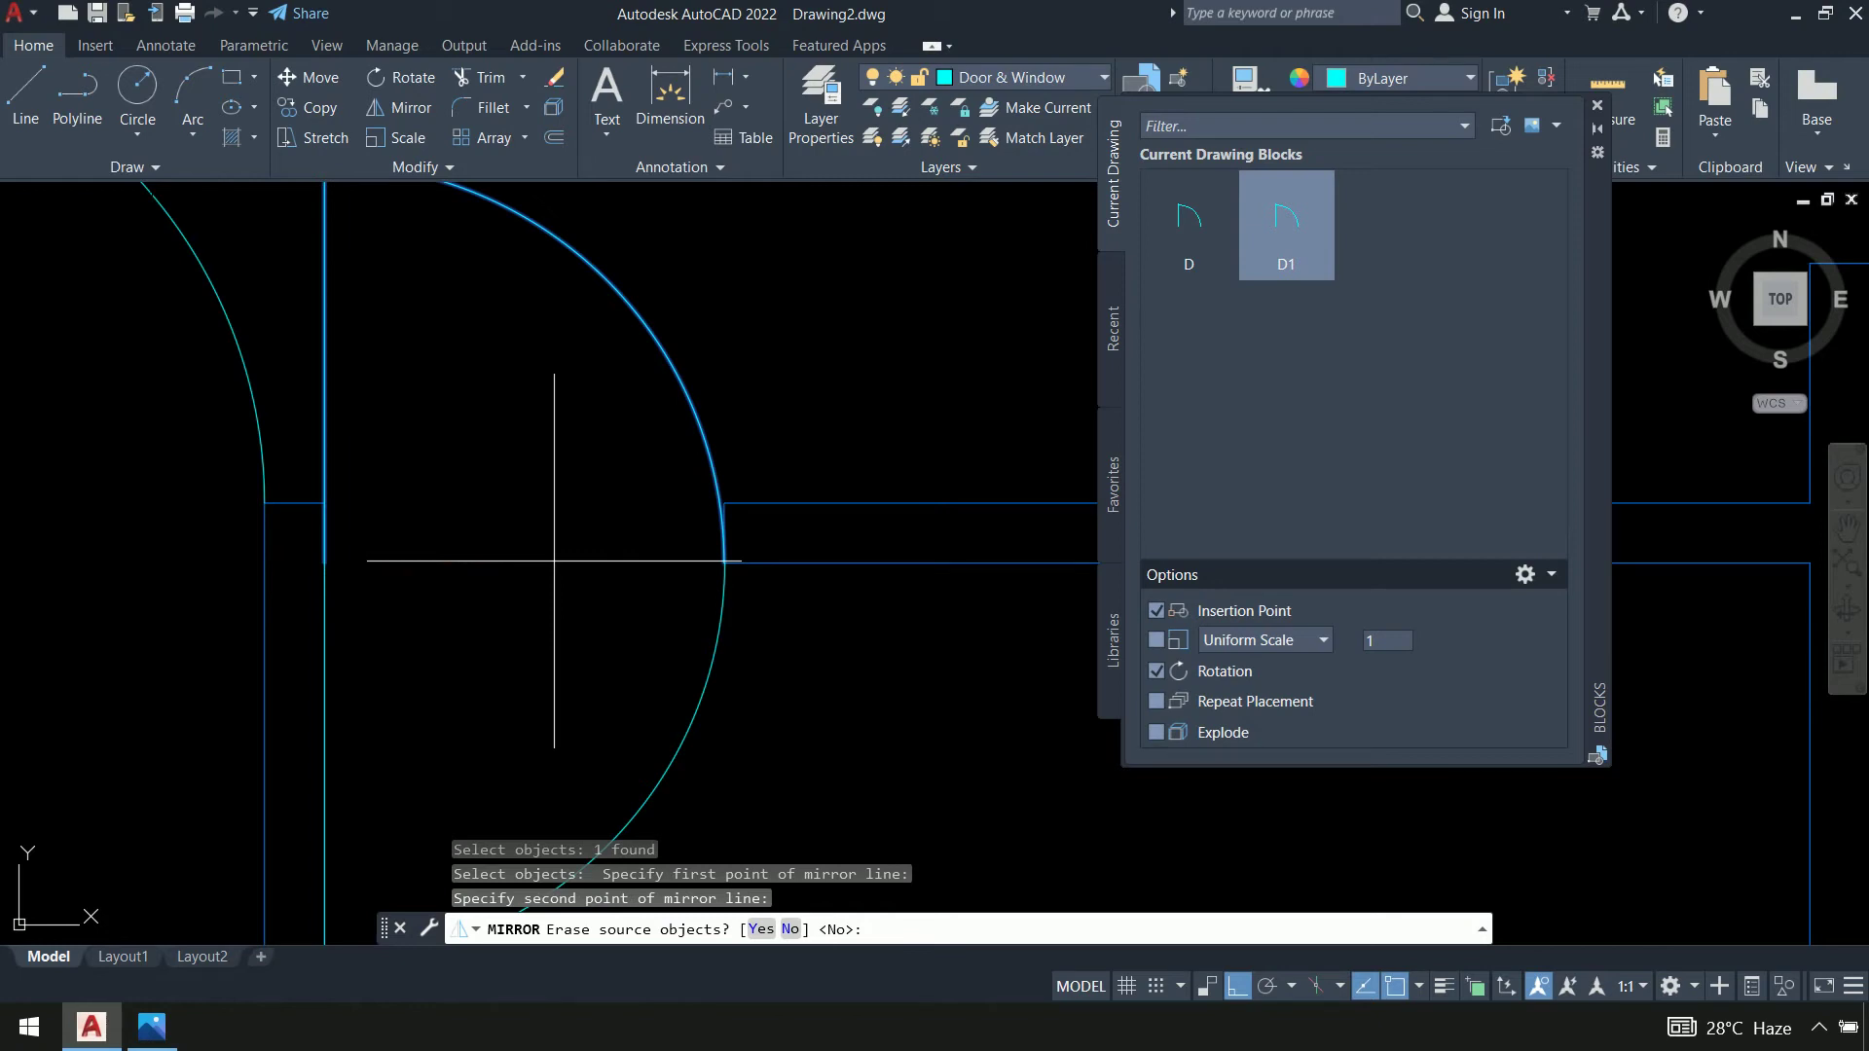
pyautogui.write('Y')
pyautogui.press('Return')
pyautogui.scroll(-3, 554, 555)
pyautogui.moveTo(976, 646); pyautogui.dragTo(793, 504, button='middle')
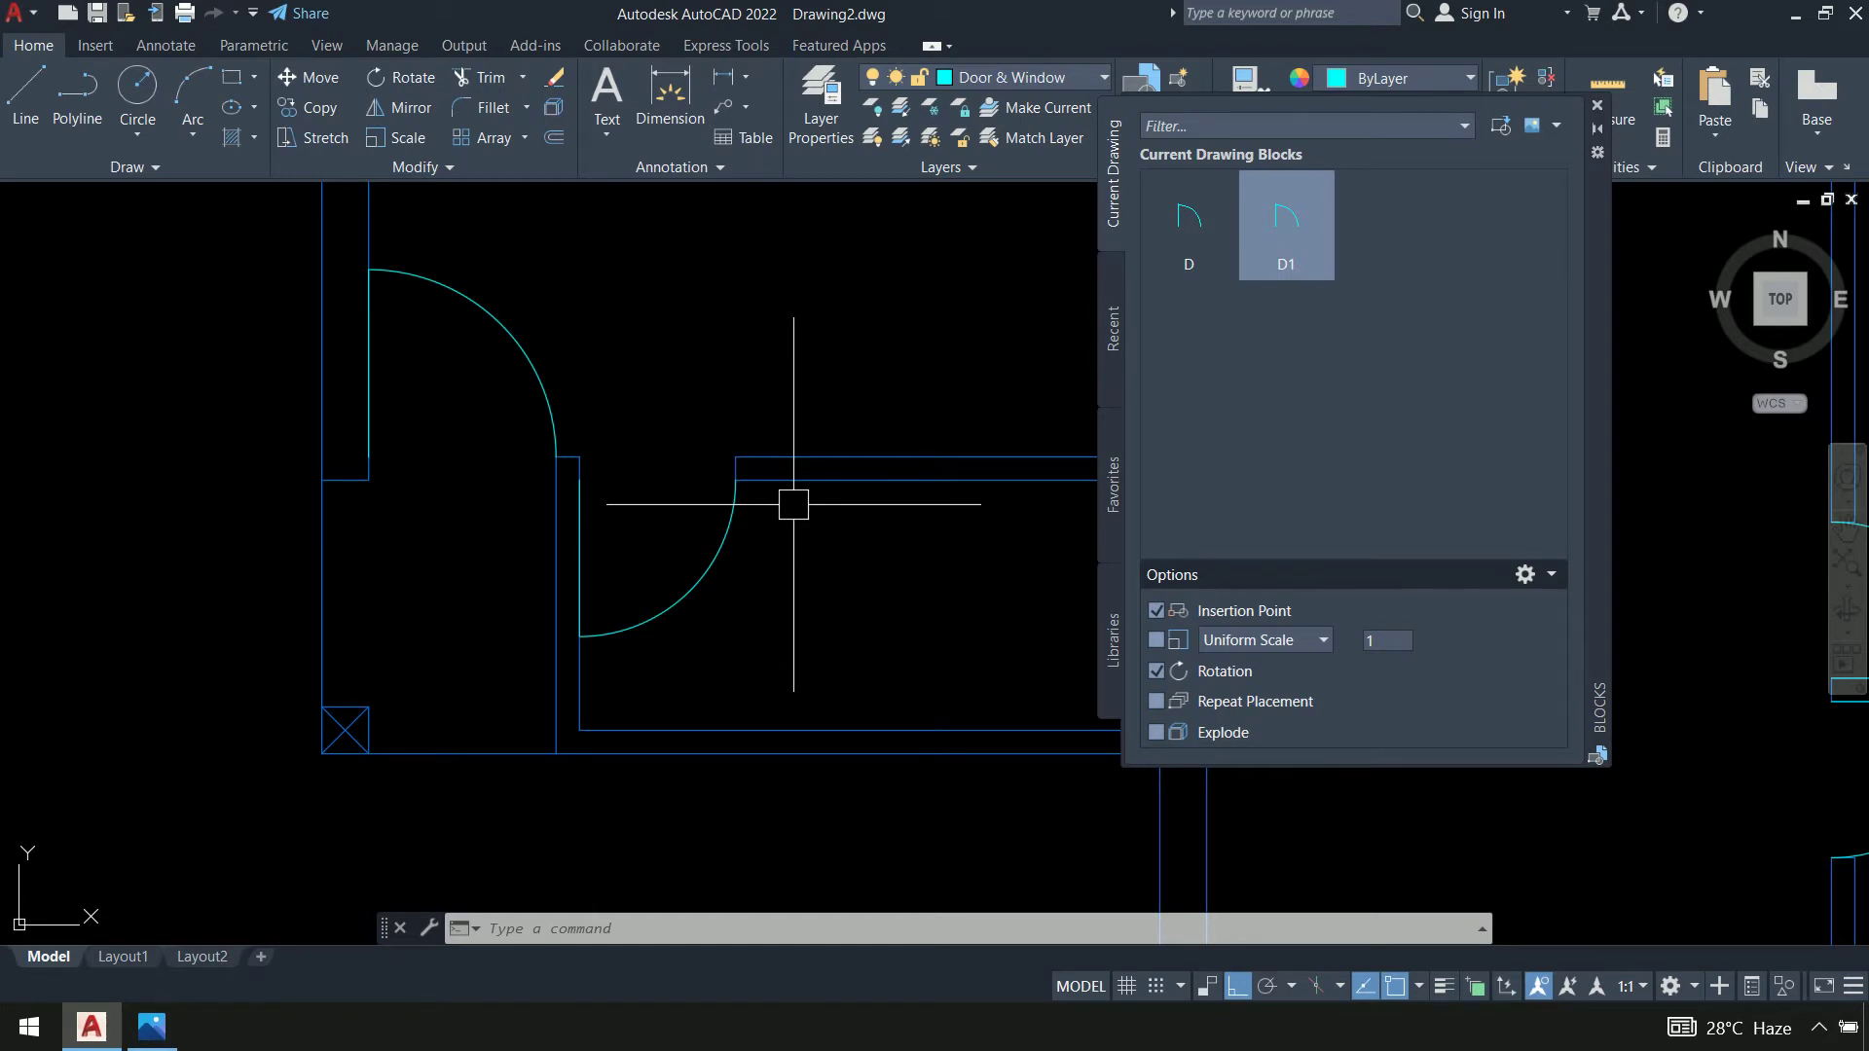
# Check the small room's door in the reference plan, and move the D1 door from its hinge point up to the wall's upper corner endpoint
pyautogui.hotkey('alt', 'Tab')
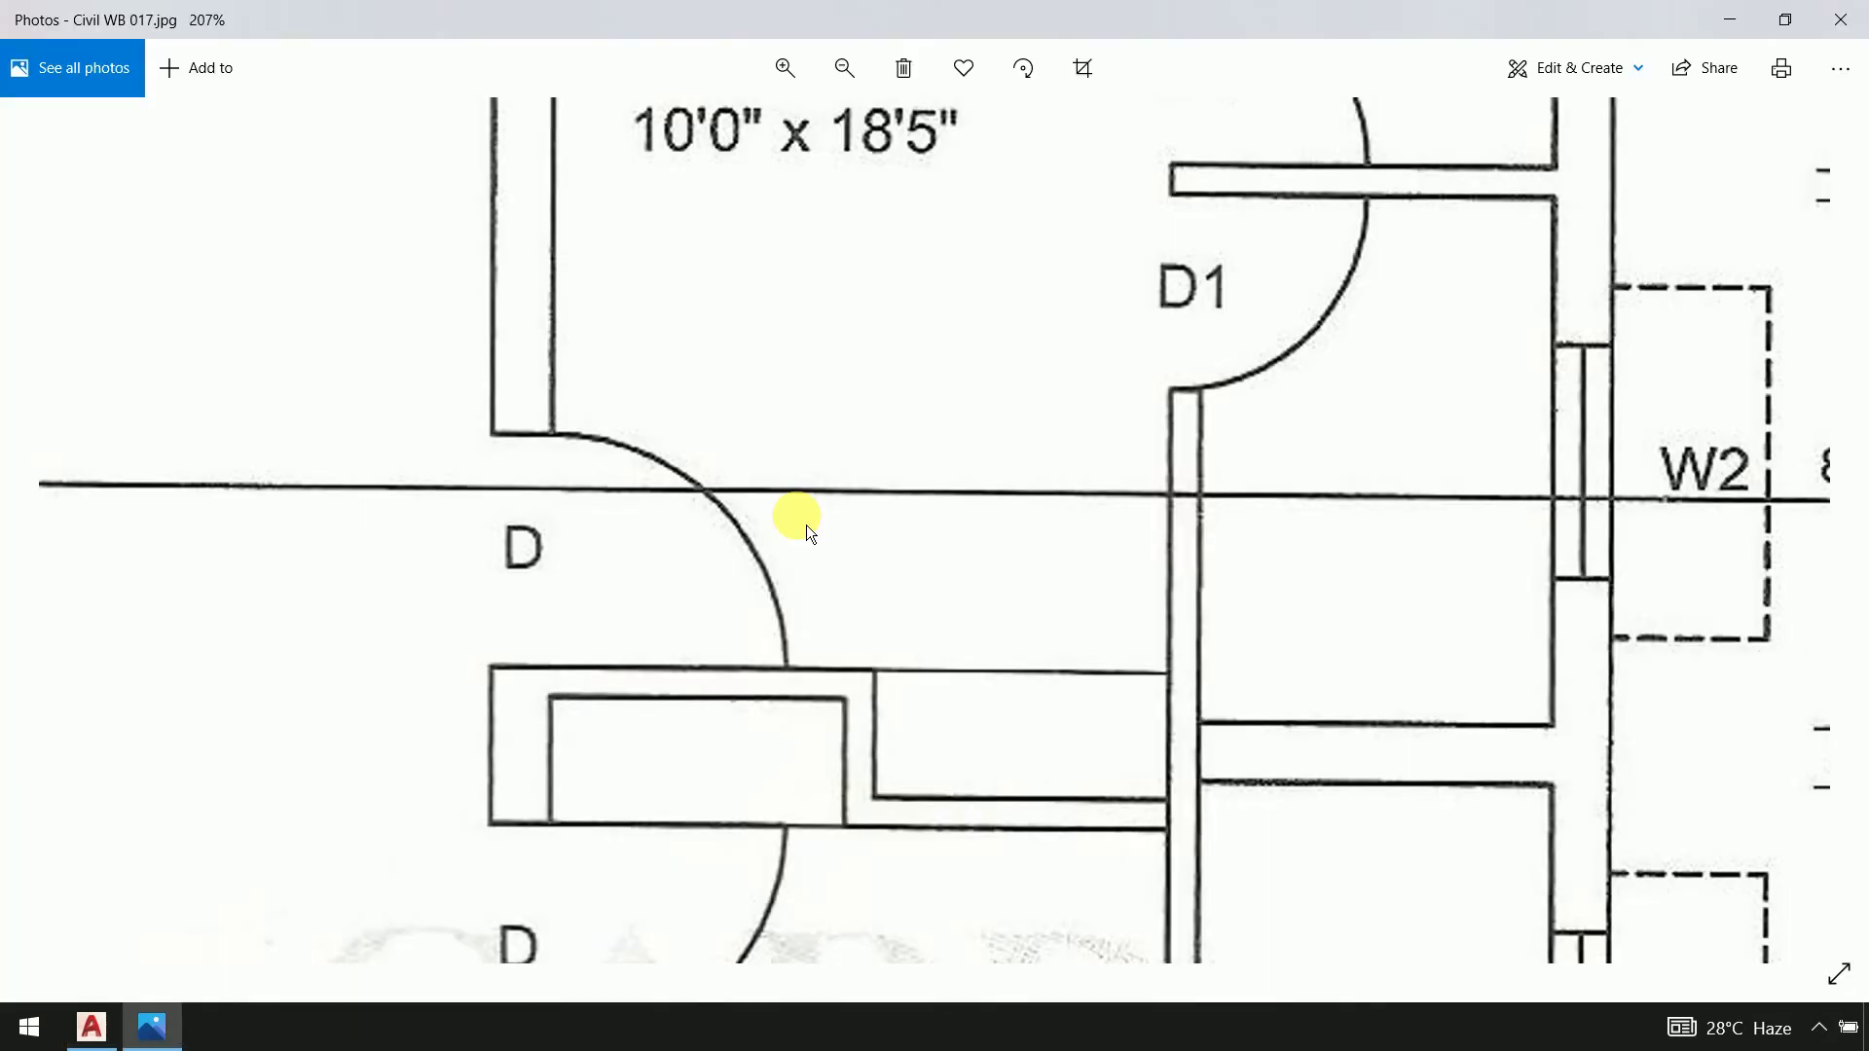
pyautogui.moveTo(646, 784); pyautogui.dragTo(983, 442)
pyautogui.hotkey('alt', 'Tab')
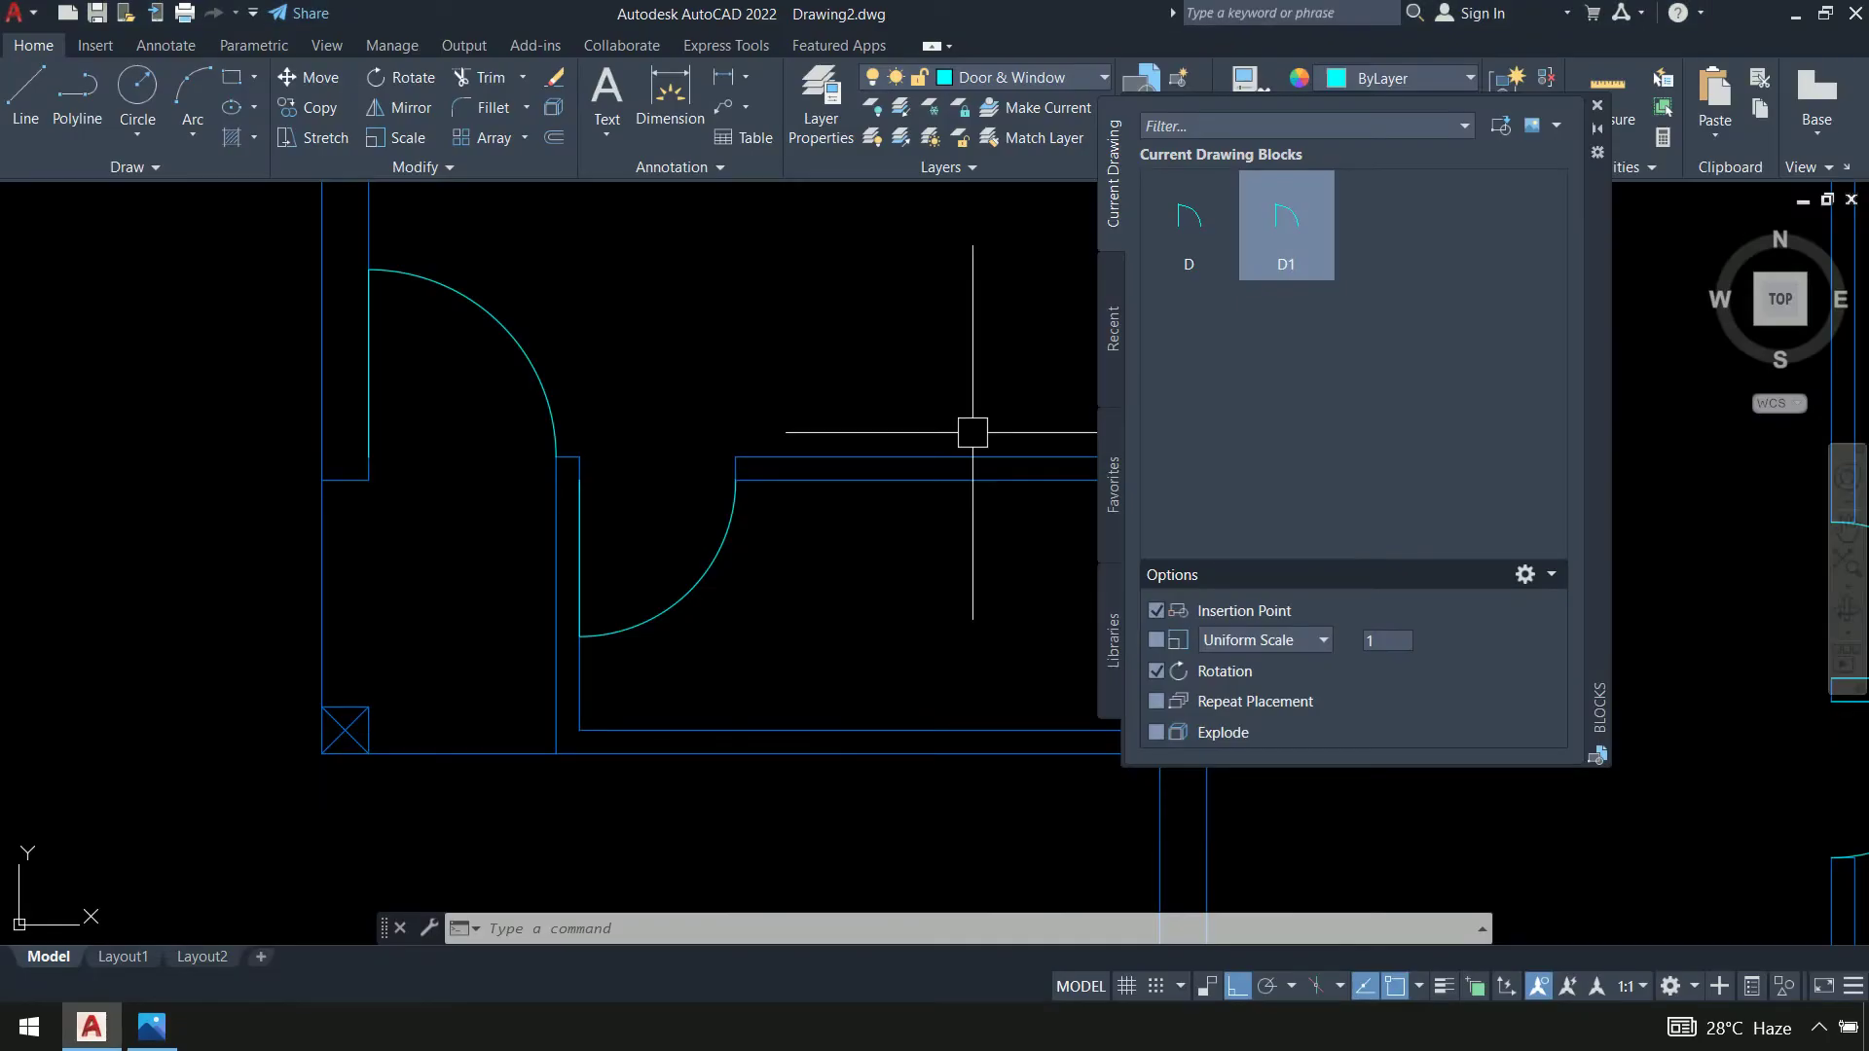
pyautogui.write('M')
pyautogui.scroll(3, 704, 575)
pyautogui.press('Return')
pyautogui.click(742, 654)
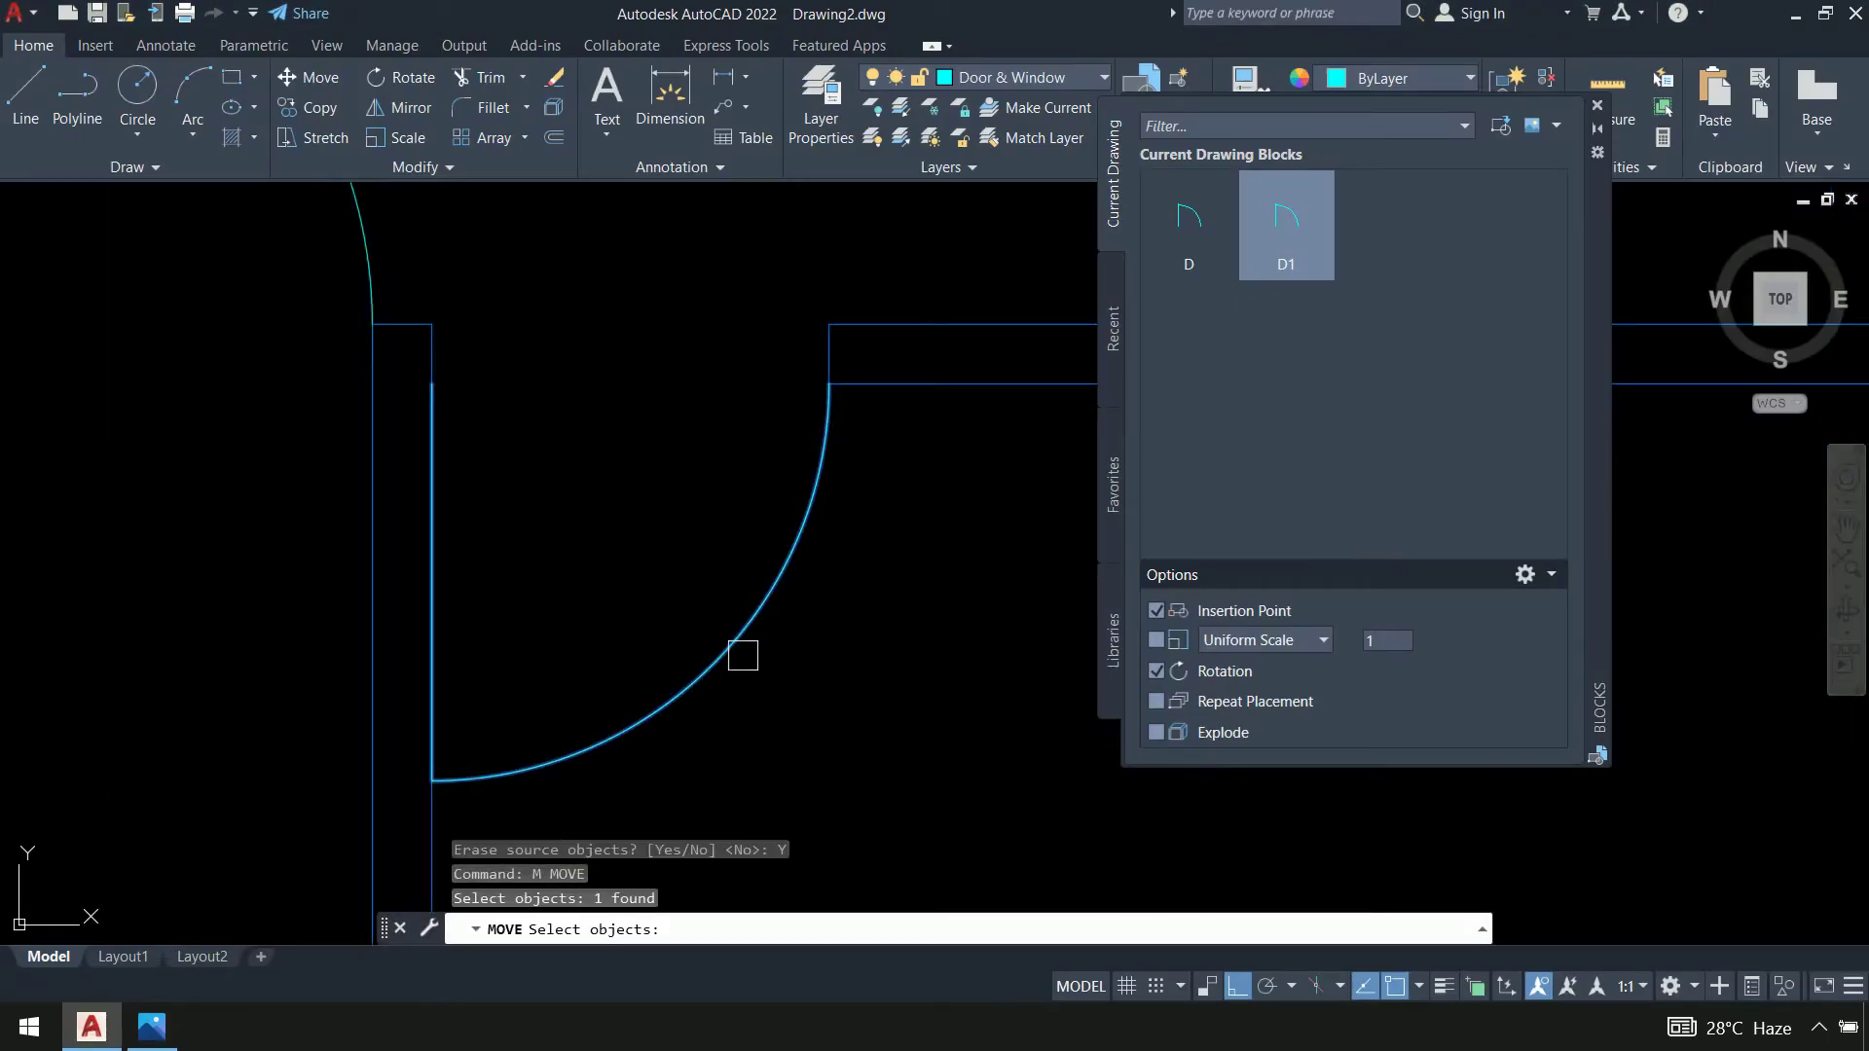
pyautogui.press('Return')
pyautogui.click(431, 384)
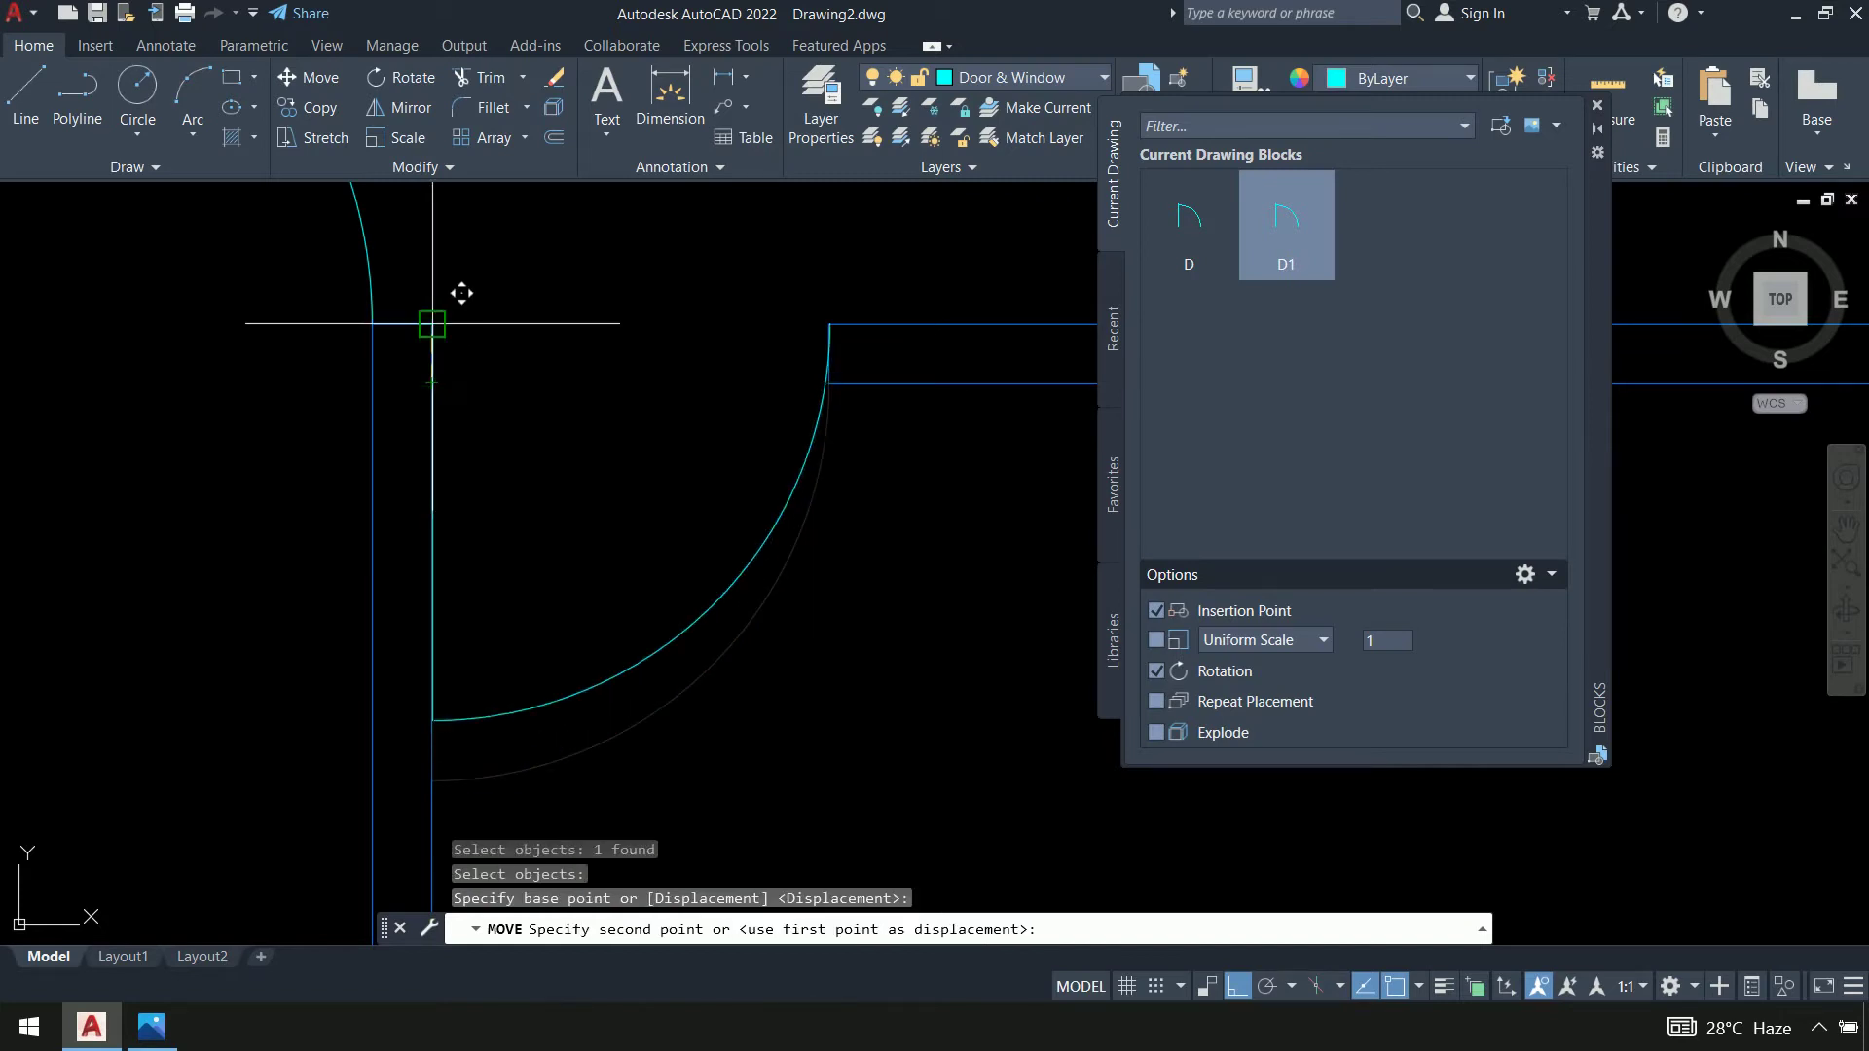
pyautogui.click(431, 324)
pyautogui.scroll(-5, 713, 522)
pyautogui.scroll(-5, 755, 568)
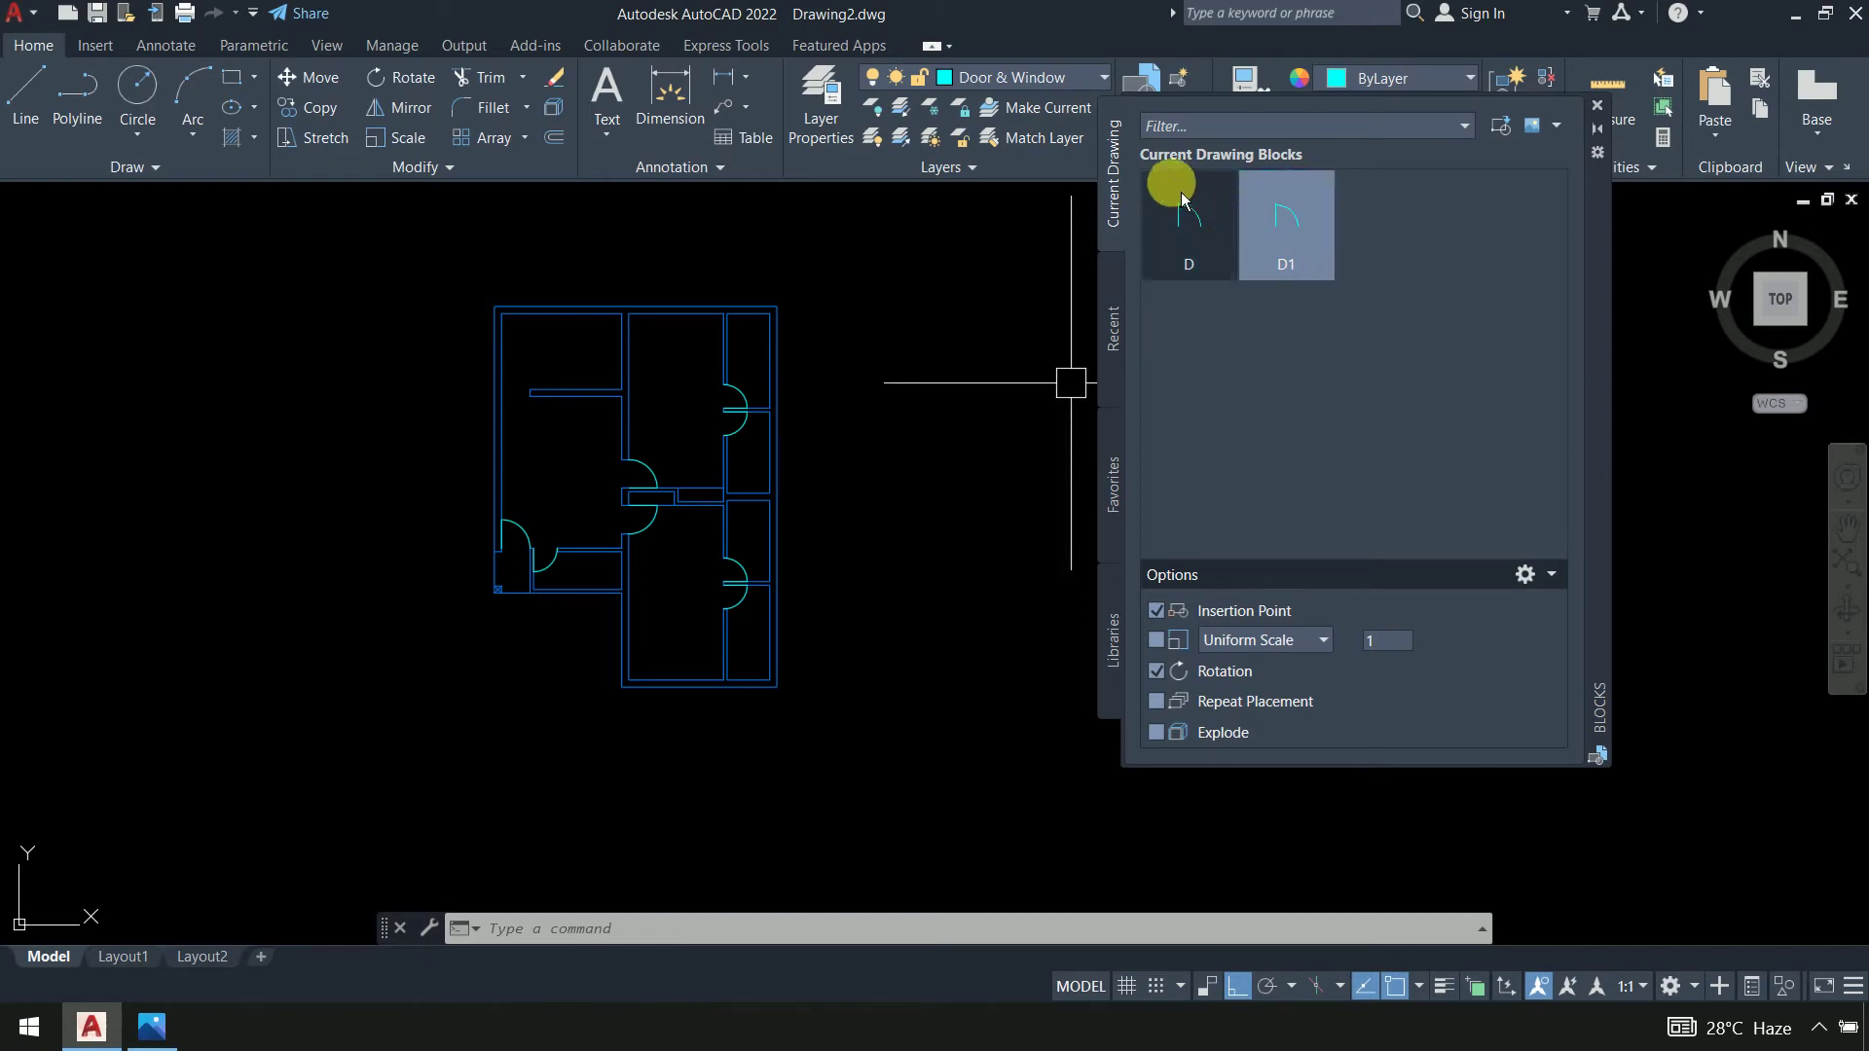
# Close the Blocks palette and check the window and ventilator sizes in the specifications table of the reference plan in Photos
pyautogui.click(1596, 105)
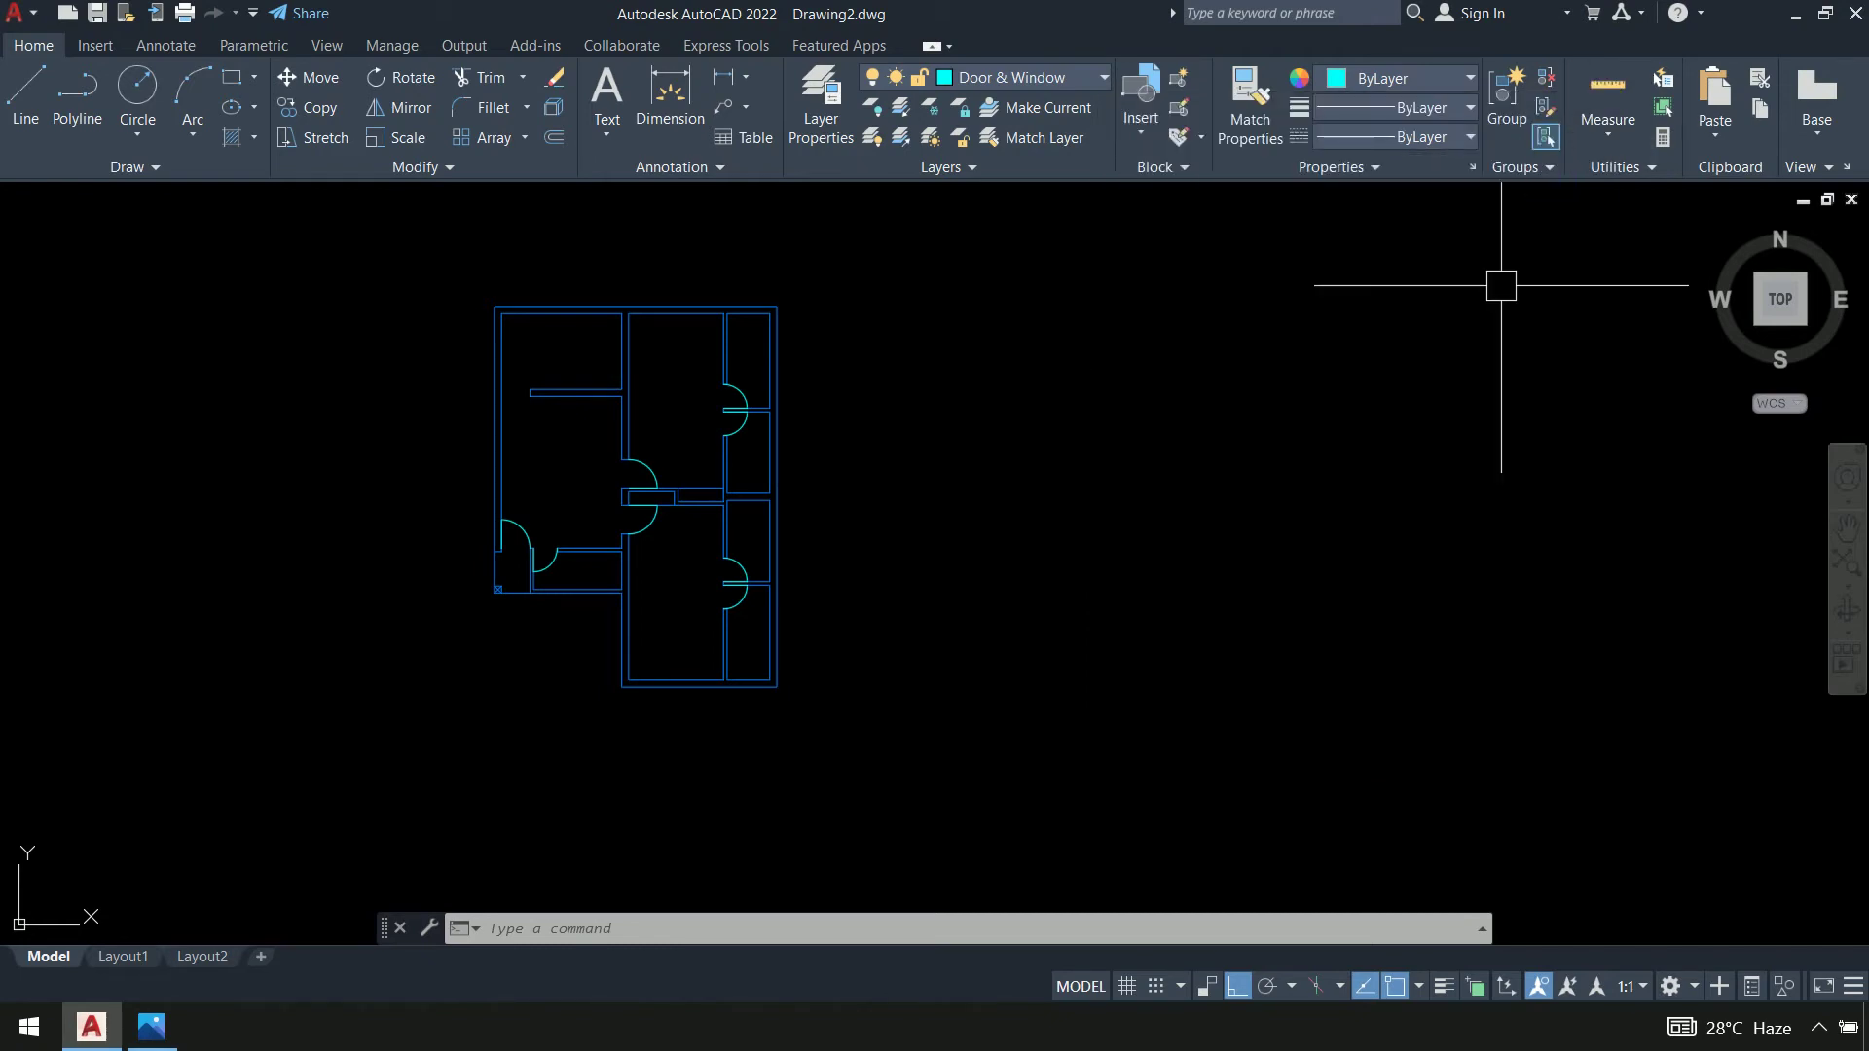
pyautogui.hotkey('alt', 'Tab')
pyautogui.scroll(-5, 1252, 422)
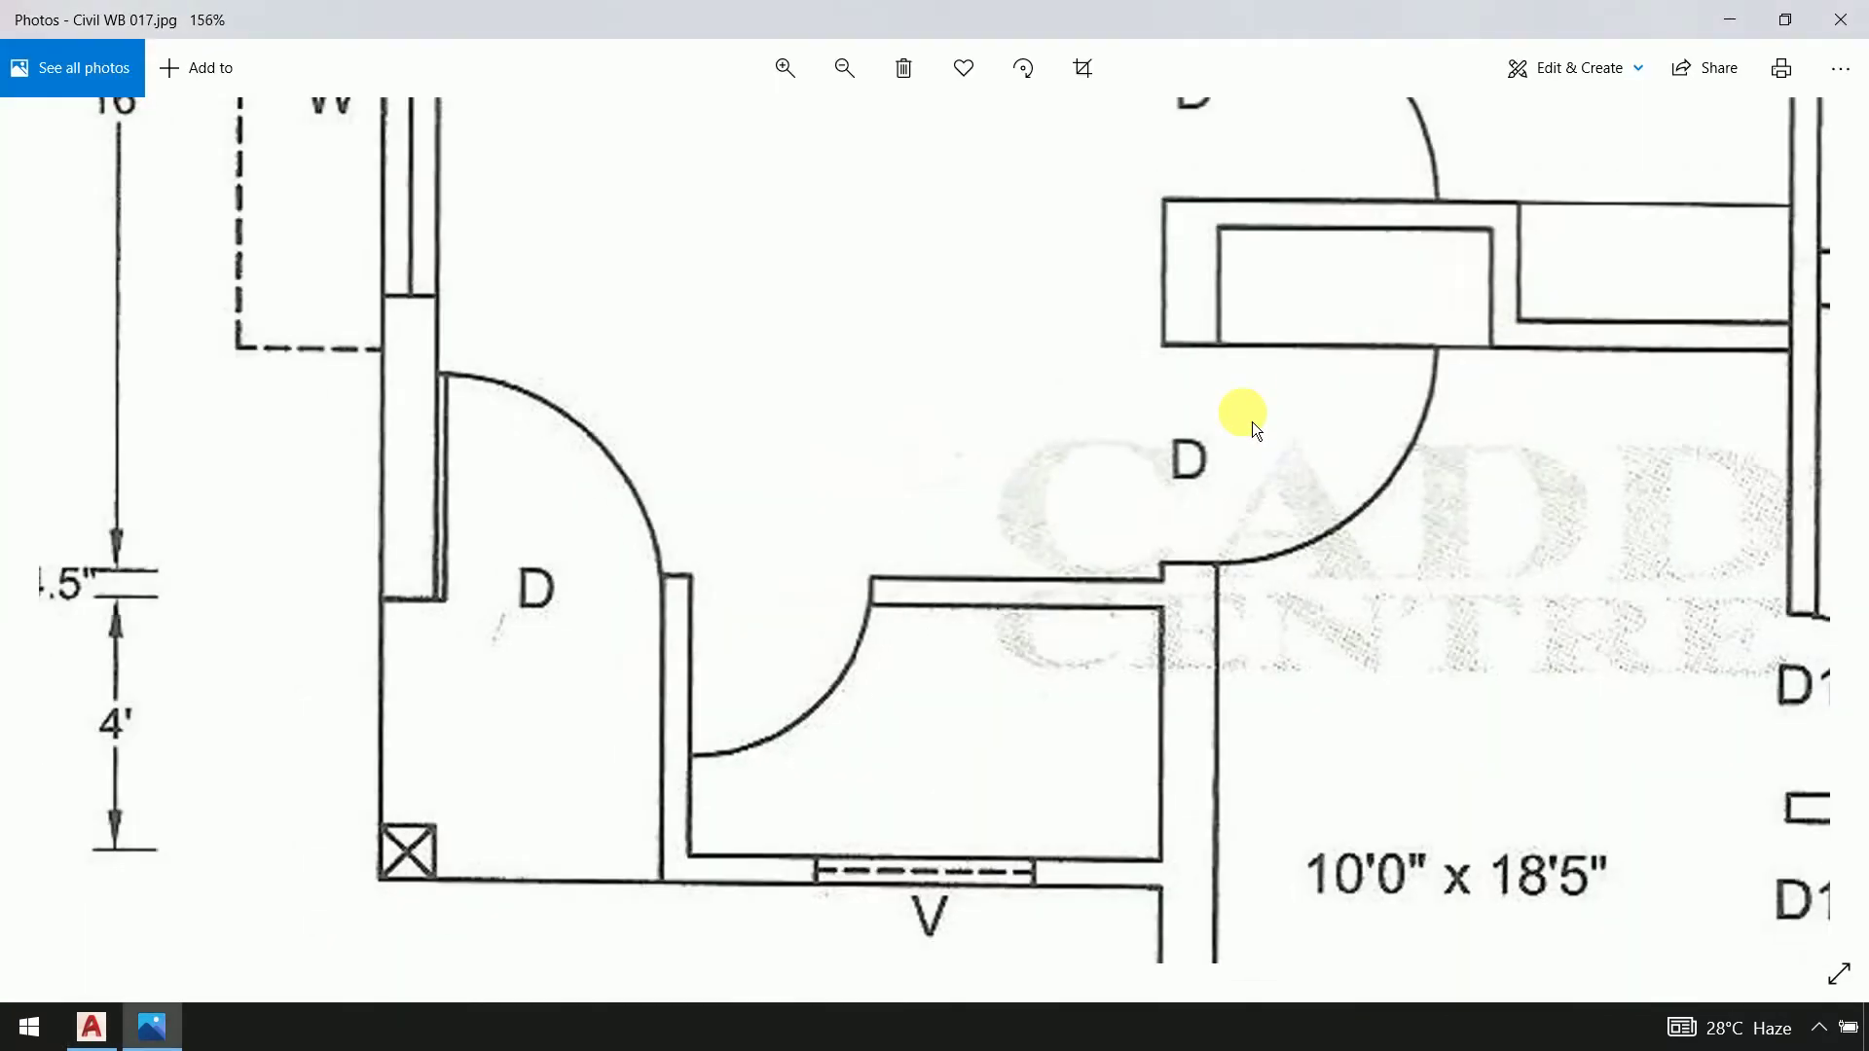
pyautogui.moveTo(1154, 416); pyautogui.dragTo(1153, 266)
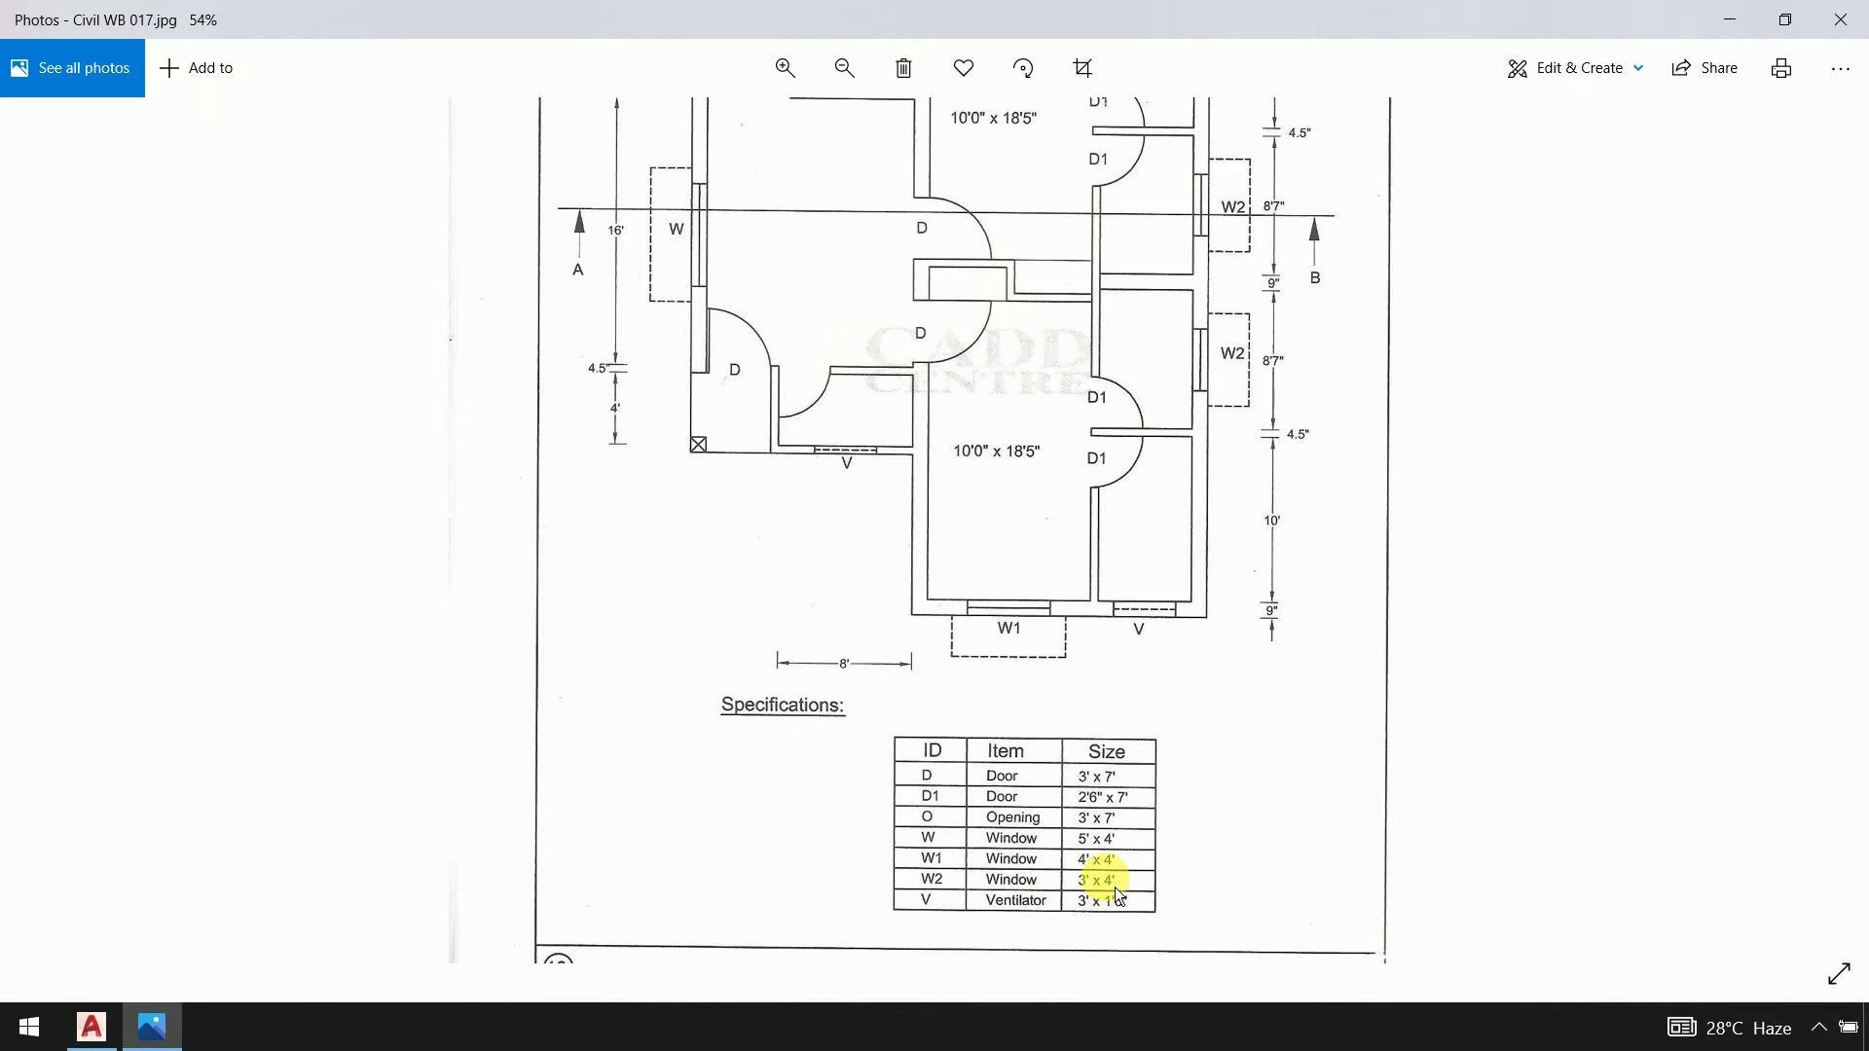
pyautogui.hotkey('alt', 'Tab')
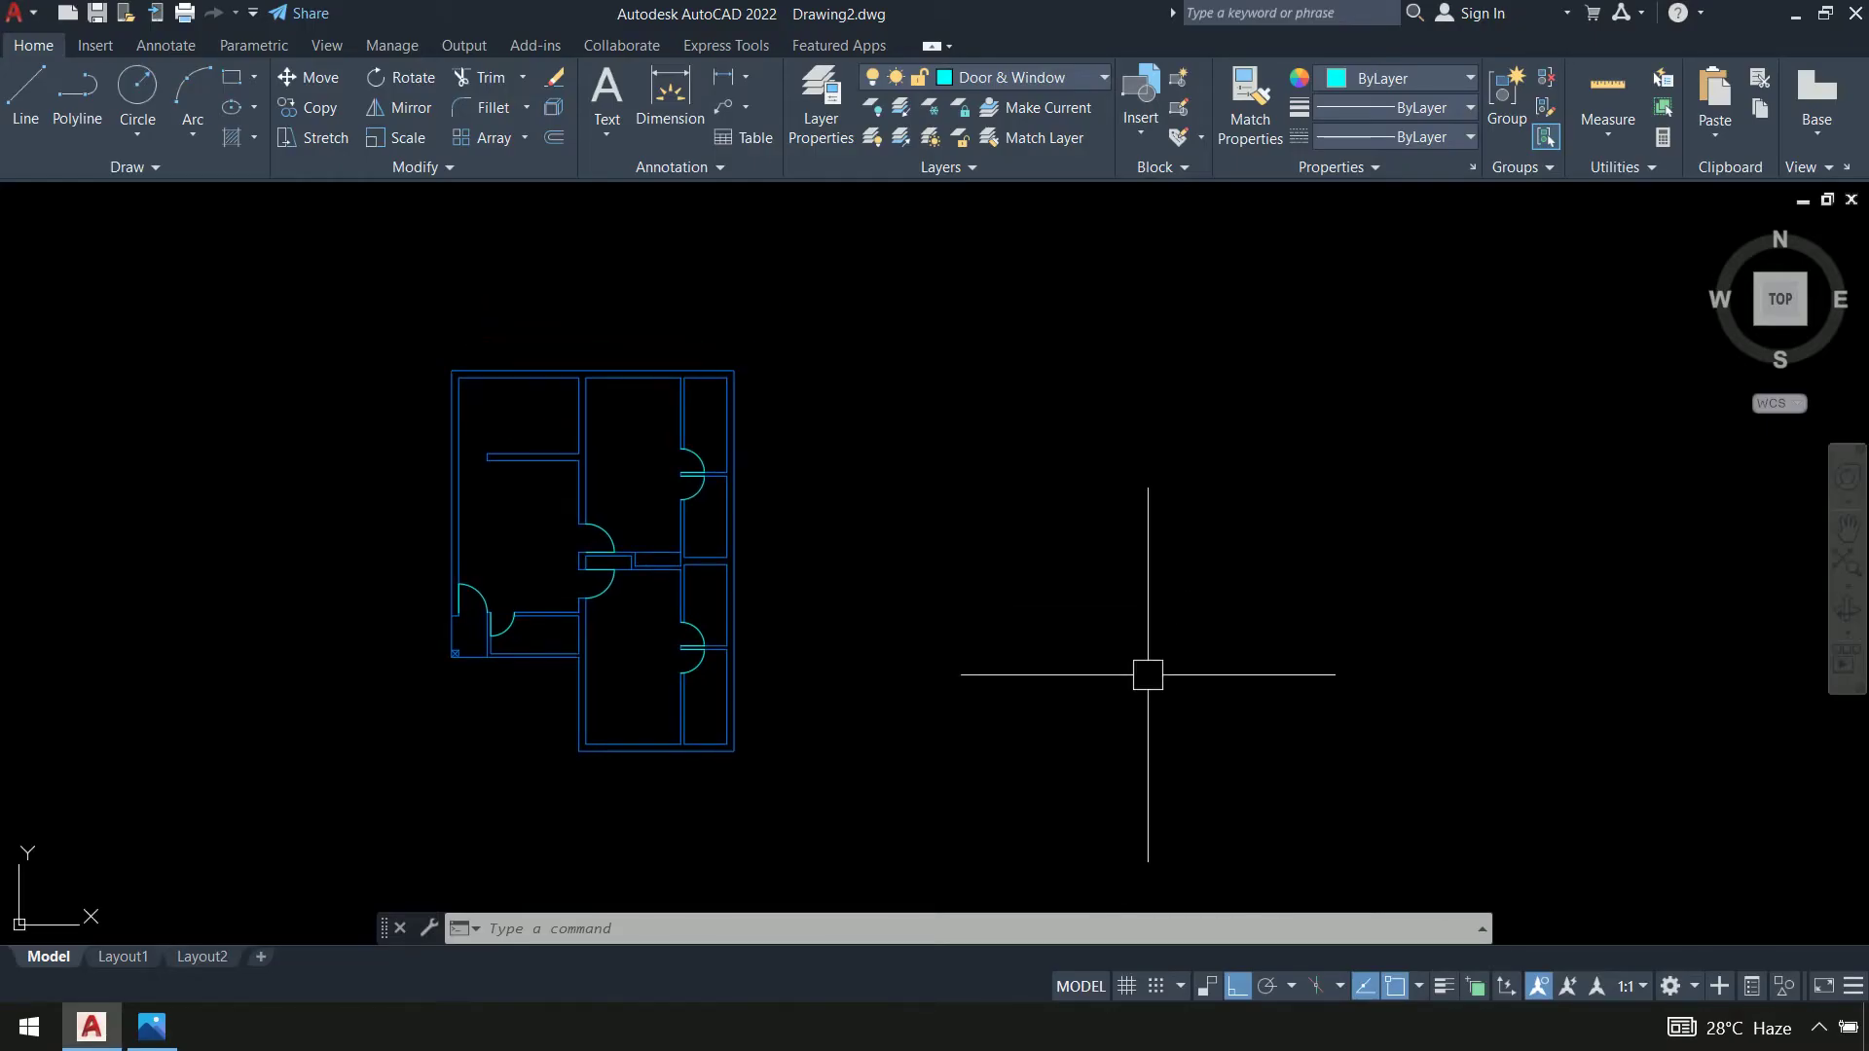
pyautogui.hotkey('alt', 'Tab')
# Return to AutoCAD and draw a vertical line 9 inches long in the empty space beside the floor plan
pyautogui.hotkey('alt', 'Tab')
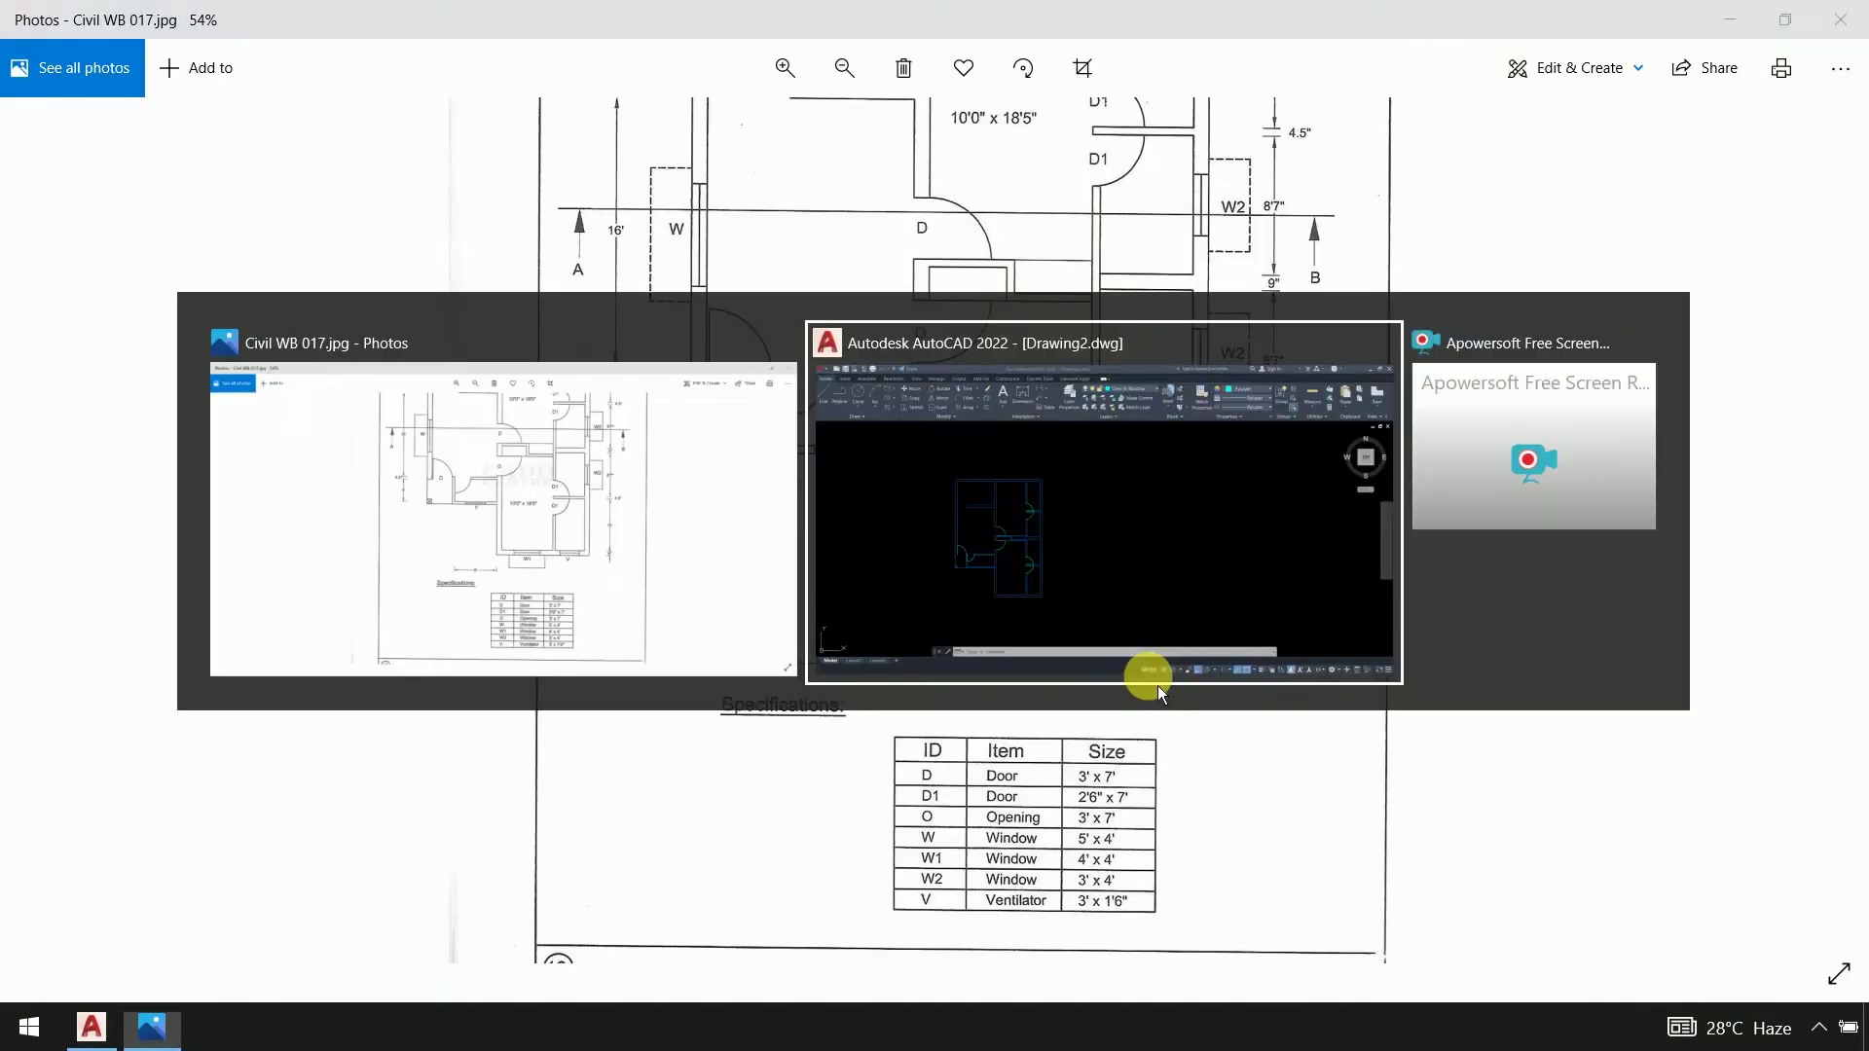
pyautogui.write('l')
pyautogui.press('Return')
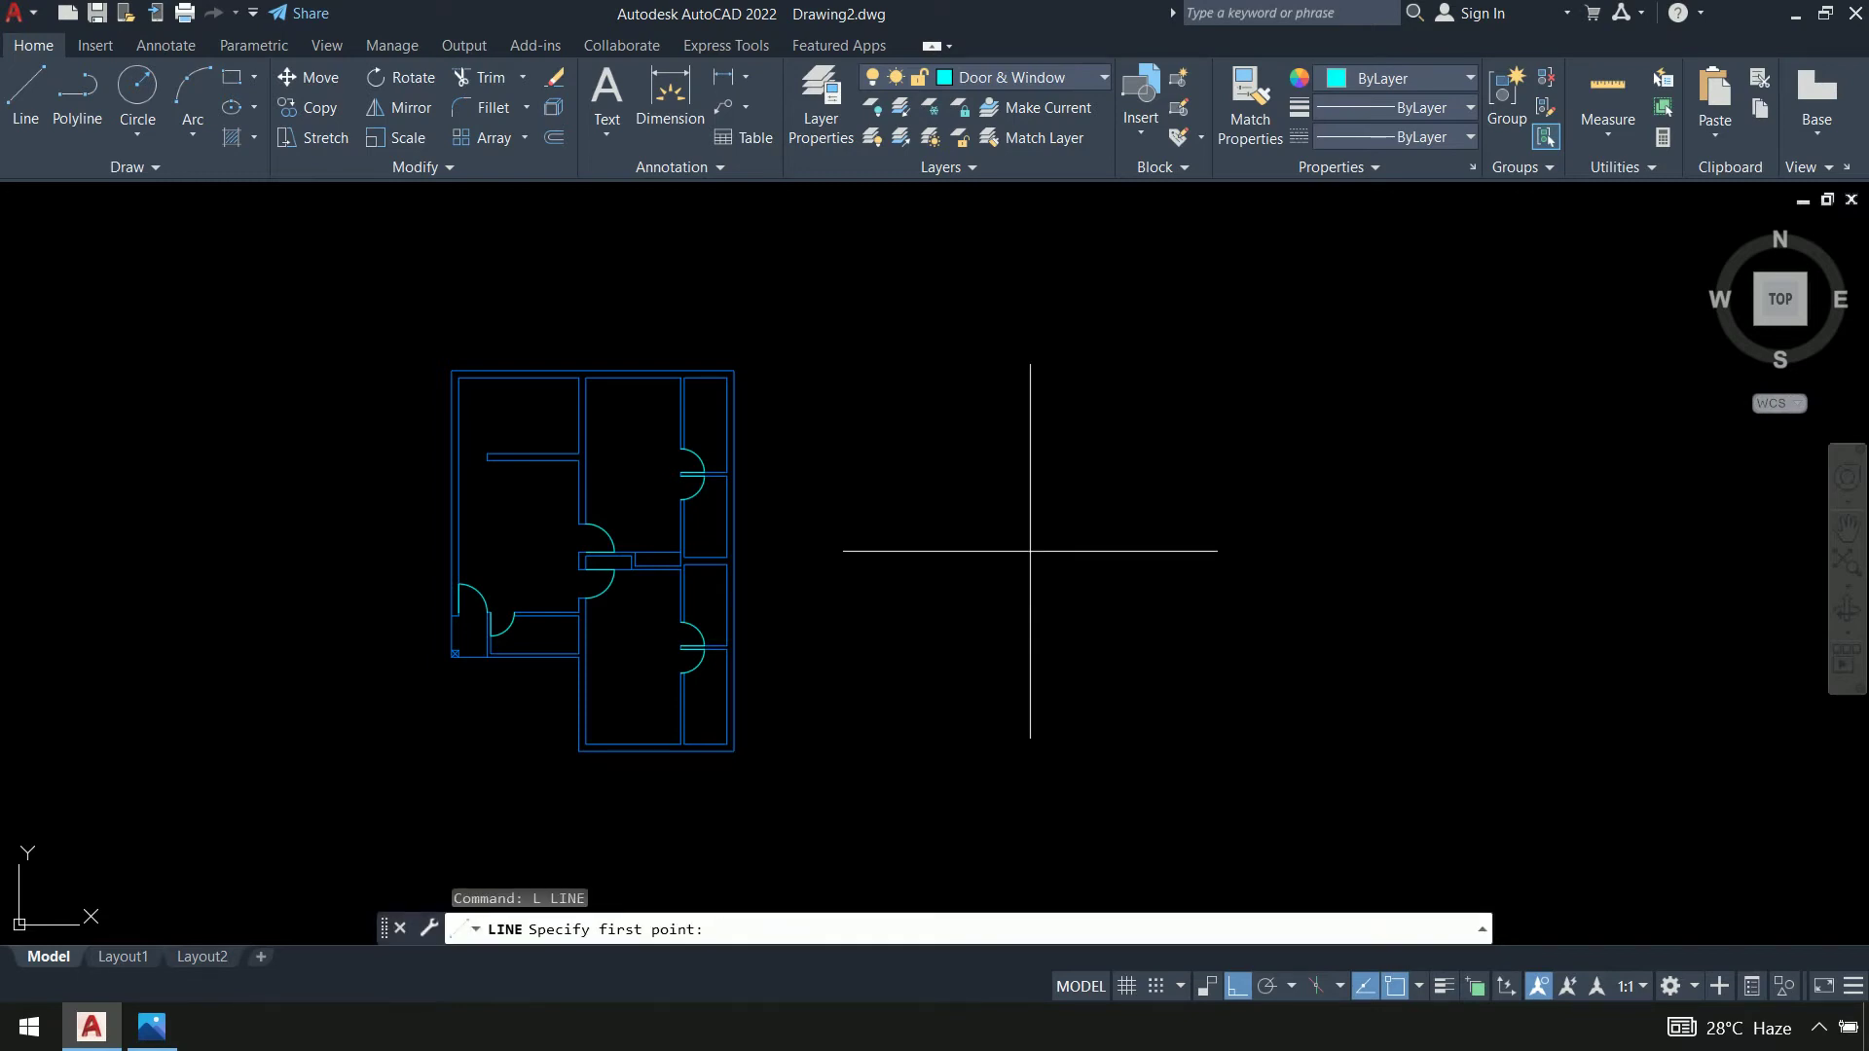
pyautogui.click(975, 483)
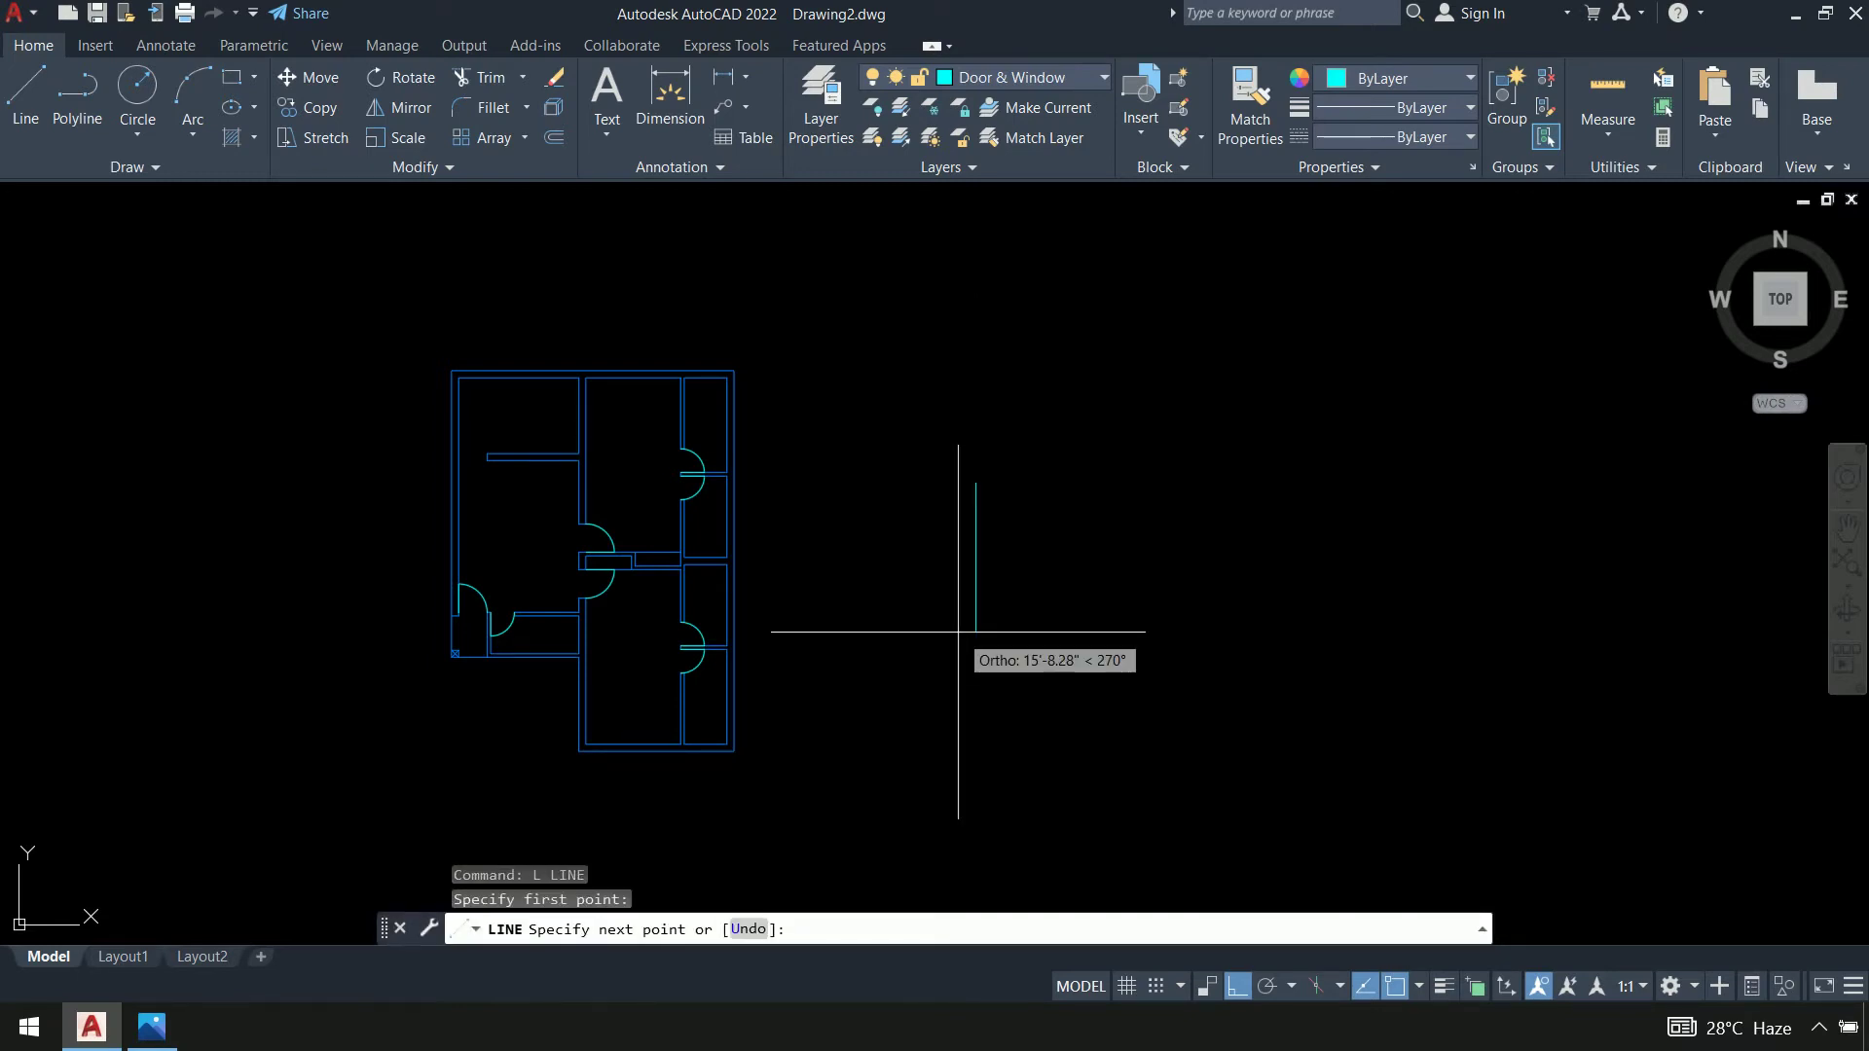
pyautogui.press('Return')
pyautogui.press('Return')
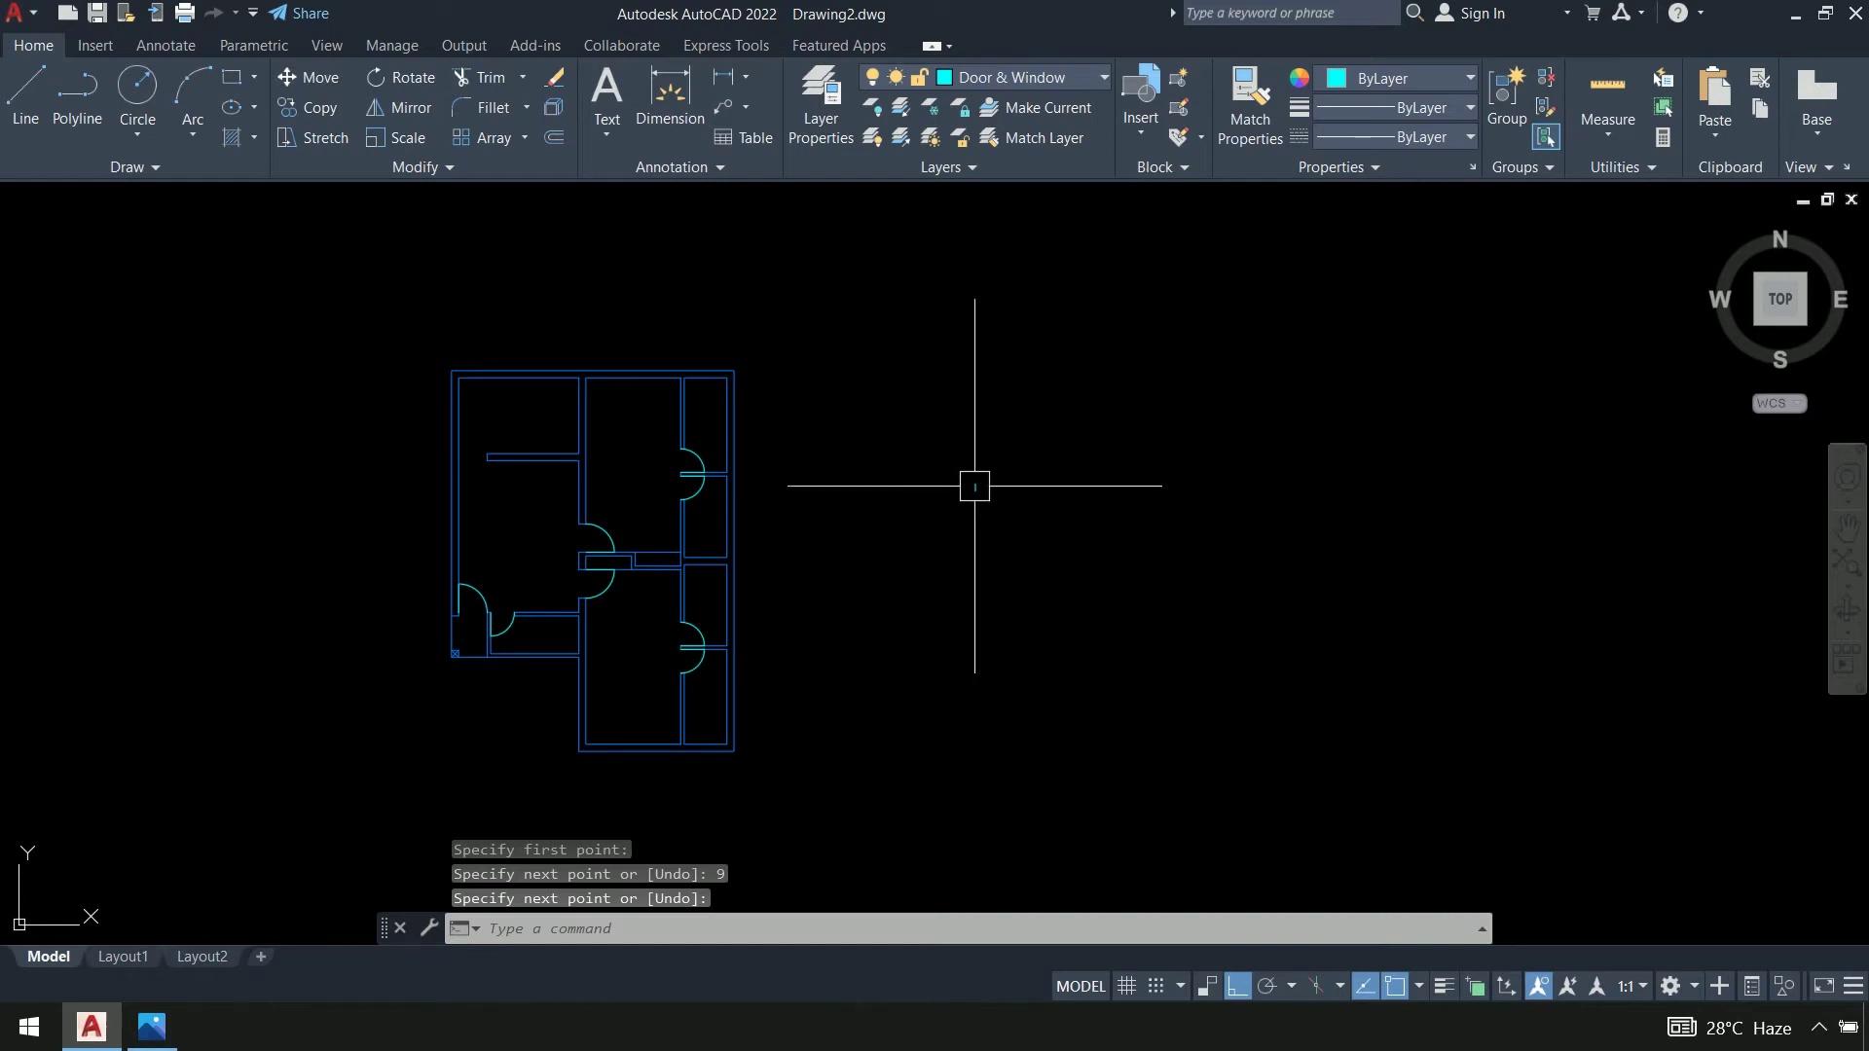
# Draw a horizontal line 5' long to the right from the midpoint of the vertical 9-inch line
pyautogui.scroll(9, 989, 486)
pyautogui.moveTo(1100, 530); pyautogui.dragTo(1077, 500, button='middle')
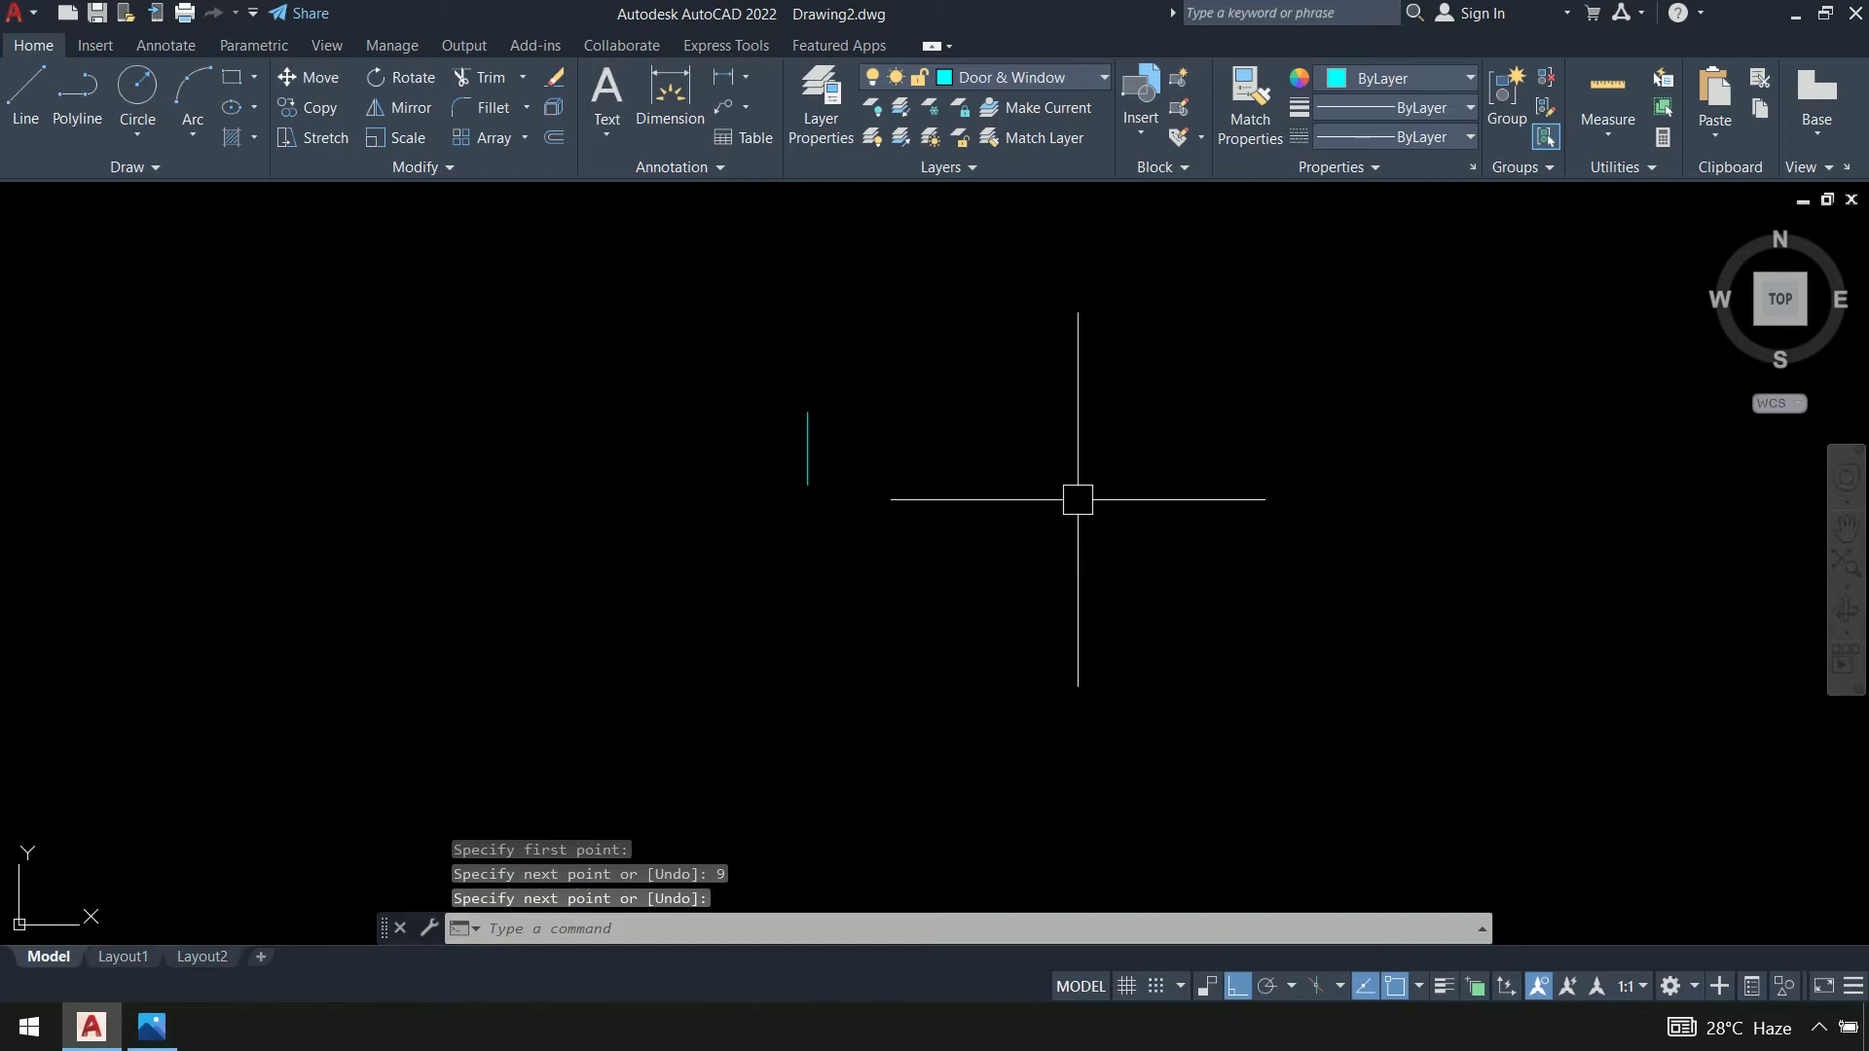
pyautogui.write('L')
pyautogui.press('Return')
pyautogui.click(807, 448)
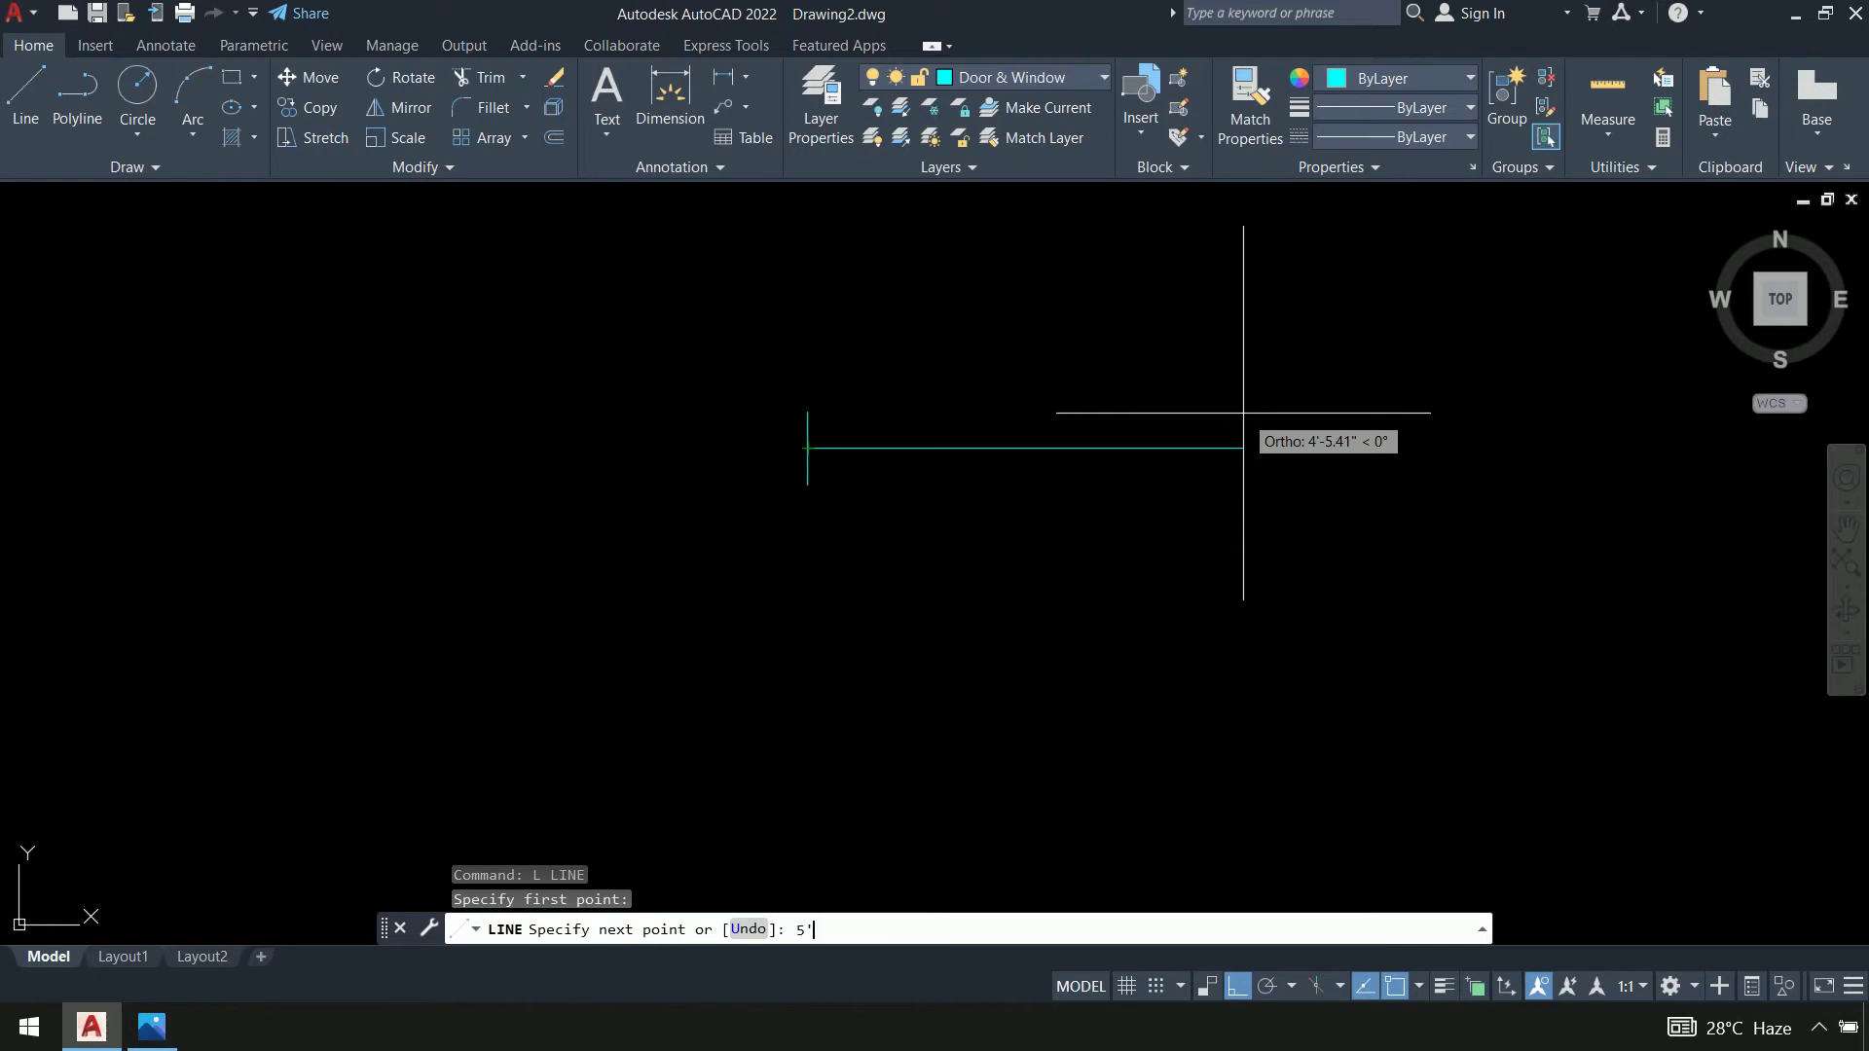
pyautogui.write("5'")
pyautogui.press('Return')
# Mirror the 9-inch end line about a vertical axis through the 5' line's midpoint, keeping the source
pyautogui.write('MI')
pyautogui.press('Return')
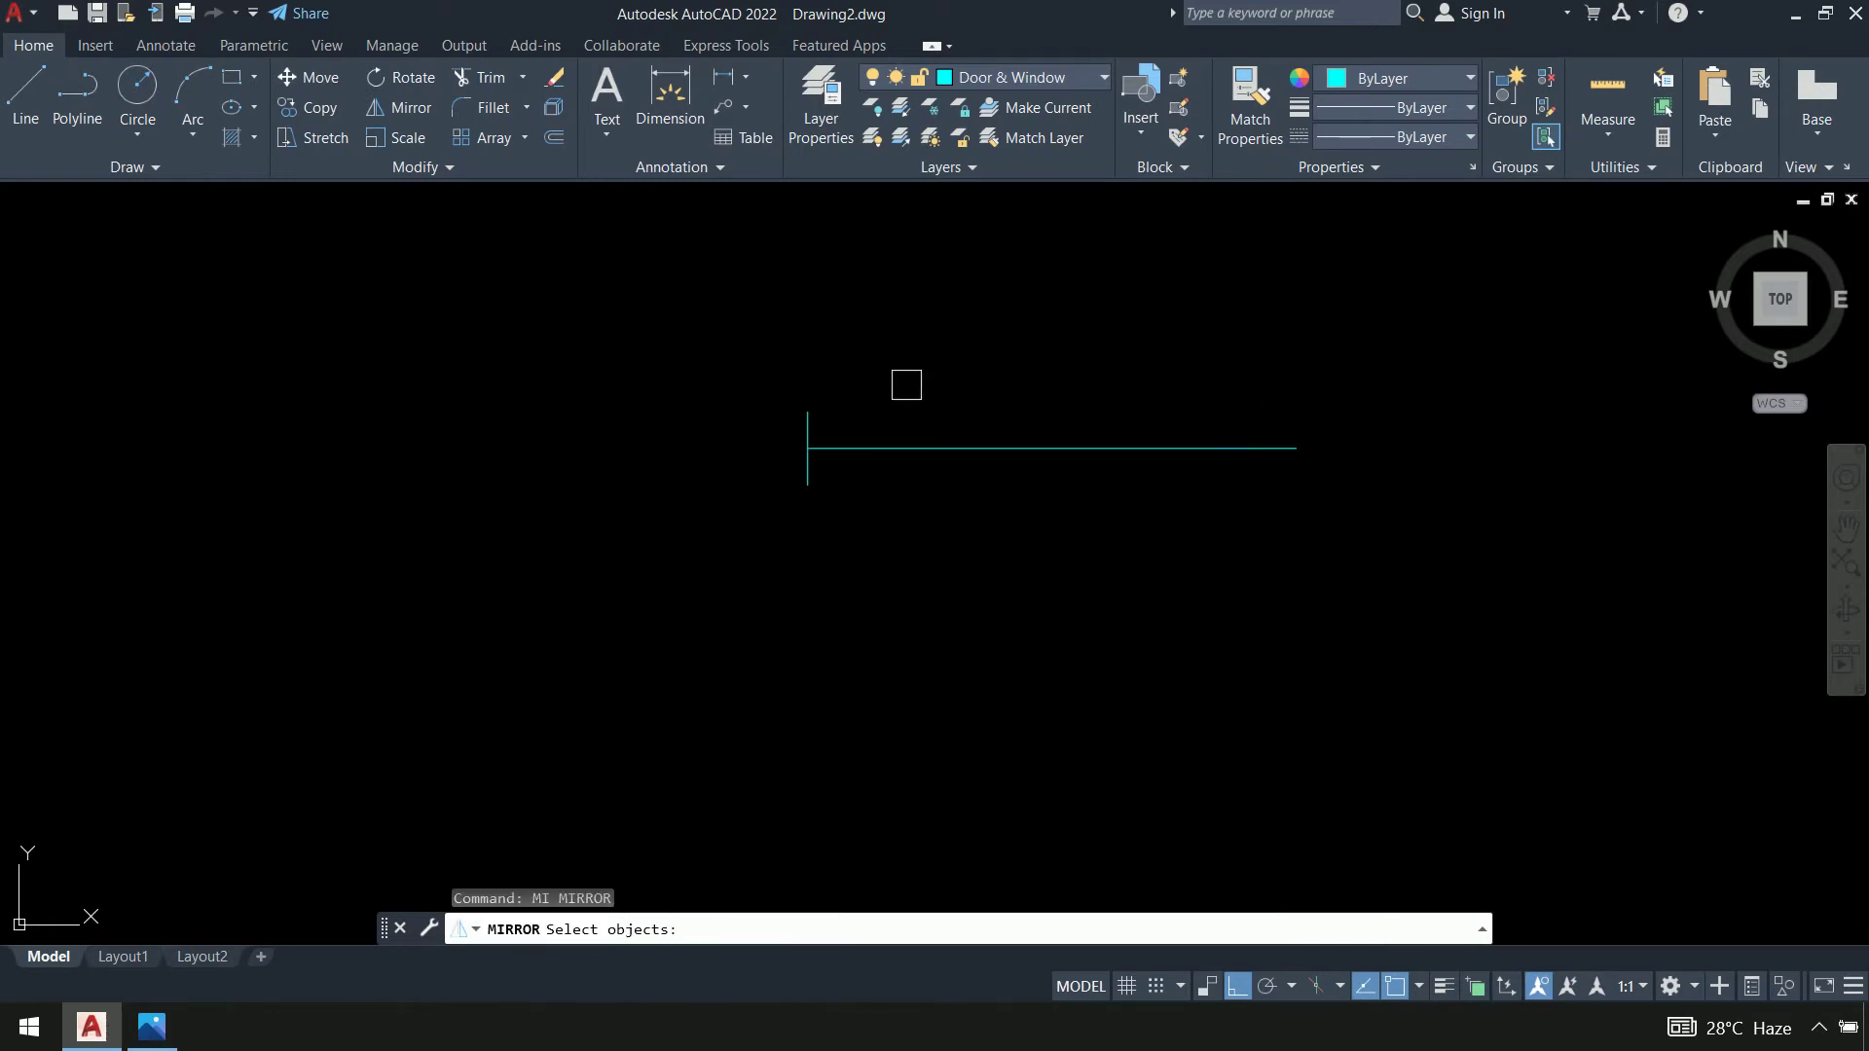
pyautogui.click(807, 416)
pyautogui.press('Return')
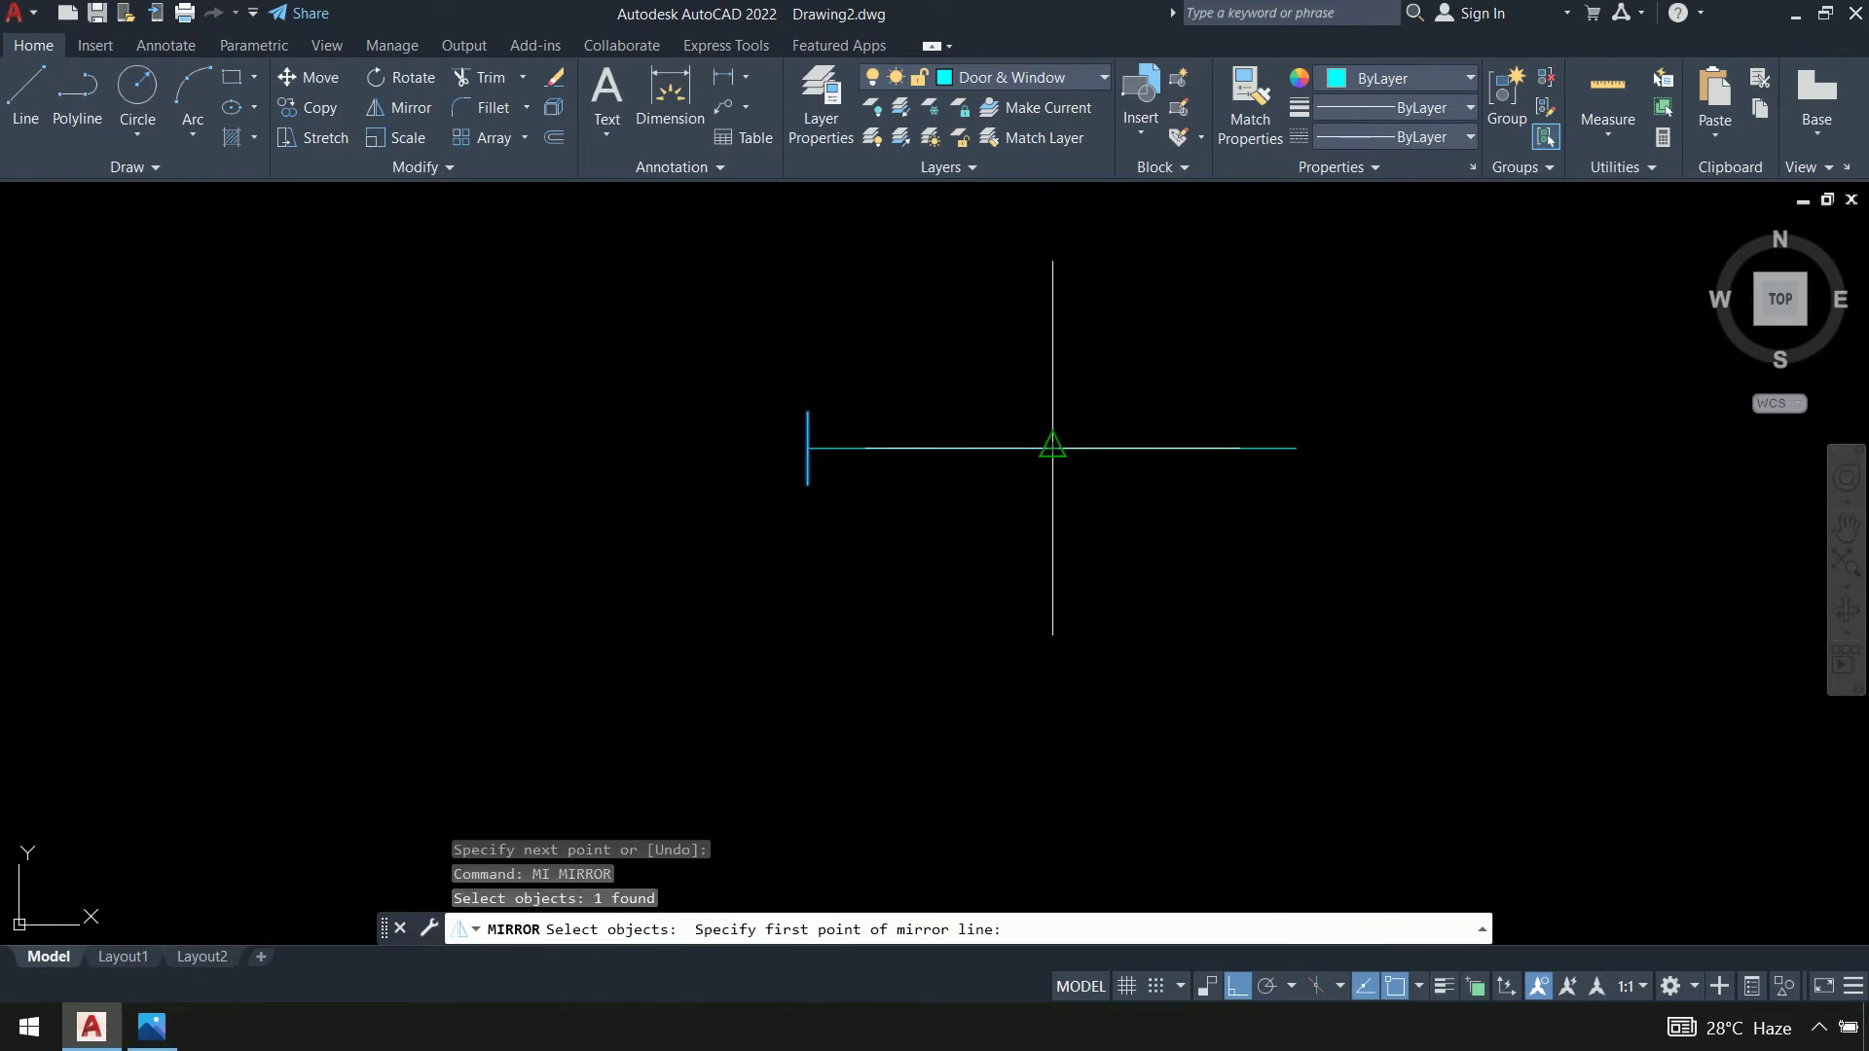
pyautogui.click(1052, 449)
pyautogui.click(1068, 573)
pyautogui.press('Return')
# Copy the complete 5' window symbol twice to the right, leaving gaps so the three symbols form a horizontal row
pyautogui.scroll(-2, 1440, 647)
pyautogui.moveTo(1440, 647); pyautogui.dragTo(984, 587, button='middle')
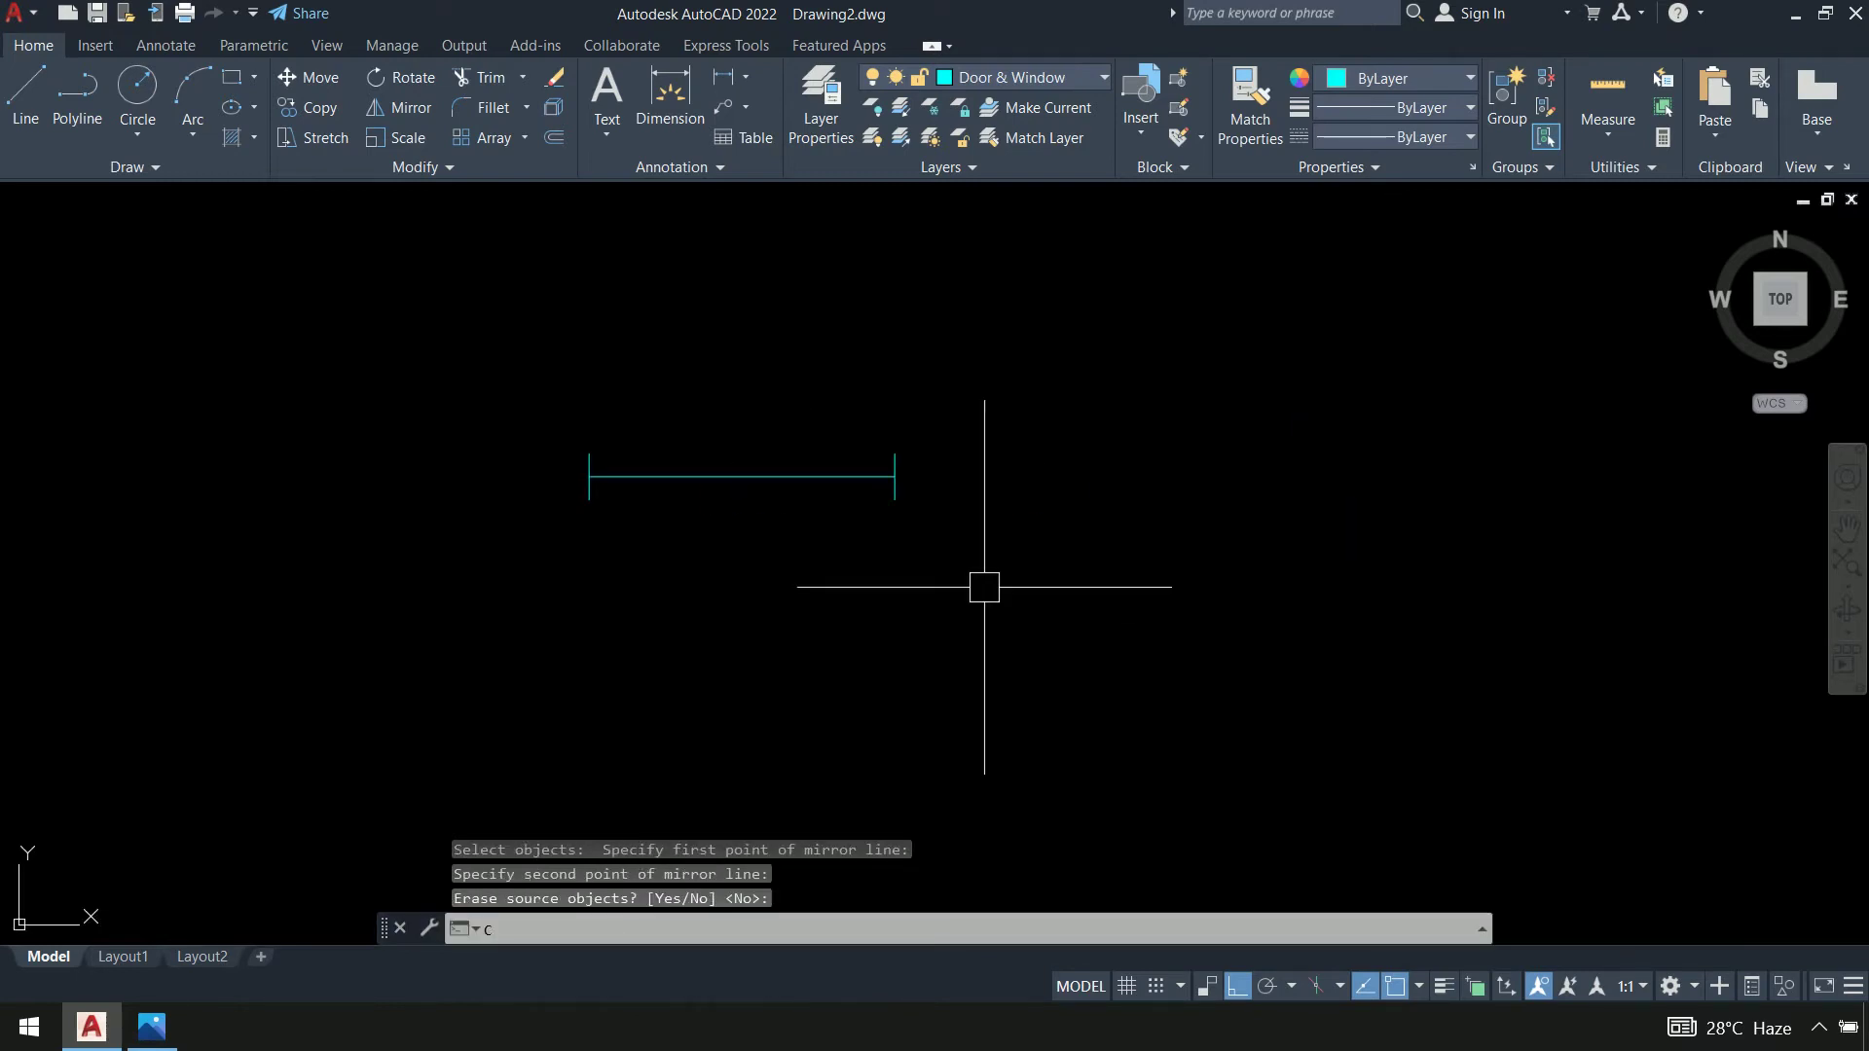
pyautogui.write('co')
pyautogui.press('Return')
pyautogui.click(1037, 362)
pyautogui.press('Return')
pyautogui.click(550, 652)
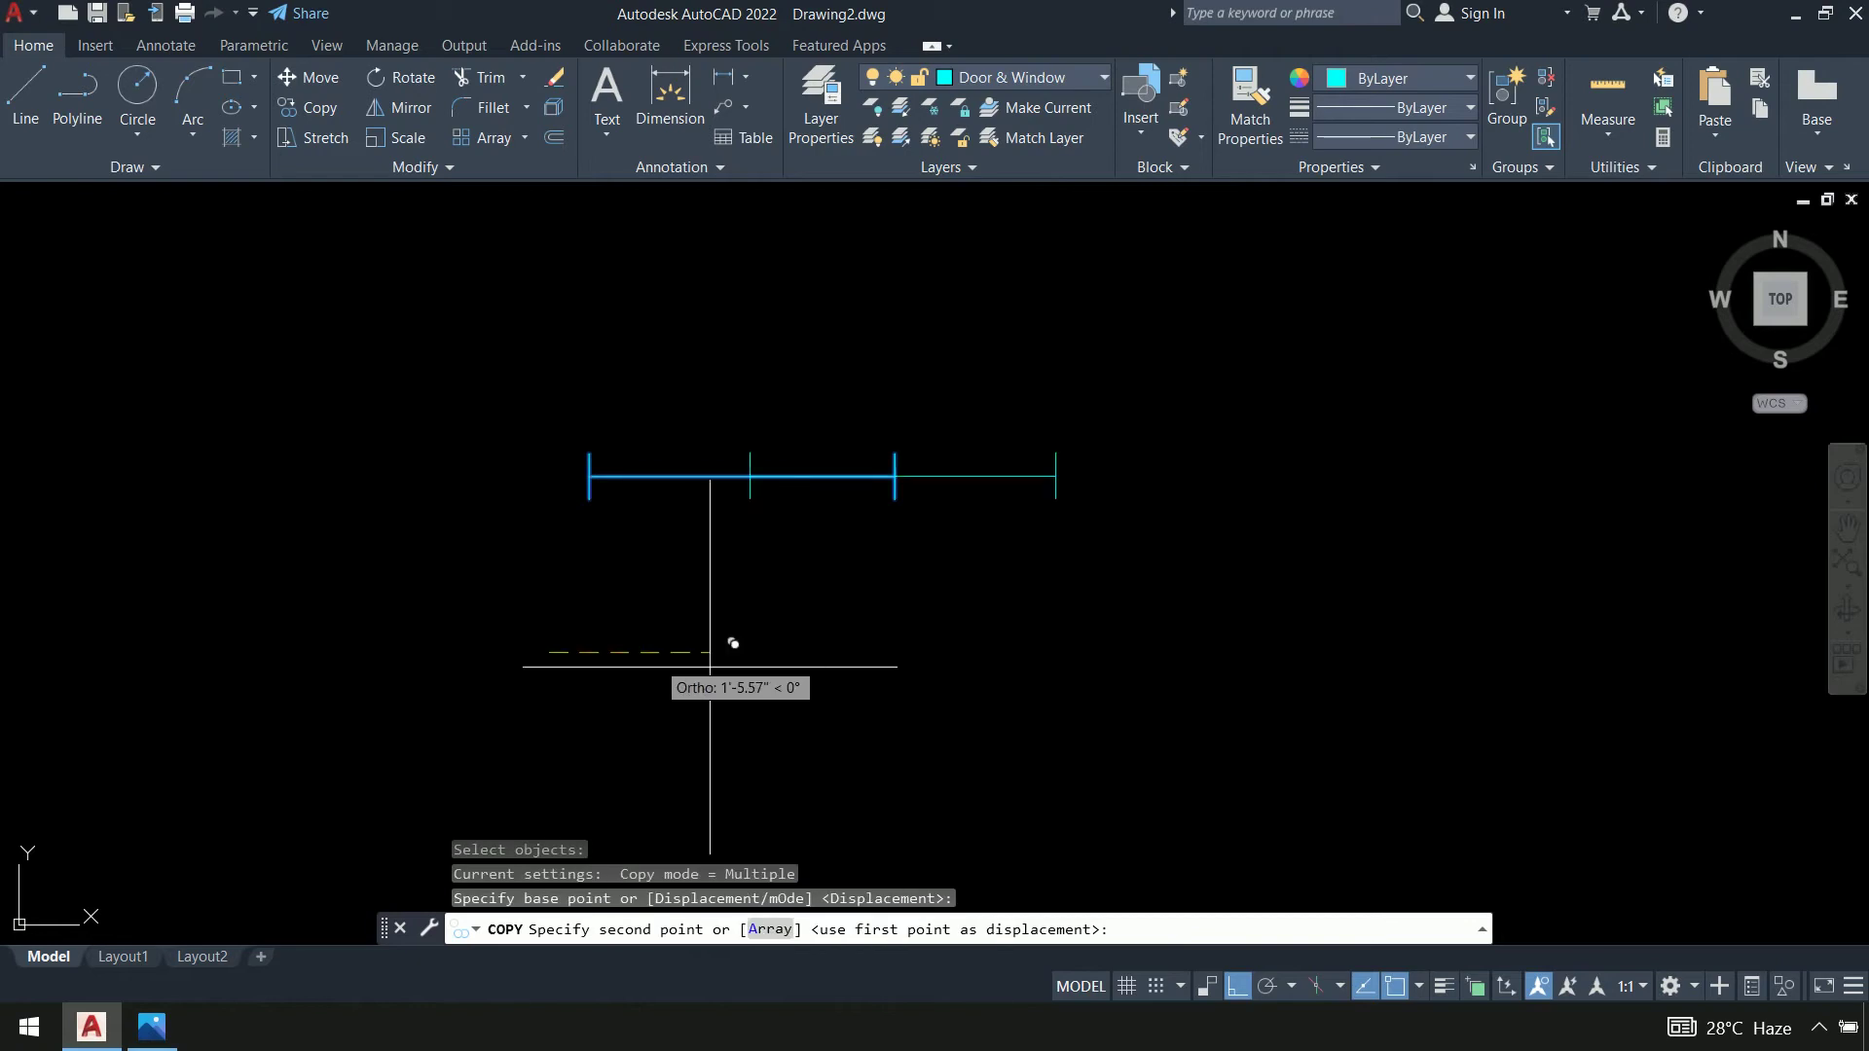
pyautogui.click(1146, 679)
pyautogui.scroll(-2, 1207, 684)
pyautogui.moveTo(1269, 685); pyautogui.dragTo(714, 621, button='middle')
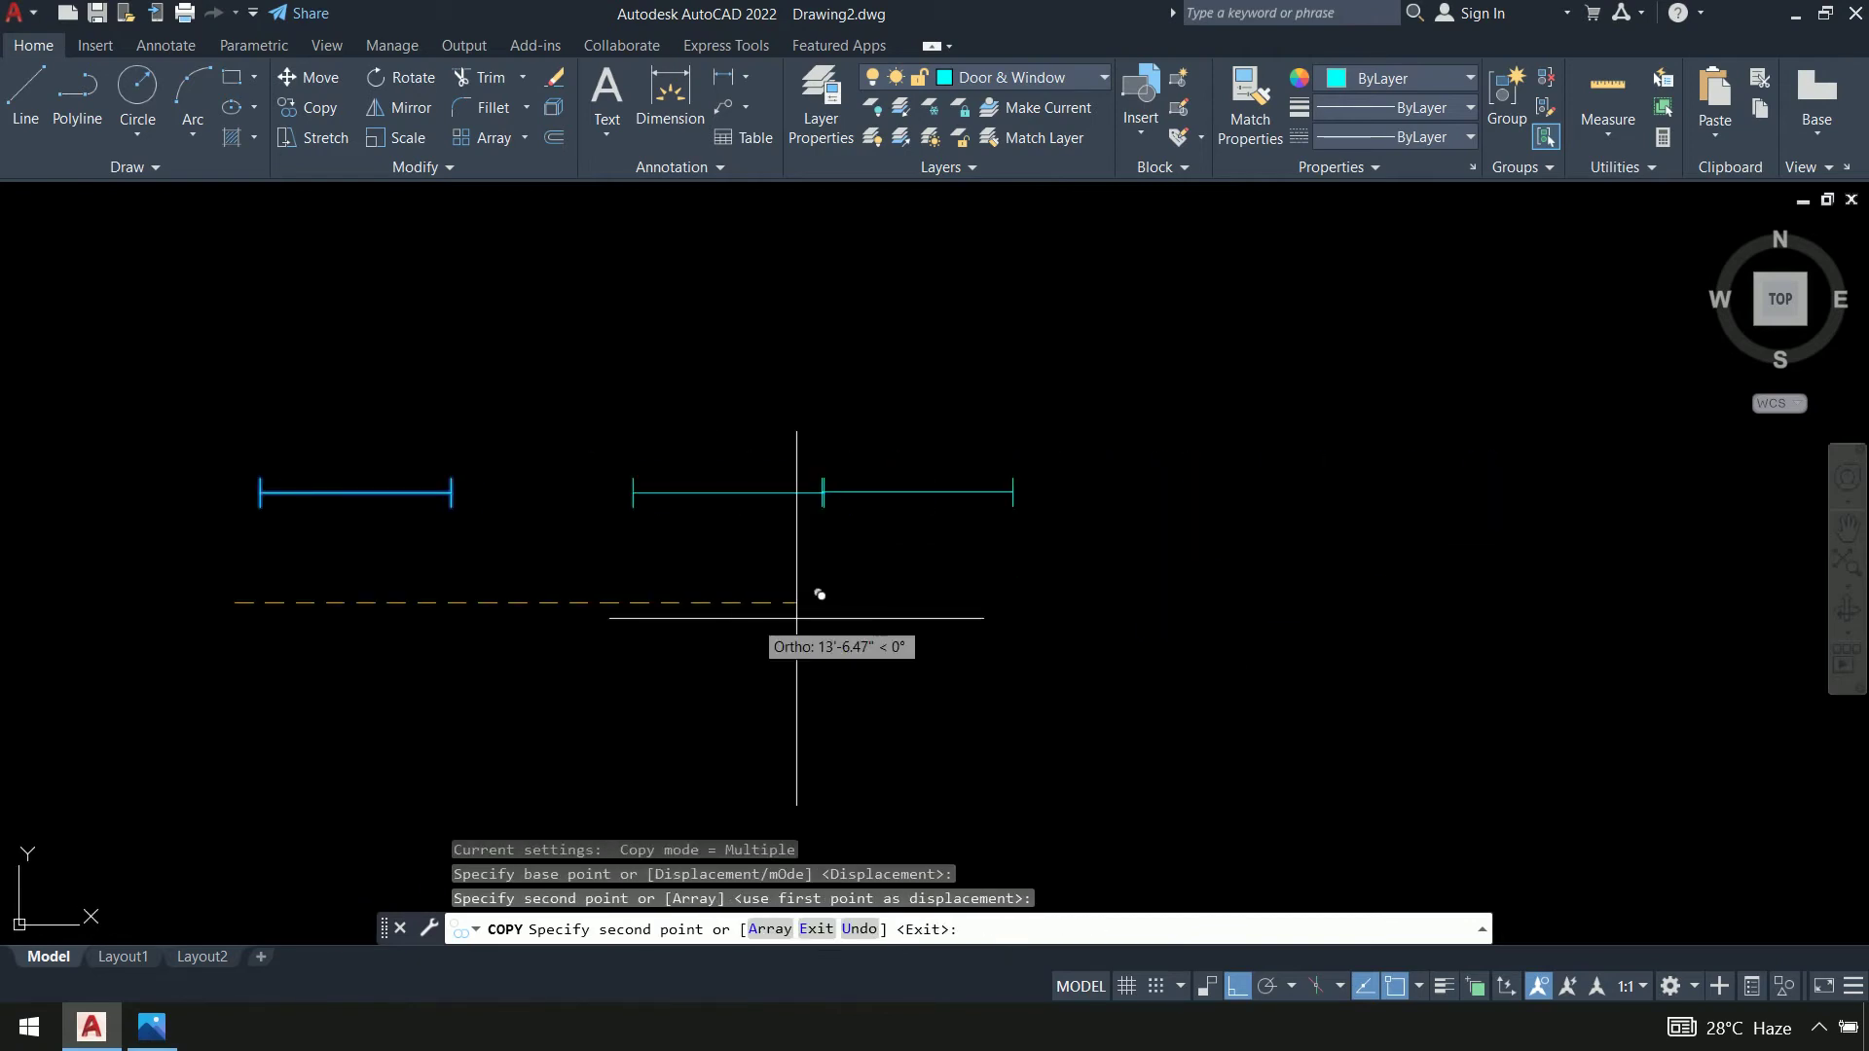
pyautogui.click(1009, 625)
pyautogui.press('Return')
pyautogui.moveTo(633, 688); pyautogui.dragTo(868, 679, button='middle')
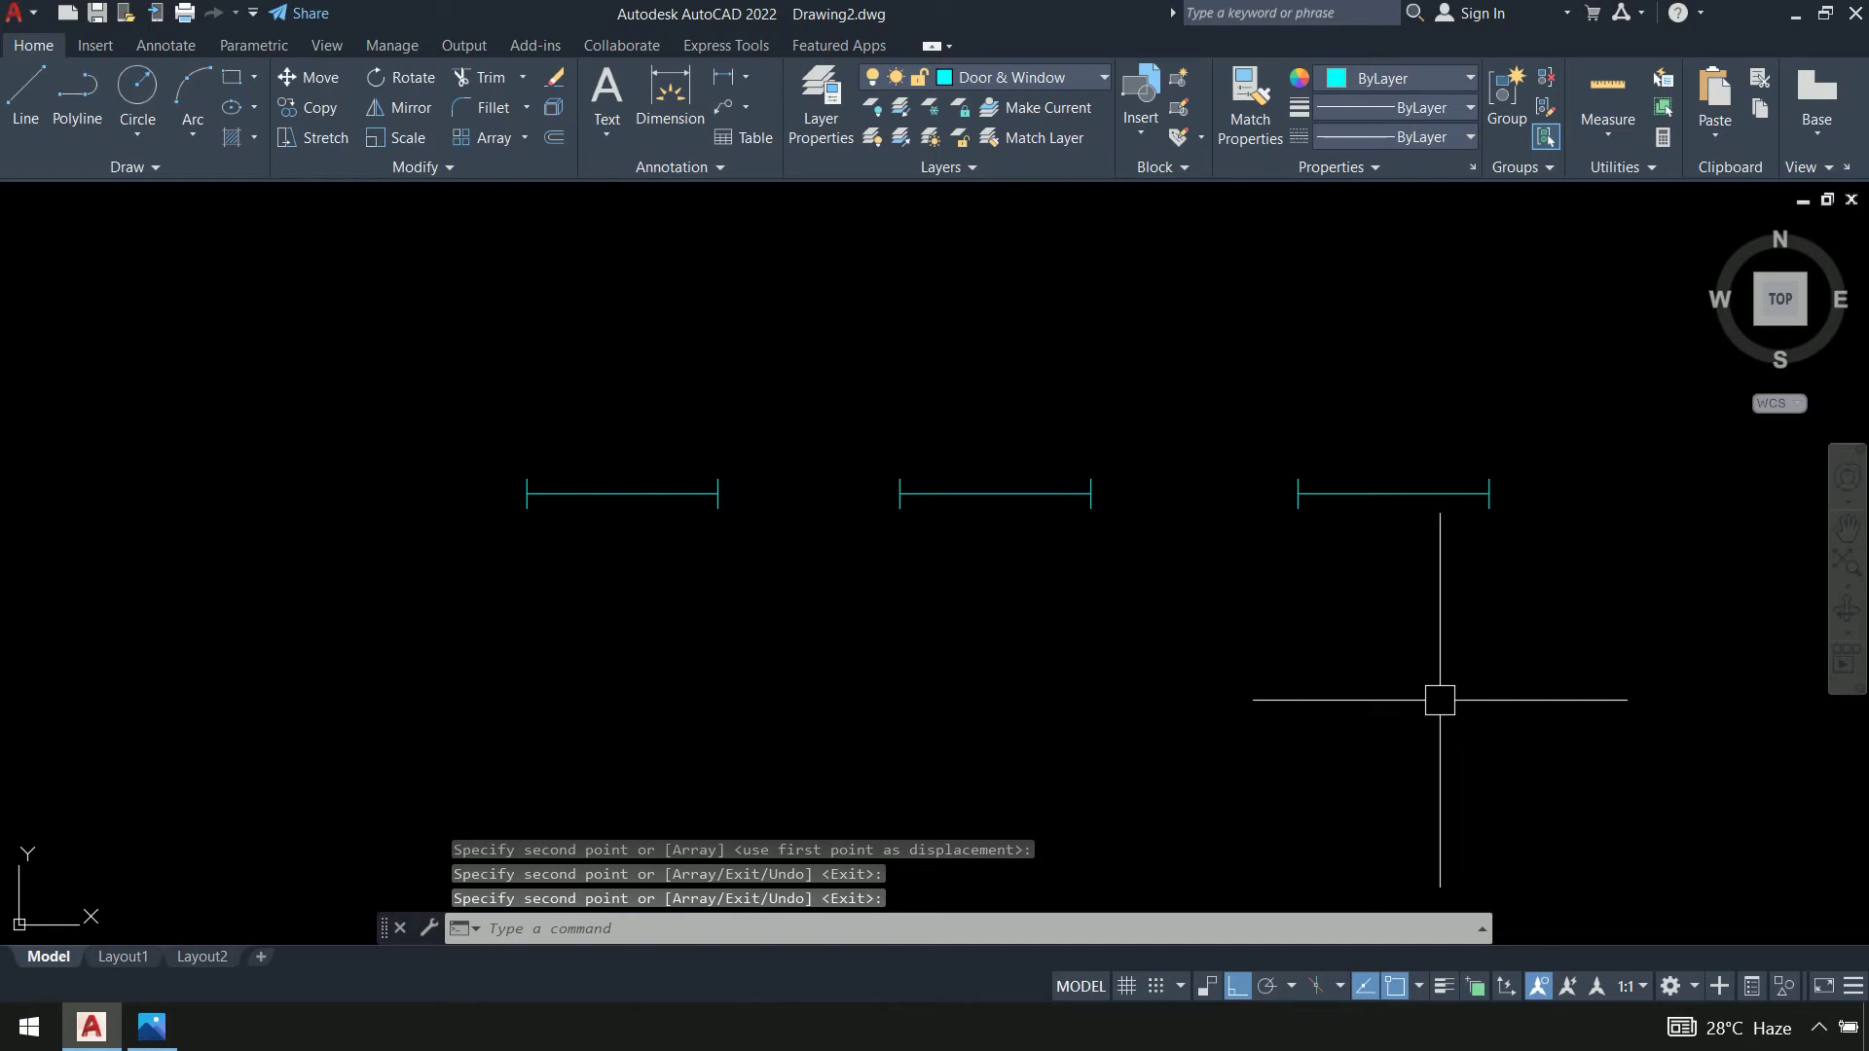
# Stretch the right end of the middle window symbol 1' inward to shorten it
pyautogui.write('s')
pyautogui.press('Return')
pyautogui.click(1224, 333)
pyautogui.click(838, 674)
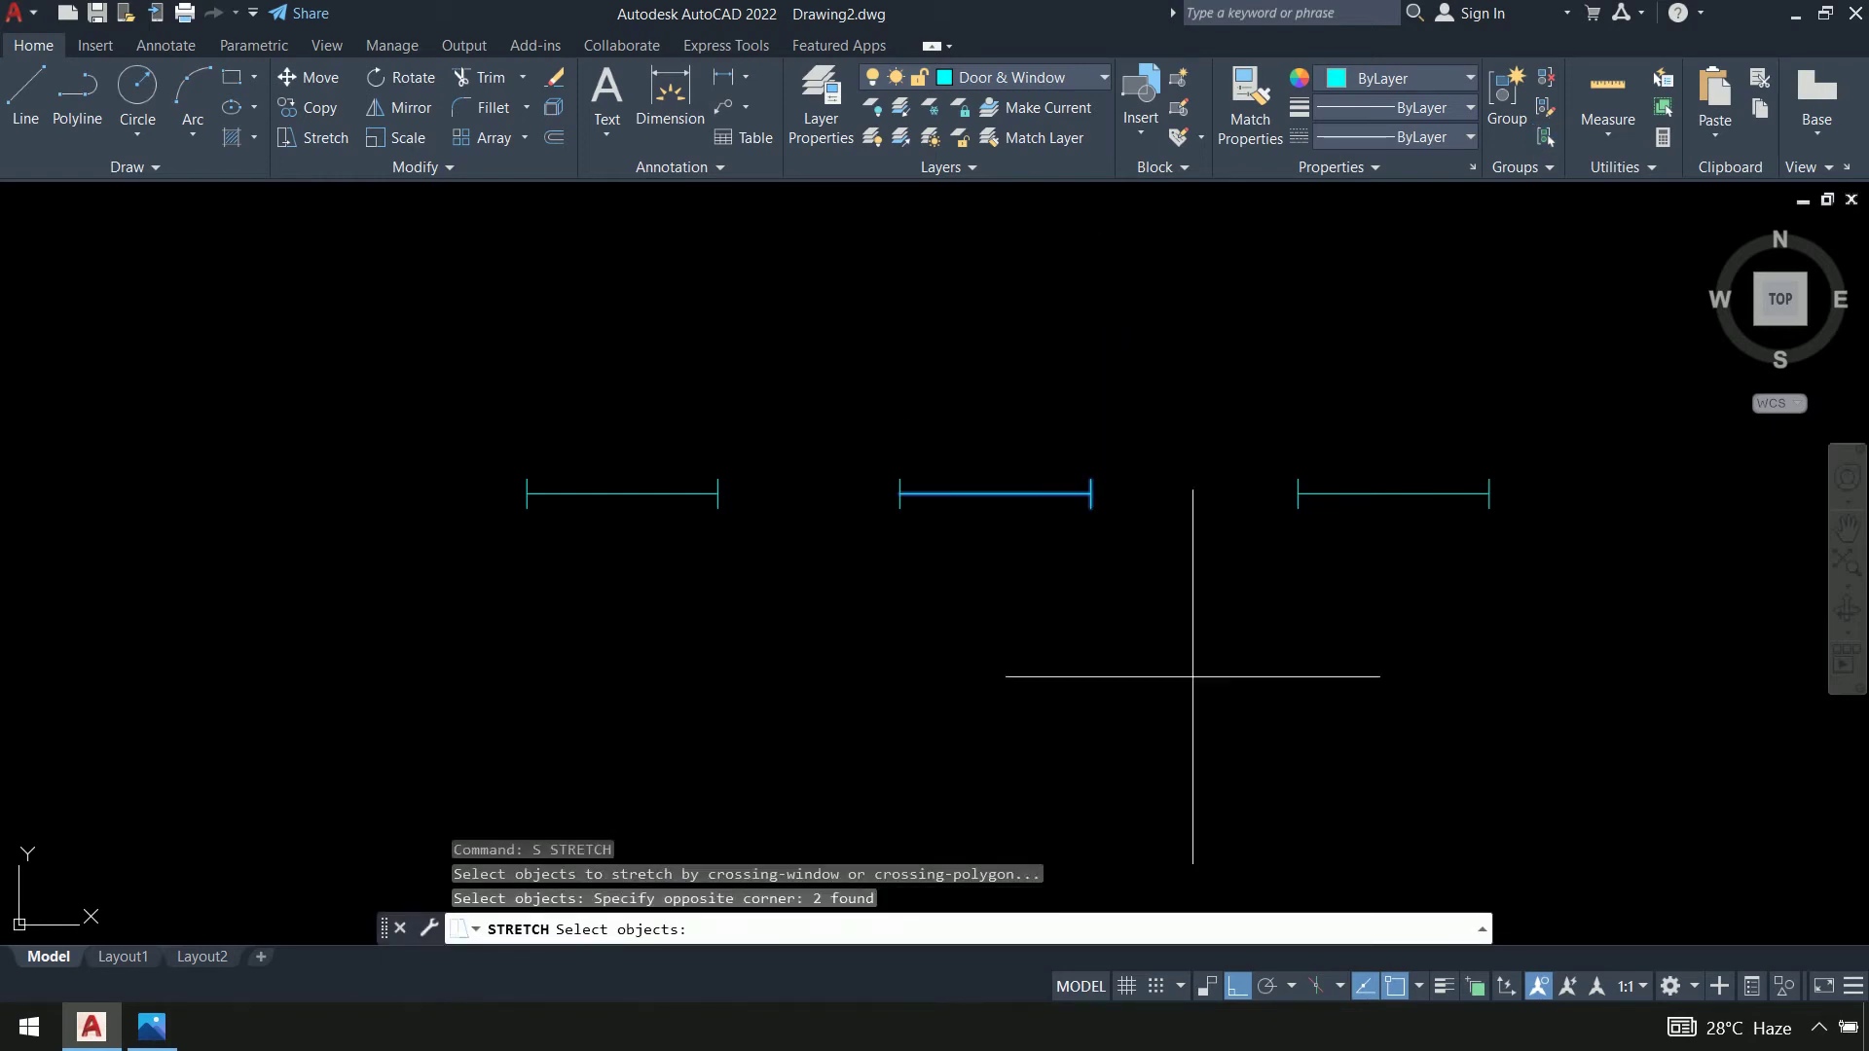
pyautogui.press('Return')
pyautogui.click(1215, 669)
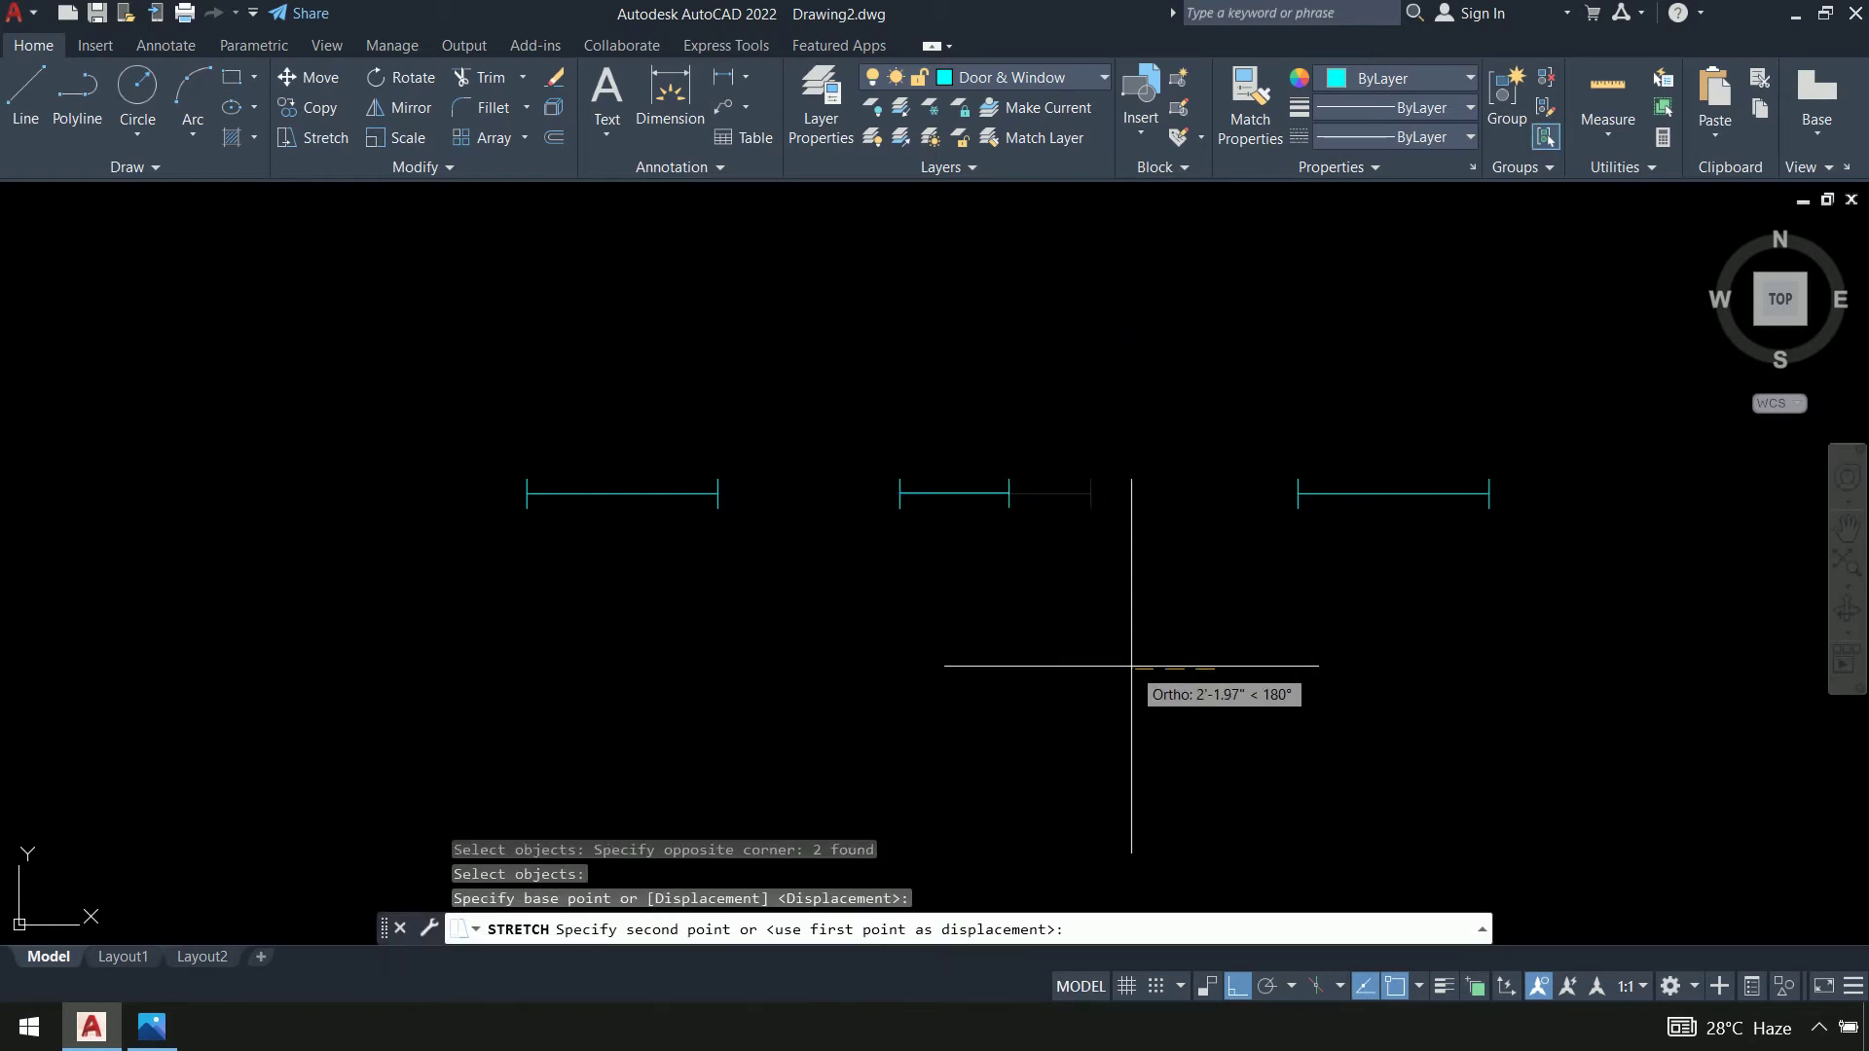
pyautogui.write("1'")
pyautogui.press('Return')
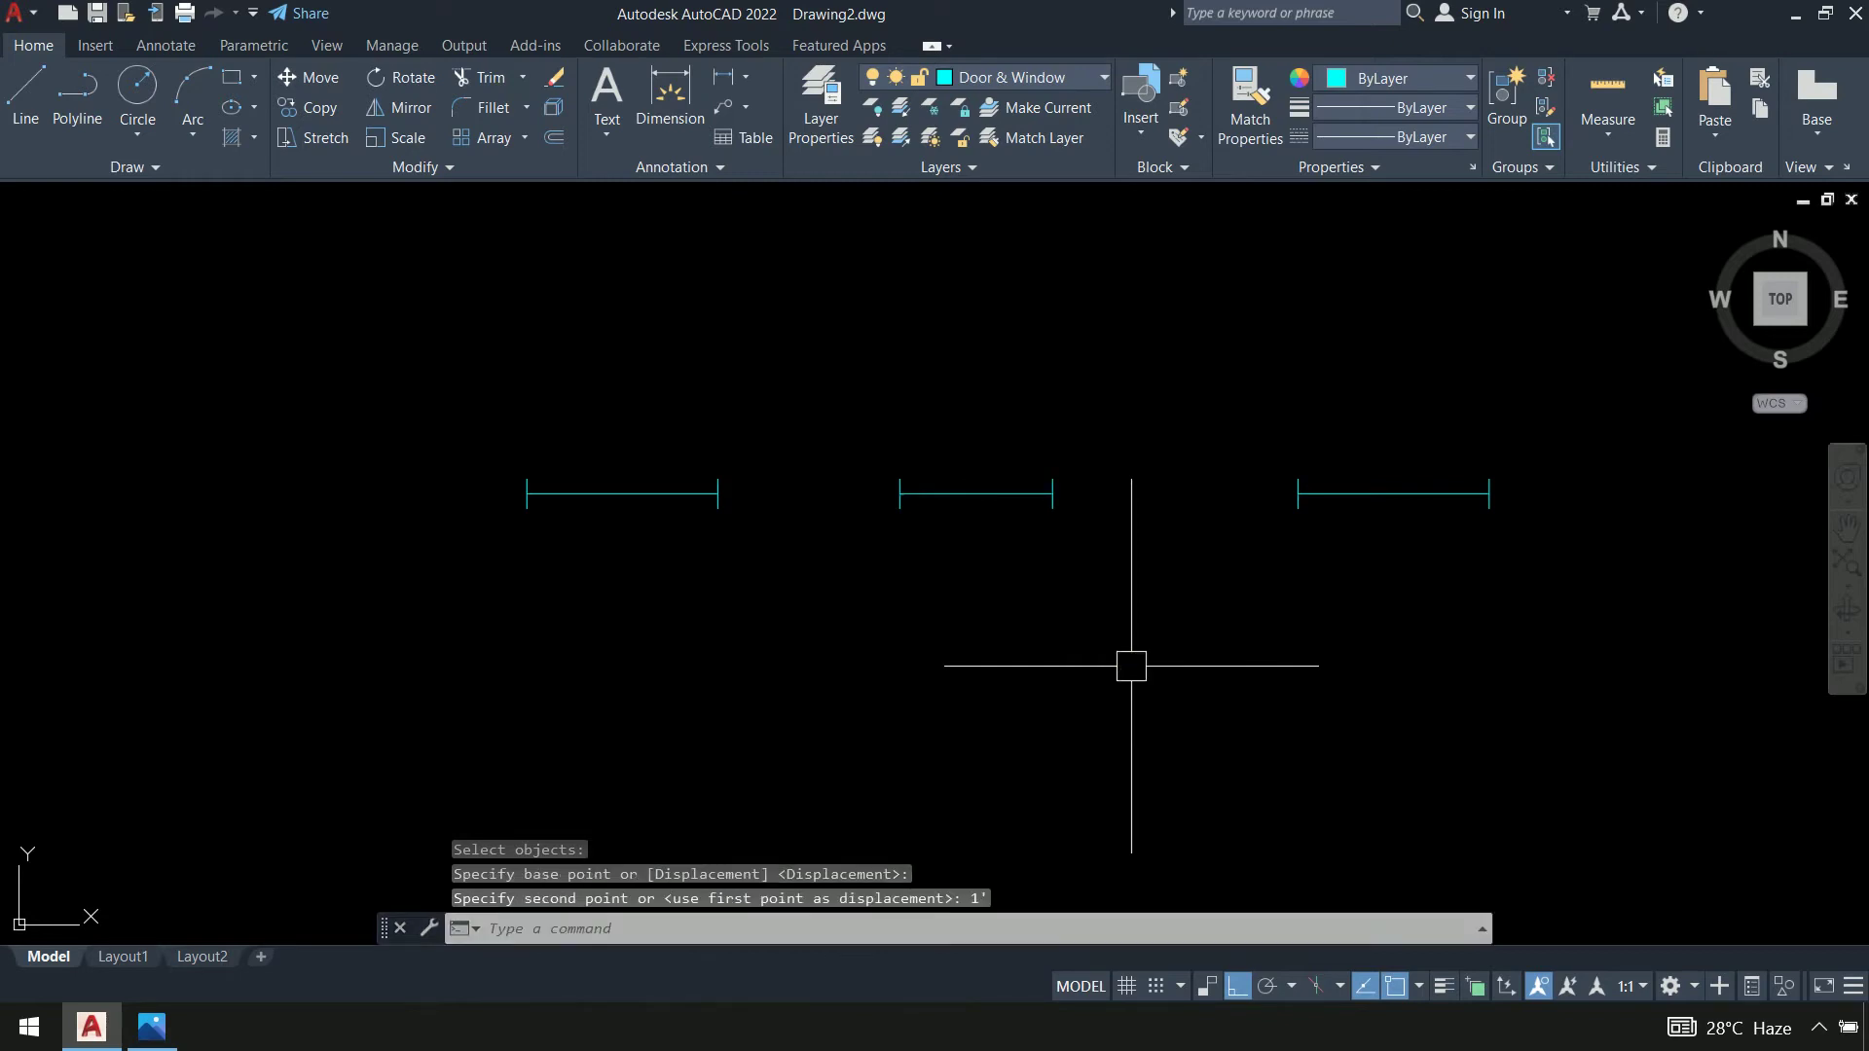
# Stretch the right end of the third window symbol 2' inward to shorten it
pyautogui.moveTo(1589, 604); pyautogui.dragTo(1373, 605, button='middle')
pyautogui.press('Return')
pyautogui.click(1447, 369)
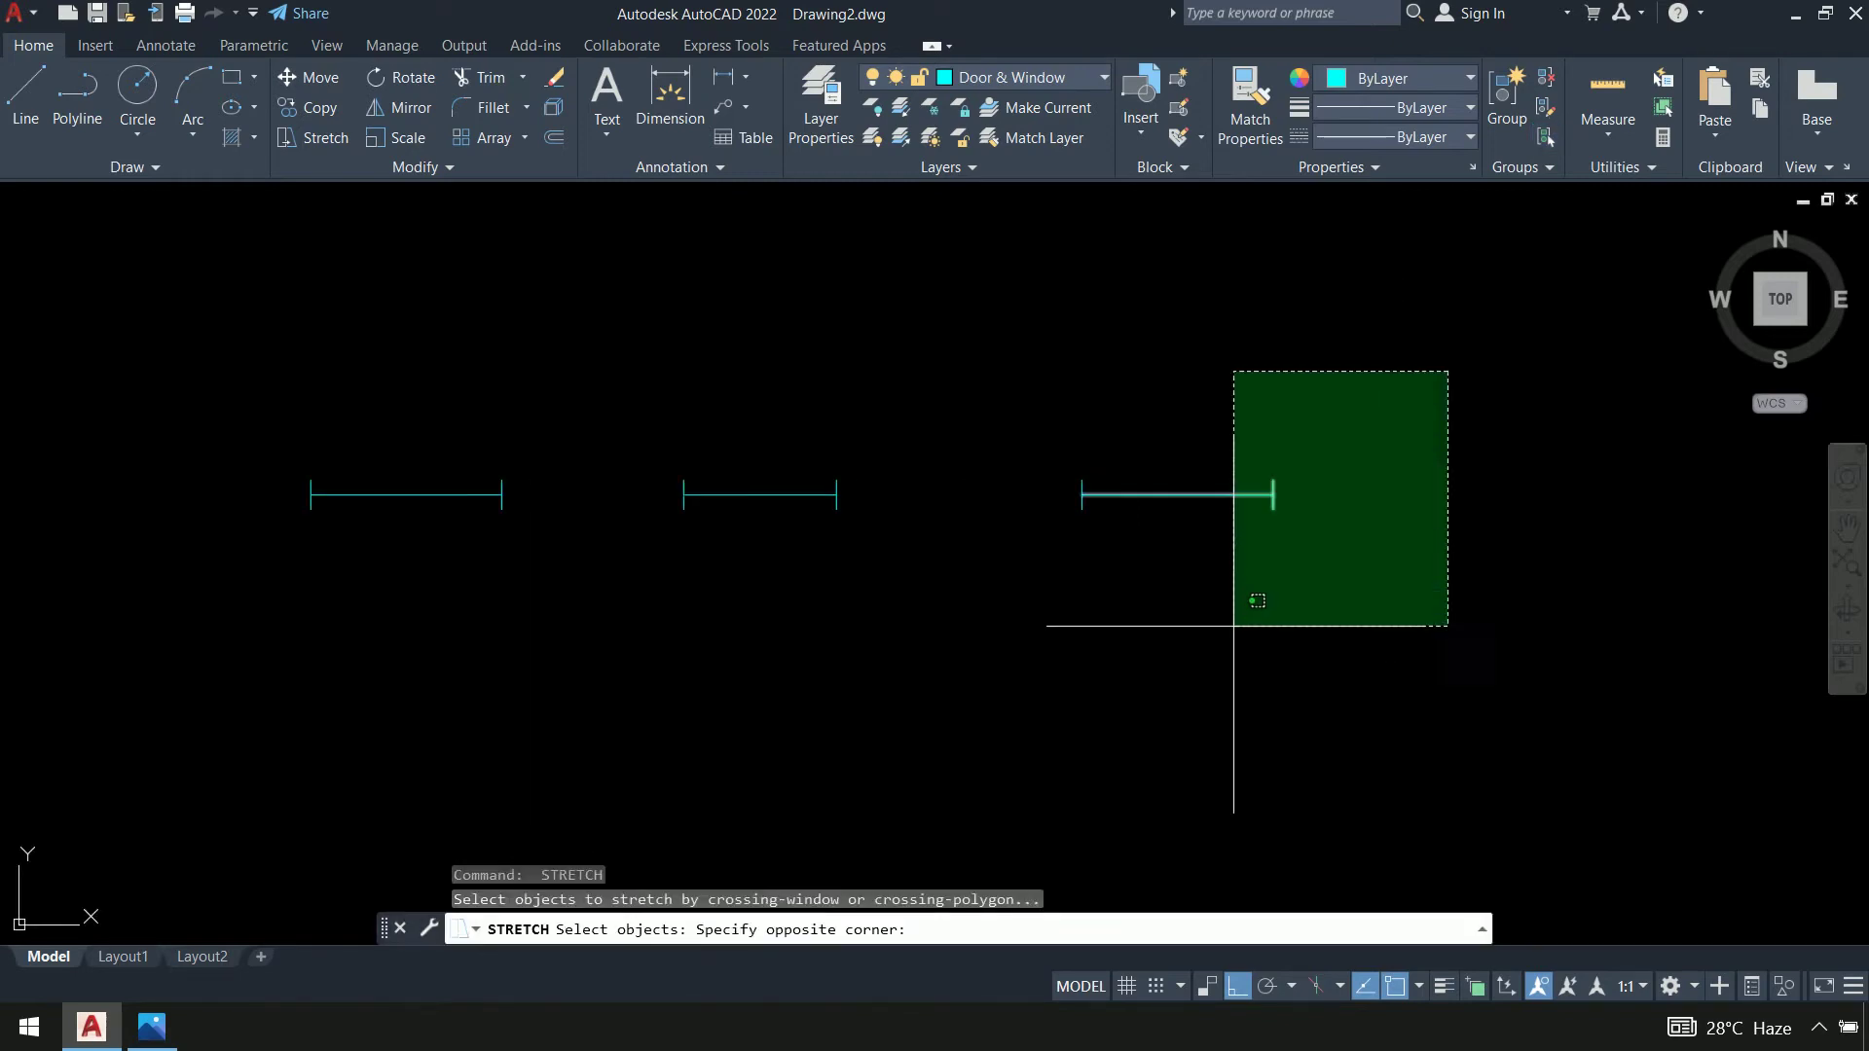
pyautogui.click(1230, 626)
pyautogui.press('Return')
pyautogui.click(1379, 642)
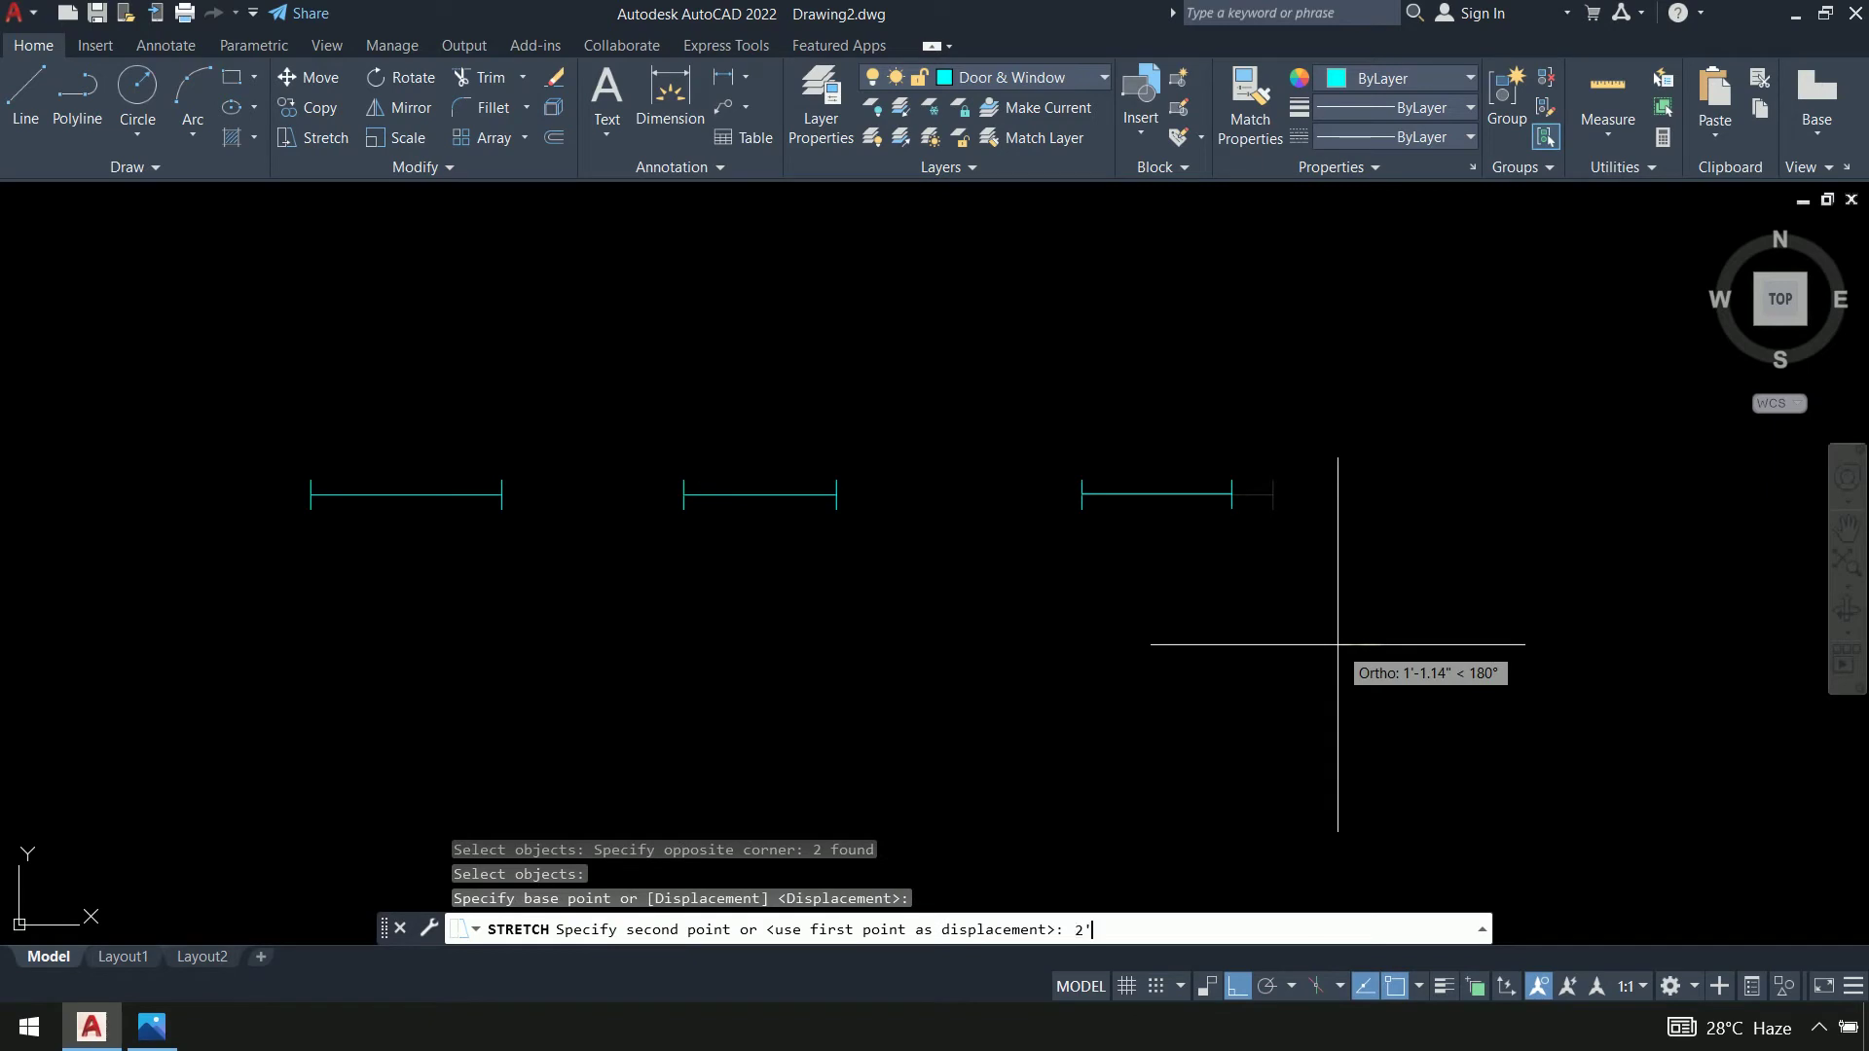
pyautogui.write("2'")
pyautogui.press('Return')
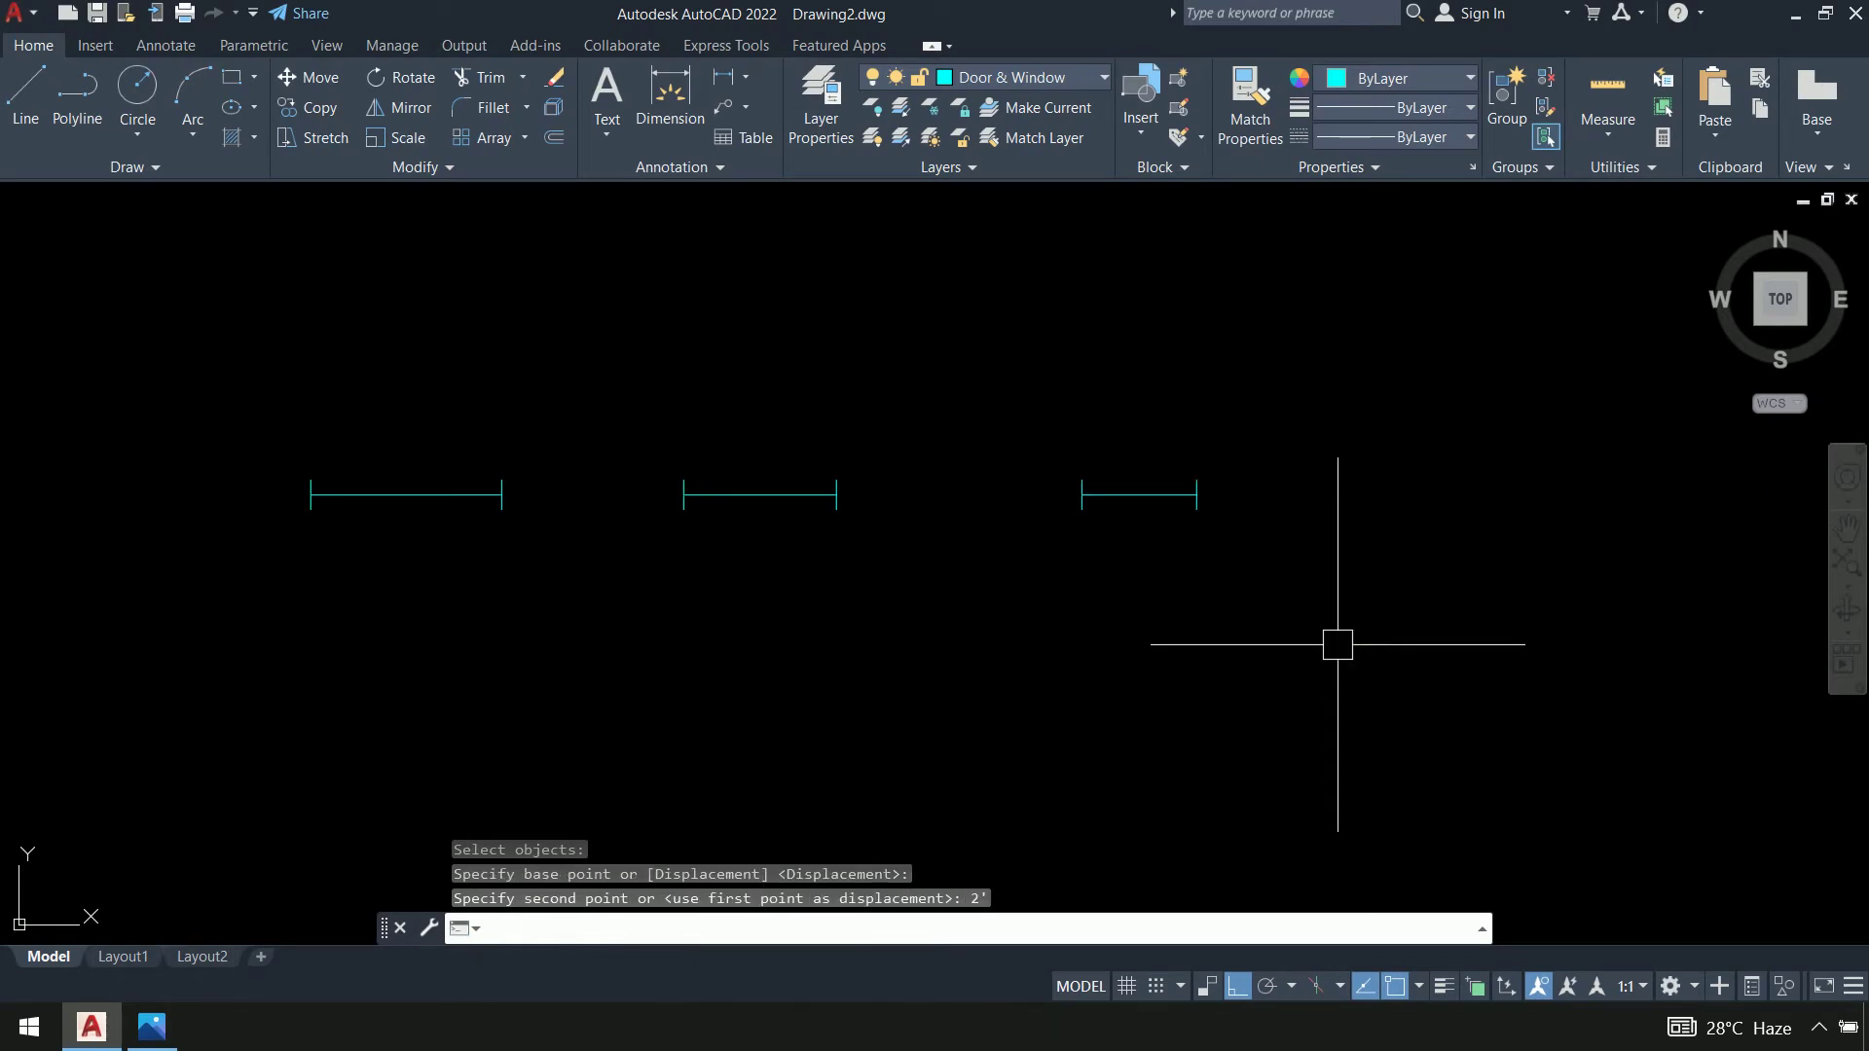
# Copy all three horizontal window symbols straight down to form a second row below the originals
pyautogui.moveTo(1241, 651); pyautogui.dragTo(1445, 629, button='middle')
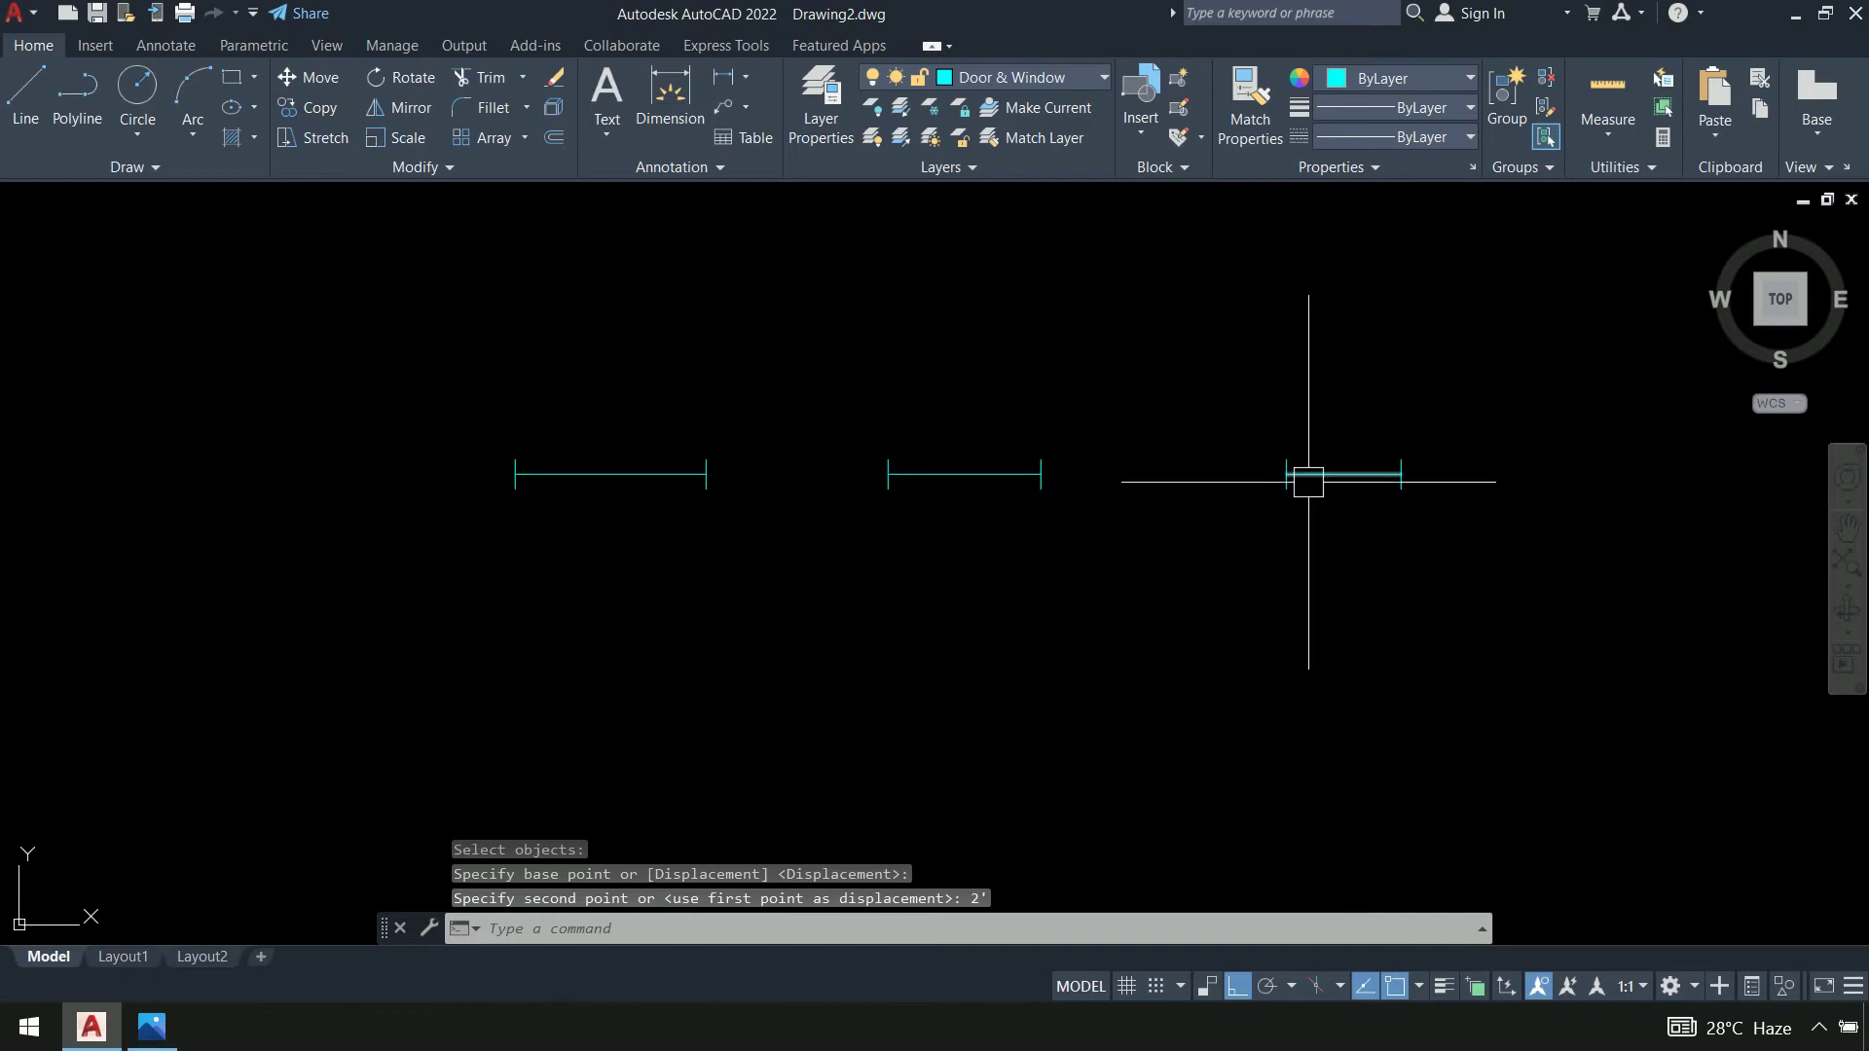
pyautogui.write('c')
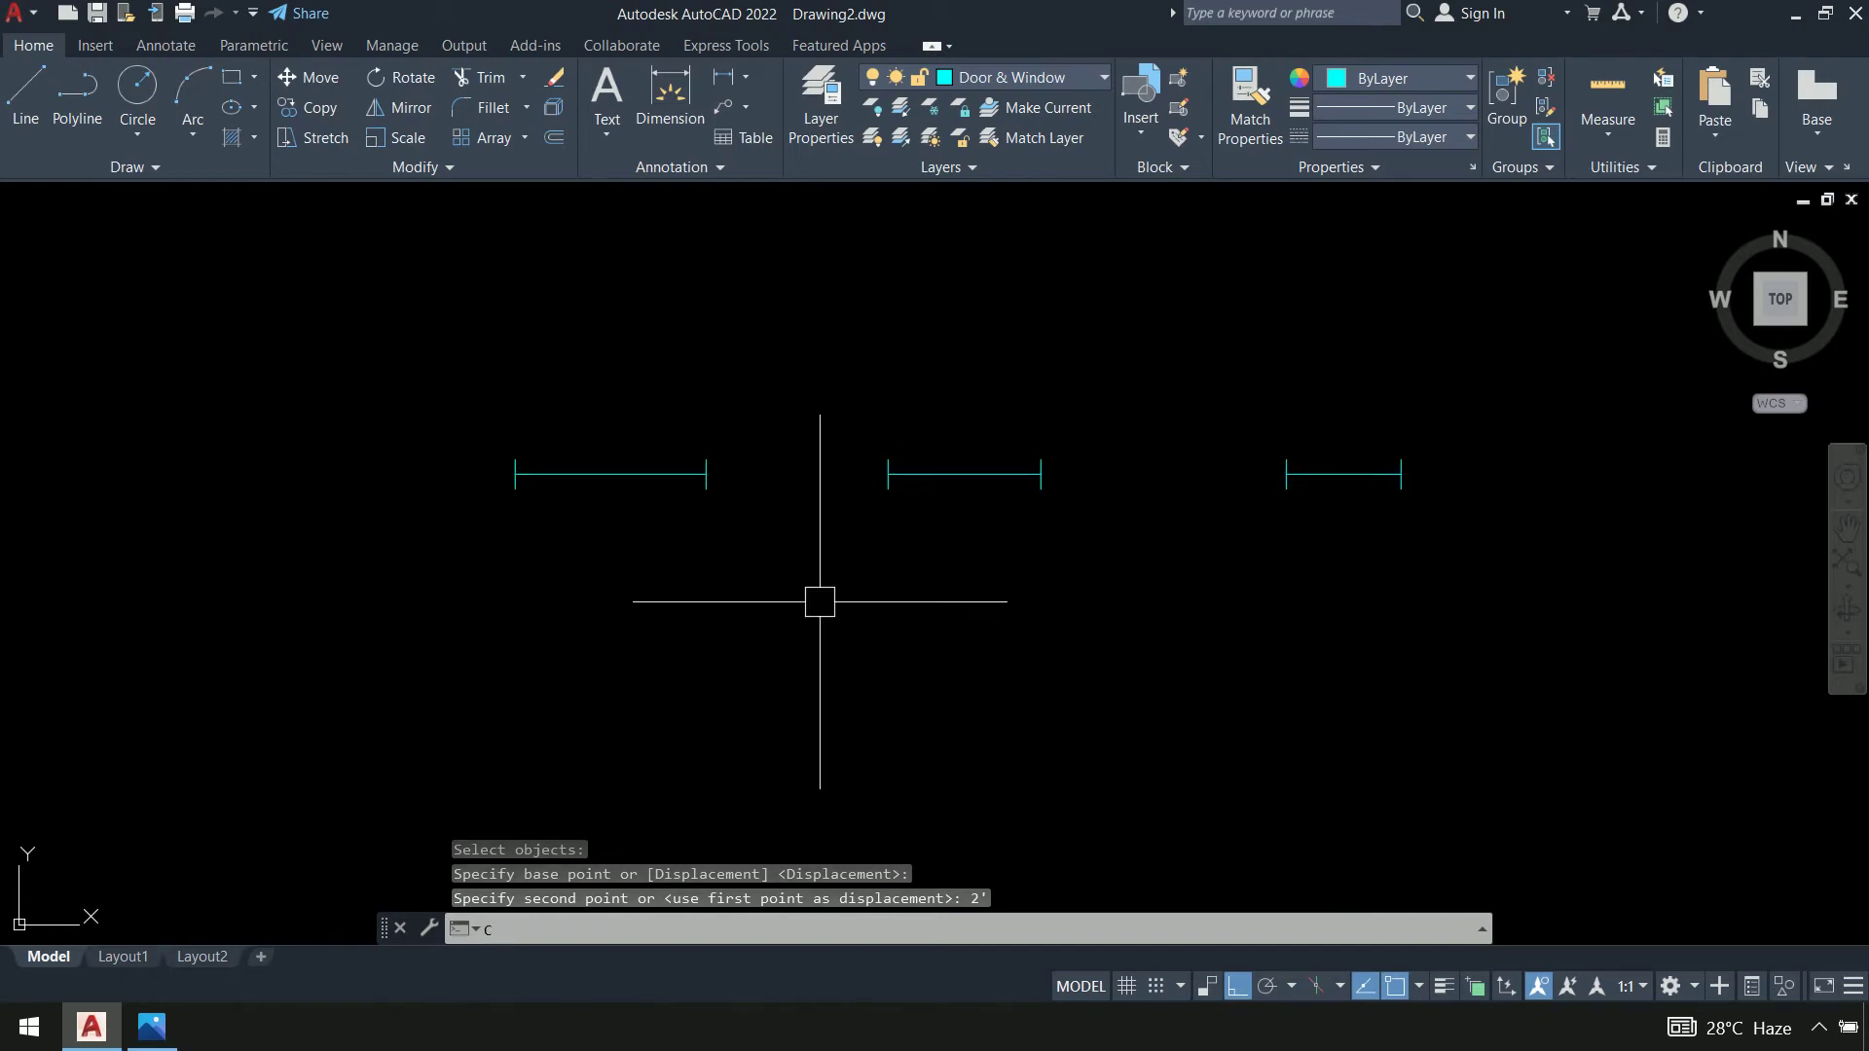
pyautogui.write('o')
pyautogui.press('Return')
pyautogui.click(1460, 646)
pyautogui.click(579, 404)
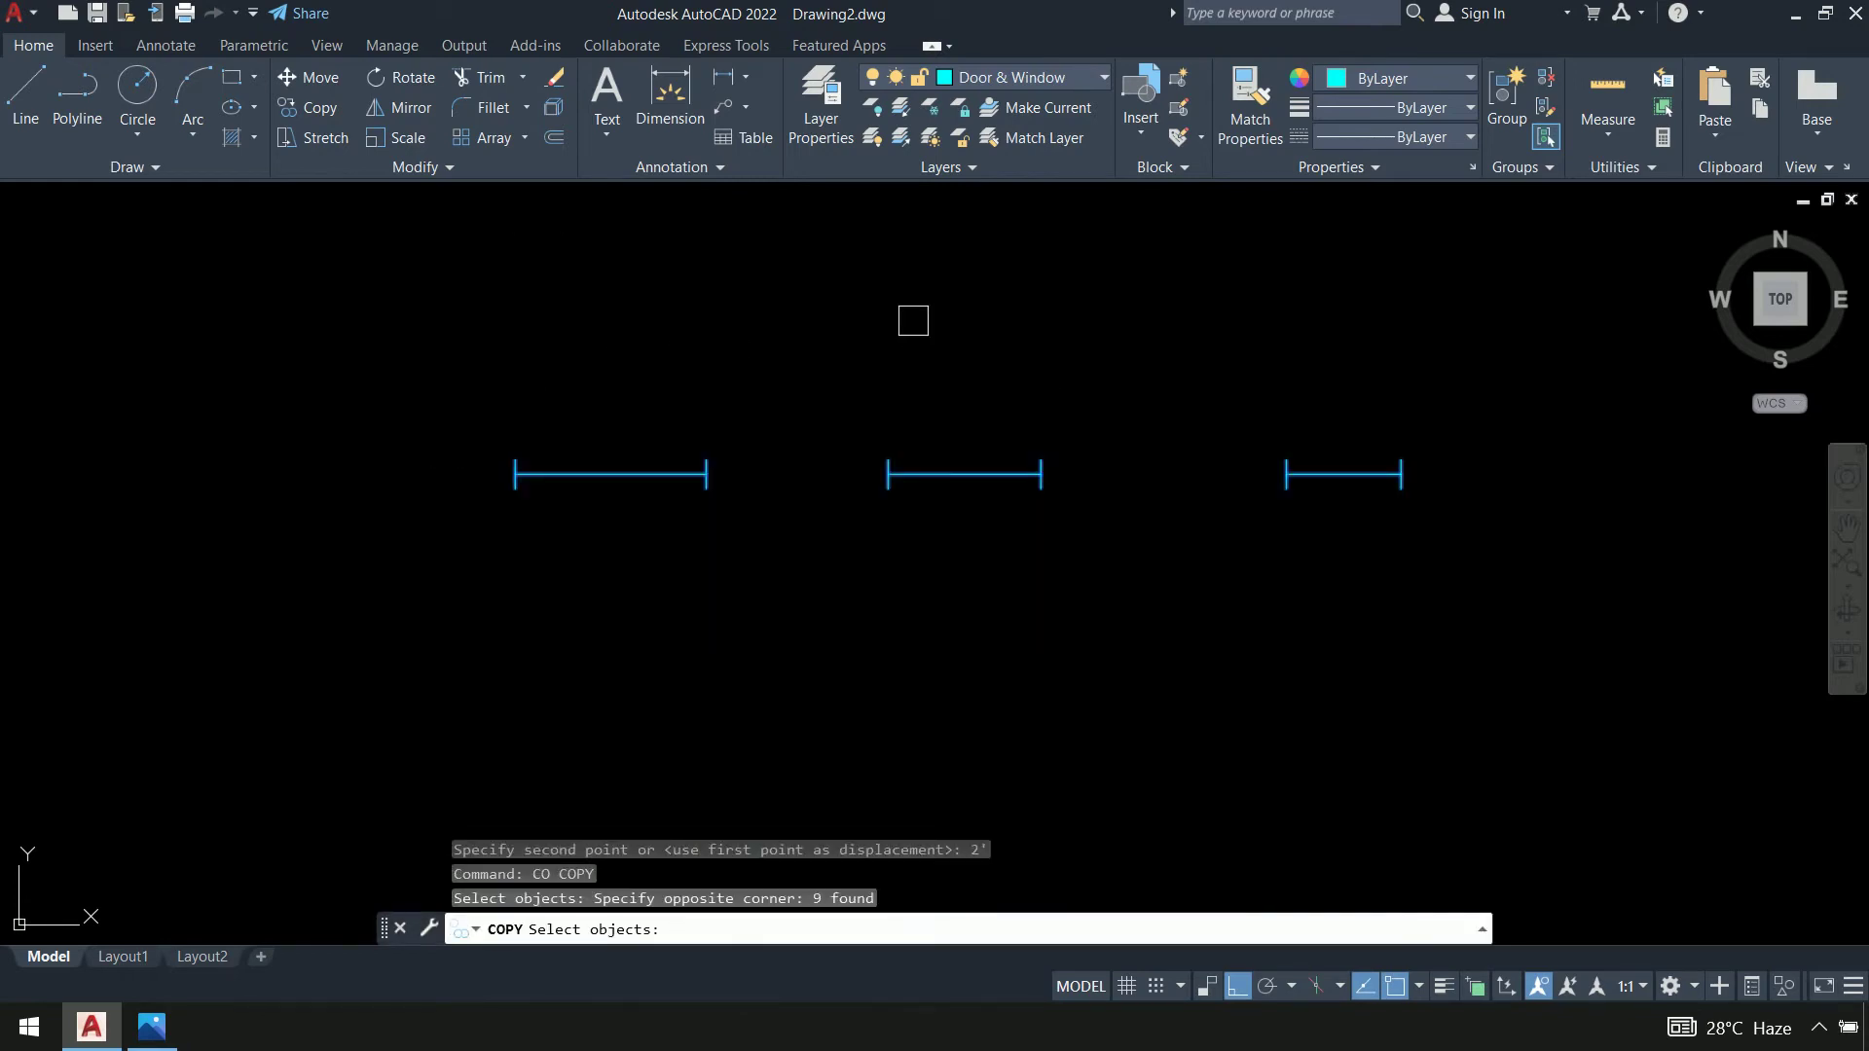
pyautogui.press('Return')
pyautogui.click(845, 302)
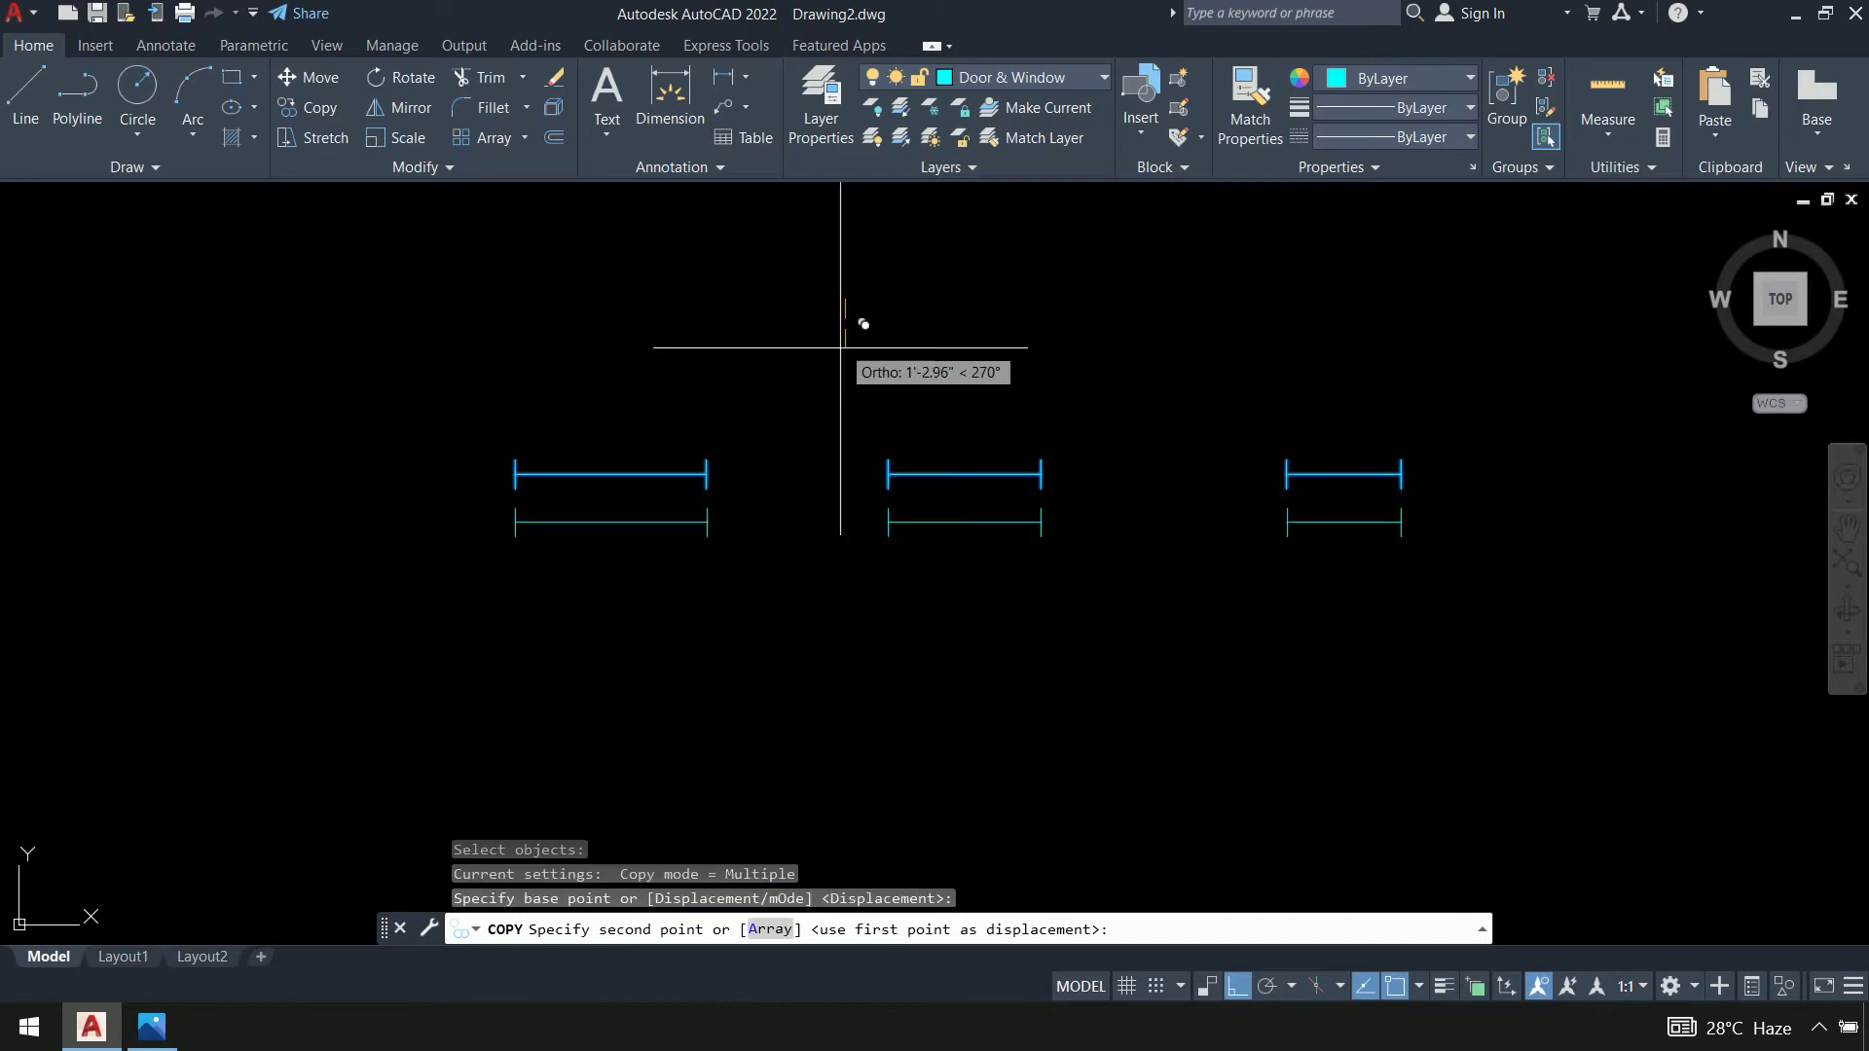
pyautogui.click(823, 549)
pyautogui.press('Return')
# Rotate the lower copy of the 5' window symbol 270 degrees about its midpoint so it stands vertical
pyautogui.moveTo(1074, 604); pyautogui.dragTo(1077, 442, button='middle')
pyautogui.write('Ro')
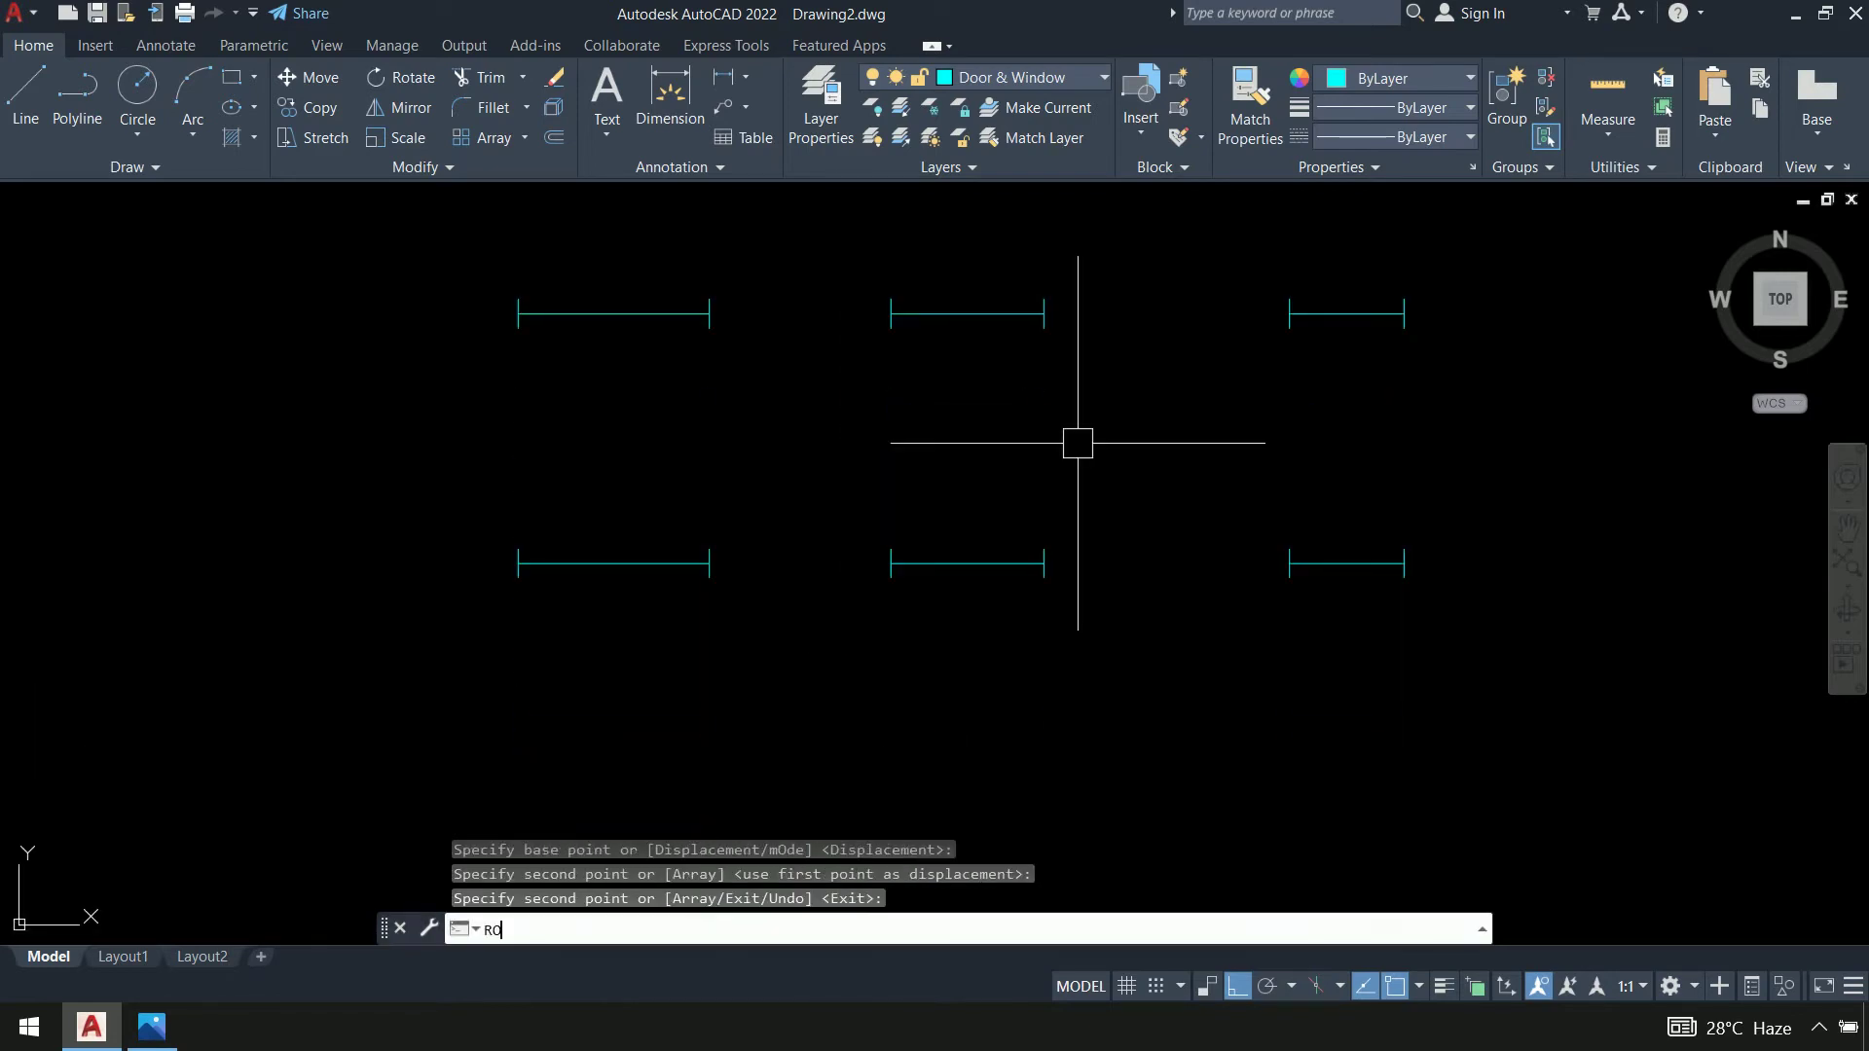
pyautogui.press('Return')
pyautogui.click(768, 417)
pyautogui.click(376, 633)
pyautogui.press('Return')
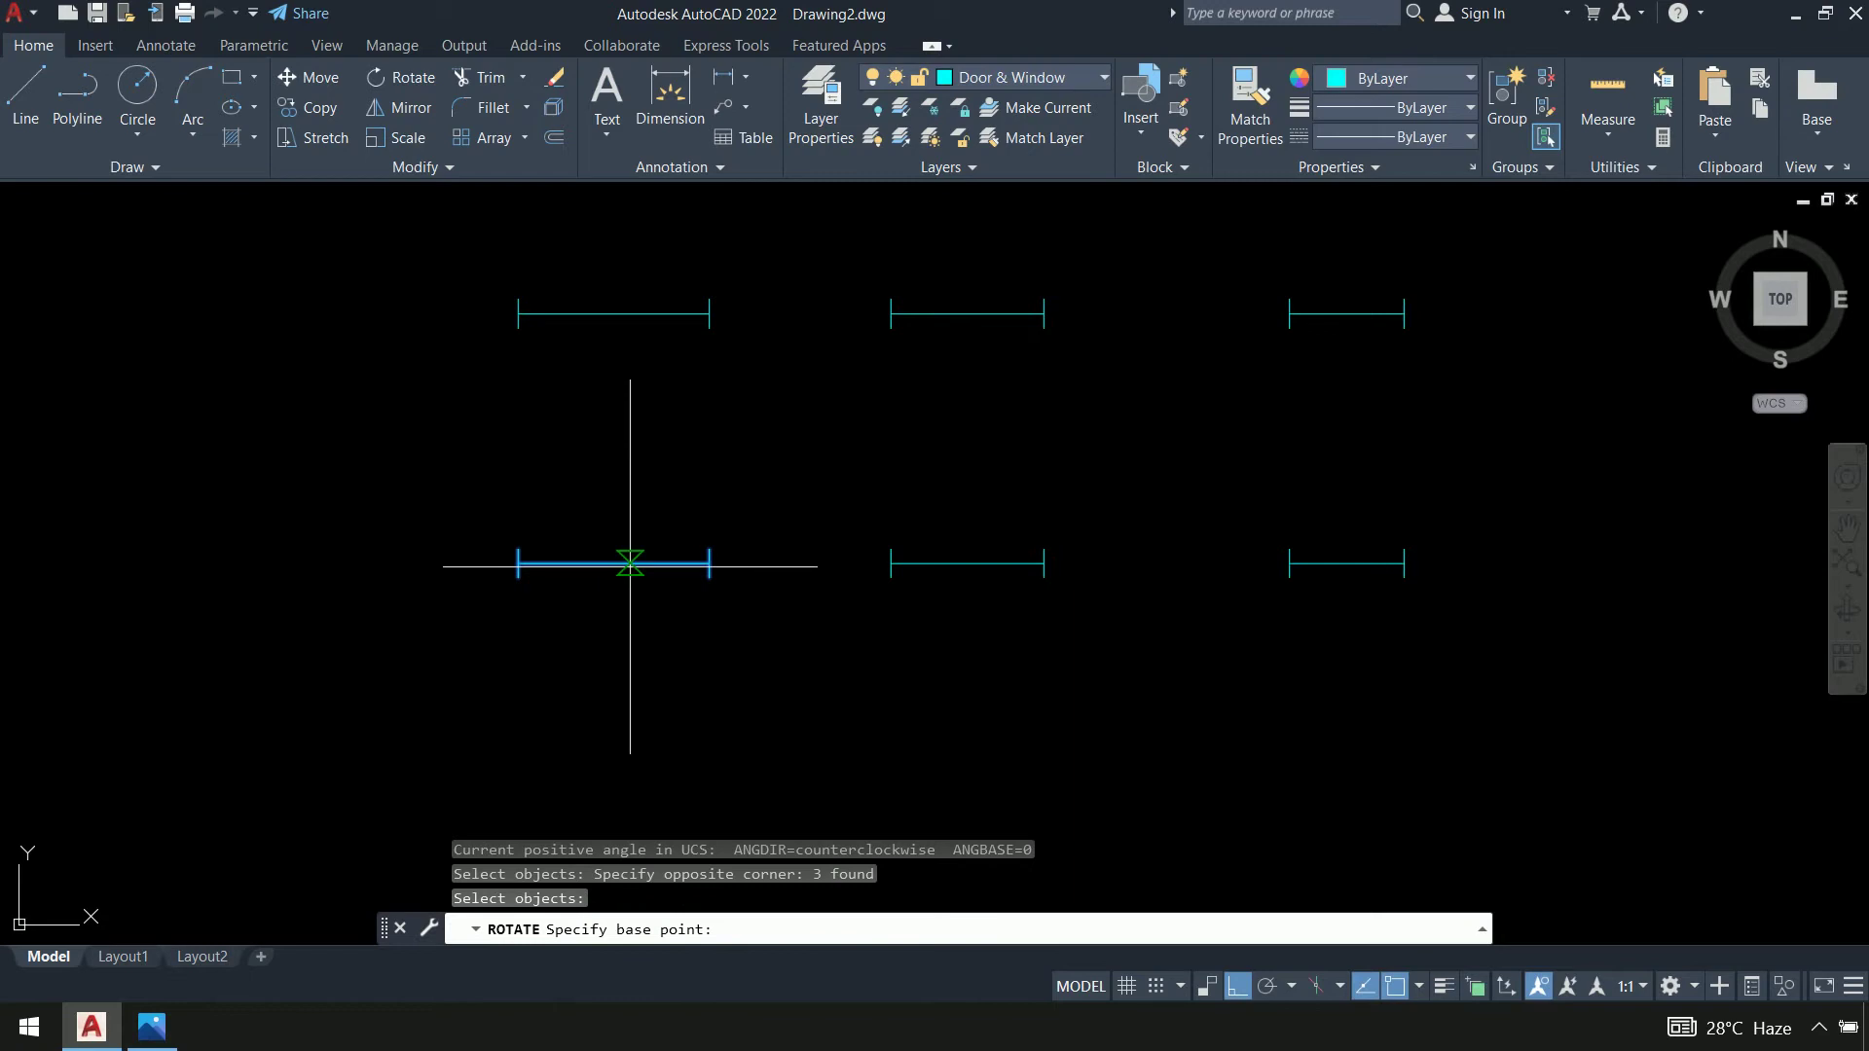
pyautogui.click(613, 562)
pyautogui.click(617, 709)
# Rotate the lower copy of the middle window symbol 270 degrees about its midpoint to make it vertical
pyautogui.click(1168, 477)
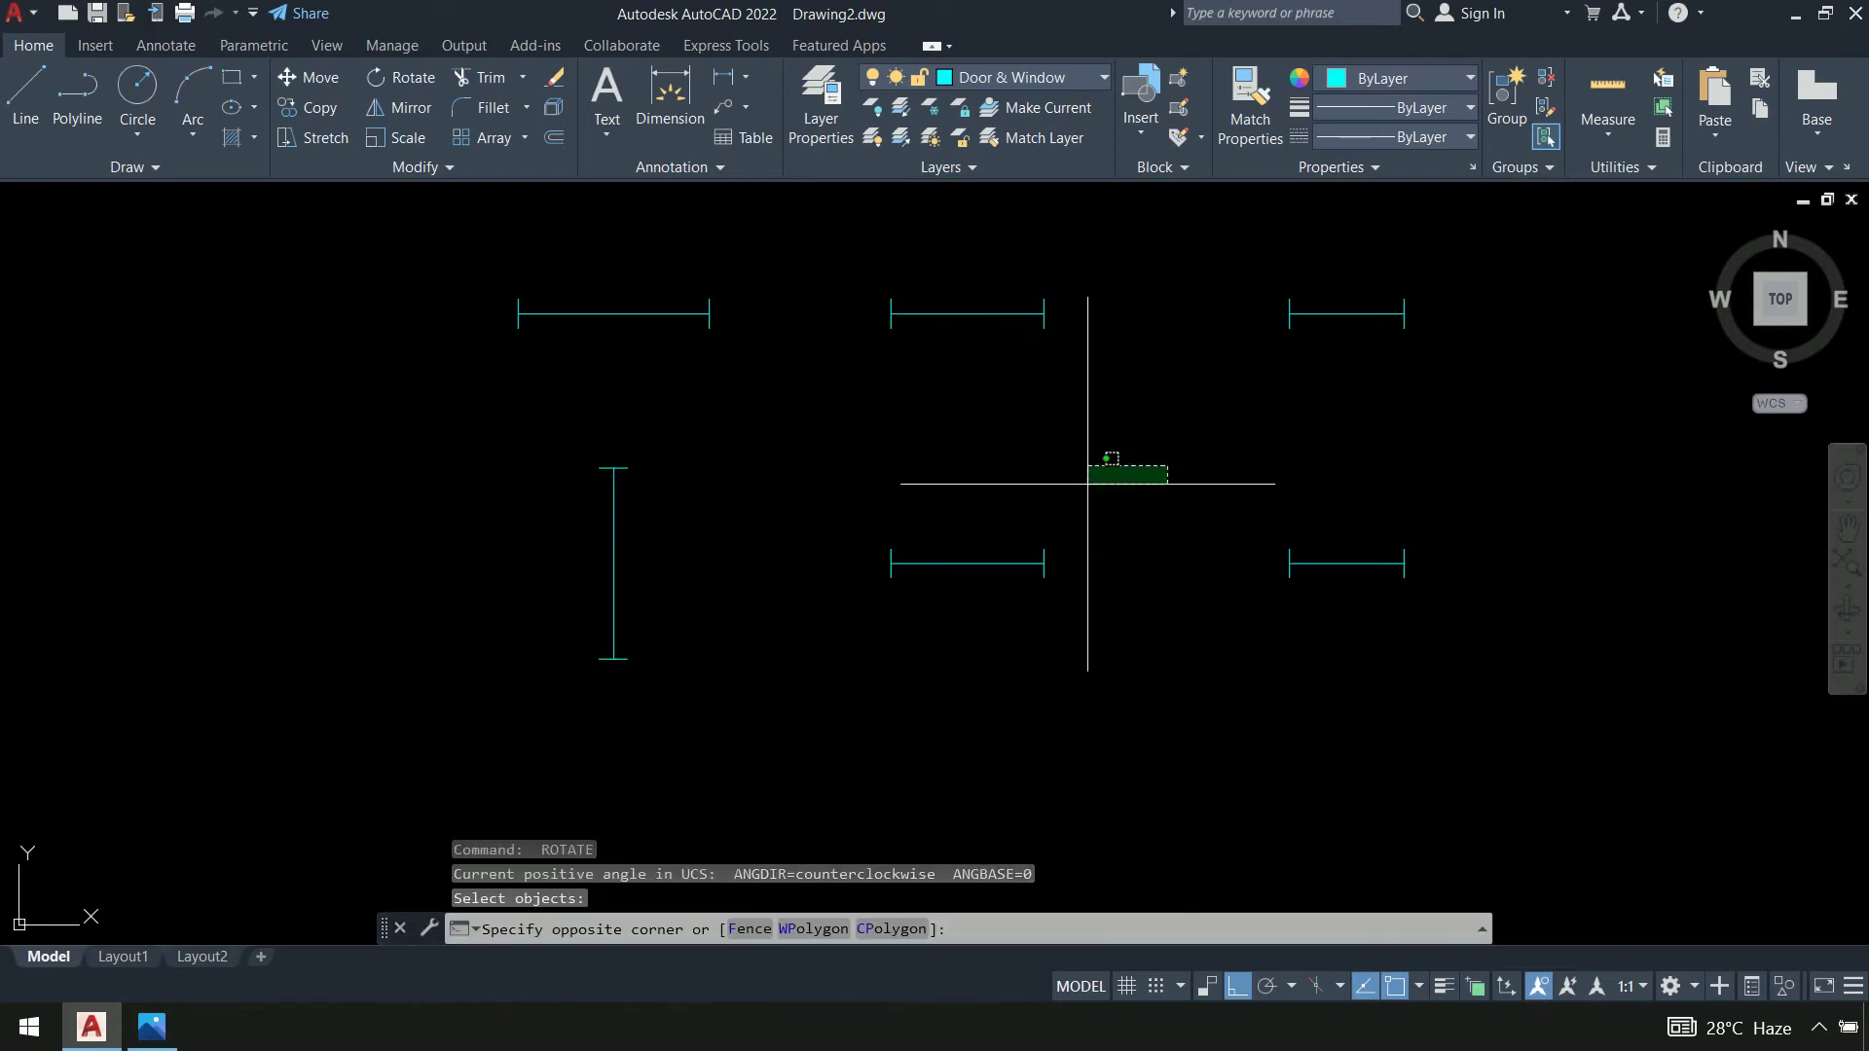
pyautogui.click(925, 642)
pyautogui.write('ro')
pyautogui.press('Return')
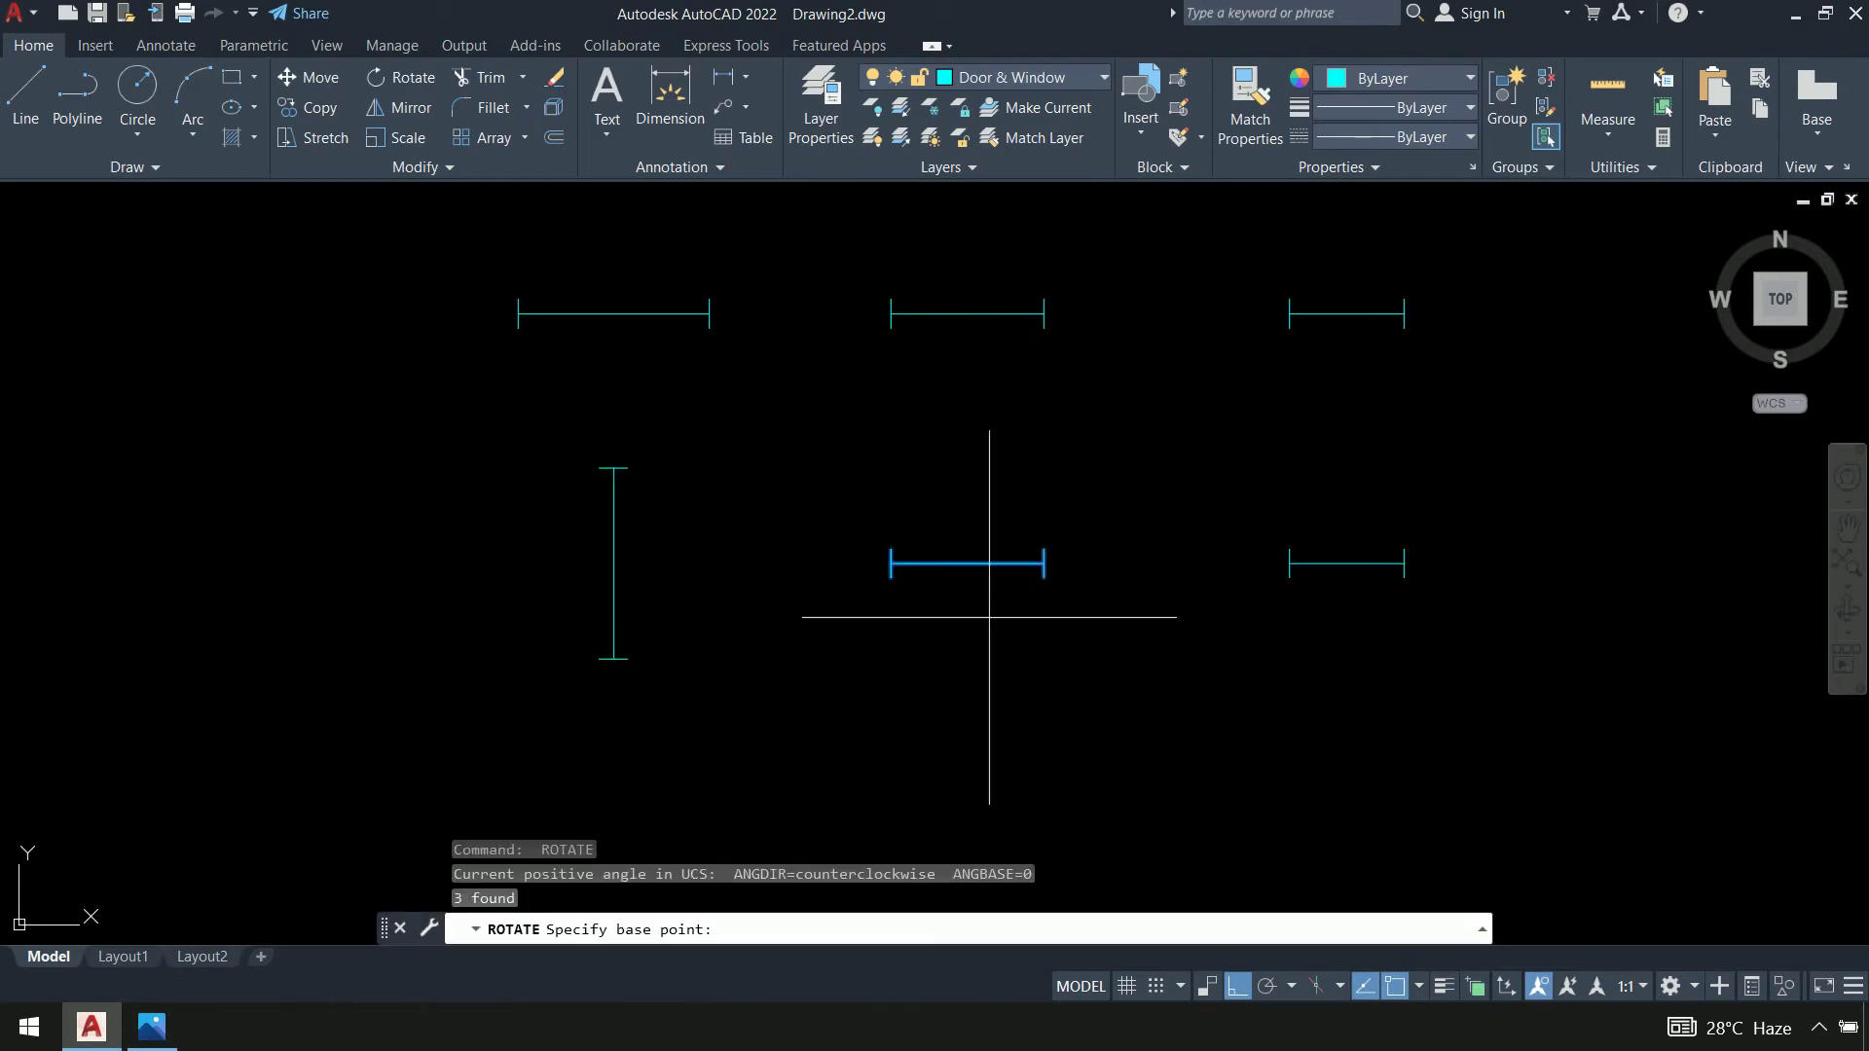
pyautogui.click(967, 563)
pyautogui.click(1000, 706)
pyautogui.press('Return')
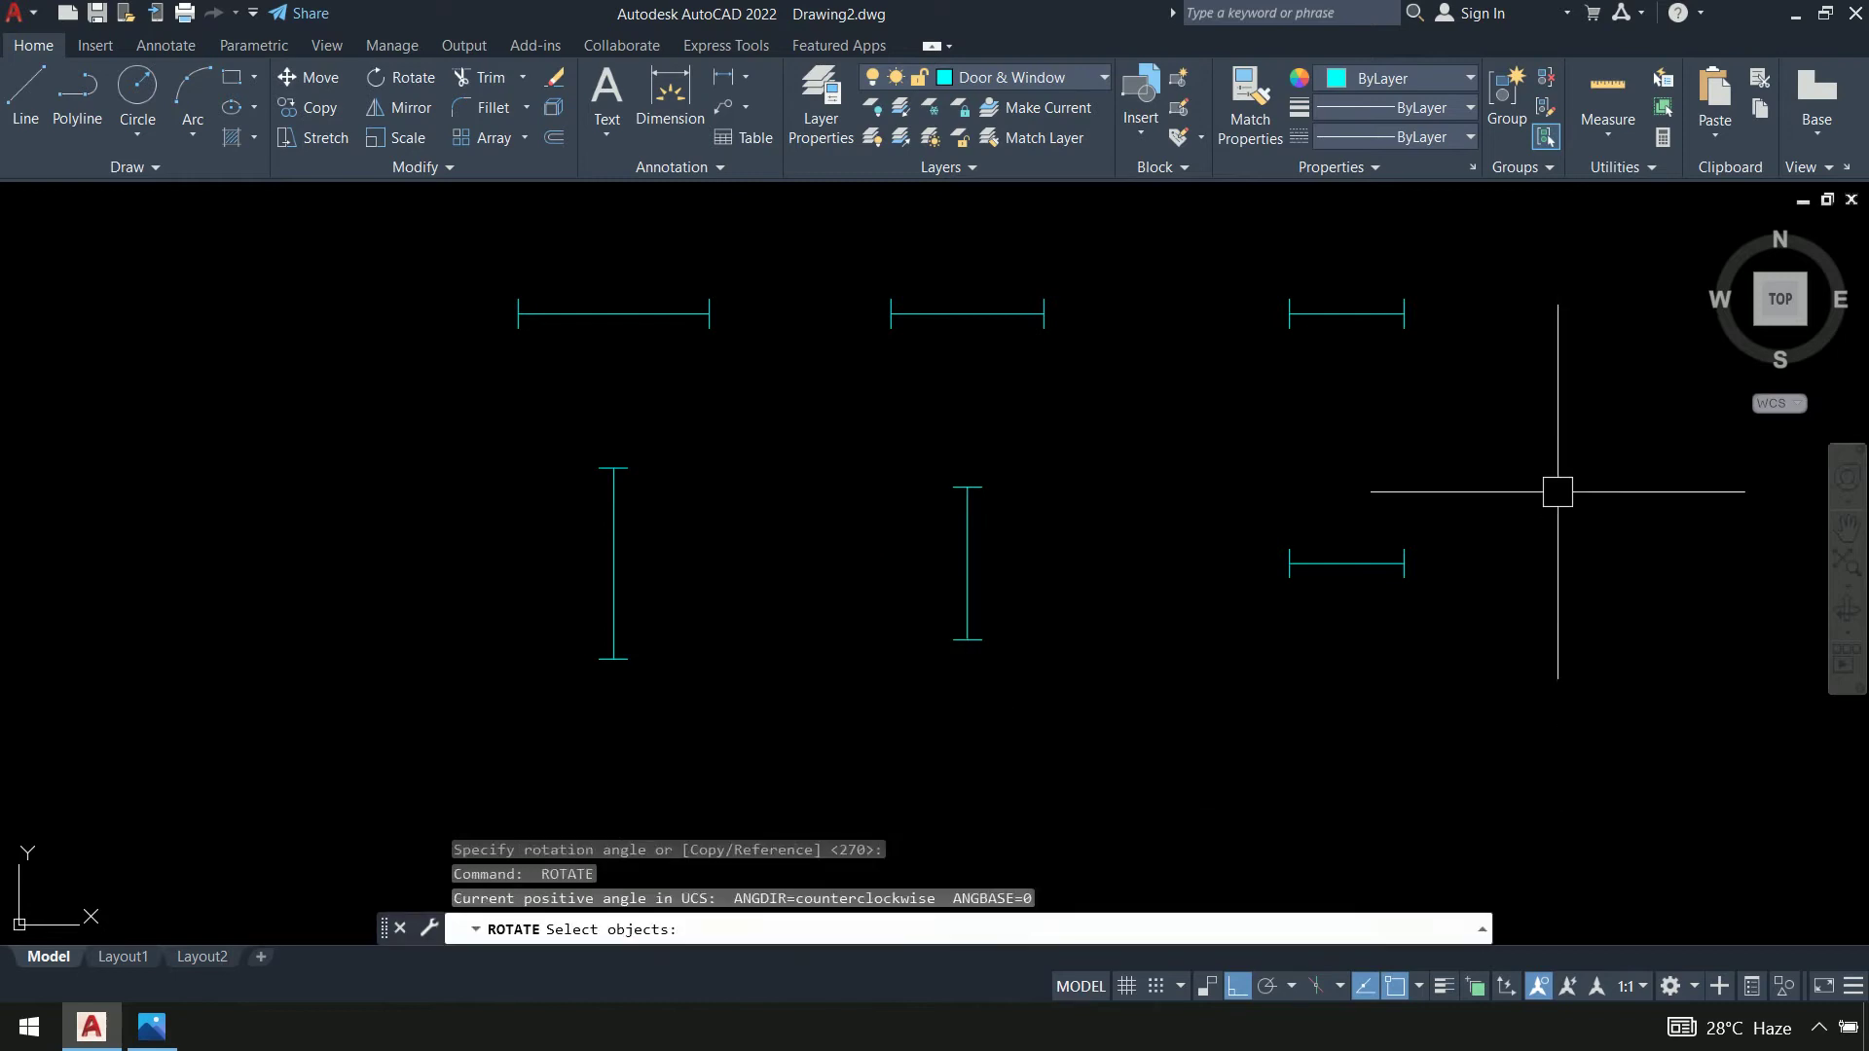
# Rotate the lower copy of the shortest window symbol 270 degrees about its midpoint to make it vertical
pyautogui.press('Escape')
pyautogui.click(1562, 467)
pyautogui.click(1222, 683)
pyautogui.press('Return')
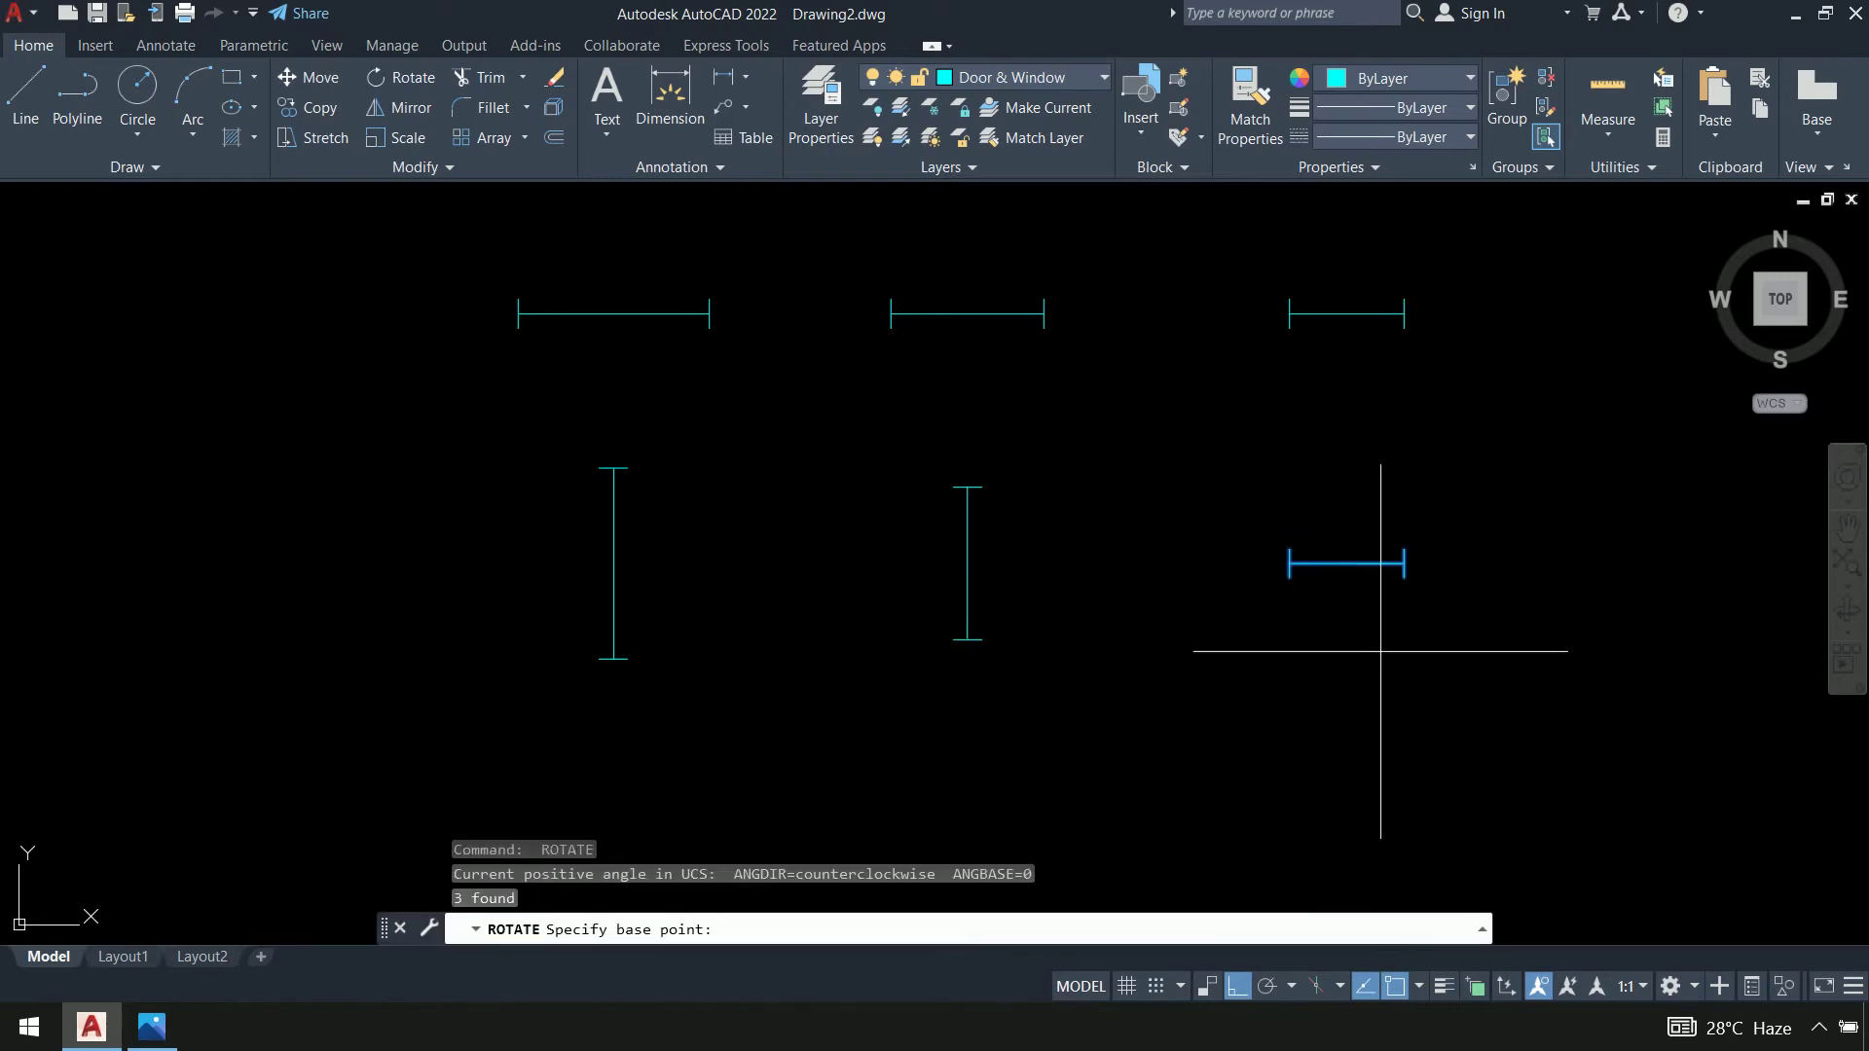
pyautogui.click(1346, 563)
pyautogui.click(1353, 720)
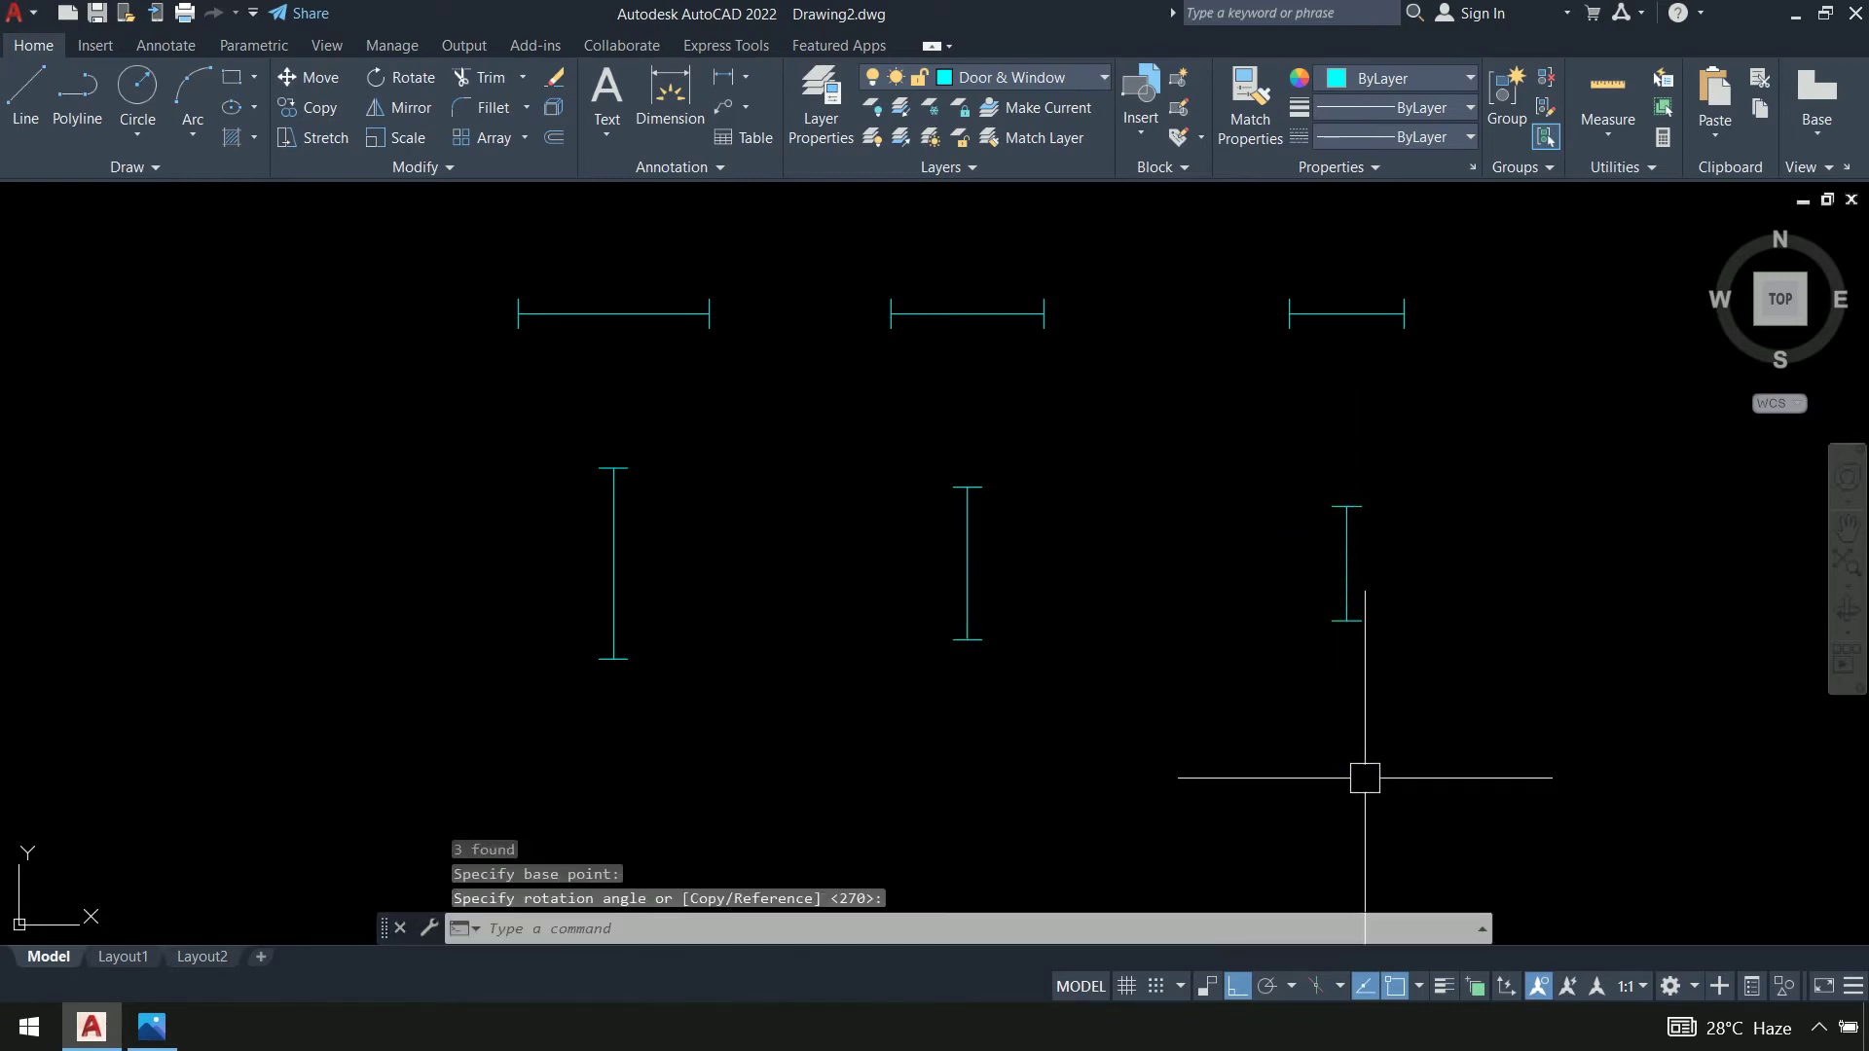
# Switch to Photos and check the window positions and specifications table in the reference plan
pyautogui.scroll(-6, 1501, 556)
pyautogui.scroll(2, 1599, 597)
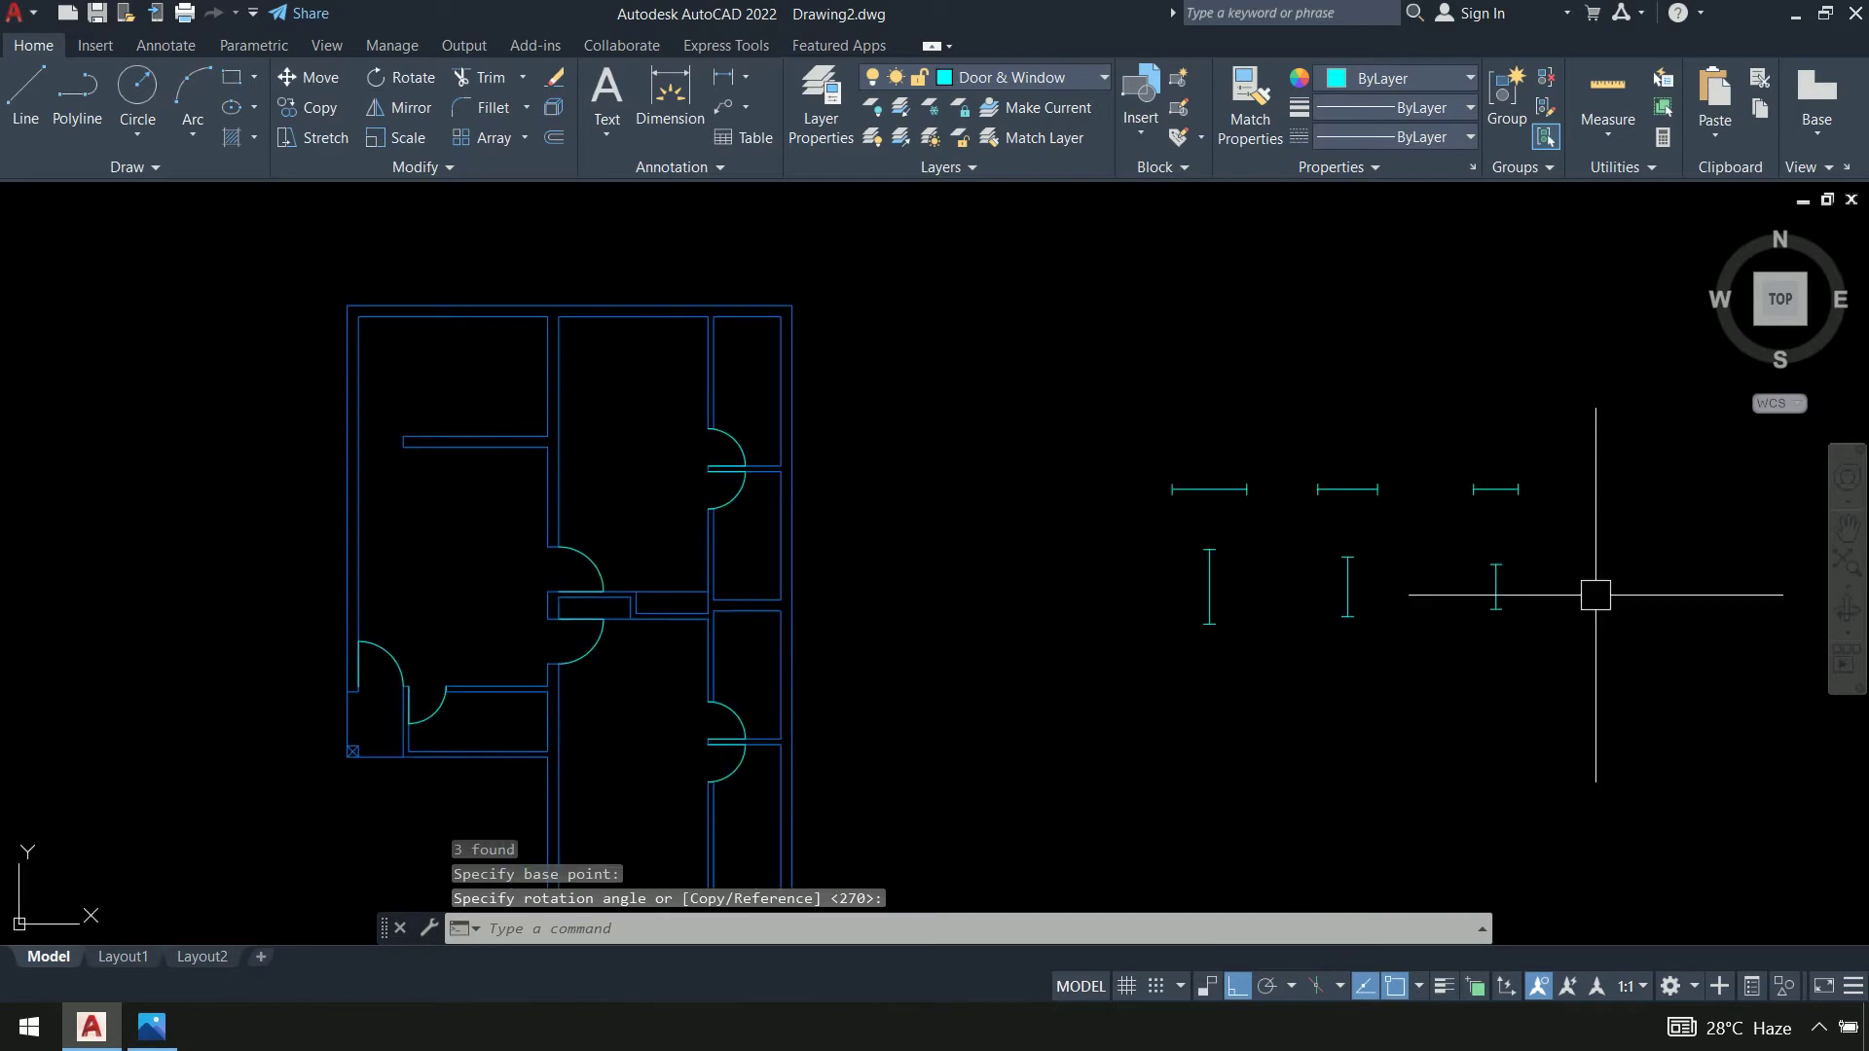
pyautogui.hotkey('alt', 'Tab')
pyautogui.scroll(5, 1154, 434)
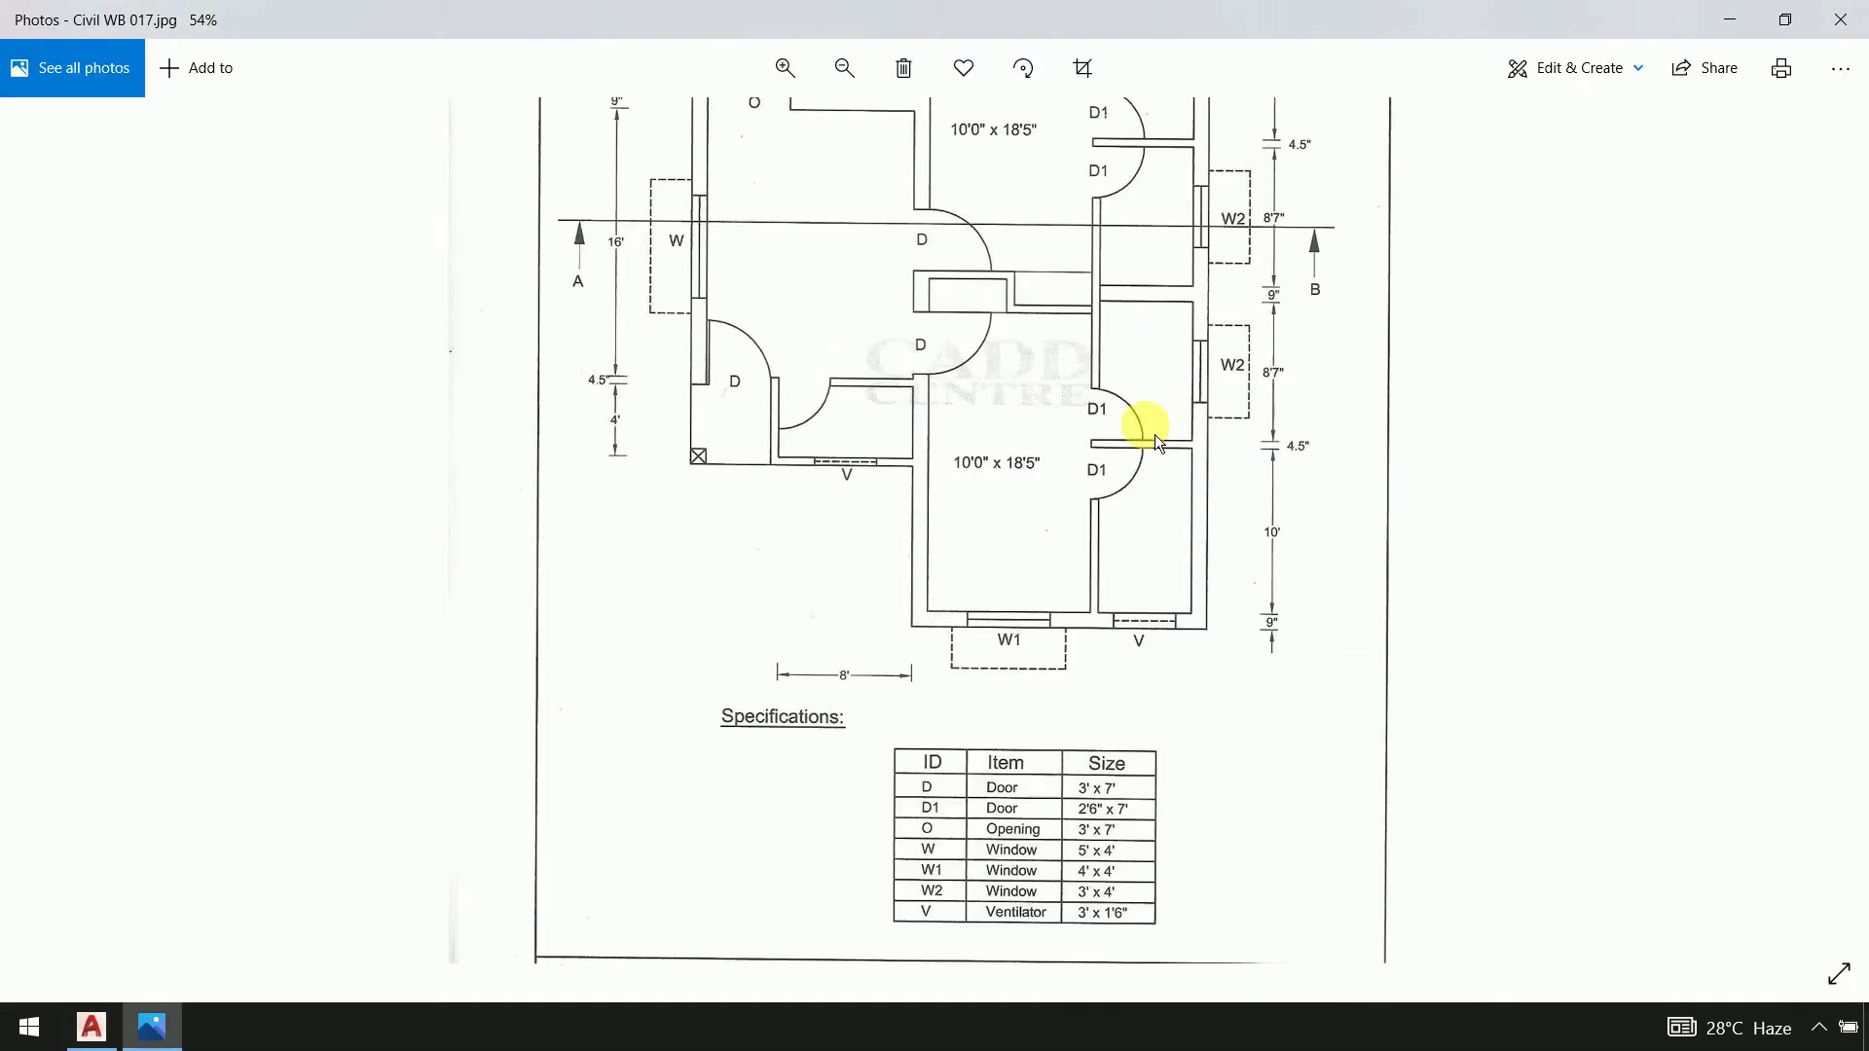
pyautogui.scroll(-2, 1166, 602)
pyautogui.scroll(1, 1163, 584)
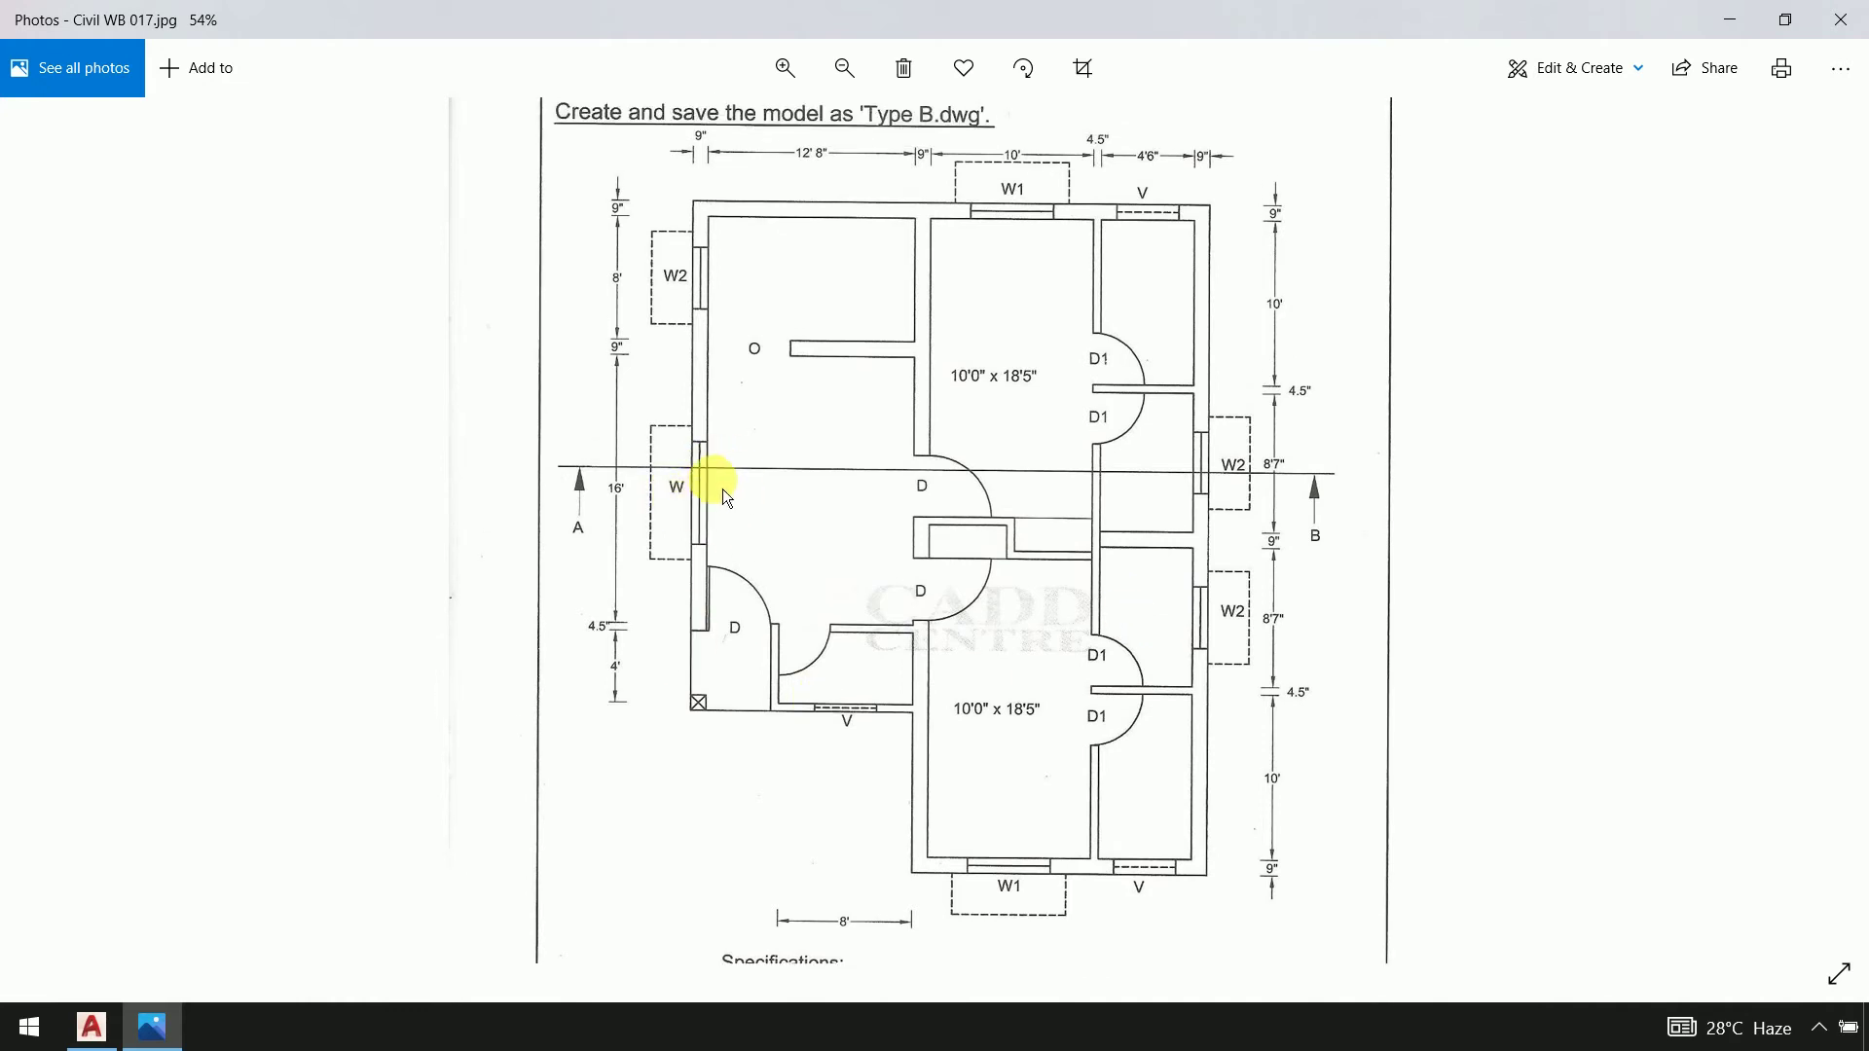
# Return to AutoCAD and move the vertical 5' window symbol into the hall's left outer wall, snapping it to the inner wall line's midpoint
pyautogui.hotkey('alt', 'Tab')
pyautogui.moveTo(438, 617); pyautogui.dragTo(603, 608, button='middle')
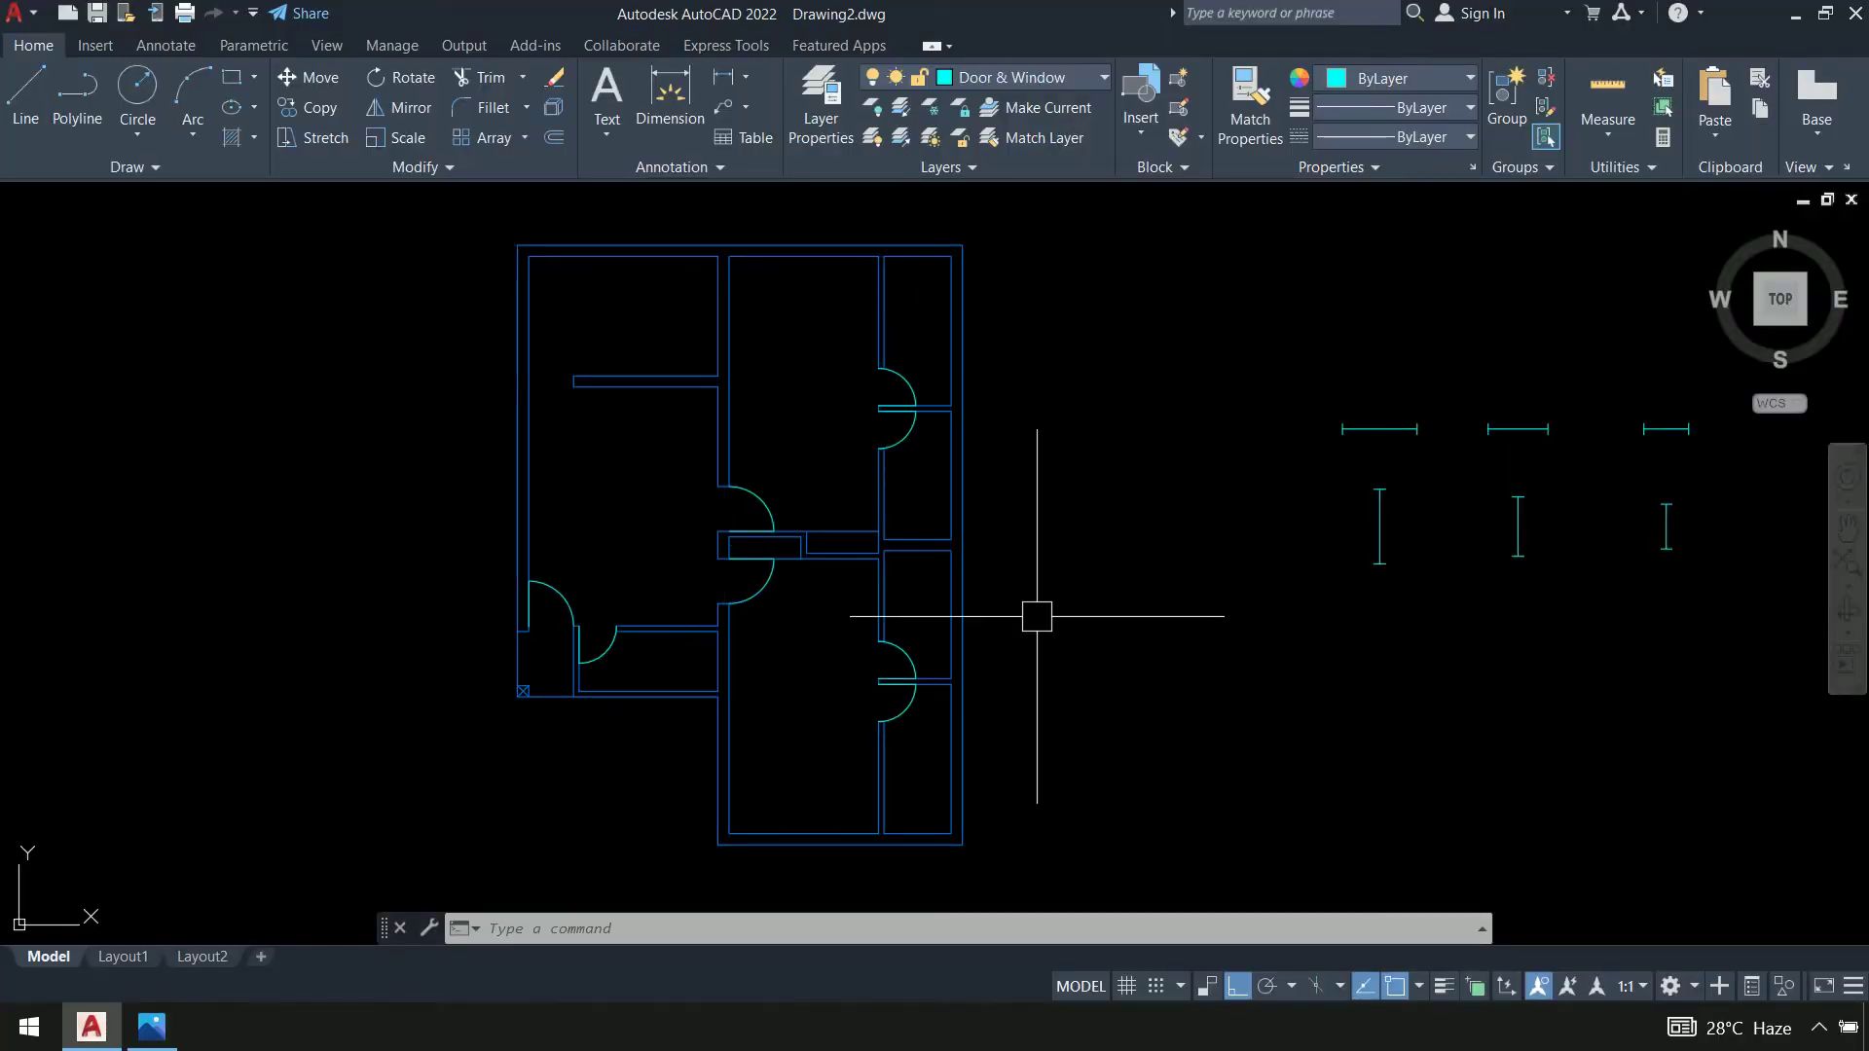
pyautogui.press('Return')
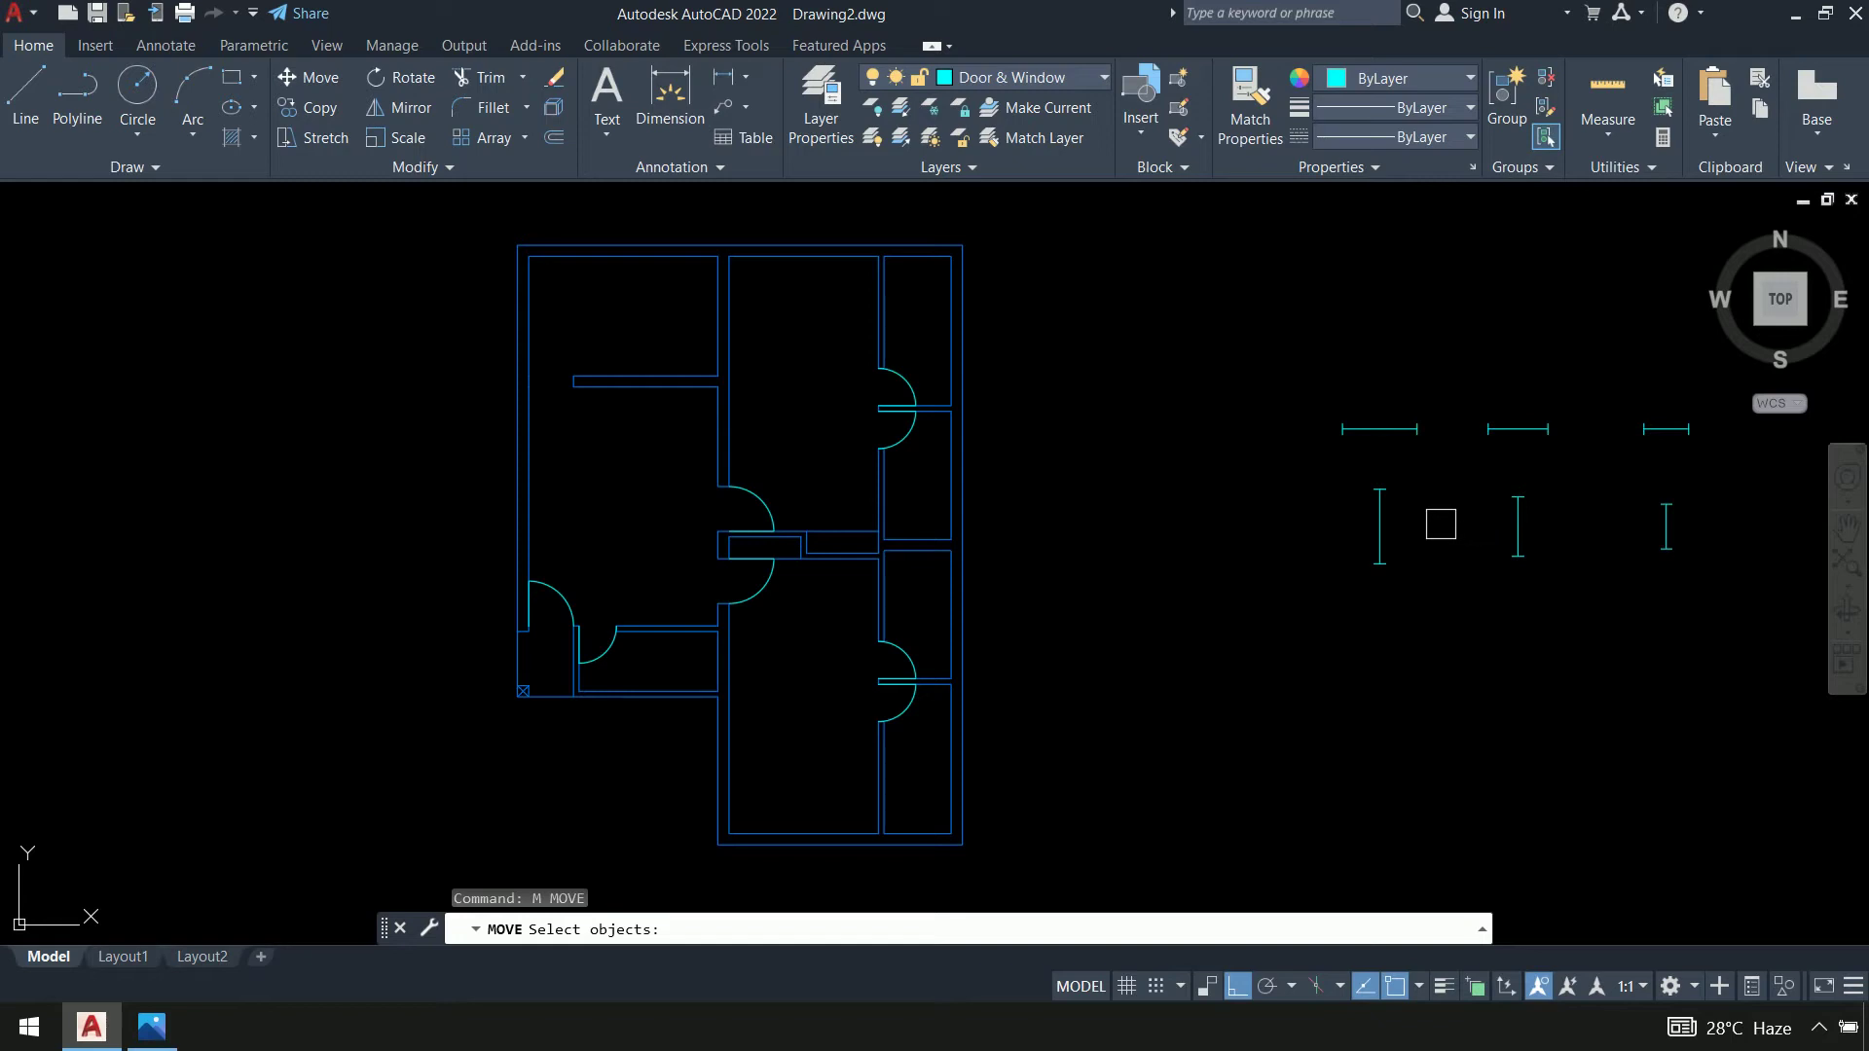
pyautogui.scroll(4, 1438, 526)
pyautogui.click(1399, 393)
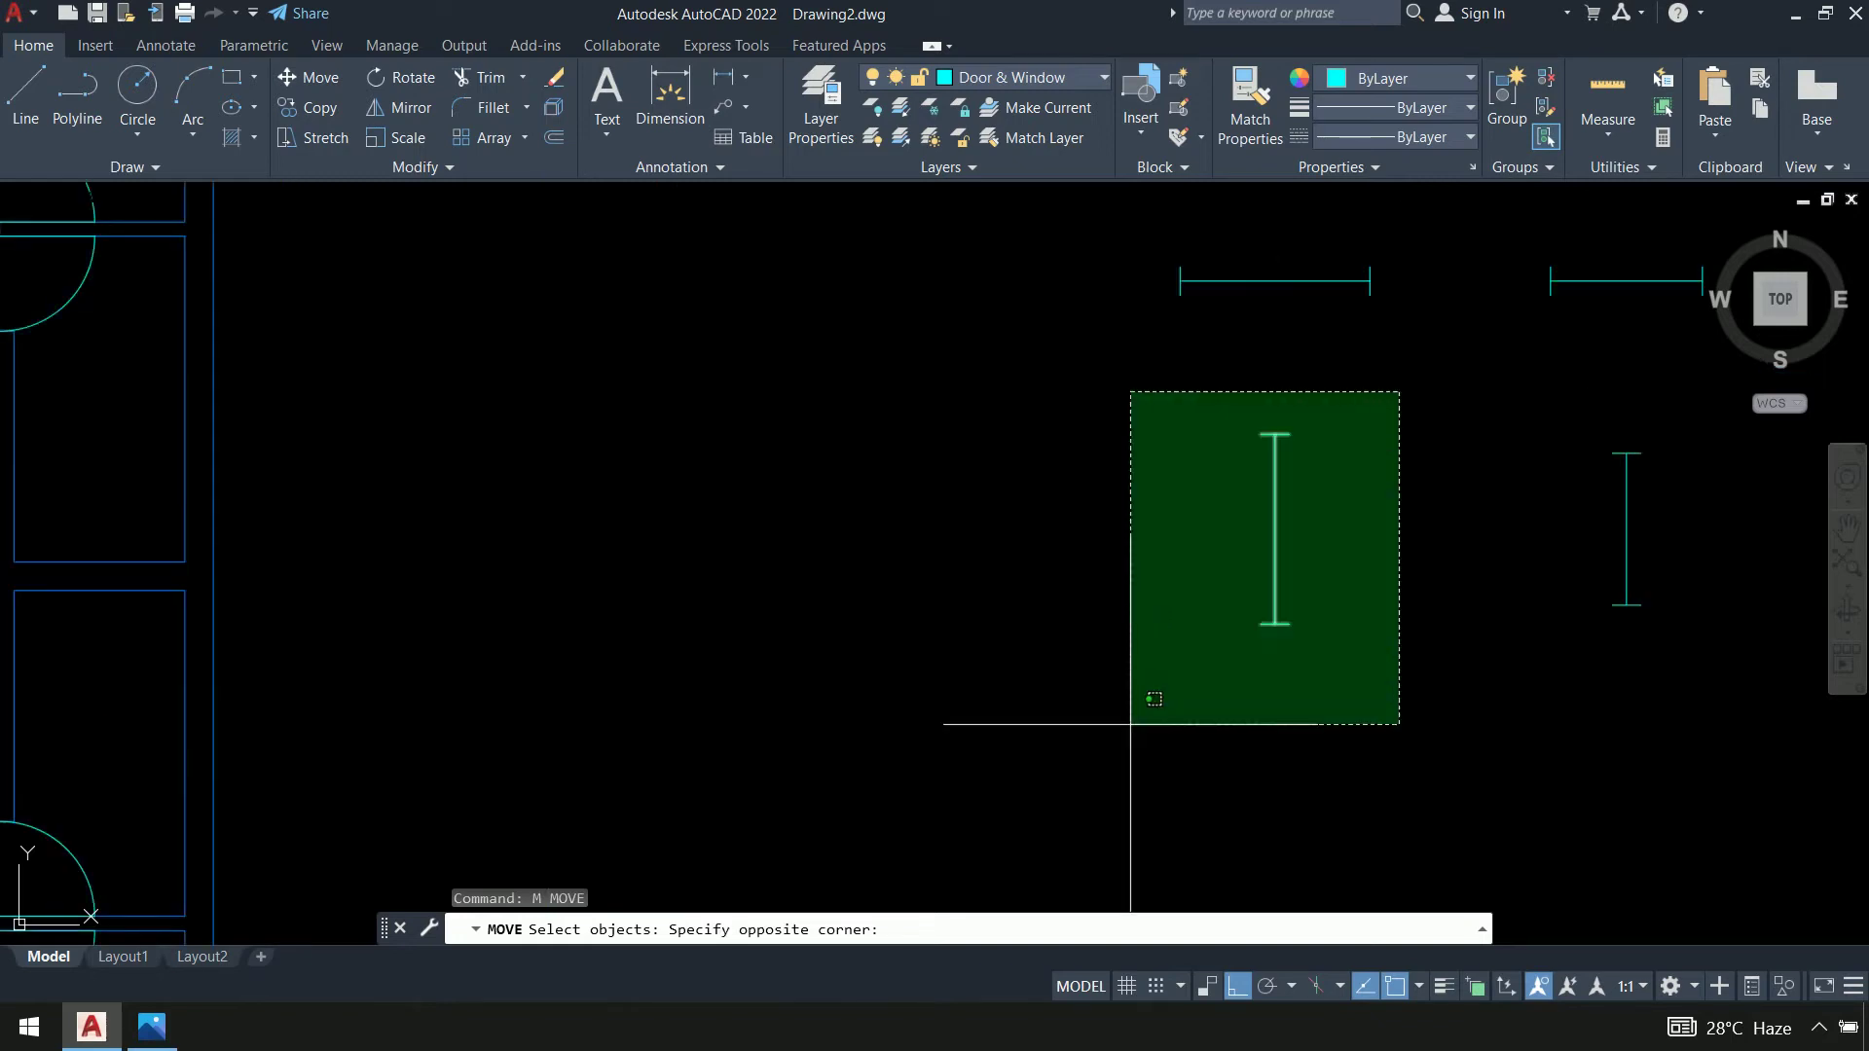
pyautogui.click(1130, 722)
pyautogui.scroll(4, 1410, 489)
pyautogui.moveTo(1410, 487); pyautogui.dragTo(1313, 463, button='middle')
pyautogui.press('Return')
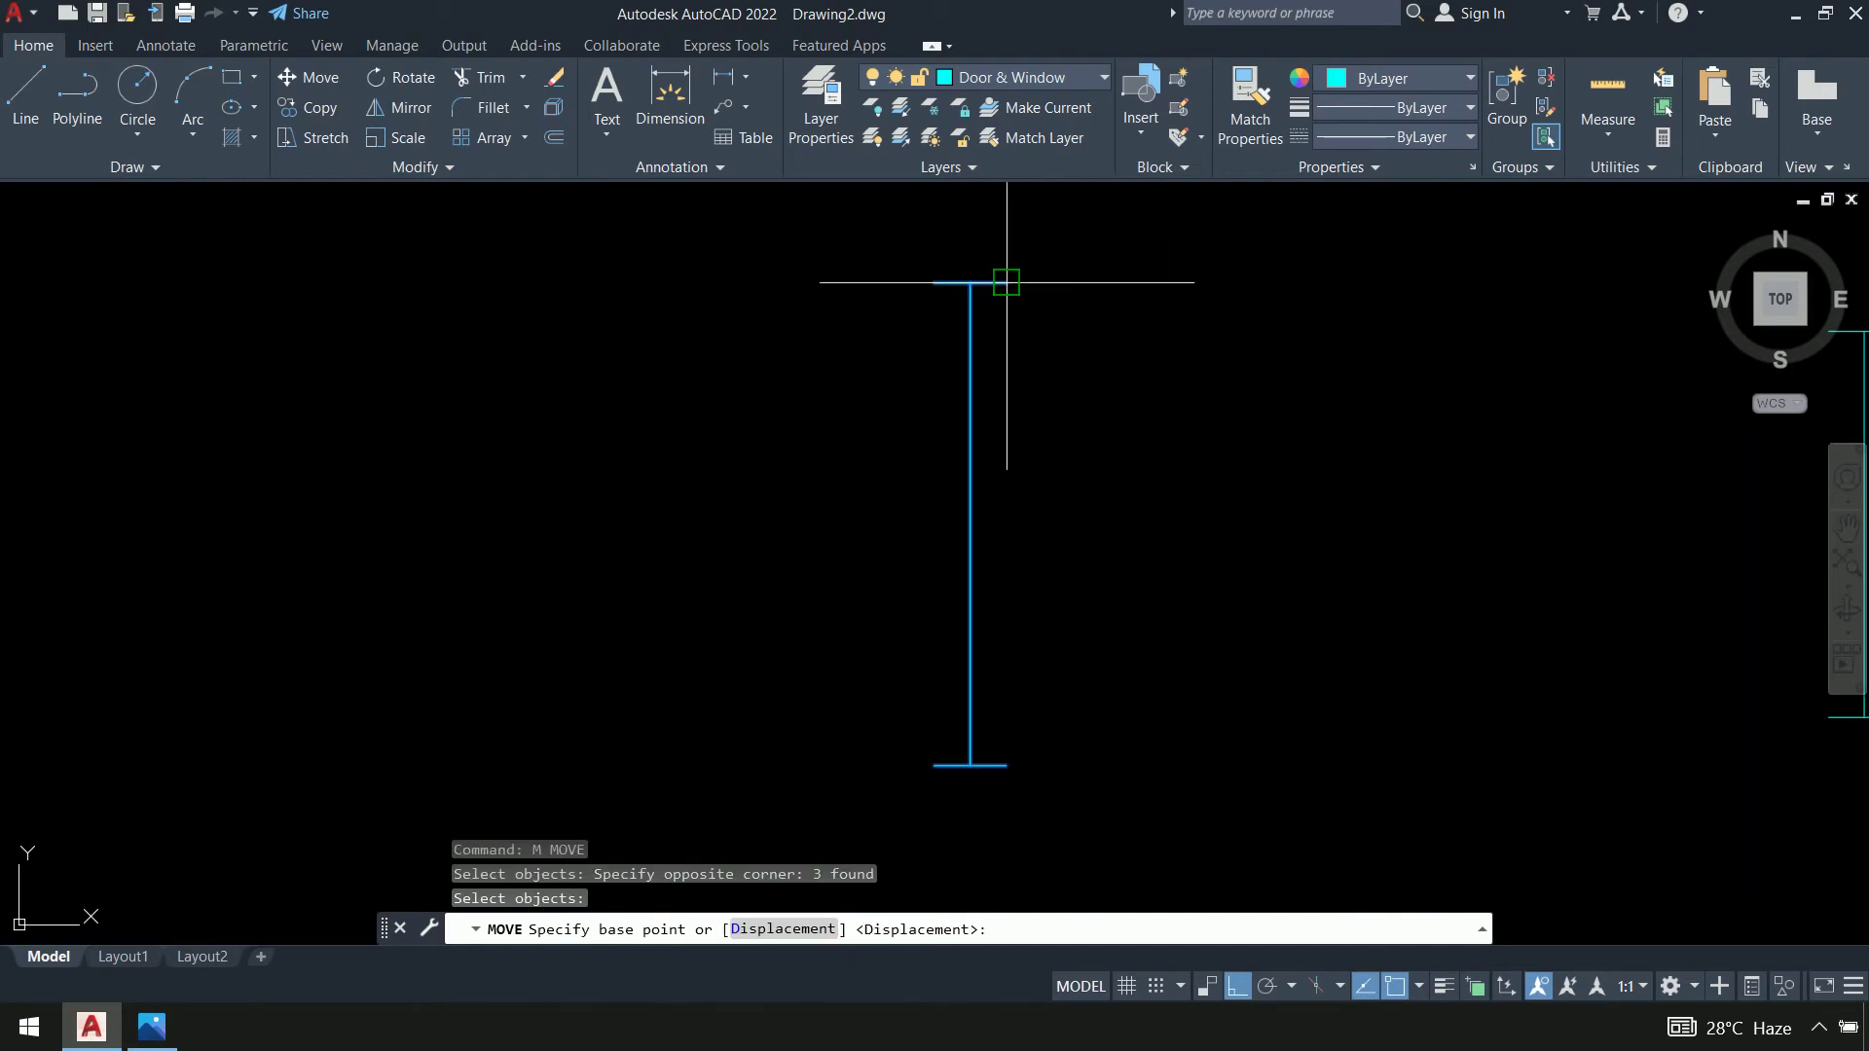
pyautogui.click(1014, 533)
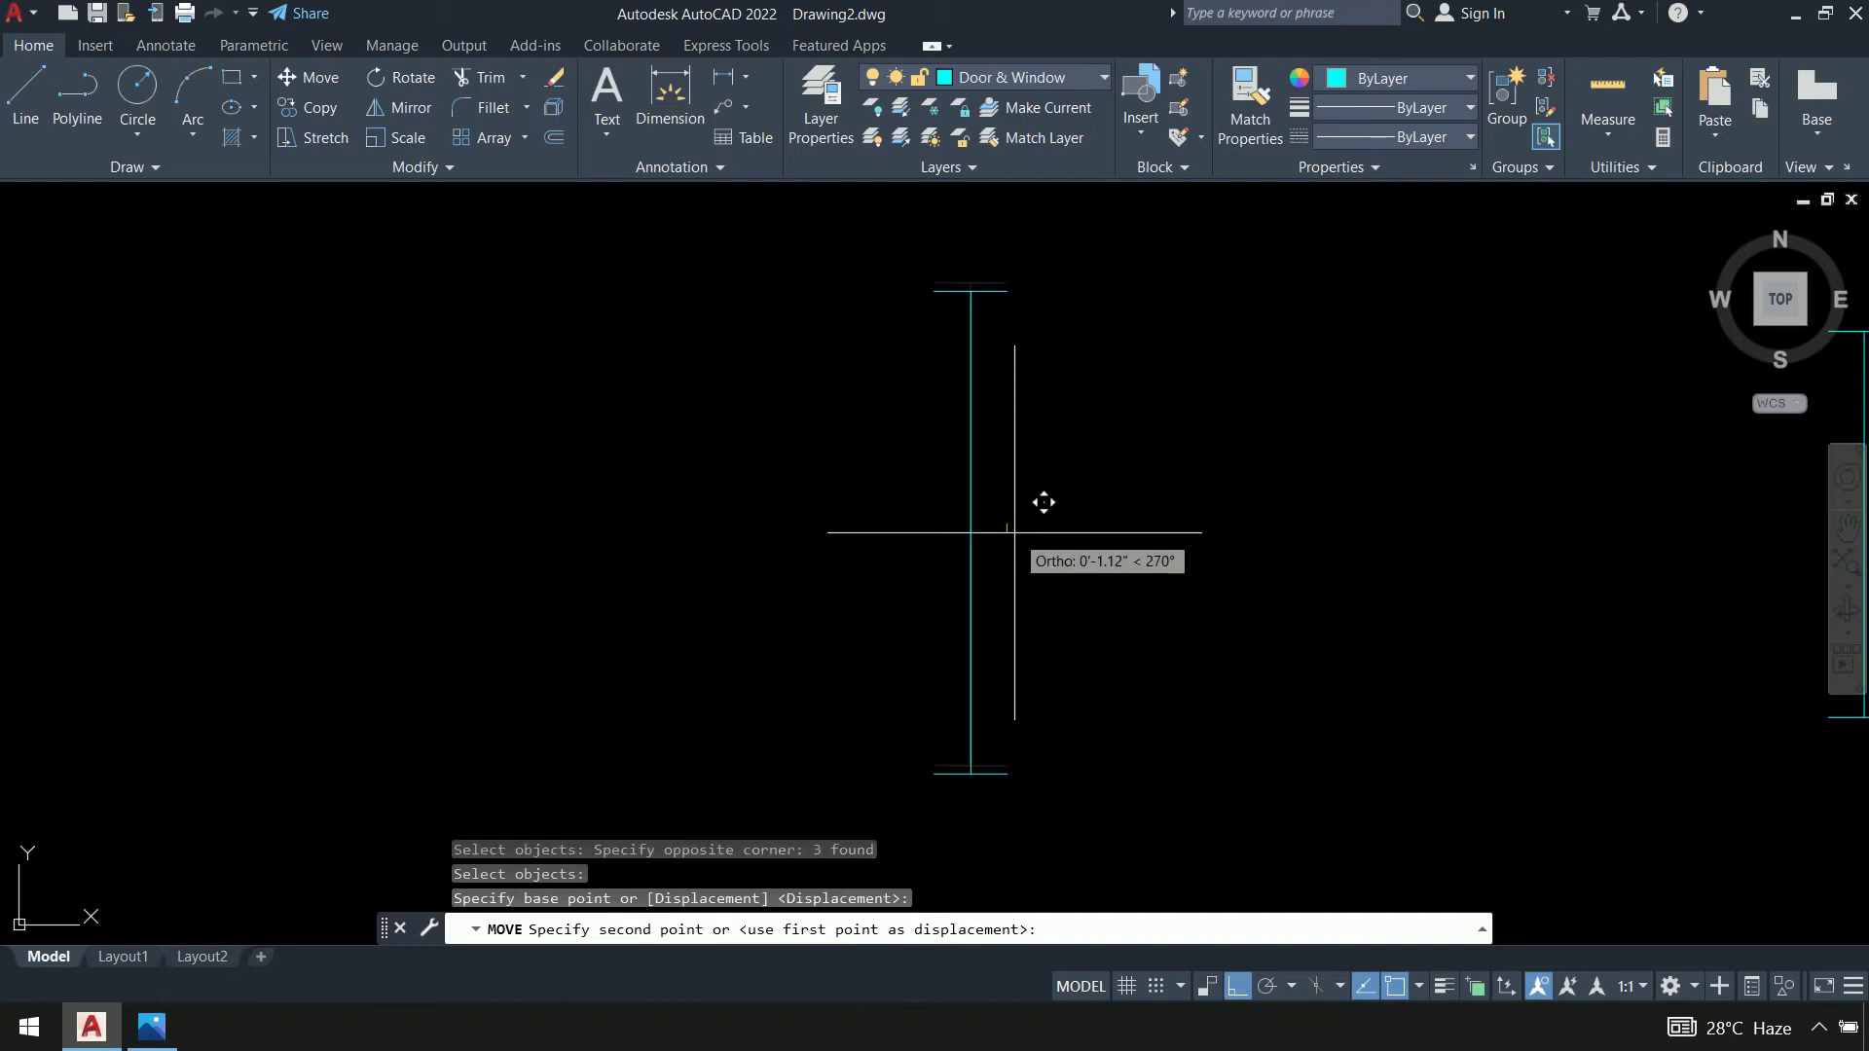
pyautogui.scroll(-9, 1008, 533)
pyautogui.moveTo(1006, 532); pyautogui.dragTo(1388, 492, button='middle')
pyautogui.moveTo(603, 396); pyautogui.dragTo(763, 408, button='middle')
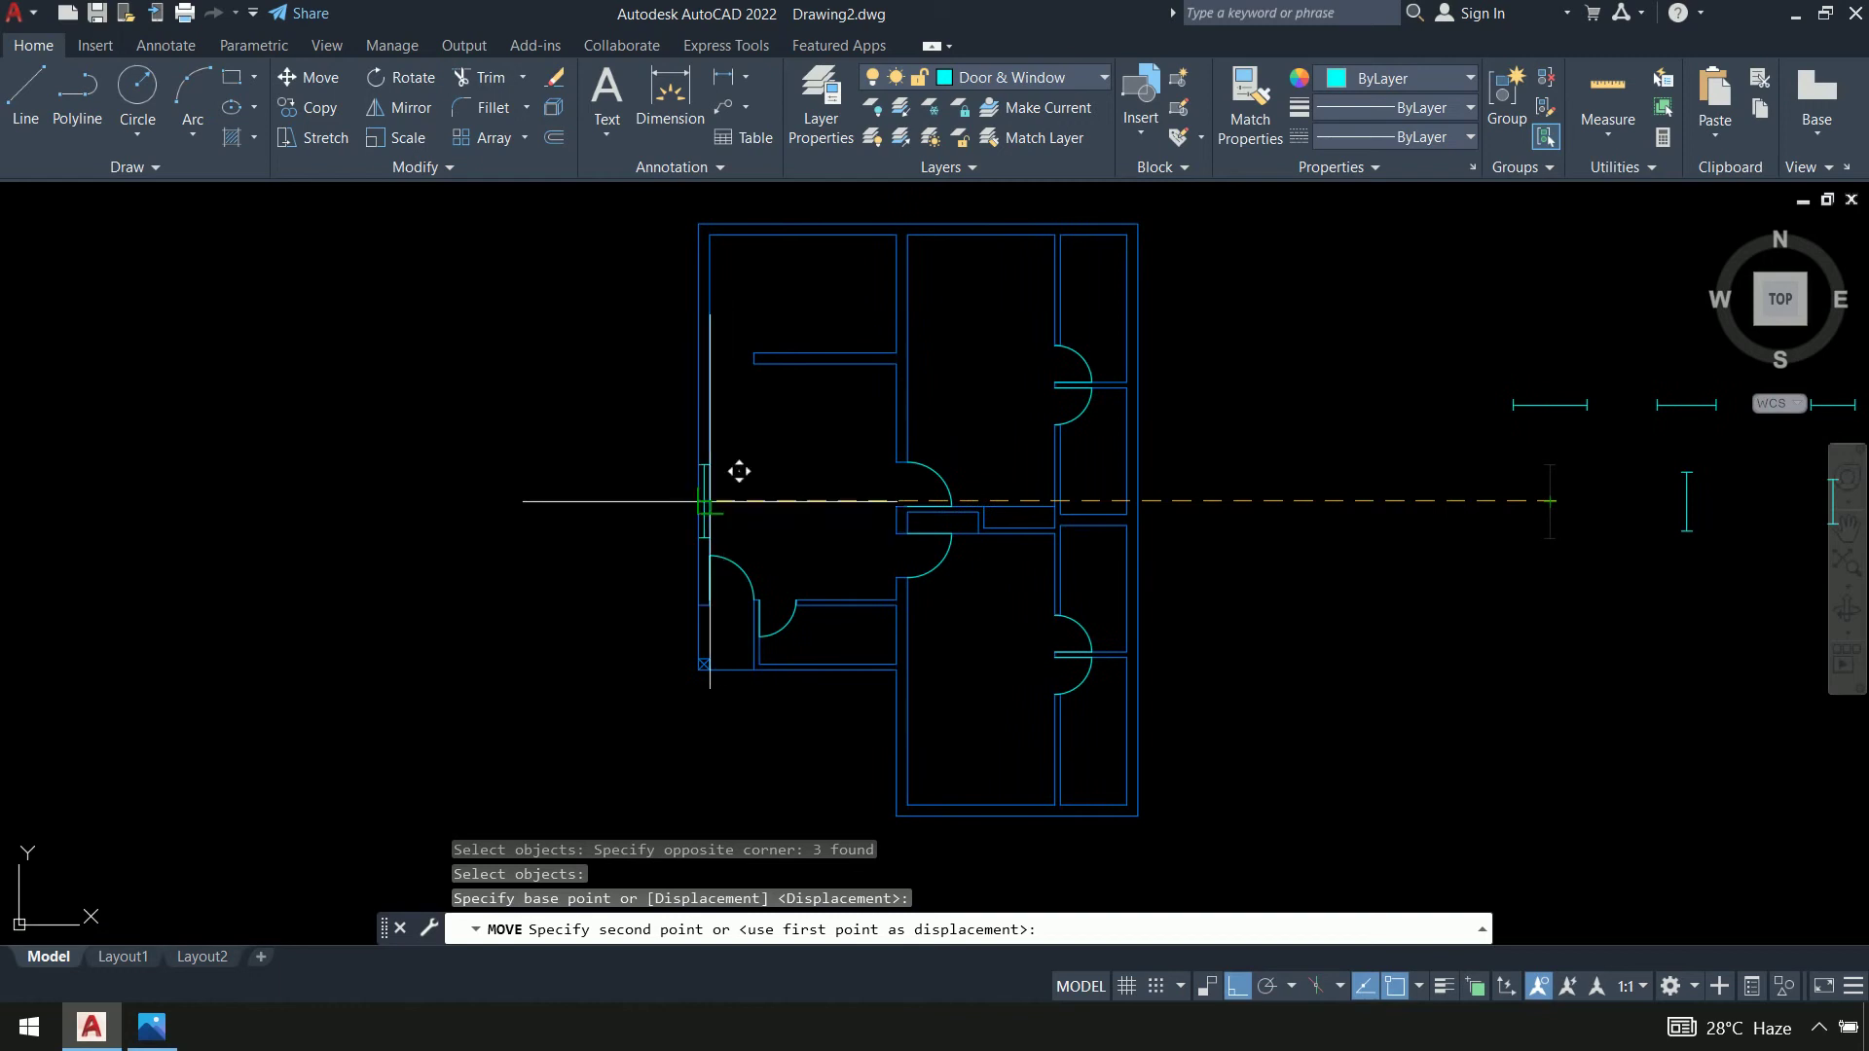
pyautogui.scroll(2, 739, 471)
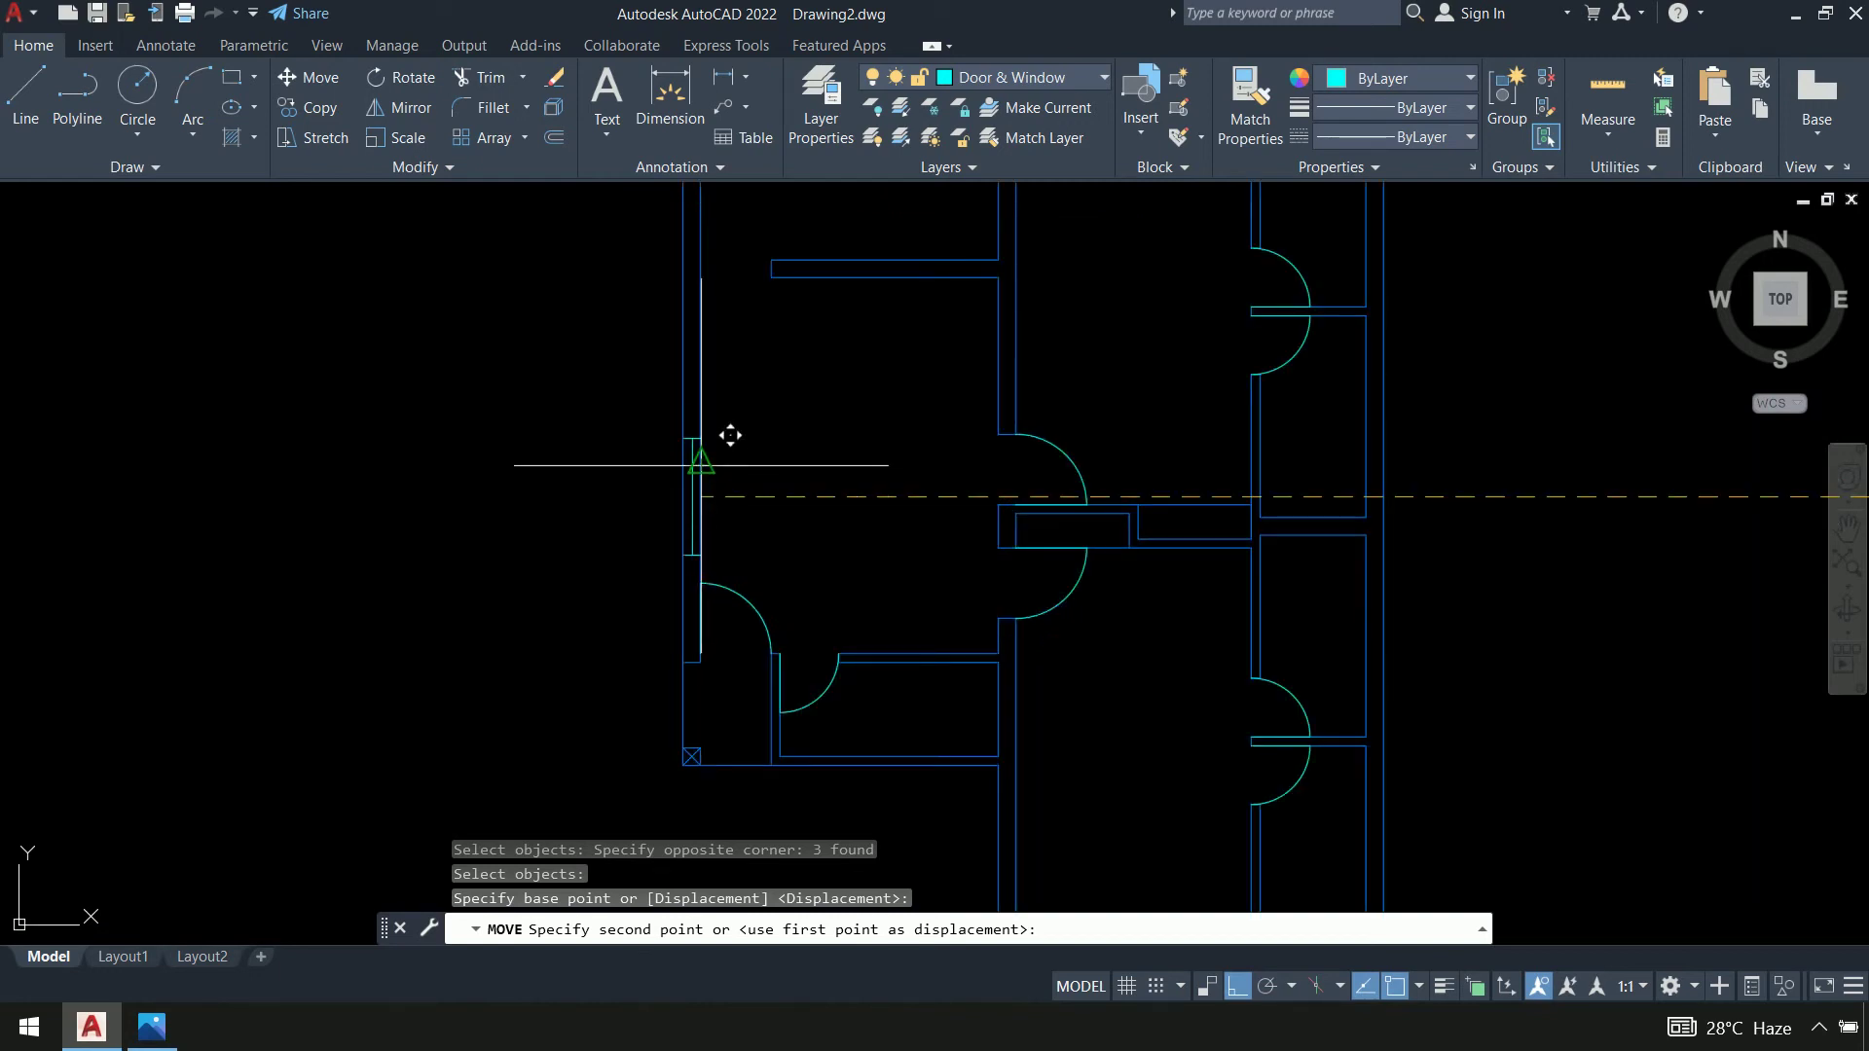
pyautogui.click(730, 434)
# Inspect the short inner segment of the left outer wall in line with the partition's free end
pyautogui.scroll(5, 874, 553)
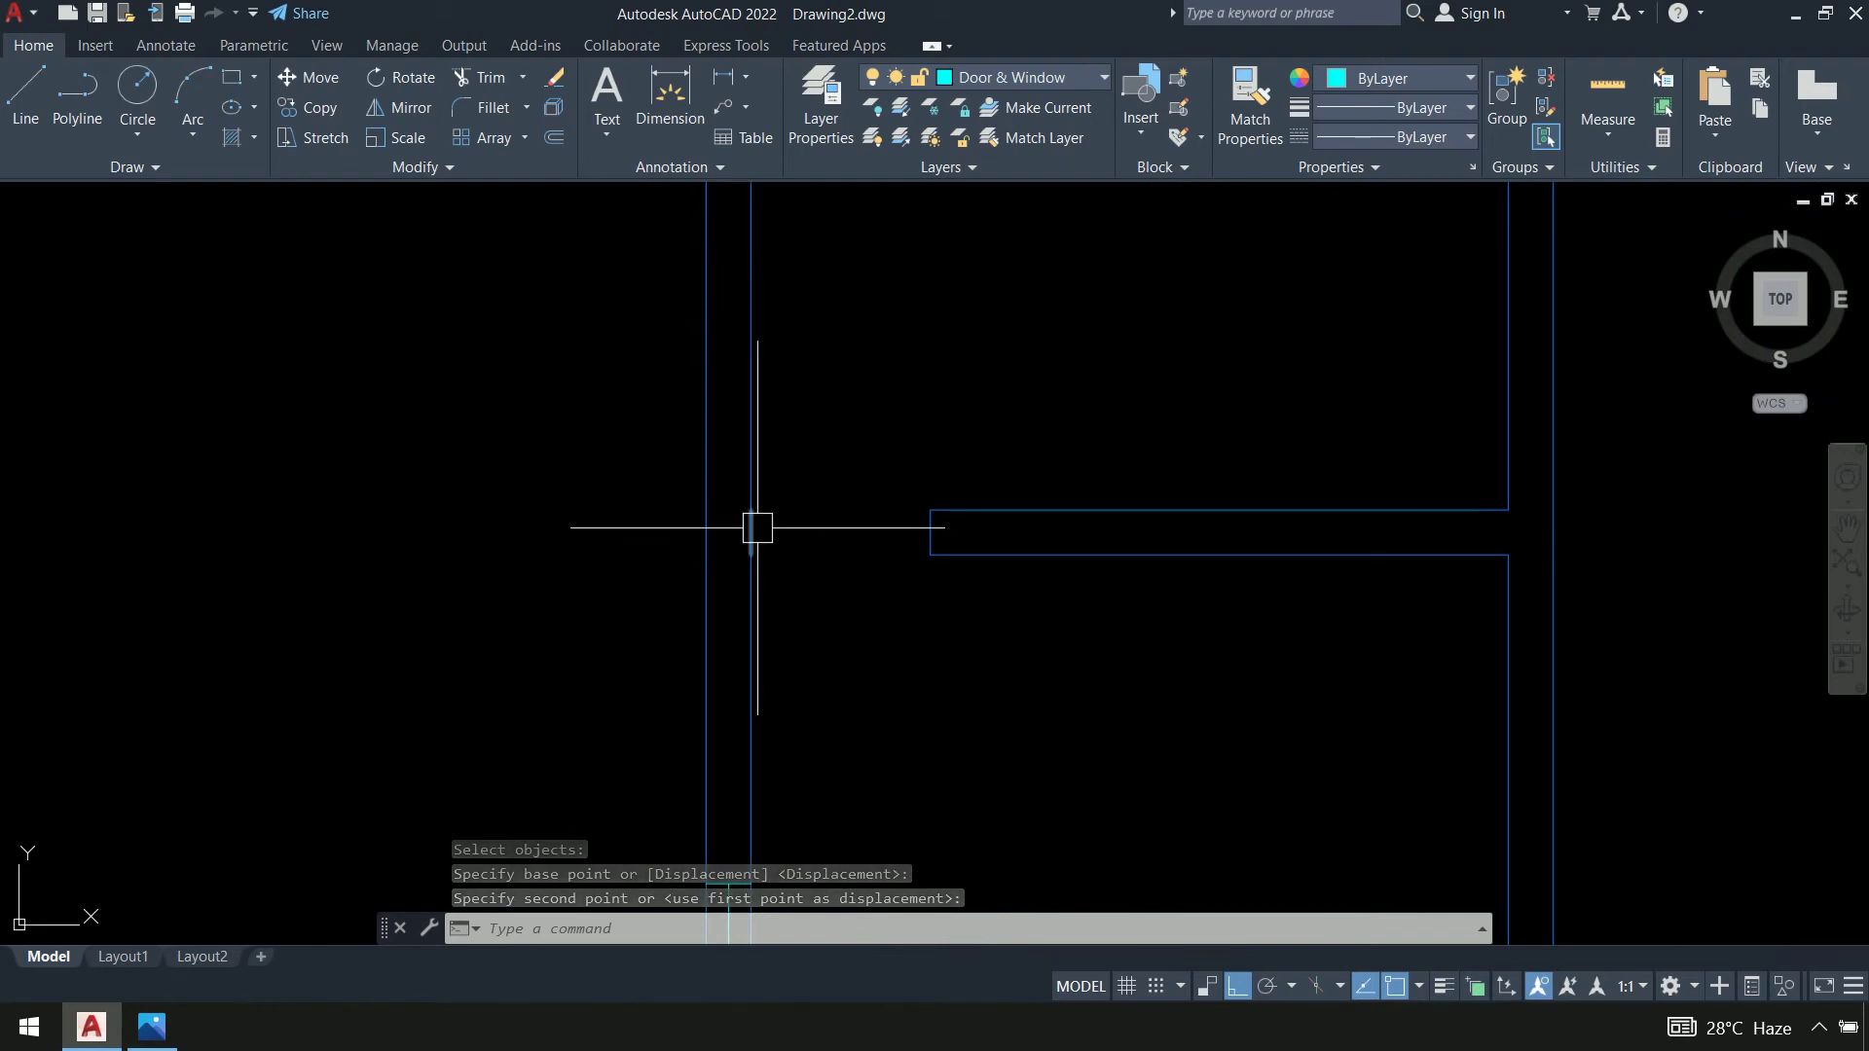
pyautogui.click(753, 529)
pyautogui.scroll(-1, 1229, 780)
pyautogui.moveTo(1229, 779)
pyautogui.mouseDown(button='middle')
pyautogui.moveTo(1235, 488)
pyautogui.moveTo(1193, 515)
pyautogui.mouseUp(button='middle')
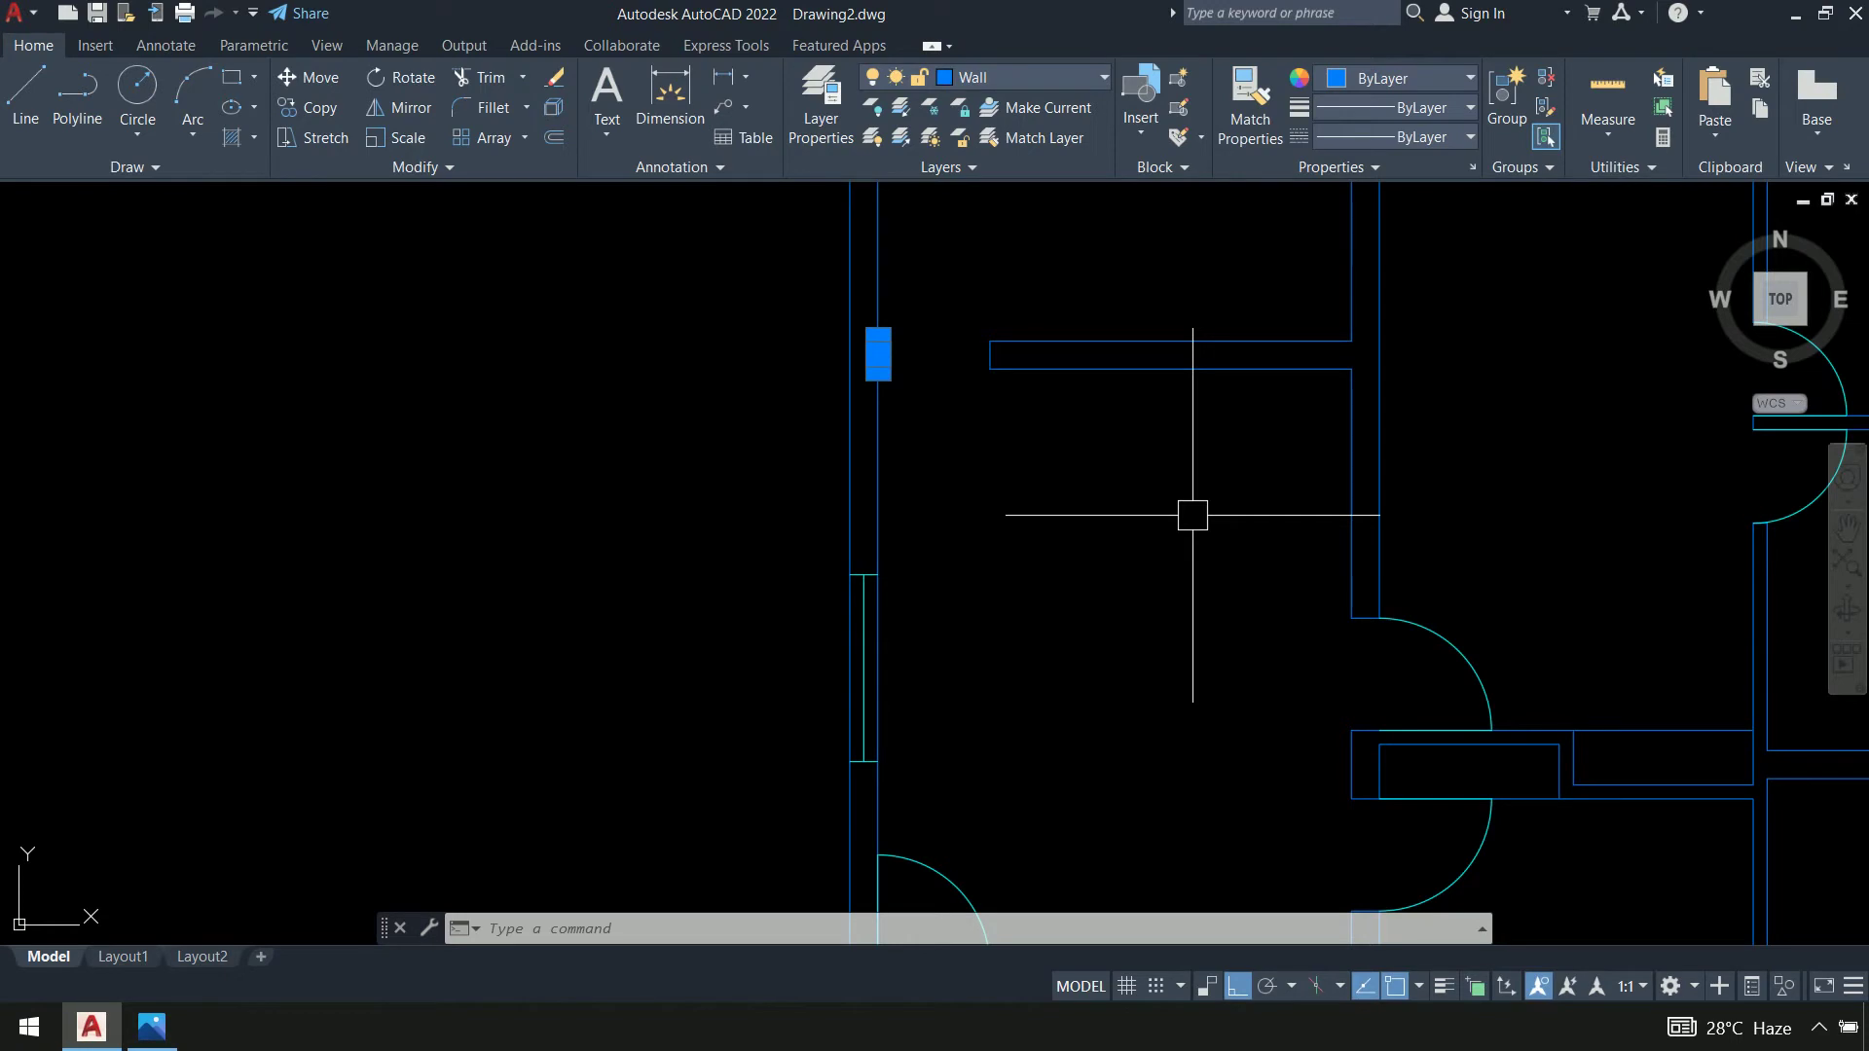
pyautogui.press('Escape')
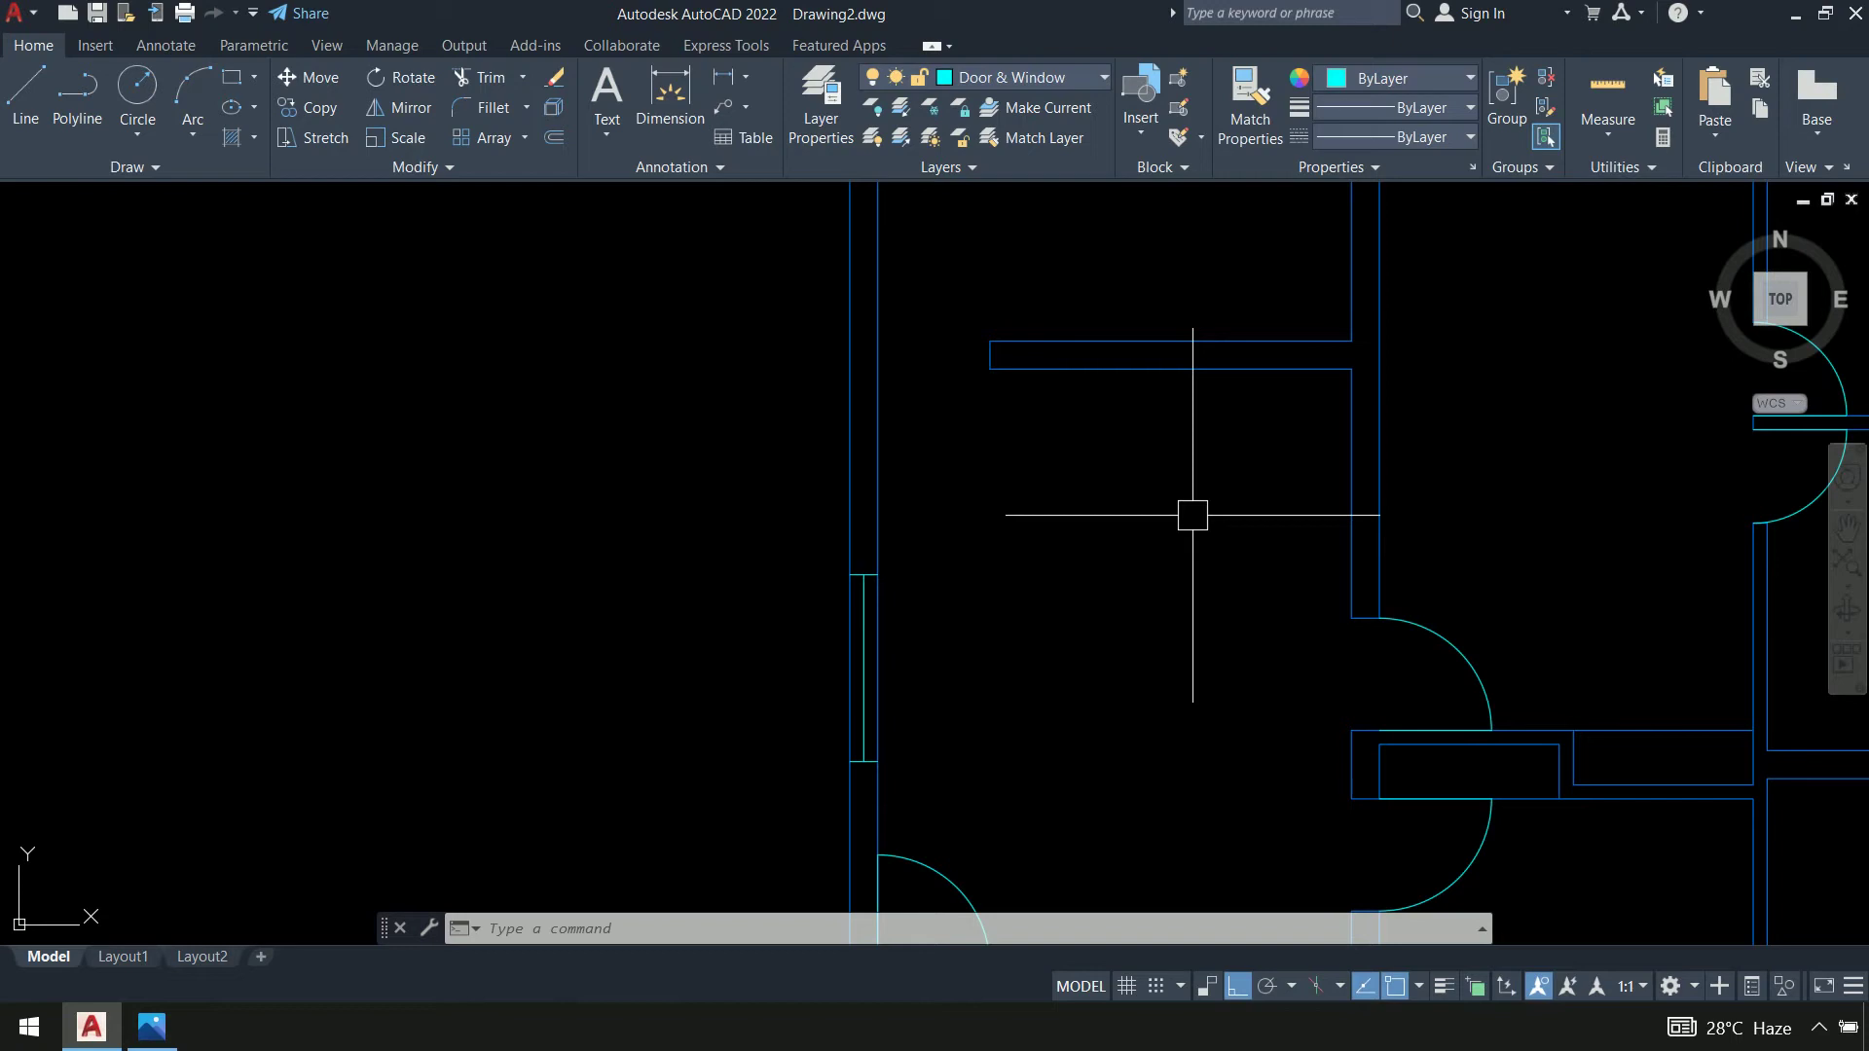
# Delete the unused horizontal 5' window symbol beside the plan
pyautogui.scroll(-6, 971, 681)
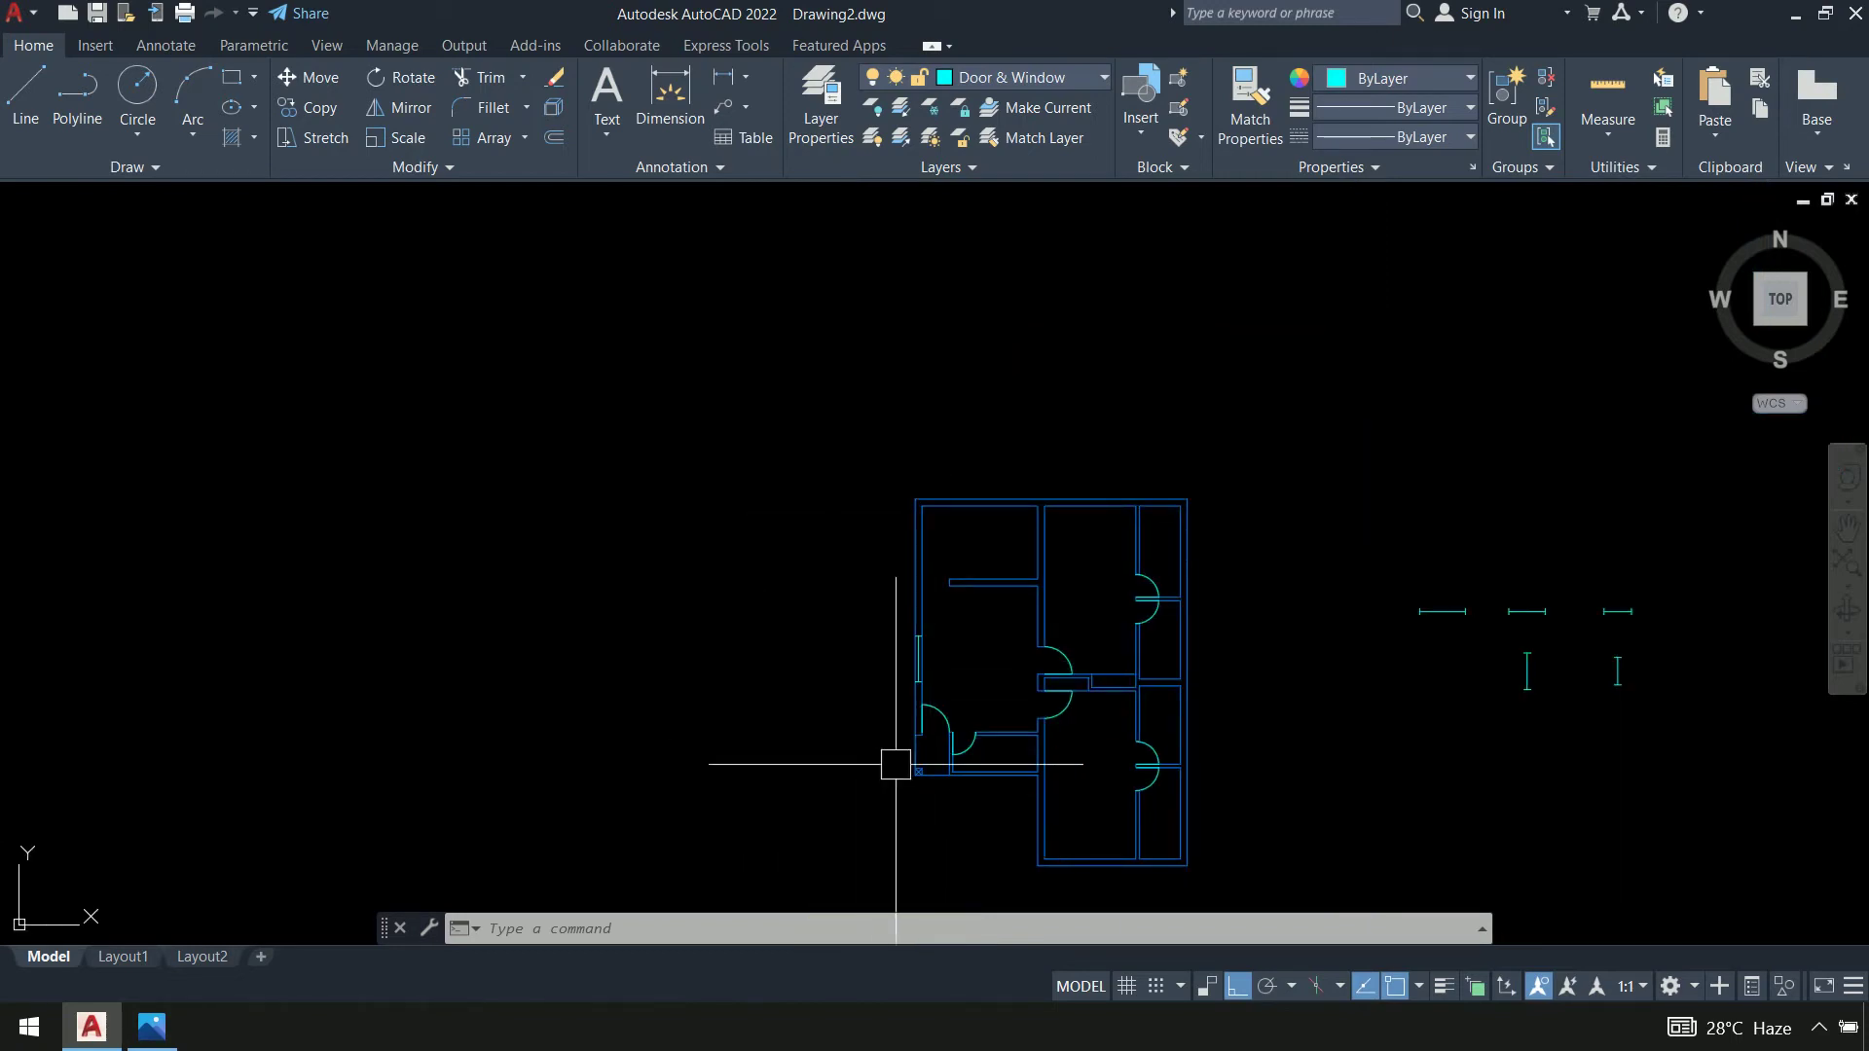
pyautogui.moveTo(975, 683); pyautogui.dragTo(578, 584, button='middle')
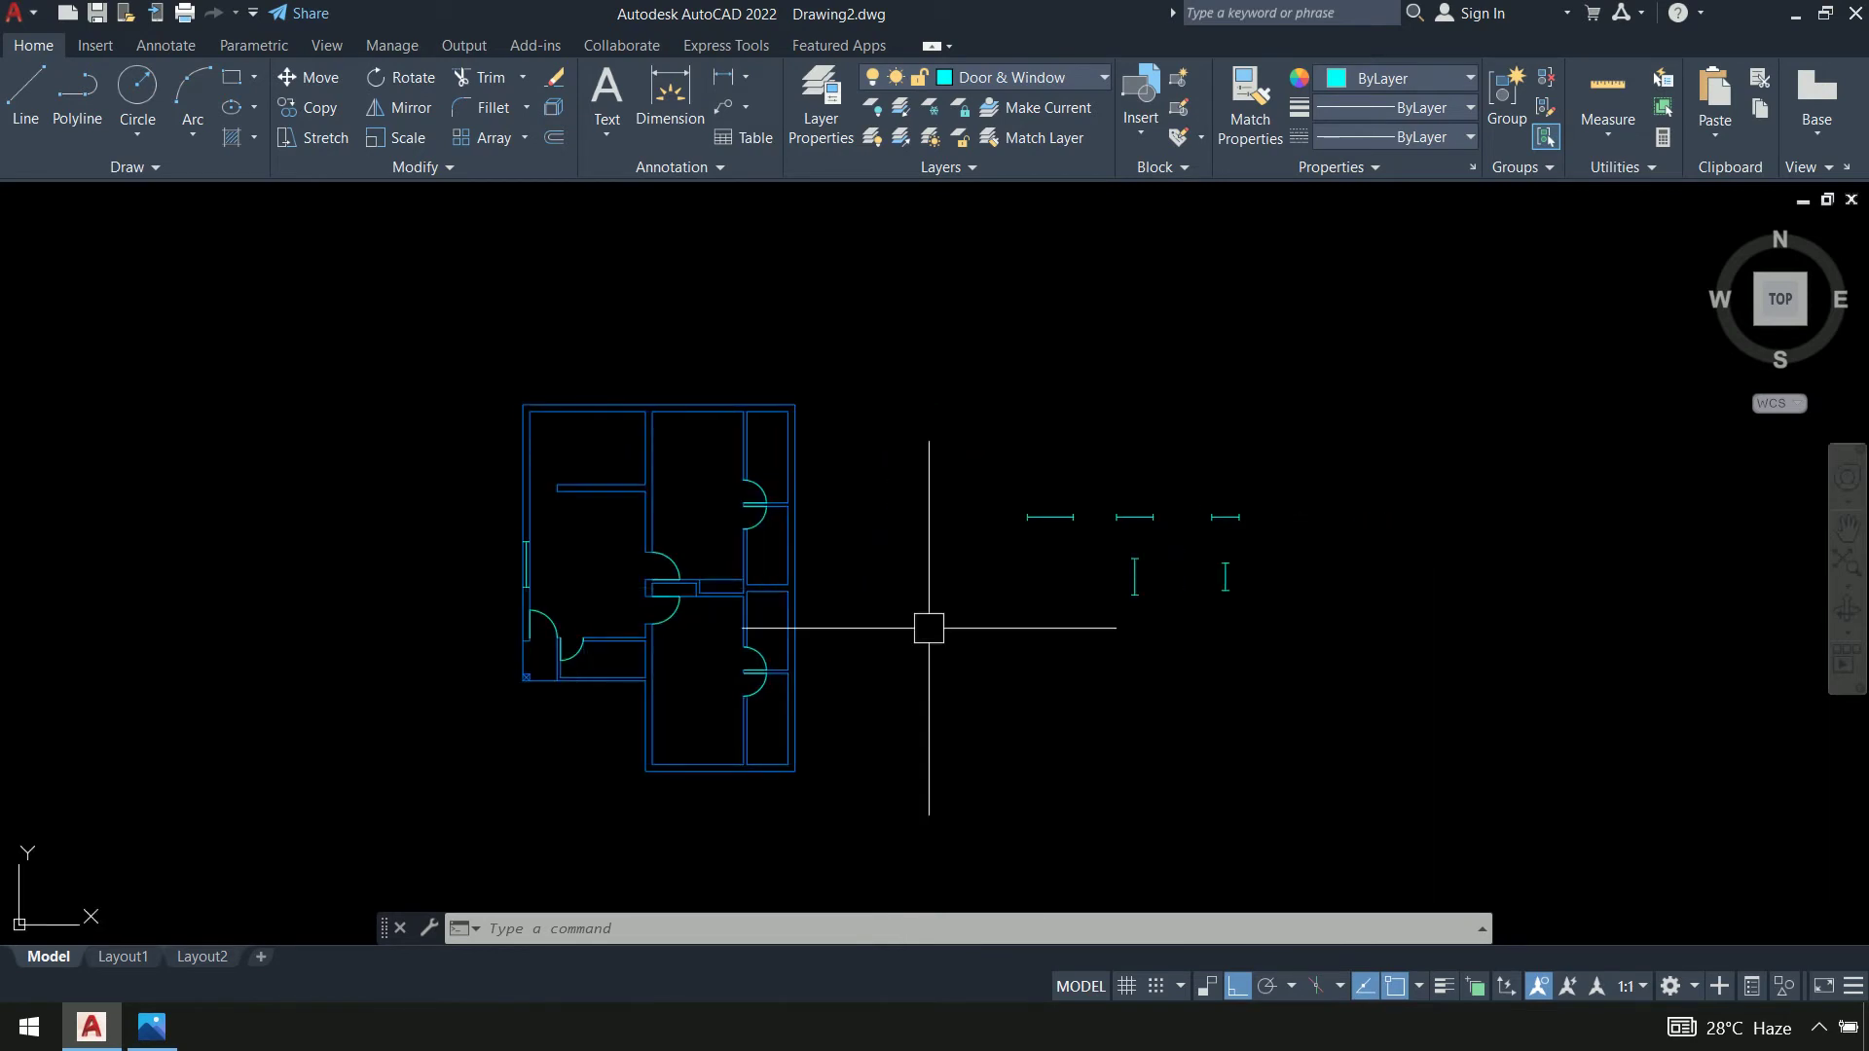
pyautogui.scroll(2, 1050, 473)
pyautogui.click(1097, 470)
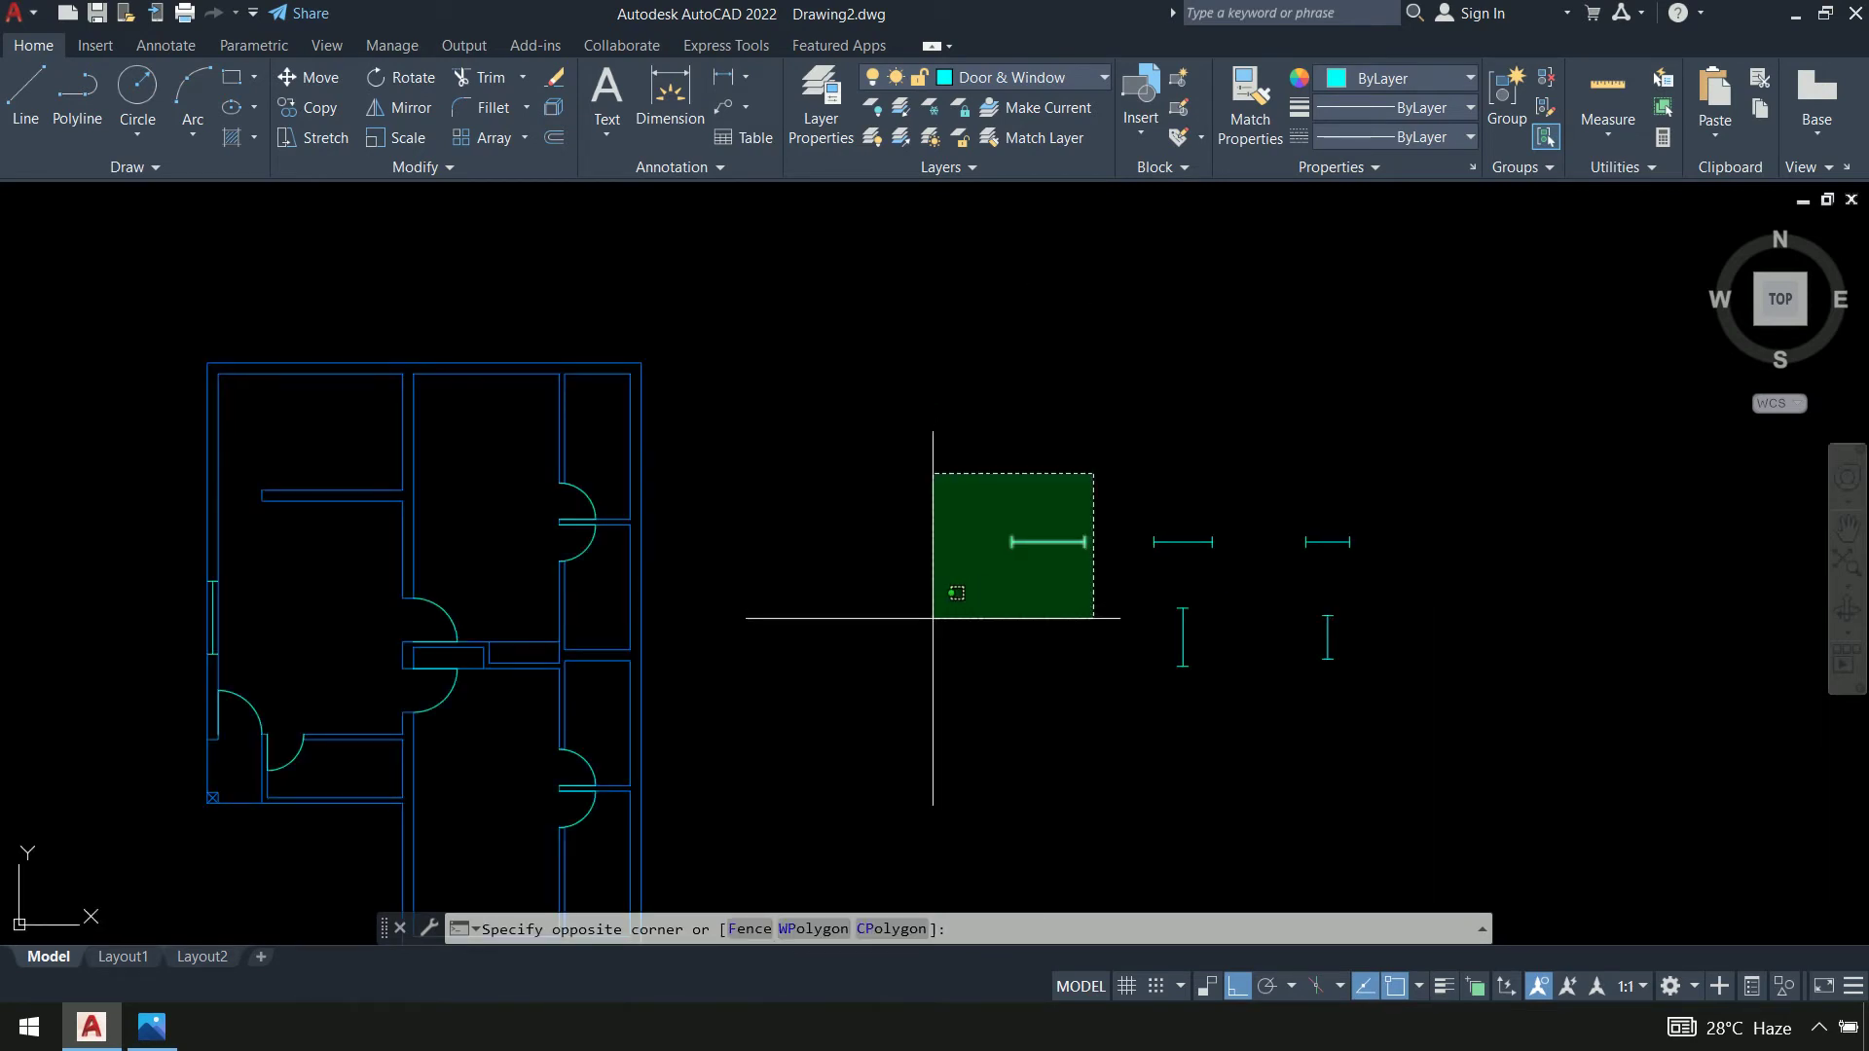
pyautogui.click(933, 617)
pyautogui.press('Delete')
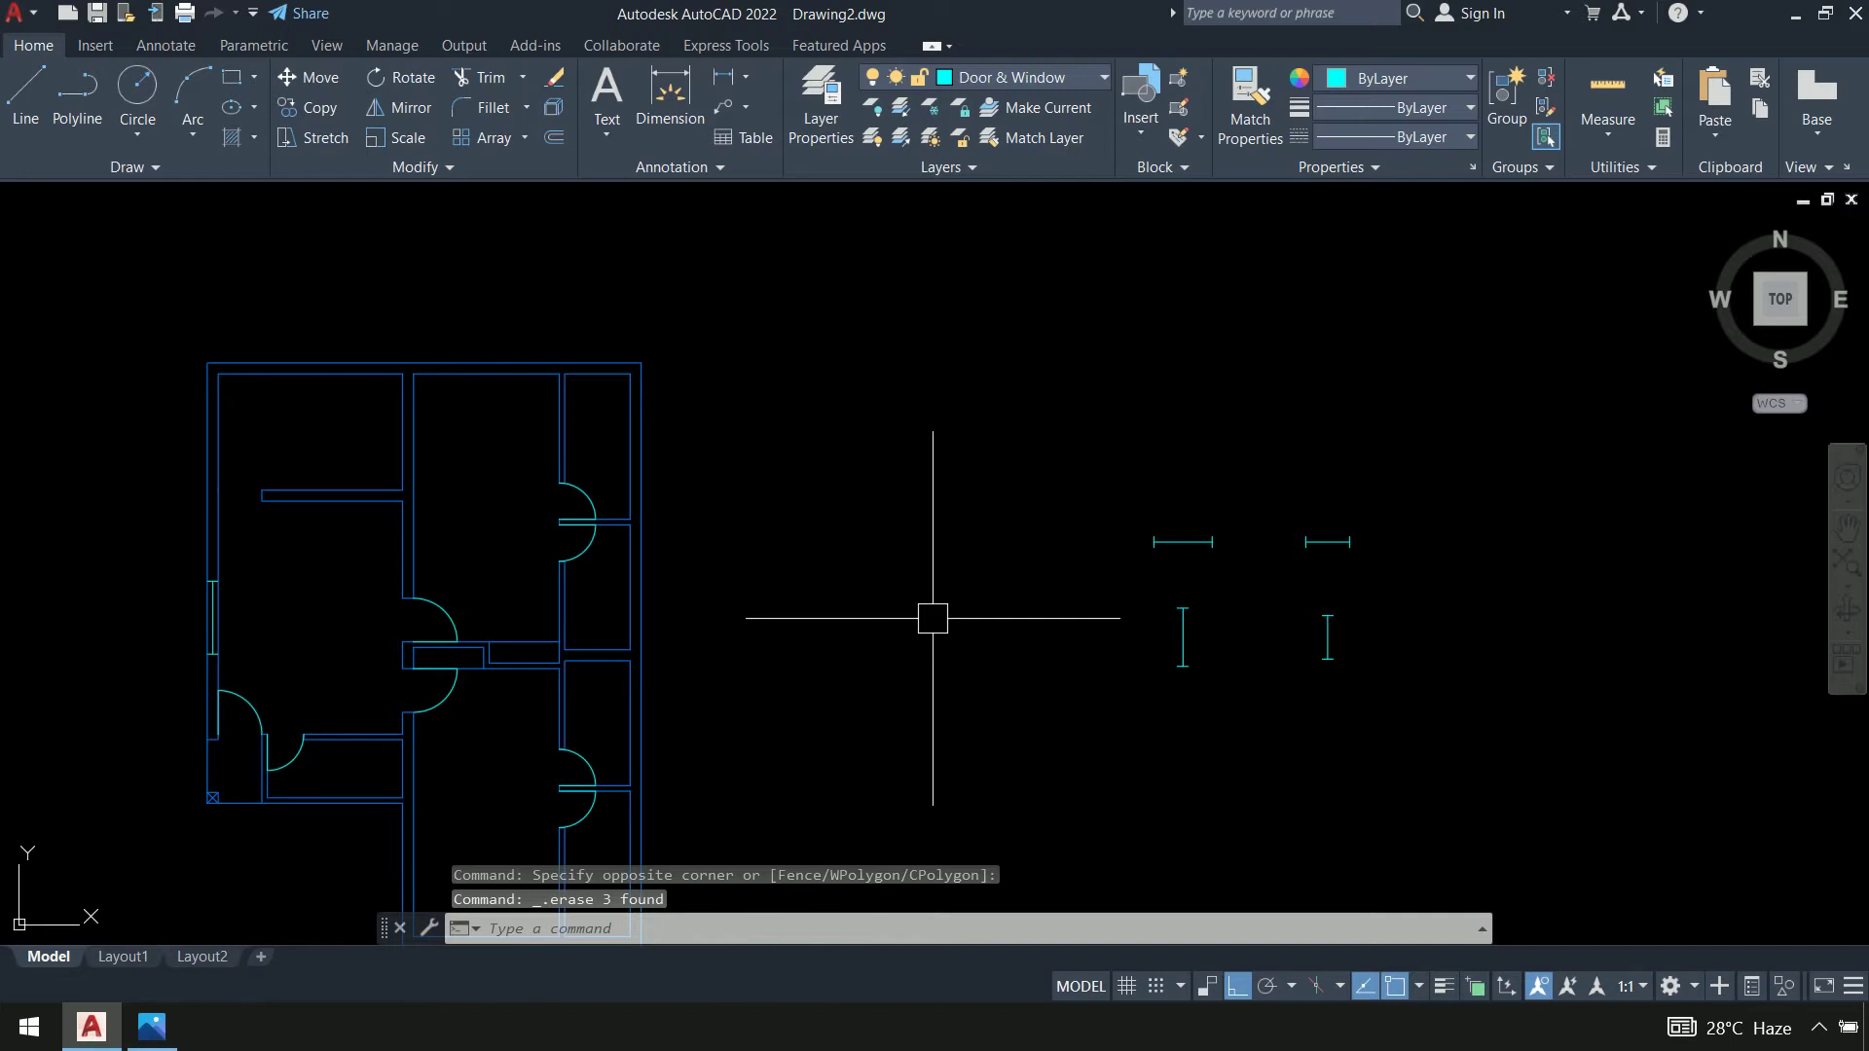
# After checking the reference plan, copy the vertical 3' window symbol into the left outer wall of the upper-left room, centred on the room's side
pyautogui.hotkey('alt', 'Tab')
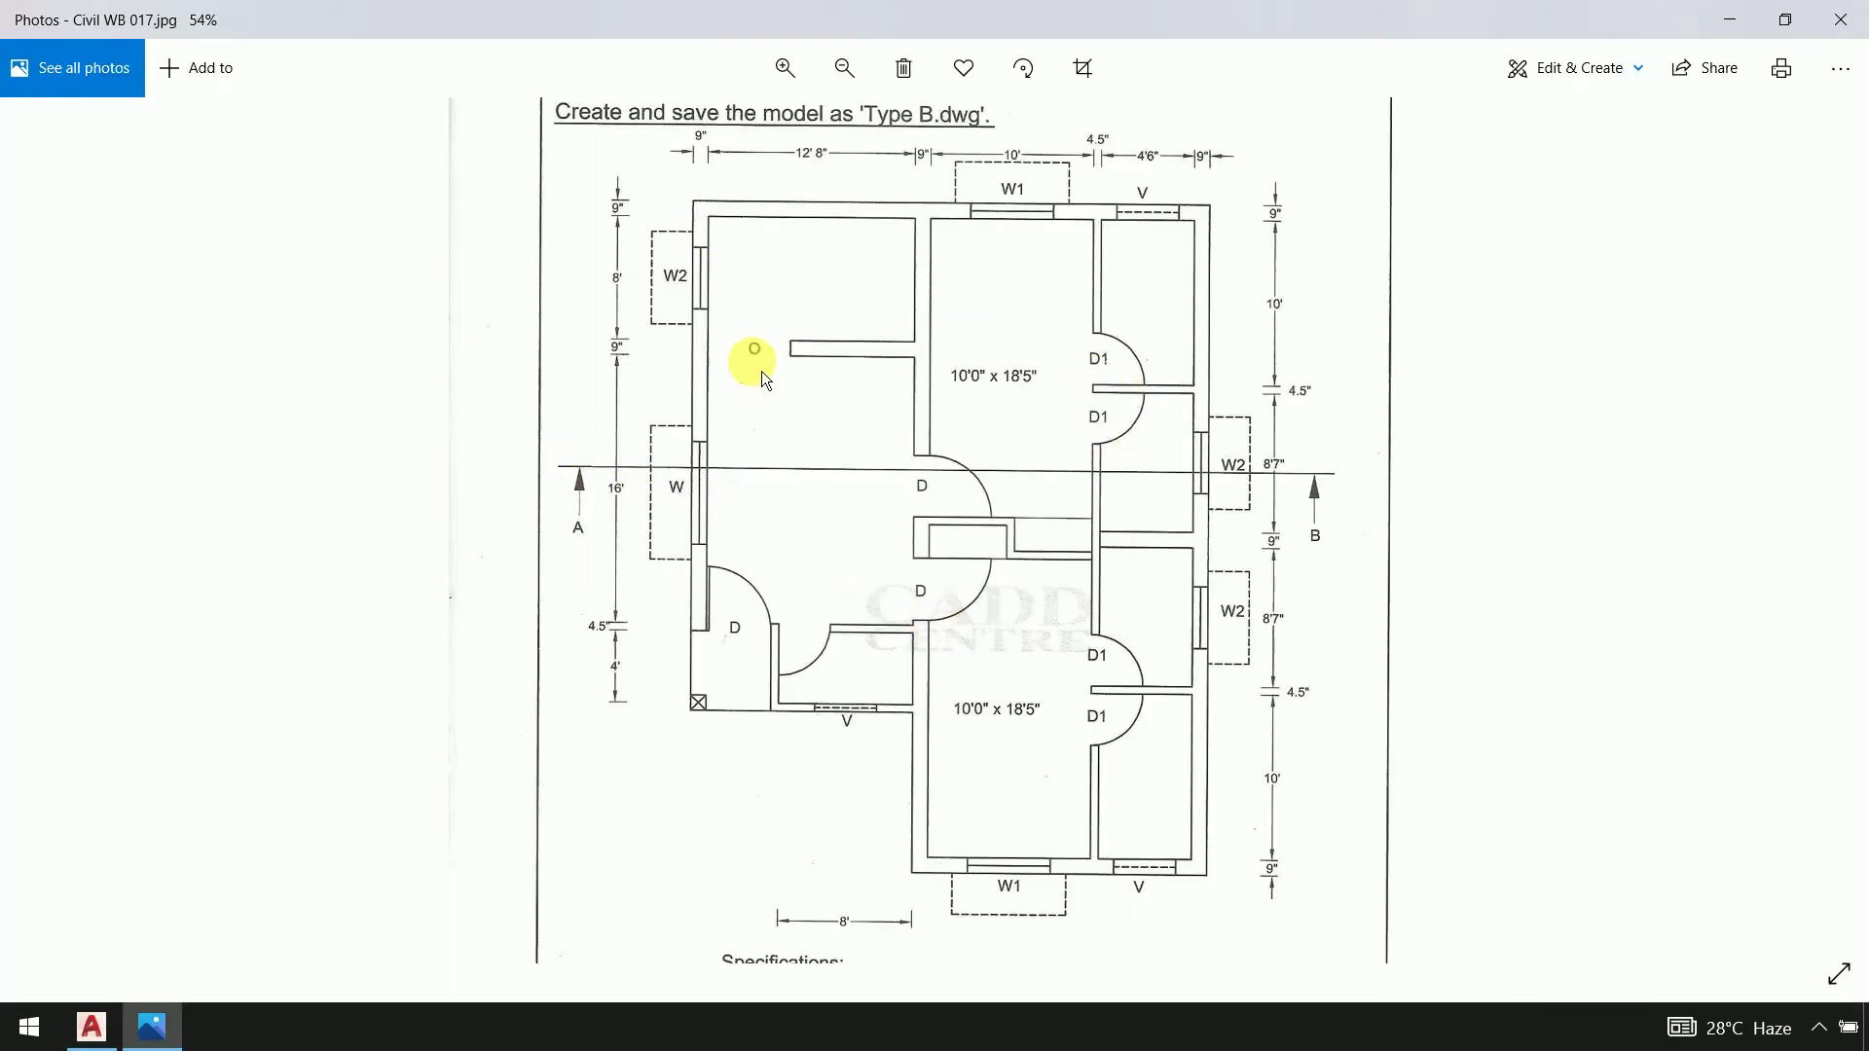
pyautogui.scroll(1, 710, 387)
pyautogui.hotkey('alt', 'Tab')
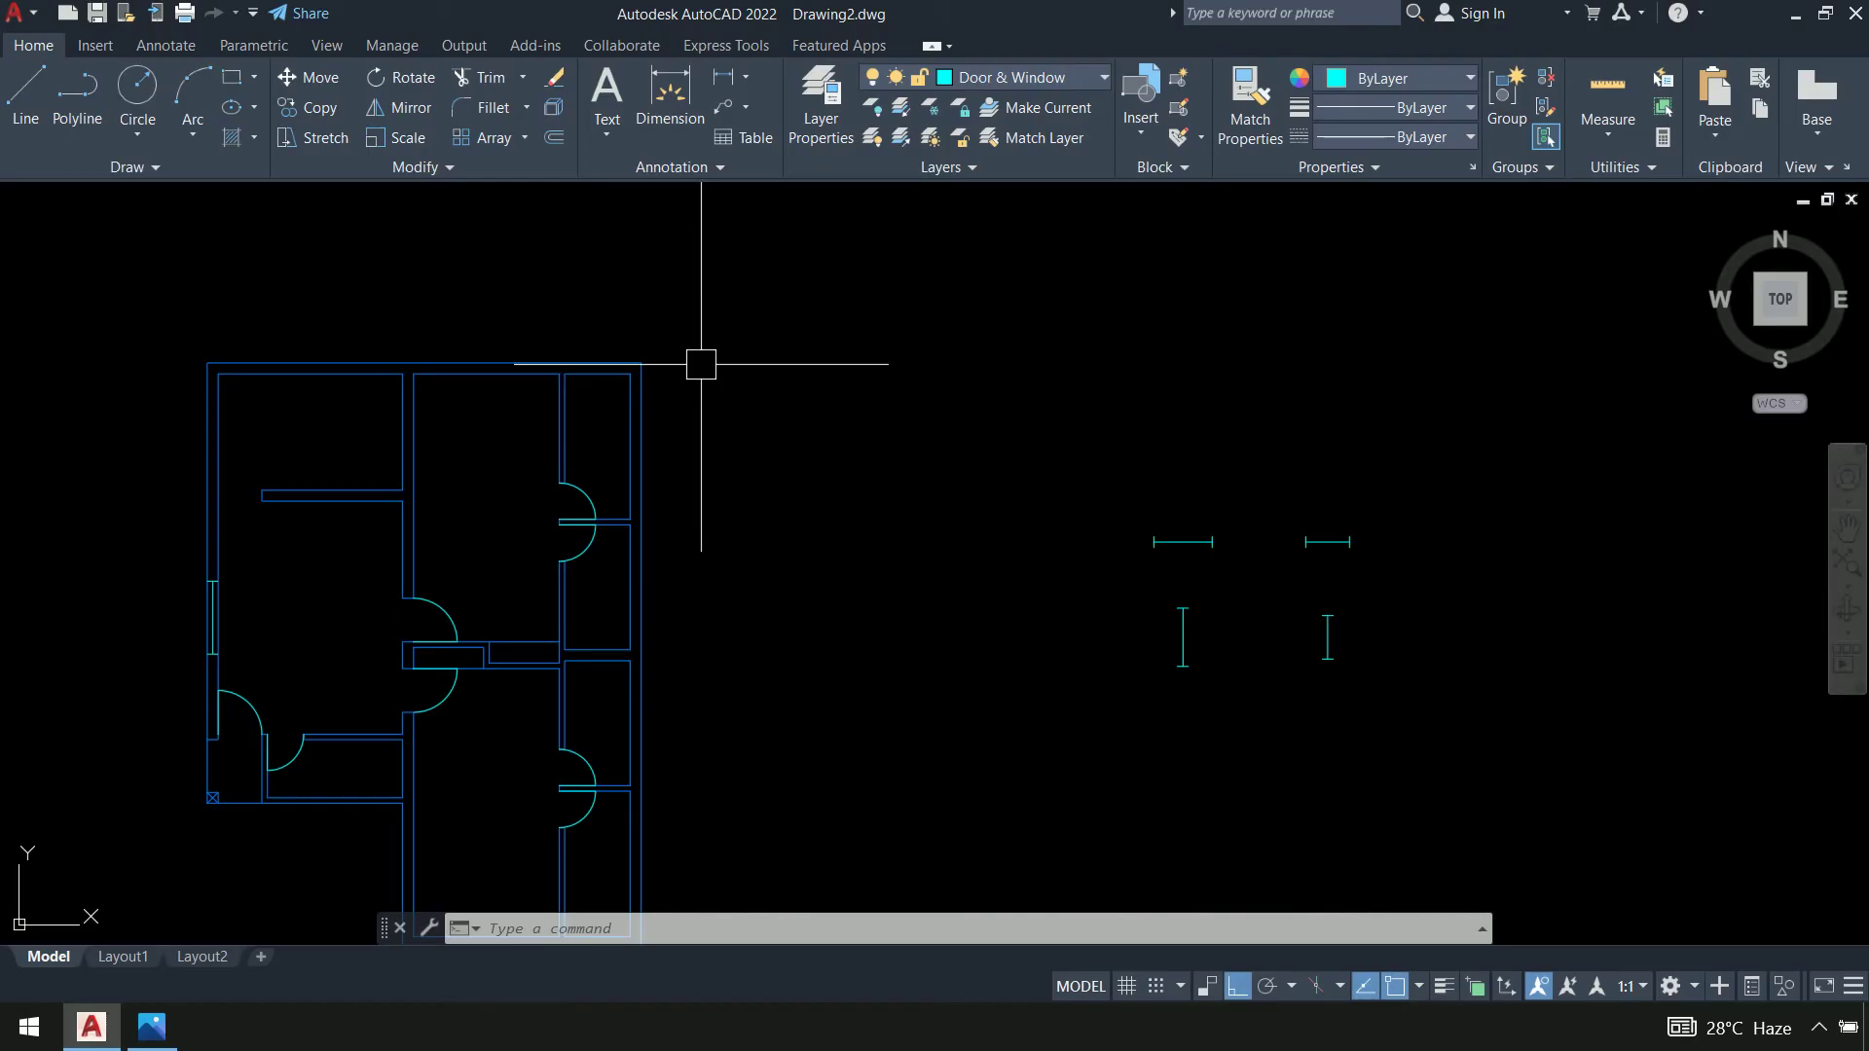
pyautogui.write('co')
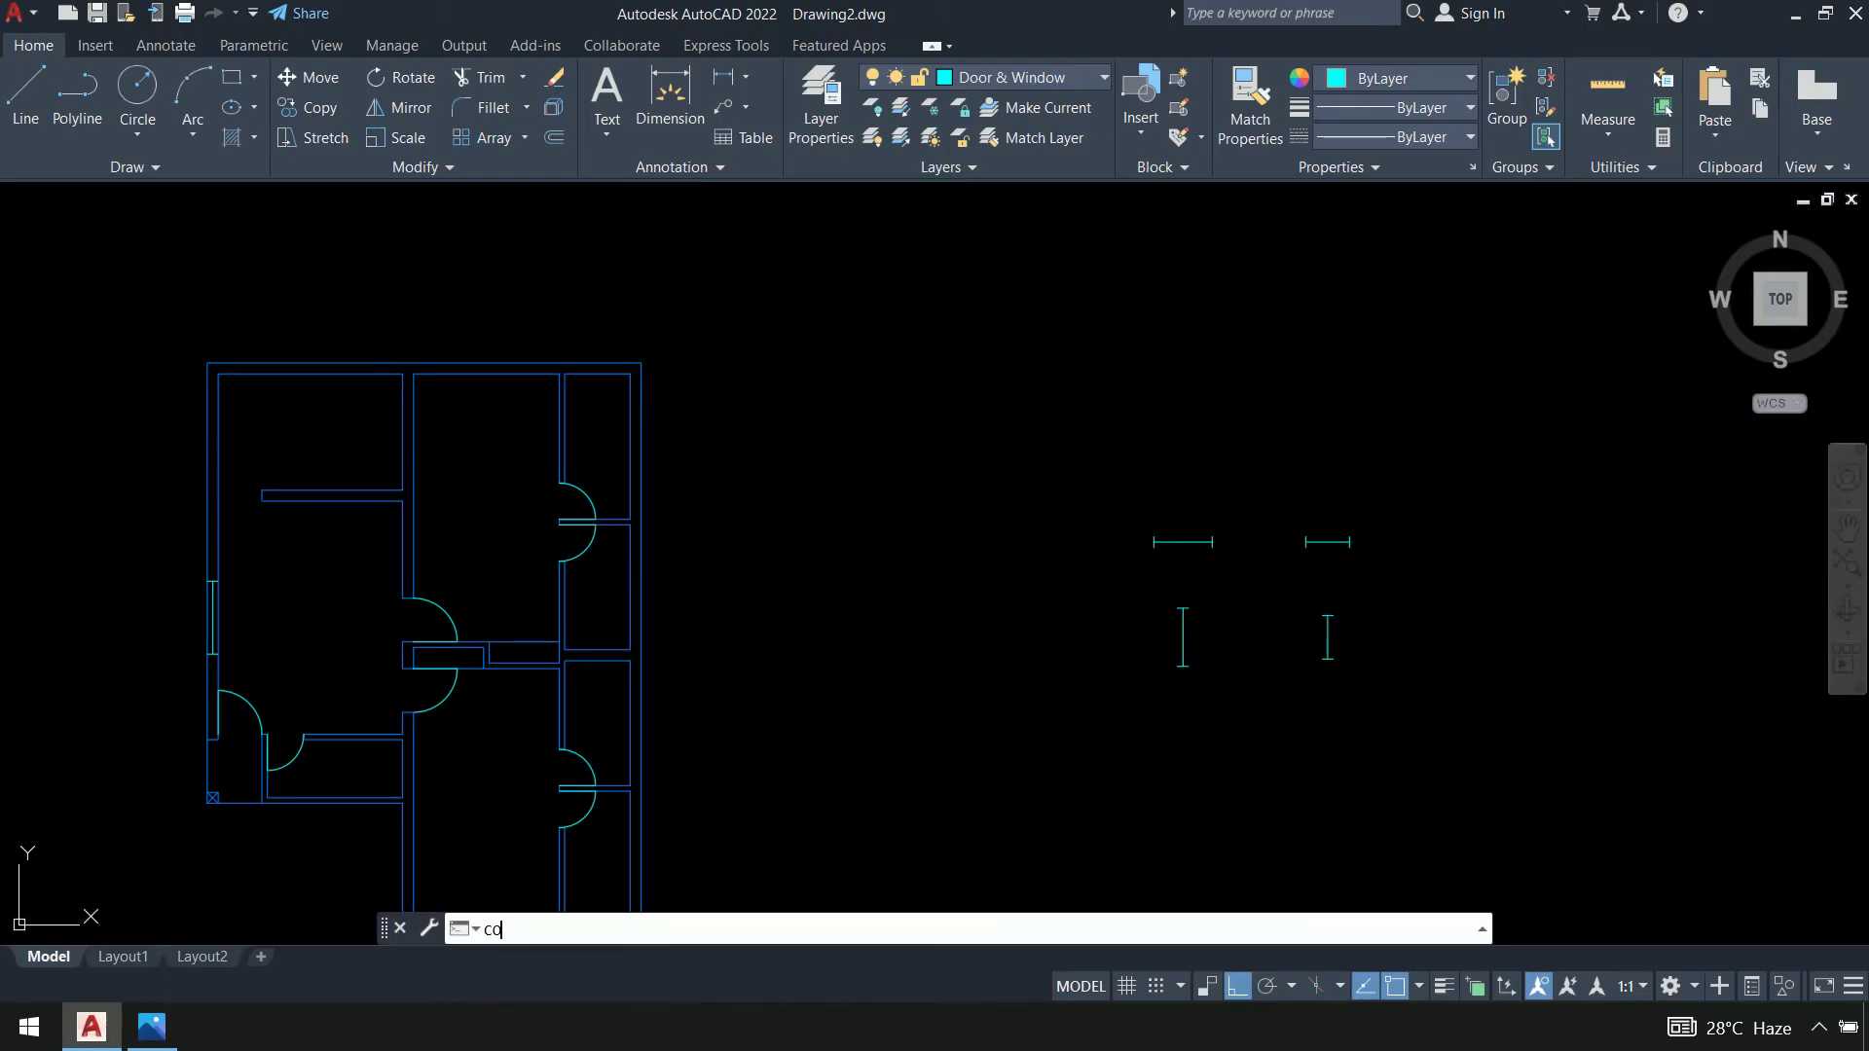
pyautogui.press('Return')
pyautogui.scroll(4, 1372, 681)
pyautogui.click(1369, 488)
pyautogui.click(1135, 771)
pyautogui.press('Return')
pyautogui.scroll(4, 1417, 552)
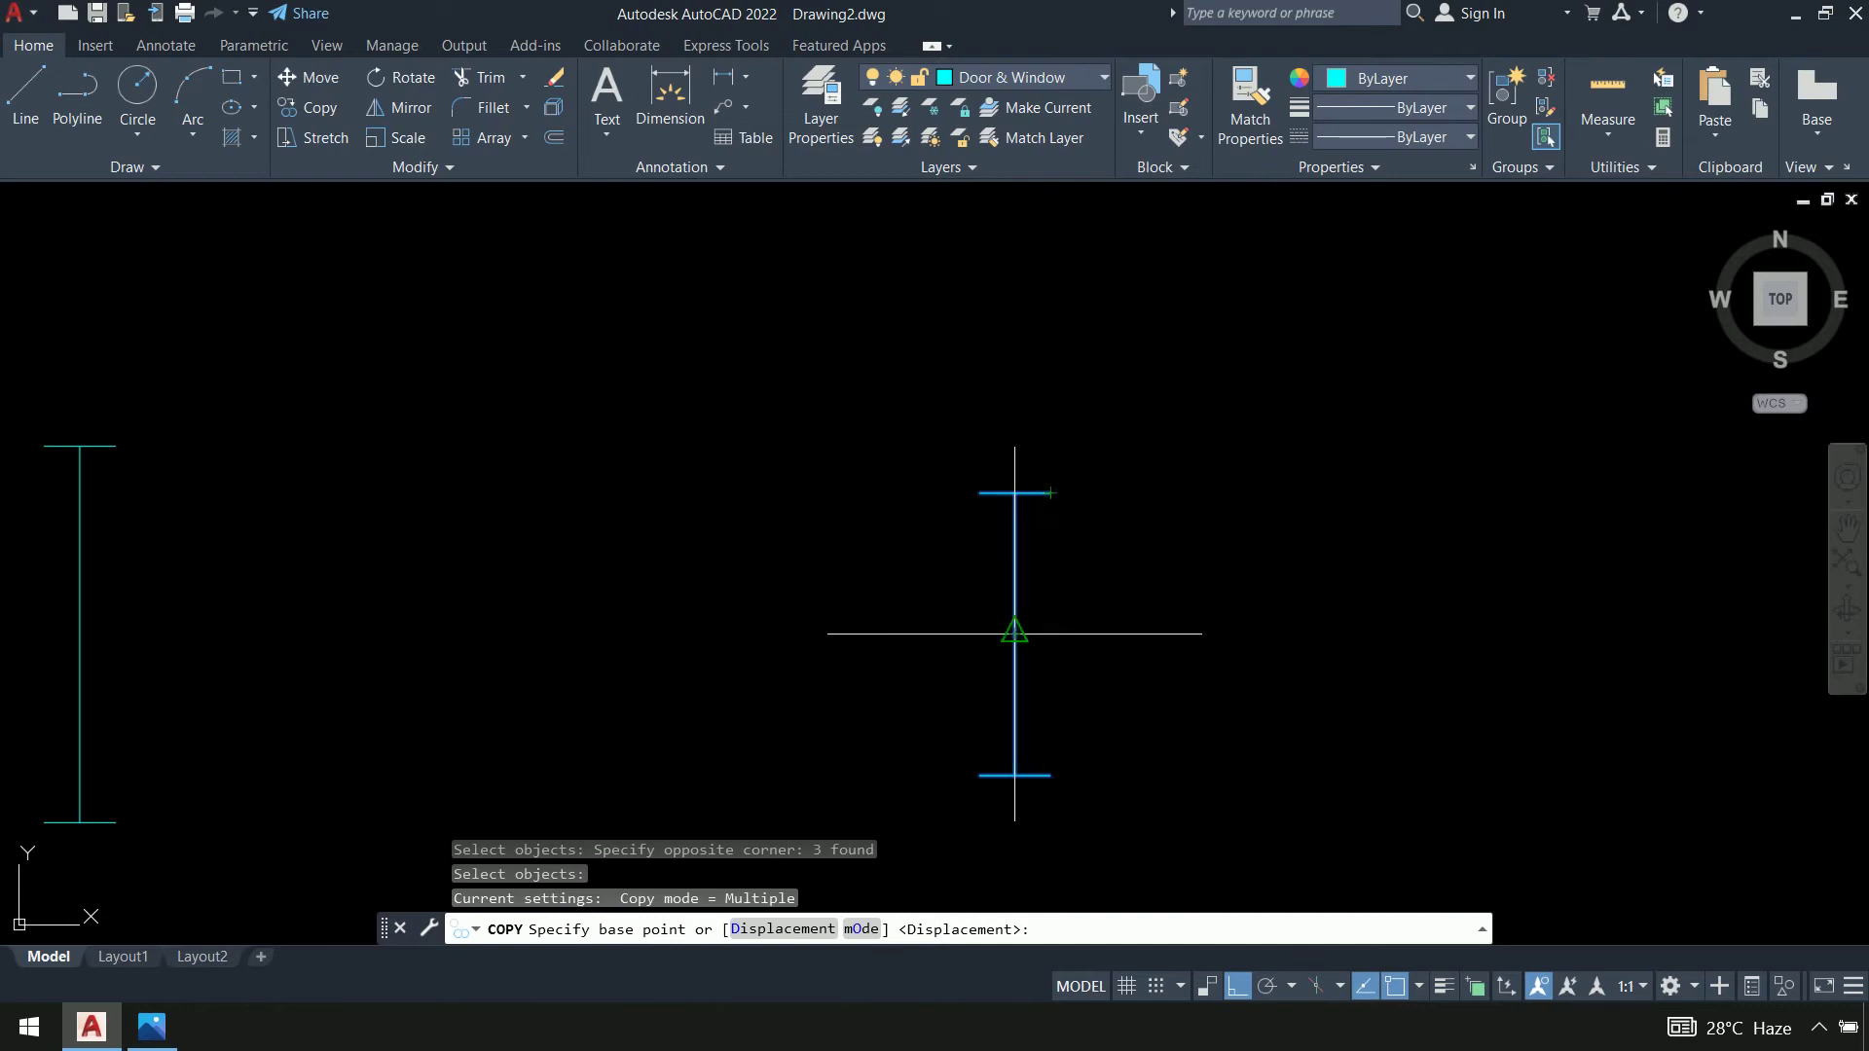
pyautogui.click(1015, 634)
pyautogui.scroll(-5, 1197, 584)
pyautogui.moveTo(894, 576); pyautogui.dragTo(1124, 707, button='middle')
pyautogui.scroll(4, 745, 584)
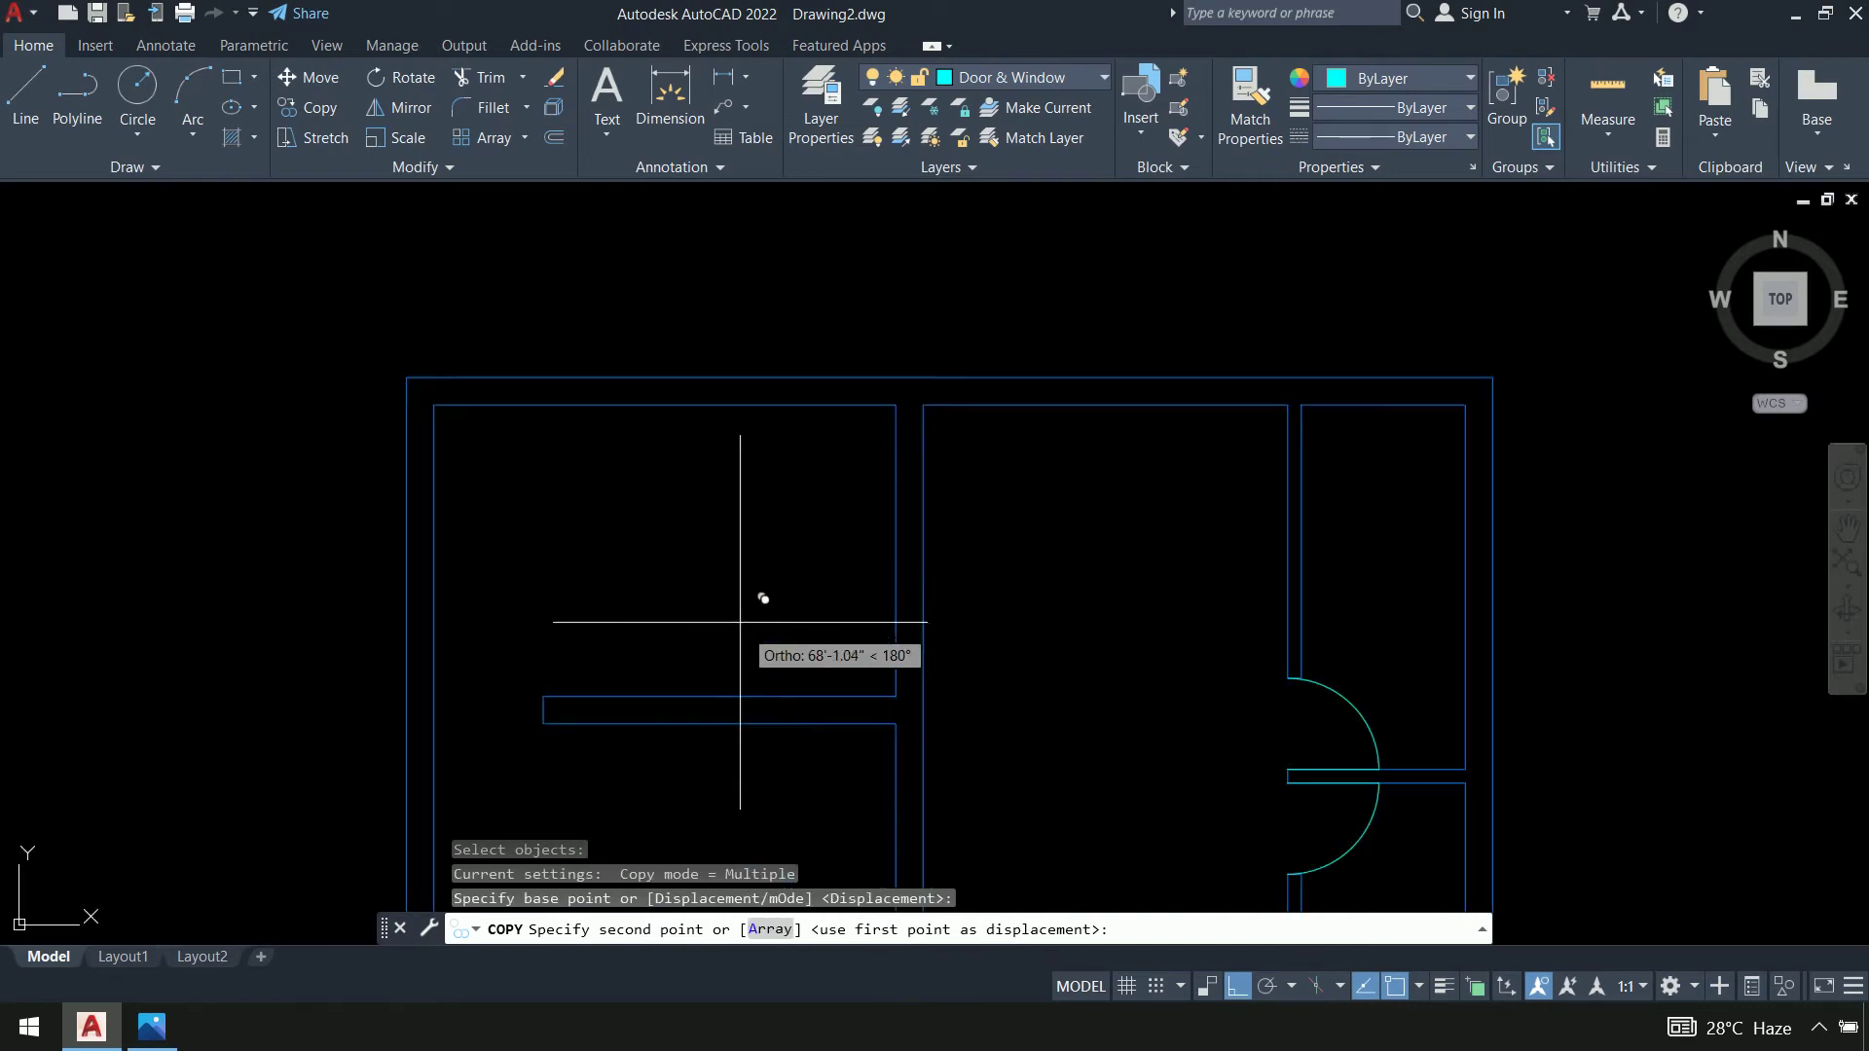
pyautogui.click(434, 543)
pyautogui.moveTo(608, 545); pyautogui.dragTo(711, 339, button='middle')
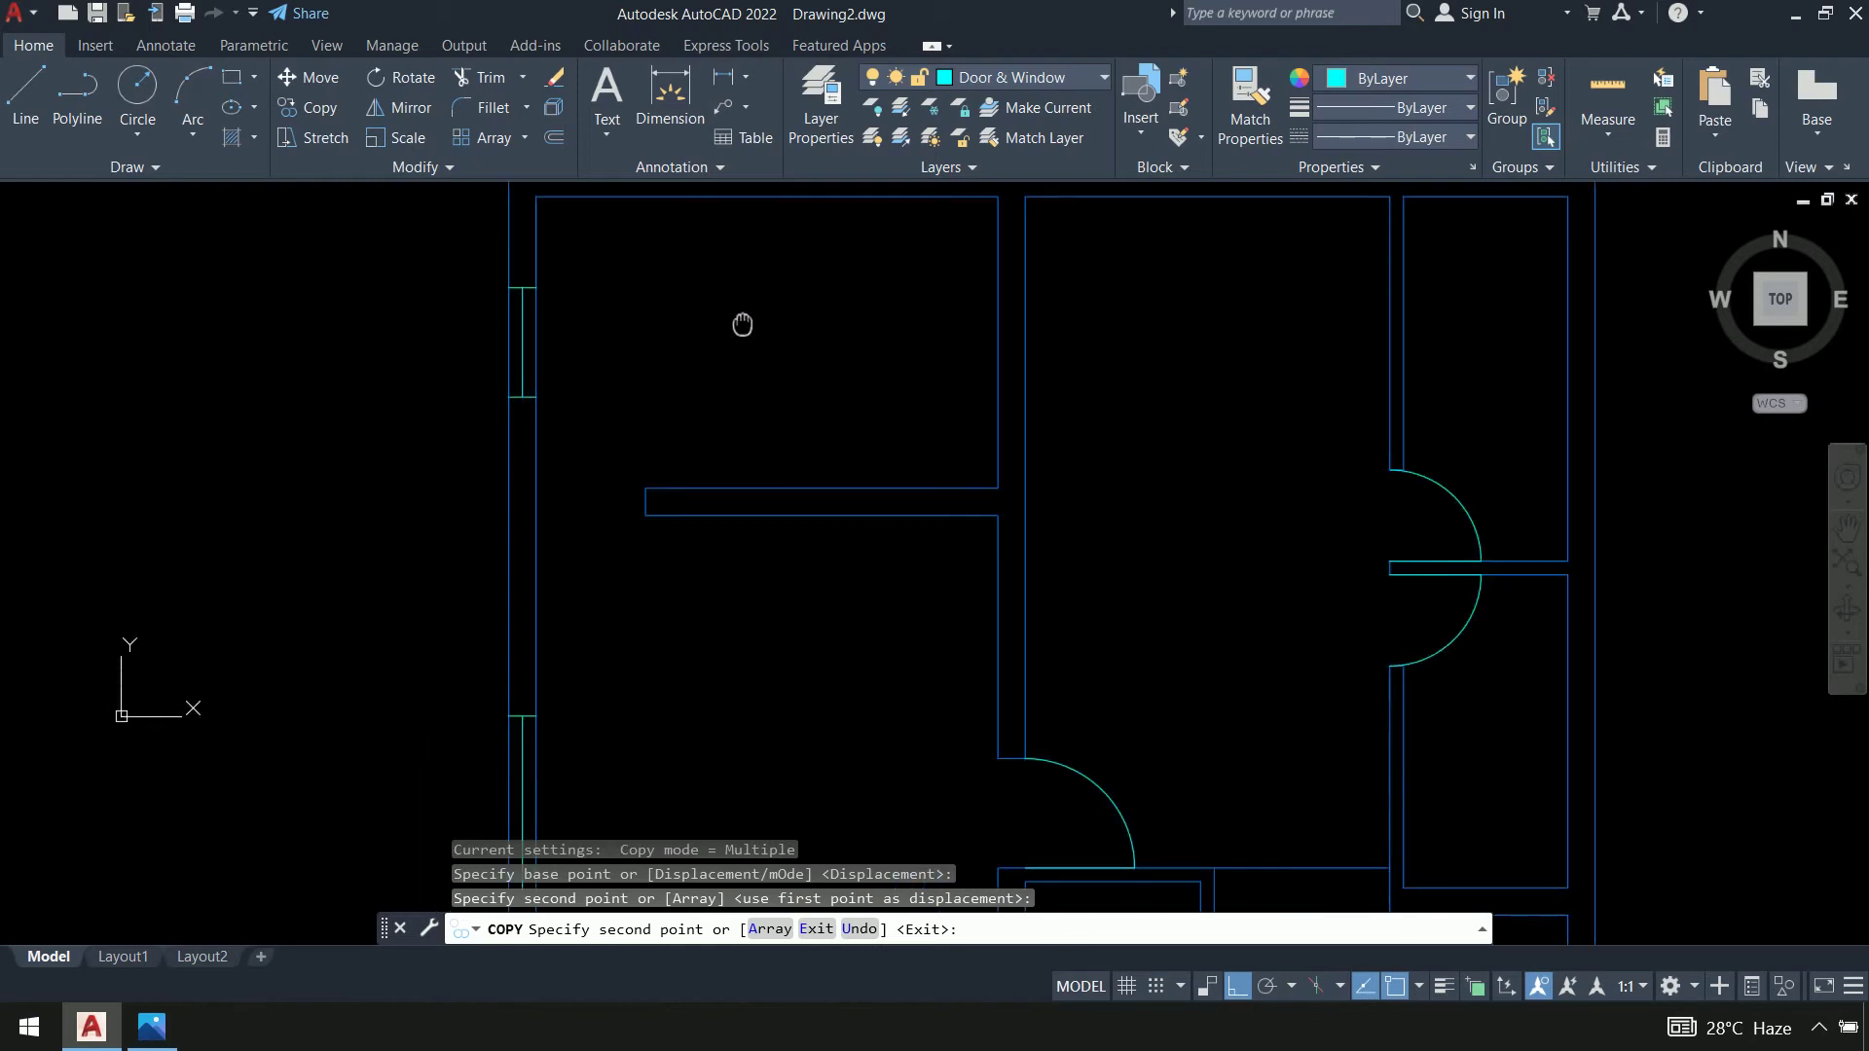
pyautogui.press('Return')
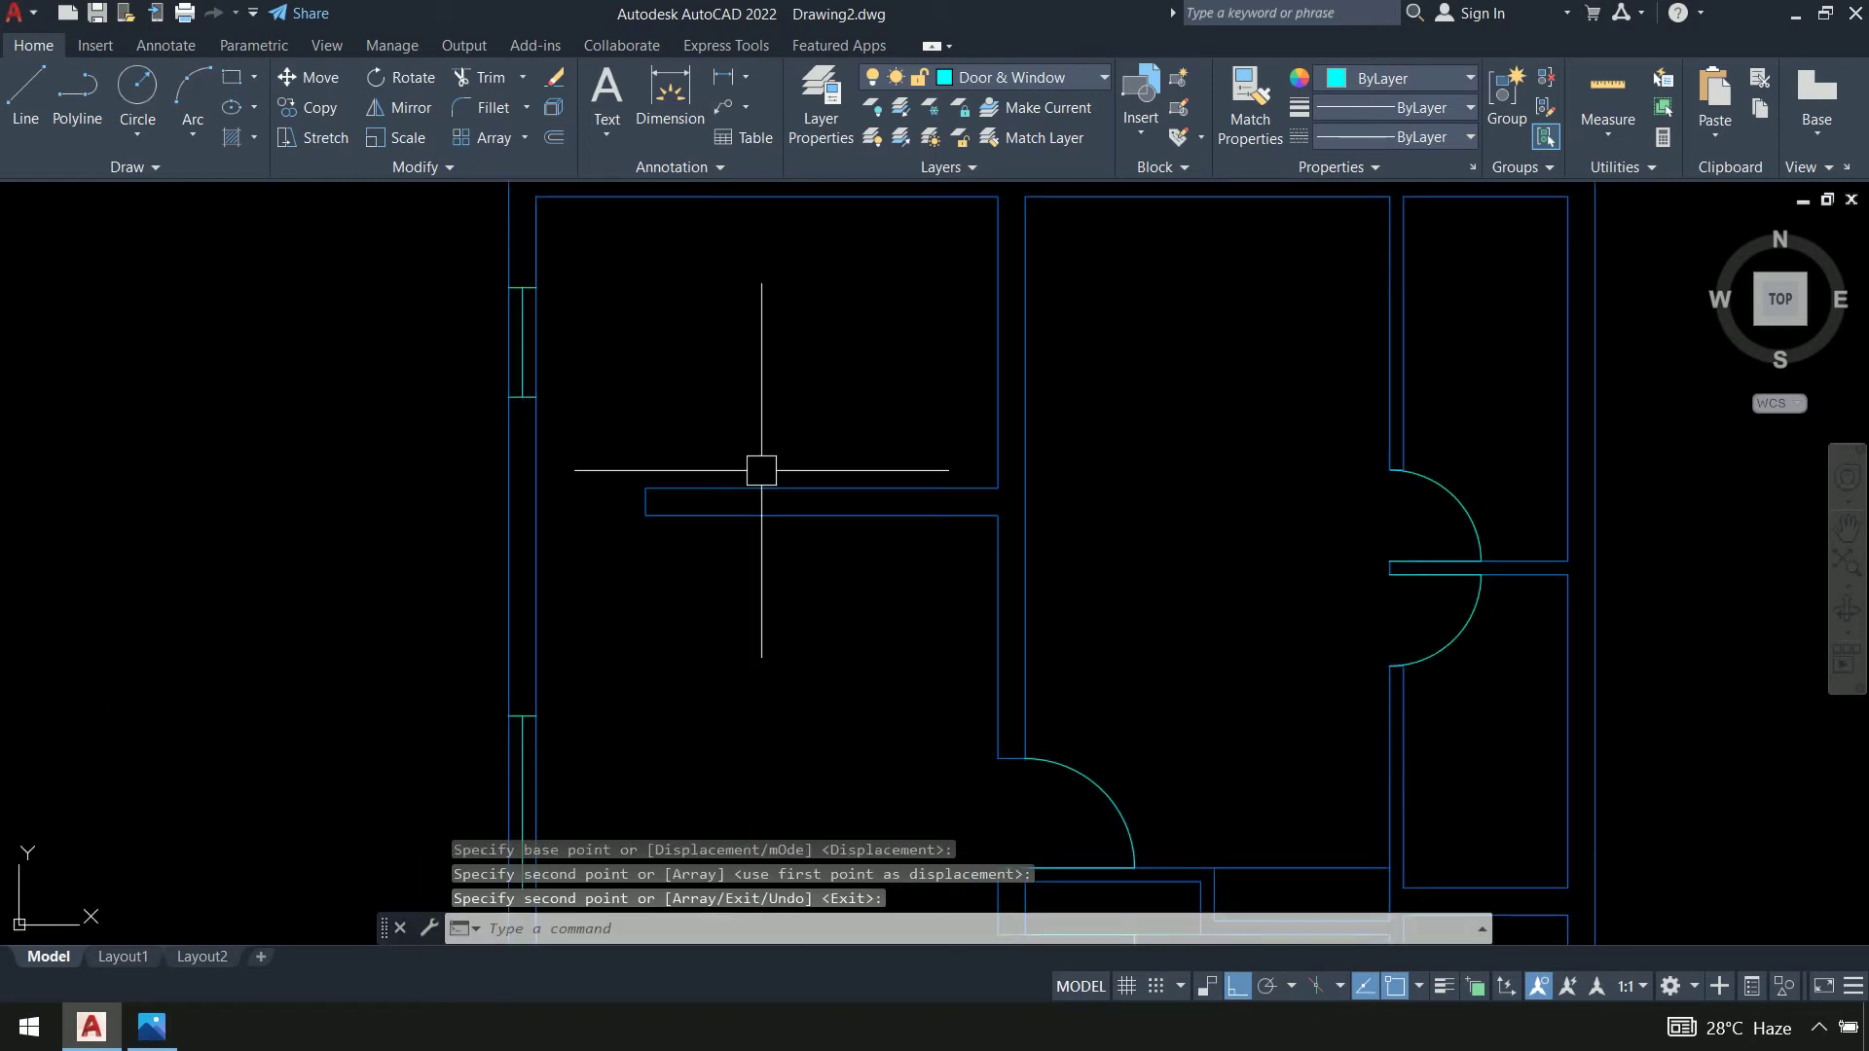
# Switch to Photos and check the upper wall's window and ventilator positions and the specifications table
pyautogui.hotkey('alt', 'Tab')
pyautogui.scroll(1, 973, 409)
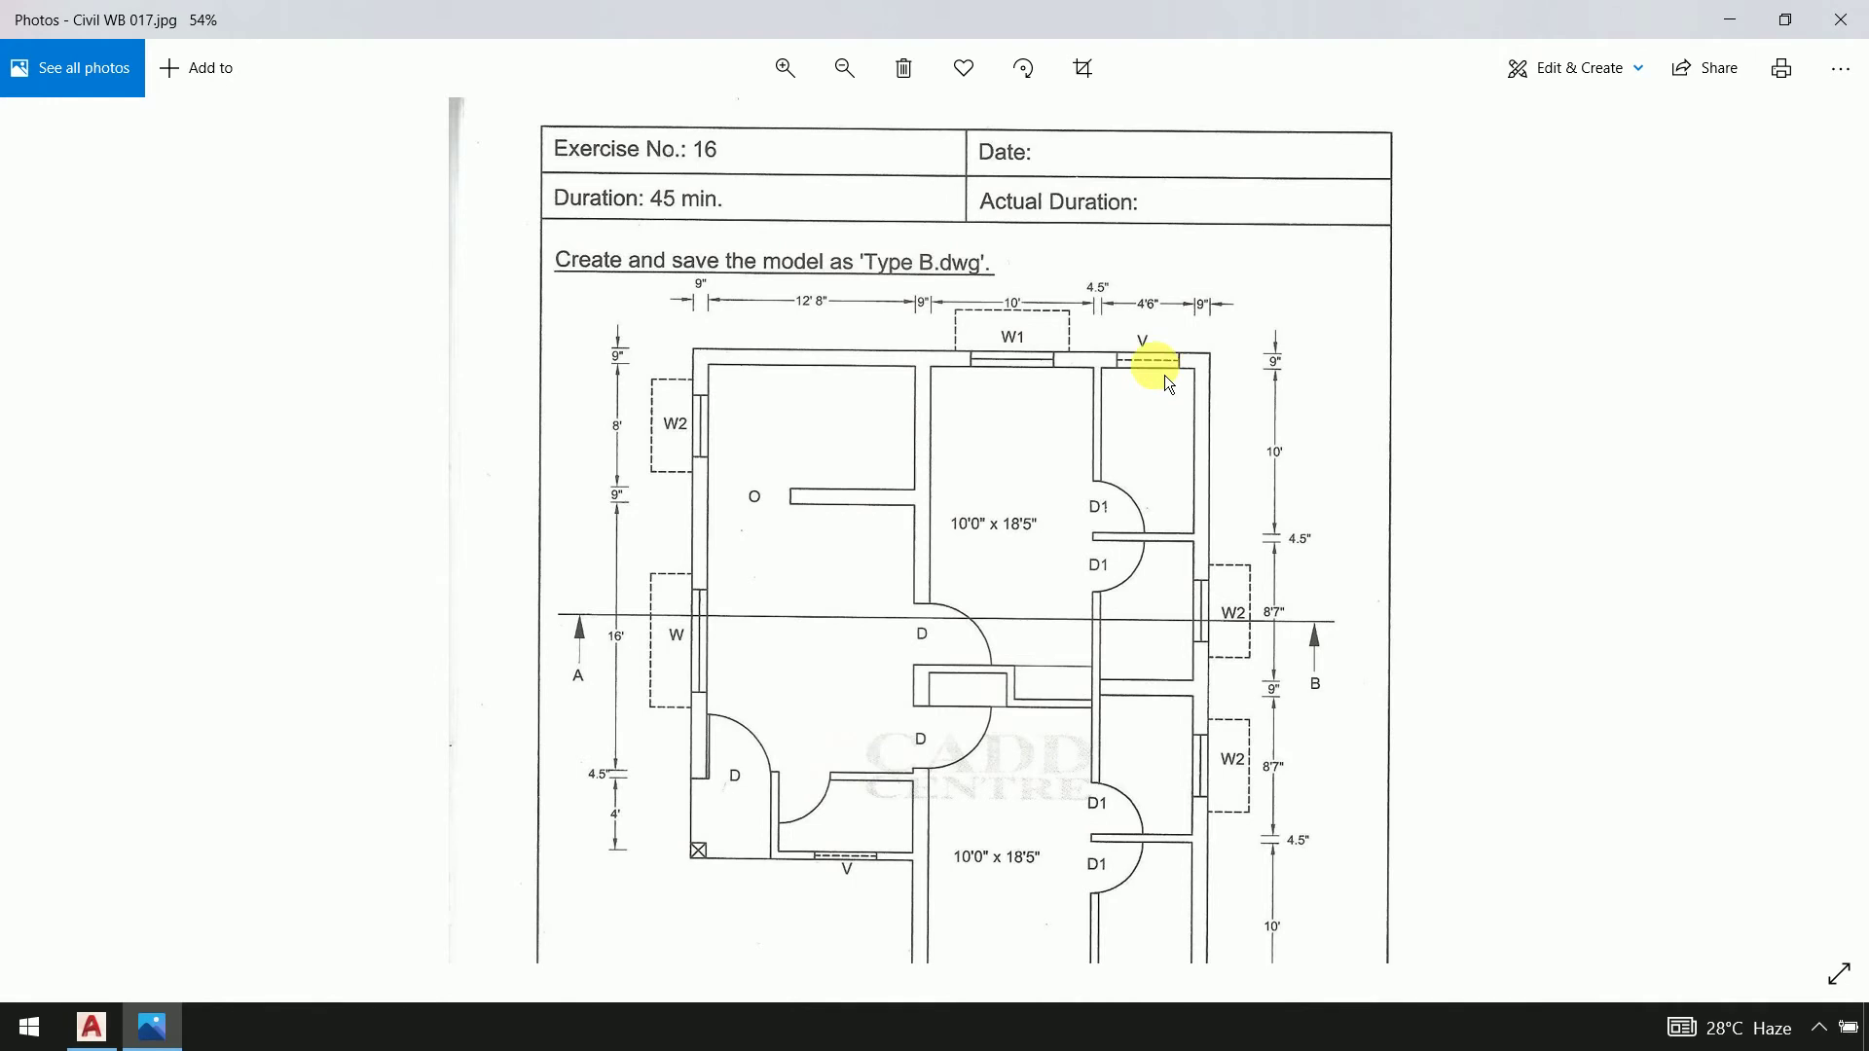
pyautogui.scroll(-5, 1106, 429)
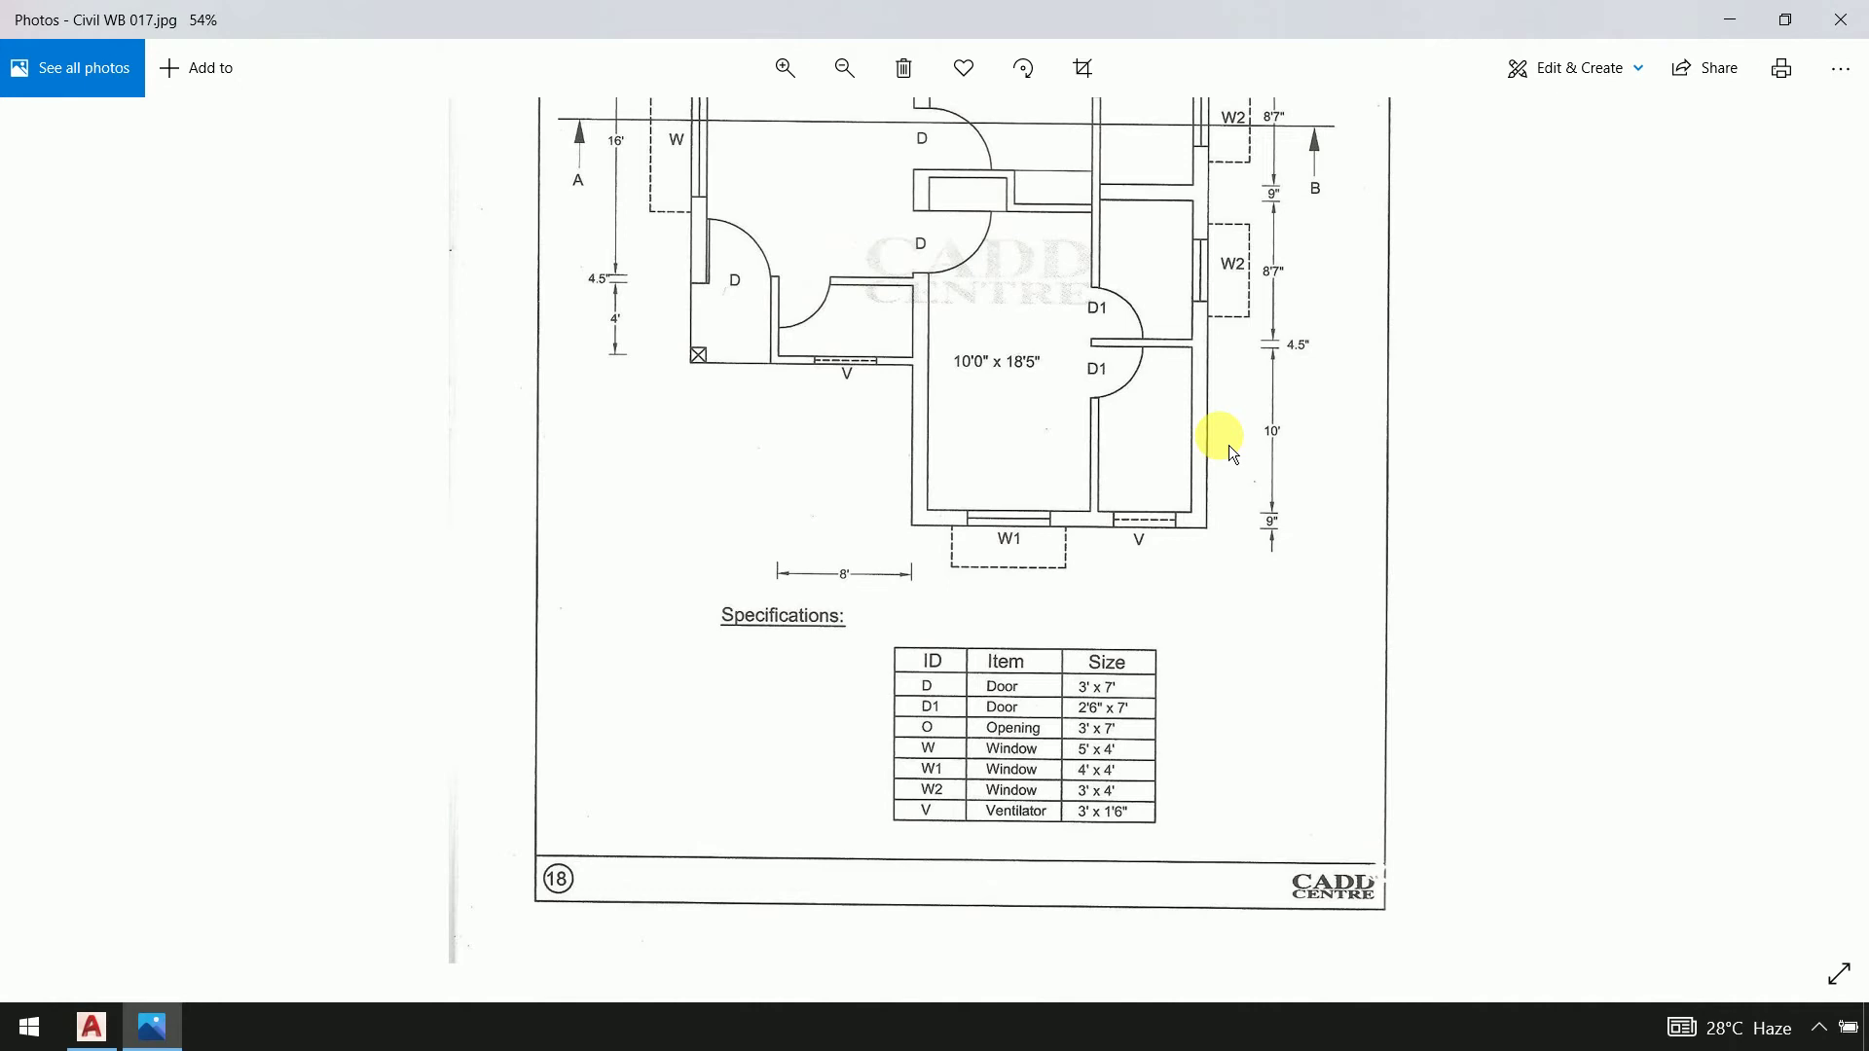
pyautogui.scroll(5, 1214, 611)
pyautogui.hotkey('alt', 'Tab')
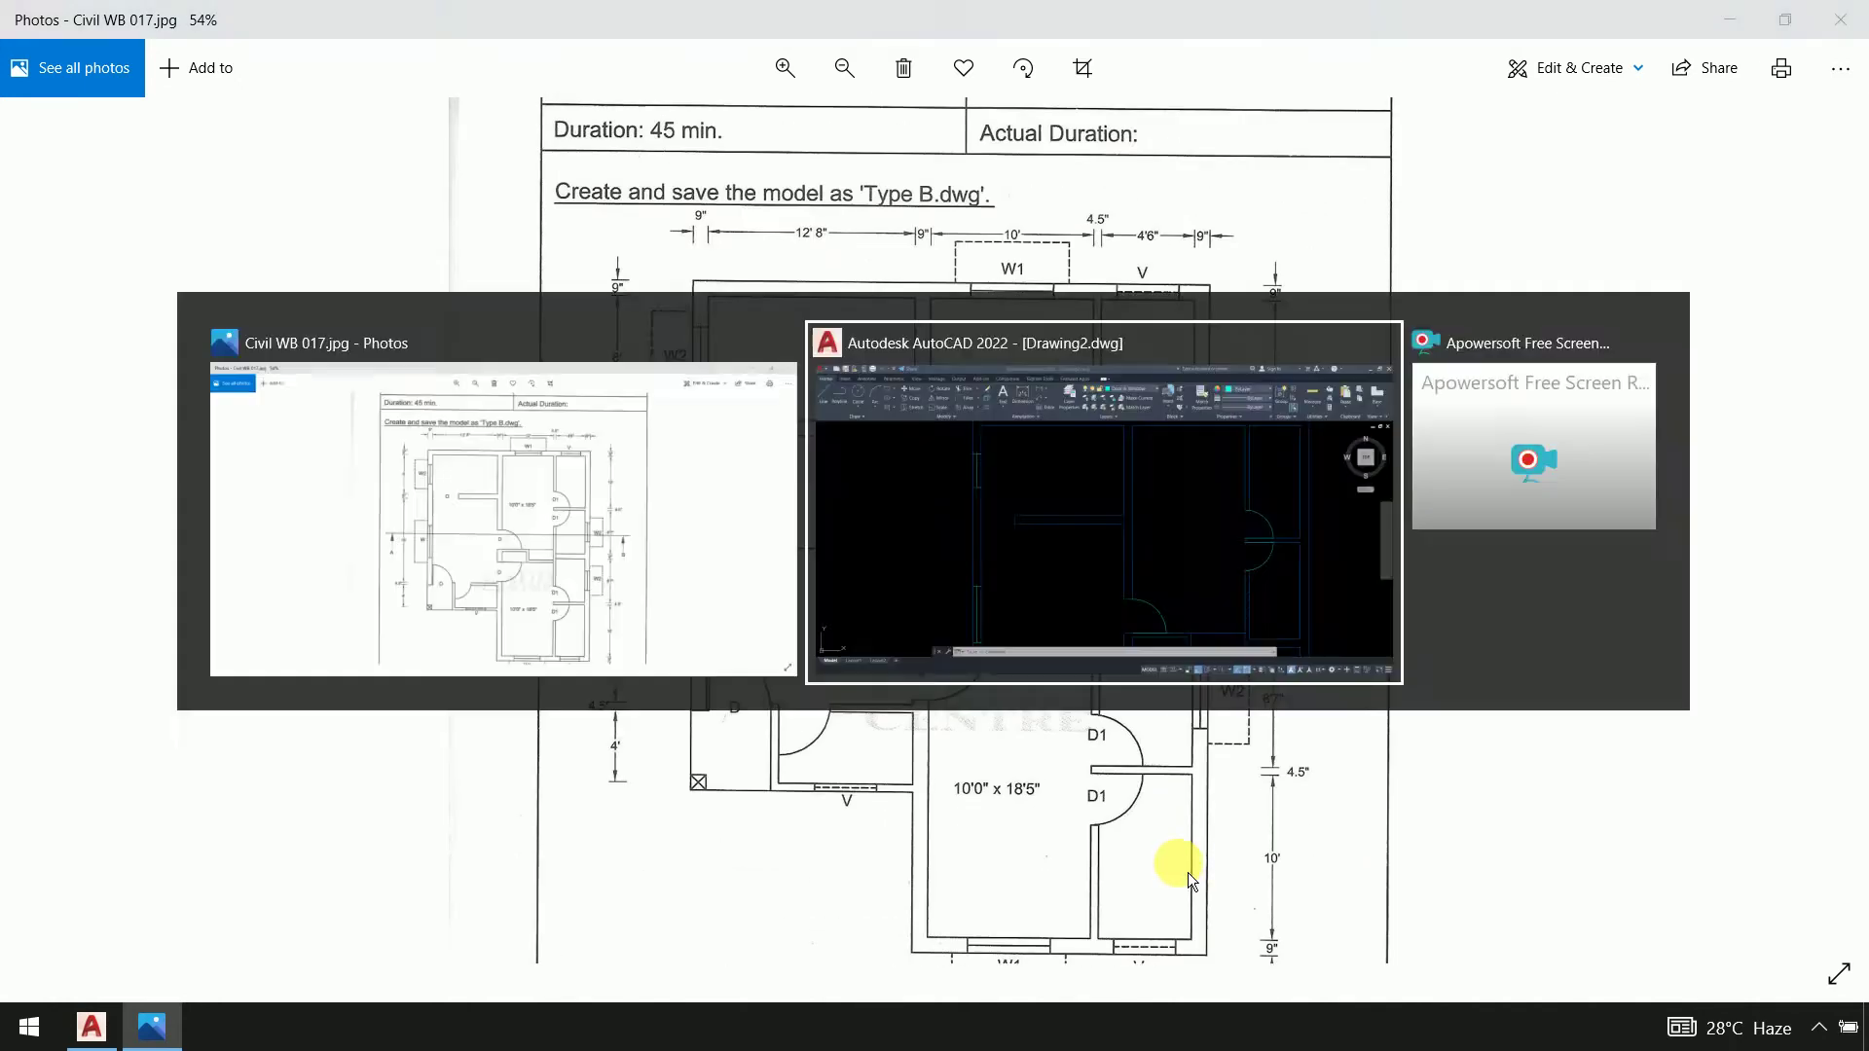
# Copy the horizontal 4' window symbol into the upper outer wall of the upper bedroom, centred on the inner wall line's midpoint
pyautogui.scroll(-3, 1299, 711)
pyautogui.moveTo(1339, 705); pyautogui.dragTo(815, 606, button='middle')
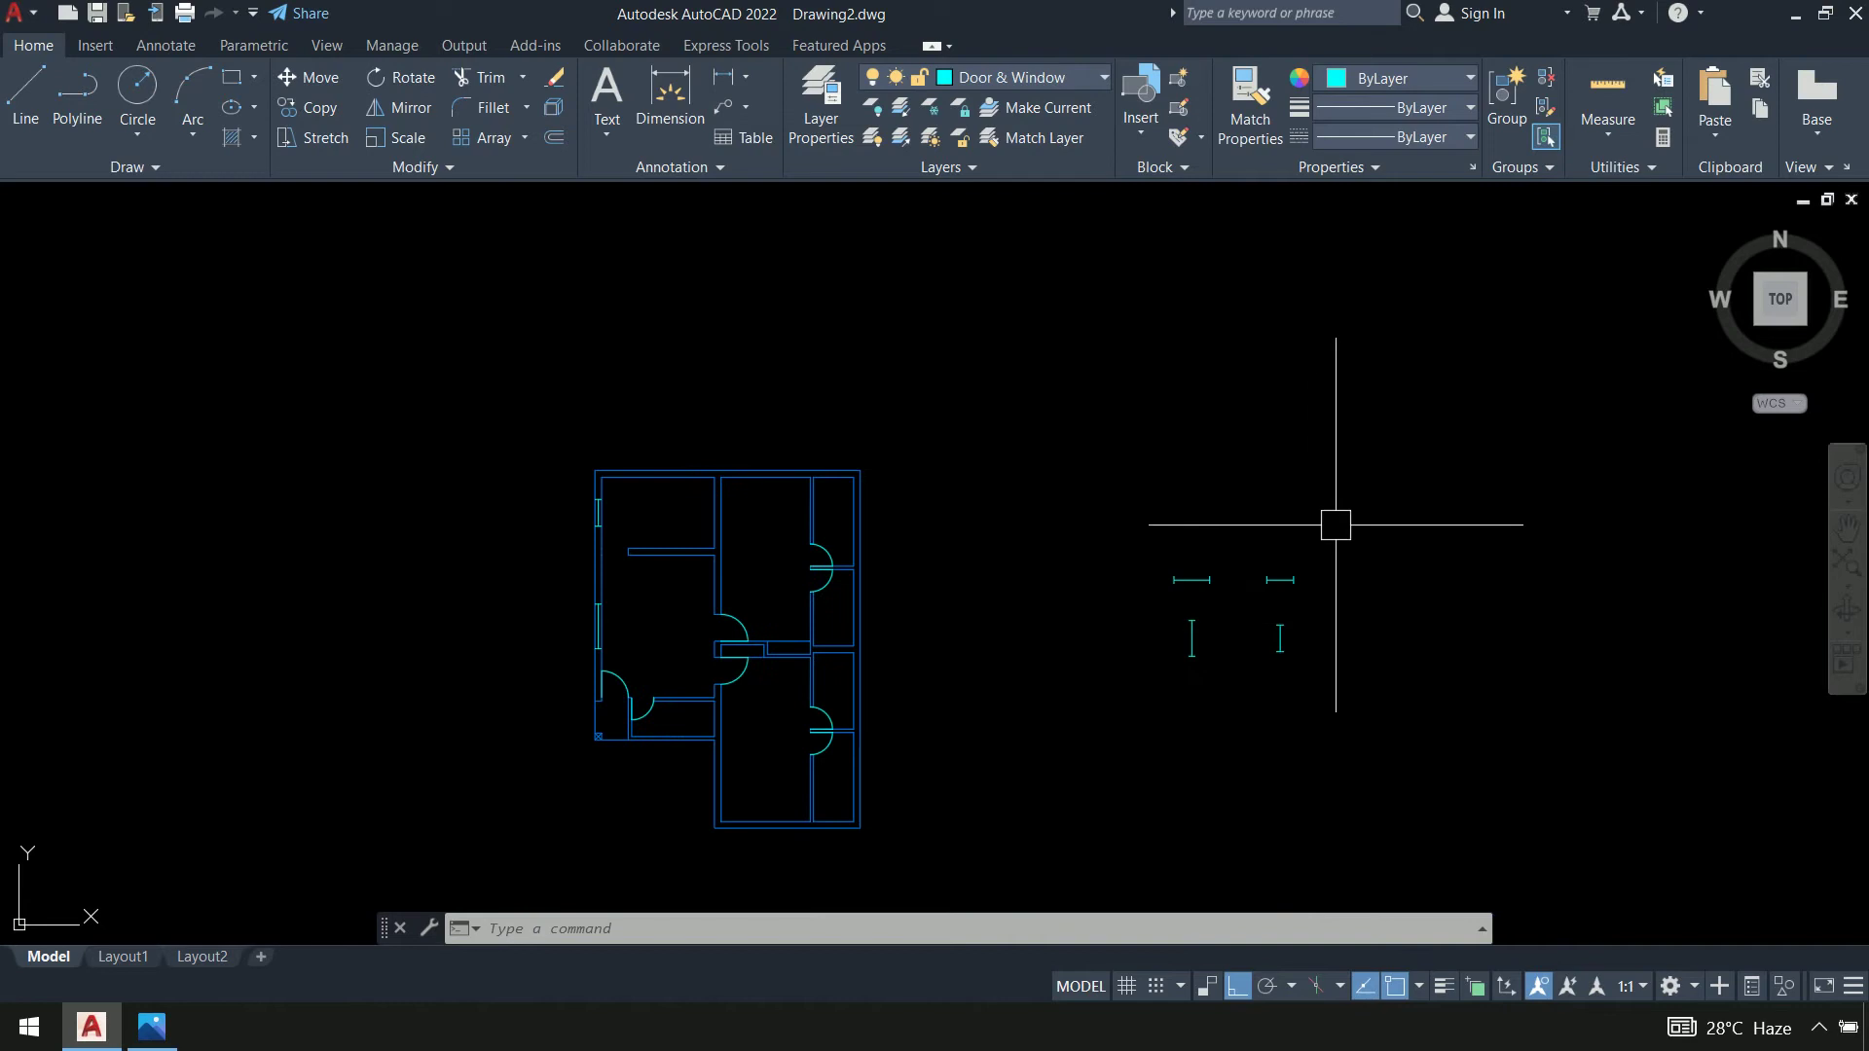
pyautogui.write('o')
pyautogui.press('Return')
pyautogui.scroll(4, 1259, 516)
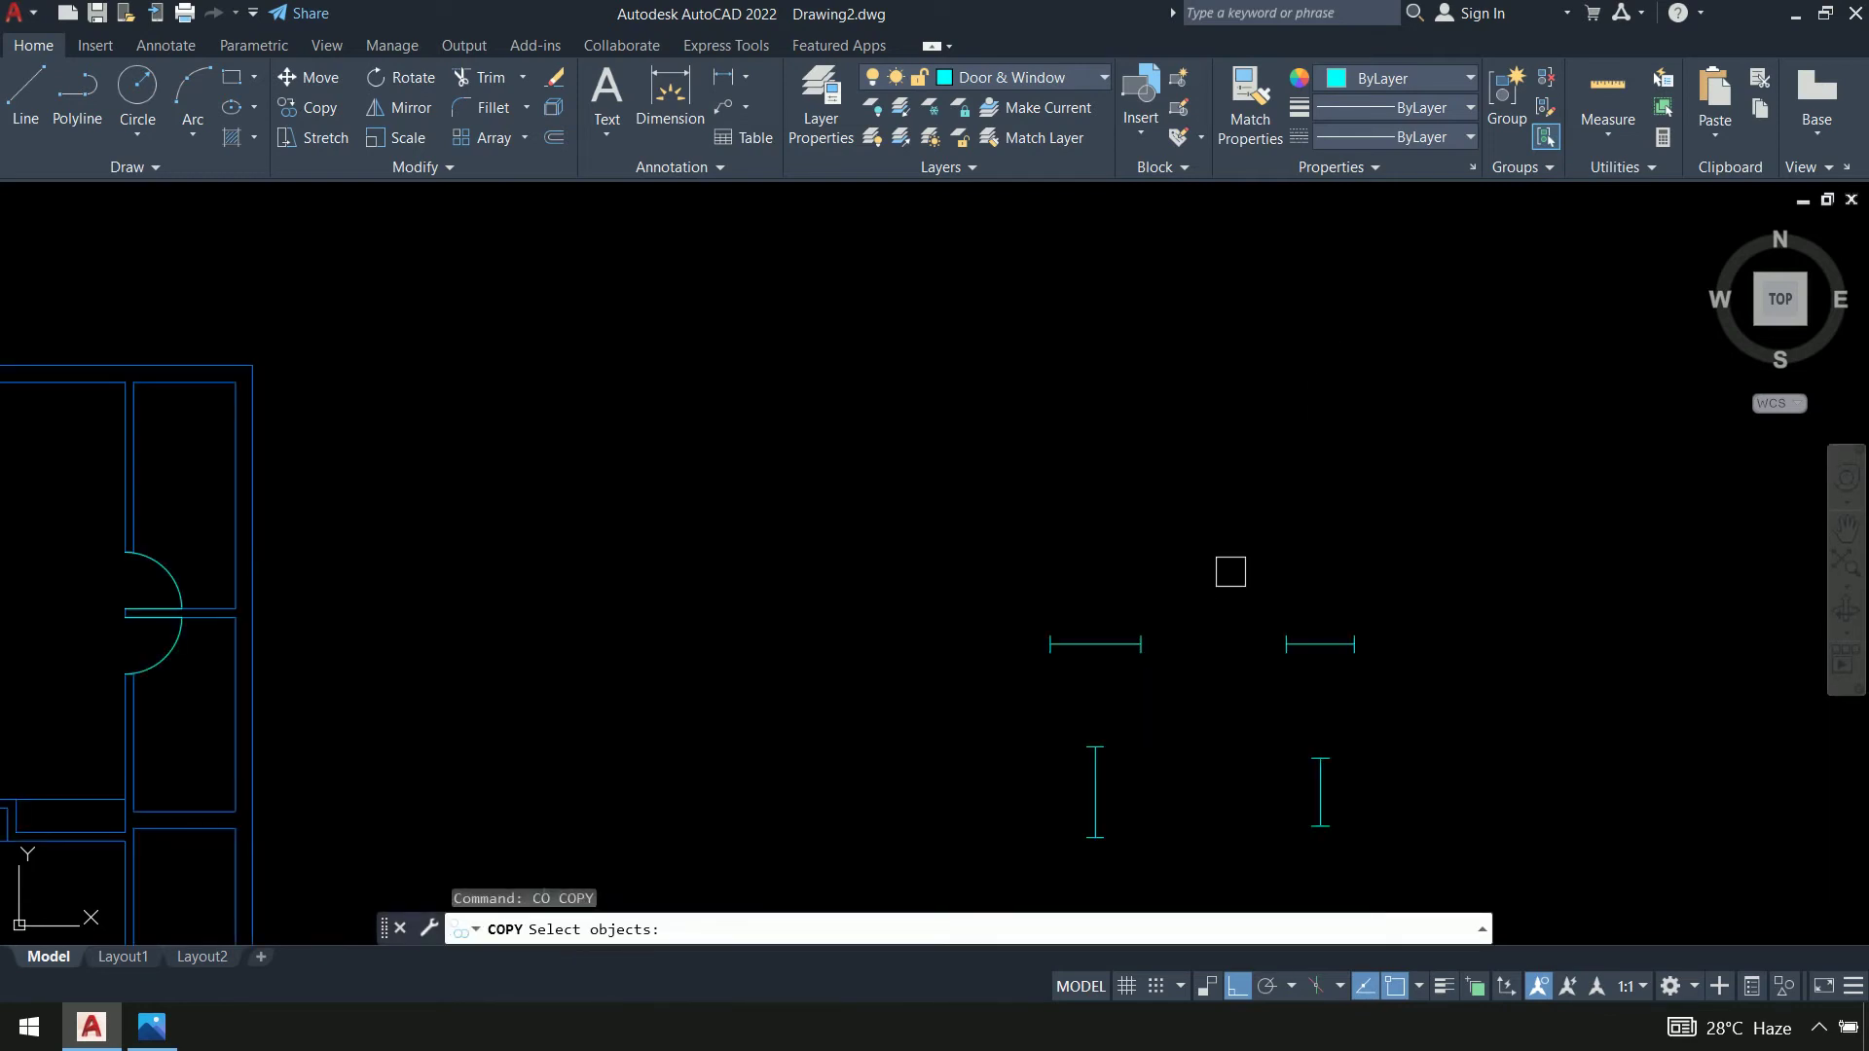
pyautogui.click(1237, 563)
pyautogui.click(925, 702)
pyautogui.press('Return')
pyautogui.scroll(4, 1089, 659)
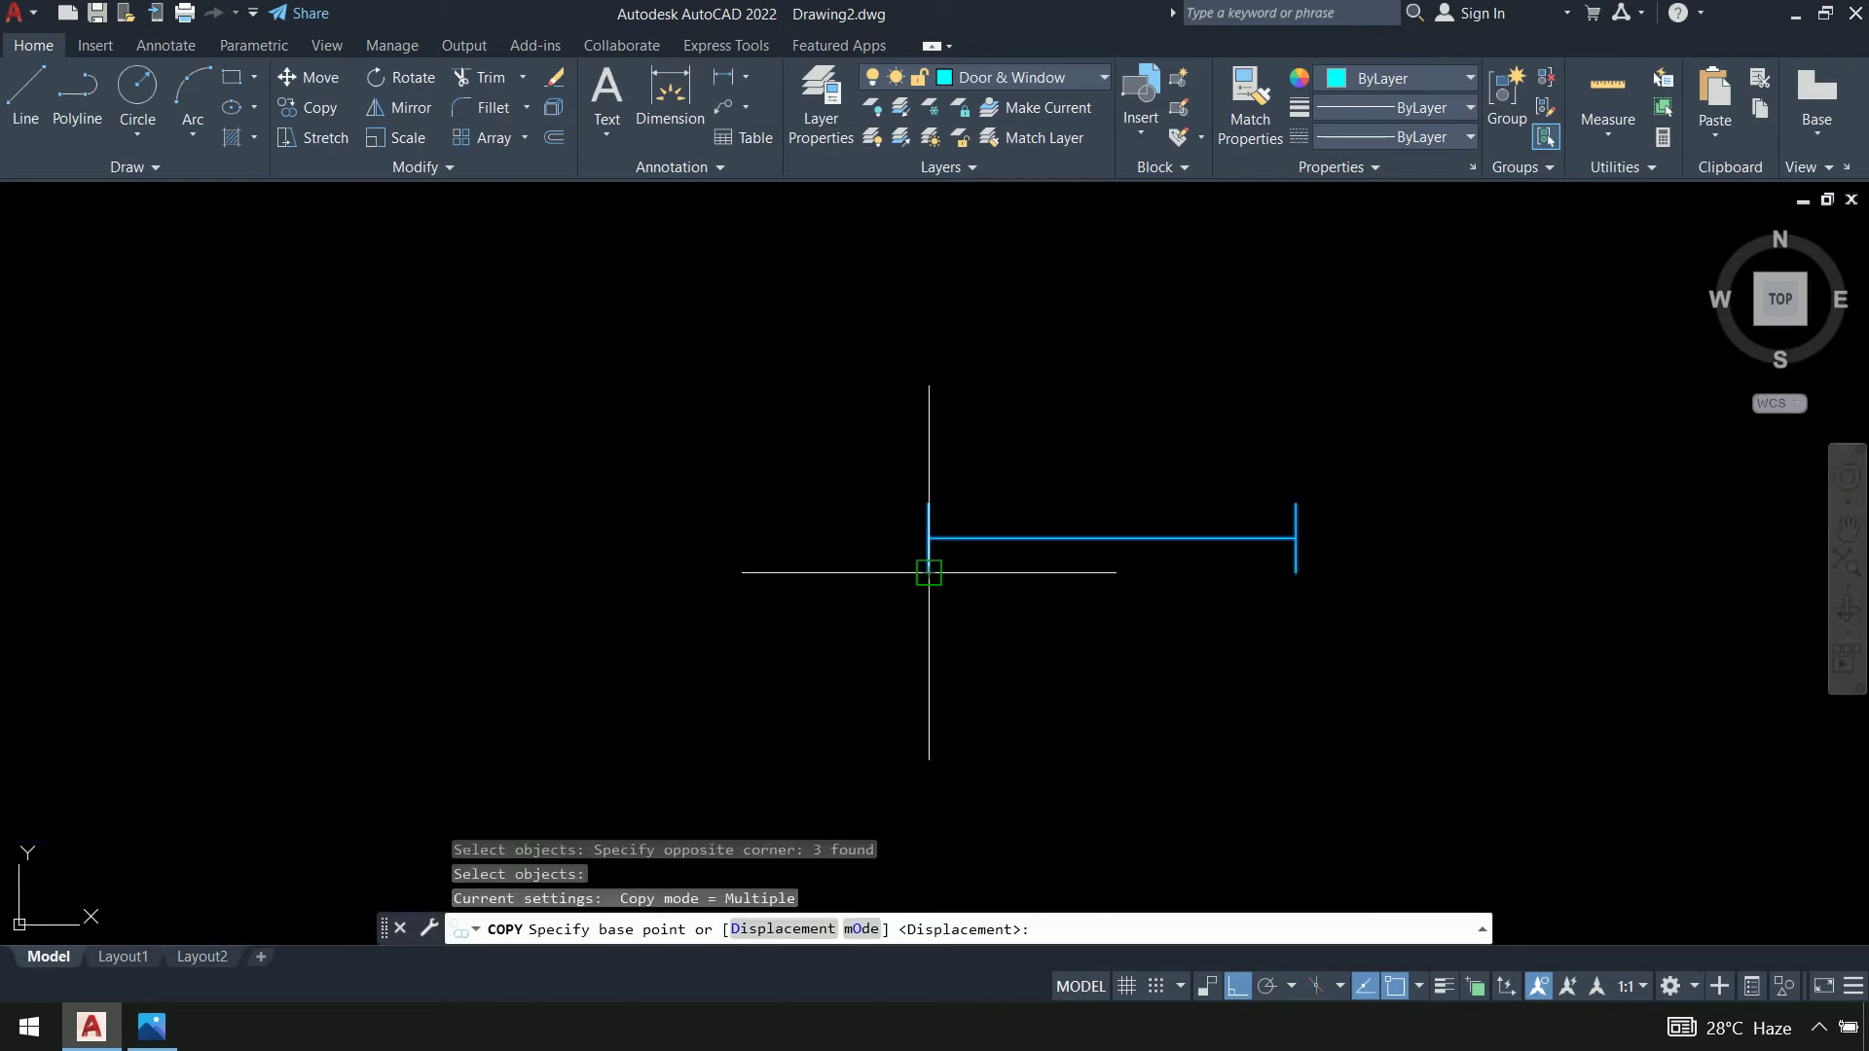
pyautogui.click(1111, 539)
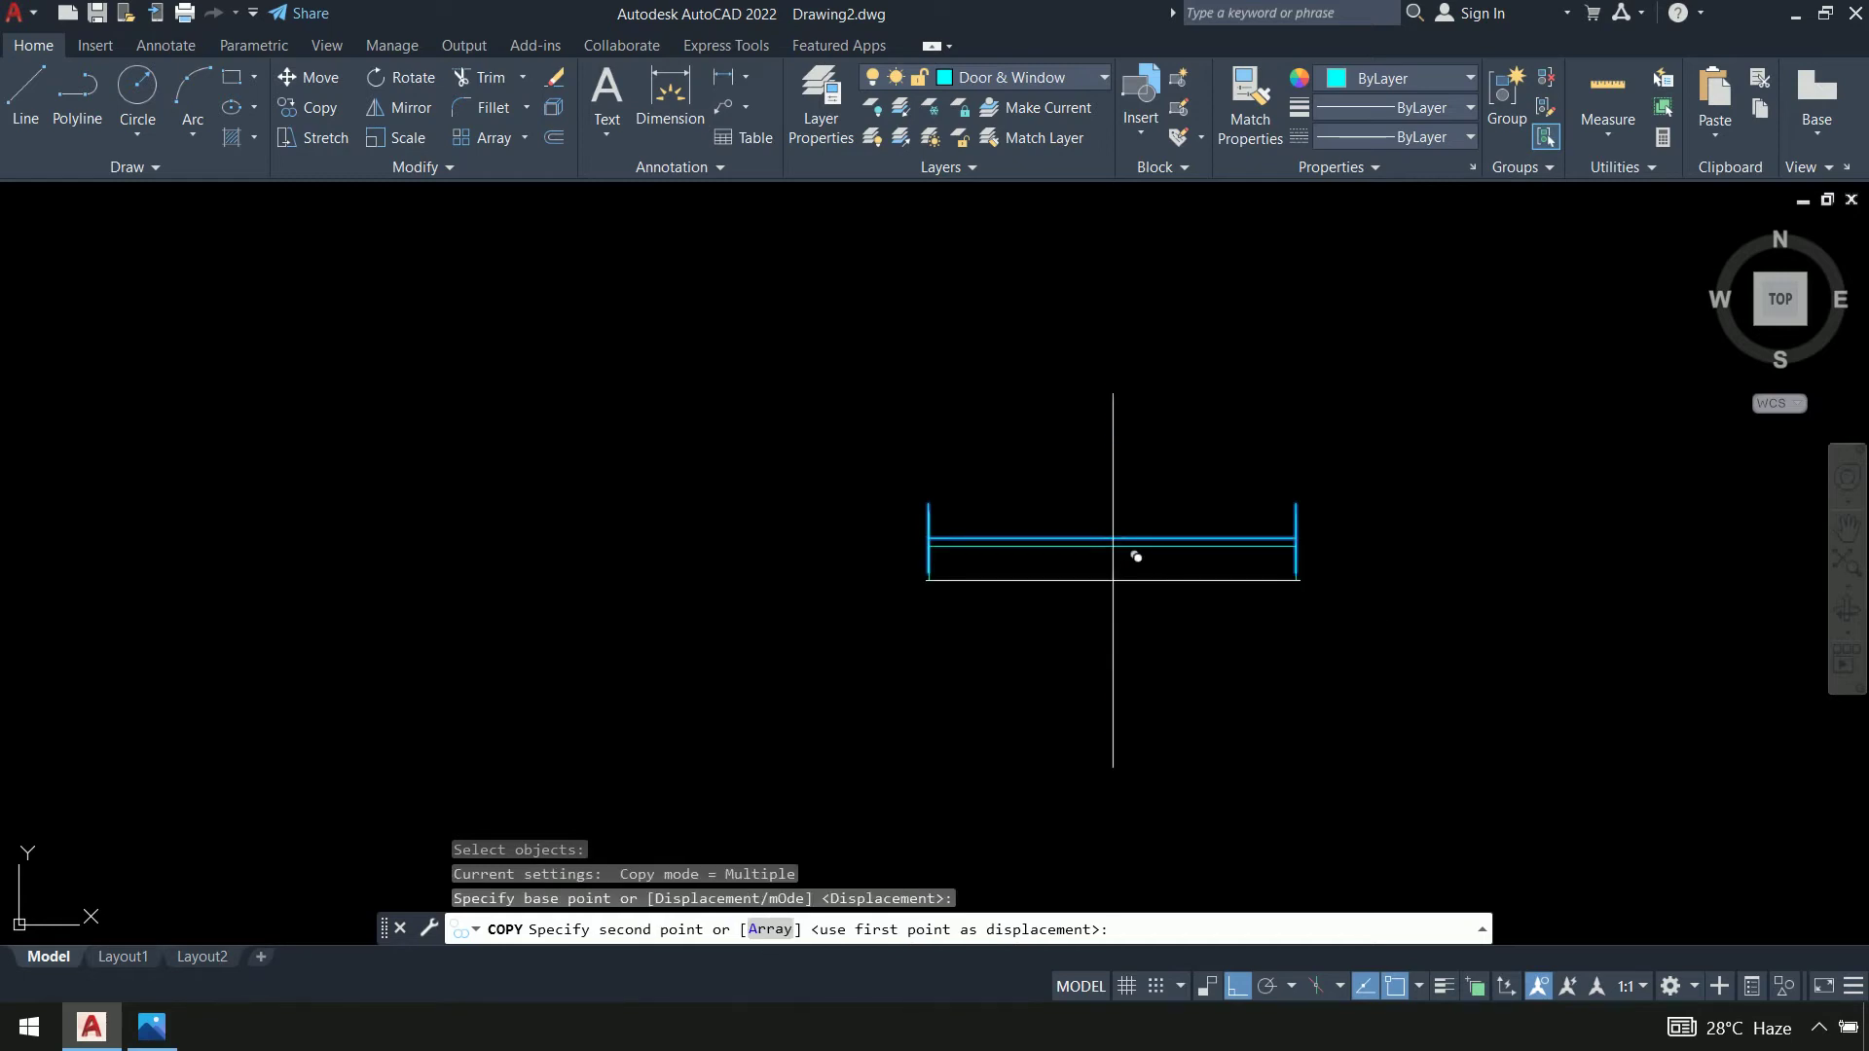
pyautogui.scroll(-5, 1119, 584)
pyautogui.scroll(6, 592, 522)
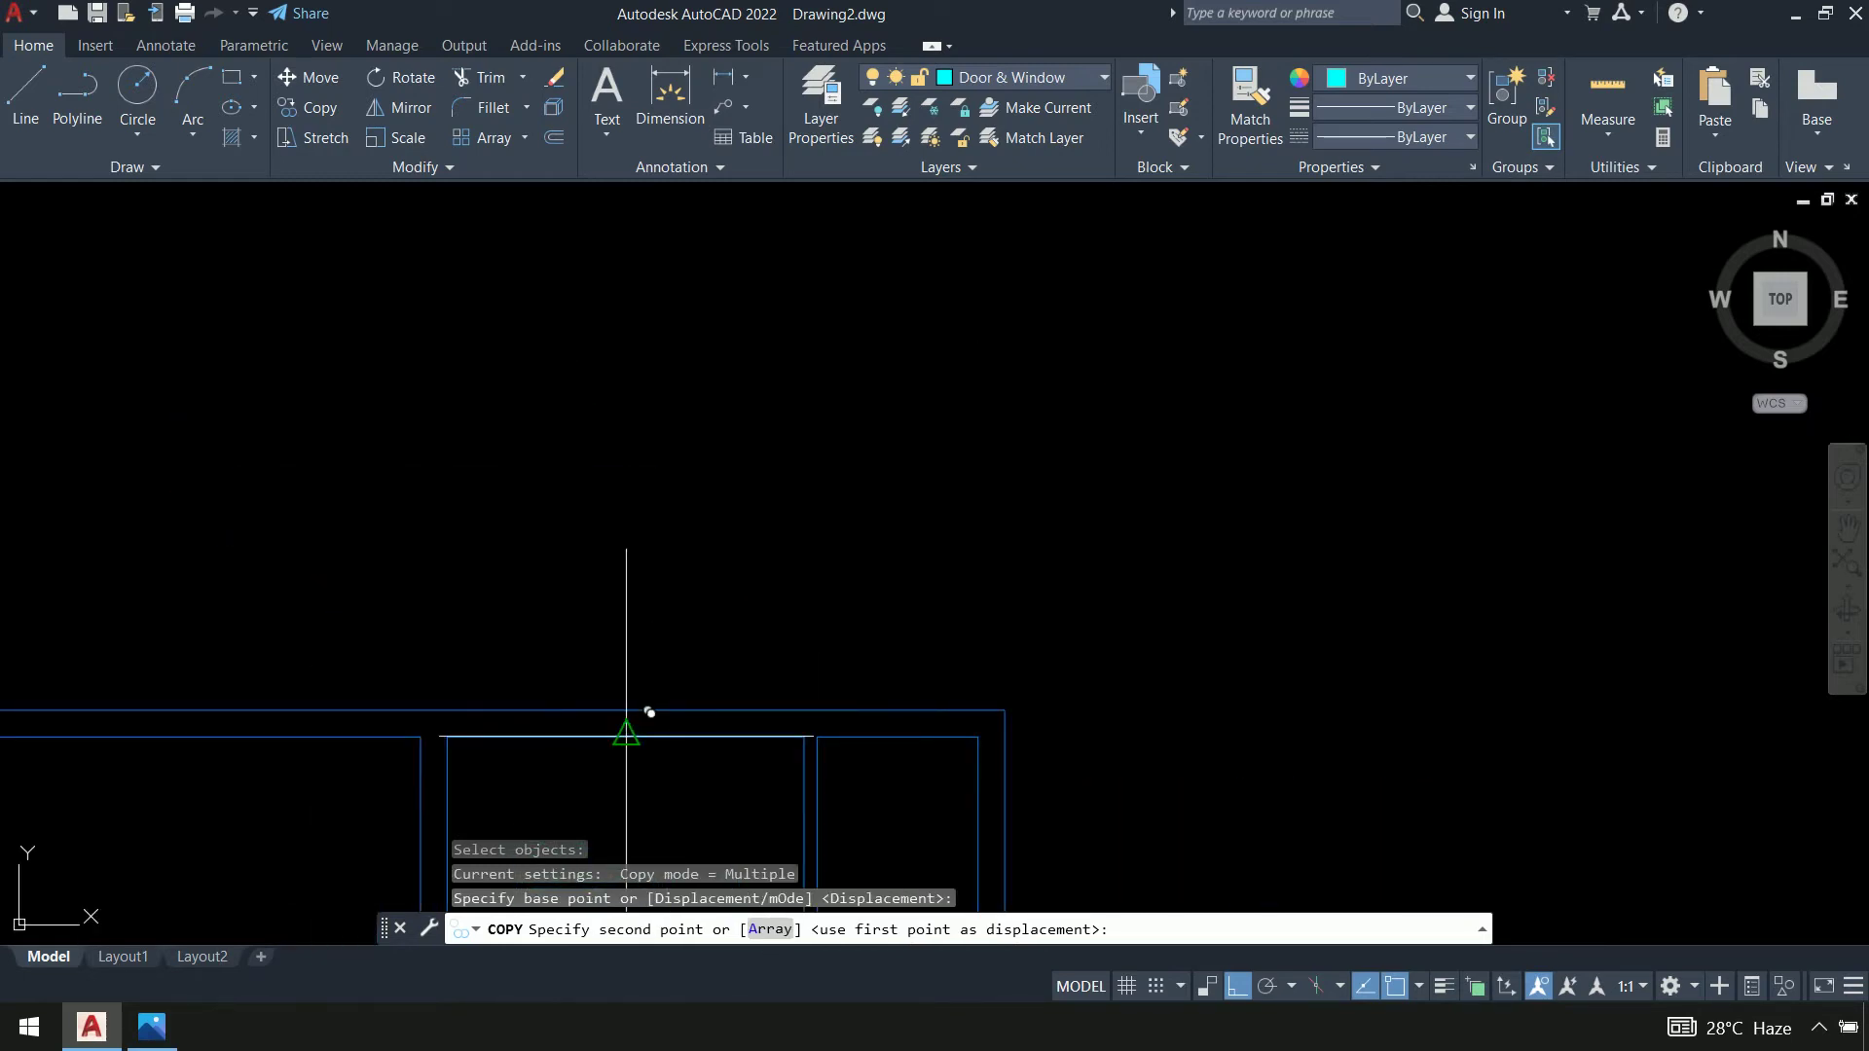
pyautogui.click(625, 721)
pyautogui.scroll(-5, 617, 429)
pyautogui.press('Return')
# Copy the horizontal 3' symbol as the ventilator into the upper outer wall of the upper-right room, centred on the inner wall line
pyautogui.scroll(5, 960, 521)
pyautogui.press('Return')
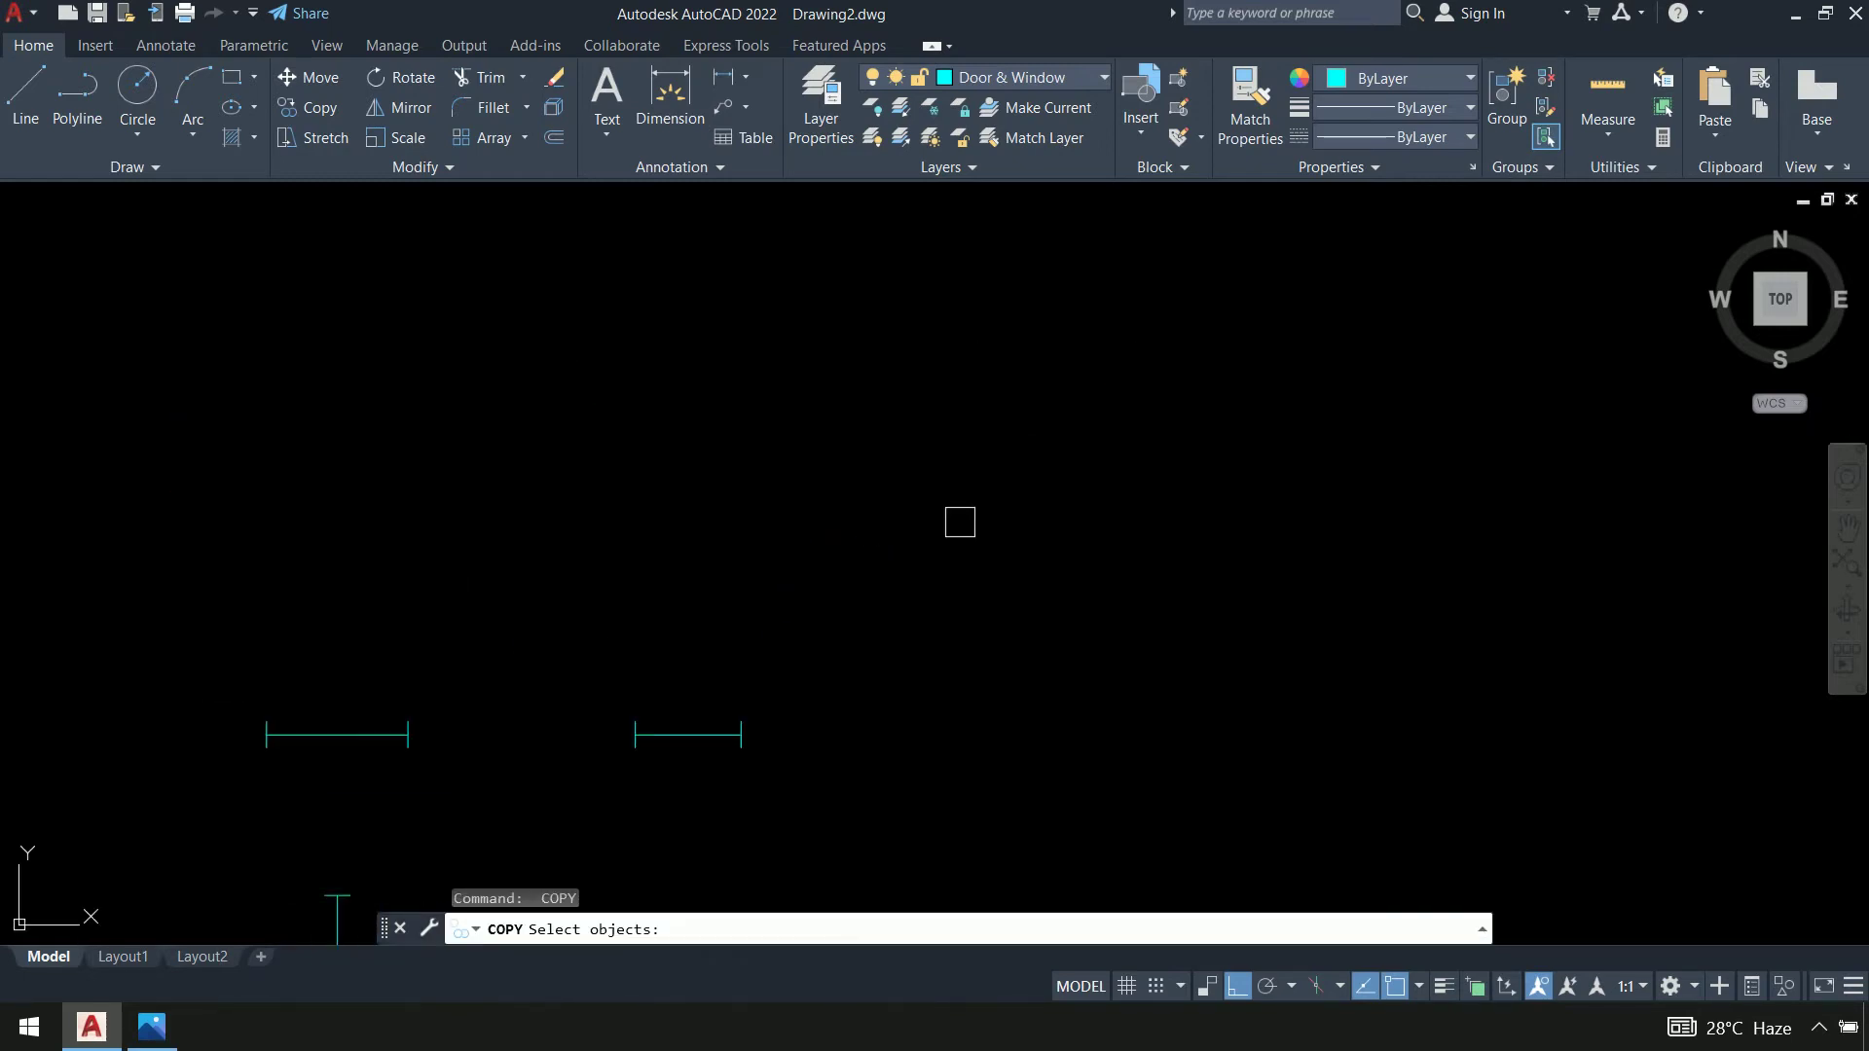
pyautogui.click(960, 523)
pyautogui.click(565, 788)
pyautogui.press('Return')
pyautogui.scroll(2, 672, 769)
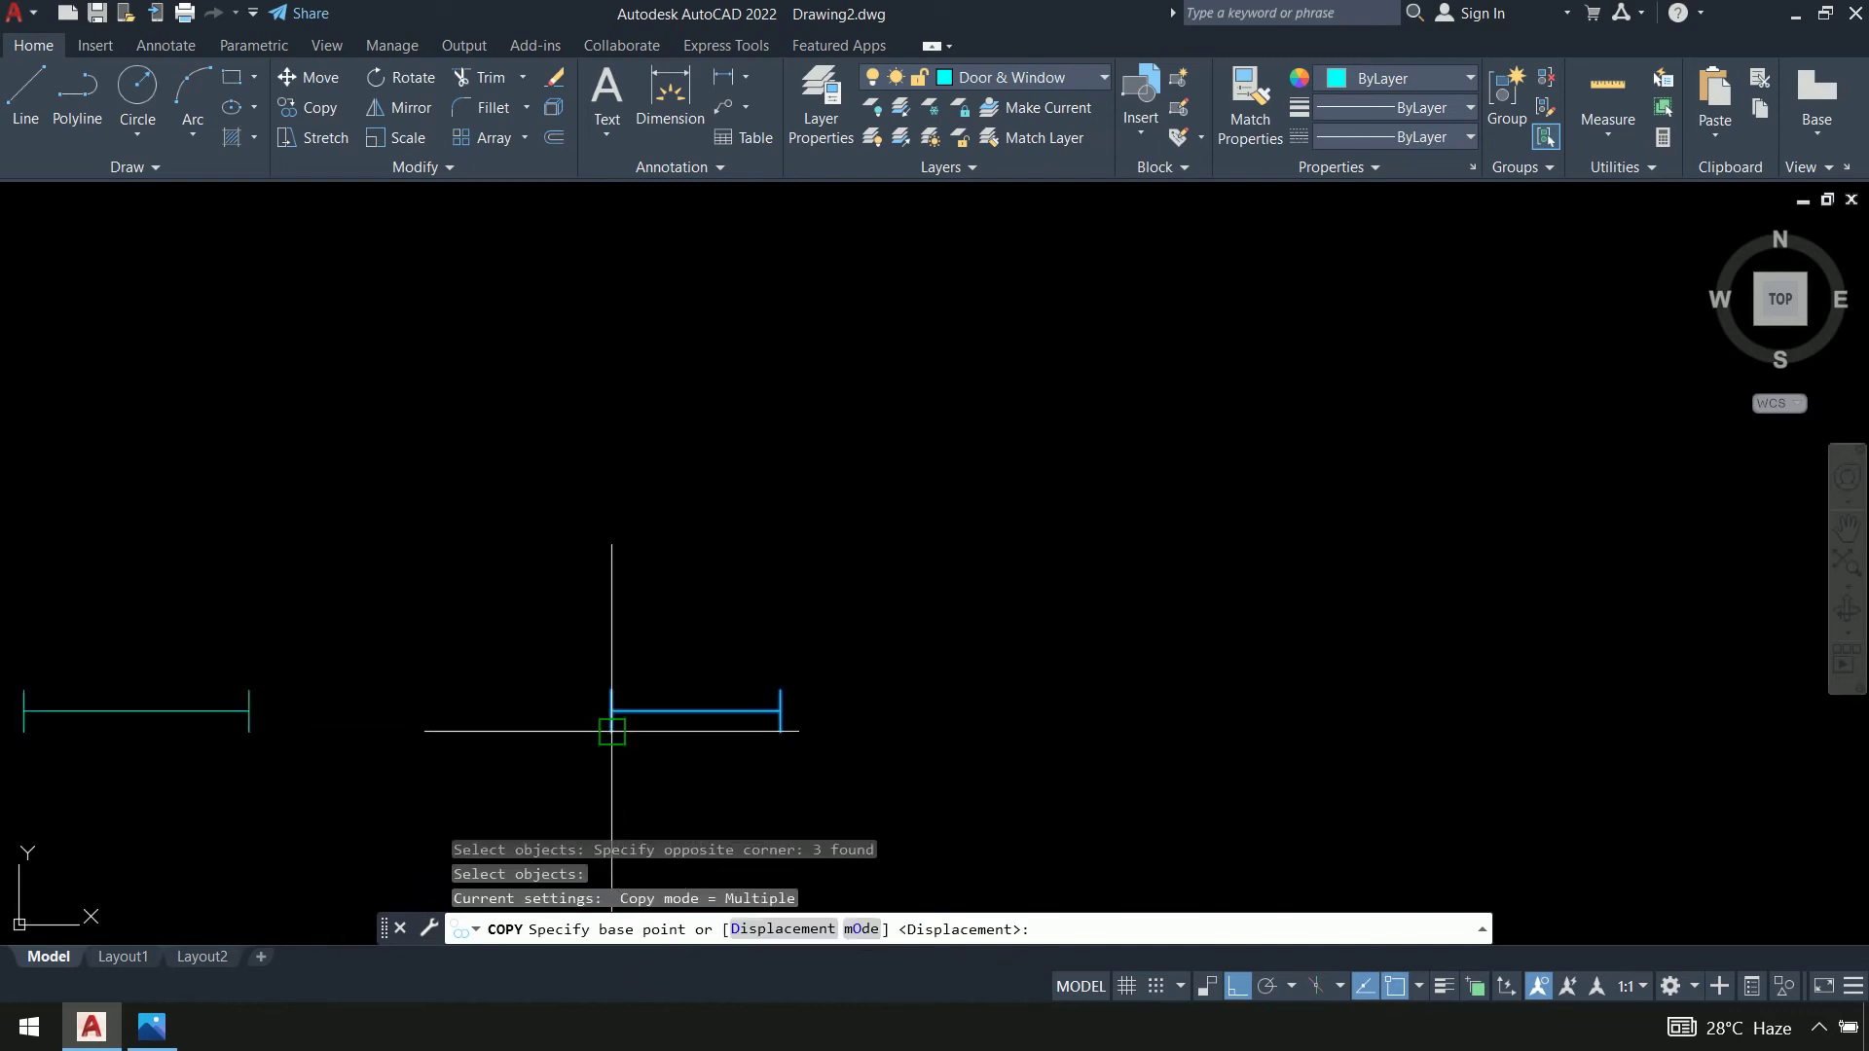
pyautogui.click(696, 732)
pyautogui.scroll(-4, 876, 701)
pyautogui.scroll(6, 730, 545)
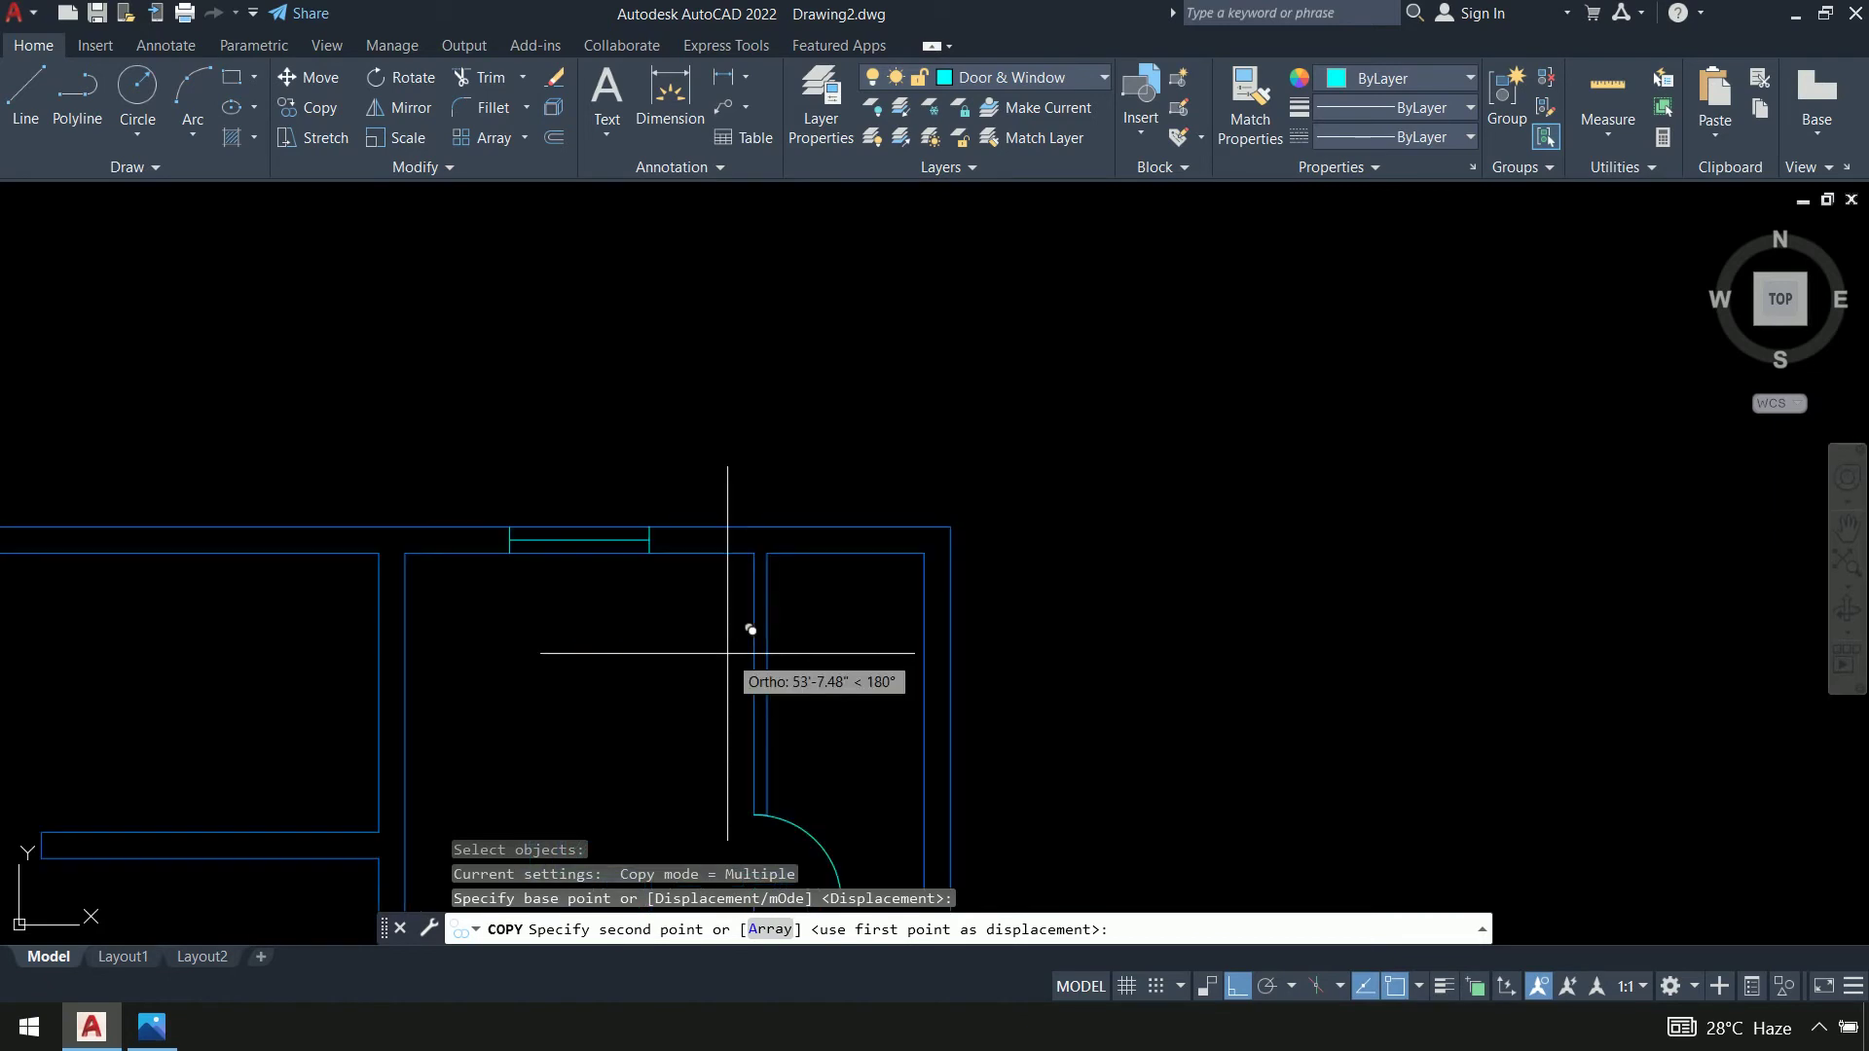
pyautogui.click(845, 552)
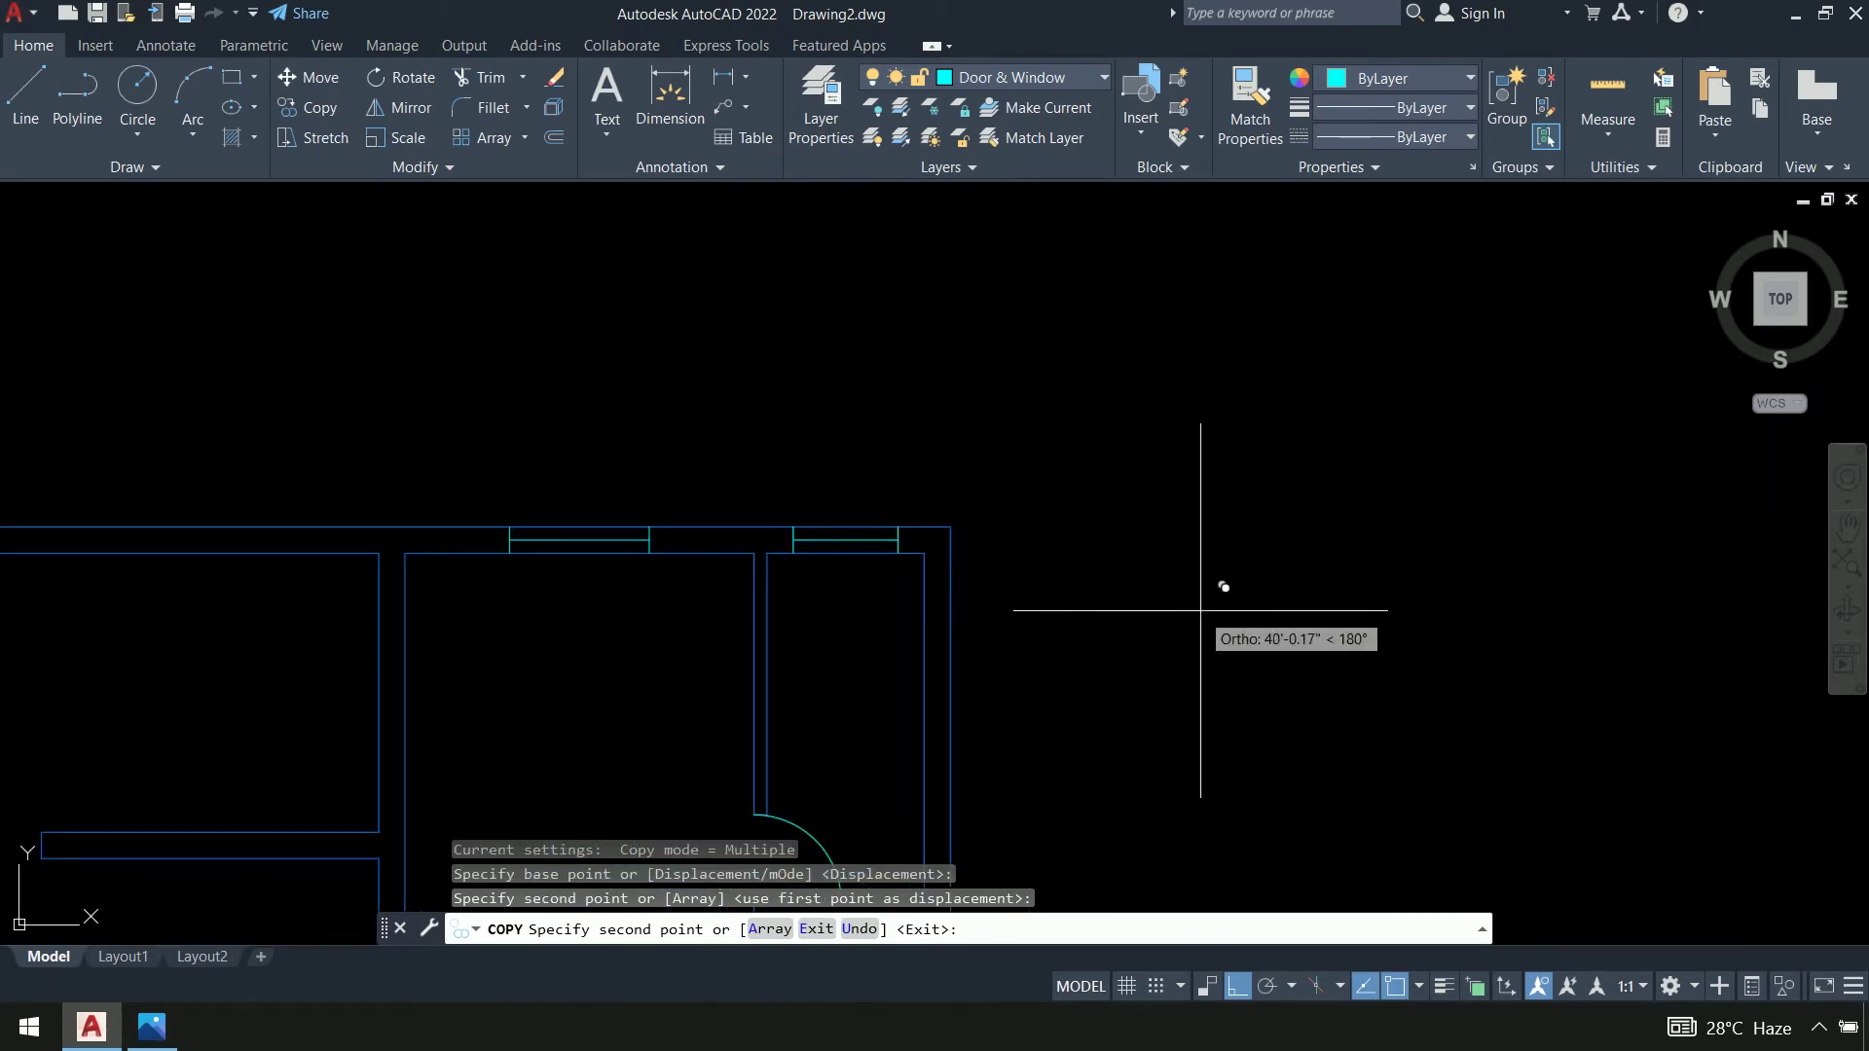
pyautogui.scroll(-6, 1201, 613)
pyautogui.moveTo(1260, 711); pyautogui.dragTo(1261, 555, button='middle')
pyautogui.press('Return')
# Switch to Photos and check the W2 window positions on the reference plan's right outer wall
pyautogui.moveTo(1573, 699); pyautogui.dragTo(1251, 597, button='middle')
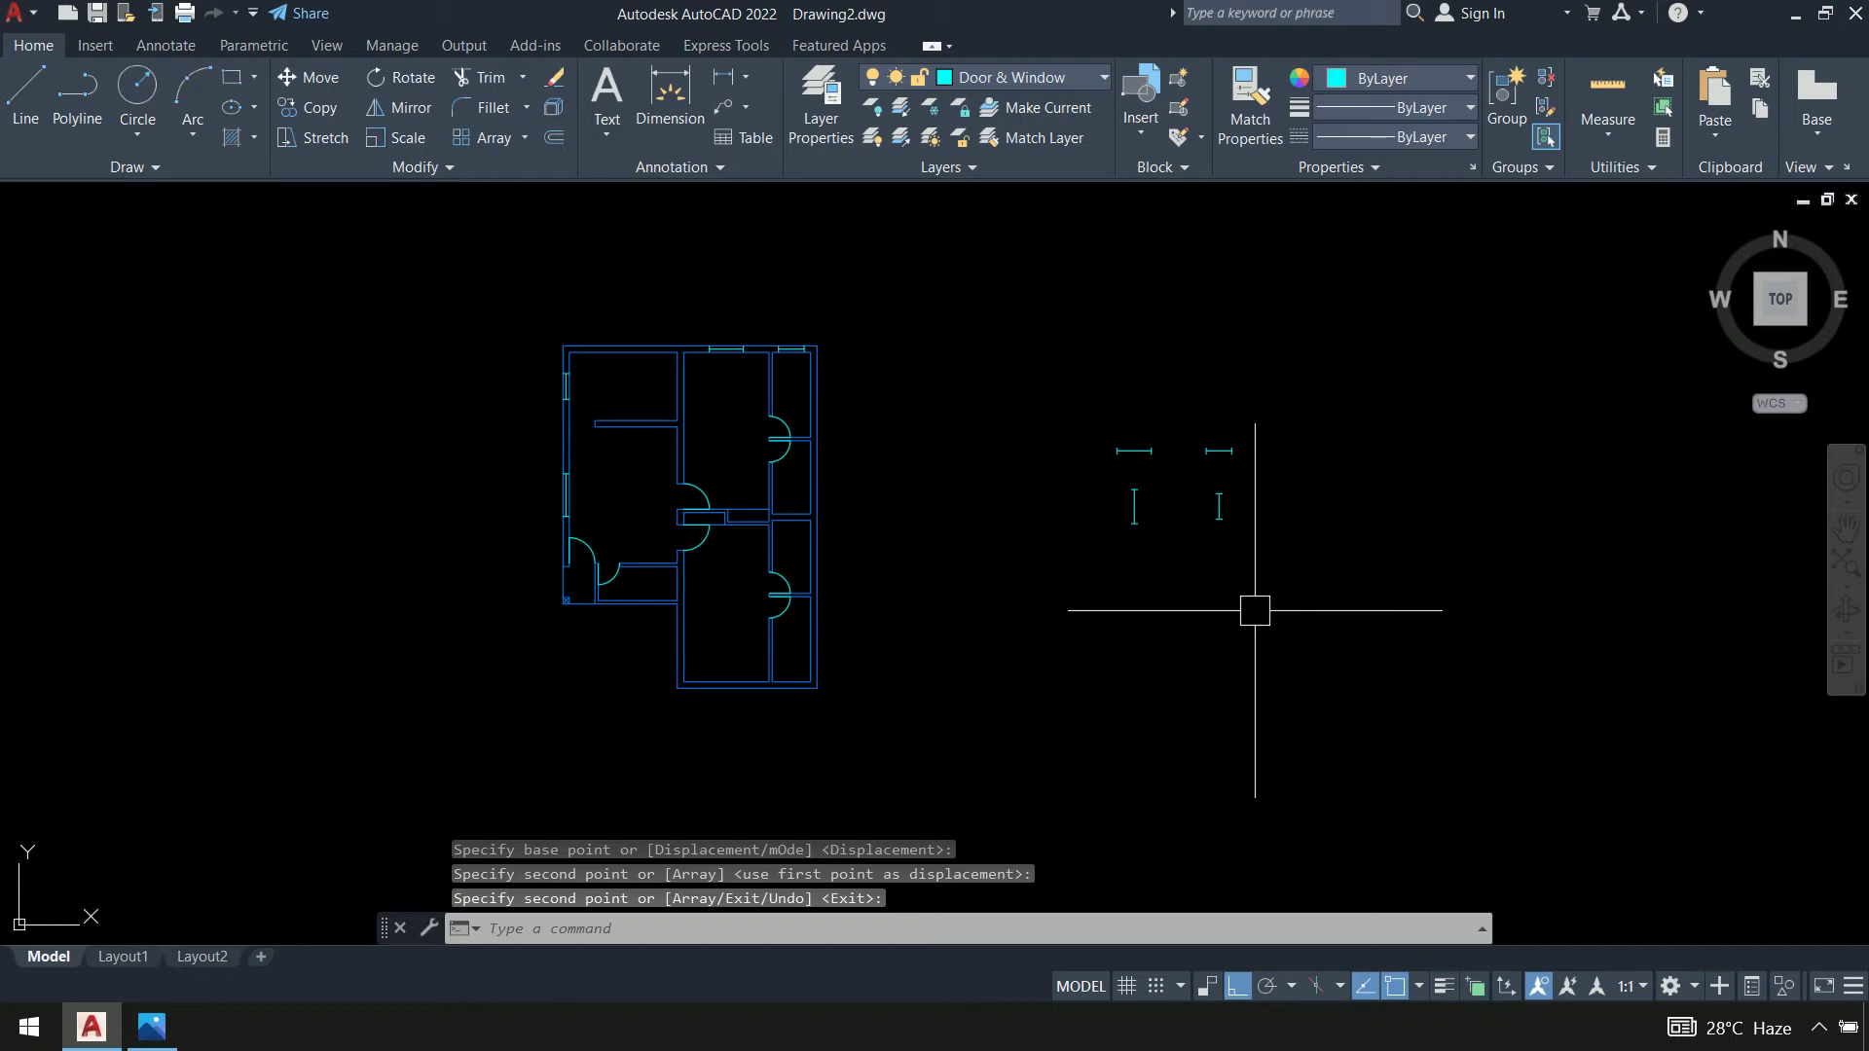
pyautogui.hotkey('alt', 'Tab')
pyautogui.moveTo(1374, 623); pyautogui.dragTo(1275, 471)
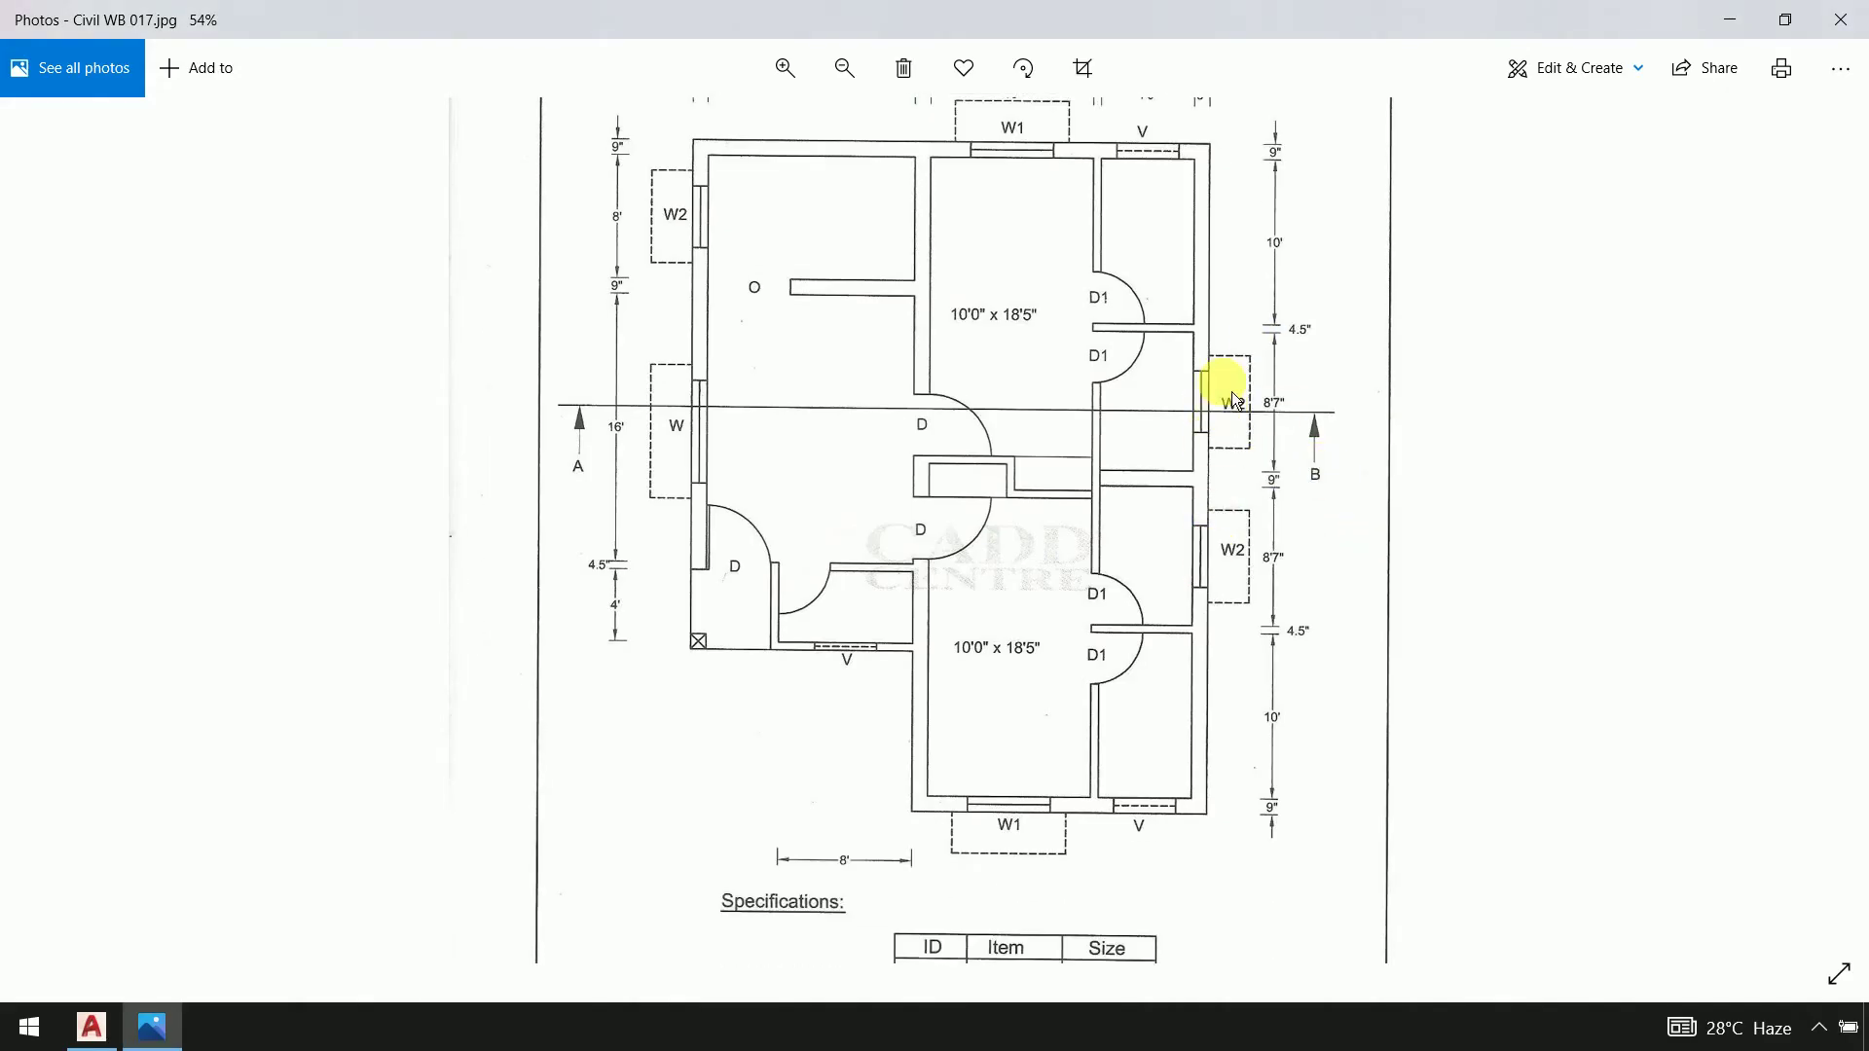
# Switch to AutoCAD and bring the window symbols beside the floor plan into view
pyautogui.hotkey('alt', 'Tab')
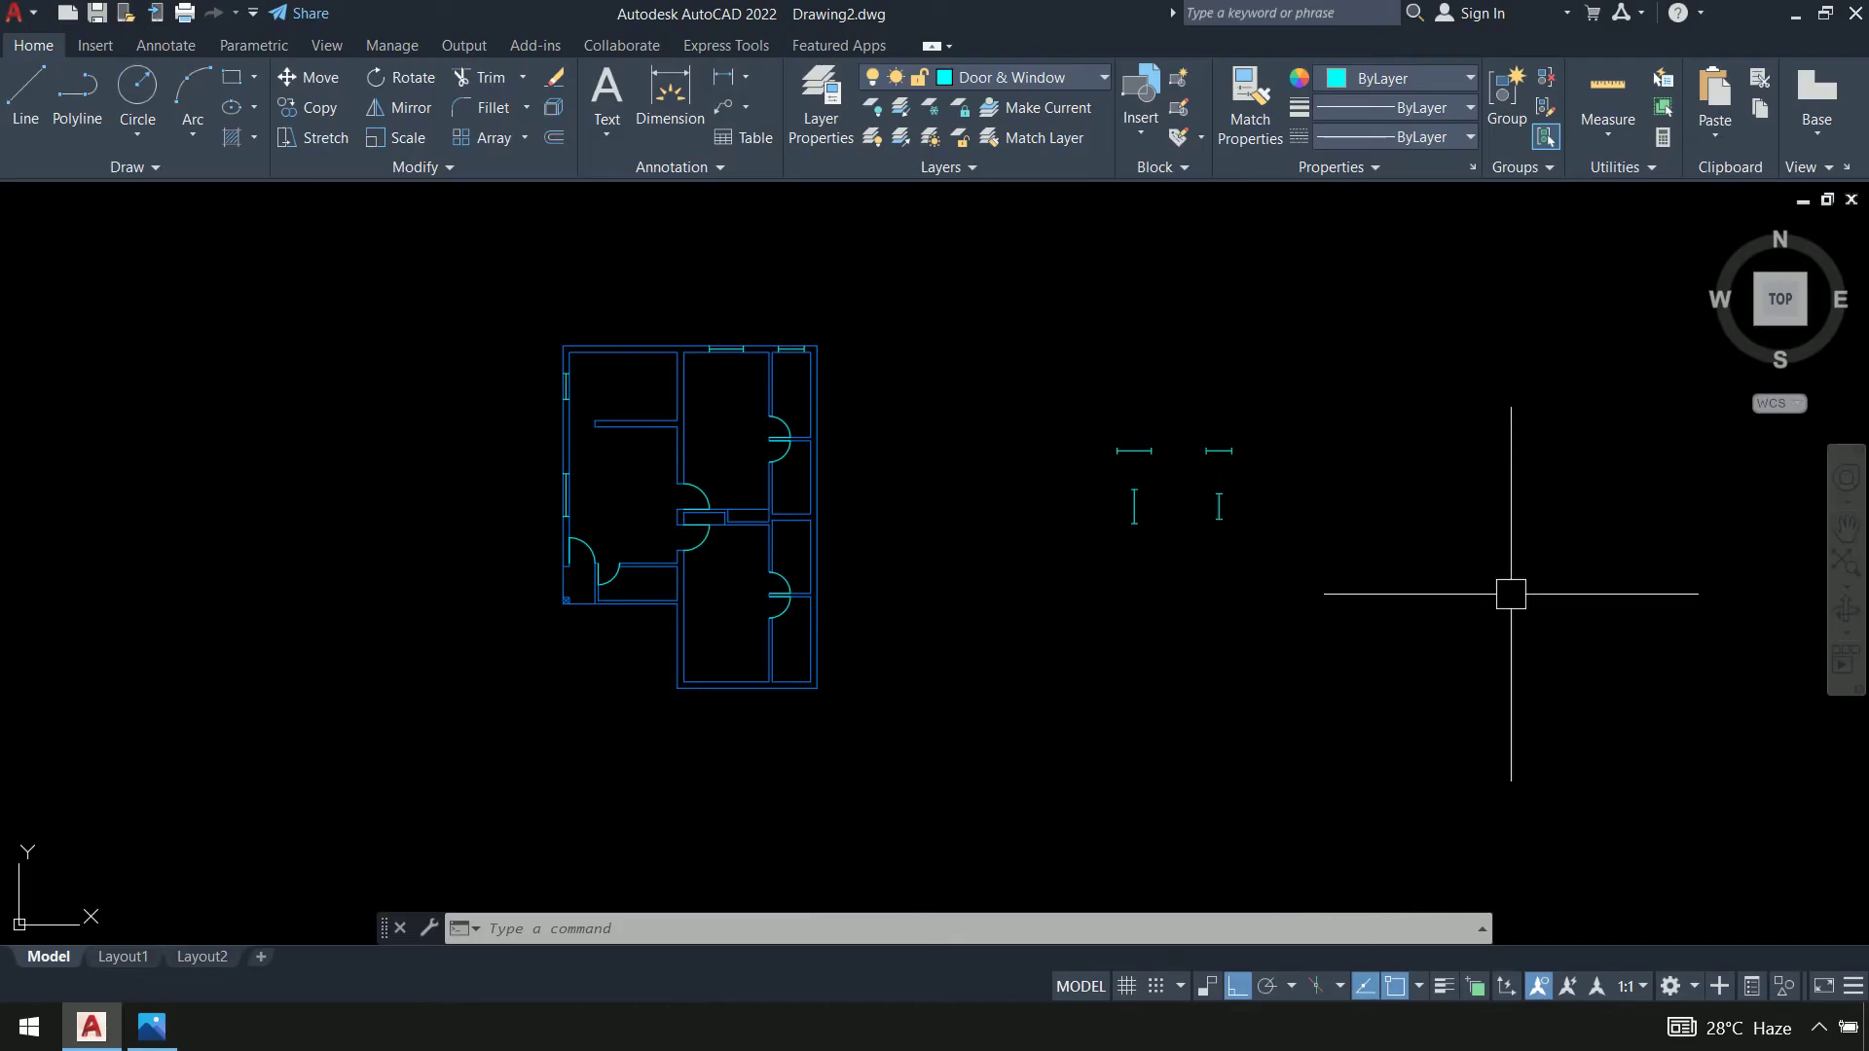
pyautogui.moveTo(1252, 542); pyautogui.dragTo(1105, 571, button='middle')
pyautogui.scroll(3, 1236, 565)
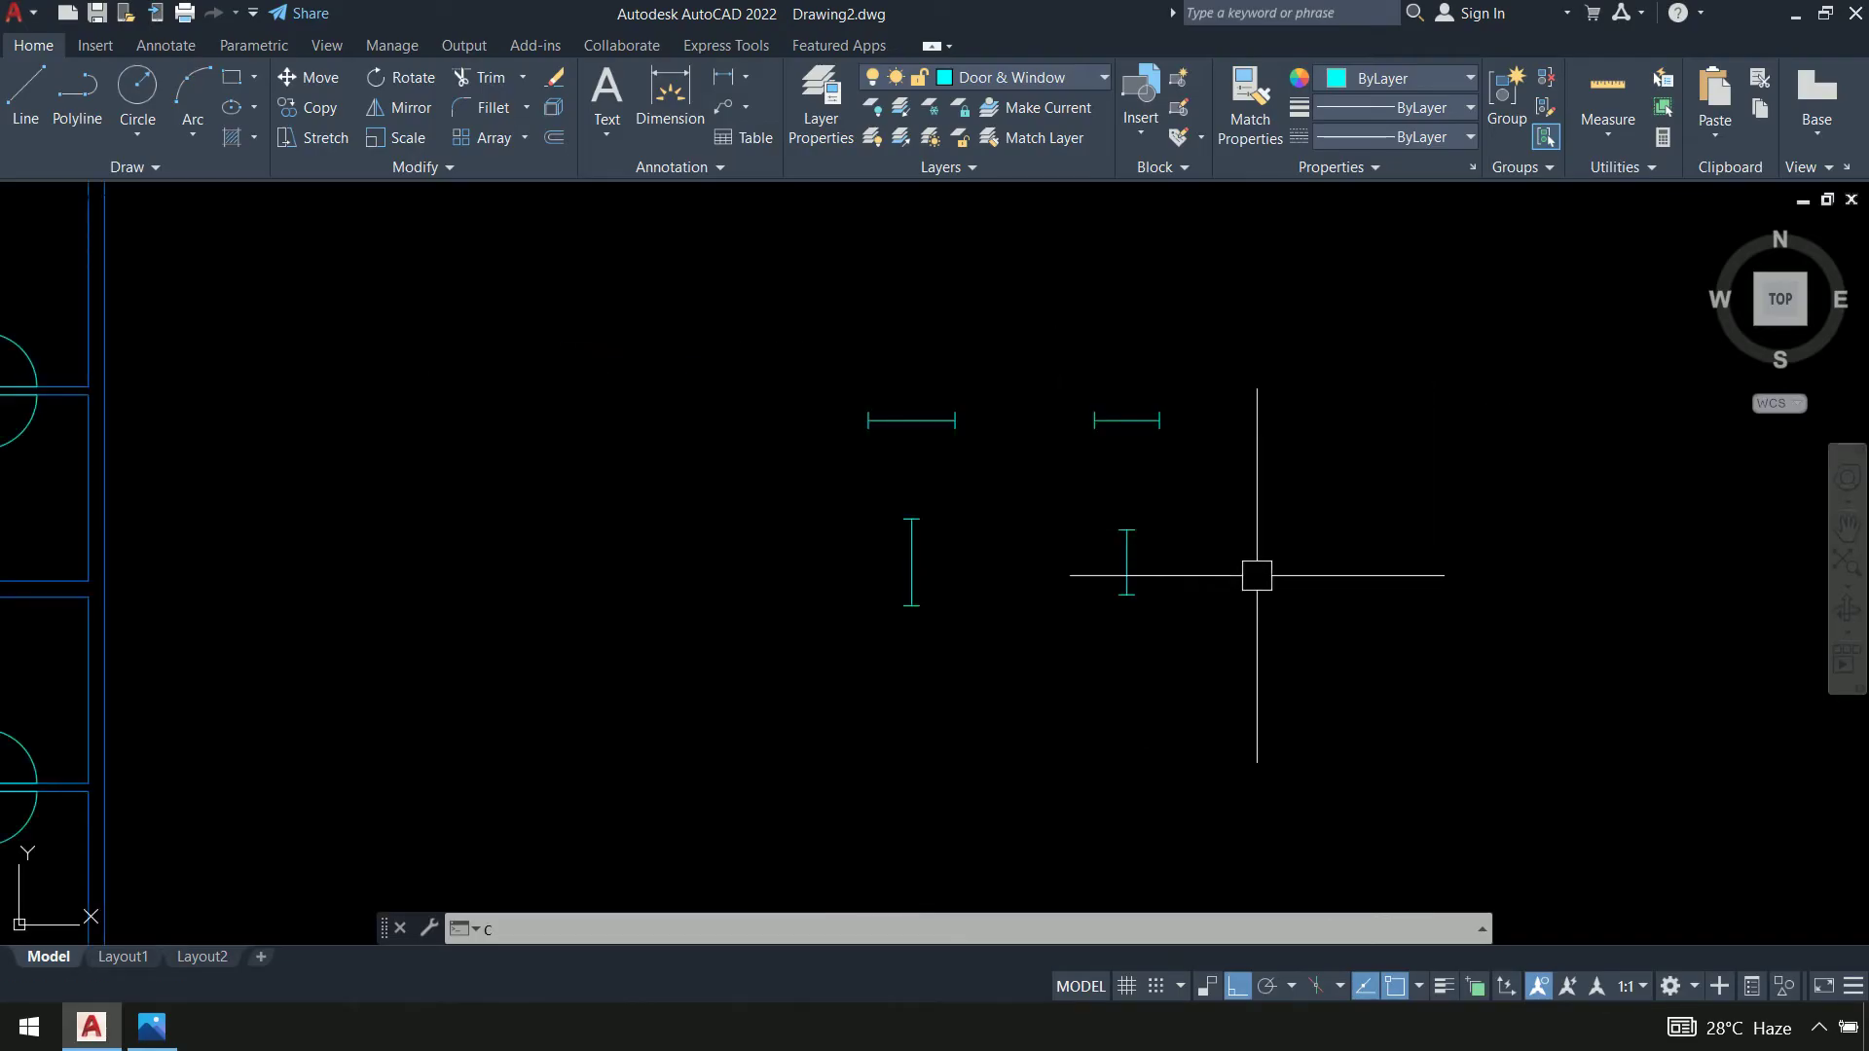
pyautogui.write('o')
pyautogui.press('Return')
pyautogui.scroll(5, 1186, 556)
pyautogui.click(1211, 405)
pyautogui.click(923, 768)
pyautogui.press('Return')
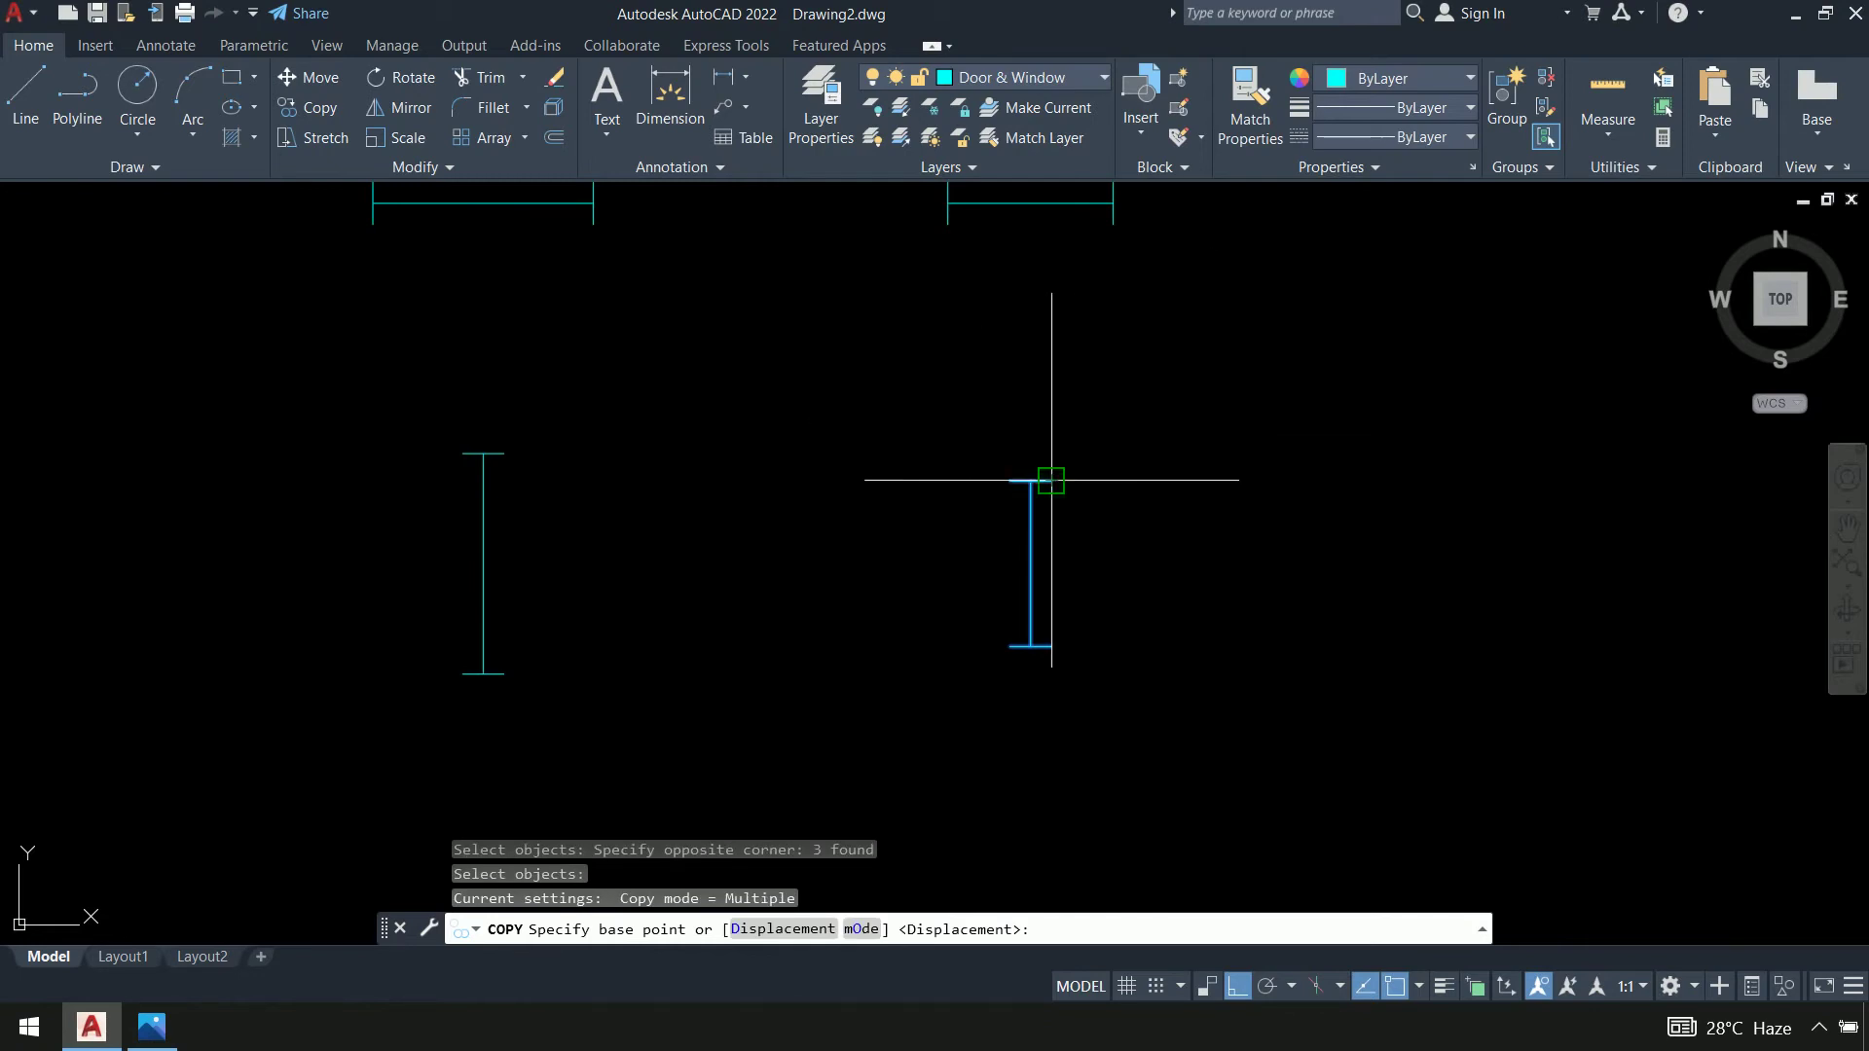
pyautogui.press('Escape')
pyautogui.scroll(-5, 971, 497)
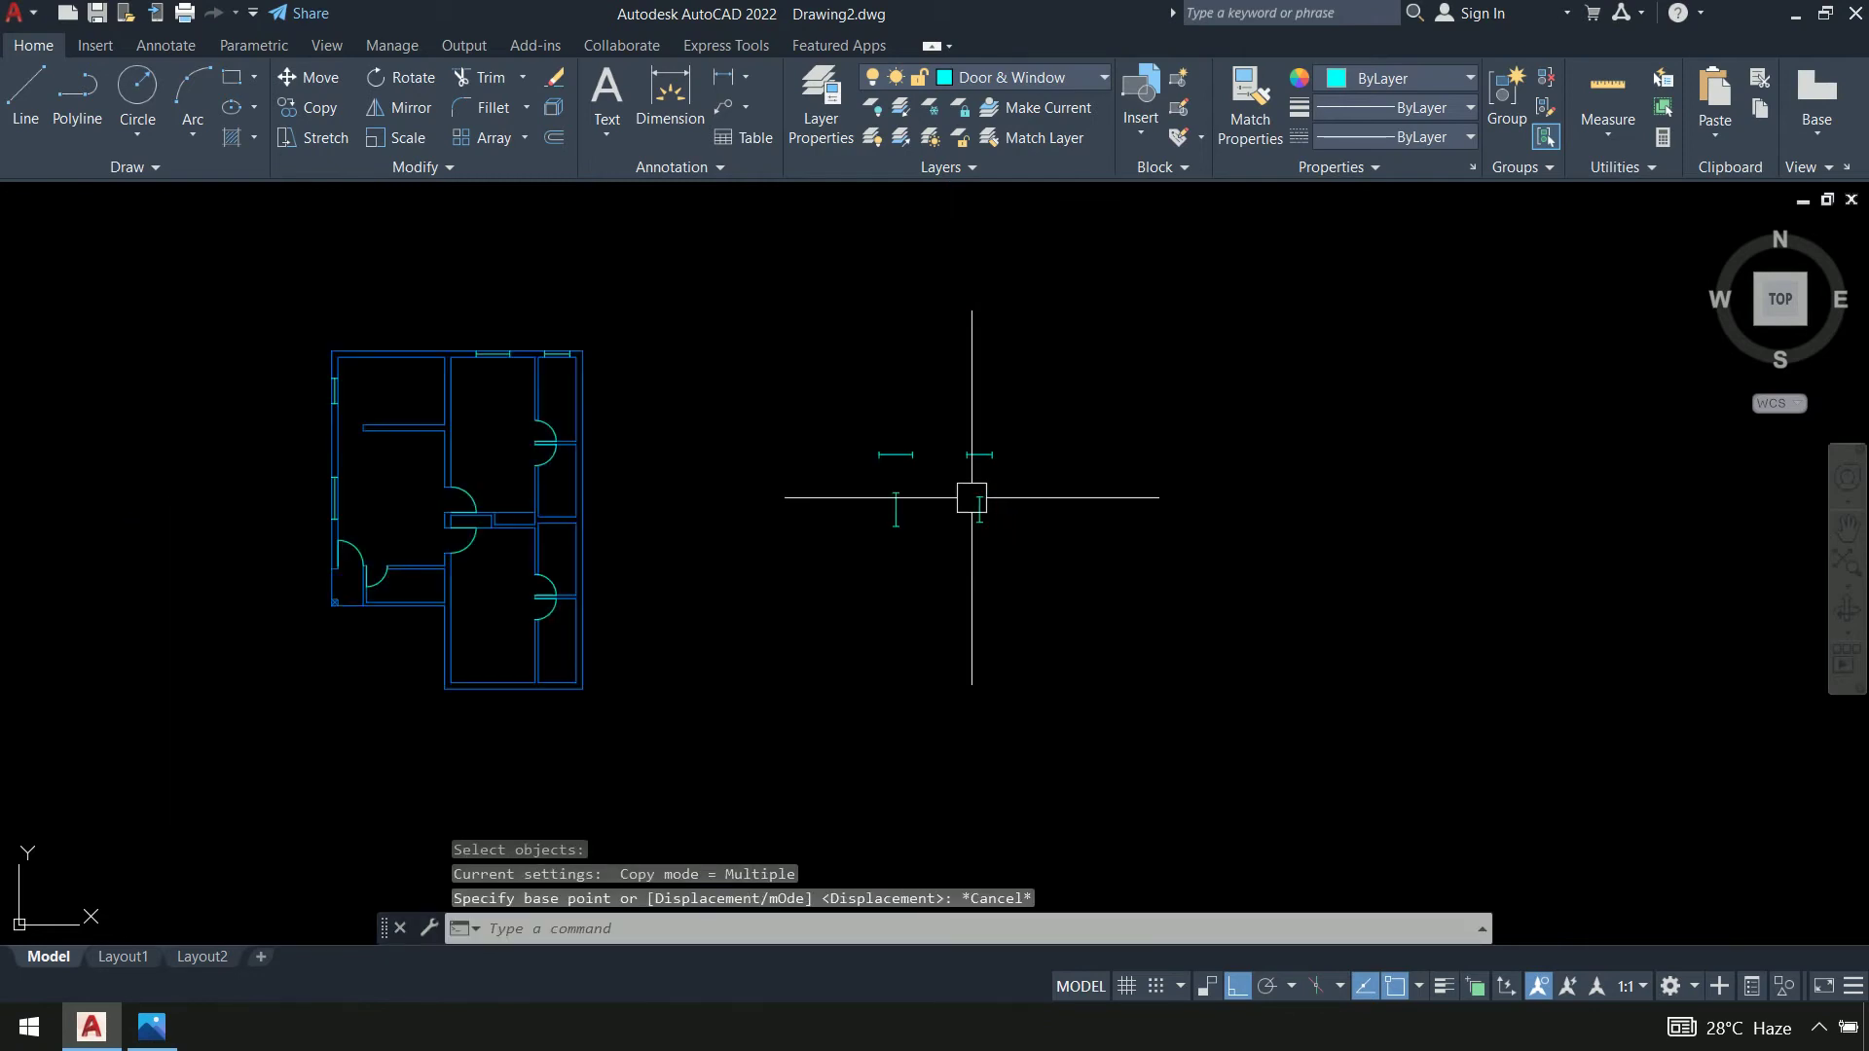
# Copy the vertical 3' window symbol into the right outer wall of both middle-right rooms, centred on each room's inner wall line
pyautogui.scroll(6, 971, 497)
pyautogui.write('co')
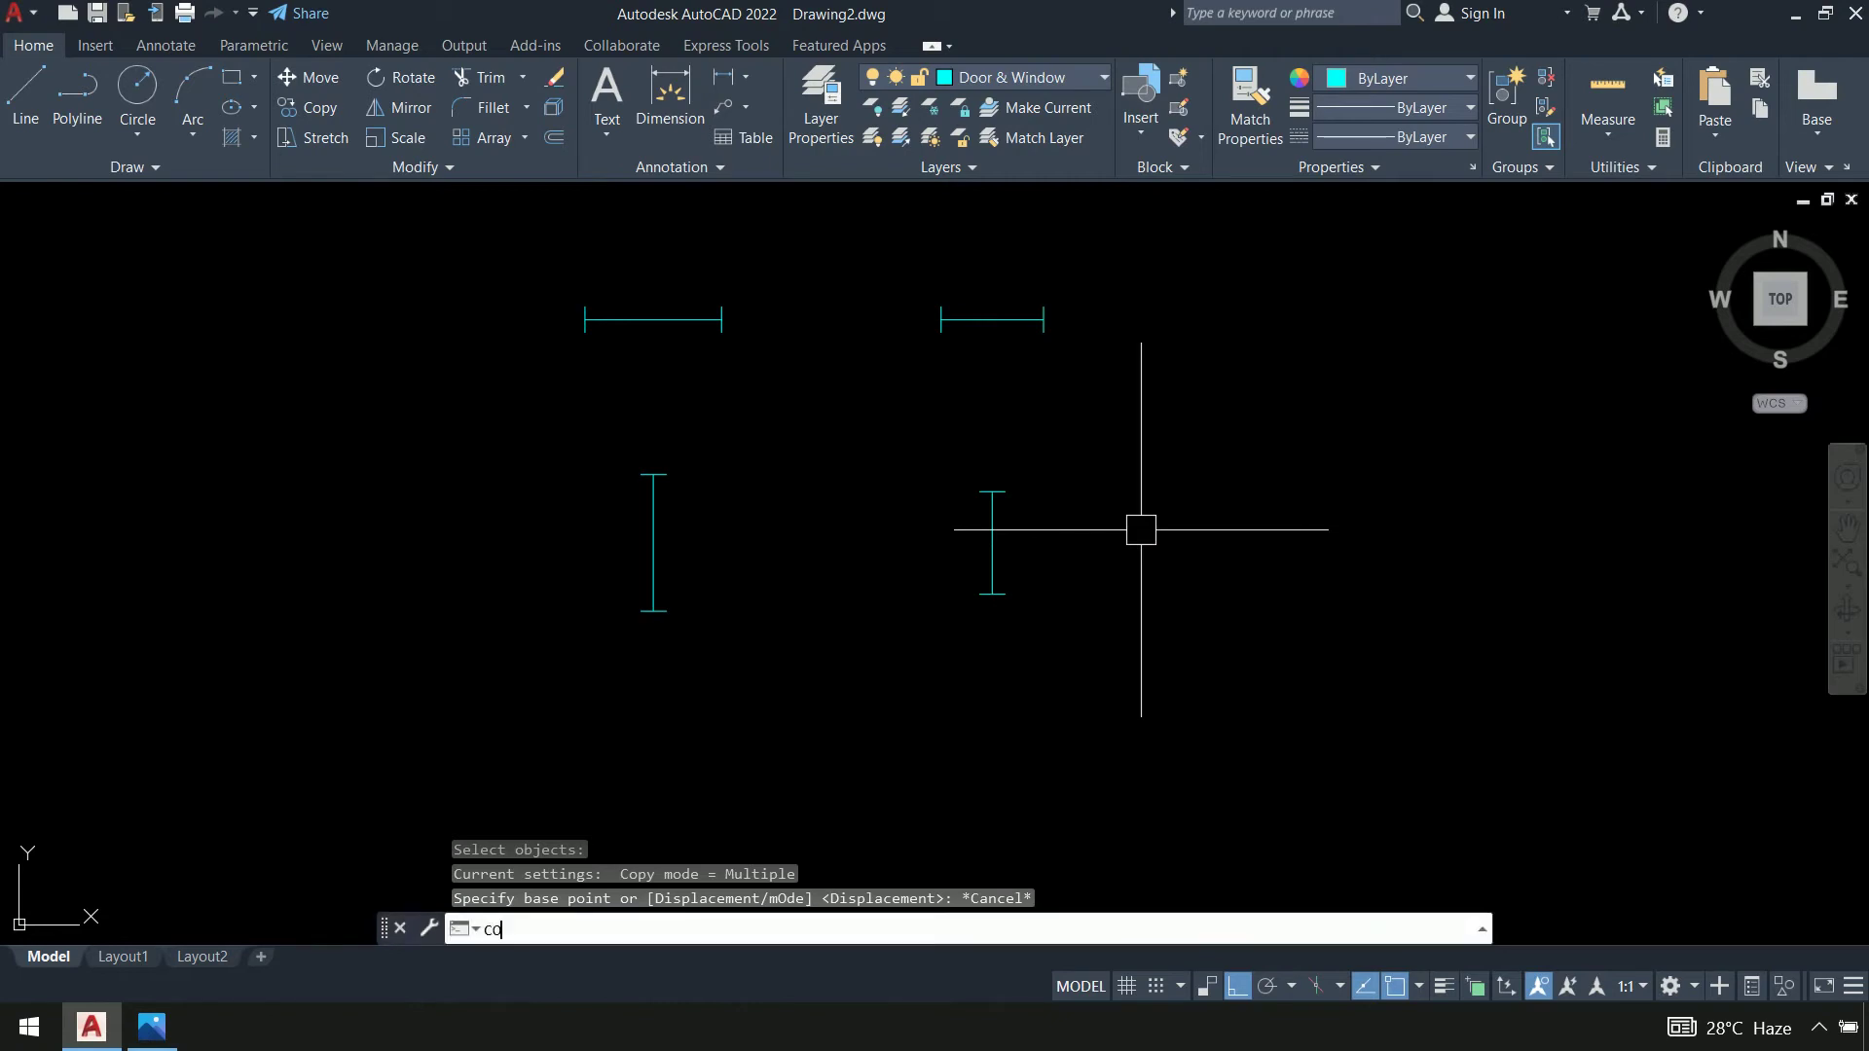
pyautogui.press('Return')
pyautogui.click(1115, 410)
pyautogui.press('Return')
pyautogui.scroll(4, 1022, 476)
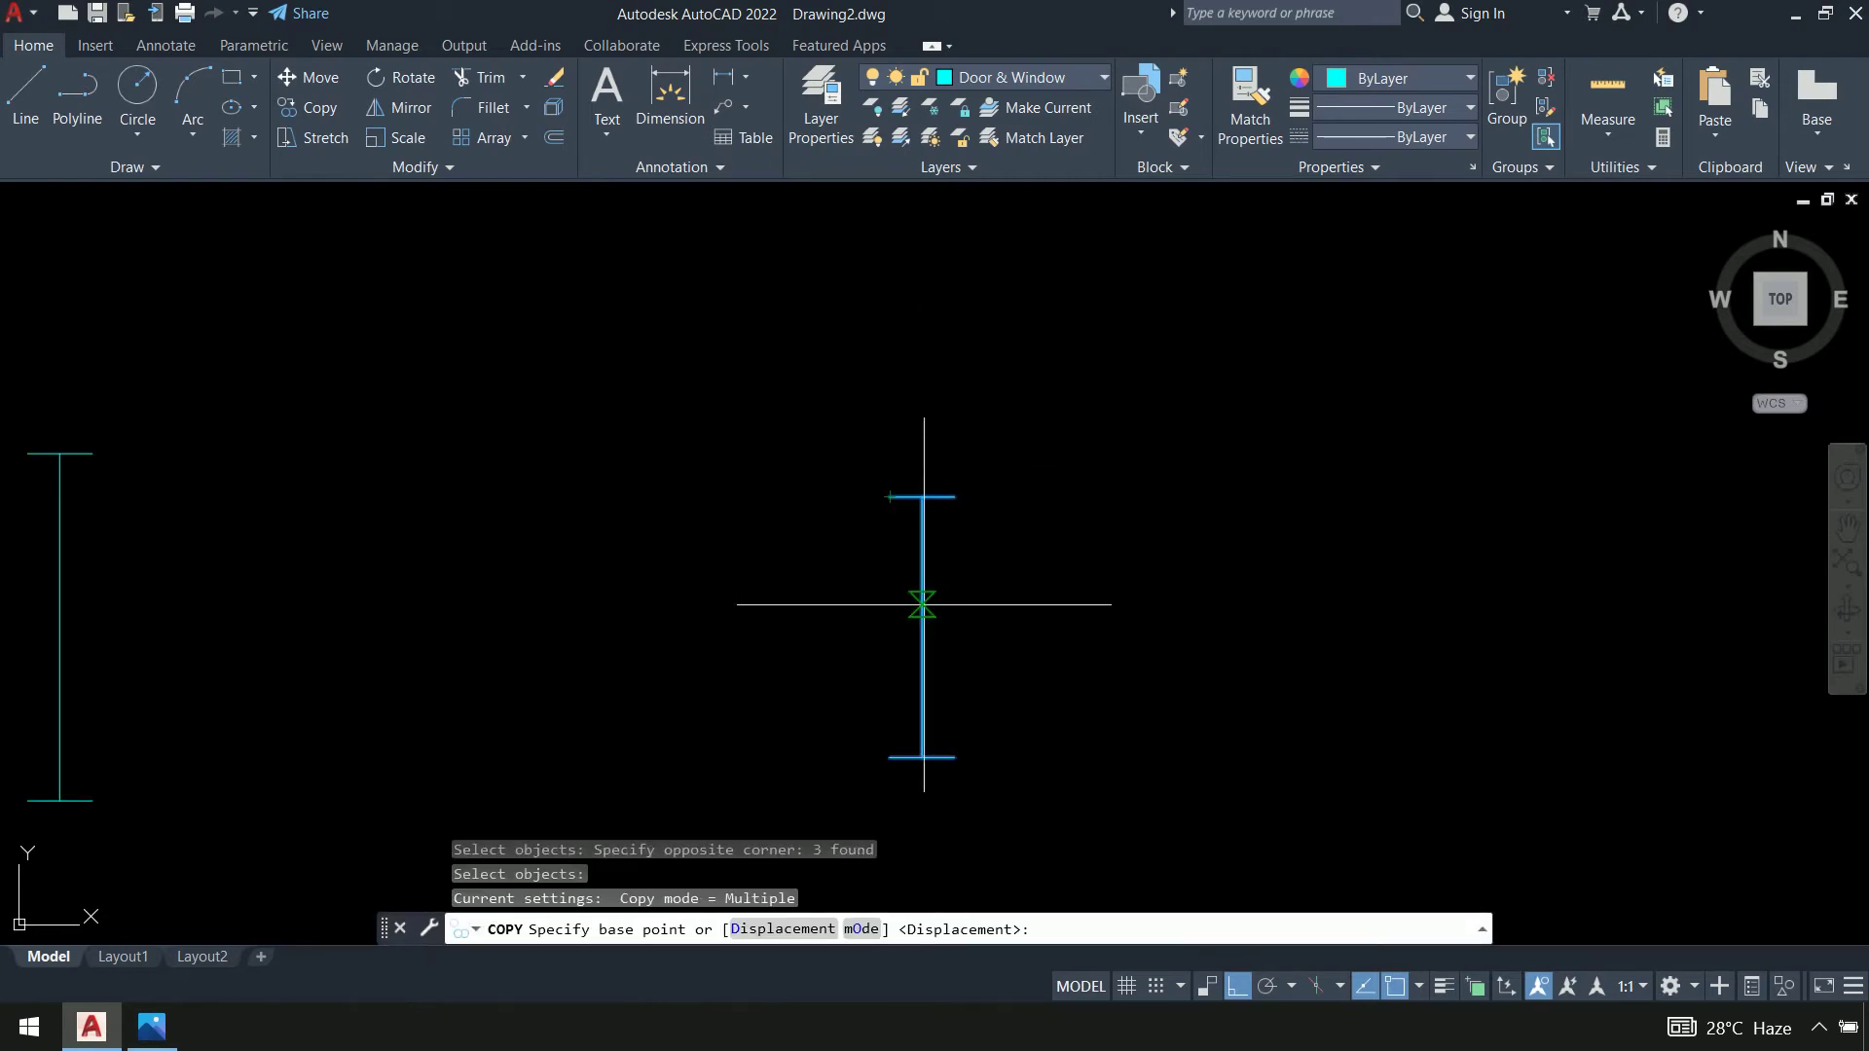
pyautogui.click(890, 626)
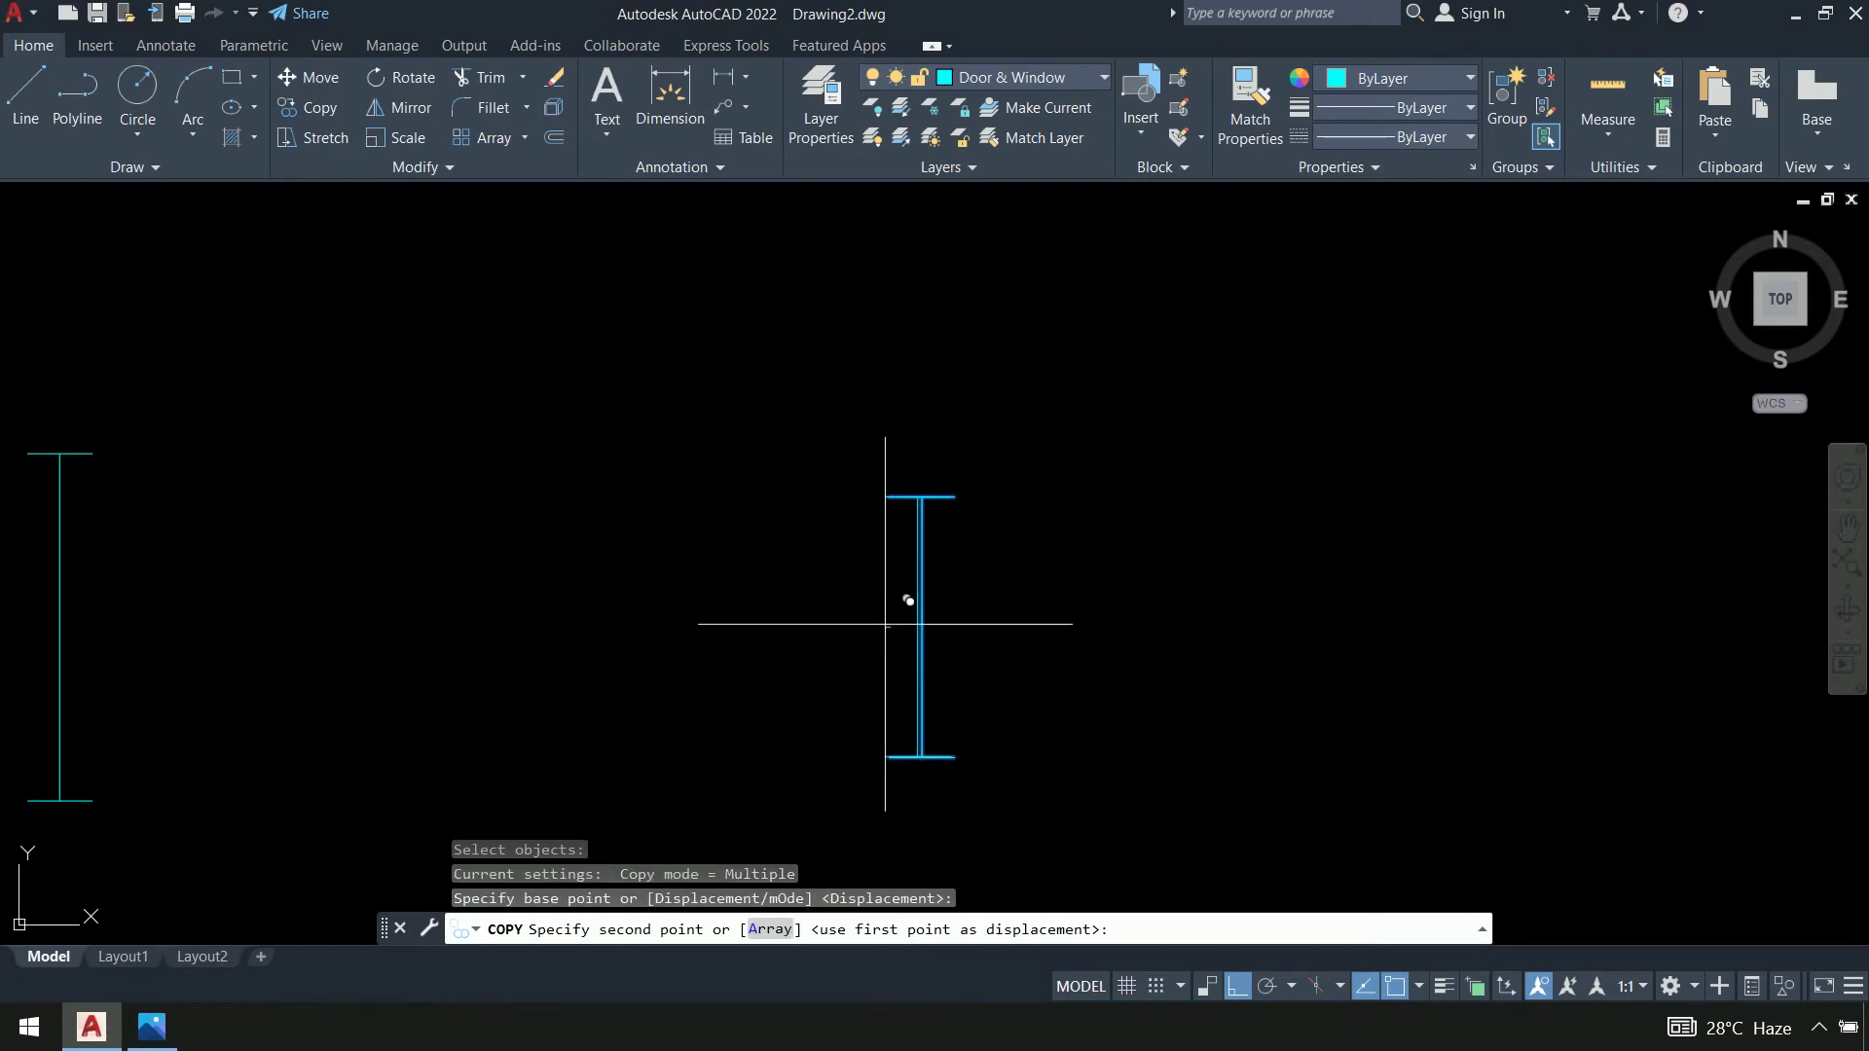
pyautogui.scroll(-3, 856, 501)
pyautogui.moveTo(856, 501); pyautogui.dragTo(1307, 556, button='middle')
pyautogui.moveTo(550, 554); pyautogui.dragTo(969, 416, button='middle')
pyautogui.click(847, 555)
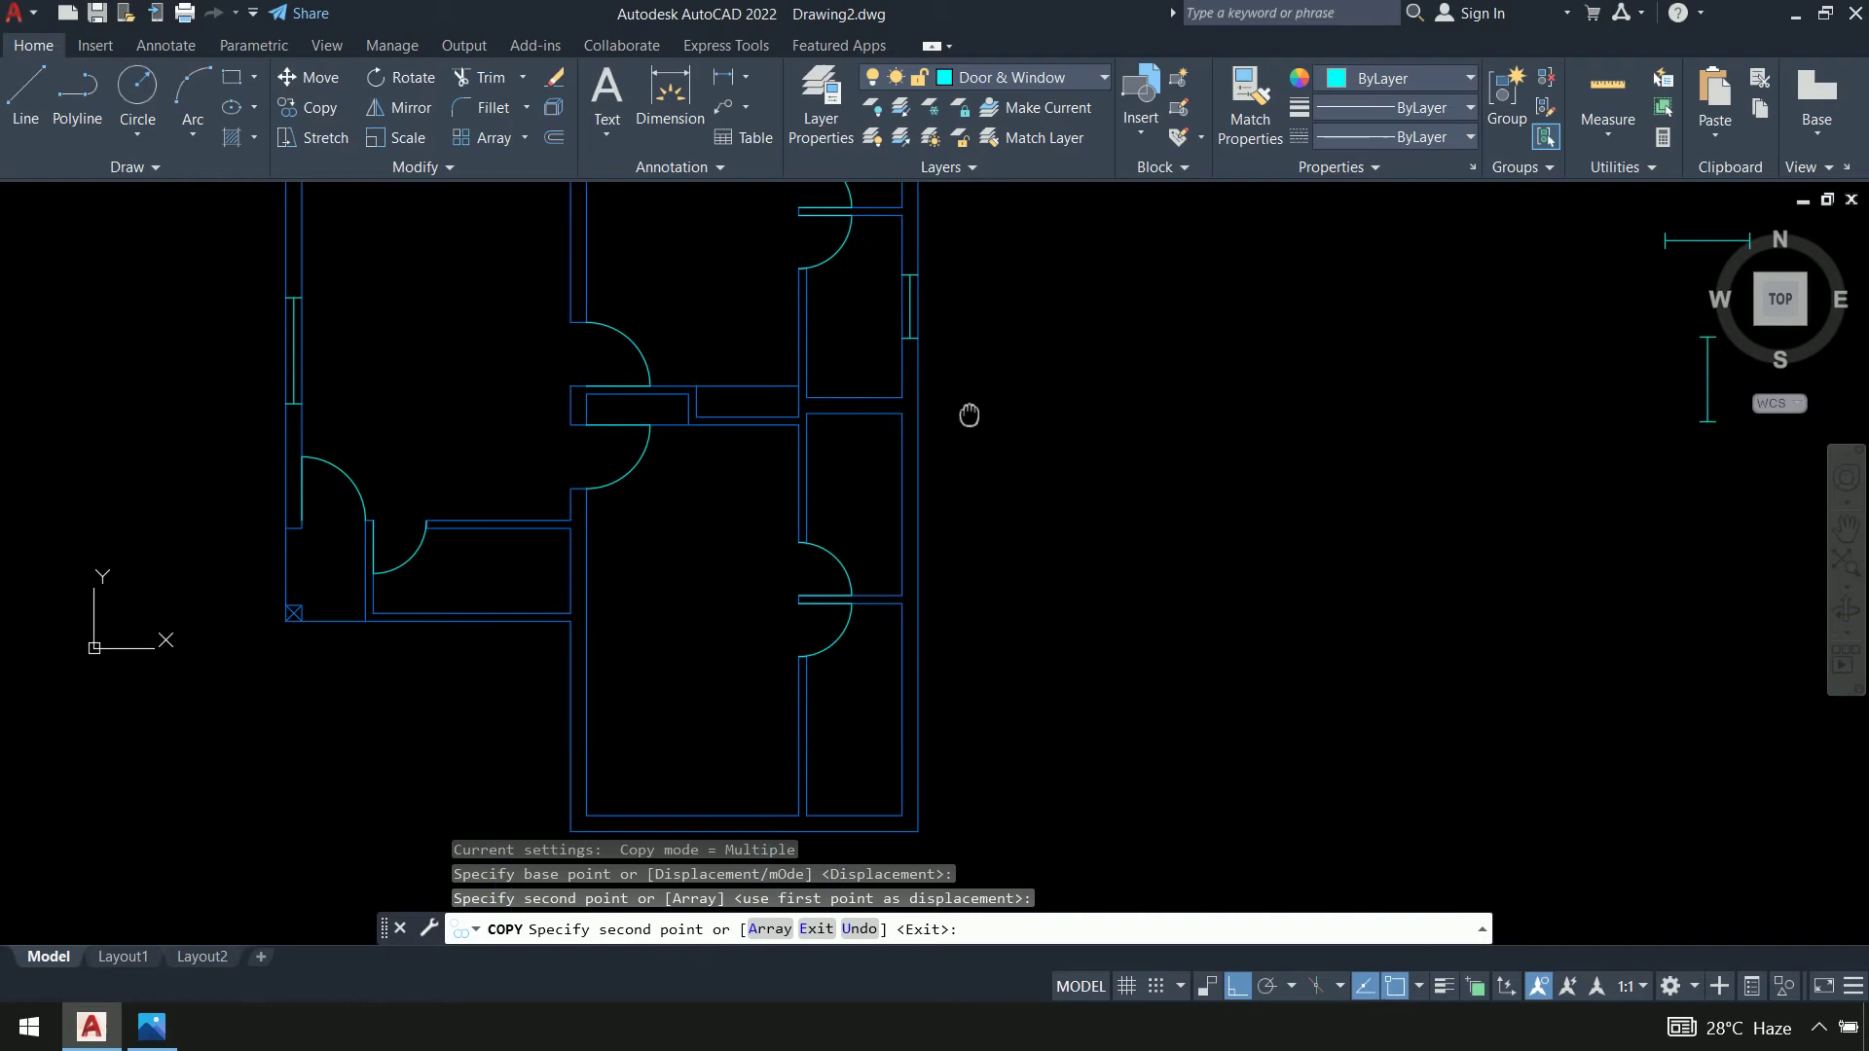
pyautogui.click(910, 504)
pyautogui.press('Return')
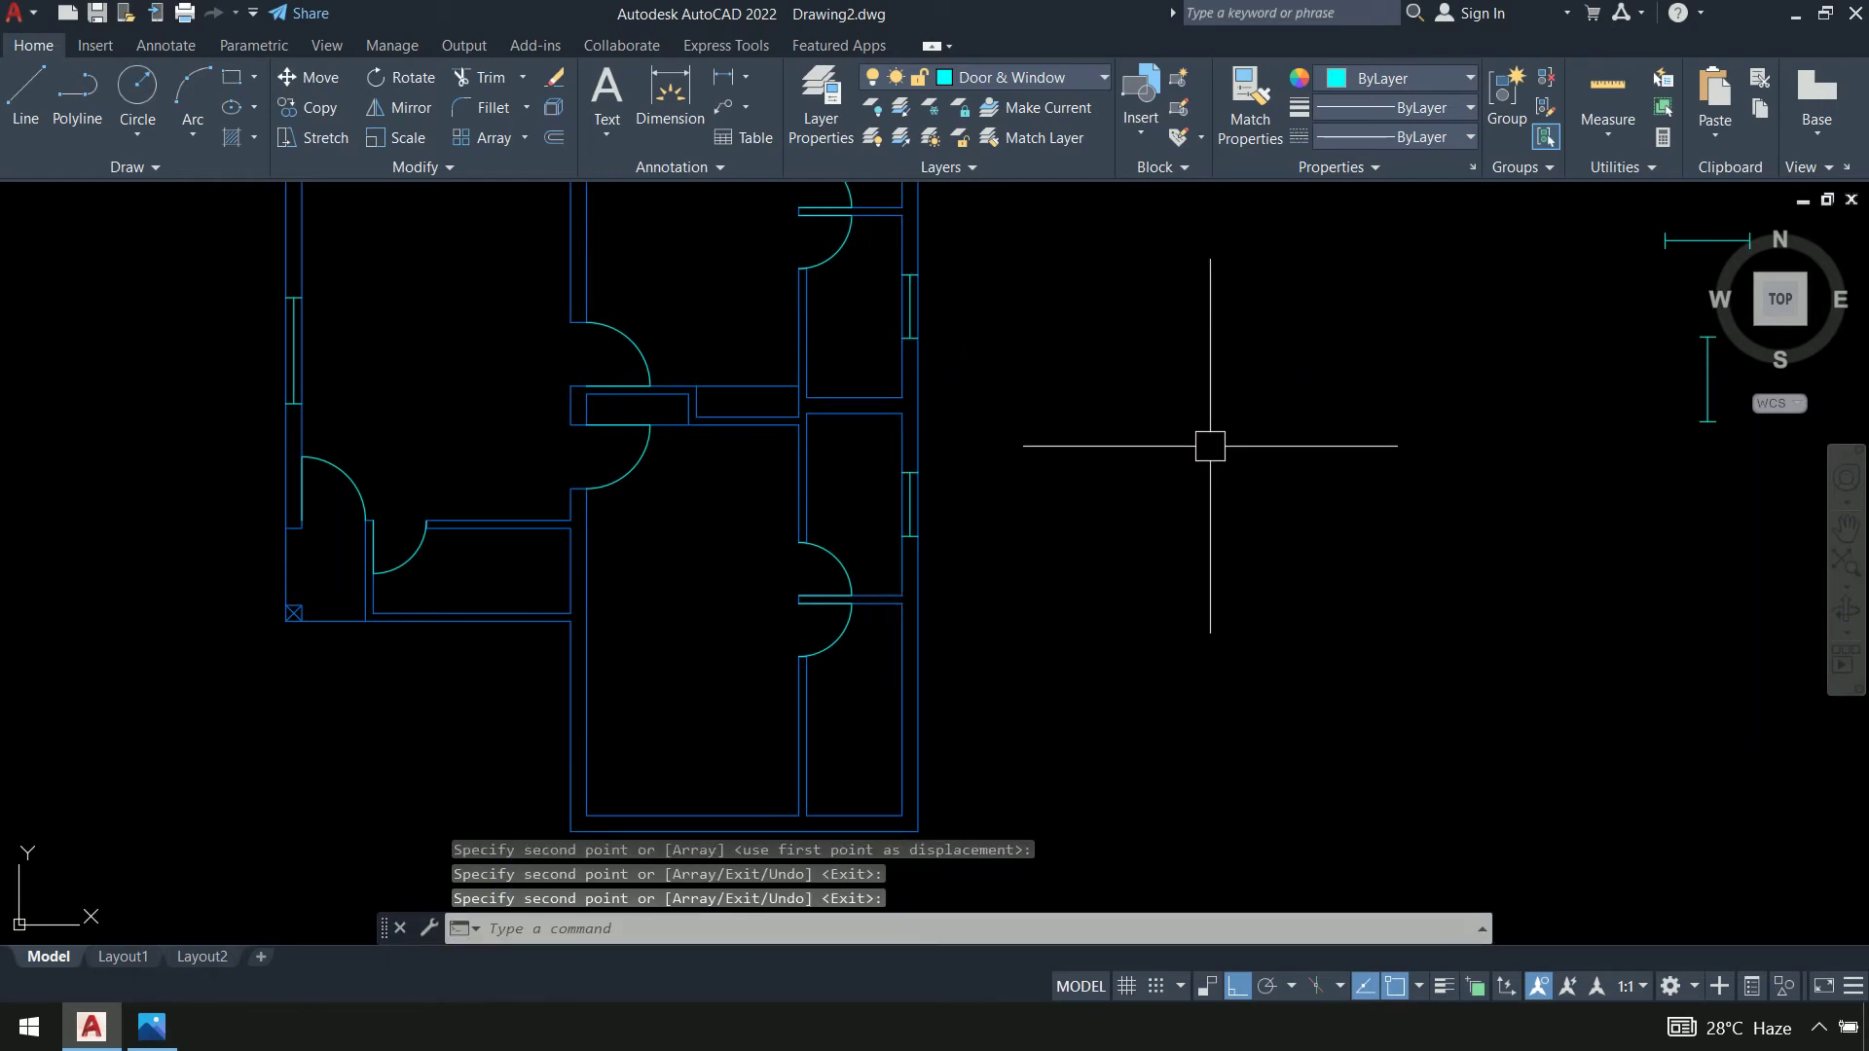
# Switch to Photos and check the W1 window and V ventilator positions on the reference plan's lower wall
pyautogui.scroll(-2, 1210, 446)
pyautogui.moveTo(1222, 425); pyautogui.dragTo(1056, 548, button='middle')
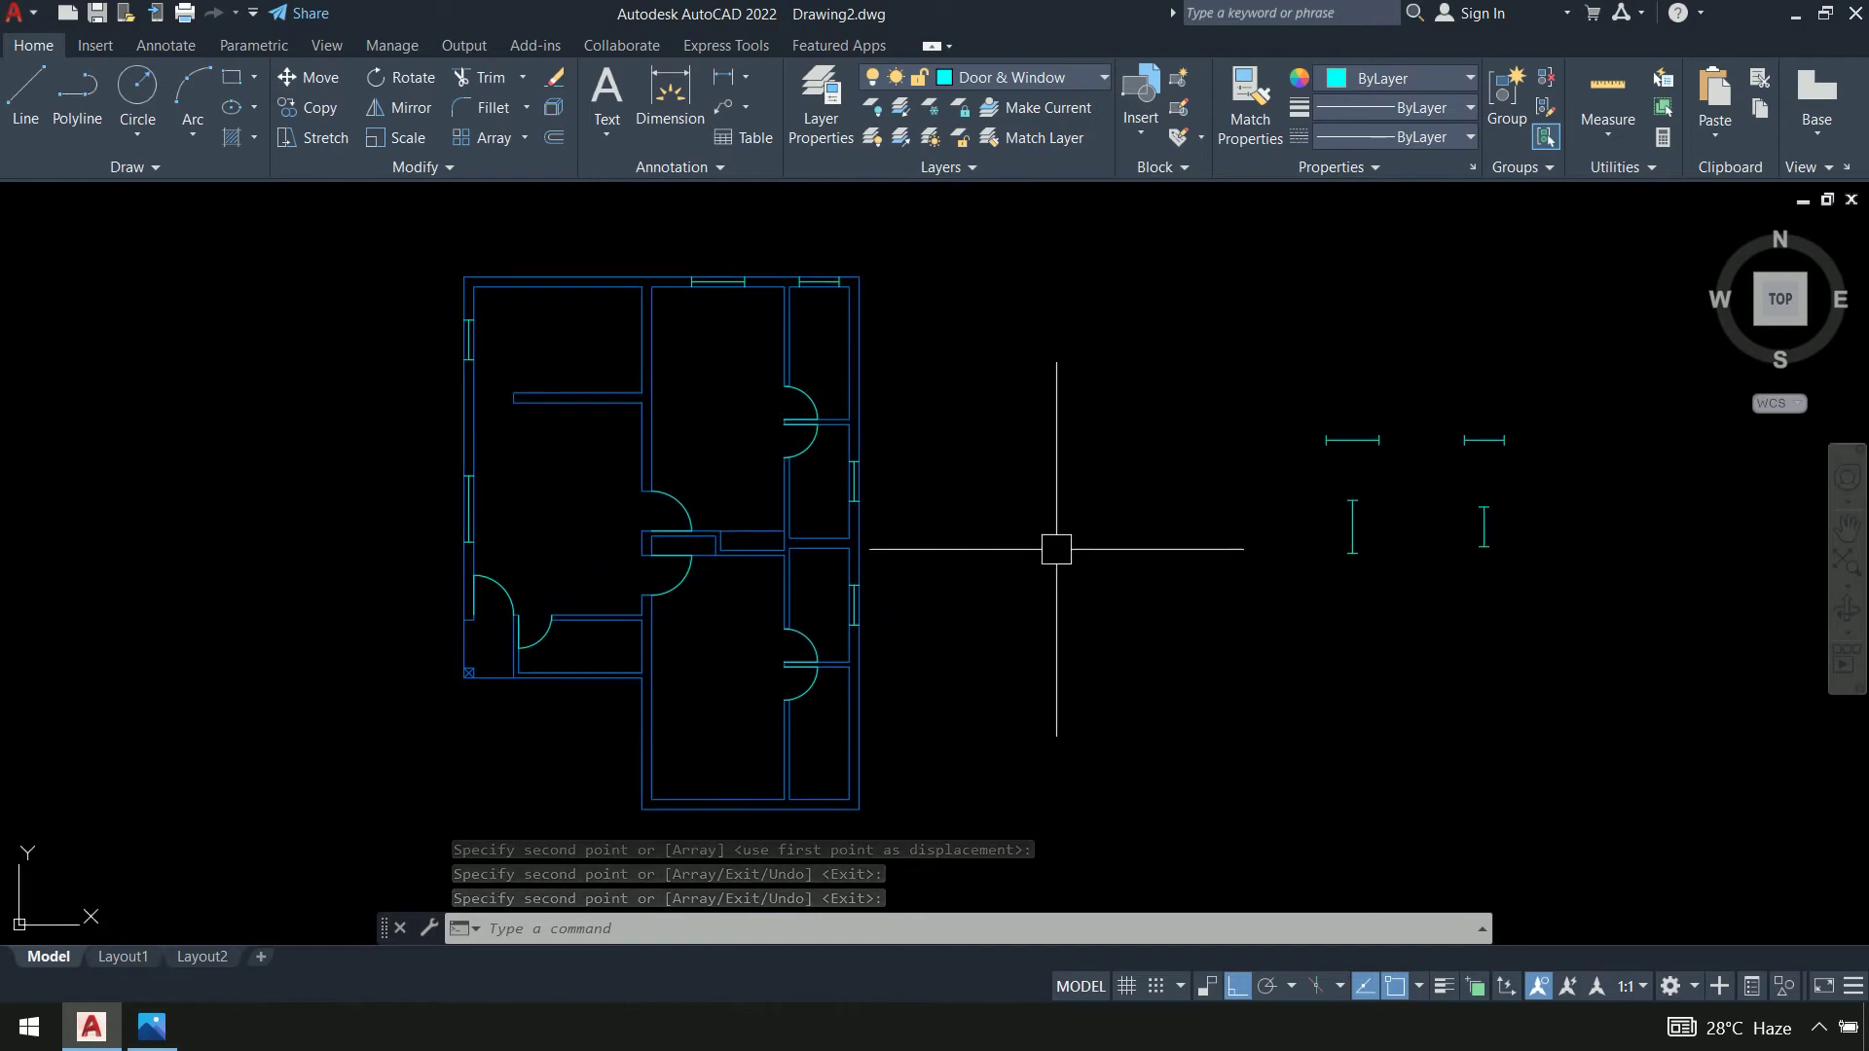
pyautogui.hotkey('alt', 'Tab')
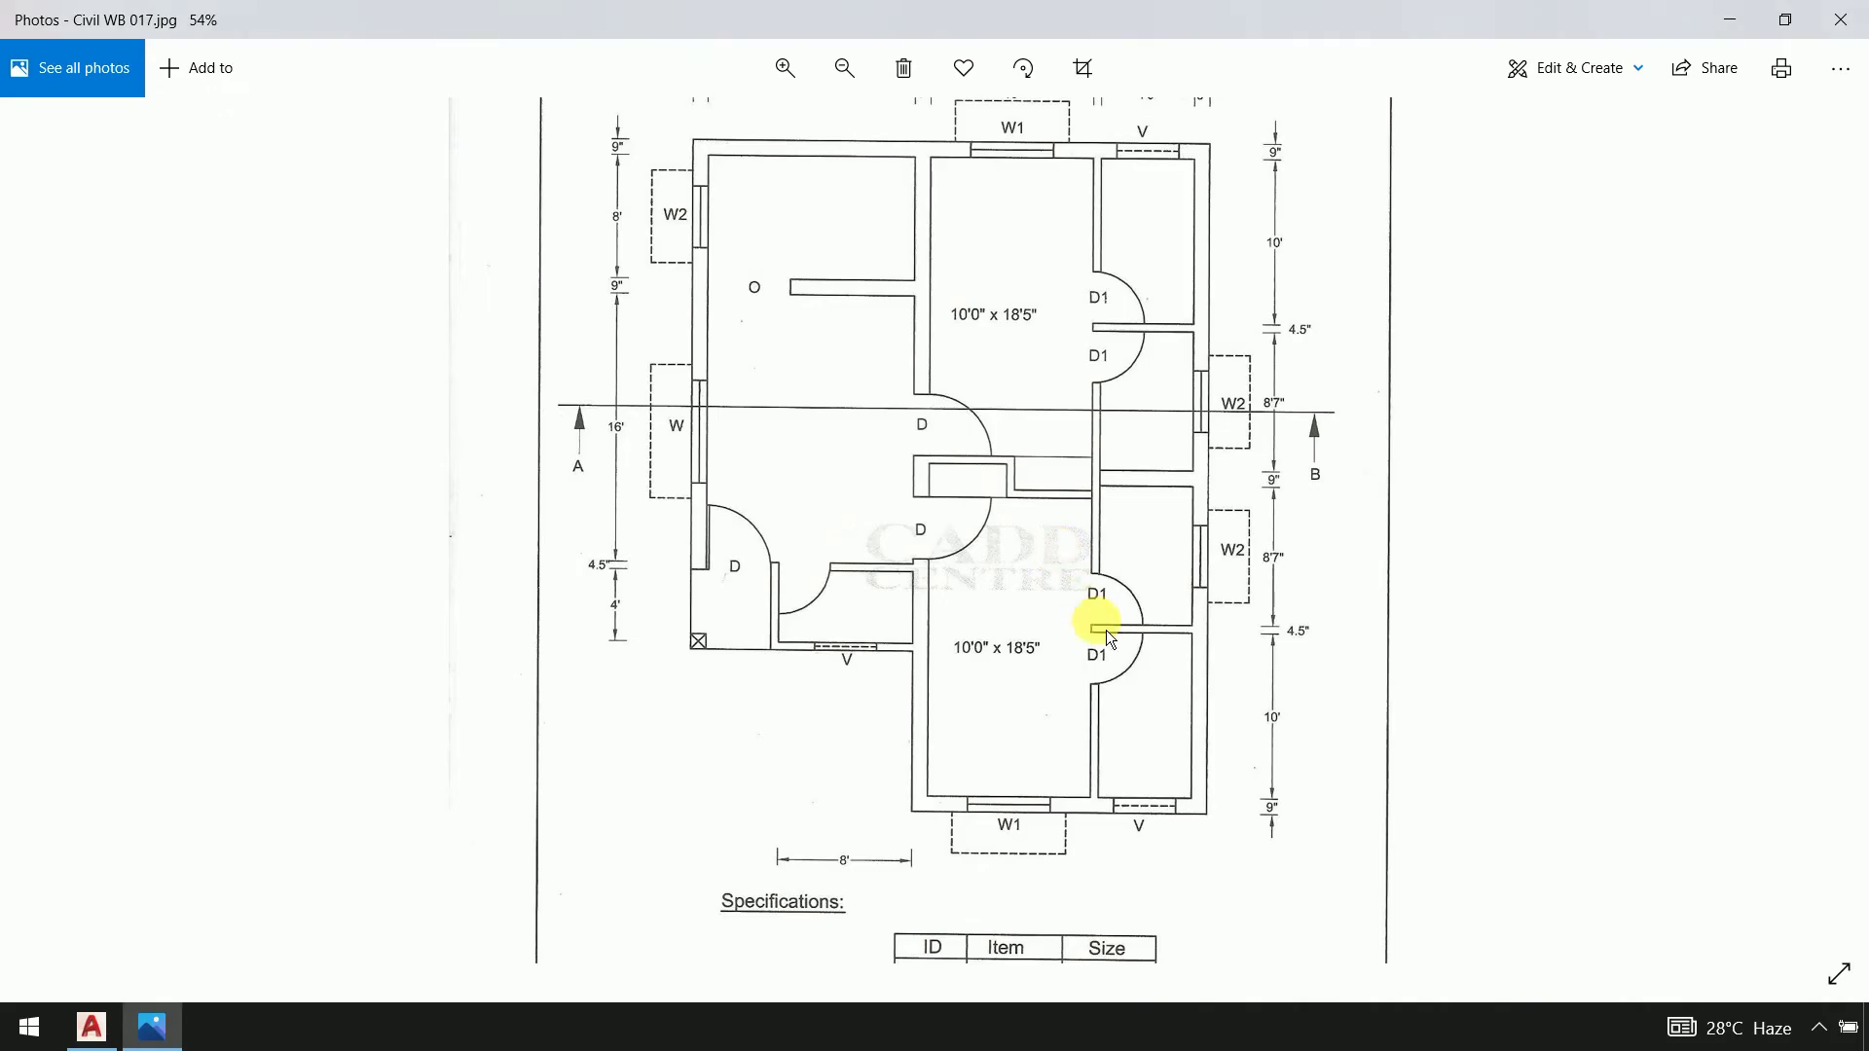
pyautogui.scroll(-1, 1143, 669)
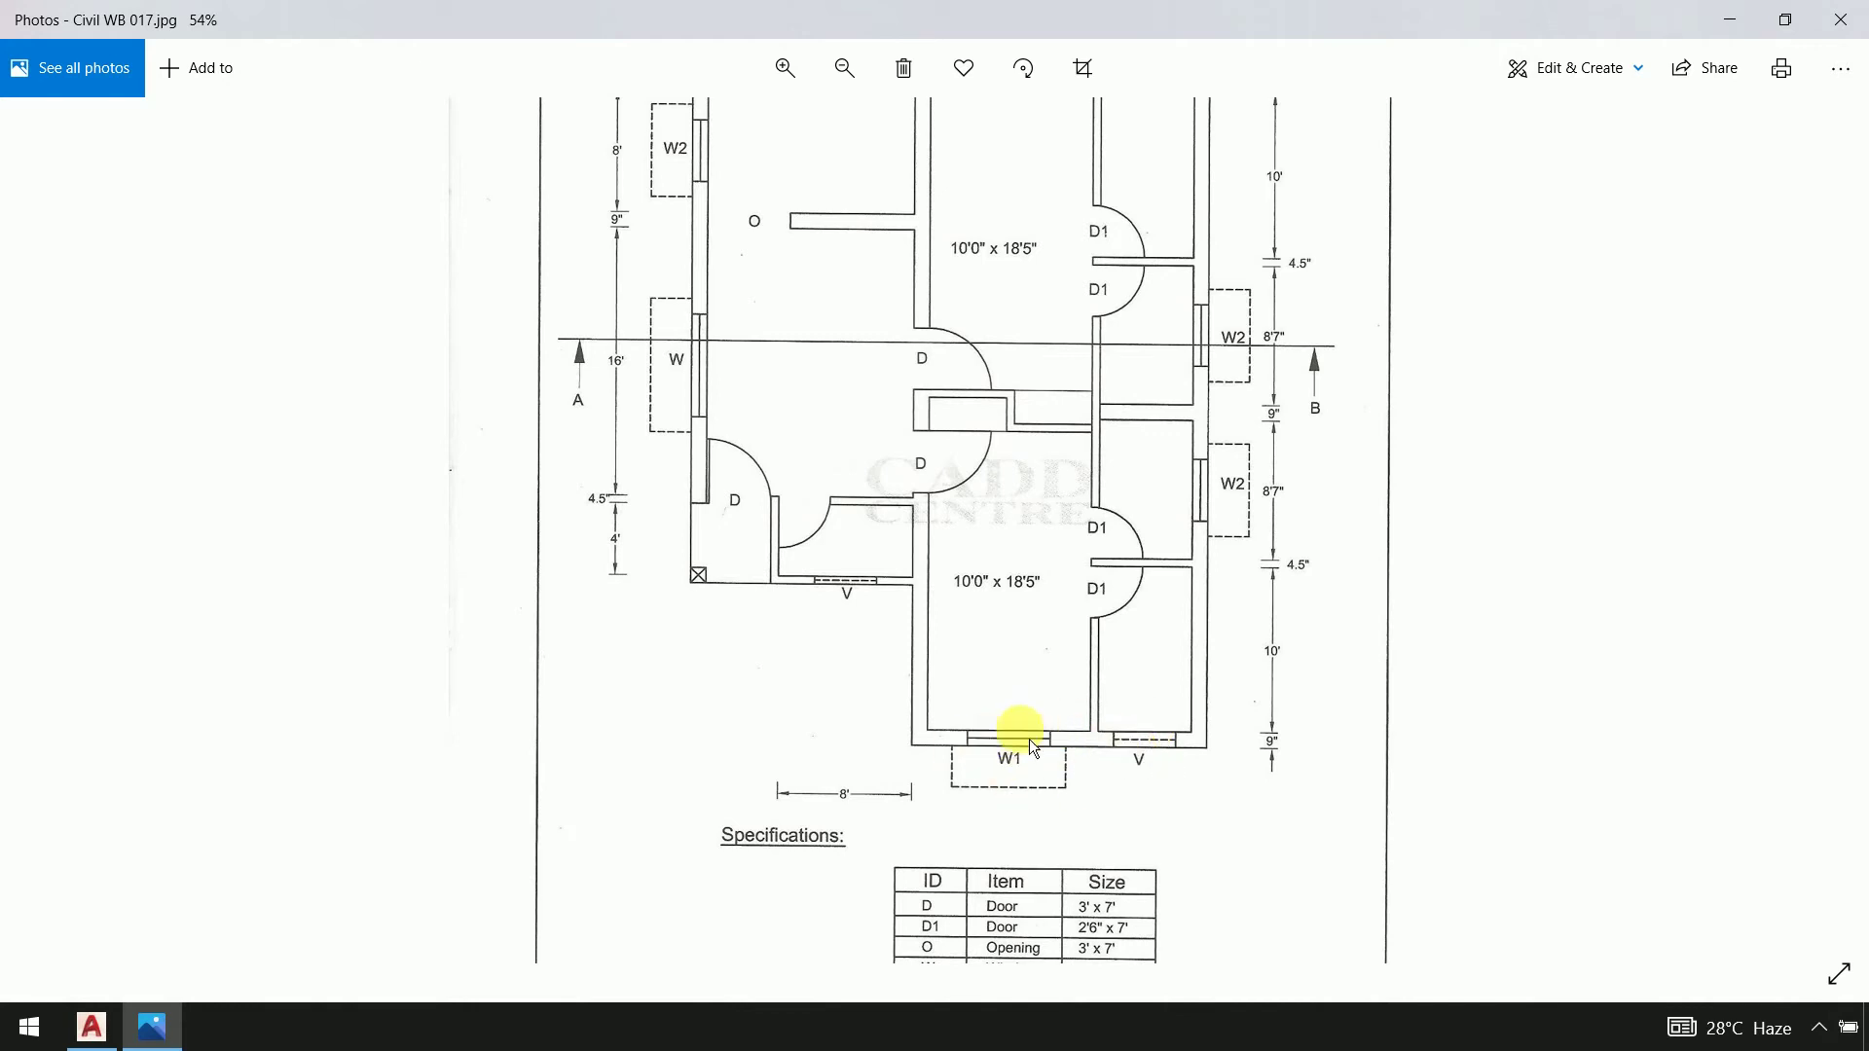
# Switch to AutoCAD and mirror the upper wall's window and ventilator onto the lower wall about the right outer wall's horizontal midline, keeping the originals
pyautogui.hotkey('alt', 'Tab')
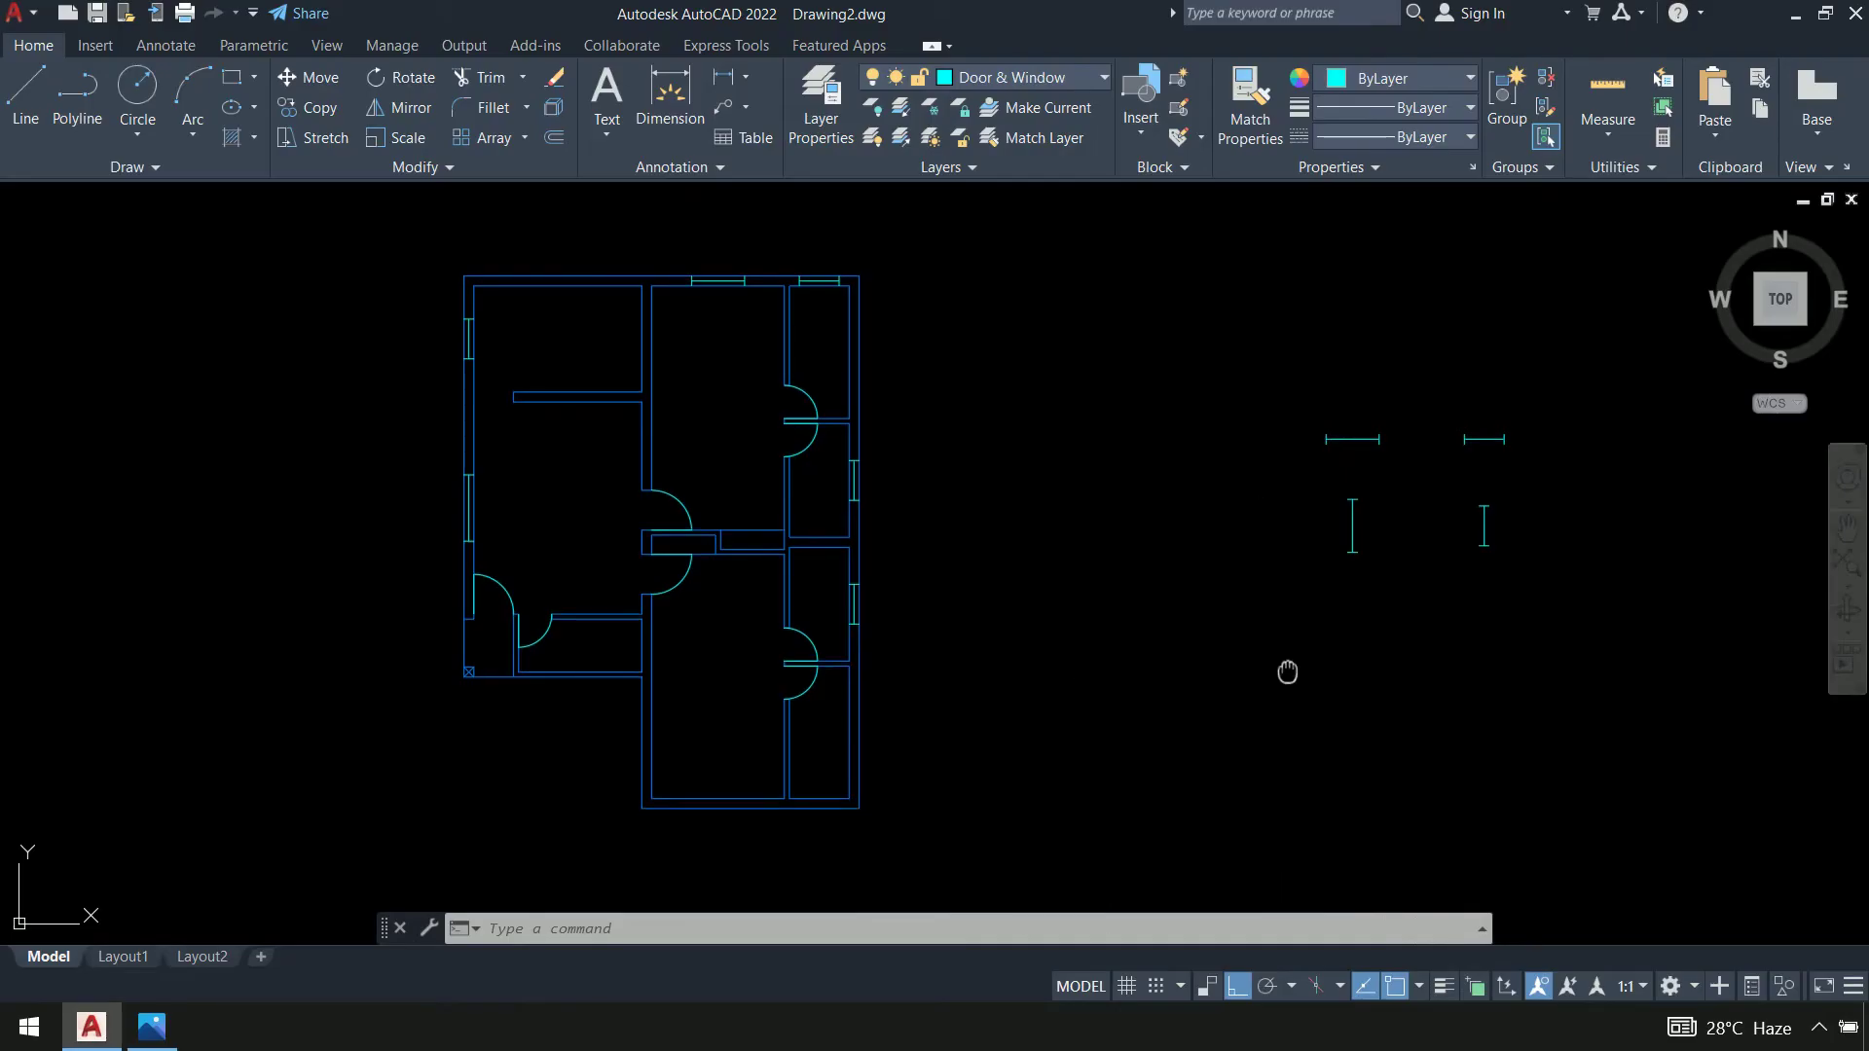
pyautogui.moveTo(1285, 668); pyautogui.dragTo(1233, 633, button='middle')
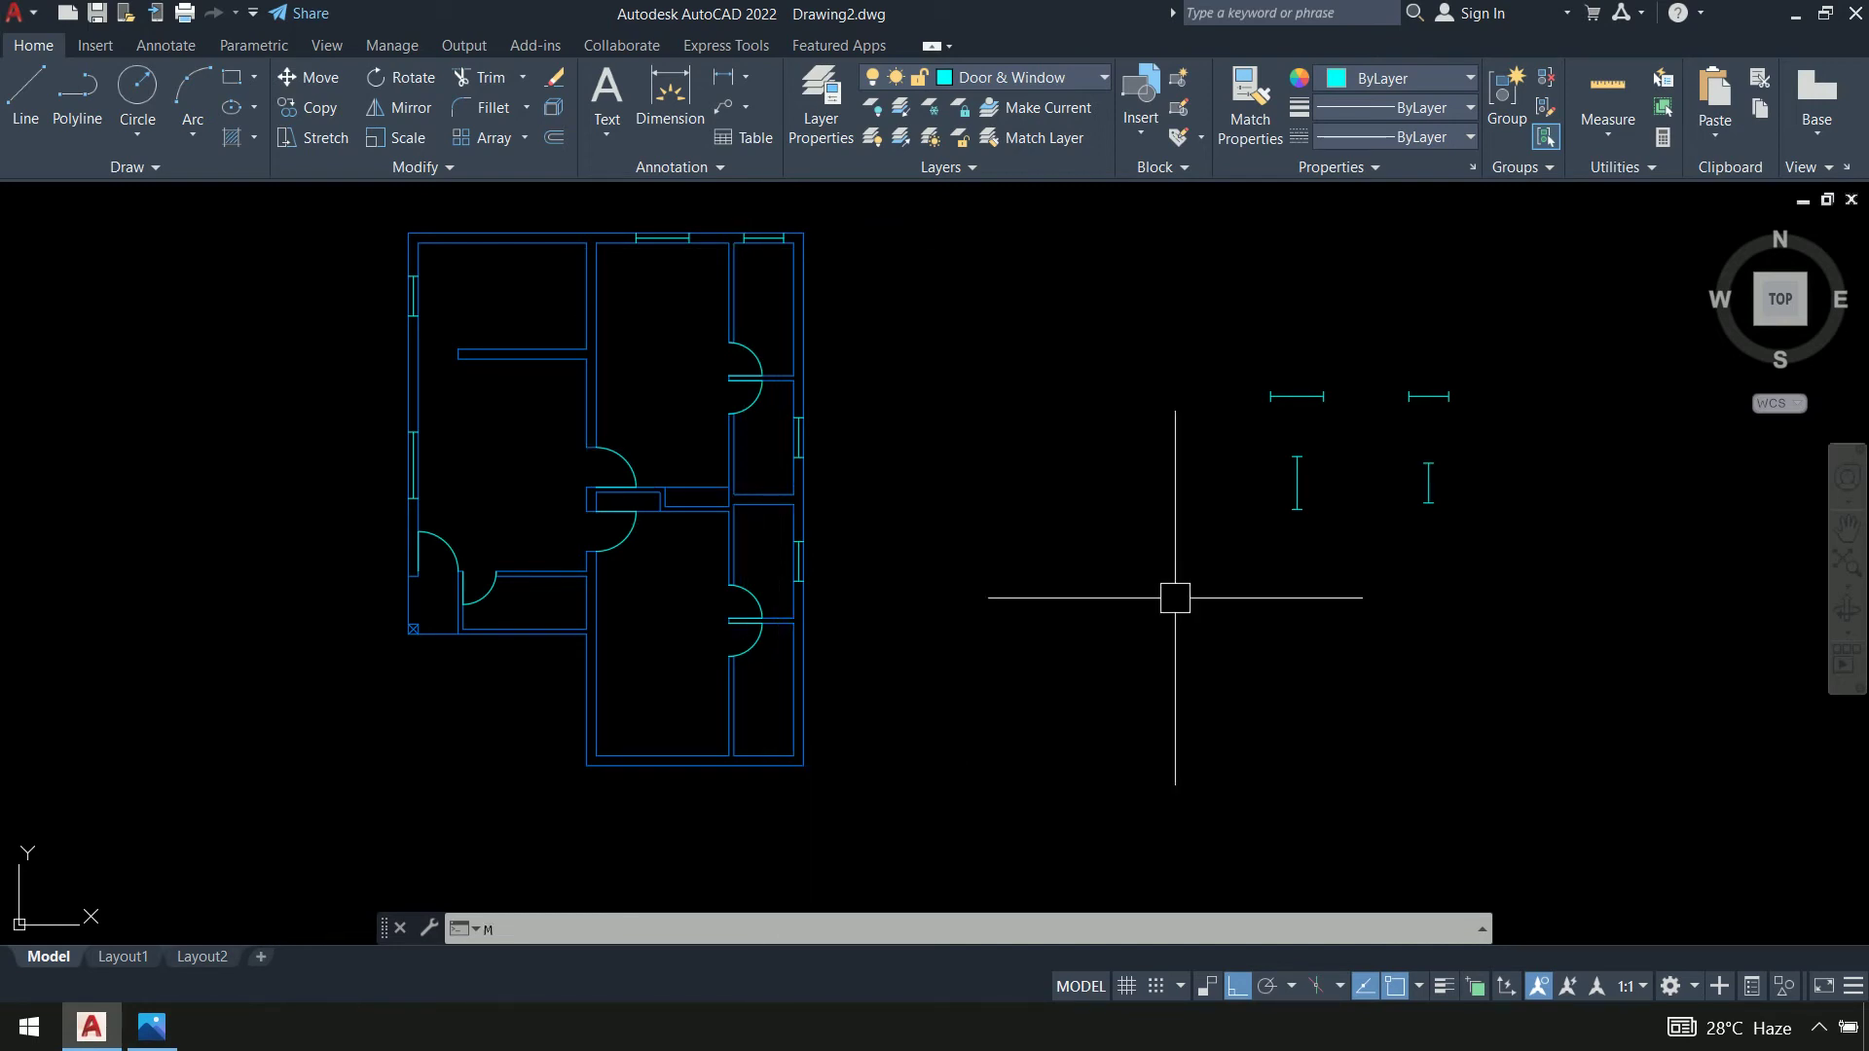
pyautogui.write('I')
pyautogui.press('Return')
pyautogui.scroll(4, 734, 212)
pyautogui.click(474, 219)
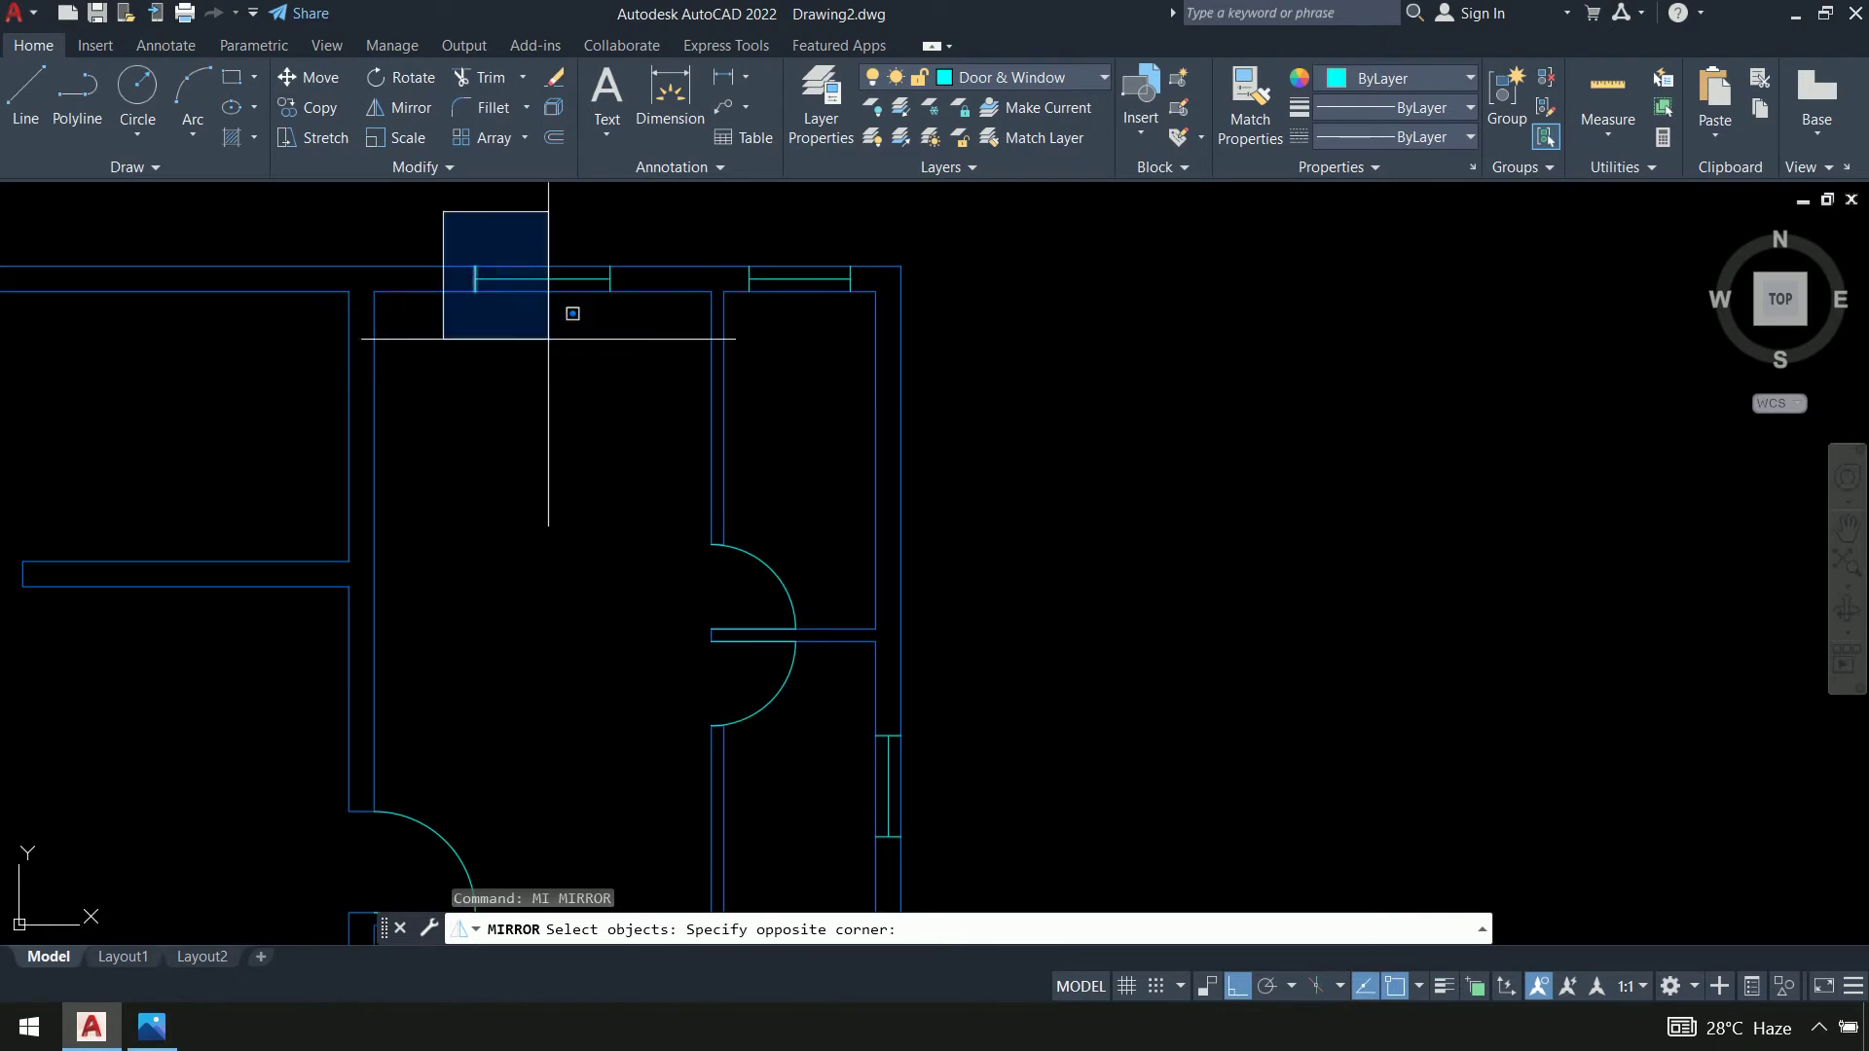
pyautogui.click(662, 360)
pyautogui.scroll(3, 656, 382)
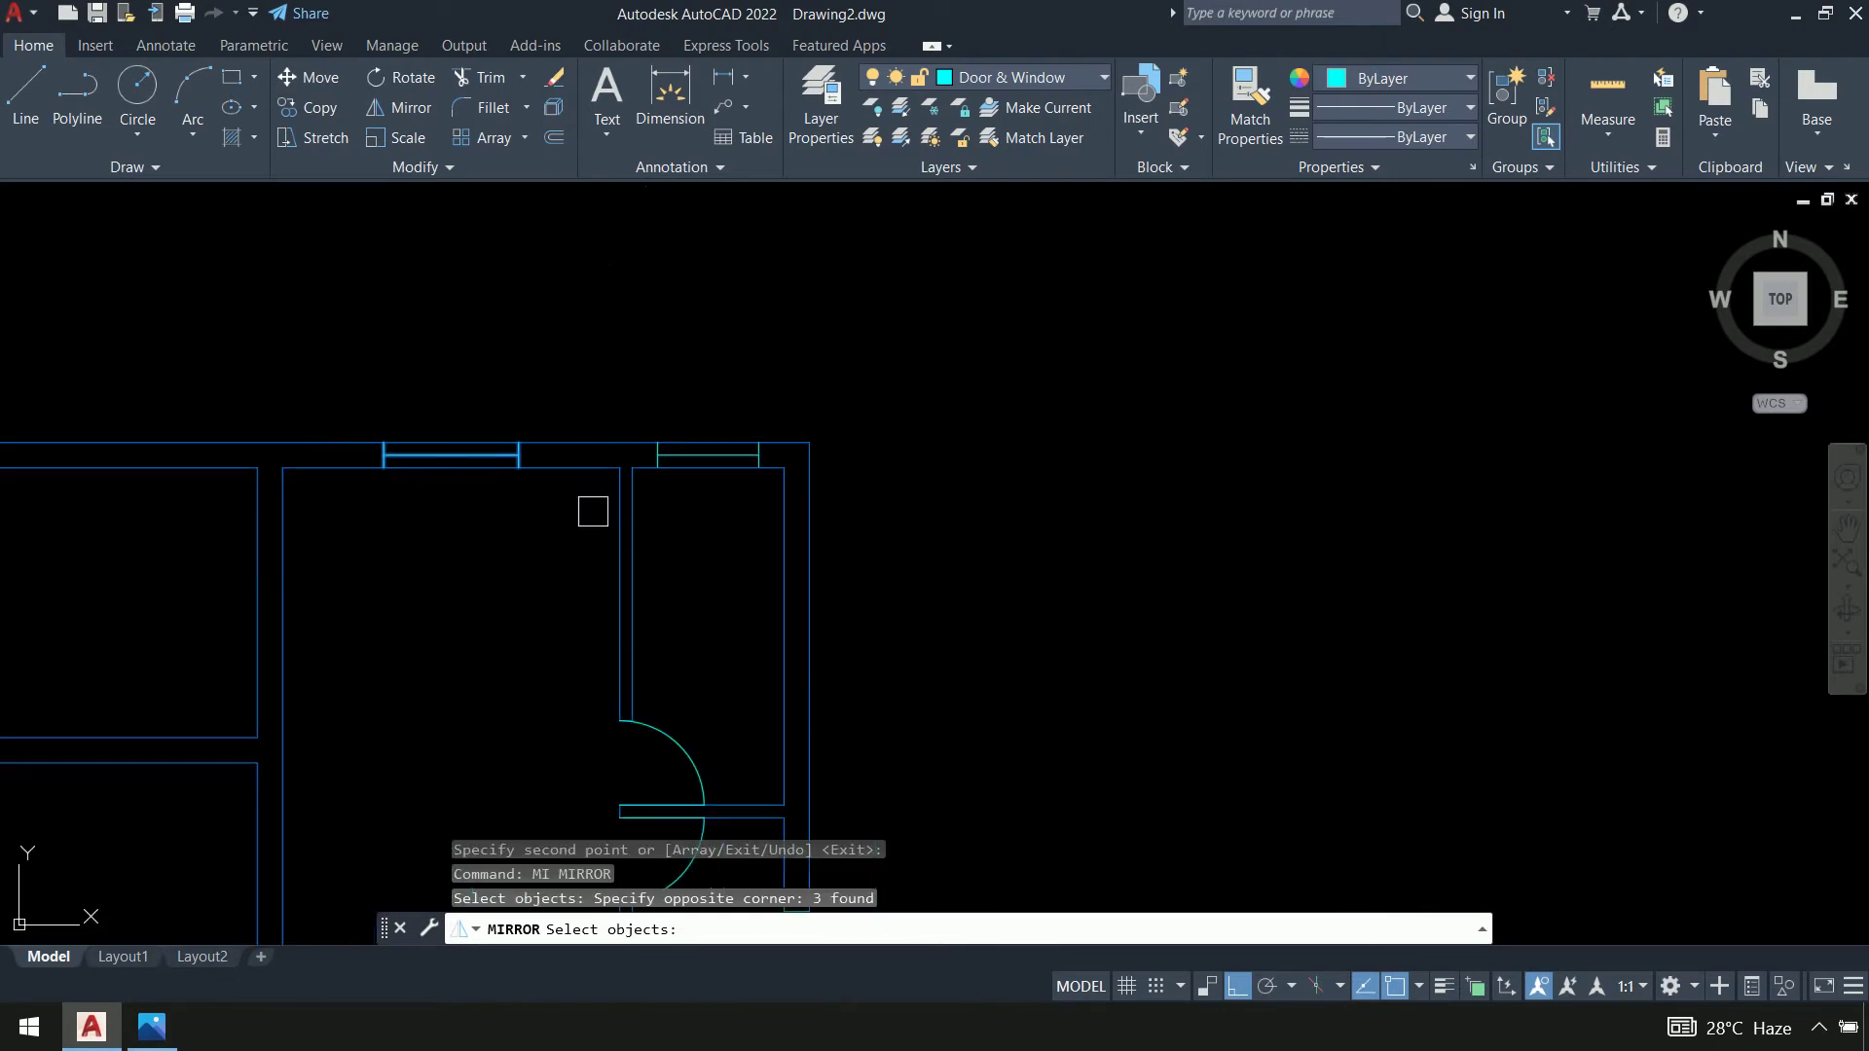
pyautogui.click(634, 389)
pyautogui.click(831, 603)
pyautogui.scroll(-6, 1252, 655)
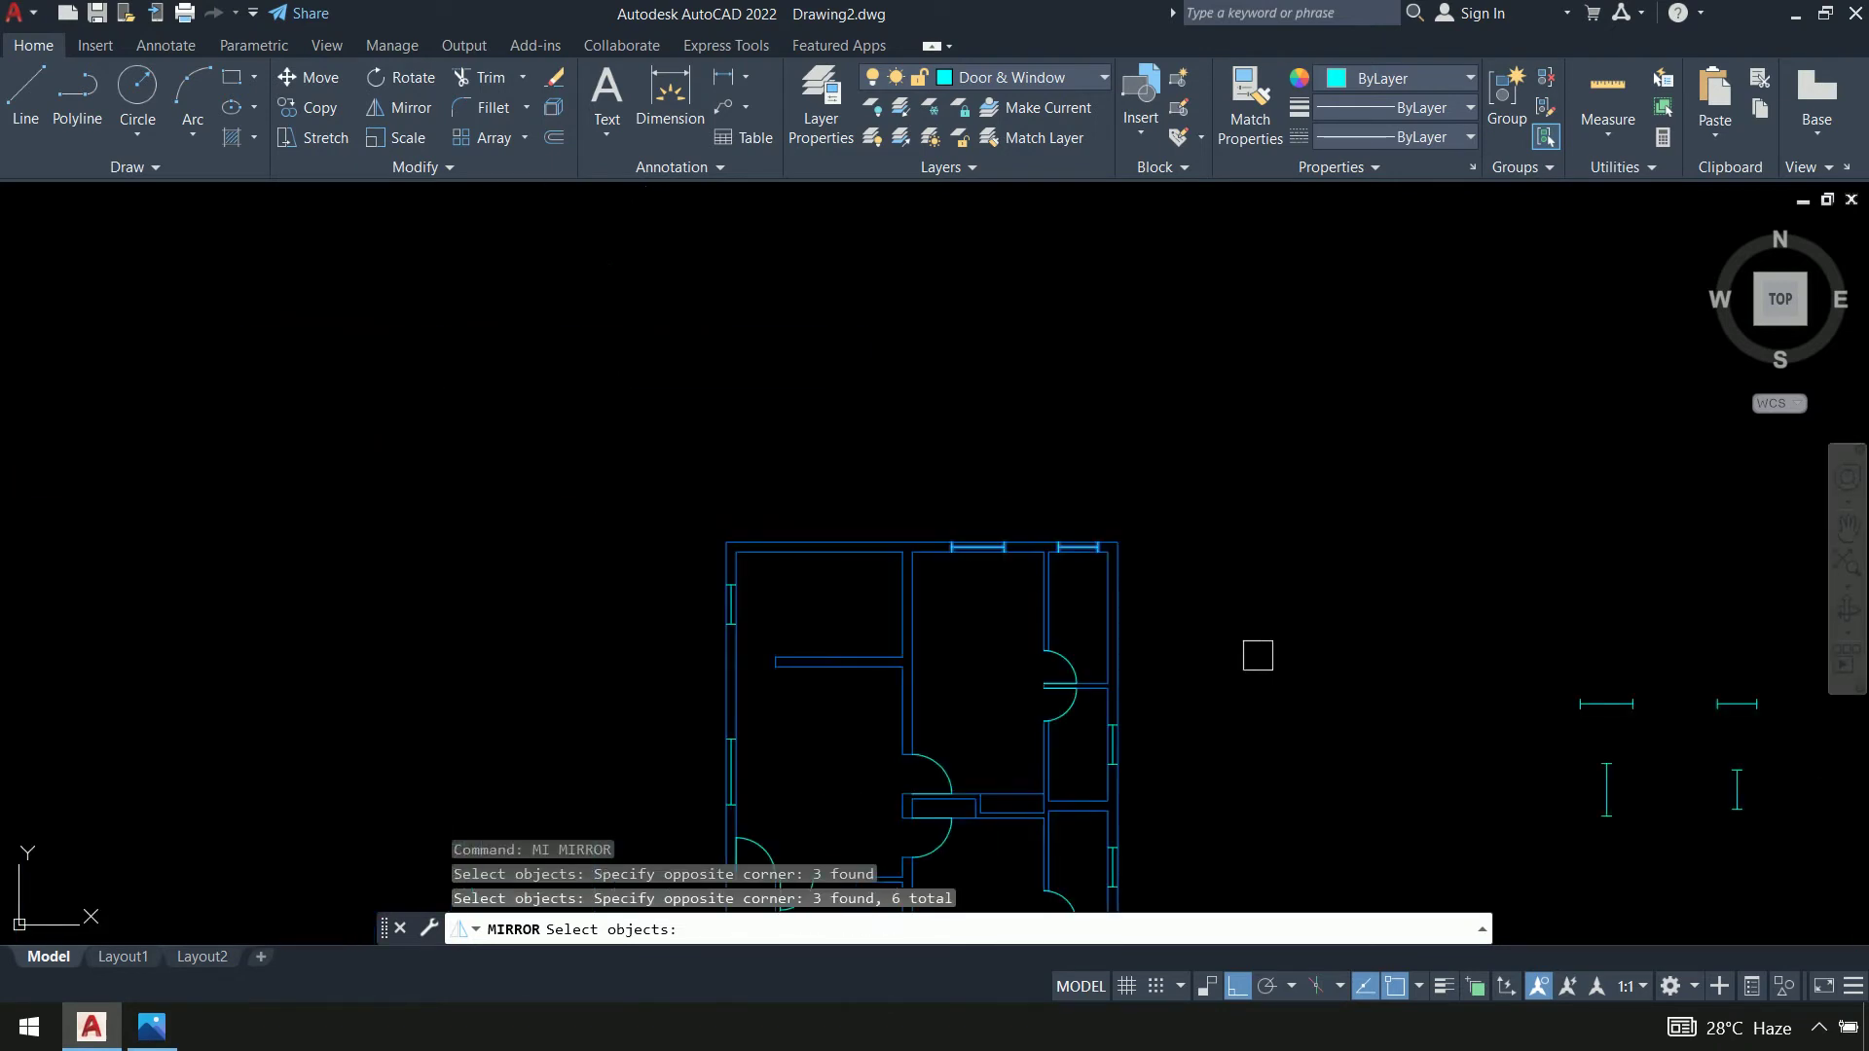
pyautogui.press('Return')
pyautogui.scroll(3, 1118, 530)
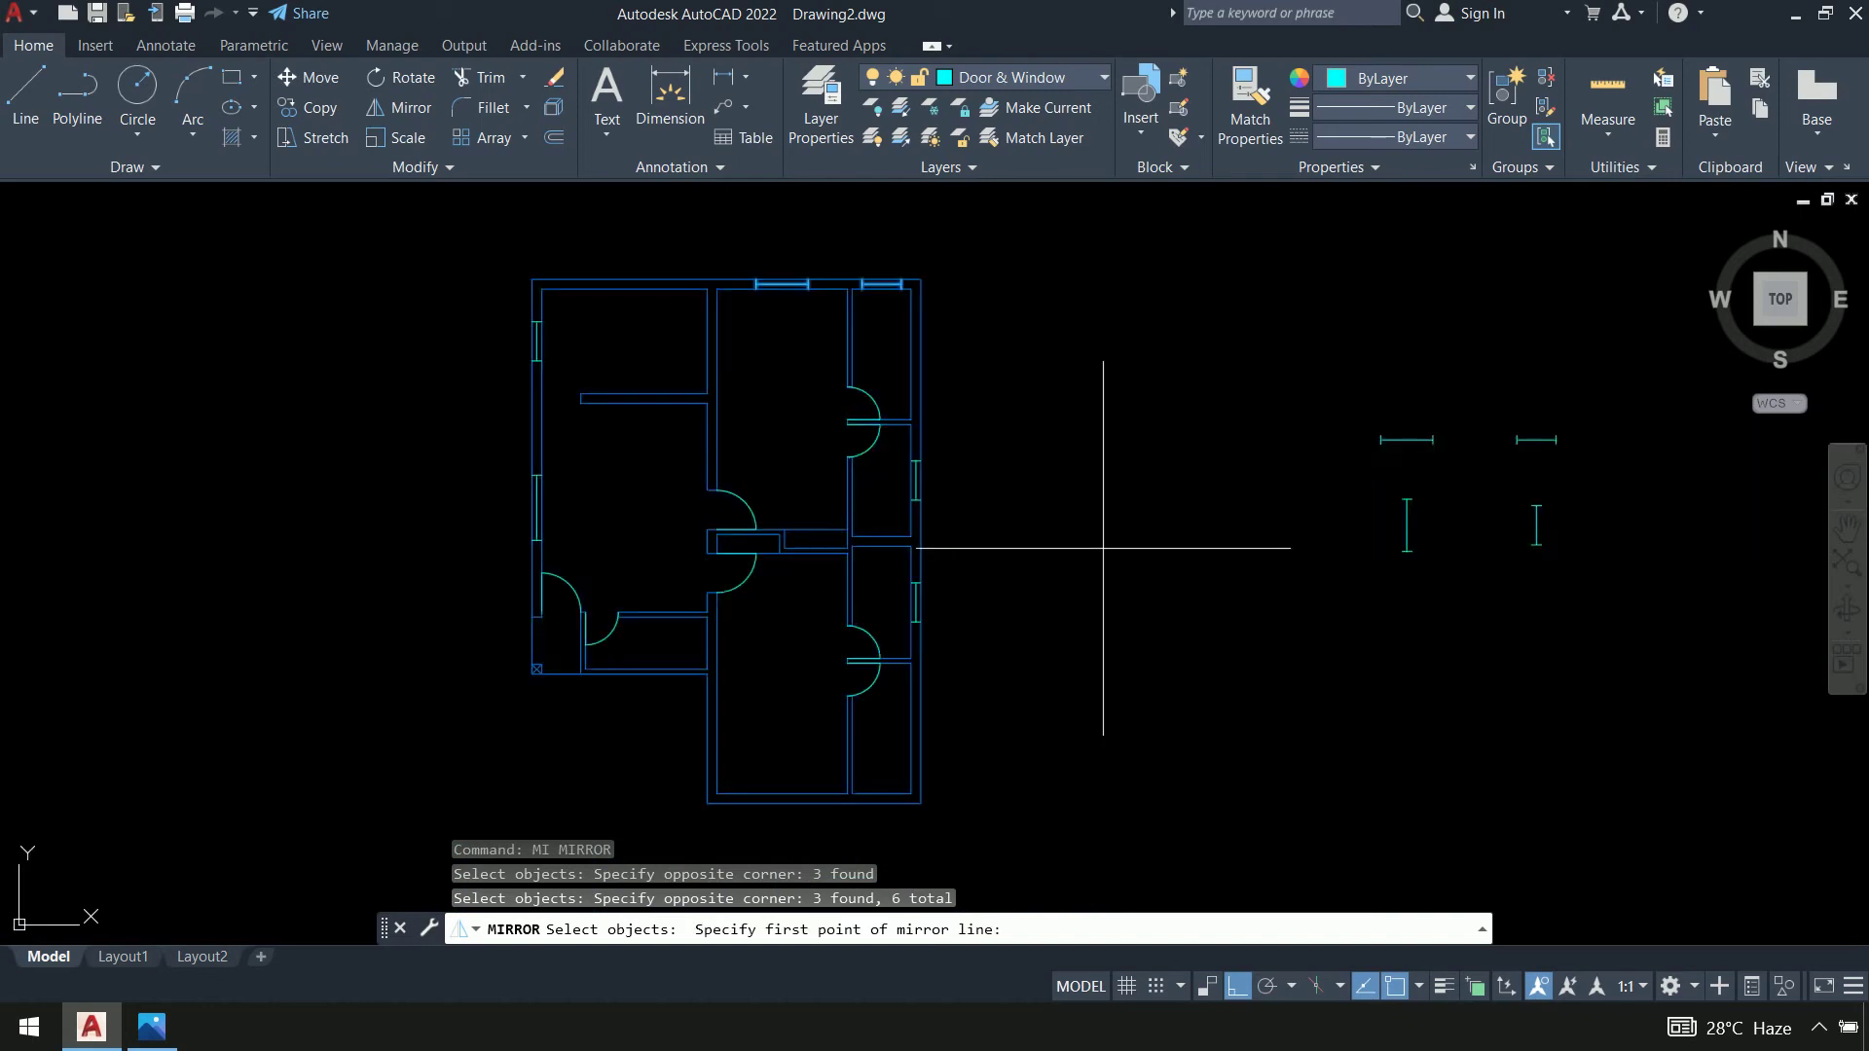
pyautogui.click(919, 541)
pyautogui.click(1107, 541)
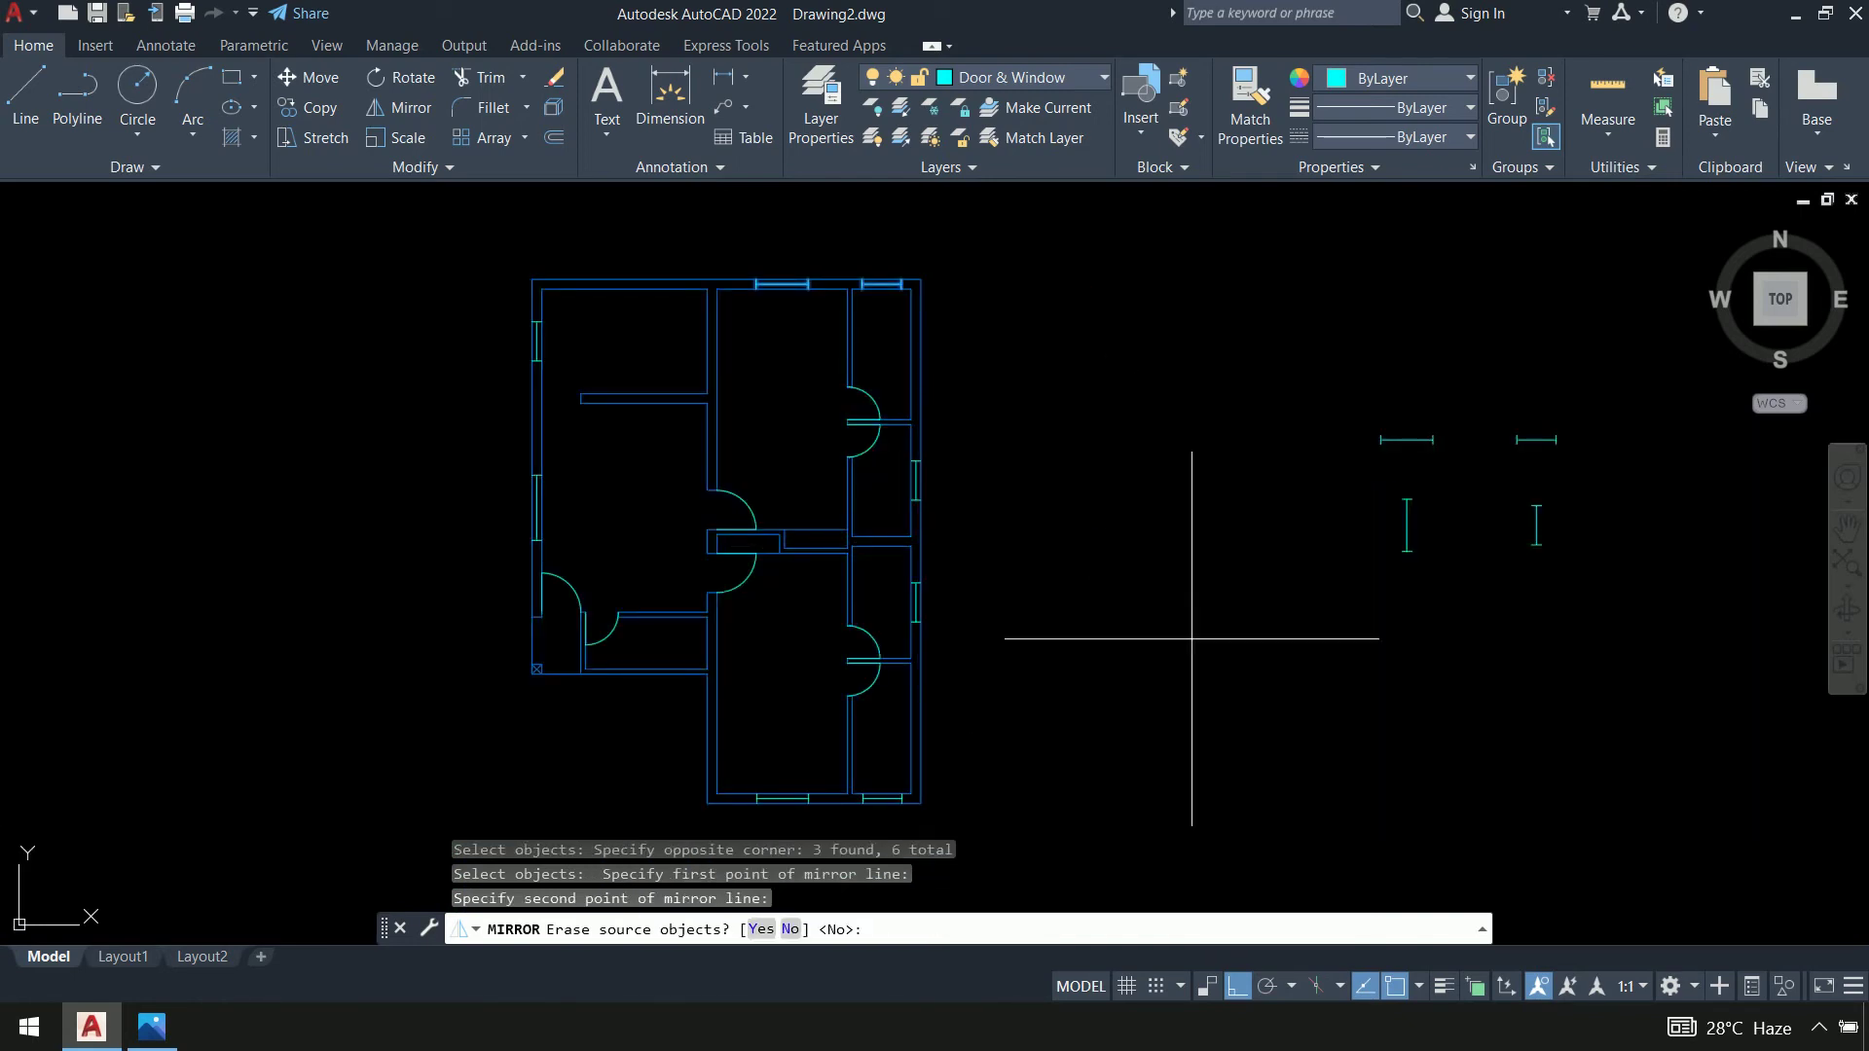
pyautogui.press('Return')
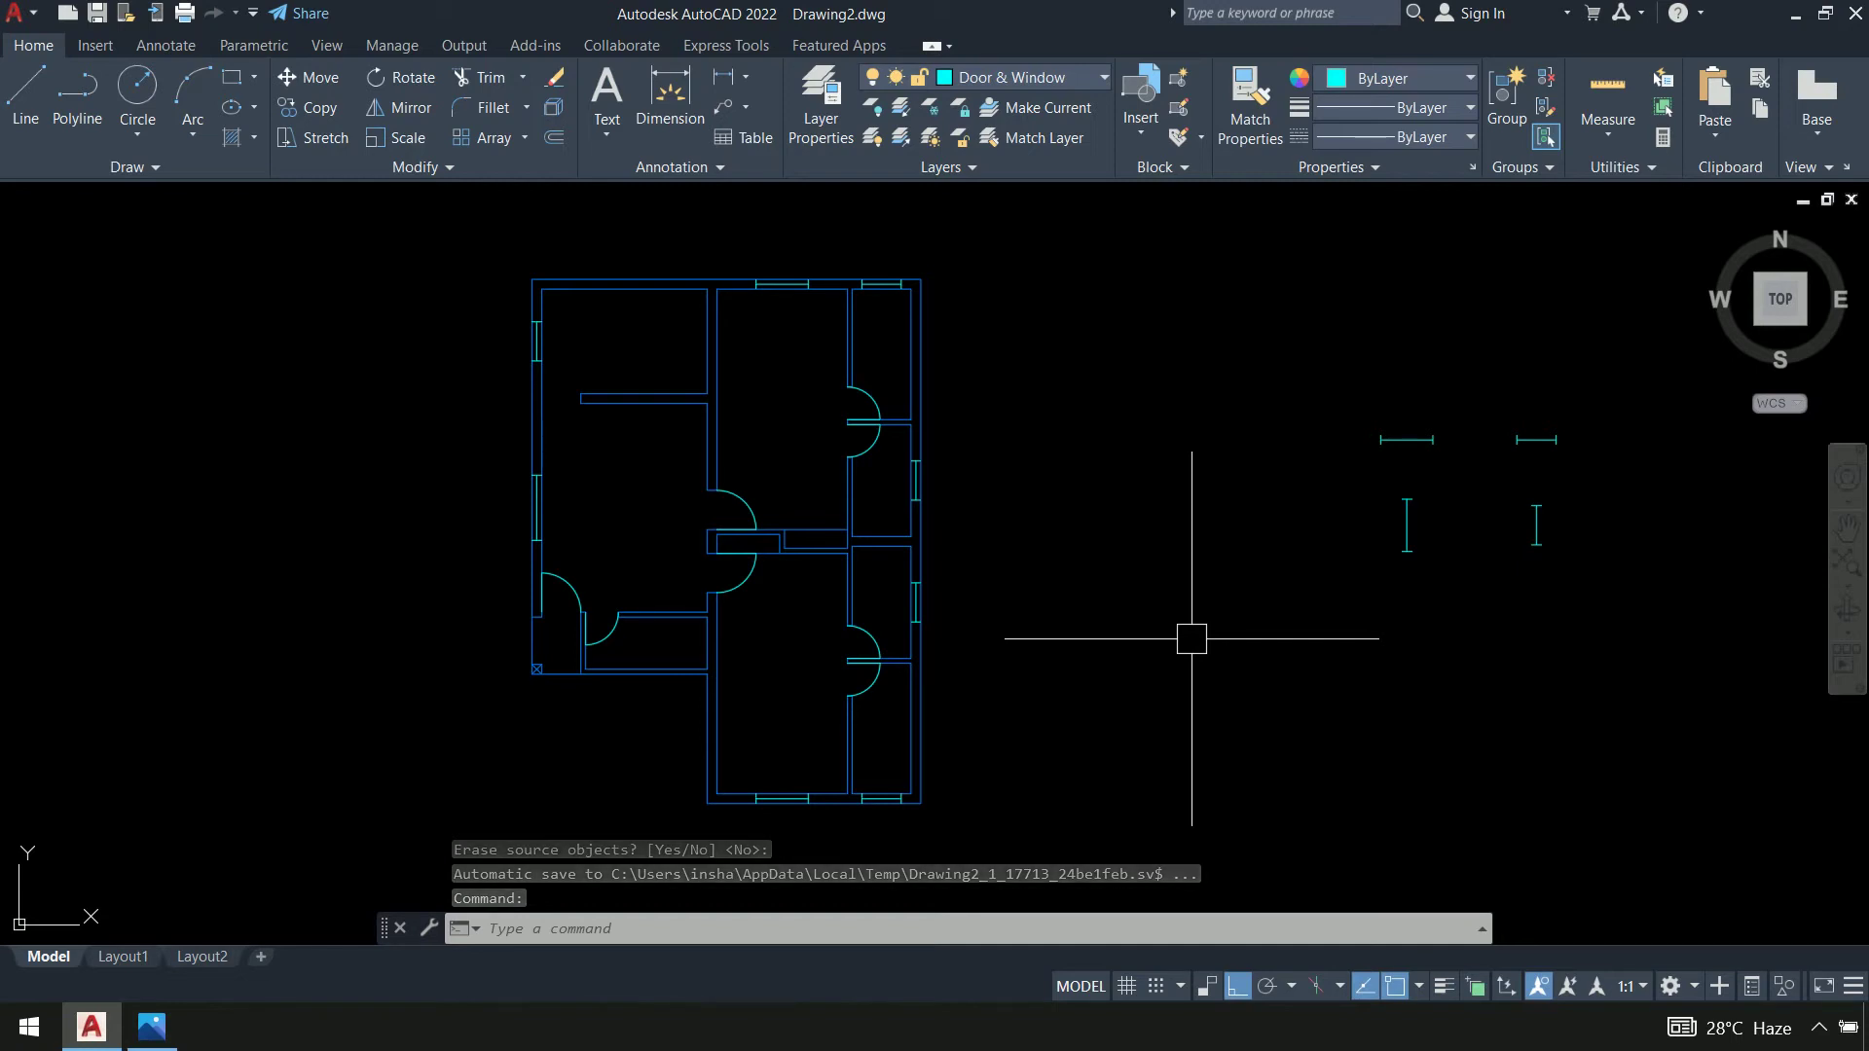
# Delete both vertical symbols and the horizontal 4' symbol beside the plan, leaving the horizontal 3' symbol
pyautogui.moveTo(1590, 520); pyautogui.dragTo(1382, 482, button='middle')
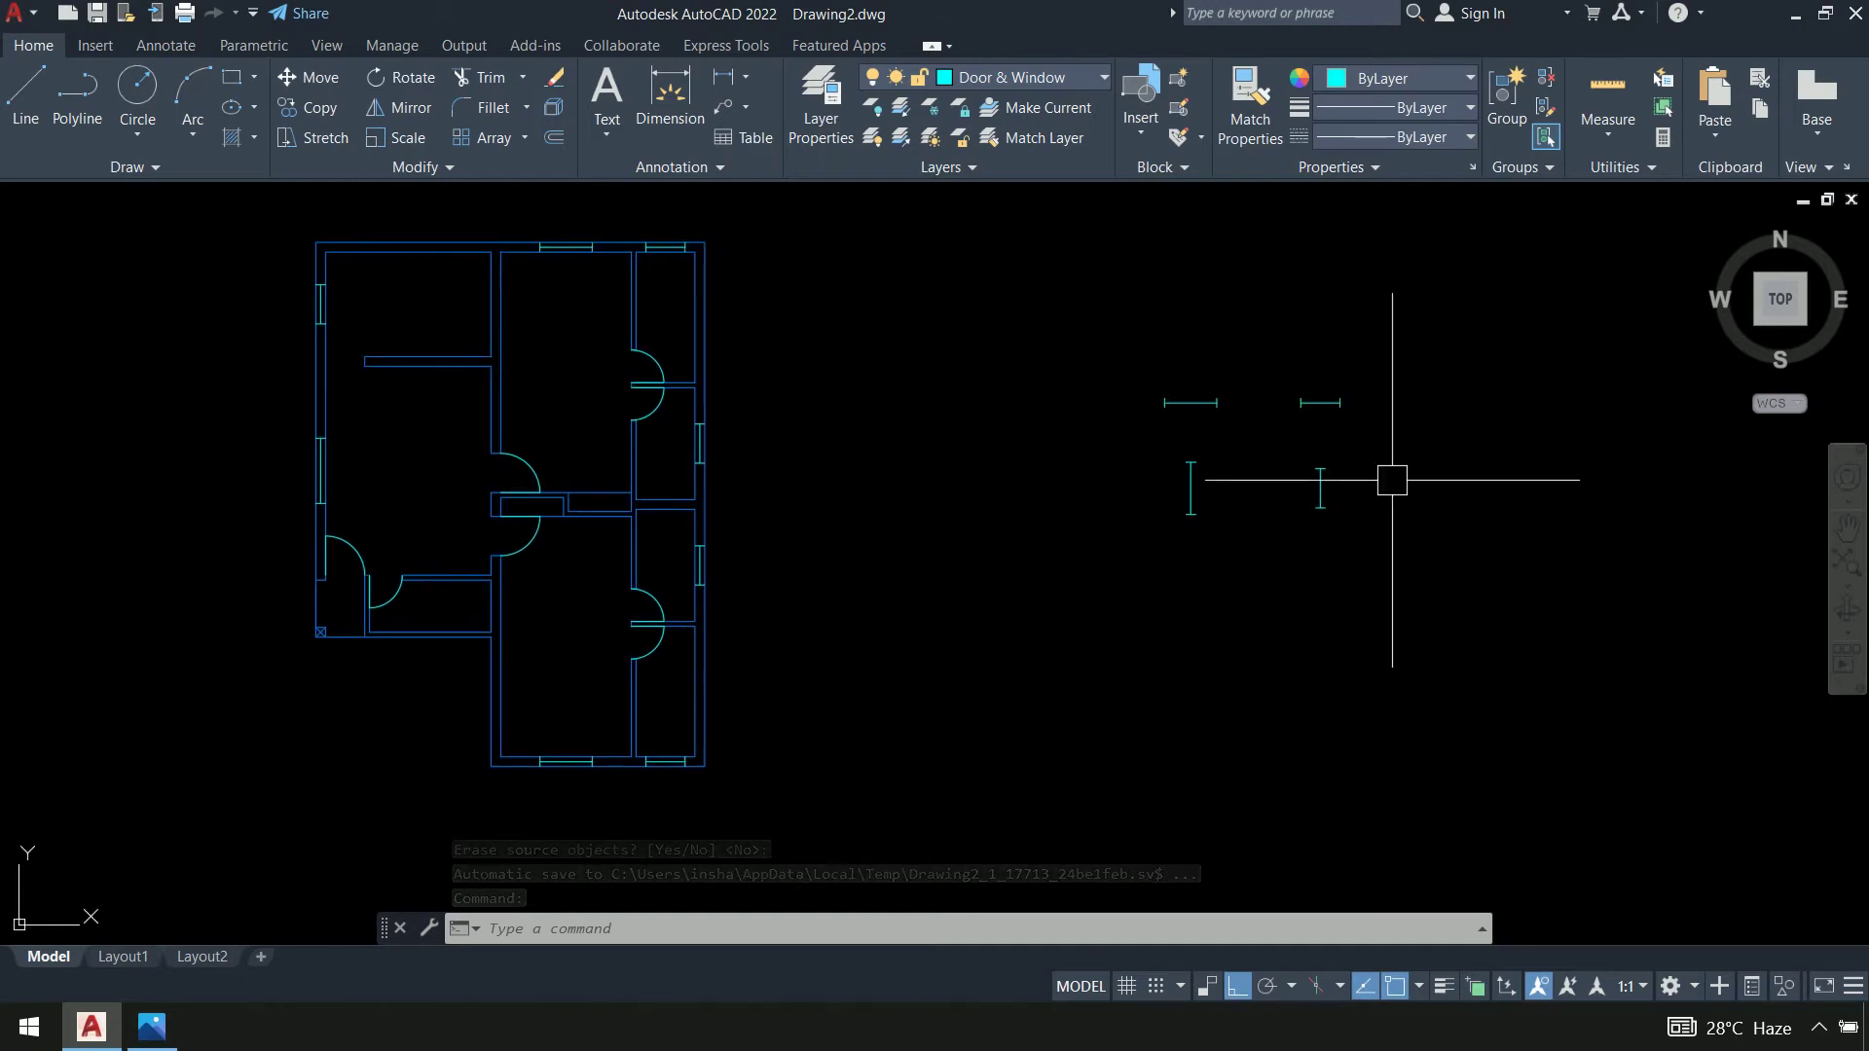
pyautogui.click(1355, 440)
pyautogui.click(1176, 560)
pyautogui.click(1242, 323)
pyautogui.click(1098, 453)
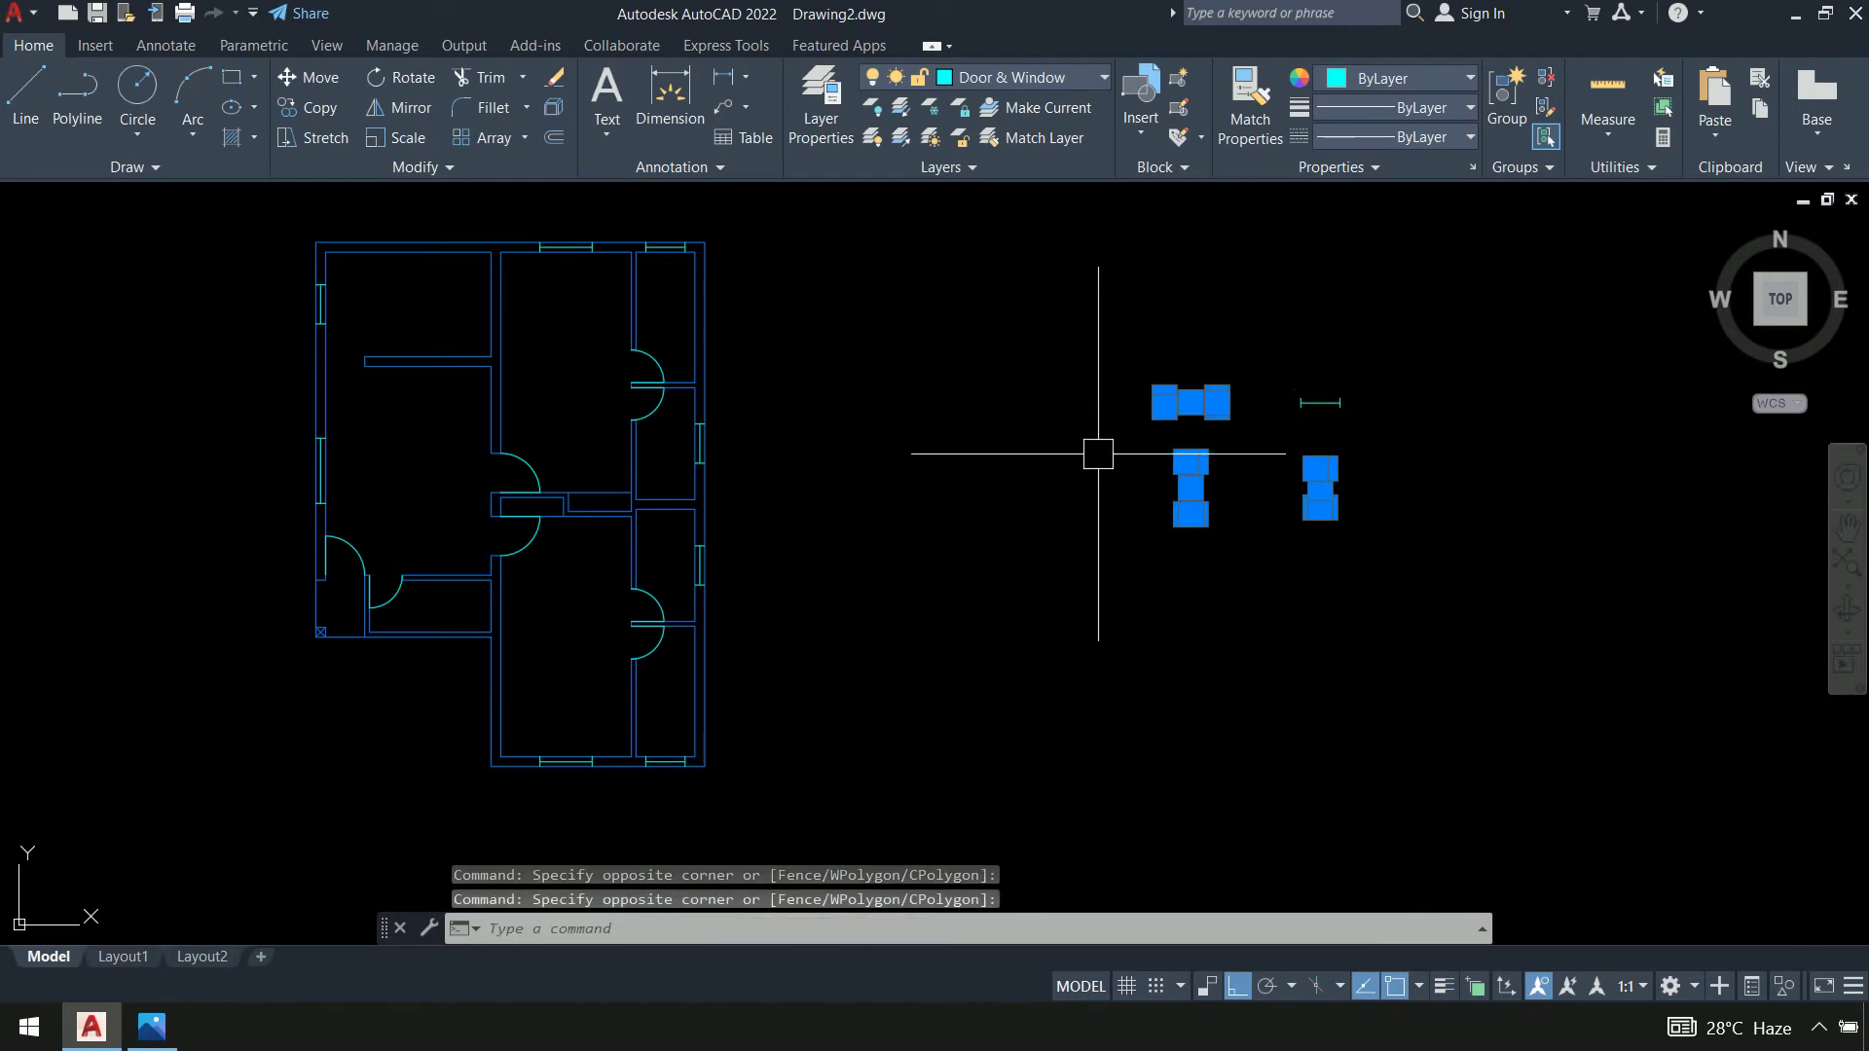
pyautogui.press('Delete')
# Stretch the upper ends of the remaining horizontal symbol's two end lines downward by 2.25 inches
pyautogui.scroll(4, 434, 675)
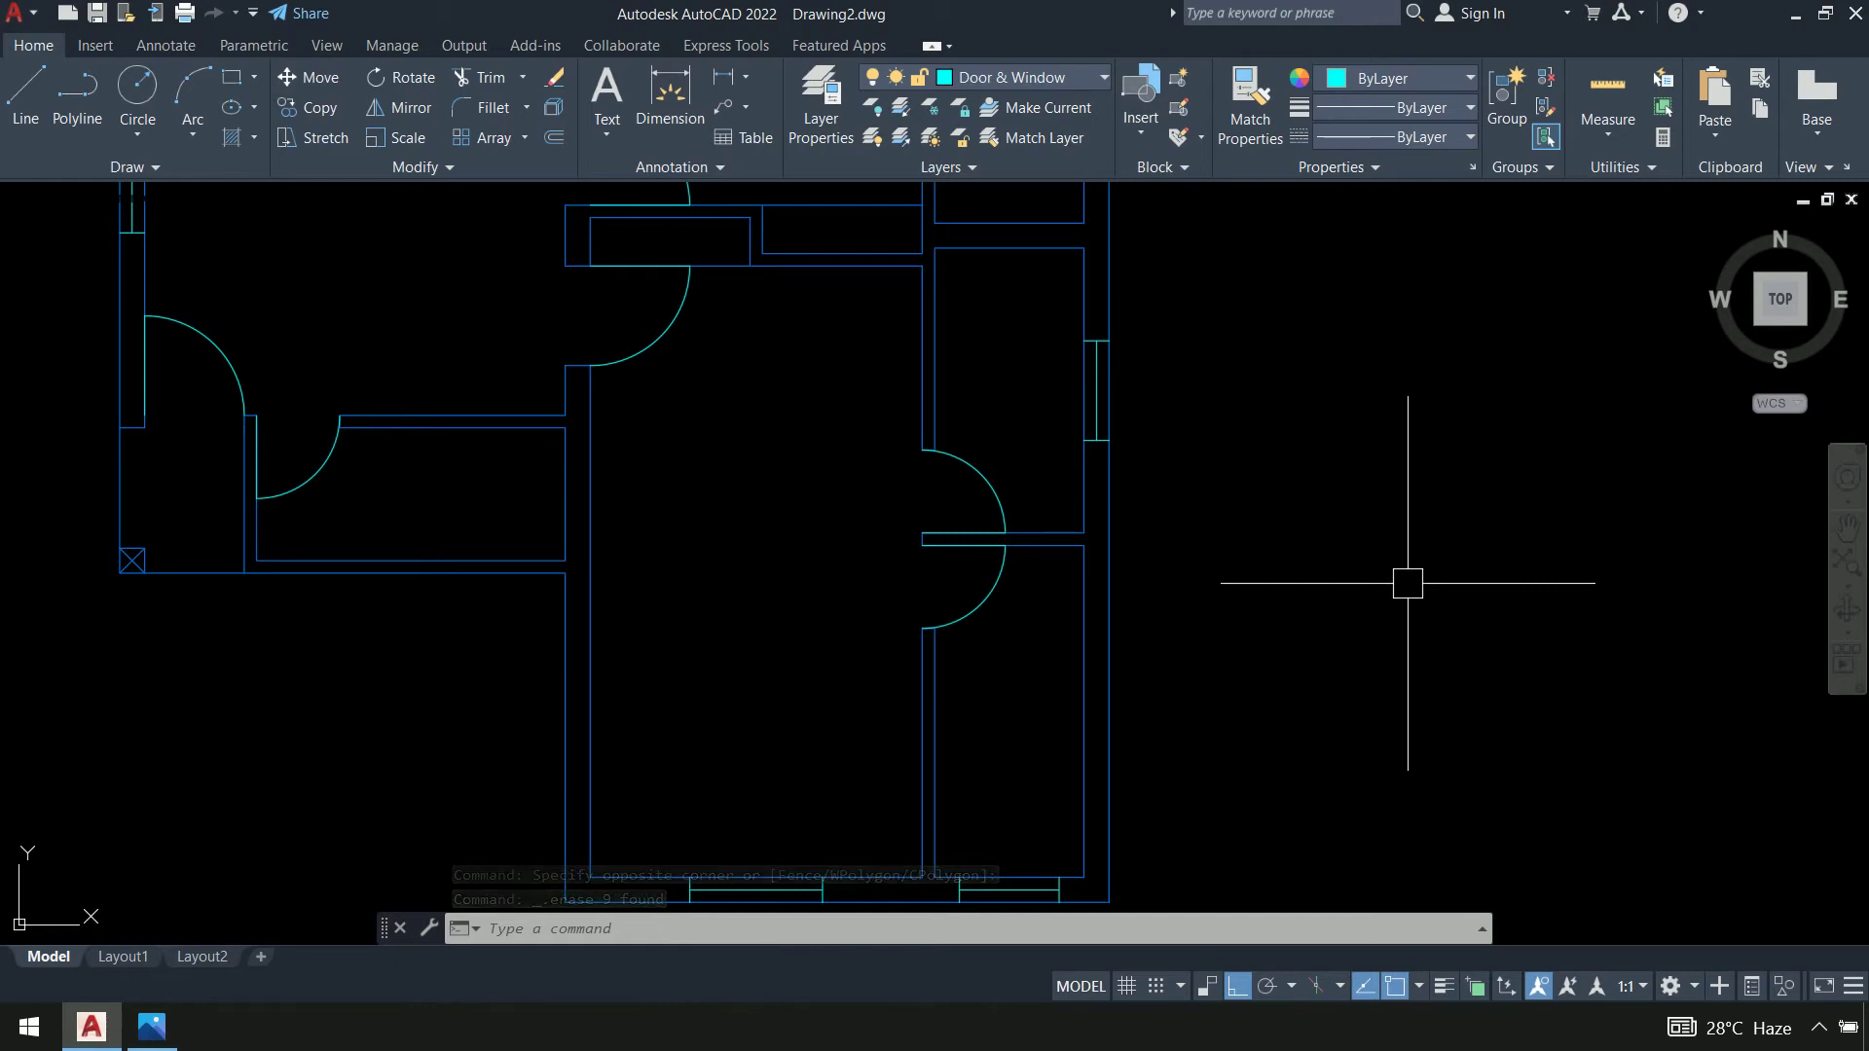
pyautogui.scroll(-4, 1408, 583)
pyautogui.moveTo(1507, 509); pyautogui.dragTo(1046, 563, button='middle')
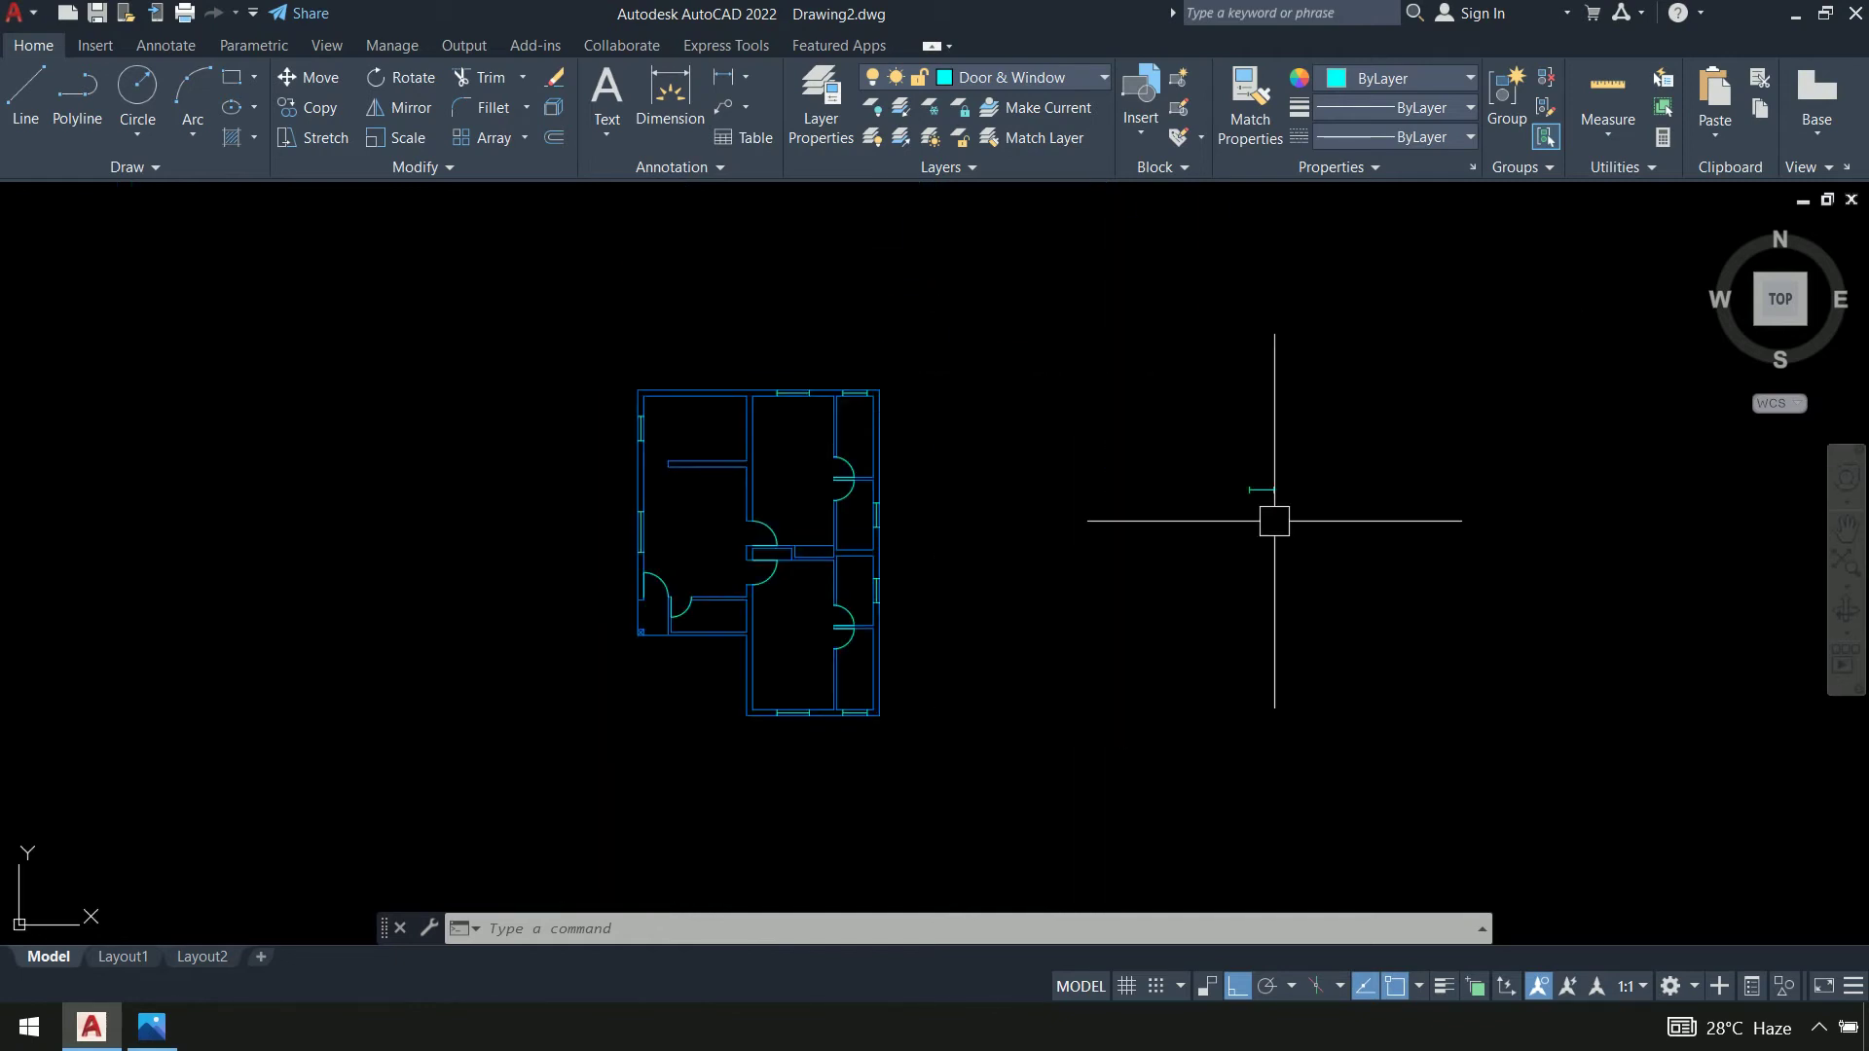
pyautogui.scroll(6, 1270, 496)
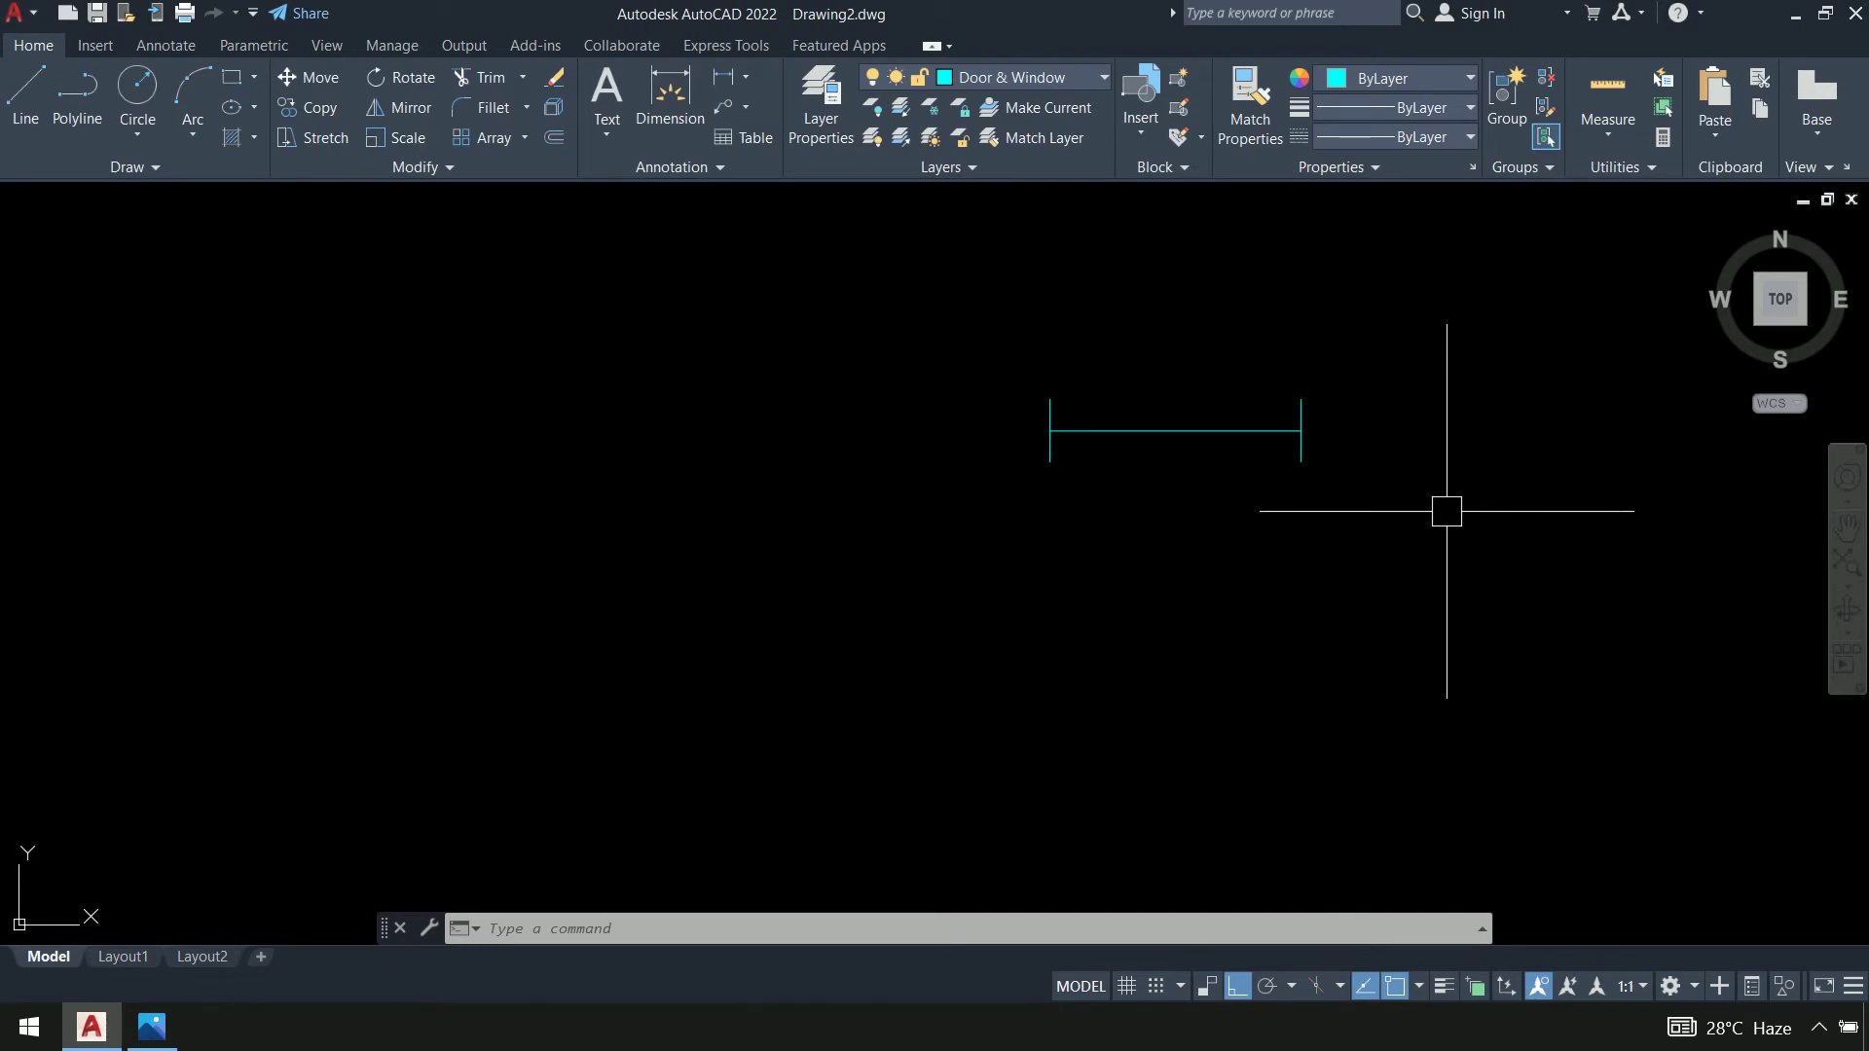
pyautogui.write('s')
pyautogui.press('Return')
pyautogui.scroll(4, 1402, 443)
pyautogui.moveTo(1378, 368); pyautogui.dragTo(1443, 516, button='middle')
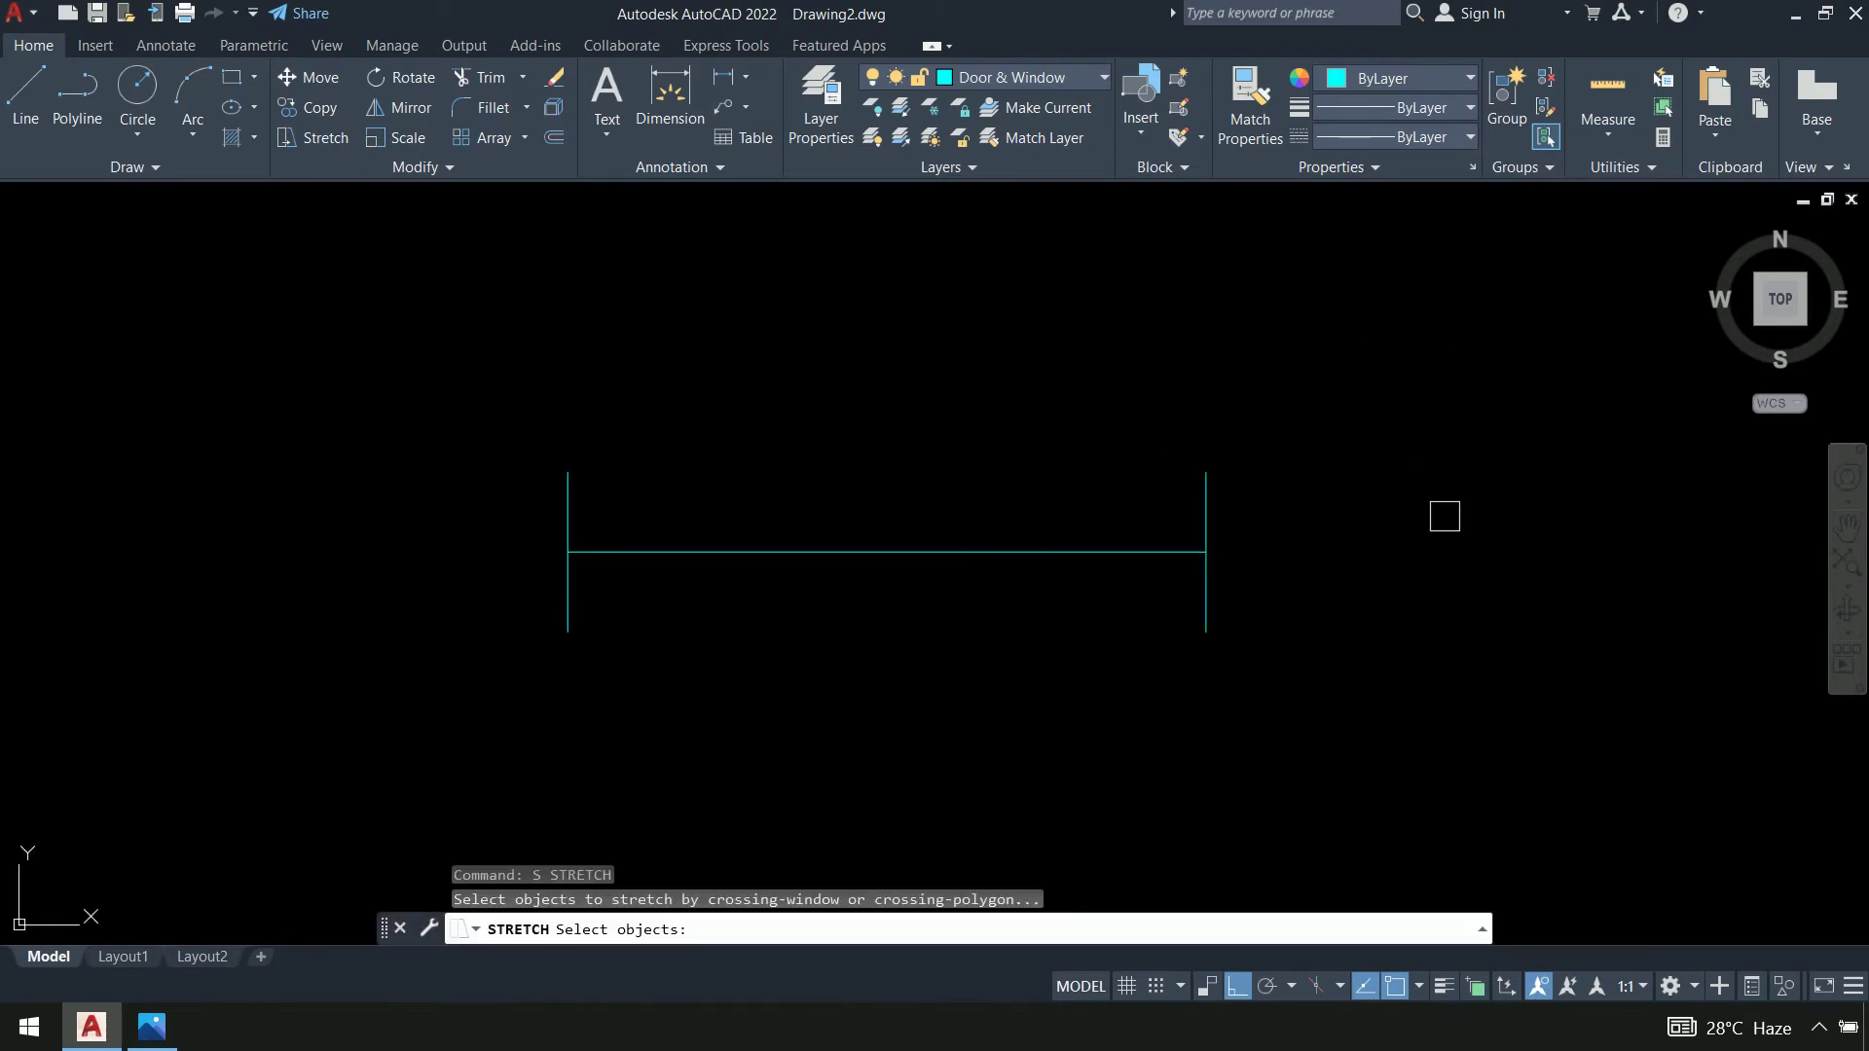
pyautogui.click(1404, 368)
pyautogui.click(330, 473)
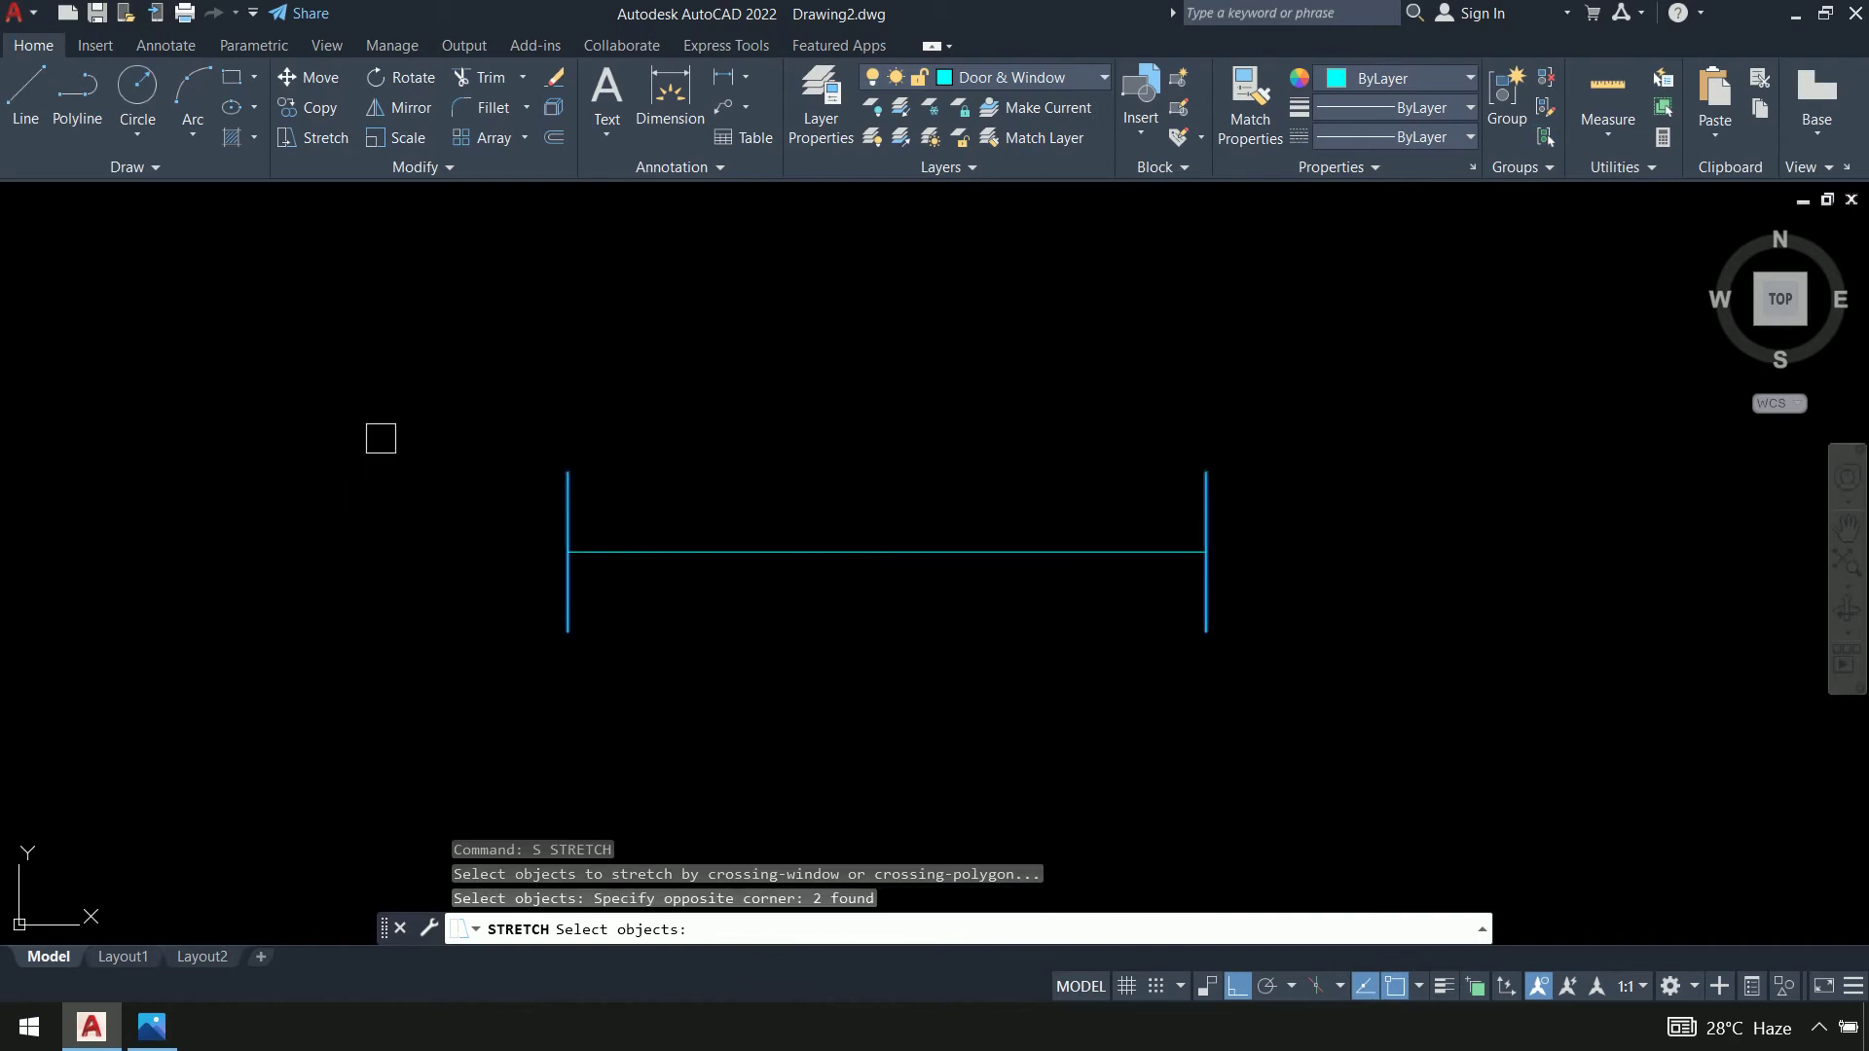
pyautogui.click(386, 408)
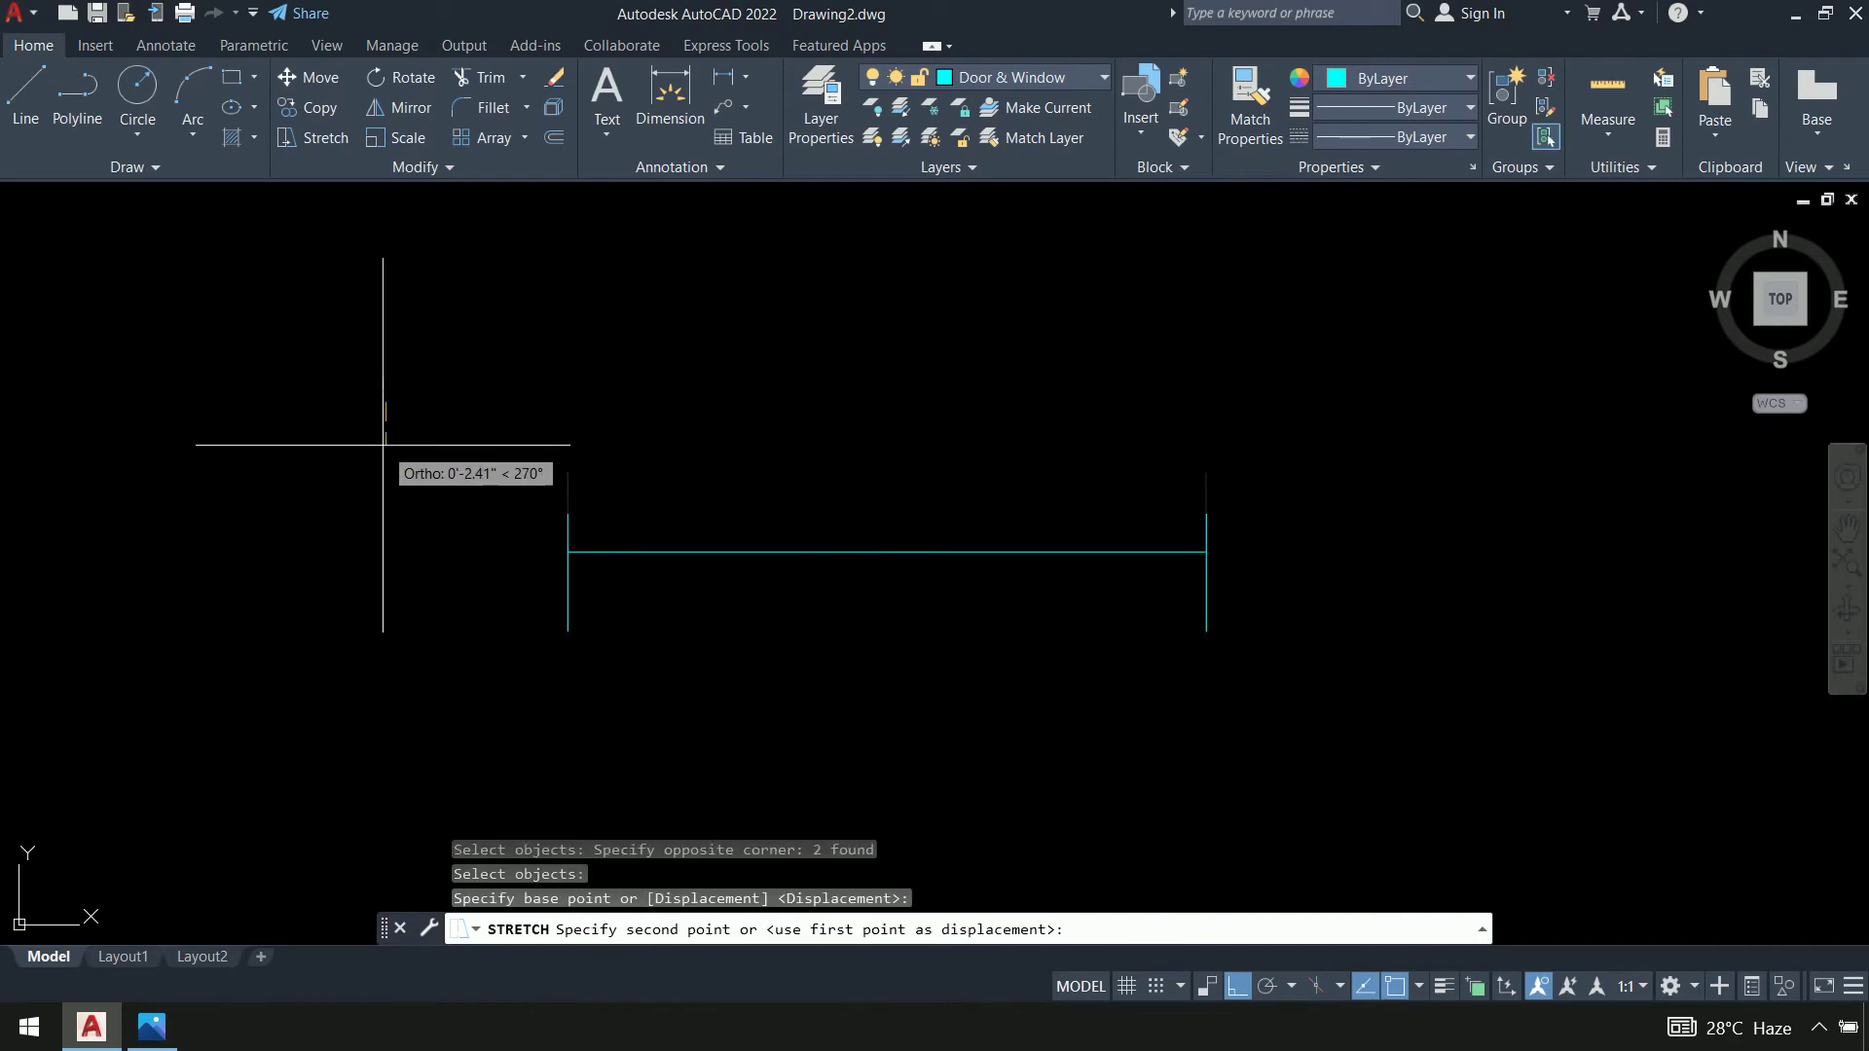
pyautogui.press('Return')
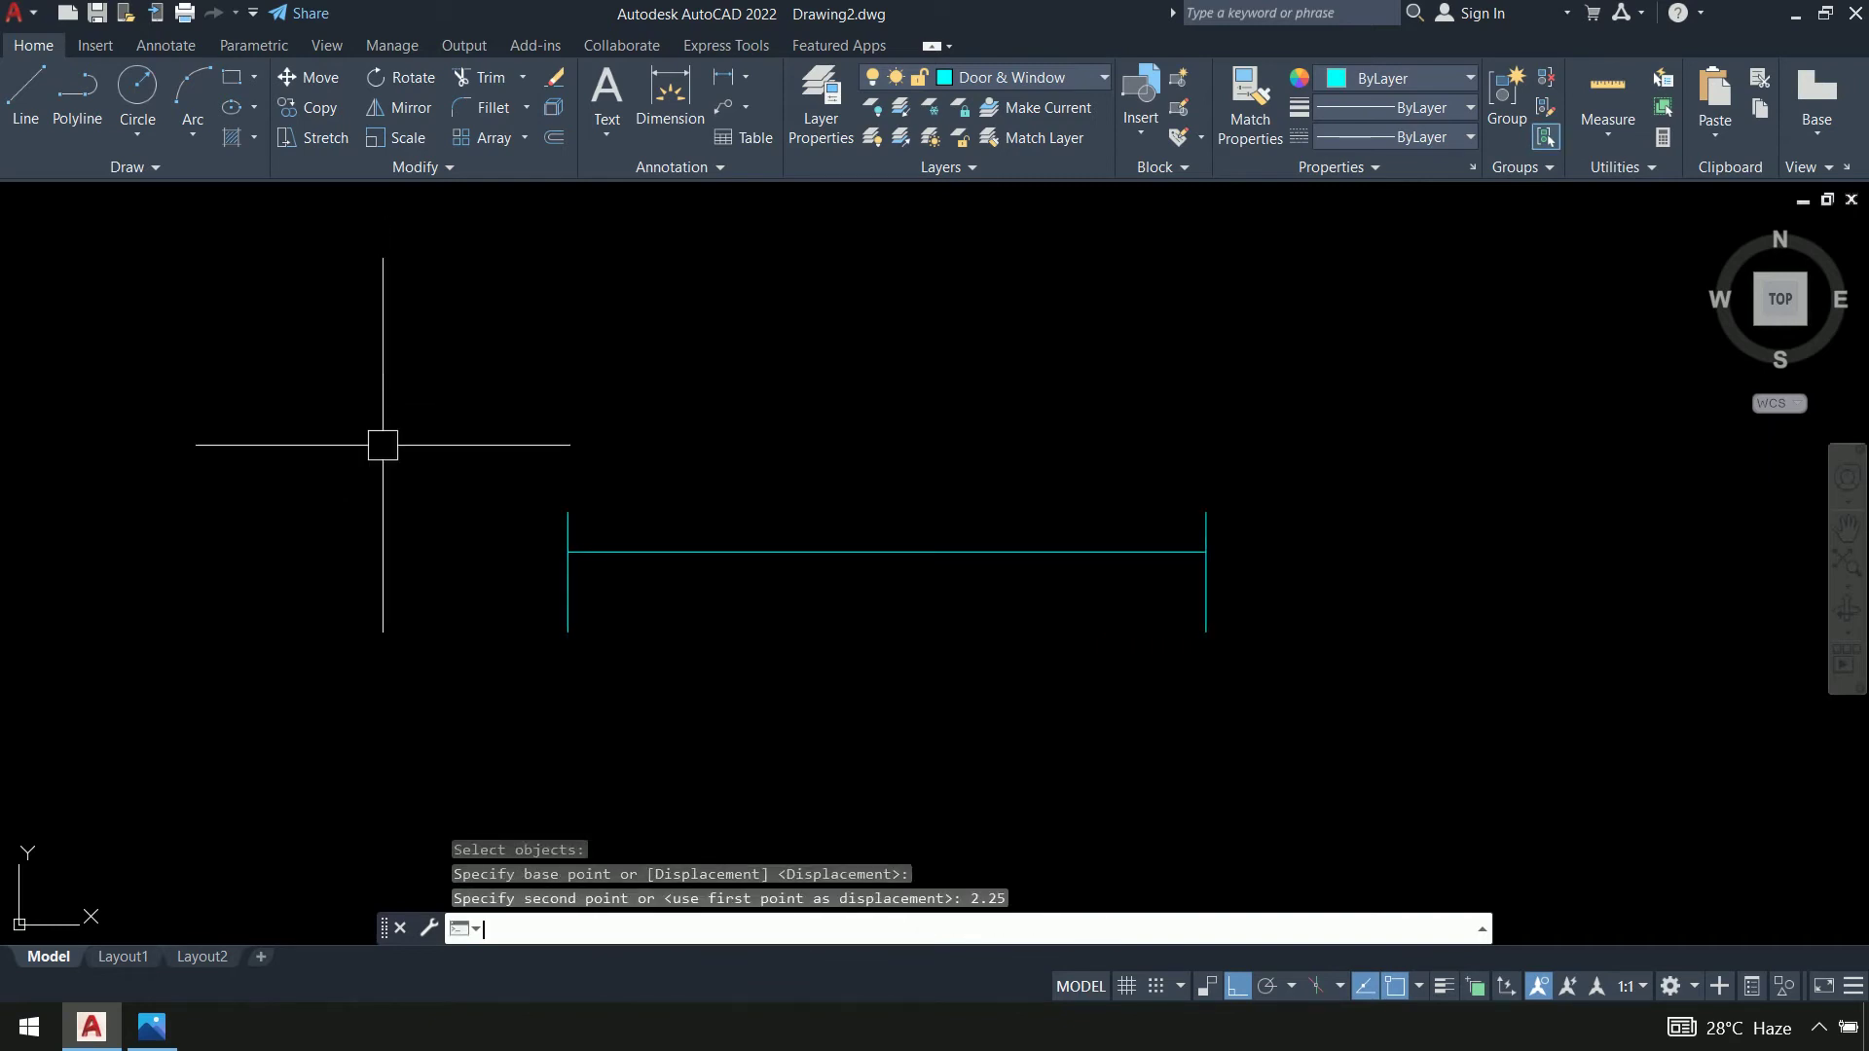
# Stretch the lower ends of the symbol's two end lines upward by 2.25 inches
pyautogui.press('Return')
pyautogui.click(1353, 751)
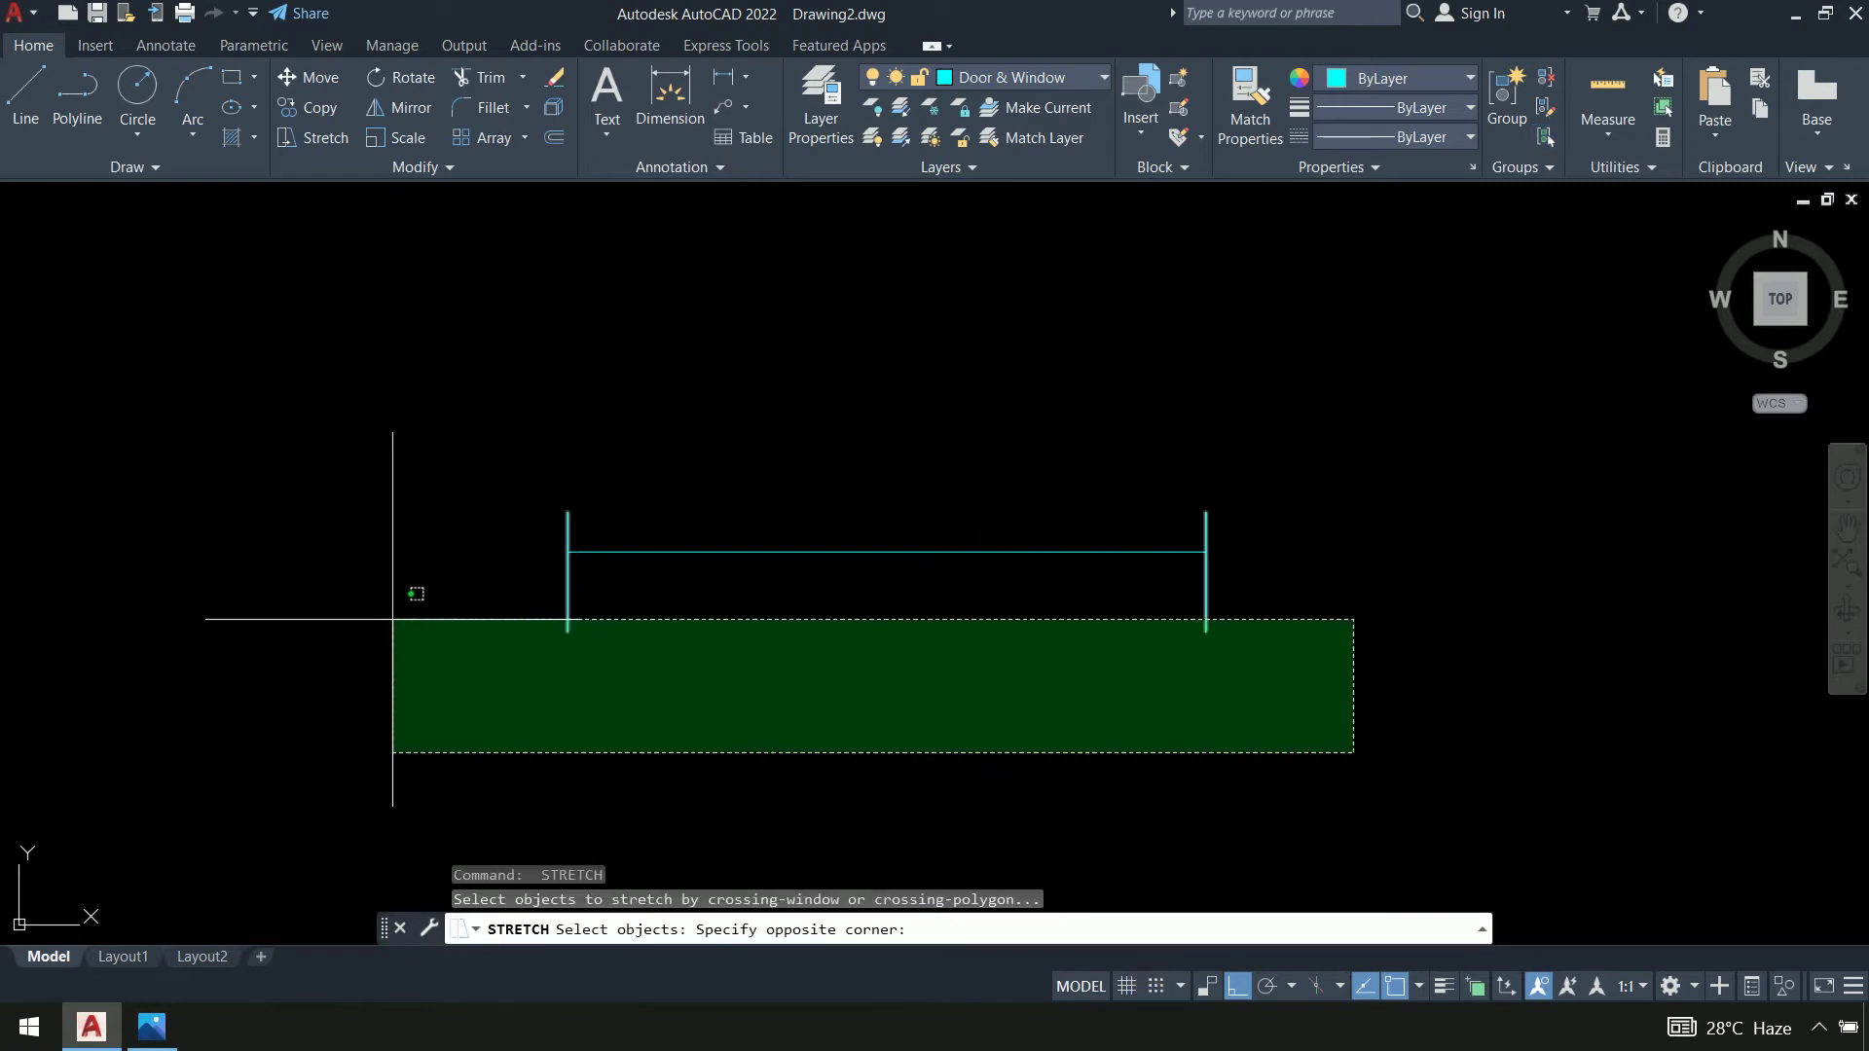
pyautogui.click(392, 619)
pyautogui.press('Return')
pyautogui.click(355, 709)
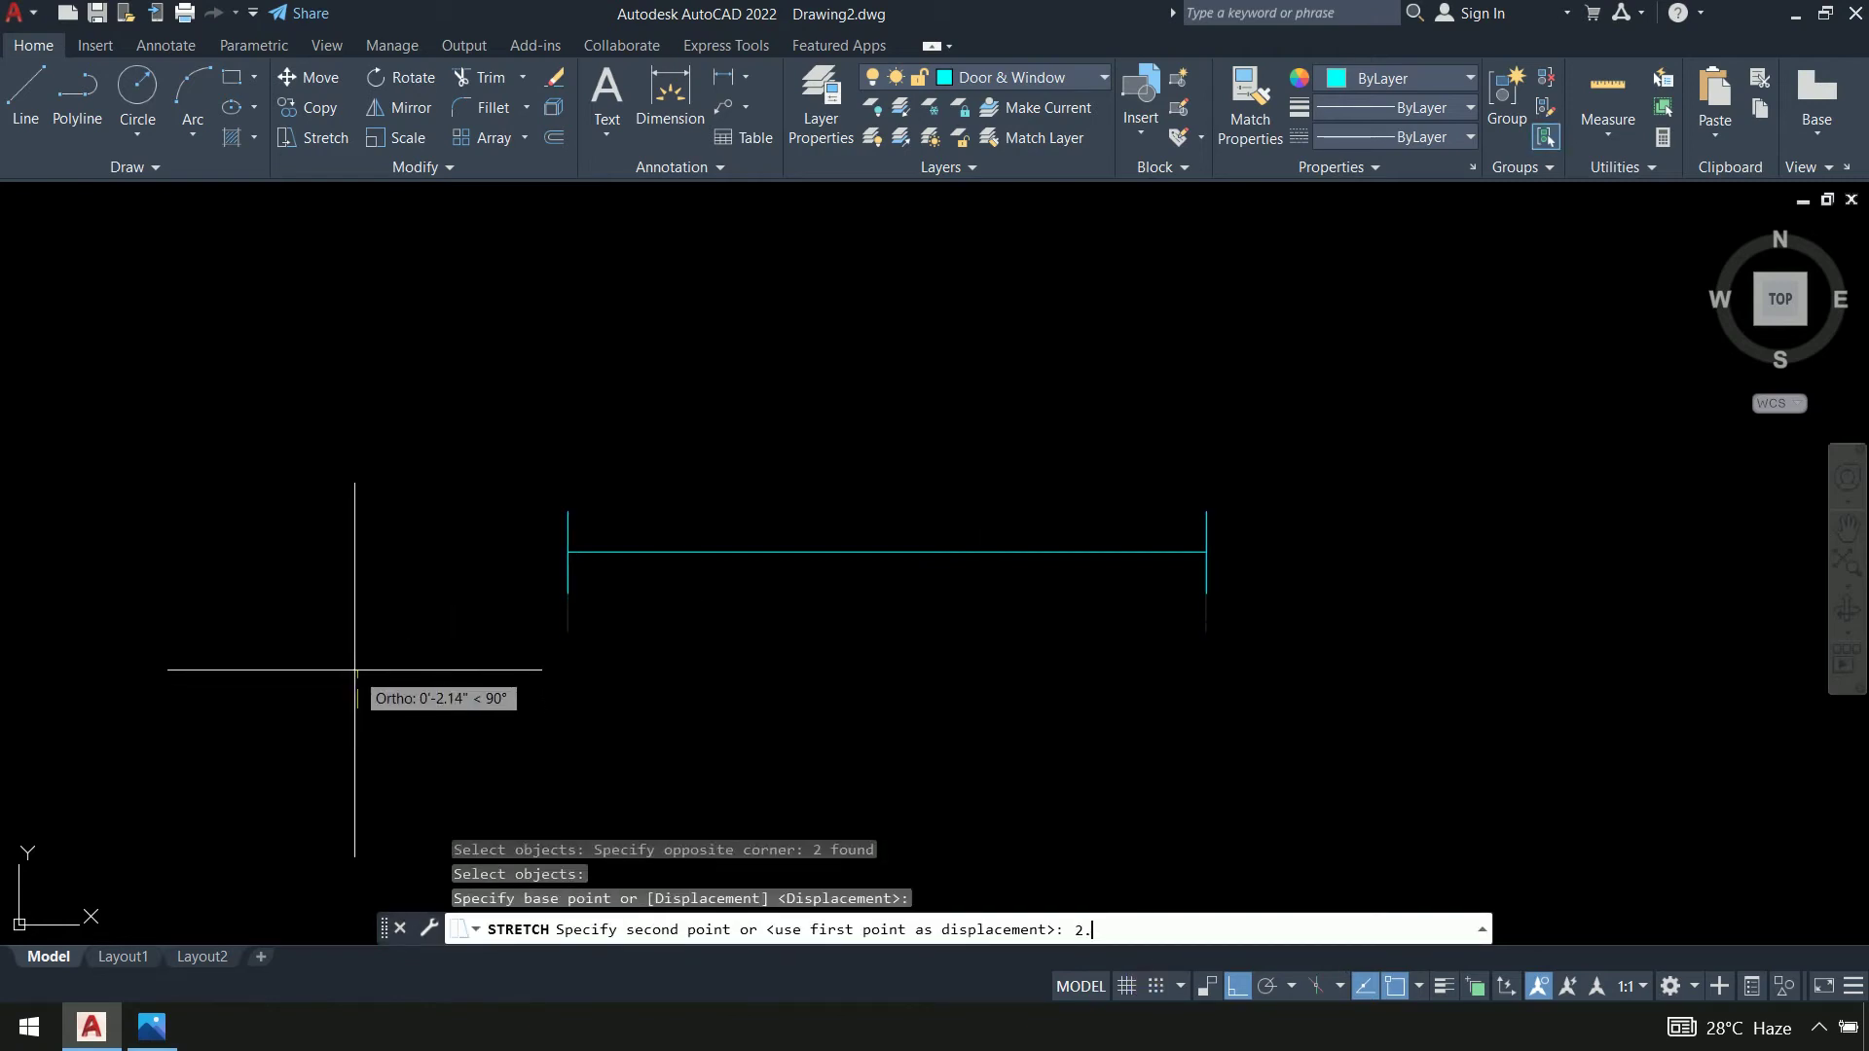
pyautogui.press('Return')
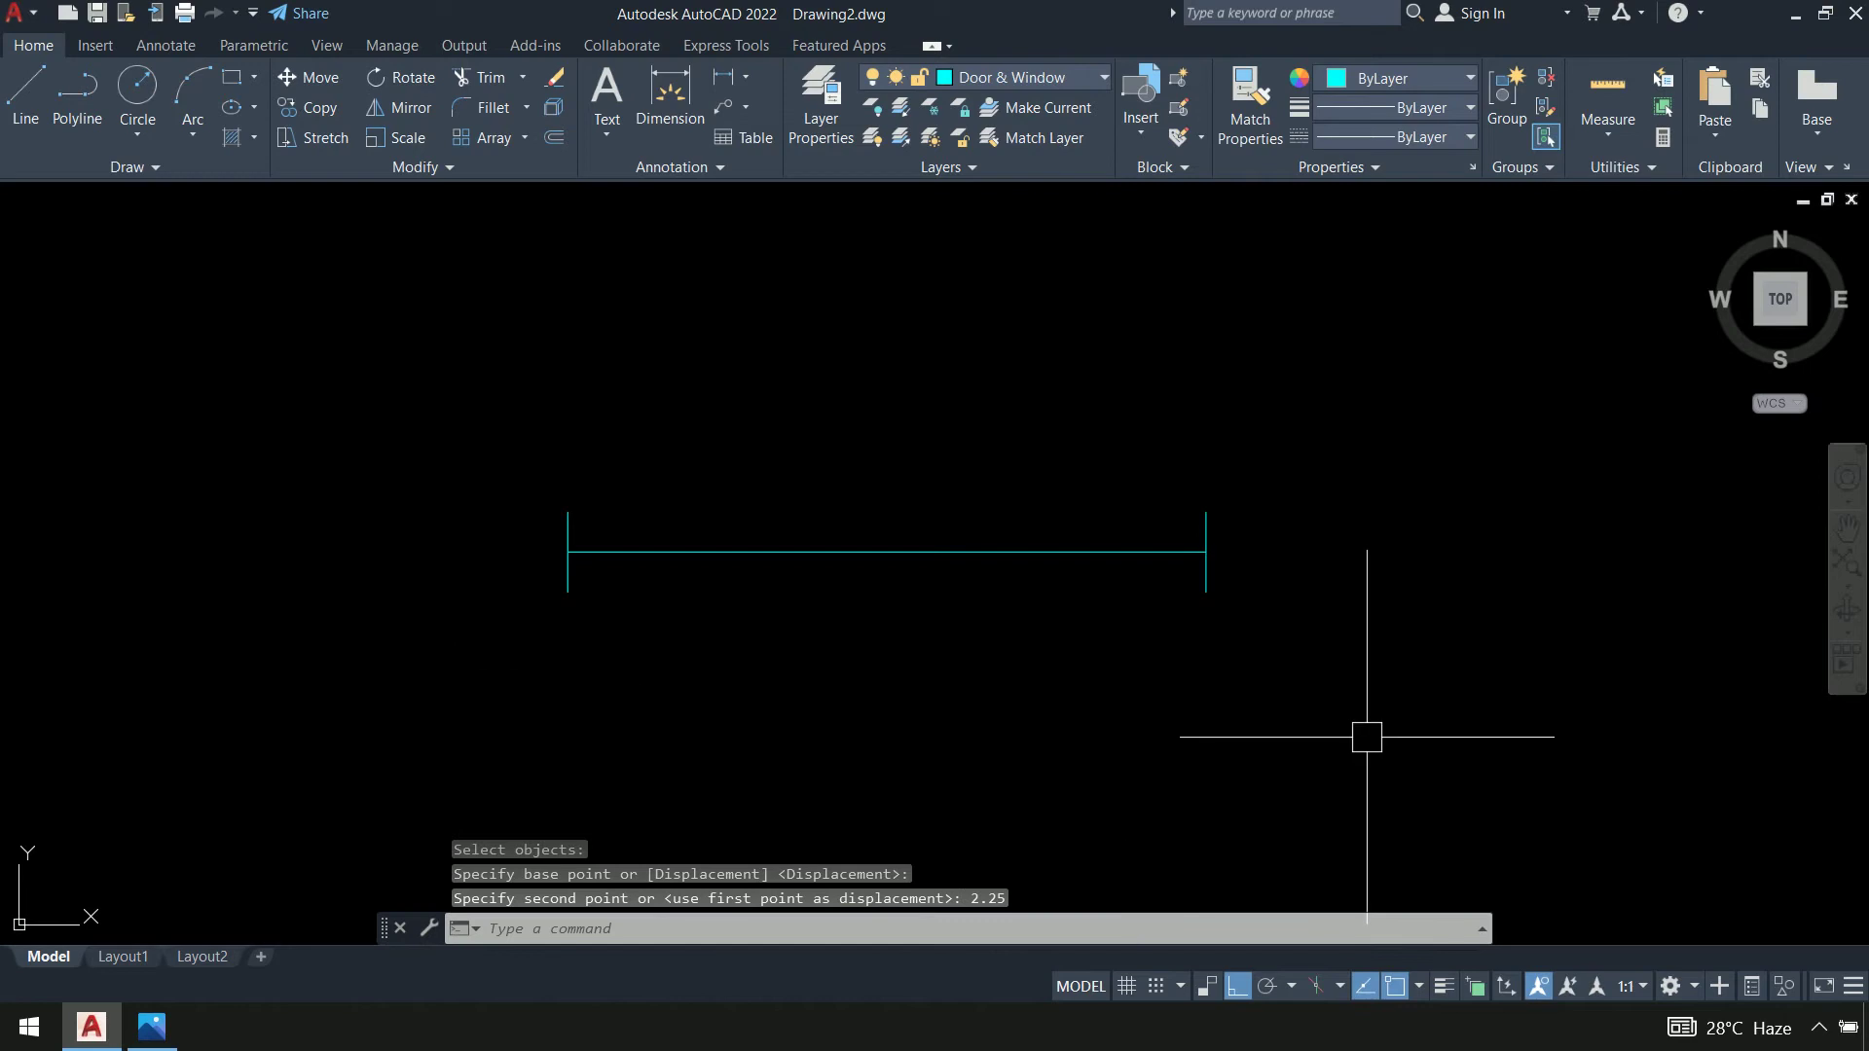
# Move the 3' ventilator symbol by its centre line's midpoint into the middle of the lower wall of the small room beside the entrance
pyautogui.write('m')
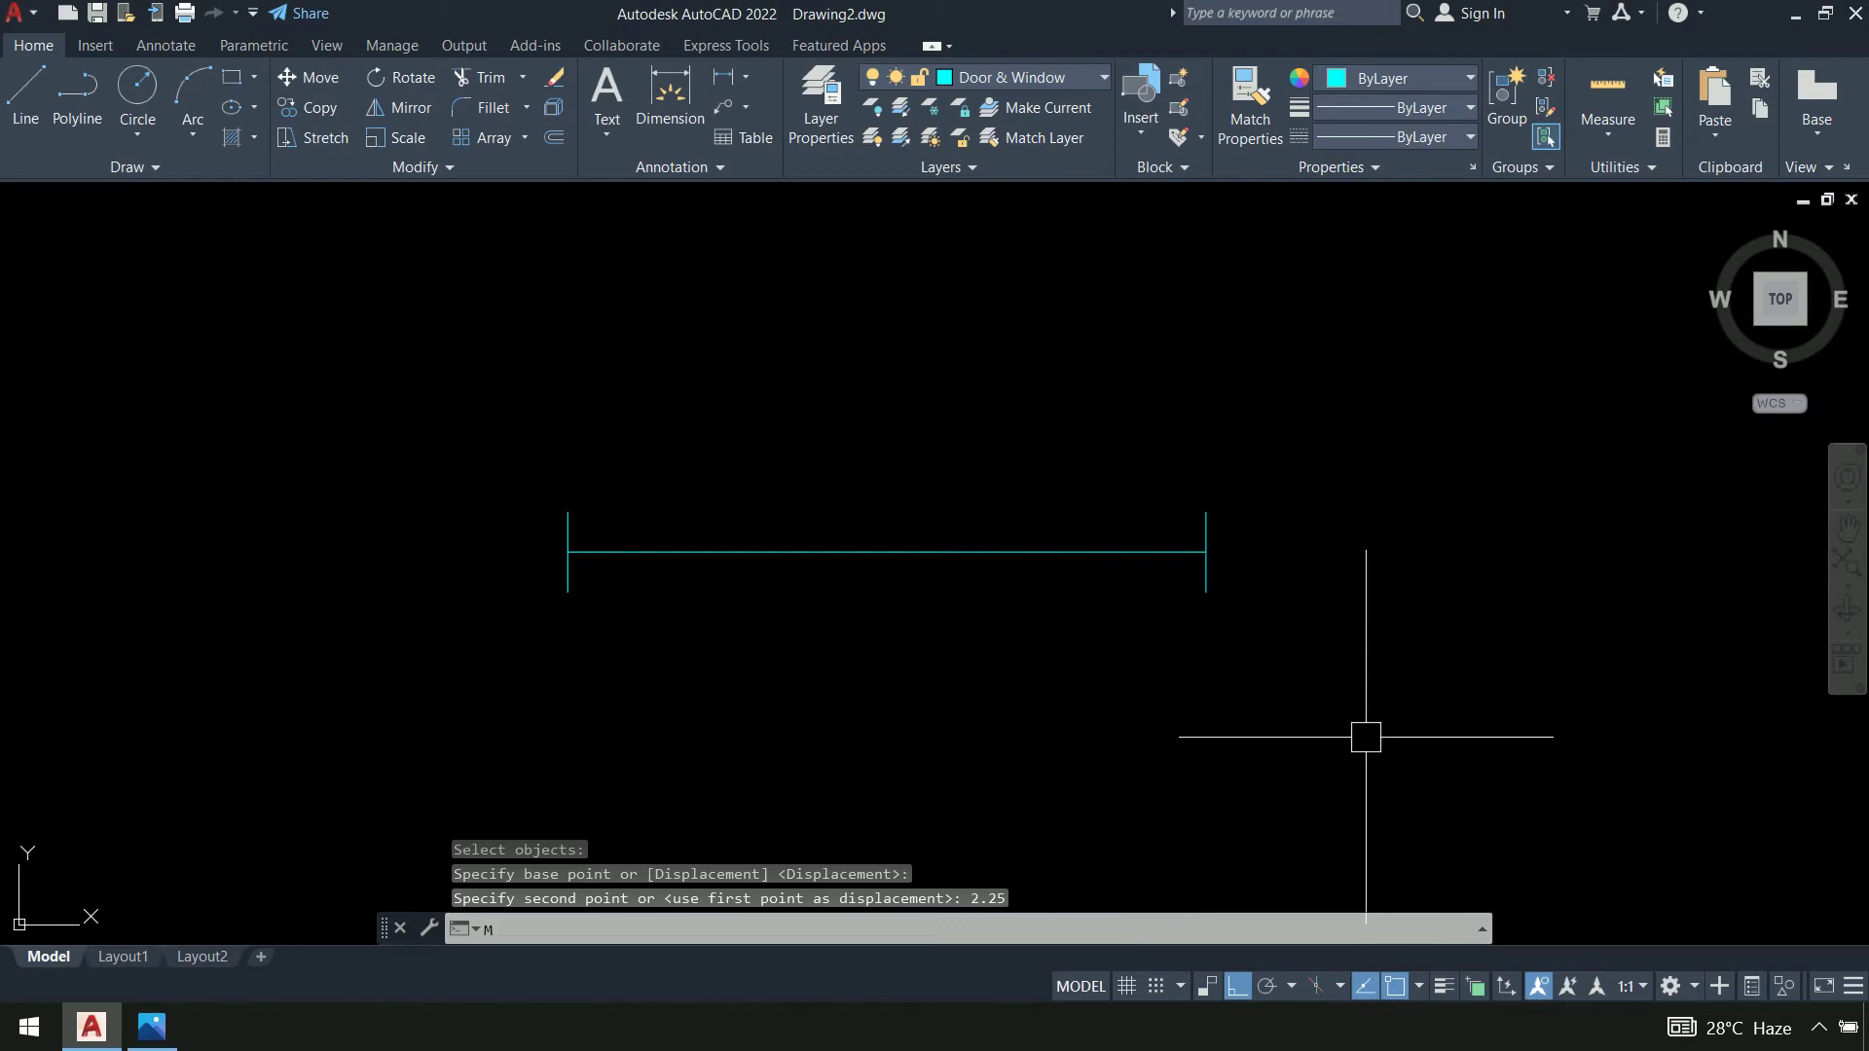
pyautogui.press('Return')
pyautogui.click(1343, 414)
pyautogui.click(477, 679)
pyautogui.press('Return')
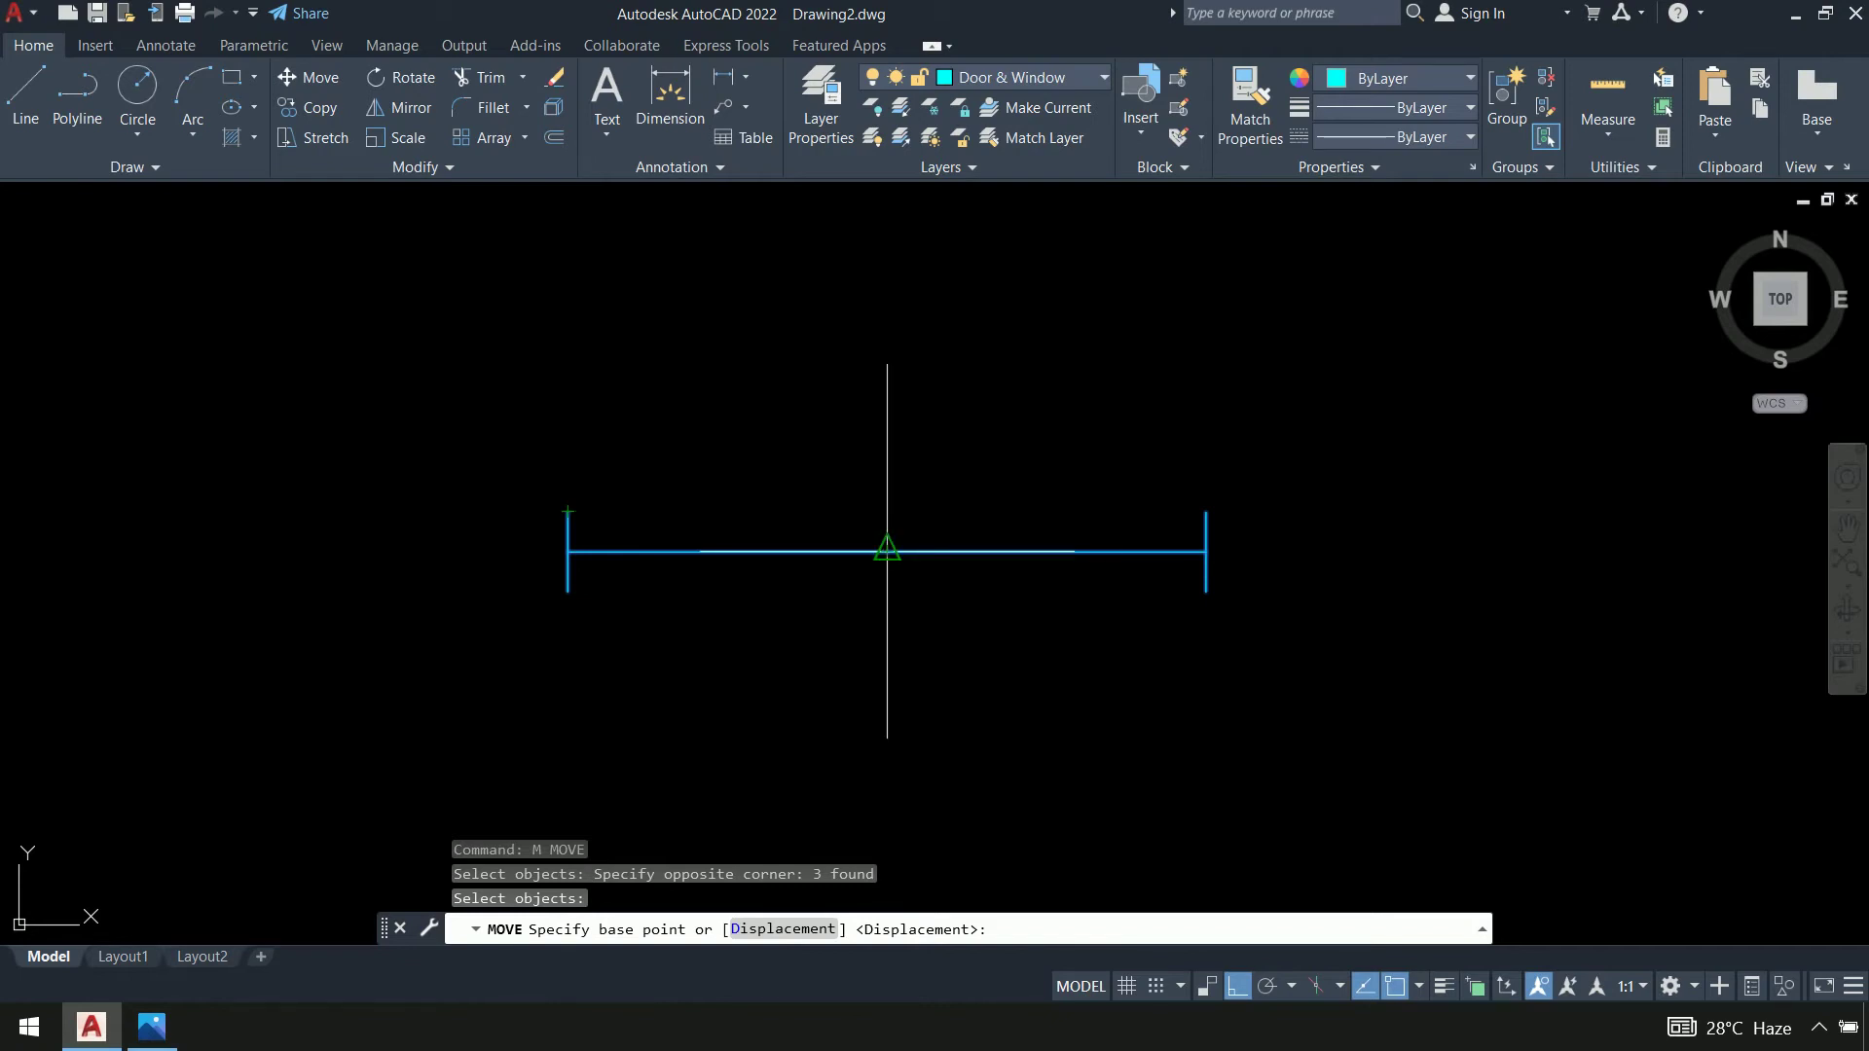
pyautogui.click(886, 551)
pyautogui.scroll(-5, 973, 477)
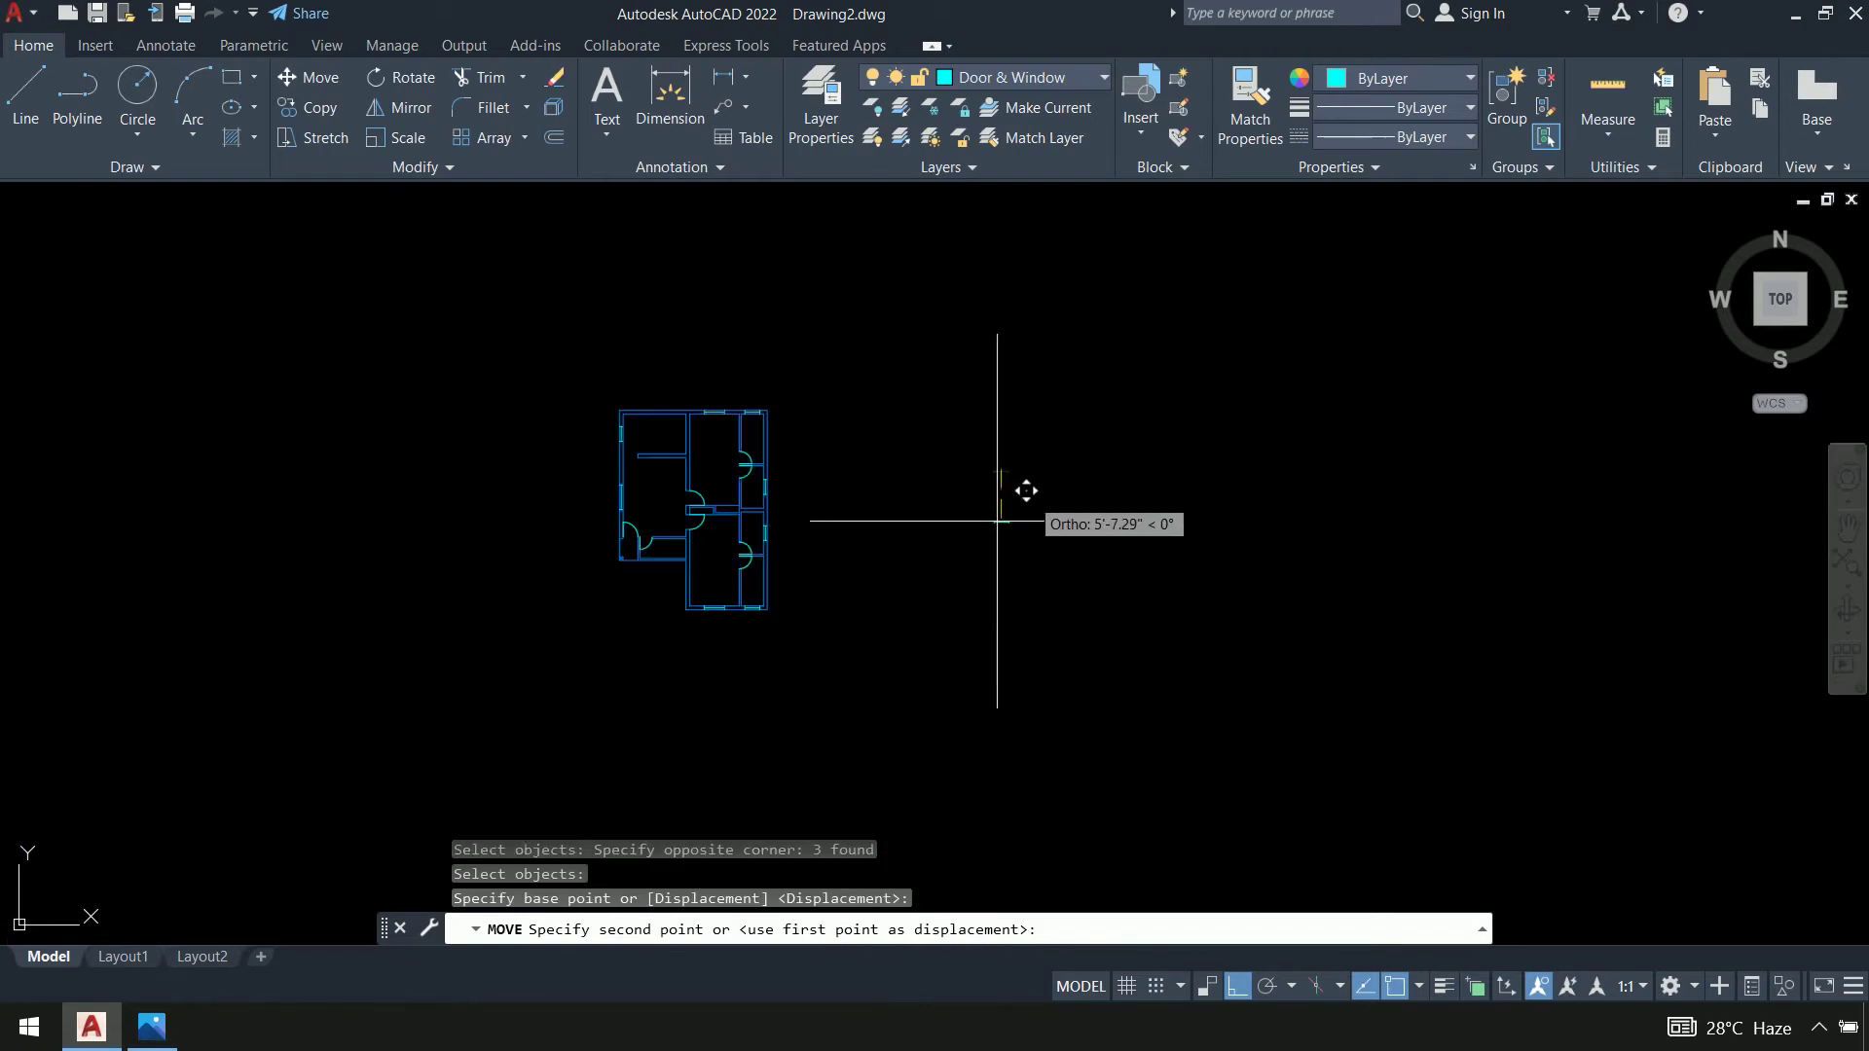
pyautogui.scroll(10, 647, 534)
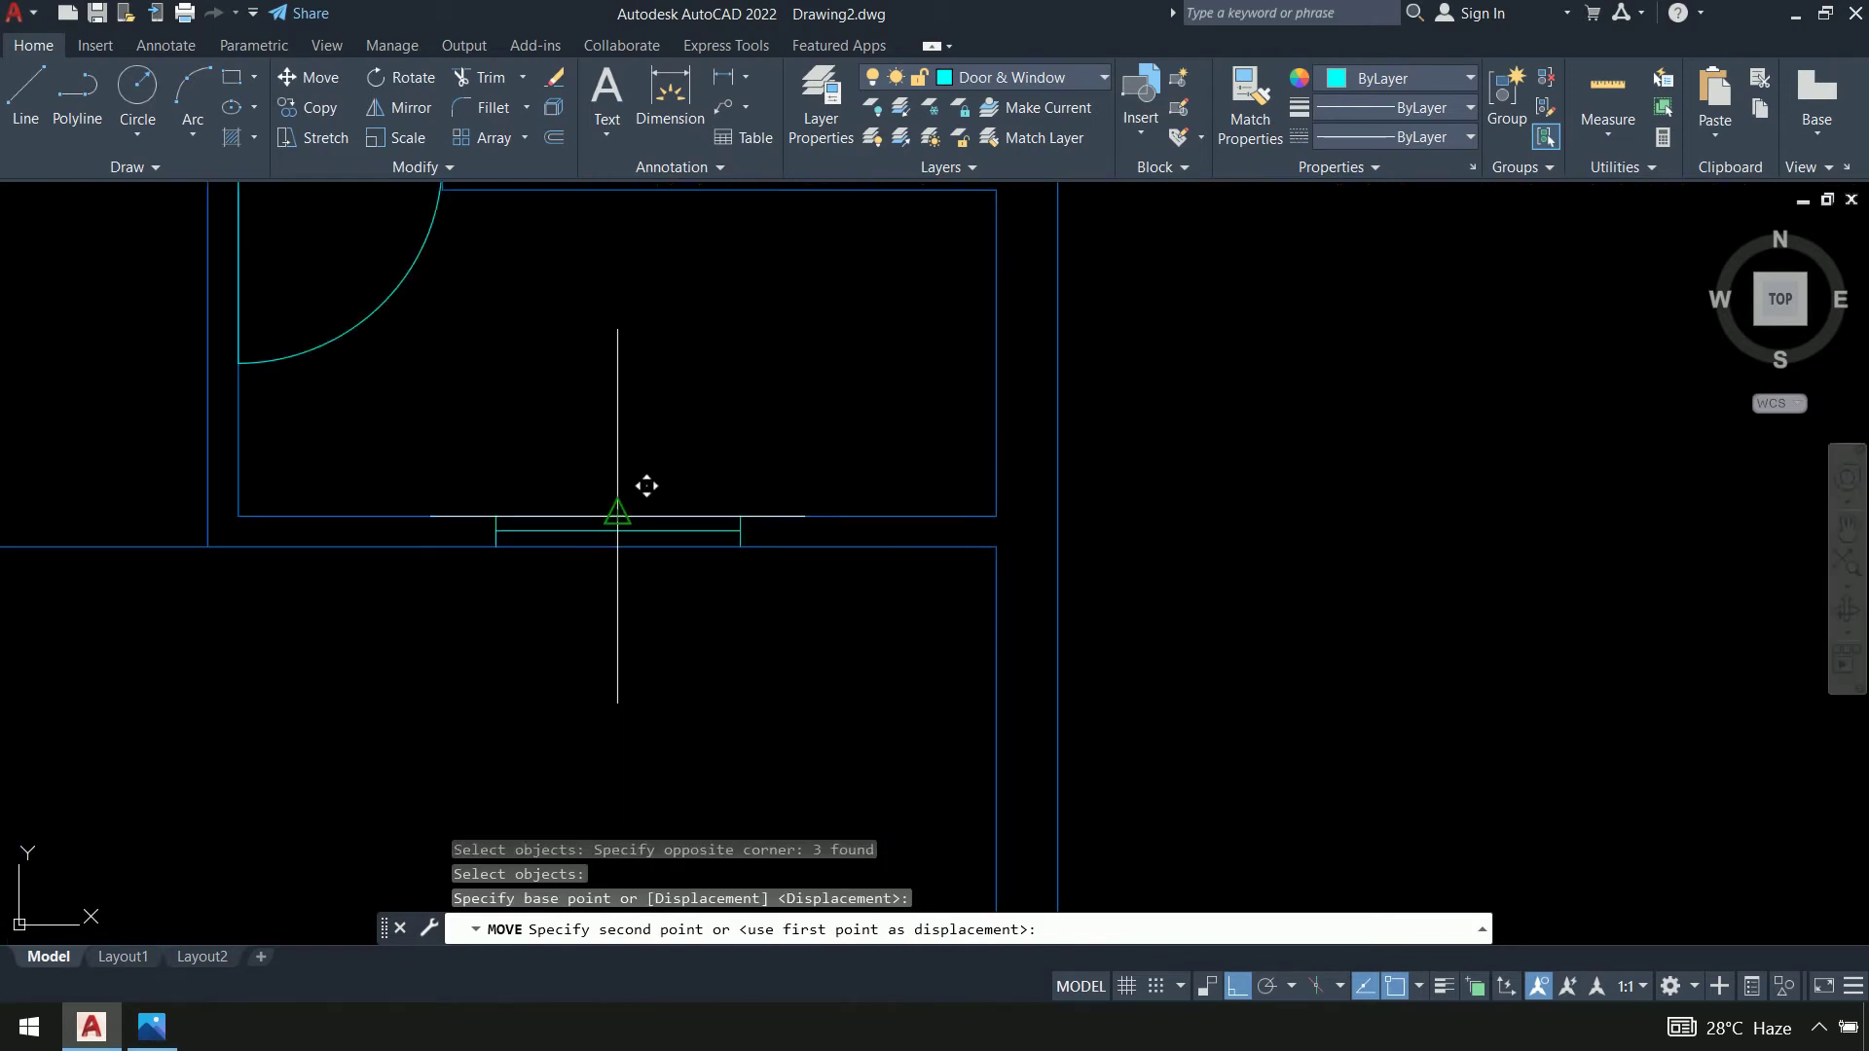
pyautogui.click(646, 486)
pyautogui.scroll(-6, 717, 751)
pyautogui.moveTo(711, 639); pyautogui.dragTo(731, 689, button='middle')
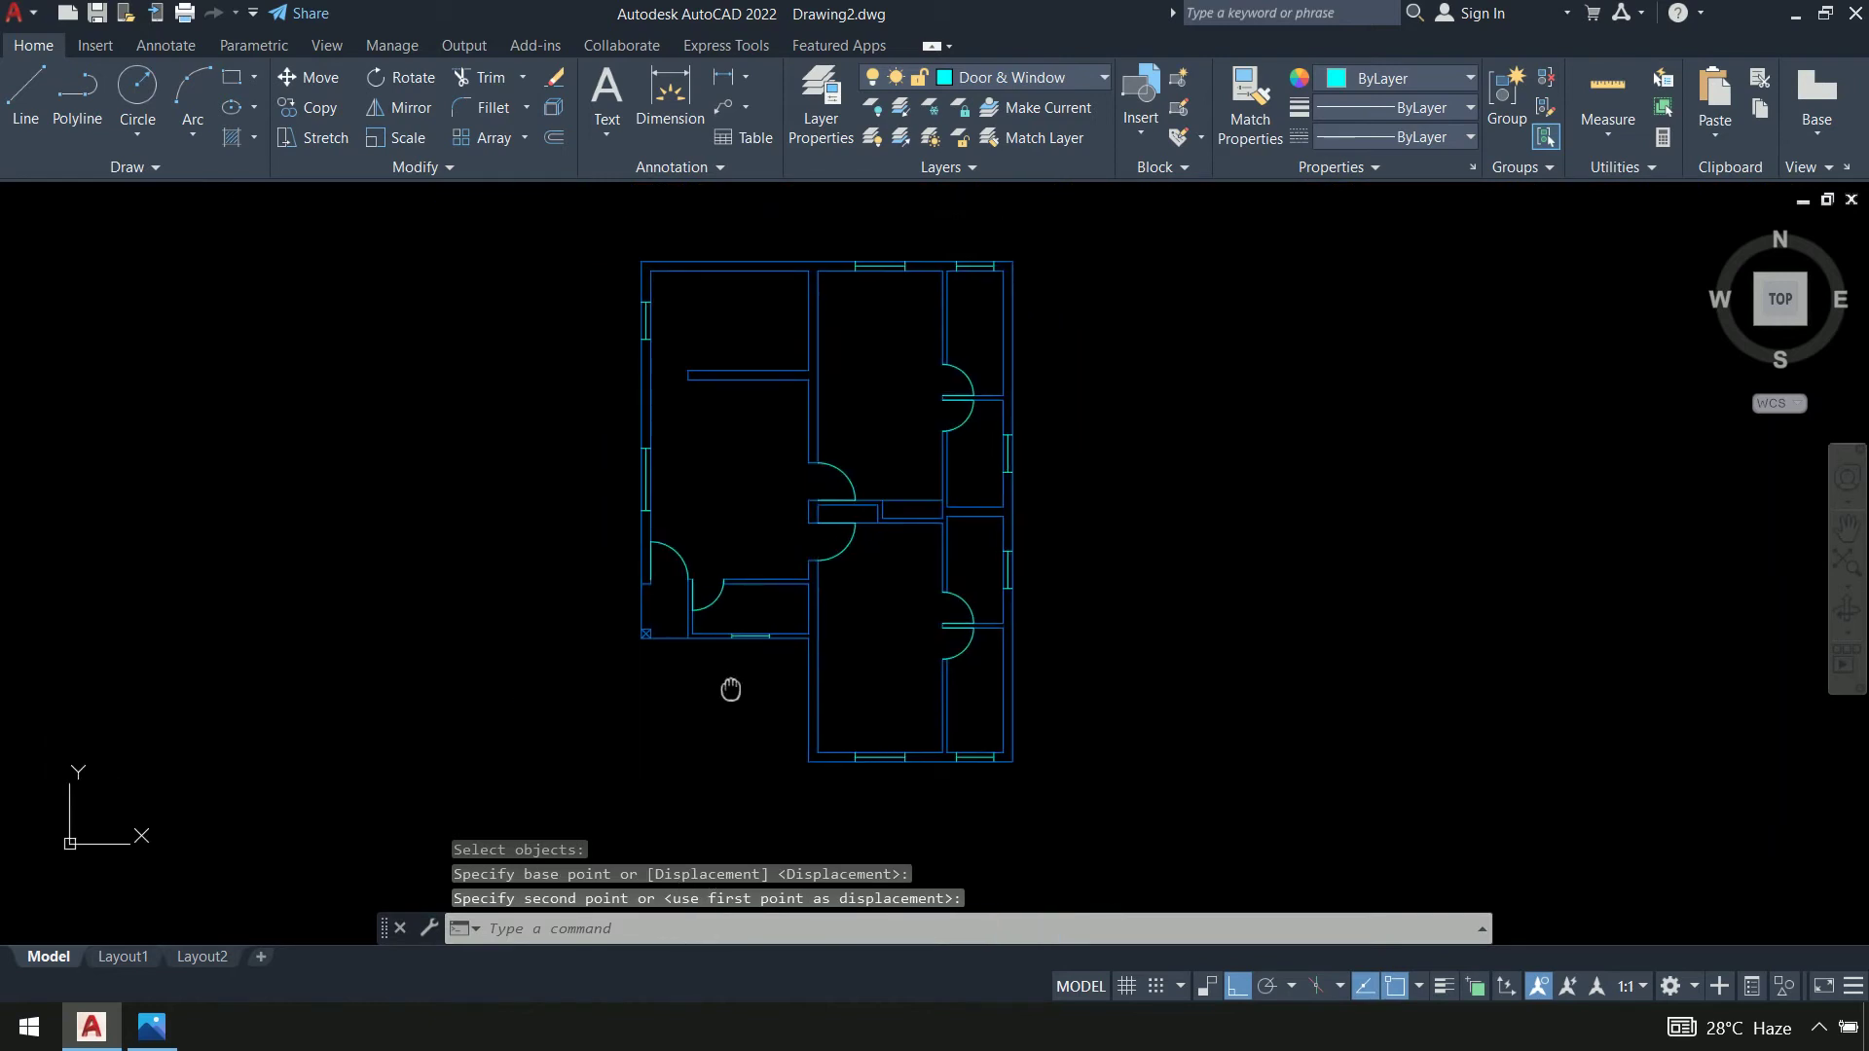
# Check the openings on the reference plan in Photos, and draw a 3' horizontal line beside the floor plan in AutoCAD
pyautogui.hotkey('alt', 'Tab')
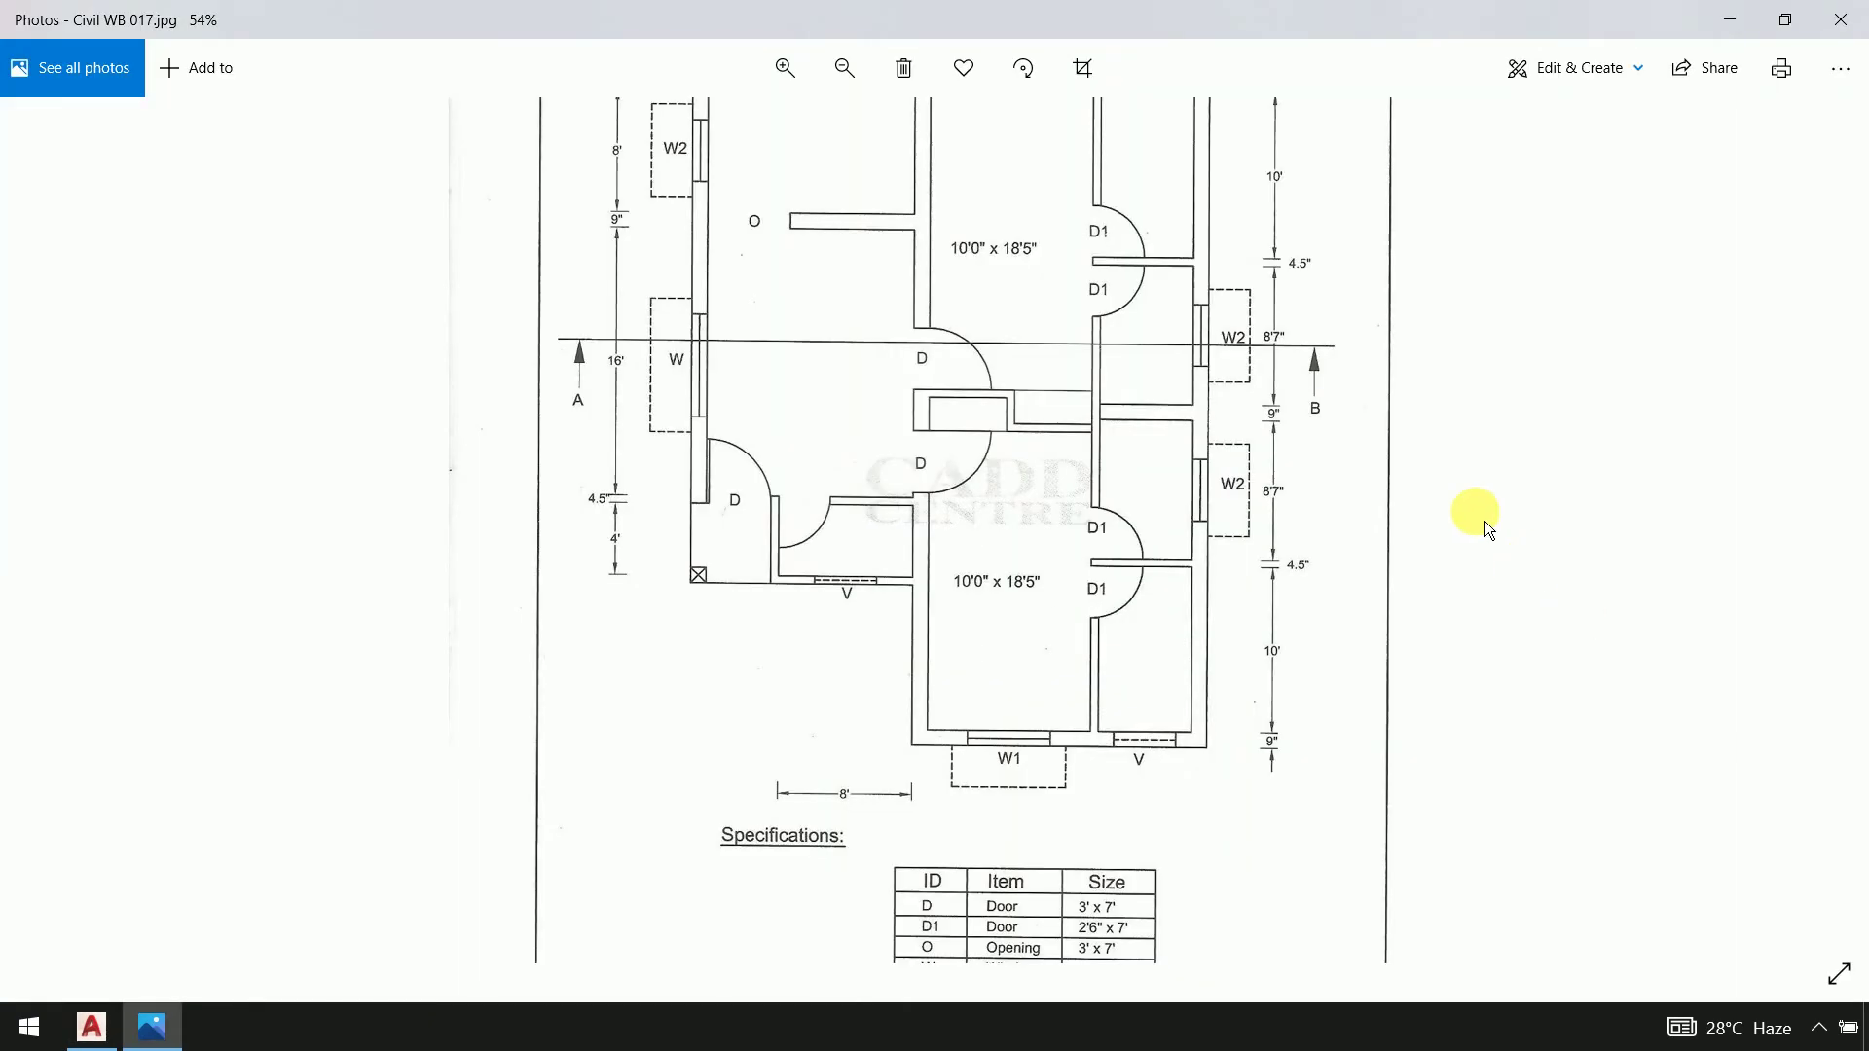
pyautogui.scroll(3, 1482, 697)
pyautogui.scroll(-2, 1483, 545)
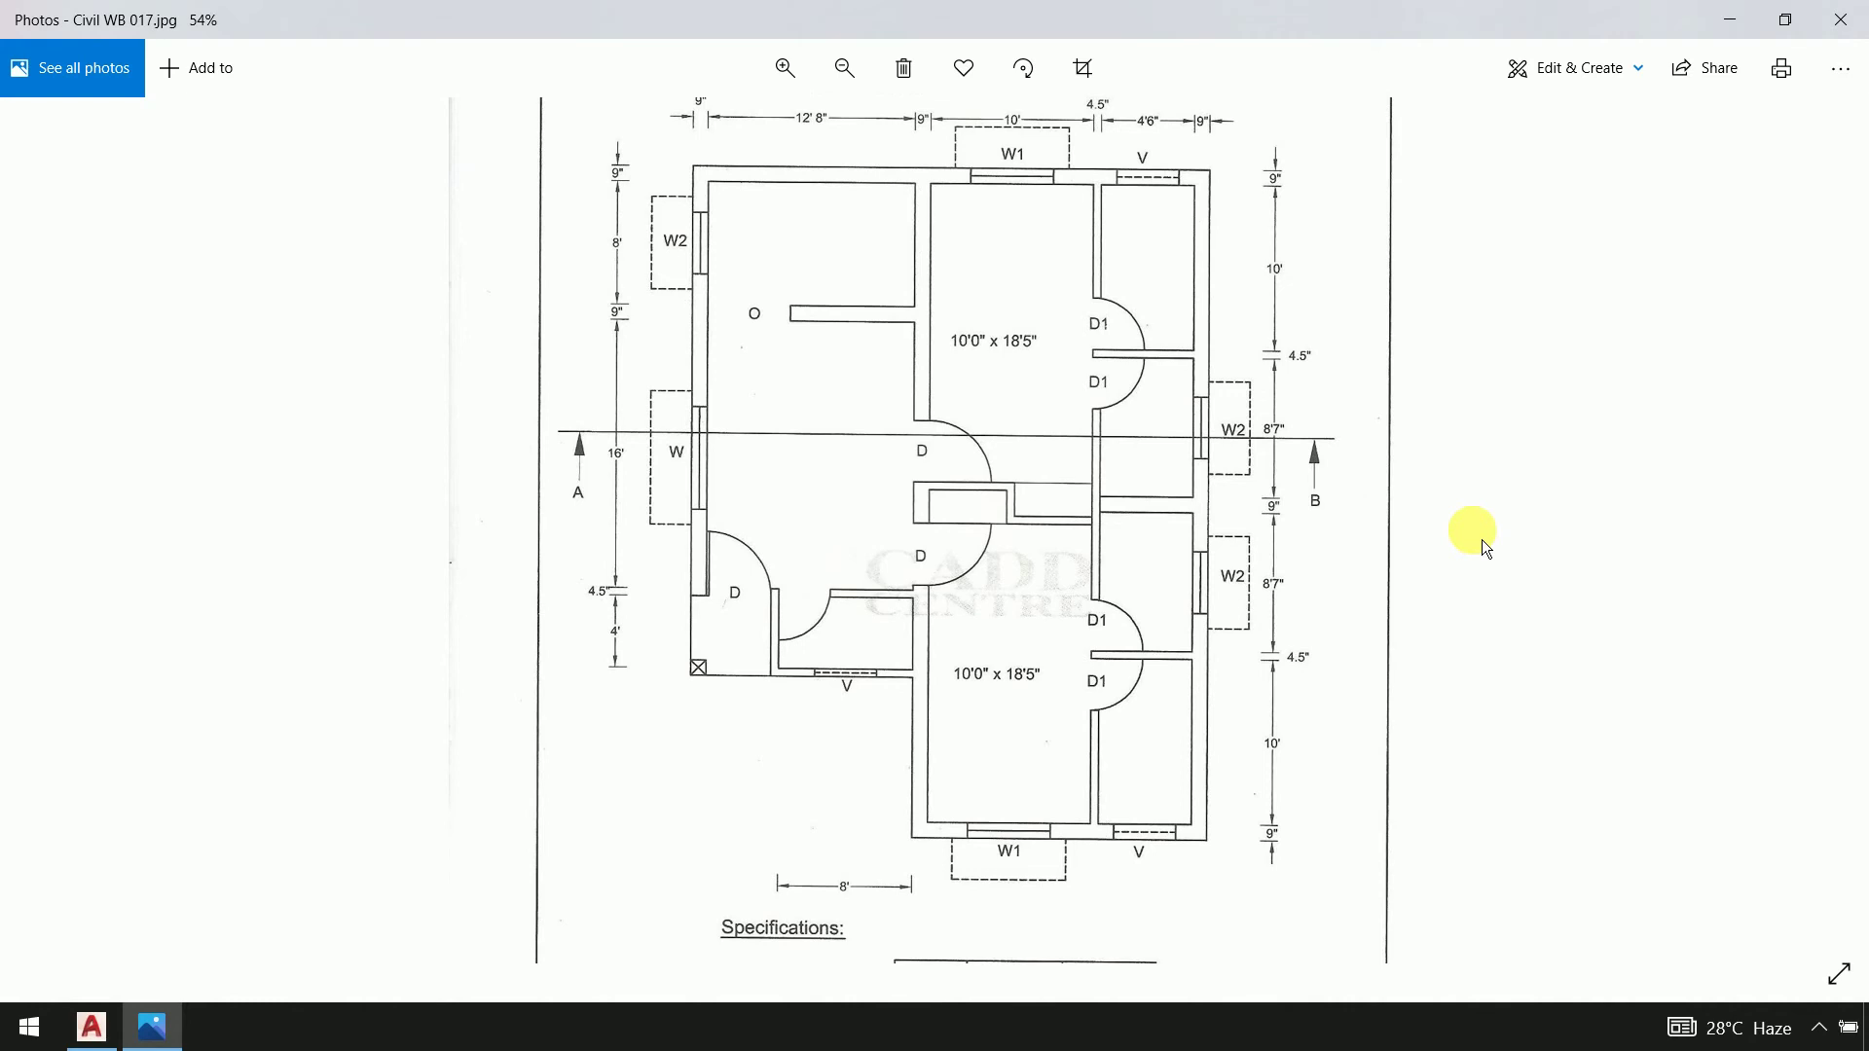
pyautogui.hotkey('alt', 'Tab')
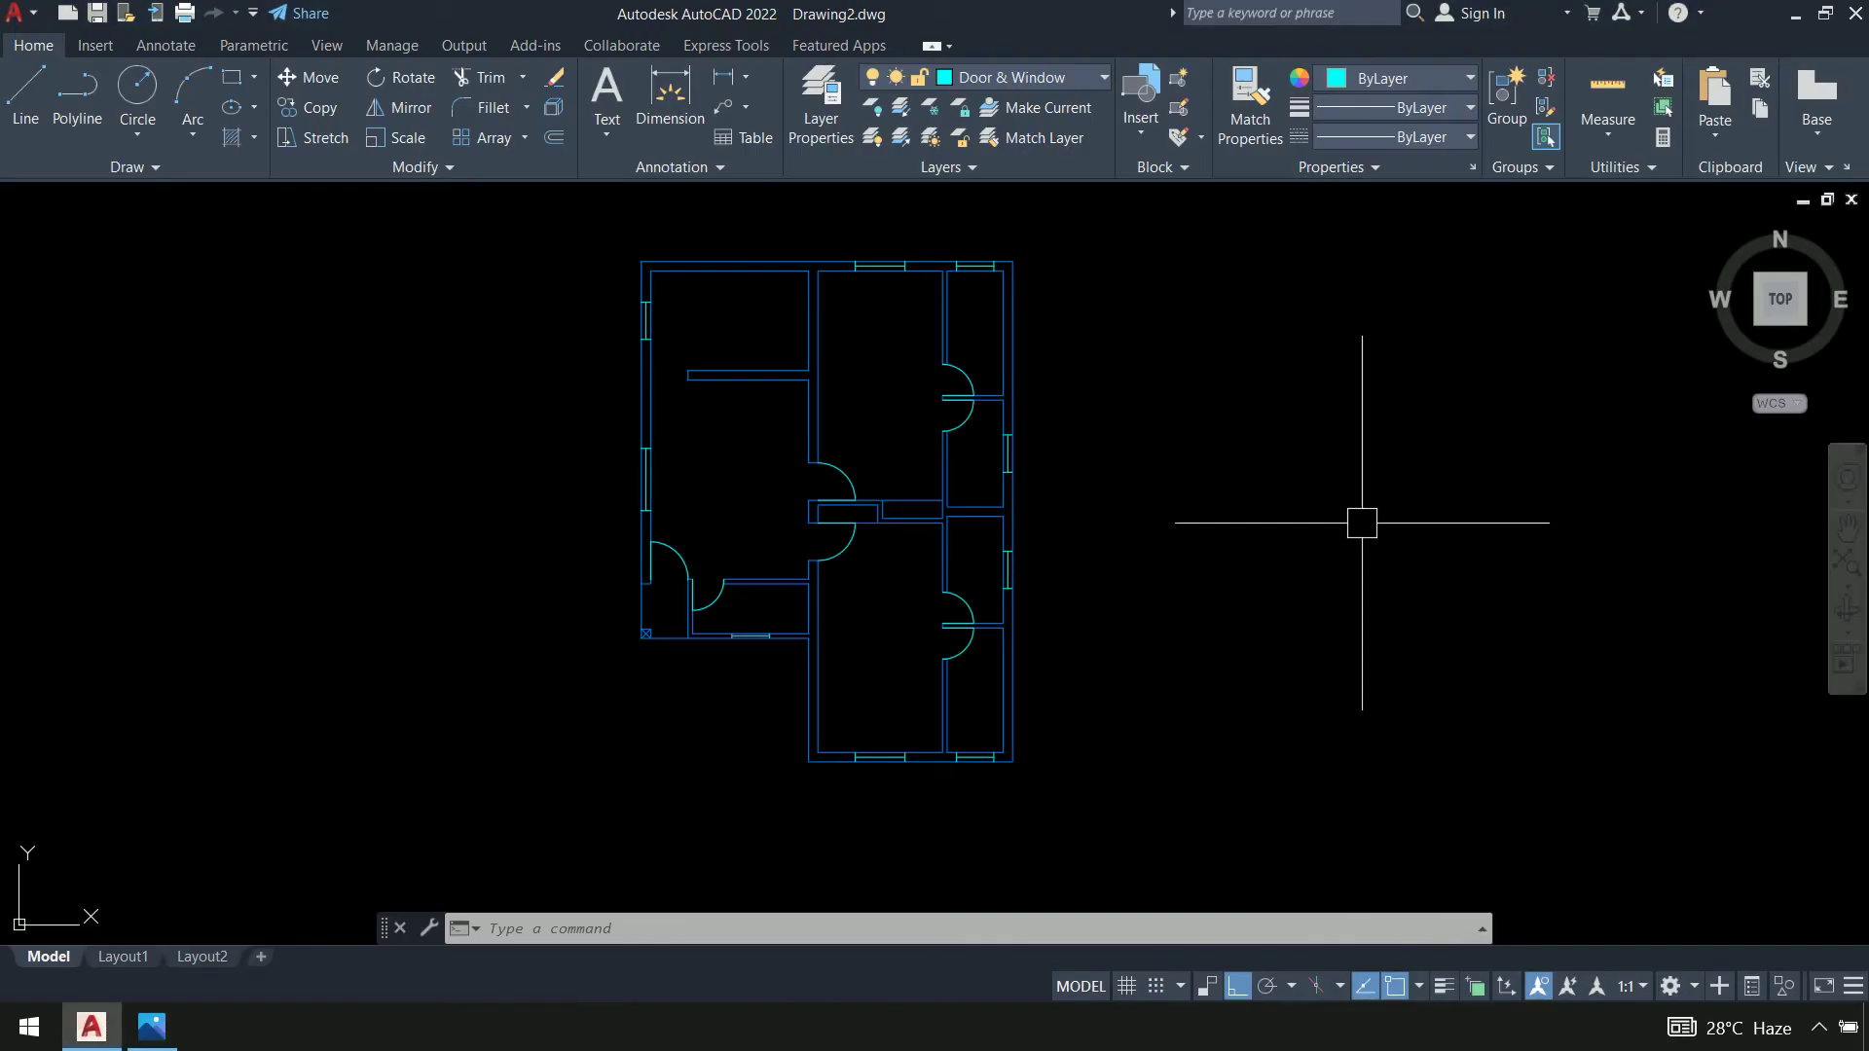
pyautogui.write('L')
pyautogui.press('Return')
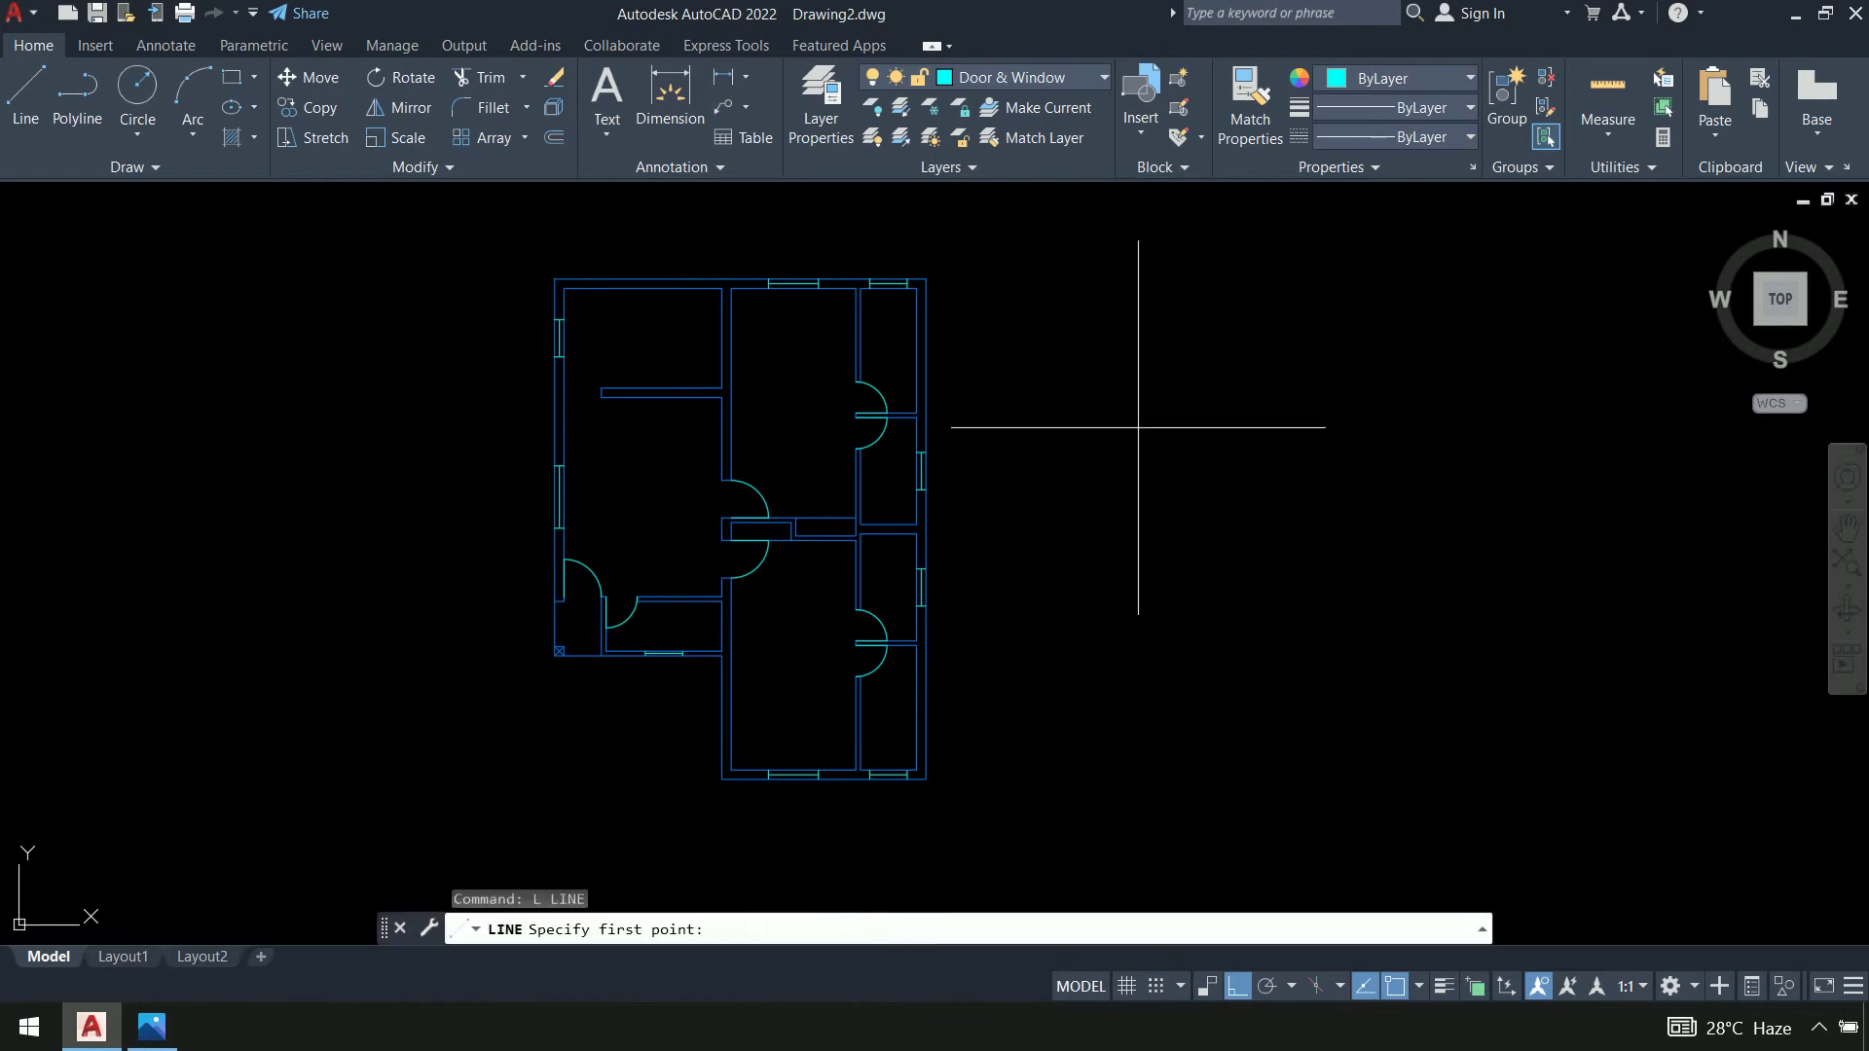
pyautogui.click(1098, 400)
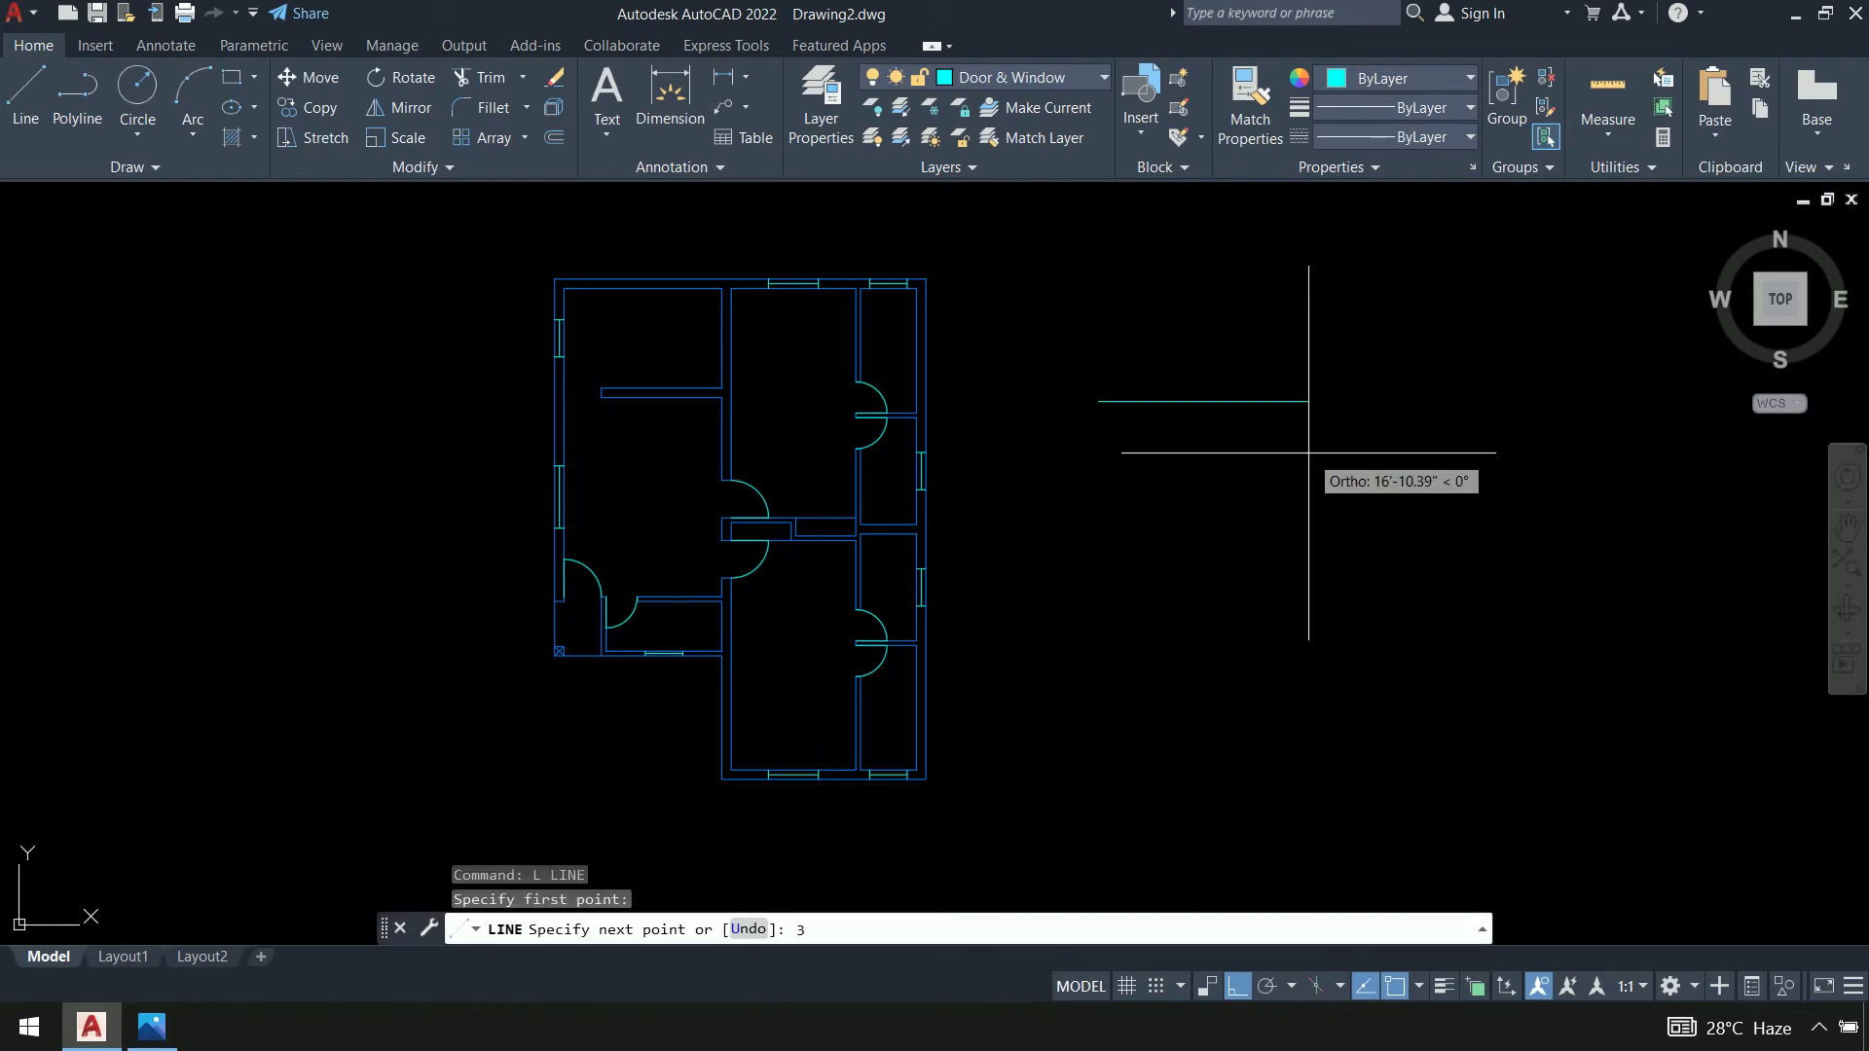
pyautogui.write("3'")
pyautogui.press('Return')
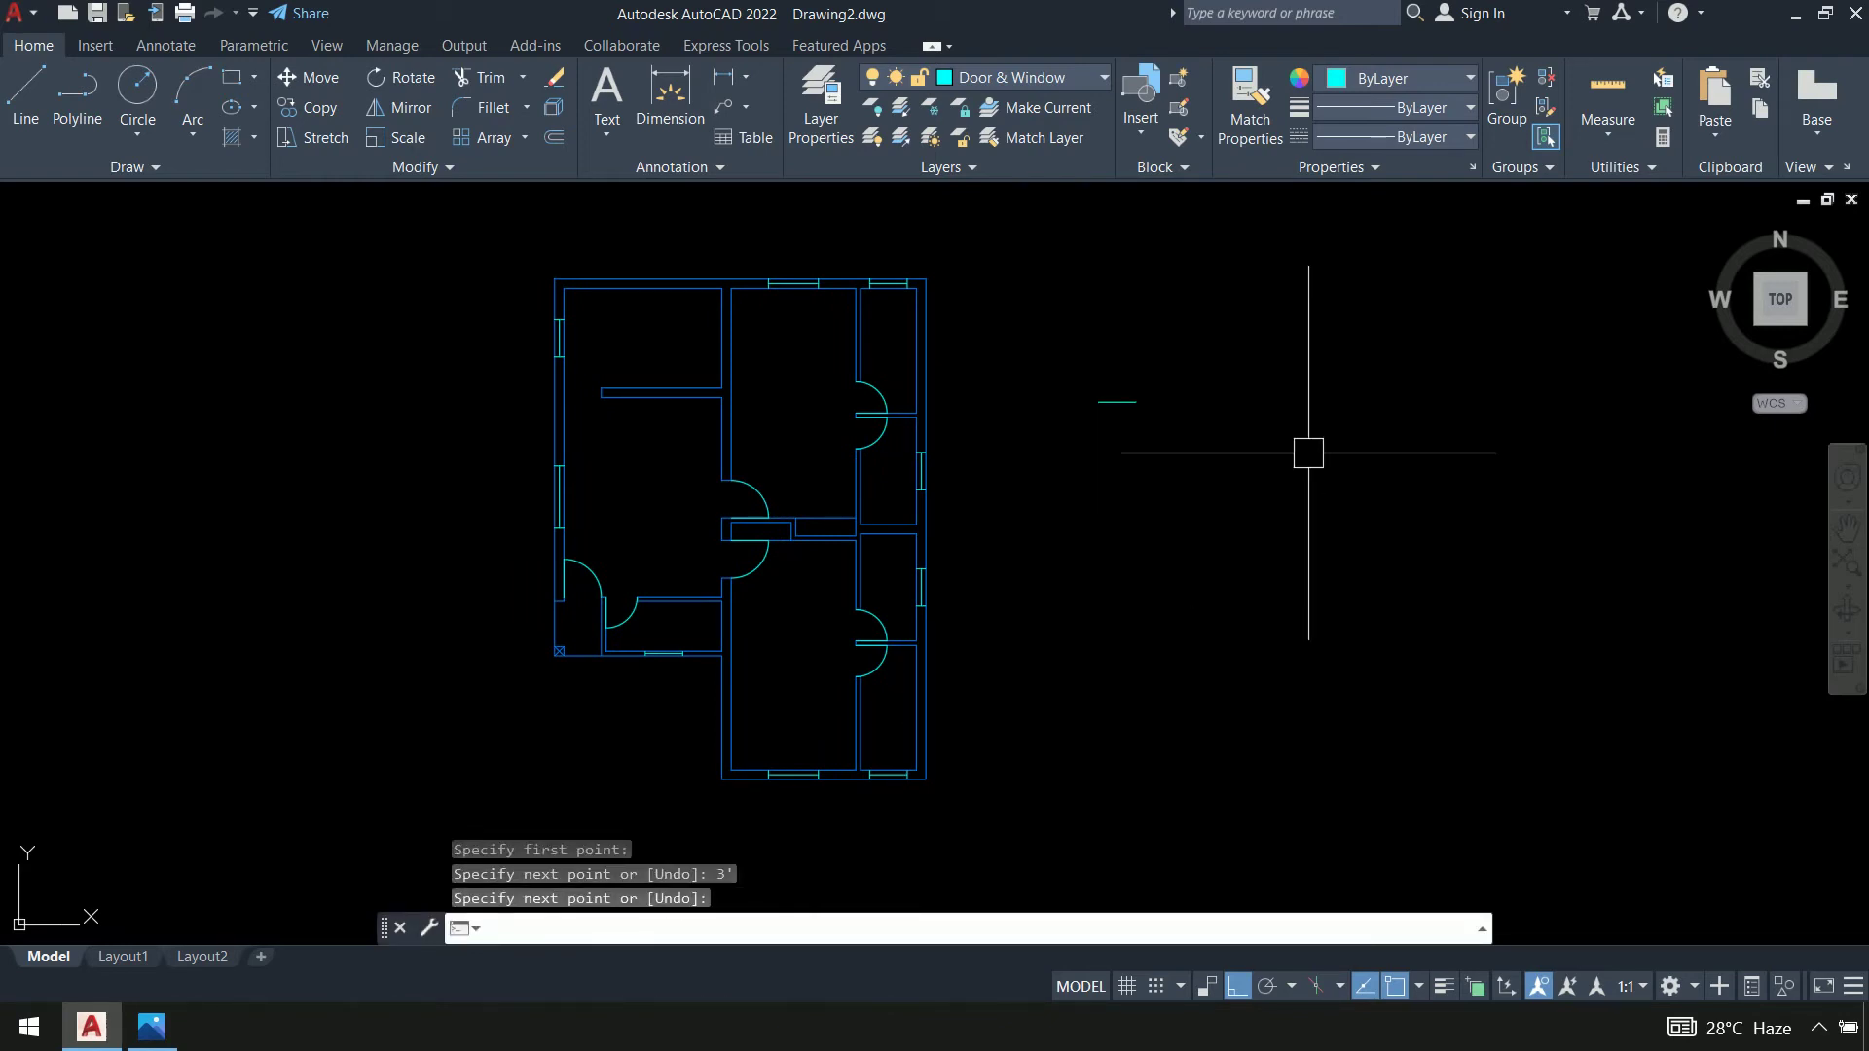
pyautogui.scroll(4, 1119, 341)
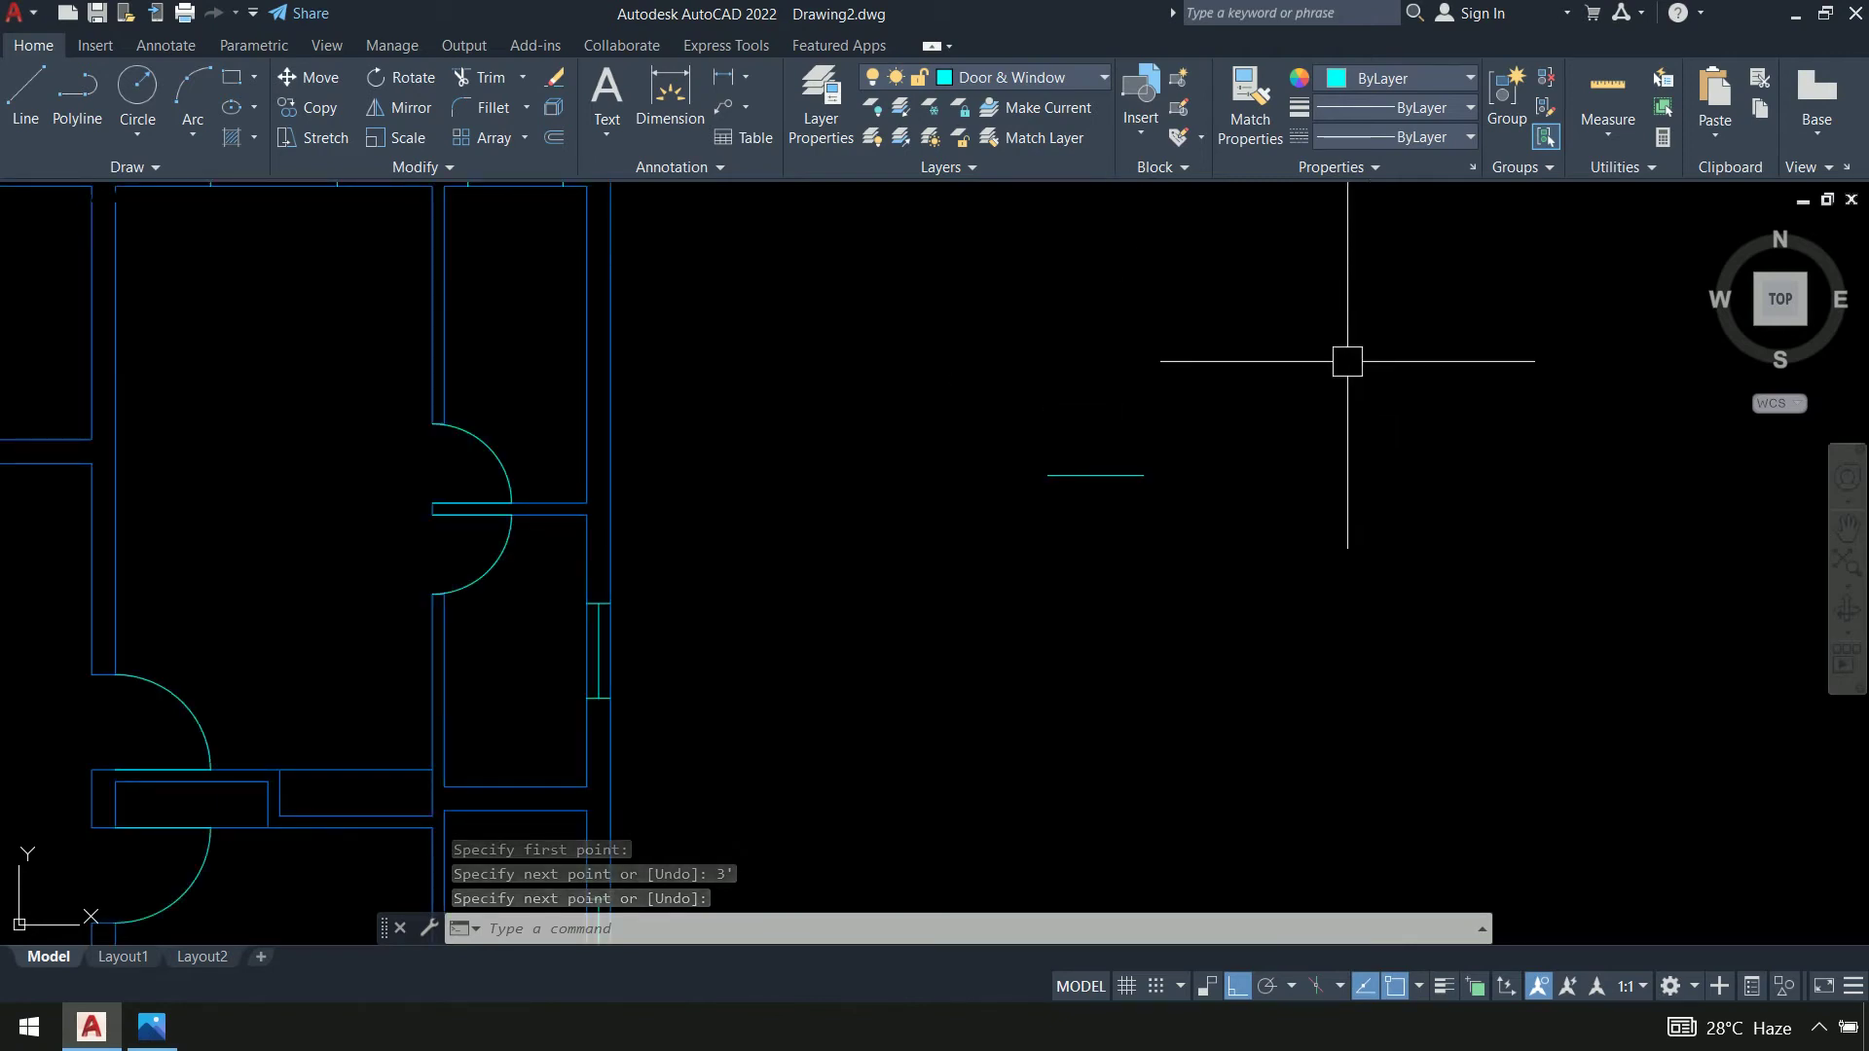
# Load the HIDDEN linetype from acad.lin into the drawing
pyautogui.write('LT')
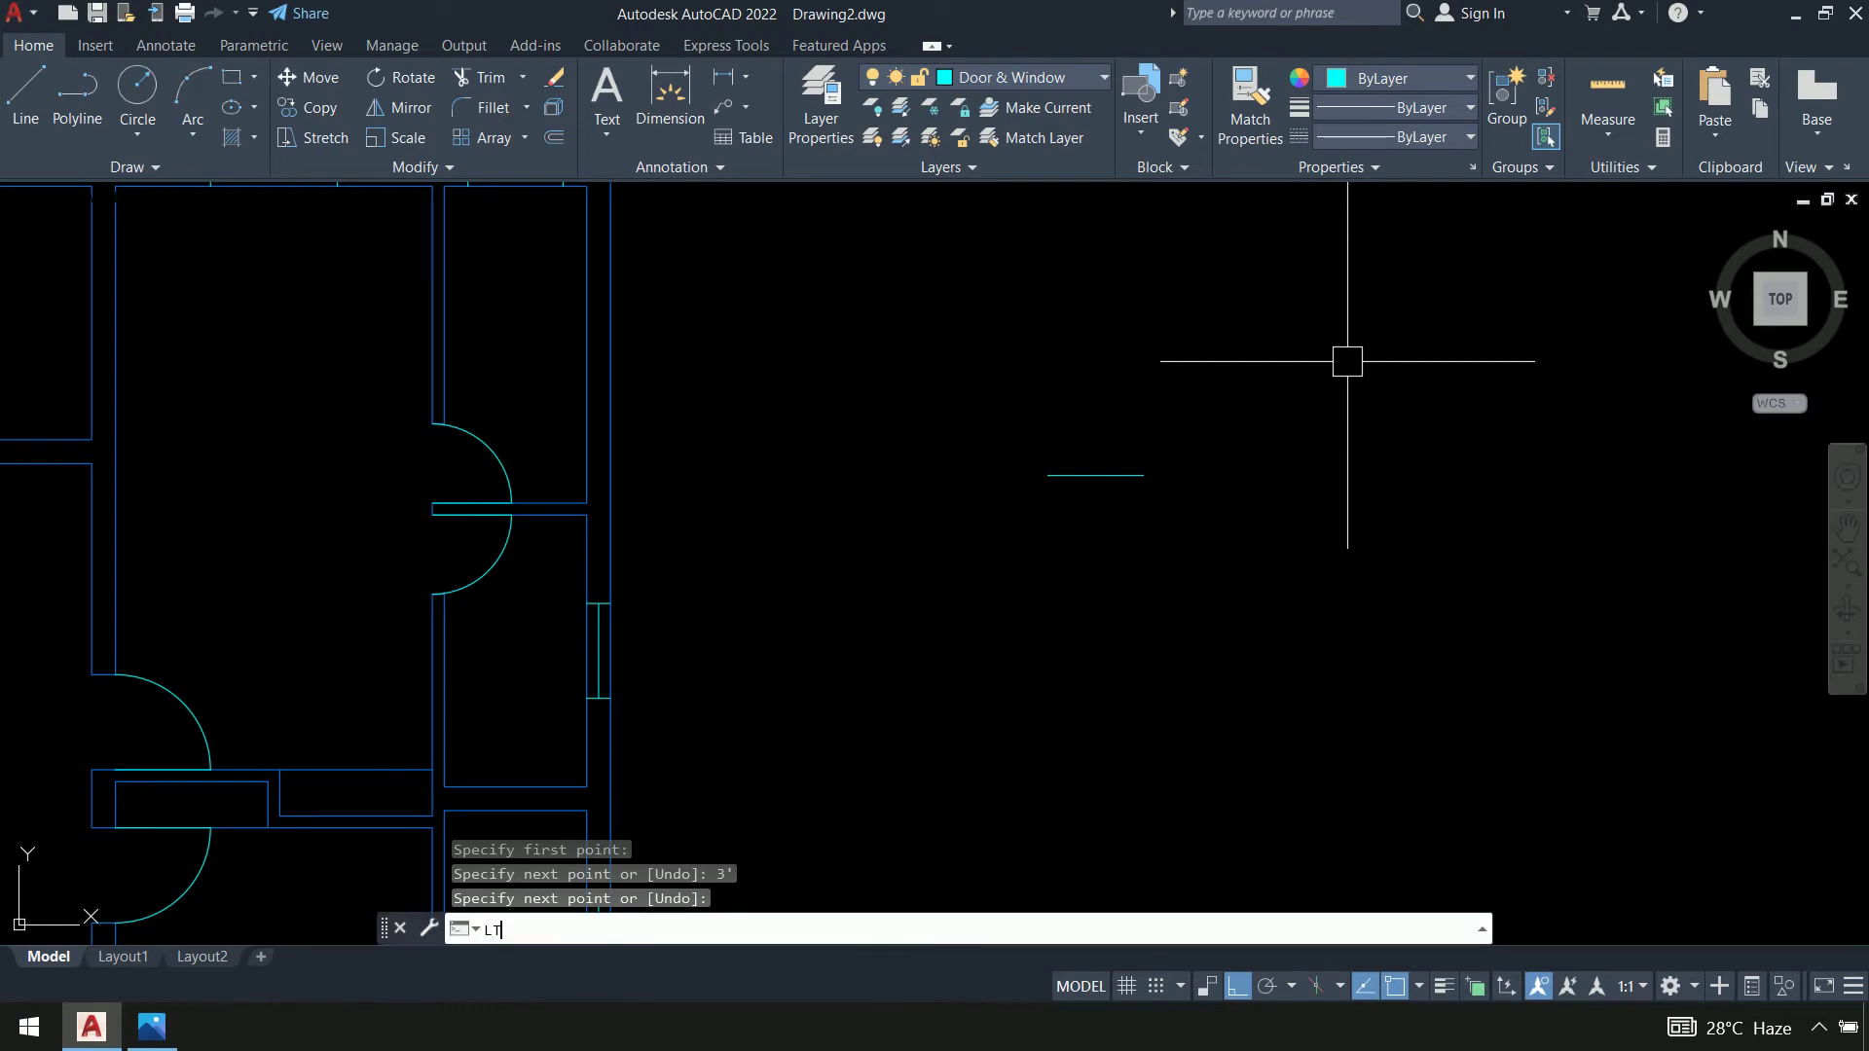
pyautogui.press('Return')
pyautogui.click(1136, 310)
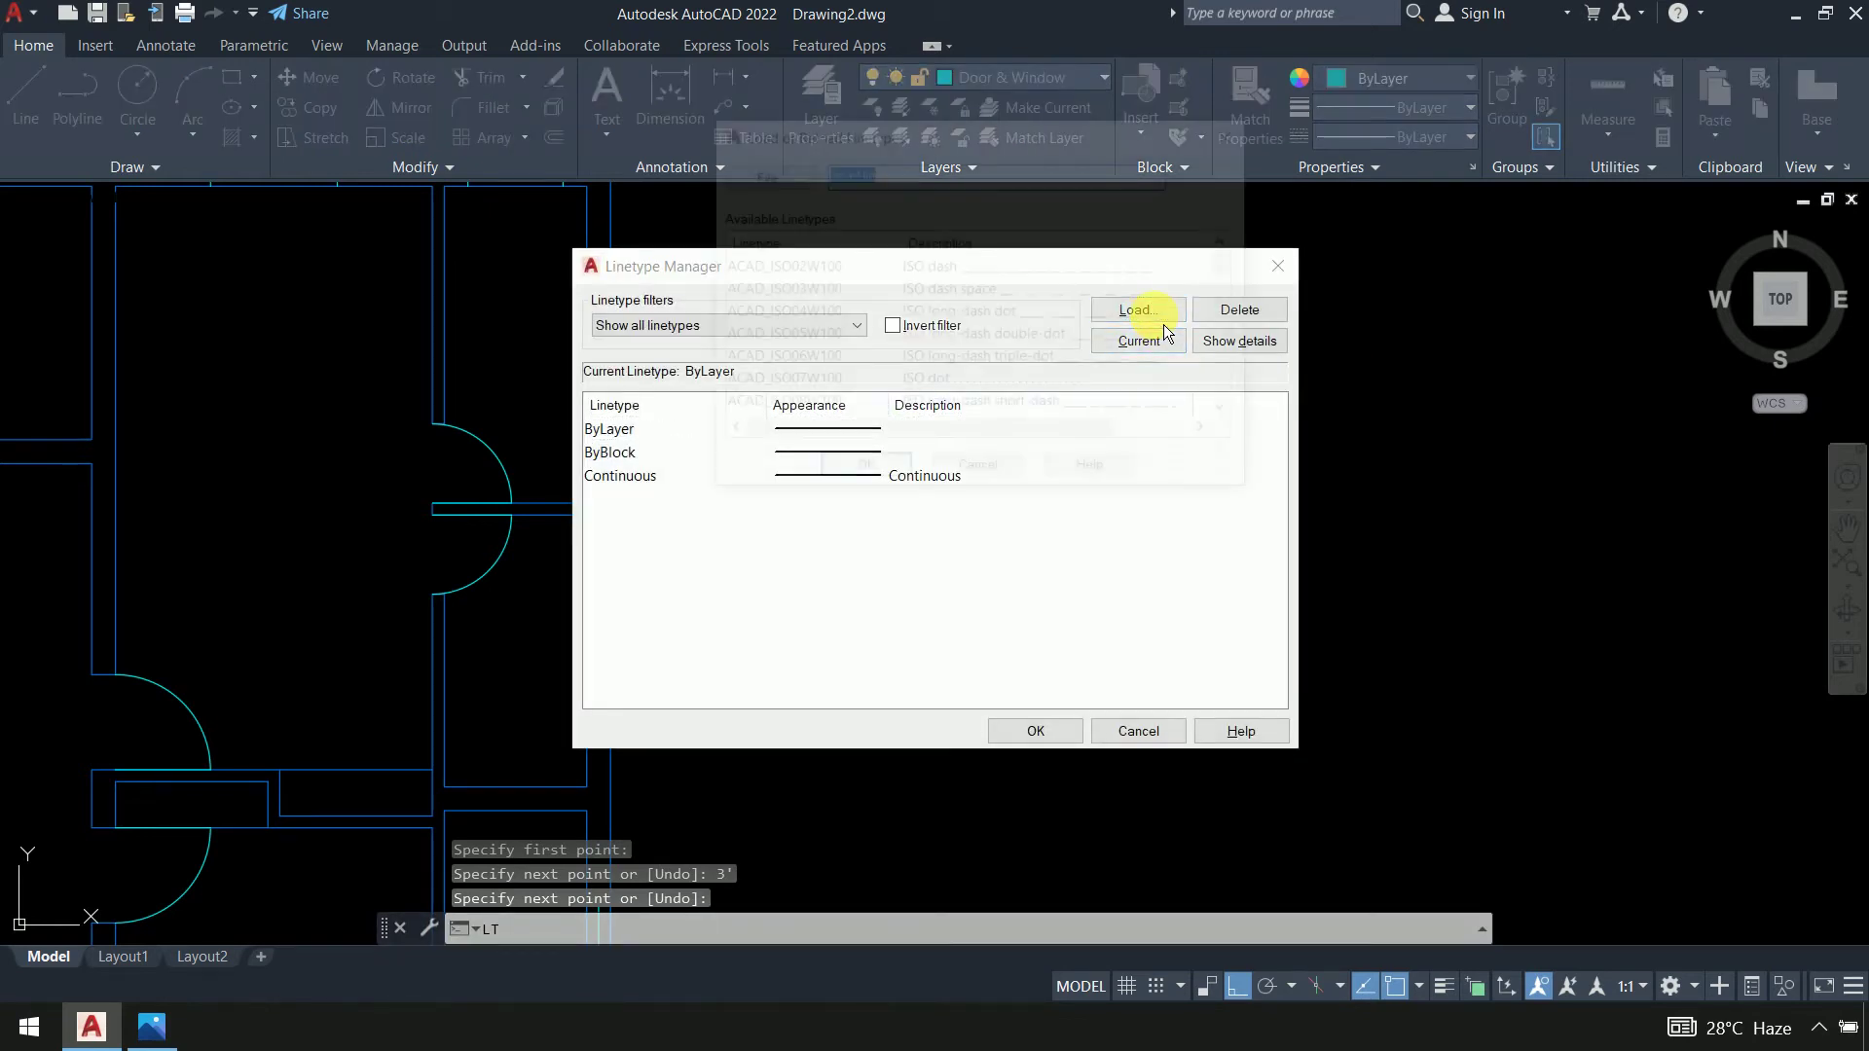
pyautogui.click(900, 320)
pyautogui.press('h')
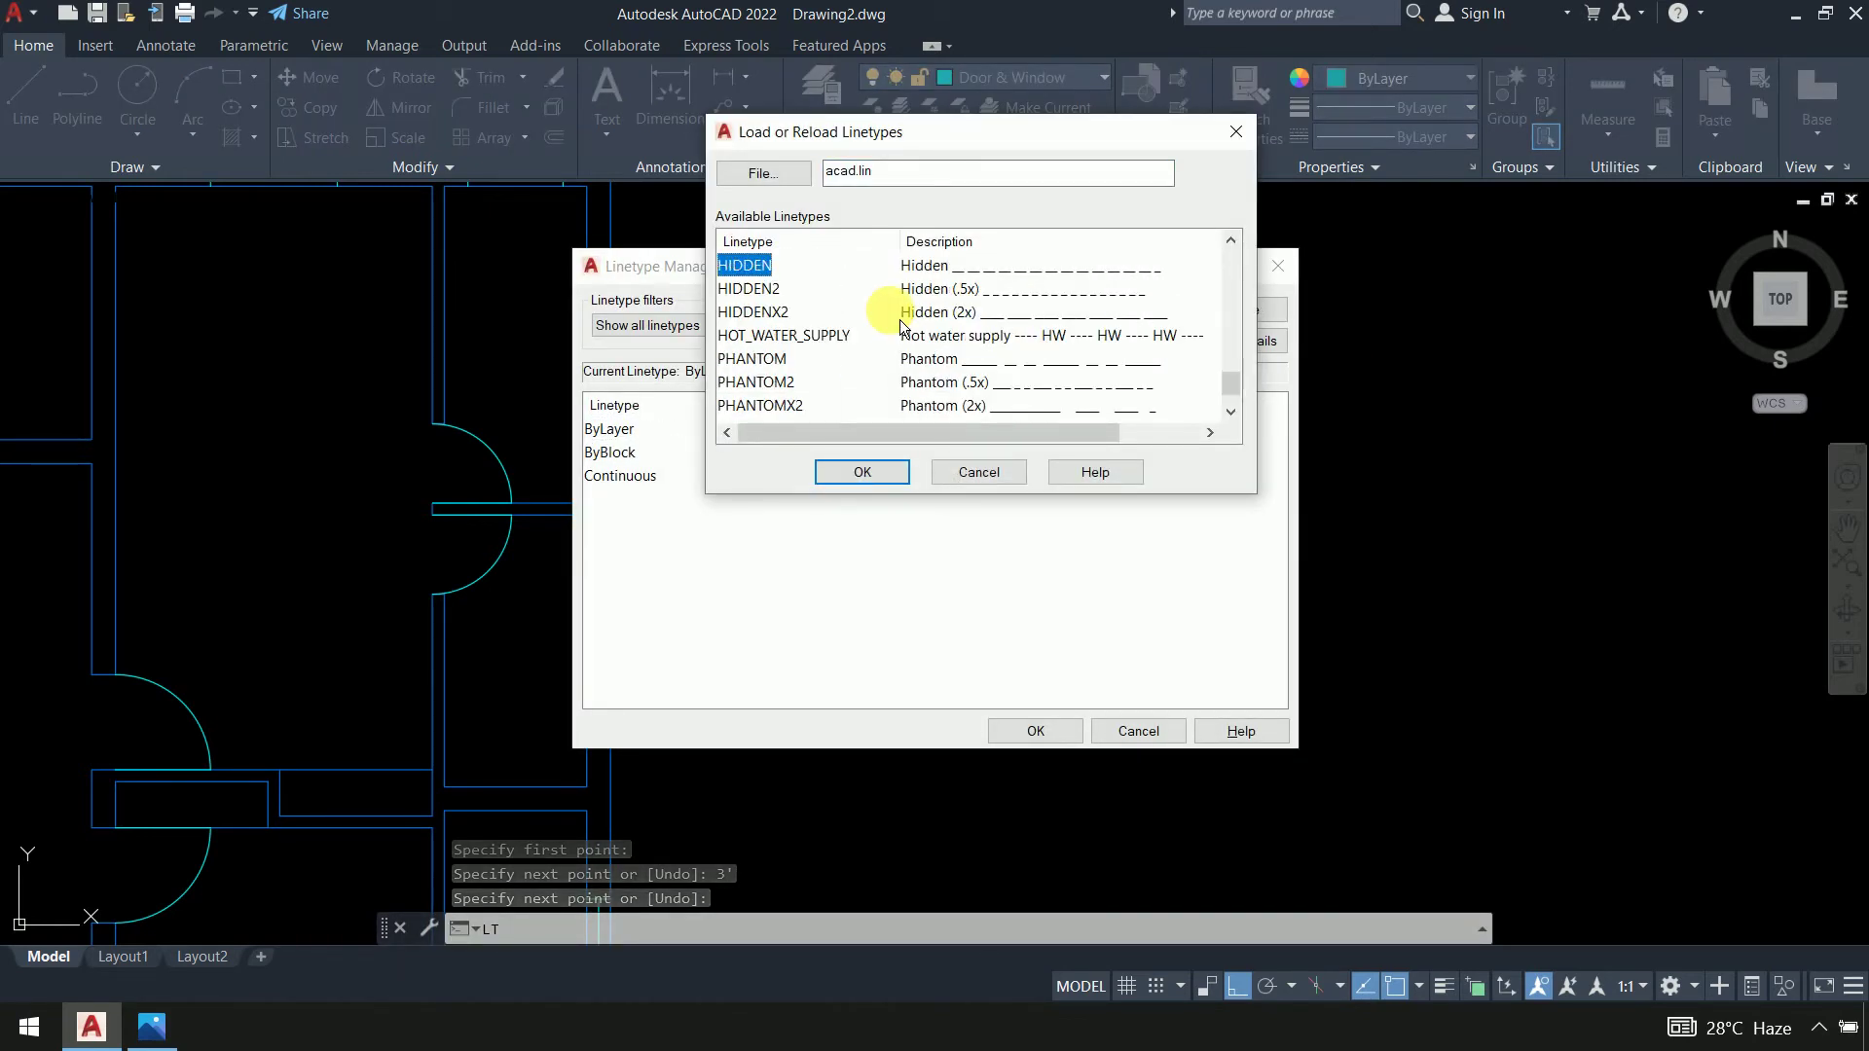
pyautogui.click(856, 472)
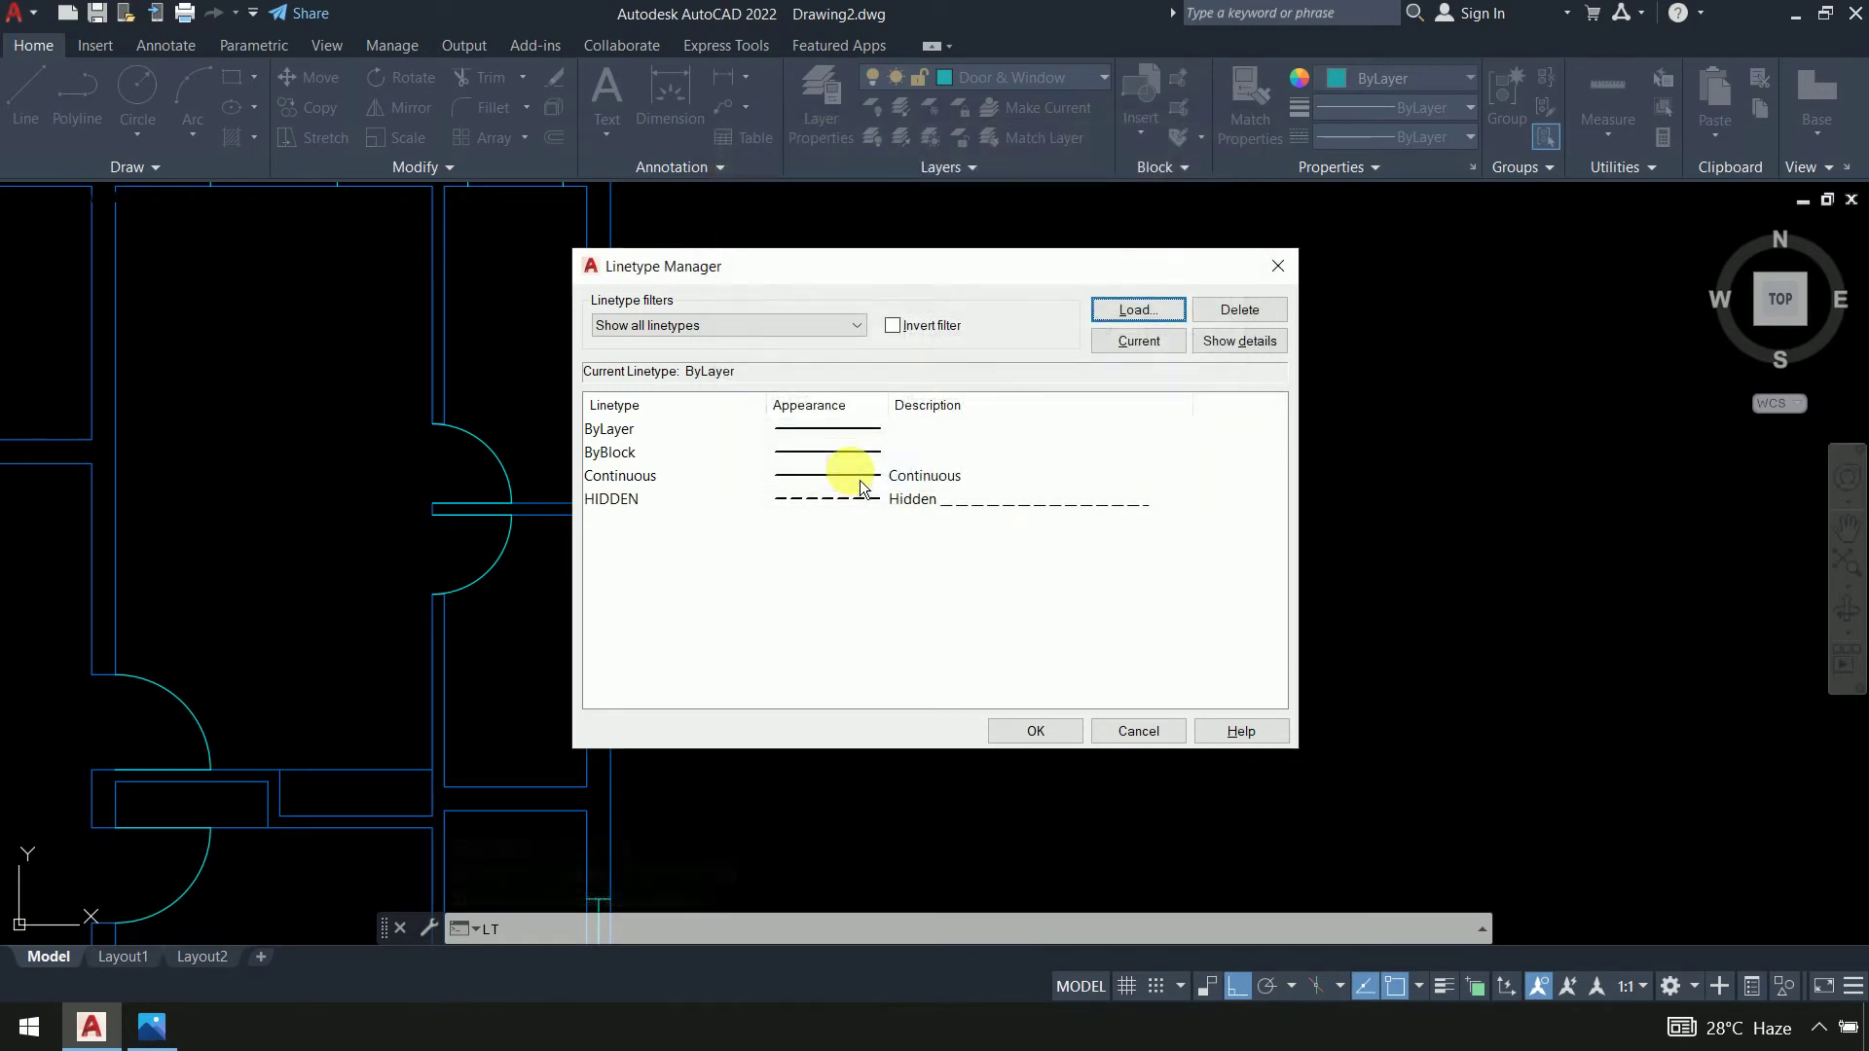
pyautogui.click(828, 506)
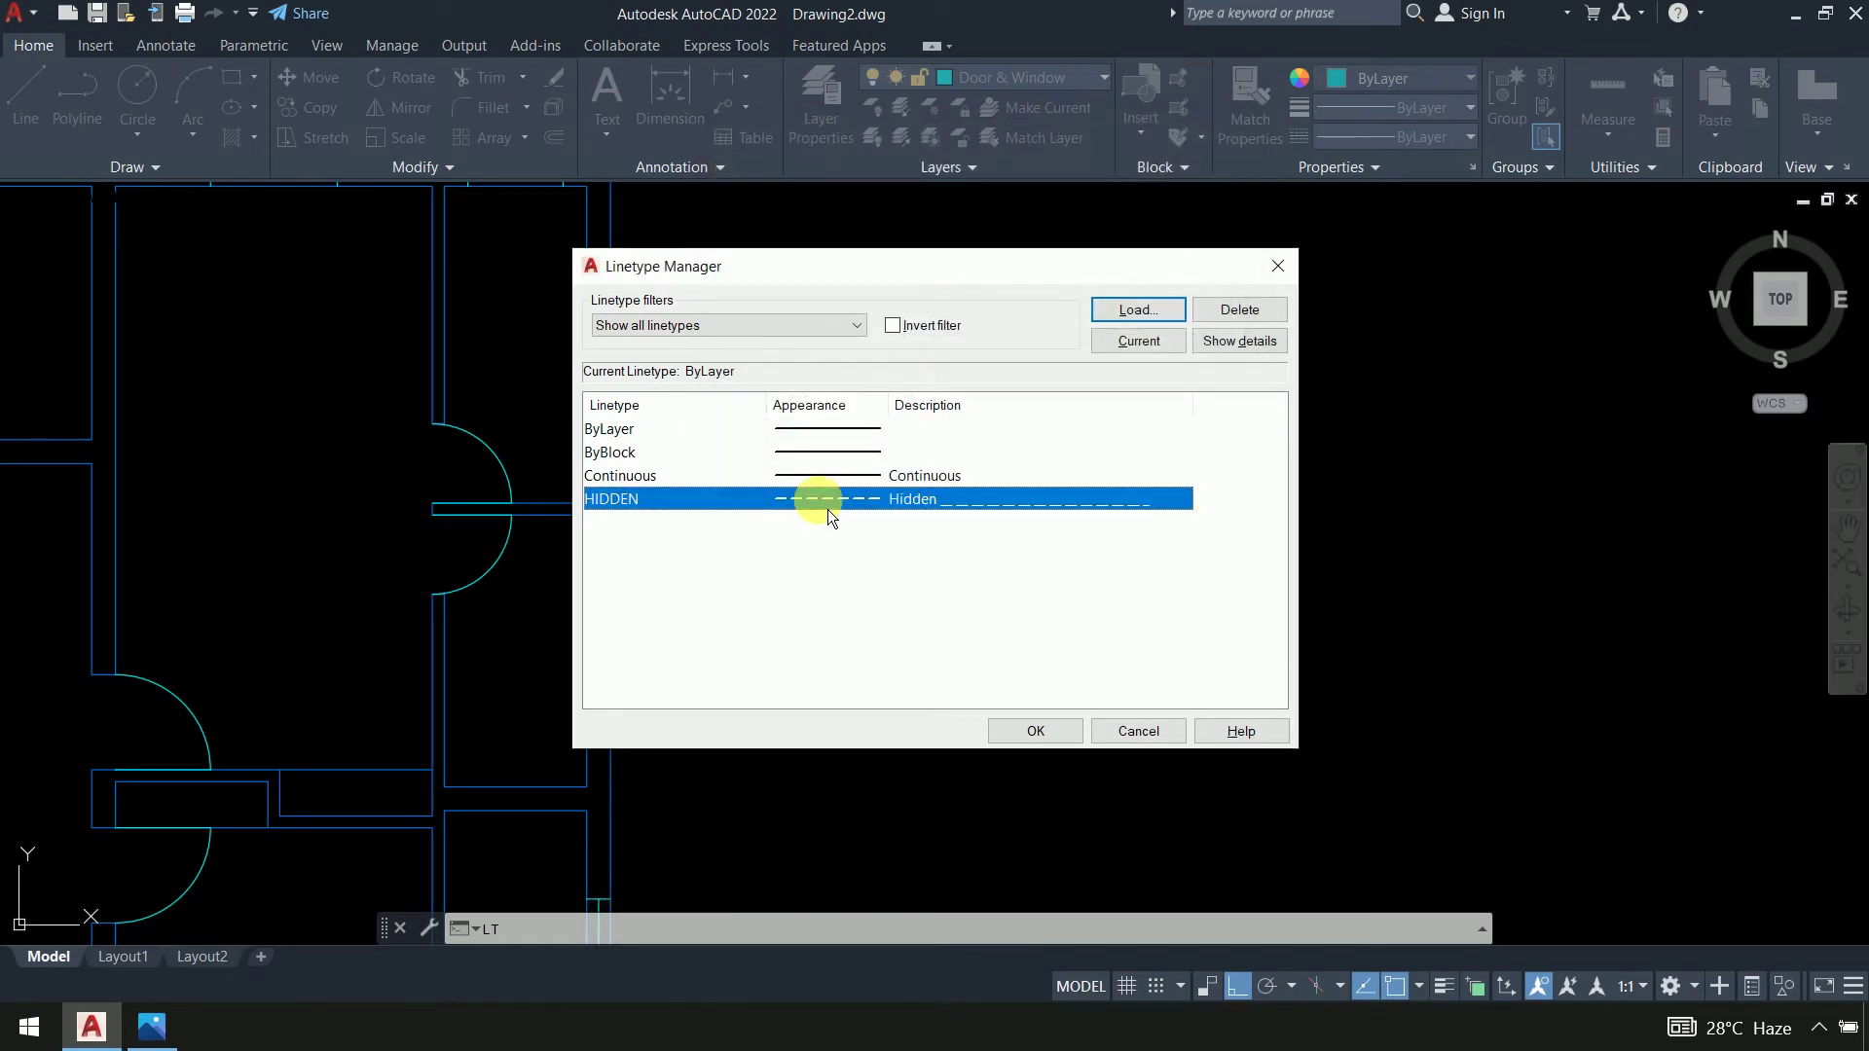
pyautogui.click(1053, 742)
# Make HIDDEN the current linetype and apply it to the 3' line beside the plan
pyautogui.click(1415, 154)
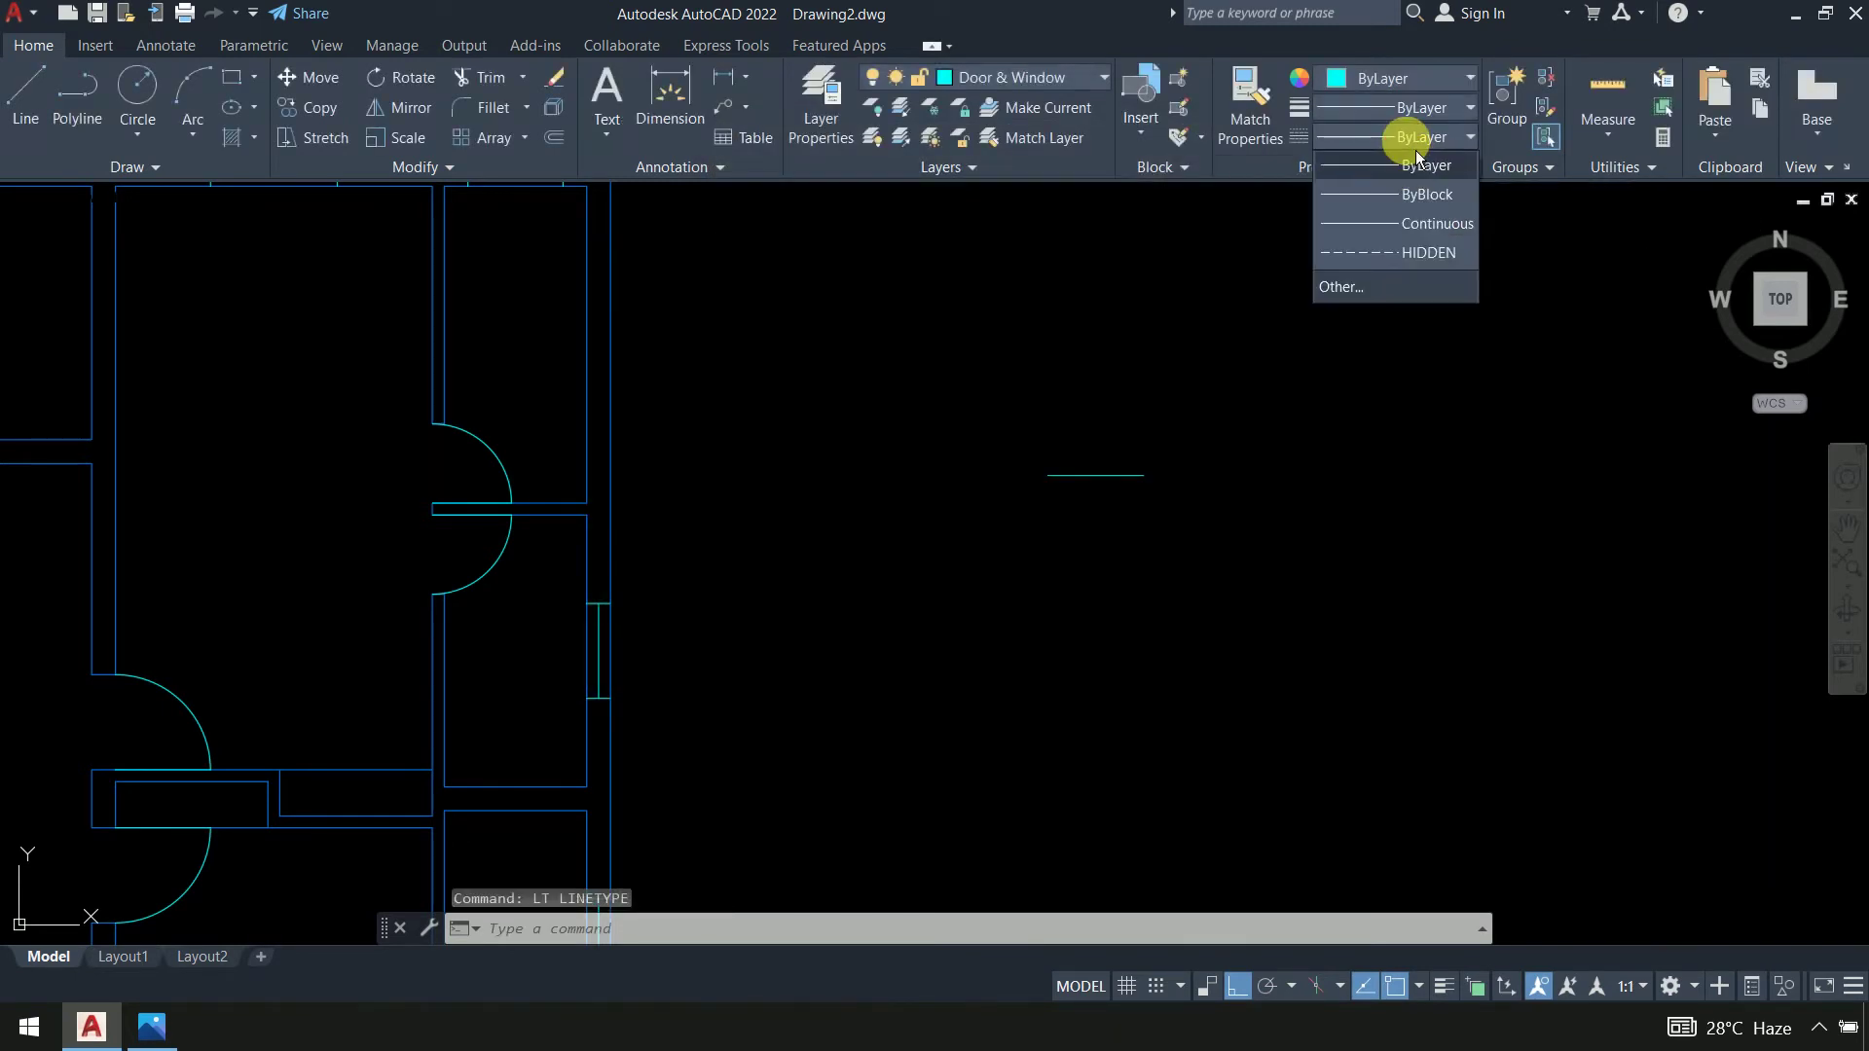
pyautogui.click(1423, 251)
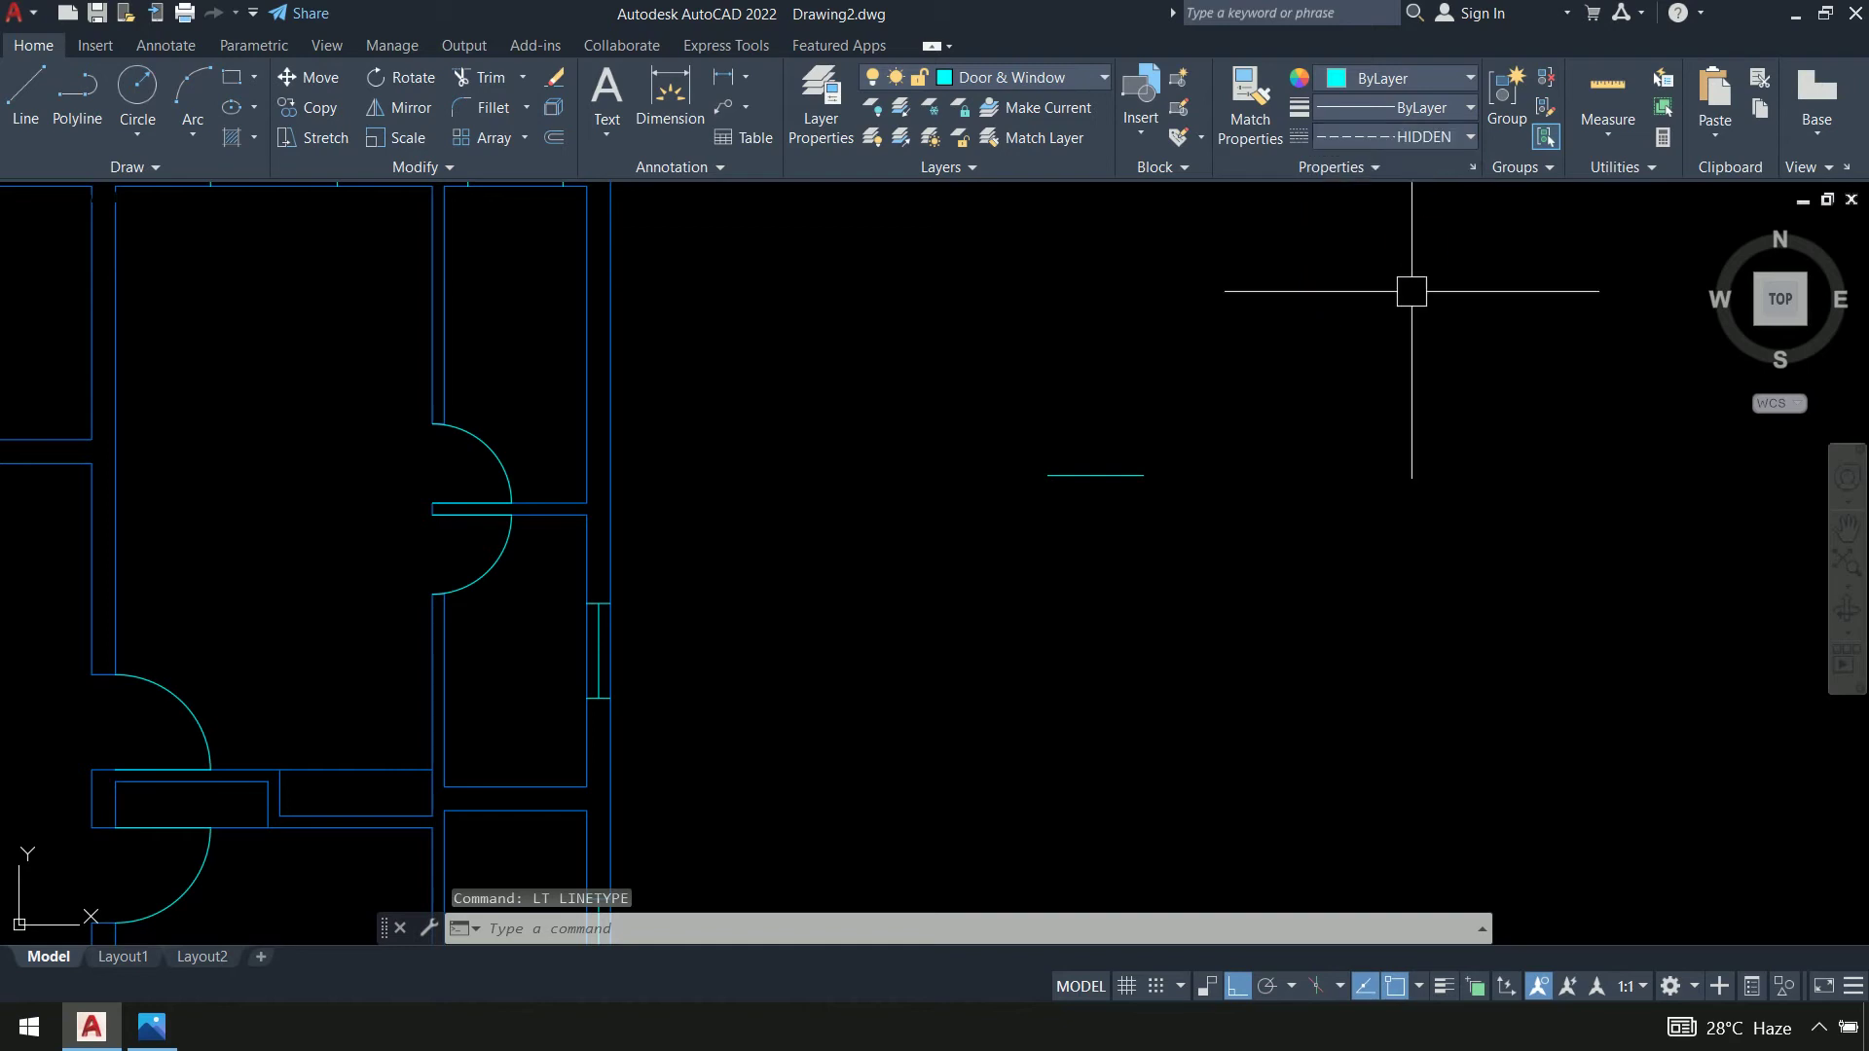
pyautogui.click(1129, 475)
pyautogui.click(1444, 144)
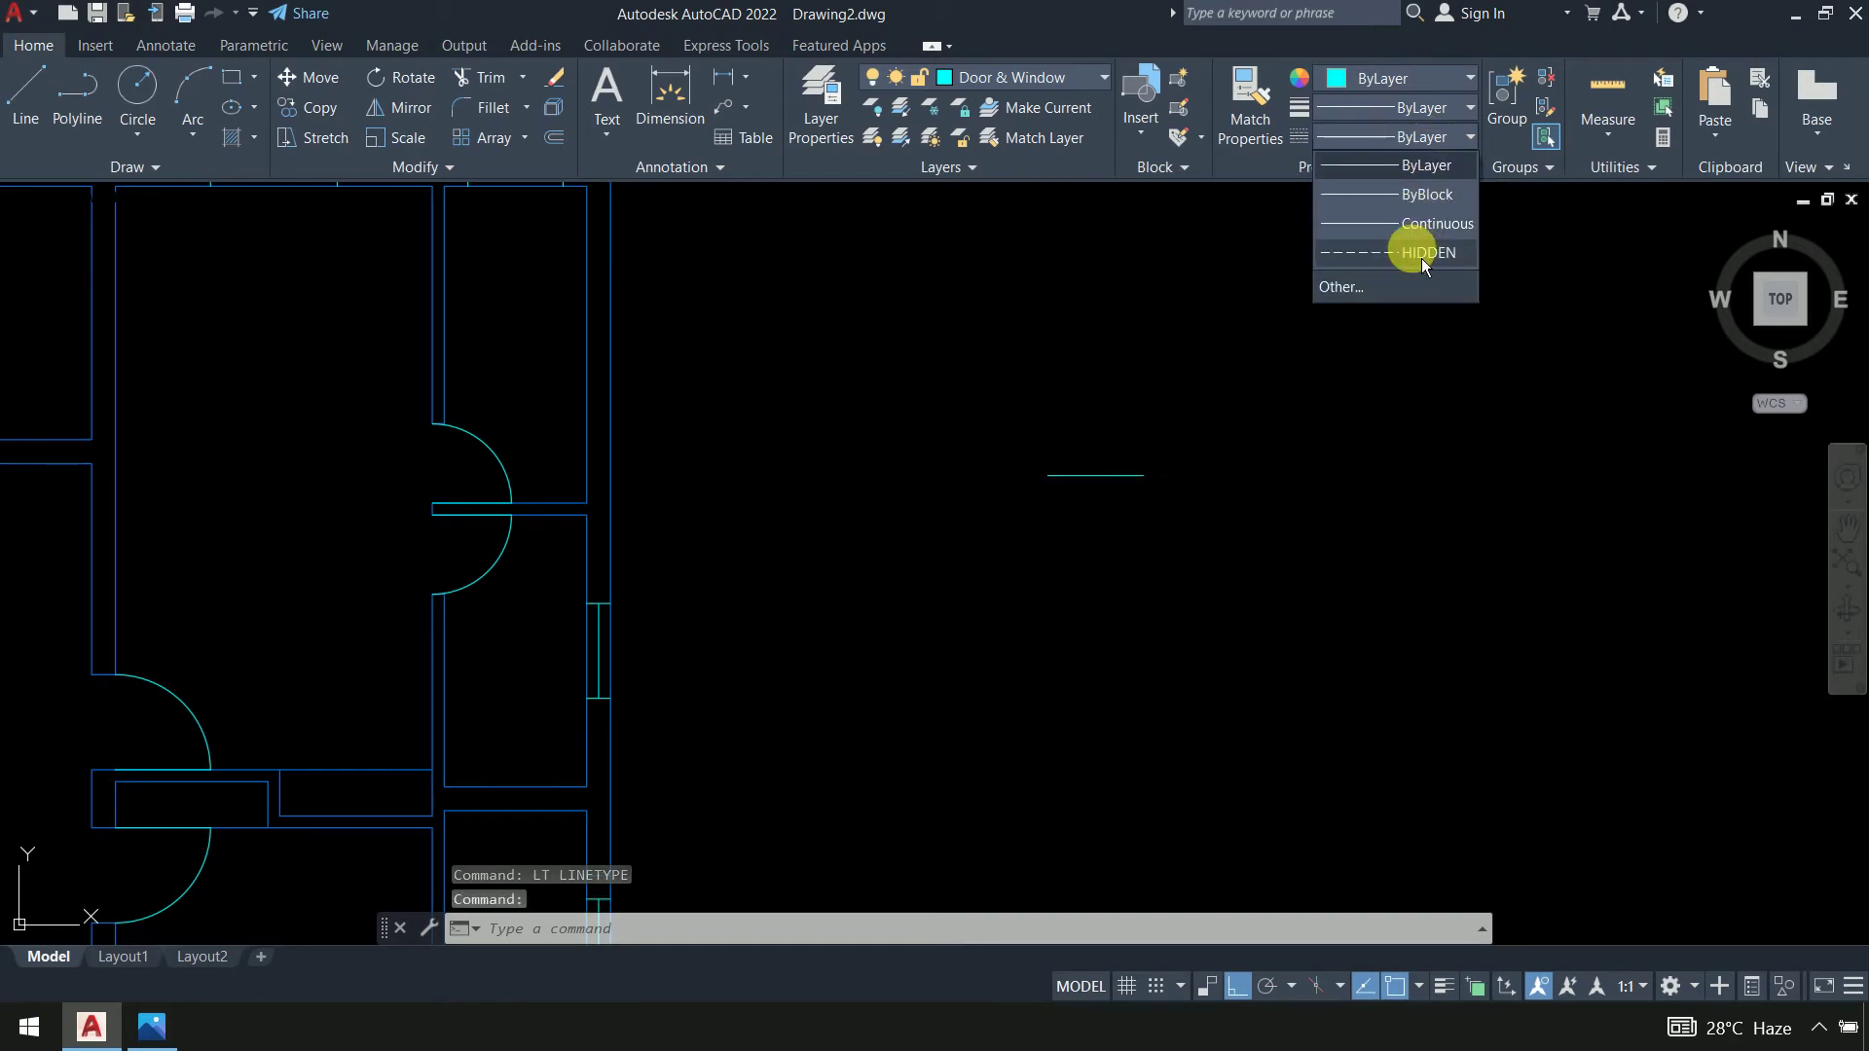
pyautogui.click(1423, 255)
pyautogui.press('Escape')
pyautogui.press('Escape')
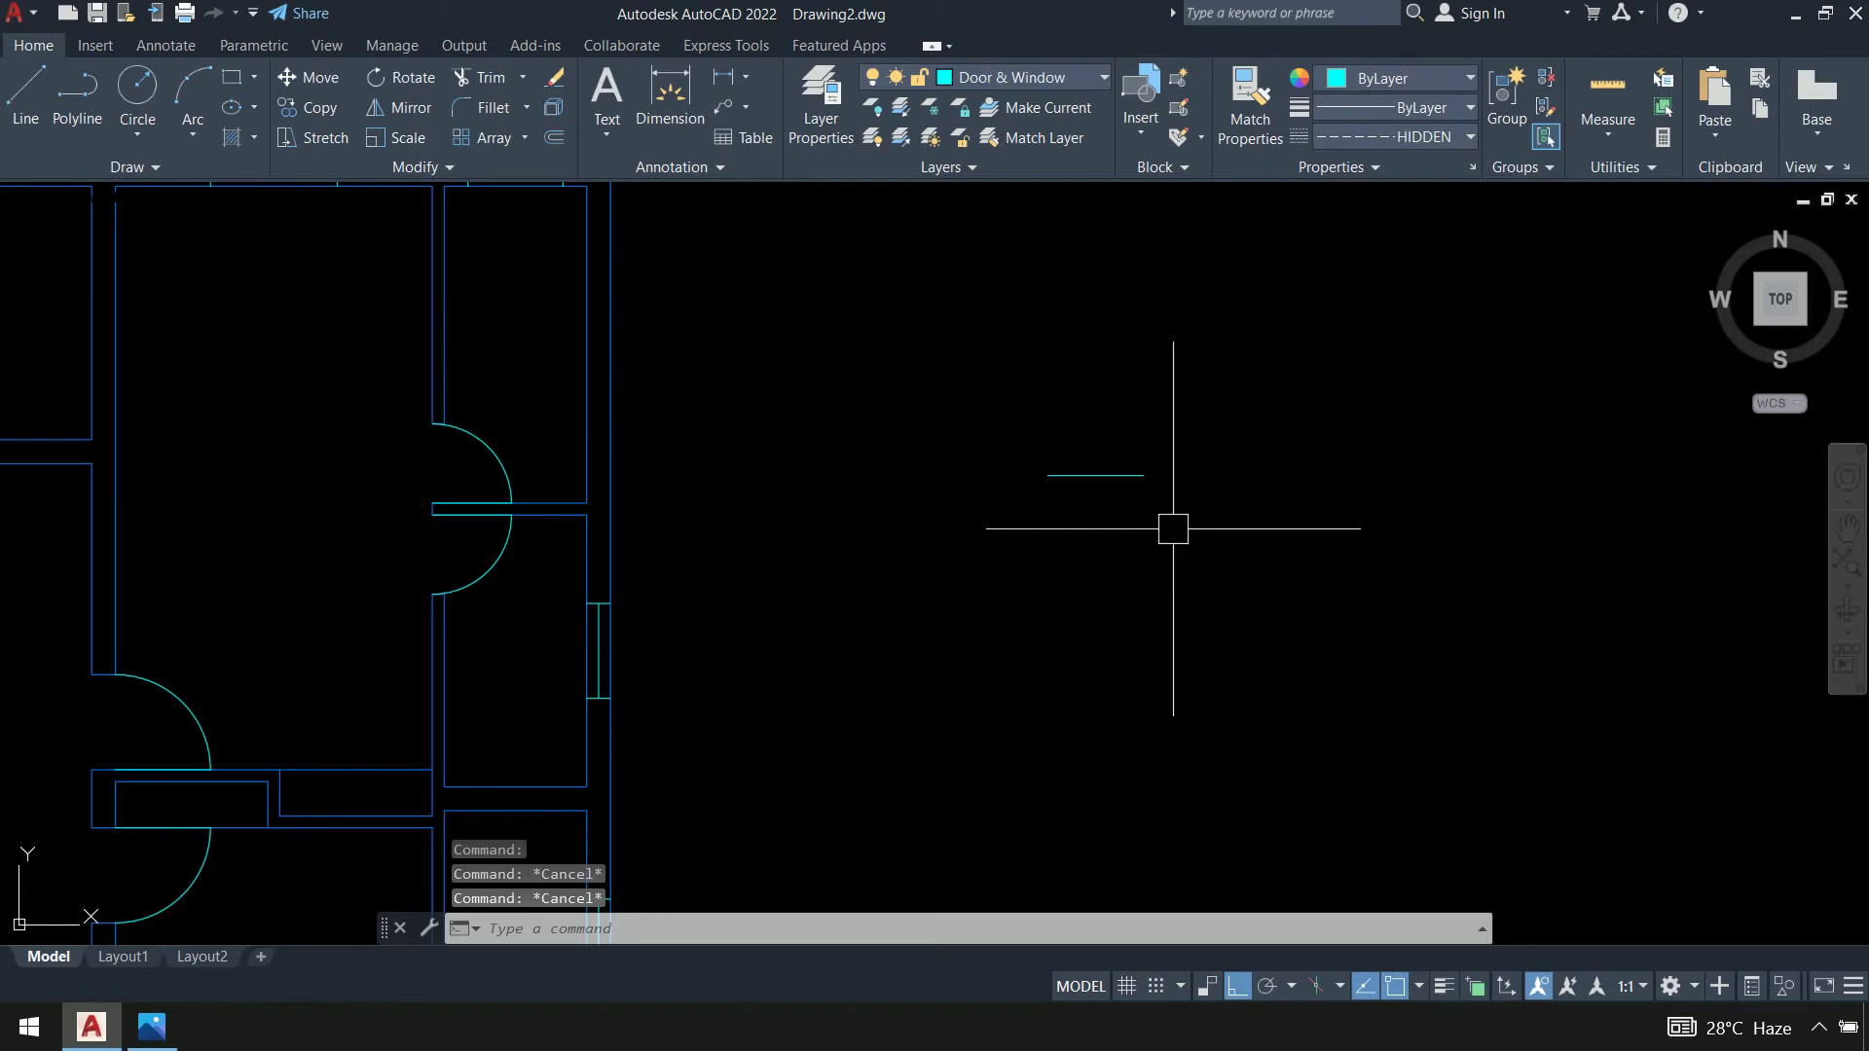
# Try a global linetype scale factor of 2, and raise it to 20
pyautogui.scroll(10, 1046, 458)
pyautogui.scroll(-10, 1018, 434)
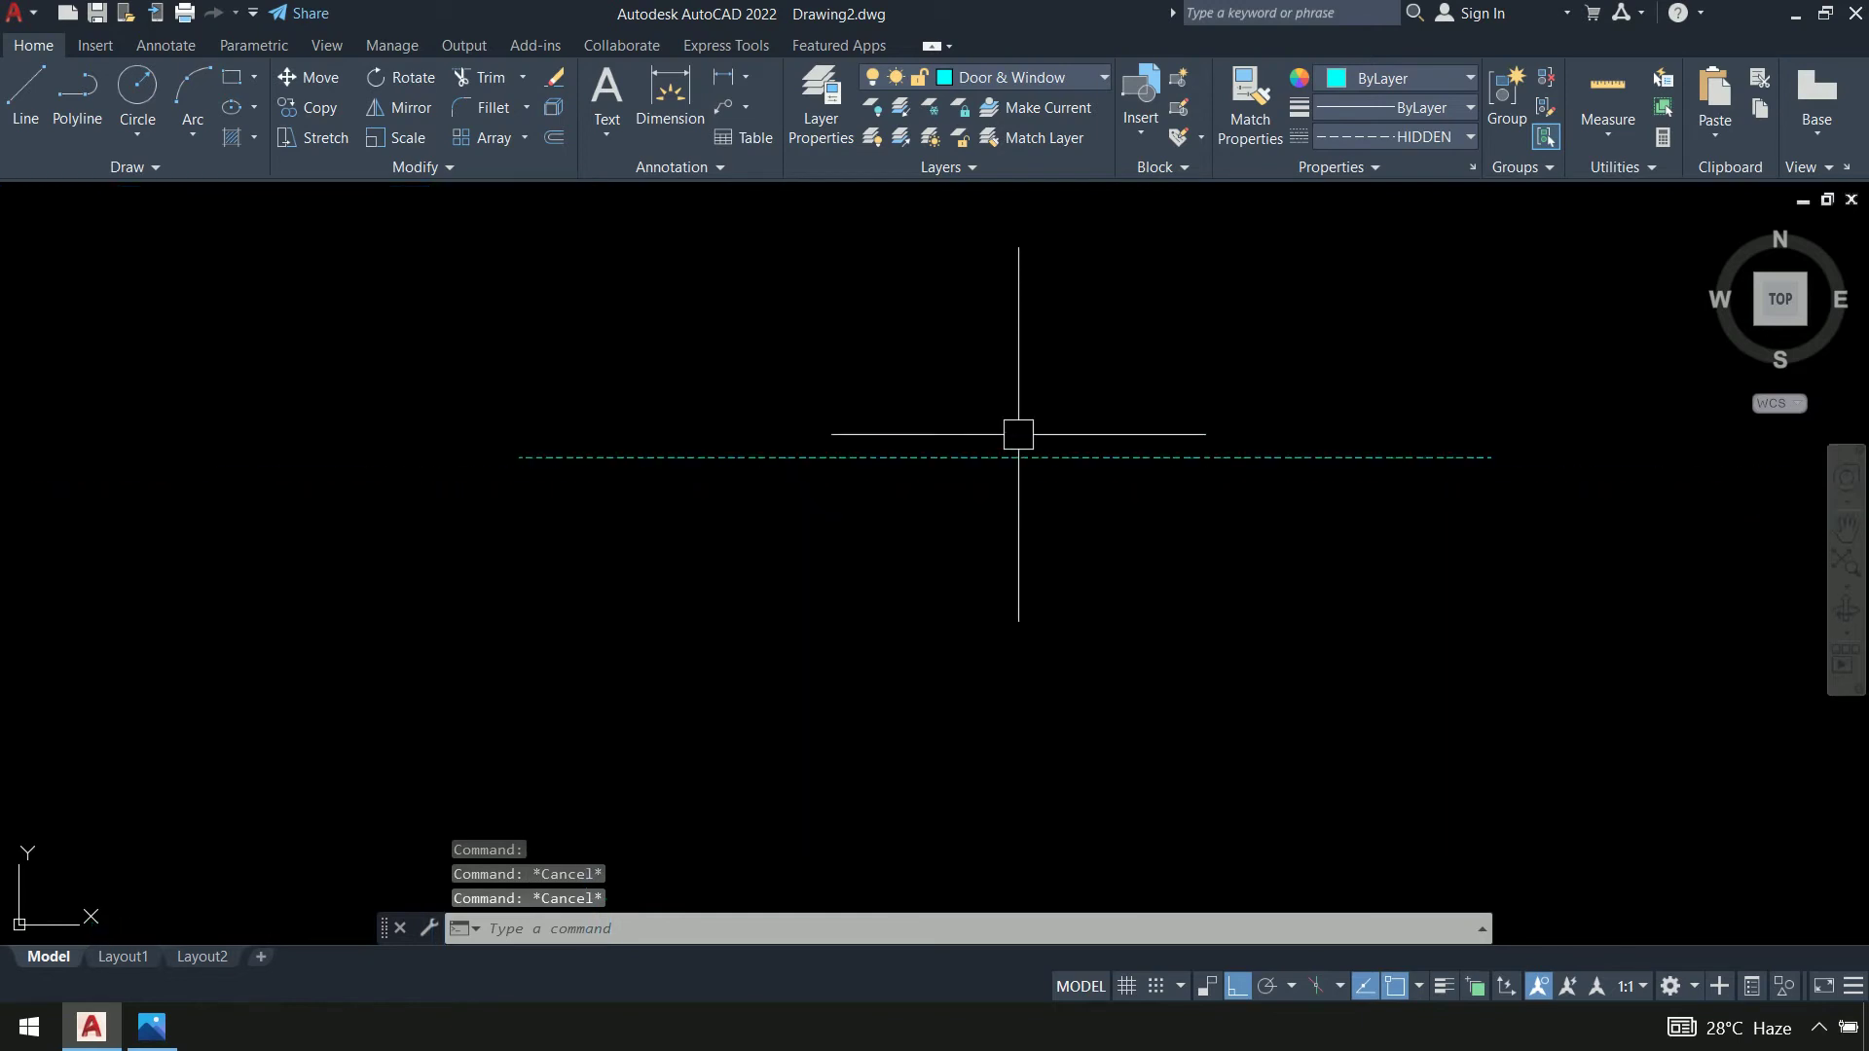
pyautogui.scroll(5, 1101, 400)
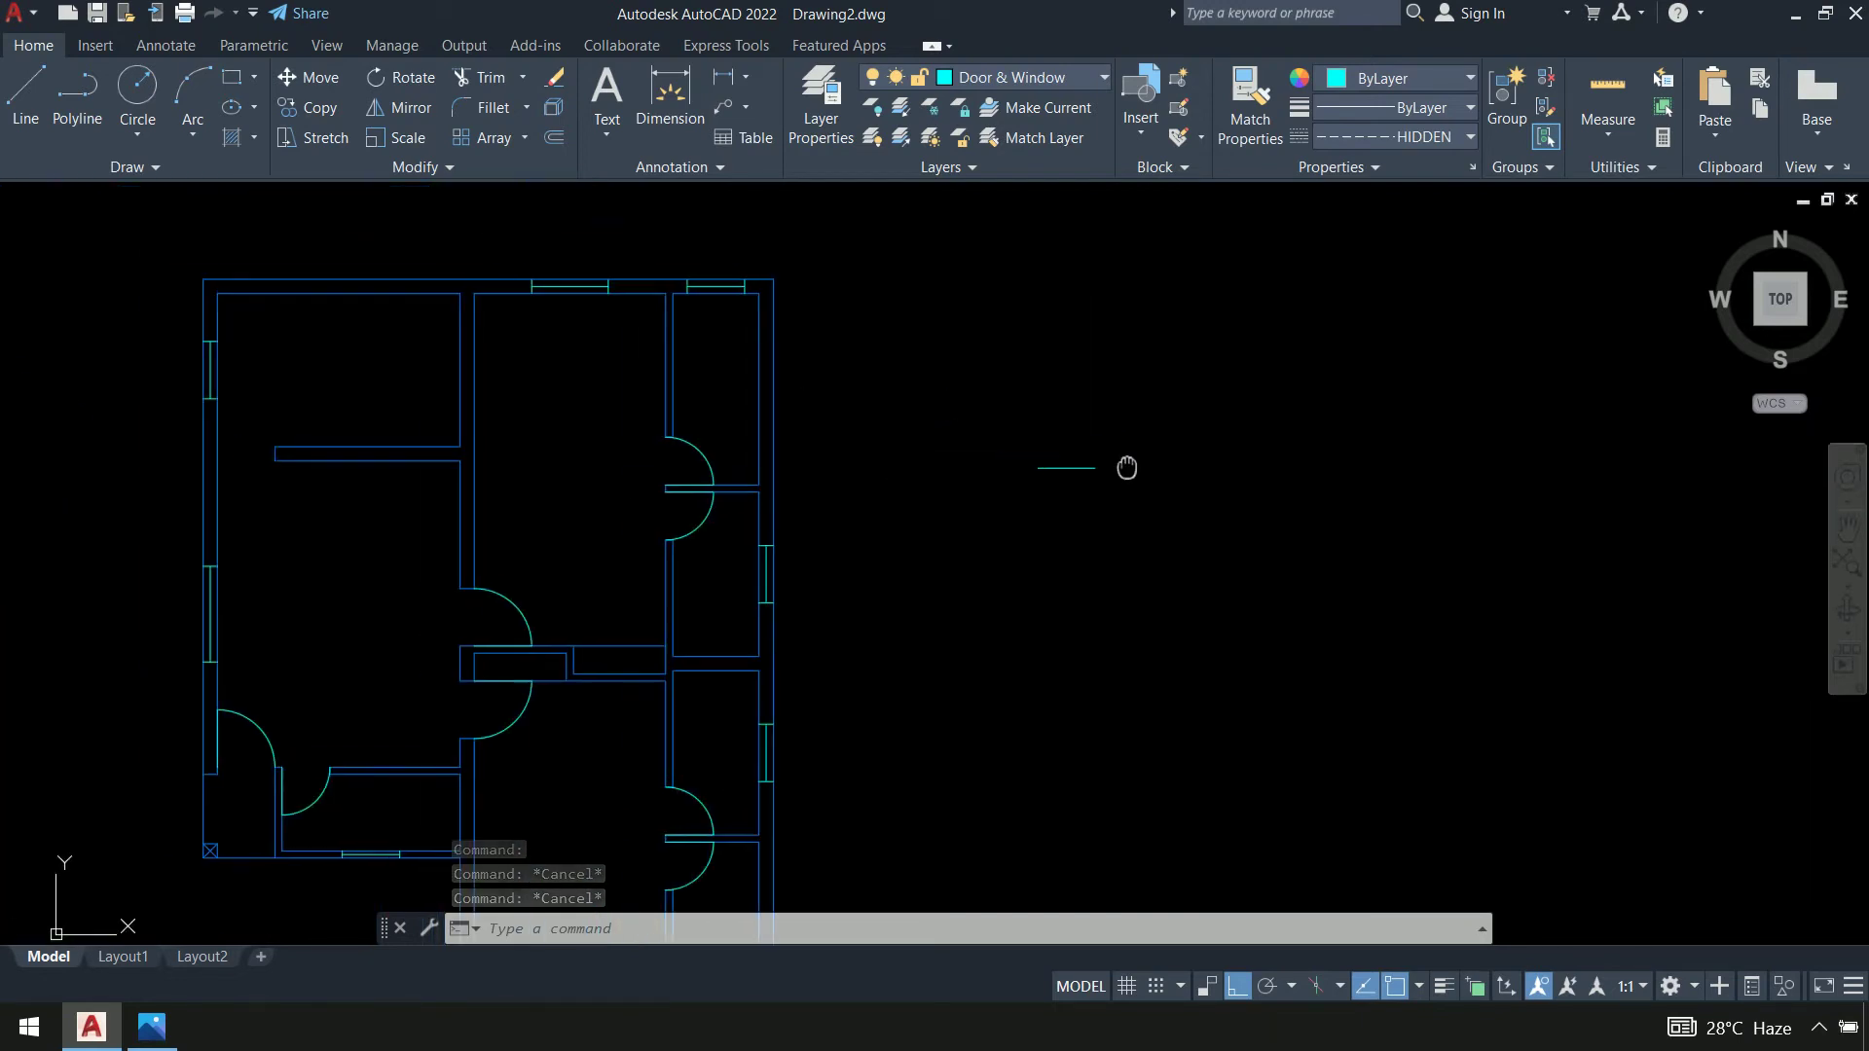
pyautogui.moveTo(1025, 508); pyautogui.dragTo(1065, 518, button='middle')
pyautogui.write('LTS')
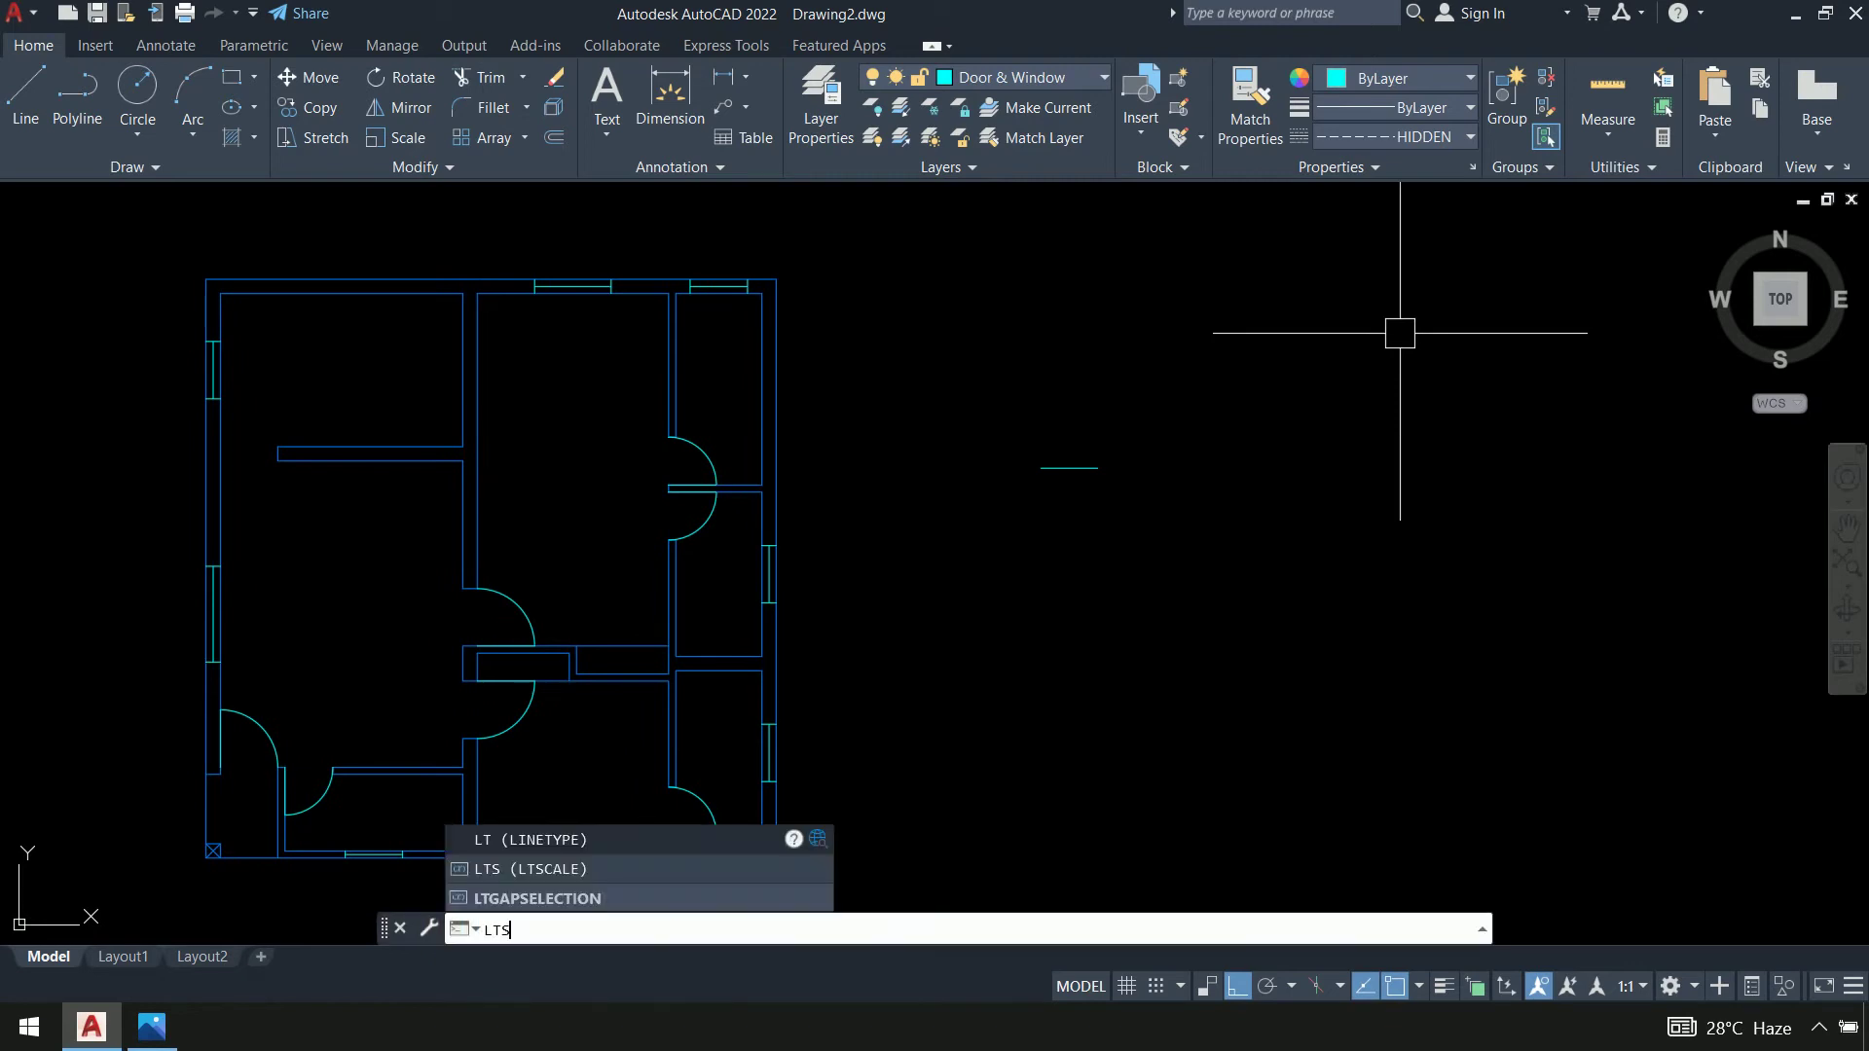
pyautogui.press('Return')
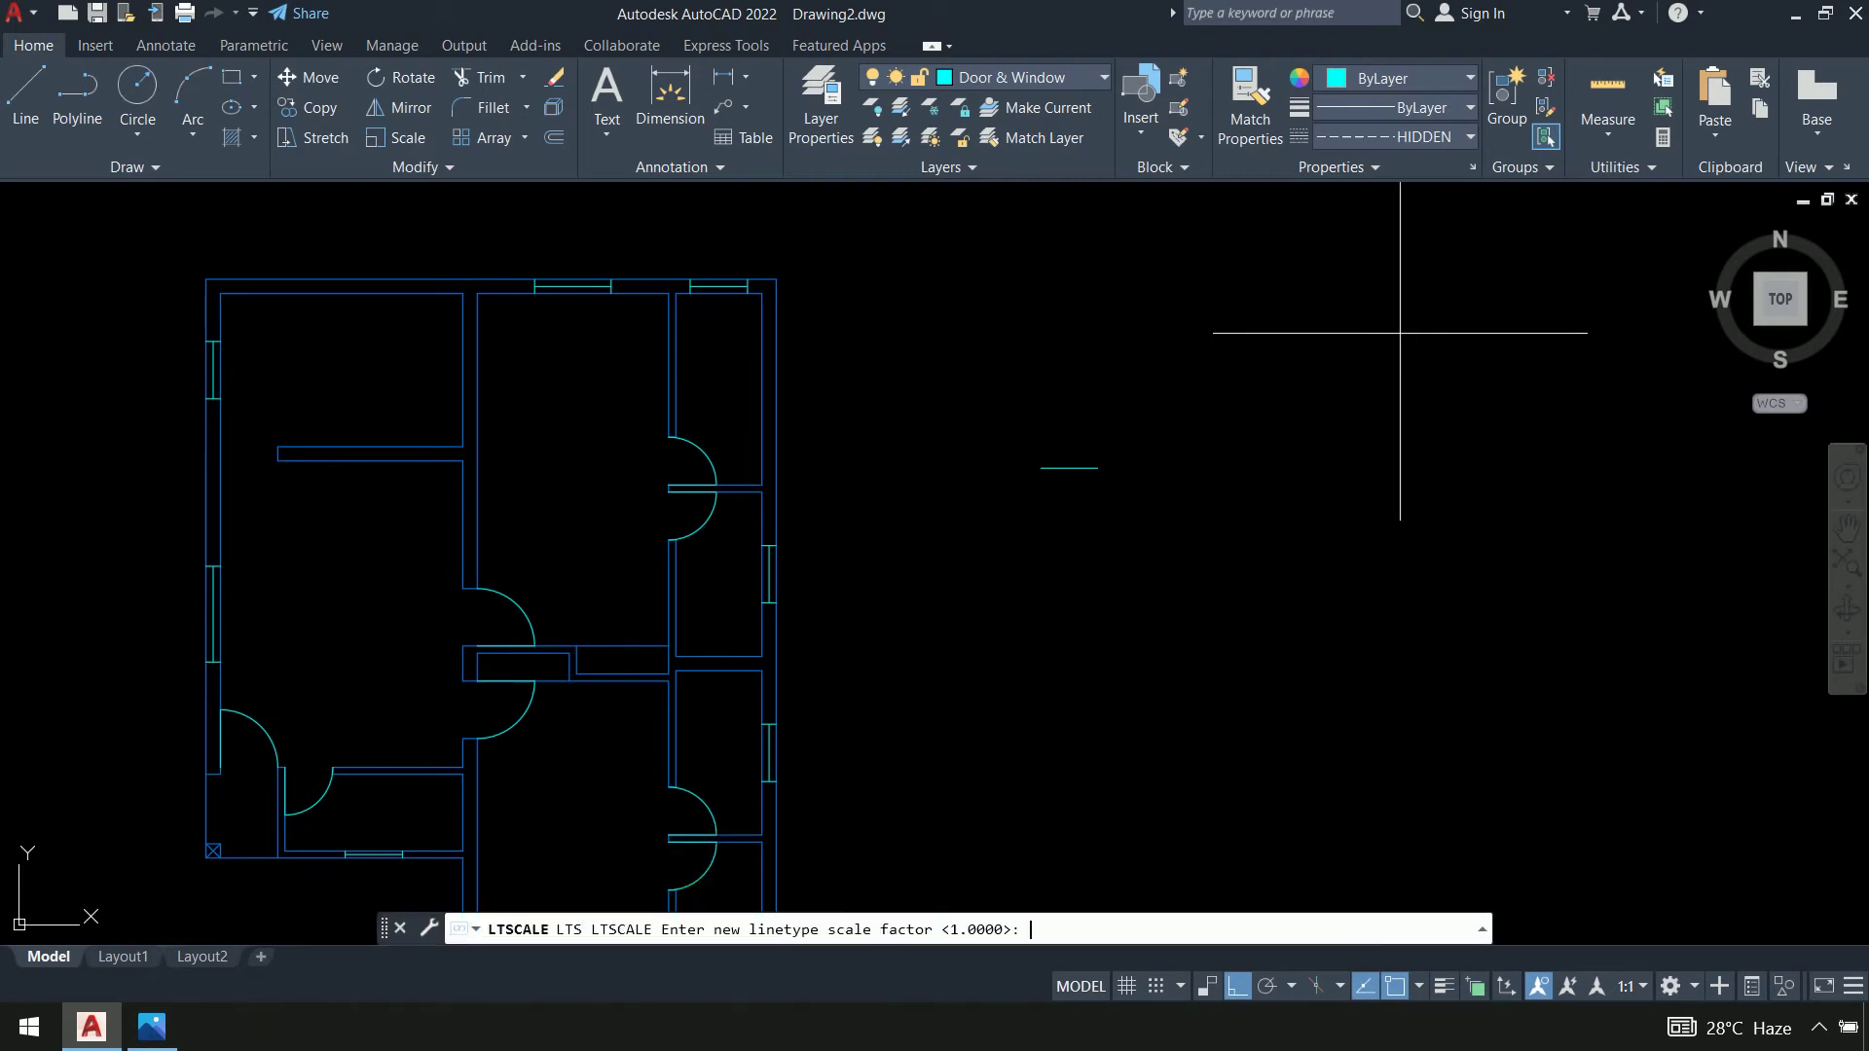
pyautogui.press('Return')
pyautogui.press('Return')
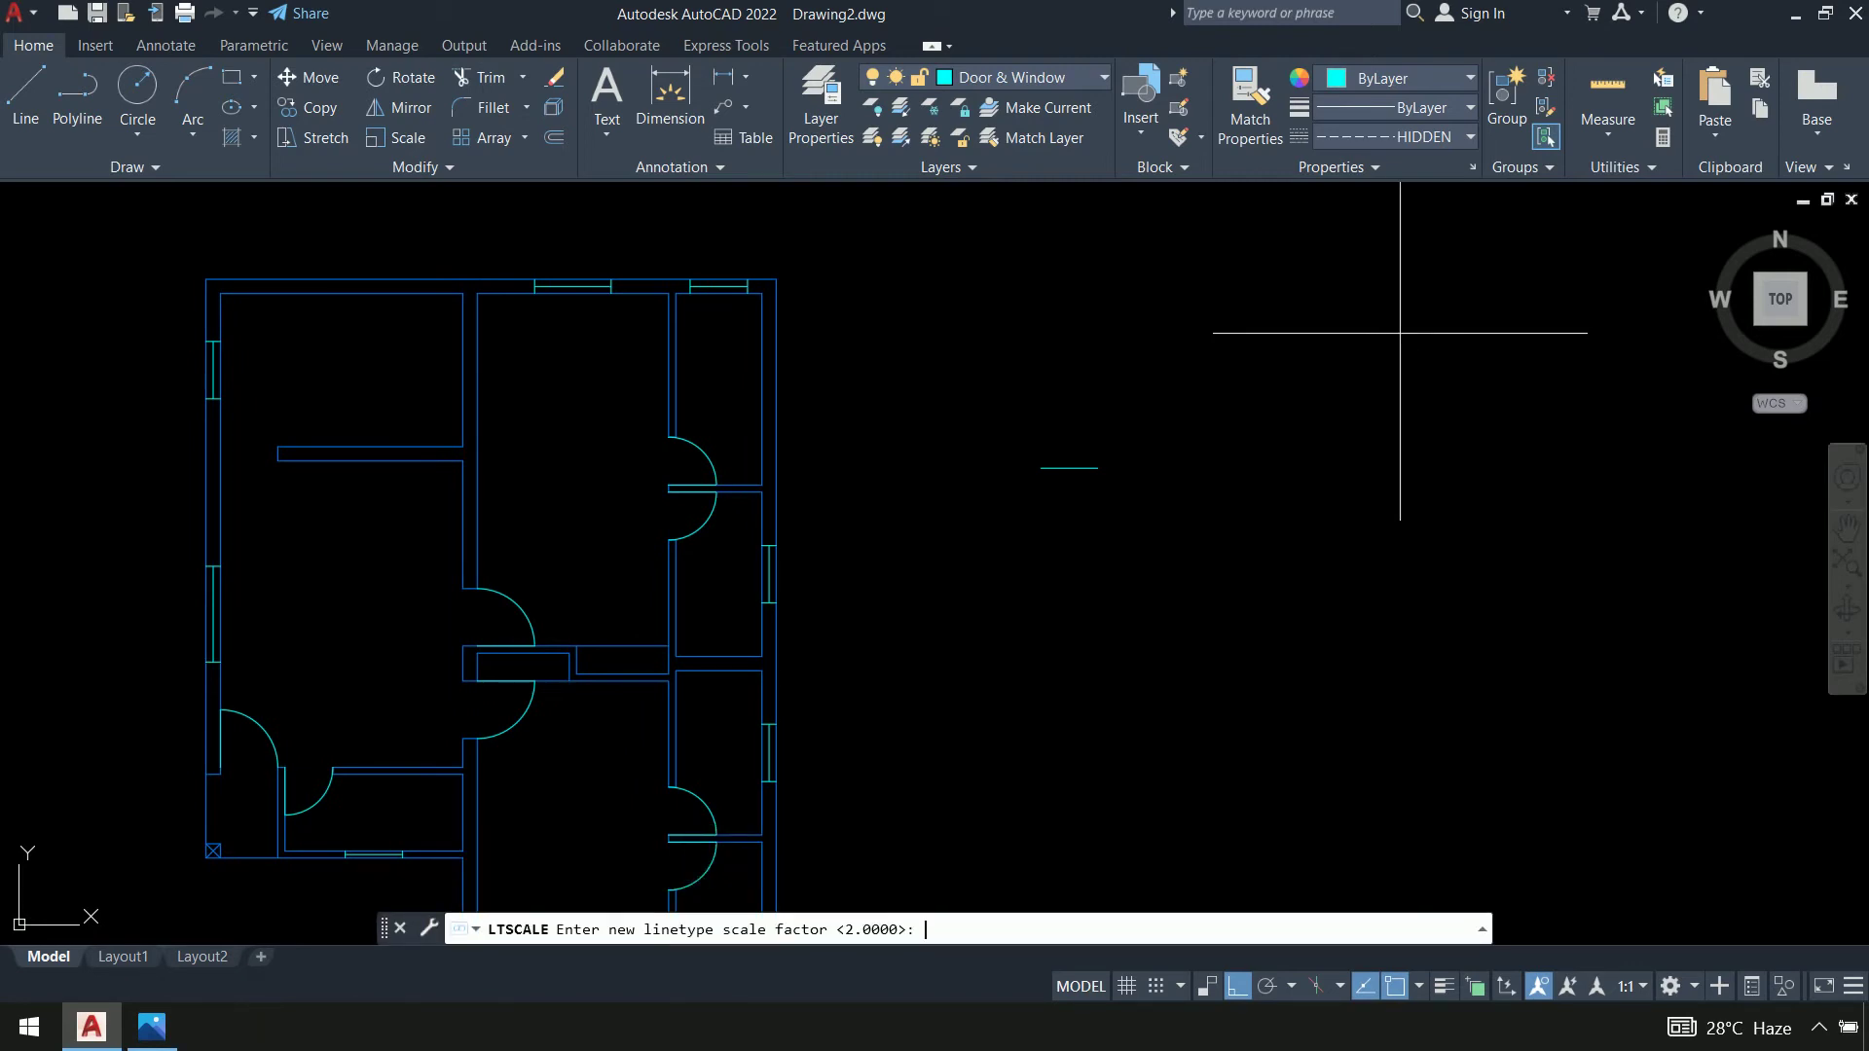
pyautogui.press('Return')
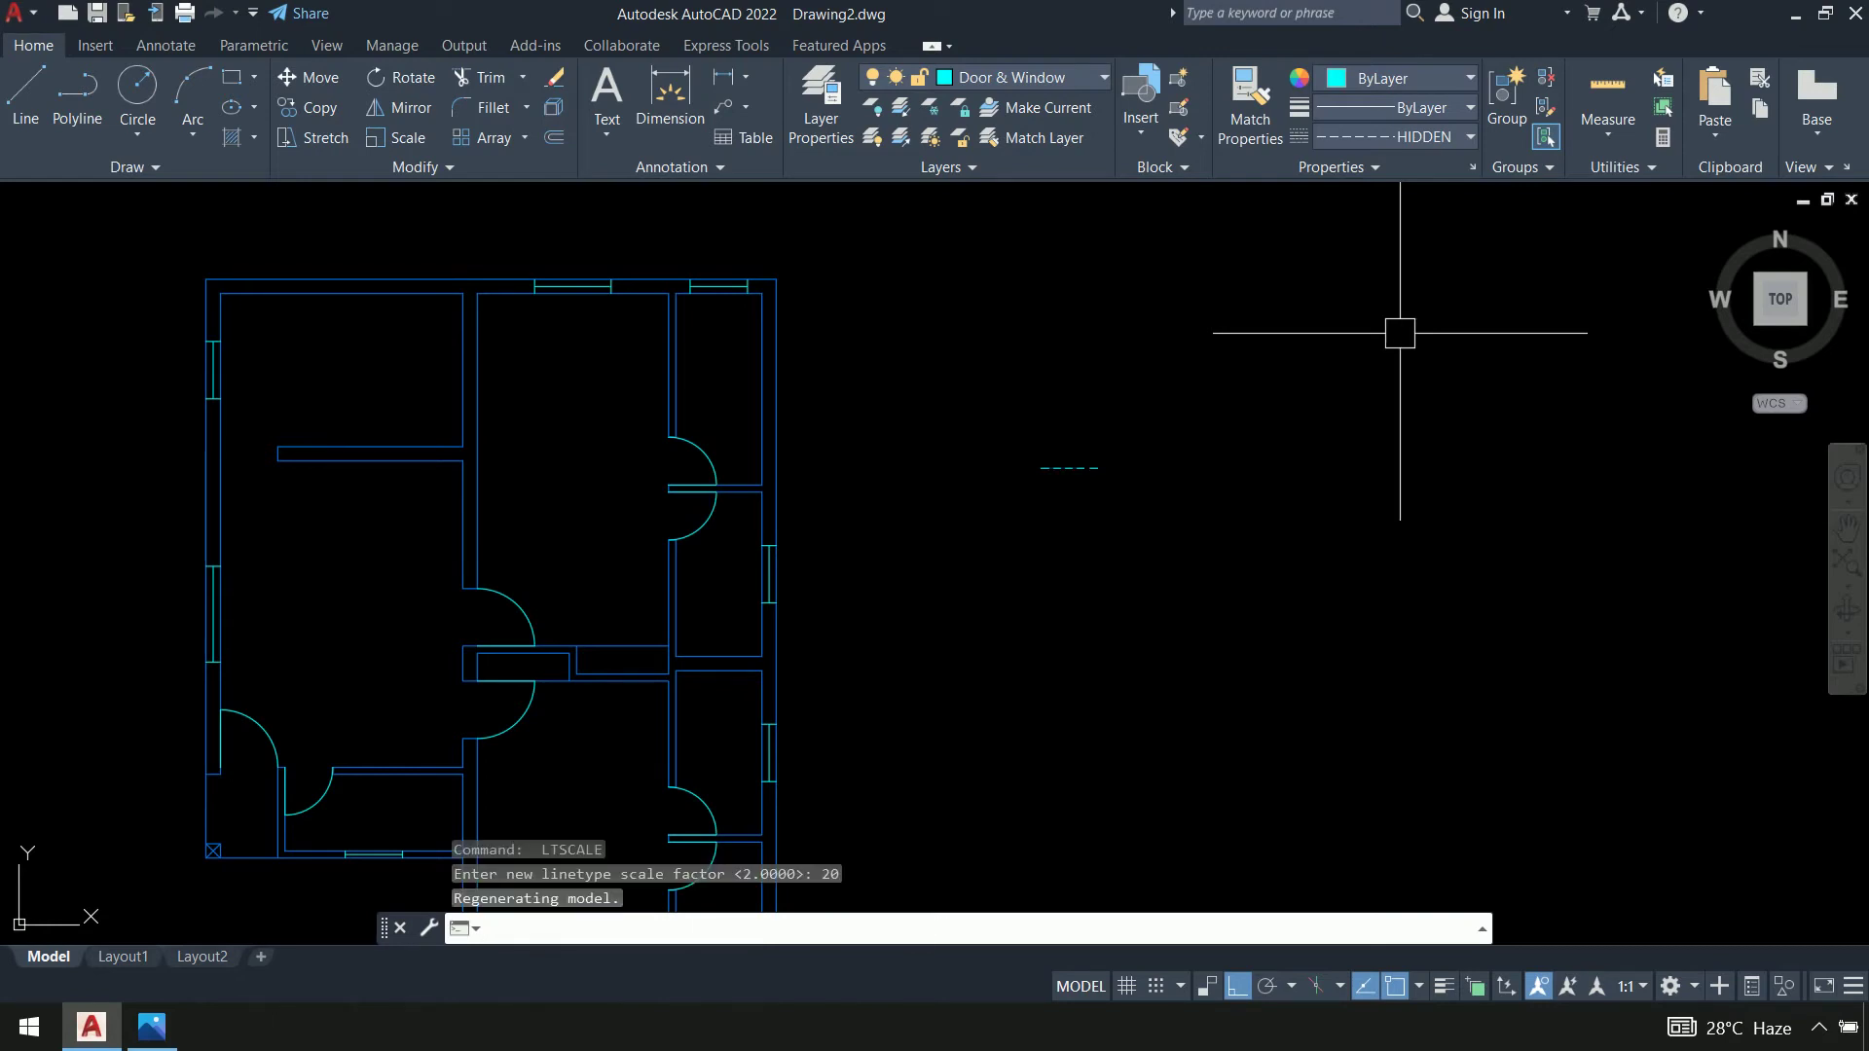
# Match the dashed line's properties onto the centre lines of the three ventilators in the upper wall, lower wall and small room's wall
pyautogui.write('MA')
pyautogui.press('Return')
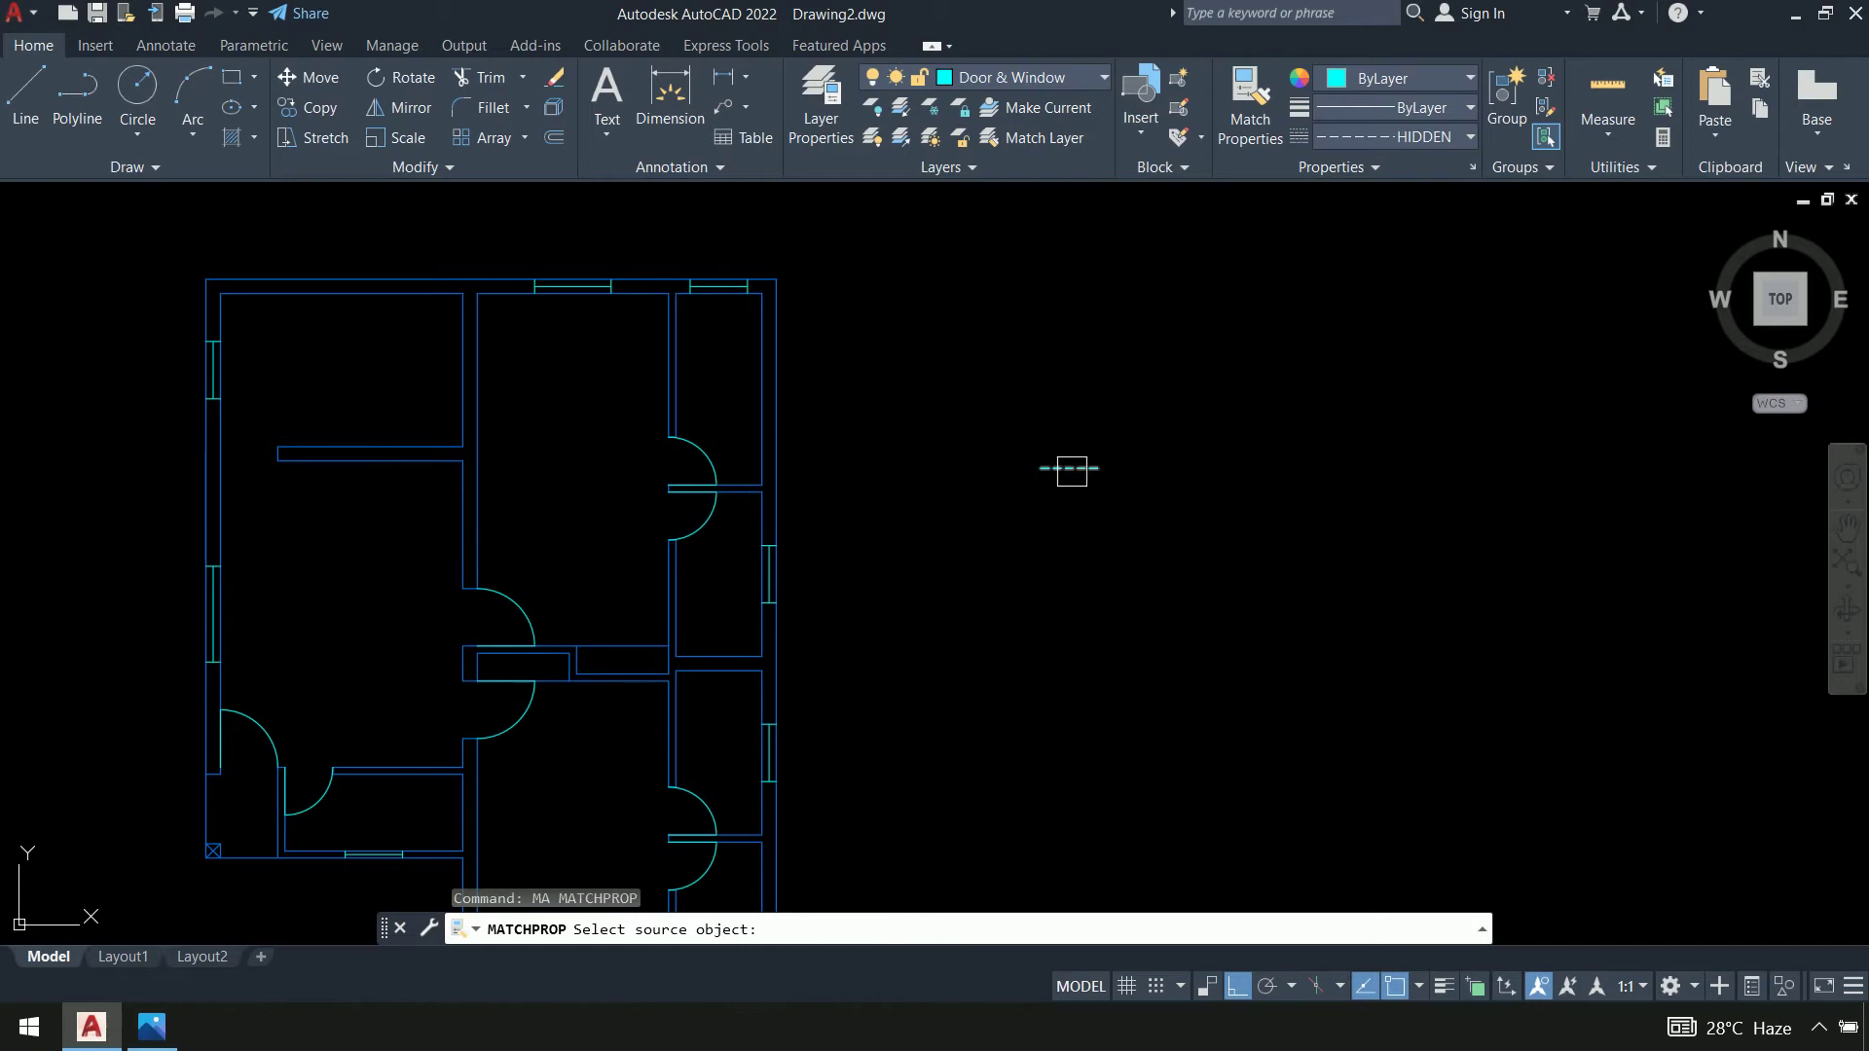
pyautogui.click(1069, 468)
pyautogui.scroll(5, 716, 300)
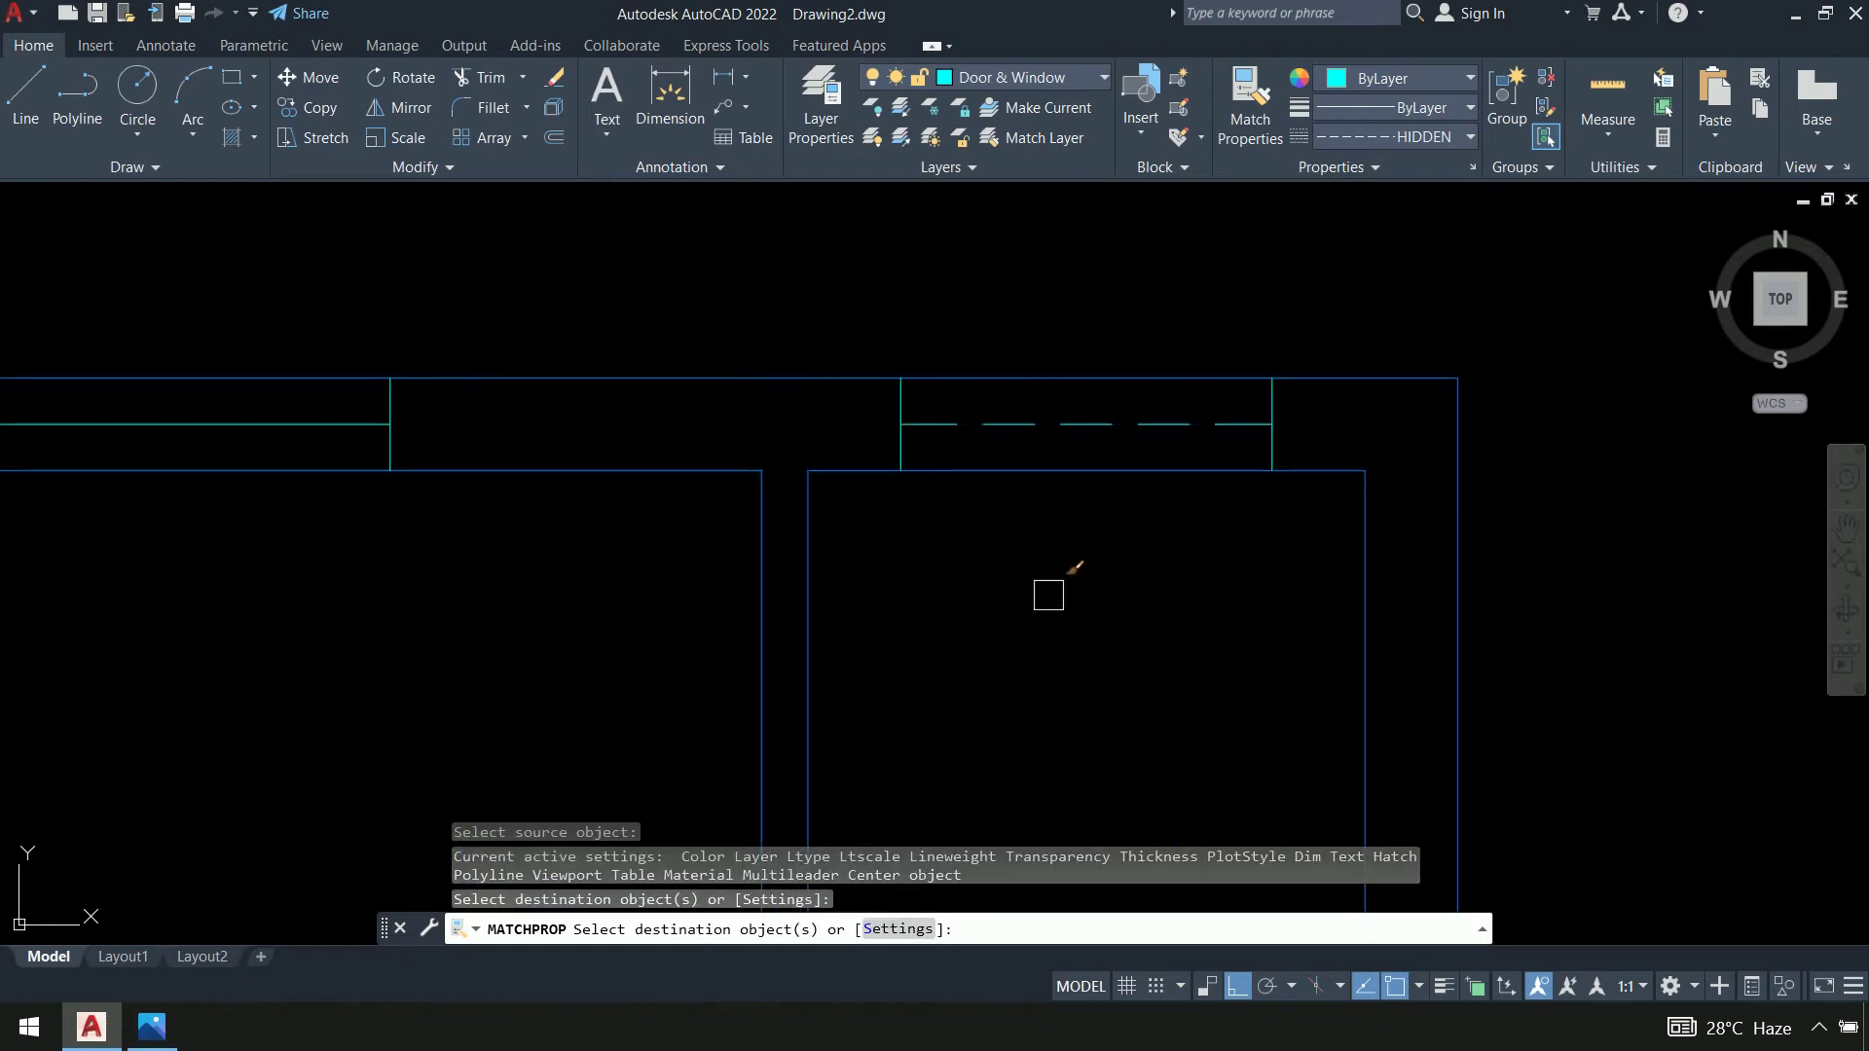
pyautogui.scroll(-5, 1061, 633)
pyautogui.scroll(4, 1075, 419)
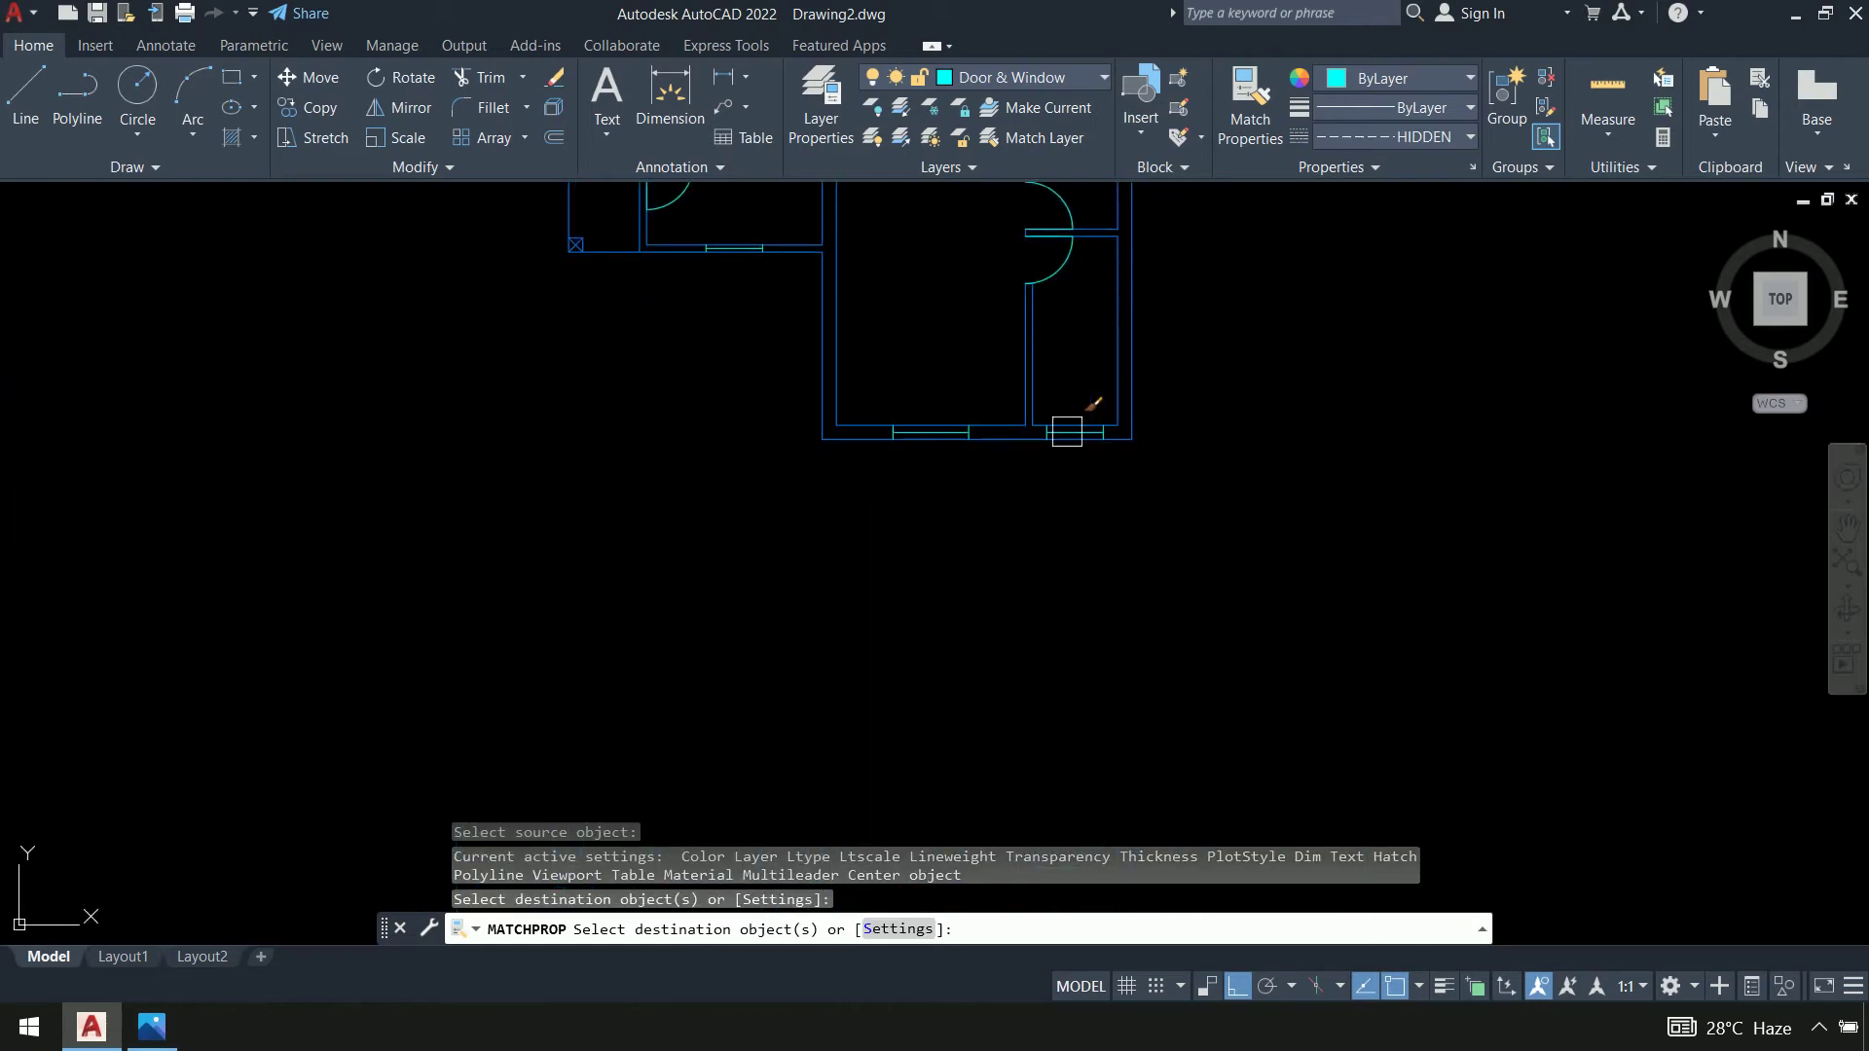
pyautogui.click(1063, 430)
pyautogui.scroll(-5, 934, 680)
pyautogui.scroll(5, 609, 519)
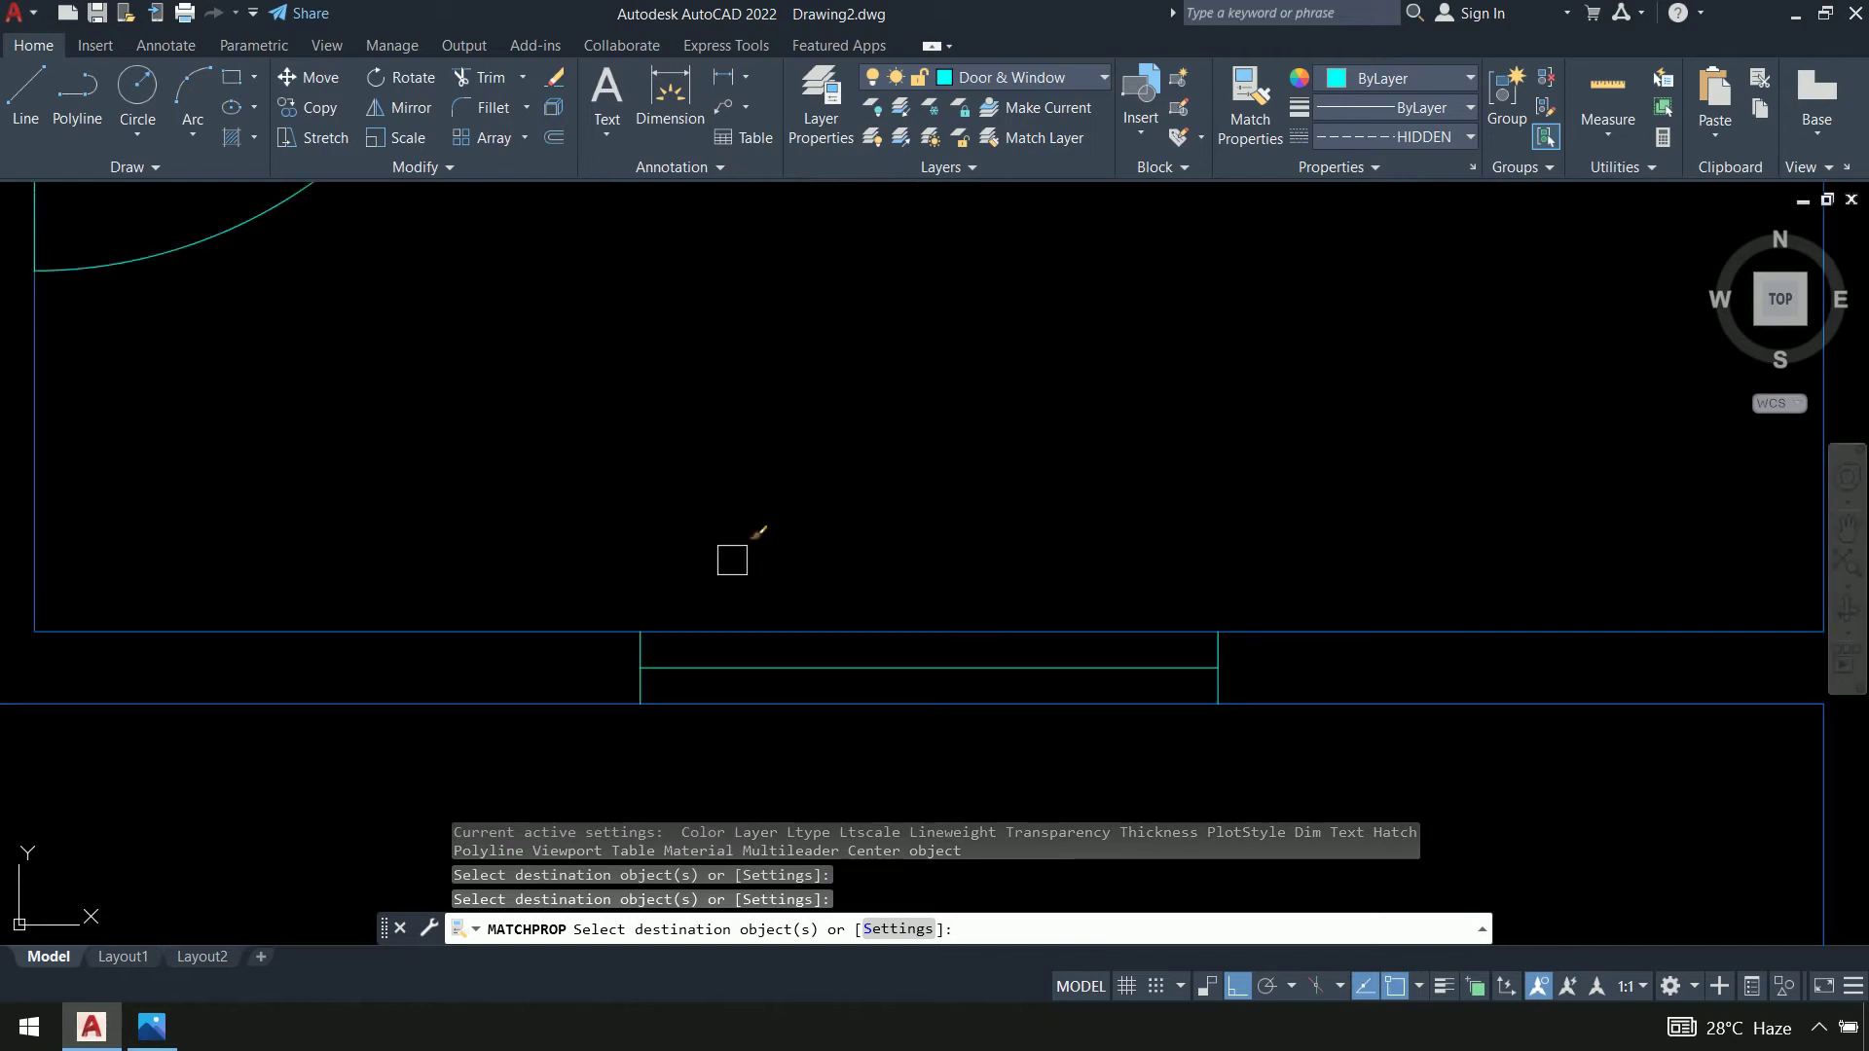
pyautogui.click(947, 668)
pyautogui.scroll(-4, 1063, 352)
pyautogui.moveTo(1063, 352); pyautogui.dragTo(671, 517, button='middle')
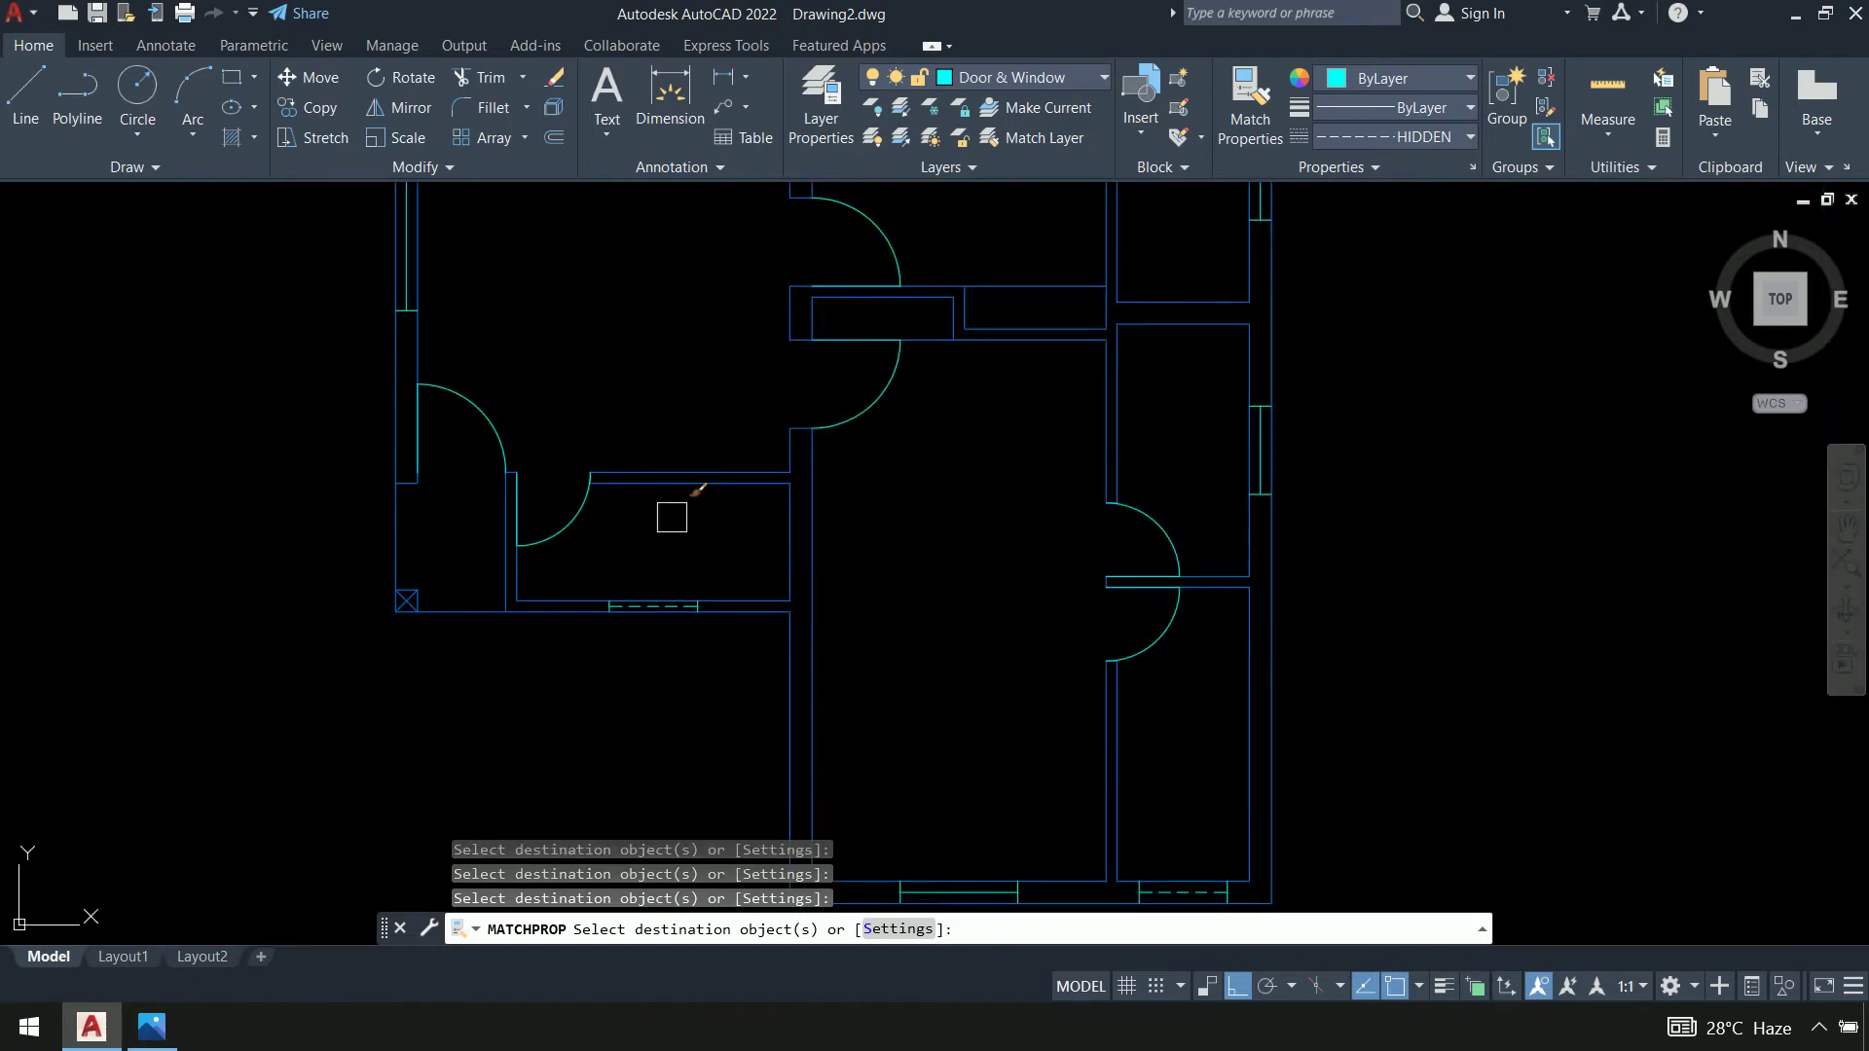
pyautogui.press('Return')
# Delete the dashed sample line beside the floor plan
pyautogui.scroll(-5, 1386, 521)
pyautogui.moveTo(1387, 521); pyautogui.dragTo(1021, 641, button='middle')
pyautogui.click(1330, 388)
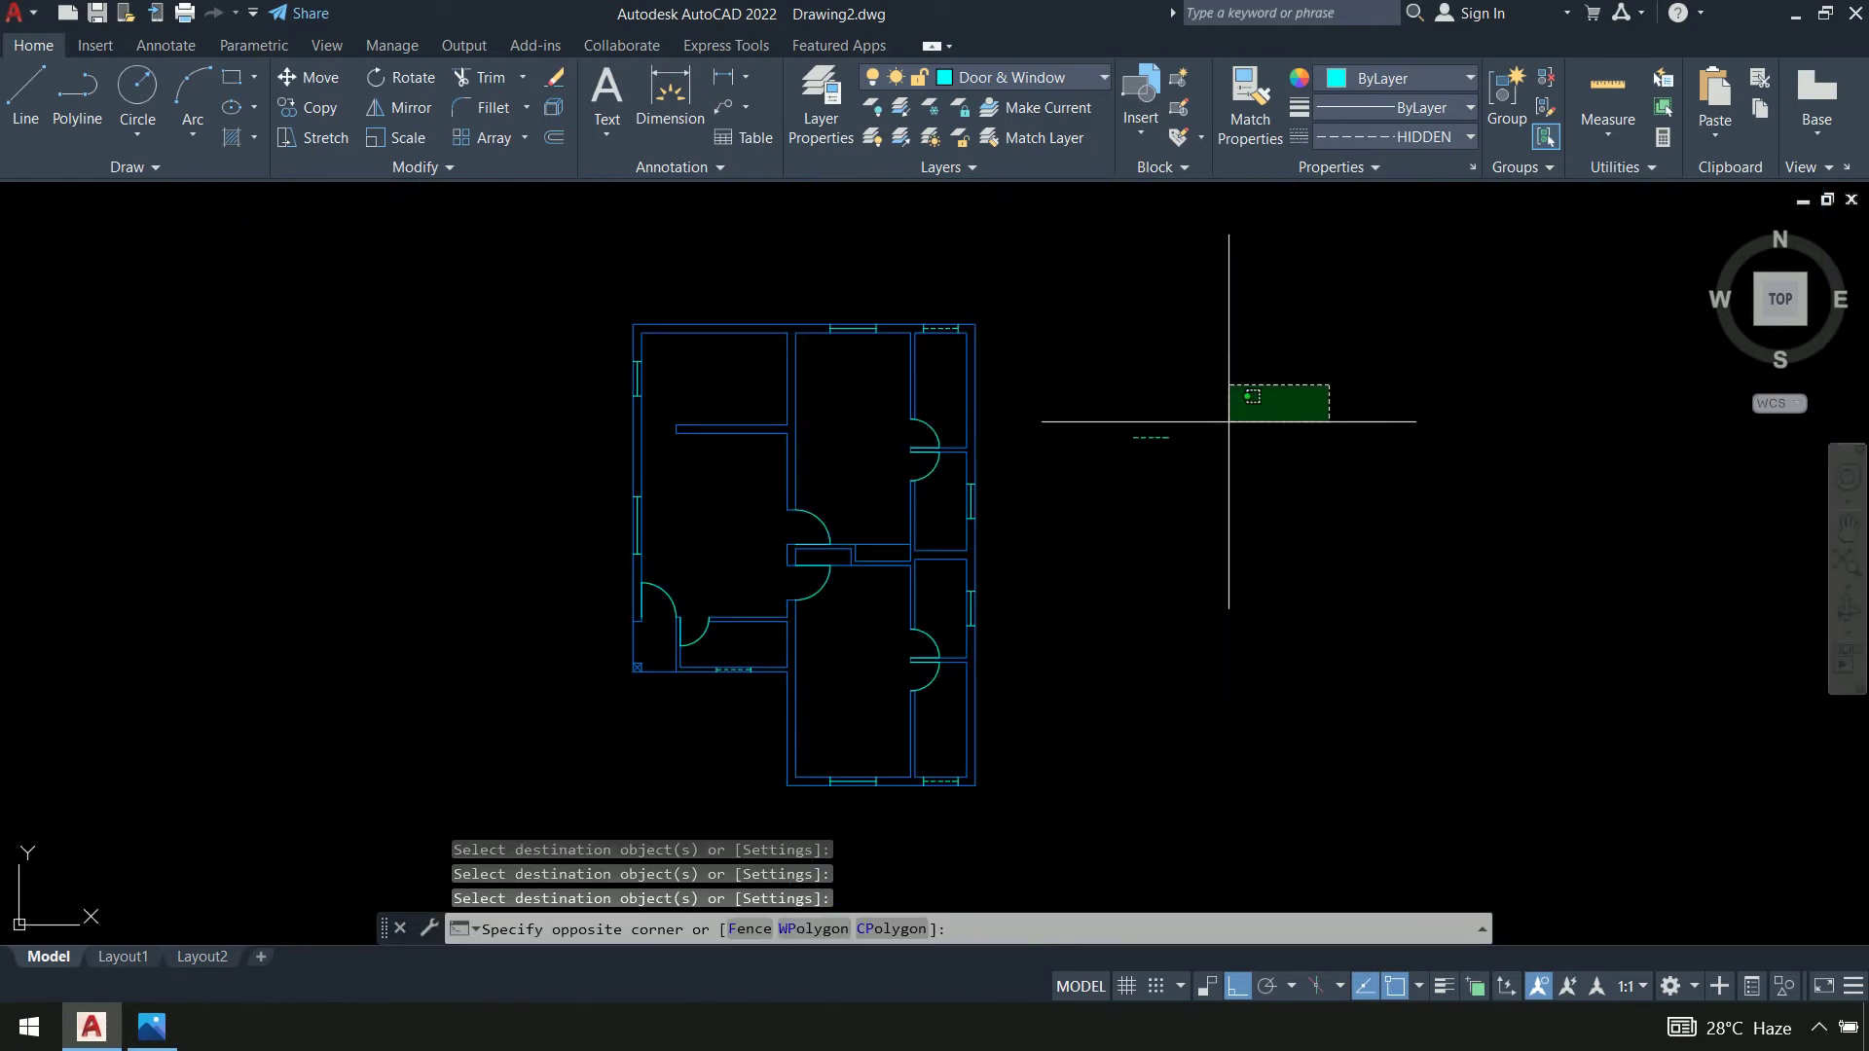
pyautogui.click(1093, 517)
pyautogui.press('Delete')
pyautogui.moveTo(1248, 532); pyautogui.dragTo(1265, 472, button='middle')
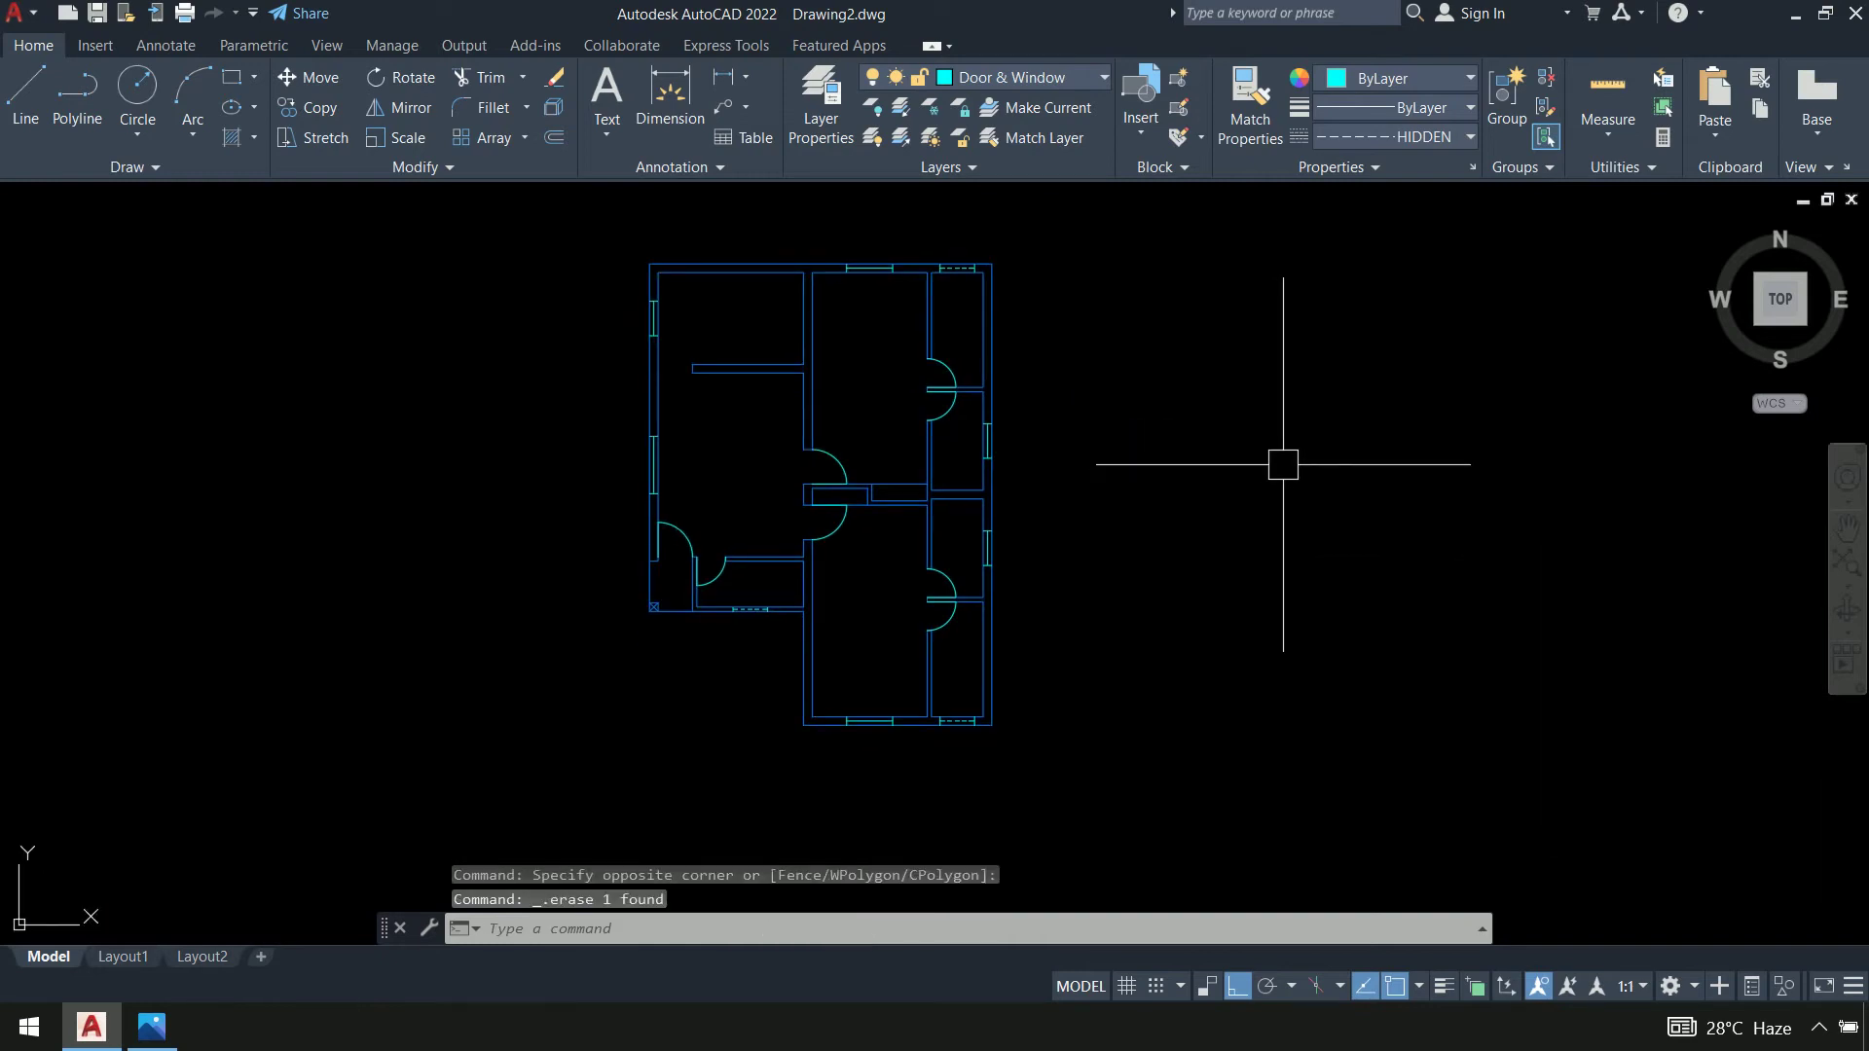
# Check the room layout on the scanned reference plan and make Interior & Fixtures the current layer of the drawing
pyautogui.hotkey('alt', 'Tab')
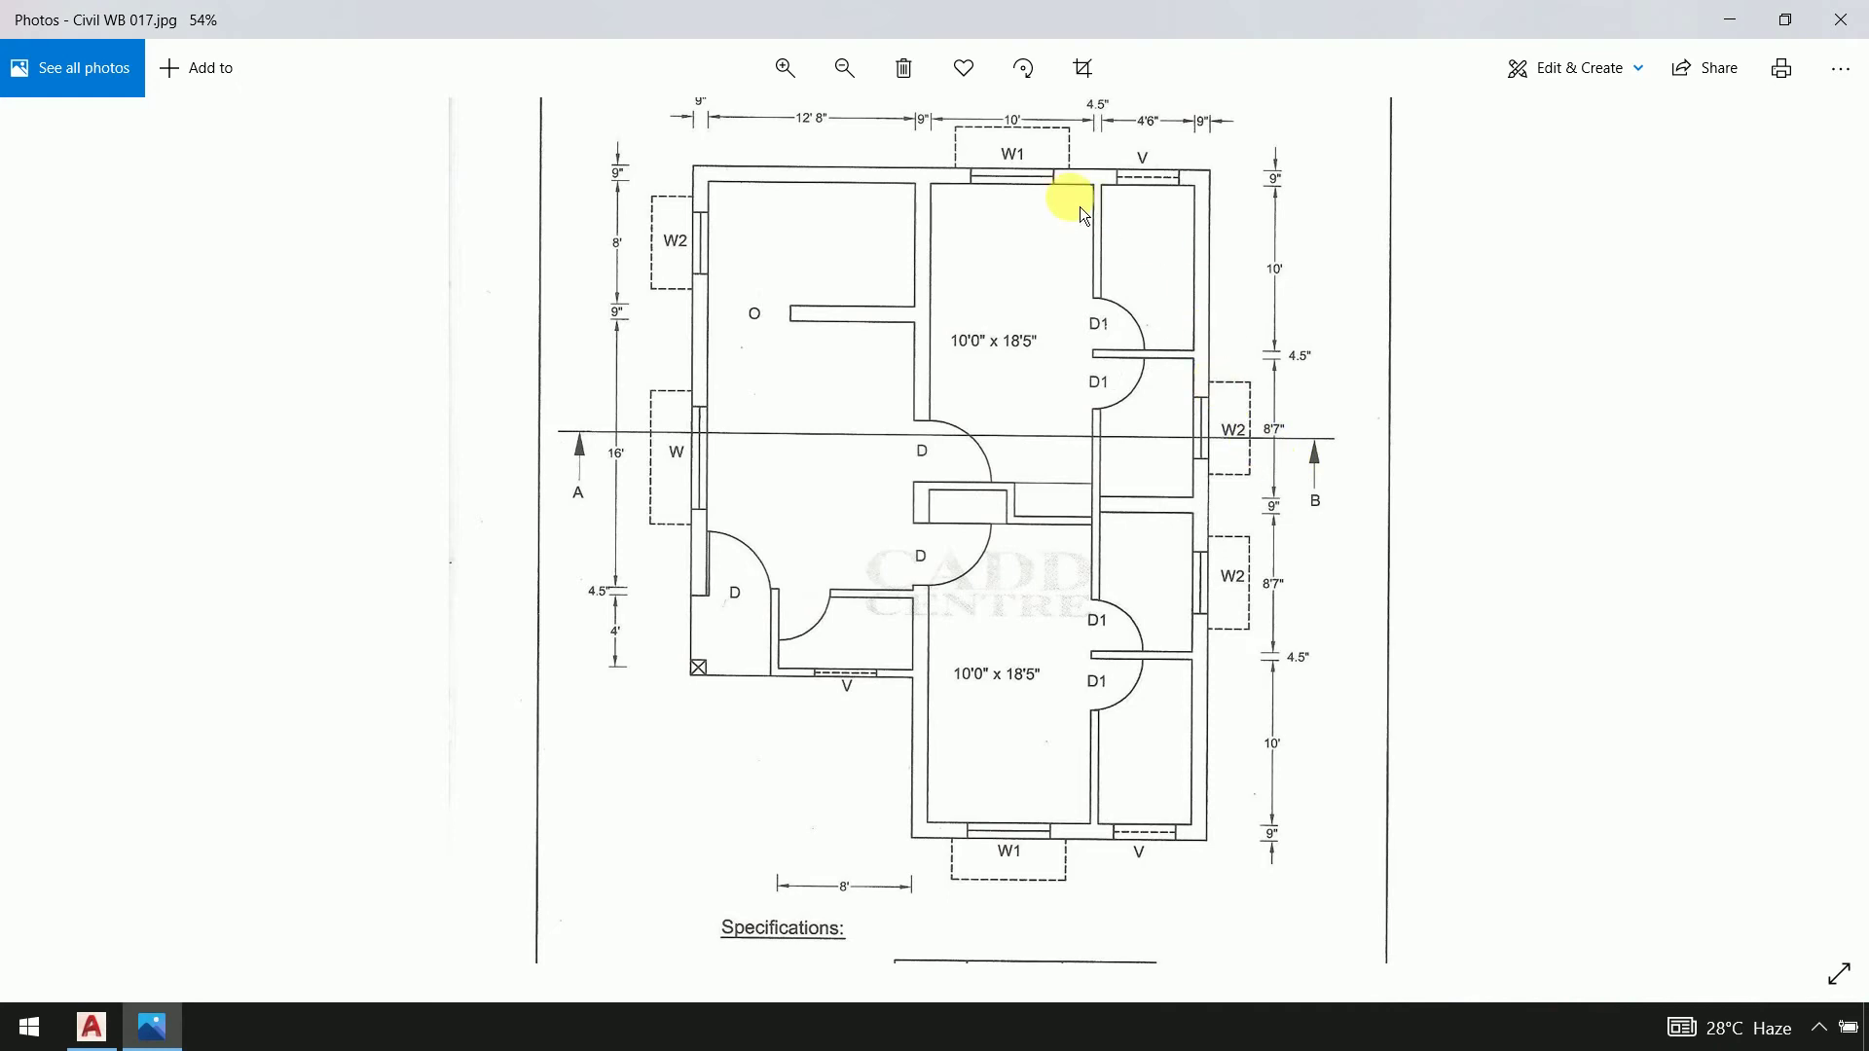
pyautogui.moveTo(1154, 301); pyautogui.dragTo(1150, 336)
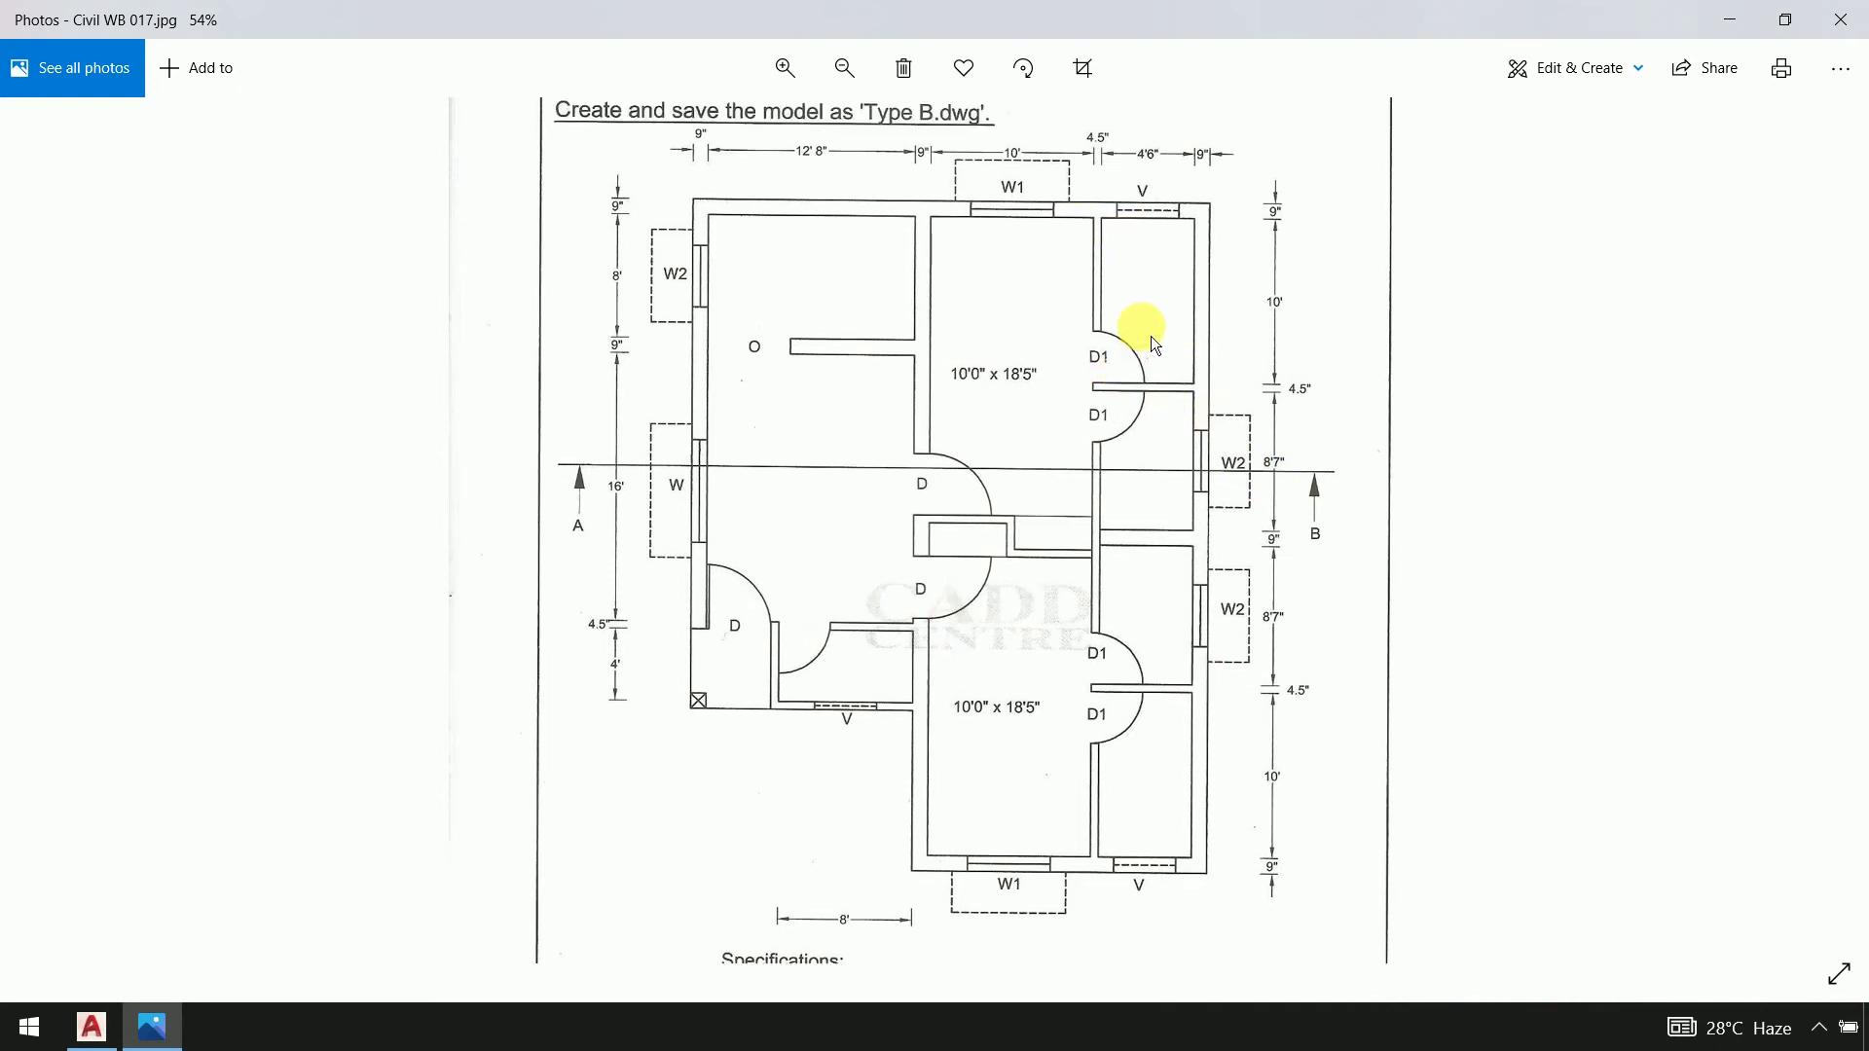
pyautogui.hotkey('alt', 'Tab')
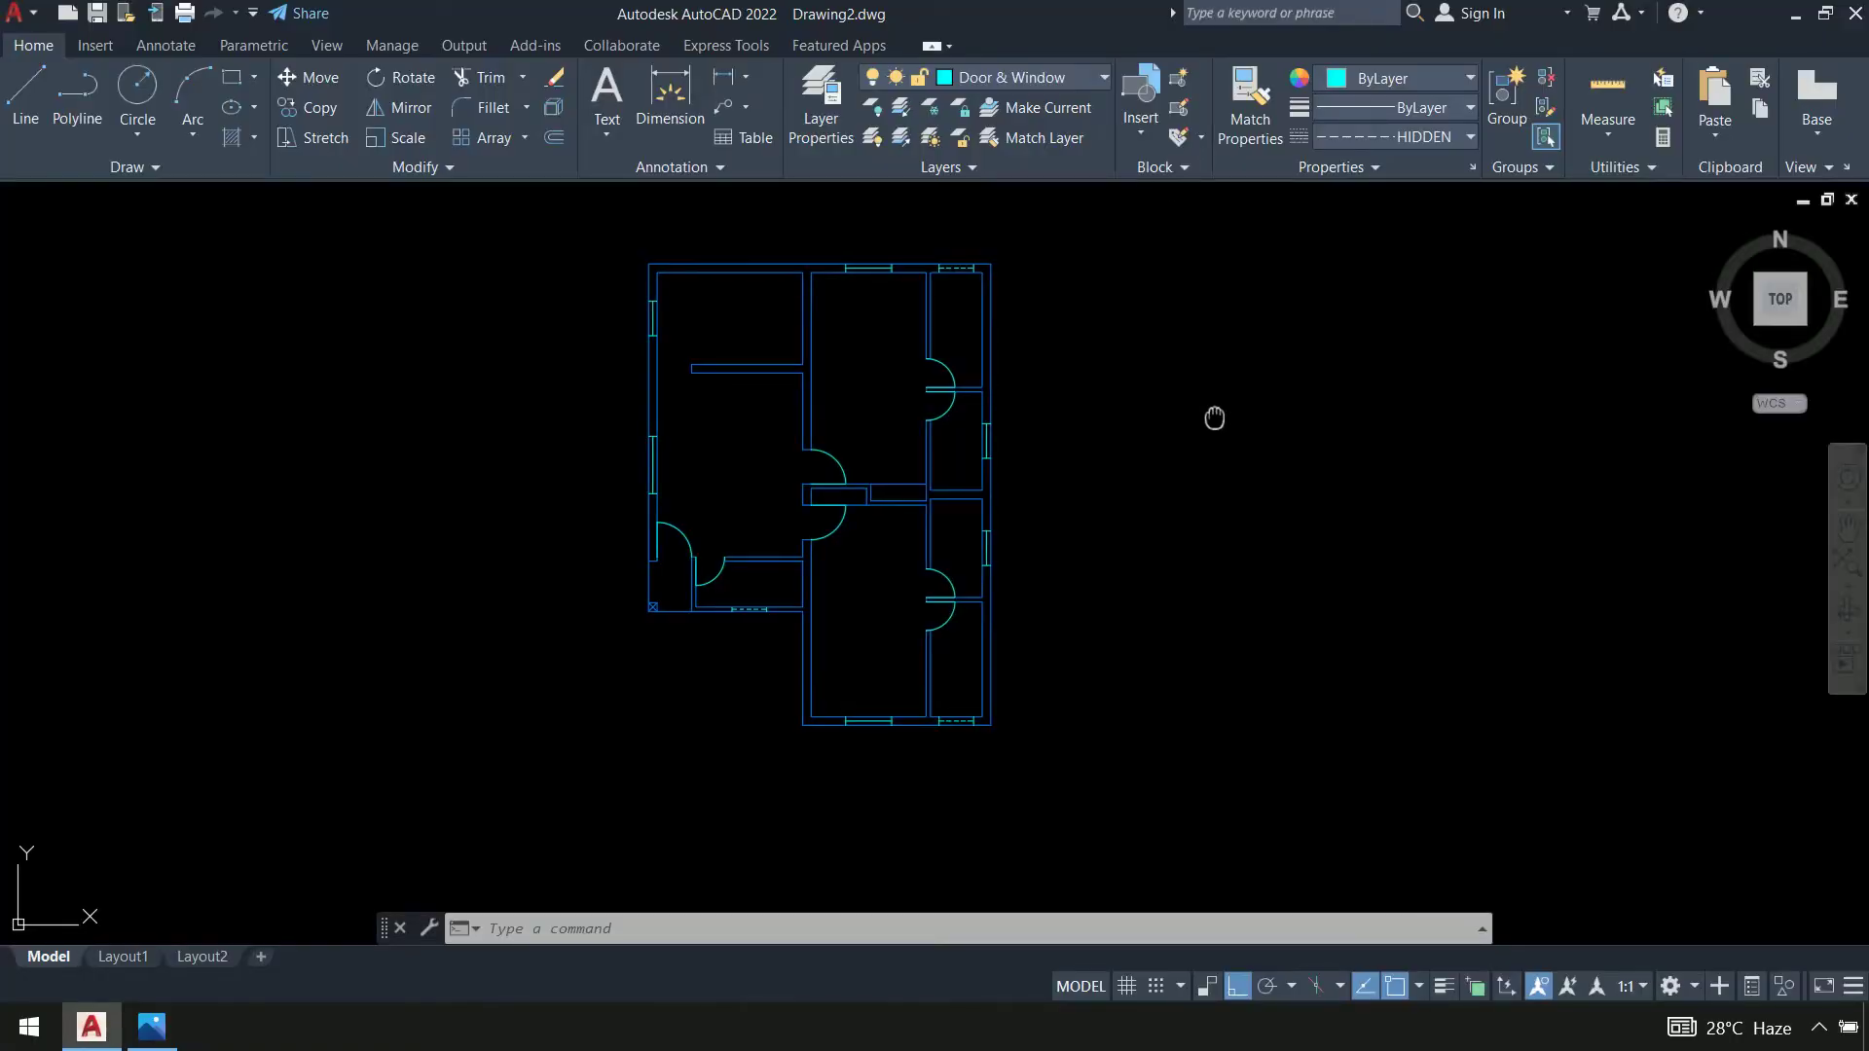
pyautogui.moveTo(1214, 416); pyautogui.dragTo(1175, 445, button='middle')
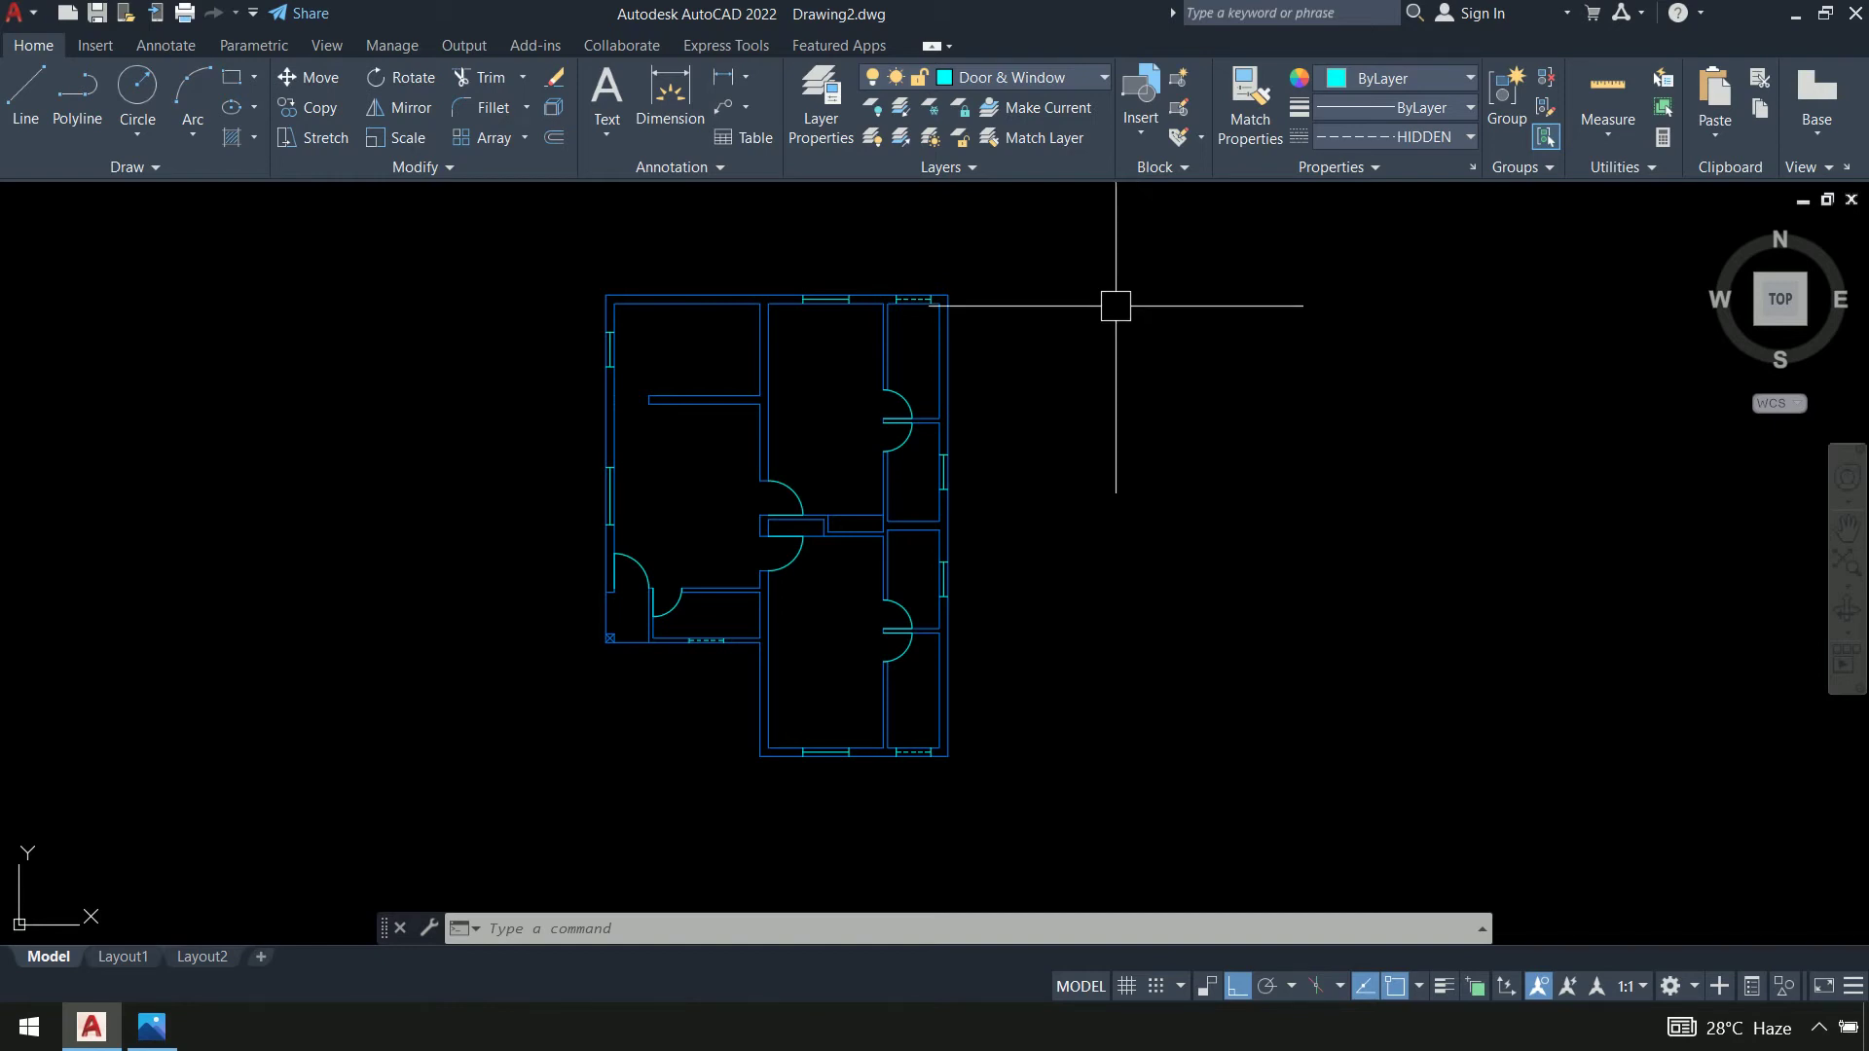
pyautogui.click(1078, 86)
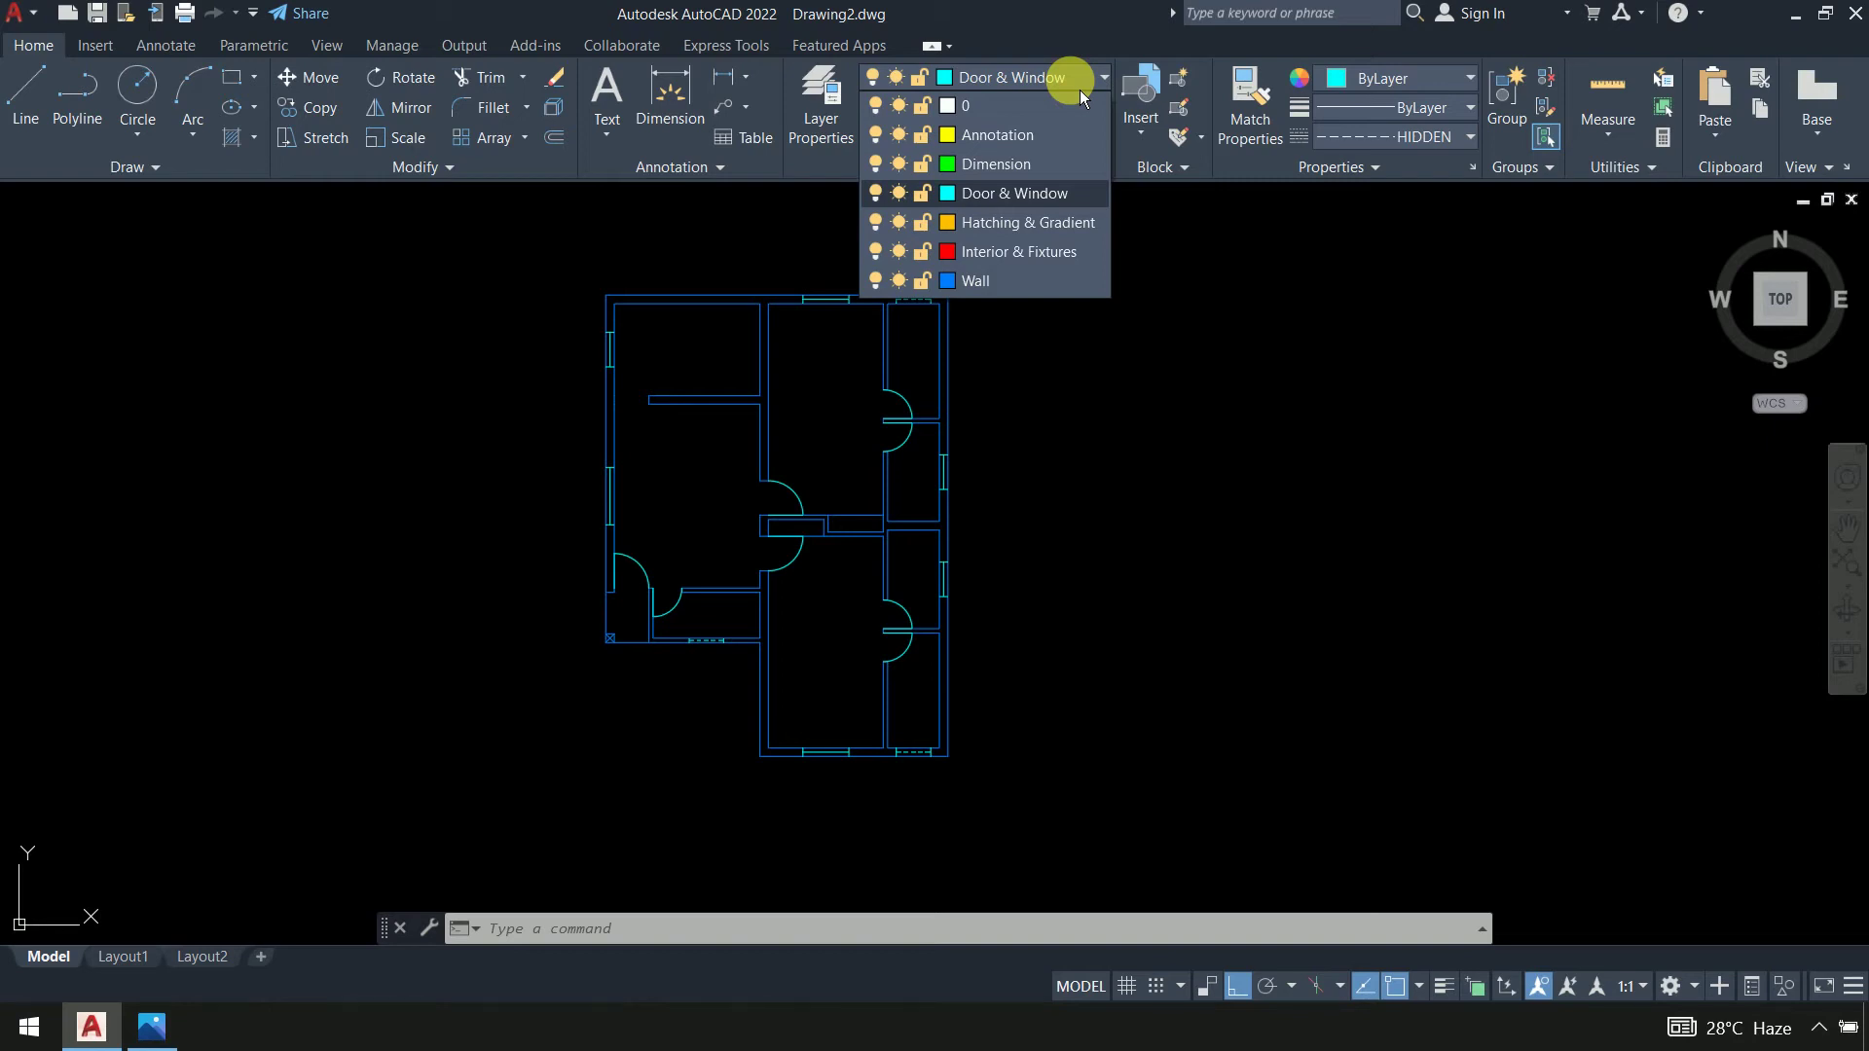
pyautogui.click(1039, 255)
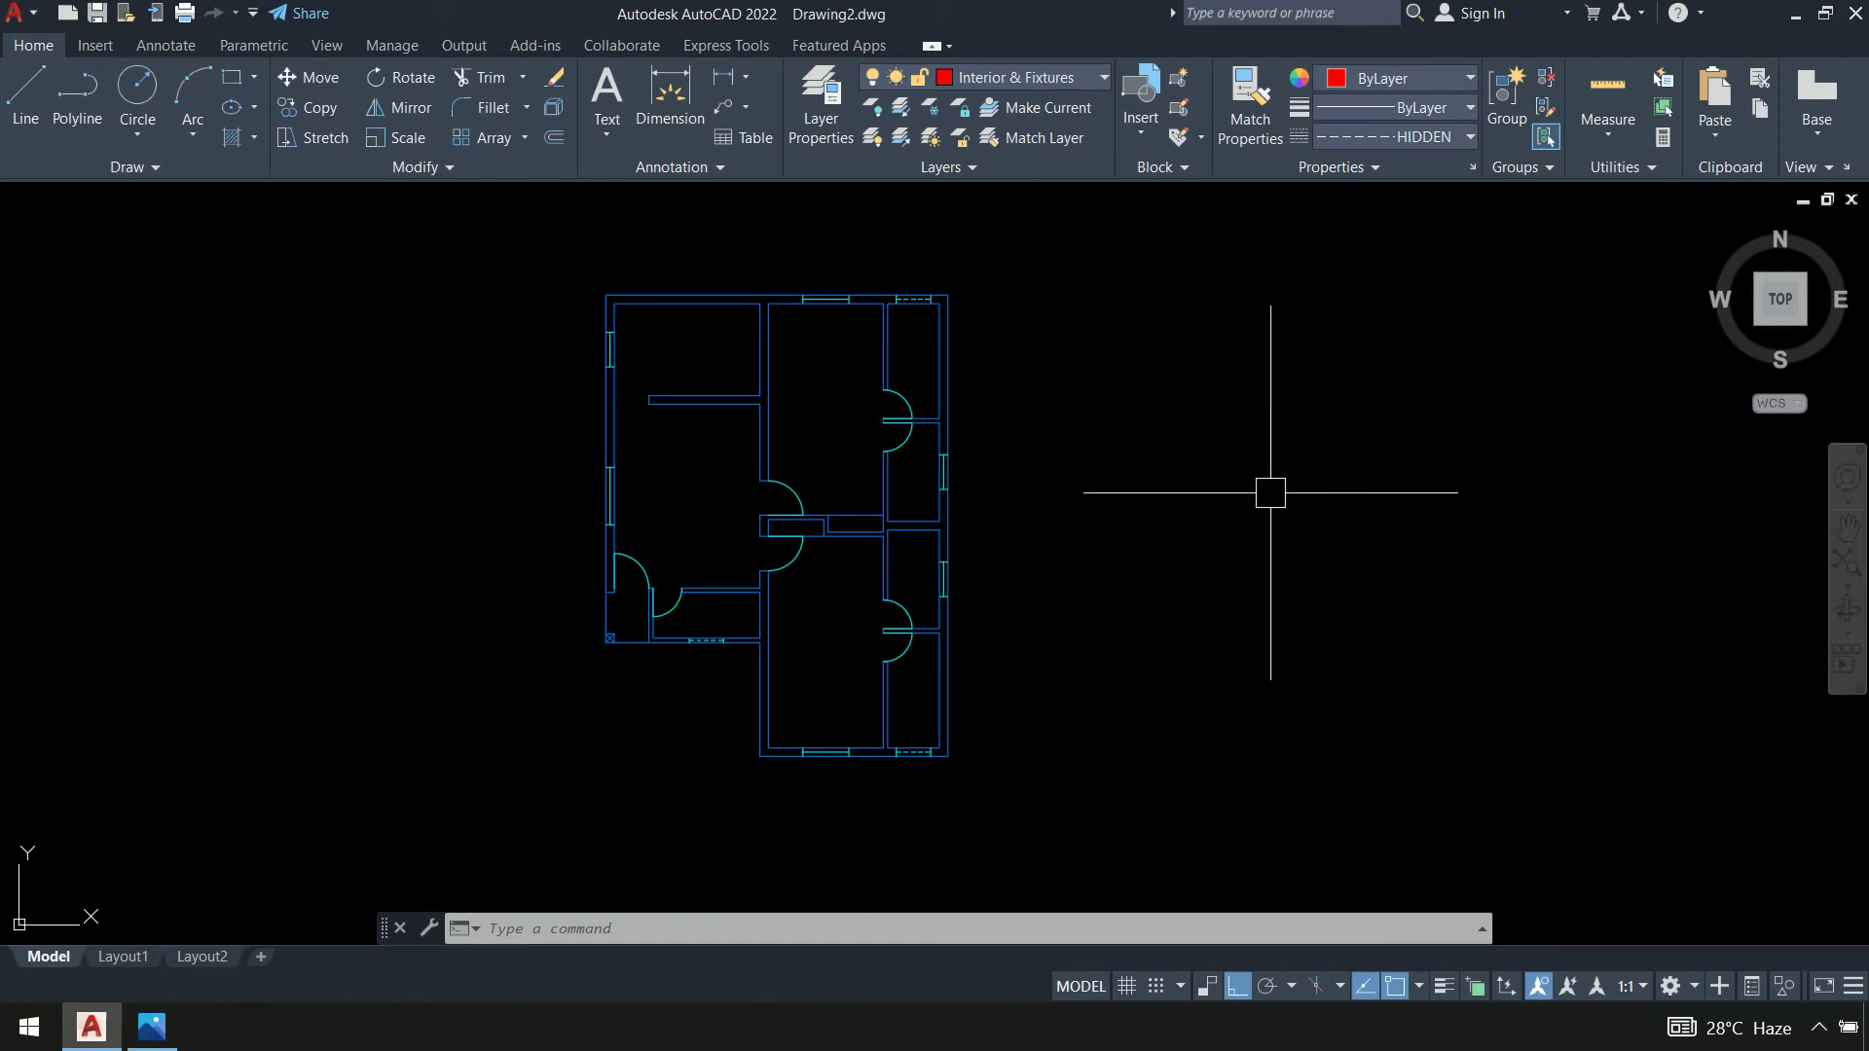
# Examine the scanned reference plan and the narrow upper room with the dashed ventilator in the floor plan
pyautogui.hotkey('alt', 'Tab')
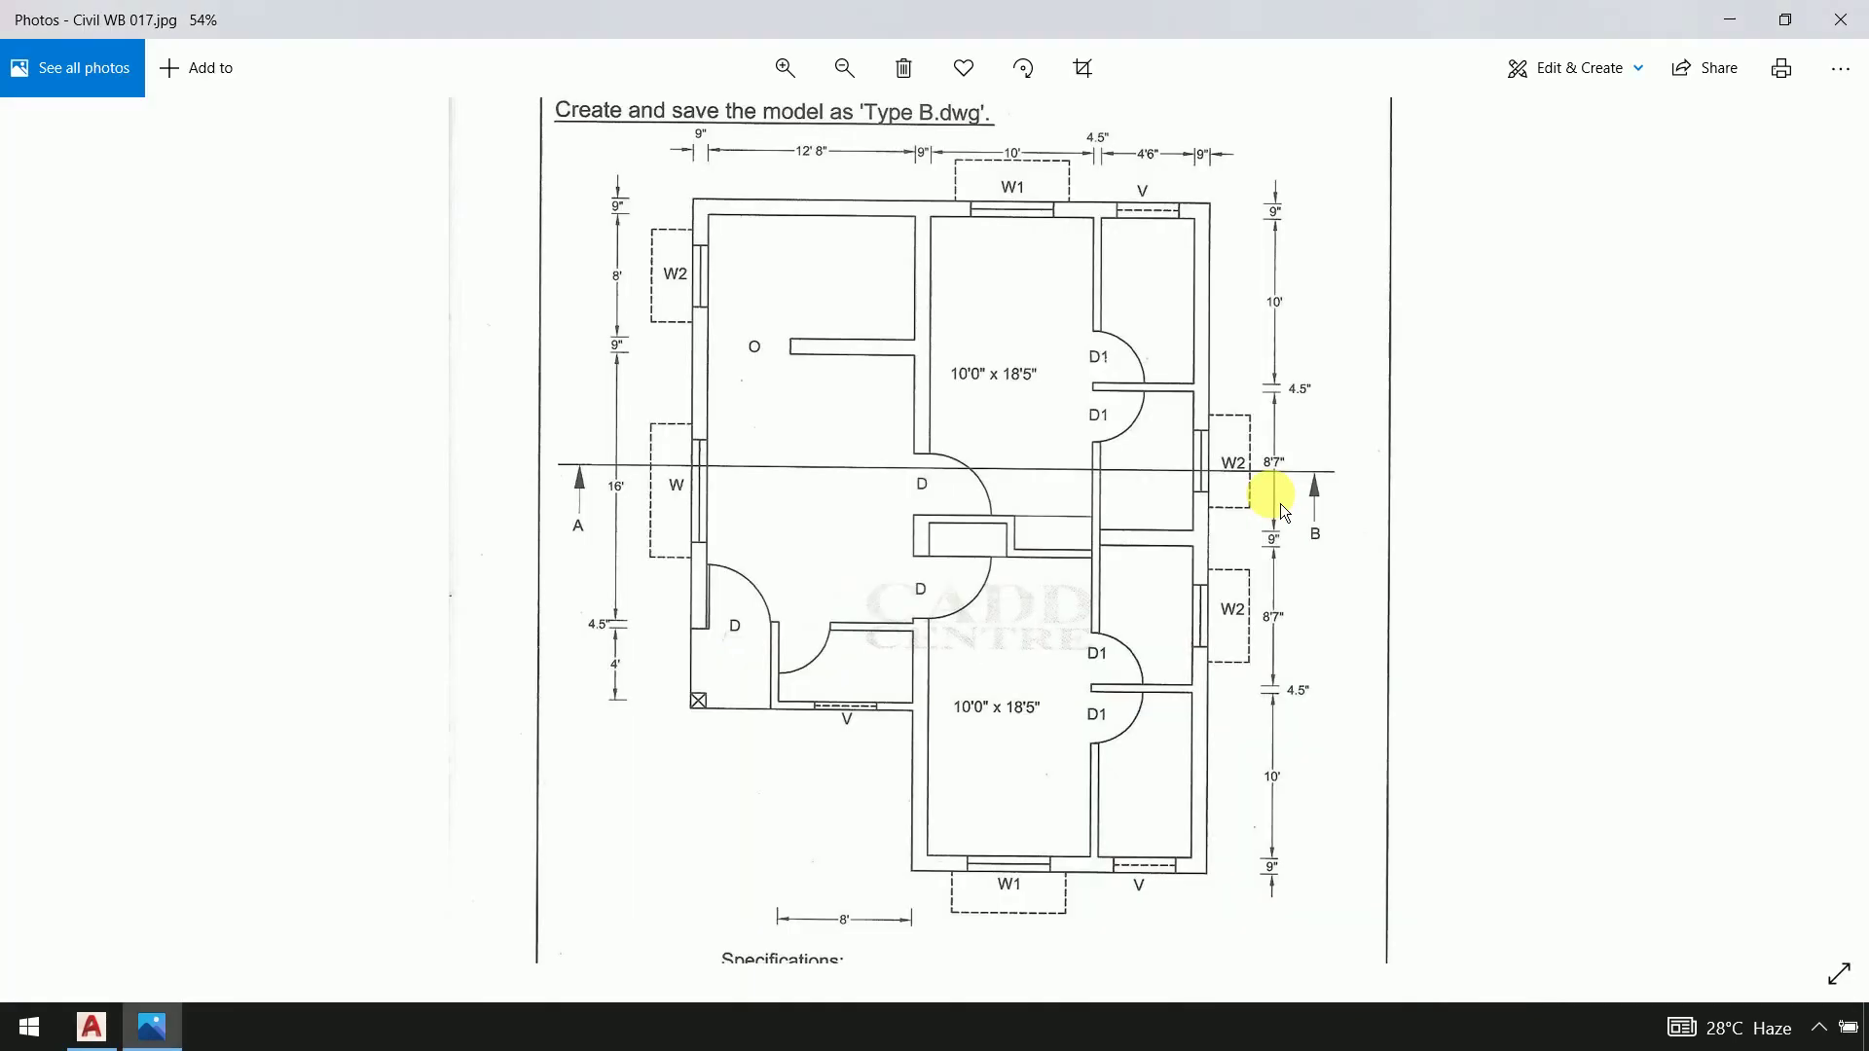
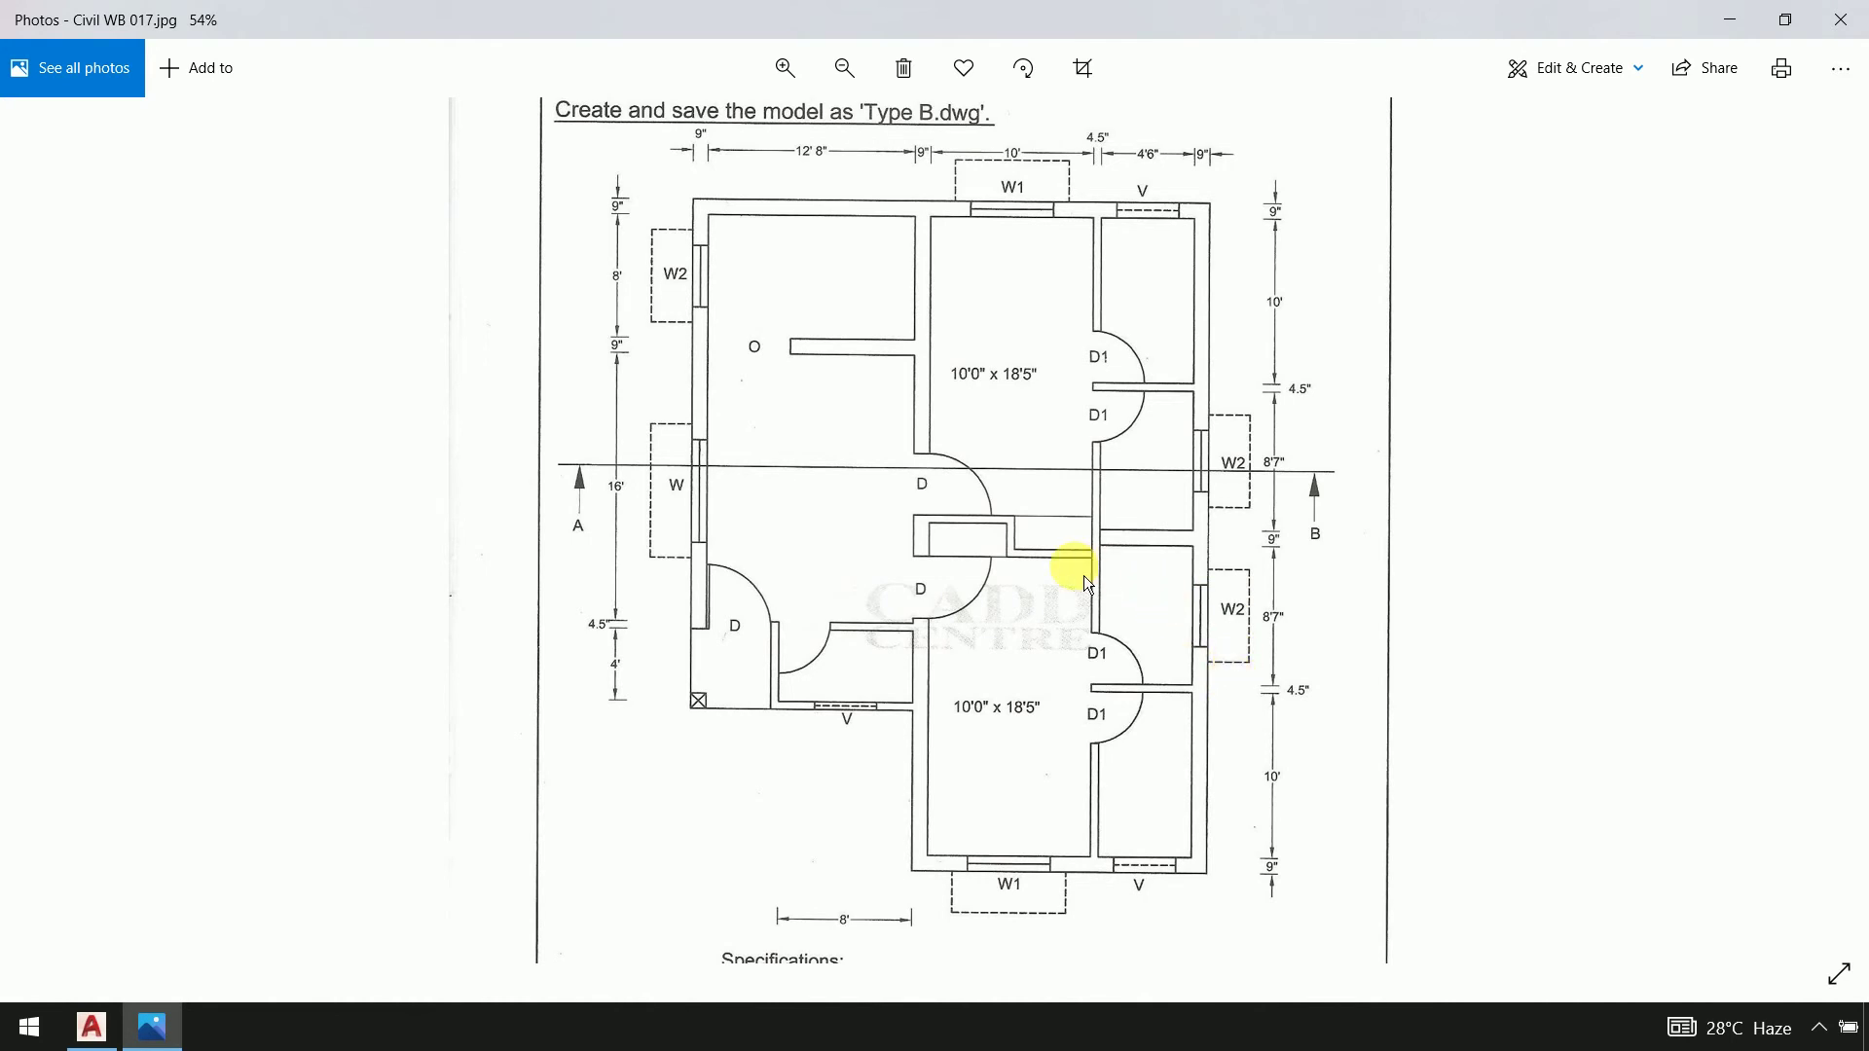
pyautogui.hotkey('alt', 'Tab')
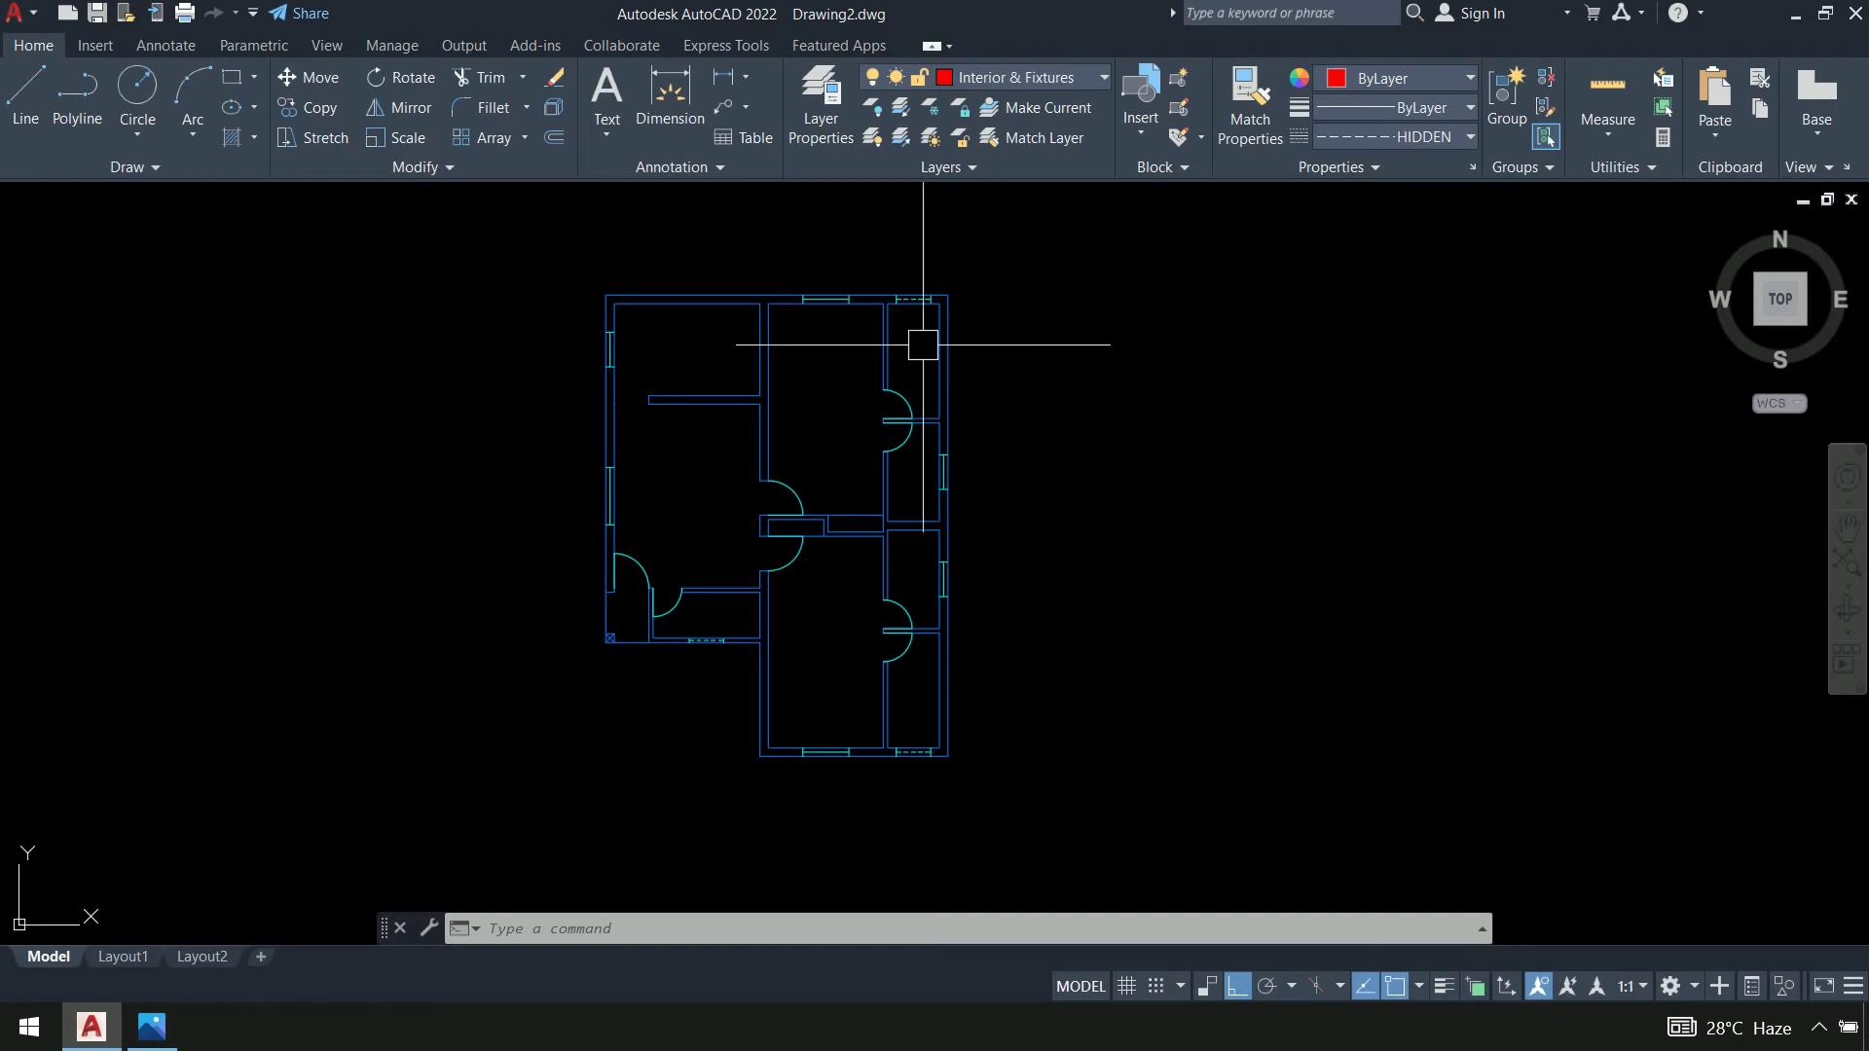
pyautogui.scroll(2, 923, 336)
pyautogui.scroll(4, 905, 341)
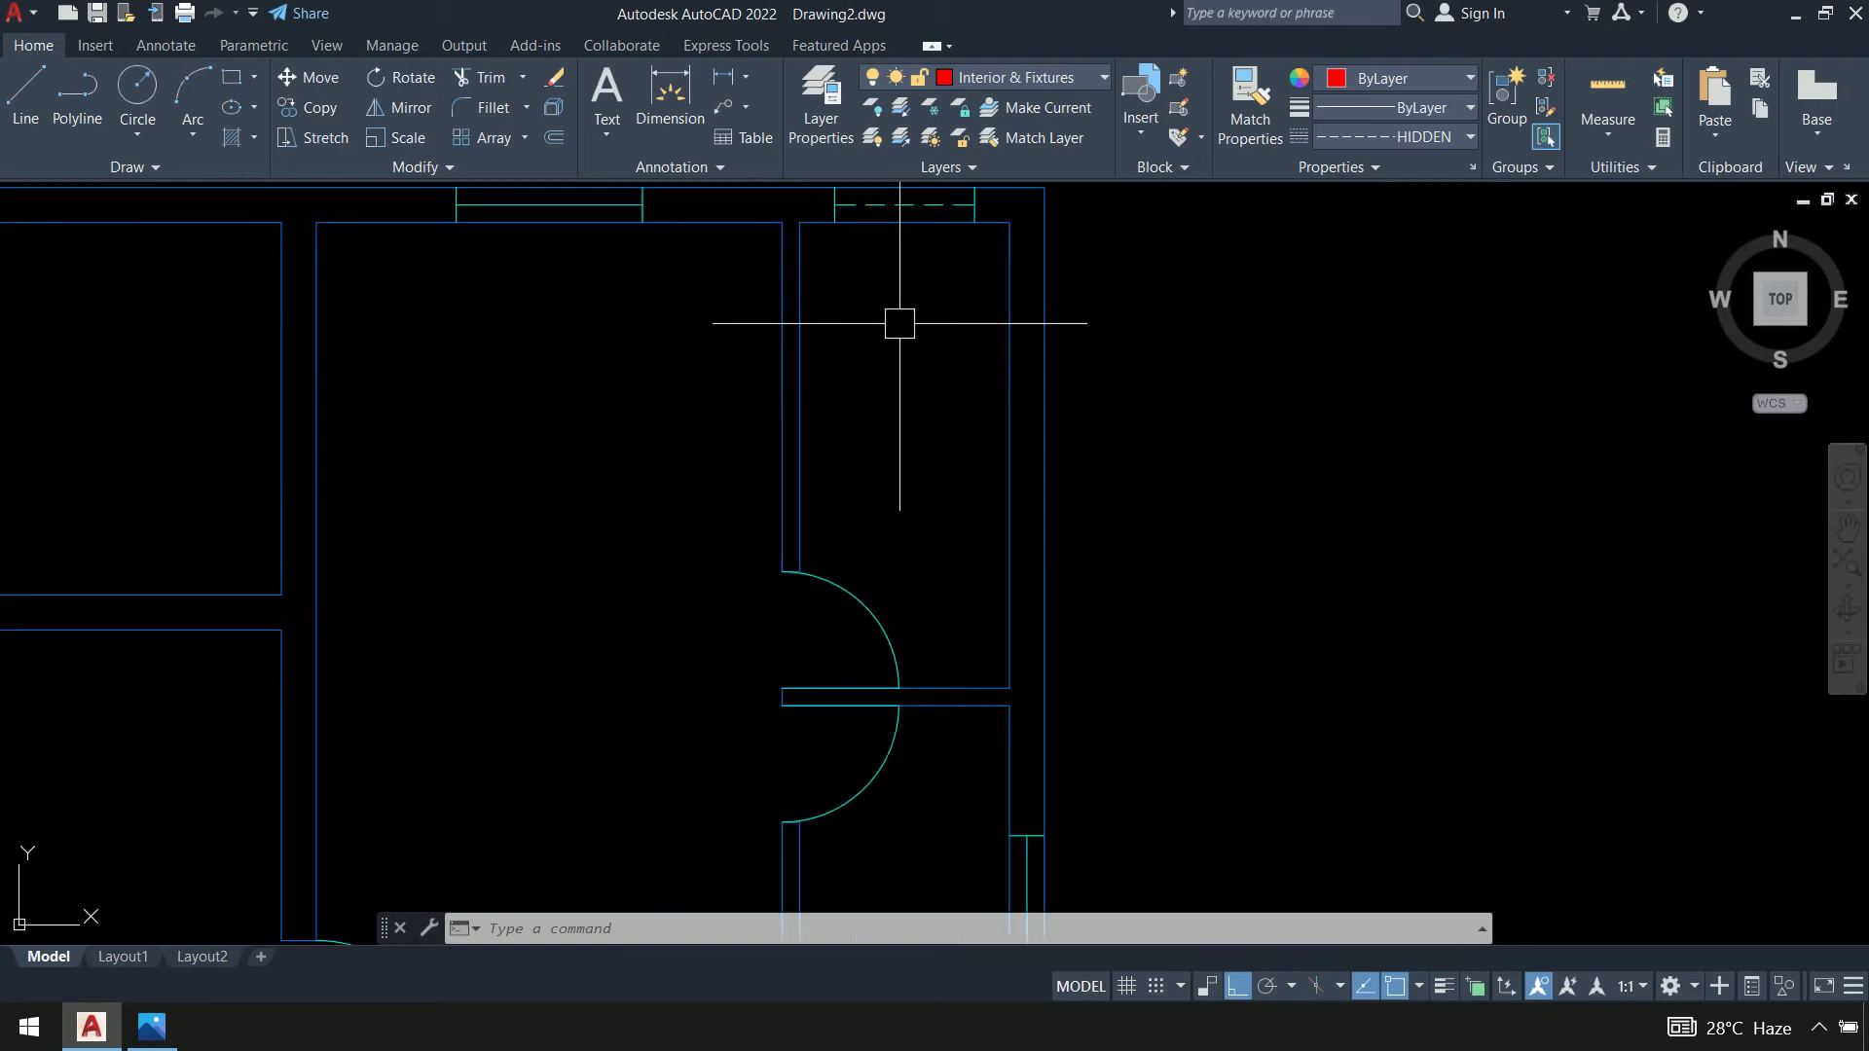
pyautogui.scroll(2, 899, 323)
pyautogui.scroll(-5, 885, 389)
pyautogui.scroll(3, 876, 429)
pyautogui.moveTo(847, 400); pyautogui.dragTo(843, 447, button='middle')
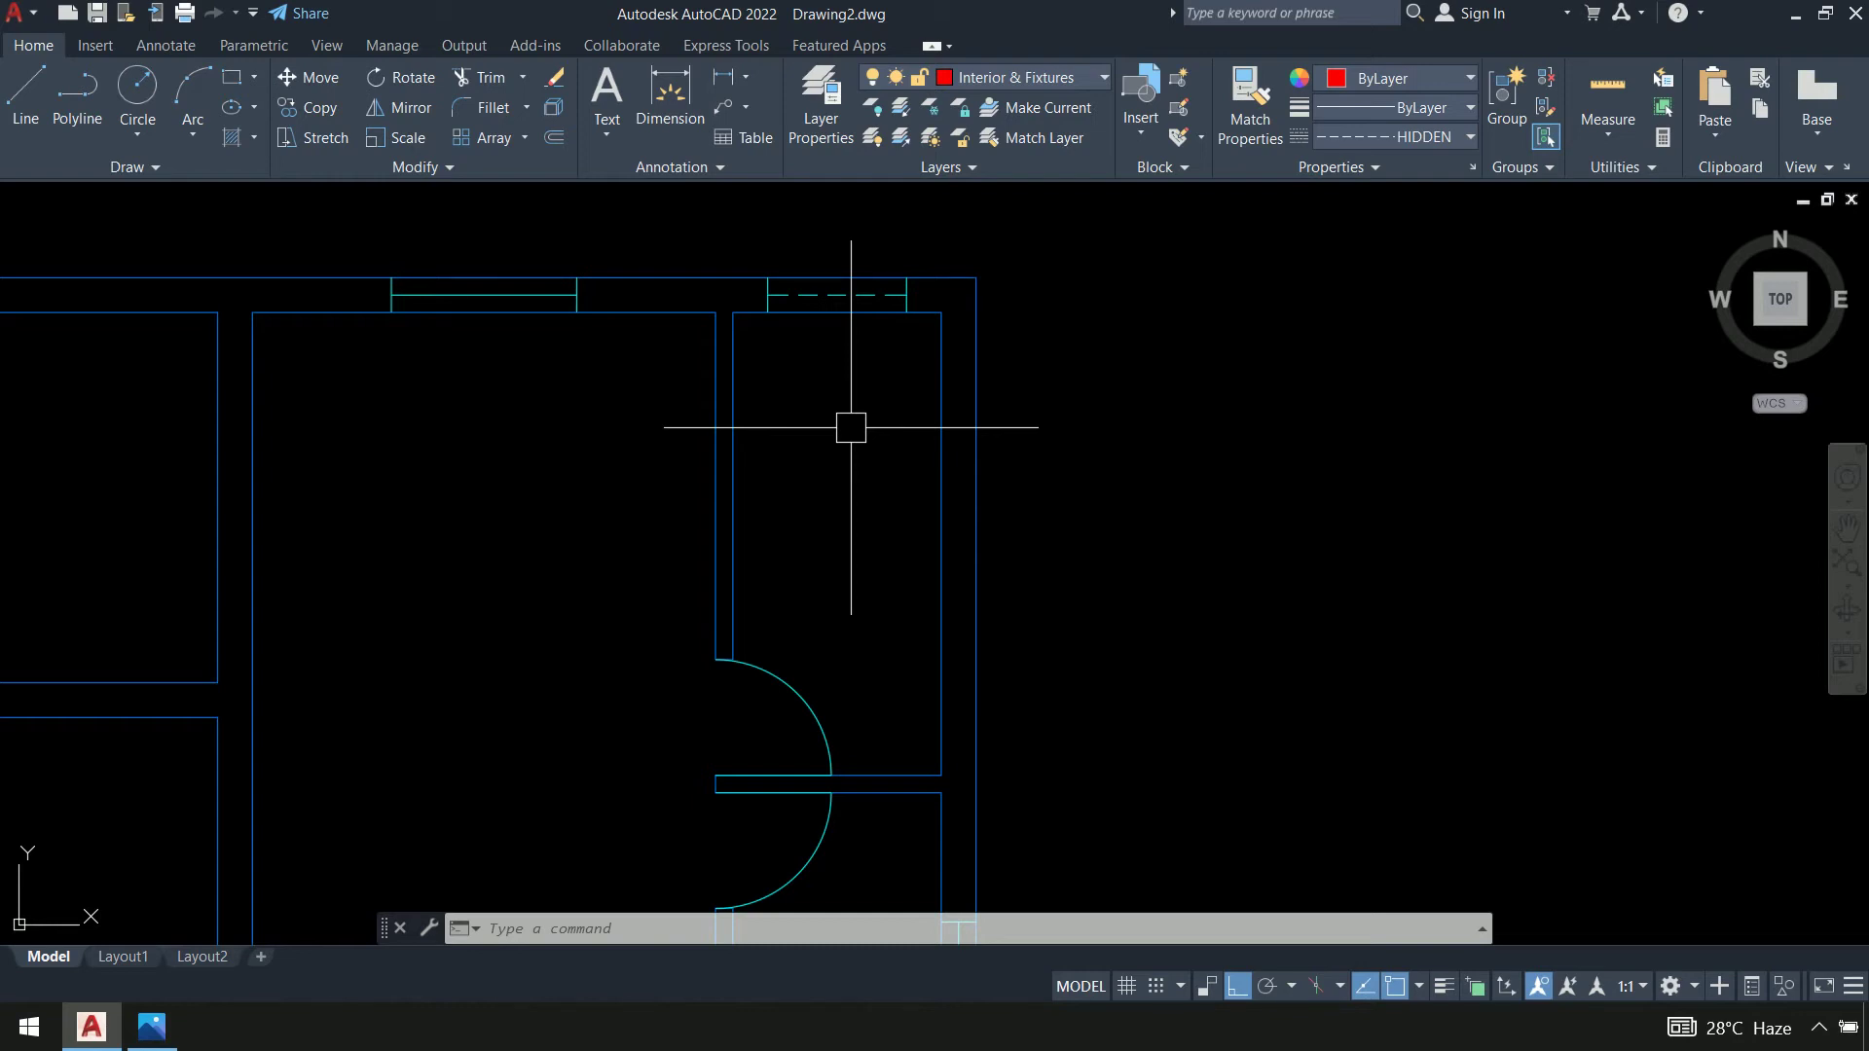
# Open DesignCenter and display the blocks of the sample drawing Home - Space Planner.dwg
pyautogui.write('dc')
pyautogui.press('Return')
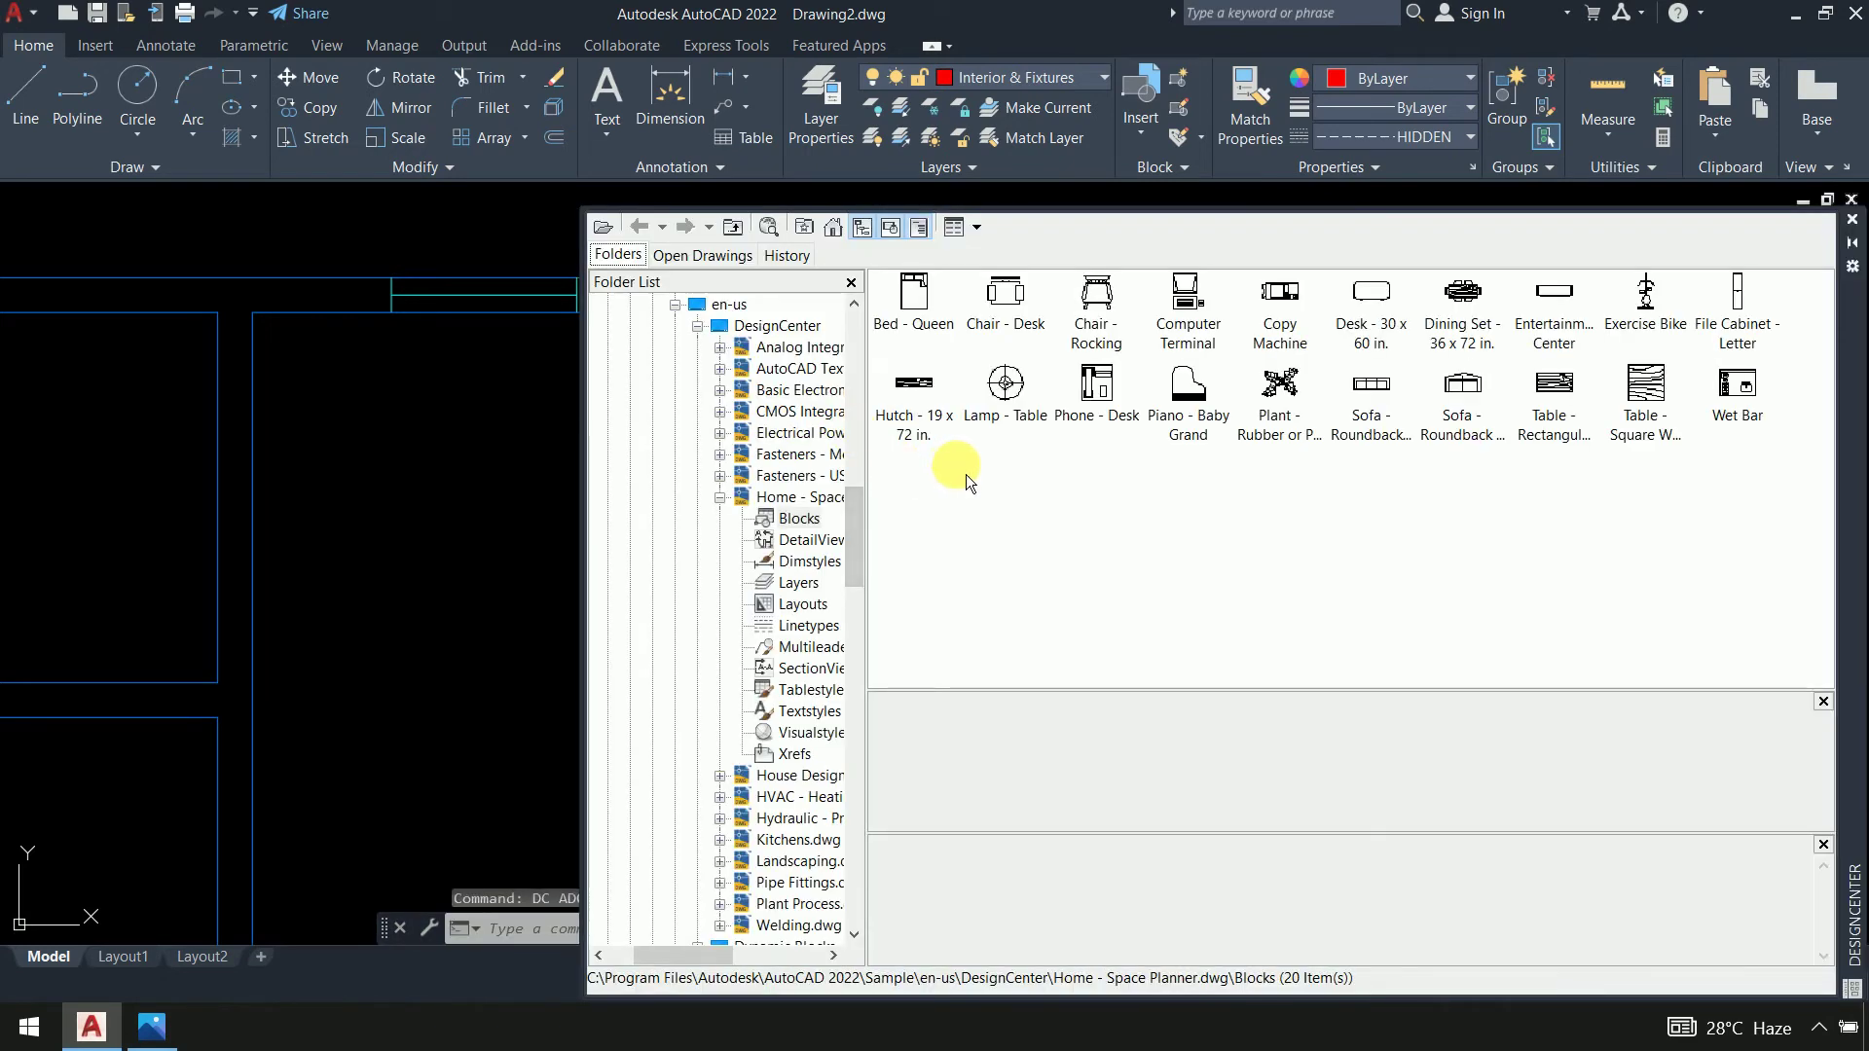
pyautogui.click(720, 499)
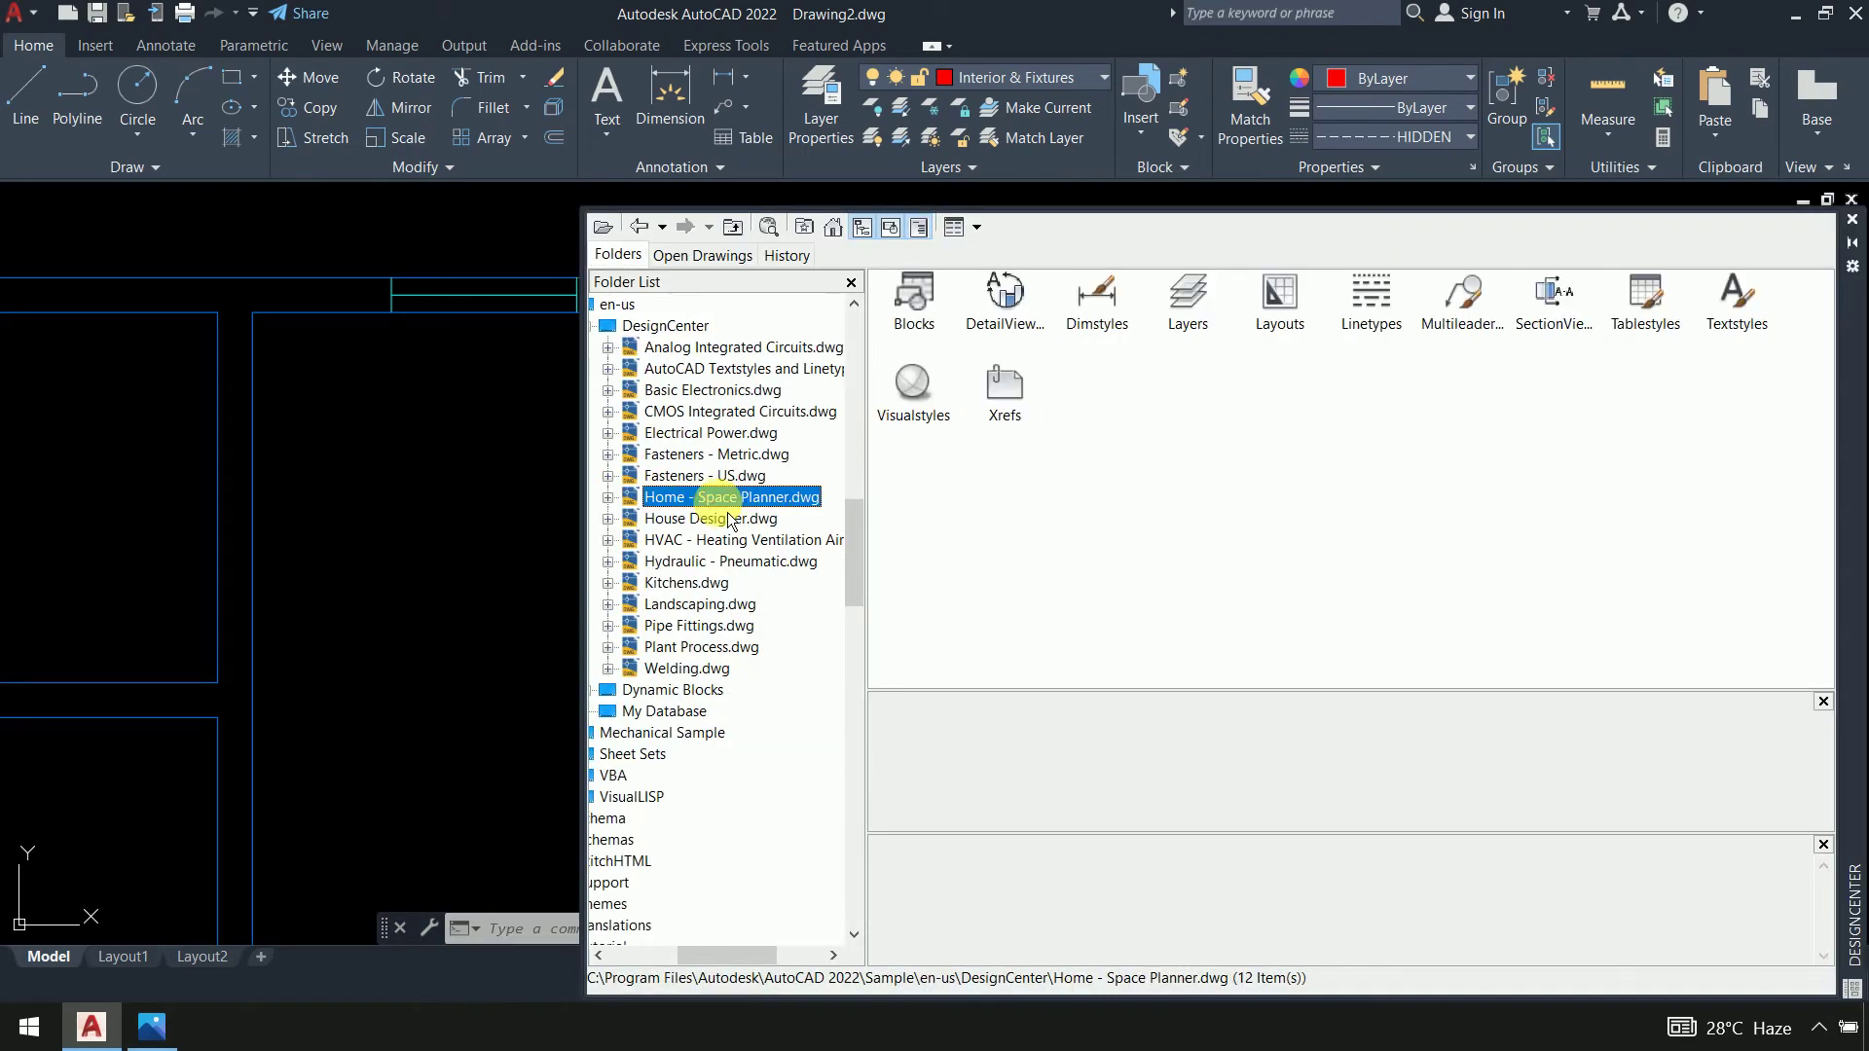
pyautogui.doubleClick(911, 309)
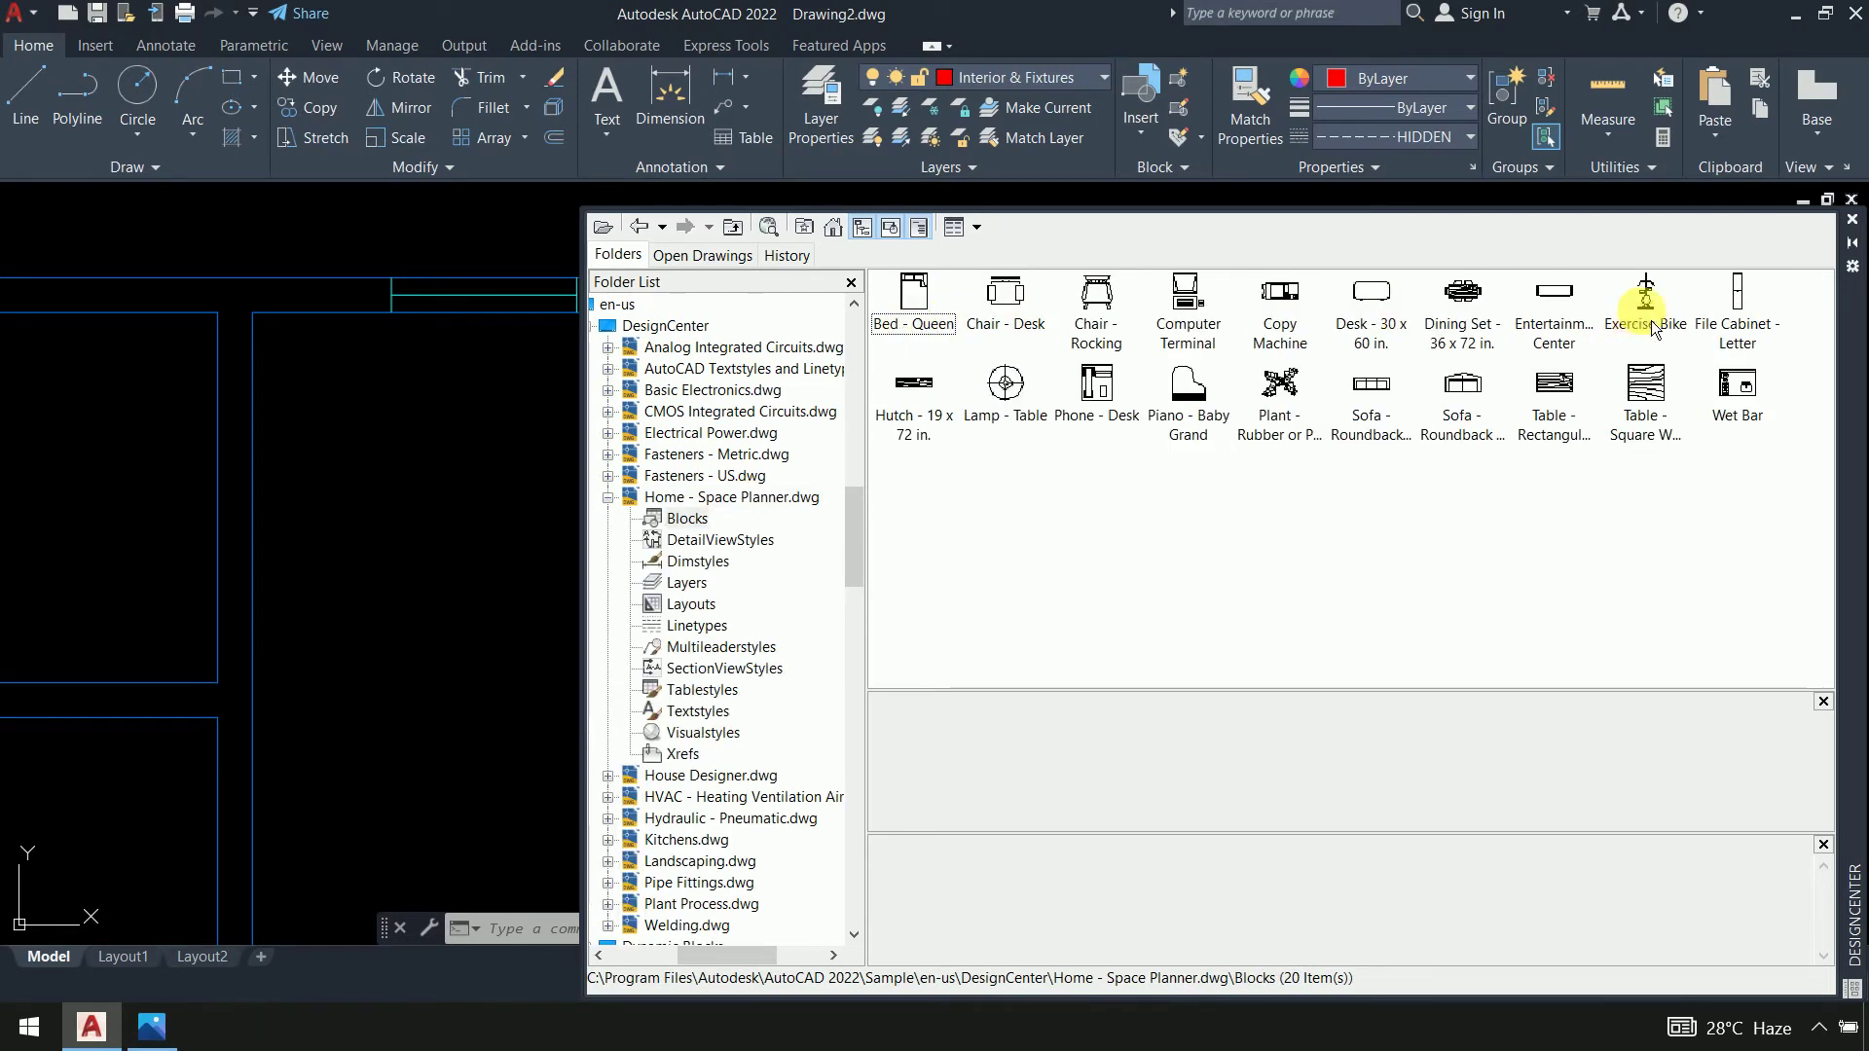
# Insert the Bed - Queen, Entertainment Center and arched Sofa - Roundback blocks in a row in the empty area above the floor plan
pyautogui.scroll(-6, 516, 392)
pyautogui.moveTo(516, 417); pyautogui.dragTo(647, 688, button='middle')
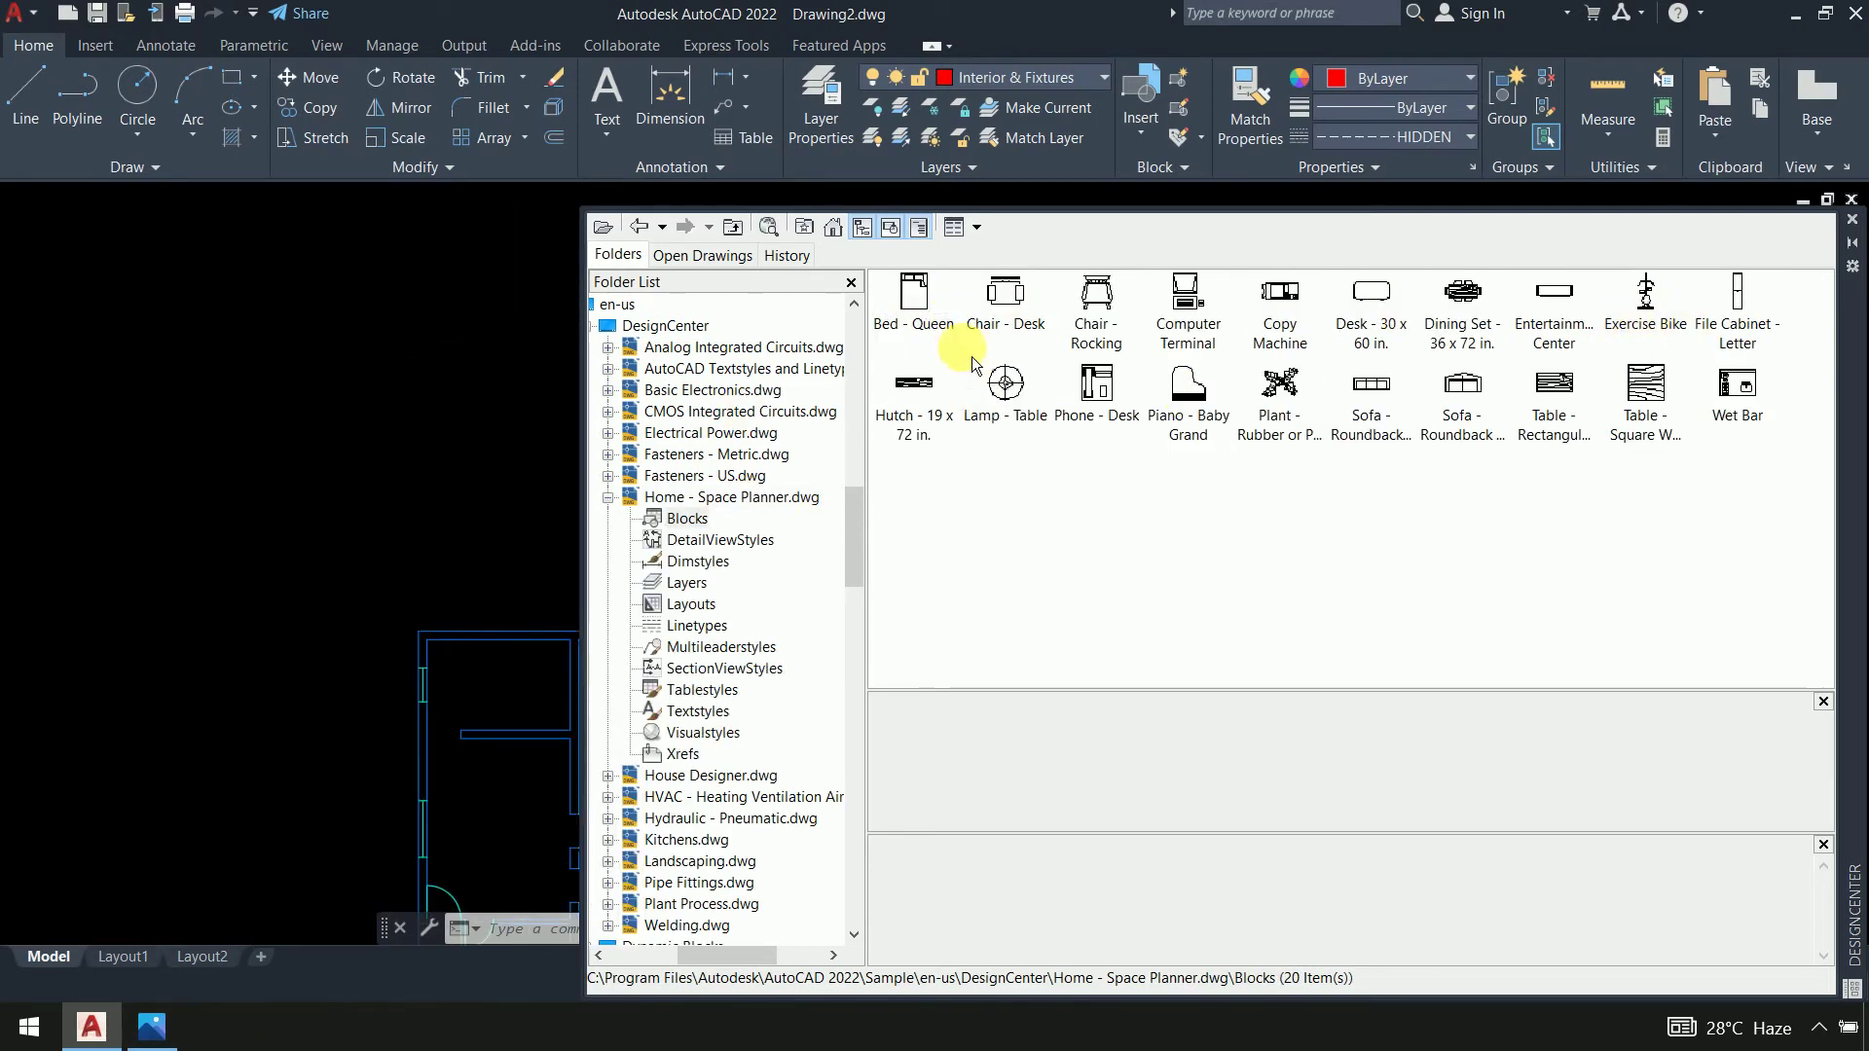
pyautogui.click(918, 298)
pyautogui.moveTo(920, 297); pyautogui.dragTo(137, 334)
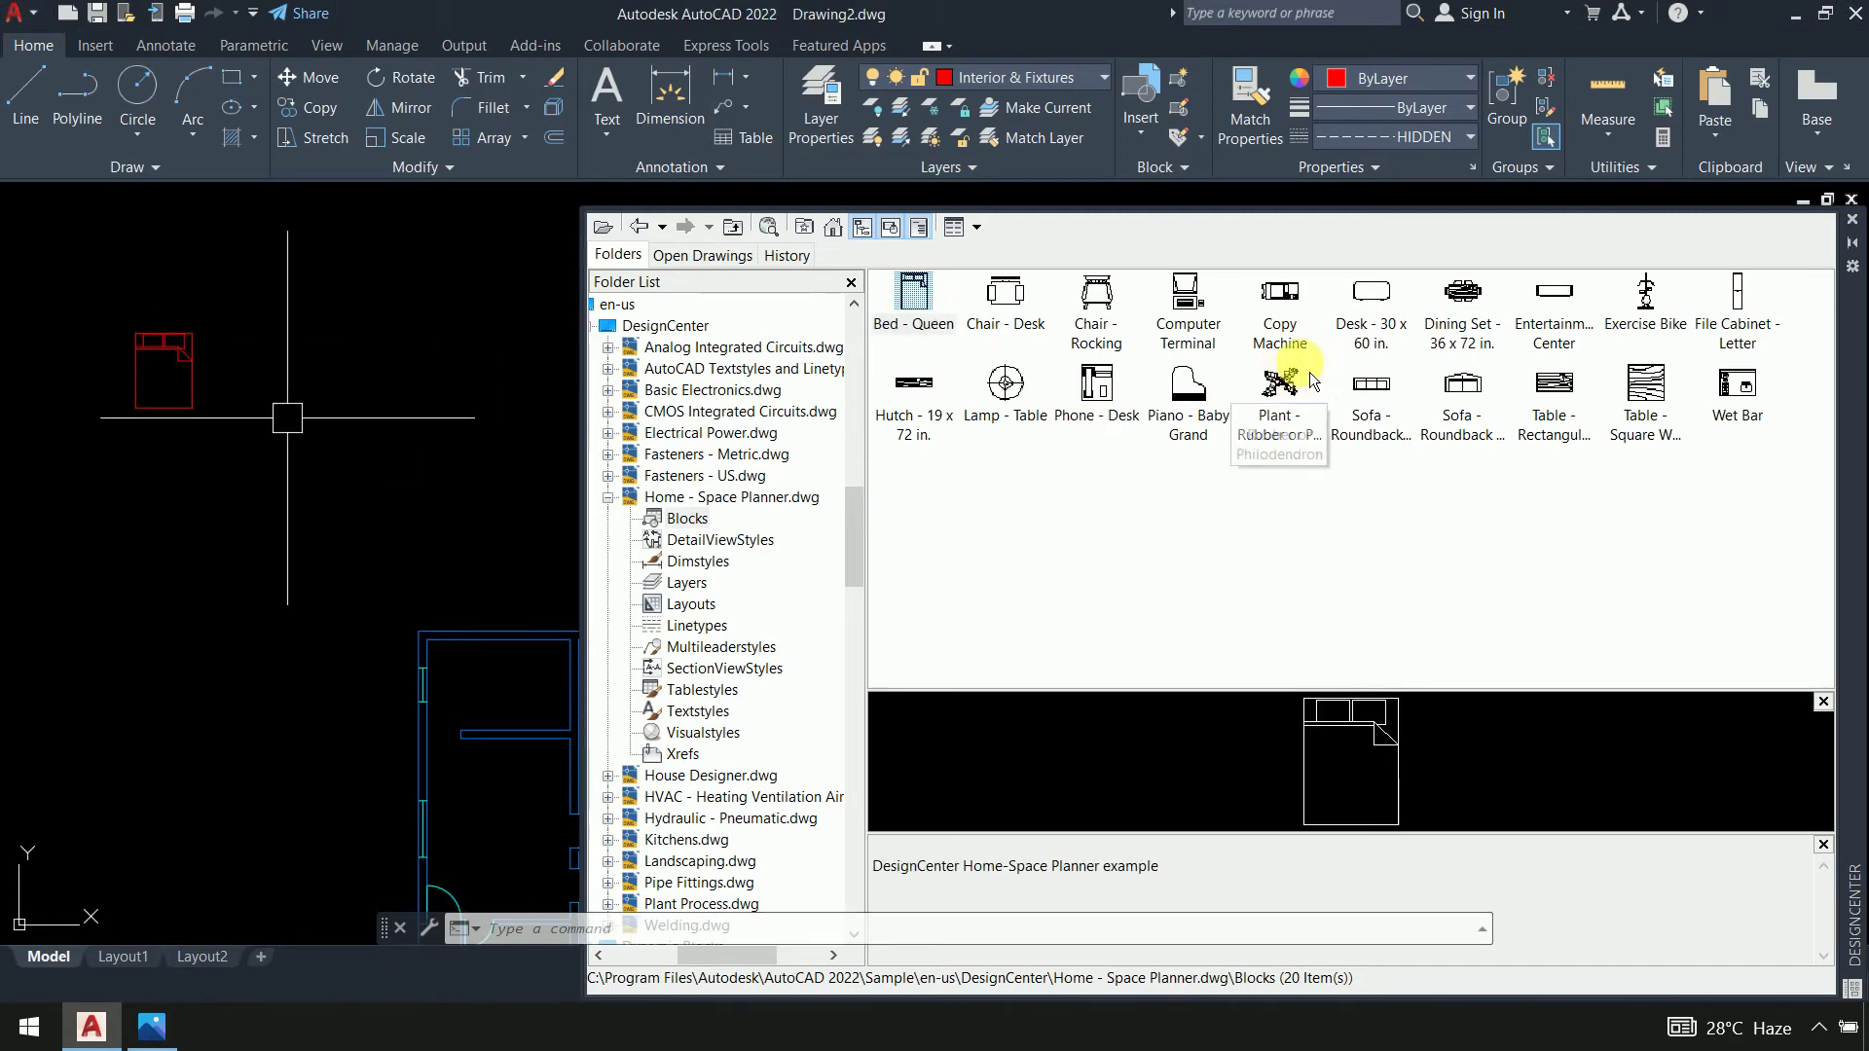
pyautogui.click(1543, 310)
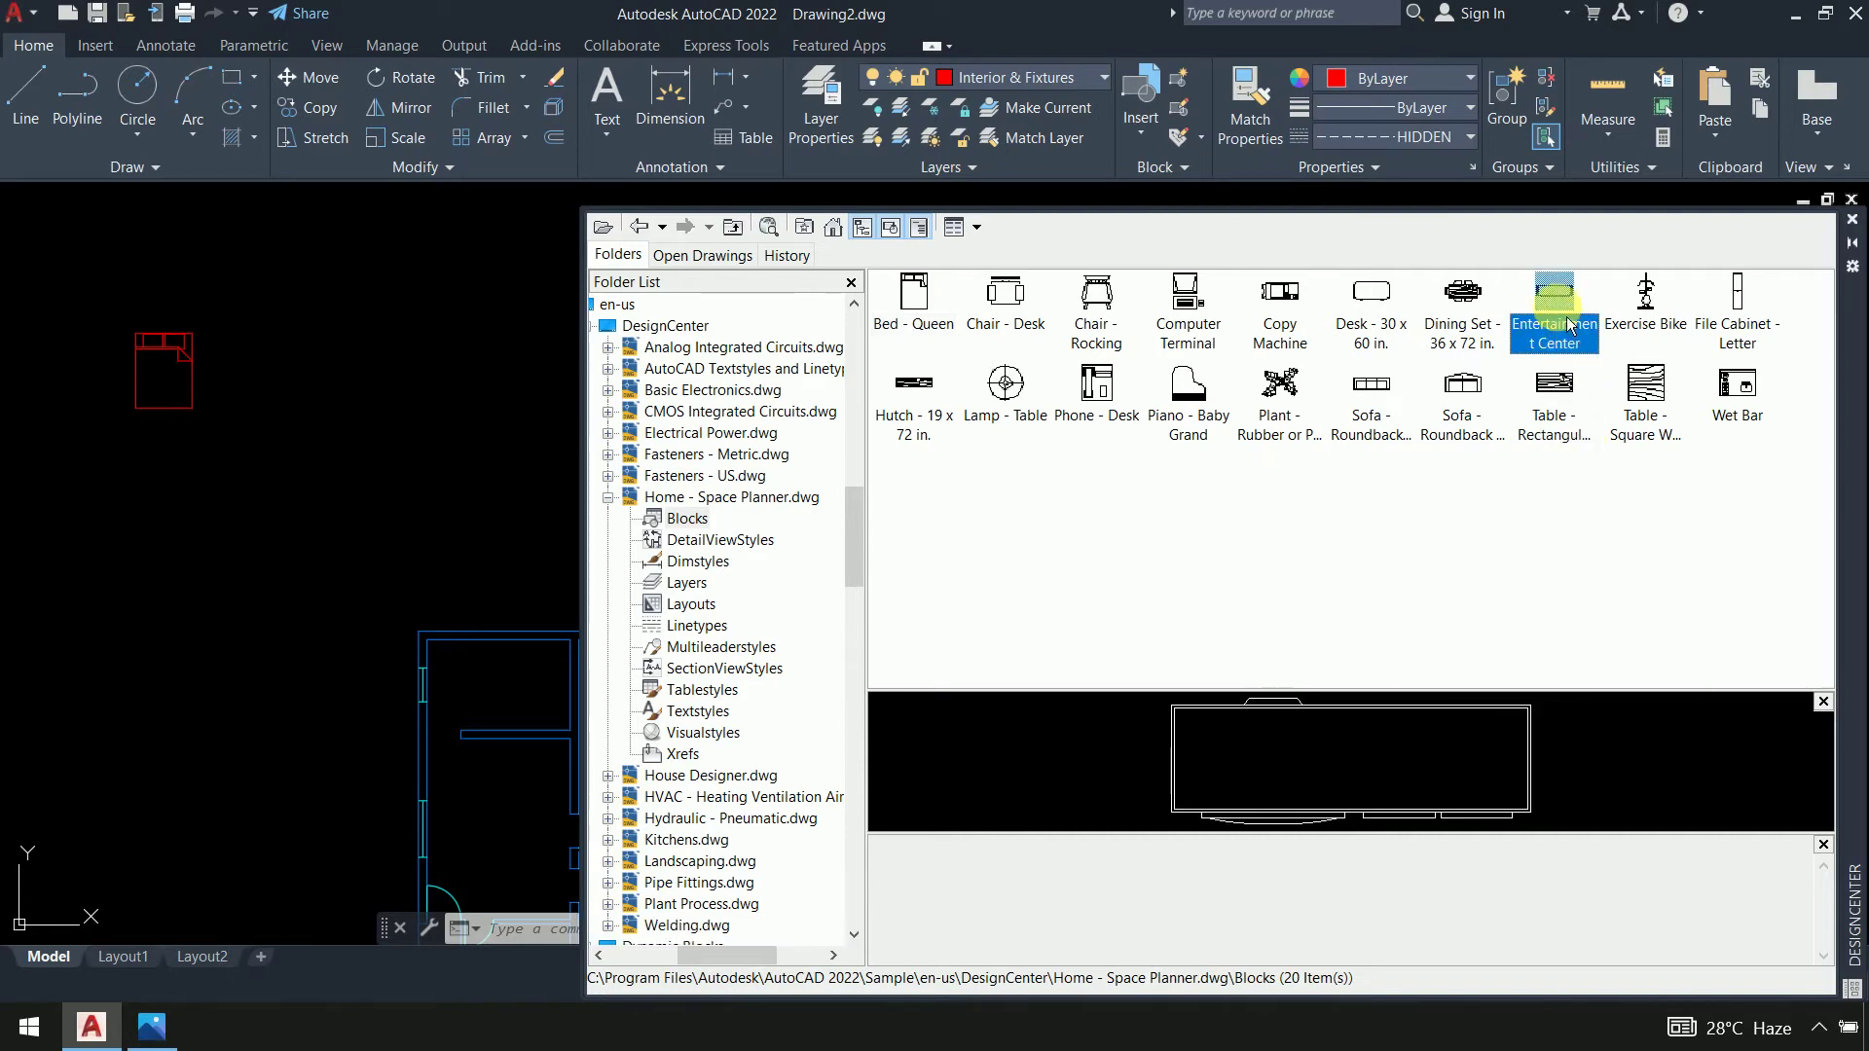
pyautogui.moveTo(1553, 292); pyautogui.dragTo(277, 353)
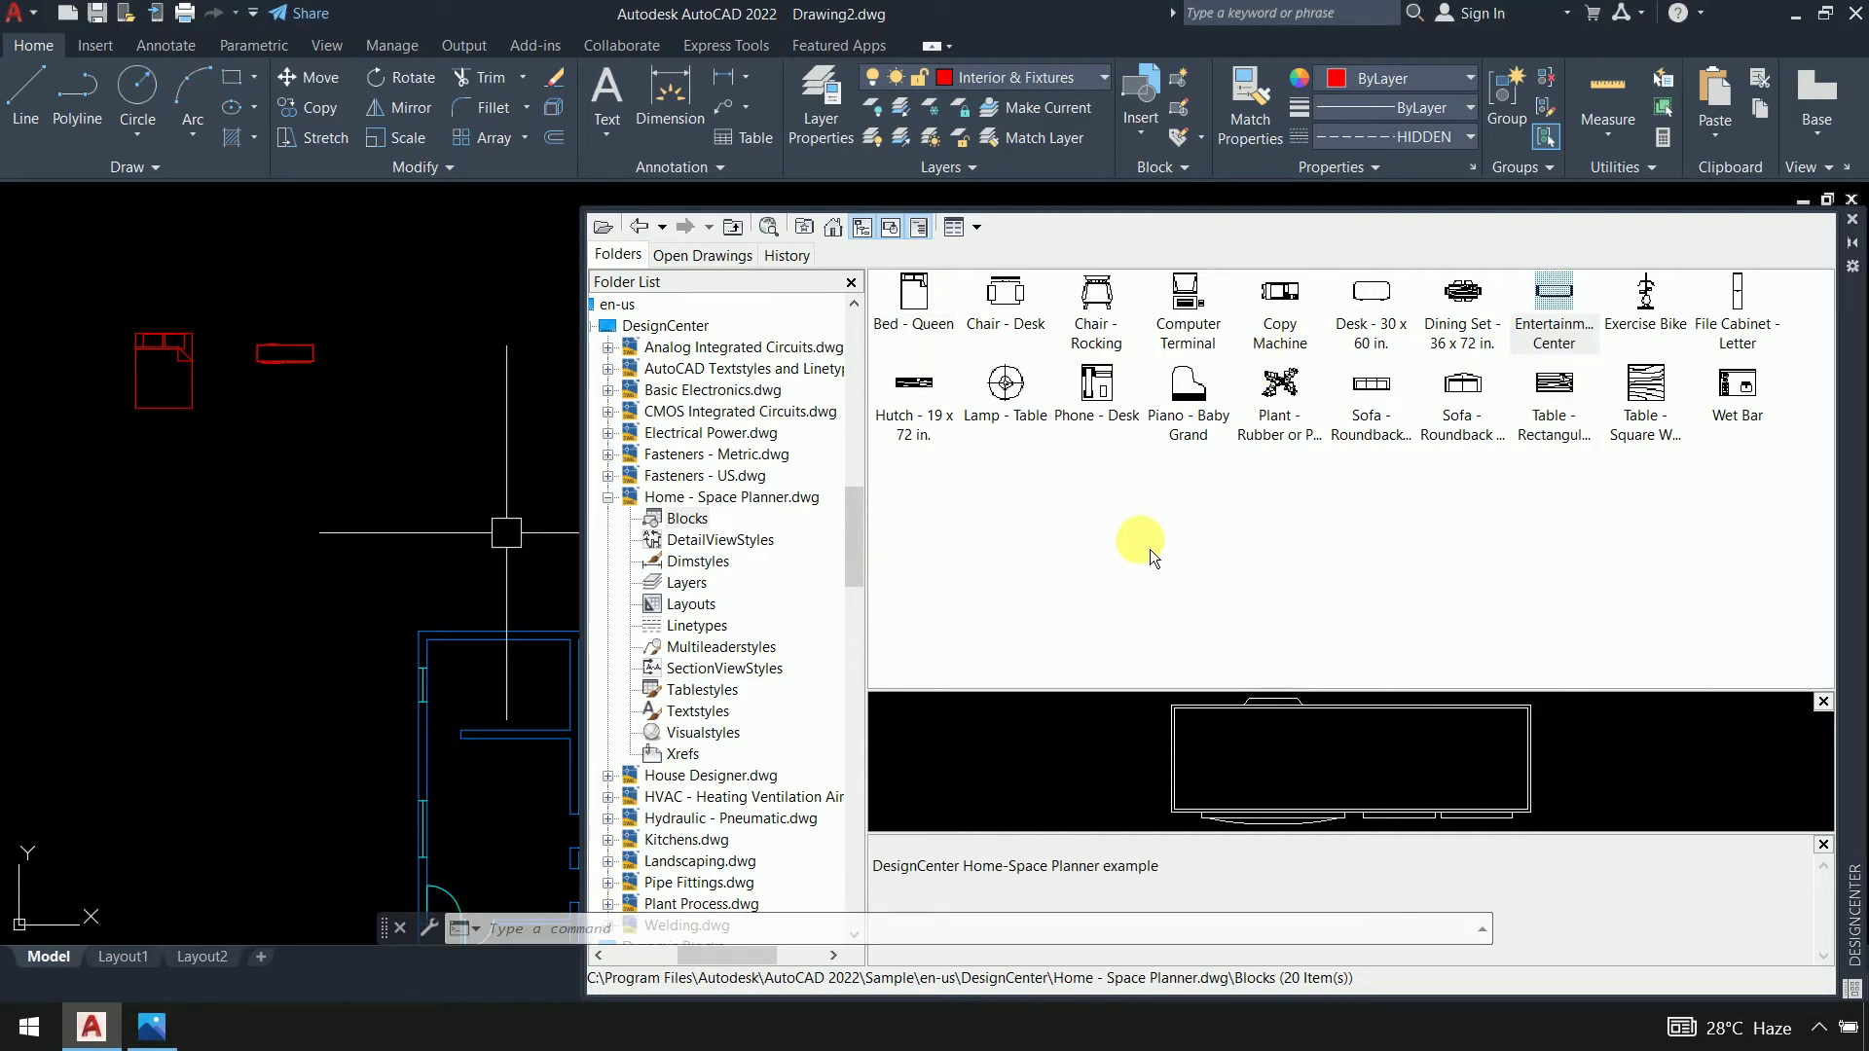
pyautogui.click(1461, 384)
pyautogui.moveTo(1461, 385); pyautogui.dragTo(405, 319)
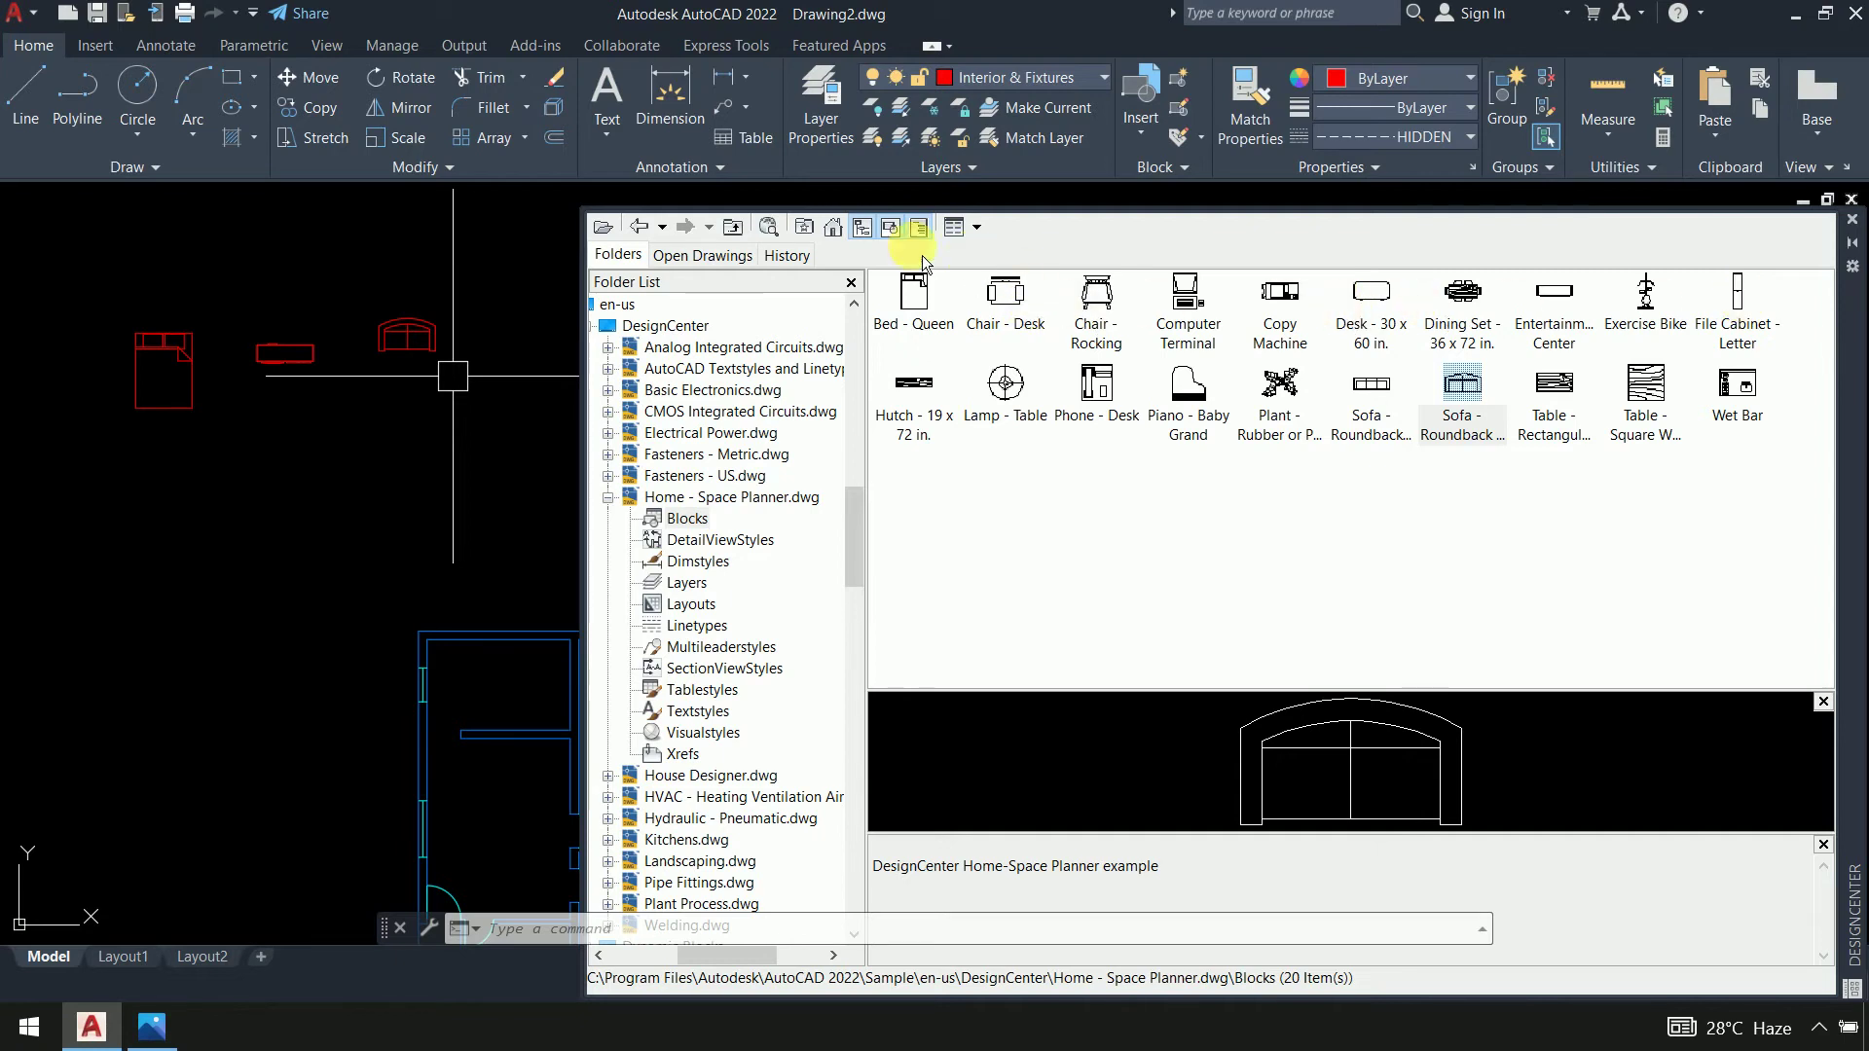
# Display the blocks of Kitchens.dwg in DesignCenter and insert Range-Oven - 30 in top below the bed
pyautogui.click(643, 229)
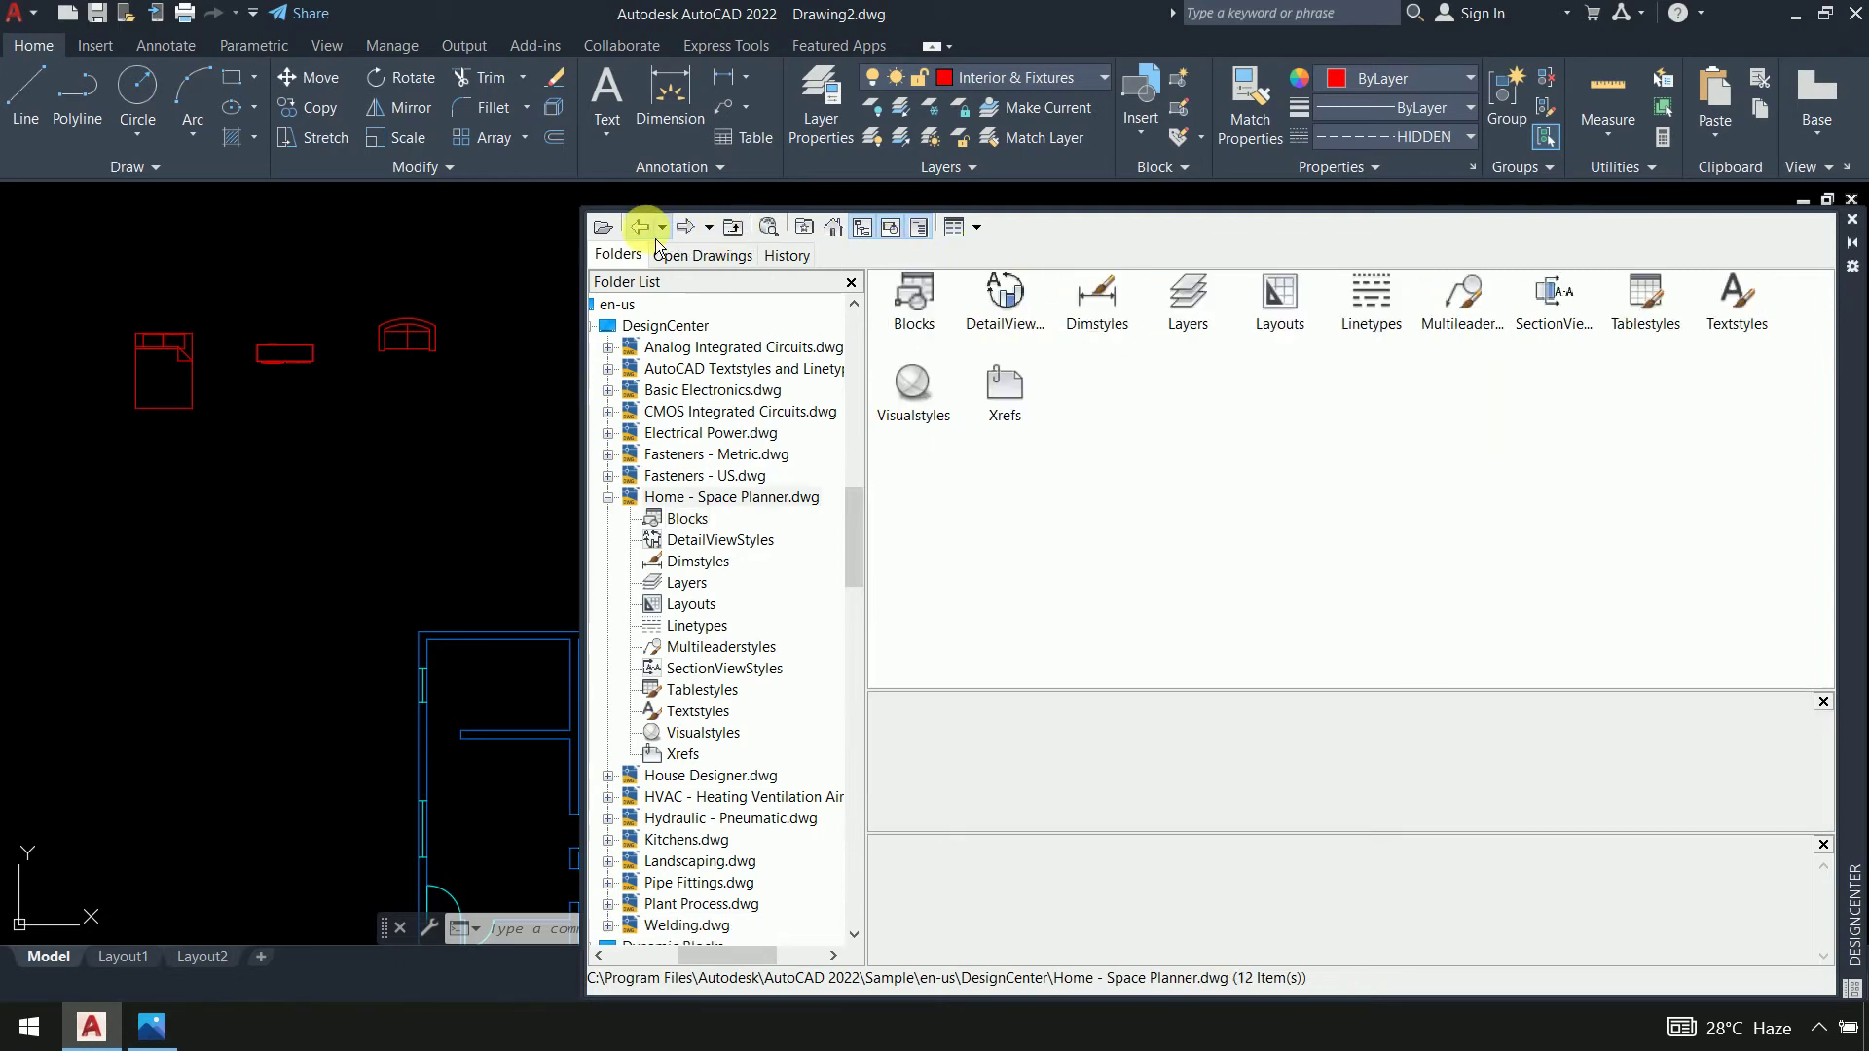
pyautogui.click(642, 229)
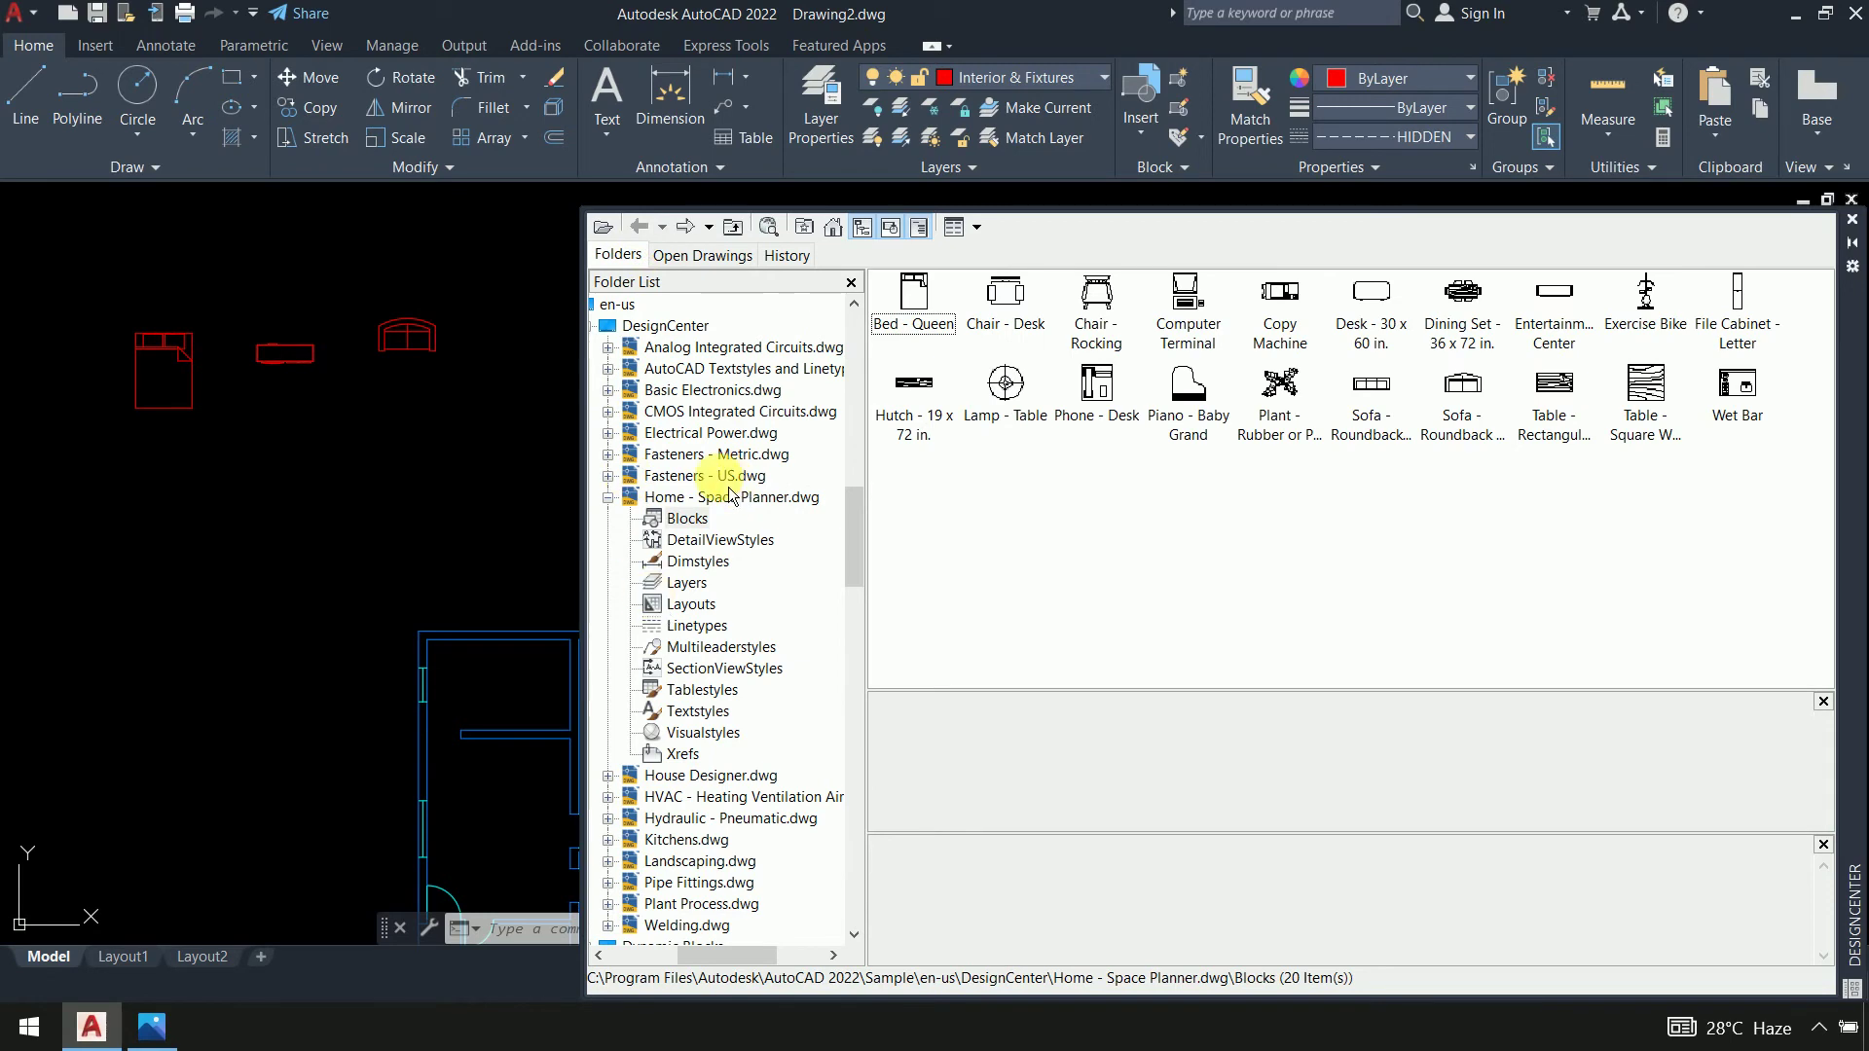
pyautogui.click(667, 325)
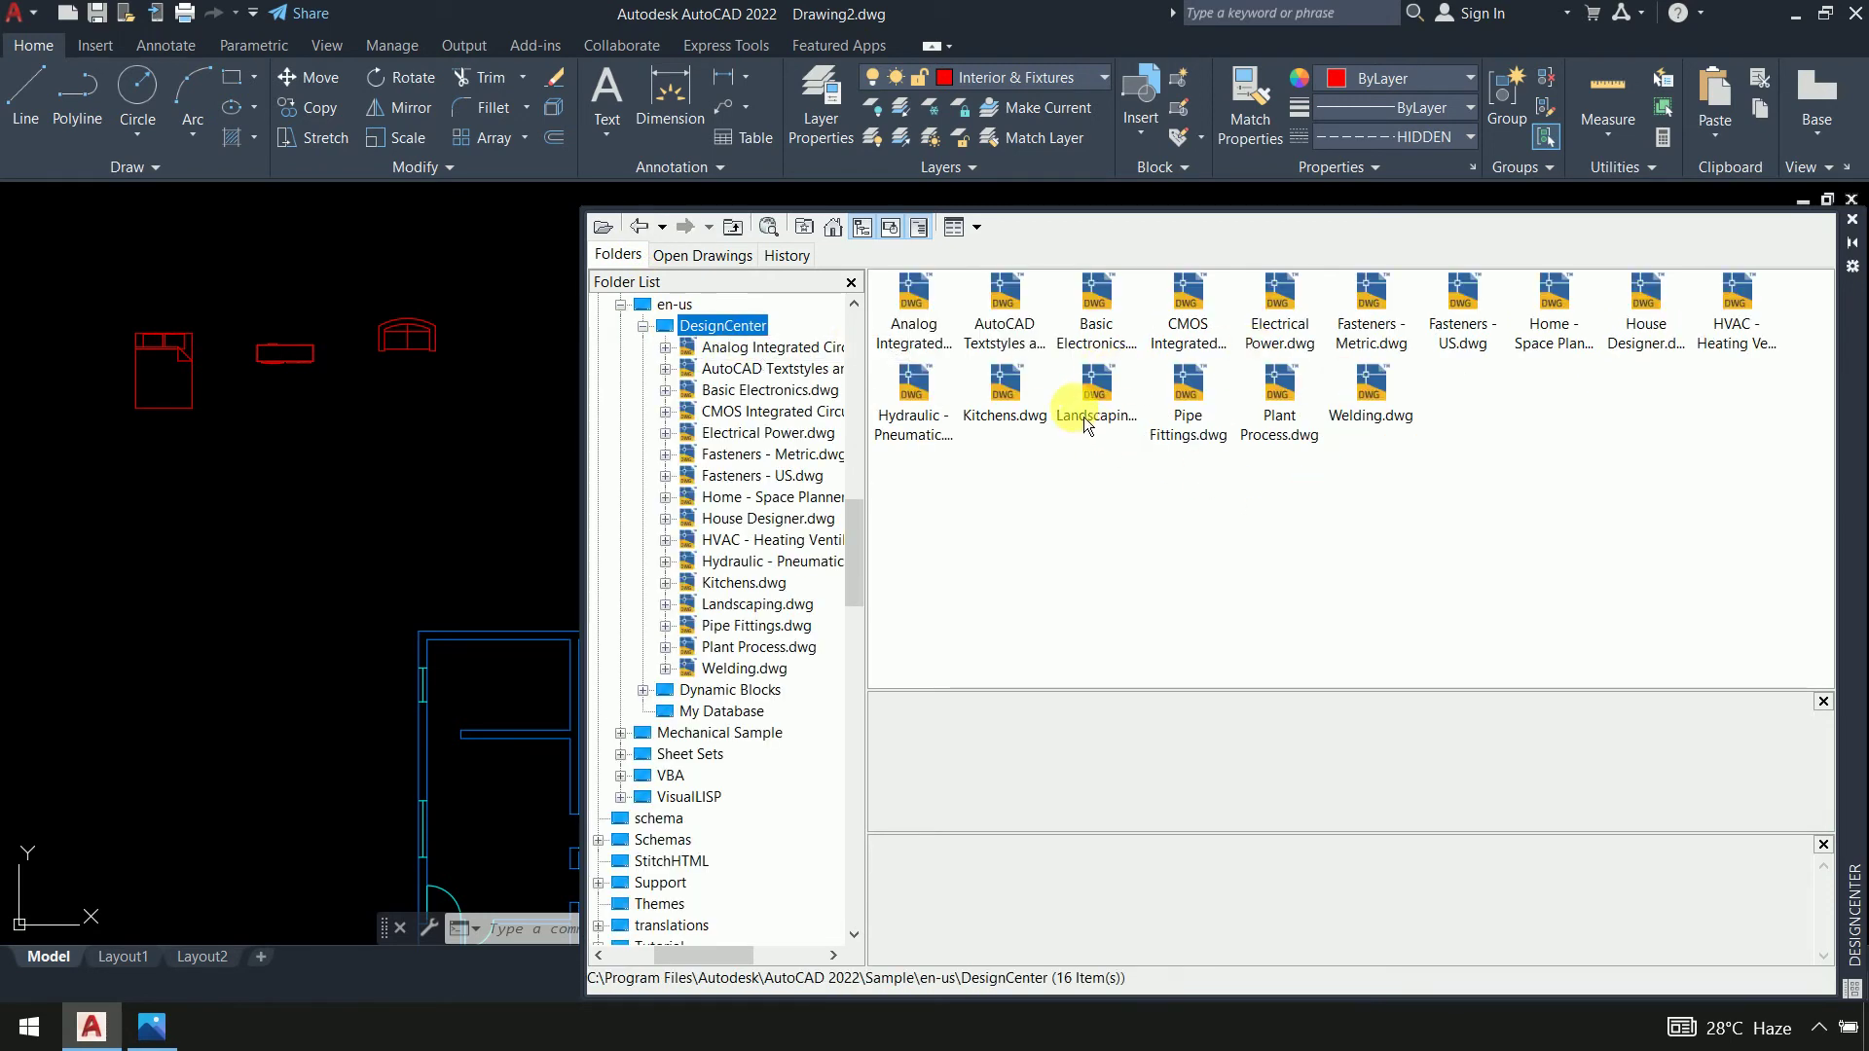
pyautogui.doubleClick(1031, 409)
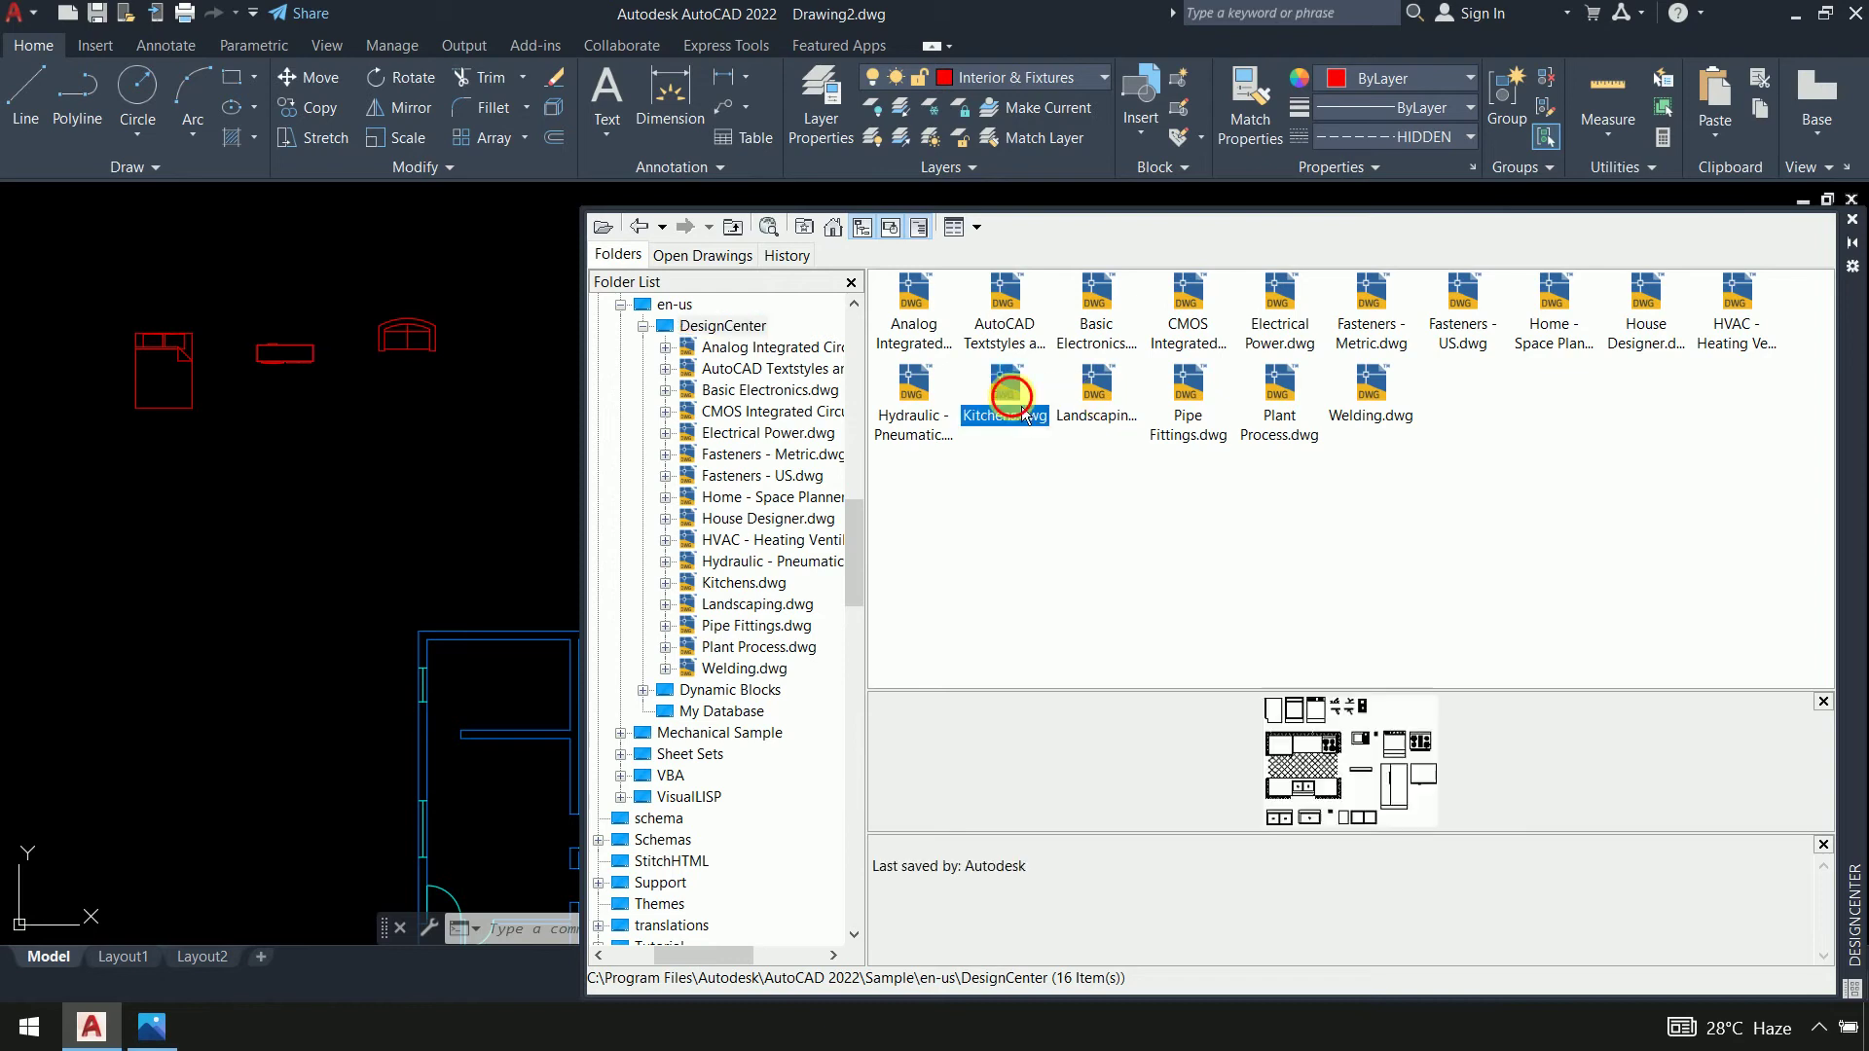
pyautogui.doubleClick(913, 292)
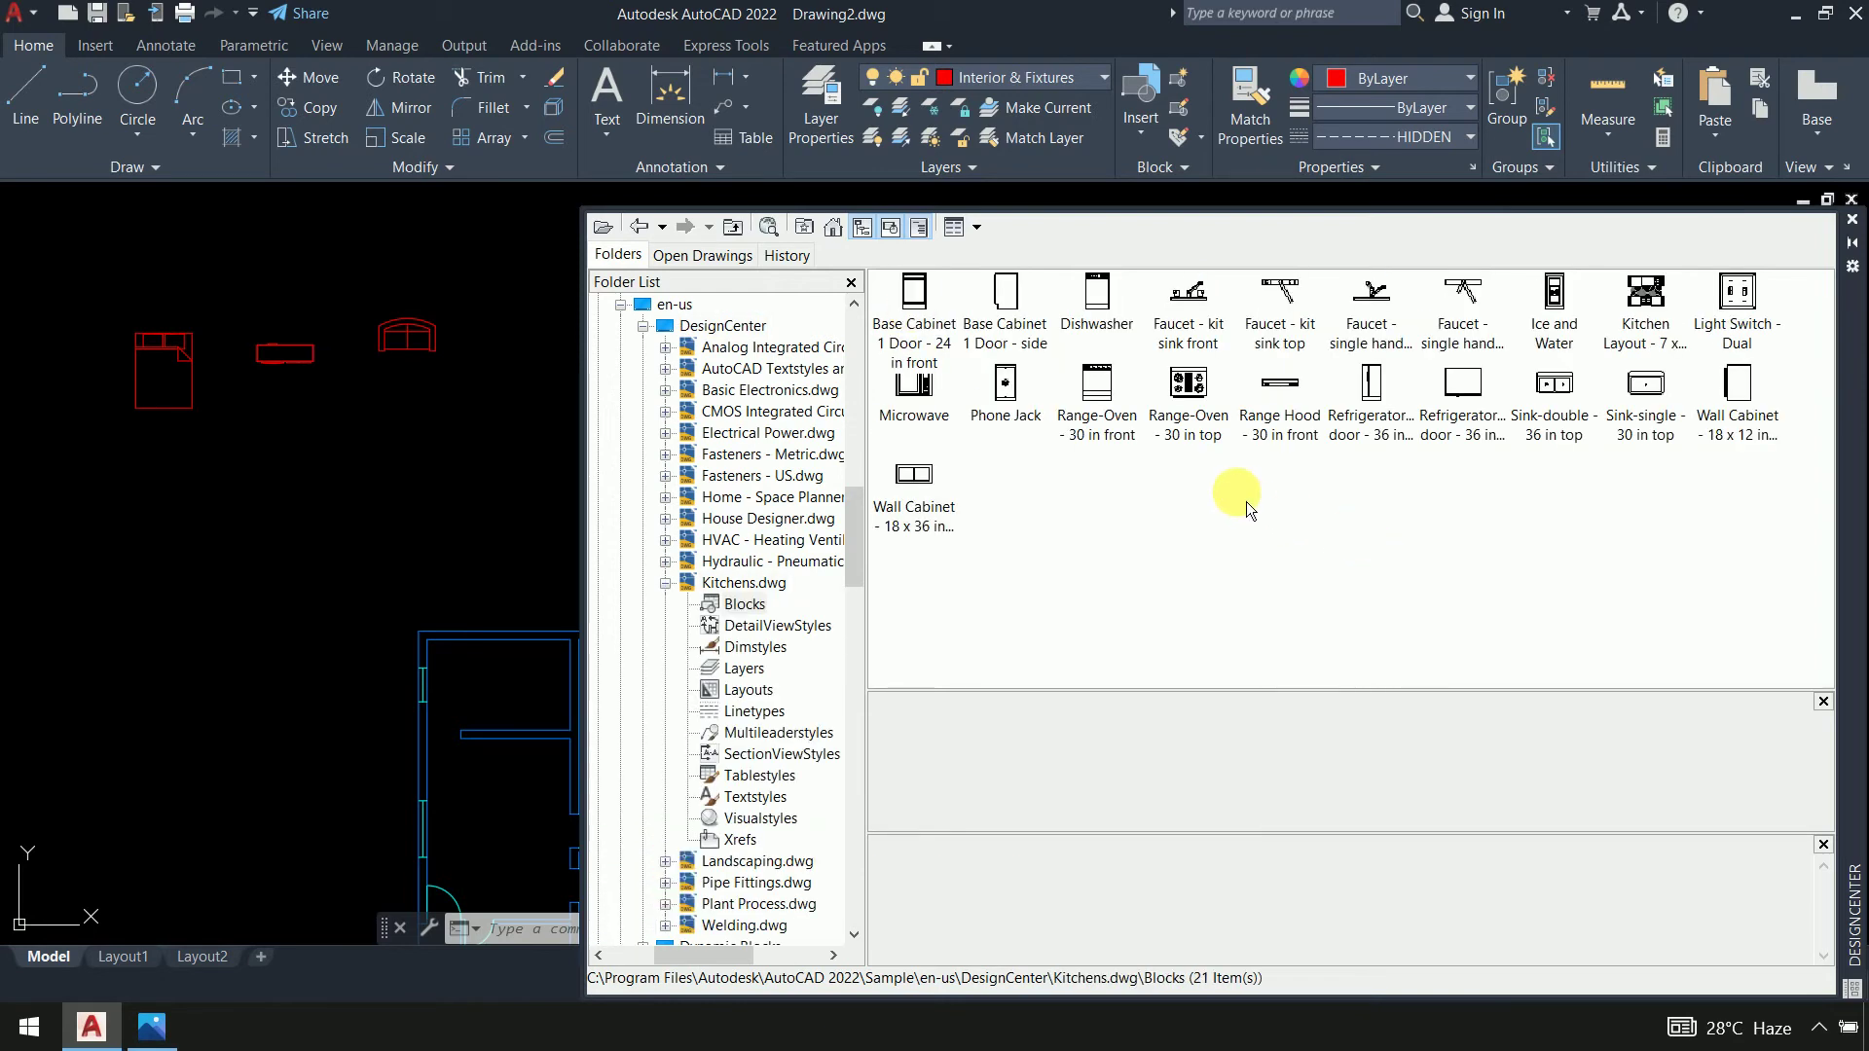
pyautogui.moveTo(1196, 401)
pyautogui.mouseDown()
pyautogui.moveTo(1206, 379)
pyautogui.moveTo(1016, 450)
pyautogui.moveTo(117, 509)
pyautogui.mouseUp()
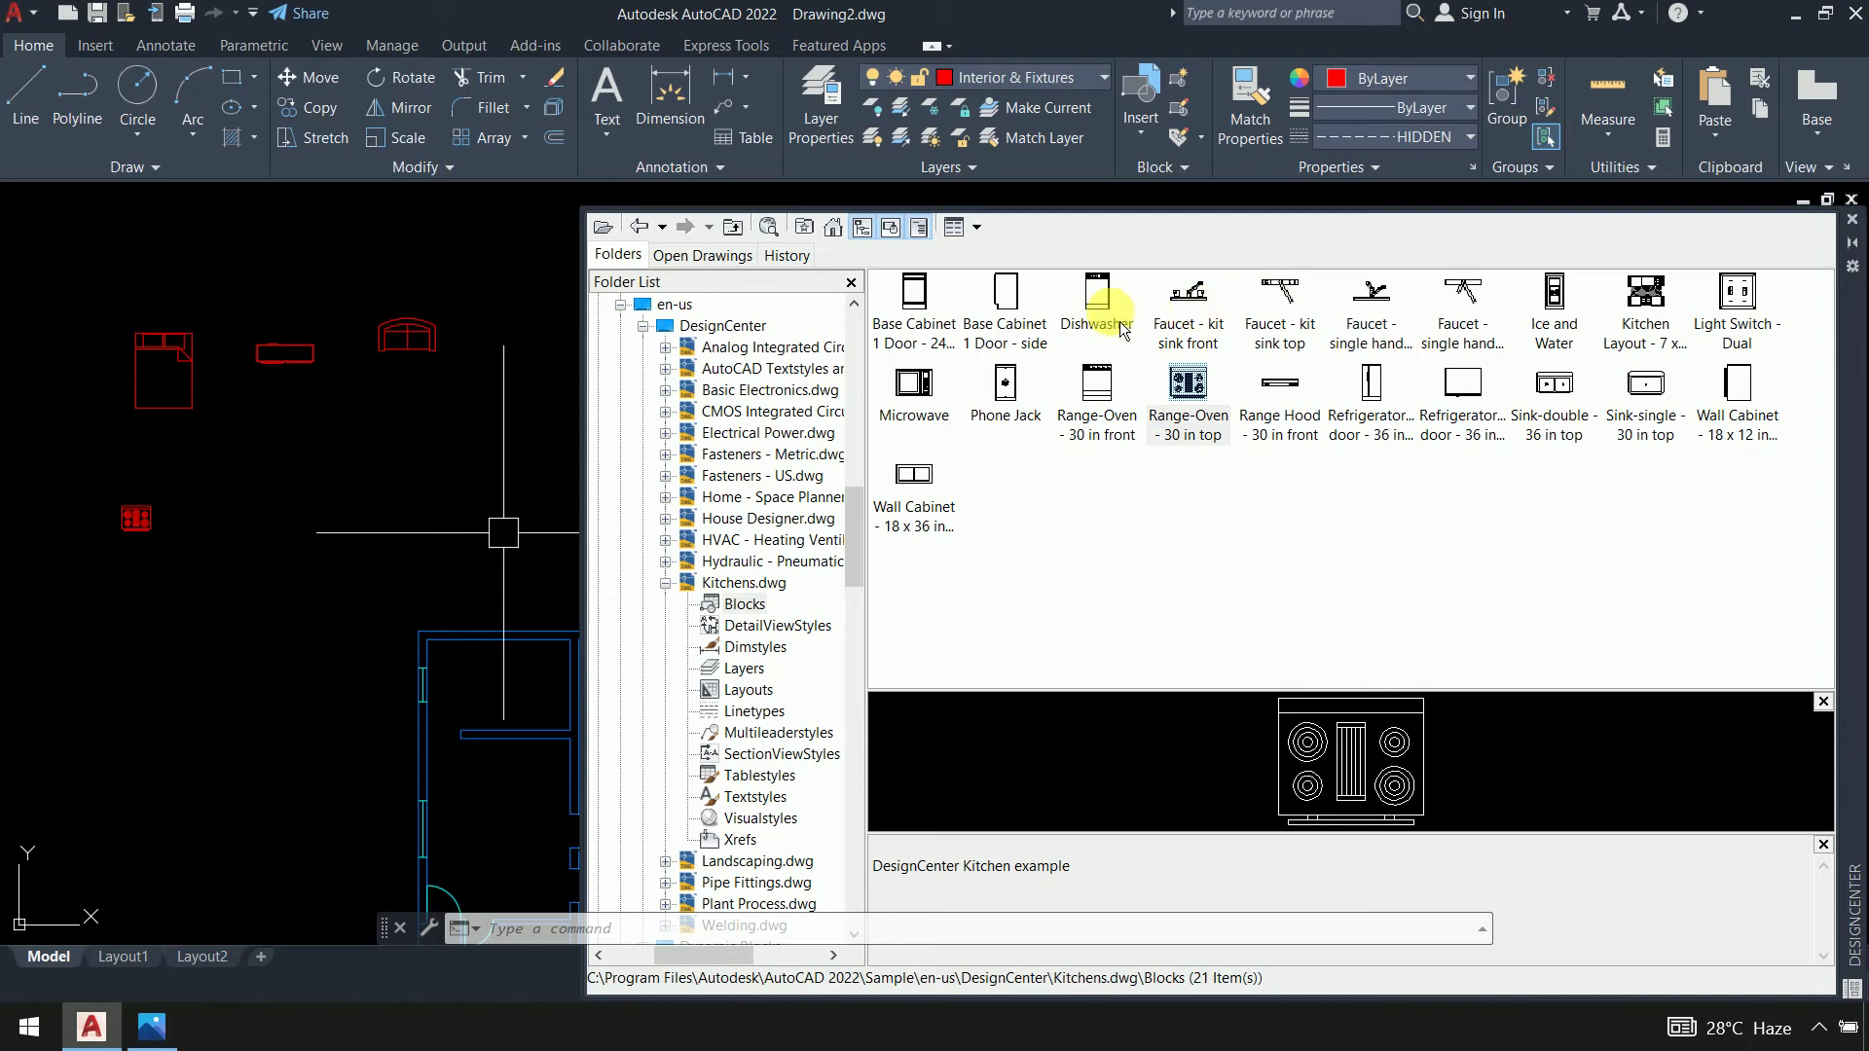
# Return to the Kitchens.dwg blocks and insert Wall Cabinet - 18 x 12 in side beside the range-oven
pyautogui.rightClick(1137, 505)
pyautogui.click(1192, 498)
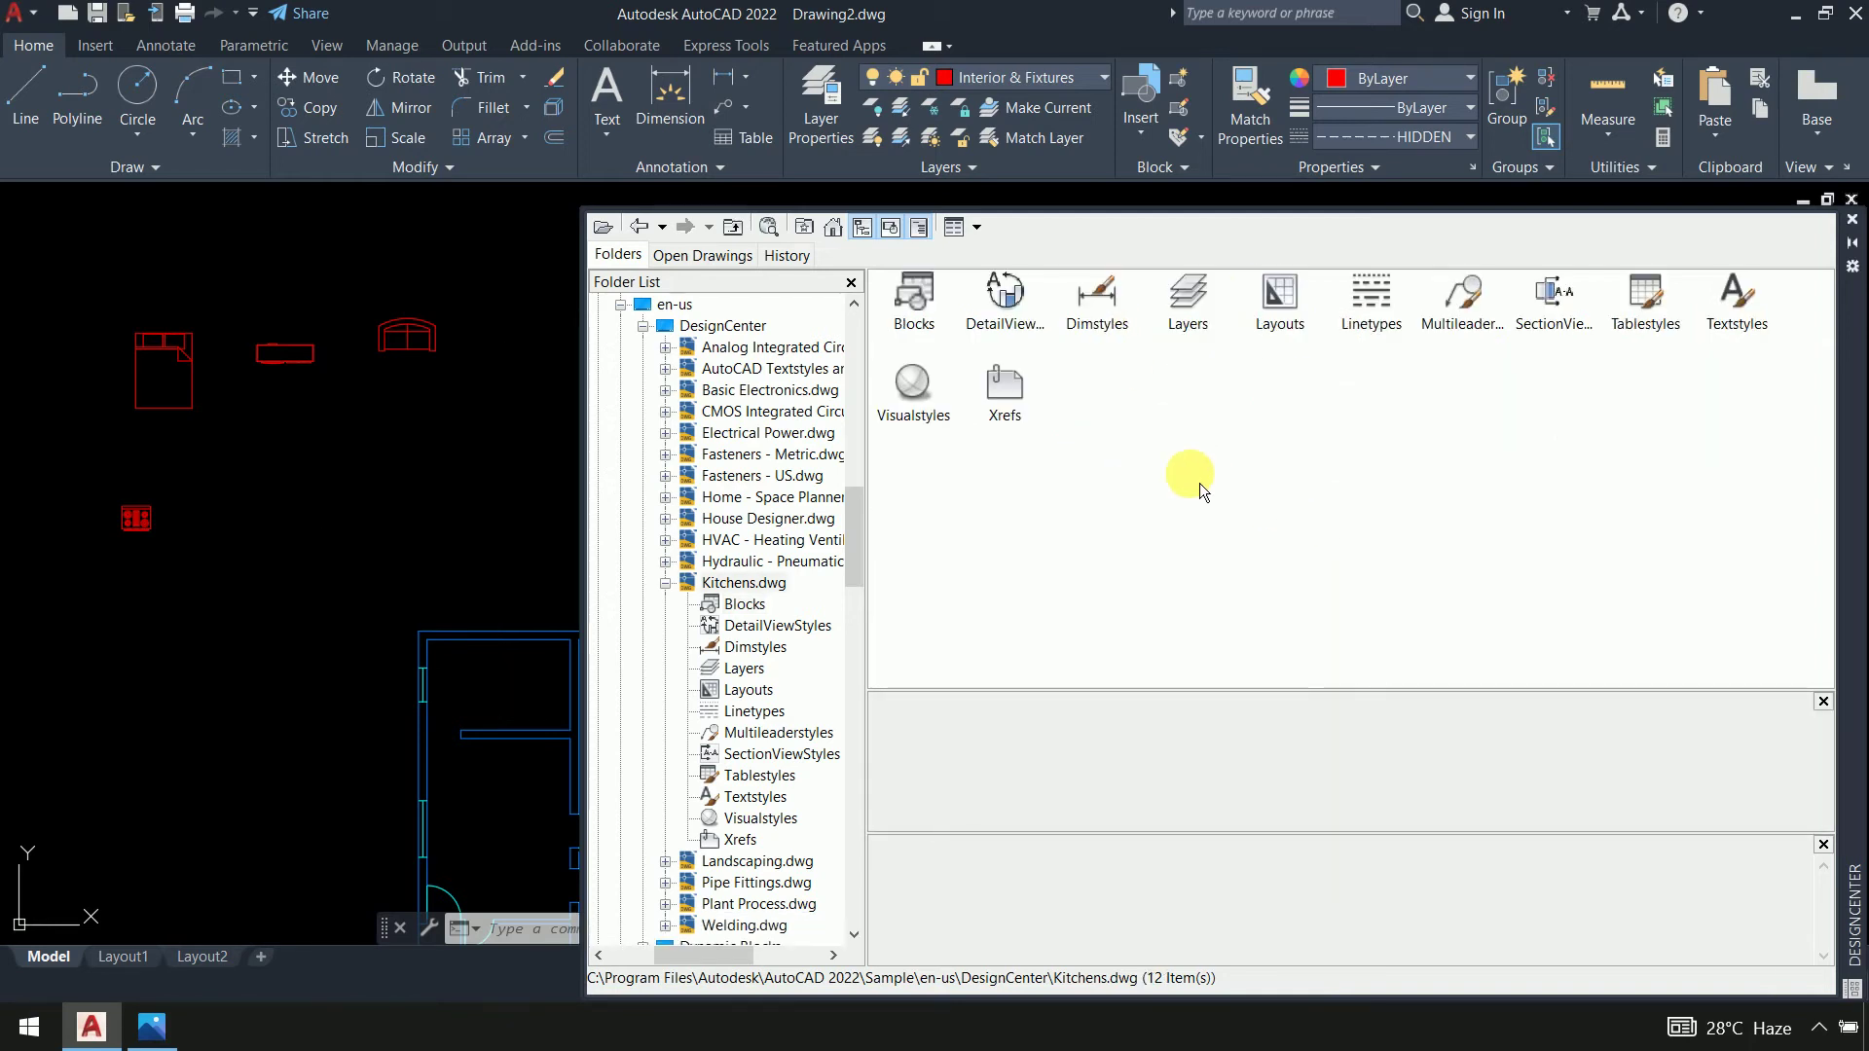
pyautogui.rightClick(1172, 459)
pyautogui.click(913, 292)
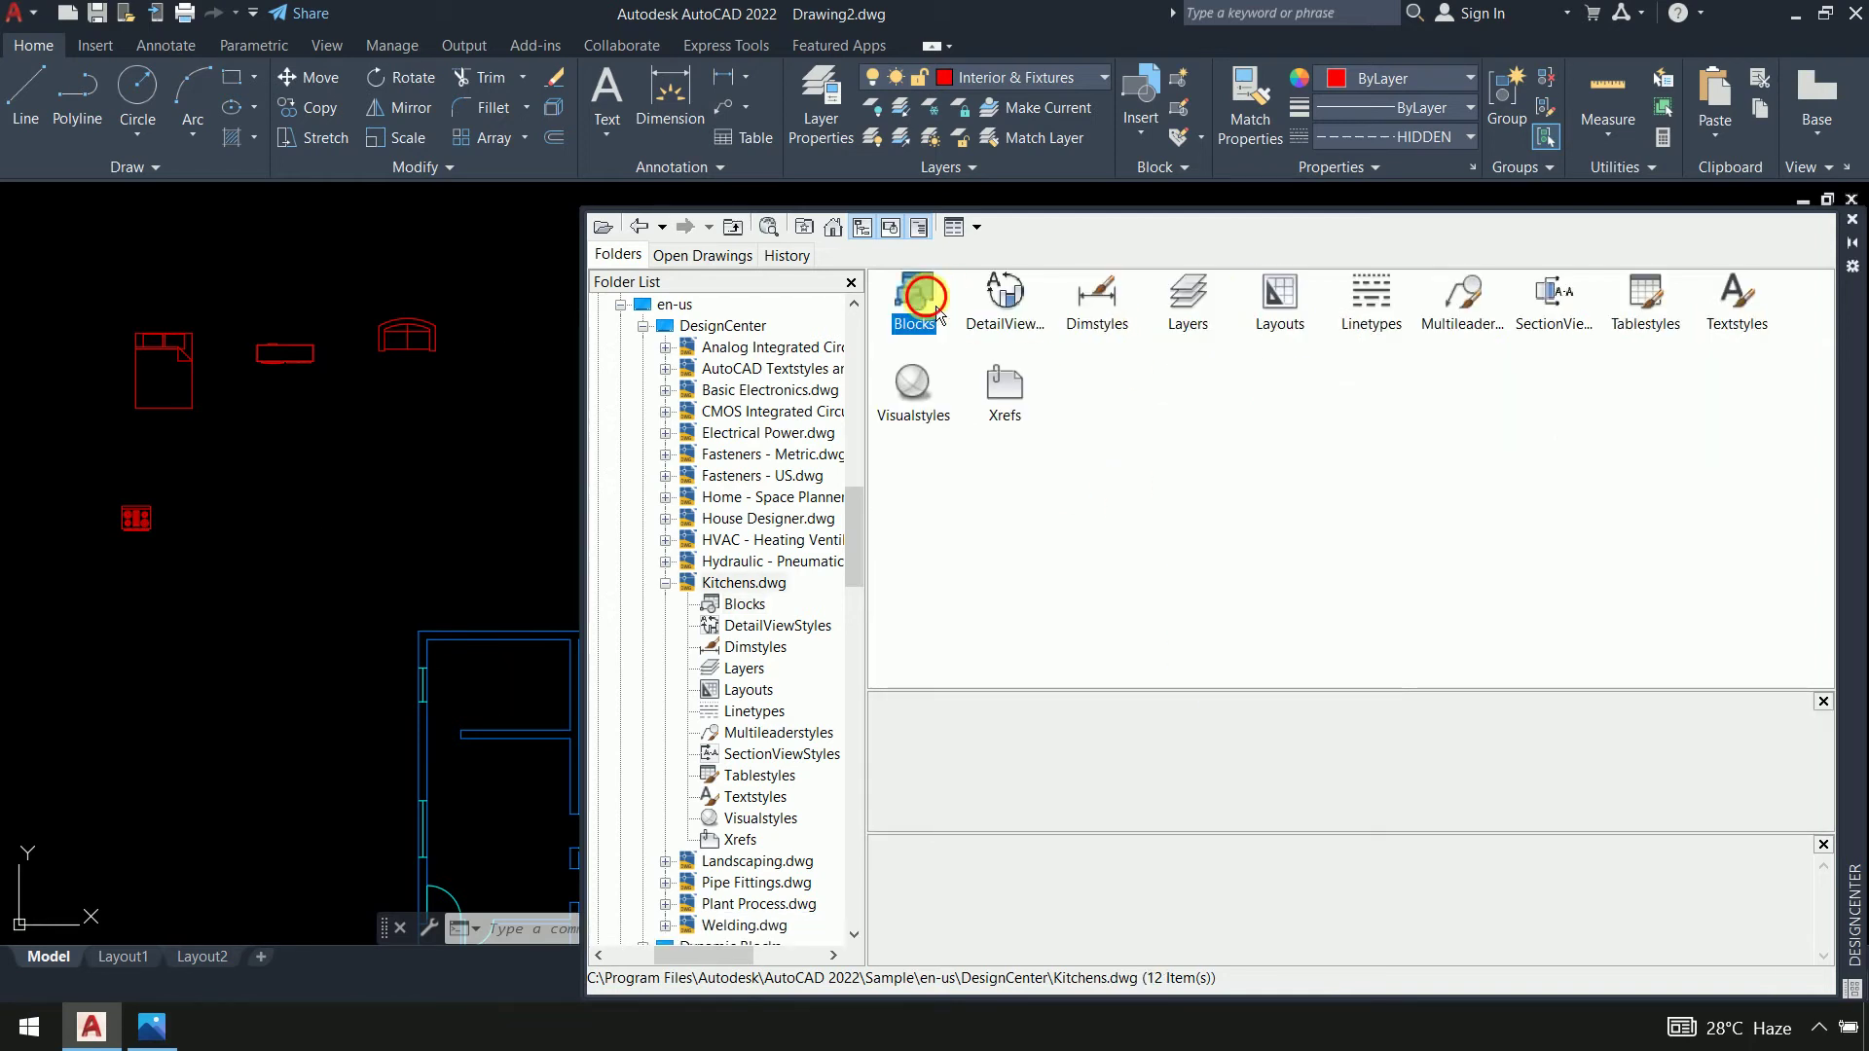
pyautogui.doubleClick(913, 292)
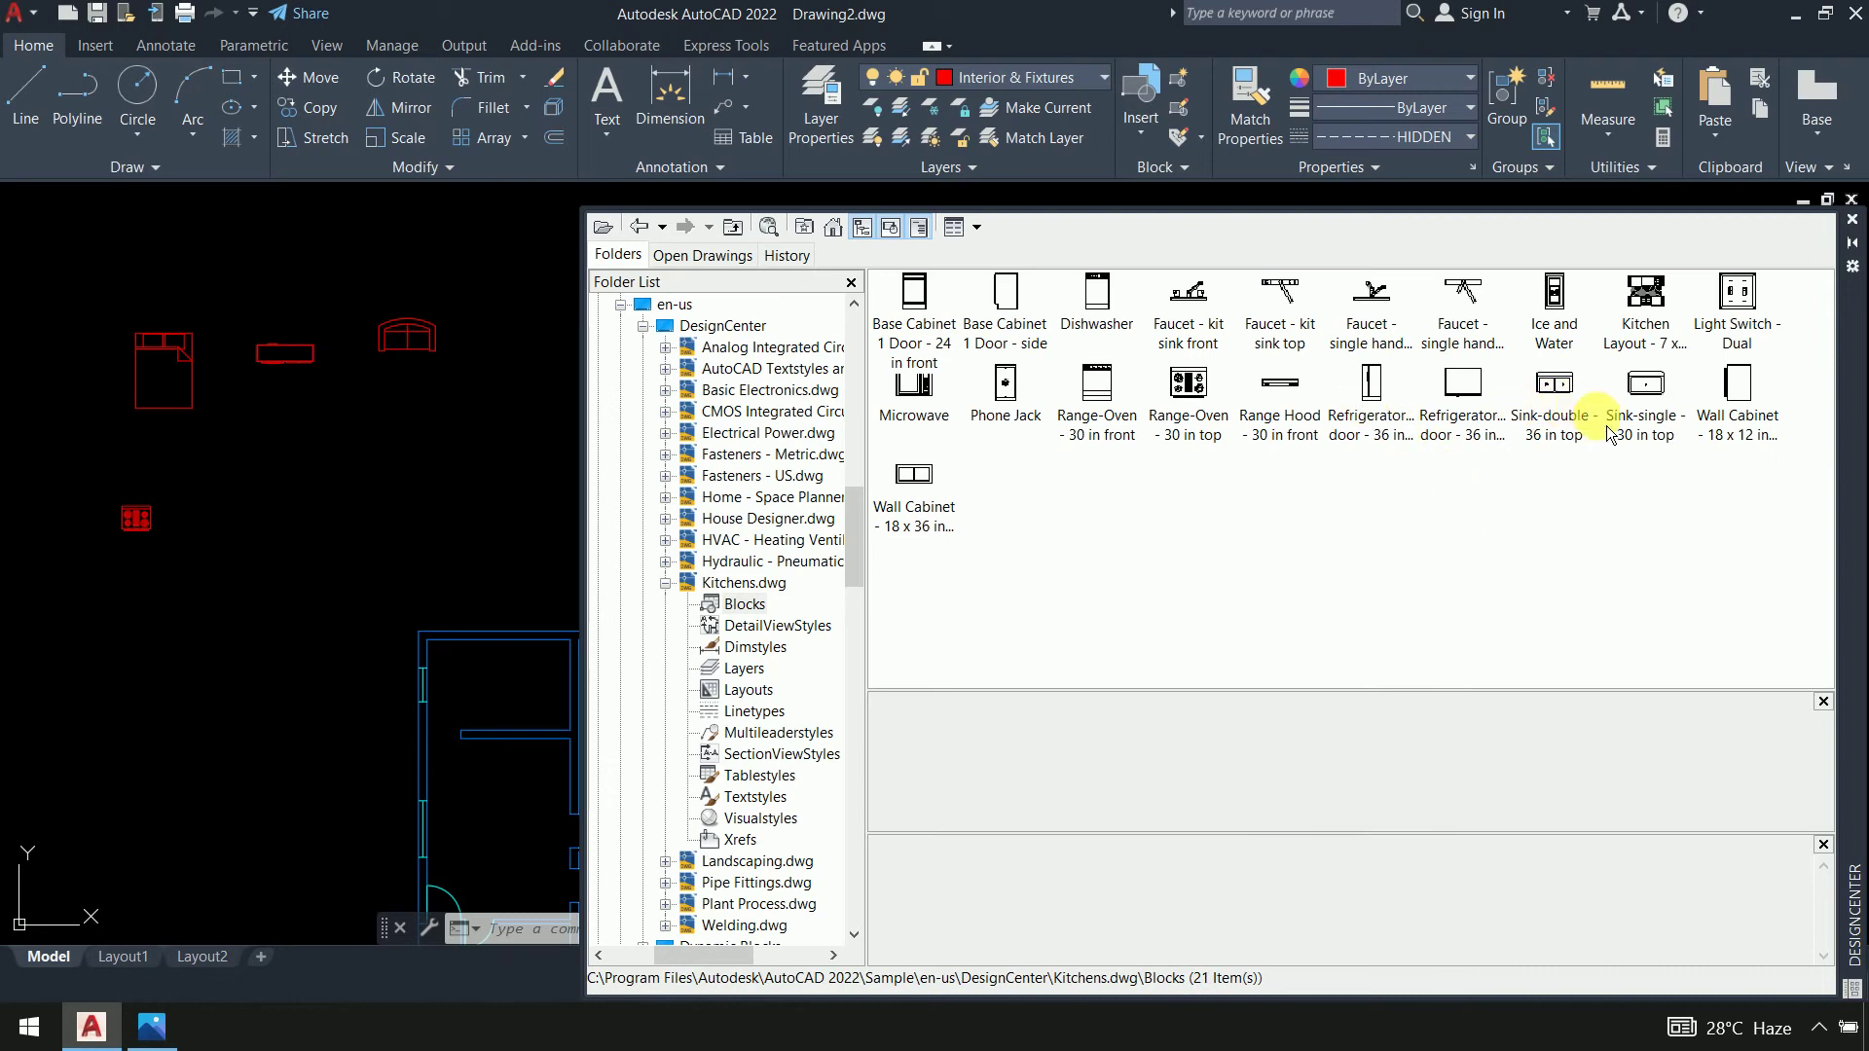
pyautogui.moveTo(1769, 447)
pyautogui.mouseDown()
pyautogui.moveTo(1746, 414)
pyautogui.moveTo(1072, 572)
pyautogui.moveTo(399, 535)
pyautogui.moveTo(250, 492)
pyautogui.moveTo(263, 512)
pyautogui.mouseUp()
pyautogui.click(1549, 553)
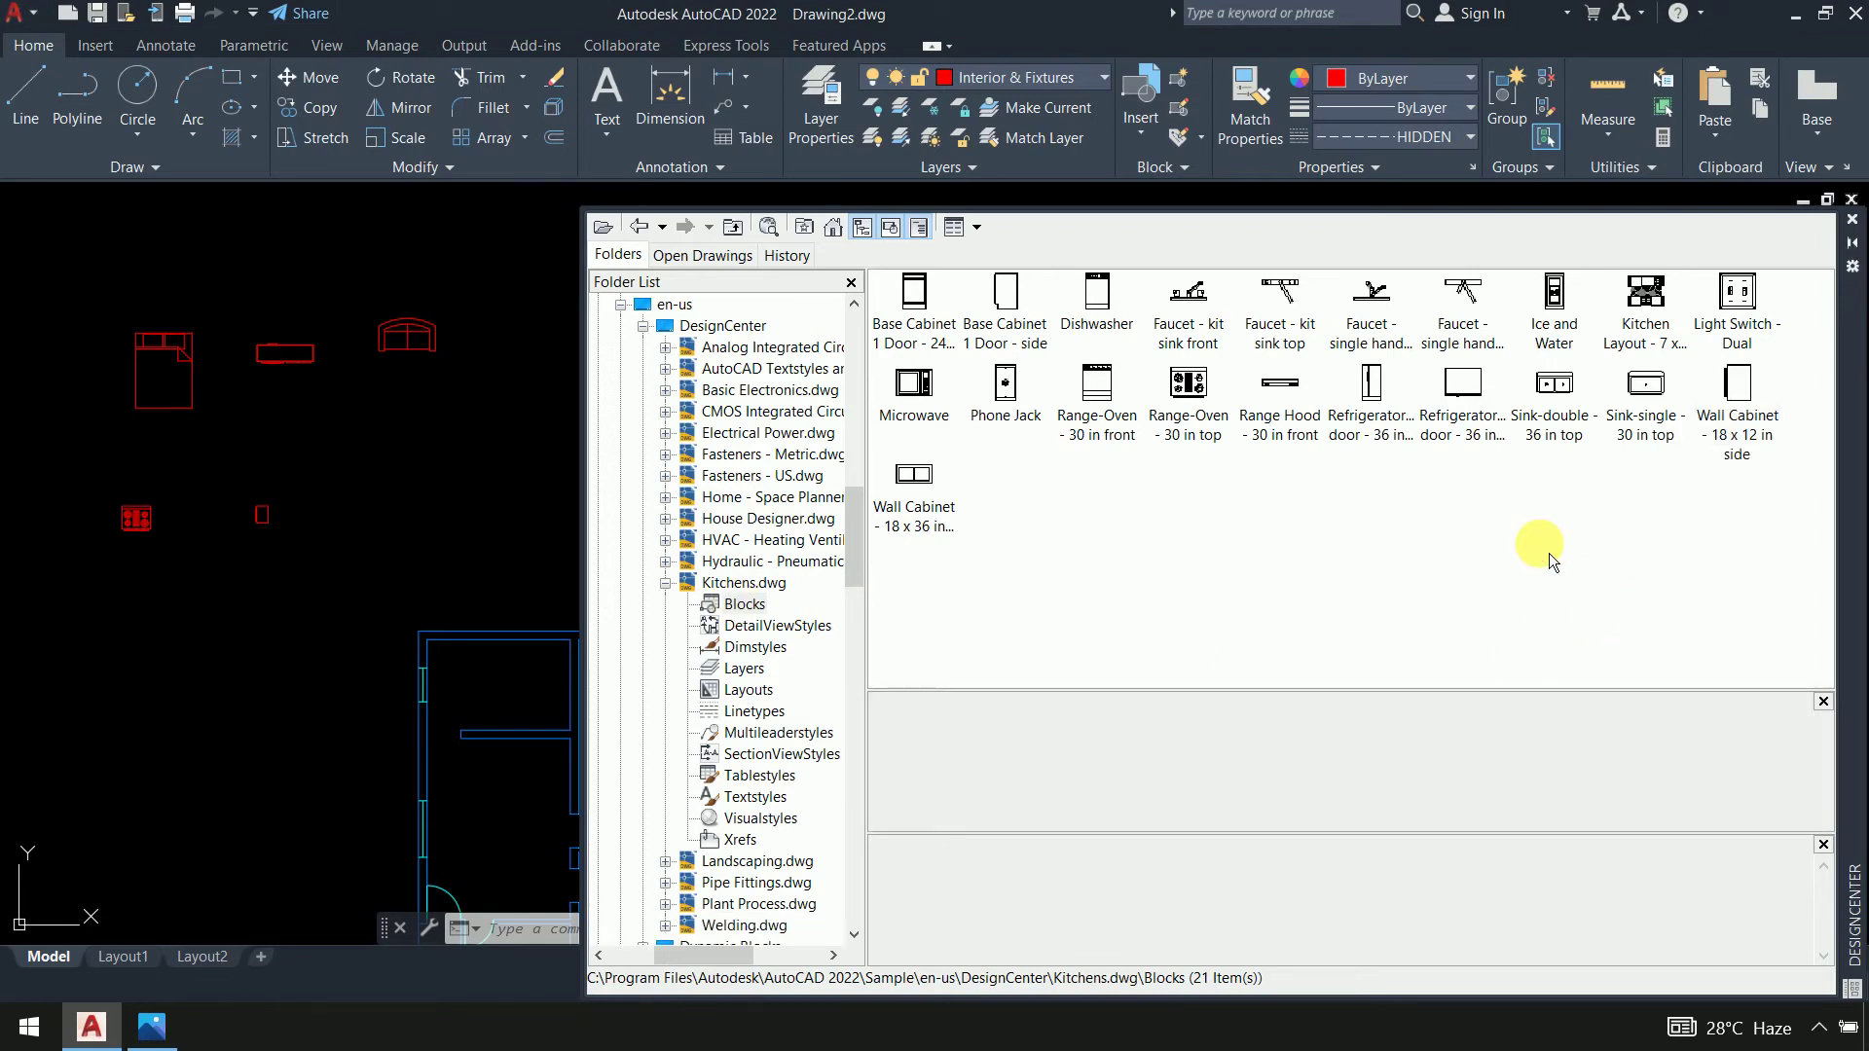
# Insert the Base Cabinet 1 Door - side block next to the small wall cabinet
pyautogui.click(1015, 321)
pyautogui.click(913, 306)
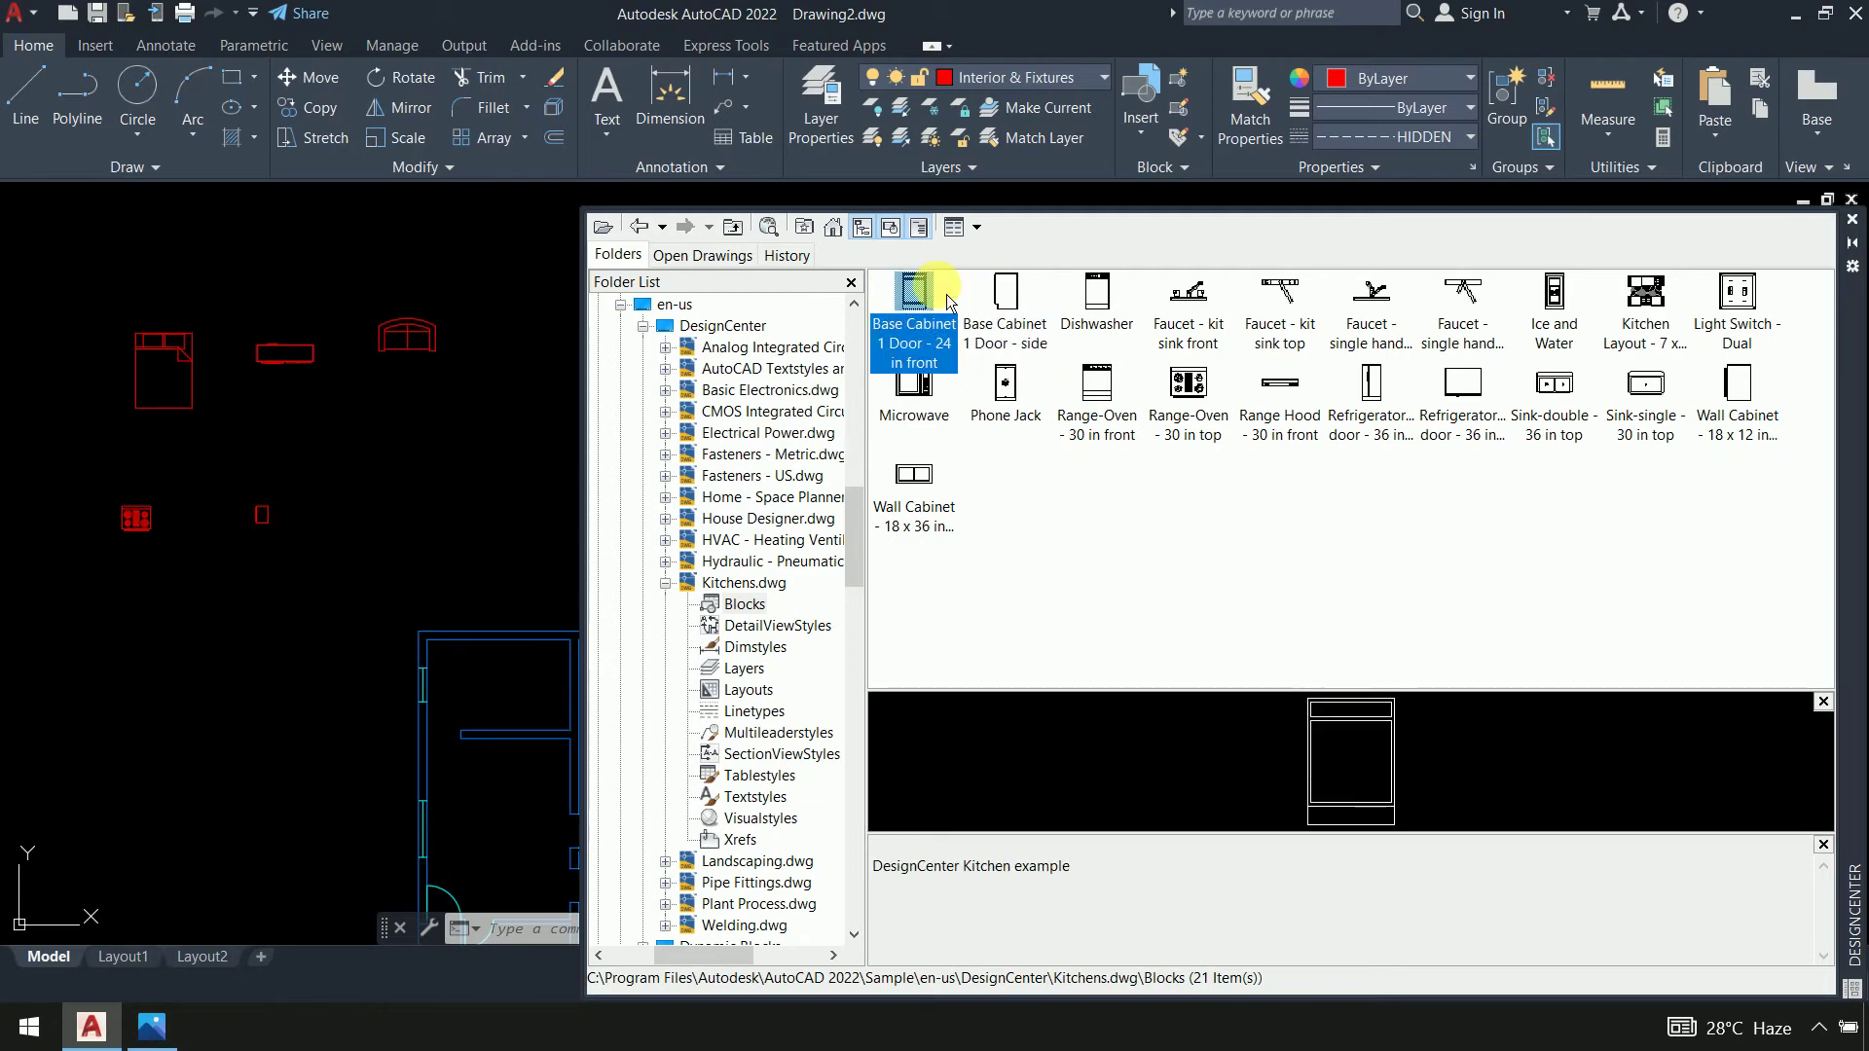
pyautogui.moveTo(1007, 294); pyautogui.dragTo(322, 537)
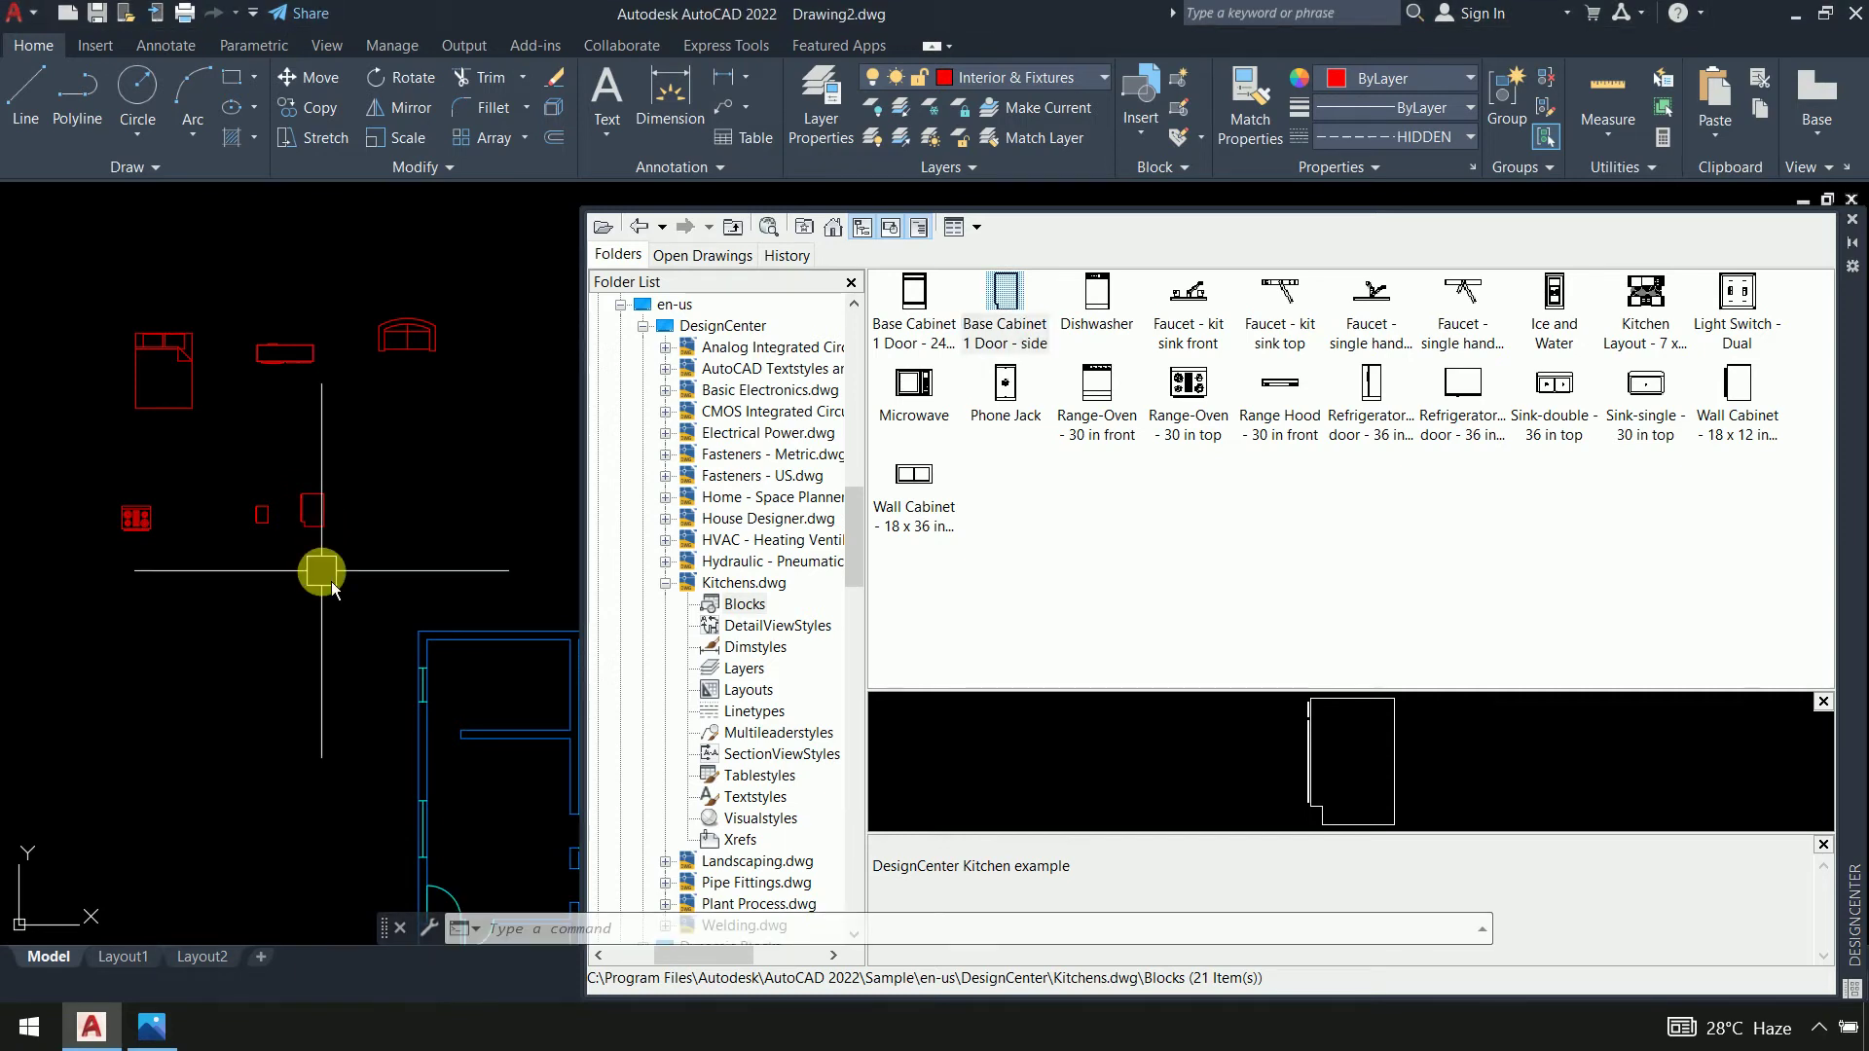
# Preview the Base Cabinet 1 Door - 24 in front and Wall Cabinet - 18 x 12 in side blocks in DesignCenter
pyautogui.click(932, 348)
pyautogui.moveTo(933, 348); pyautogui.dragTo(932, 310)
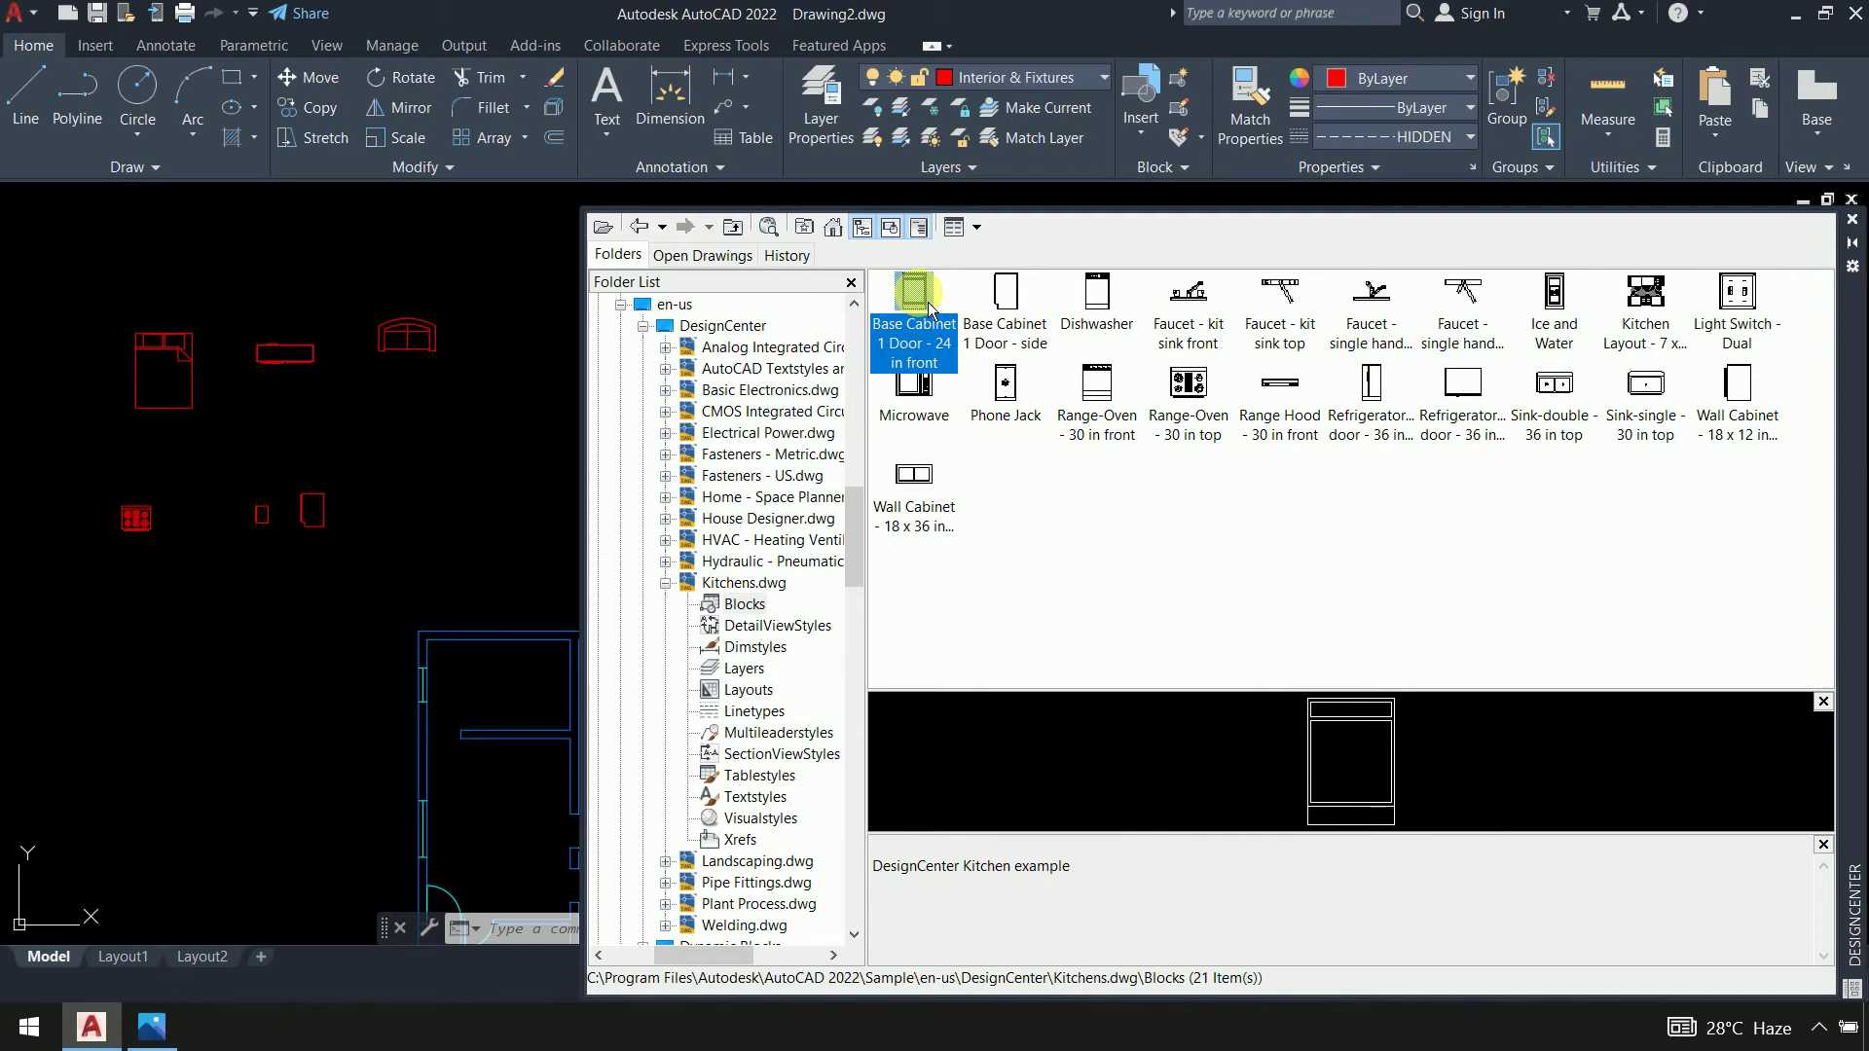
pyautogui.moveTo(932, 309); pyautogui.dragTo(1681, 557)
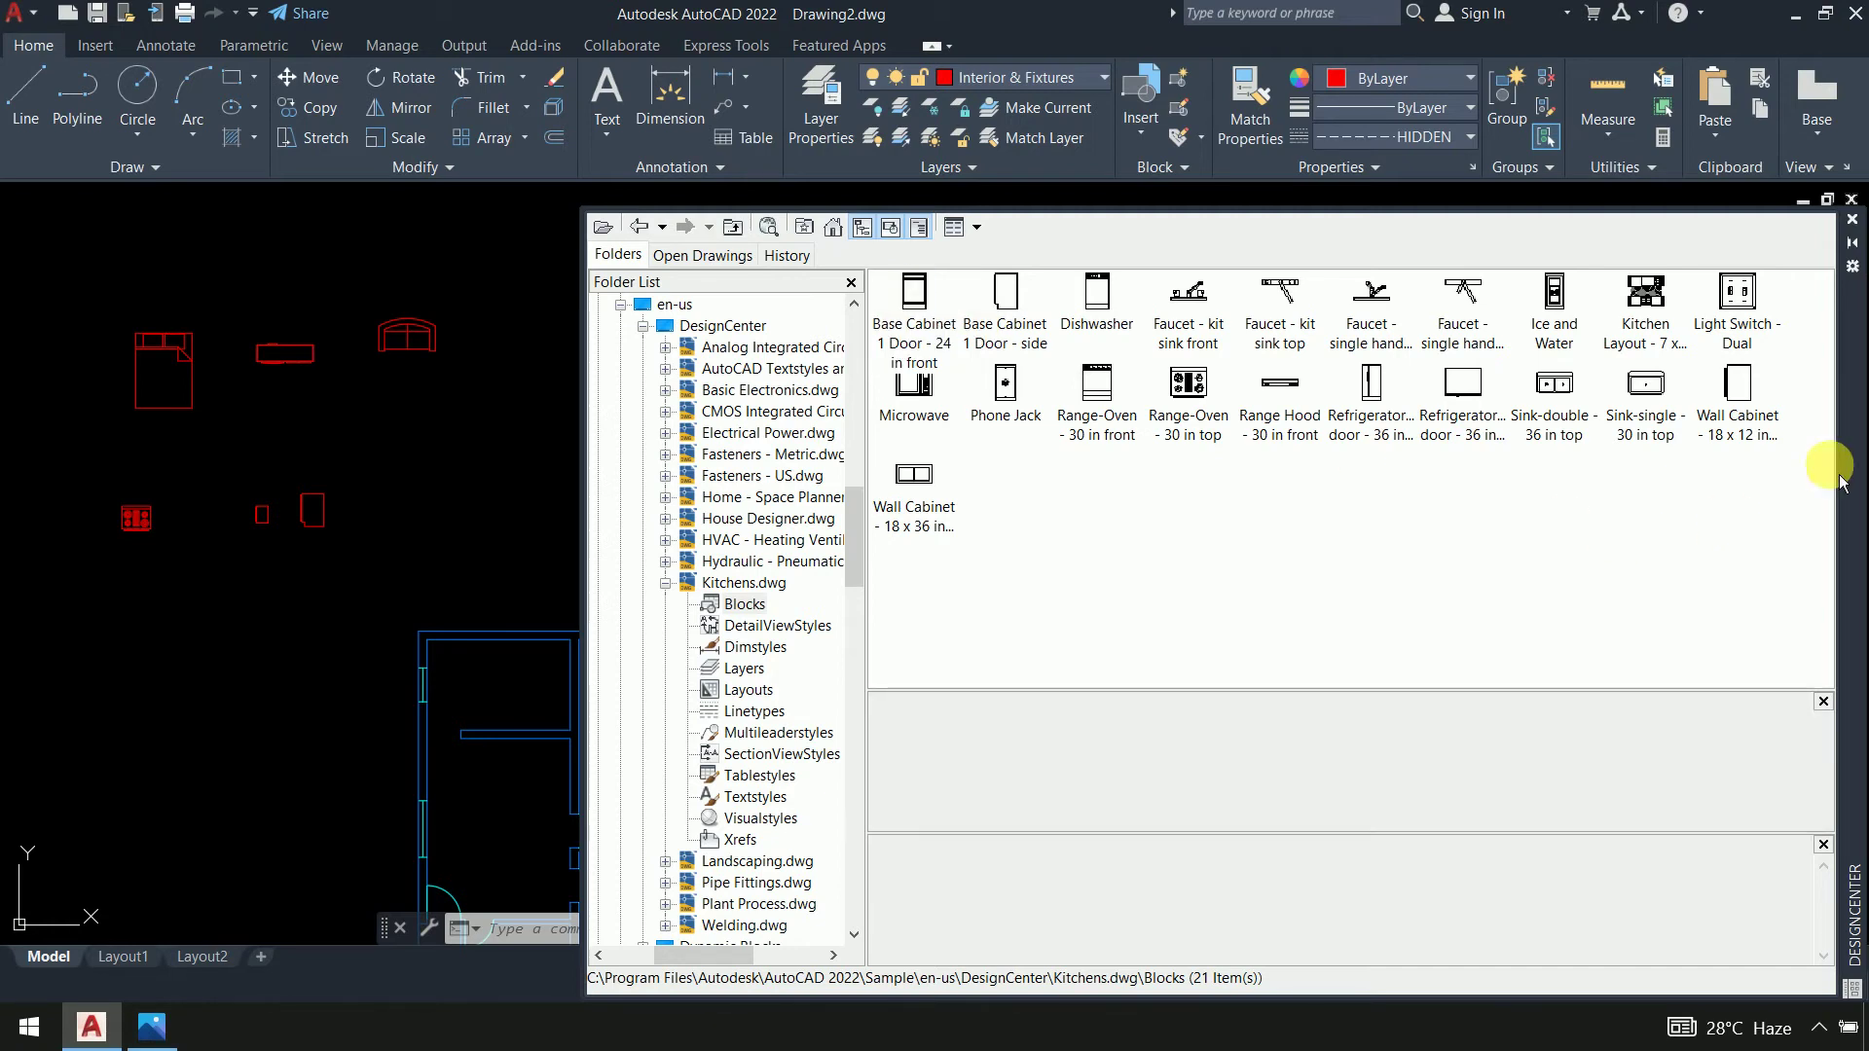
pyautogui.click(1764, 438)
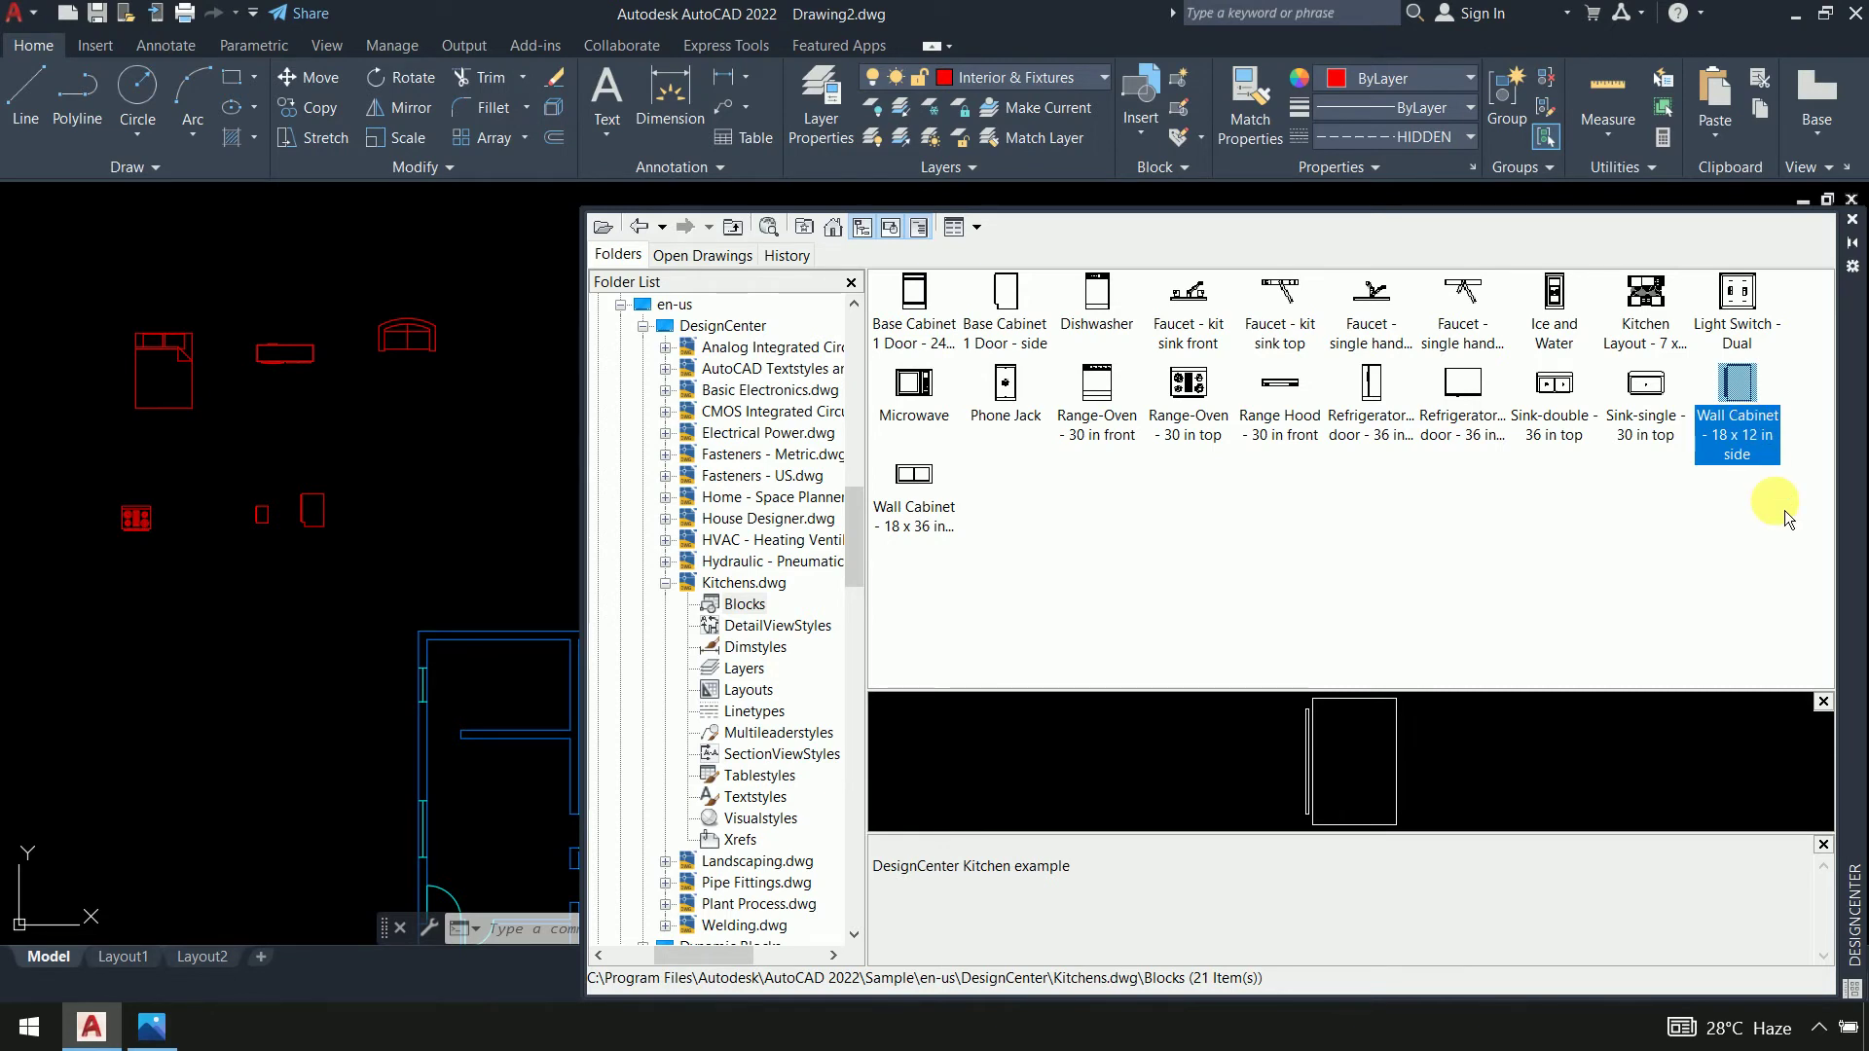
# Erase the small wall cabinet and base cabinet blocks beside the range-oven
pyautogui.click(418, 462)
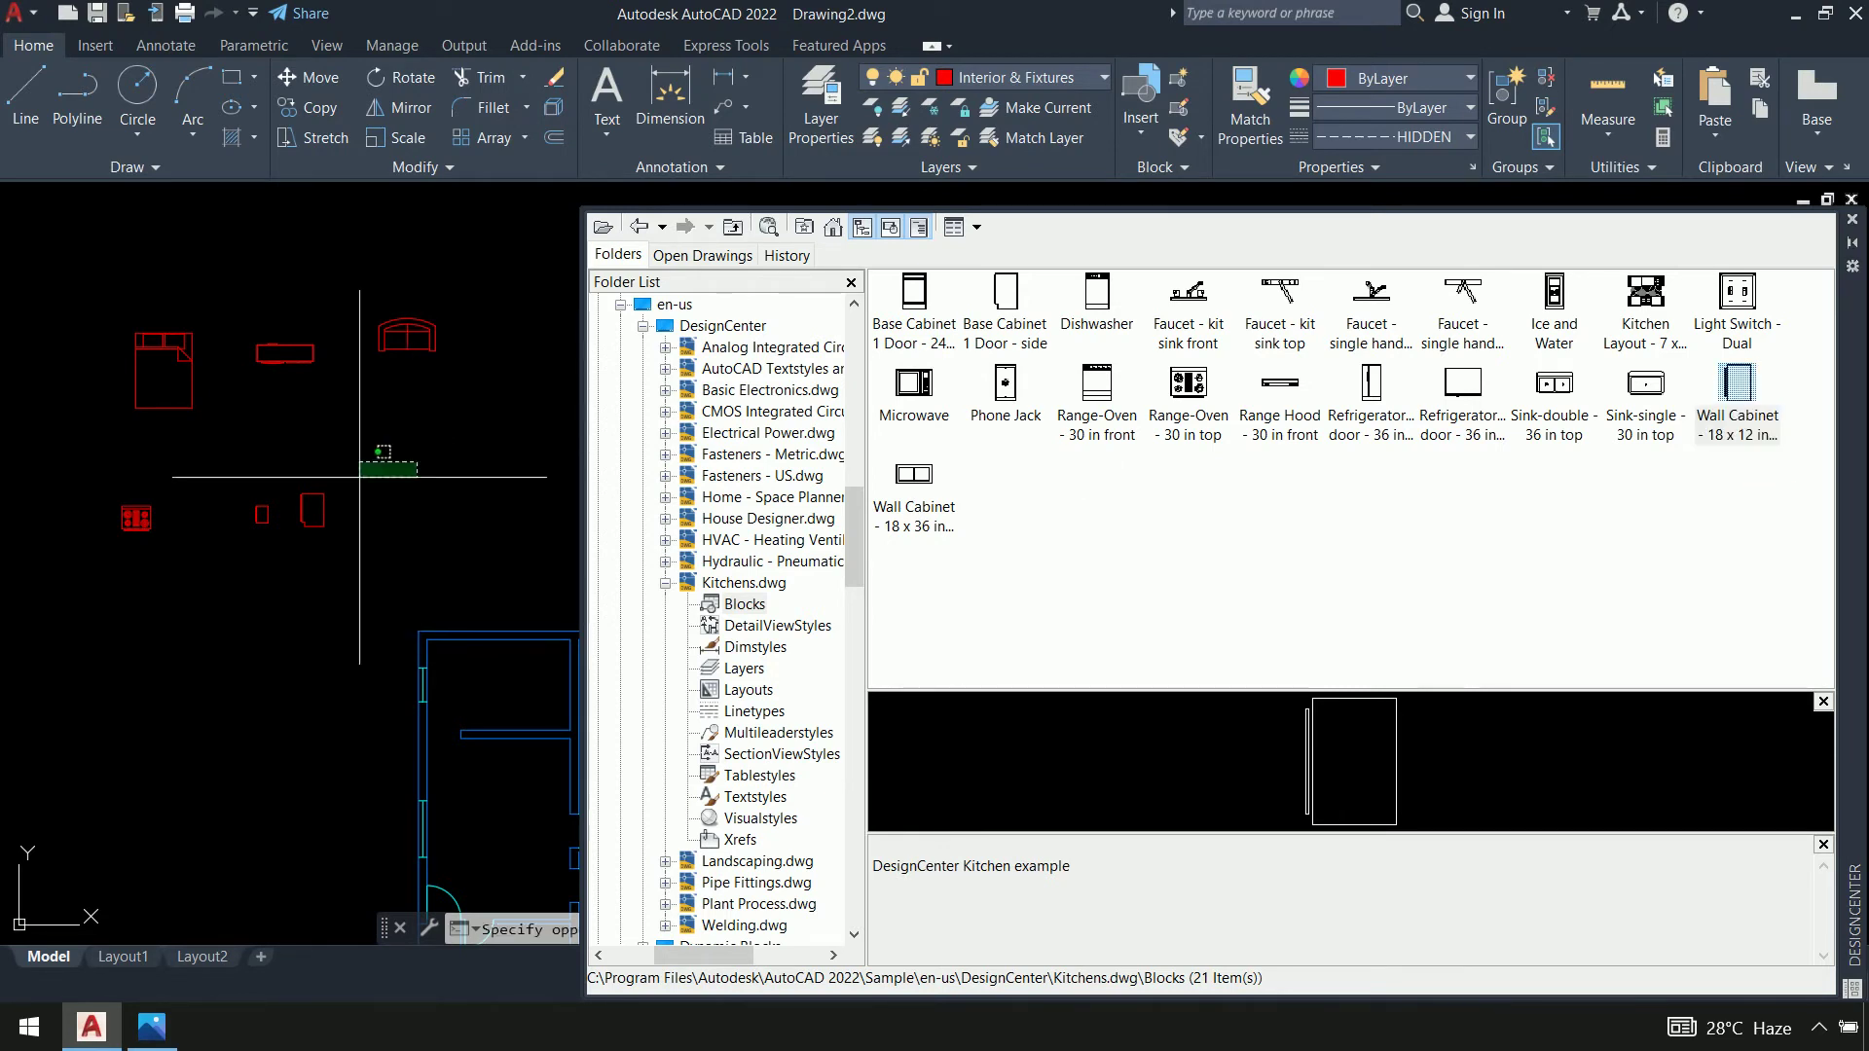
pyautogui.click(192, 557)
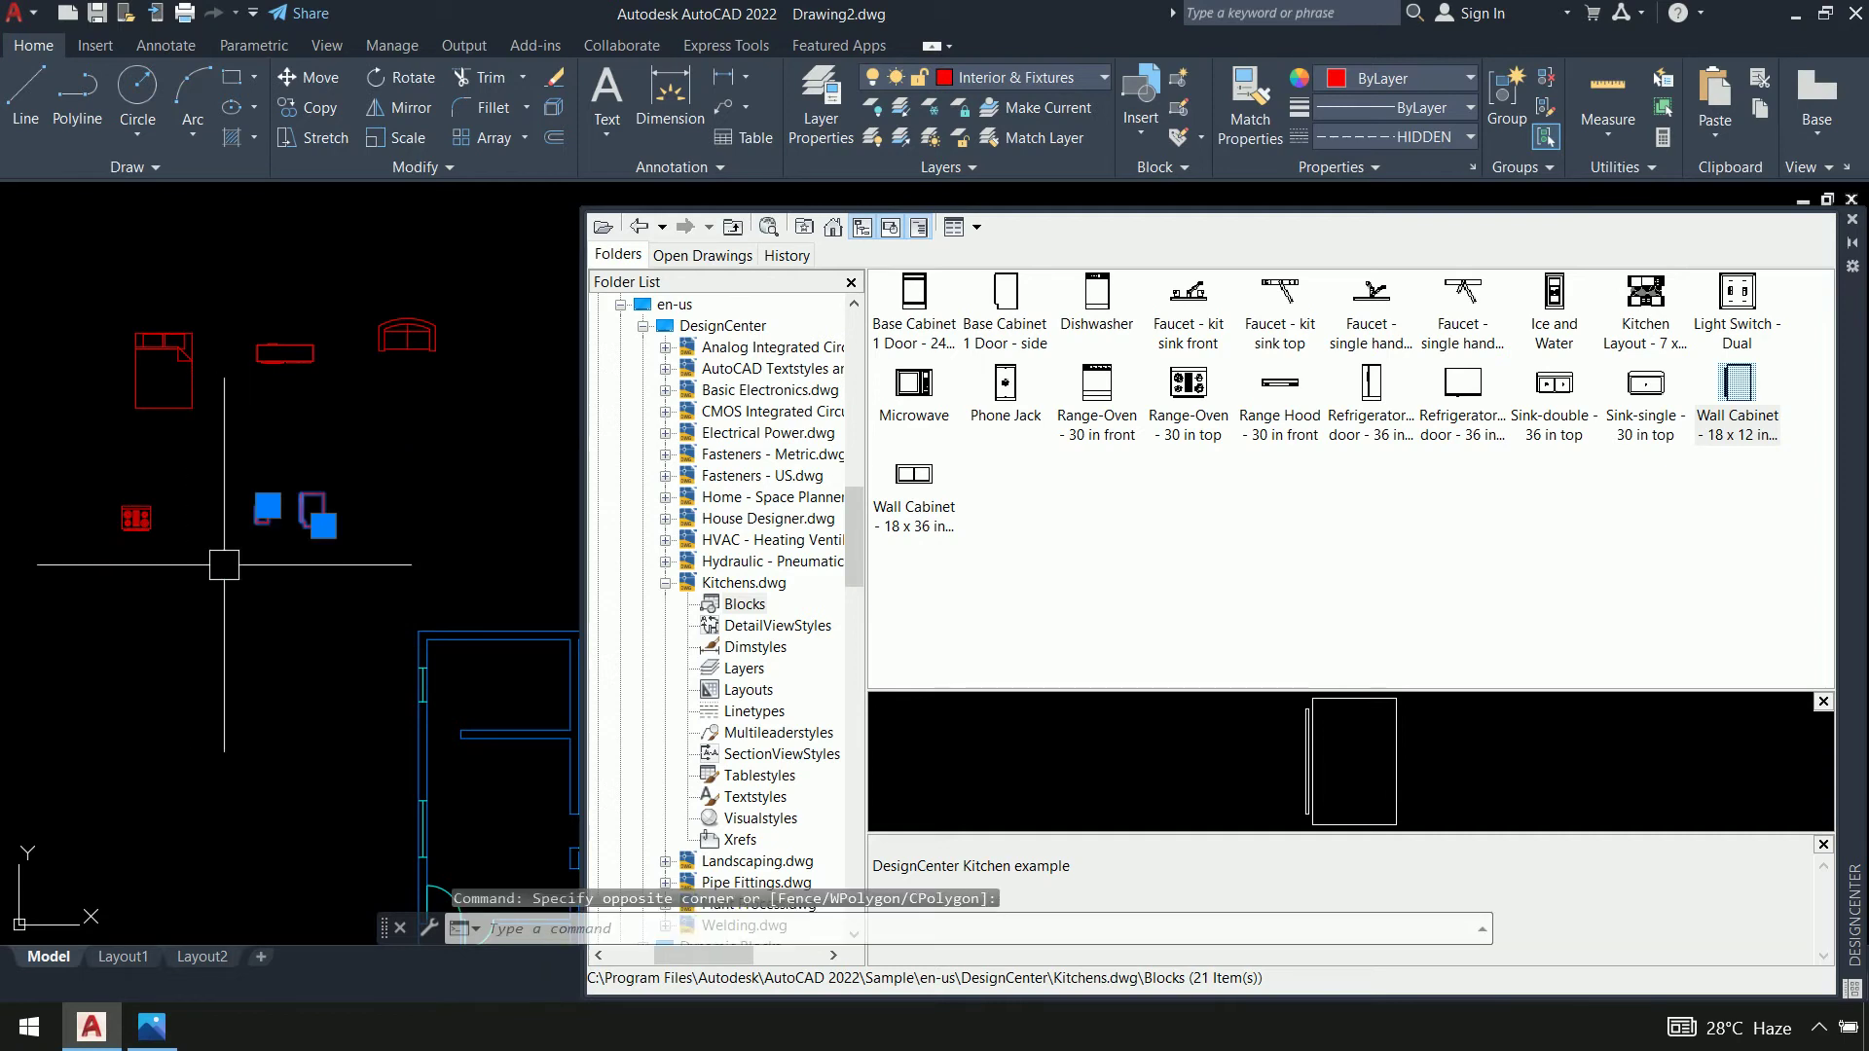
pyautogui.press('Delete')
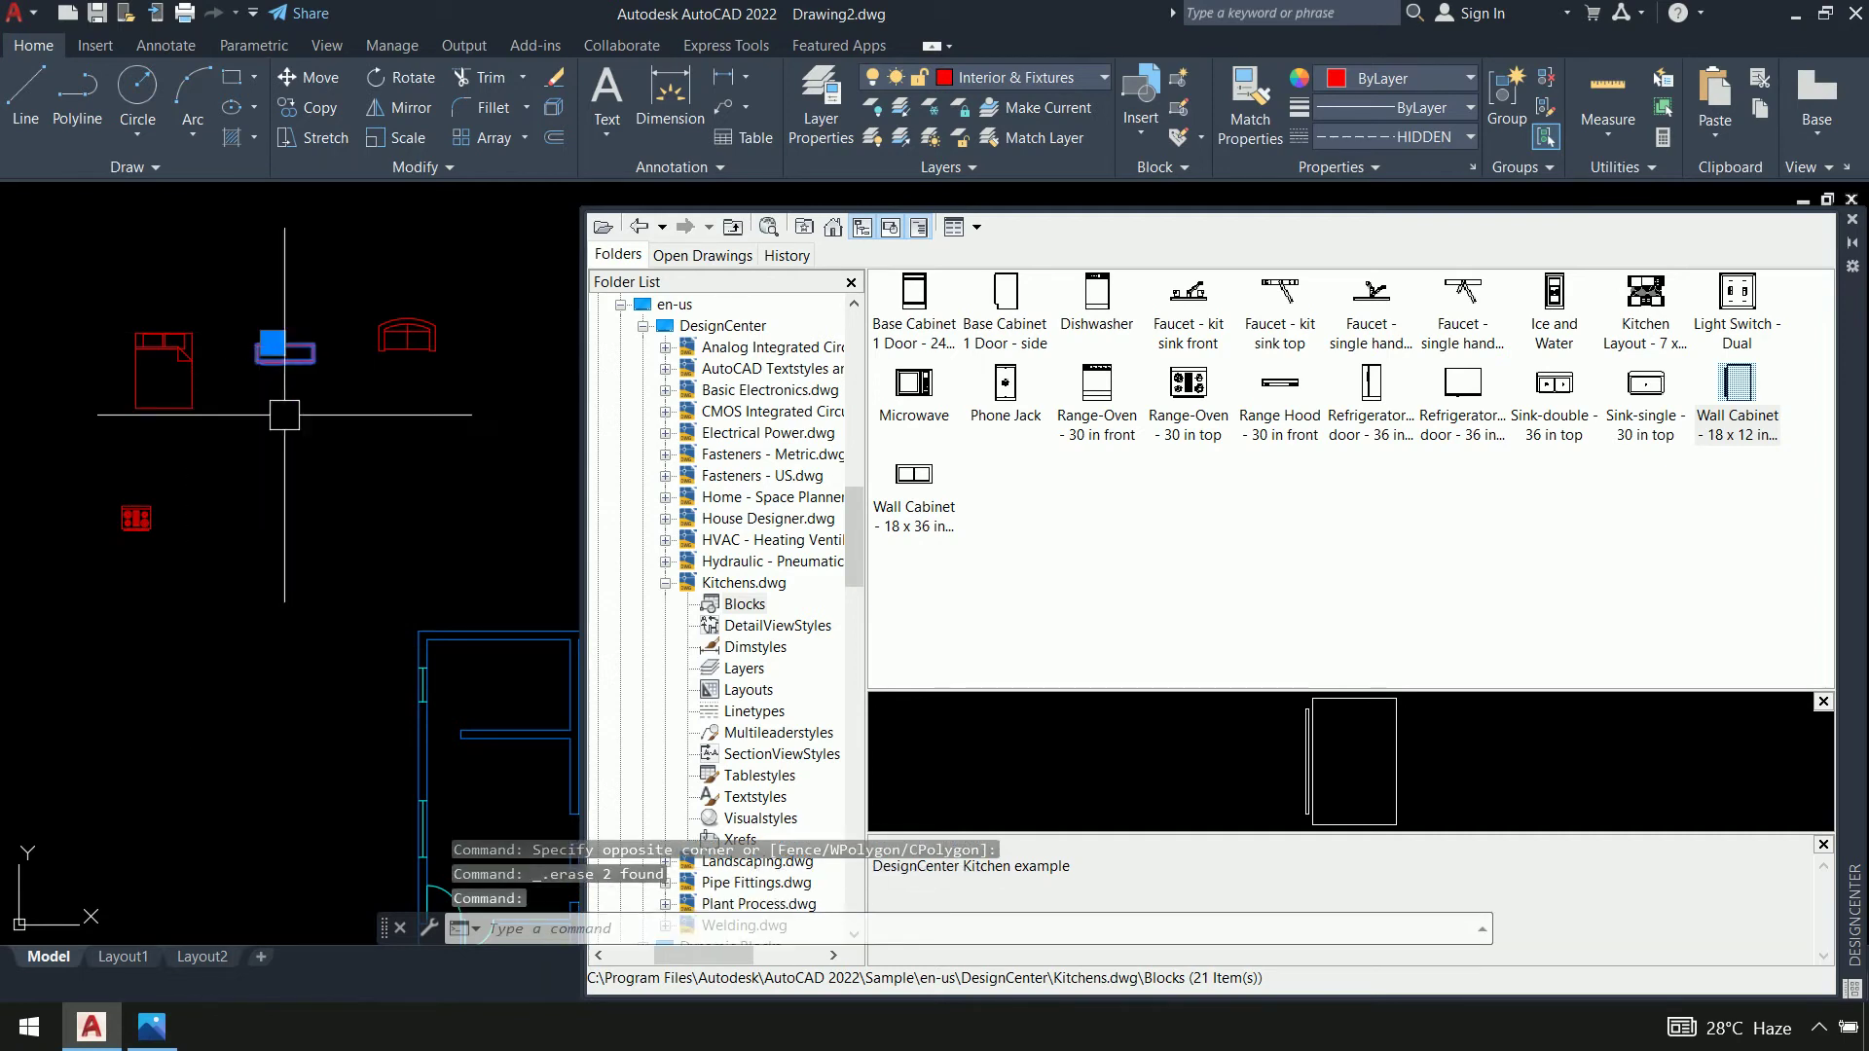
pyautogui.press('Escape')
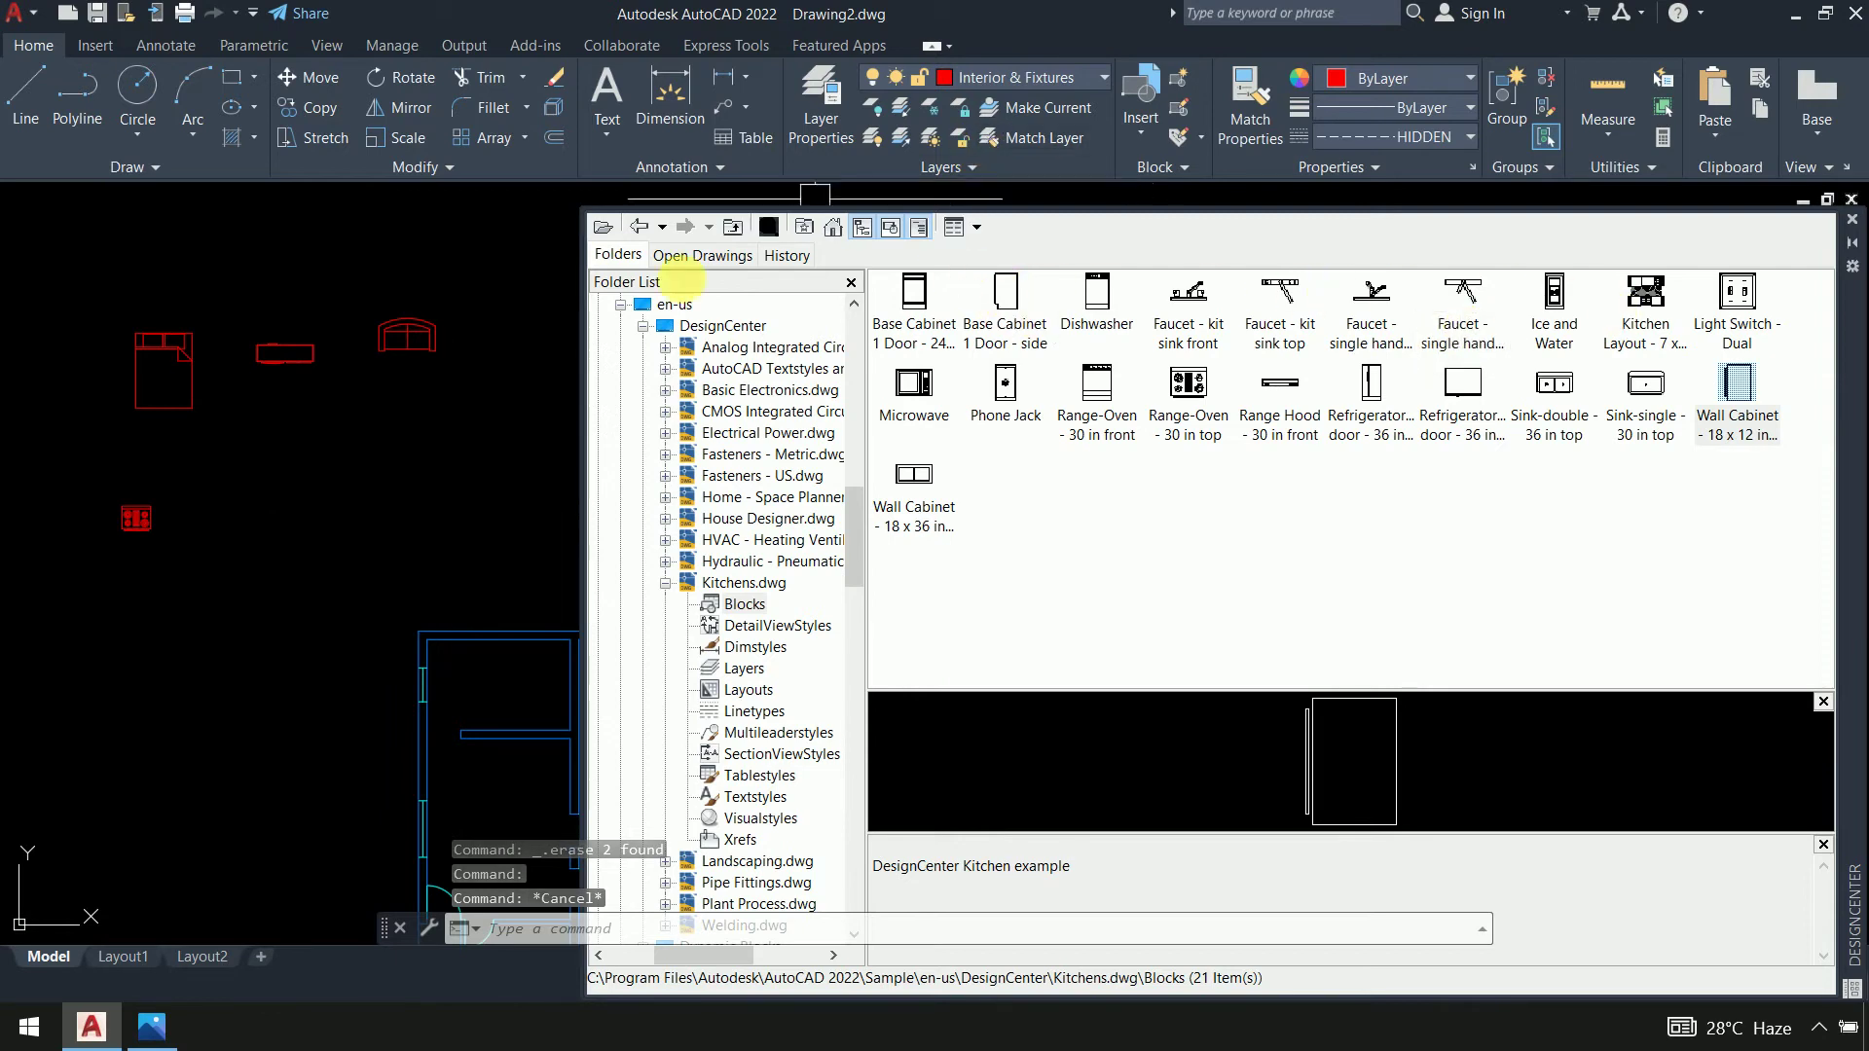
# Erase the table, sofa and range-oven blocks, keeping only the bed
pyautogui.click(502, 268)
pyautogui.click(232, 408)
pyautogui.click(185, 469)
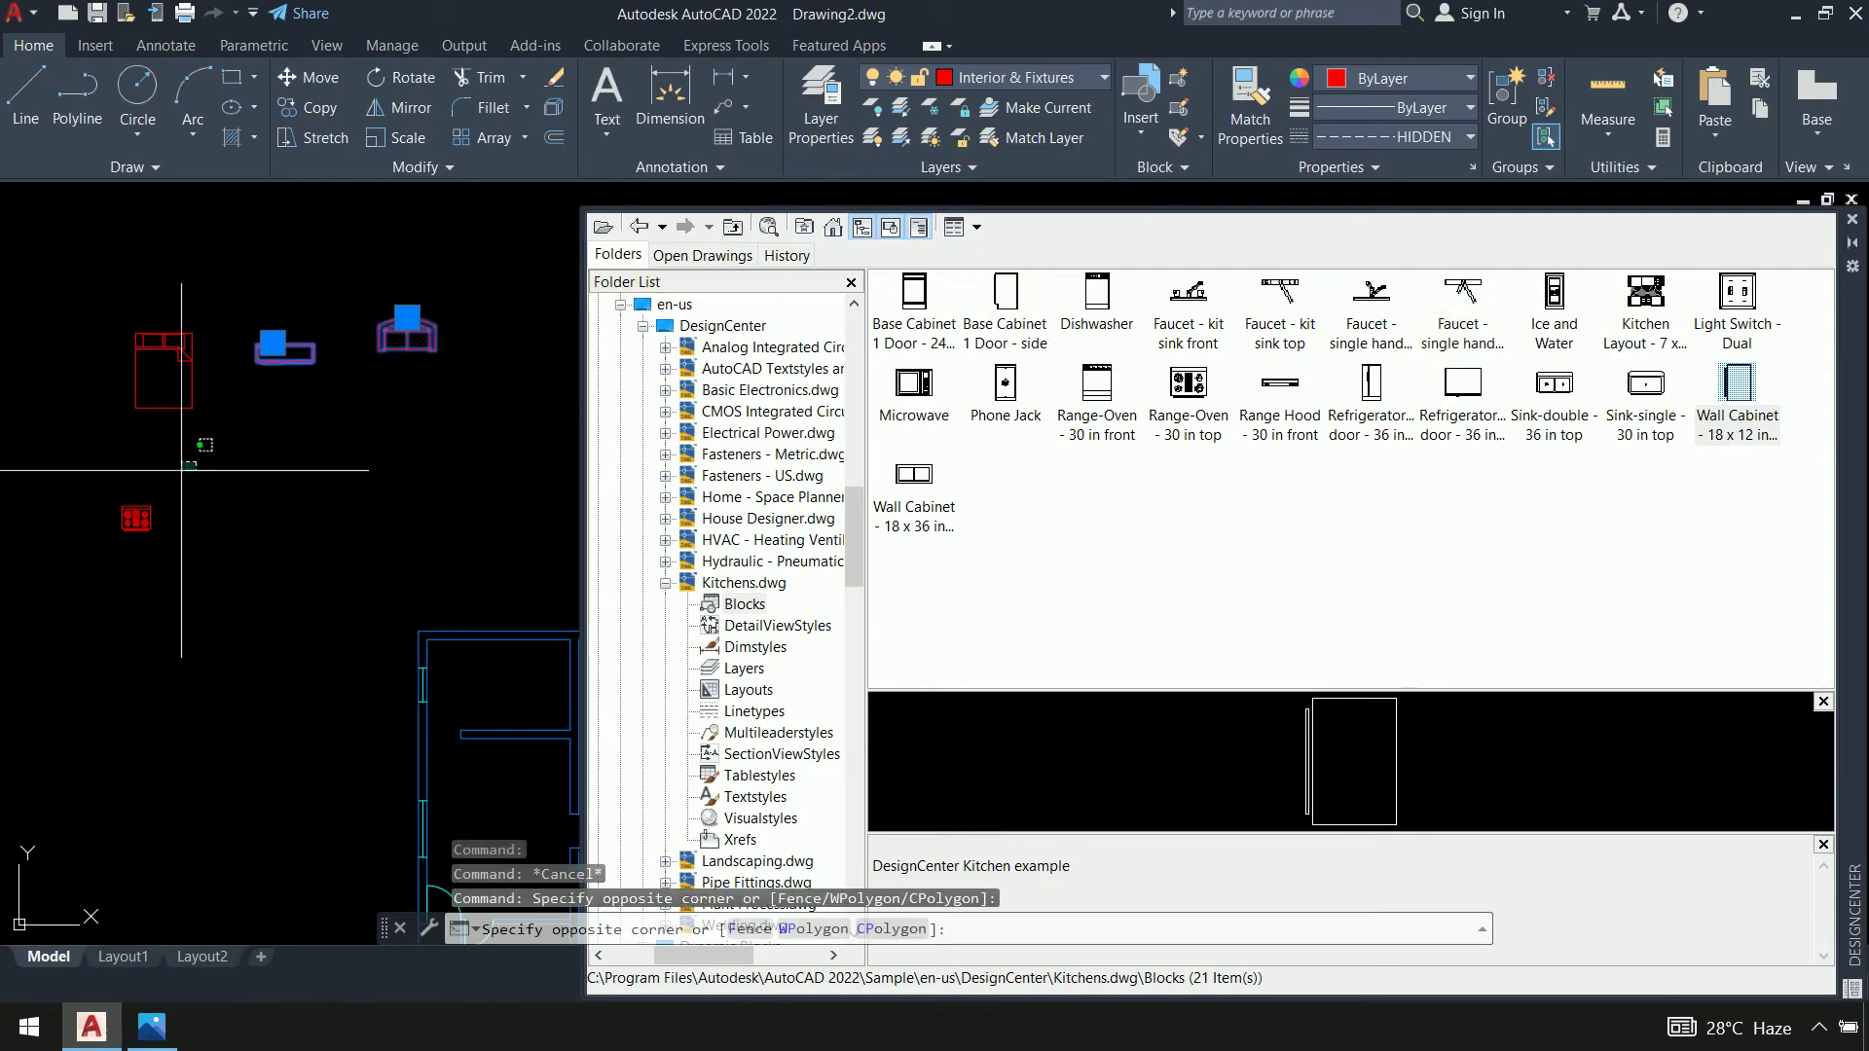
pyautogui.click(81, 565)
pyautogui.press('Delete')
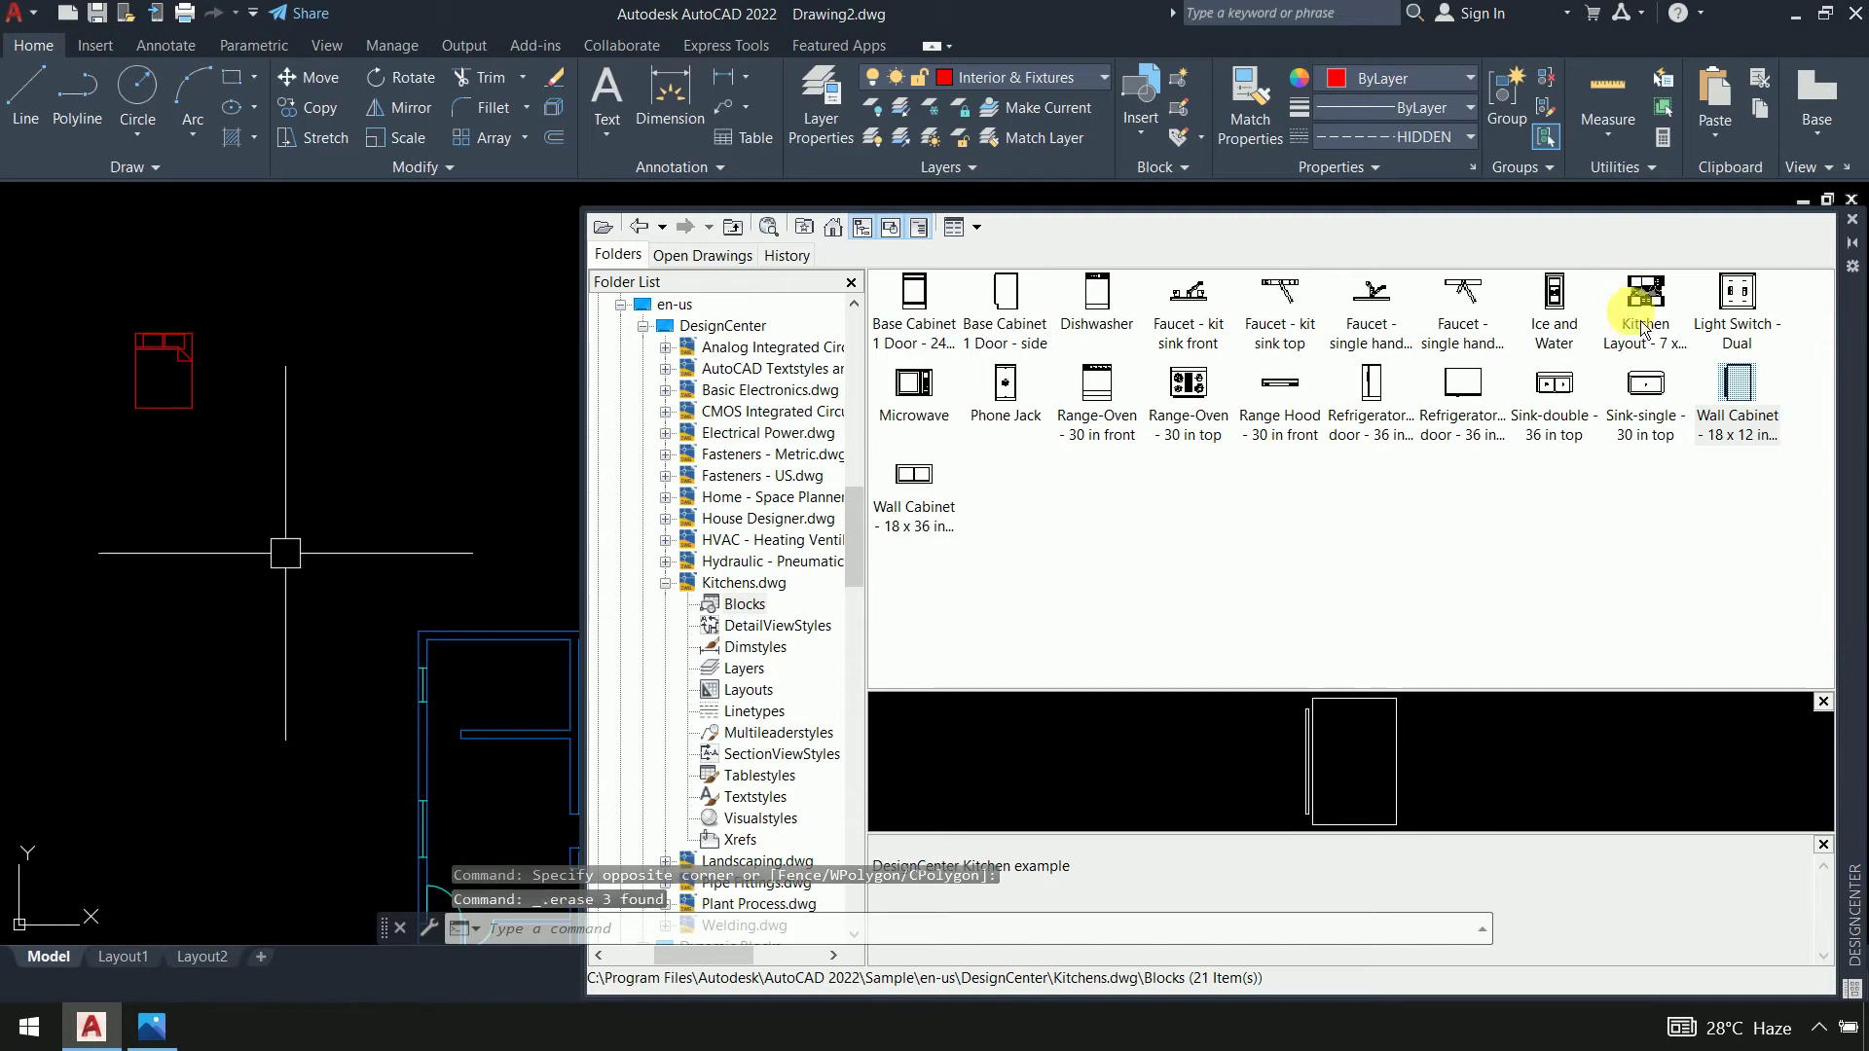
# Insert the Kitchen Layout block to the right of the bed and return to the sample drawings list in DesignCenter
pyautogui.click(1635, 313)
pyautogui.moveTo(1635, 314); pyautogui.dragTo(344, 378)
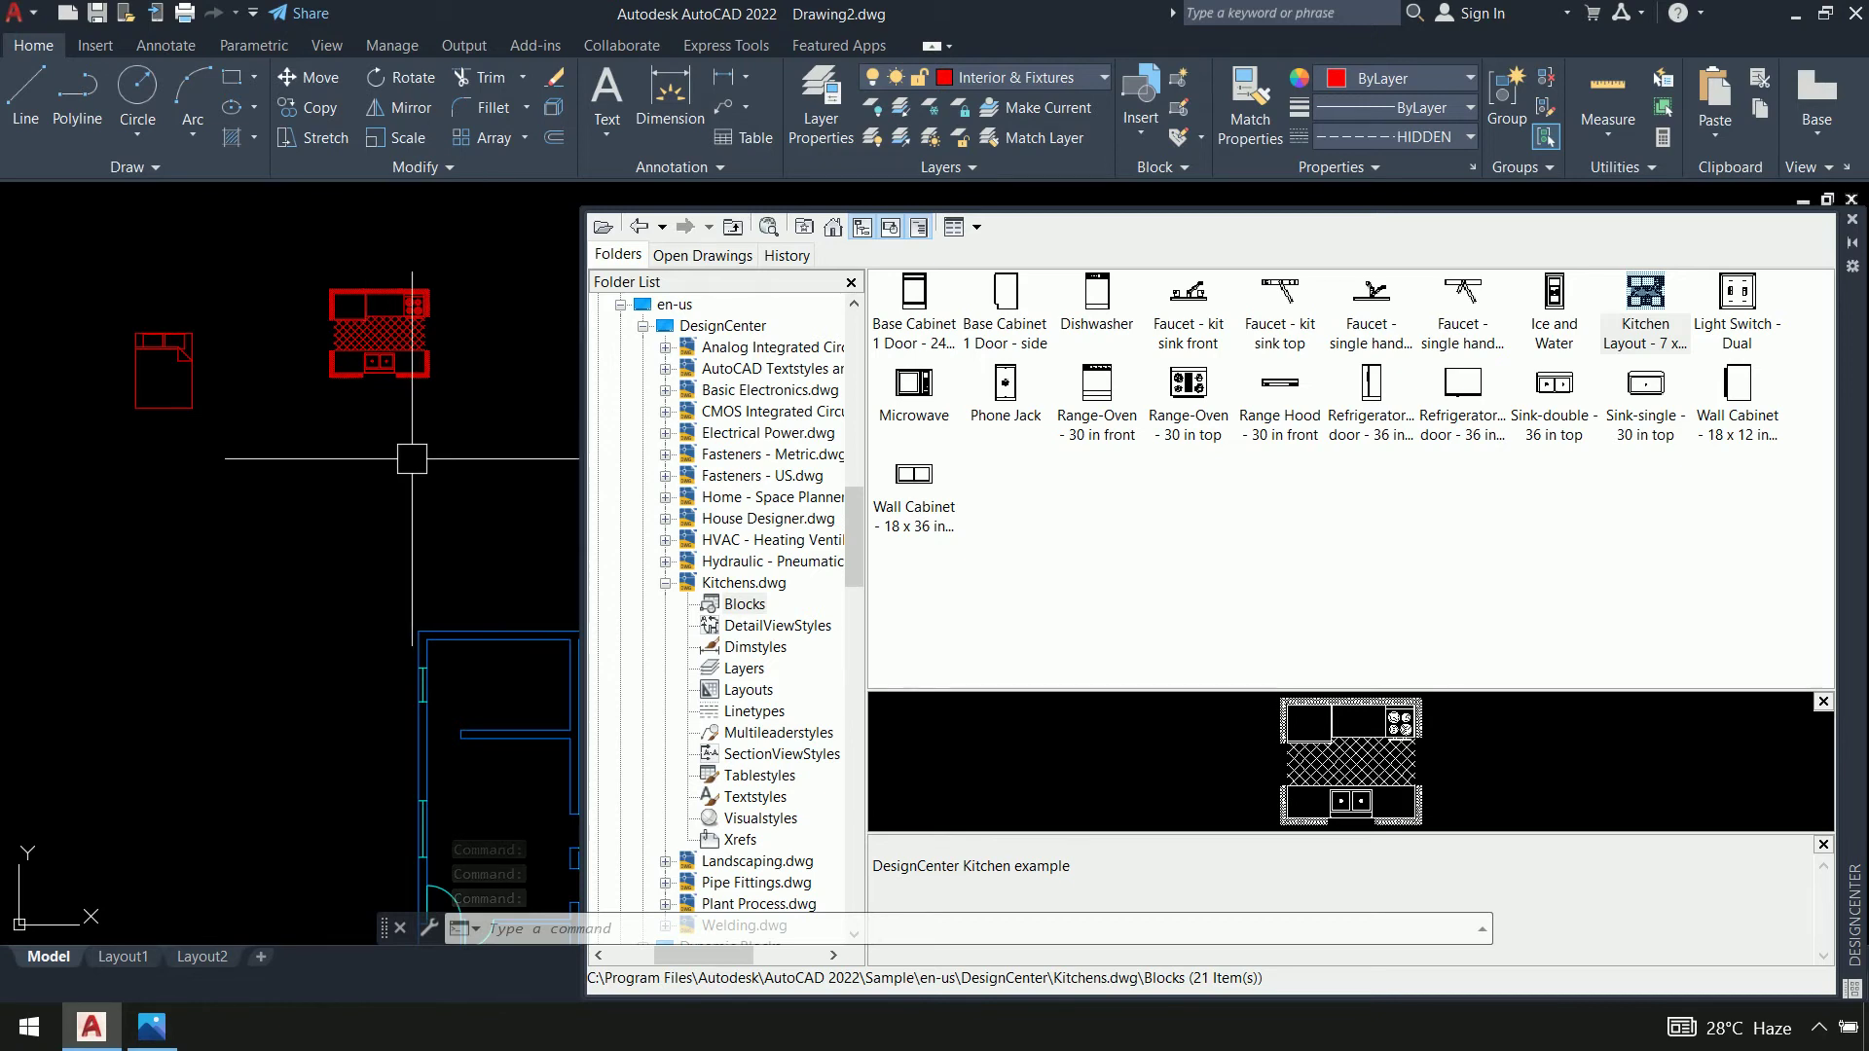
pyautogui.click(638, 226)
pyautogui.click(638, 226)
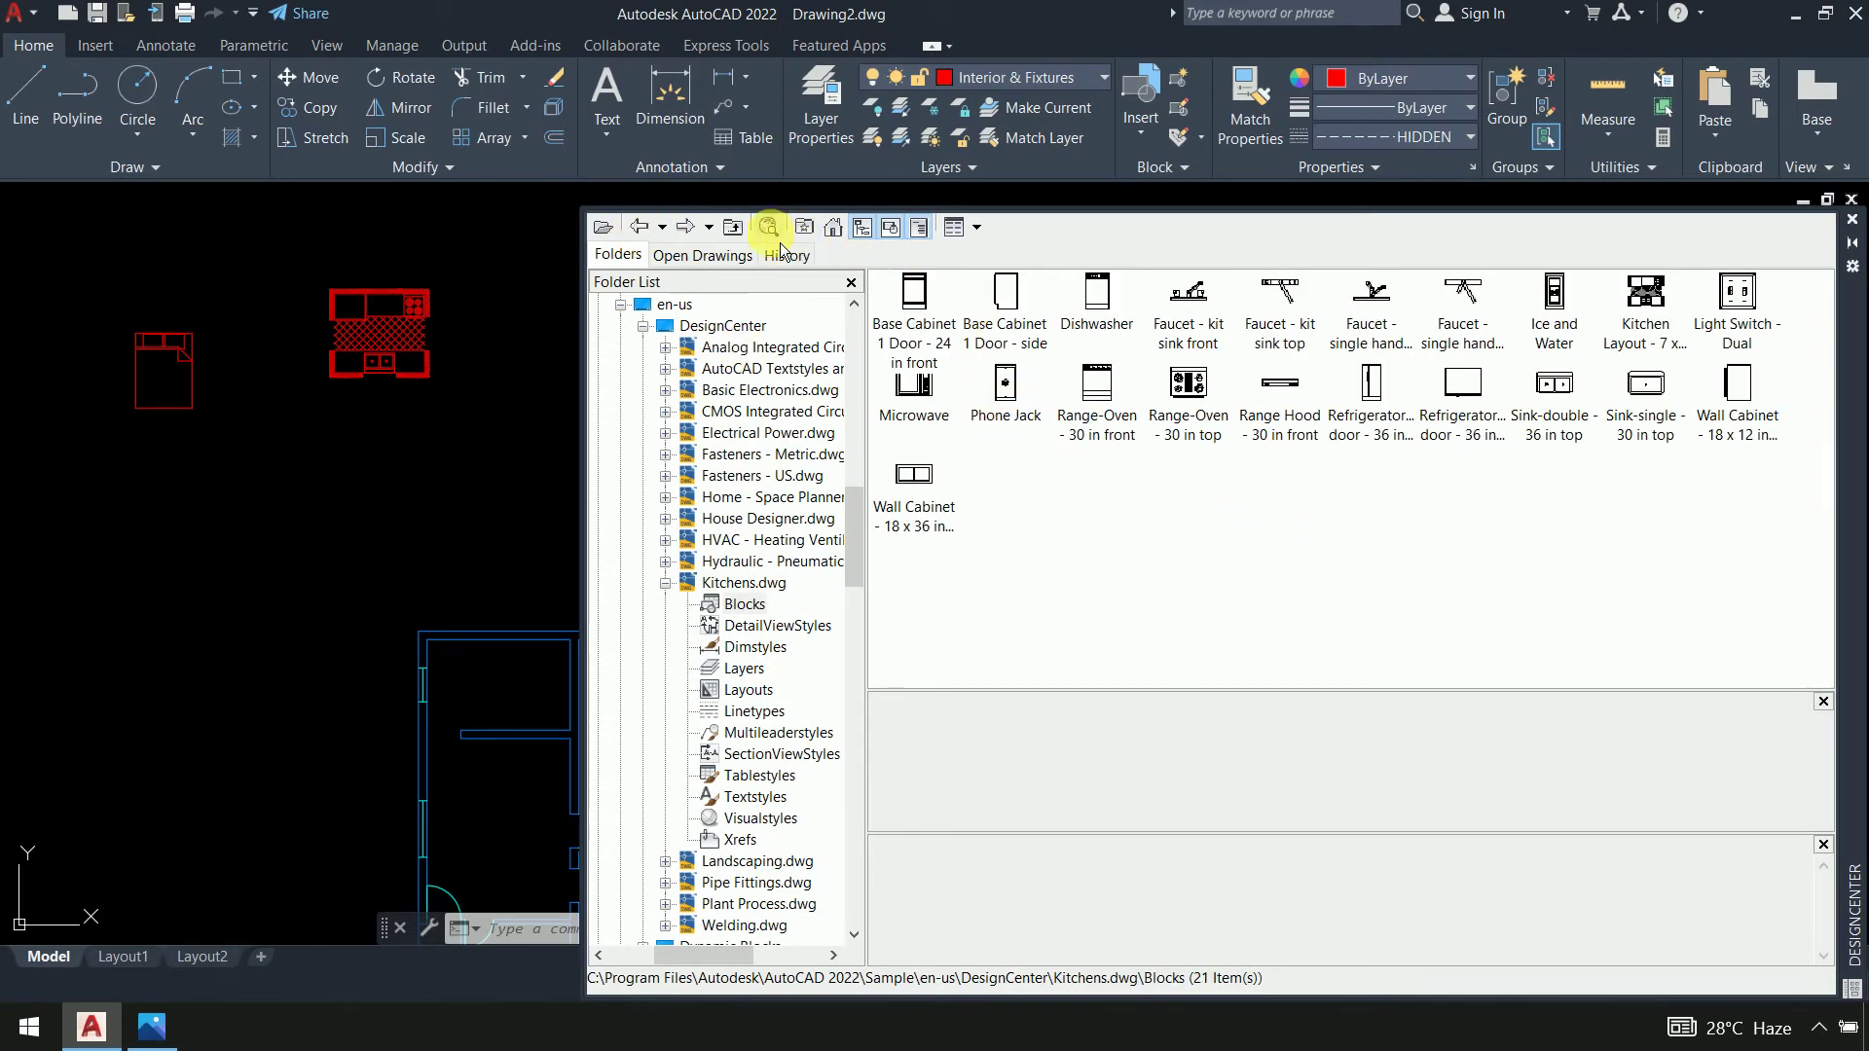
pyautogui.click(638, 226)
pyautogui.click(639, 226)
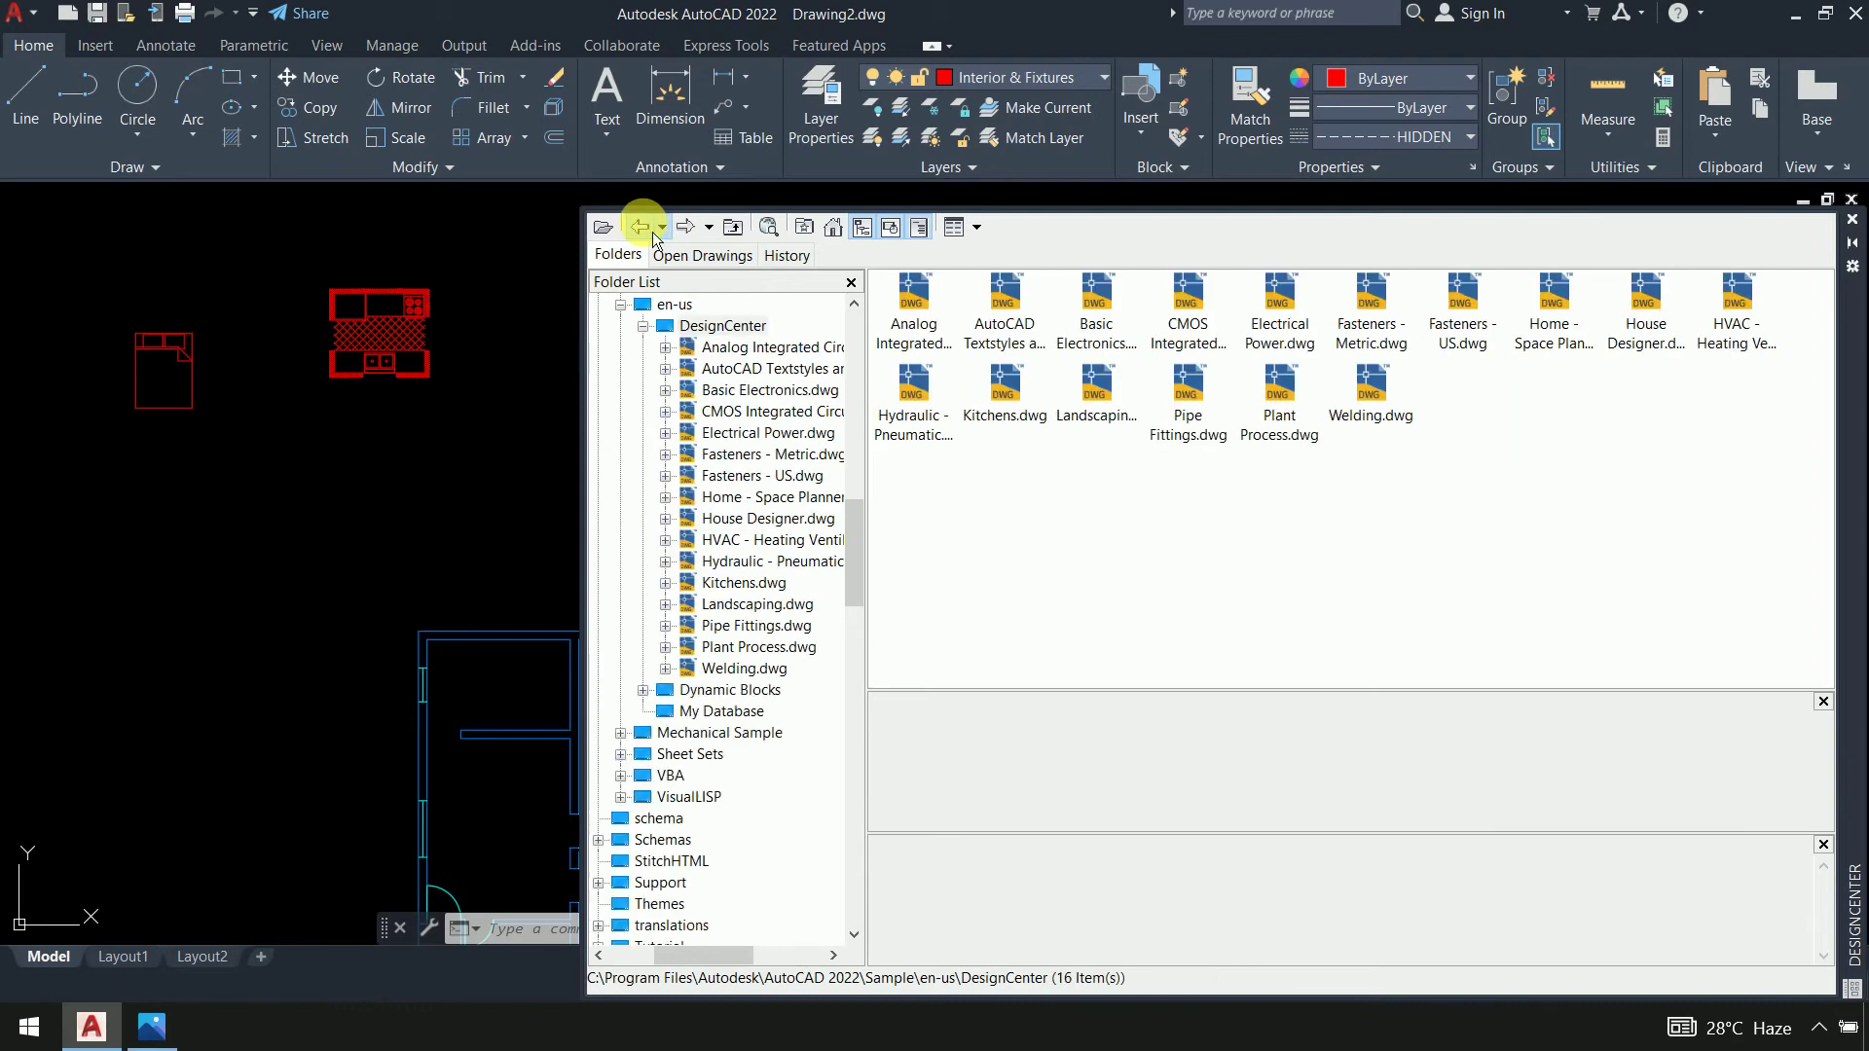
# View the blocks of Landscaping.dwg in DesignCenter
pyautogui.click(722, 325)
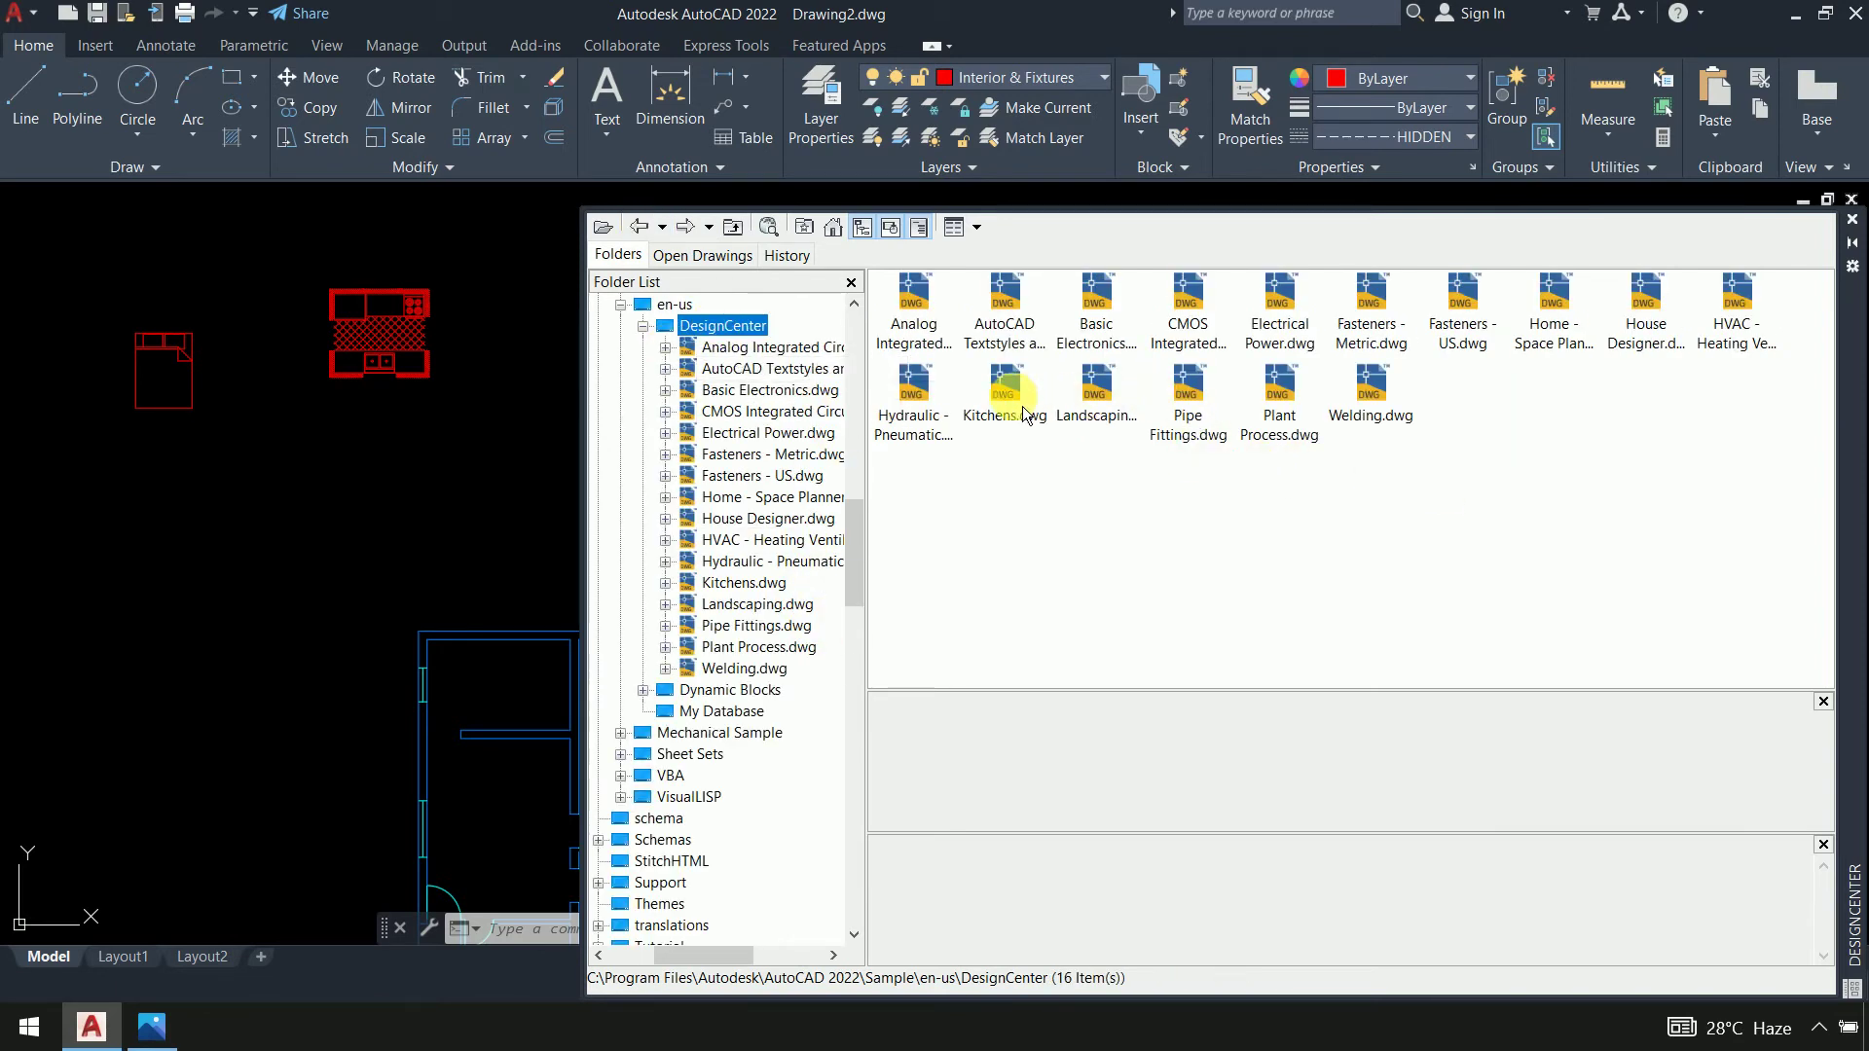
pyautogui.doubleClick(1097, 386)
pyautogui.doubleClick(920, 296)
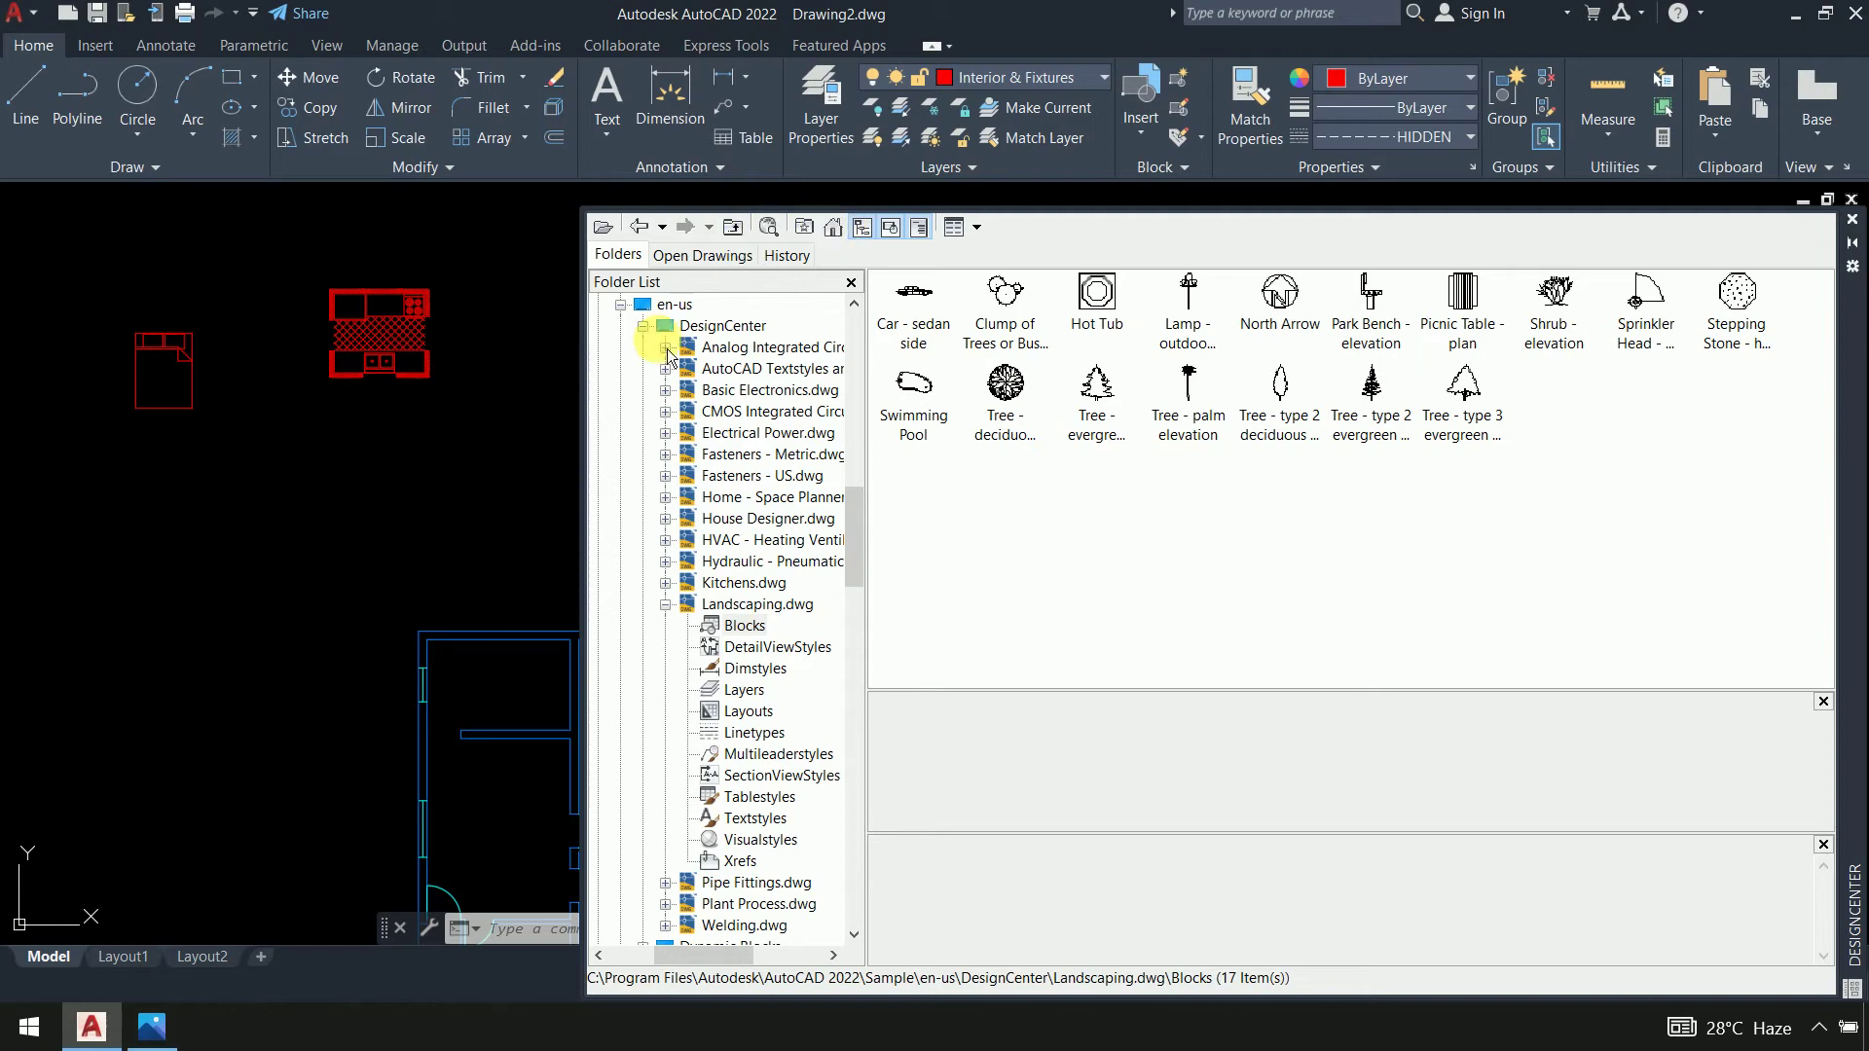
# Return to the DesignCenter folder and display the blocks of House Designer.dwg
pyautogui.click(723, 325)
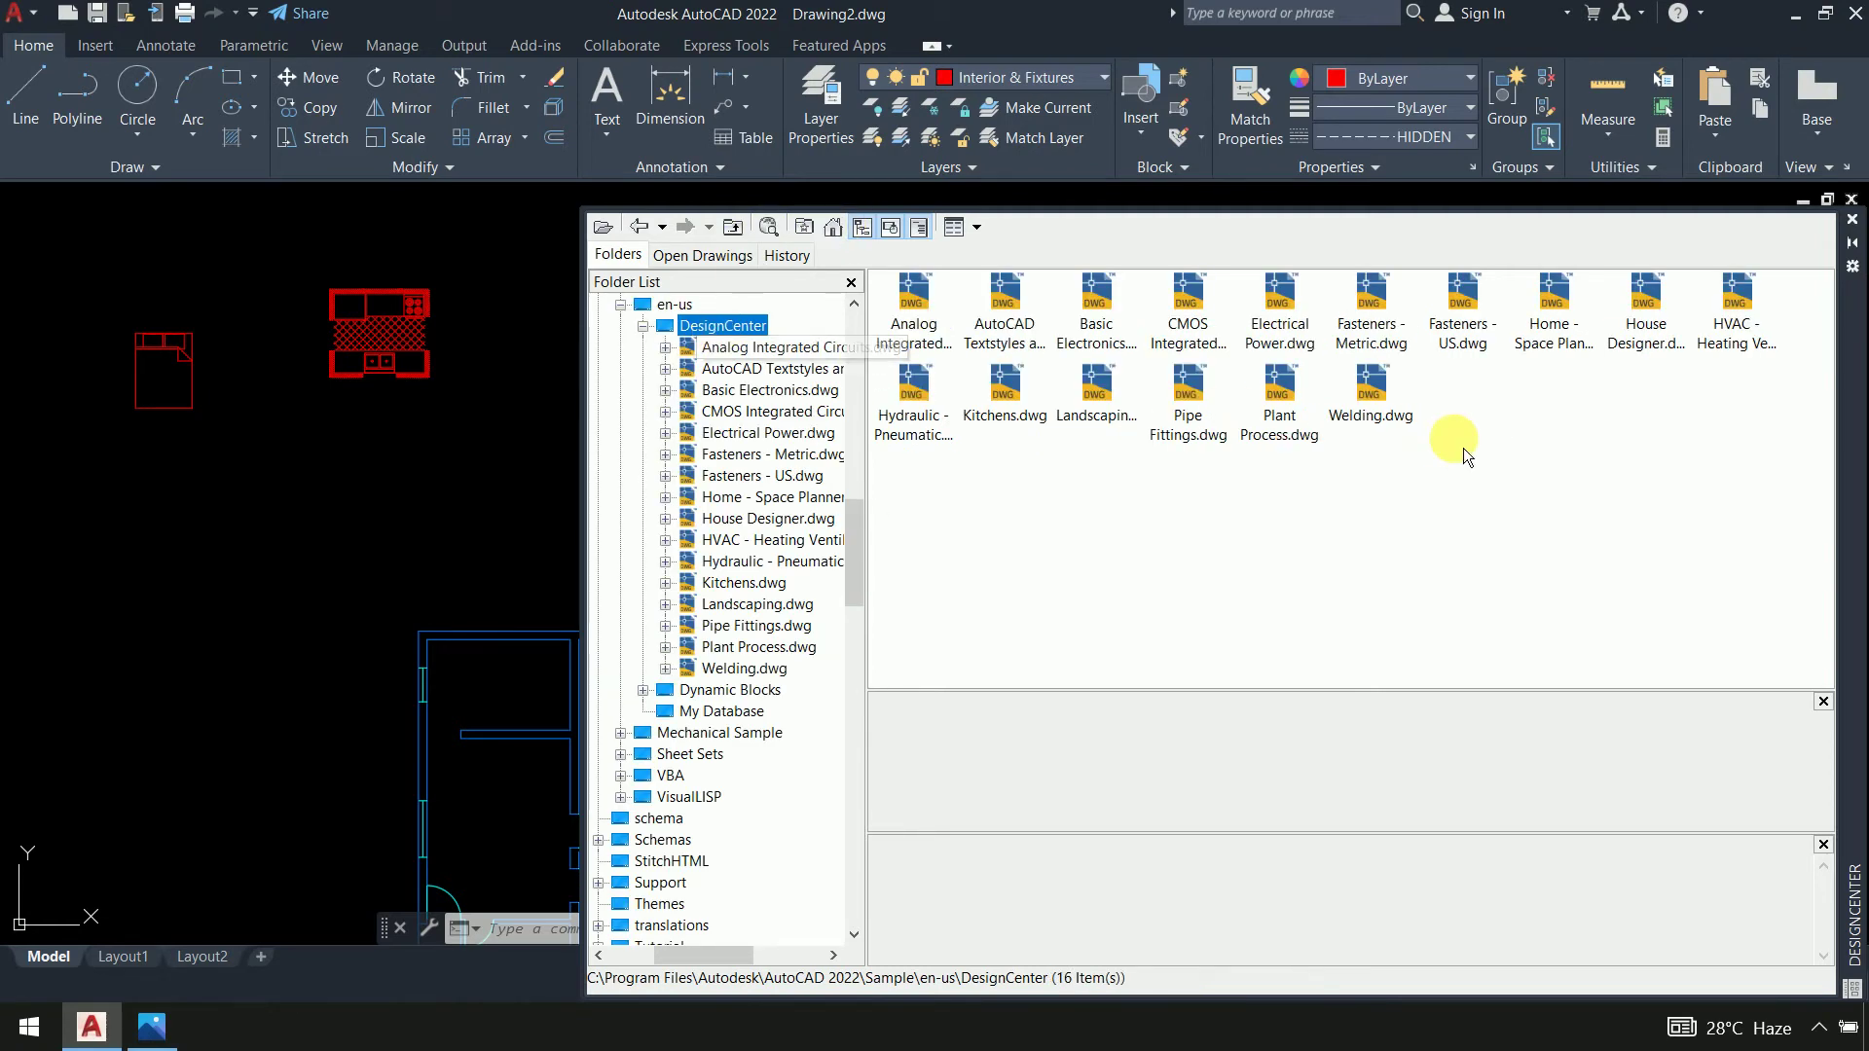
pyautogui.doubleClick(1654, 341)
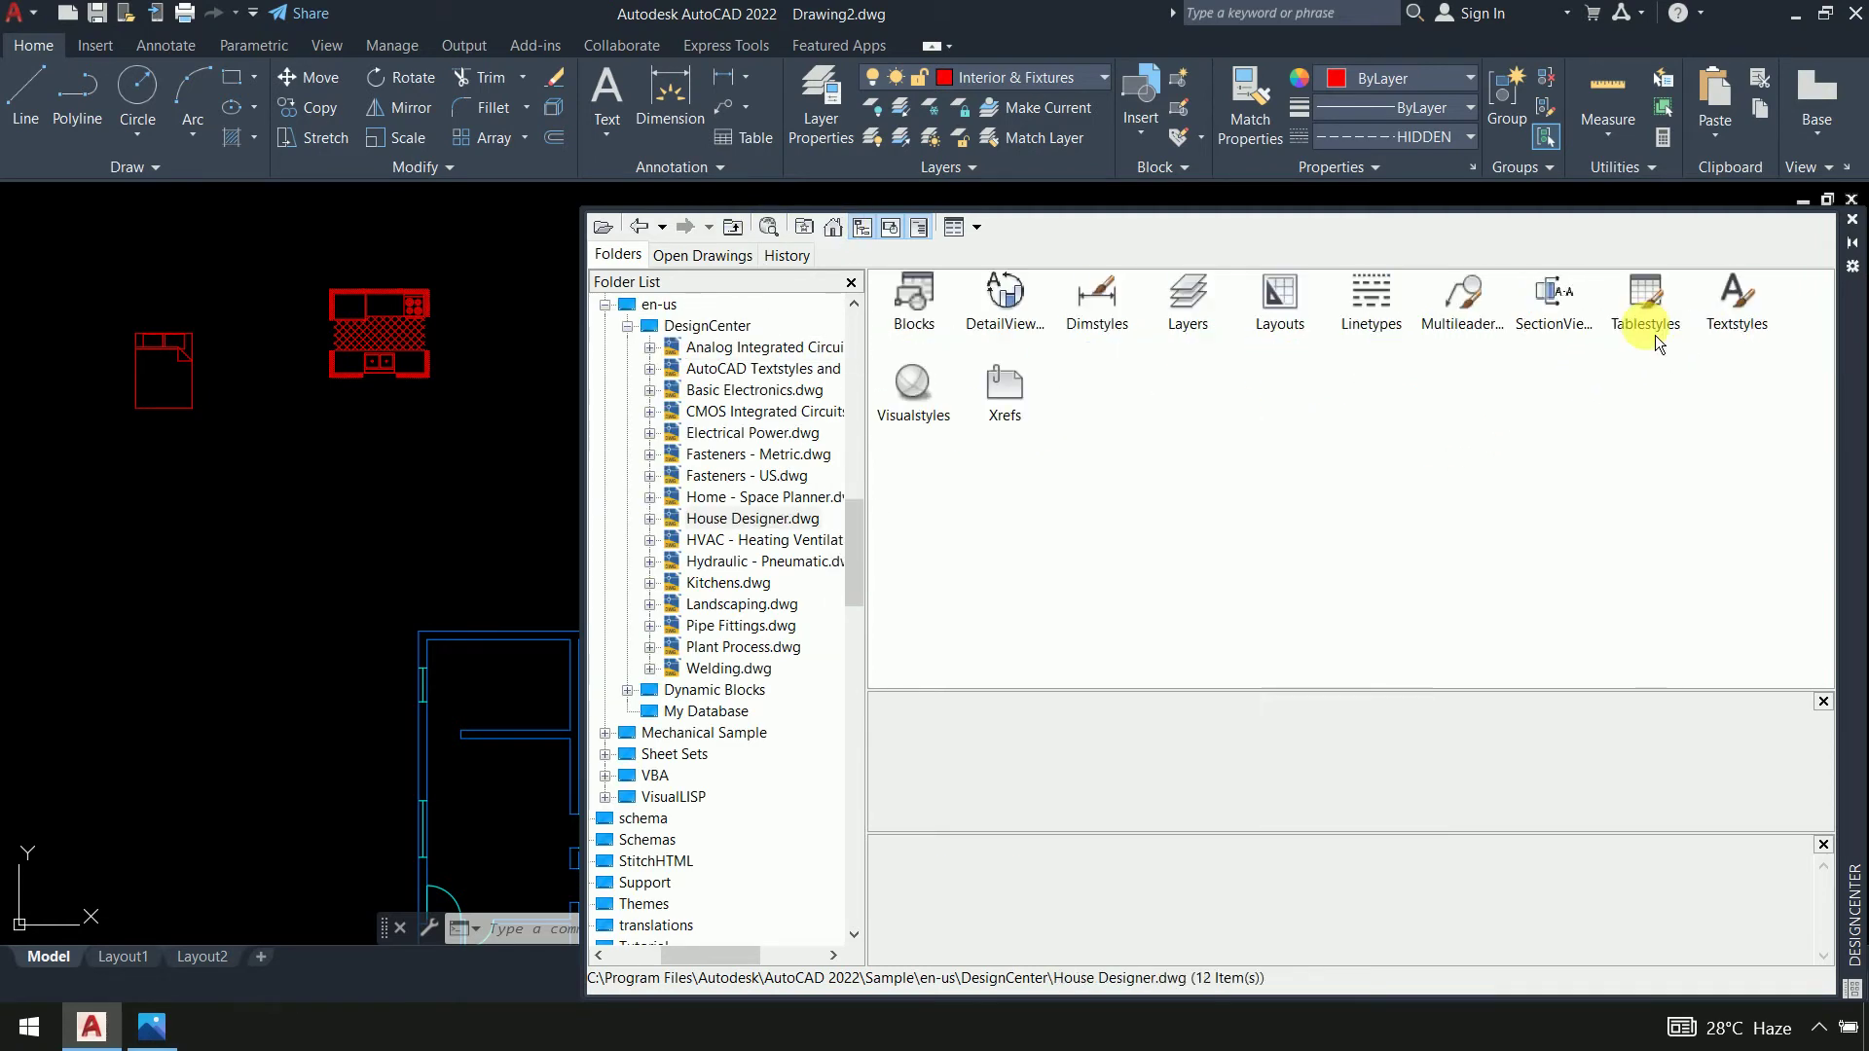
pyautogui.doubleClick(913, 296)
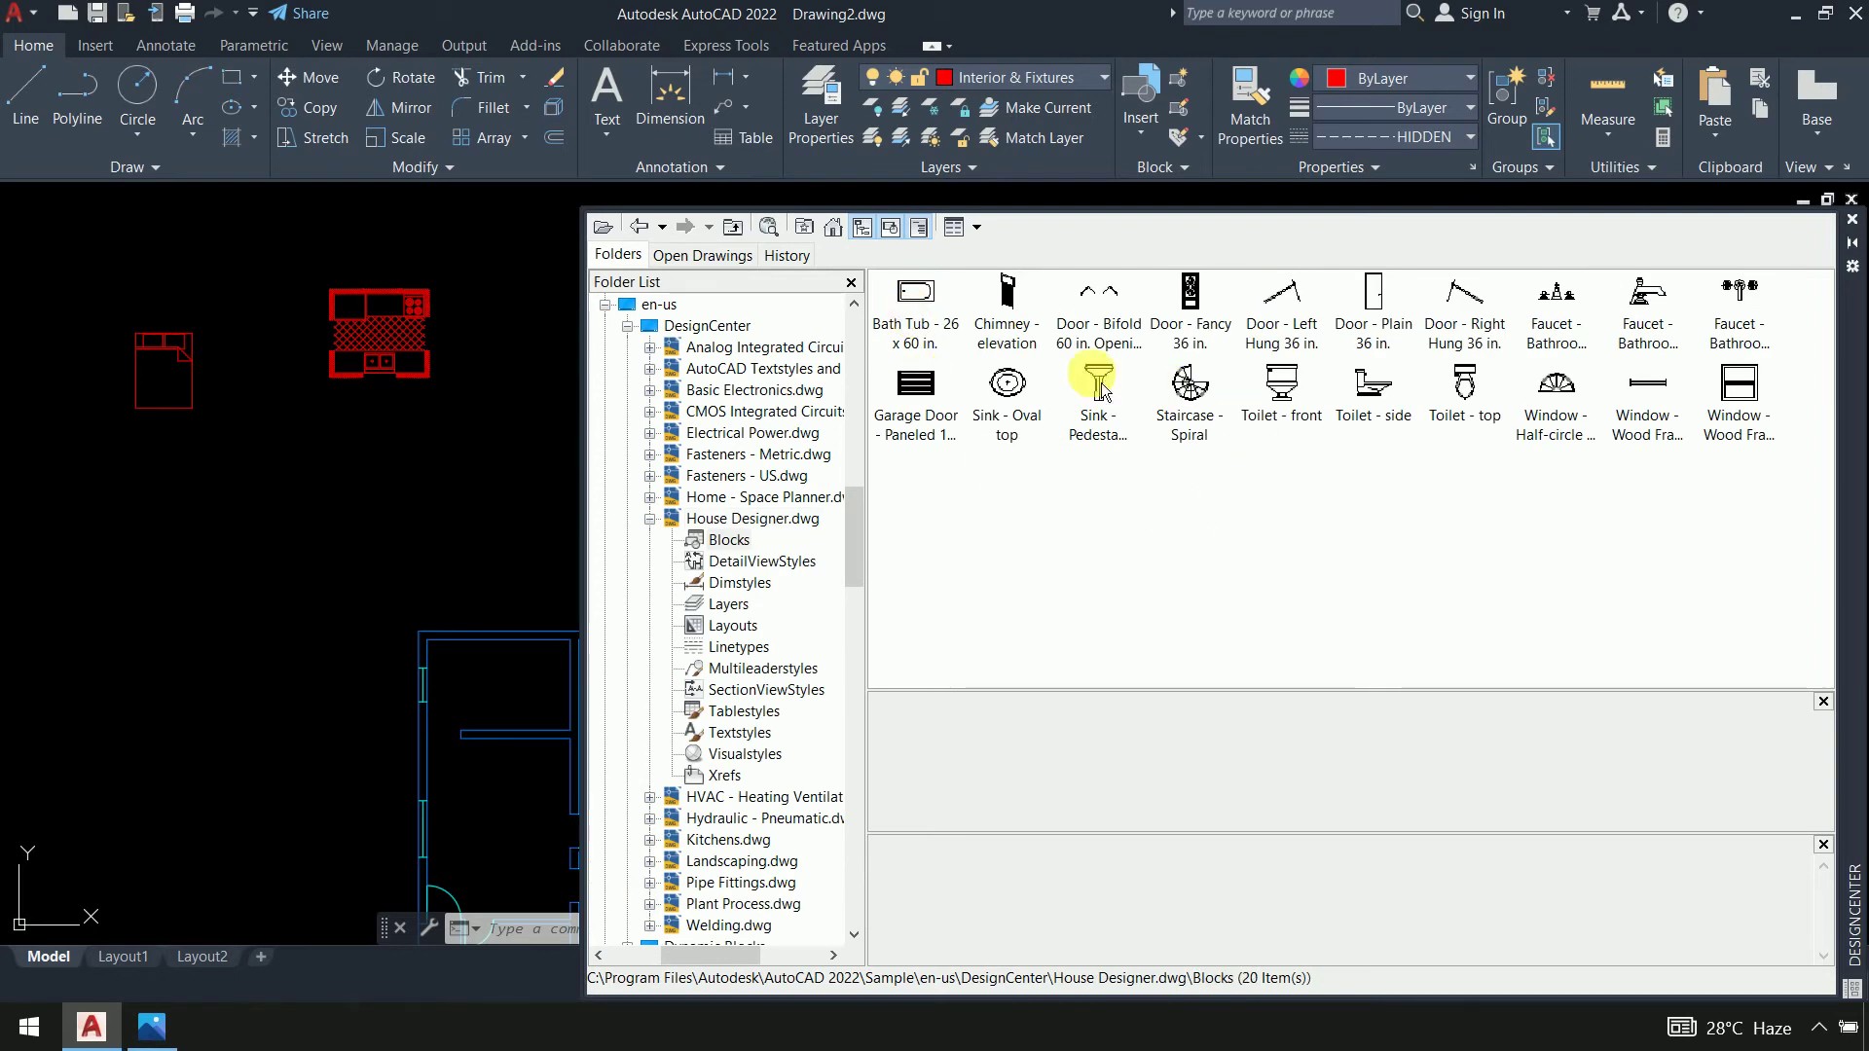
# Insert the Bath Tub - 26 x 60 in. block below the bed and Toilet - top to the right of it
pyautogui.click(919, 320)
pyautogui.moveTo(489, 421); pyautogui.dragTo(185, 519)
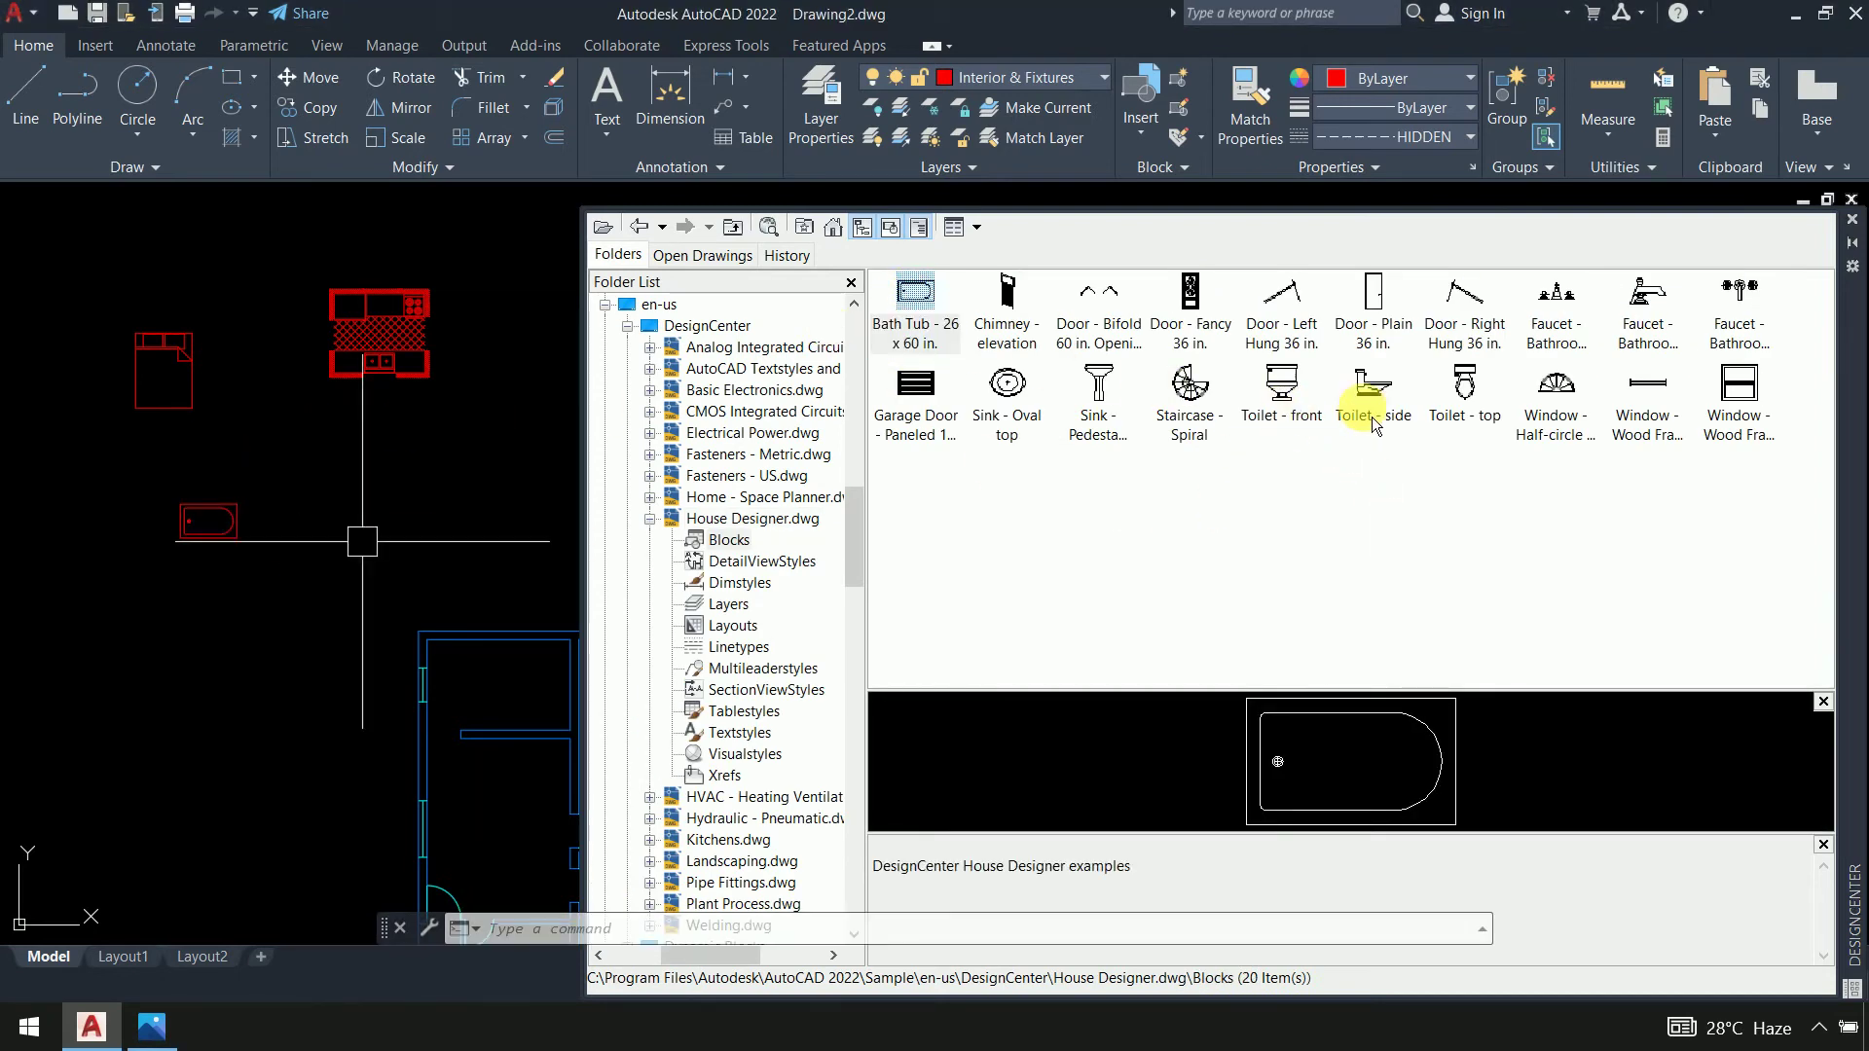
pyautogui.click(1478, 397)
pyautogui.moveTo(1481, 399); pyautogui.dragTo(307, 521)
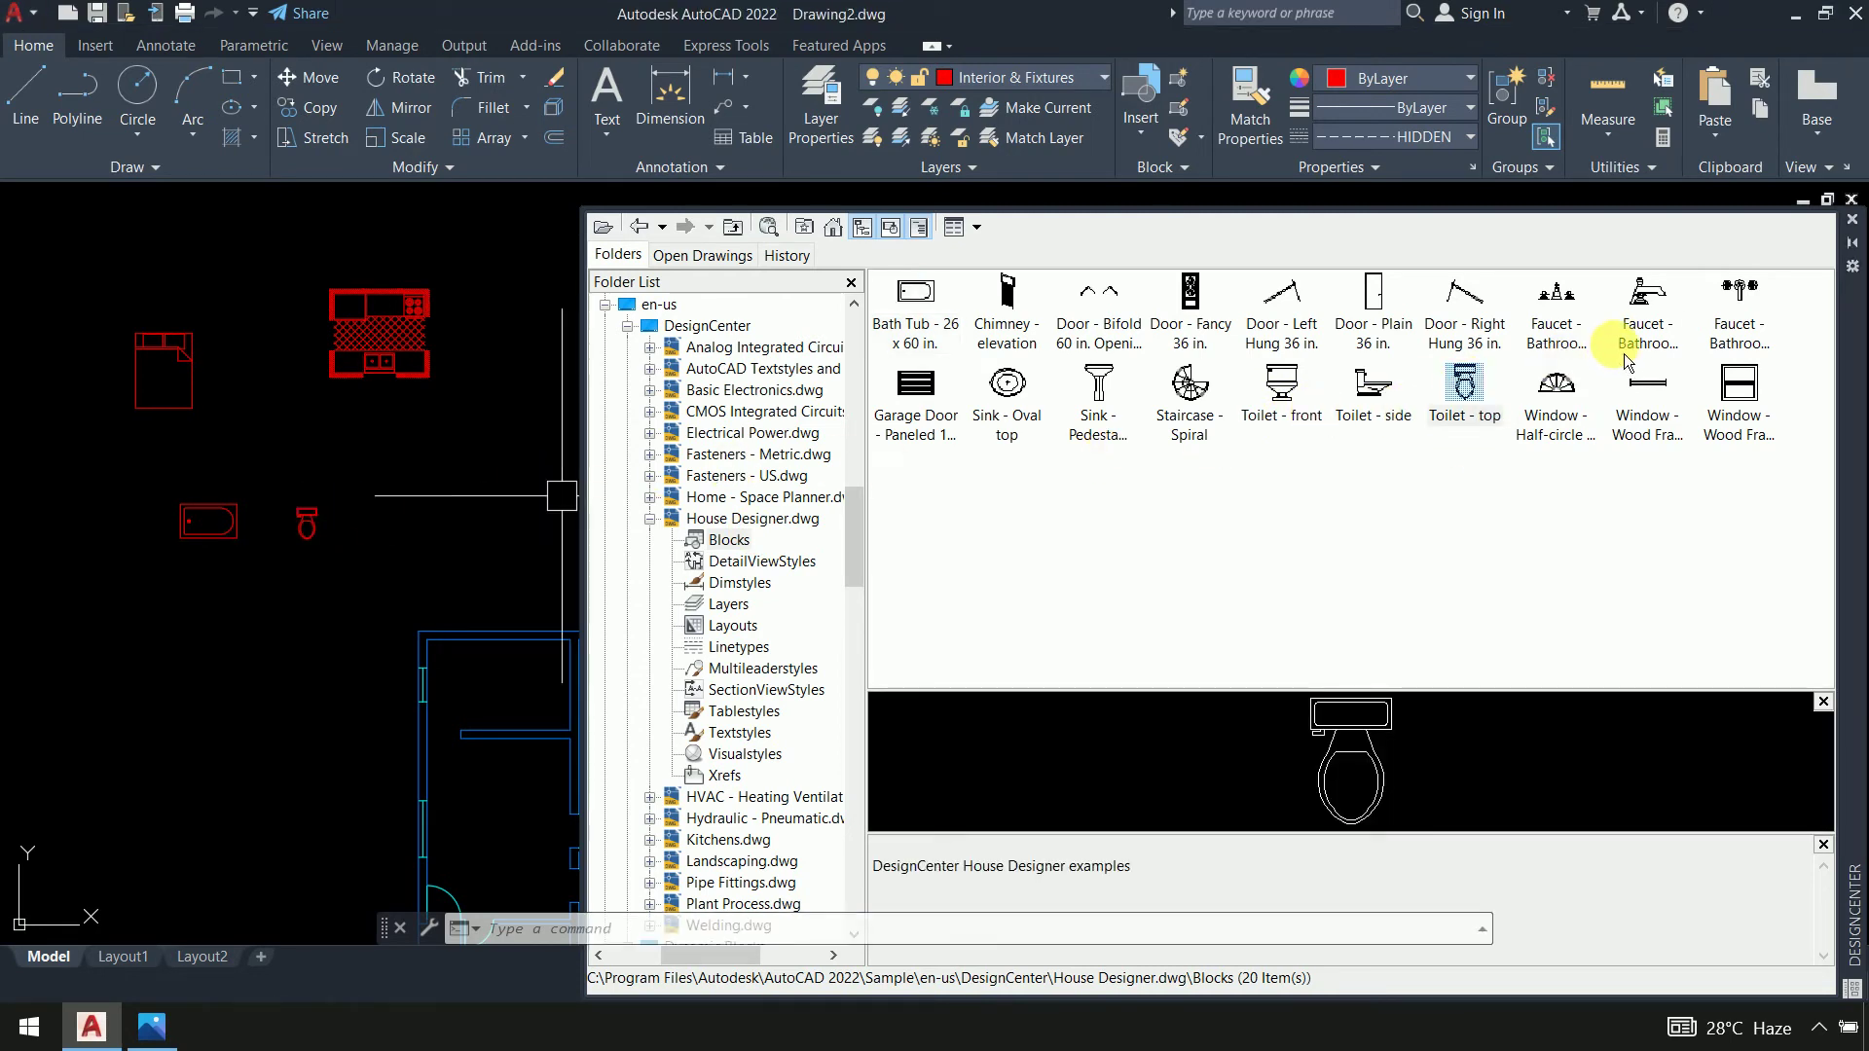
# Insert the front-view and top-view bathroom faucet blocks to the right of the toilet and close DesignCenter
pyautogui.click(1567, 348)
pyautogui.moveTo(1569, 352)
pyautogui.mouseDown()
pyautogui.moveTo(584, 417)
pyautogui.moveTo(380, 523)
pyautogui.mouseUp()
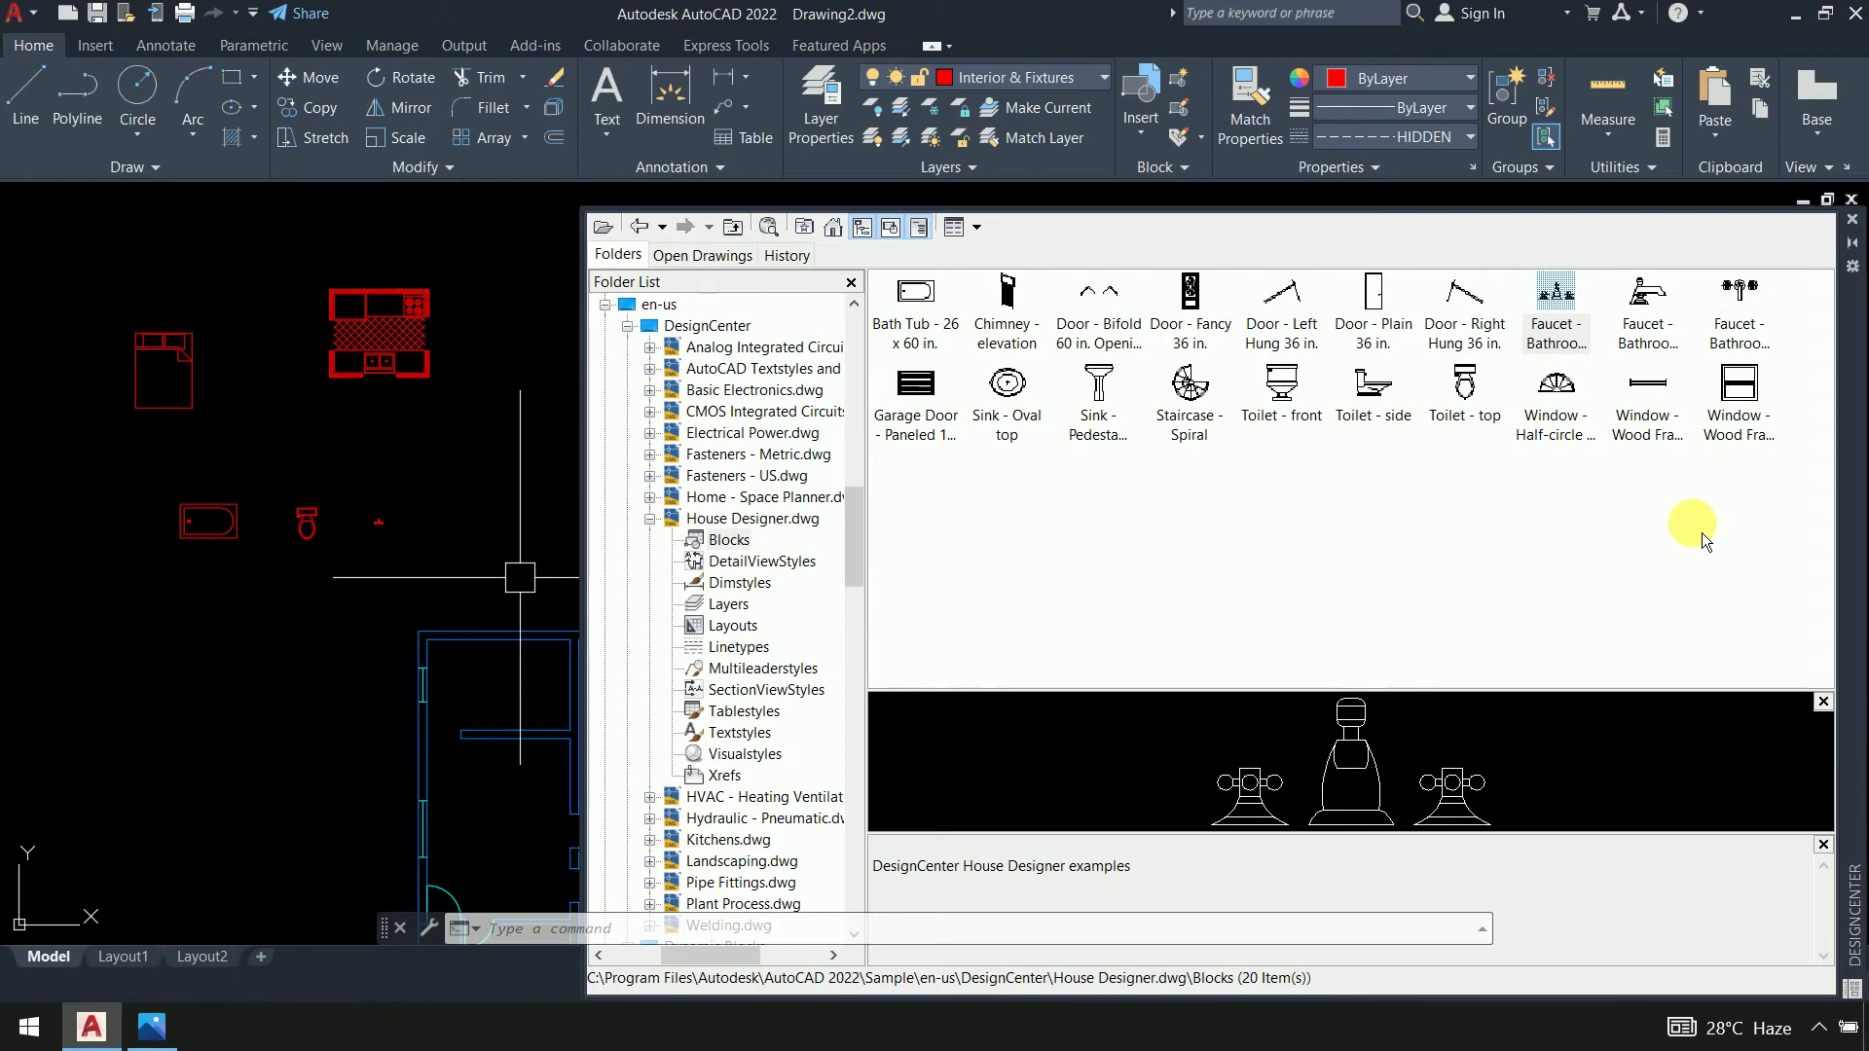
pyautogui.moveTo(1757, 314)
pyautogui.mouseDown()
pyautogui.moveTo(1739, 297)
pyautogui.moveTo(436, 523)
pyautogui.mouseUp()
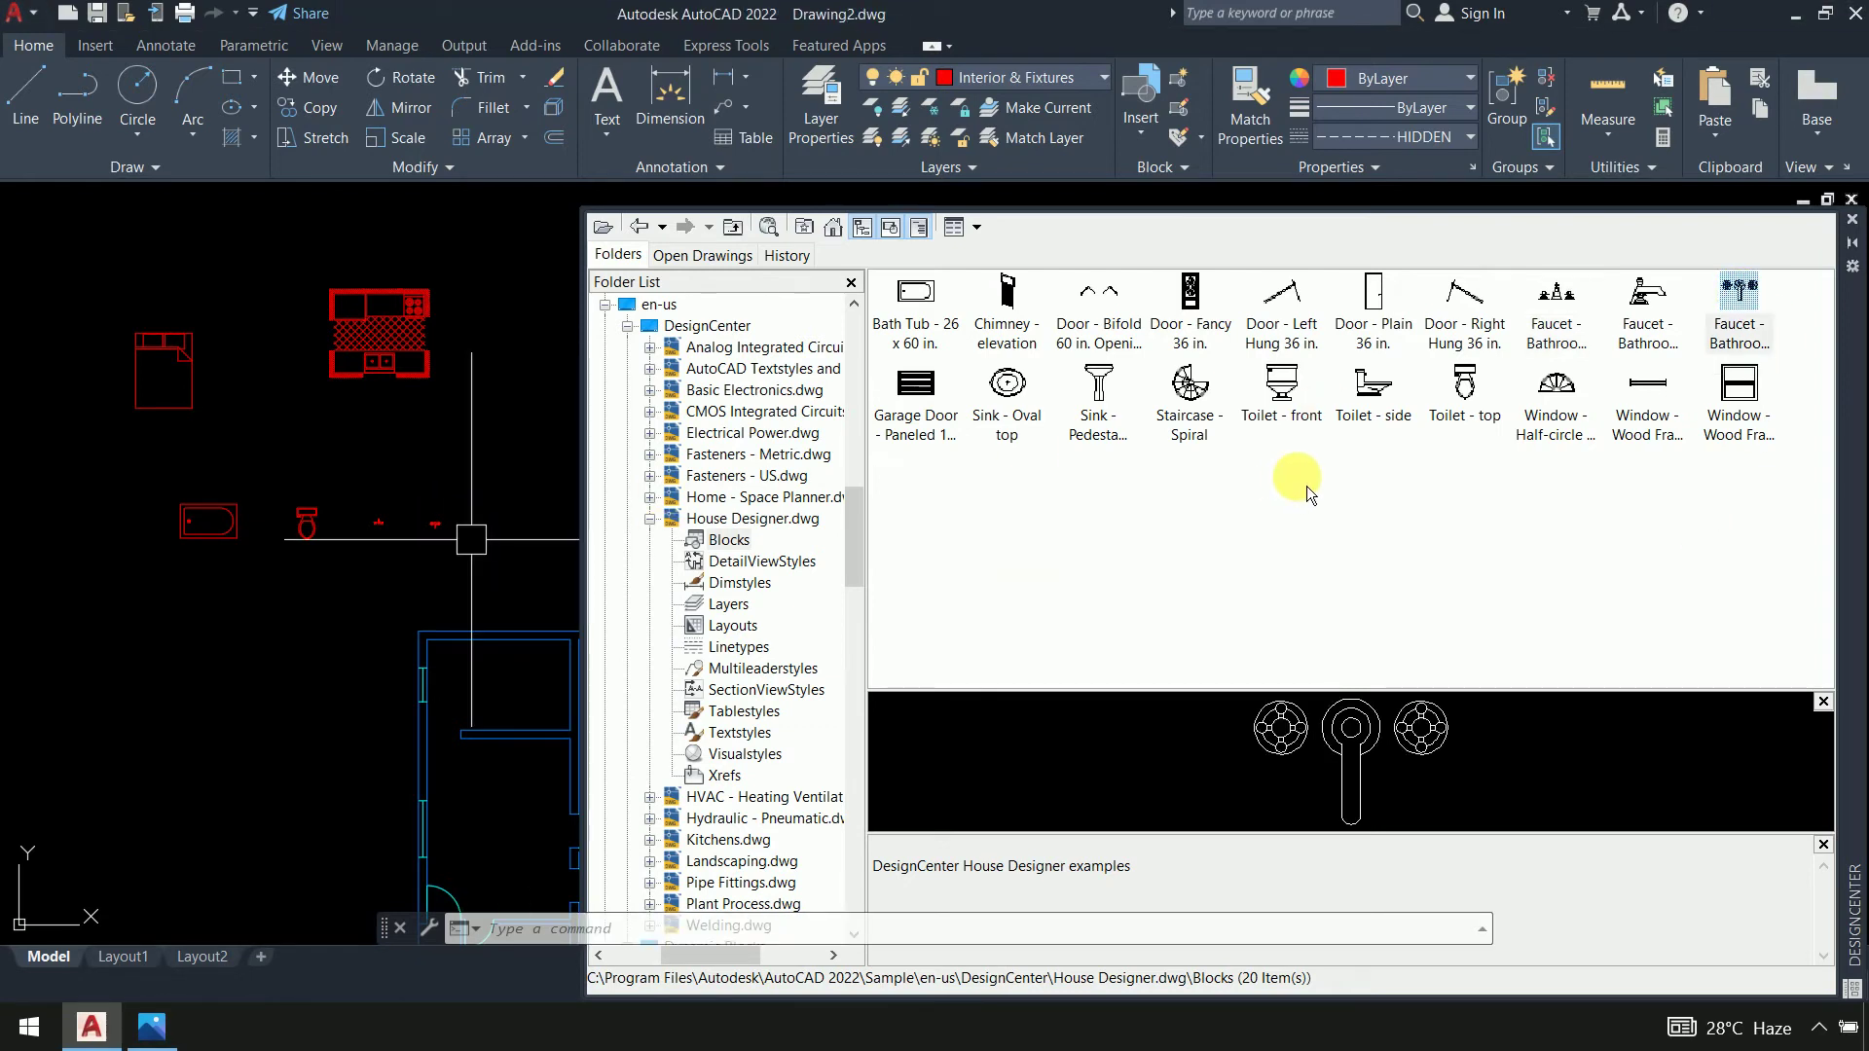
pyautogui.click(1352, 563)
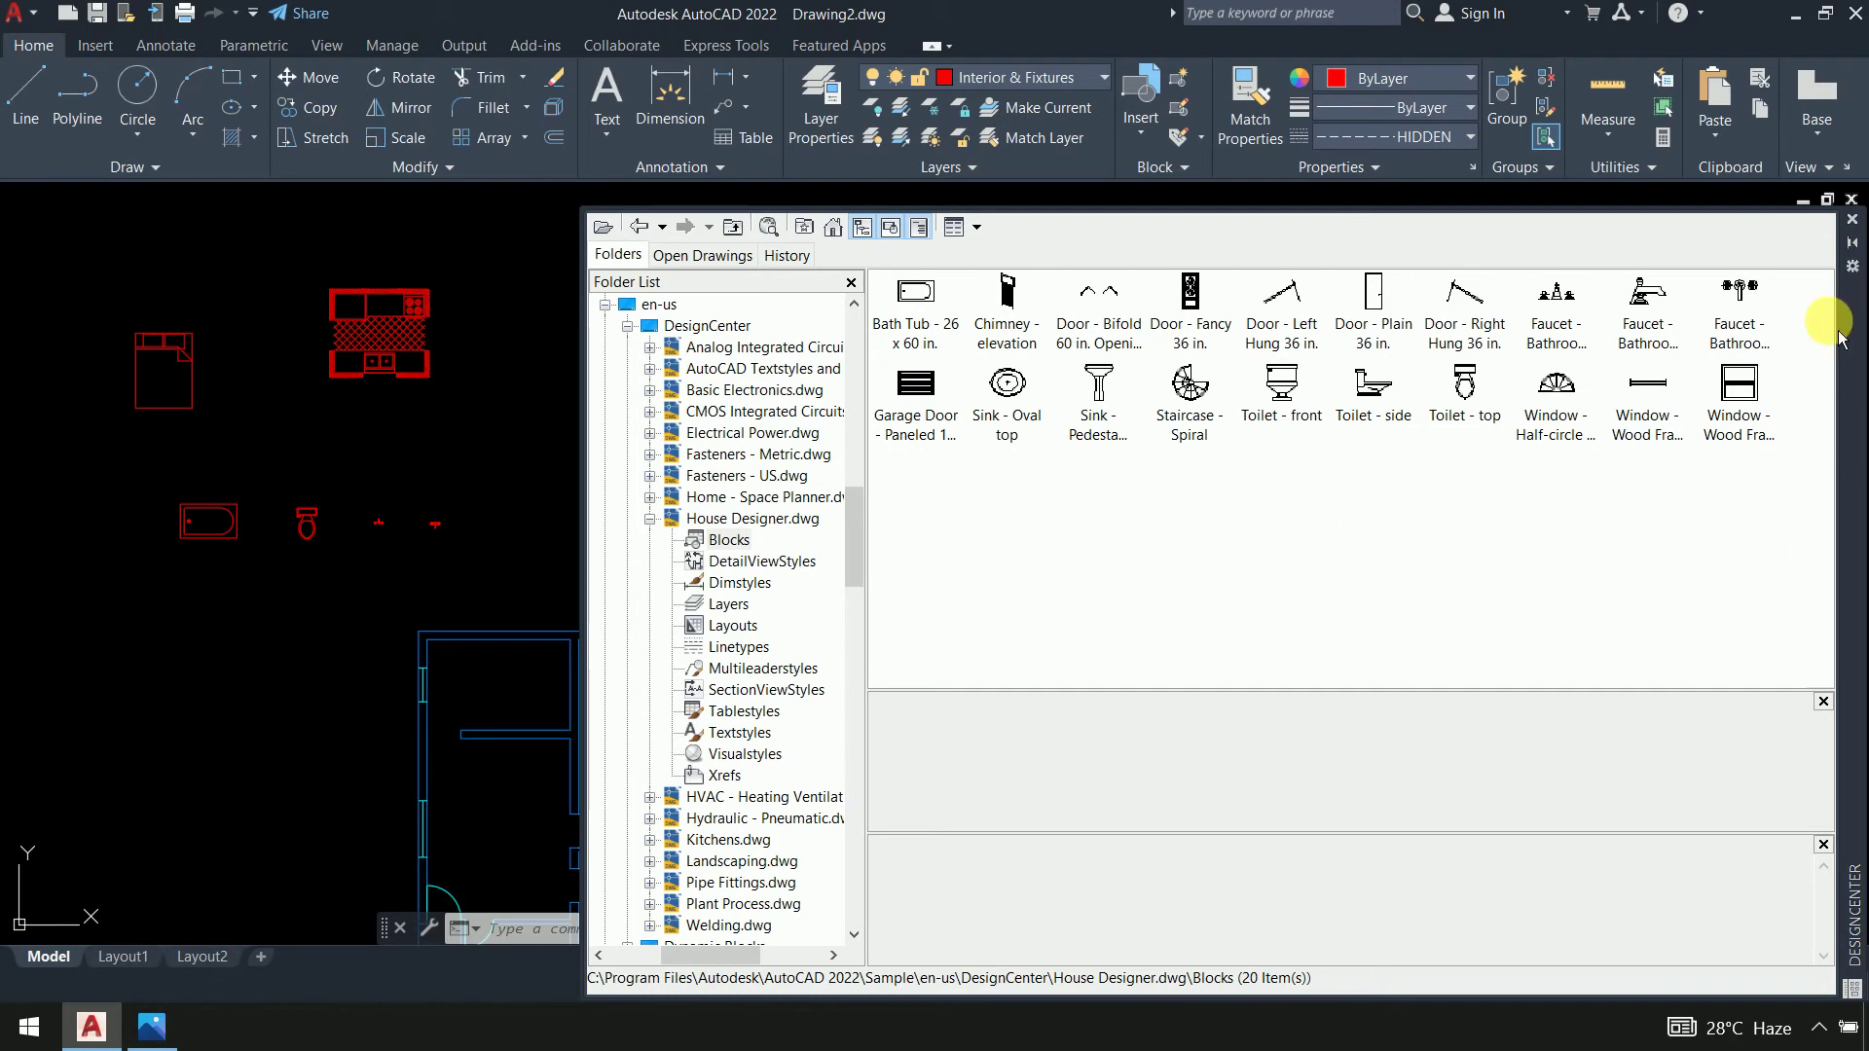
pyautogui.click(1852, 220)
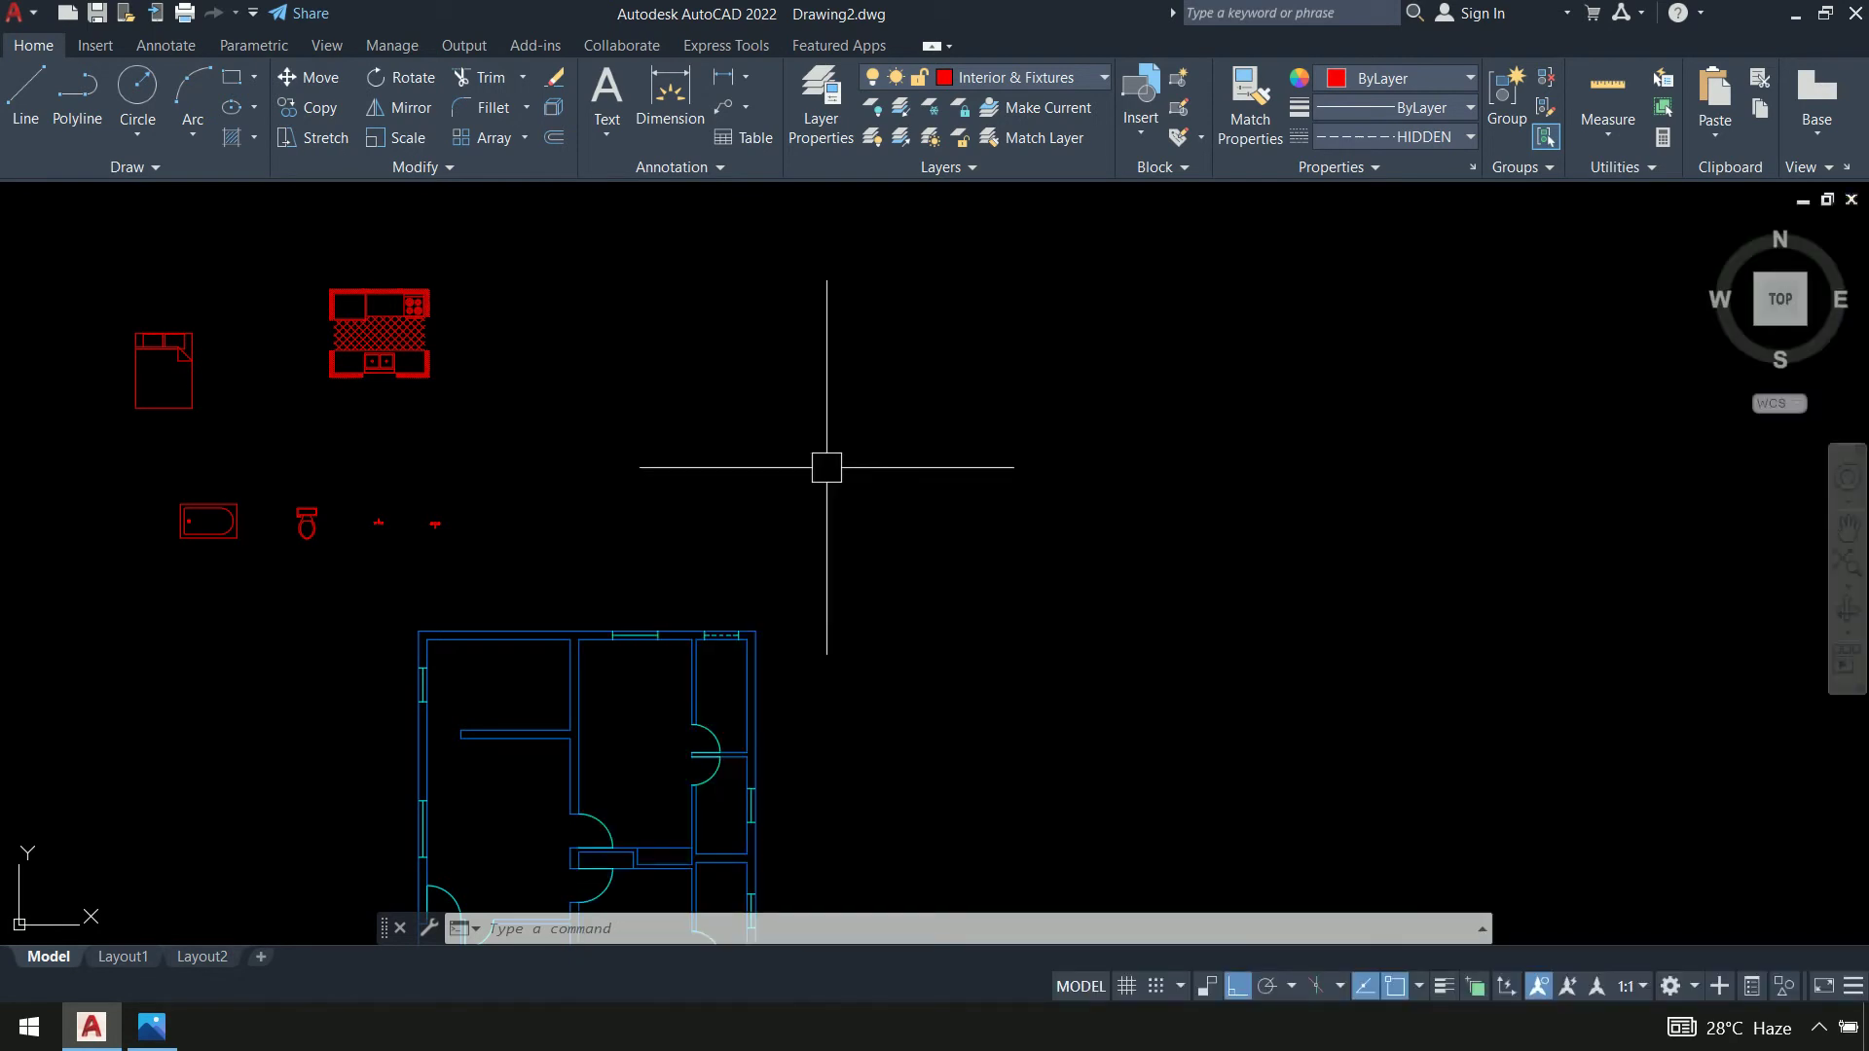
# Move the toilet by the middle of its tank's back edge to the inner top-right corner of the plan's upper-right bathroom
pyautogui.moveTo(718, 493); pyautogui.dragTo(931, 361, button='middle')
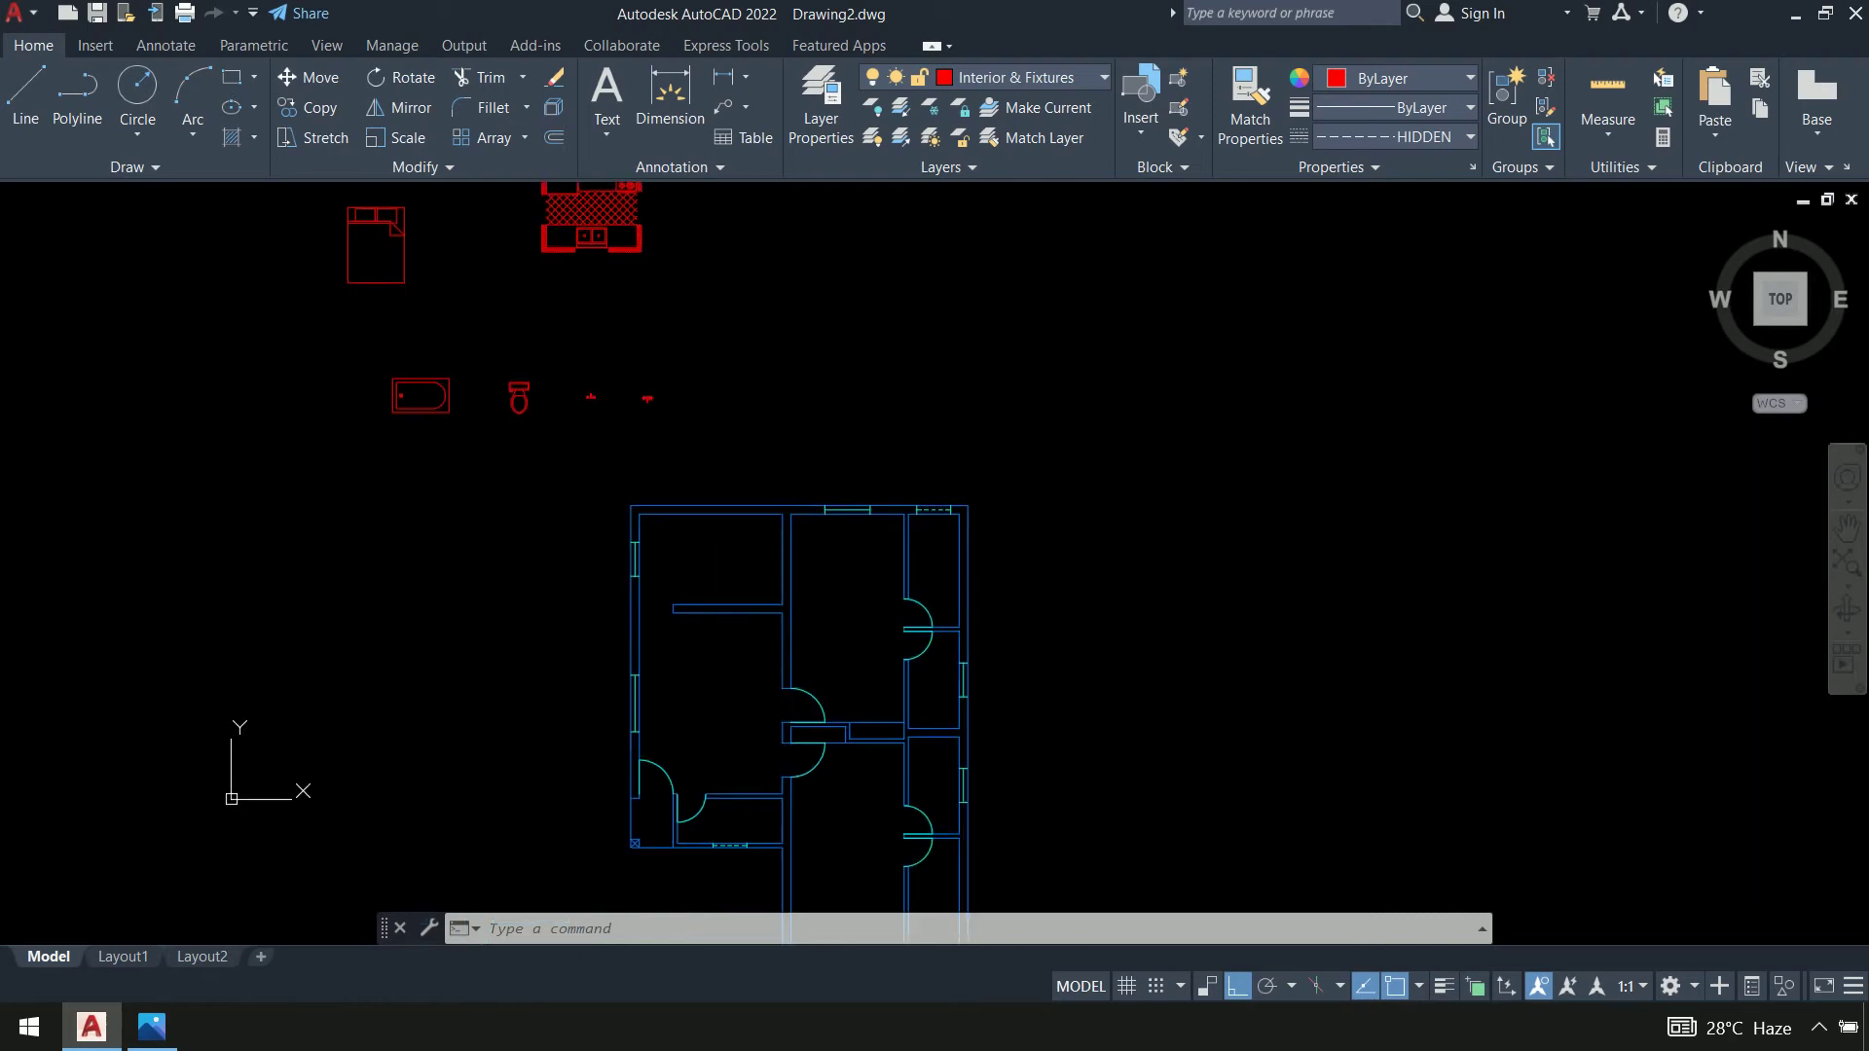
pyautogui.moveTo(754, 352); pyautogui.dragTo(804, 449, button='middle')
pyautogui.scroll(6, 639, 508)
pyautogui.scroll(-8, 930, 571)
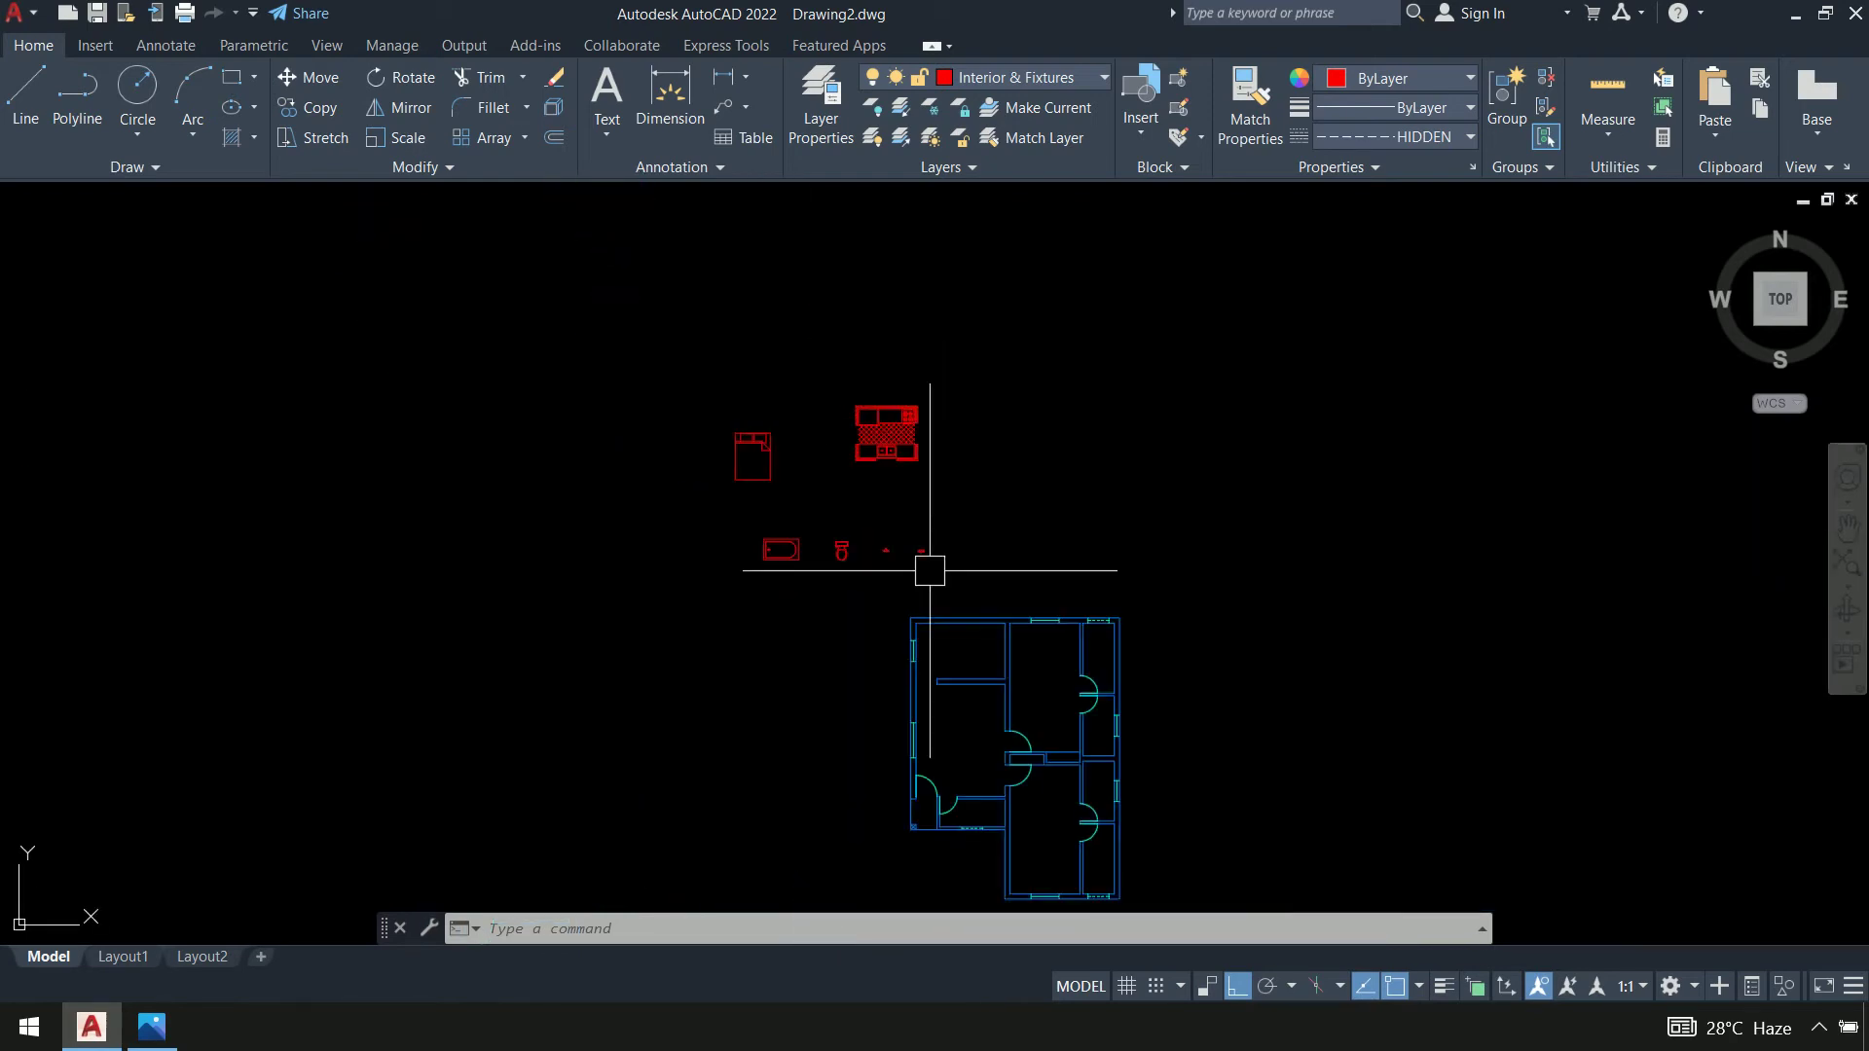
pyautogui.moveTo(1142, 553); pyautogui.dragTo(967, 422, button='middle')
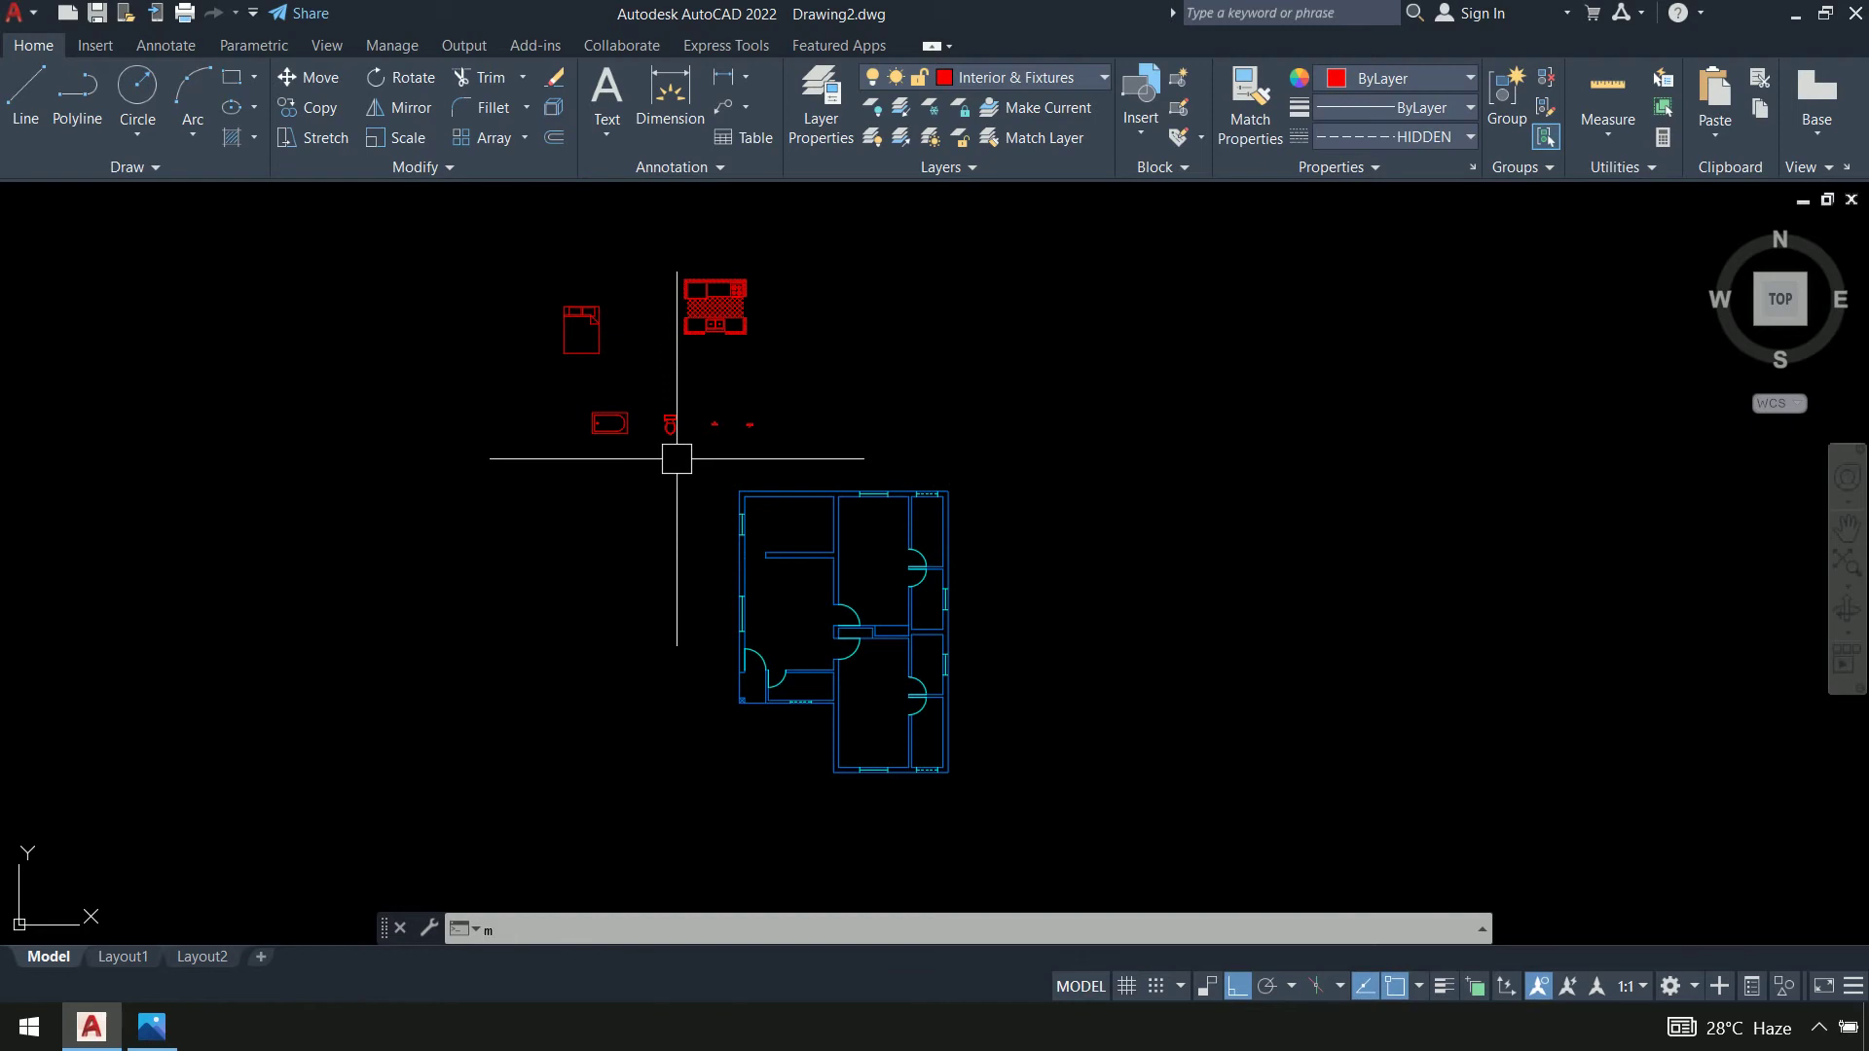
pyautogui.press('Return')
pyautogui.scroll(6, 677, 457)
pyautogui.moveTo(704, 428); pyautogui.dragTo(519, 445, button='middle')
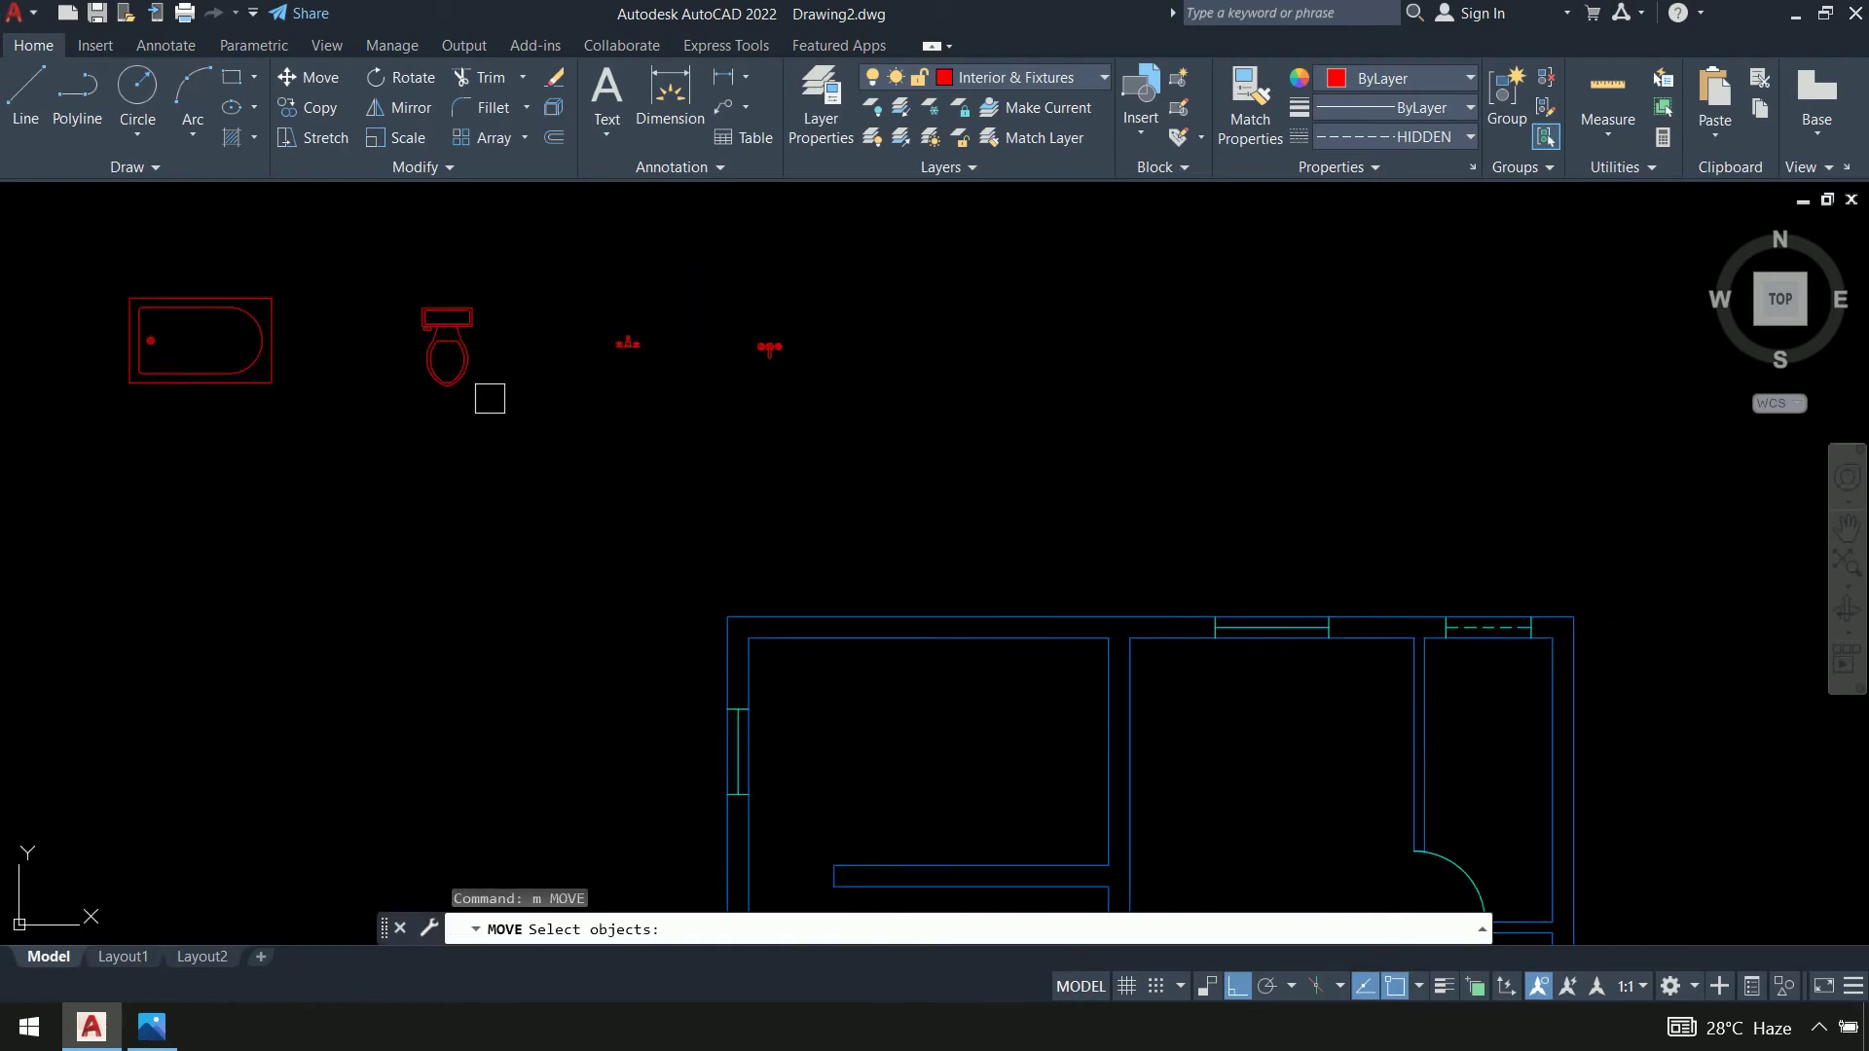
pyautogui.click(475, 365)
pyautogui.press('Return')
pyautogui.scroll(4, 491, 238)
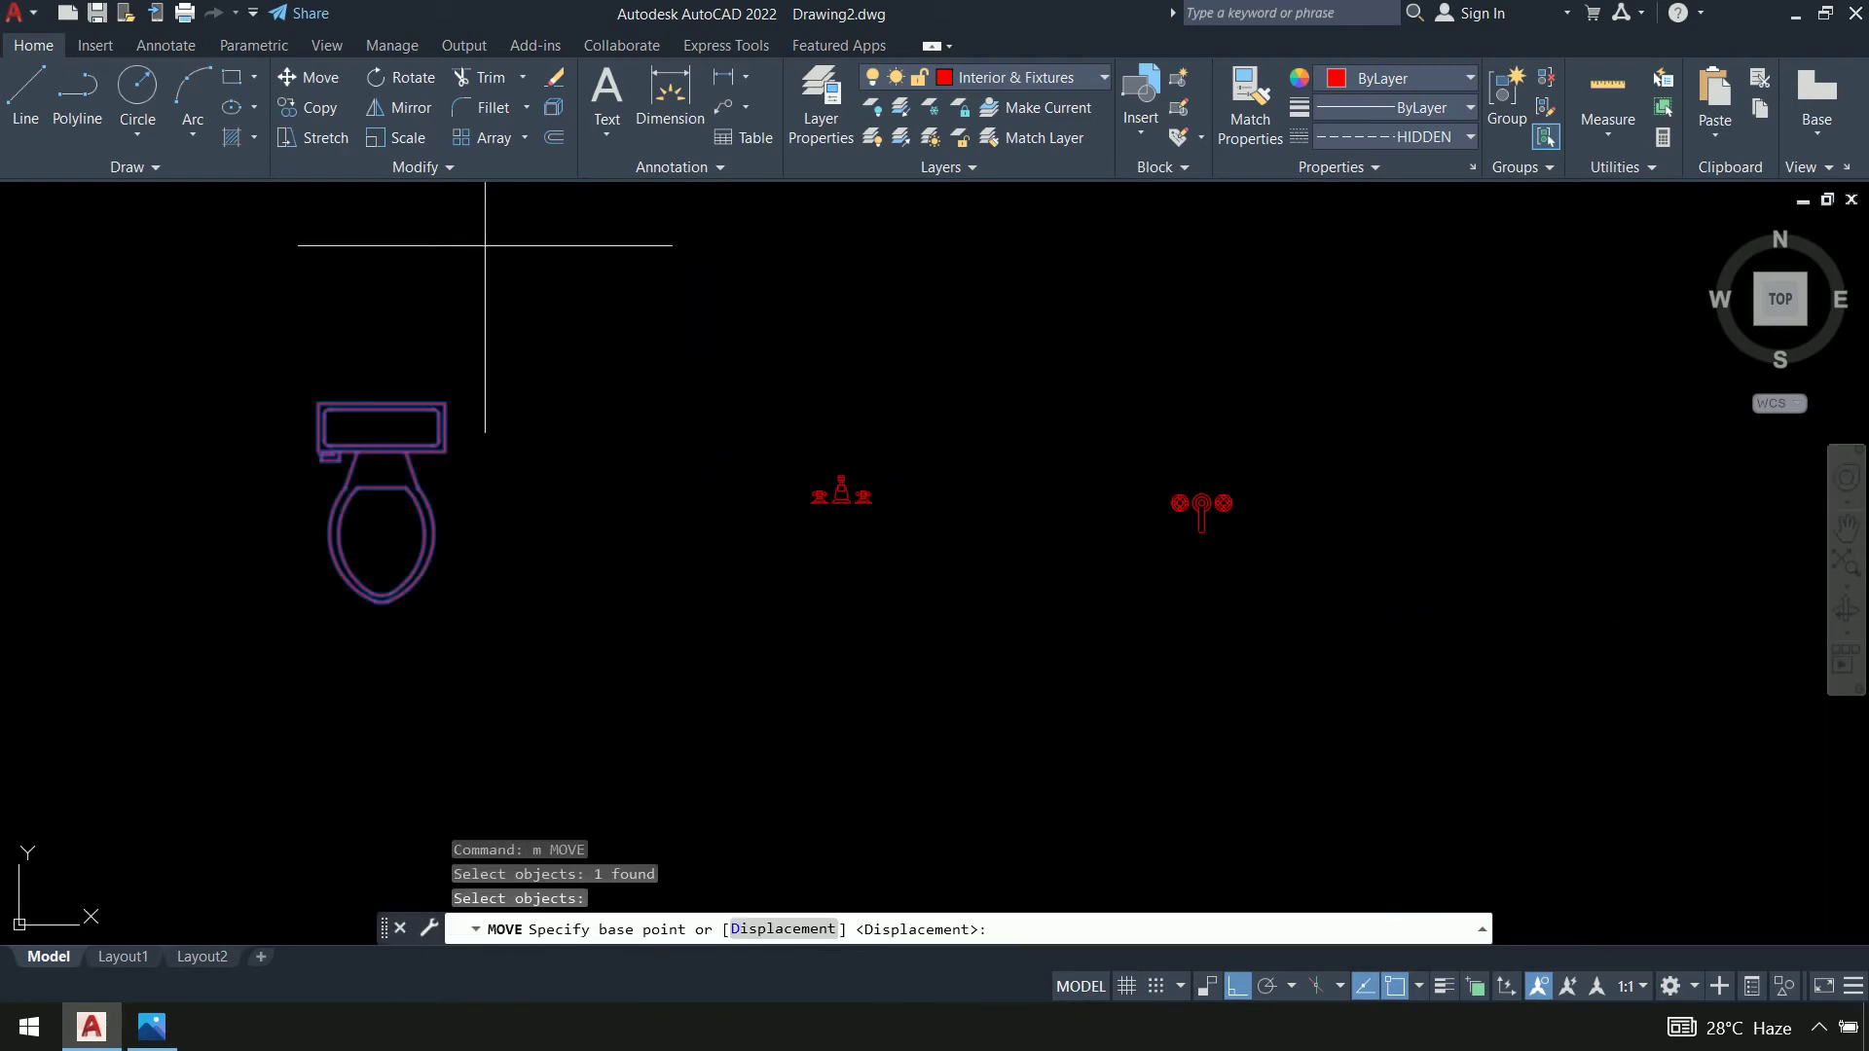
pyautogui.click(377, 399)
pyautogui.scroll(-4, 1055, 305)
pyautogui.scroll(7, 834, 432)
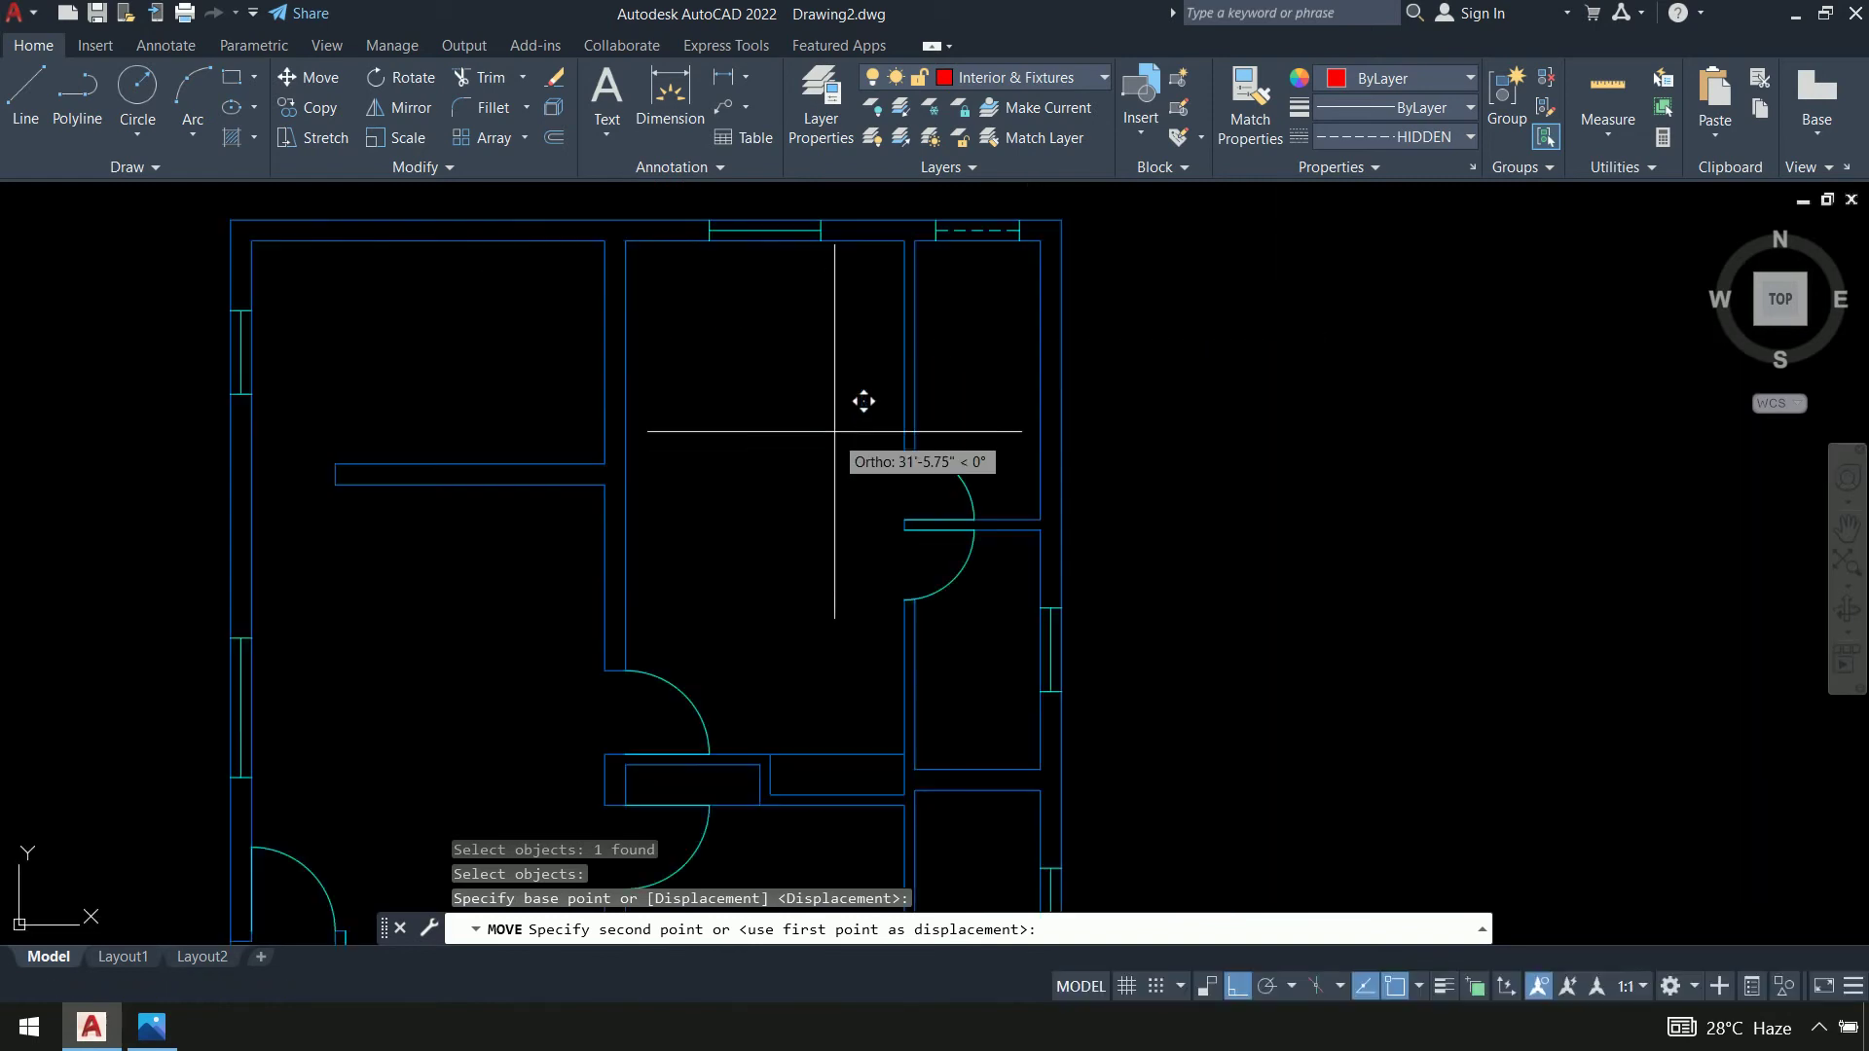
pyautogui.scroll(4, 837, 419)
pyautogui.scroll(-3, 909, 405)
pyautogui.scroll(1, 870, 420)
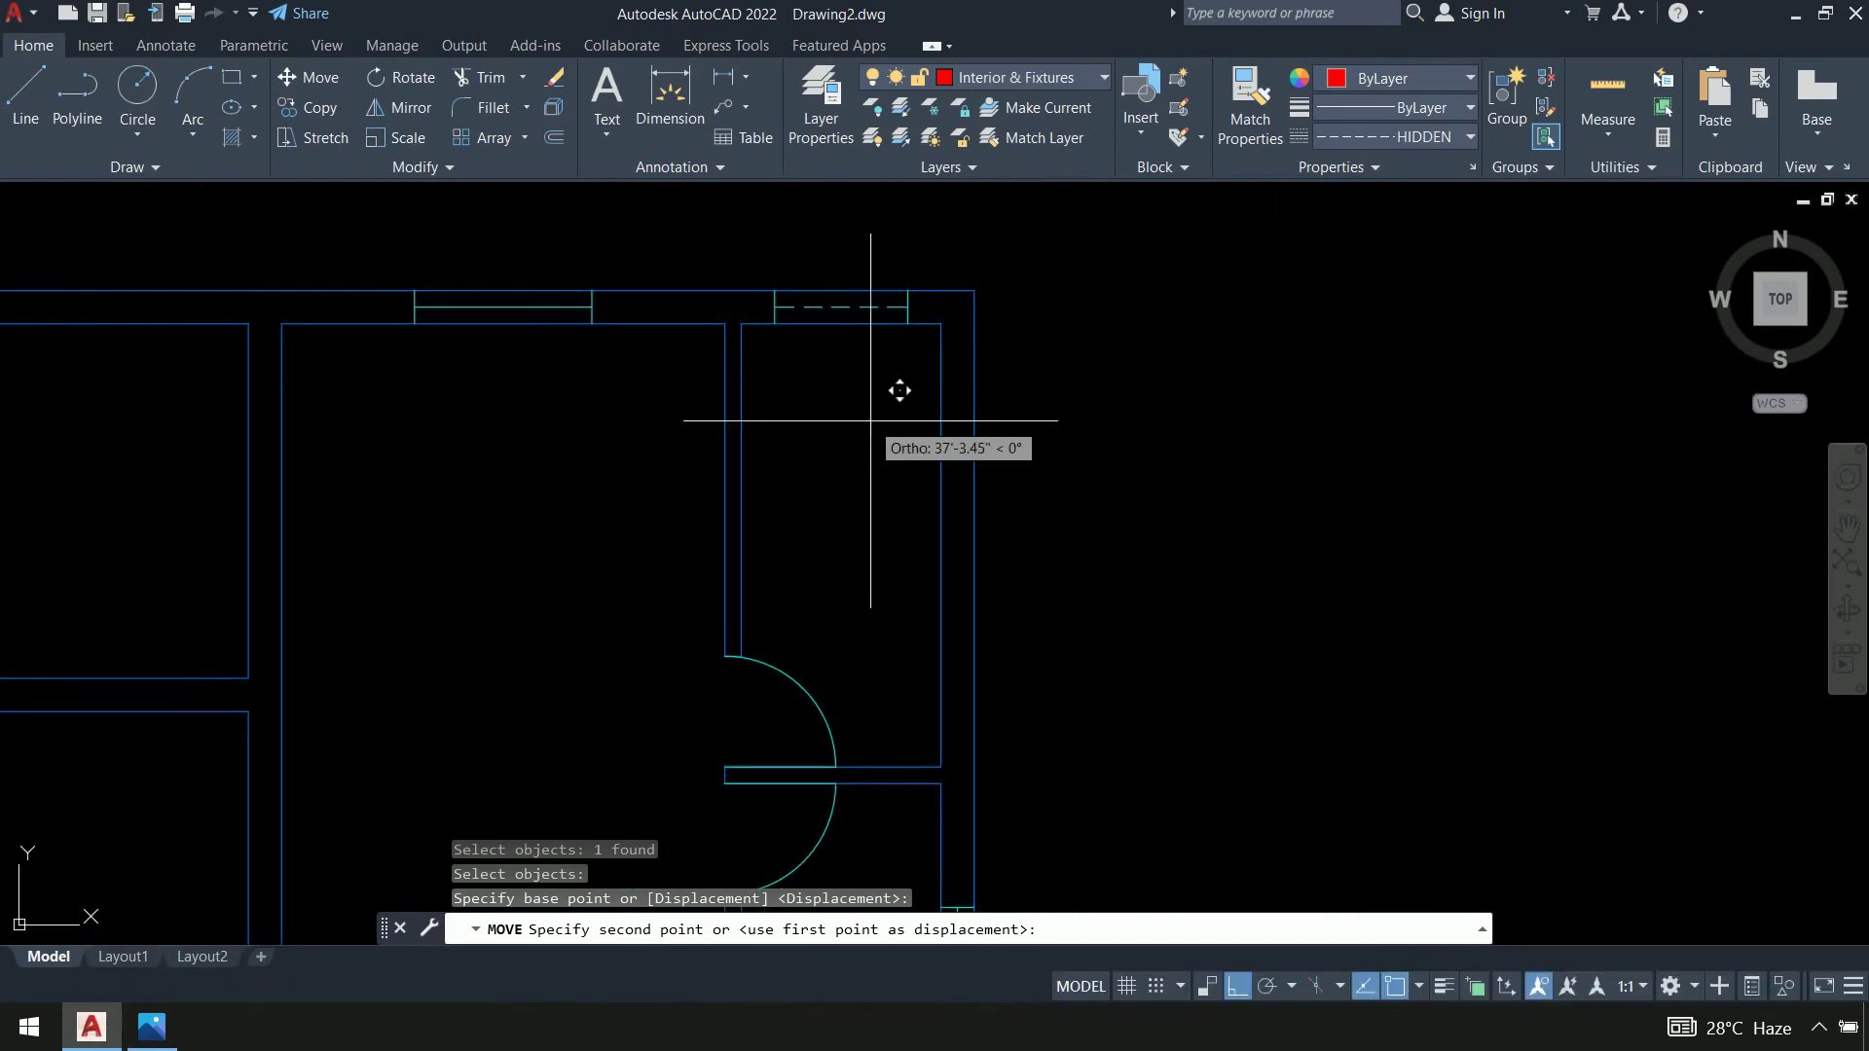
pyautogui.click(940, 325)
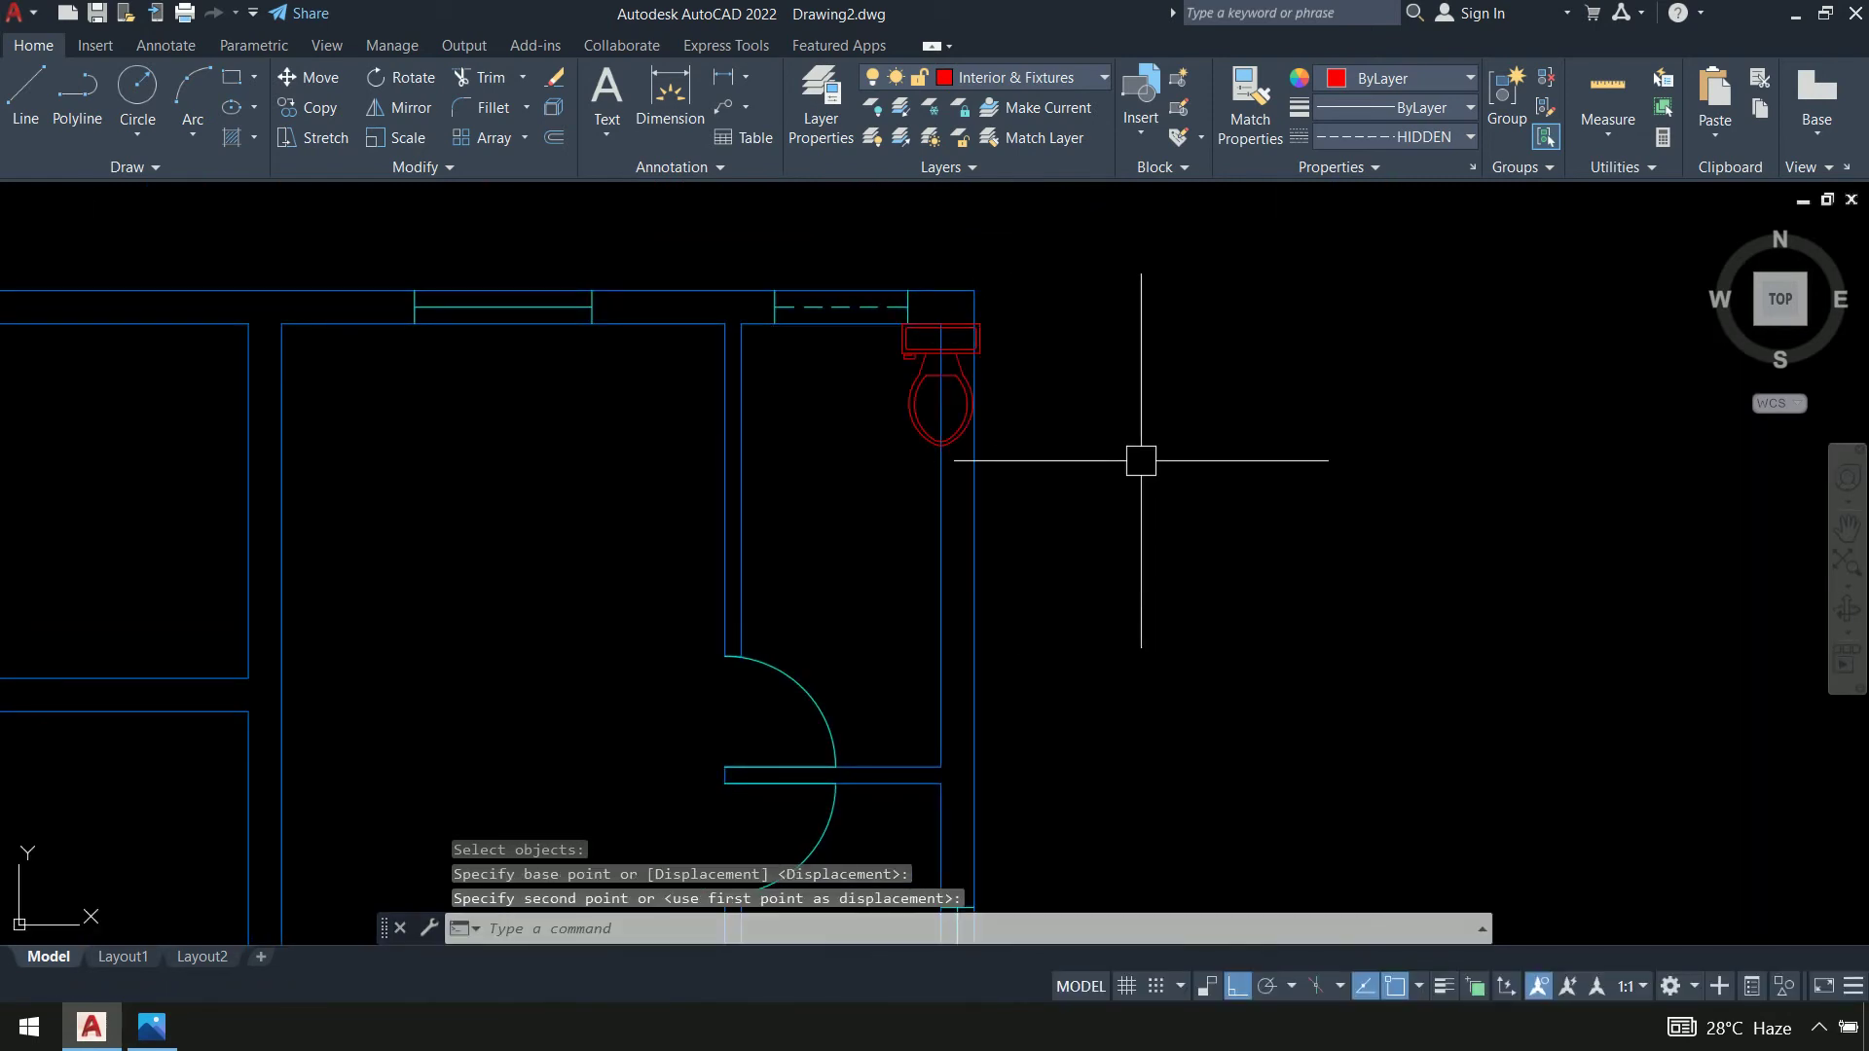
# Rotate the toilet 270° about the midpoint of its tank's rear edge so the bowl points left
pyautogui.write('ro')
pyautogui.press('Return')
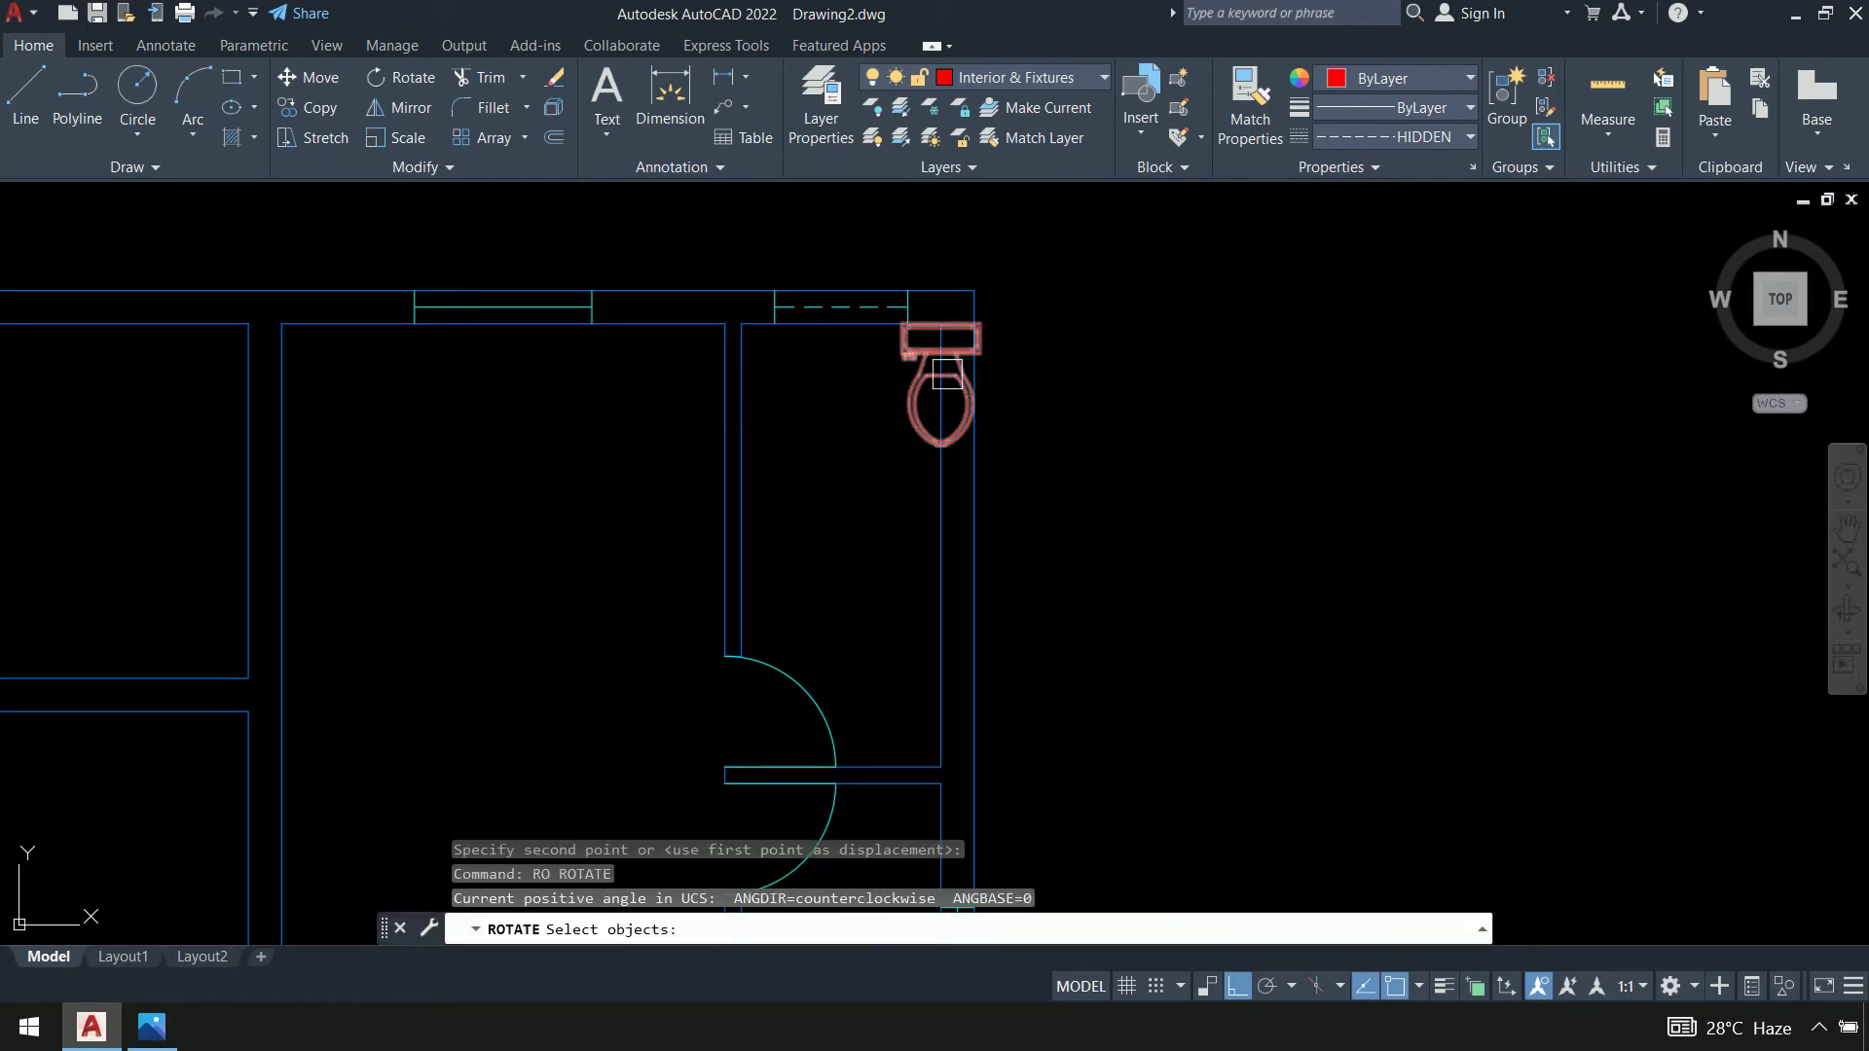
pyautogui.click(949, 373)
pyautogui.press('Return')
pyautogui.scroll(3, 954, 331)
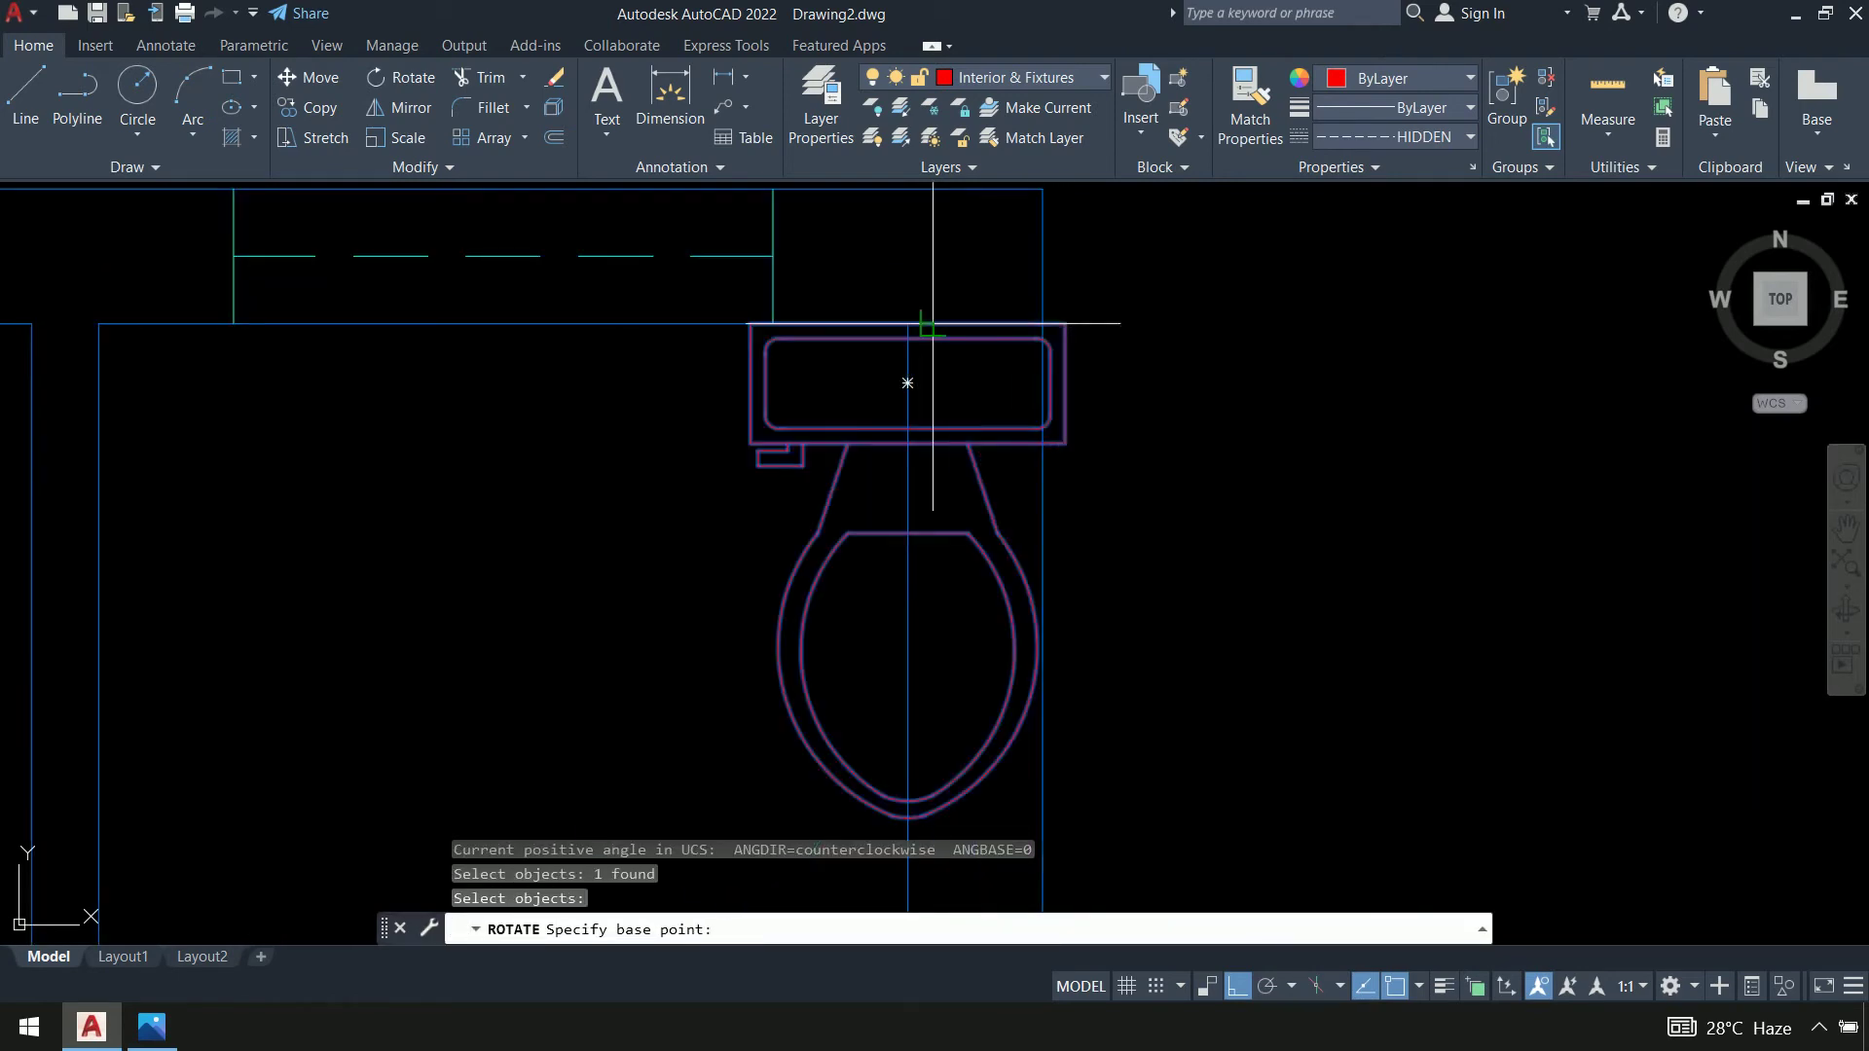
pyautogui.click(907, 337)
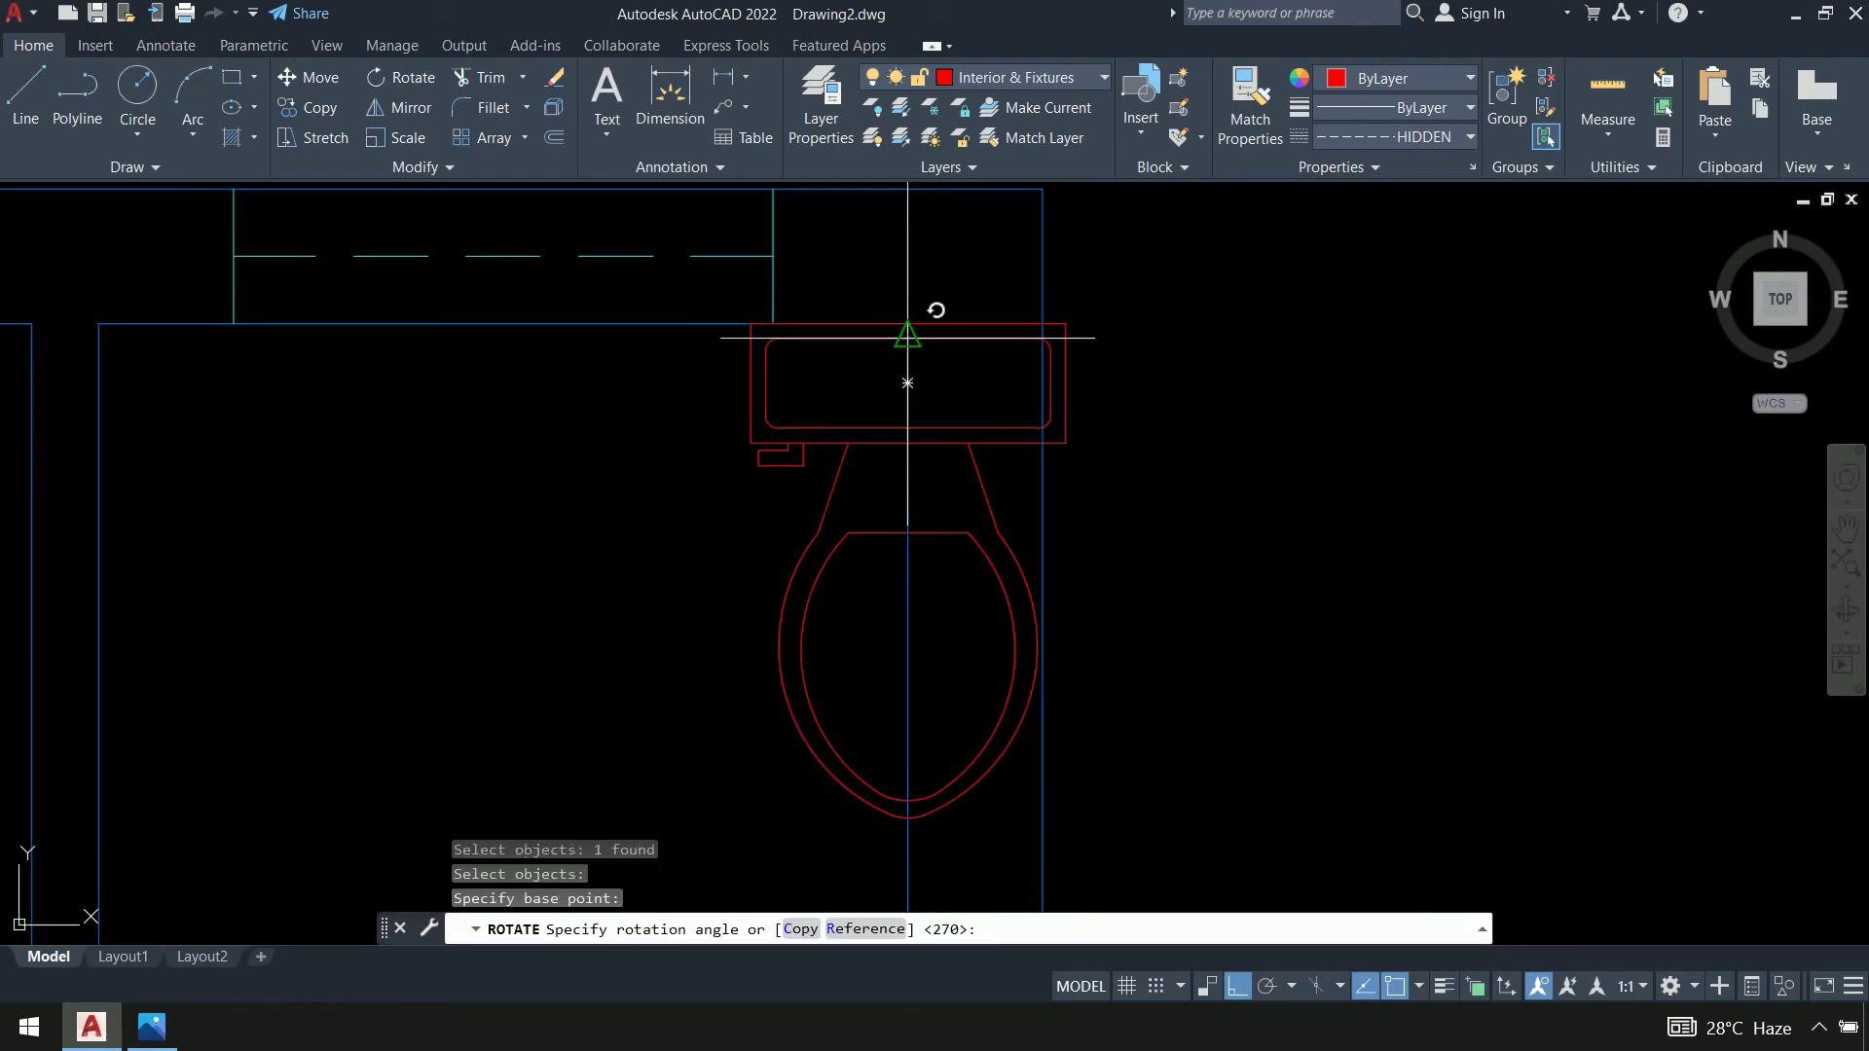
pyautogui.click(909, 634)
# Move the toilet by the midpoint of its tank's rear edge onto the bathroom's inner right wall, slightly below the top corner, with Ortho off
pyautogui.write('m')
pyautogui.press('Return')
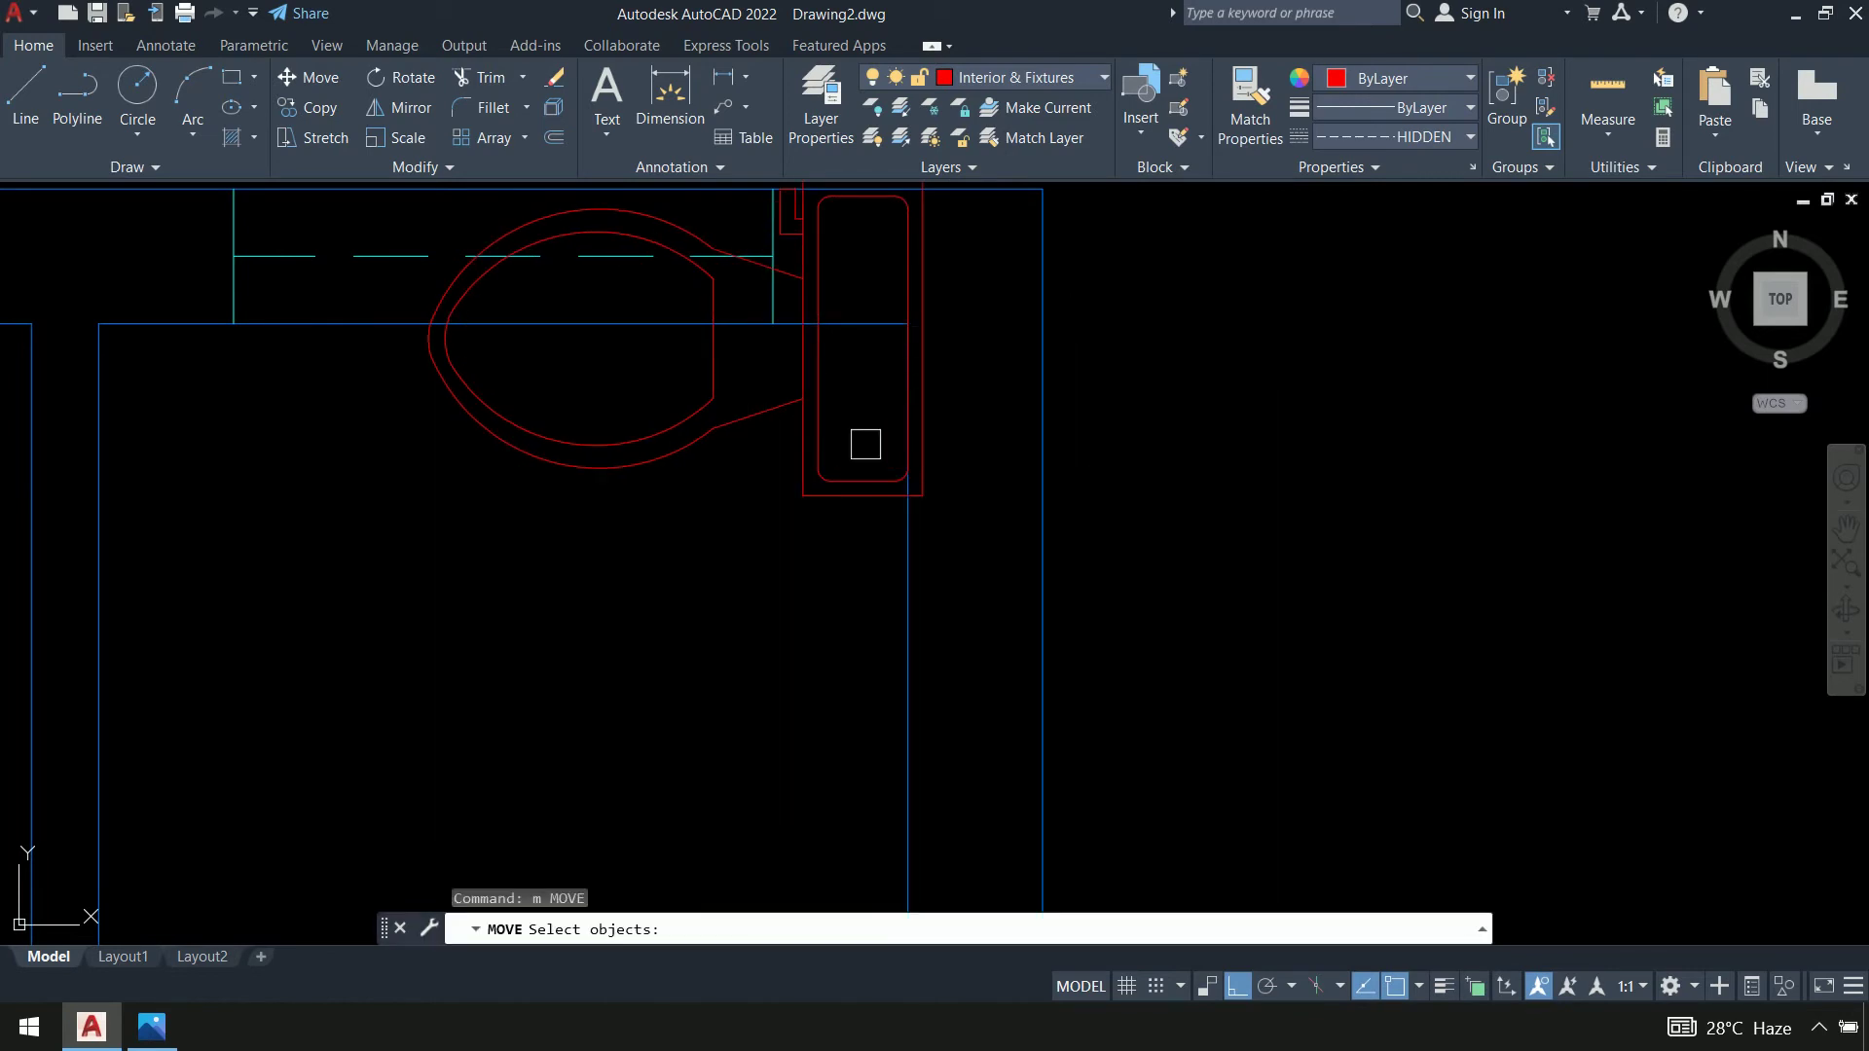
pyautogui.click(905, 458)
pyautogui.press('Return')
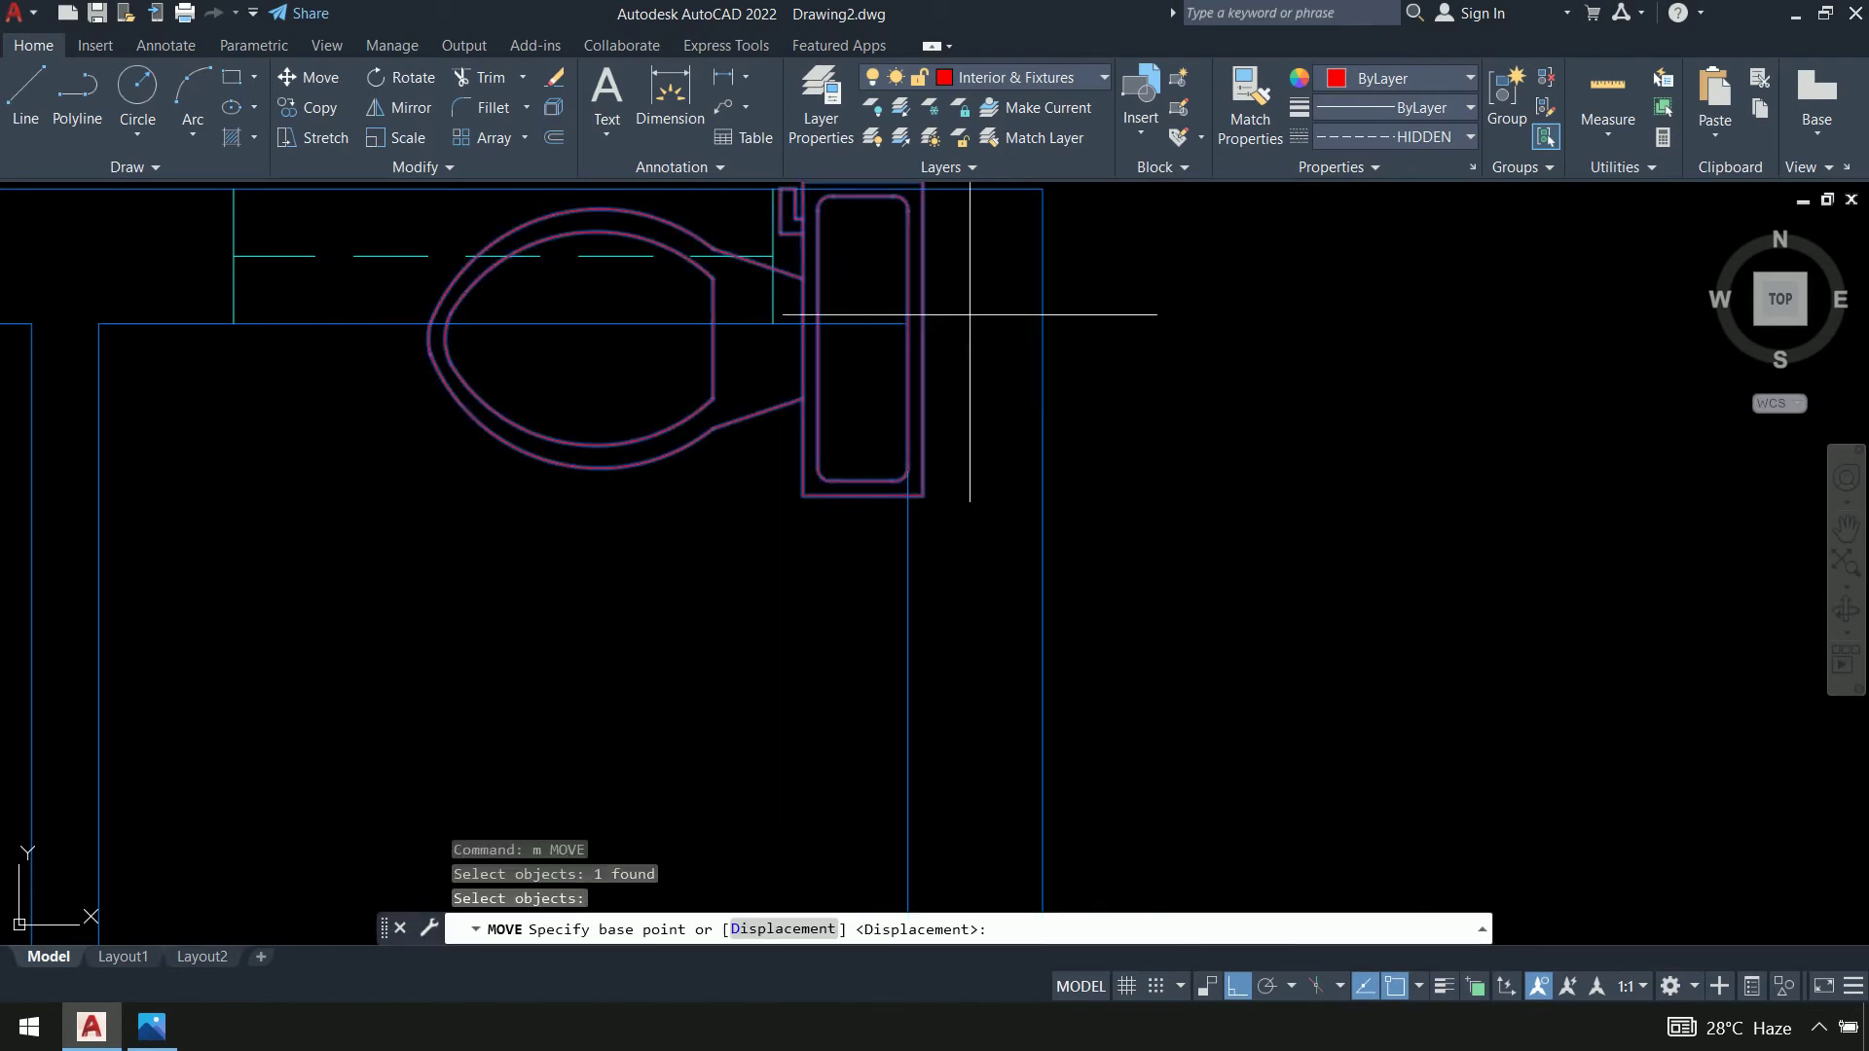
pyautogui.click(920, 340)
pyautogui.moveTo(809, 603); pyautogui.dragTo(814, 483, button='middle')
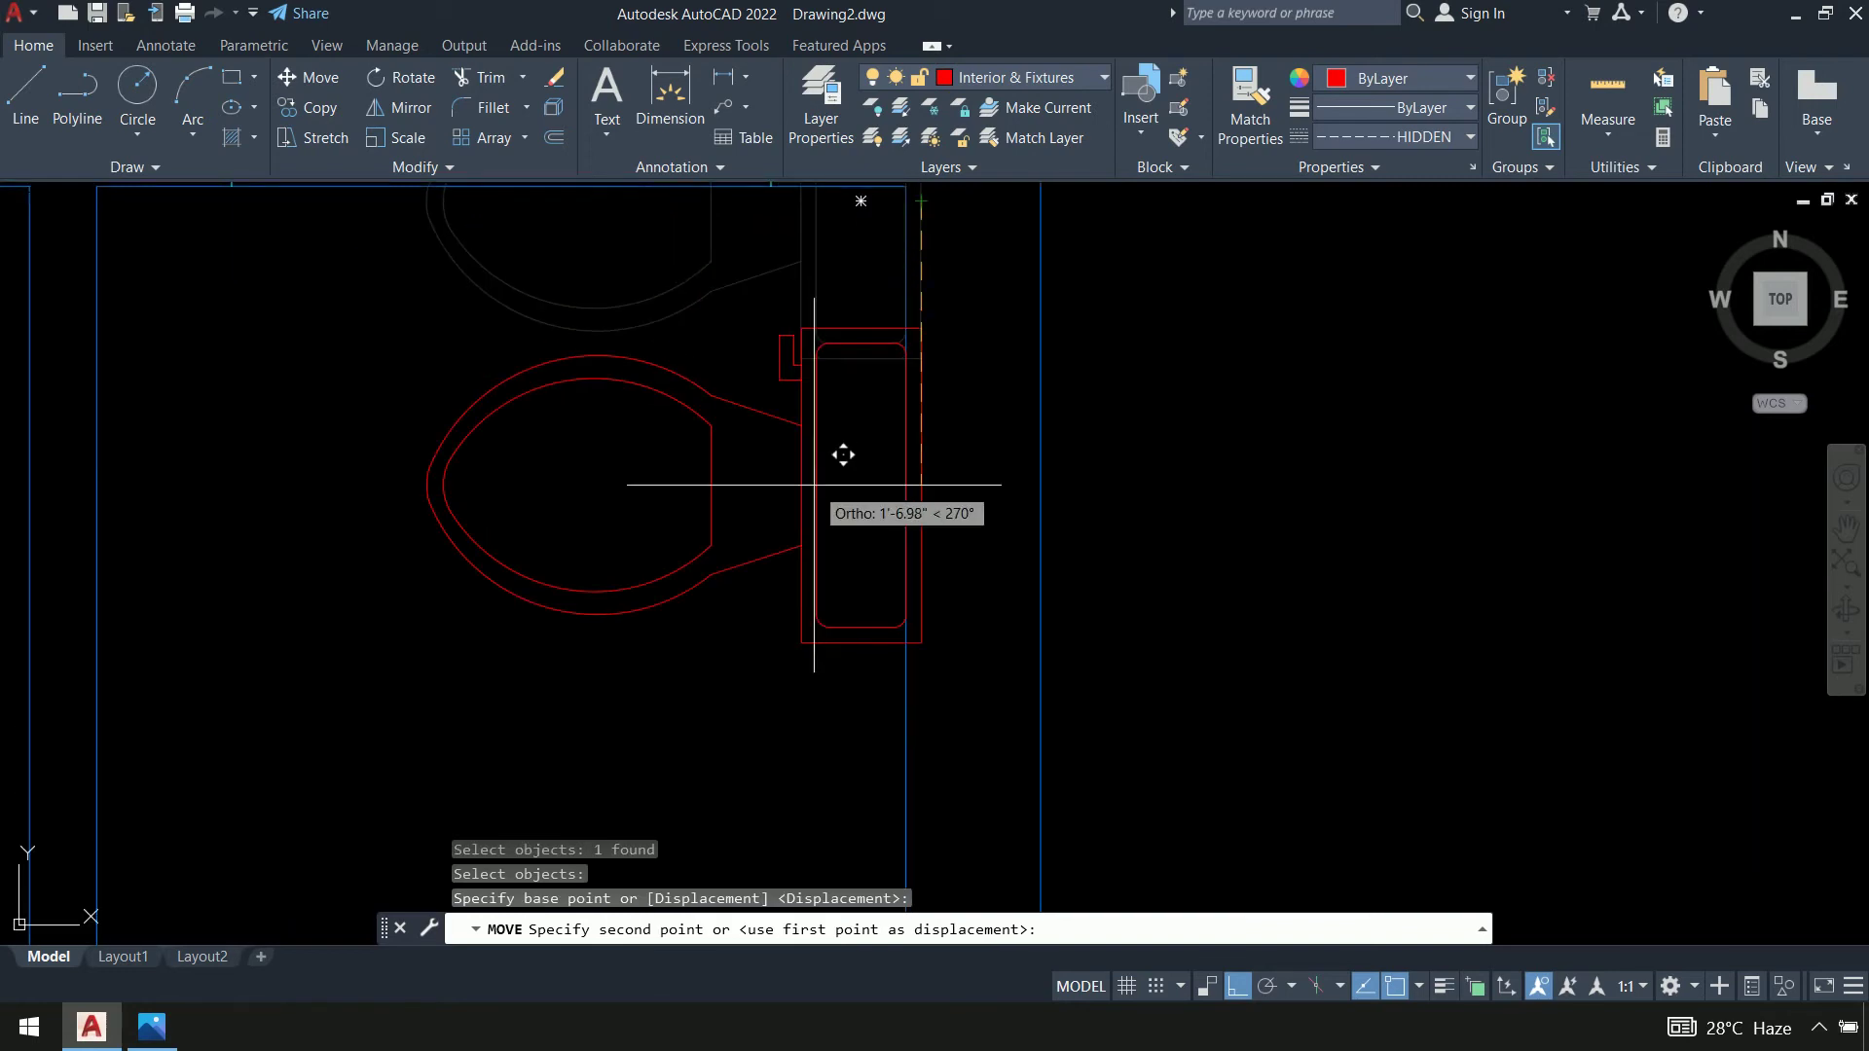
pyautogui.press('F8')
pyautogui.scroll(-4, 857, 468)
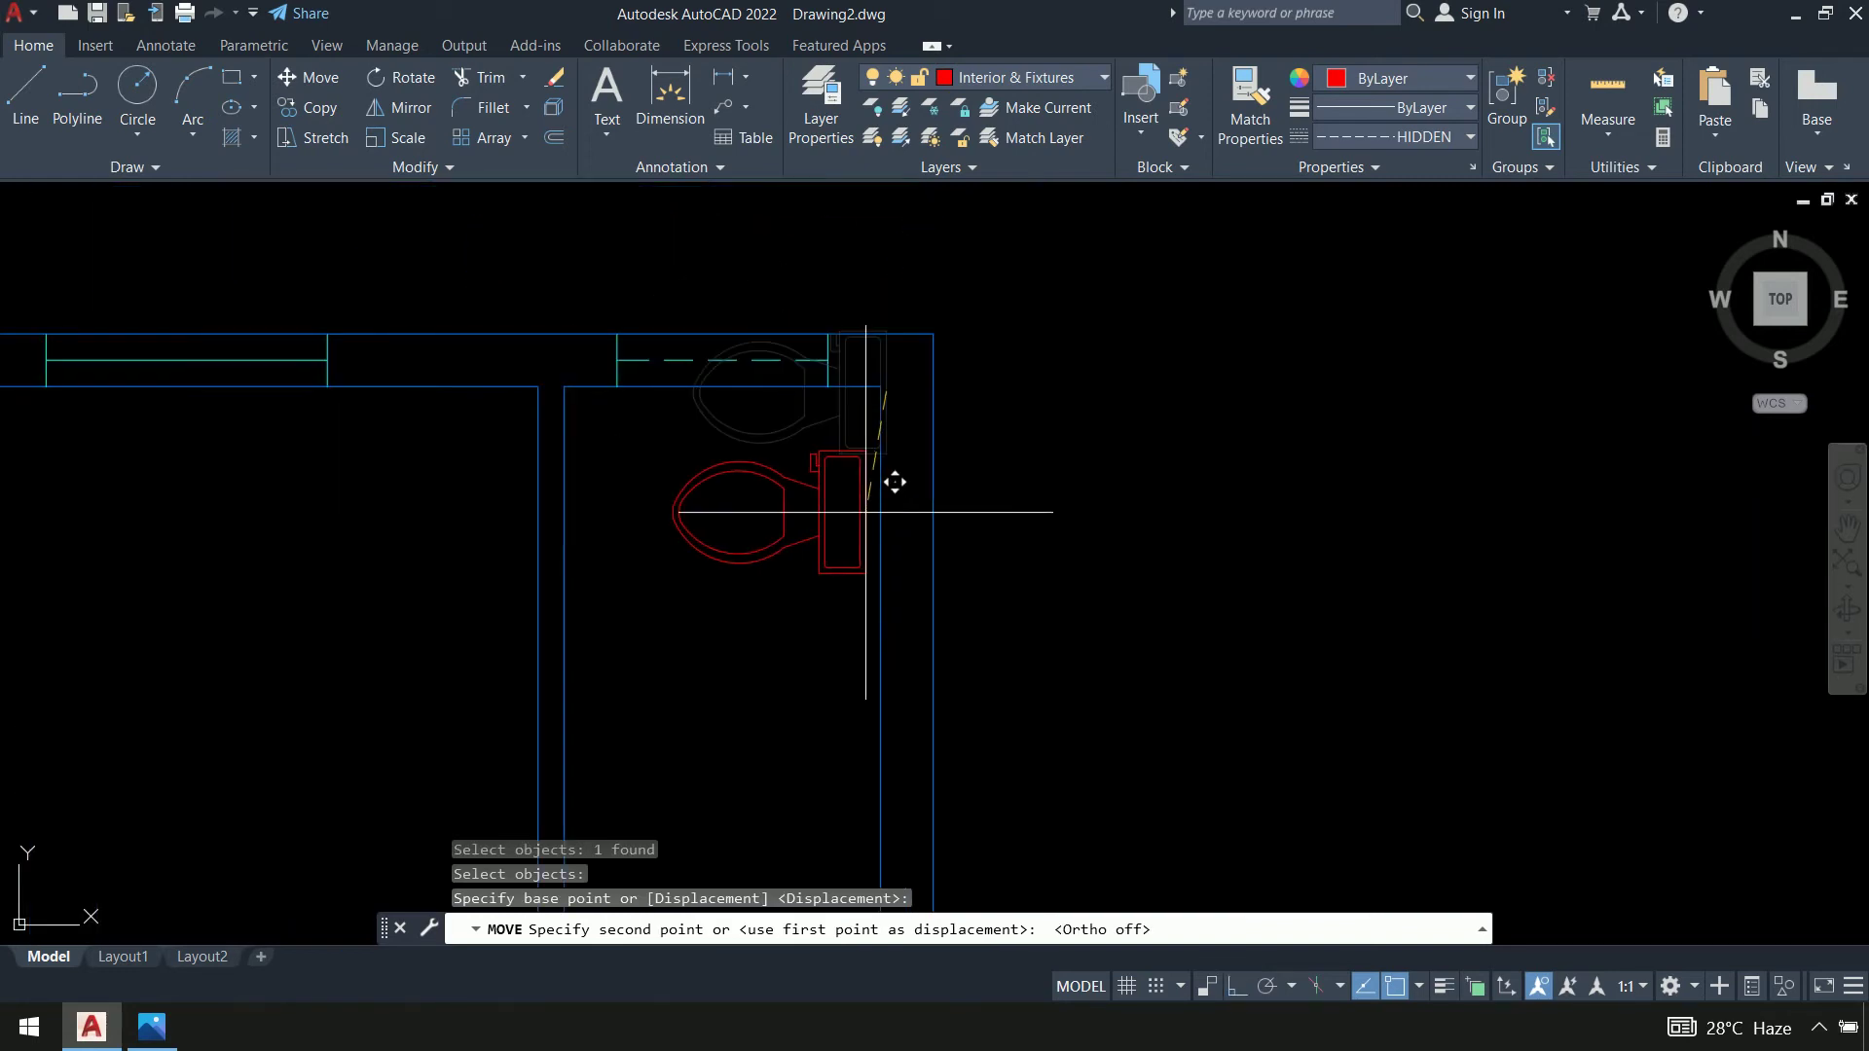
pyautogui.click(880, 501)
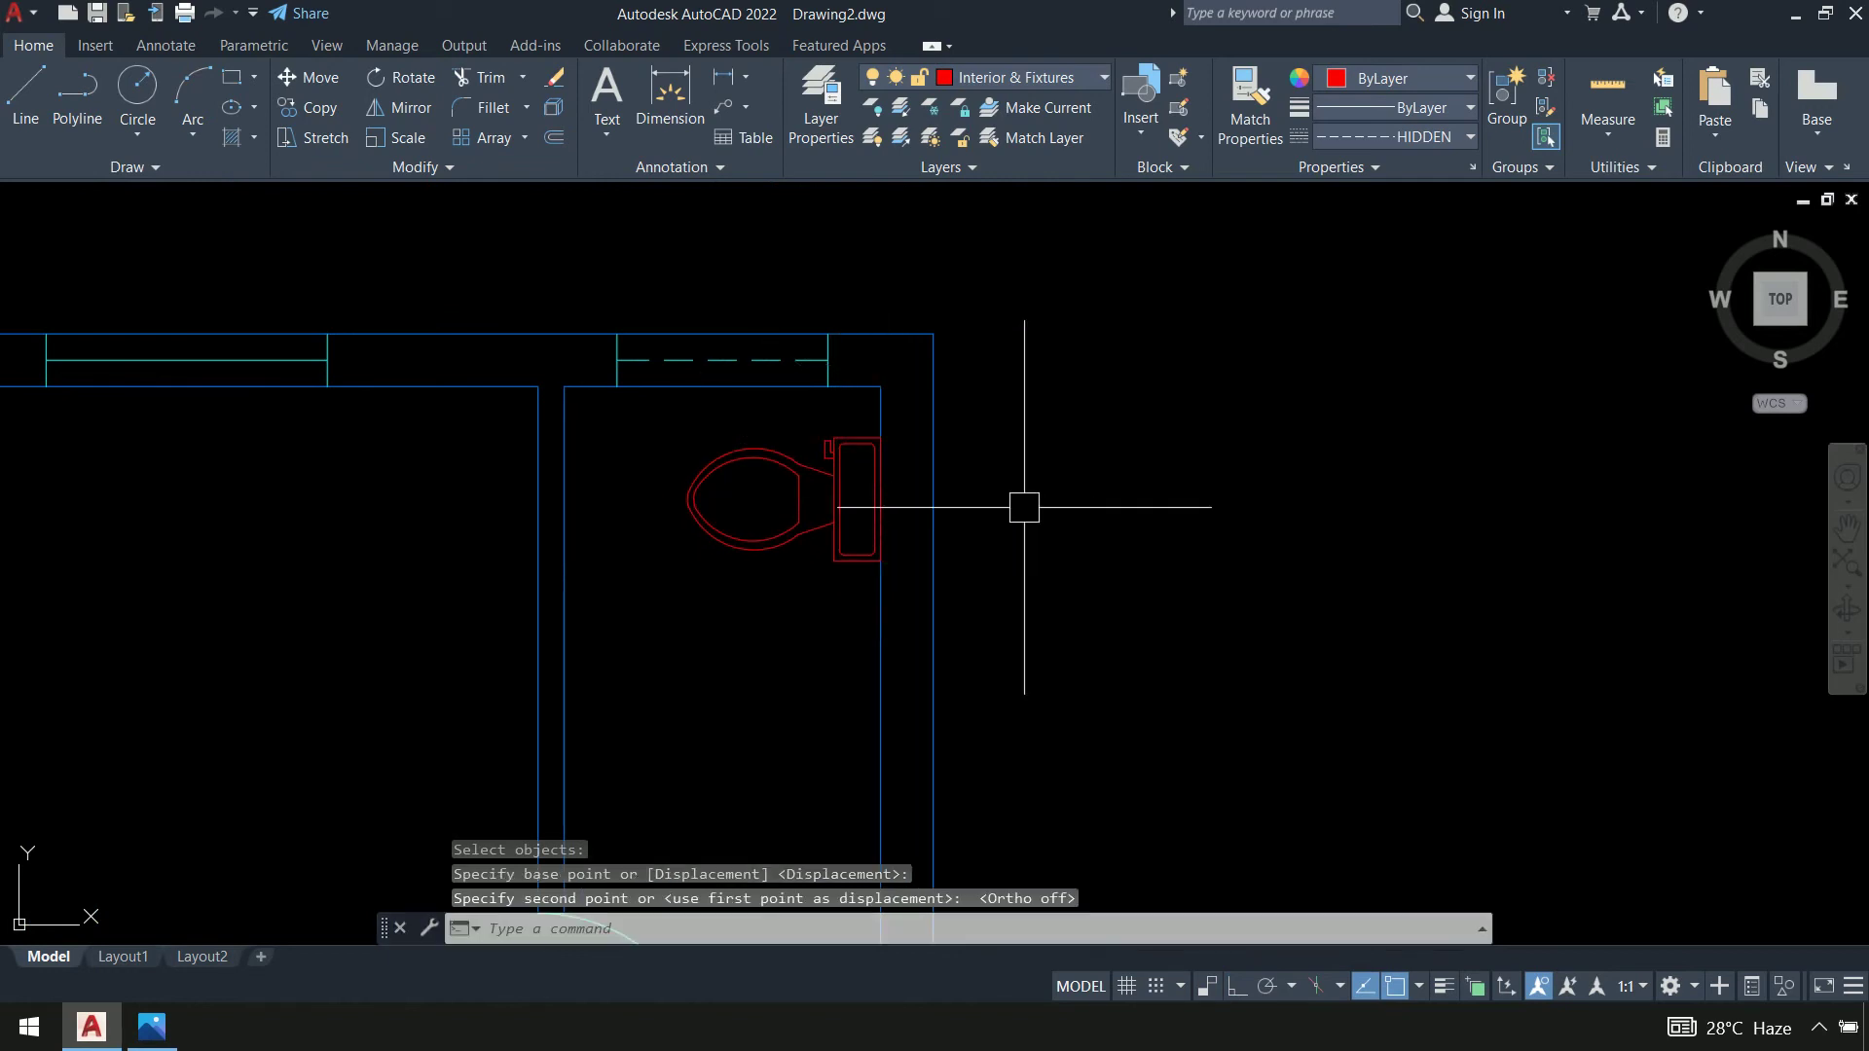
# Draw a trial horizontal line across the bathroom just below the toilet, from wall to wall, and erase it
pyautogui.scroll(-4, 1119, 506)
pyautogui.moveTo(1123, 506); pyautogui.dragTo(1181, 434, button='middle')
pyautogui.scroll(2, 1180, 434)
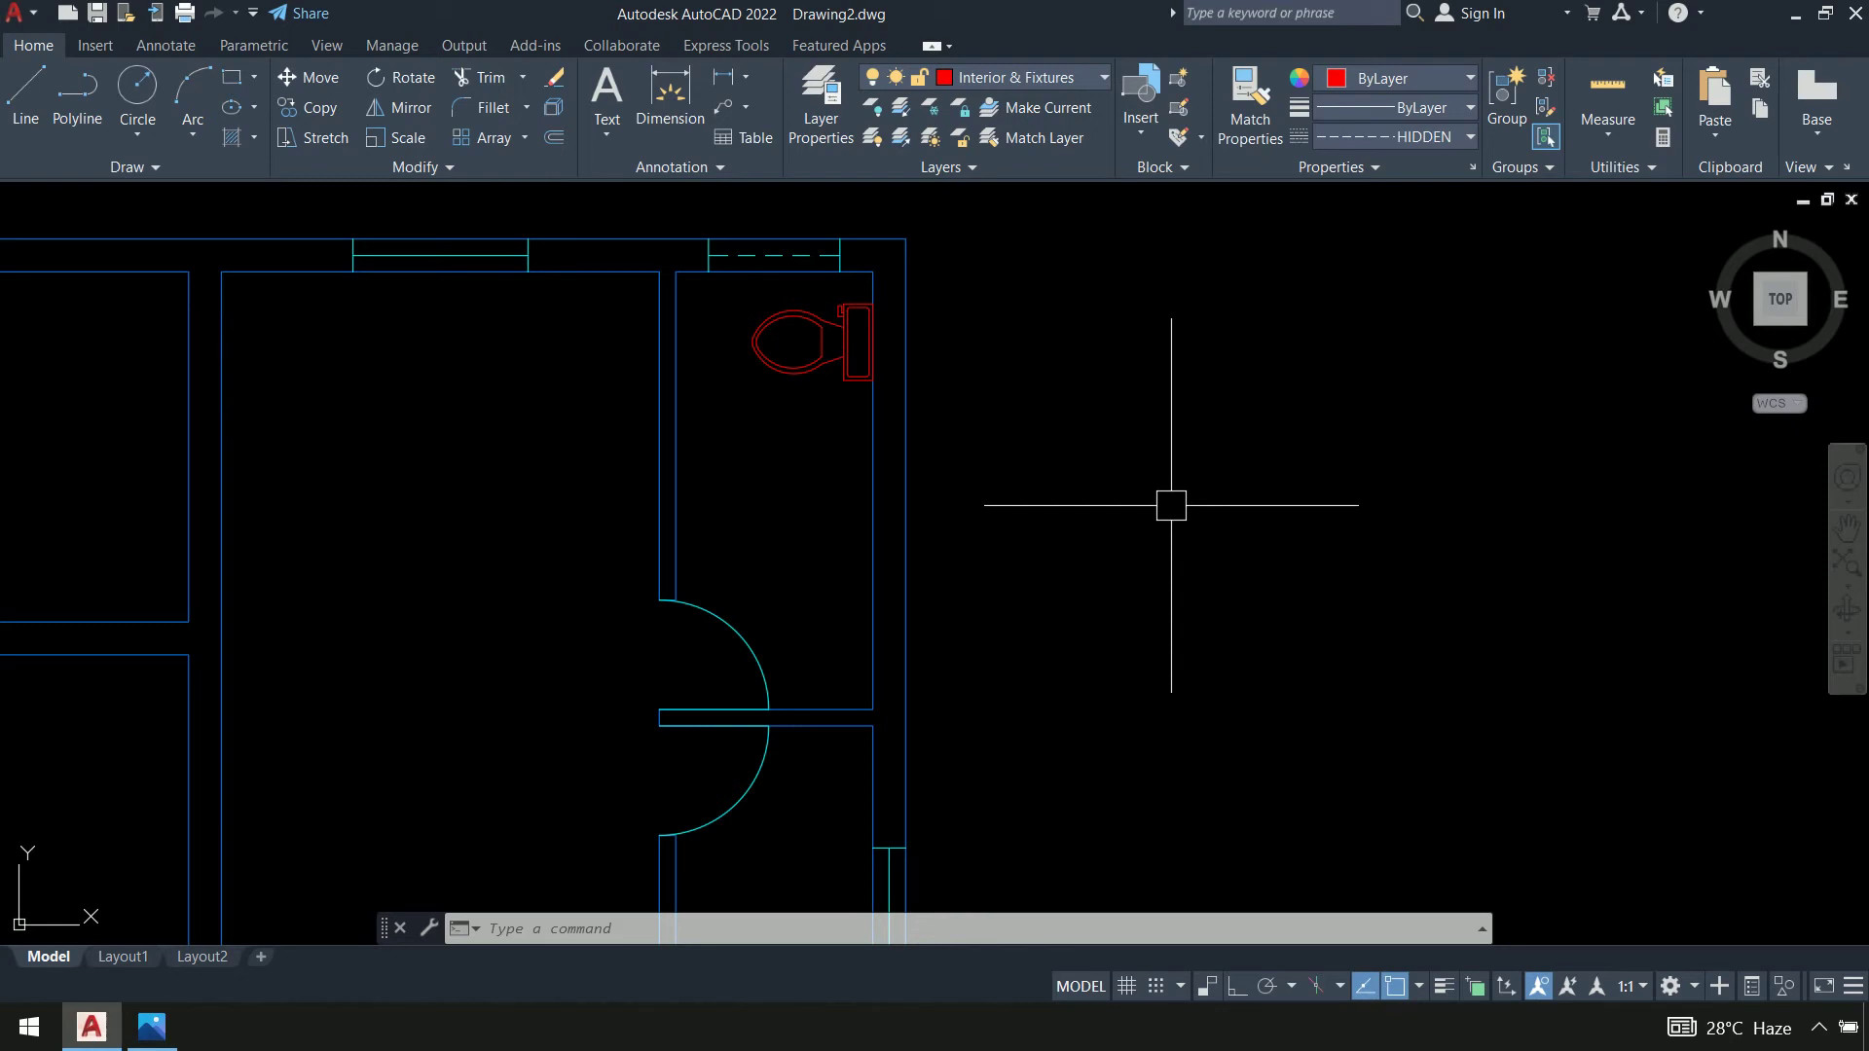
pyautogui.moveTo(1168, 502); pyautogui.dragTo(1176, 530, button='middle')
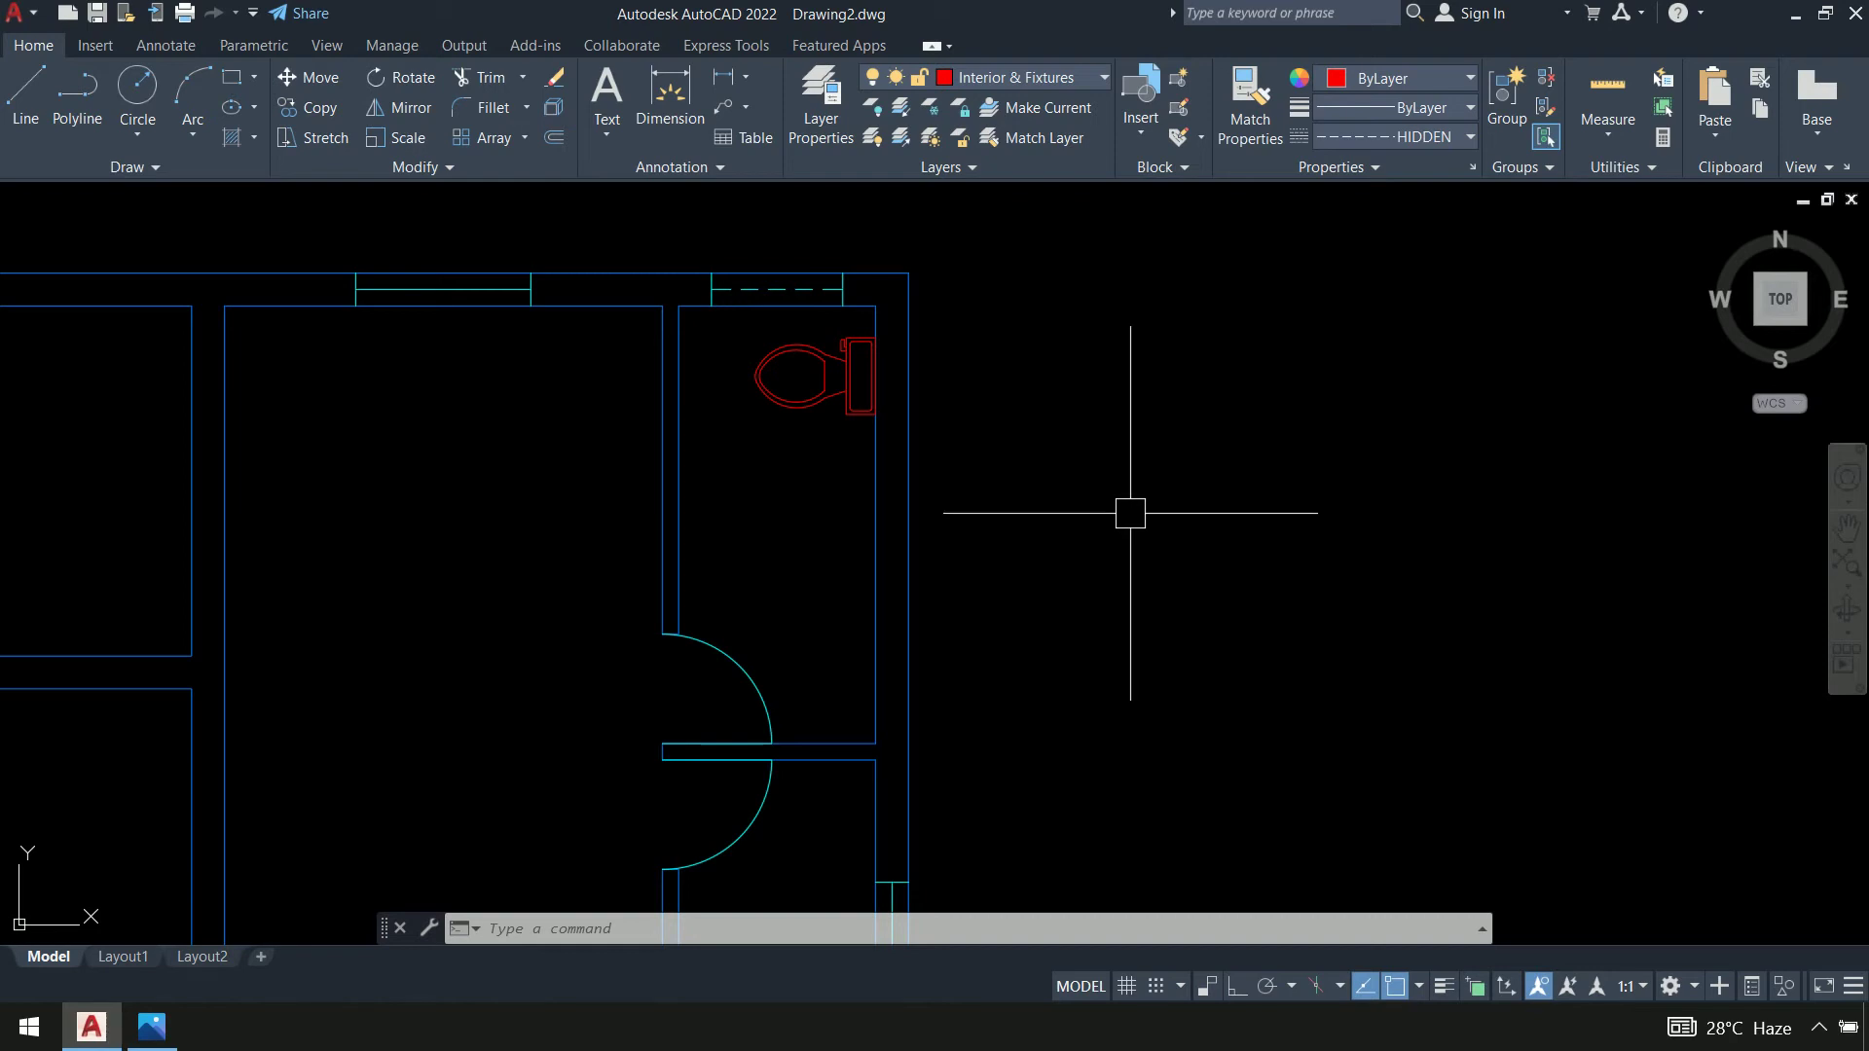
pyautogui.write('l')
pyautogui.press('Return')
pyautogui.scroll(3, 818, 448)
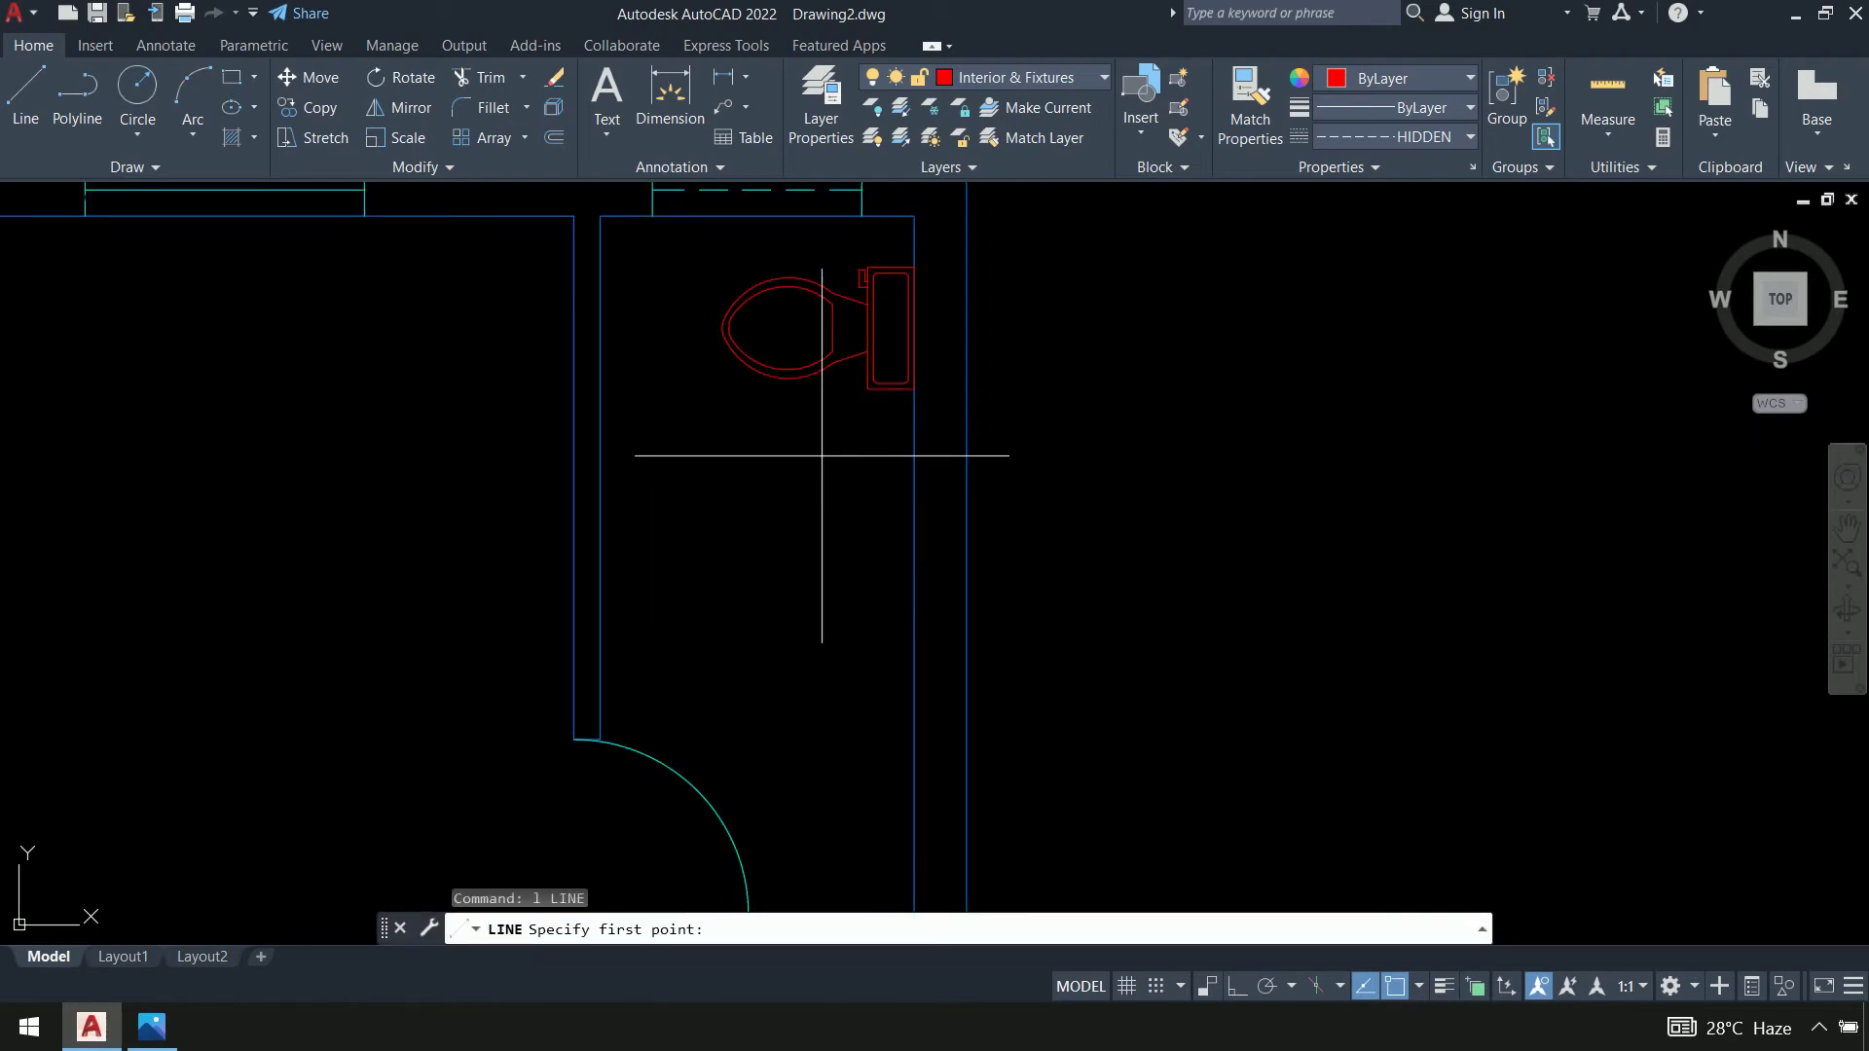
pyautogui.click(914, 450)
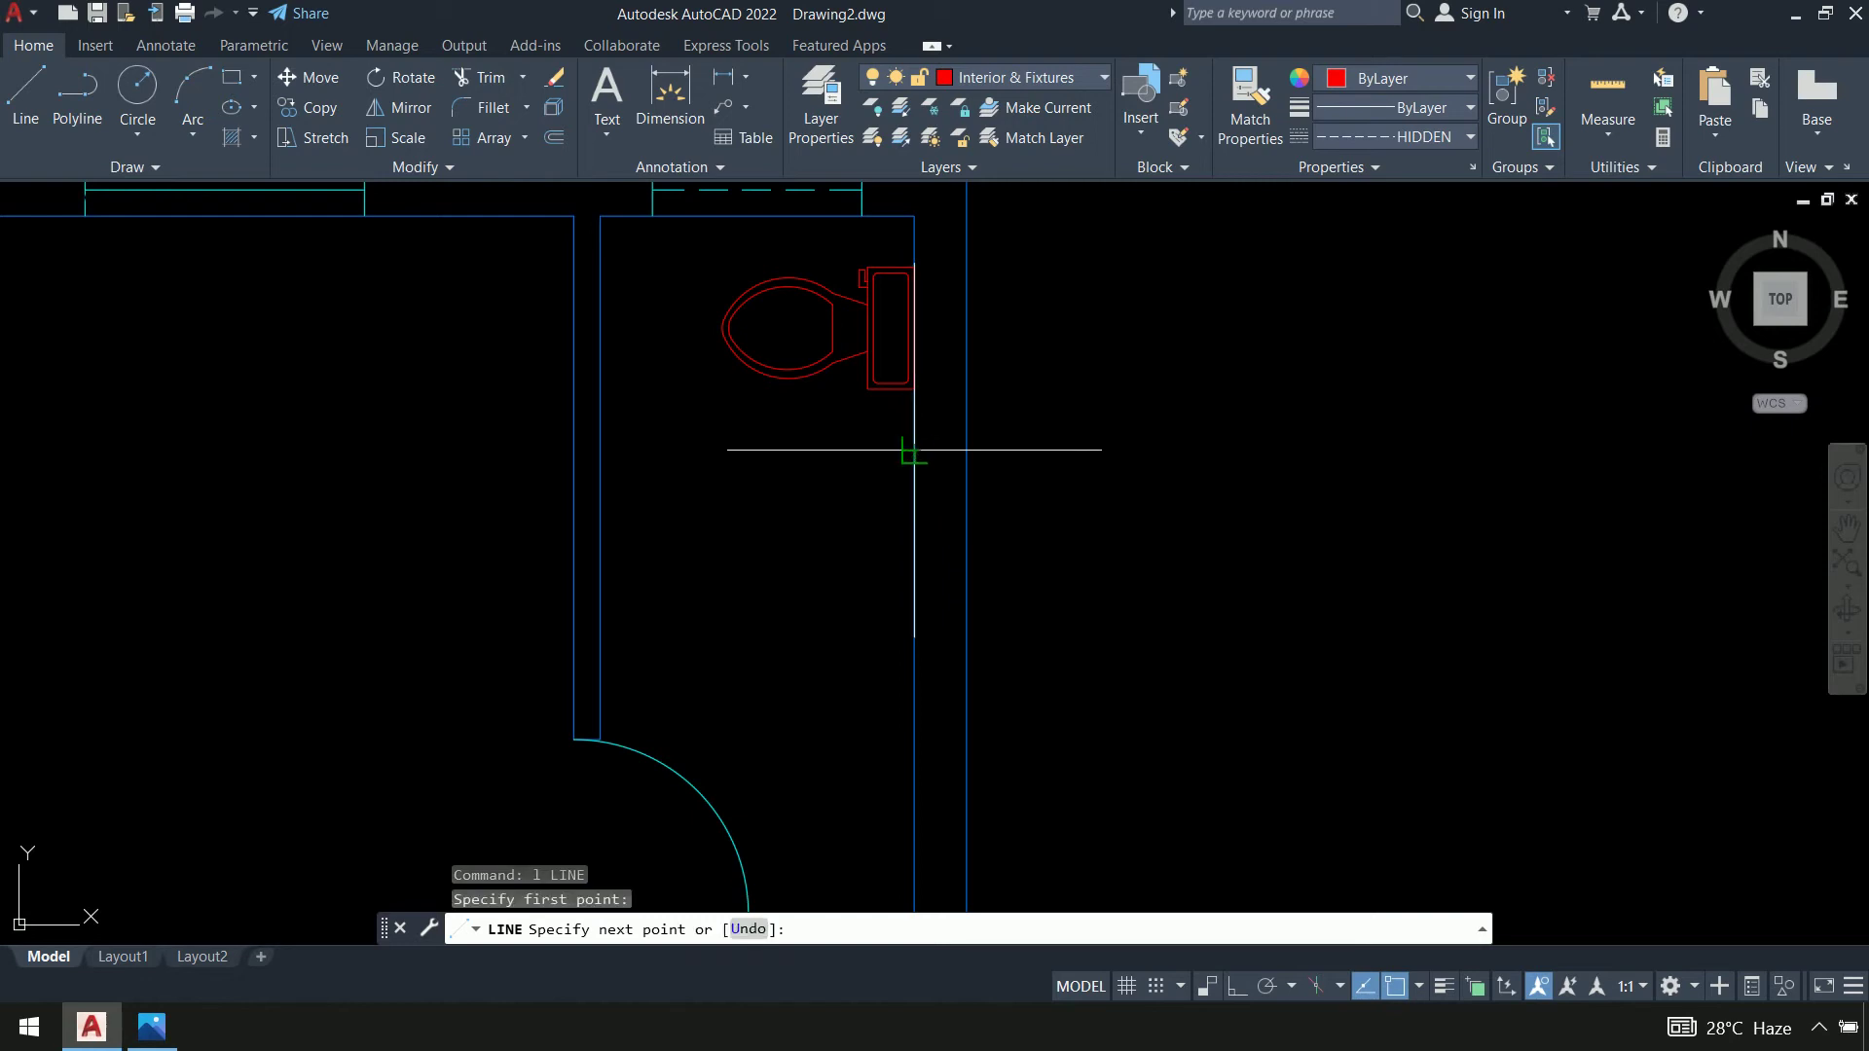
pyautogui.click(601, 451)
pyautogui.press('Return')
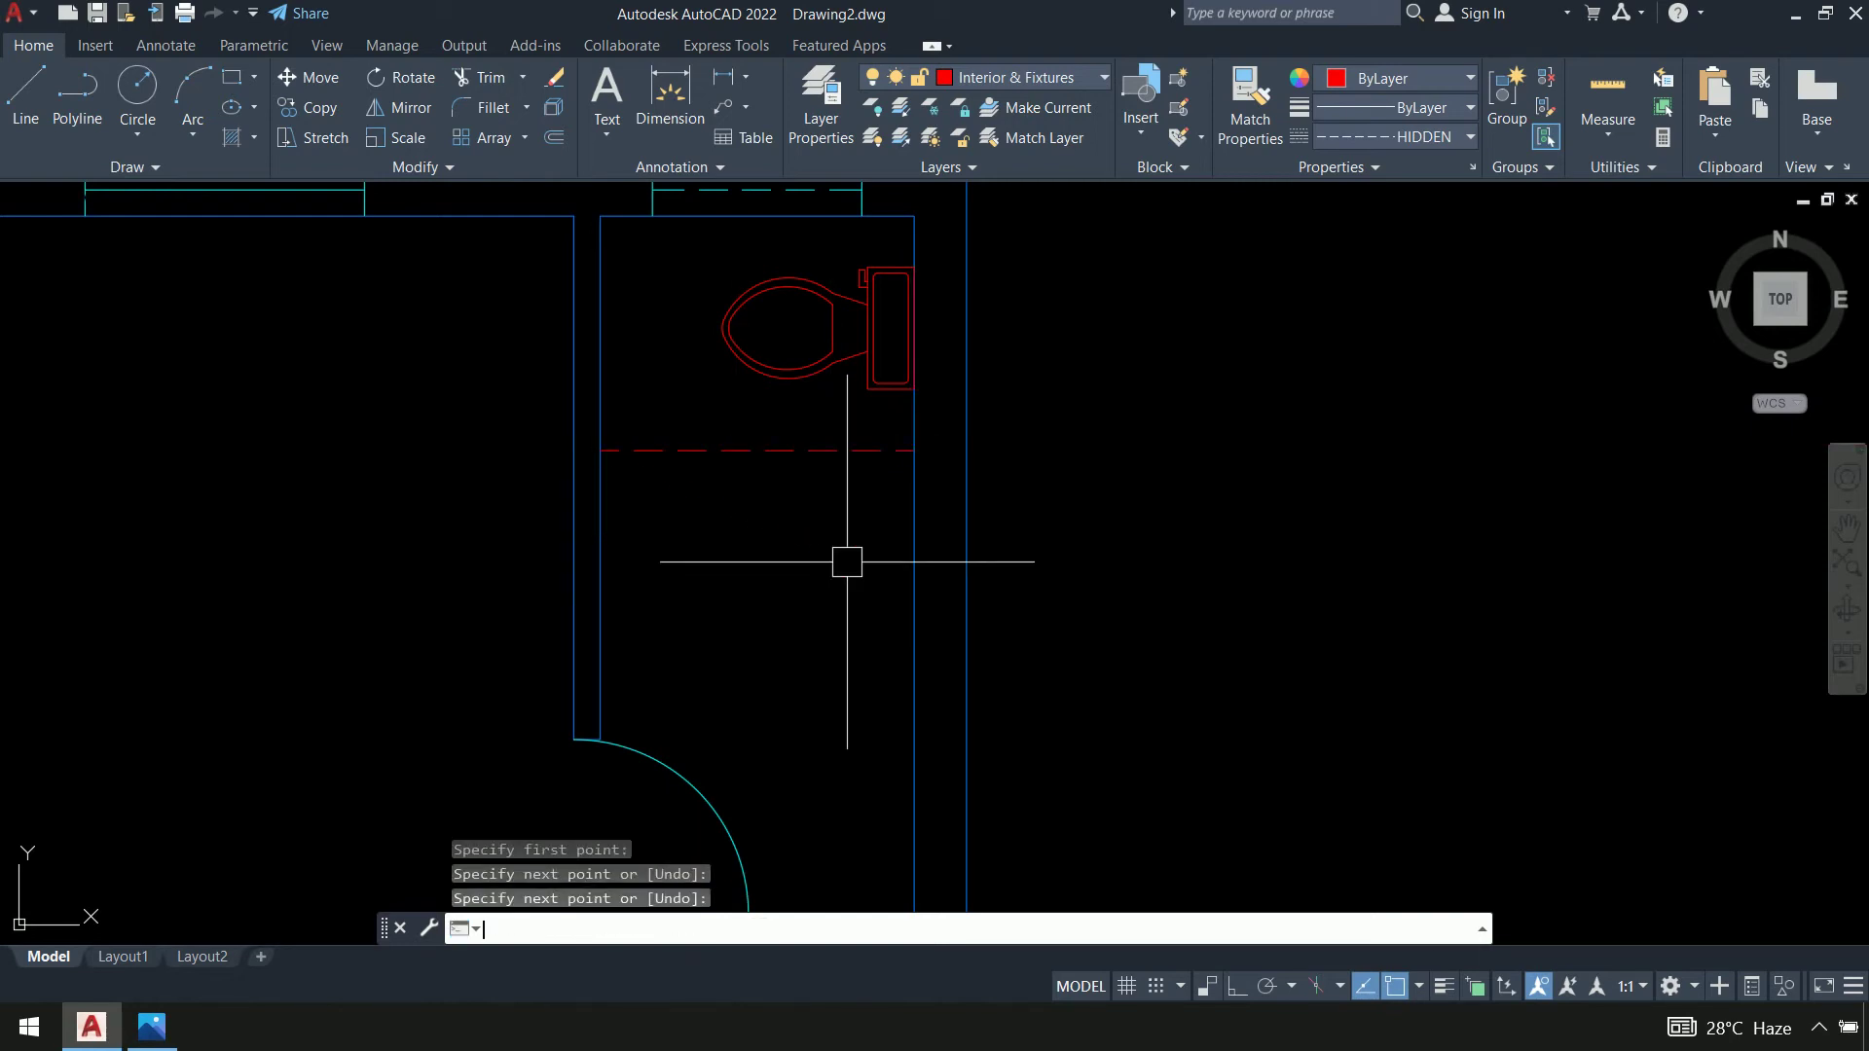
pyautogui.click(792, 453)
pyautogui.press('Delete')
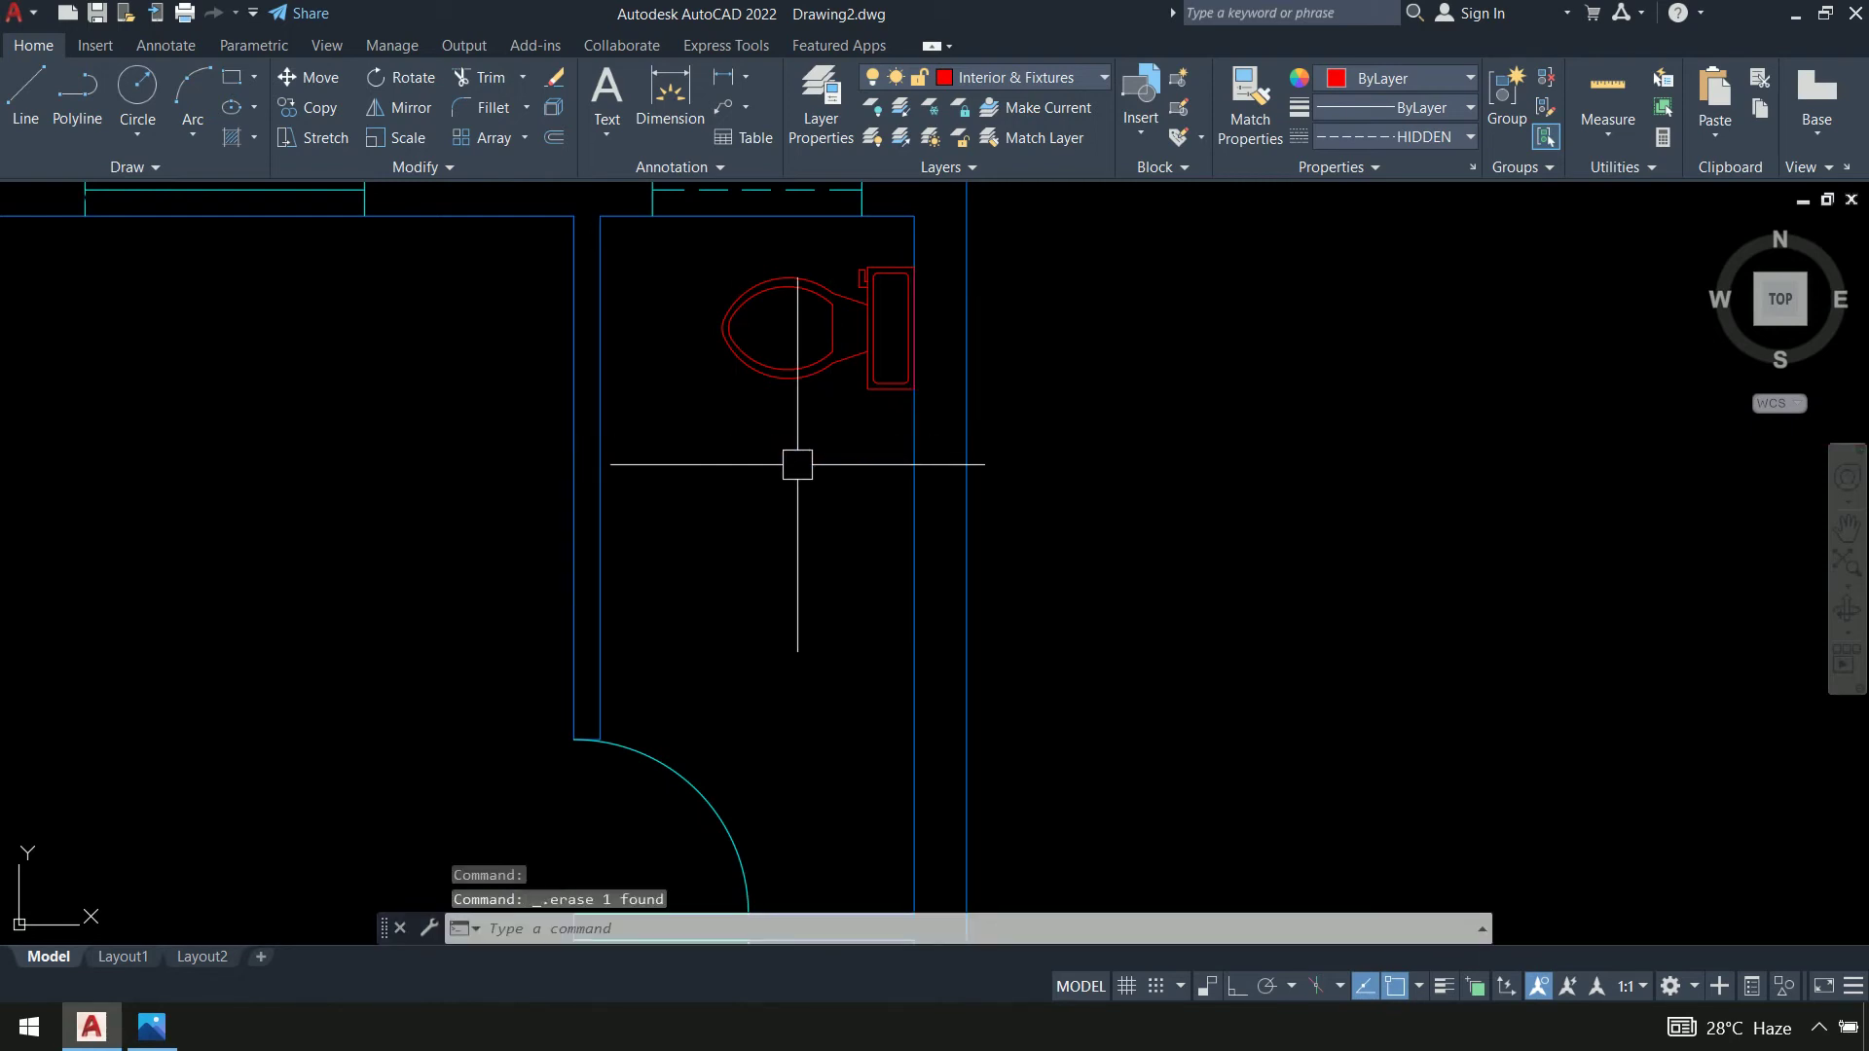
# Set the linetype to ByLayer and draw a horizontal partition line below the toilet between the bathroom's inner side walls
pyautogui.click(1451, 148)
pyautogui.click(1430, 164)
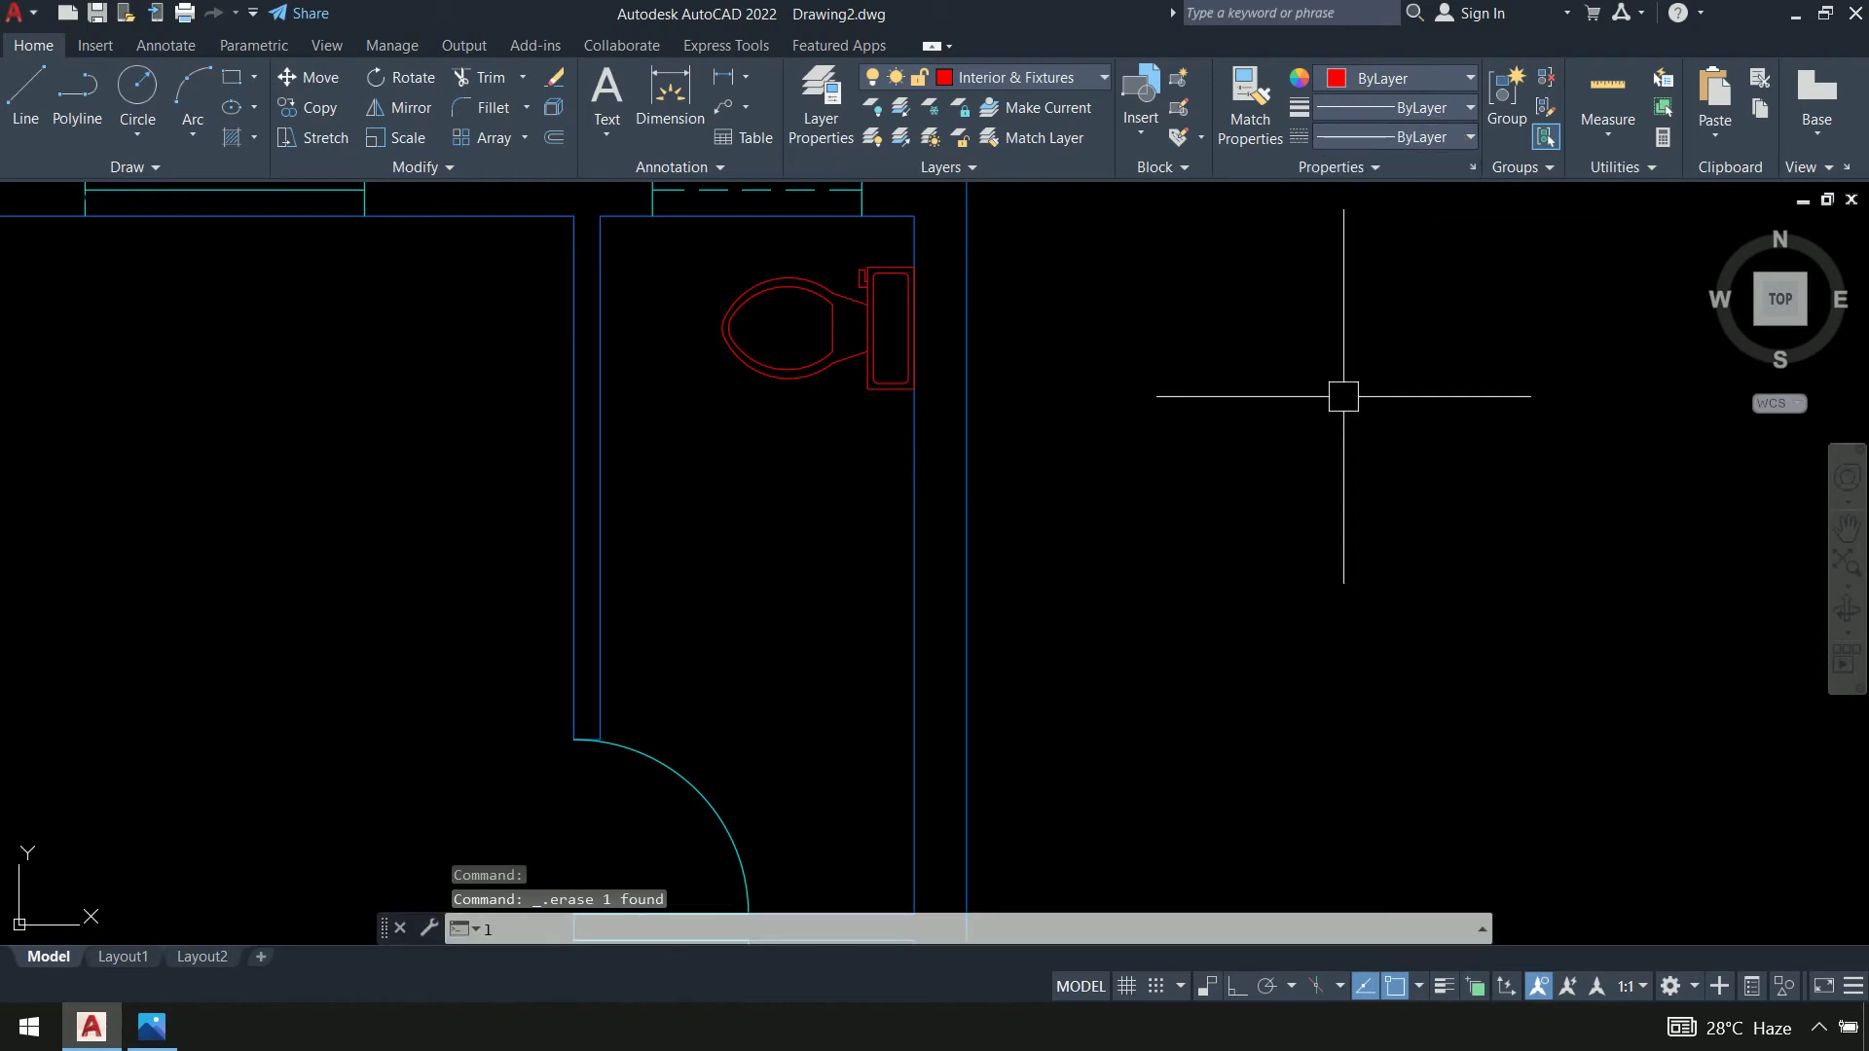
pyautogui.press('Return')
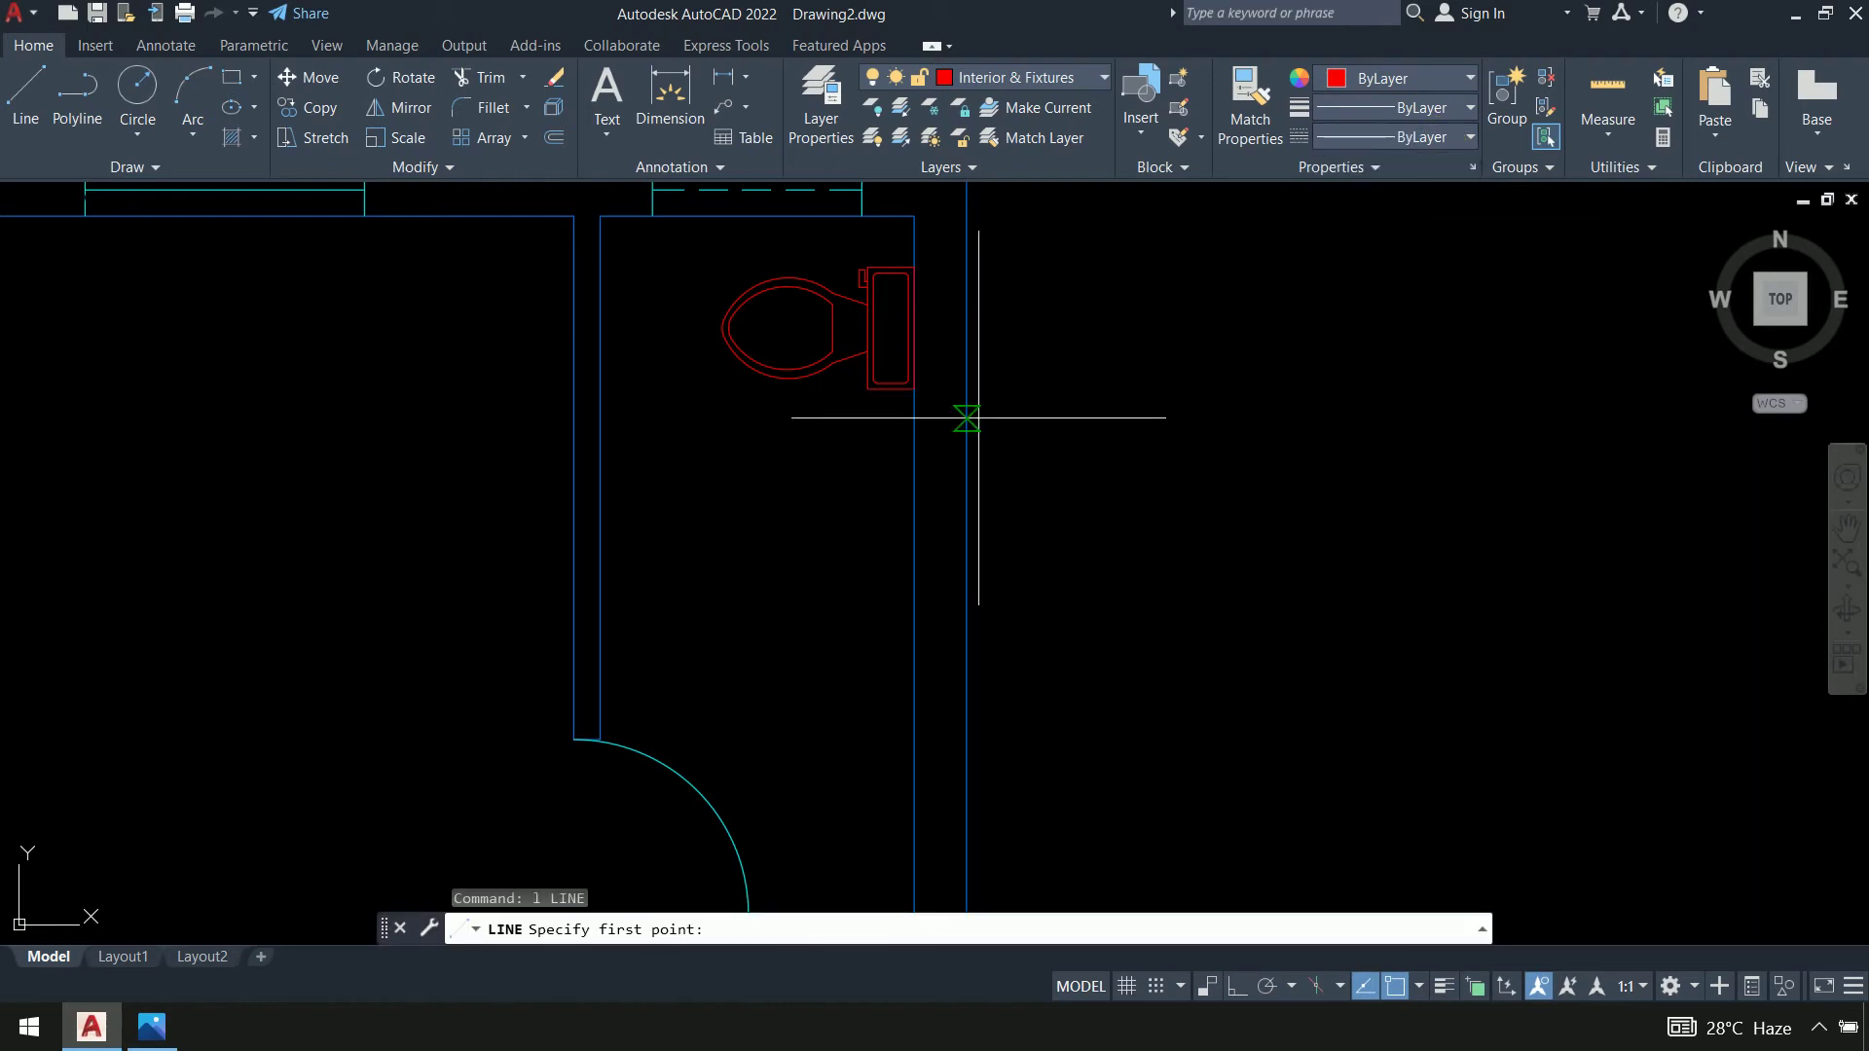
pyautogui.click(912, 443)
pyautogui.click(599, 445)
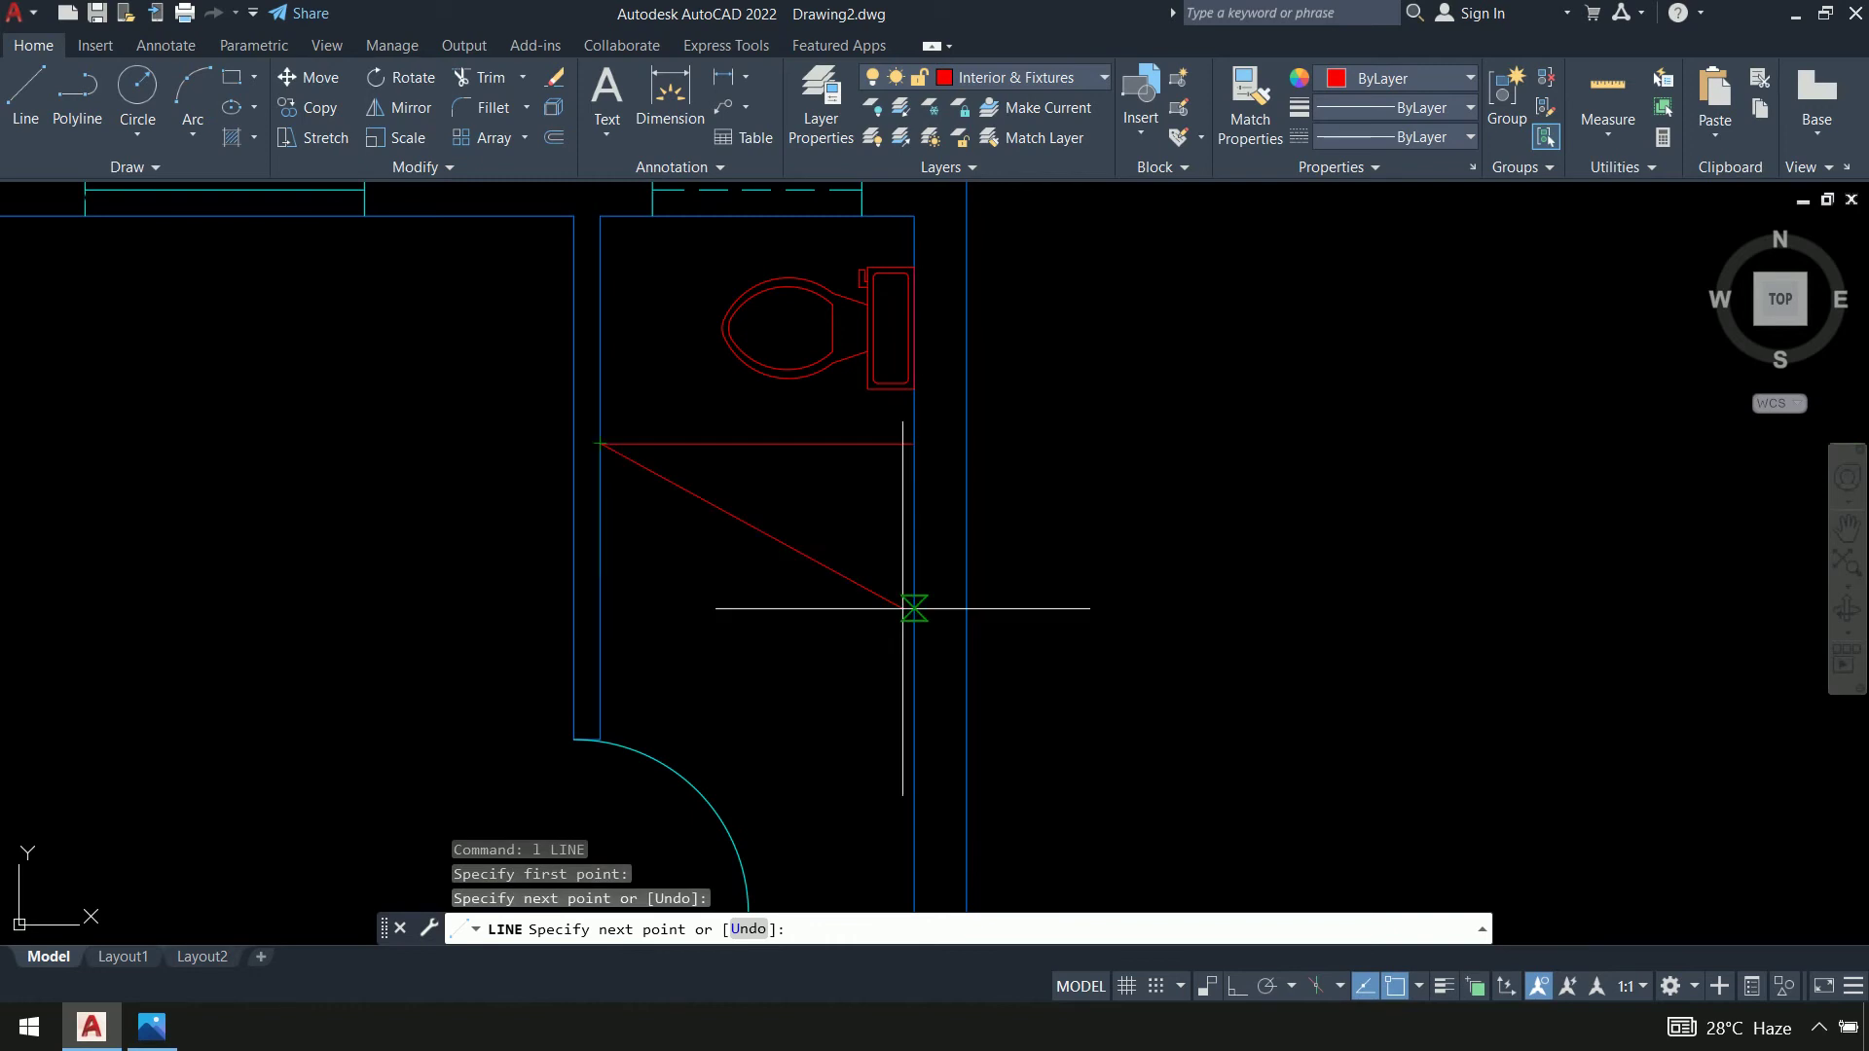
pyautogui.press('Return')
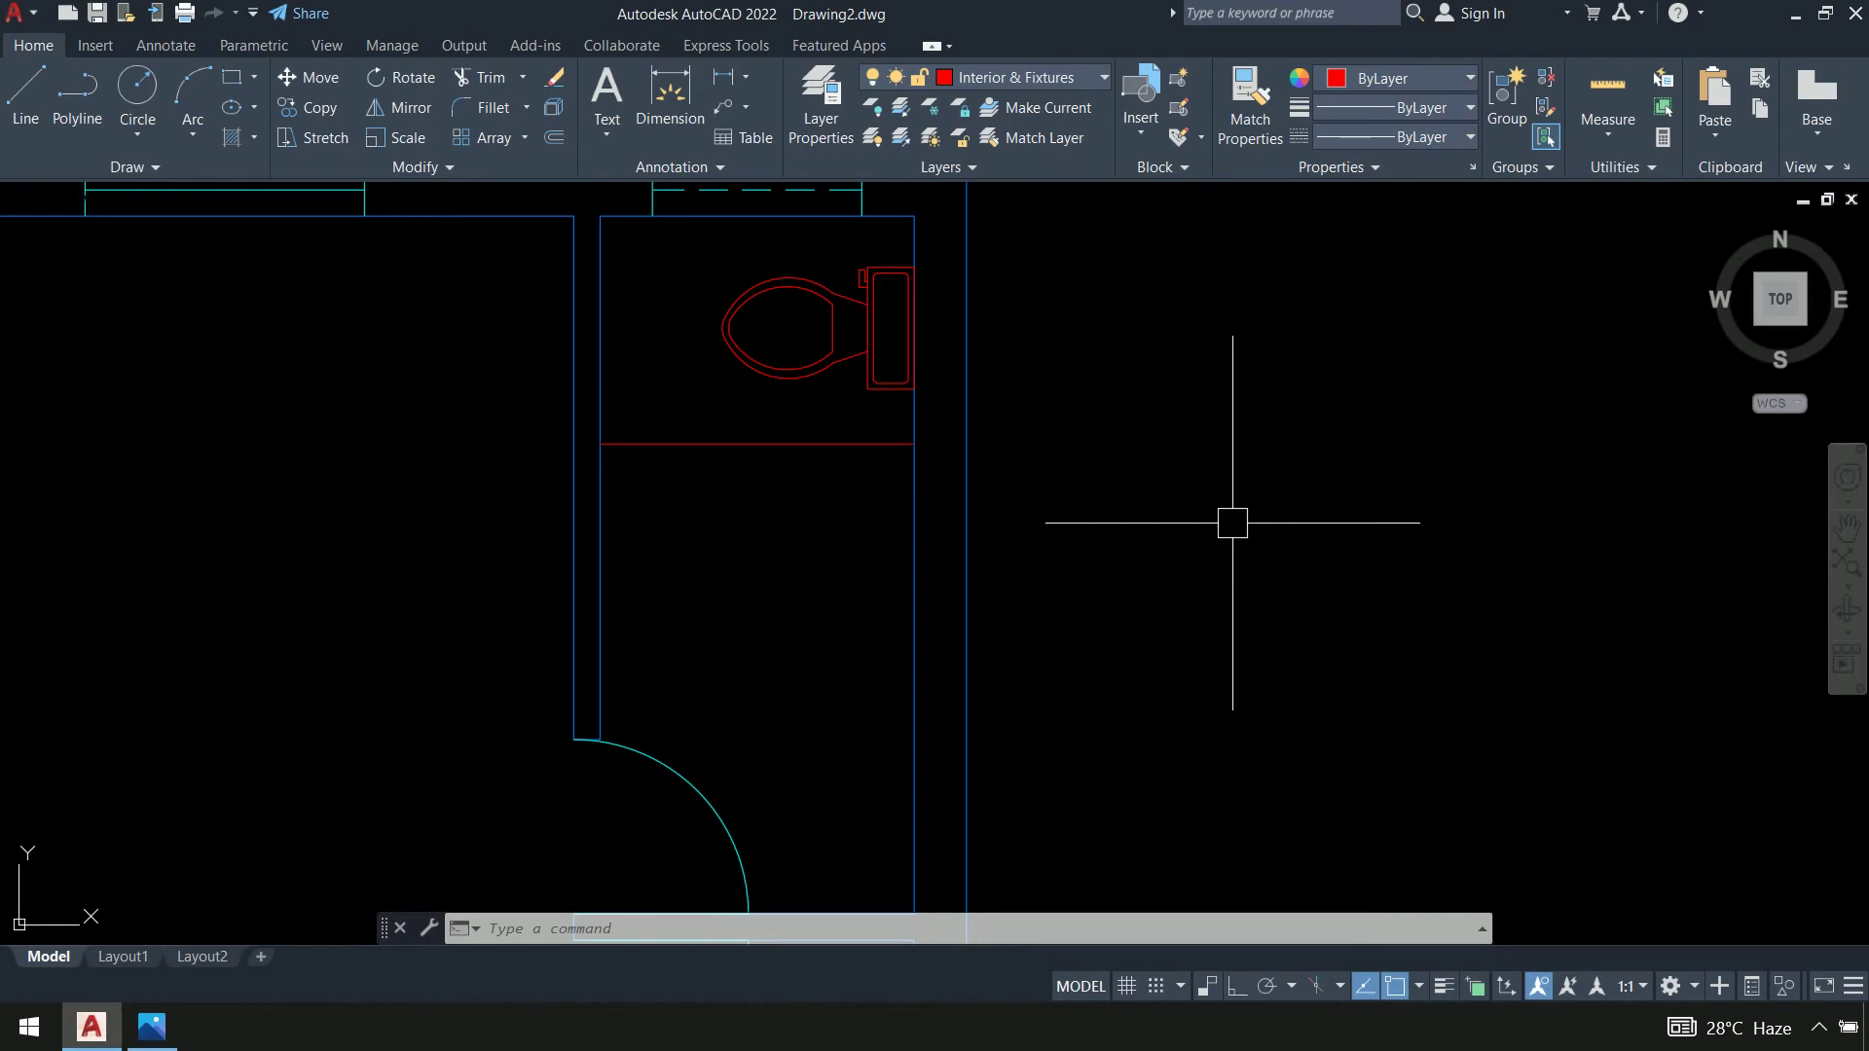
# Offset the partition line 0.5 inch downward
pyautogui.write('o')
pyautogui.press('Return')
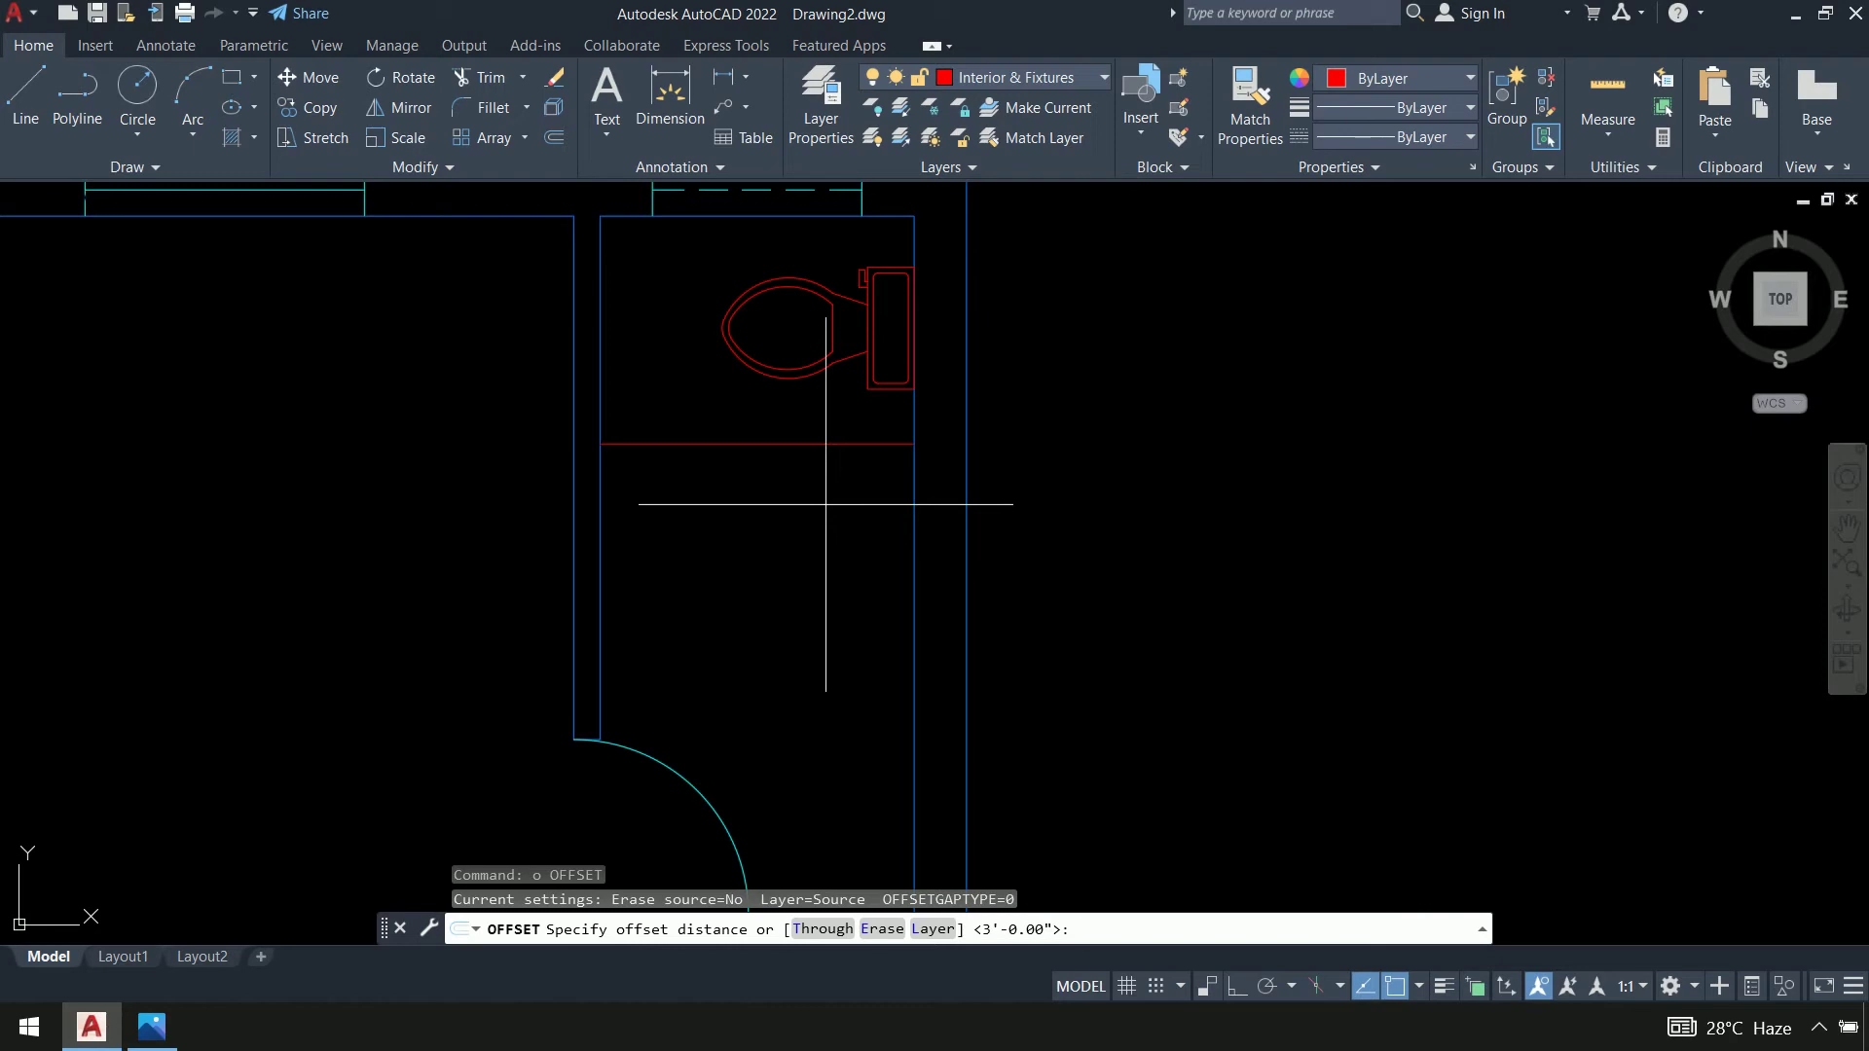
pyautogui.press('Return')
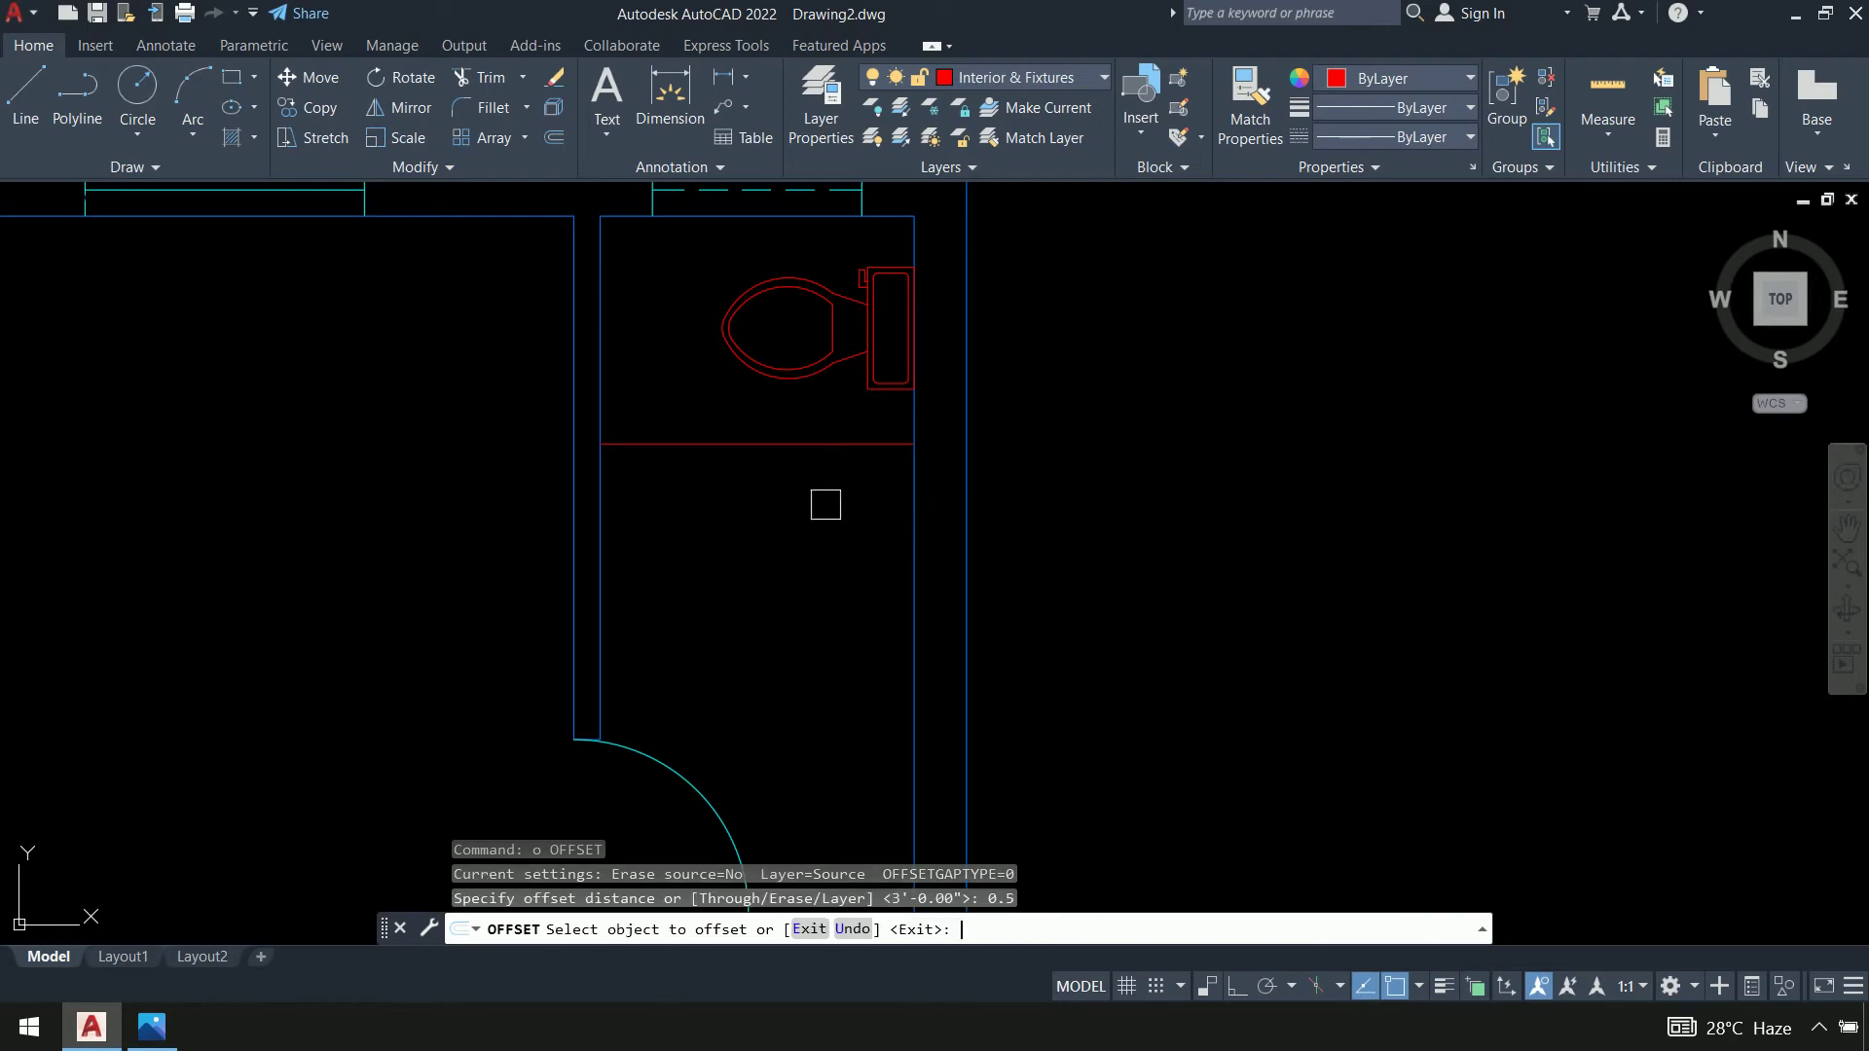
pyautogui.click(810, 448)
pyautogui.click(822, 535)
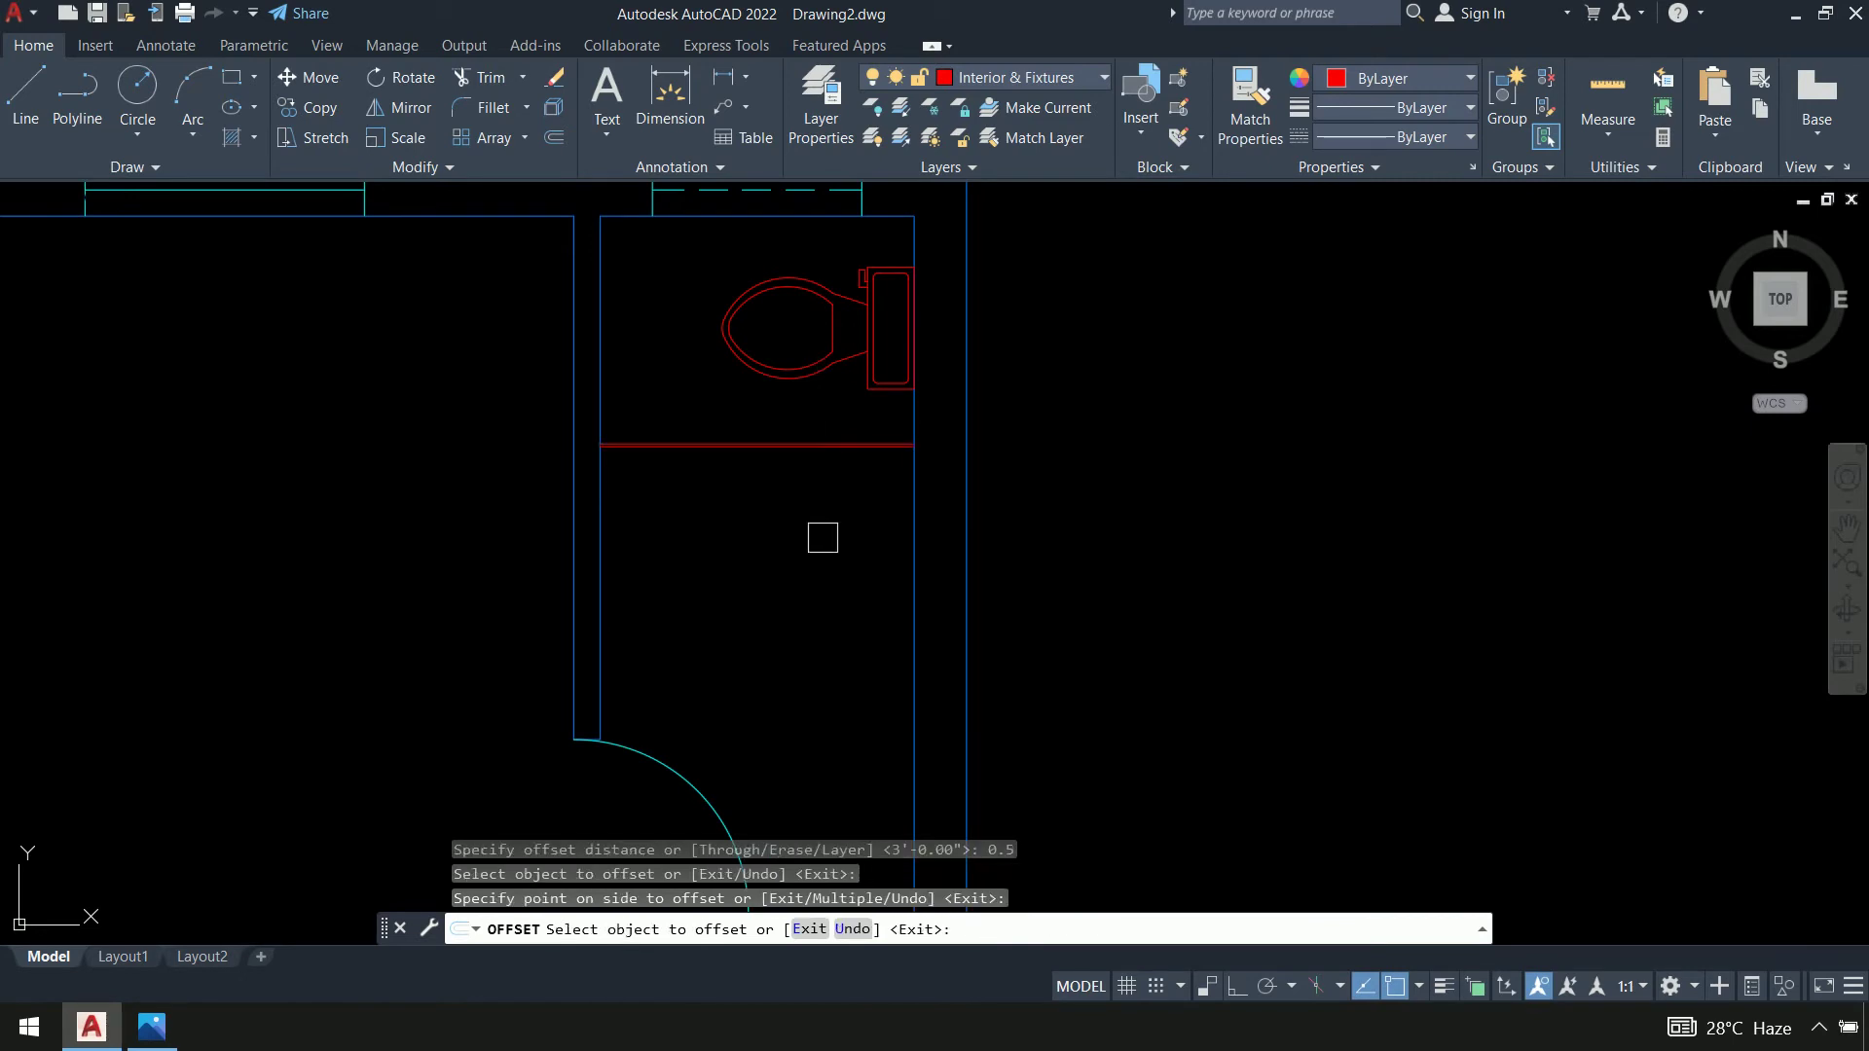
pyautogui.press('Return')
# Close the left end of the partition with a short vertical line joining the two horizontal lines at the wall
pyautogui.scroll(5, 869, 535)
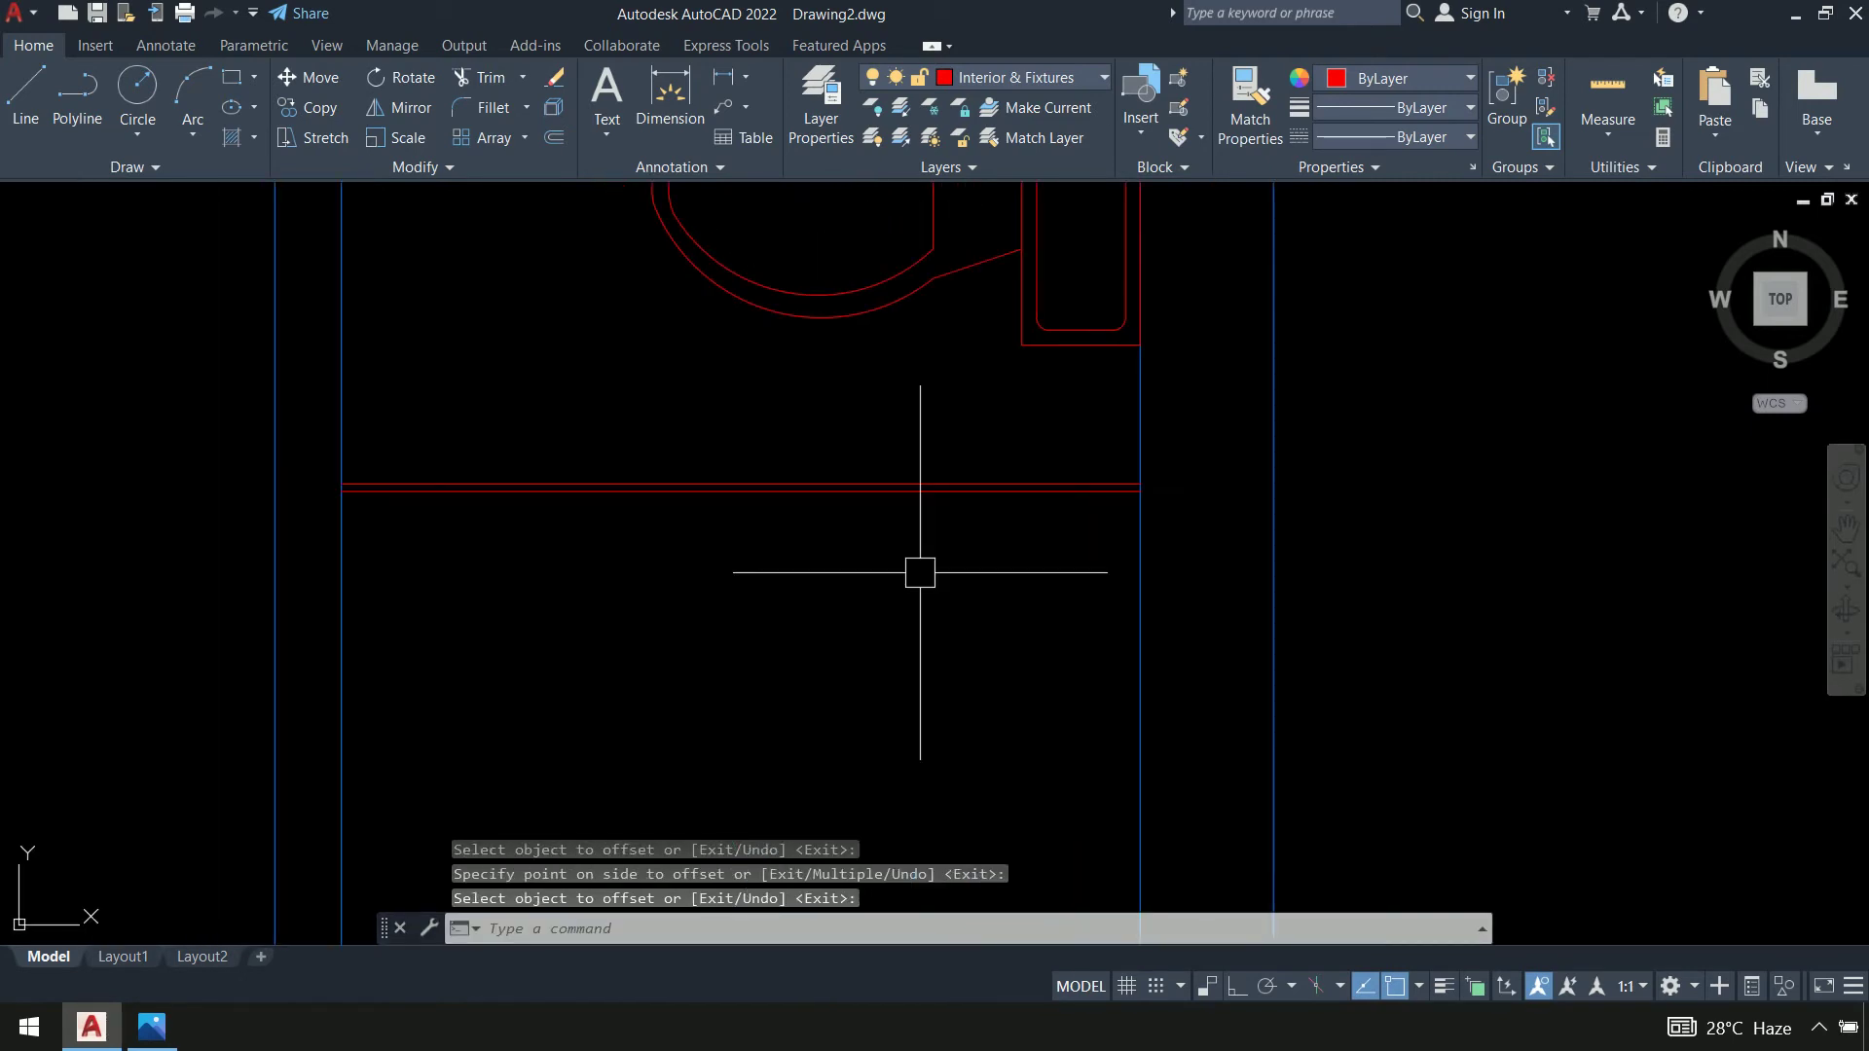
pyautogui.scroll(3, 816, 626)
pyautogui.moveTo(817, 626); pyautogui.dragTo(667, 554, button='middle')
pyautogui.write('l')
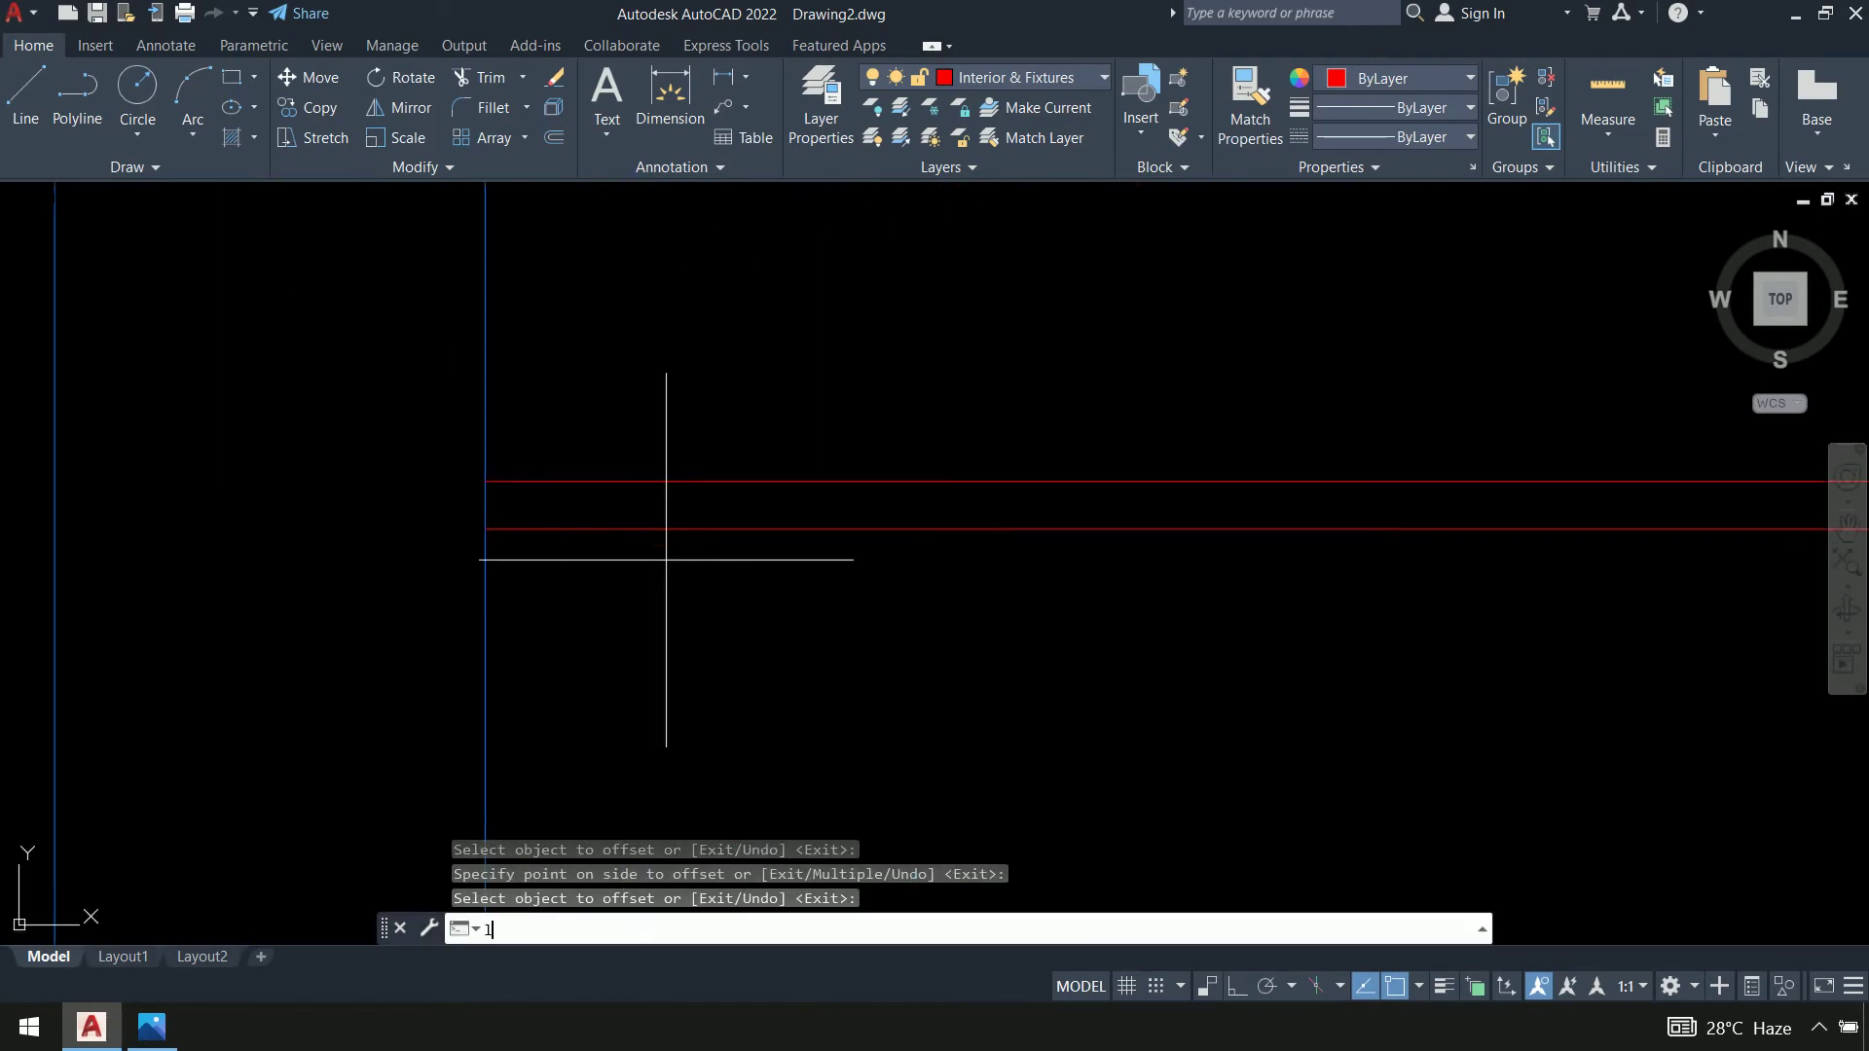
pyautogui.press('Return')
pyautogui.scroll(4, 529, 509)
pyautogui.click(405, 439)
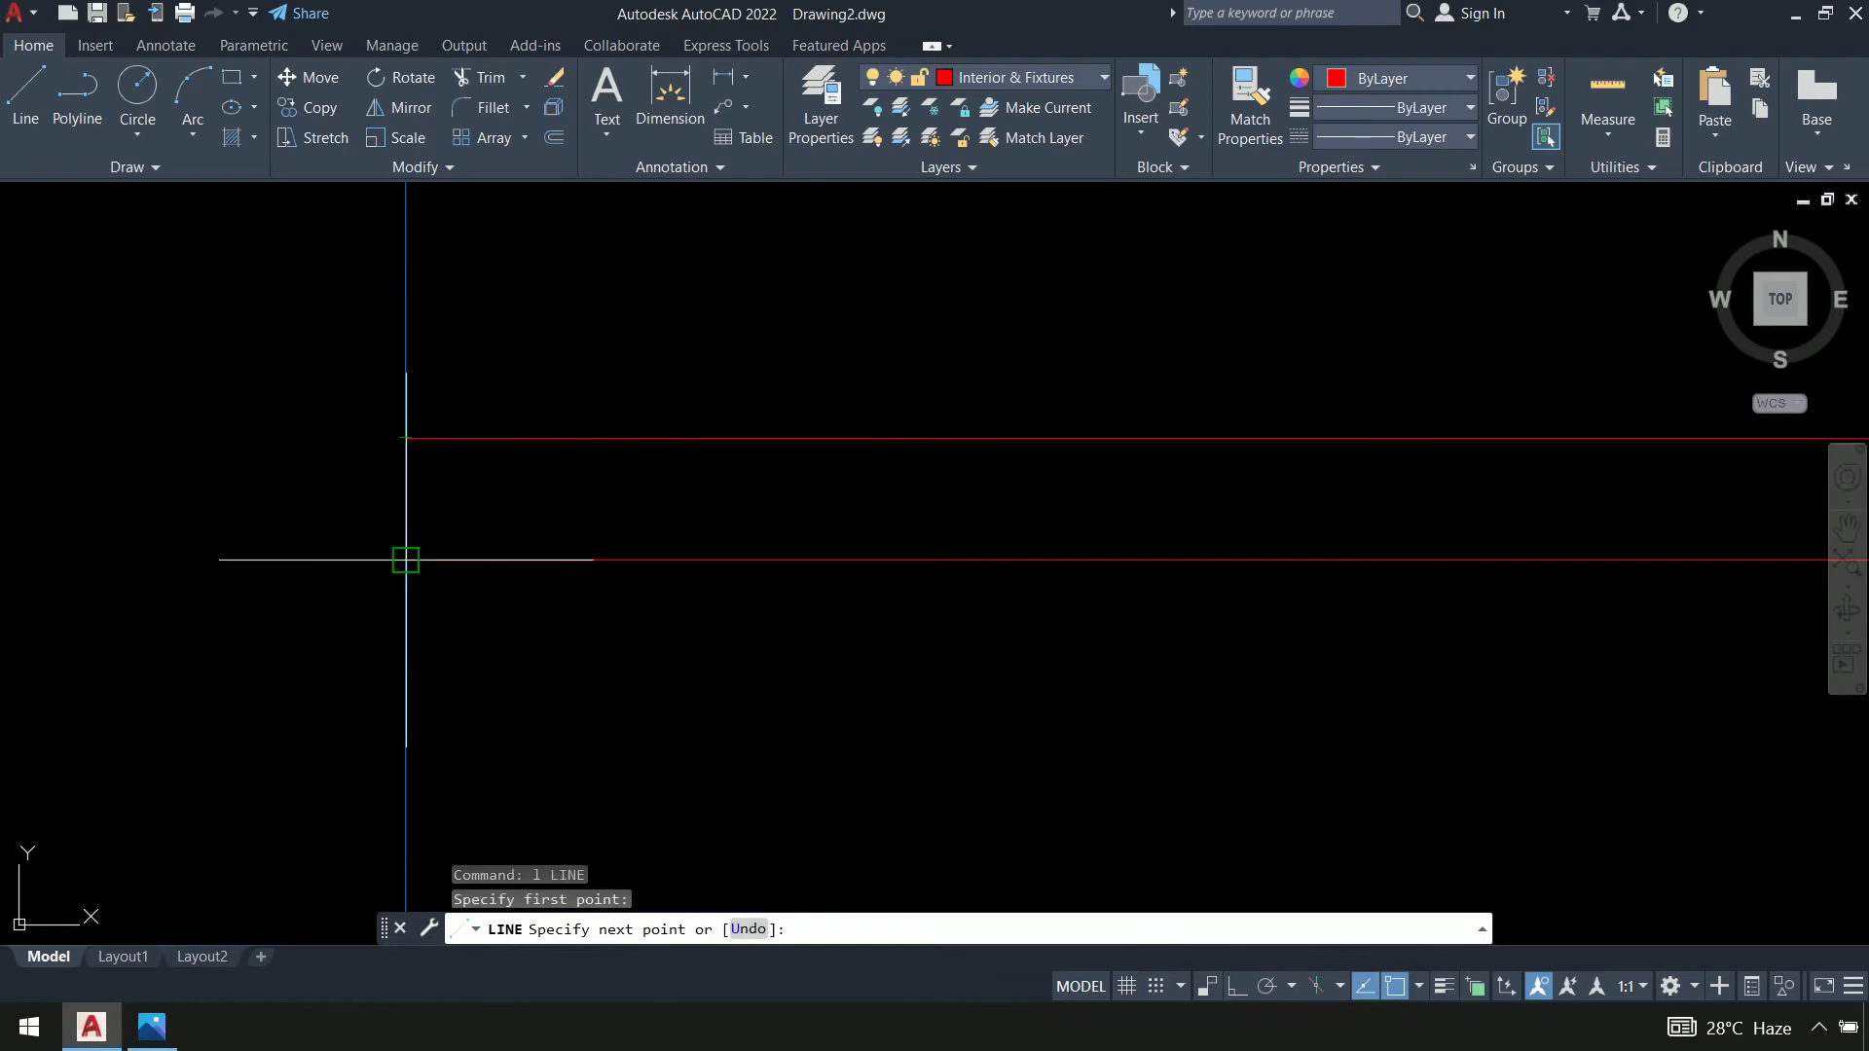
pyautogui.click(404, 559)
pyautogui.press('Return')
# Offset the partition's left end line 2'6 to the right, inside the partition
pyautogui.write('o')
pyautogui.press('Return')
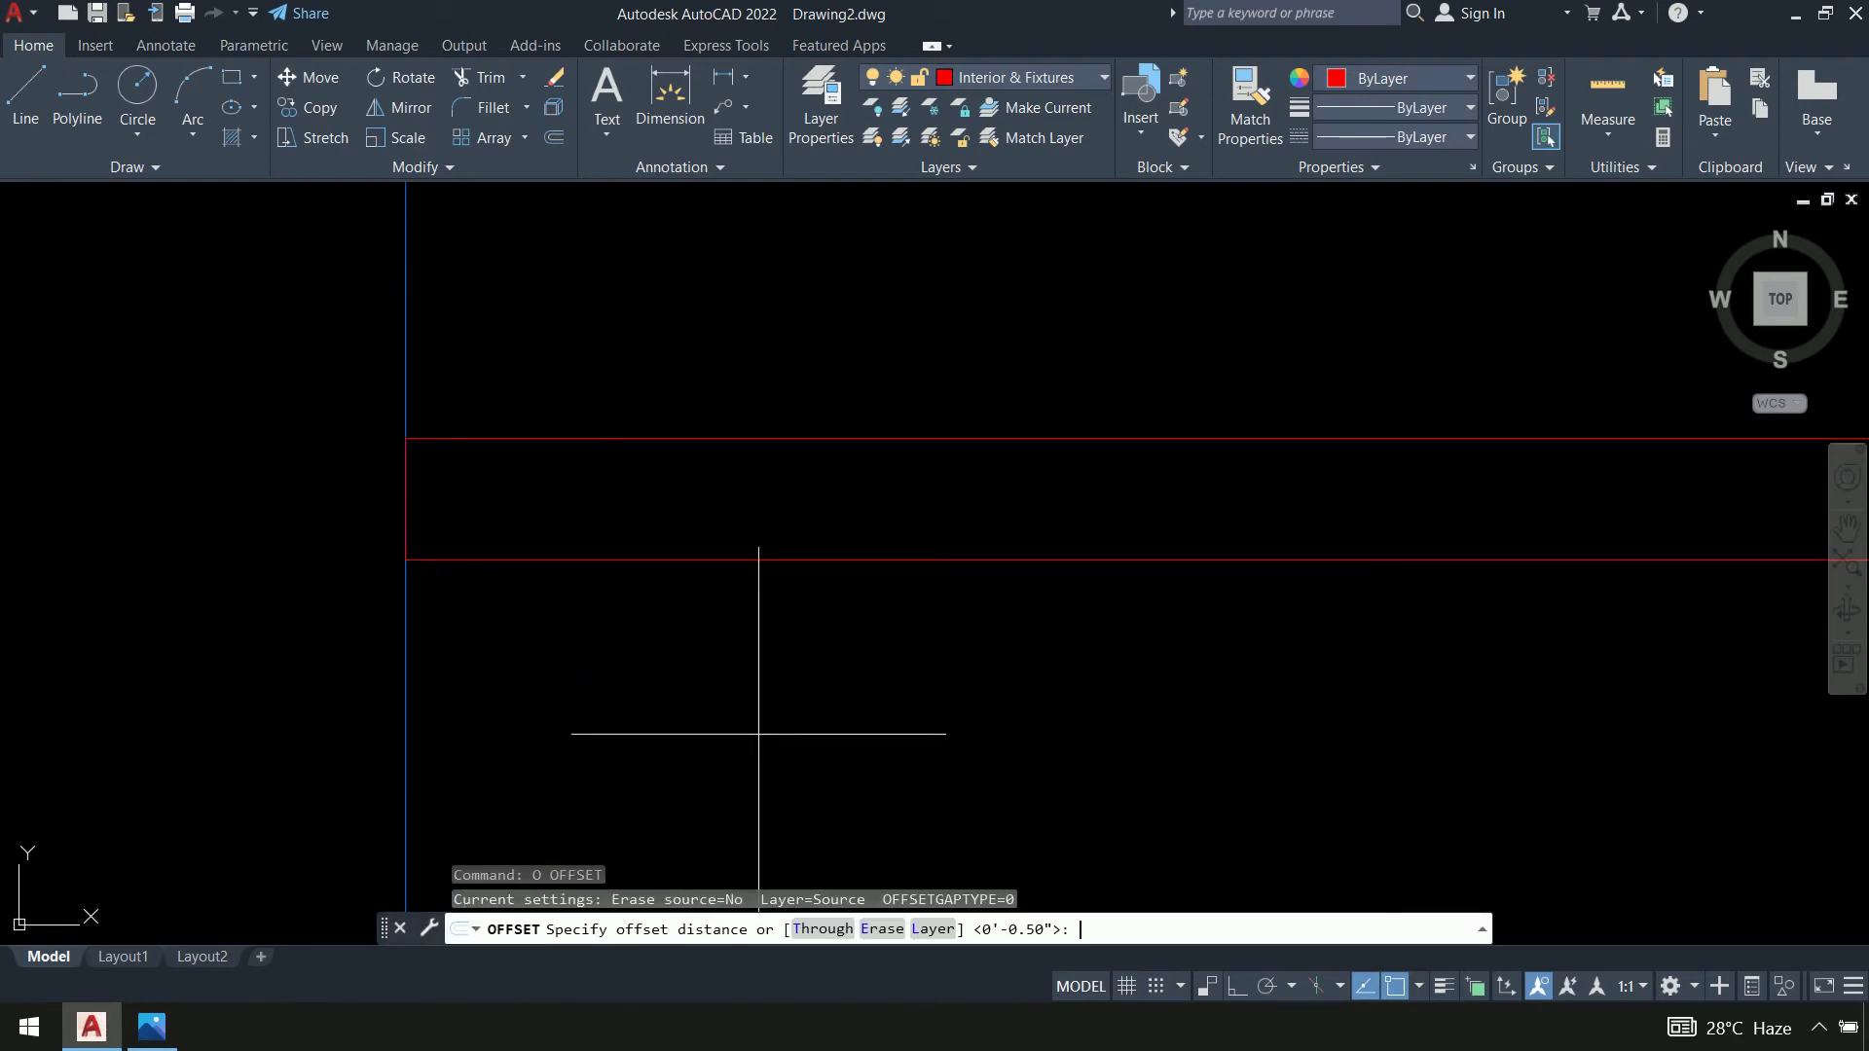
pyautogui.write("2'6")
pyautogui.press('Return')
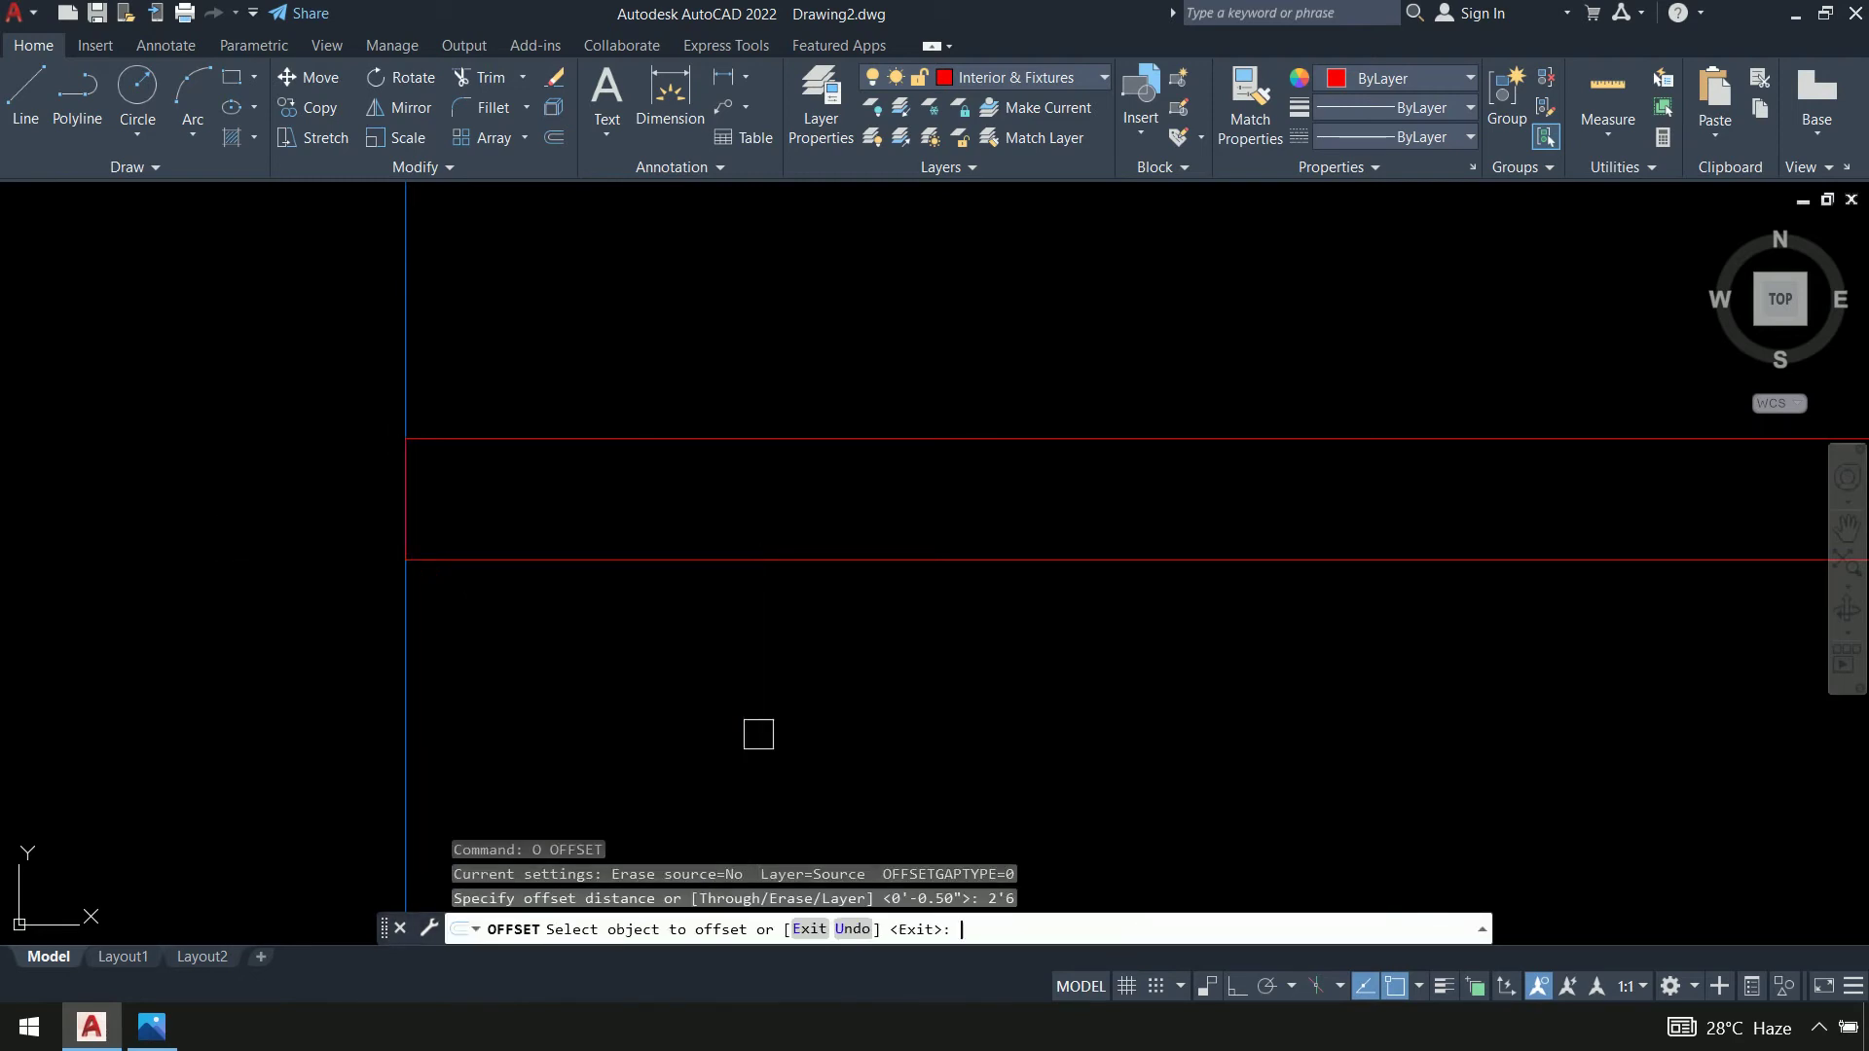
pyautogui.click(418, 527)
pyautogui.click(646, 517)
pyautogui.scroll(-5, 905, 681)
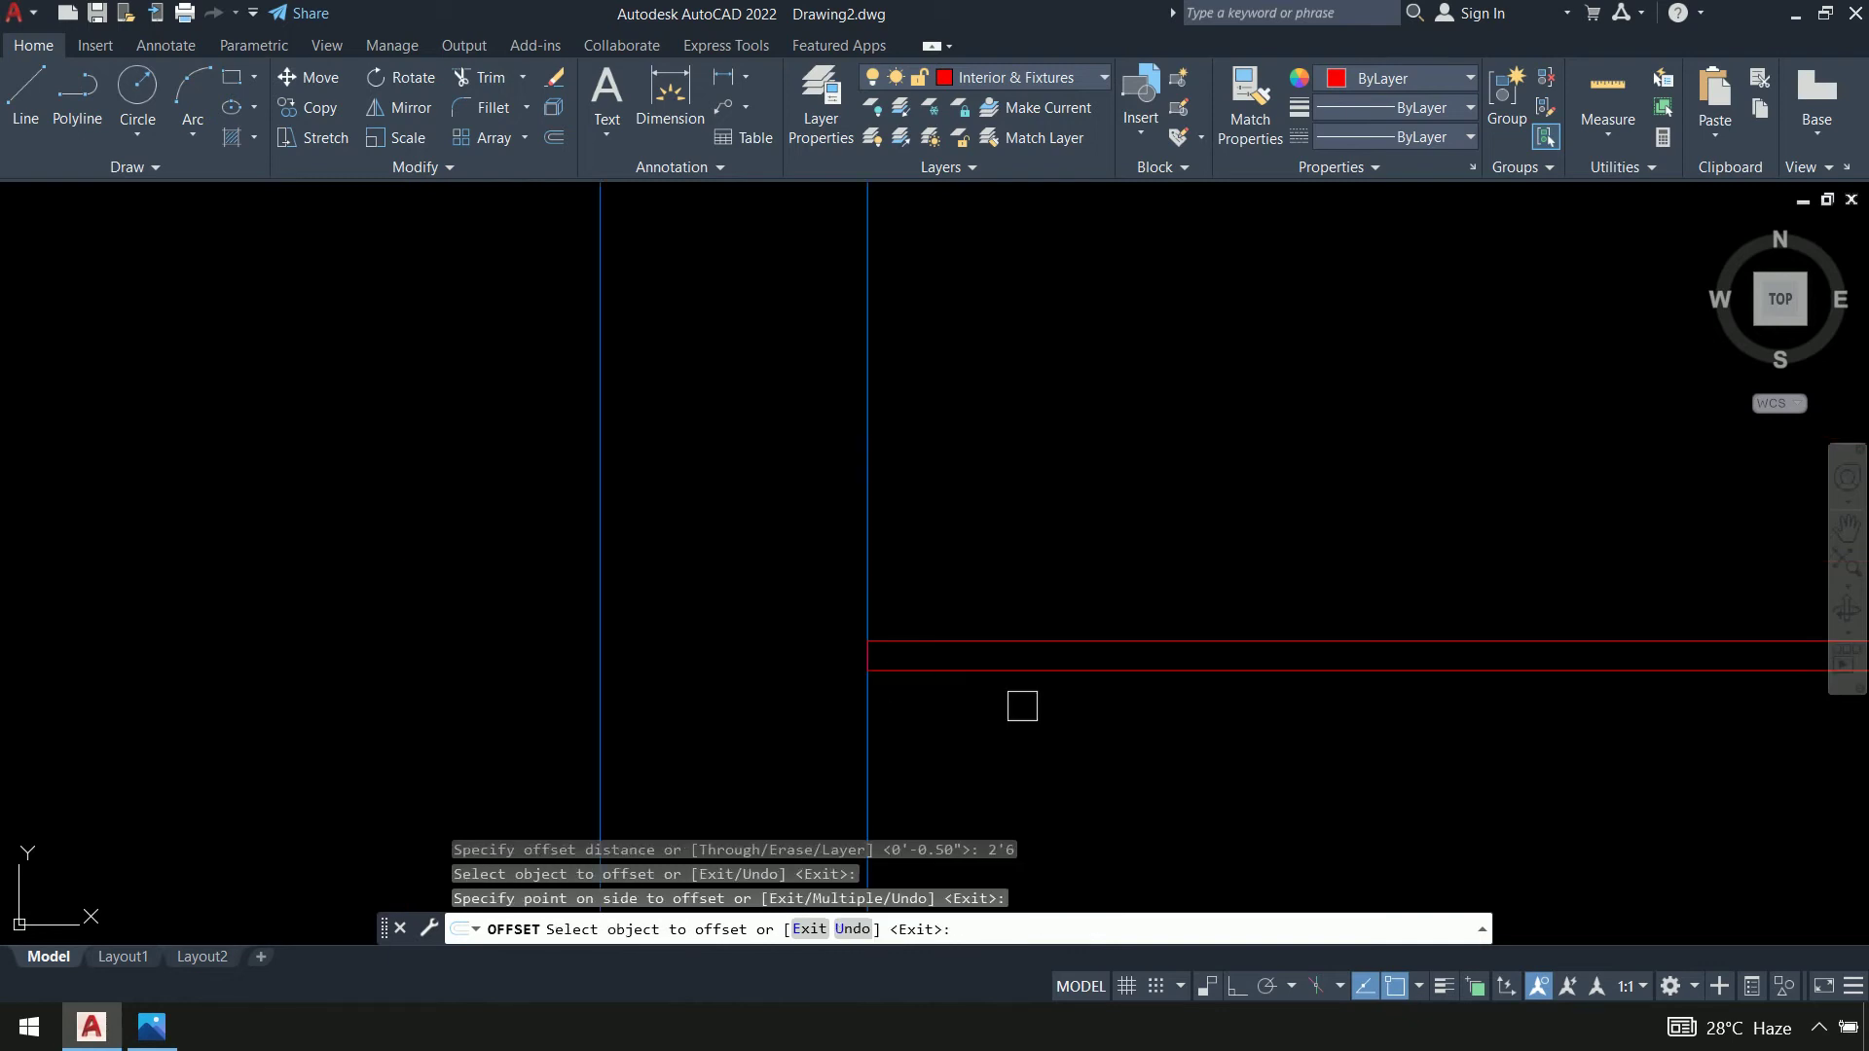
pyautogui.moveTo(1022, 701); pyautogui.dragTo(470, 531, button='middle')
pyautogui.scroll(-3, 545, 559)
pyautogui.press('Return')
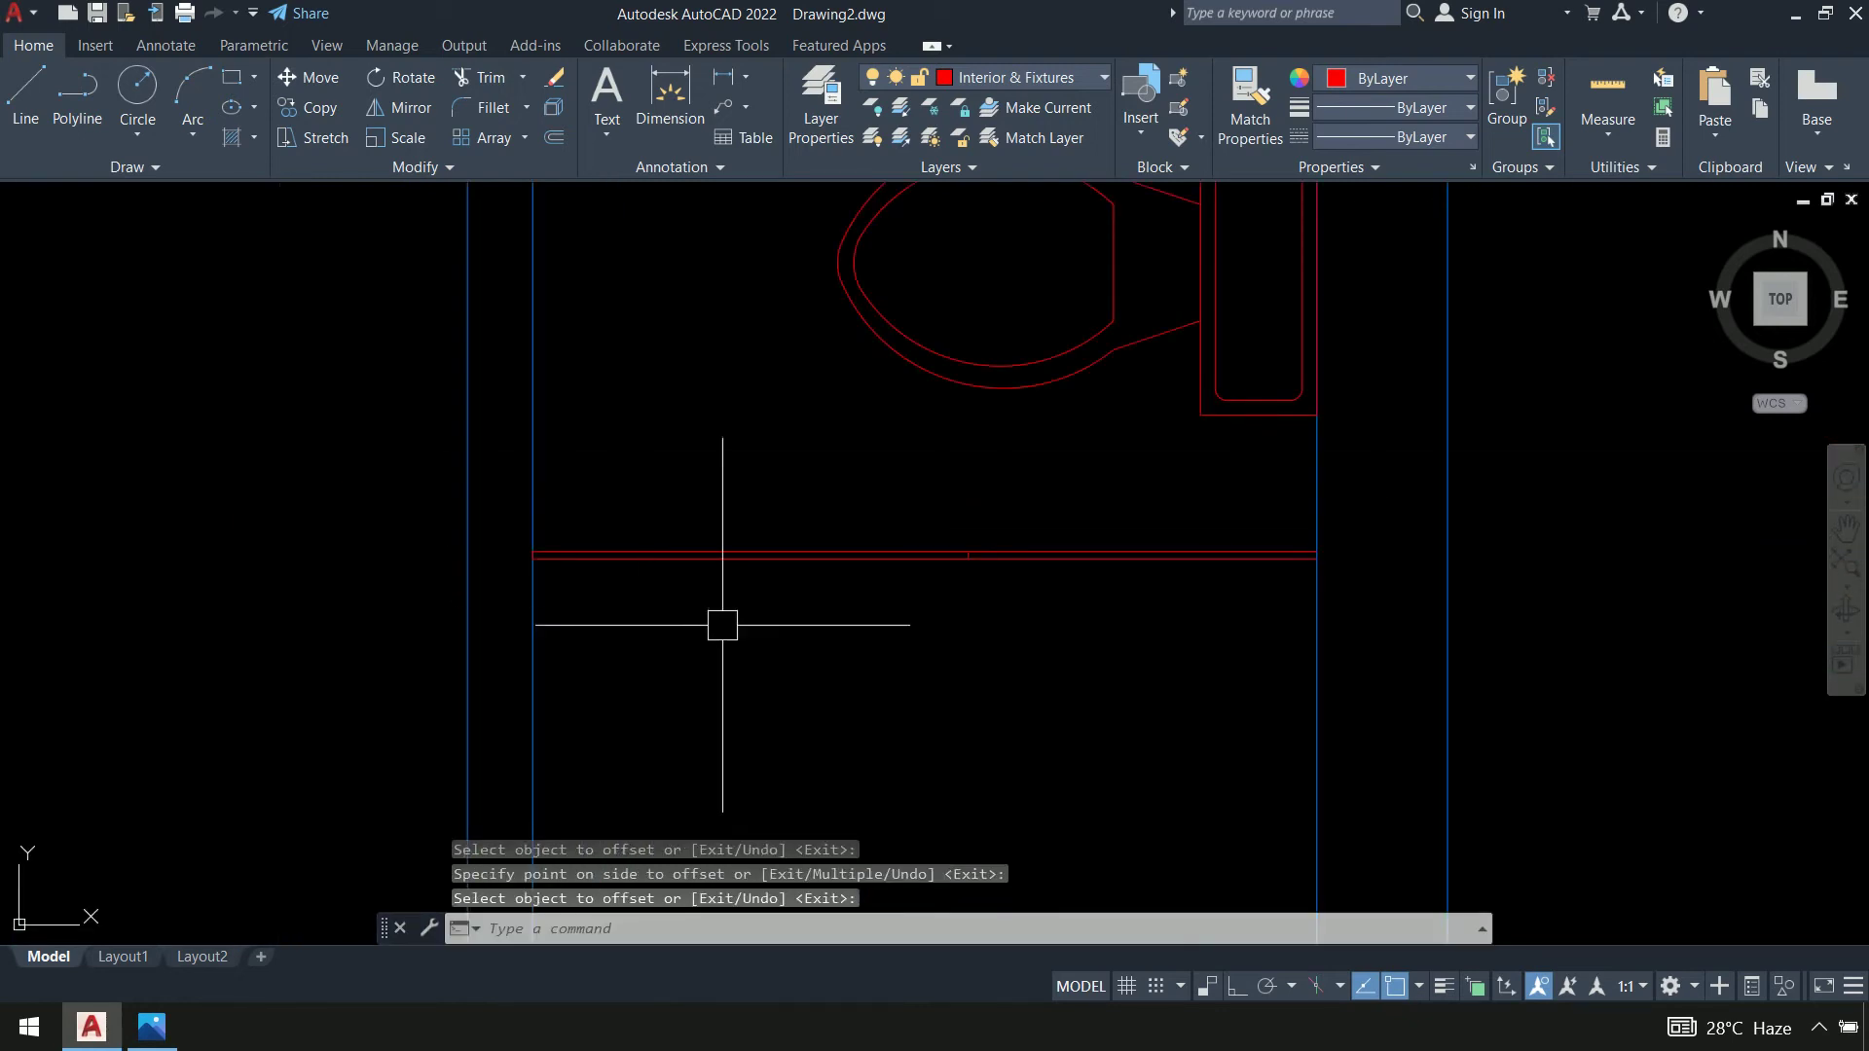
# Measure the bathroom's inner width between its two upper corners with a temporary linear dimension, without placing it
pyautogui.scroll(-5, 769, 631)
pyautogui.moveTo(814, 634); pyautogui.dragTo(834, 584, button='middle')
pyautogui.scroll(10, 806, 530)
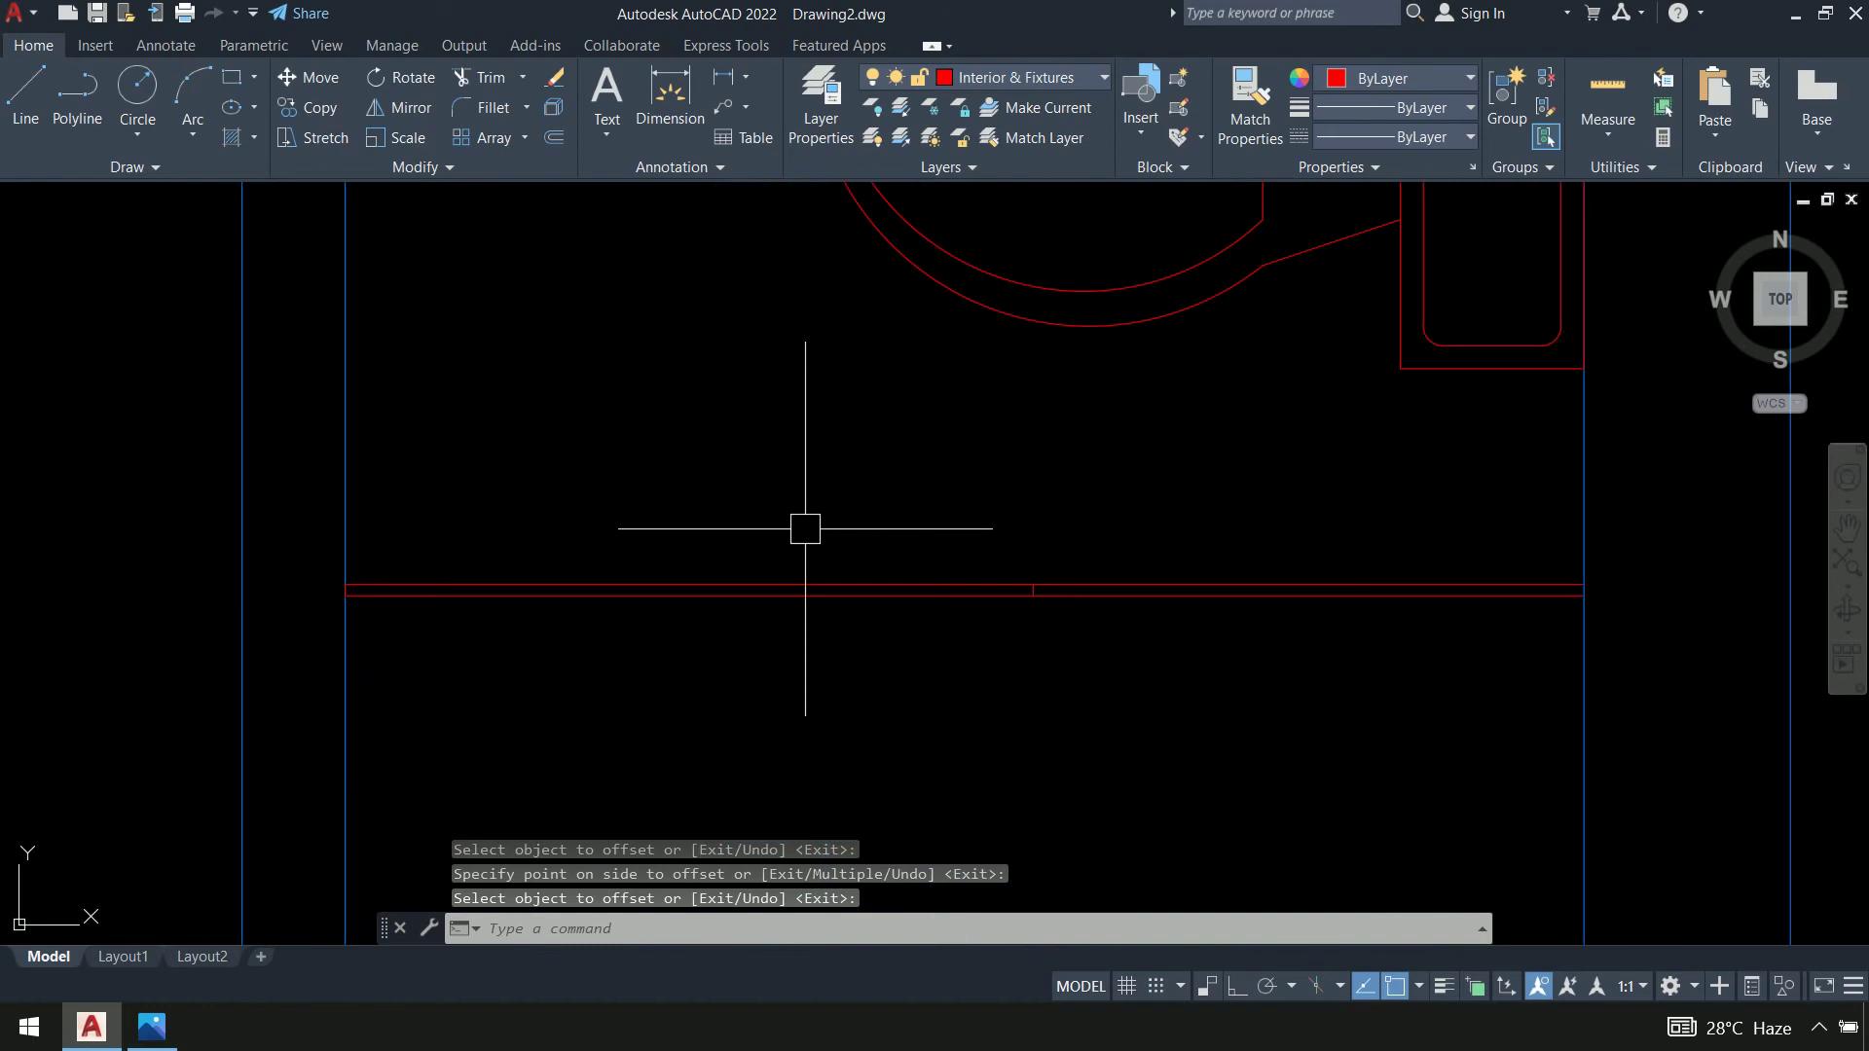
pyautogui.moveTo(981, 550); pyautogui.dragTo(968, 458, button='middle')
pyautogui.scroll(-6, 1239, 601)
pyautogui.moveTo(1279, 637); pyautogui.dragTo(1030, 613, button='middle')
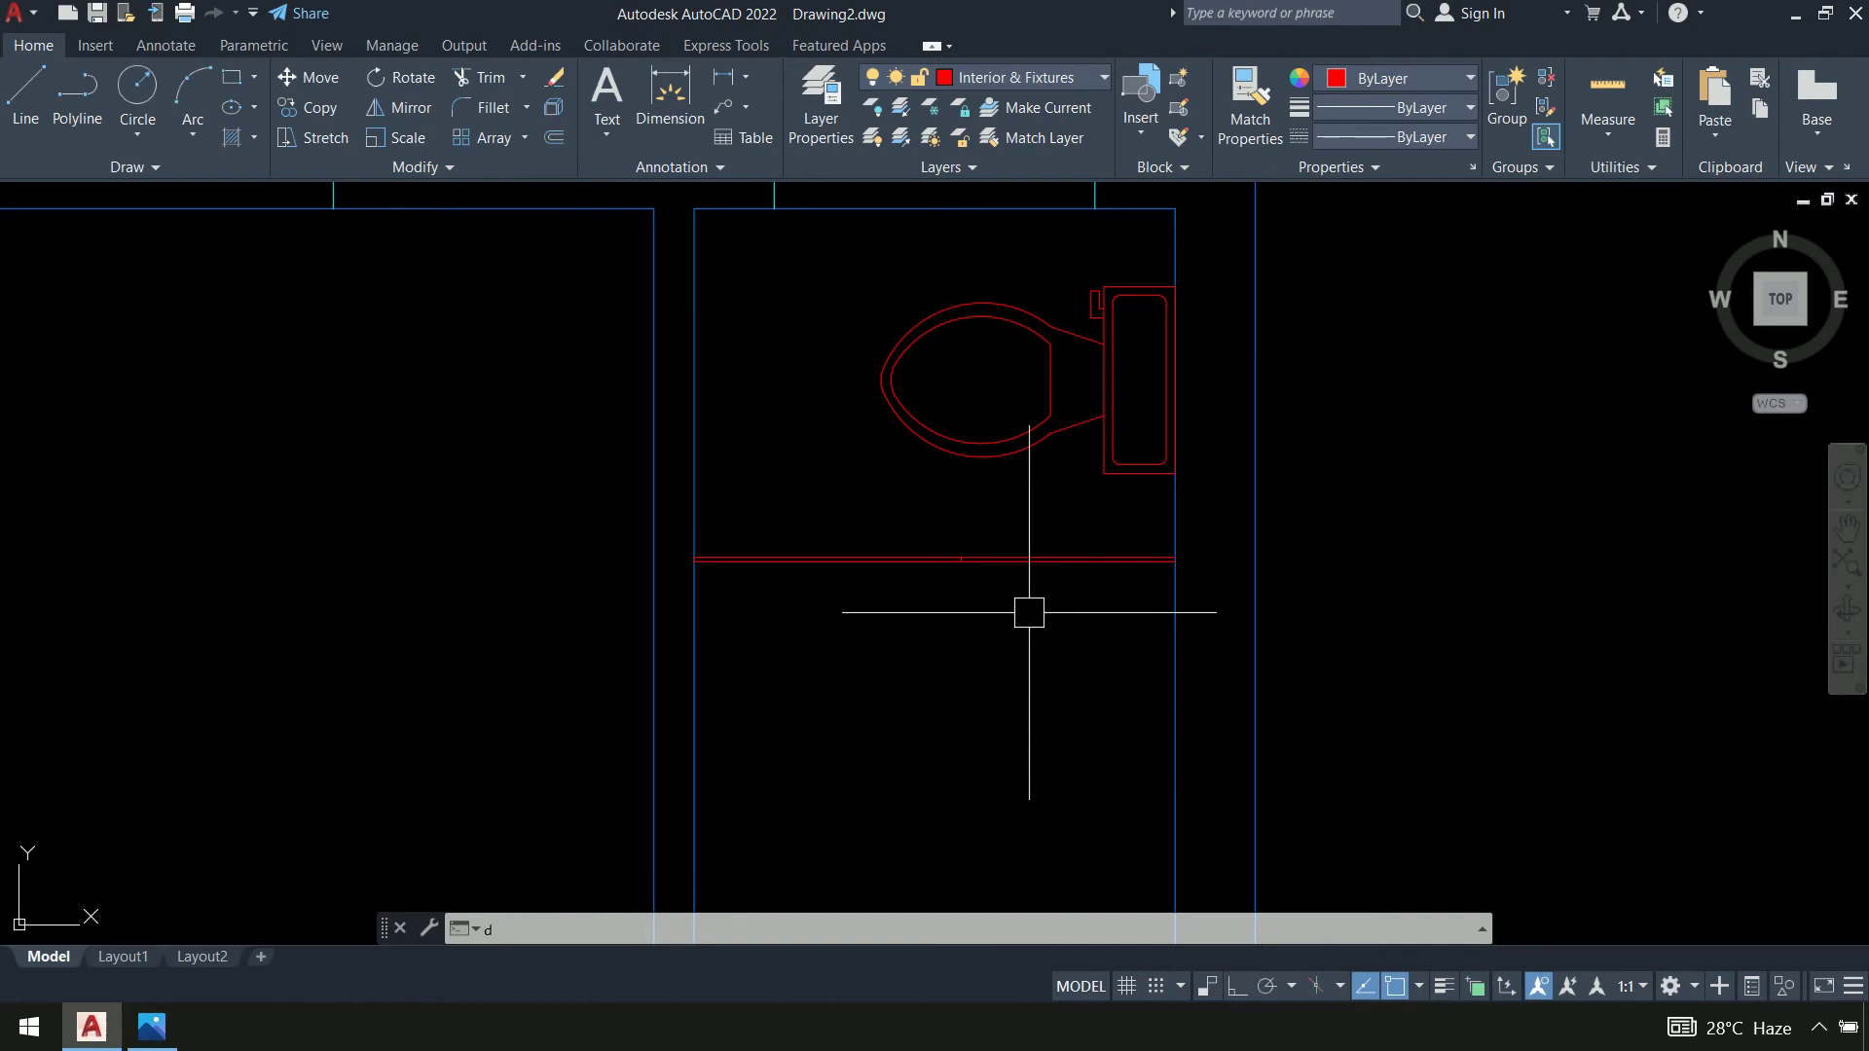
pyautogui.write('DLI')
pyautogui.press('Return')
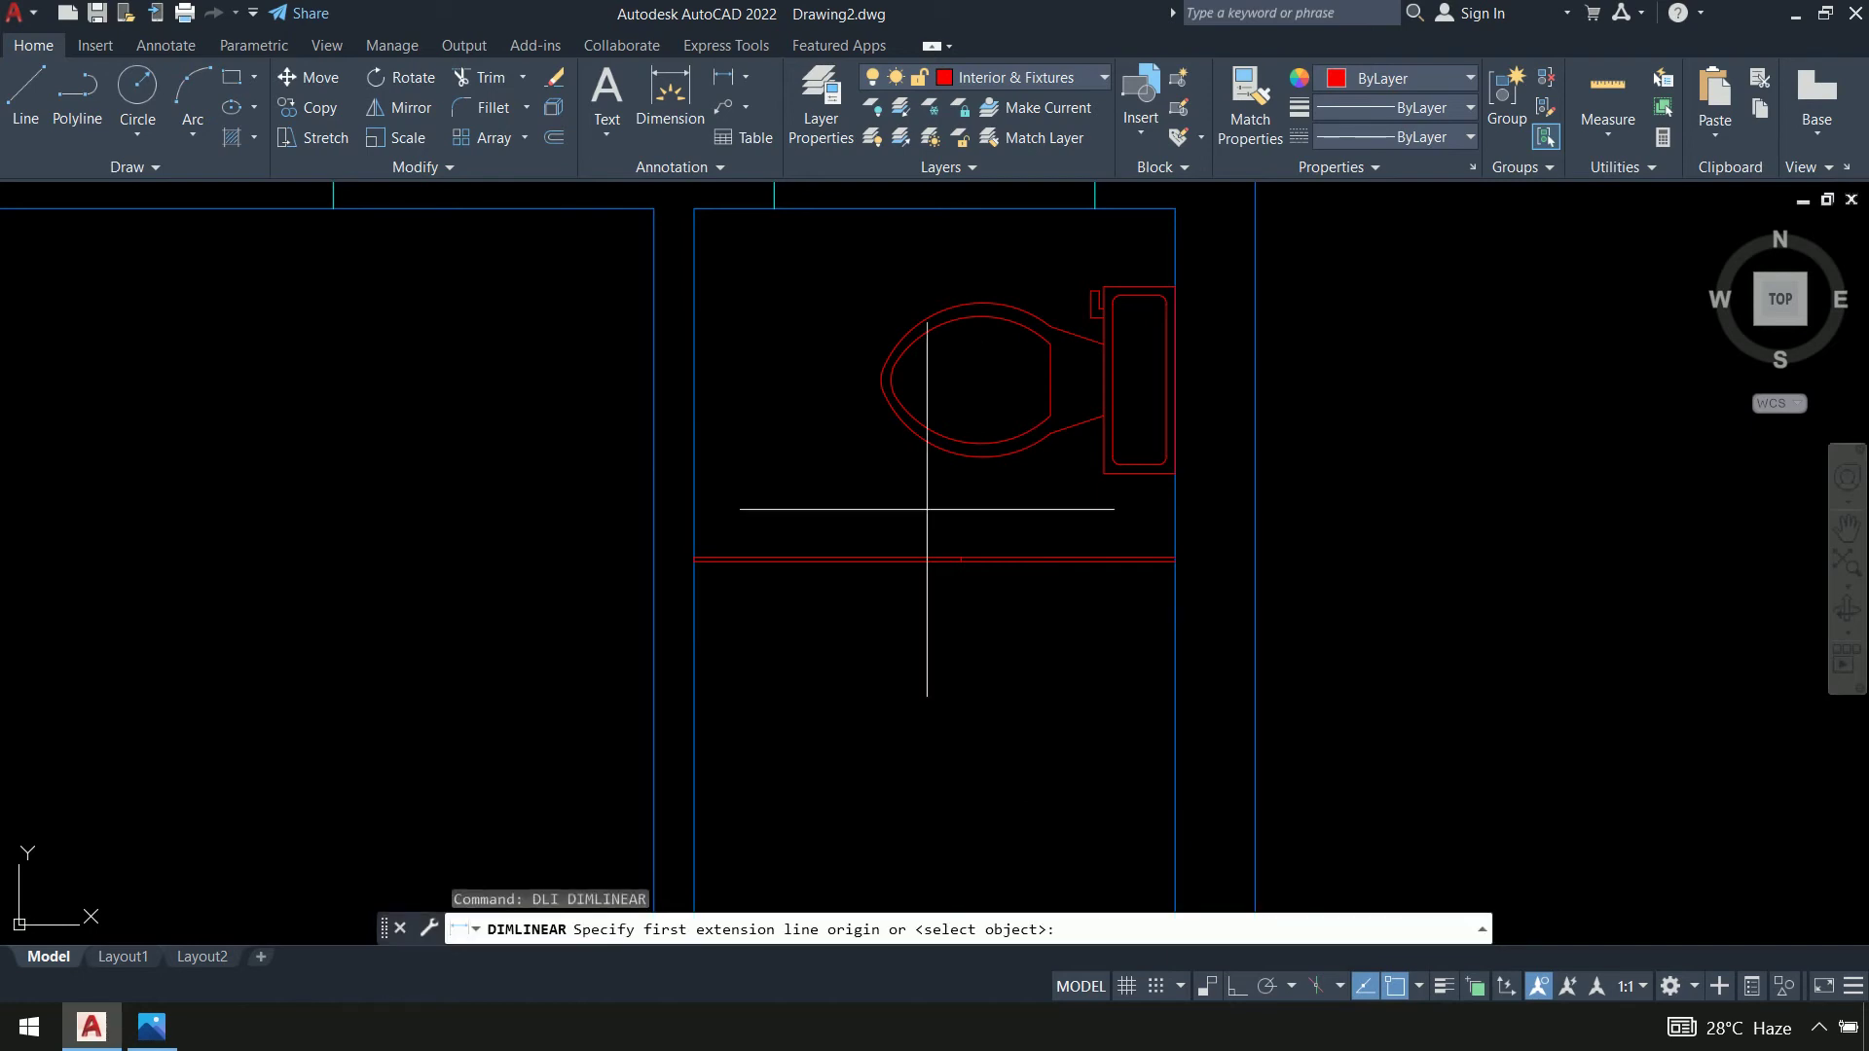
pyautogui.click(694, 208)
pyautogui.click(1174, 208)
pyautogui.scroll(6, 1053, 268)
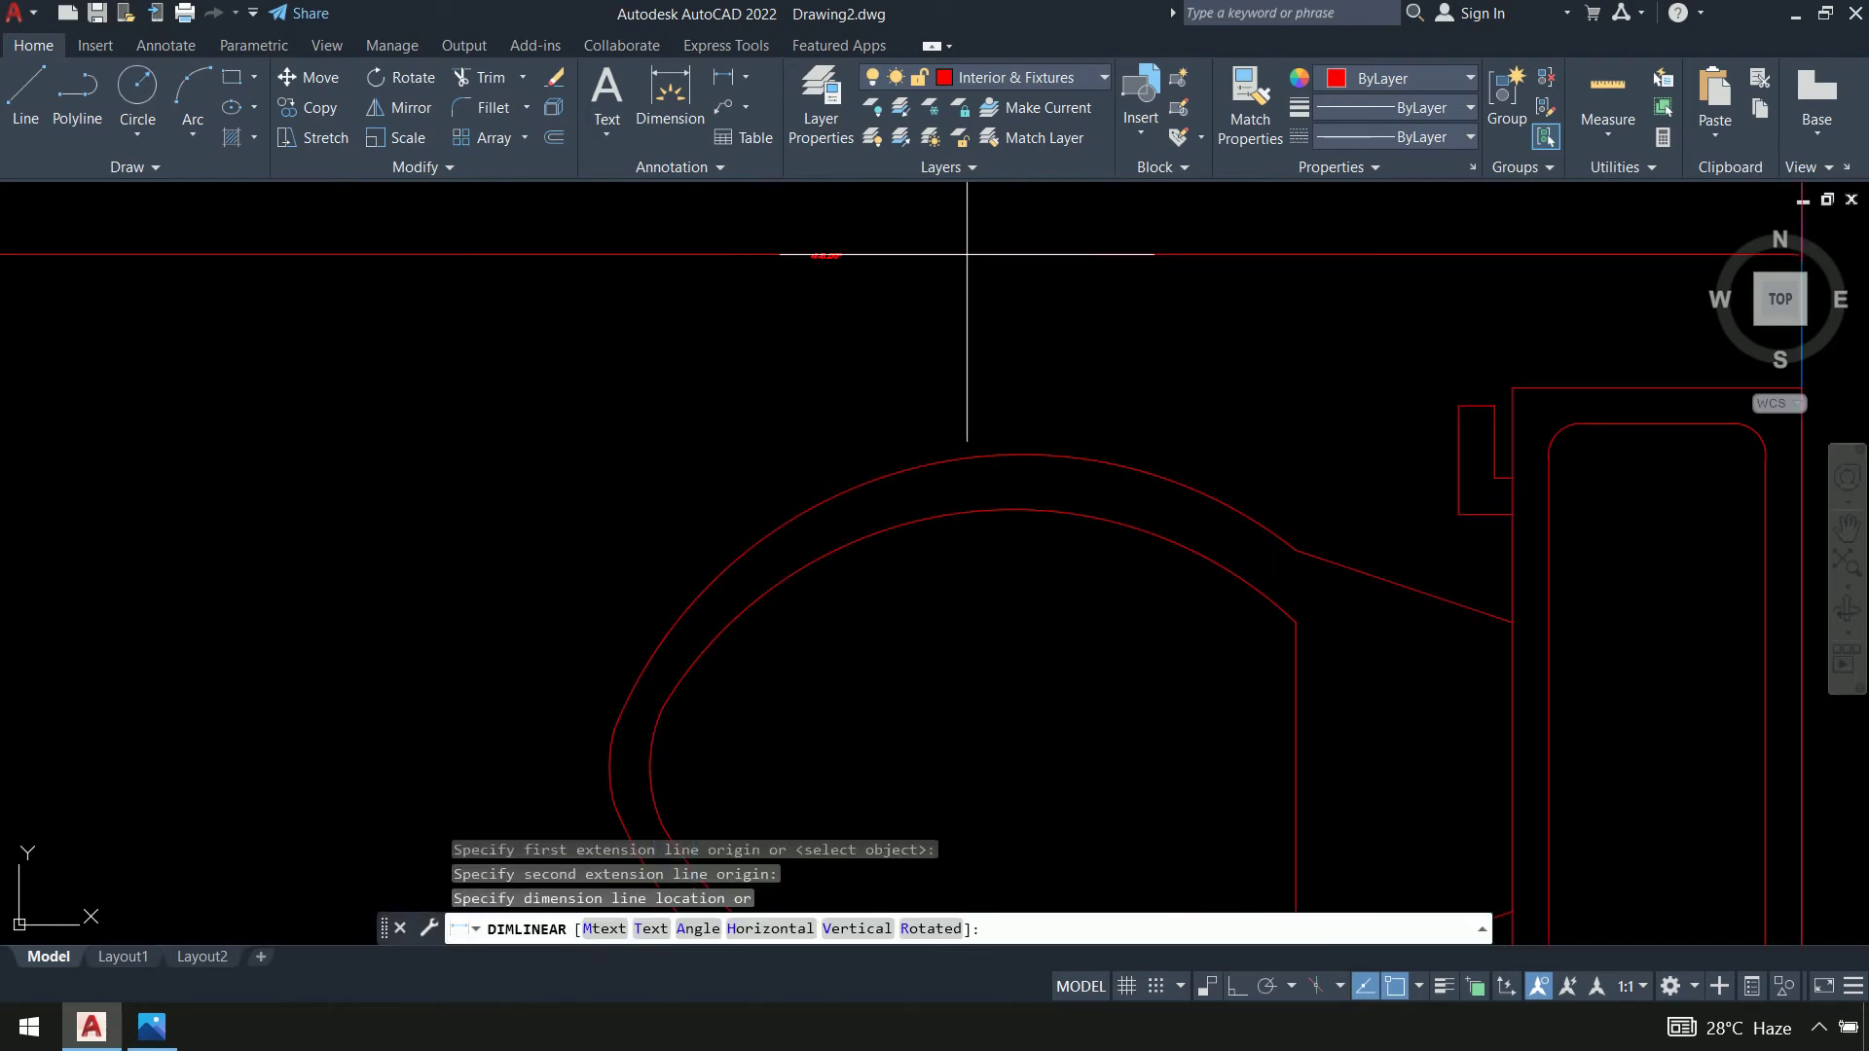
pyautogui.press('Escape')
pyautogui.press('Escape')
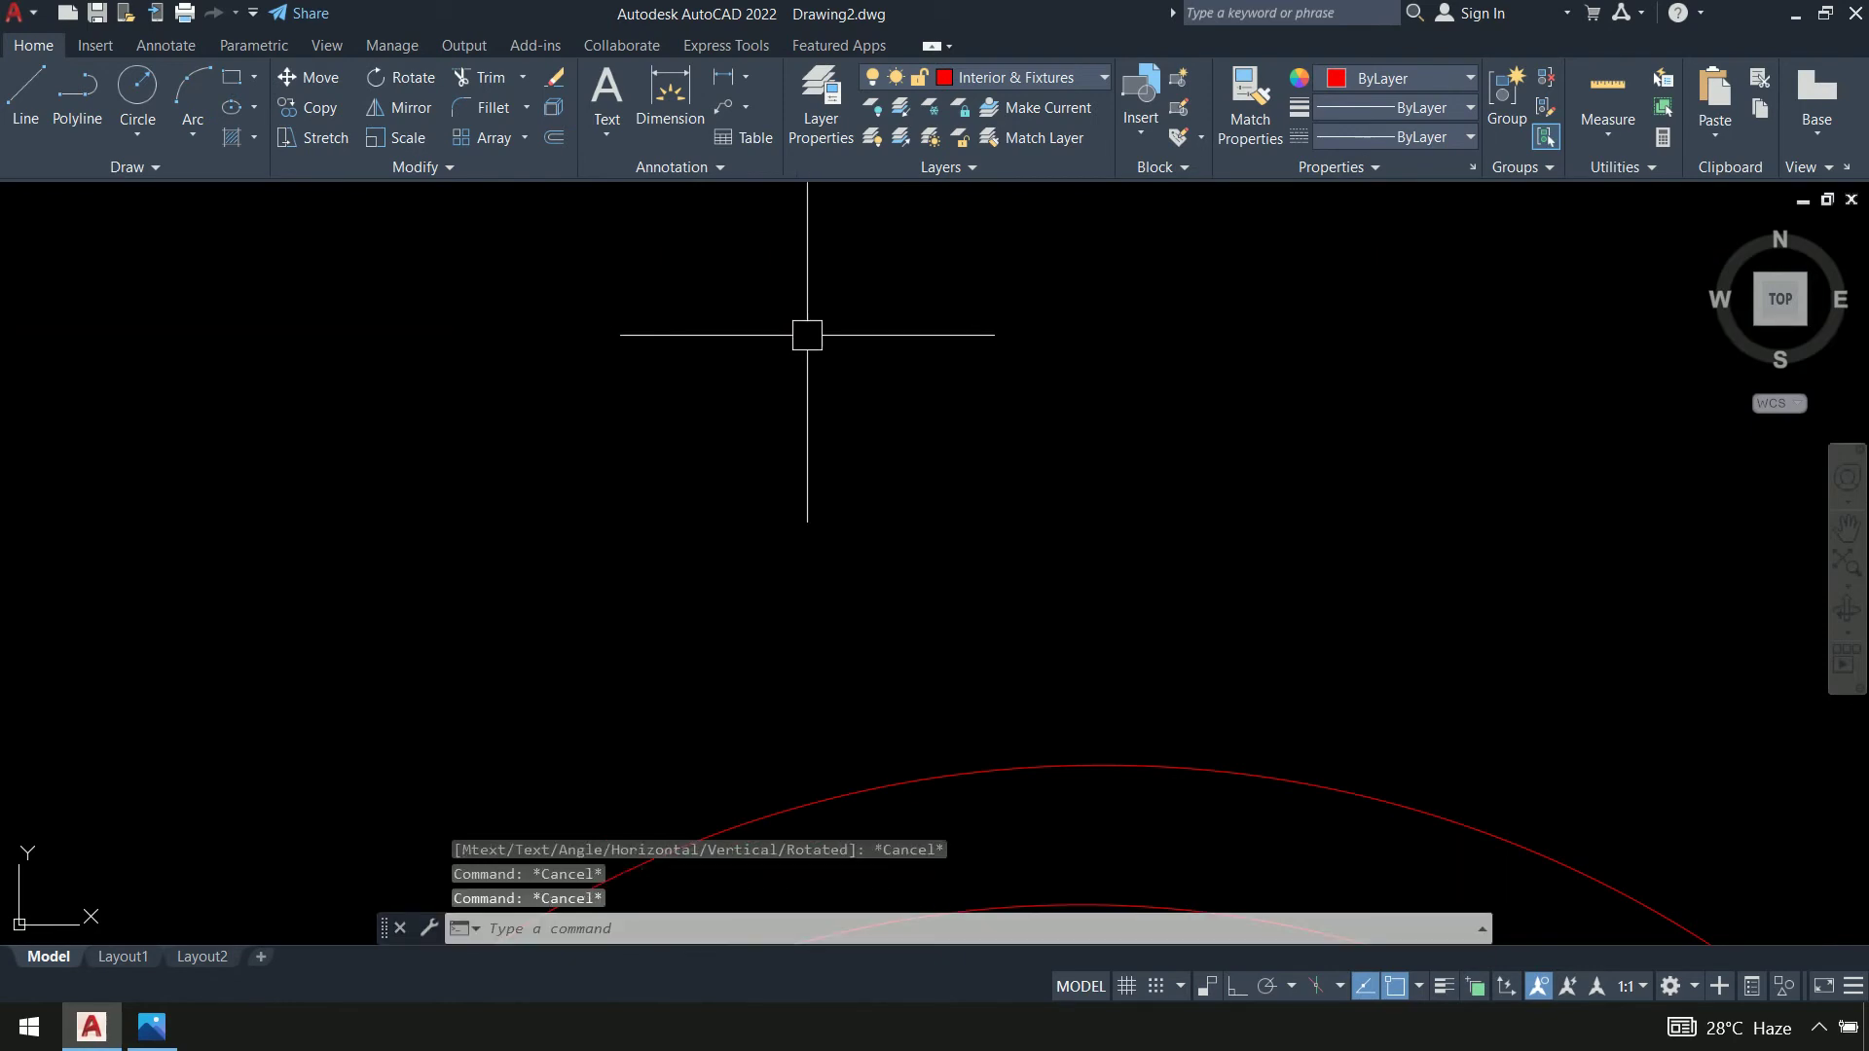
# Delete the short vertical line near the middle of the partition
pyautogui.scroll(-5, 805, 329)
pyautogui.scroll(6, 872, 529)
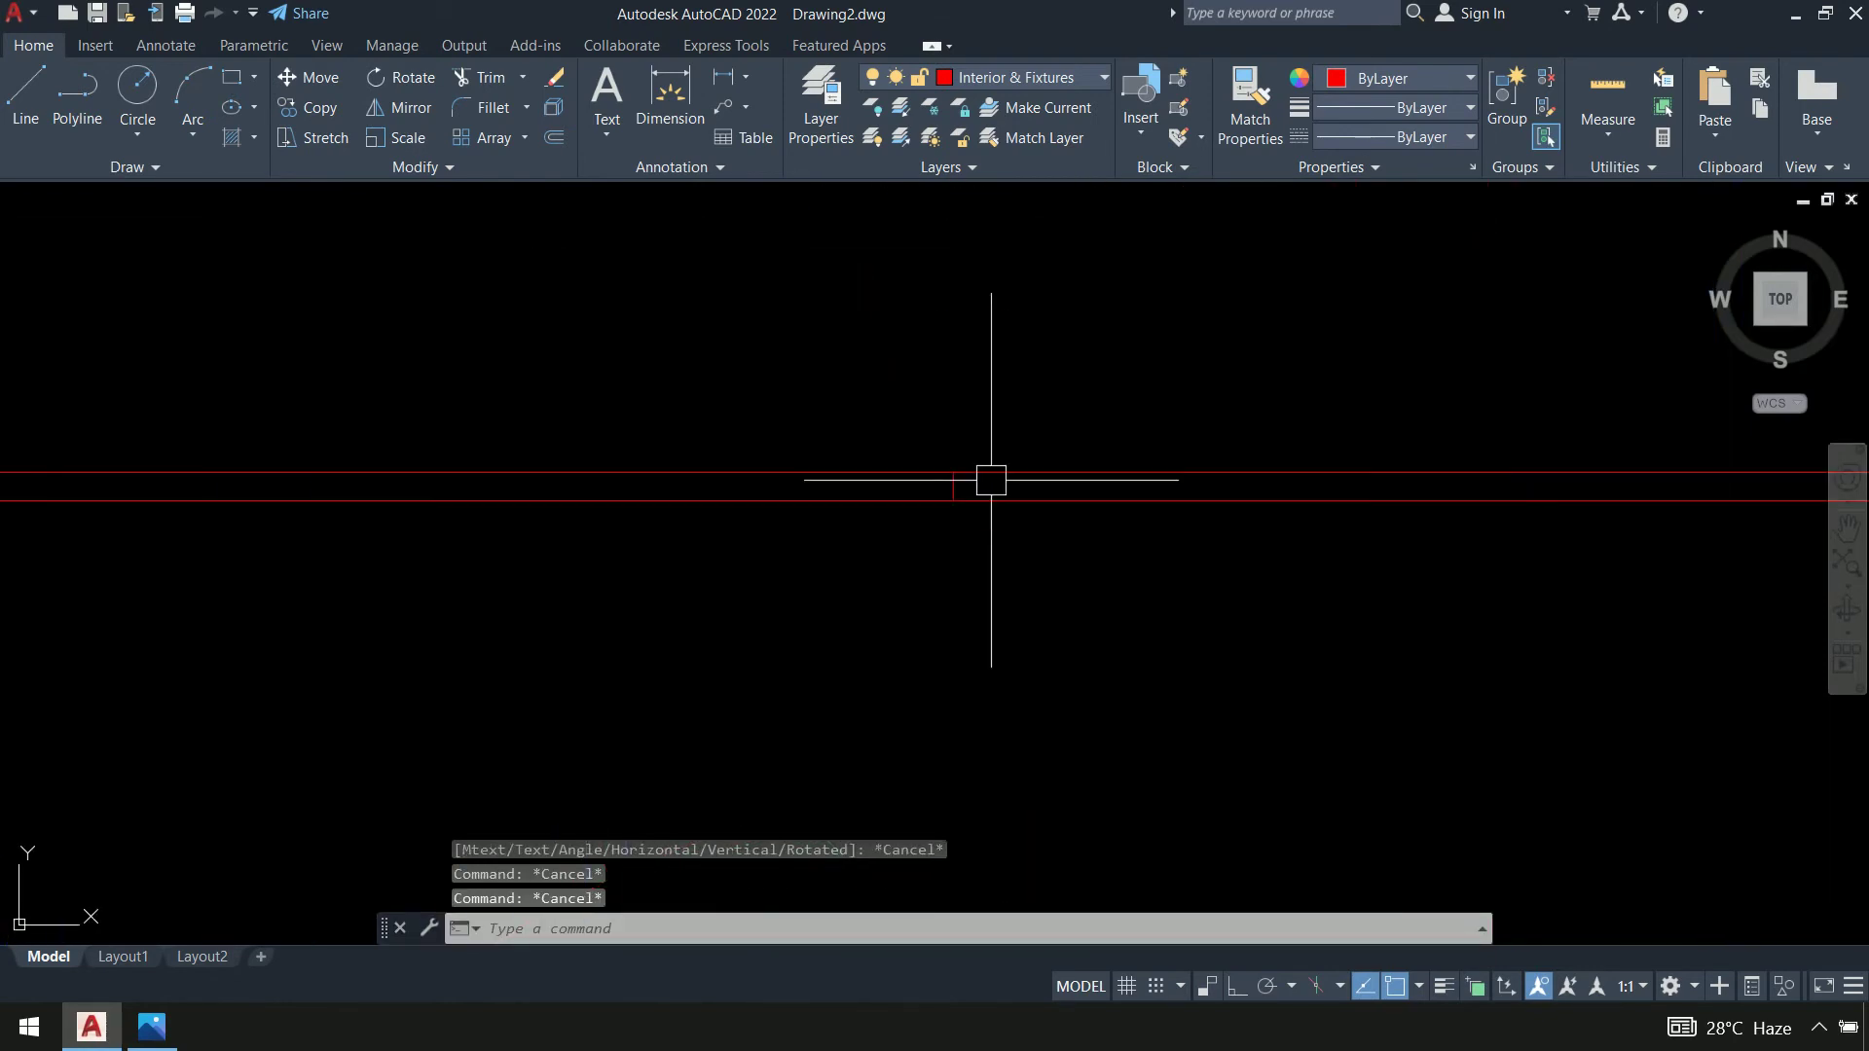
pyautogui.click(935, 519)
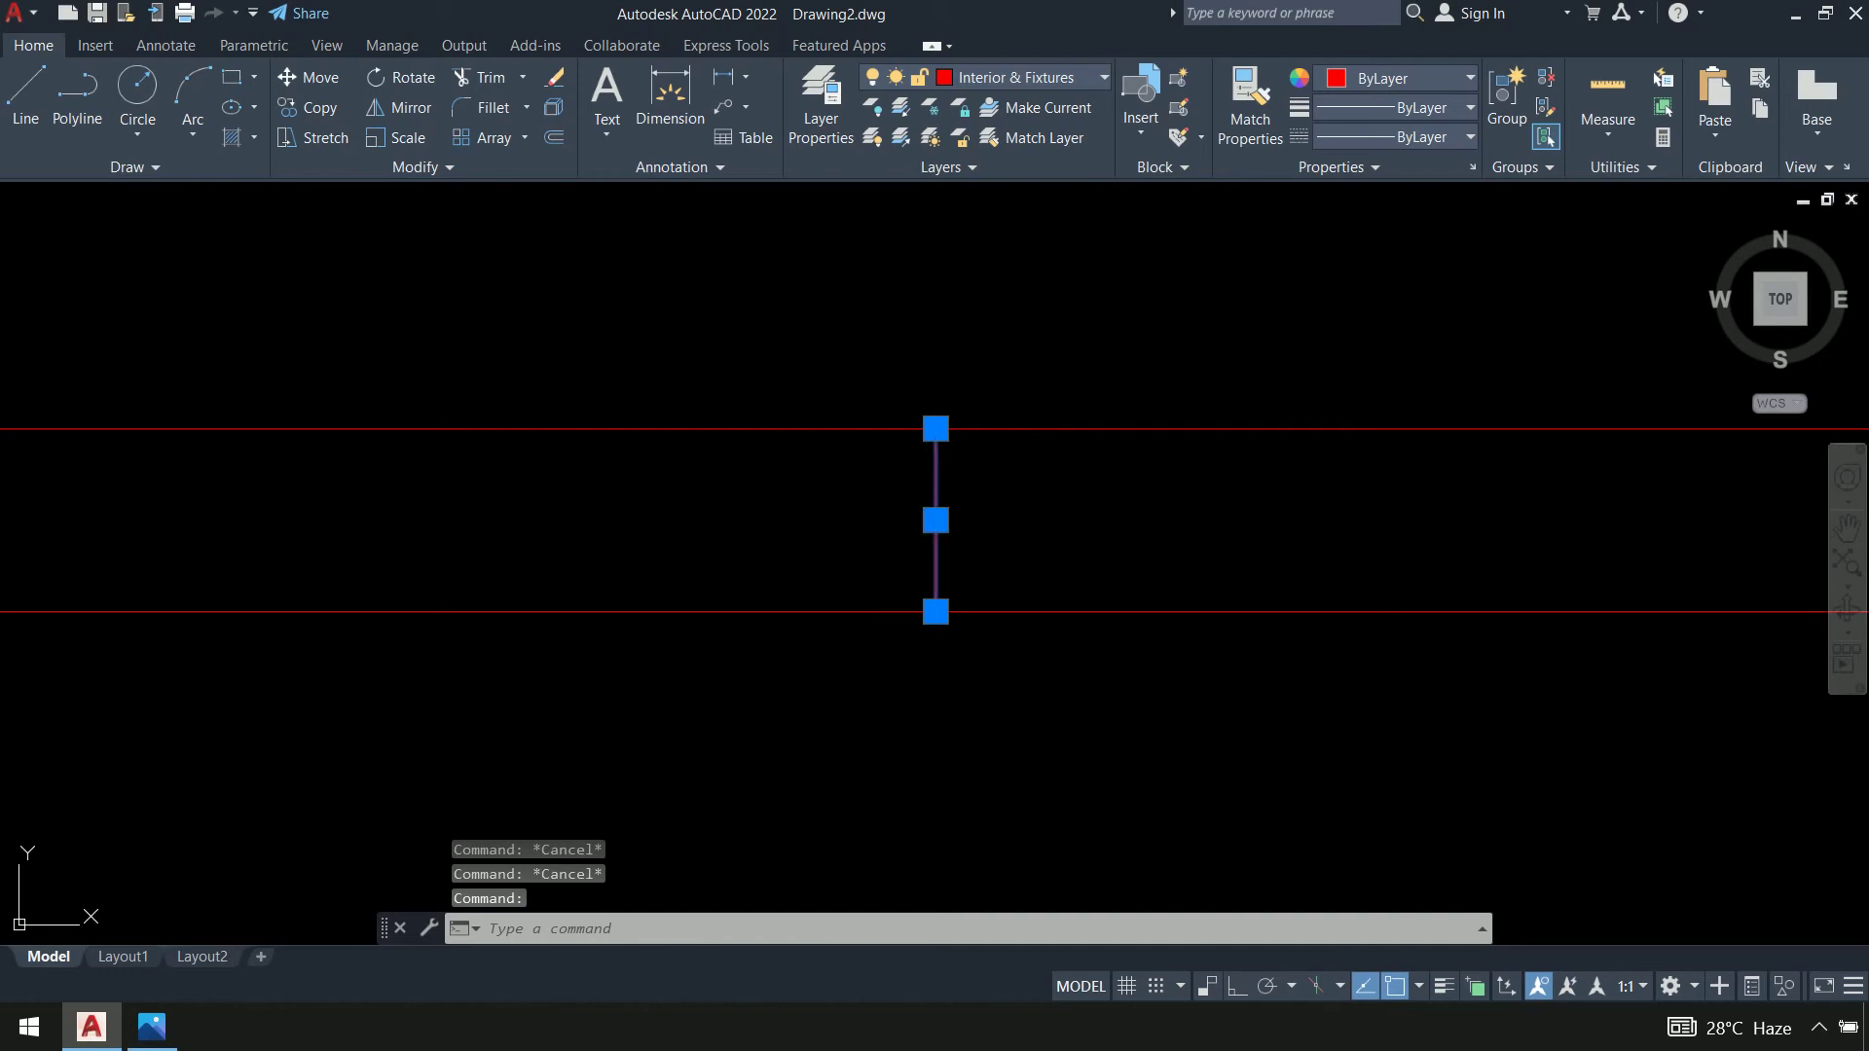
pyautogui.press('Delete')
# Offset the partition's left end line 2' to the right, inside the partition
pyautogui.scroll(-4, 921, 517)
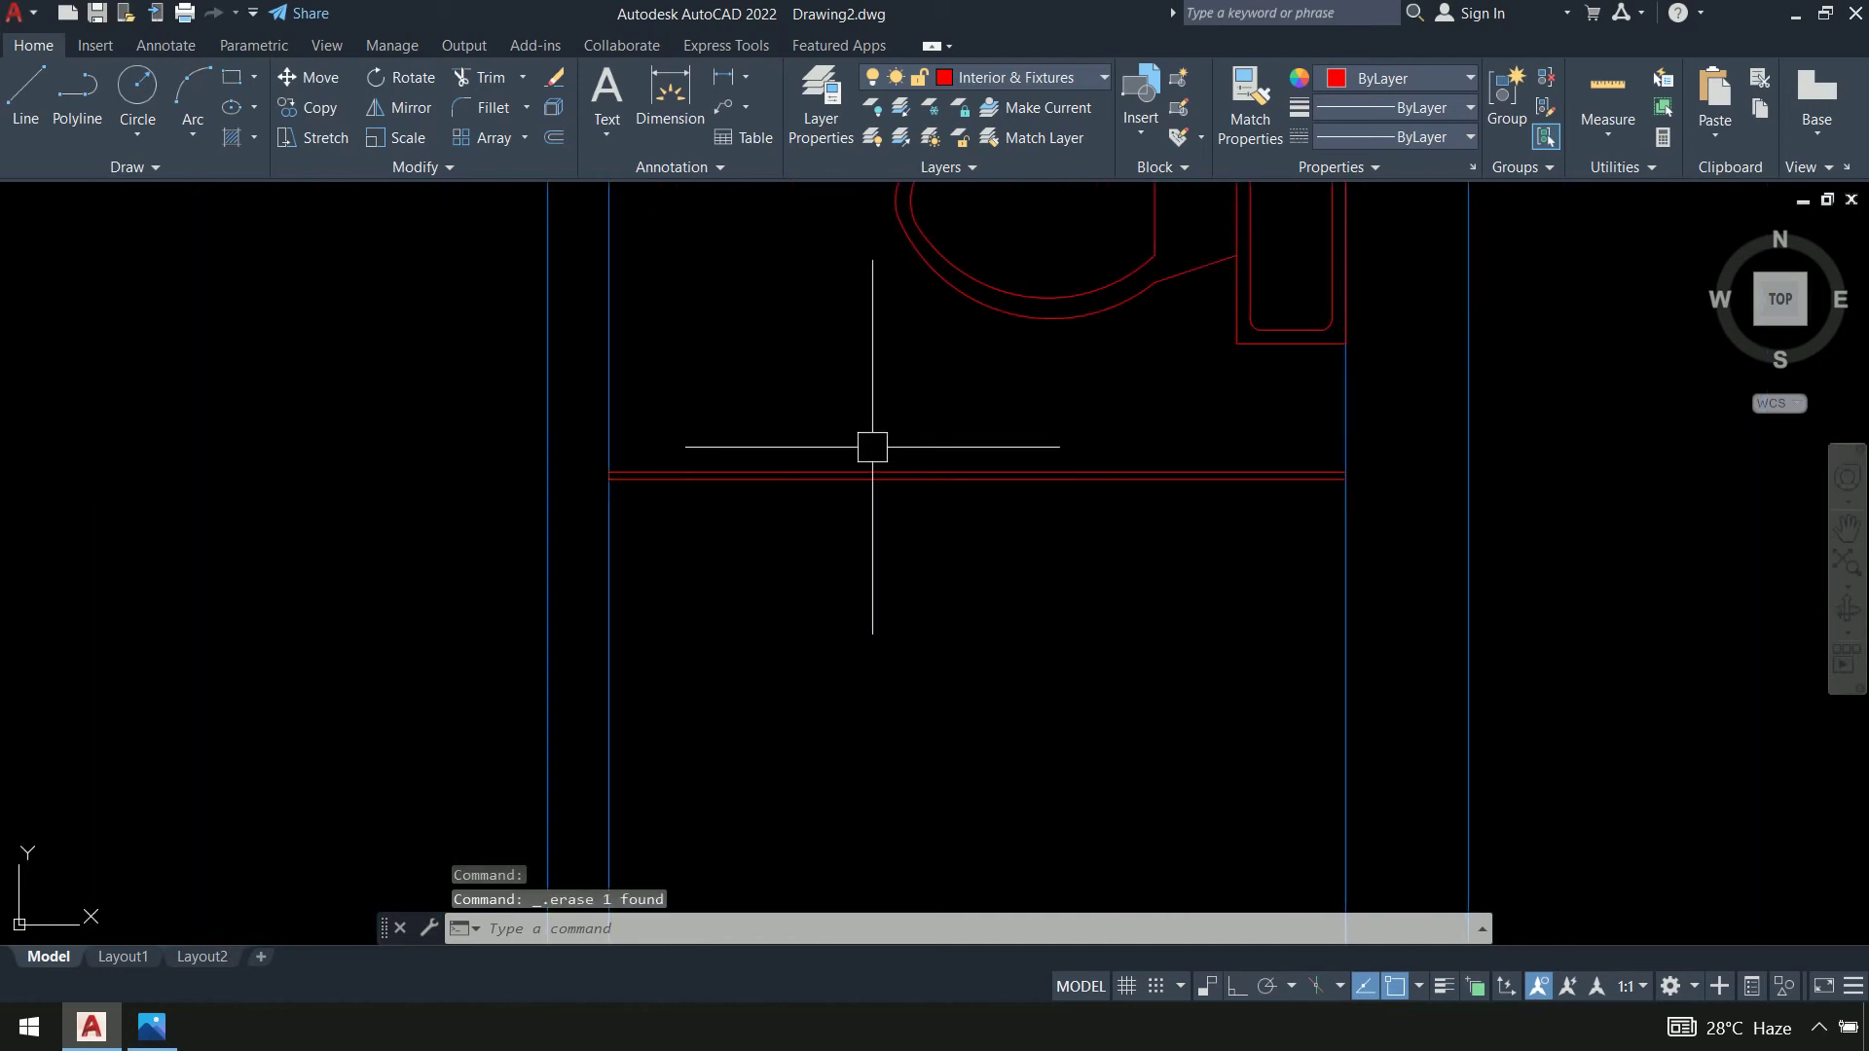
pyautogui.write('o')
pyautogui.press('Return')
pyautogui.write("2'")
pyautogui.press('Return')
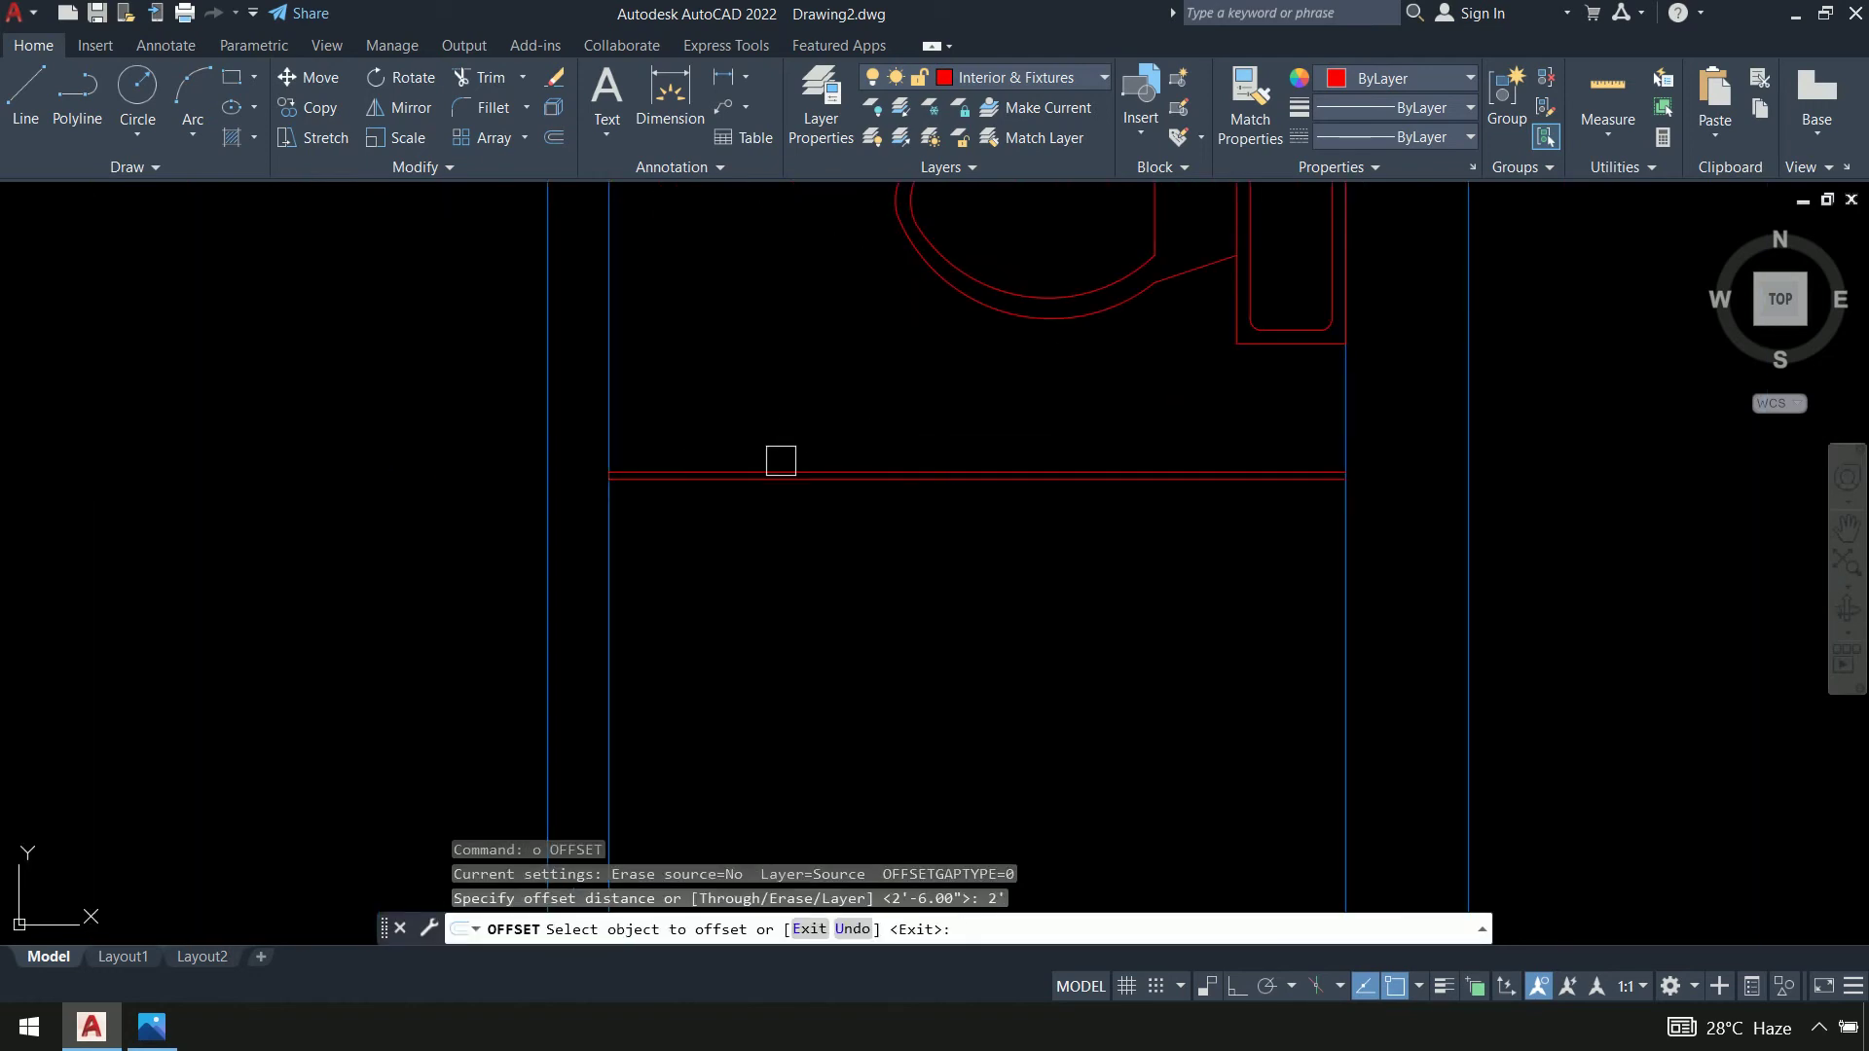
pyautogui.scroll(10, 559, 438)
pyautogui.click(52, 530)
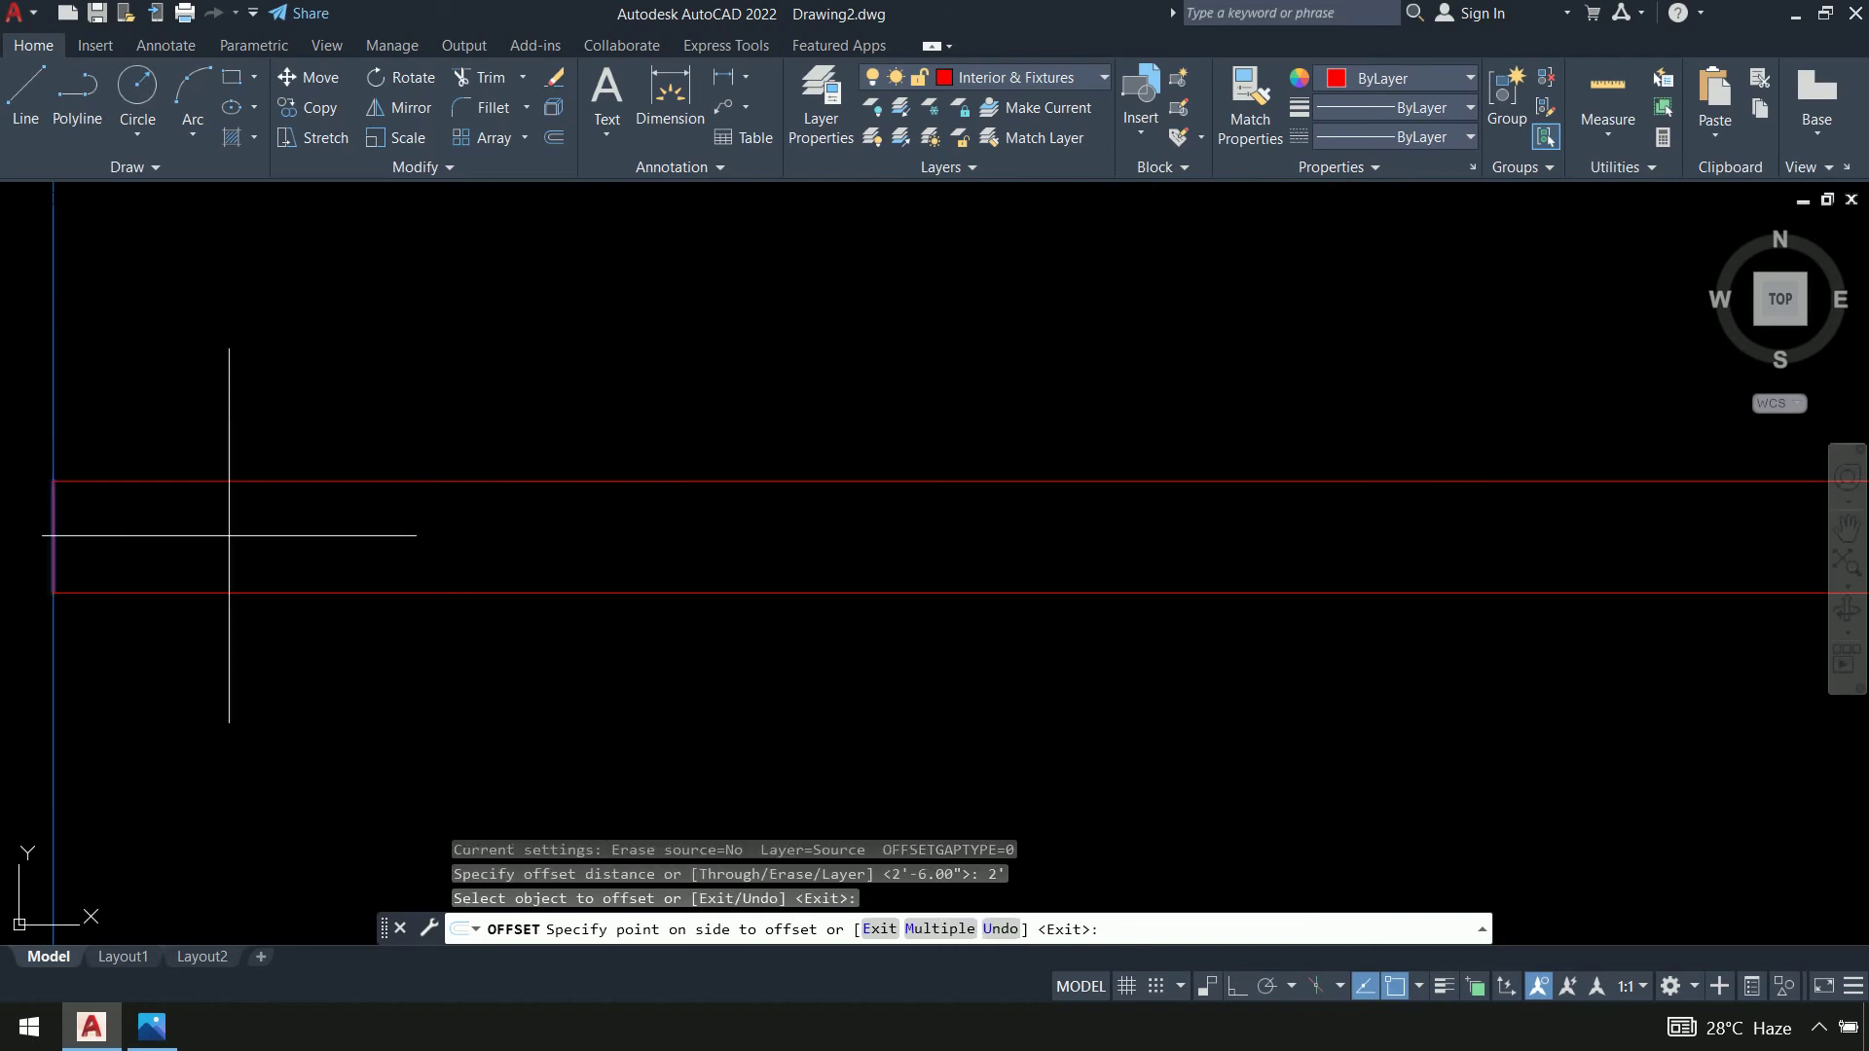
pyautogui.click(335, 553)
pyautogui.scroll(-3, 358, 545)
pyautogui.scroll(-2, 623, 413)
pyautogui.moveTo(875, 363); pyautogui.dragTo(856, 380, button='middle')
pyautogui.press('Return')
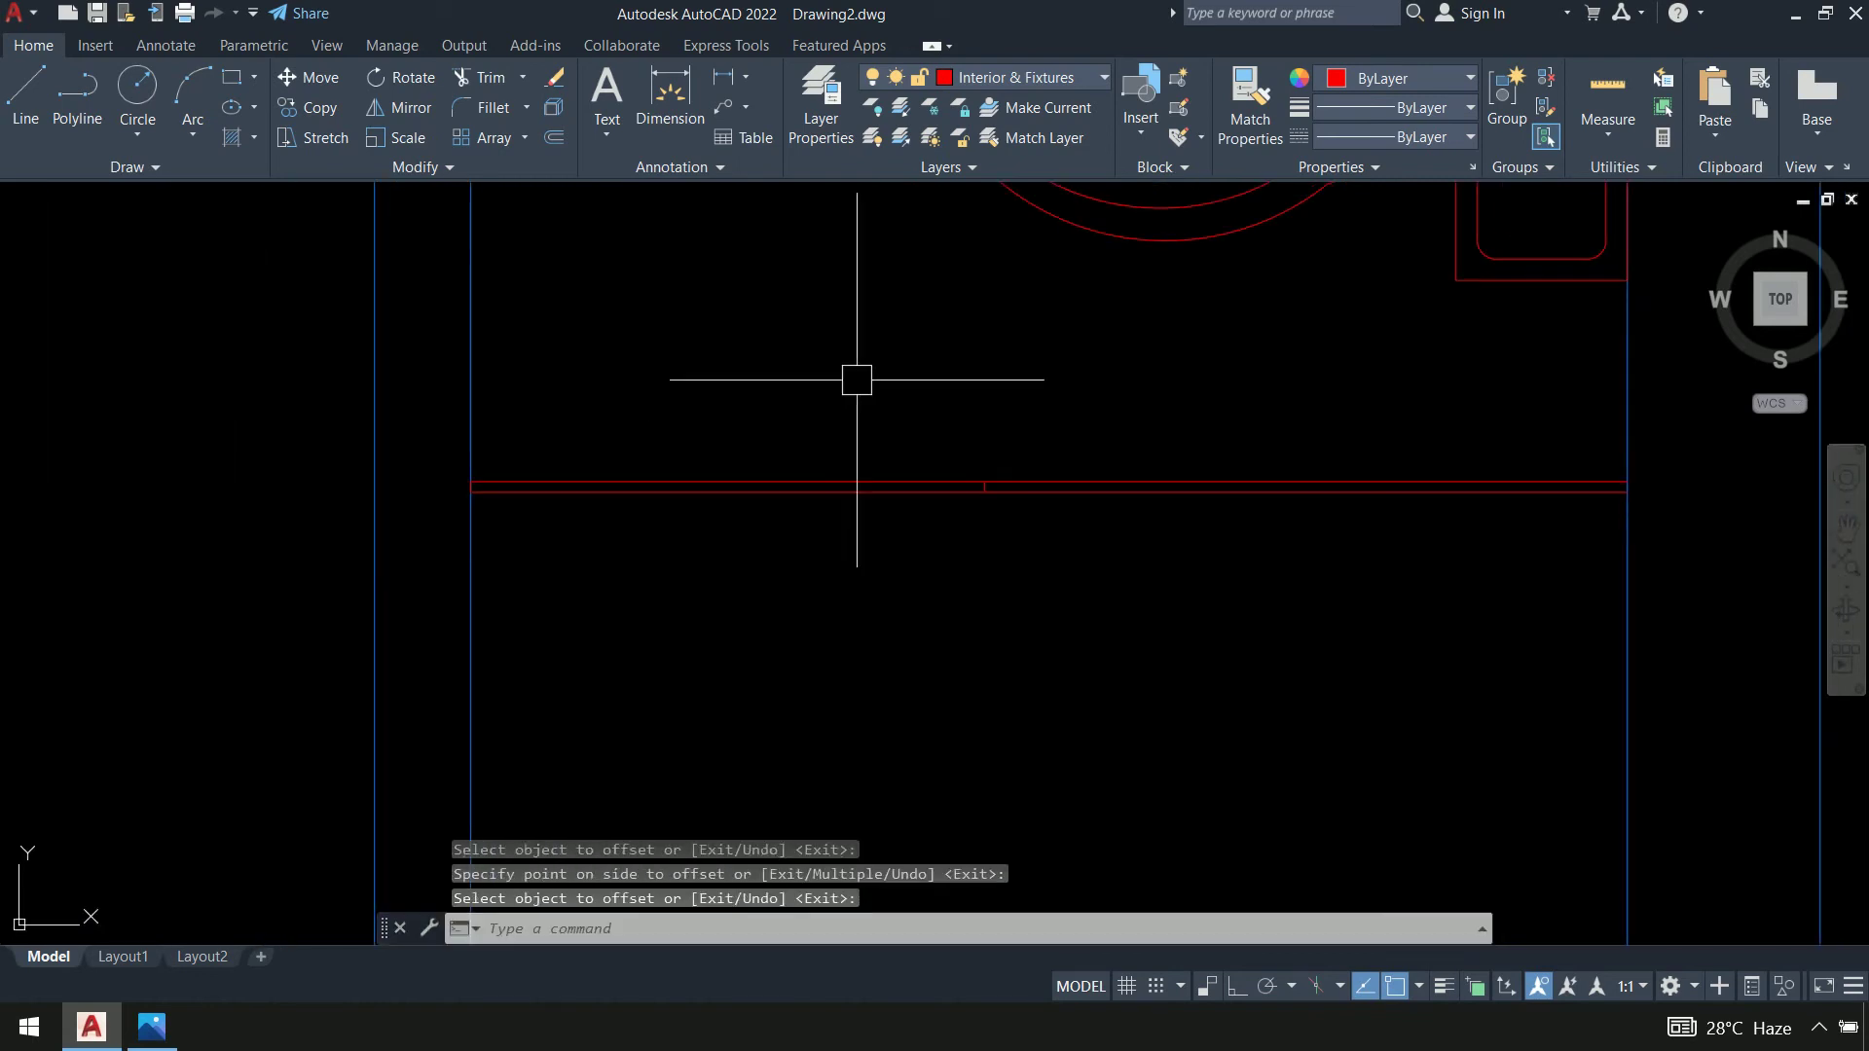
# Trim both horizontal partition lines between the left wall and the new vertical end line
pyautogui.write('tr')
pyautogui.press('Return')
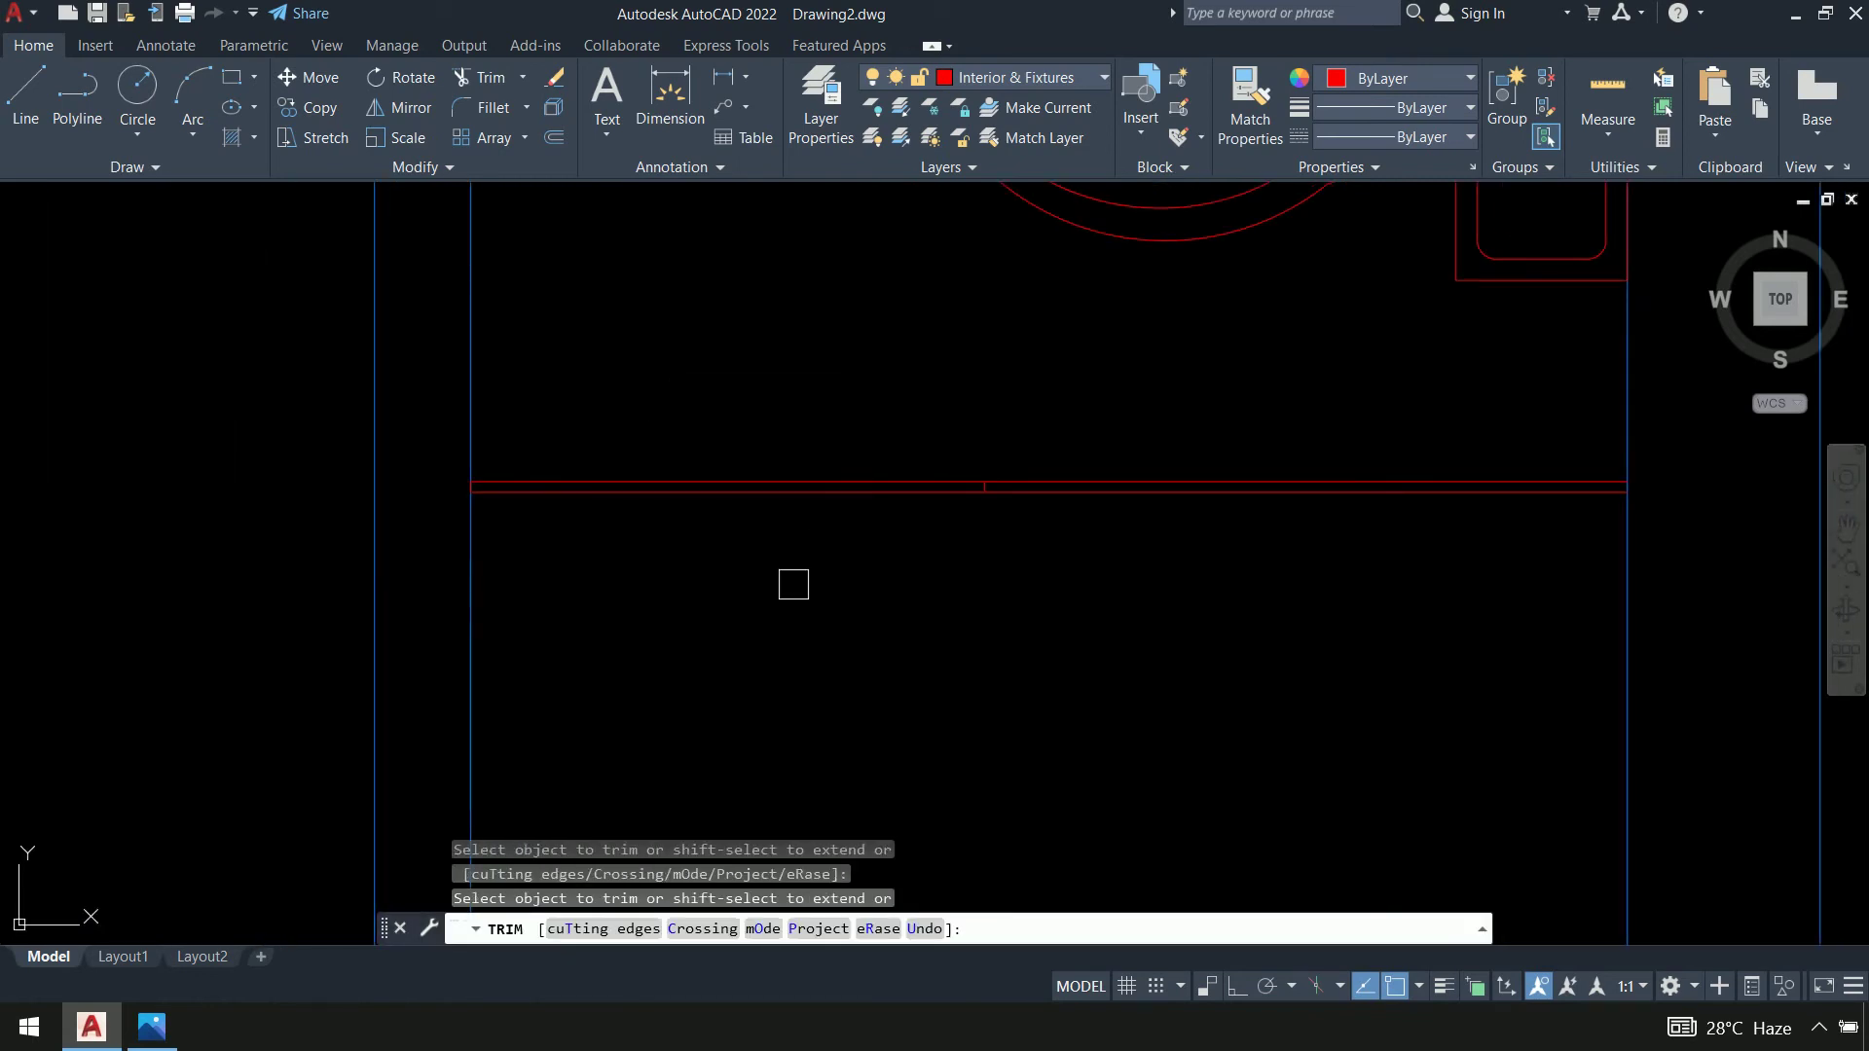
pyautogui.moveTo(745, 601); pyautogui.dragTo(733, 372)
pyautogui.press('Return')
# Delete the leftover short vertical line on the bathroom's left wall
pyautogui.scroll(4, 471, 523)
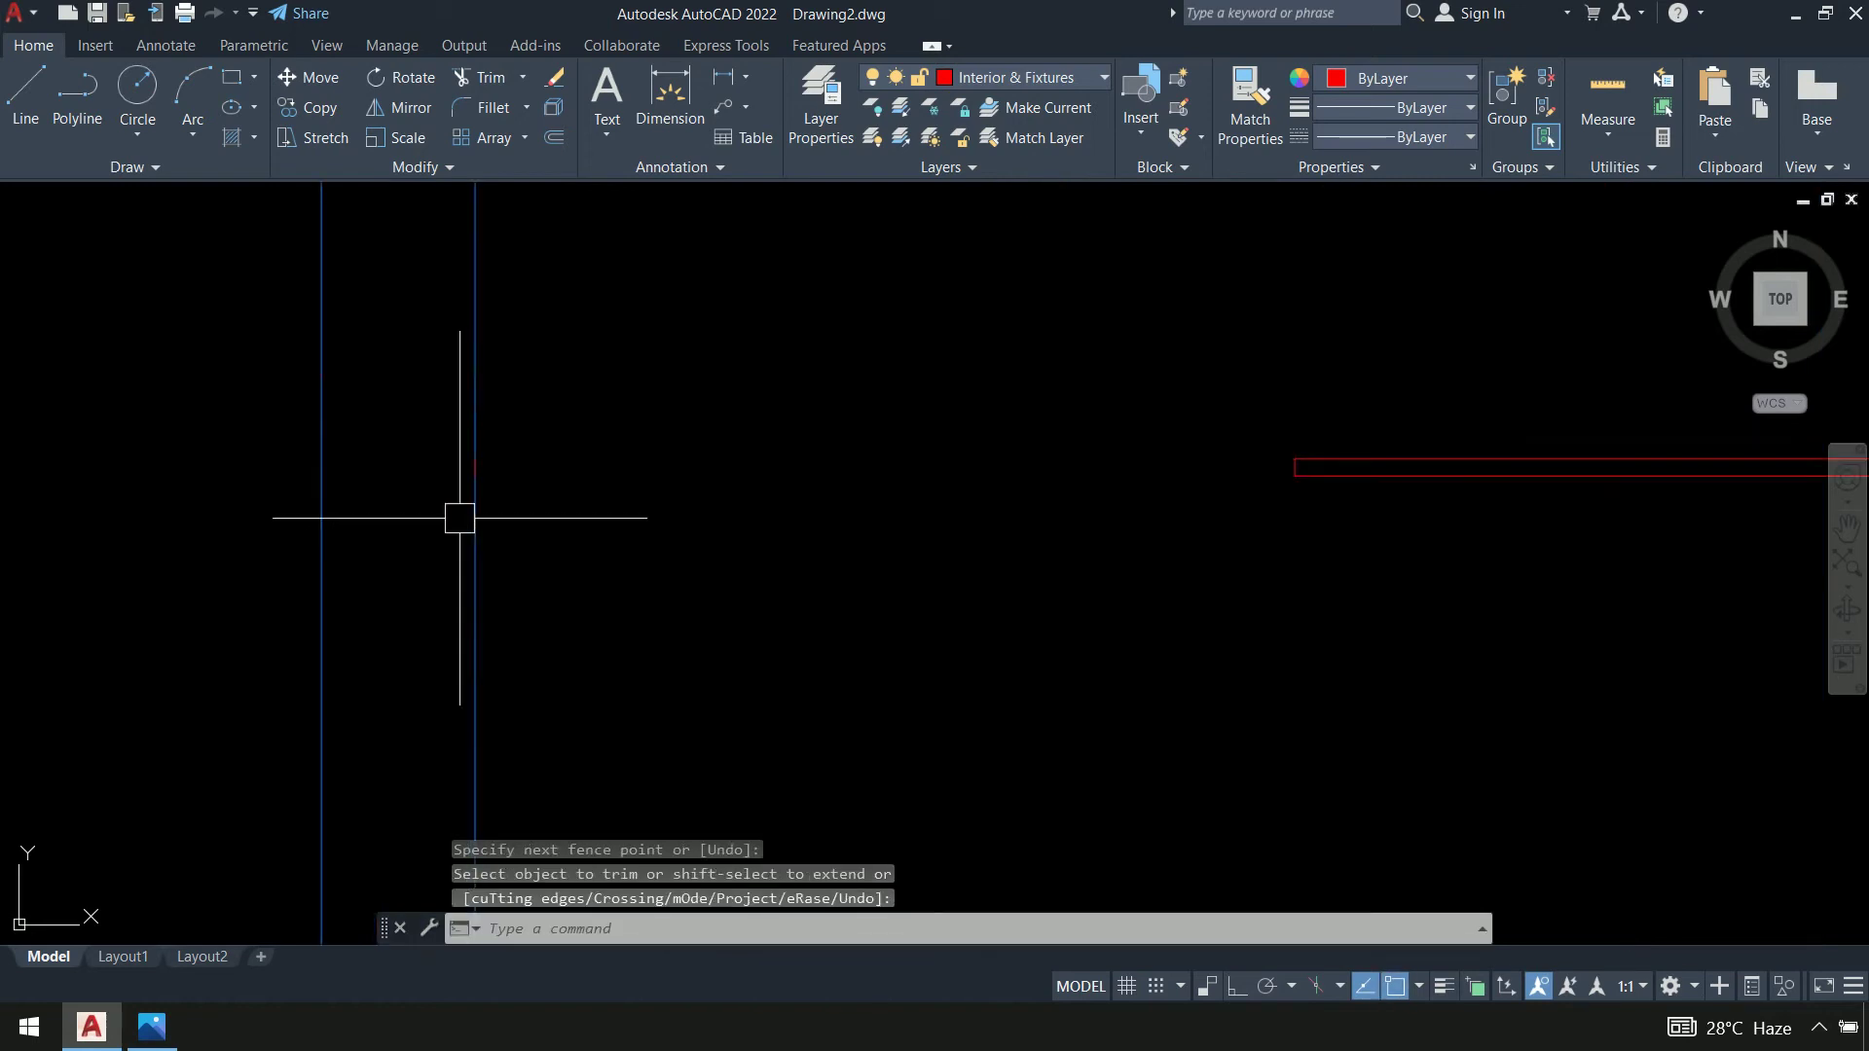
pyautogui.click(438, 313)
pyautogui.click(604, 413)
pyautogui.press('Delete')
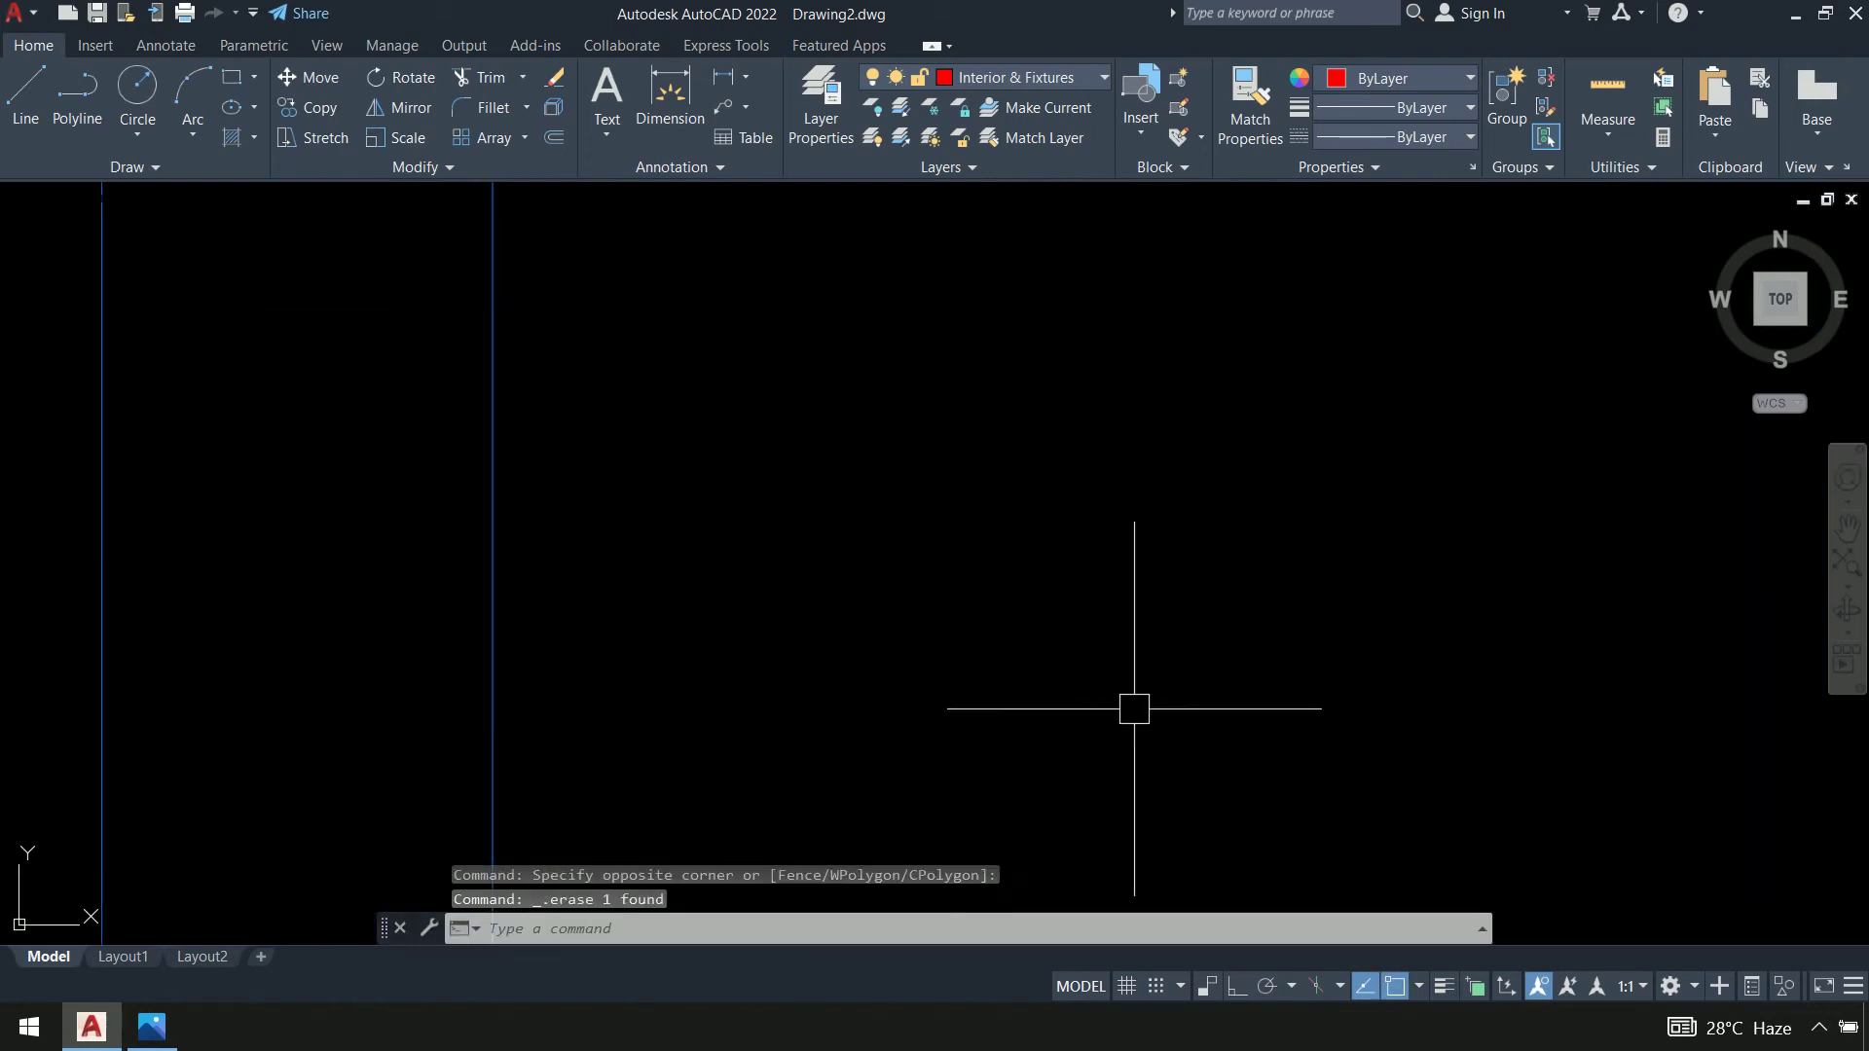
pyautogui.scroll(-4, 1148, 693)
pyautogui.moveTo(1206, 688); pyautogui.dragTo(1128, 565, button='middle')
pyautogui.scroll(3, 1128, 564)
pyautogui.moveTo(1018, 463); pyautogui.dragTo(955, 609, button='middle')
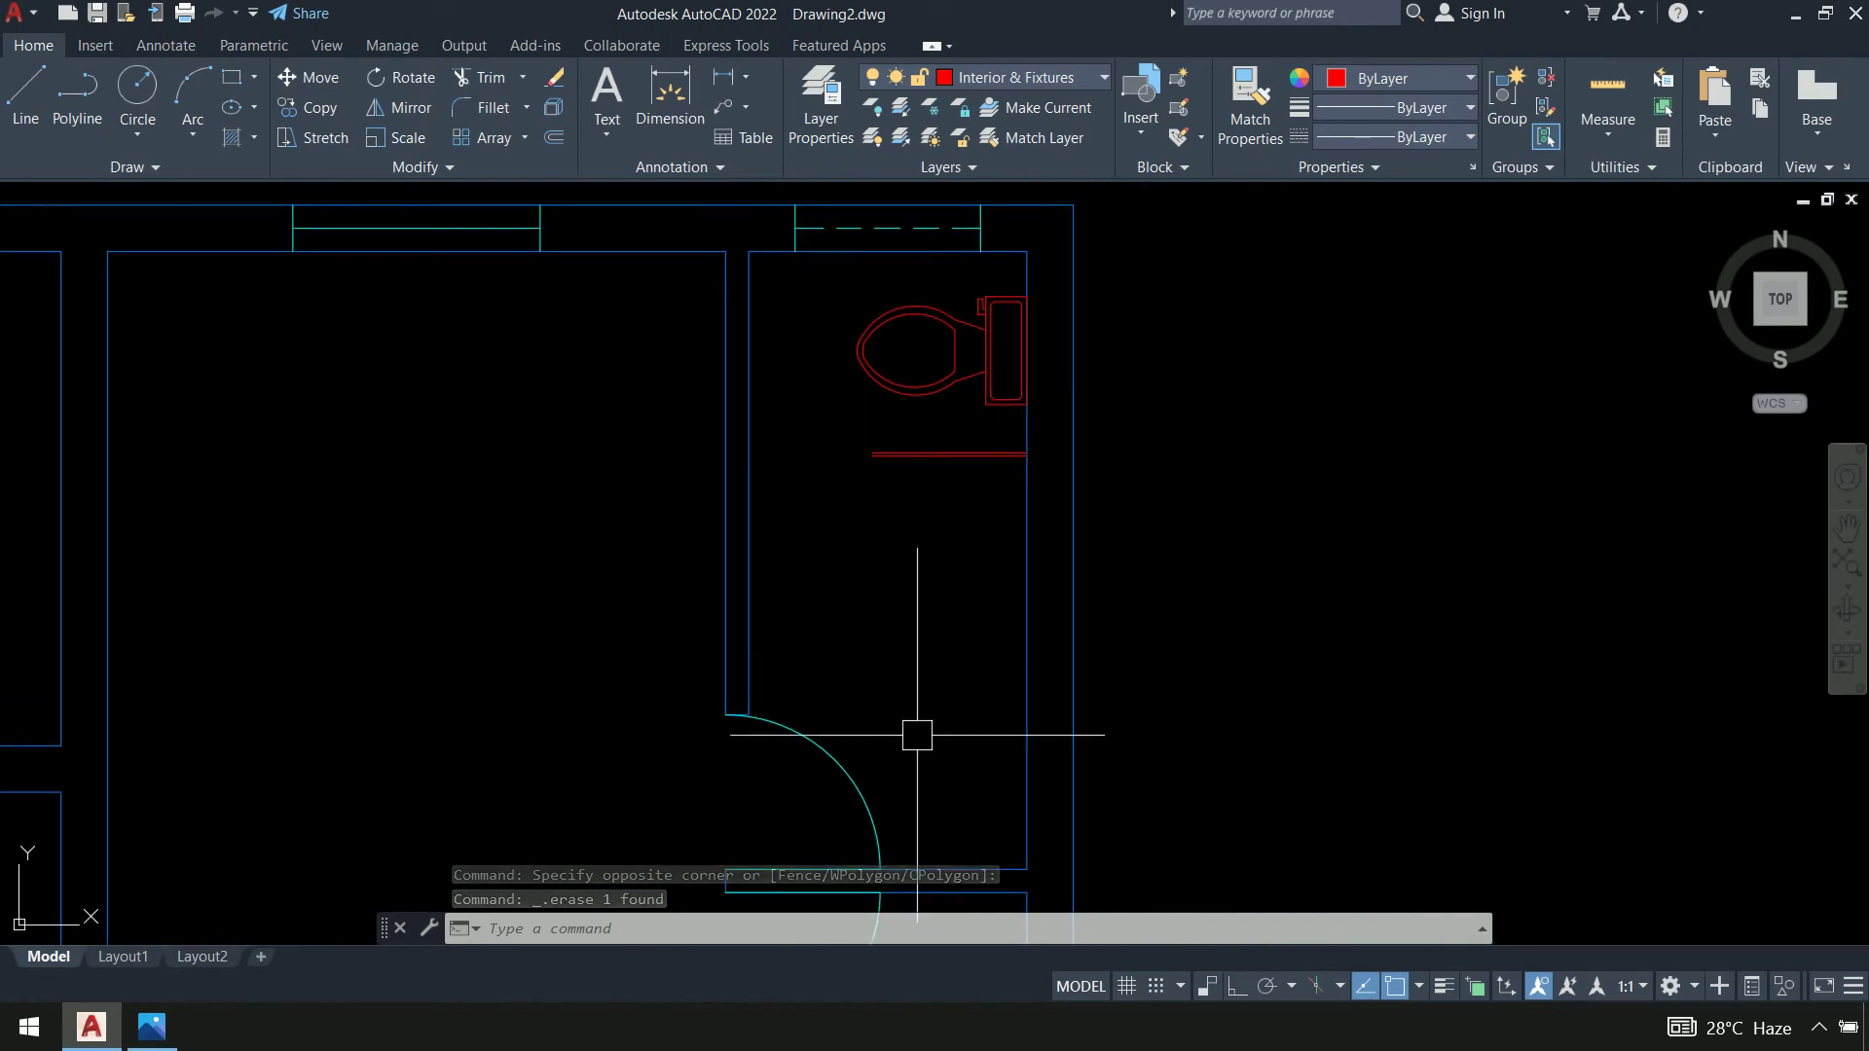
pyautogui.moveTo(1022, 688); pyautogui.dragTo(939, 554, button='middle')
pyautogui.moveTo(1053, 420); pyautogui.dragTo(1052, 442, button='middle')
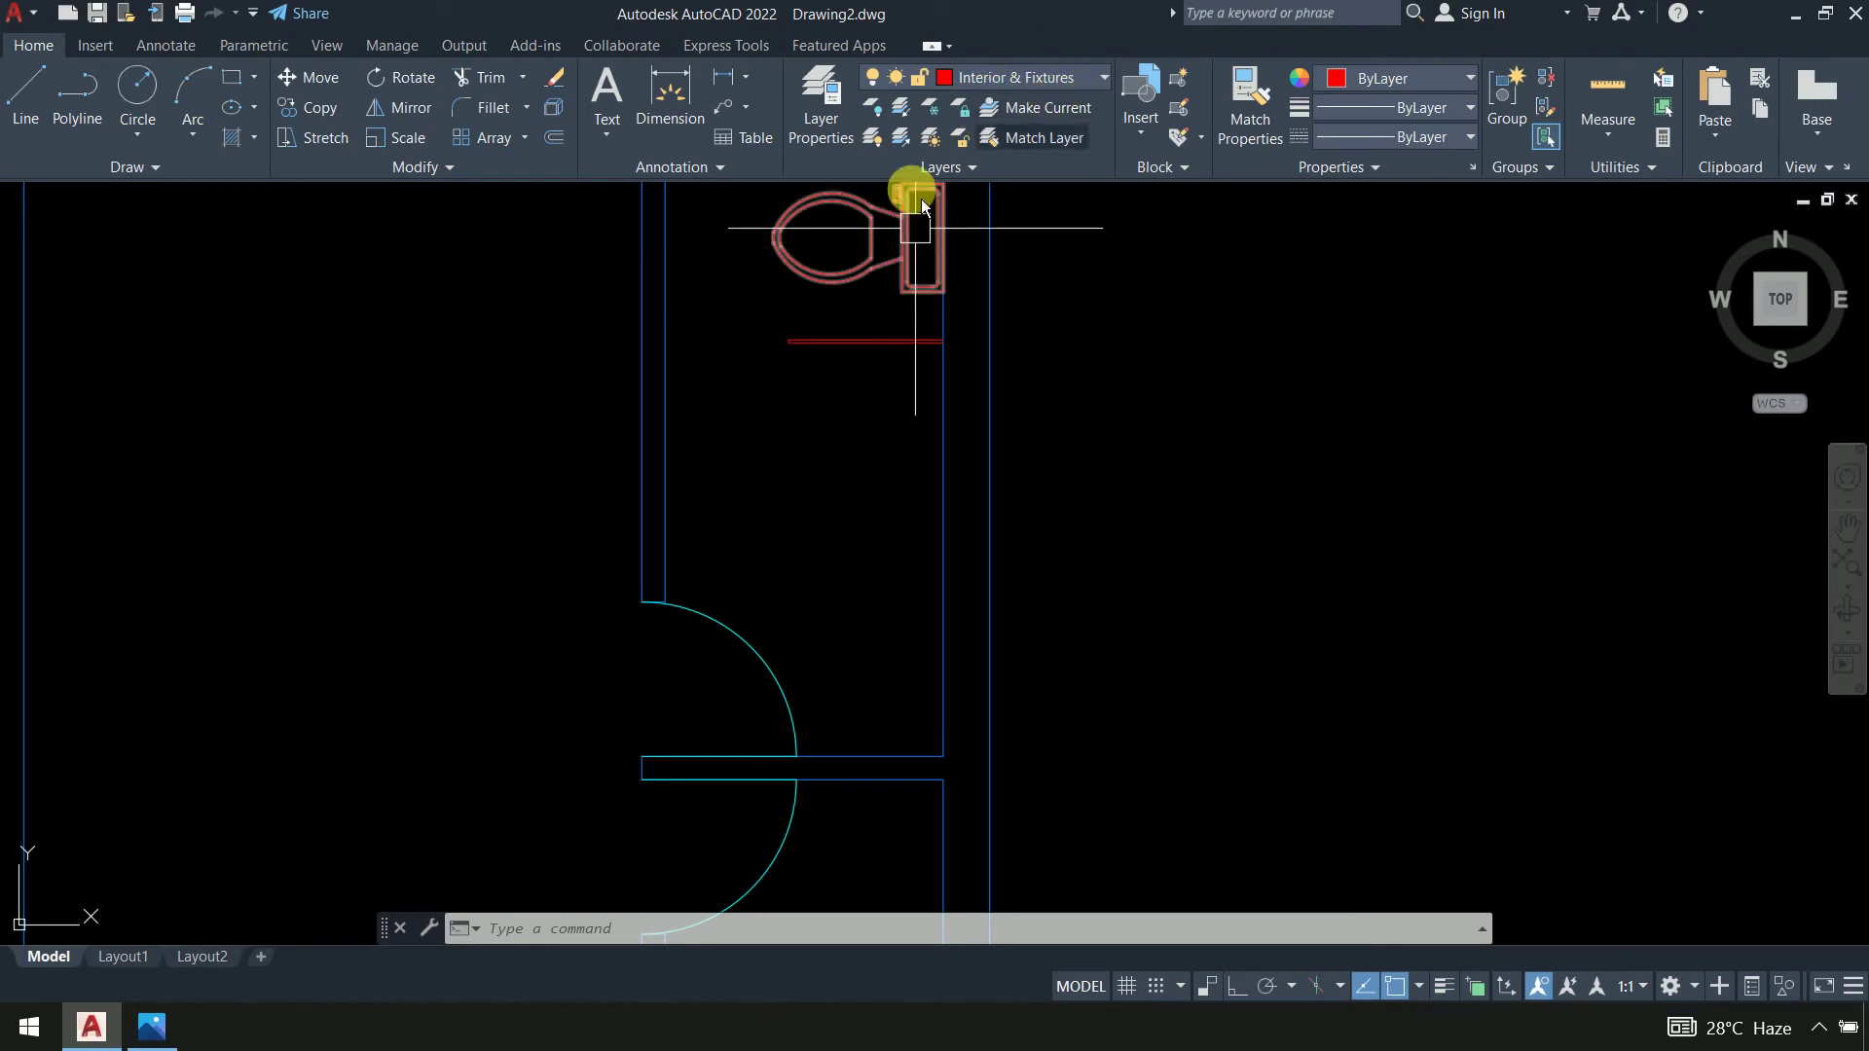
# Copy the bathtub from its lower-left corner to the lower-right inner corner of the upper-right bathroom
pyautogui.scroll(-8, 460, 470)
pyautogui.moveTo(437, 471); pyautogui.dragTo(779, 558, button='middle')
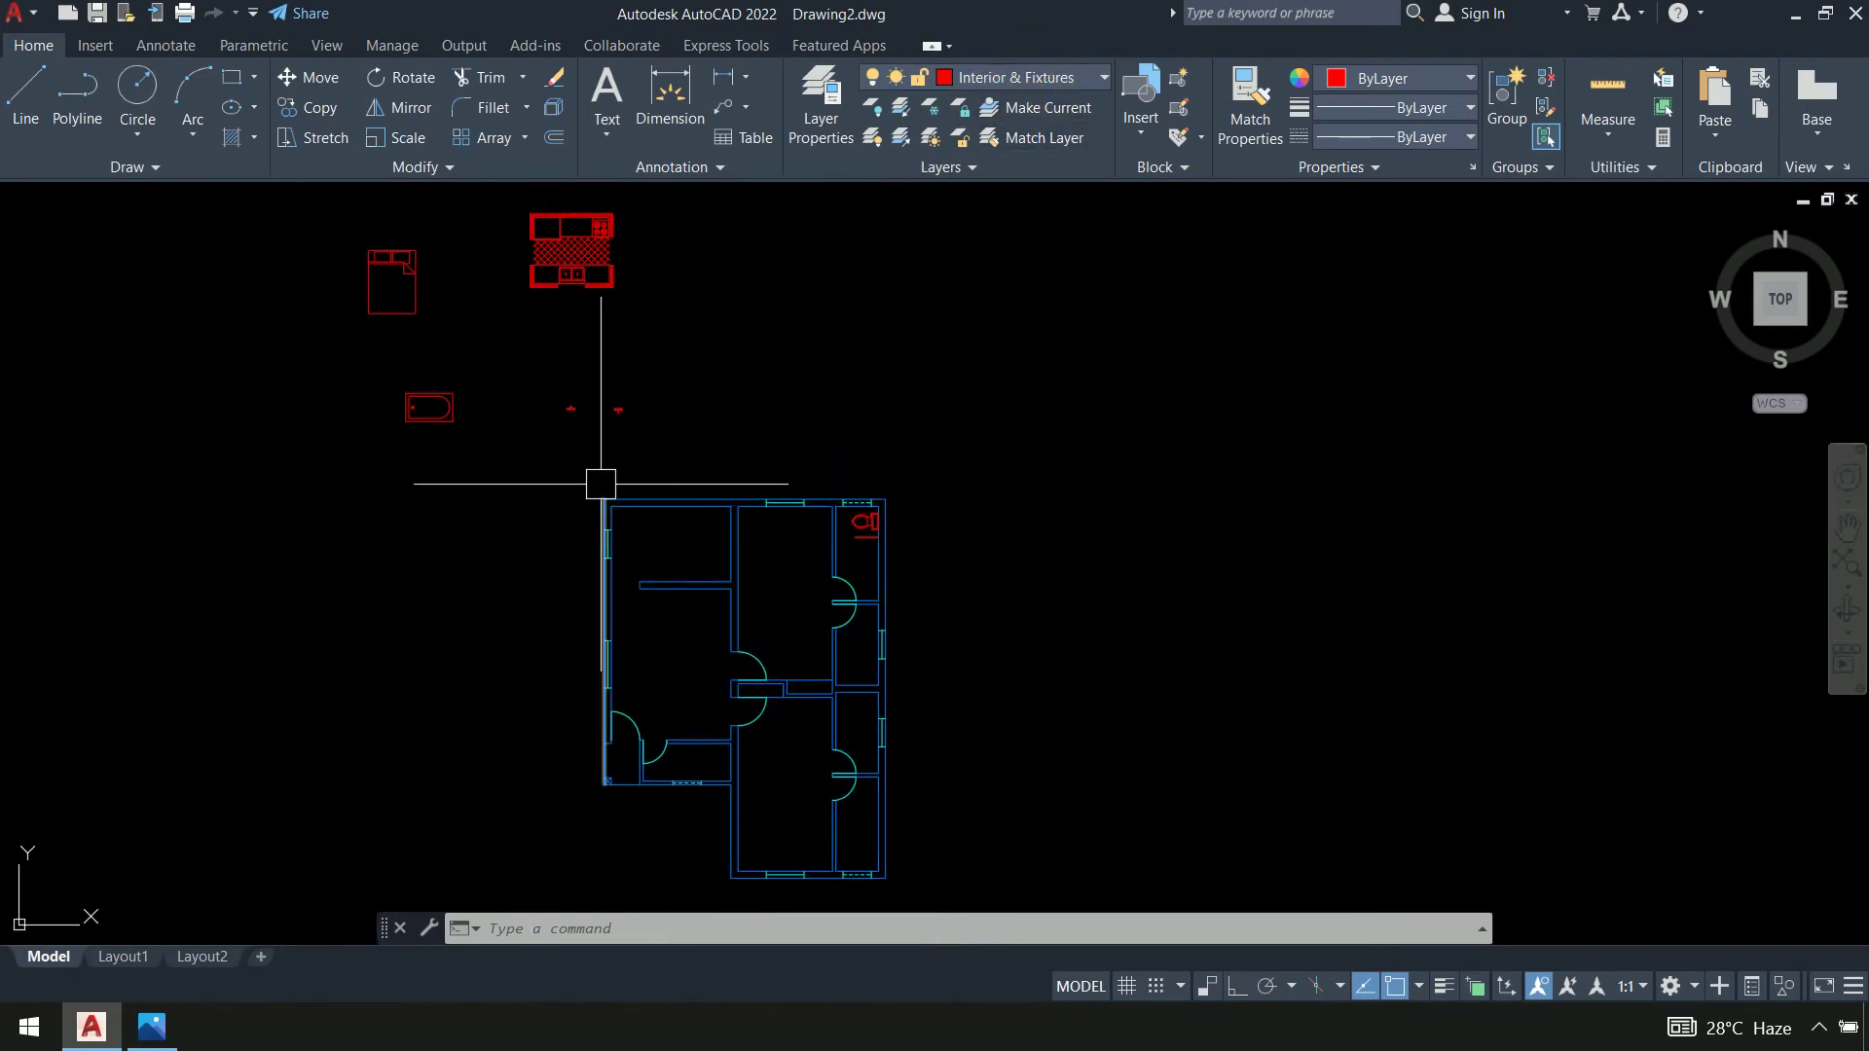
pyautogui.write('co')
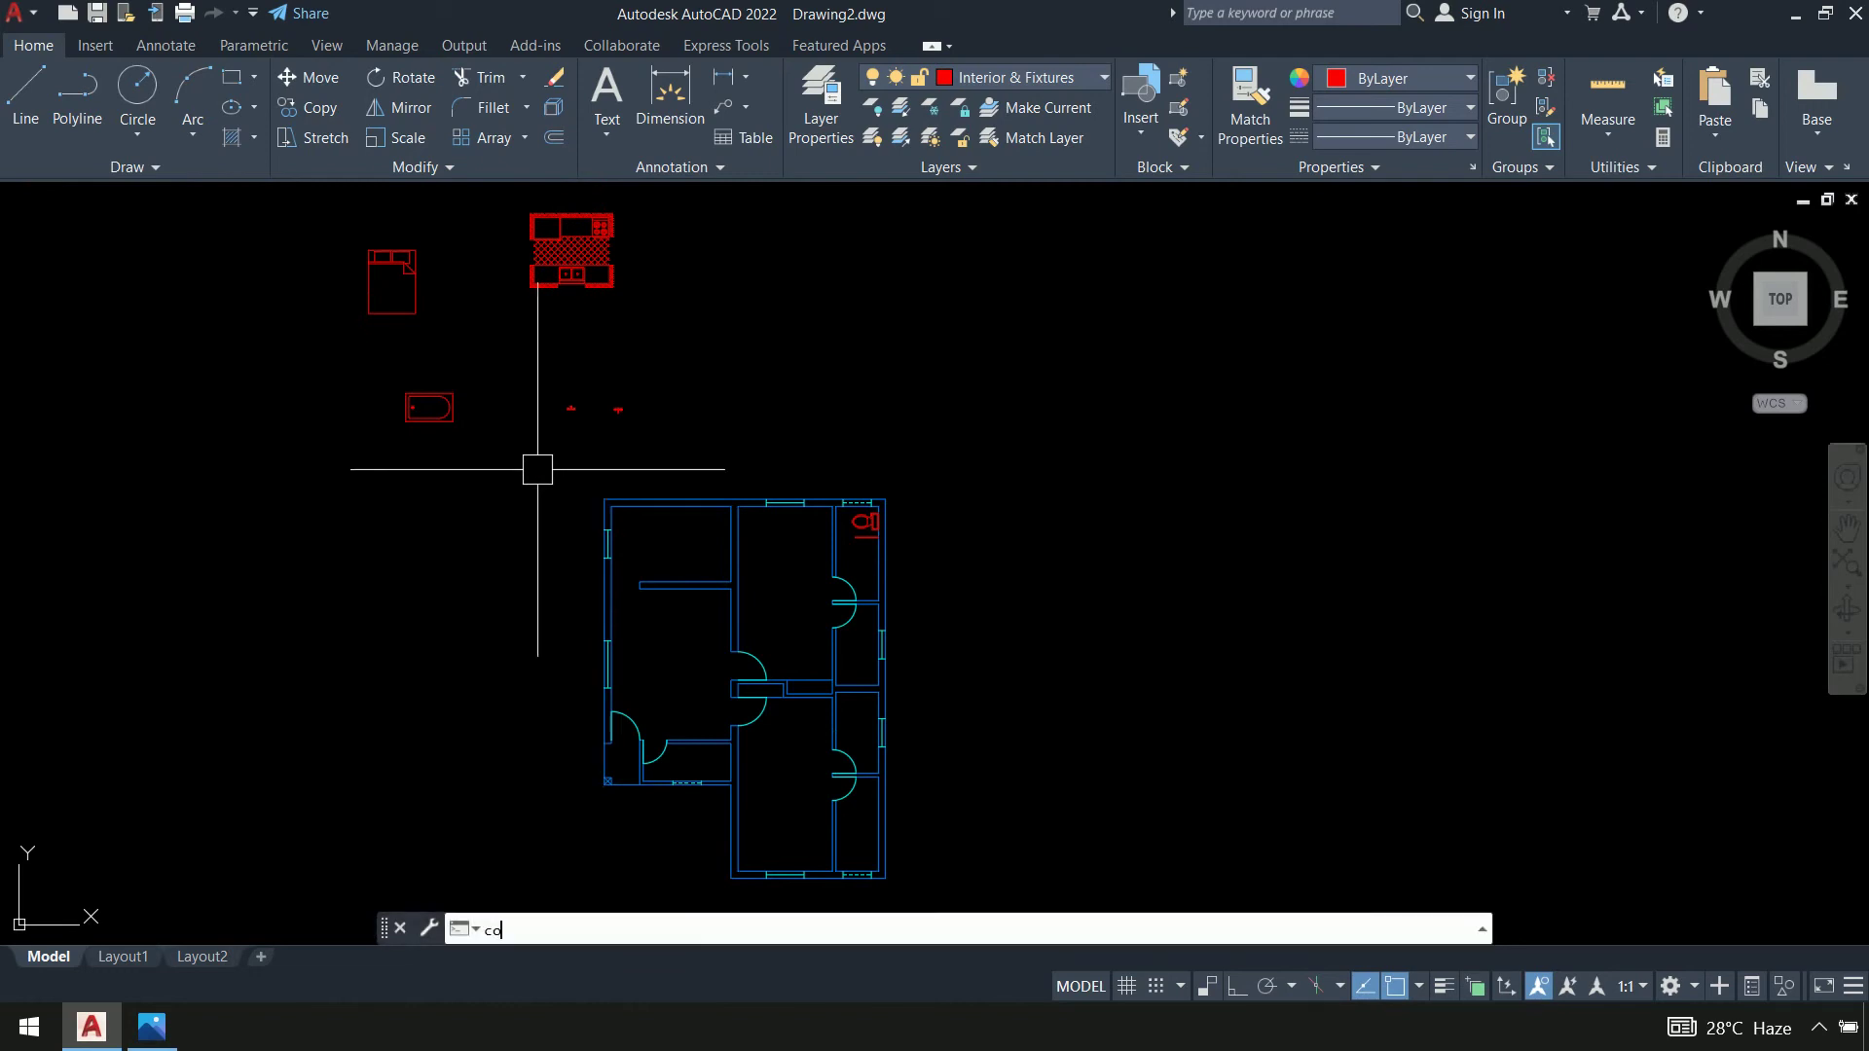
pyautogui.press('Return')
pyautogui.scroll(5, 492, 436)
pyautogui.click(458, 237)
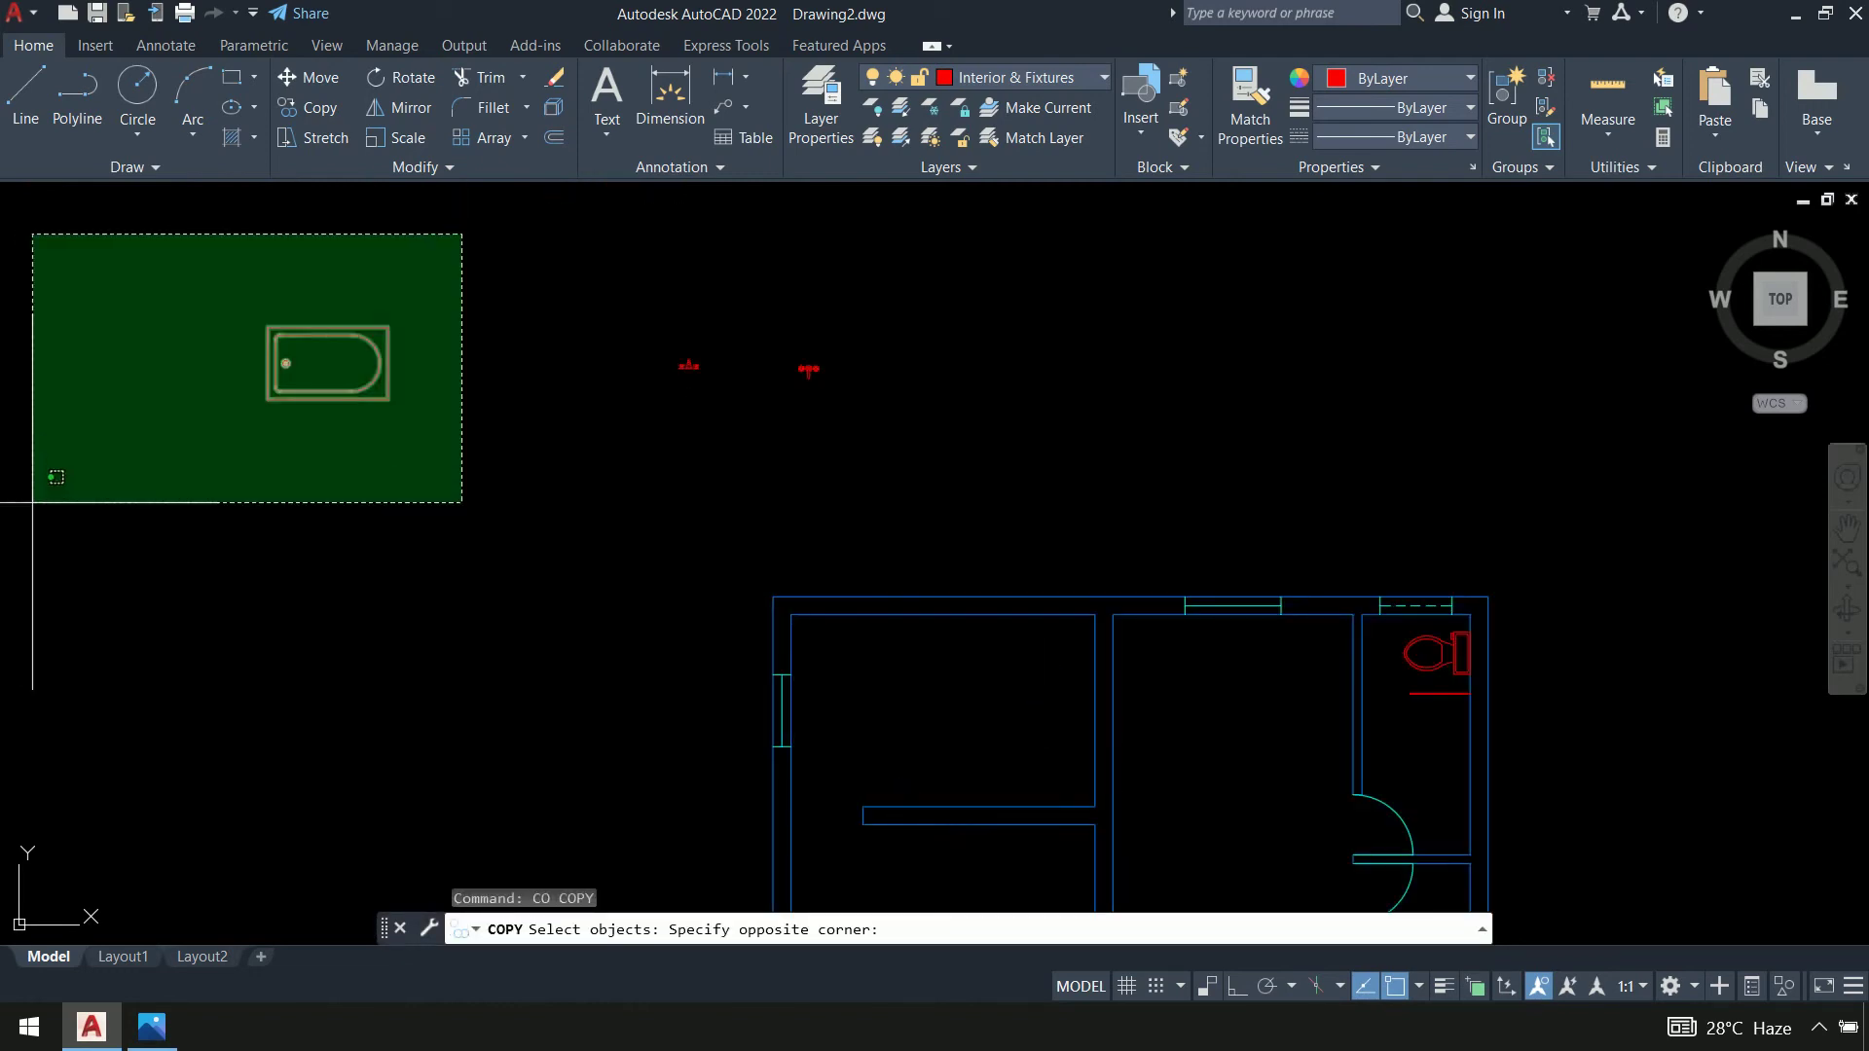
pyautogui.click(53, 506)
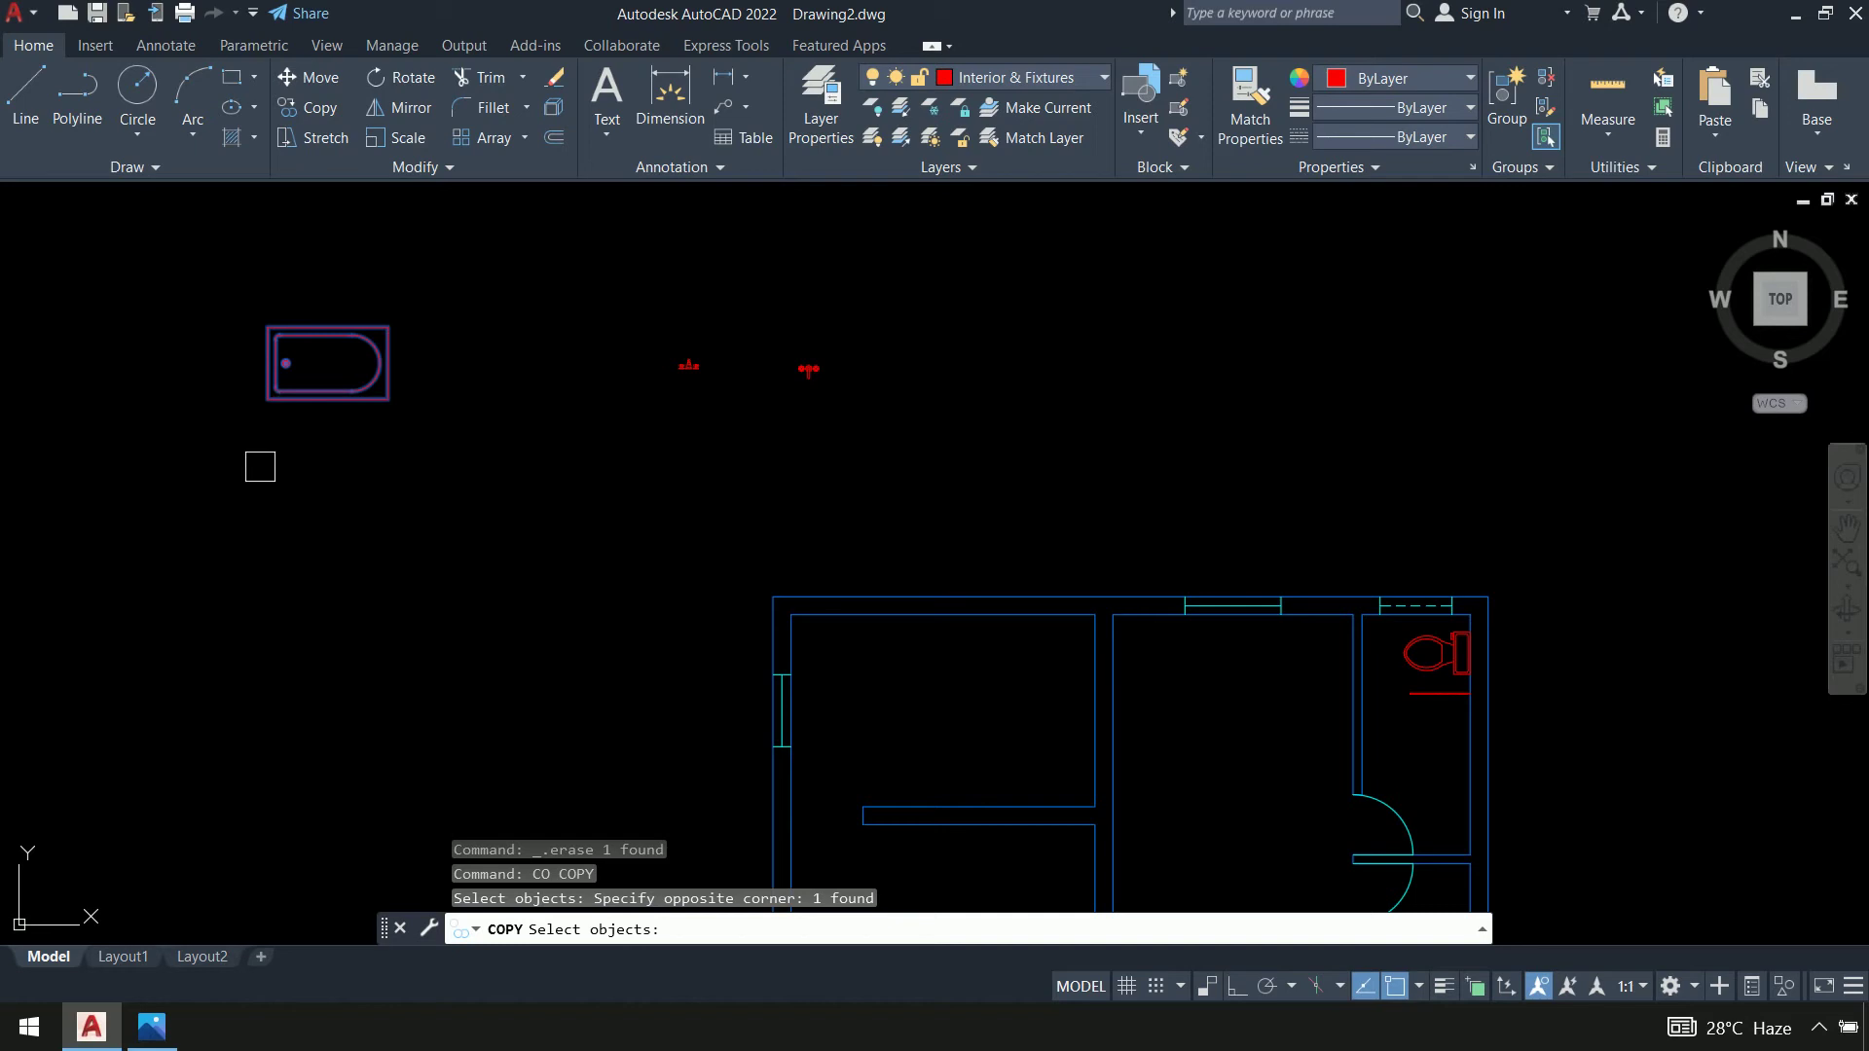
pyautogui.press('Return')
pyautogui.scroll(4, 242, 414)
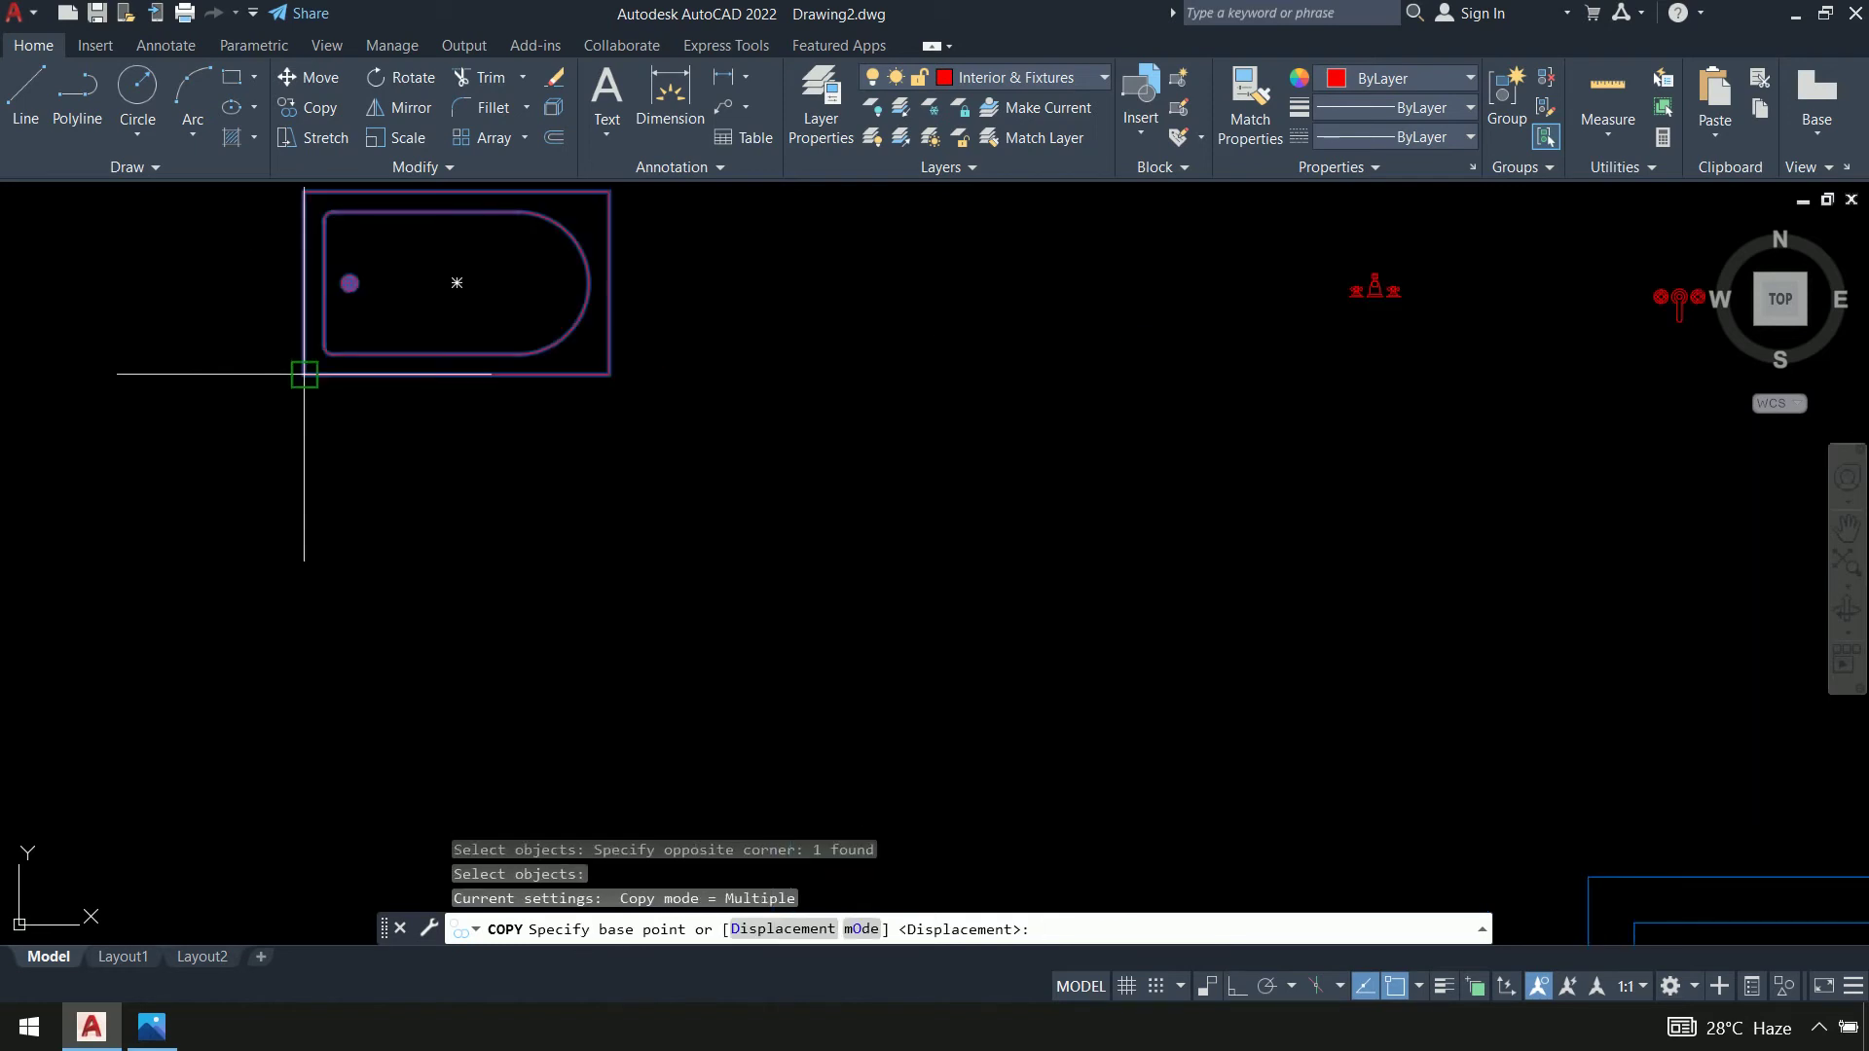
pyautogui.click(304, 374)
pyautogui.scroll(-5, 399, 487)
pyautogui.moveTo(652, 585); pyautogui.dragTo(363, 434, button='middle')
pyautogui.scroll(4, 355, 414)
pyautogui.moveTo(693, 585); pyautogui.dragTo(375, 405, button='middle')
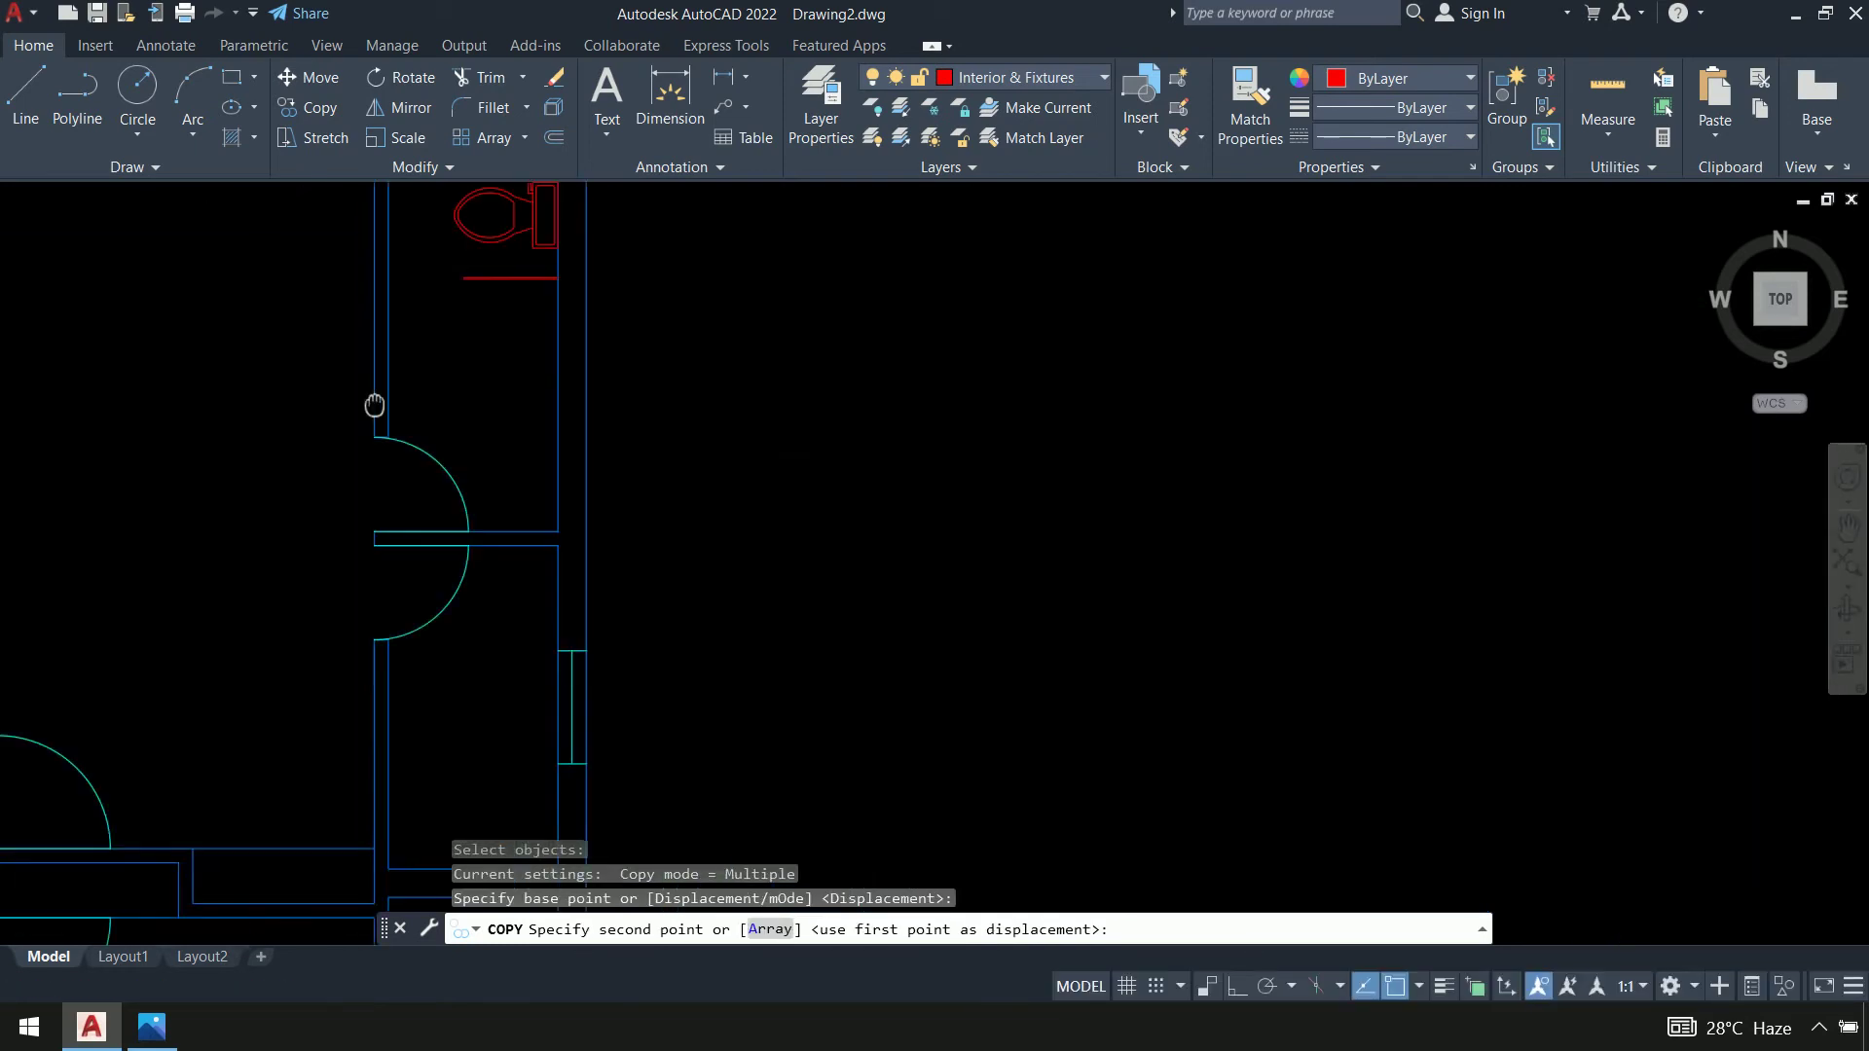
pyautogui.scroll(2, 517, 463)
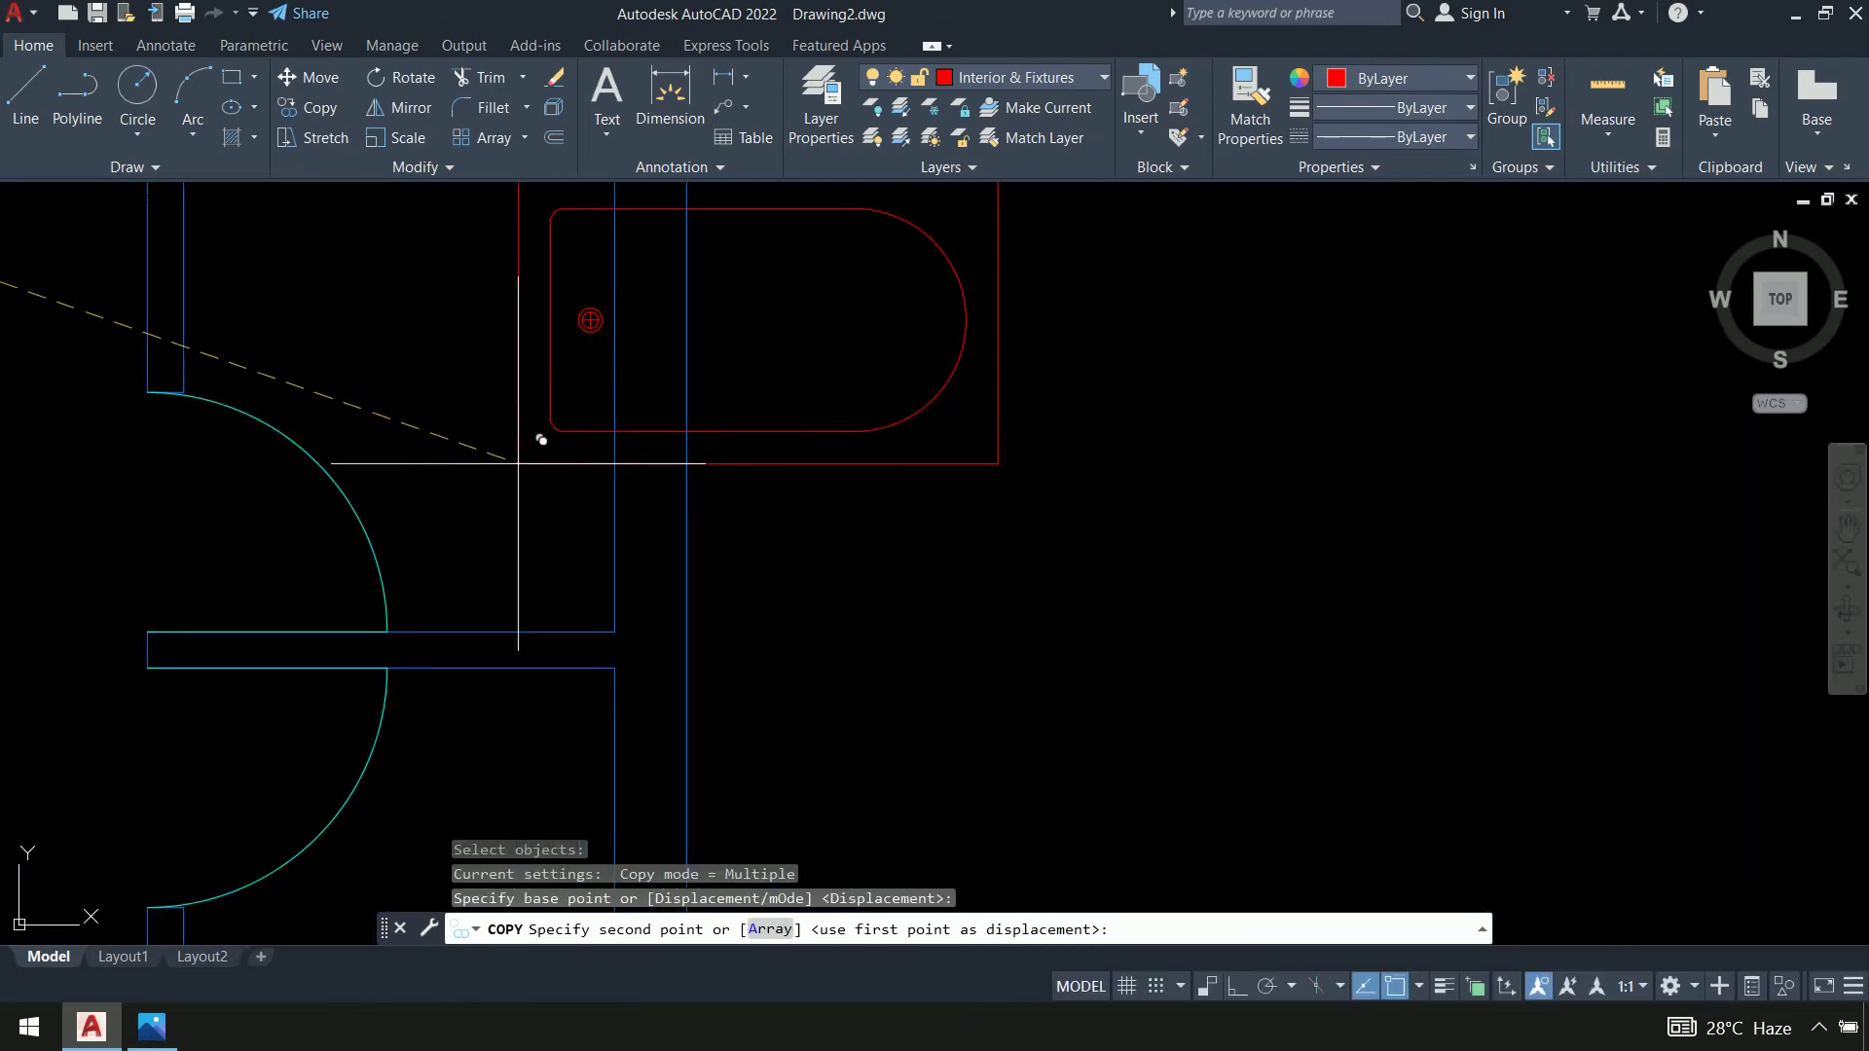
pyautogui.click(614, 631)
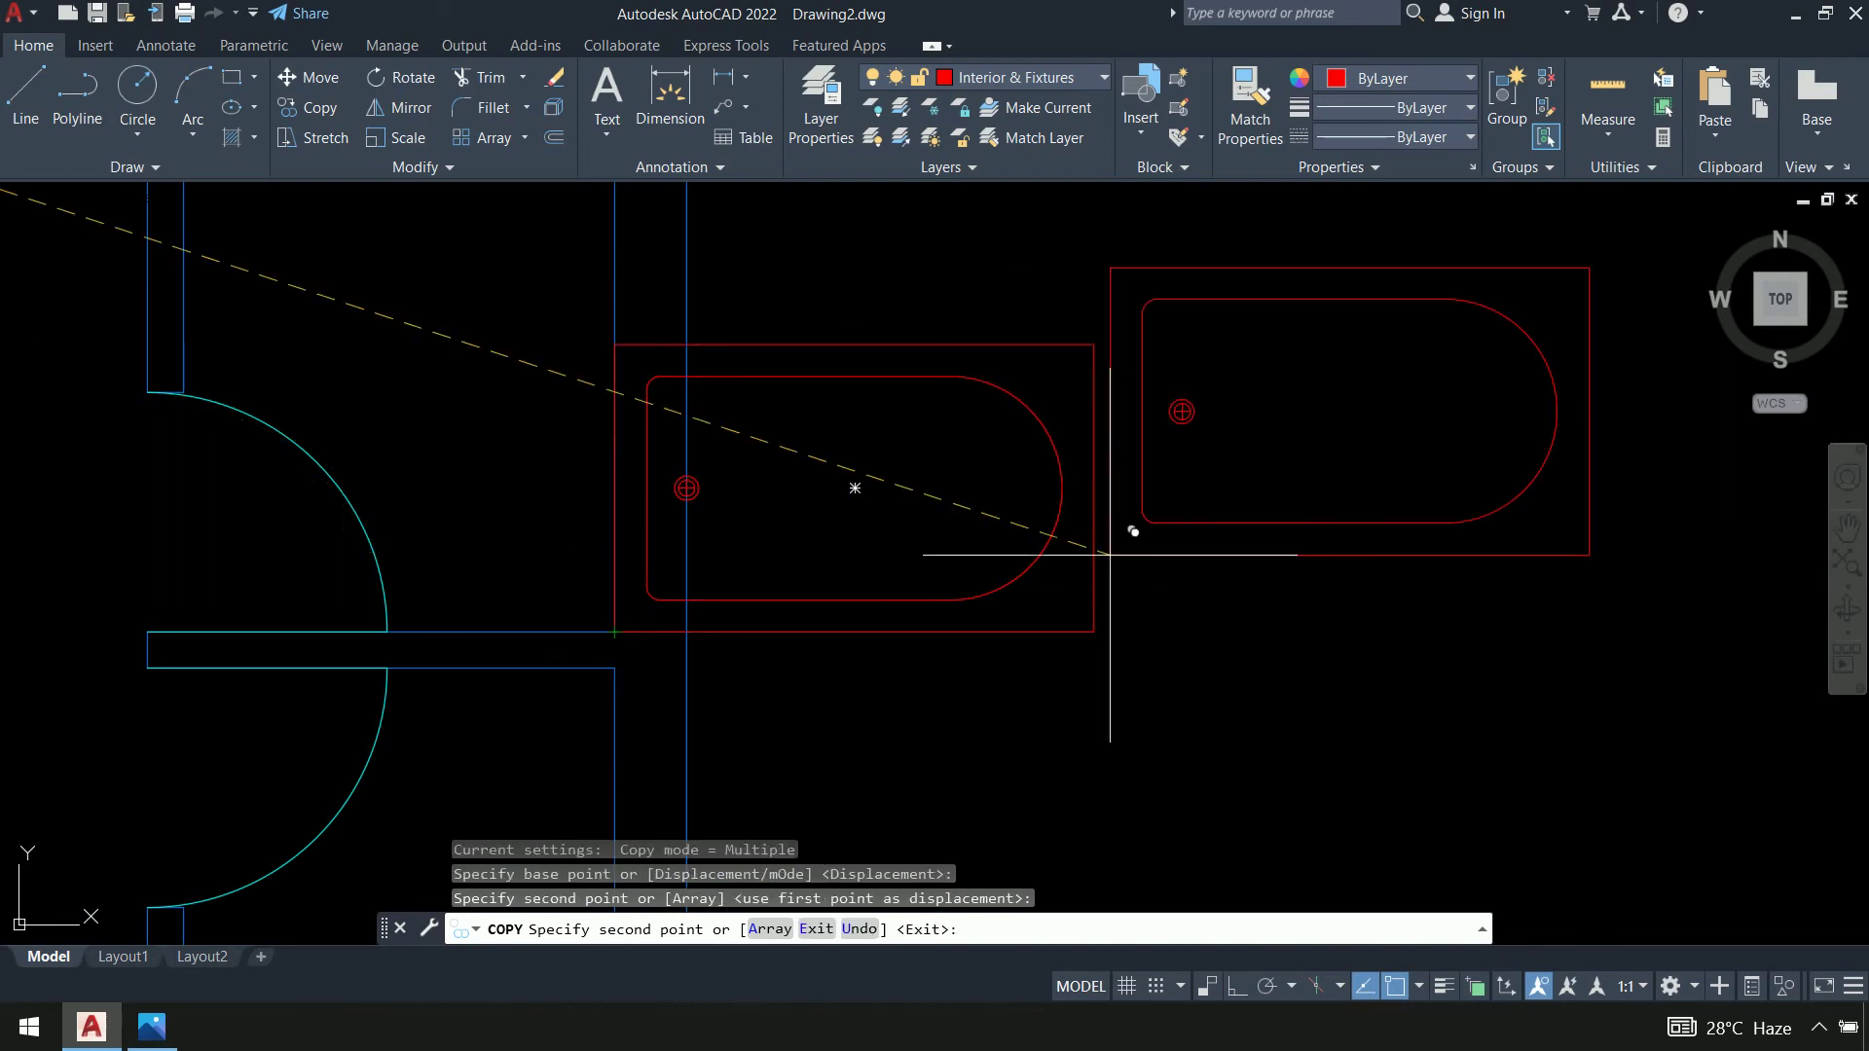
pyautogui.press('Return')
# Rotate the copied bathtub 90° counterclockwise about its lower-left corner so it stands inside the bathroom against the right wall
pyautogui.write('ro')
pyautogui.press('Return')
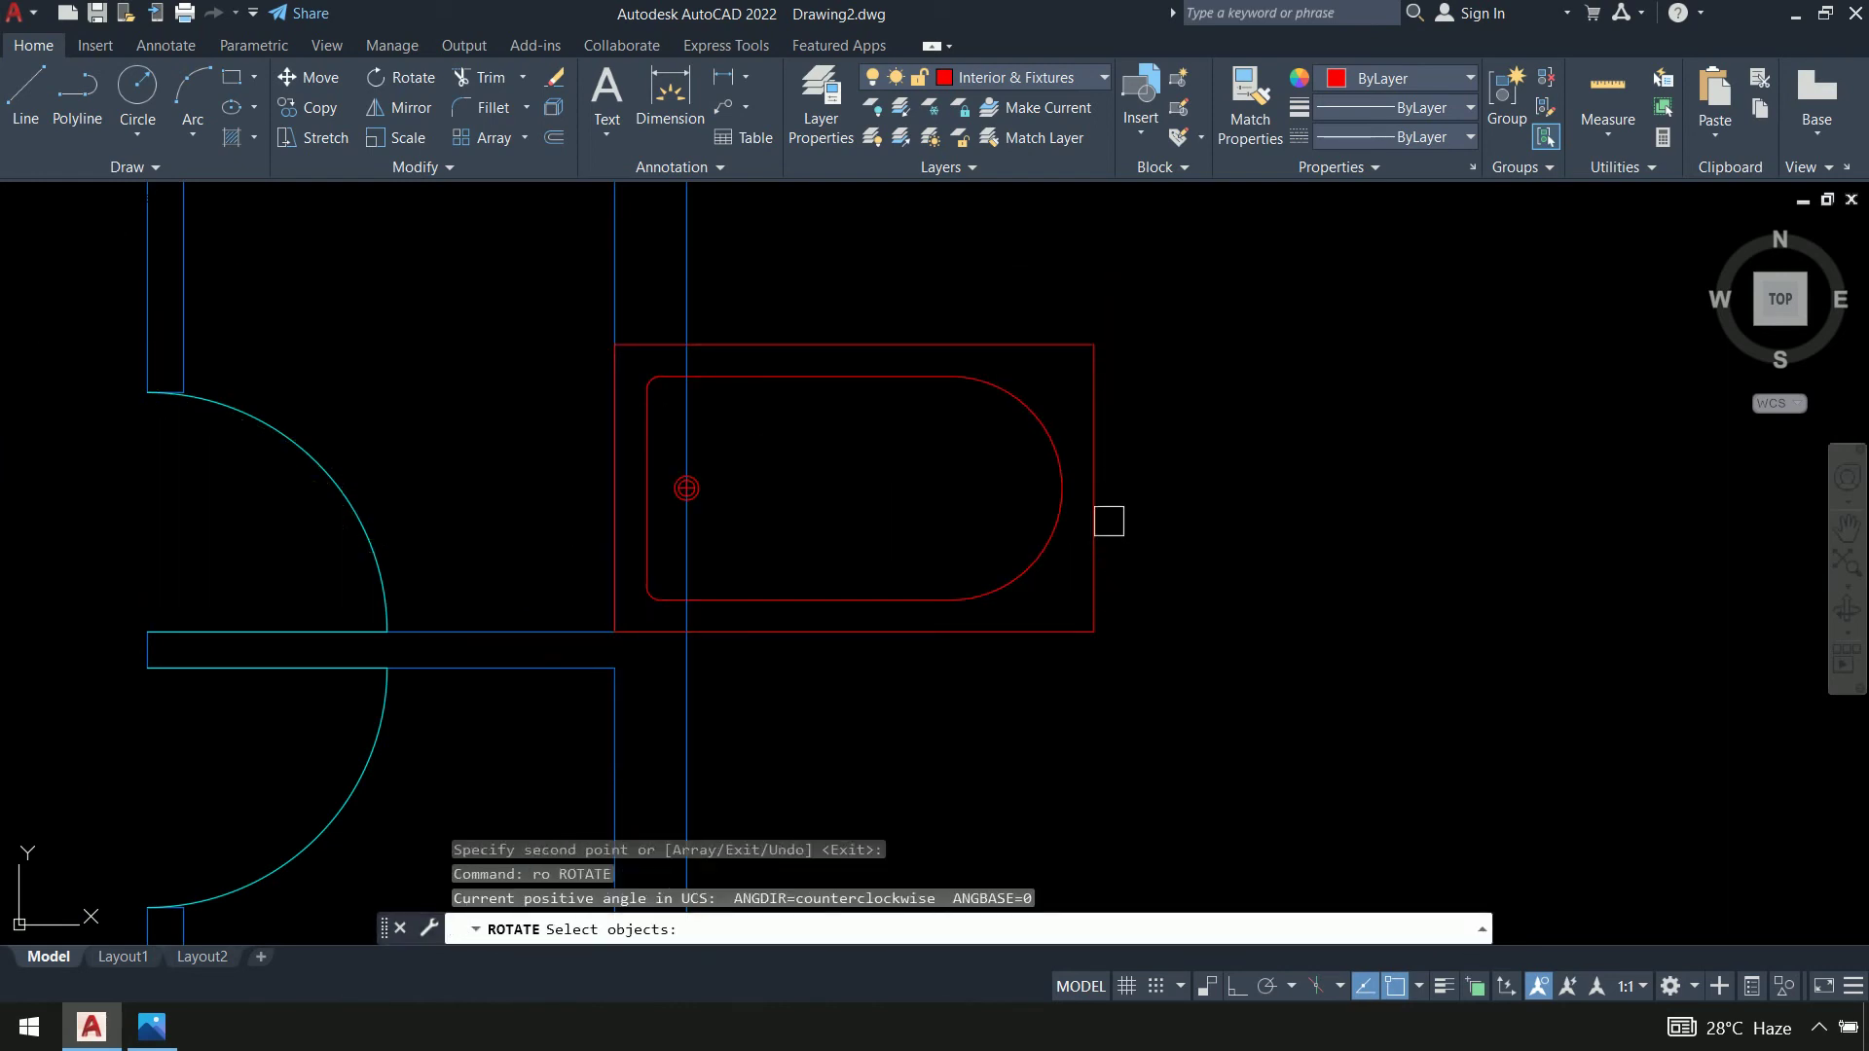
pyautogui.click(1051, 548)
pyautogui.press('Return')
pyautogui.click(615, 631)
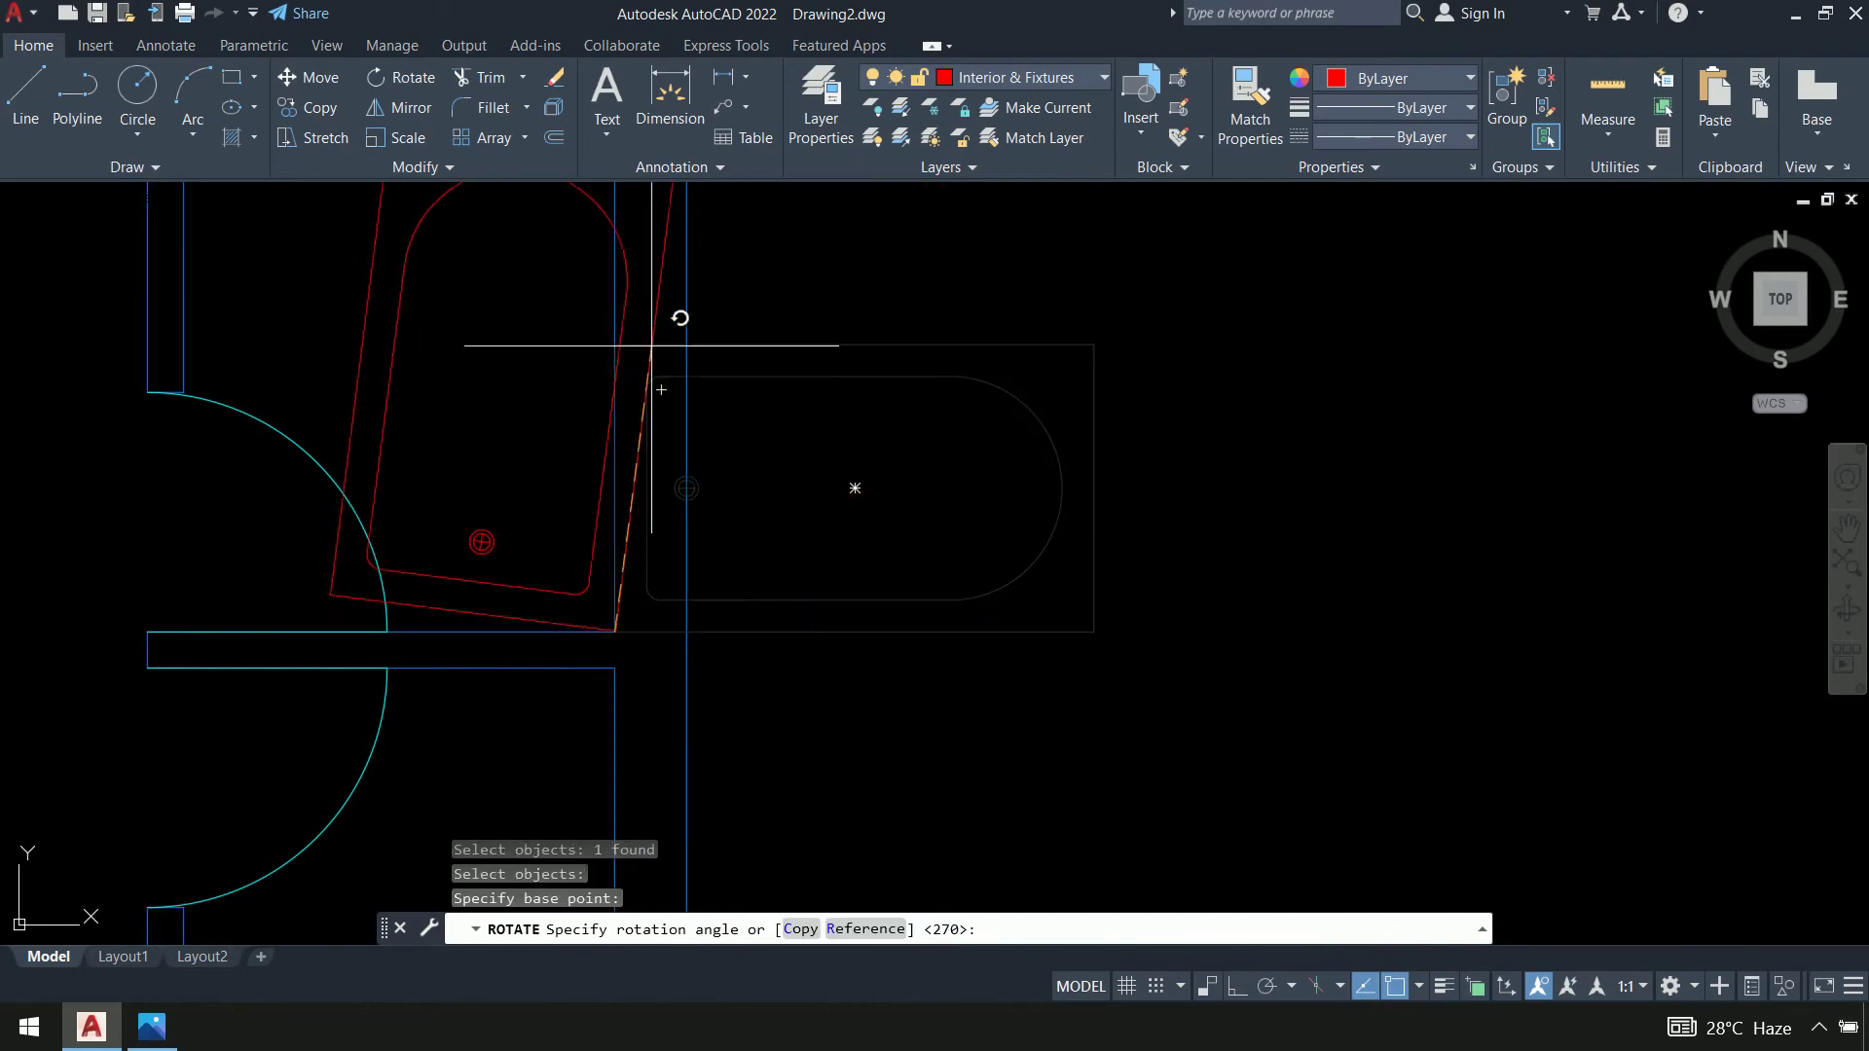
pyautogui.scroll(-6, 602, 668)
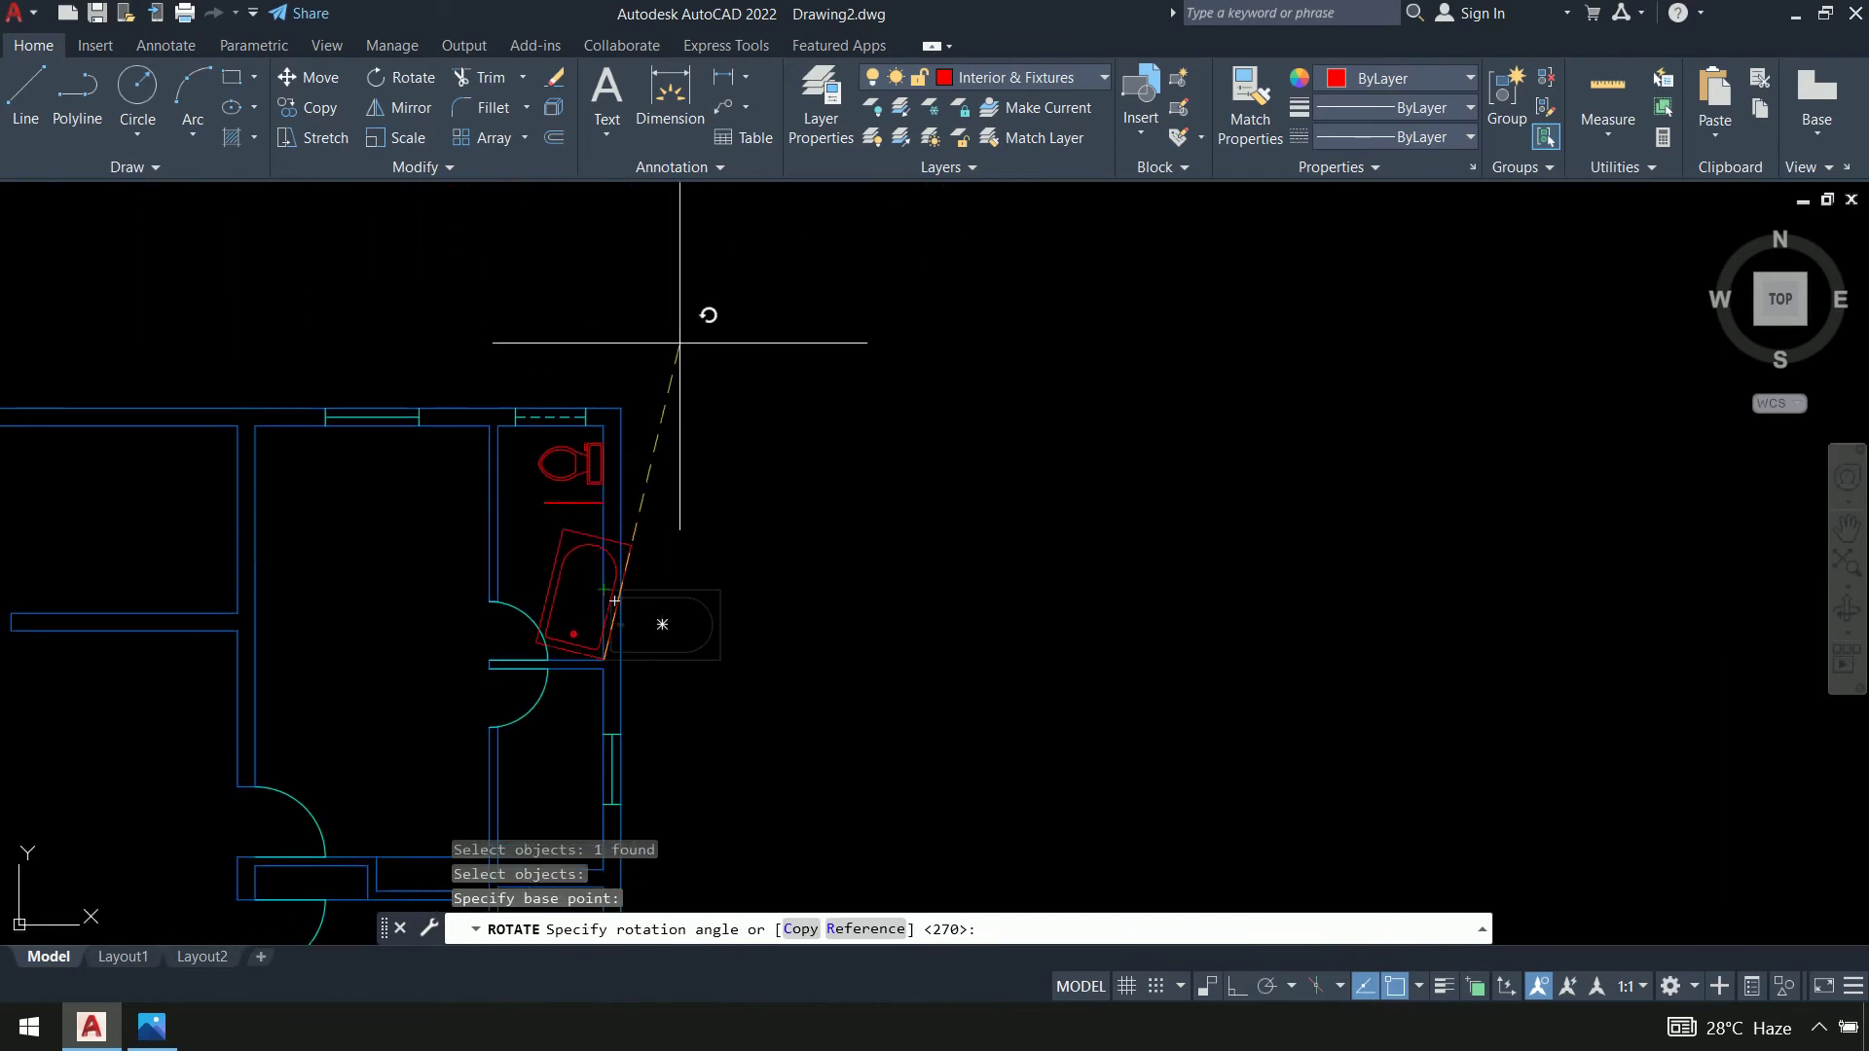
pyautogui.click(603, 268)
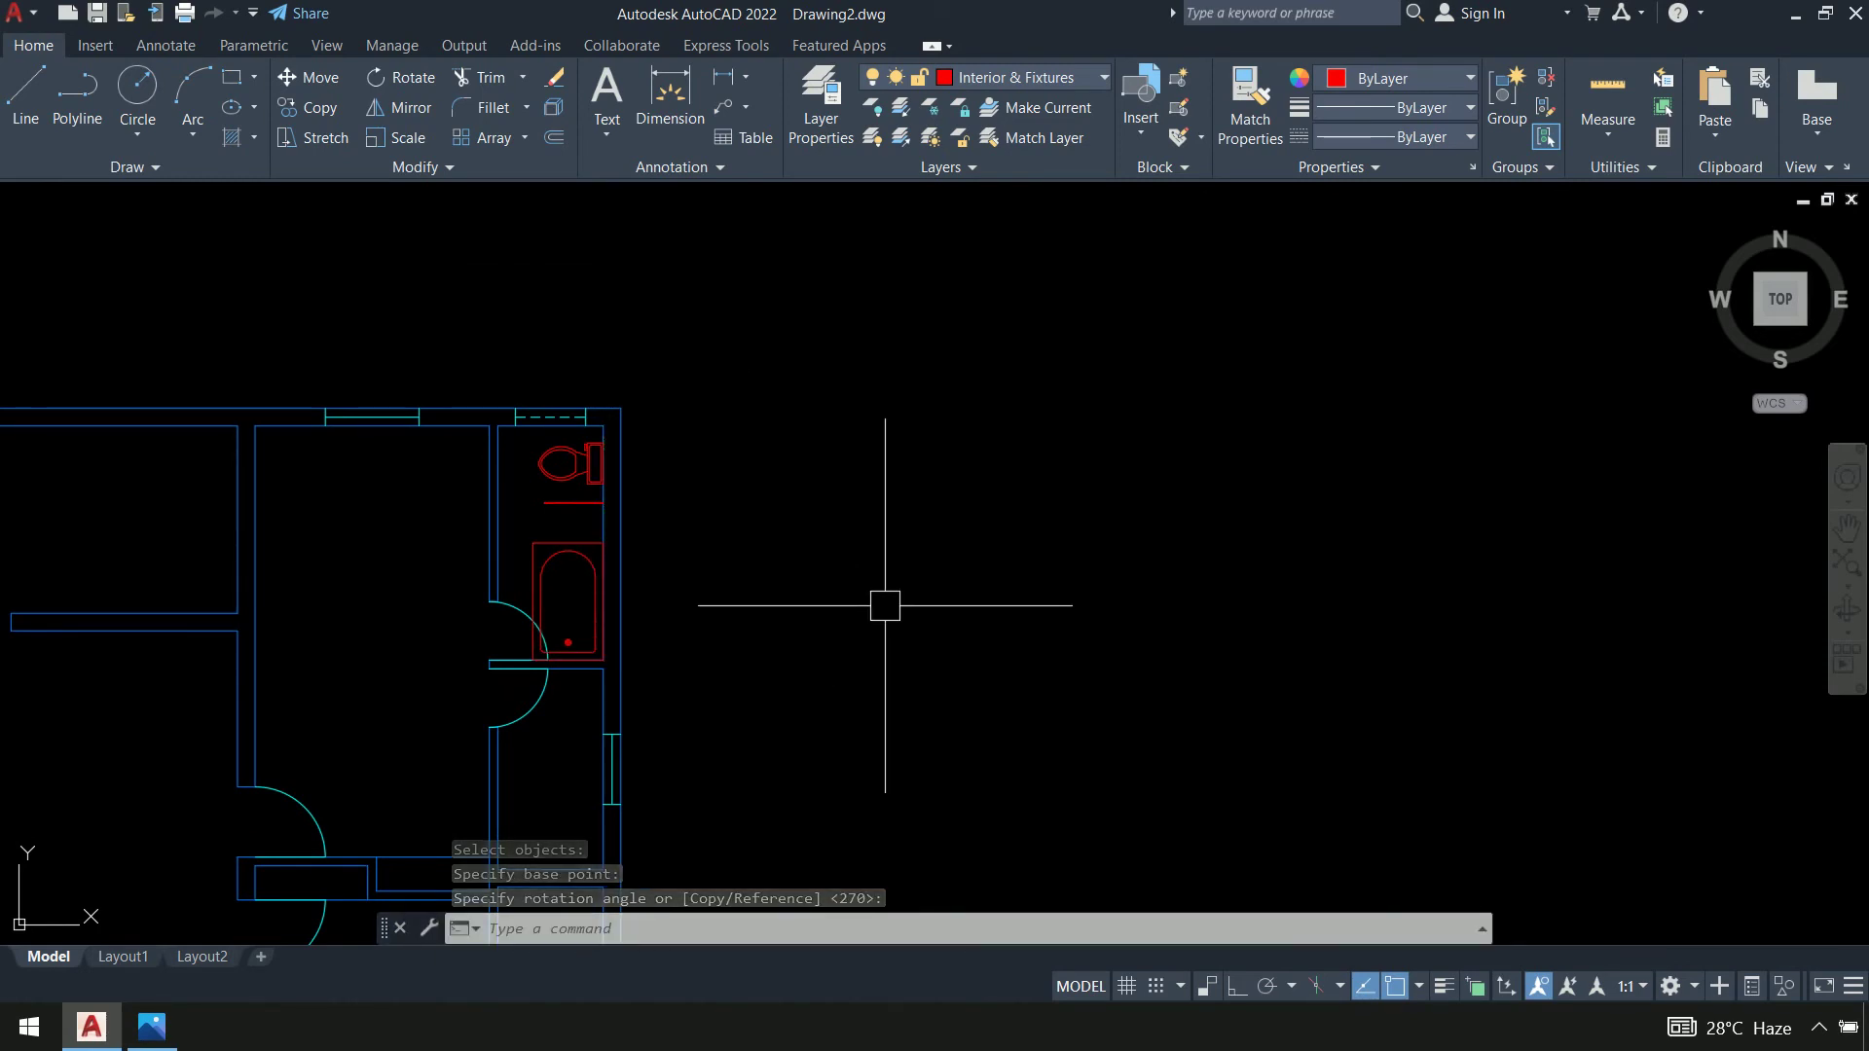
pyautogui.scroll(6, 884, 605)
pyautogui.moveTo(819, 363); pyautogui.dragTo(913, 588, button='middle')
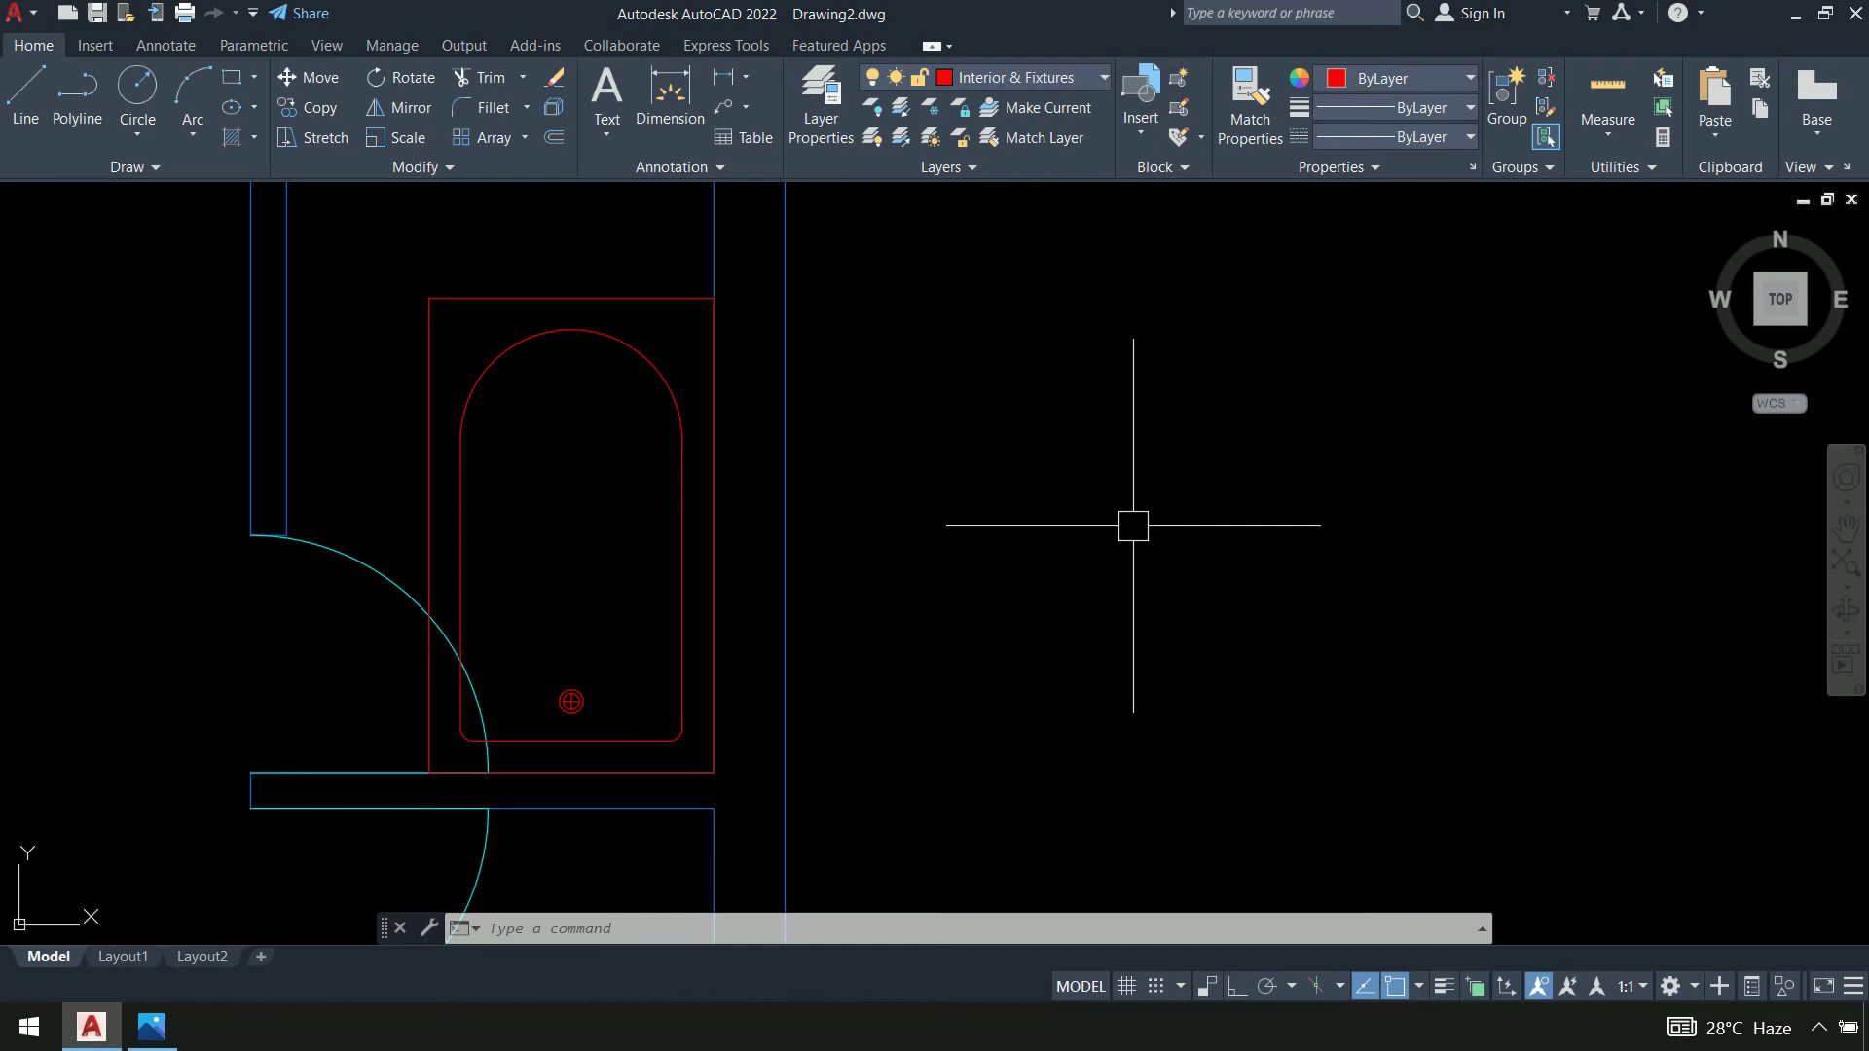
pyautogui.scroll(-6, 1132, 526)
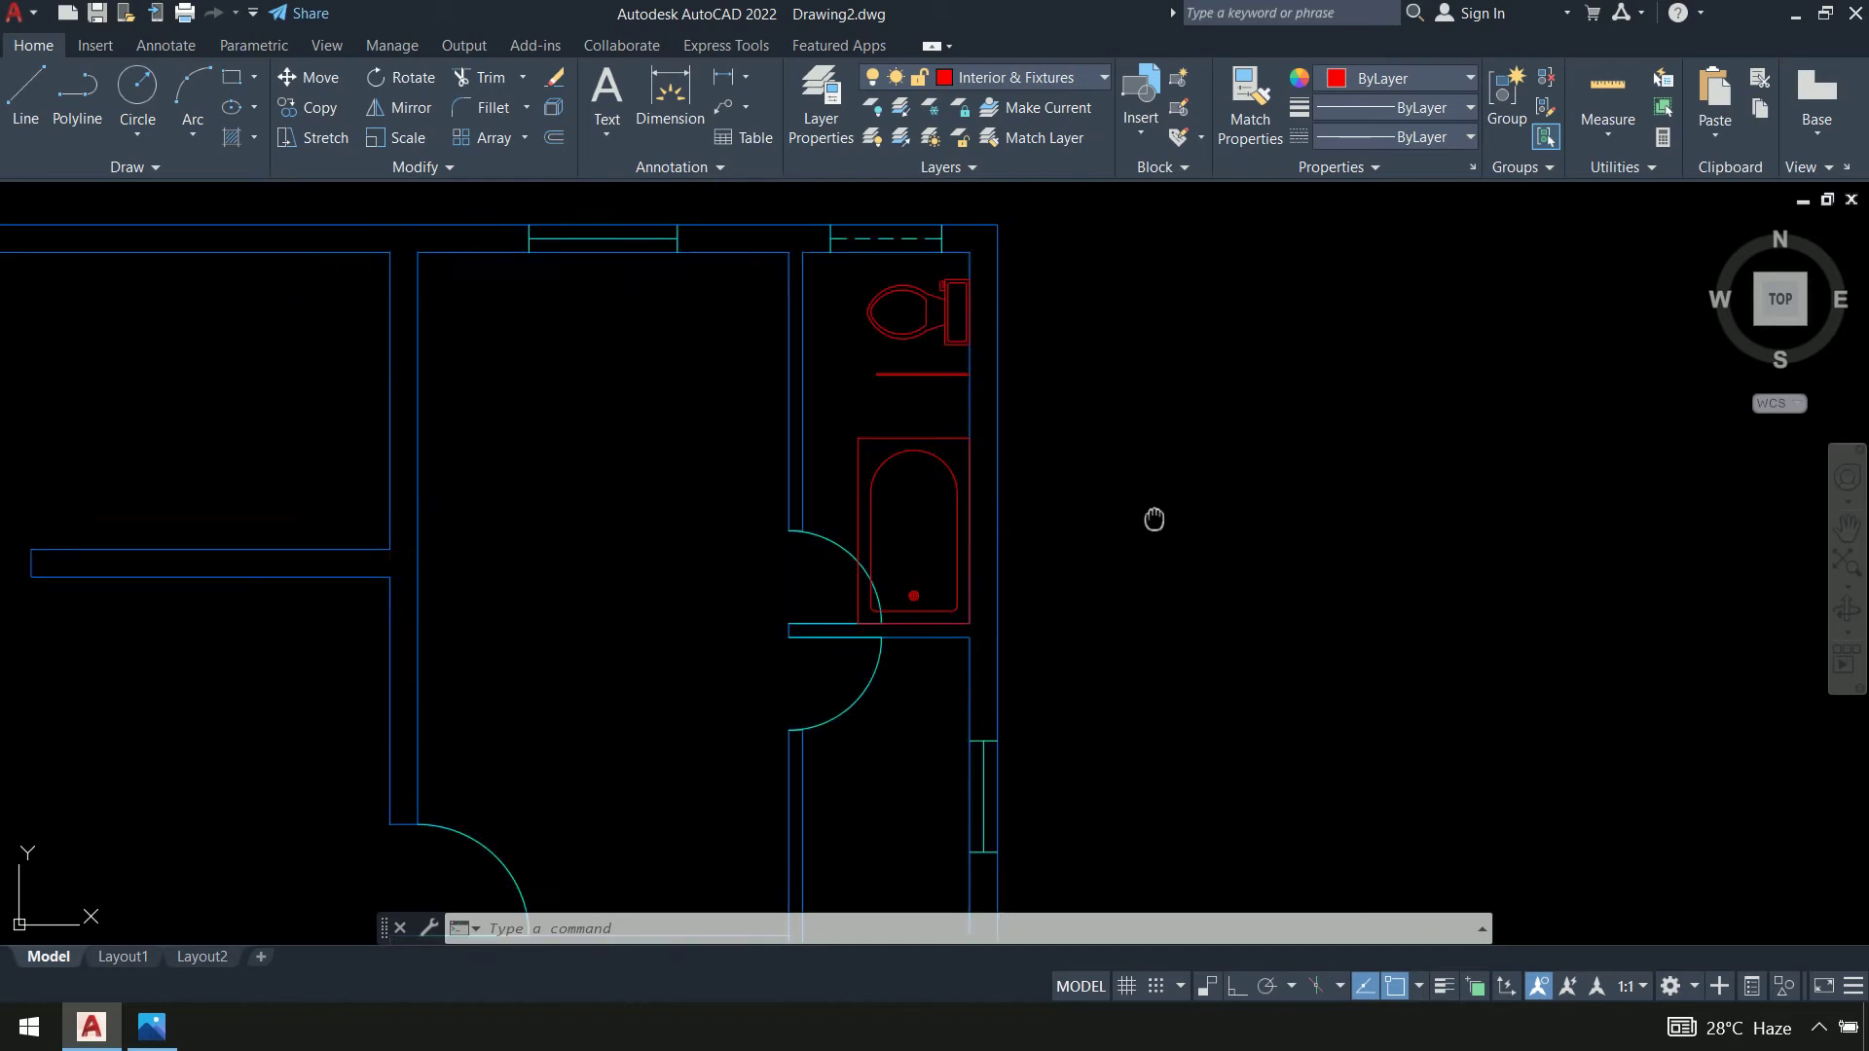
pyautogui.scroll(4, 1020, 432)
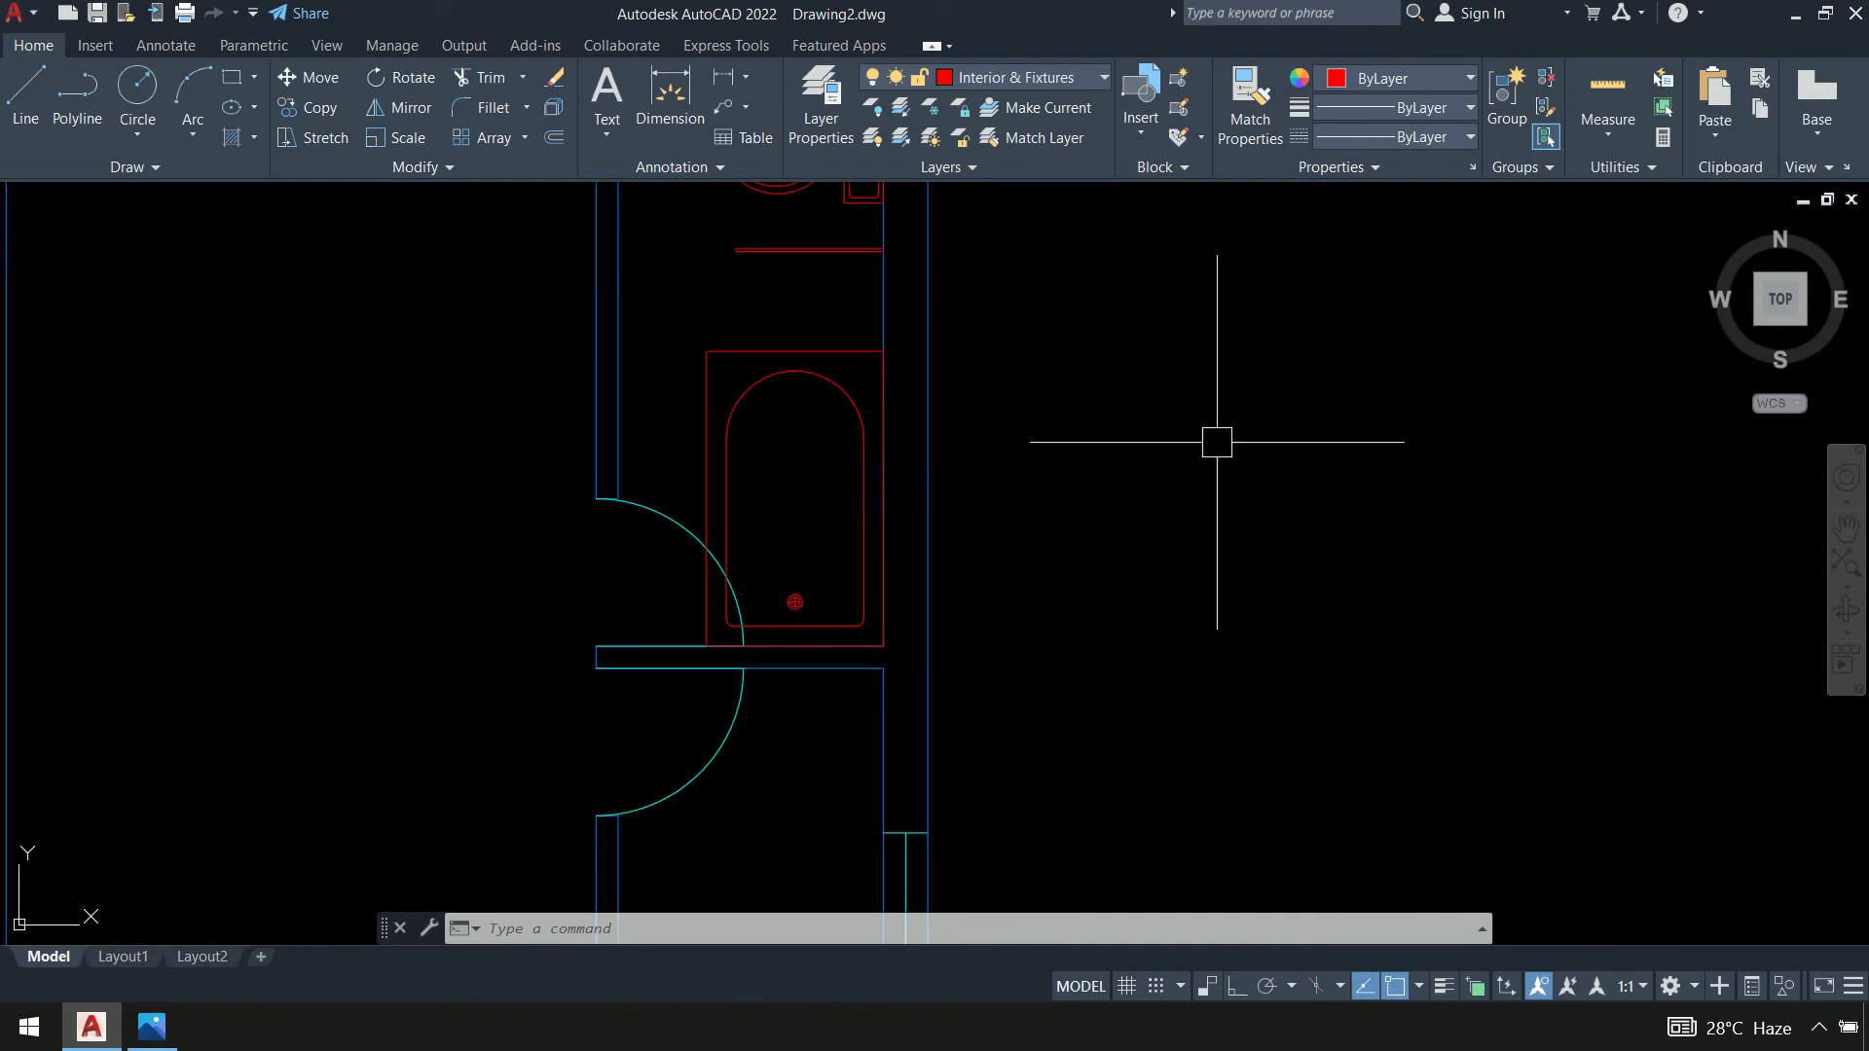
pyautogui.moveTo(1207, 466); pyautogui.dragTo(1188, 522, button='middle')
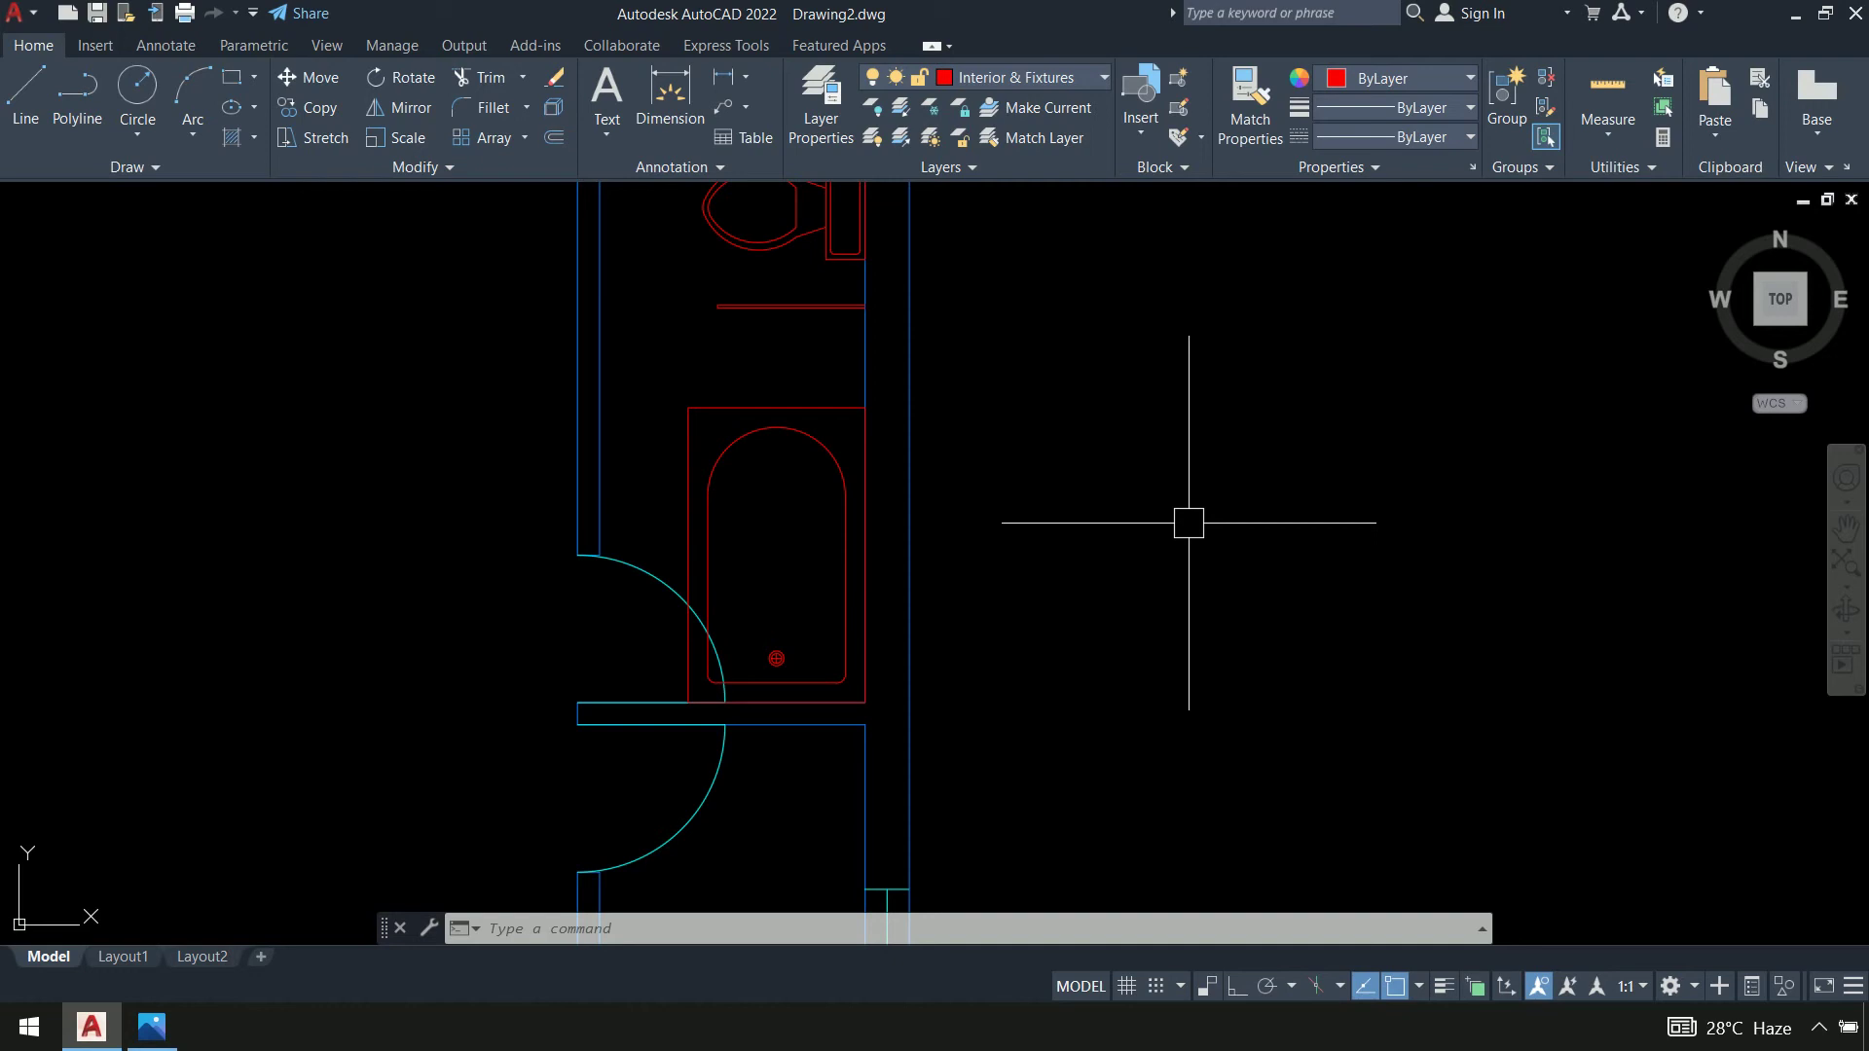
pyautogui.write('s')
pyautogui.press('Return')
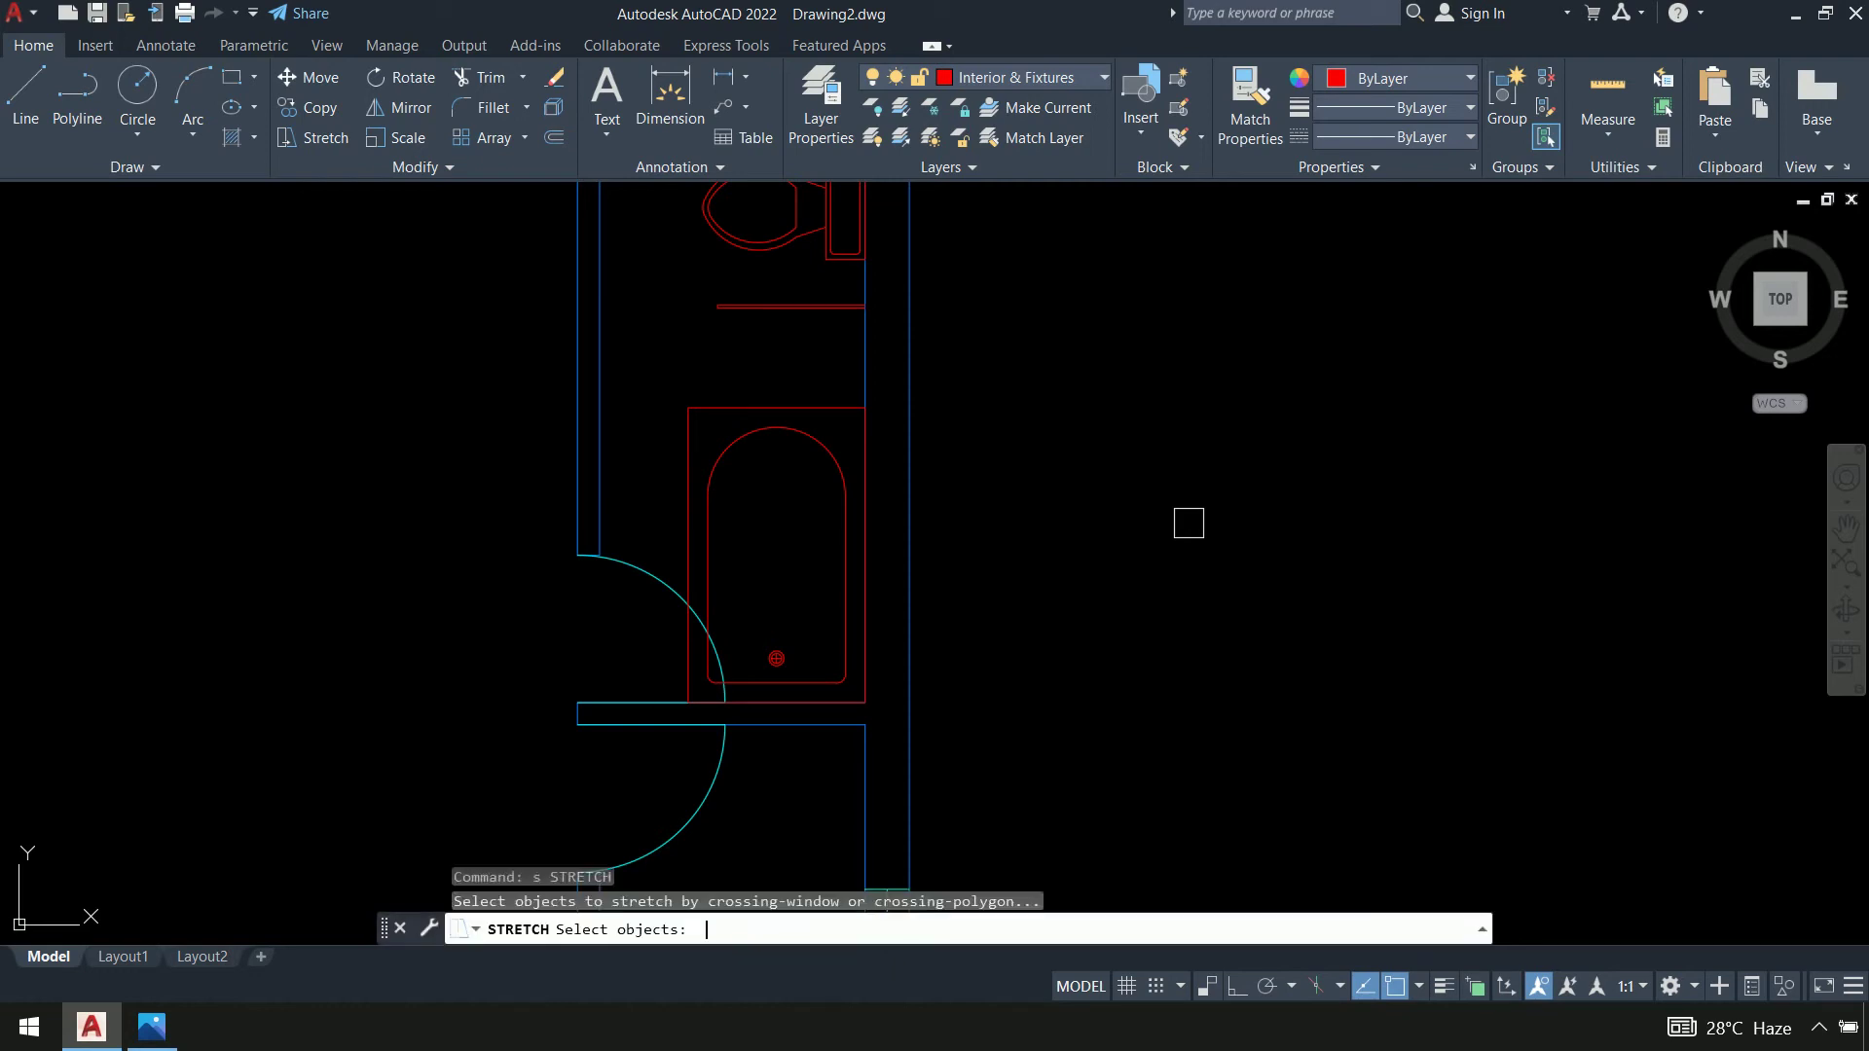
pyautogui.click(735, 362)
pyautogui.click(673, 496)
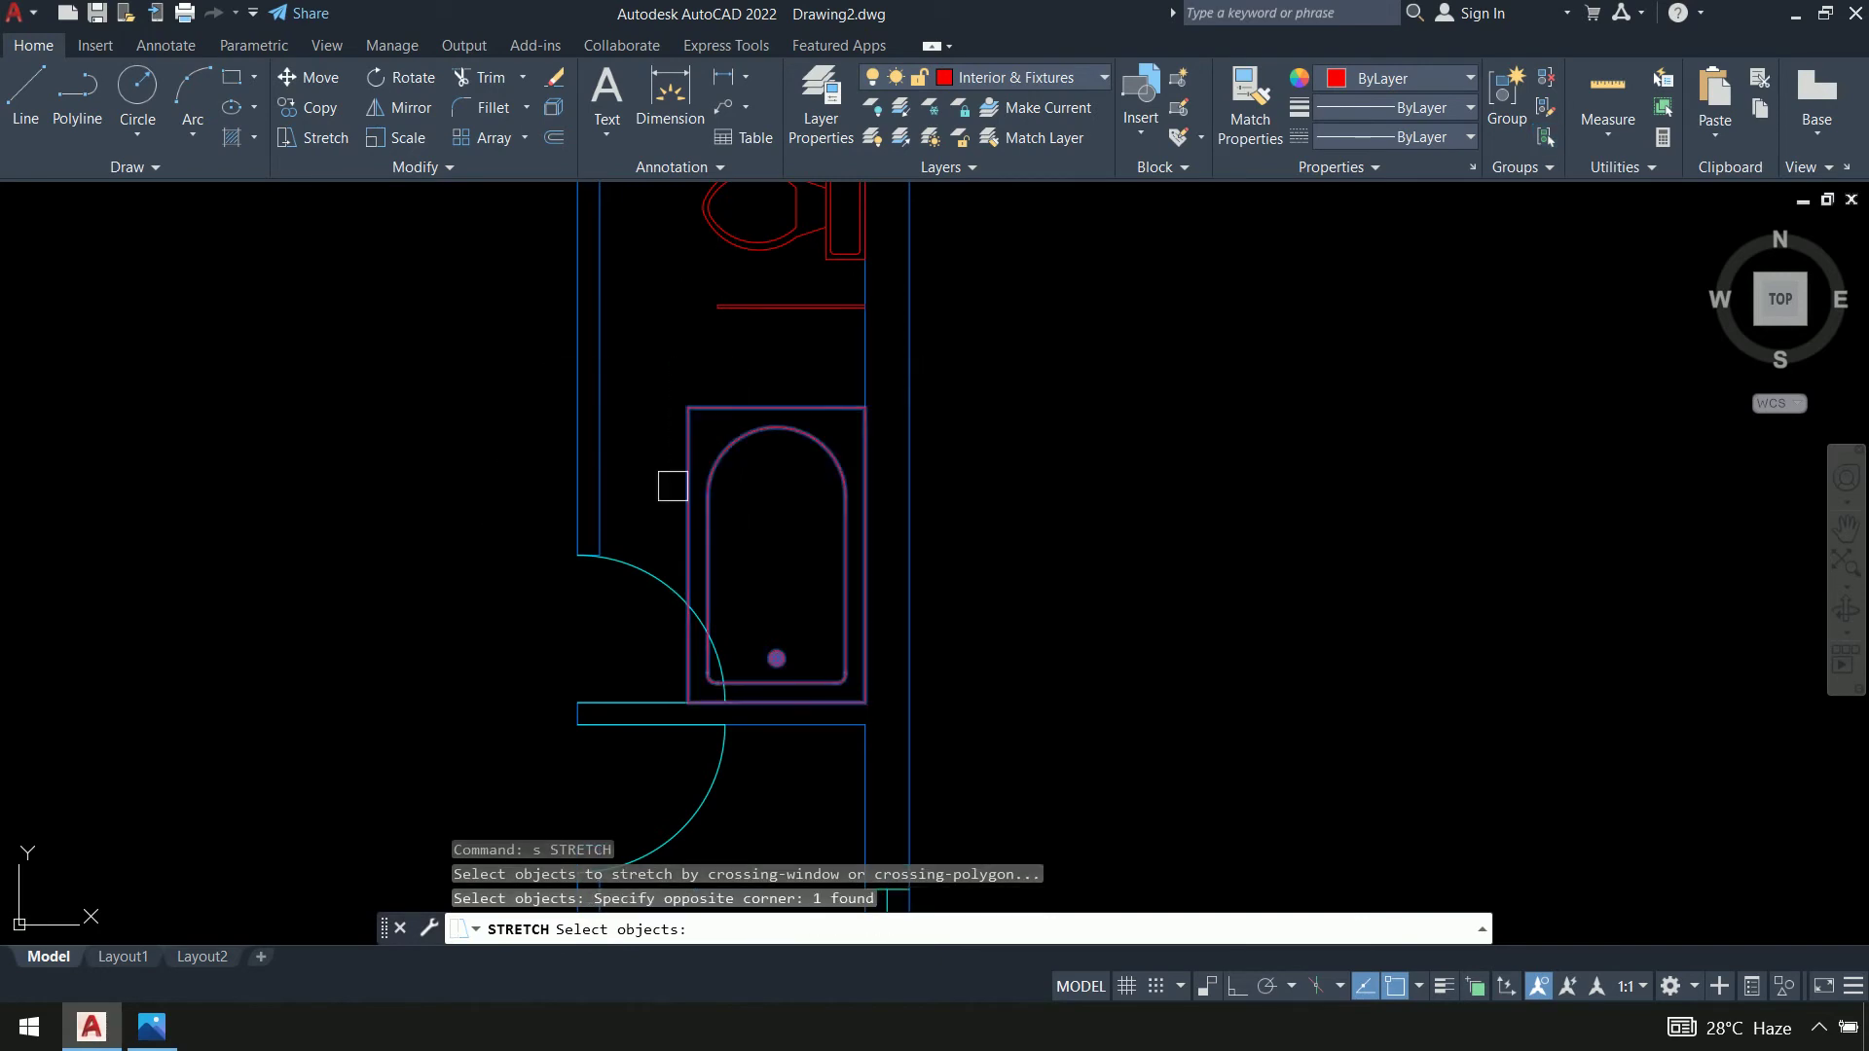
pyautogui.press('Return')
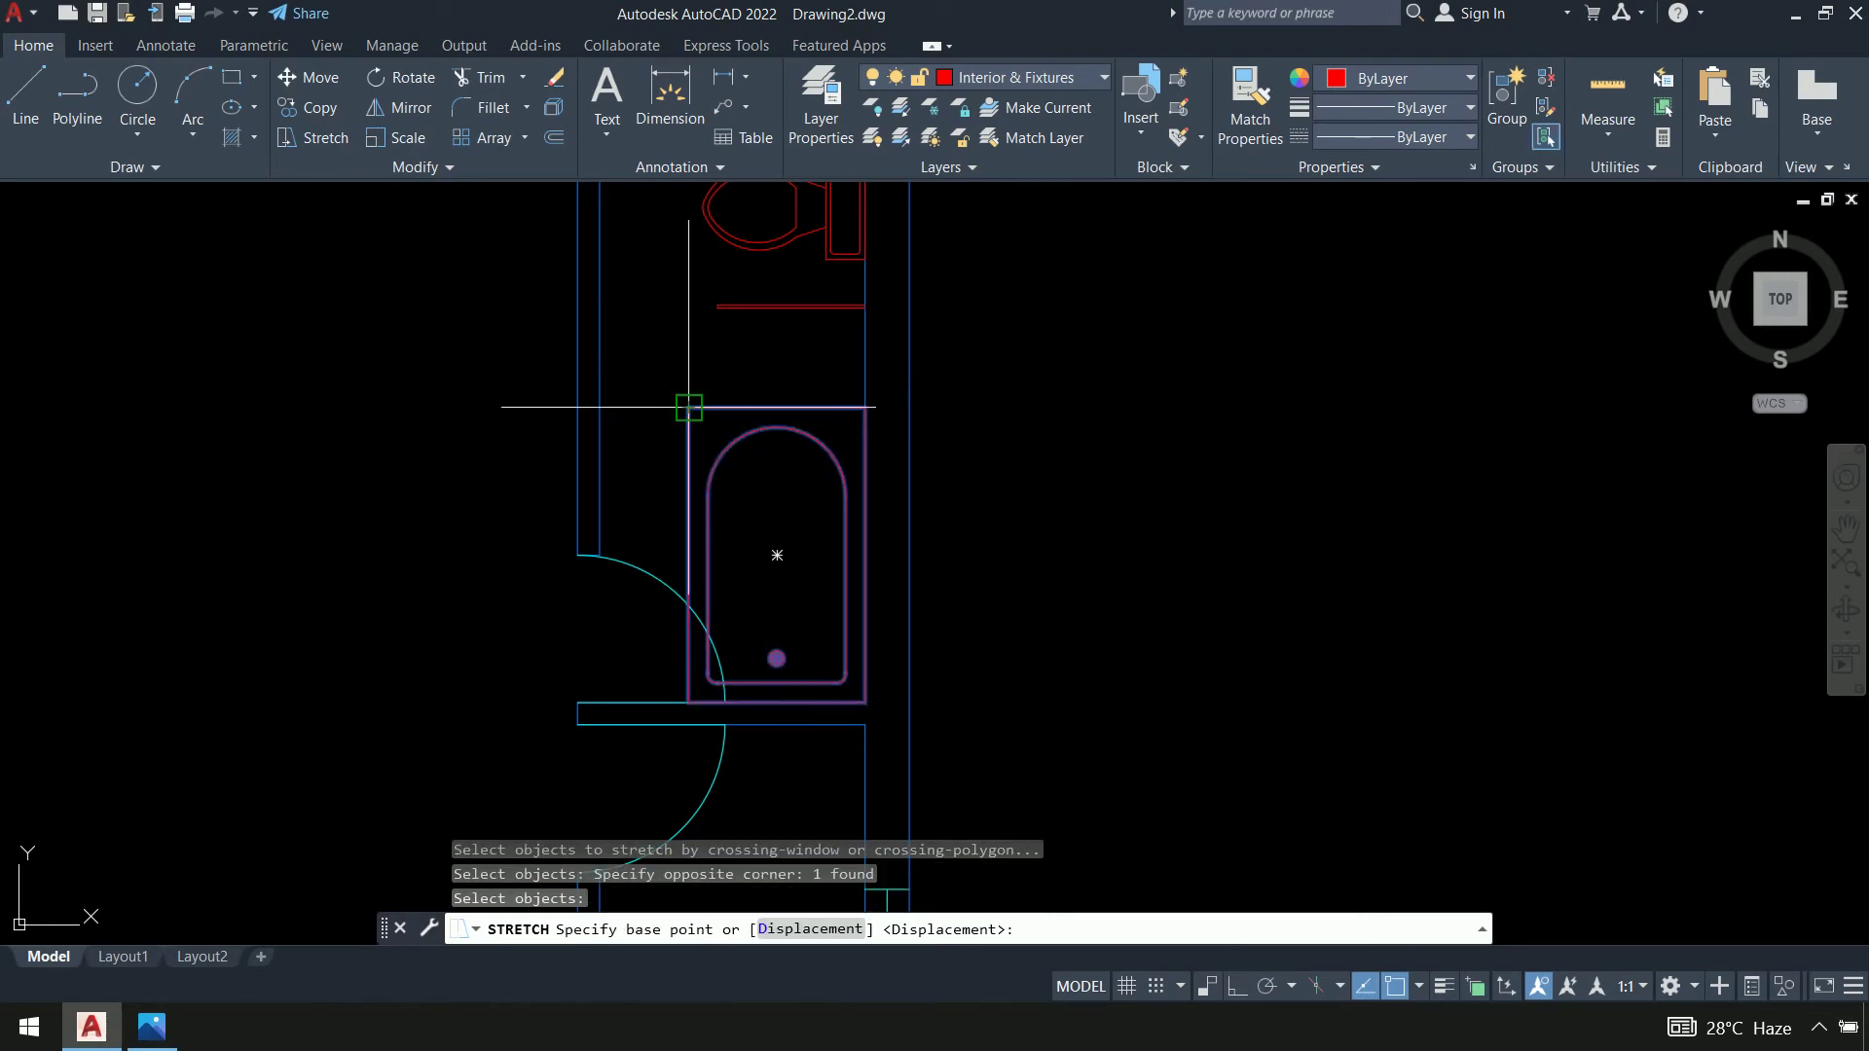
pyautogui.click(688, 407)
pyautogui.press('Escape')
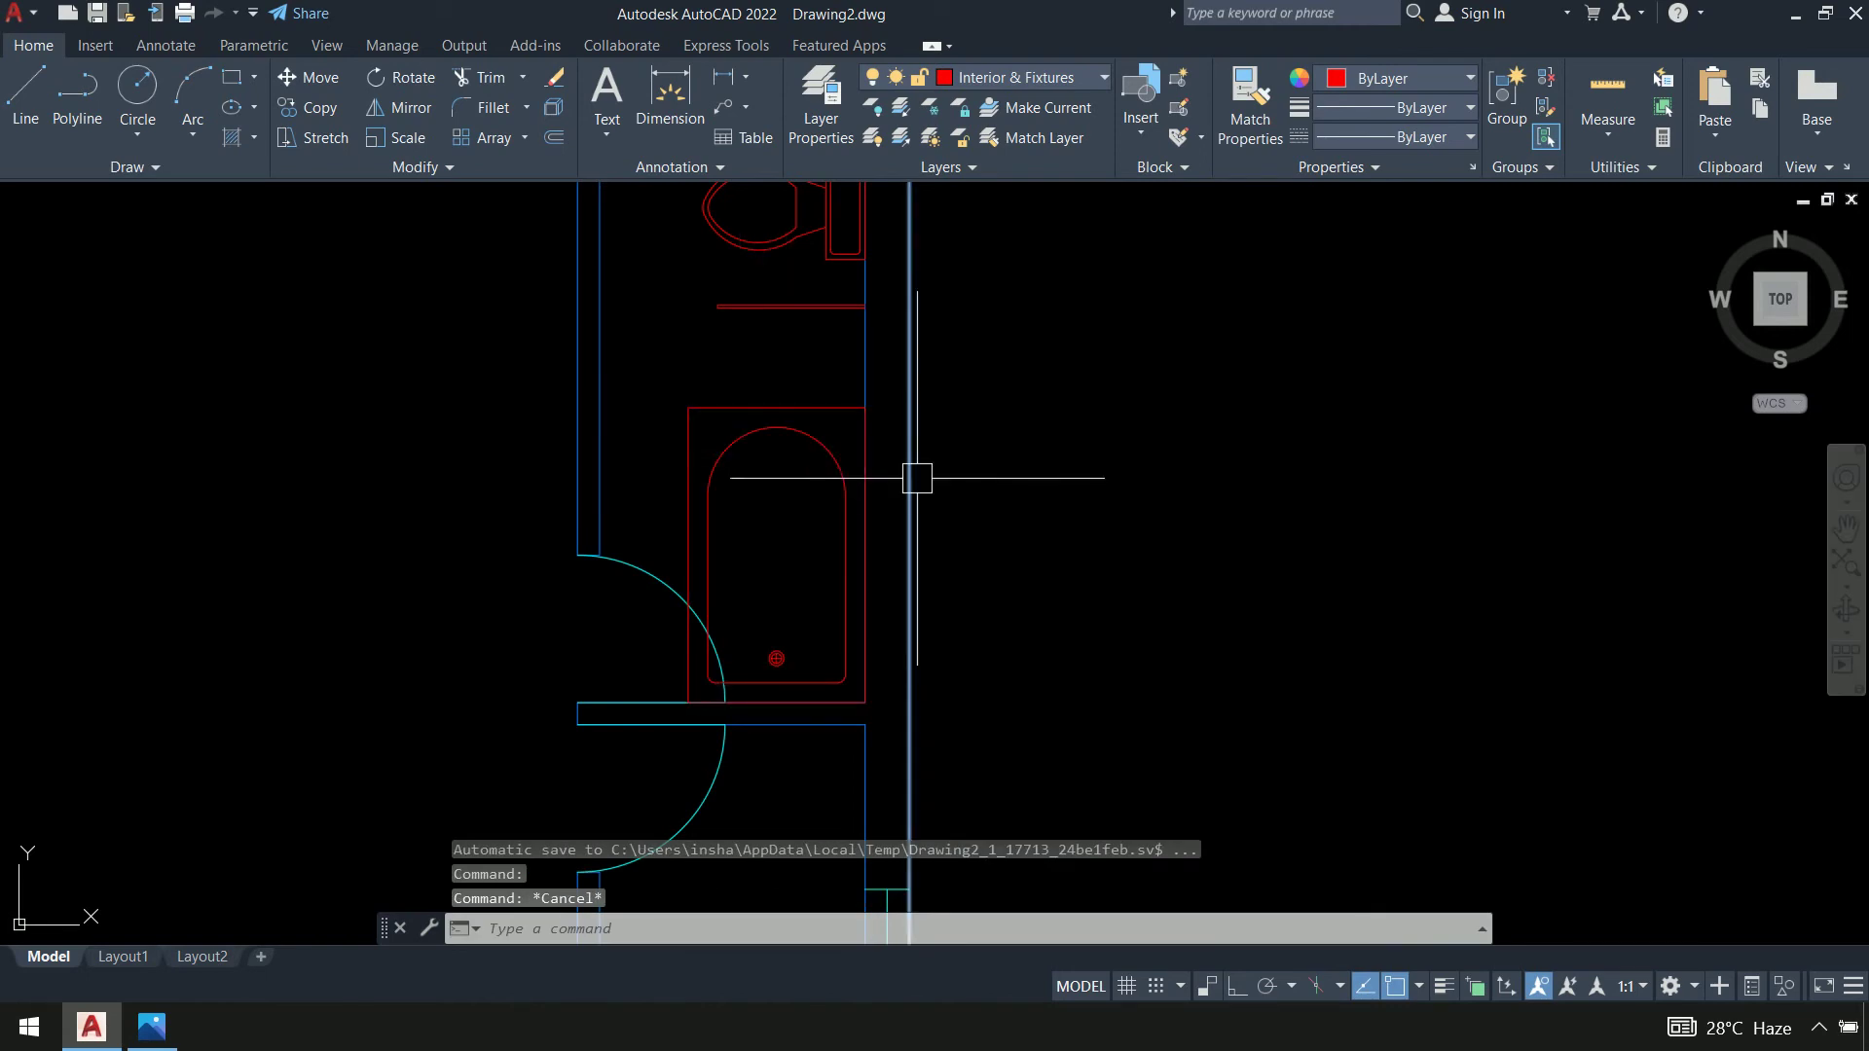
# Move the bathtub out of the bathroom into the empty space right of the building's outer wall
pyautogui.write('m')
pyautogui.press('Return')
pyautogui.click(769, 433)
pyautogui.press('Return')
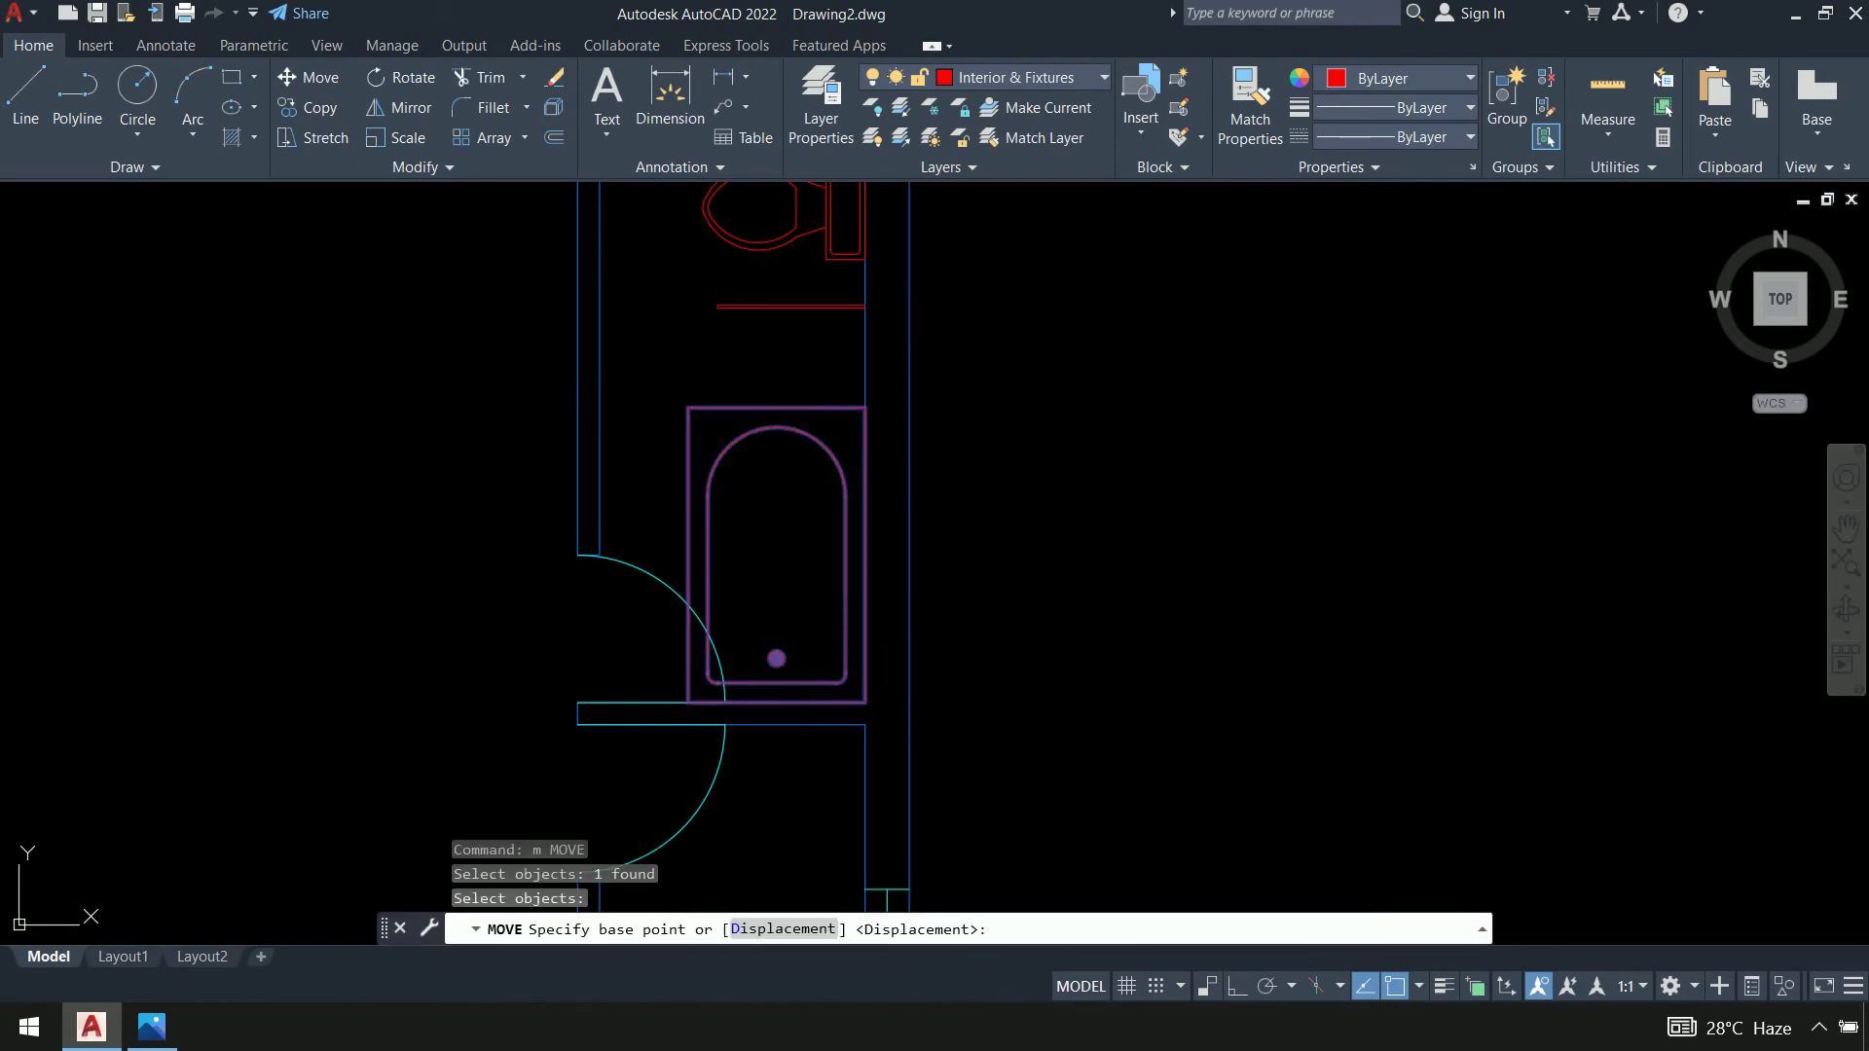
pyautogui.click(668, 381)
pyautogui.click(993, 360)
pyautogui.moveTo(1421, 547); pyautogui.dragTo(1302, 552, button='middle')
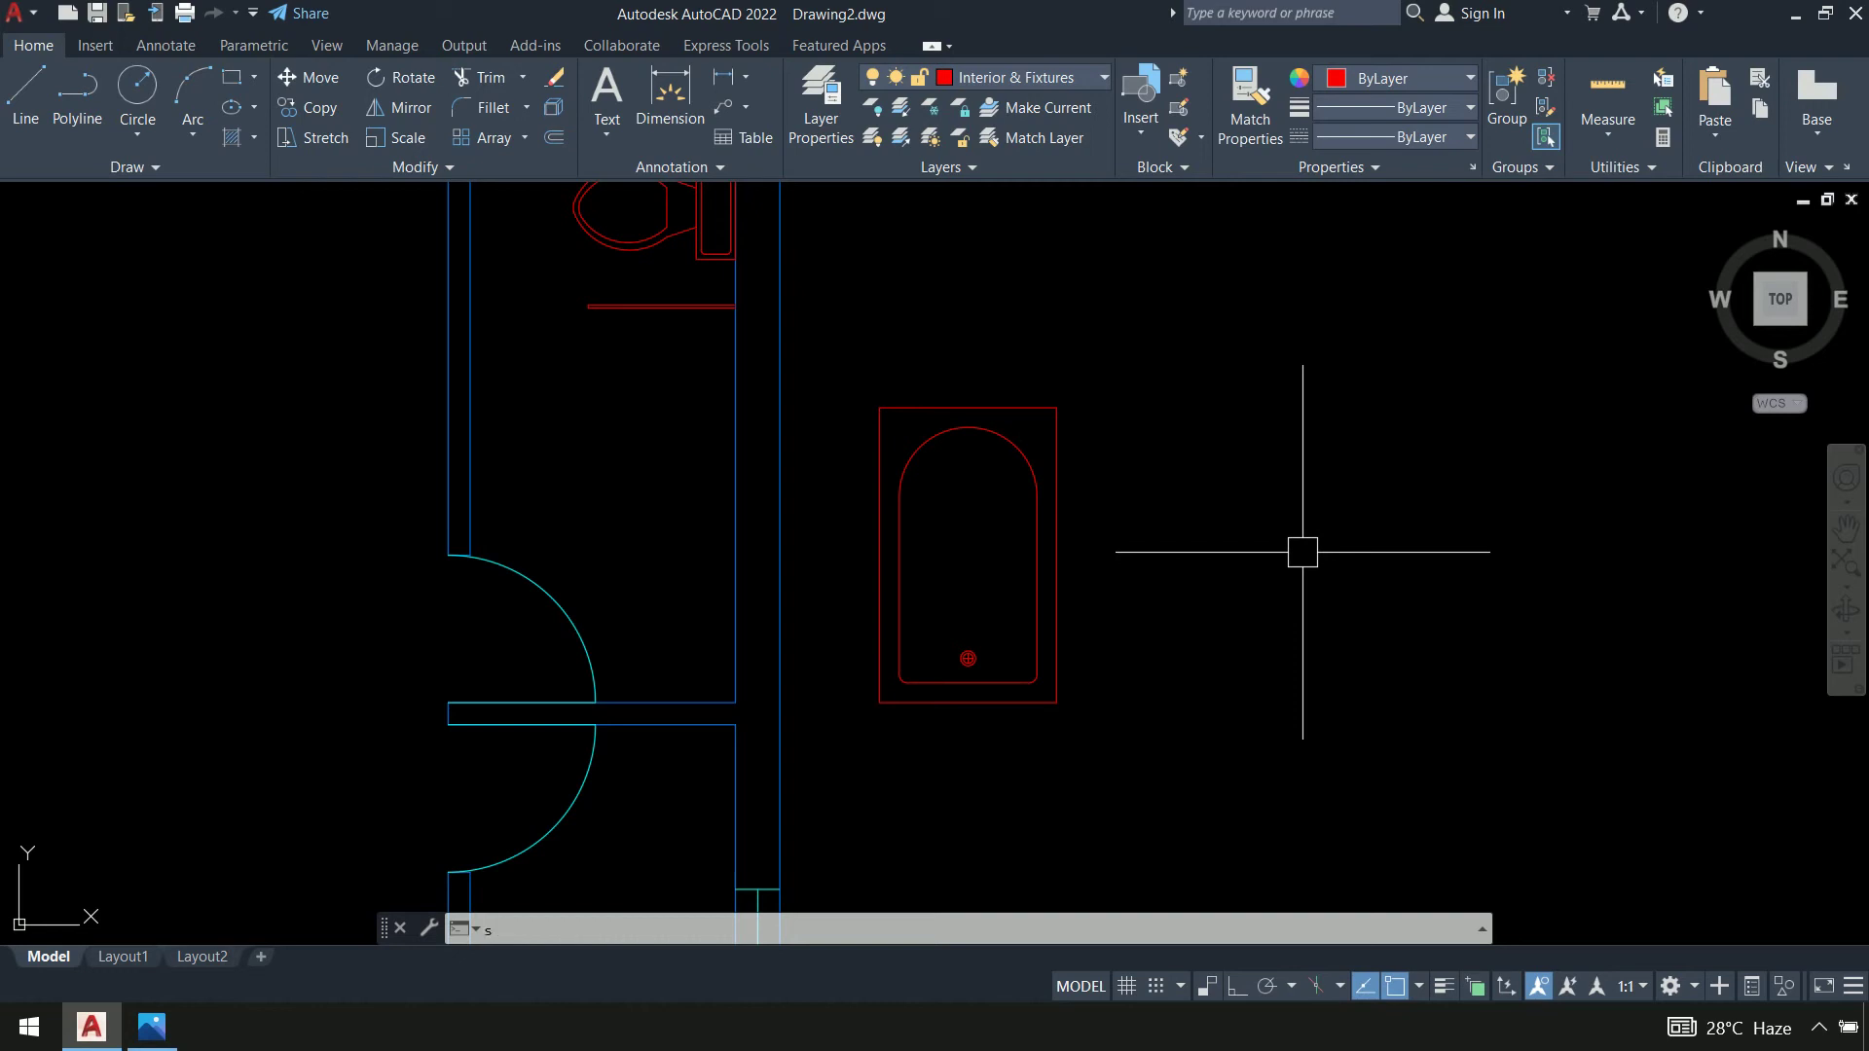
# Scale the bathtub by reference about its lower-right corner, matching its width to the wall segment between the bathroom's lower-right inner corner and door arc
pyautogui.write('c')
pyautogui.press('Return')
pyautogui.click(1055, 535)
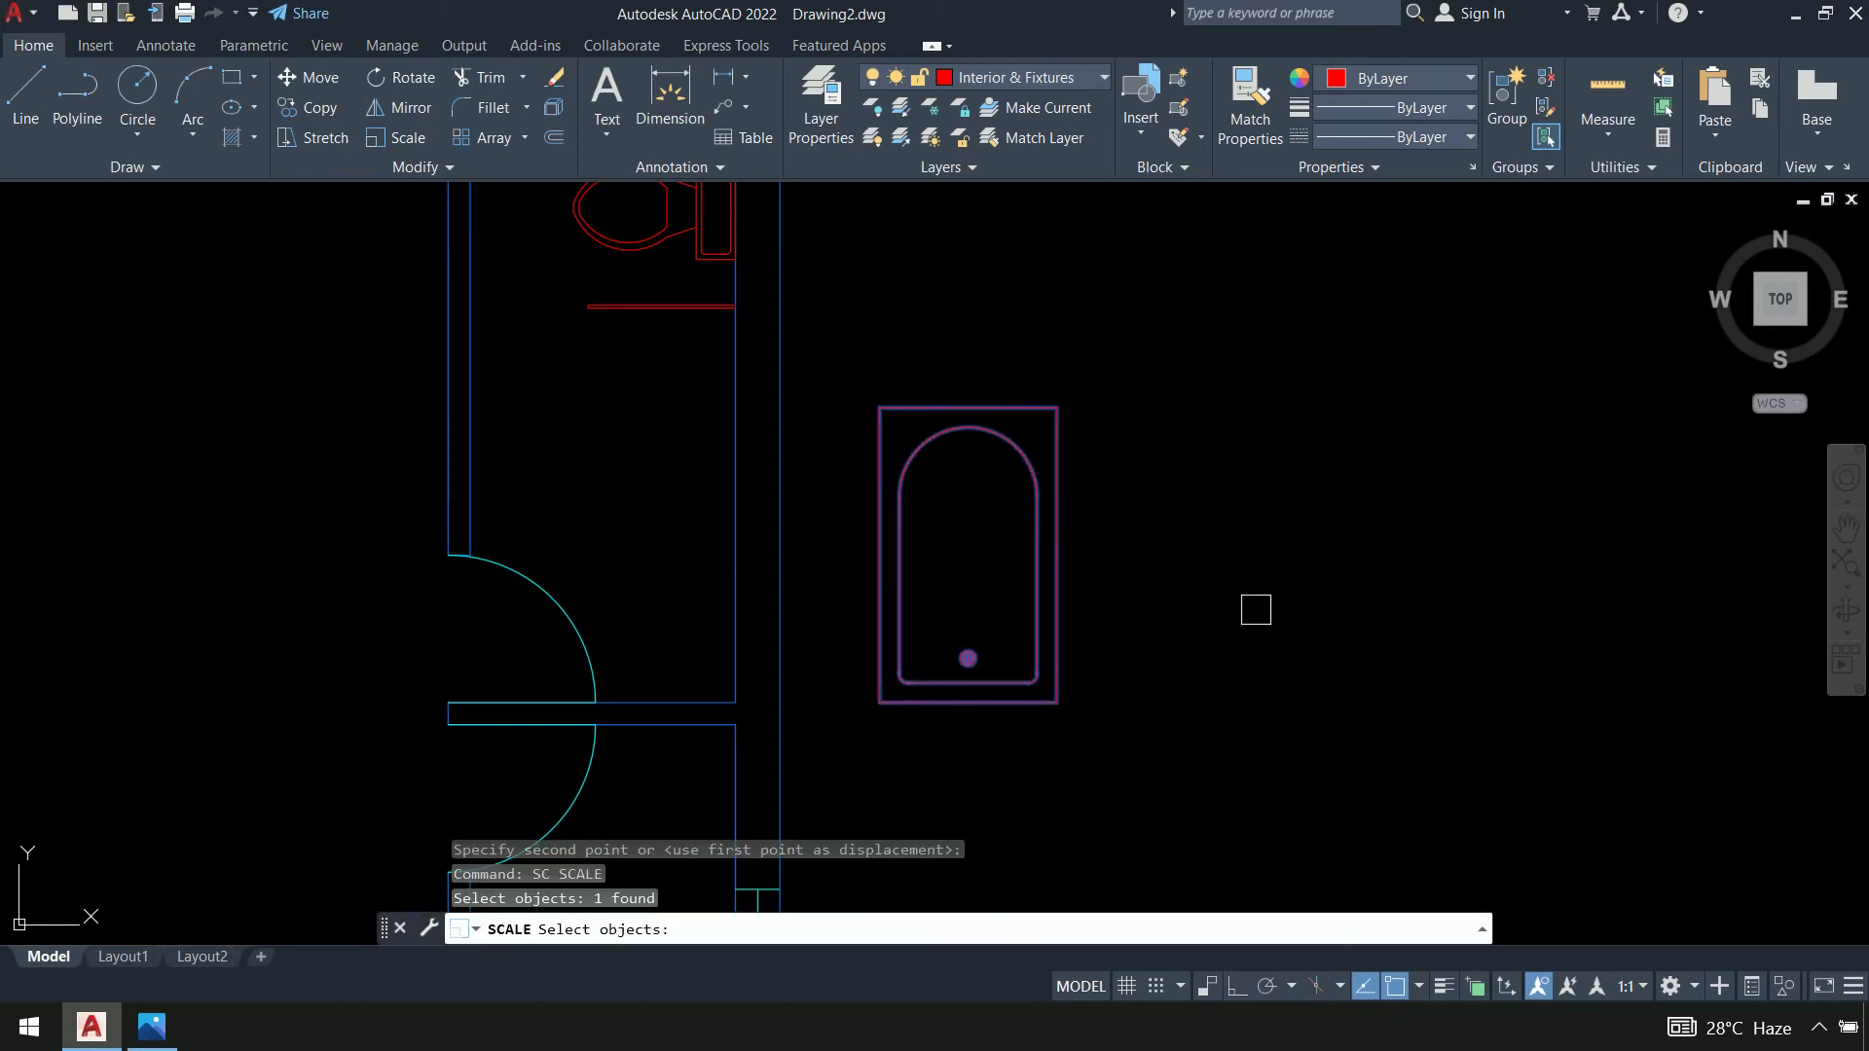
pyautogui.press('Return')
pyautogui.click(1057, 700)
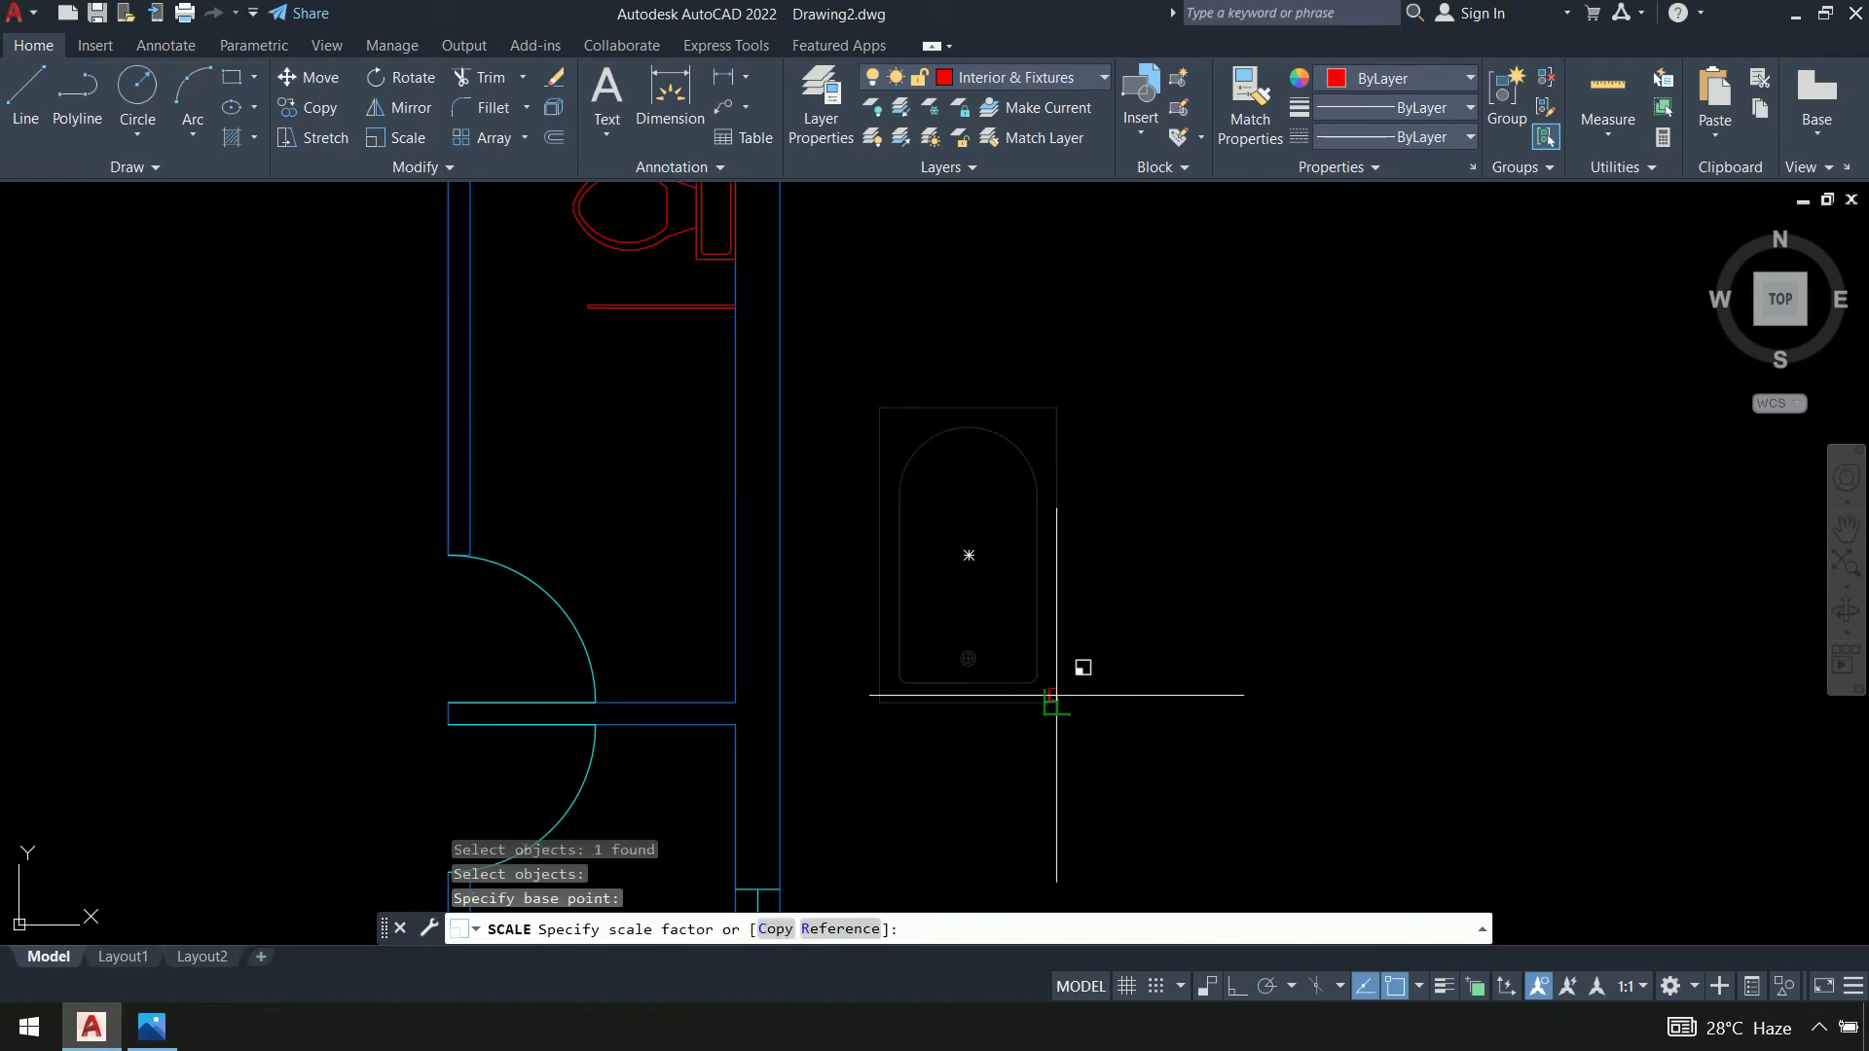
pyautogui.press('Return')
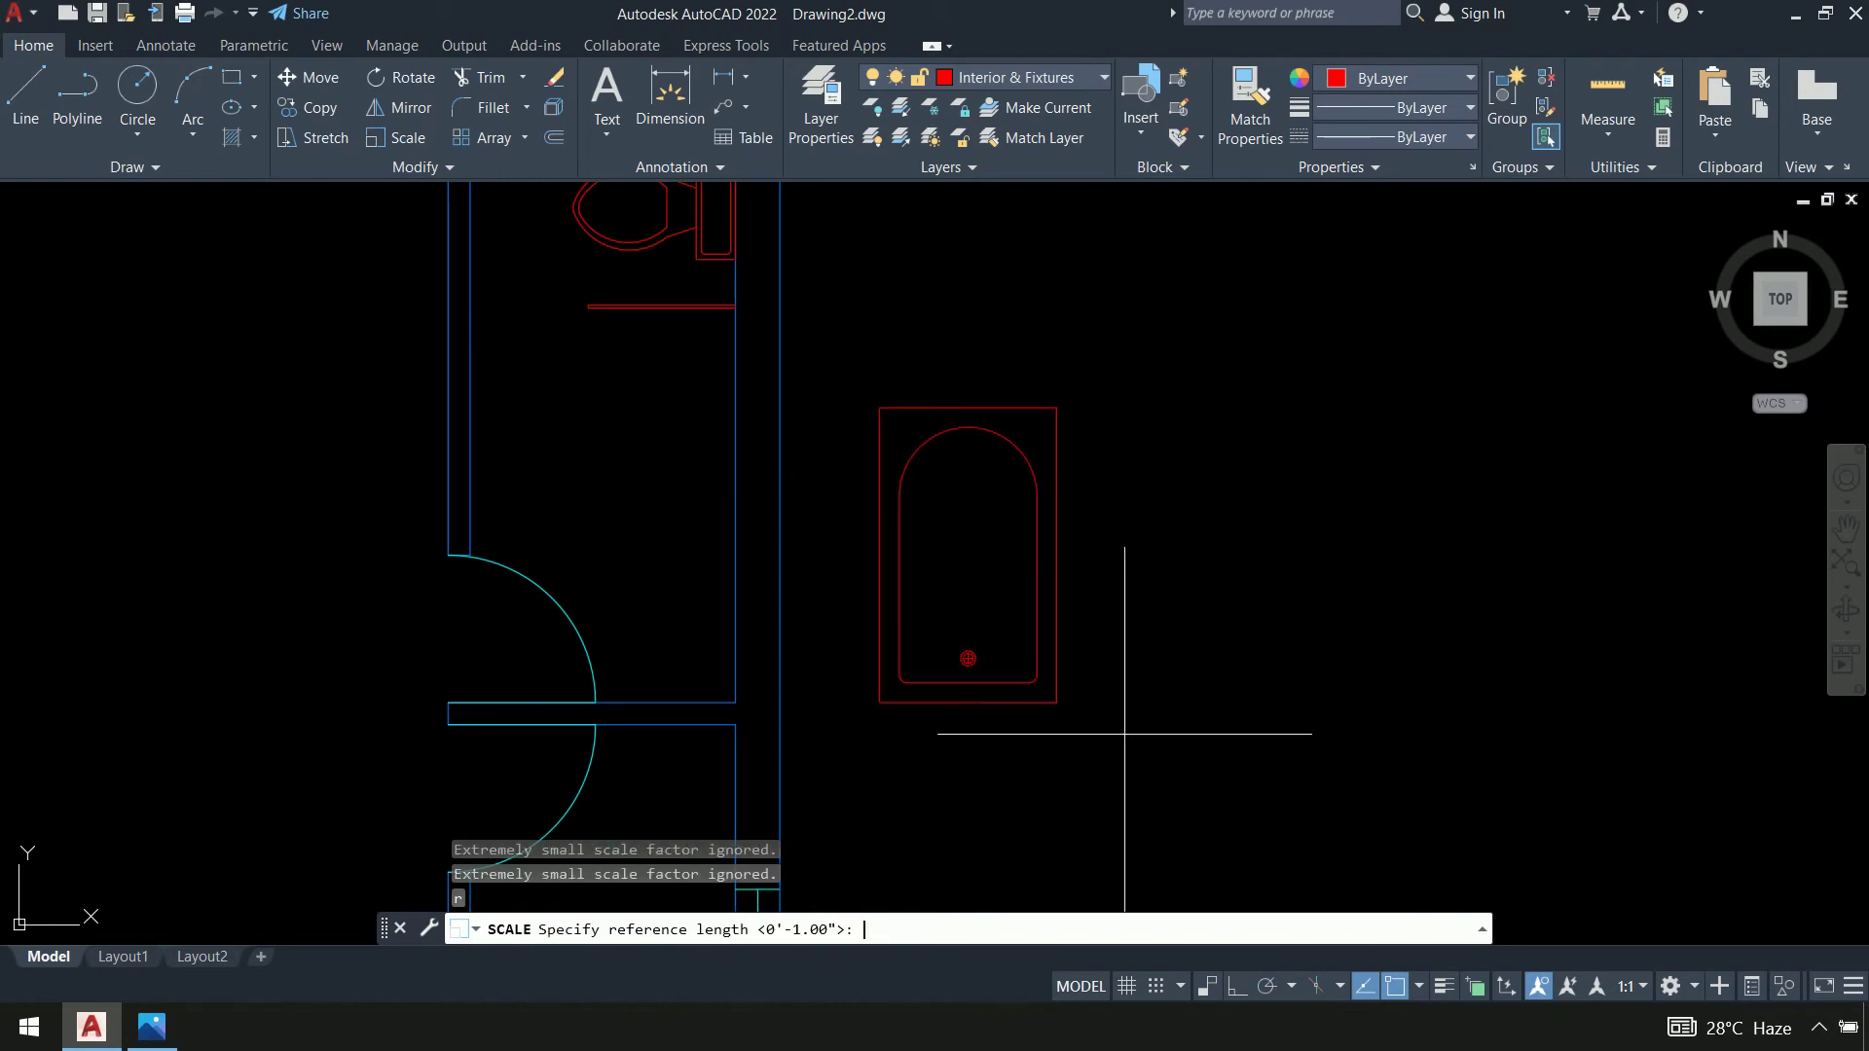
pyautogui.click(1057, 700)
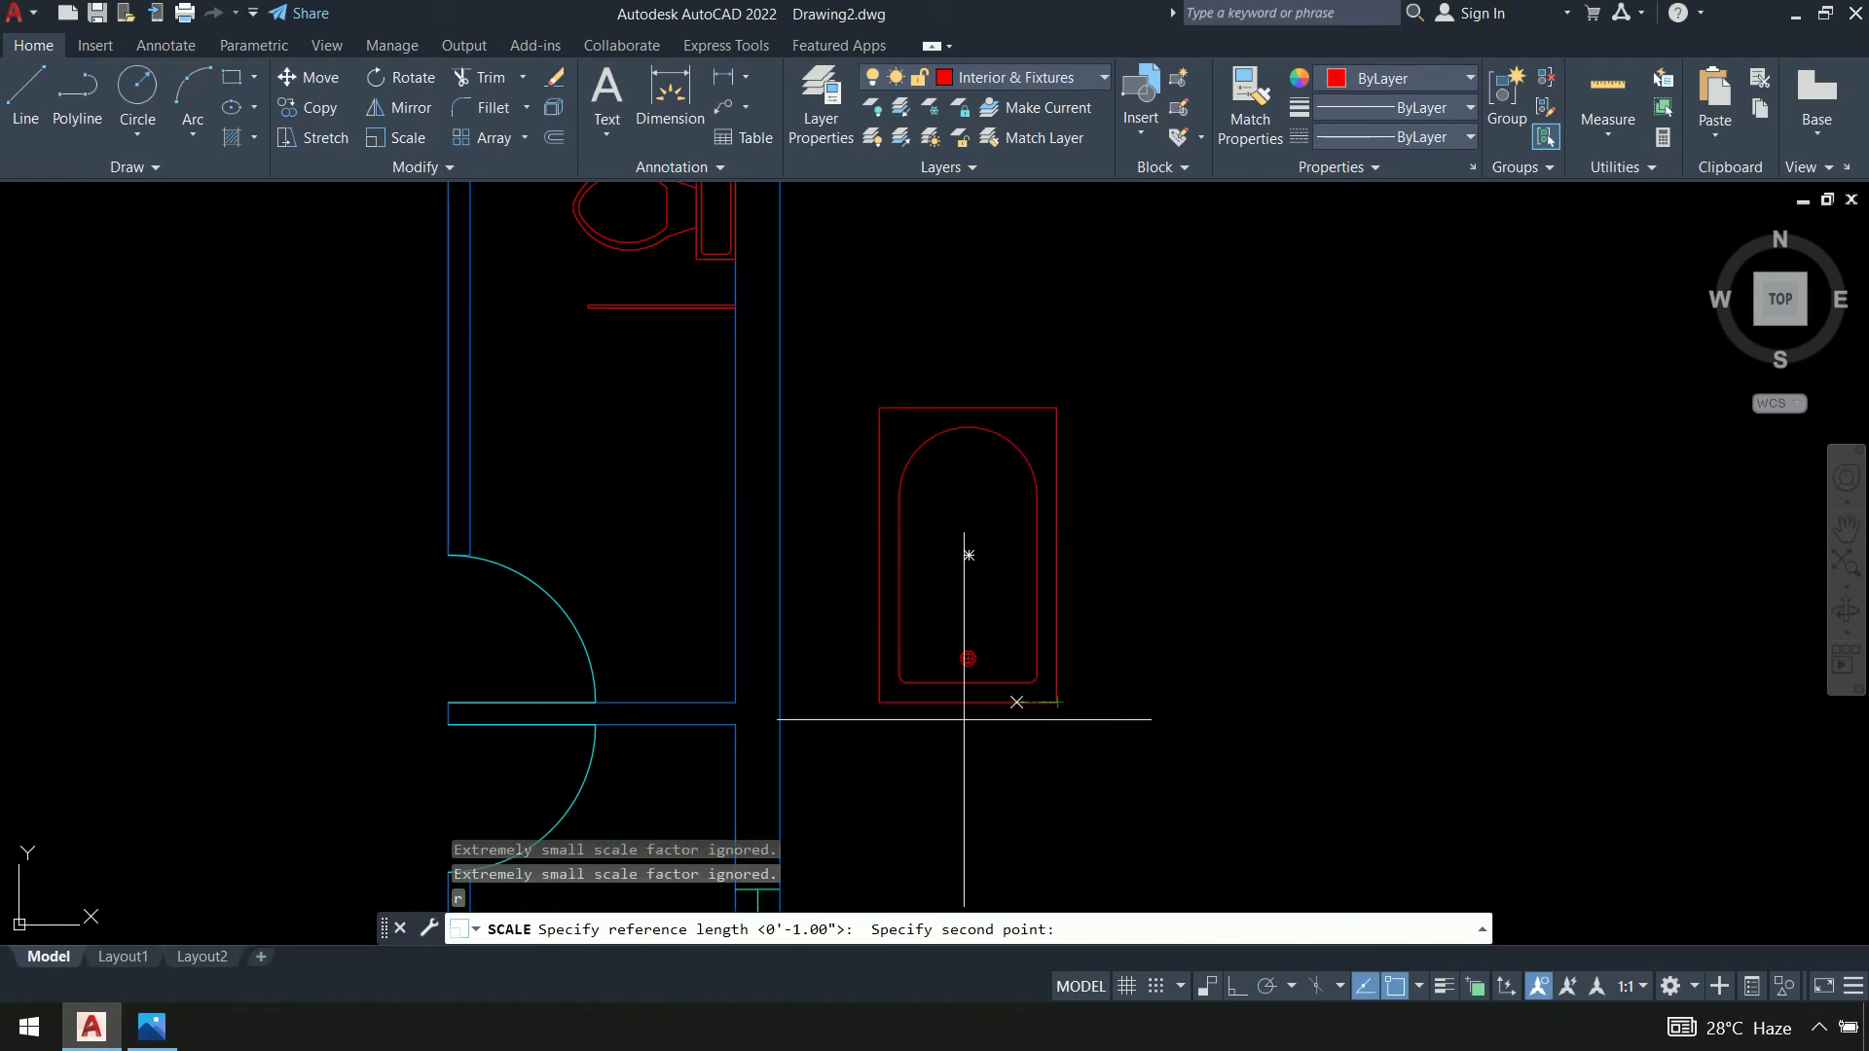
pyautogui.click(879, 700)
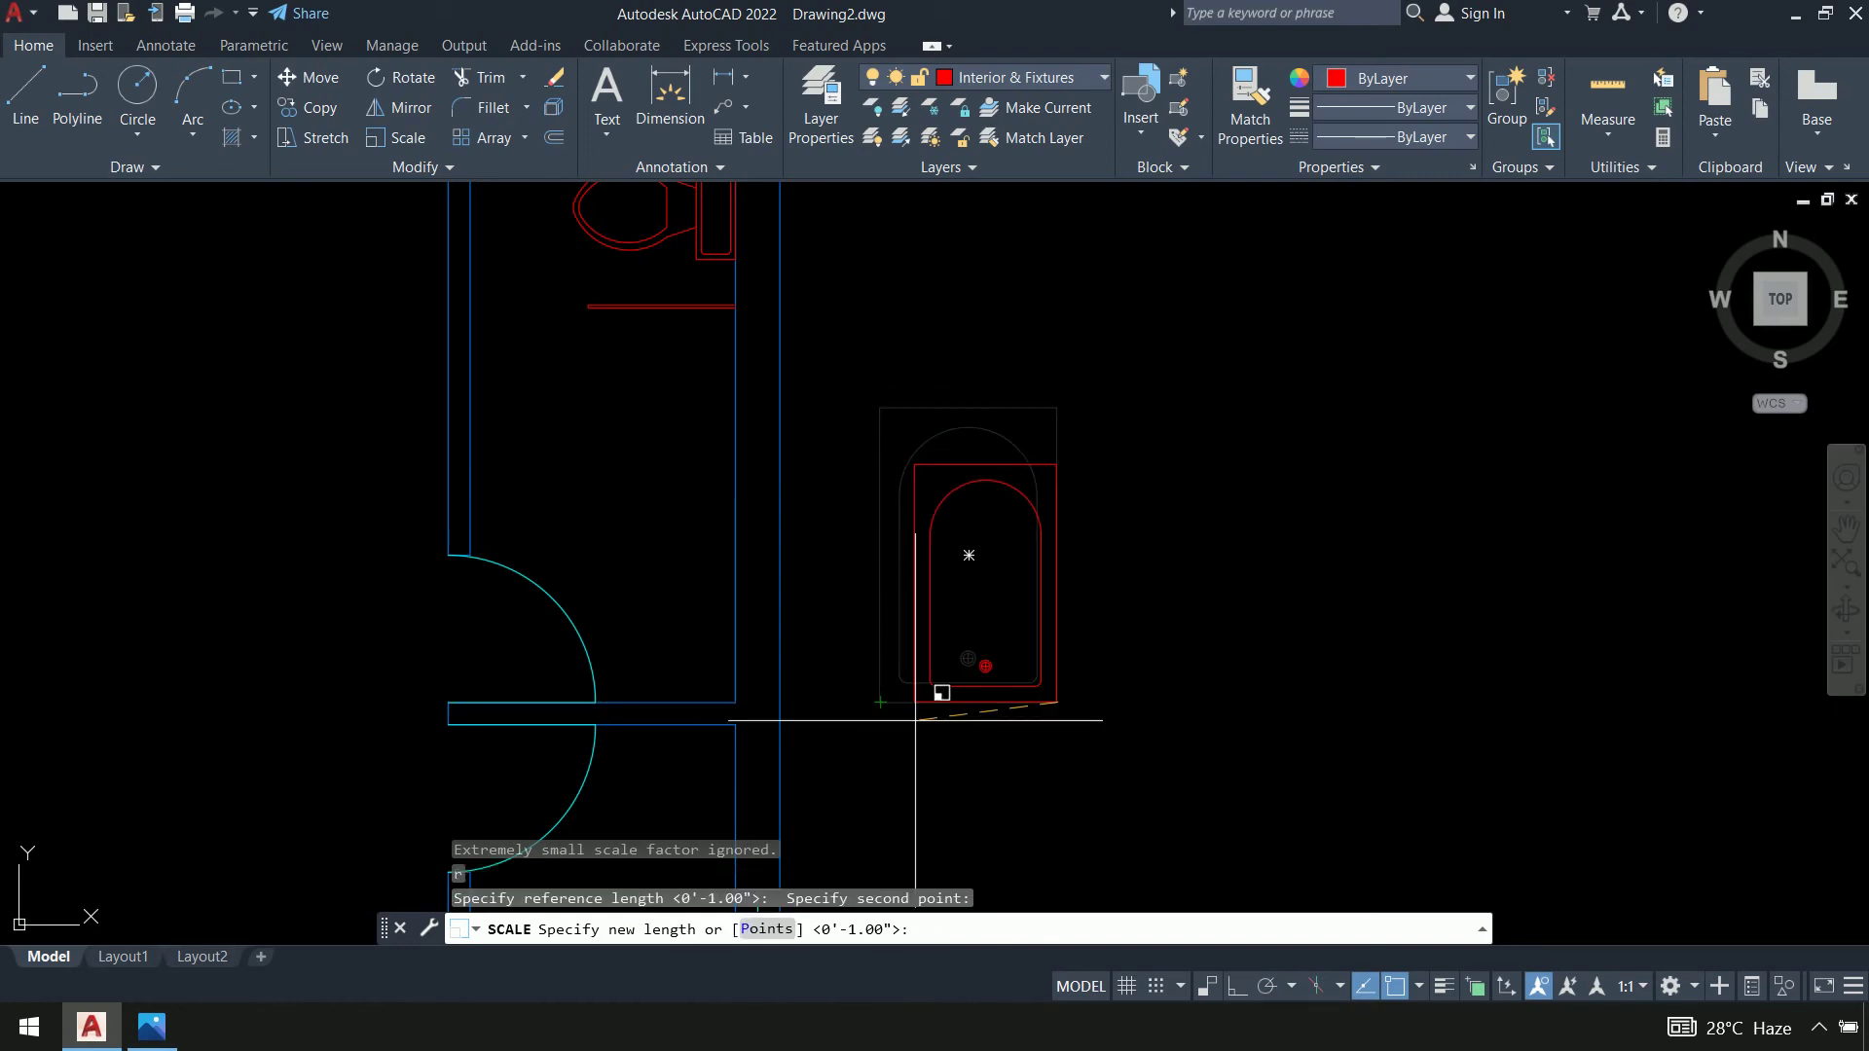
pyautogui.write('p')
pyautogui.press('Return')
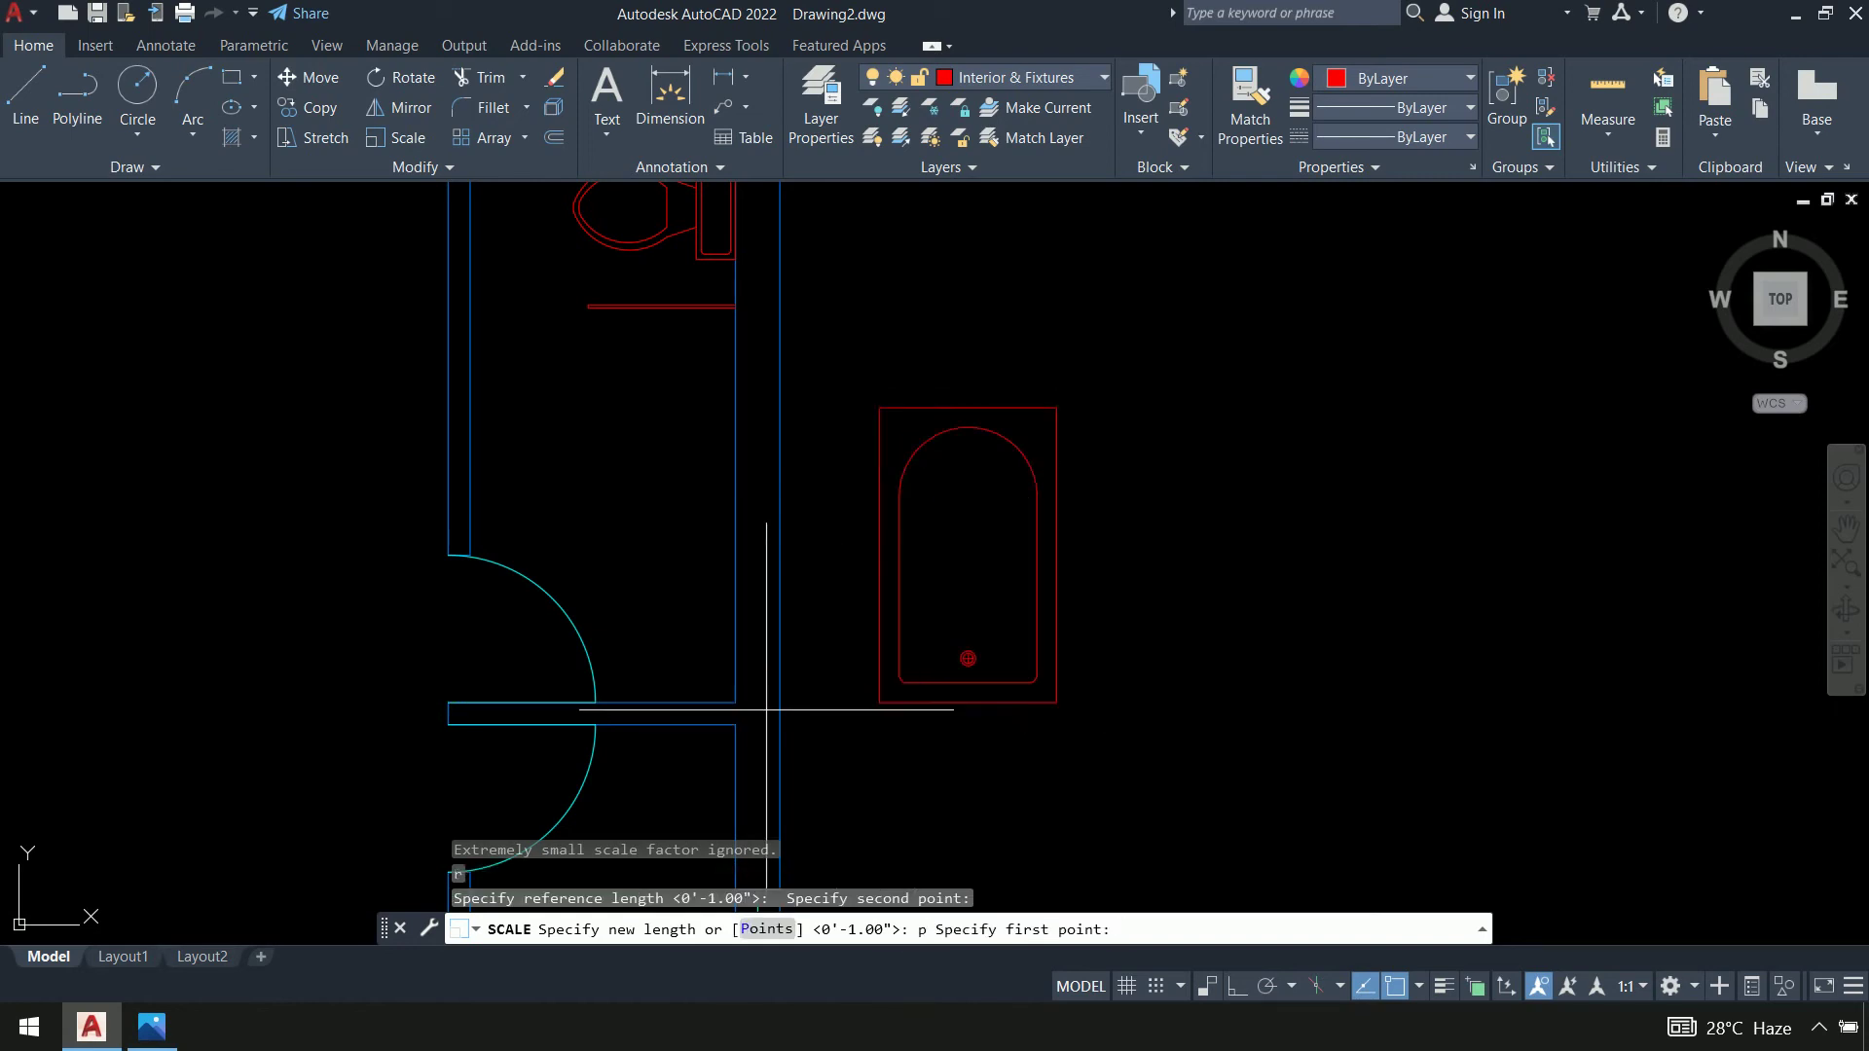
pyautogui.scroll(2, 769, 705)
pyautogui.click(714, 698)
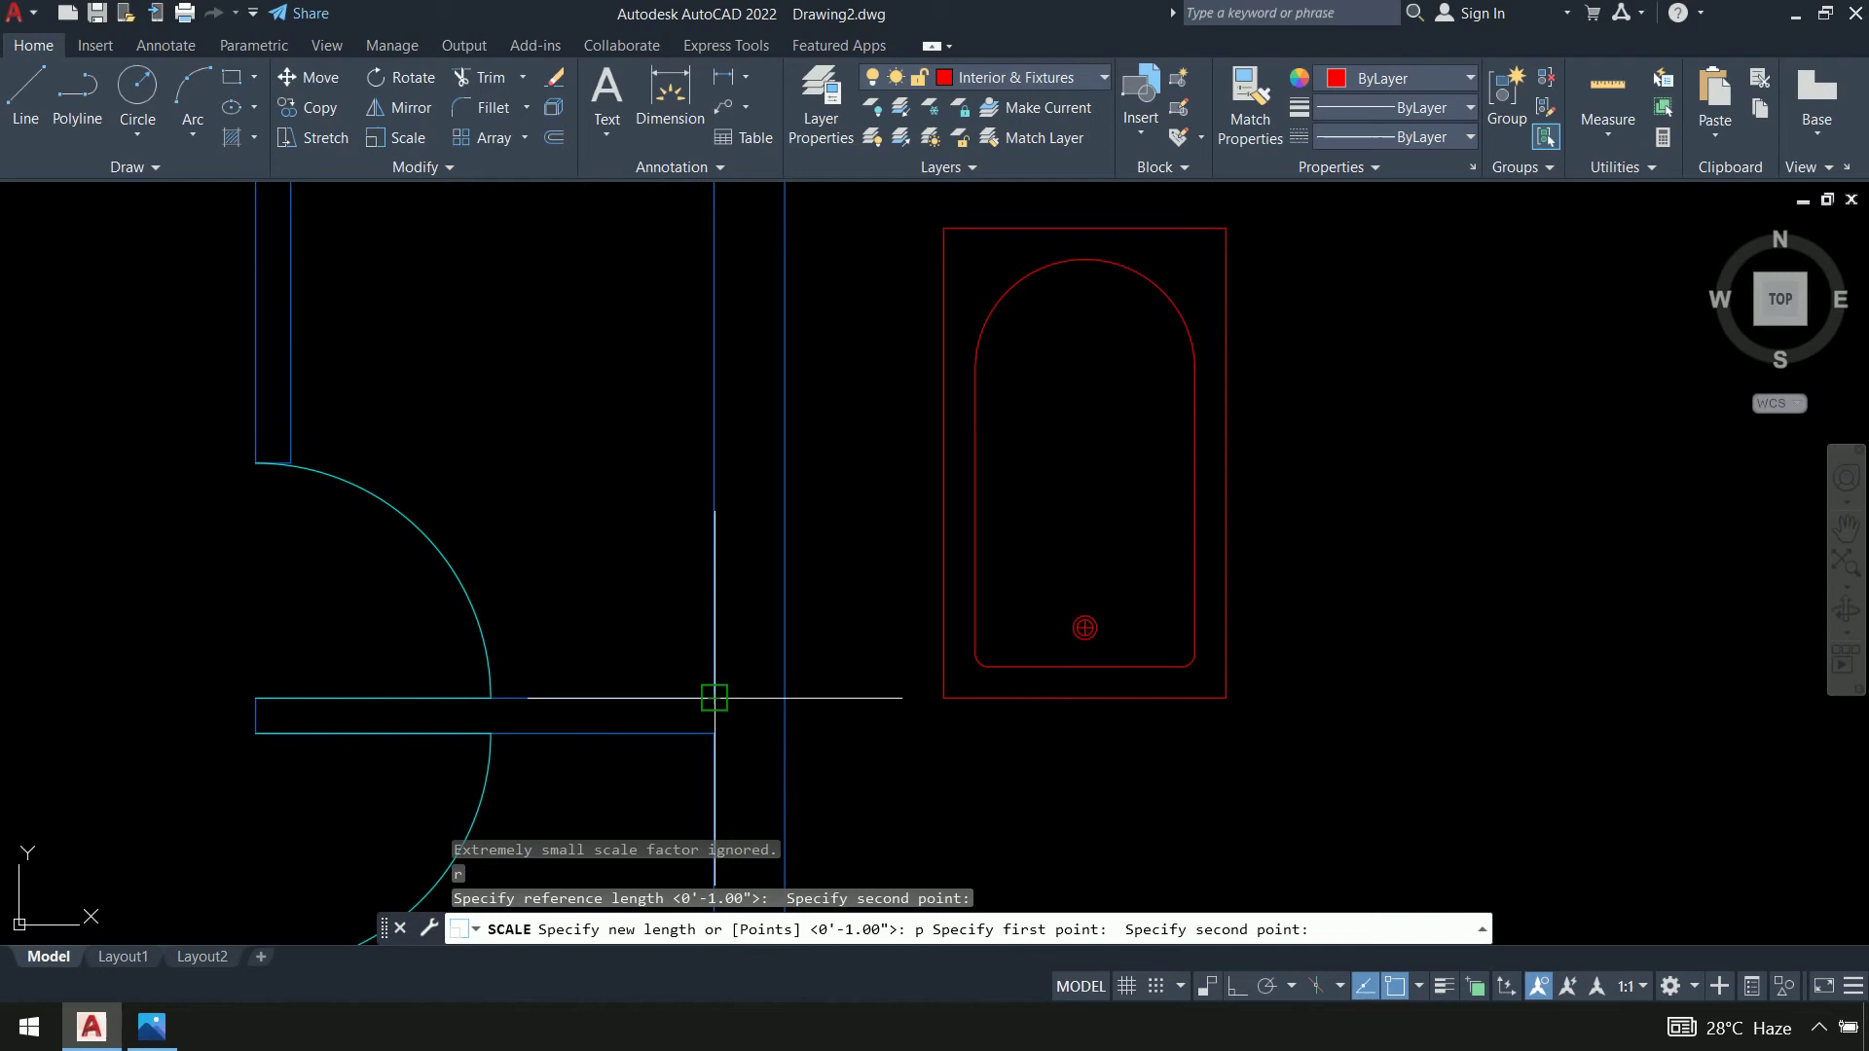
pyautogui.click(481, 693)
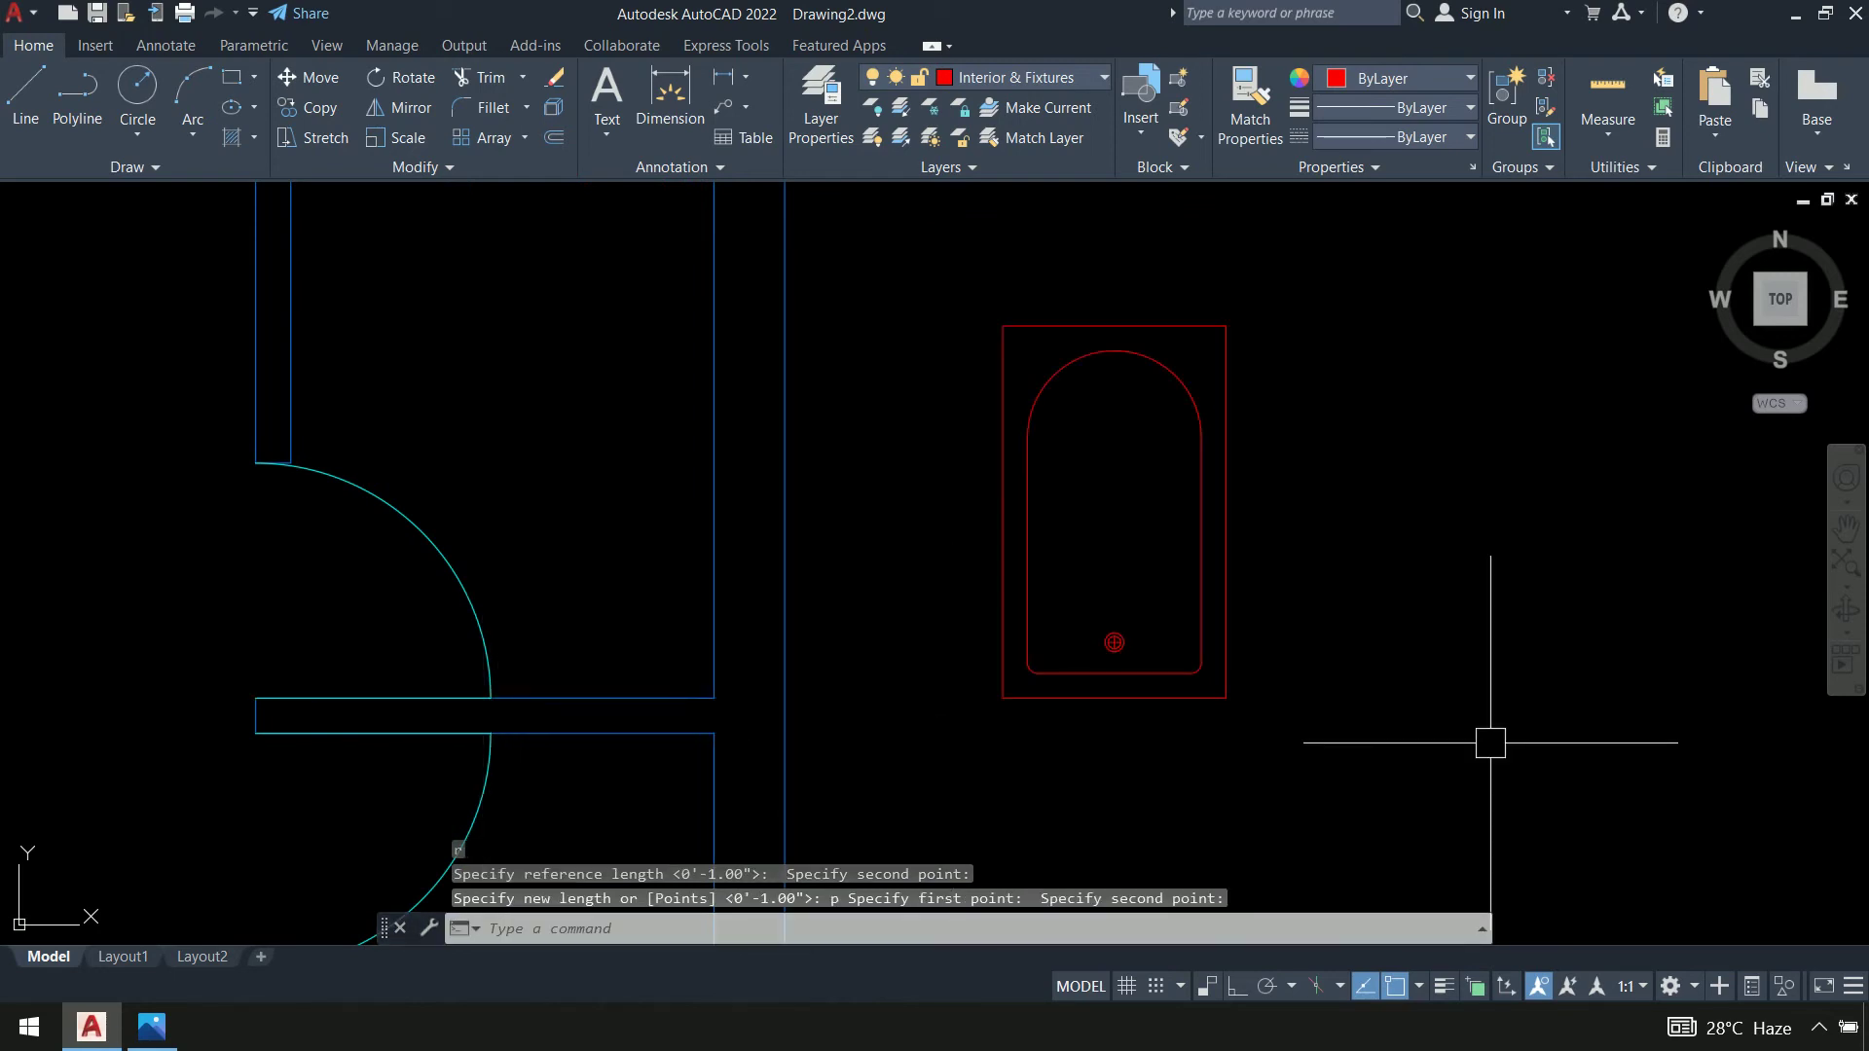
# Move the scaled bathtub from its lower-right corner to the bathroom's lower-right inner corner
pyautogui.write('m')
pyautogui.press('Return')
pyautogui.click(1225, 613)
pyautogui.press('Return')
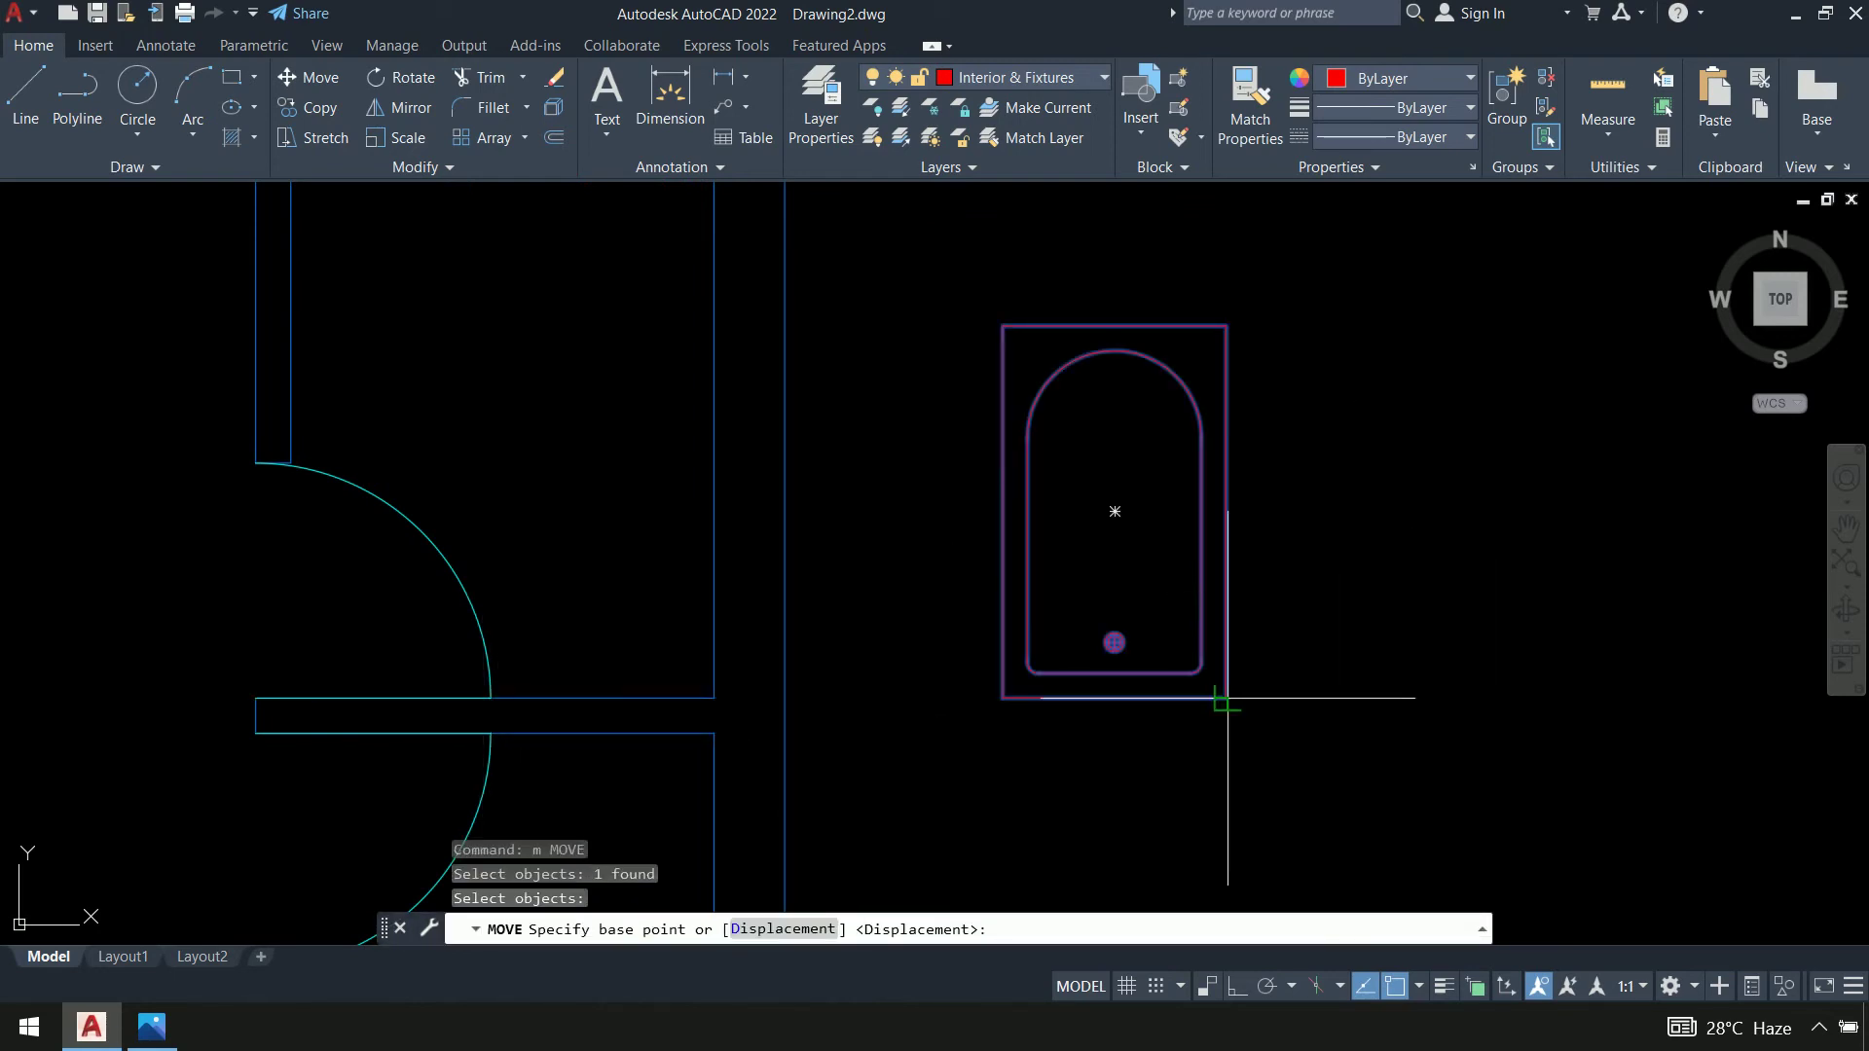
pyautogui.click(1225, 698)
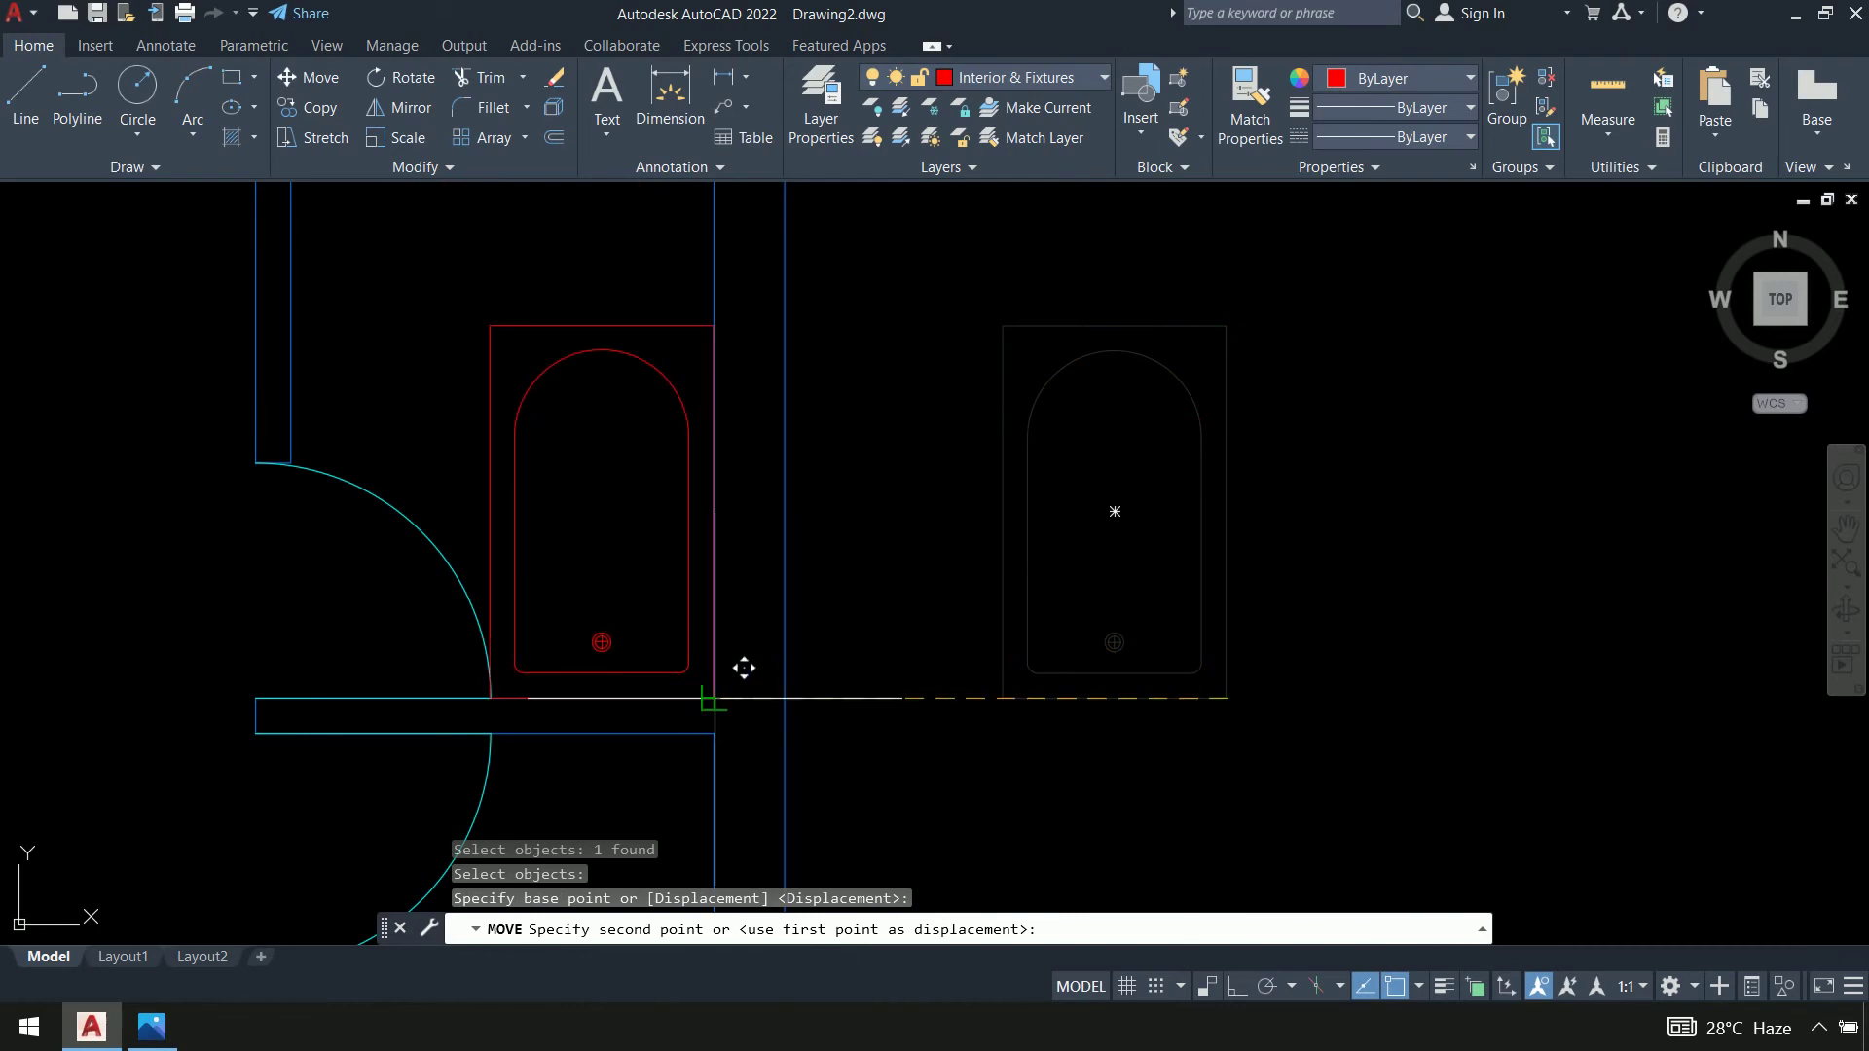
pyautogui.click(713, 698)
pyautogui.scroll(-2, 1396, 590)
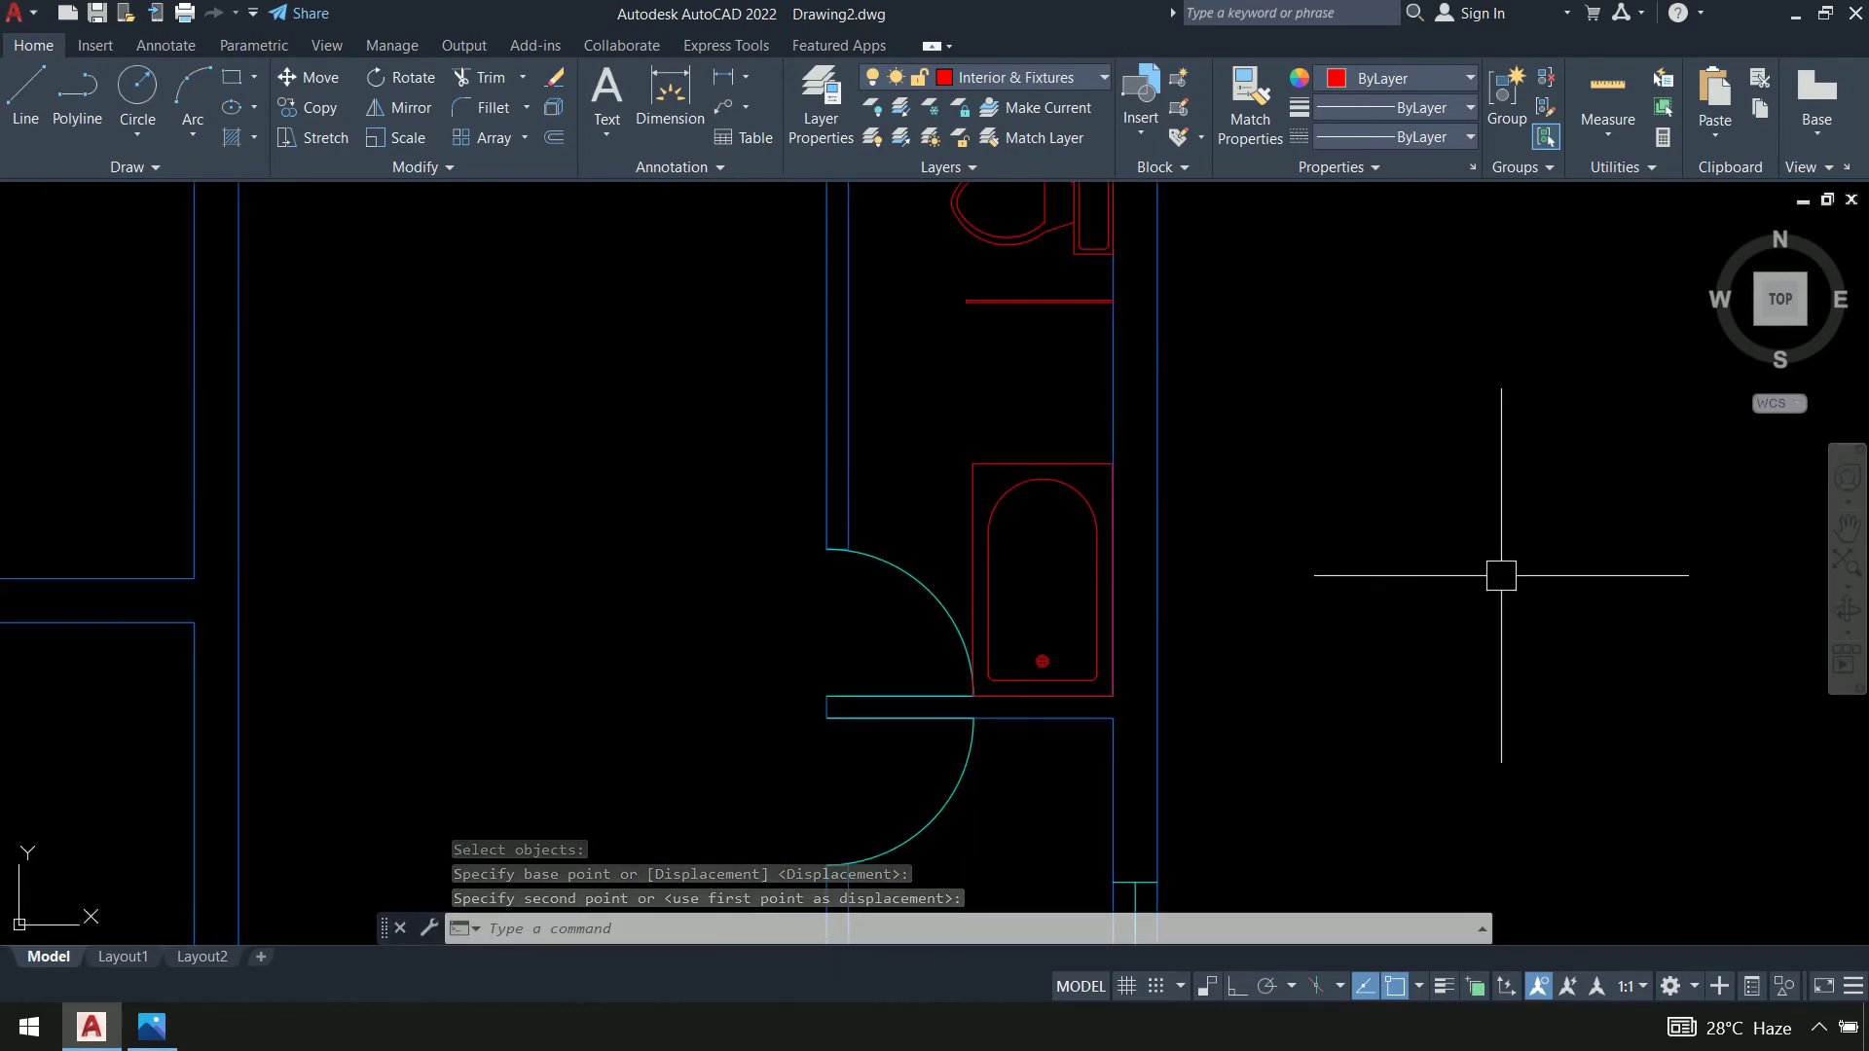
pyautogui.moveTo(1499, 575); pyautogui.dragTo(1436, 525, button='middle')
pyautogui.scroll(3, 1288, 586)
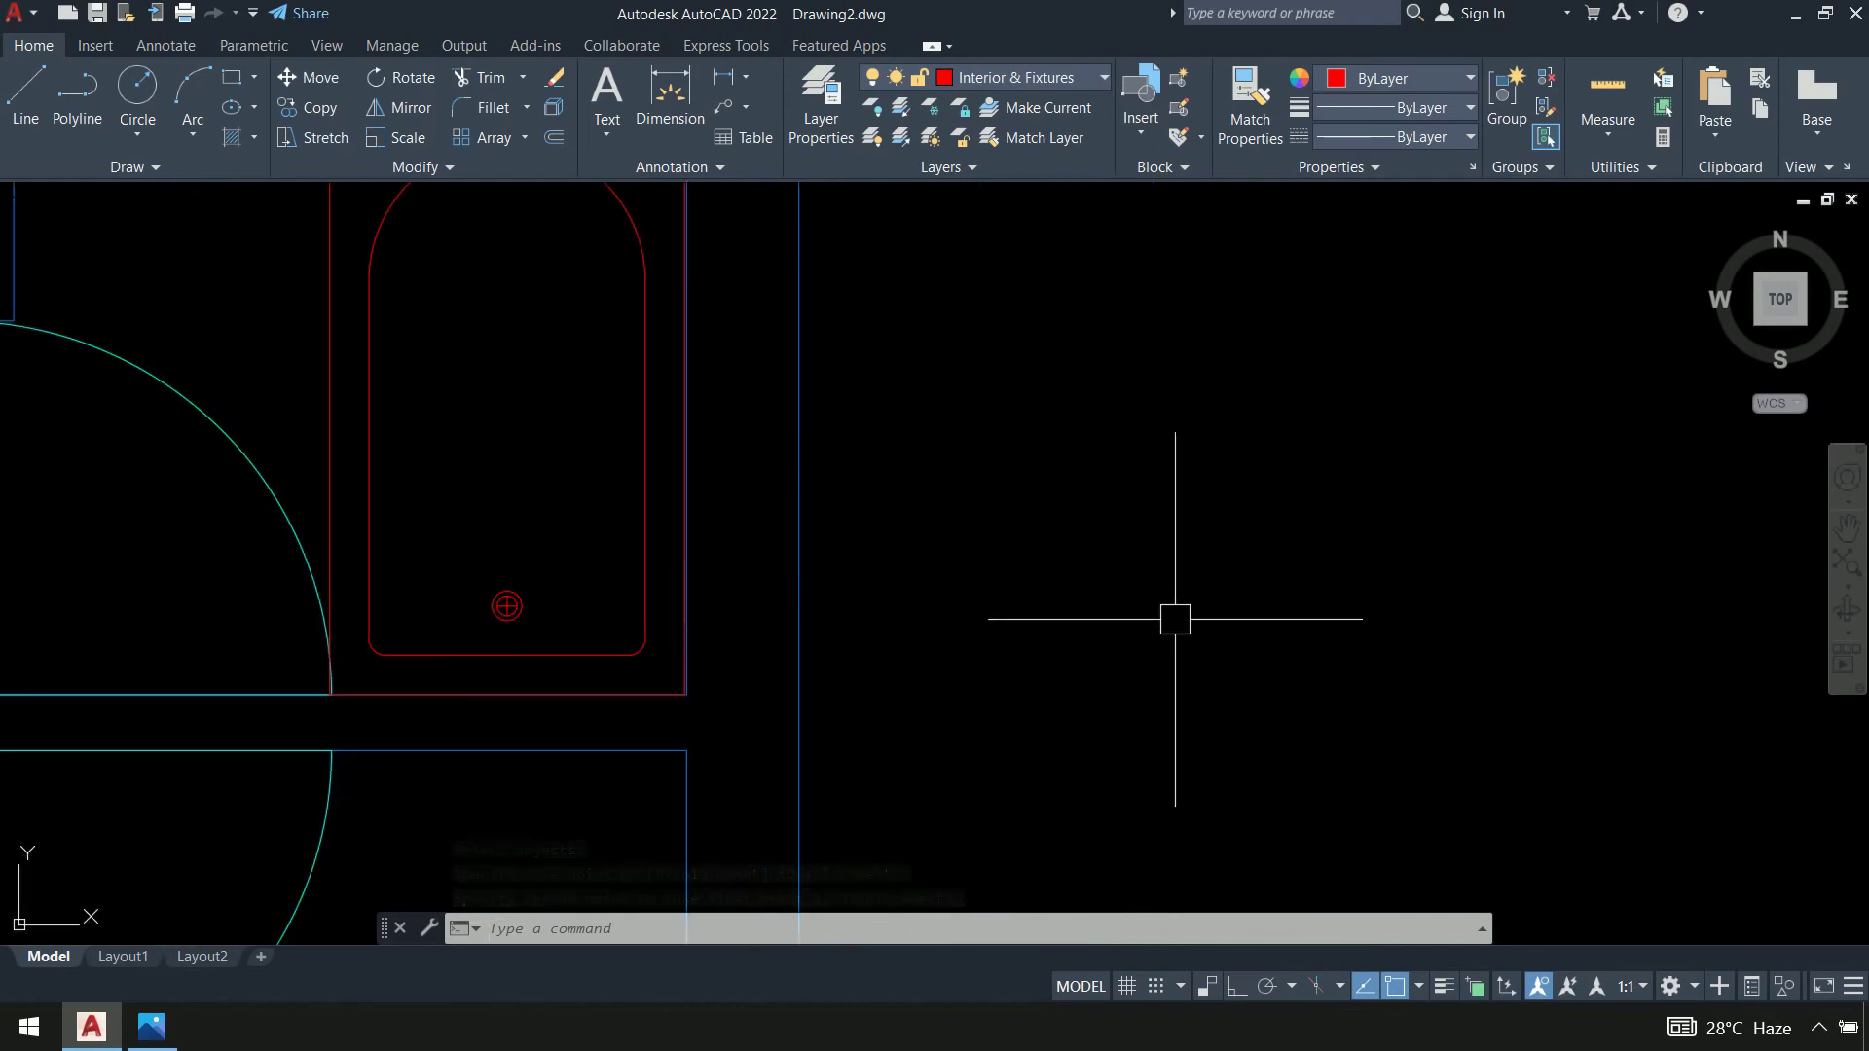
pyautogui.moveTo(1053, 608); pyautogui.dragTo(1139, 721, button='middle')
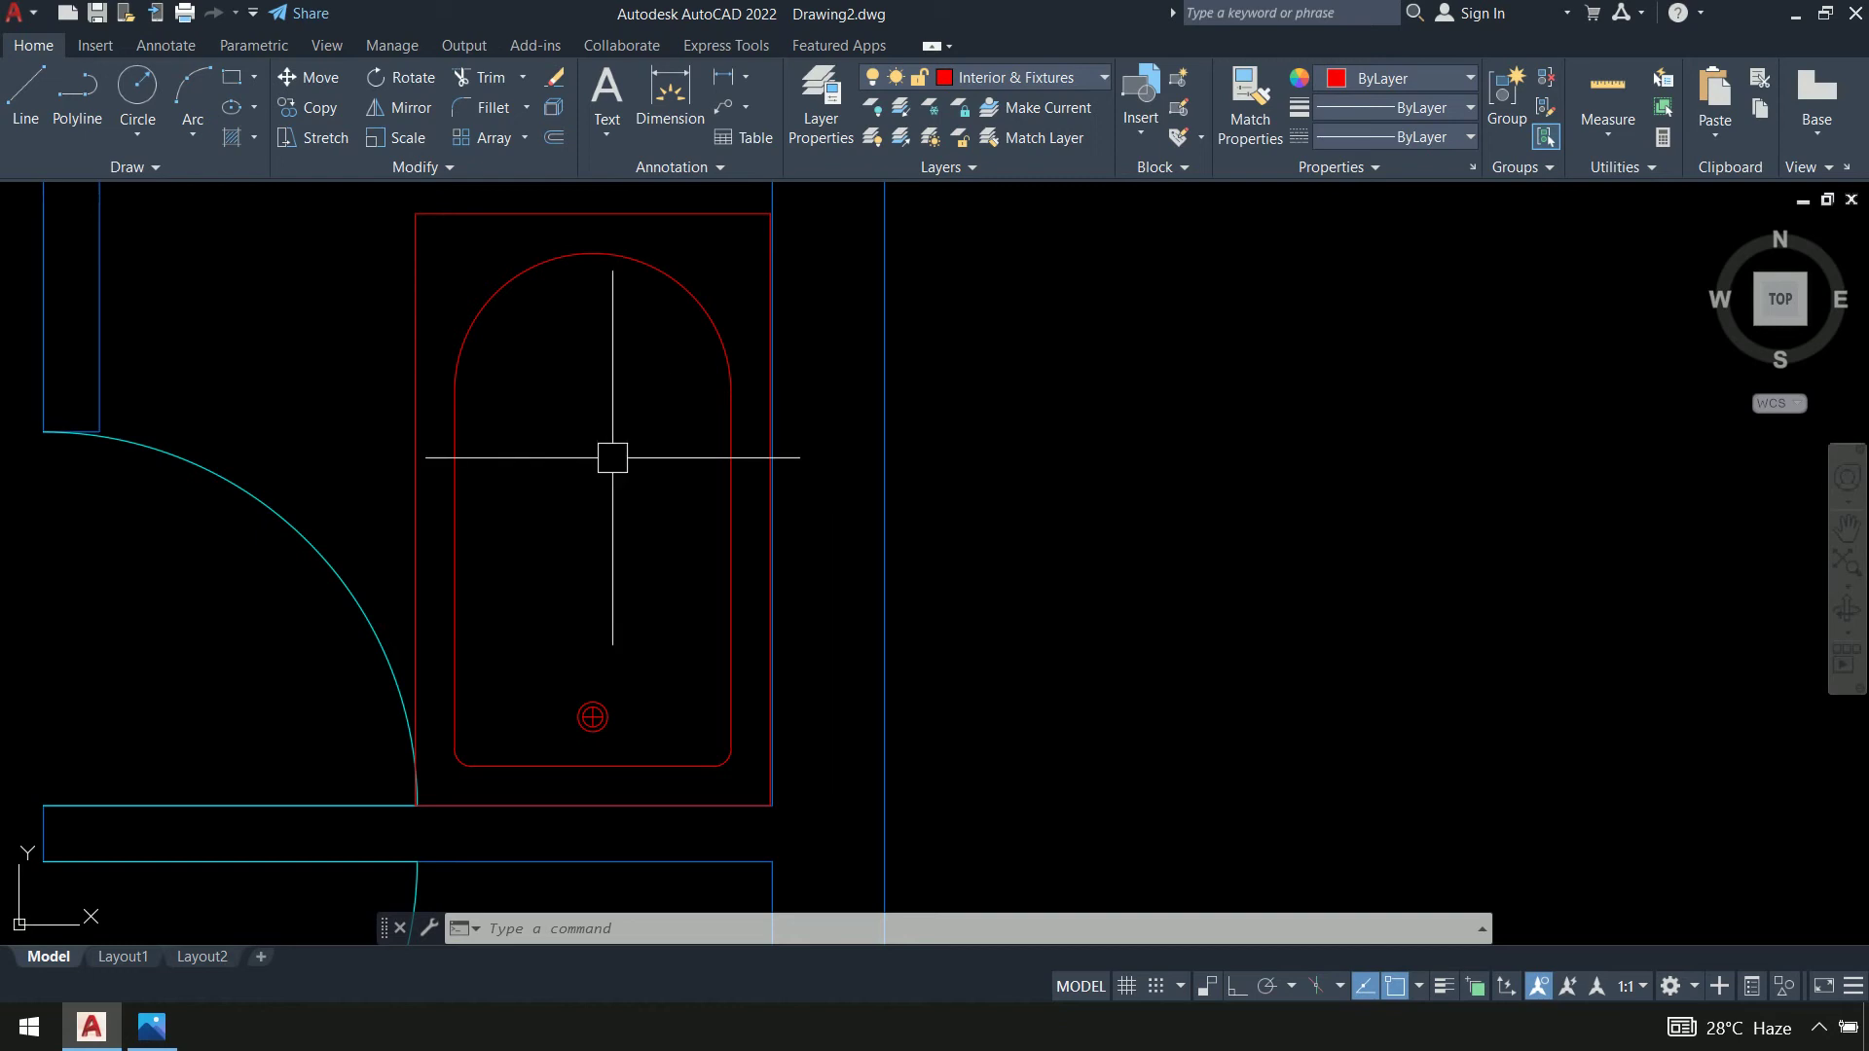
# Move the front-view faucet by the midpoint of its spout base to the midpoint of the bathroom tub's bottom edge
pyautogui.scroll(-10, 619, 499)
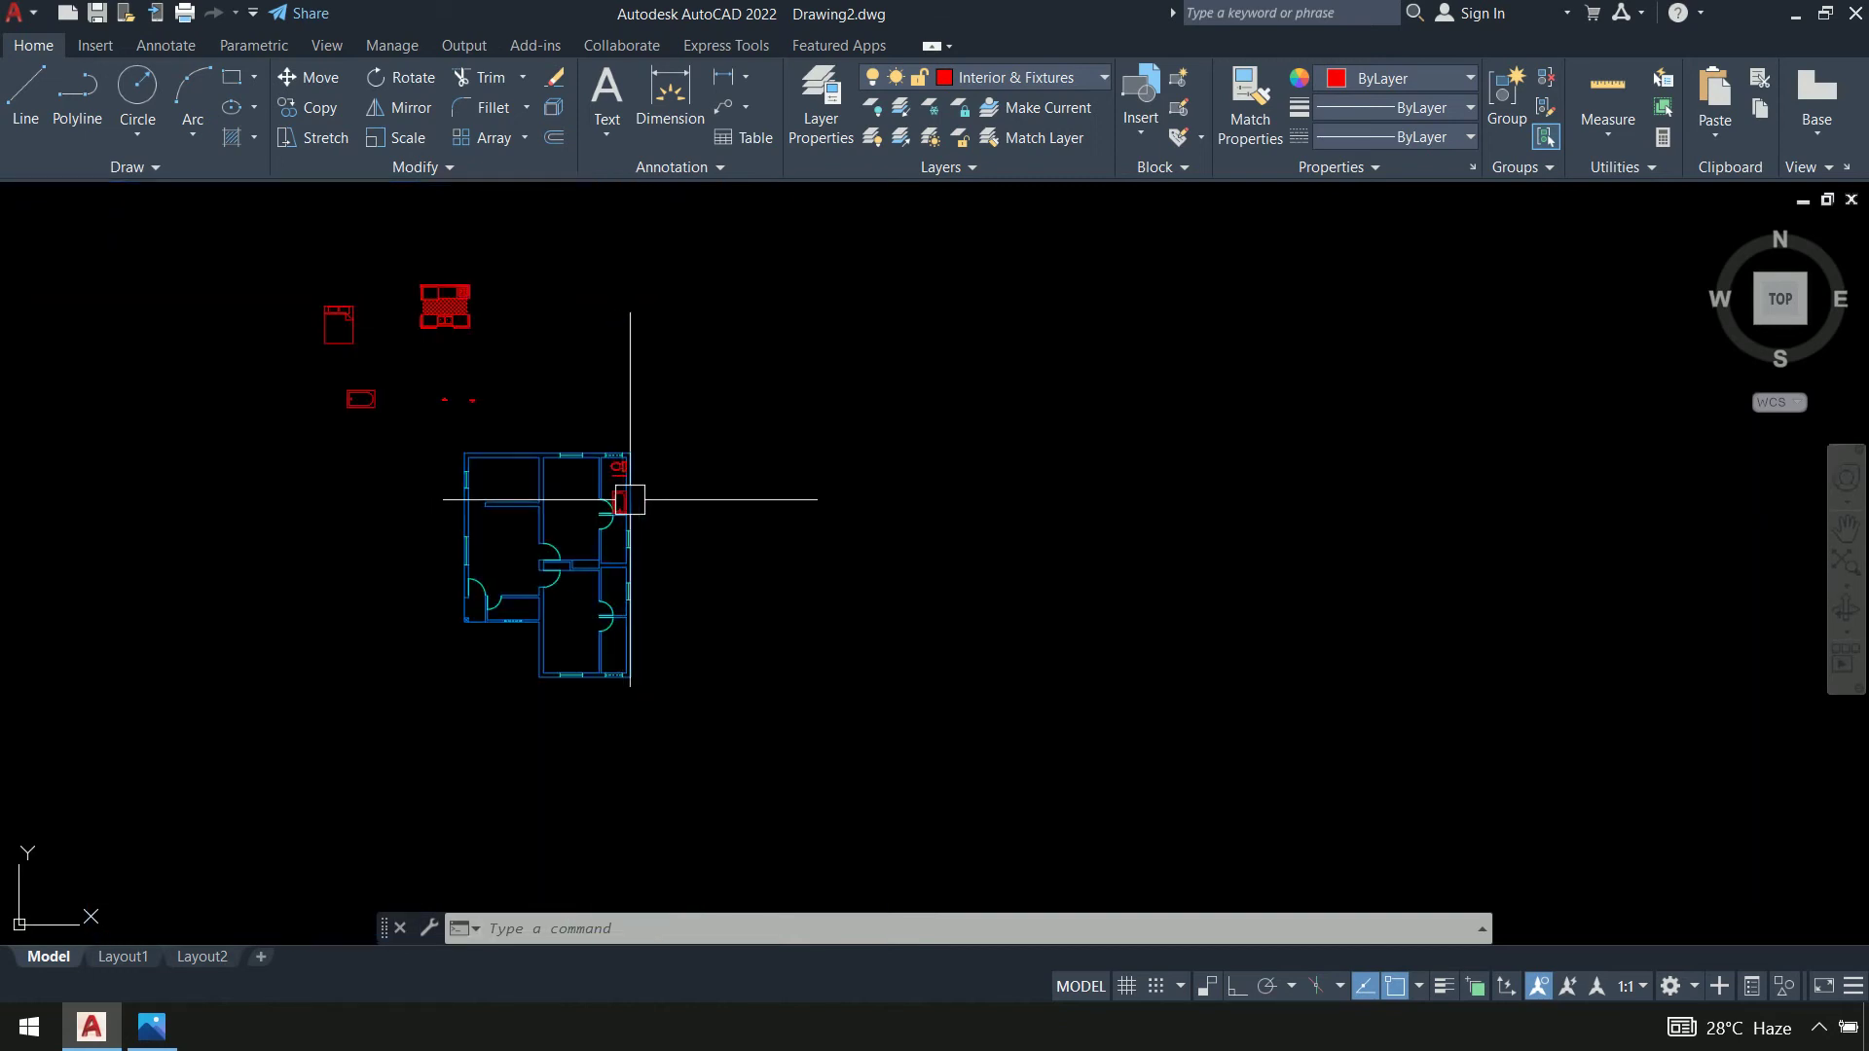
pyautogui.scroll(10, 680, 584)
pyautogui.scroll(5, 717, 553)
pyautogui.moveTo(697, 522); pyautogui.dragTo(930, 588, button='middle')
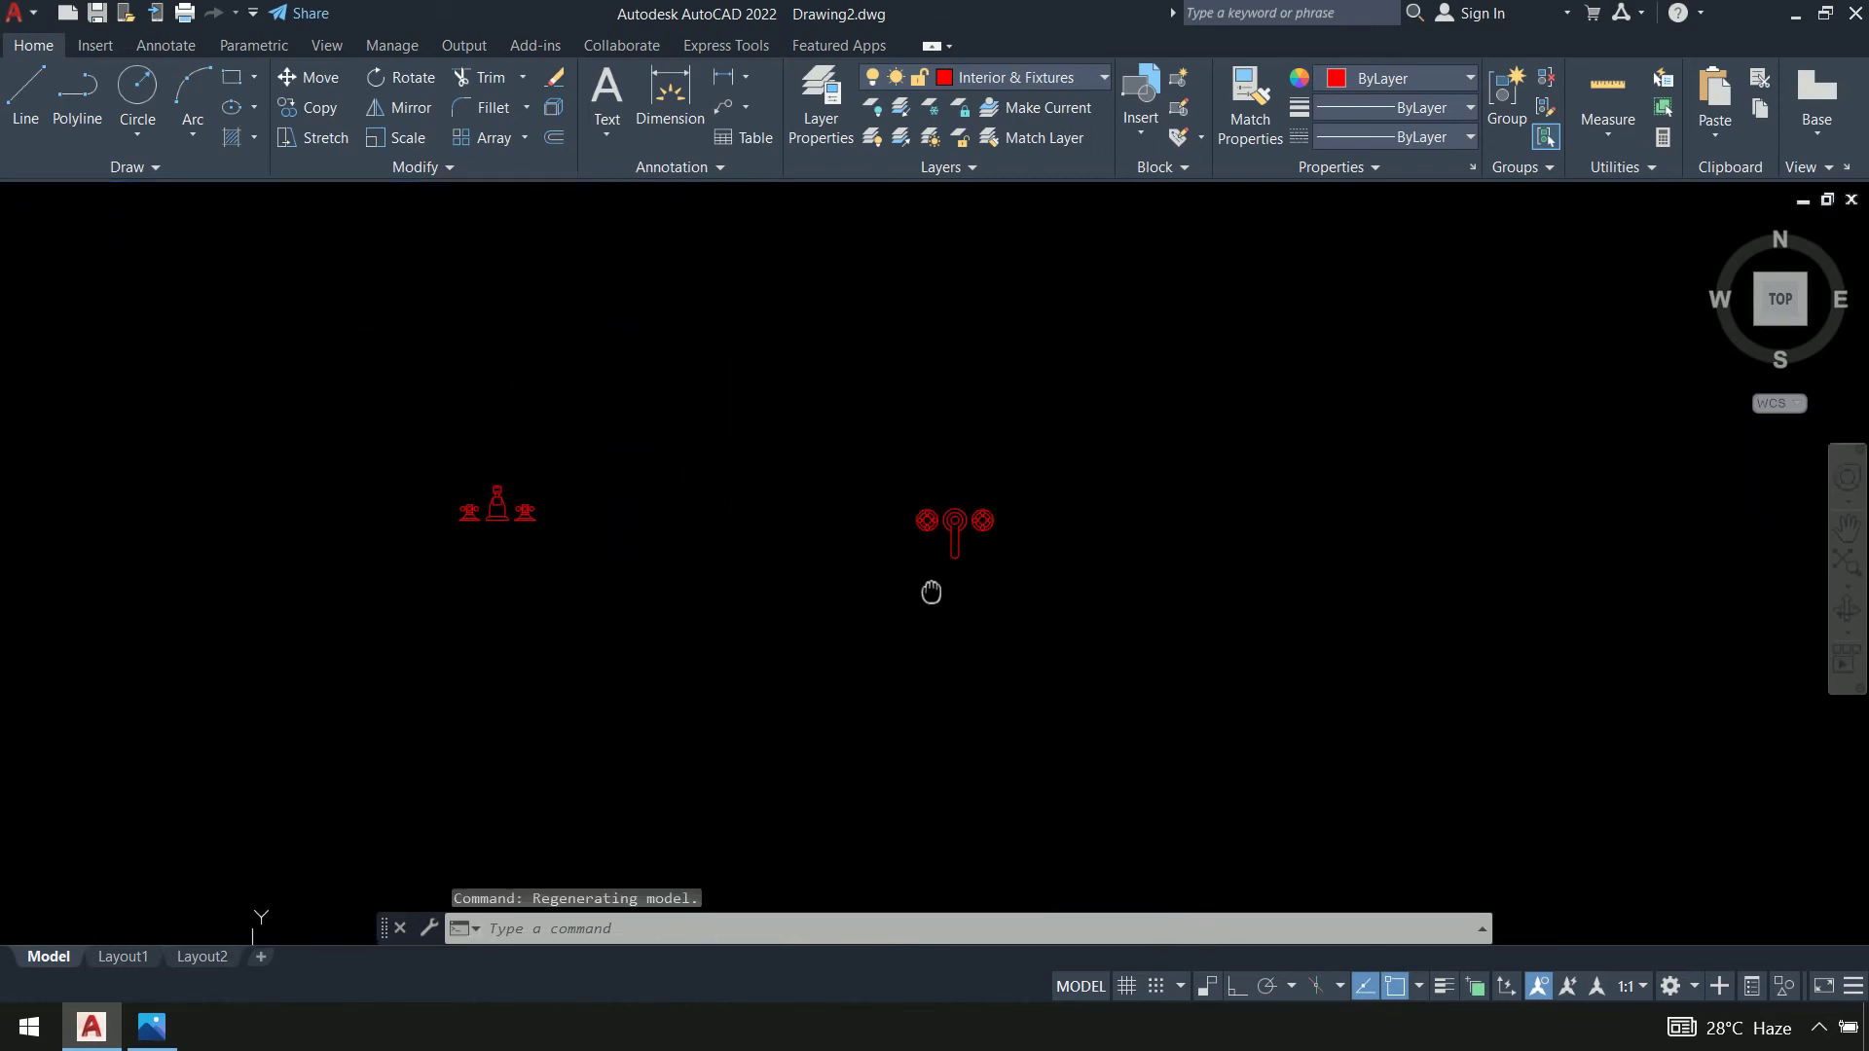
pyautogui.scroll(5, 502, 530)
pyautogui.scroll(-2, 676, 588)
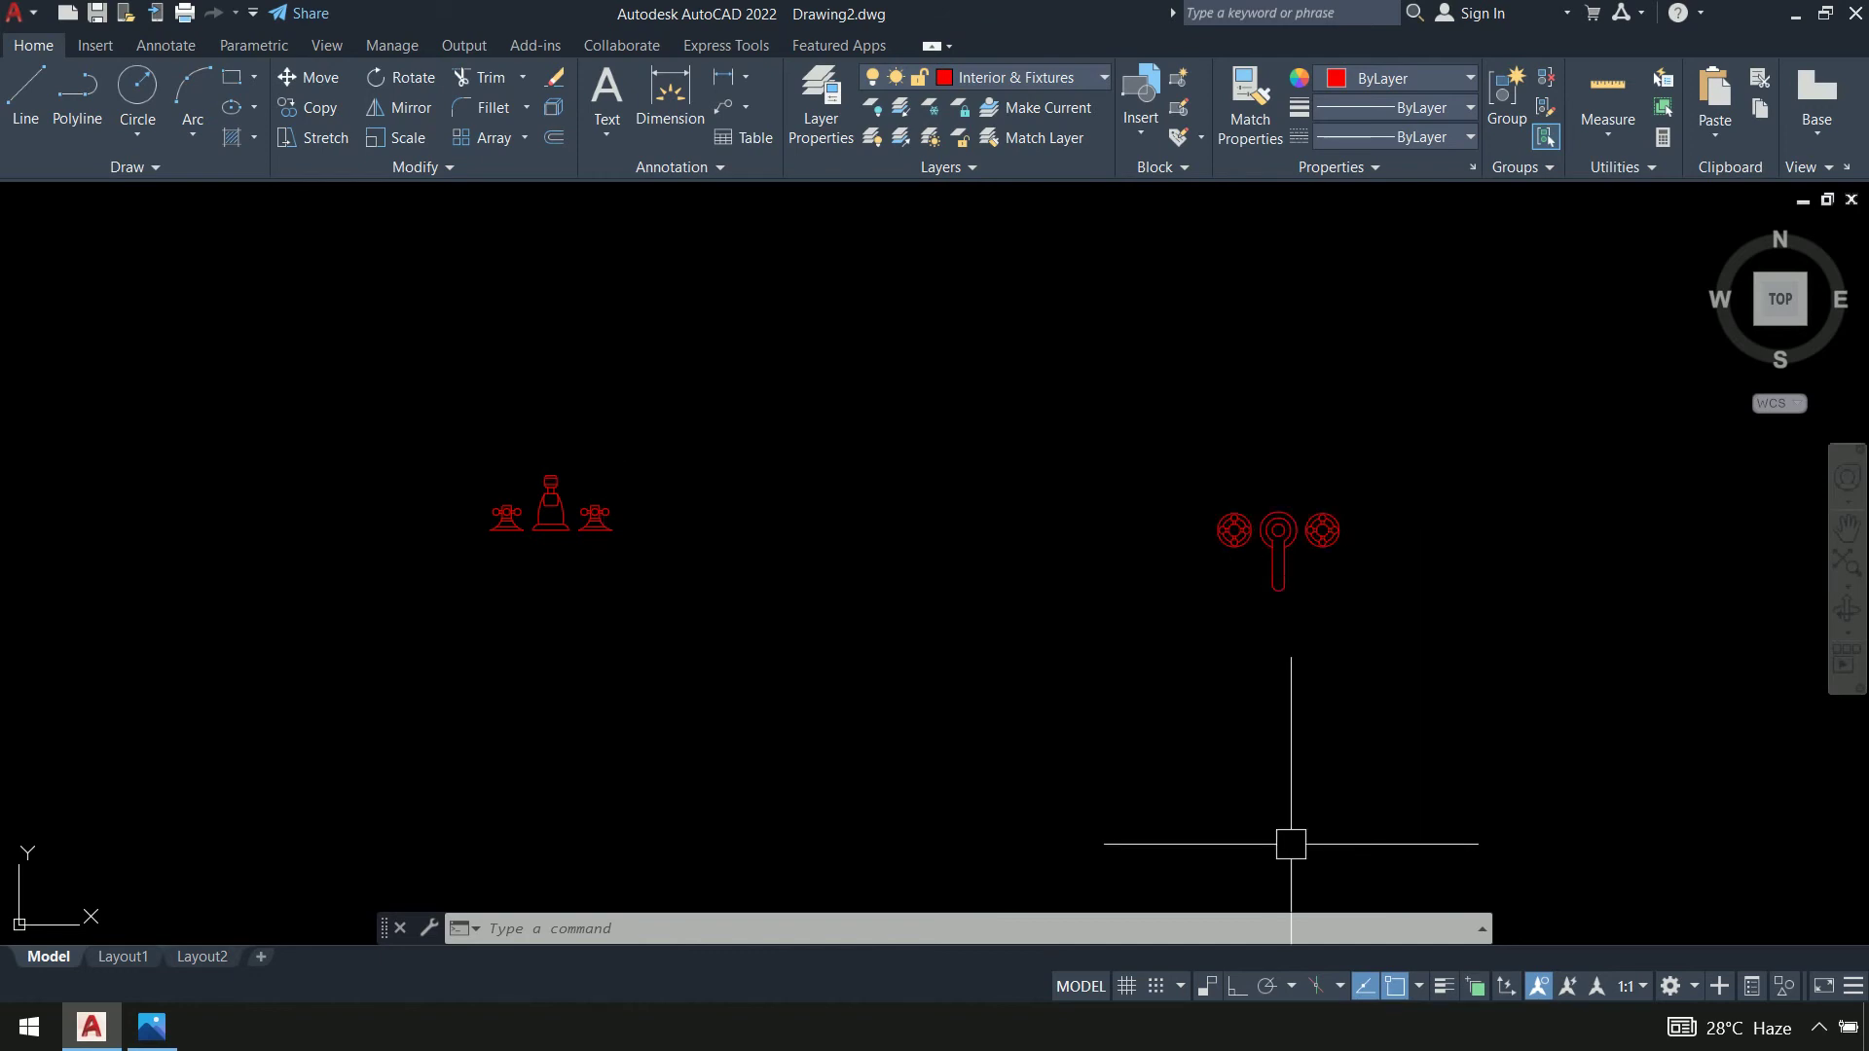
pyautogui.write('m')
pyautogui.press('Return')
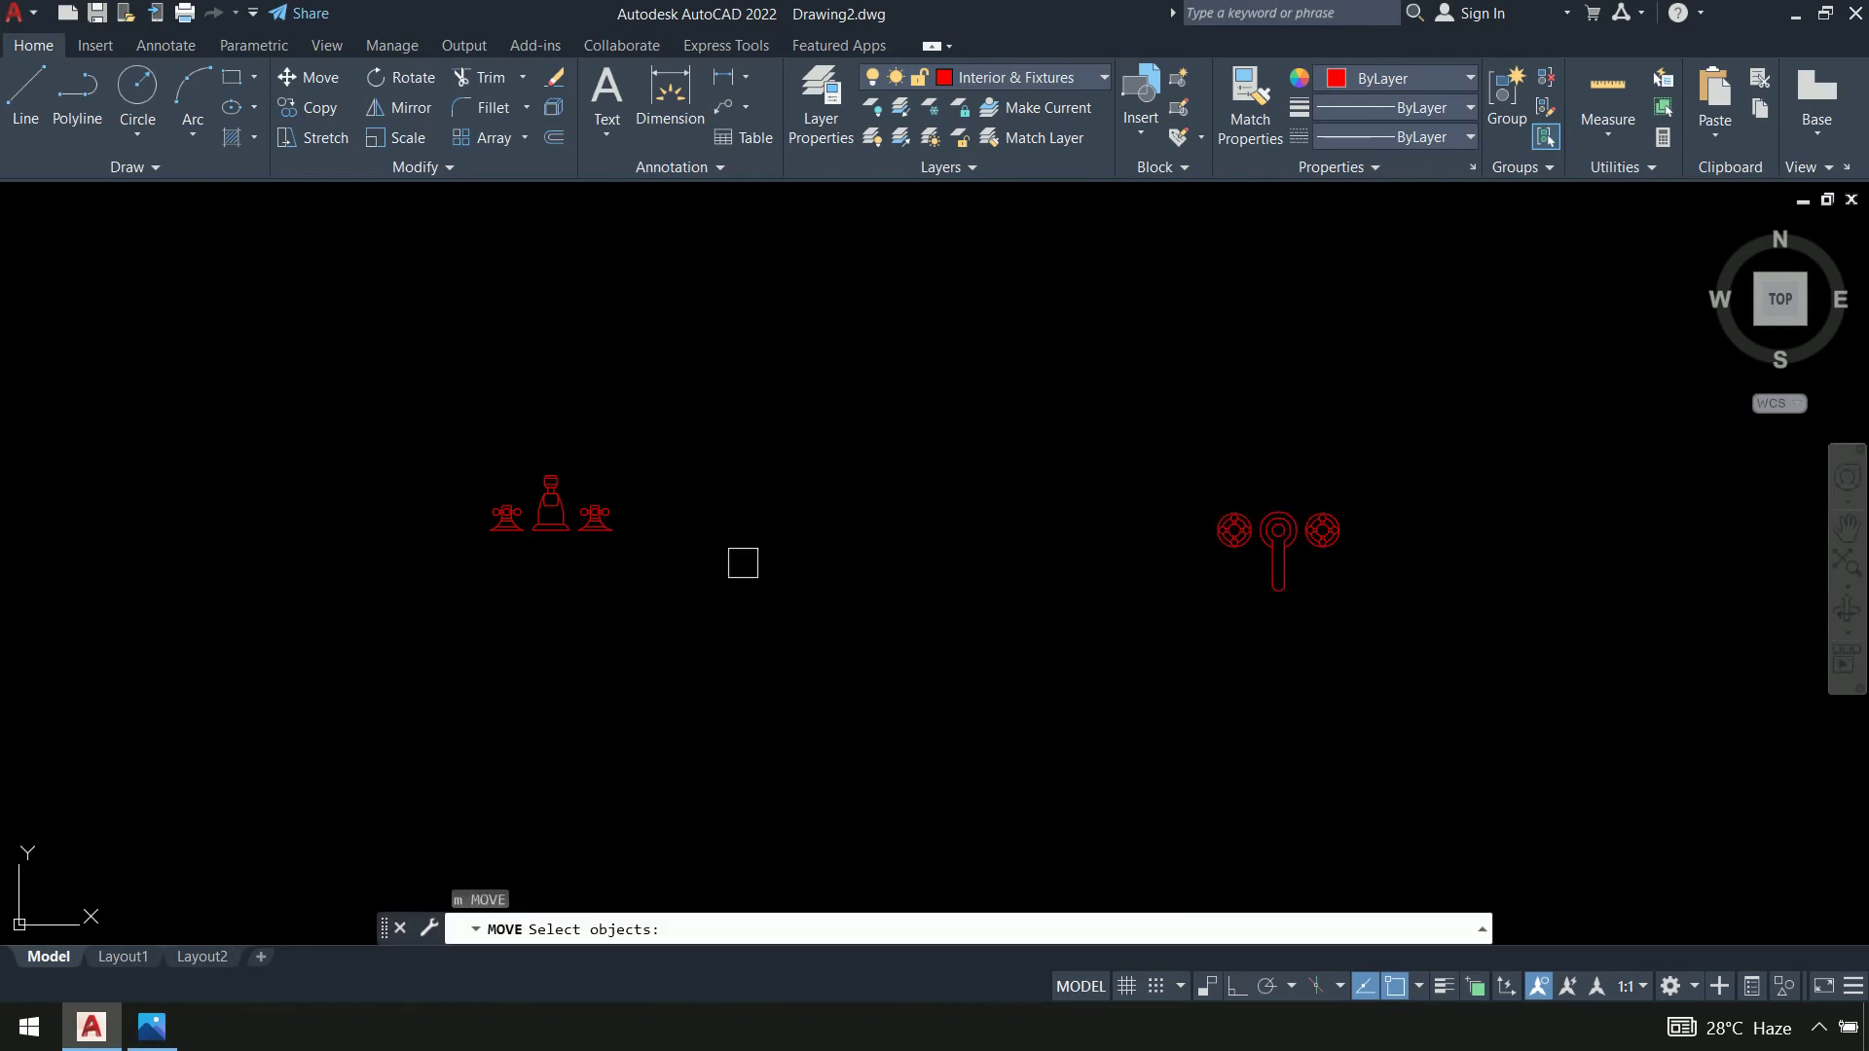
pyautogui.click(726, 409)
pyautogui.click(405, 588)
pyautogui.press('Return')
pyautogui.scroll(8, 476, 576)
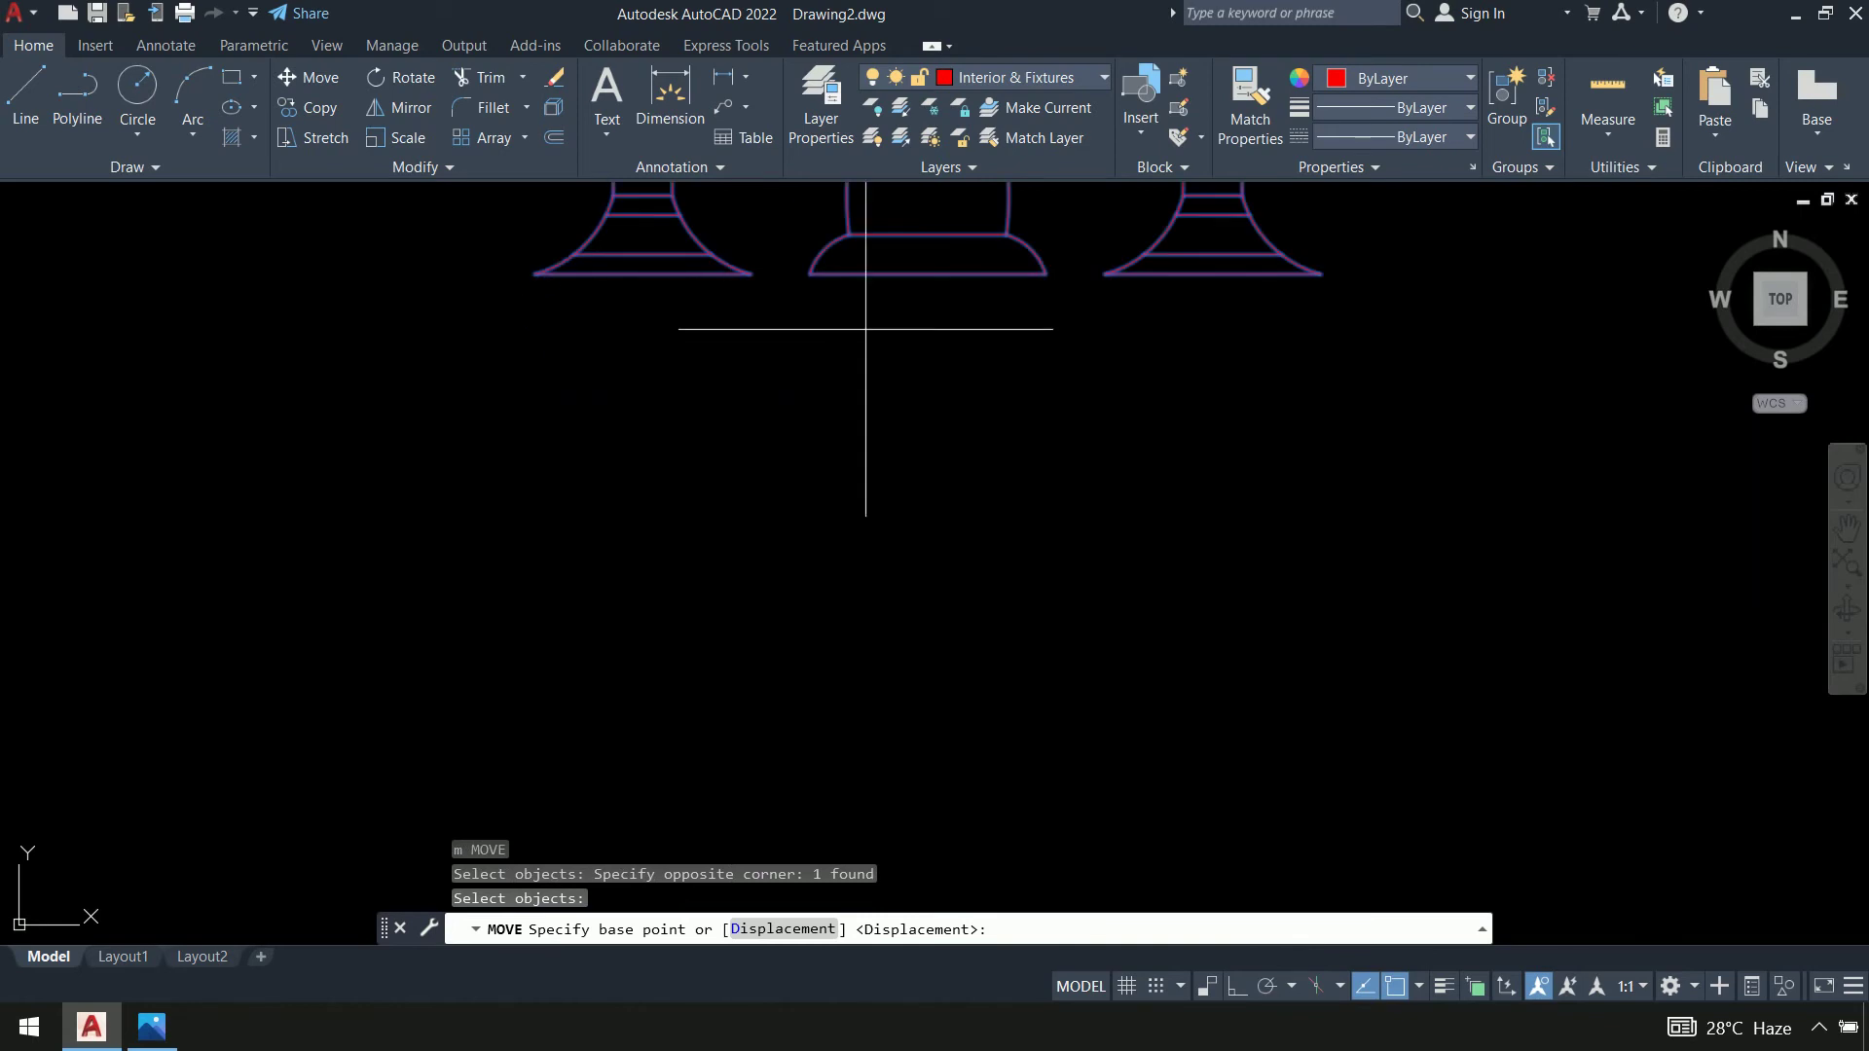
pyautogui.click(936, 274)
pyautogui.scroll(-5, 1034, 500)
pyautogui.scroll(6, 1218, 647)
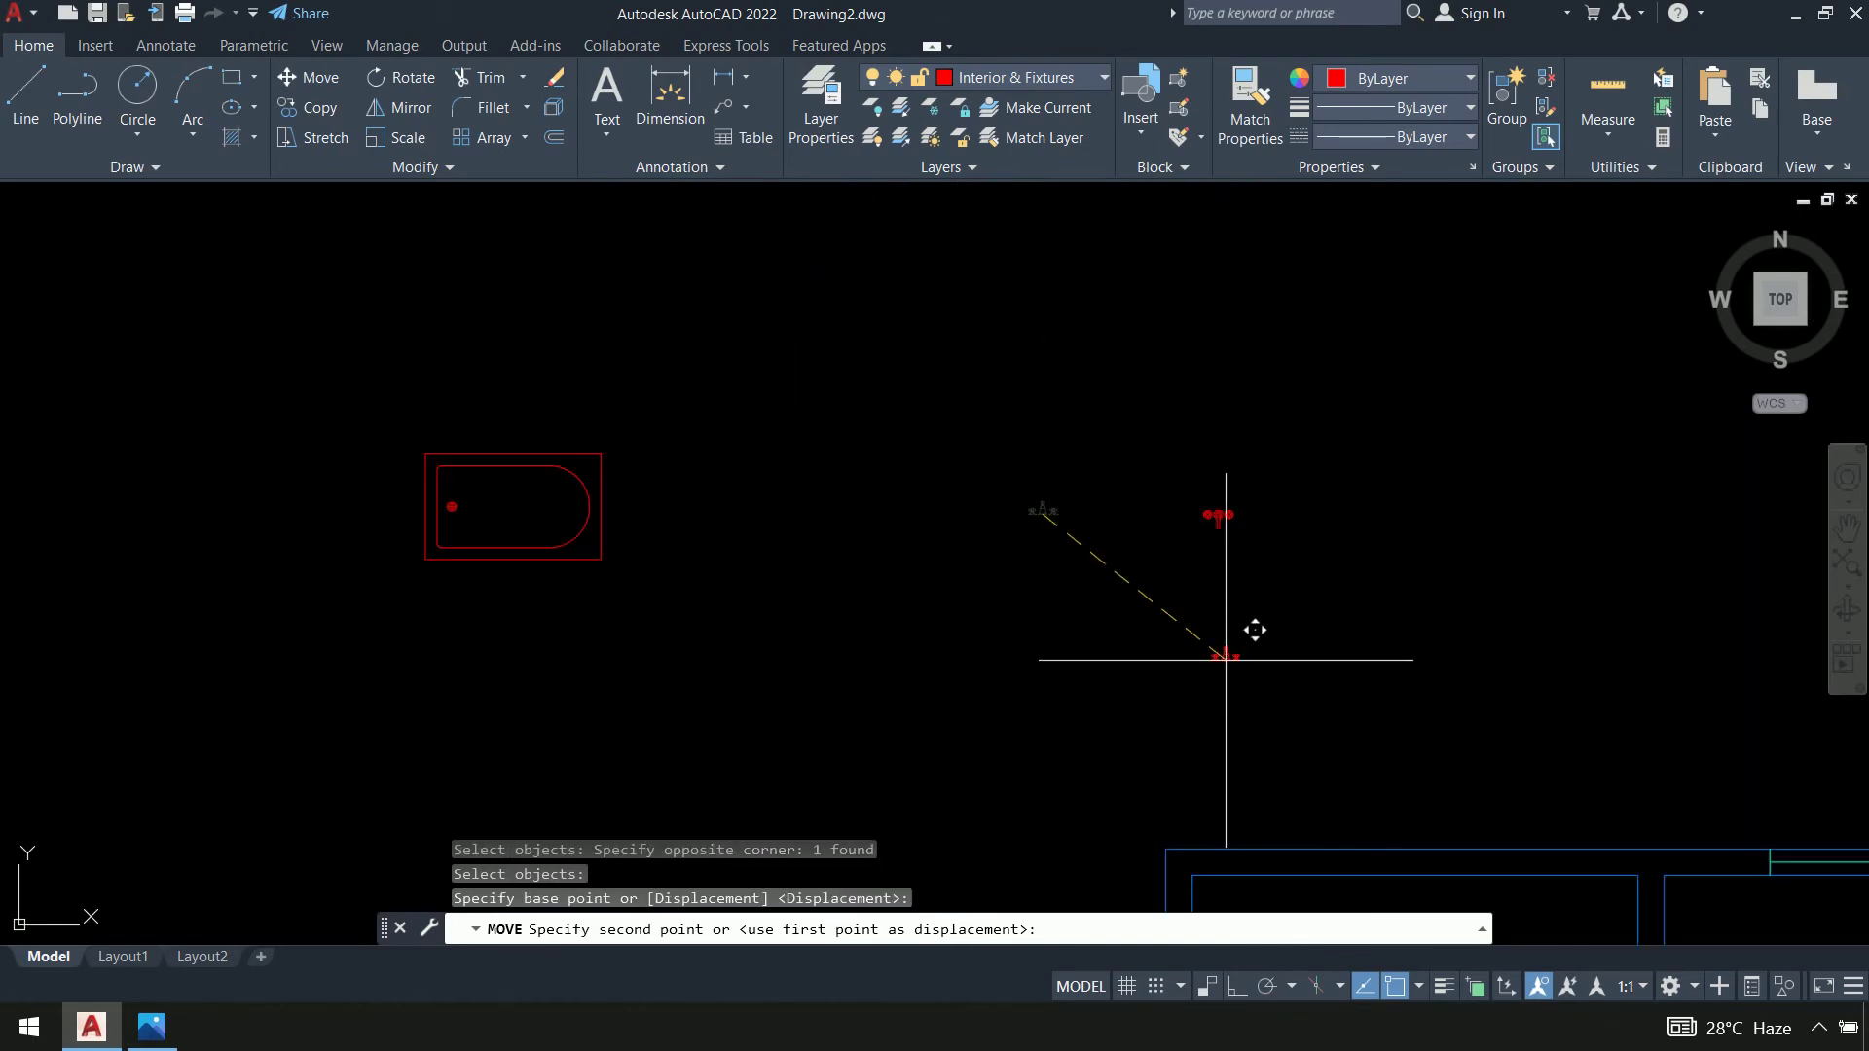
pyautogui.scroll(10, 1169, 721)
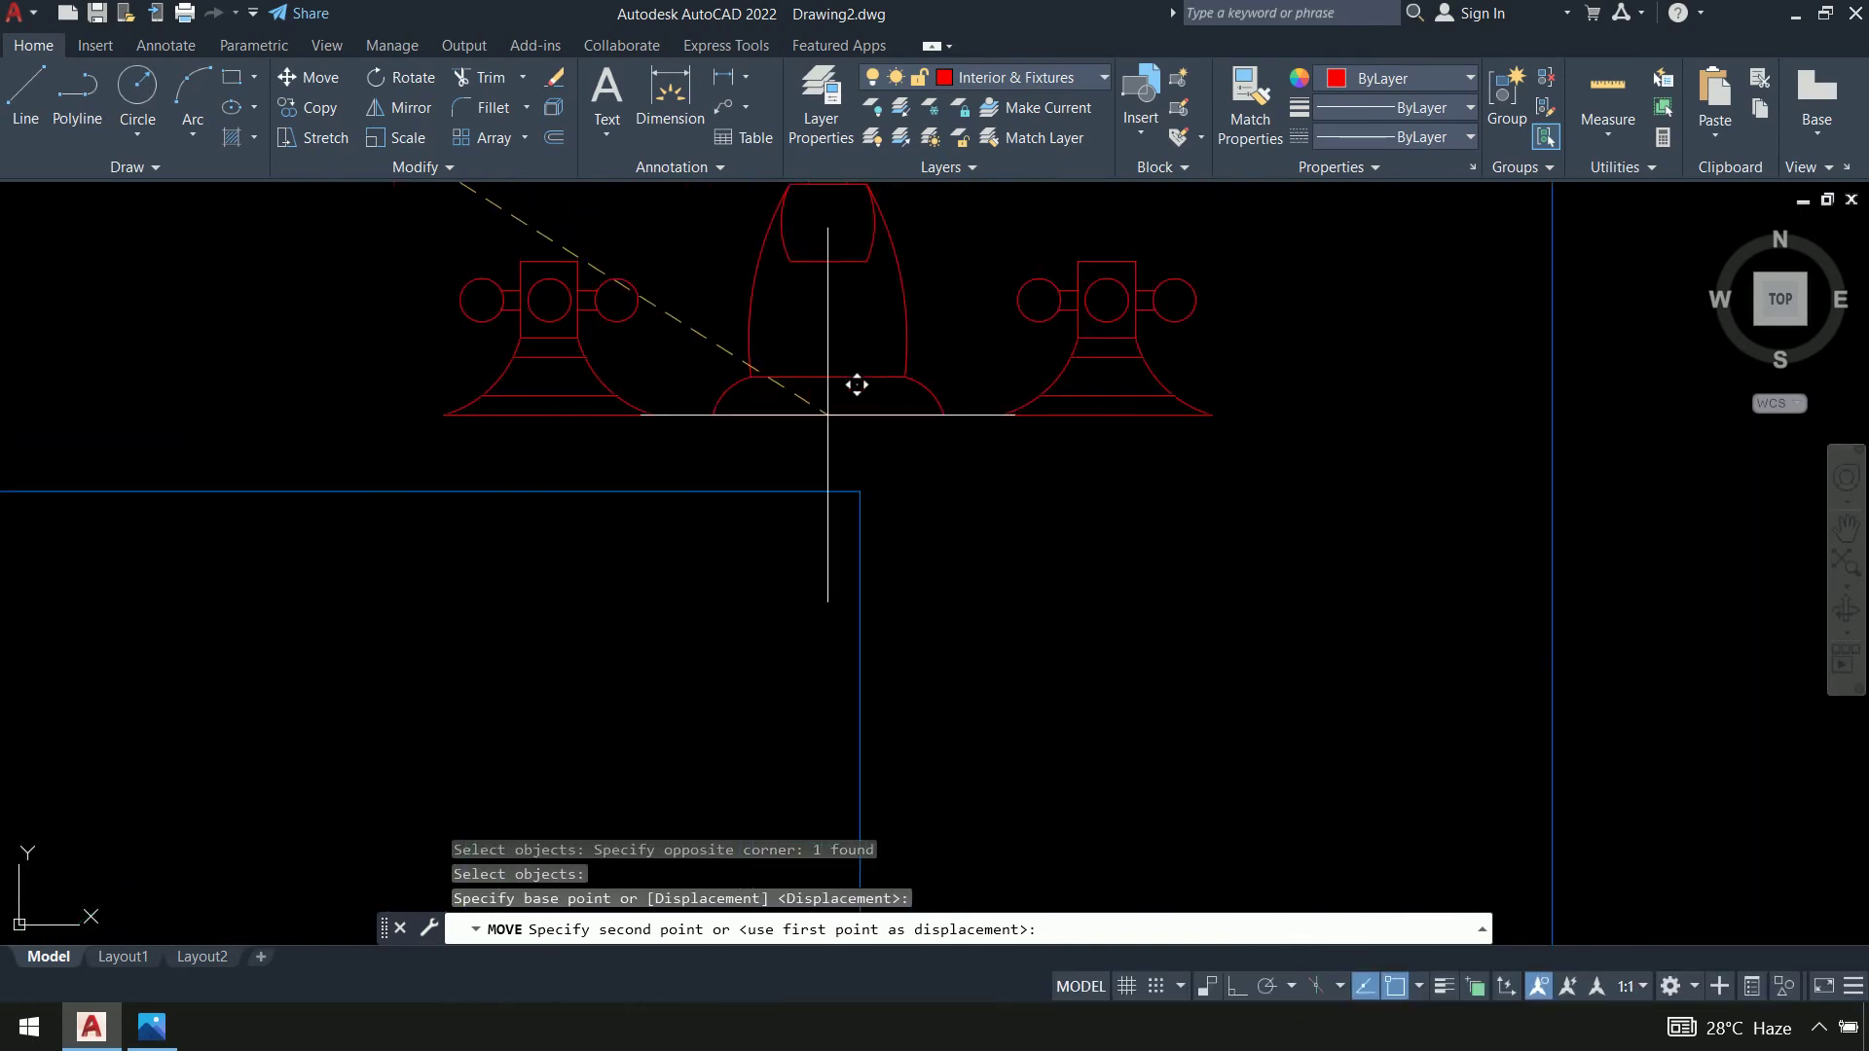
pyautogui.scroll(-4, 1161, 717)
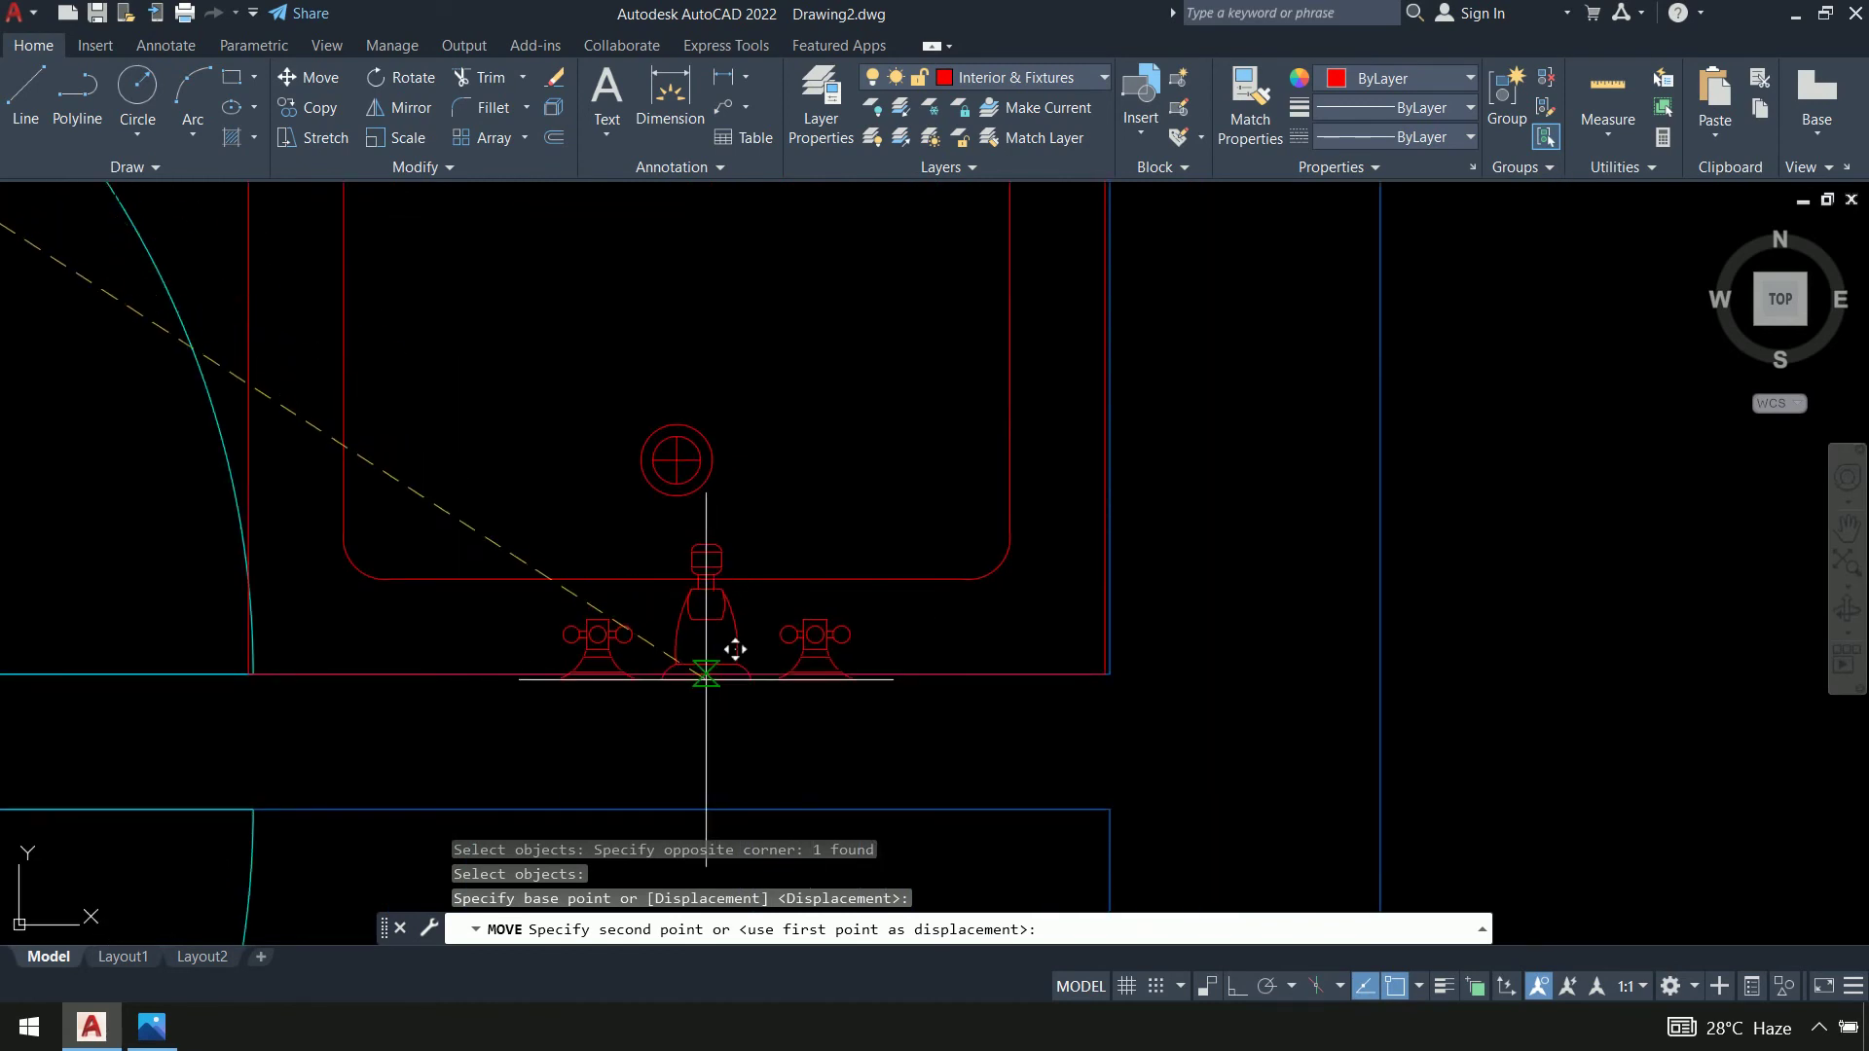
pyautogui.click(706, 643)
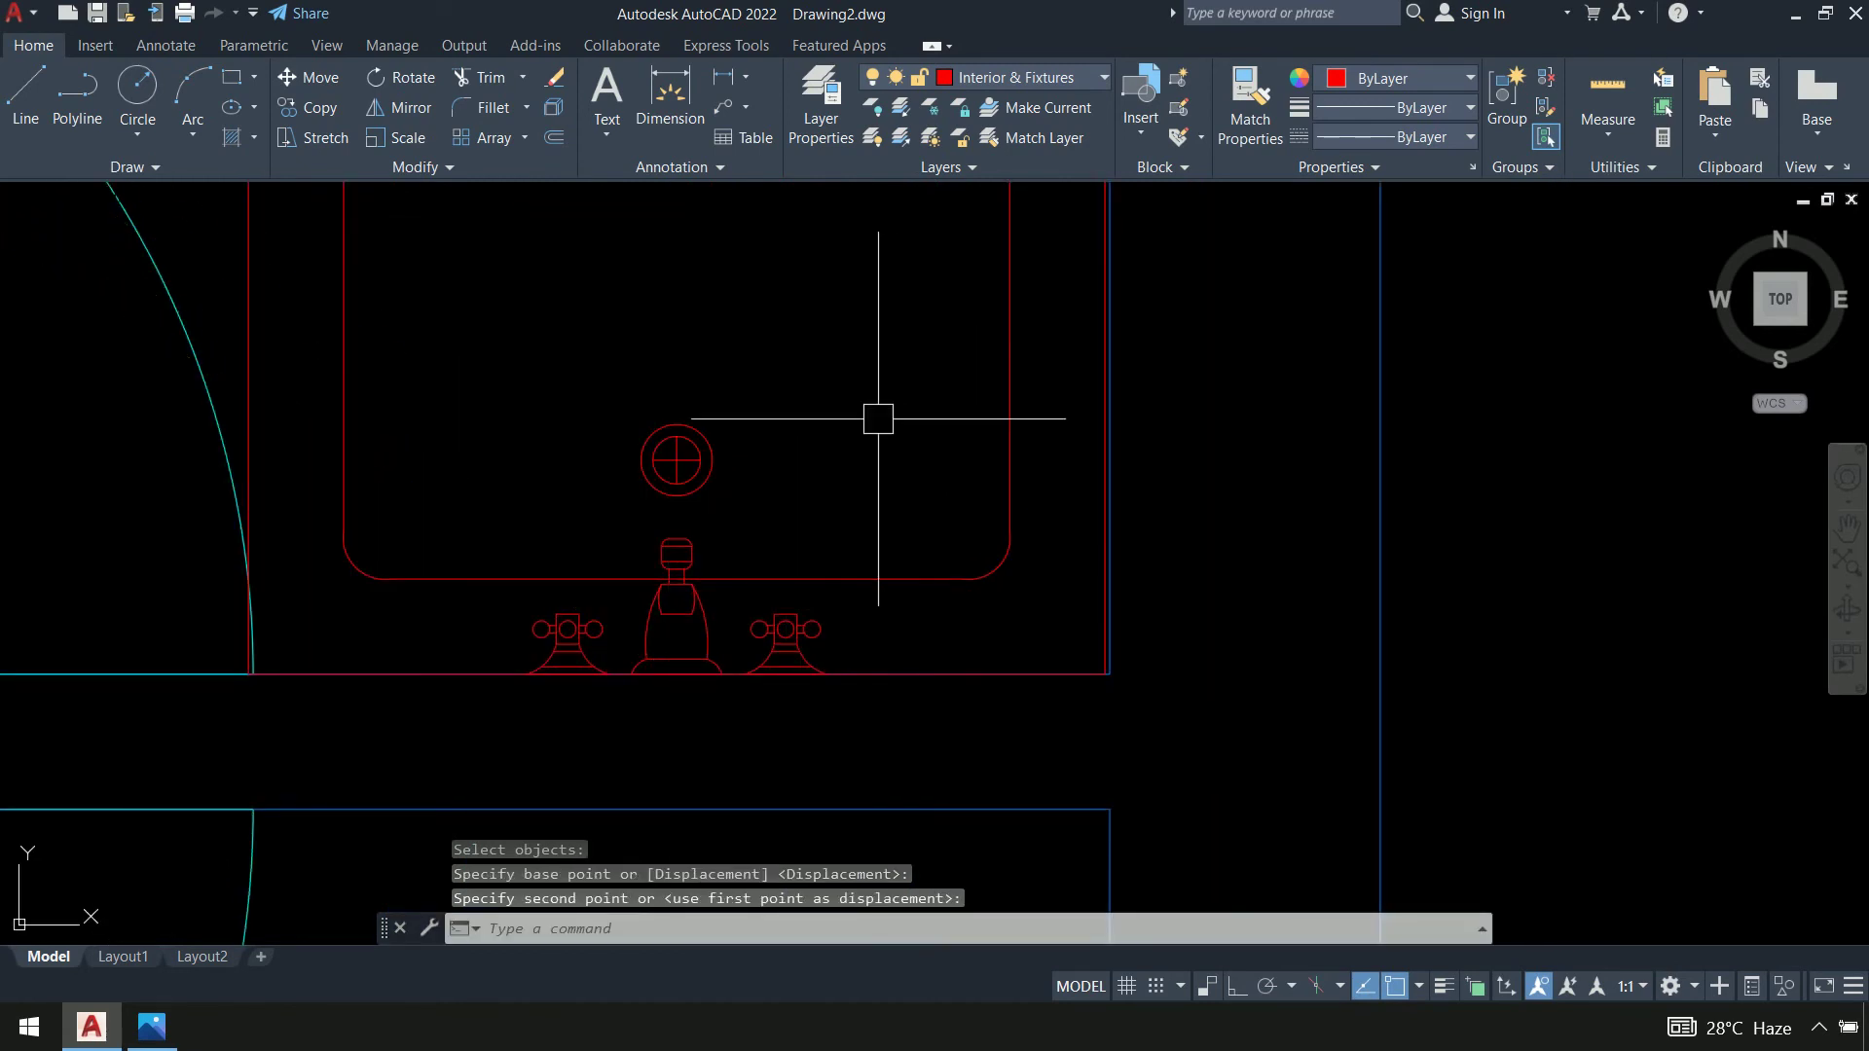
# Turn on Ortho mode and rotate the top-view faucet 90° clockwise about the centre of its middle circle so the spout points left
pyautogui.scroll(-4, 868, 654)
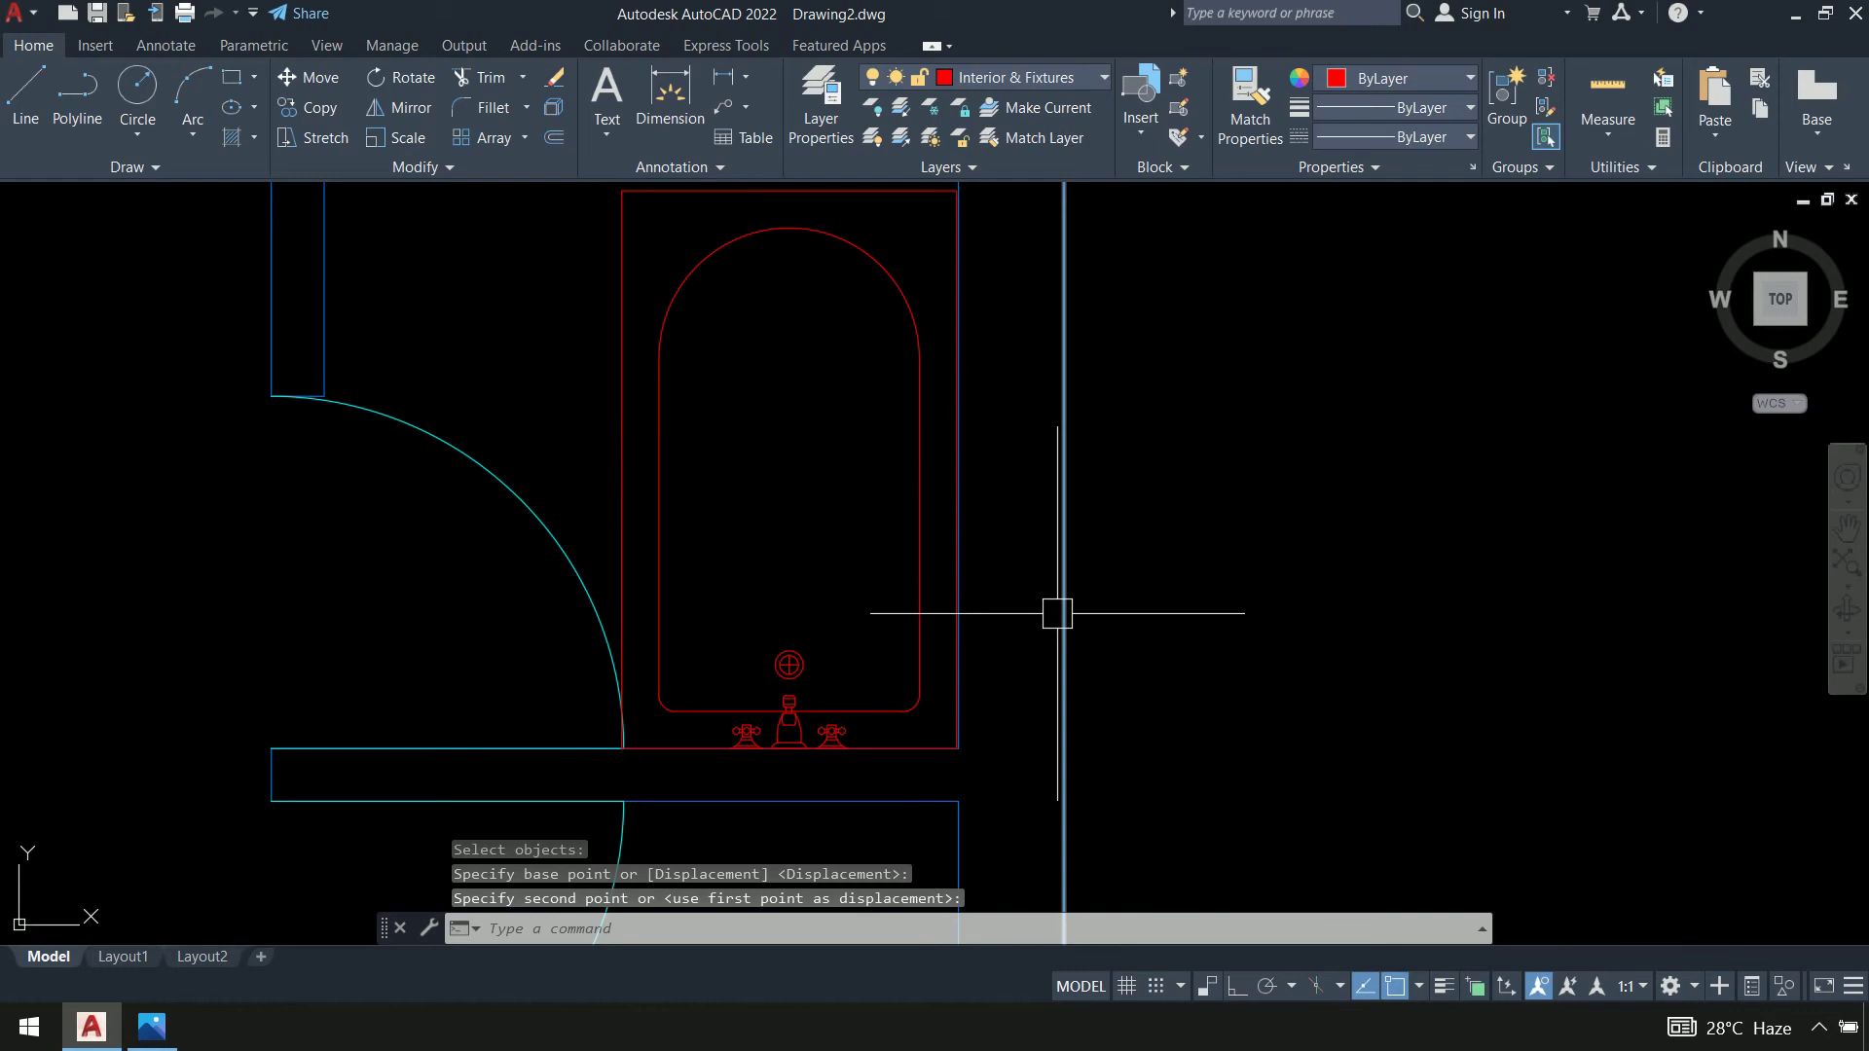
pyautogui.moveTo(1057, 613)
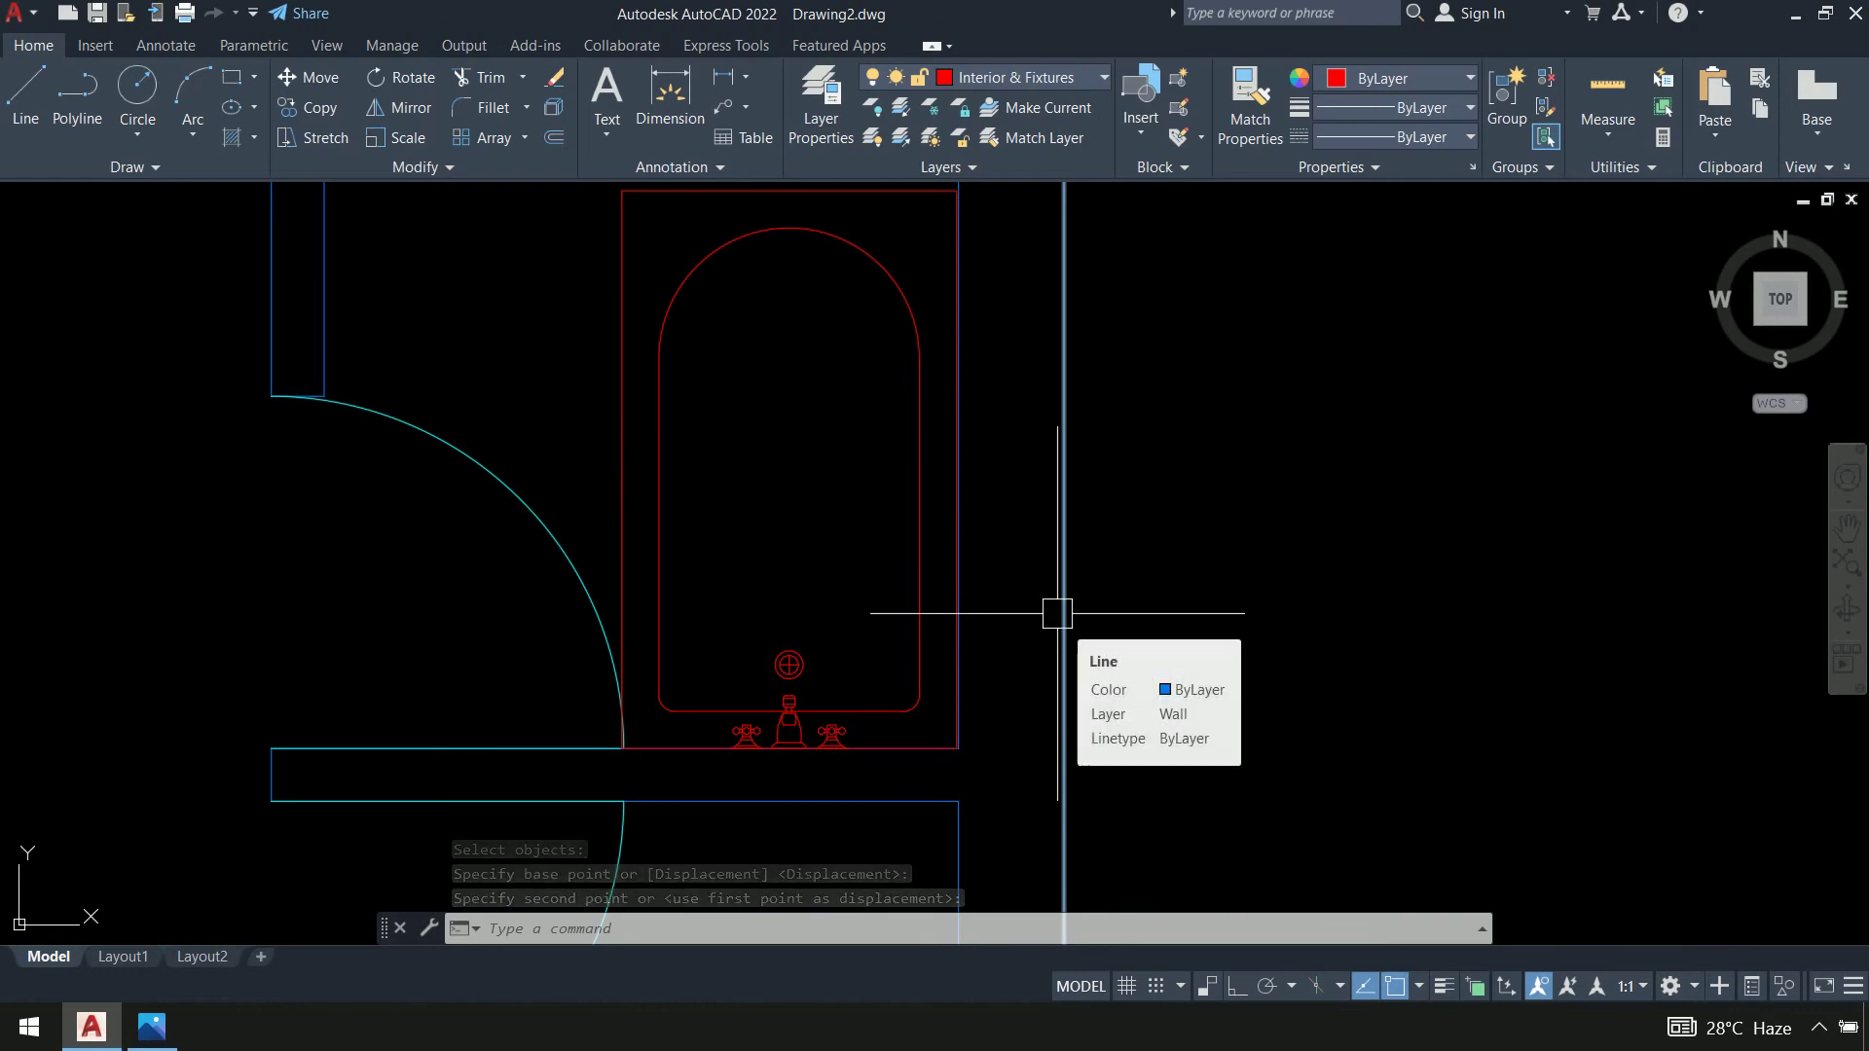
pyautogui.scroll(8, 756, 738)
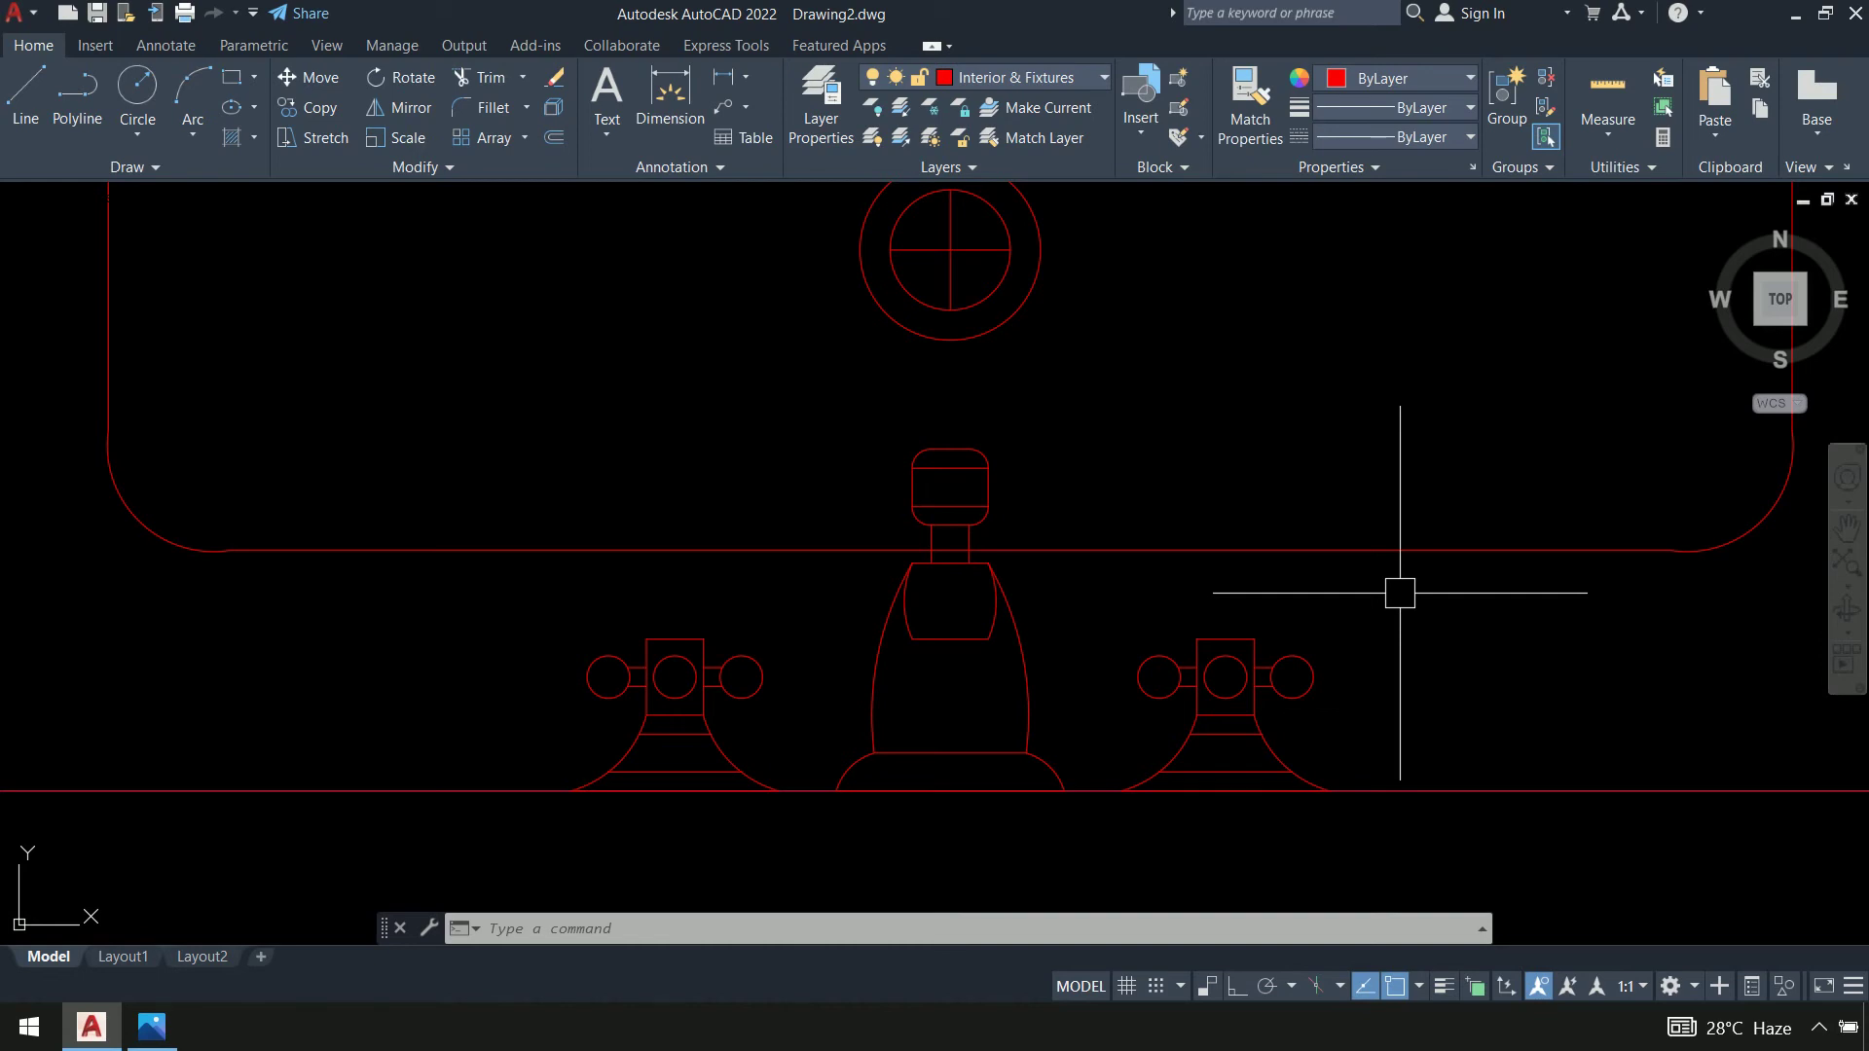
pyautogui.scroll(-10, 1421, 466)
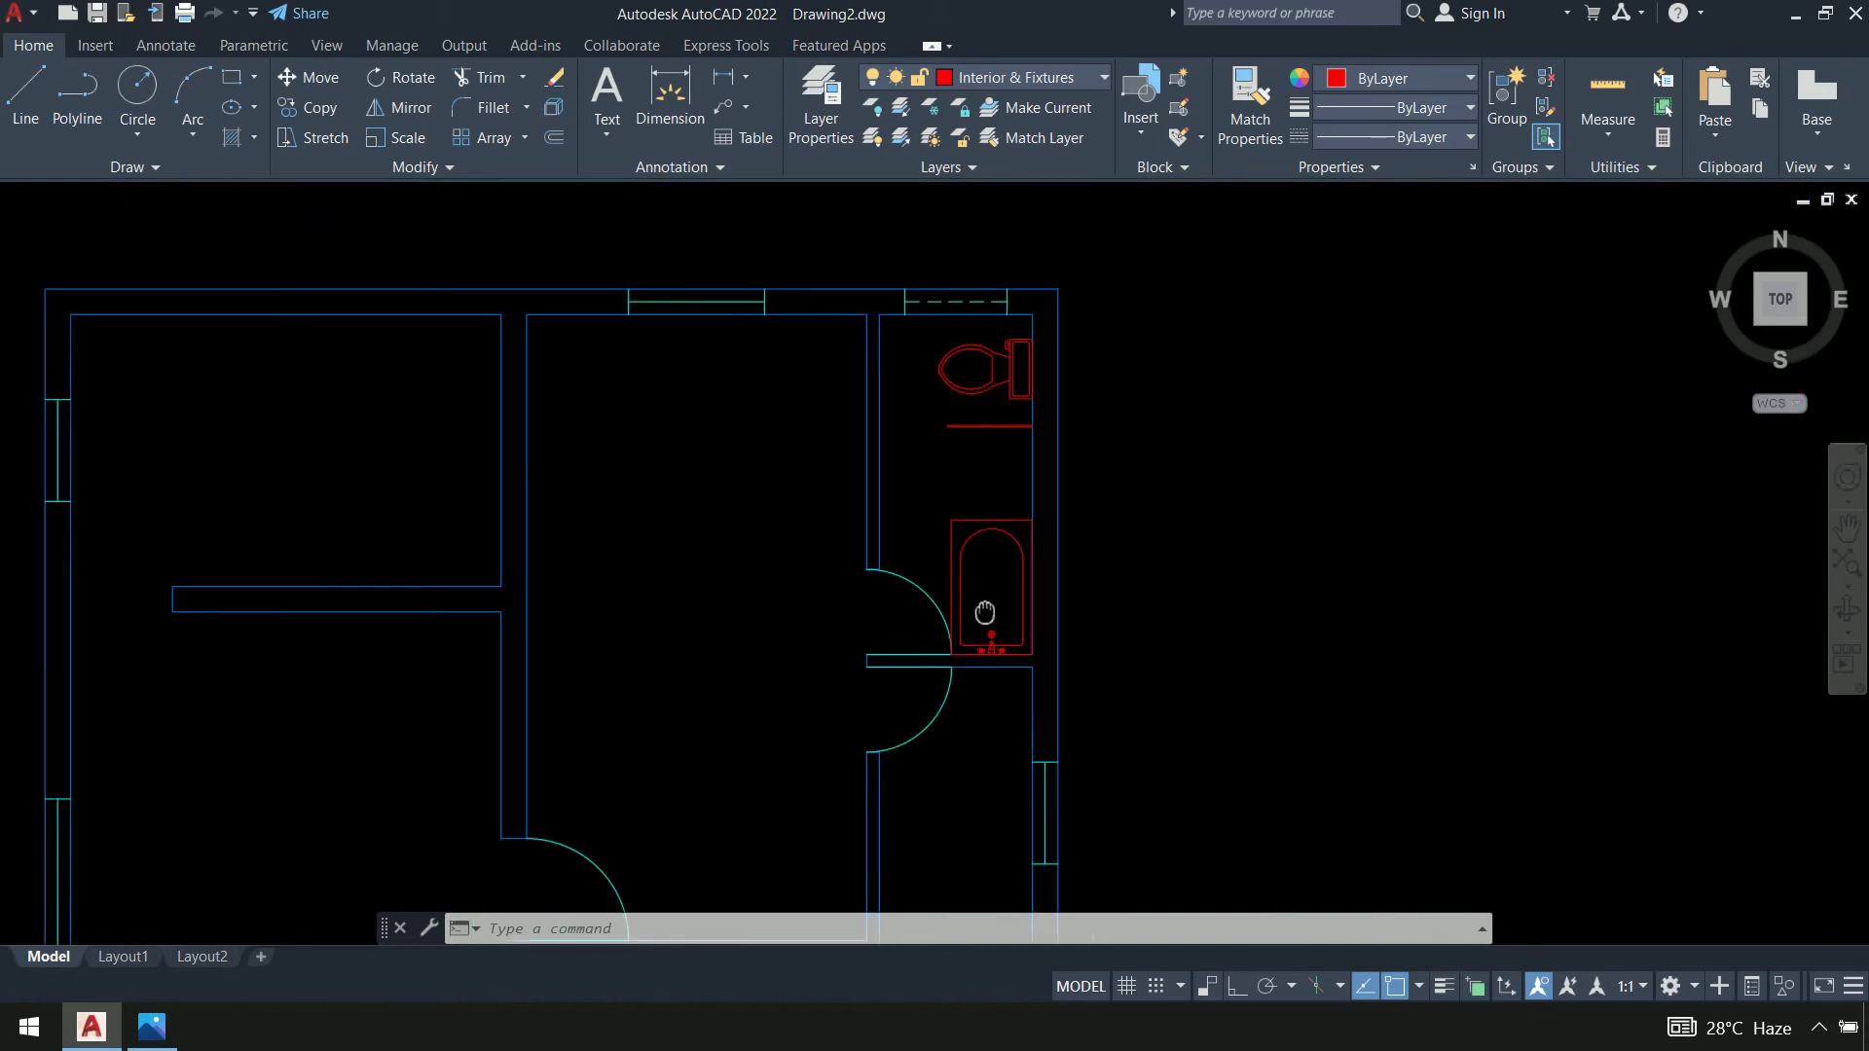
pyautogui.scroll(-4, 924, 749)
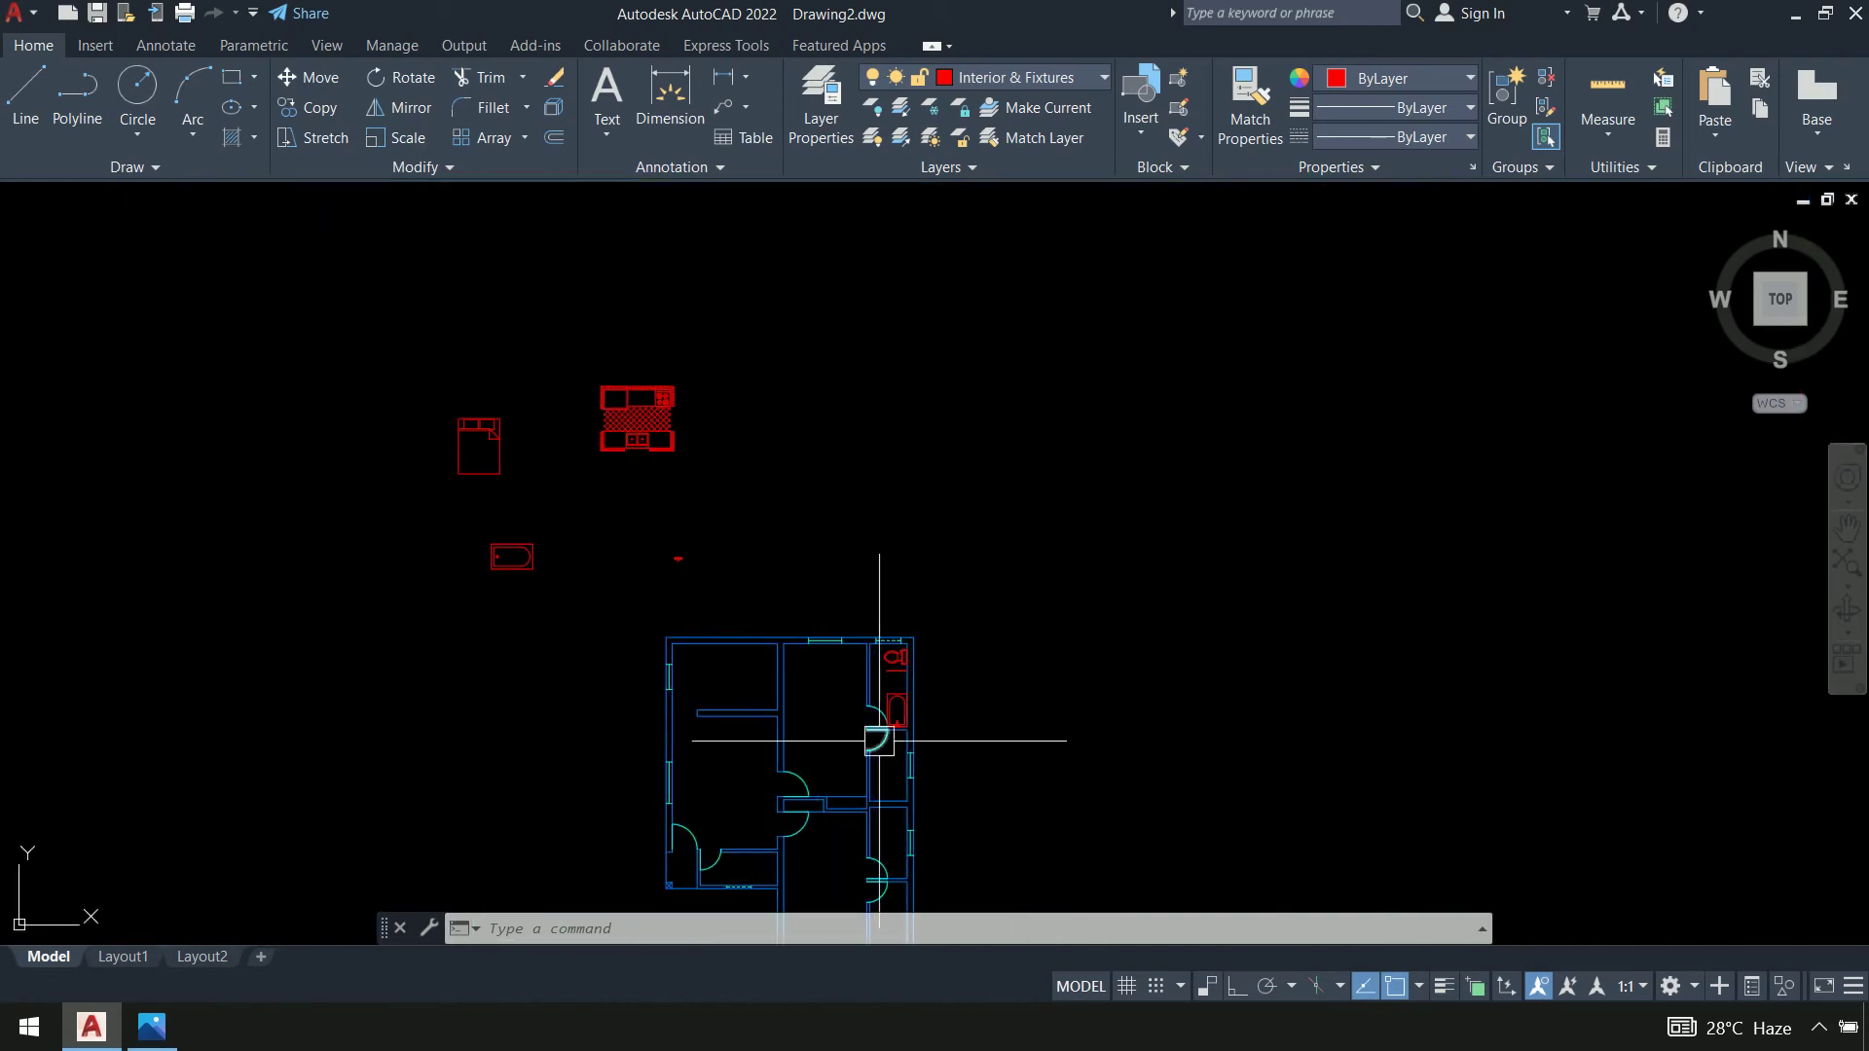
pyautogui.scroll(9, 671, 551)
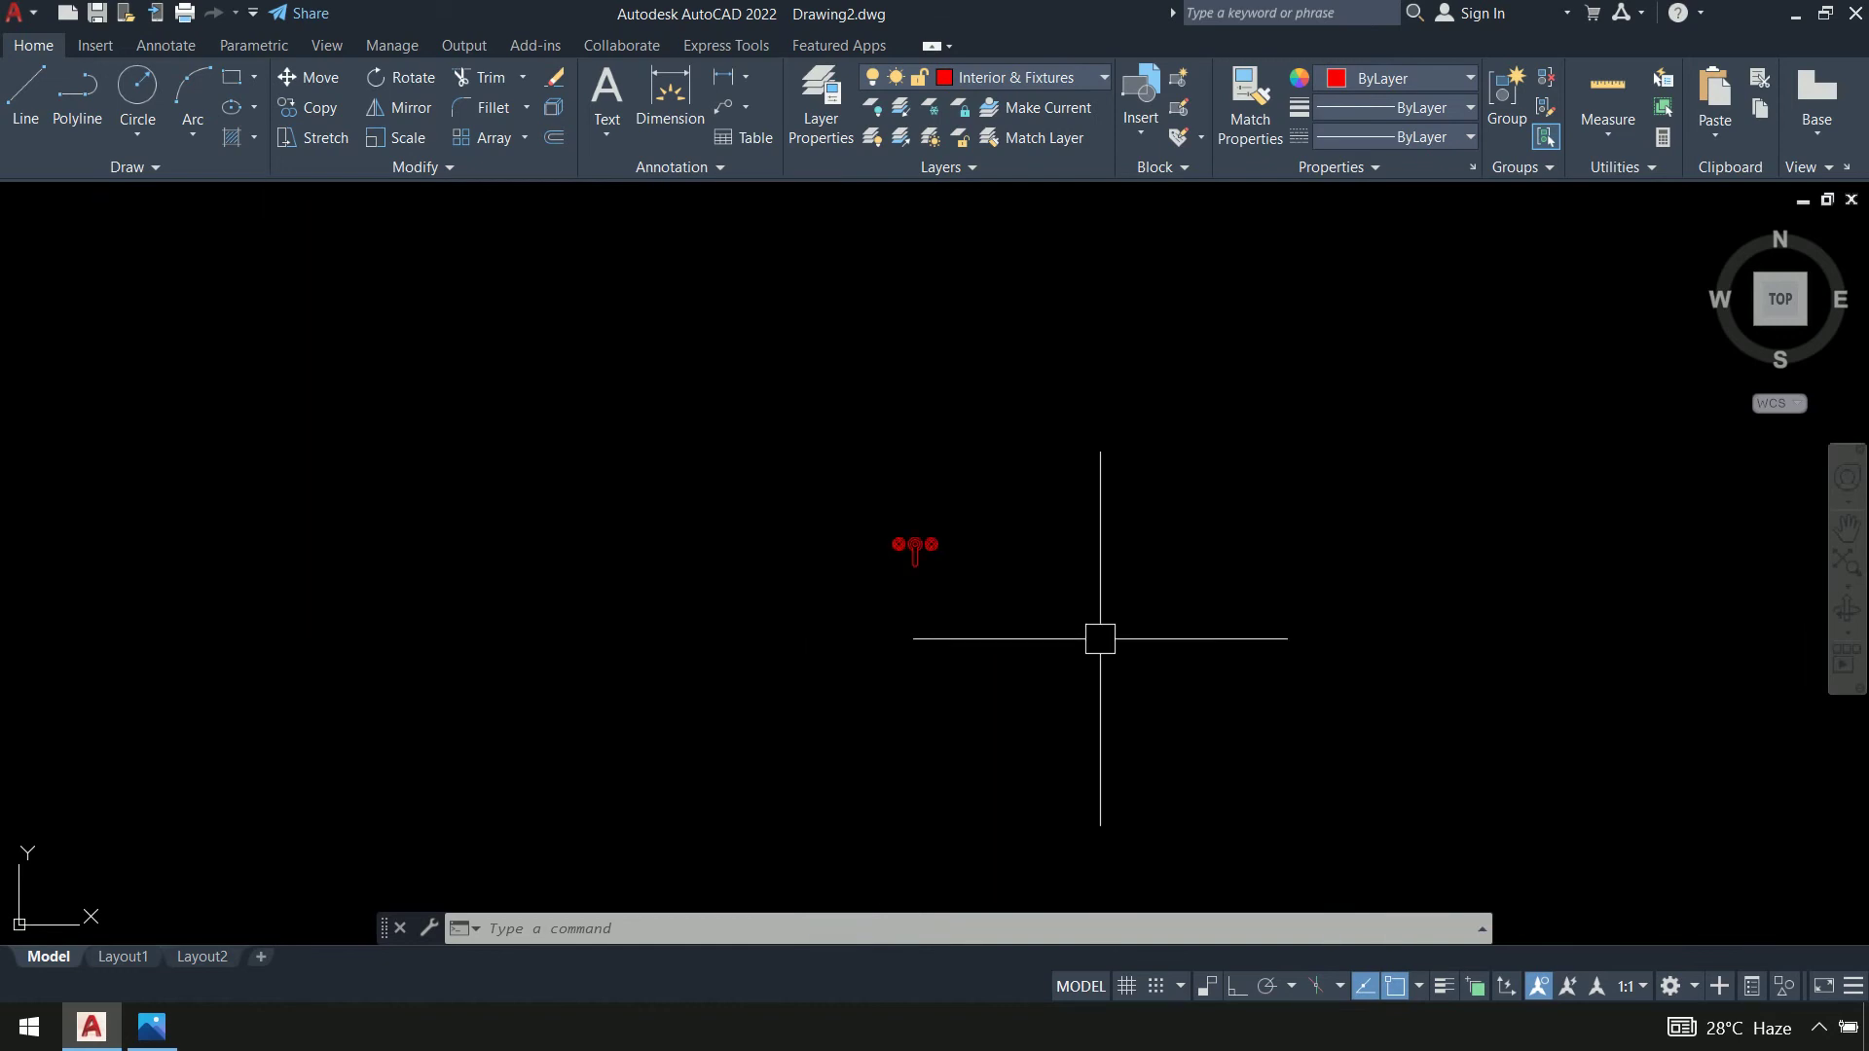
pyautogui.press('Return')
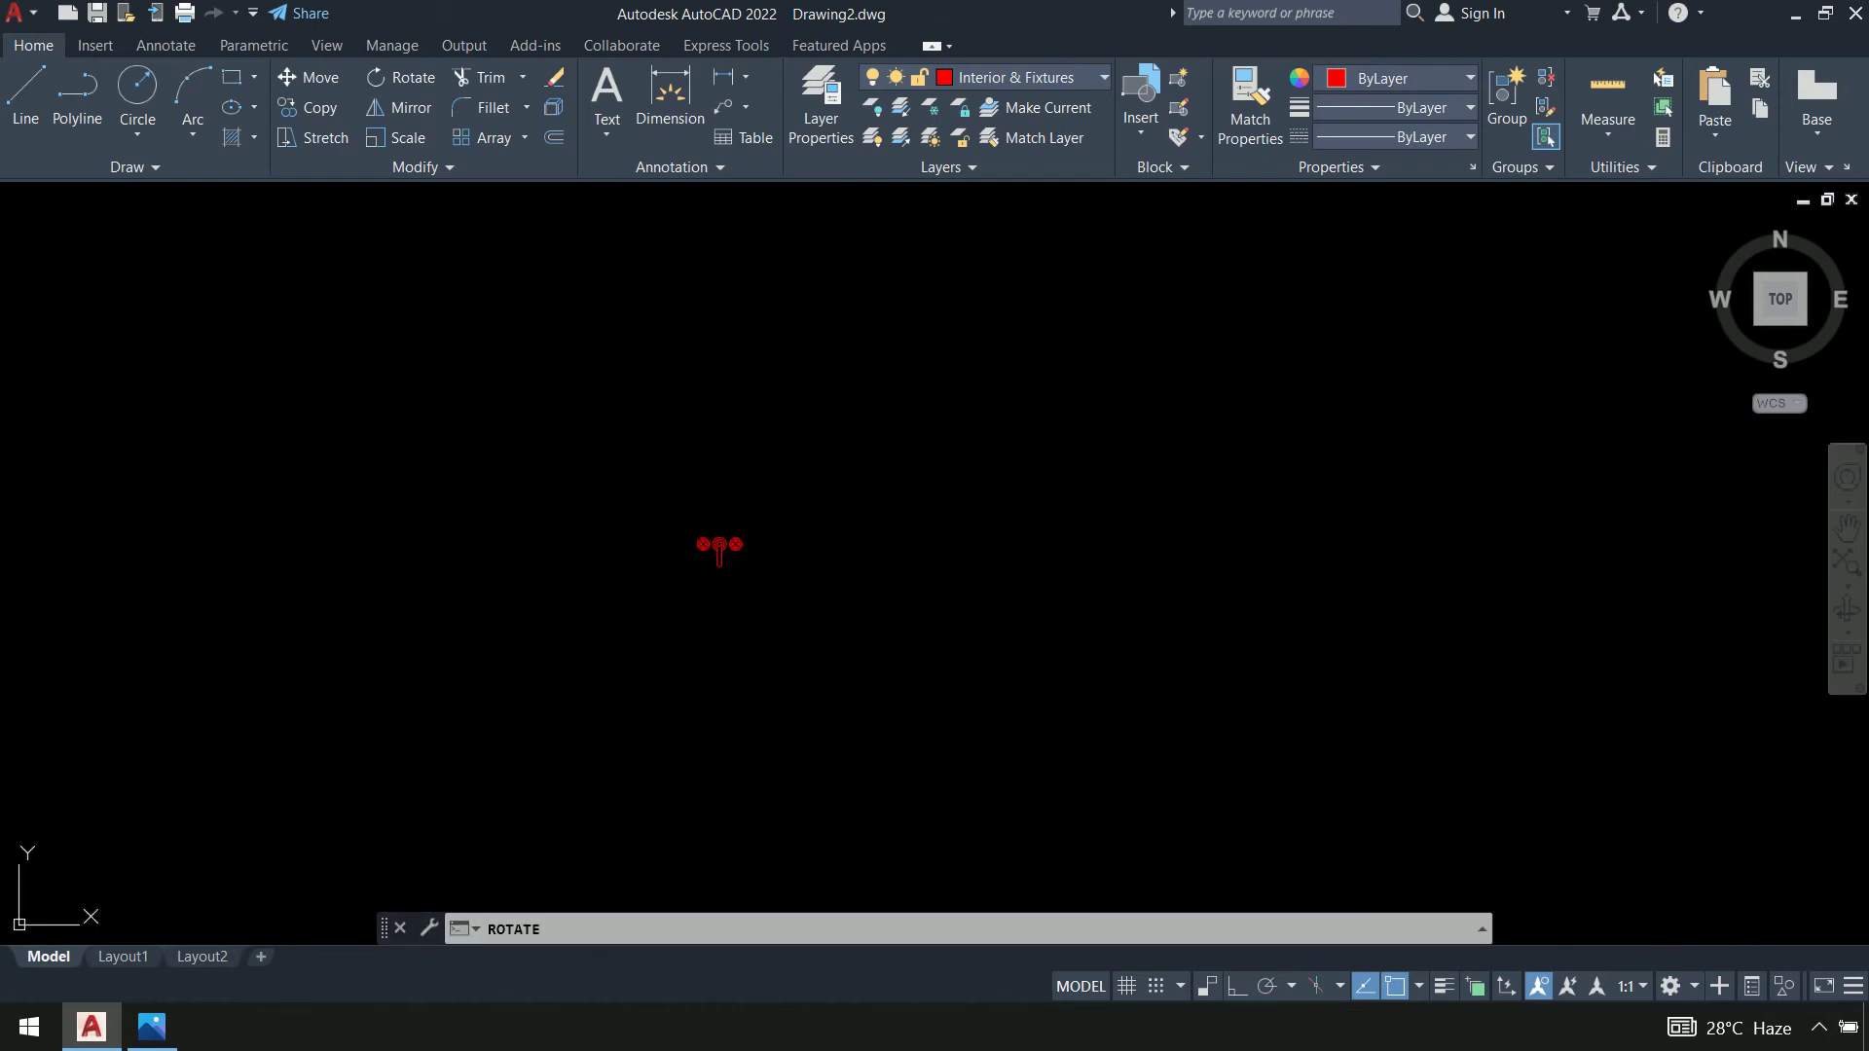
pyautogui.click(769, 516)
pyautogui.click(626, 588)
pyautogui.press('Return')
pyautogui.scroll(3, 792, 514)
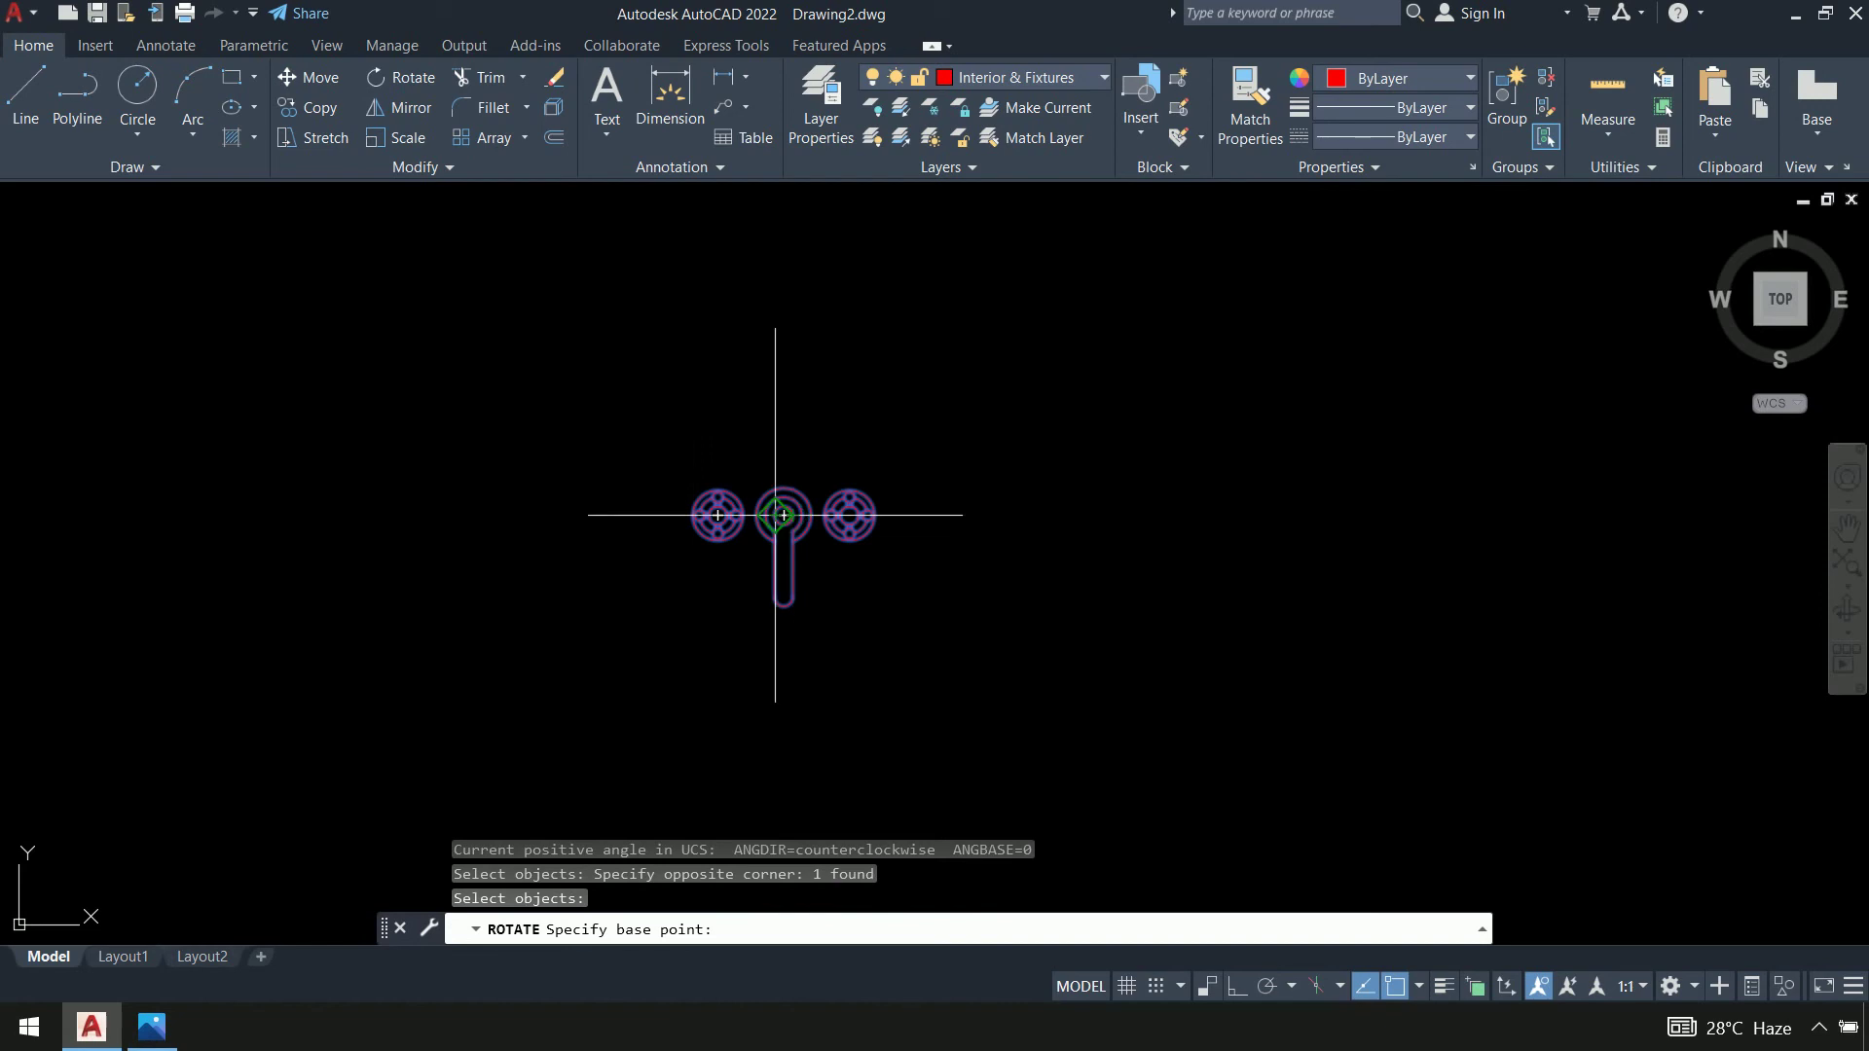
pyautogui.scroll(5, 775, 514)
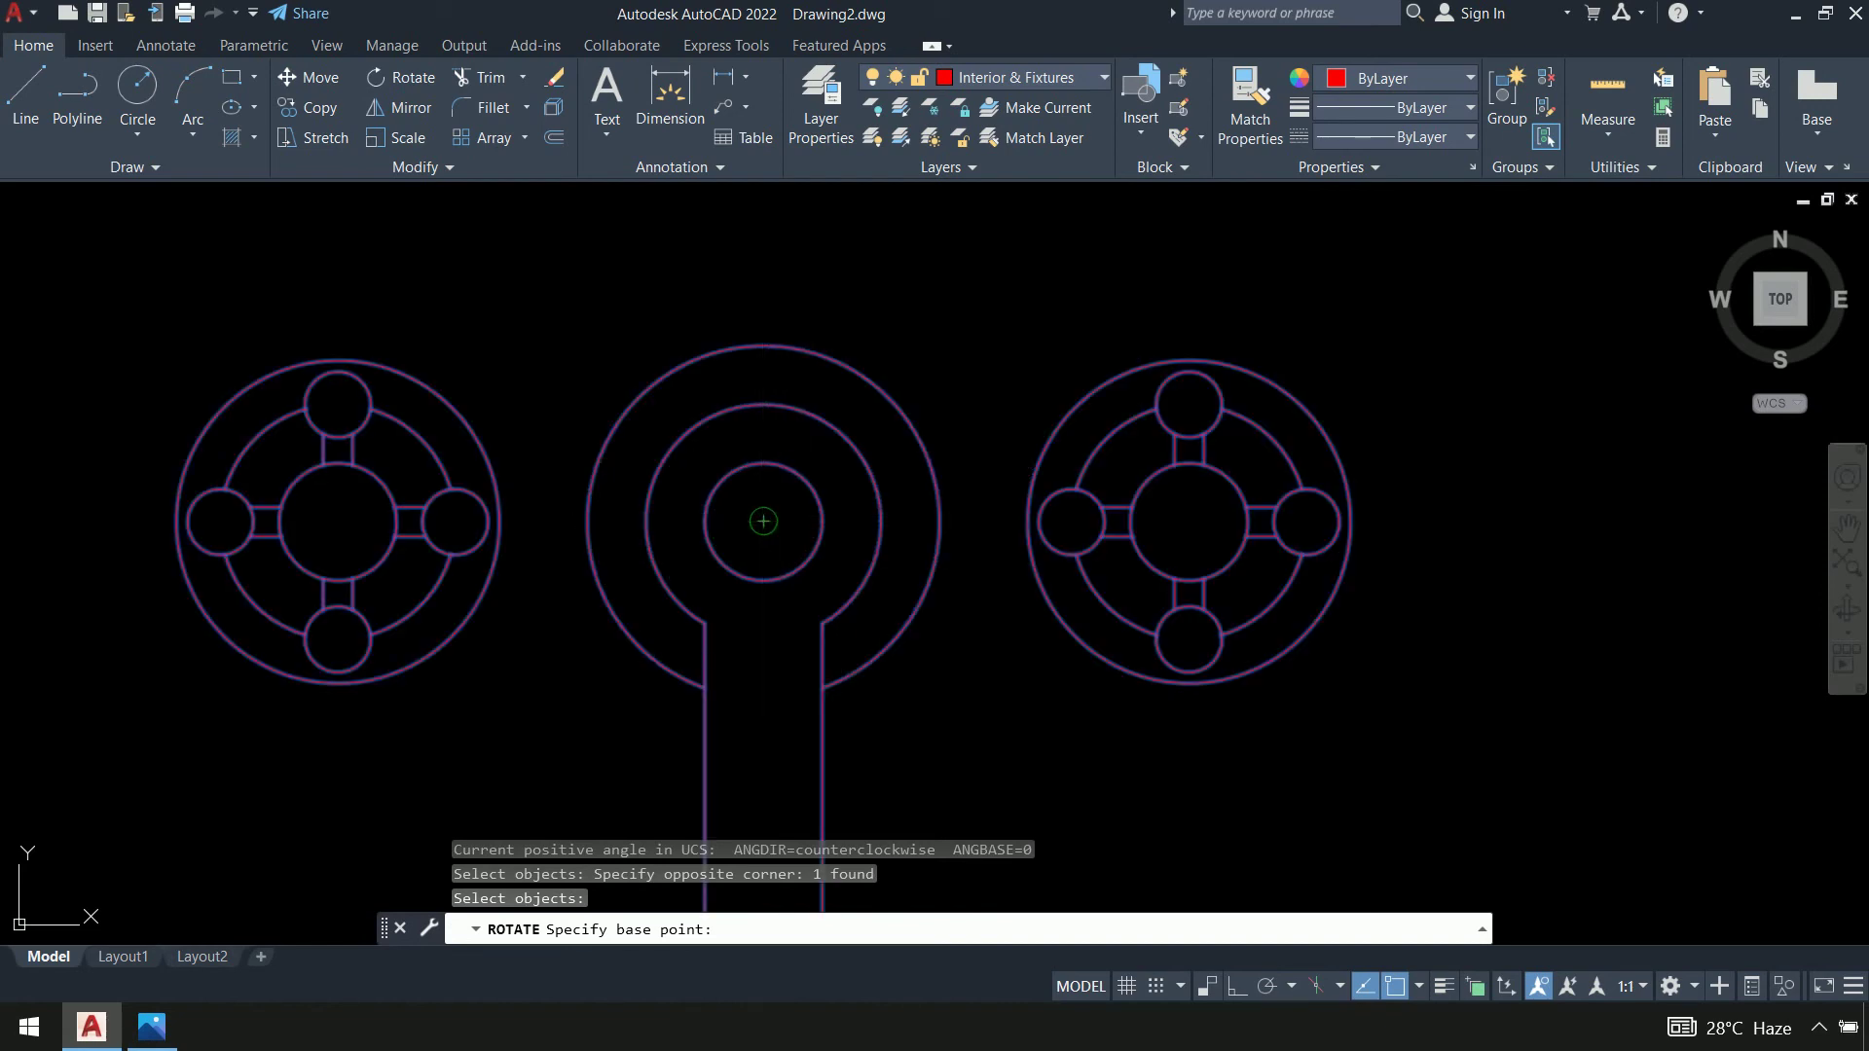
pyautogui.click(762, 519)
pyautogui.scroll(-6, 620, 661)
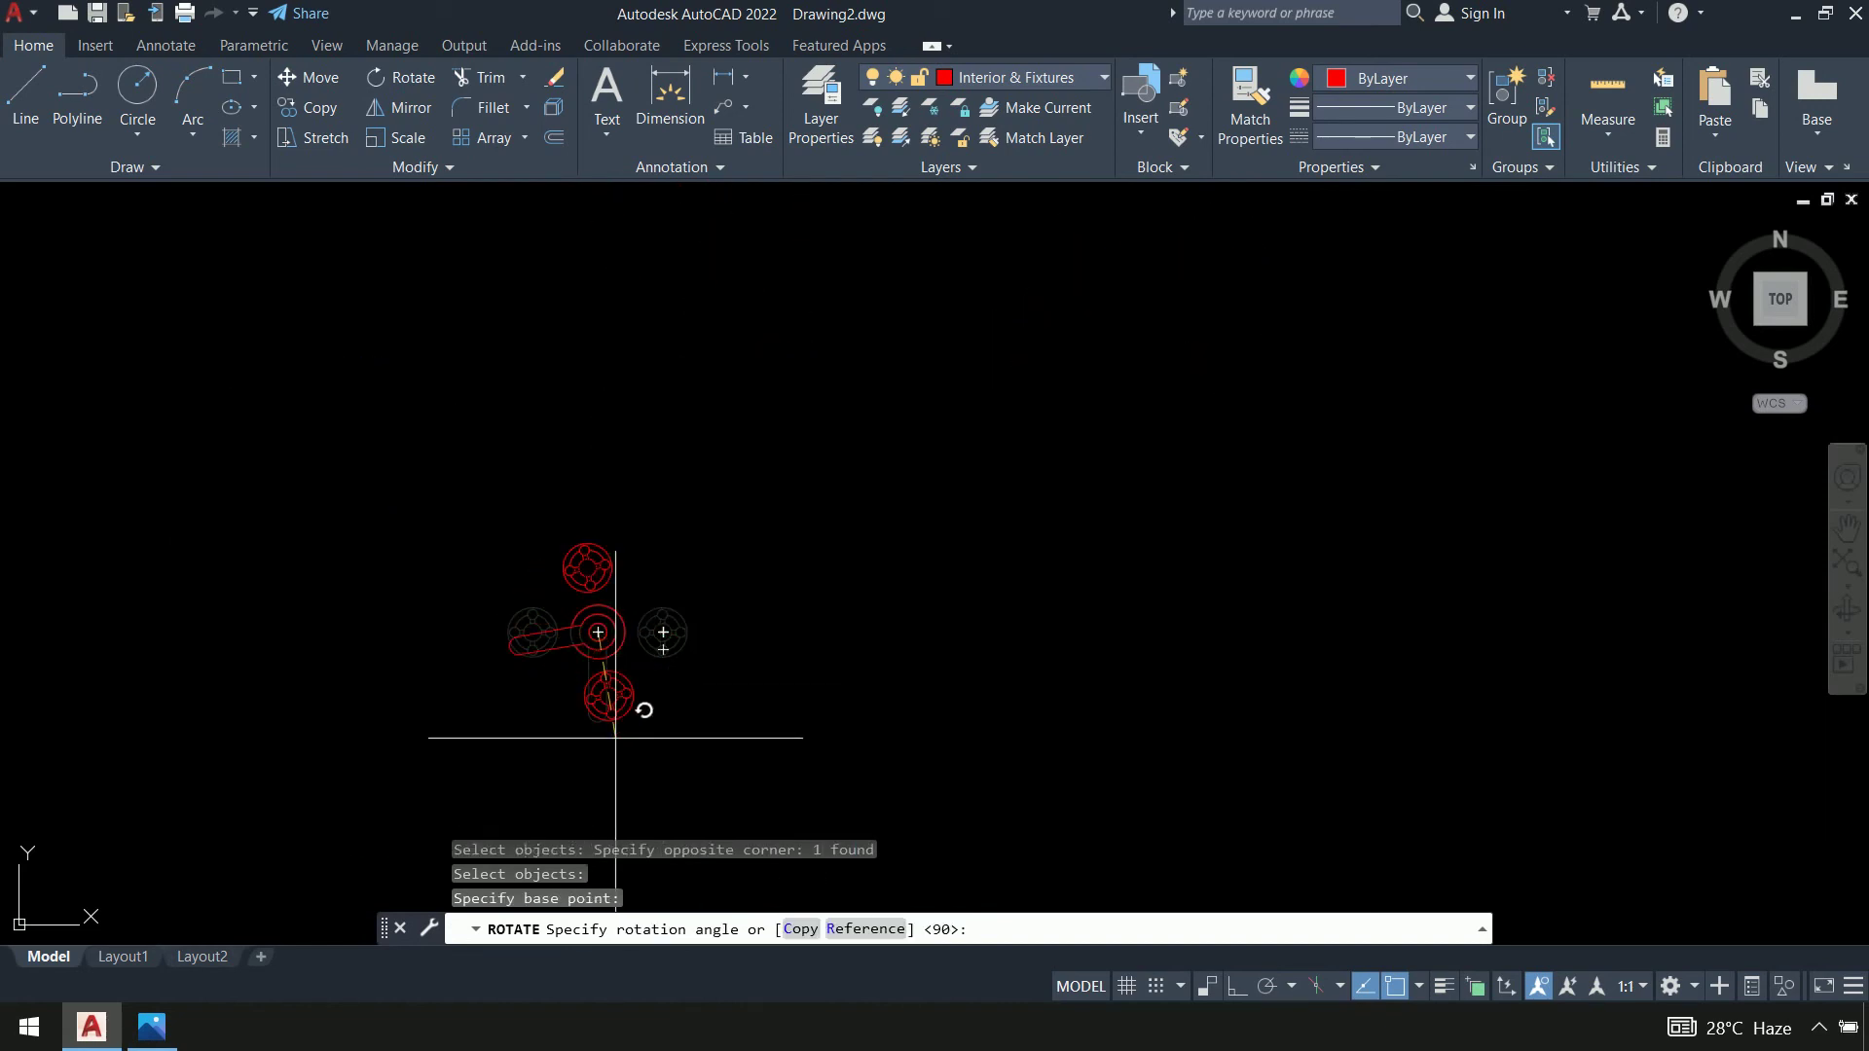
pyautogui.press('F8')
pyautogui.click(615, 784)
pyautogui.scroll(-2, 816, 692)
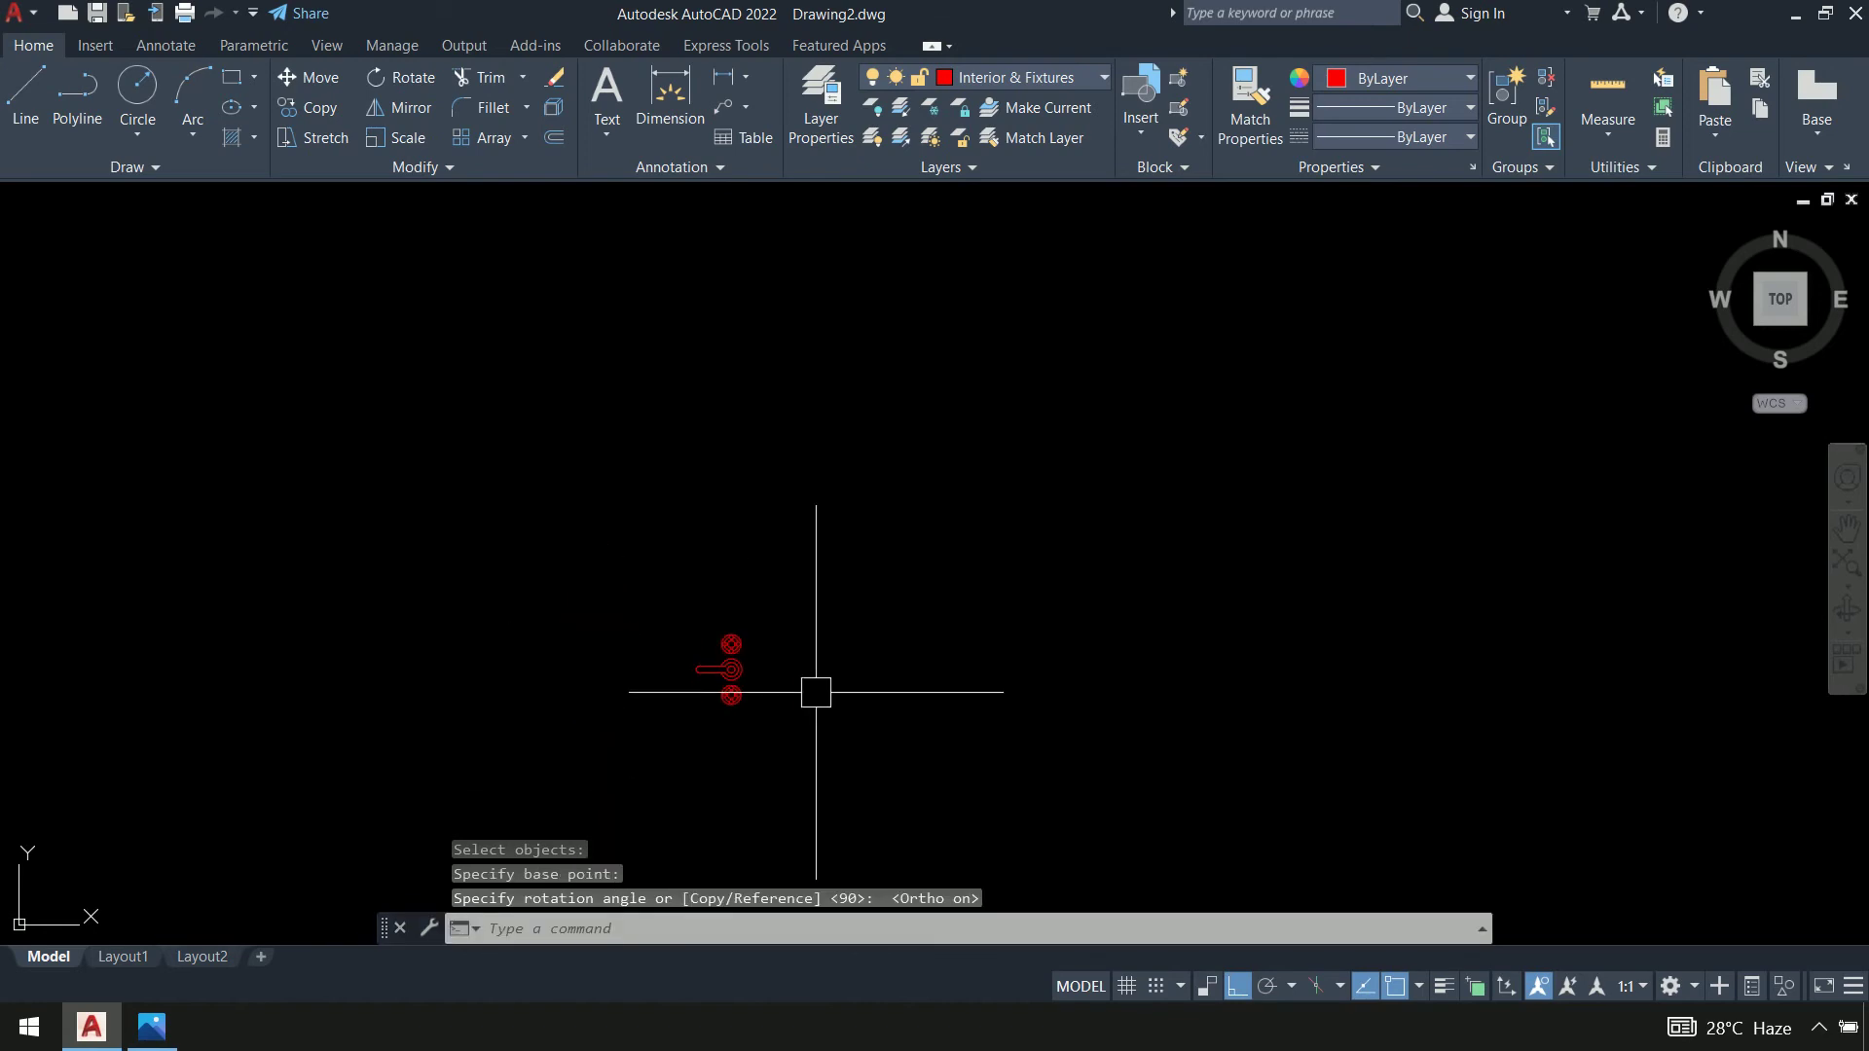
# Move the top-view faucet from the right quadrant of its middle circle to the midpoint of the bathroom tub's right edge
pyautogui.press('Return')
pyautogui.moveTo(822, 576); pyautogui.dragTo(564, 738)
pyautogui.press('Return')
pyautogui.scroll(3, 837, 749)
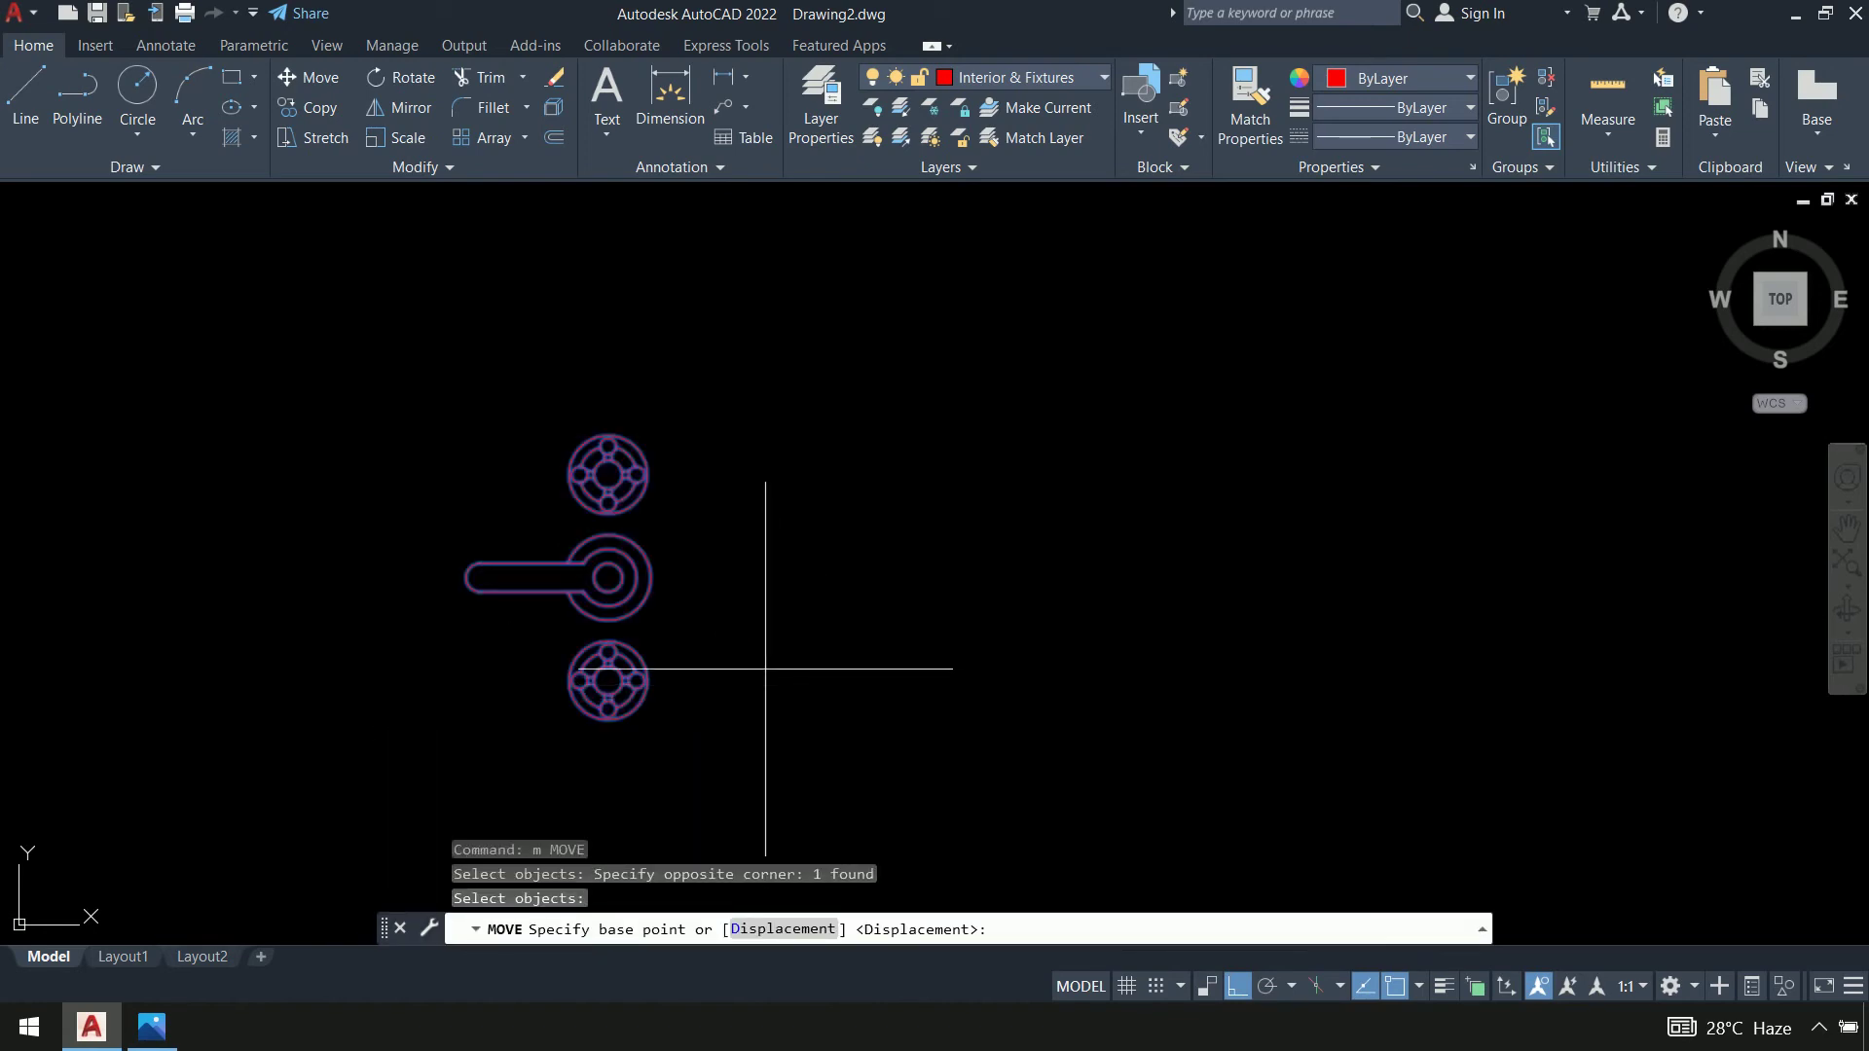
pyautogui.click(651, 577)
pyautogui.scroll(-3, 1206, 534)
pyautogui.moveTo(1206, 535); pyautogui.dragTo(667, 458, button='middle')
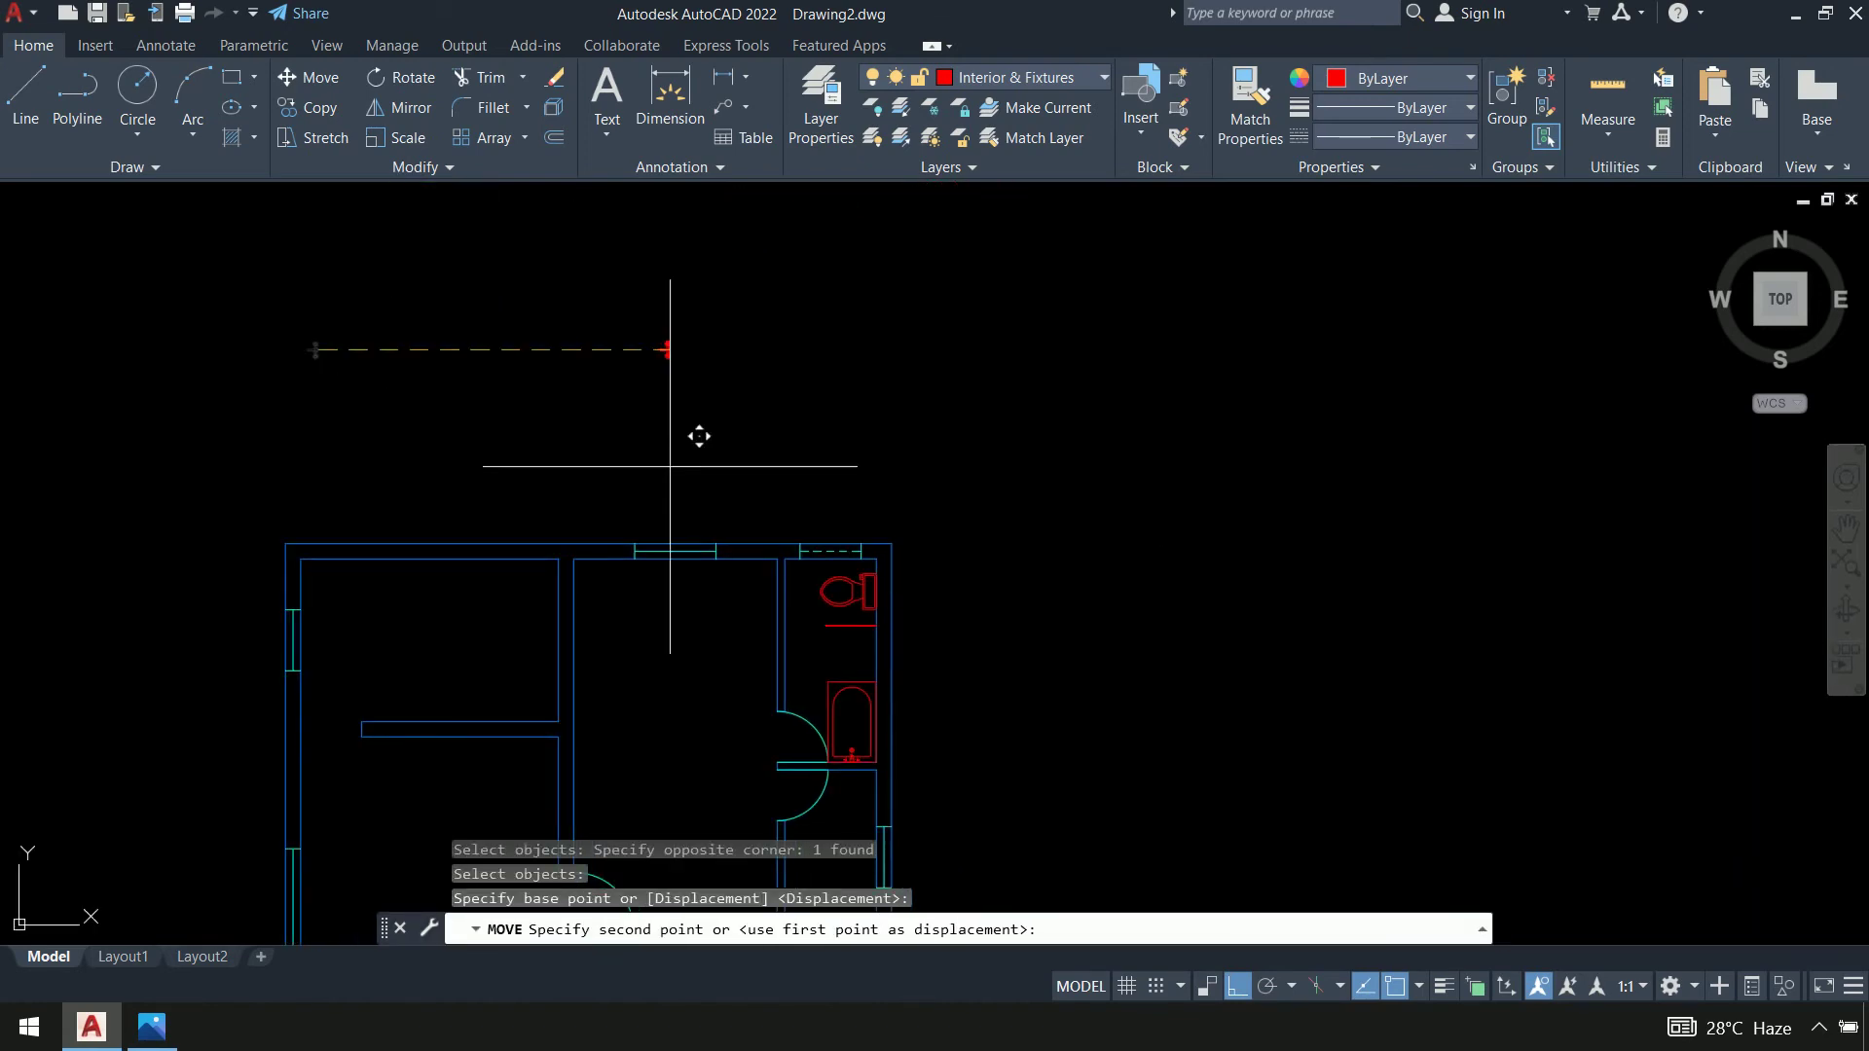
pyautogui.scroll(4, 766, 517)
pyautogui.scroll(8, 766, 517)
pyautogui.scroll(-1, 792, 538)
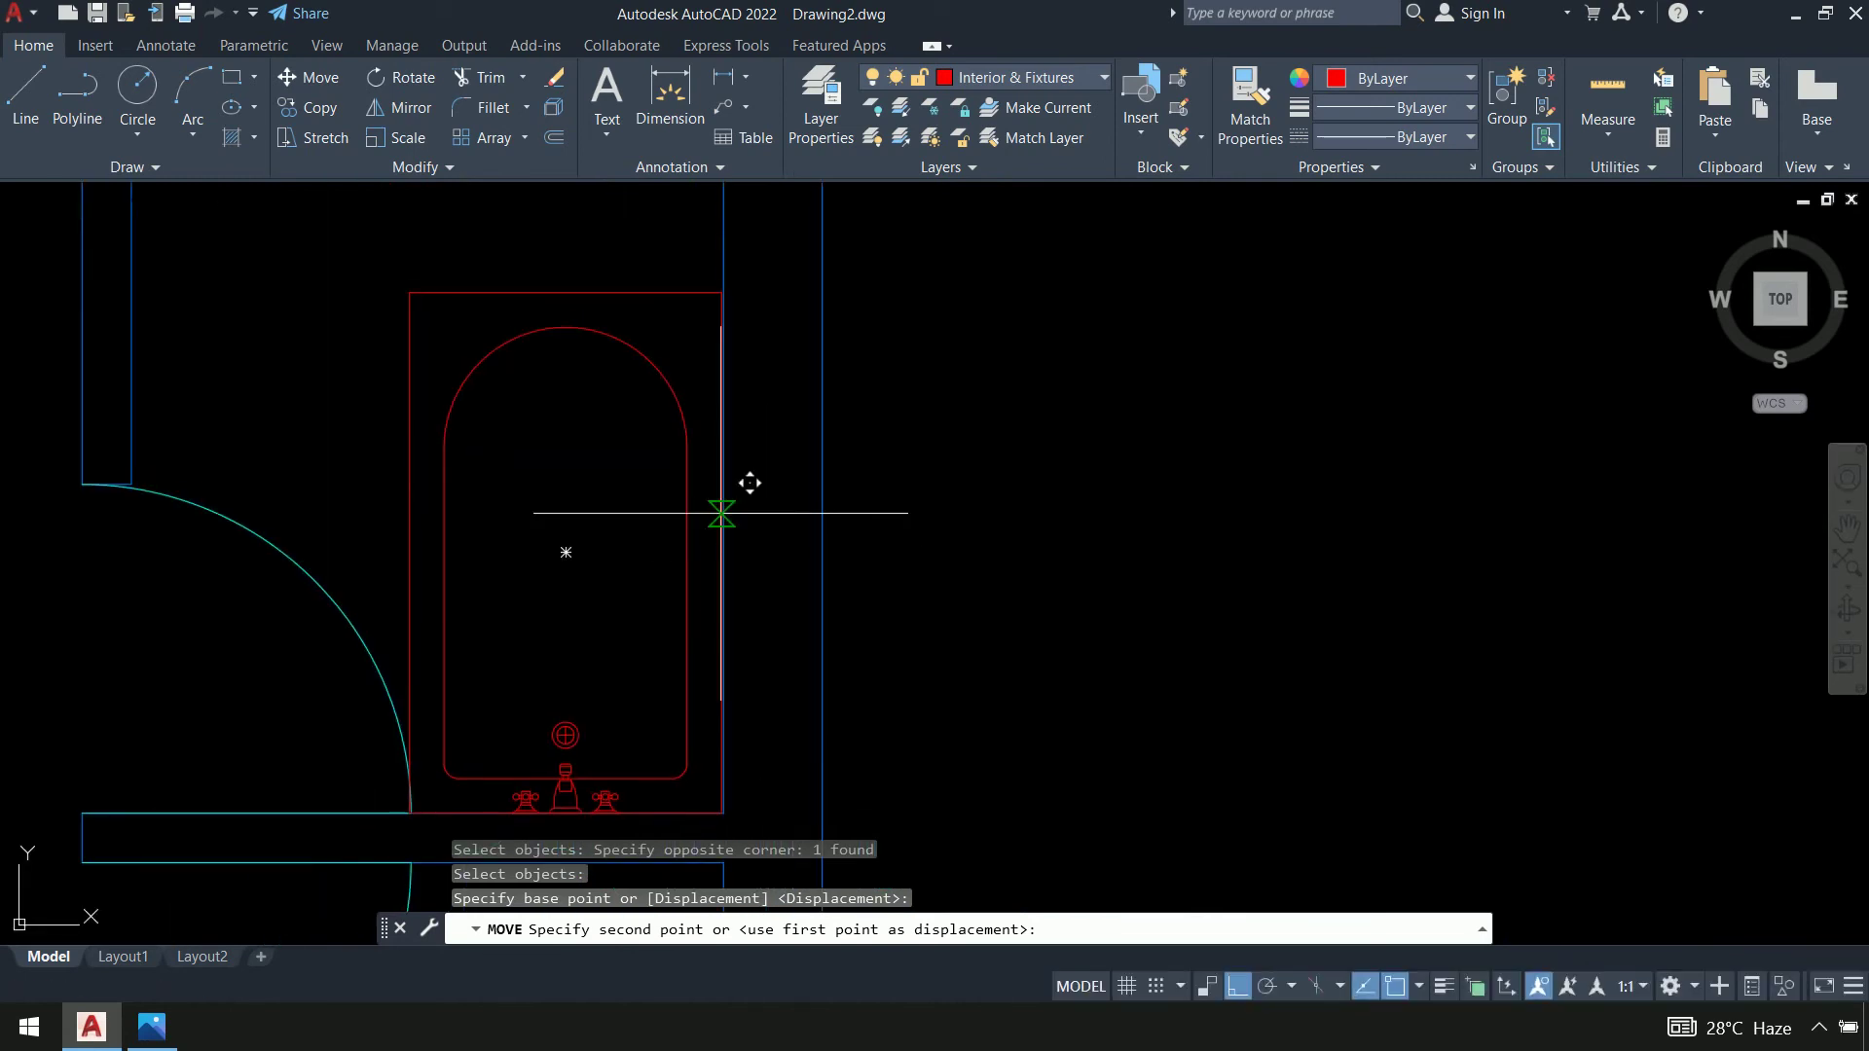
pyautogui.click(721, 552)
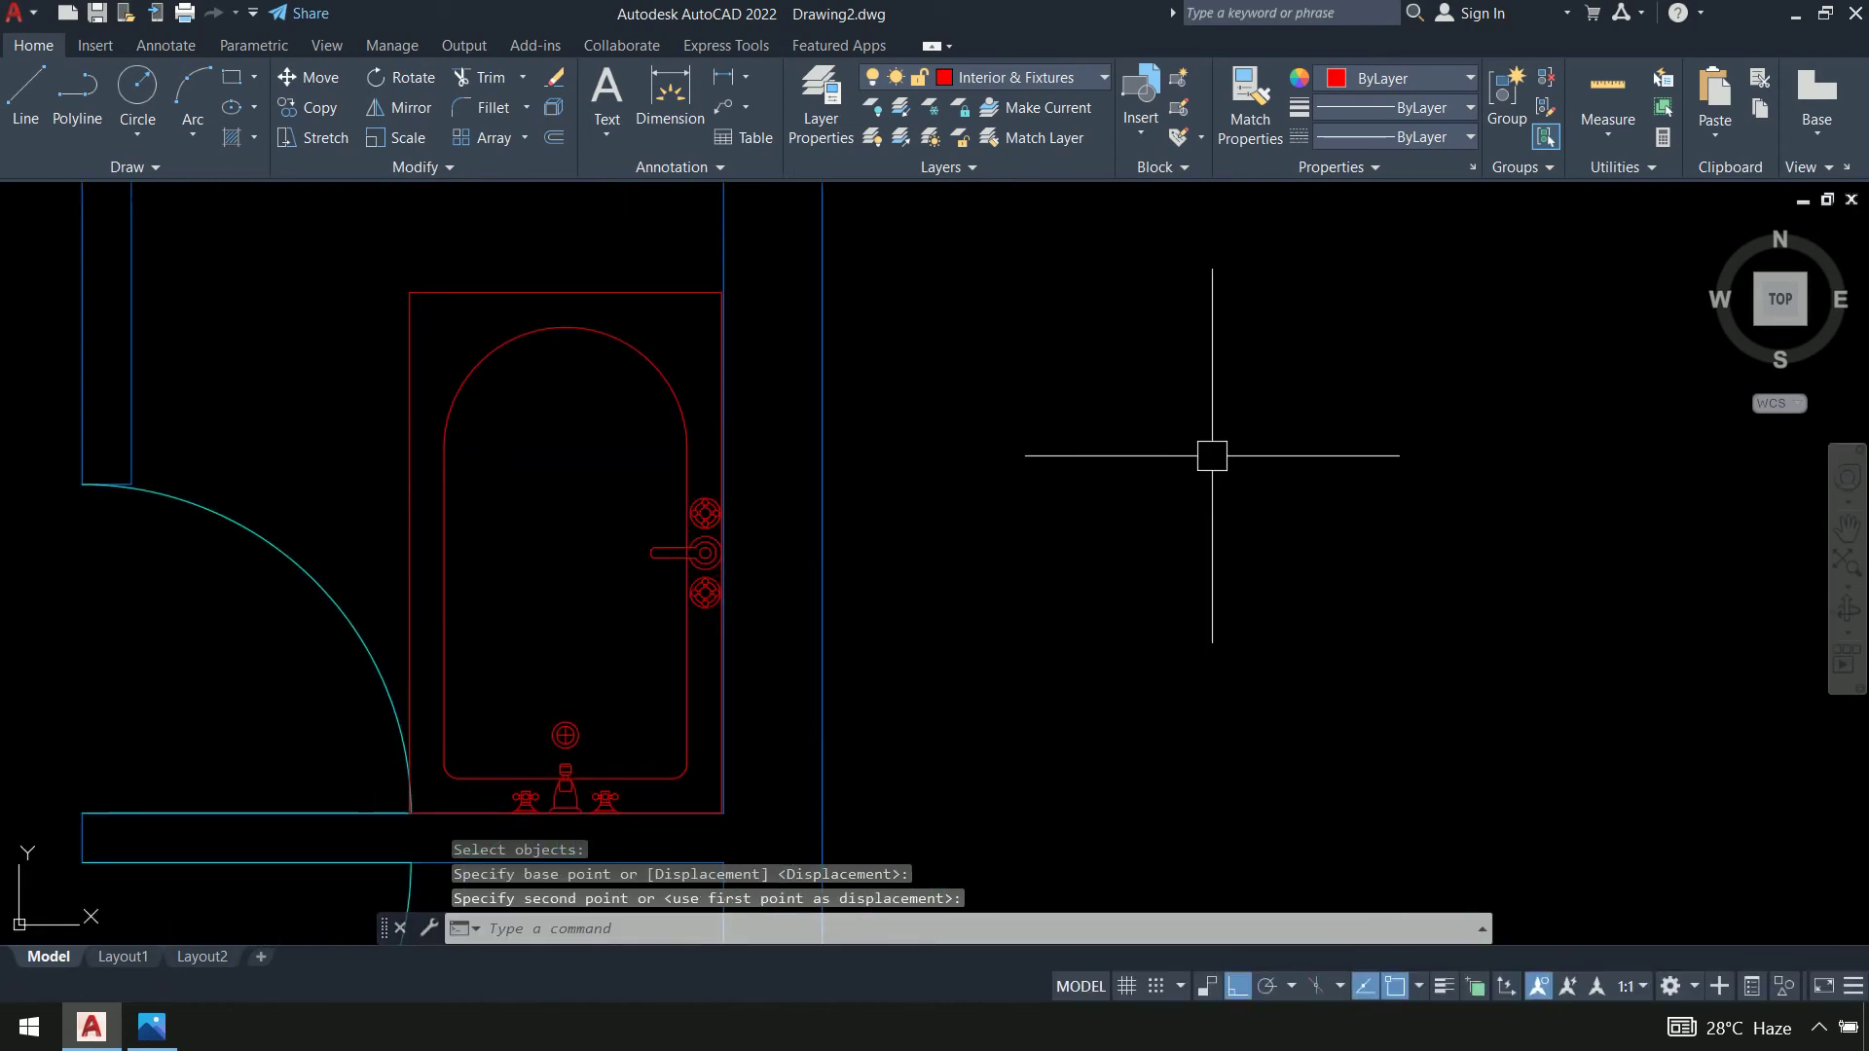
# Mirror the toilet, partition line, bathtub and both faucets about a horizontal line through the outer right wall's midpoint, keeping the source objects
pyautogui.scroll(-3, 1212, 454)
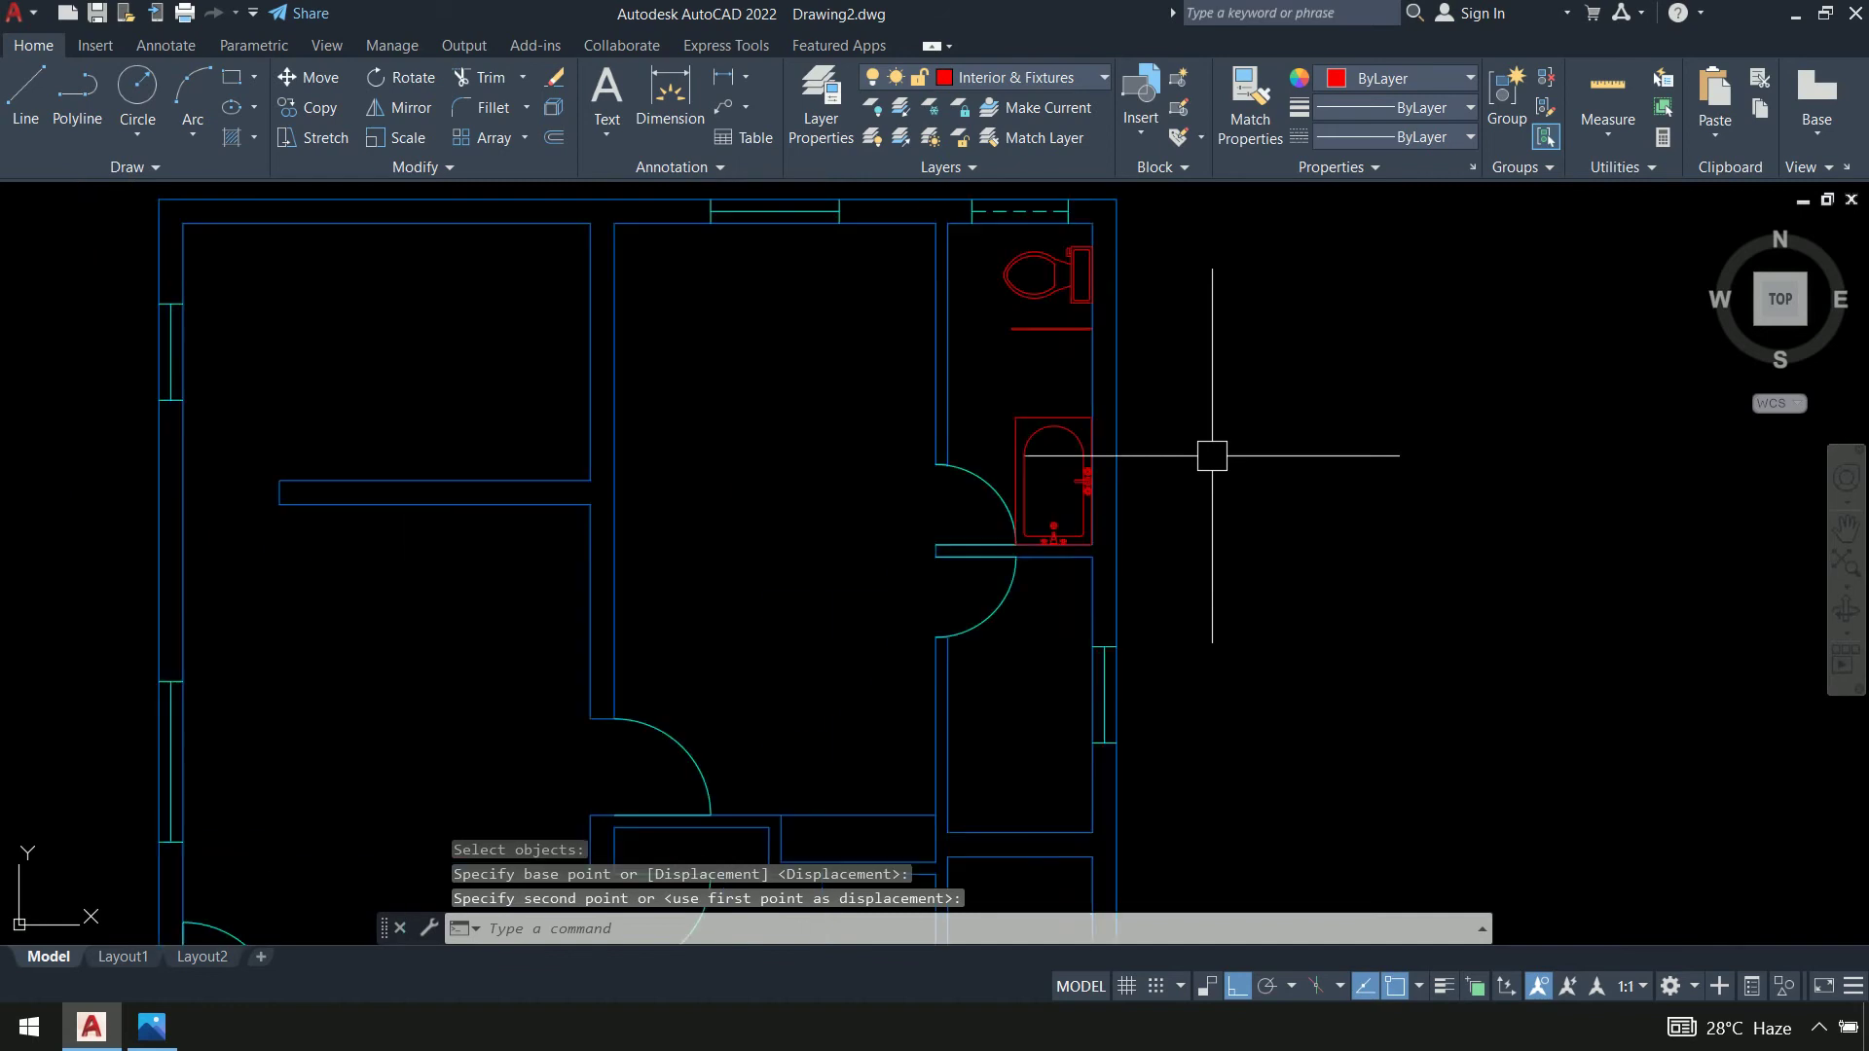
pyautogui.moveTo(1255, 456); pyautogui.dragTo(1015, 463, button='middle')
pyautogui.write('mi')
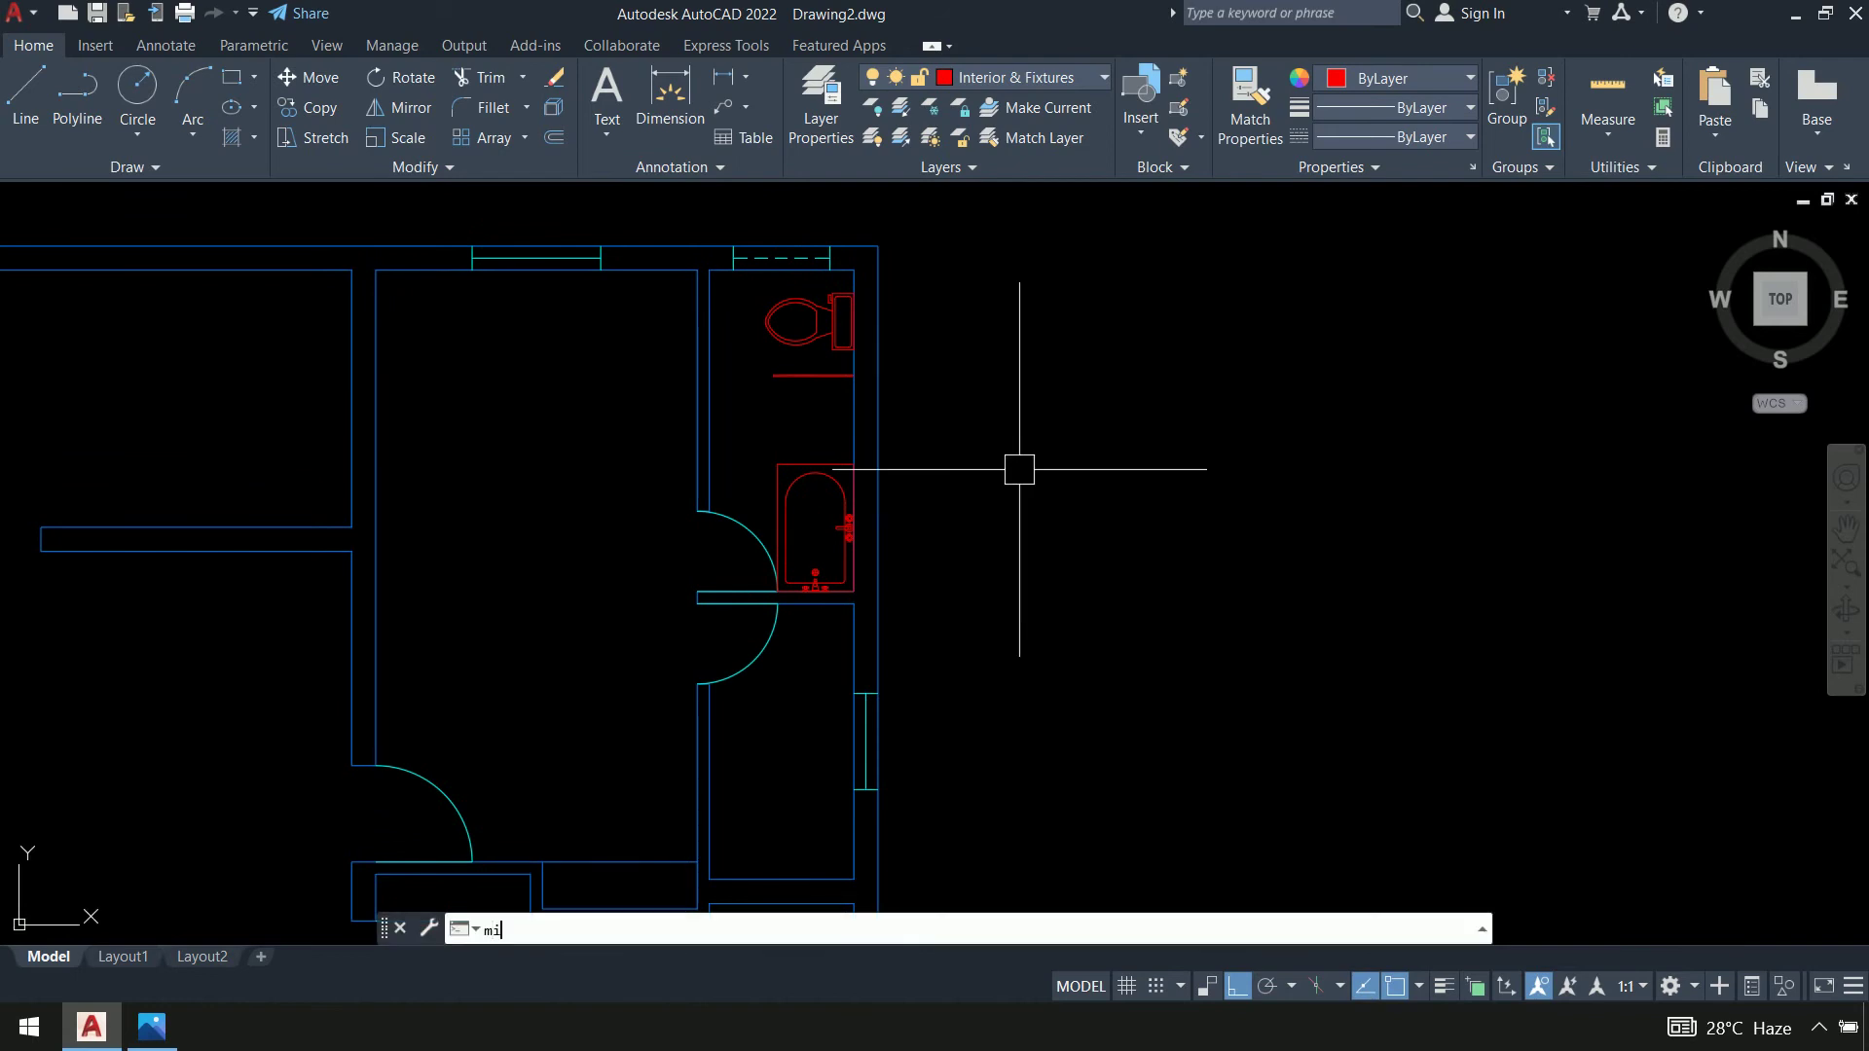
pyautogui.press('Return')
pyautogui.click(781, 324)
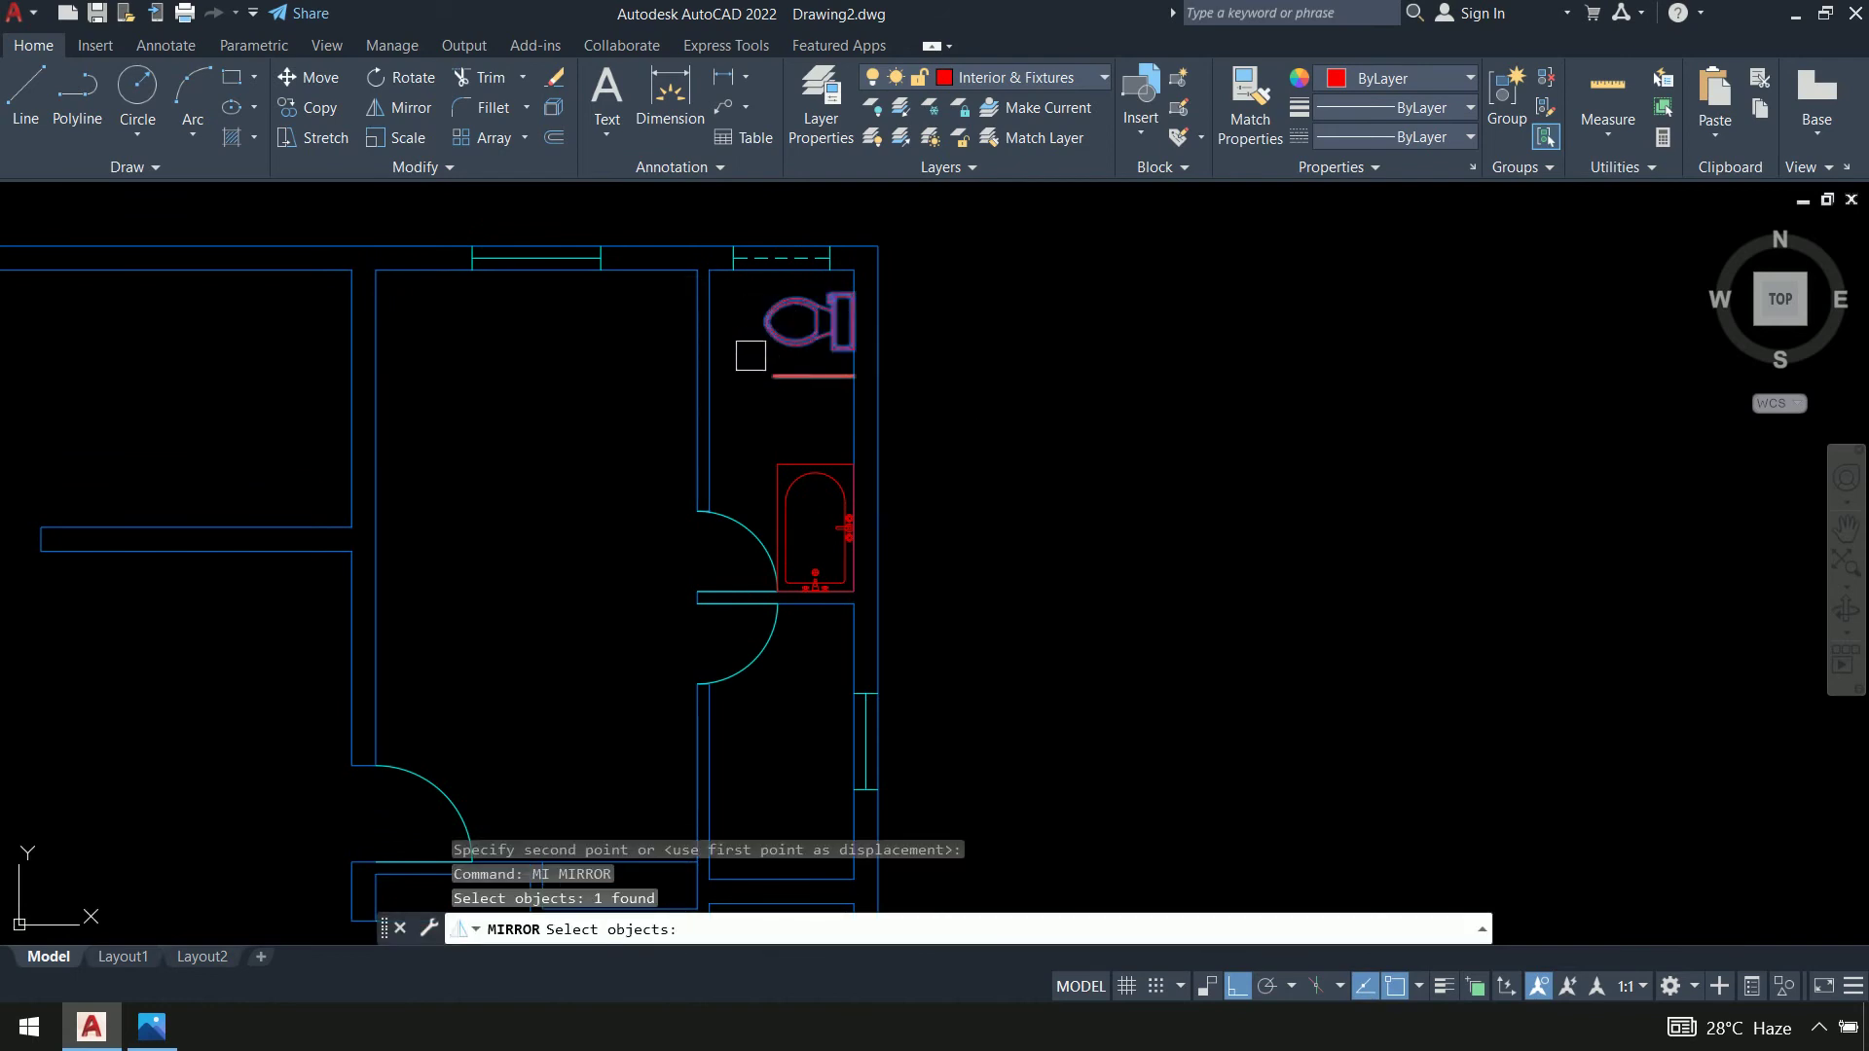
pyautogui.scroll(4, 769, 331)
pyautogui.click(763, 351)
pyautogui.click(1199, 487)
pyautogui.moveTo(1278, 674); pyautogui.dragTo(1073, 245, button='middle')
pyautogui.scroll(-2, 613, 363)
pyautogui.moveTo(613, 363); pyautogui.dragTo(626, 481, button='middle')
pyautogui.click(653, 396)
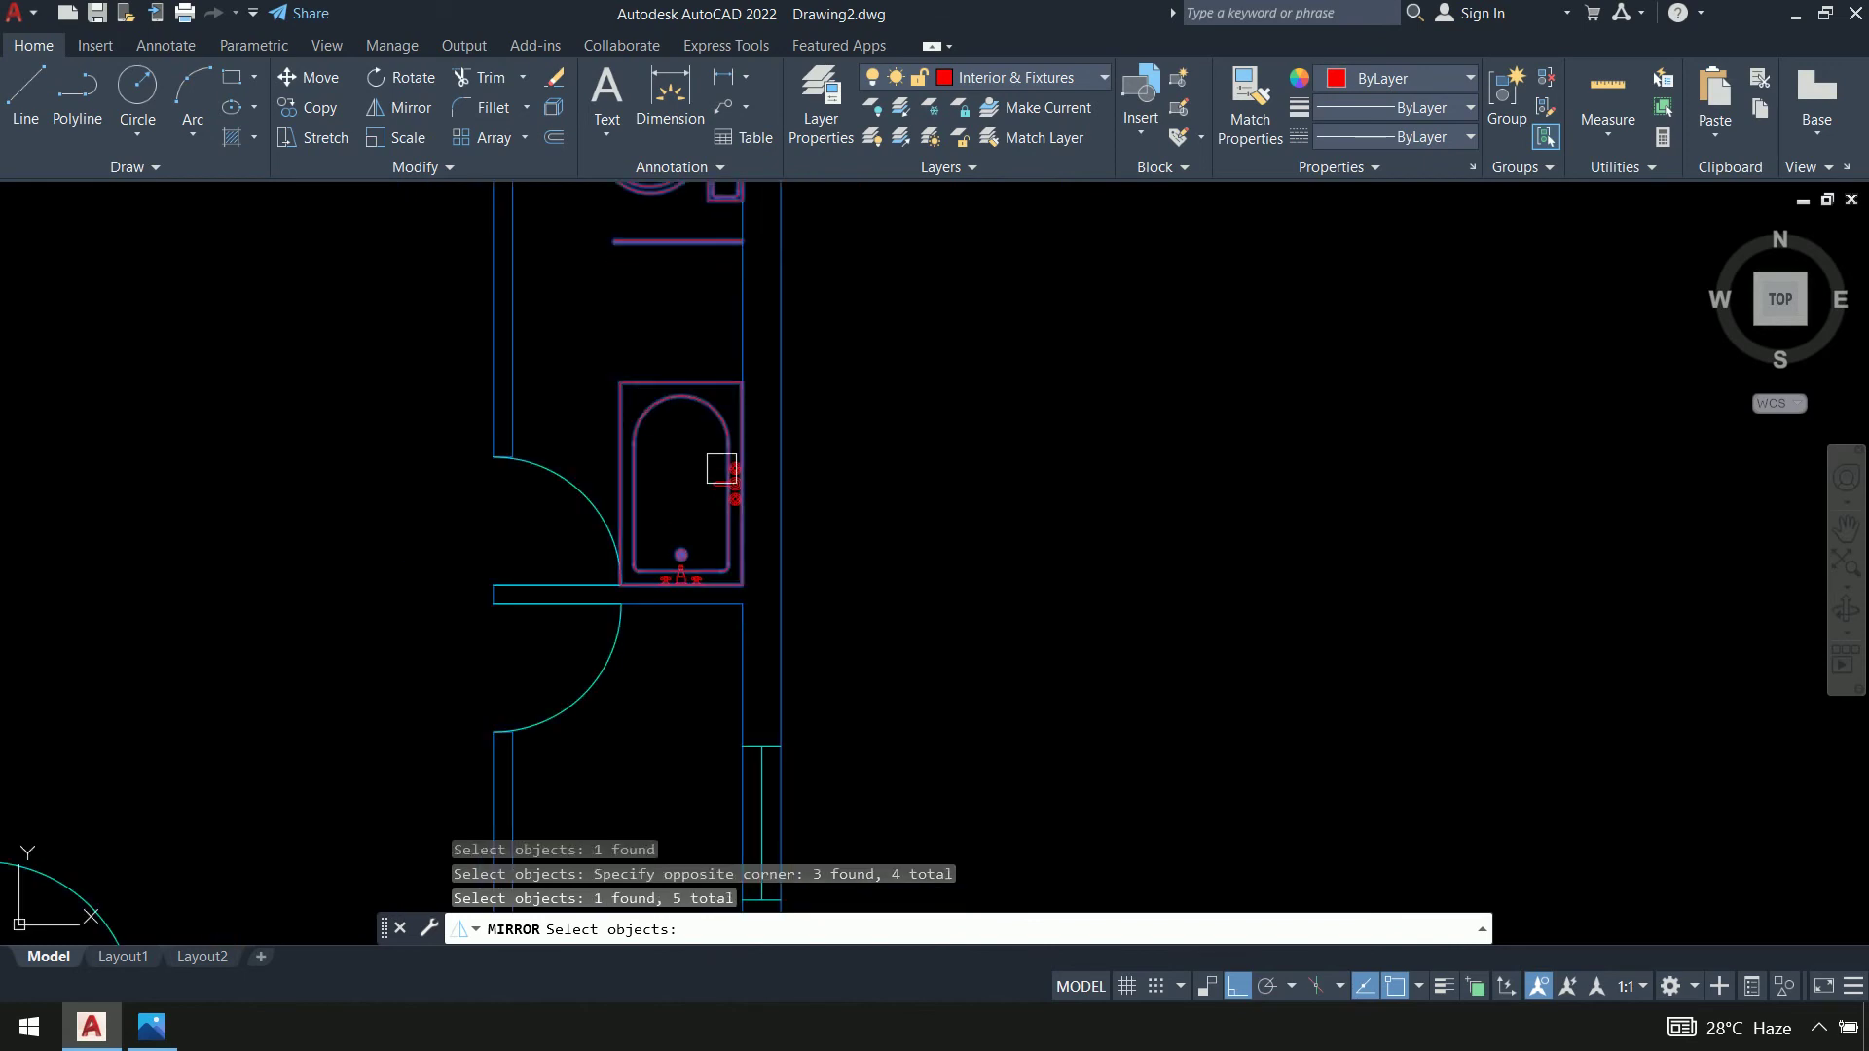
pyautogui.scroll(4, 727, 472)
pyautogui.click(776, 516)
pyautogui.scroll(-3, 523, 611)
pyautogui.moveTo(518, 606); pyautogui.dragTo(626, 369, button='middle')
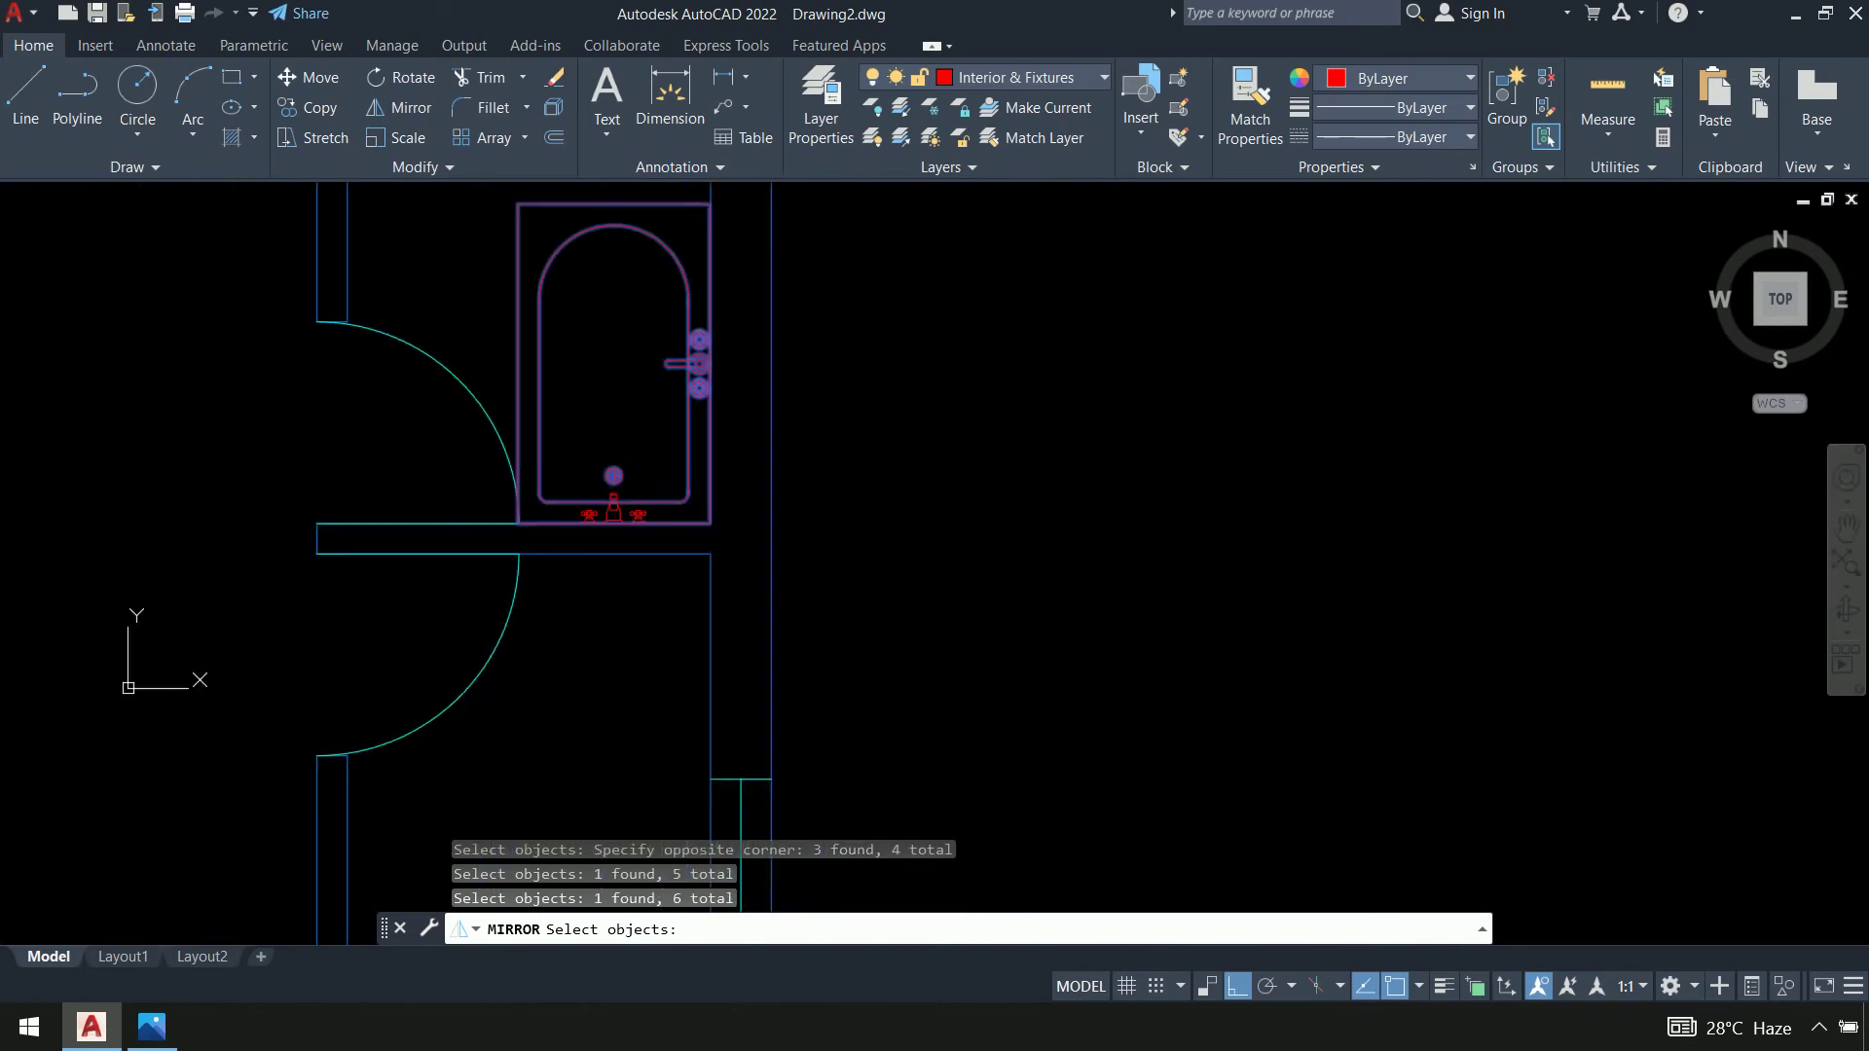
pyautogui.scroll(3, 616, 440)
pyautogui.click(610, 716)
pyautogui.scroll(-5, 689, 493)
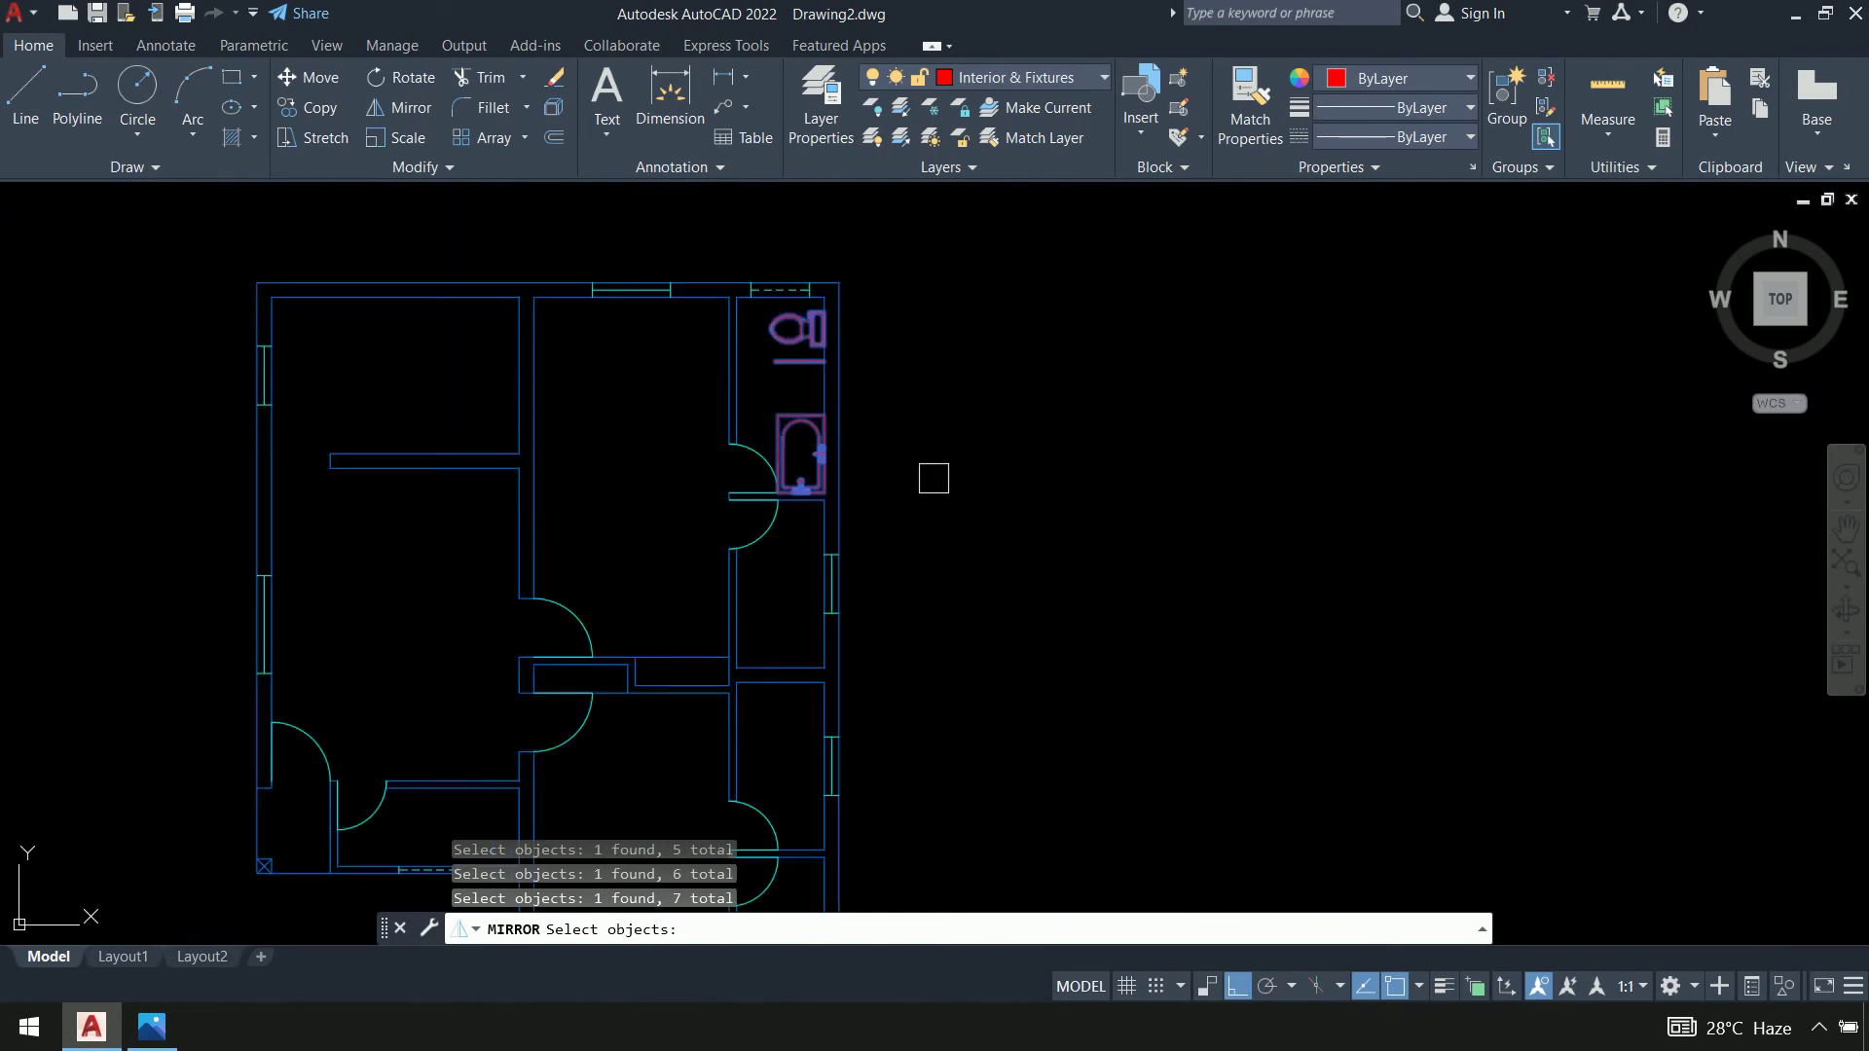
pyautogui.moveTo(935, 476); pyautogui.dragTo(947, 357, button='middle')
pyautogui.press('Return')
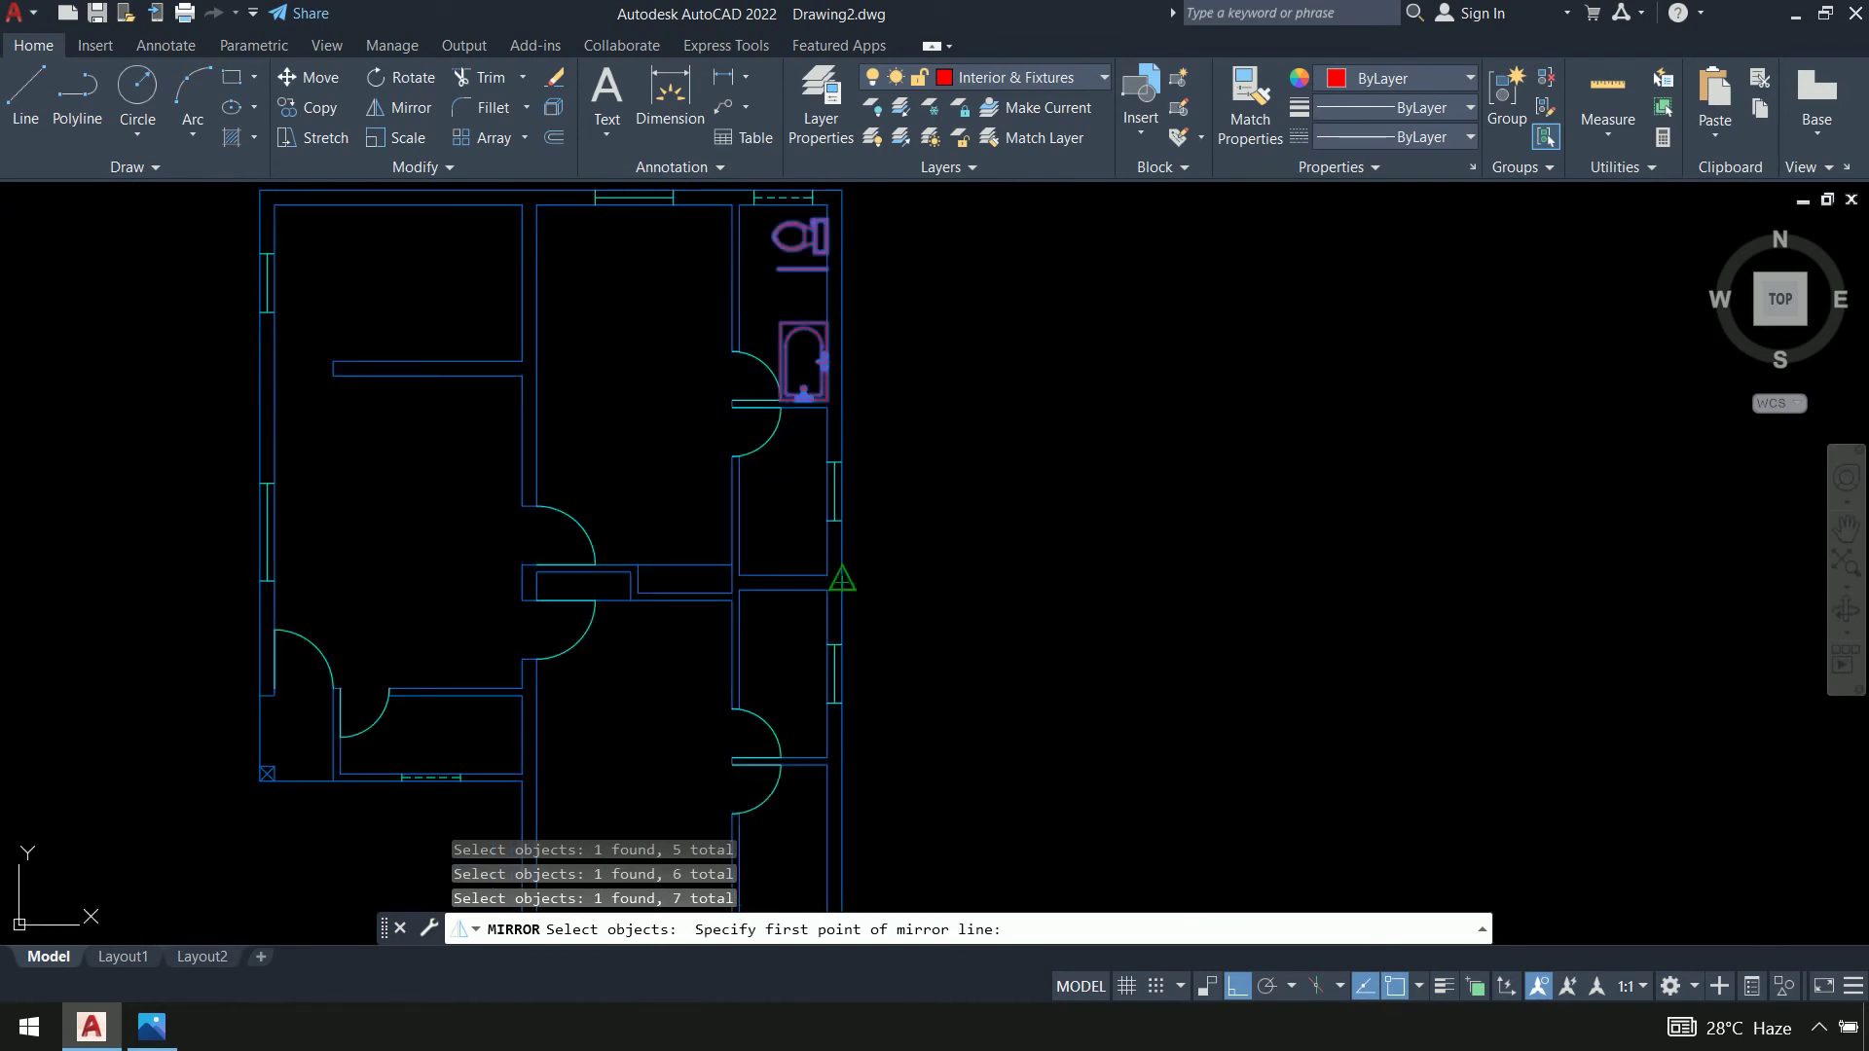
pyautogui.click(842, 580)
pyautogui.click(1222, 584)
pyautogui.press('Return')
pyautogui.scroll(-5, 1155, 542)
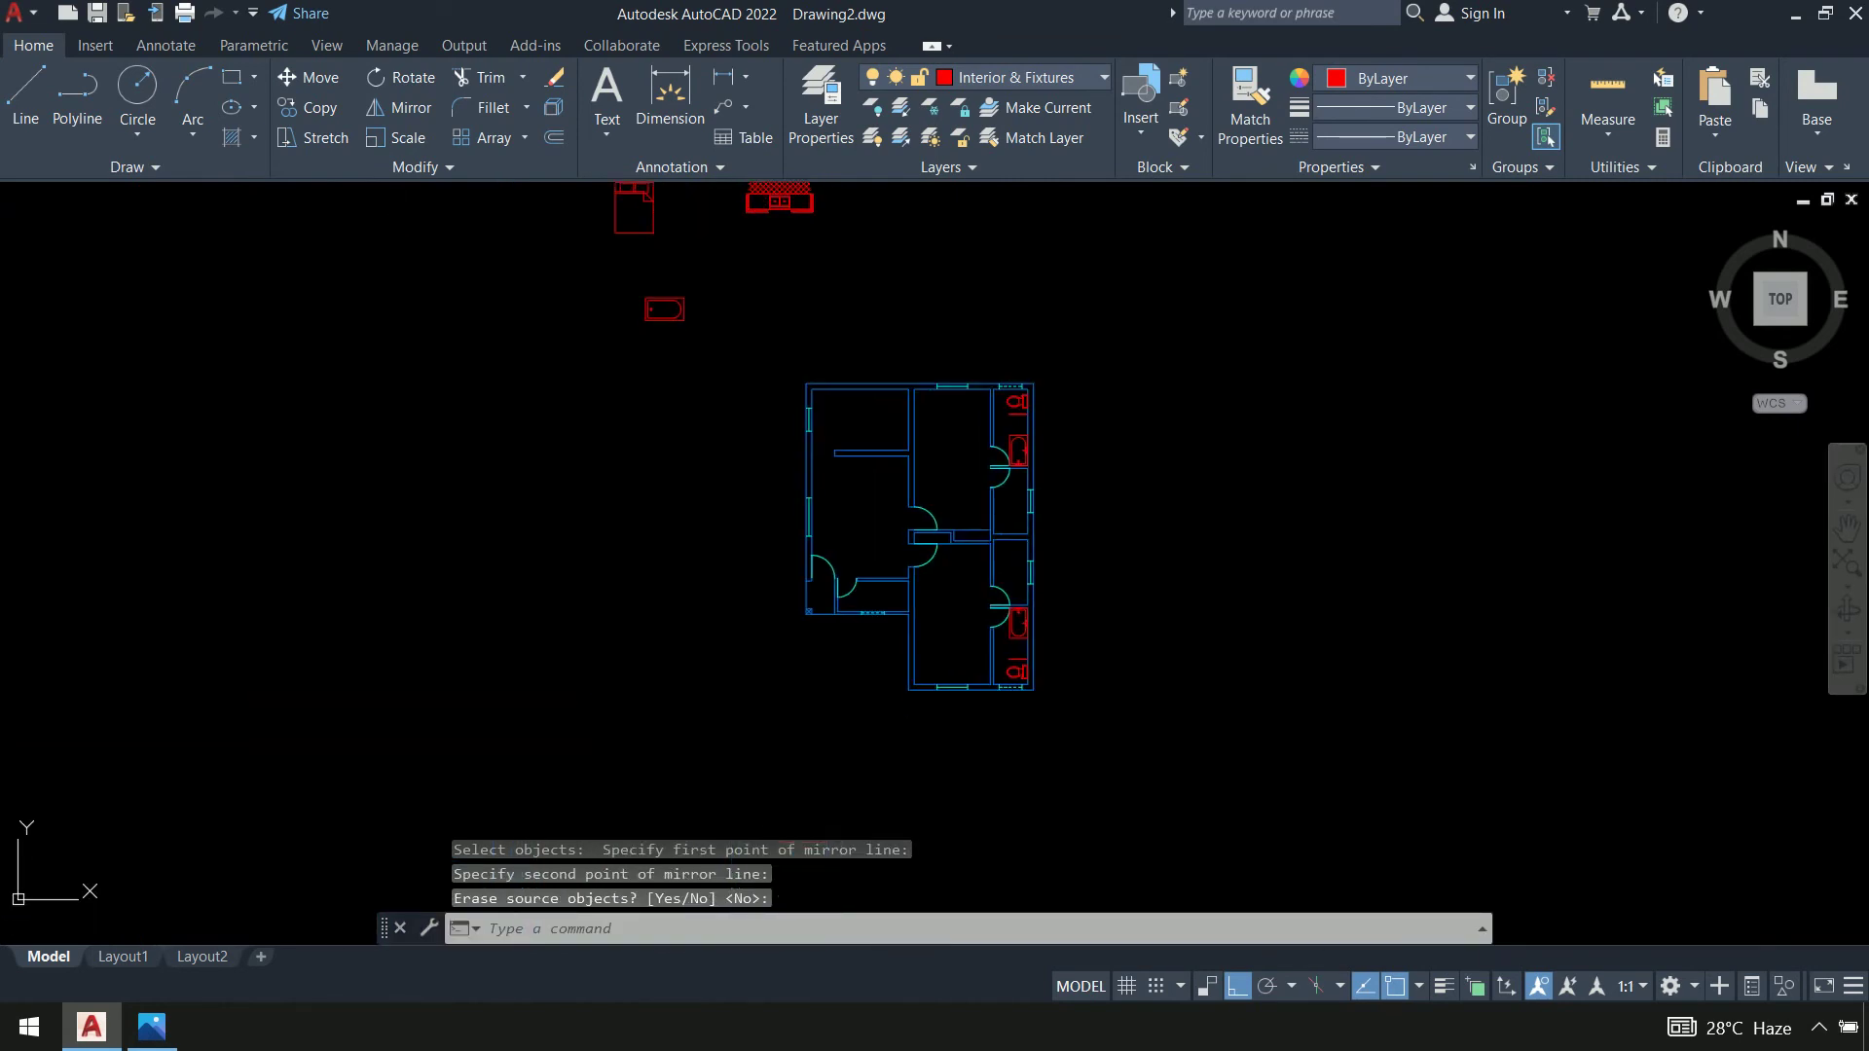
# Delete the spare bathtub lying outside the floor plan, below the bed block
pyautogui.scroll(3, 1139, 525)
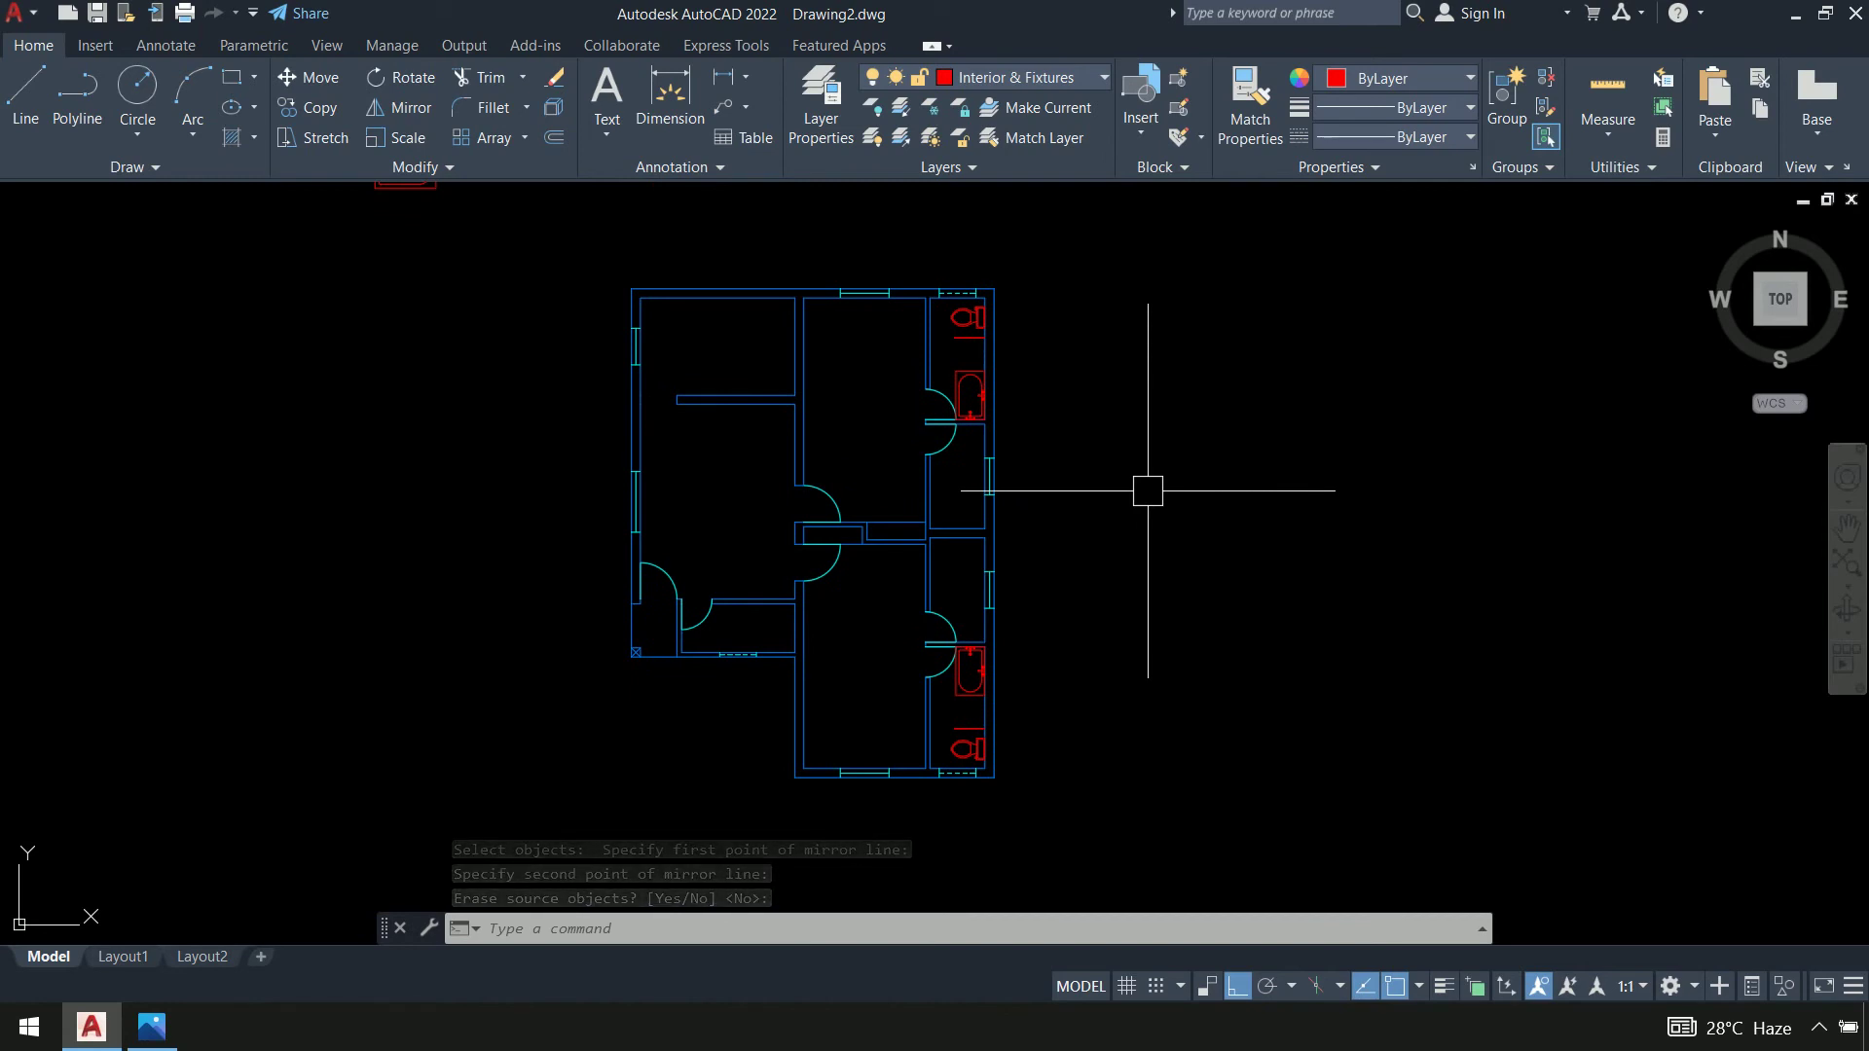
pyautogui.moveTo(1139, 467); pyautogui.dragTo(1211, 515, button='middle')
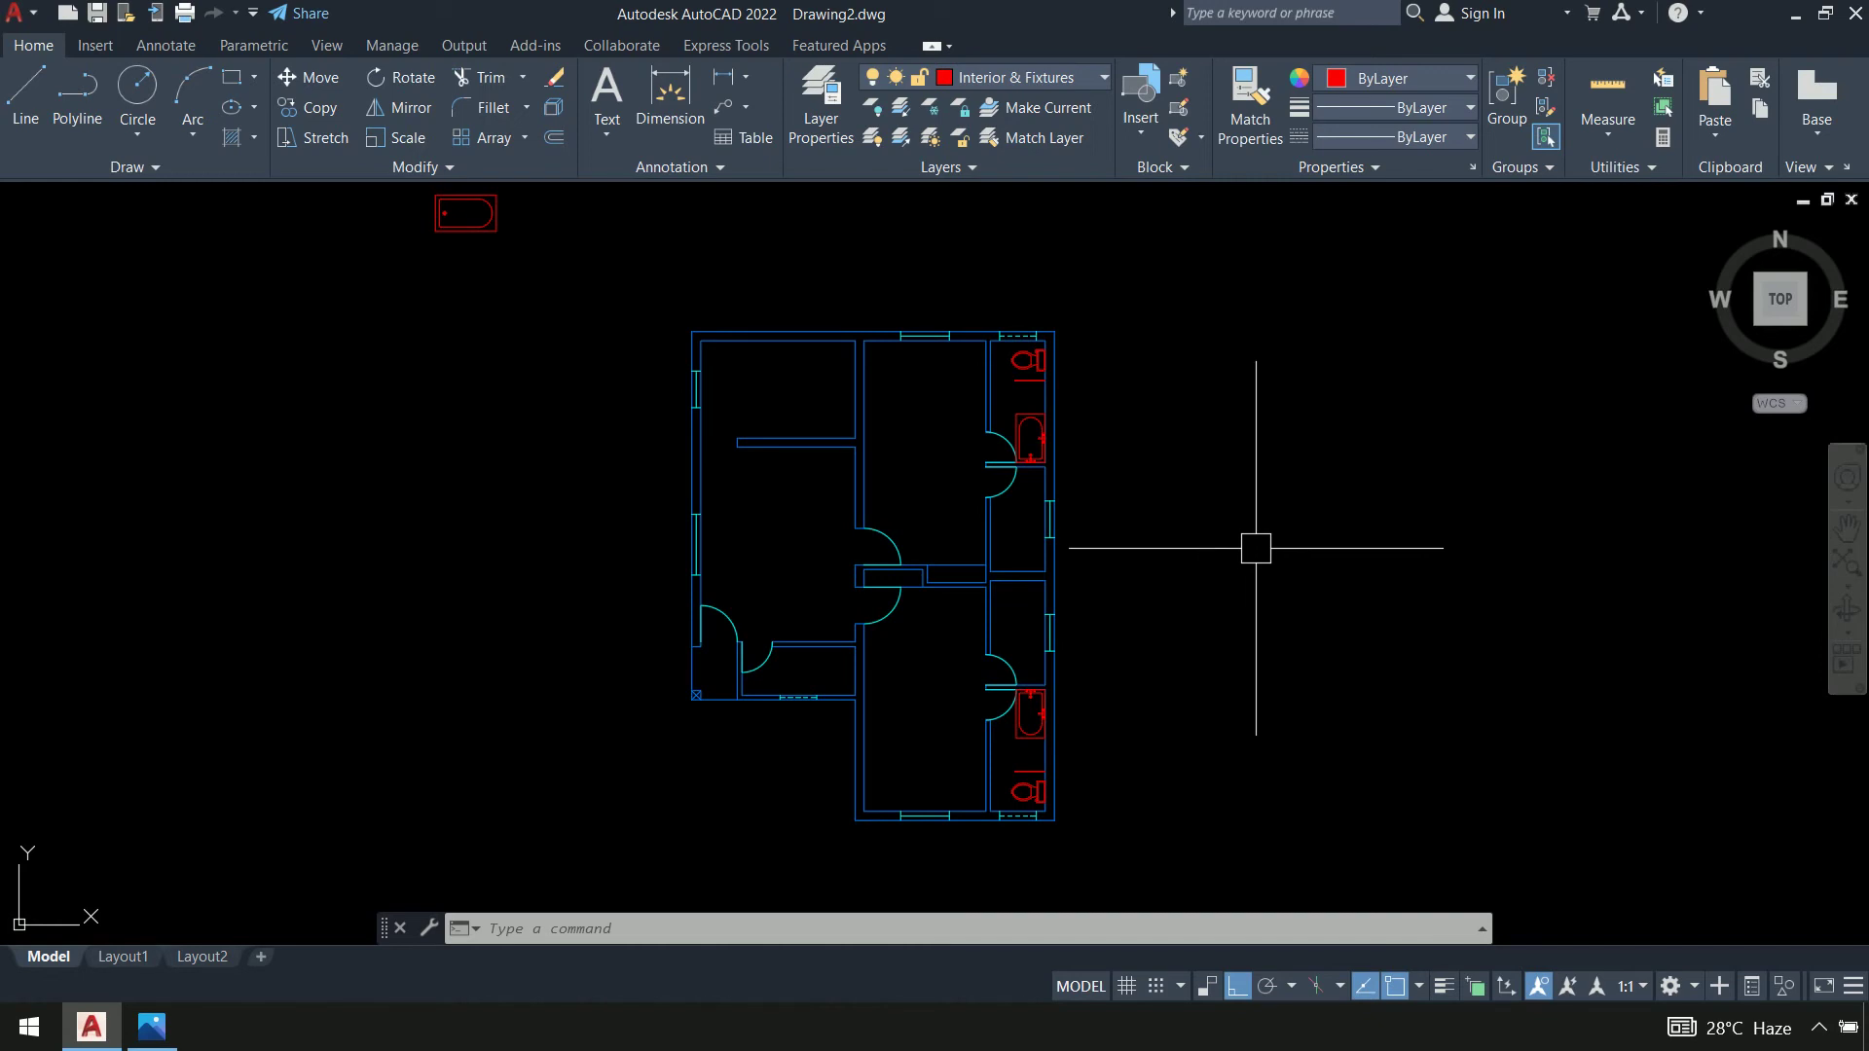
pyautogui.moveTo(1192, 504); pyautogui.dragTo(1230, 518, button='middle')
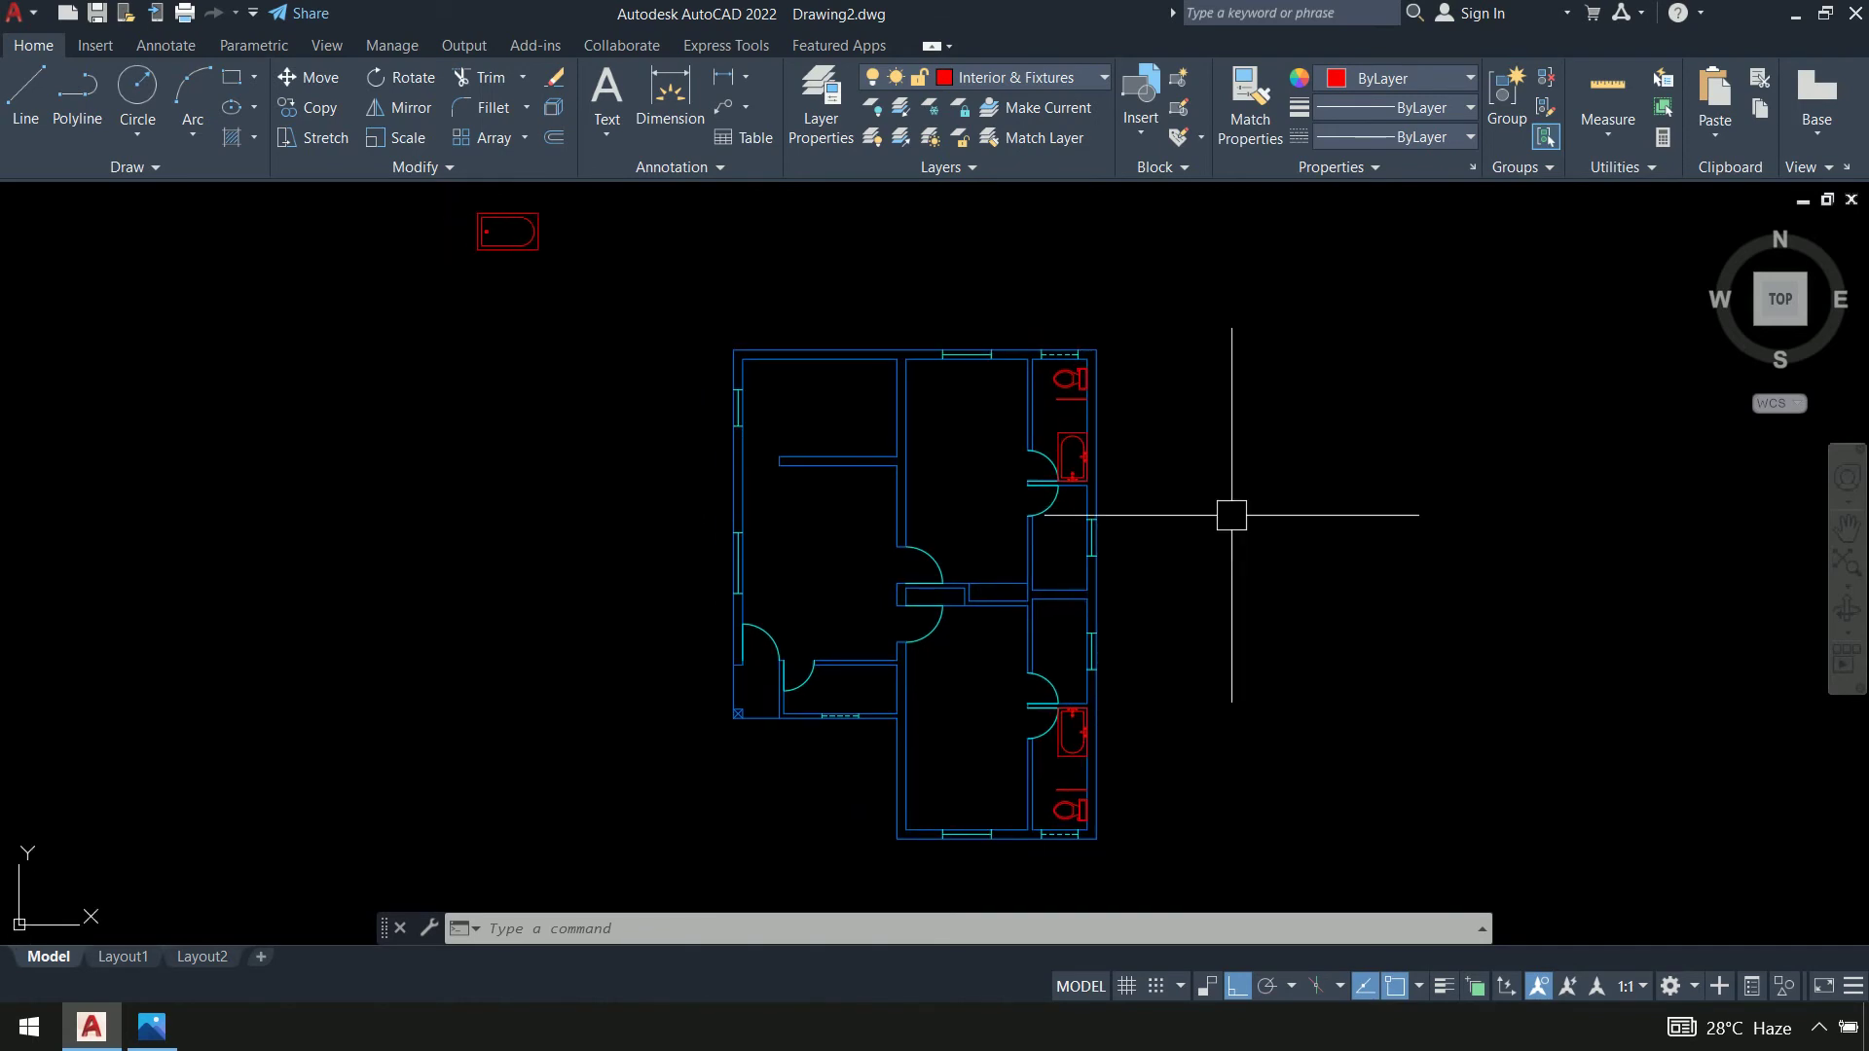
pyautogui.moveTo(1231, 516)
pyautogui.mouseDown(button='middle')
pyautogui.moveTo(1373, 609)
pyautogui.moveTo(1356, 667)
pyautogui.moveTo(1384, 827)
pyautogui.mouseUp(button='middle')
pyautogui.moveTo(799, 519); pyautogui.dragTo(794, 547, button='middle')
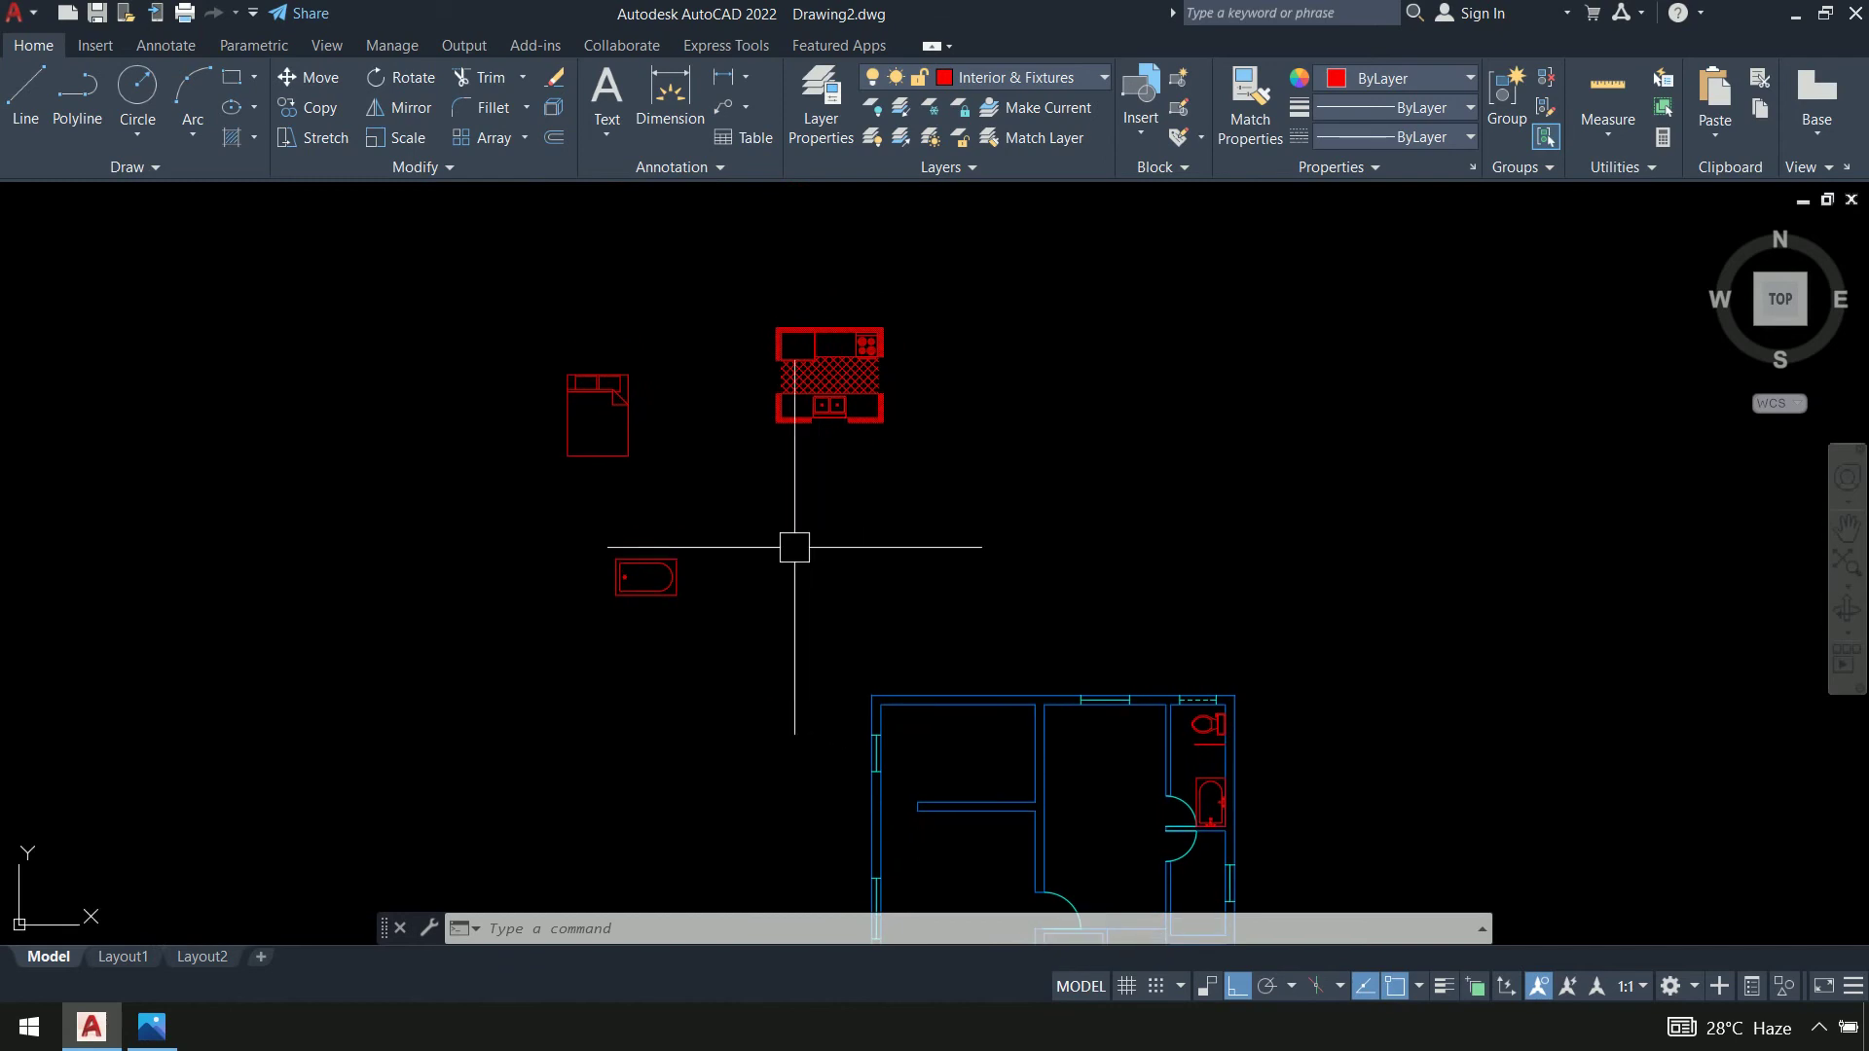
pyautogui.click(795, 547)
pyautogui.click(408, 659)
pyautogui.press('Delete')
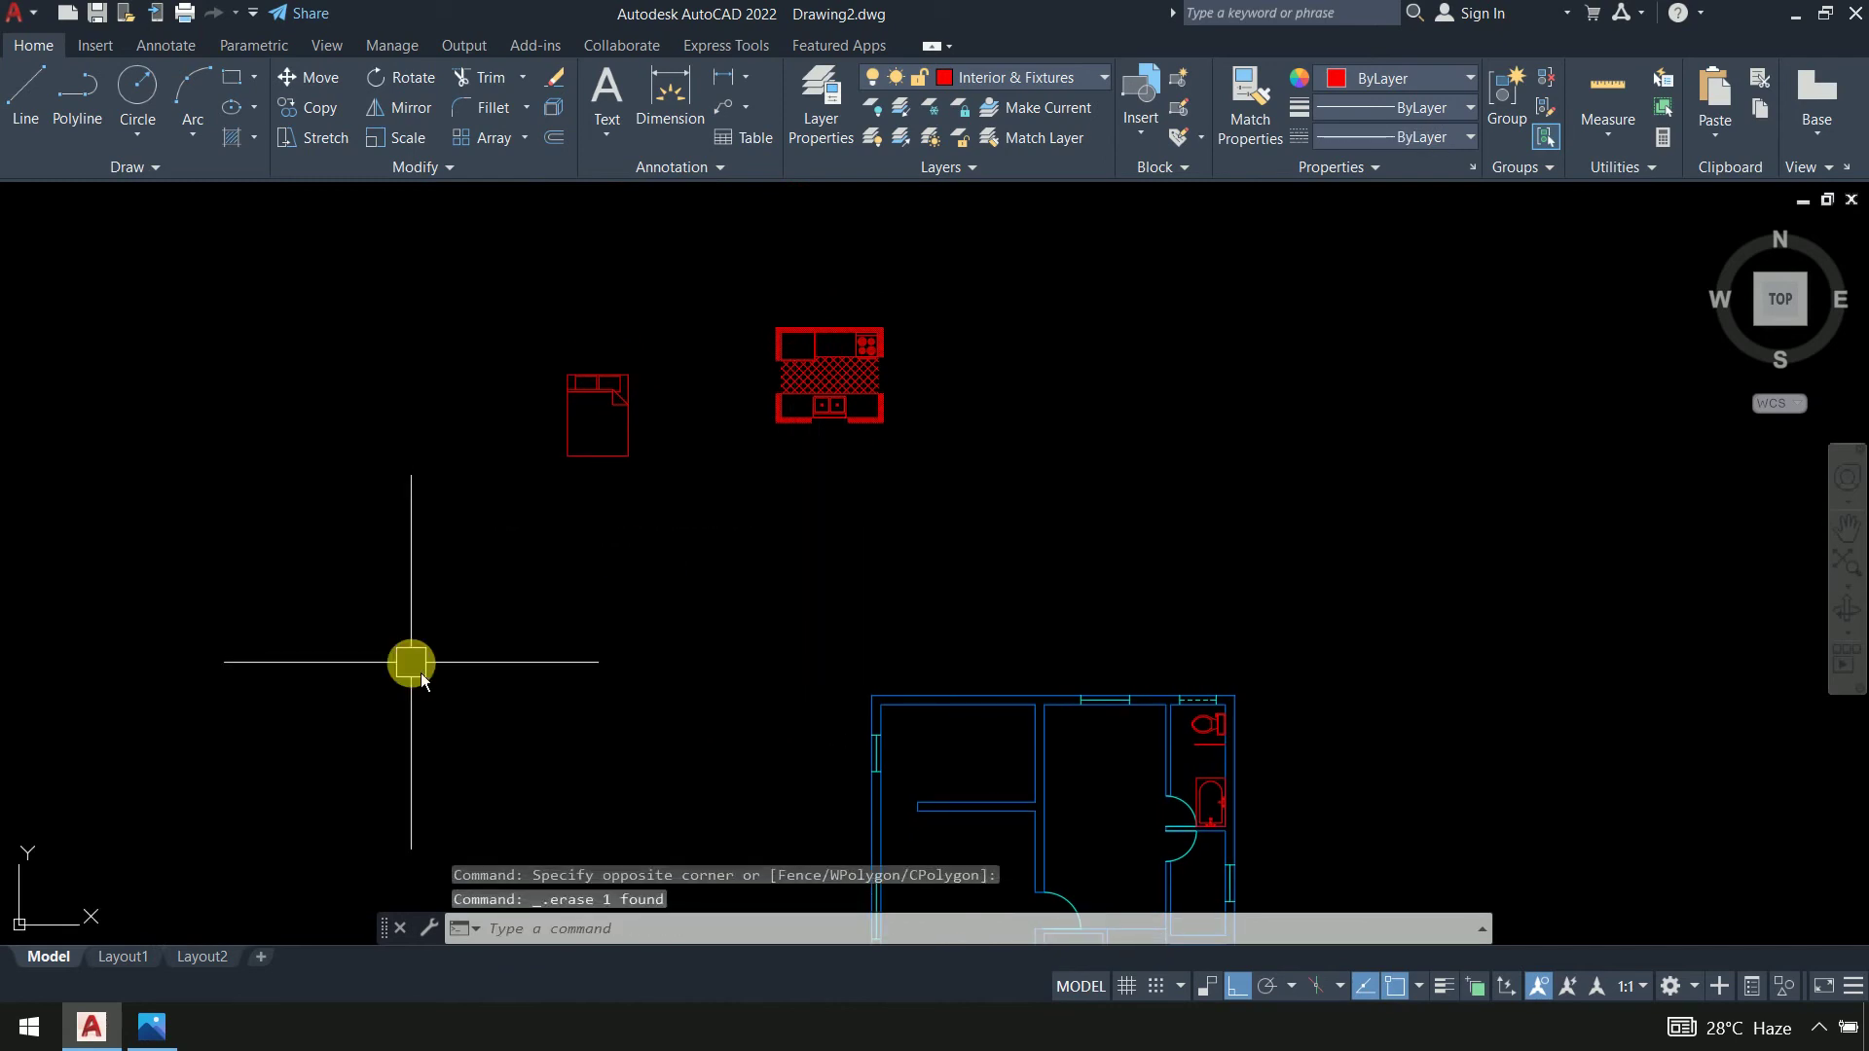
# Rotate the loose bed block 90° counterclockwise about its upper-left corner
pyautogui.moveTo(655, 619)
pyautogui.mouseDown(button='middle')
pyautogui.moveTo(503, 432)
pyautogui.moveTo(541, 502)
pyautogui.mouseUp(button='middle')
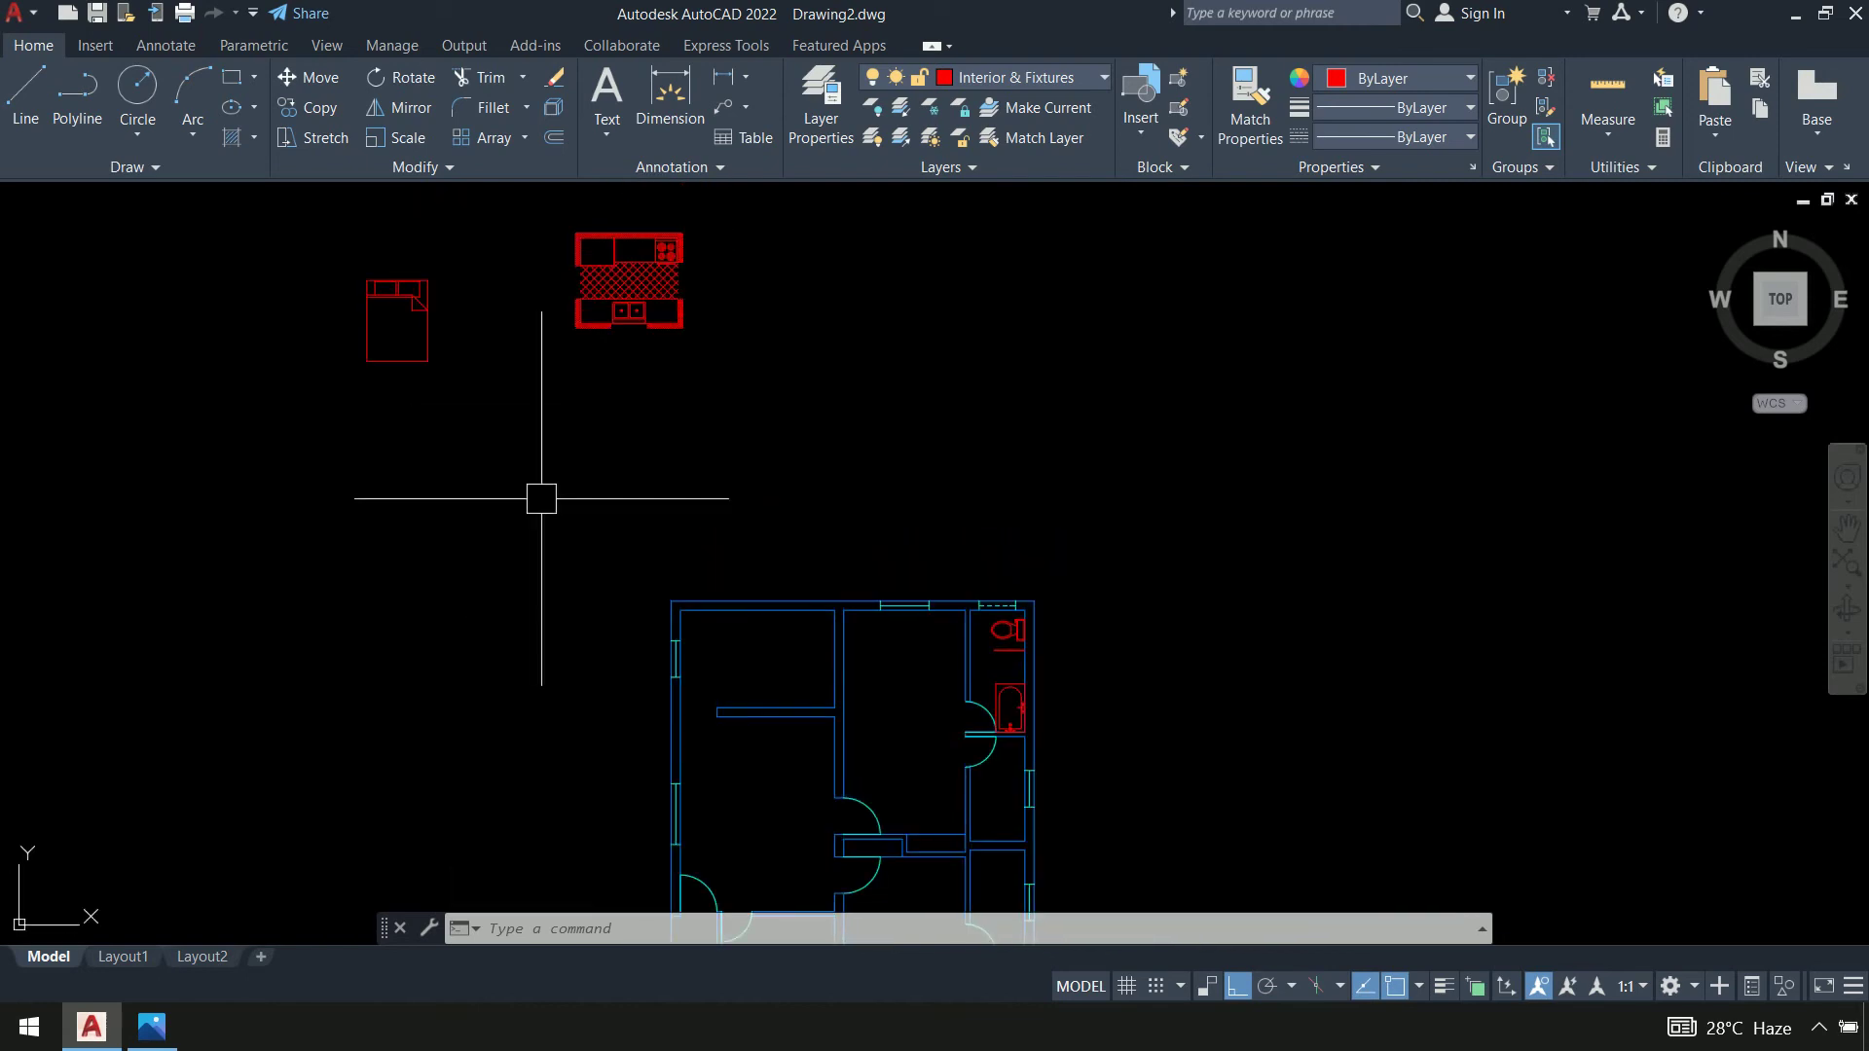
pyautogui.write('ro')
pyautogui.press('Return')
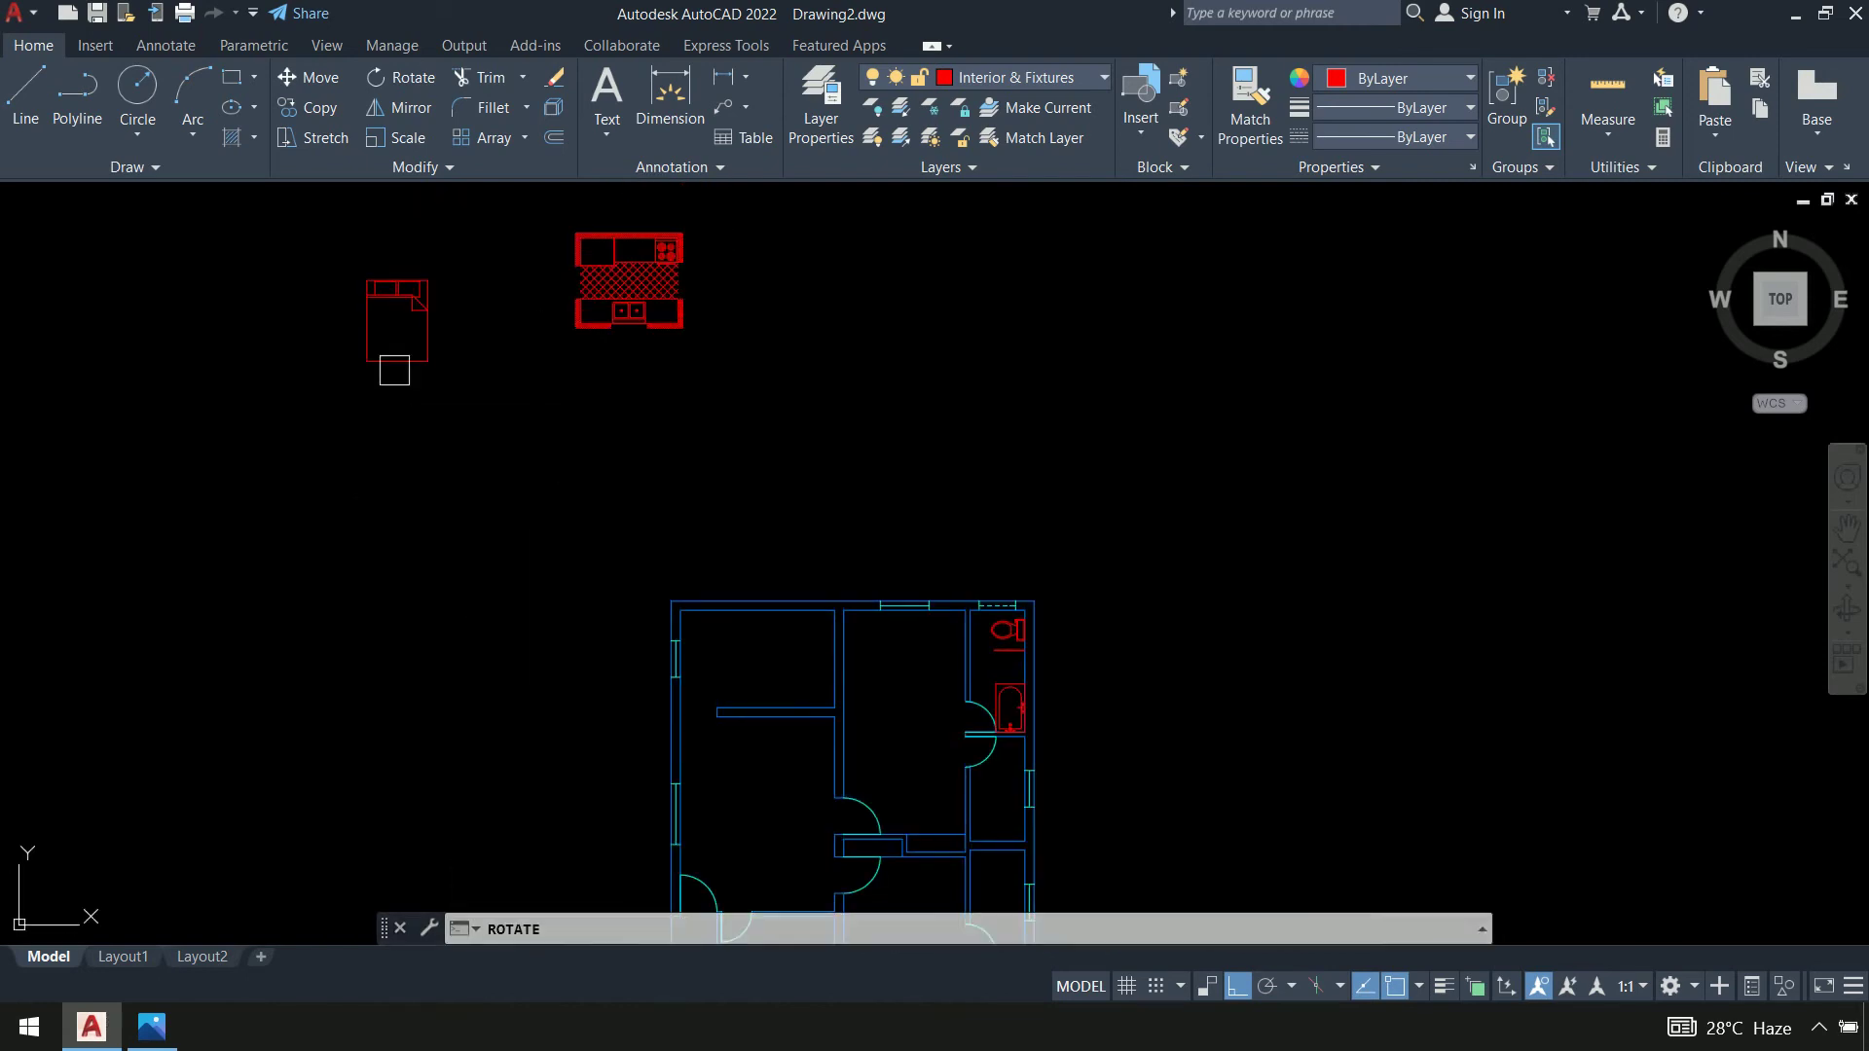
pyautogui.click(459, 250)
pyautogui.click(320, 352)
pyautogui.press('Return')
pyautogui.scroll(6, 364, 236)
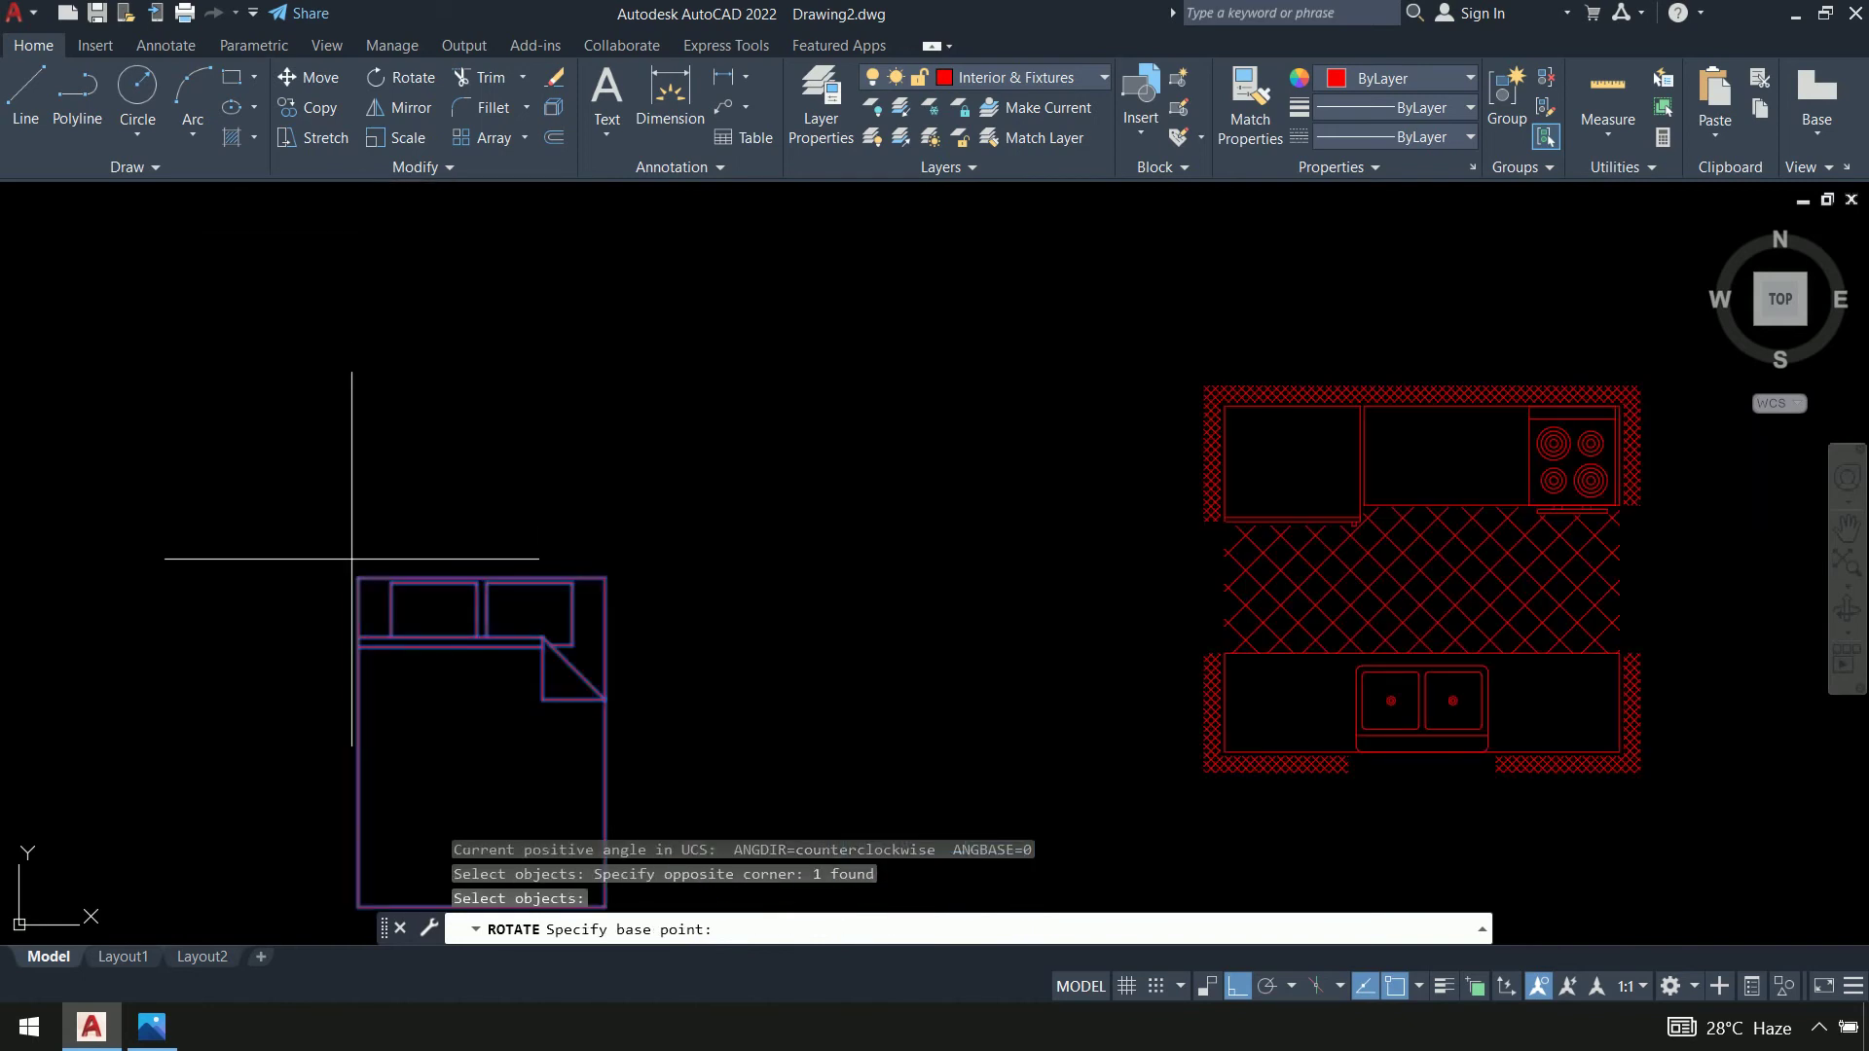
pyautogui.click(354, 573)
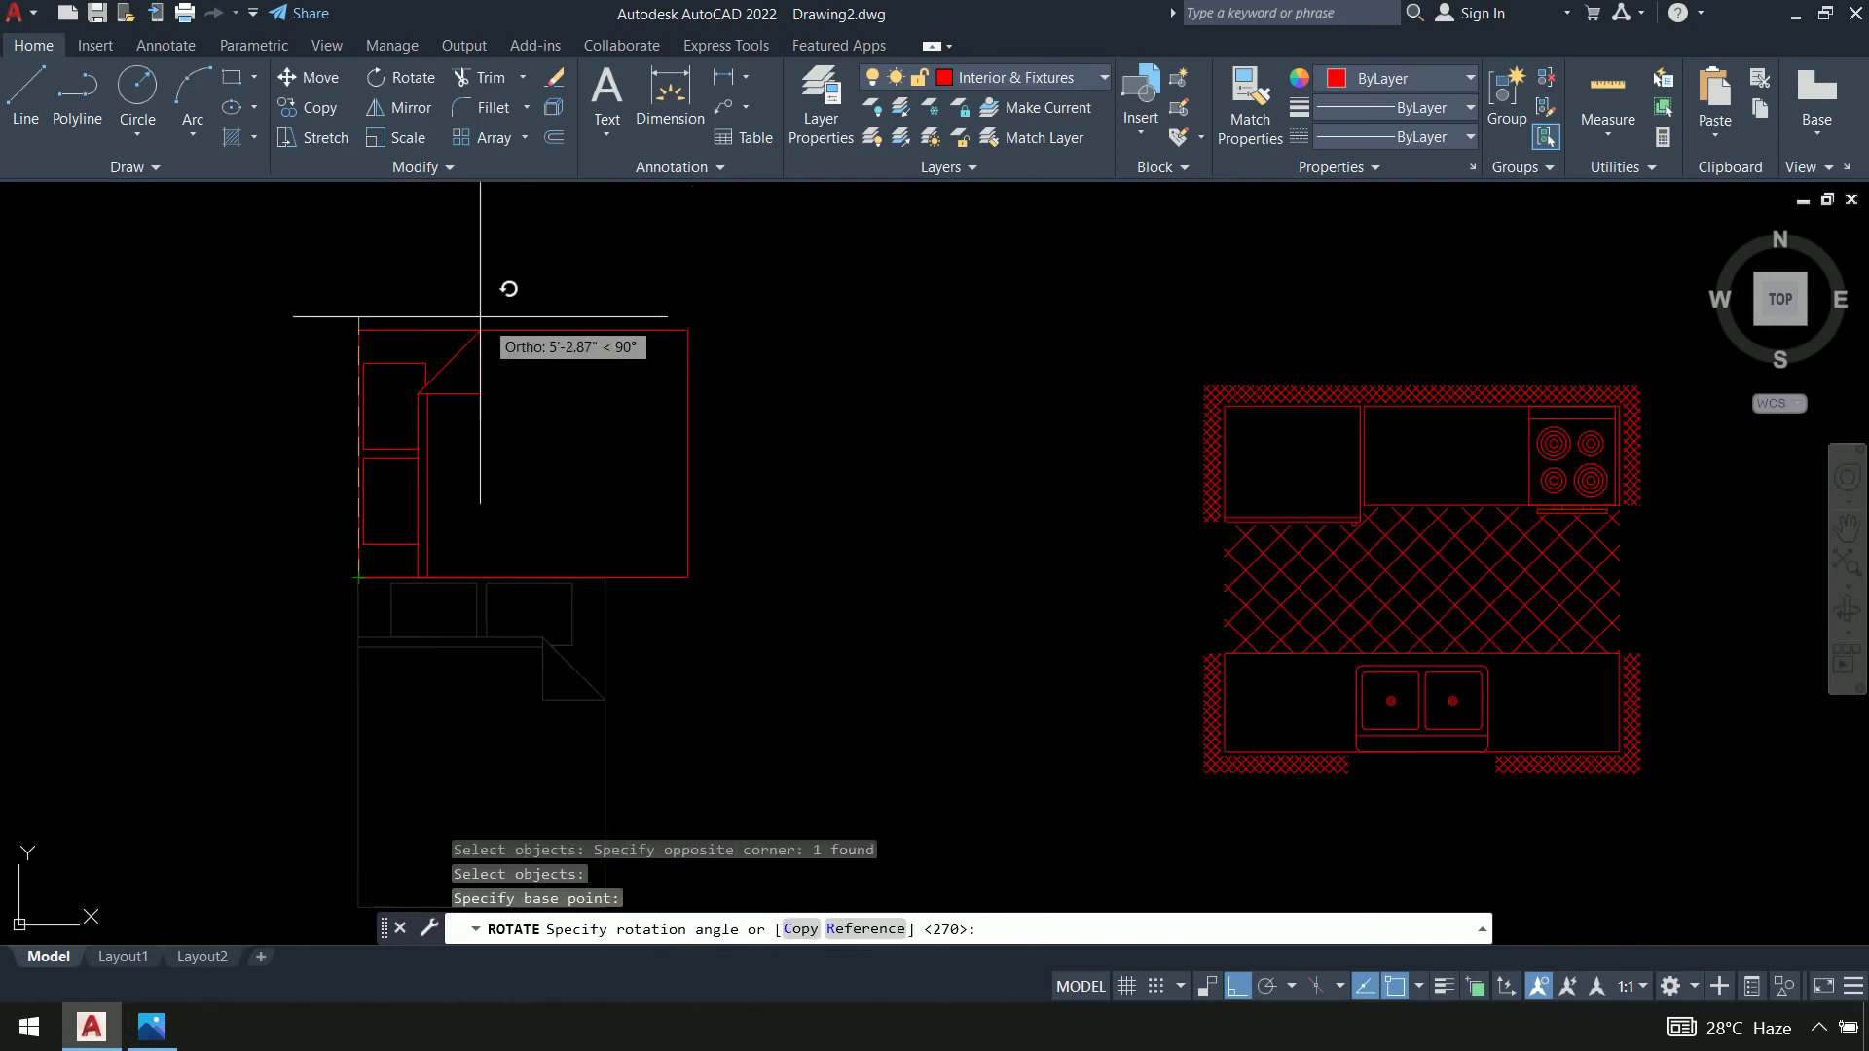
pyautogui.click(505, 286)
# Move the bed by its headboard side into the upper bedroom, placing it against the left wall
pyautogui.write('m')
pyautogui.press('Return')
pyautogui.click(813, 329)
pyautogui.click(292, 639)
pyautogui.press('Return')
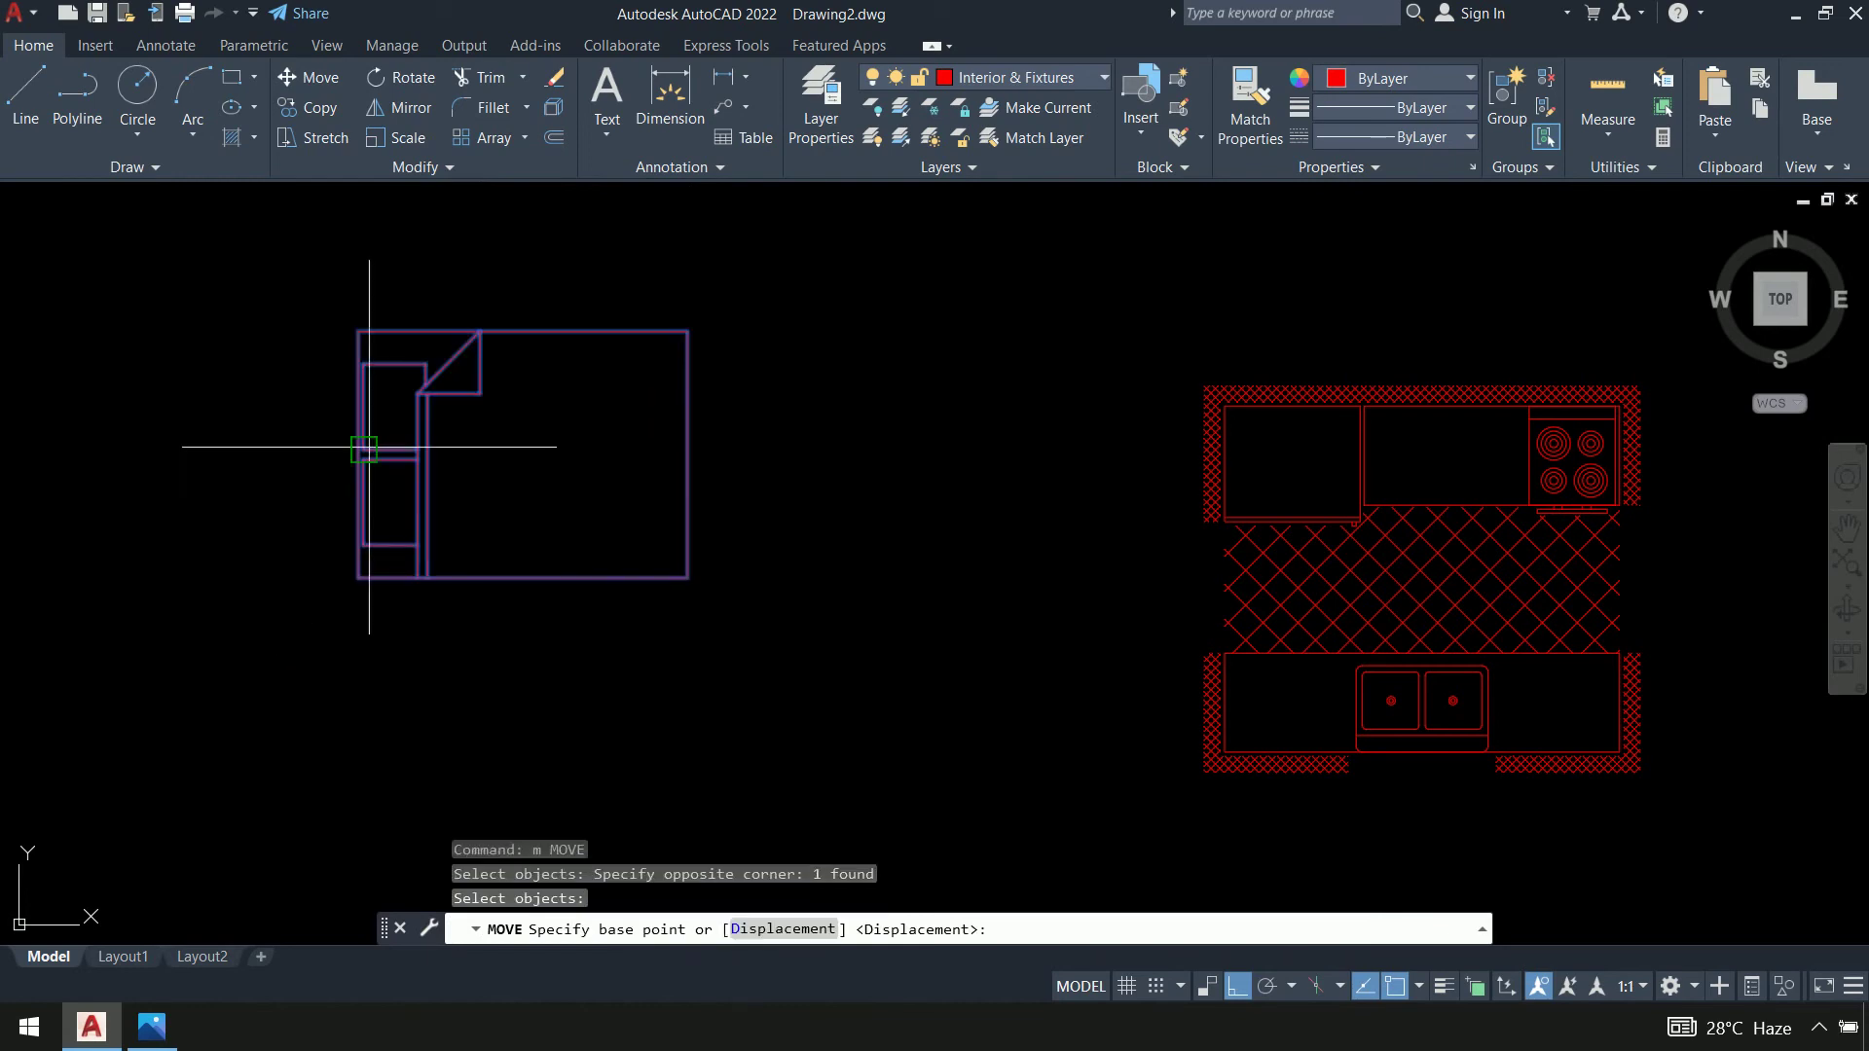
pyautogui.click(363, 459)
pyautogui.scroll(-3, 438, 531)
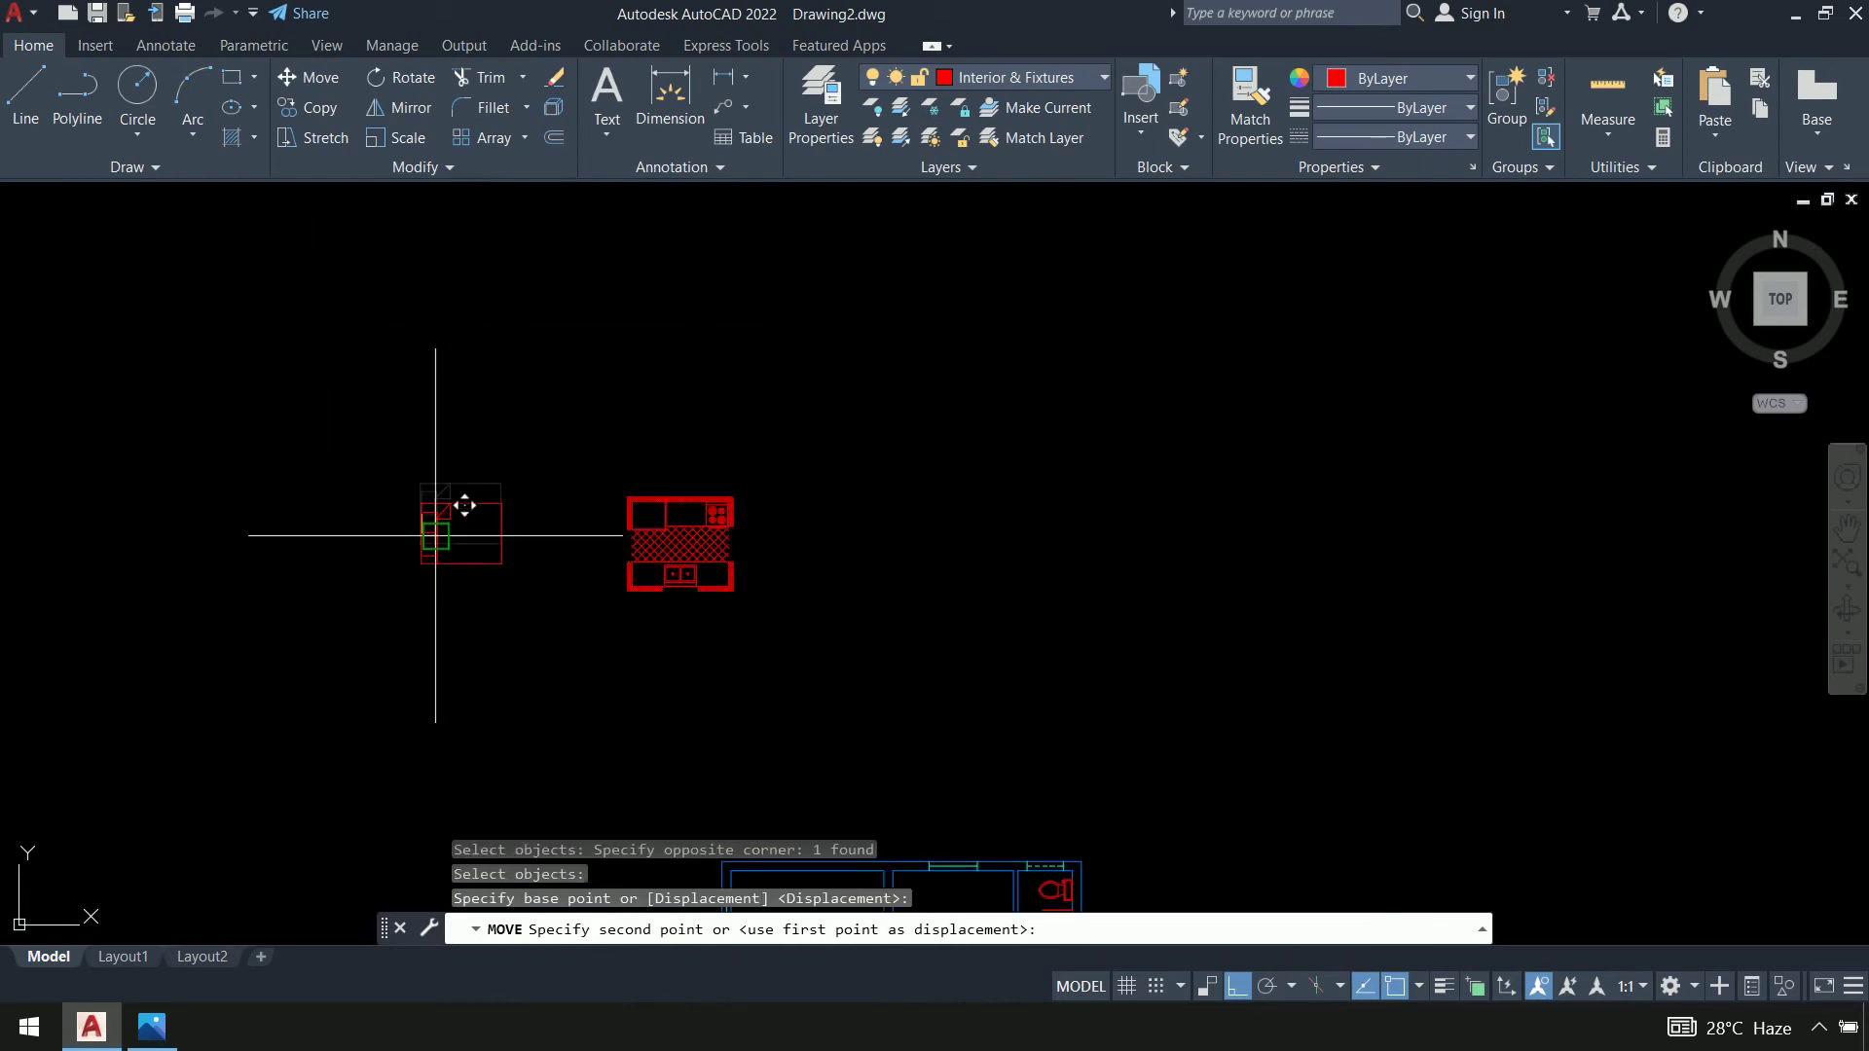
pyautogui.moveTo(438, 531); pyautogui.dragTo(297, 254, button='middle')
pyautogui.scroll(2, 405, 414)
pyautogui.moveTo(690, 470); pyautogui.dragTo(623, 500, button='middle')
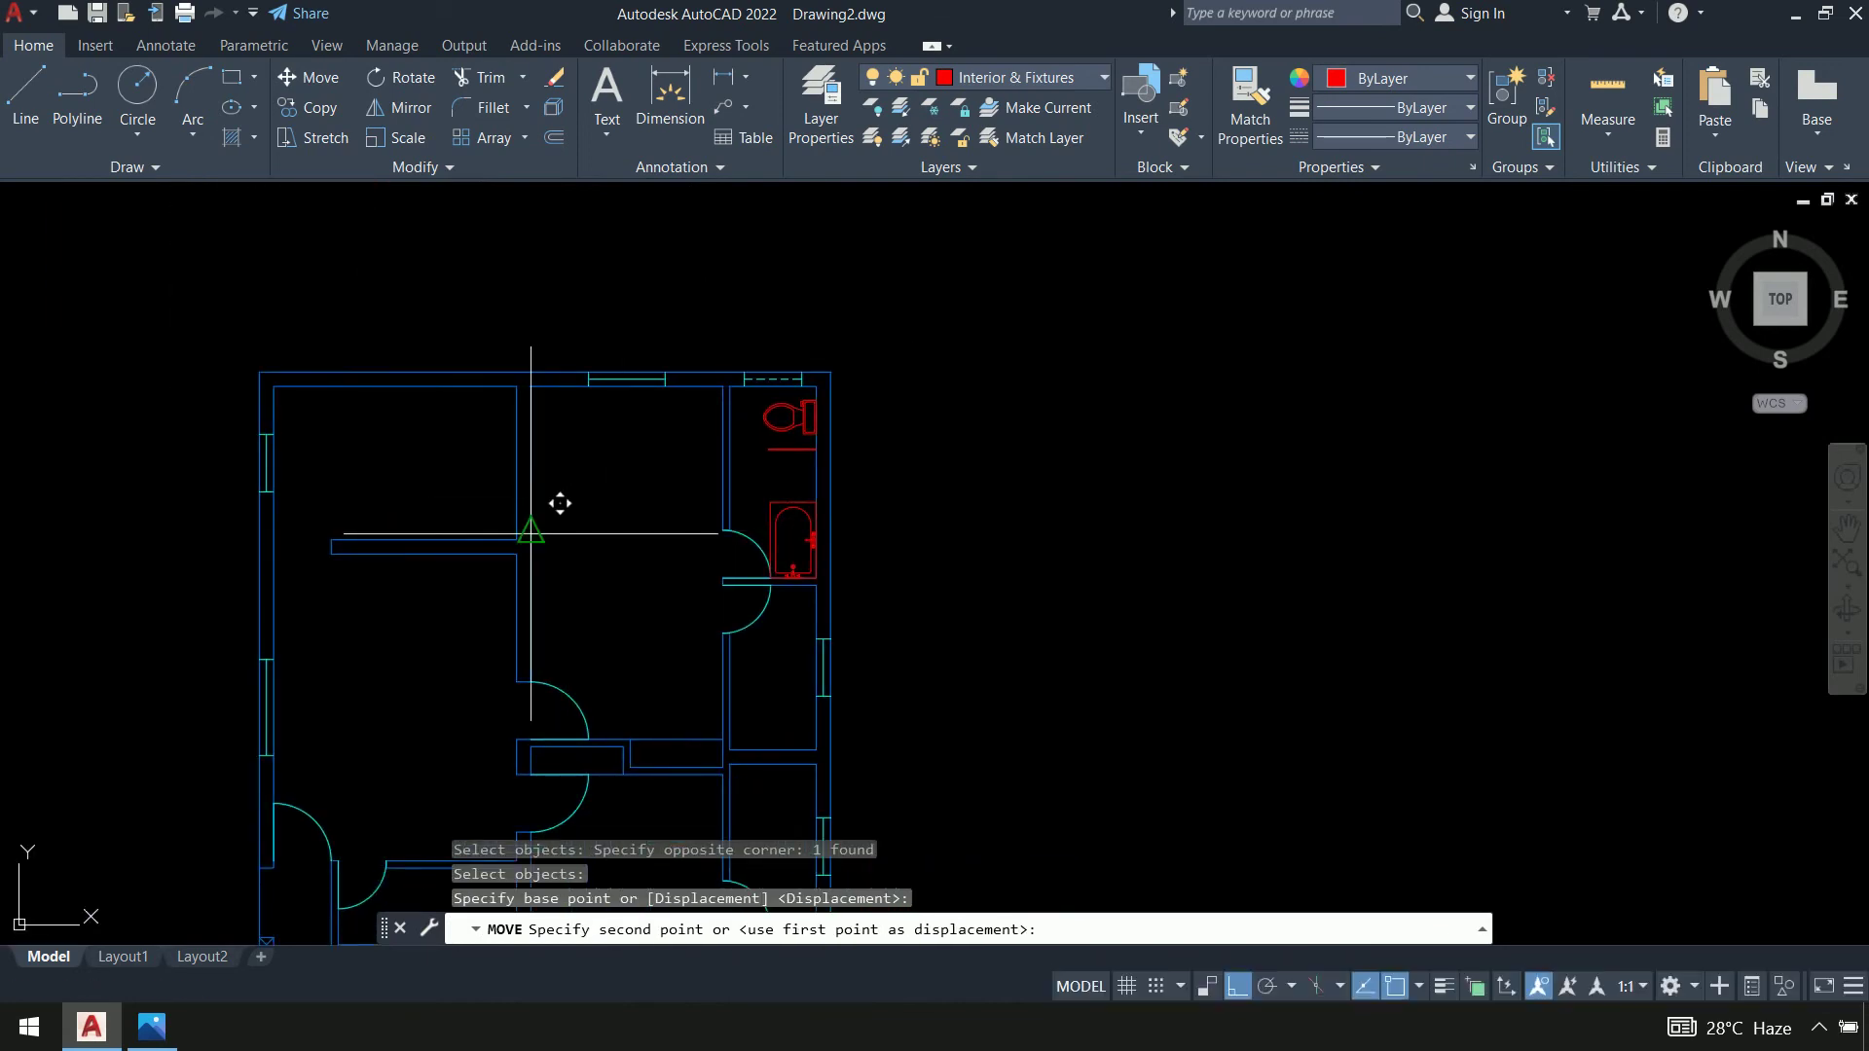
pyautogui.click(538, 534)
# Move the bed by its lower headboard corner so the headboard sits flush with the bedroom wall's inner face
pyautogui.scroll(4, 617, 667)
pyautogui.write('m')
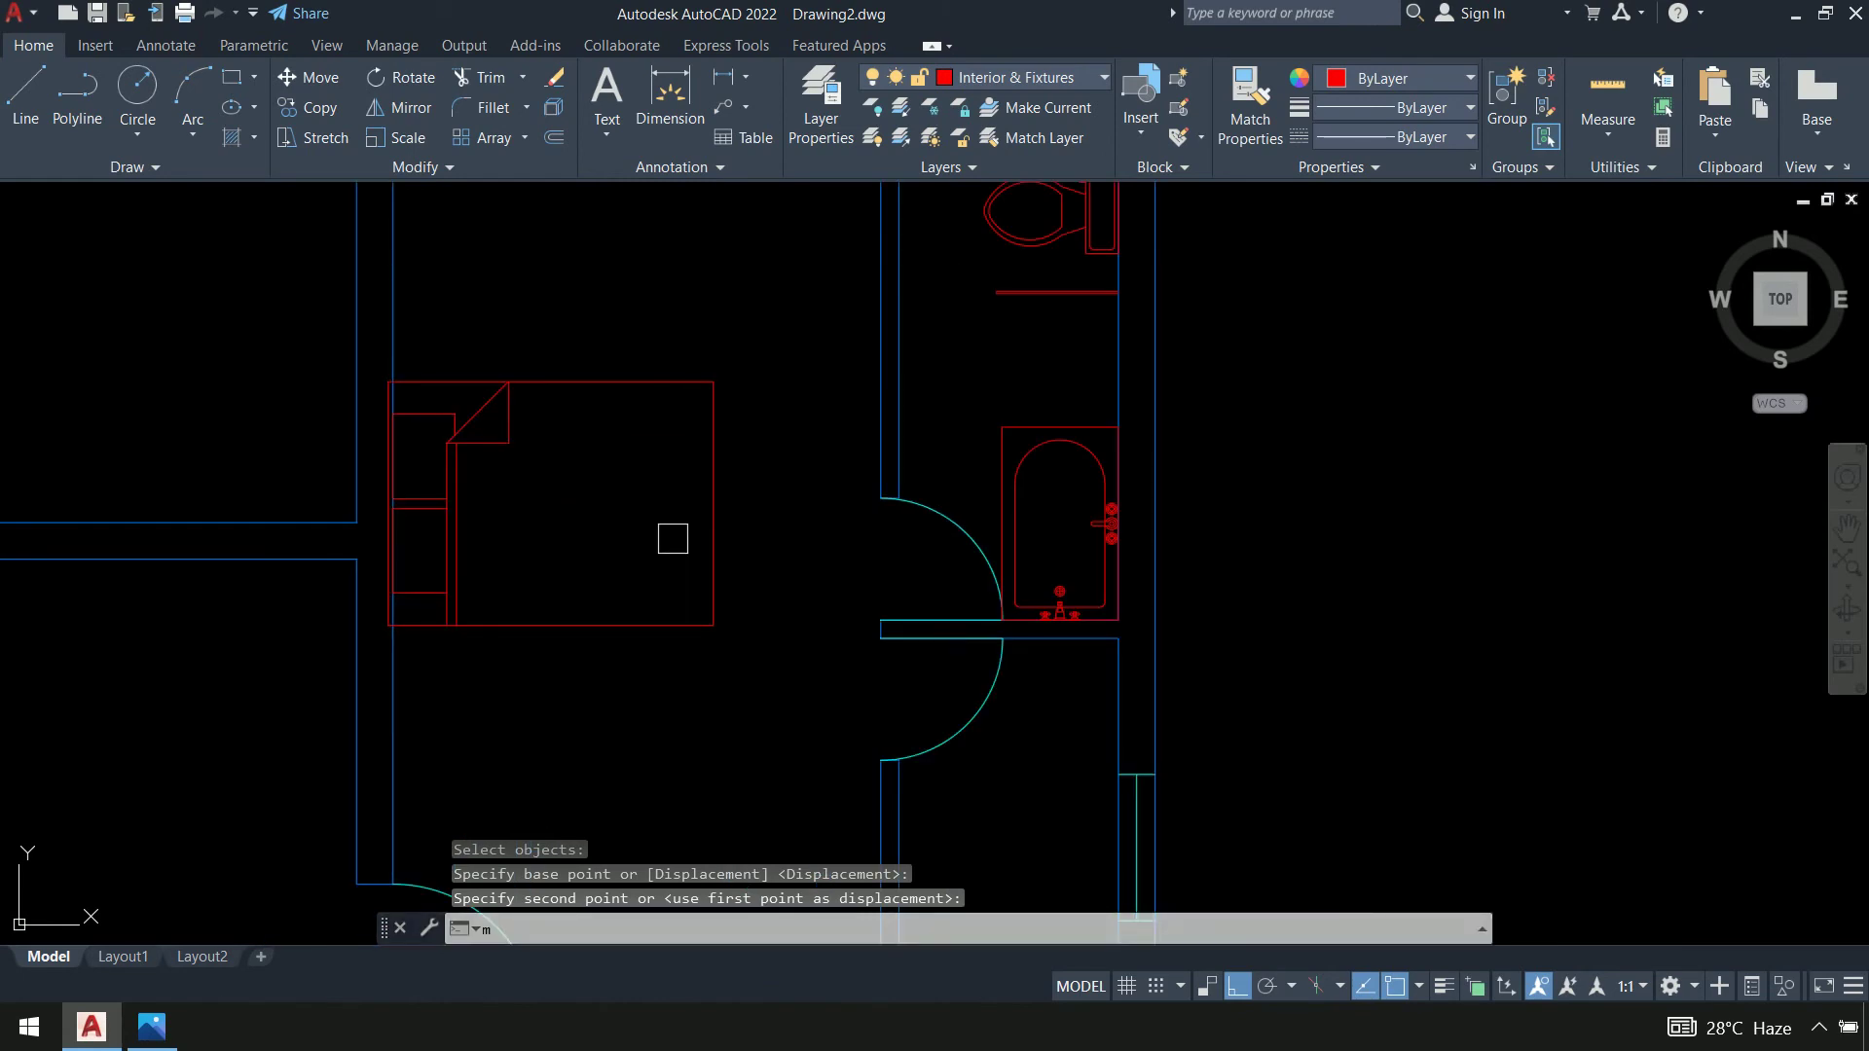
pyautogui.press('Return')
pyautogui.click(641, 624)
pyautogui.press('Return')
pyautogui.scroll(8, 429, 624)
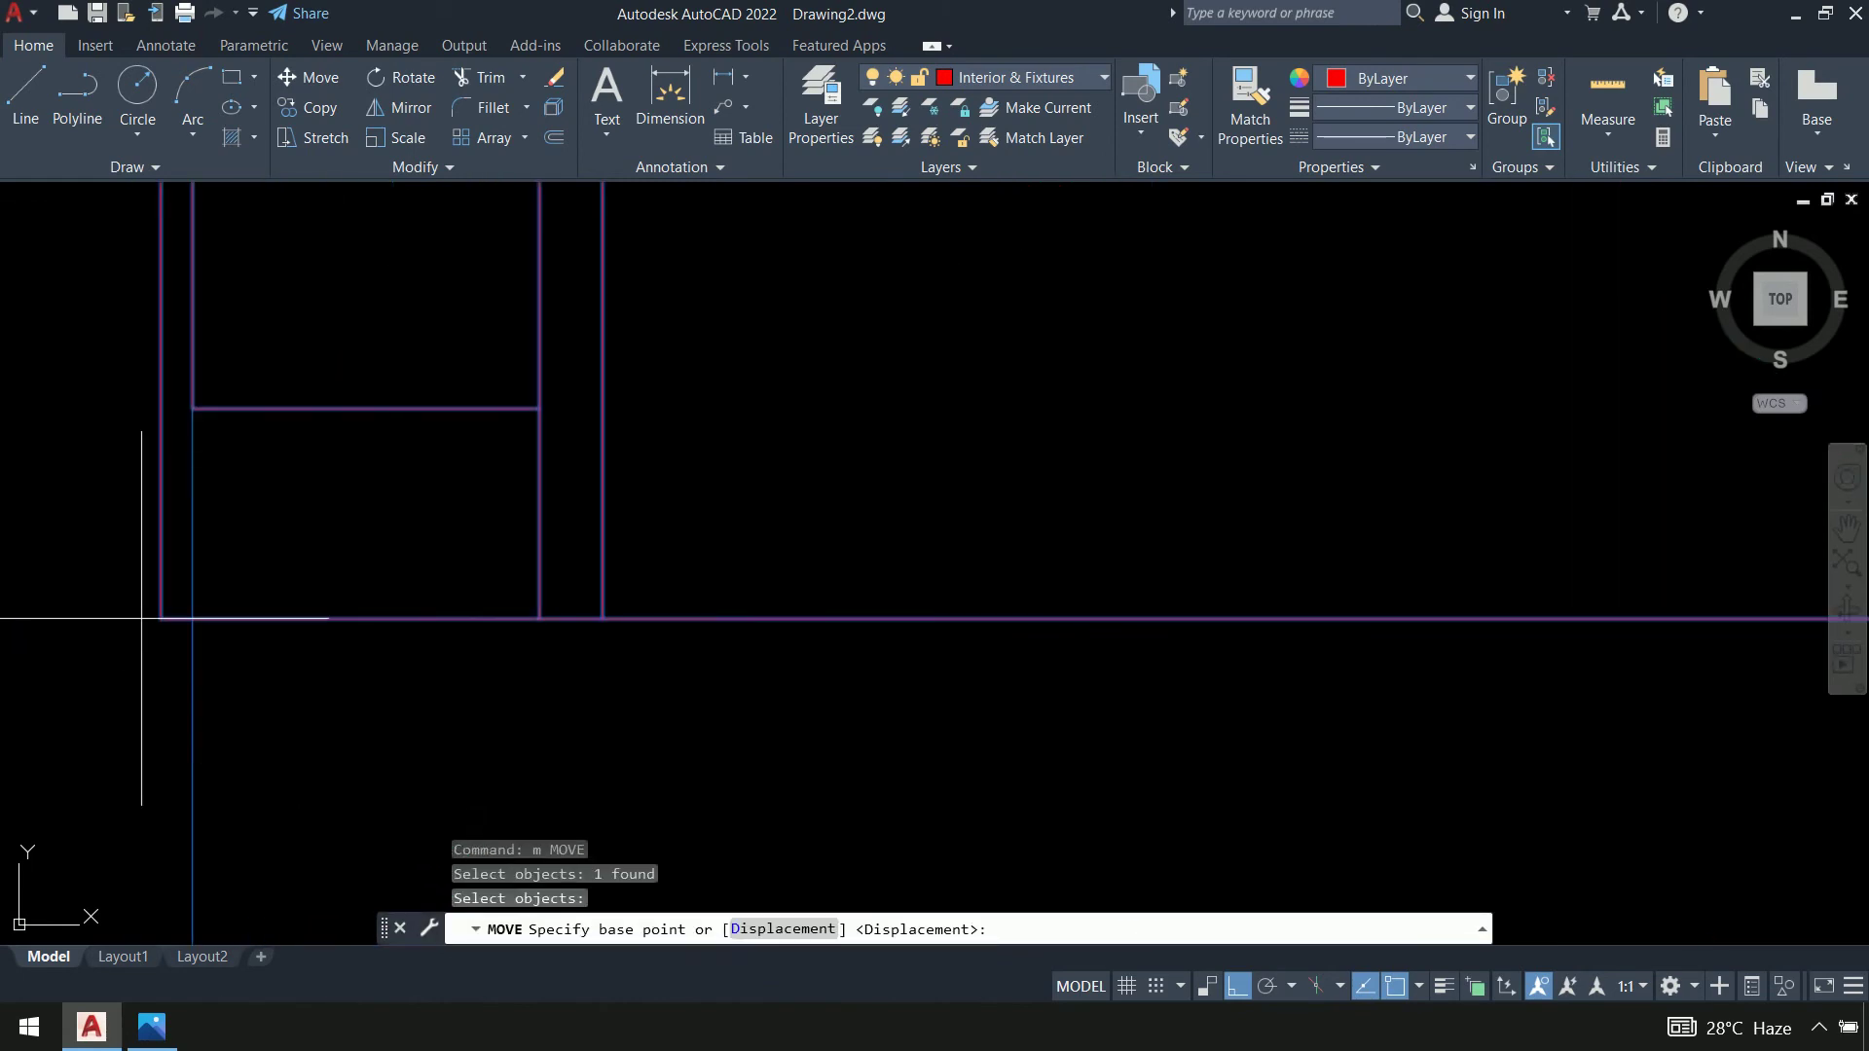
pyautogui.click(160, 617)
pyautogui.click(194, 619)
pyautogui.scroll(-5, 471, 655)
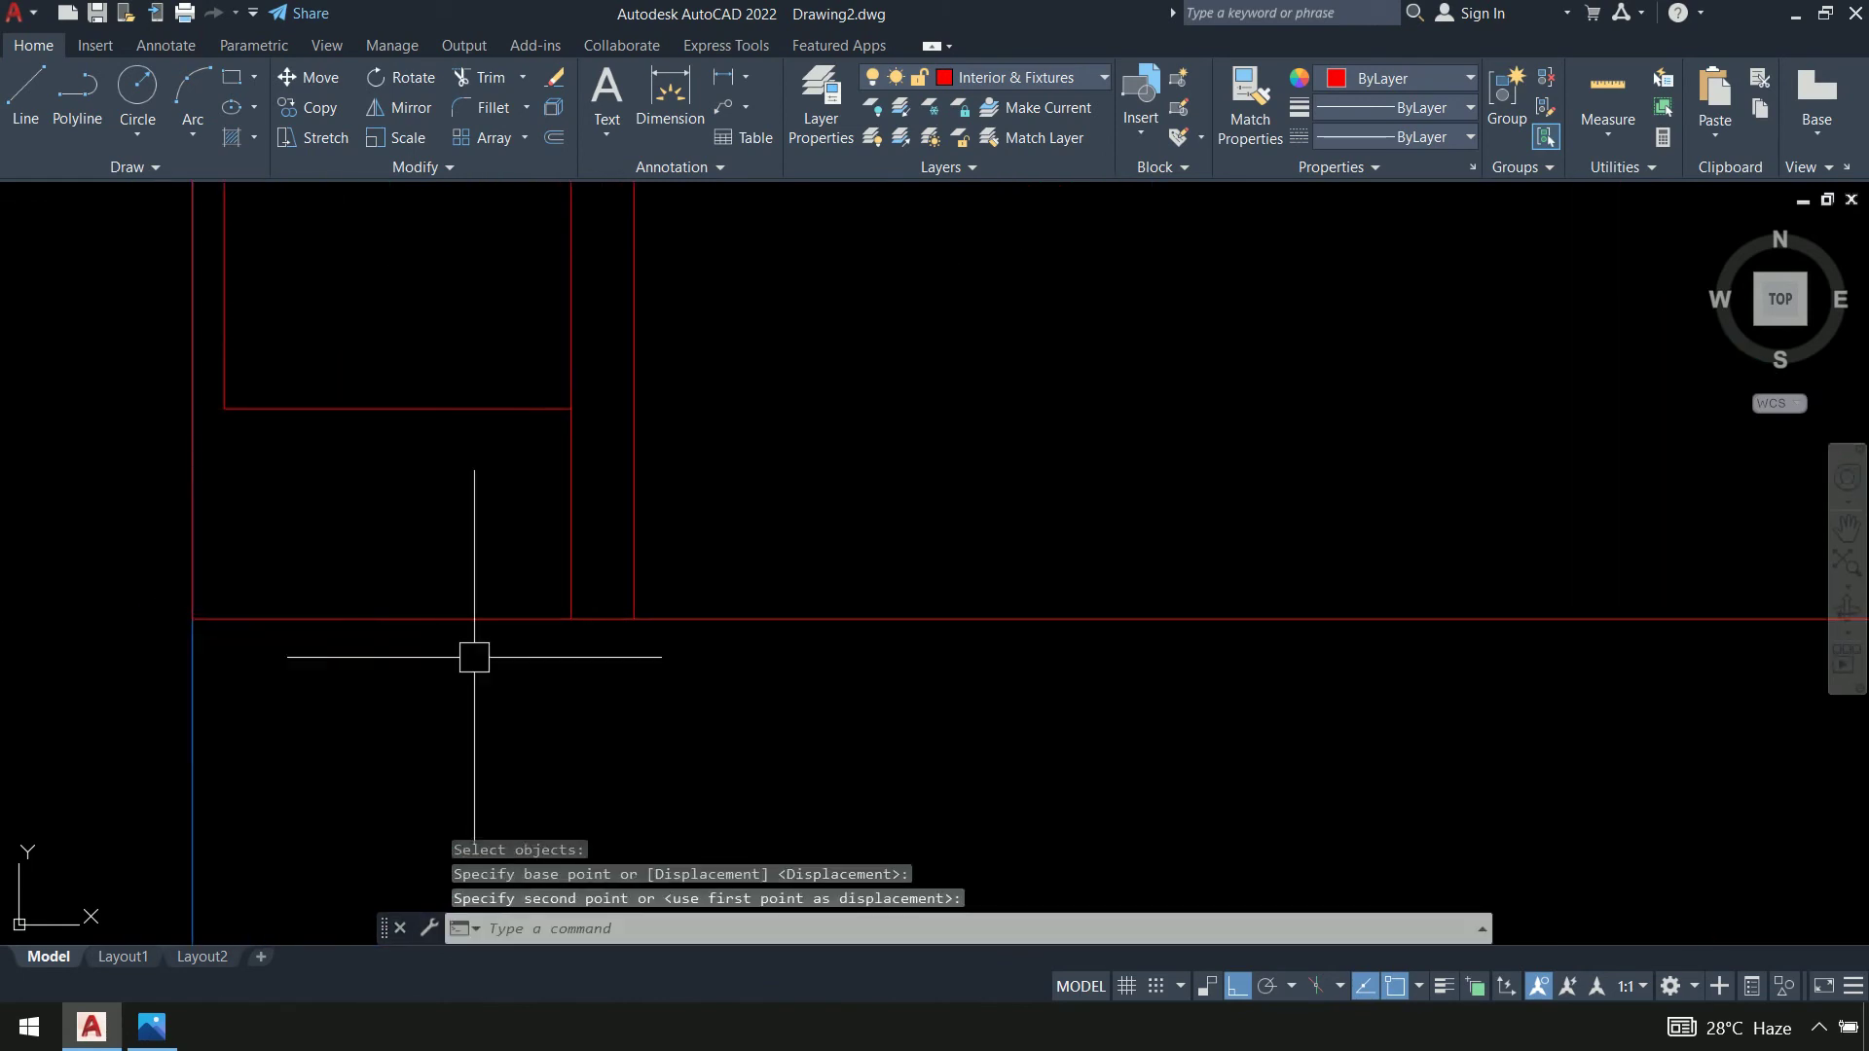
pyautogui.scroll(-3, 587, 655)
pyautogui.moveTo(660, 660)
pyautogui.mouseDown(button='middle')
pyautogui.moveTo(668, 430)
pyautogui.moveTo(704, 467)
pyautogui.moveTo(856, 471)
pyautogui.moveTo(858, 520)
pyautogui.mouseUp(button='middle')
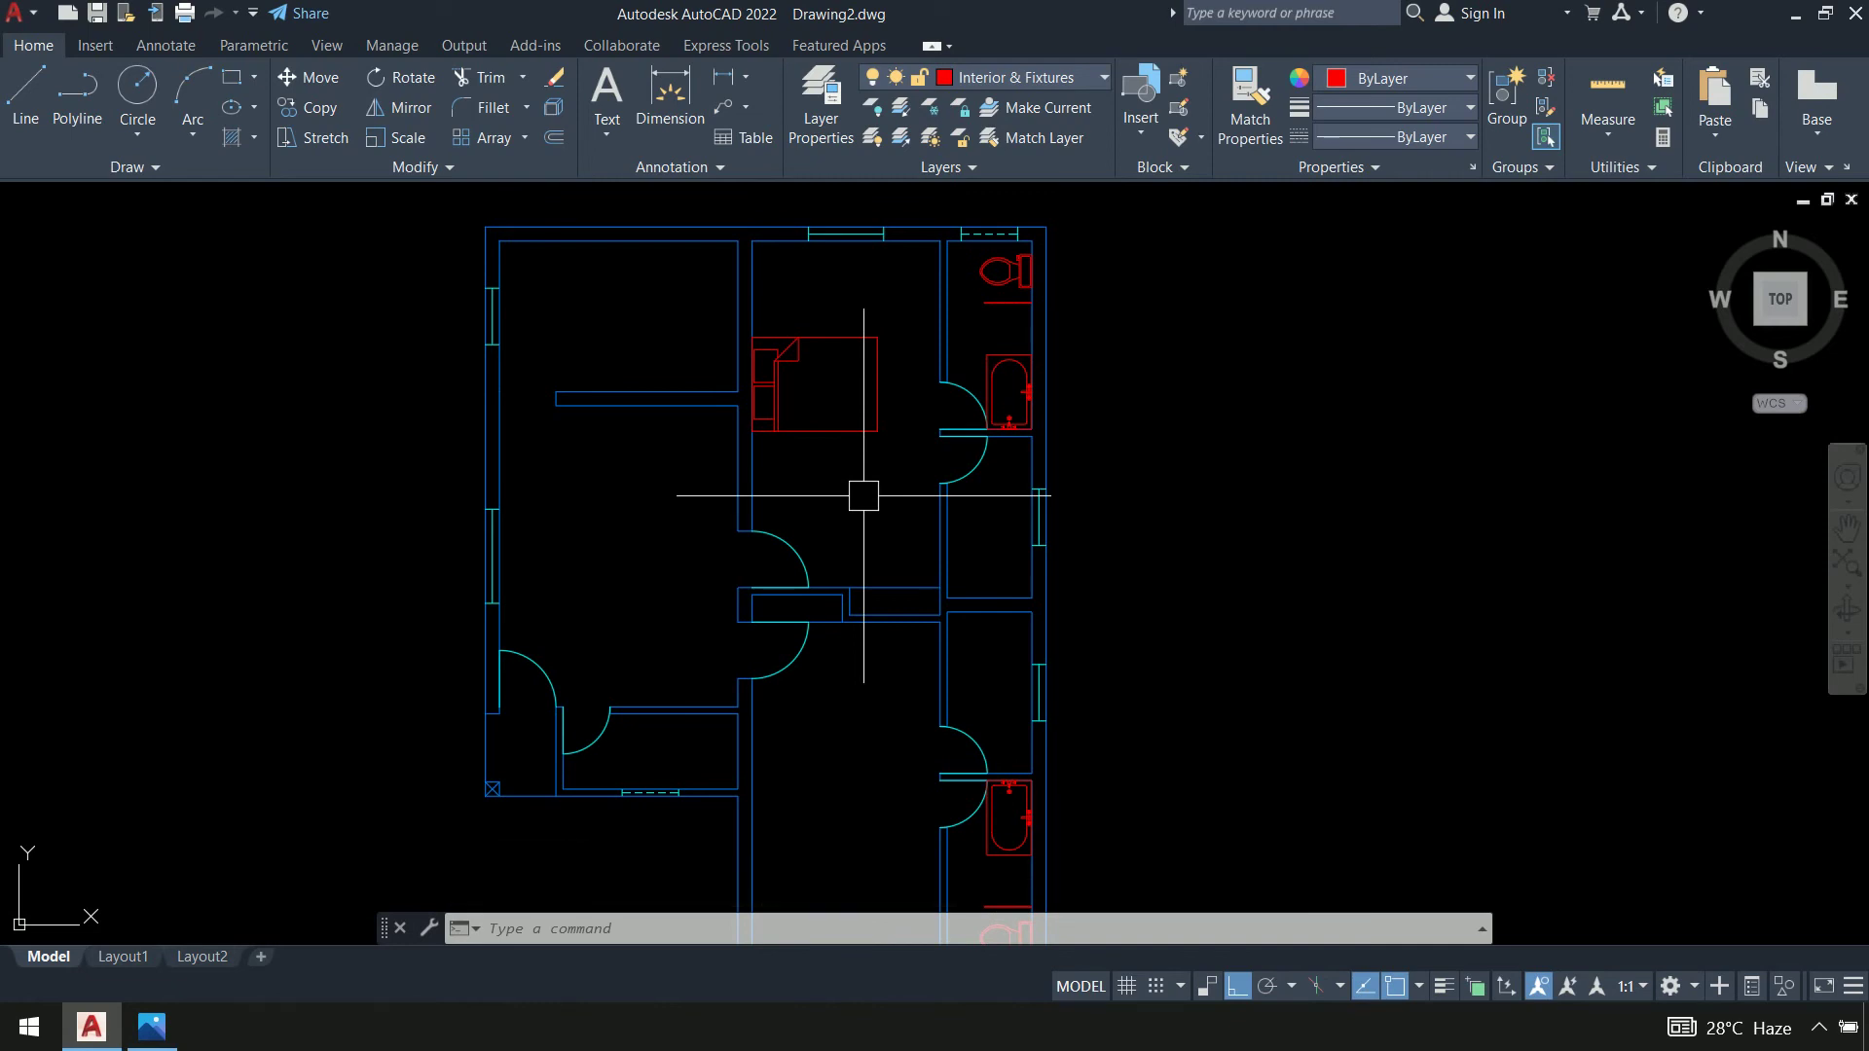
# Move the bed straight up along the bedroom wall by about 3 feet
pyautogui.write('m')
pyautogui.press('Return')
pyautogui.click(847, 429)
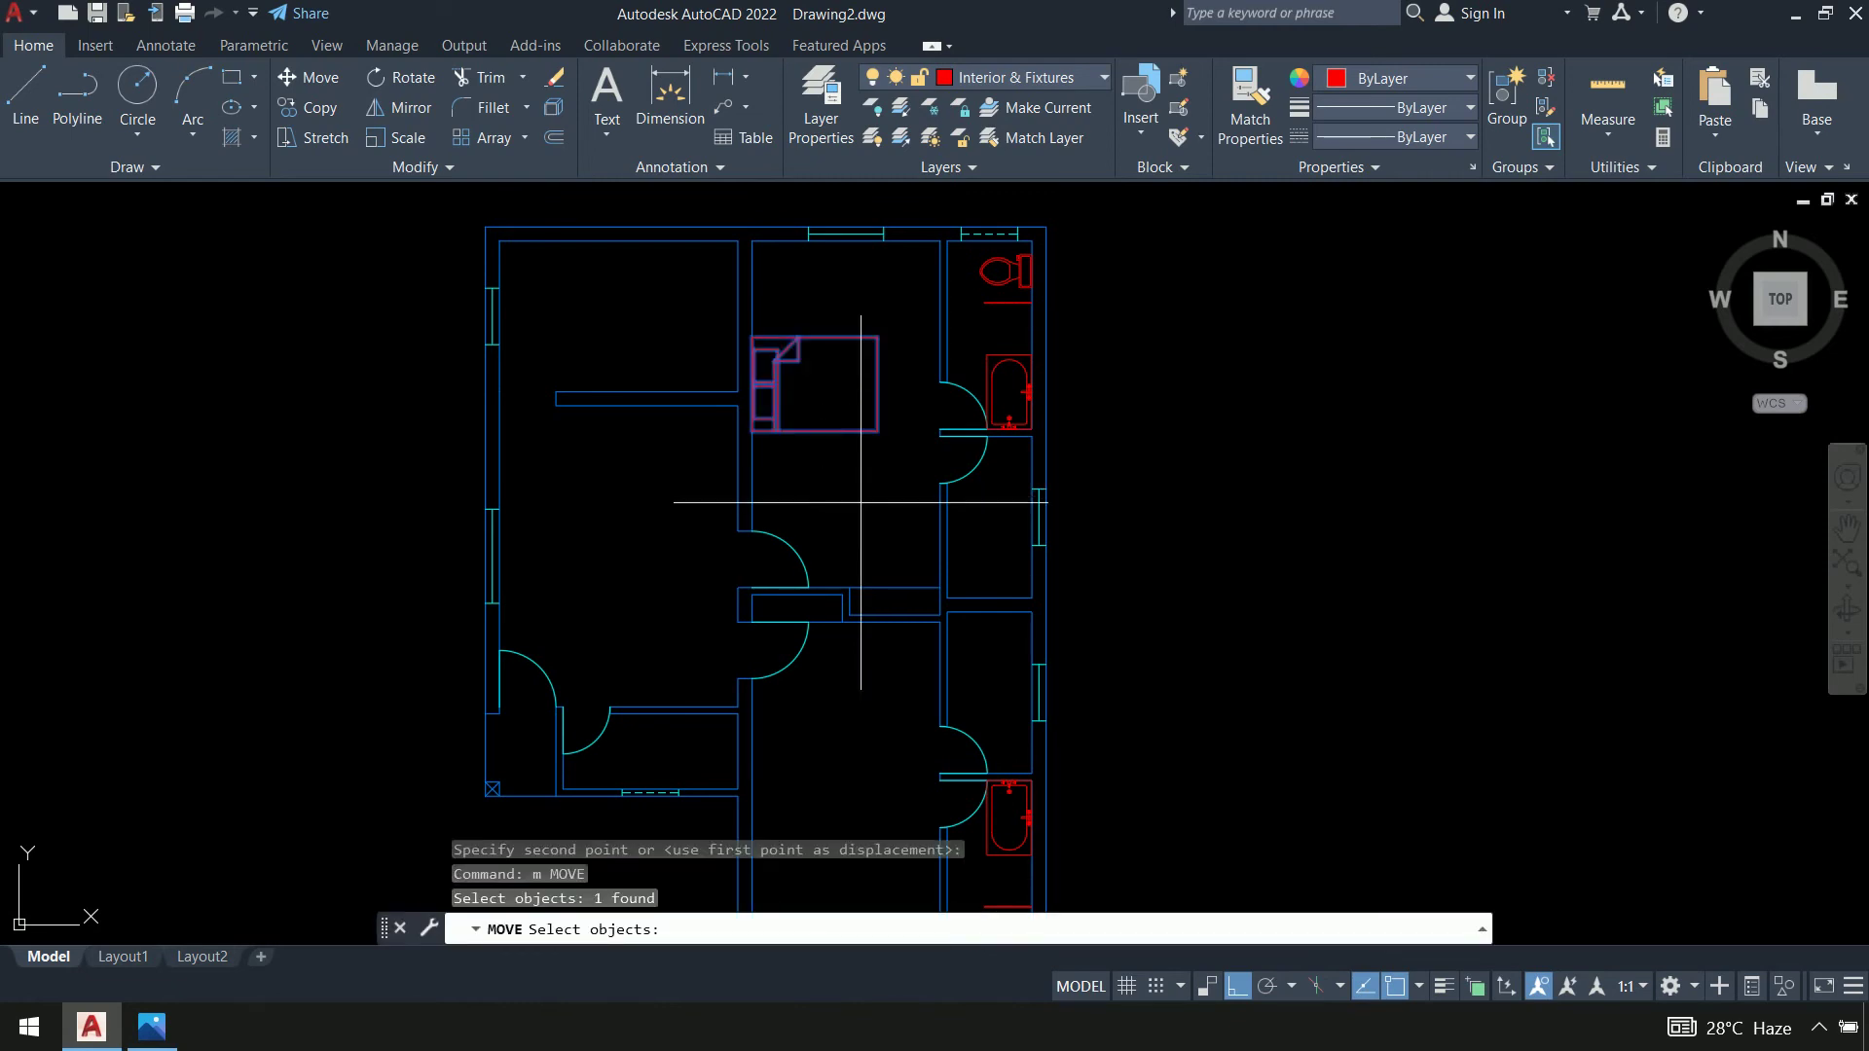
pyautogui.press('Return')
pyautogui.click(870, 522)
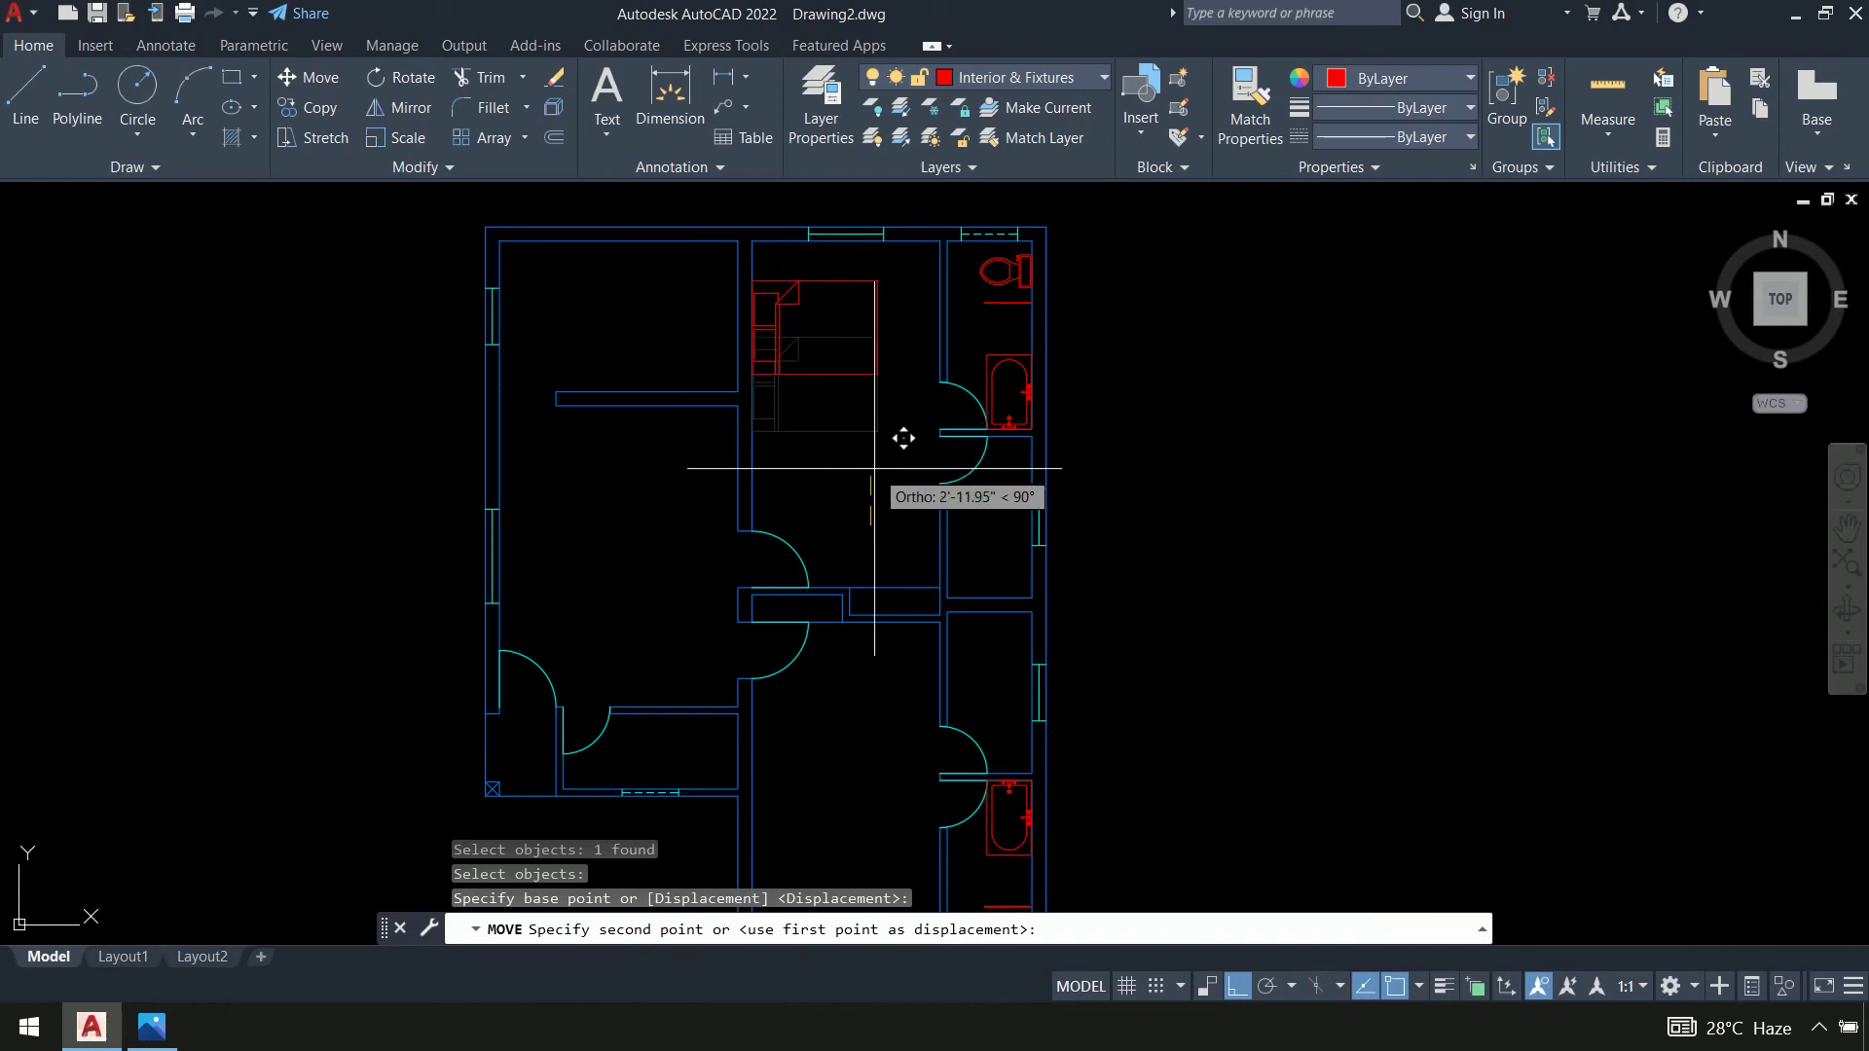
pyautogui.click(874, 468)
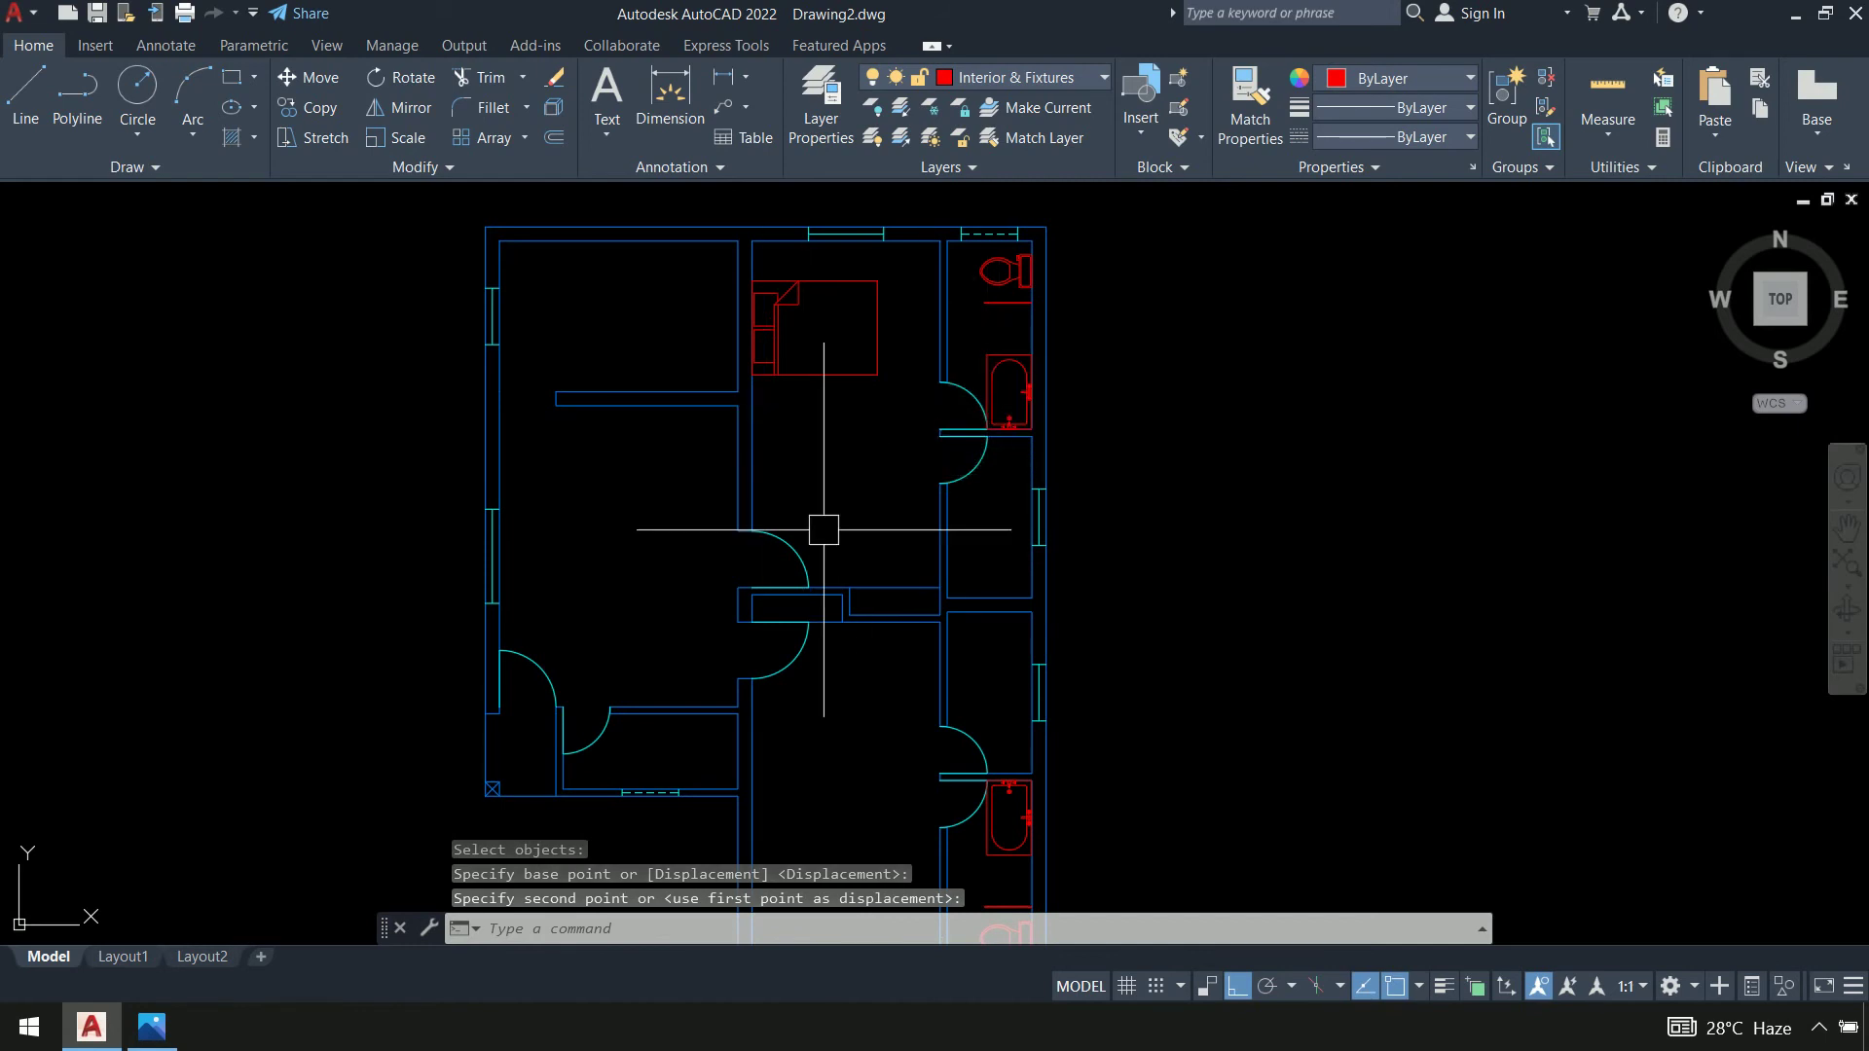
# Mirror the bed into the lower bedroom across a horizontal line through the dividing wall, keeping the original bed
pyautogui.scroll(-4, 835, 467)
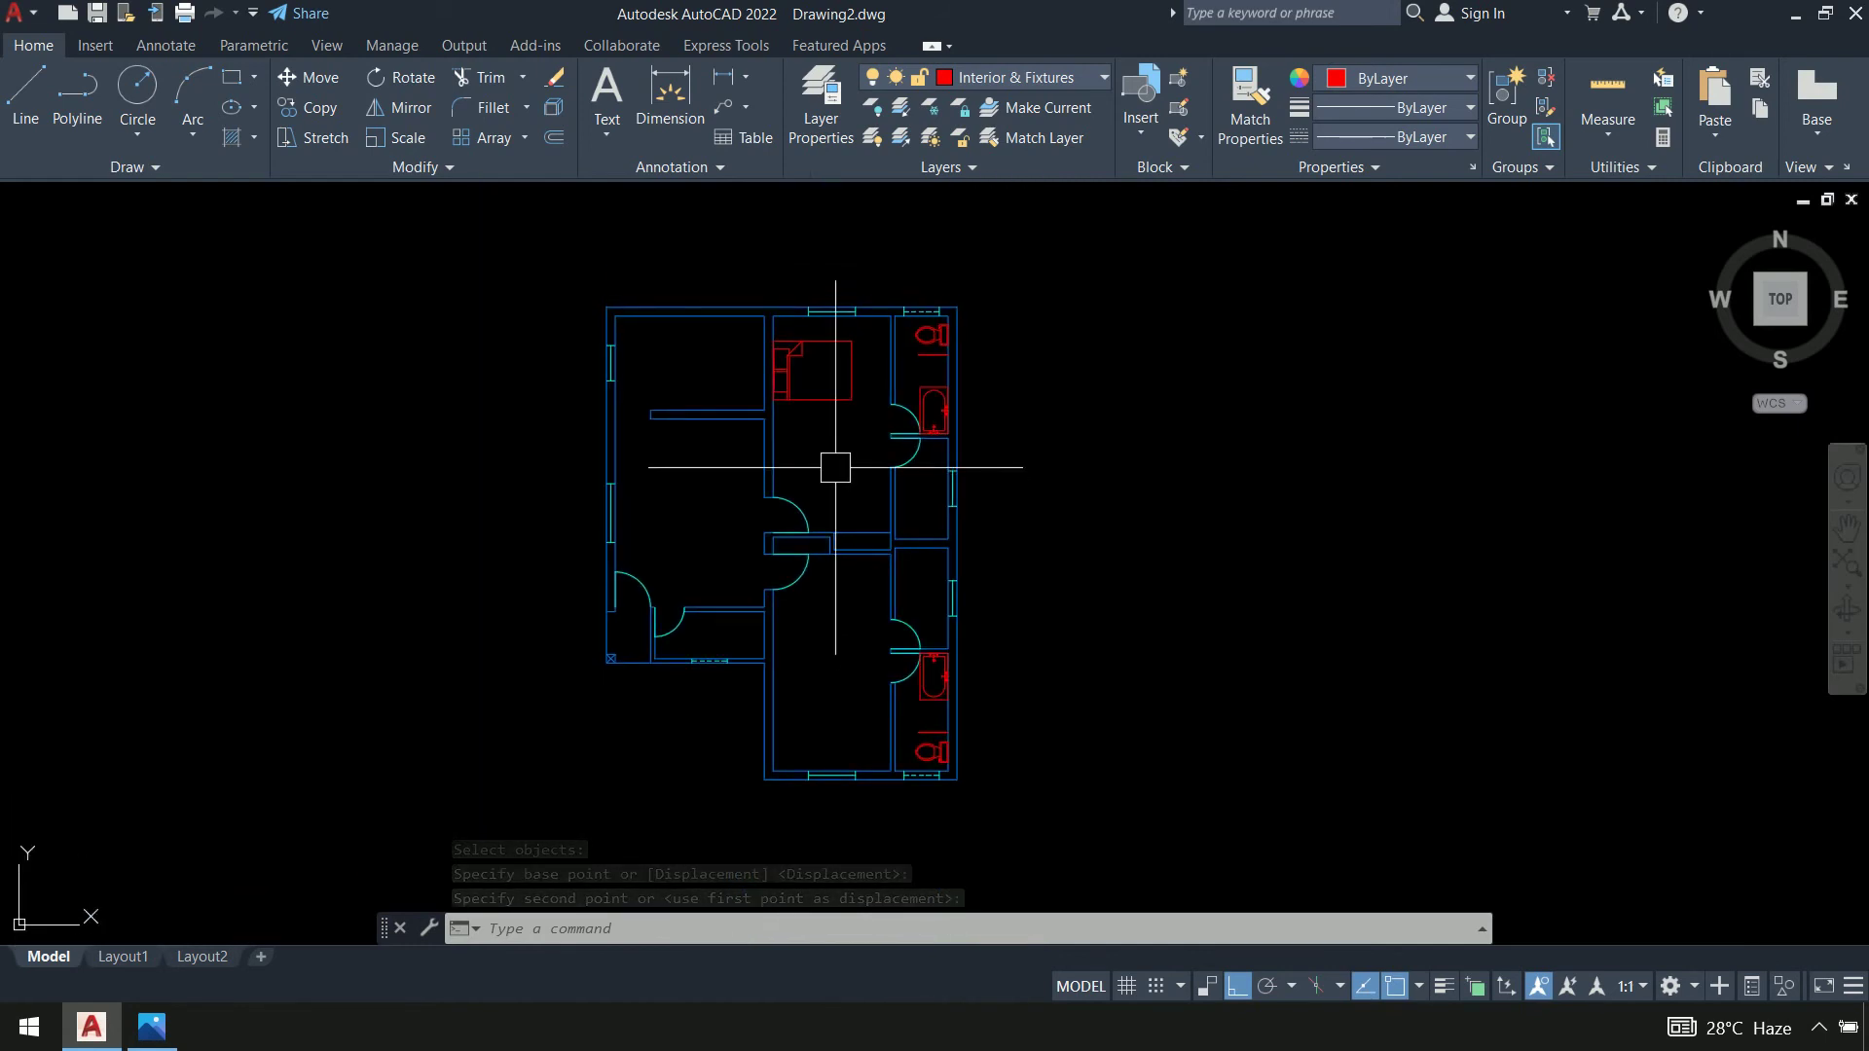
pyautogui.press('Escape')
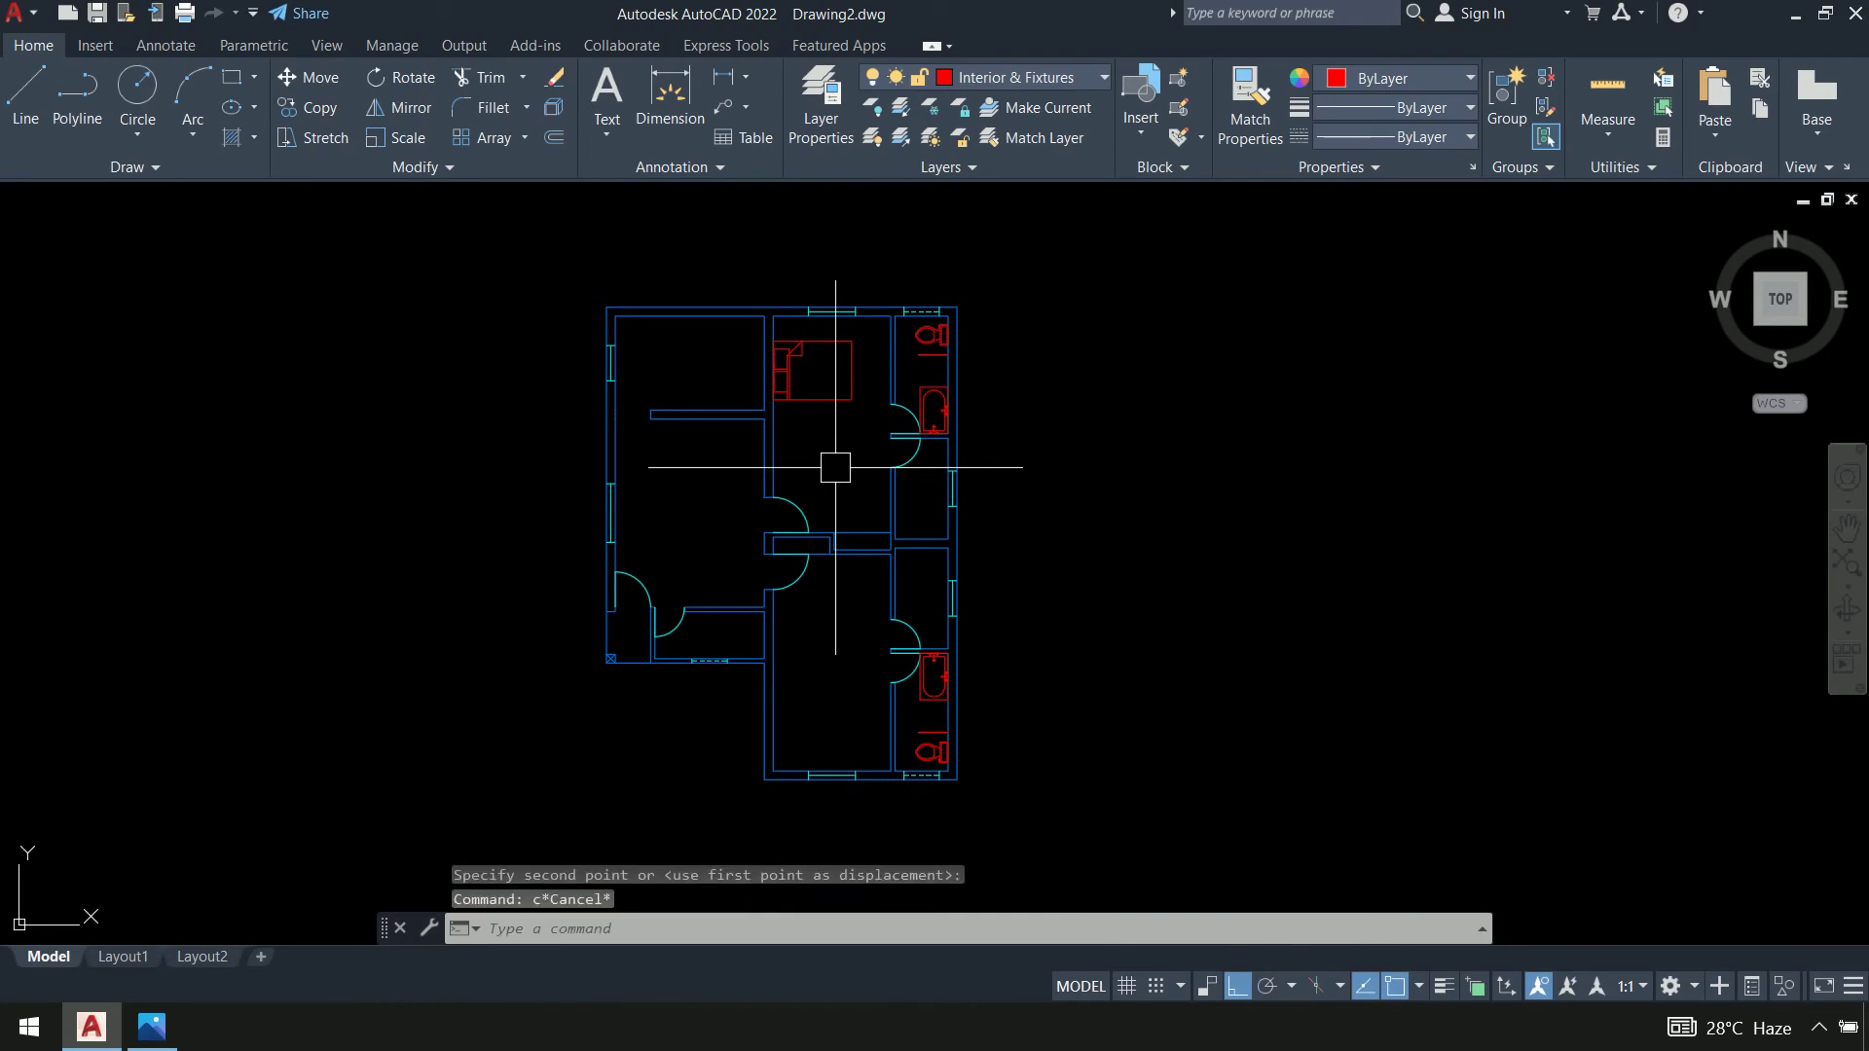
pyautogui.press('Escape')
pyautogui.write('mi')
pyautogui.press('Return')
pyautogui.click(838, 399)
pyautogui.press('Return')
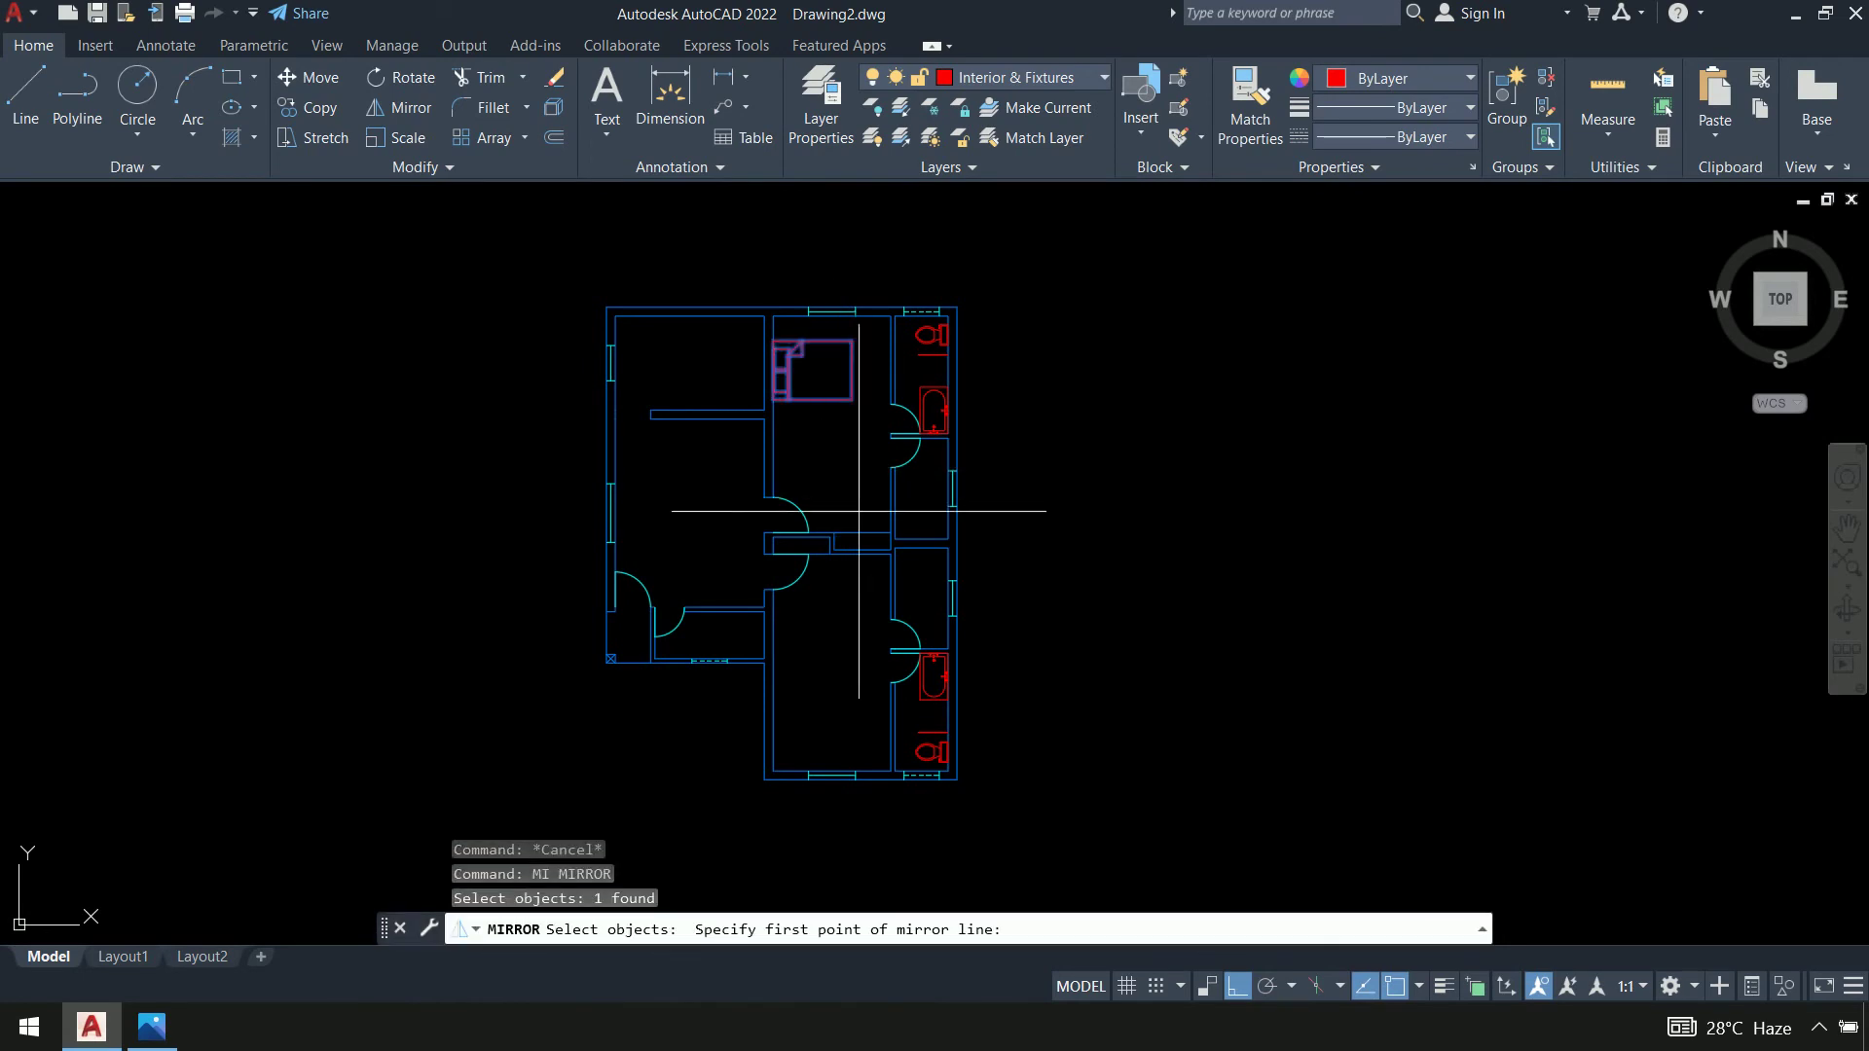
pyautogui.scroll(6, 864, 512)
pyautogui.click(1249, 657)
pyautogui.click(1430, 596)
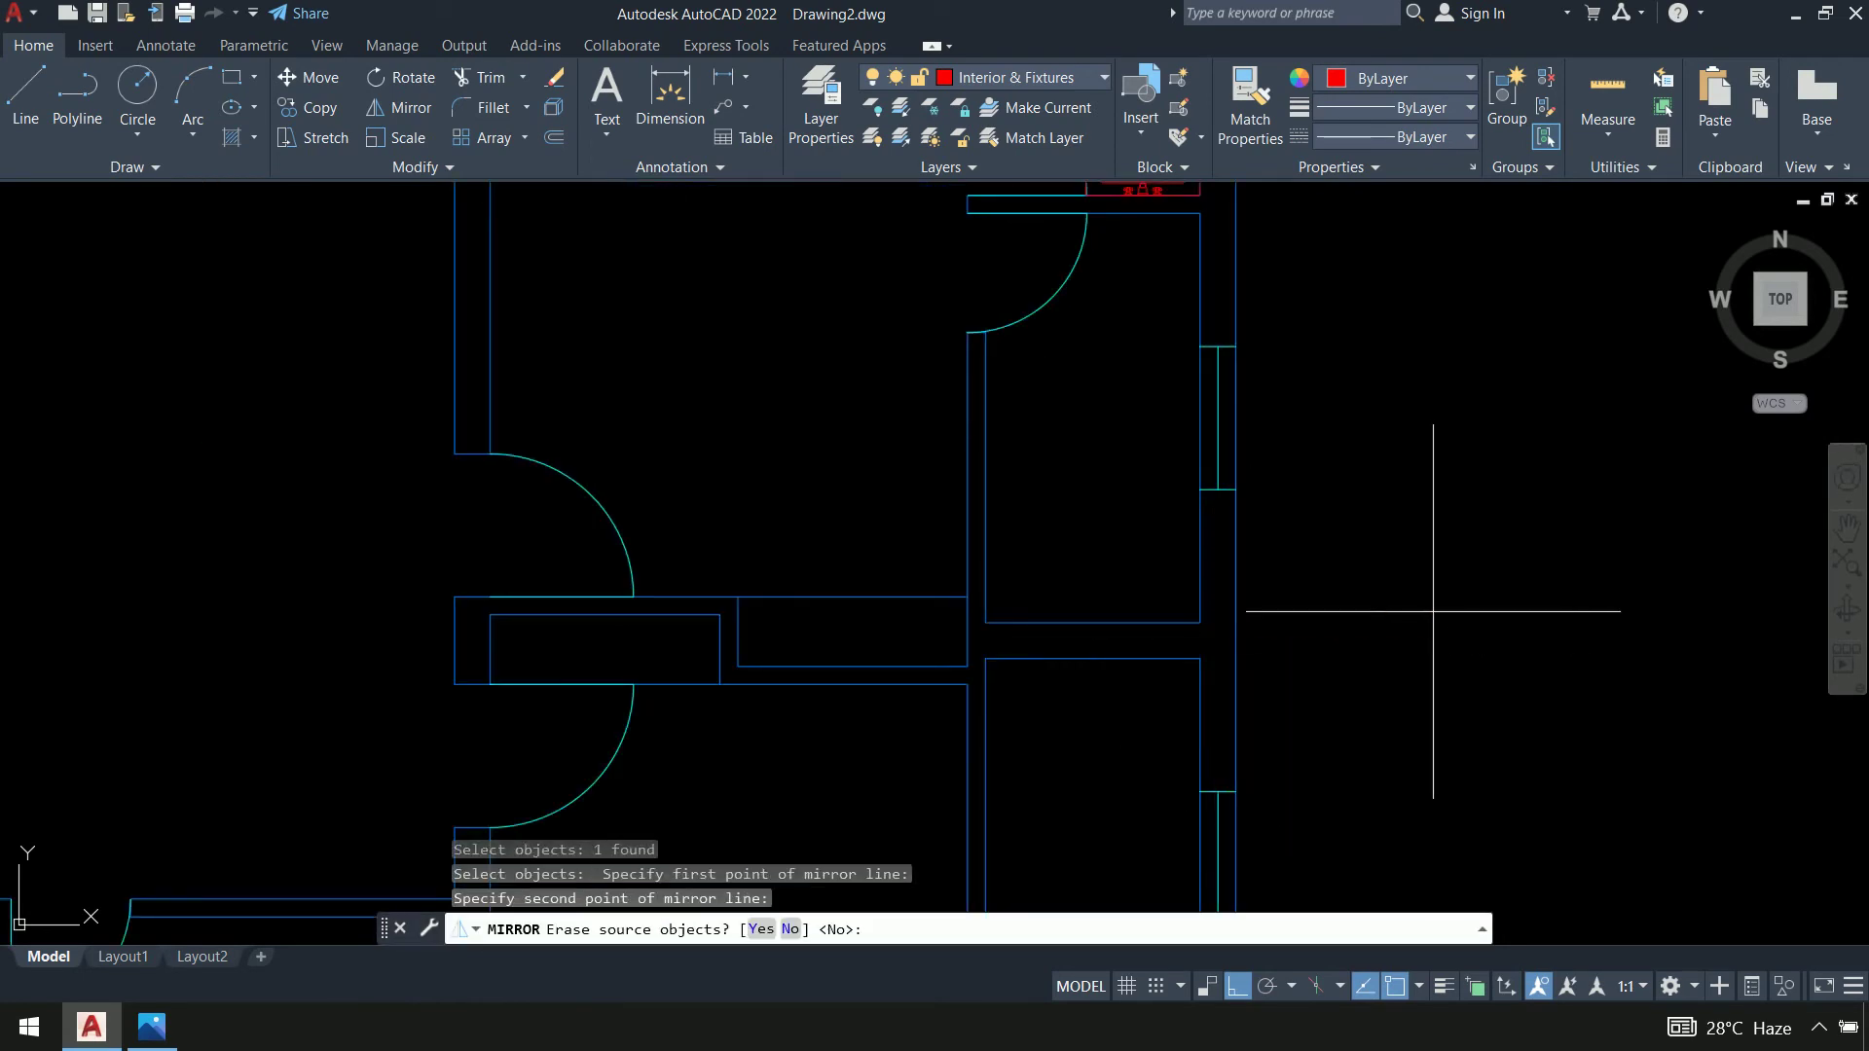
pyautogui.press('Return')
pyautogui.scroll(-5, 1407, 511)
# Examine the kitchen block outside the plan and compare it with the furnished floor plan
pyautogui.moveTo(1412, 502)
pyautogui.mouseDown(button='middle')
pyautogui.moveTo(1119, 483)
pyautogui.moveTo(1041, 390)
pyautogui.mouseUp(button='middle')
pyautogui.scroll(-6, 1075, 576)
pyautogui.scroll(4, 968, 458)
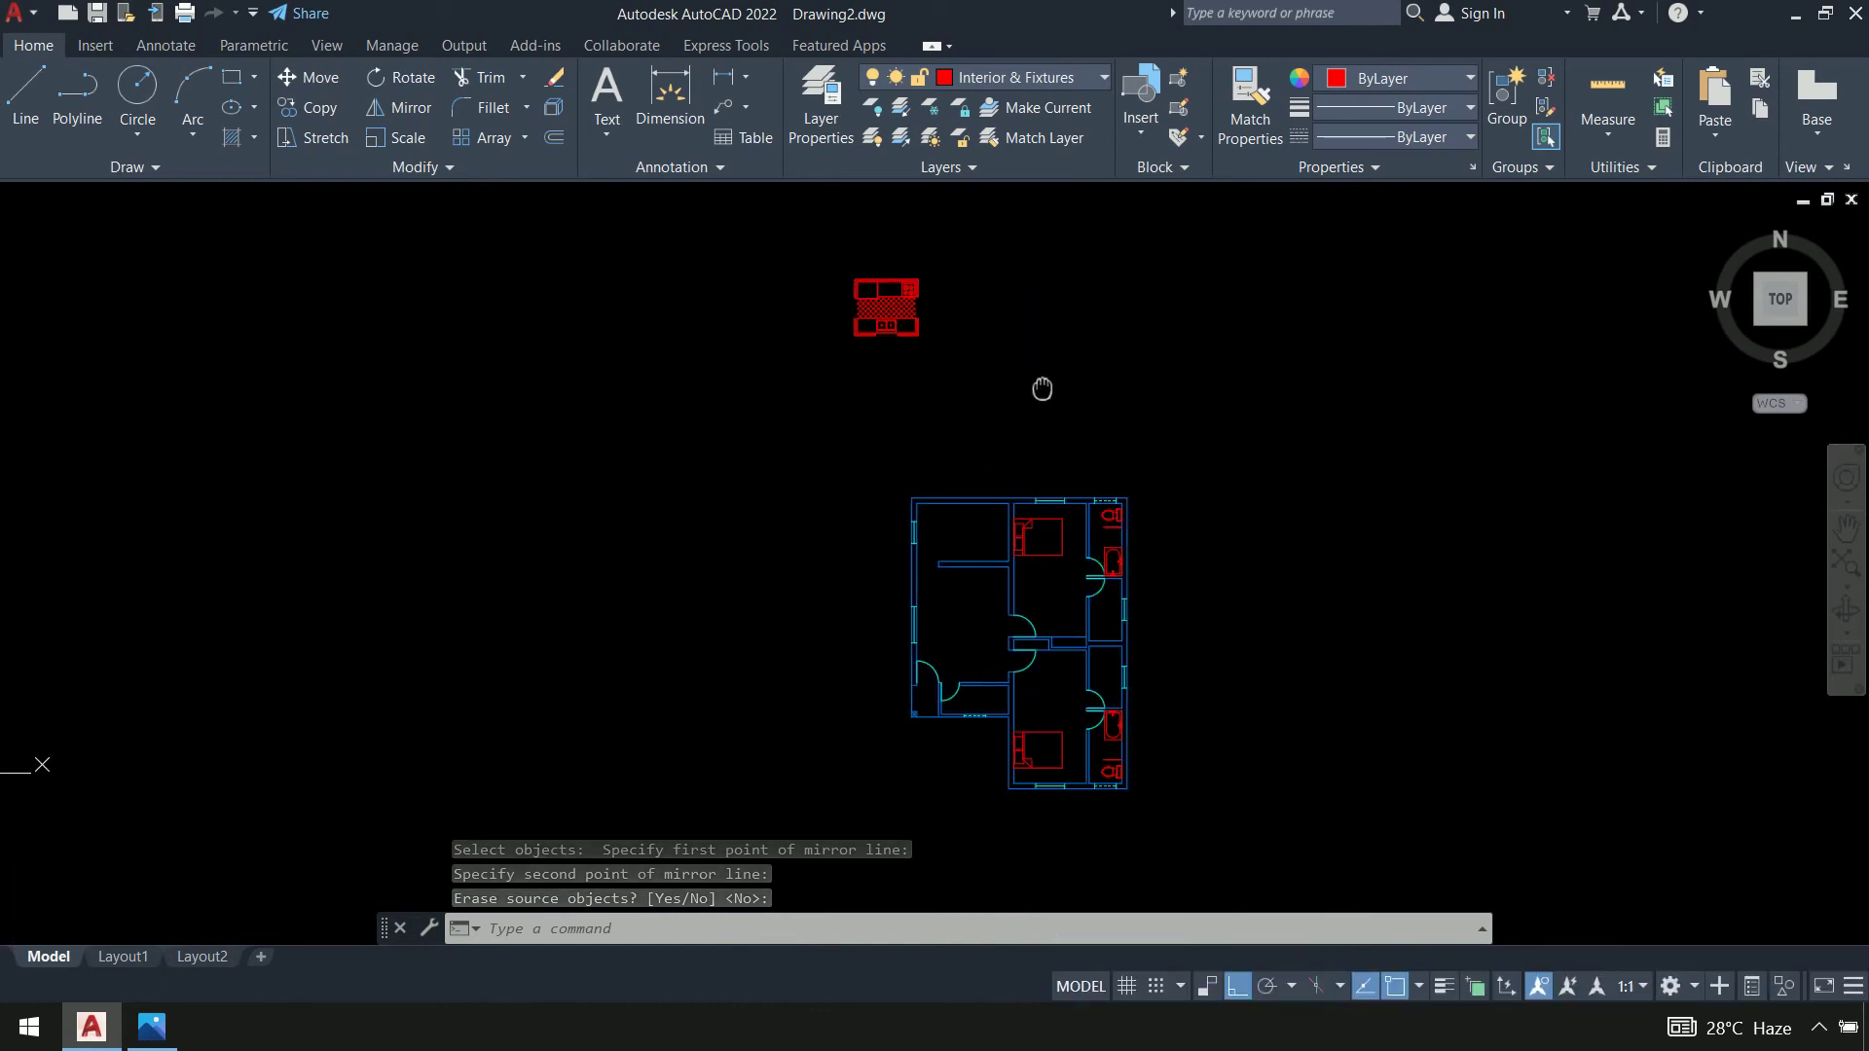
pyautogui.scroll(-7, 1030, 542)
pyautogui.scroll(-2, 898, 497)
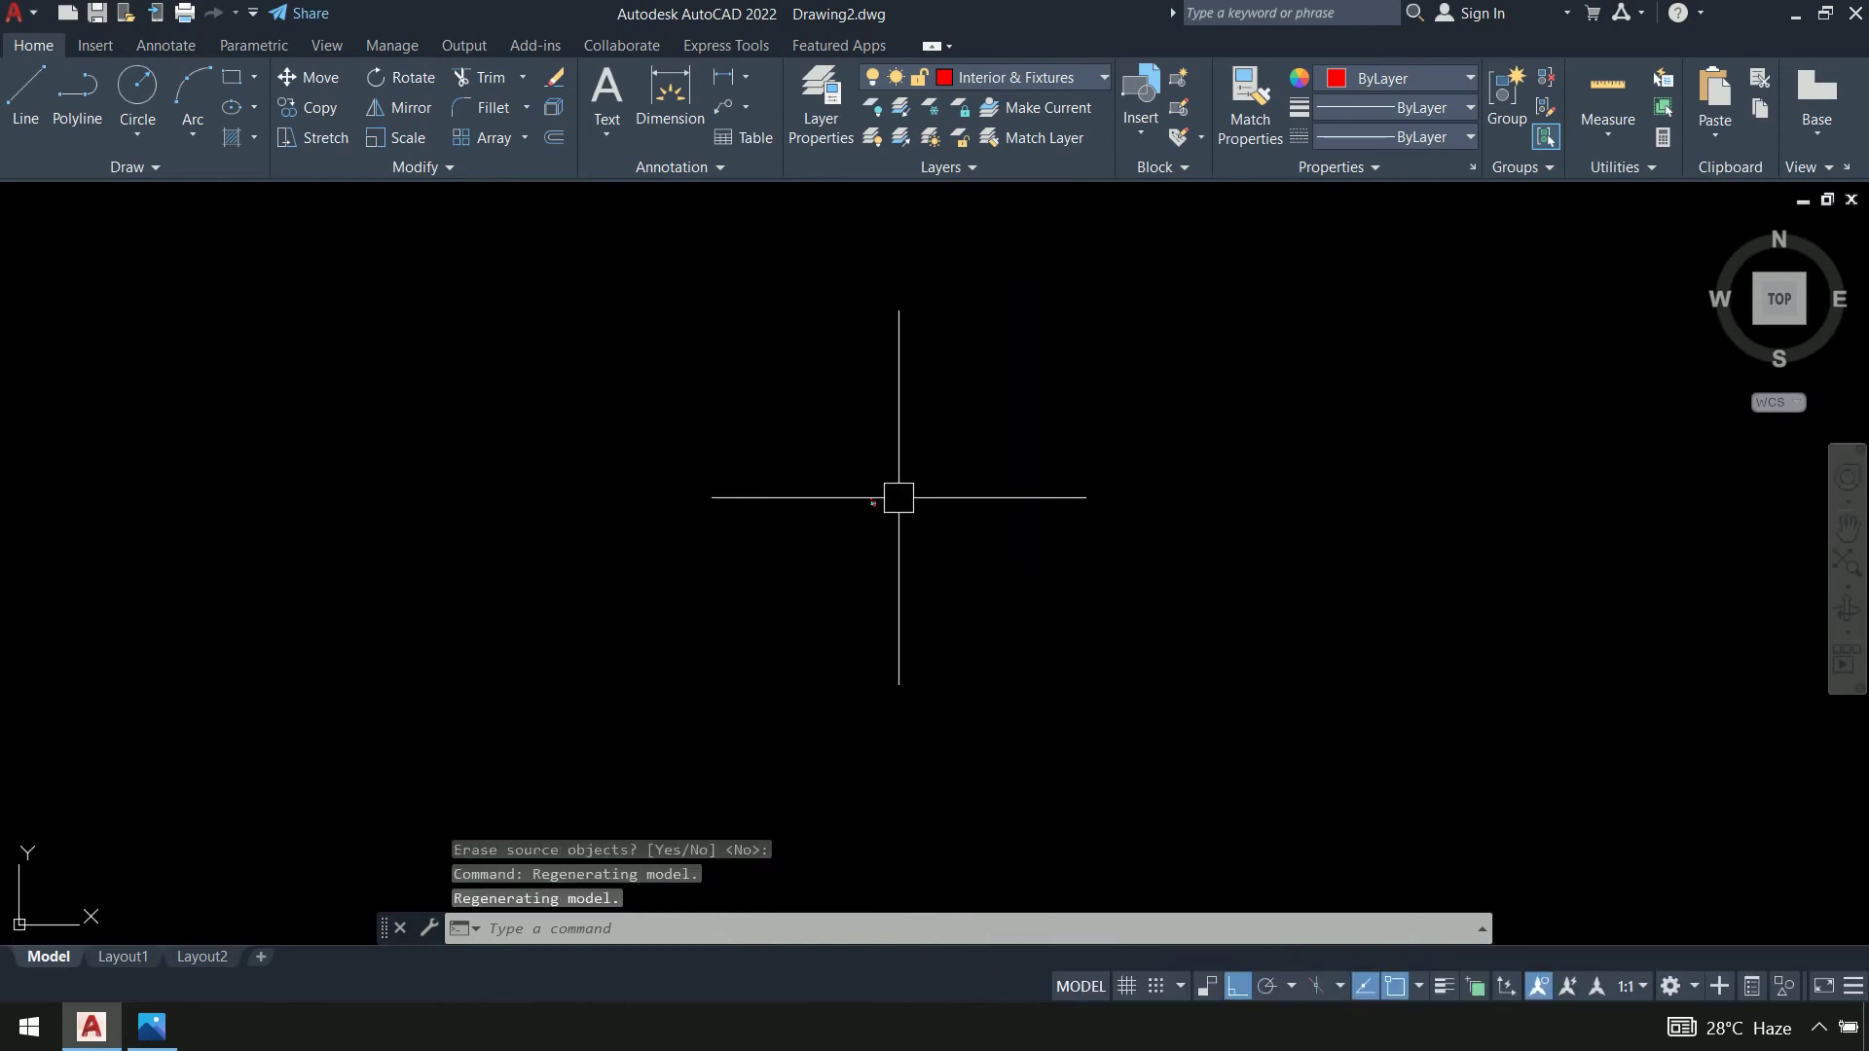
pyautogui.scroll(6, 834, 530)
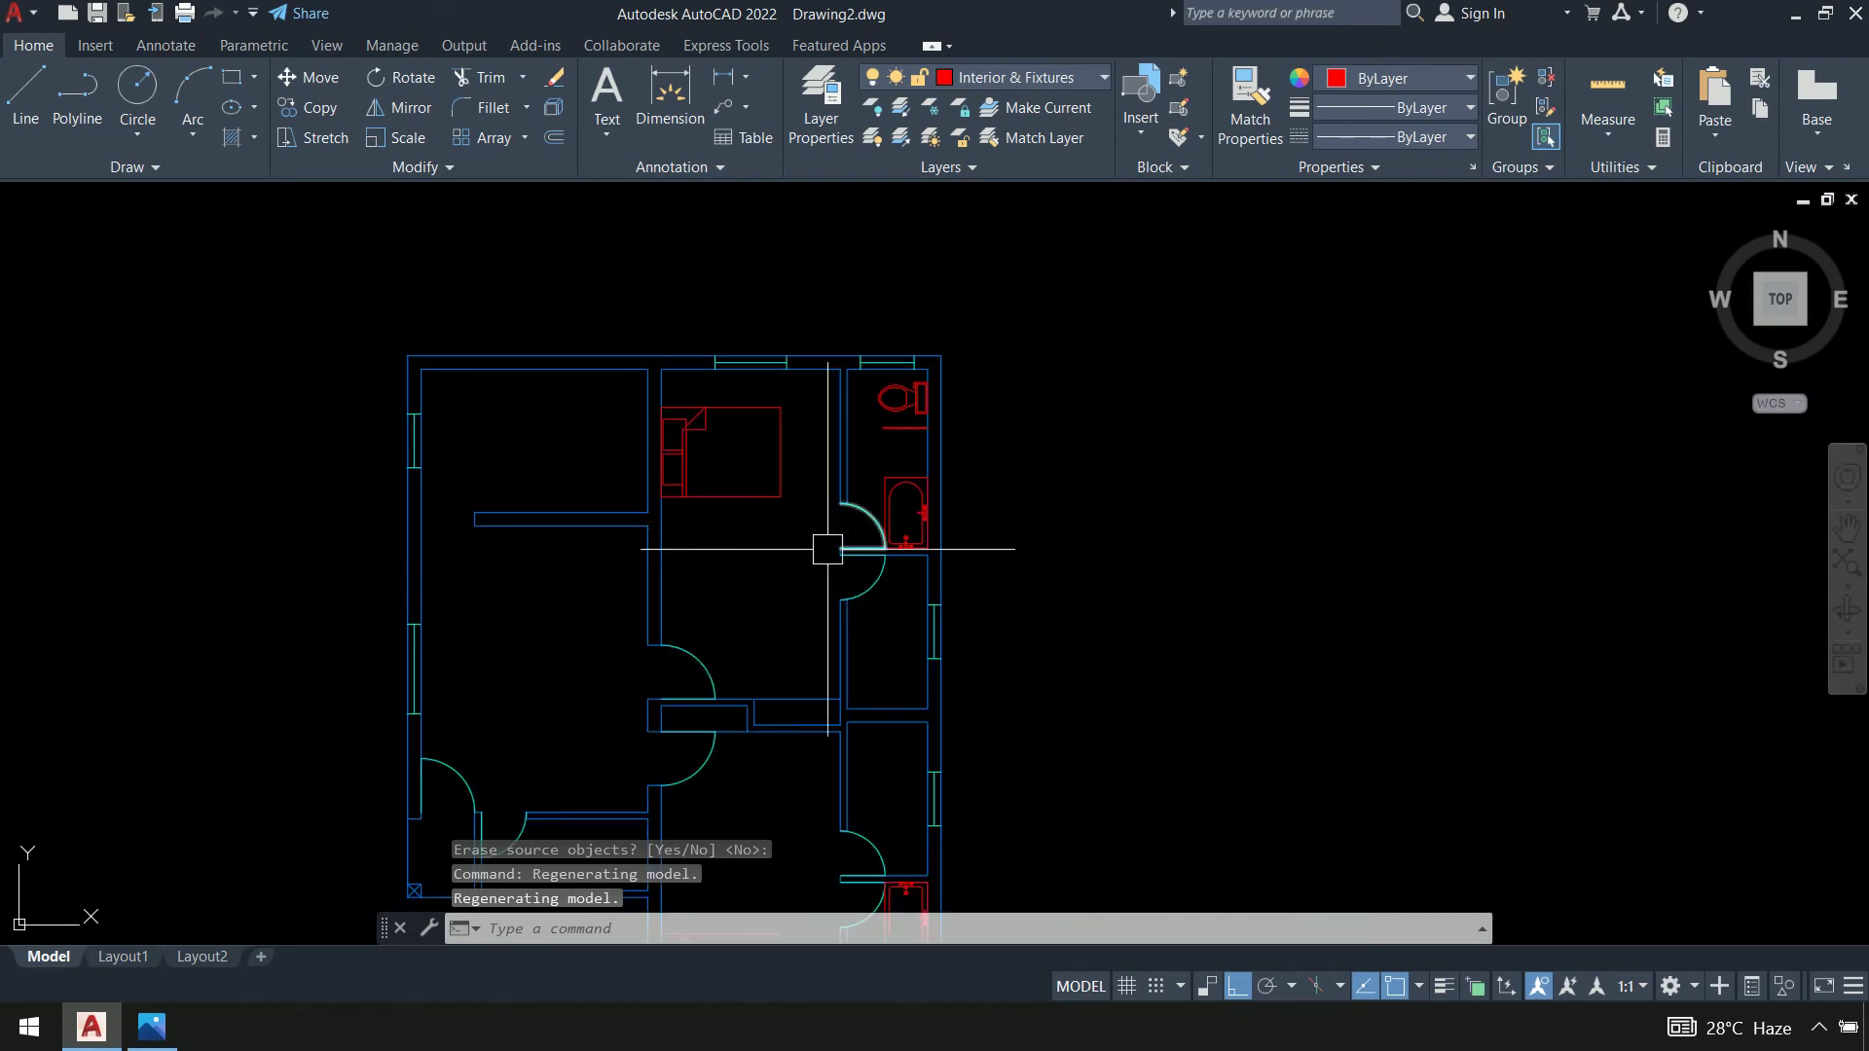
pyautogui.scroll(-7, 832, 545)
pyautogui.scroll(3, 816, 569)
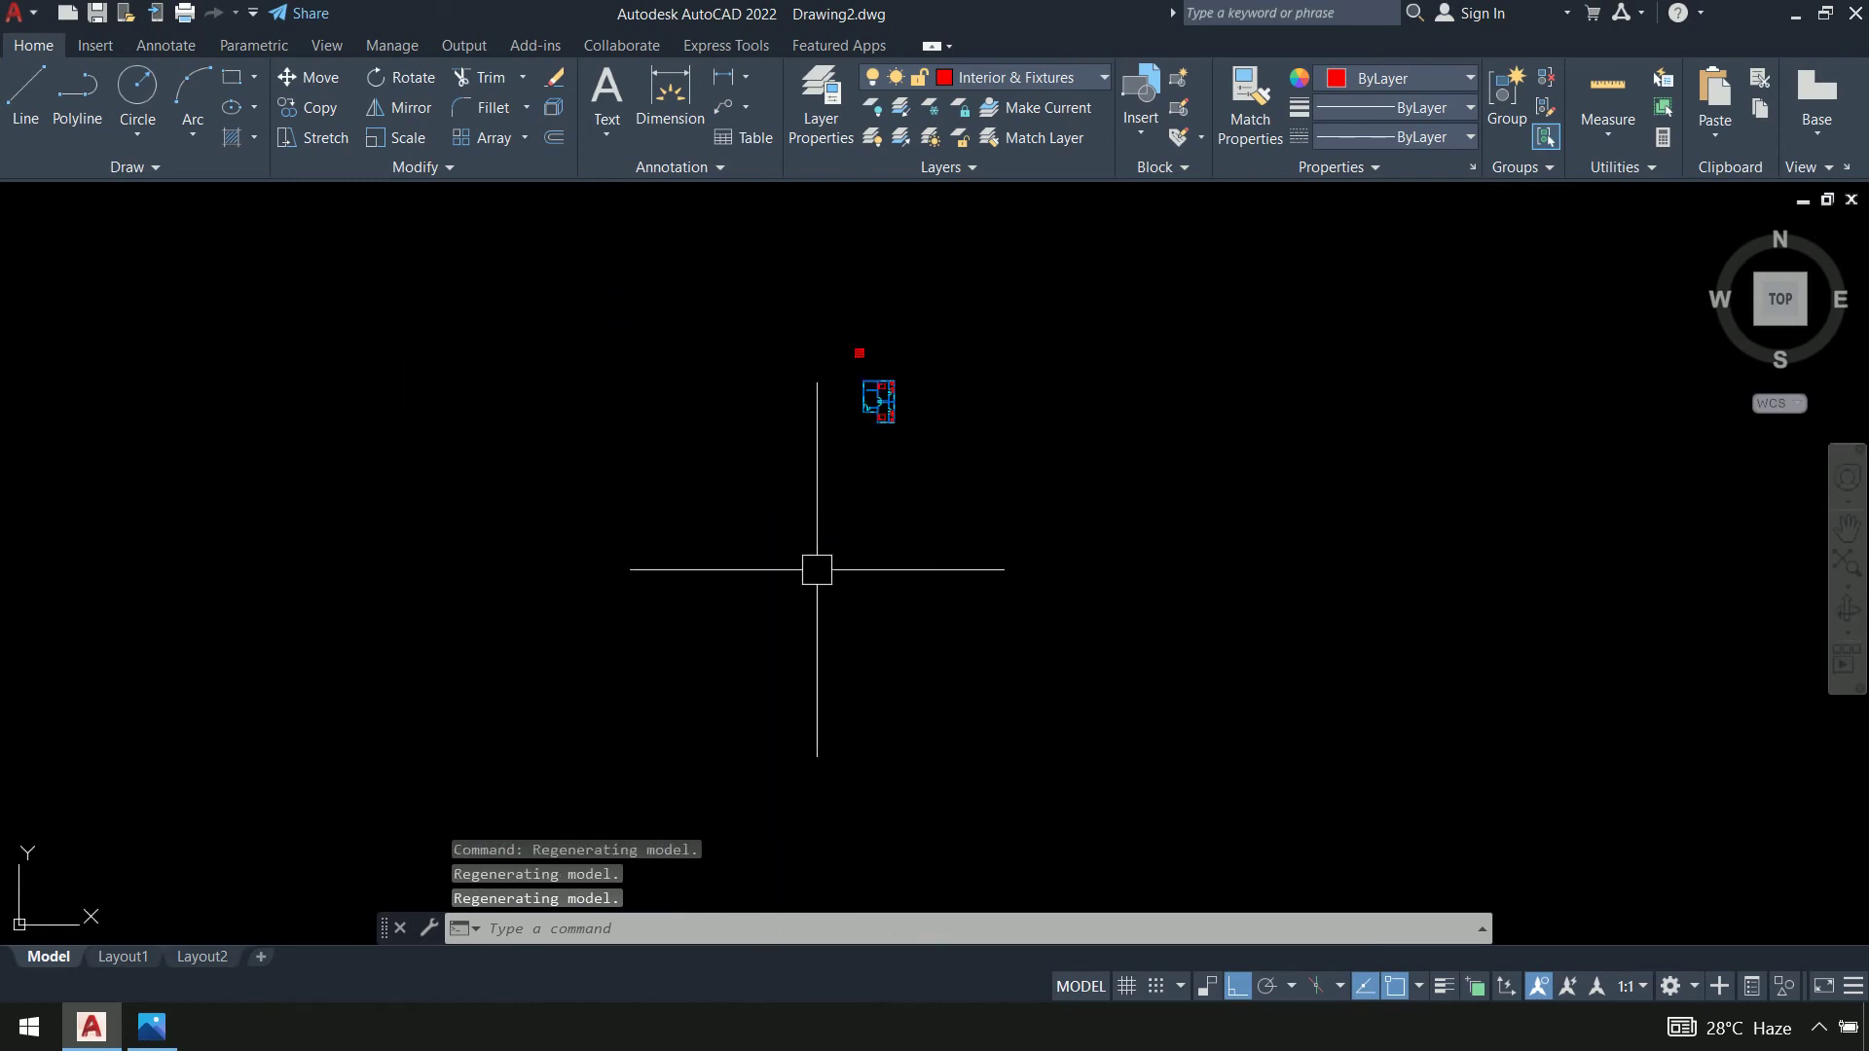
pyautogui.scroll(10, 854, 363)
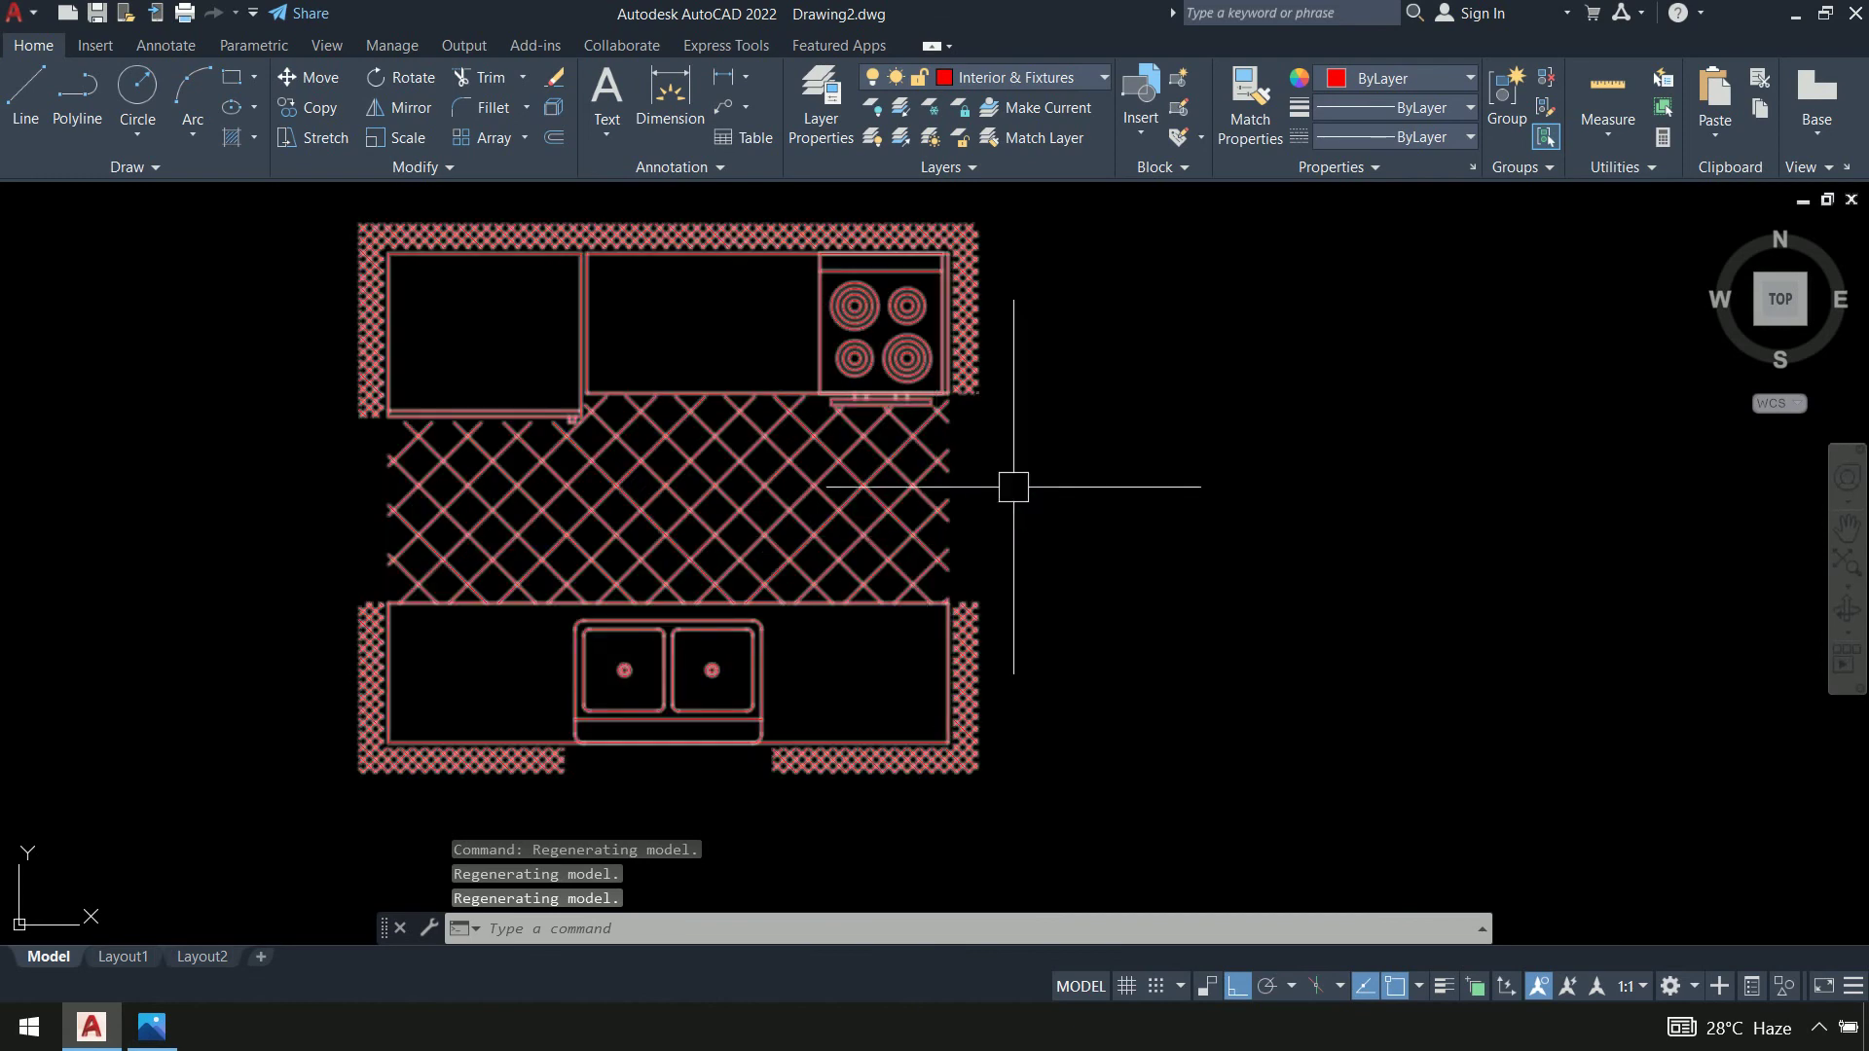
pyautogui.moveTo(1013, 487); pyautogui.dragTo(889, 463, button='middle')
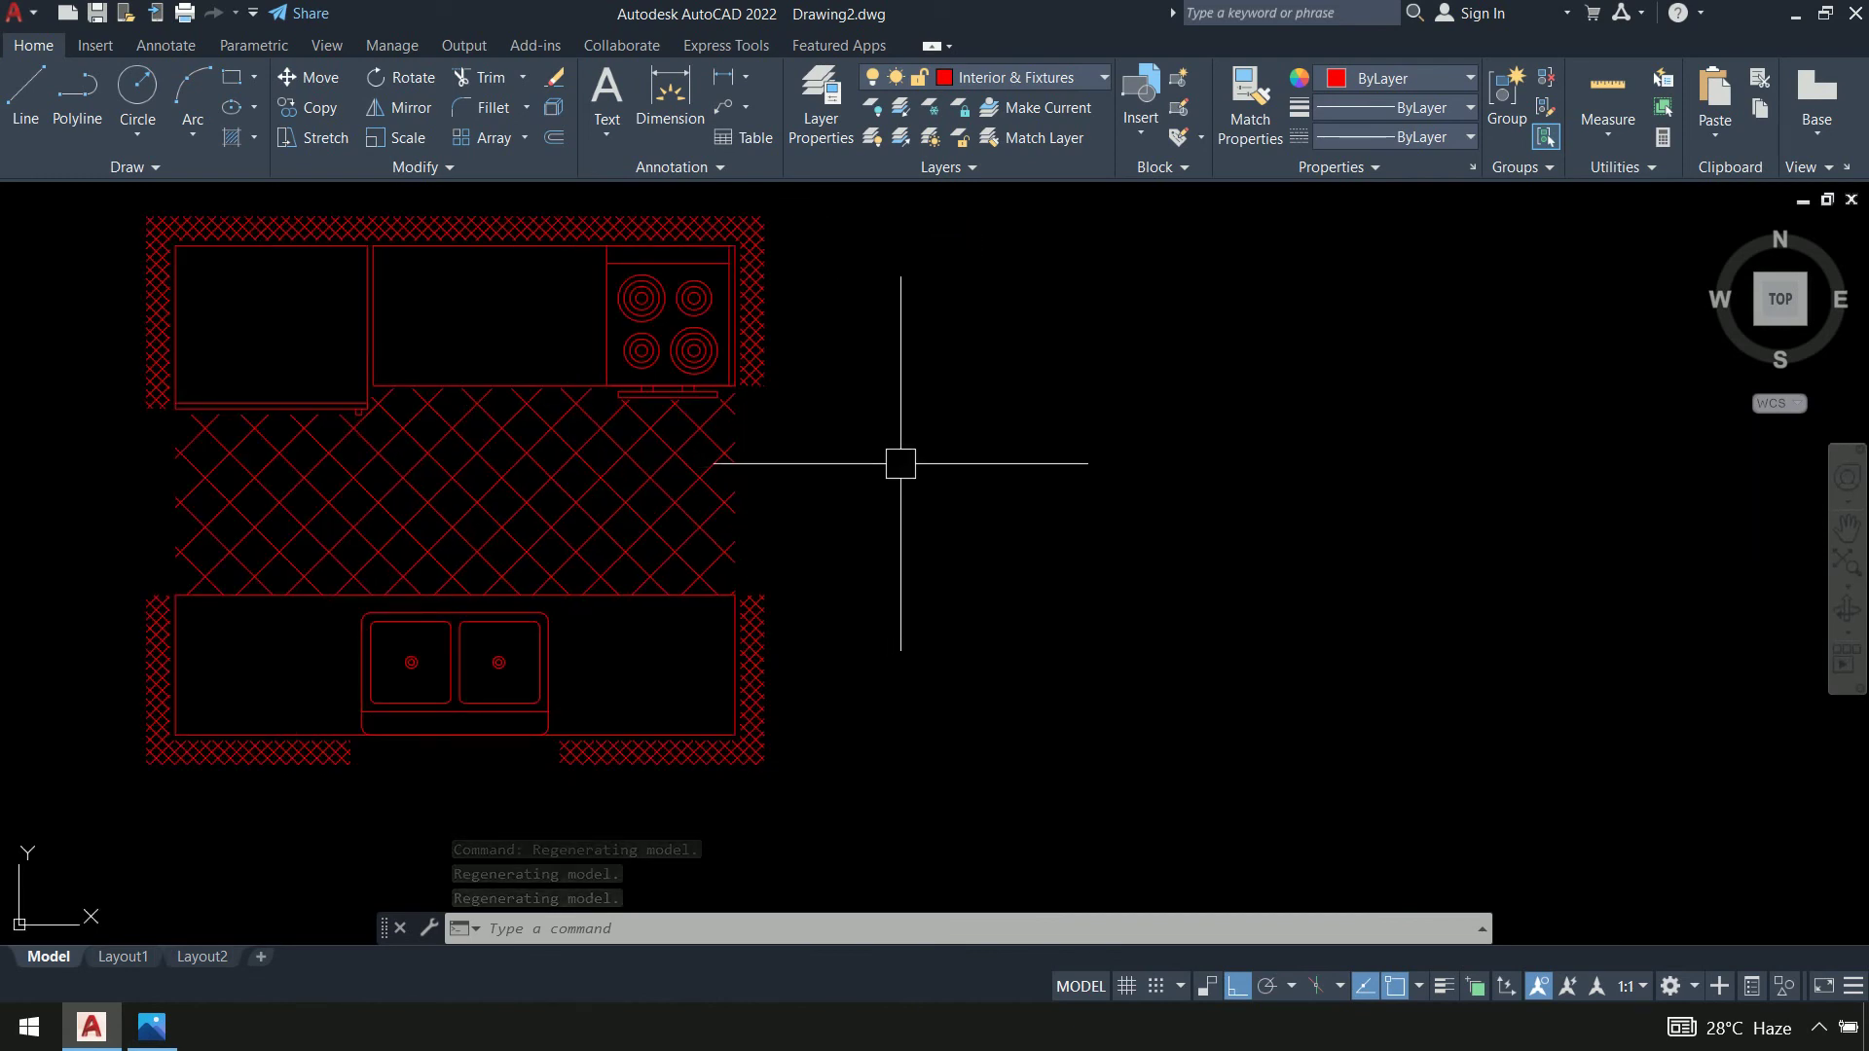
pyautogui.scroll(-3, 901, 463)
pyautogui.scroll(-2, 969, 467)
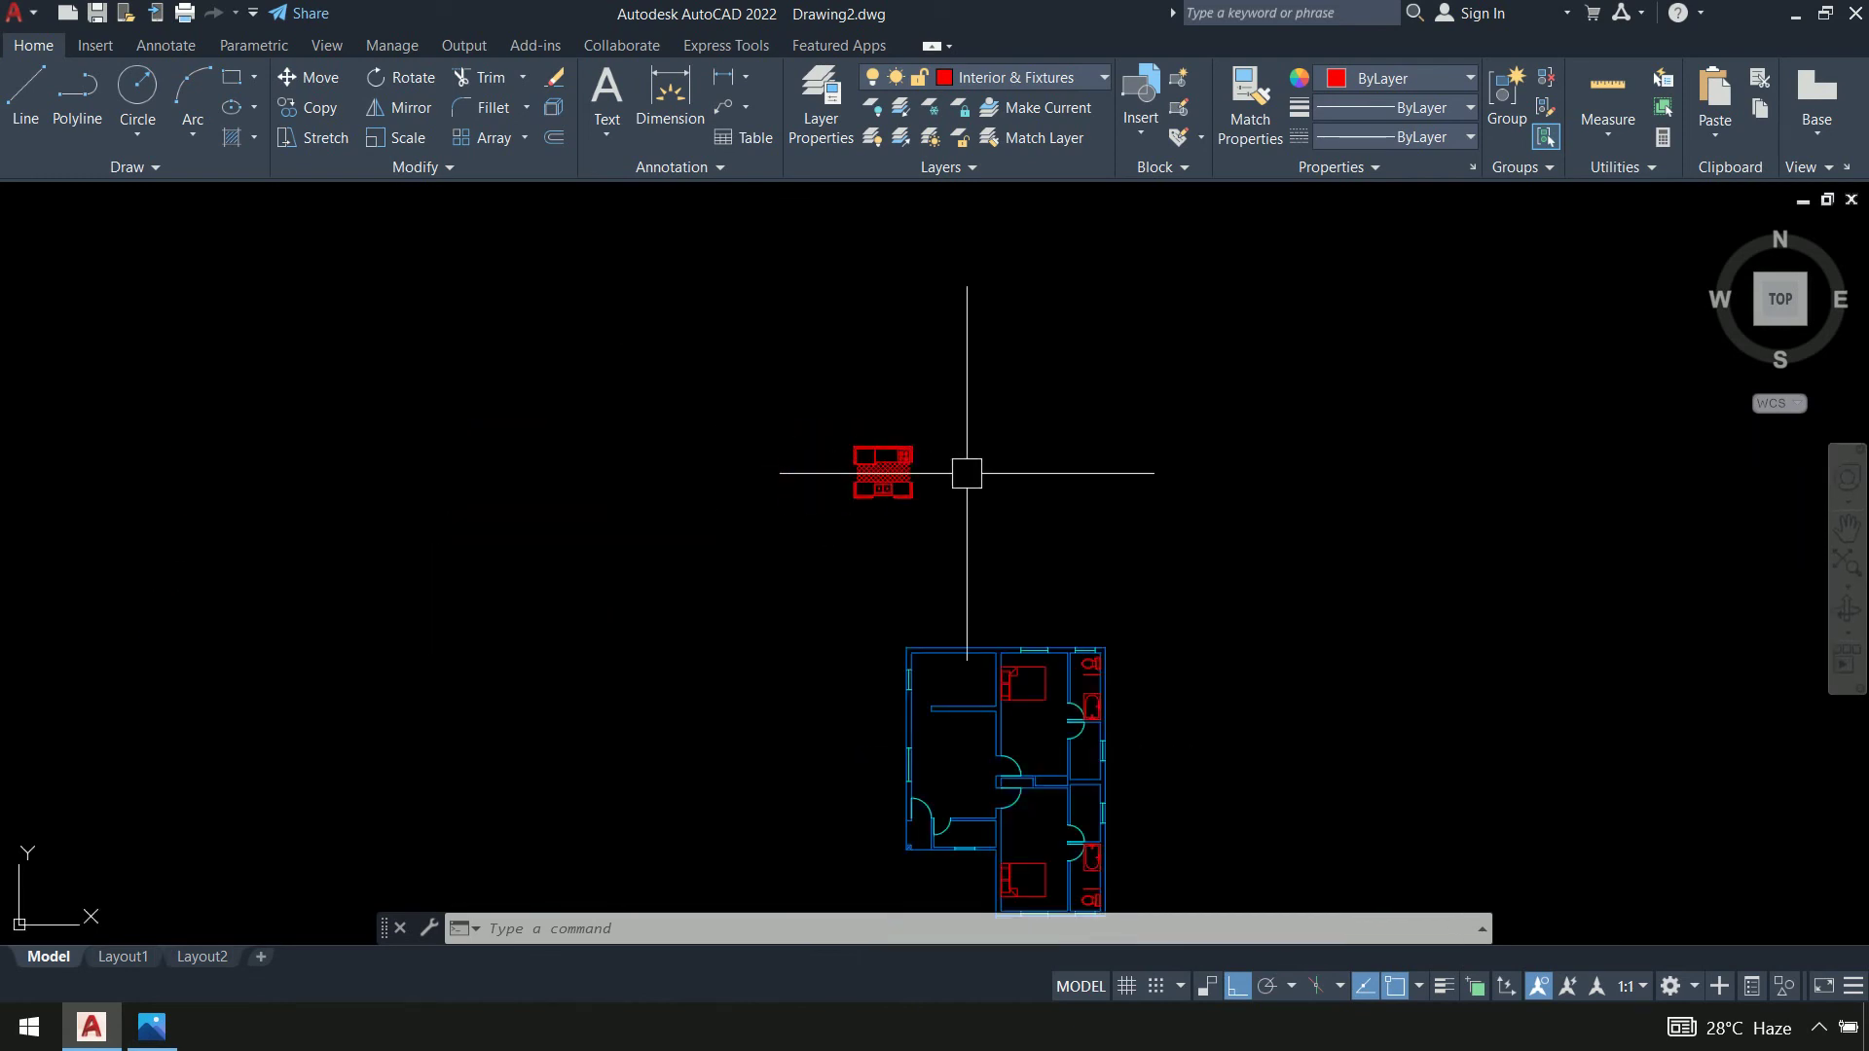
pyautogui.moveTo(968, 467); pyautogui.dragTo(837, 399, button='middle')
pyautogui.scroll(1, 913, 459)
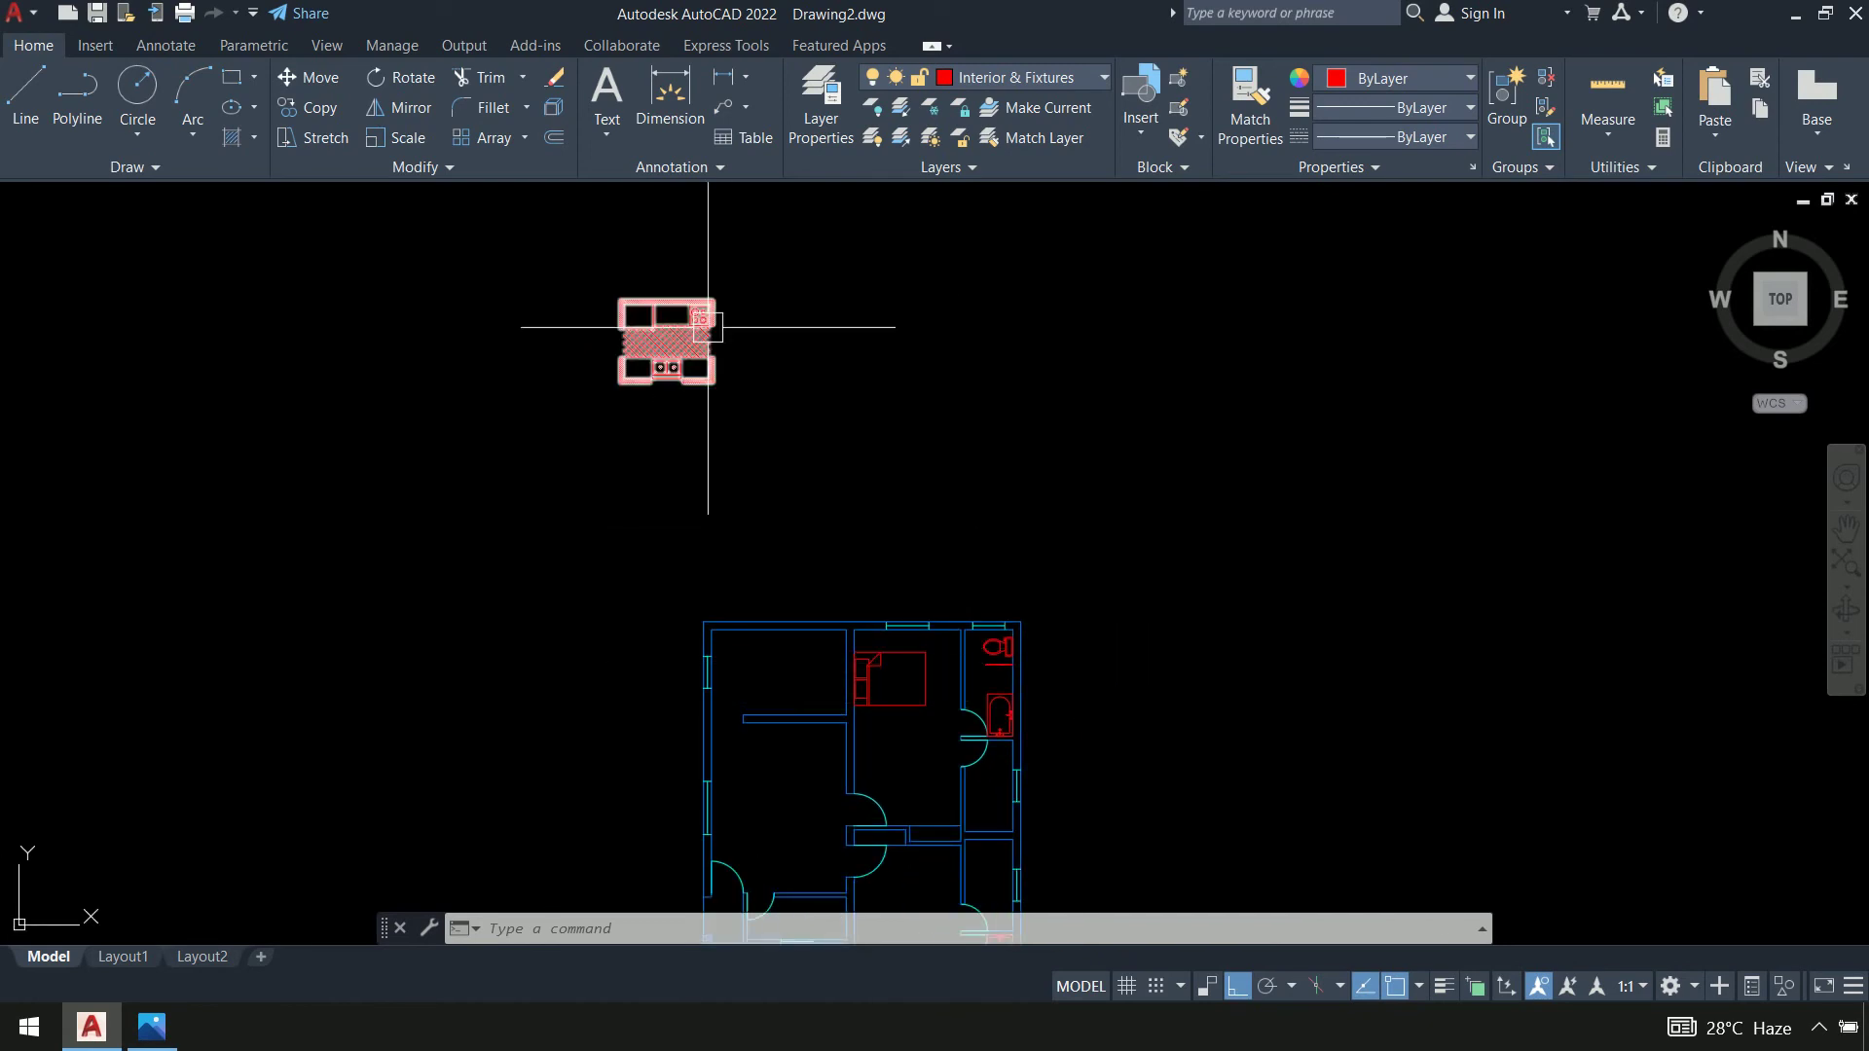
# Explode the kitchen block into separate objects
pyautogui.scroll(5, 694, 354)
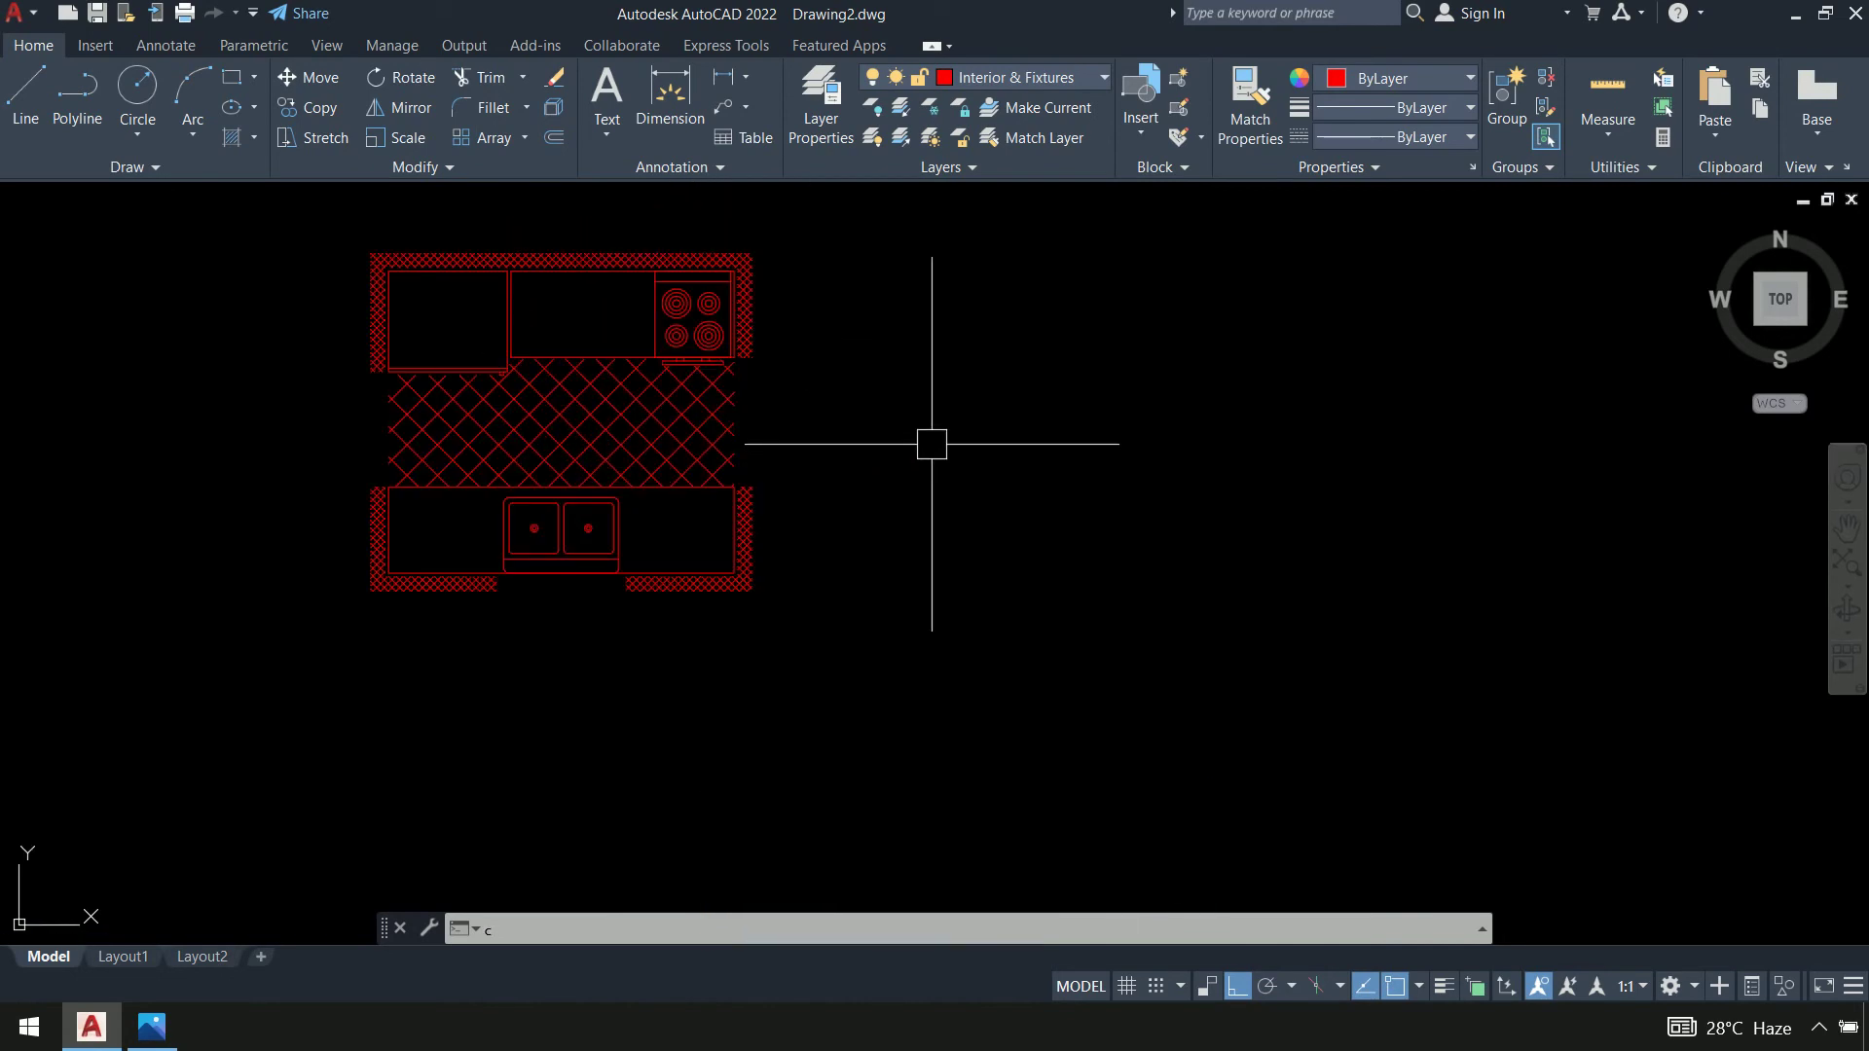
pyautogui.press('Escape')
pyautogui.write('x')
pyautogui.press('Return')
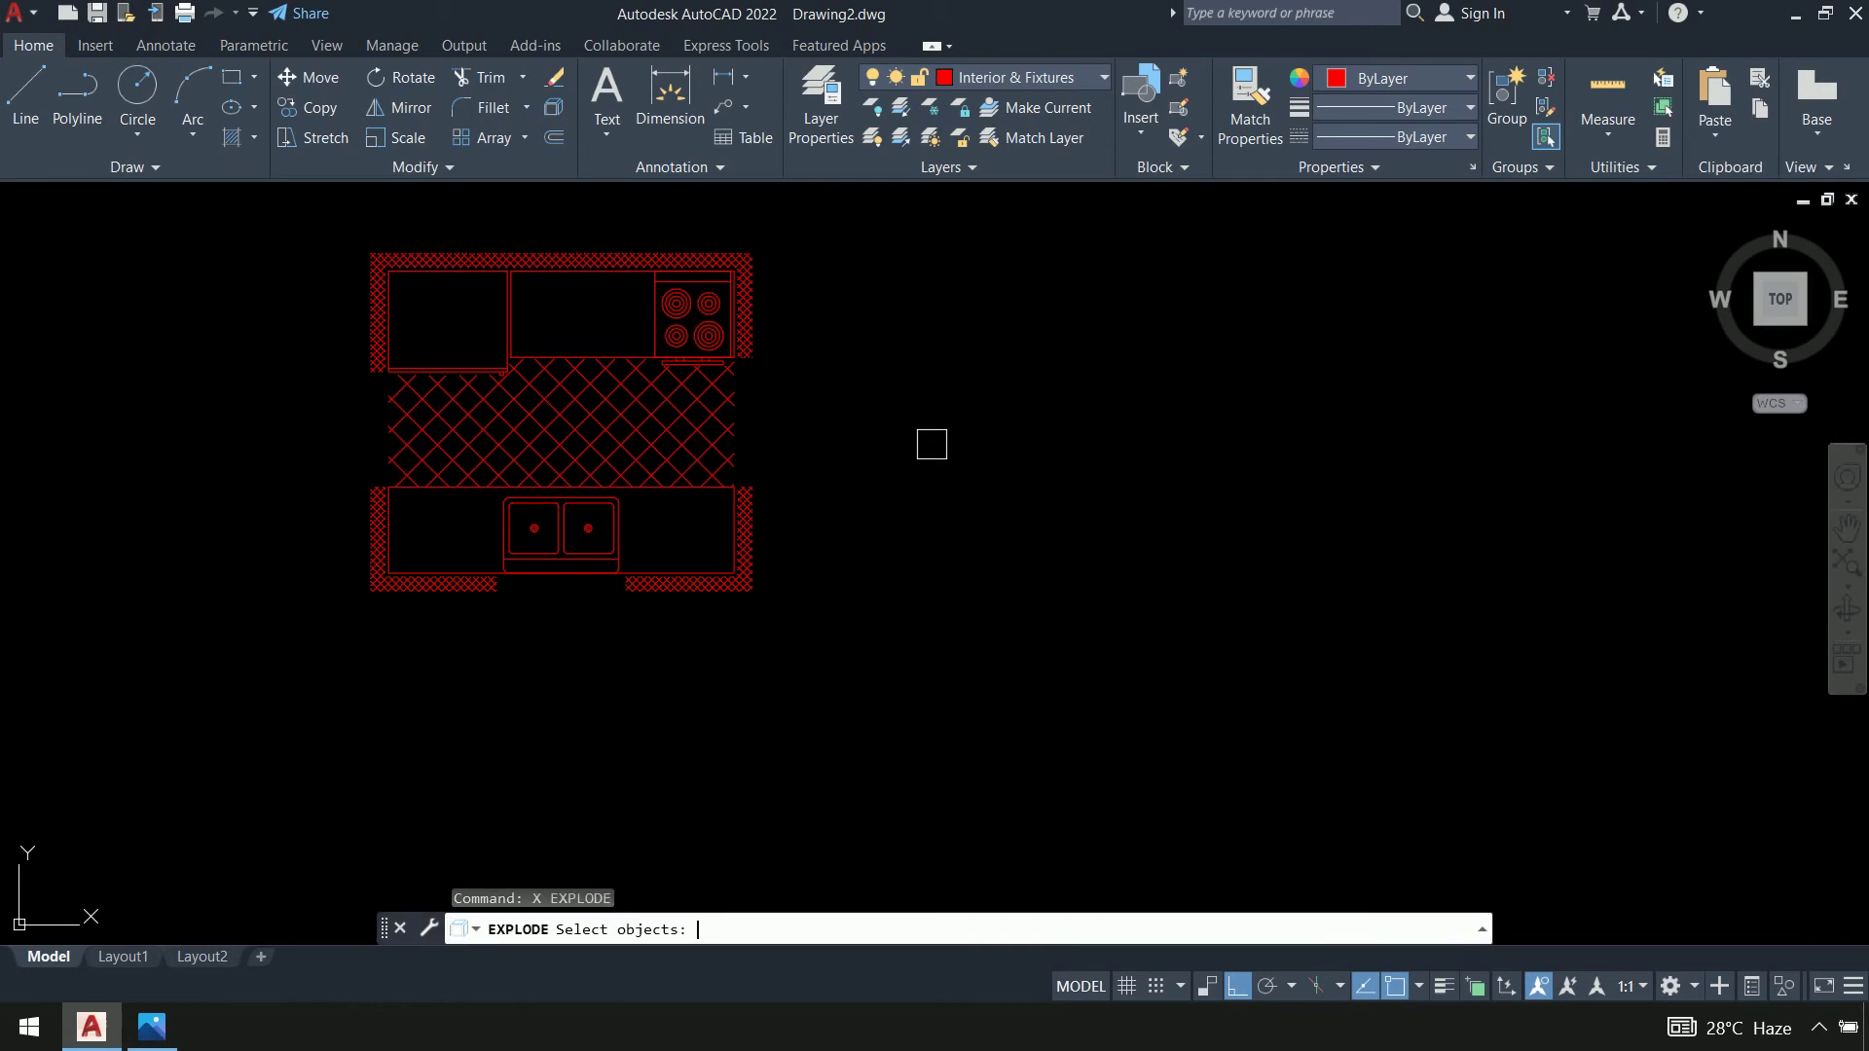
pyautogui.click(735, 420)
pyautogui.press('Return')
# Erase the wall hatching along the right, top and left sides of the upper kitchen counter with the stove
pyautogui.scroll(4, 743, 275)
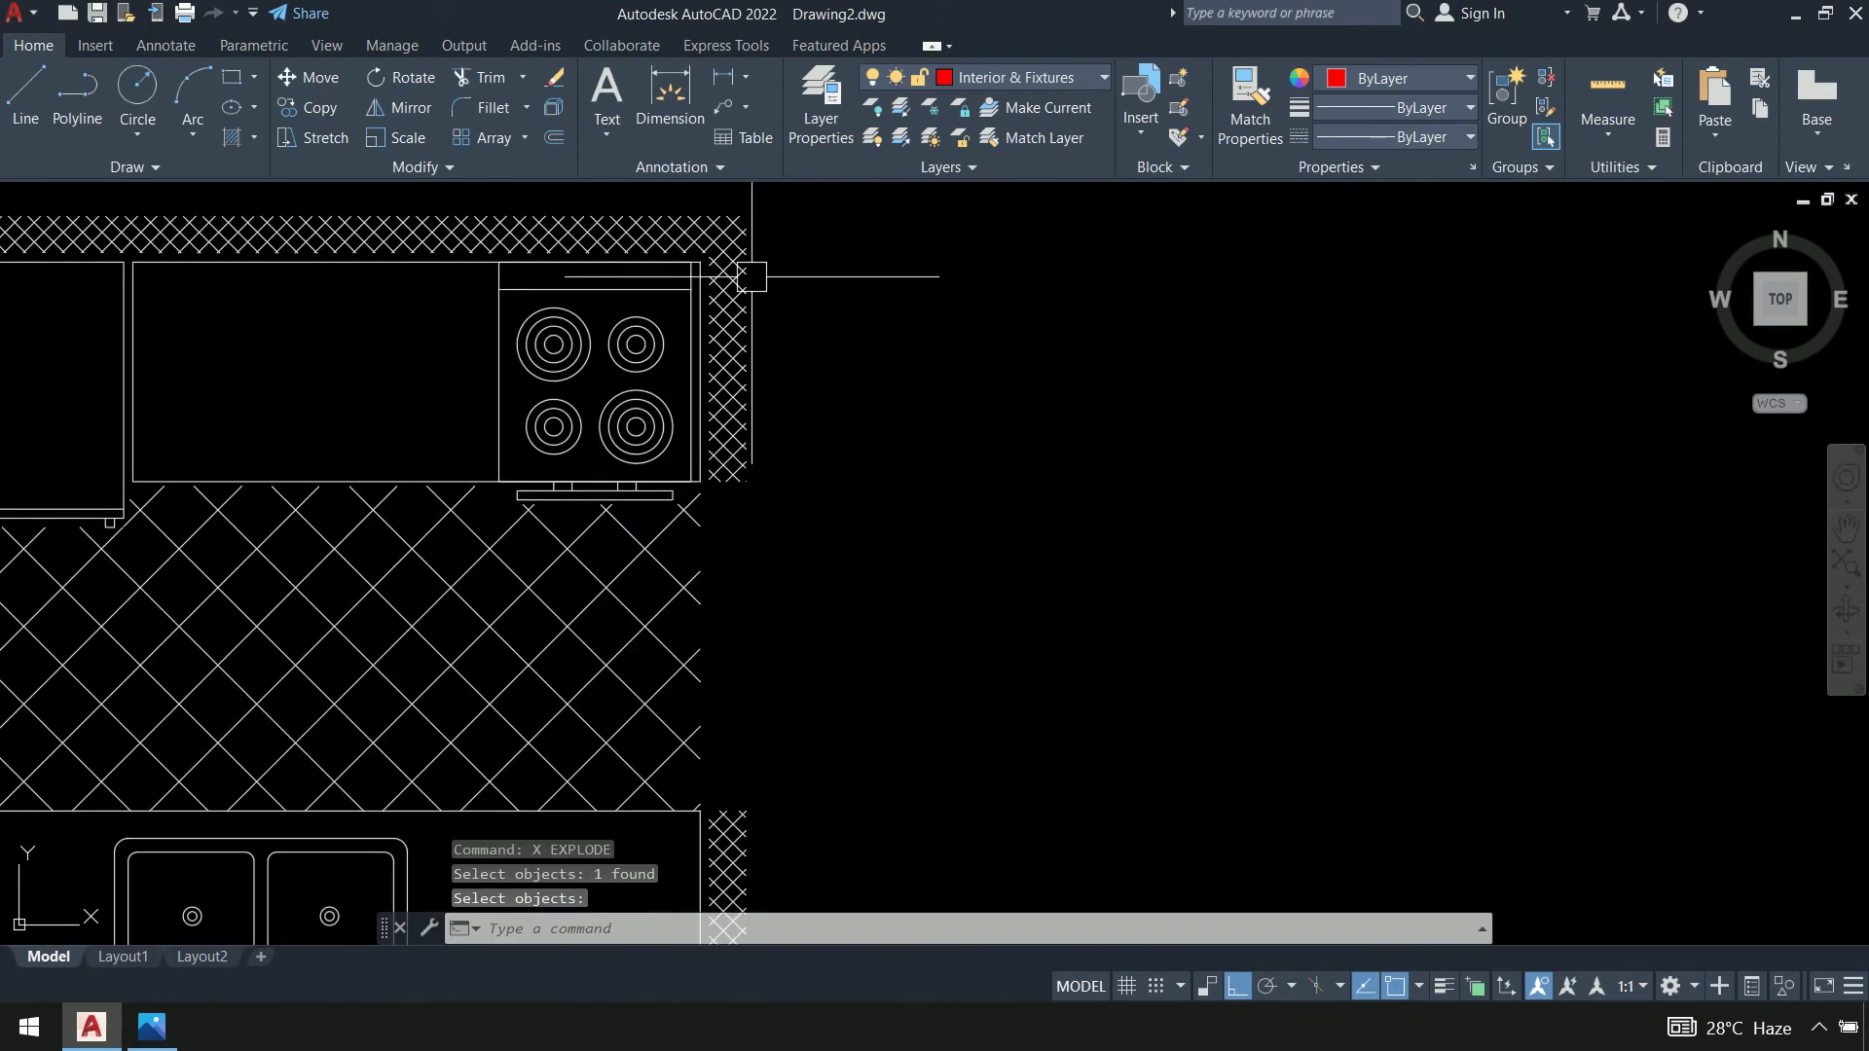
pyautogui.click(924, 269)
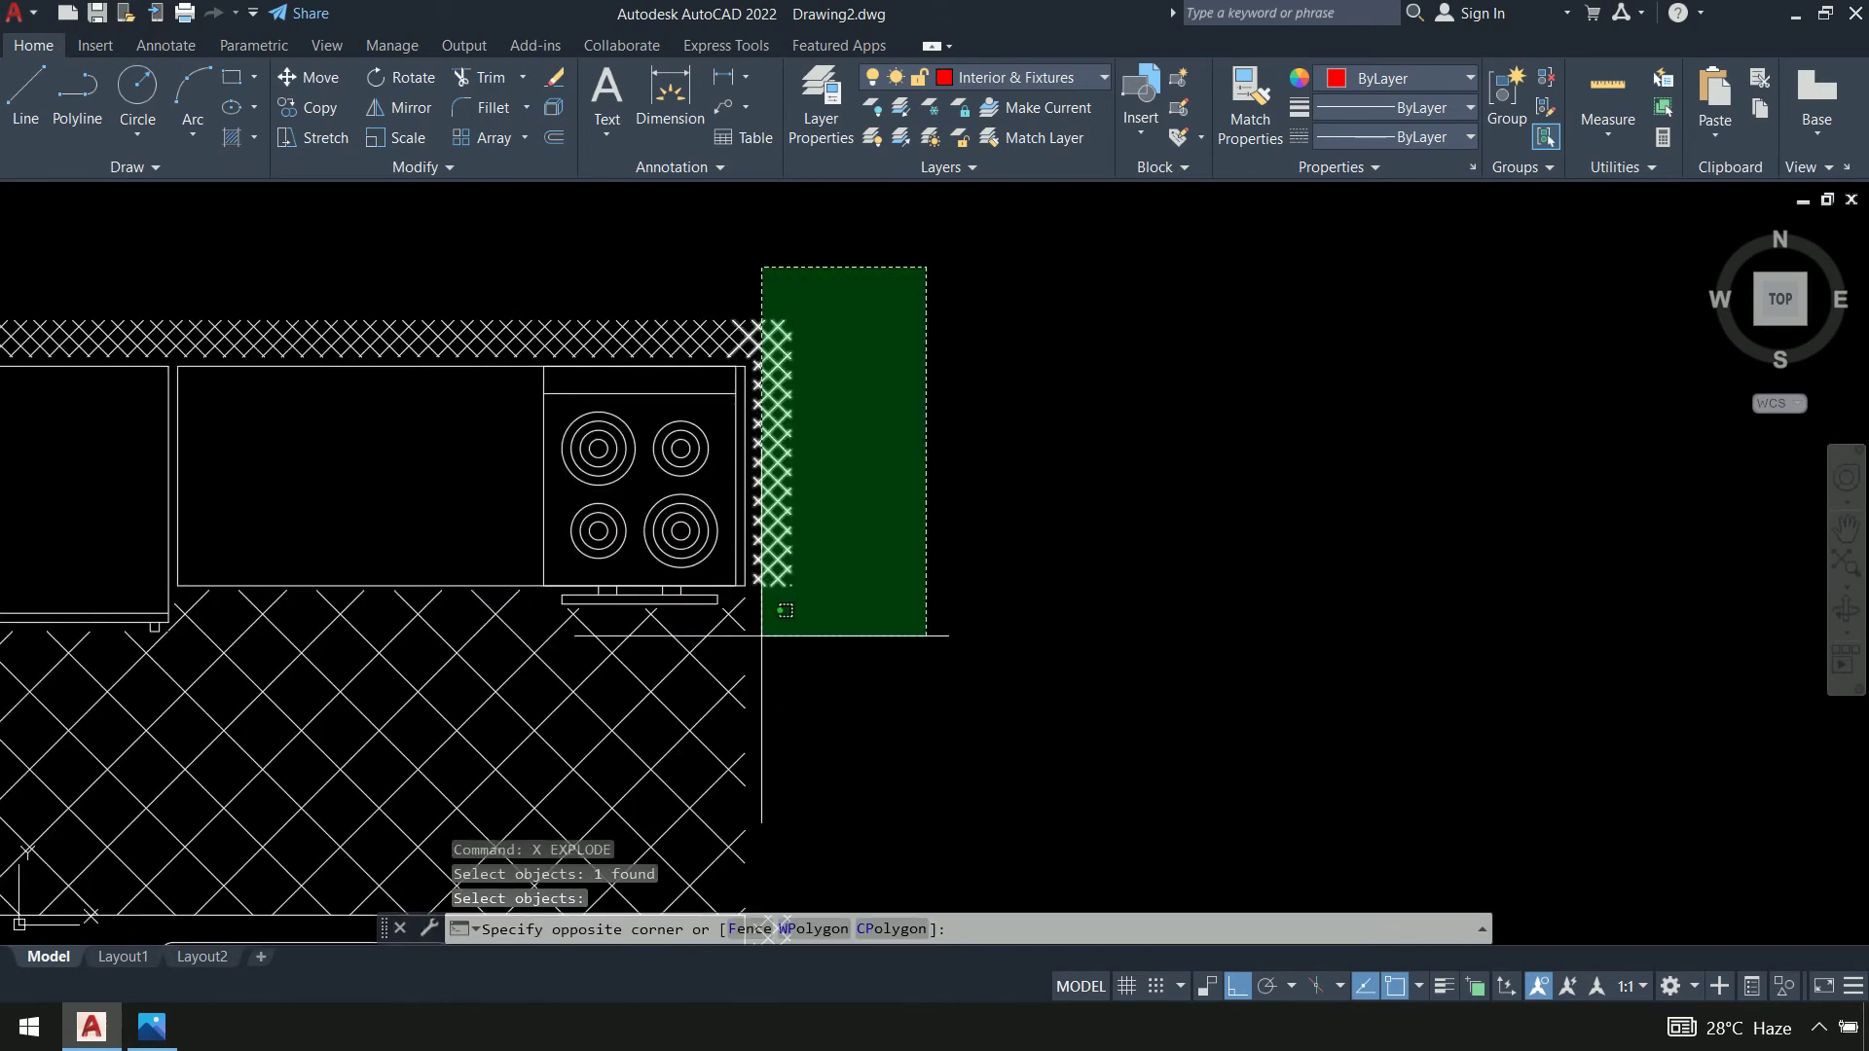
pyautogui.click(754, 642)
pyautogui.press('Delete')
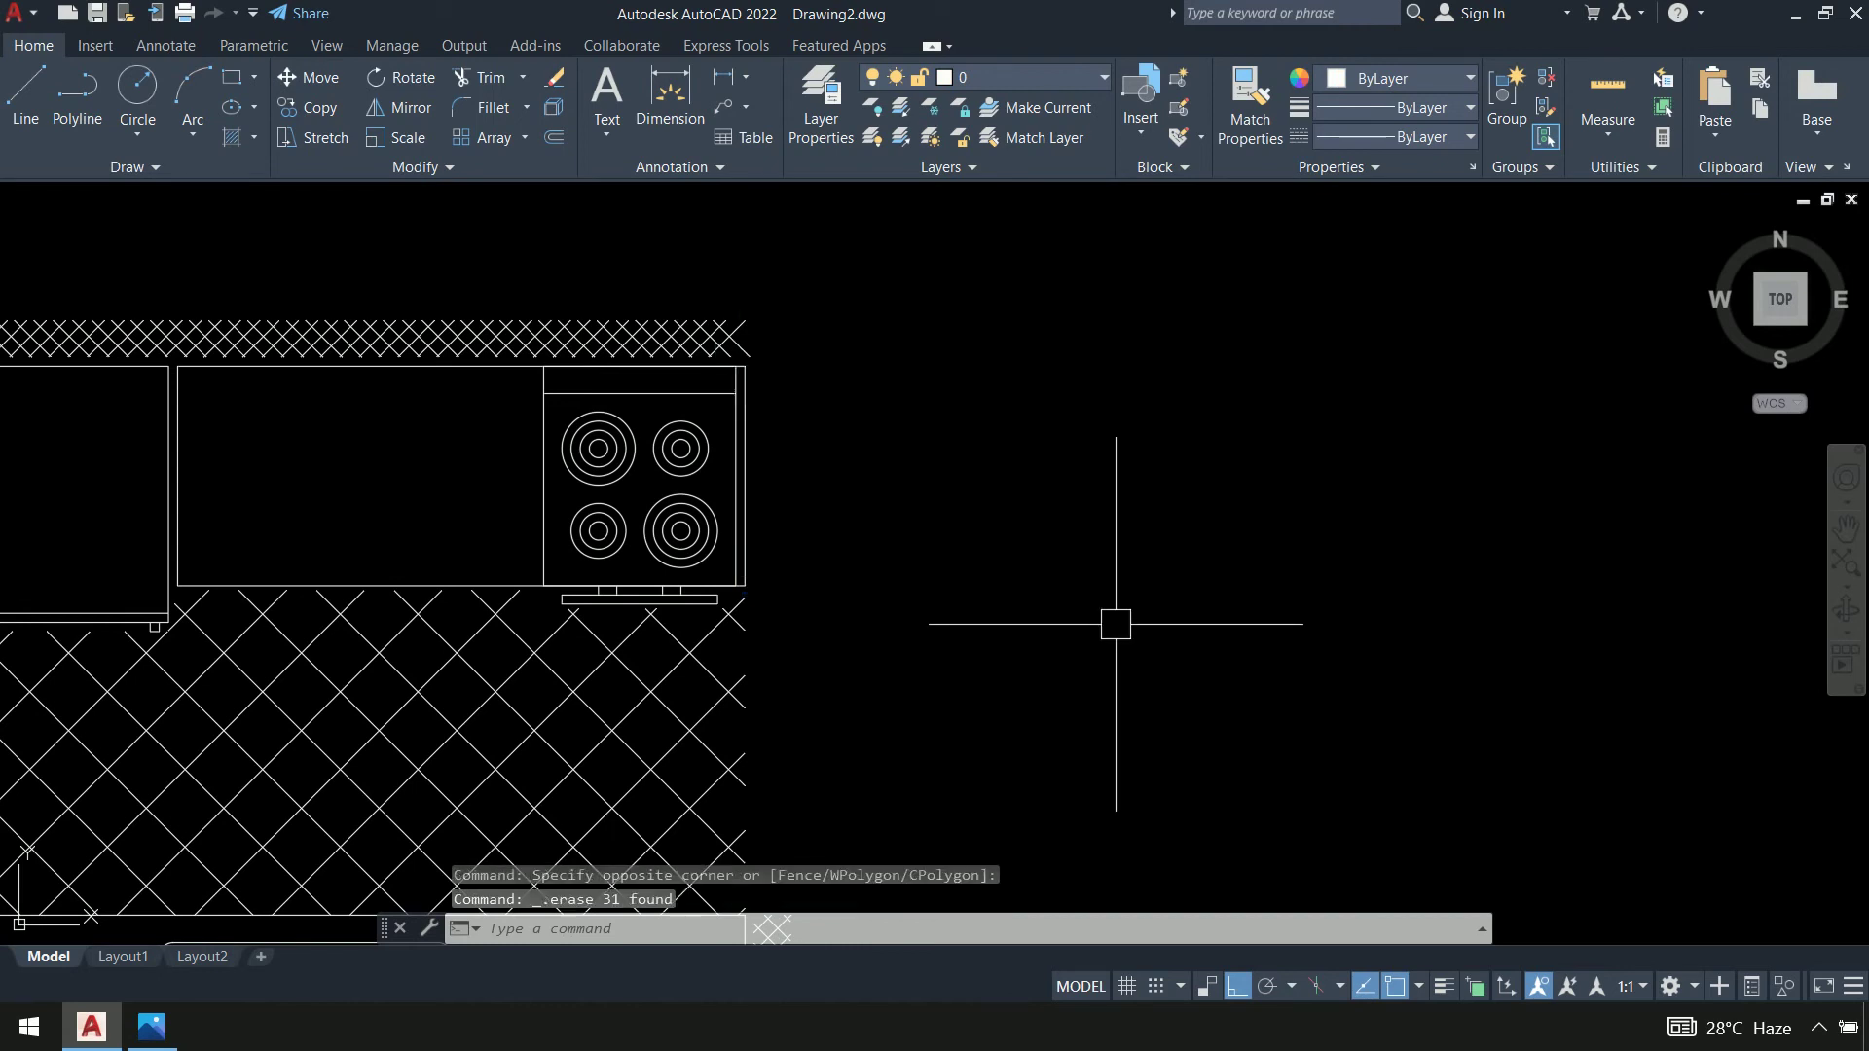
pyautogui.moveTo(834, 367); pyautogui.dragTo(1606, 496, button='middle')
pyautogui.click(1633, 394)
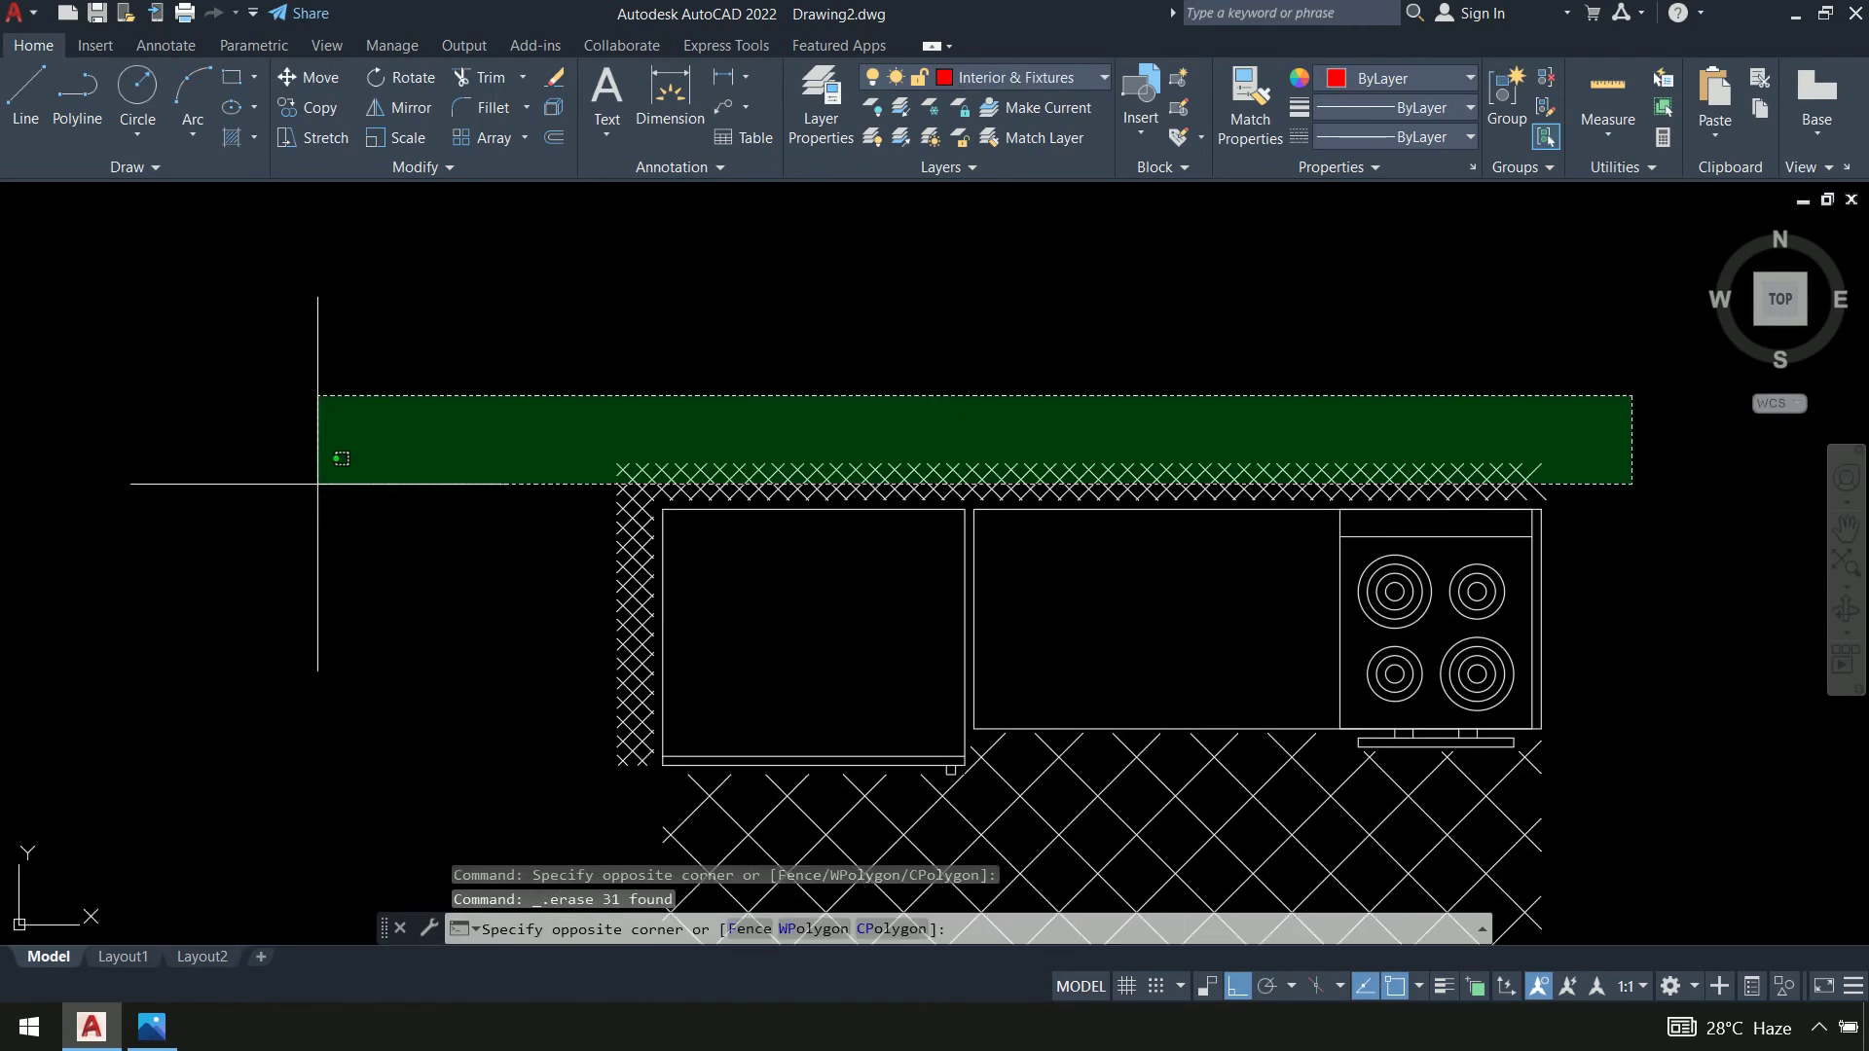
pyautogui.click(323, 491)
pyautogui.press('Delete')
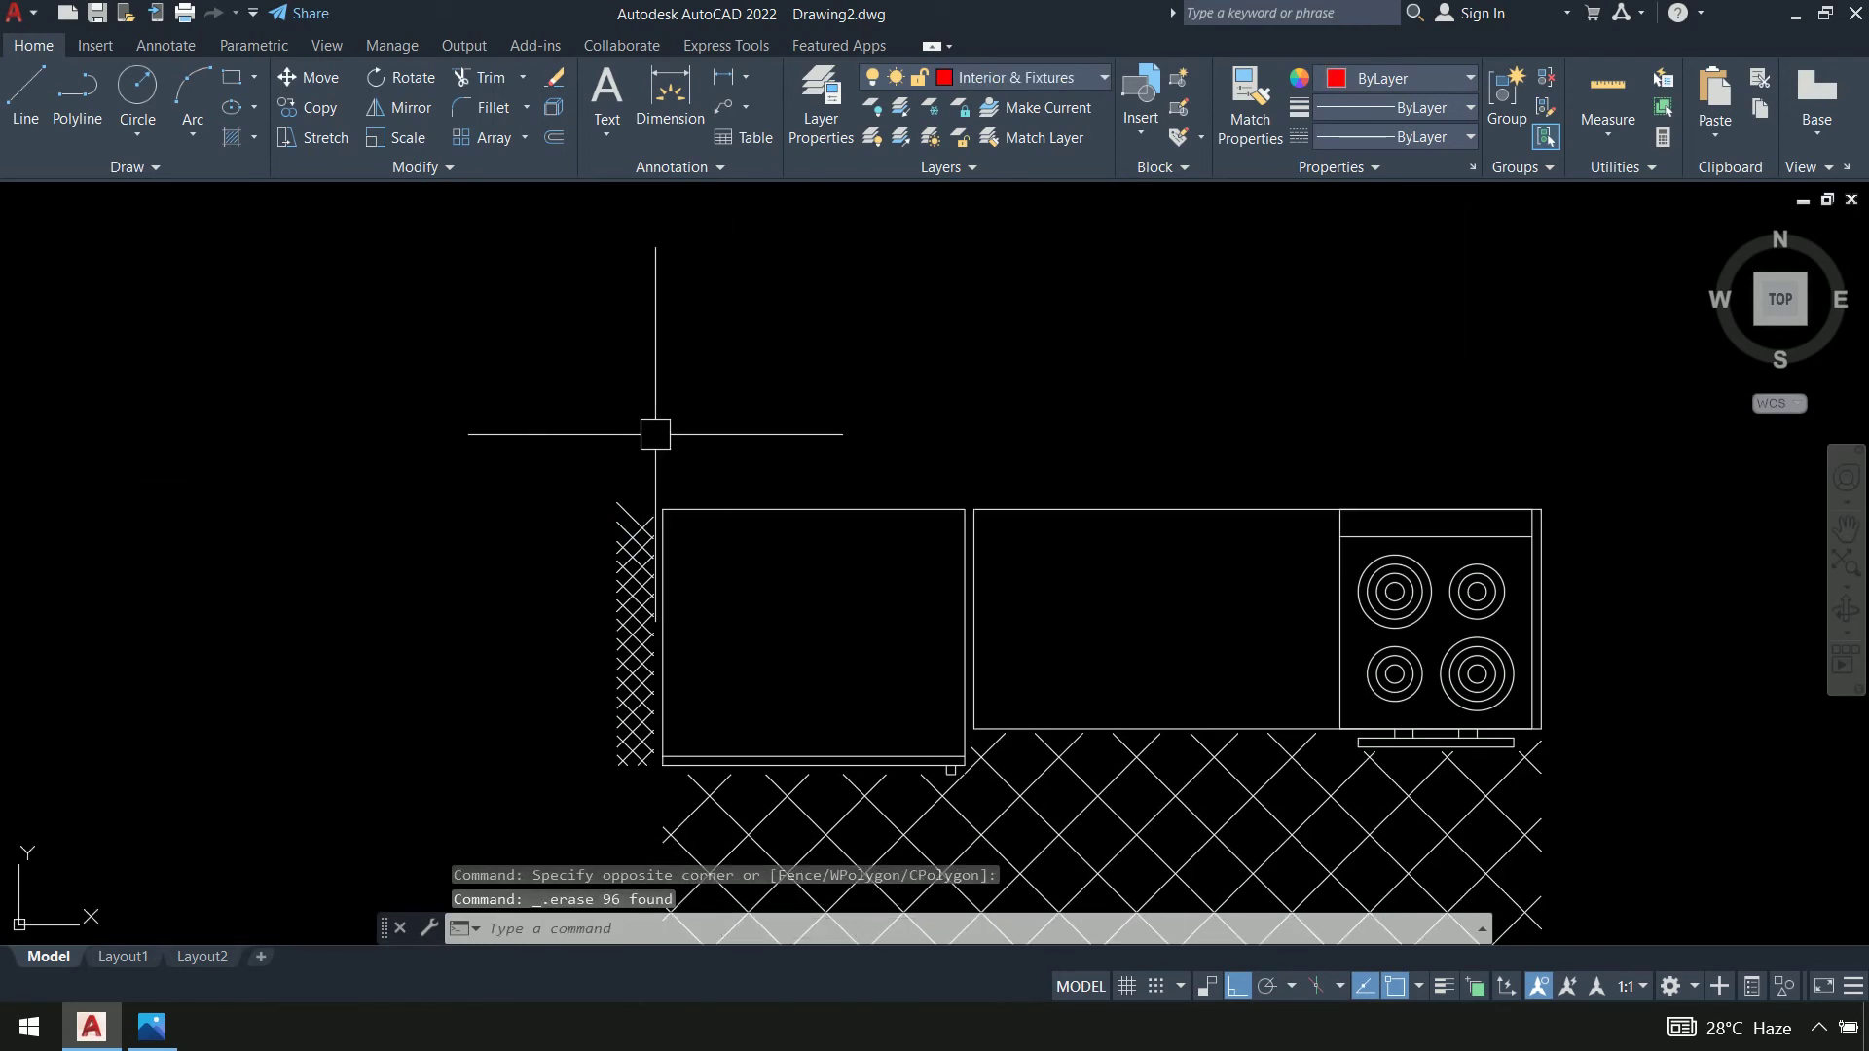
pyautogui.click(655, 408)
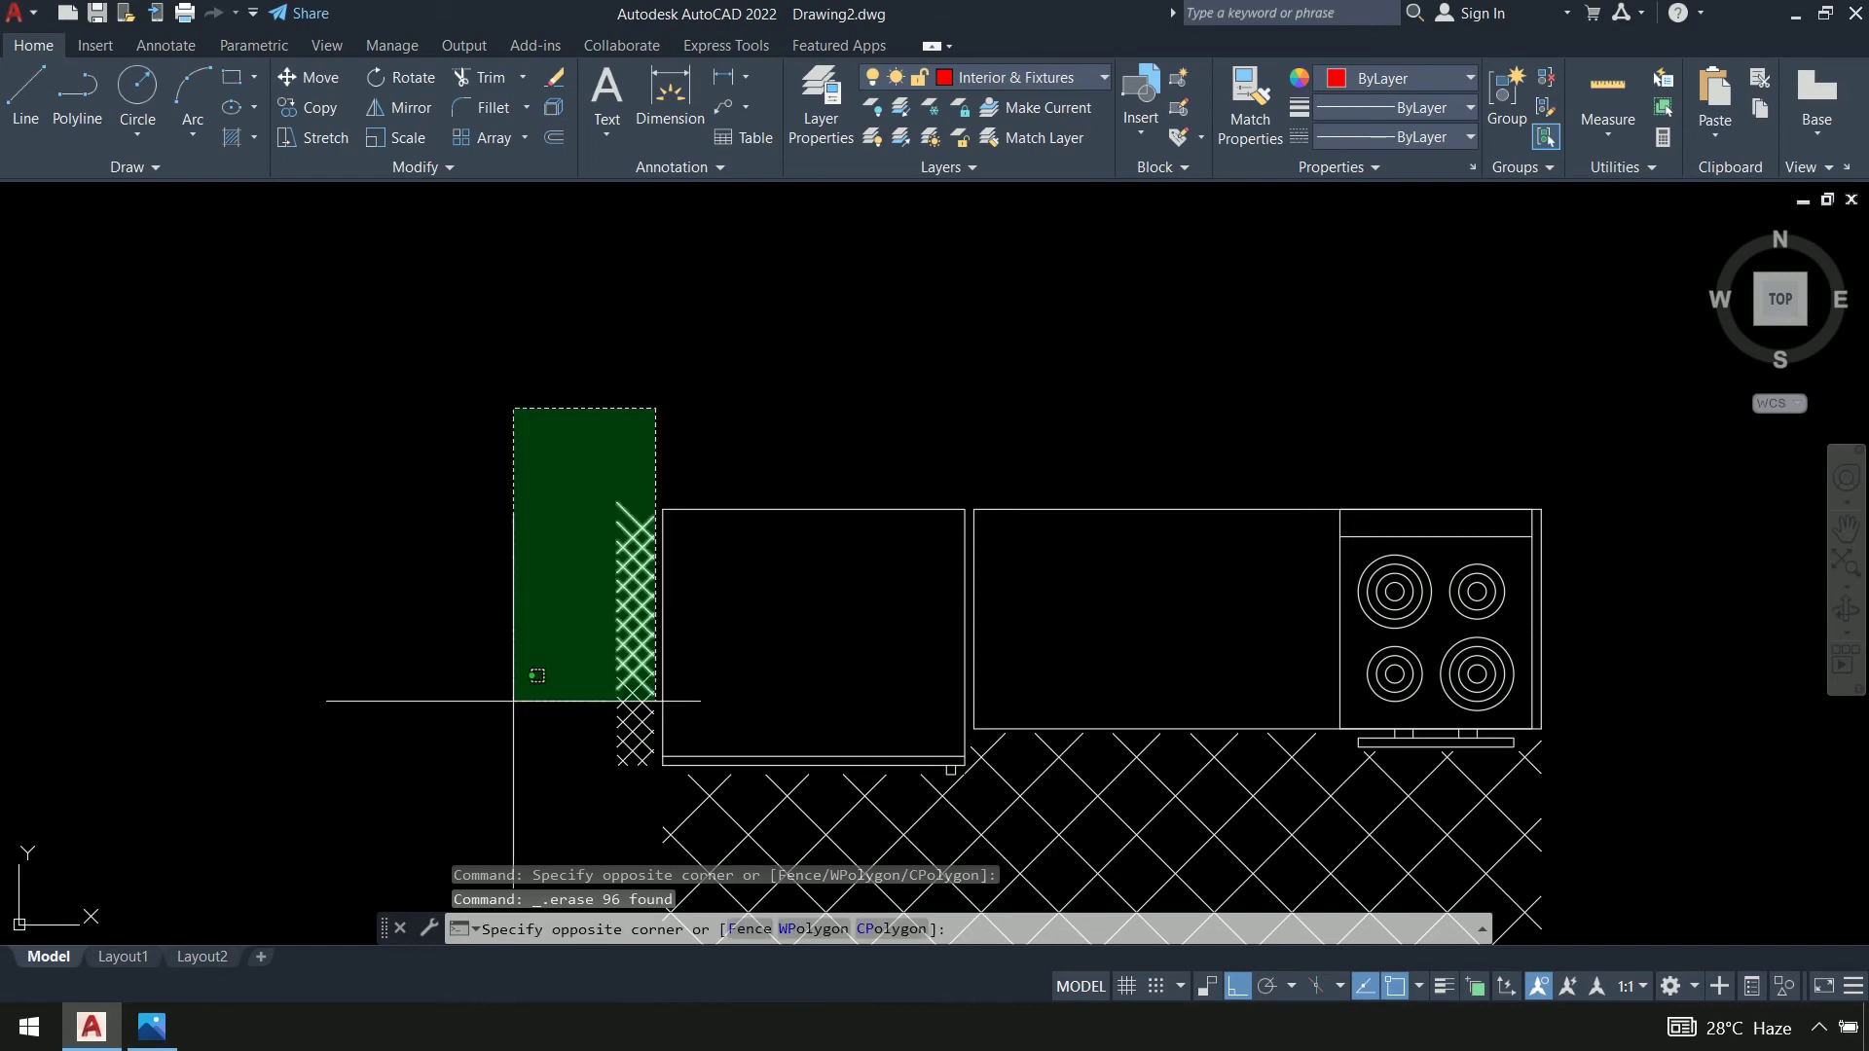
pyautogui.click(467, 784)
pyautogui.press('Delete')
# Erase the diagonal floor hatching between the two kitchen counters, including the leftover line beside the refrigerator
pyautogui.moveTo(507, 594); pyautogui.dragTo(288, 200, button='middle')
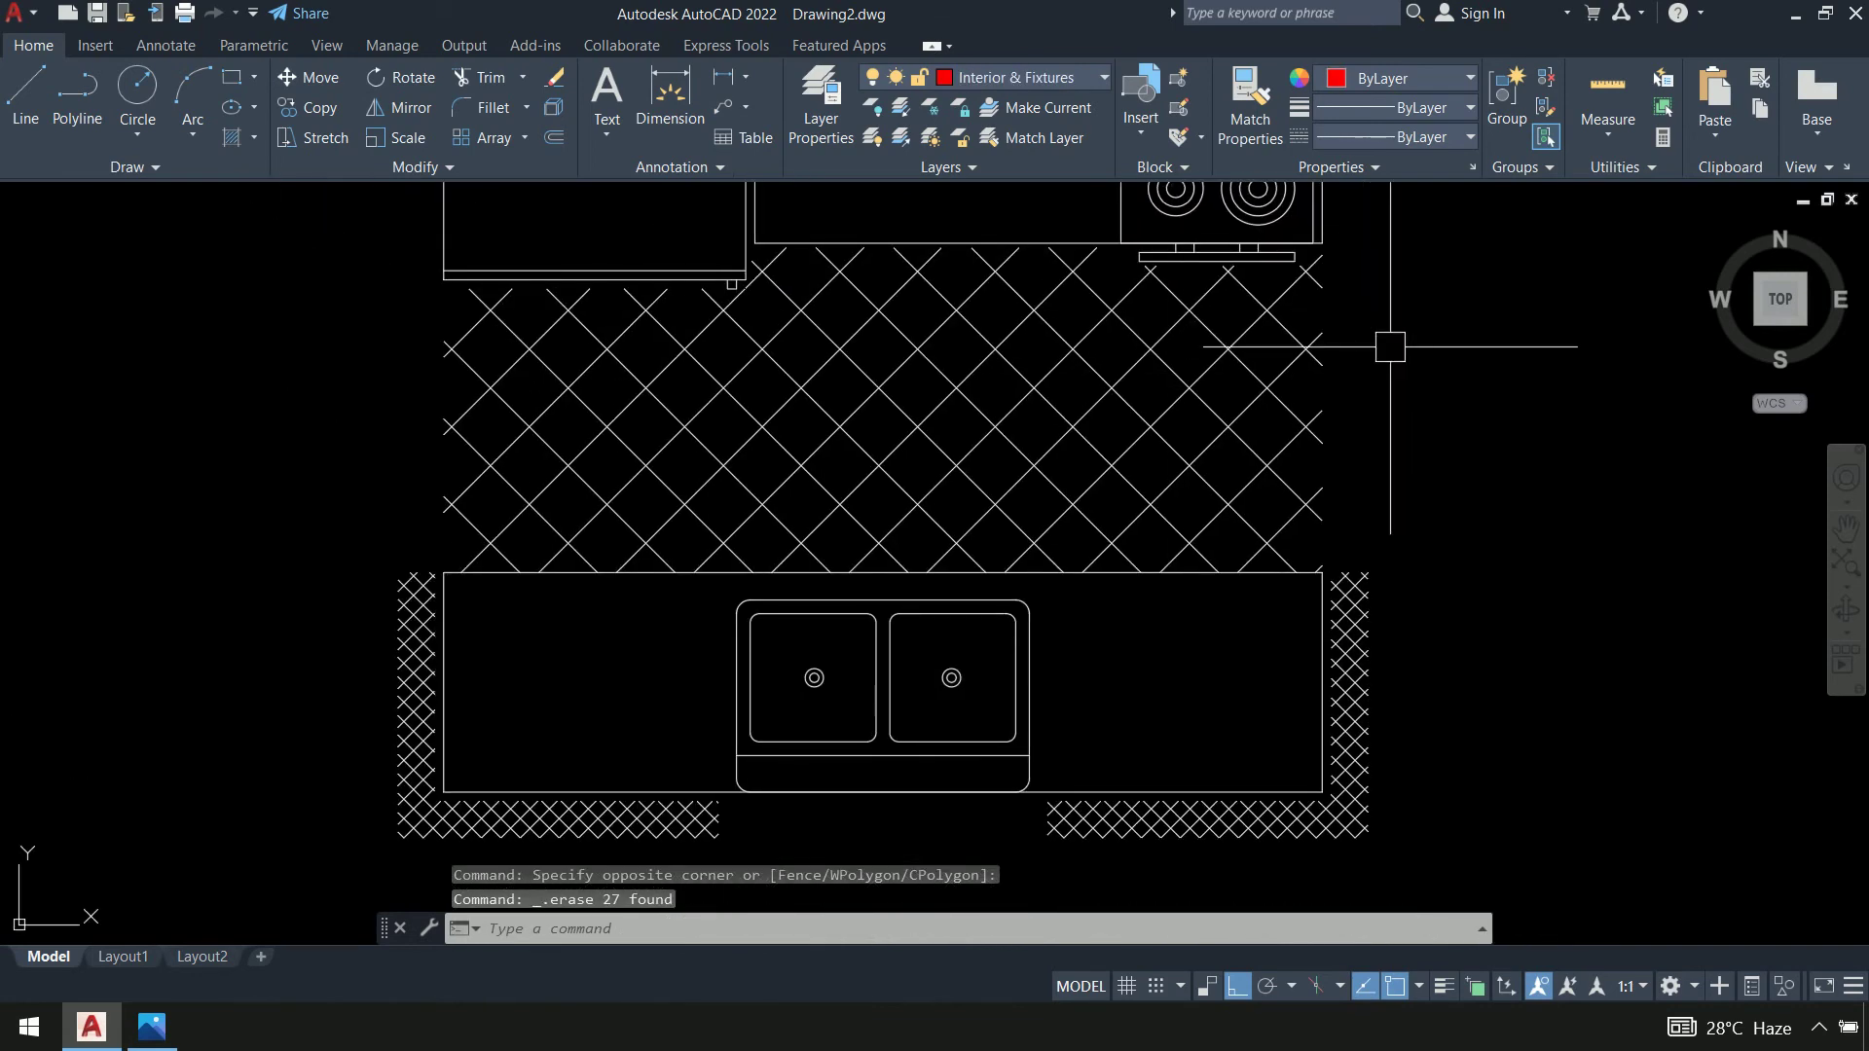
pyautogui.click(1453, 311)
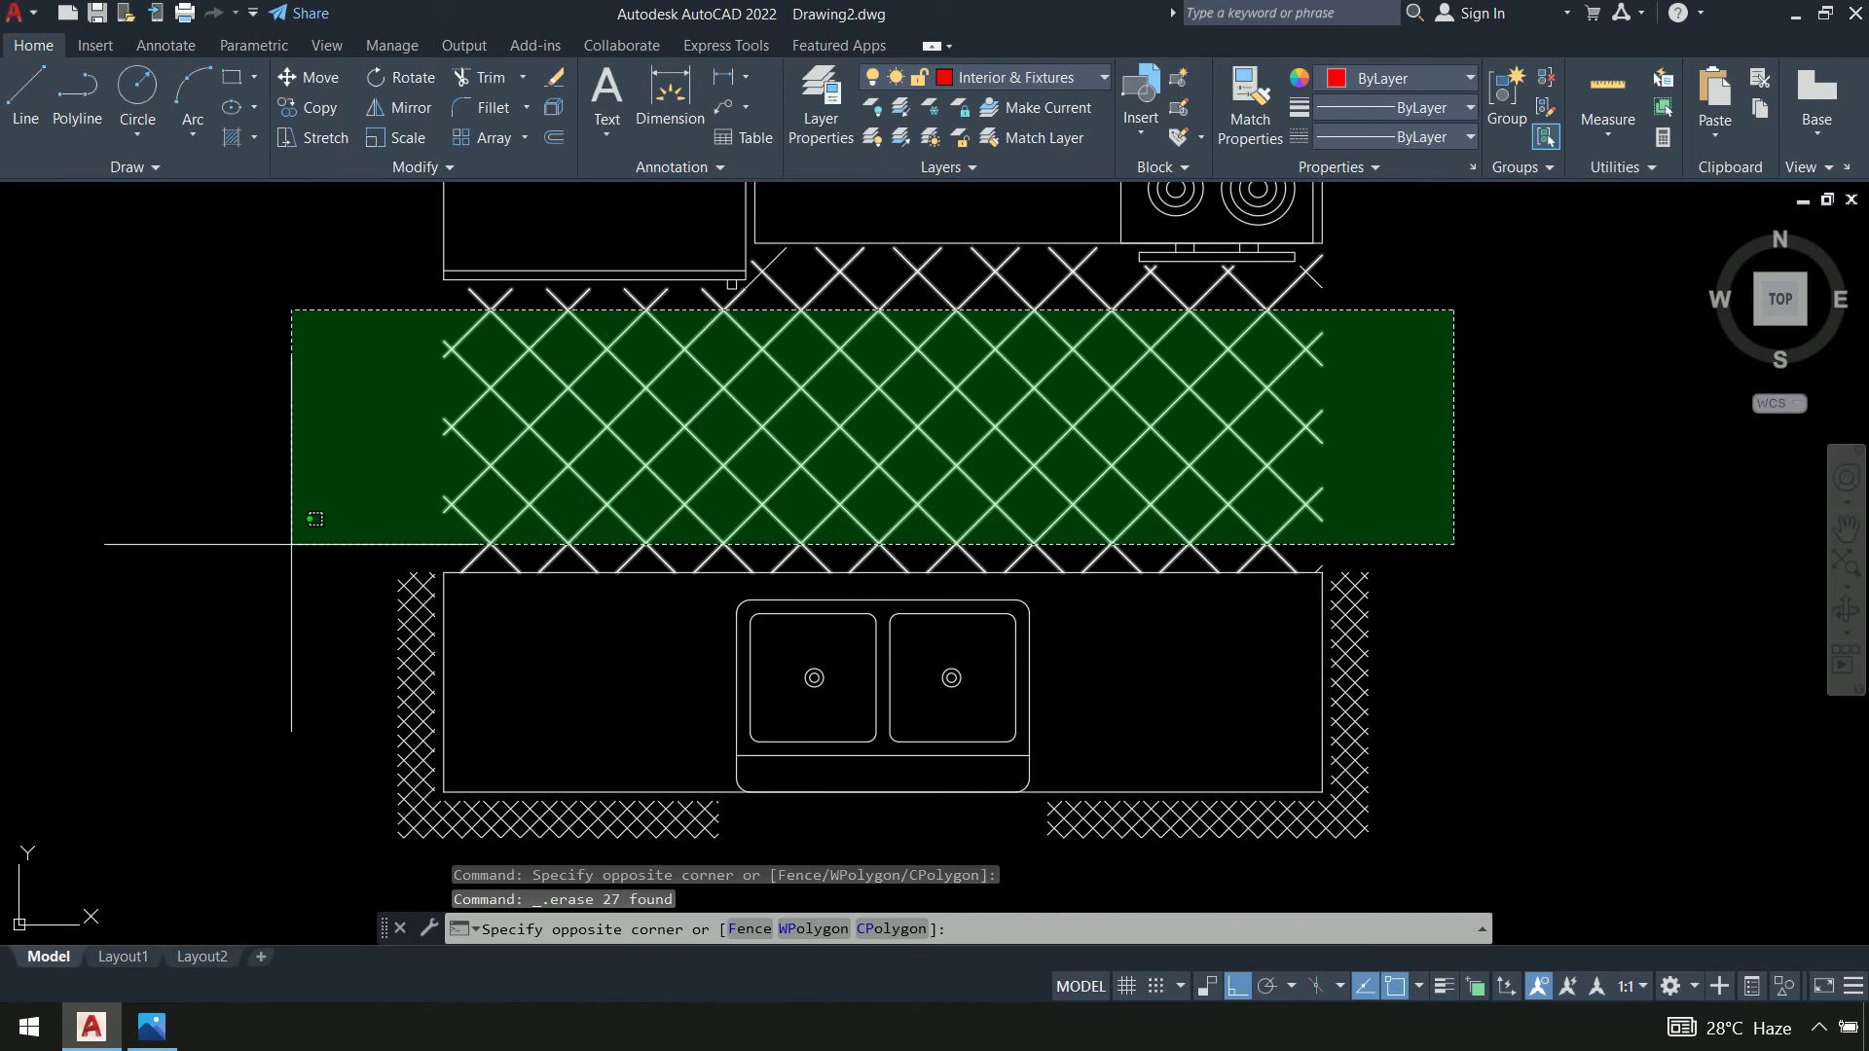
pyautogui.click(291, 544)
pyautogui.press('Delete')
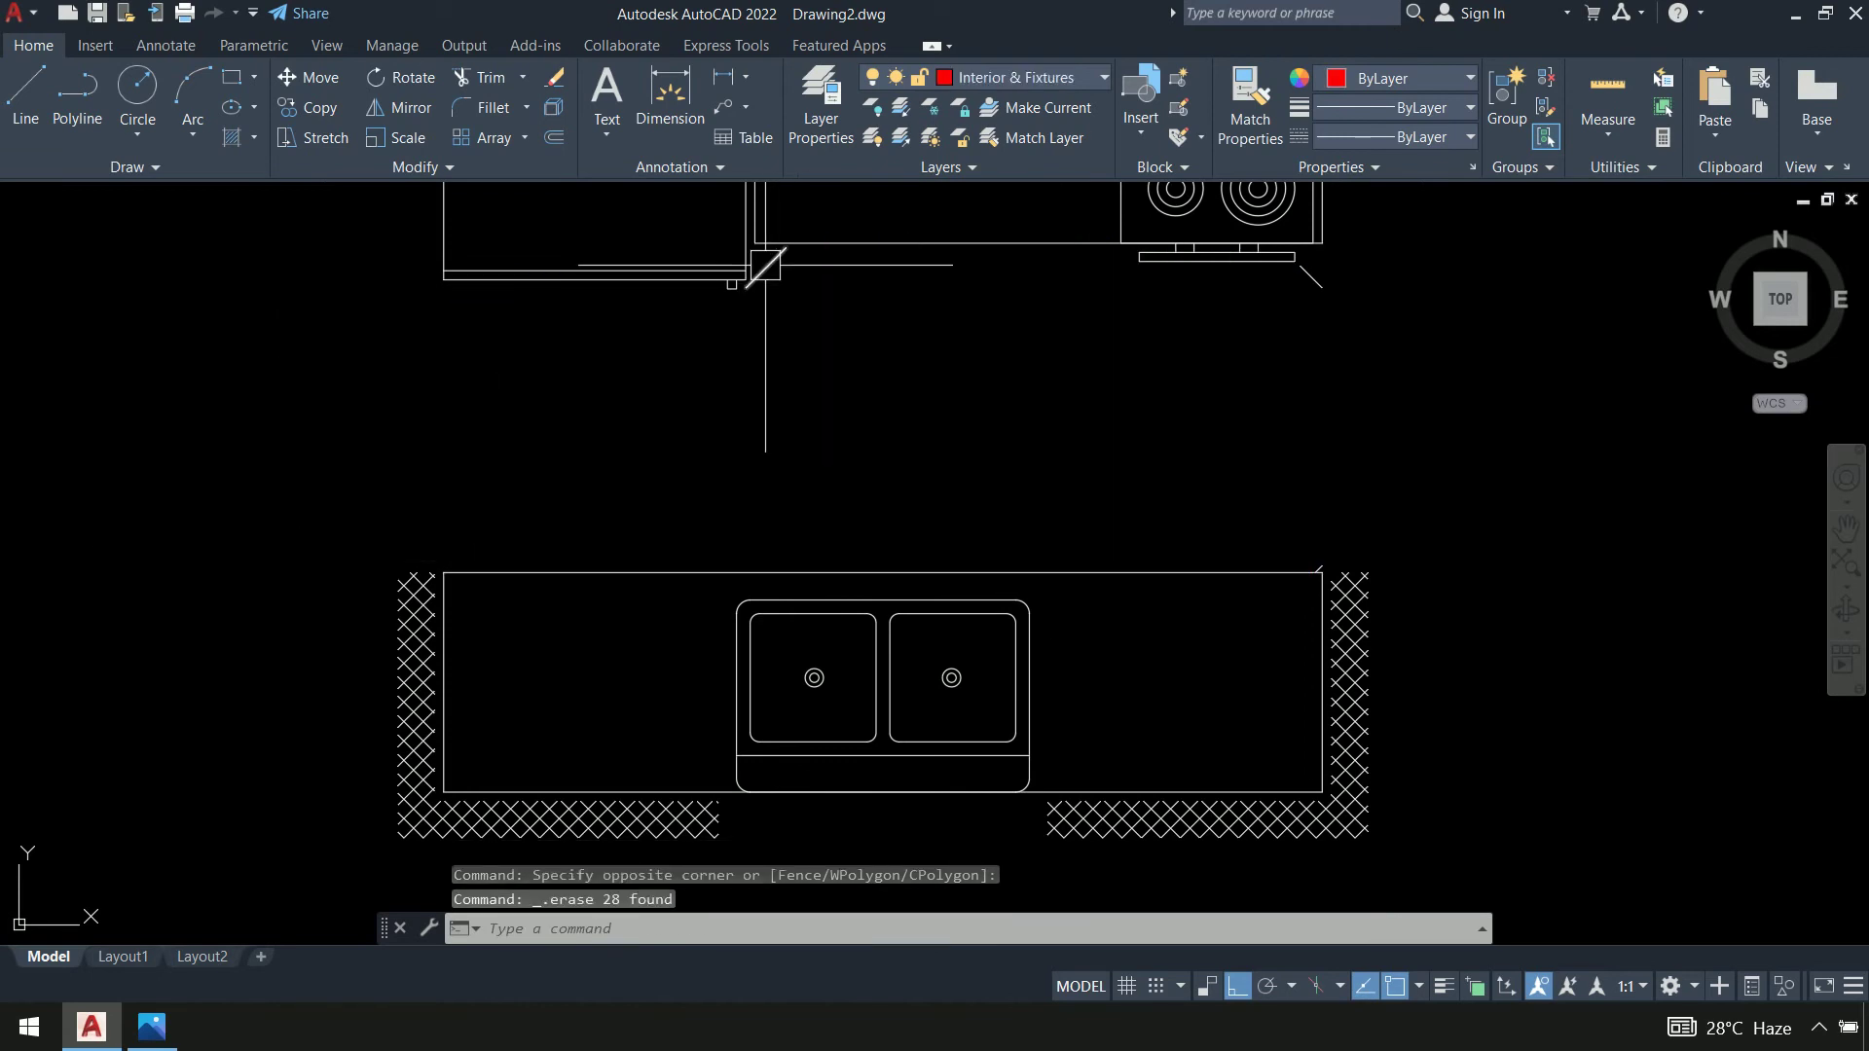
pyautogui.click(765, 264)
pyautogui.press('Delete')
# Erase the wall hatching along the sink counter's right side and below its right half
pyautogui.moveTo(1485, 575); pyautogui.dragTo(1410, 428, button='middle')
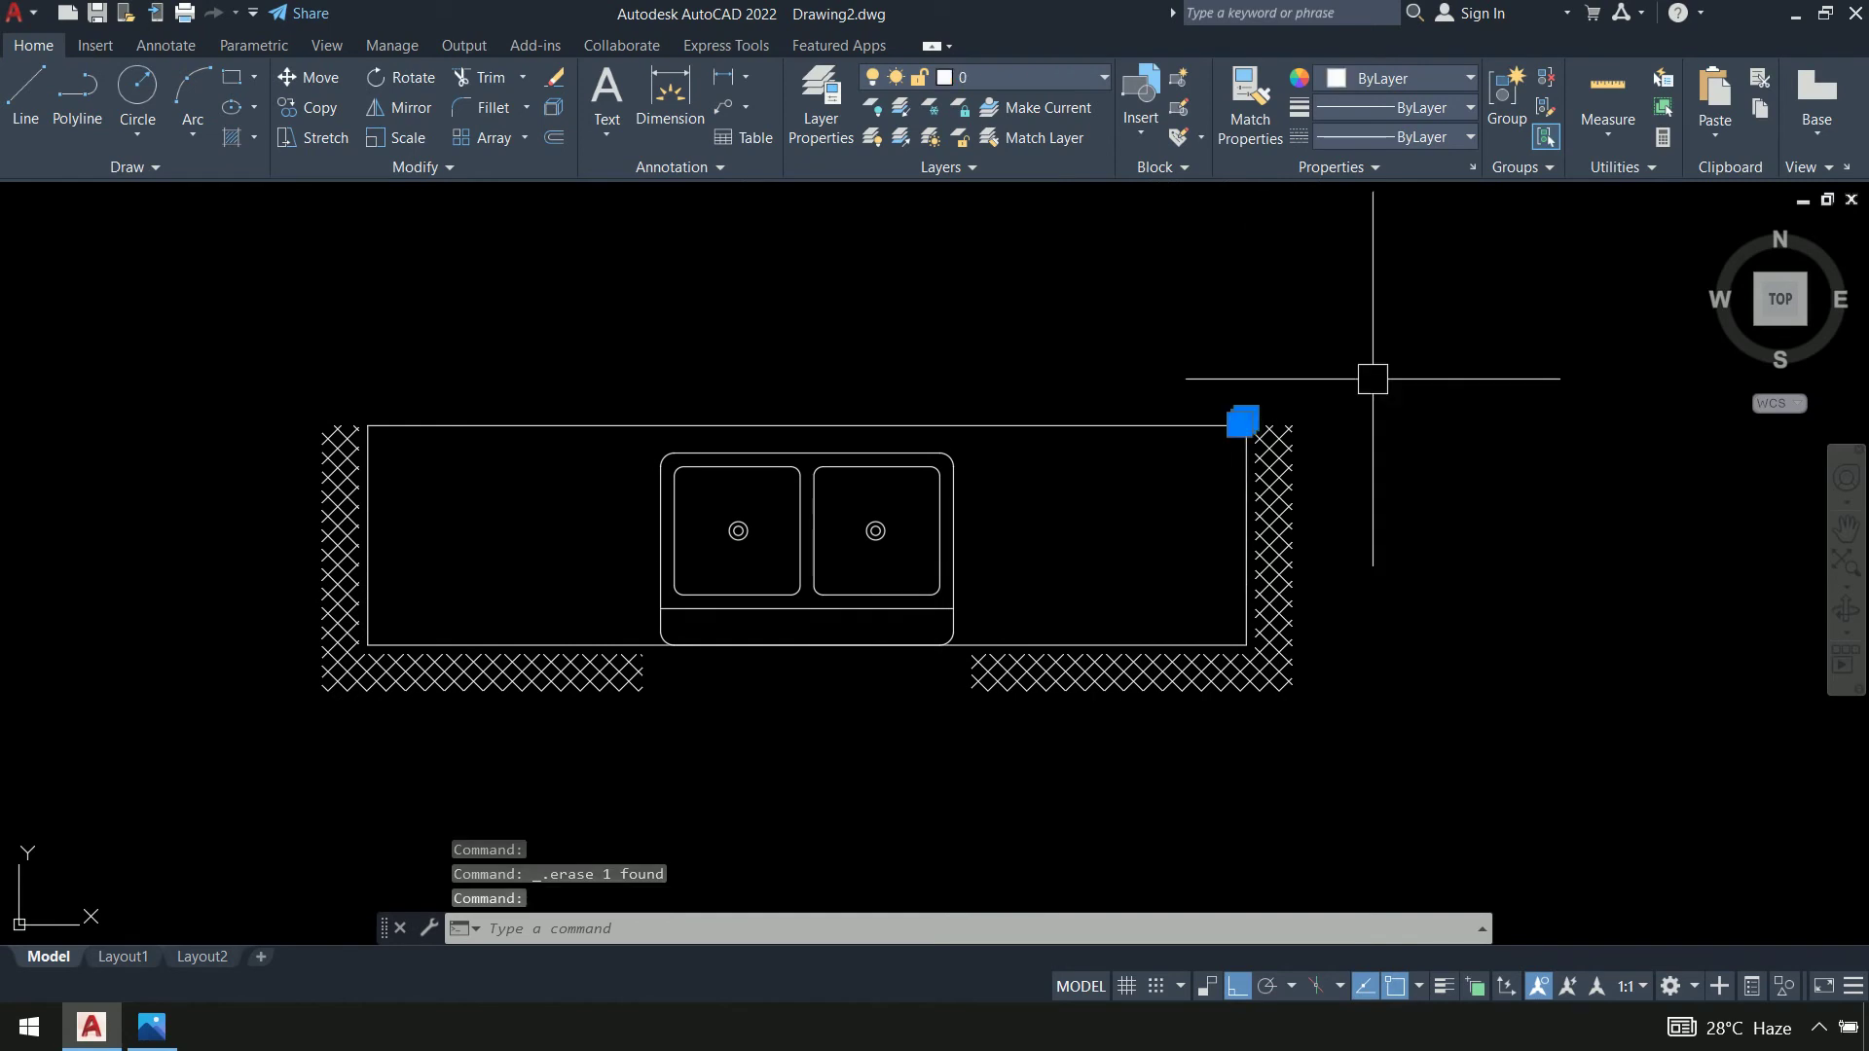
pyautogui.click(1404, 353)
pyautogui.click(1262, 744)
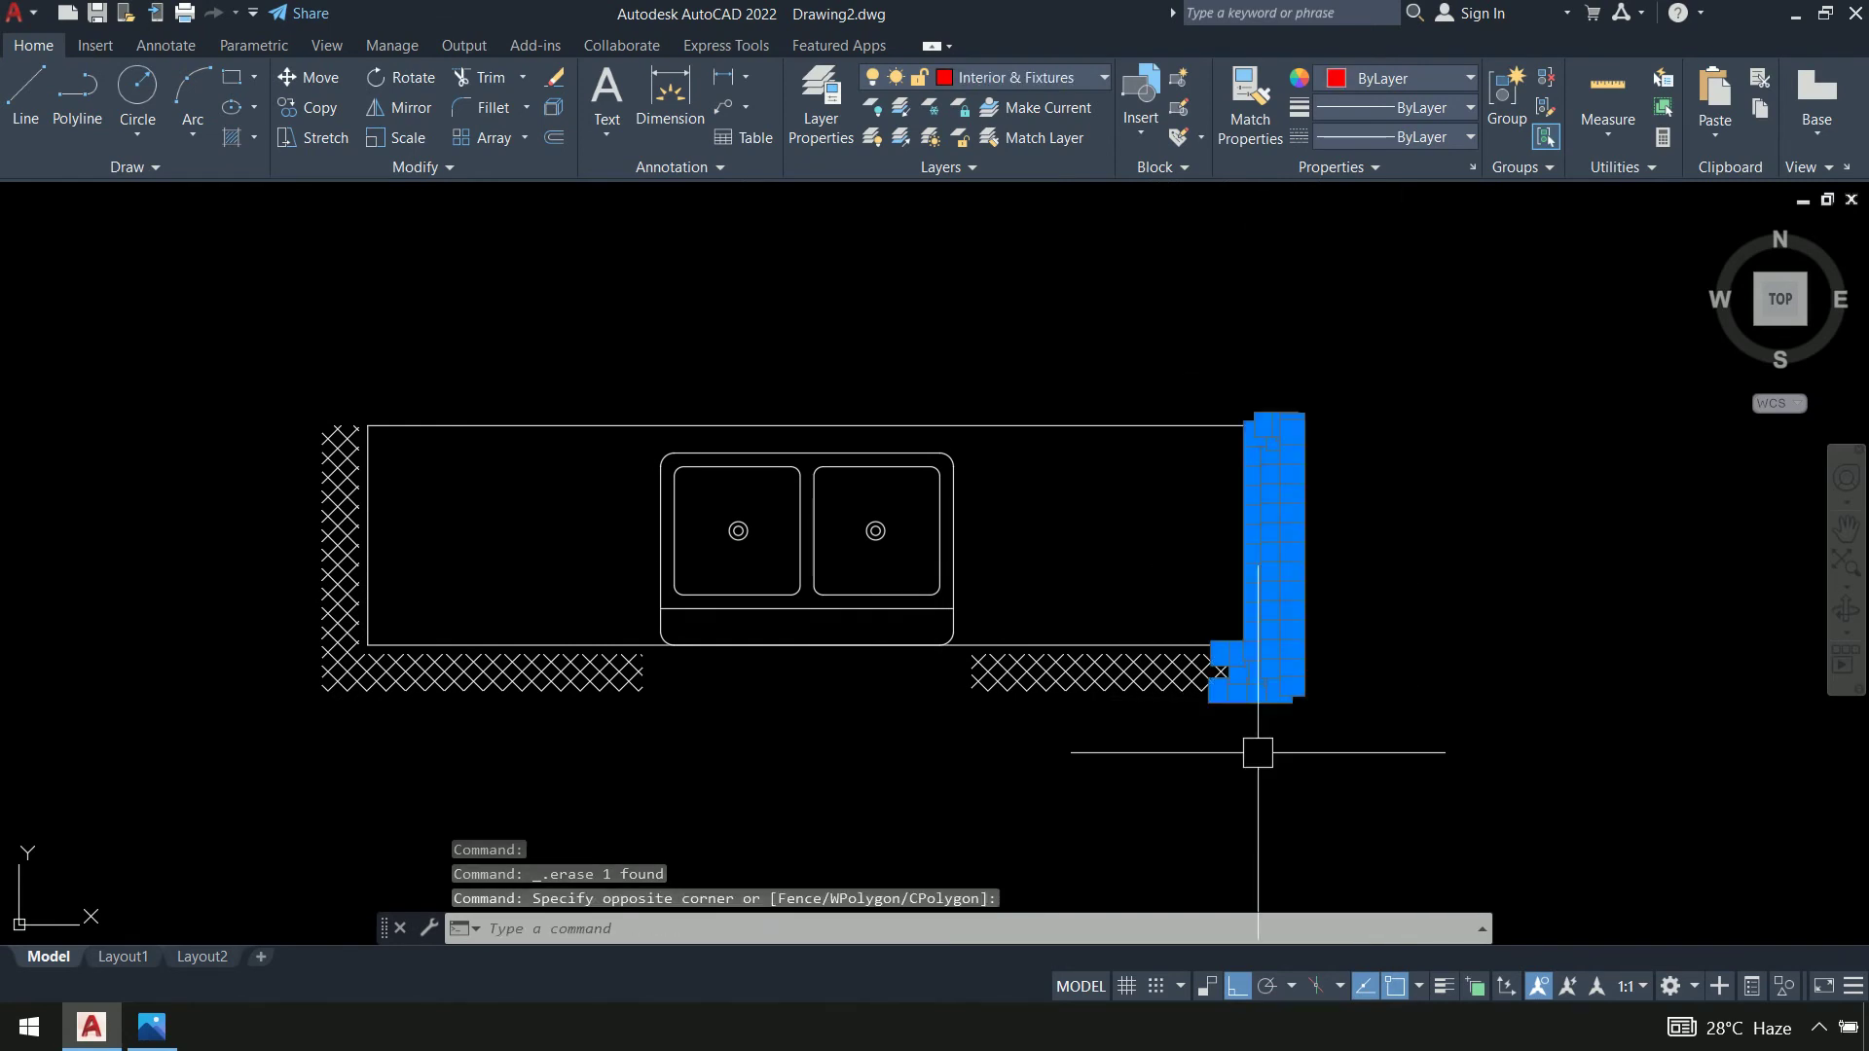
pyautogui.press('Delete')
pyautogui.click(1396, 732)
pyautogui.click(883, 652)
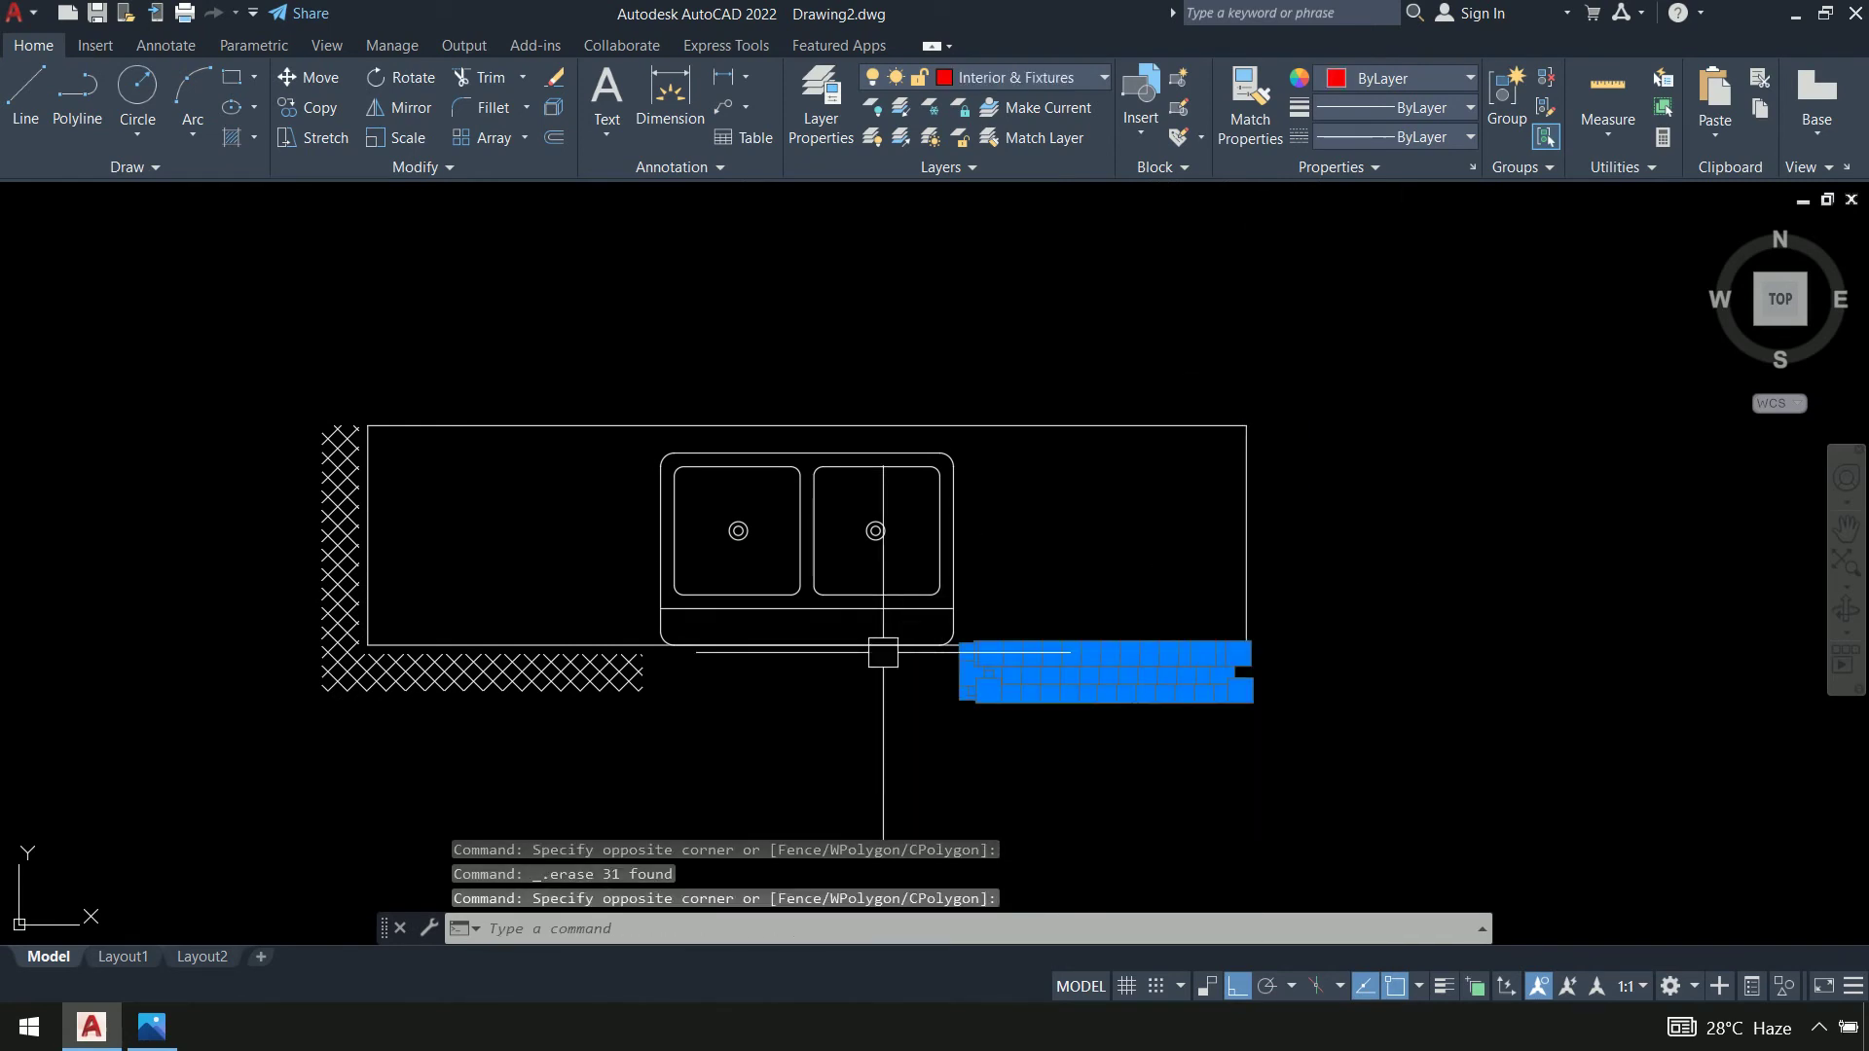
pyautogui.press('Delete')
# Erase the remaining wall hatching below the sink counter's left half and along its left side
pyautogui.click(813, 794)
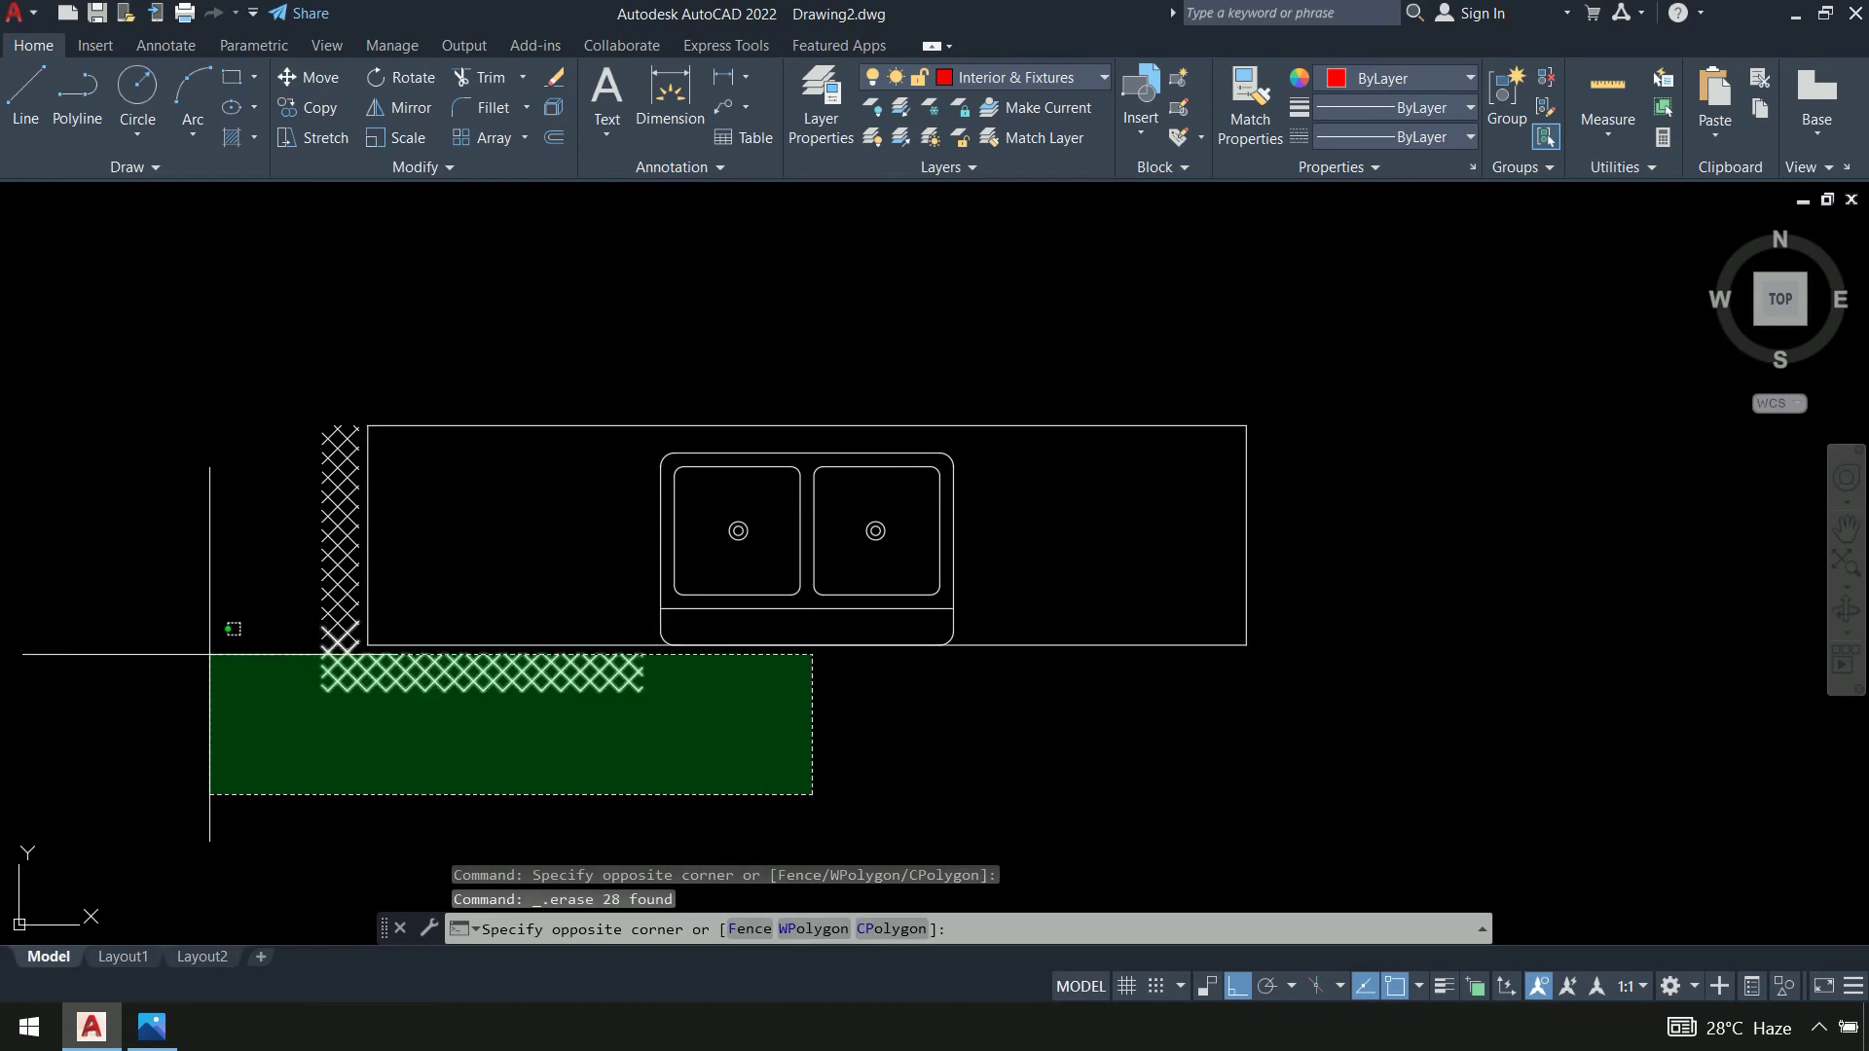
pyautogui.click(210, 651)
pyautogui.press('Delete')
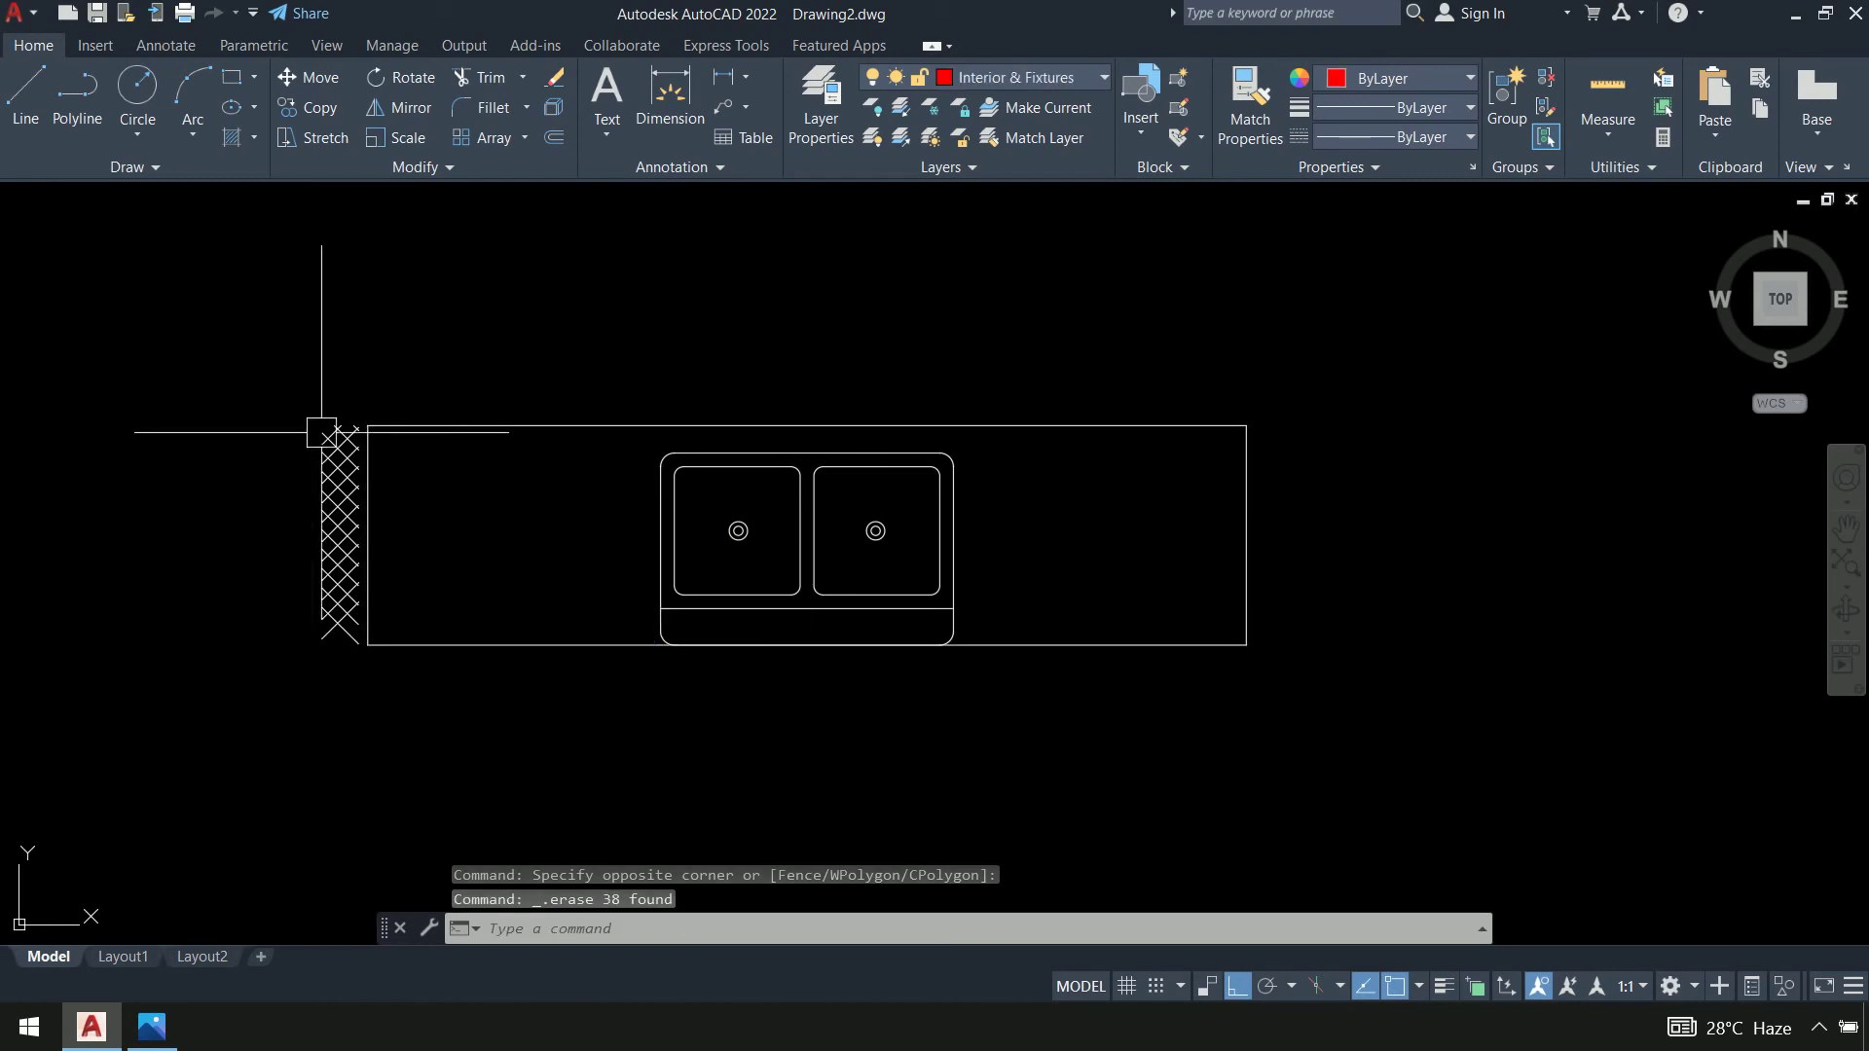
pyautogui.click(364, 342)
pyautogui.click(221, 684)
pyautogui.press('Delete')
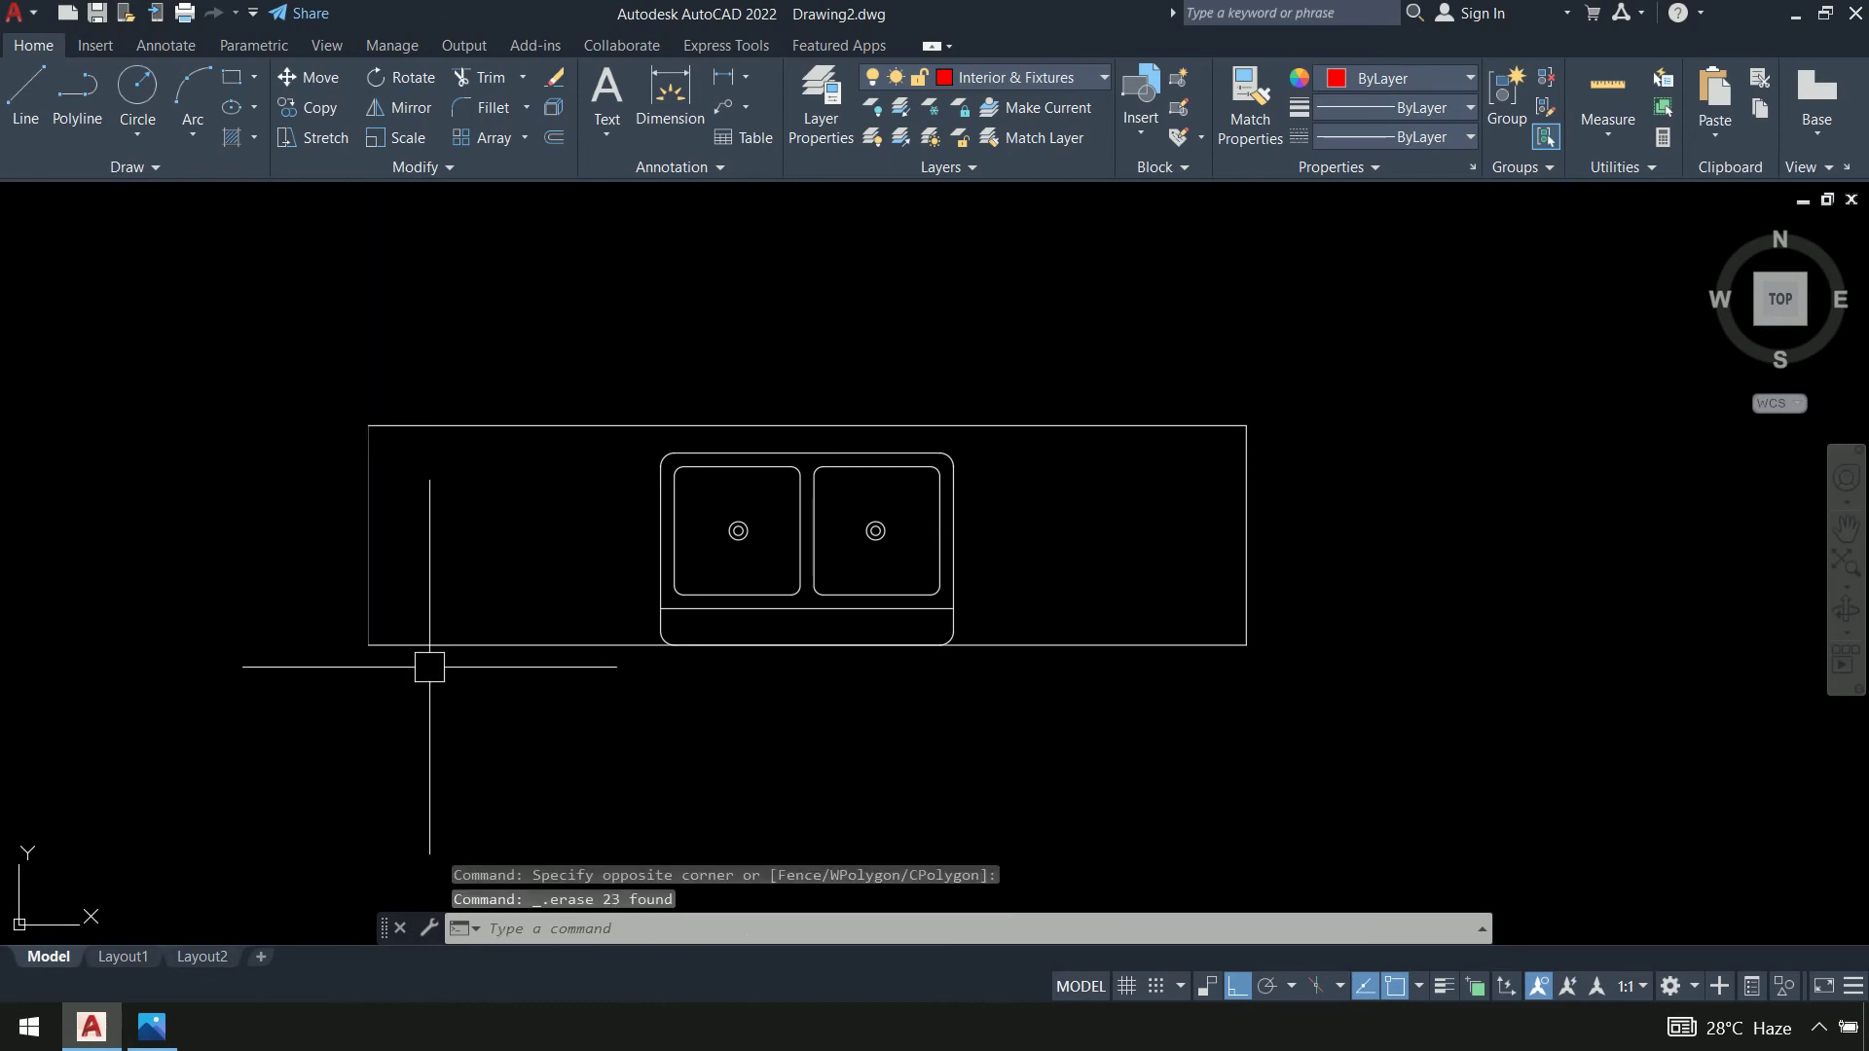
# Examine the cleaned kitchen counters and compare their position and size with the floor plan
pyautogui.scroll(-2, 1147, 403)
pyautogui.scroll(-2, 1147, 403)
pyautogui.moveTo(1280, 391); pyautogui.dragTo(1239, 518, button='middle')
pyautogui.scroll(2, 1171, 509)
pyautogui.moveTo(1396, 500); pyautogui.dragTo(1361, 555, button='middle')
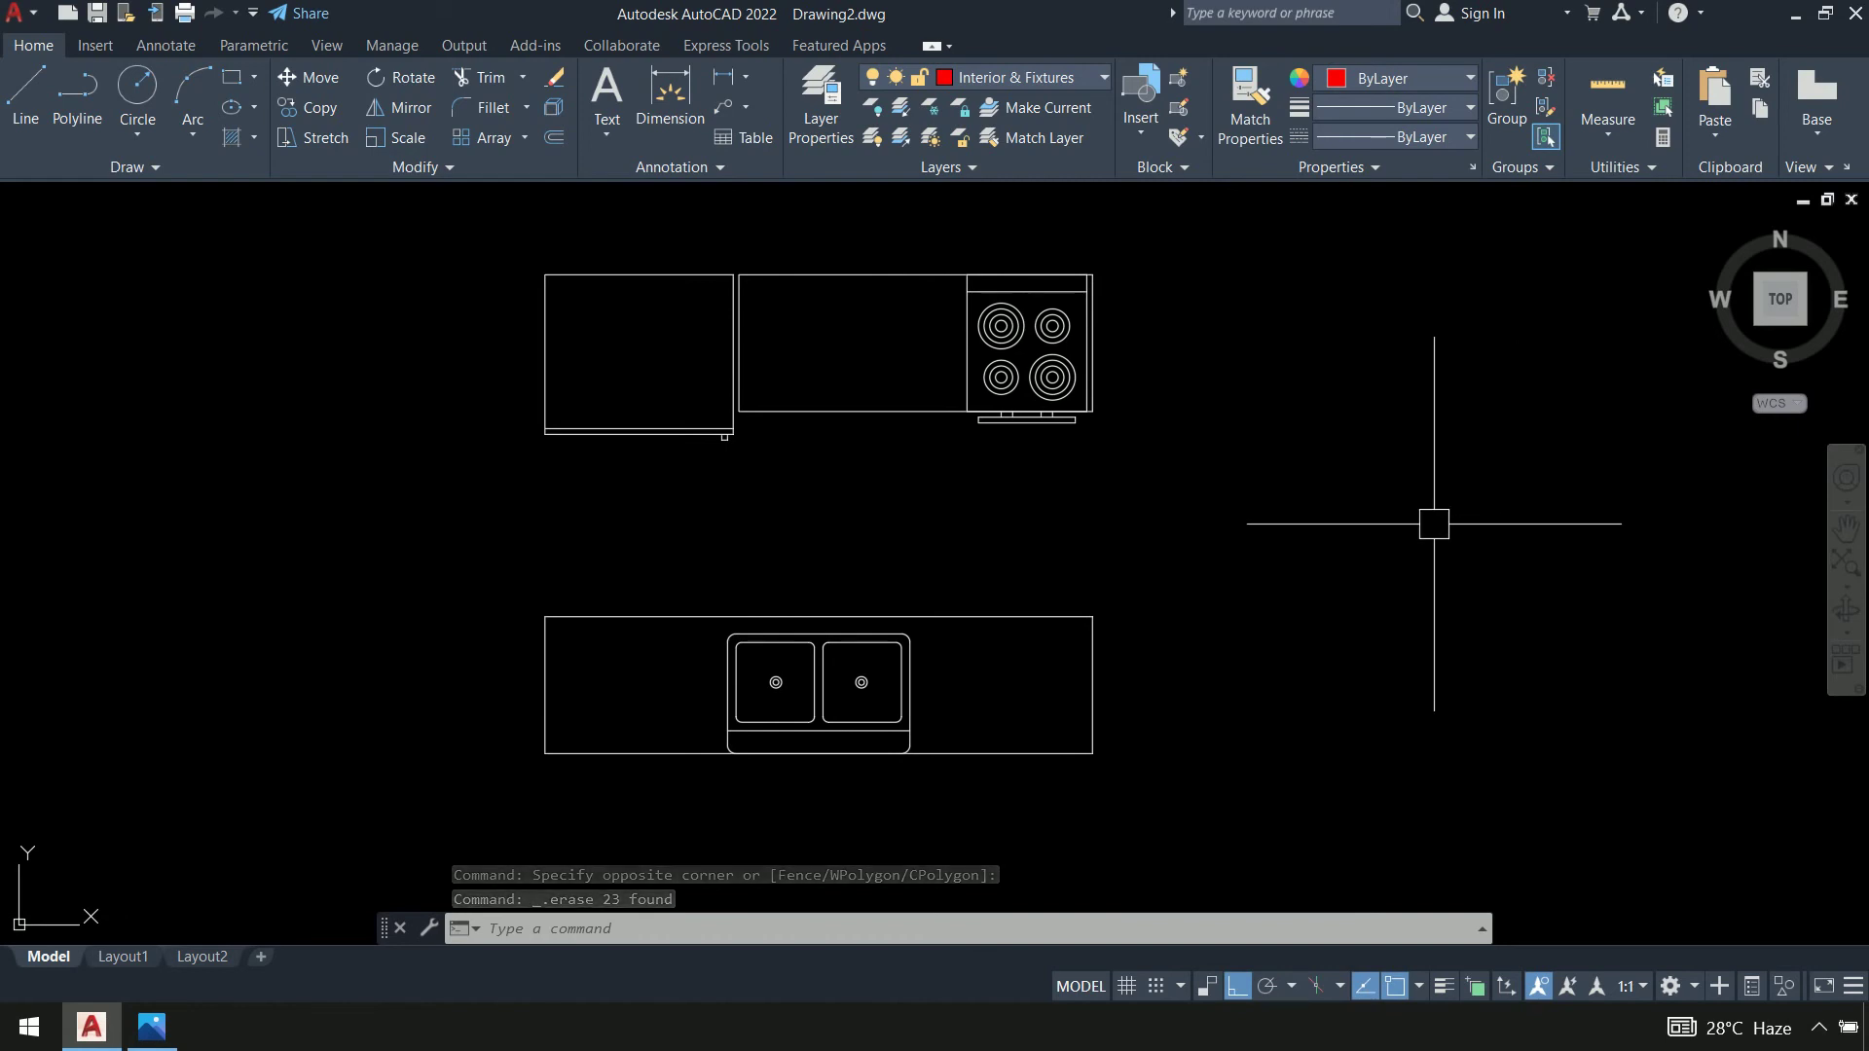
pyautogui.scroll(-5, 1418, 529)
pyautogui.moveTo(1418, 529); pyautogui.dragTo(1036, 302, button='middle')
pyautogui.scroll(3, 1122, 352)
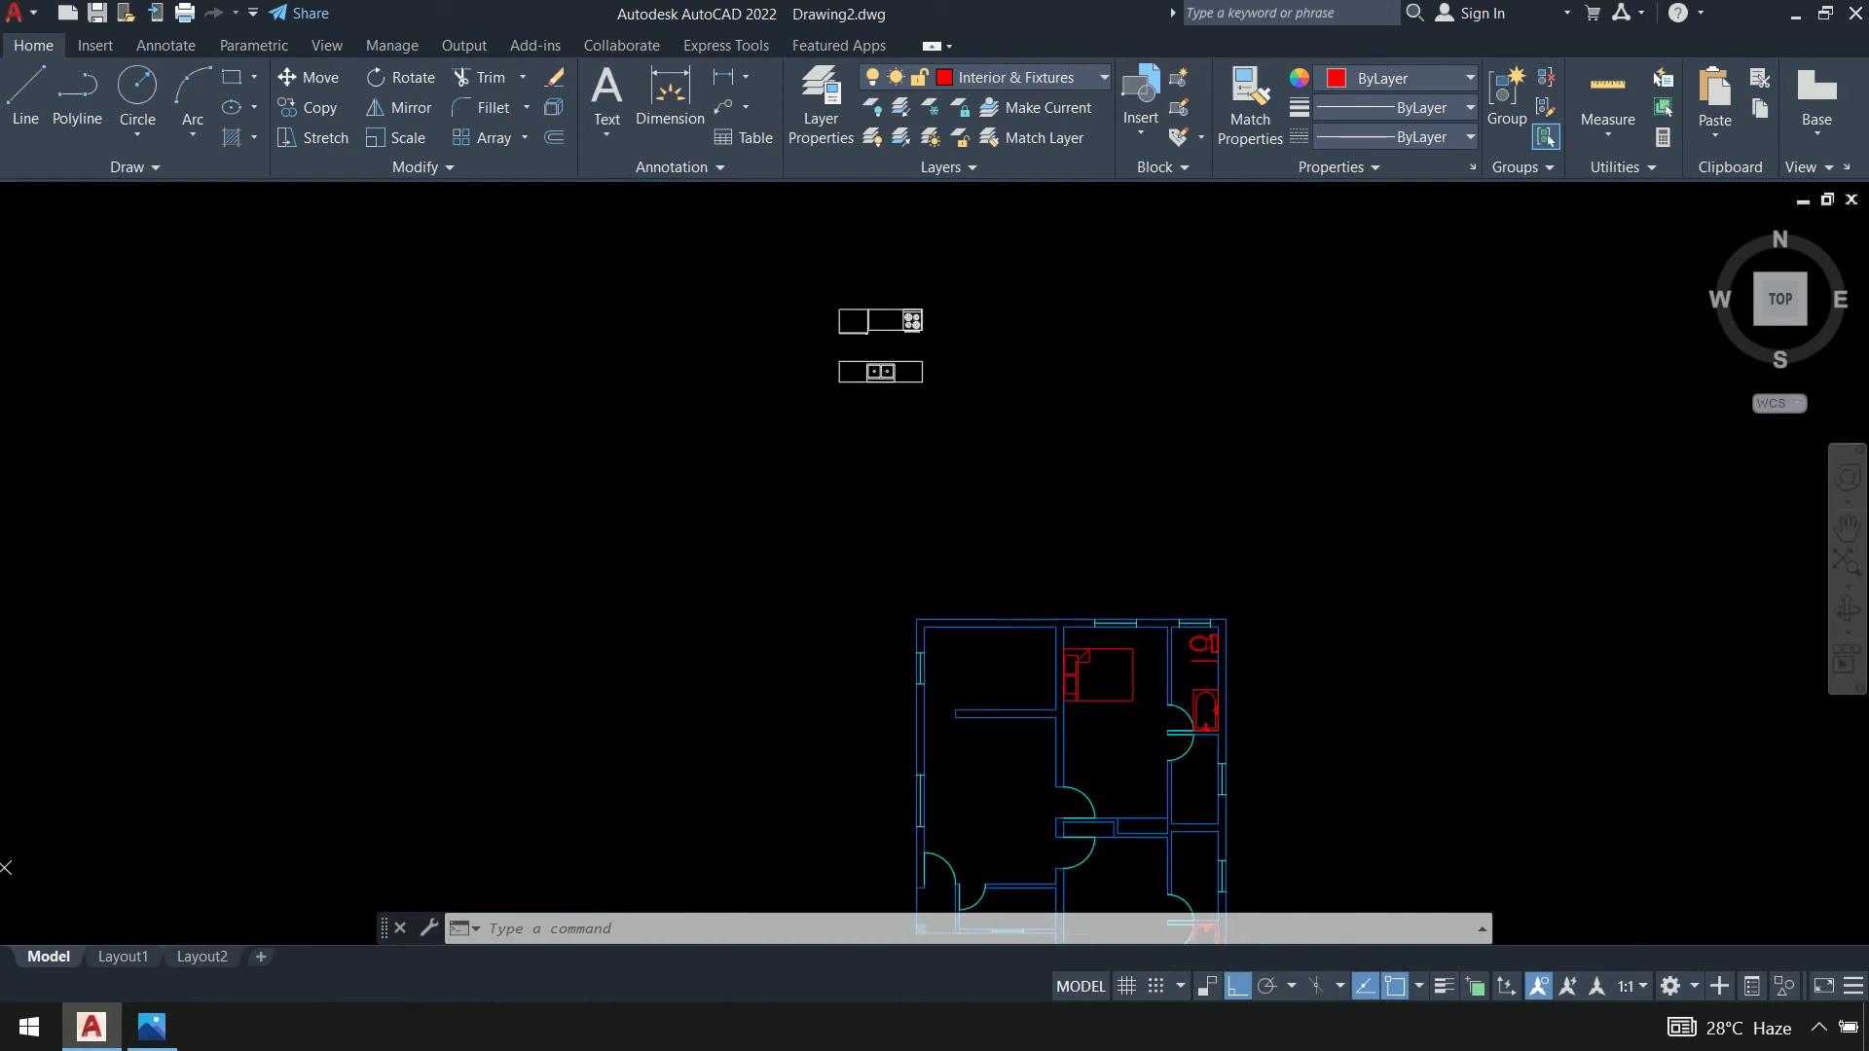
pyautogui.write('o')
pyautogui.press('space')
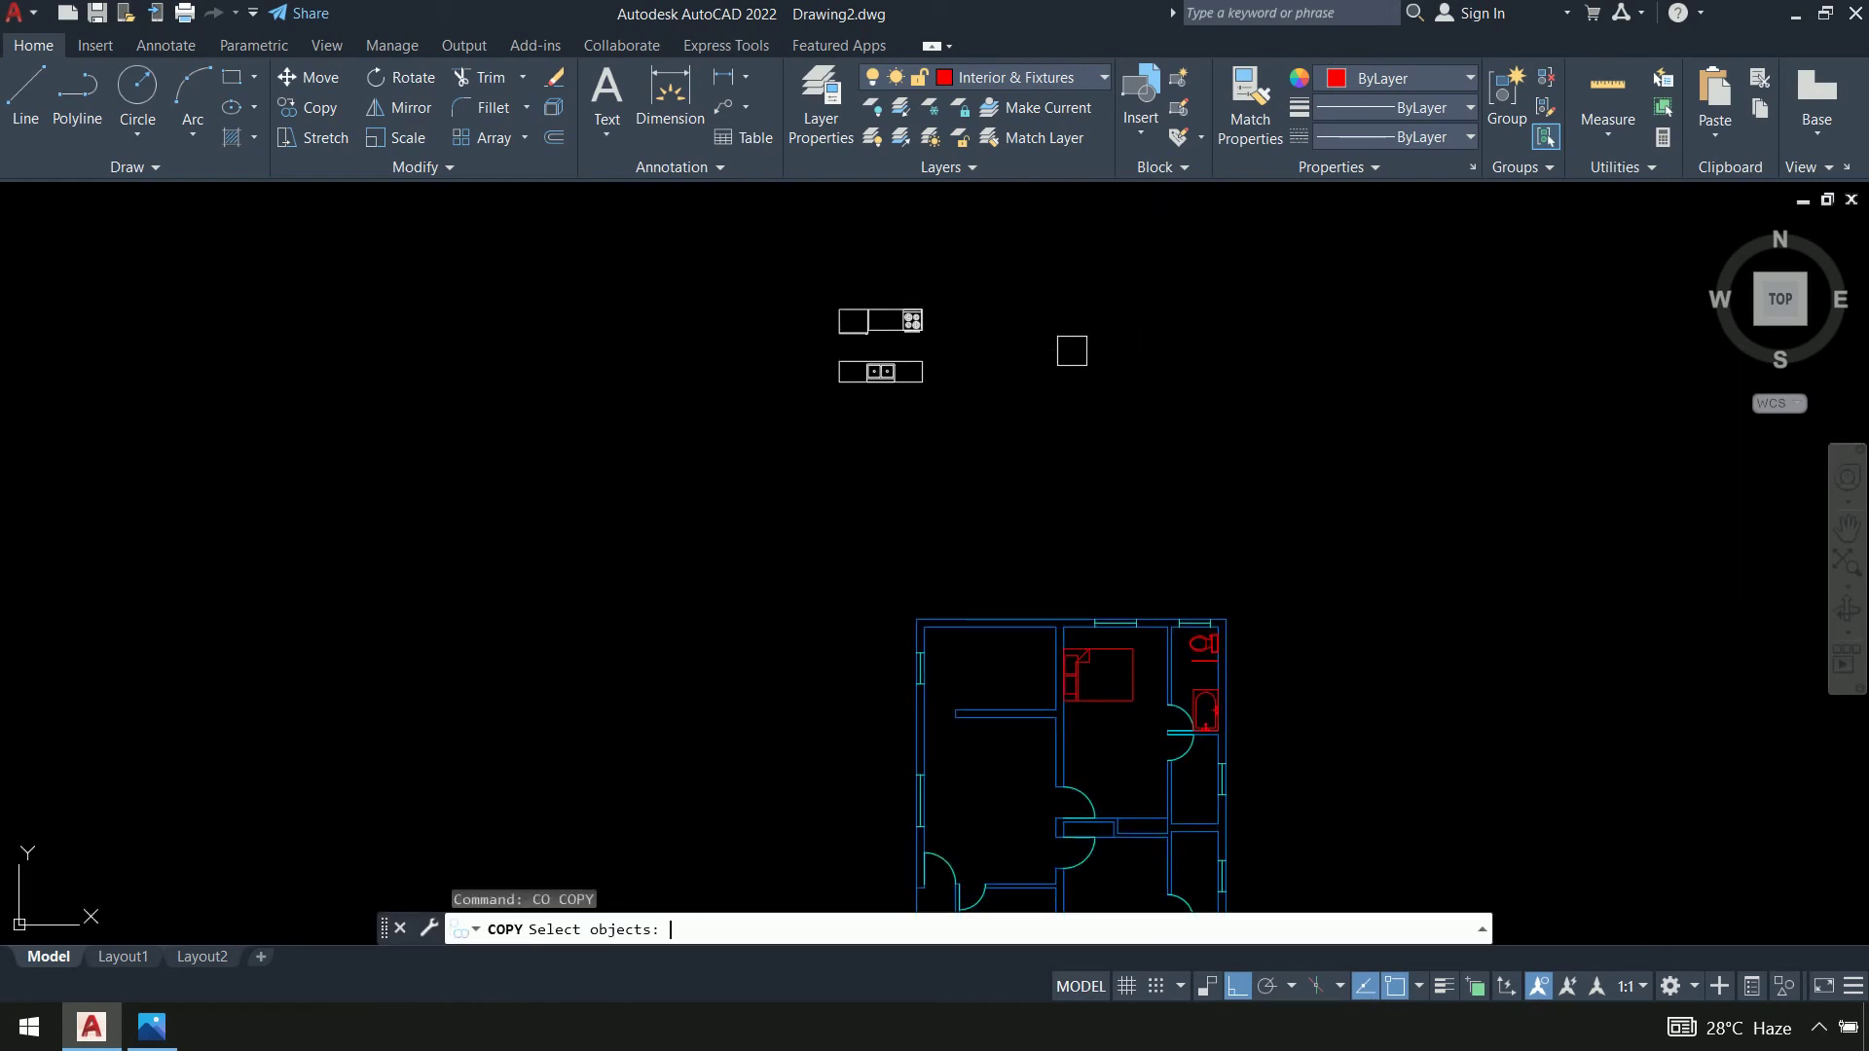
pyautogui.scroll(2, 965, 297)
pyautogui.moveTo(1007, 315)
pyautogui.mouseDown(button='middle')
pyautogui.moveTo(941, 168)
pyautogui.moveTo(941, 245)
pyautogui.mouseUp(button='middle')
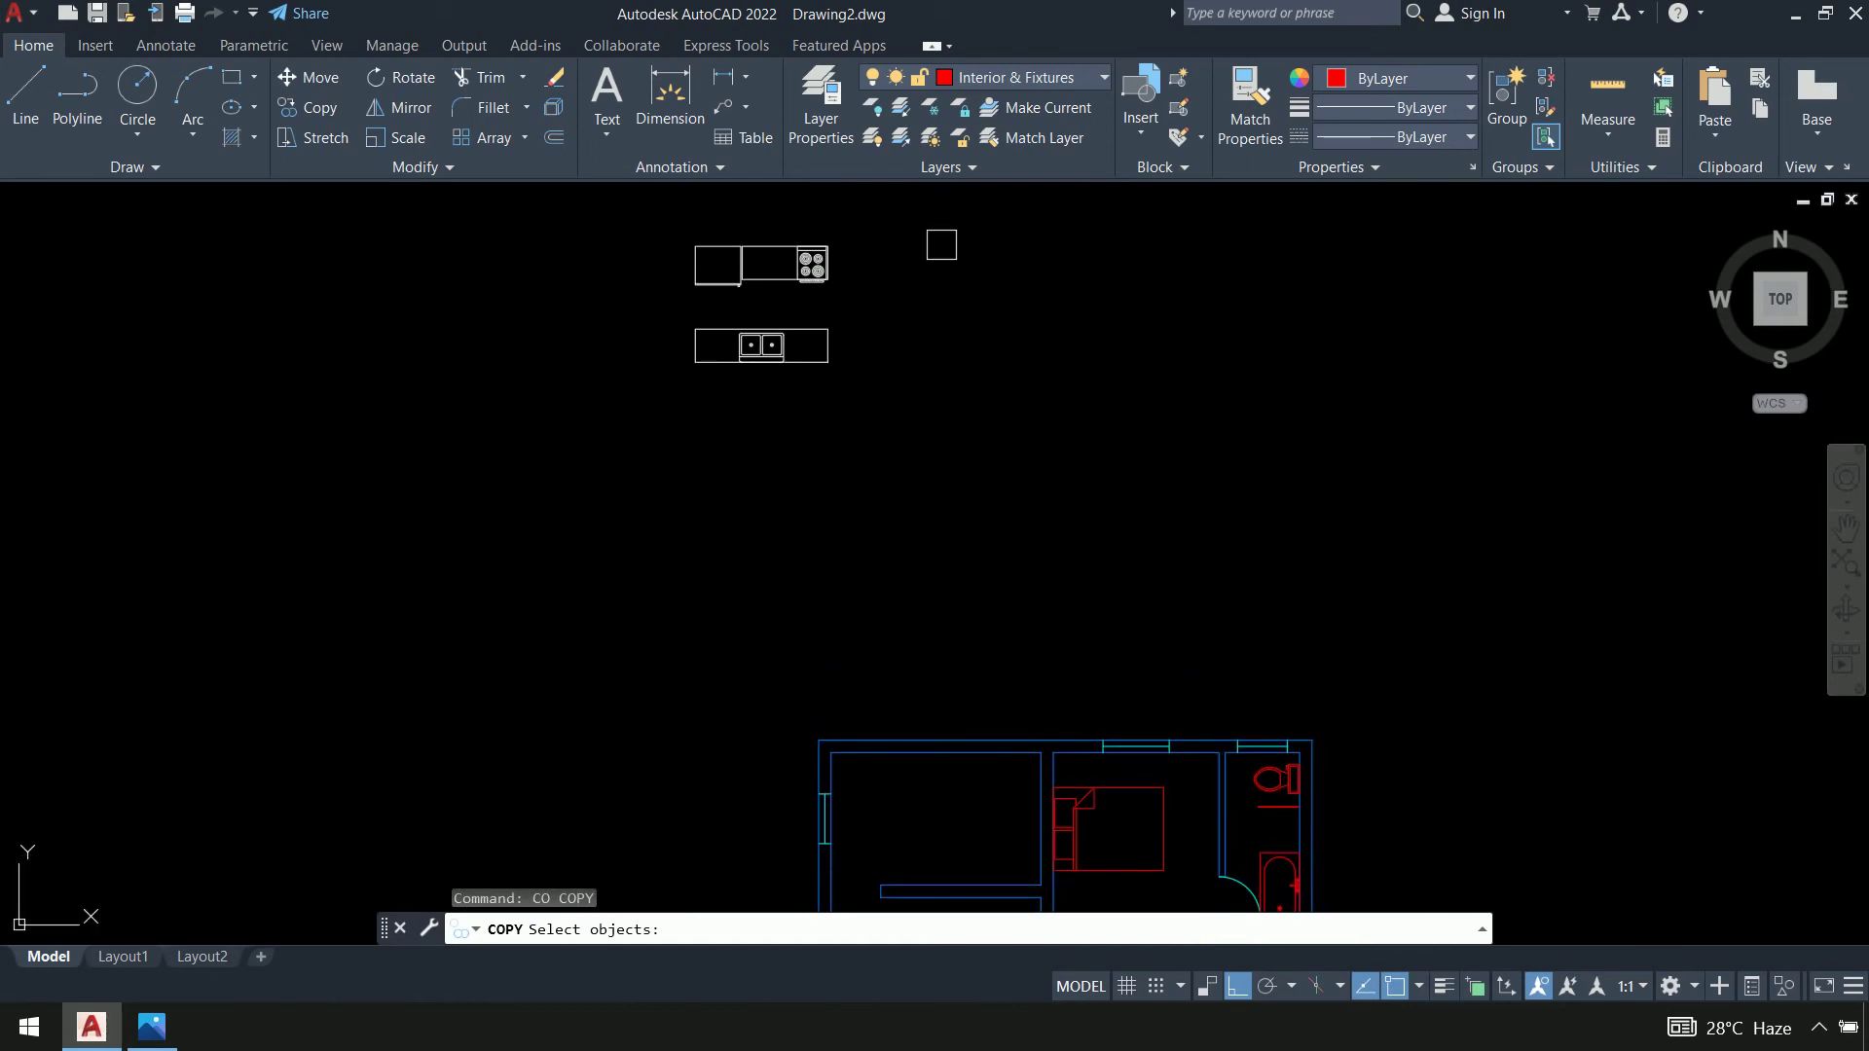
pyautogui.click(583, 294)
pyautogui.press('Escape')
# Move the refrigerator and stove counter by its upper-left corner to the inner upper-left corner of the kitchen
pyautogui.write('m')
pyautogui.press('space')
pyautogui.click(981, 210)
pyautogui.click(454, 304)
pyautogui.scroll(2, 654, 212)
pyautogui.scroll(5, 654, 212)
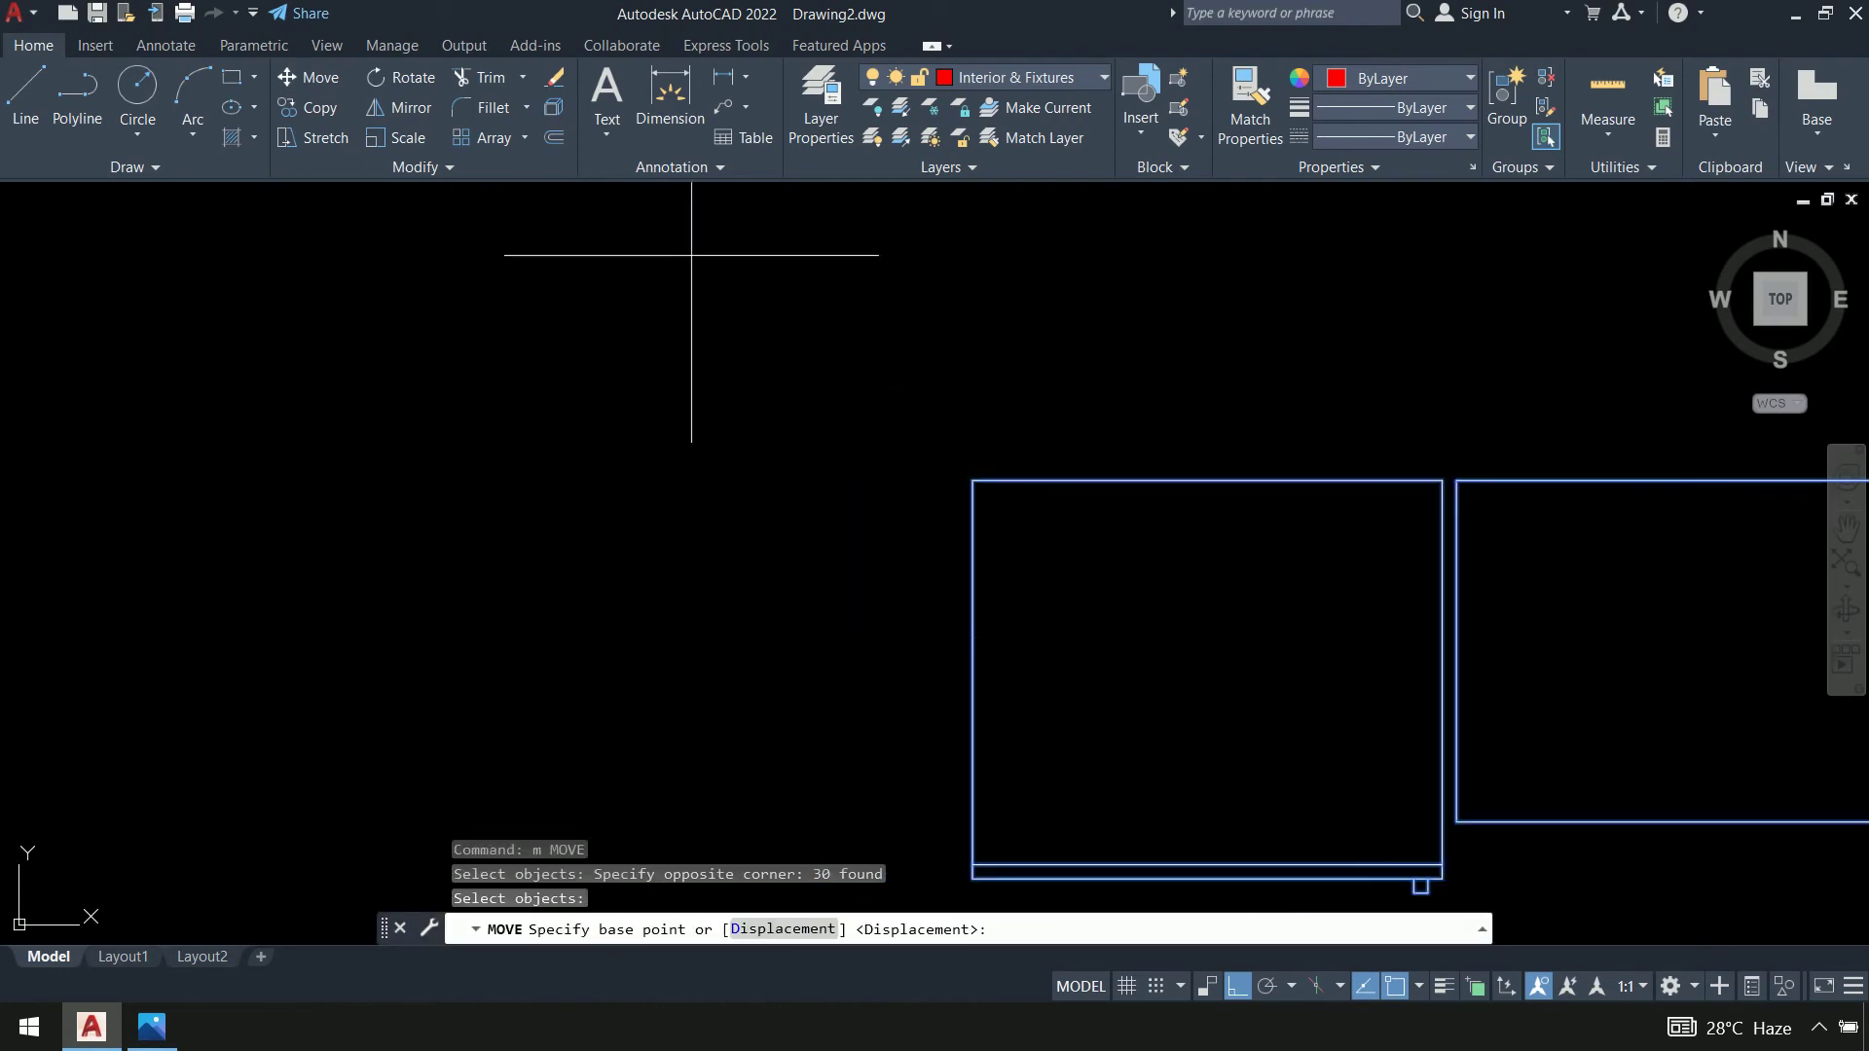
pyautogui.click(972, 480)
pyautogui.scroll(-10, 905, 420)
pyautogui.moveTo(874, 389); pyautogui.dragTo(638, 409, button='middle')
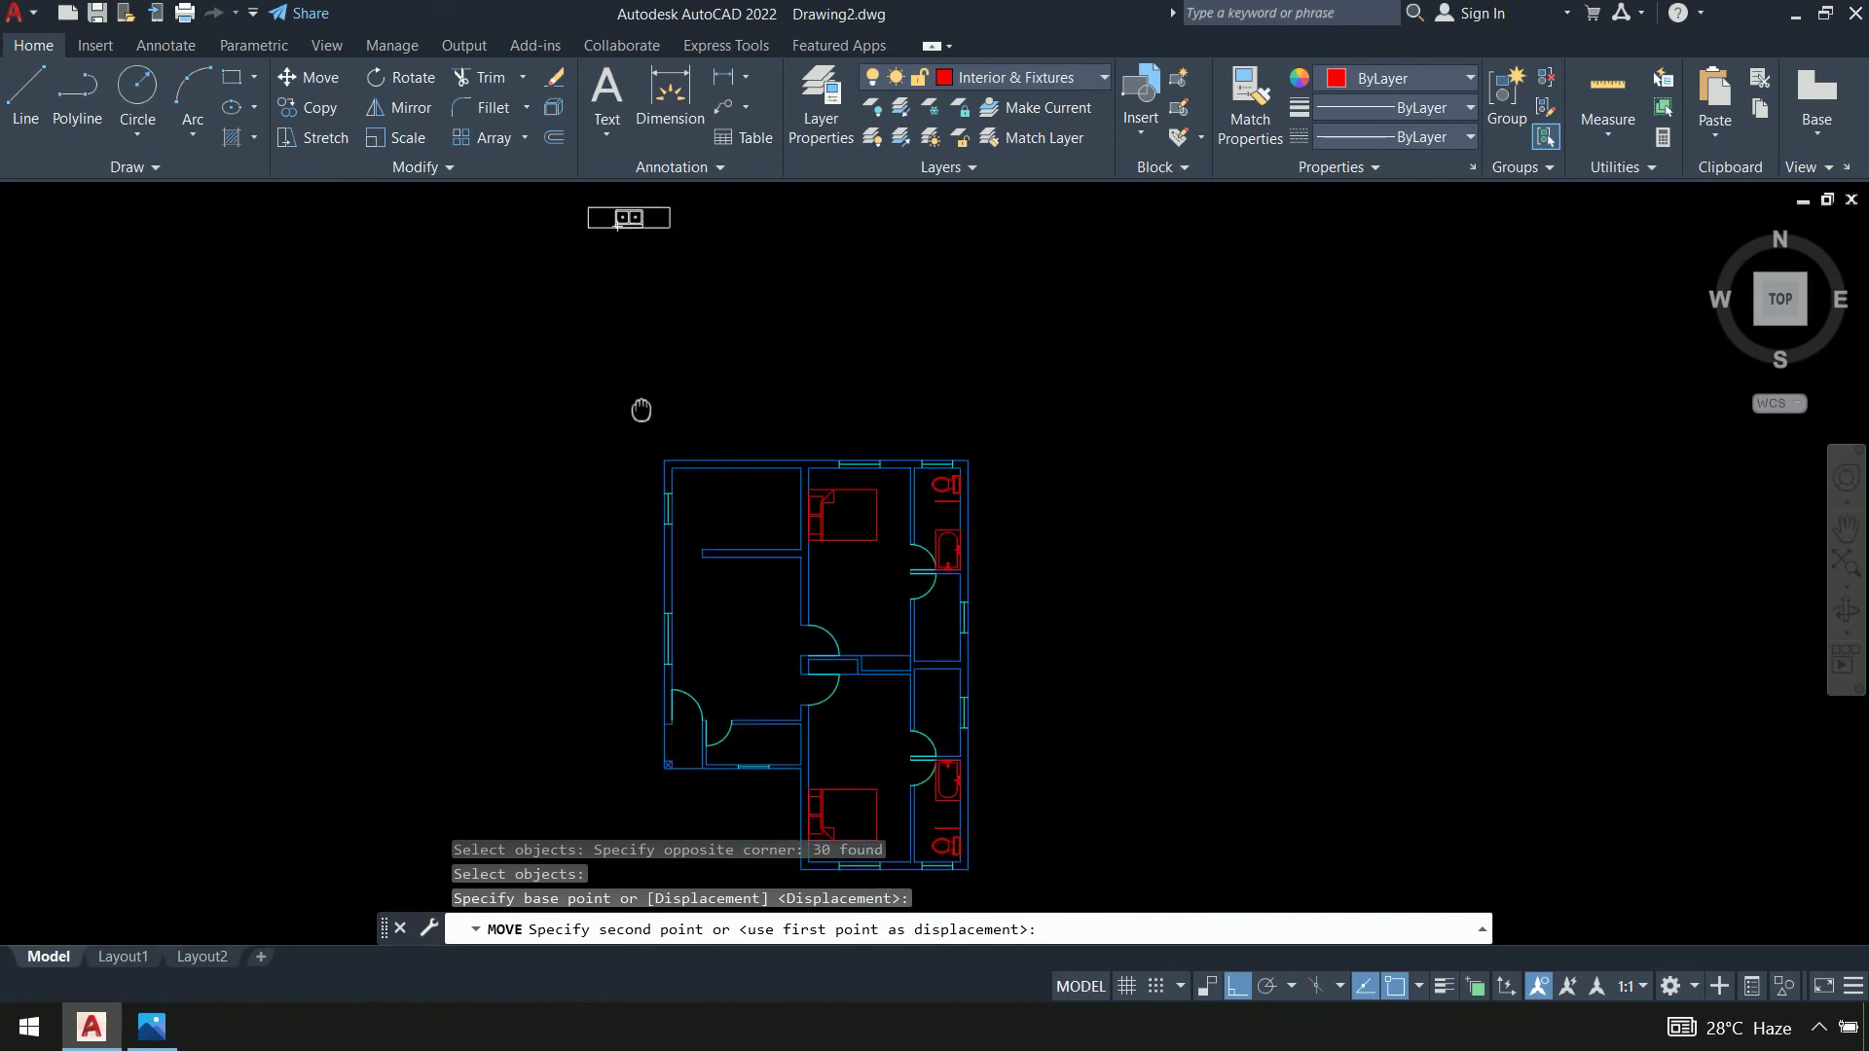
pyautogui.scroll(6, 730, 422)
pyautogui.click(575, 552)
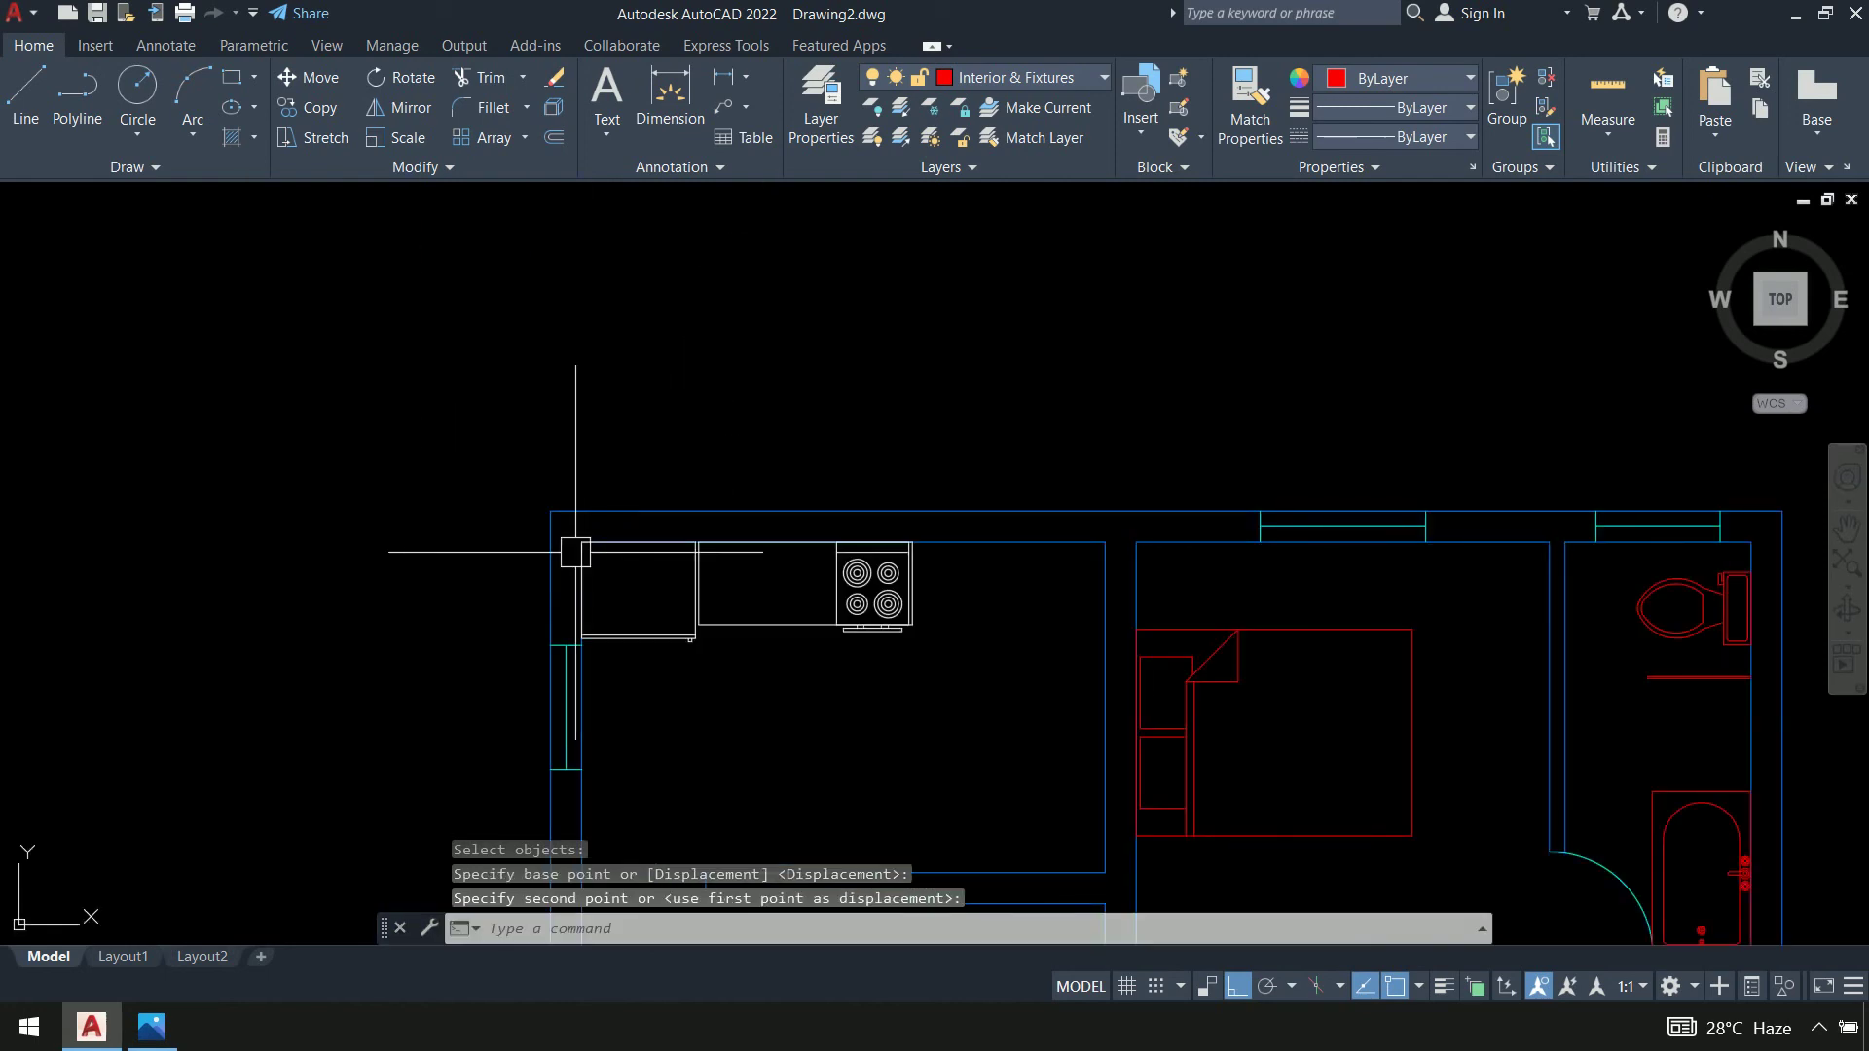
# Check the placed counter in the kitchen and undo its move
pyautogui.scroll(-2, 1055, 367)
pyautogui.moveTo(1055, 367); pyautogui.dragTo(906, 298, button='middle')
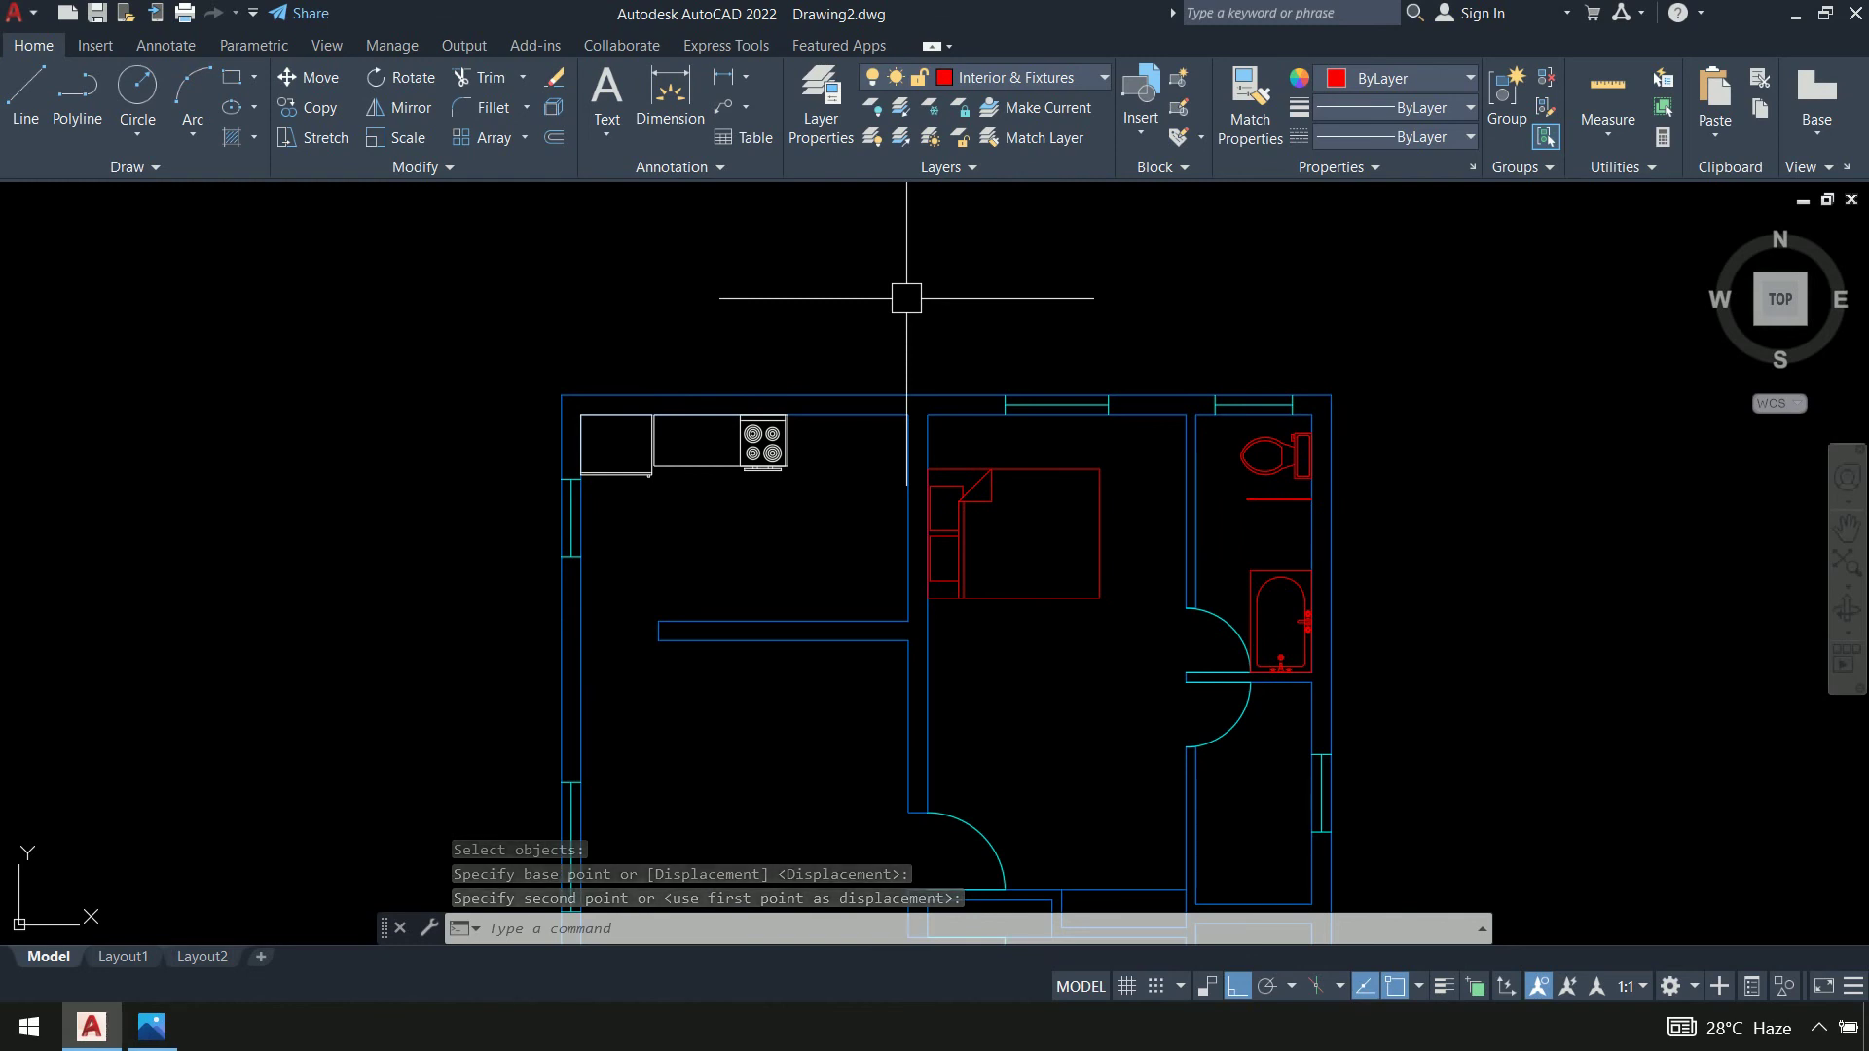
pyautogui.scroll(3, 730, 494)
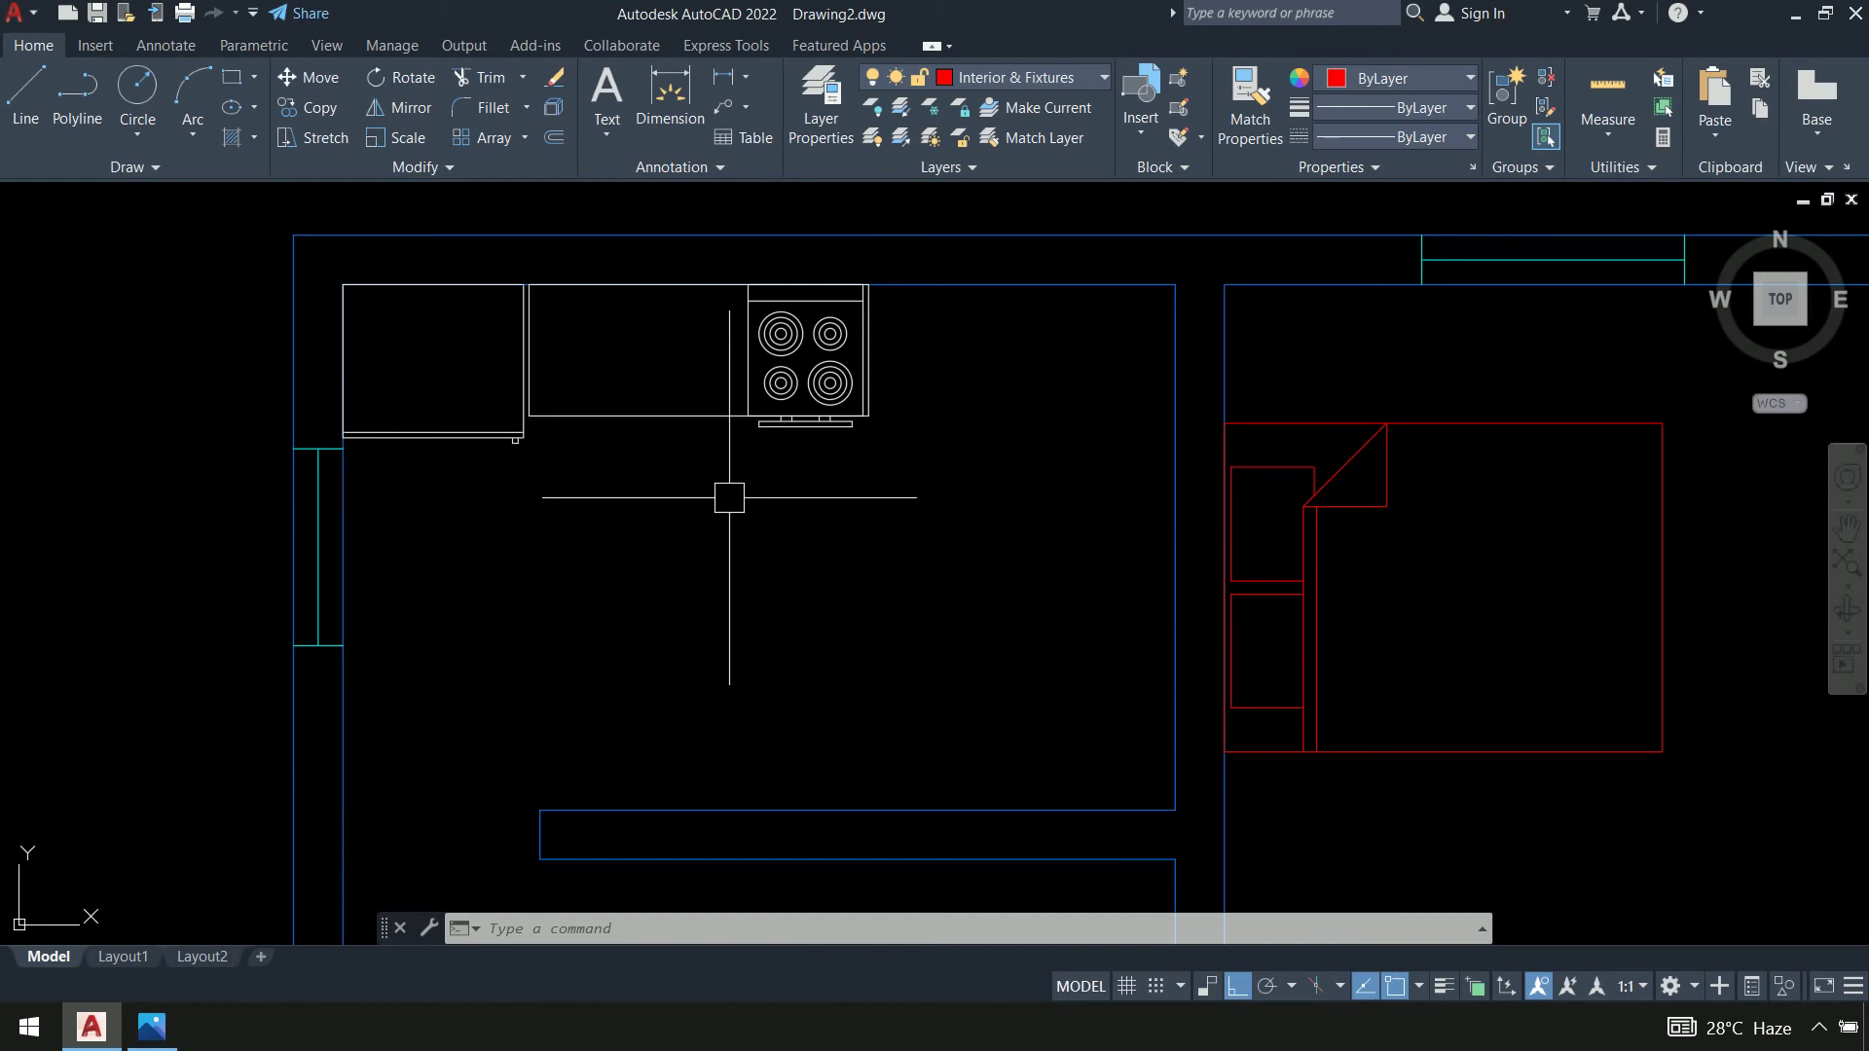
pyautogui.hotkey('ctrl', 'z')
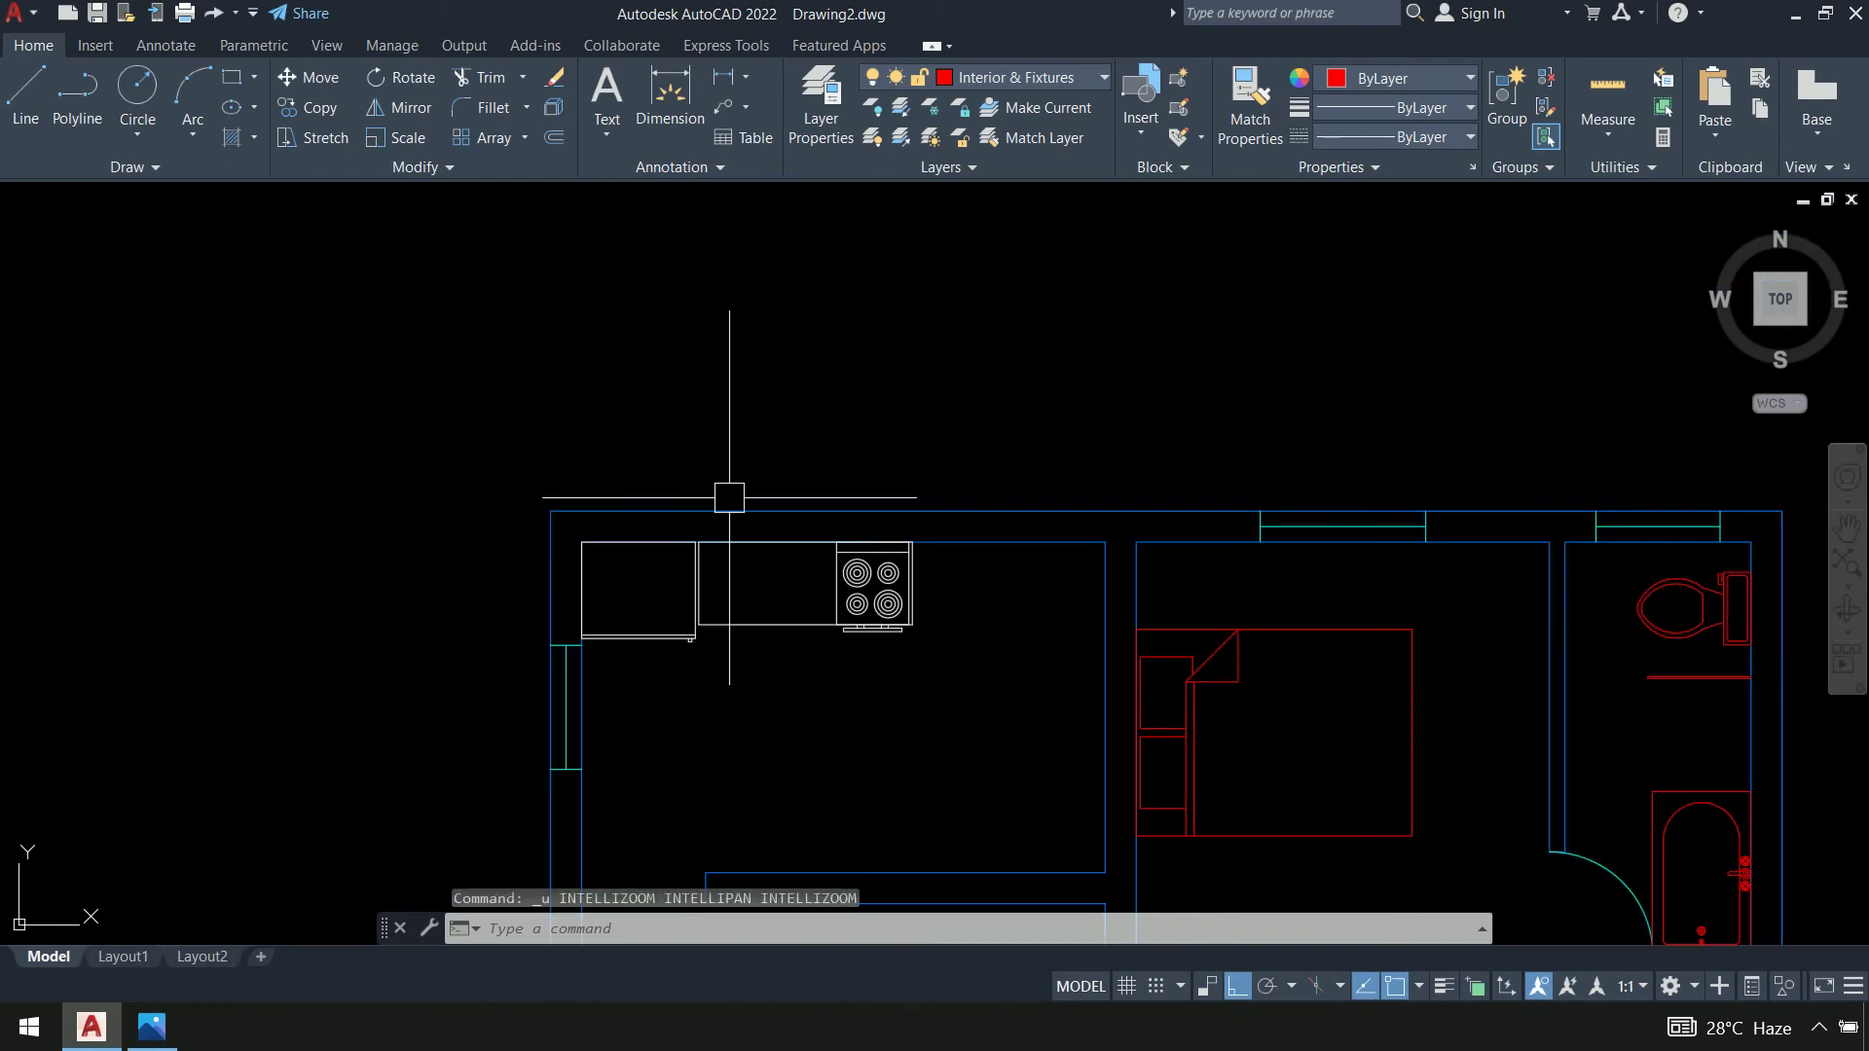
pyautogui.hotkey('ctrl', 'z')
# Mirror the stove and its adjoining counter, without the refrigerator, across a vertical line to their right, keeping the originals
pyautogui.moveTo(738, 542); pyautogui.dragTo(810, 401, button='middle')
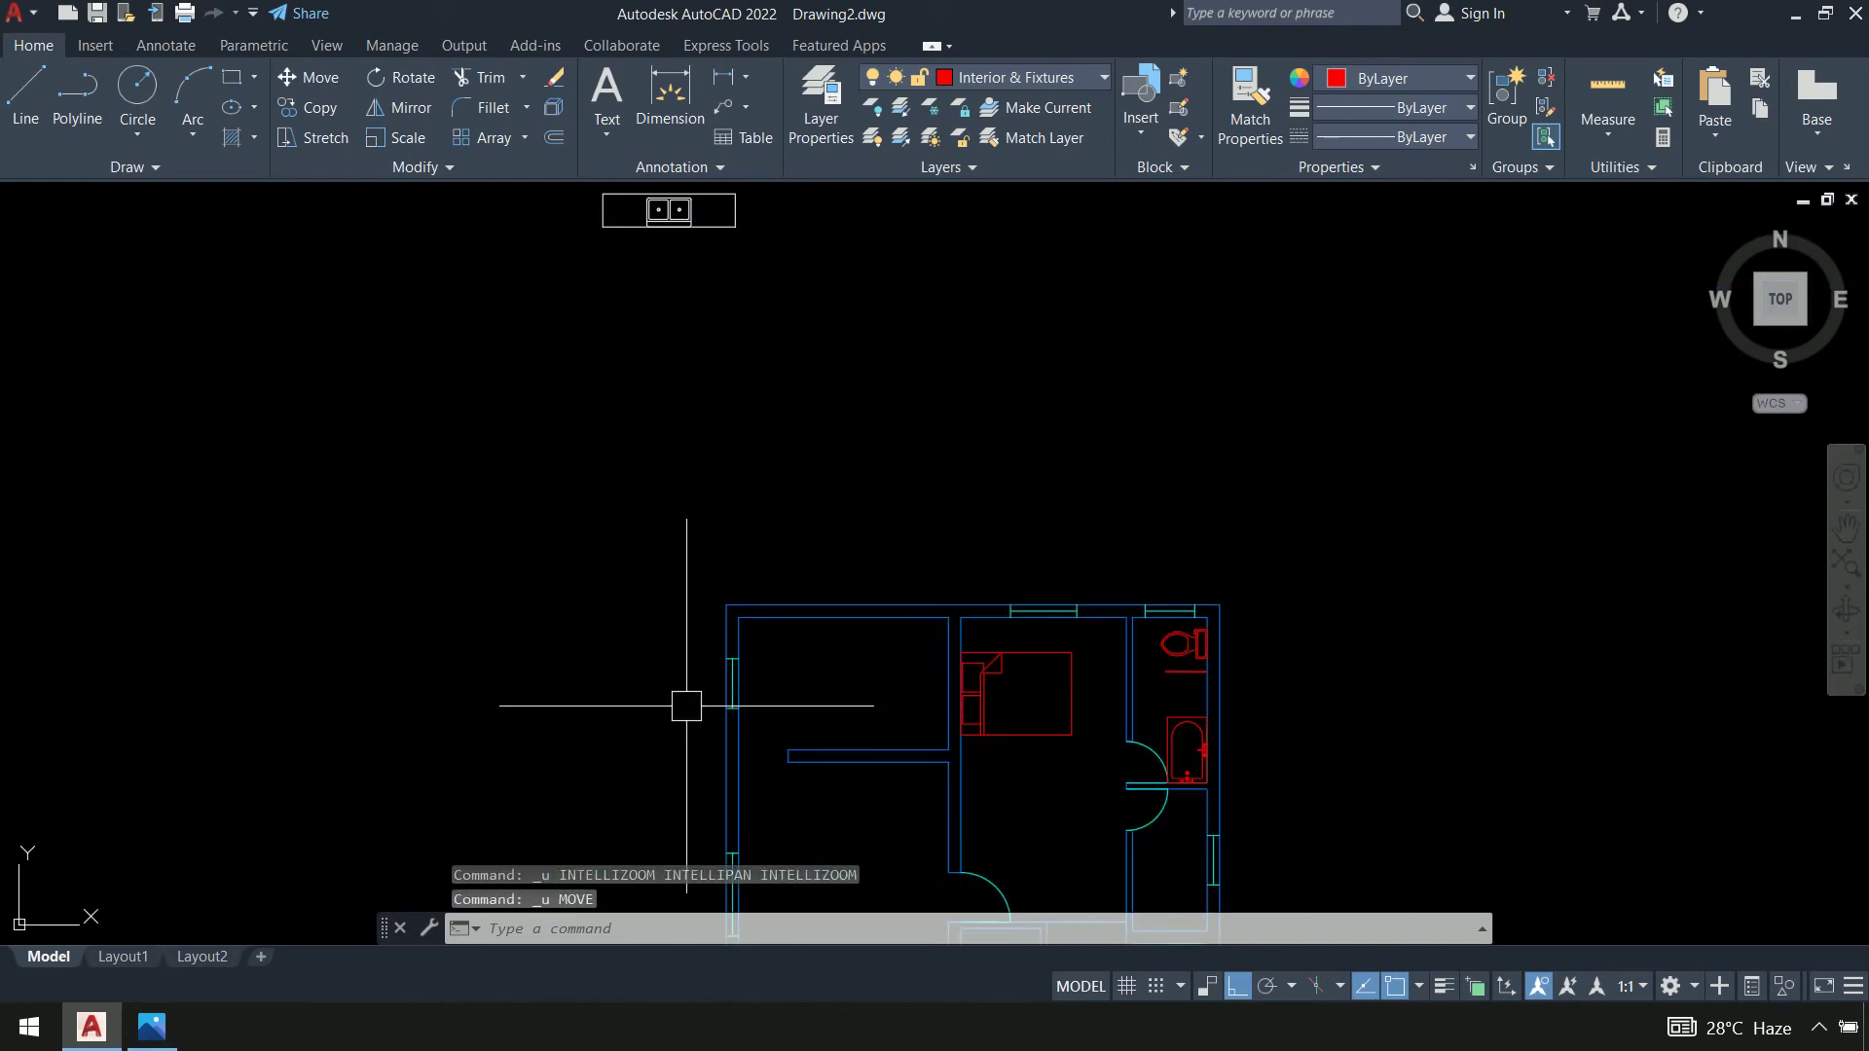
pyautogui.moveTo(872, 471)
pyautogui.mouseDown(button='middle')
pyautogui.moveTo(838, 554)
pyautogui.moveTo(835, 651)
pyautogui.mouseUp(button='middle')
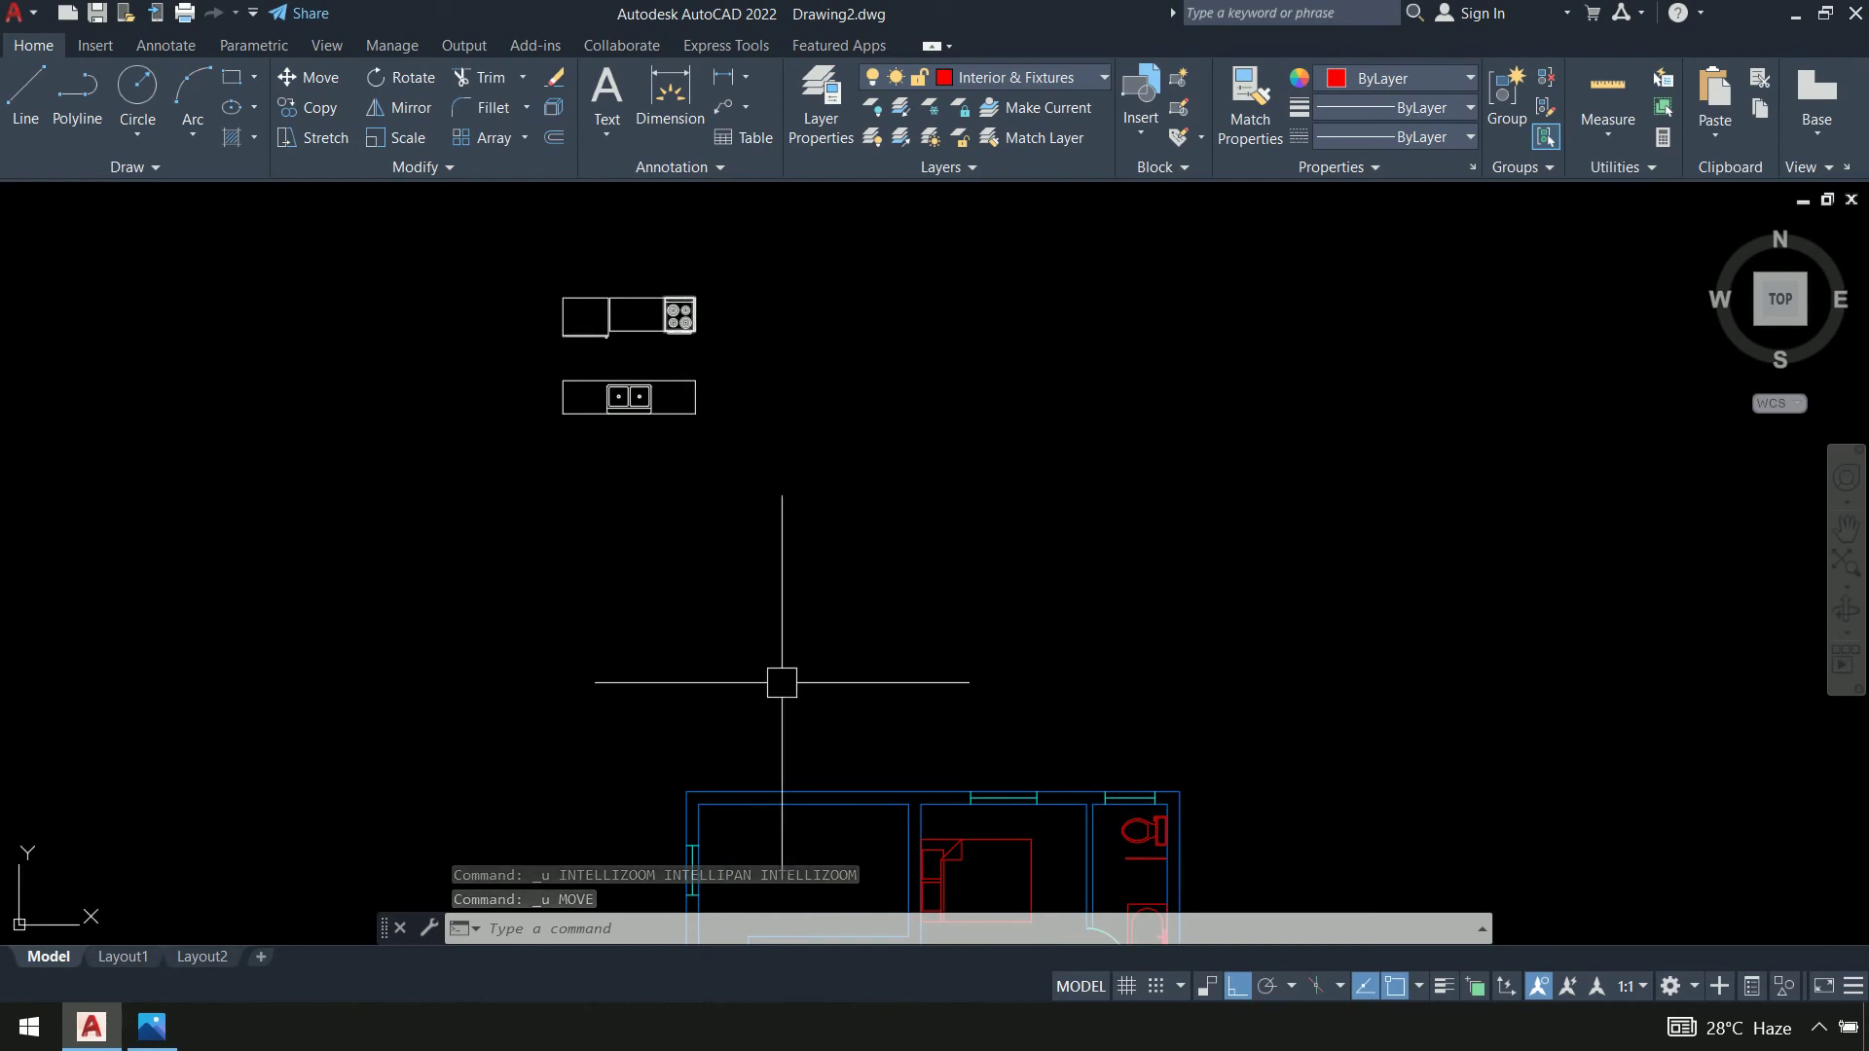
pyautogui.scroll(5, 686, 320)
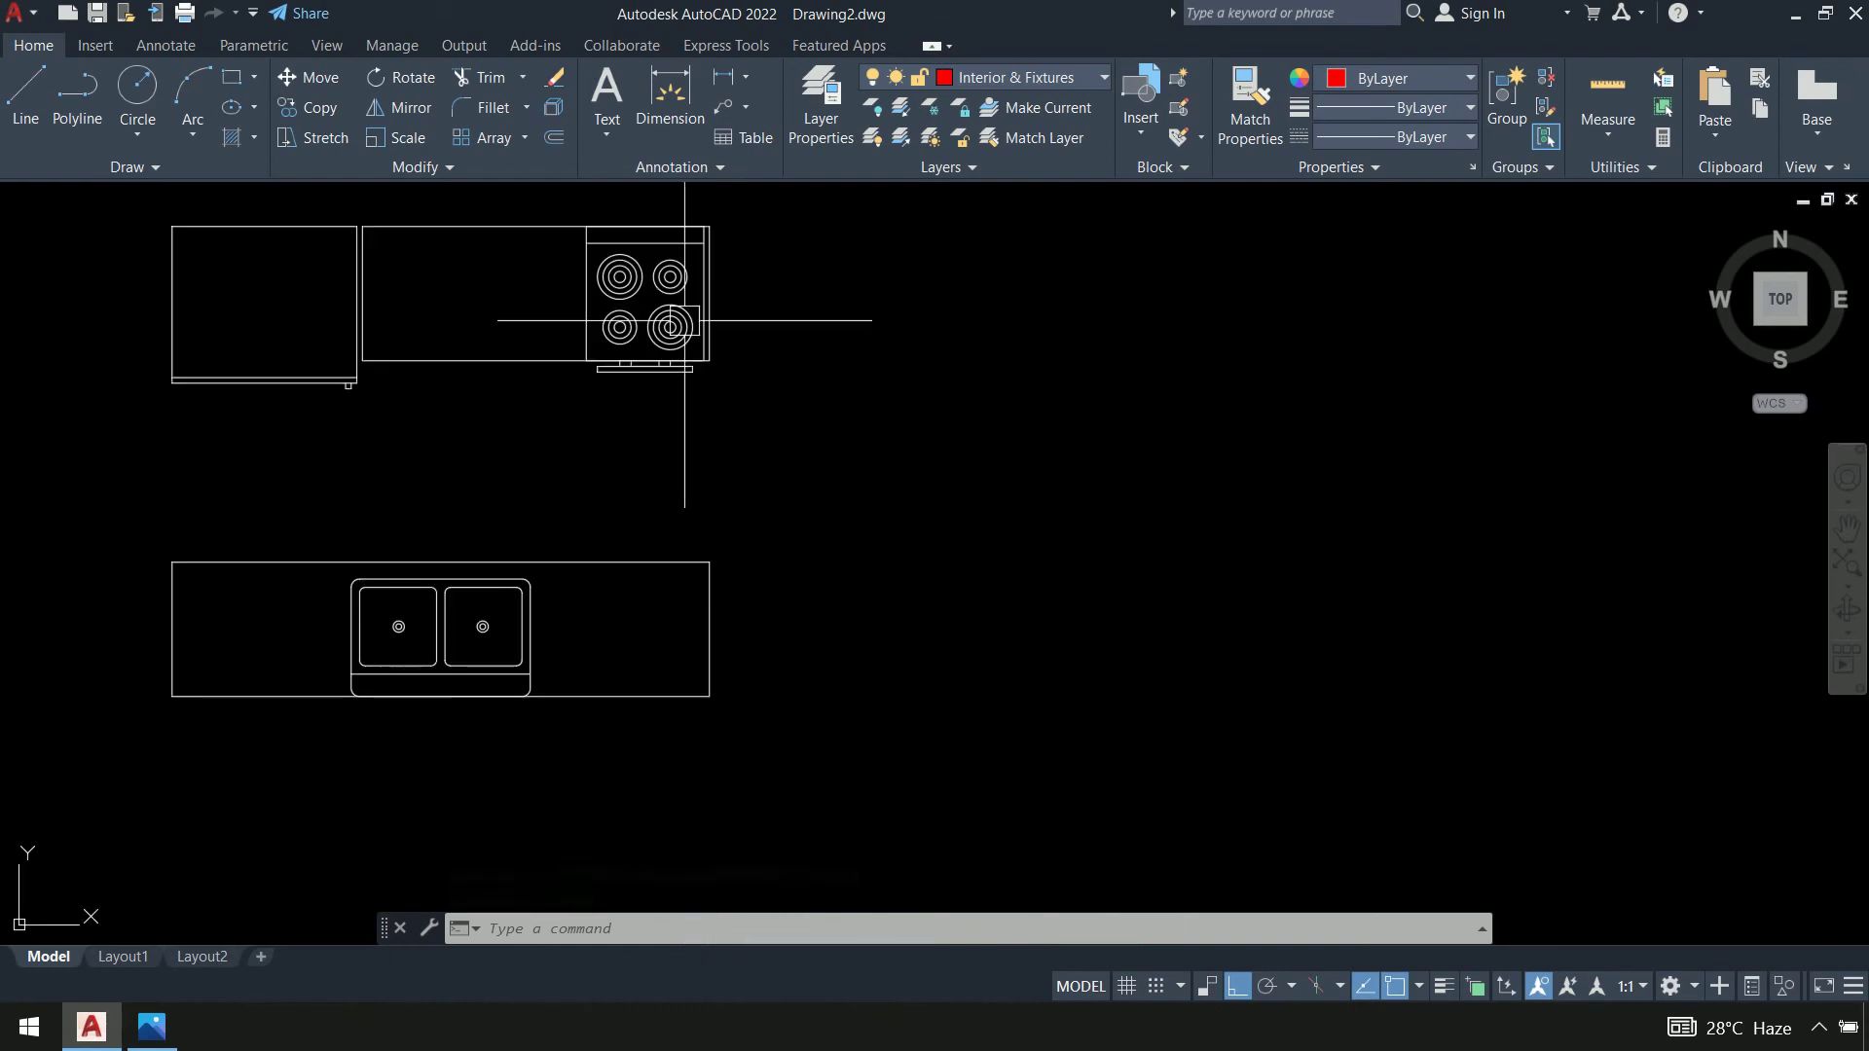
pyautogui.scroll(2, 684, 320)
pyautogui.moveTo(712, 324); pyautogui.dragTo(727, 495, button='middle')
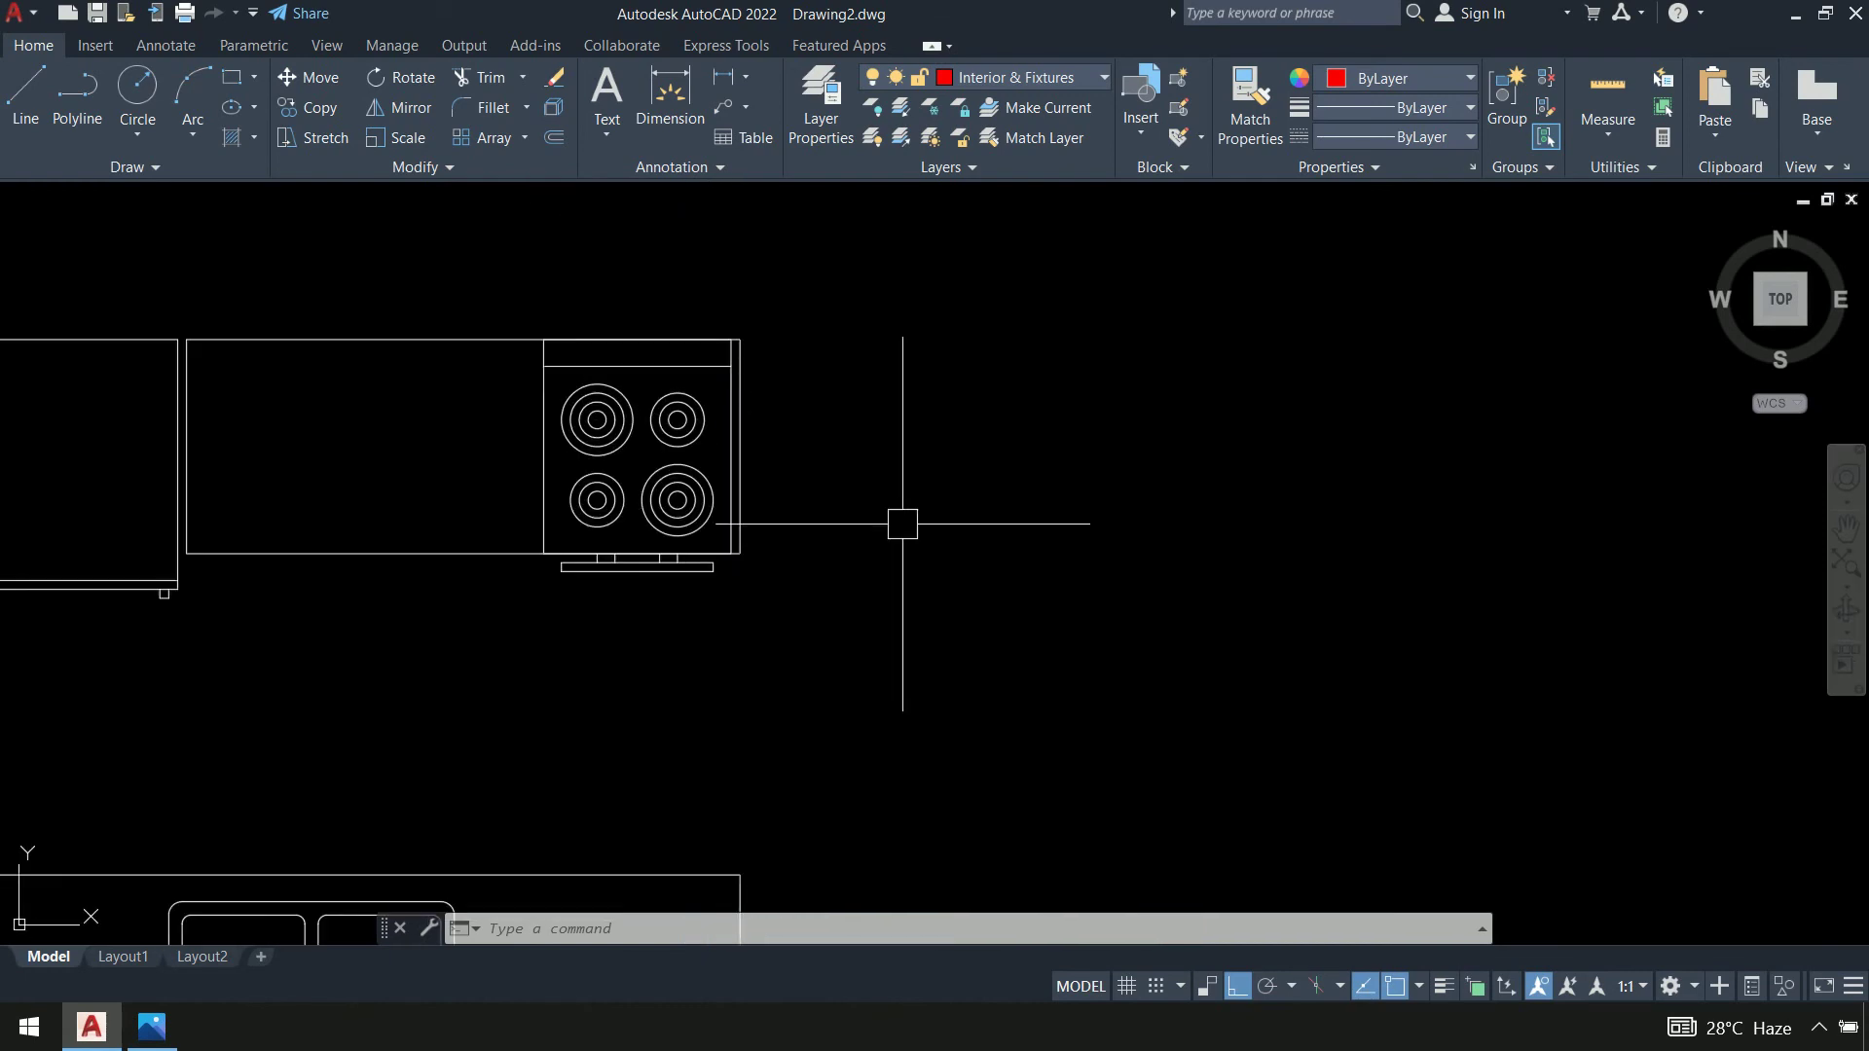
pyautogui.write('m')
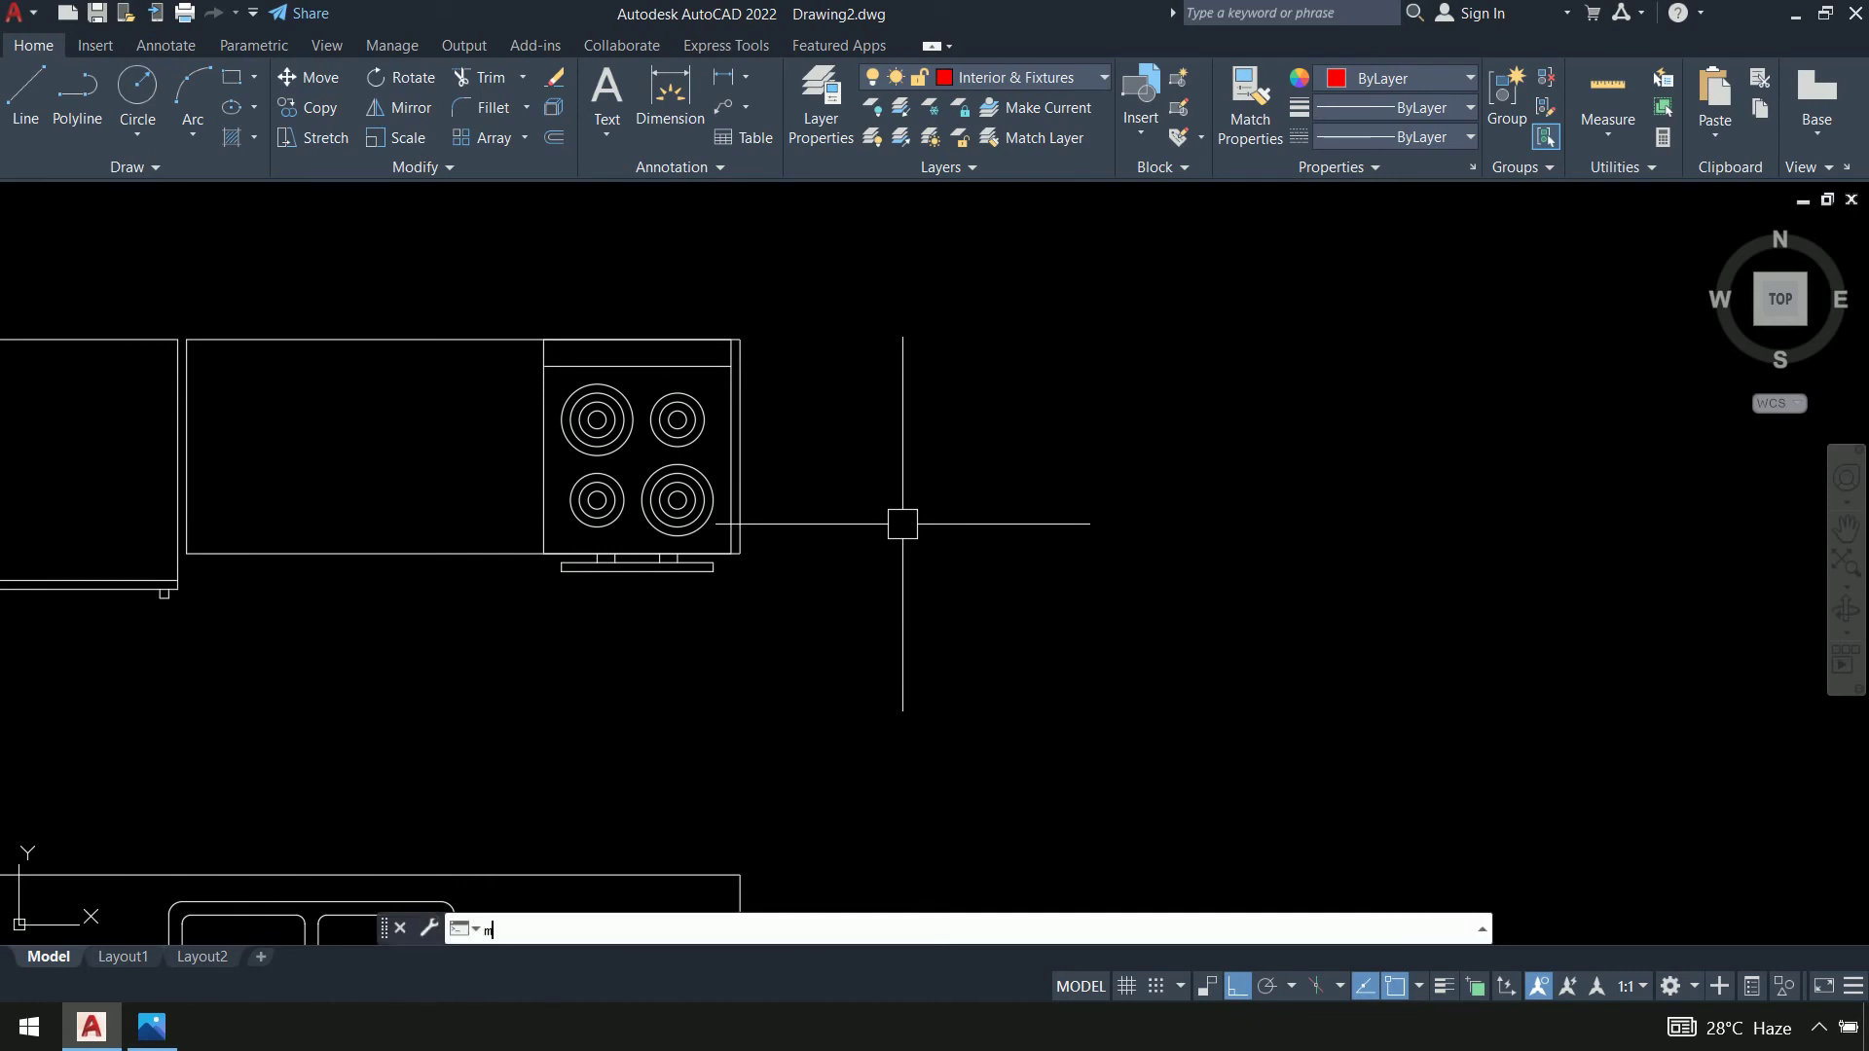
pyautogui.click(414, 605)
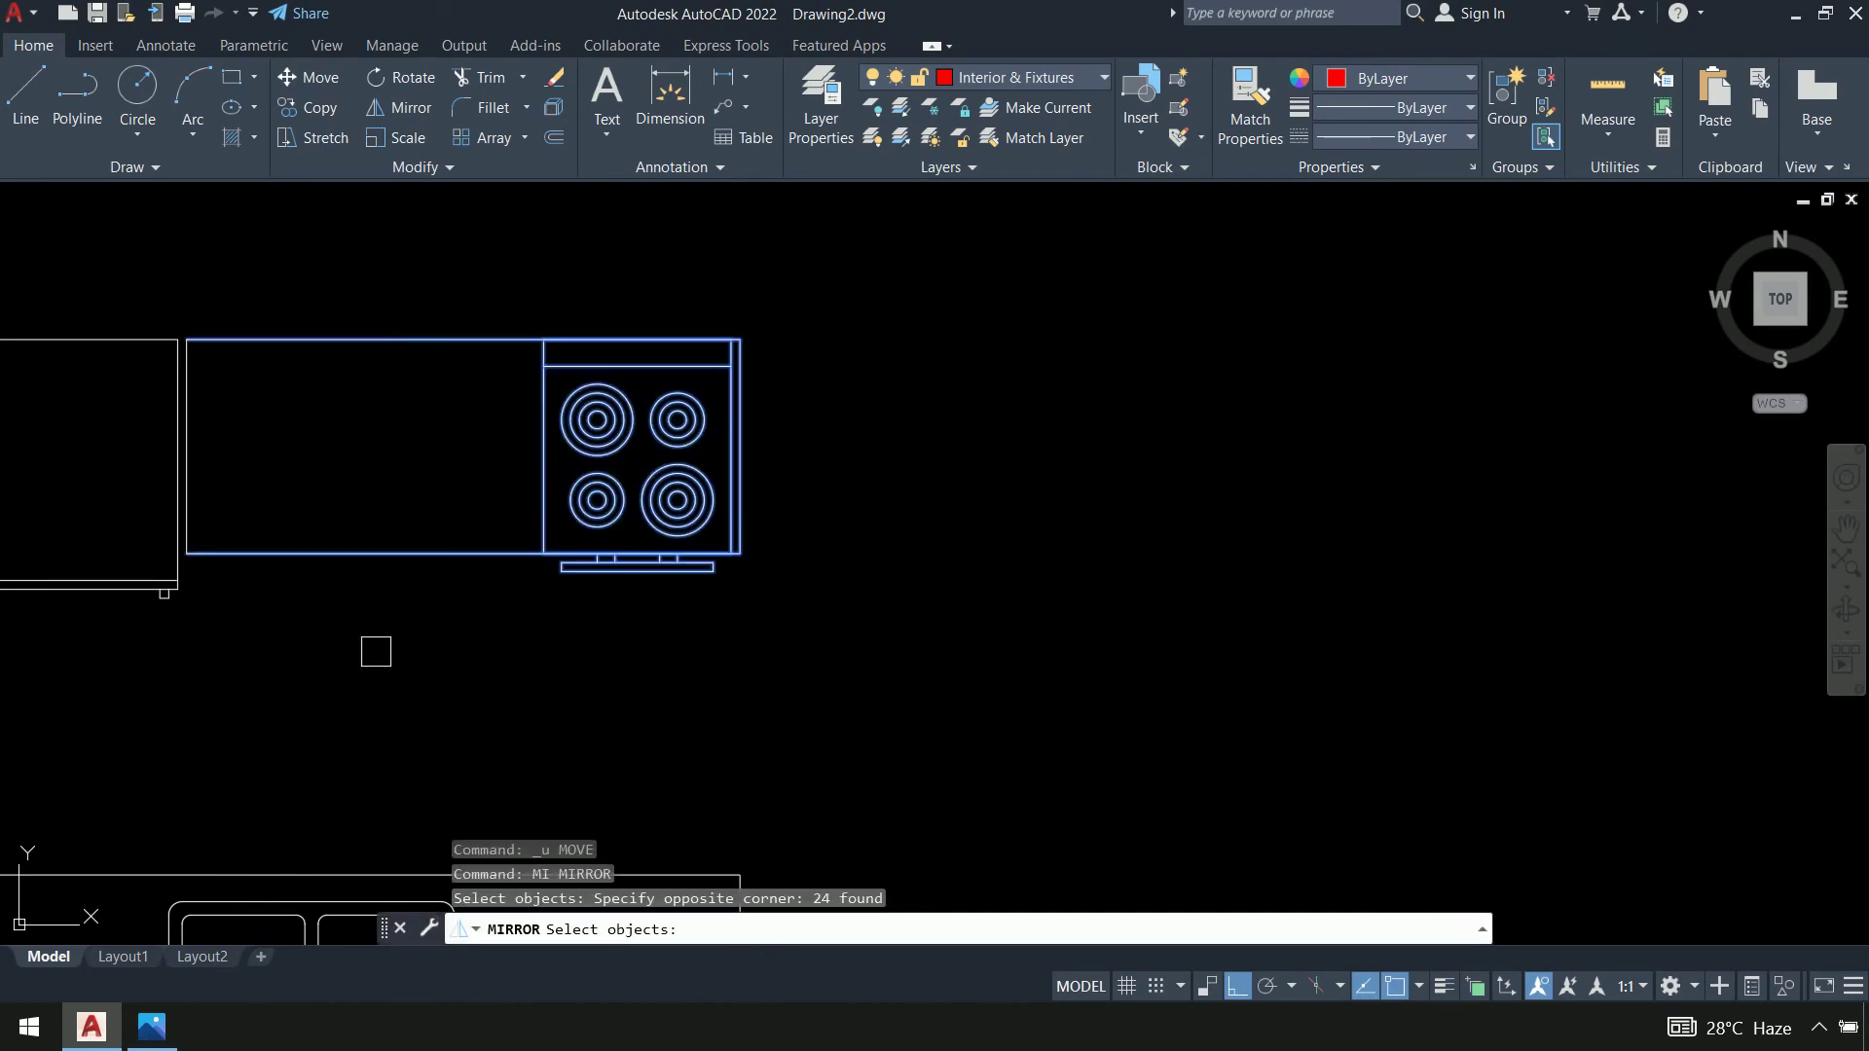
pyautogui.scroll(4, 184, 434)
pyautogui.click(204, 417)
pyautogui.scroll(-5, 430, 440)
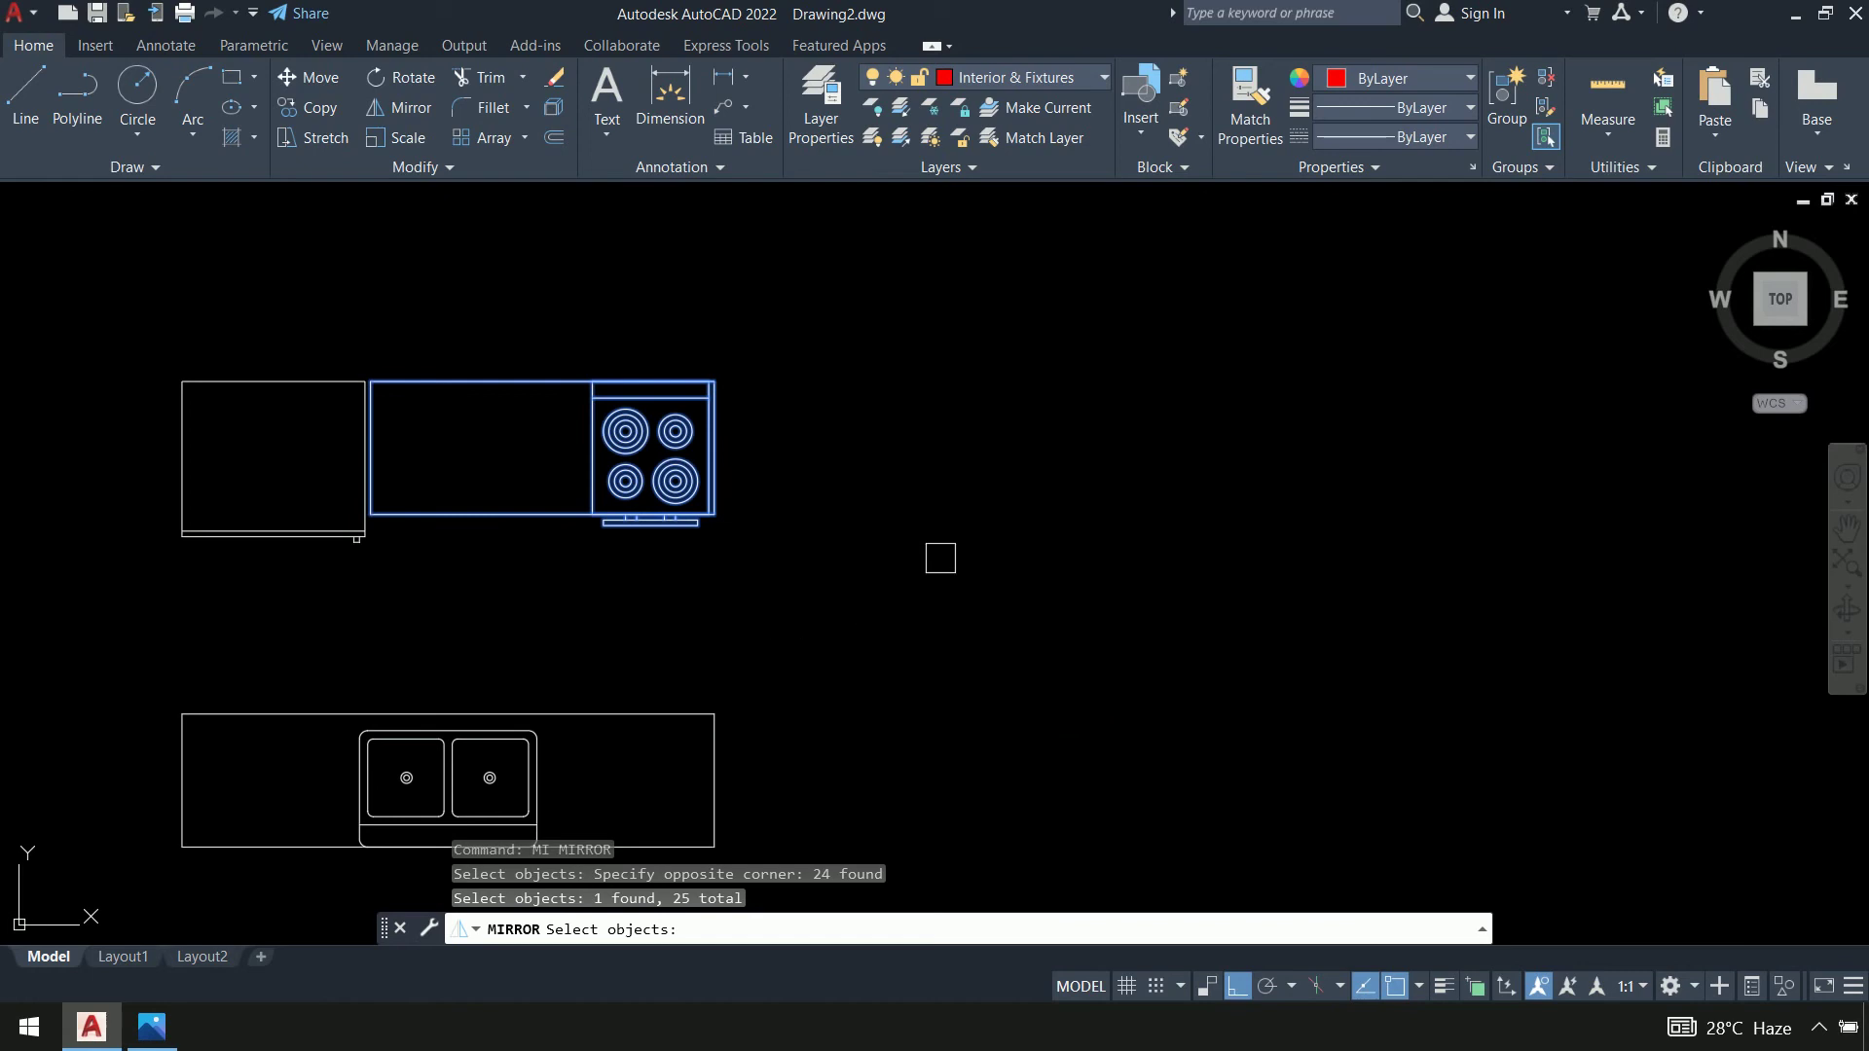
pyautogui.press('space')
pyautogui.click(837, 311)
pyautogui.click(860, 633)
pyautogui.press('space')
# Copy the mirrored stove and counter by its upper-left corner to the inner upper-left corner of the kitchen
pyautogui.scroll(-4, 1129, 663)
pyautogui.moveTo(1129, 663); pyautogui.dragTo(989, 334, button='middle')
pyautogui.scroll(-3, 1060, 396)
pyautogui.scroll(4, 934, 355)
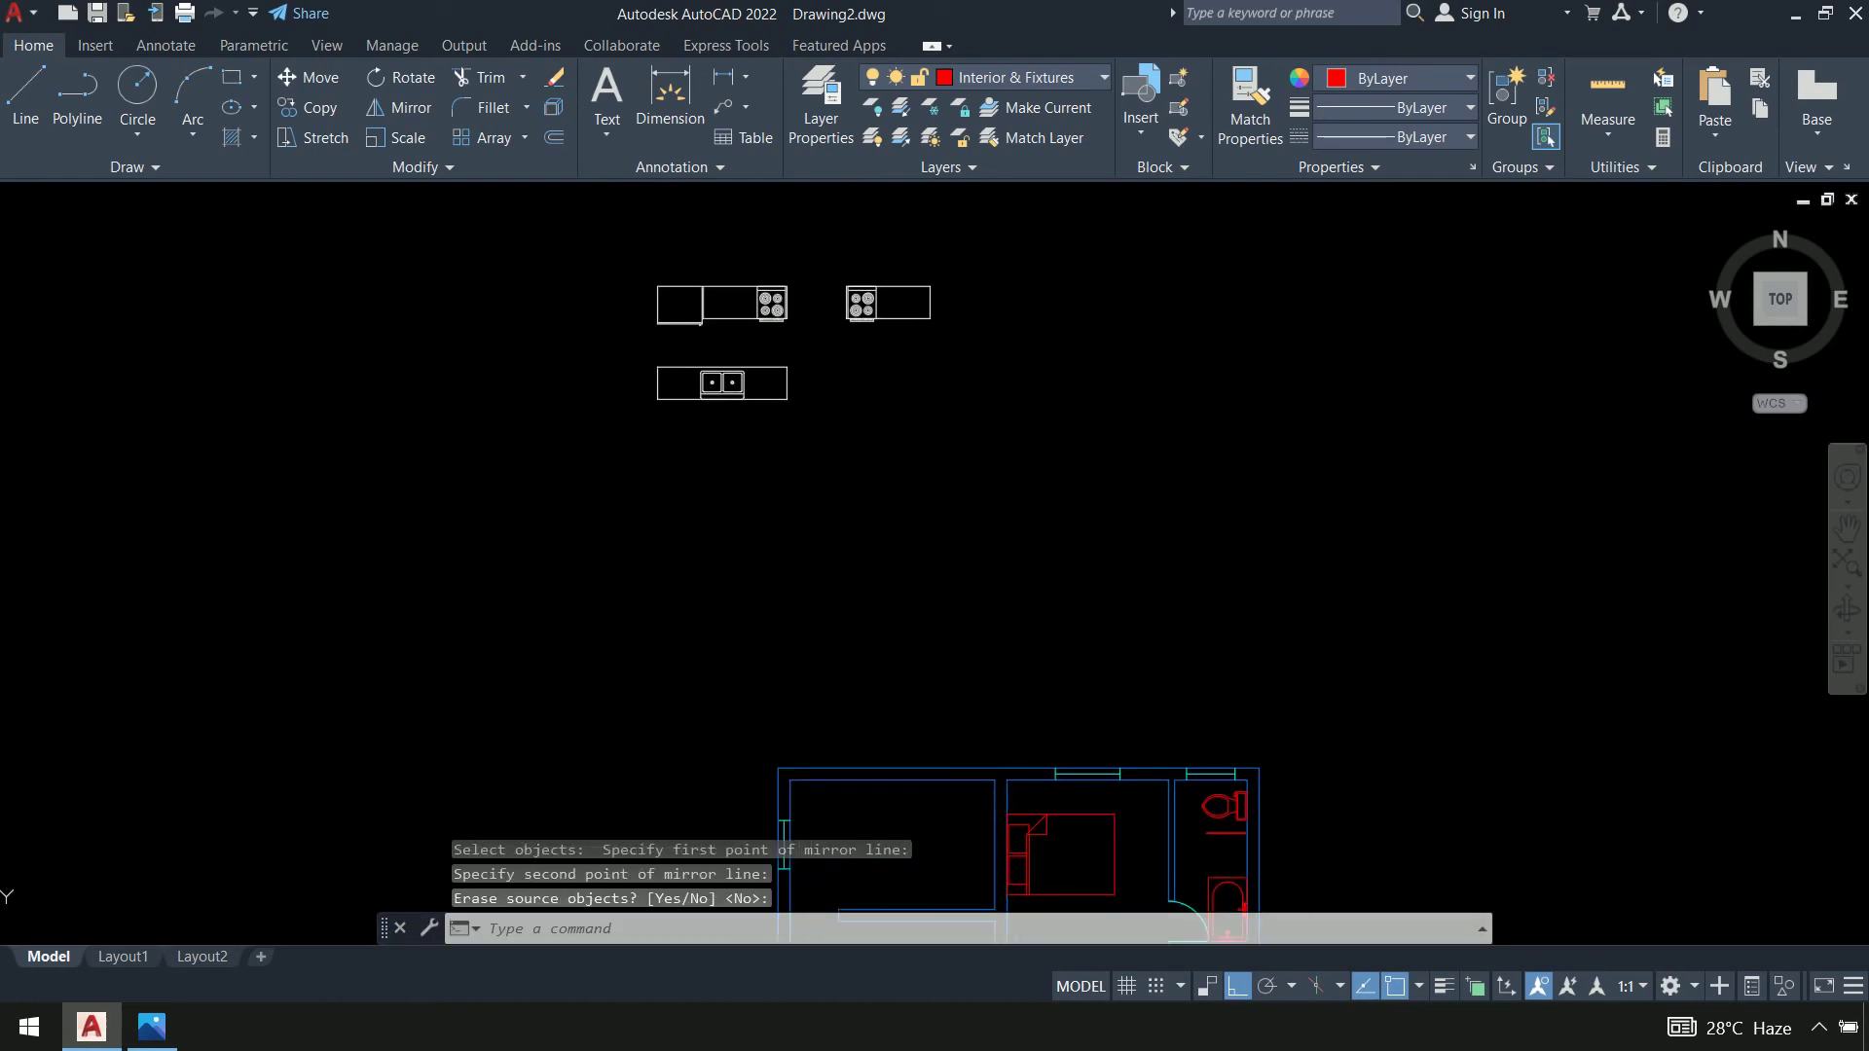
pyautogui.write('co')
pyautogui.press('space')
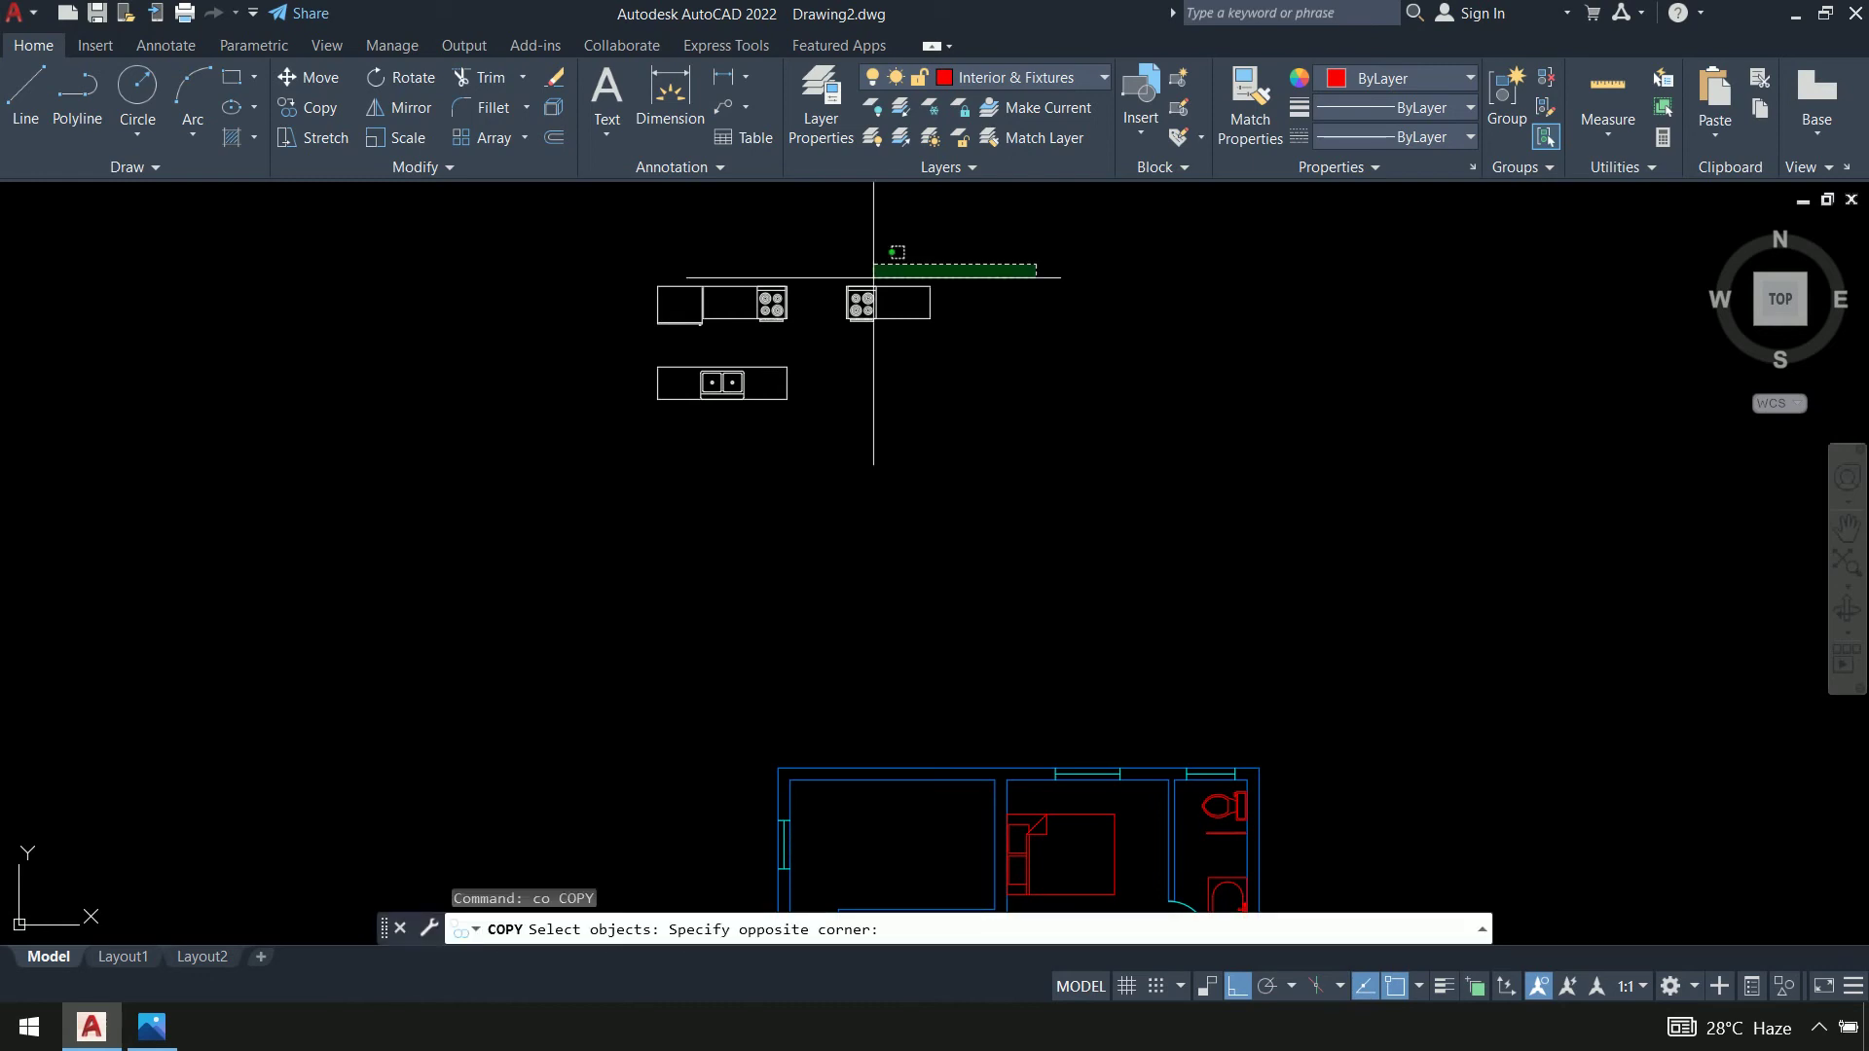
pyautogui.click(821, 356)
pyautogui.press('space')
pyautogui.scroll(6, 856, 273)
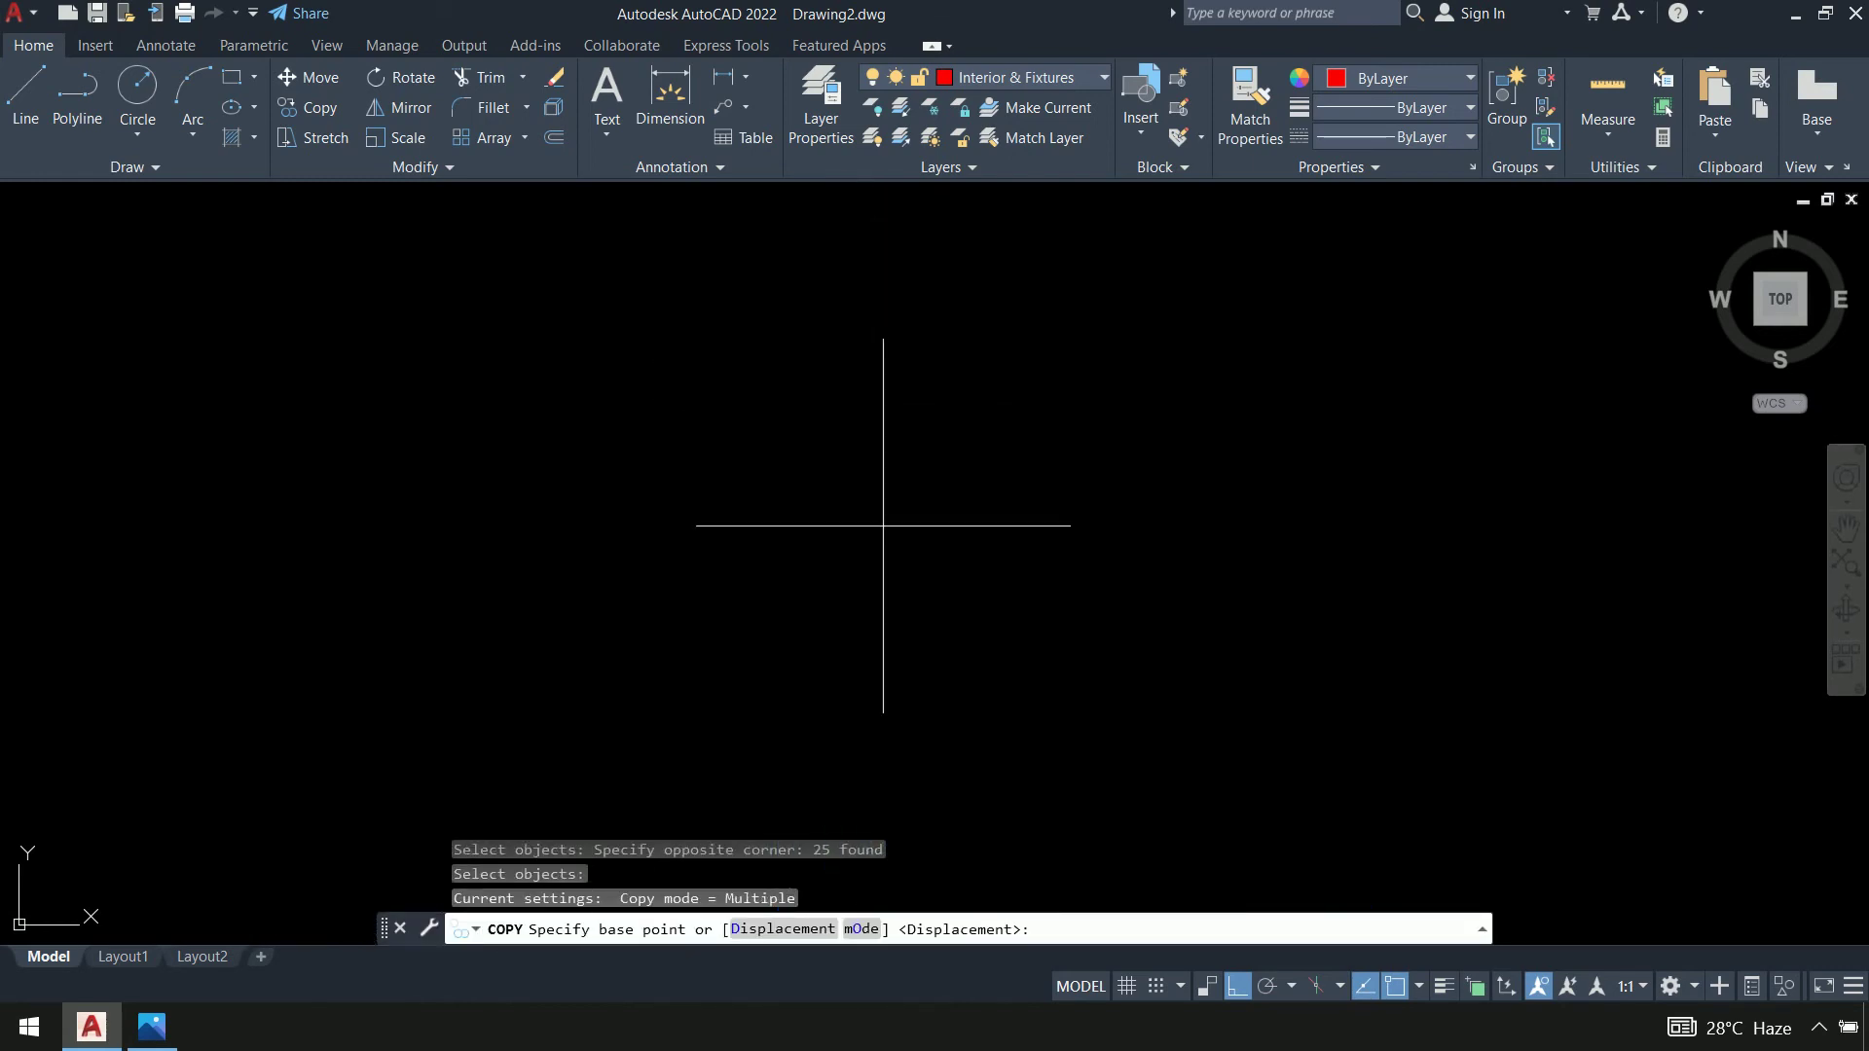
pyautogui.scroll(-4, 856, 467)
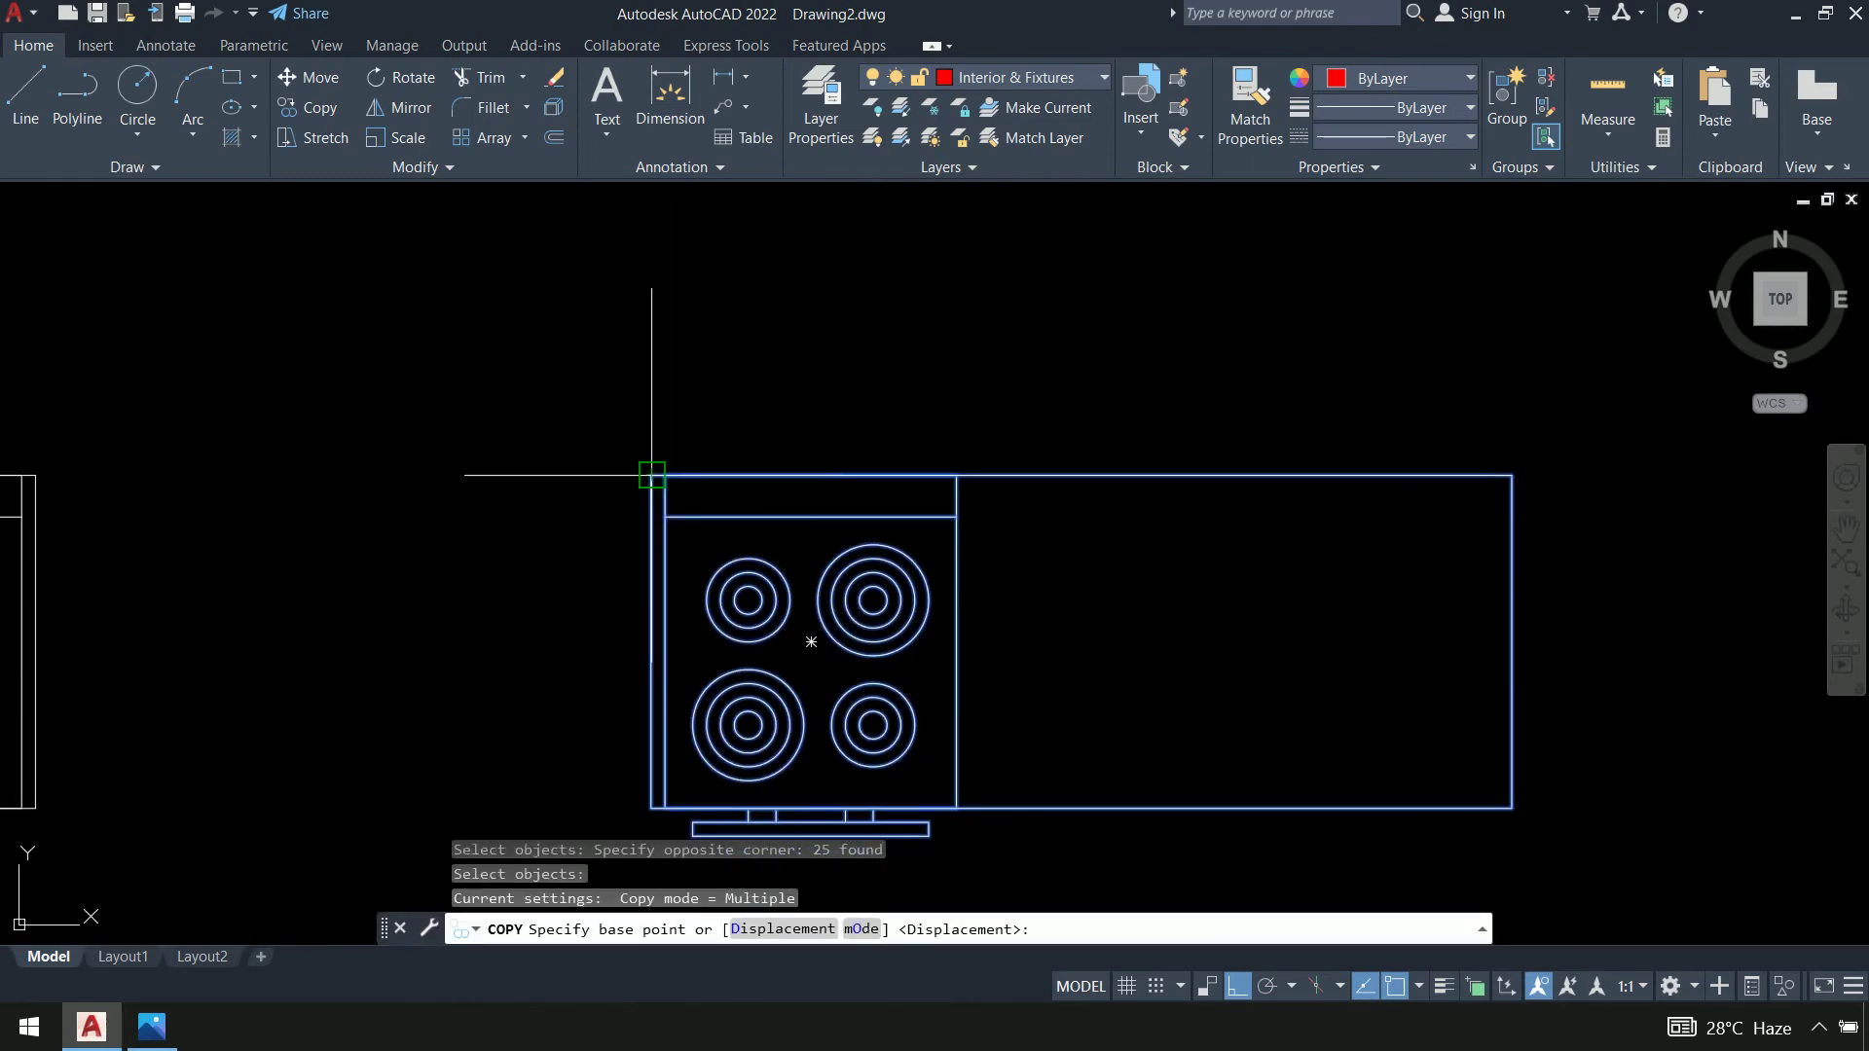
pyautogui.click(651, 475)
pyautogui.scroll(-8, 668, 438)
pyautogui.scroll(-3, 659, 259)
pyautogui.scroll(6, 625, 575)
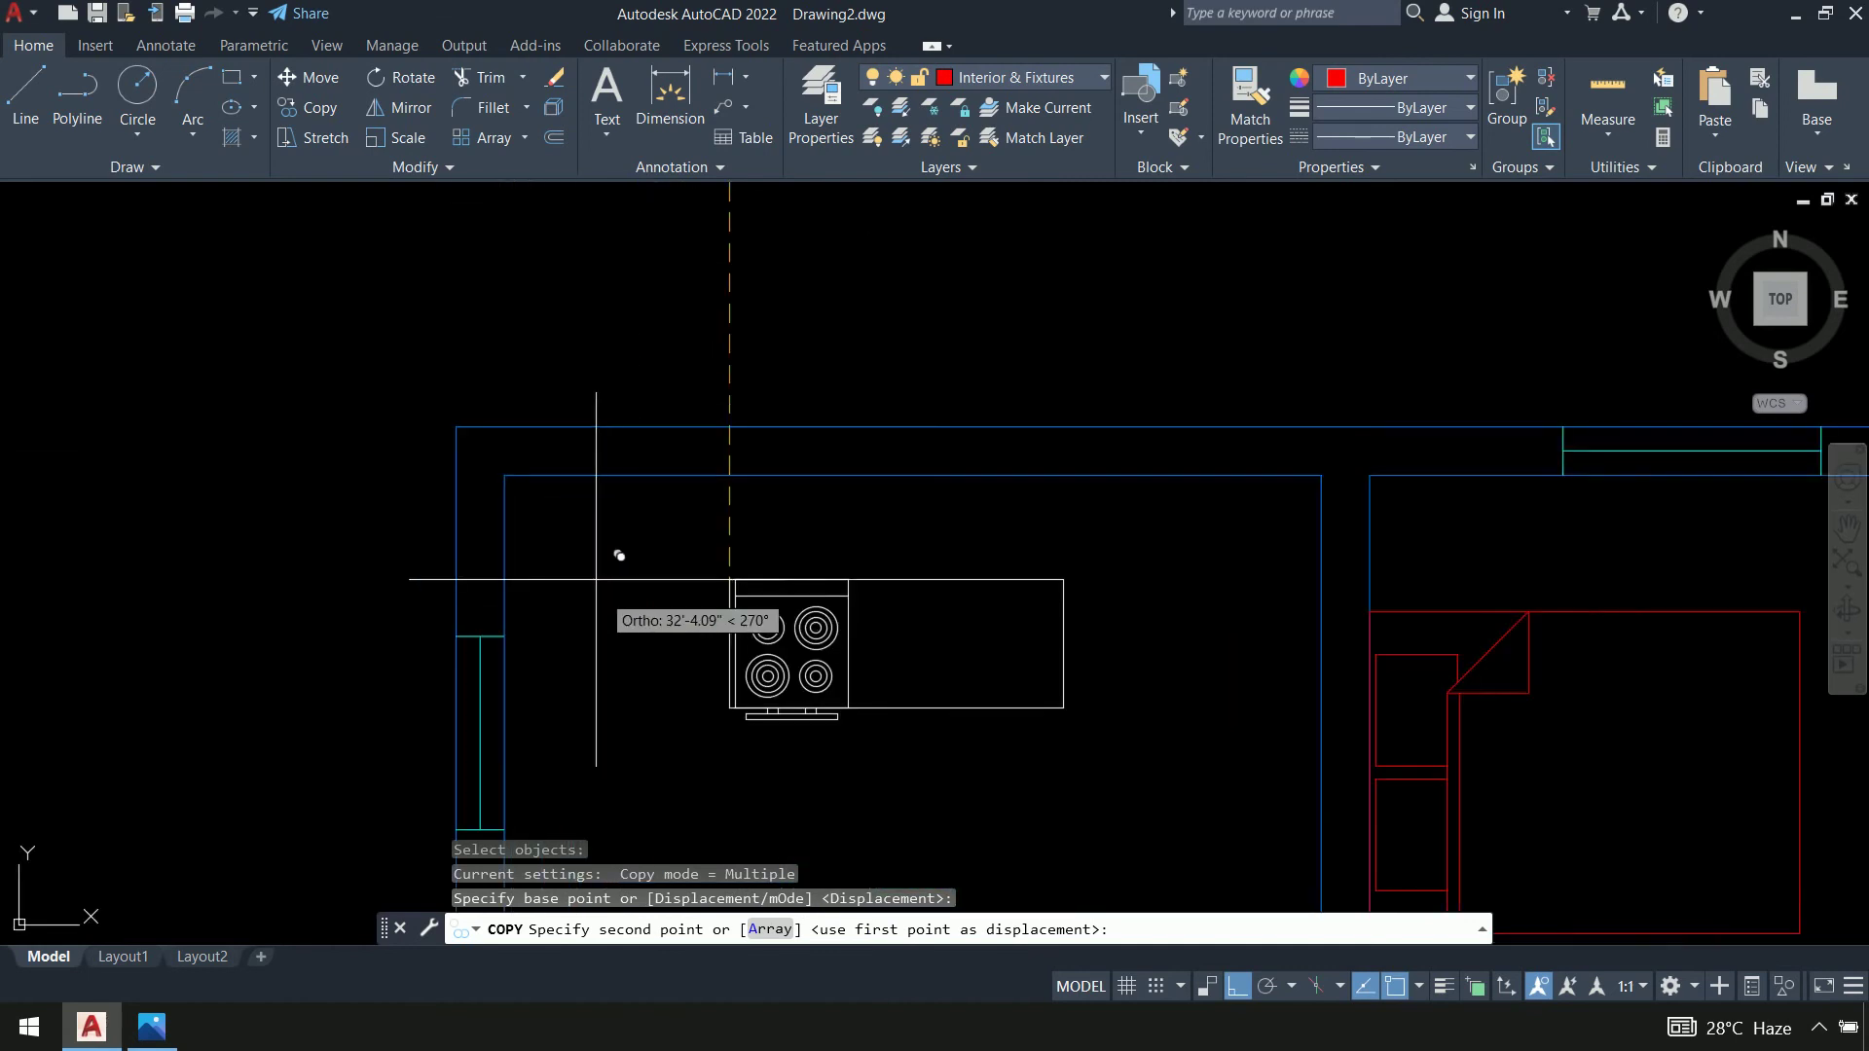
pyautogui.click(500, 476)
pyautogui.scroll(-2, 943, 626)
pyautogui.moveTo(973, 645); pyautogui.dragTo(875, 604, button='middle')
pyautogui.press('Return')
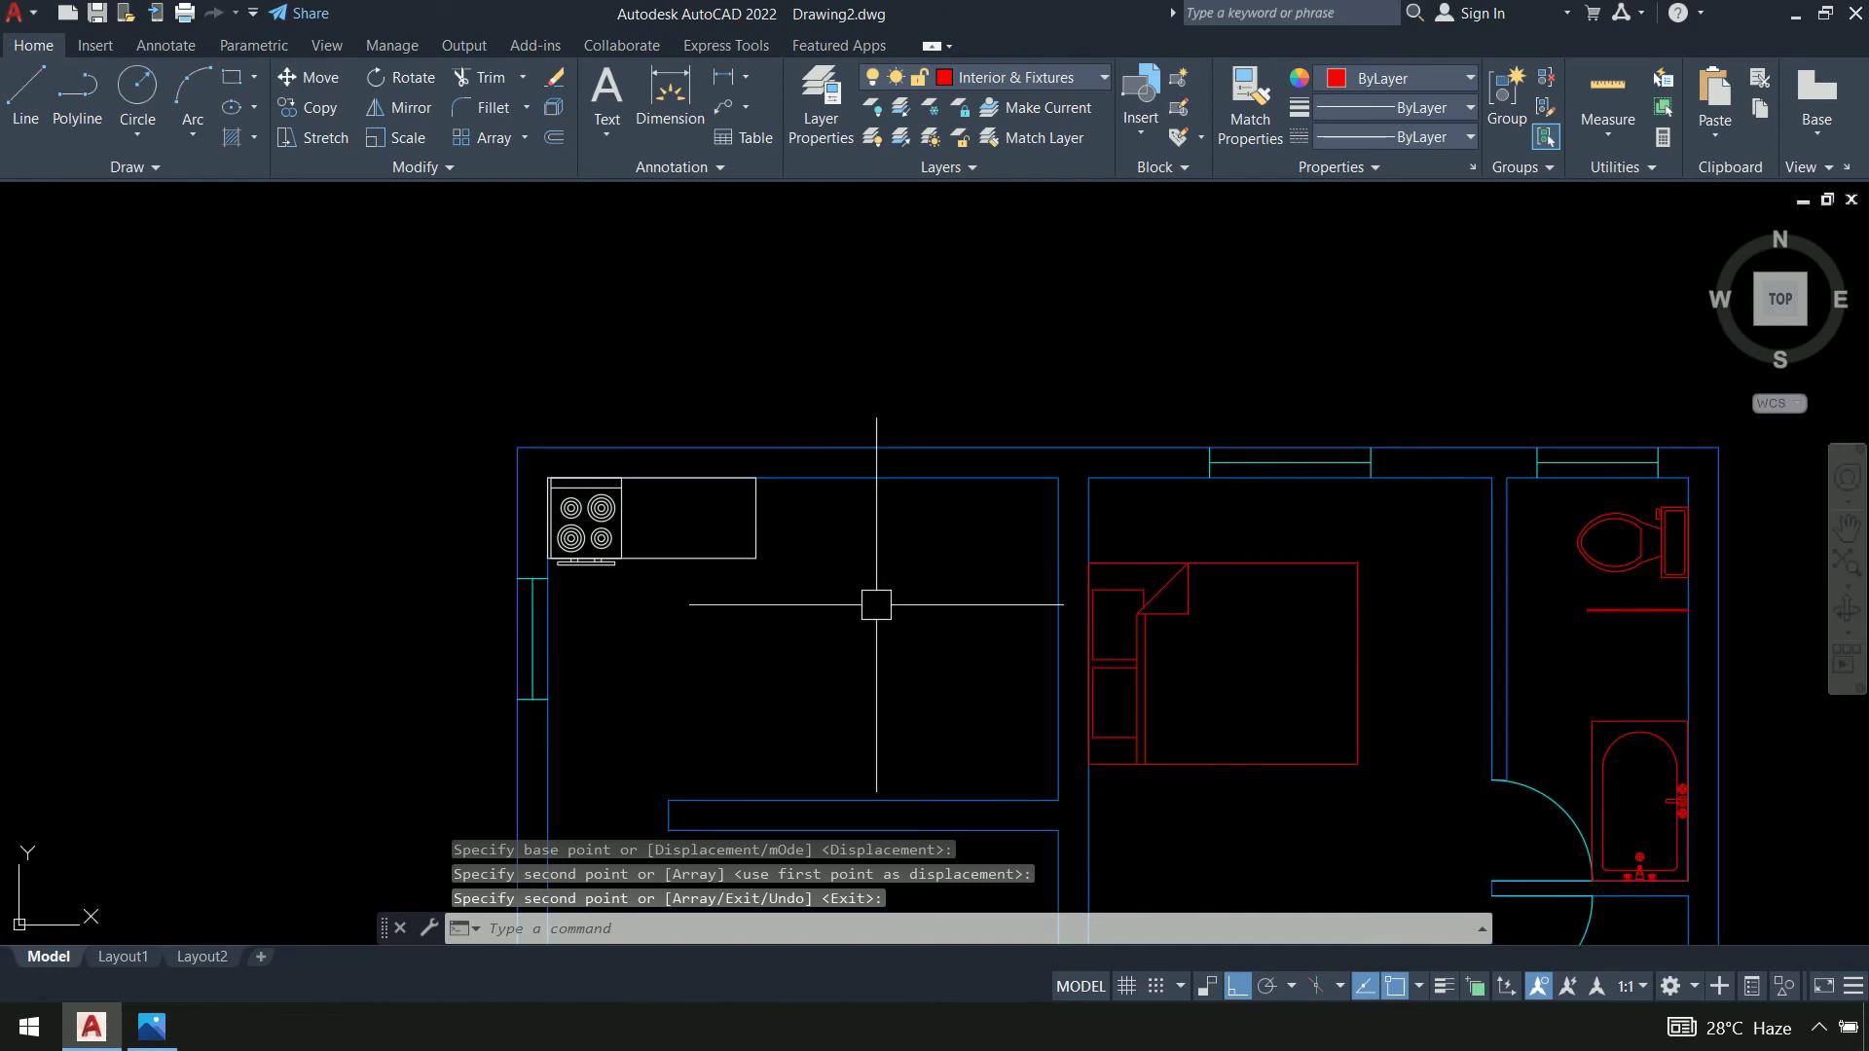
# Copy only the refrigerator by its upper-left corner onto the kitchen's upper wall, just right of the placed counter with a small gap
pyautogui.moveTo(903, 317); pyautogui.dragTo(919, 856, button='middle')
pyautogui.moveTo(938, 421); pyautogui.dragTo(992, 862, button='middle')
pyautogui.moveTo(905, 533); pyautogui.dragTo(988, 838, button='middle')
pyautogui.scroll(4, 666, 547)
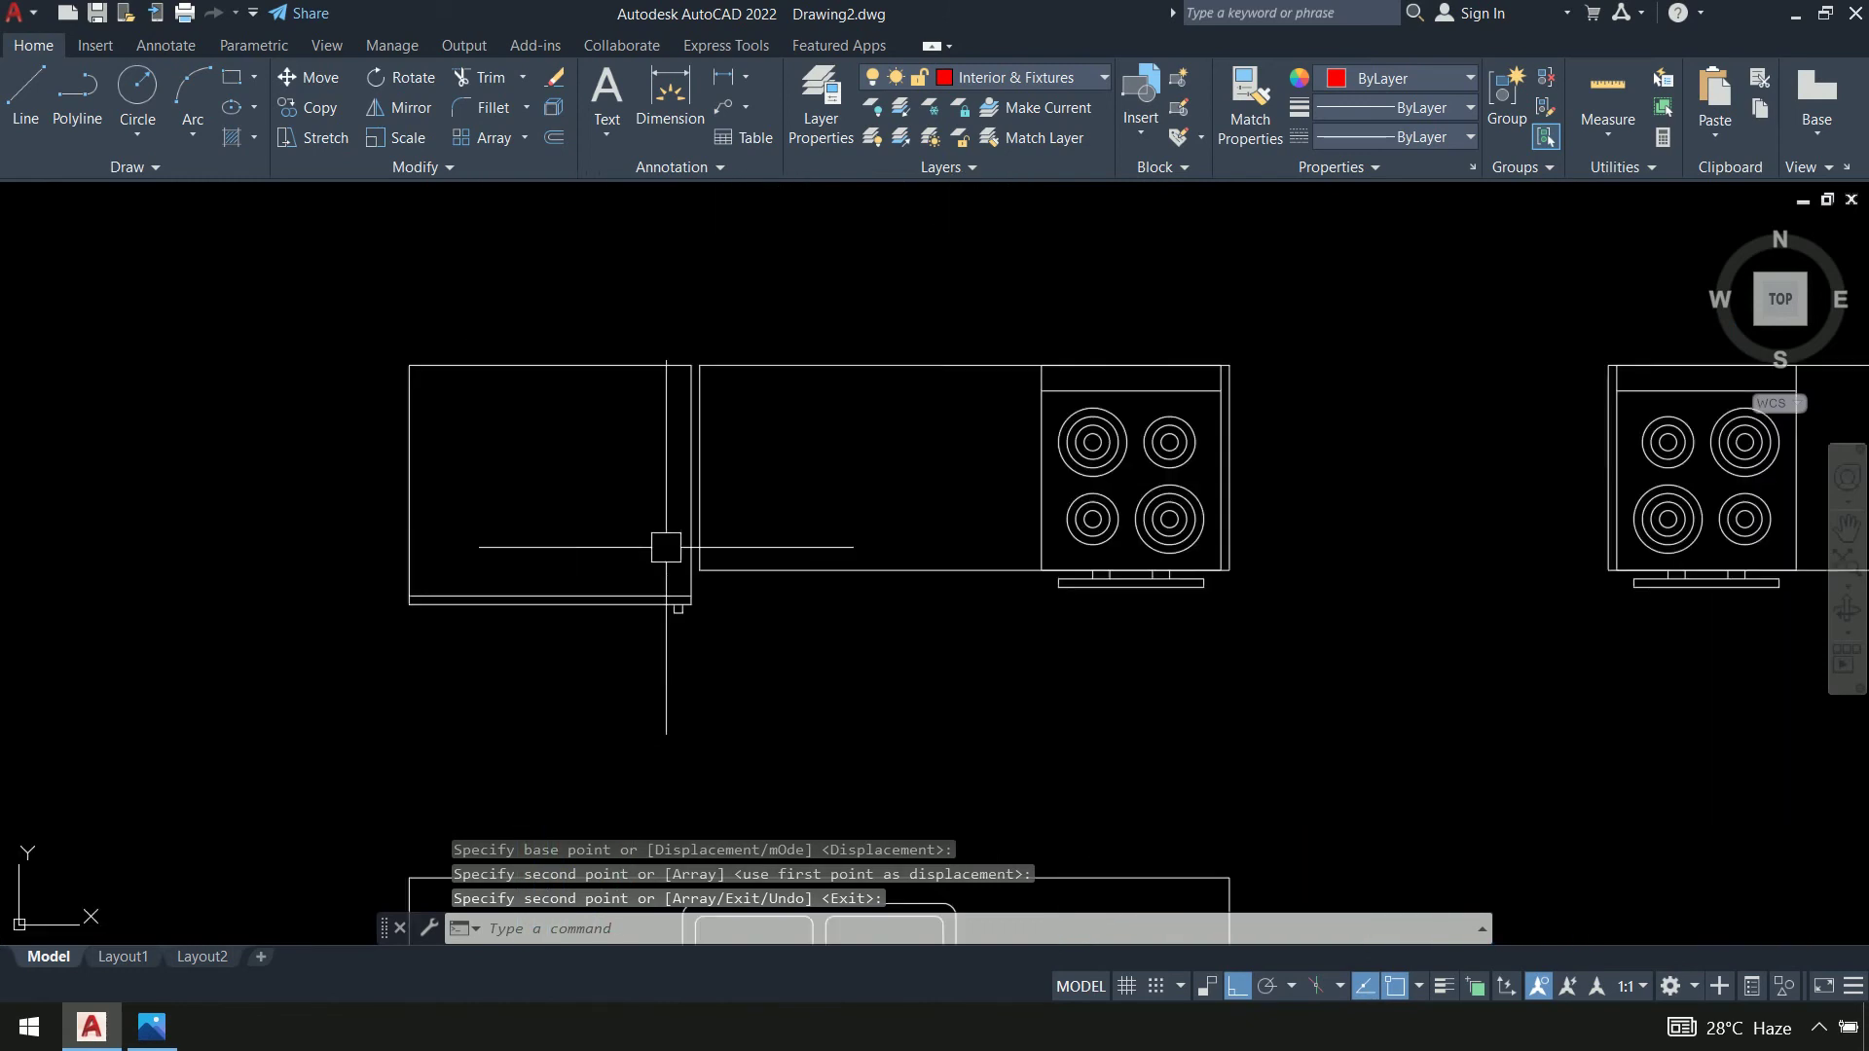
pyautogui.write('c')
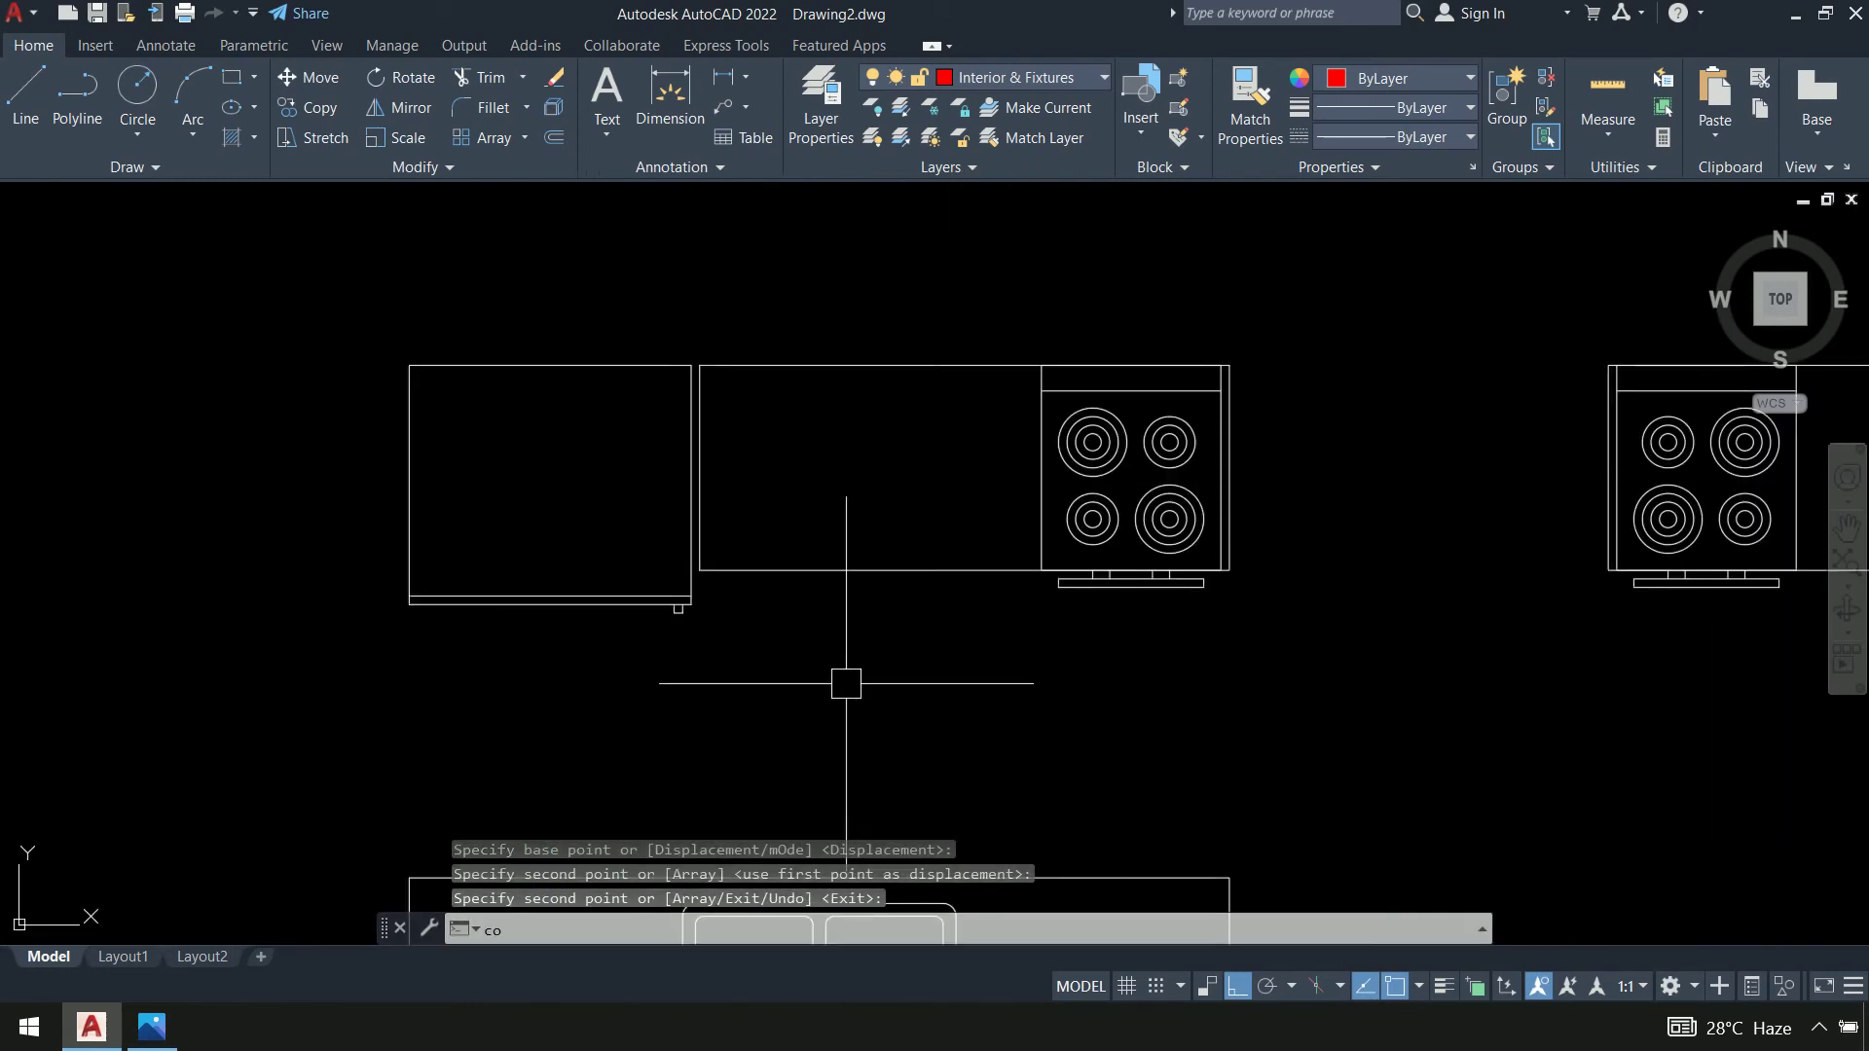
pyautogui.write('o')
pyautogui.press('Return')
pyautogui.scroll(2, 687, 254)
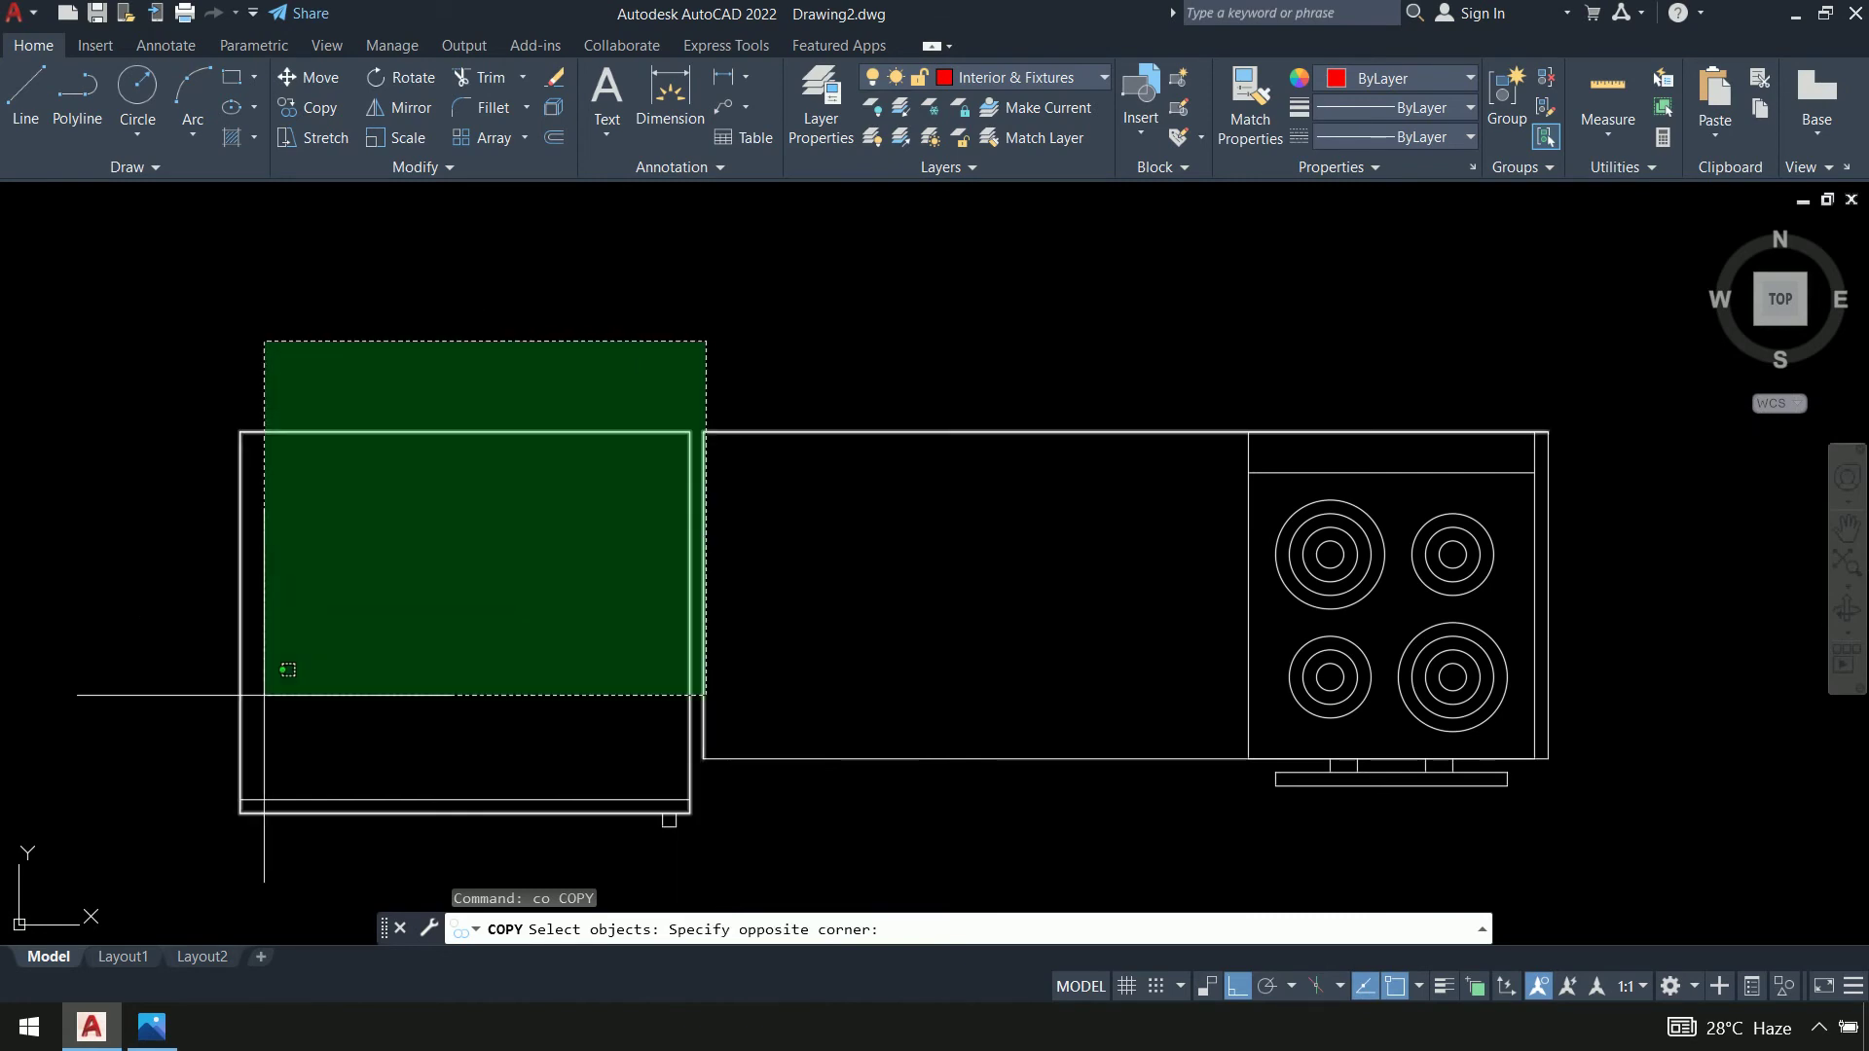
pyautogui.click(185, 837)
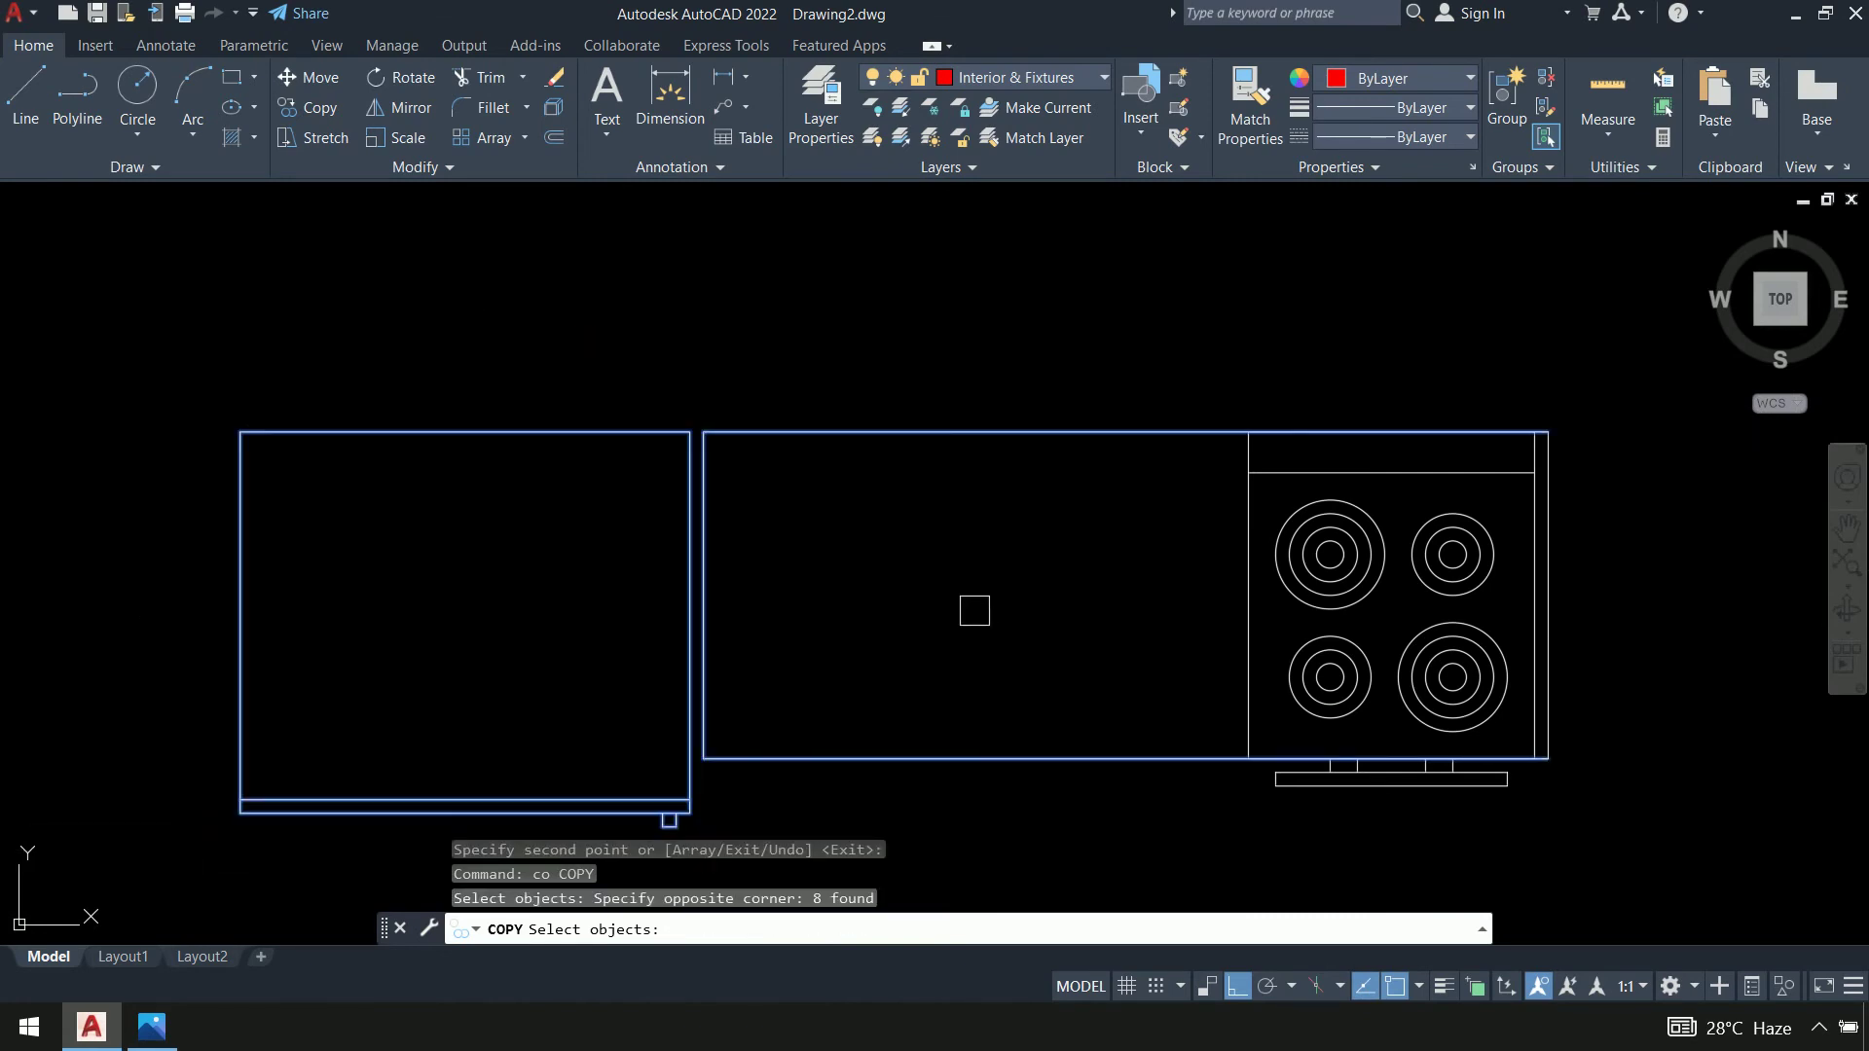
pyautogui.keyDown('shift'); pyautogui.click(792, 760); pyautogui.keyUp('shift')
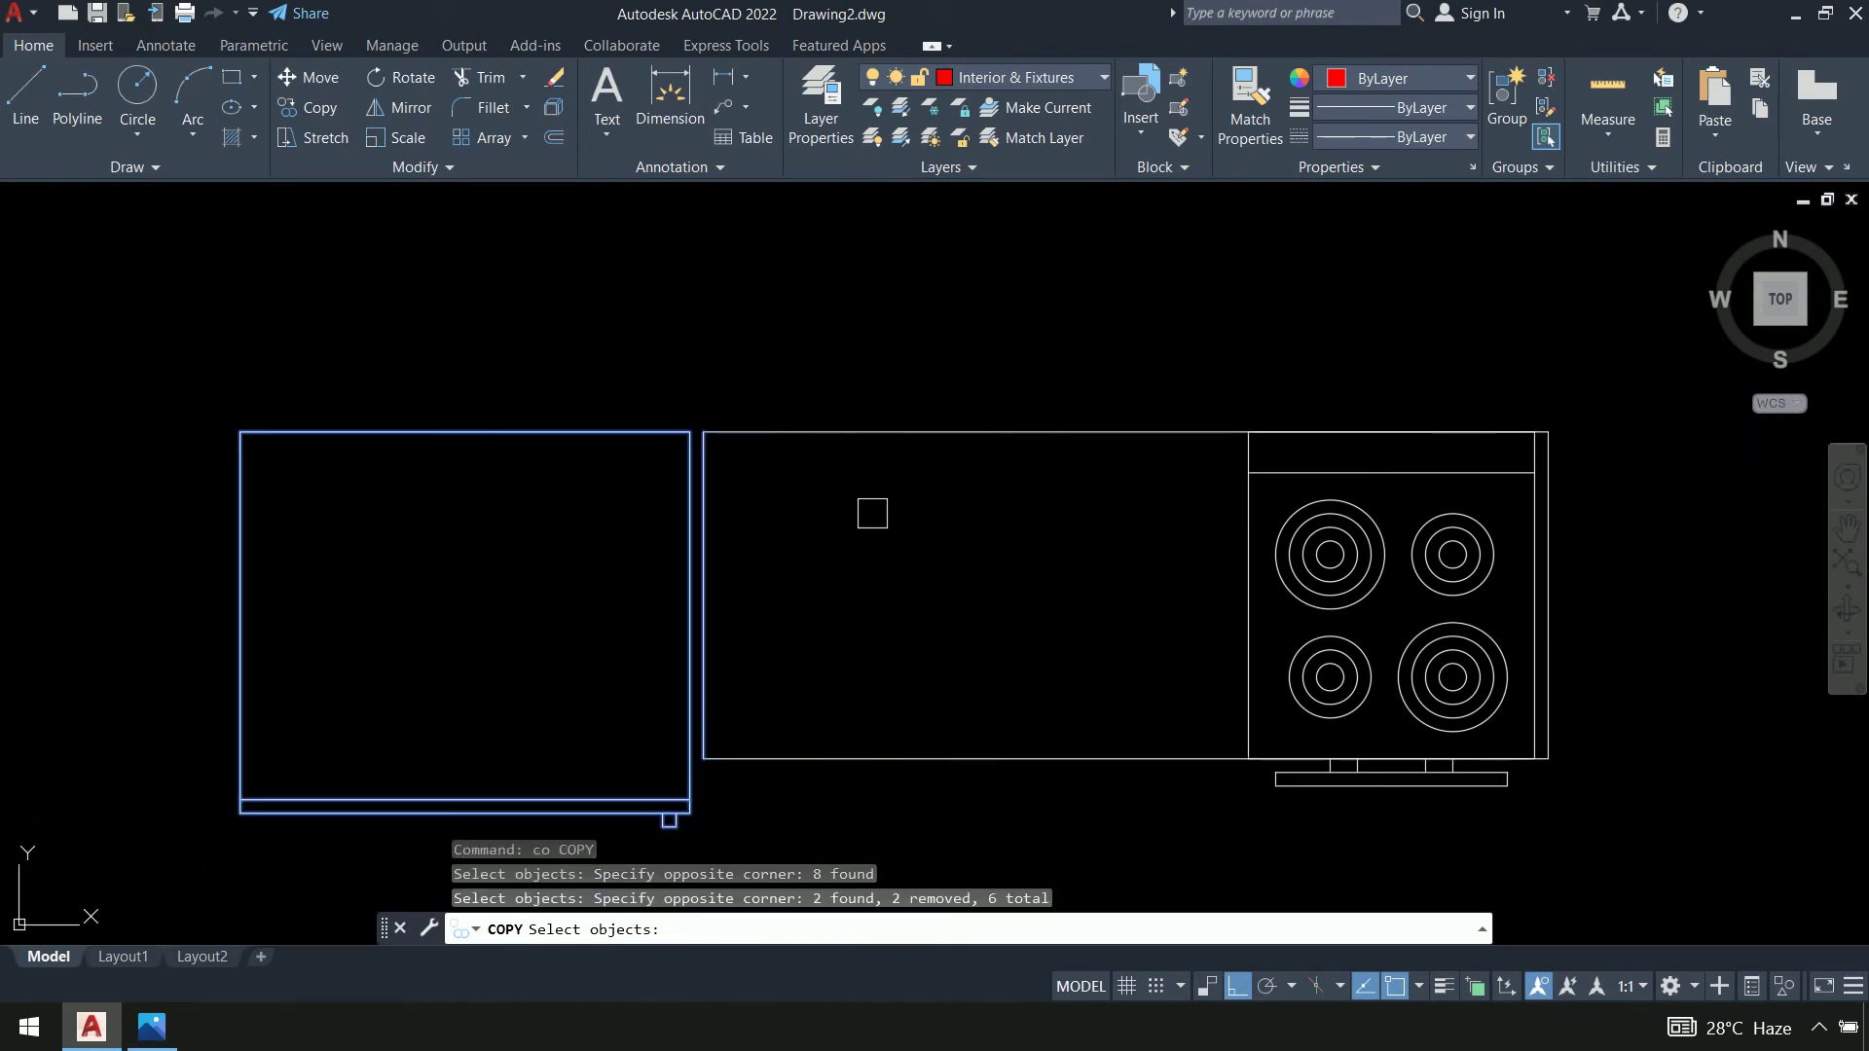
pyautogui.keyDown('shift'); pyautogui.click(710, 467); pyautogui.keyUp('shift')
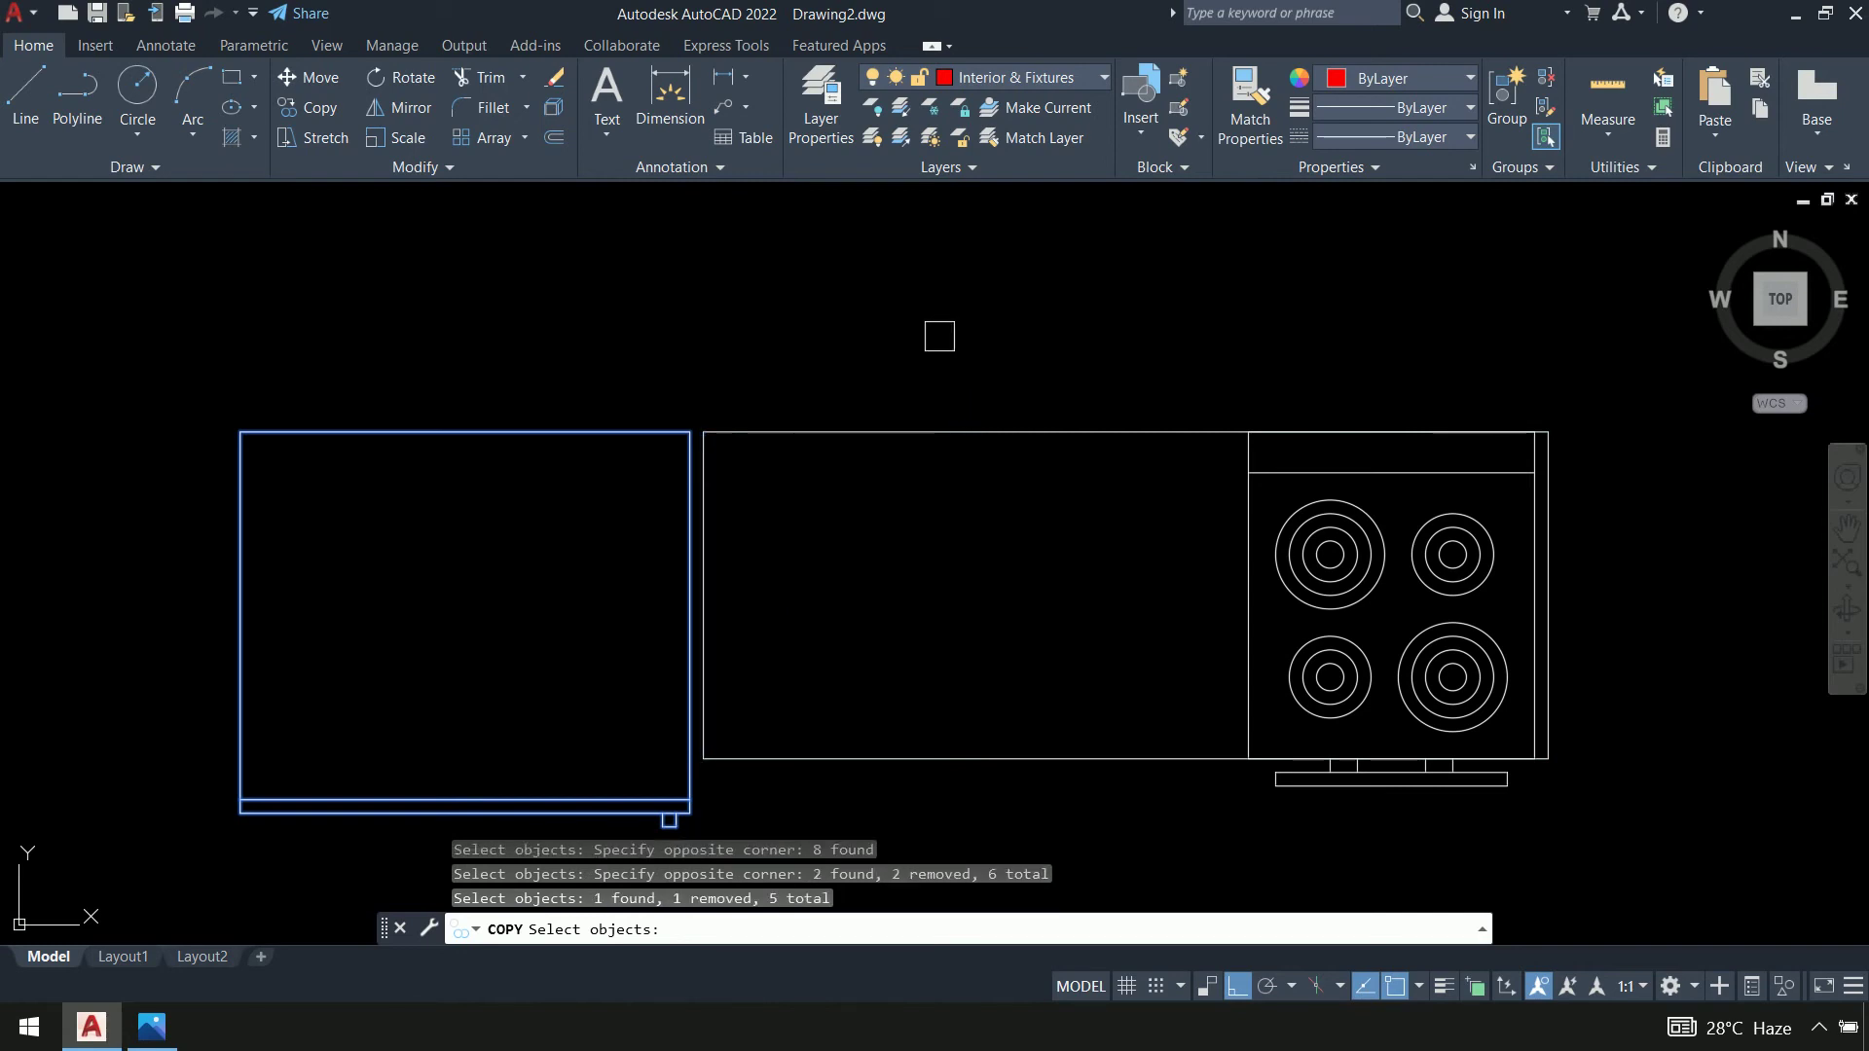
pyautogui.press('Return')
pyautogui.click(240, 431)
pyautogui.scroll(-8, 662, 314)
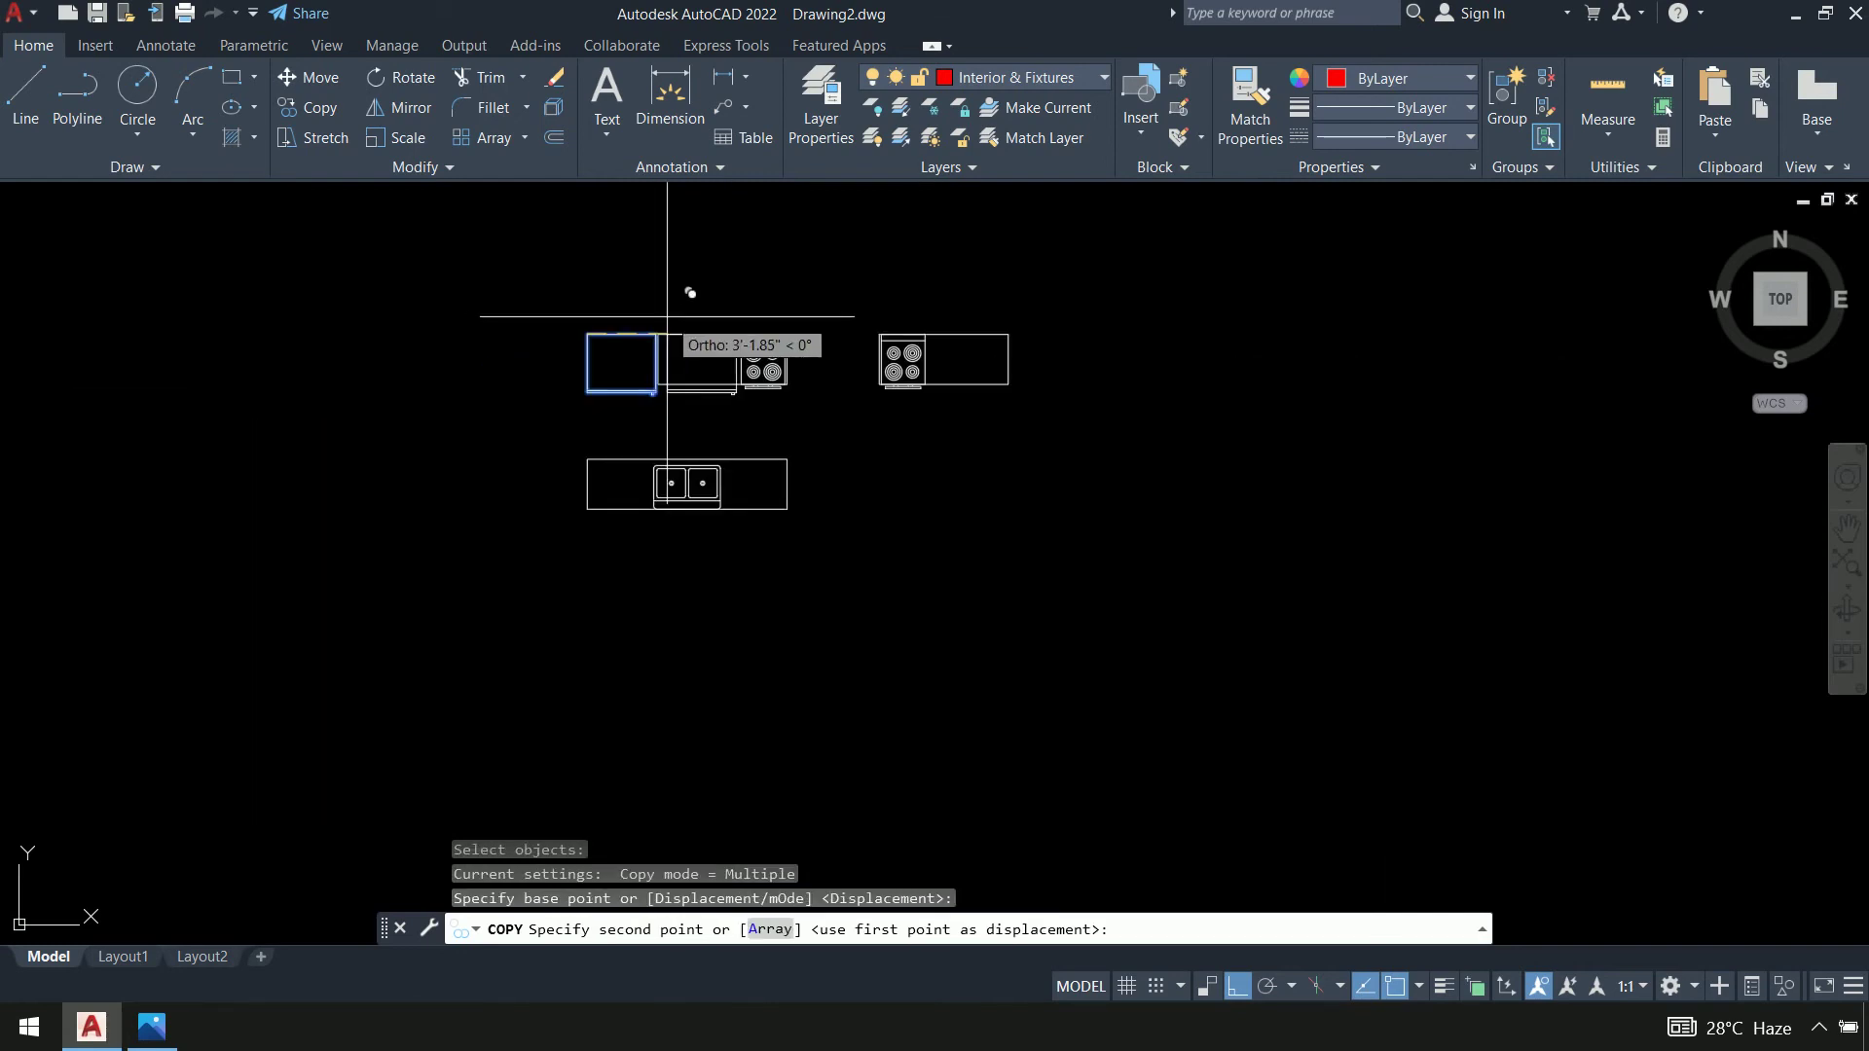
pyautogui.scroll(10, 749, 545)
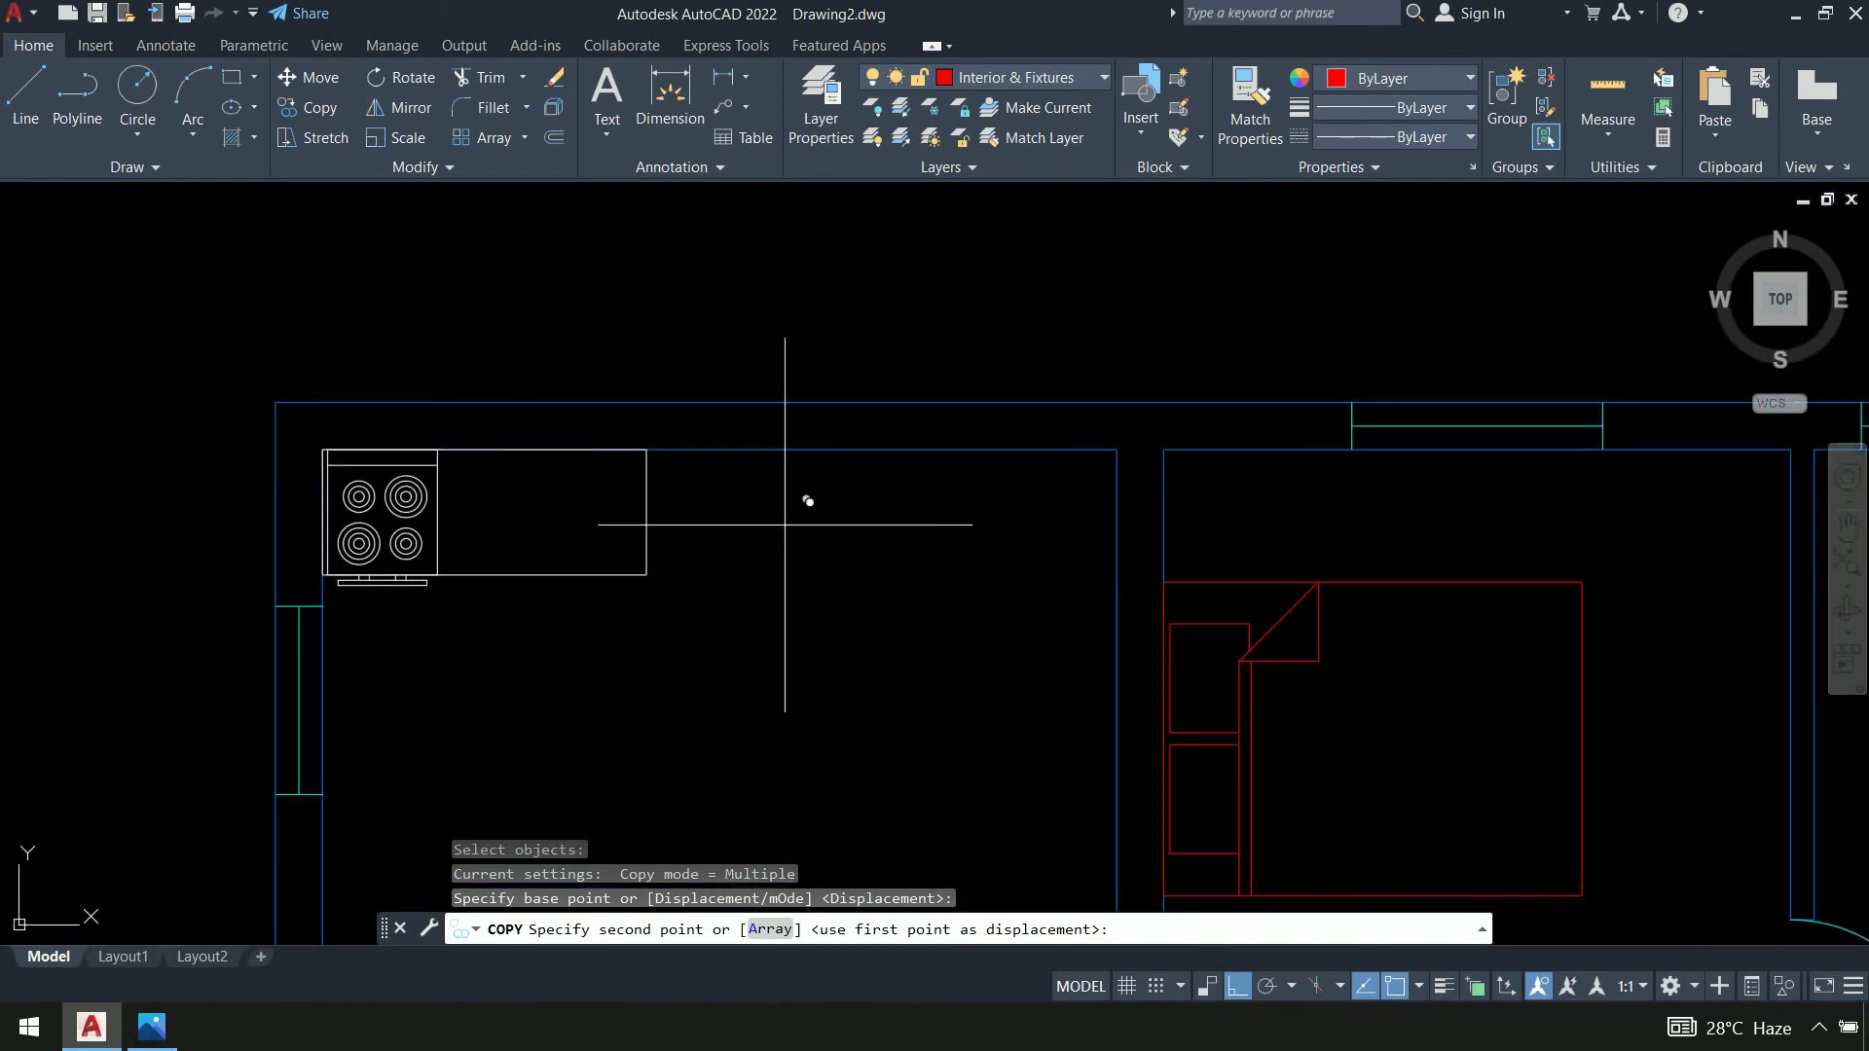
pyautogui.scroll(2, 661, 428)
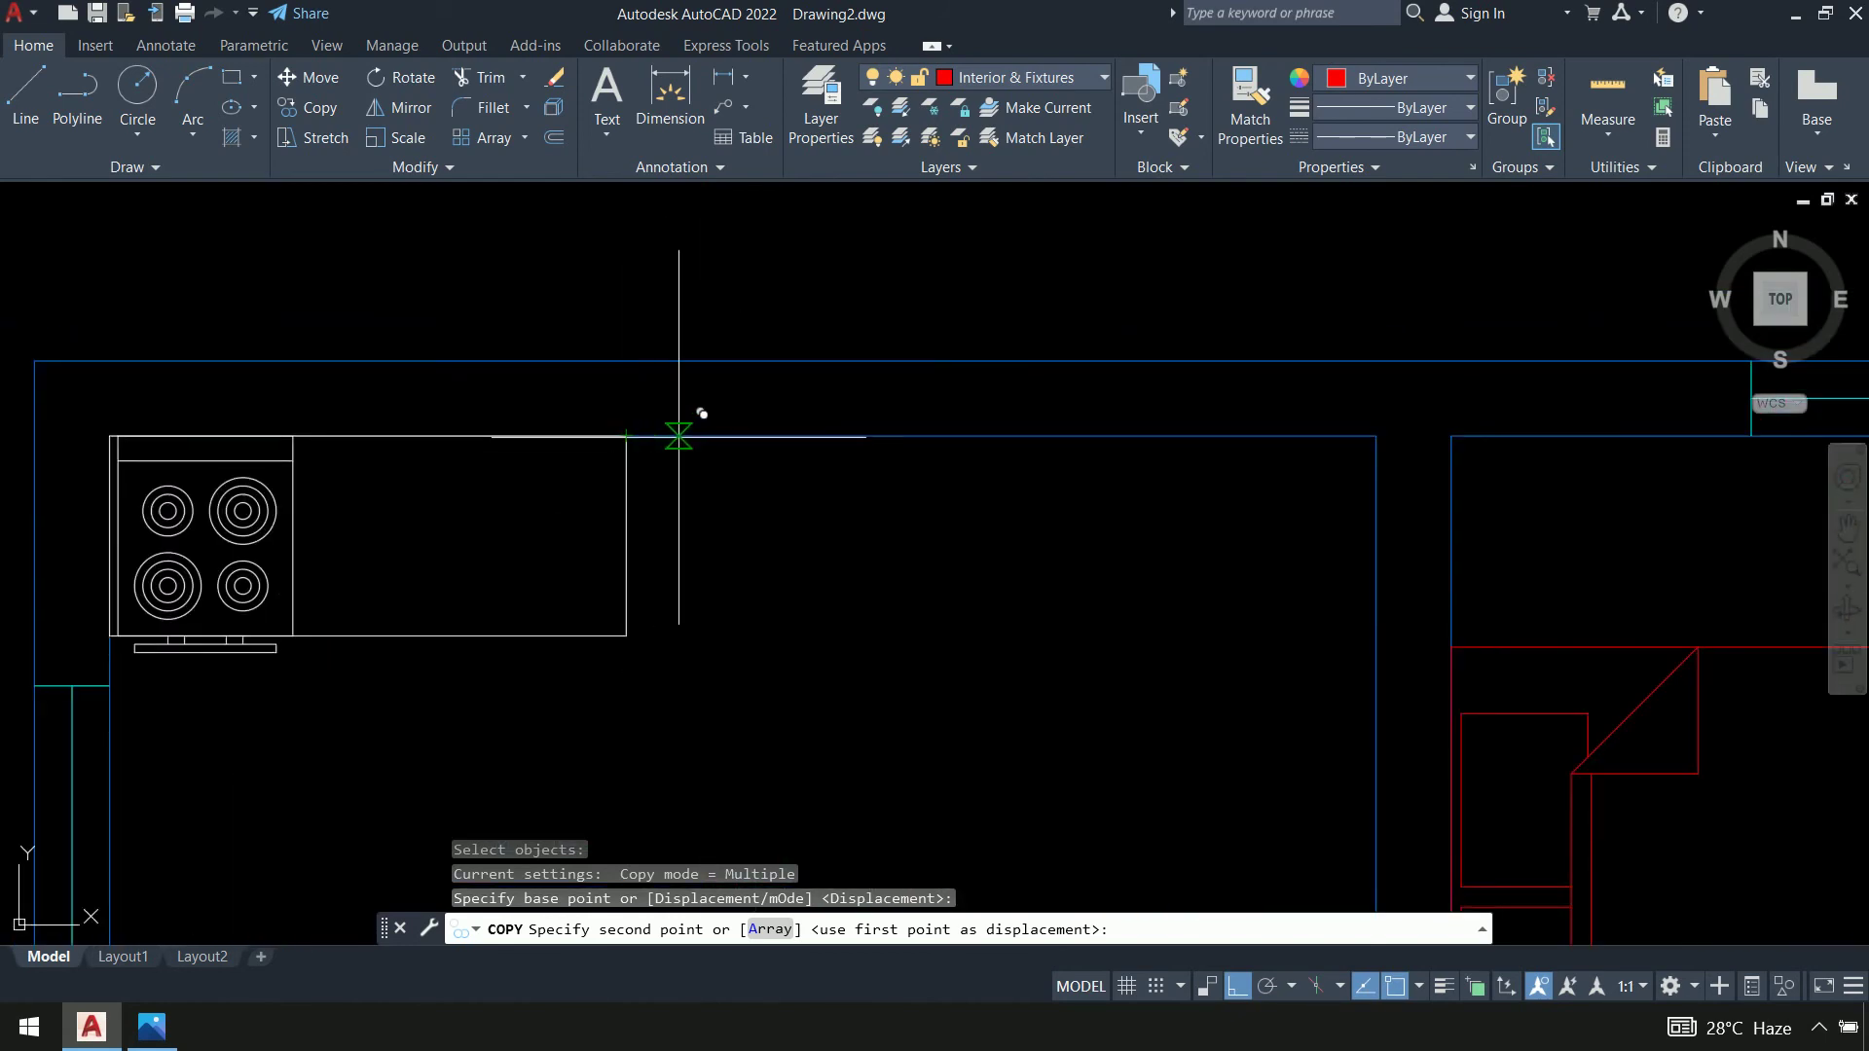
pyautogui.scroll(3, 678, 437)
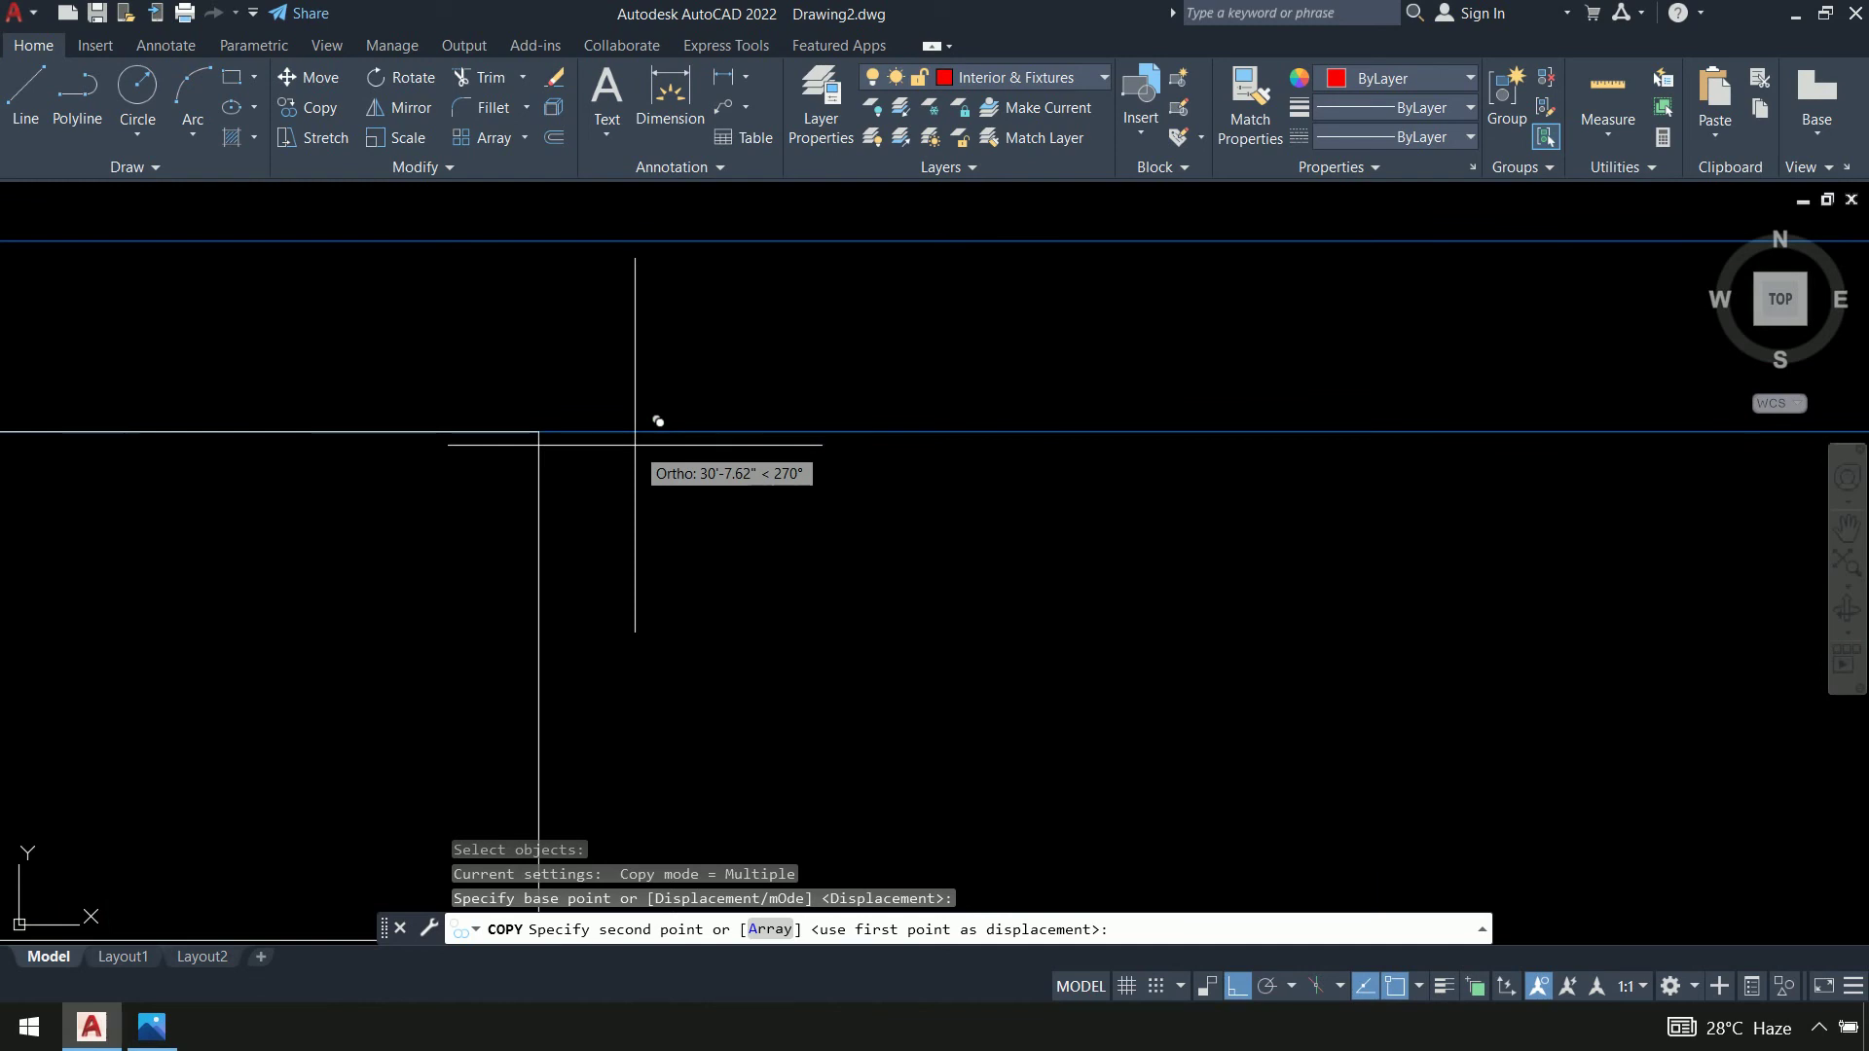
pyautogui.press('F8')
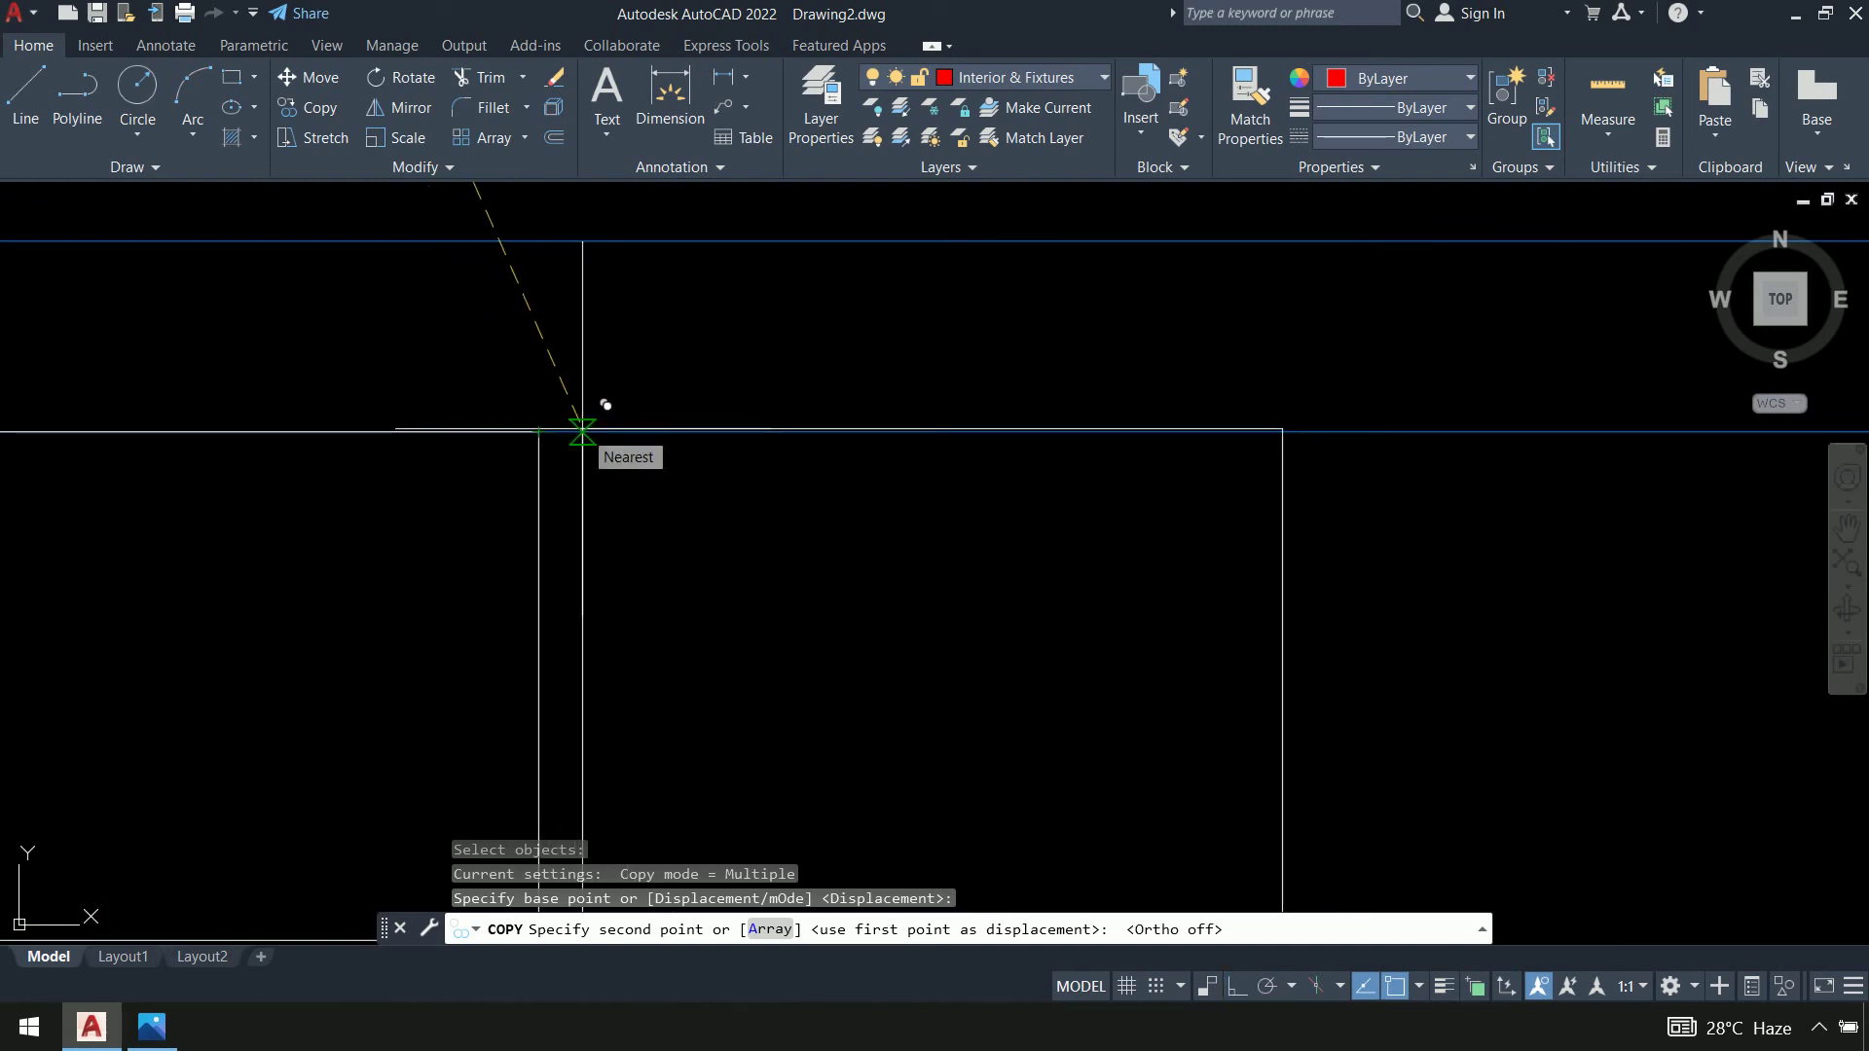
pyautogui.click(582, 431)
pyautogui.scroll(-3, 583, 429)
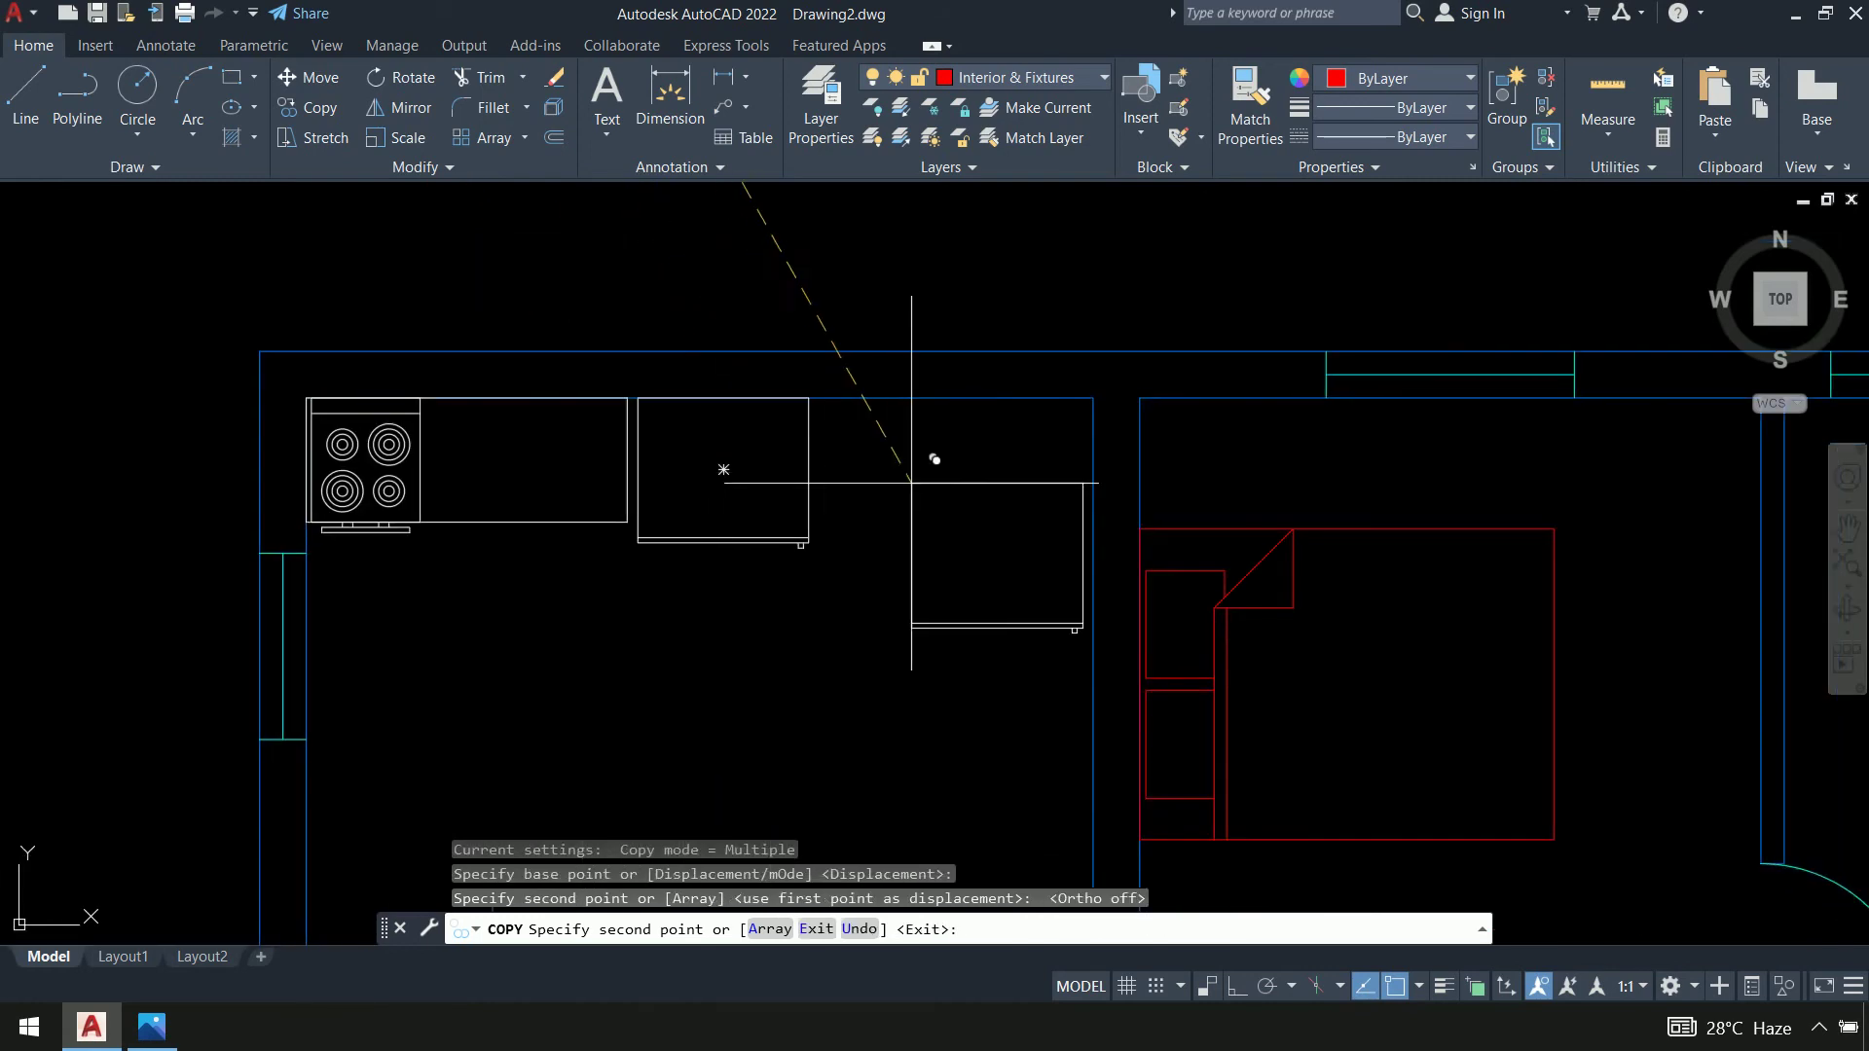
pyautogui.press('Return')
pyautogui.scroll(-6, 969, 548)
pyautogui.moveTo(993, 557); pyautogui.dragTo(842, 706, button='middle')
pyautogui.scroll(-2, 891, 491)
pyautogui.scroll(6, 759, 391)
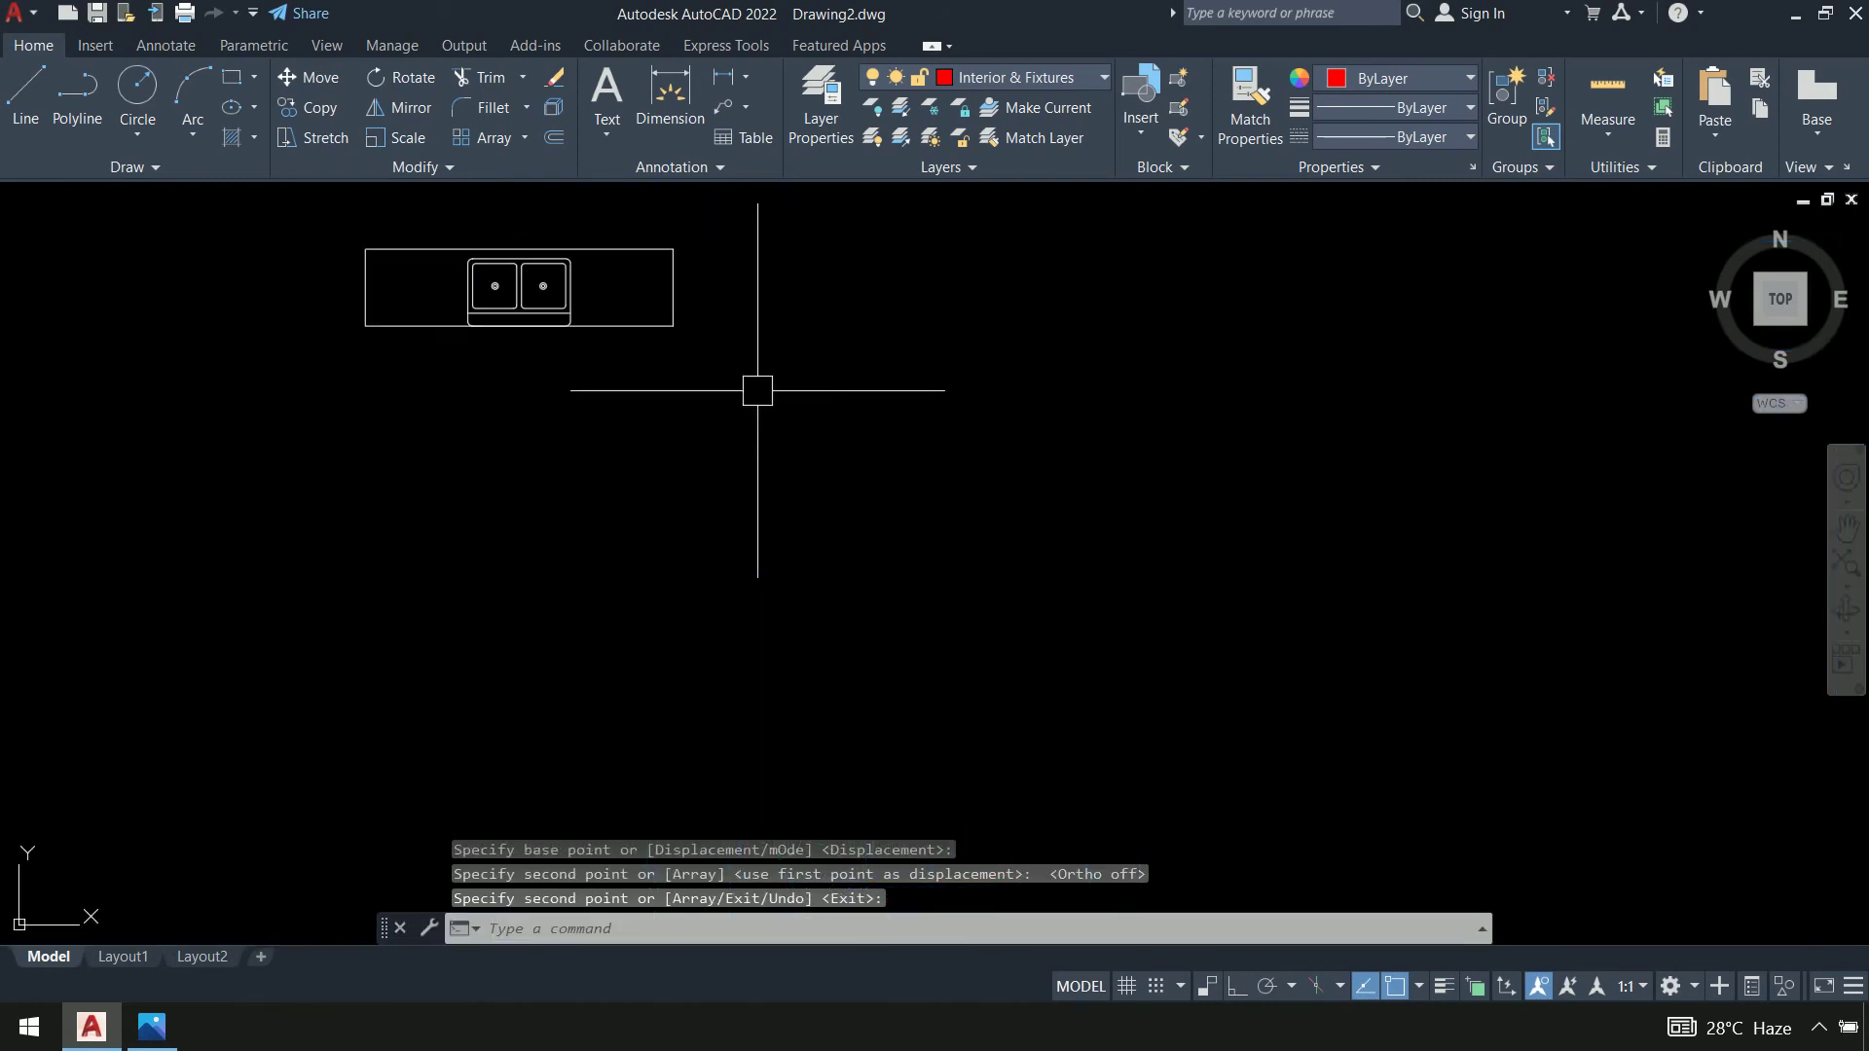
pyautogui.moveTo(786, 378); pyautogui.dragTo(832, 454, button='middle')
pyautogui.write('ro')
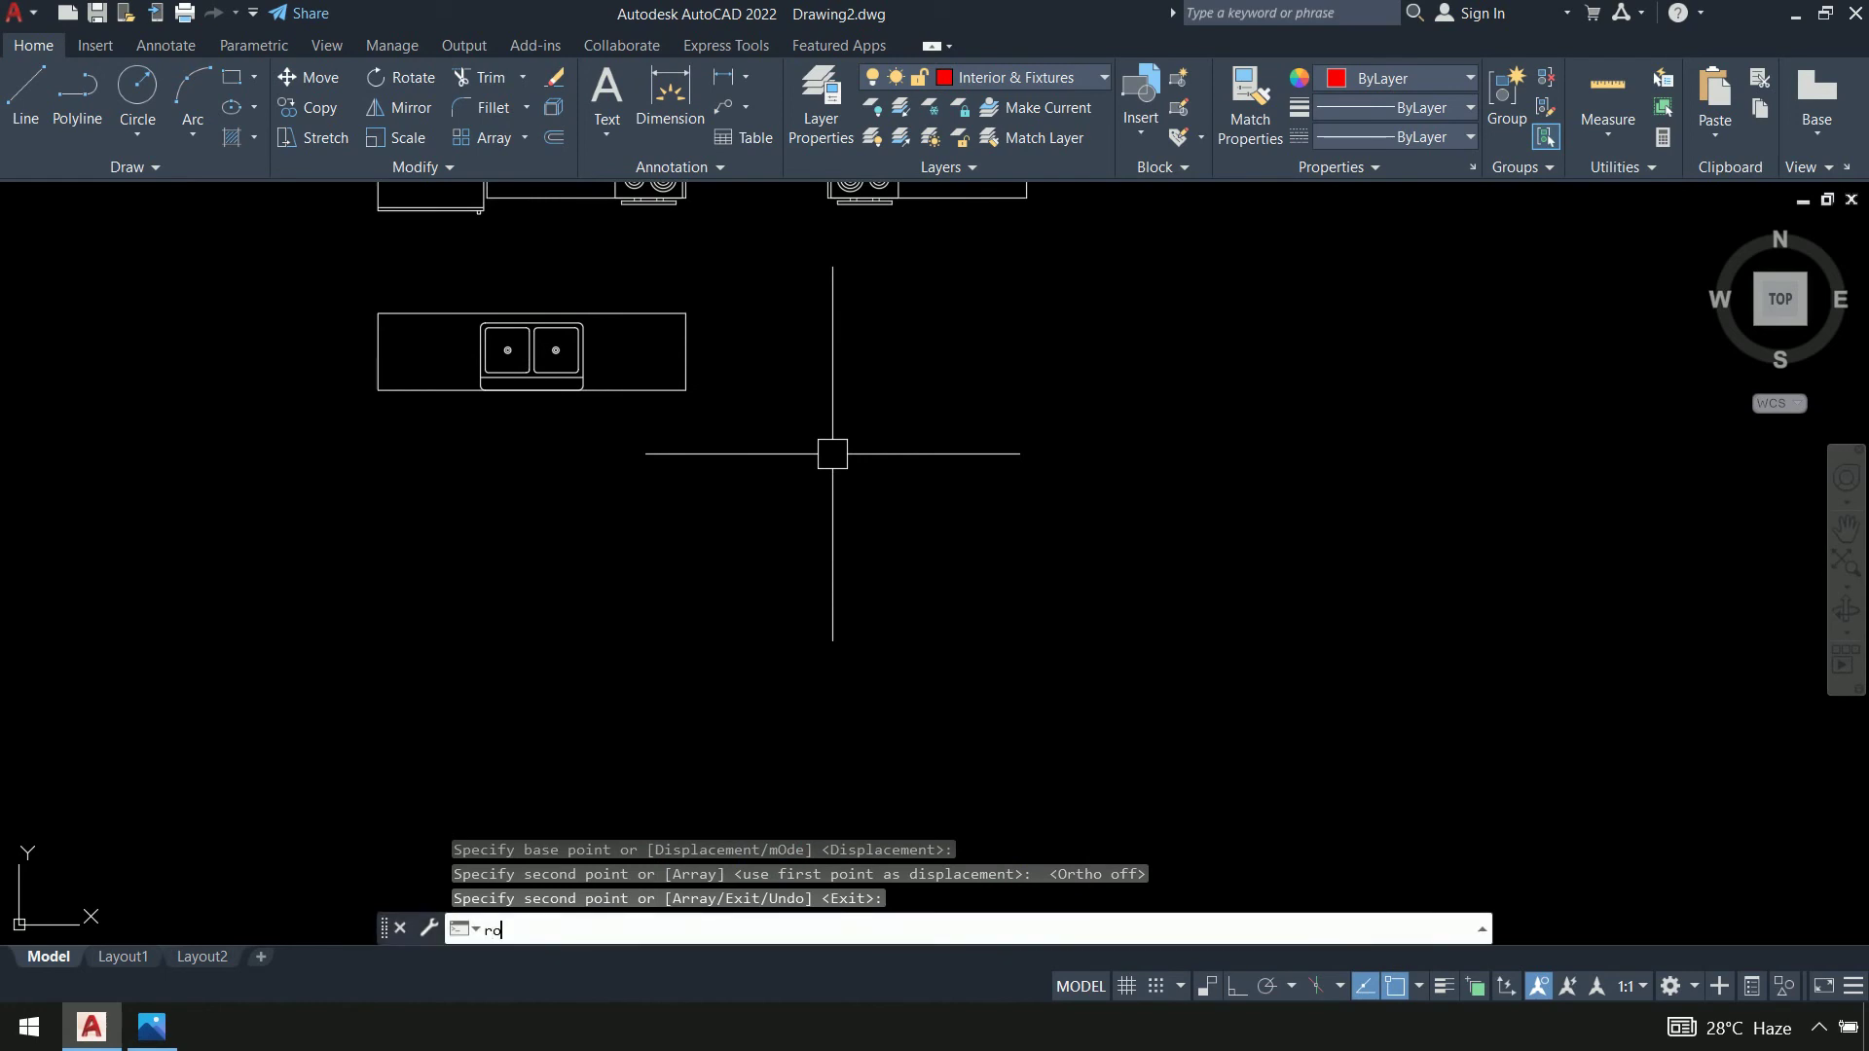
pyautogui.press('Return')
pyautogui.click(725, 275)
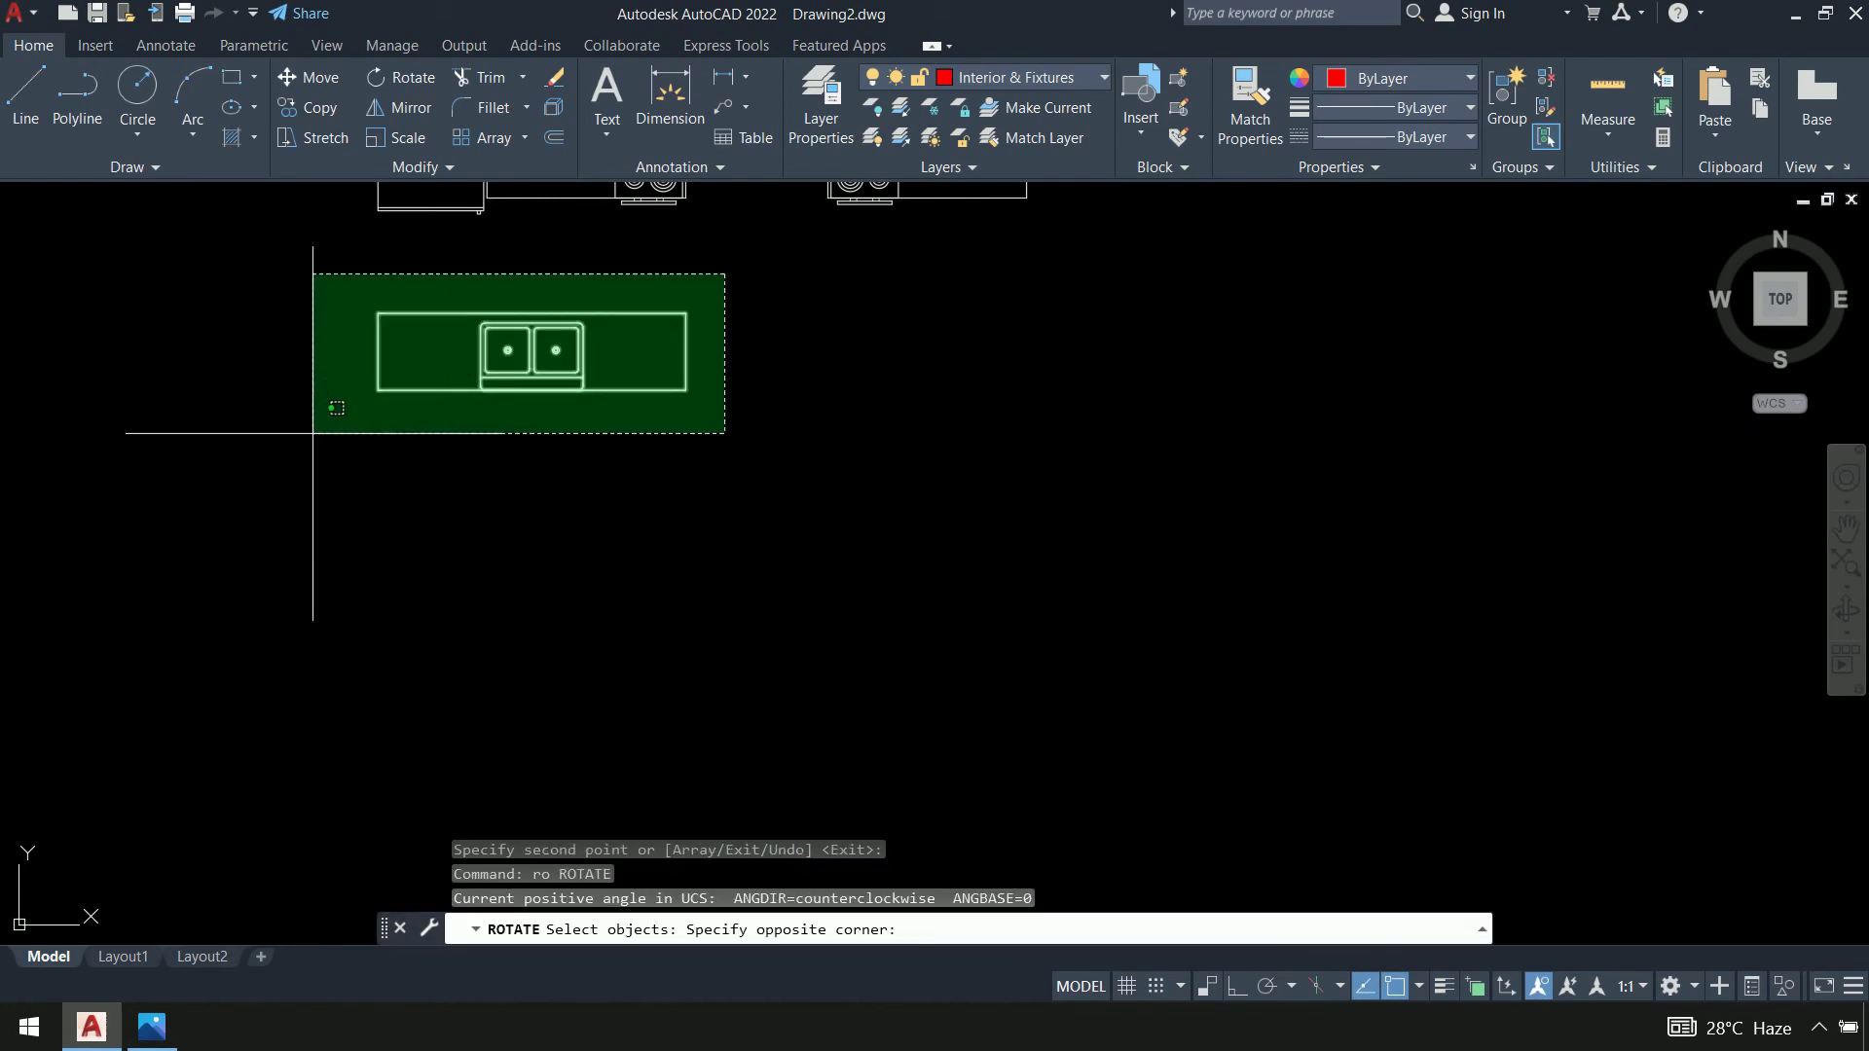
pyautogui.press('Escape')
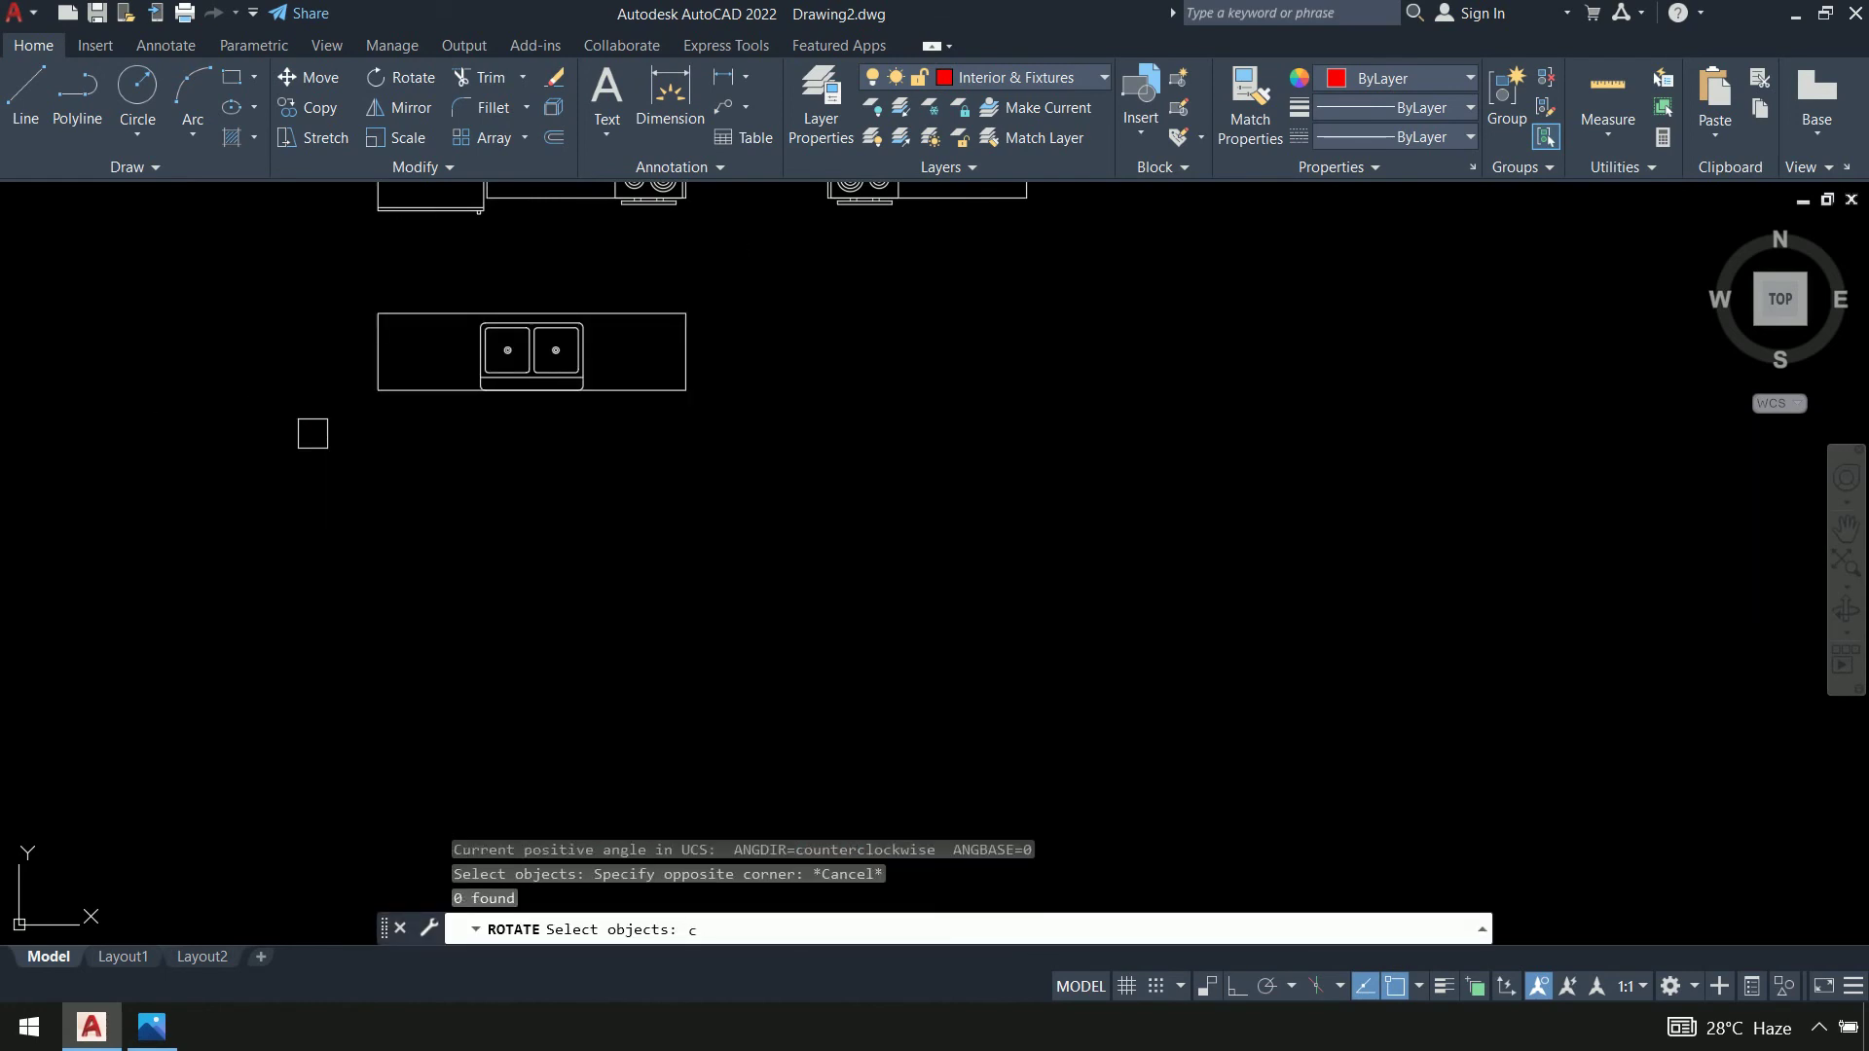
pyautogui.press('Escape')
# Copy the whole sink counter by its upper-left corner to the empty space below the original
pyautogui.write('co')
pyautogui.press('Return')
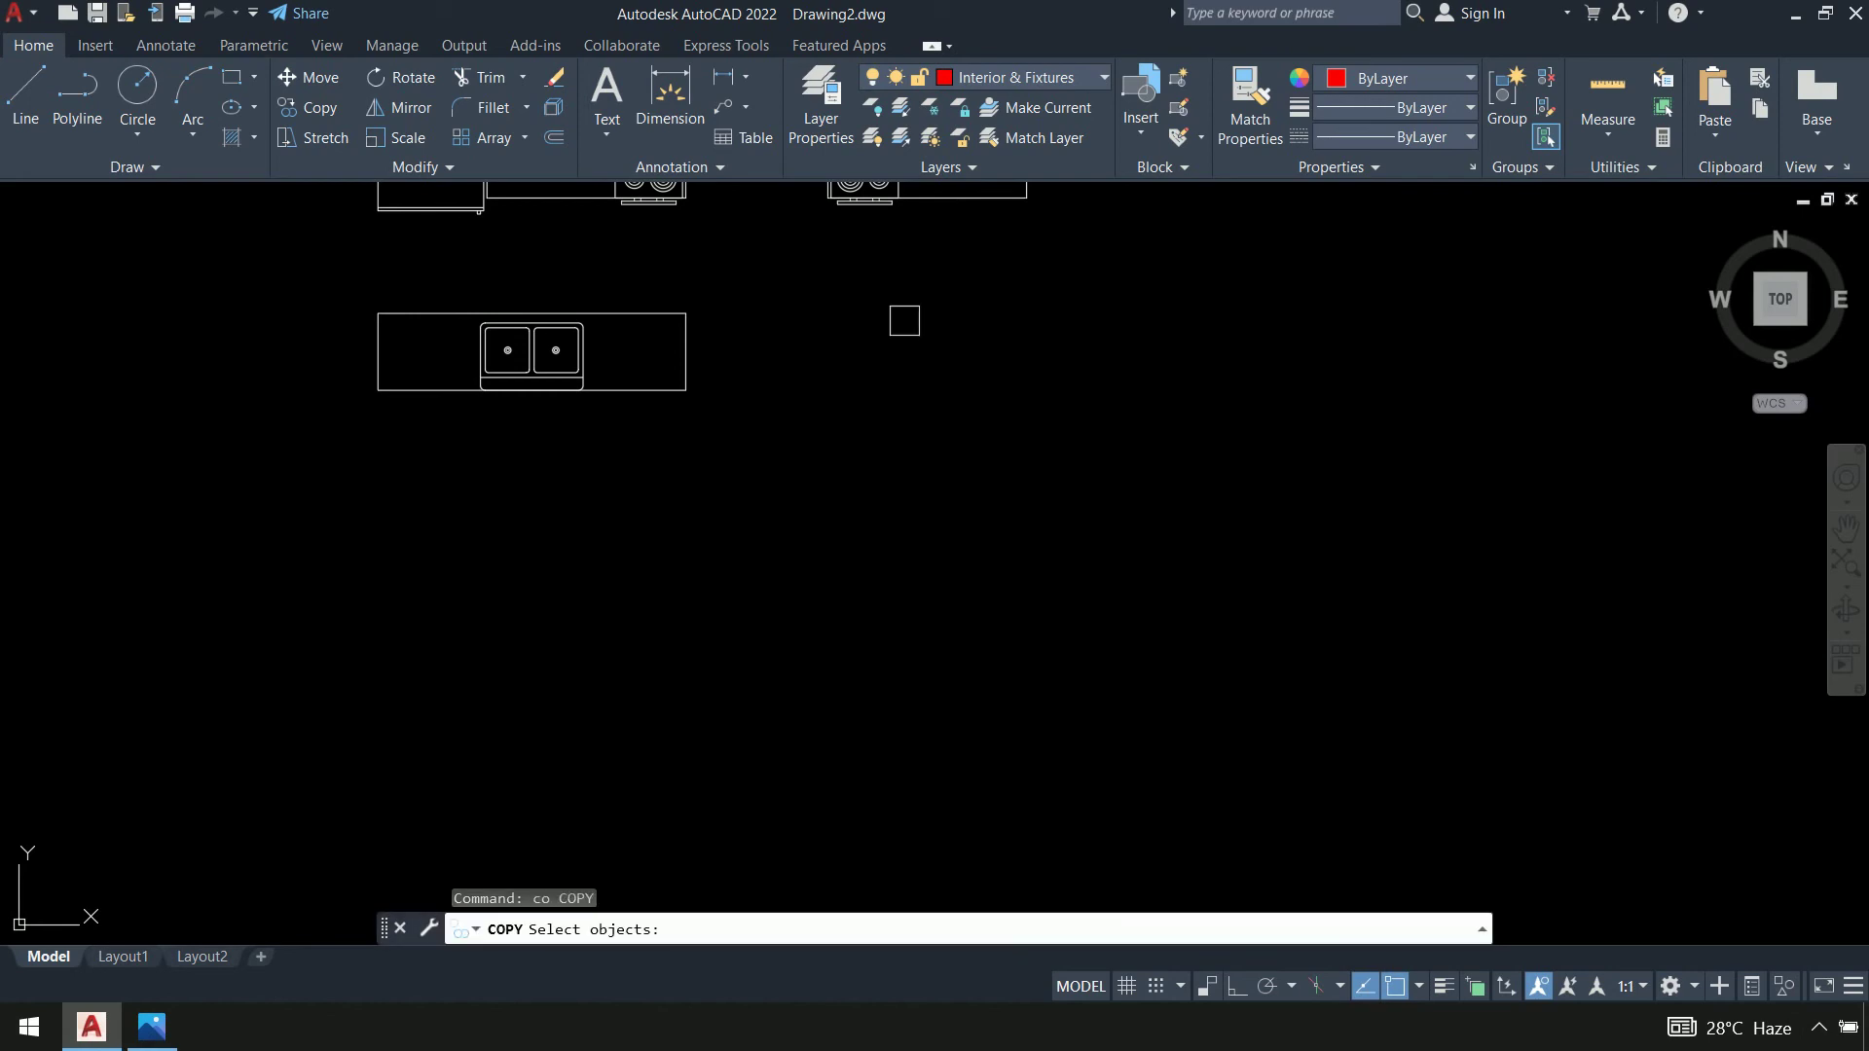
pyautogui.click(839, 283)
pyautogui.click(268, 453)
pyautogui.press('Return')
pyautogui.click(377, 314)
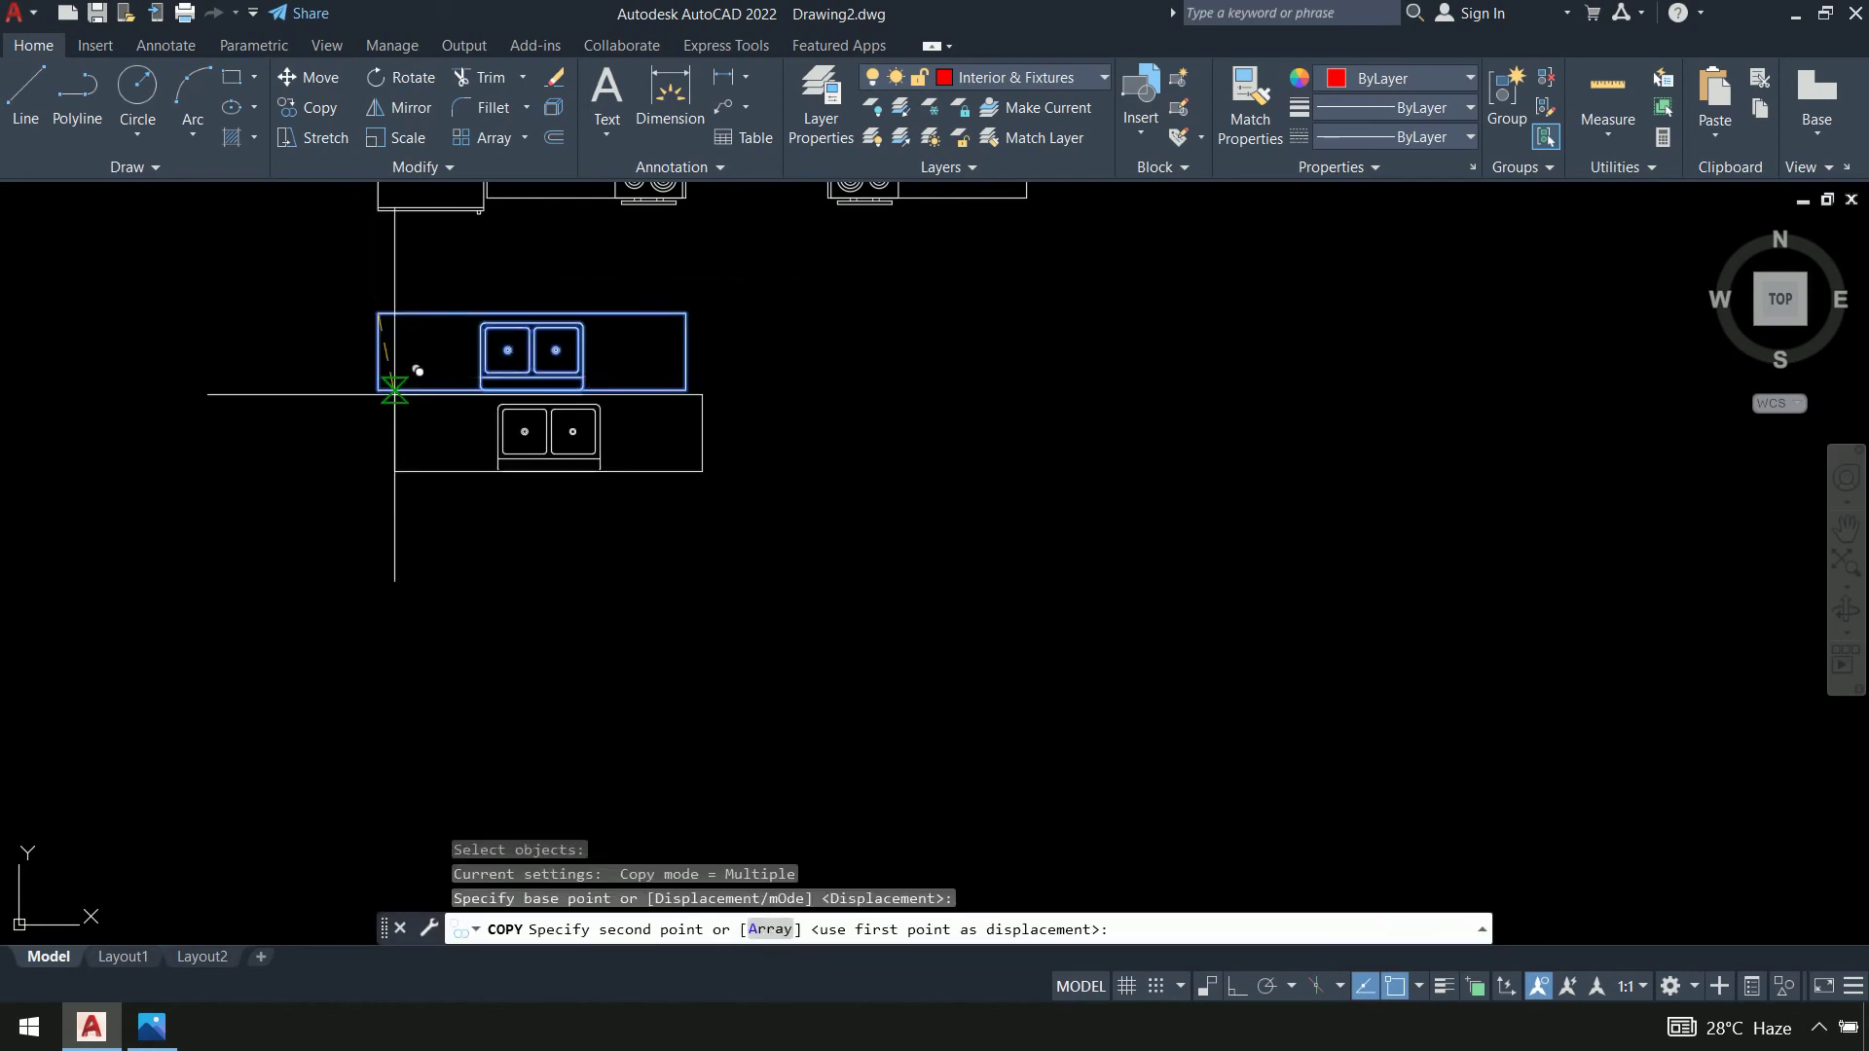
pyautogui.click(375, 585)
pyautogui.moveTo(963, 547); pyautogui.dragTo(923, 463, button='middle')
pyautogui.press('Return')
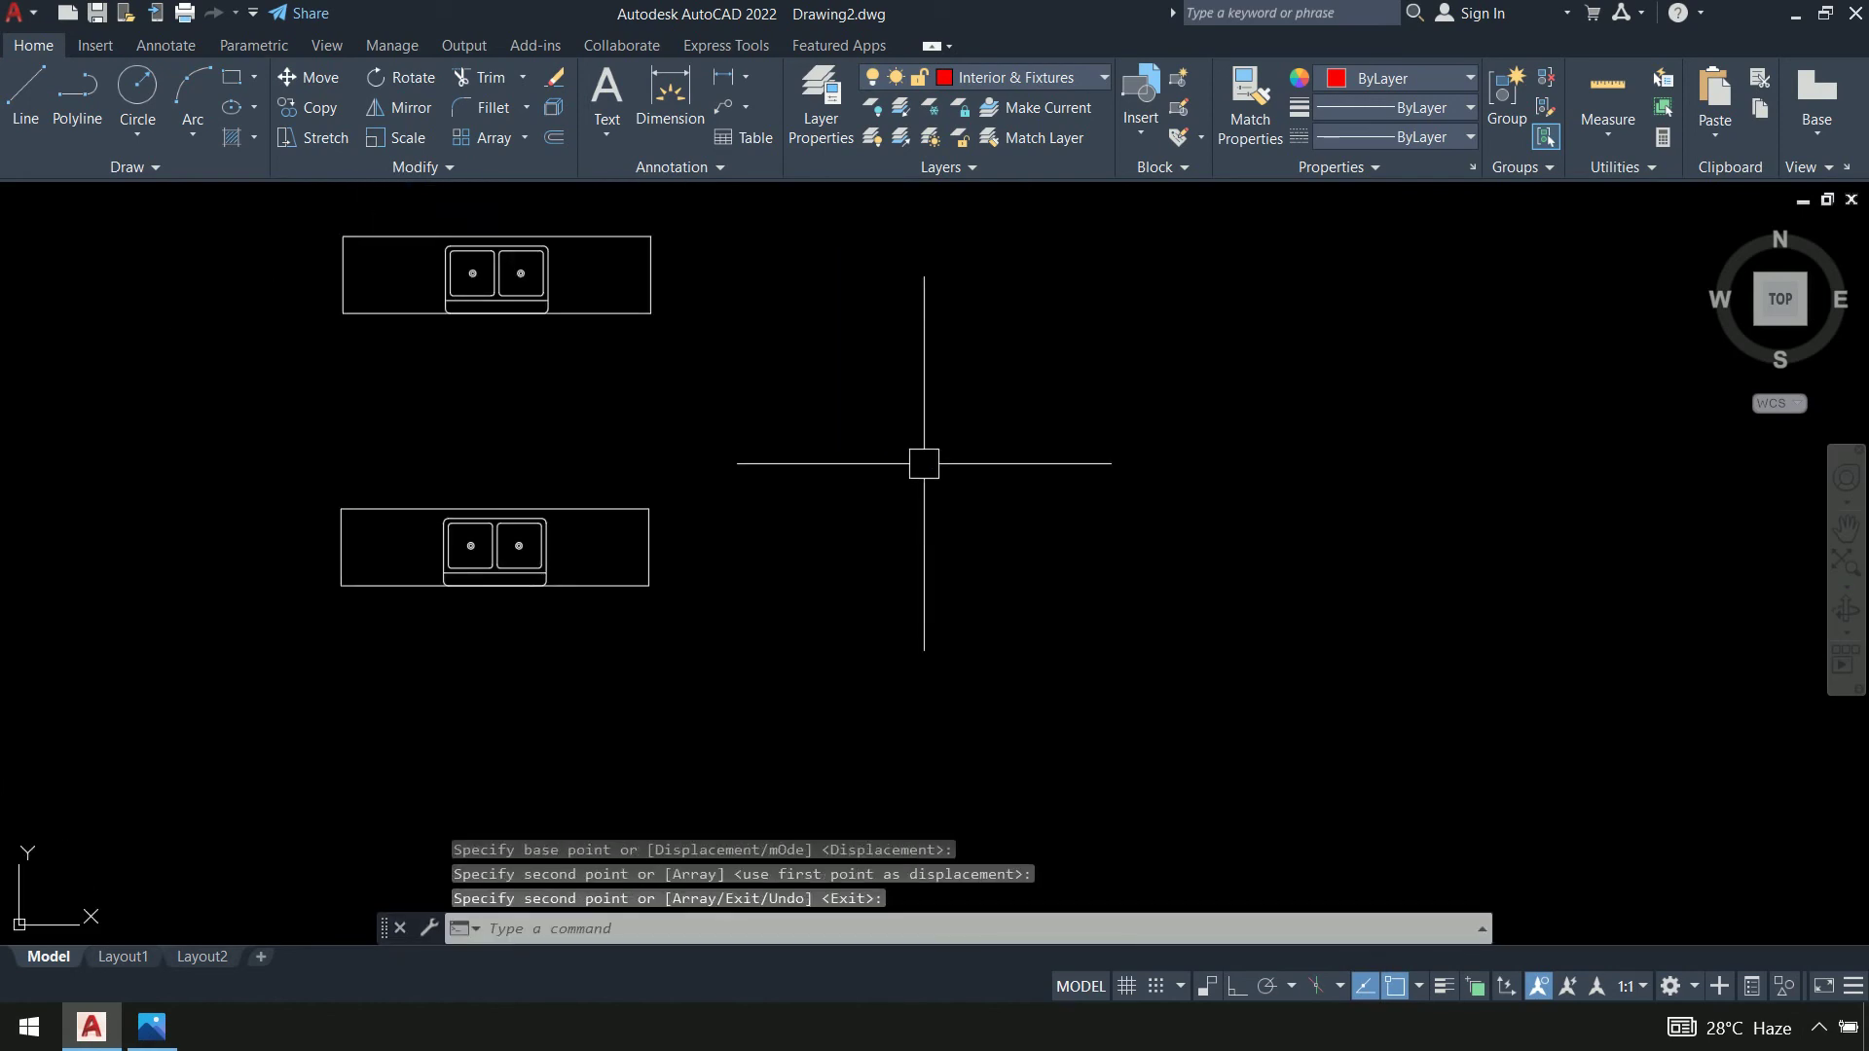
# Delete the original upper sink counter, keeping the copy below it
pyautogui.click(730, 204)
pyautogui.click(157, 351)
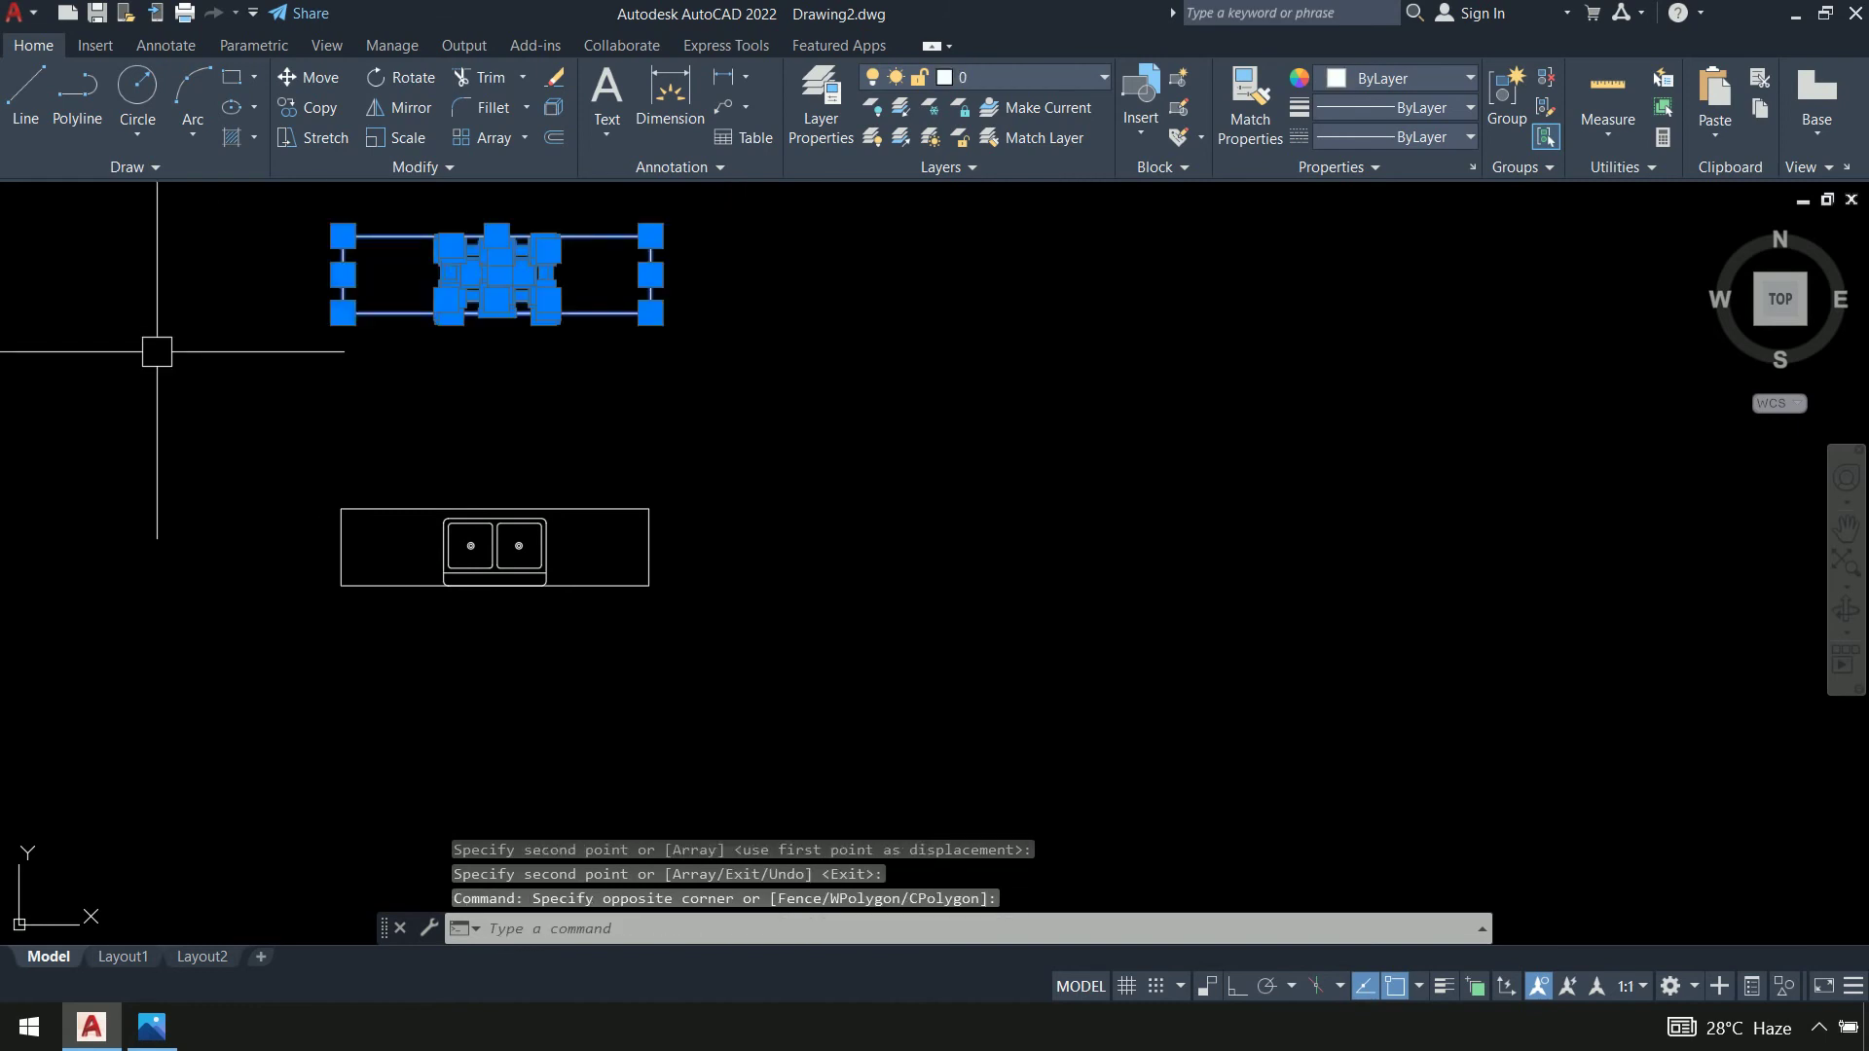
pyautogui.press('Delete')
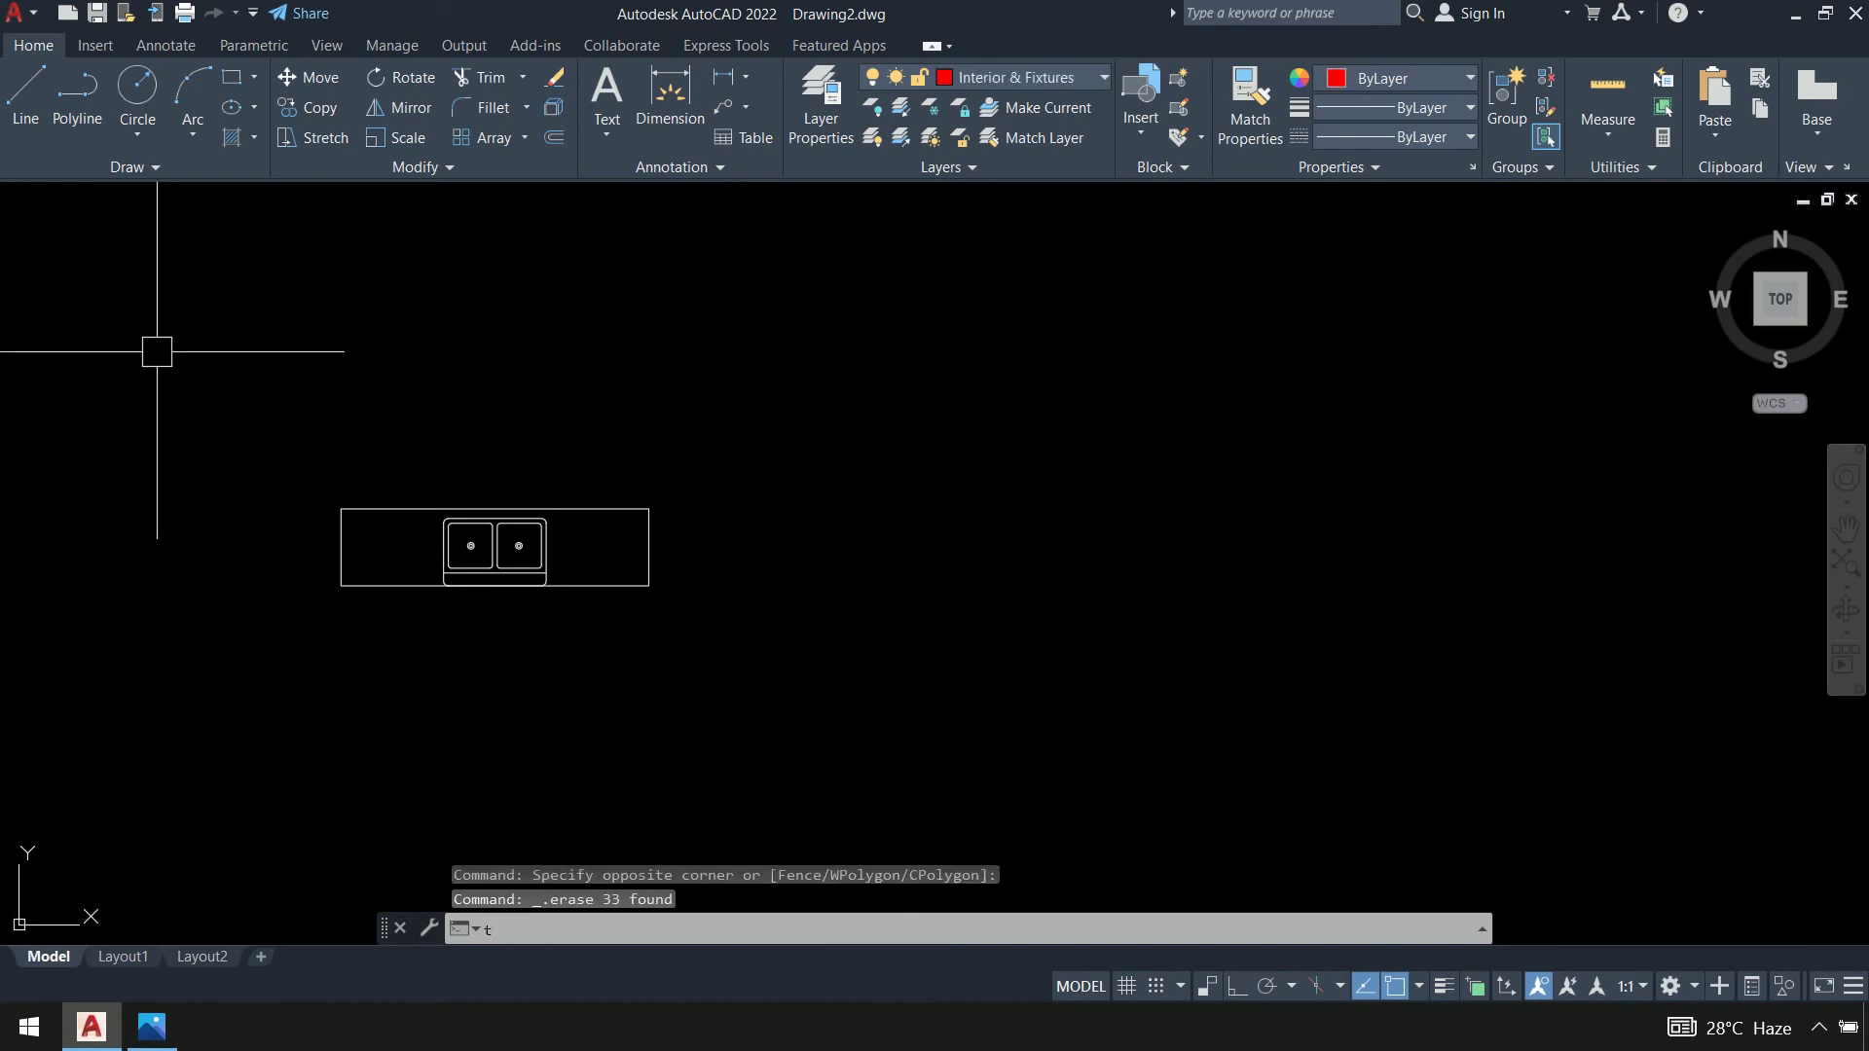
pyautogui.press('Escape')
# Rotate the remaining sink counter 90 degrees about its upper-right corner with Ortho on, so that it stands vertically
pyautogui.write('ro')
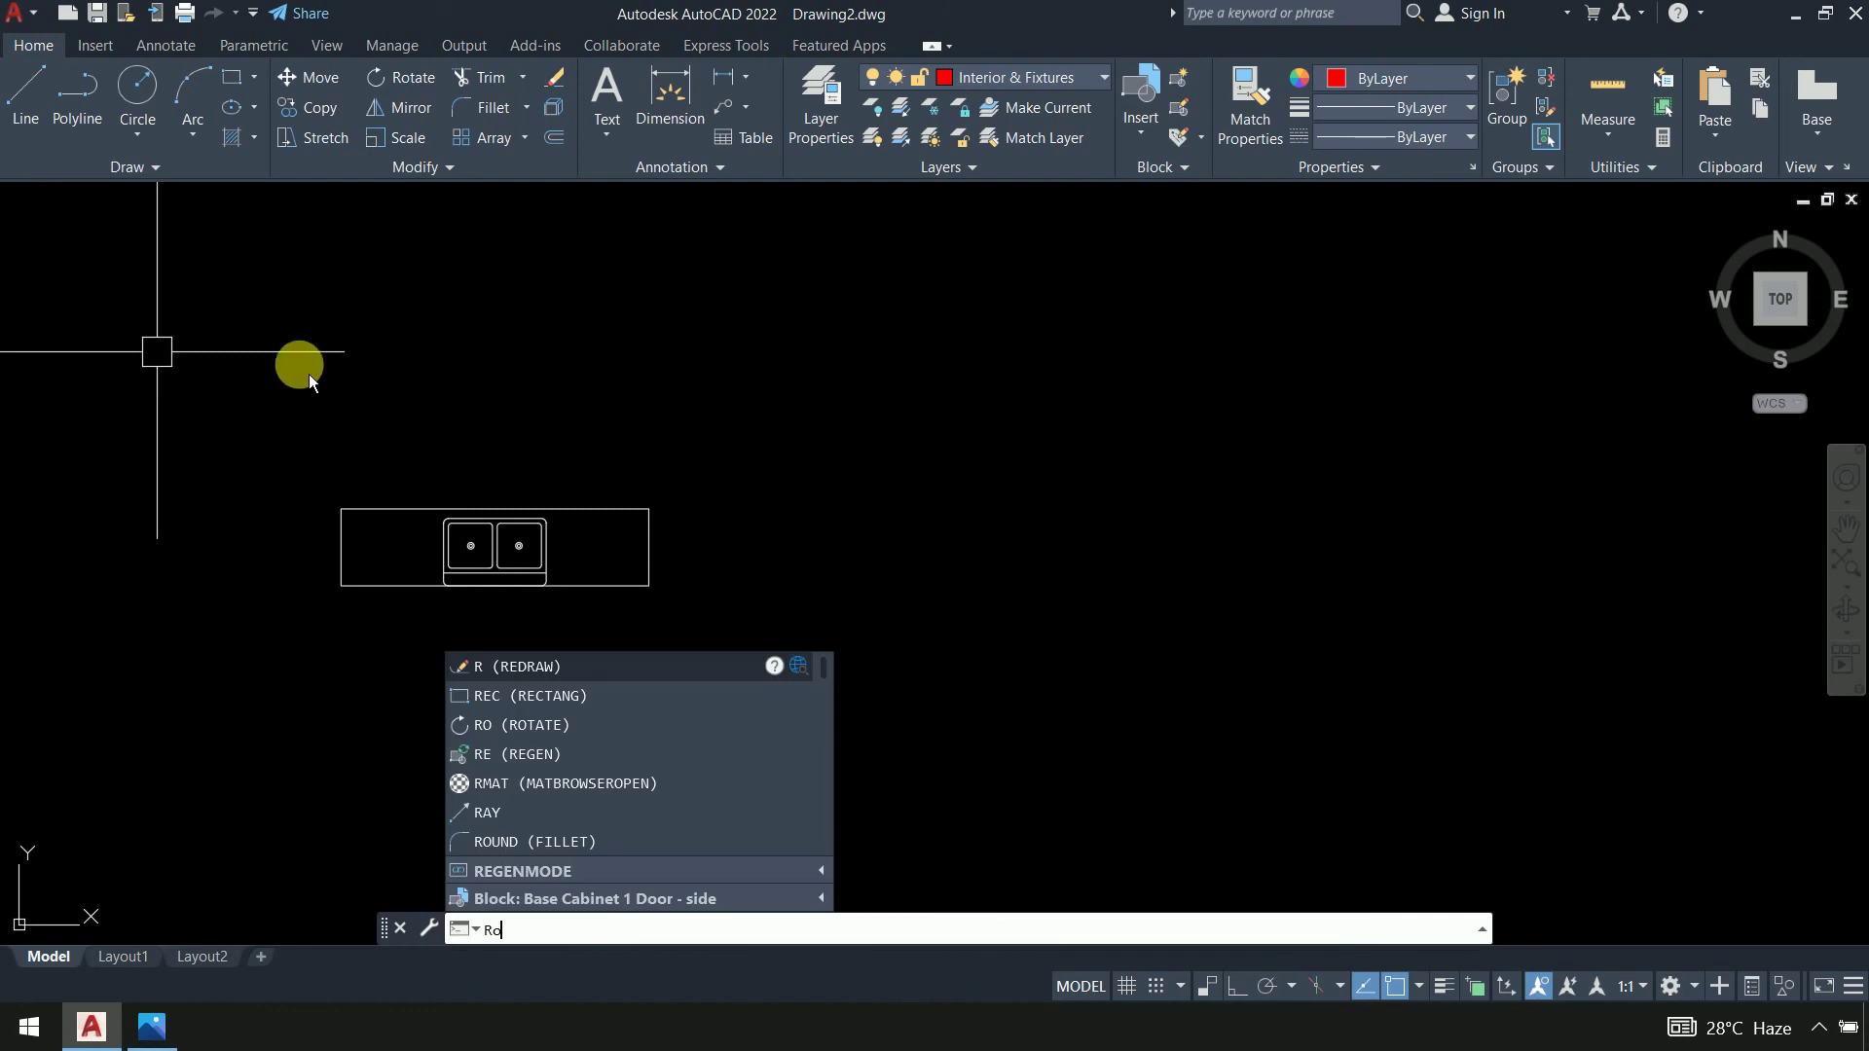
pyautogui.press('Return')
pyautogui.click(752, 435)
pyautogui.click(184, 646)
pyautogui.press('Return')
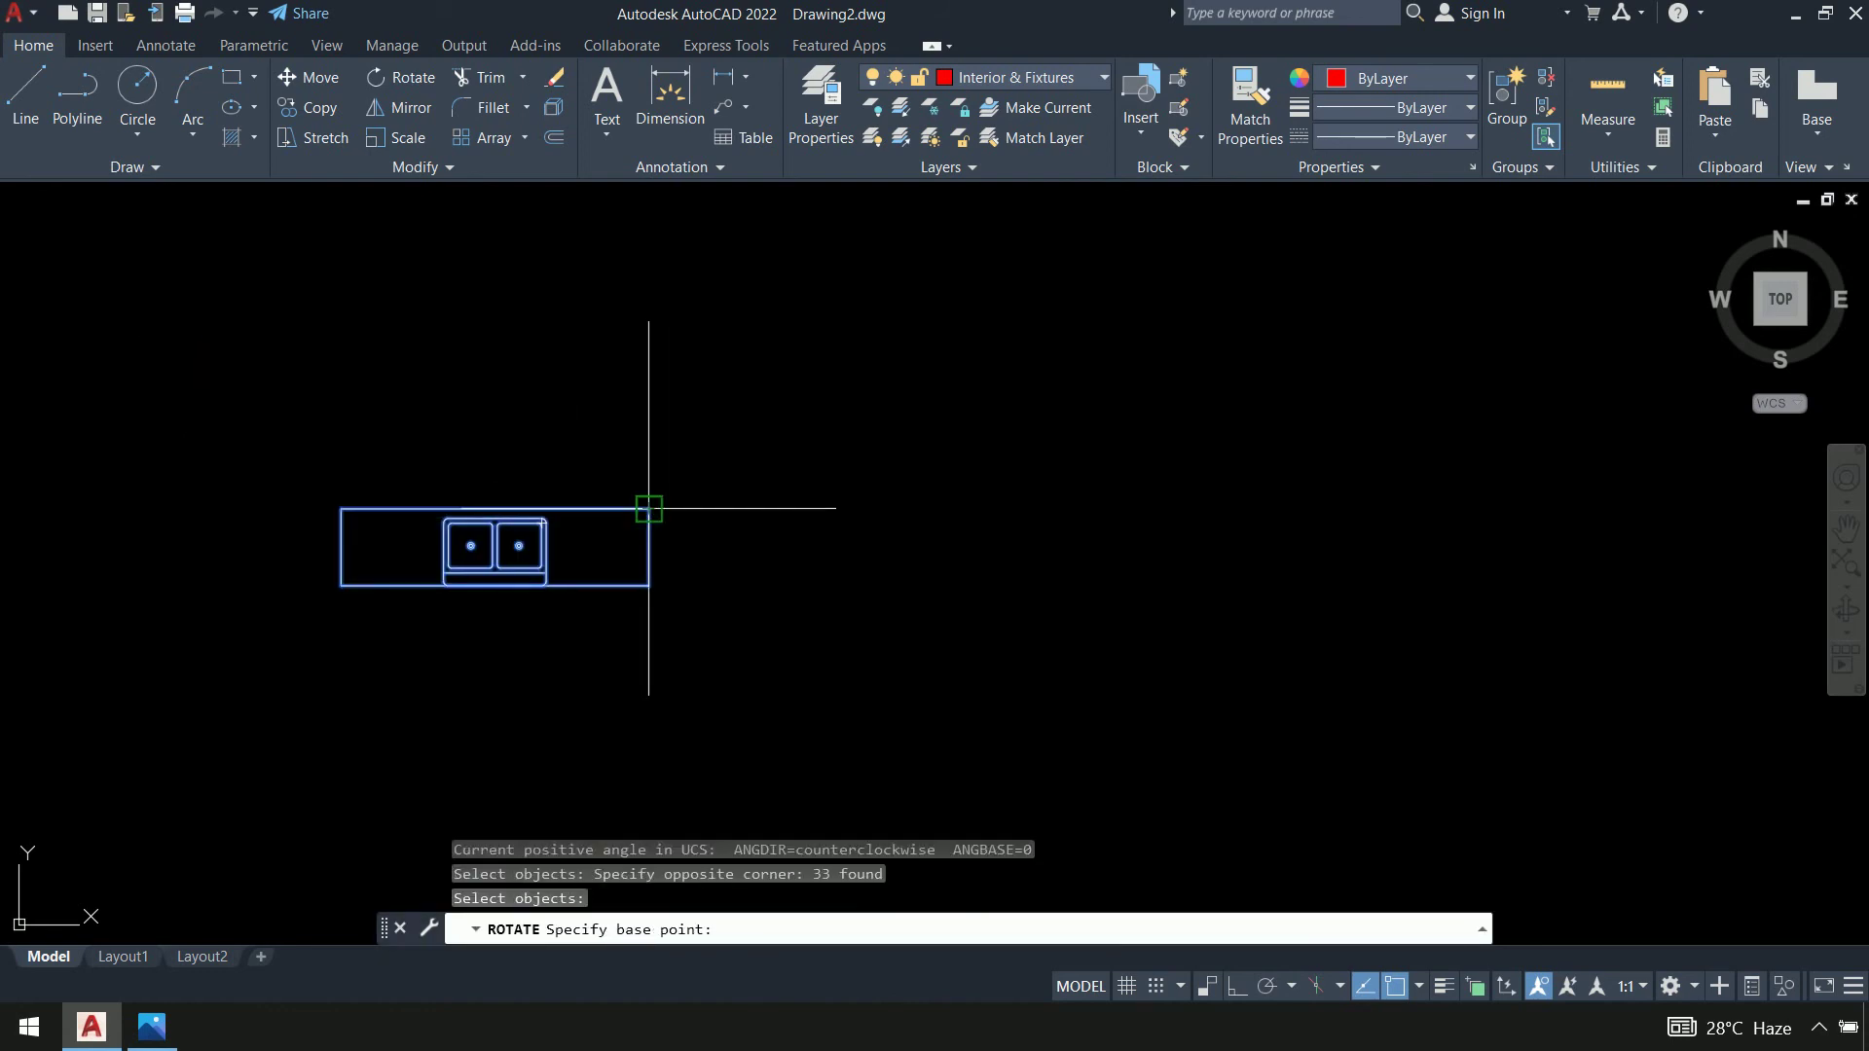
pyautogui.click(648, 508)
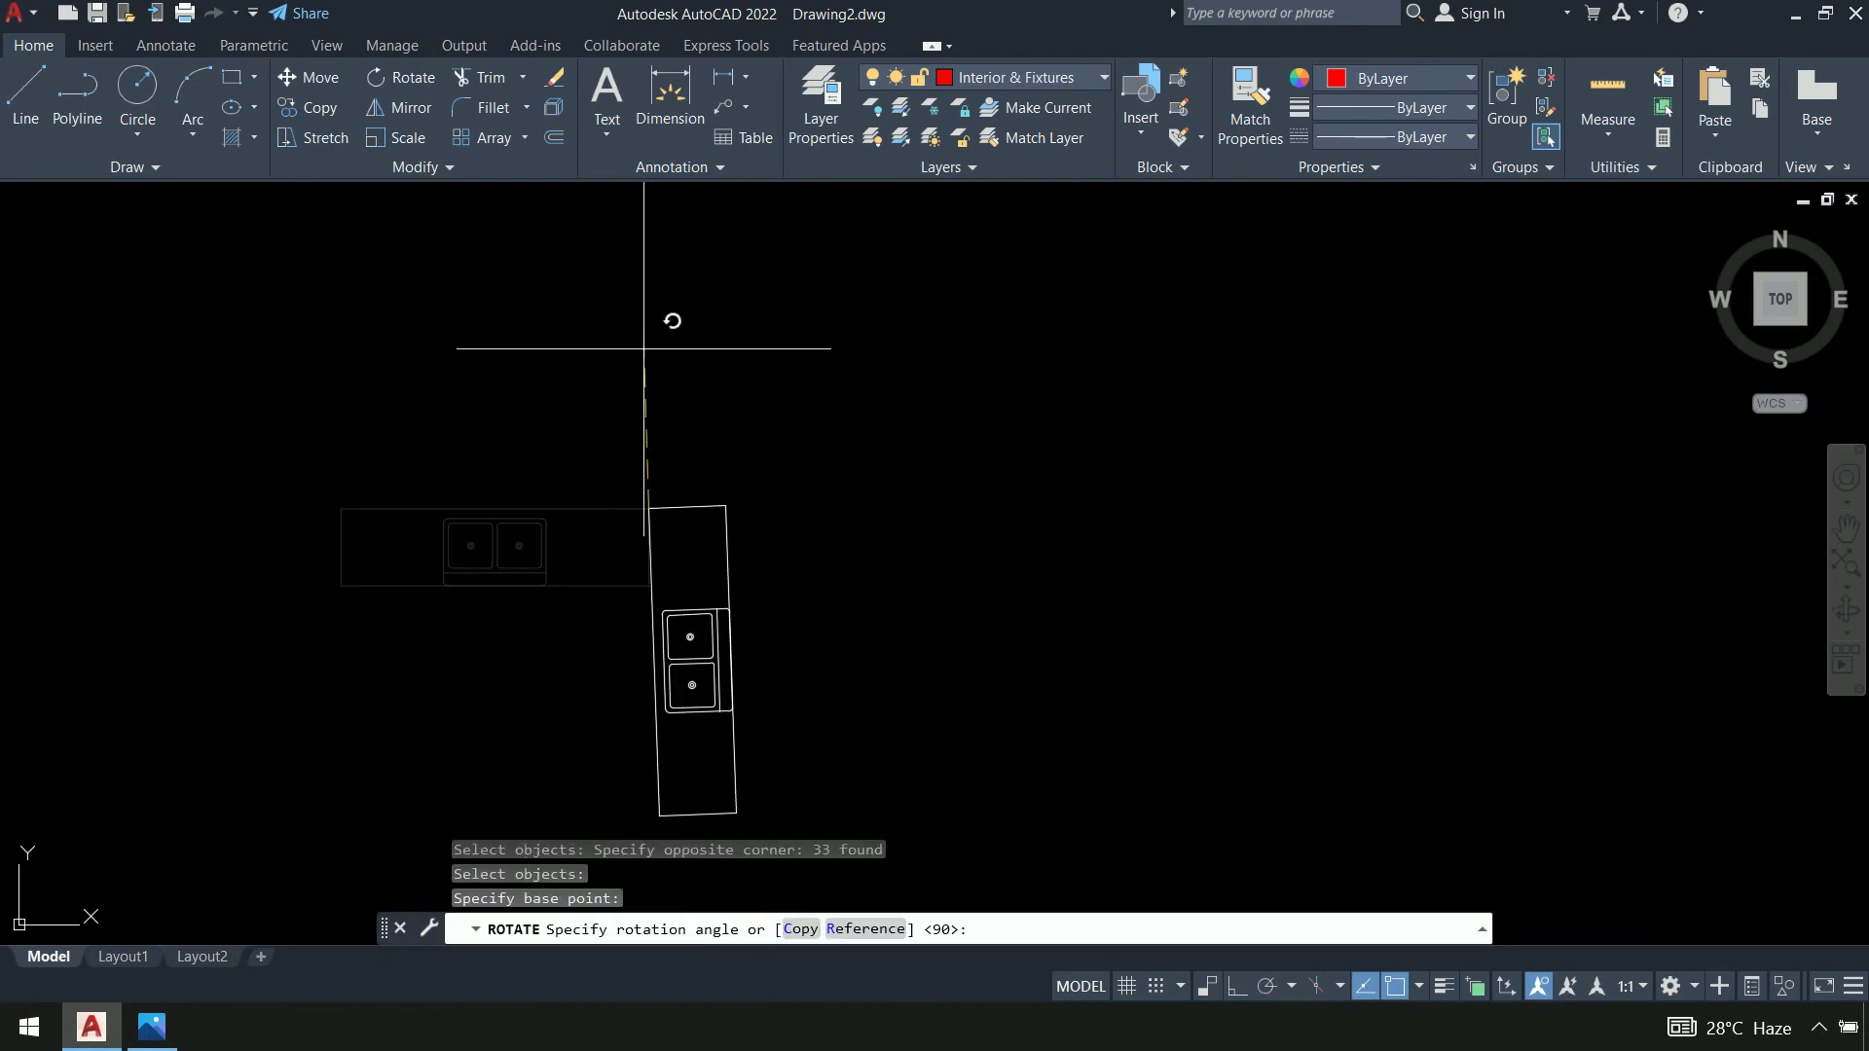
pyautogui.press('F8')
pyautogui.click(681, 359)
# Scale the vertical sink counter by reference from its upper-right corner, using its full height as reference and the kitchen's right wall height as new length
pyautogui.scroll(-4, 1030, 525)
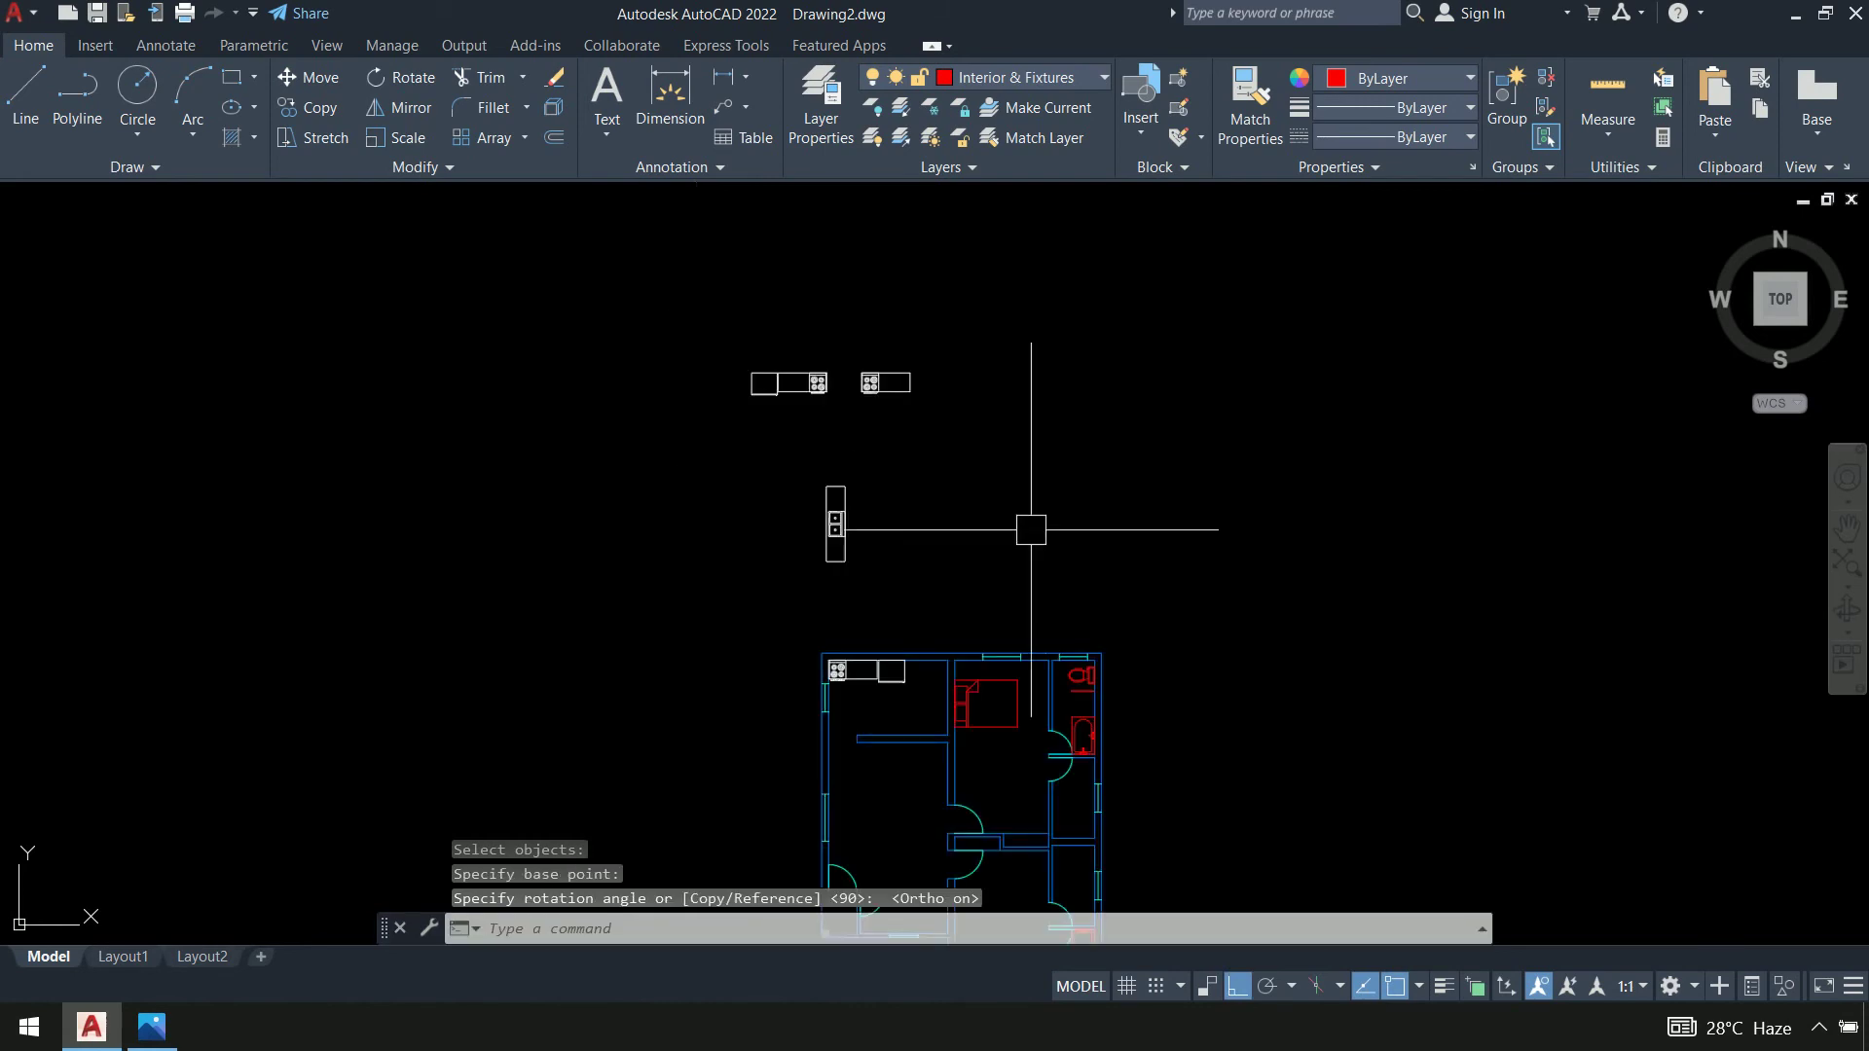
pyautogui.scroll(4, 805, 350)
pyautogui.moveTo(805, 350); pyautogui.dragTo(792, 405, button='middle')
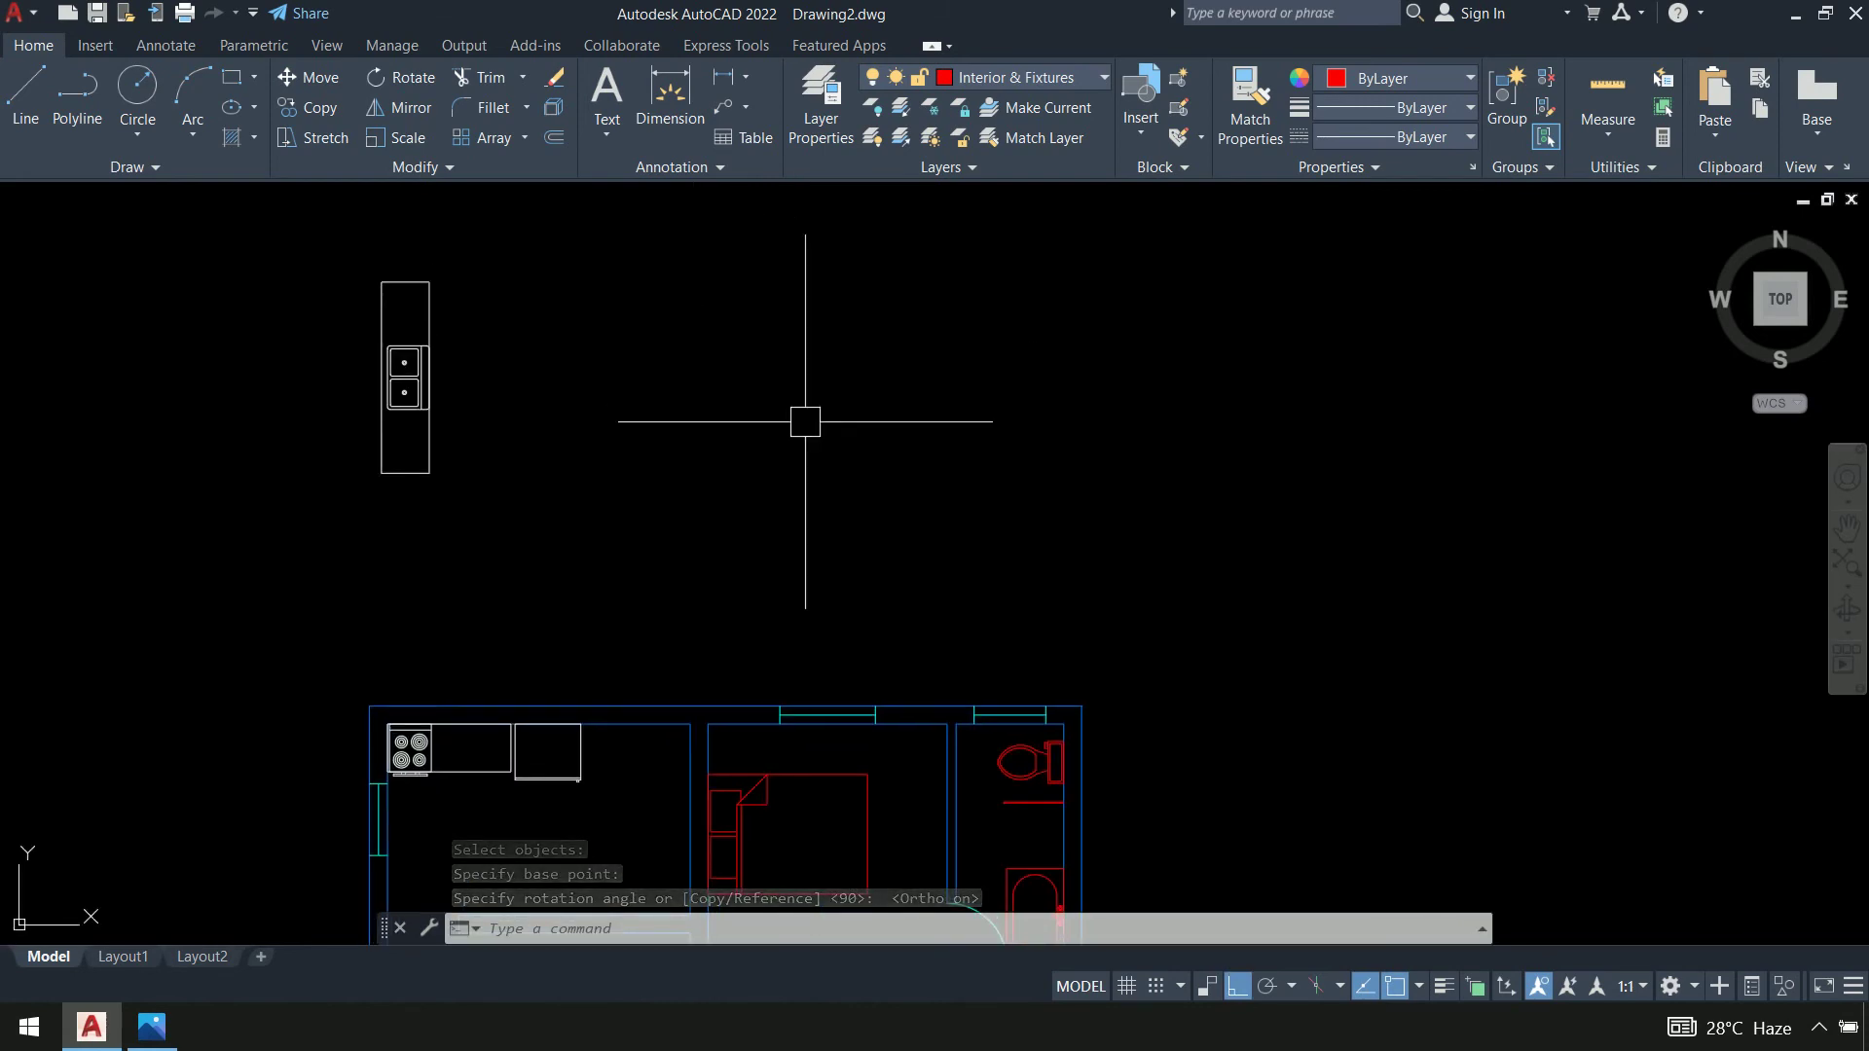
pyautogui.write('sc')
pyautogui.press('Return')
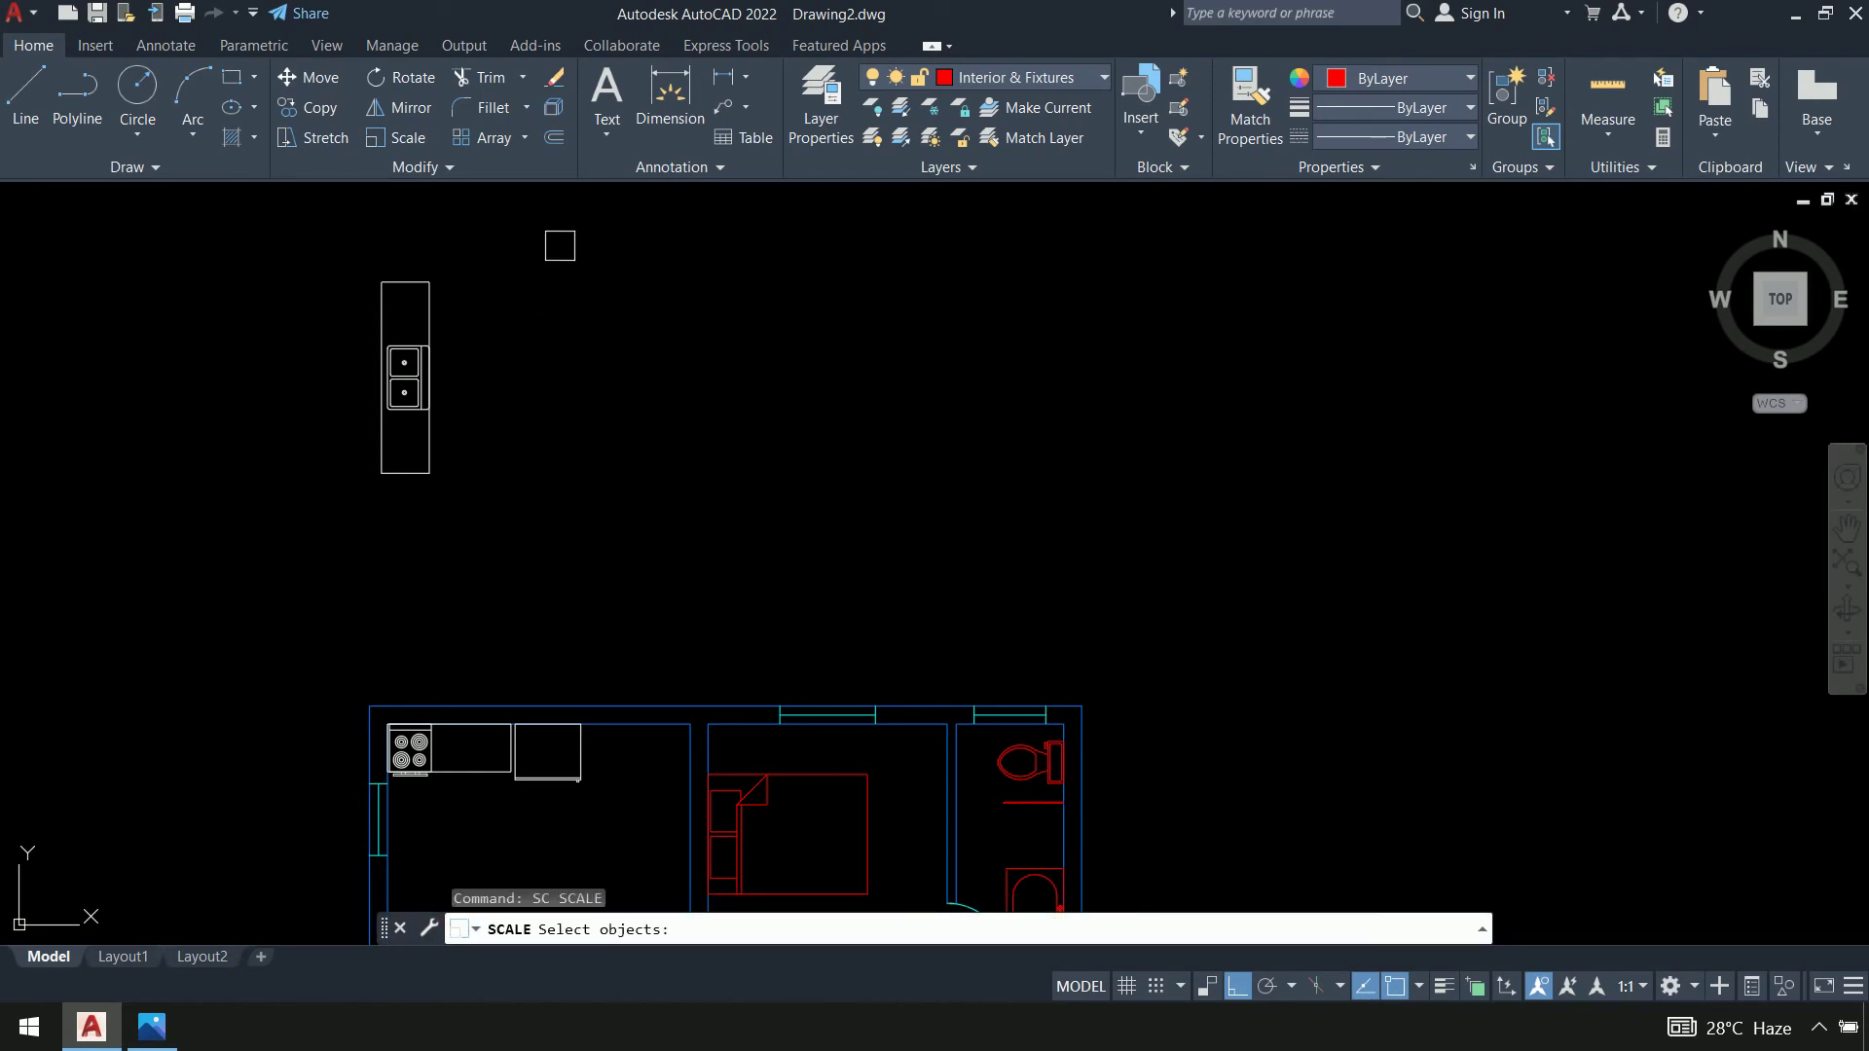
pyautogui.click(560, 245)
pyautogui.click(159, 490)
pyautogui.press('Return')
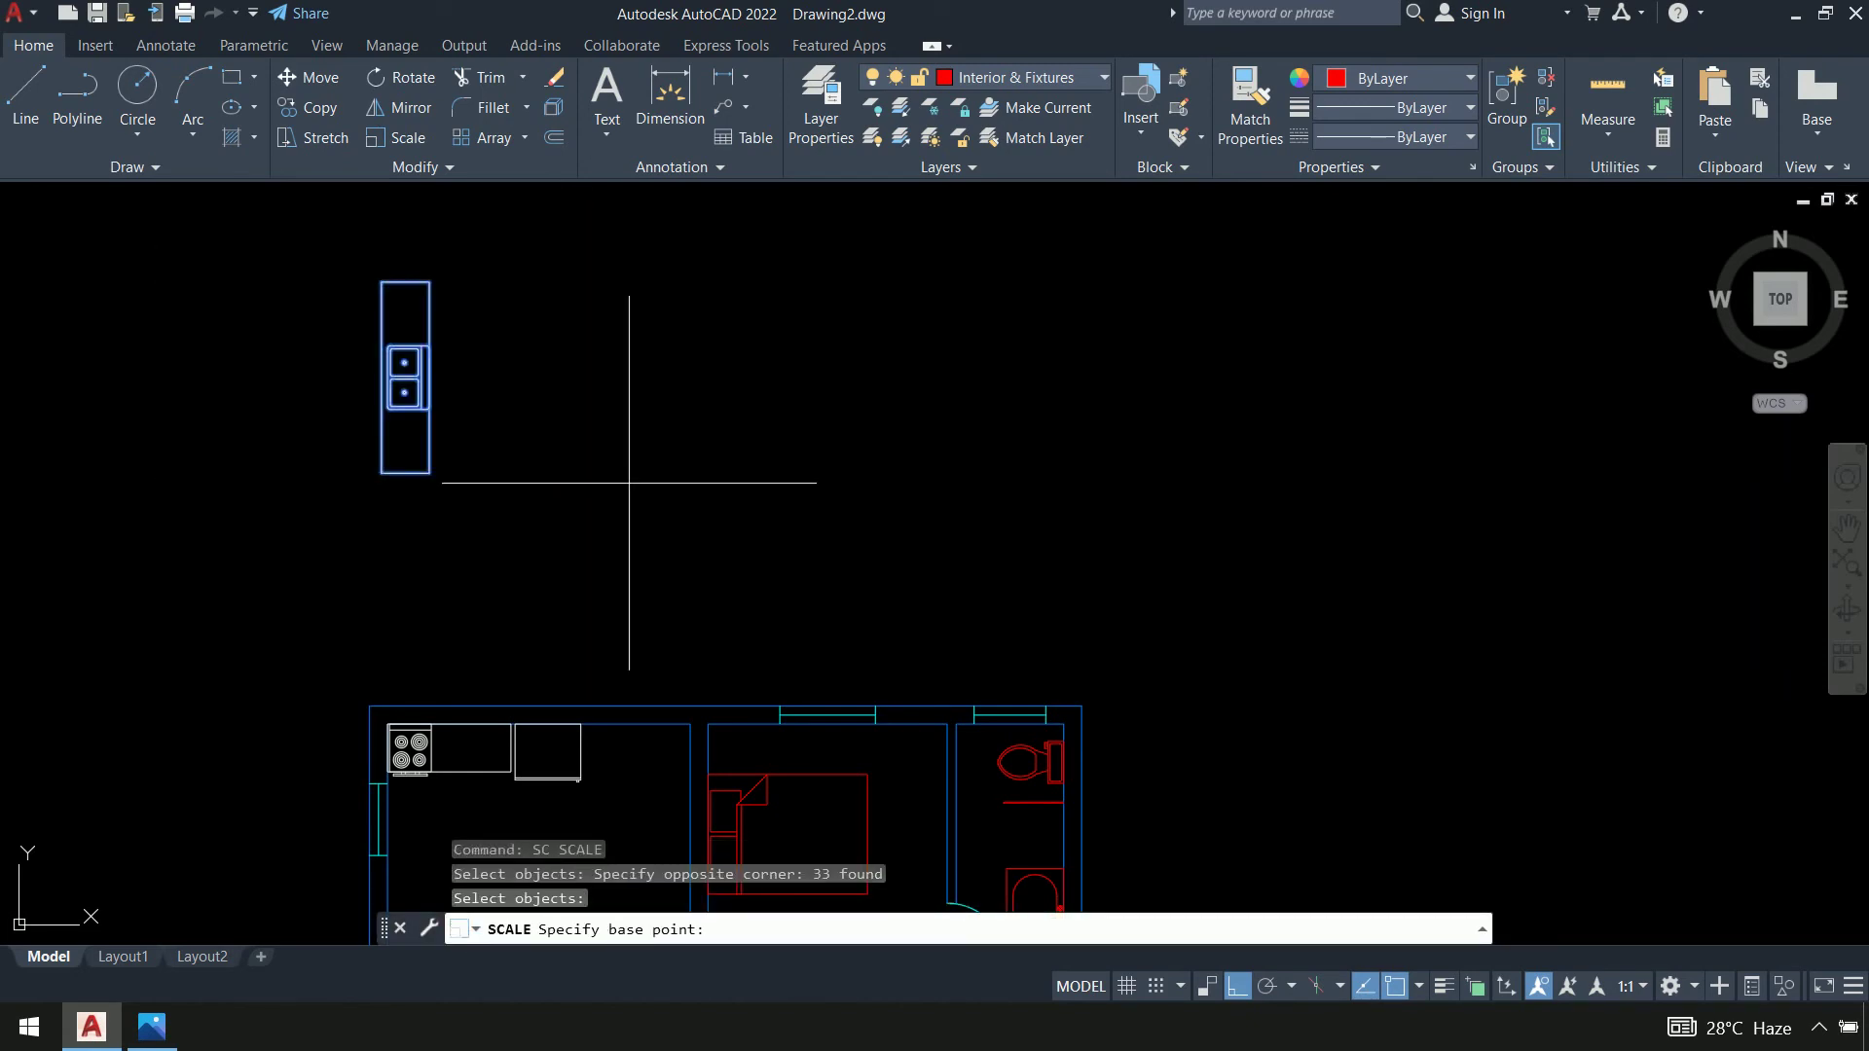
pyautogui.moveTo(606, 453); pyautogui.dragTo(662, 461, button='middle')
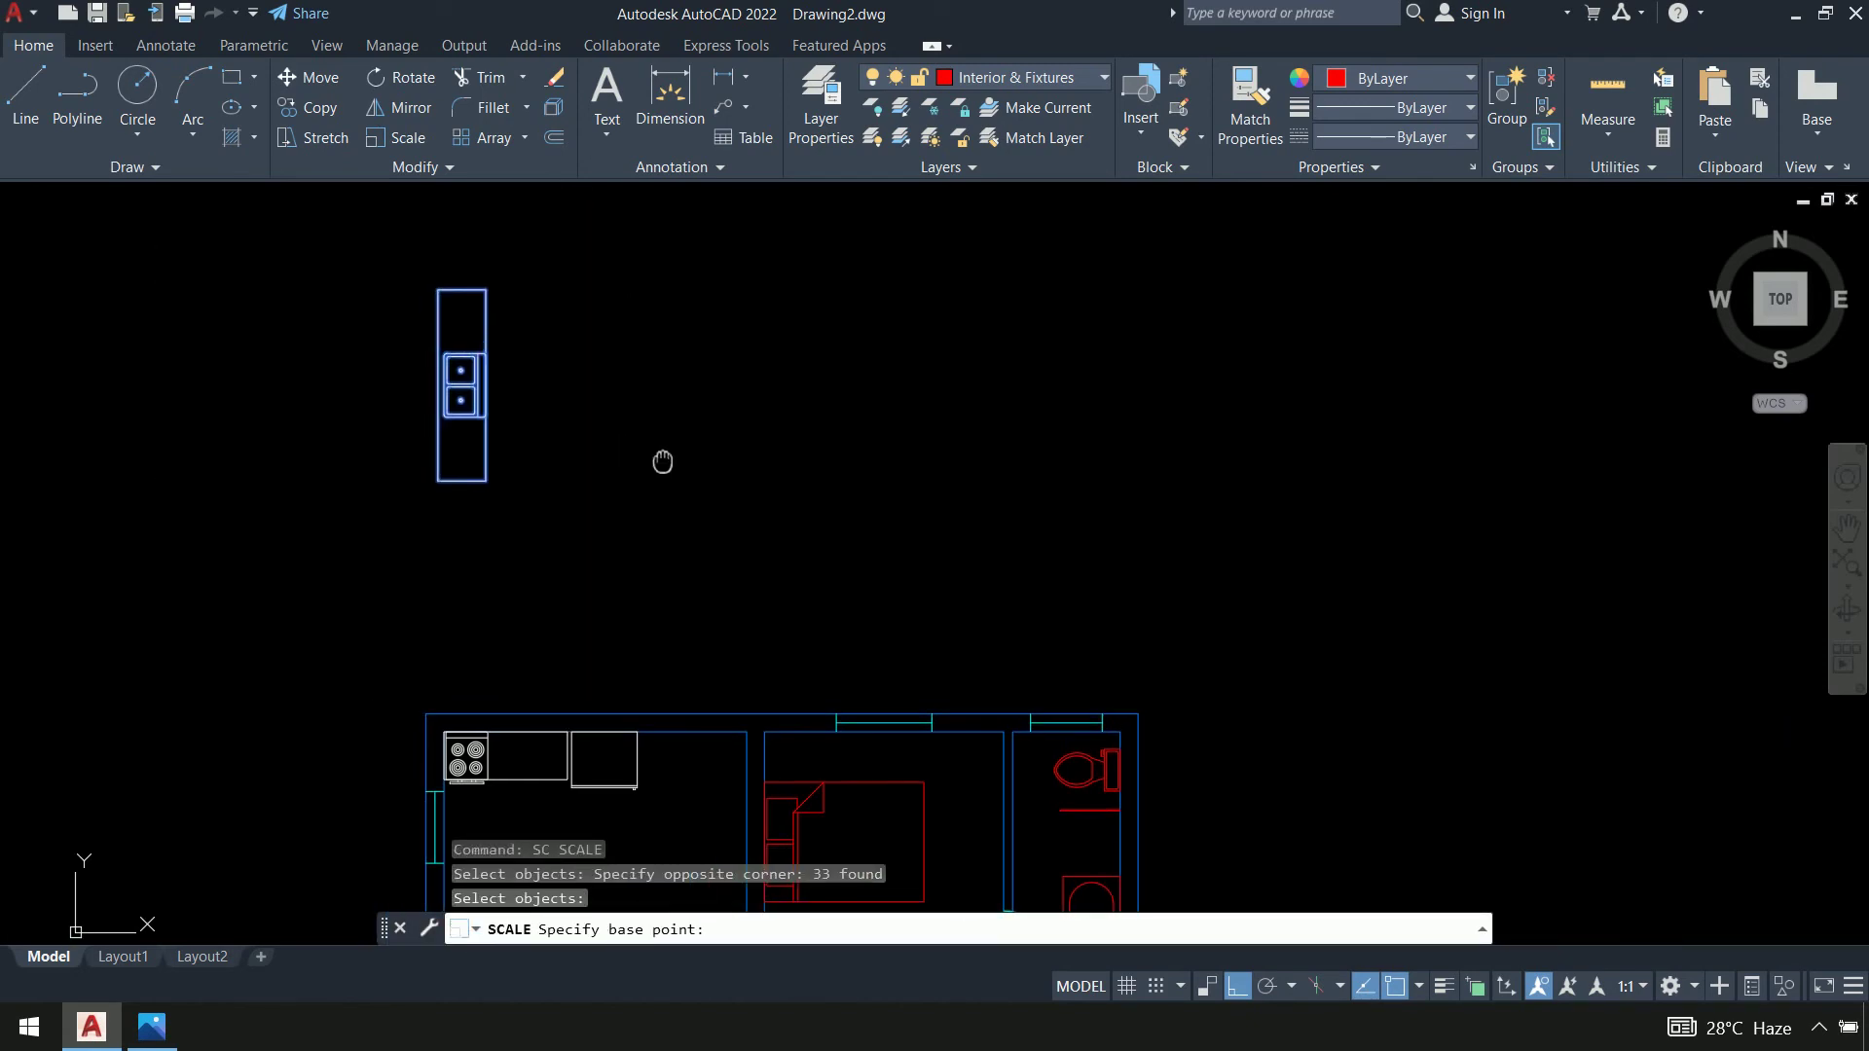
pyautogui.click(486, 289)
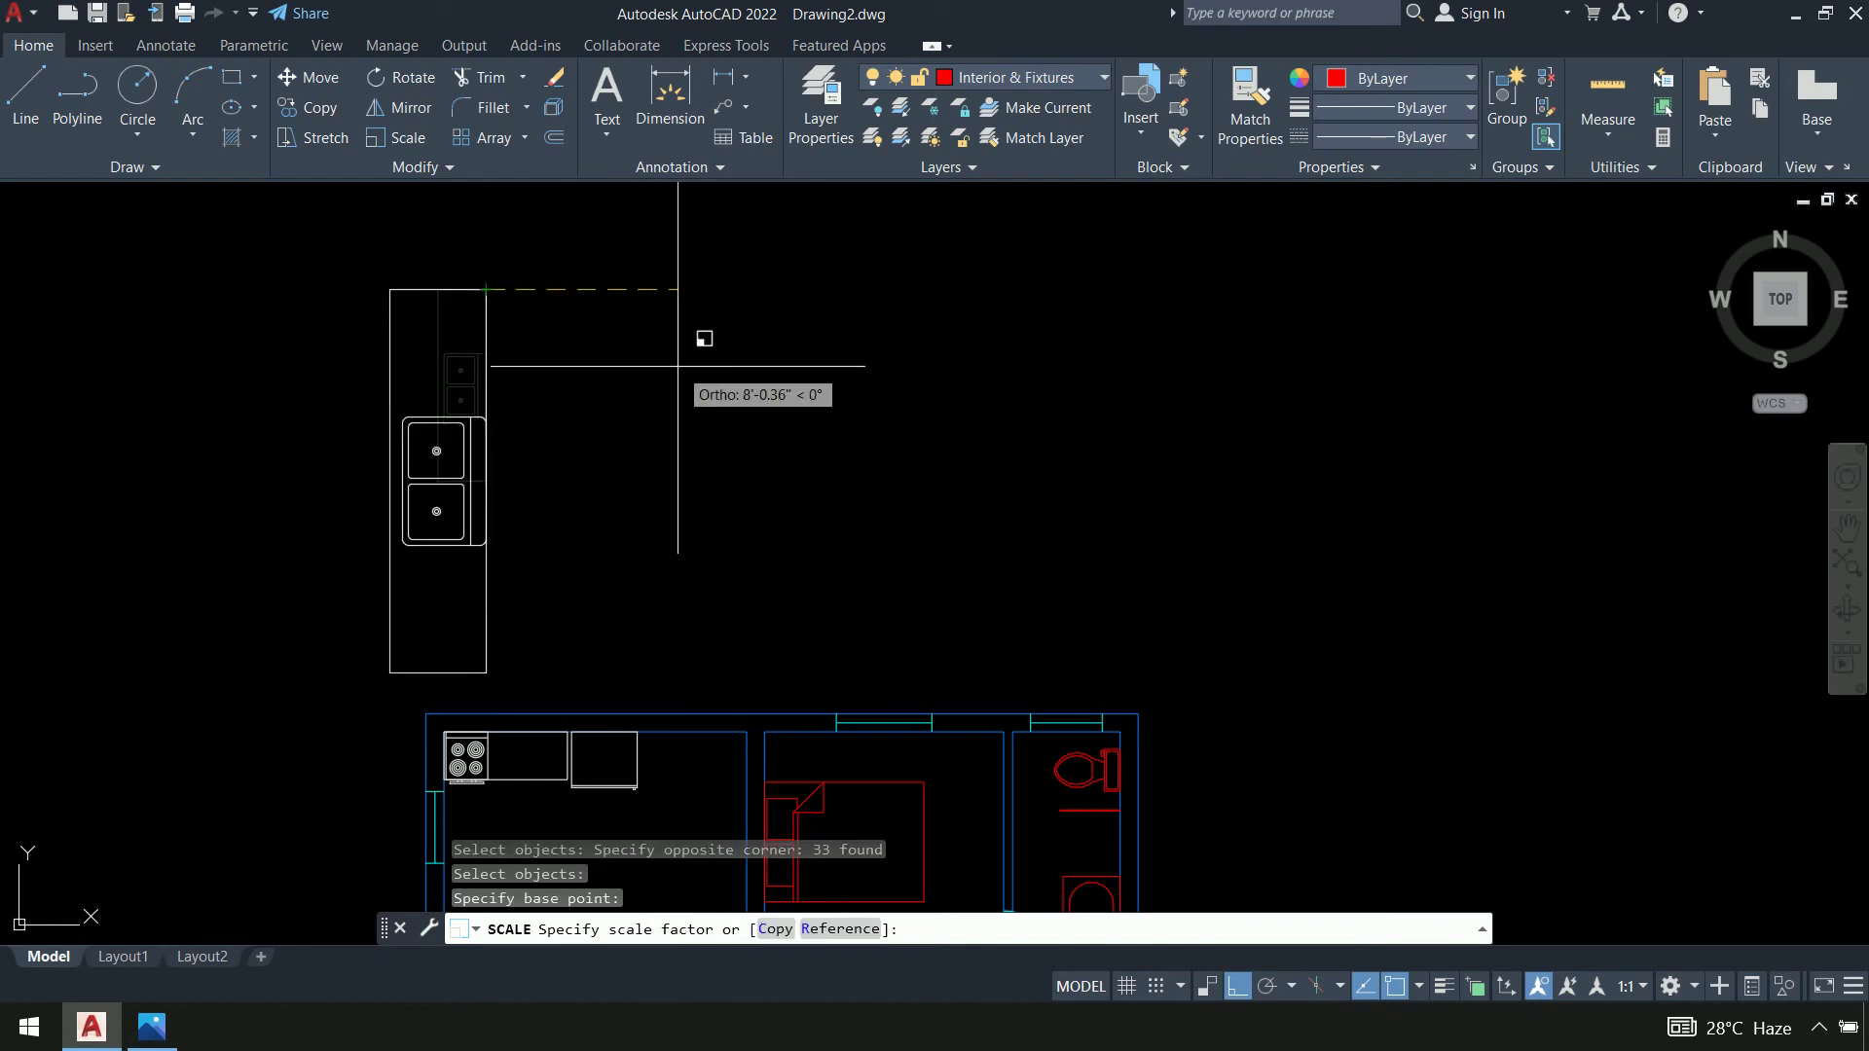
pyautogui.write('r')
pyautogui.press('Return')
pyautogui.click(486, 289)
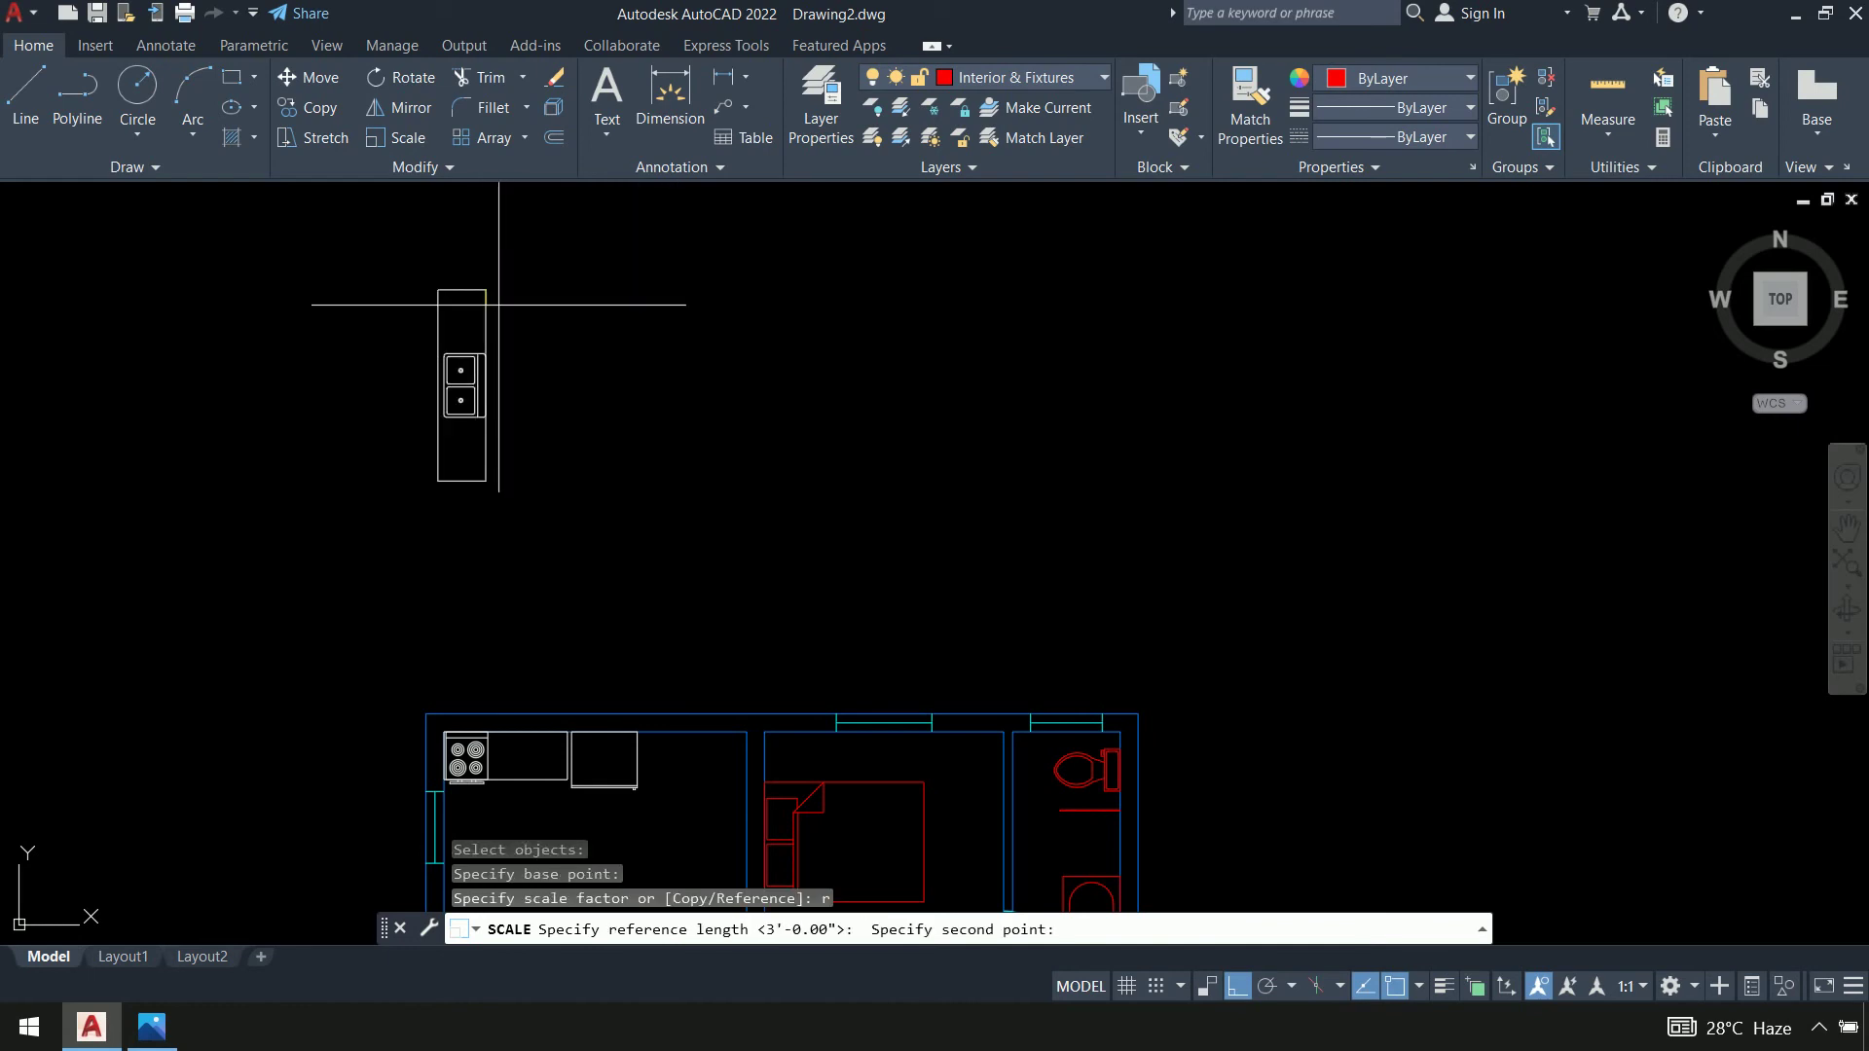
pyautogui.click(485, 480)
pyautogui.moveTo(684, 334); pyautogui.dragTo(654, 245, button='middle')
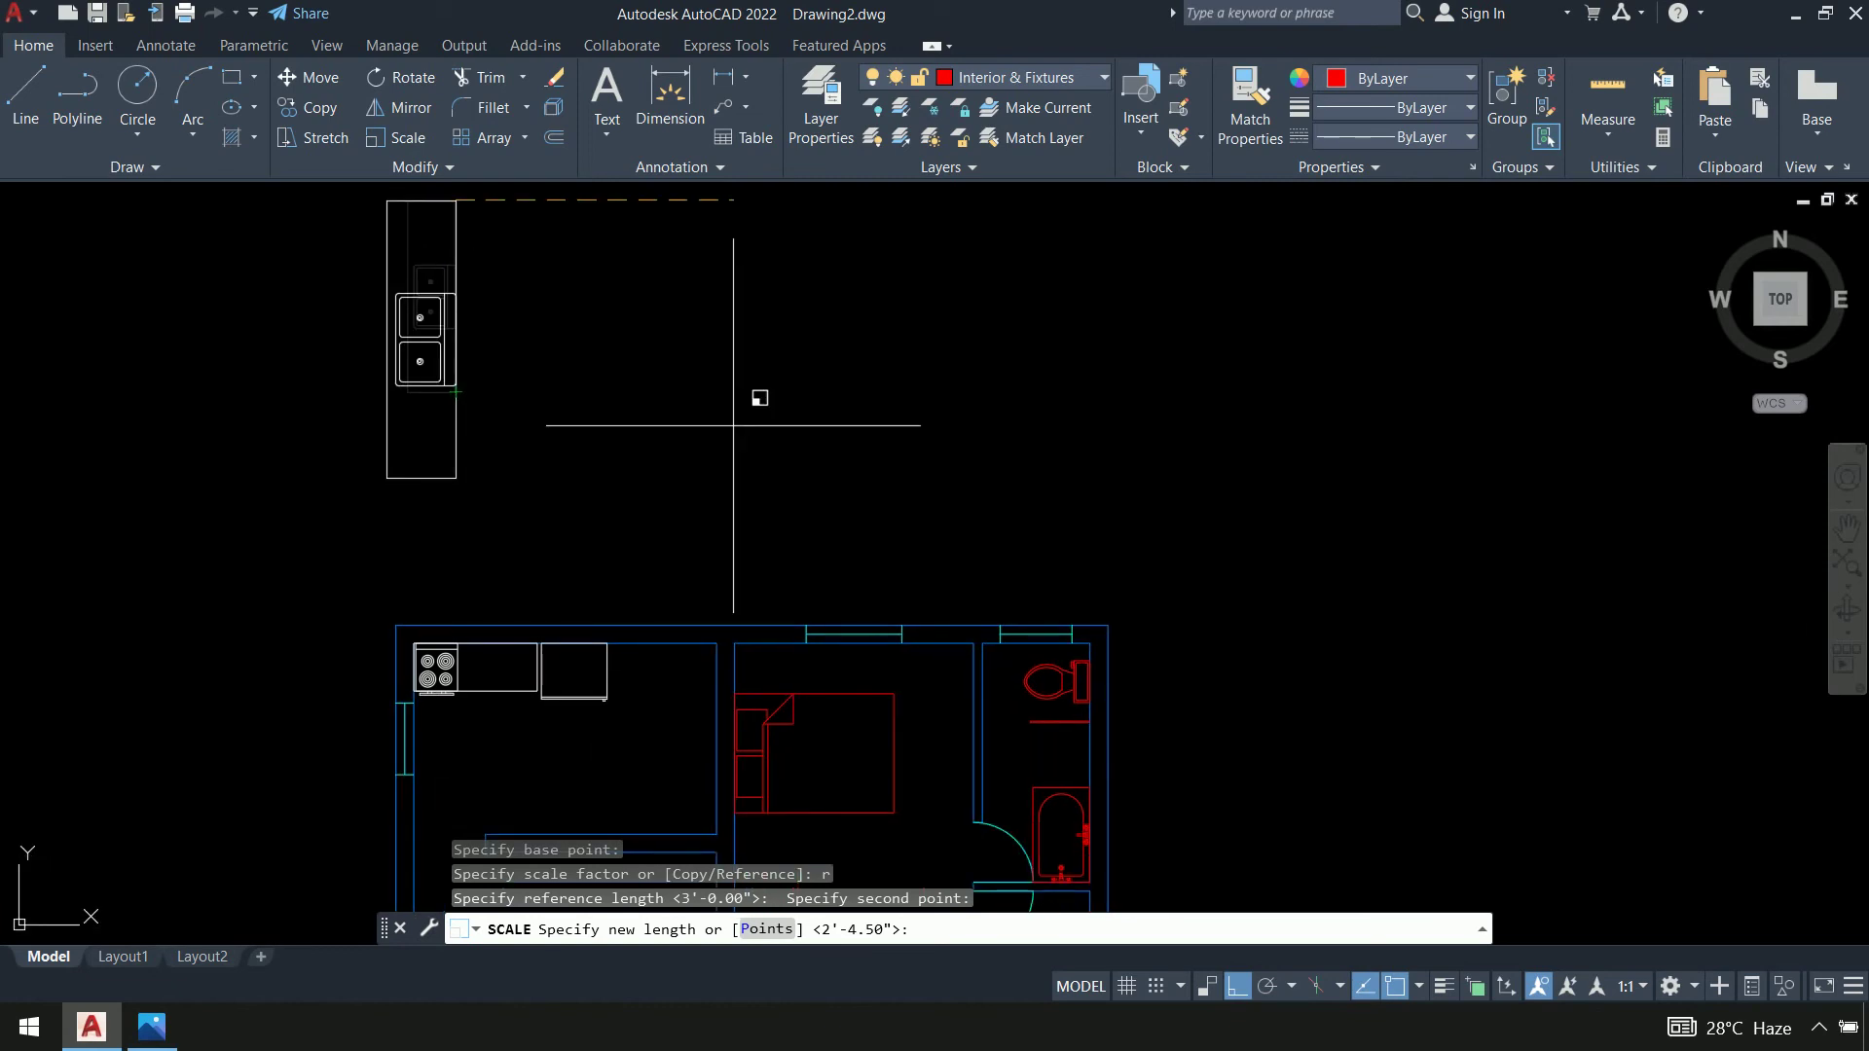
pyautogui.press('Return')
pyautogui.scroll(4, 735, 545)
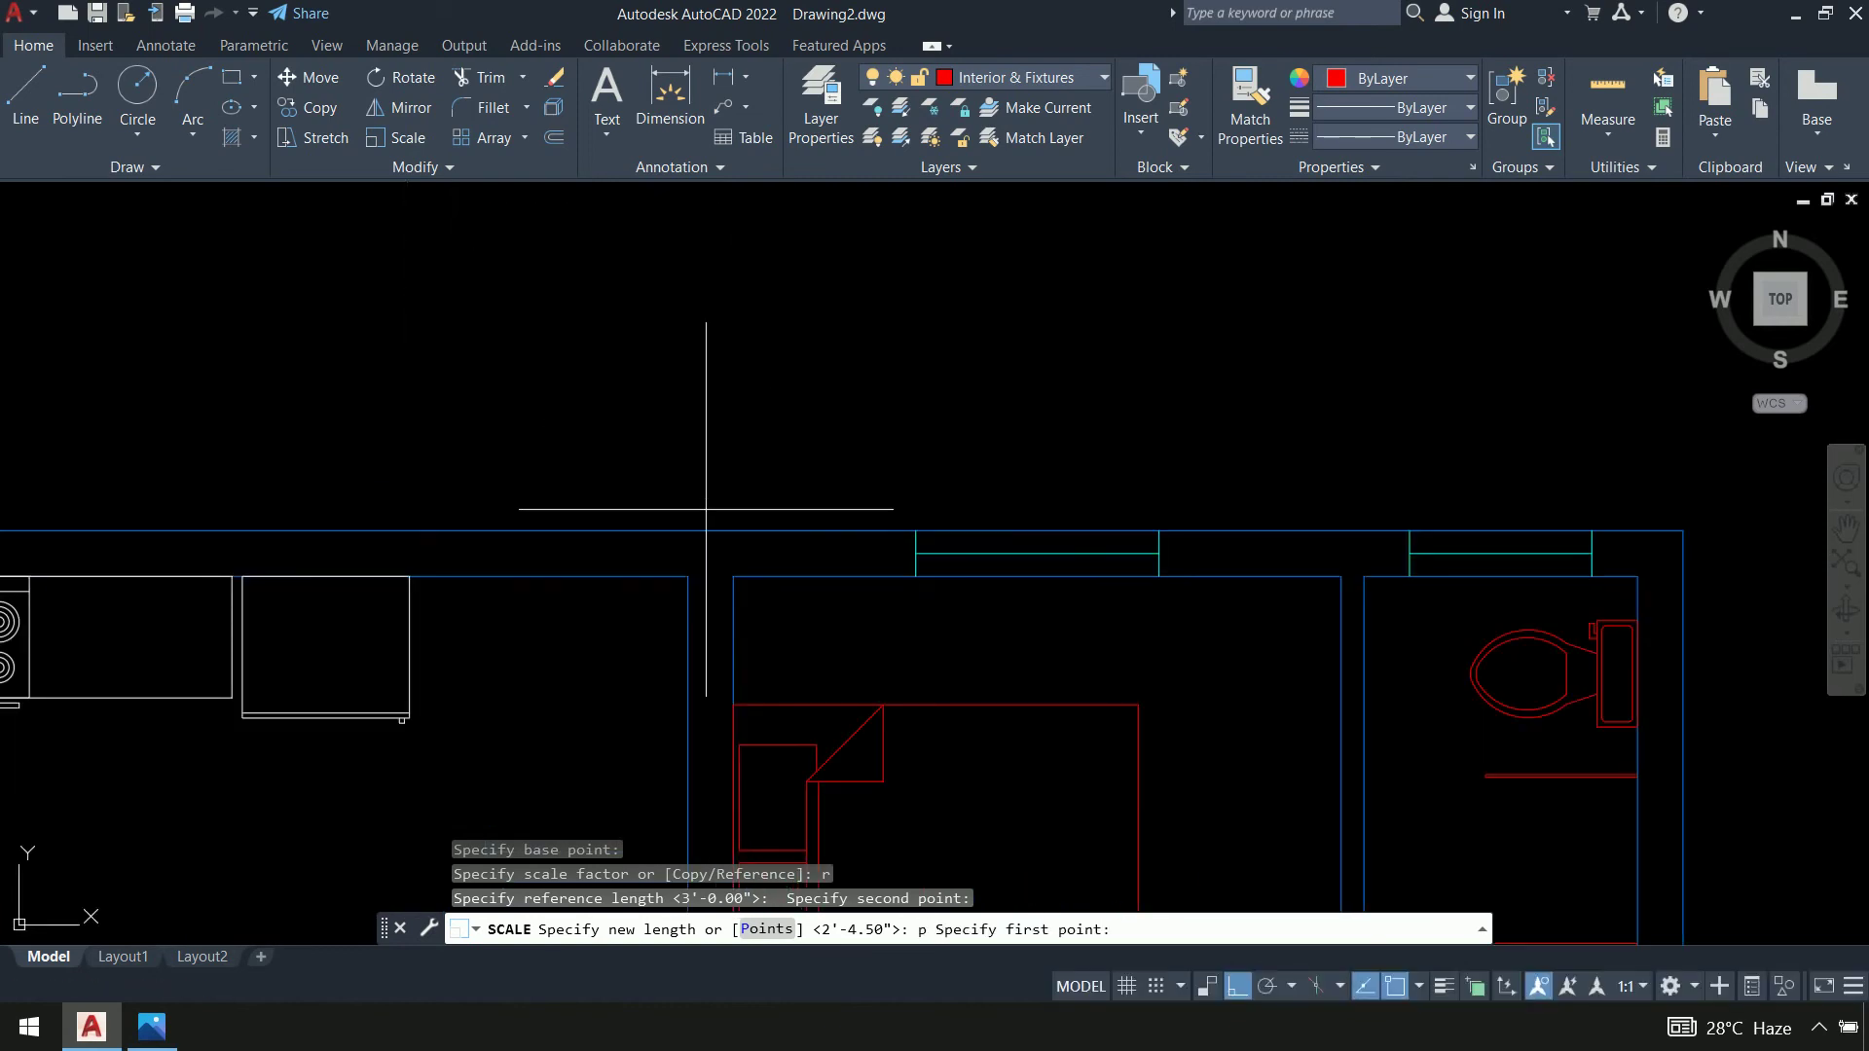
pyautogui.click(687, 589)
pyautogui.scroll(-3, 647, 710)
pyautogui.moveTo(647, 710); pyautogui.dragTo(687, 531, button='middle')
pyautogui.click(707, 659)
pyautogui.scroll(-4, 778, 393)
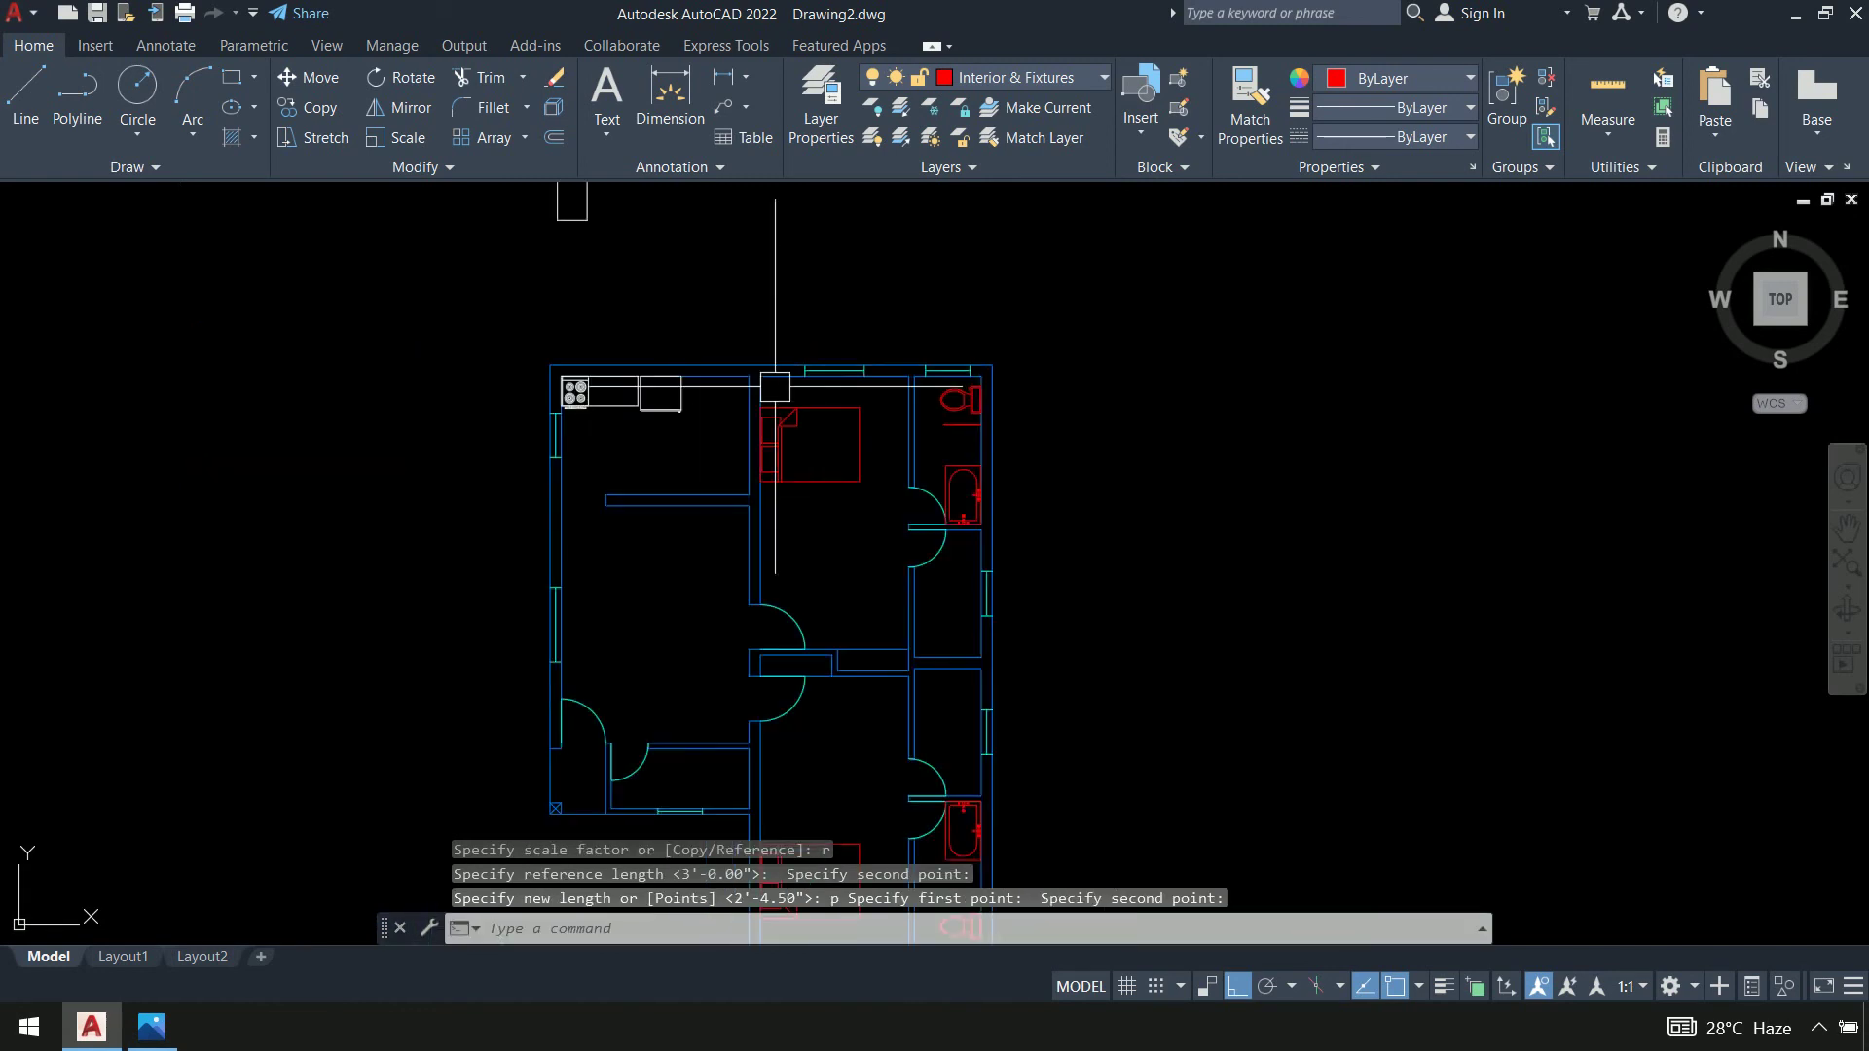
# Move the scaled sink counter by its upper-right corner into the kitchen's upper-right inner corner
pyautogui.moveTo(819, 309); pyautogui.dragTo(827, 514, button='middle')
pyautogui.write('m')
pyautogui.press('Return')
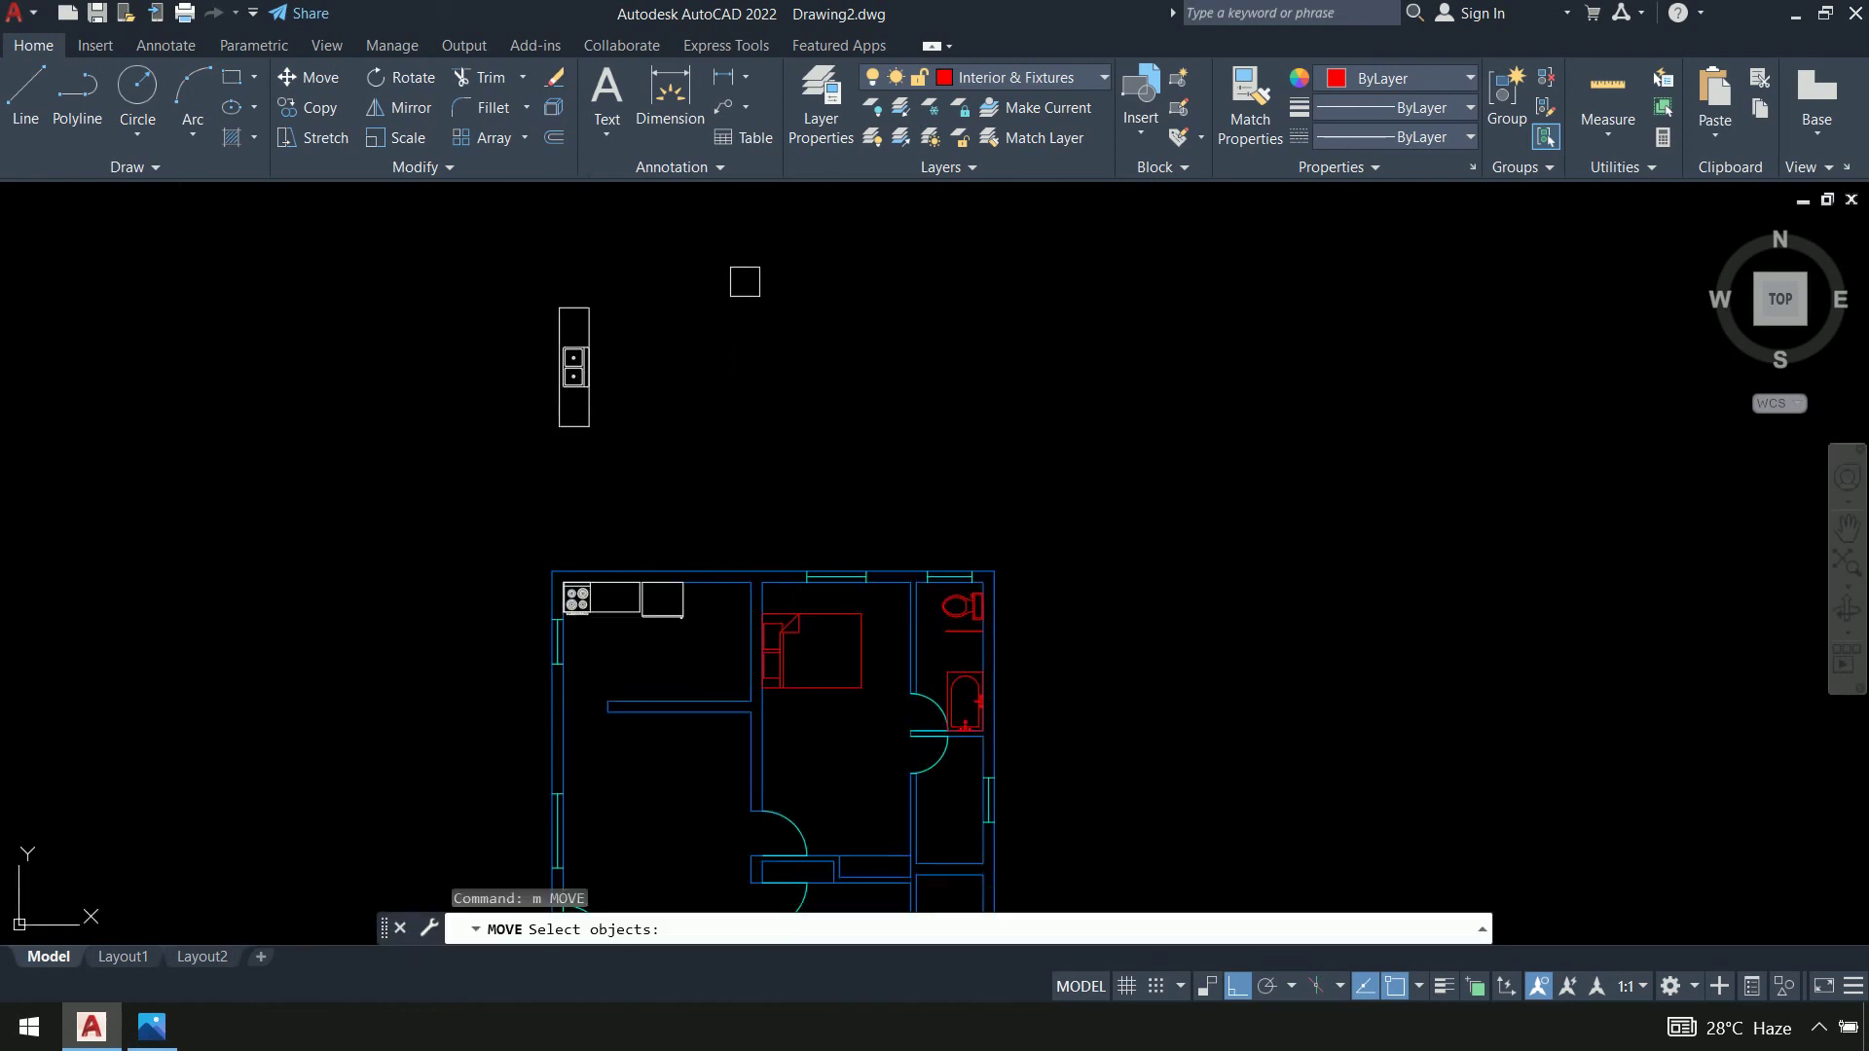
pyautogui.click(745, 282)
pyautogui.click(533, 421)
pyautogui.press('Return')
pyautogui.scroll(3, 658, 256)
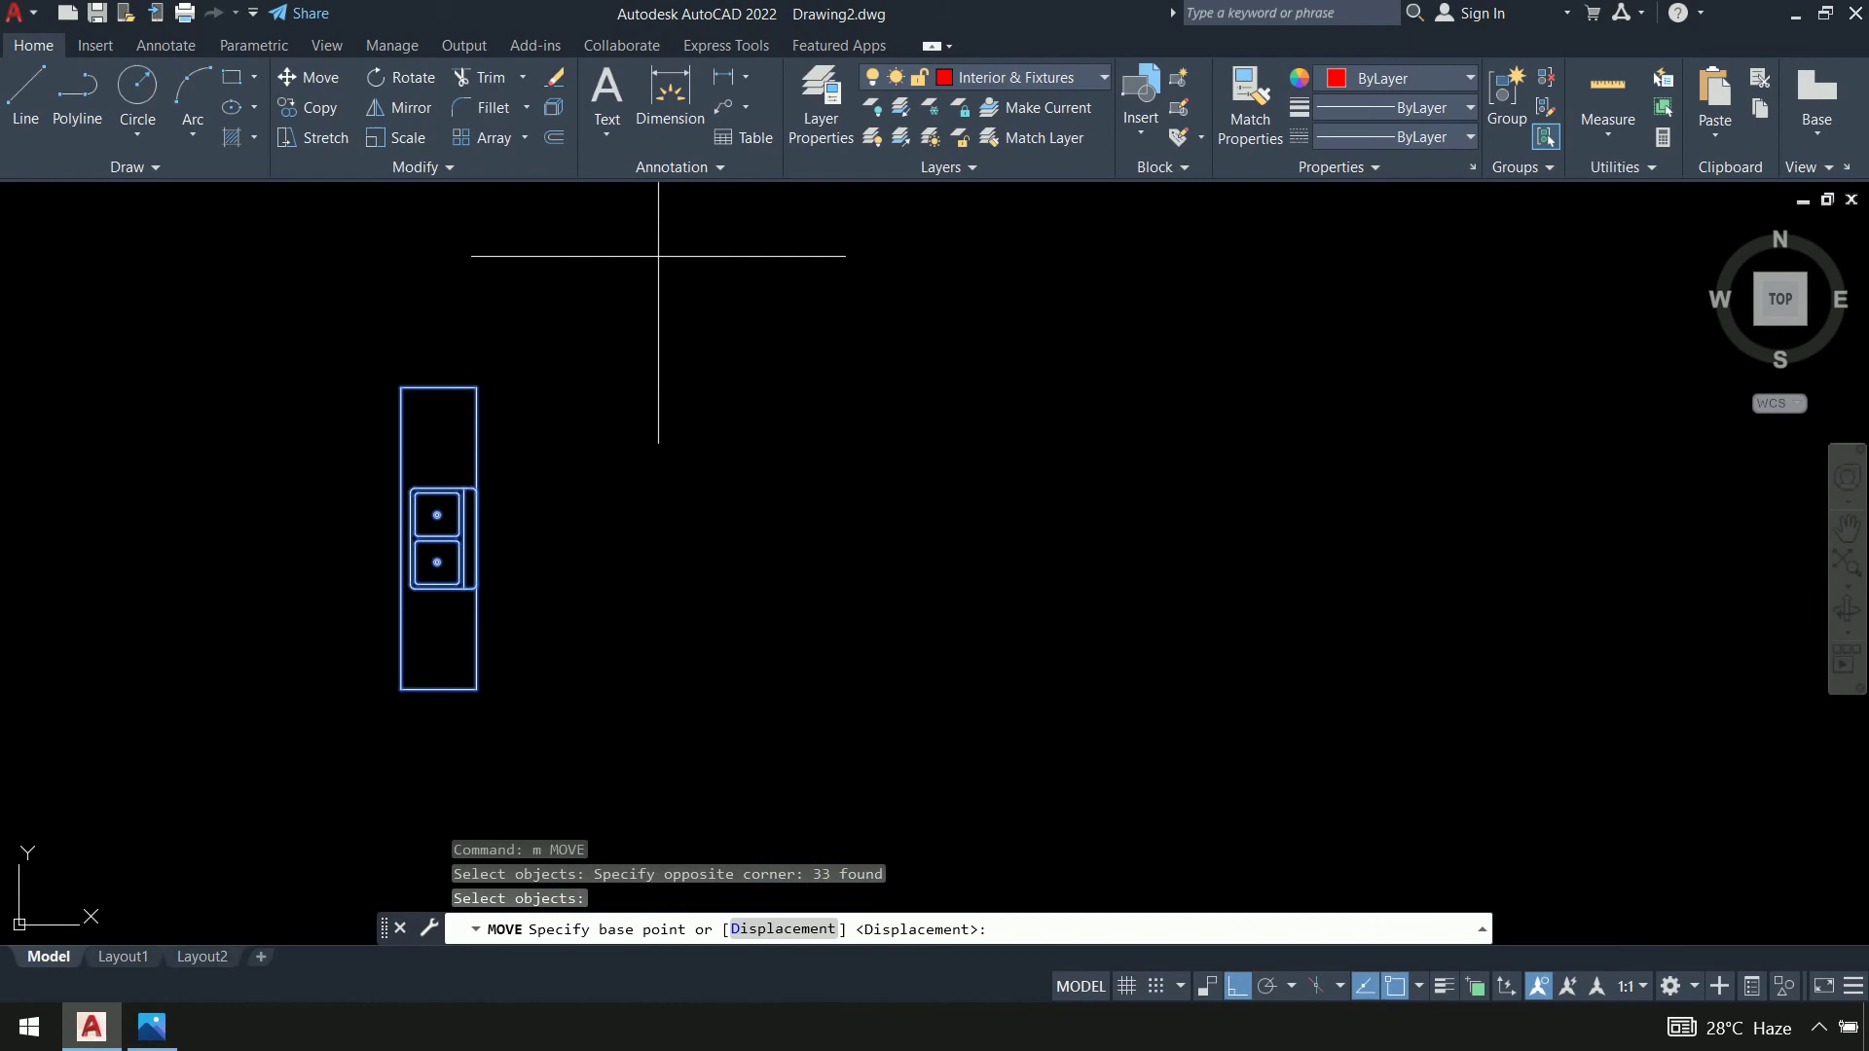
pyautogui.click(475, 386)
pyautogui.scroll(-3, 755, 509)
pyautogui.scroll(5, 542, 500)
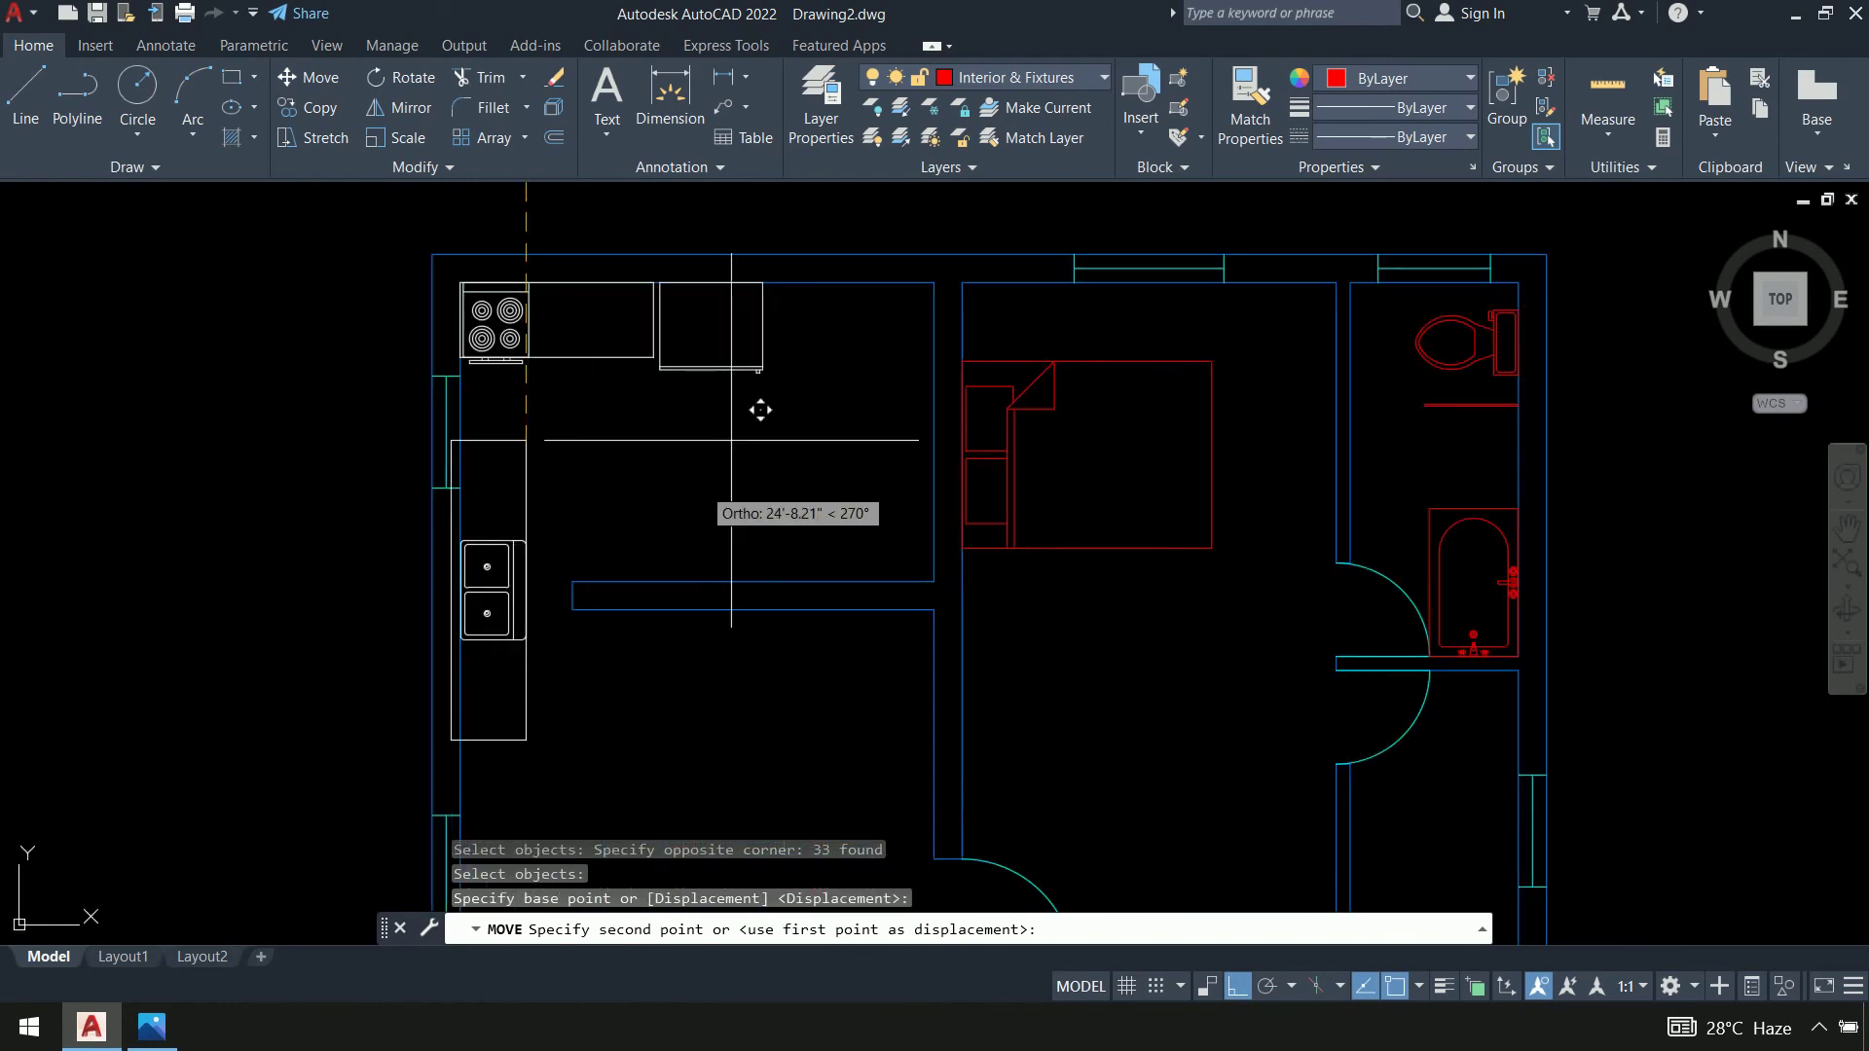
pyautogui.click(796, 469)
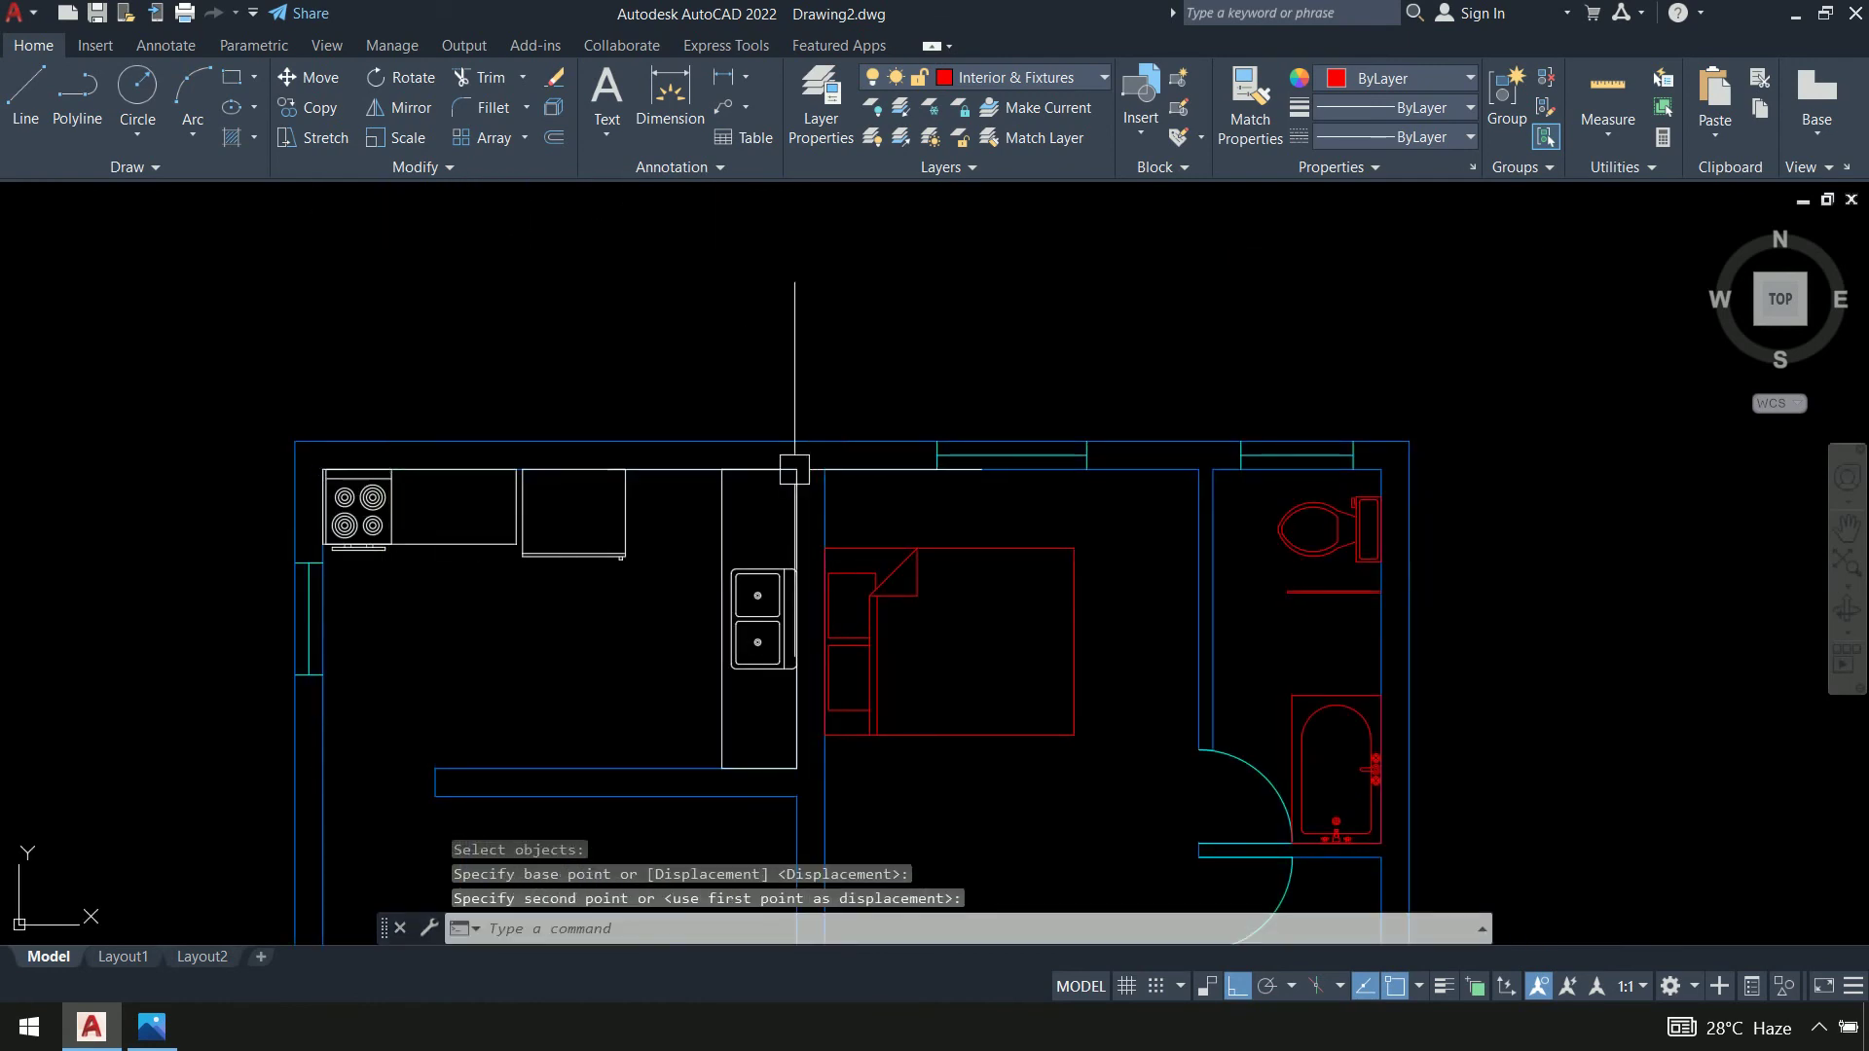
pyautogui.scroll(-2, 939, 334)
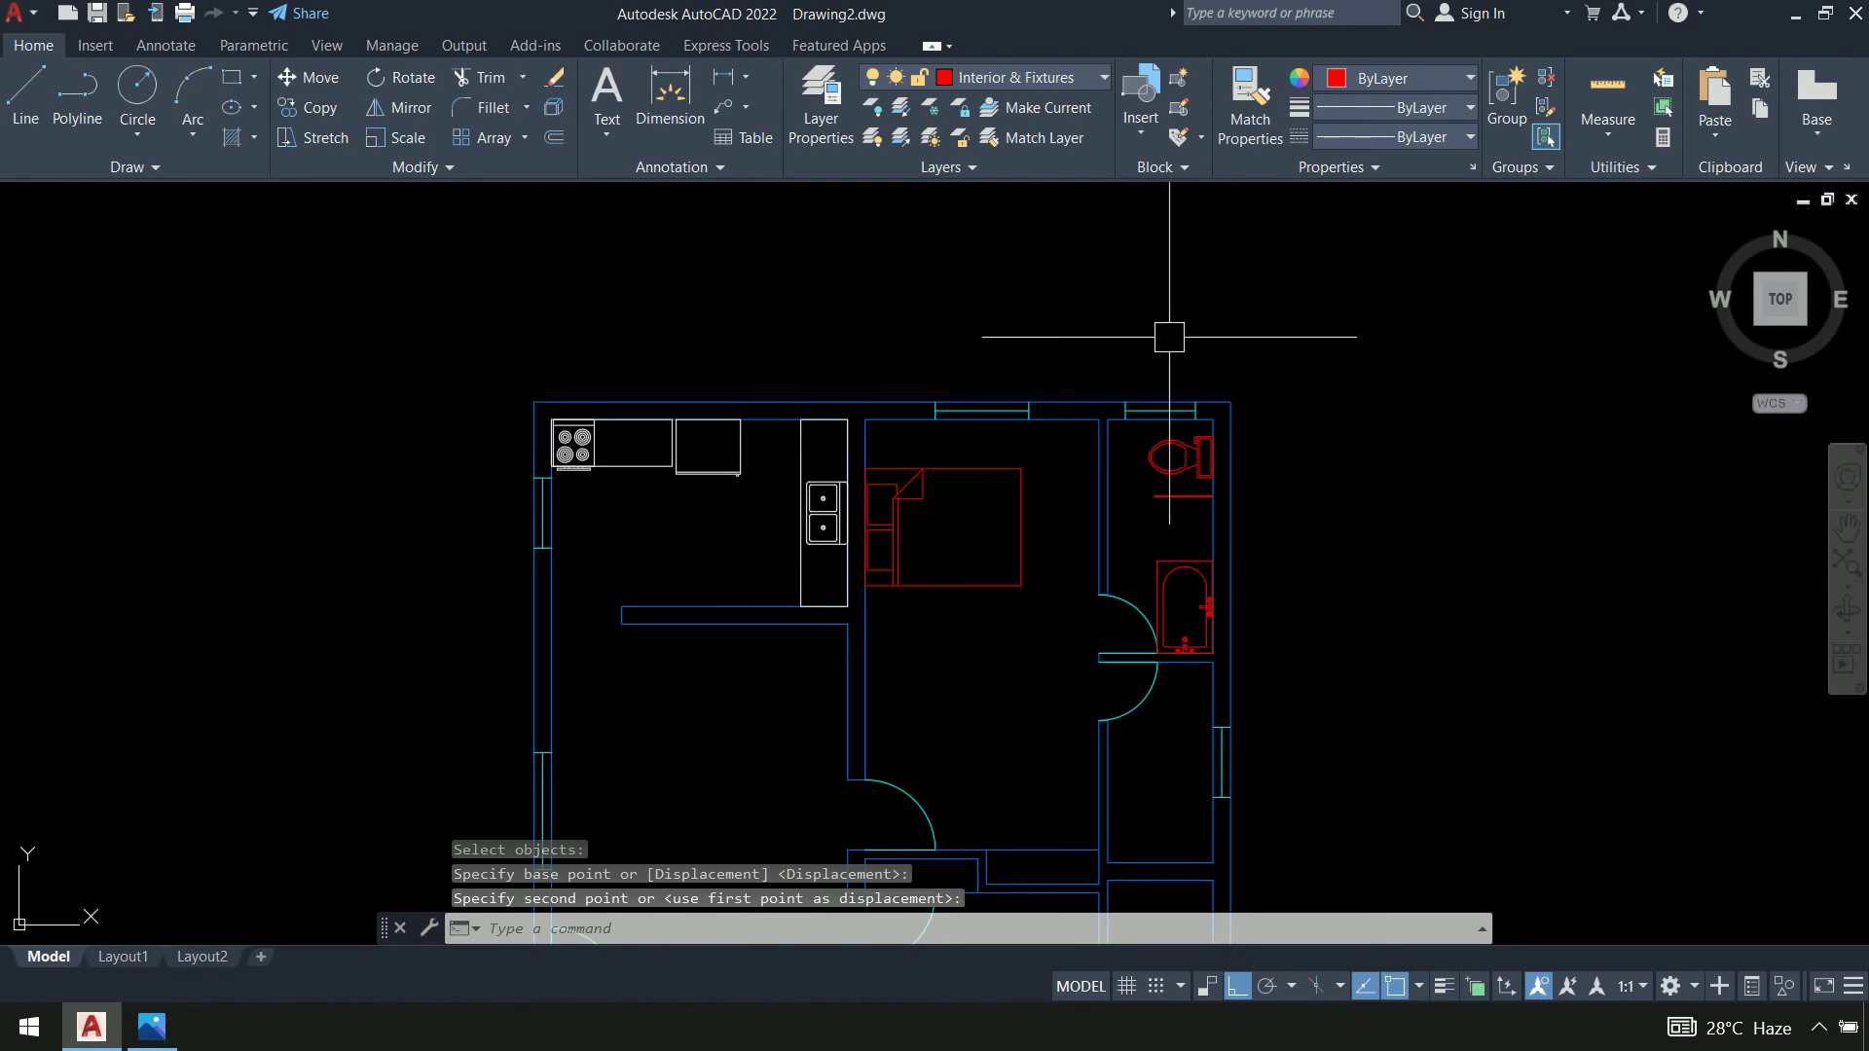
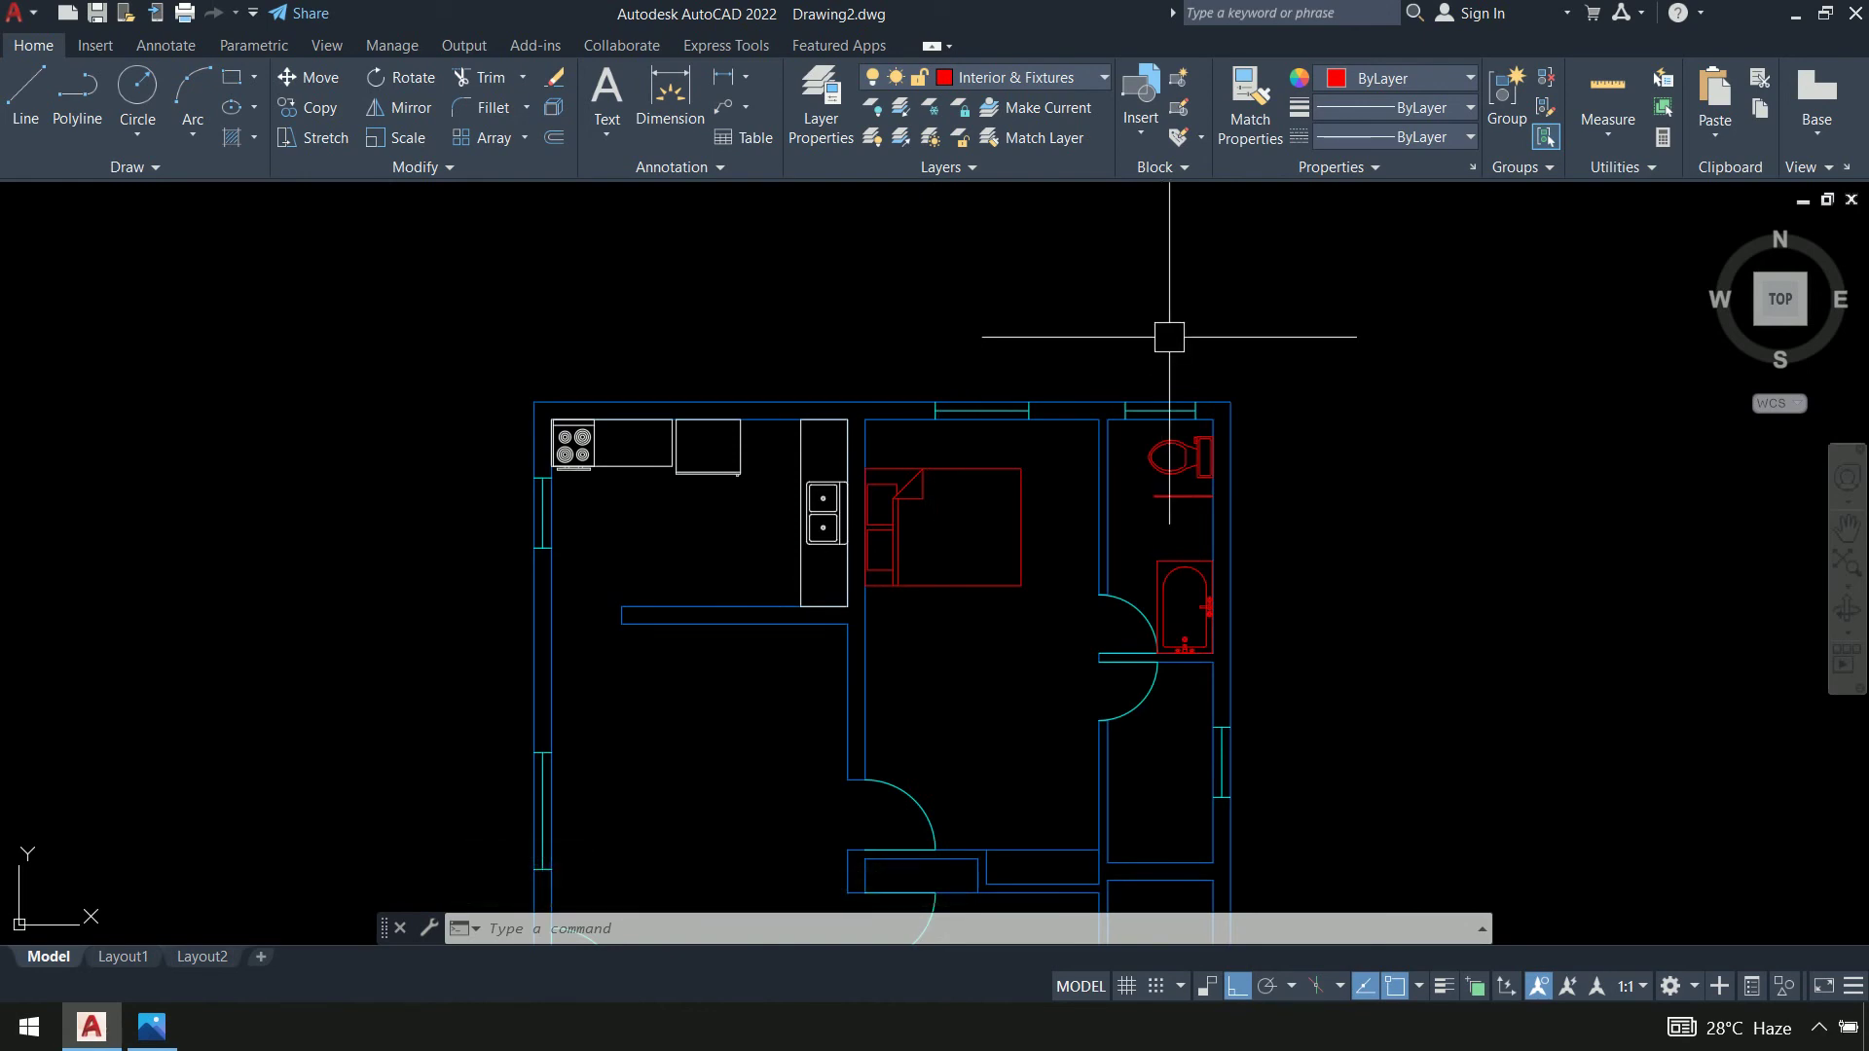
# Move the stove counter and refrigerator about 9.5 inches right along the upper wall, leaving the wall line out of the selection
pyautogui.scroll(5, 584, 504)
pyautogui.moveTo(743, 525); pyautogui.dragTo(563, 554, button='middle')
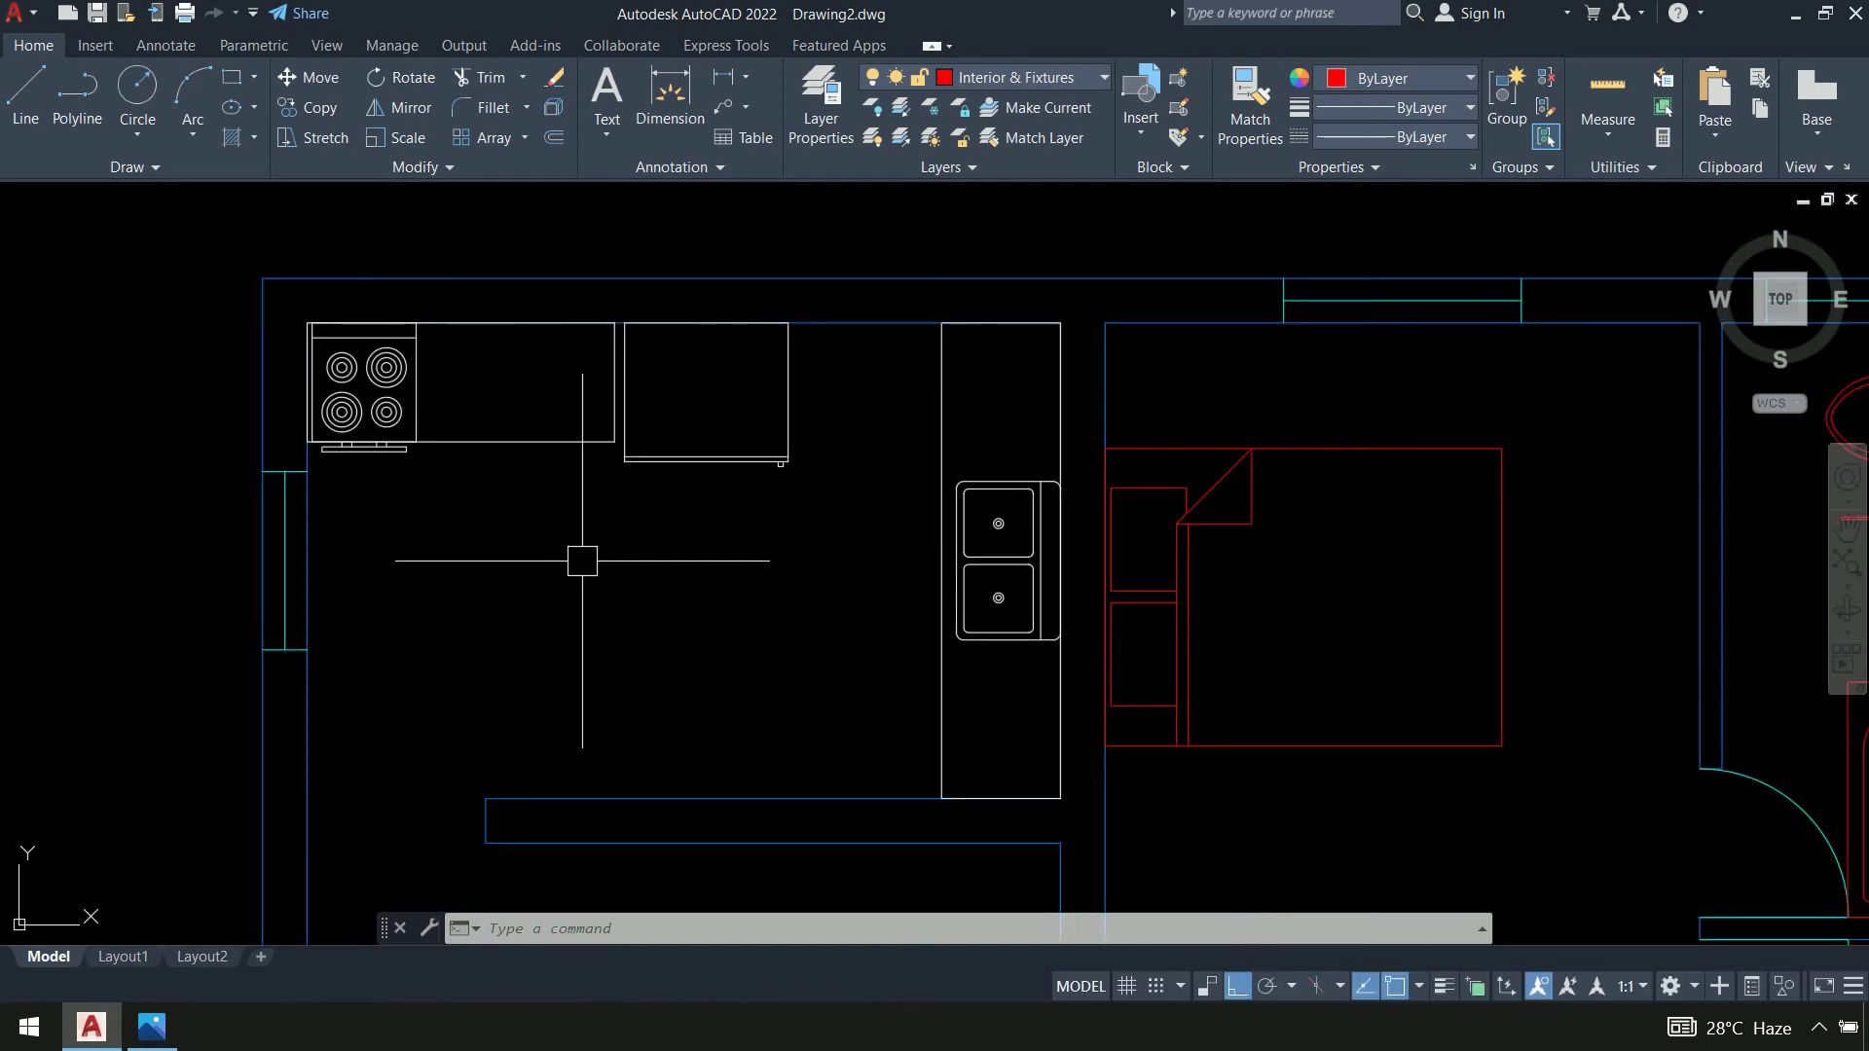
pyautogui.write('m')
pyautogui.press('Return')
pyautogui.click(845, 517)
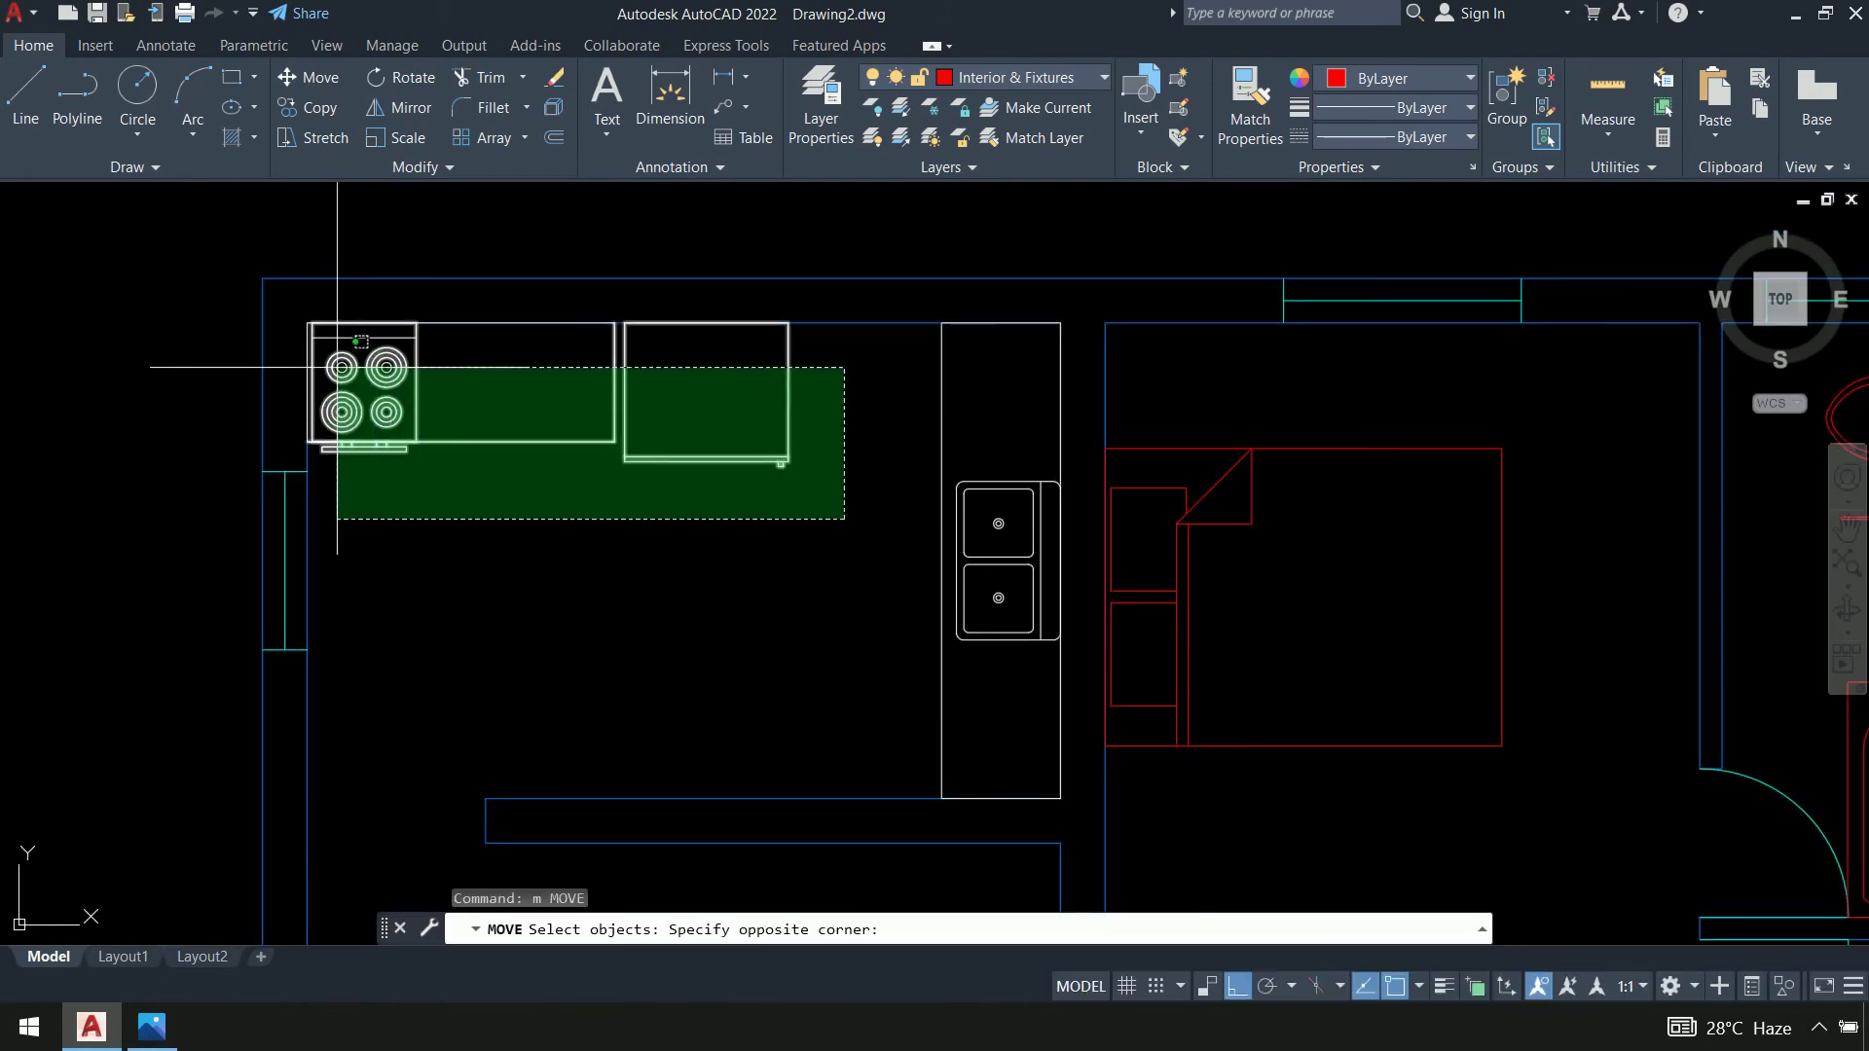
pyautogui.click(310, 308)
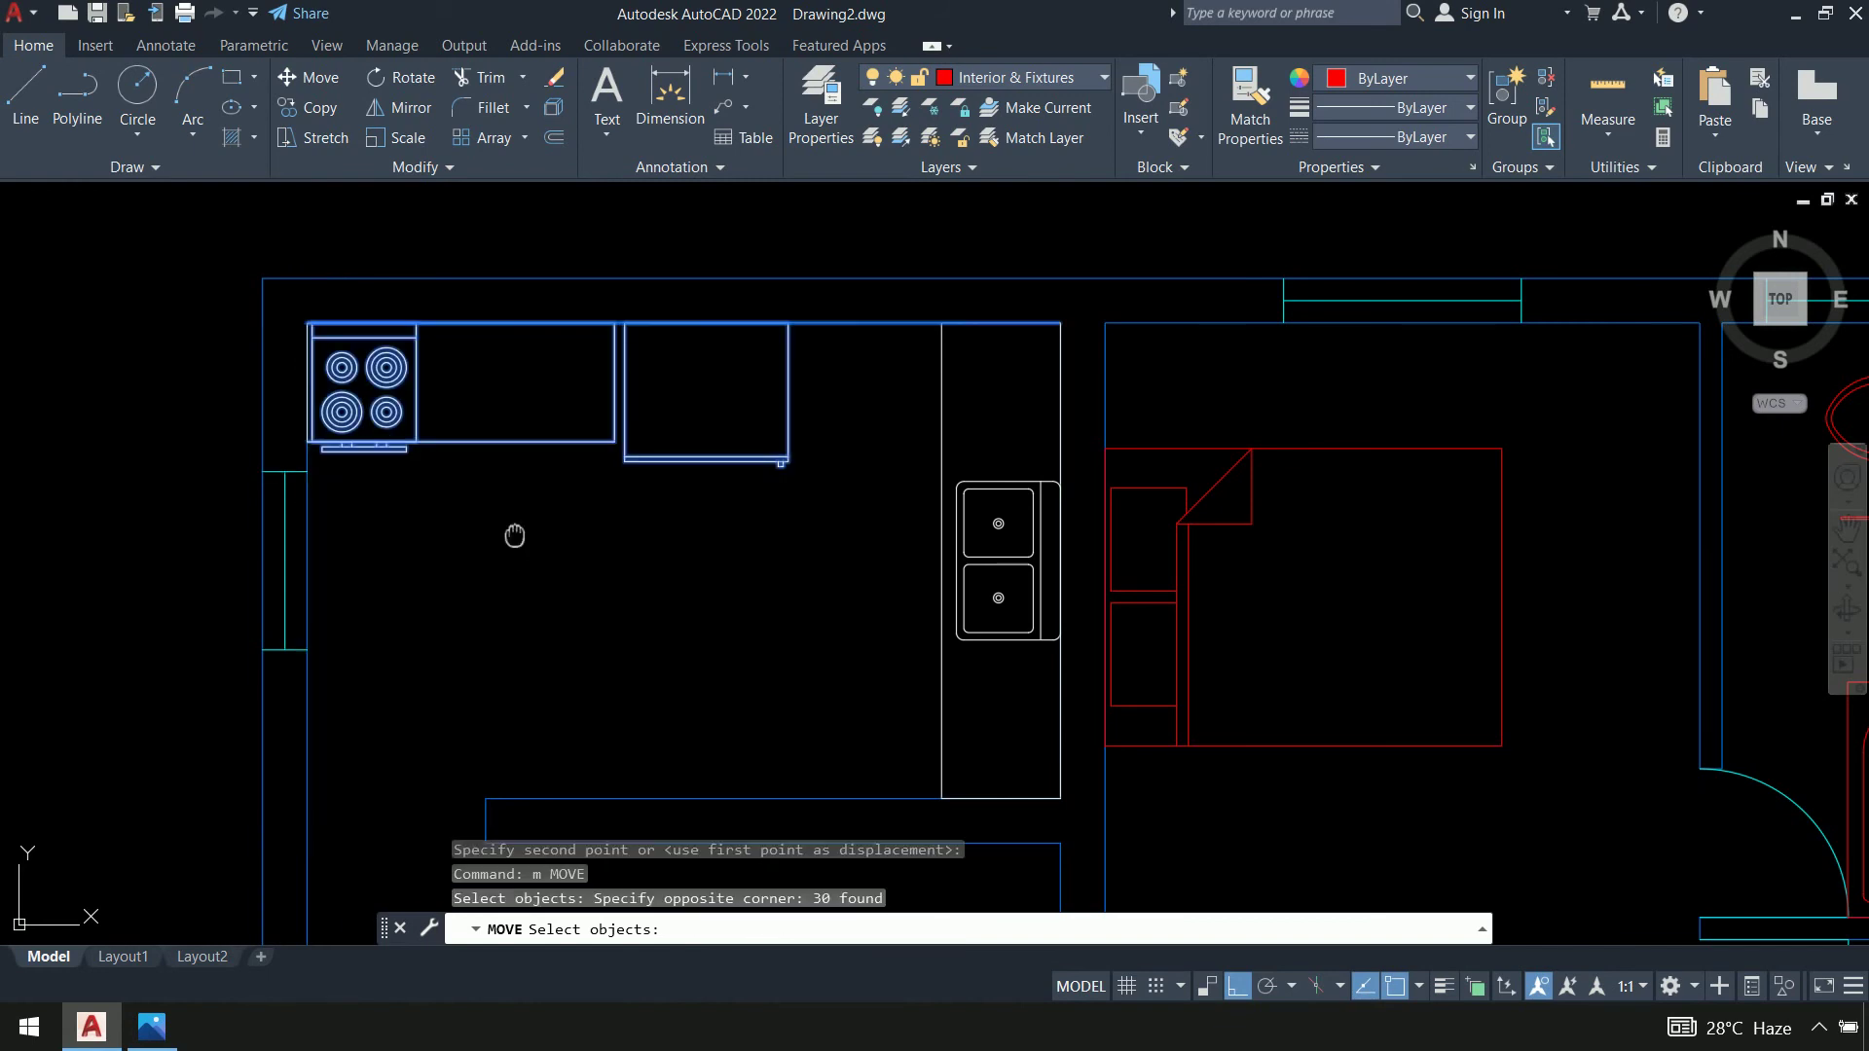
pyautogui.moveTo(514, 536); pyautogui.dragTo(531, 499, button='middle')
pyautogui.keyDown('shift'); pyautogui.click(854, 285); pyautogui.keyUp('shift')
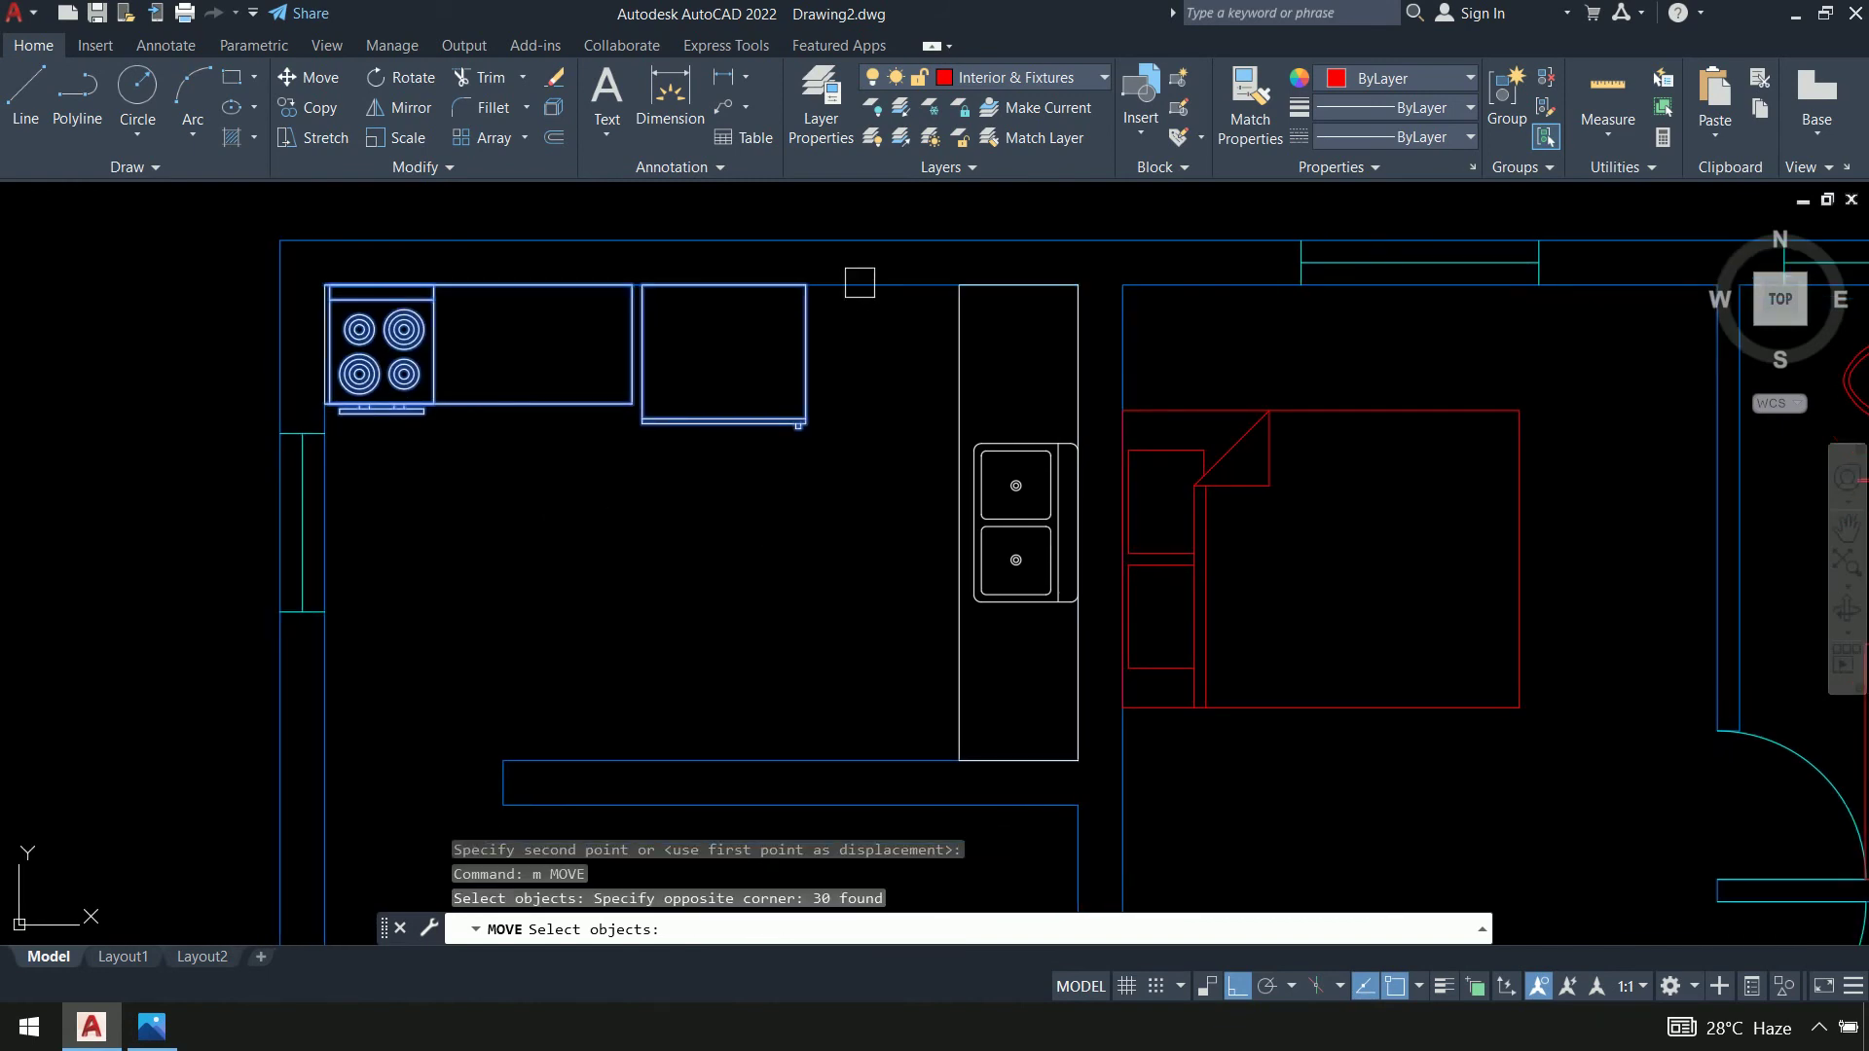
pyautogui.scroll(4, 363, 479)
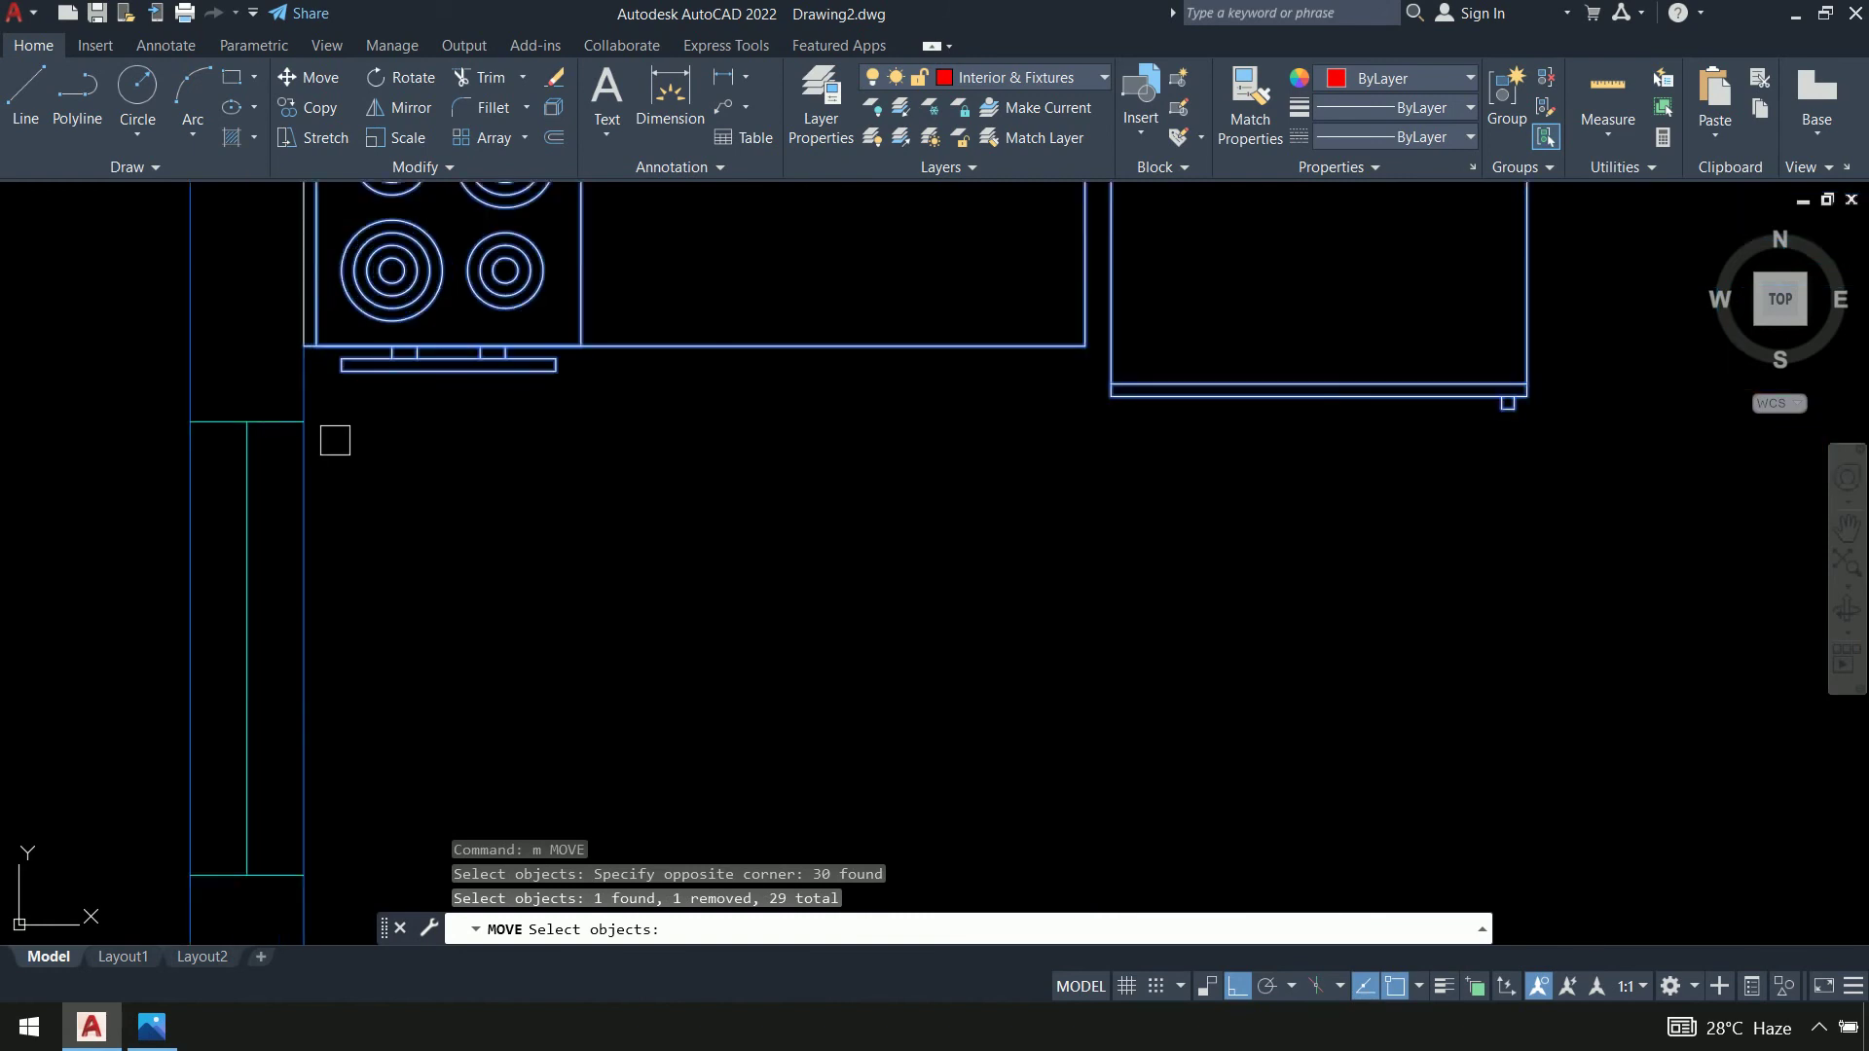
pyautogui.scroll(-4, 386, 506)
pyautogui.press('Return')
pyautogui.click(532, 612)
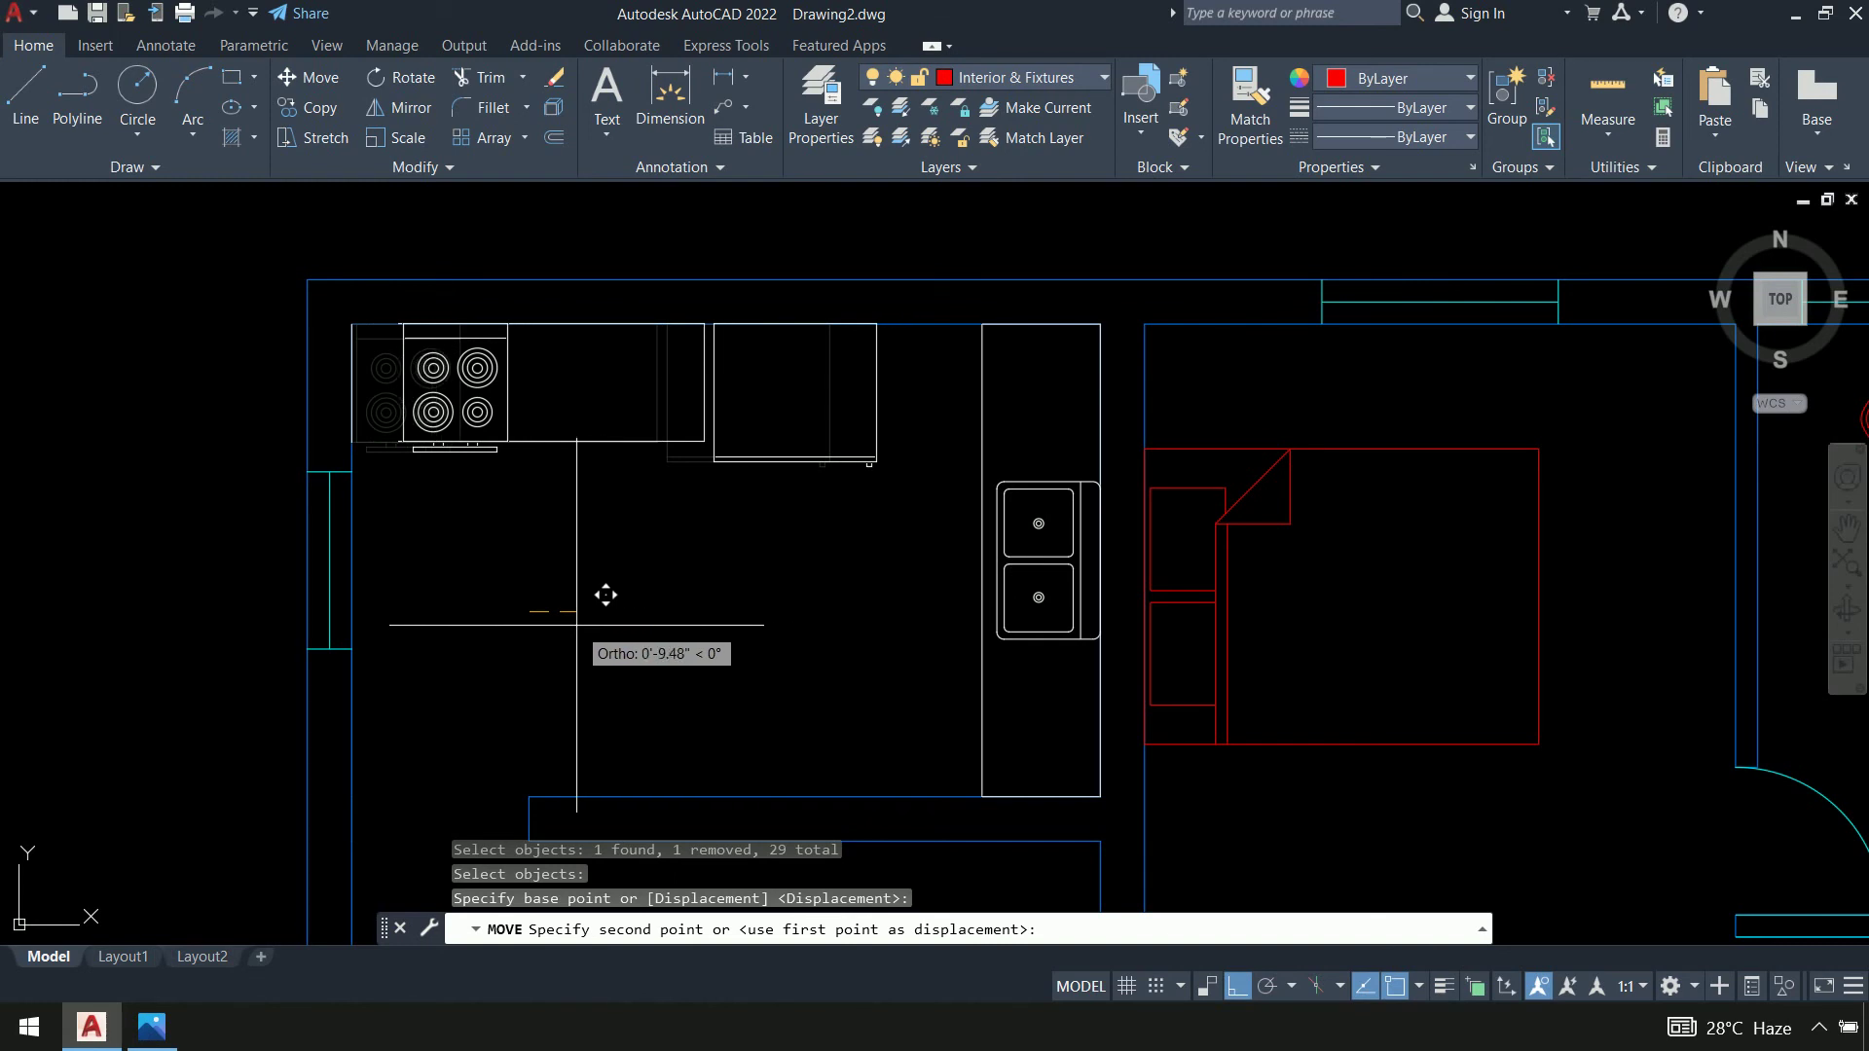
pyautogui.click(576, 625)
# Move the left-behind counter edge line from the left wall to the left end of the shifted stove counter
pyautogui.scroll(3, 535, 680)
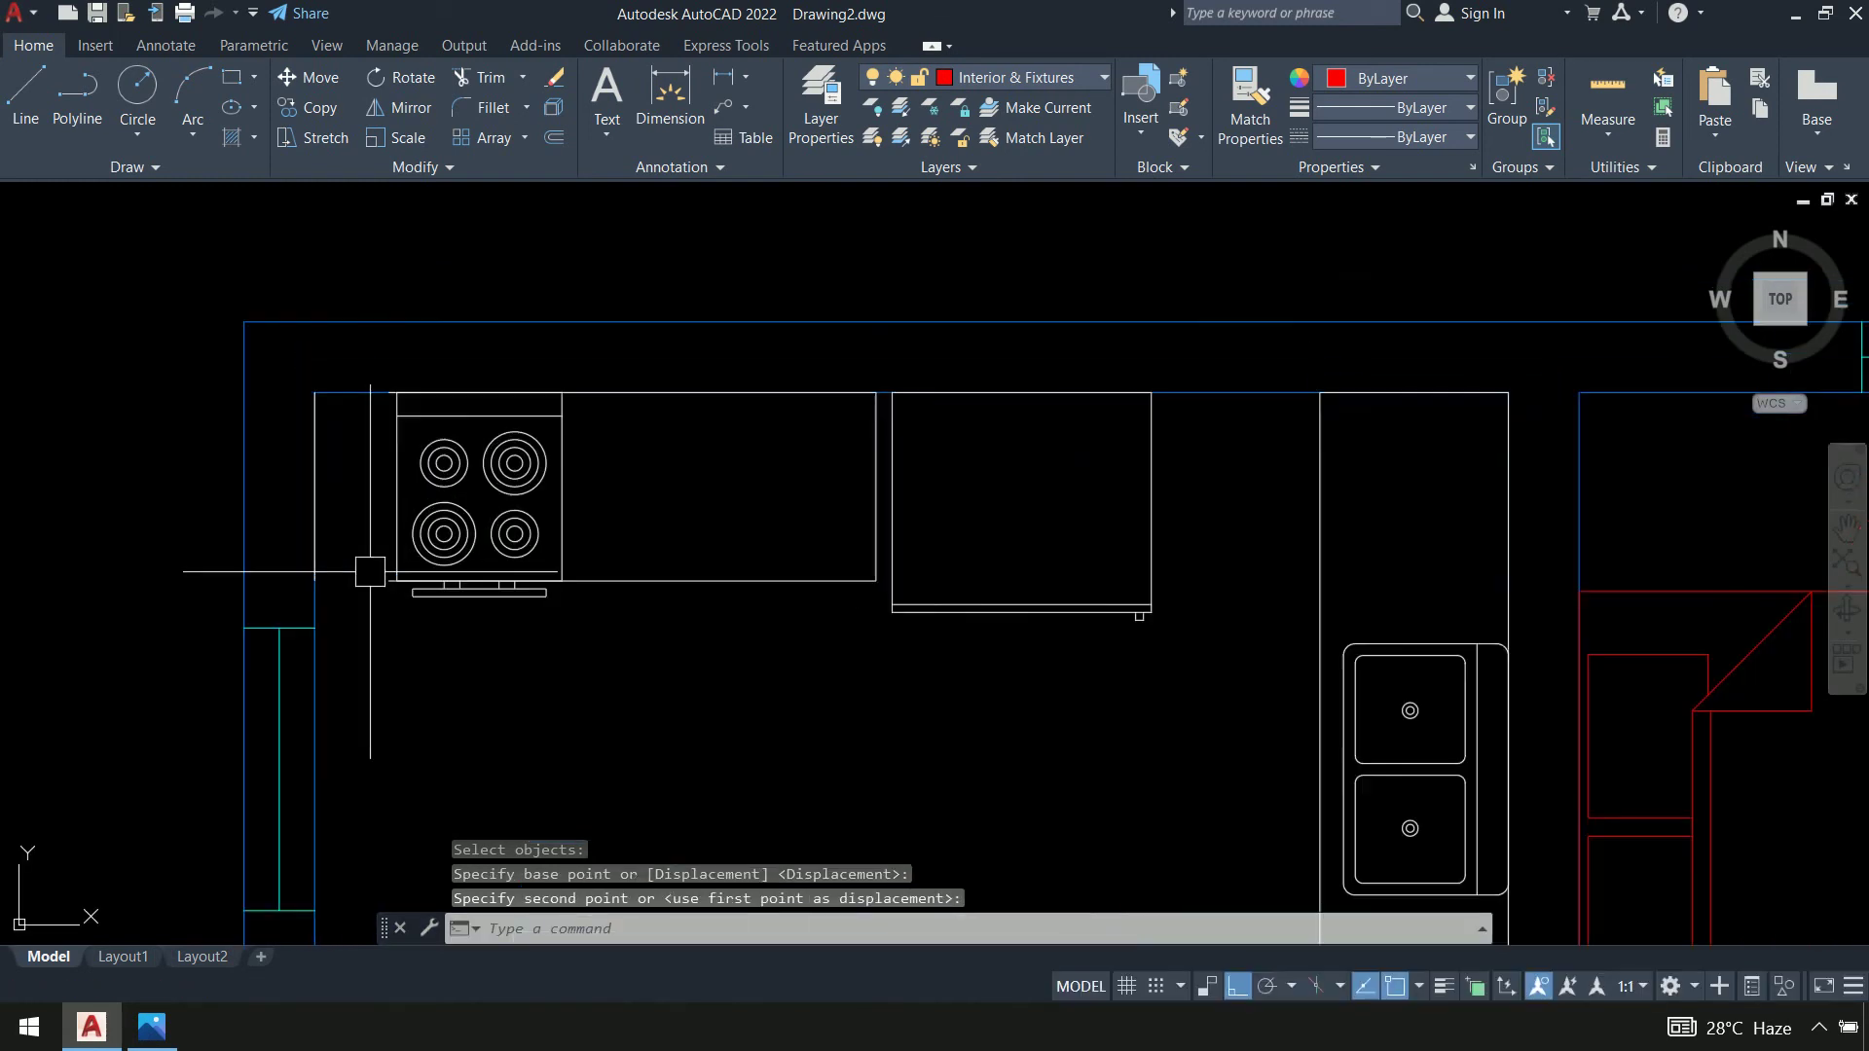
pyautogui.write('m')
pyautogui.press('Return')
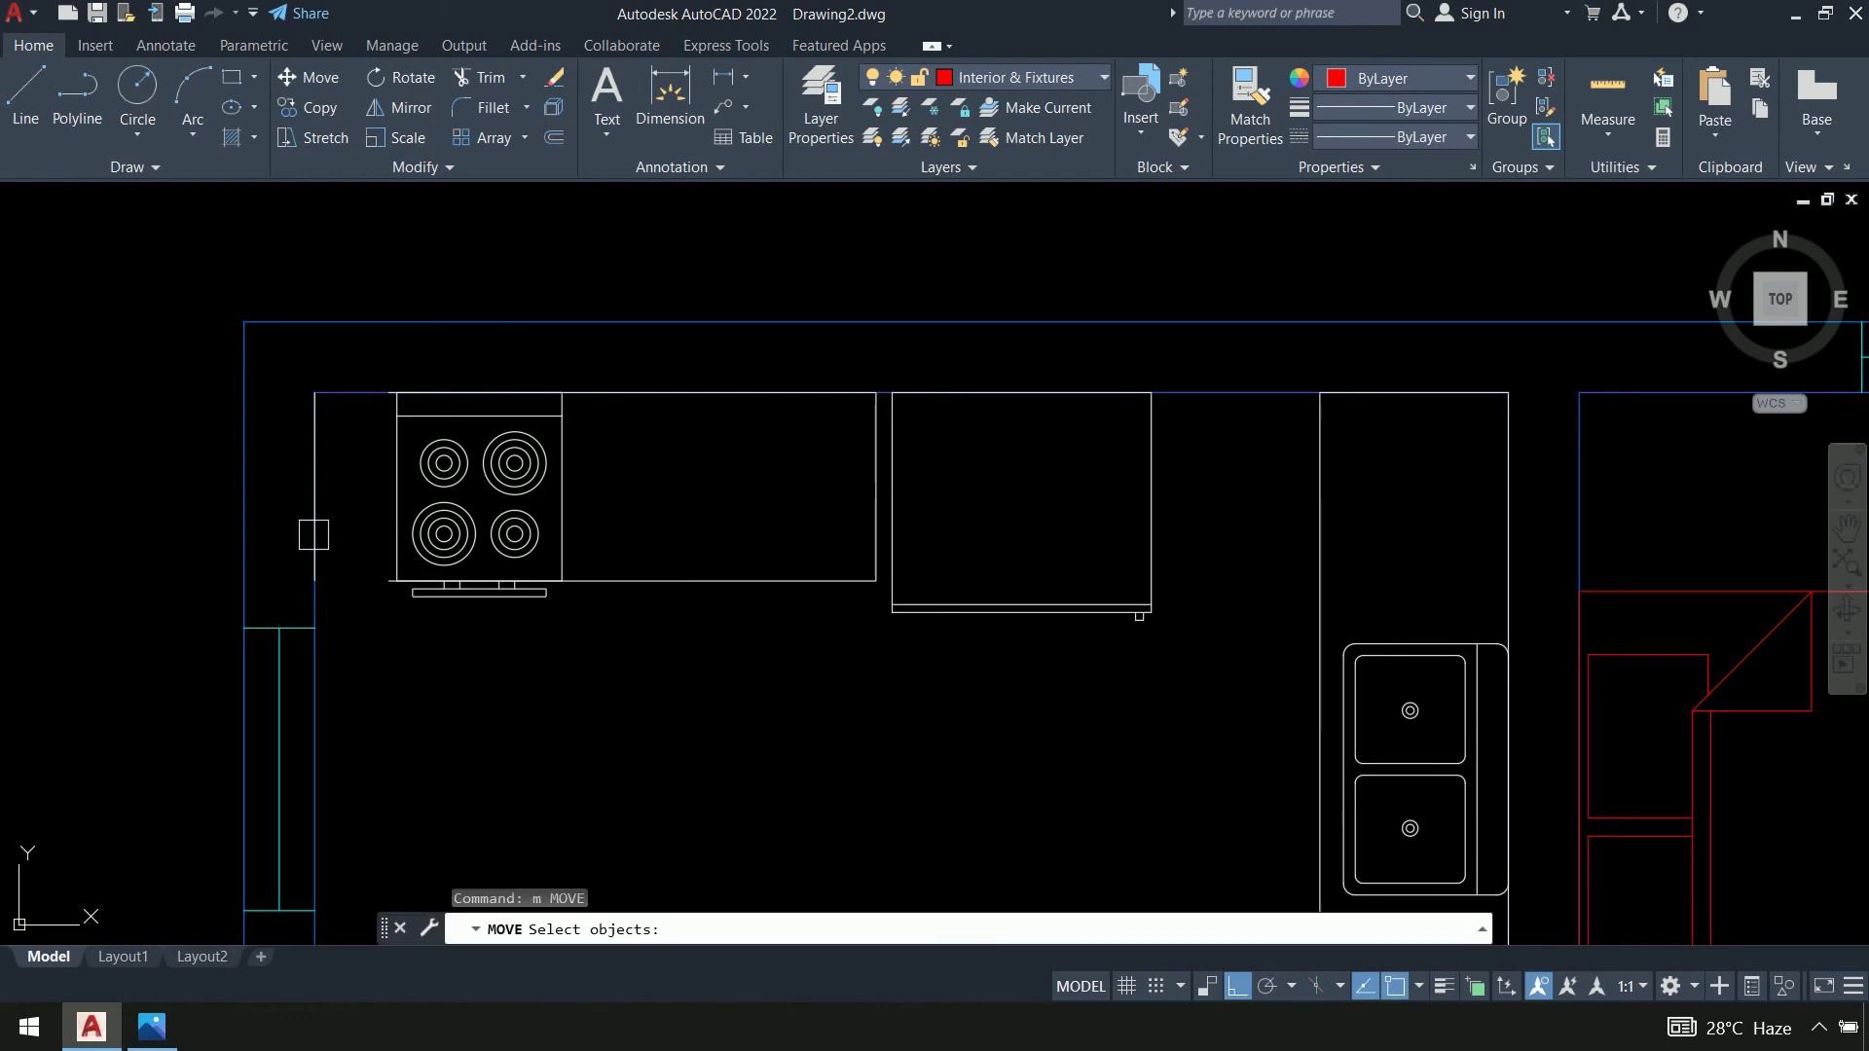
pyautogui.scroll(3, 314, 531)
pyautogui.click(311, 535)
pyautogui.press('Return')
pyautogui.click(309, 651)
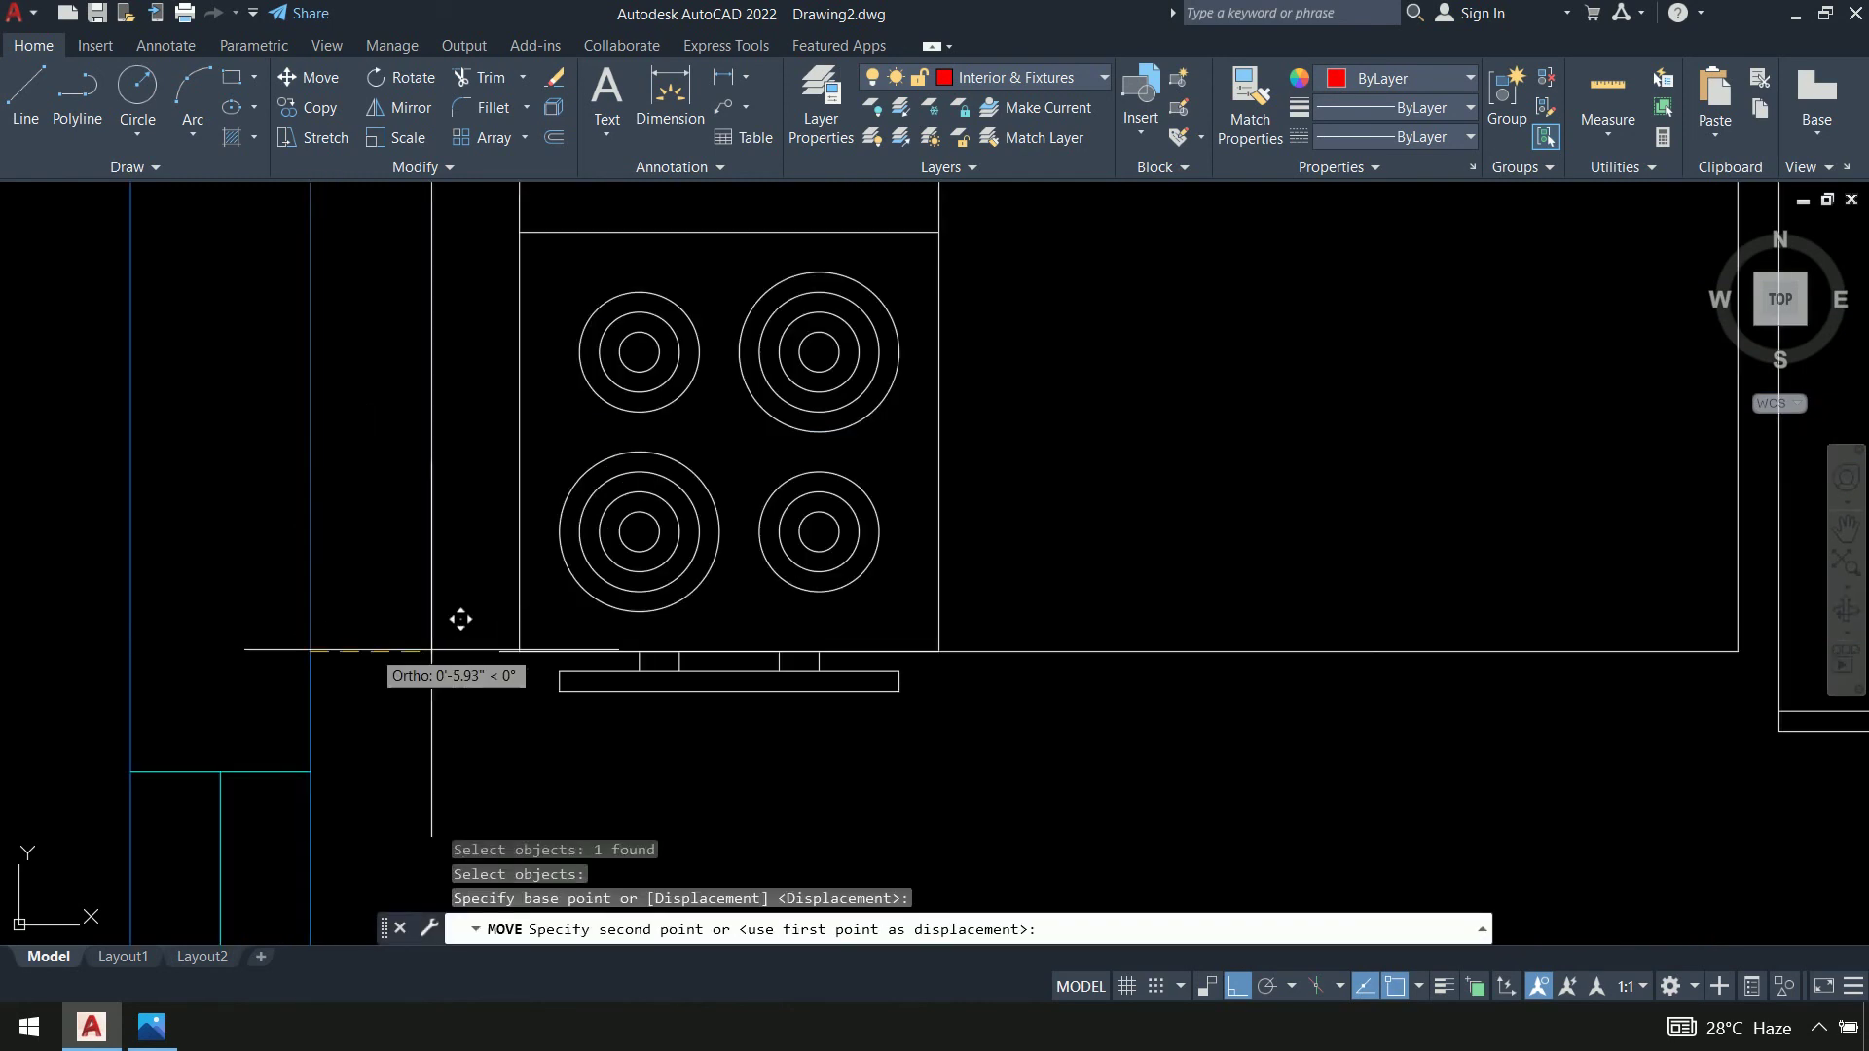
pyautogui.click(429, 726)
# Extend the stove counter's upper and lower edges leftward to the kitchen's left wall
pyautogui.scroll(-2, 429, 726)
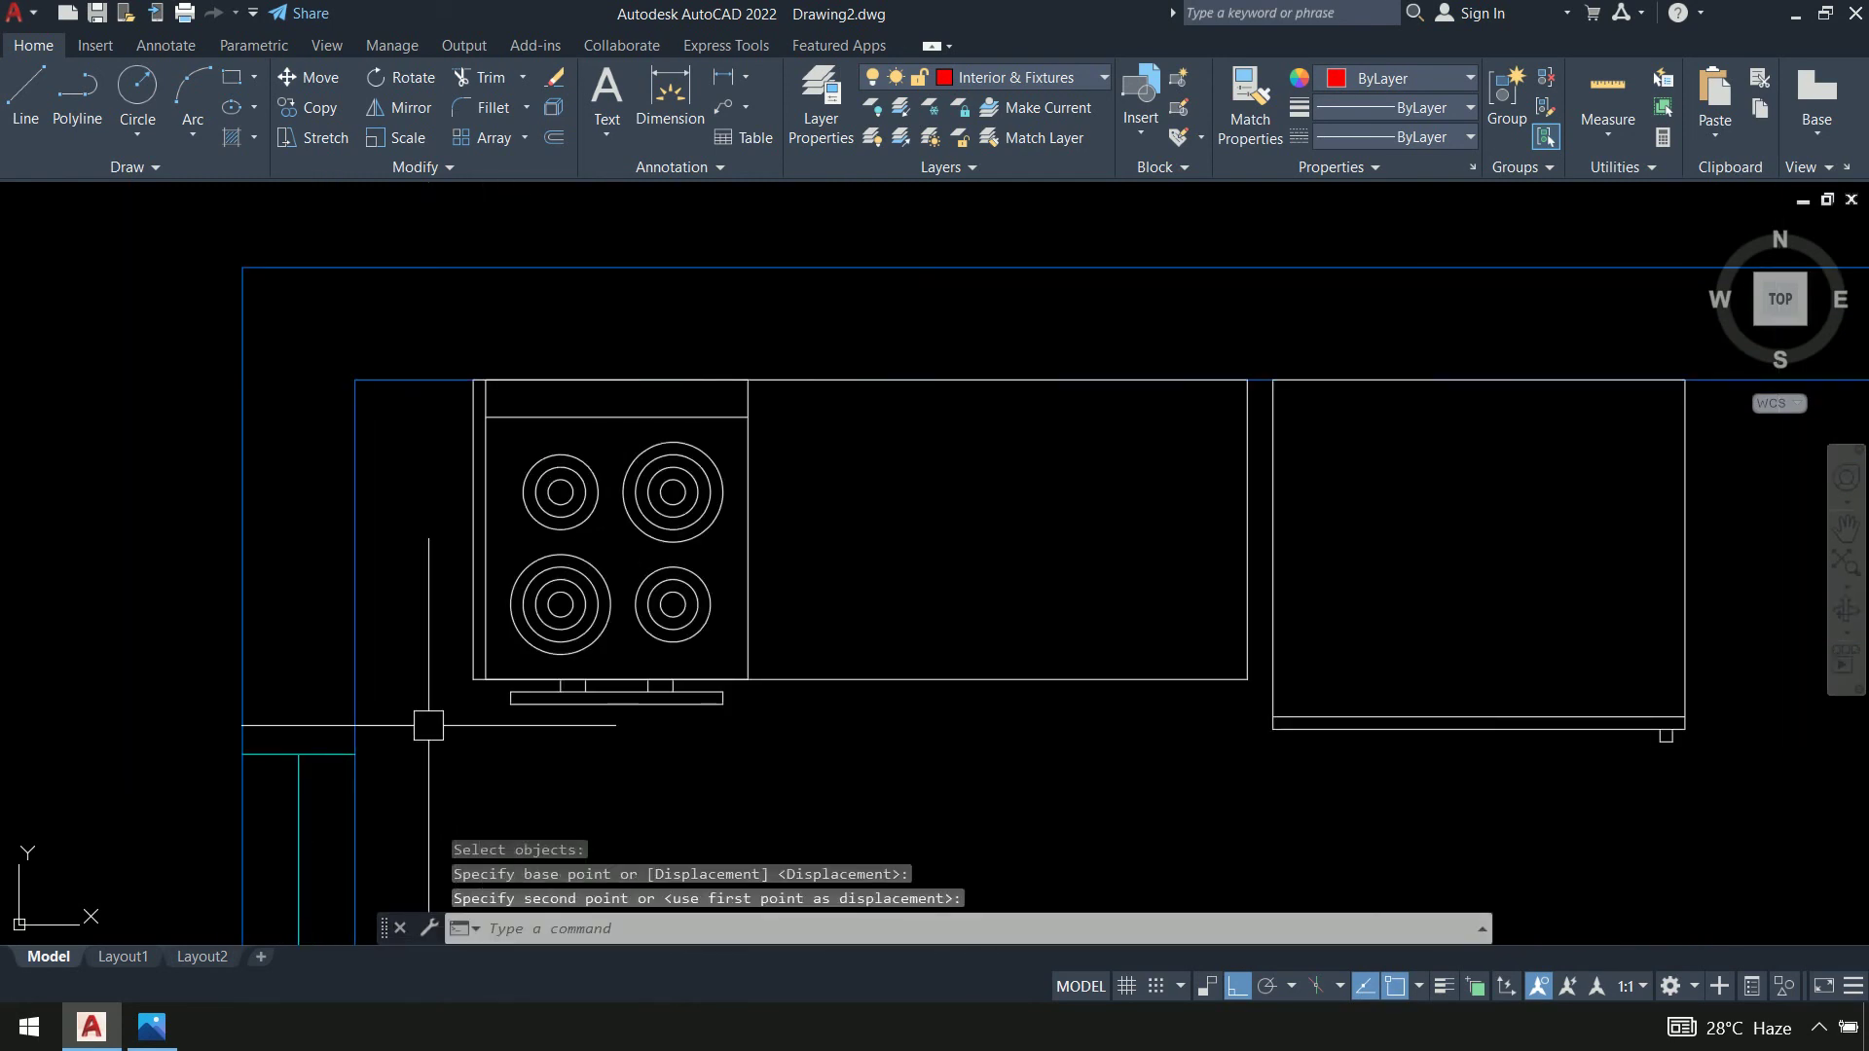
pyautogui.write('ex')
pyautogui.press('Return')
pyautogui.click(429, 730)
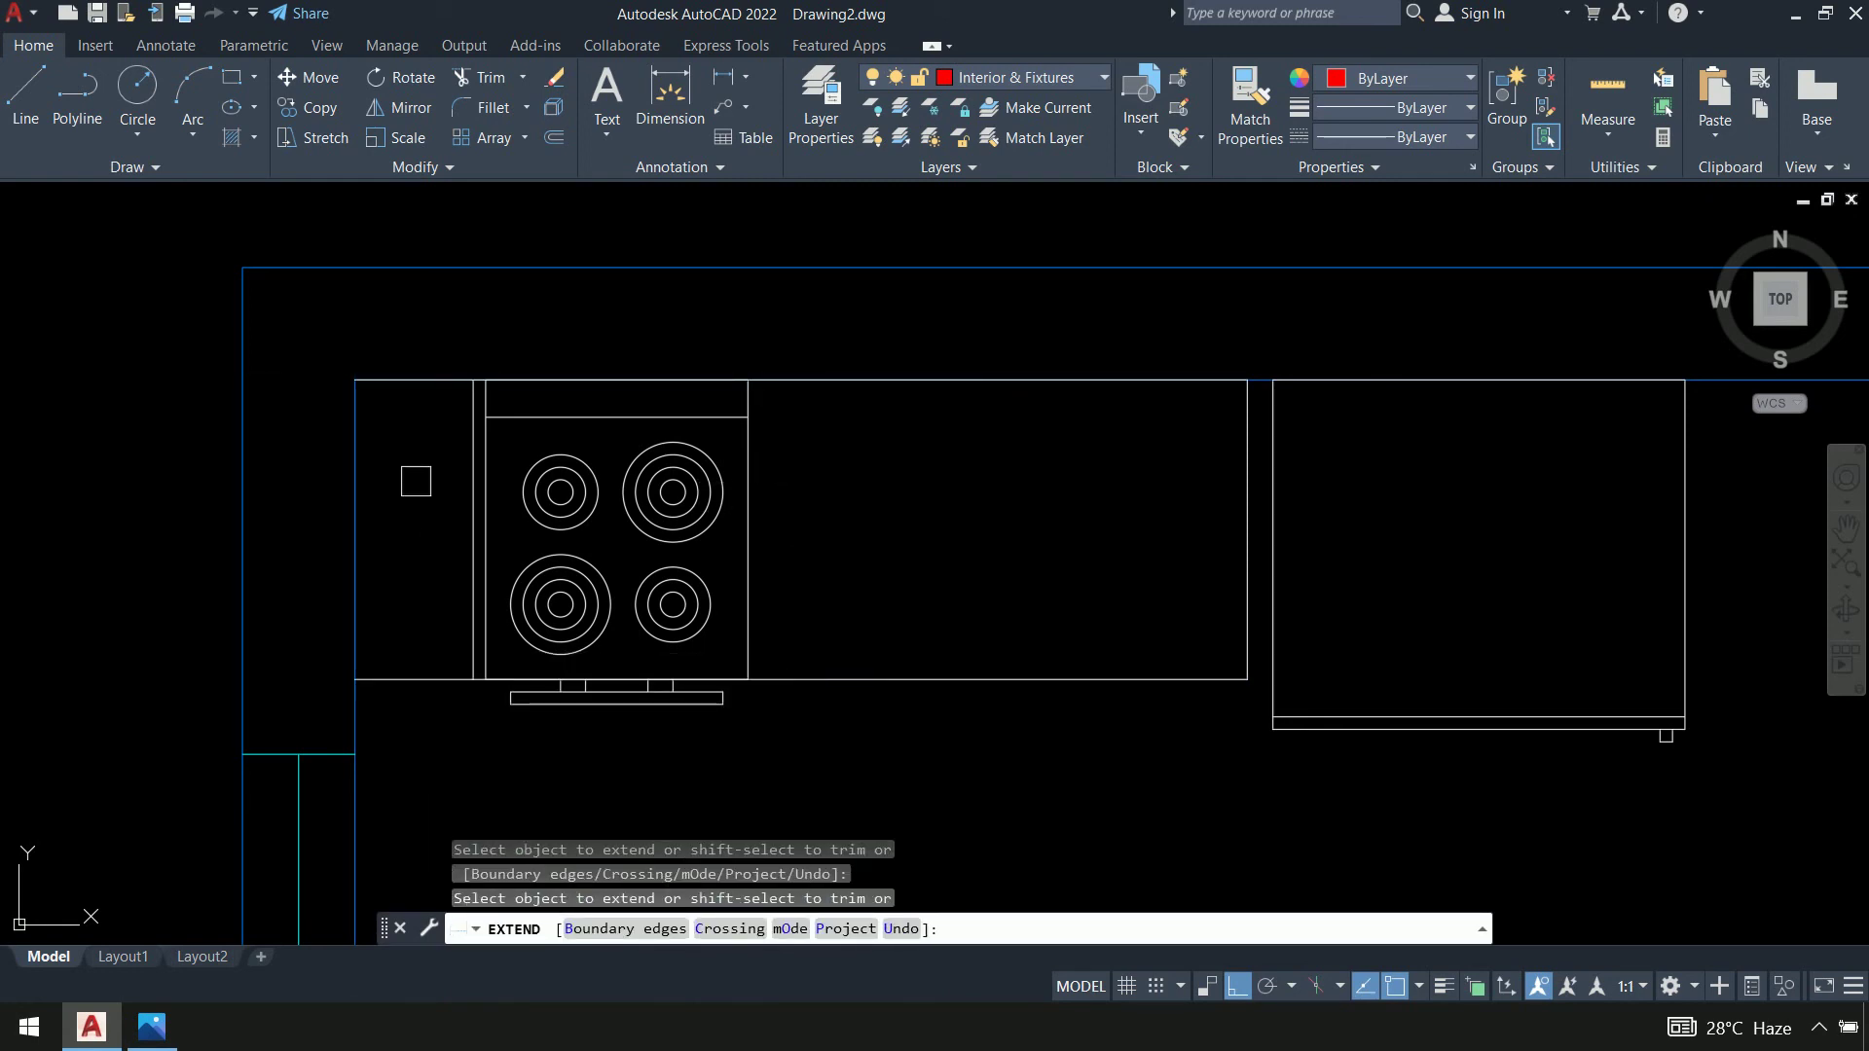
pyautogui.press('Escape')
pyautogui.write('l')
pyautogui.press('Return')
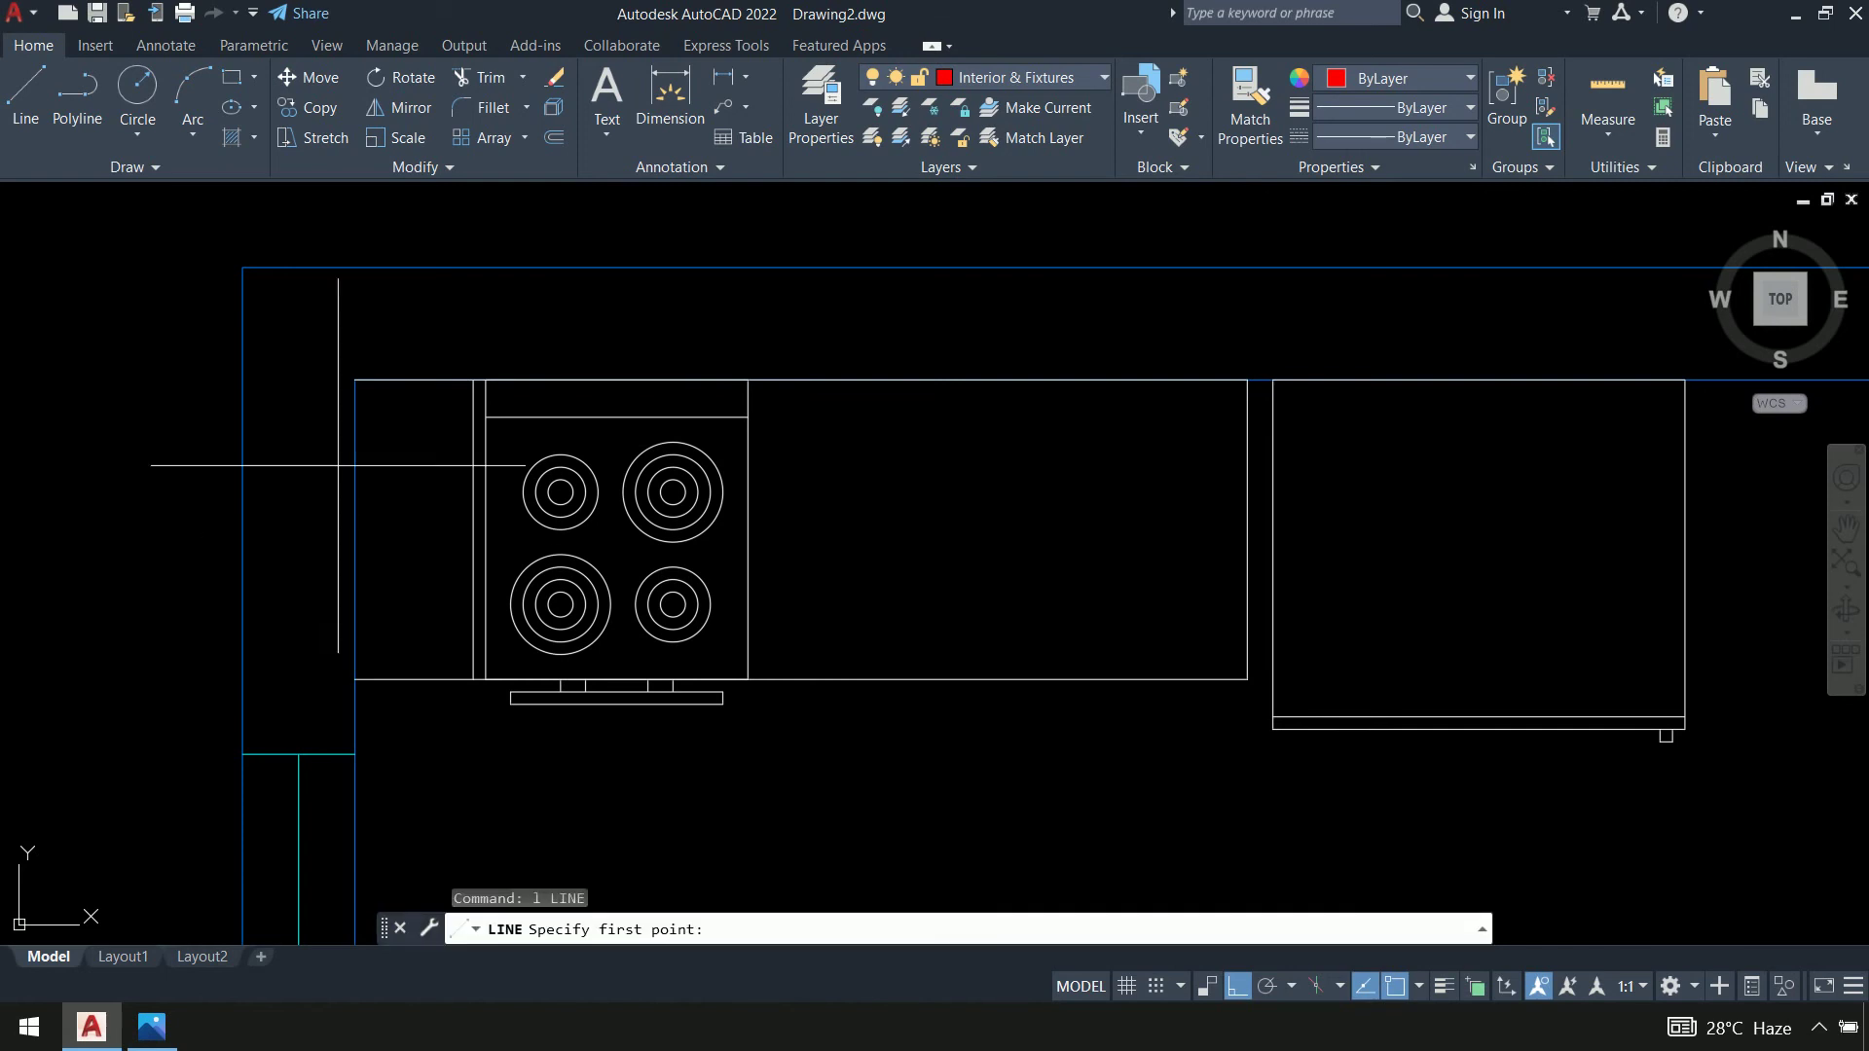
pyautogui.click(355, 379)
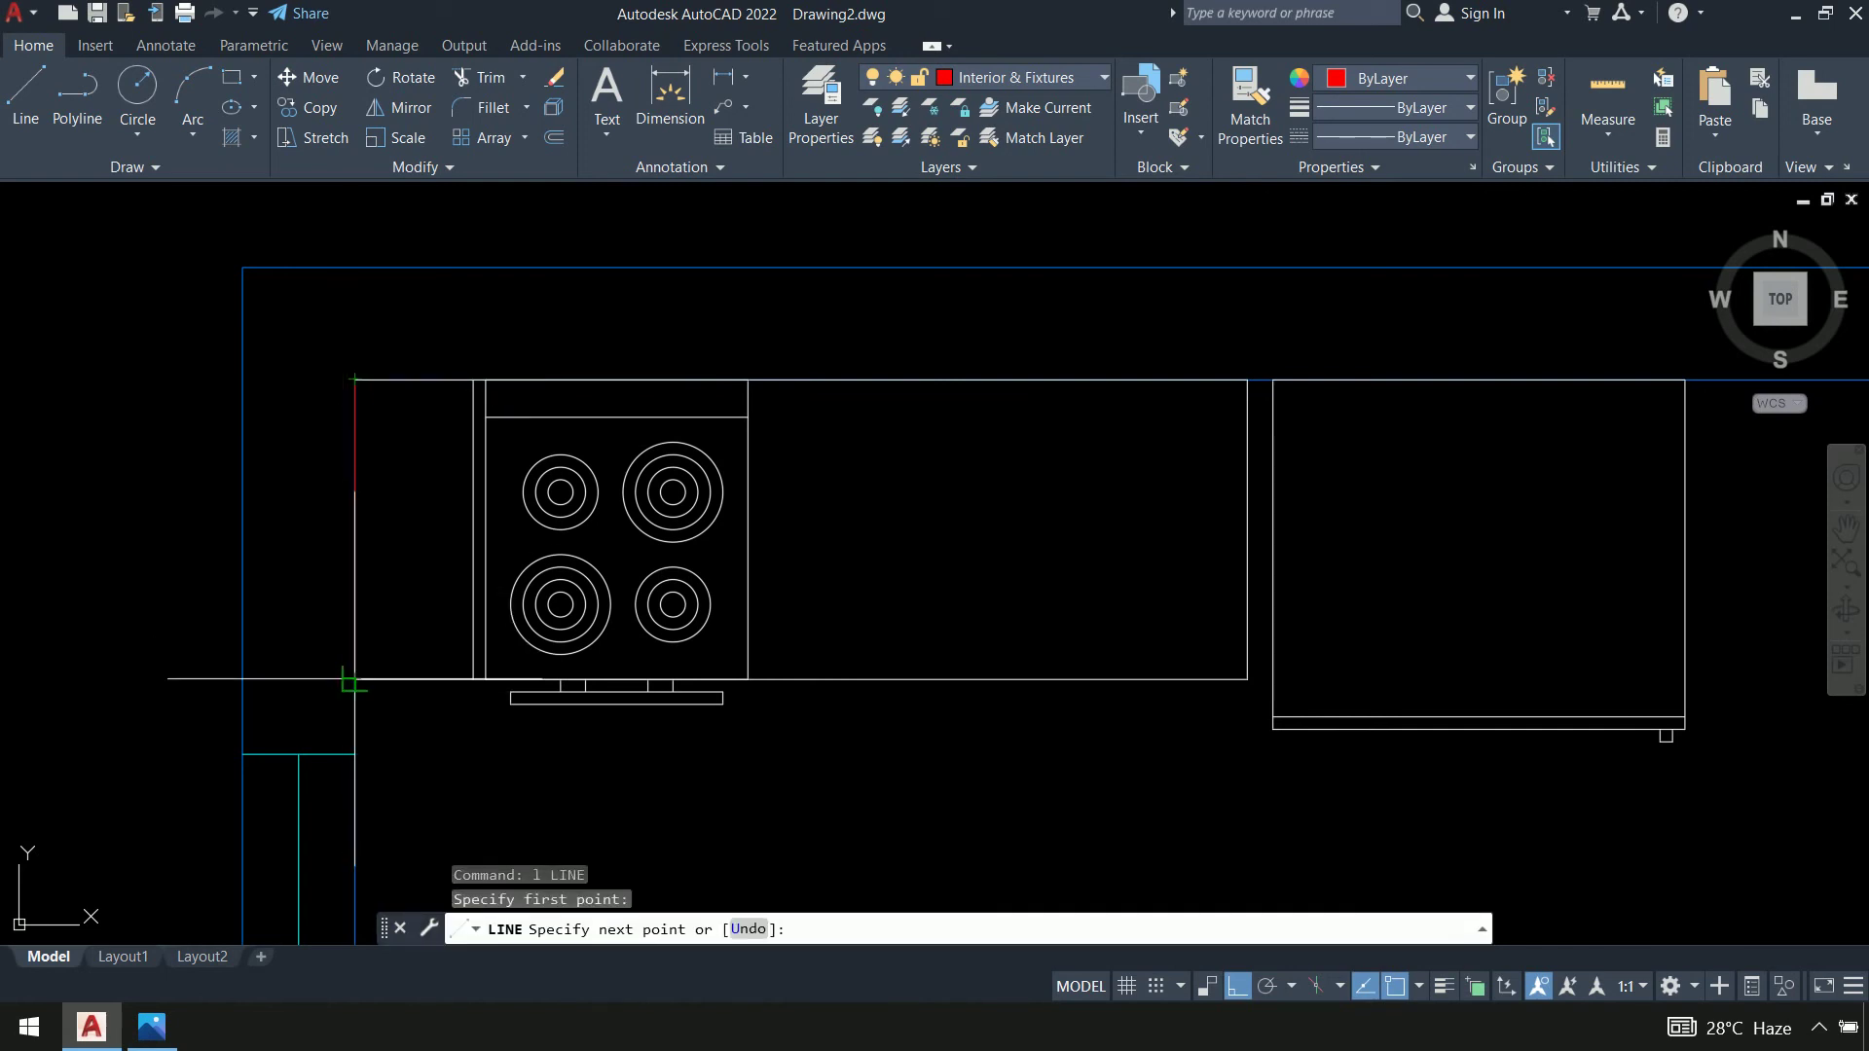
pyautogui.press('Escape')
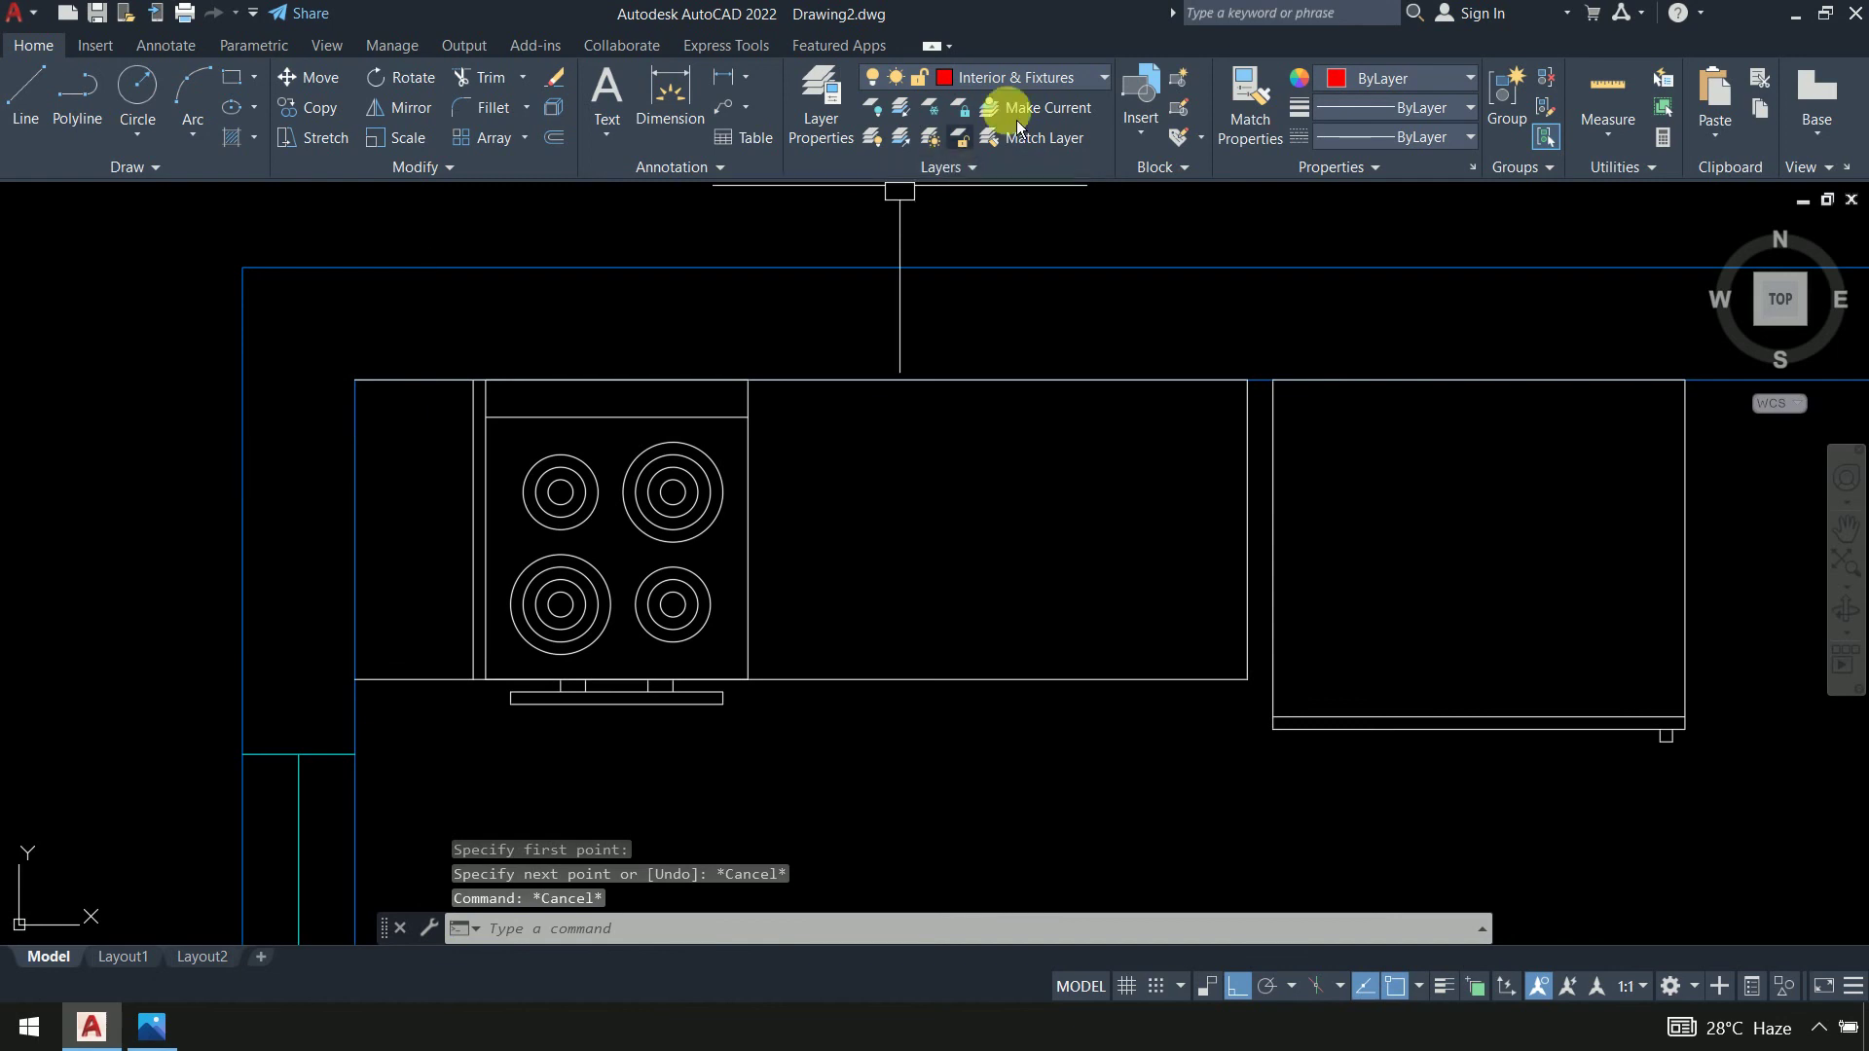
# Draw a vertical line along the left wall between the extended counter edges to close the counter's left end
pyautogui.write('l')
pyautogui.press('Return')
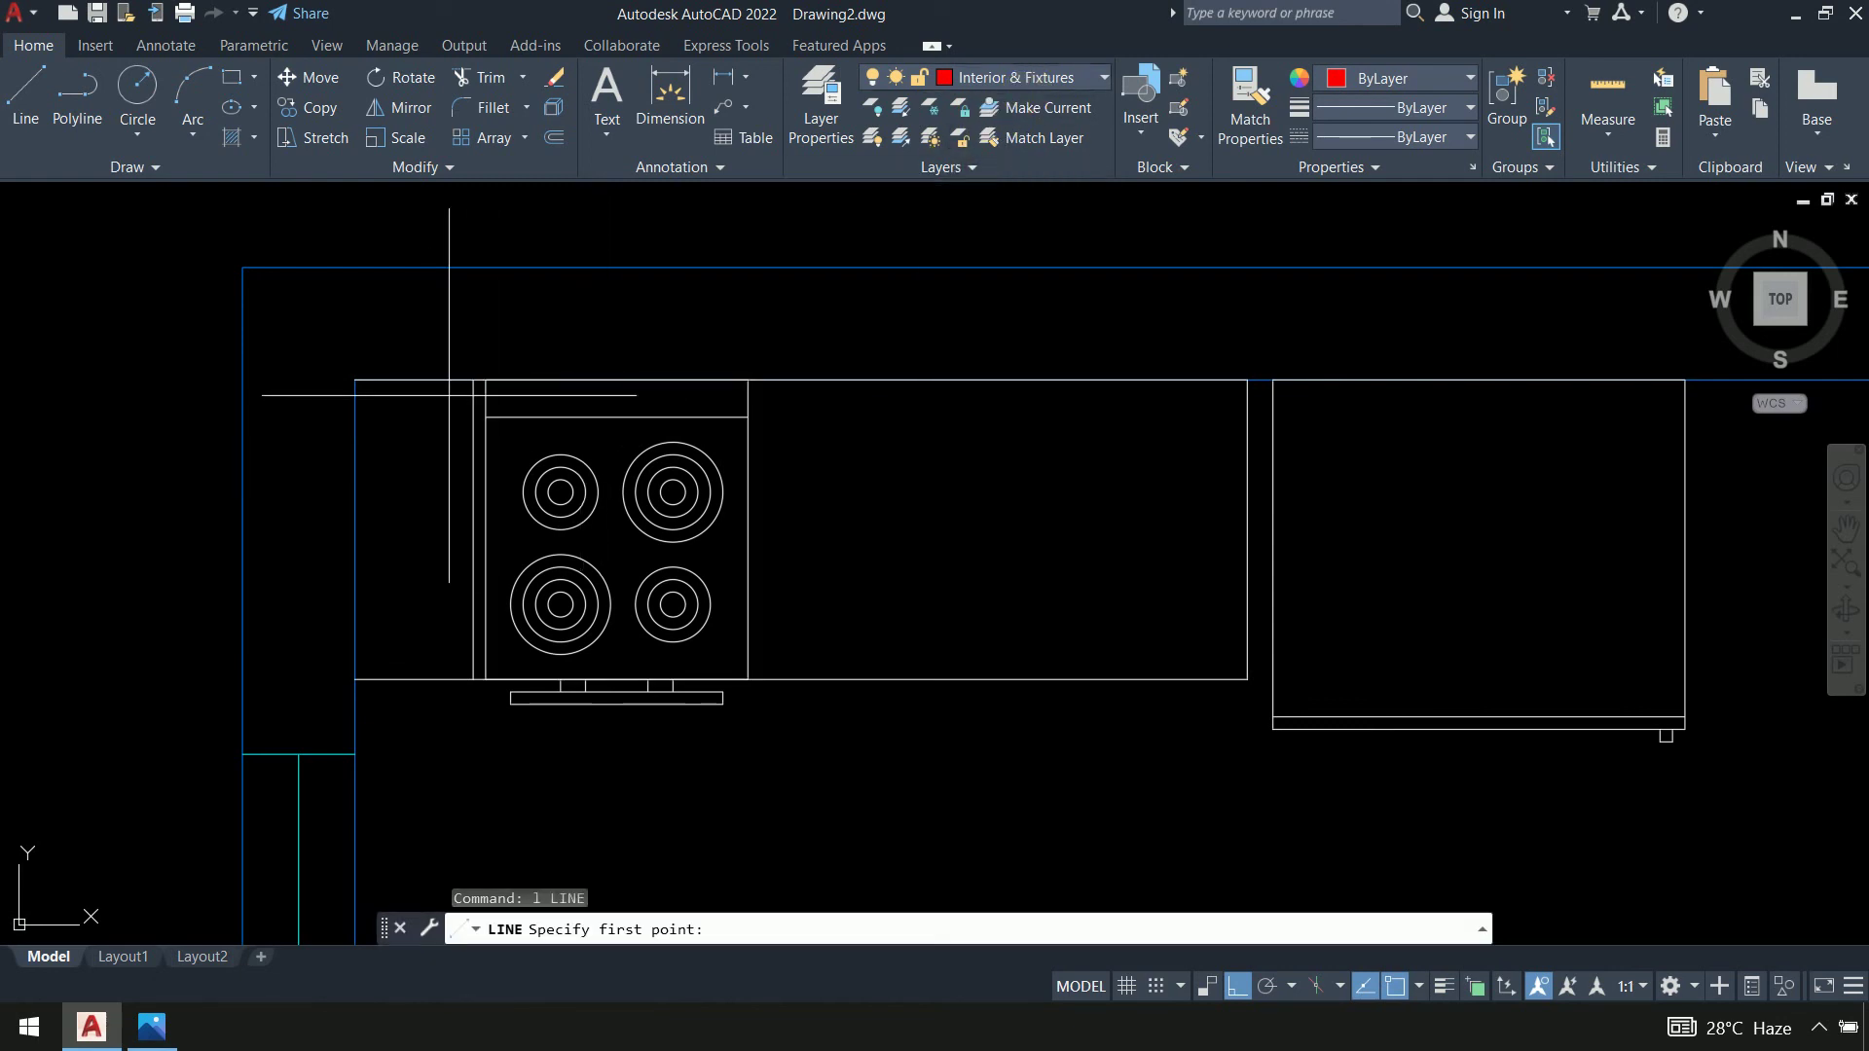
pyautogui.click(354, 379)
pyautogui.click(355, 678)
pyautogui.press('Return')
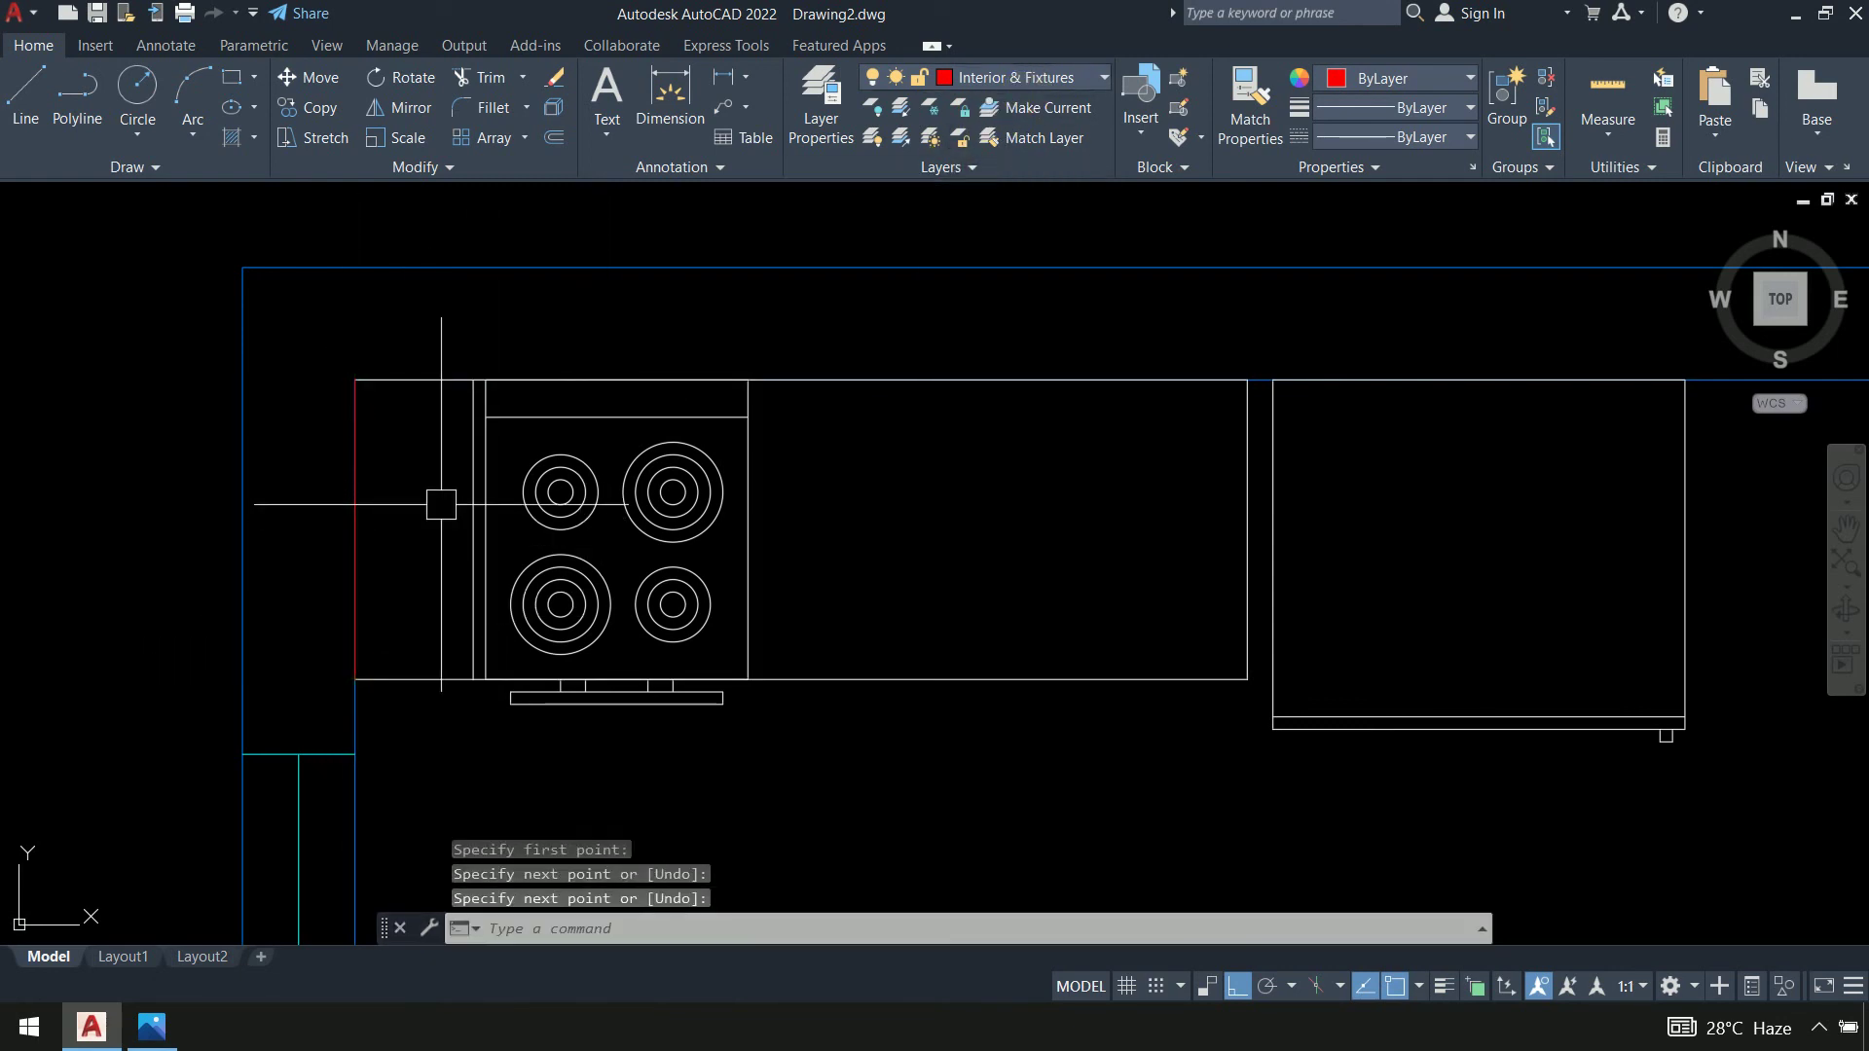
# Move the refrigerator slightly right along the kitchen's upper wall, leaving the wall line out of the selection
pyautogui.scroll(-6, 481, 520)
pyautogui.moveTo(609, 646); pyautogui.dragTo(558, 539, button='middle')
pyautogui.scroll(2, 668, 531)
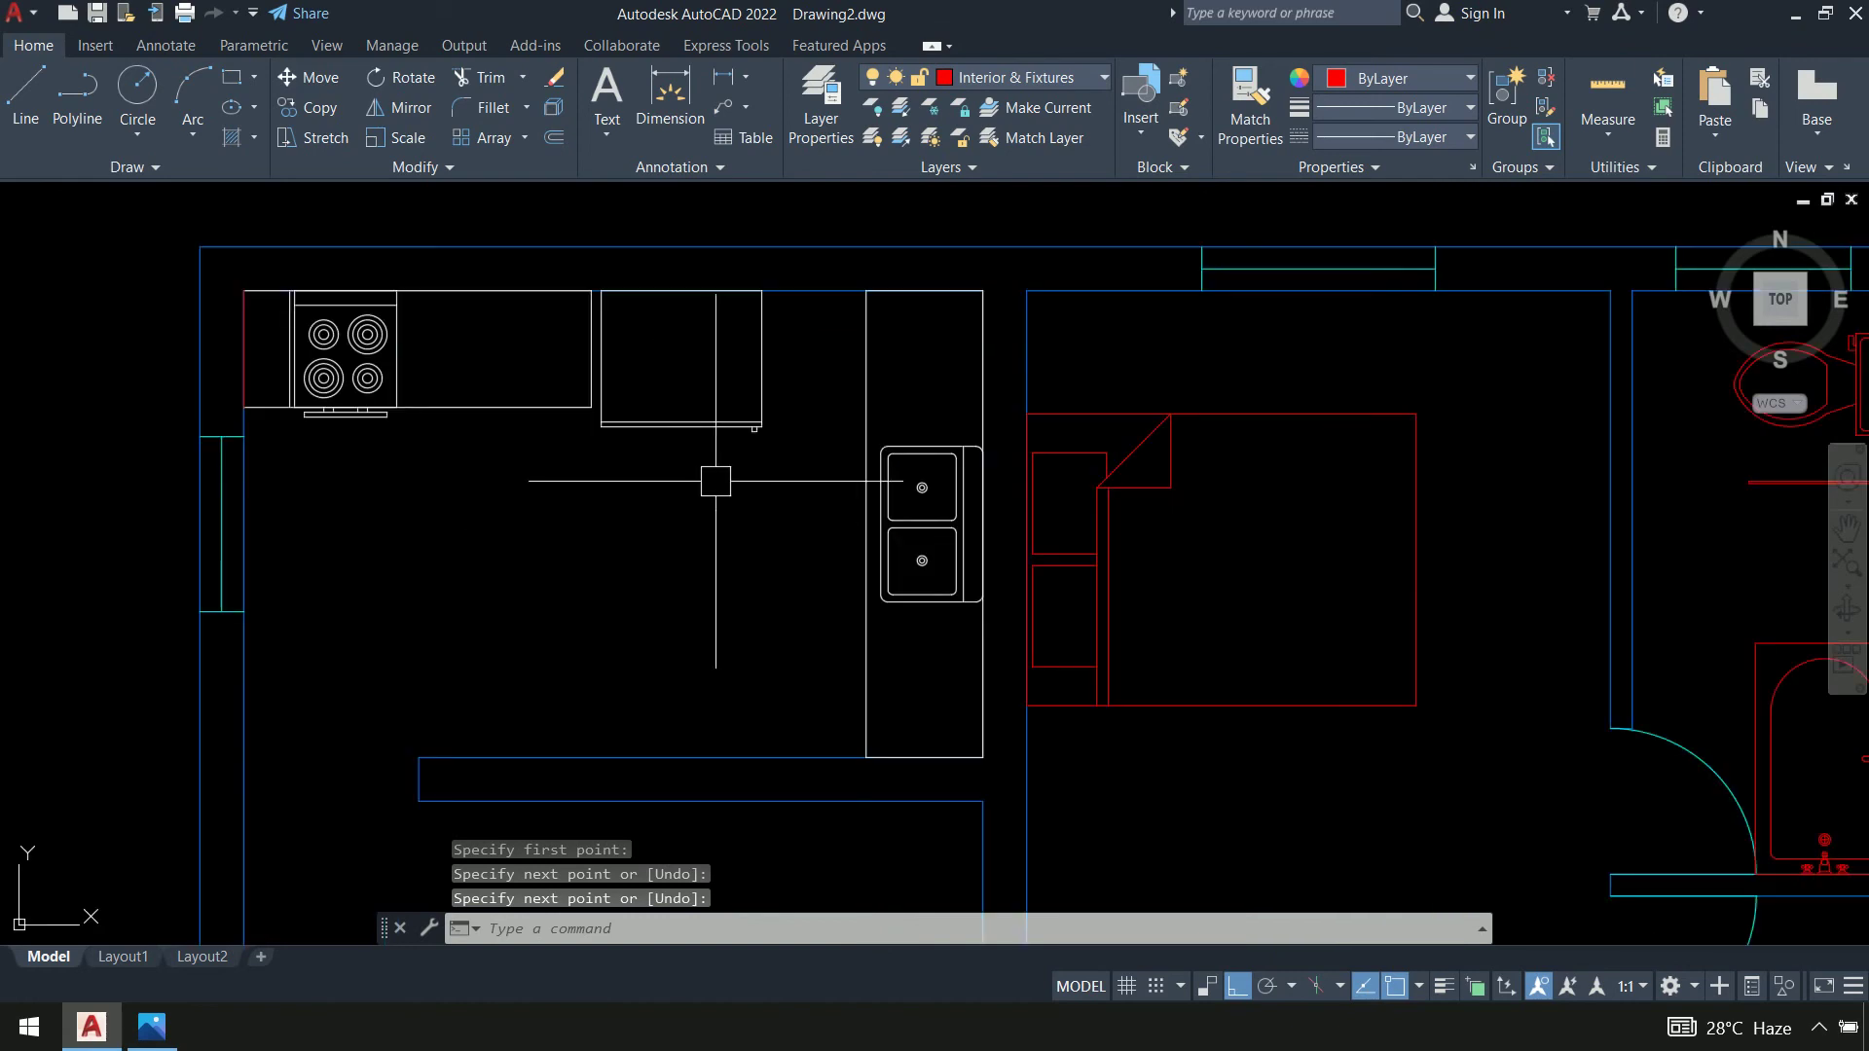
pyautogui.moveTo(717, 480); pyautogui.dragTo(761, 518, button='middle')
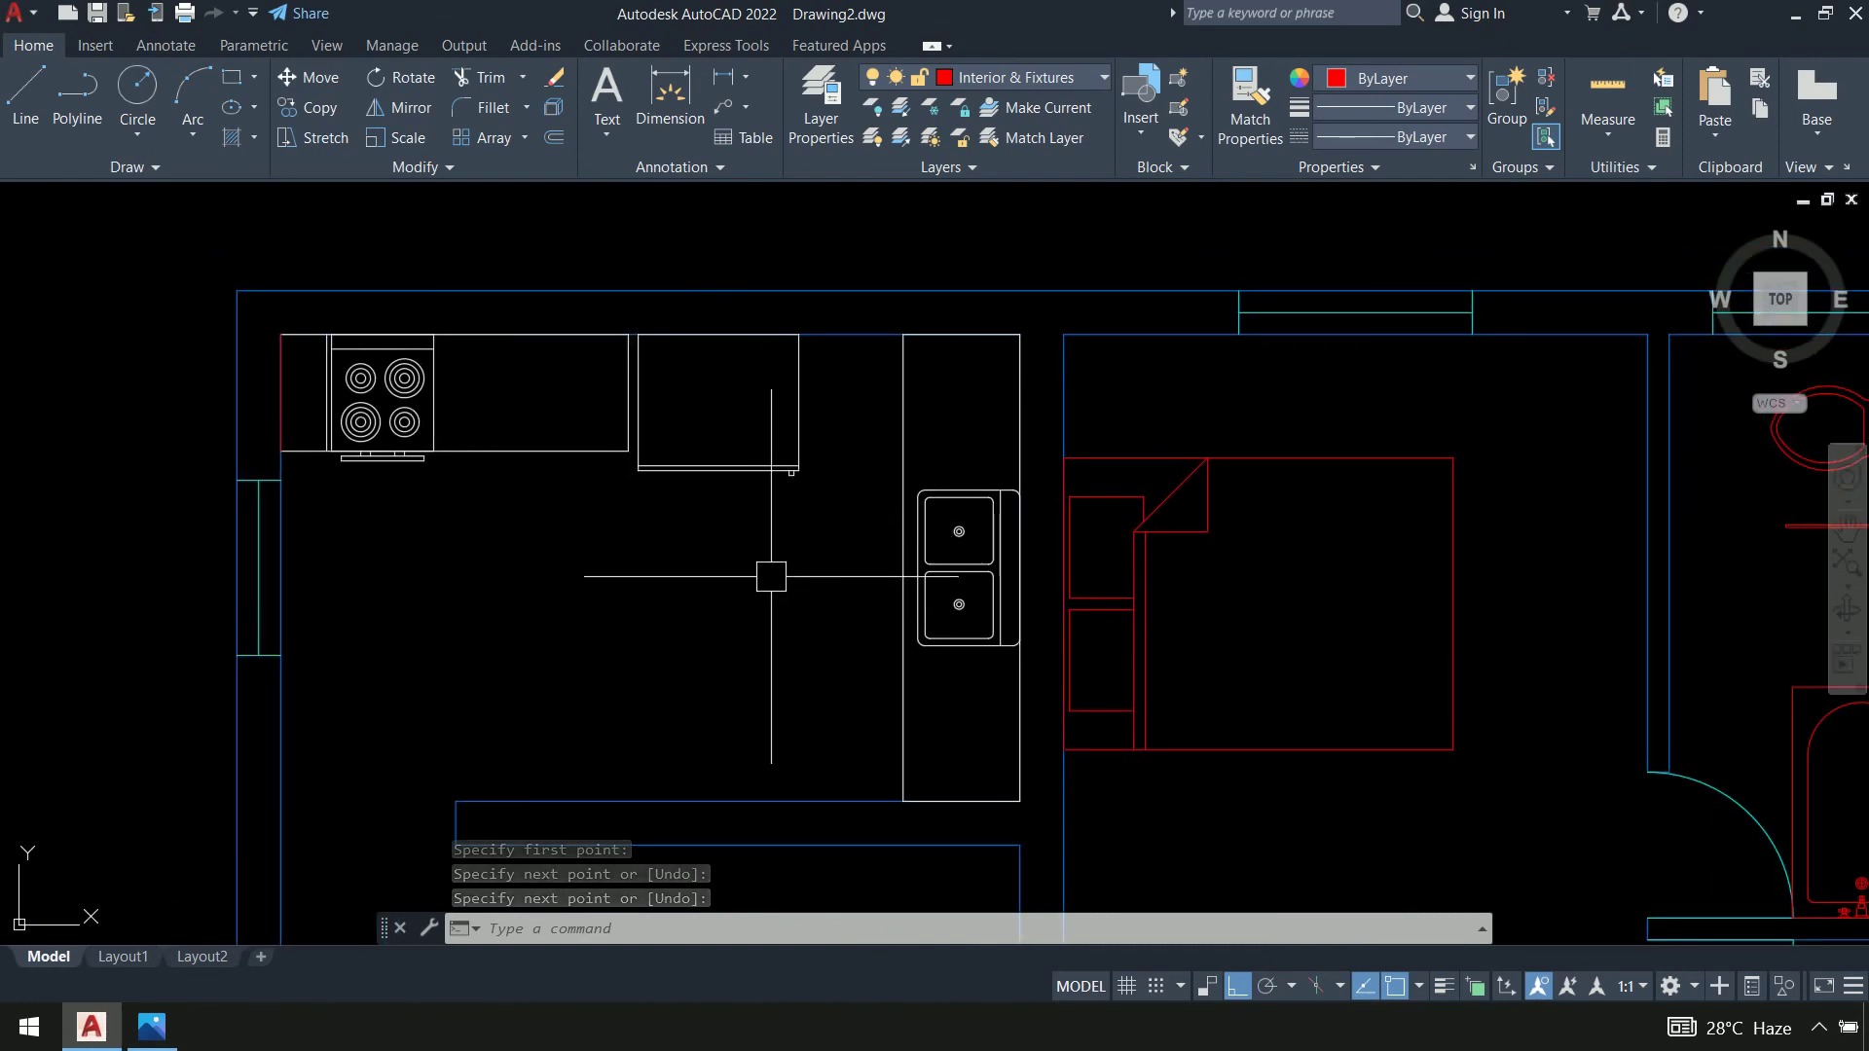
pyautogui.write('m')
pyautogui.press('Return')
pyautogui.scroll(2, 828, 467)
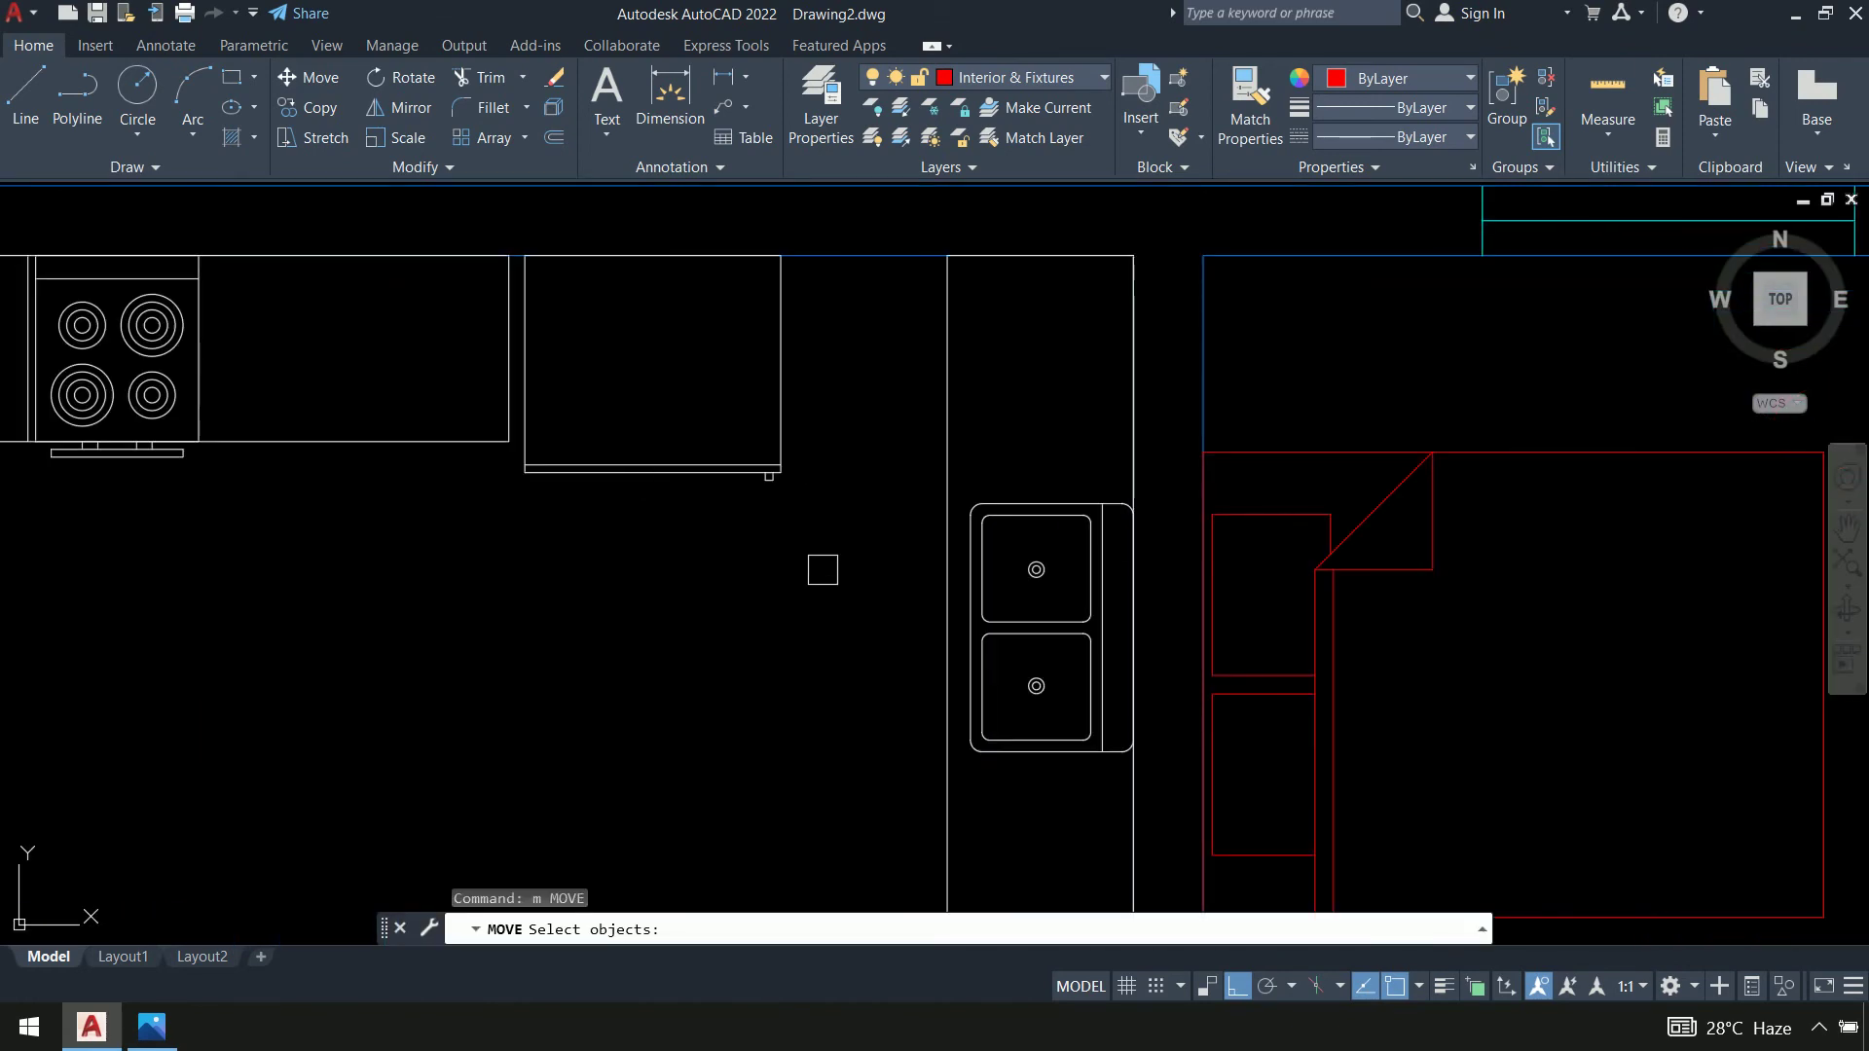
pyautogui.click(837, 538)
pyautogui.click(520, 225)
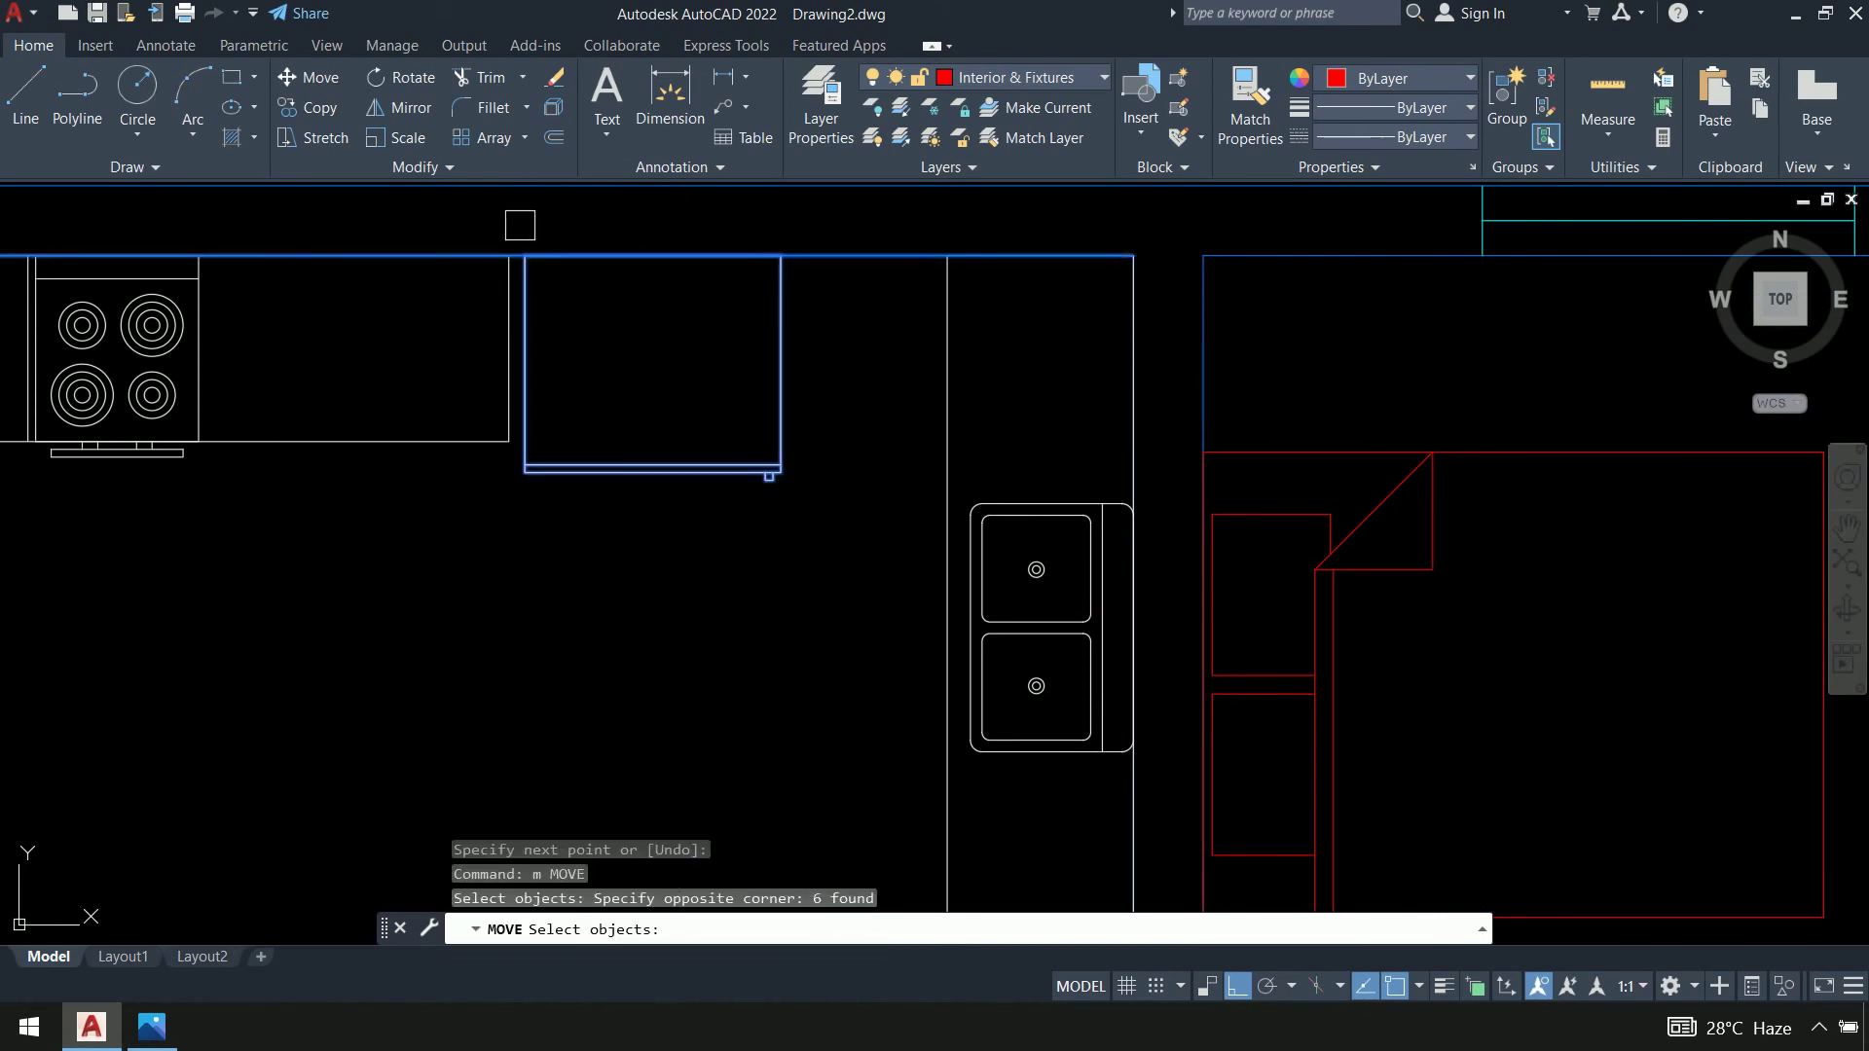
pyautogui.keyDown('shift'); pyautogui.click(860, 248); pyautogui.keyUp('shift')
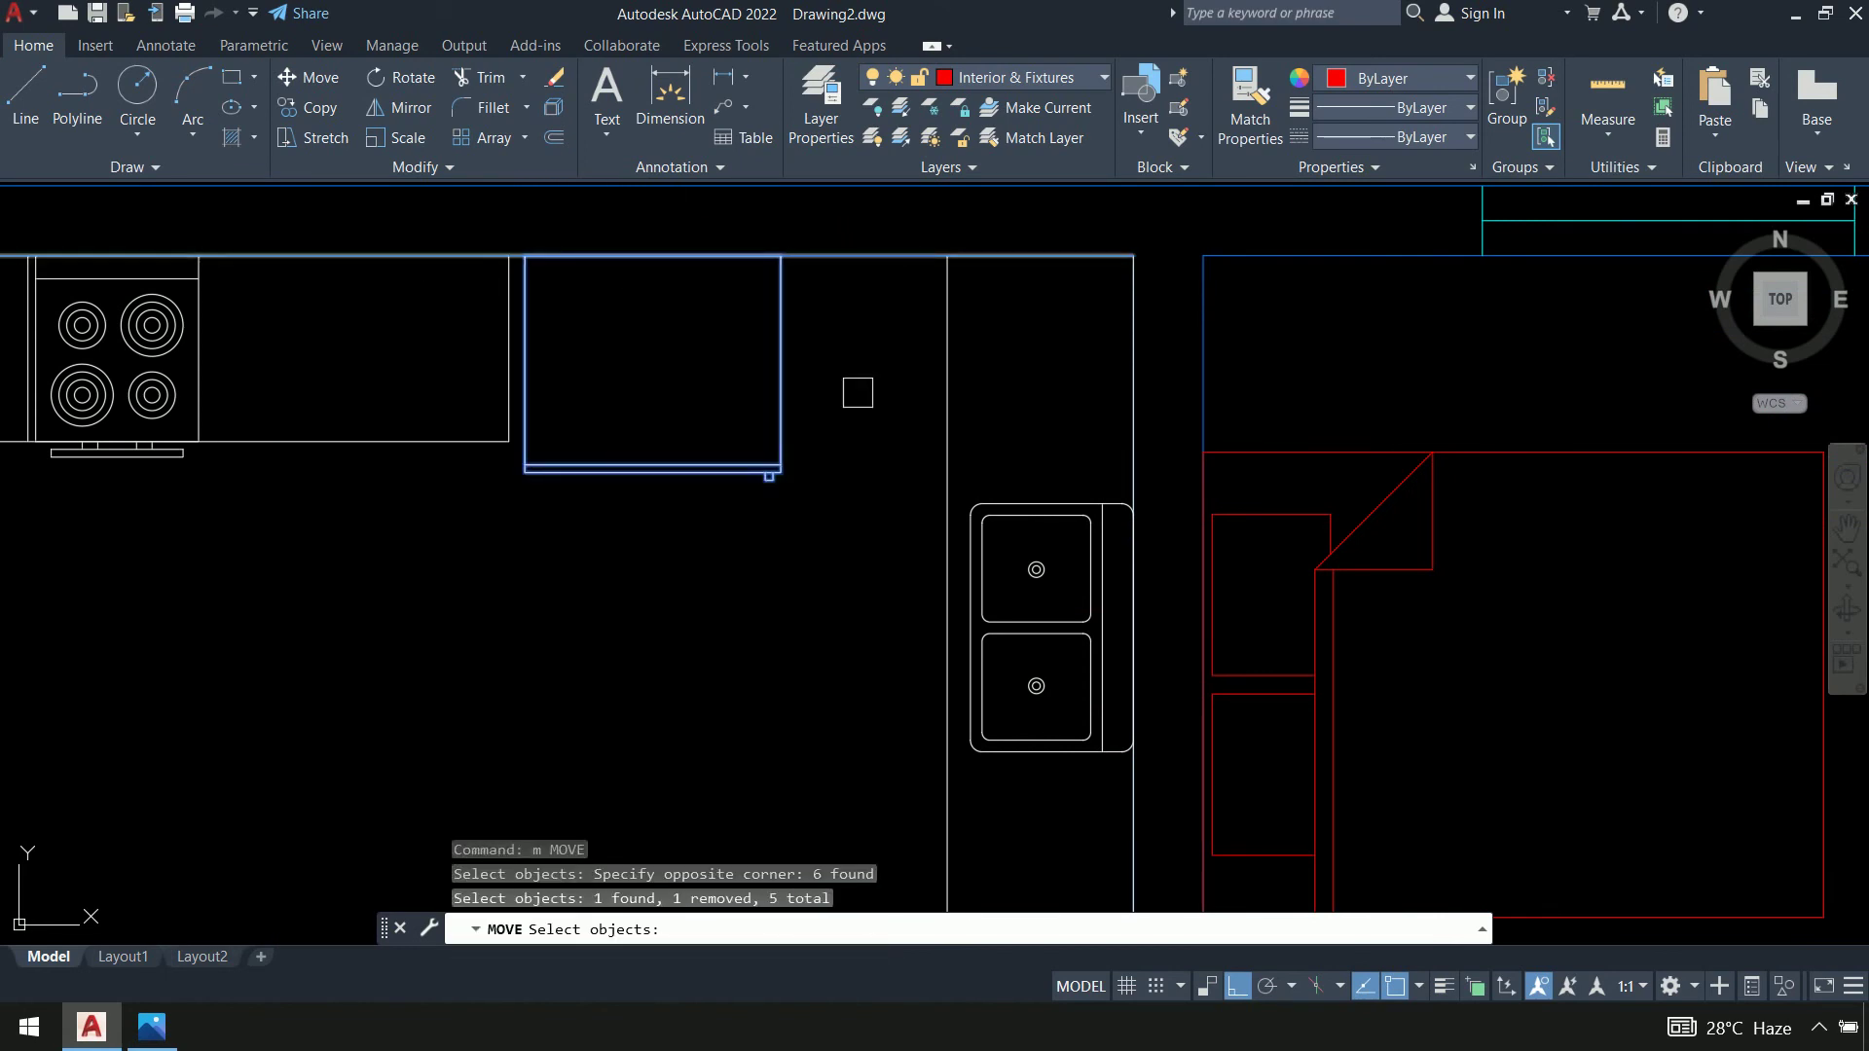
pyautogui.press('Return')
pyautogui.click(480, 594)
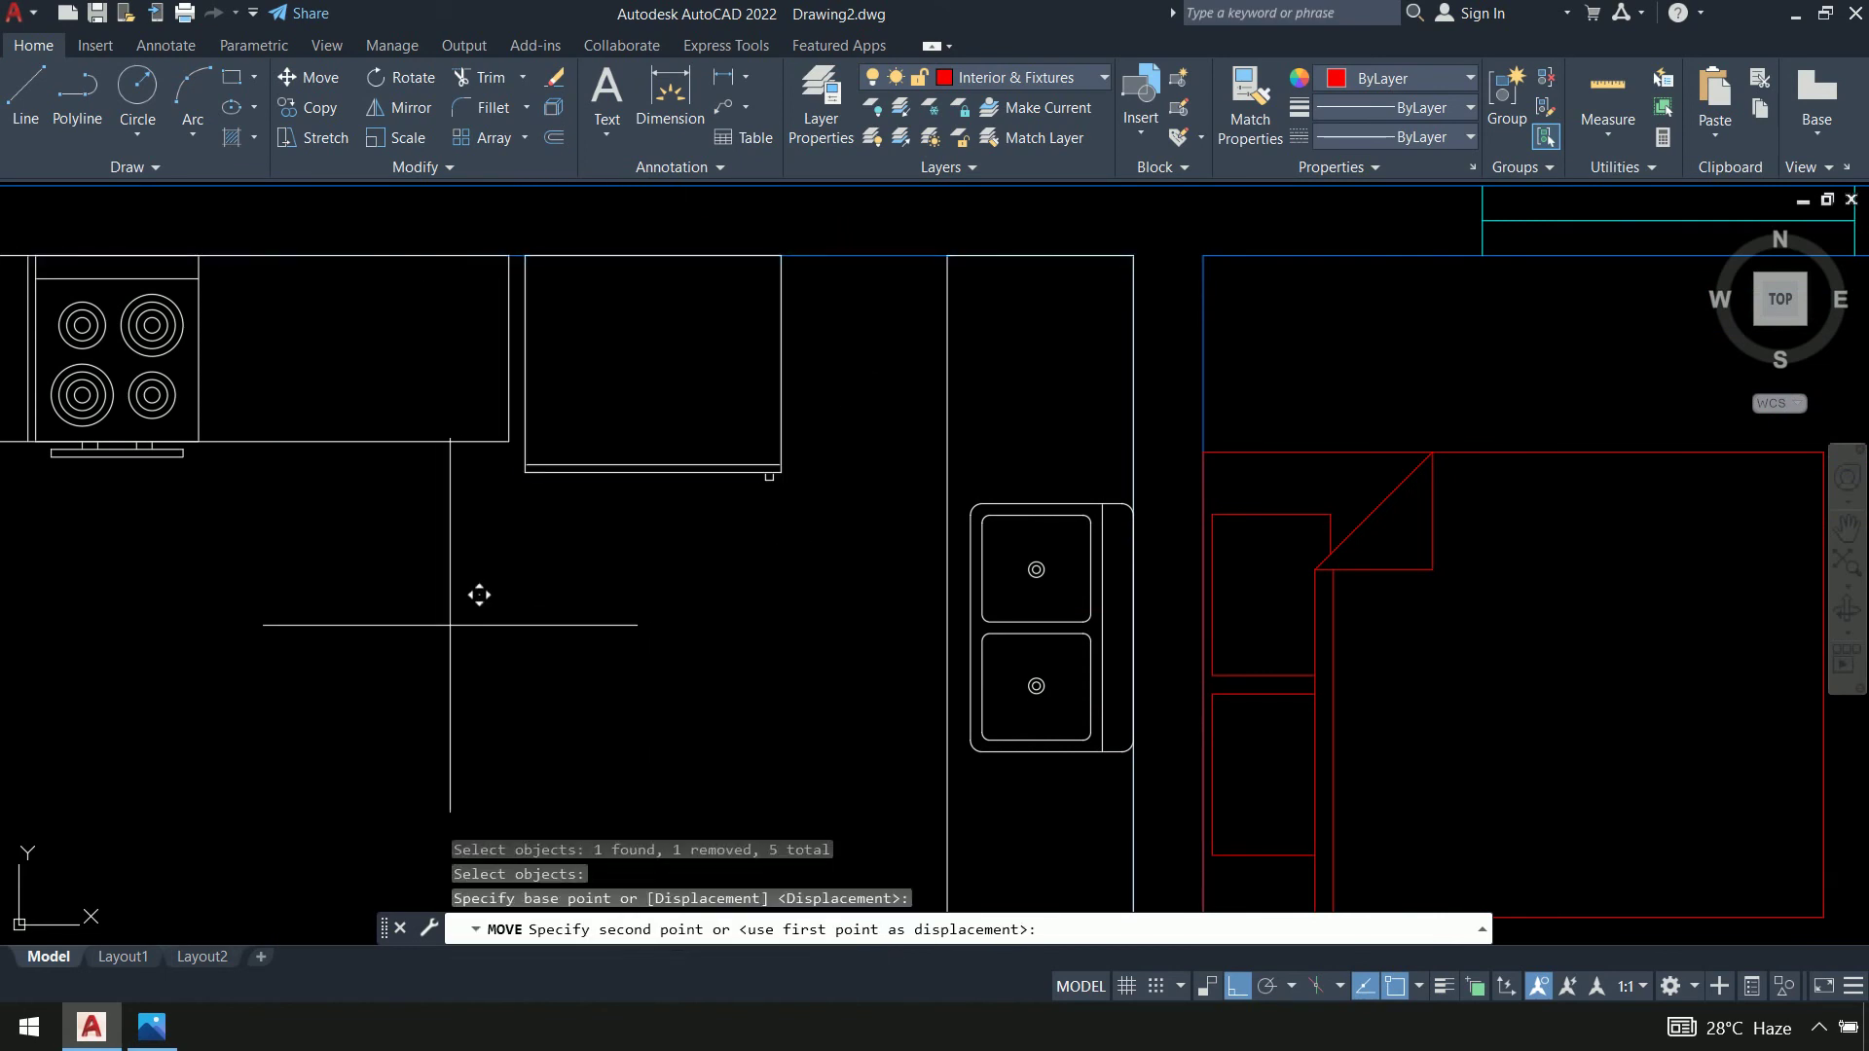
pyautogui.click(504, 624)
# Select everything in the kitchen area, including the stove counter, refrigerator and sink counter
pyautogui.scroll(-5, 504, 624)
pyautogui.scroll(3, 572, 604)
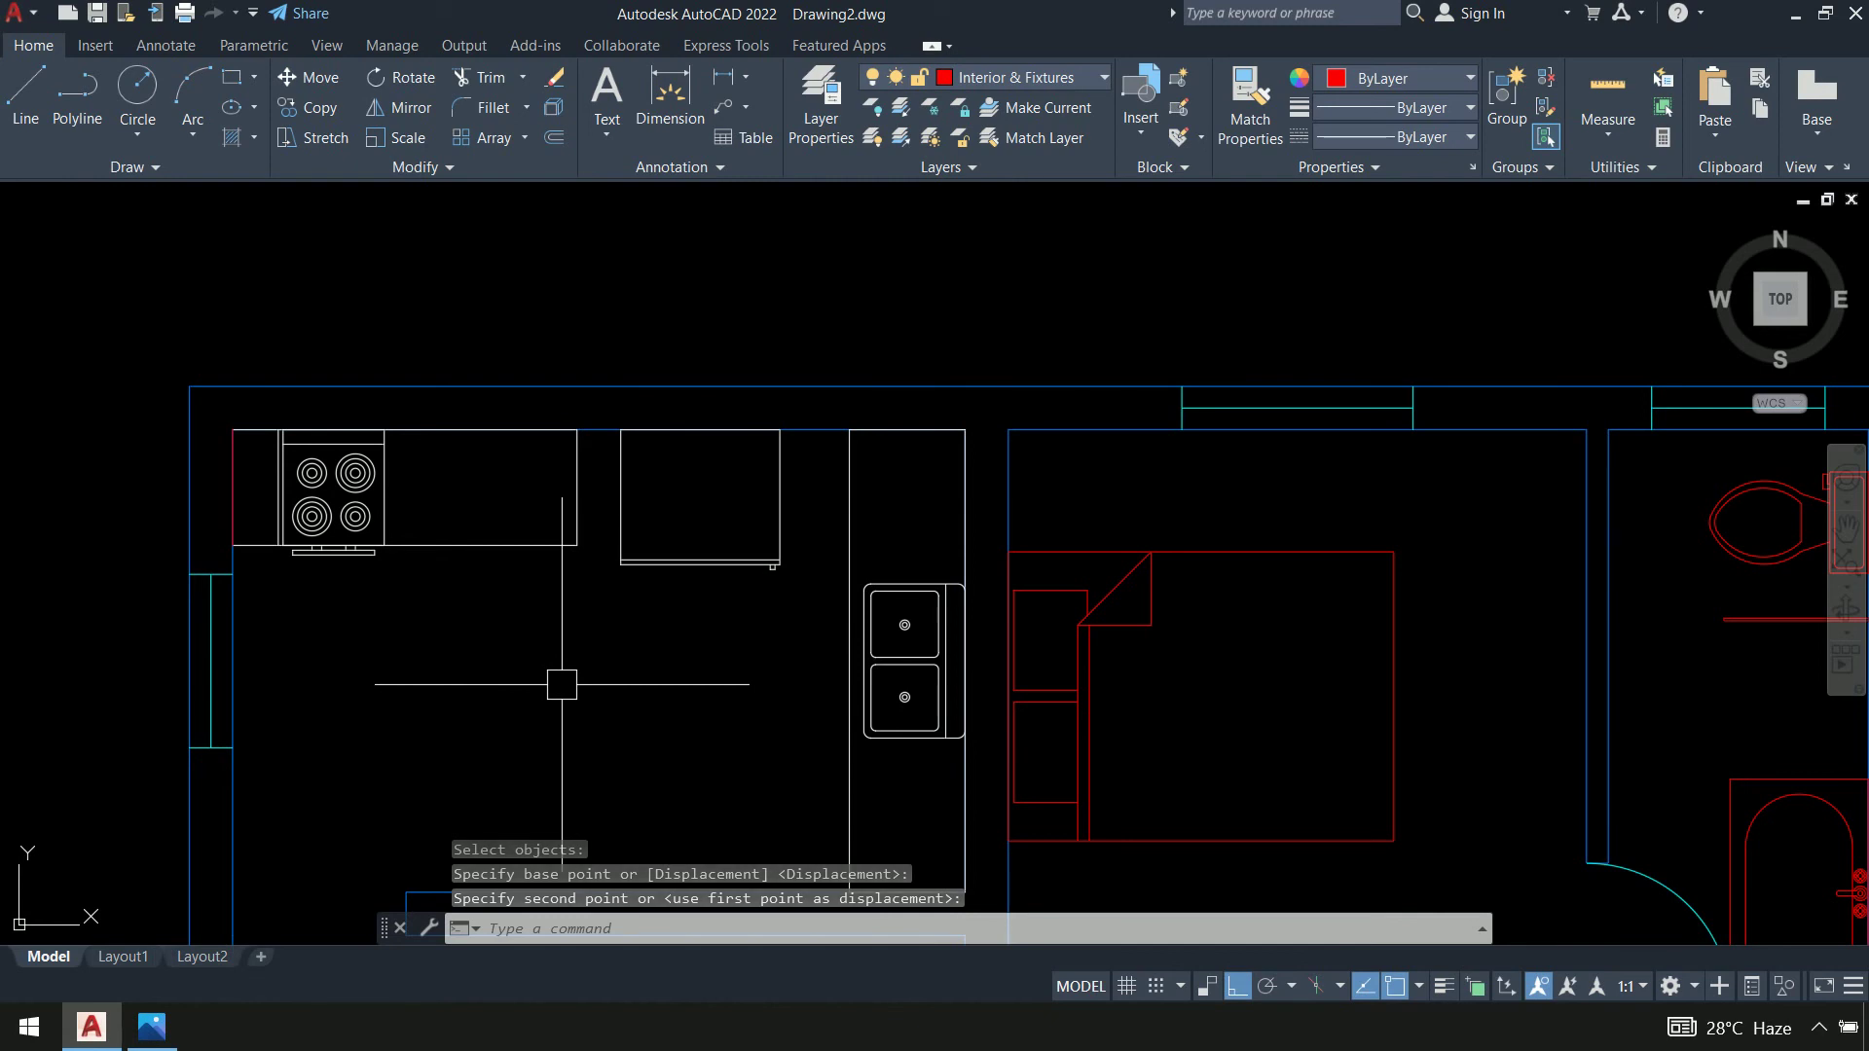
pyautogui.scroll(-4, 557, 642)
pyautogui.scroll(4, 567, 505)
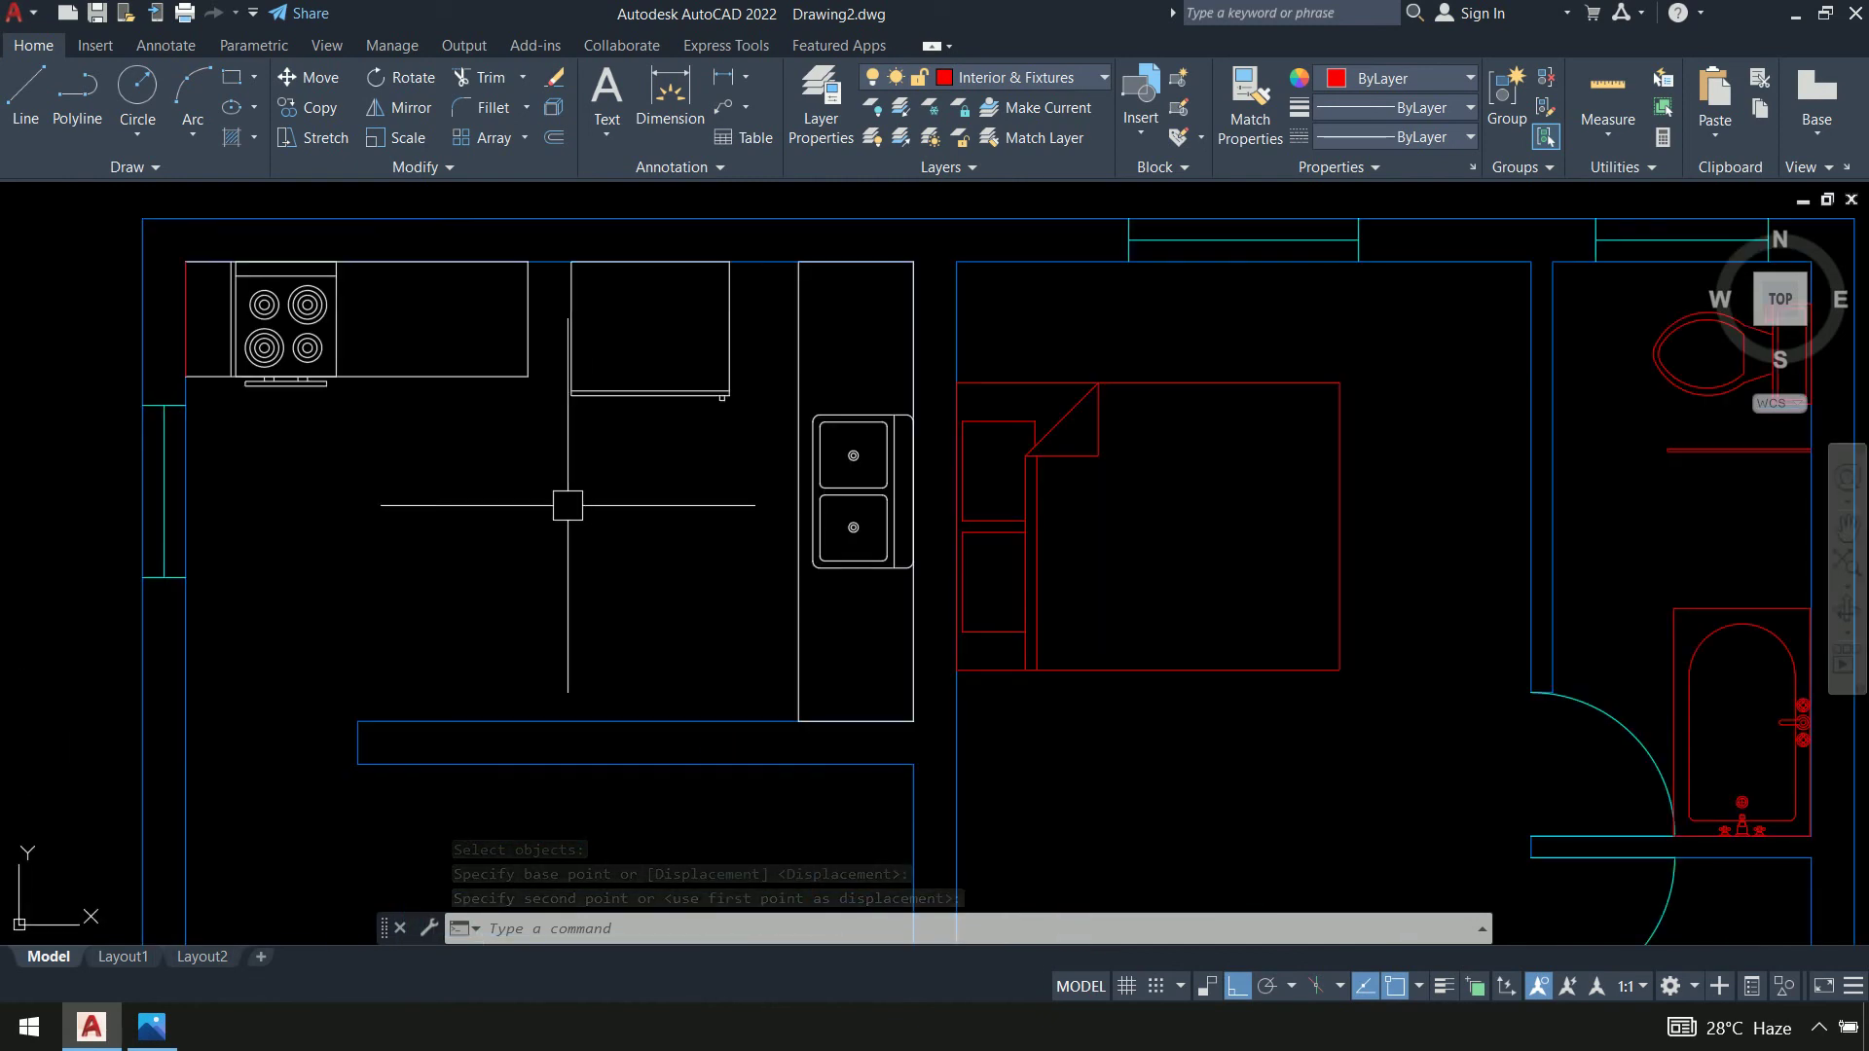
pyautogui.scroll(-3, 576, 522)
pyautogui.scroll(3, 585, 554)
pyautogui.moveTo(612, 556); pyautogui.dragTo(617, 585, button='middle')
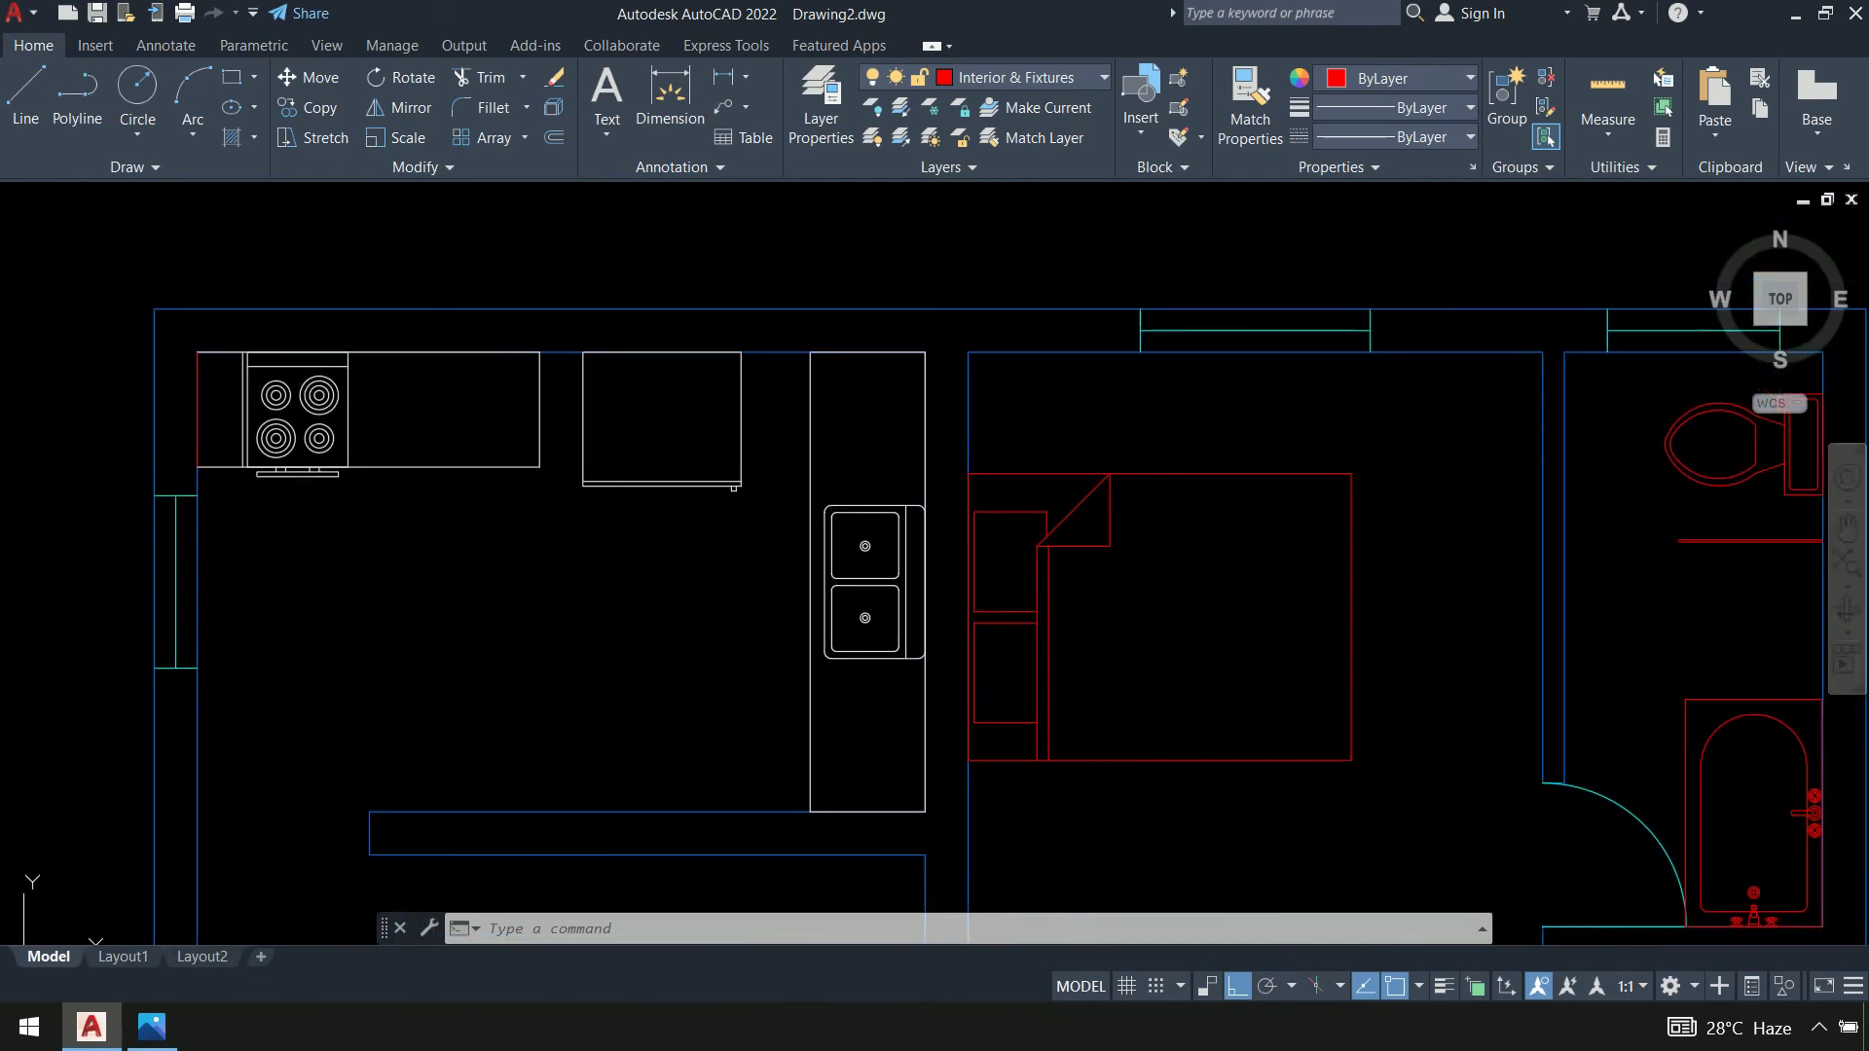
pyautogui.click(952, 231)
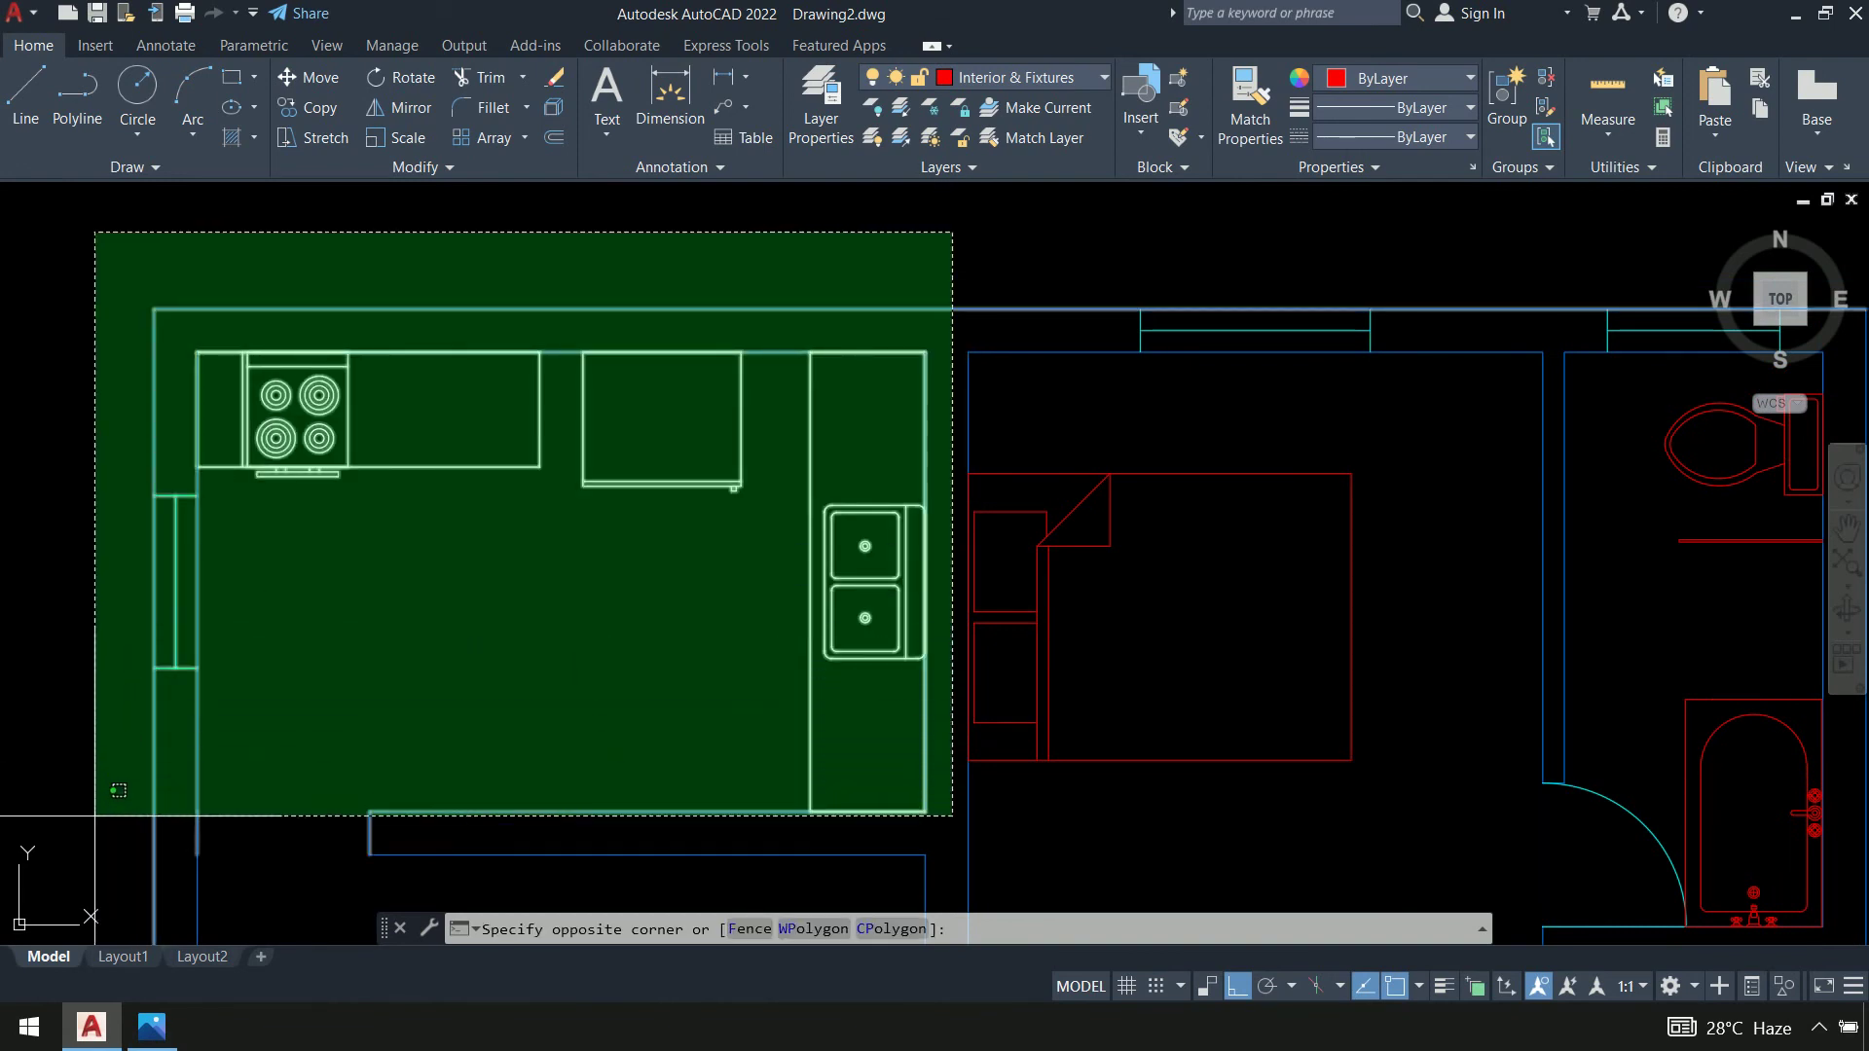
pyautogui.click(100, 793)
# Remove the left wall lines and the kitchen window lines from the selection
pyautogui.scroll(4, 435, 555)
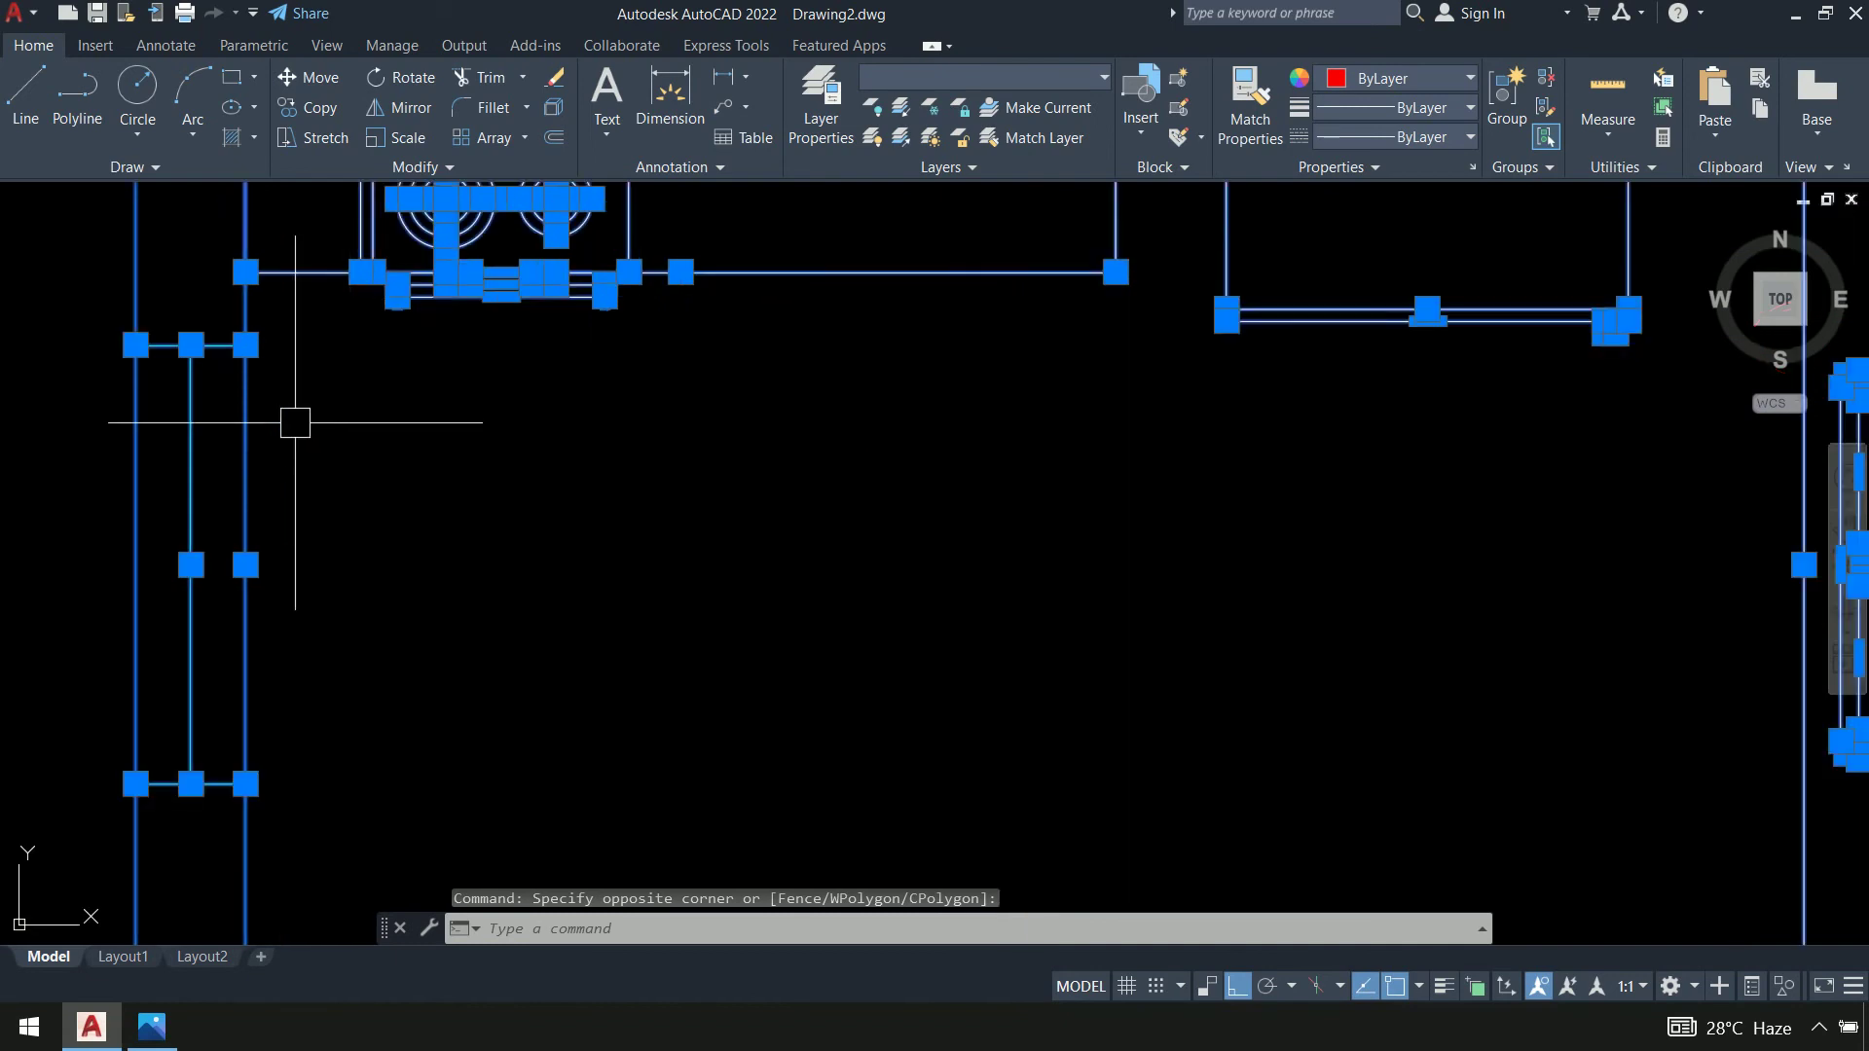
pyautogui.moveTo(436, 496); pyautogui.dragTo(685, 533, button='middle')
pyautogui.keyDown('shift'); pyautogui.click(628, 397); pyautogui.keyUp('shift')
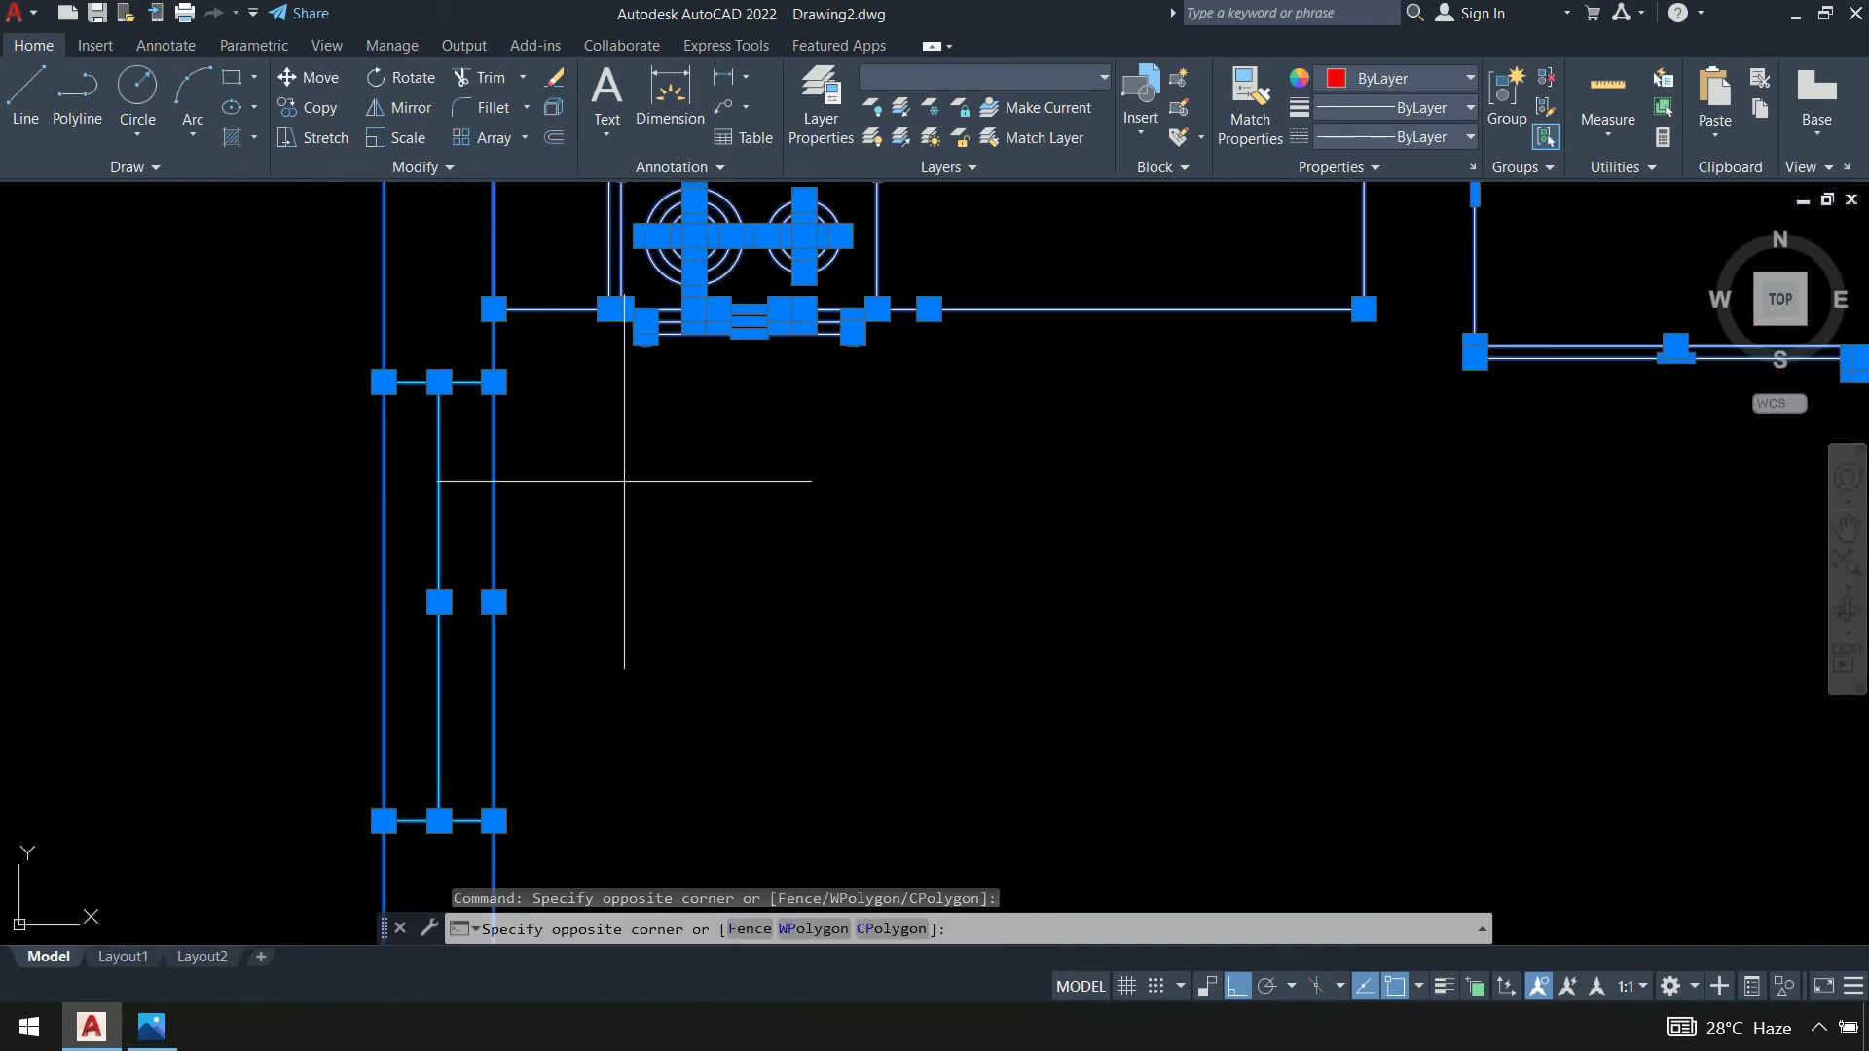
pyautogui.keyDown('shift'); pyautogui.click(200, 546); pyautogui.keyUp('shift')
pyautogui.keyDown('shift'); pyautogui.click(572, 350); pyautogui.keyUp('shift')
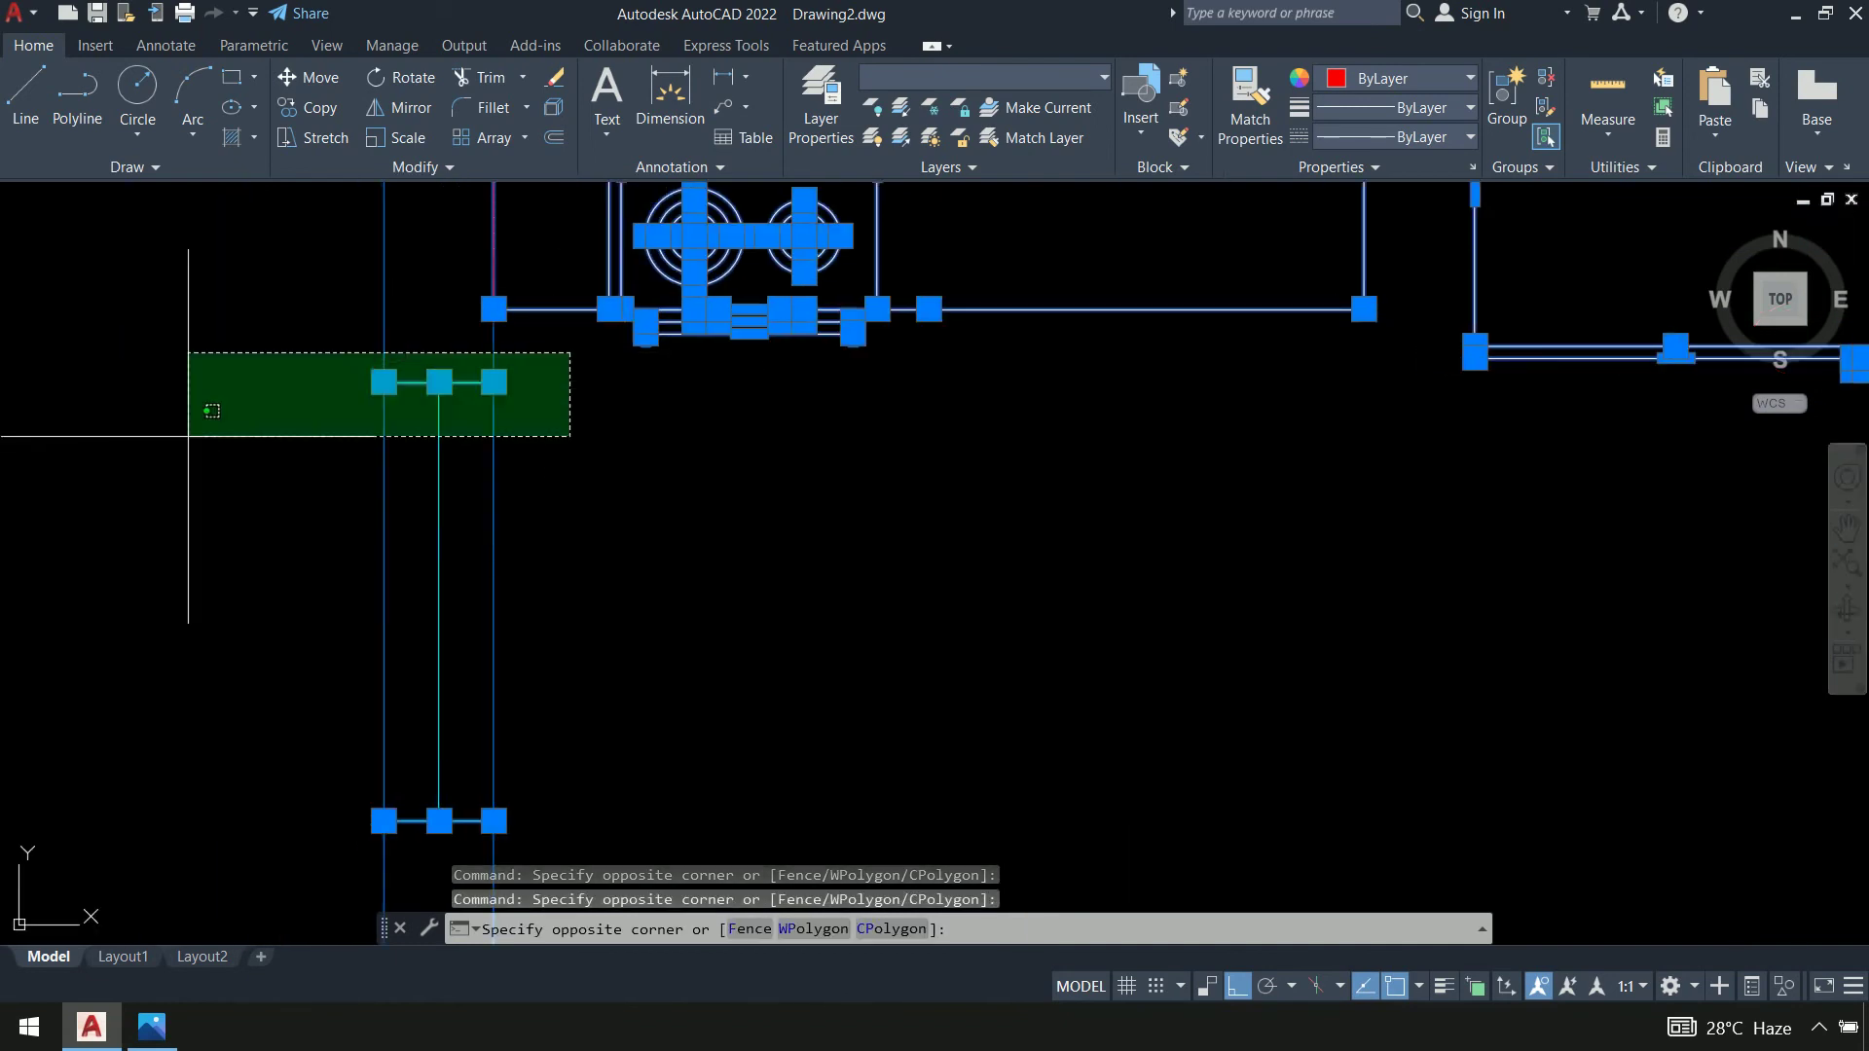
pyautogui.keyDown('shift'); pyautogui.click(188, 434); pyautogui.keyUp('shift')
pyautogui.keyDown('shift'); pyautogui.click(613, 730); pyautogui.keyUp('shift')
pyautogui.keyDown('shift'); pyautogui.click(162, 816); pyautogui.keyUp('shift')
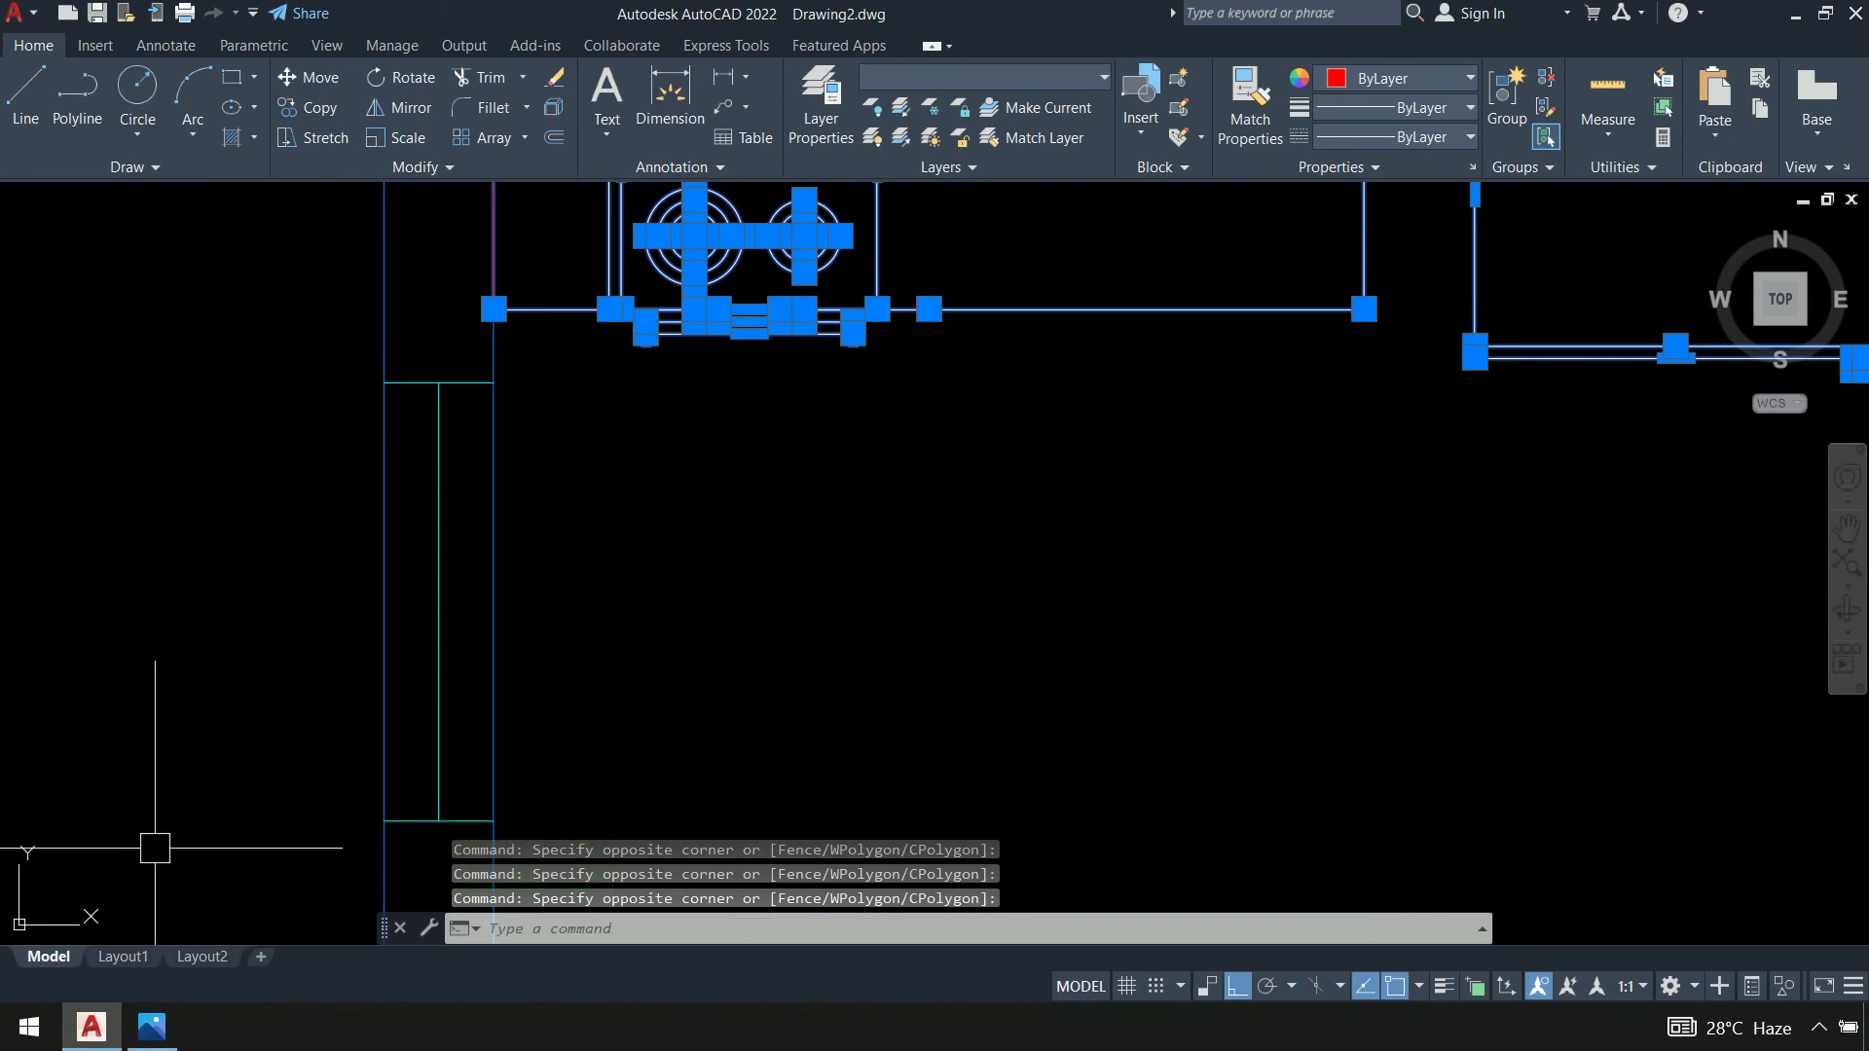
# Remove the partition wall lines below the kitchen and the remaining left wall segment from the selection
pyautogui.scroll(-3, 946, 636)
pyautogui.moveTo(985, 654); pyautogui.dragTo(704, 460, button='middle')
pyautogui.scroll(1, 694, 488)
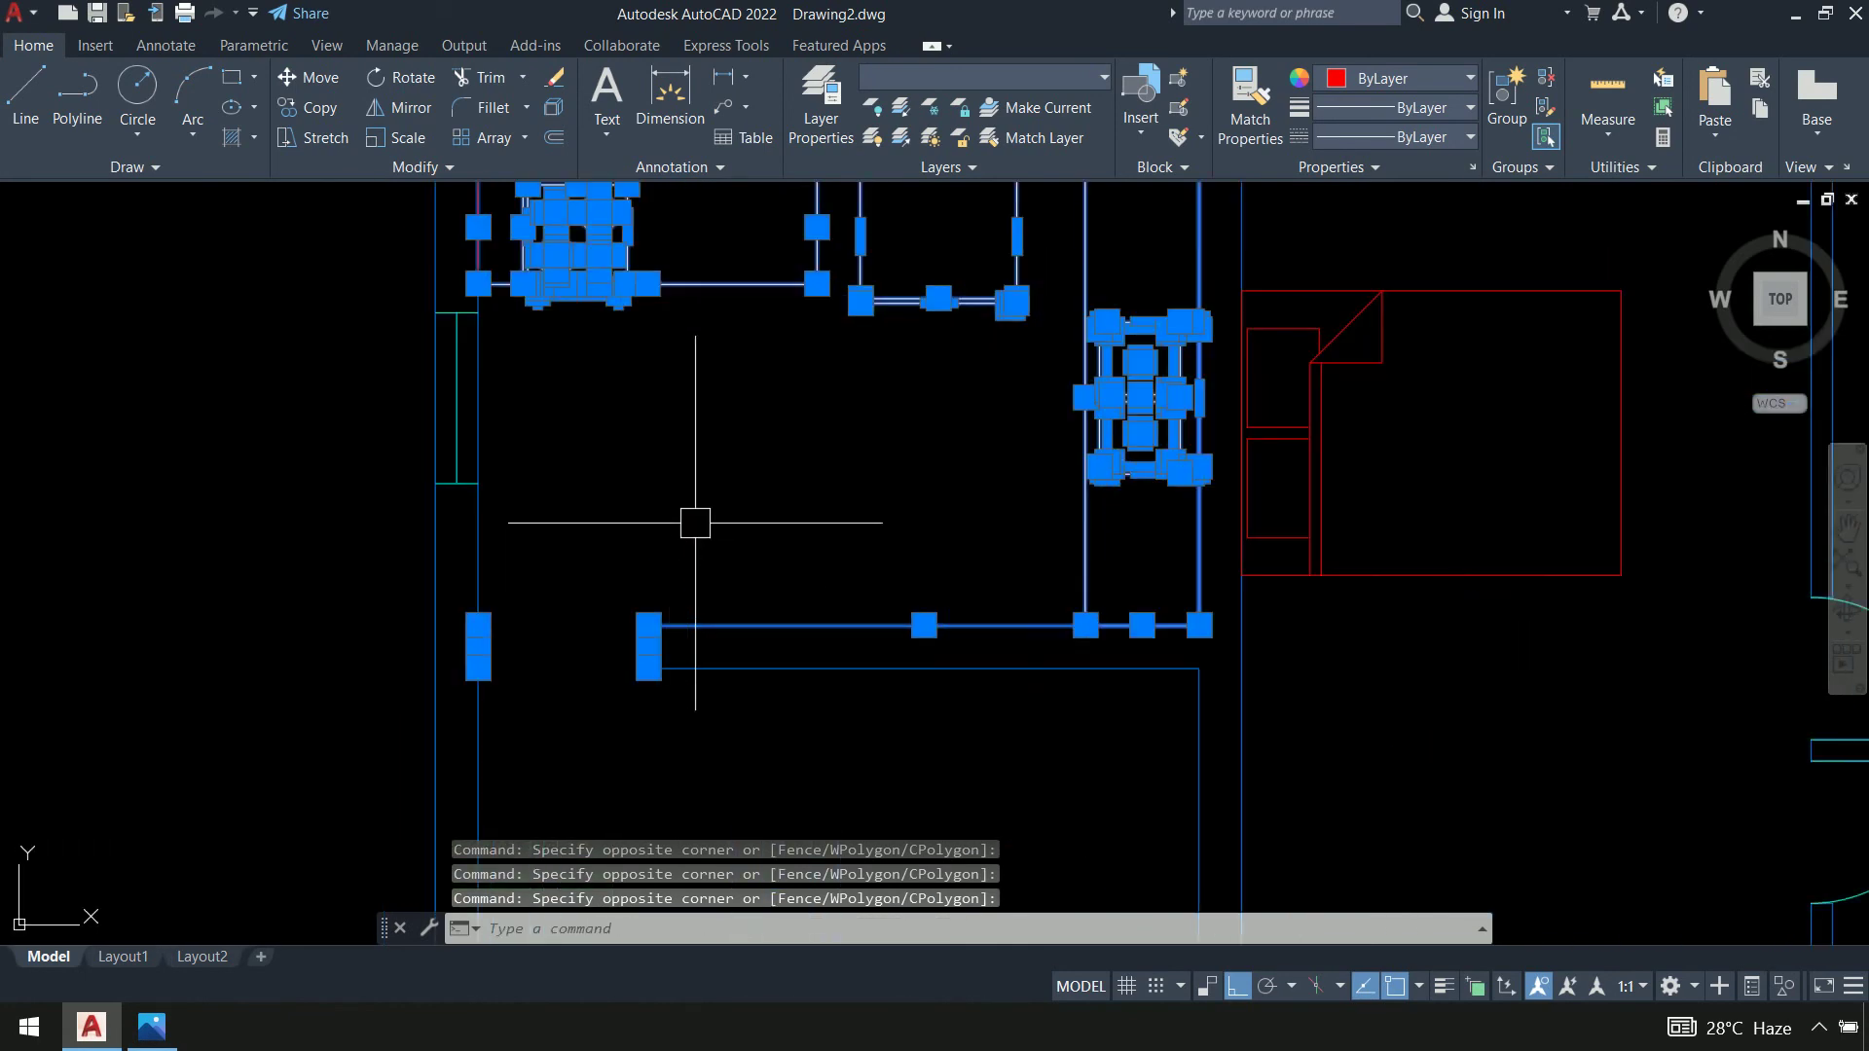
pyautogui.keyDown('shift'); pyautogui.click(638, 557); pyautogui.keyUp('shift')
pyautogui.keyDown('shift'); pyautogui.click(324, 721); pyautogui.keyUp('shift')
pyautogui.keyDown('shift'); pyautogui.click(903, 501); pyautogui.keyUp('shift')
pyautogui.keyDown('shift'); pyautogui.click(580, 714); pyautogui.keyUp('shift')
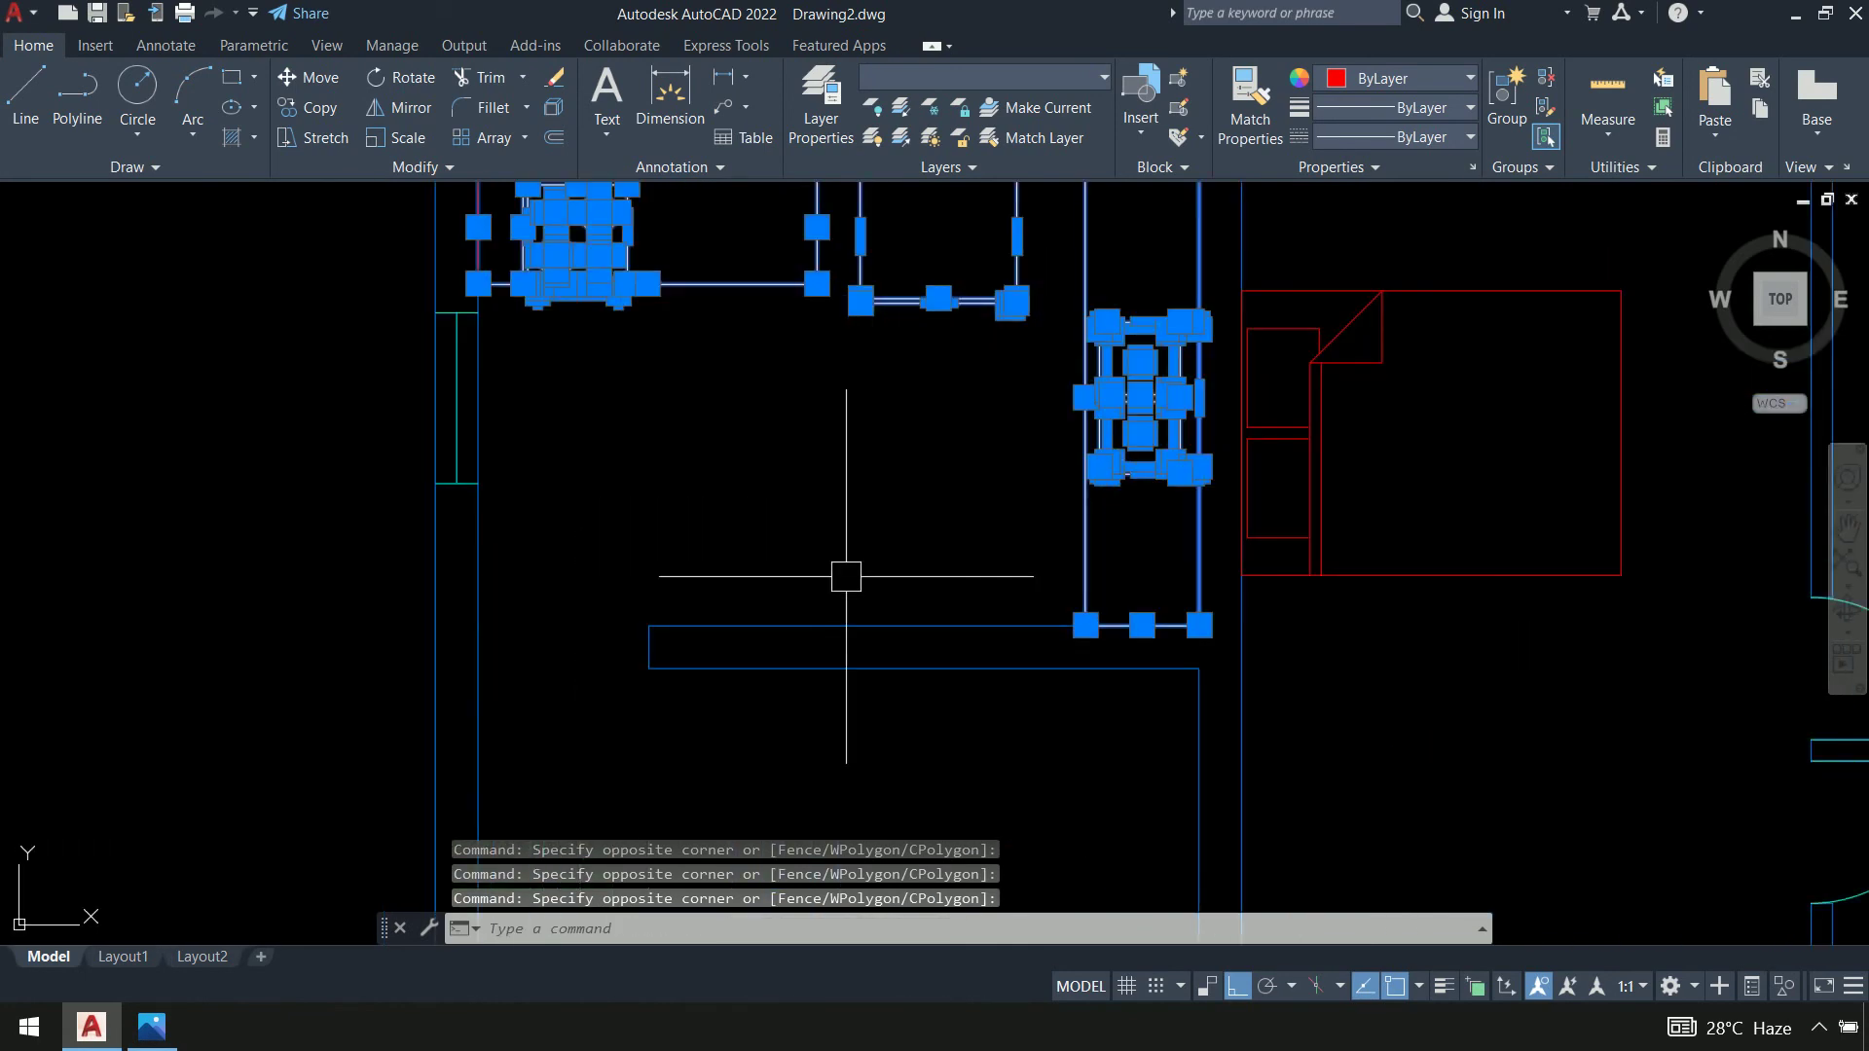
# Restore the top view and remove the kitchen's upper wall lines from the selection
pyautogui.keyDown('shift'); pyautogui.moveTo(846, 576); pyautogui.dragTo(742, 567, button='middle'); pyautogui.keyUp('shift')
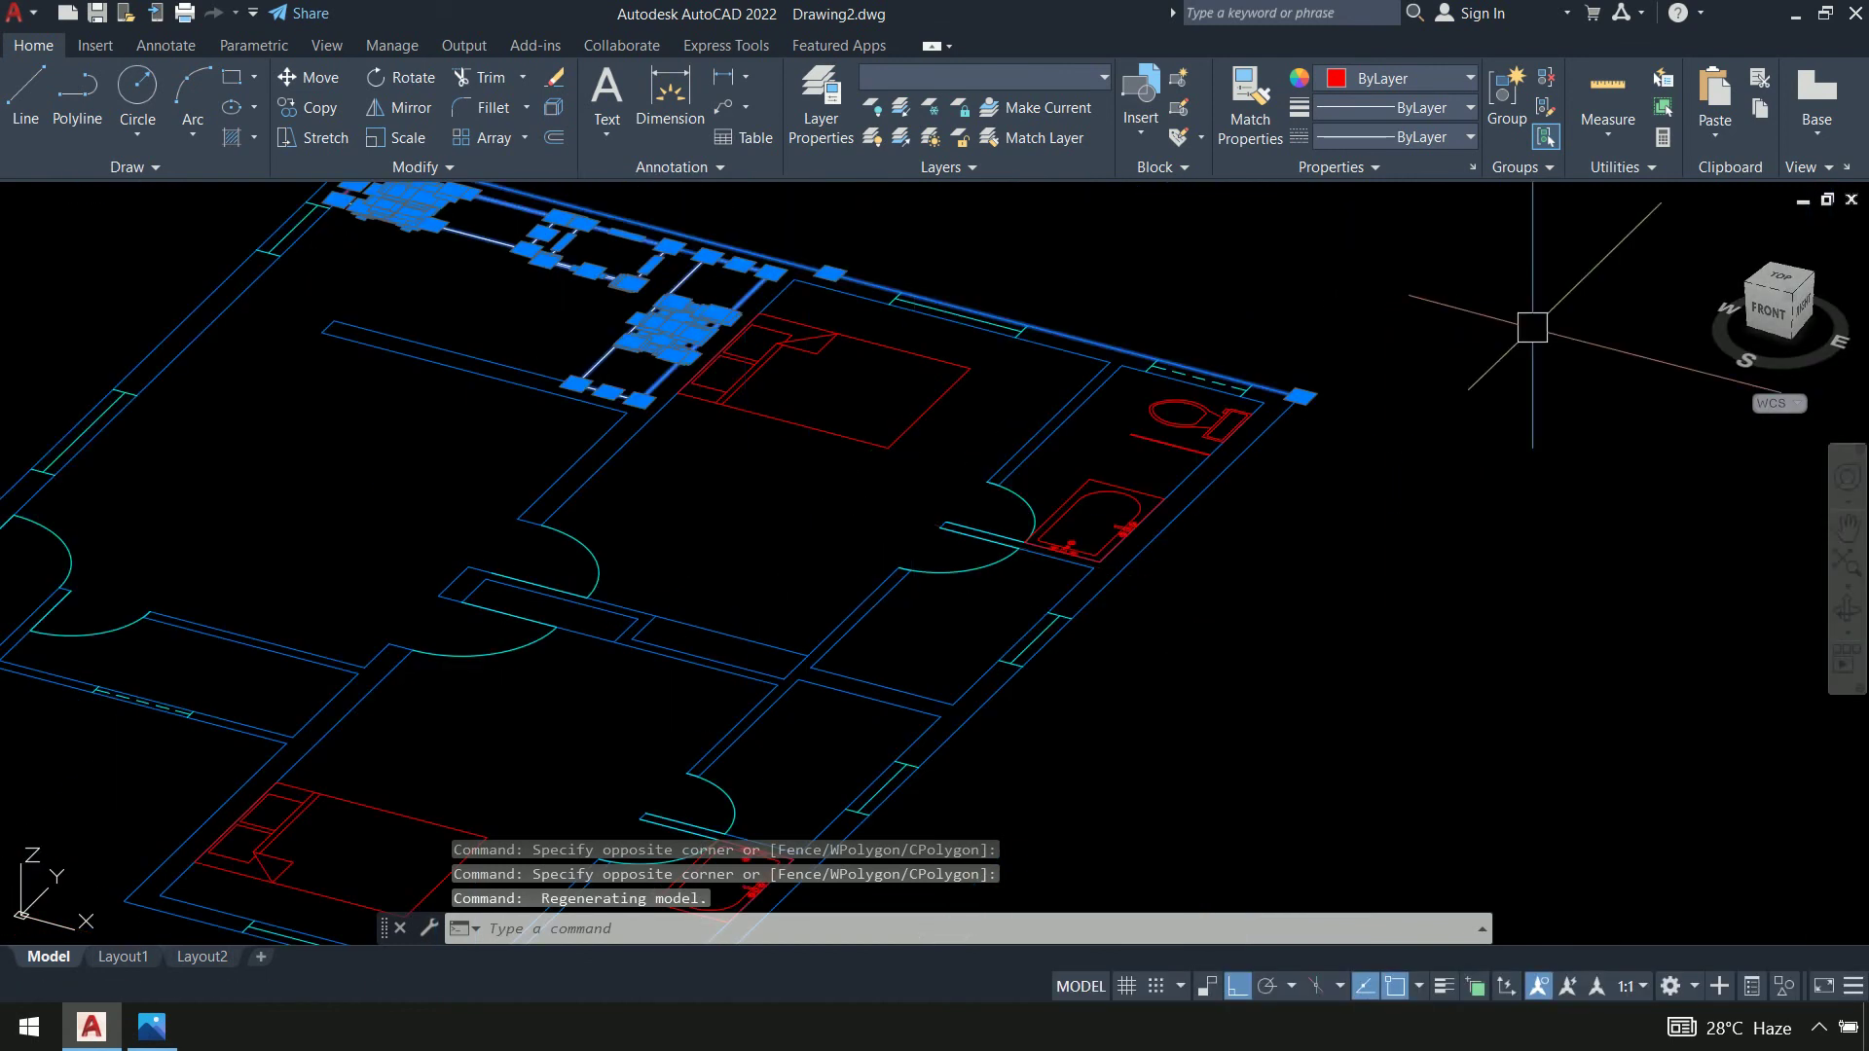
pyautogui.click(1801, 286)
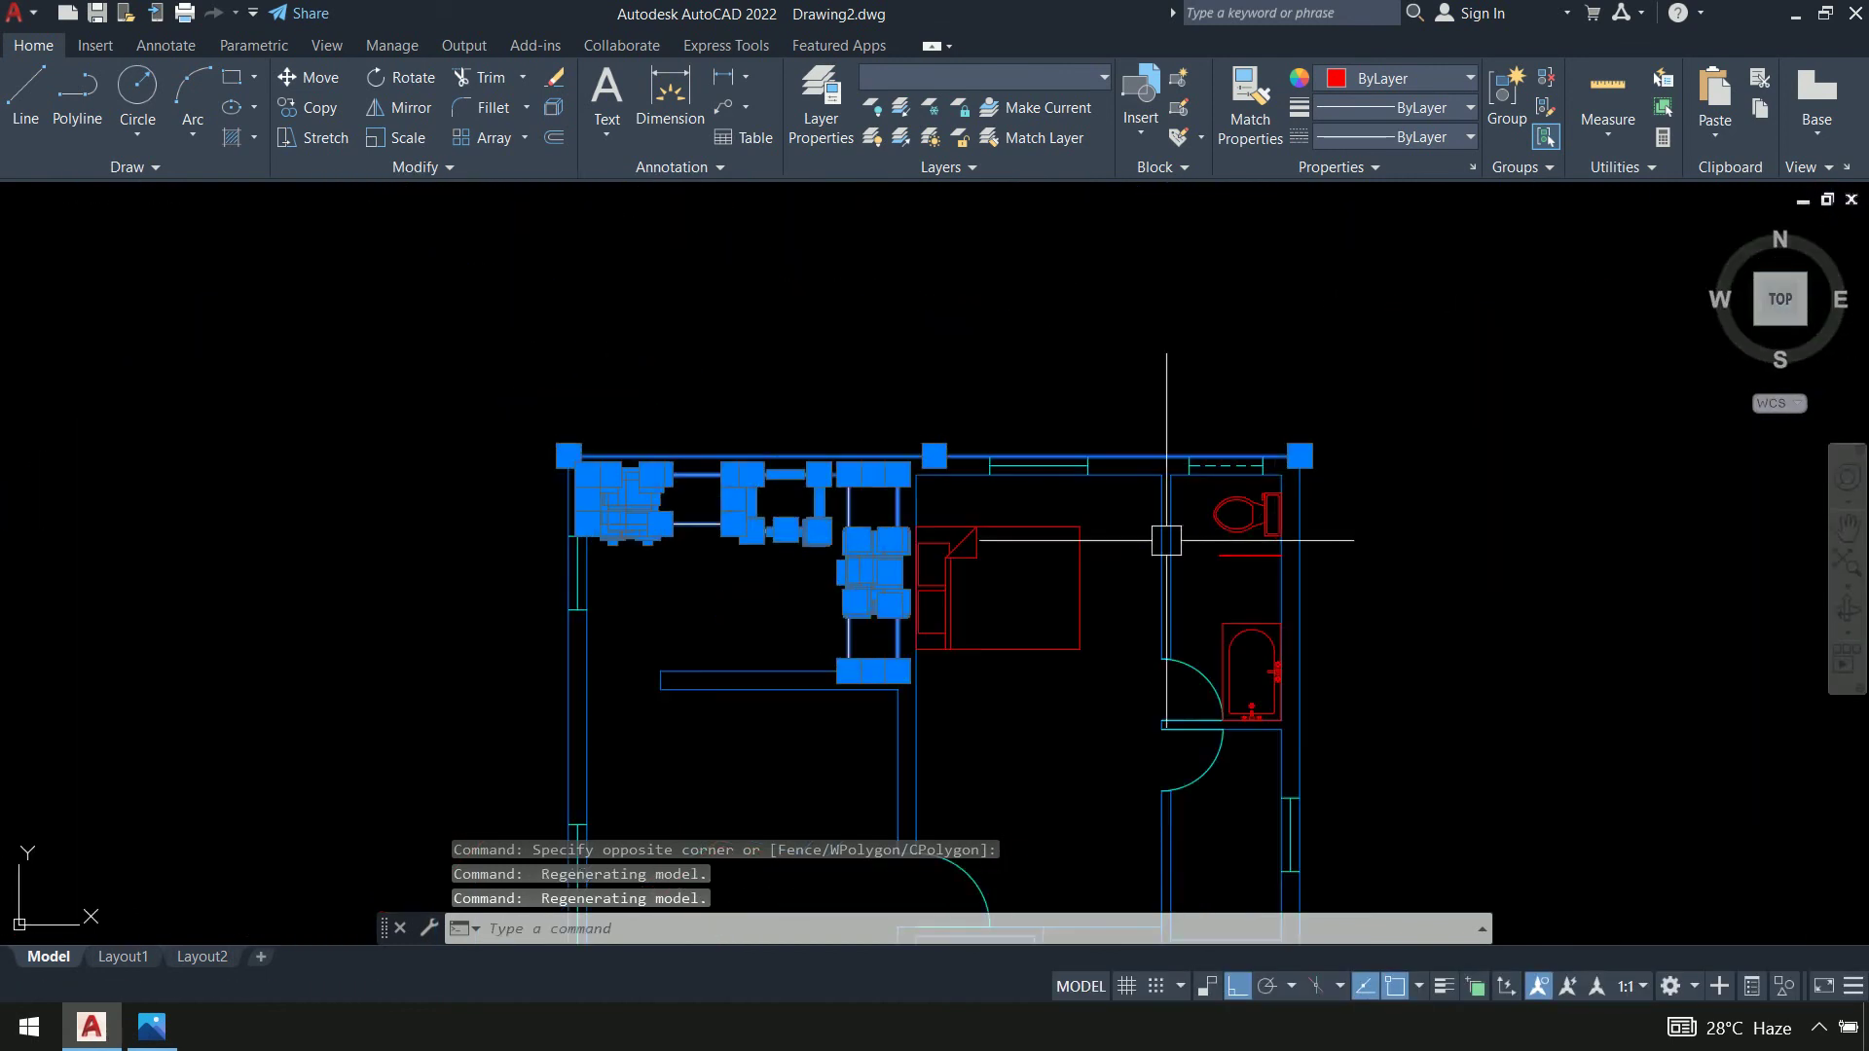
pyautogui.scroll(4, 909, 587)
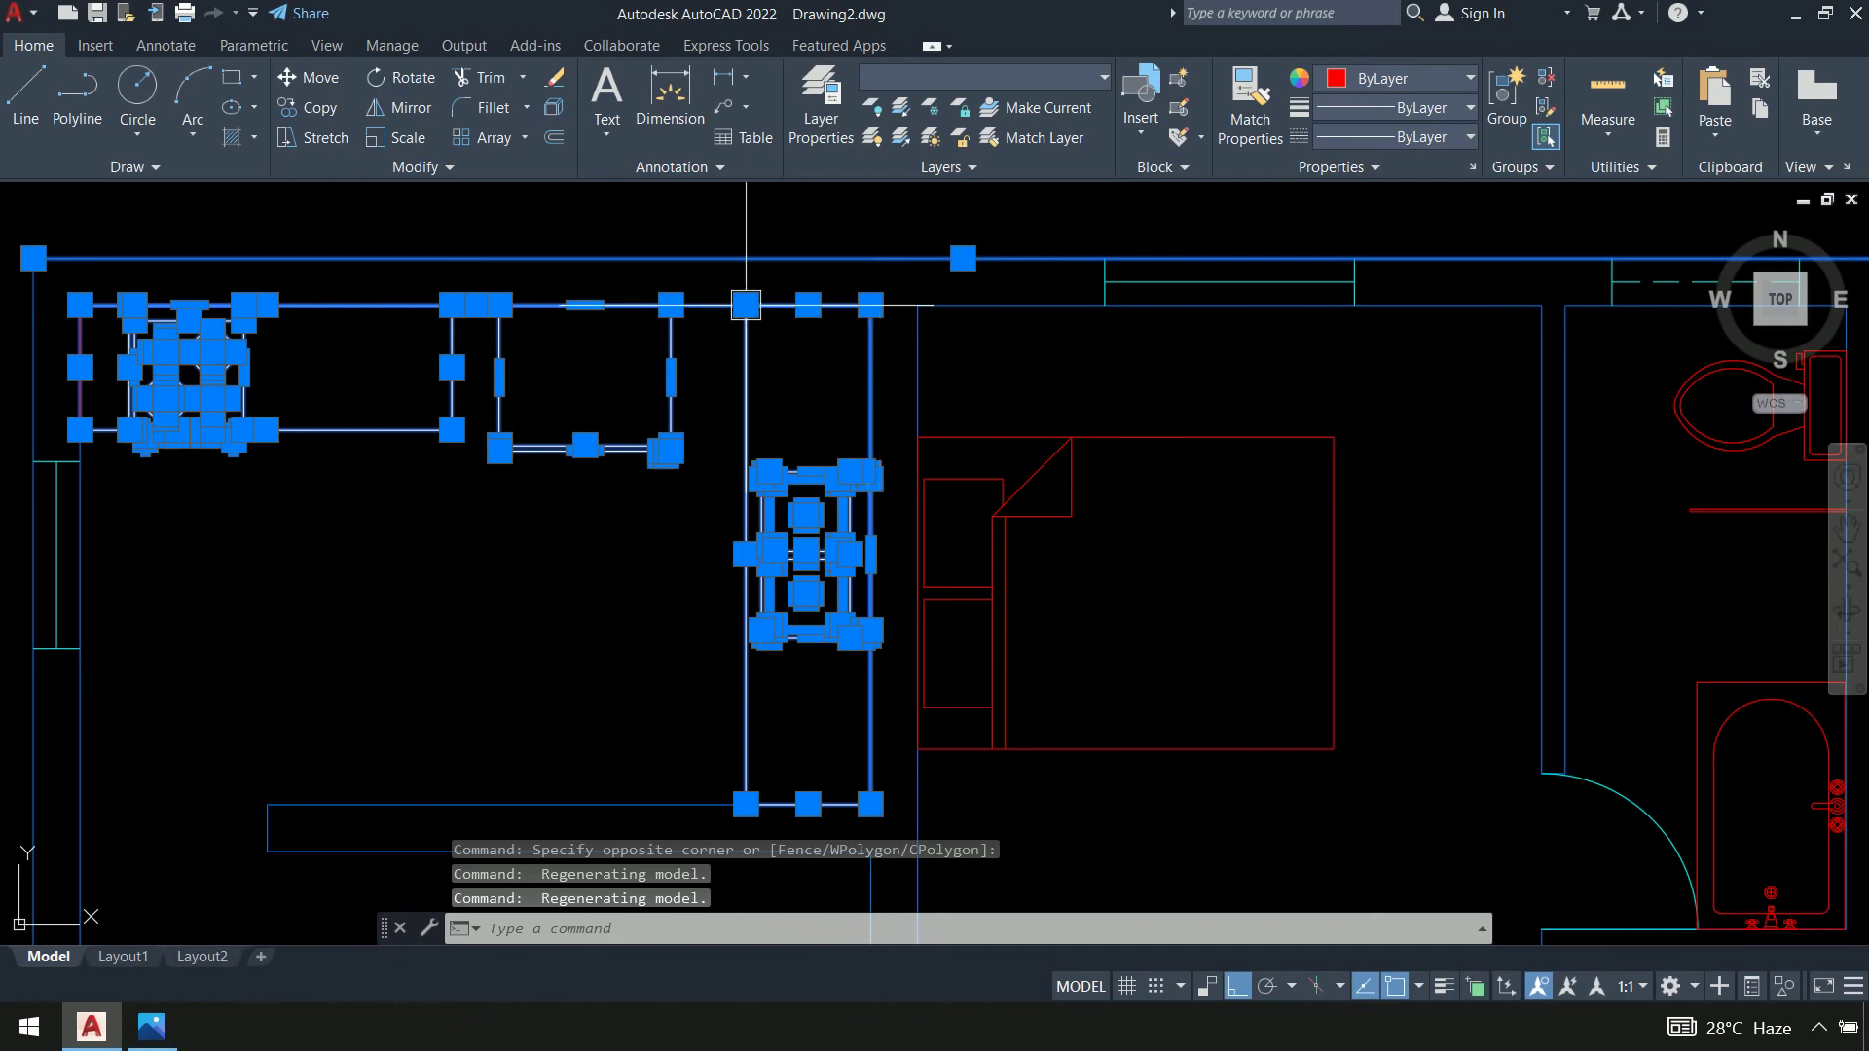
pyautogui.scroll(2, 735, 221)
pyautogui.click(717, 211)
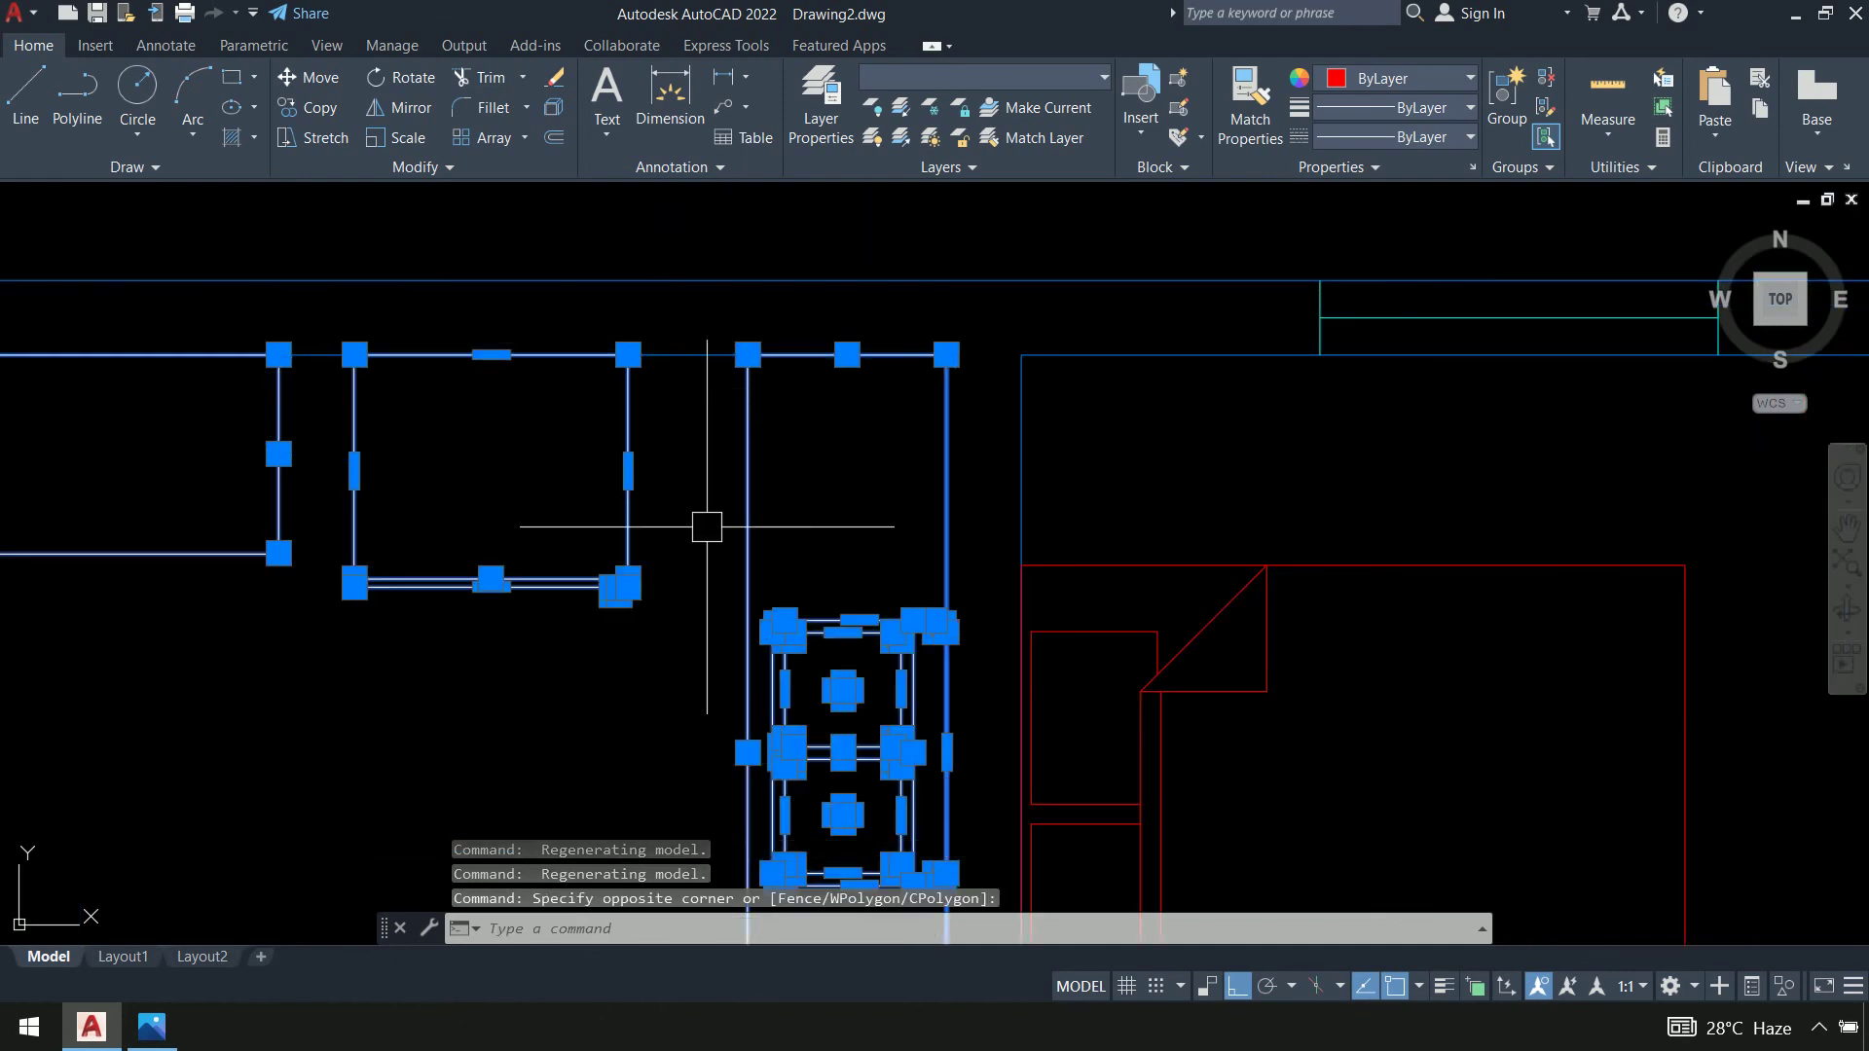
# Assign the selected kitchen counters, stove, refrigerator and sink to the Interior & Fixtures layer and clear the selection
pyautogui.scroll(-3, 706, 526)
pyautogui.scroll(4, 679, 471)
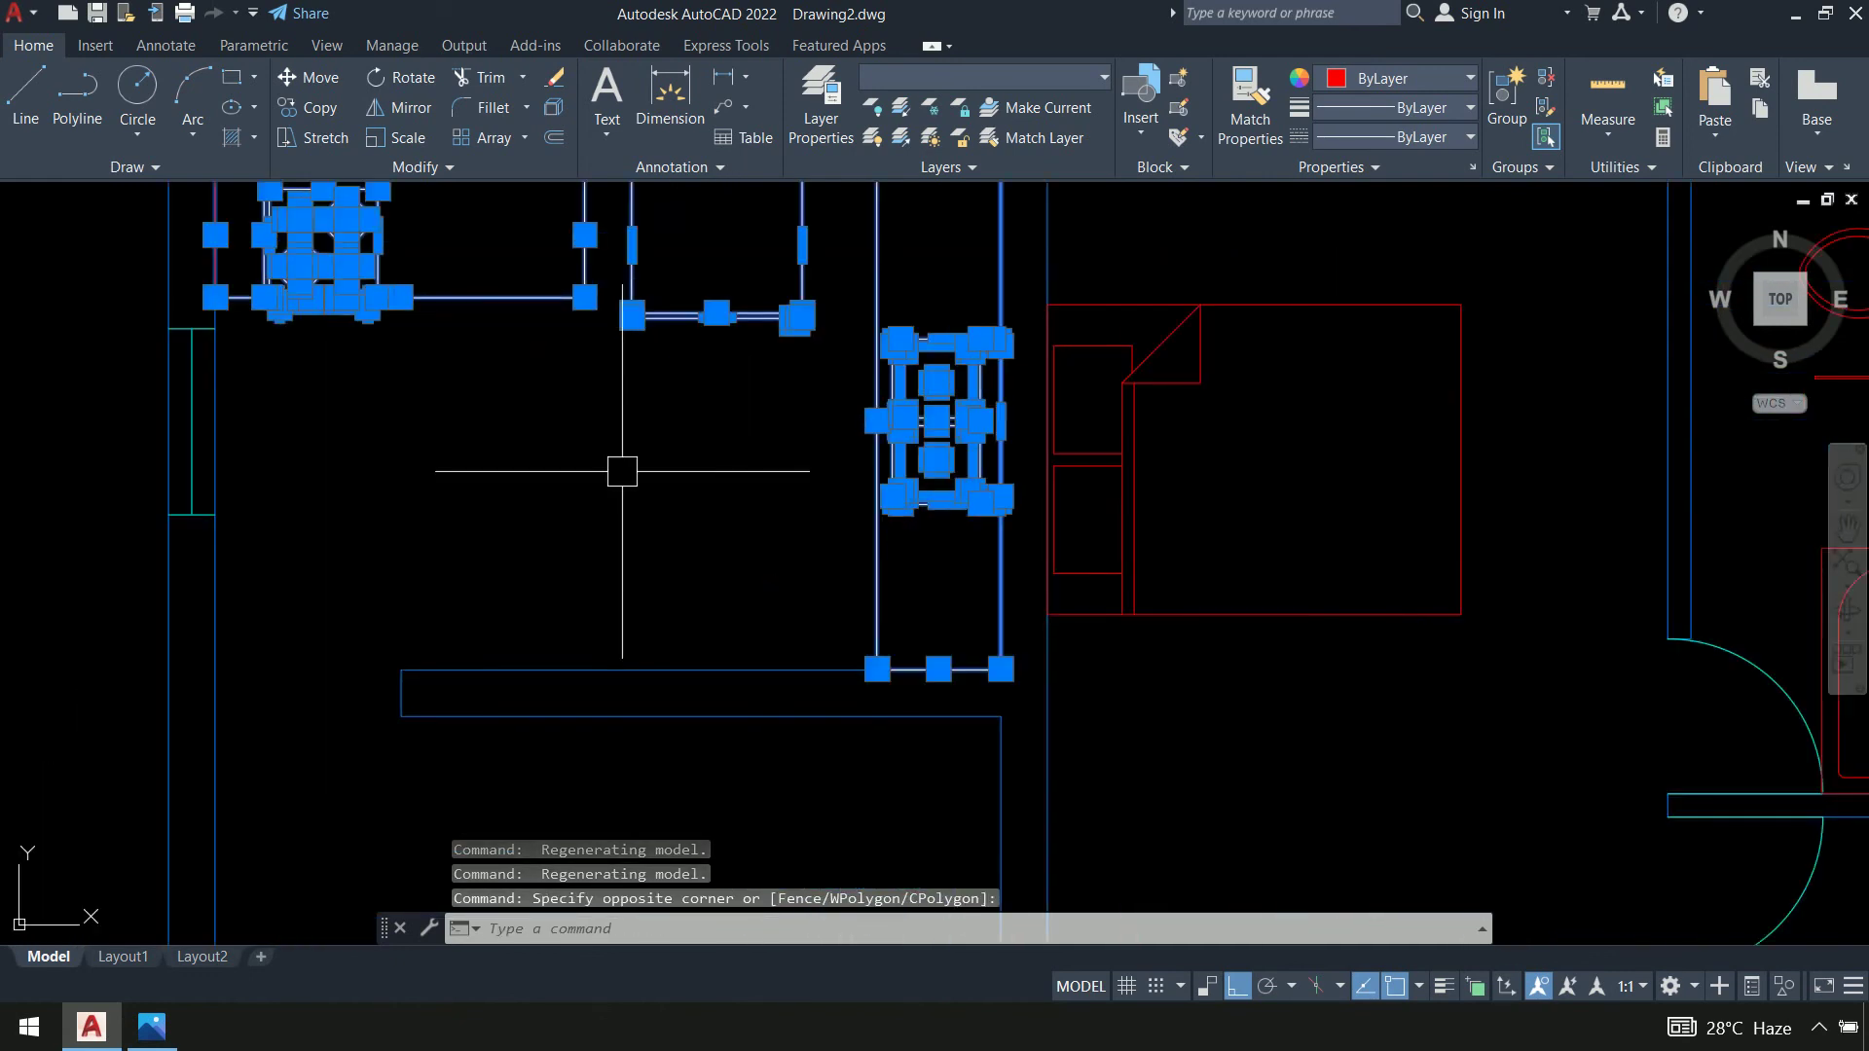
pyautogui.scroll(2, 622, 471)
pyautogui.scroll(-2, 633, 479)
pyautogui.moveTo(647, 489)
pyautogui.mouseDown(button='middle')
pyautogui.moveTo(677, 609)
pyautogui.moveTo(752, 668)
pyautogui.moveTo(778, 621)
pyautogui.mouseUp(button='middle')
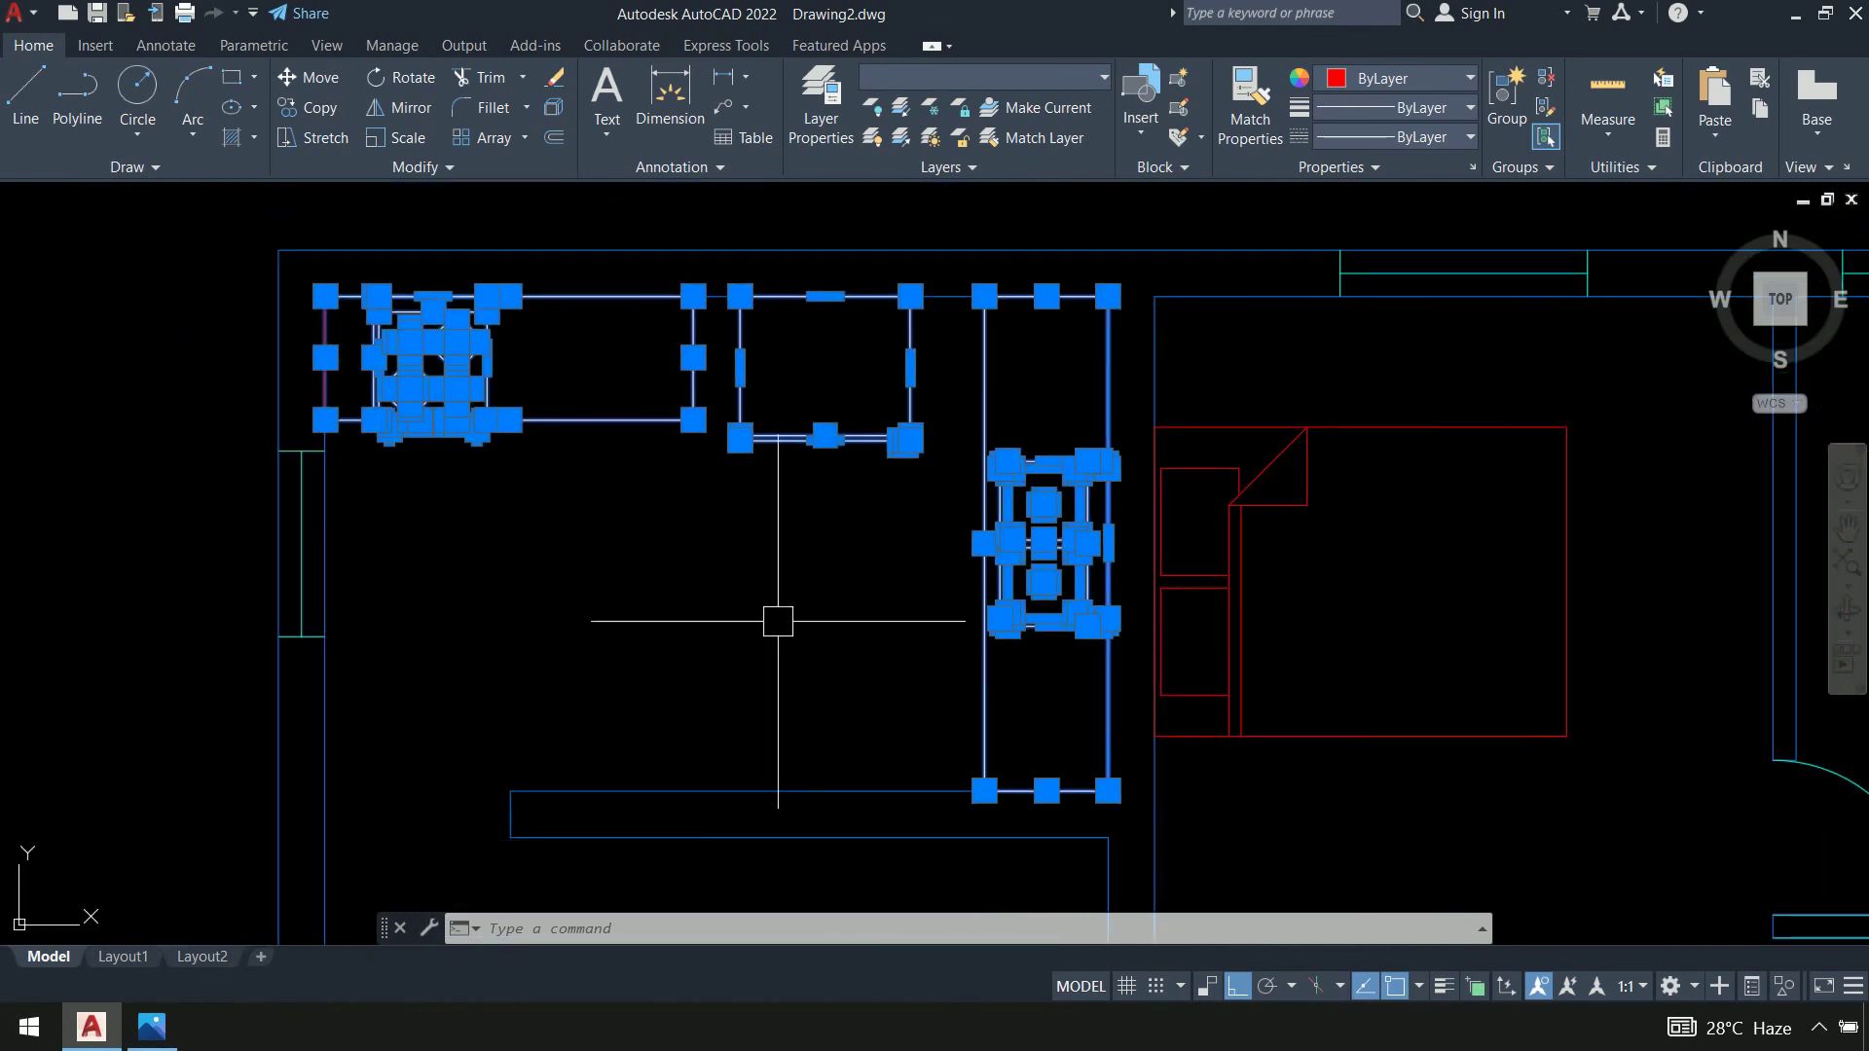
pyautogui.click(1095, 92)
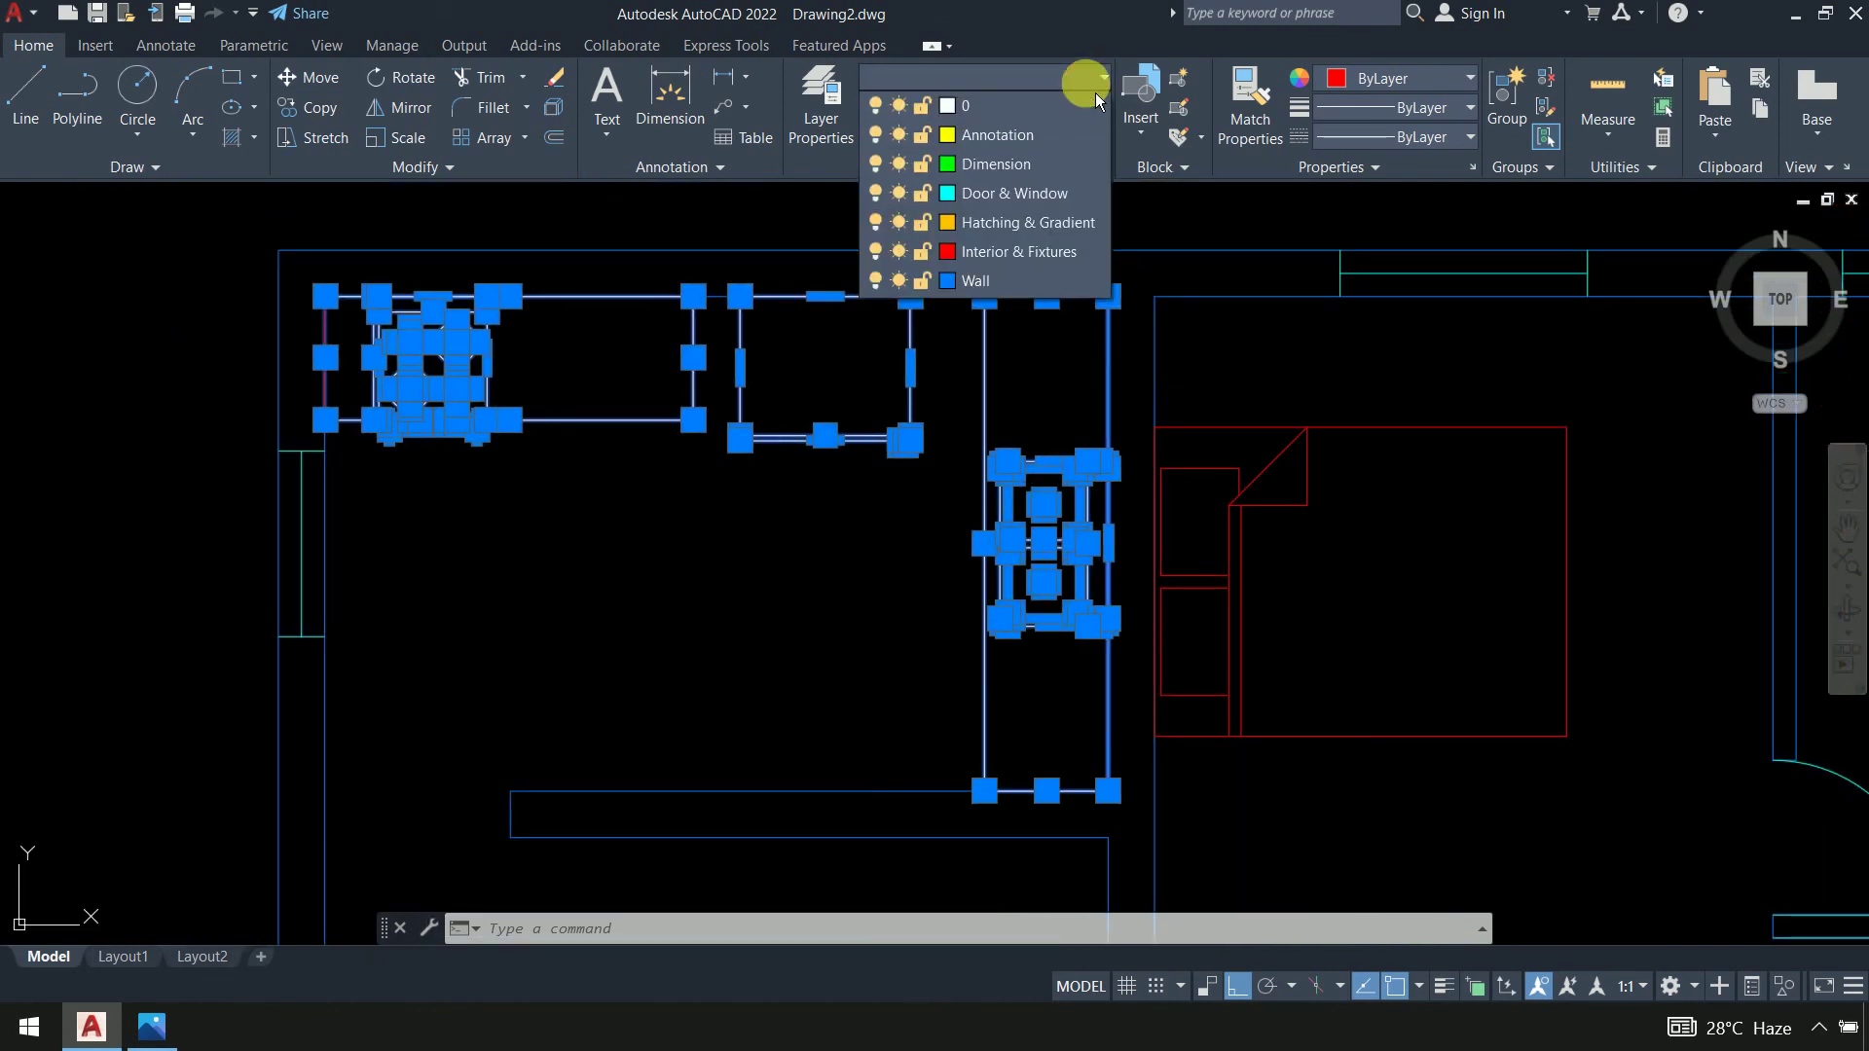
pyautogui.click(1055, 257)
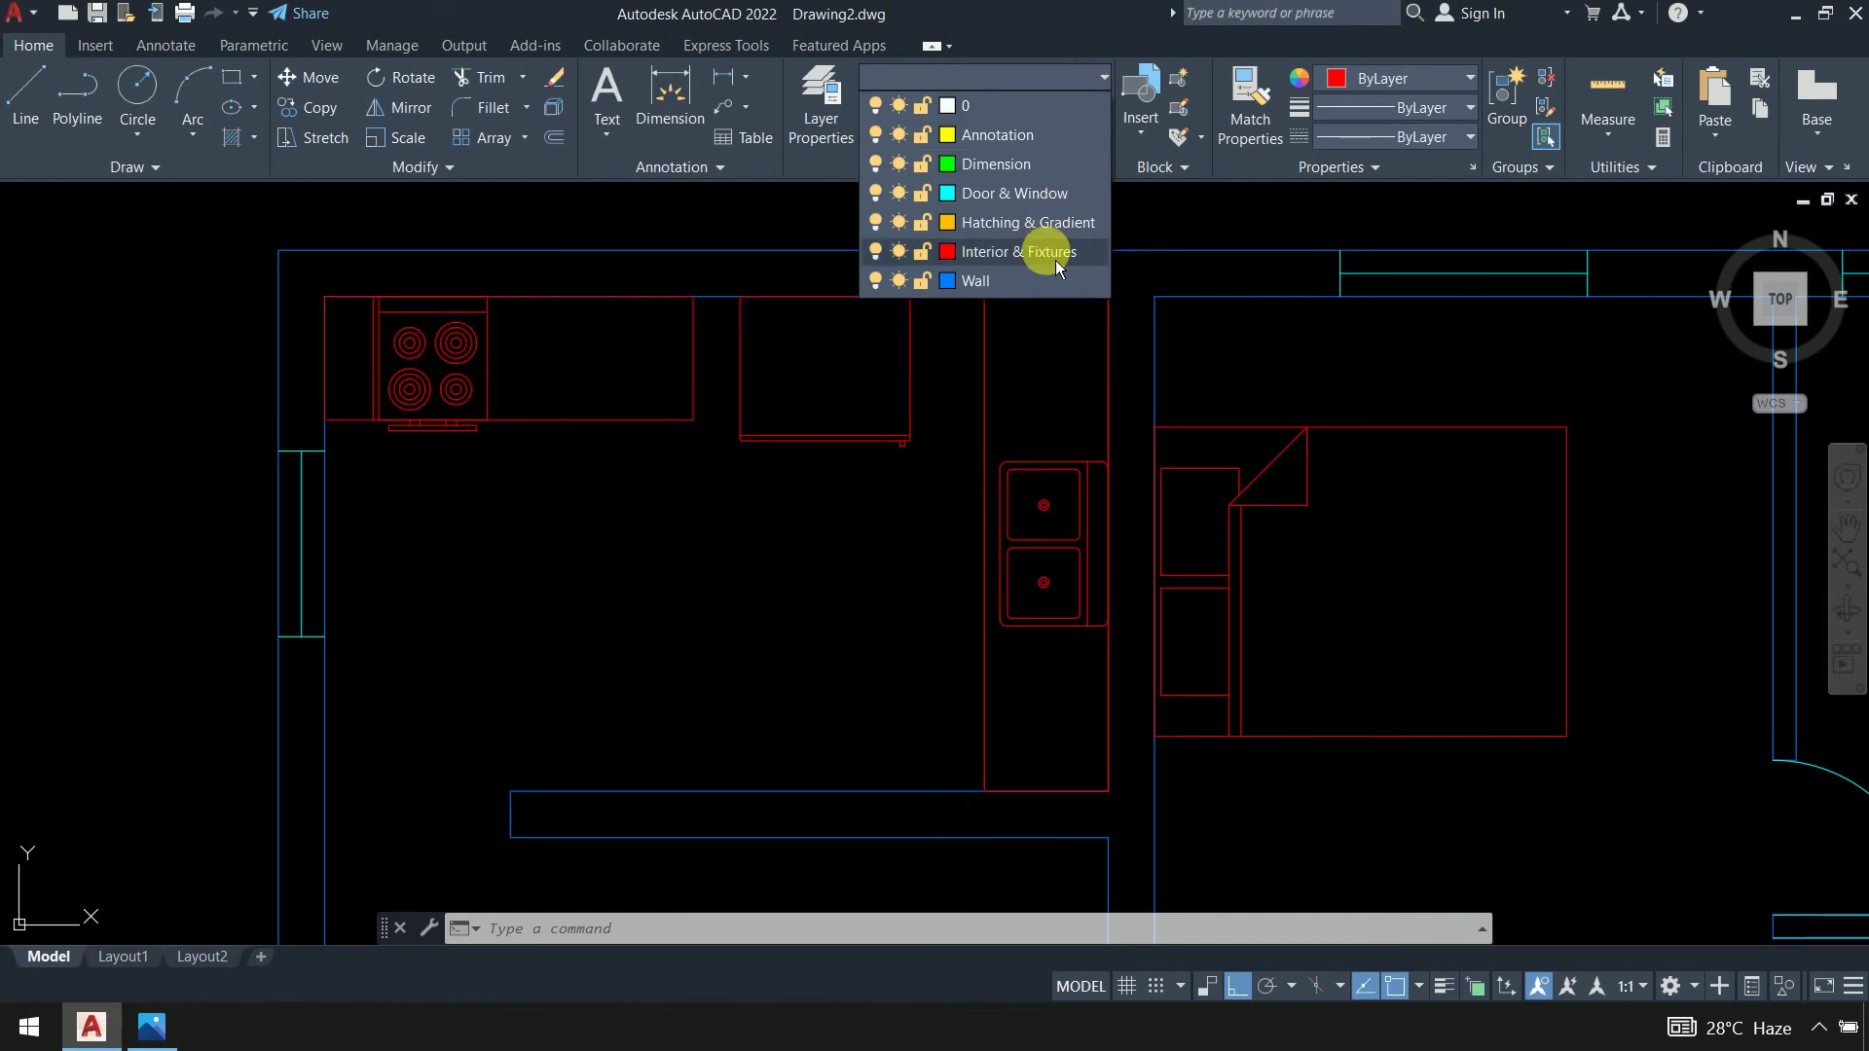
pyautogui.click(1055, 260)
pyautogui.press('Escape')
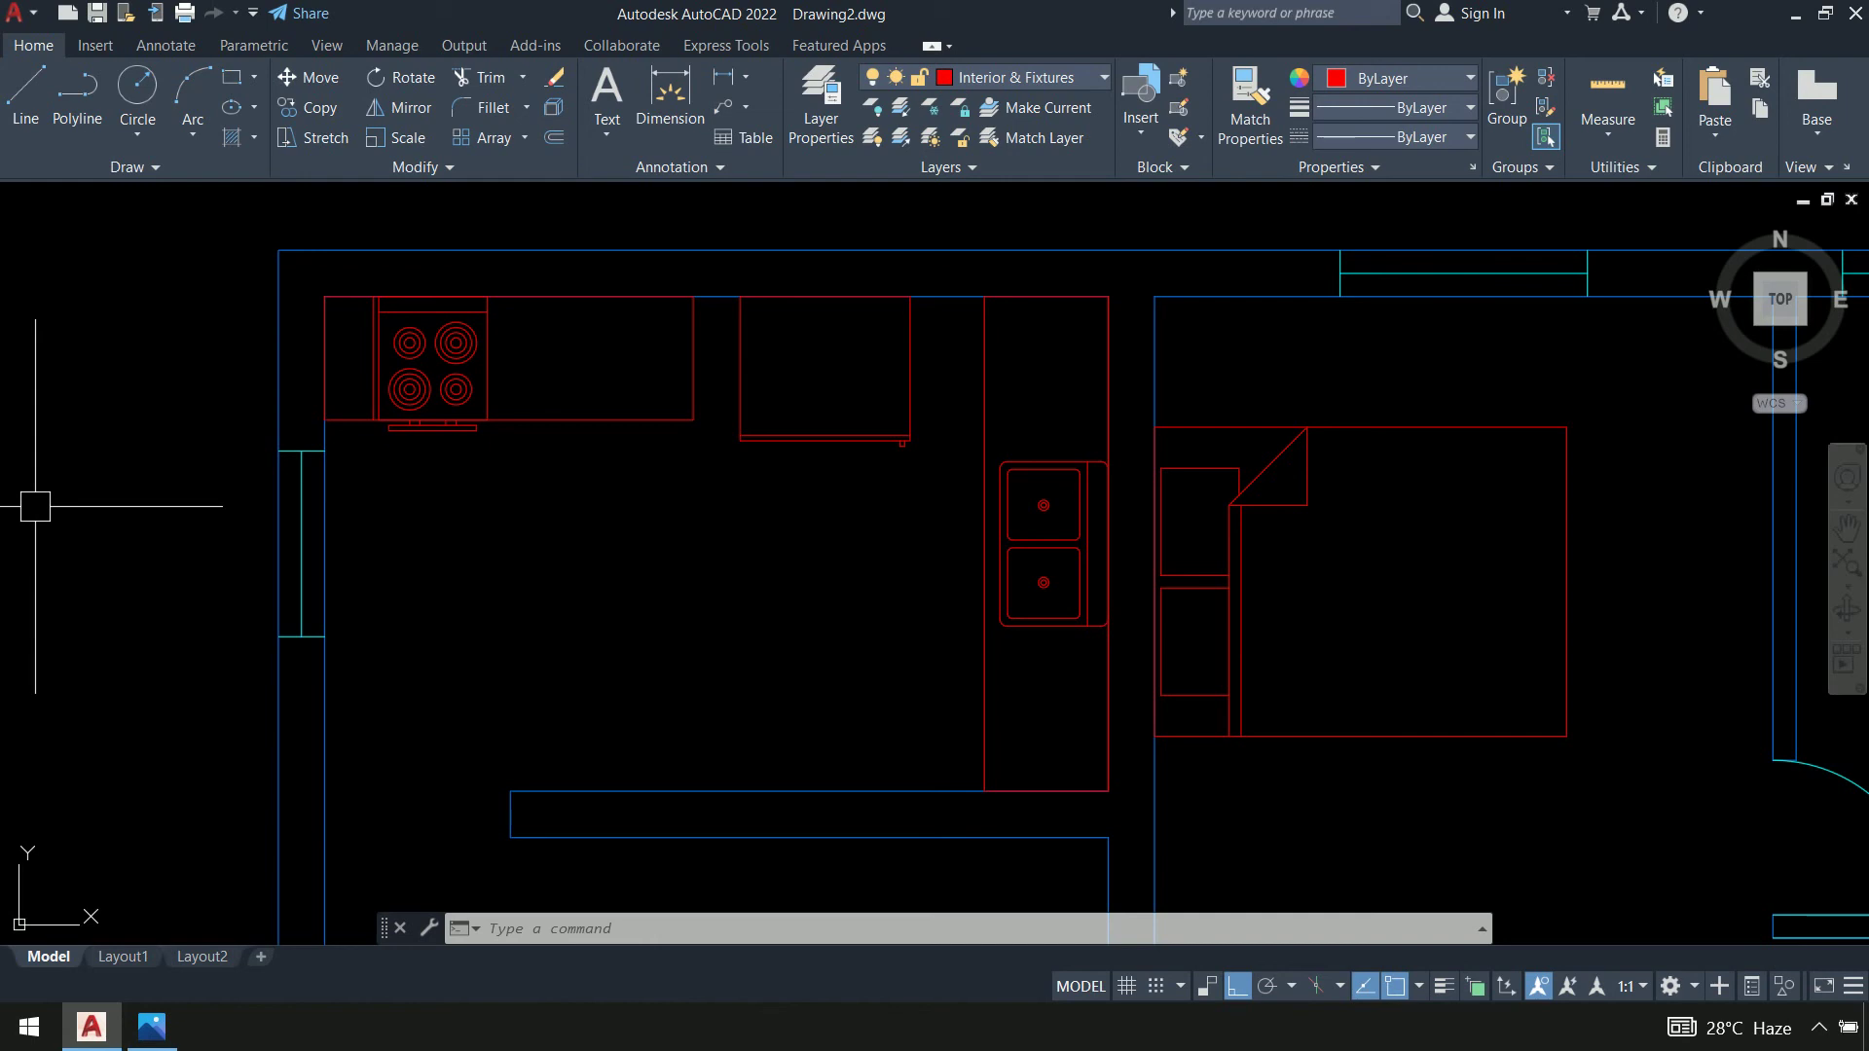
# Make Annotation the current layer
pyautogui.scroll(-6, 66, 605)
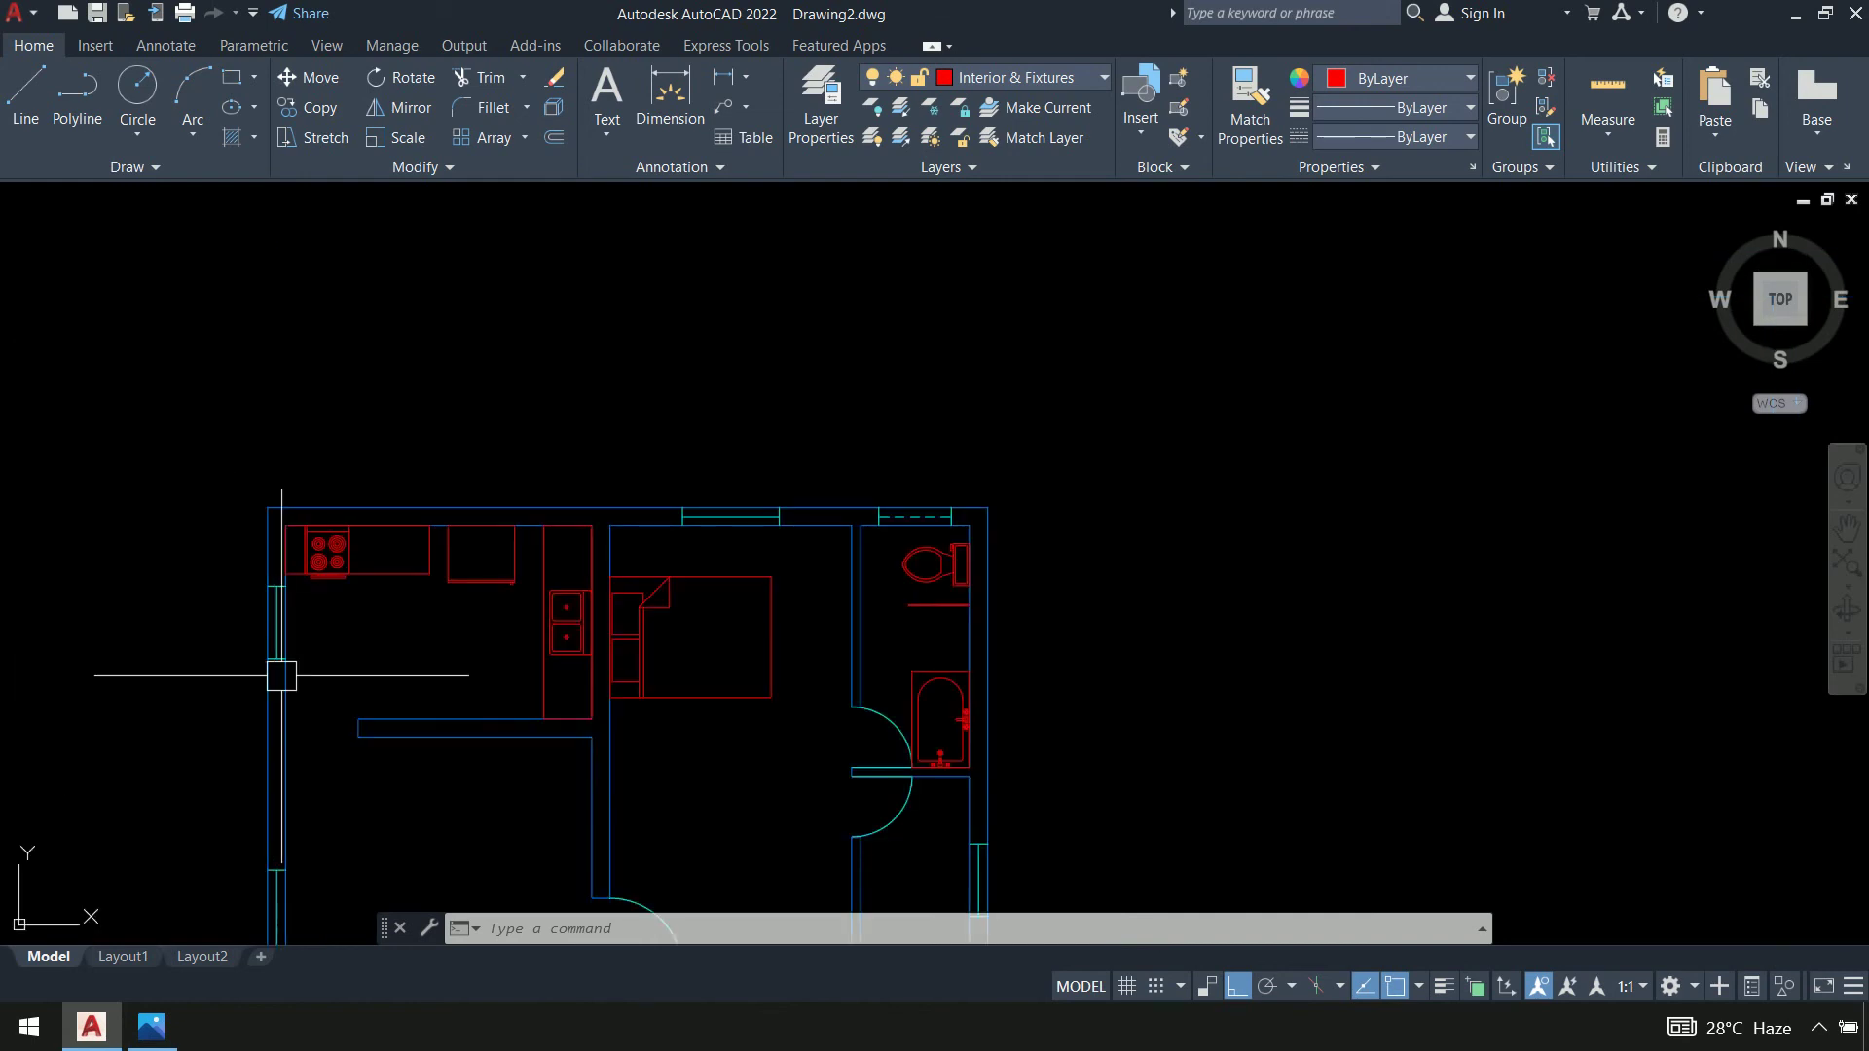
pyautogui.moveTo(575, 417); pyautogui.dragTo(688, 425, button='middle')
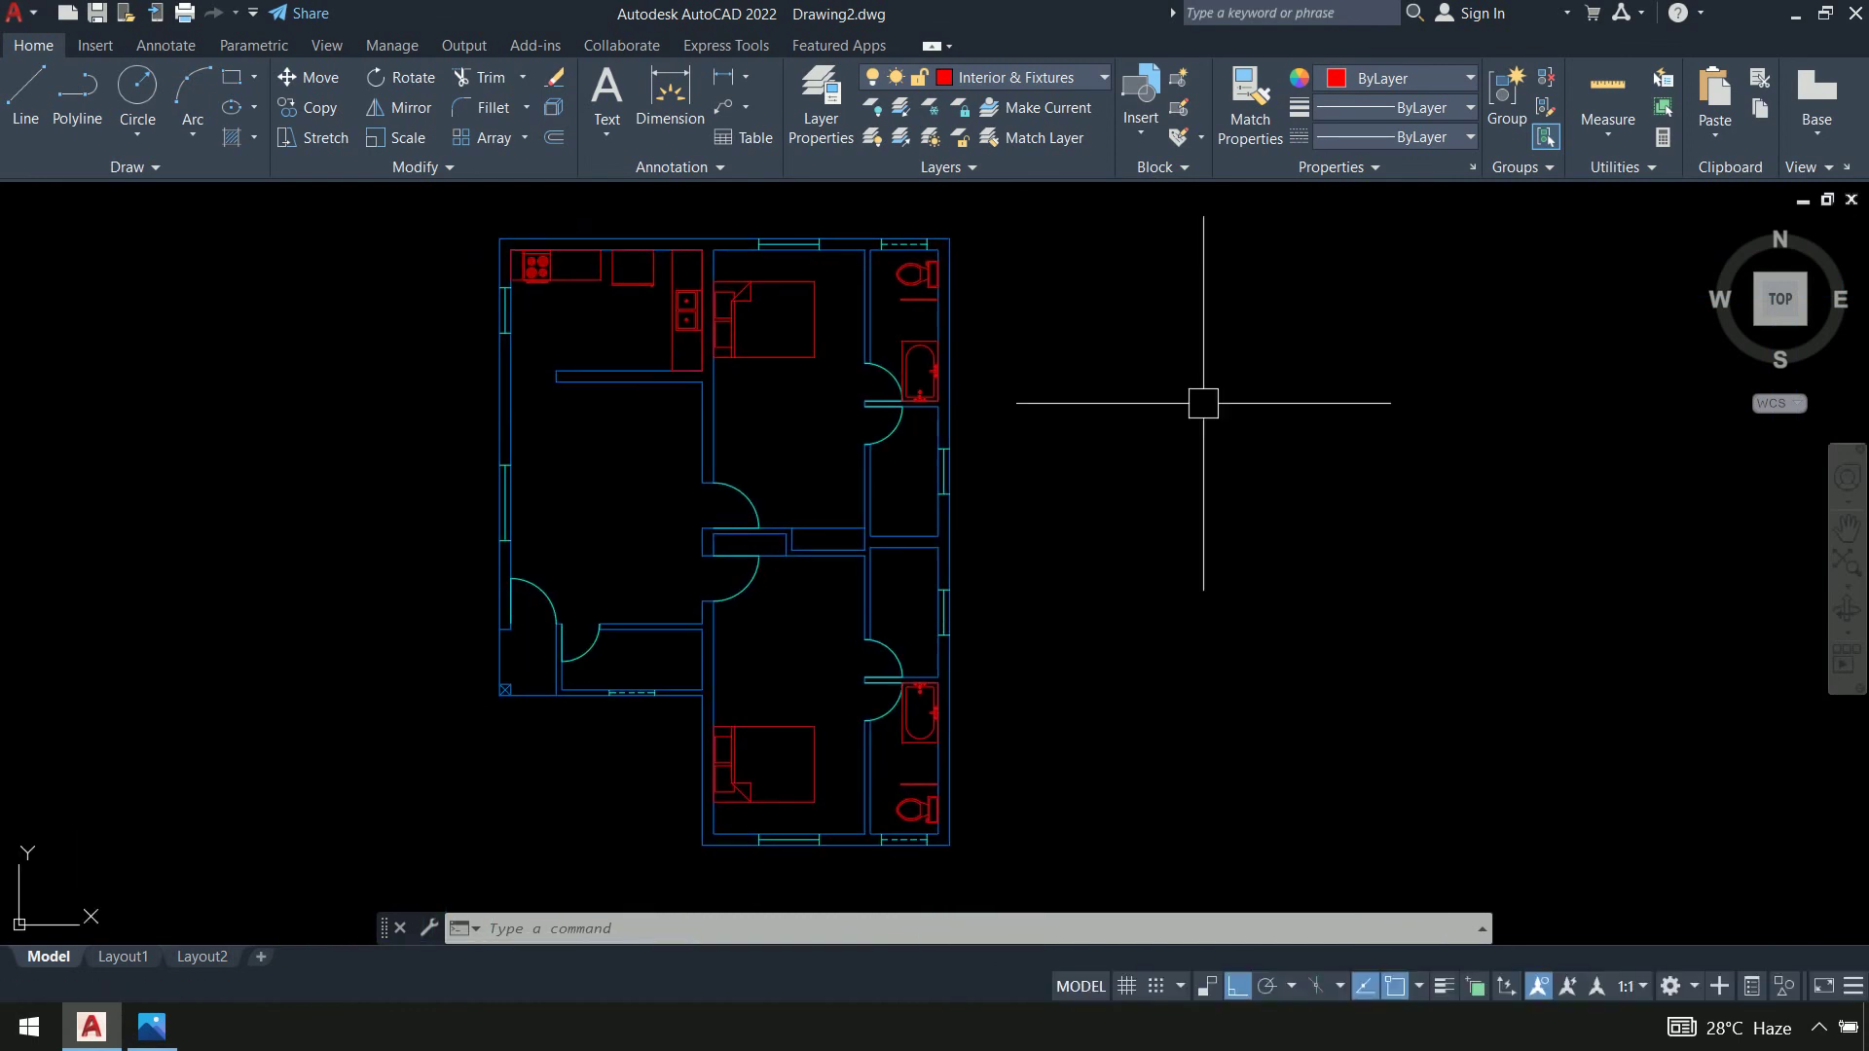
pyautogui.click(1017, 78)
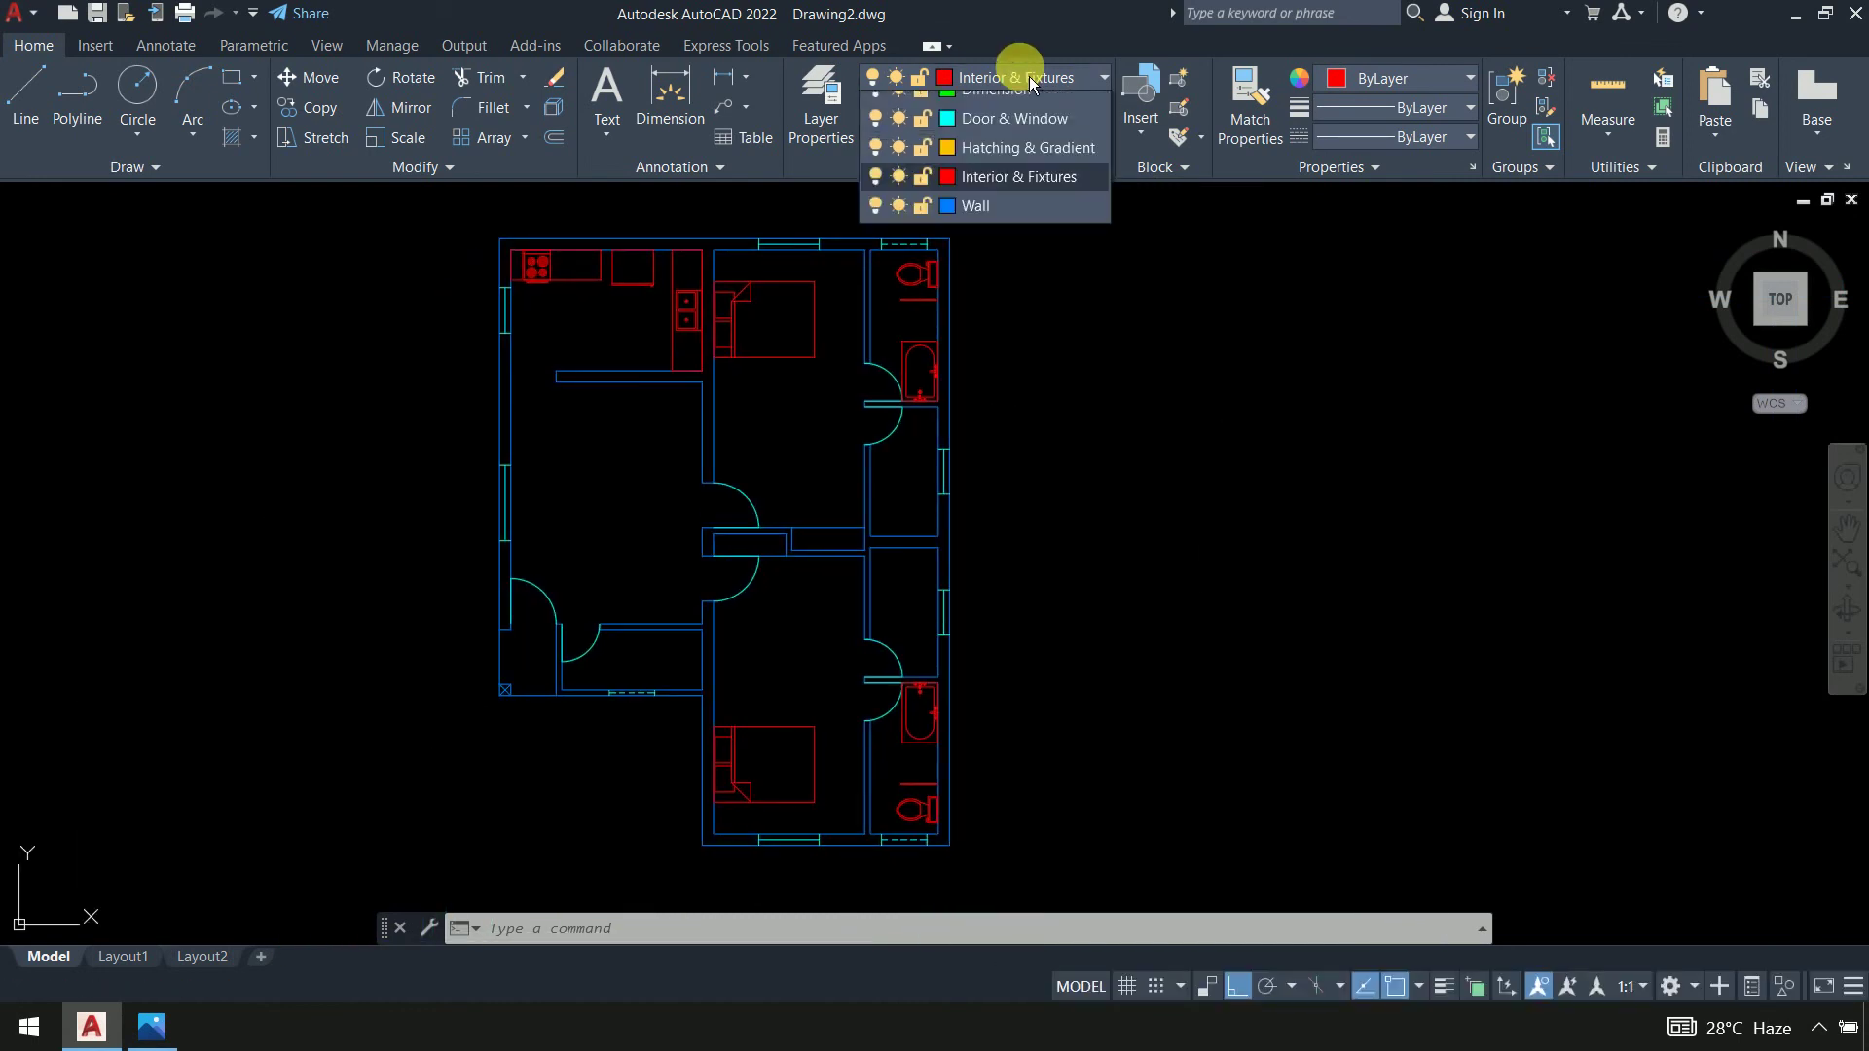
pyautogui.click(1008, 136)
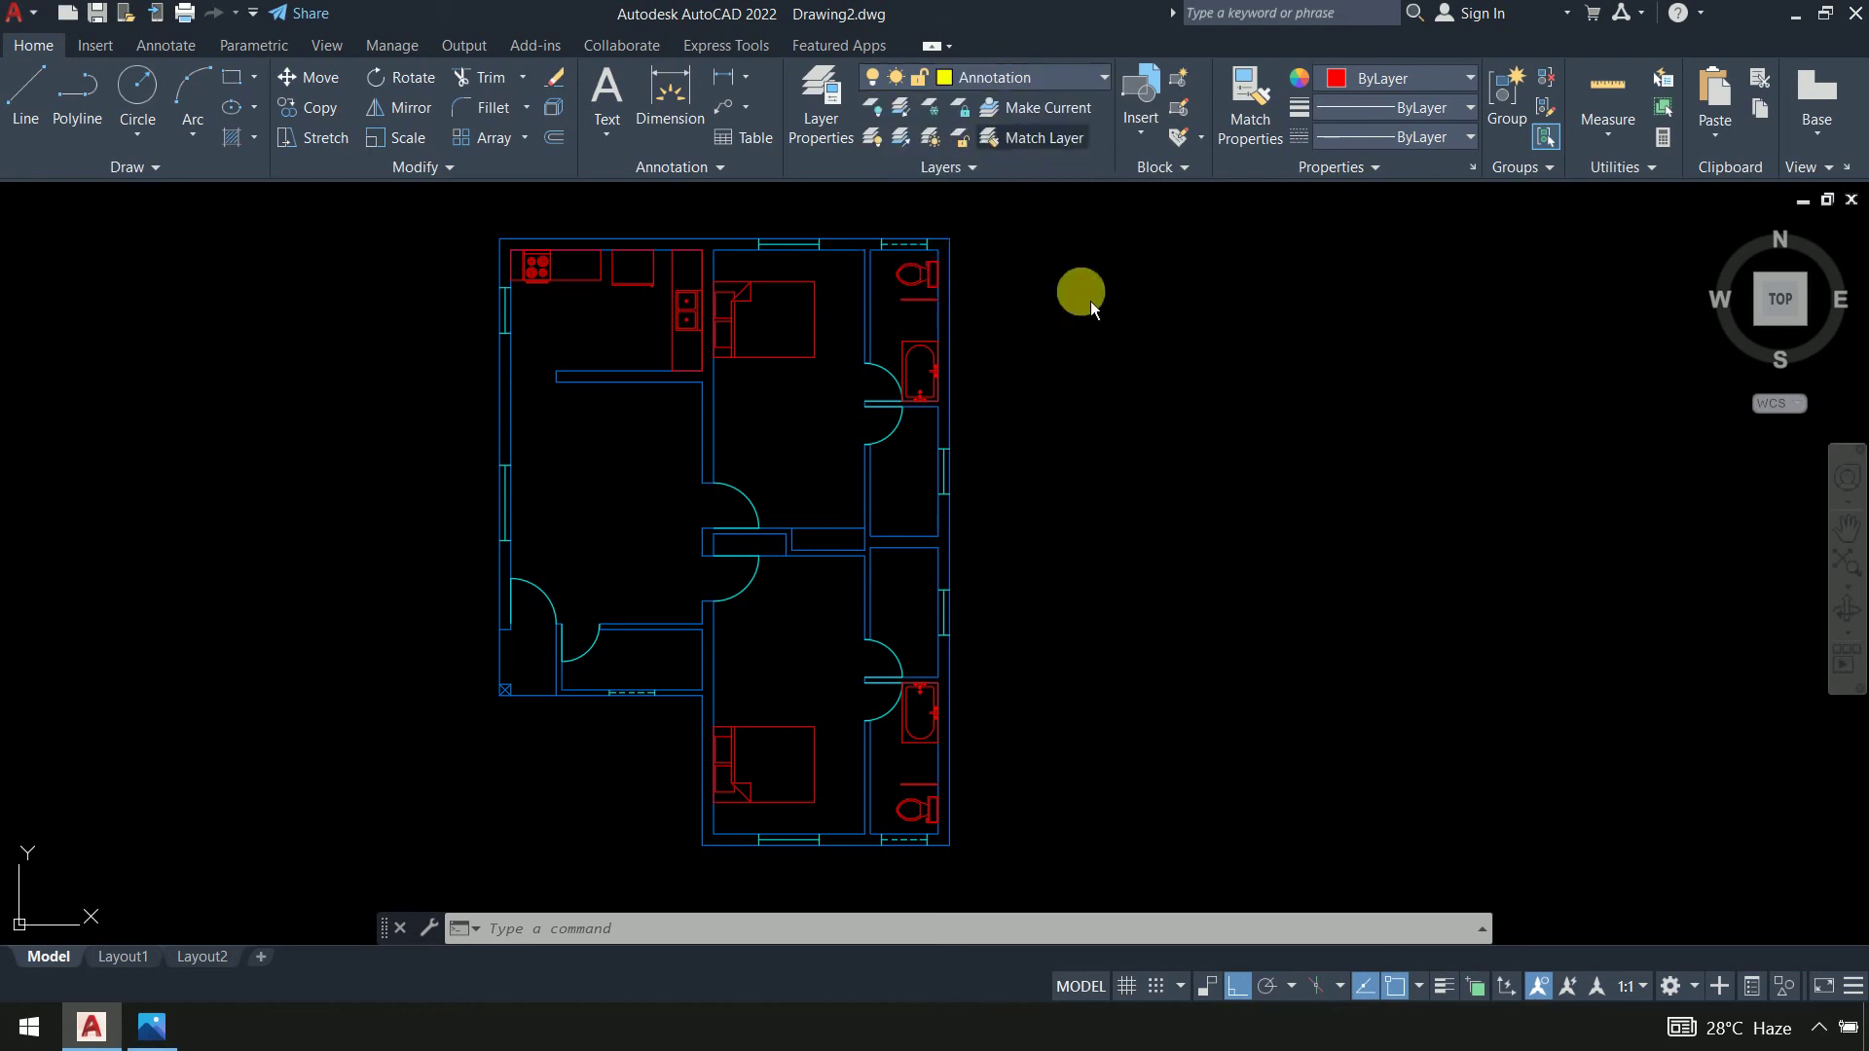
# Place a multiline text reading "O" in the empty area right of the floor plan and find it in the drawing
pyautogui.write('t')
pyautogui.press('Return')
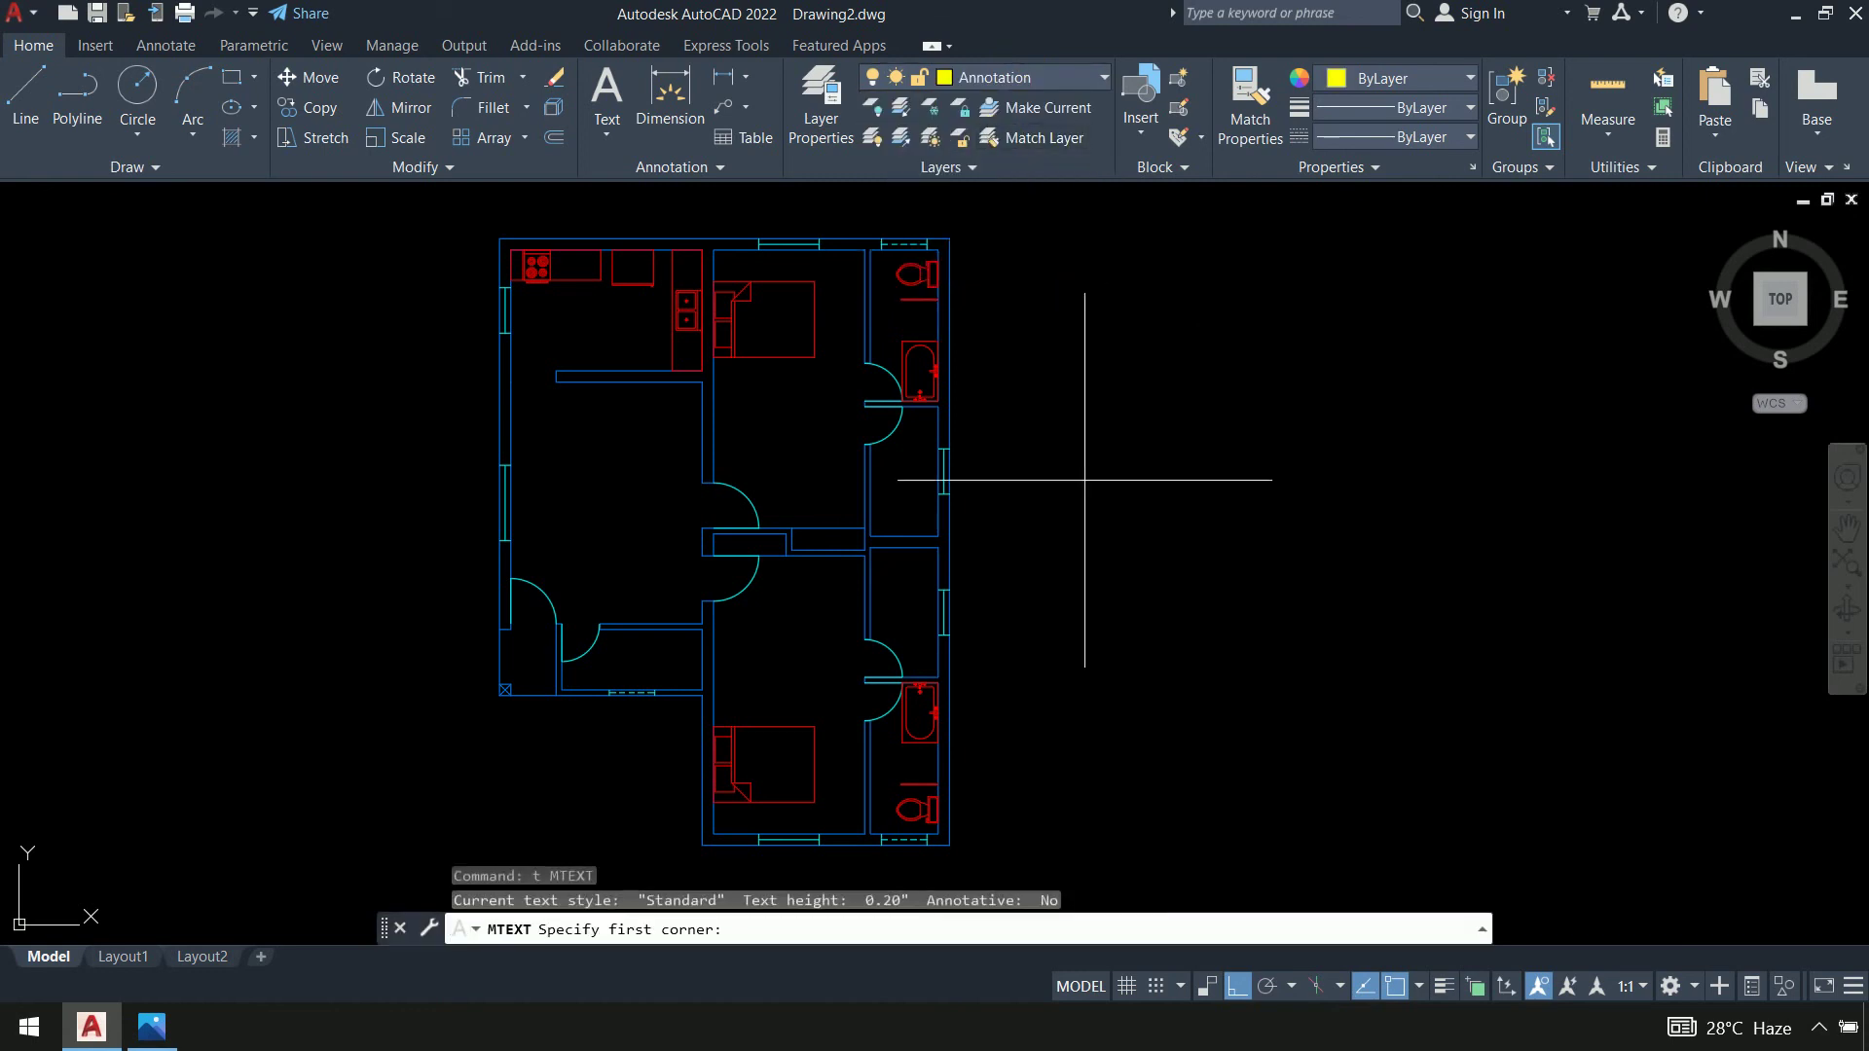
pyautogui.click(1077, 476)
pyautogui.click(1302, 556)
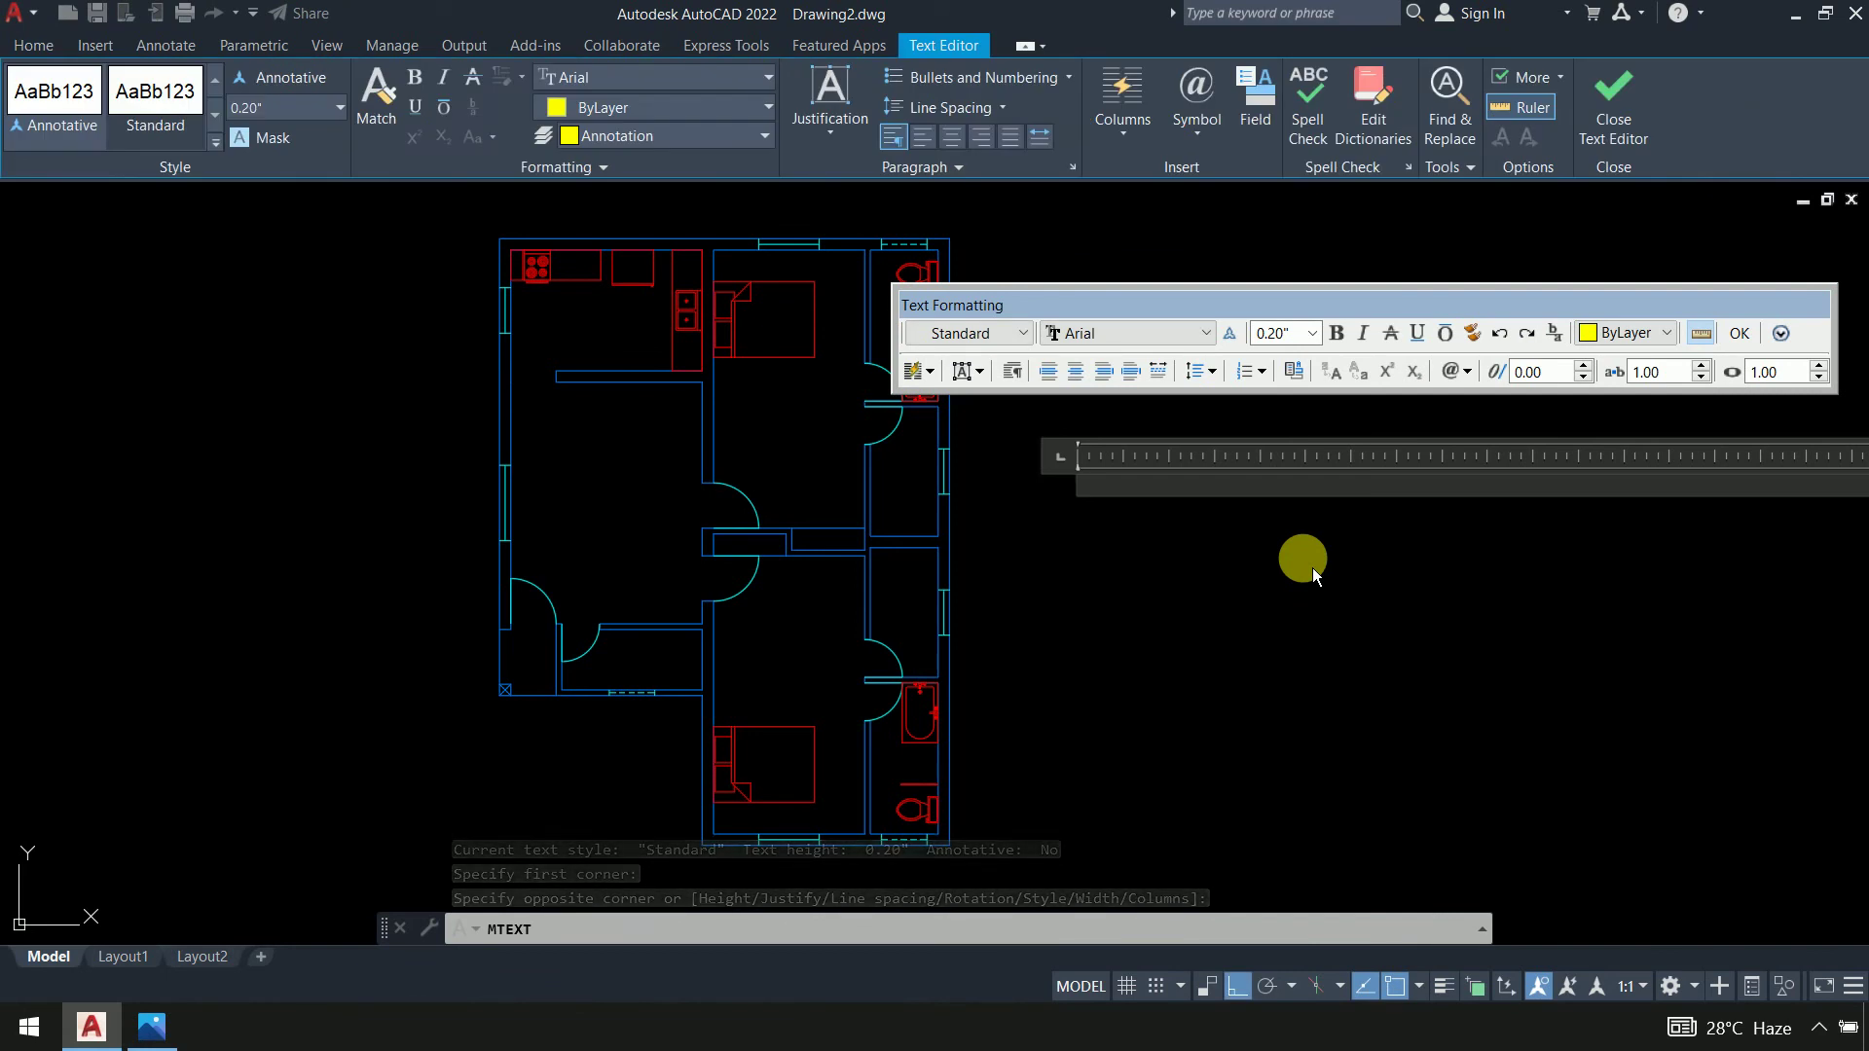
pyautogui.write('O')
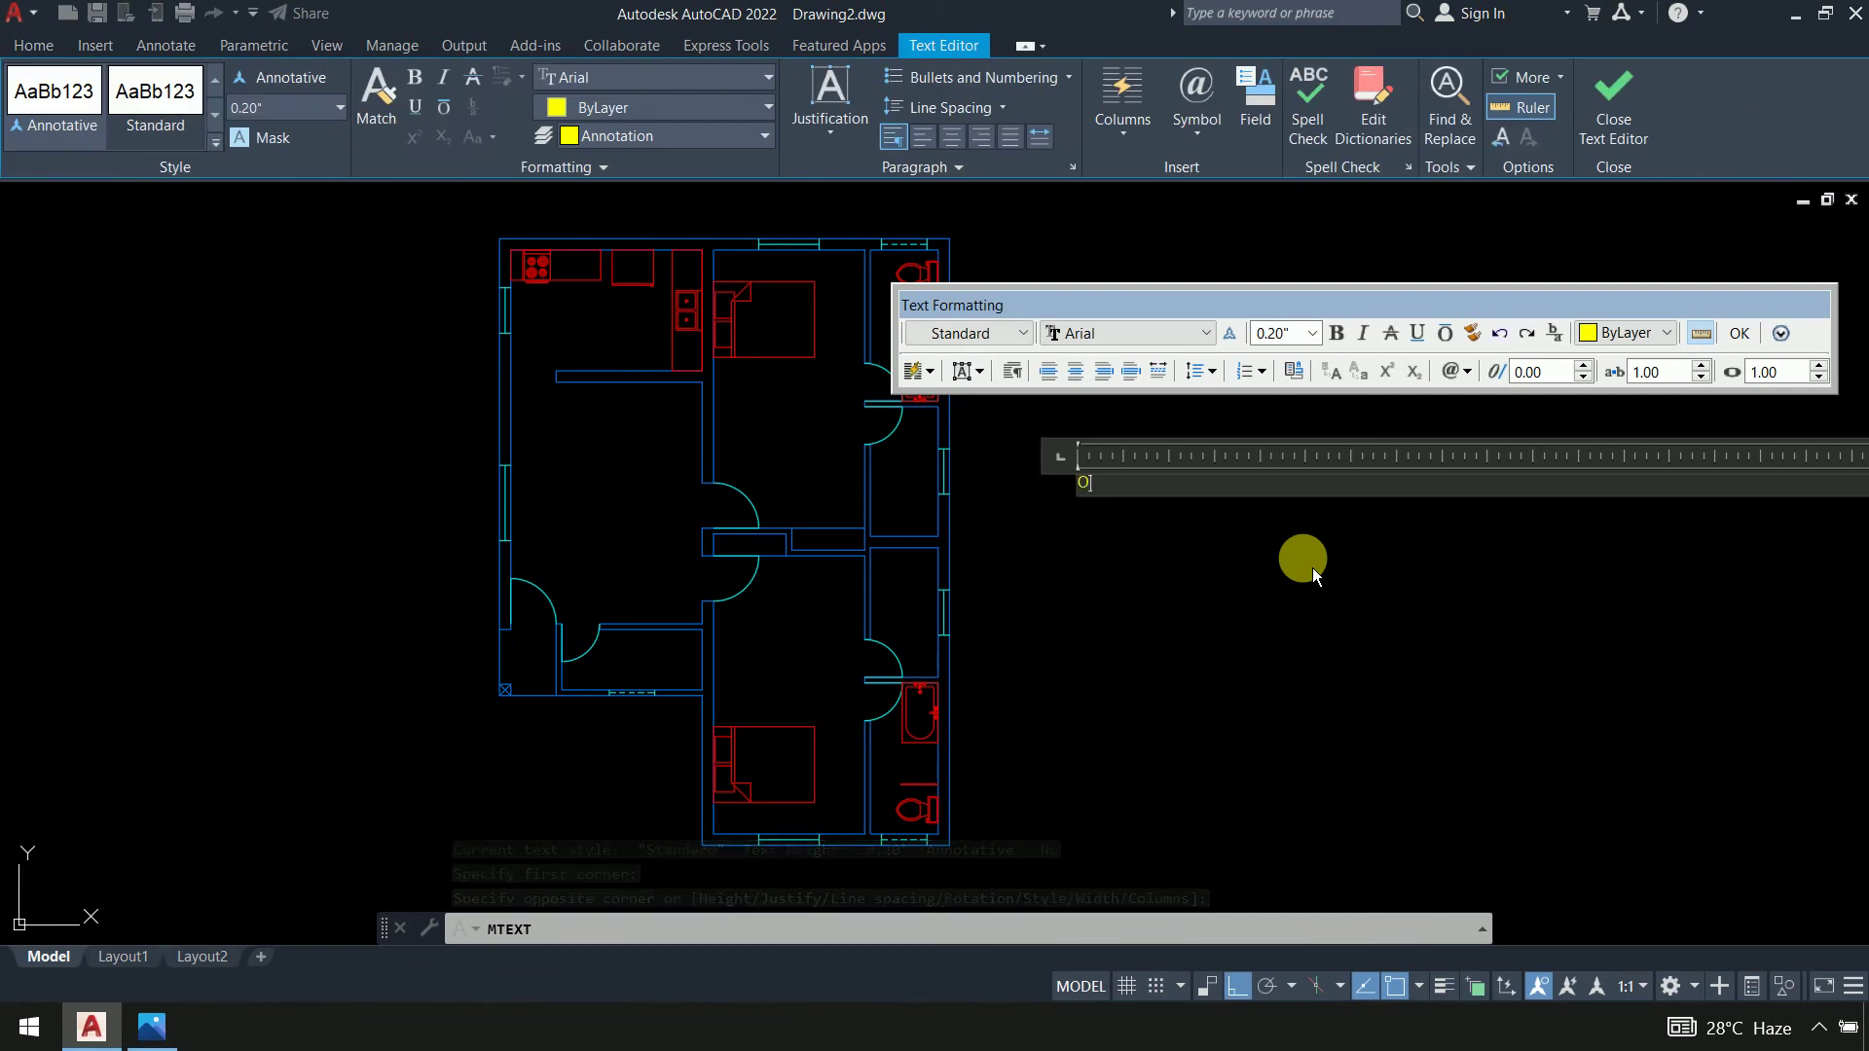
pyautogui.click(1740, 334)
pyautogui.scroll(-2, 1192, 521)
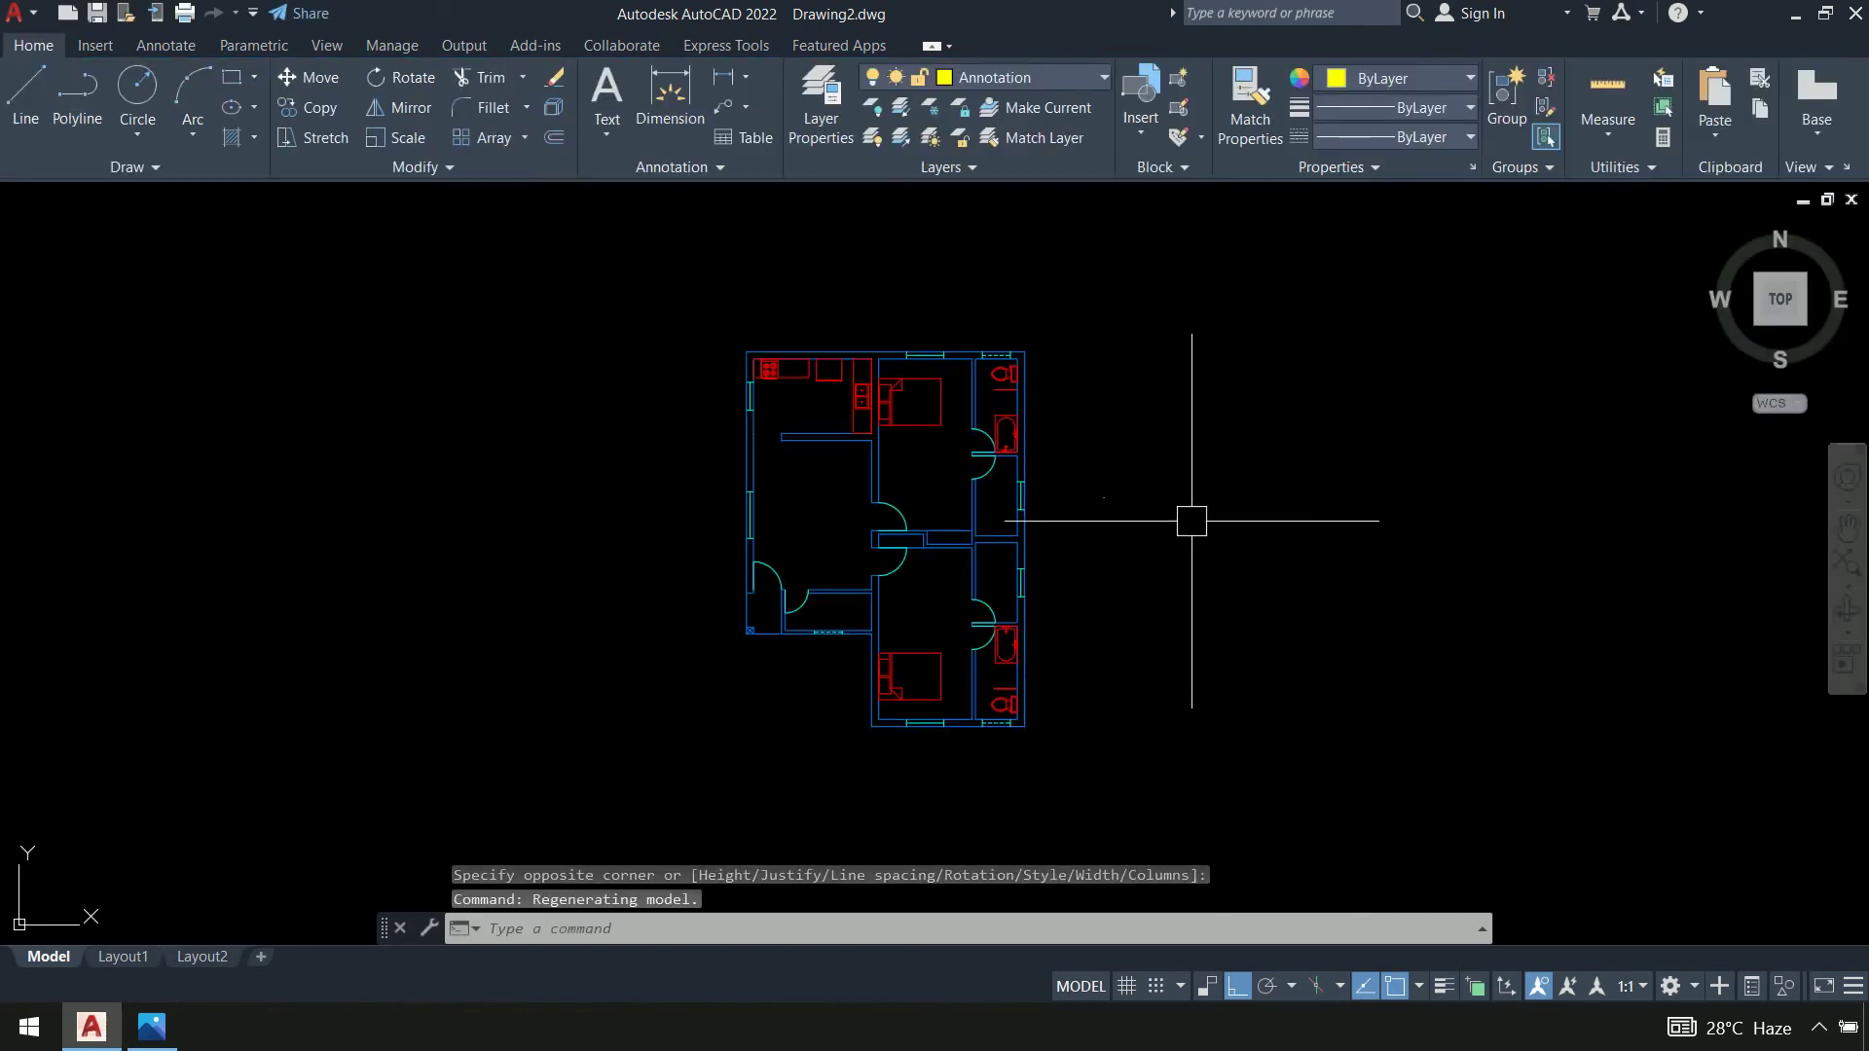
pyautogui.scroll(2, 1191, 521)
pyautogui.scroll(-6, 1317, 572)
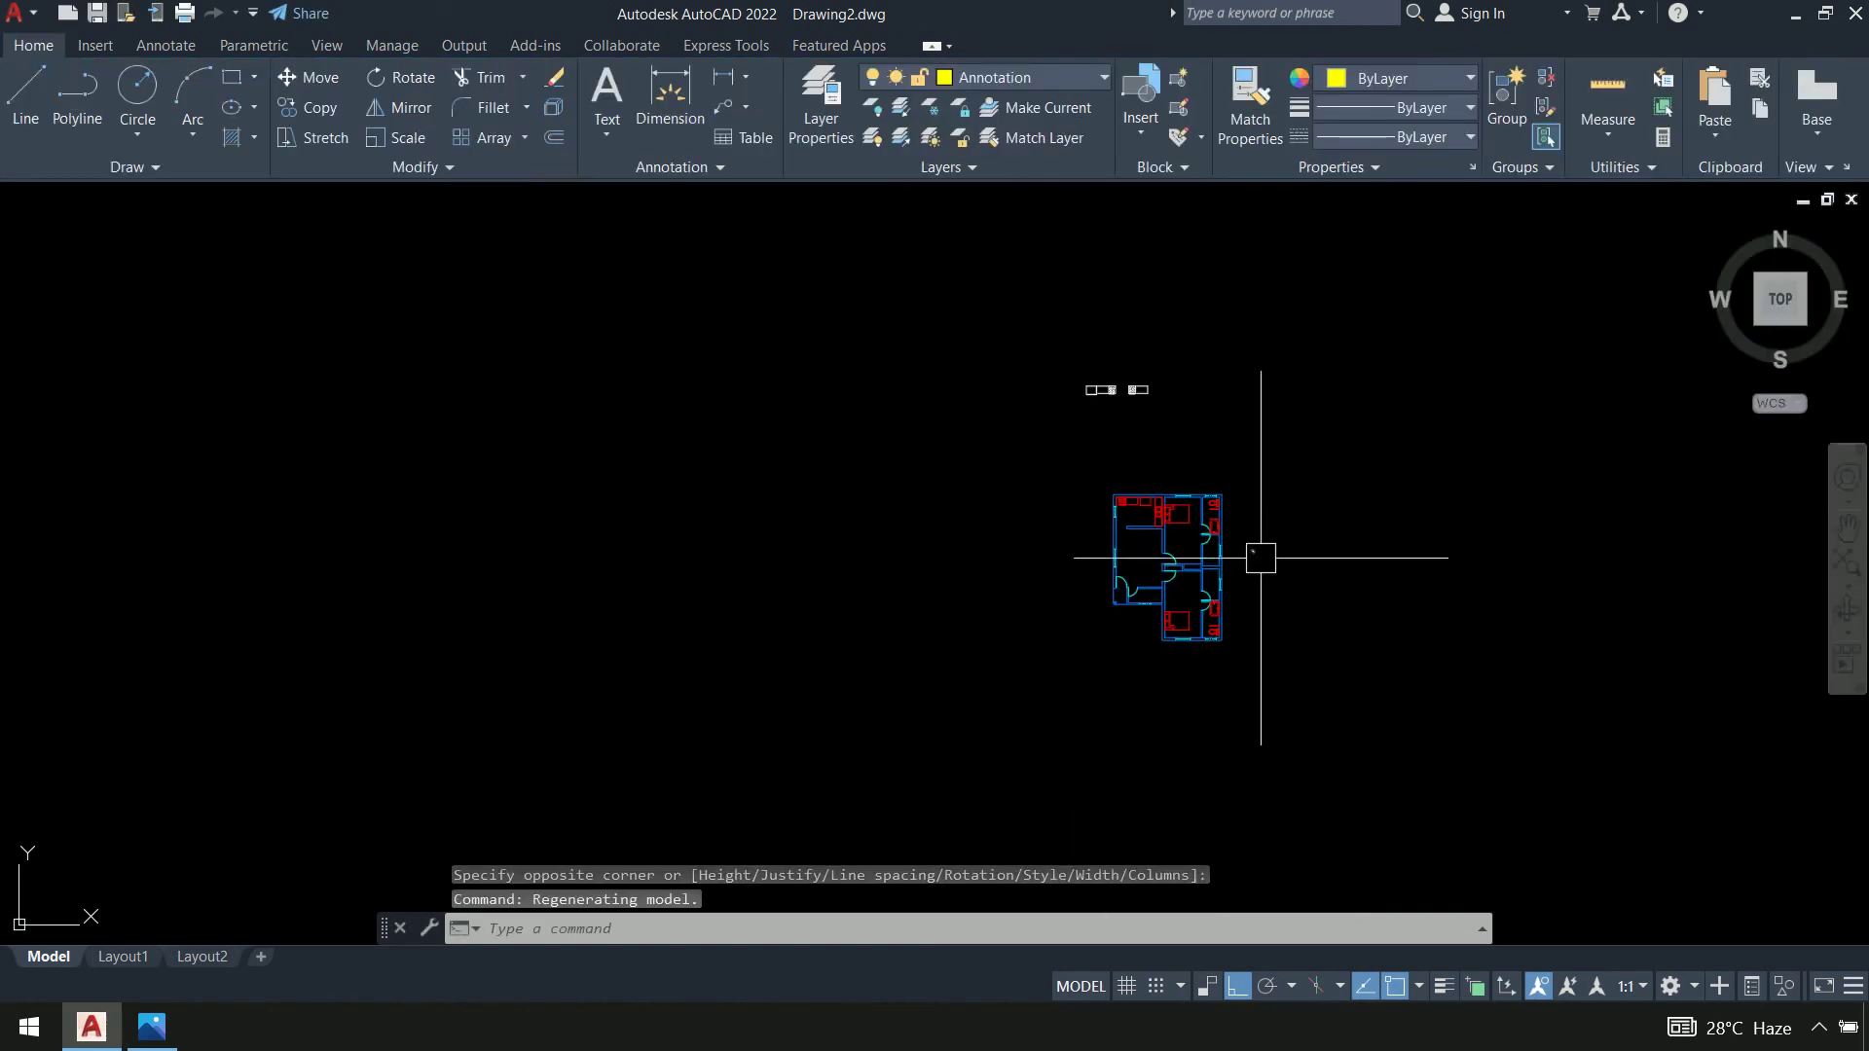
pyautogui.scroll(9, 1255, 553)
pyautogui.scroll(3, 1285, 467)
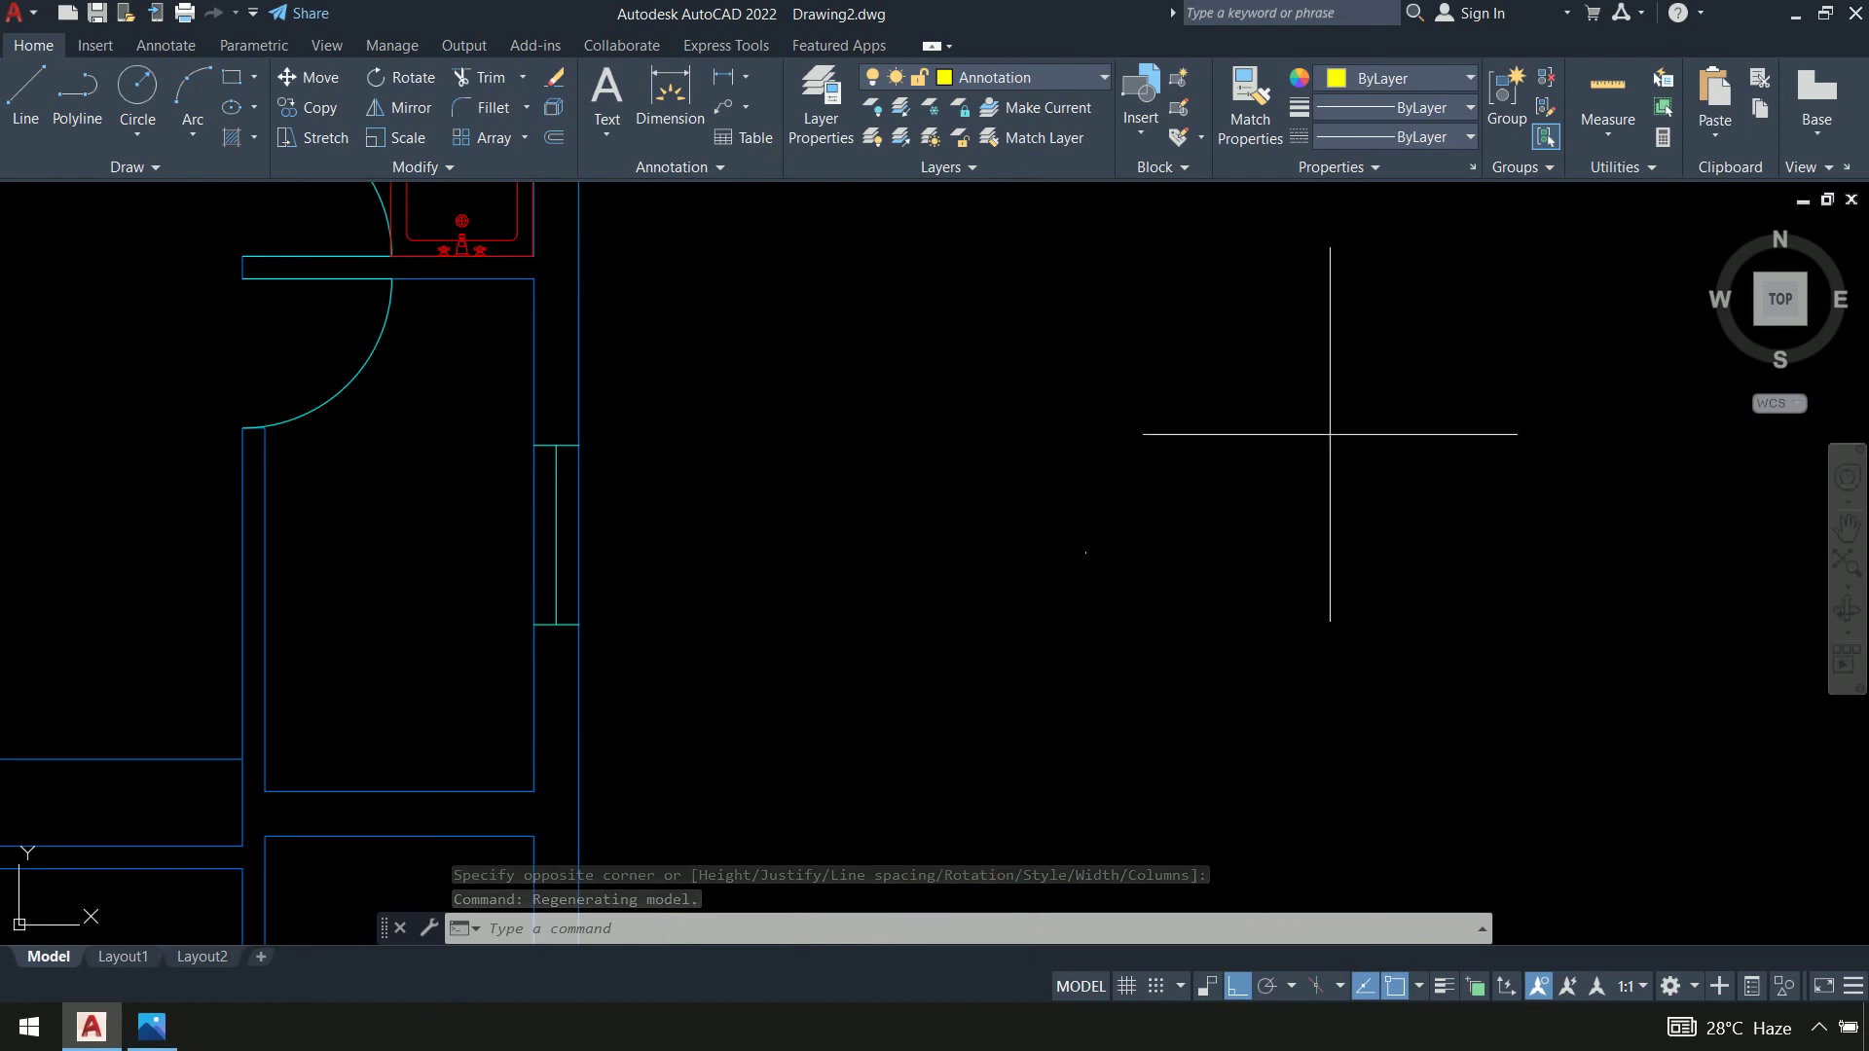
# Set the height of the "O" text beside the floor plan to 6 inches and close the text editor
pyautogui.click(1329, 434)
pyautogui.click(1003, 619)
pyautogui.press('Escape')
pyautogui.scroll(-5, 1116, 563)
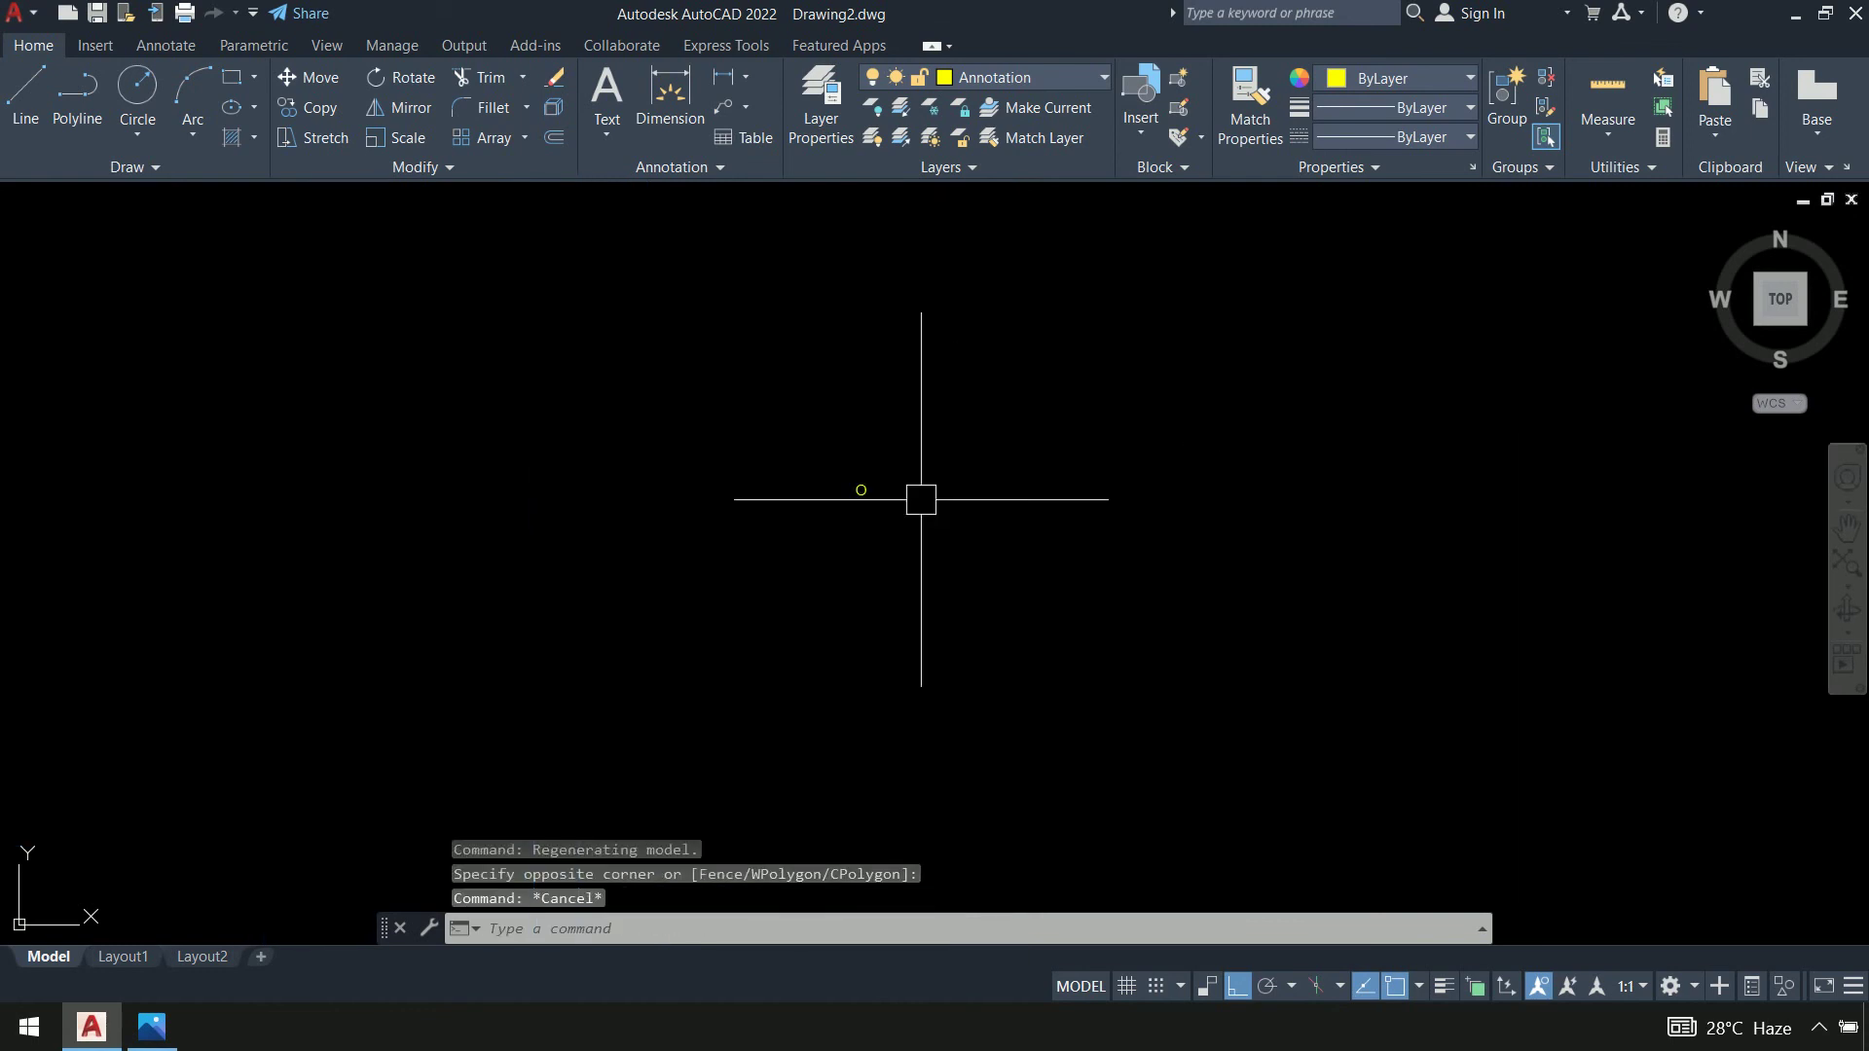
pyautogui.scroll(10, 921, 499)
pyautogui.doubleClick(684, 513)
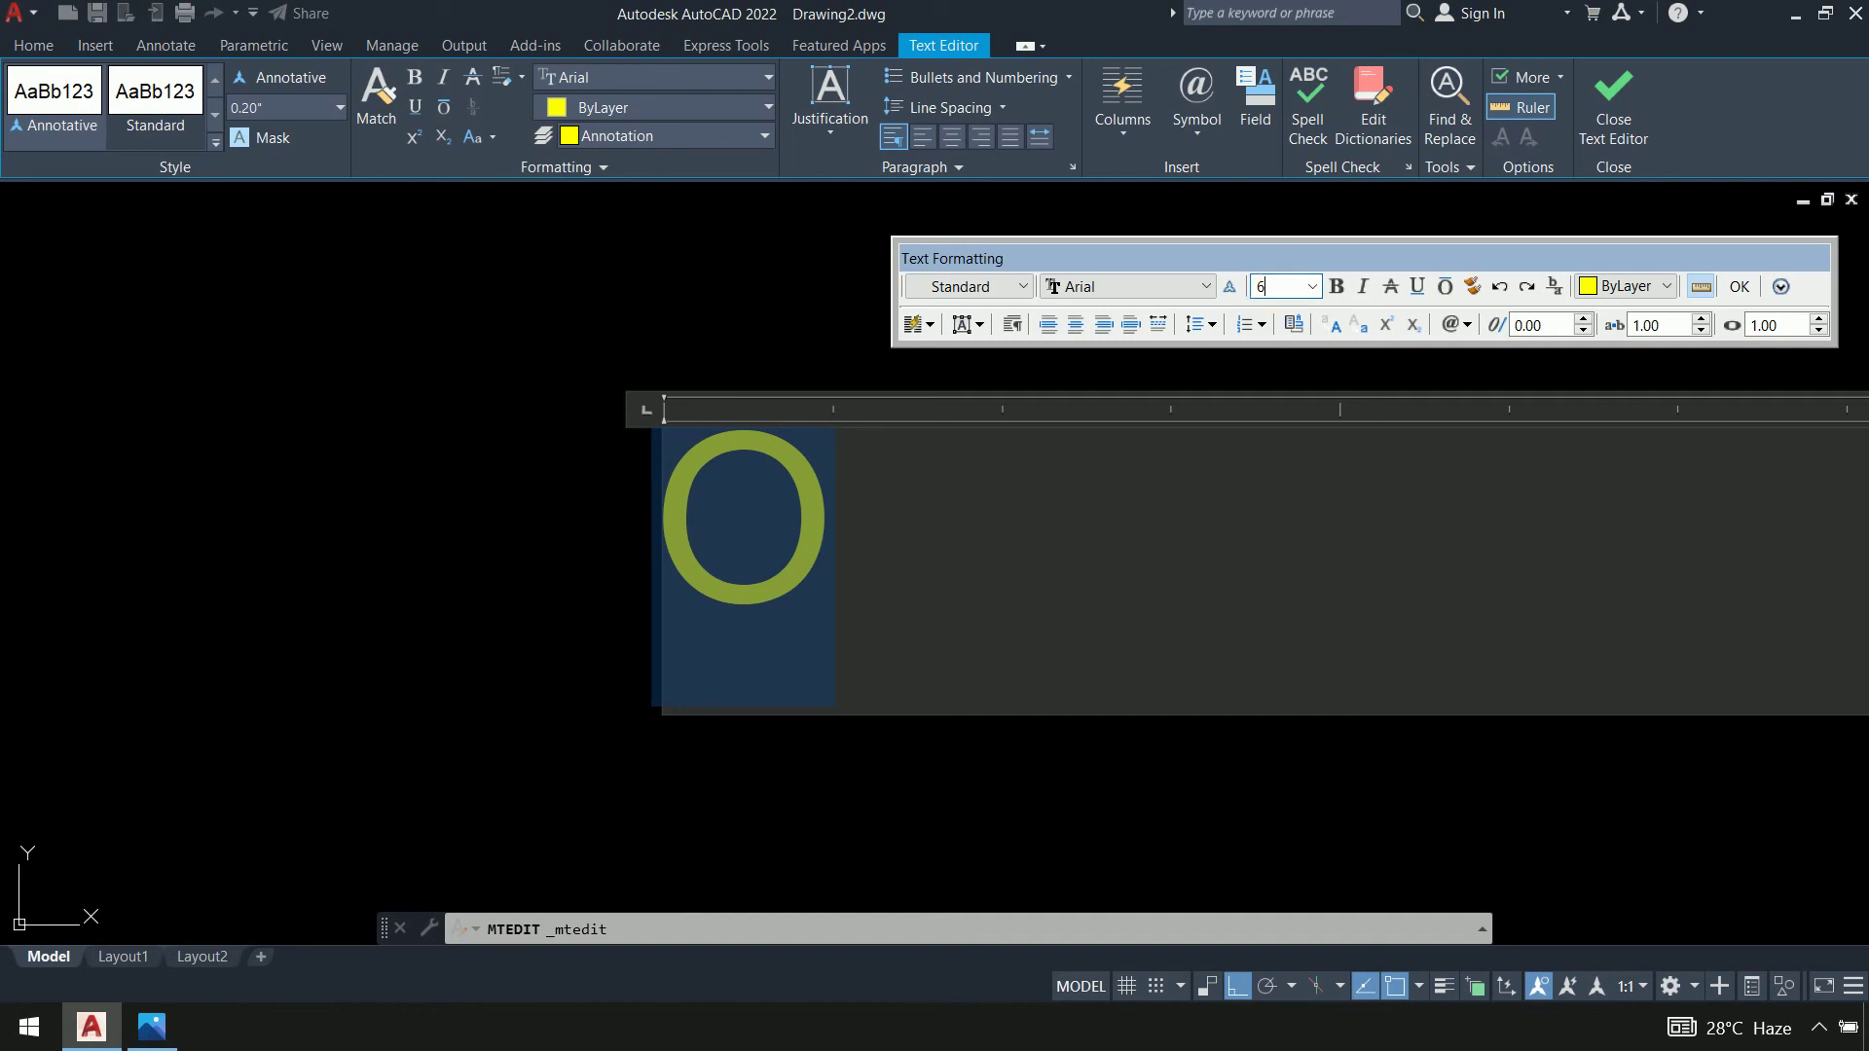
pyautogui.write('6')
pyautogui.press('Return')
pyautogui.click(1731, 292)
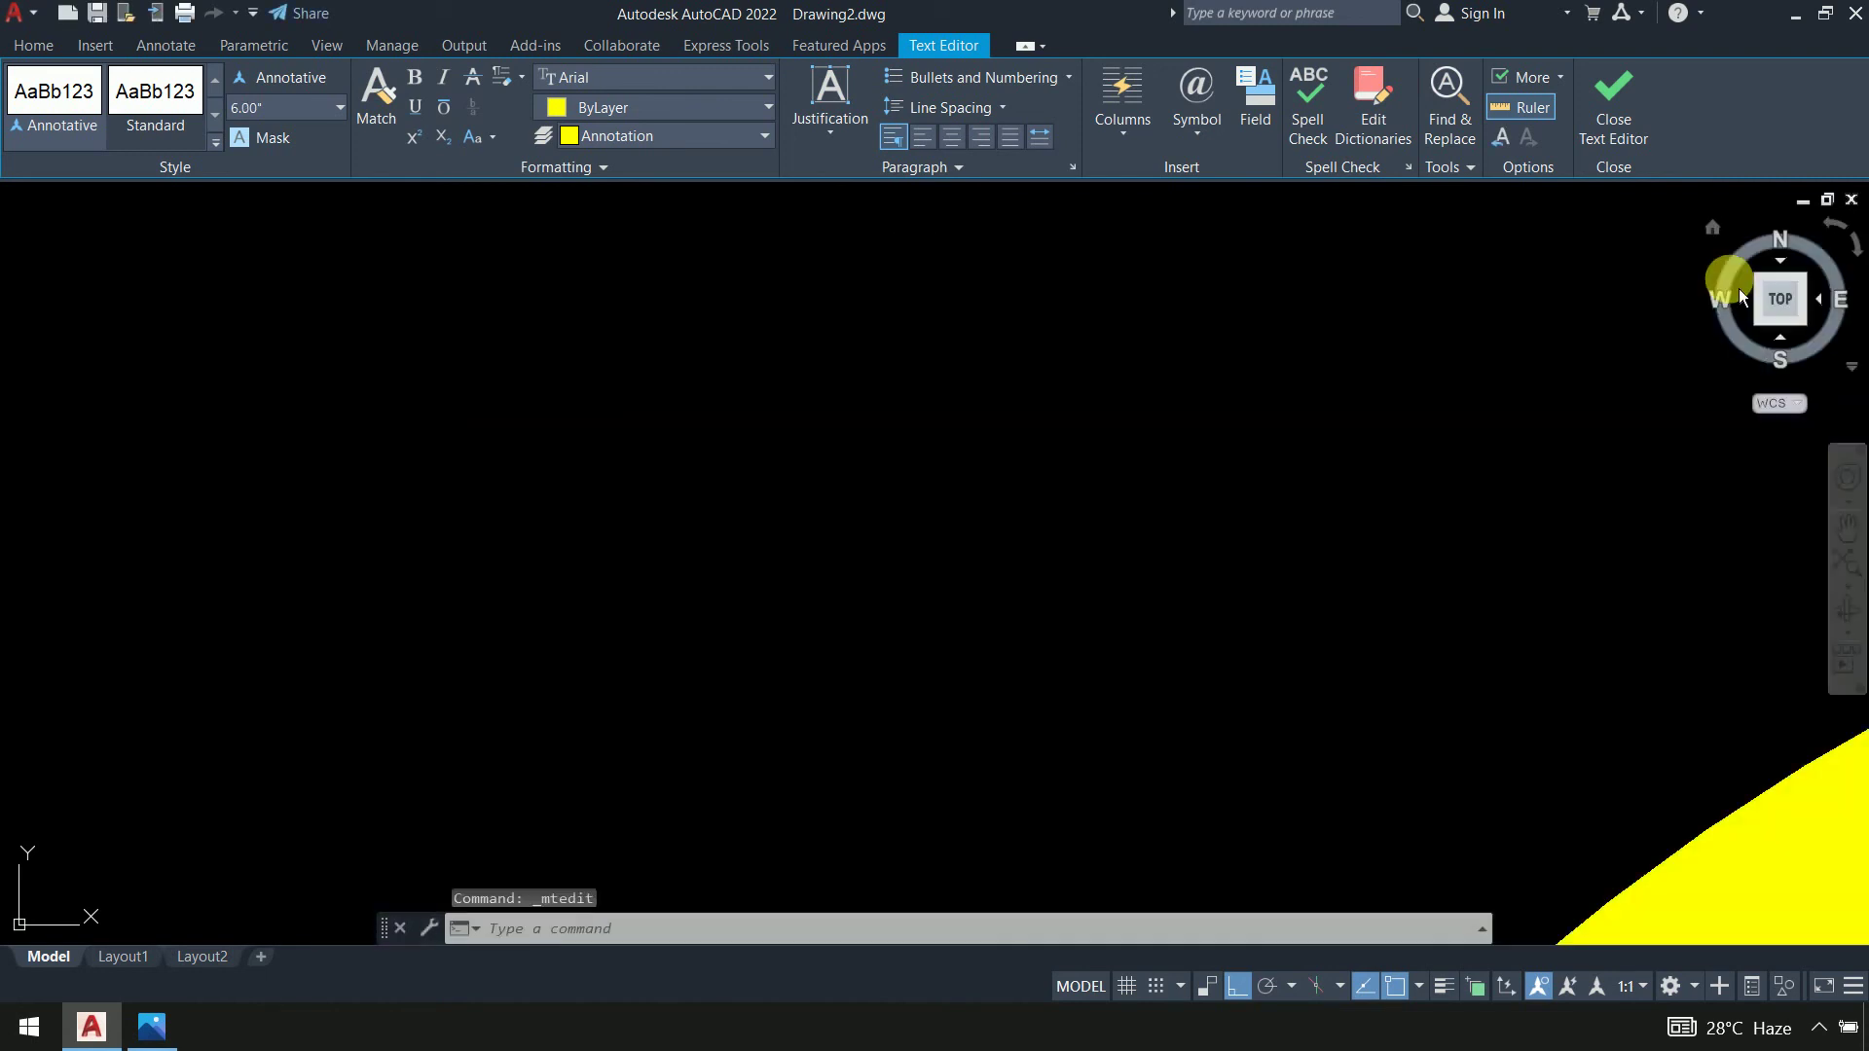
# Move the "O" text into the kitchen opening, between the outer wall and the end of the partition wall
pyautogui.scroll(-8, 1159, 448)
pyautogui.scroll(5, 1180, 450)
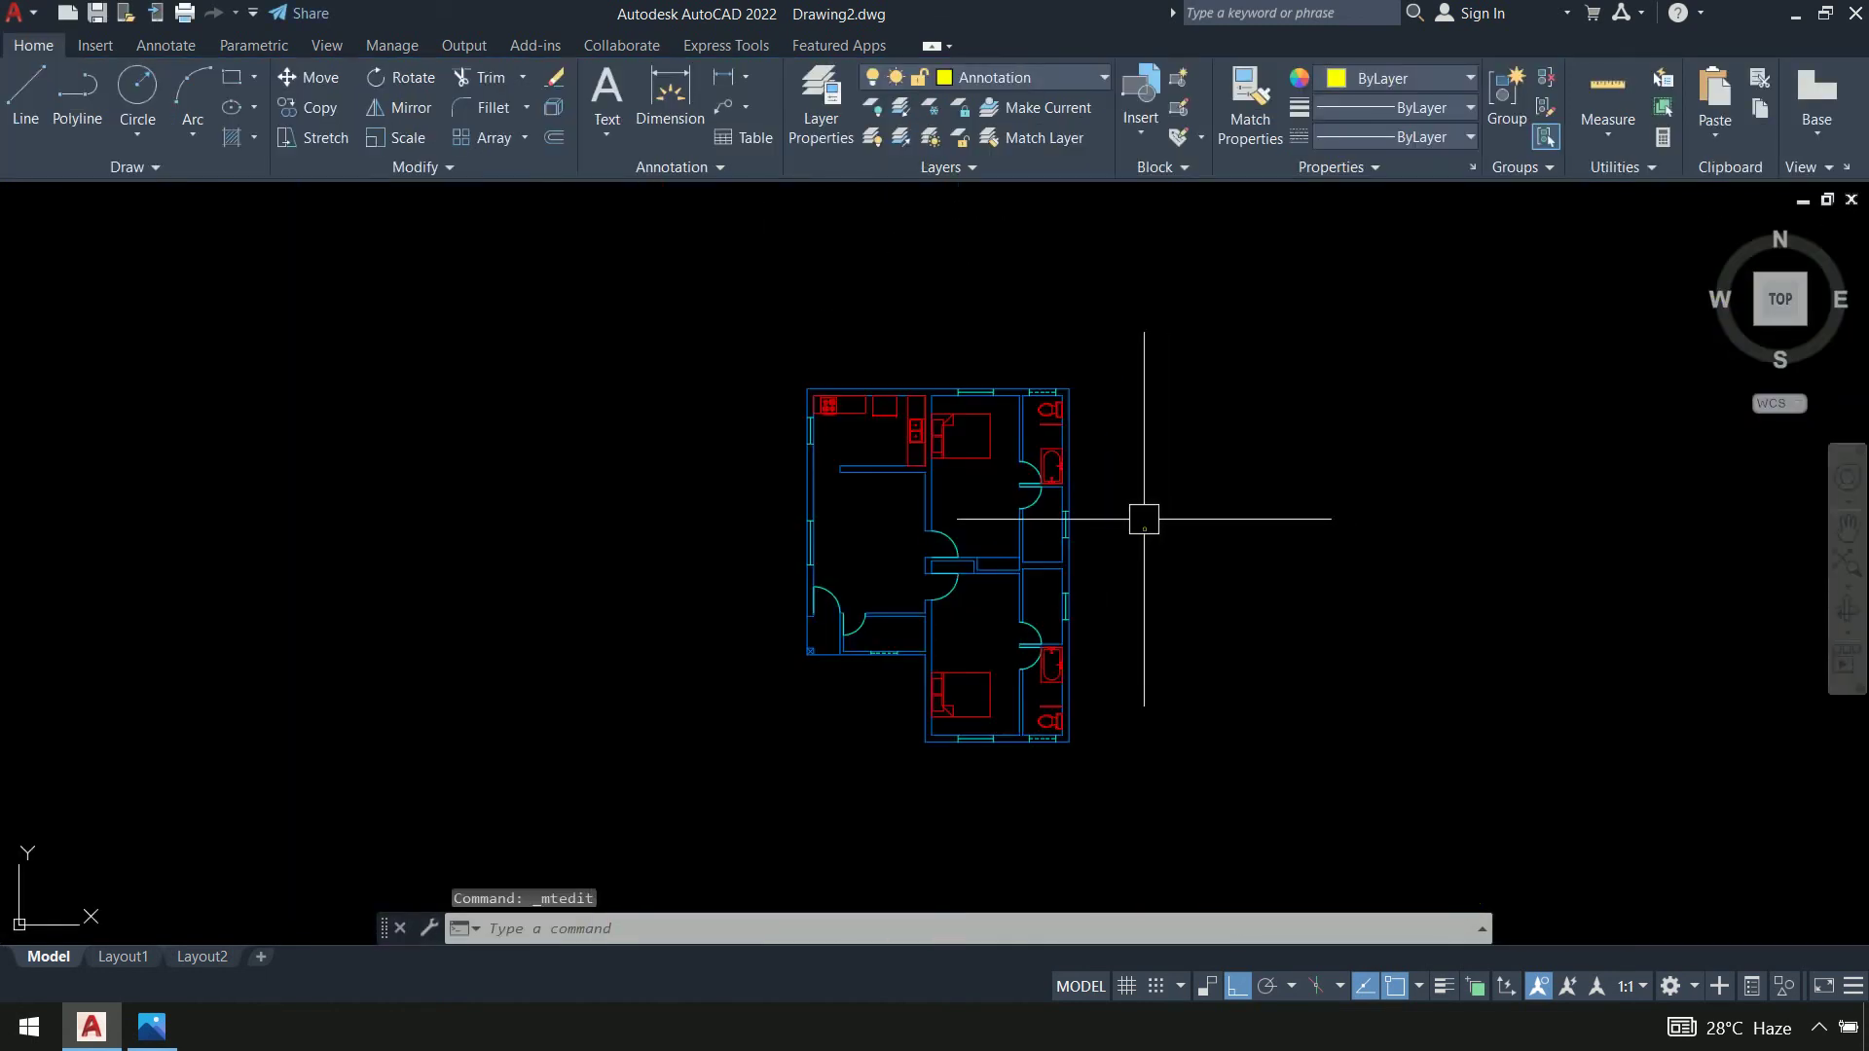
pyautogui.write('m')
pyautogui.press('Return')
pyautogui.scroll(5, 1159, 534)
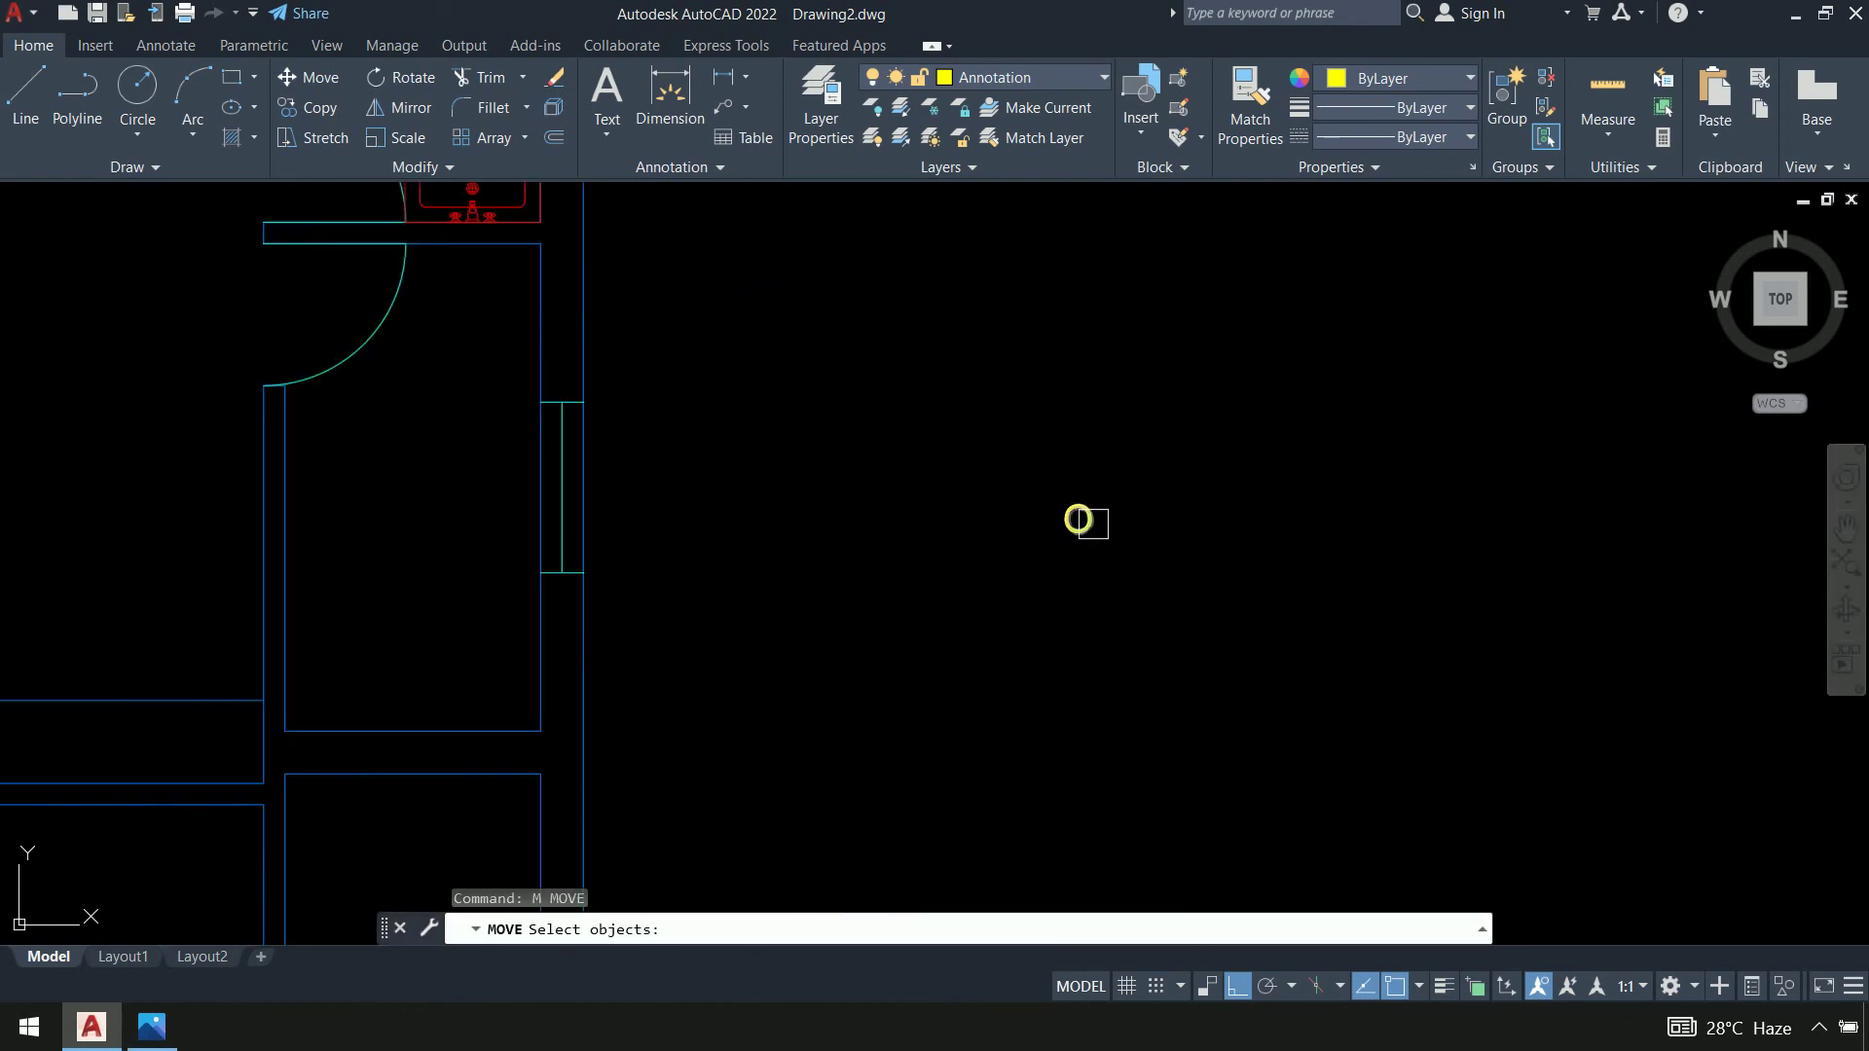
pyautogui.click(1078, 518)
pyautogui.press('Return')
pyautogui.click(1051, 507)
pyautogui.scroll(-4, 1010, 438)
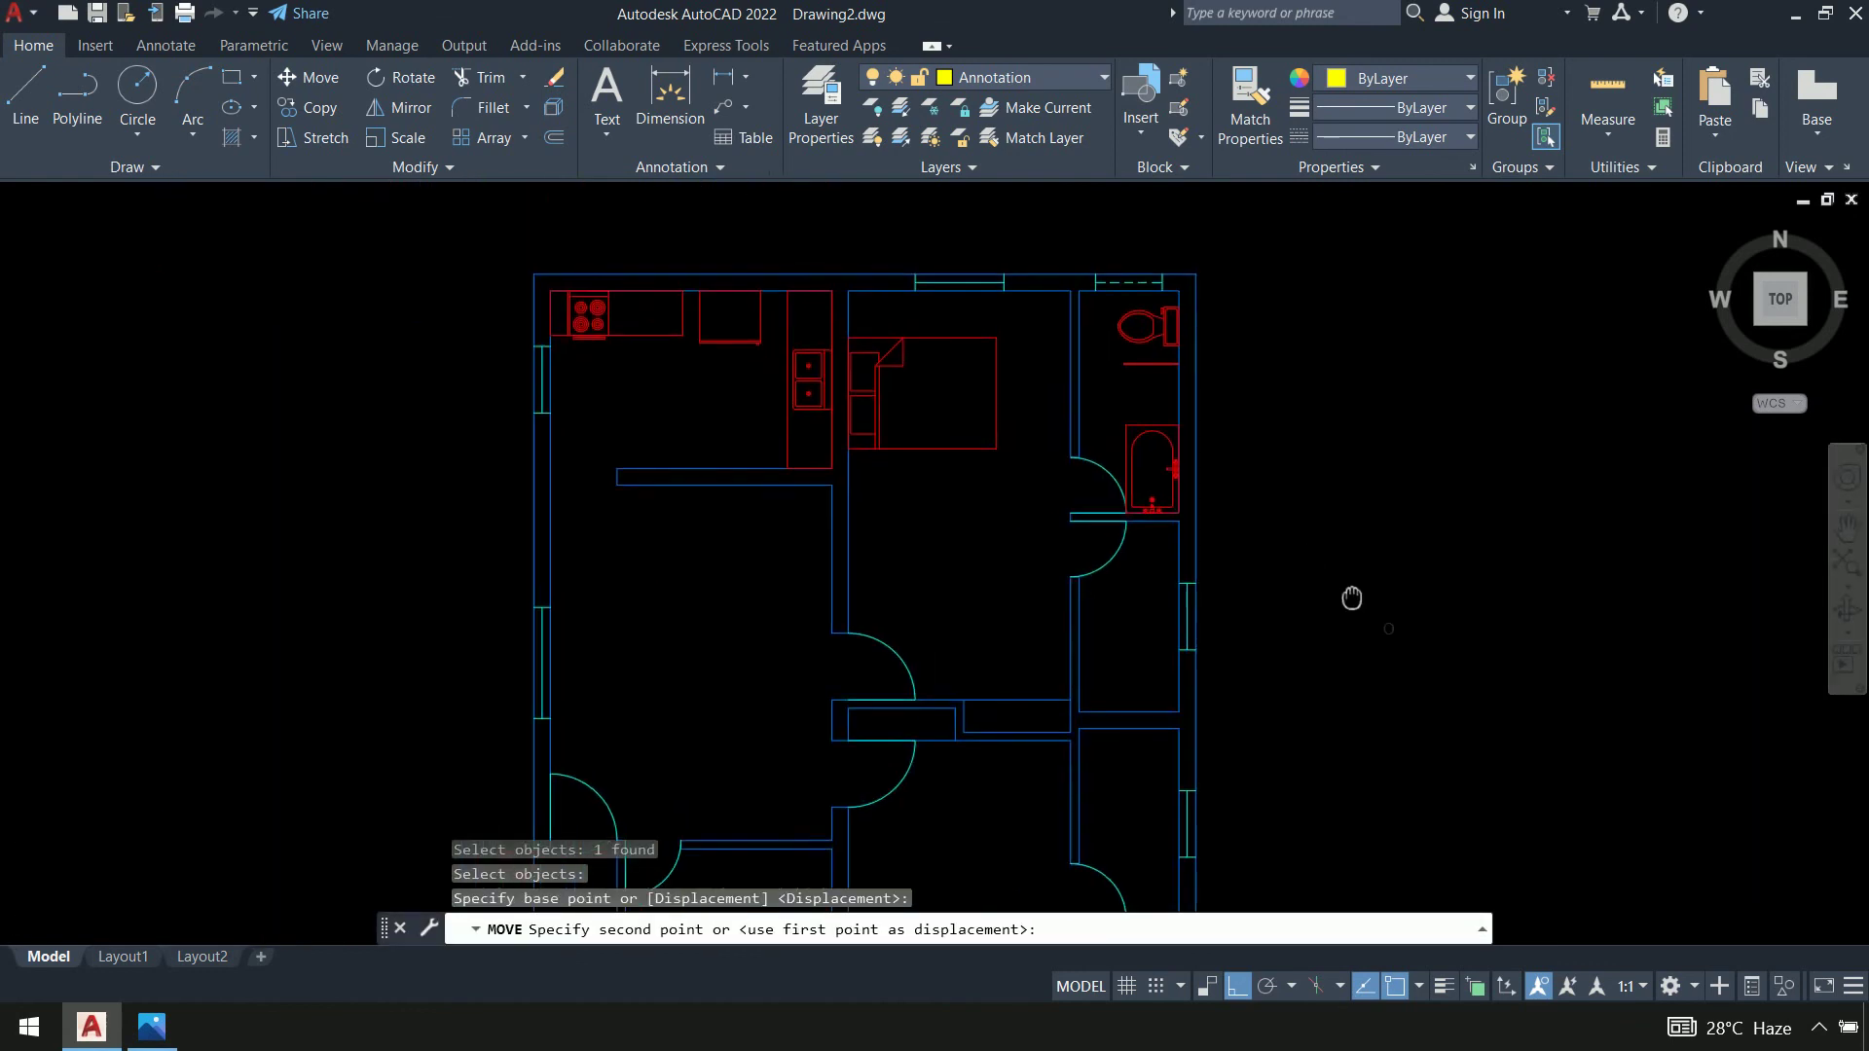
pyautogui.scroll(5, 518, 417)
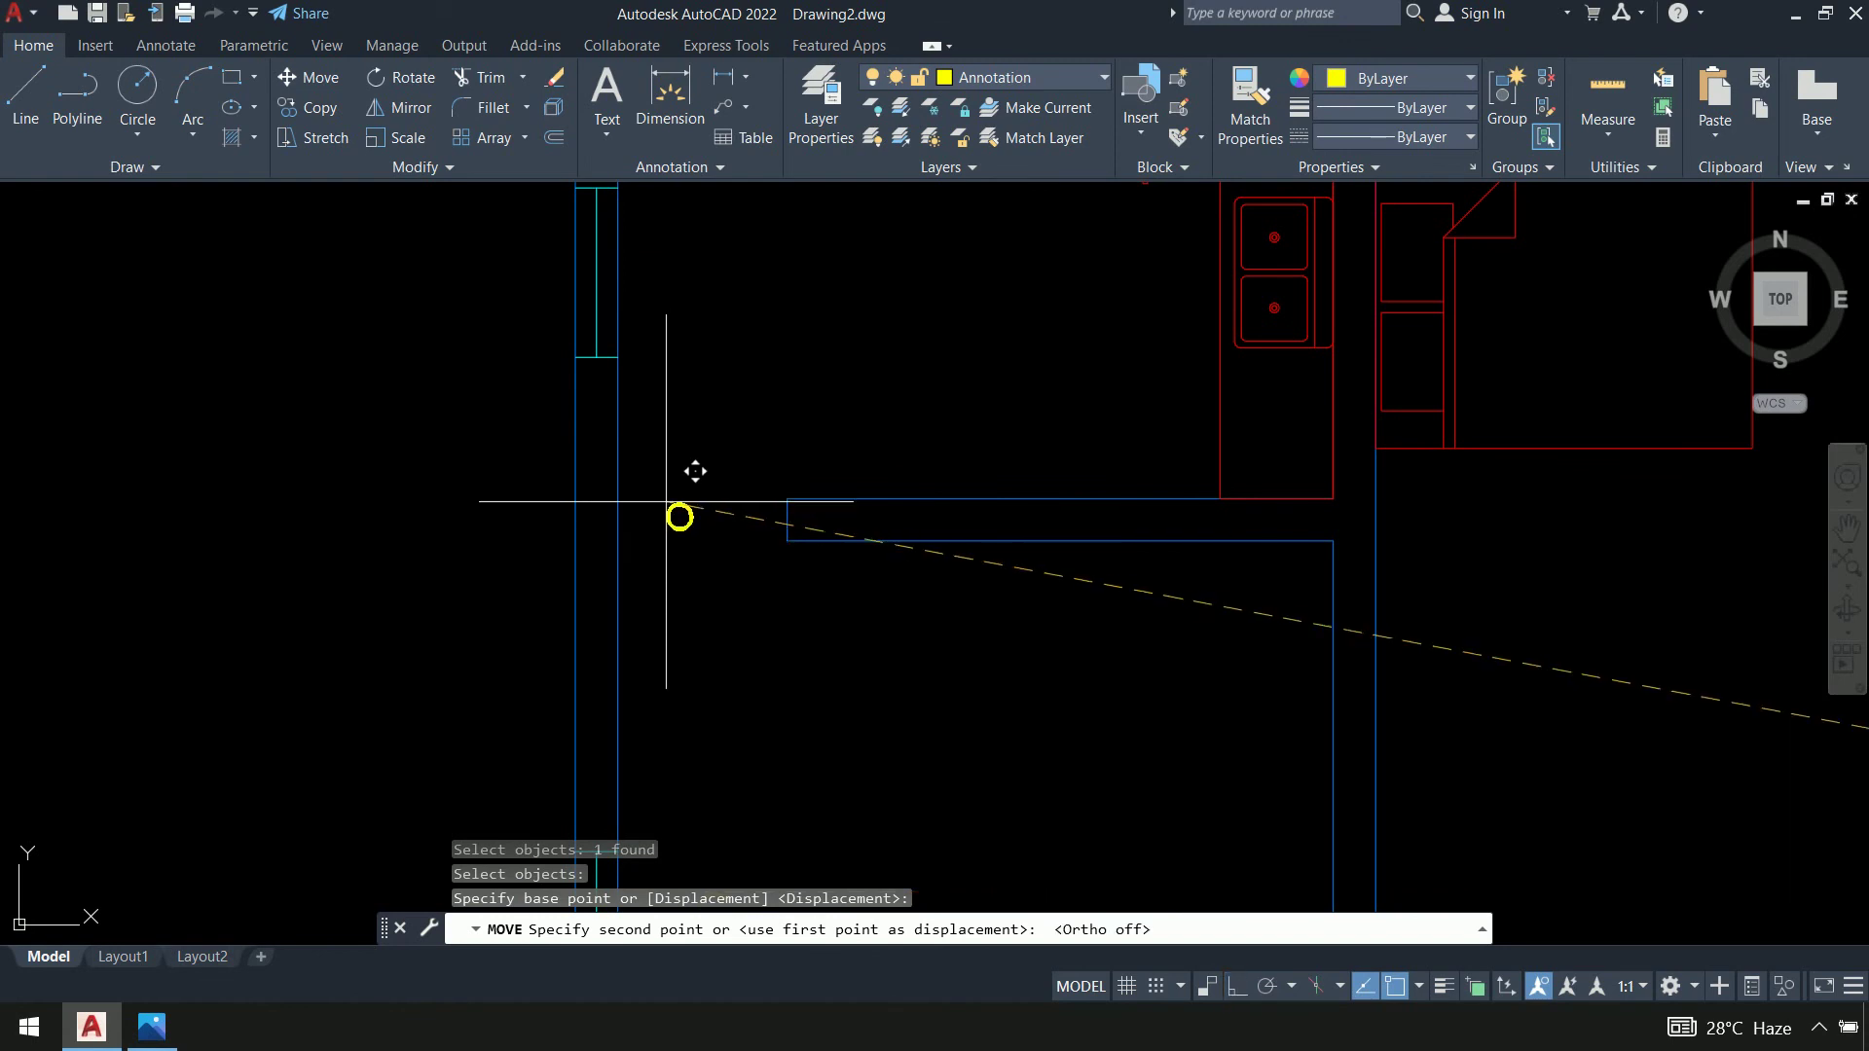
pyautogui.click(659, 517)
pyautogui.press('Return')
pyautogui.scroll(6, 749, 581)
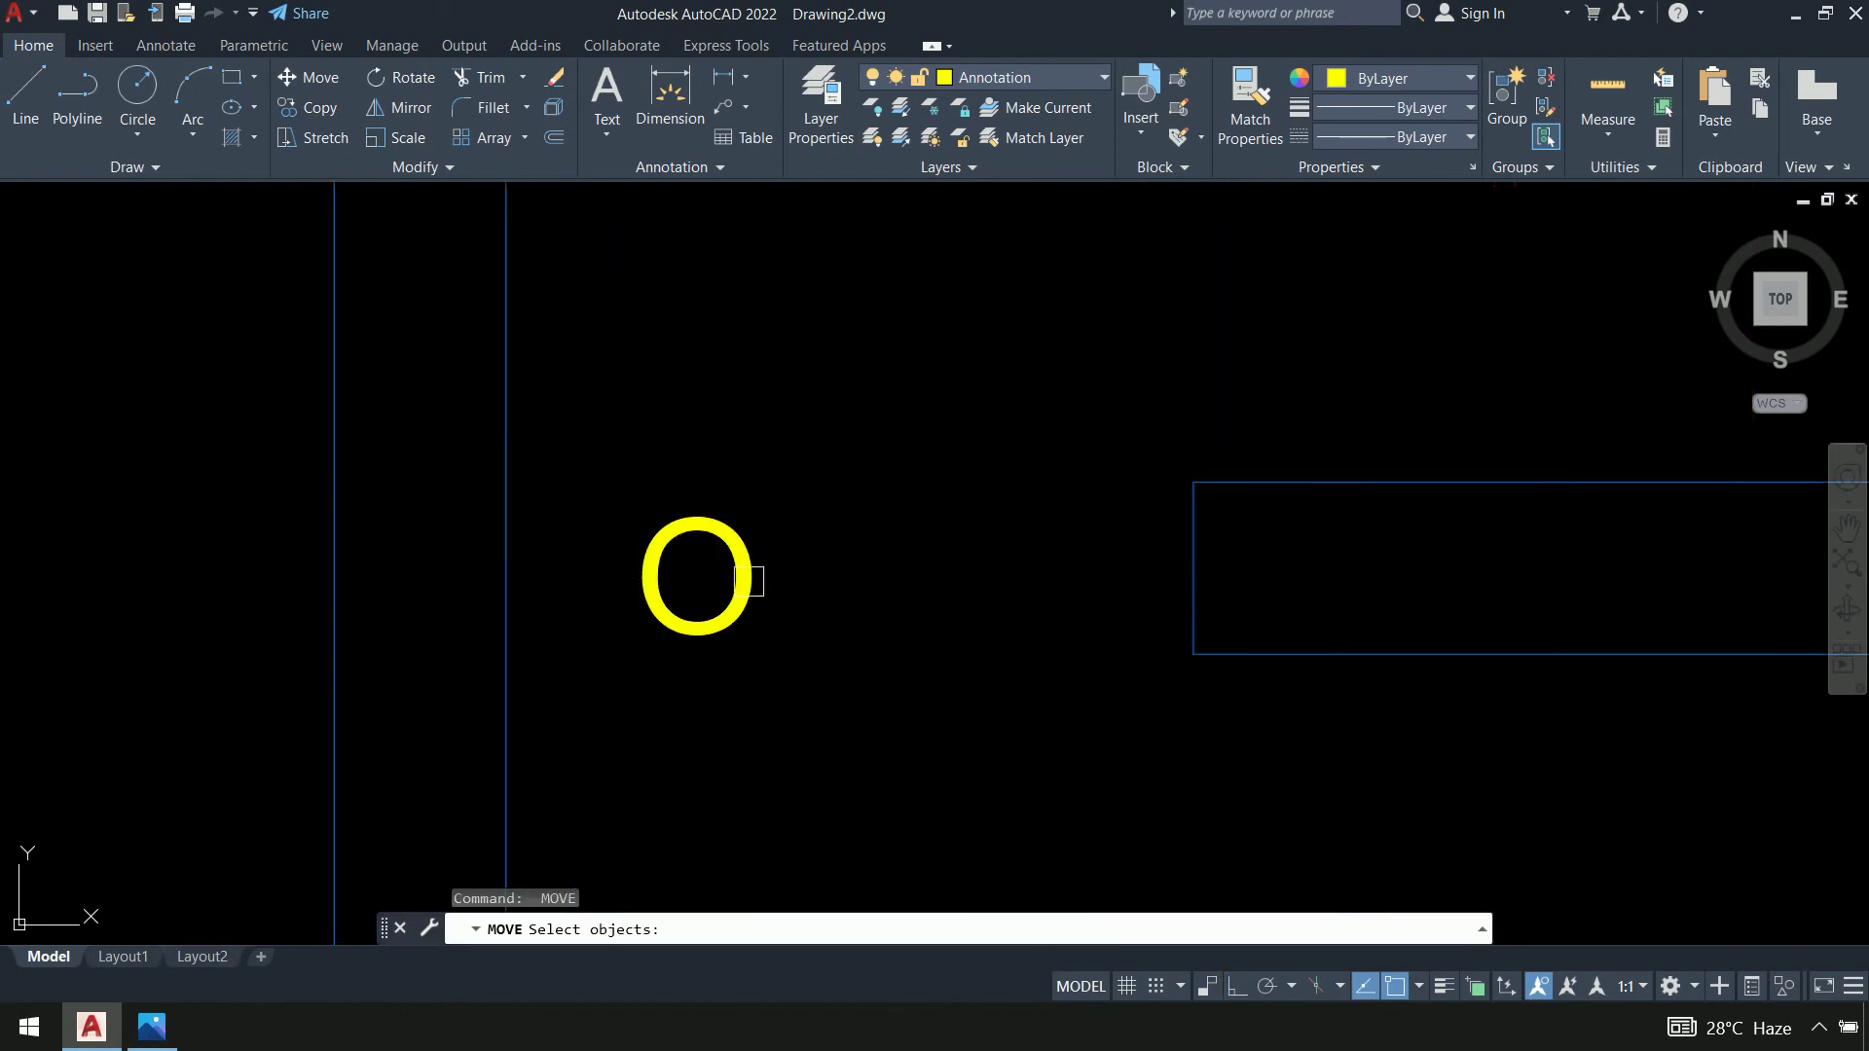
pyautogui.scroll(-8, 749, 581)
pyautogui.press('Escape')
# Keep the kitchen opening's text as "O" and set its height to 9 inches
pyautogui.scroll(6, 637, 493)
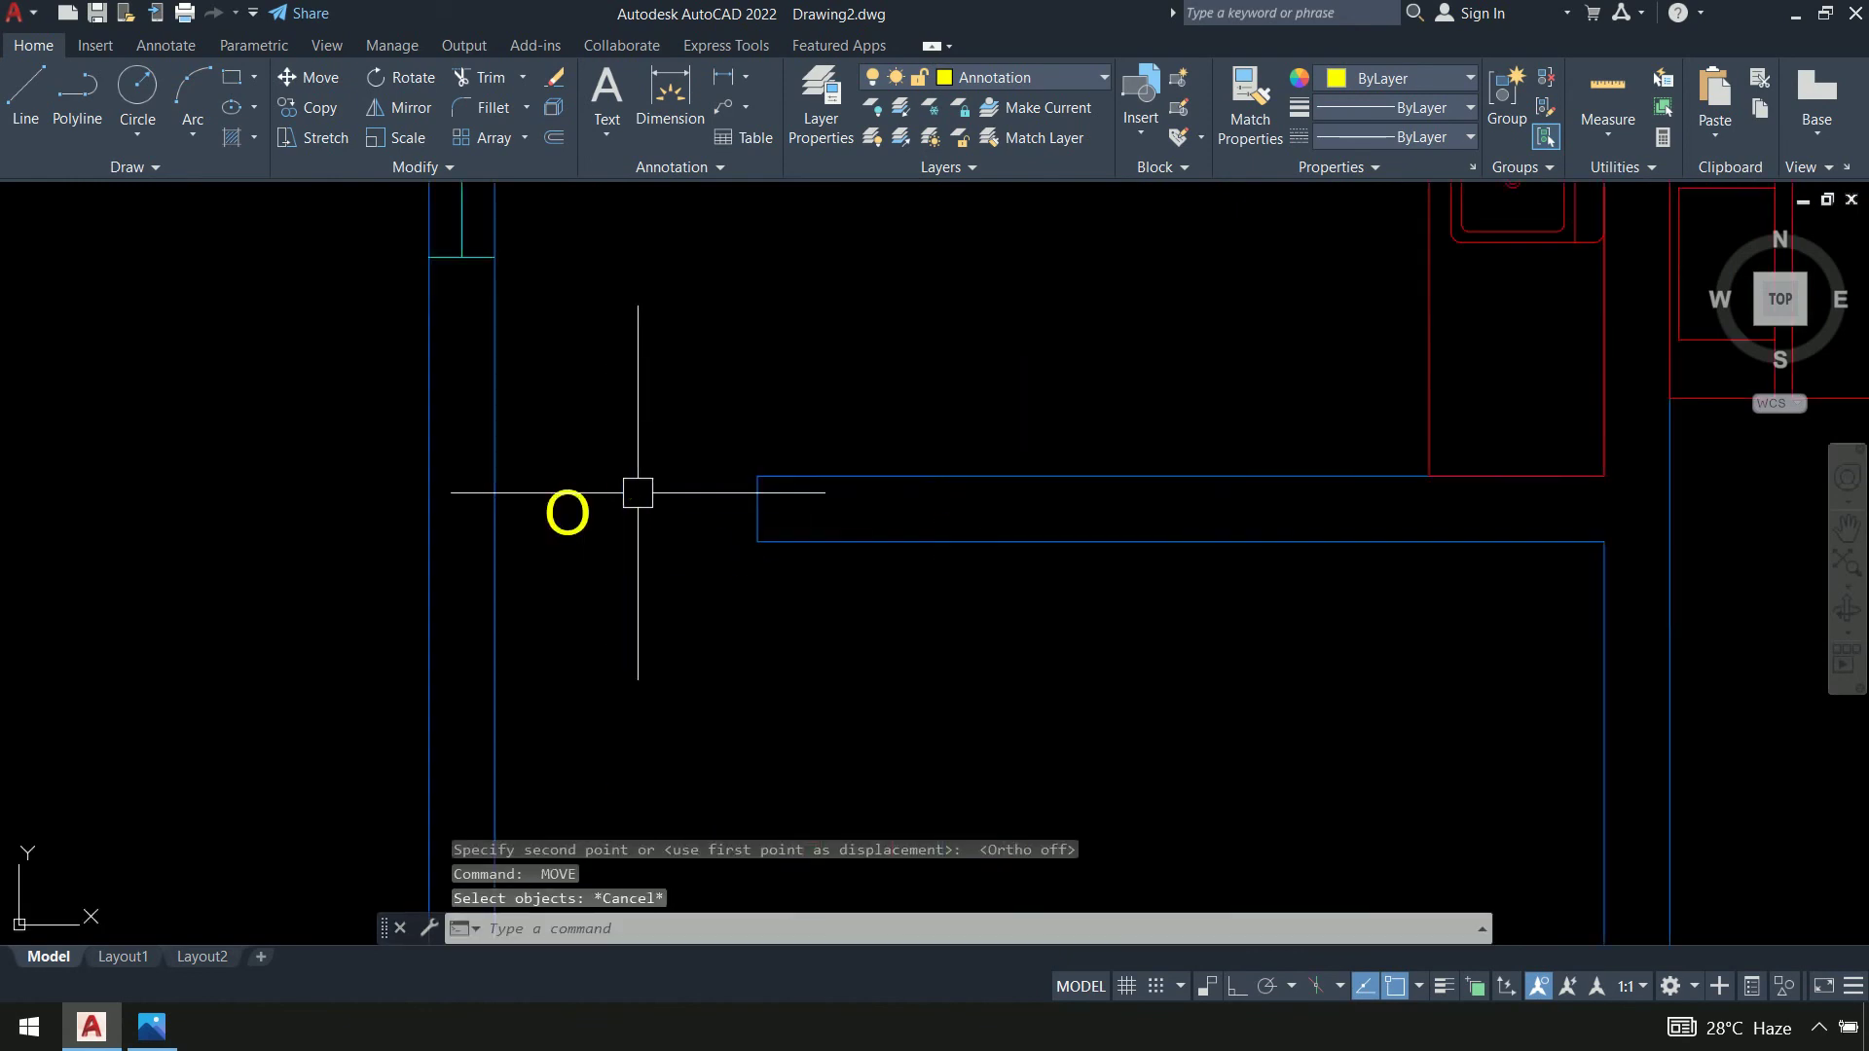
pyautogui.scroll(5, 638, 492)
pyautogui.doubleClick(237, 582)
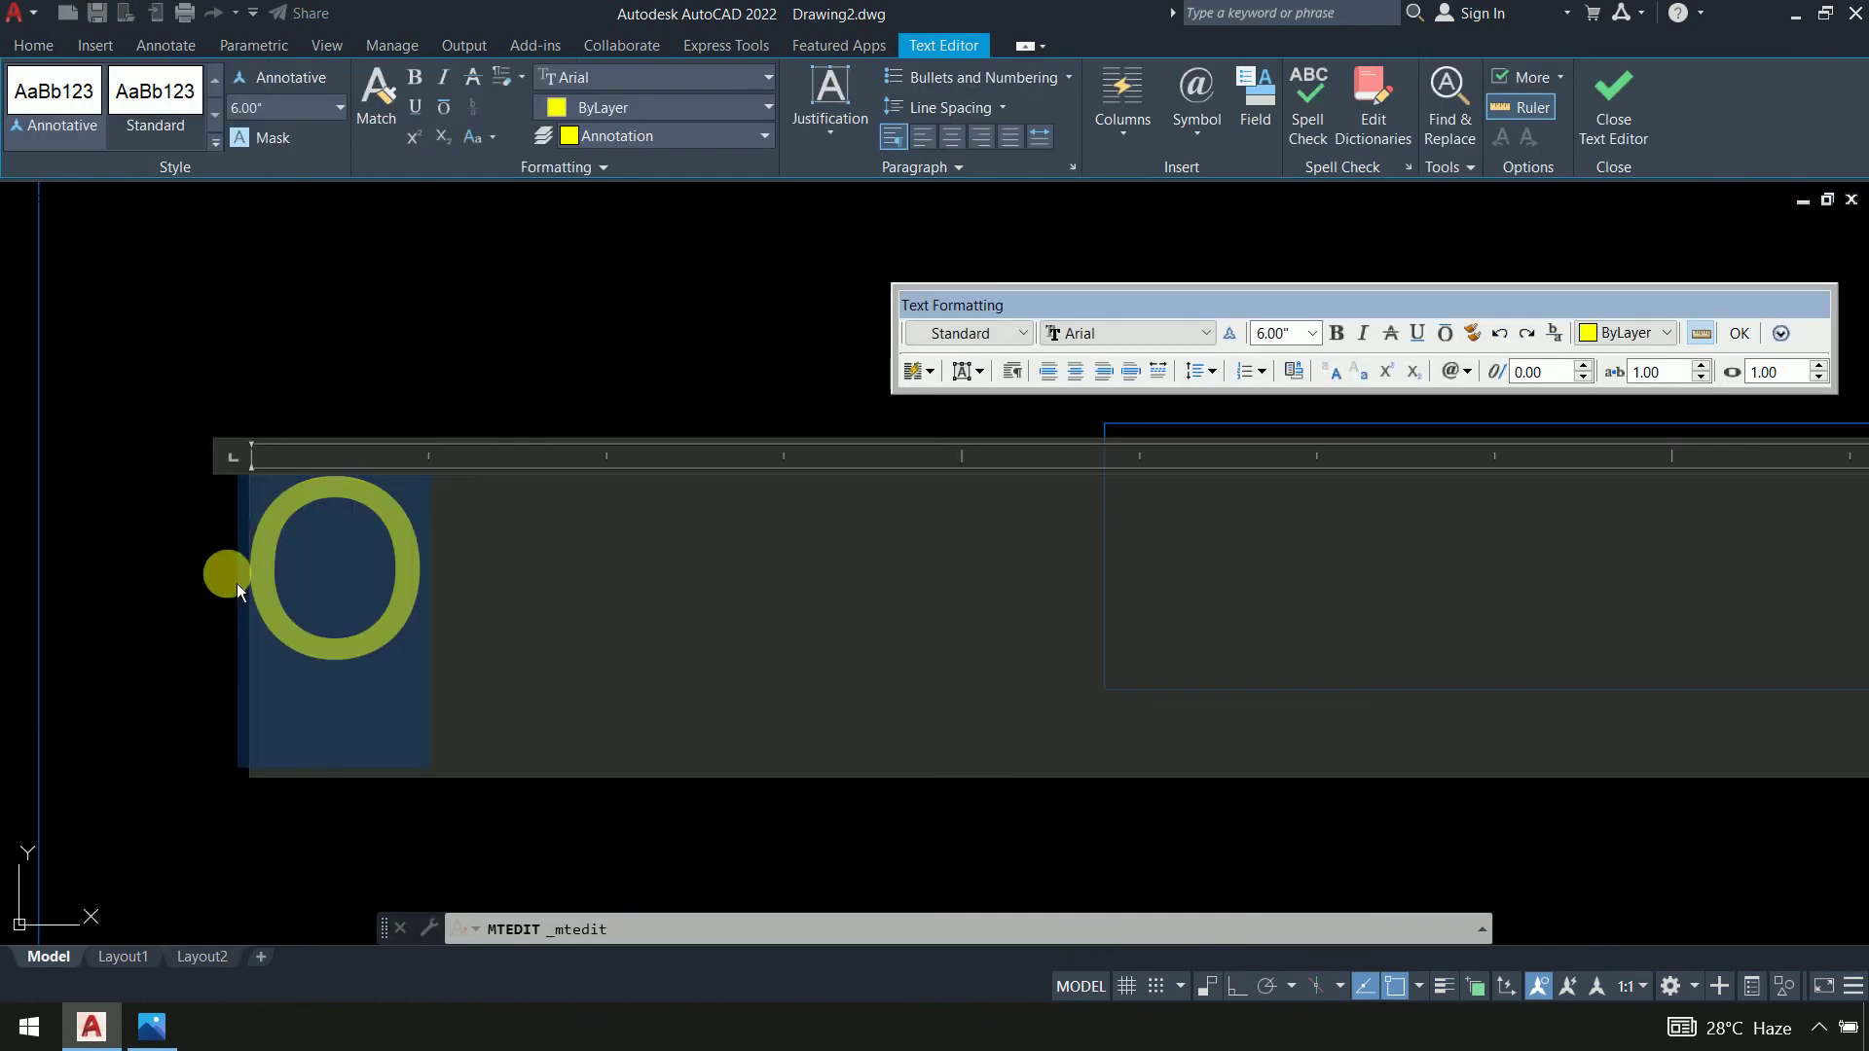
pyautogui.write('8')
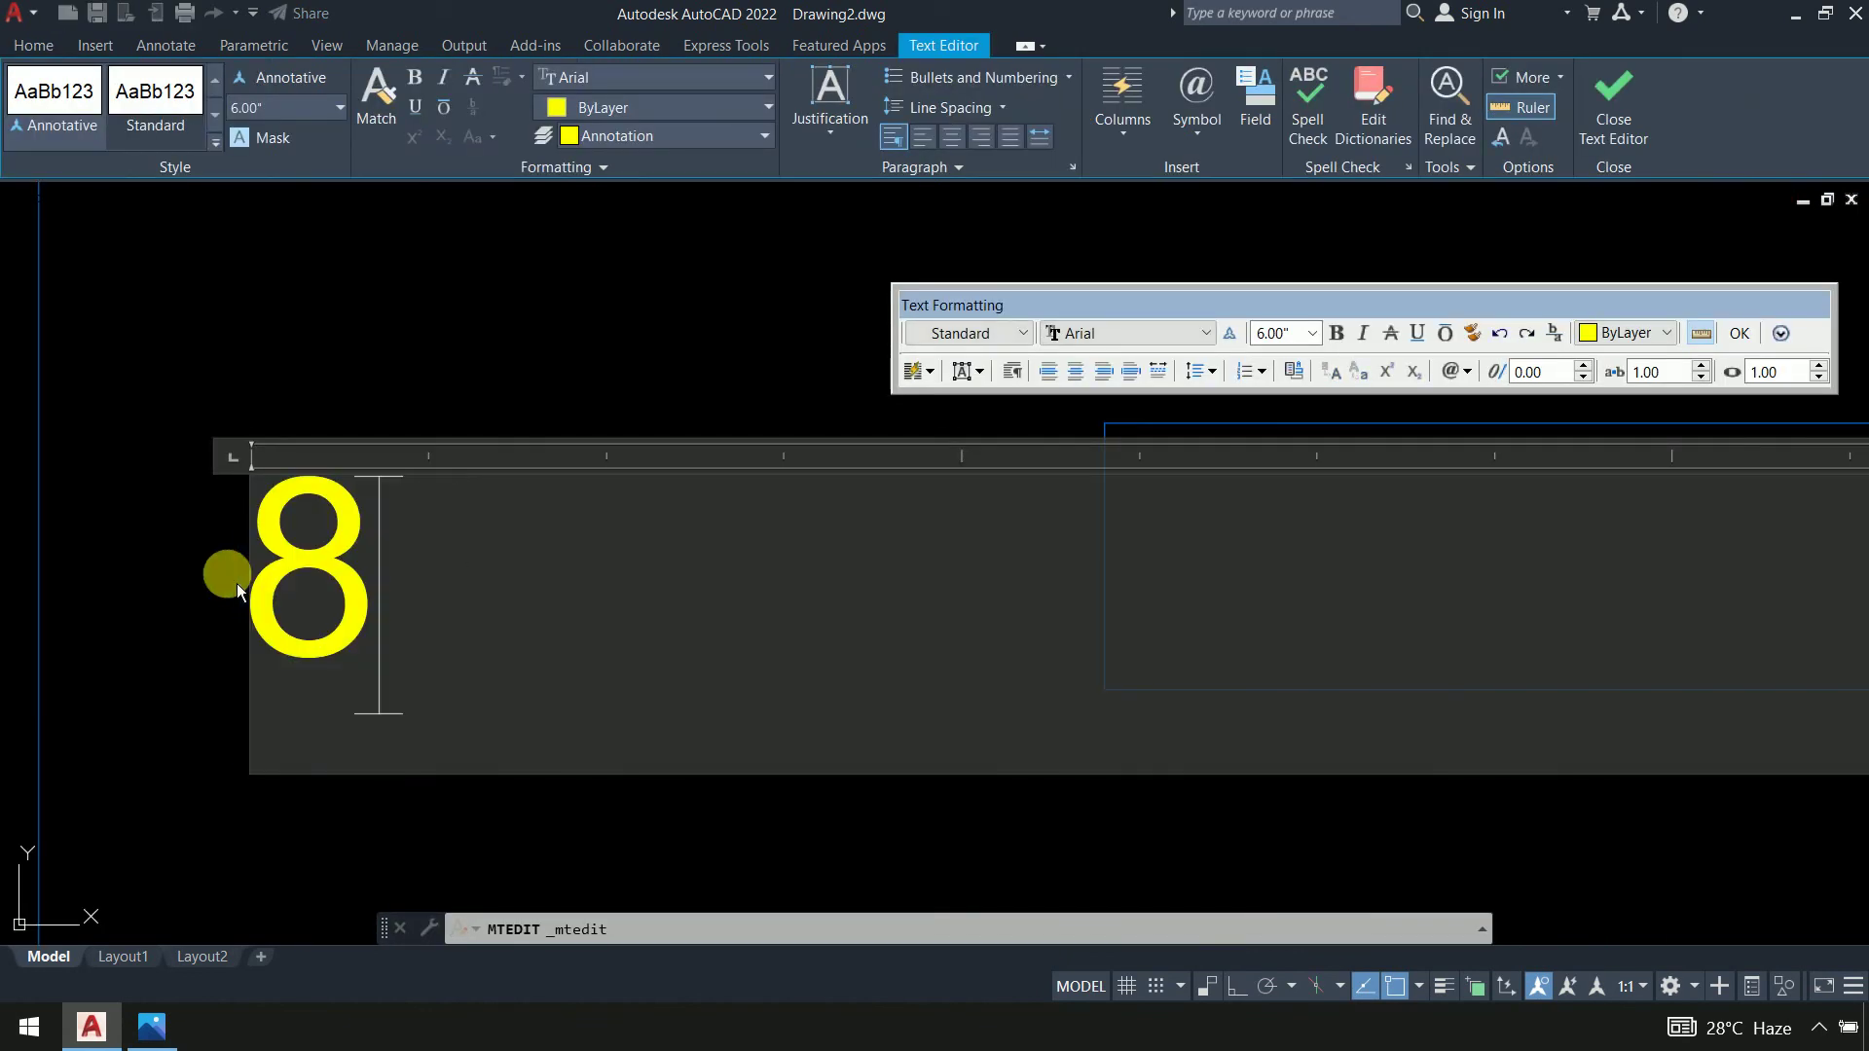
pyautogui.press('BackSpace')
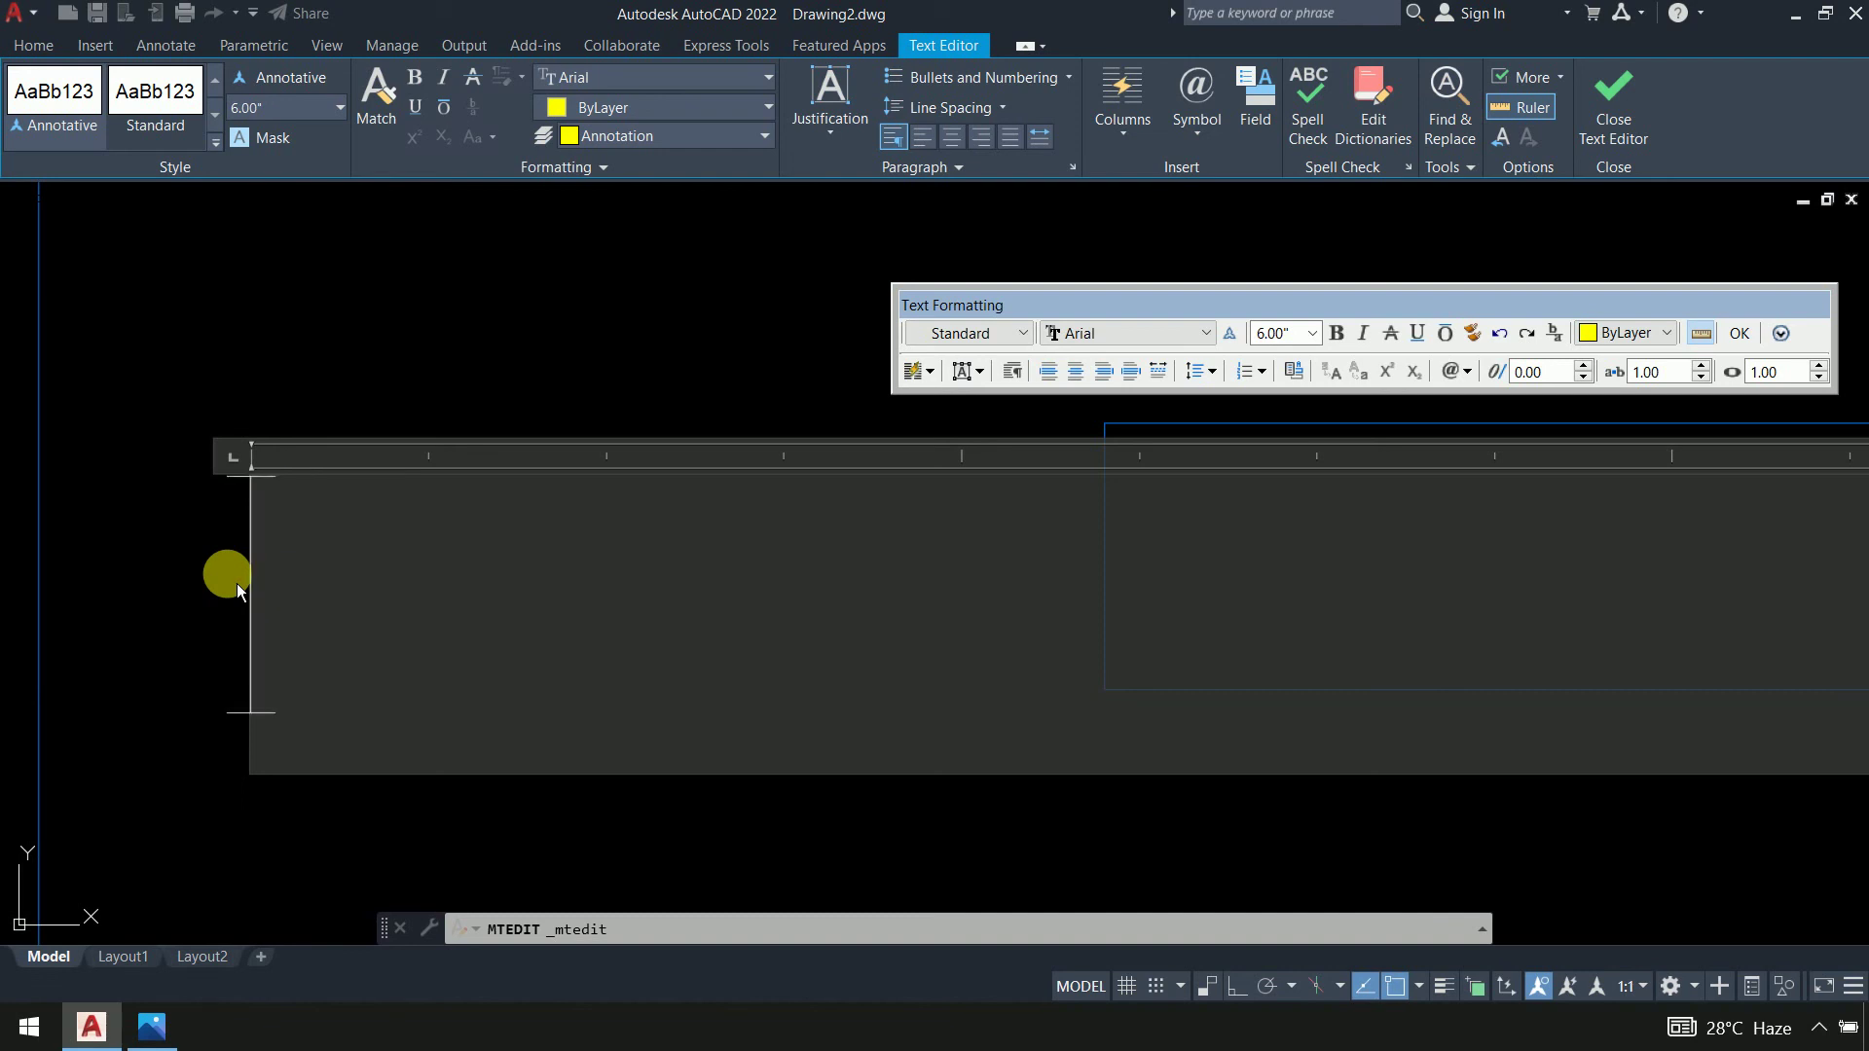
pyautogui.write('O')
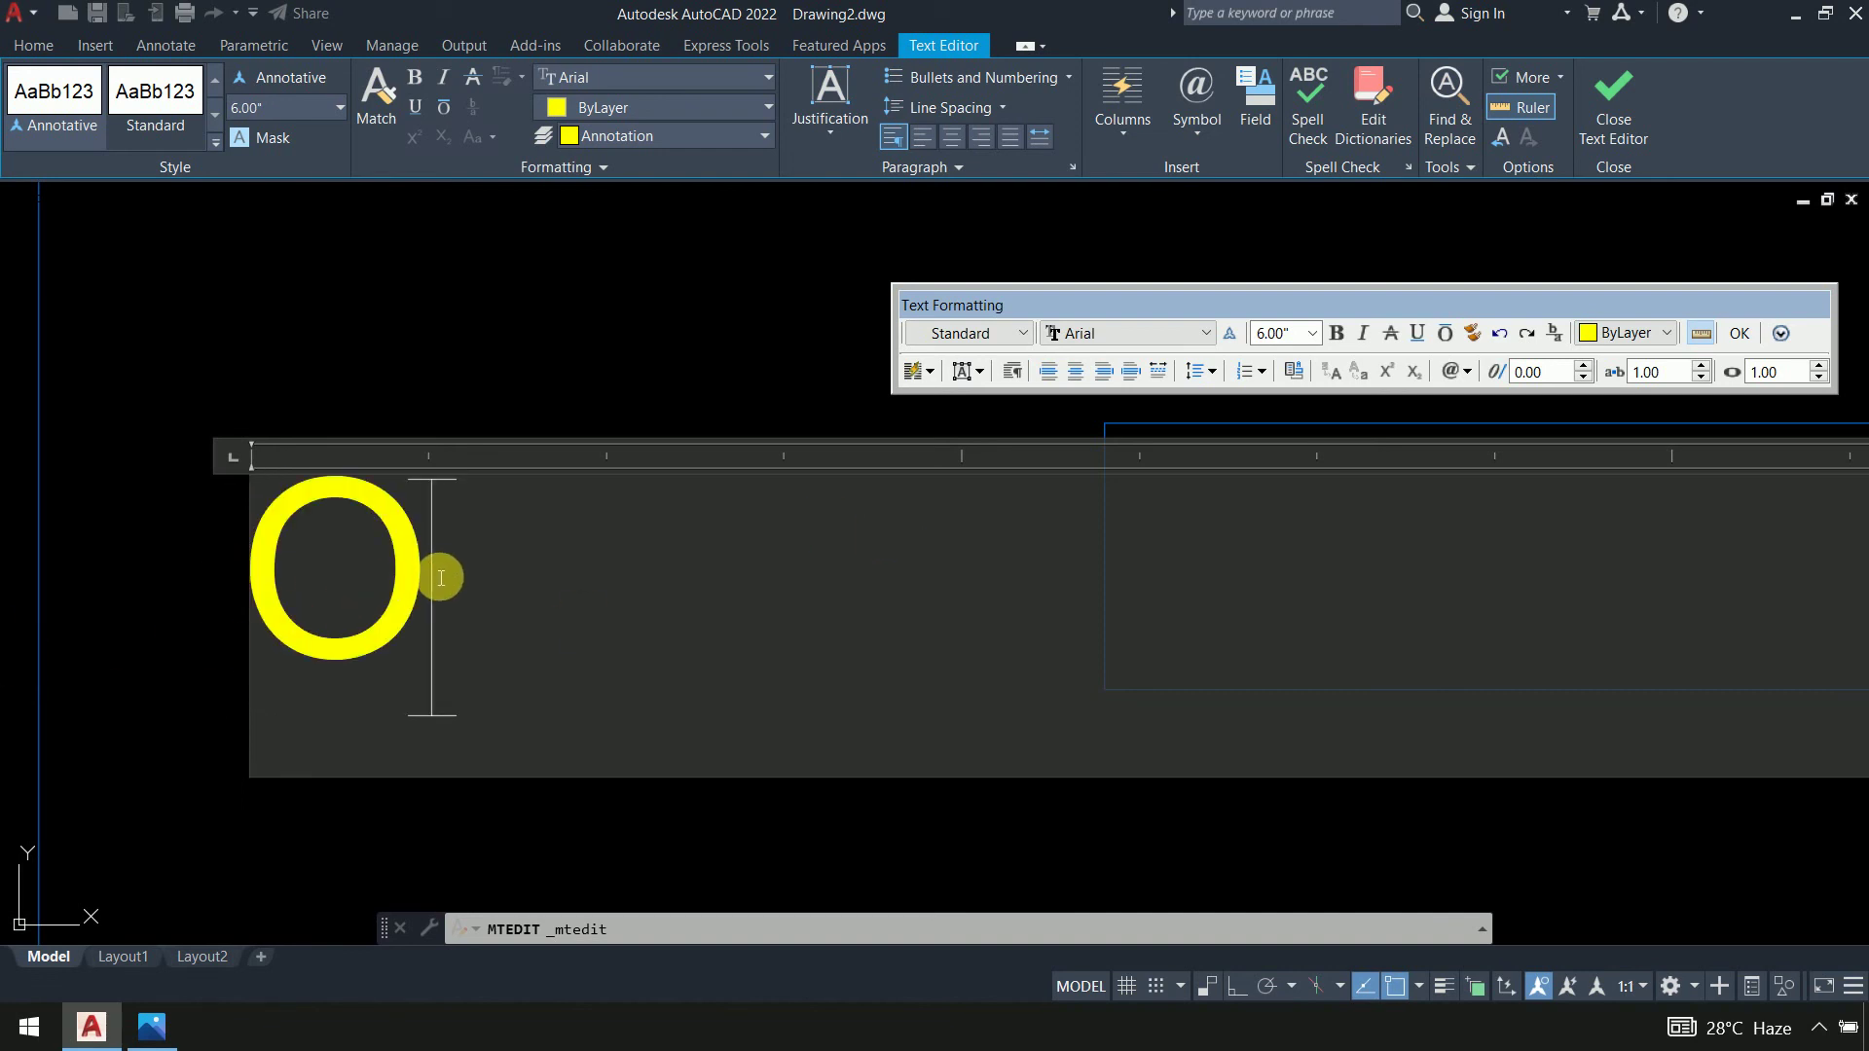
pyautogui.moveTo(441, 578); pyautogui.dragTo(254, 567)
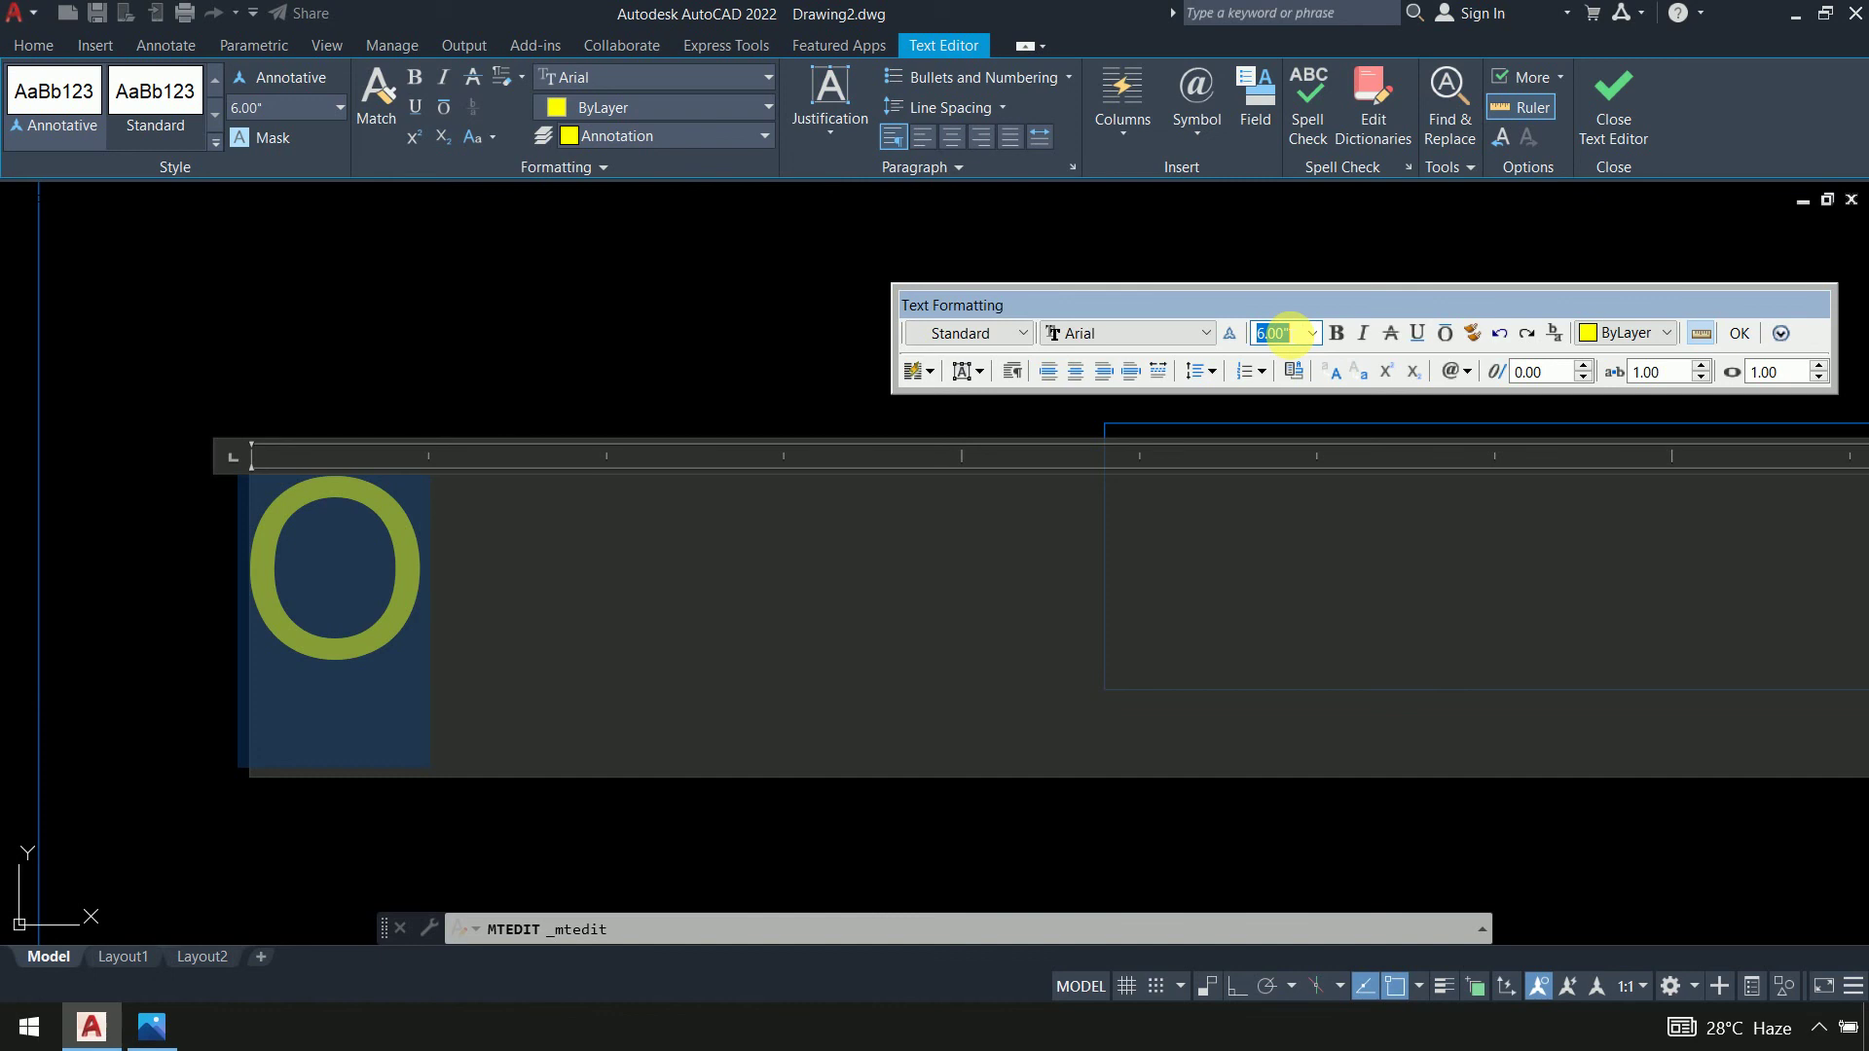
pyautogui.write('9')
pyautogui.press('Return')
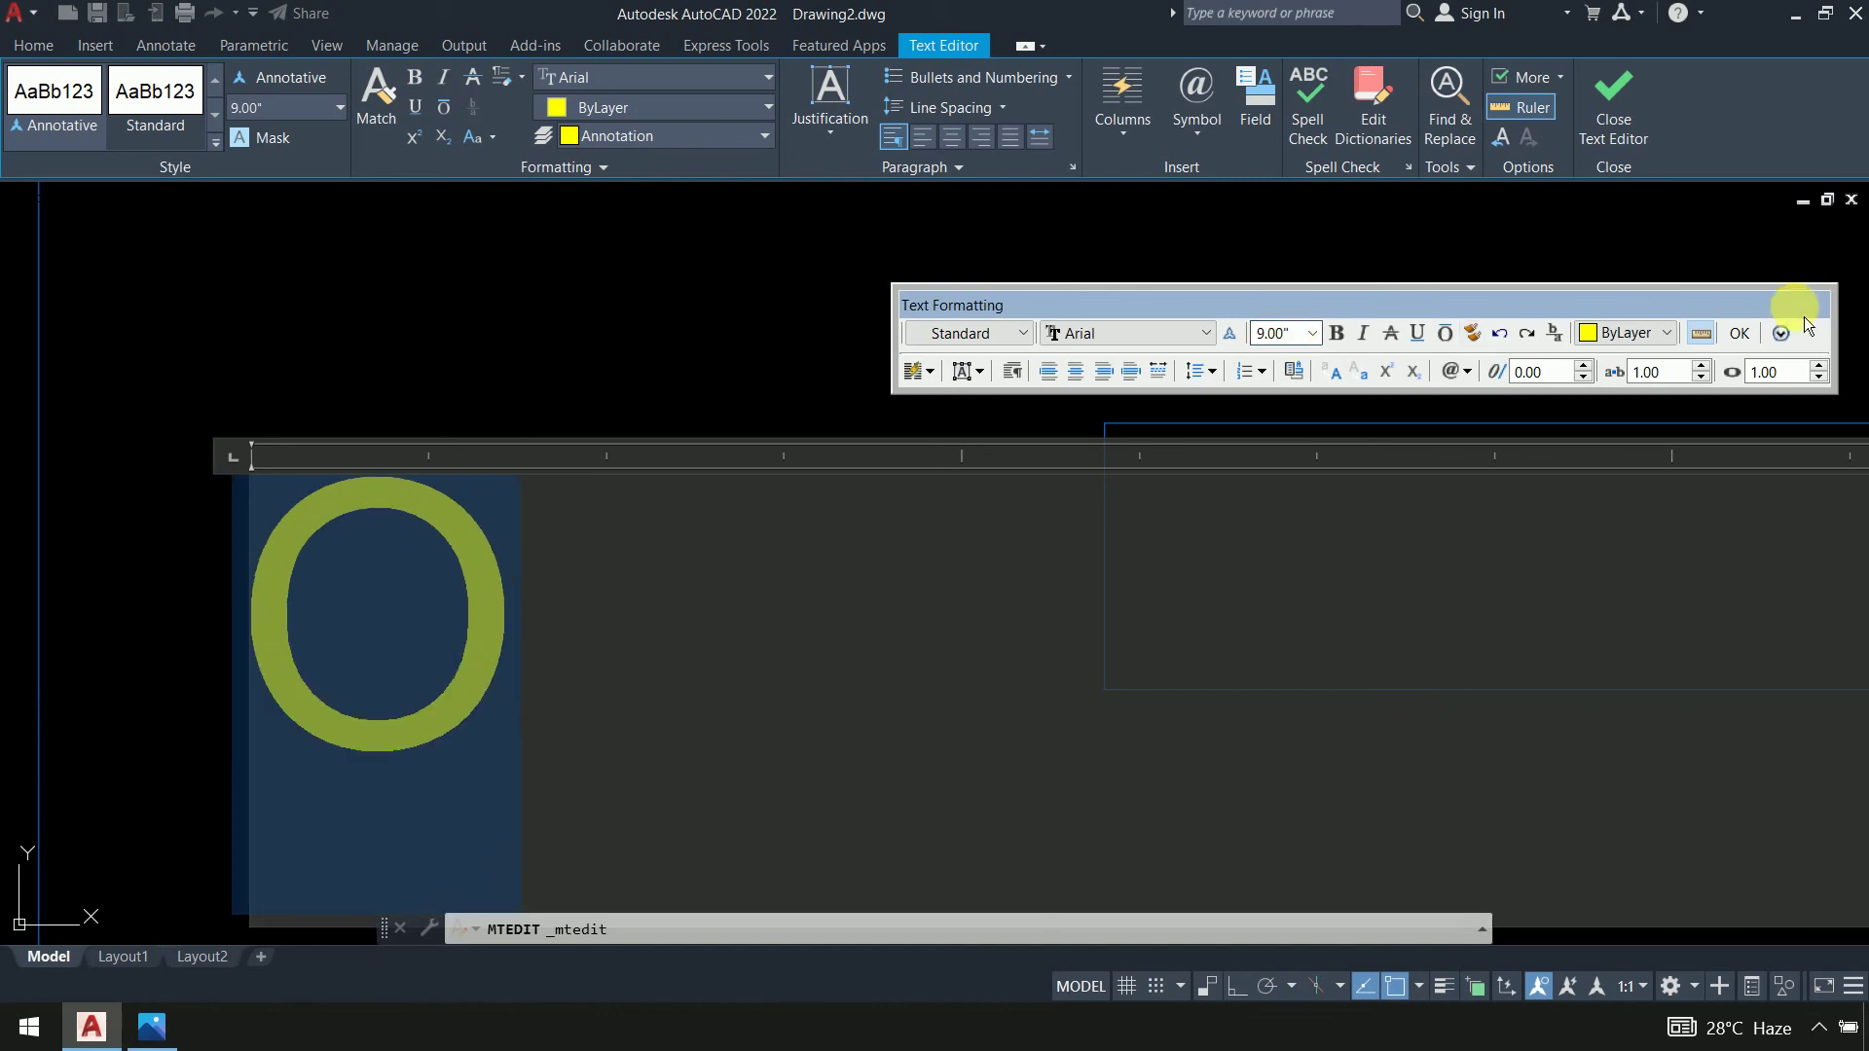
pyautogui.click(1741, 334)
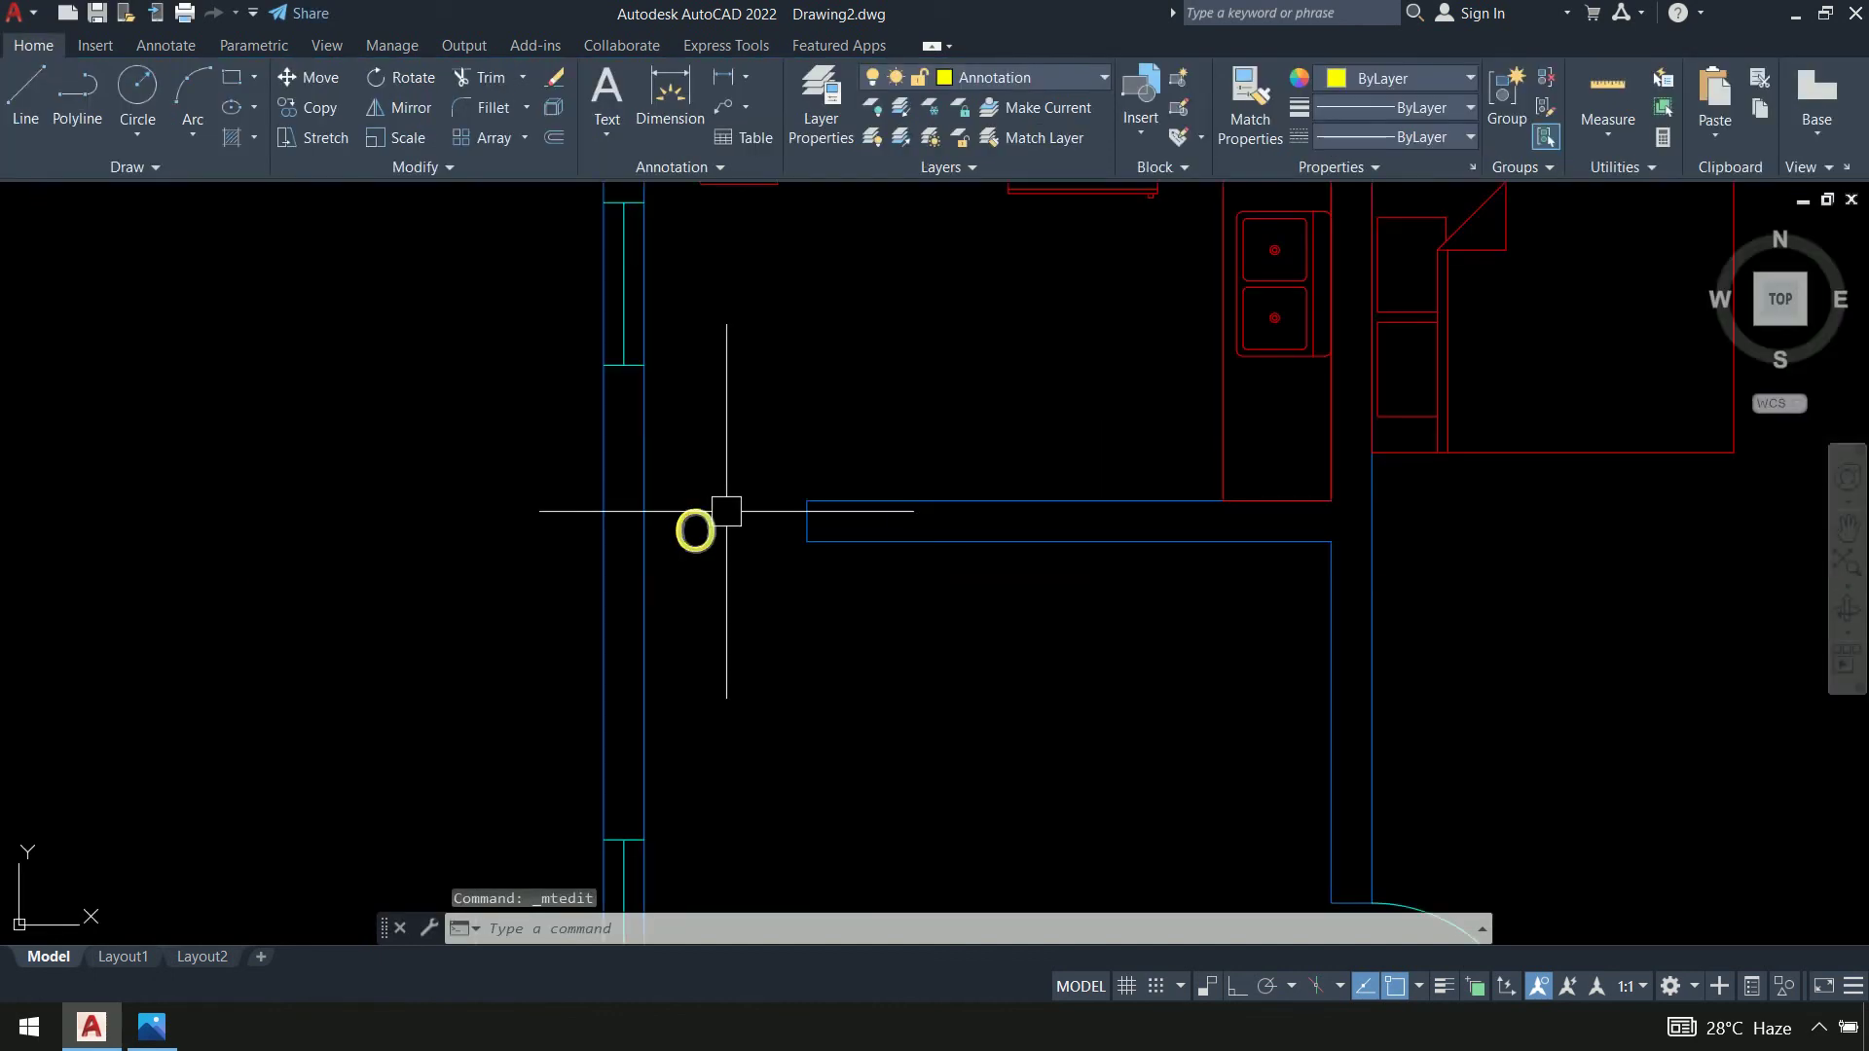
# Shrink the "O" text's frame width so that it ends just beyond the letter
pyautogui.click(677, 508)
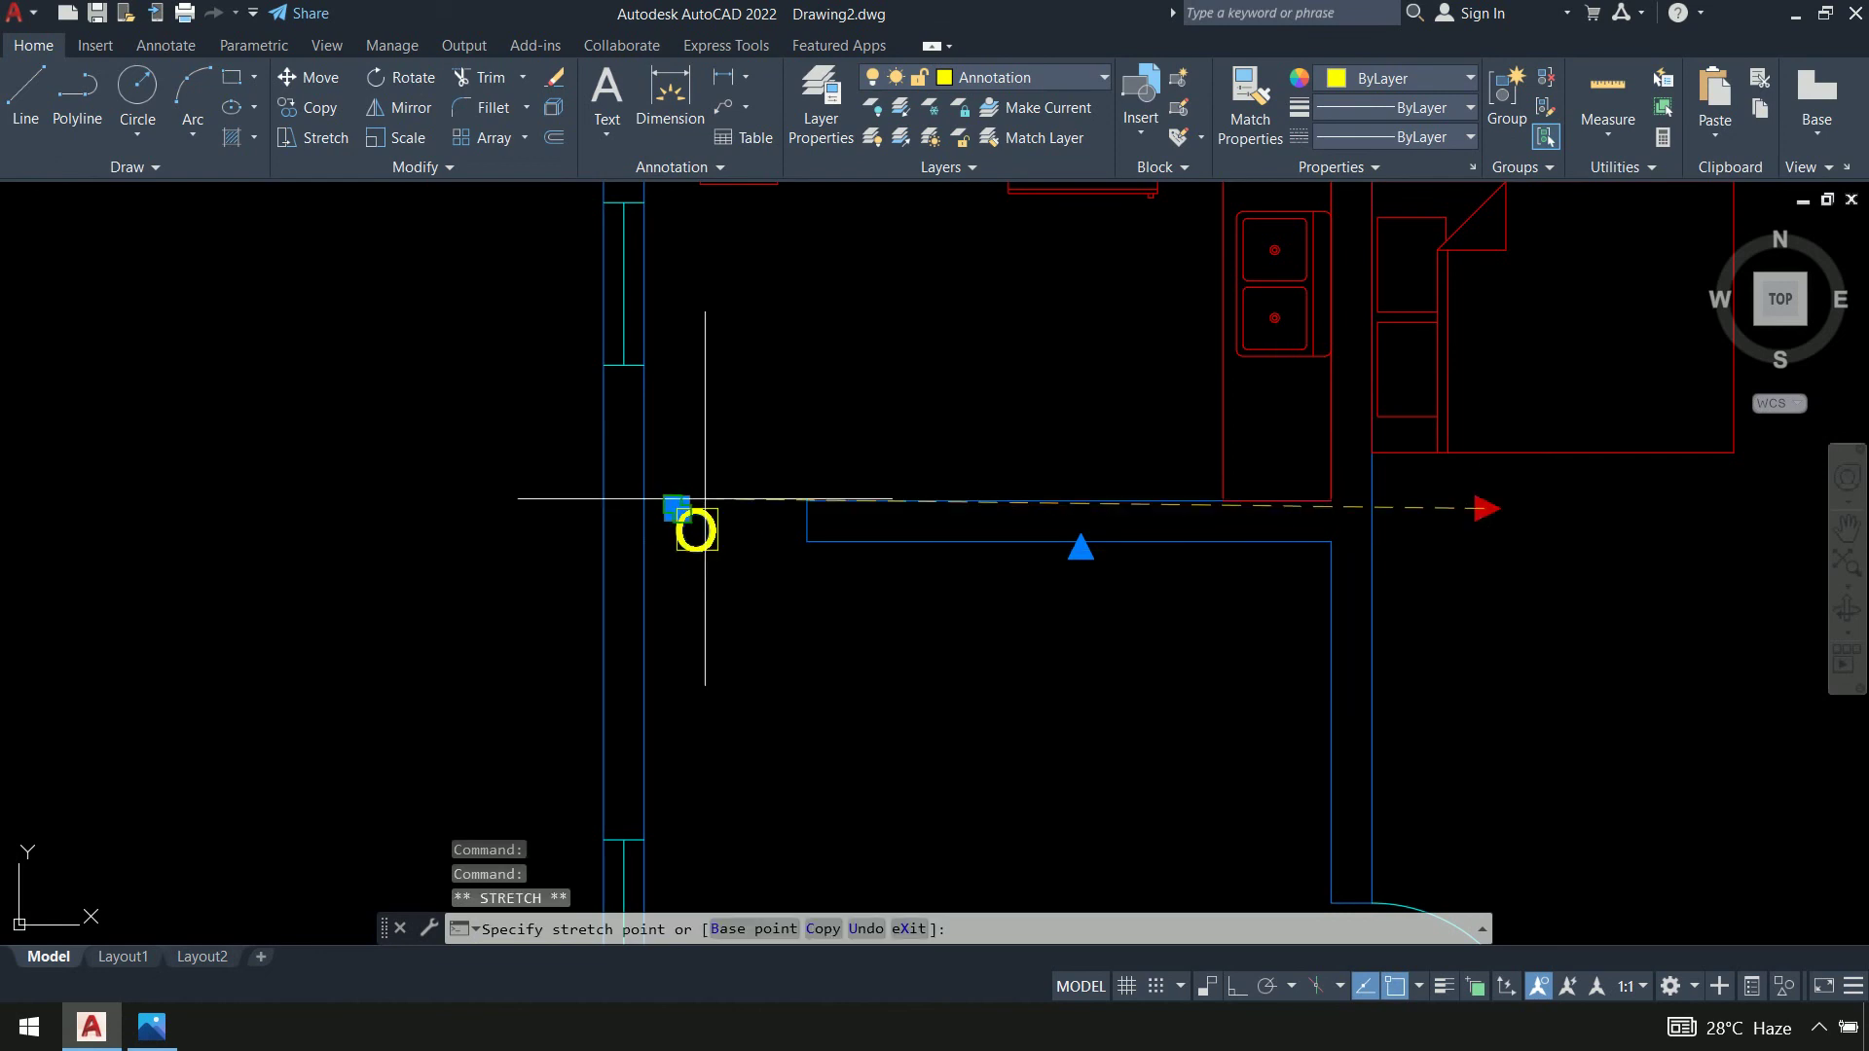
pyautogui.scroll(5, 682, 509)
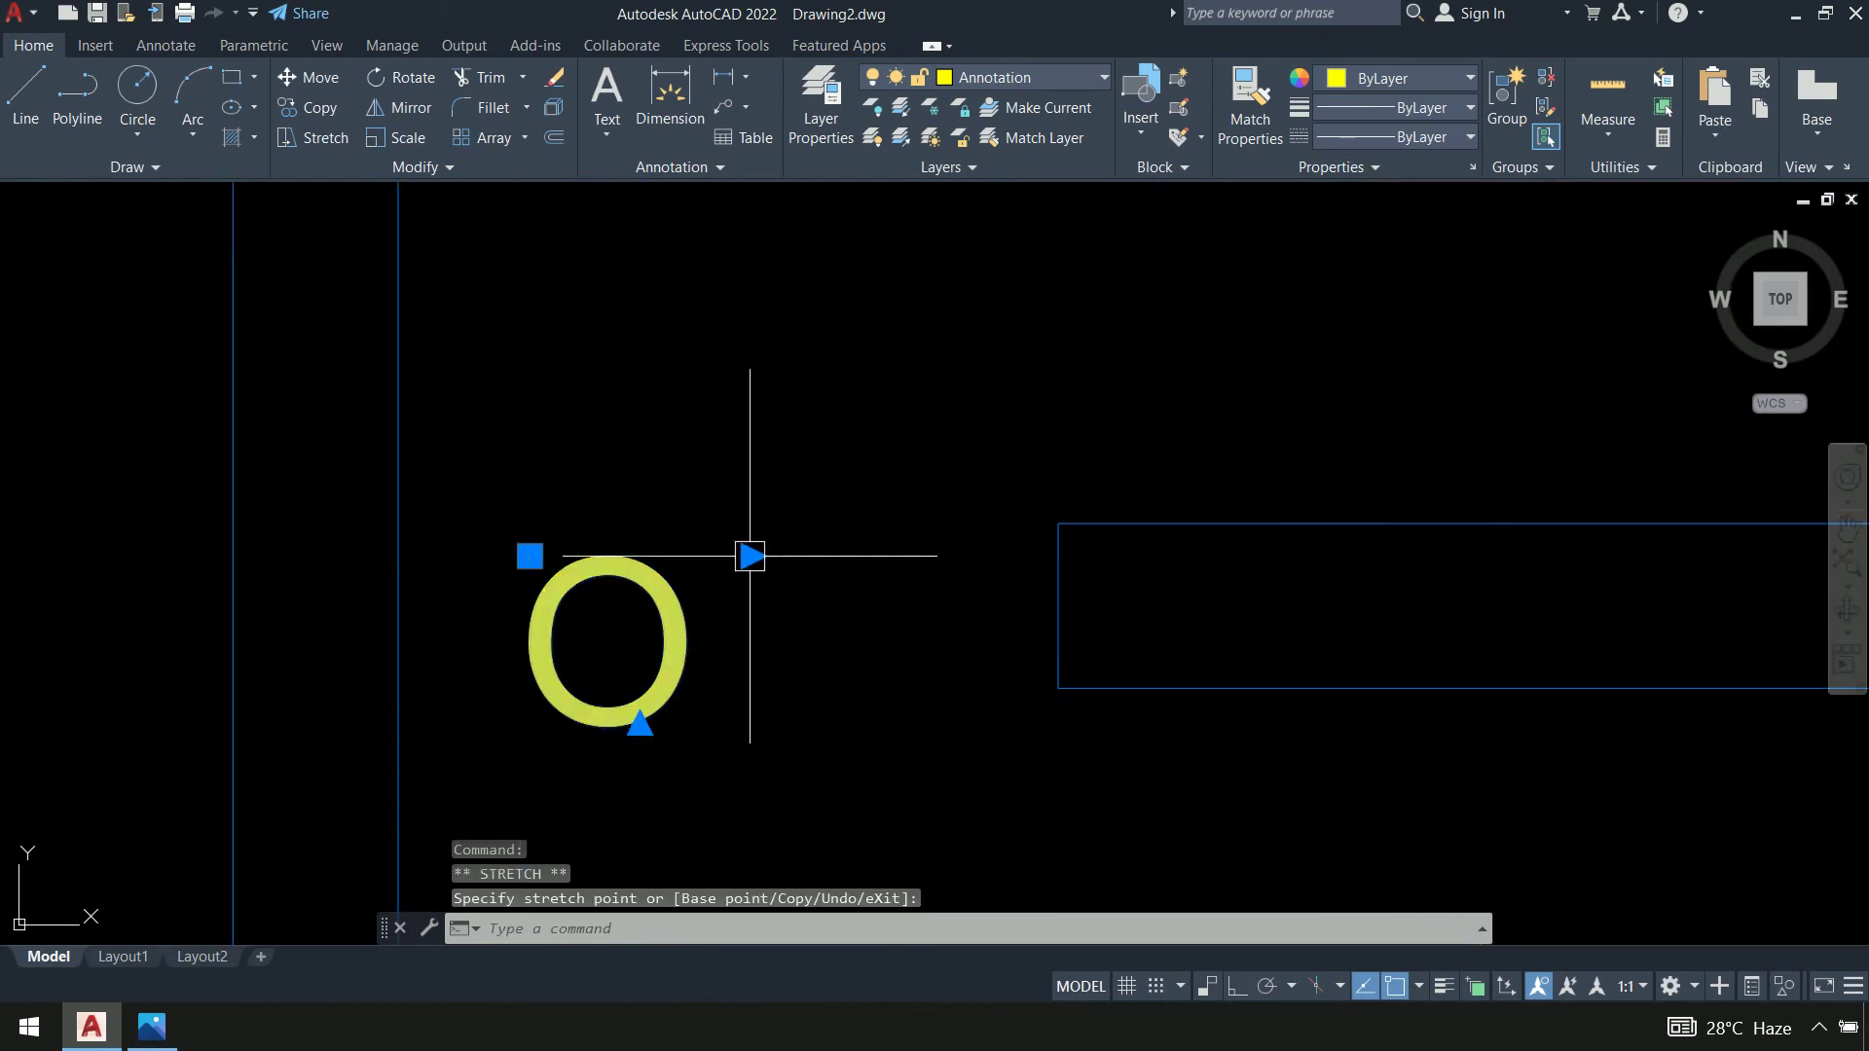
pyautogui.scroll(-6, 750, 550)
pyautogui.press('Escape')
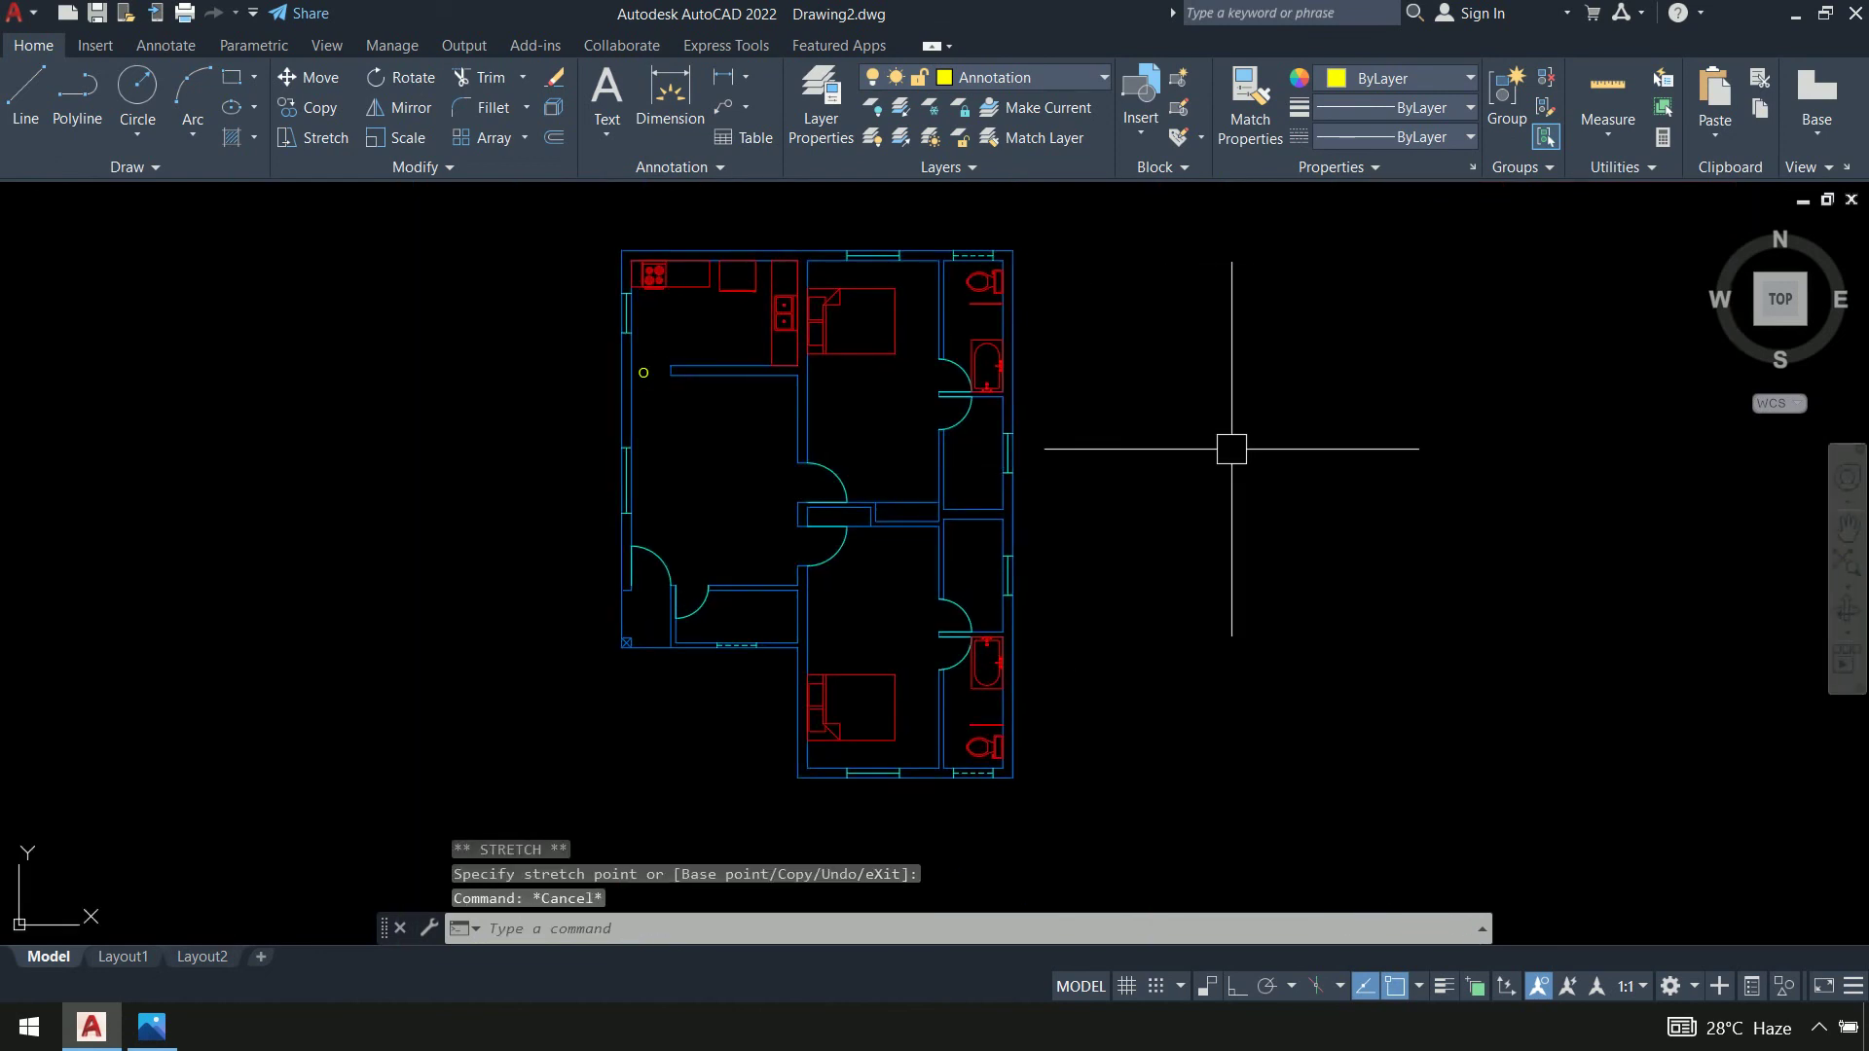
# Move the "O" text slightly so that it sits midway in the opening between the outer wall and the kitchen partition
pyautogui.moveTo(1230, 447); pyautogui.dragTo(1173, 469, button='middle')
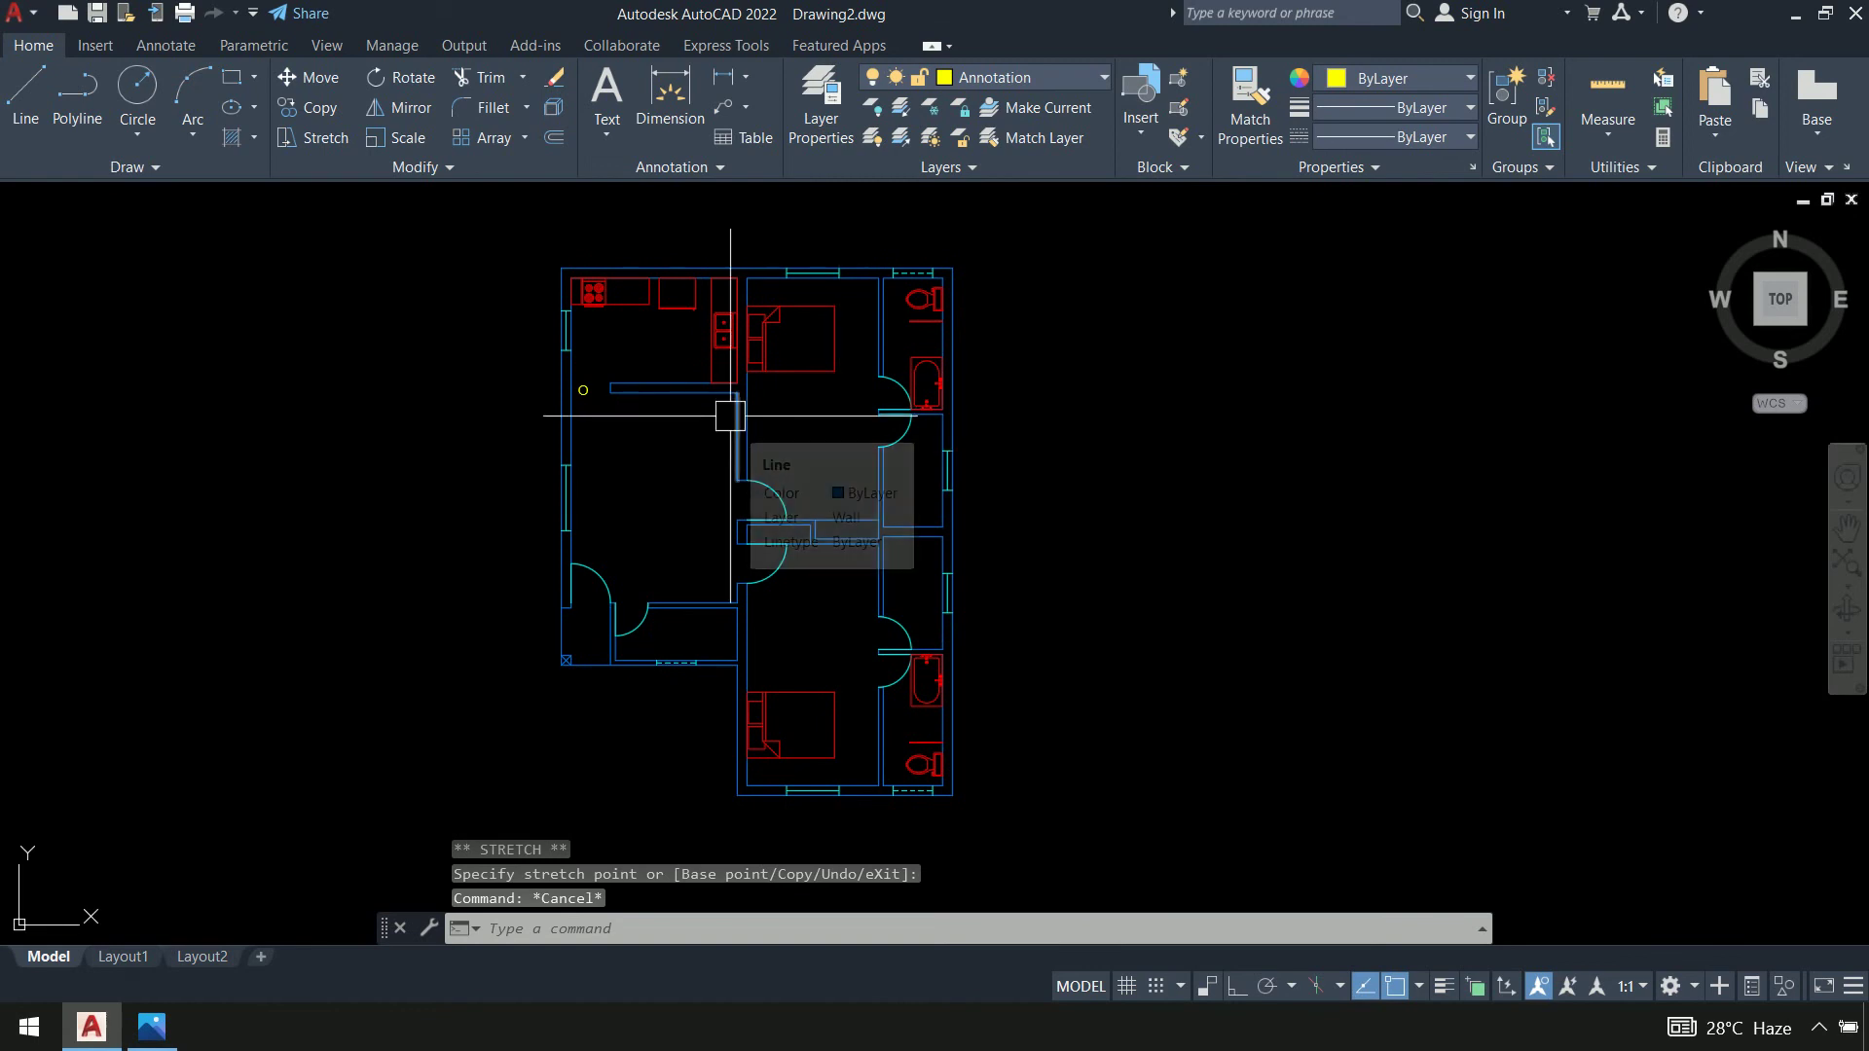
pyautogui.write('m')
pyautogui.press('Return')
pyautogui.scroll(7, 626, 391)
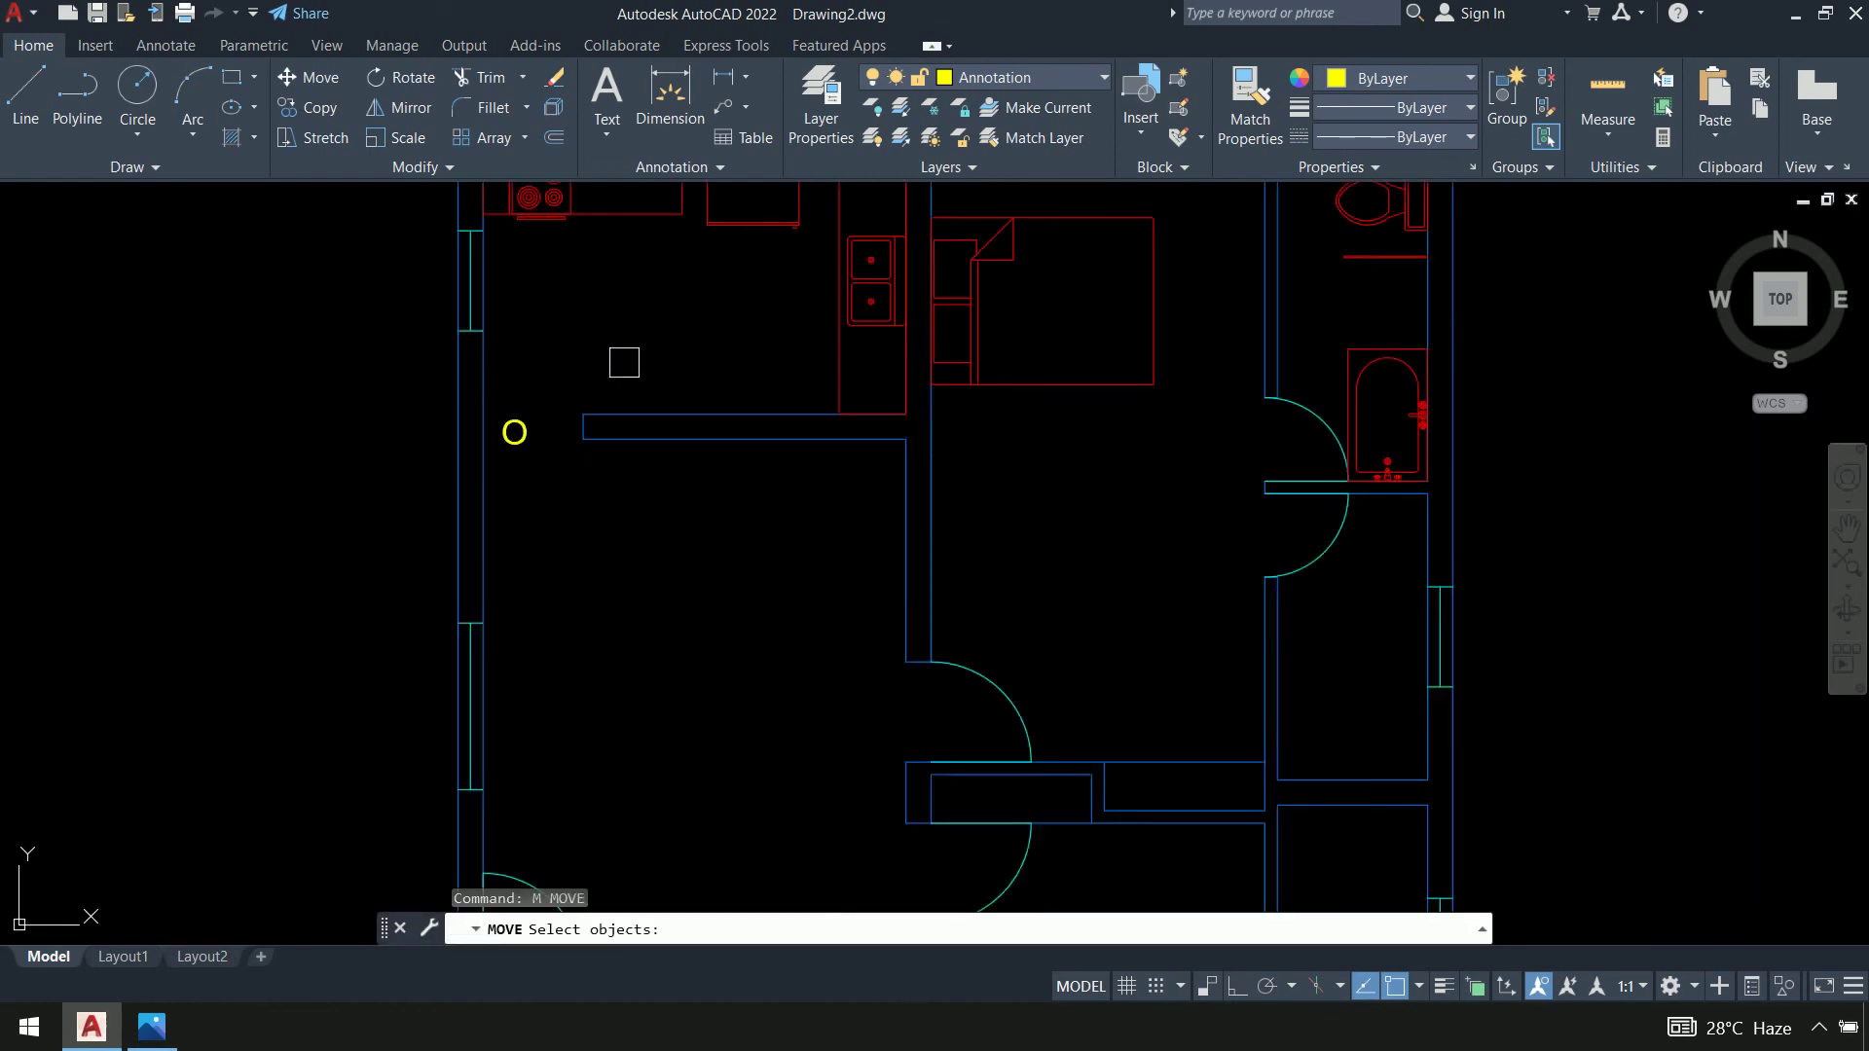
pyautogui.click(339, 584)
pyautogui.press('Return')
pyautogui.click(365, 678)
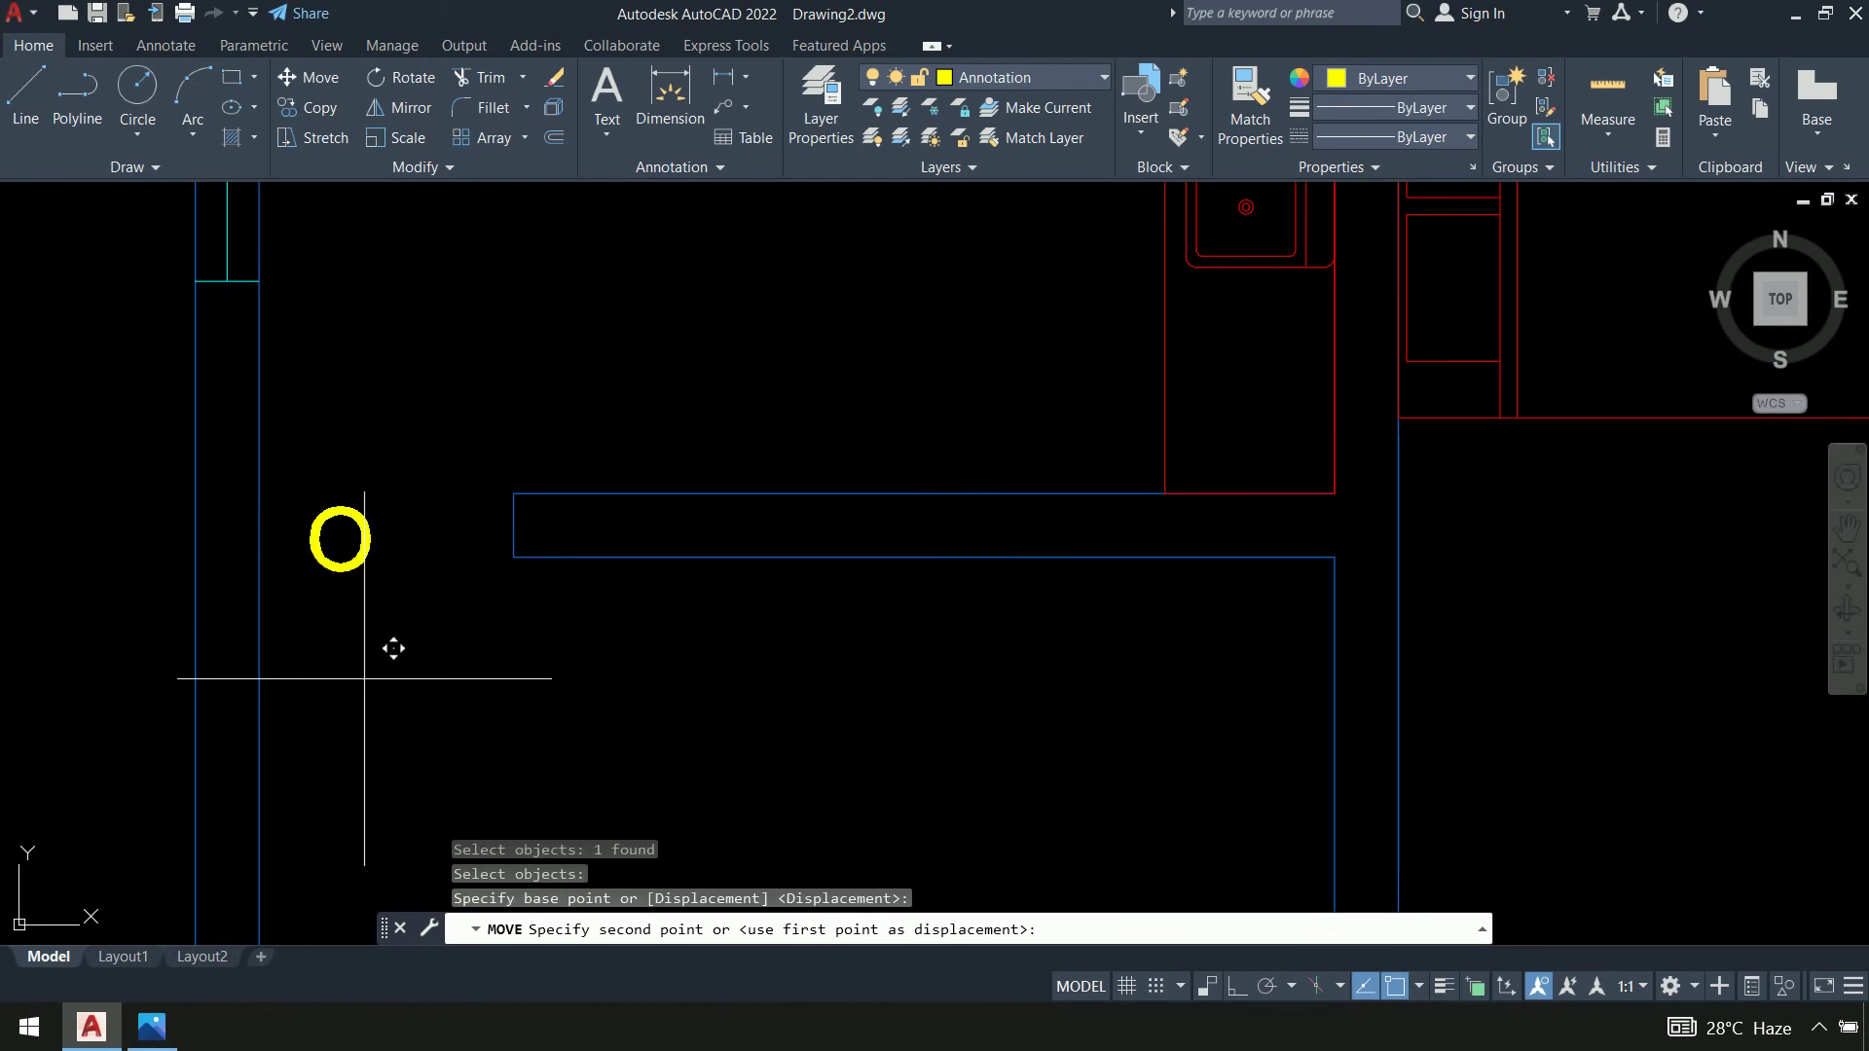
pyautogui.click(406, 670)
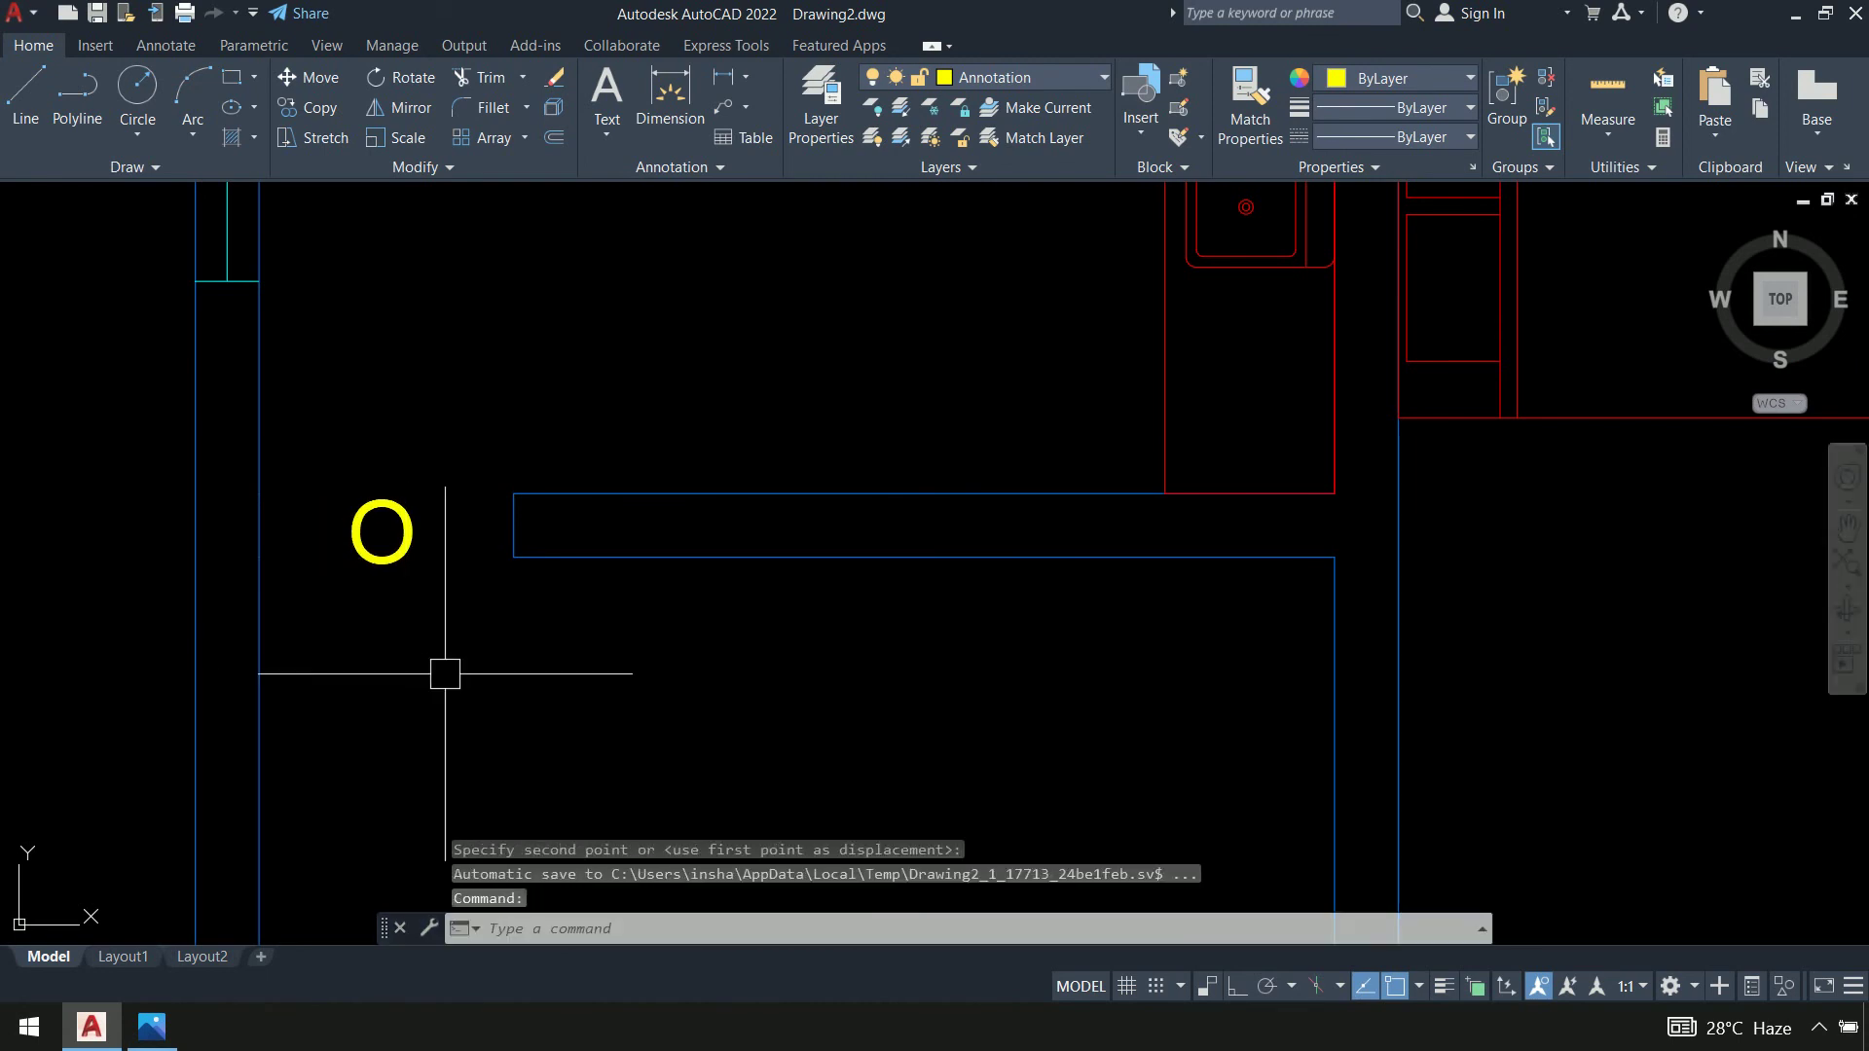
# Copy the "O" text from the kitchen opening to the entrance doorways of the upper and lower bedrooms
pyautogui.scroll(-6, 609, 521)
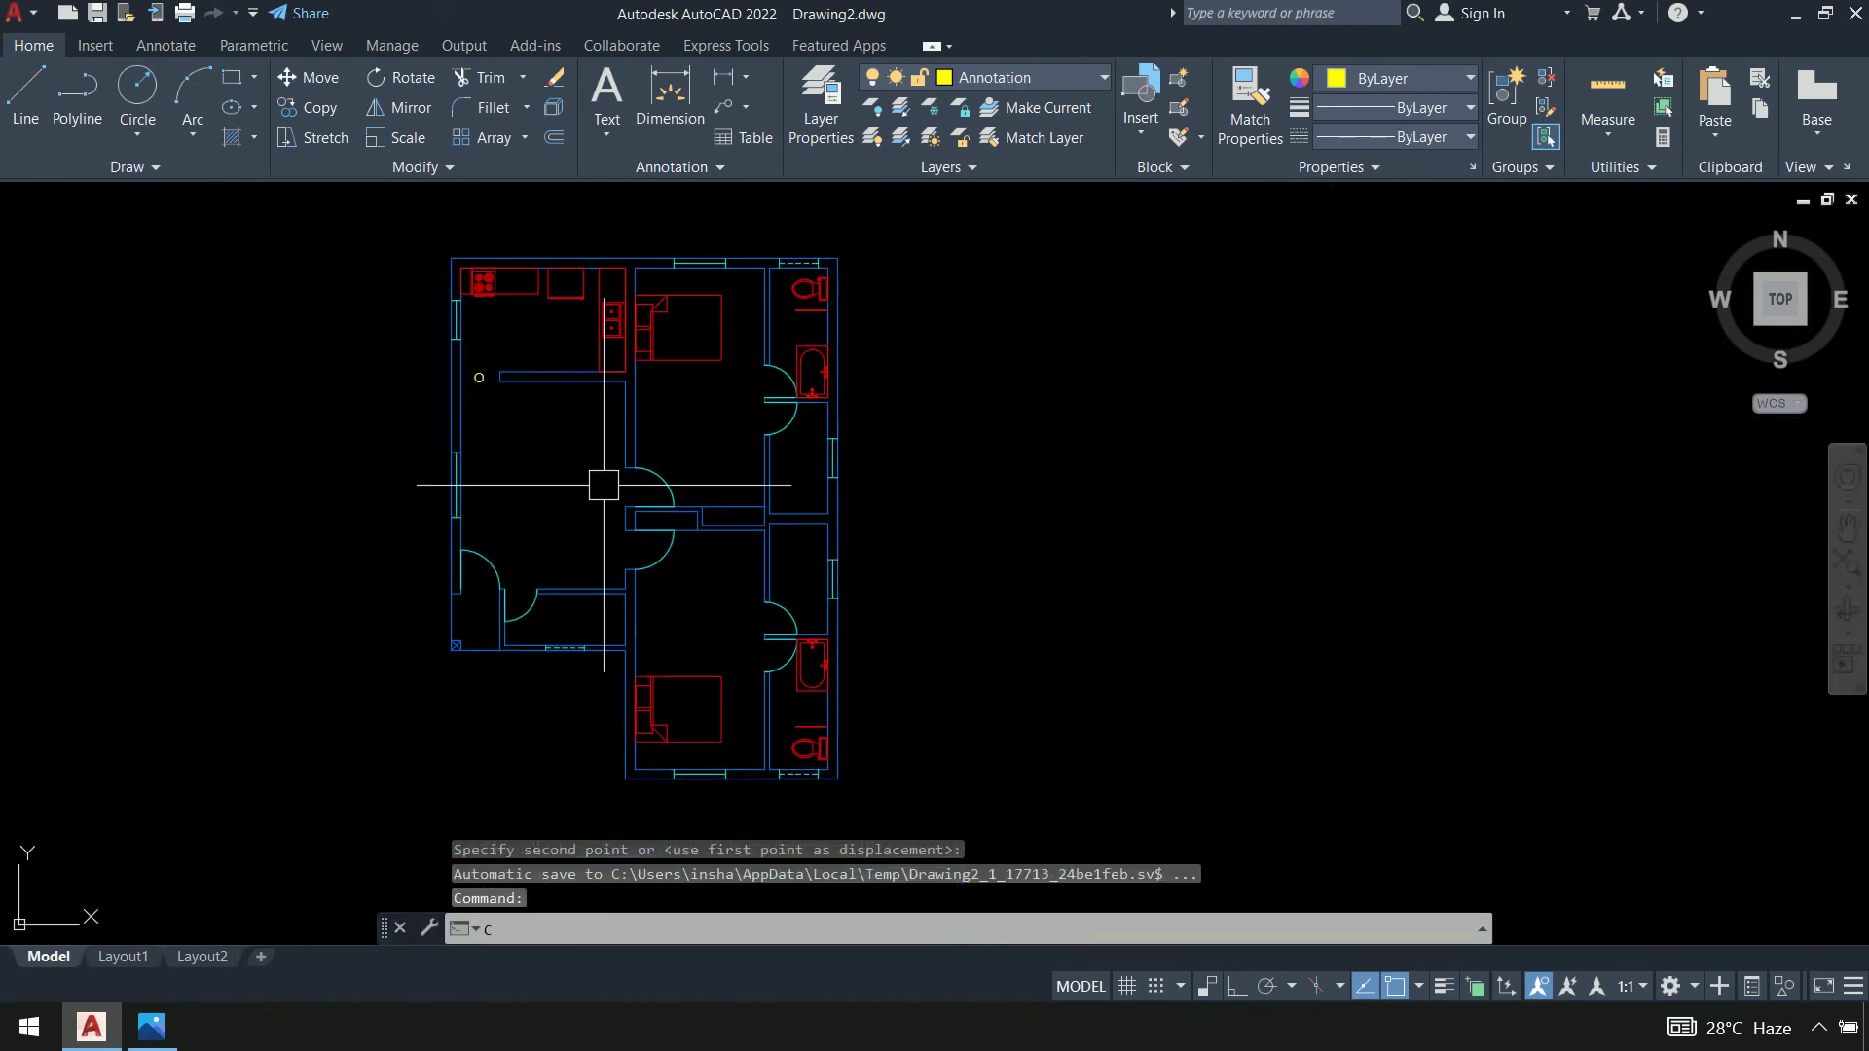
pyautogui.write('CO')
pyautogui.press('Return')
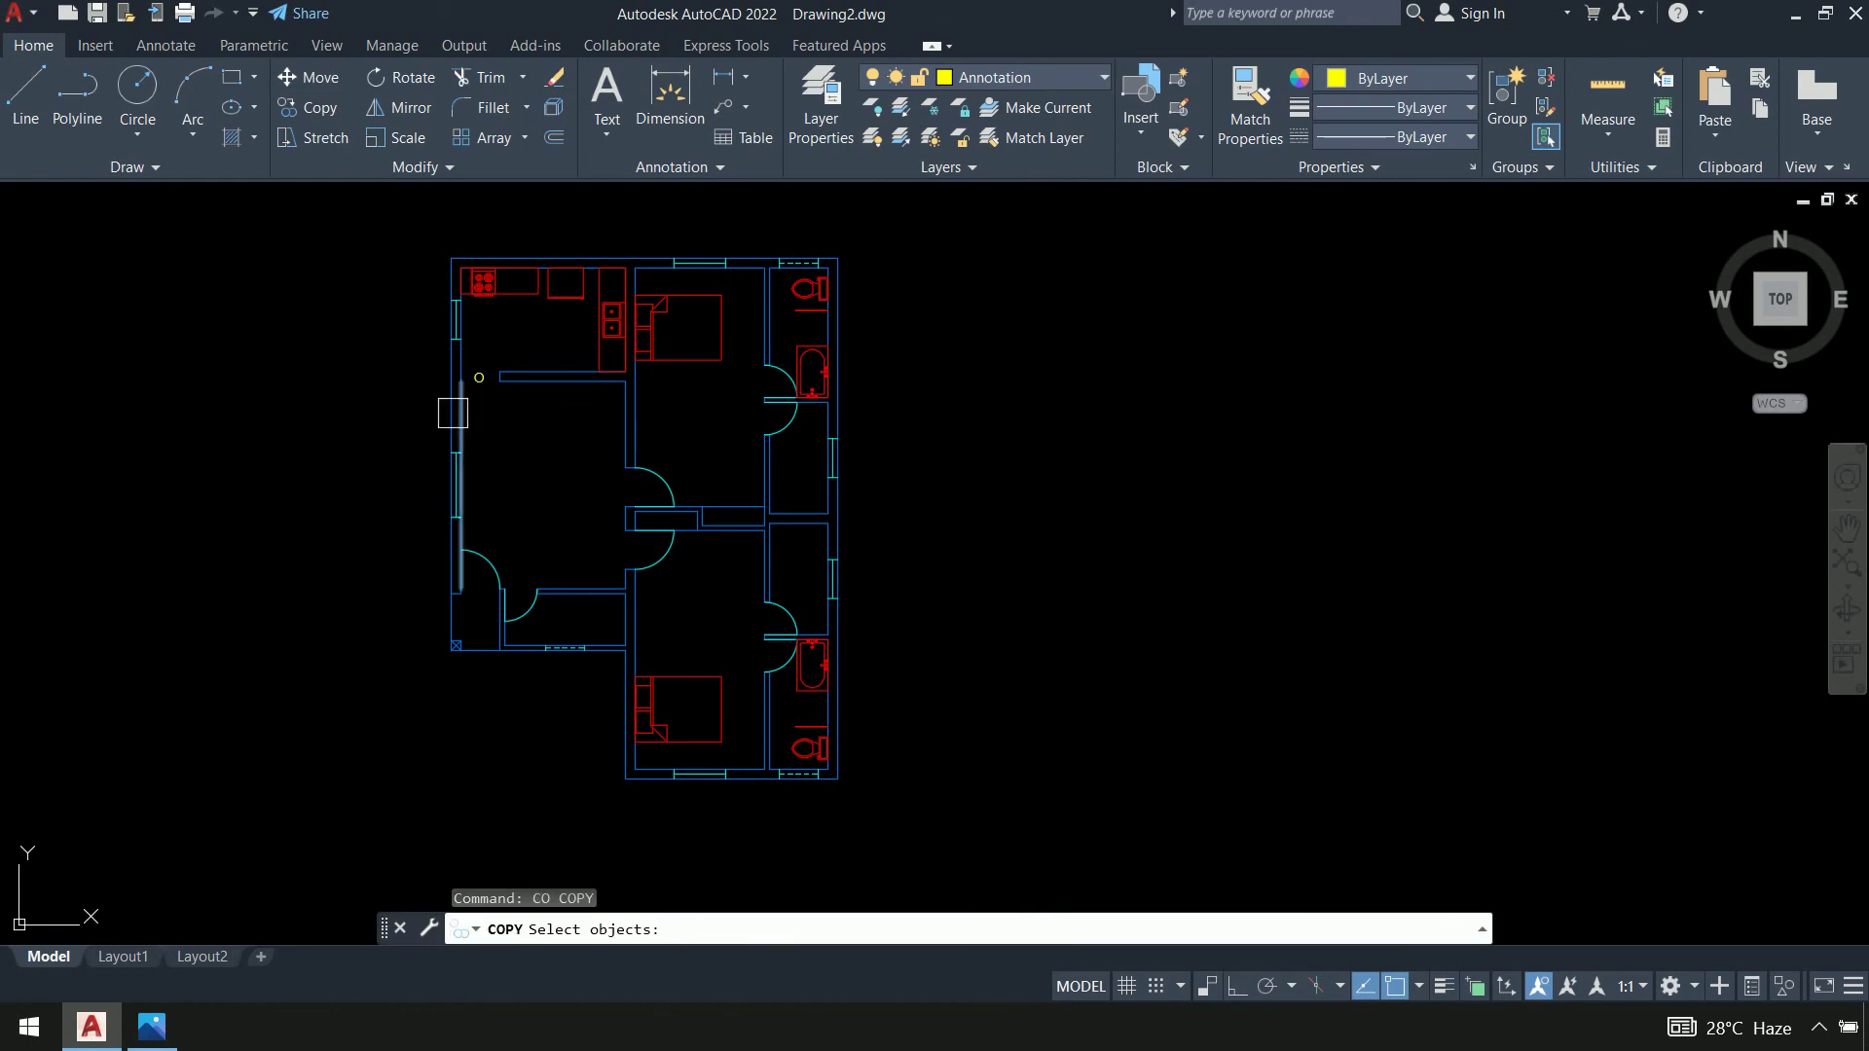
pyautogui.scroll(6, 451, 400)
pyautogui.click(564, 333)
pyautogui.press('Return')
pyautogui.click(546, 300)
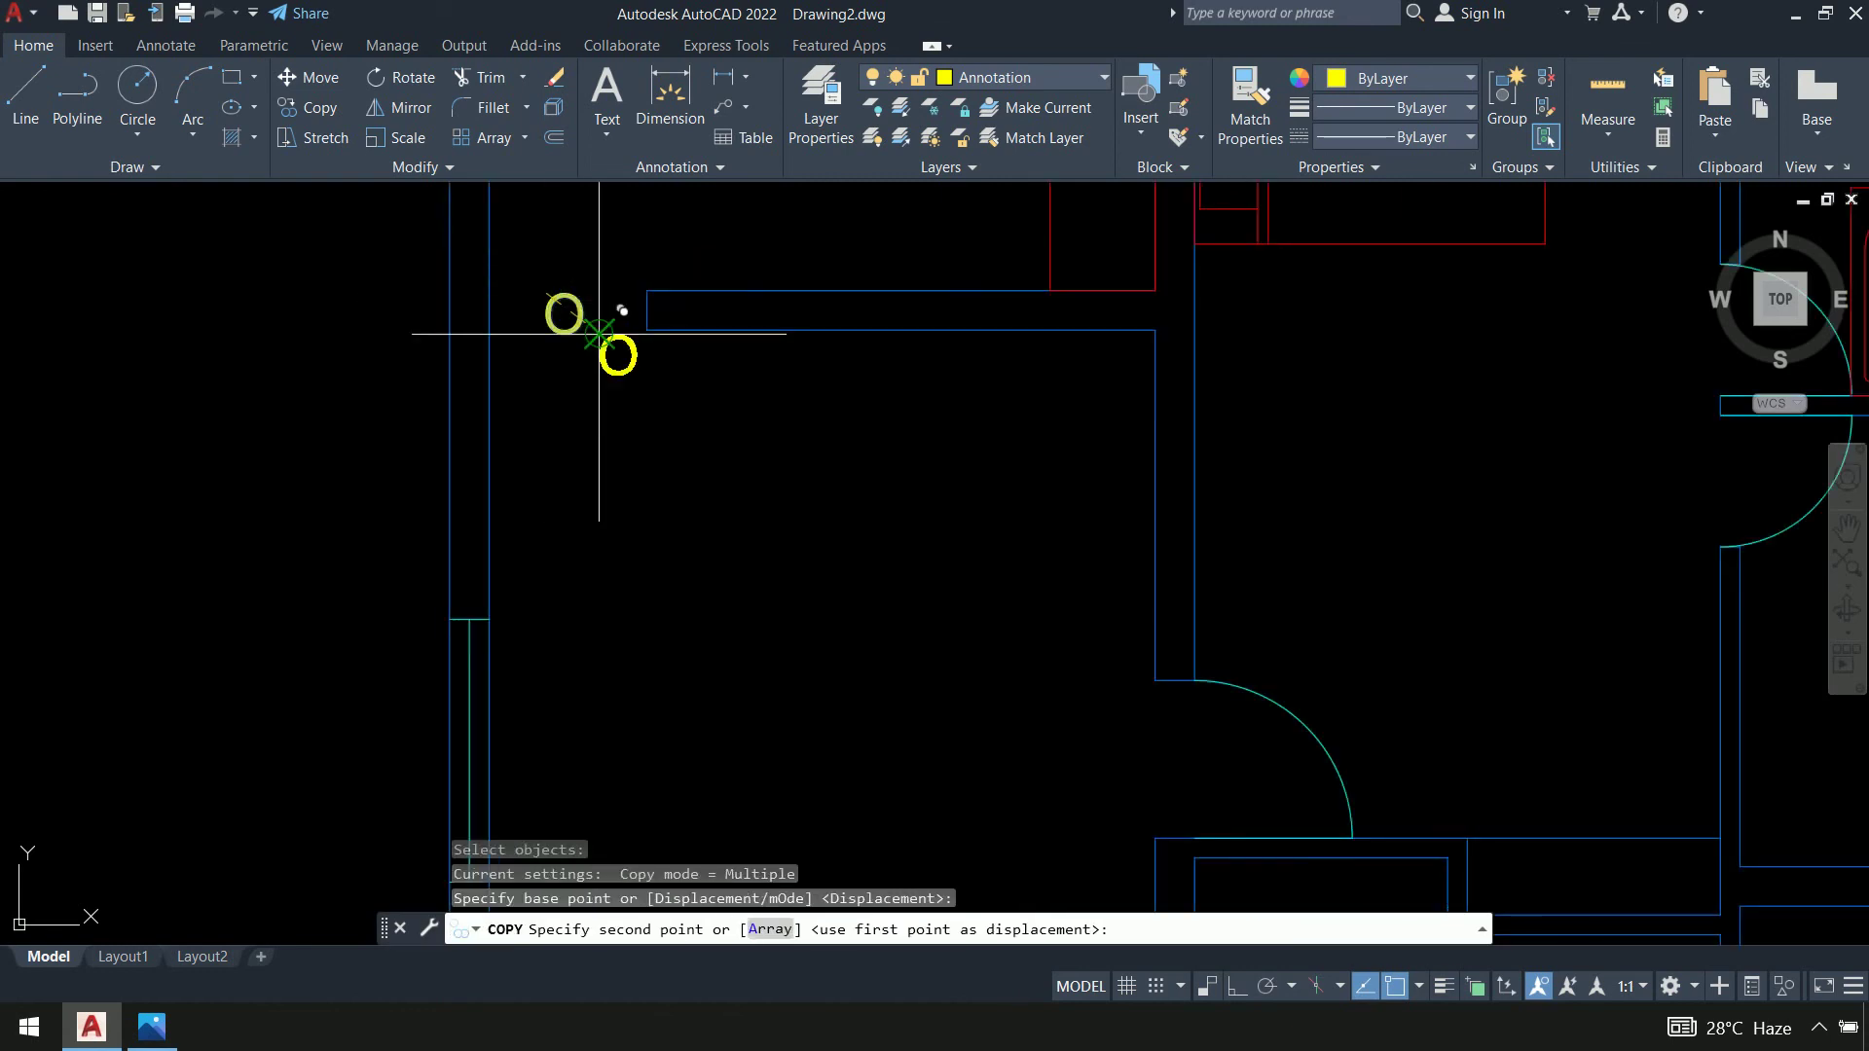
pyautogui.scroll(-5, 613, 467)
pyautogui.scroll(5, 522, 356)
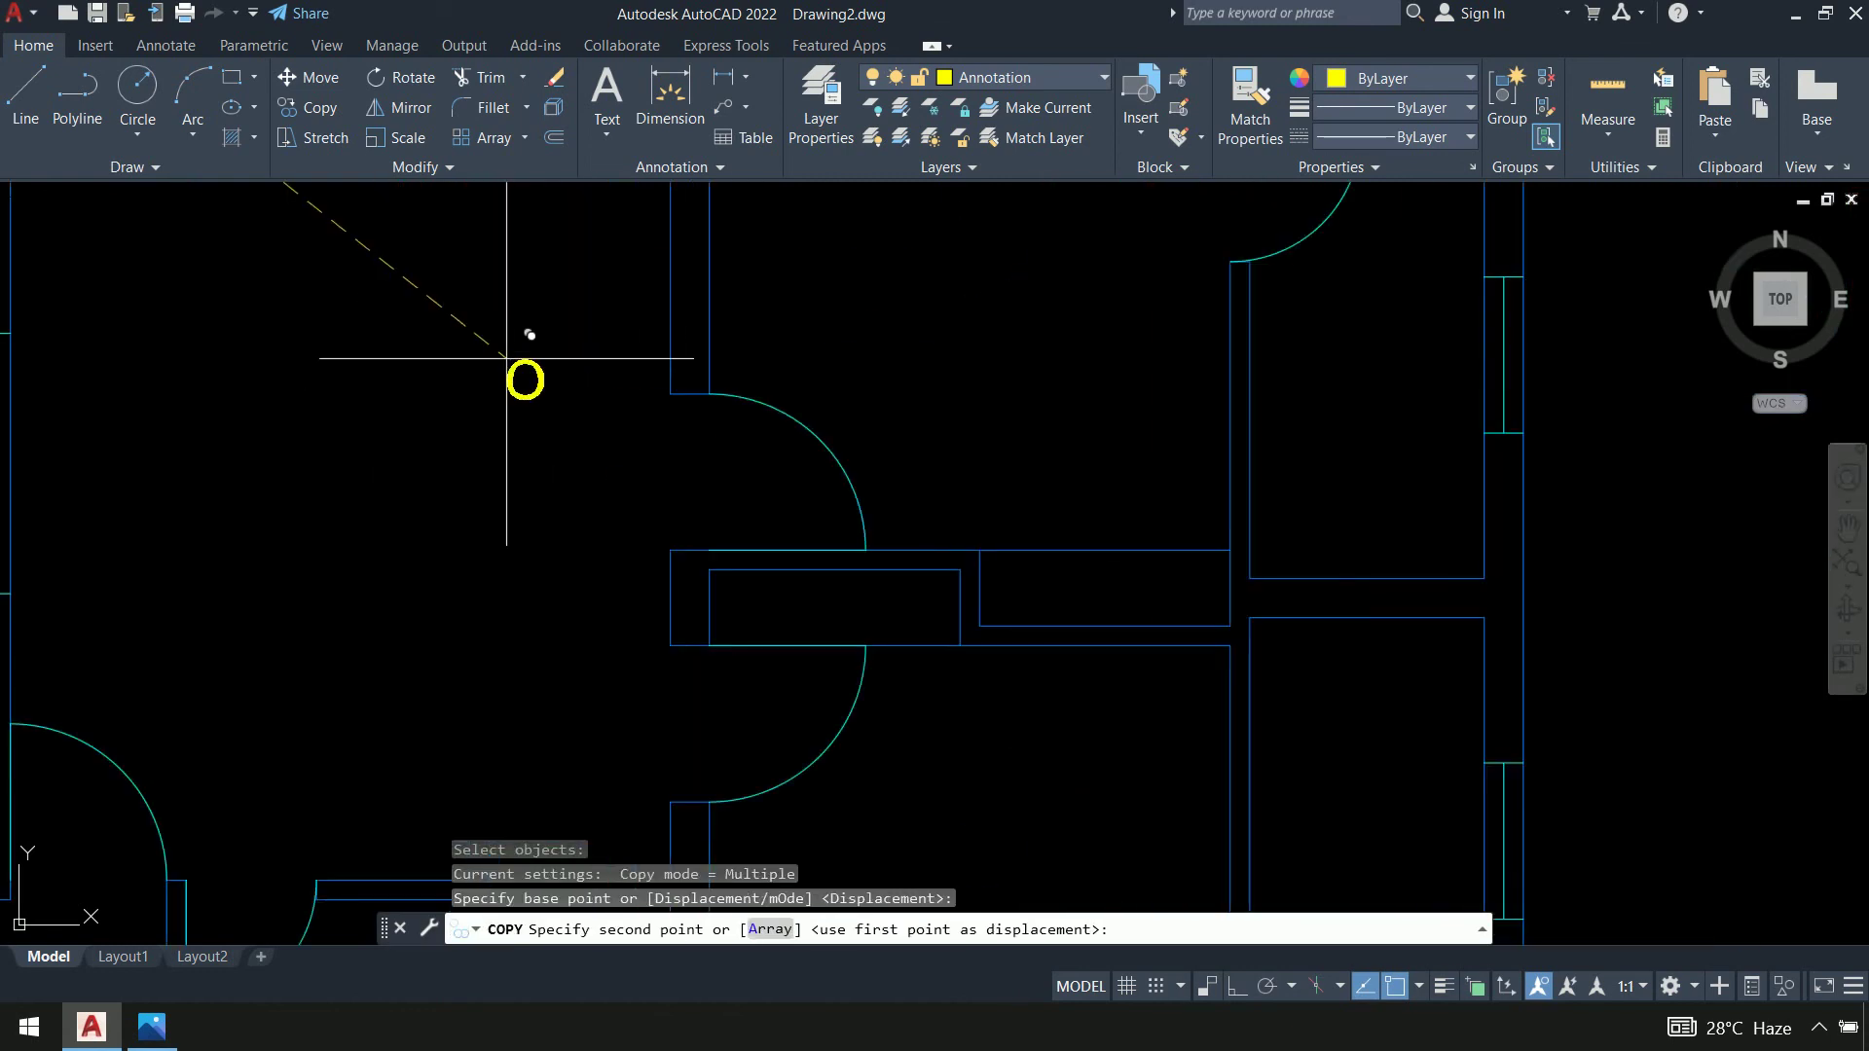
pyautogui.click(673, 446)
pyautogui.click(670, 696)
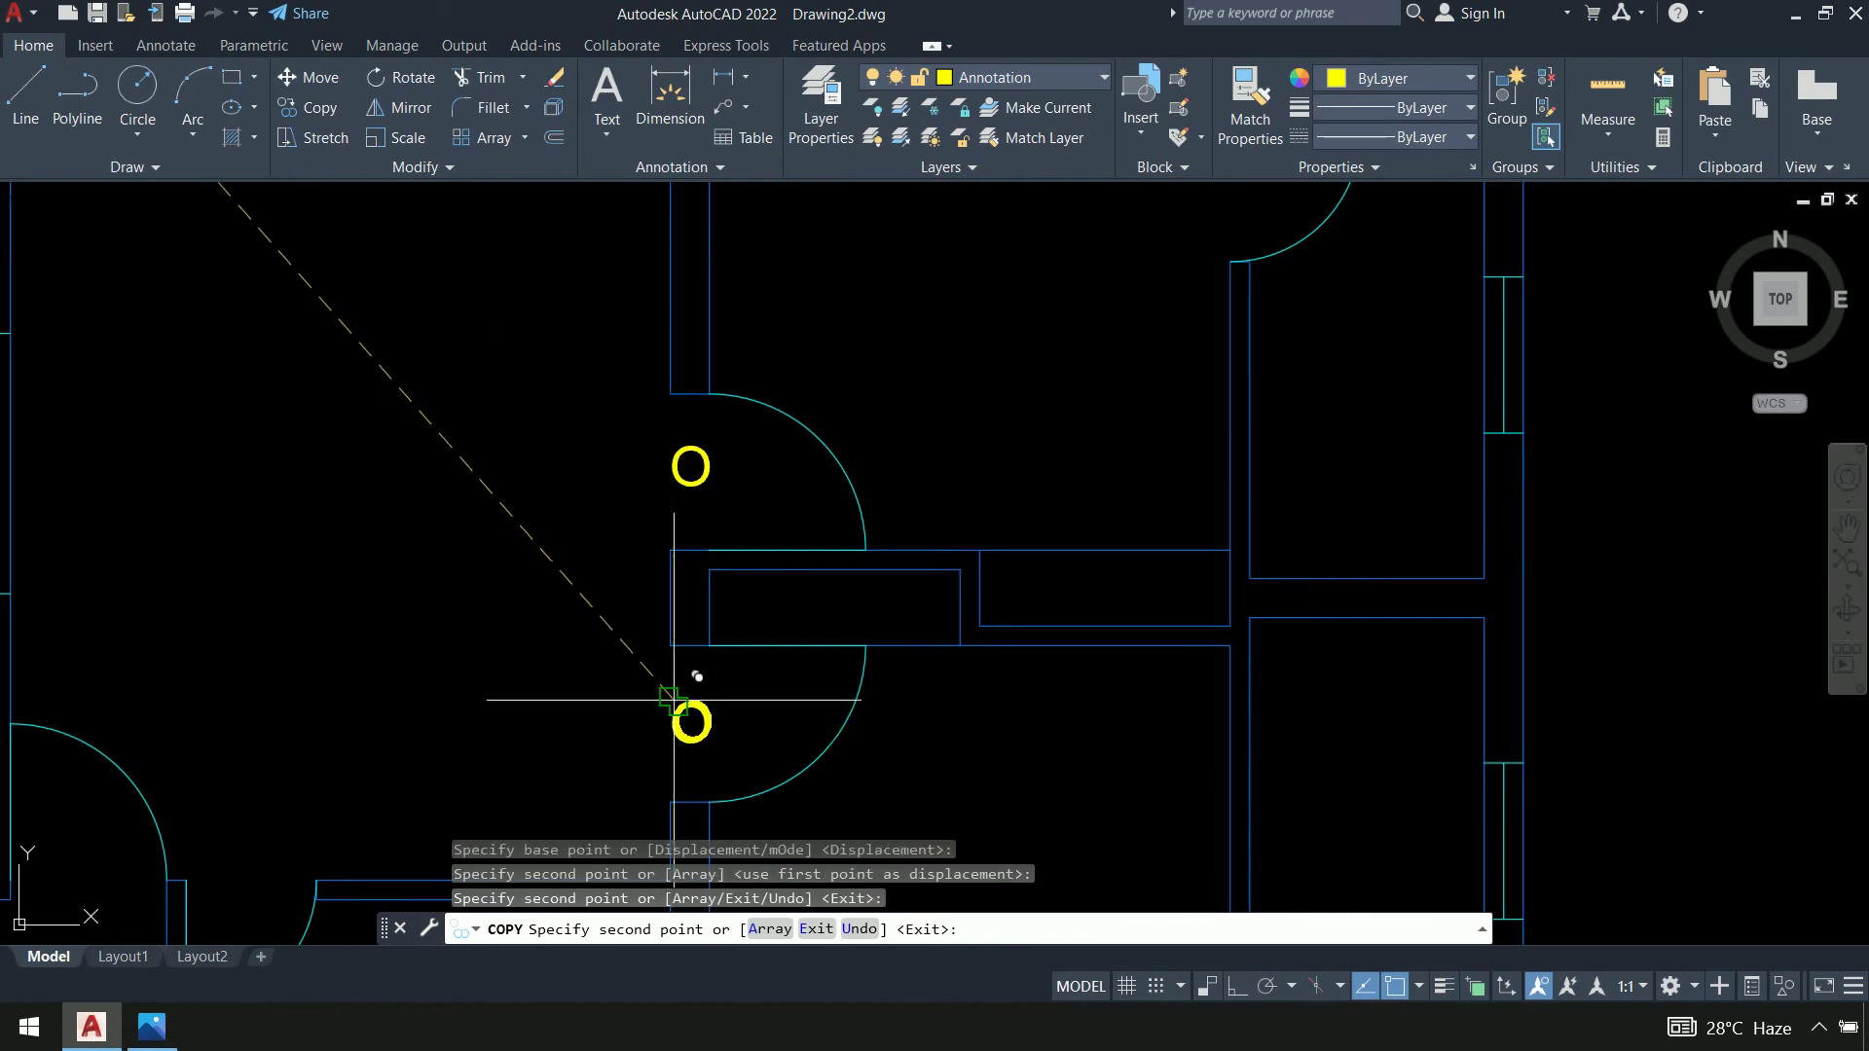
# Place copies of the "O" in the doorways of the upper bathroom and the small room below it
pyautogui.scroll(-5, 671, 696)
pyautogui.scroll(5, 634, 418)
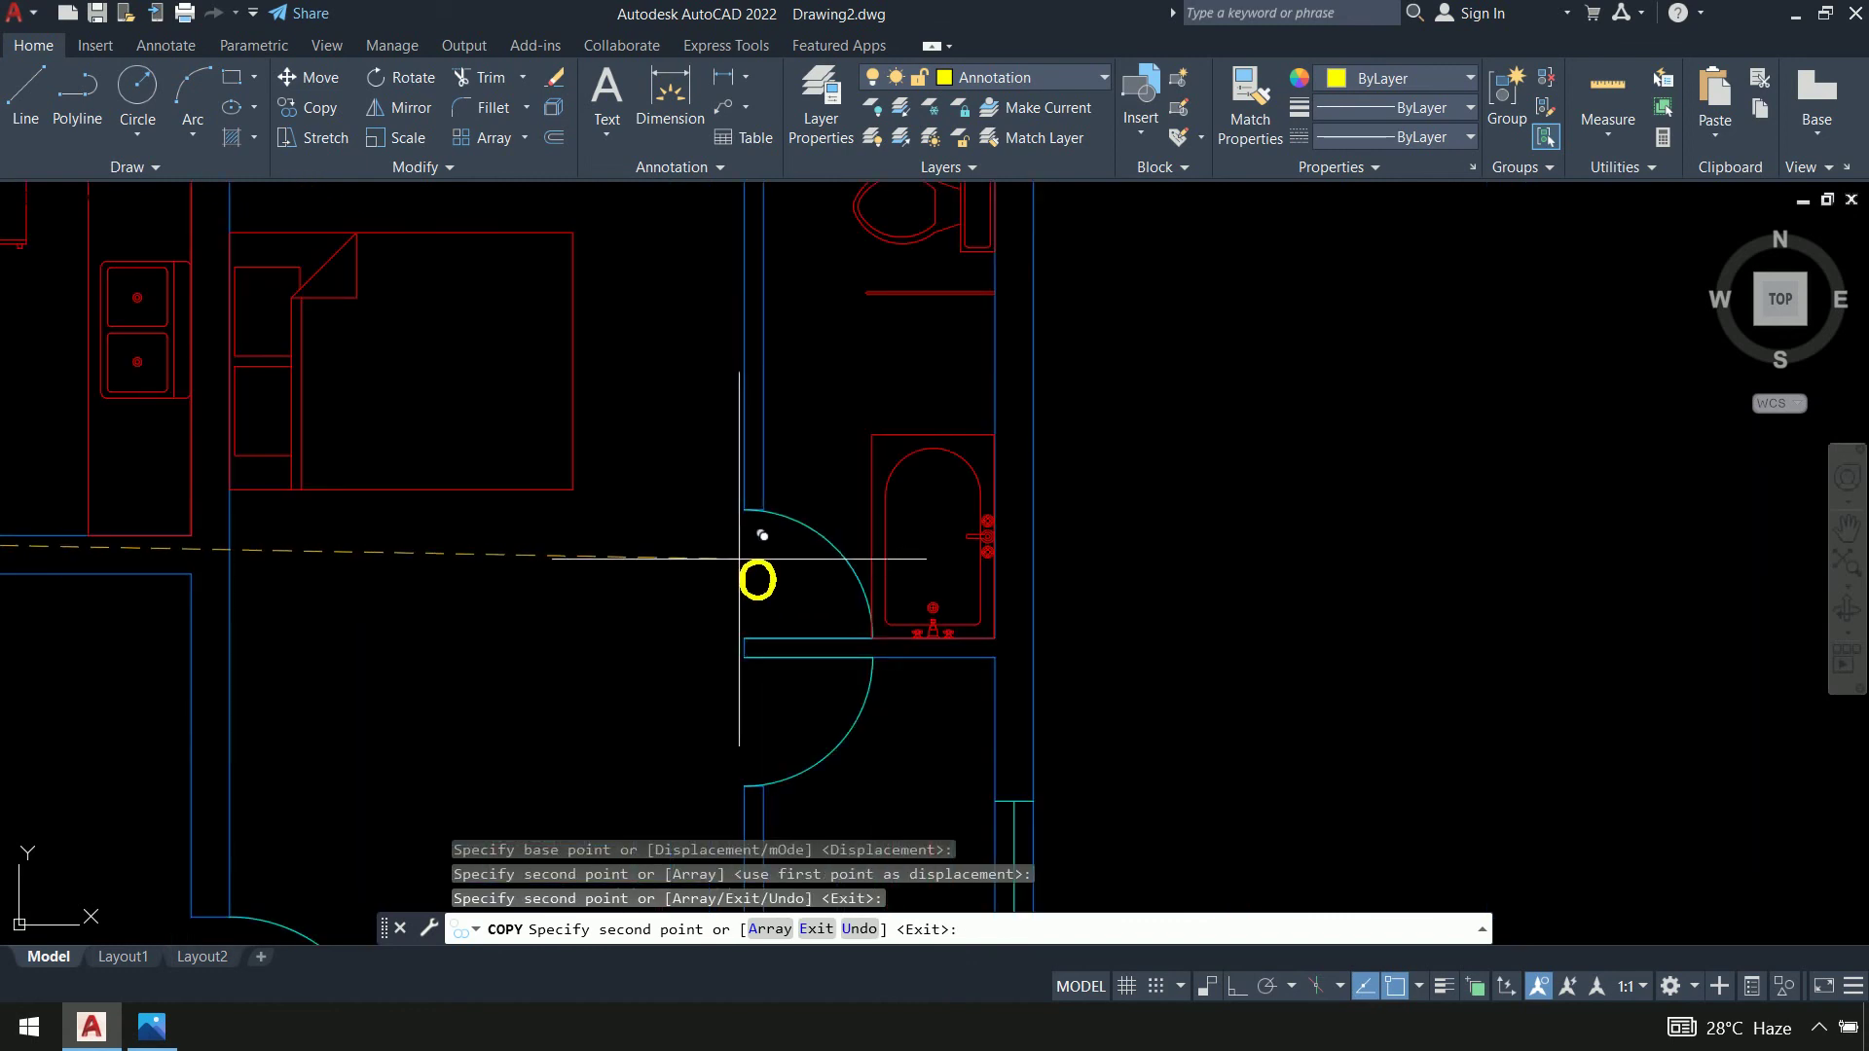
pyautogui.click(732, 558)
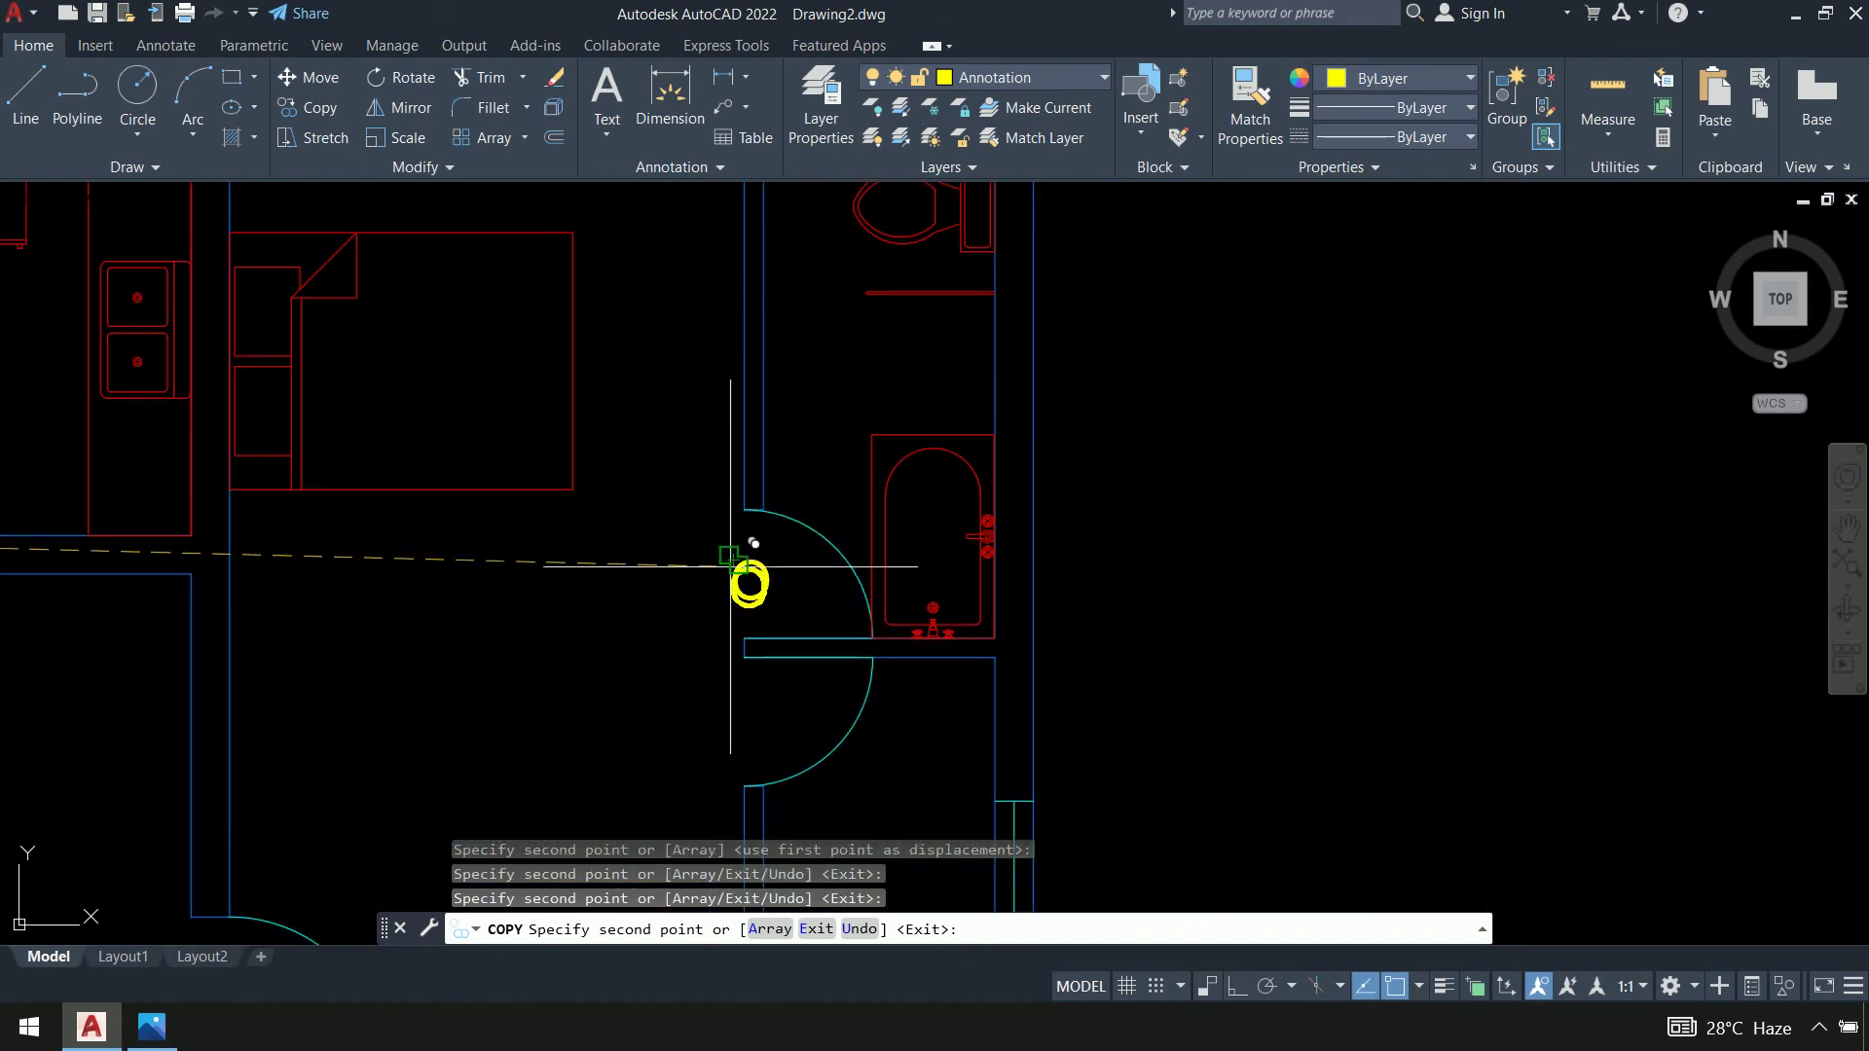
pyautogui.click(721, 699)
# Place copies of the "O" in the doorways of the lower bathroom and the small room above it
pyautogui.scroll(-4, 633, 692)
pyautogui.moveTo(633, 710); pyautogui.dragTo(606, 334, button='middle')
pyautogui.moveTo(628, 635); pyautogui.dragTo(615, 505, button='middle')
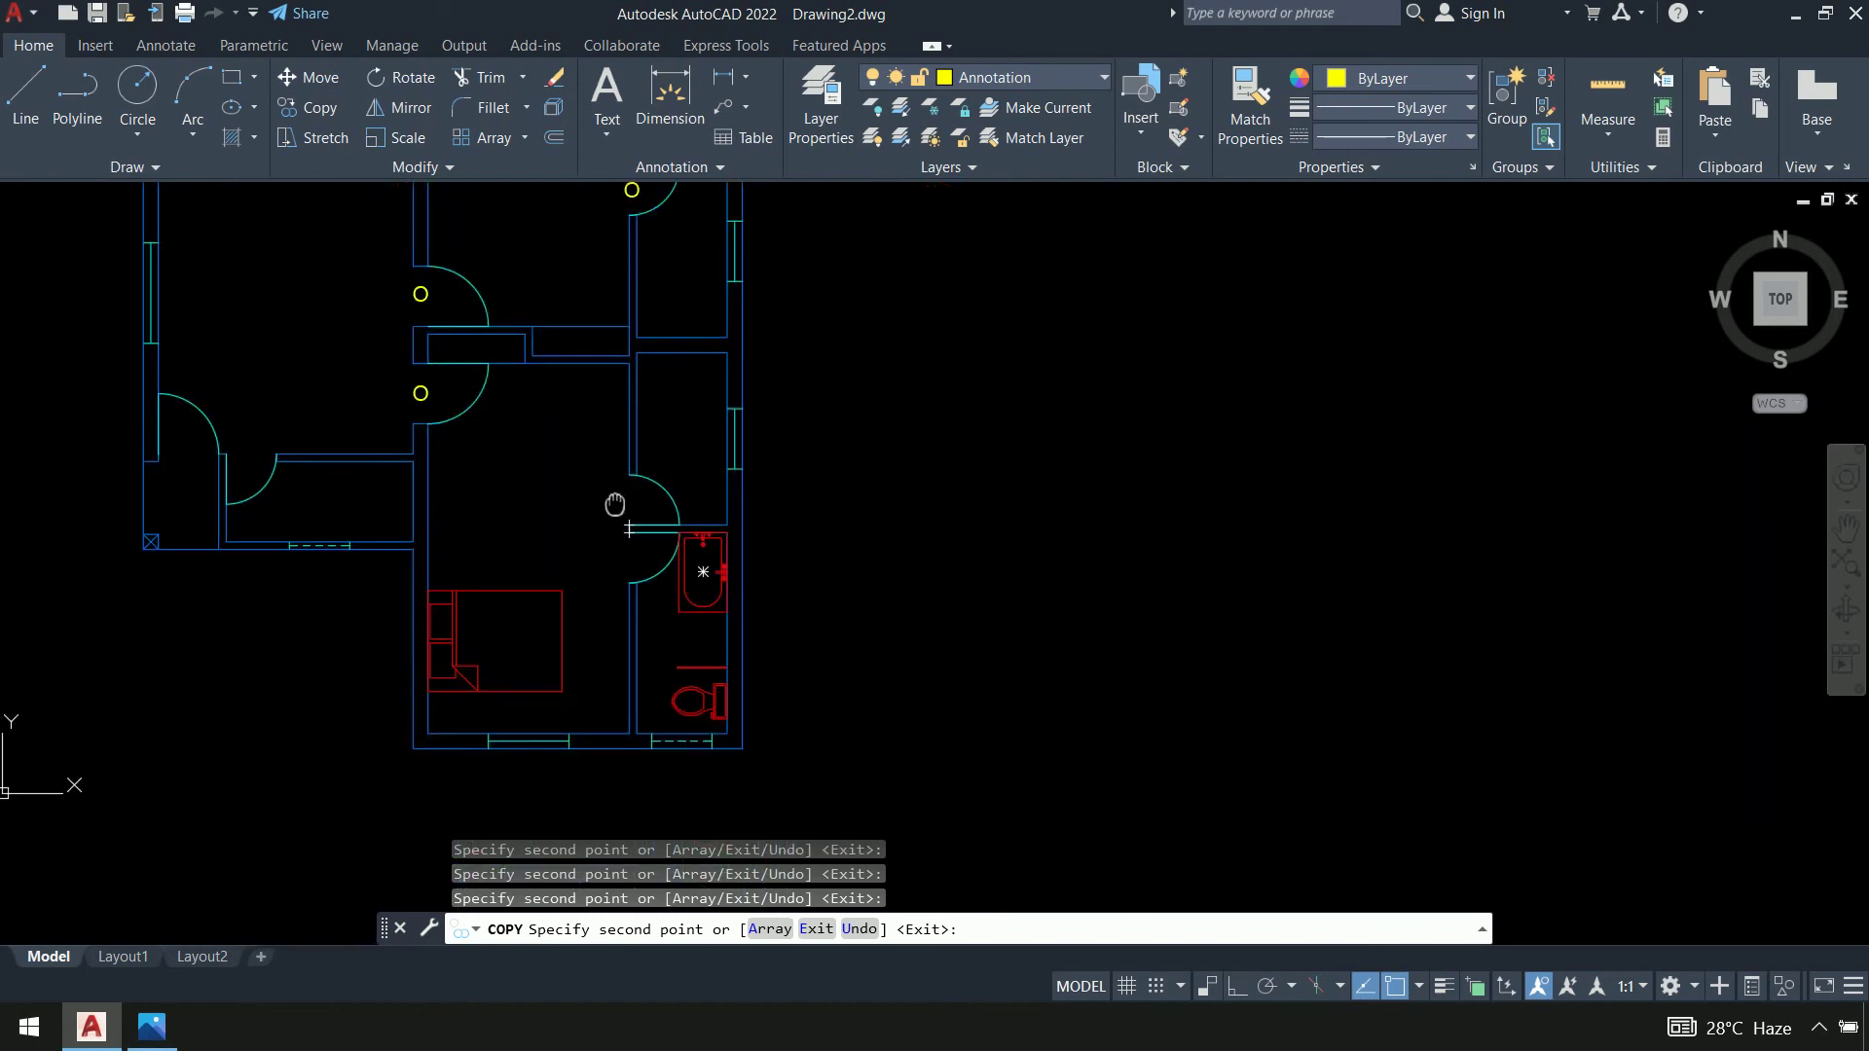
pyautogui.scroll(6, 617, 505)
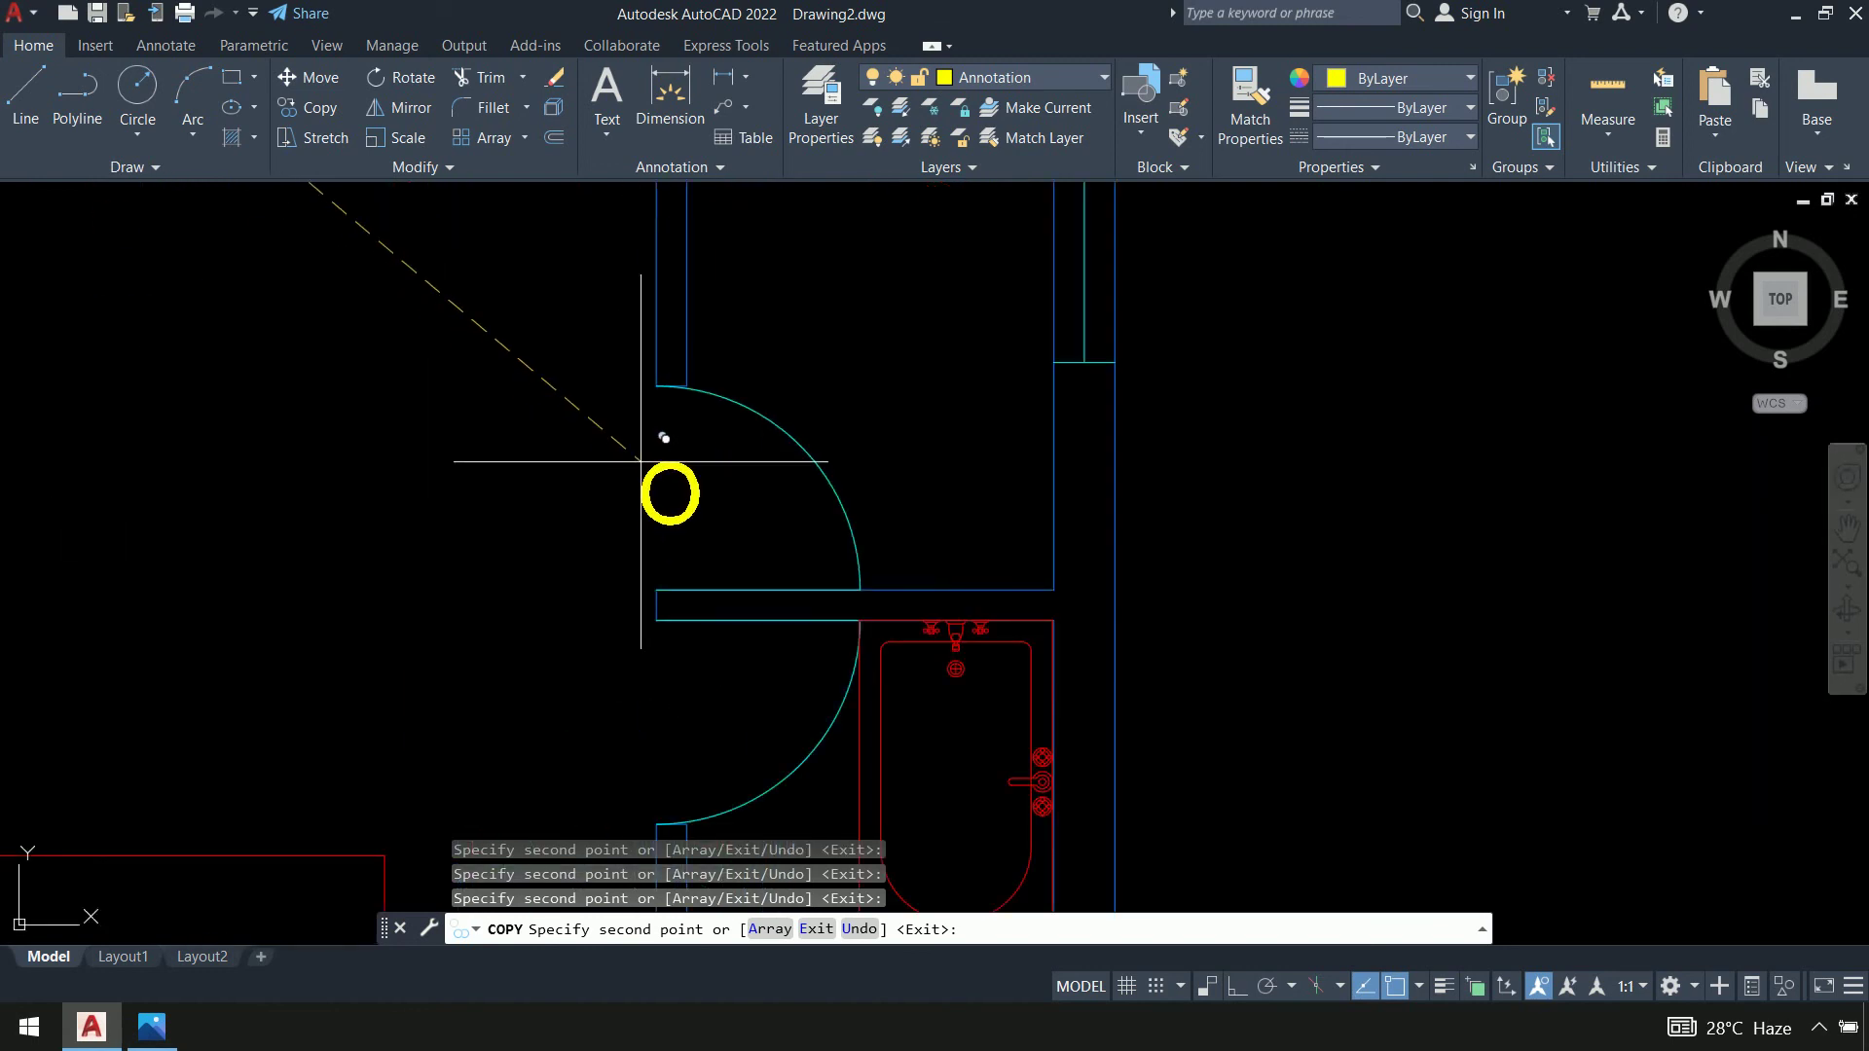
pyautogui.click(641, 691)
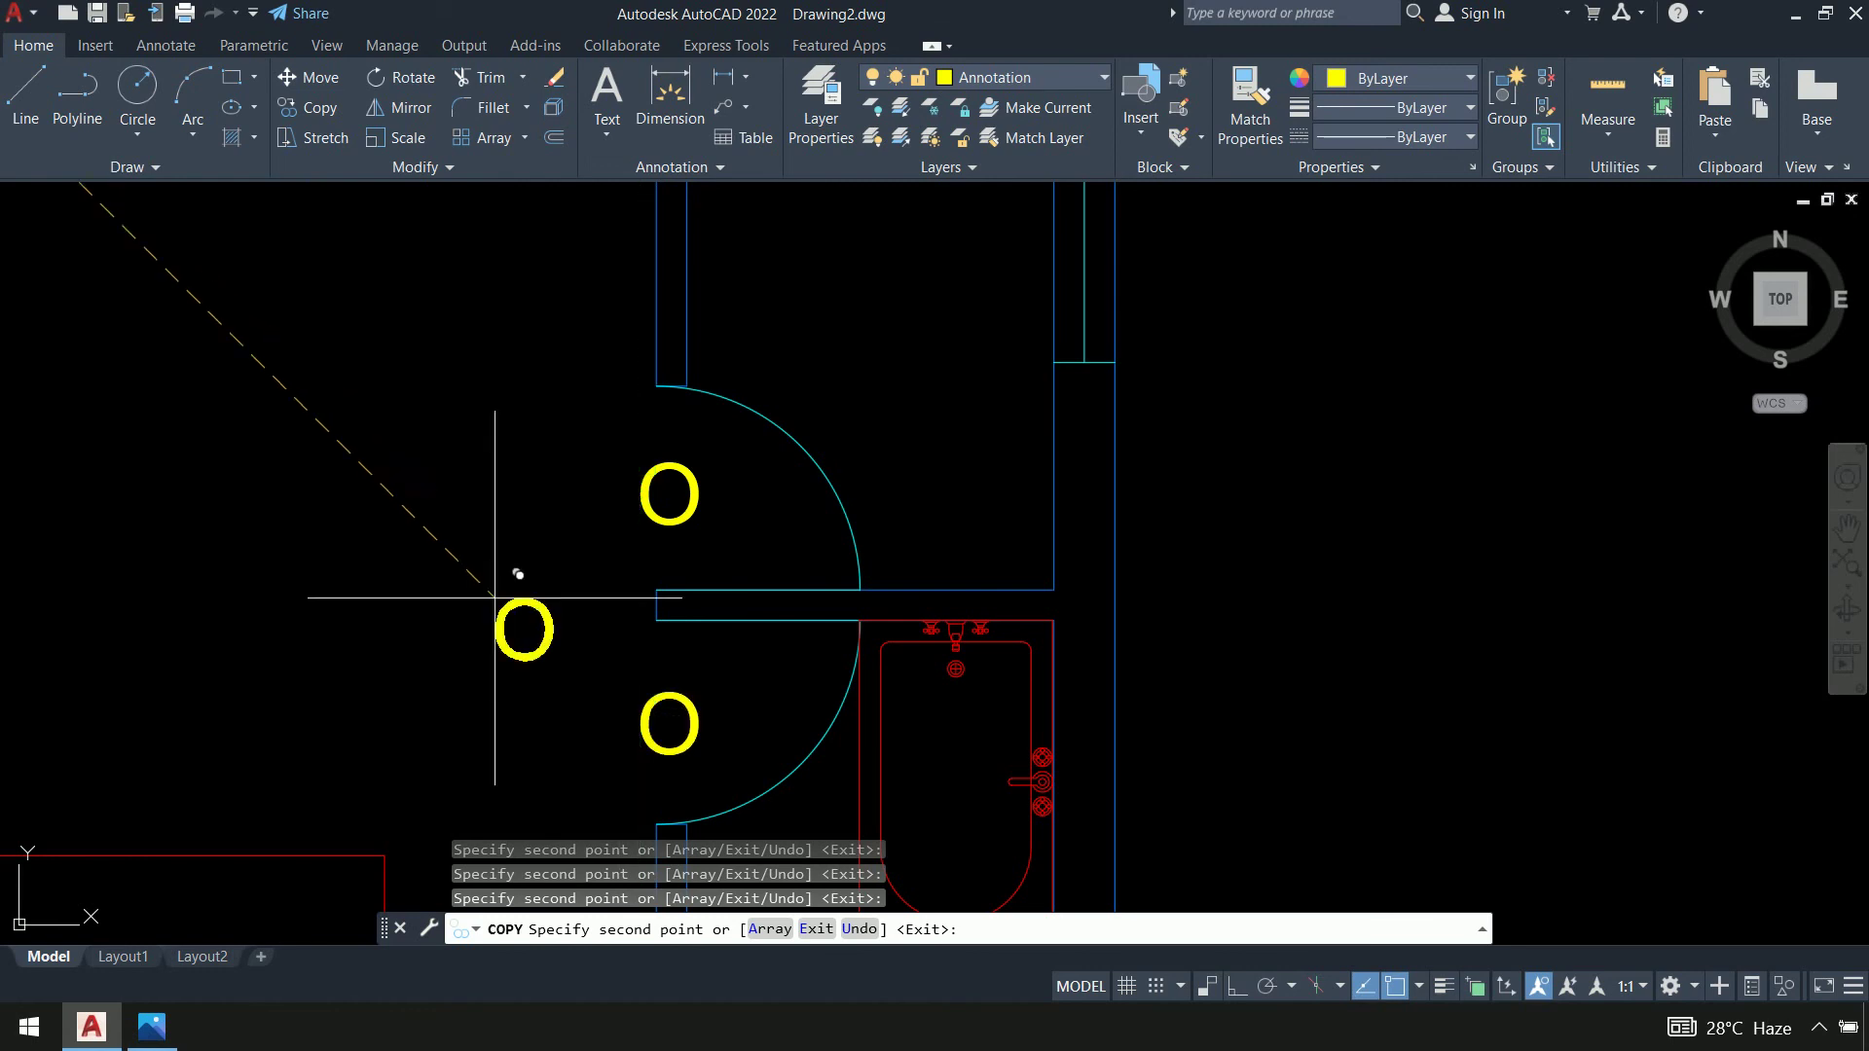
# Place a copy of the "O" in the living area's main entrance doorway
pyautogui.scroll(-4, 501, 596)
pyautogui.scroll(6, 647, 535)
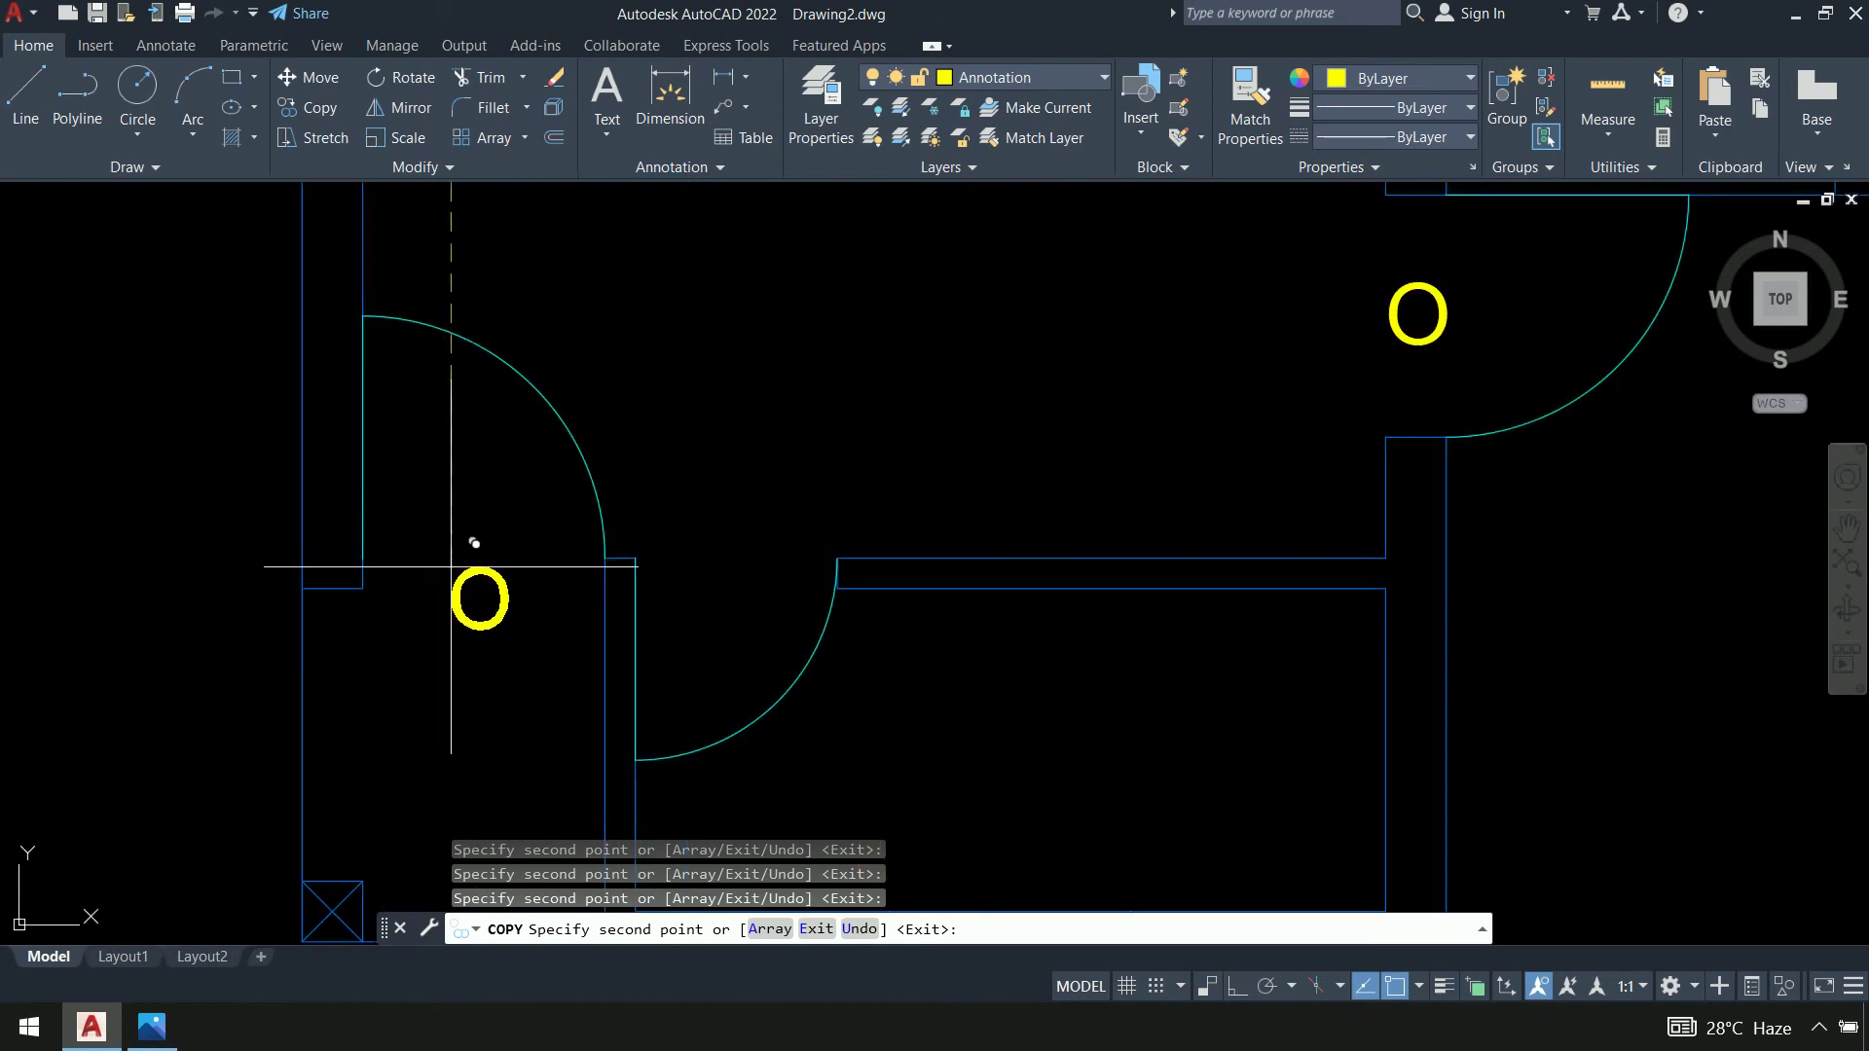
pyautogui.click(438, 548)
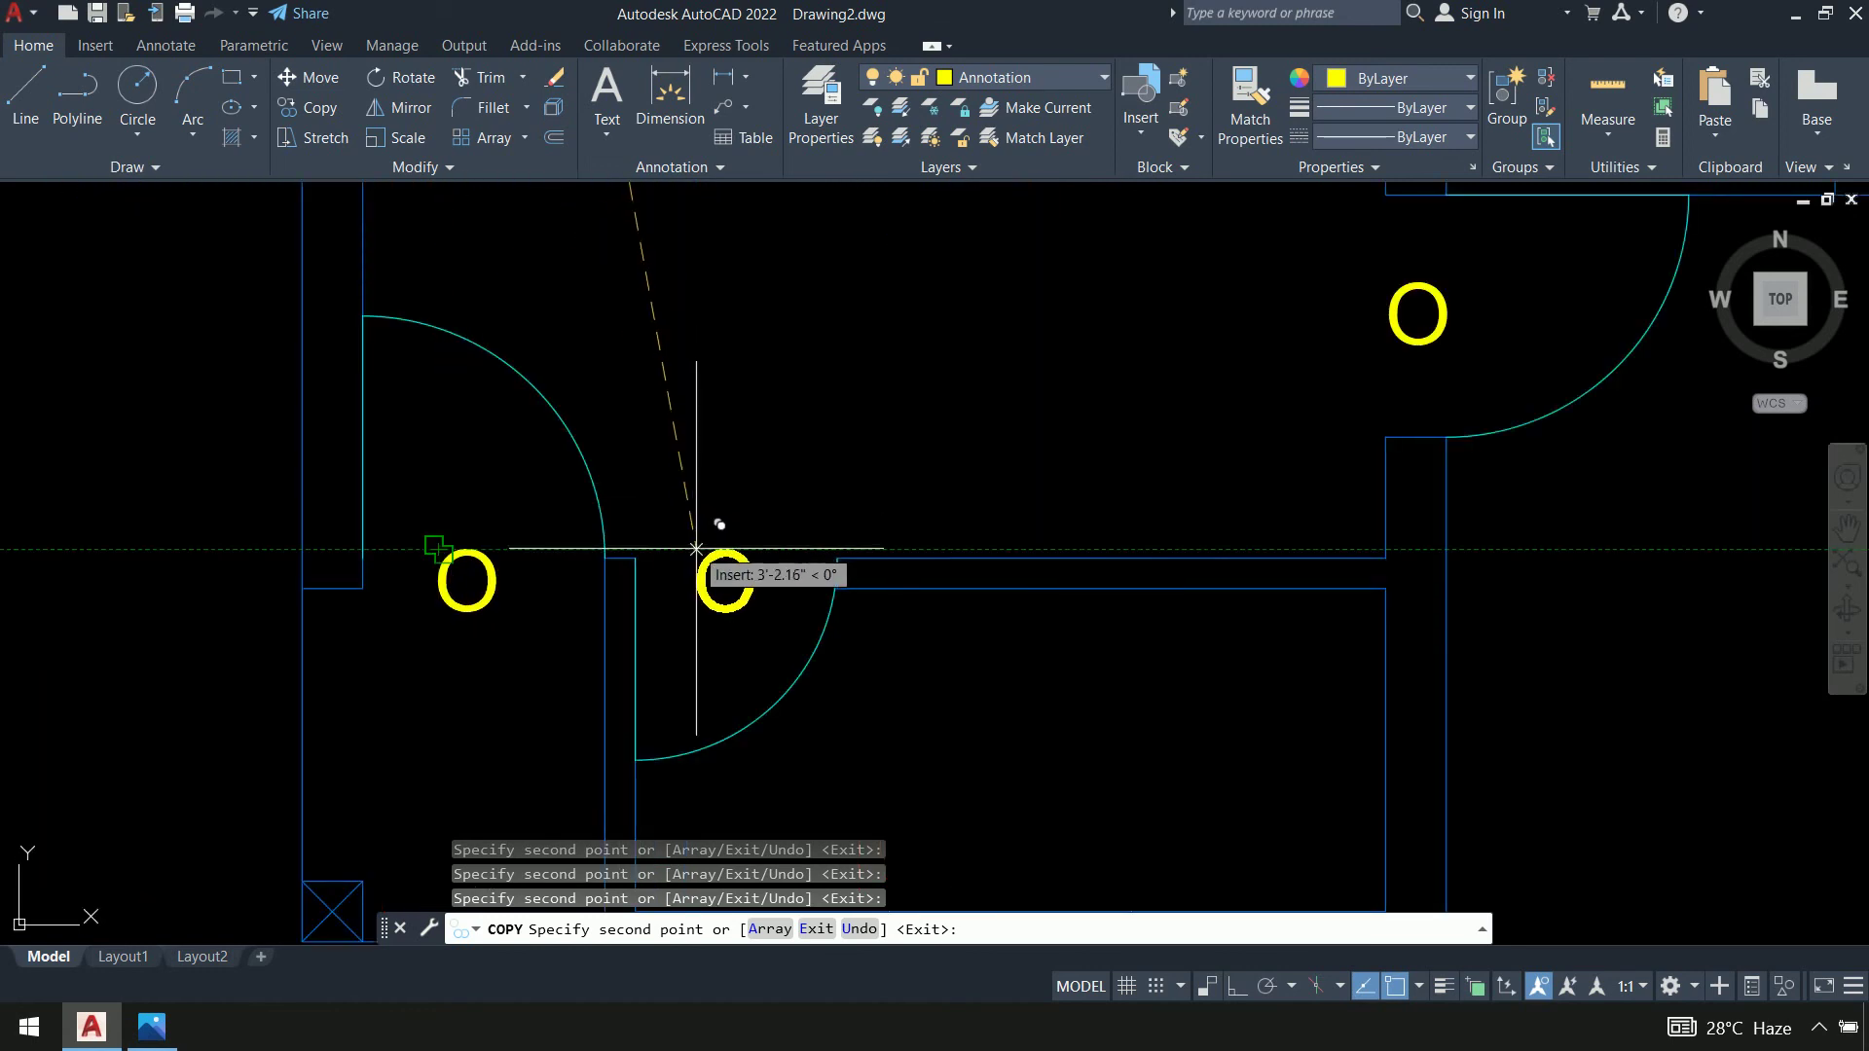
# Place copies of the "O" in the small room's doorway beside the main entrance and outside the kitchen and living area windows
pyautogui.scroll(-5, 697, 549)
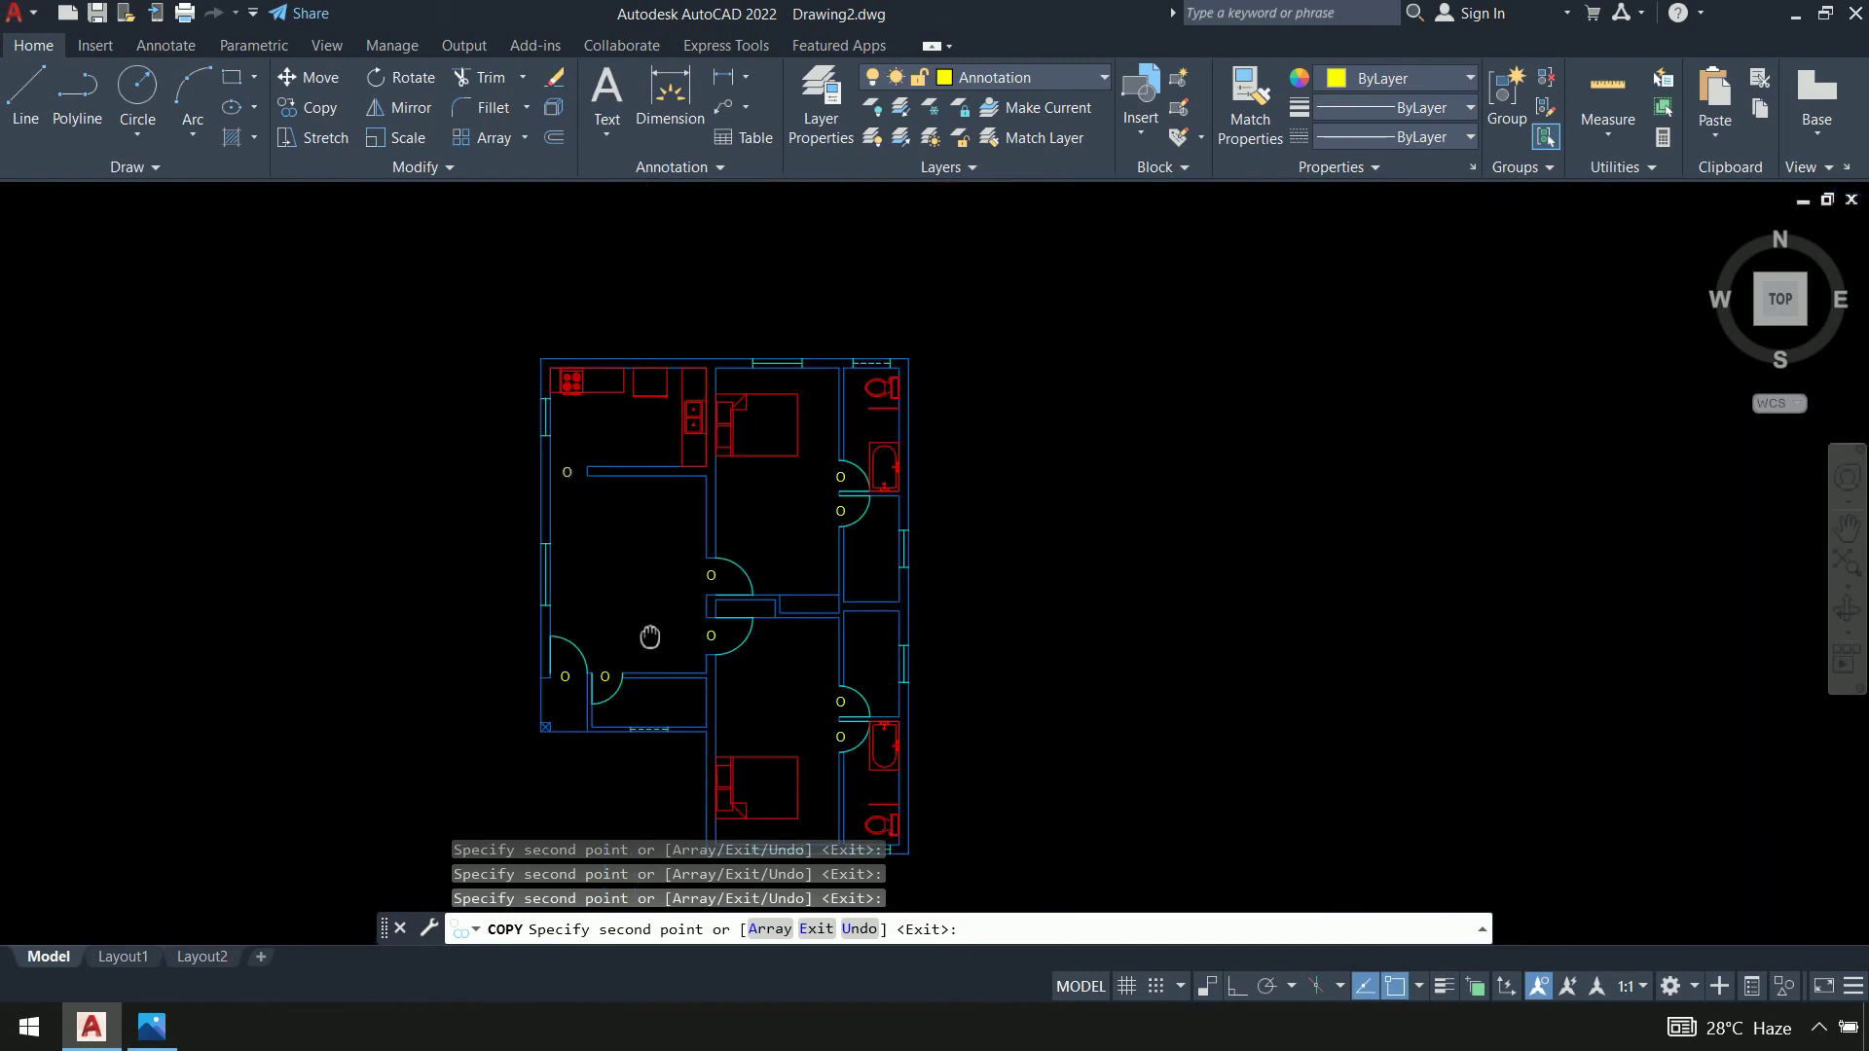
pyautogui.scroll(4, 452, 418)
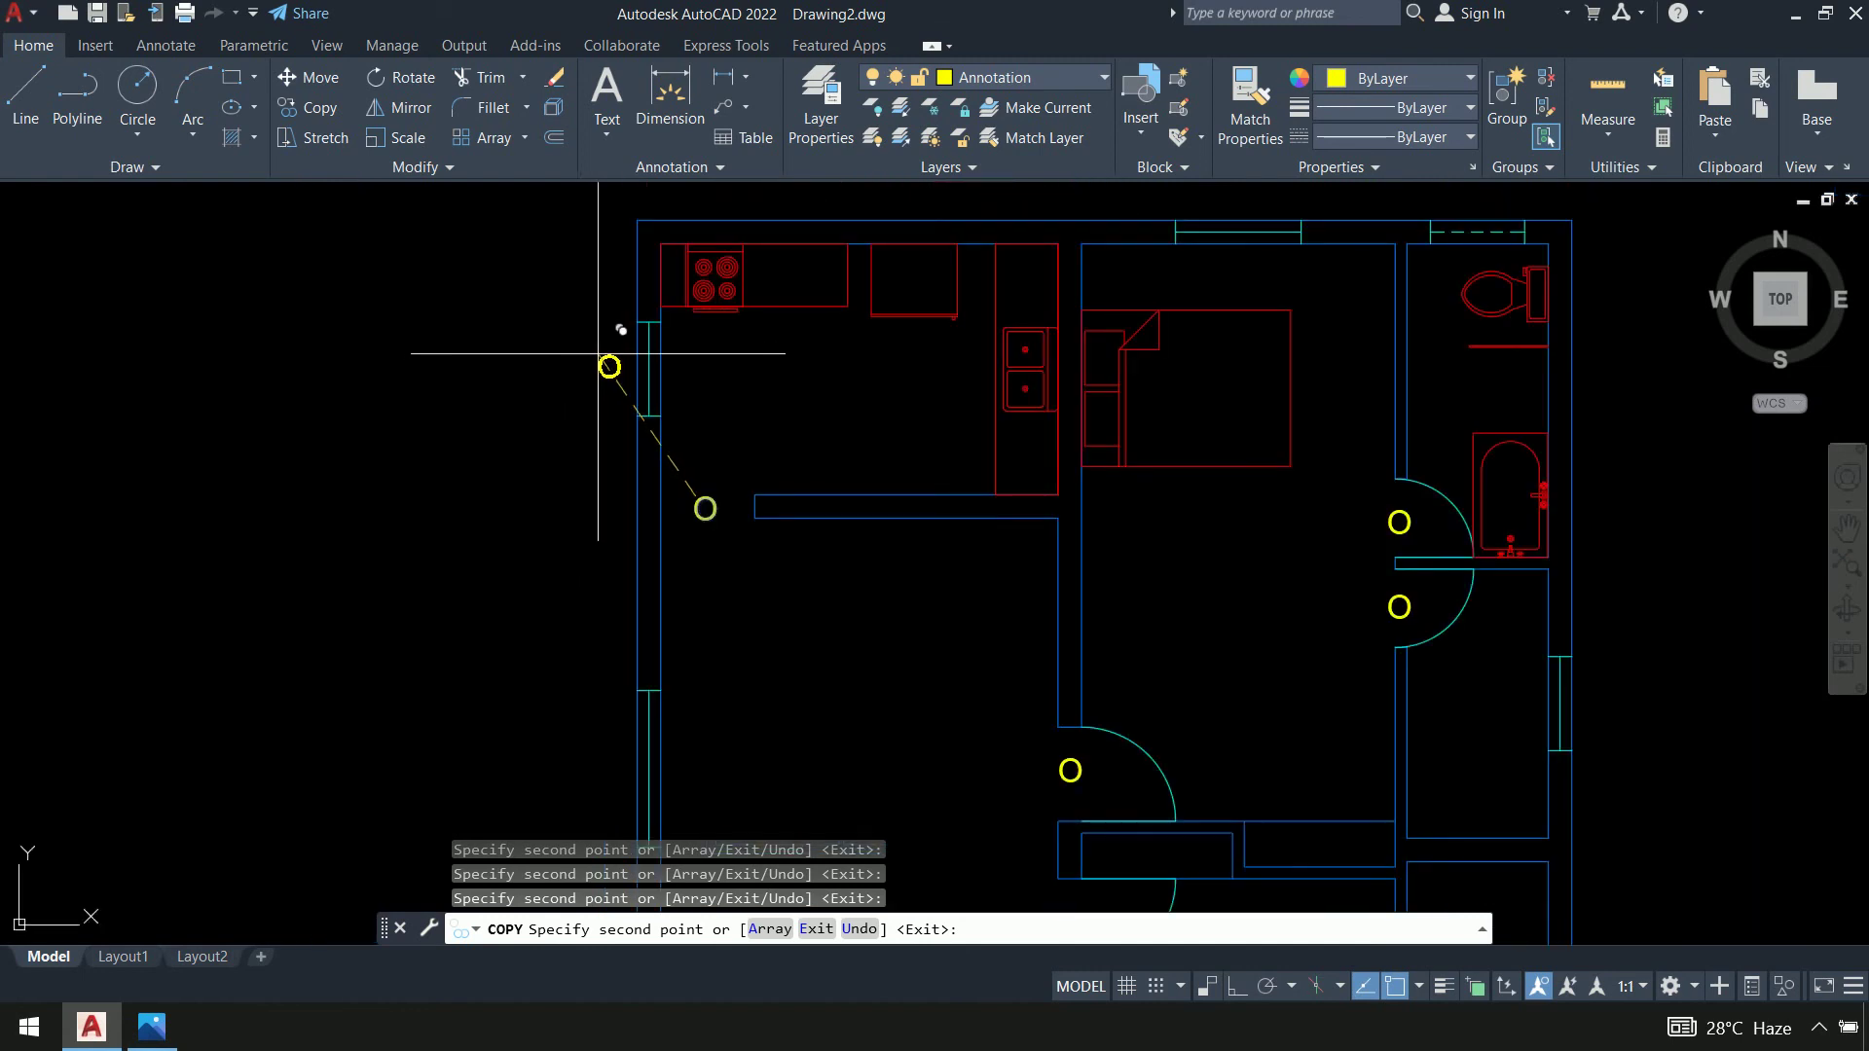
pyautogui.moveTo(520, 606); pyautogui.dragTo(560, 410, button='middle')
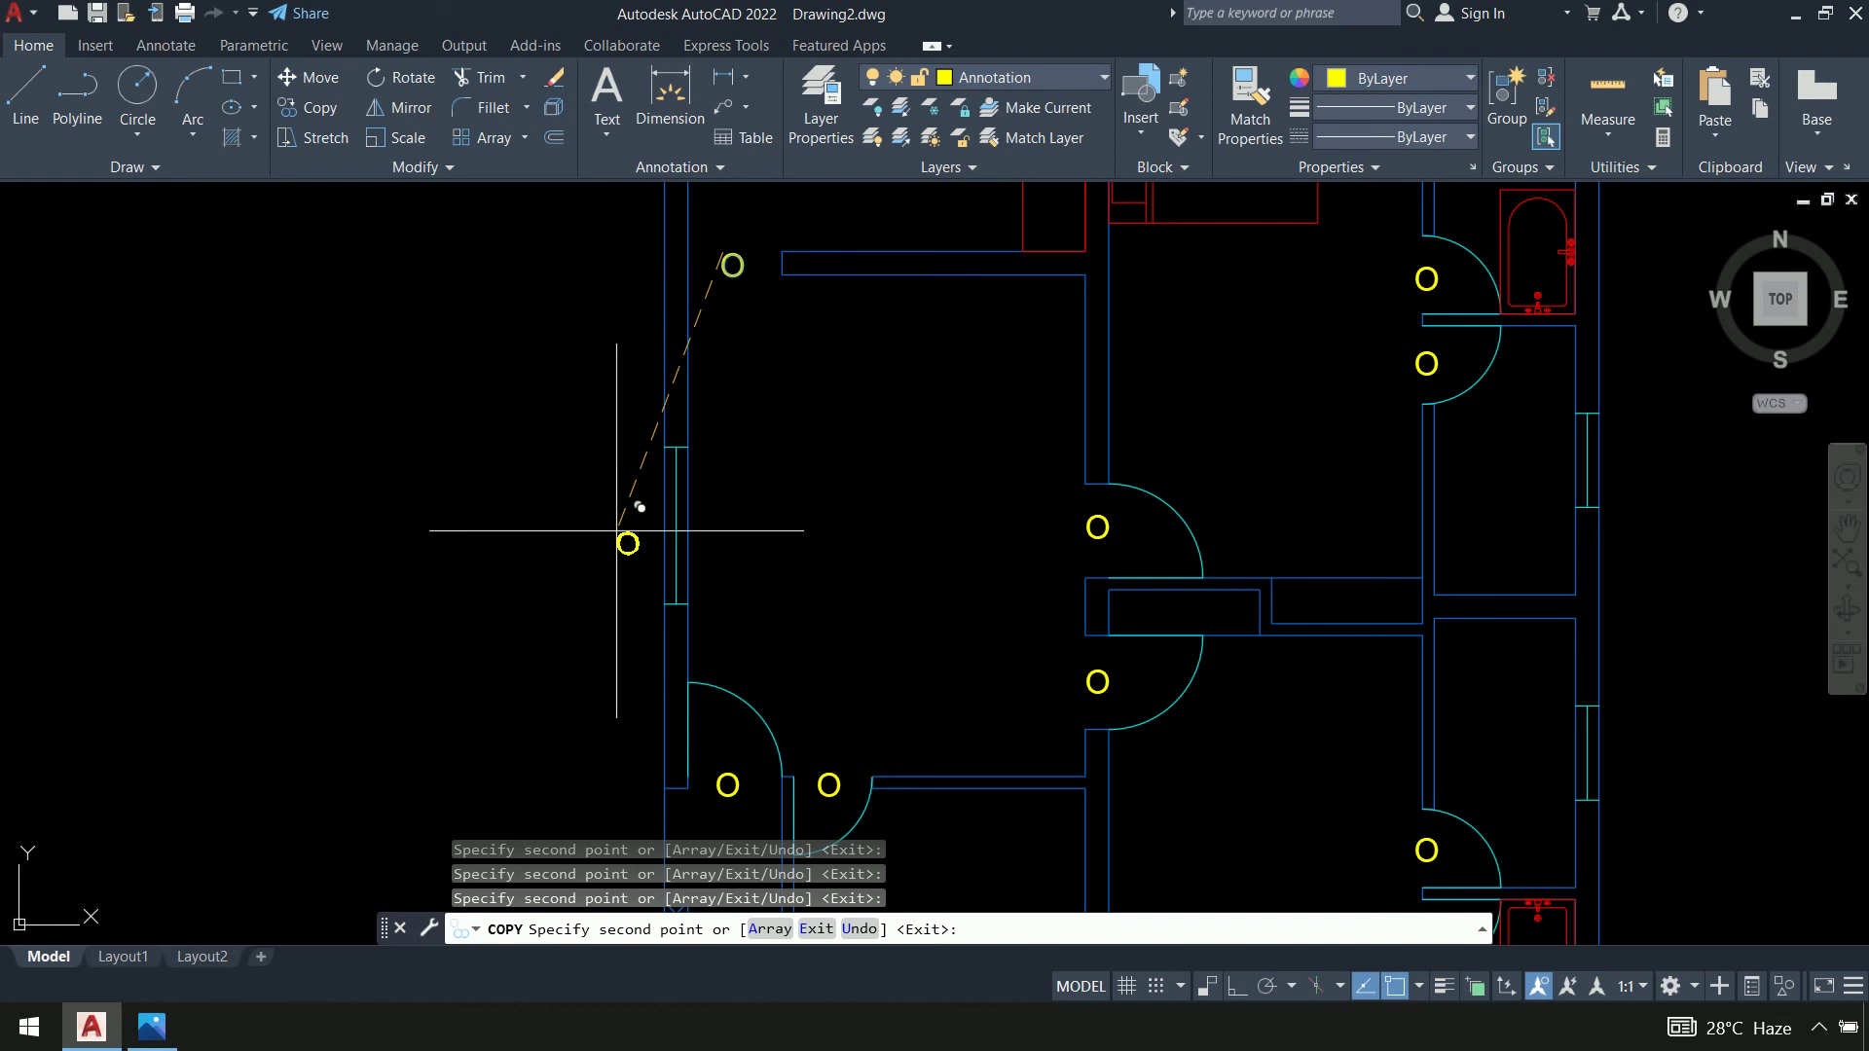
pyautogui.scroll(-4, 508, 688)
pyautogui.moveTo(509, 688); pyautogui.dragTo(494, 545, button='middle')
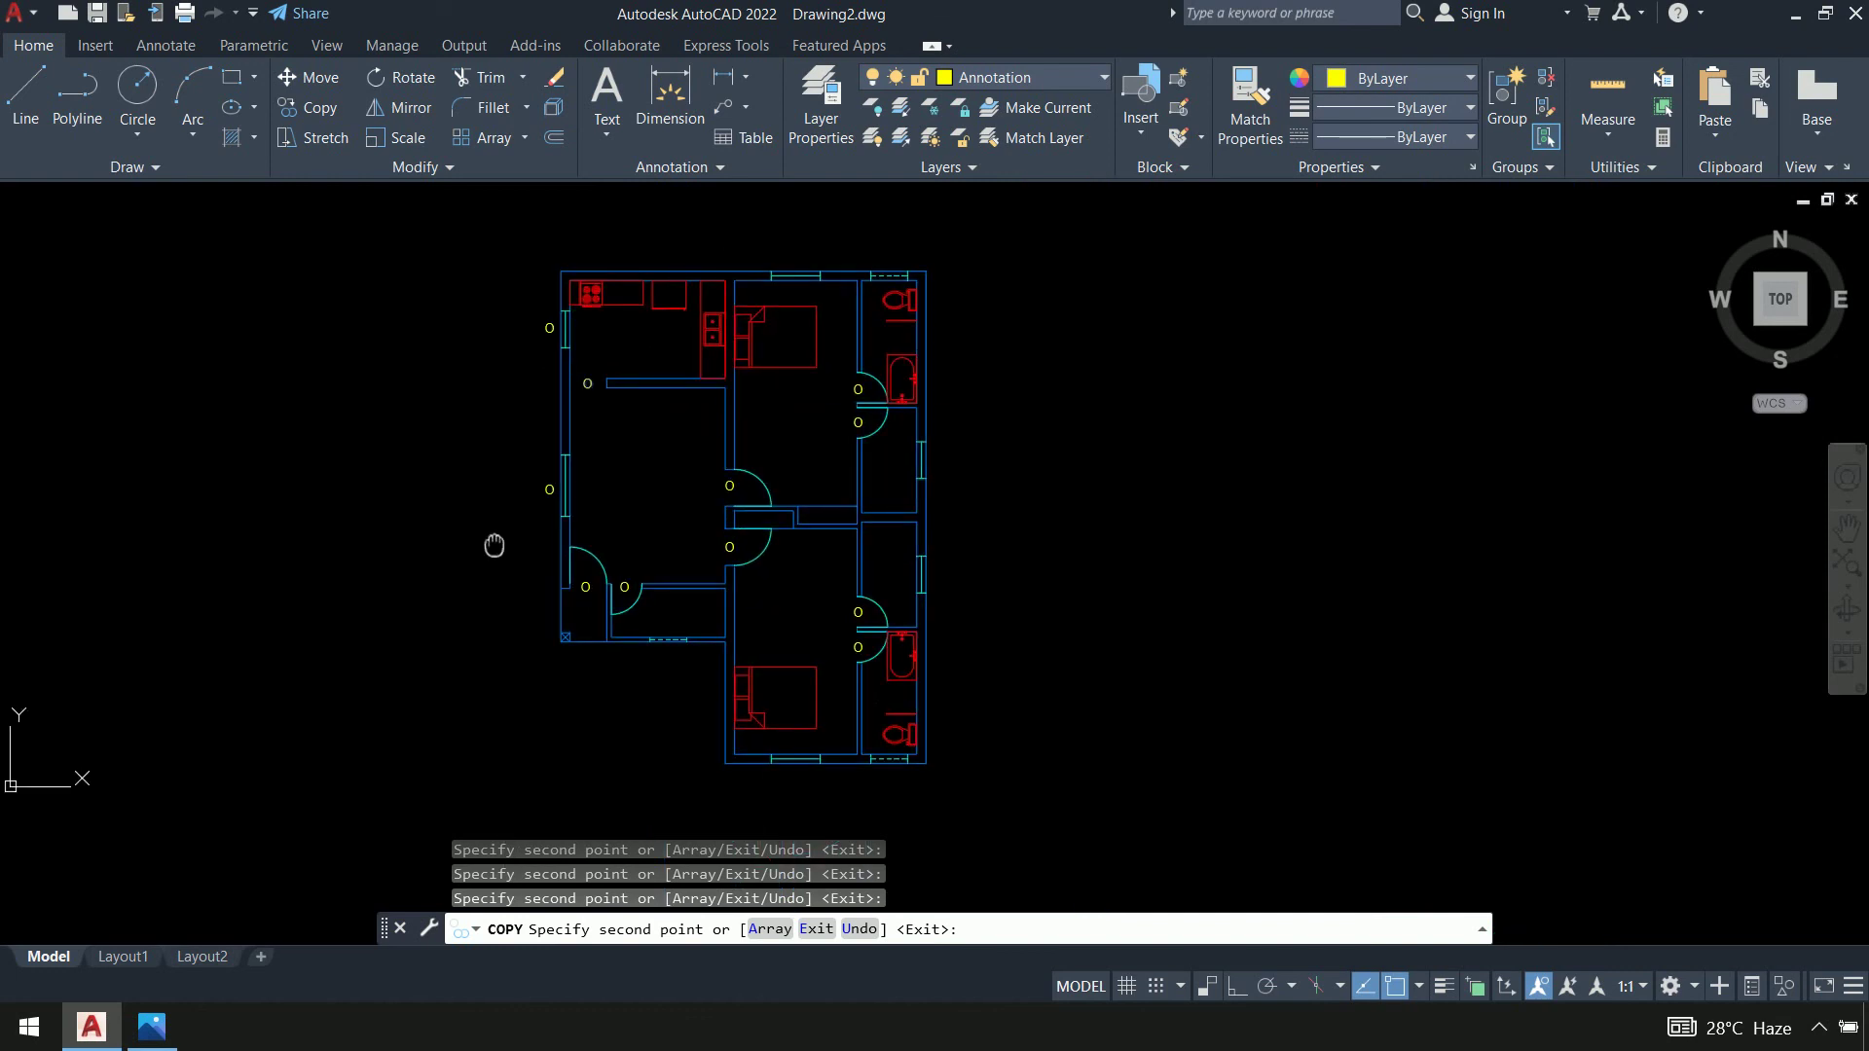
# Place copies of the "O" below the small room's dashed window and below the lower bedroom and lower bathroom windows
pyautogui.scroll(6, 706, 676)
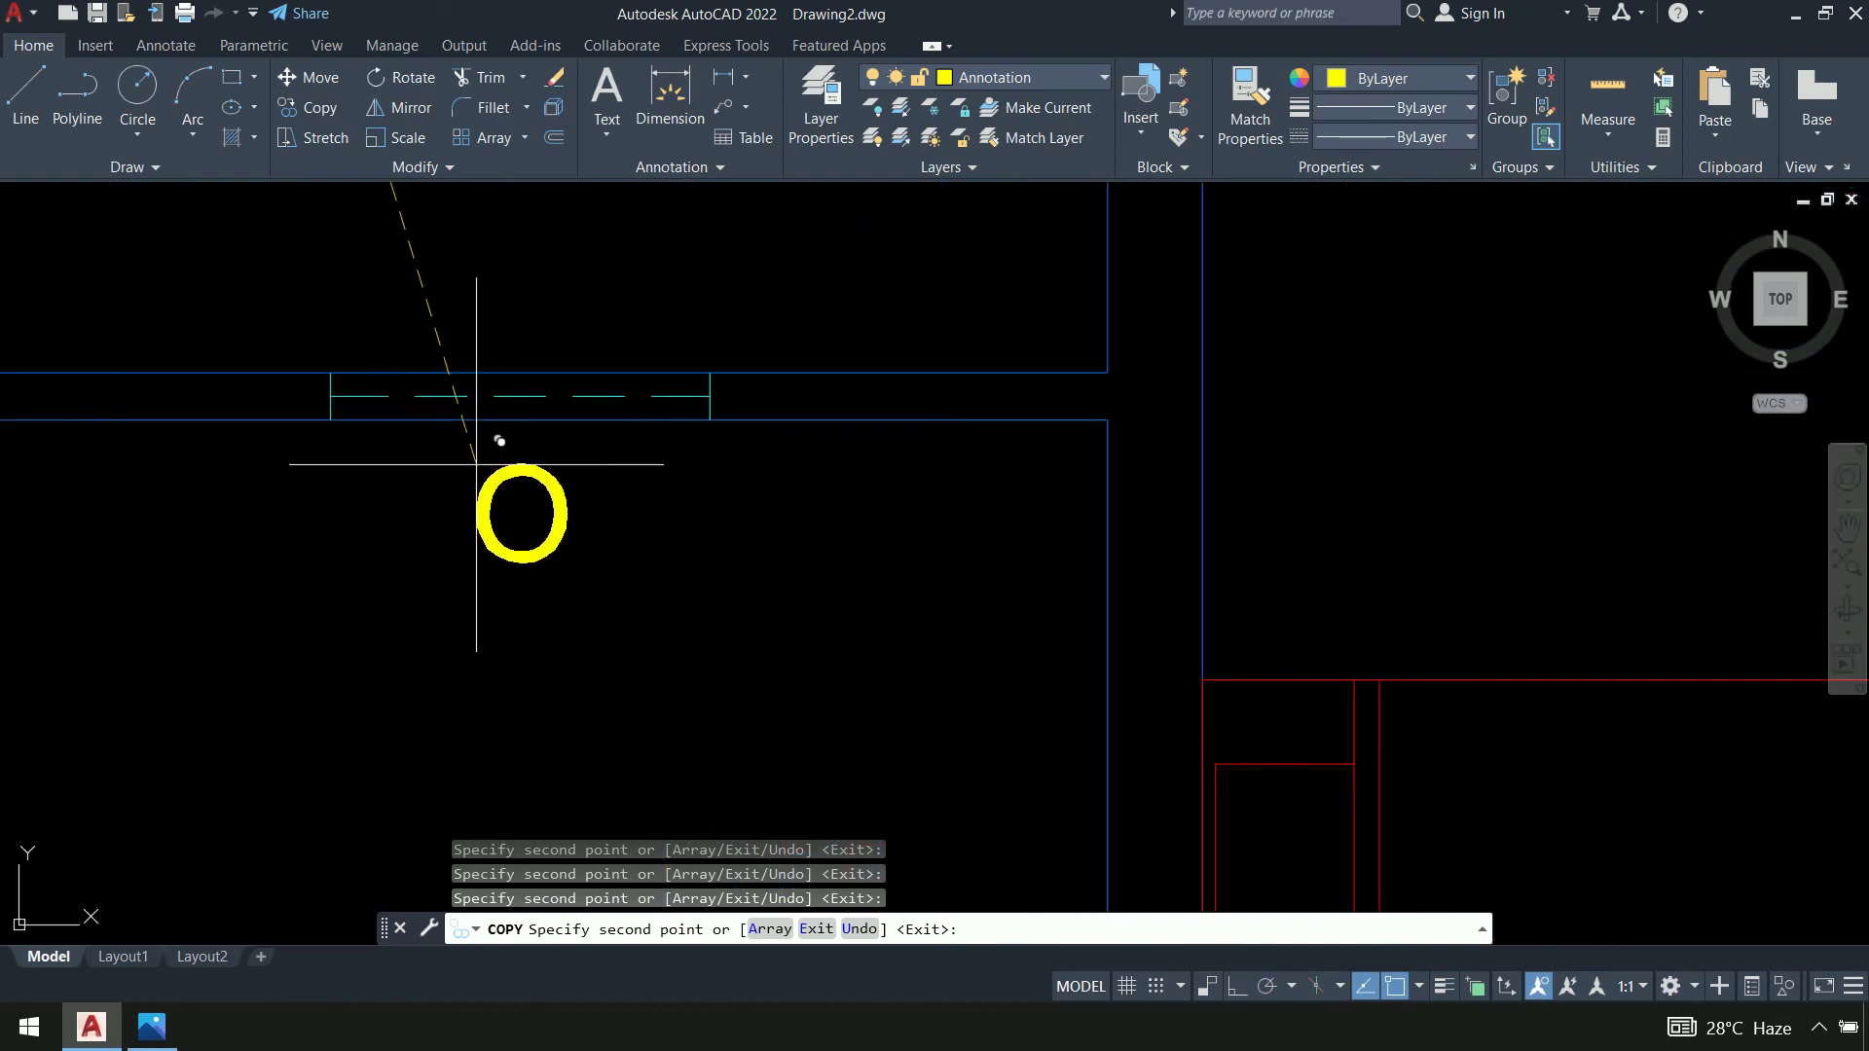
pyautogui.scroll(-5, 475, 464)
pyautogui.scroll(6, 530, 434)
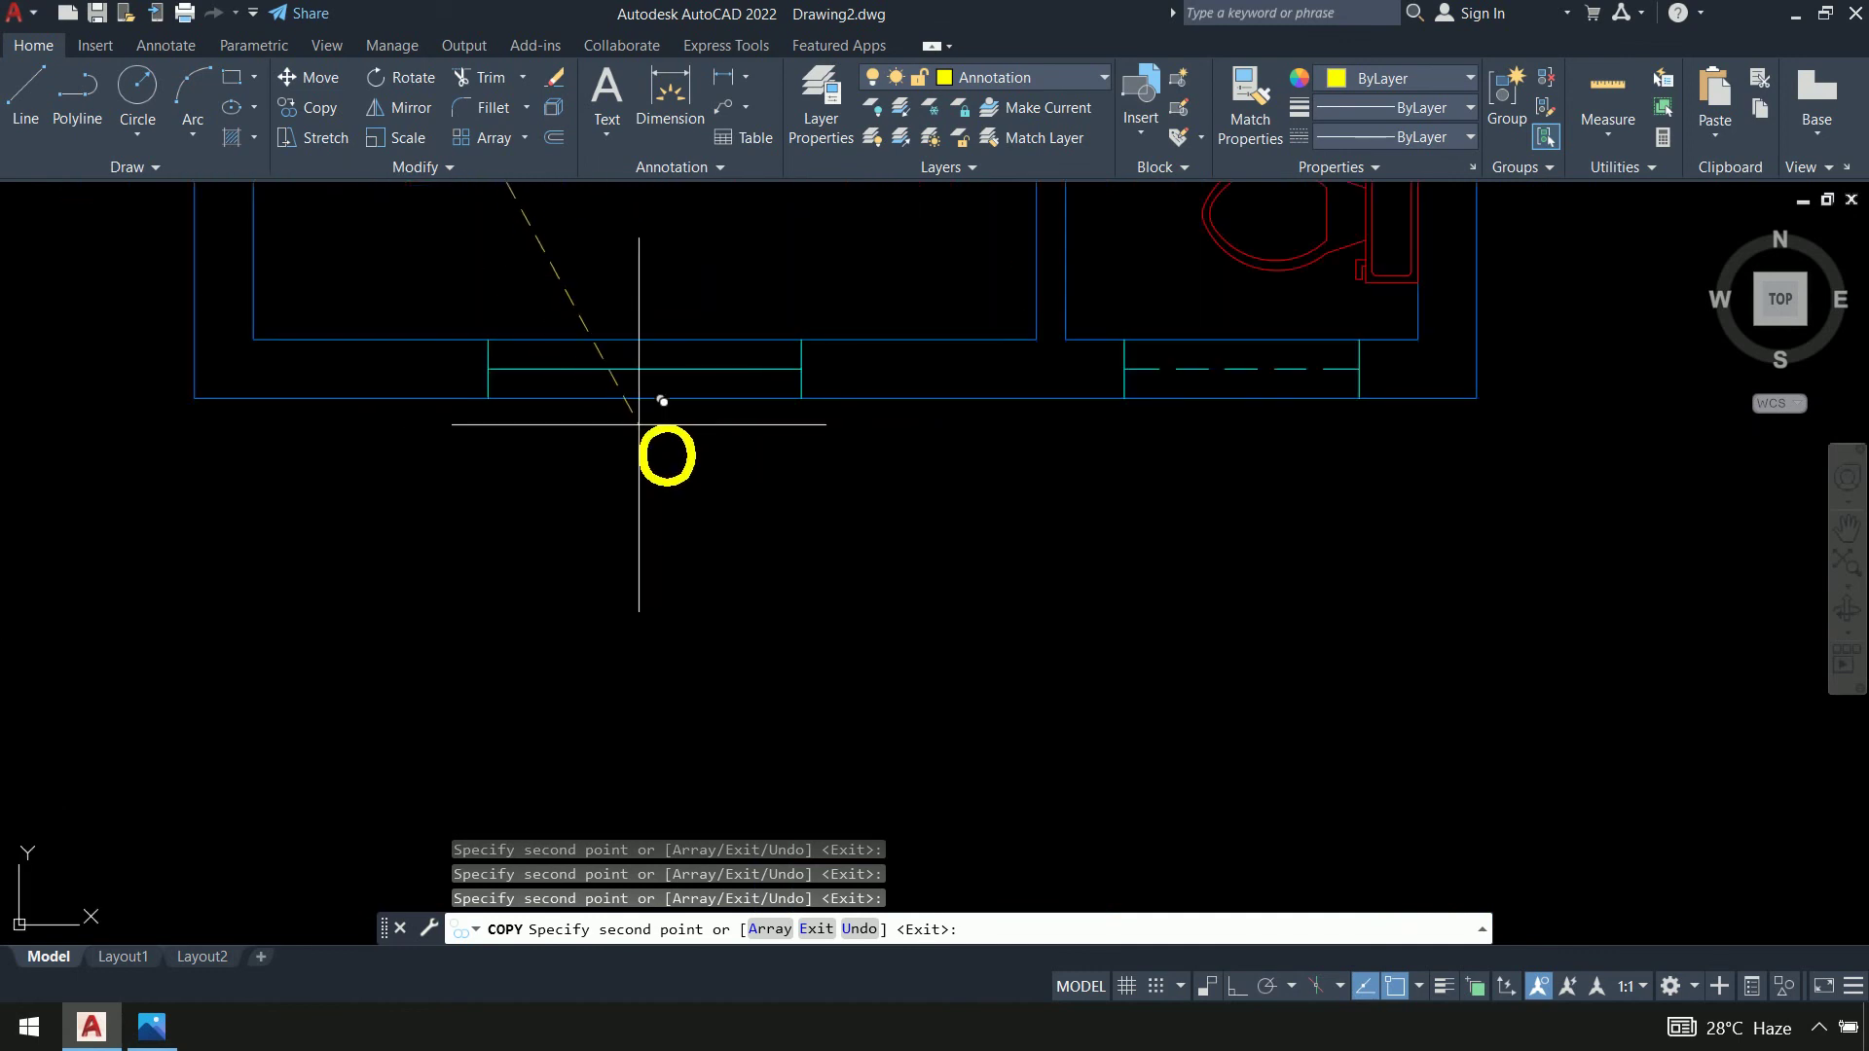
pyautogui.click(620, 424)
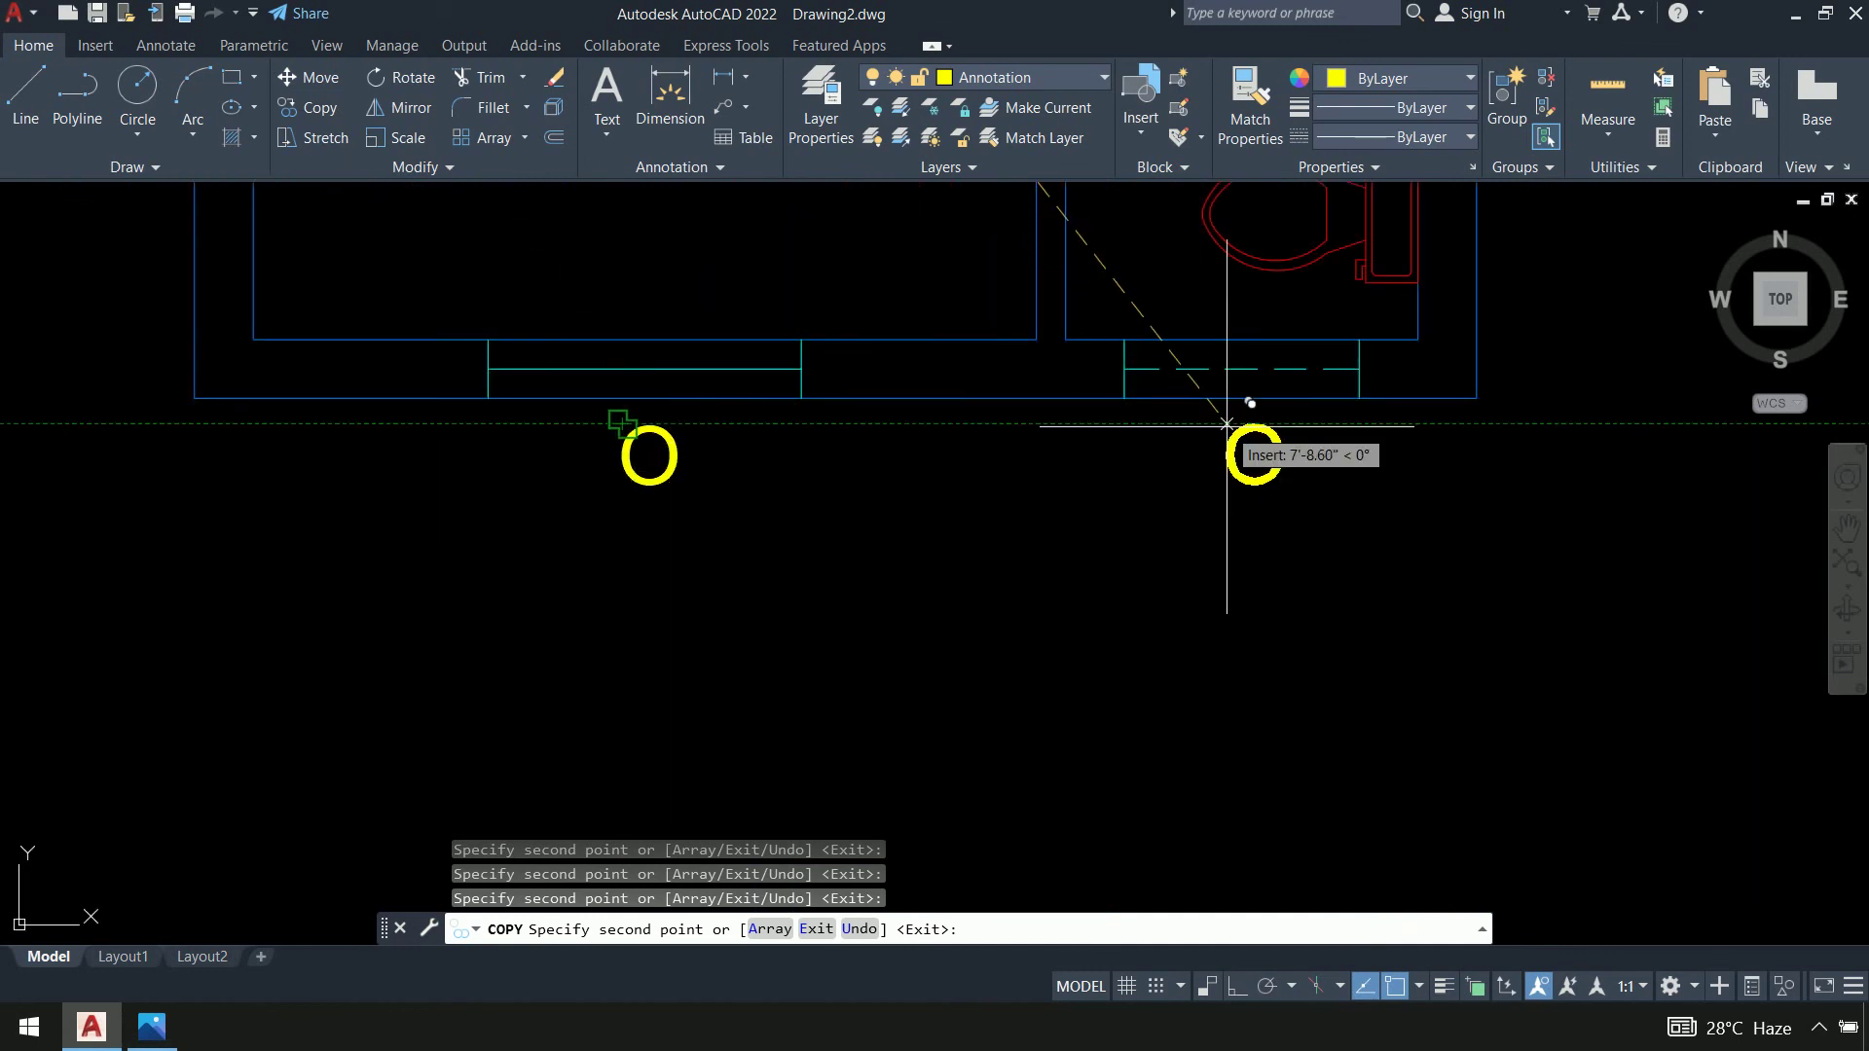
pyautogui.scroll(-5, 1226, 425)
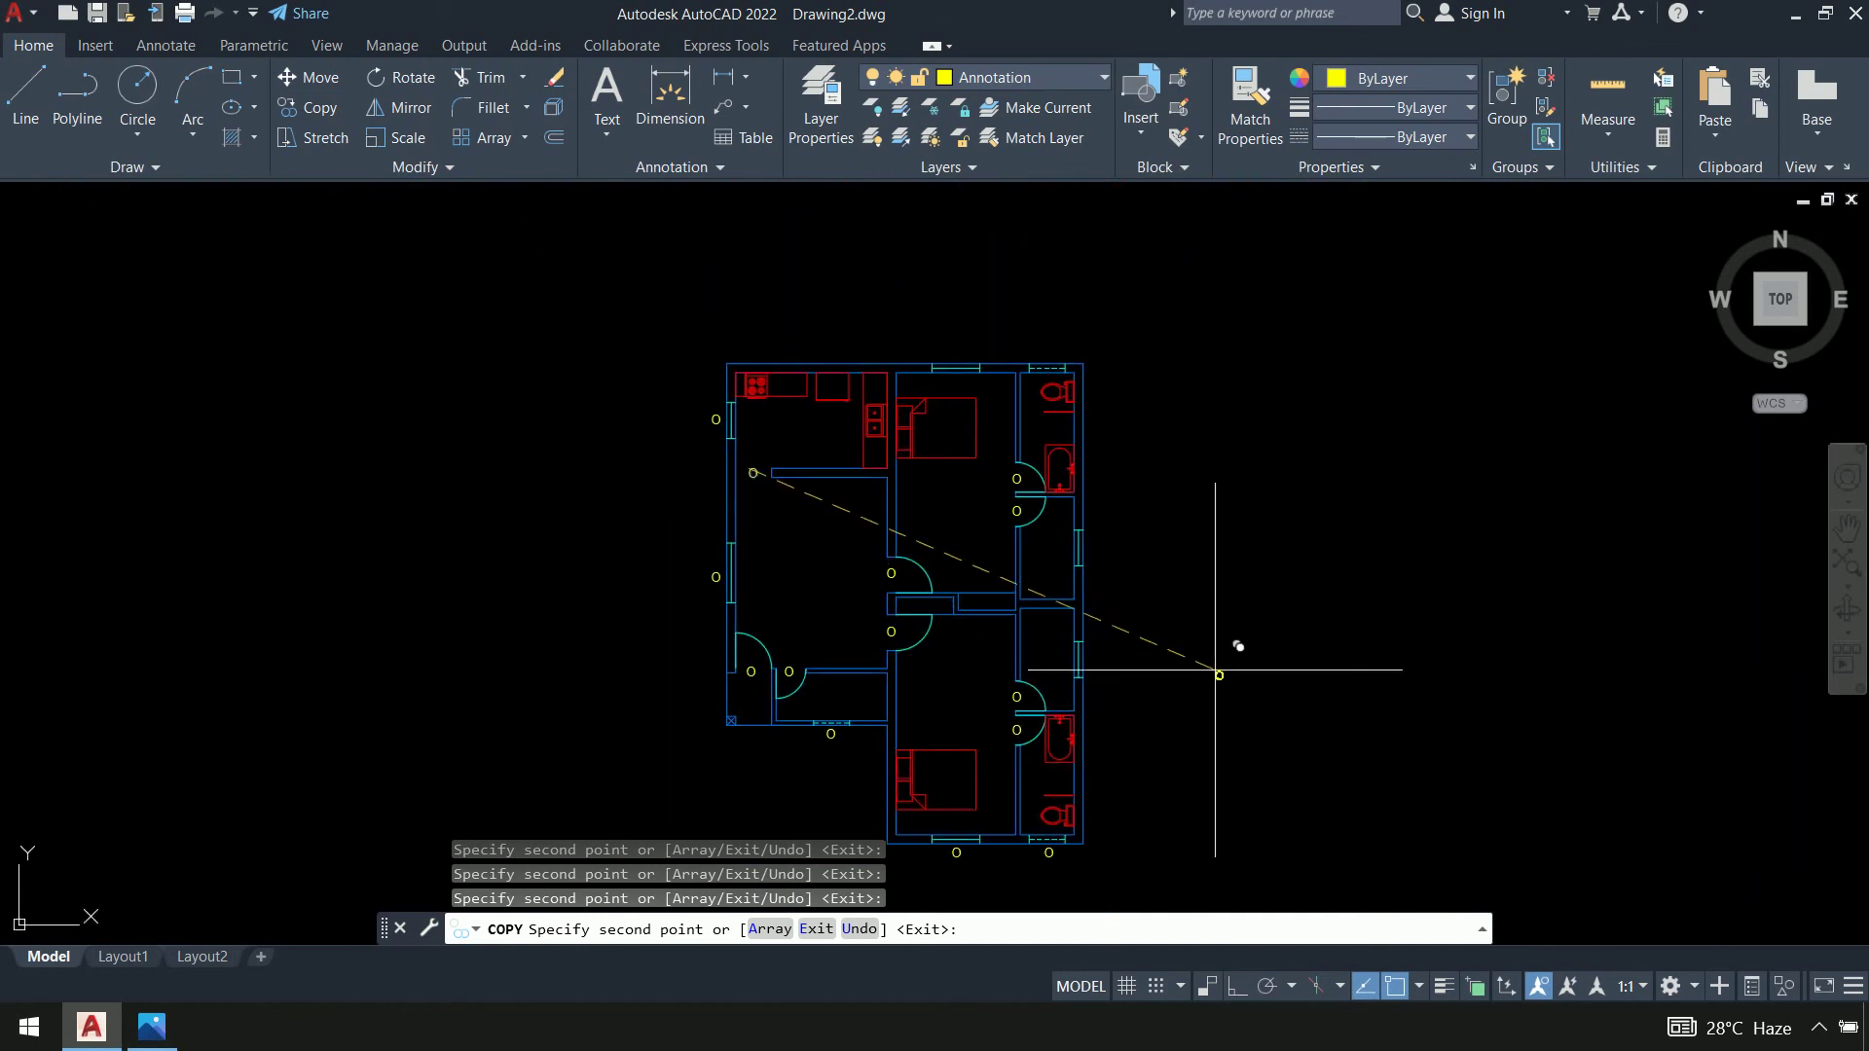
# Place copies of the "O" outside the two east-wall windows of the small rooms between the bathrooms
pyautogui.scroll(5, 1217, 670)
pyautogui.scroll(2, 995, 358)
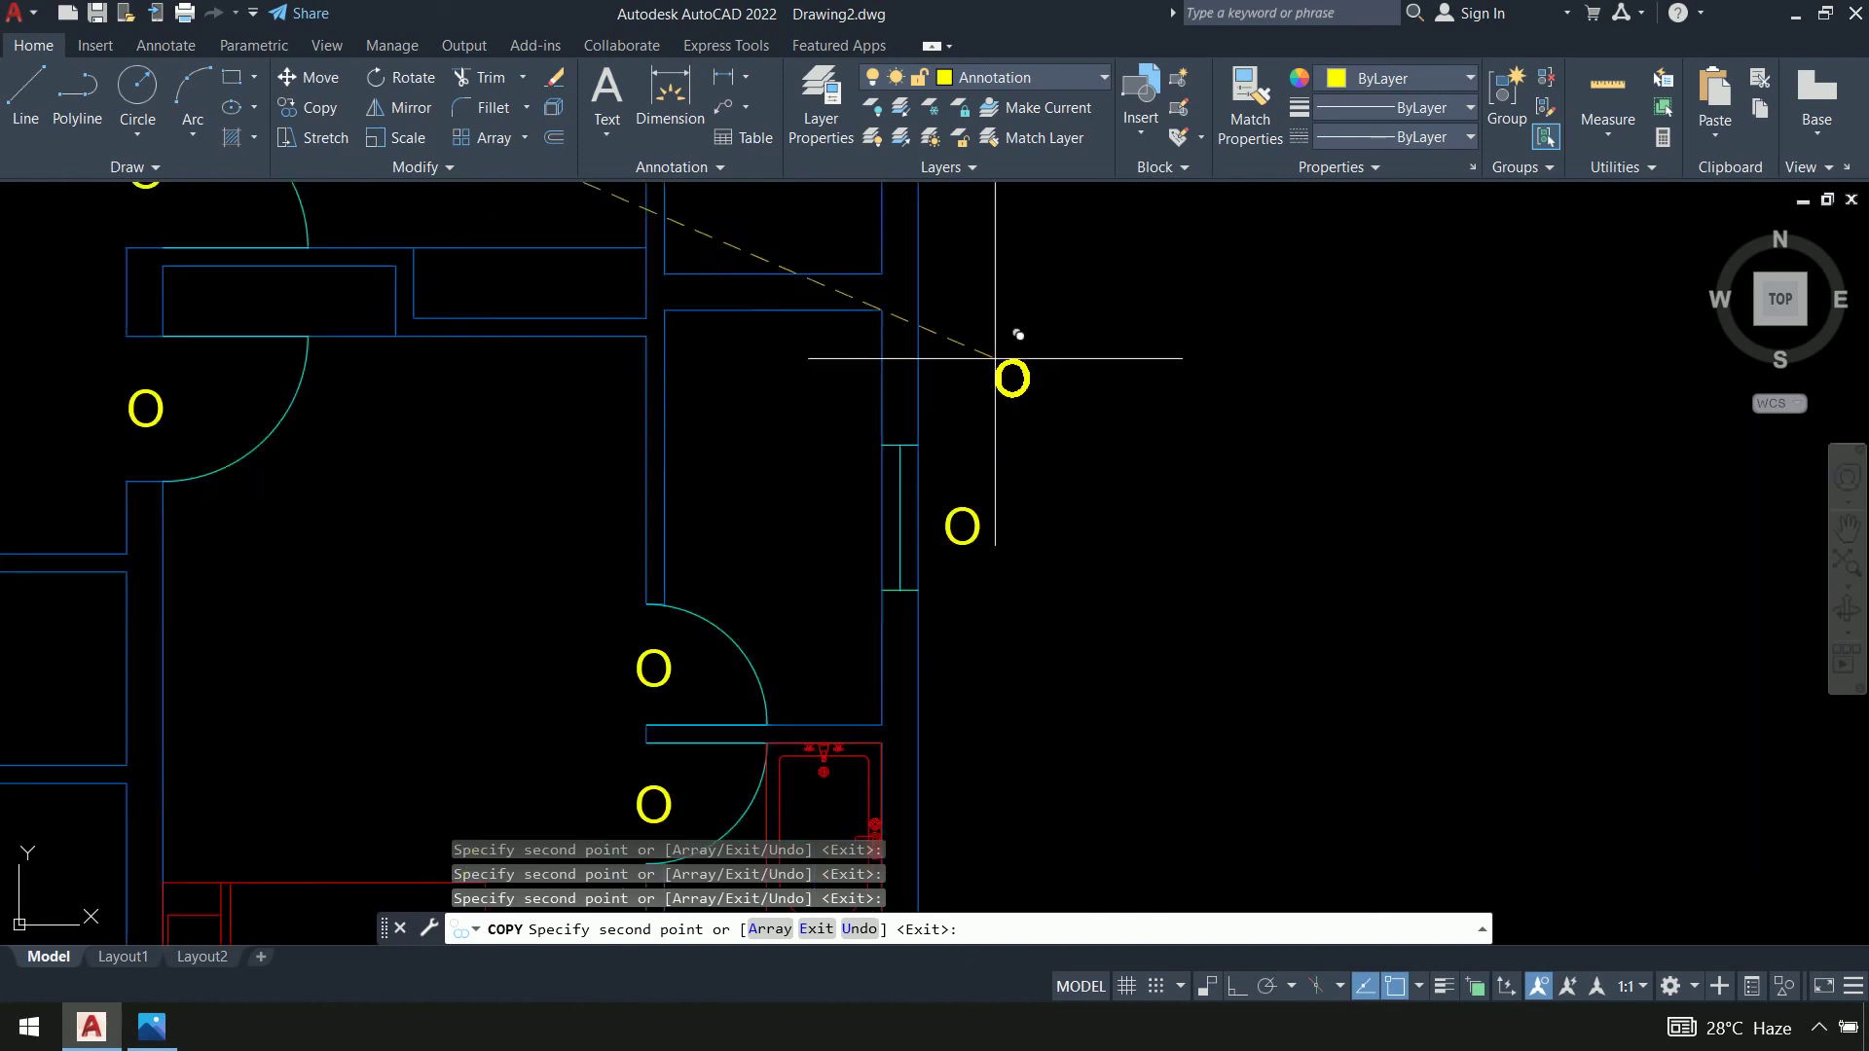
pyautogui.scroll(-4, 994, 358)
pyautogui.moveTo(995, 358); pyautogui.dragTo(950, 664, button='middle')
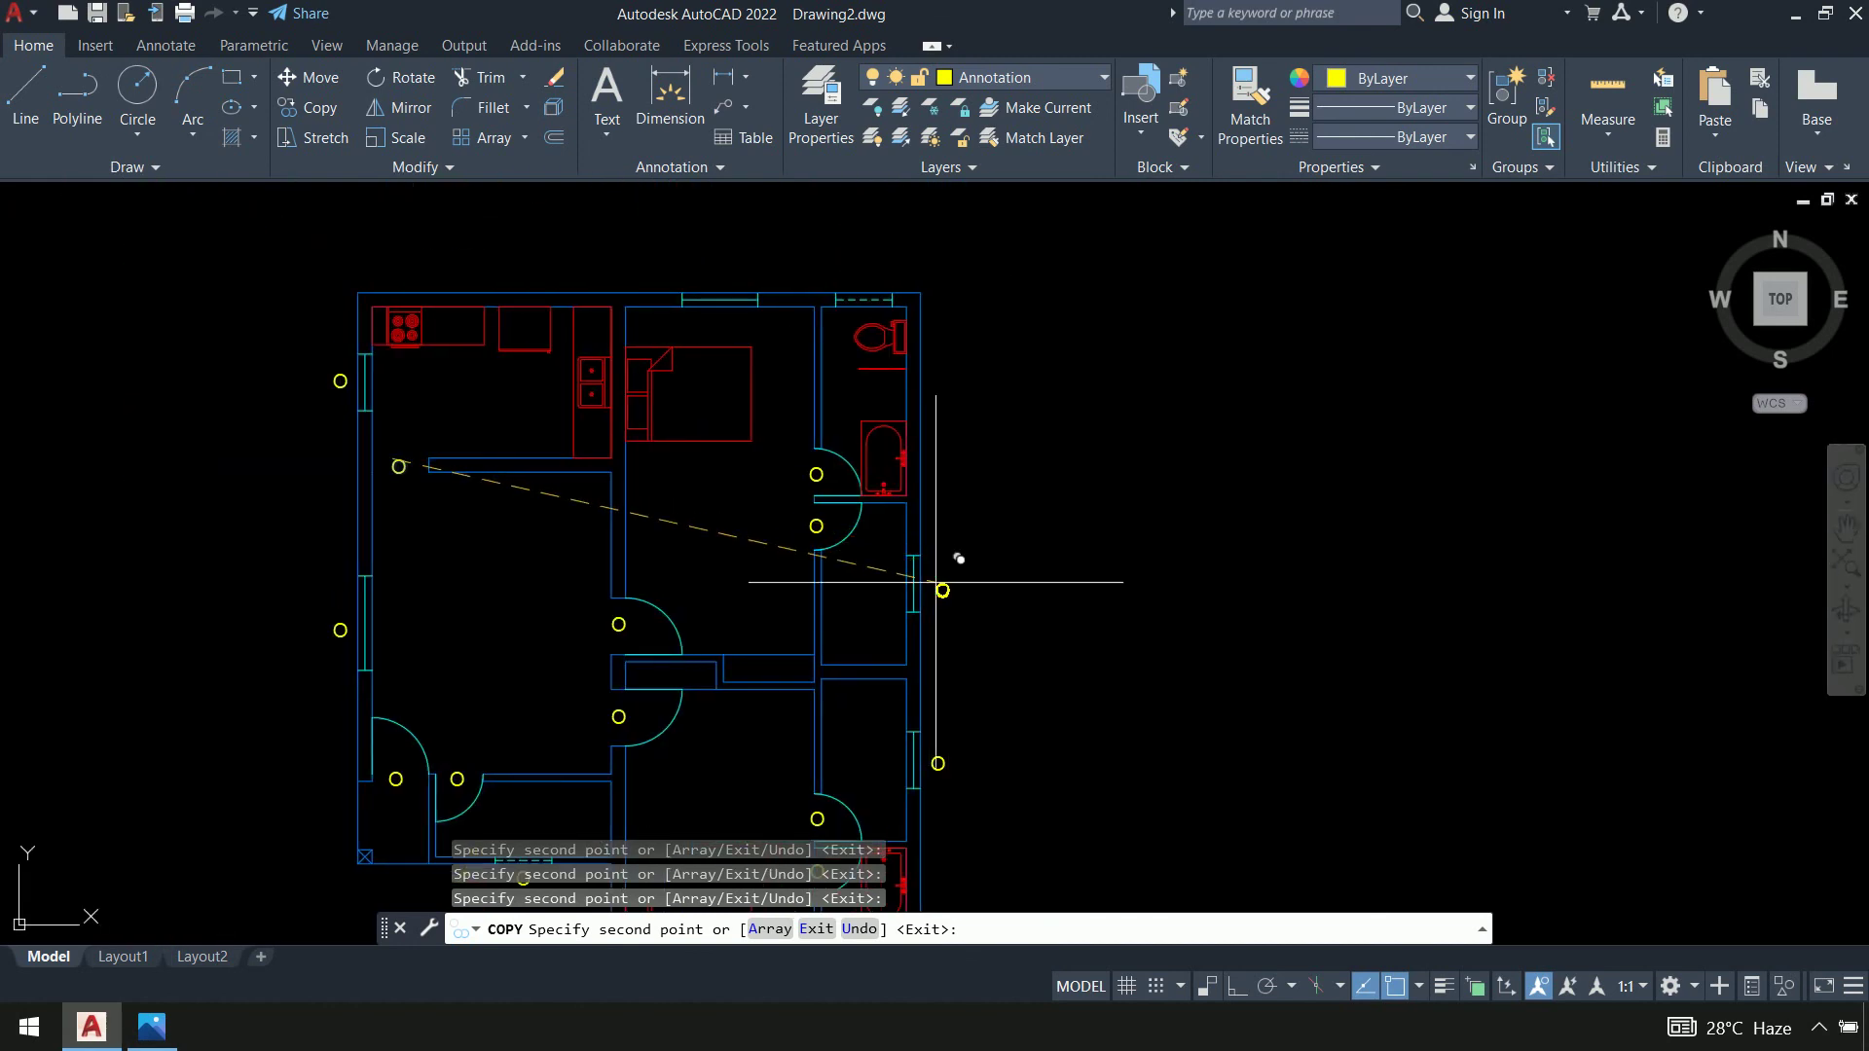
pyautogui.scroll(4, 936, 582)
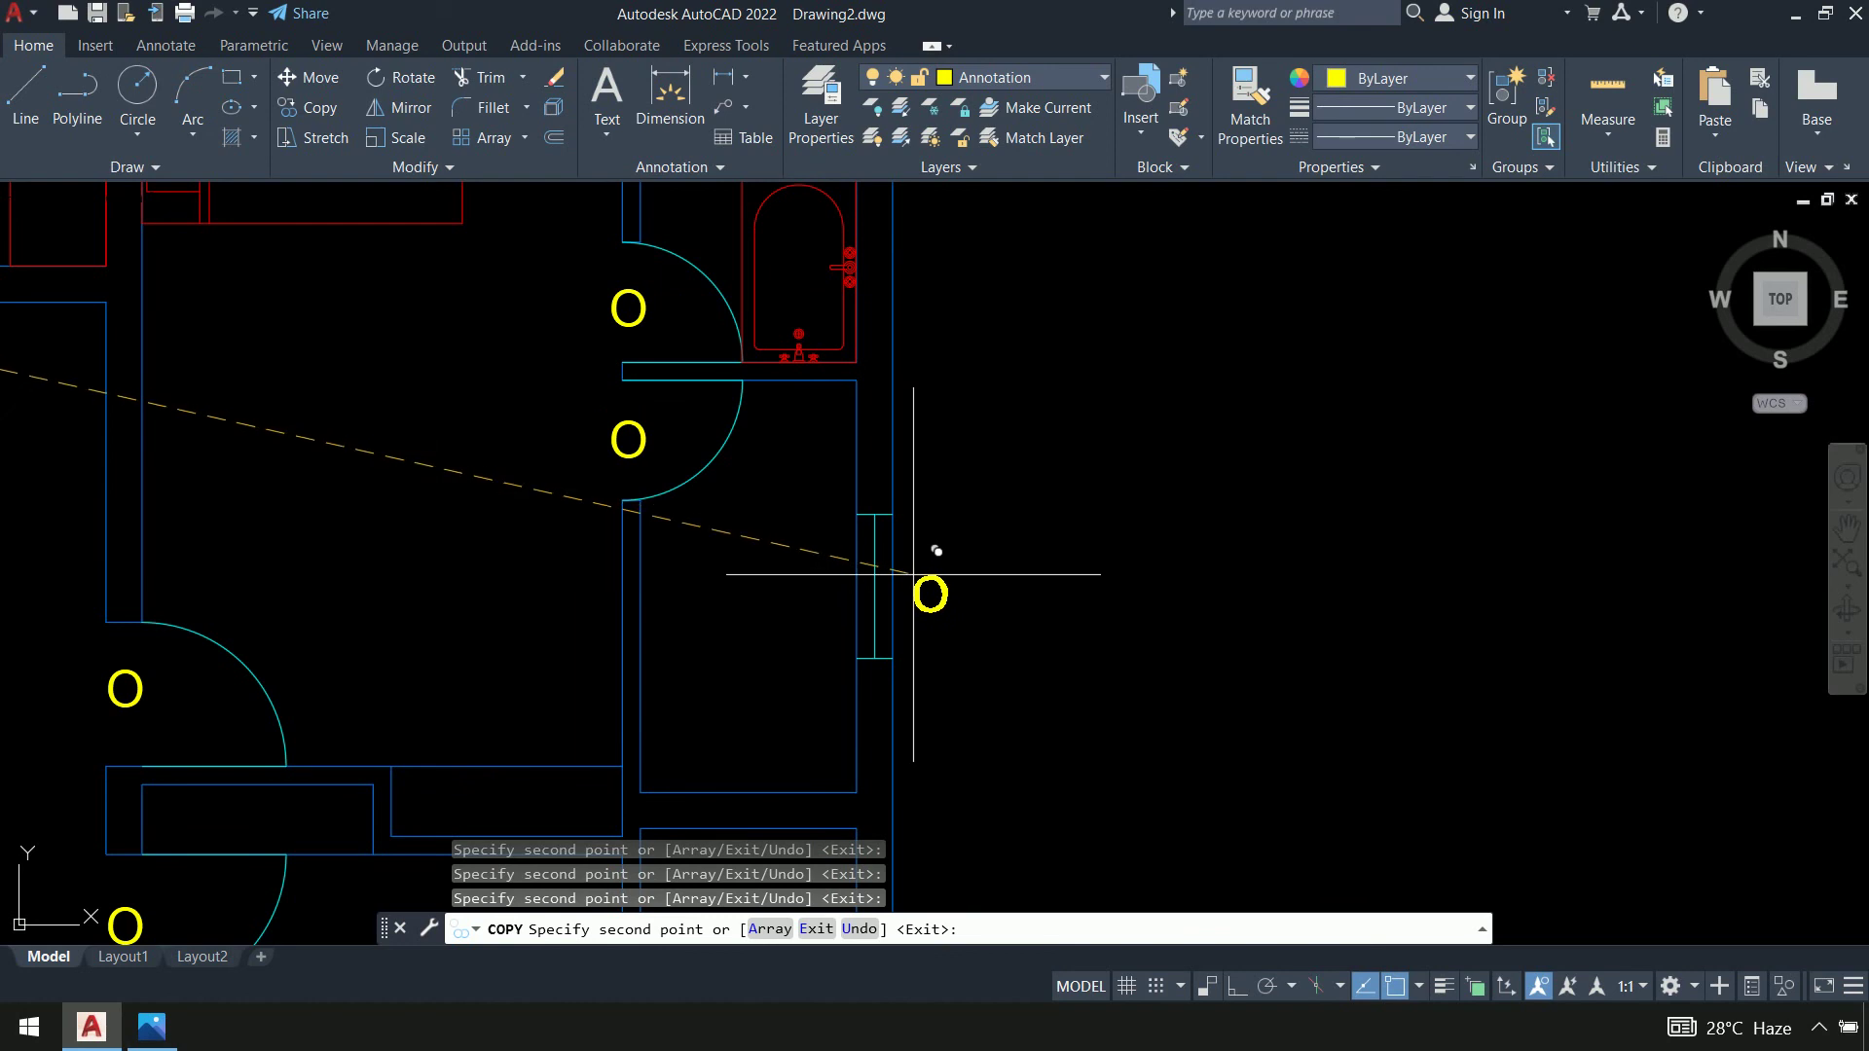
pyautogui.scroll(-5, 919, 569)
# Place copies of the "O" above the upper bedroom and upper bathroom windows and finish copying
pyautogui.scroll(6, 913, 466)
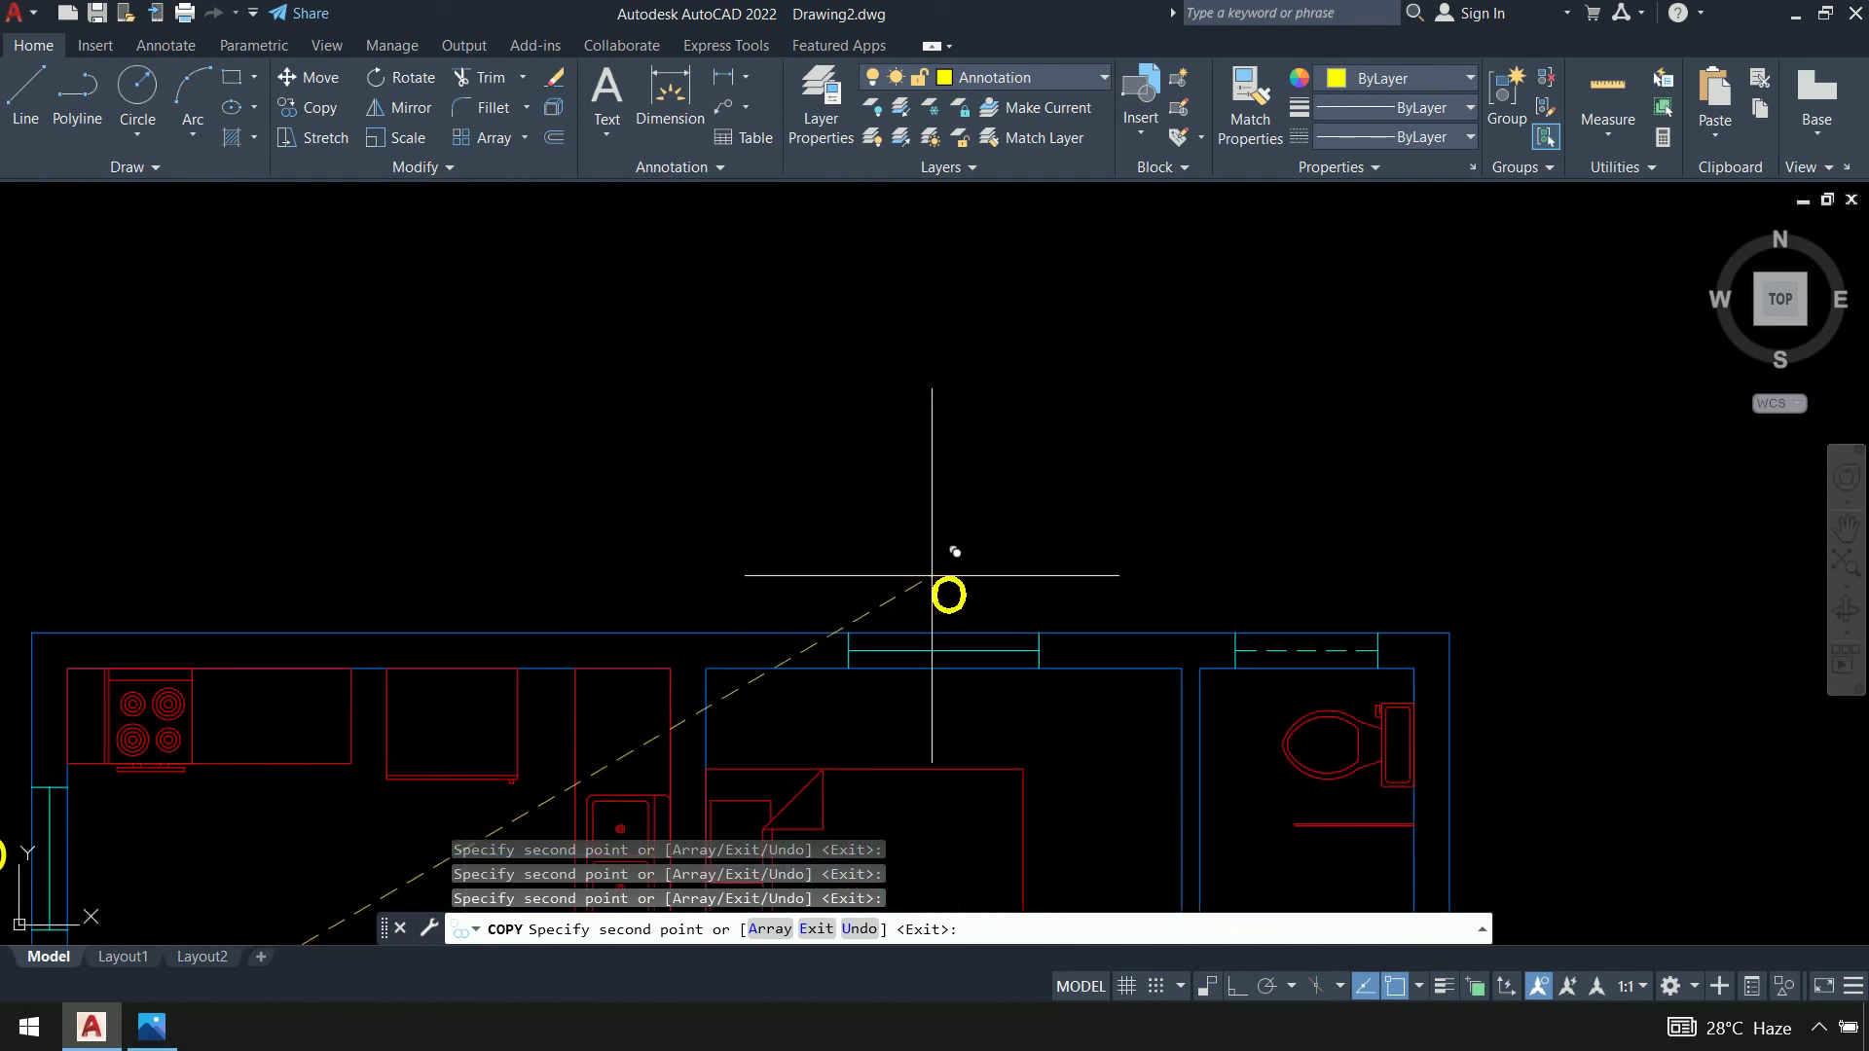
pyautogui.click(932, 575)
pyautogui.click(1288, 575)
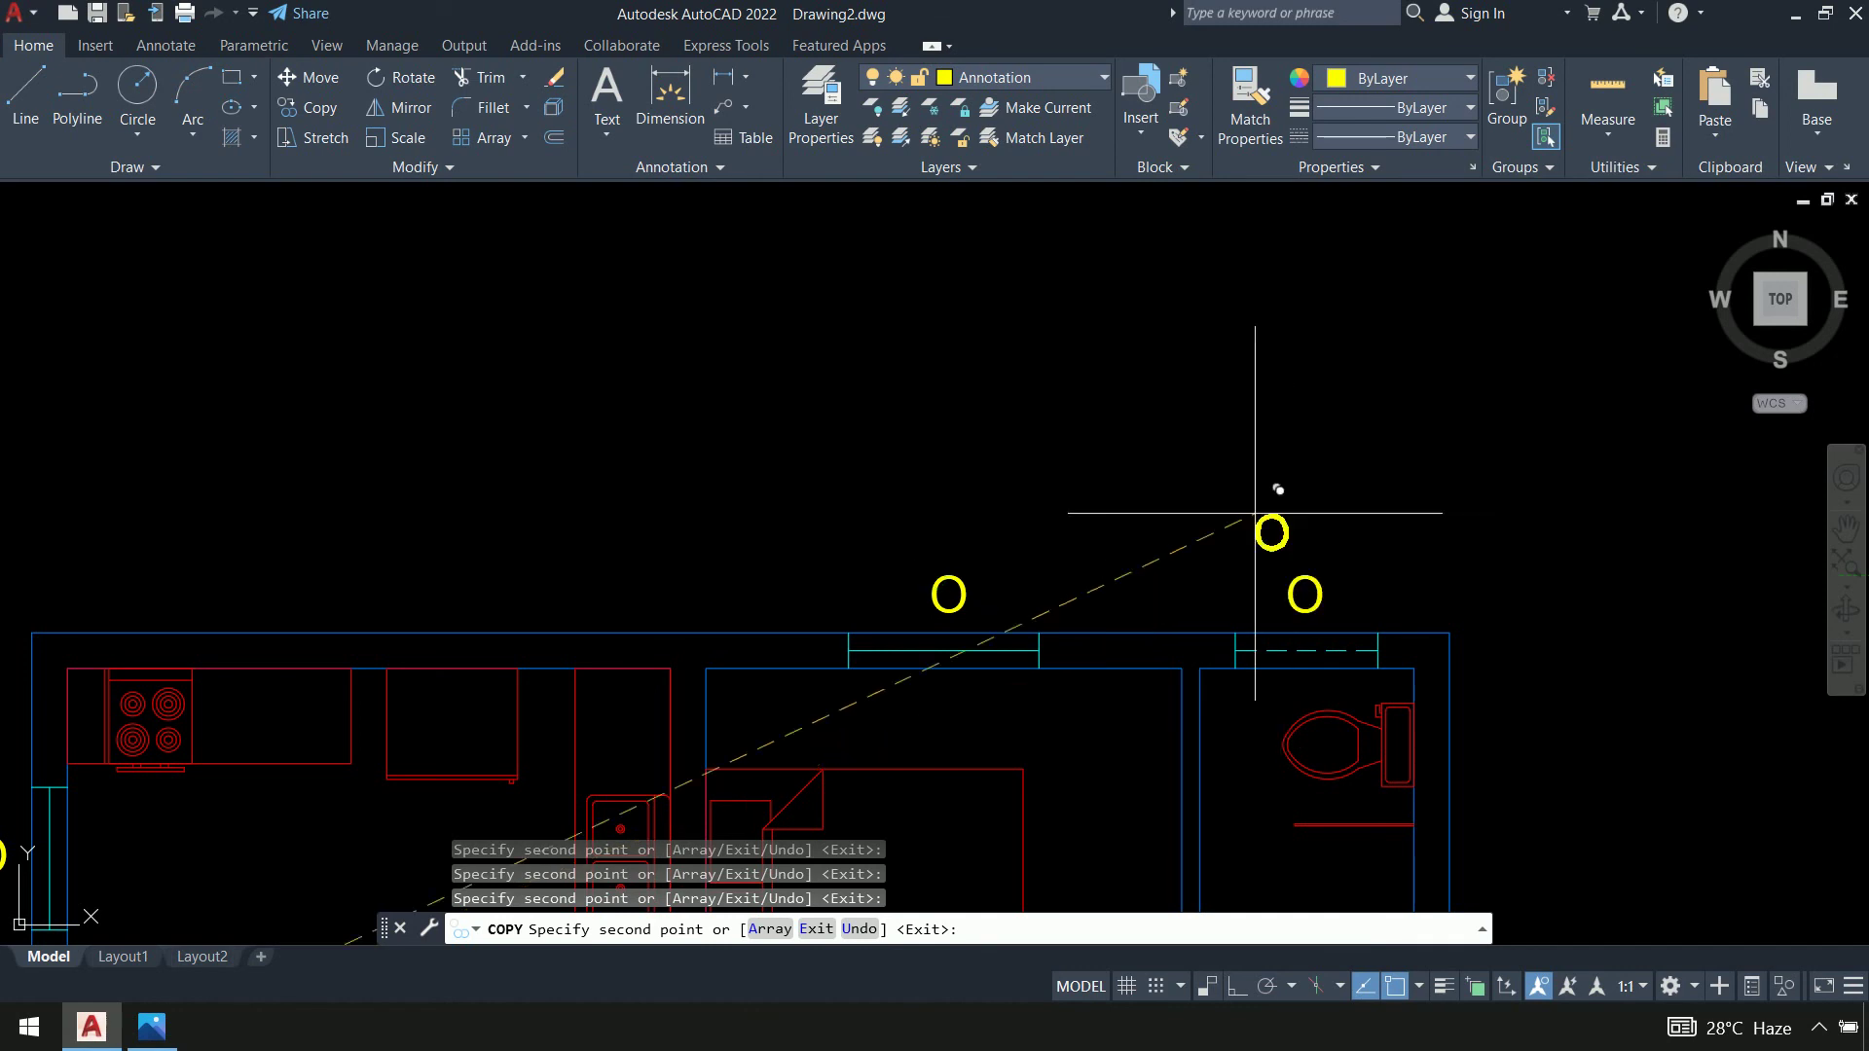
pyautogui.scroll(-5, 1256, 513)
pyautogui.moveTo(1236, 418); pyautogui.dragTo(1064, 451, button='middle')
pyautogui.press('Escape')
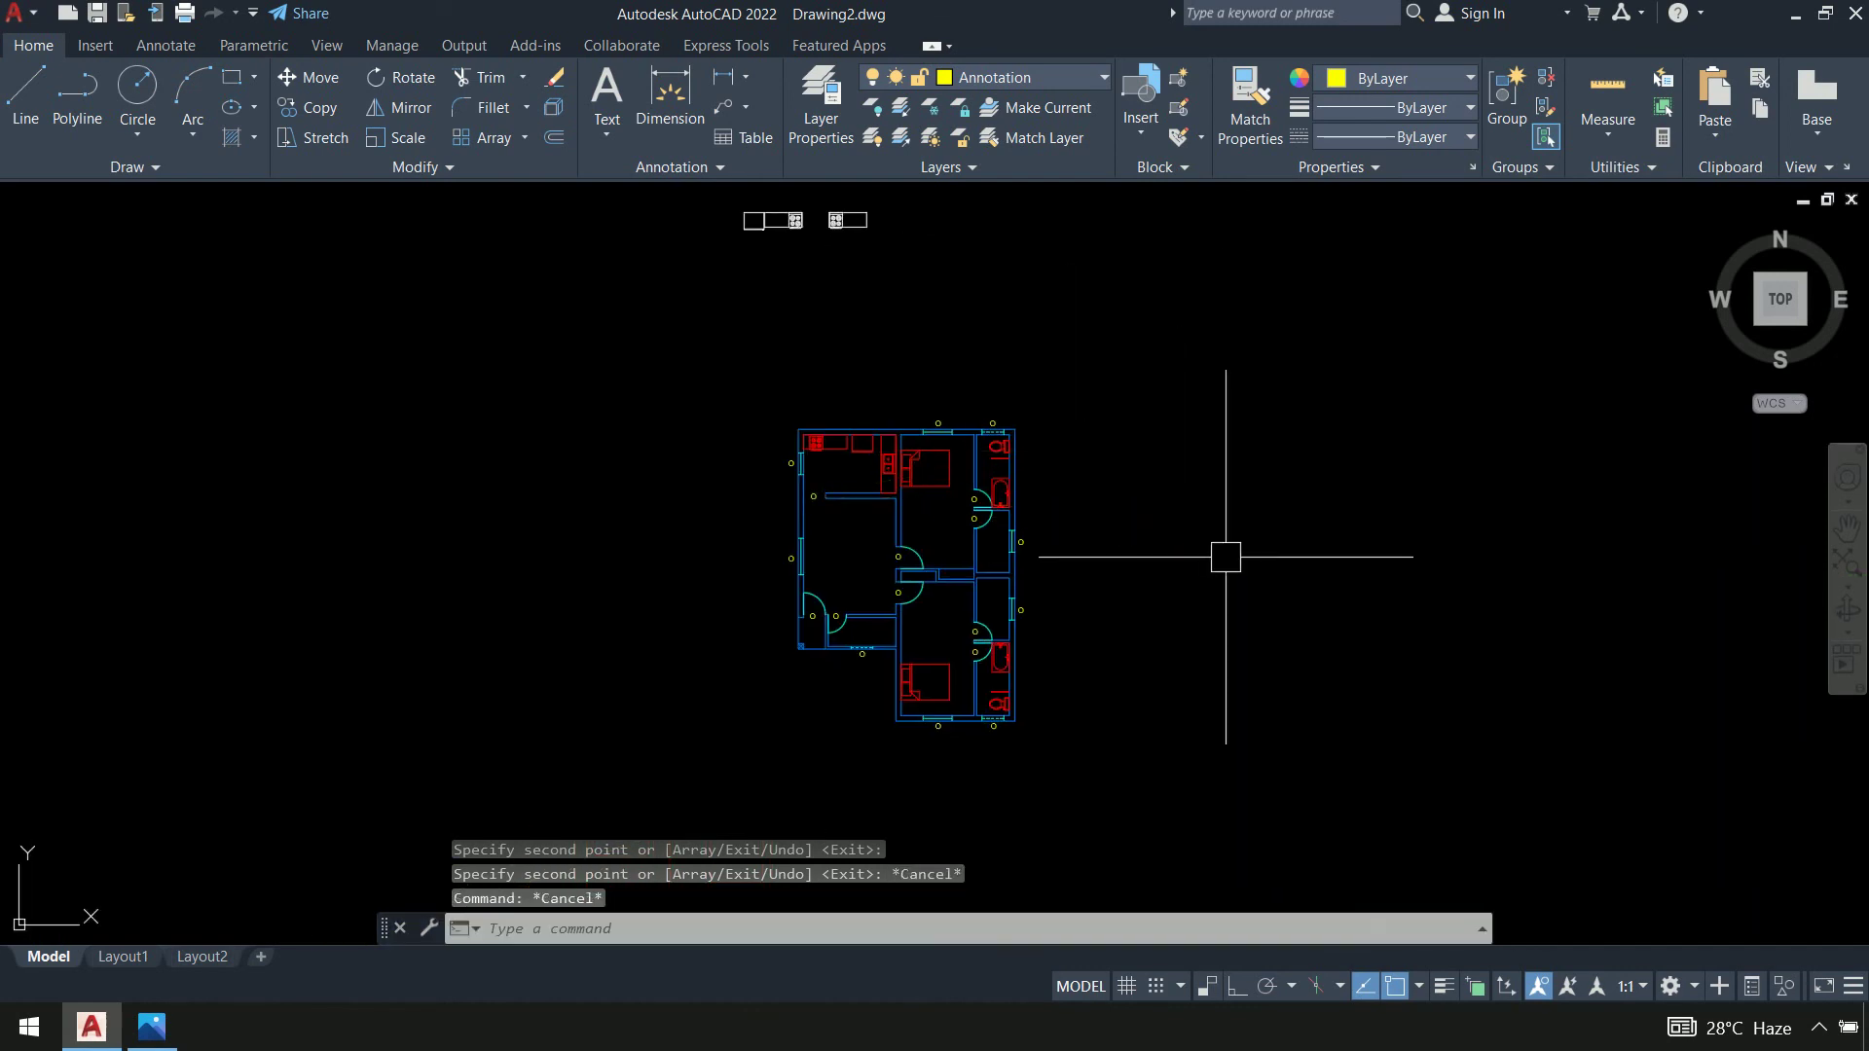
# Change the "O" labels in the upper and lower bedroom entrance doorways to "D"
pyautogui.scroll(8, 896, 591)
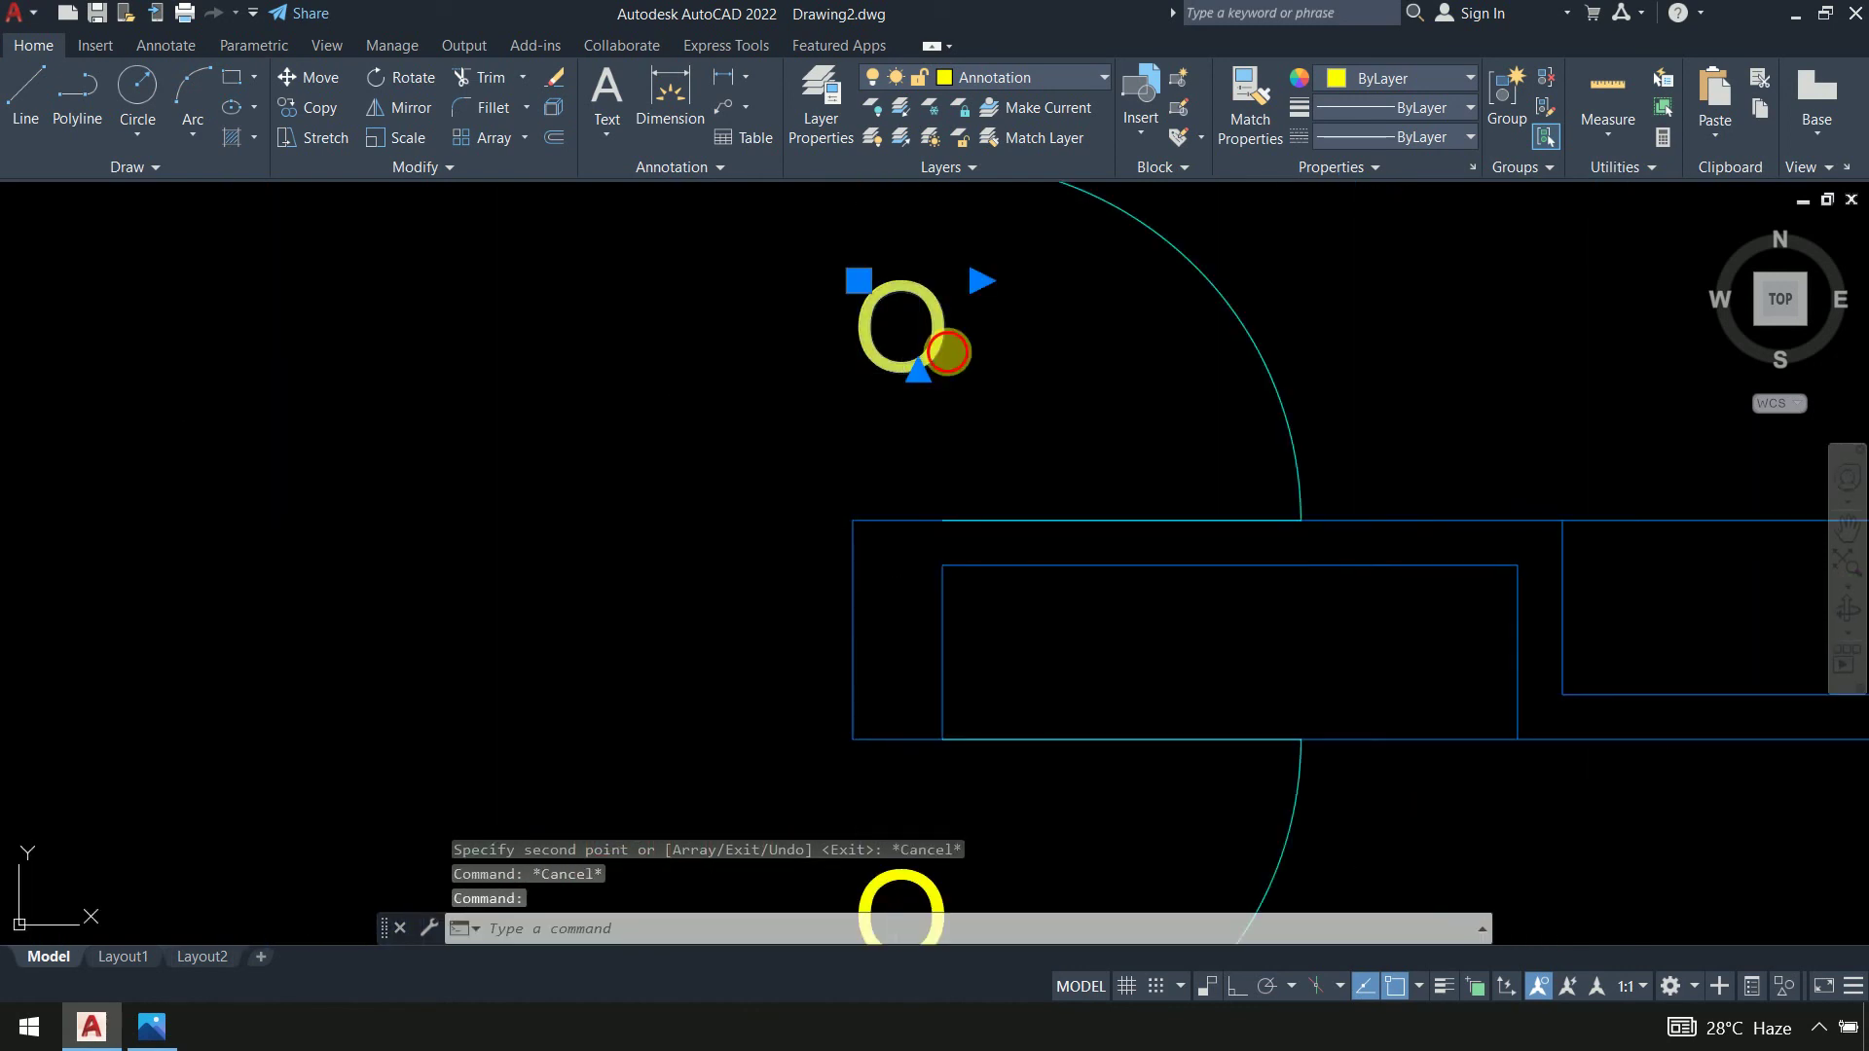
pyautogui.doubleClick(843, 362)
pyautogui.write('D')
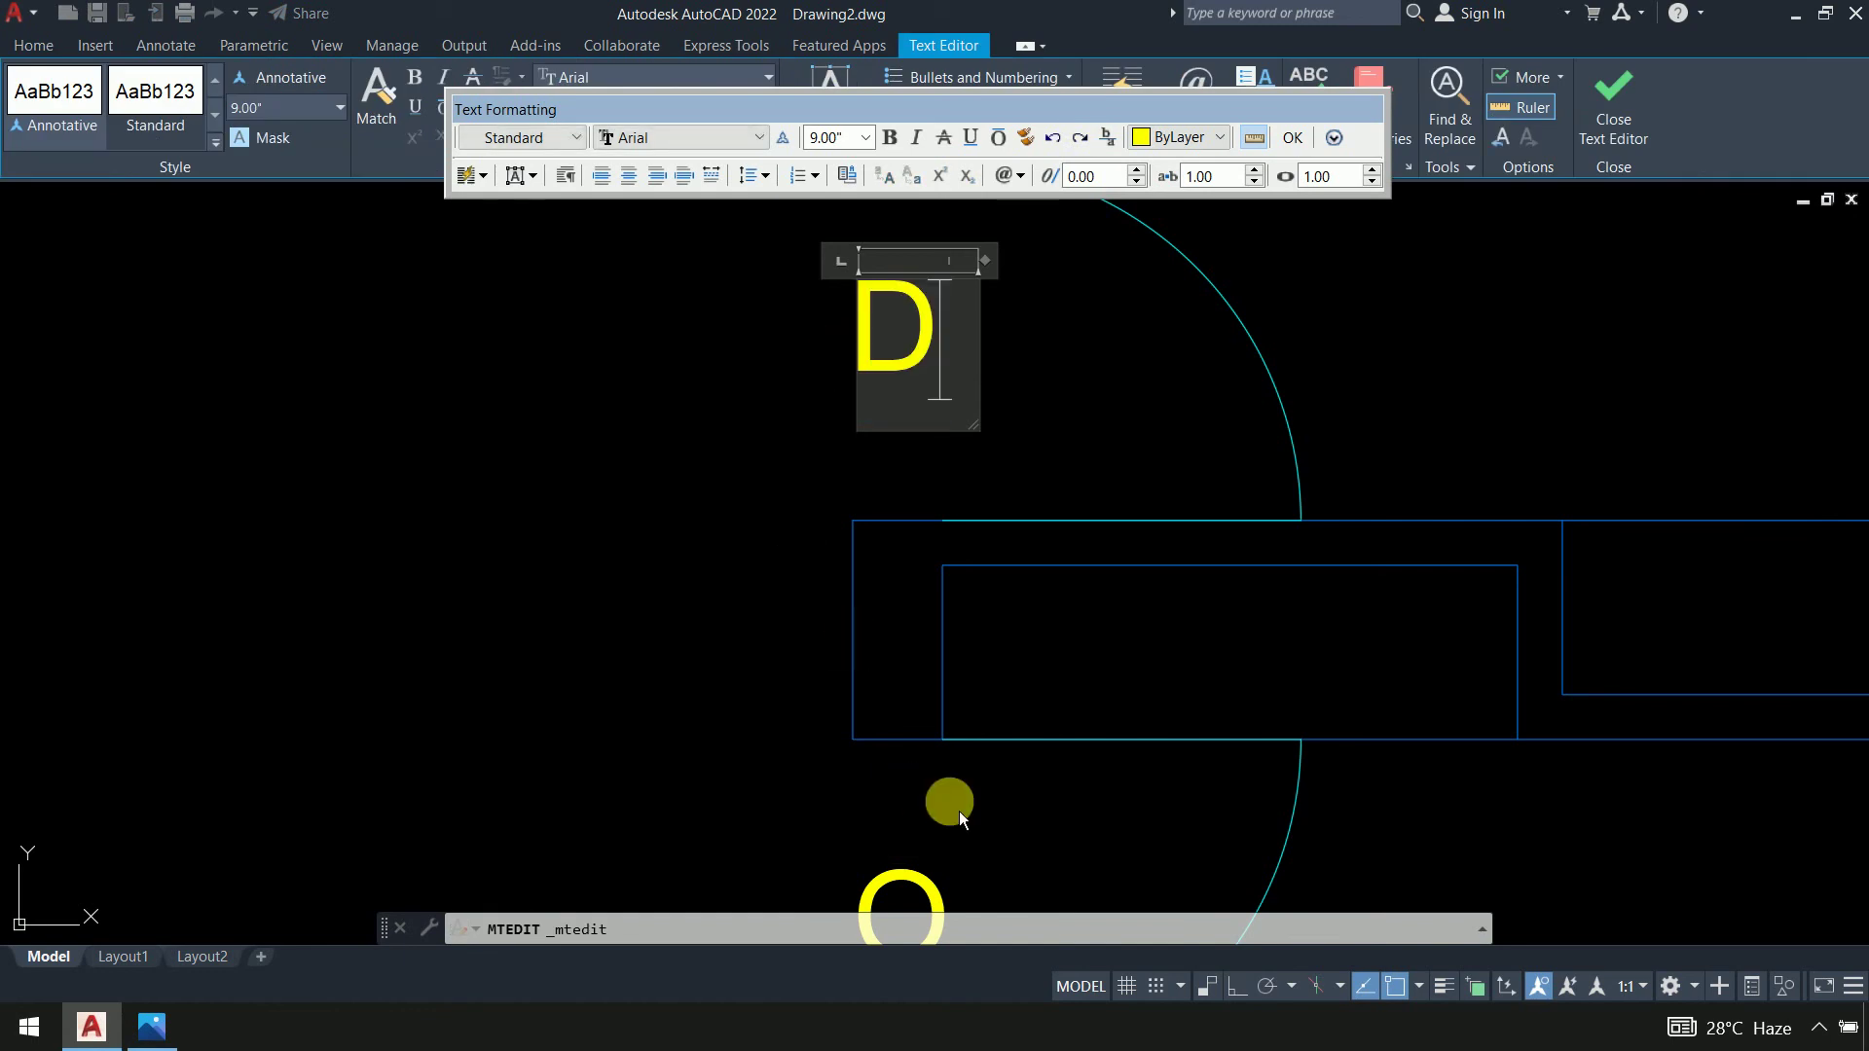
pyautogui.click(993, 849)
pyautogui.scroll(-2, 925, 680)
pyautogui.scroll(4, 855, 721)
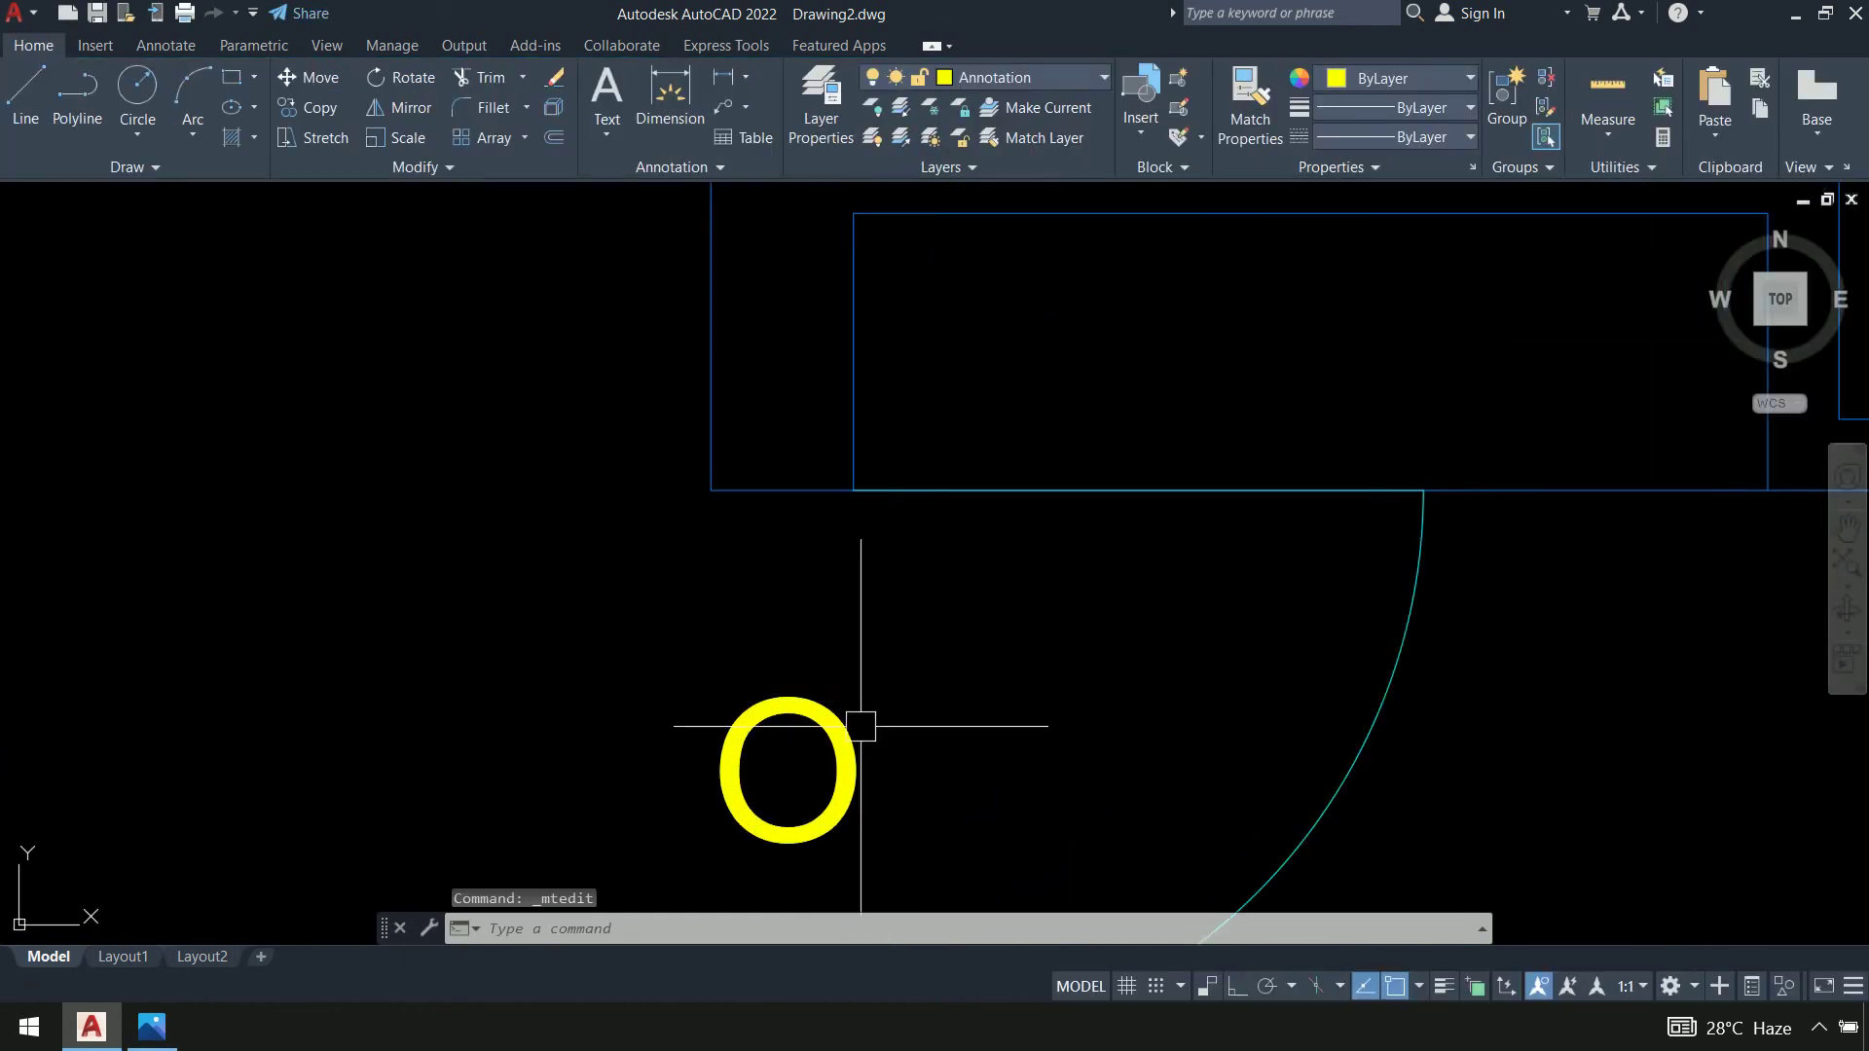
pyautogui.doubleClick(783, 762)
pyautogui.doubleClick(782, 762)
pyautogui.write('D')
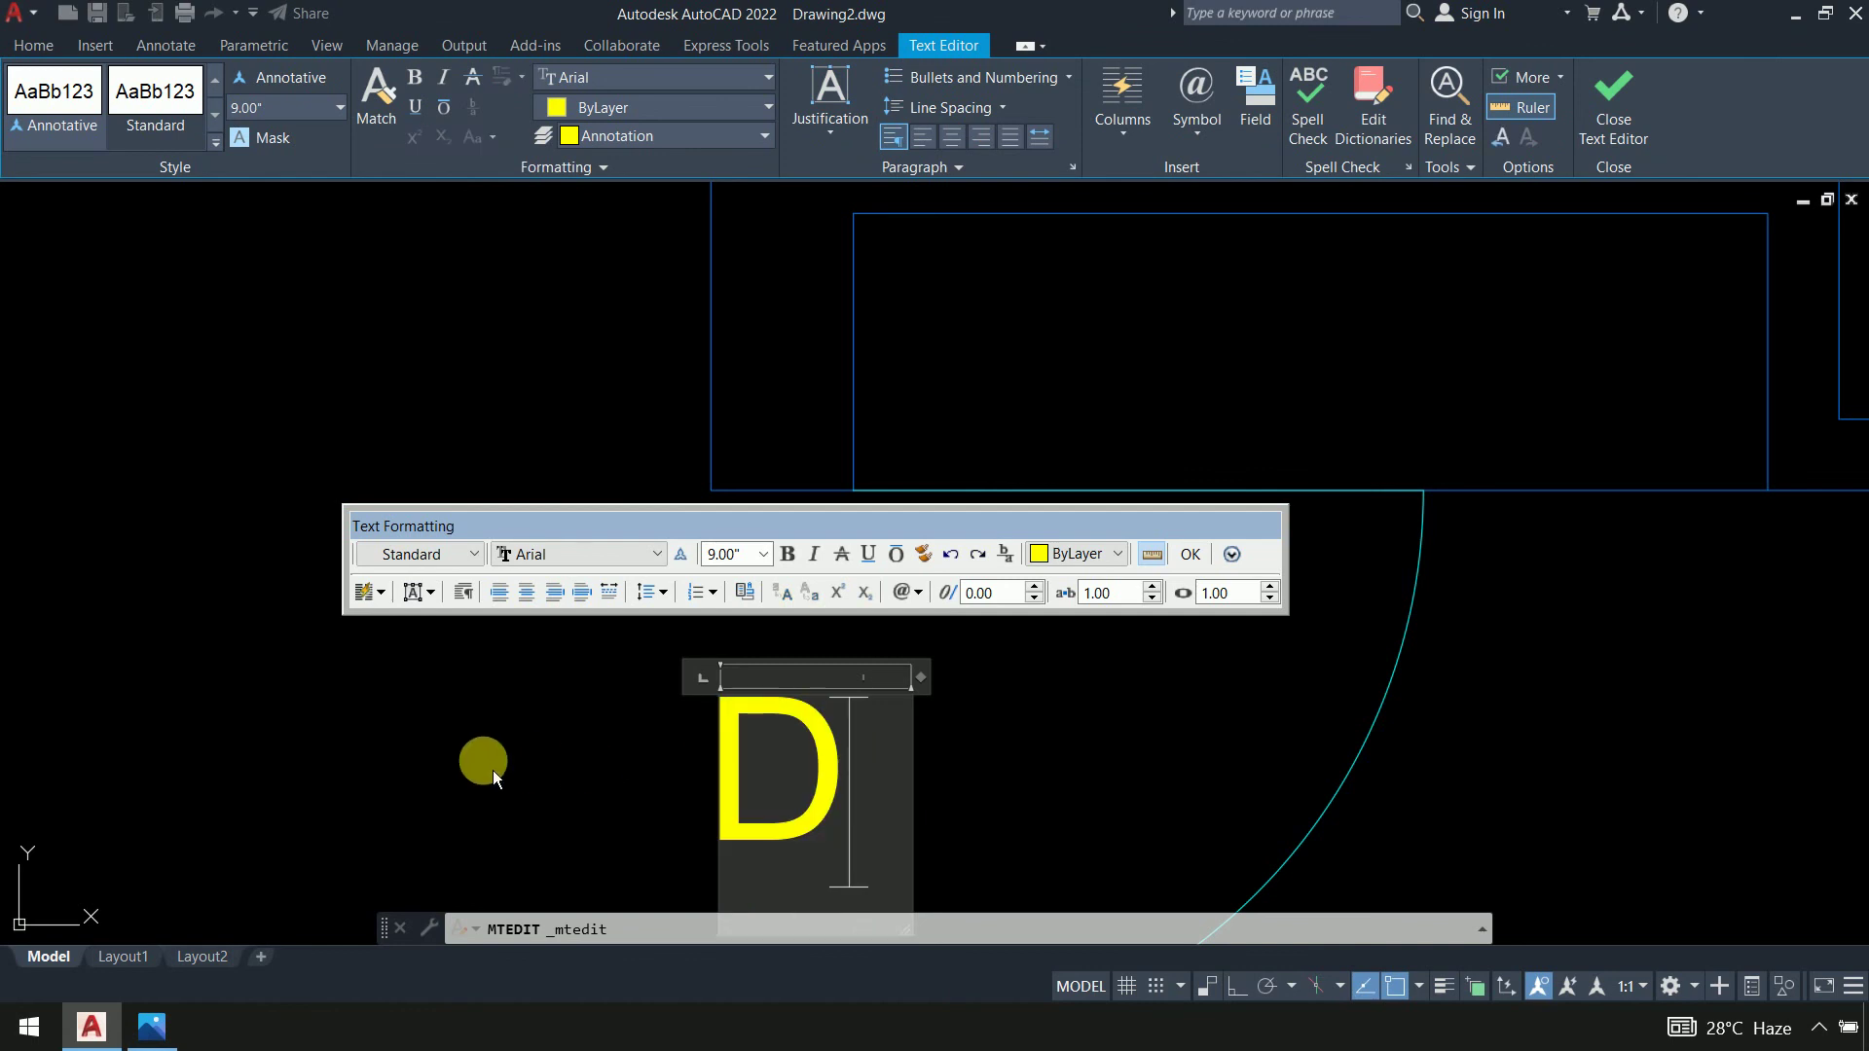
pyautogui.click(487, 764)
# Change the "O" label in the living area's main entrance doorway to "D"
pyautogui.scroll(-6, 798, 598)
pyautogui.moveTo(1061, 544); pyautogui.dragTo(1144, 443, button='middle')
pyautogui.moveTo(212, 743); pyautogui.dragTo(292, 675, button='middle')
pyautogui.scroll(6, 292, 675)
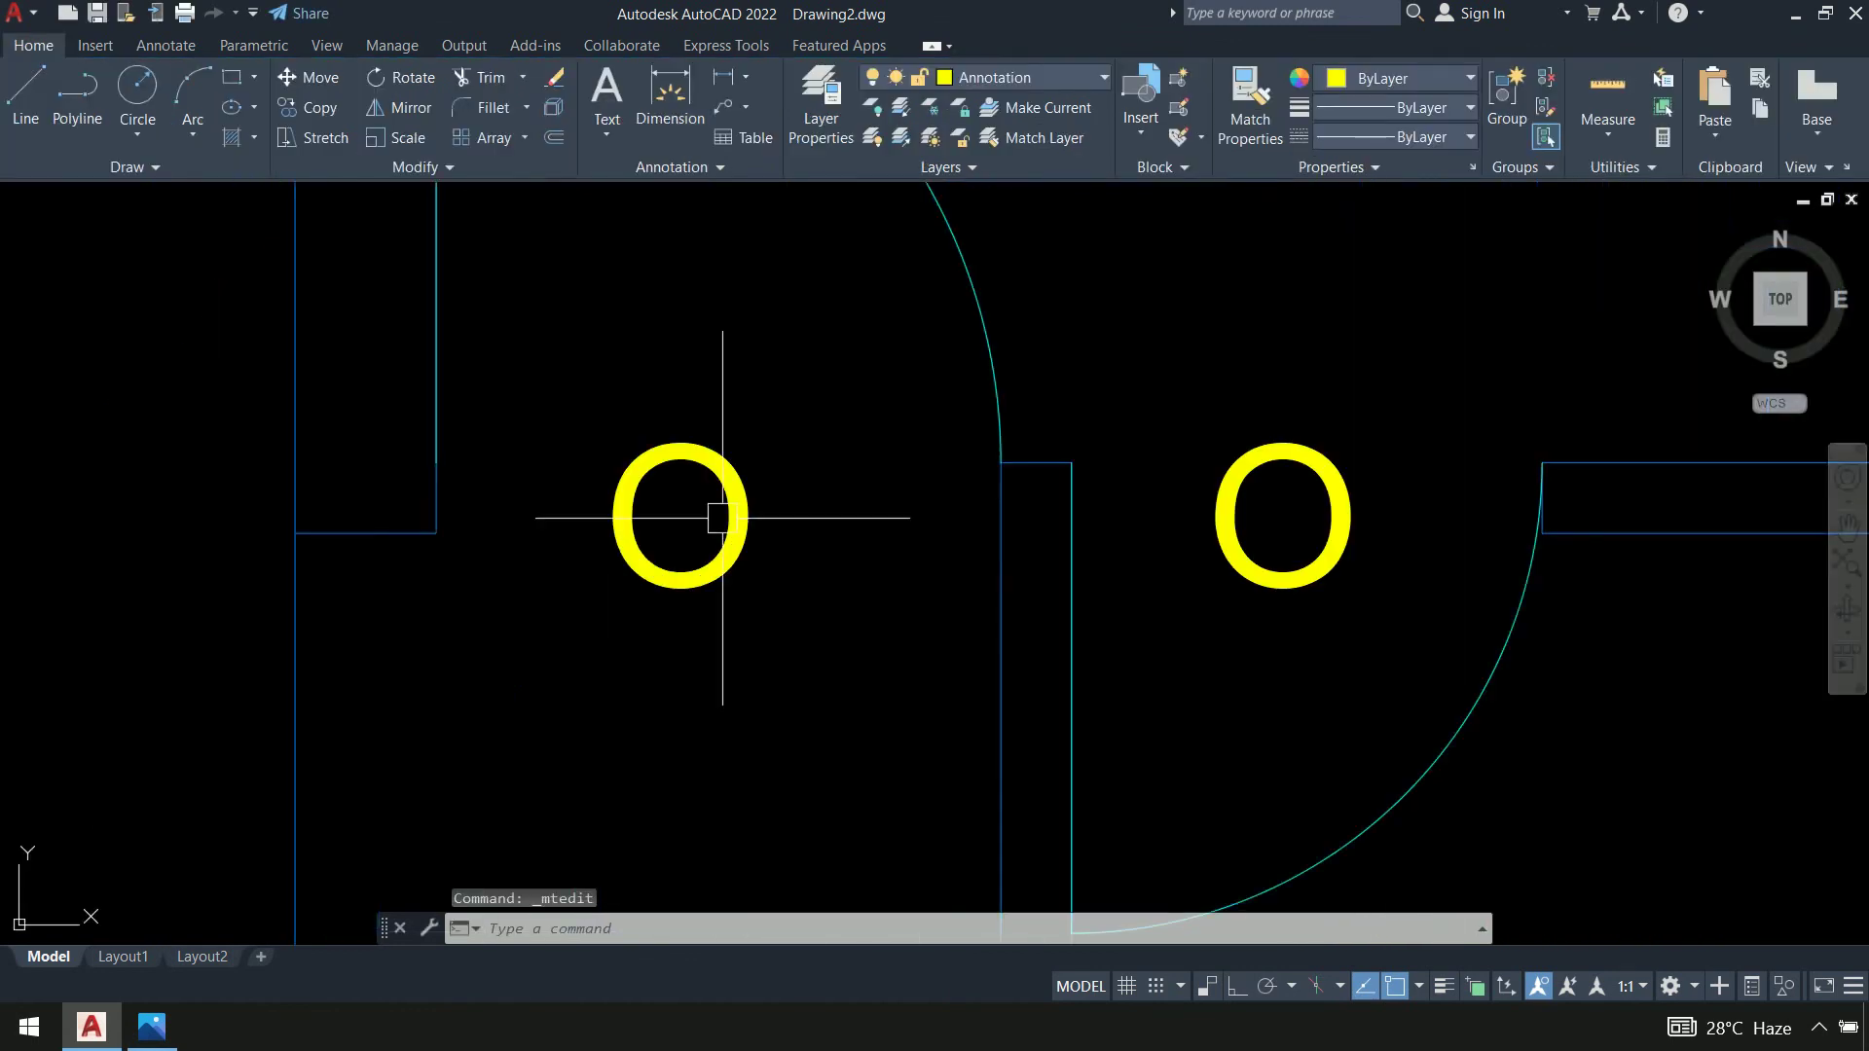
pyautogui.click(756, 513)
pyautogui.doubleClick(747, 515)
pyautogui.moveTo(755, 521); pyautogui.dragTo(567, 521)
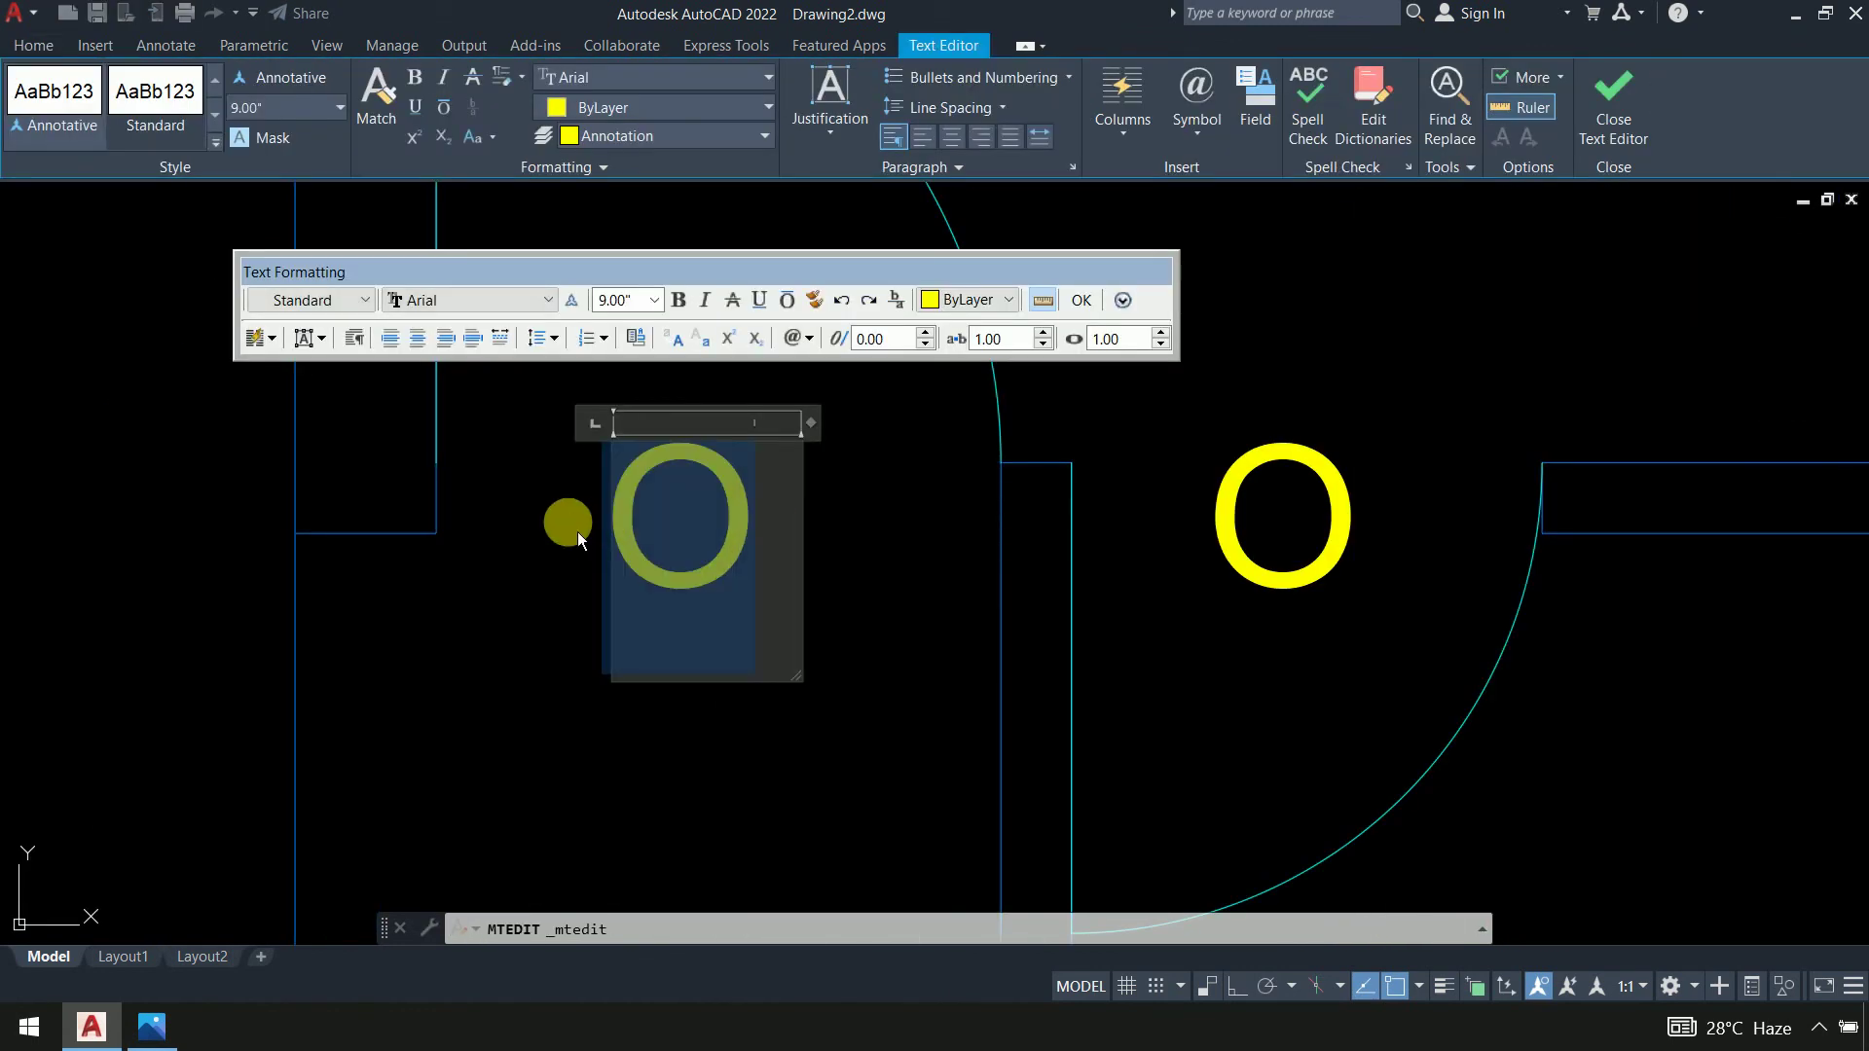
pyautogui.write('D')
pyautogui.click(887, 713)
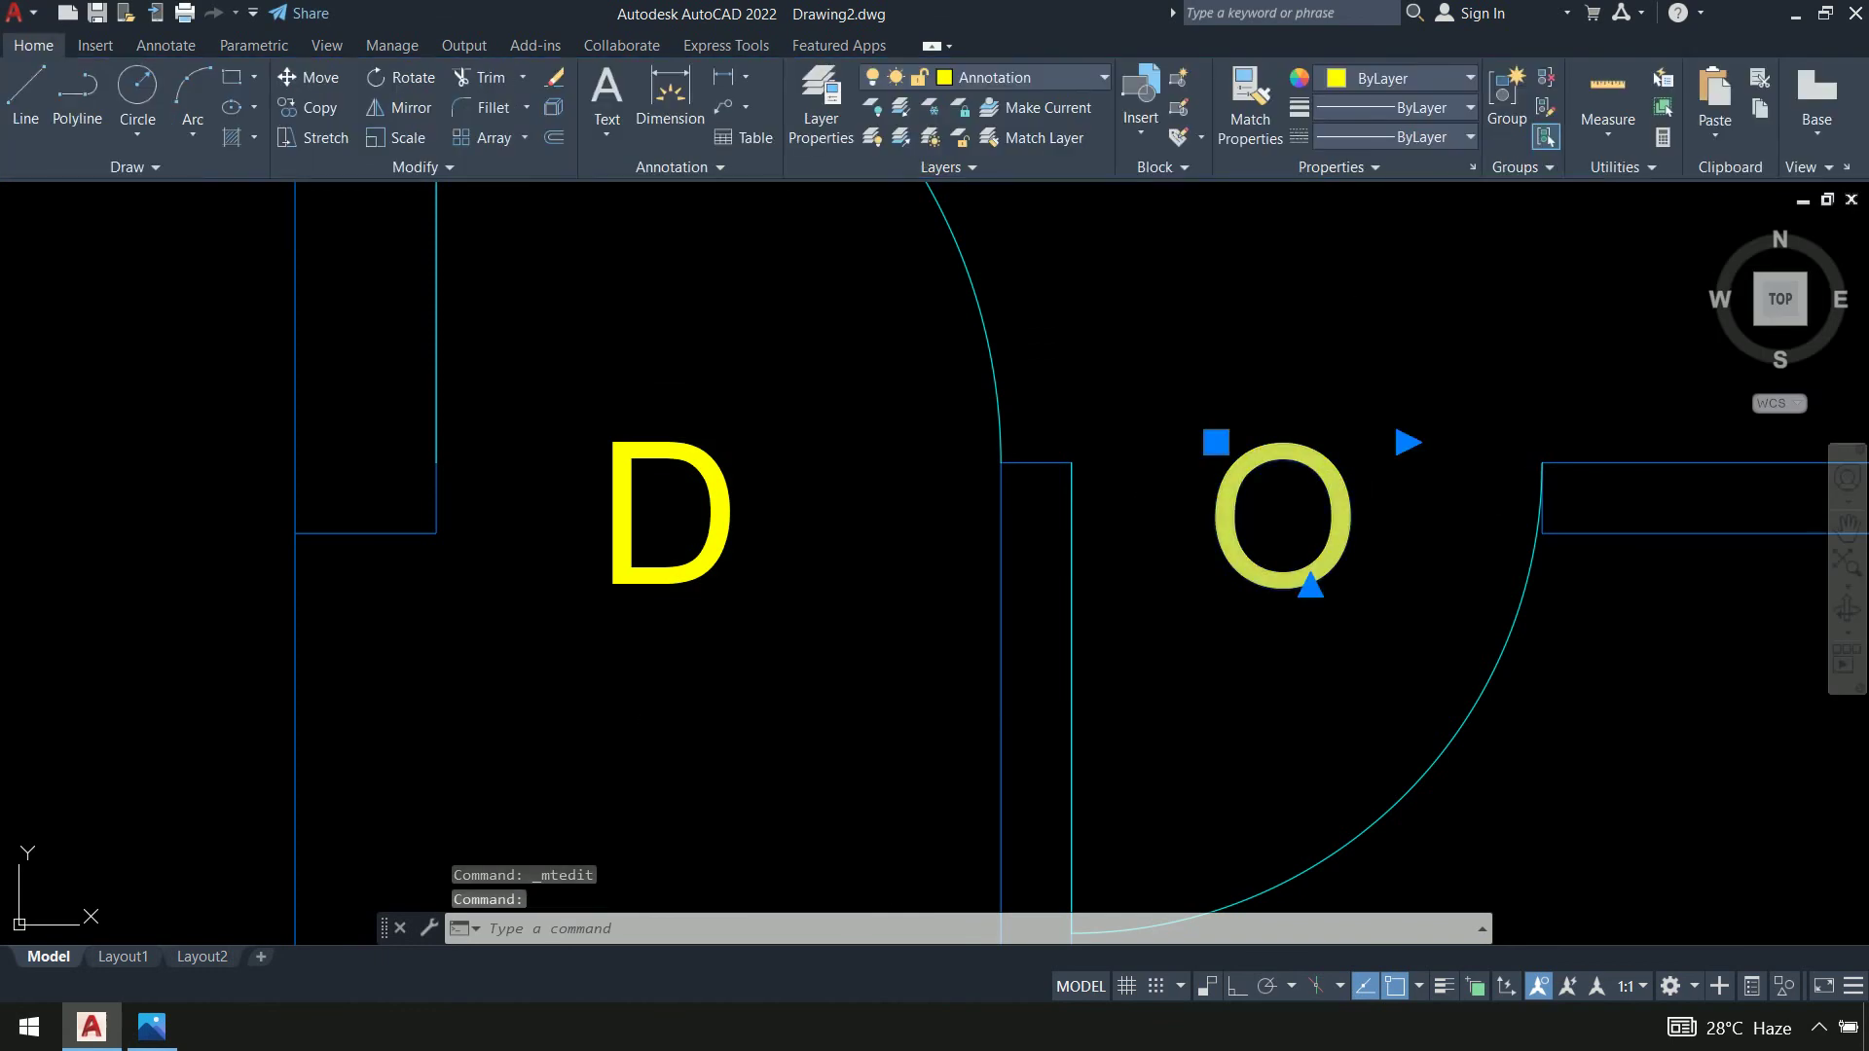
# Change the "O" label in the small room's doorway next to the main entrance to "D1"
pyautogui.doubleClick(1234, 533)
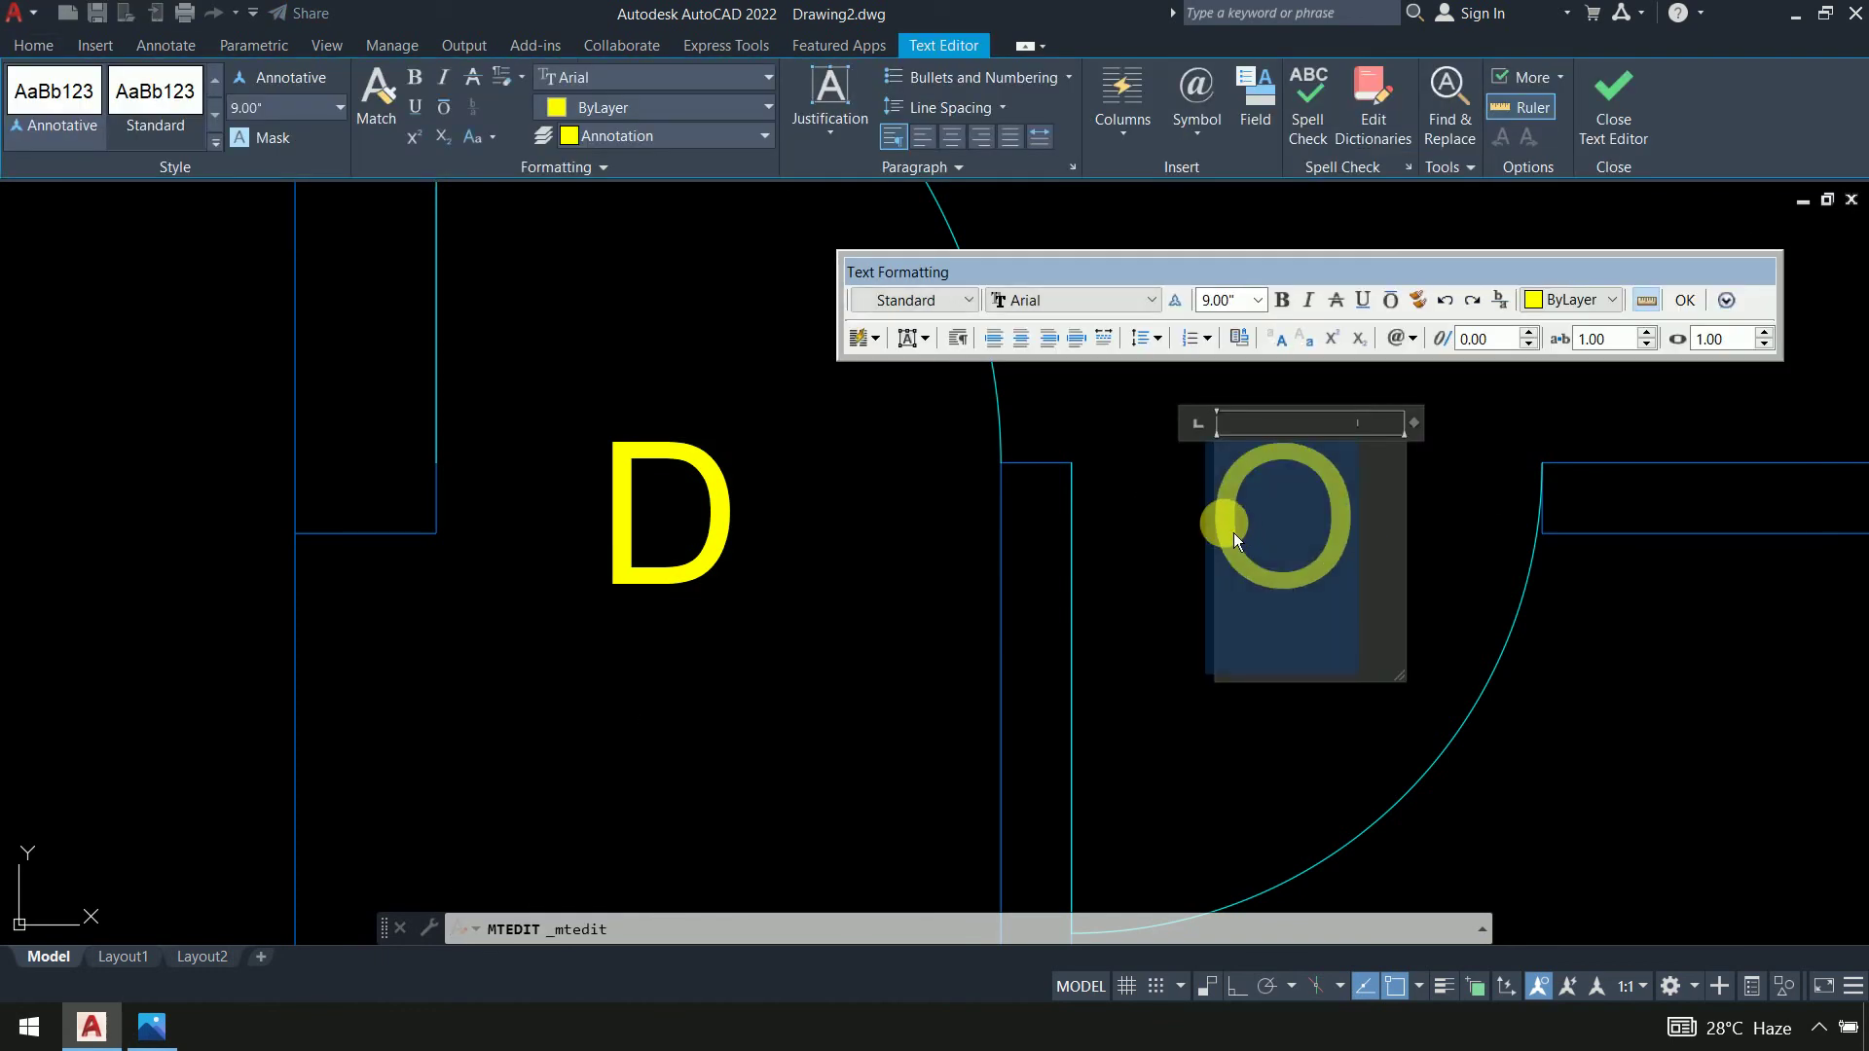
pyautogui.write('D1')
pyautogui.click(1108, 595)
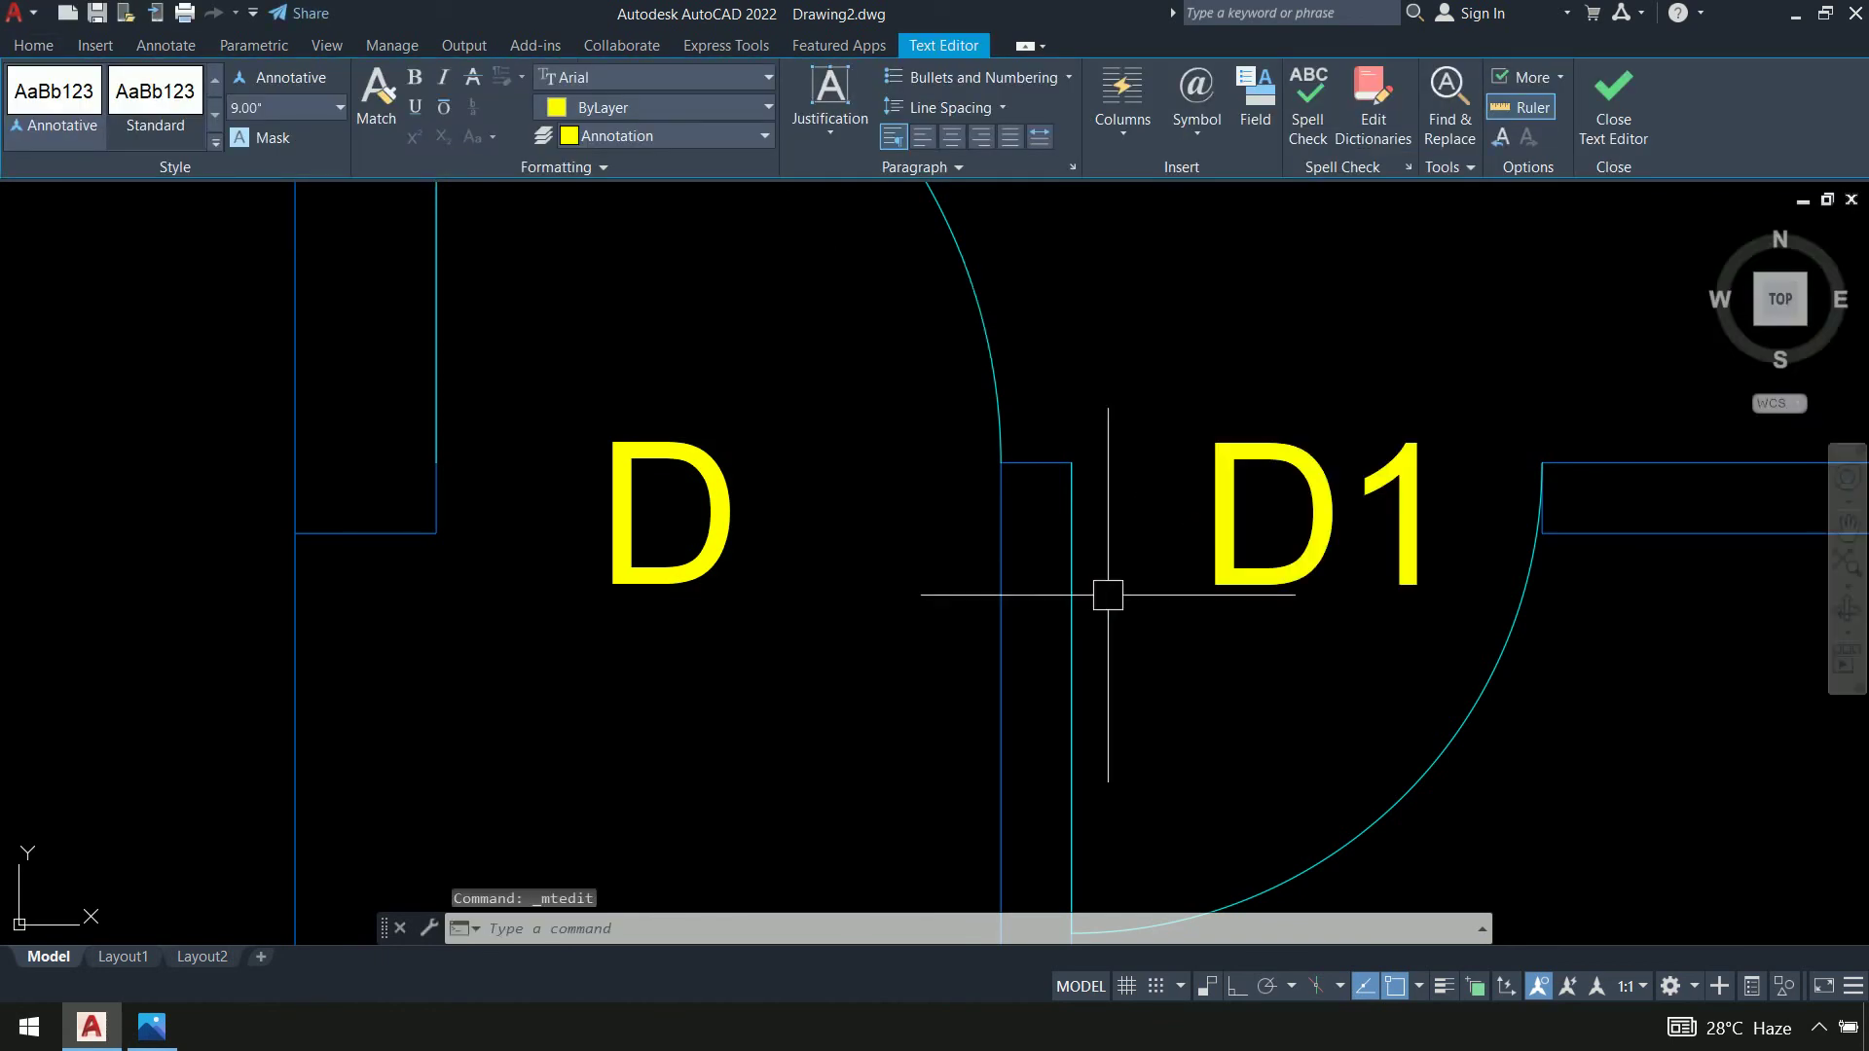
# Change the "O" labels in the doorways of the upper bathroom and the small room below it to "D1"
pyautogui.scroll(-7, 1158, 601)
pyautogui.moveTo(1341, 670); pyautogui.dragTo(550, 888, button='middle')
pyautogui.scroll(5, 928, 309)
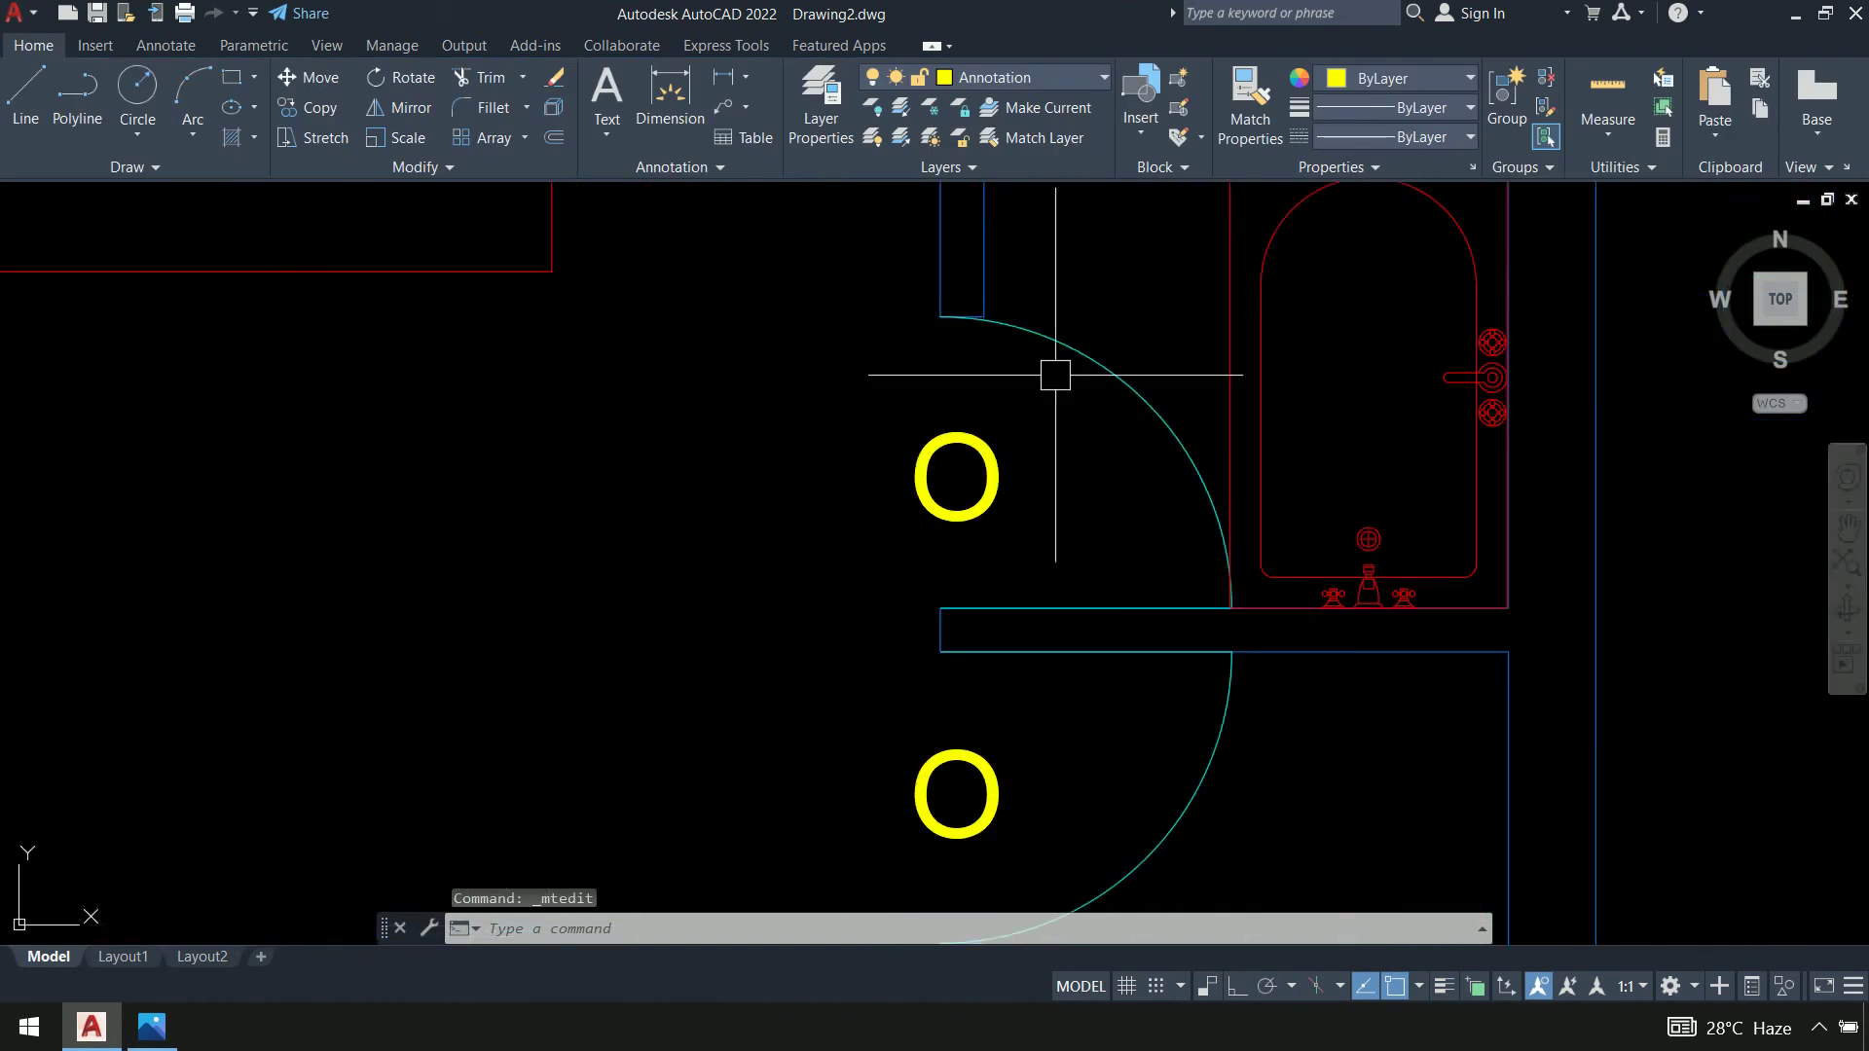
pyautogui.doubleClick(994, 473)
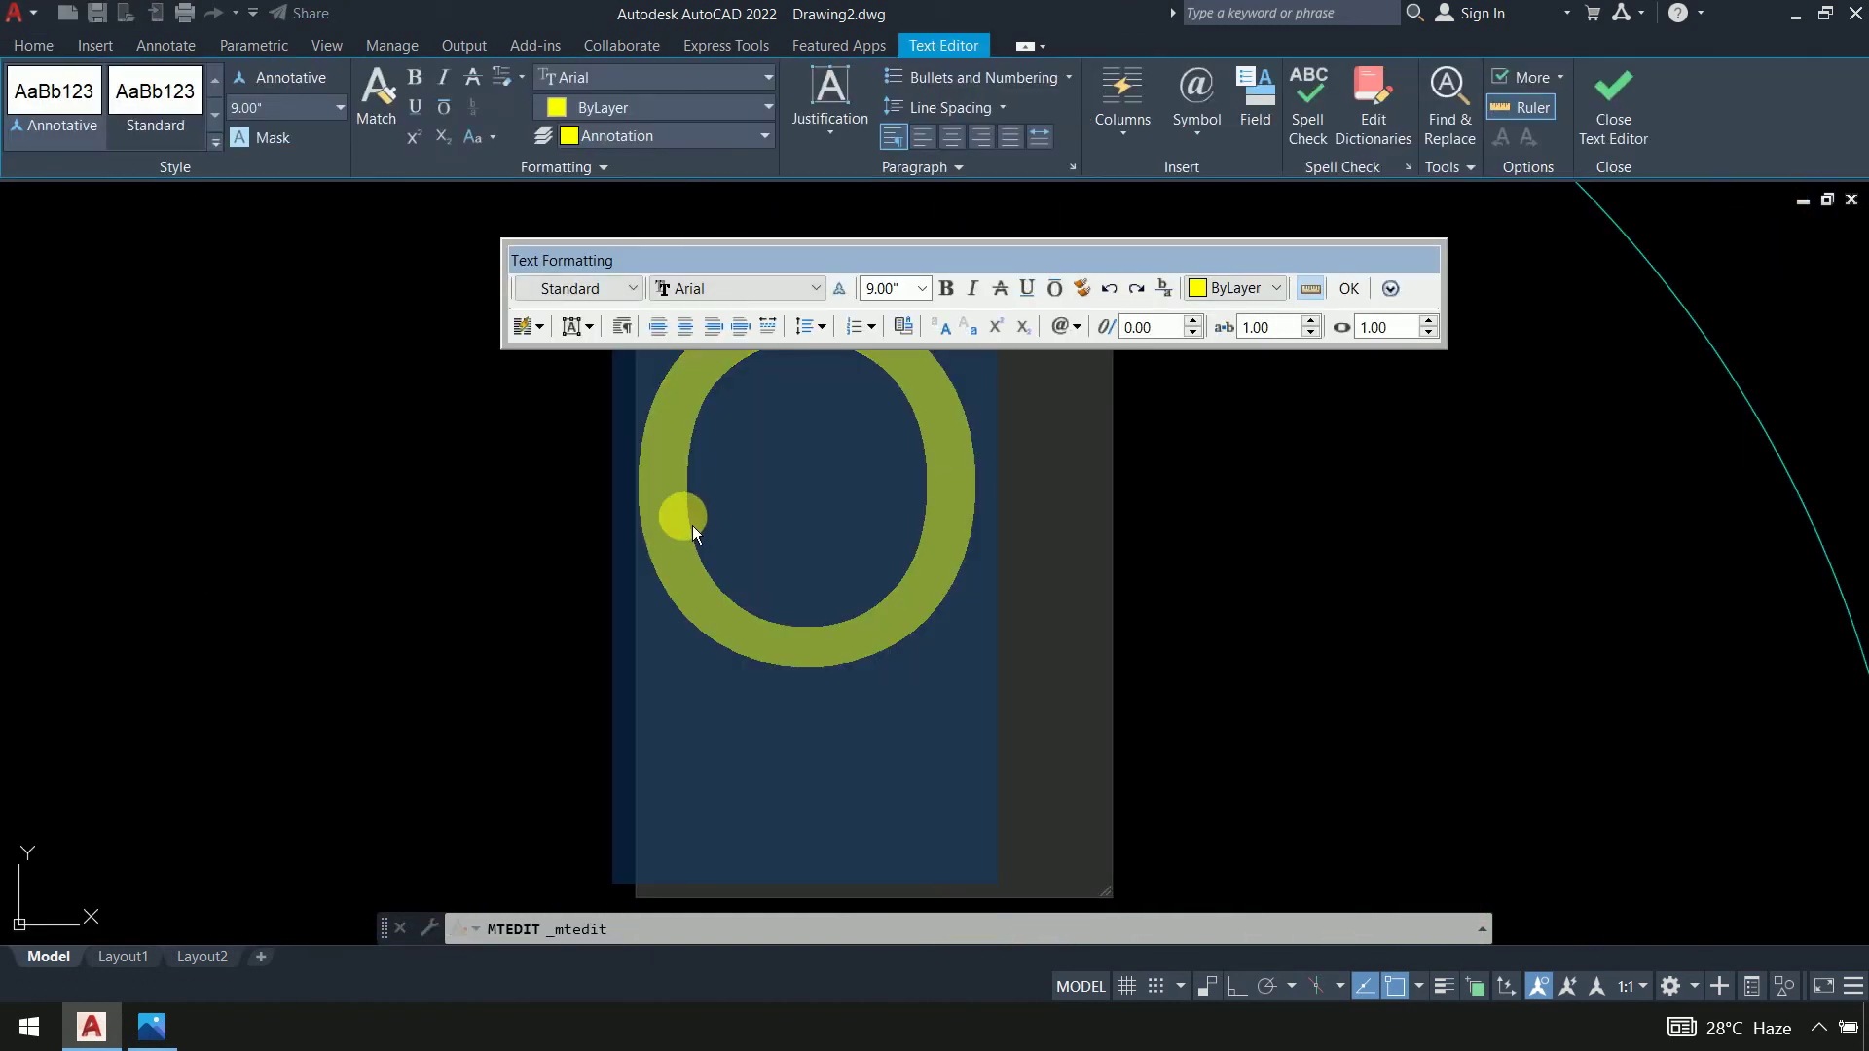
pyautogui.write('D1')
pyautogui.click(461, 628)
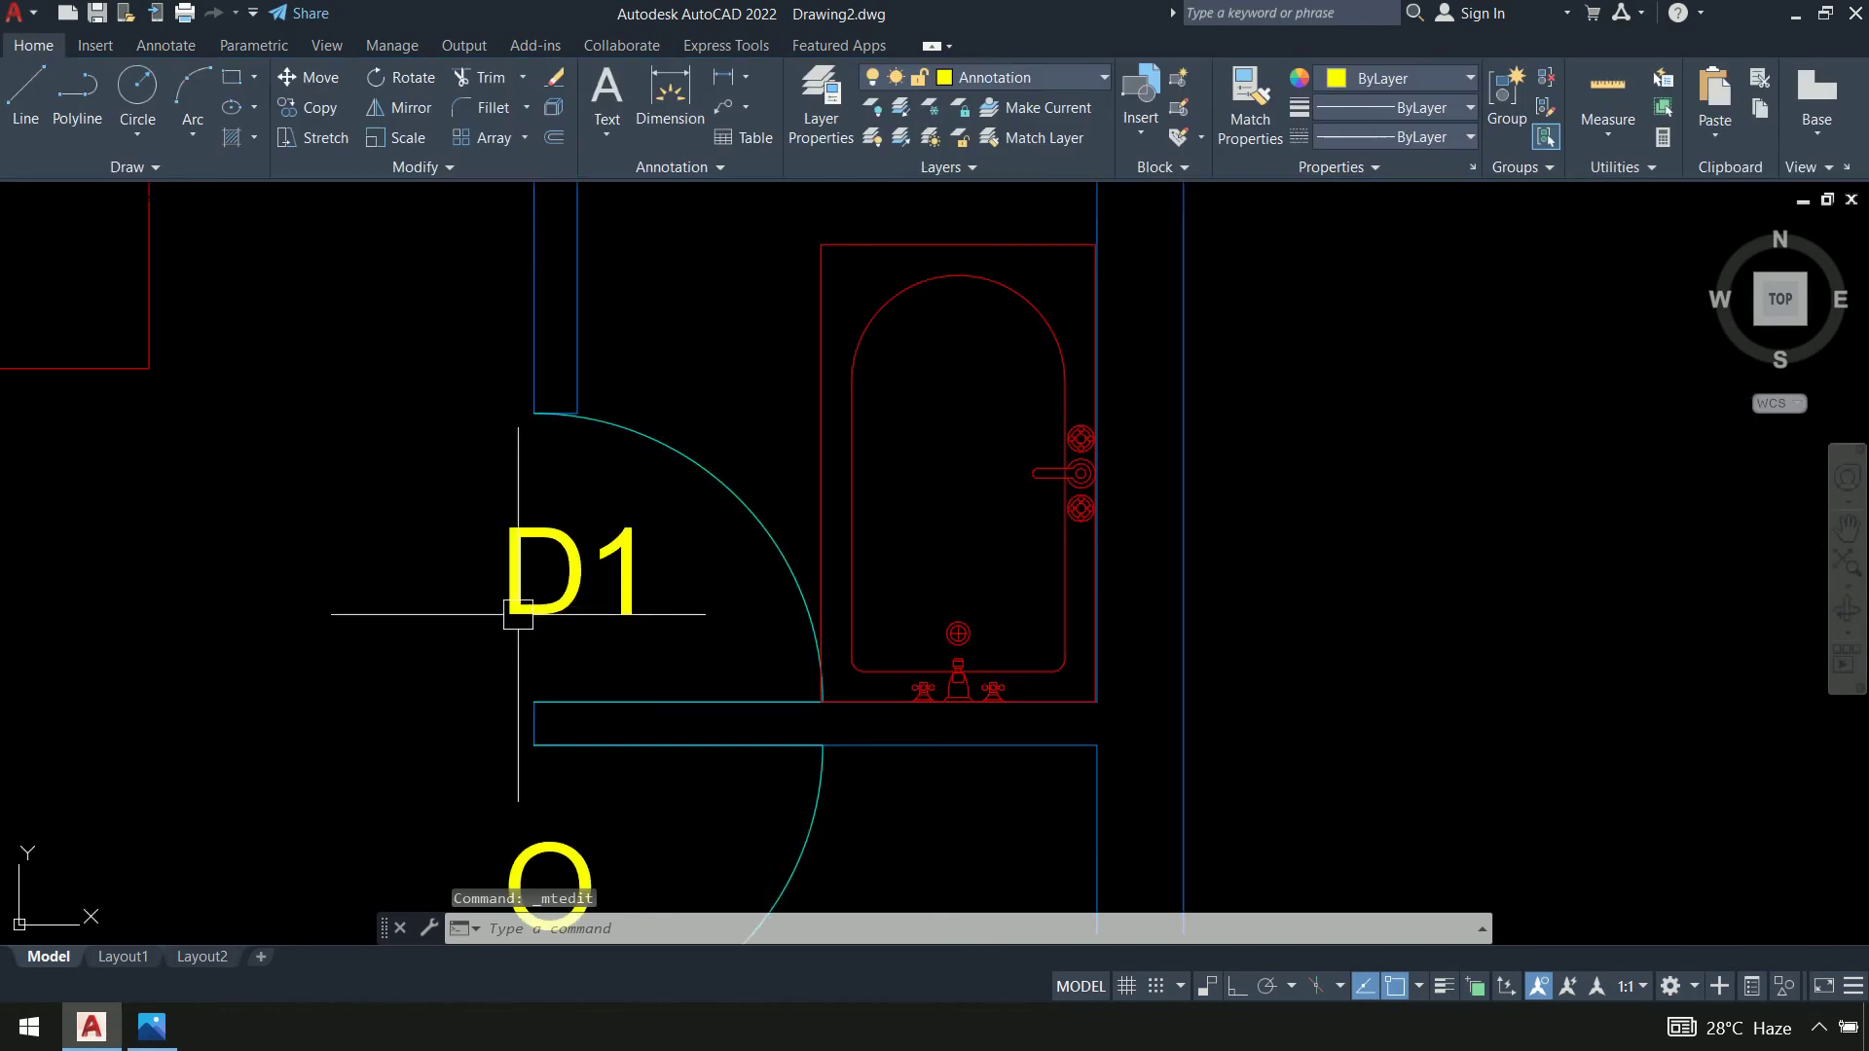
pyautogui.moveTo(518, 614); pyautogui.dragTo(737, 337, button='middle')
pyautogui.doubleClick(769, 623)
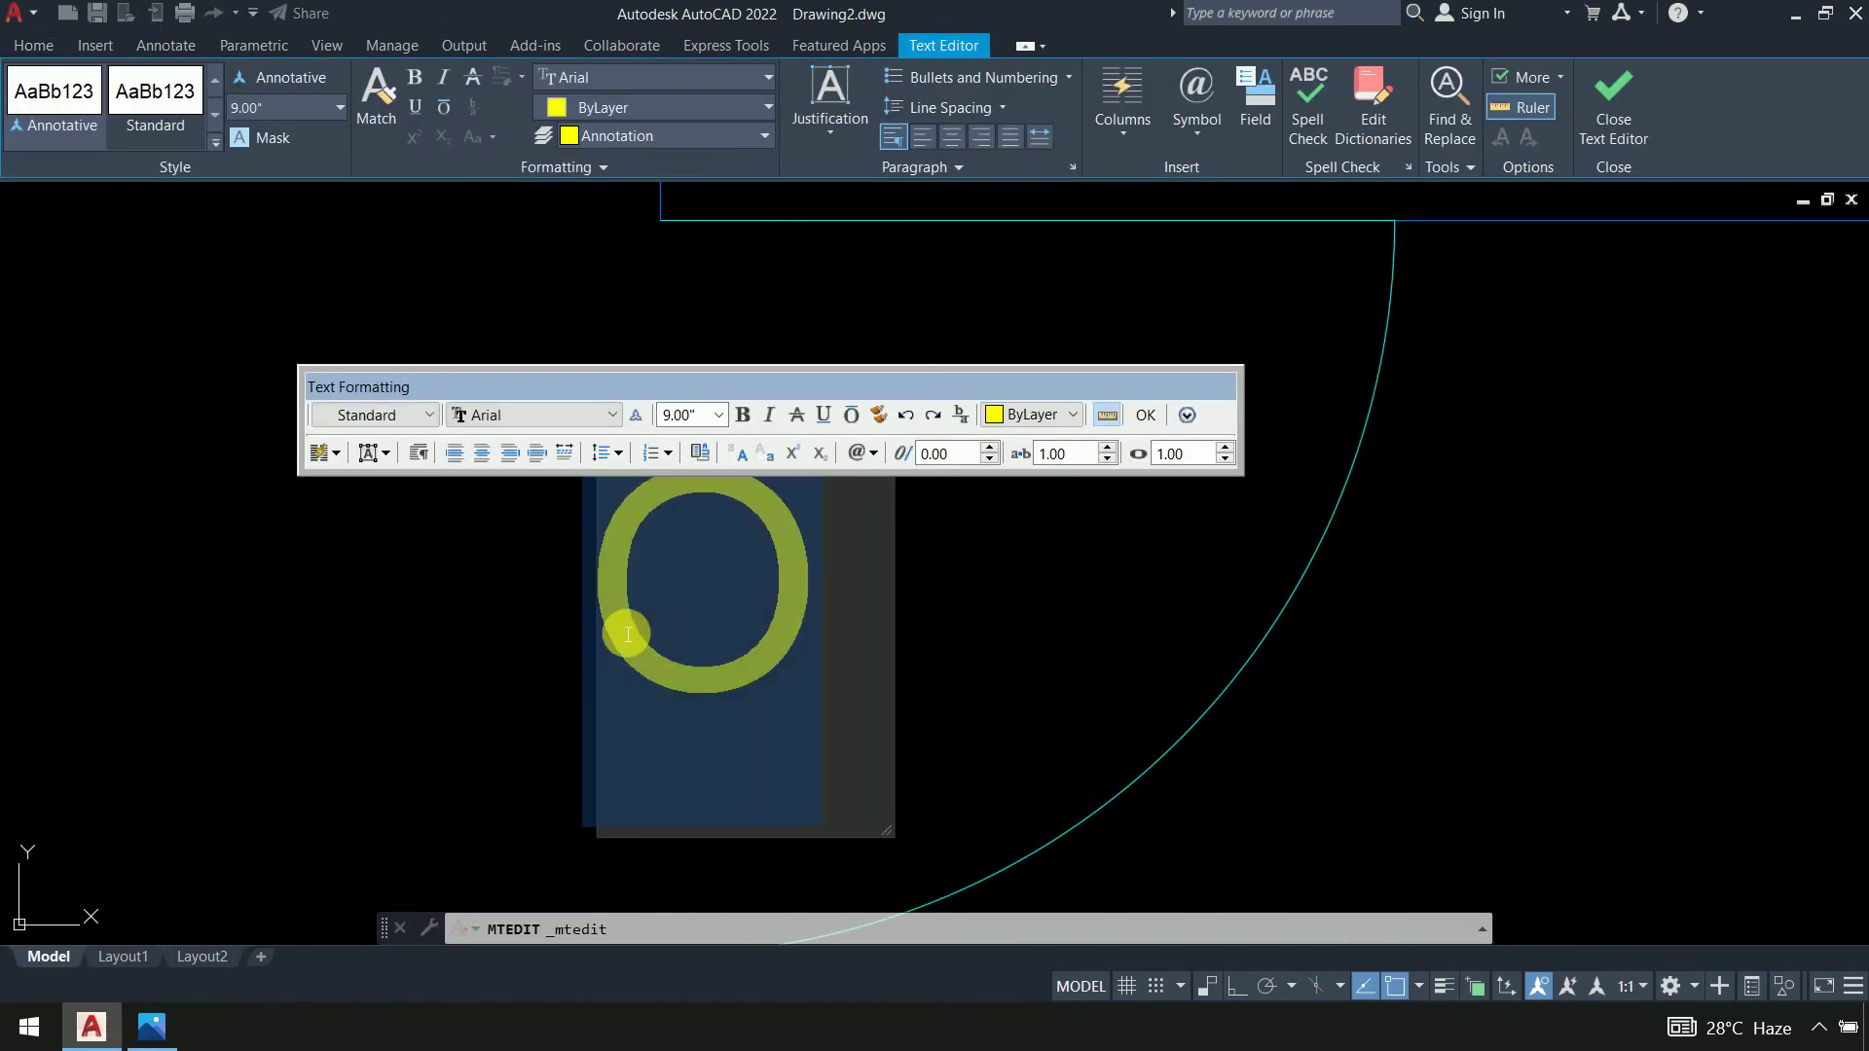
pyautogui.write('D1')
pyautogui.click(967, 755)
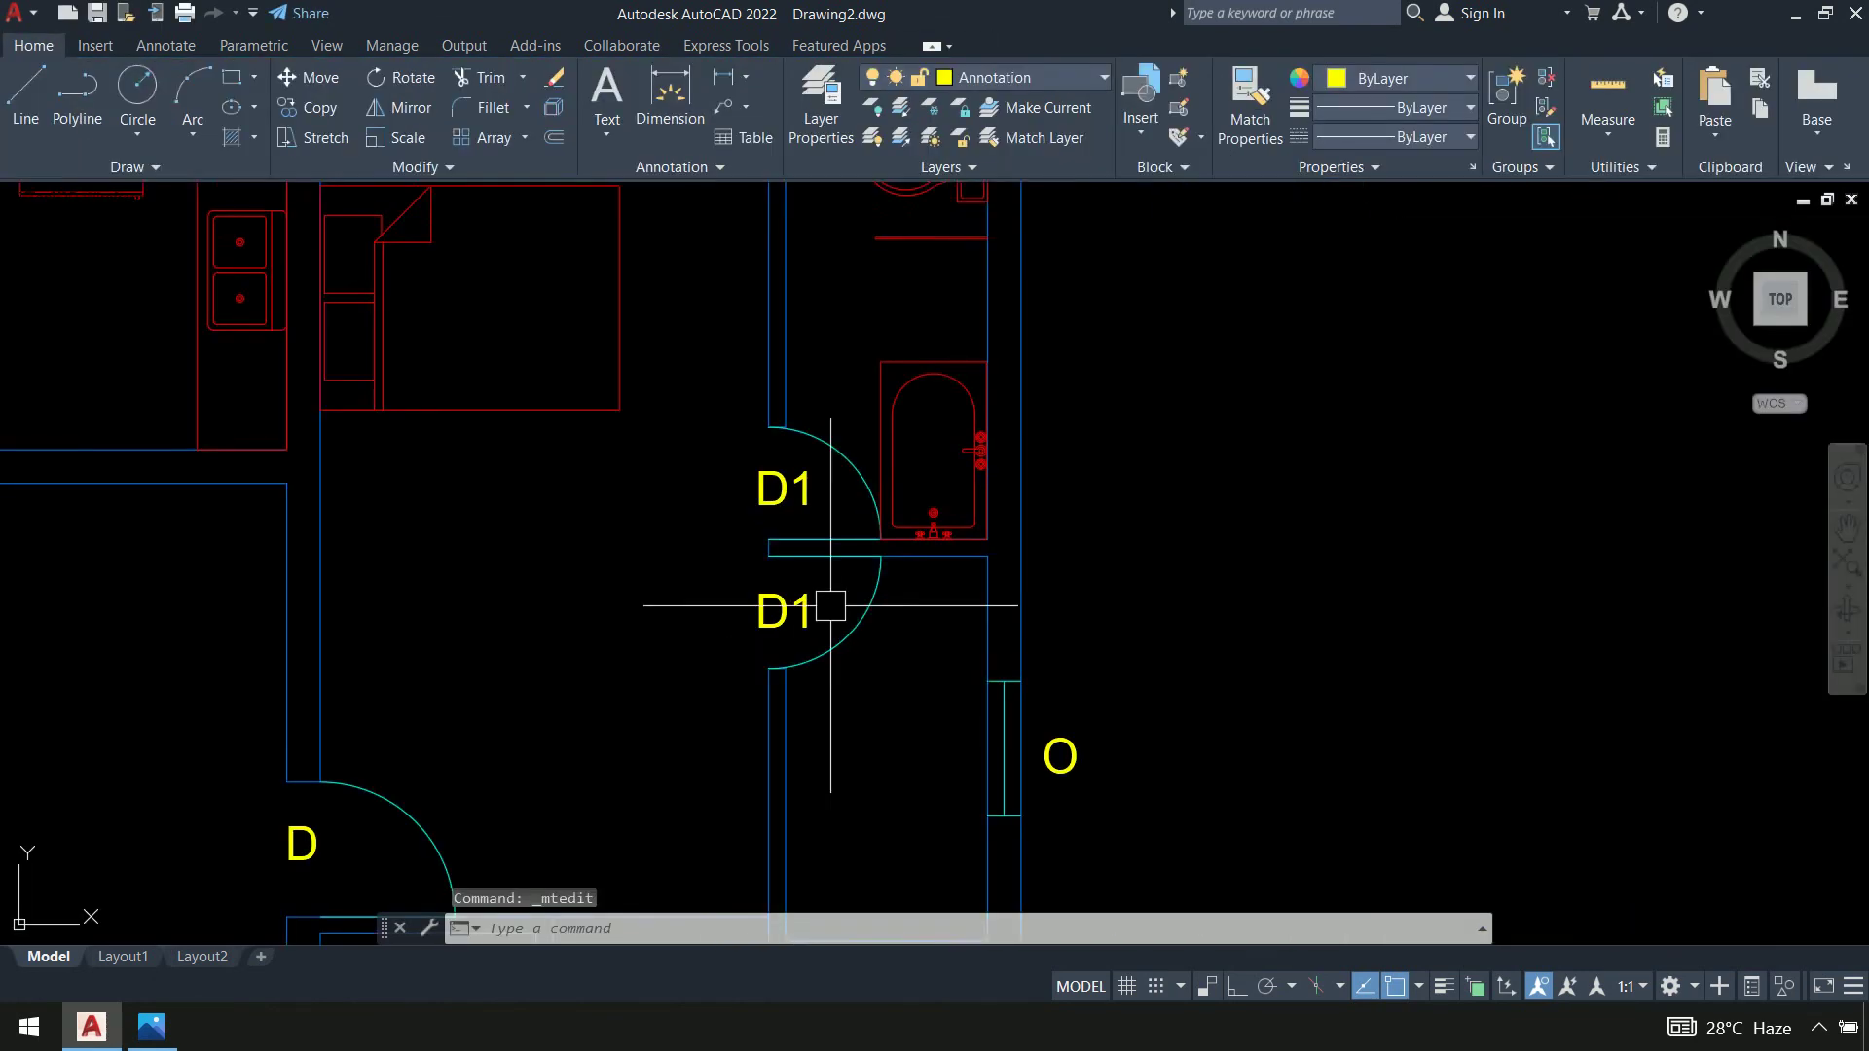
# Change the "O" labels in the doorways of the lower bathroom and the small room above it to "D1"
pyautogui.moveTo(932, 651); pyautogui.dragTo(863, 346, button='middle')
pyautogui.scroll(-5, 863, 345)
pyautogui.scroll(8, 864, 554)
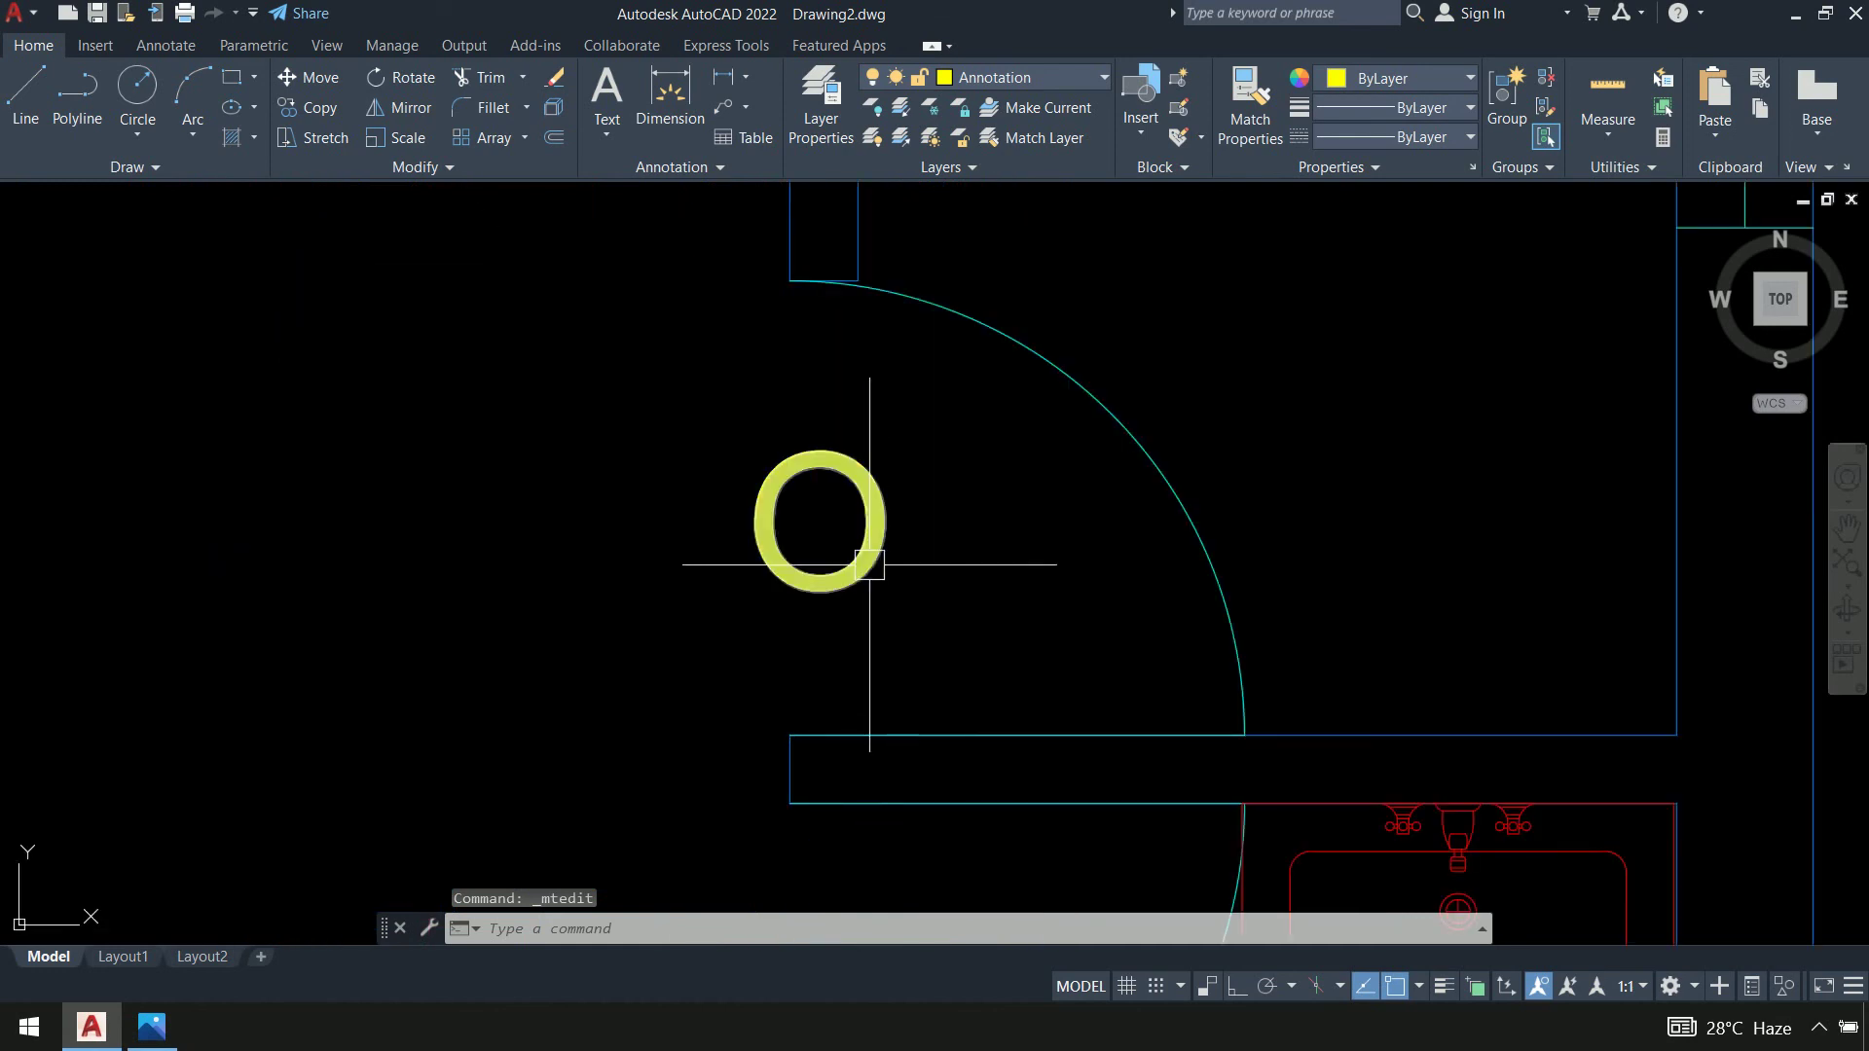
pyautogui.doubleClick(890, 522)
pyautogui.write('D1')
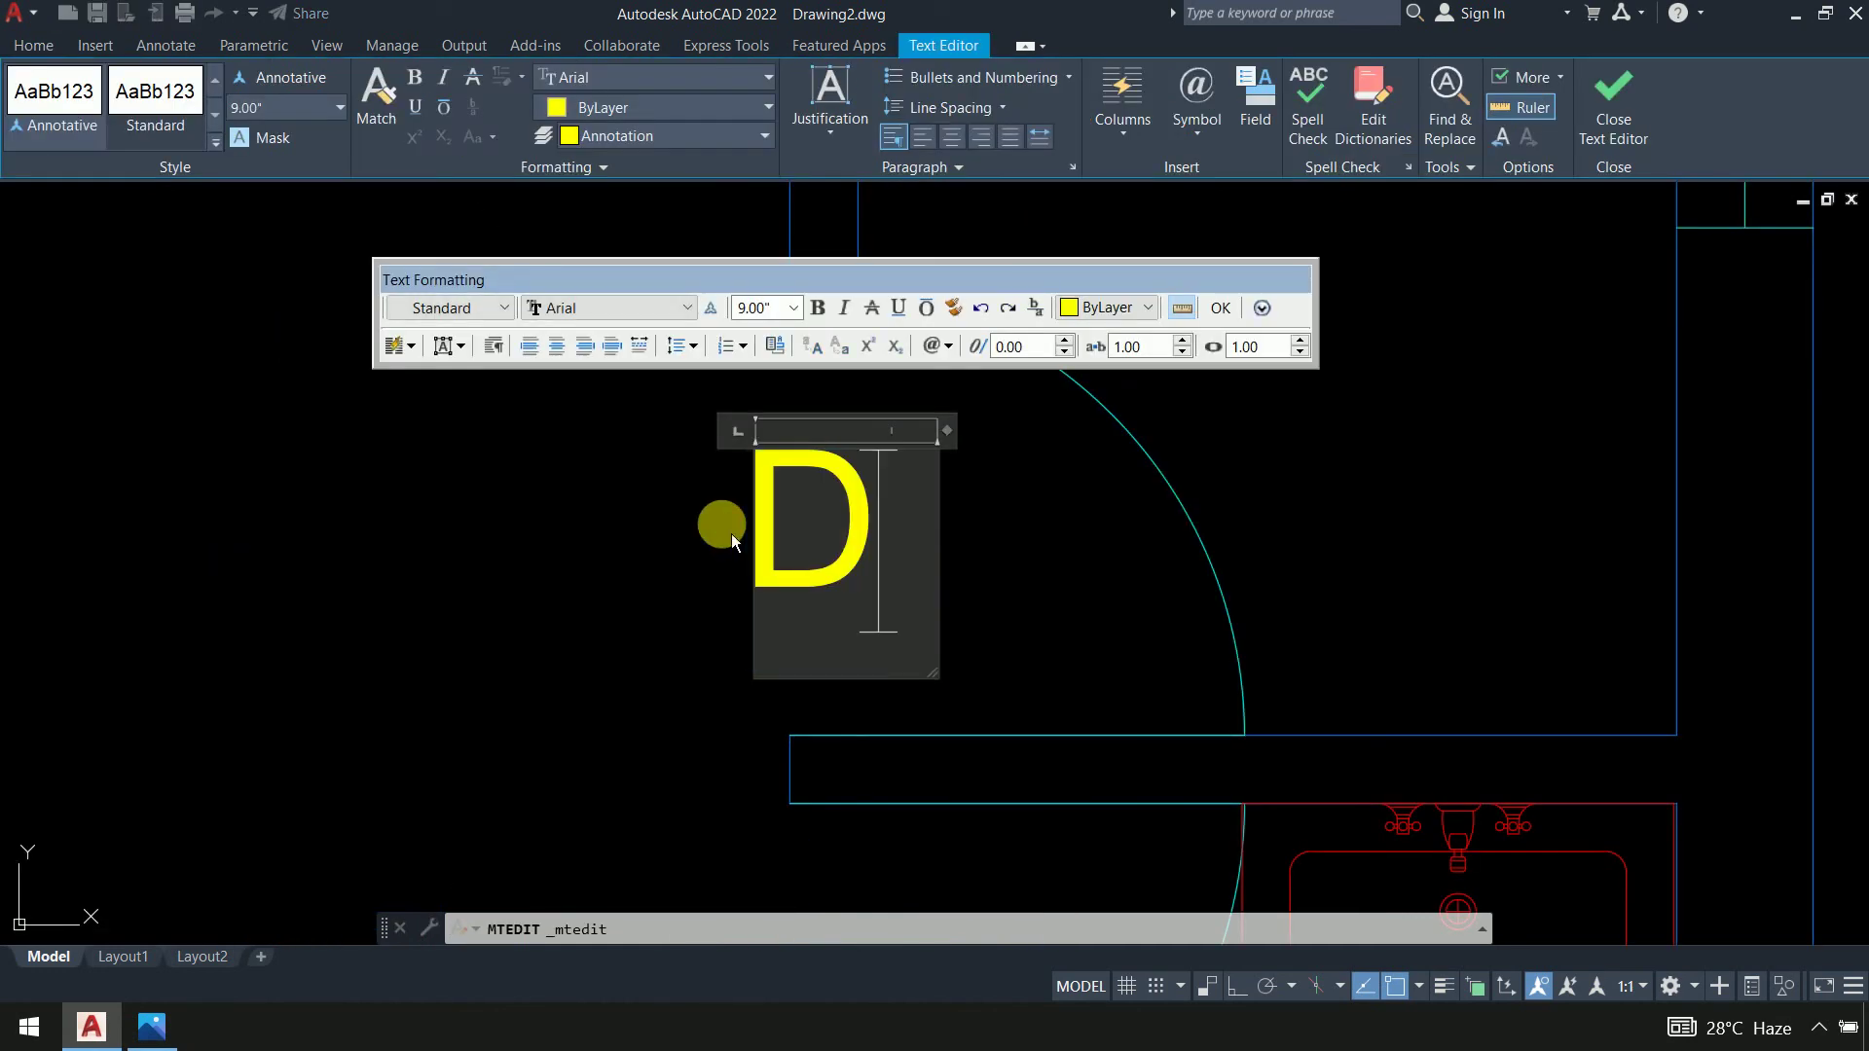
pyautogui.click(732, 533)
pyautogui.scroll(-3, 729, 668)
pyautogui.scroll(3, 755, 551)
pyautogui.scroll(3, 821, 626)
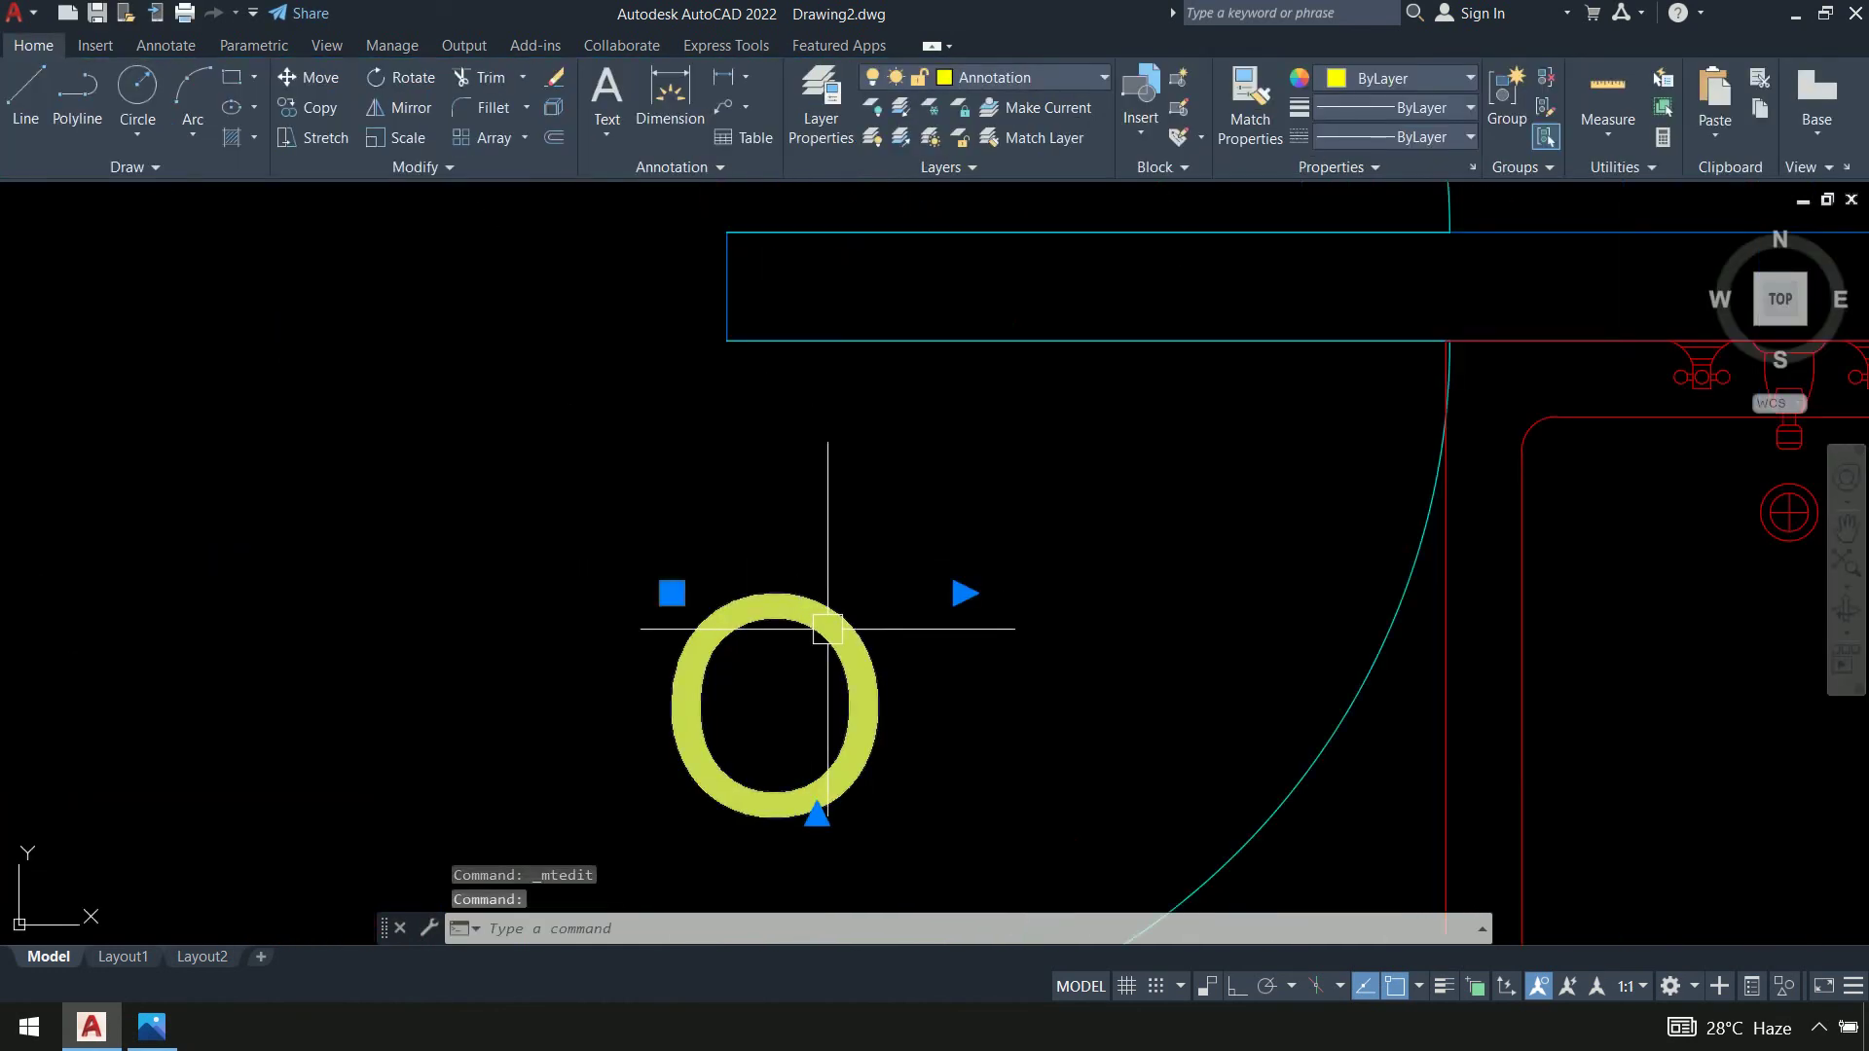
pyautogui.doubleClick(891, 705)
pyautogui.write('D1')
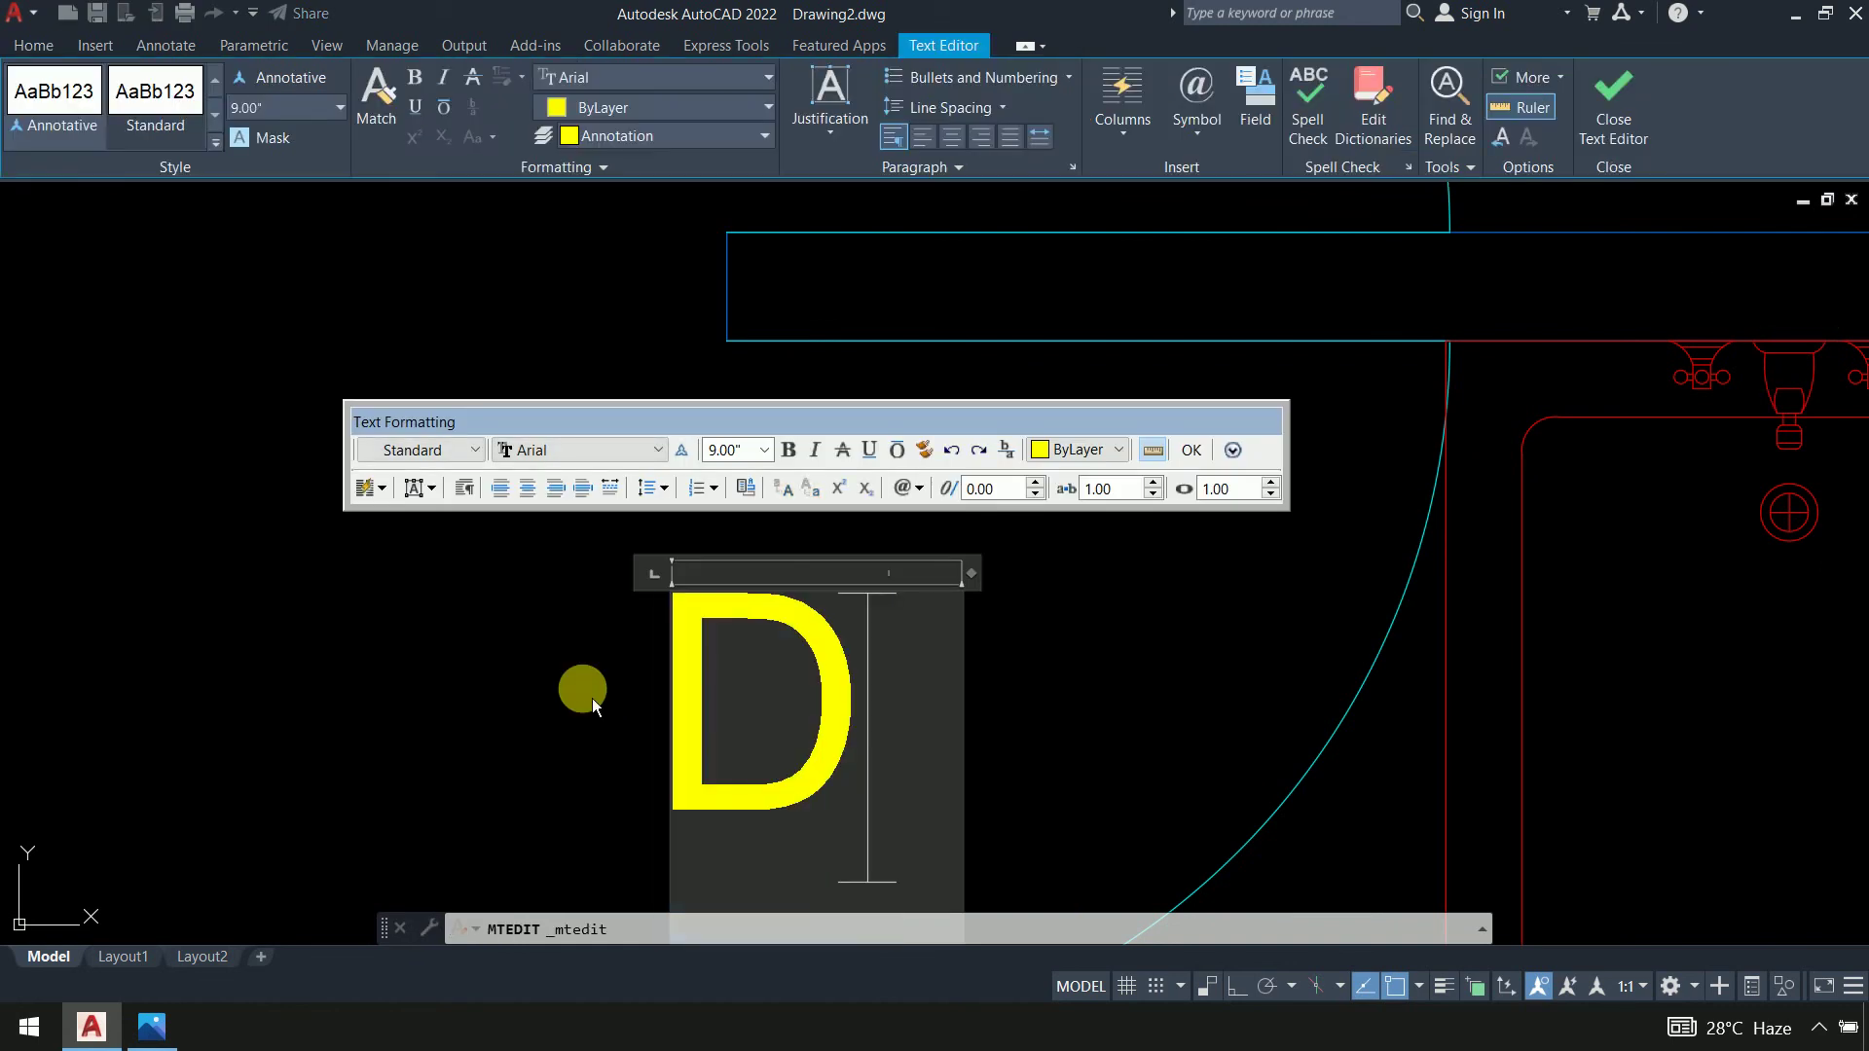
pyautogui.click(352, 665)
# Change the "O" label beside the living area's outer window to "W"
pyautogui.scroll(-4, 838, 534)
pyautogui.scroll(3, 776, 513)
pyautogui.scroll(2, 763, 626)
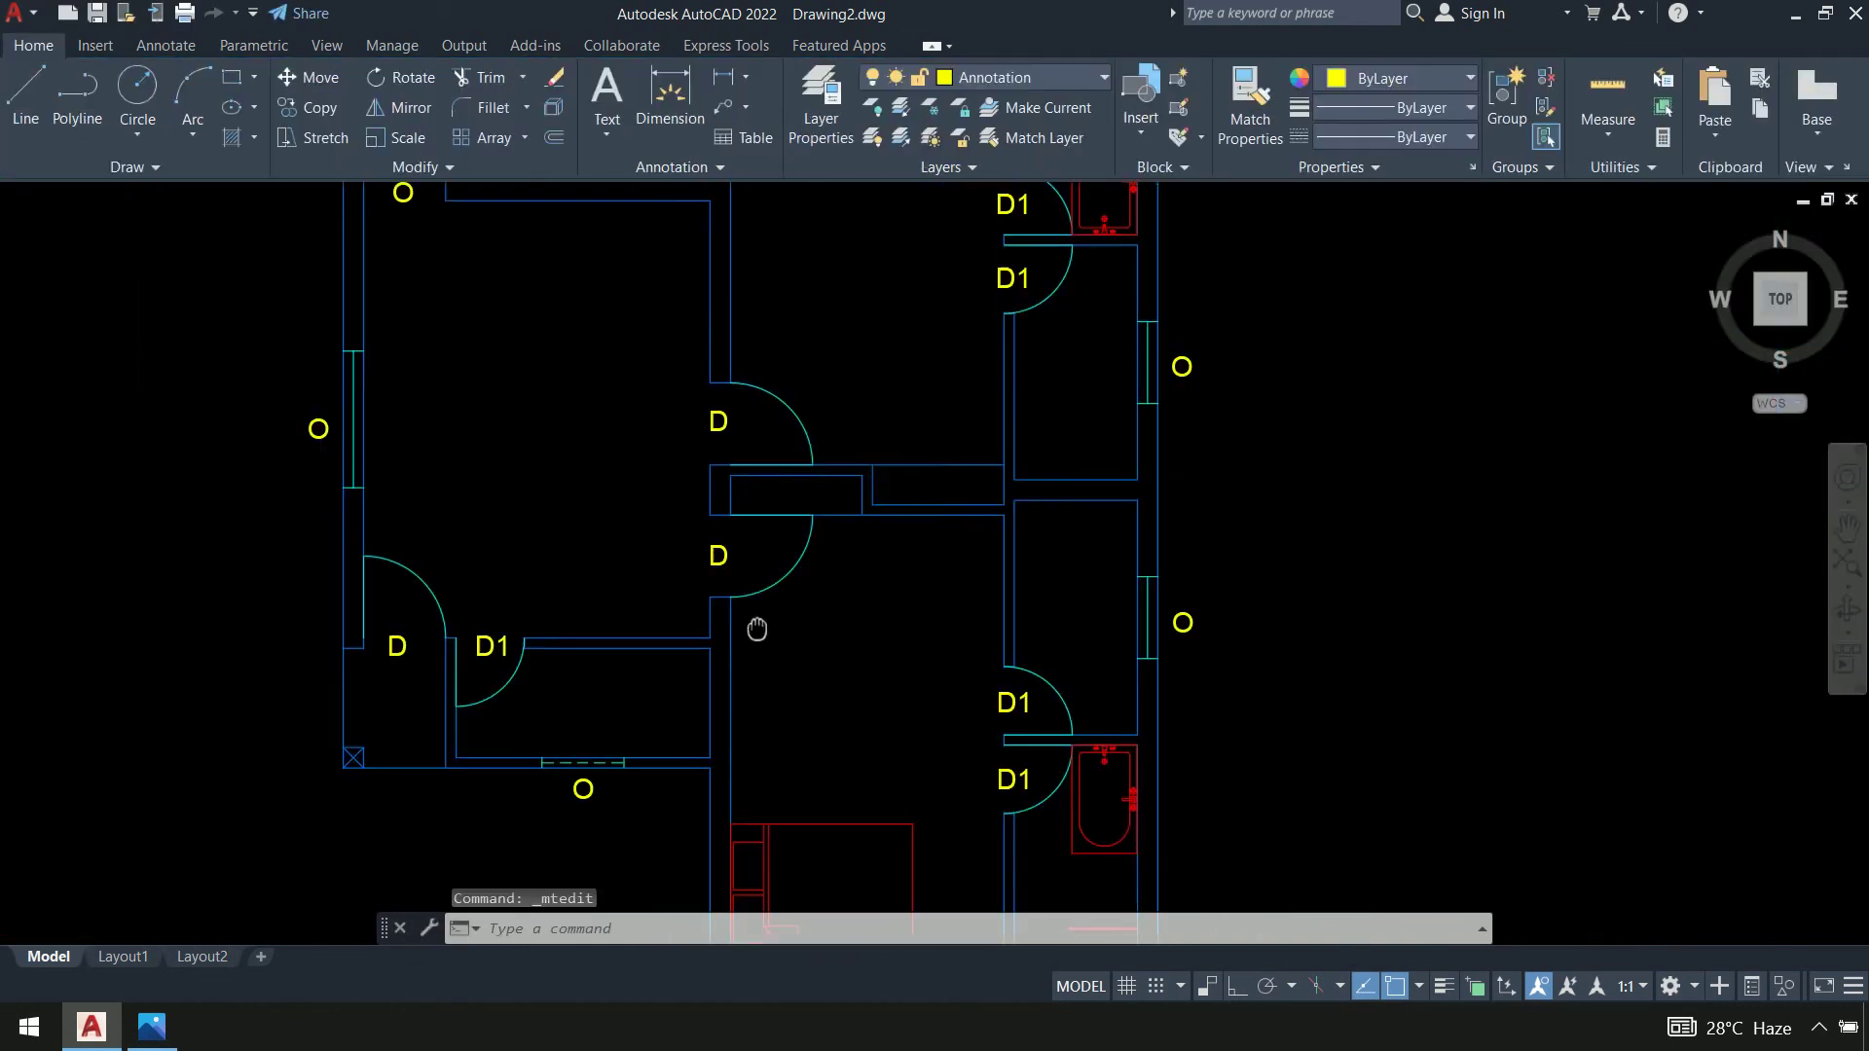
pyautogui.moveTo(763, 626); pyautogui.dragTo(858, 507, button='middle')
pyautogui.moveTo(643, 460); pyautogui.dragTo(652, 798, button='middle')
pyautogui.moveTo(946, 629); pyautogui.dragTo(1109, 526, button='middle')
pyautogui.scroll(4, 581, 563)
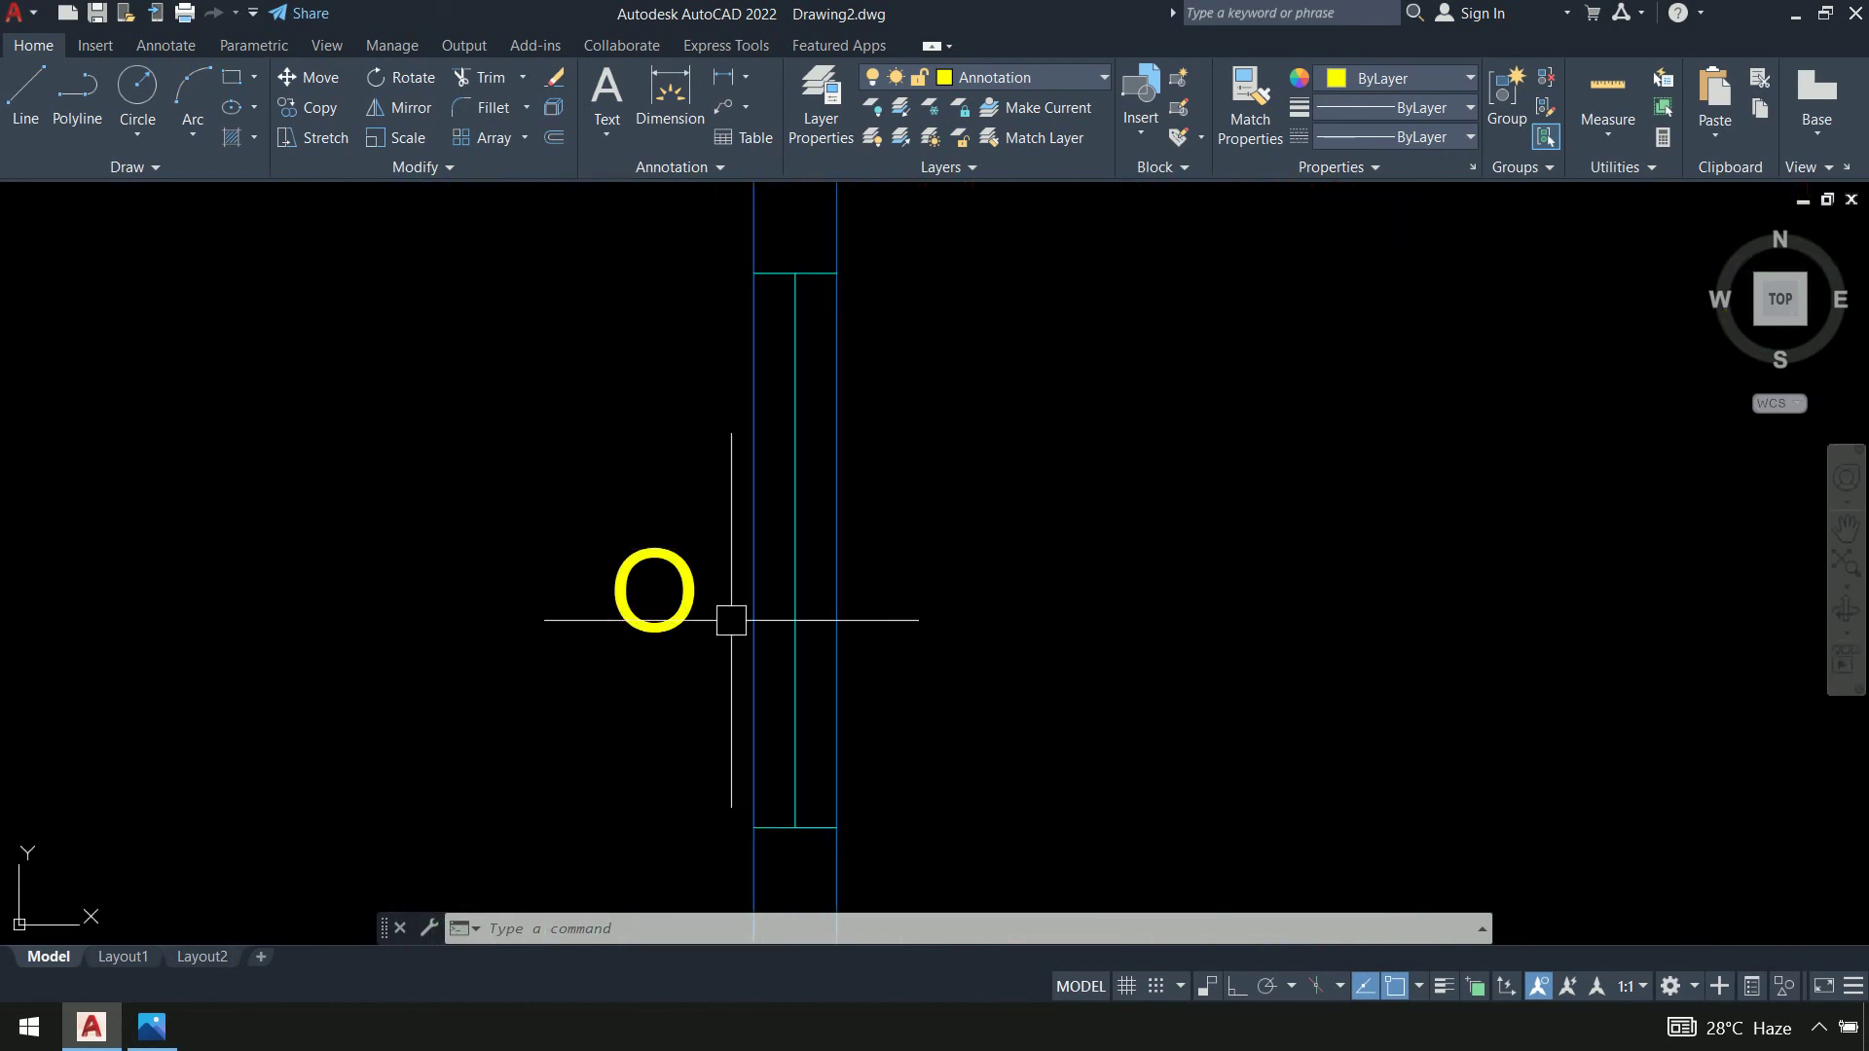
pyautogui.doubleClick(579, 561)
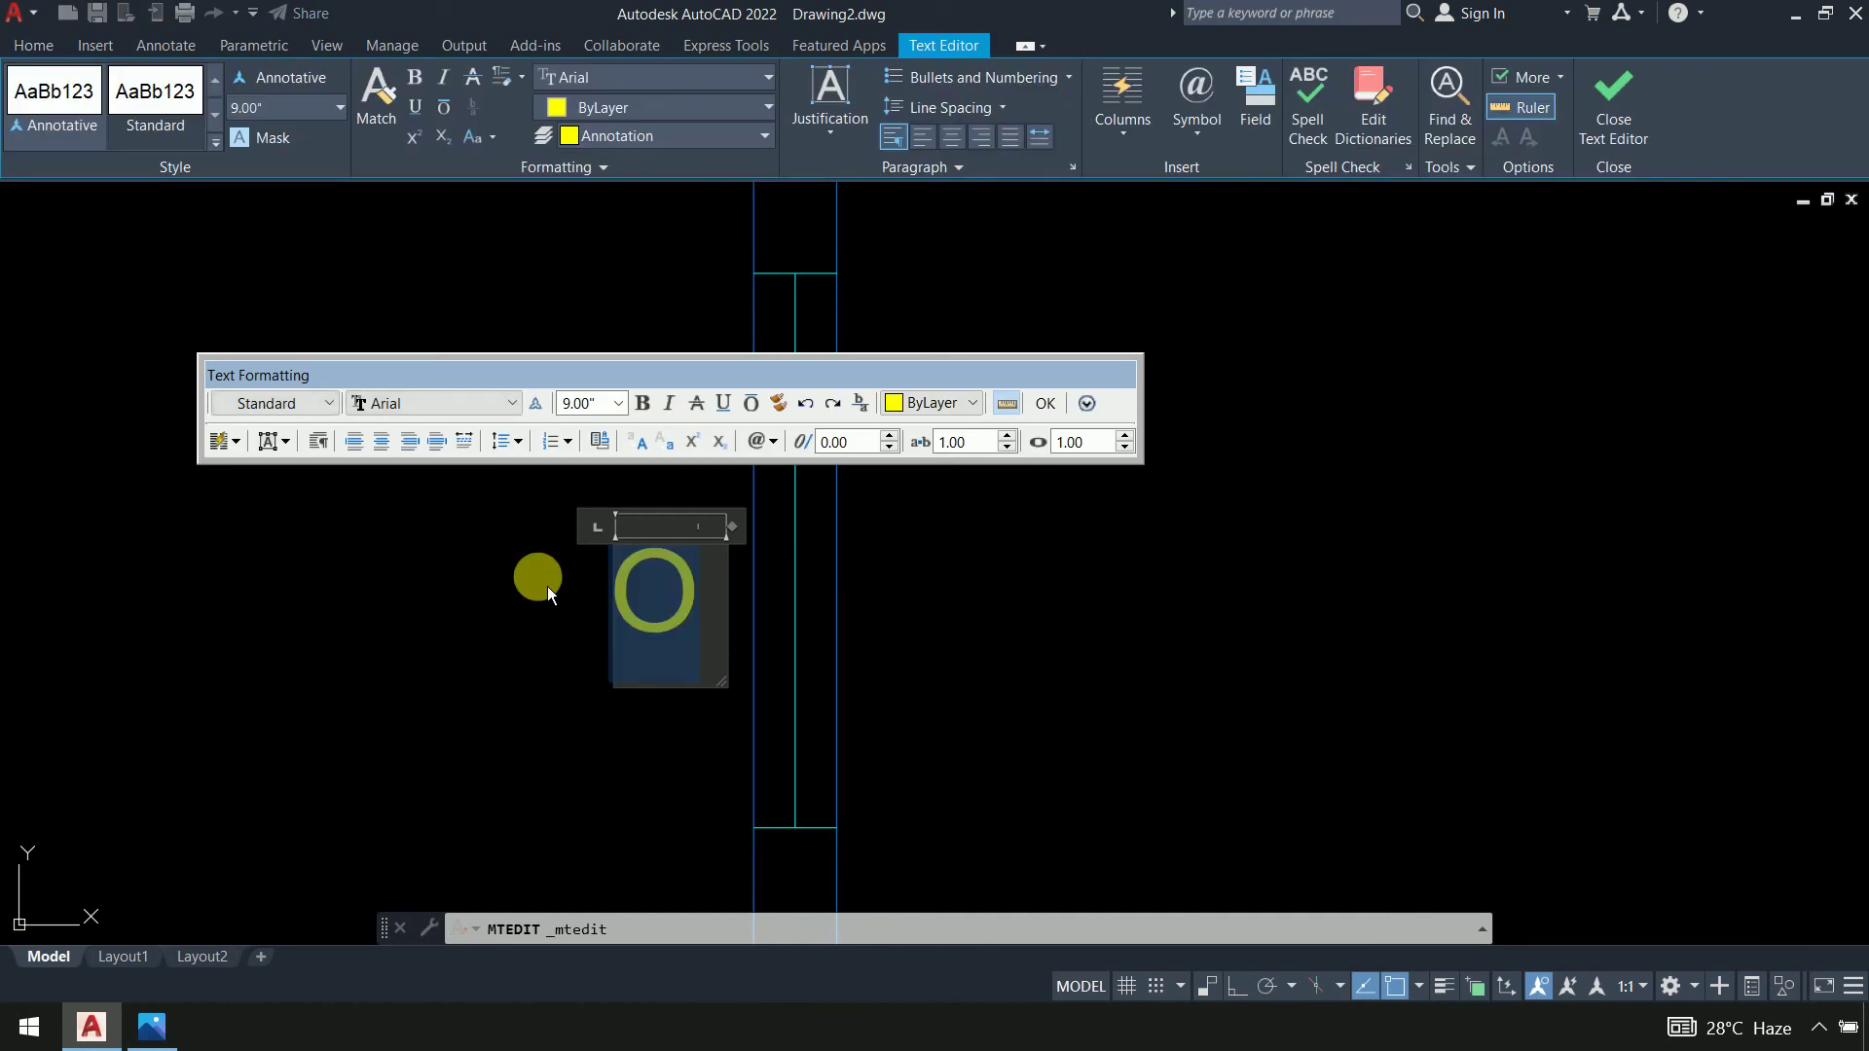
pyautogui.write('W')
pyautogui.click(467, 664)
# Erase the group of leftover block objects lying above the floor plan
pyautogui.scroll(-6, 702, 623)
pyautogui.moveTo(702, 607); pyautogui.dragTo(829, 865, button='middle')
pyautogui.scroll(2, 703, 534)
pyautogui.click(957, 319)
pyautogui.click(379, 501)
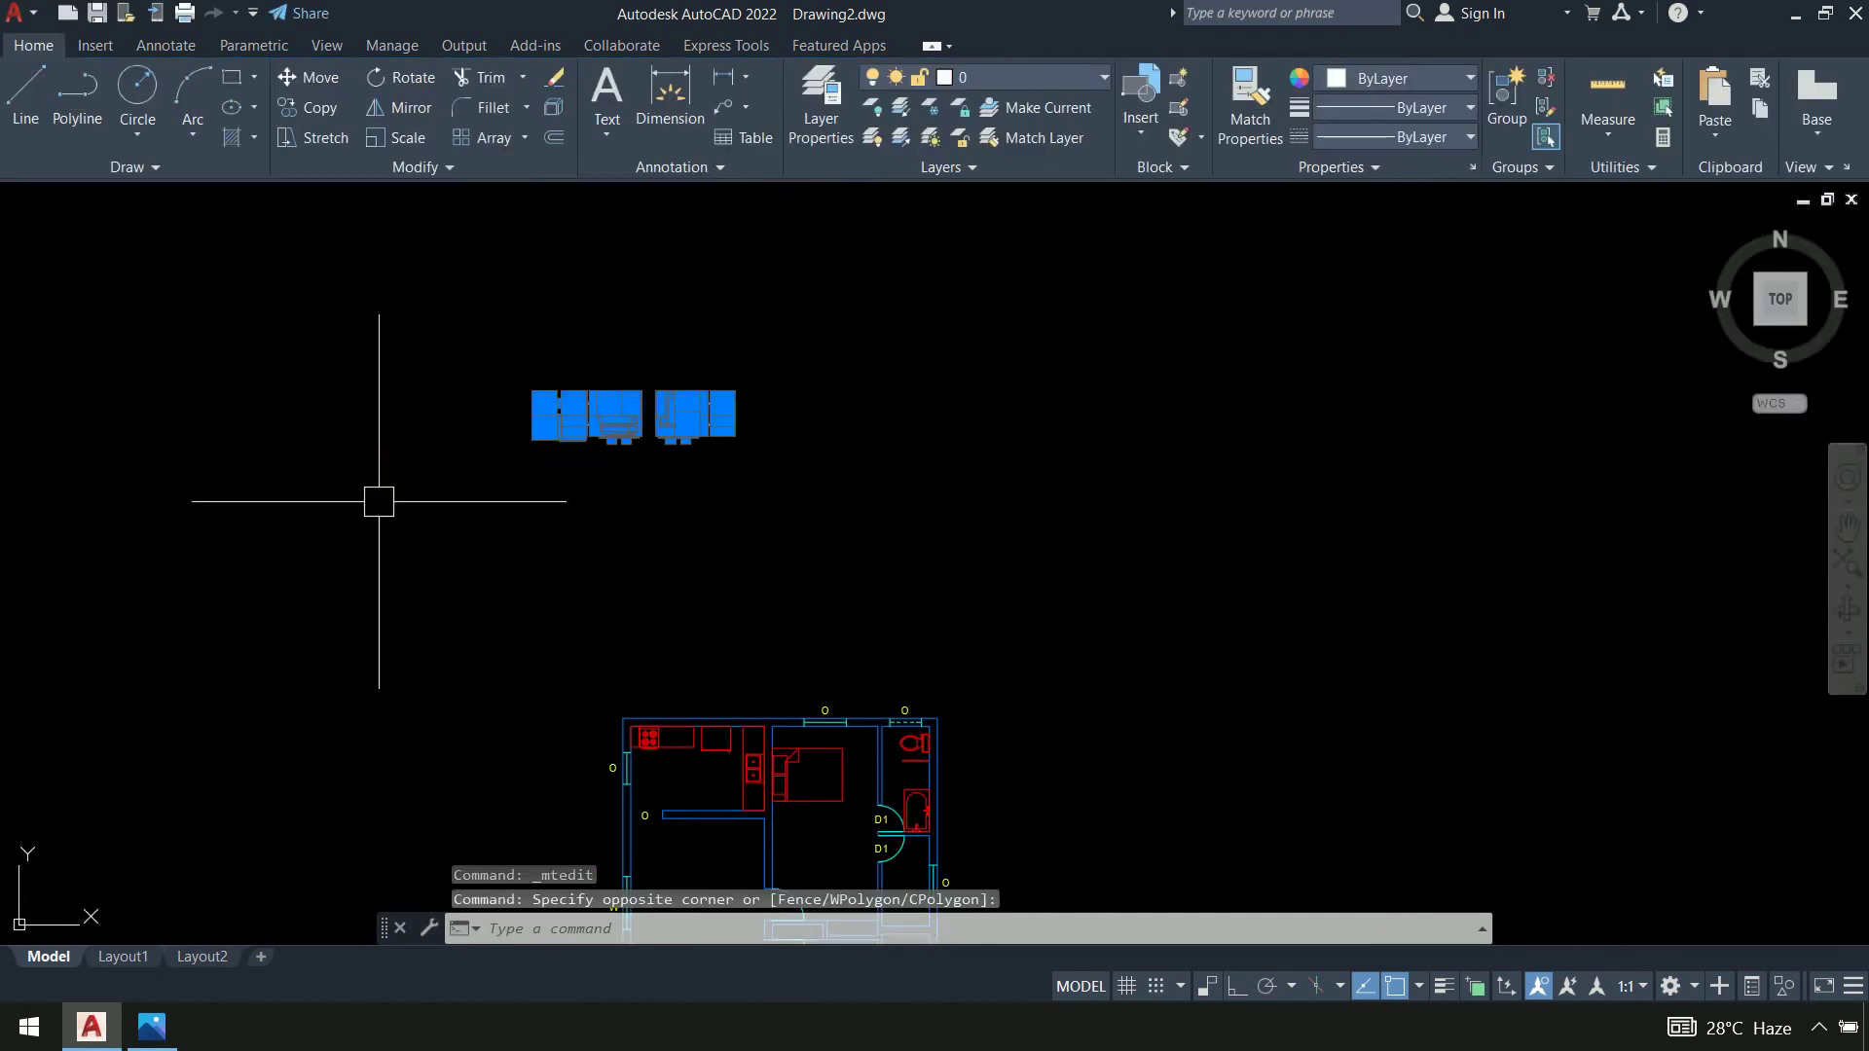
pyautogui.press('Delete')
# Change the "O" label above the upper bathroom's ventilator to "V"
pyautogui.moveTo(871, 800); pyautogui.dragTo(841, 453, button='middle')
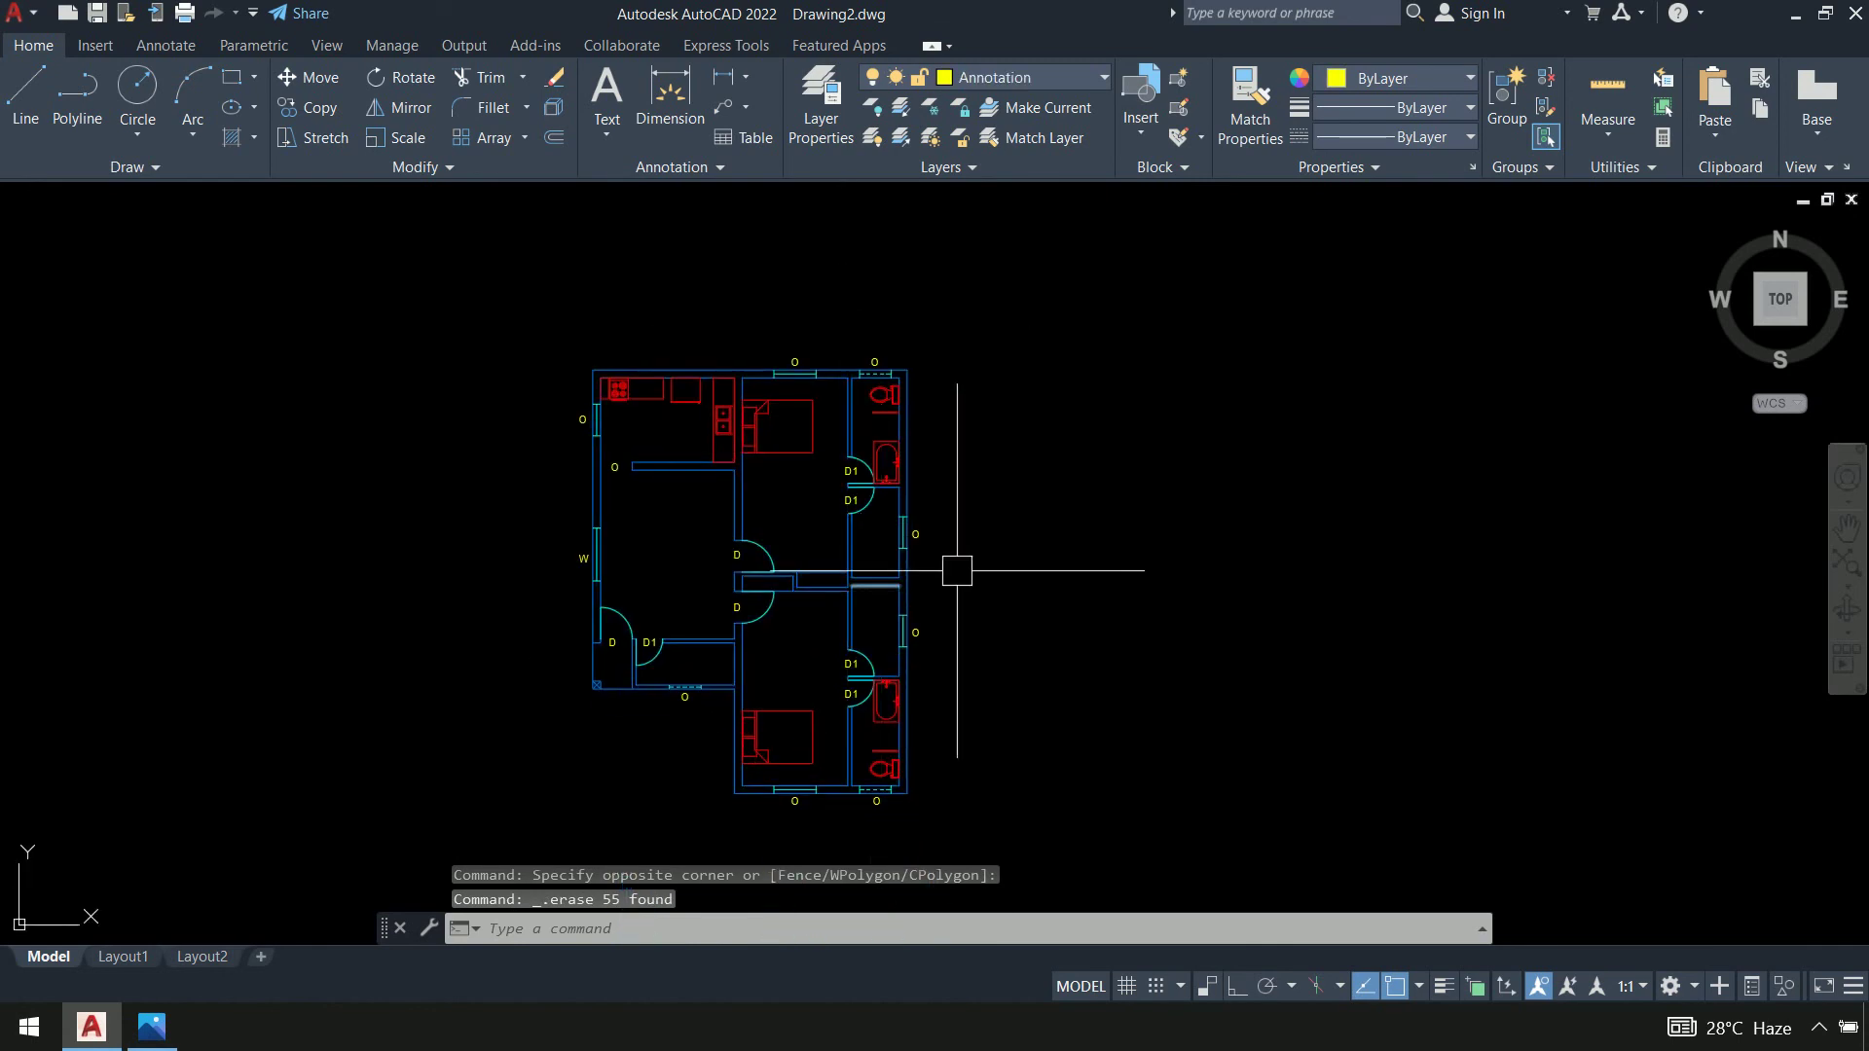
pyautogui.scroll(3, 856, 292)
pyautogui.scroll(3, 885, 438)
pyautogui.doubleClick(924, 479)
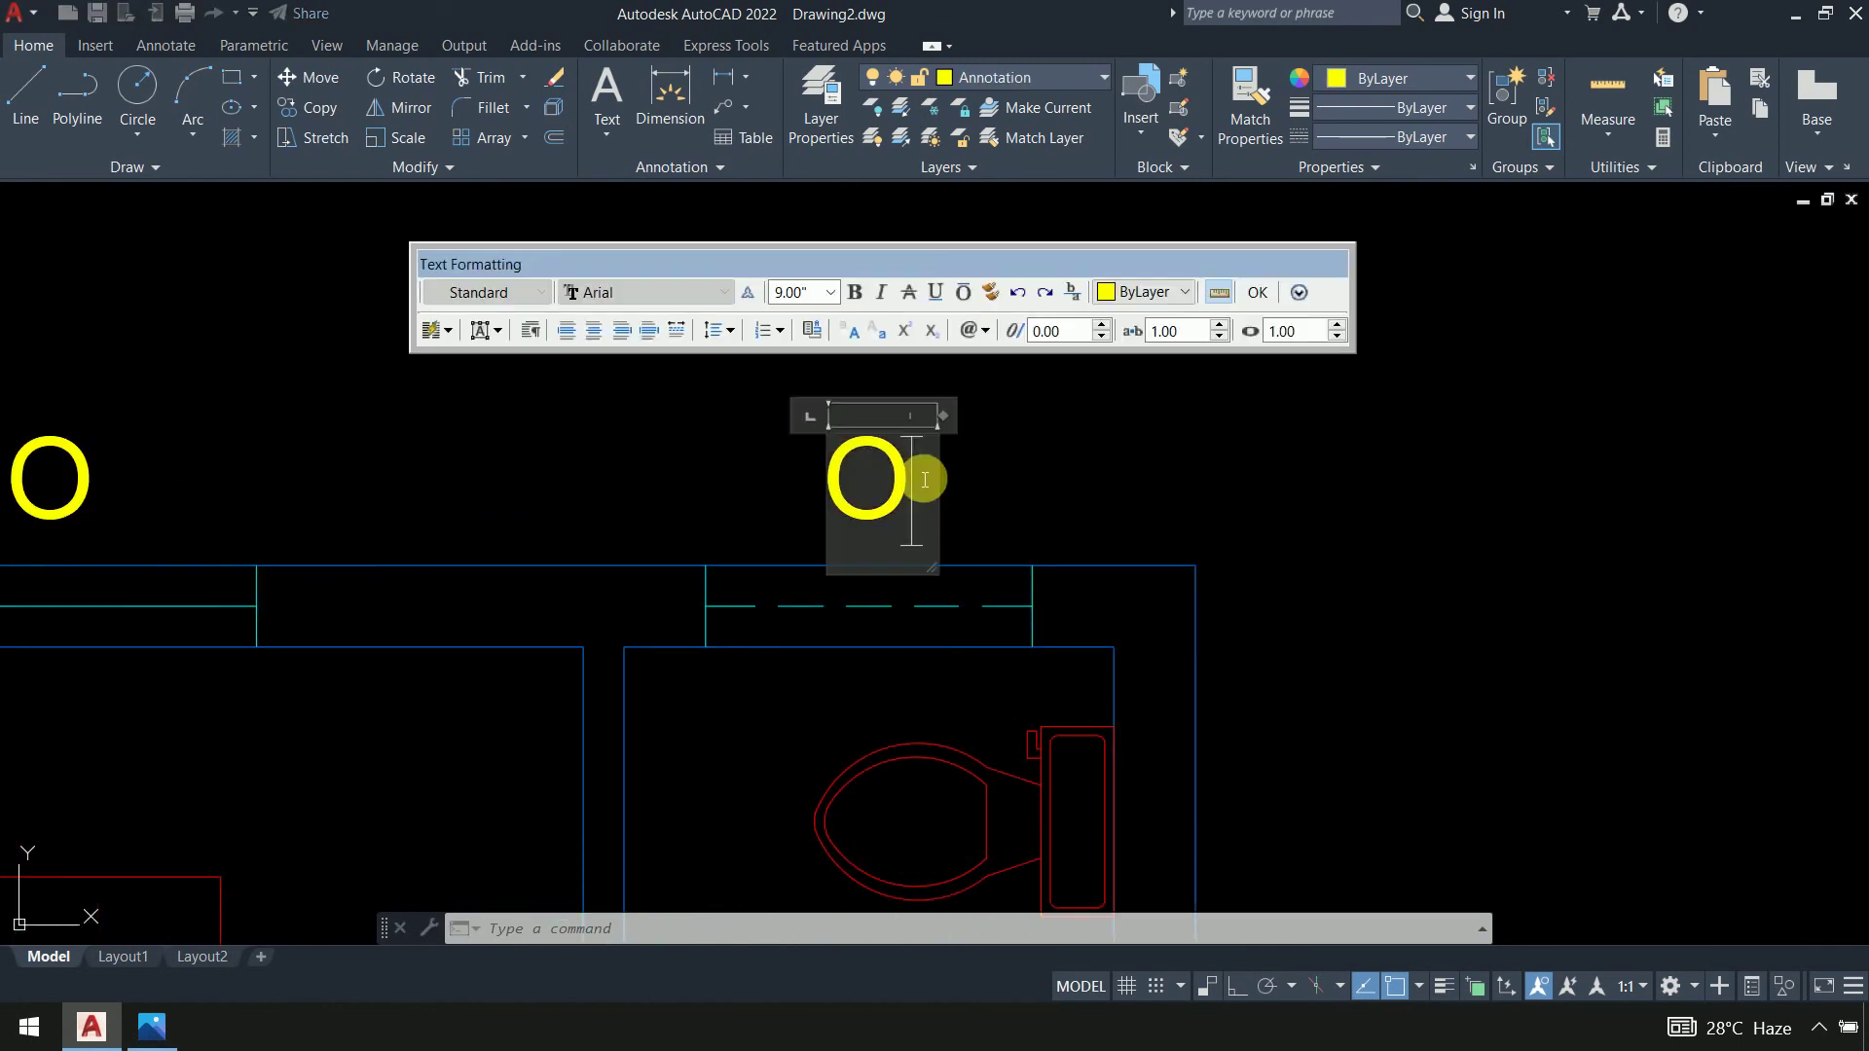
pyautogui.doubleClick(846, 481)
pyautogui.write('V')
pyautogui.click(1318, 492)
# Change the "O" label below the lower bathroom's ventilator to "V"
pyautogui.scroll(-5, 1318, 493)
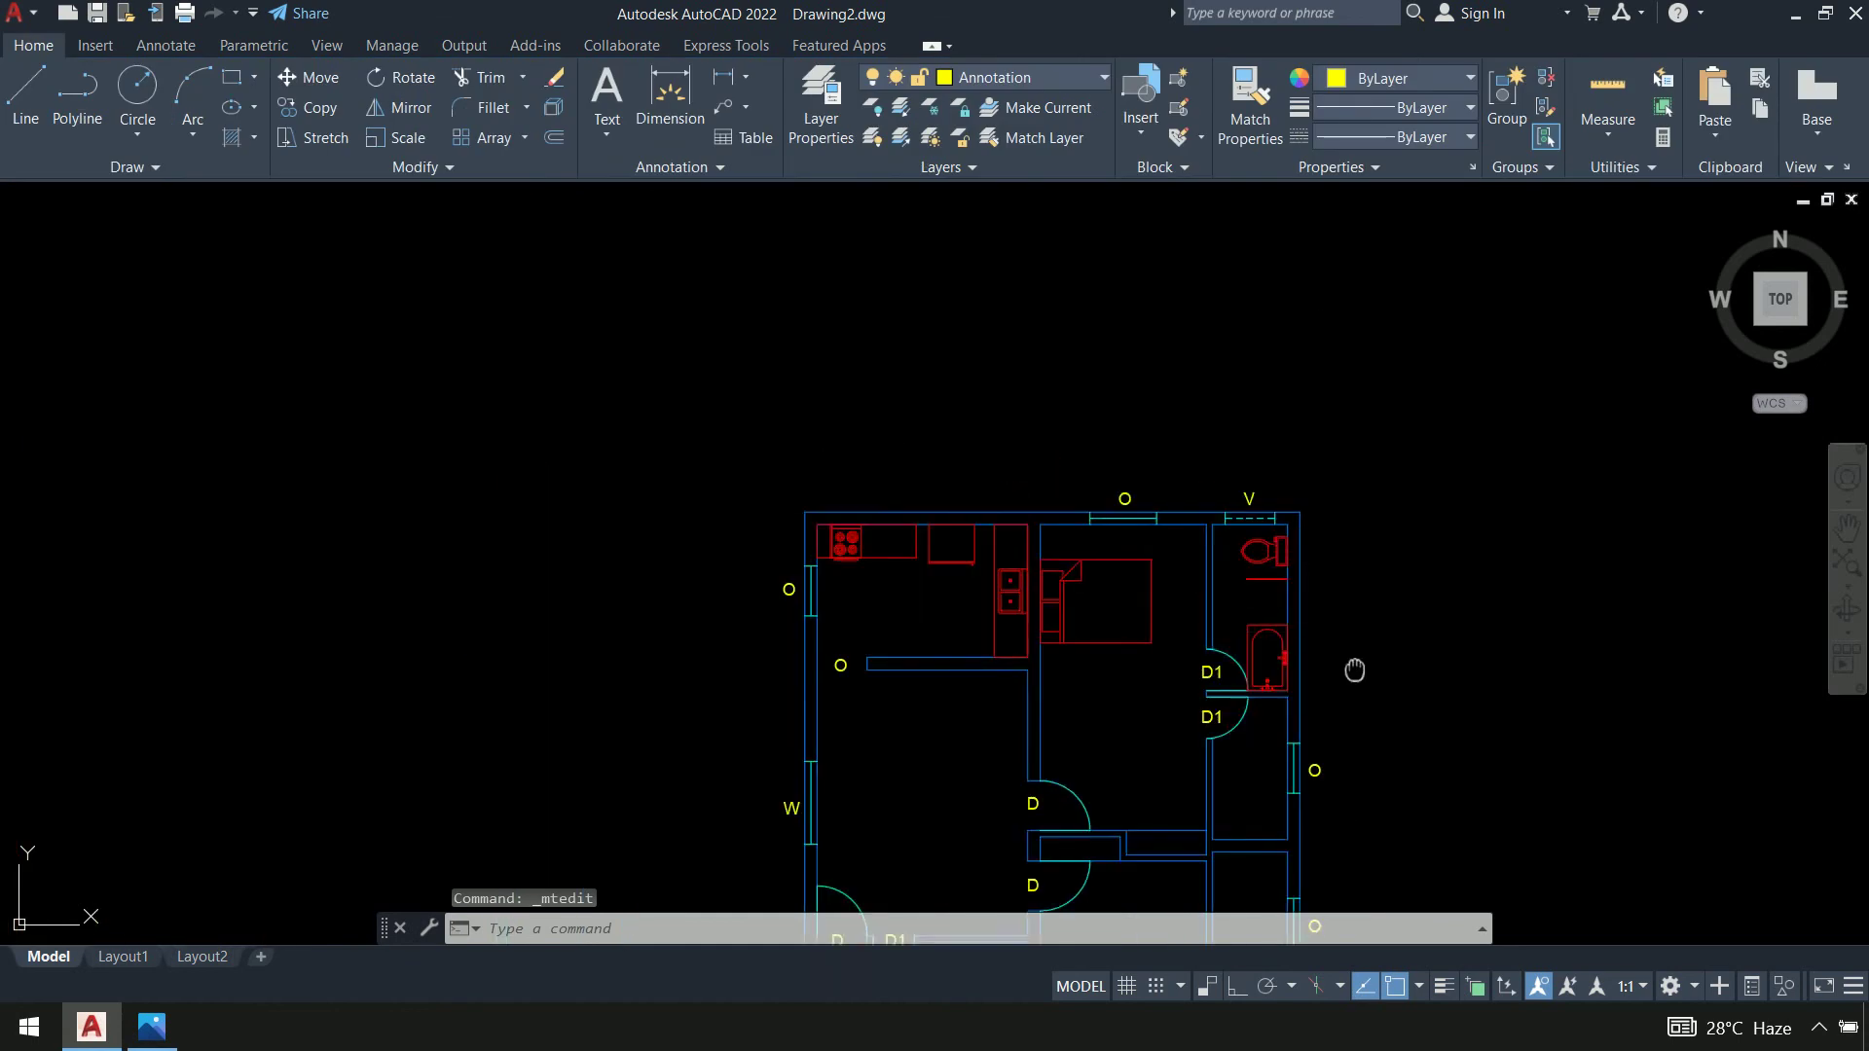
pyautogui.moveTo(1354, 670); pyautogui.dragTo(1150, 186, button='middle')
pyautogui.scroll(8, 1055, 717)
pyautogui.doubleClick(996, 630)
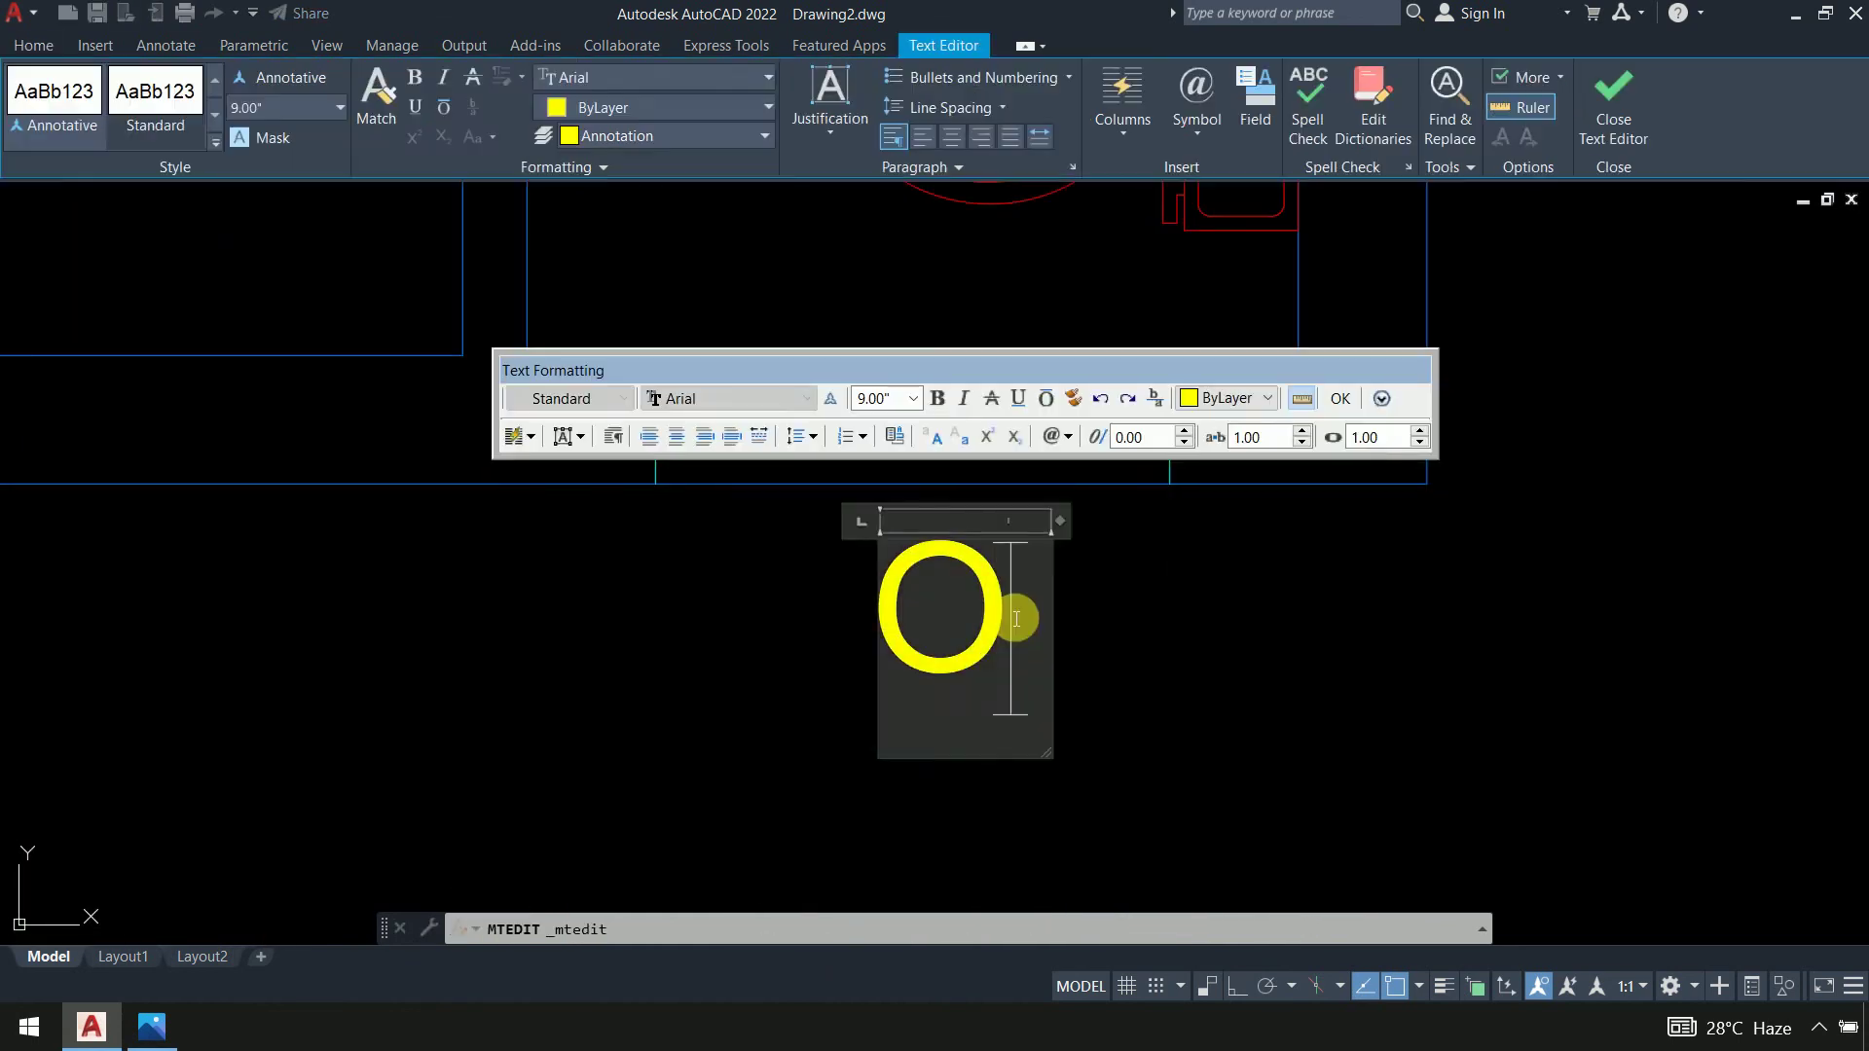
pyautogui.doubleClick(891, 619)
pyautogui.write('V')
pyautogui.click(1199, 677)
# Change the "O" label below the ventilator of the small room next to the main entrance to "V"
pyautogui.scroll(-4, 1199, 676)
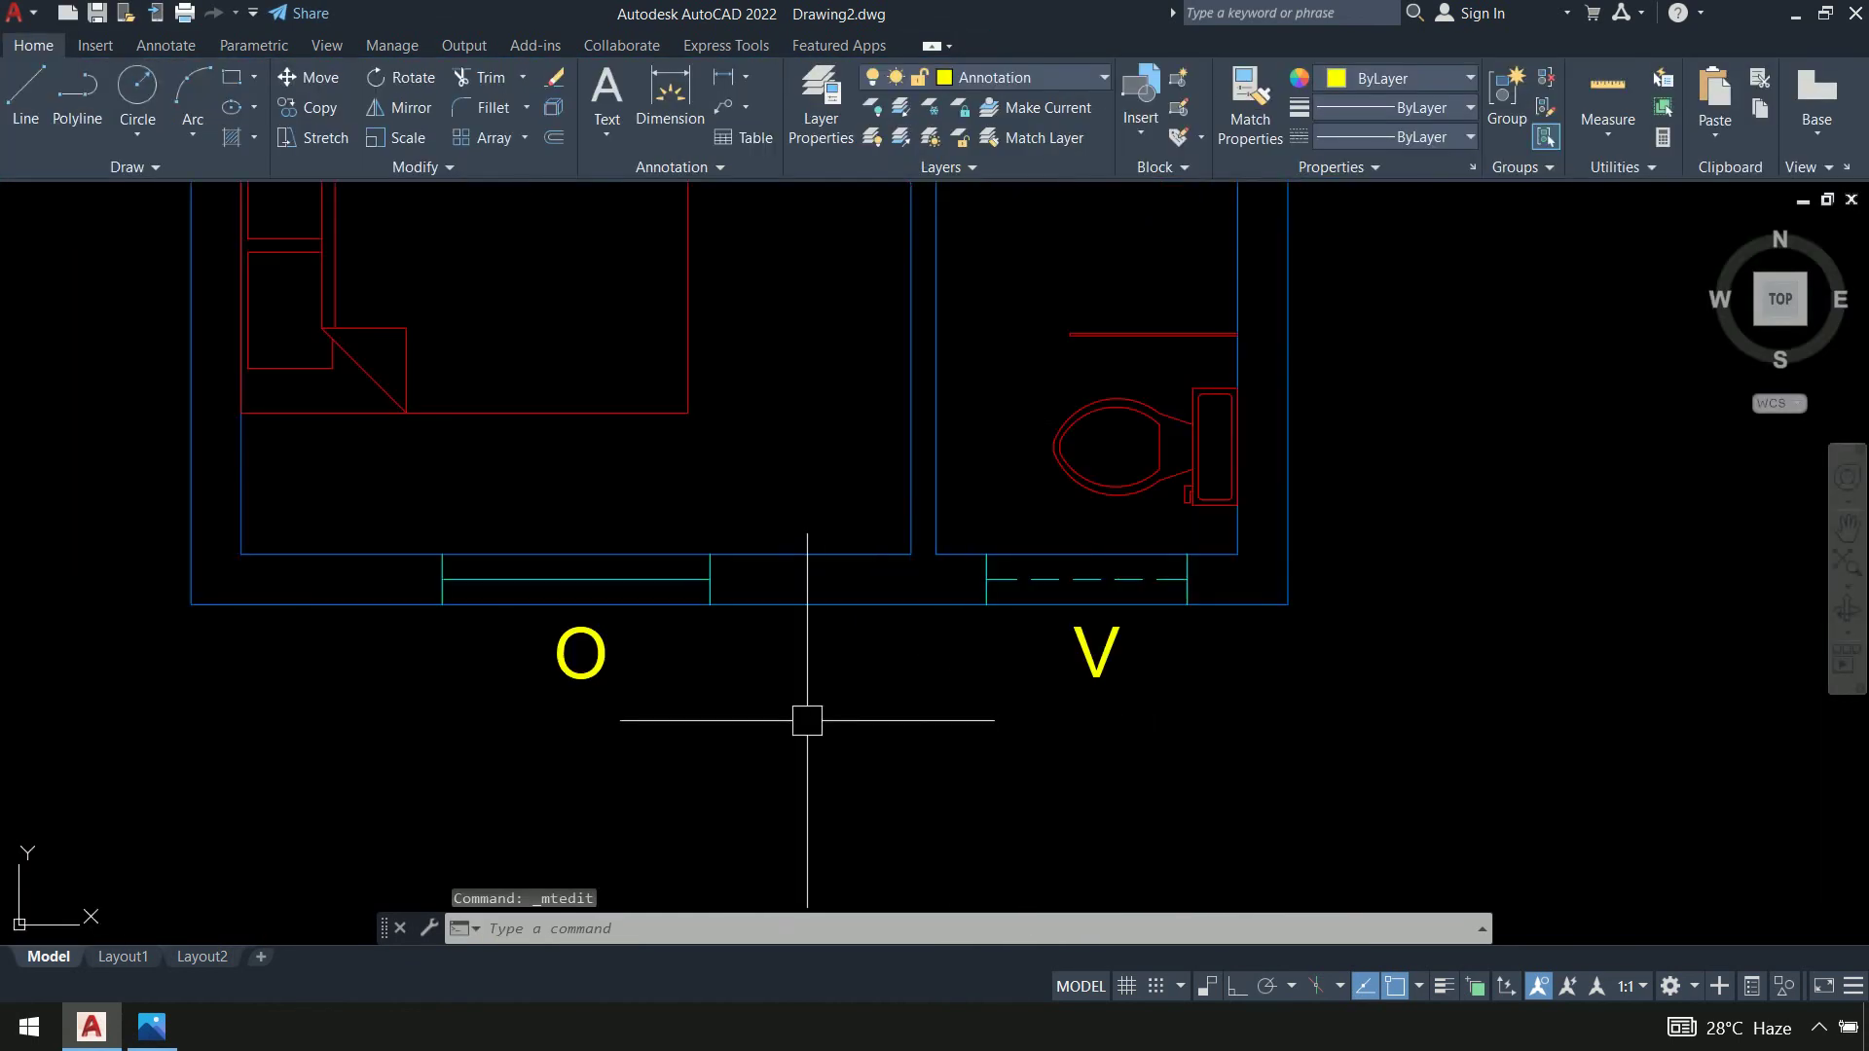
pyautogui.scroll(5, 593, 660)
pyautogui.scroll(-10, 690, 669)
pyautogui.scroll(7, 497, 485)
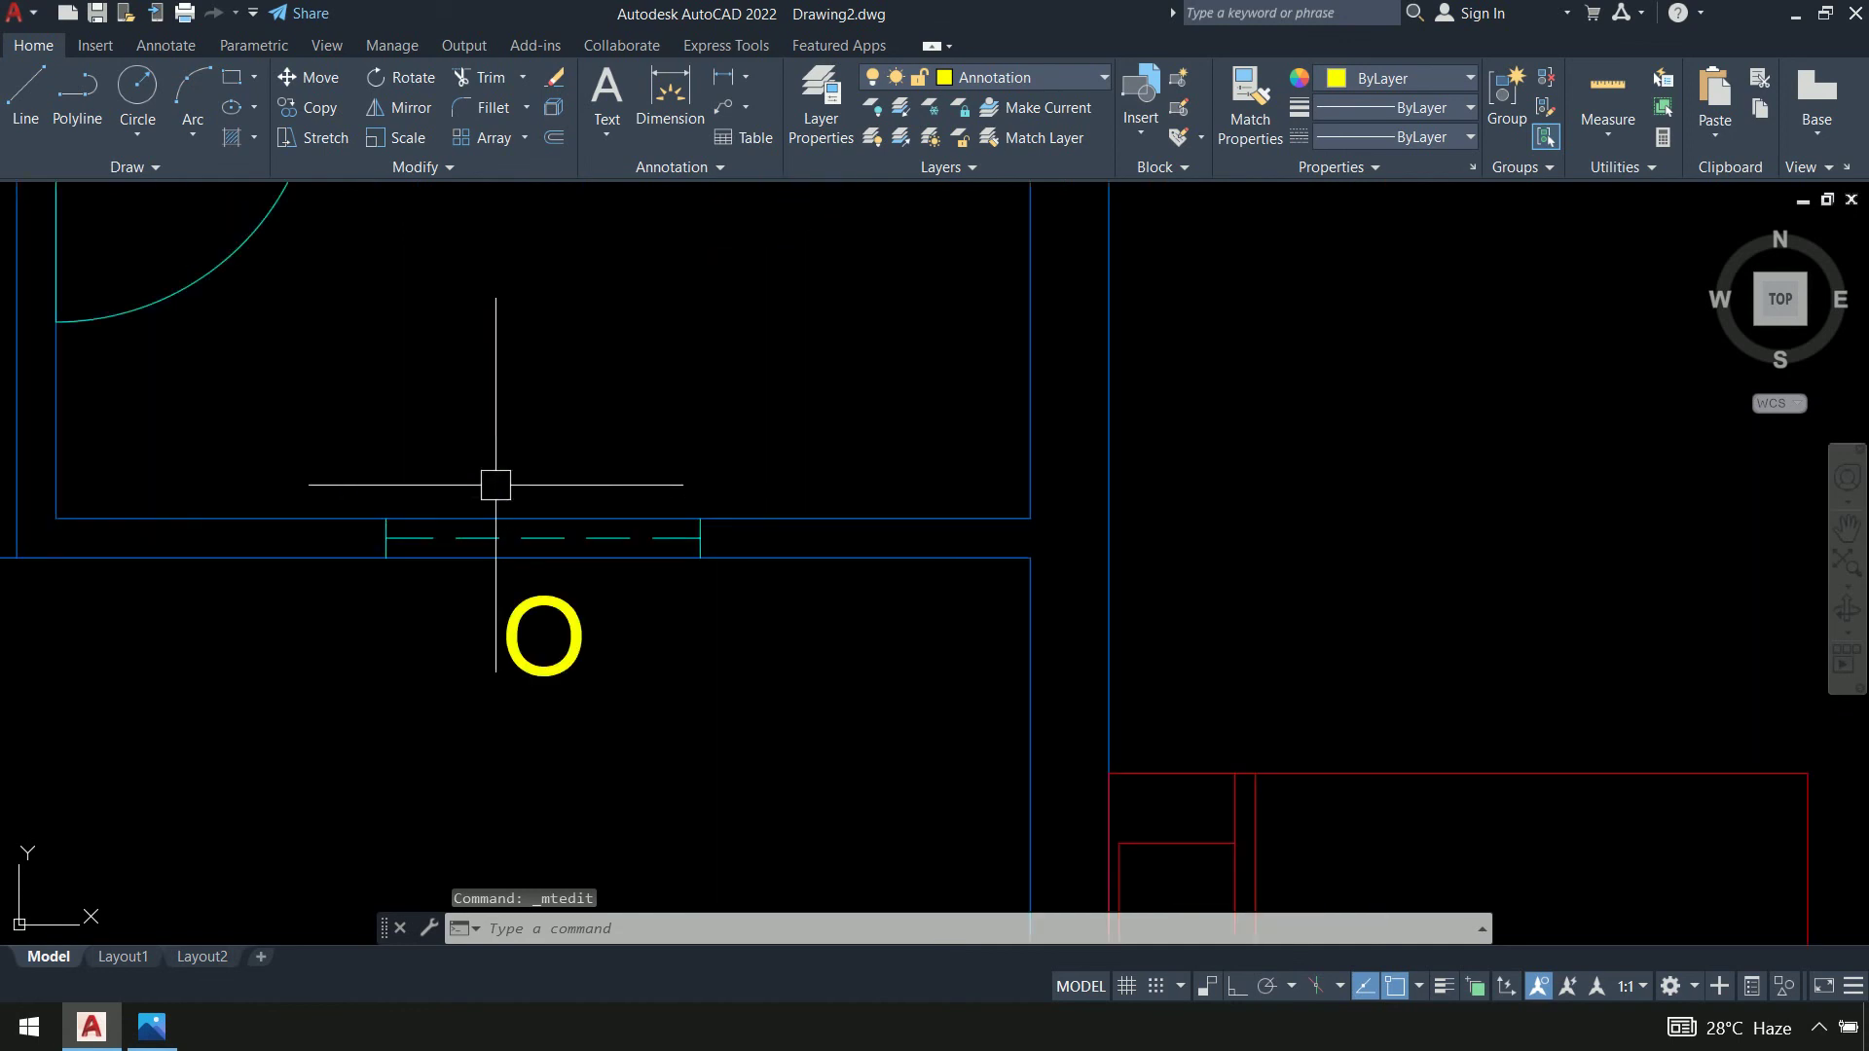
pyautogui.doubleClick(584, 642)
pyautogui.doubleClick(542, 635)
pyautogui.write('V')
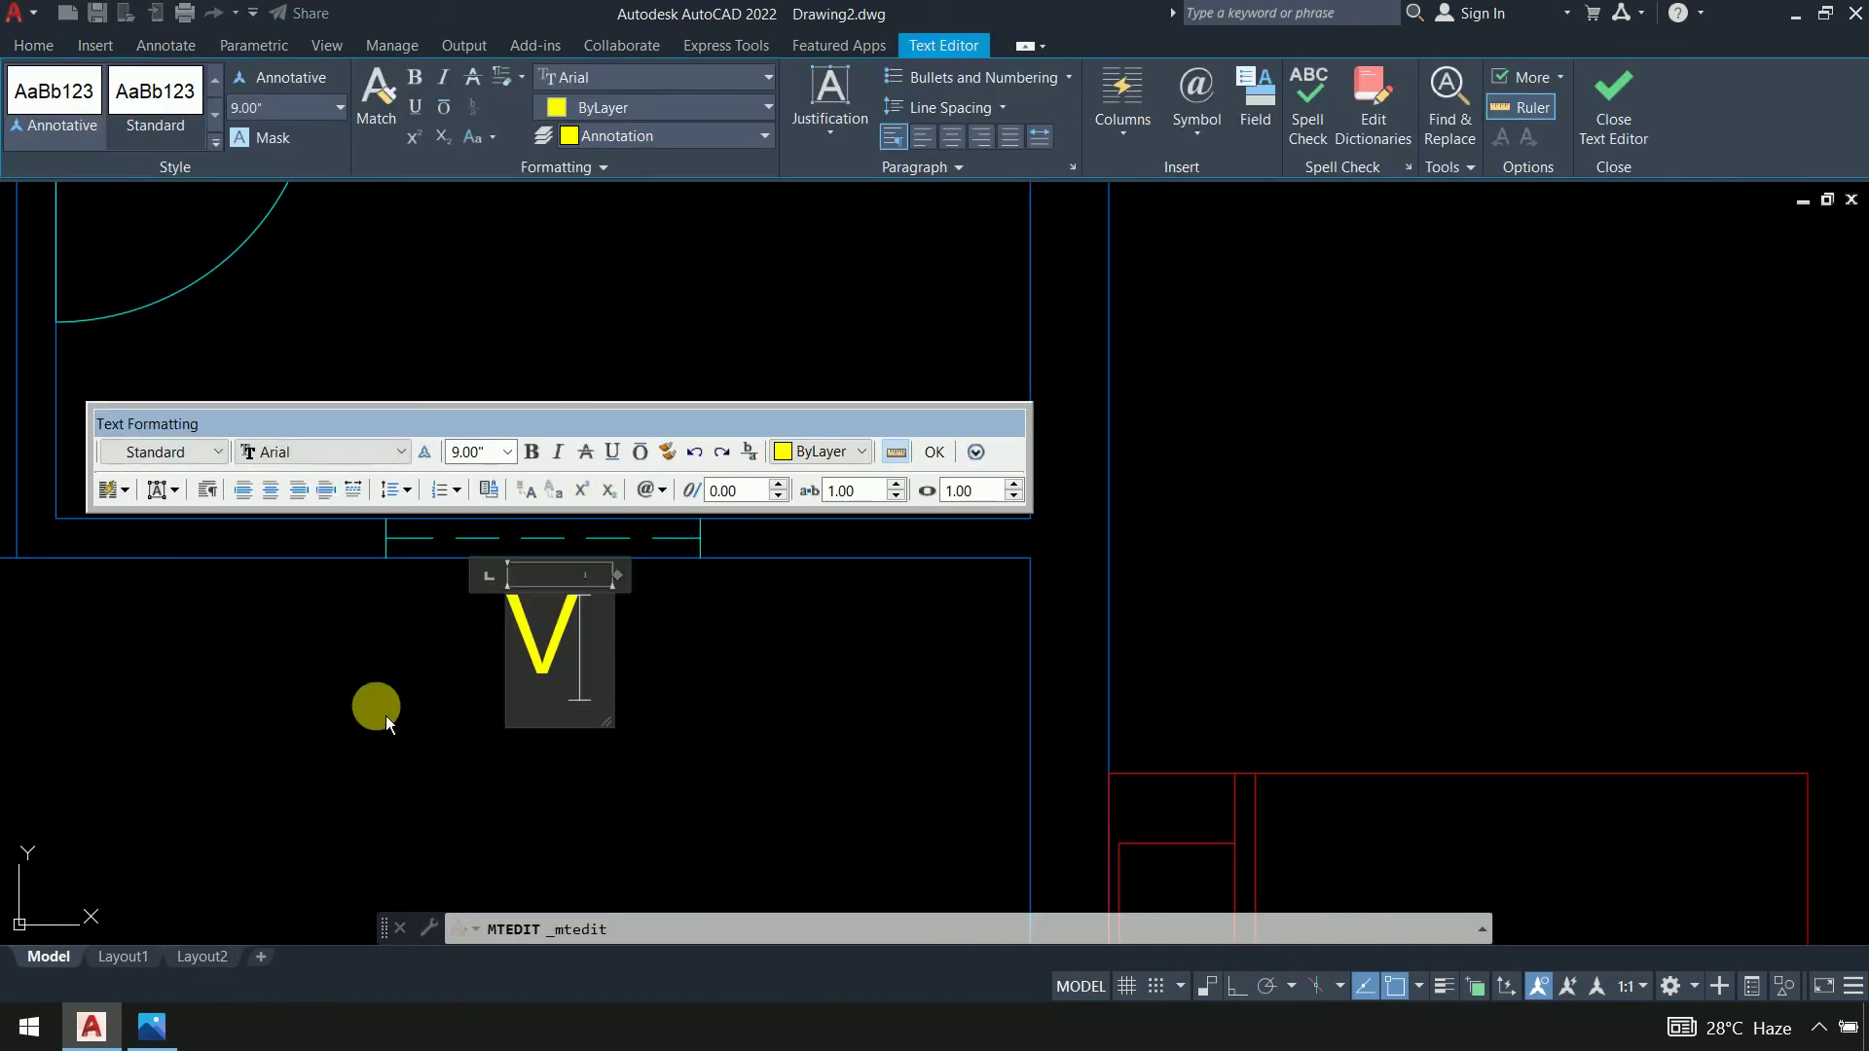
pyautogui.click(386, 721)
# Check the window tags in the reference plan in Photos, and change the "O" label above the upper bedroom's window to "W1"
pyautogui.scroll(-5, 713, 681)
pyautogui.moveTo(925, 546); pyautogui.dragTo(876, 703, button='middle')
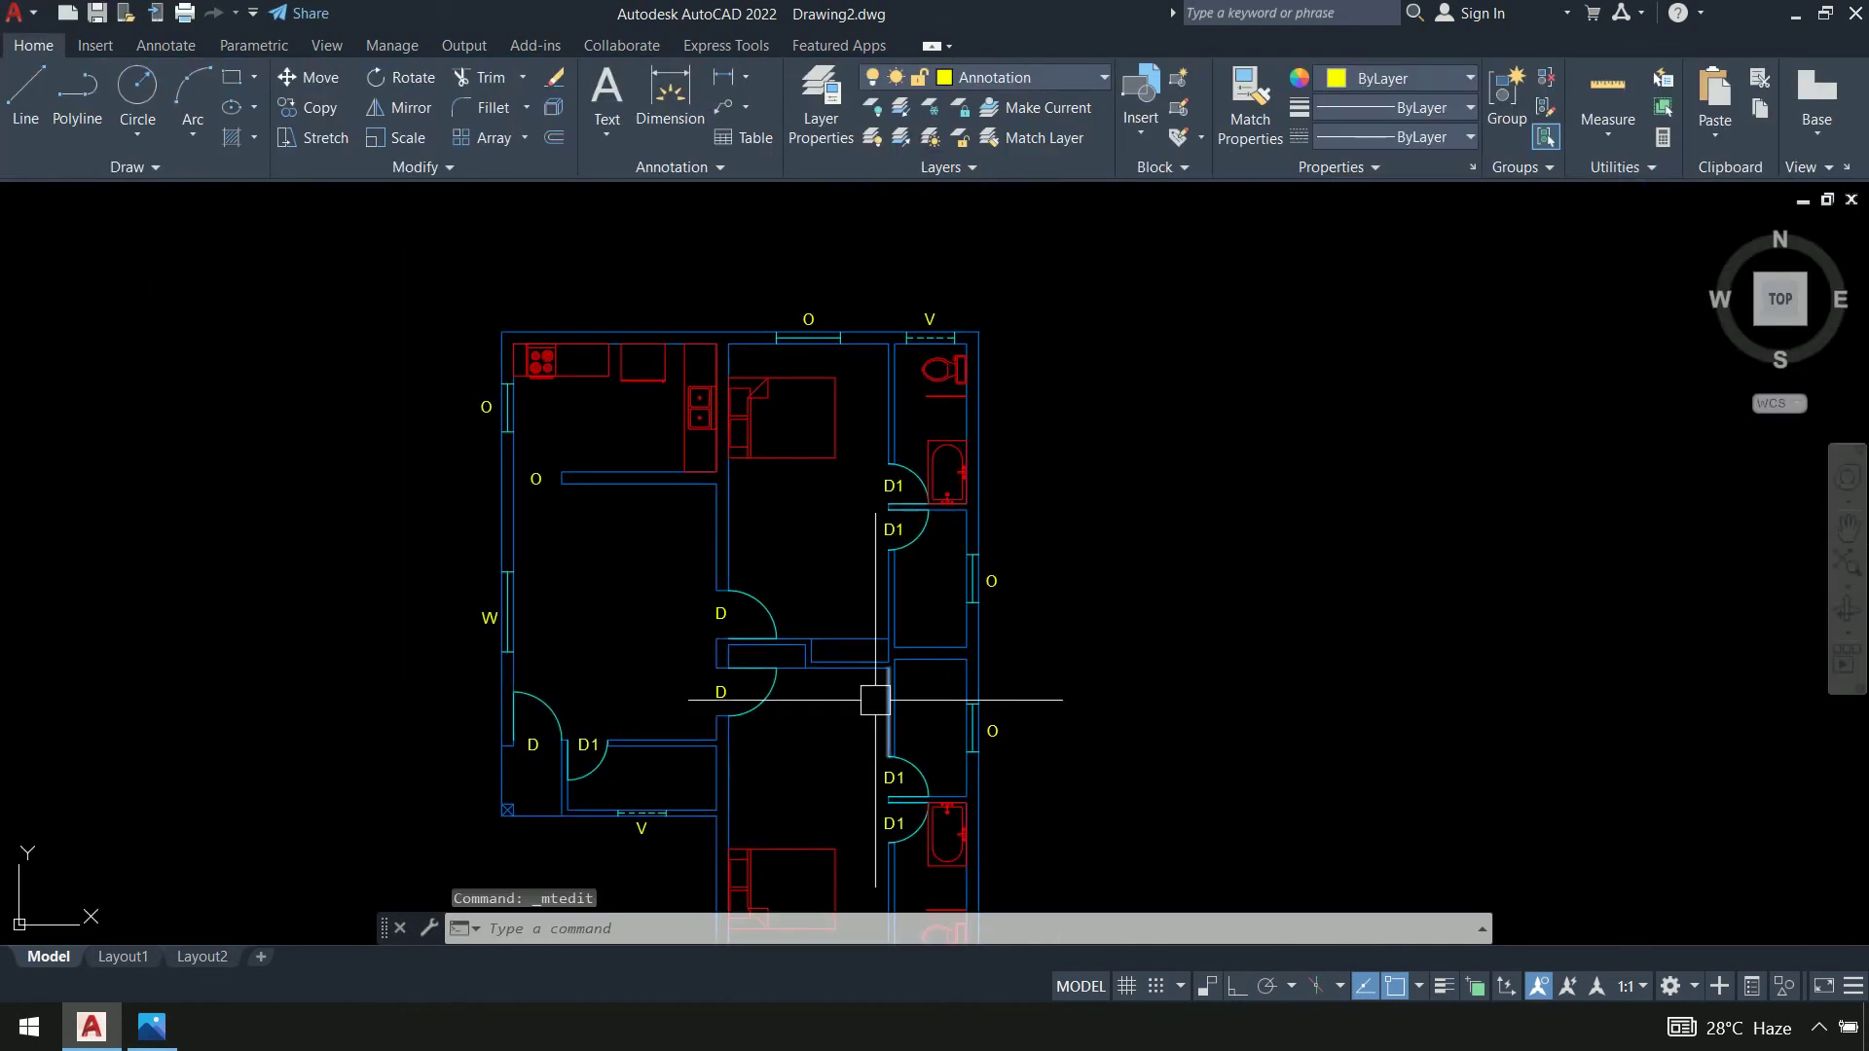
pyautogui.hotkey('alt', 'Tab')
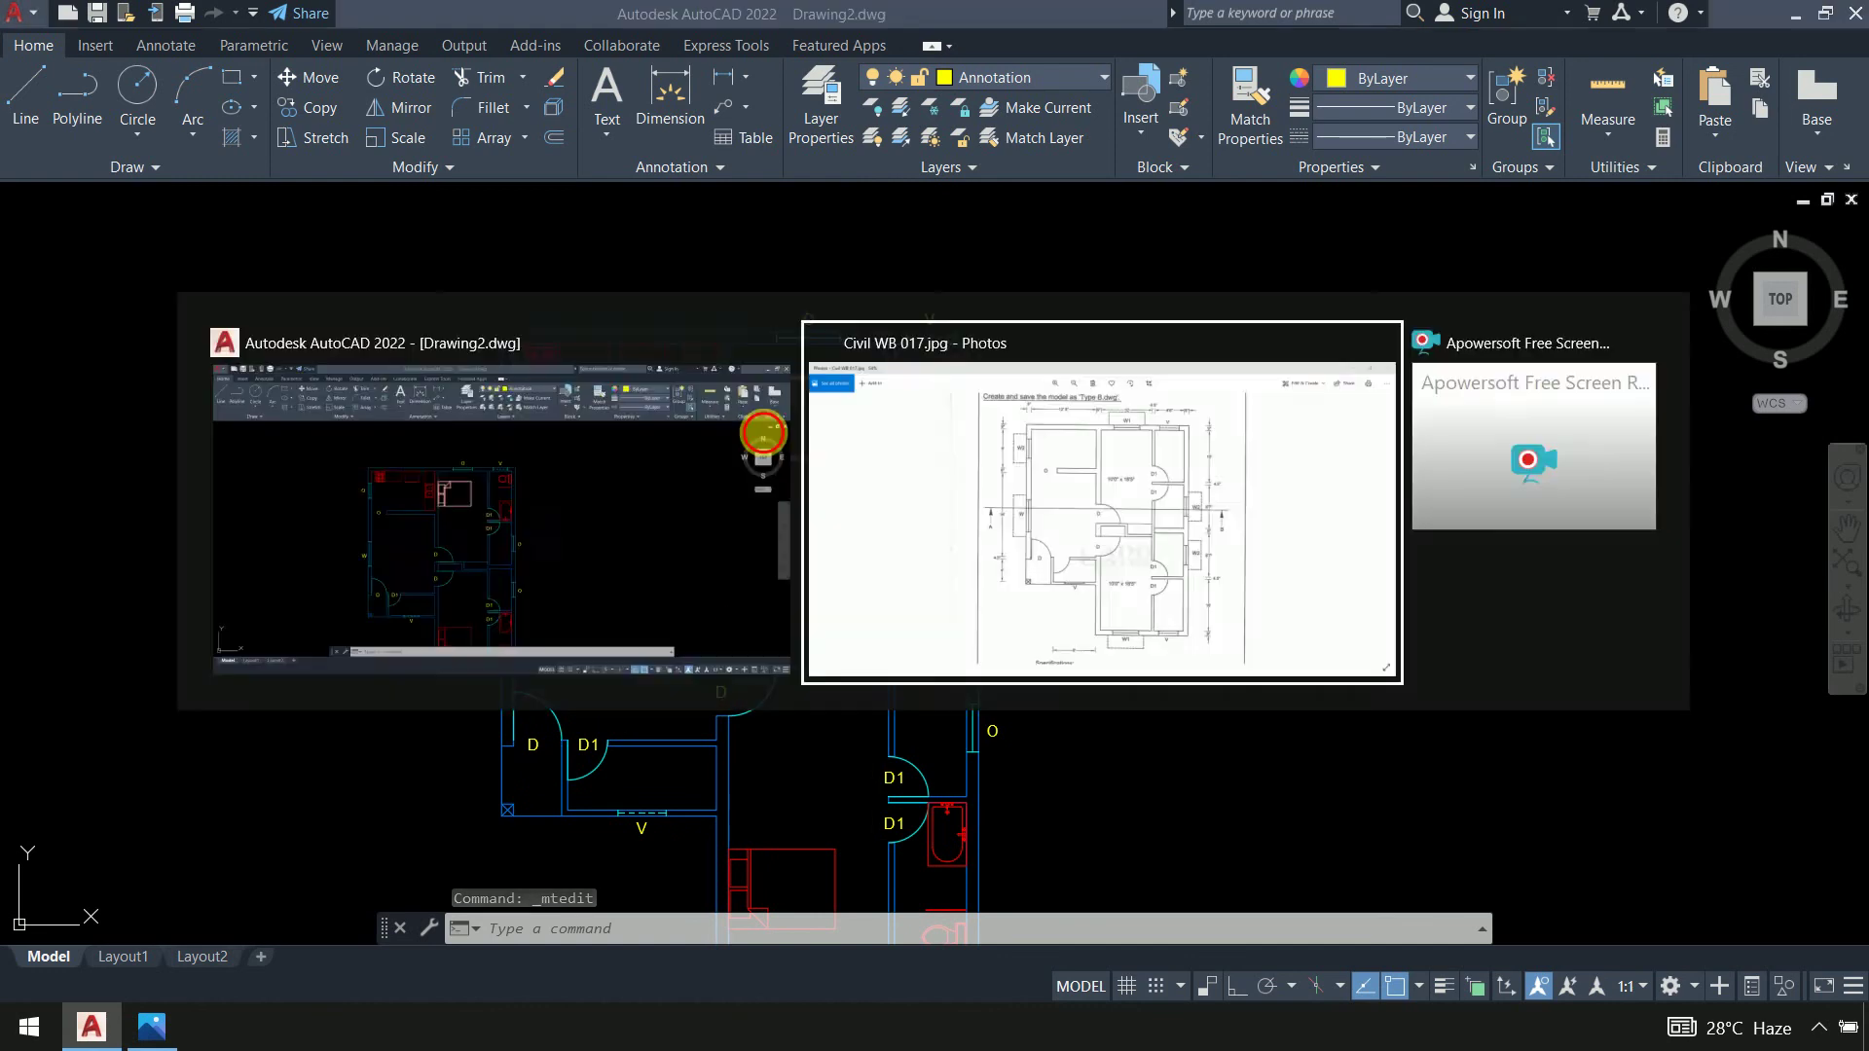
pyautogui.click(896, 405)
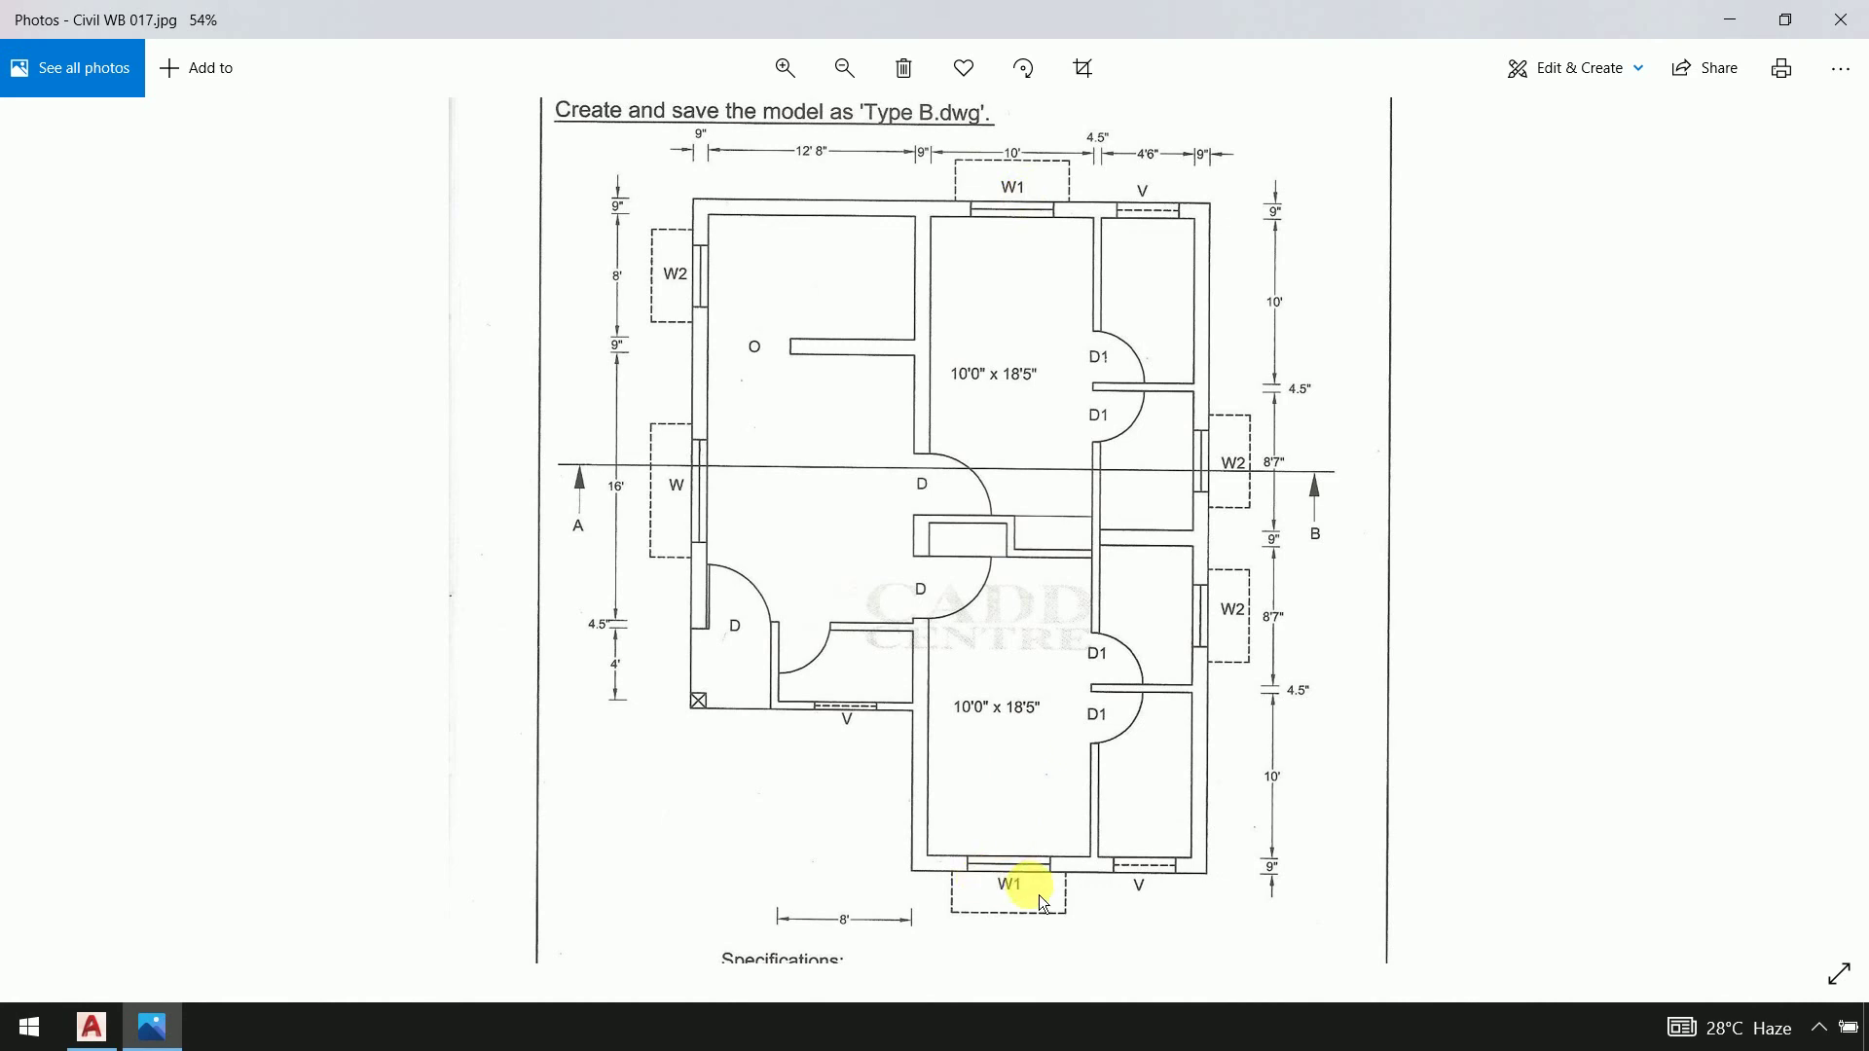
pyautogui.hotkey('alt', 'Tab')
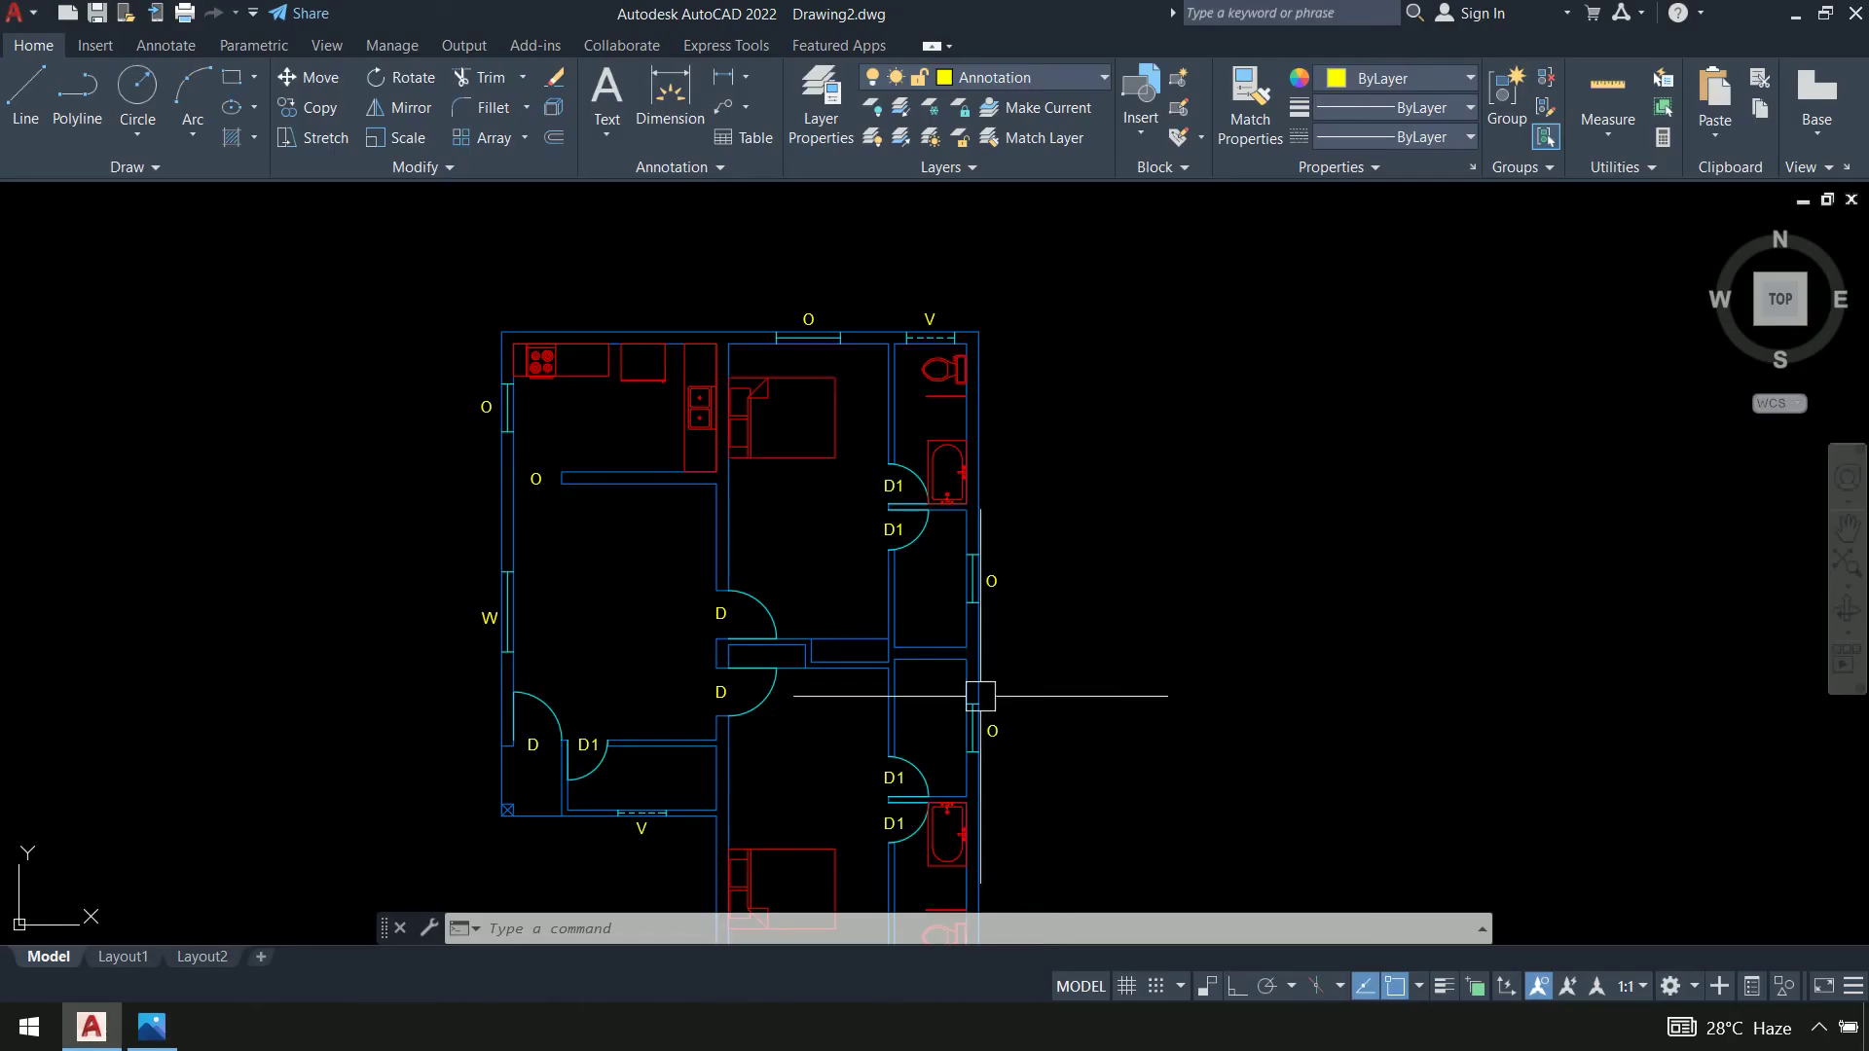
pyautogui.scroll(8, 812, 289)
pyautogui.doubleClick(711, 486)
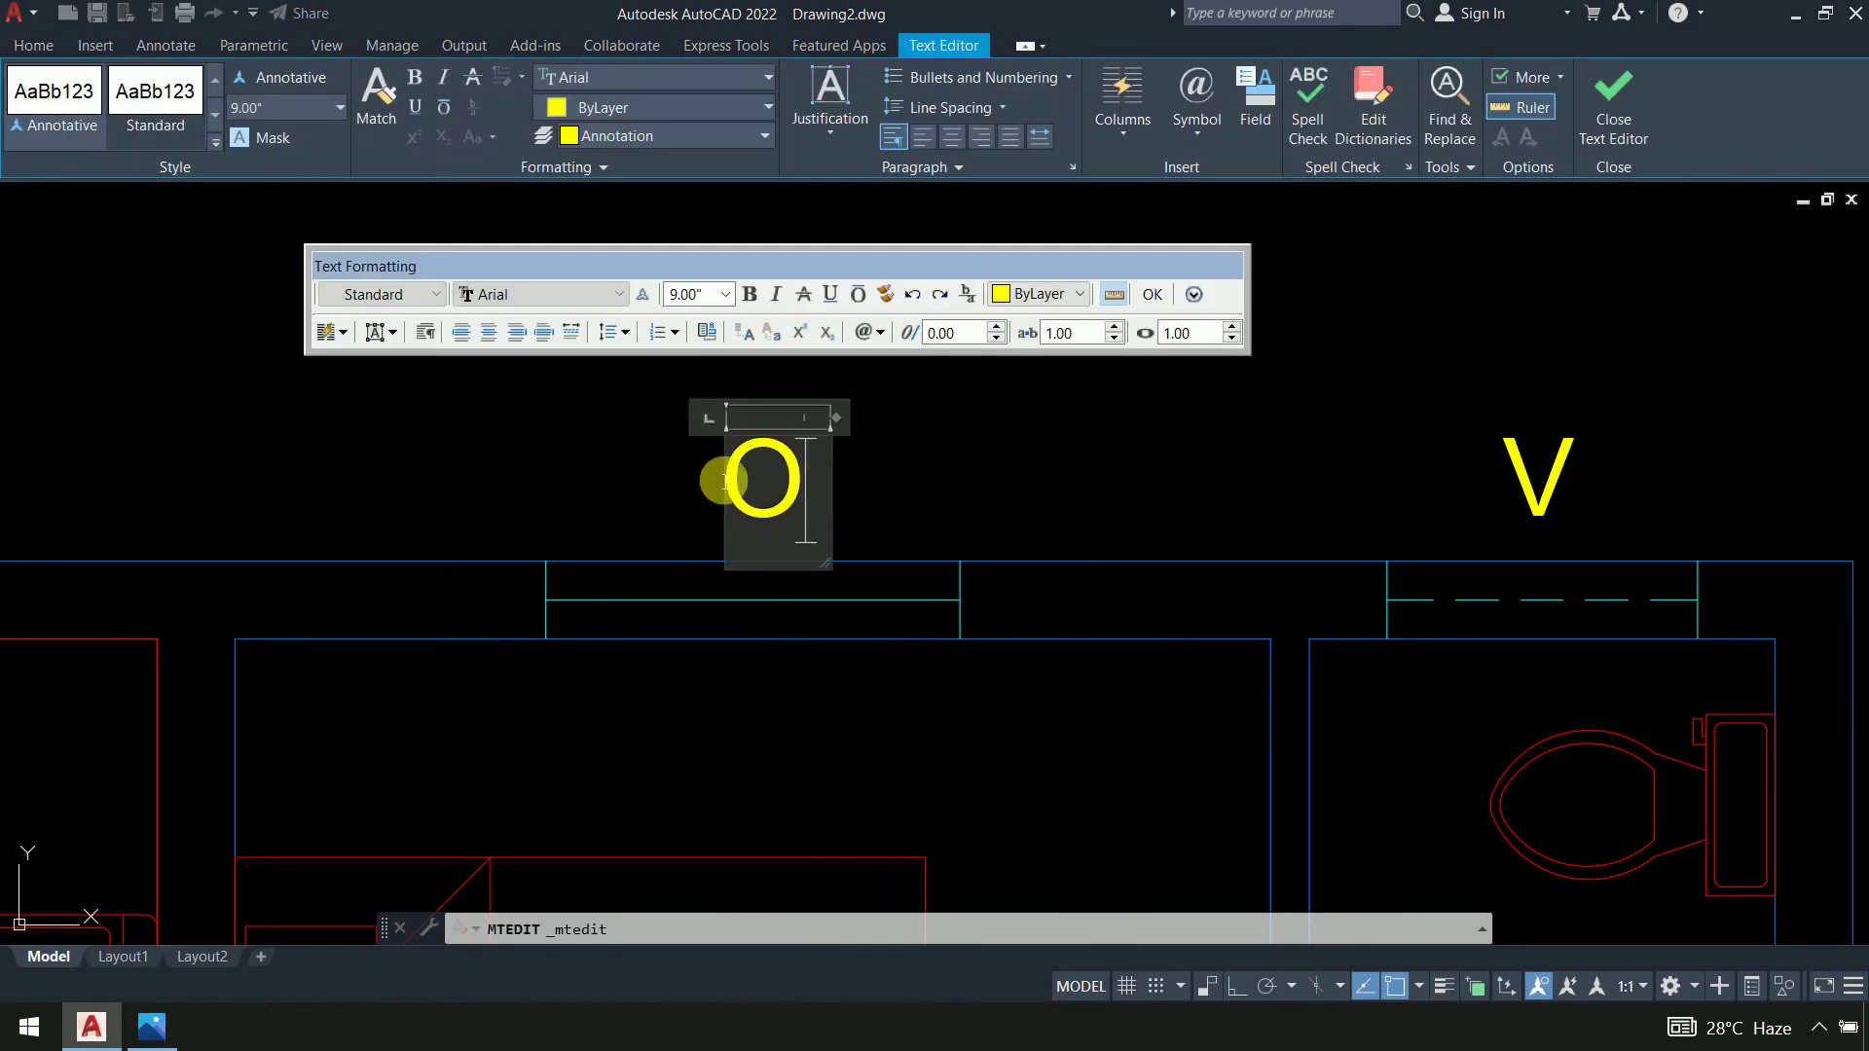
pyautogui.write('W1')
pyautogui.click(1098, 412)
# Change the "O" label below the lower bedroom's window to "W1"
pyautogui.scroll(-8, 1092, 404)
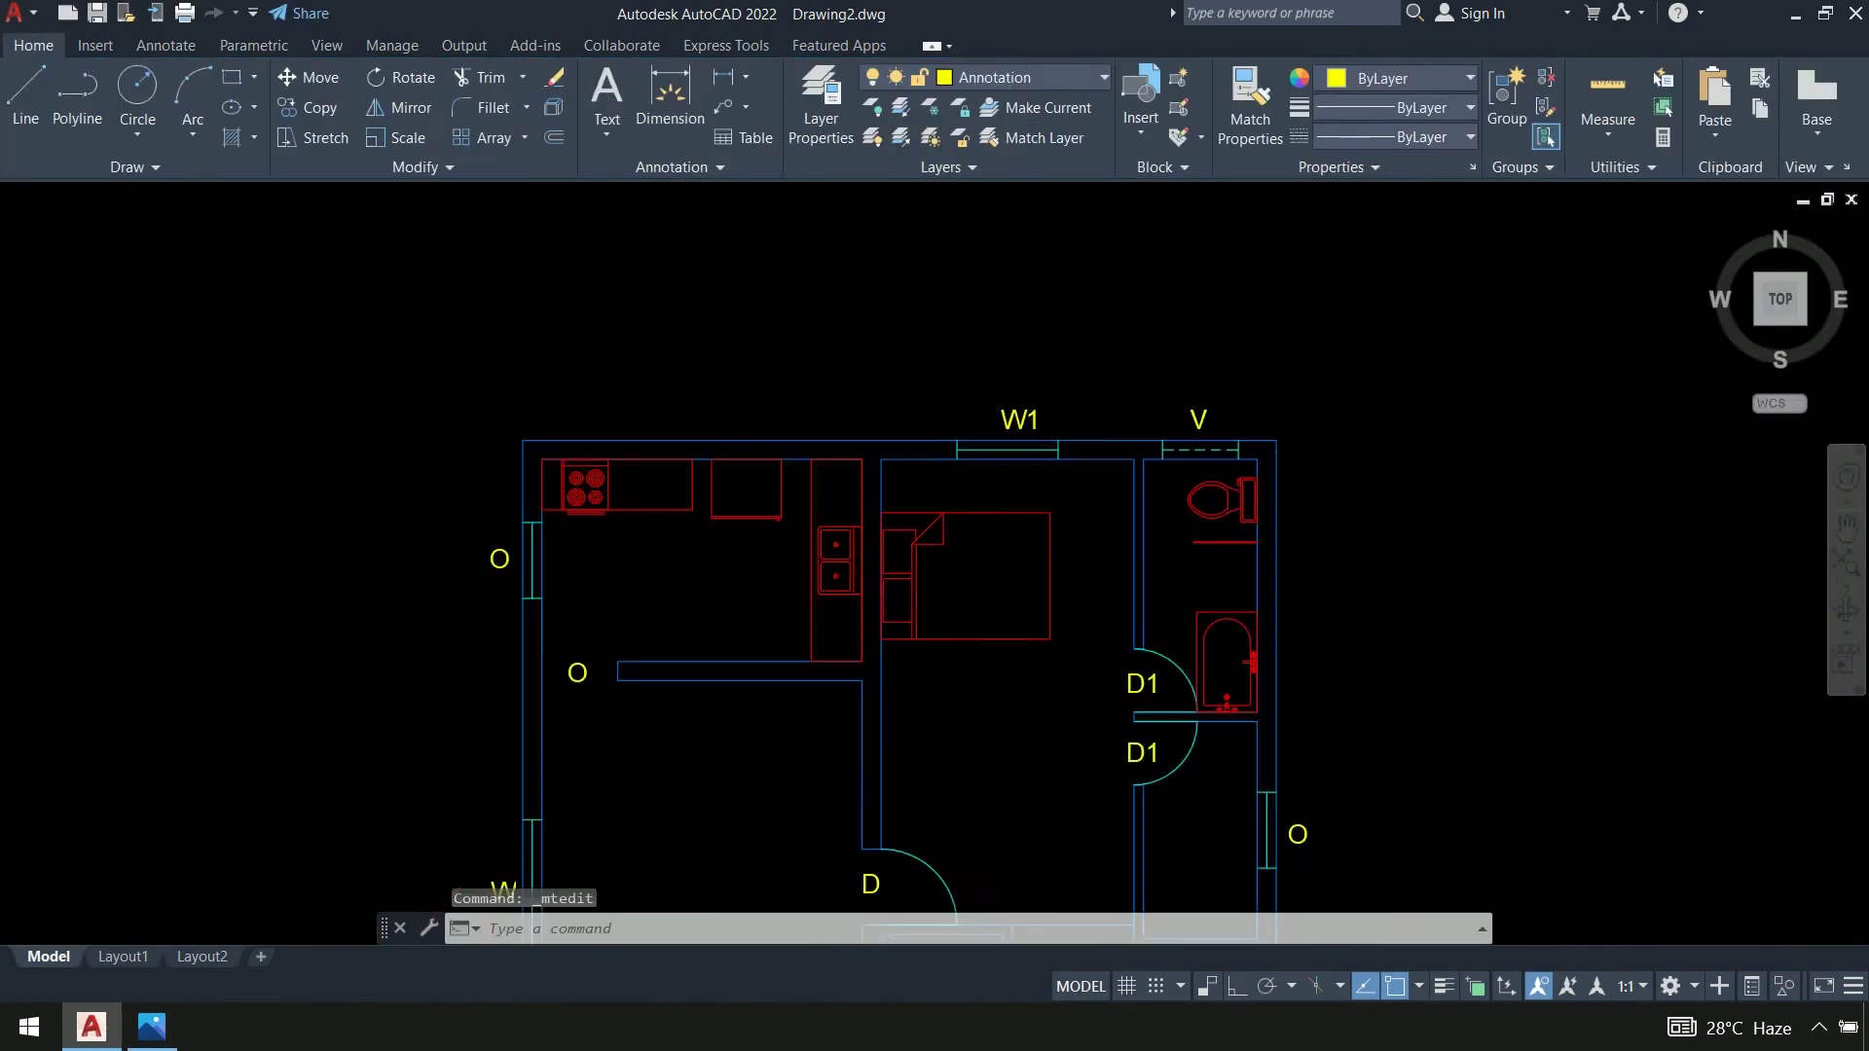
pyautogui.moveTo(1163, 720); pyautogui.dragTo(979, 216, button='middle')
pyautogui.scroll(8, 832, 589)
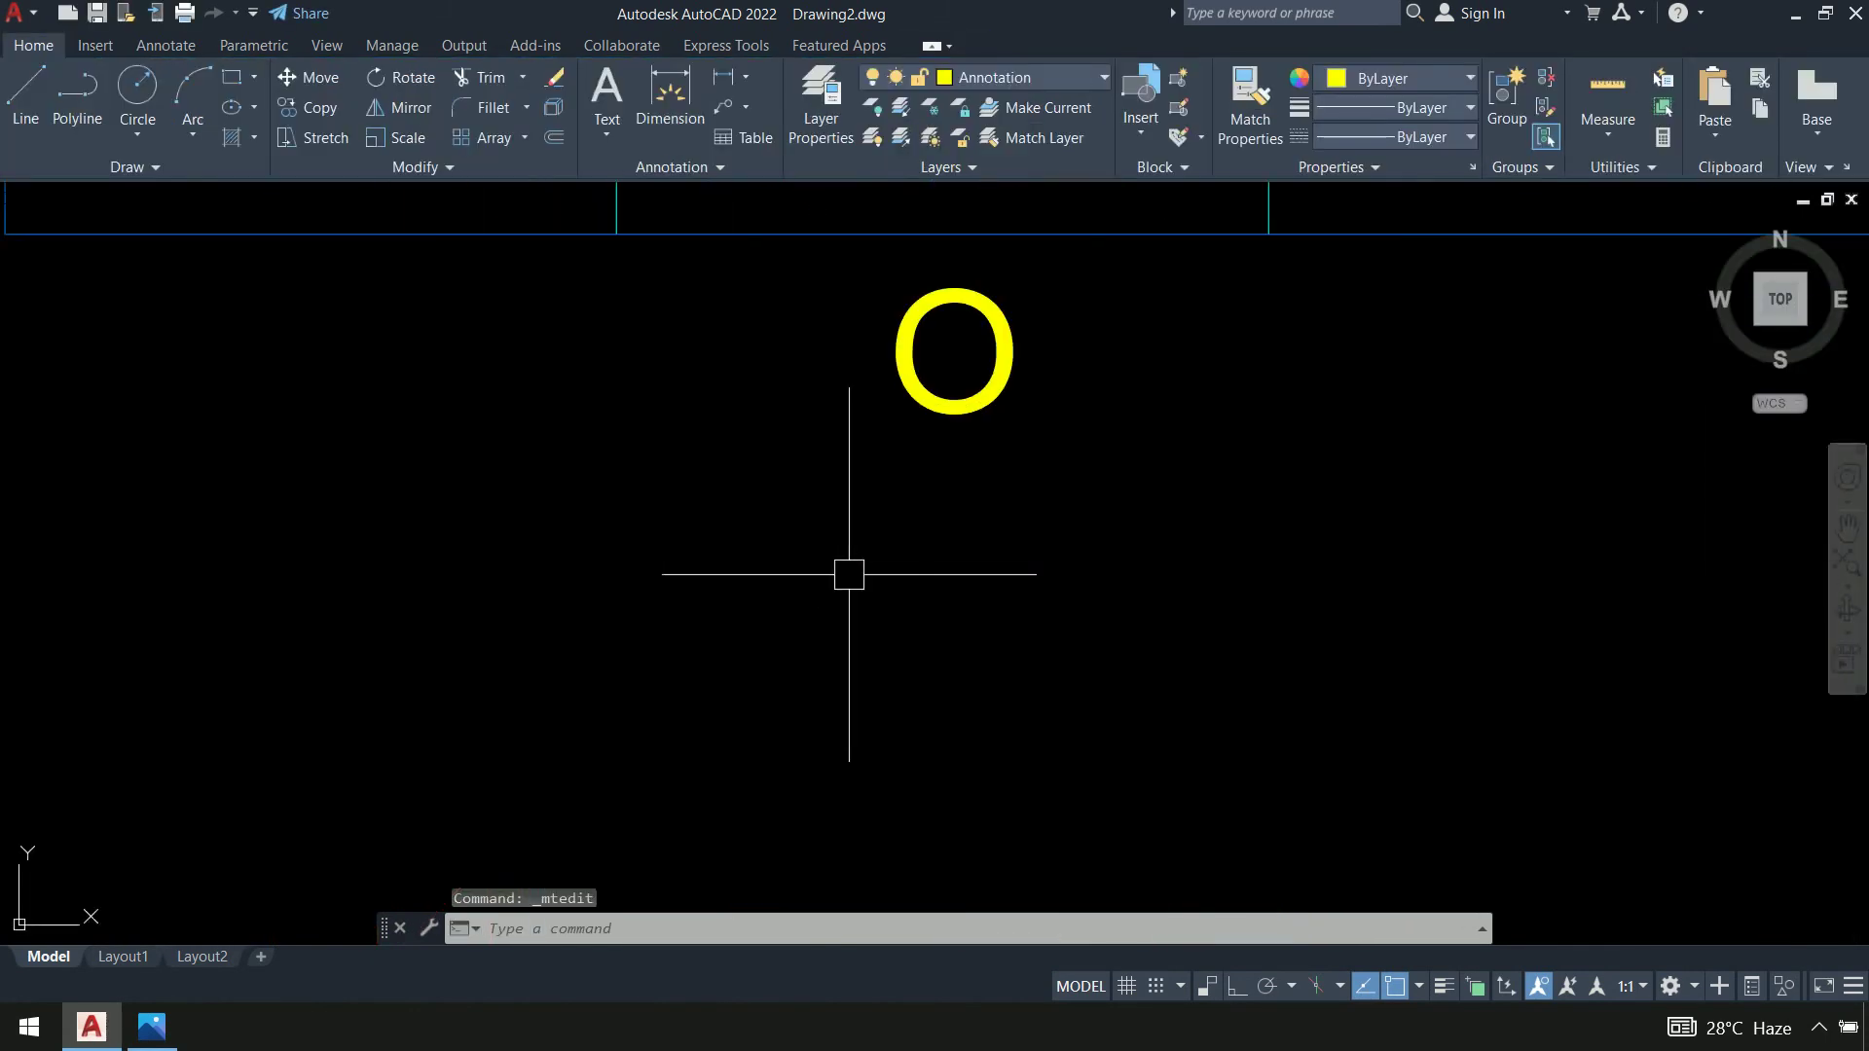
pyautogui.doubleClick(1015, 354)
pyautogui.write('W1')
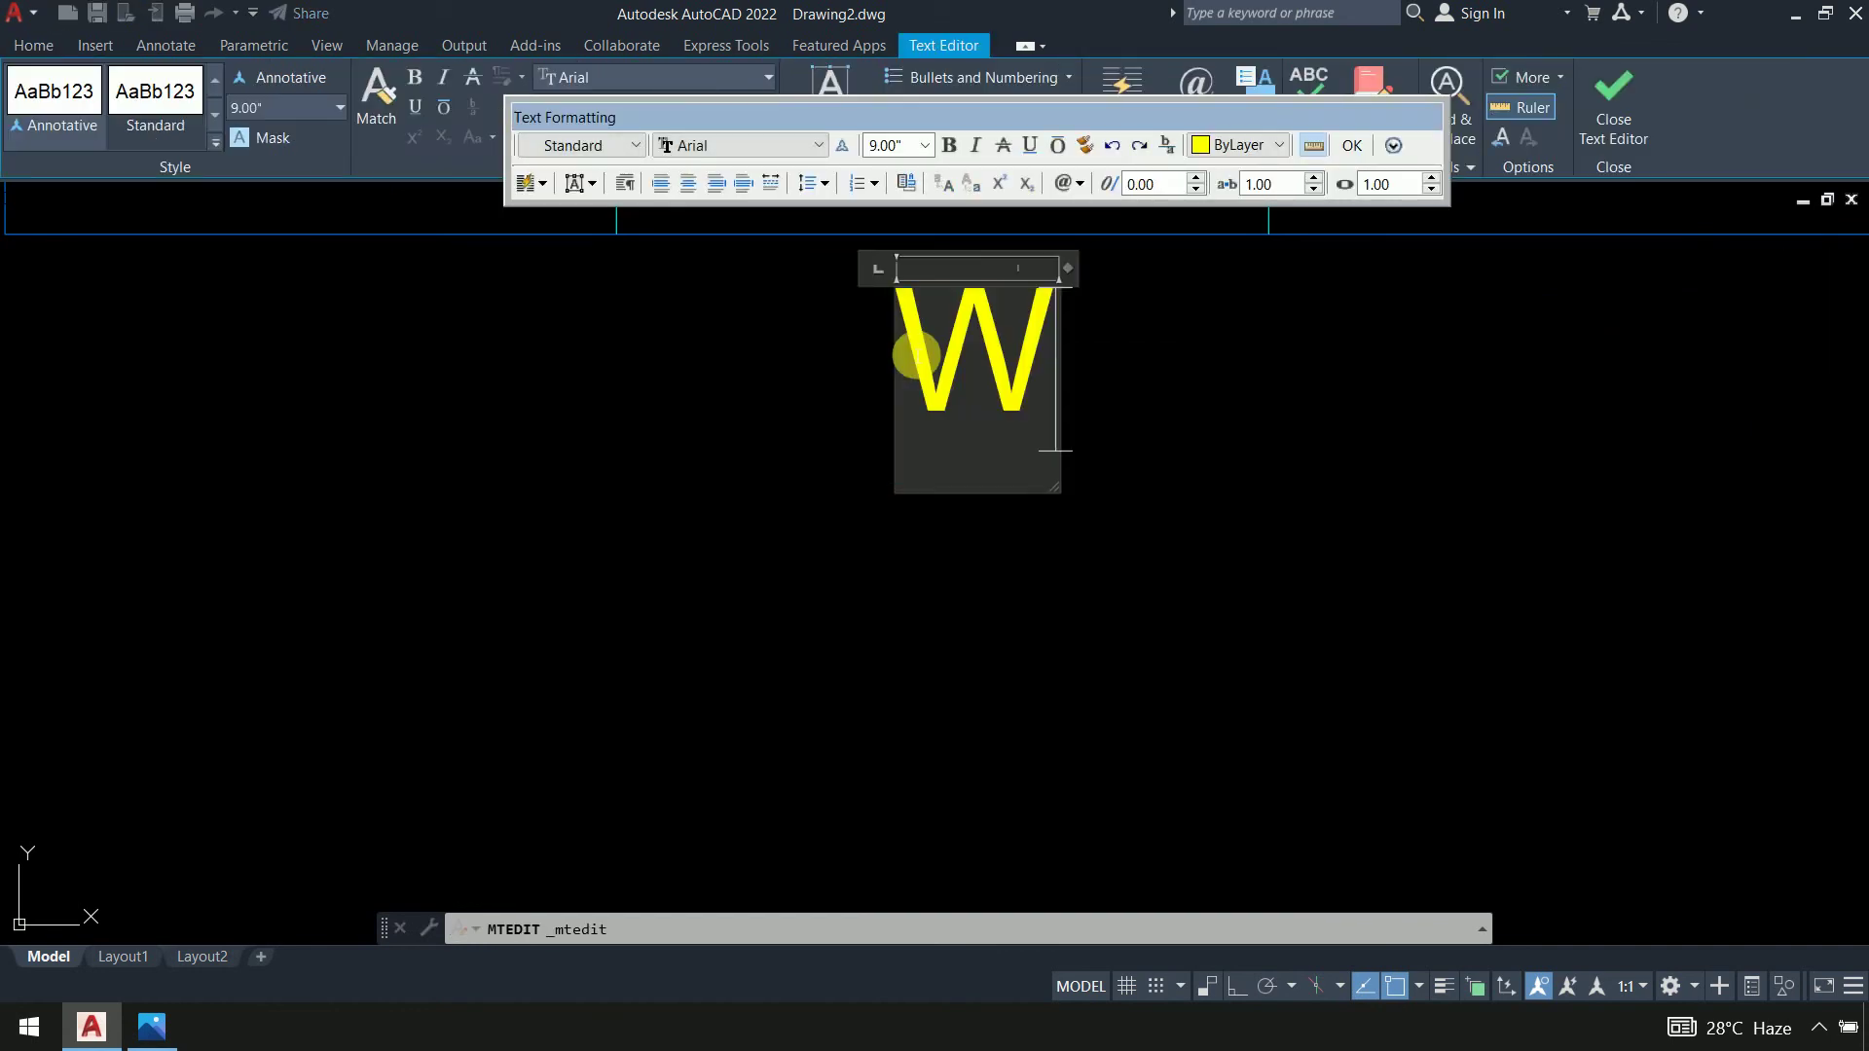
pyautogui.click(1228, 547)
# Change the "O" label beside the window of the small room below the upper bathroom to "W2"
pyautogui.scroll(-10, 1238, 559)
pyautogui.moveTo(1277, 549); pyautogui.dragTo(901, 728, button='middle')
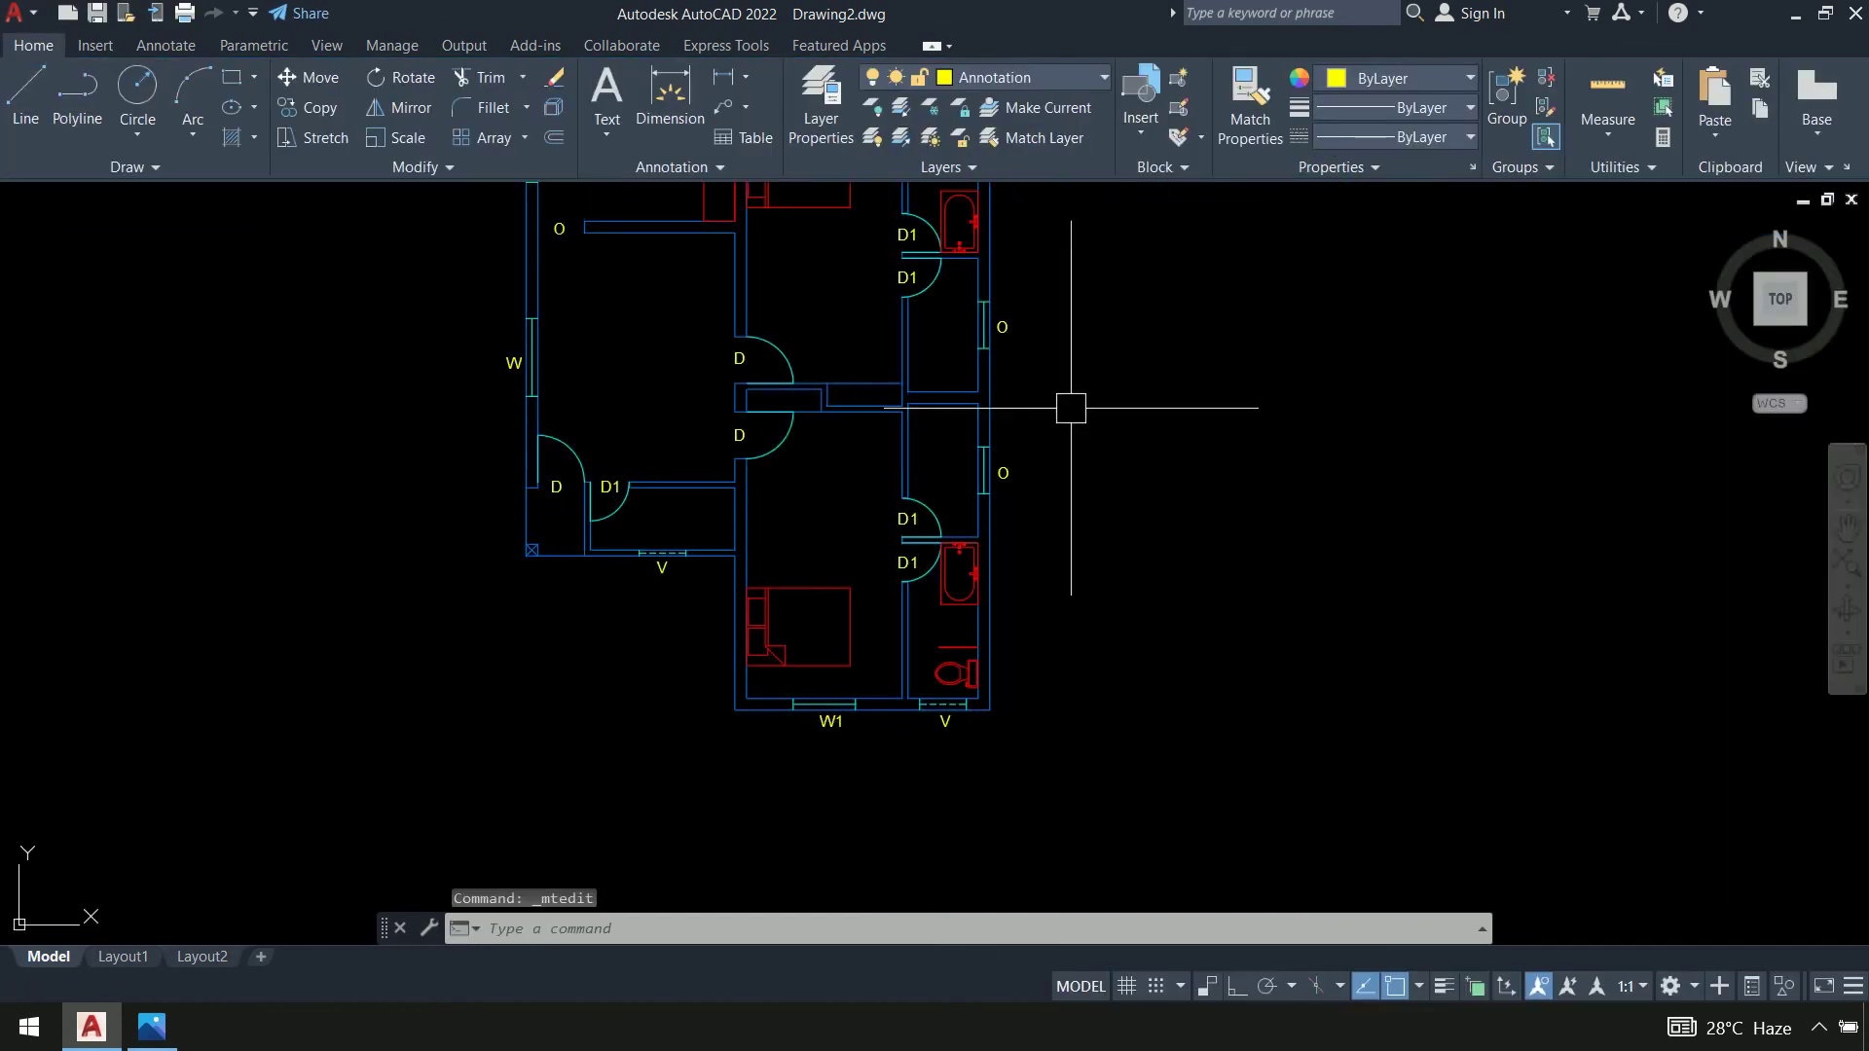
pyautogui.moveTo(1071, 408); pyautogui.dragTo(1091, 584, button='middle')
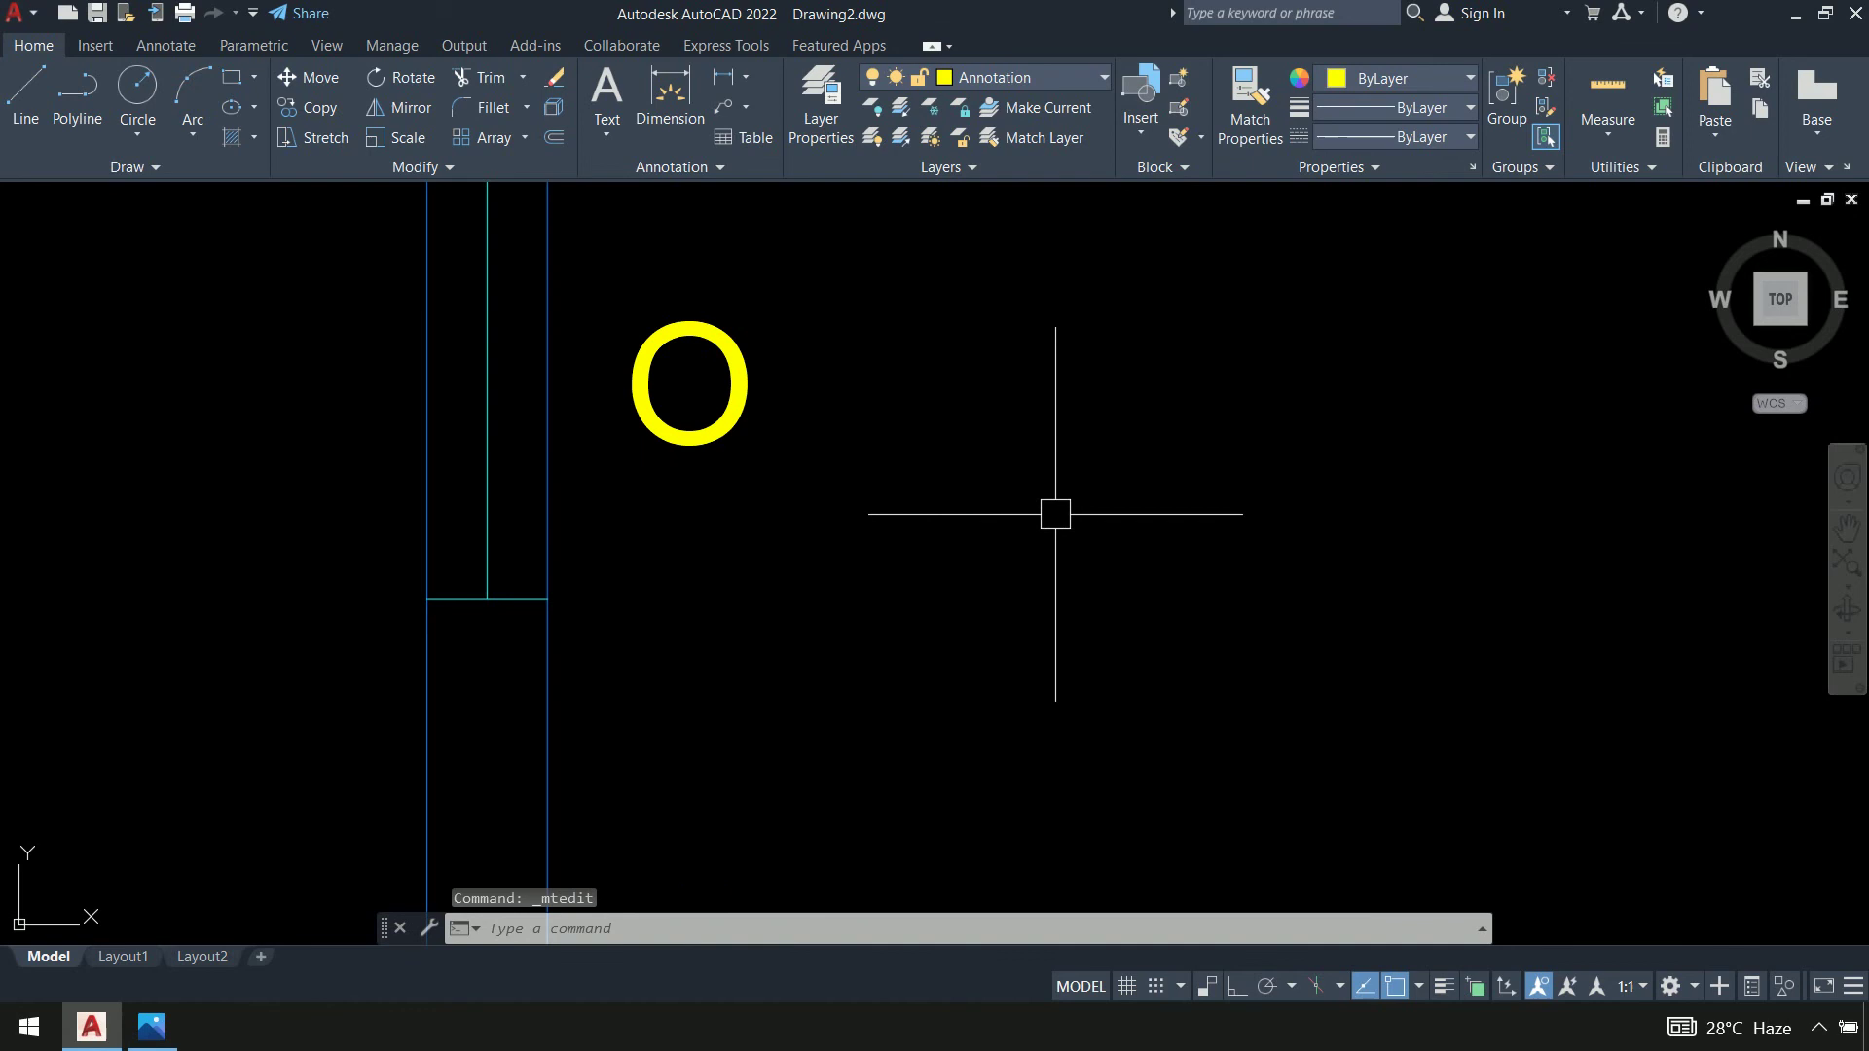
pyautogui.doubleClick(715, 397)
pyautogui.doubleClick(633, 375)
pyautogui.write('W2')
pyautogui.click(856, 469)
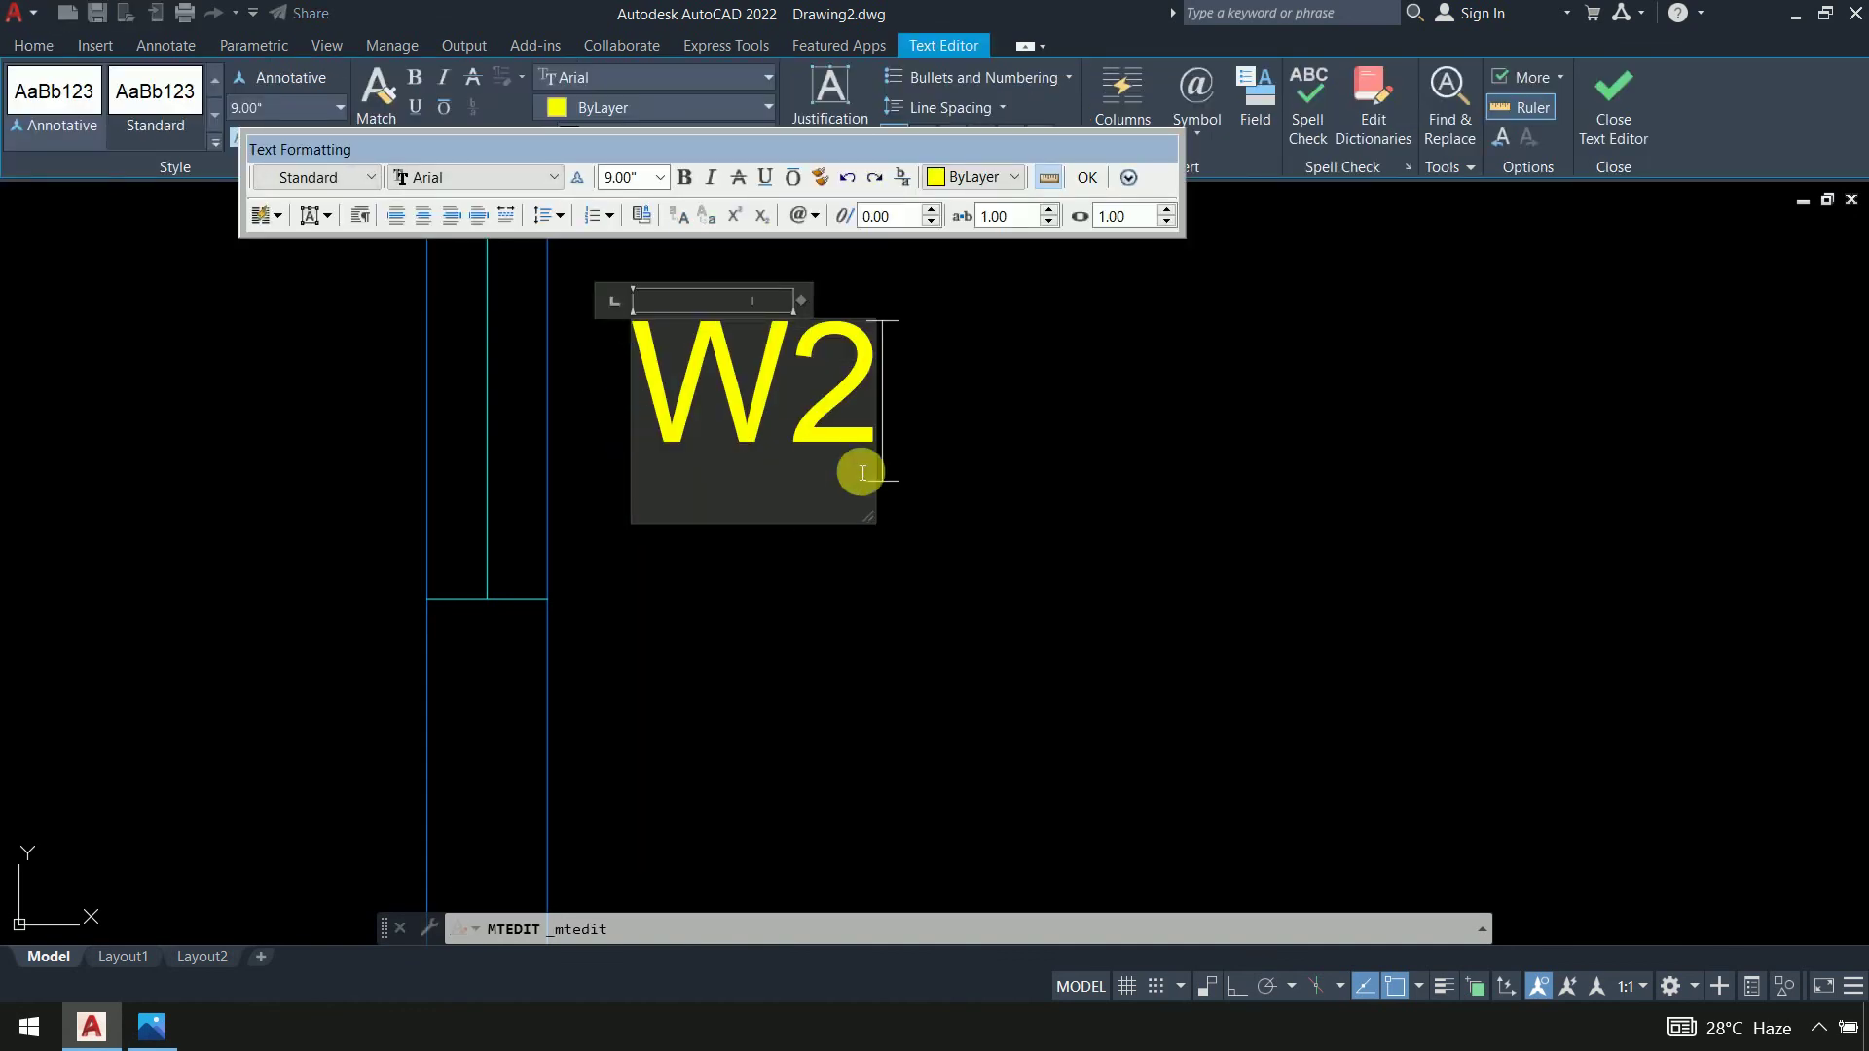
pyautogui.scroll(-5, 1061, 509)
pyautogui.click(929, 509)
# Change the "O" label beside the window of the small room above the lower bathroom to "W2"
pyautogui.scroll(6, 928, 509)
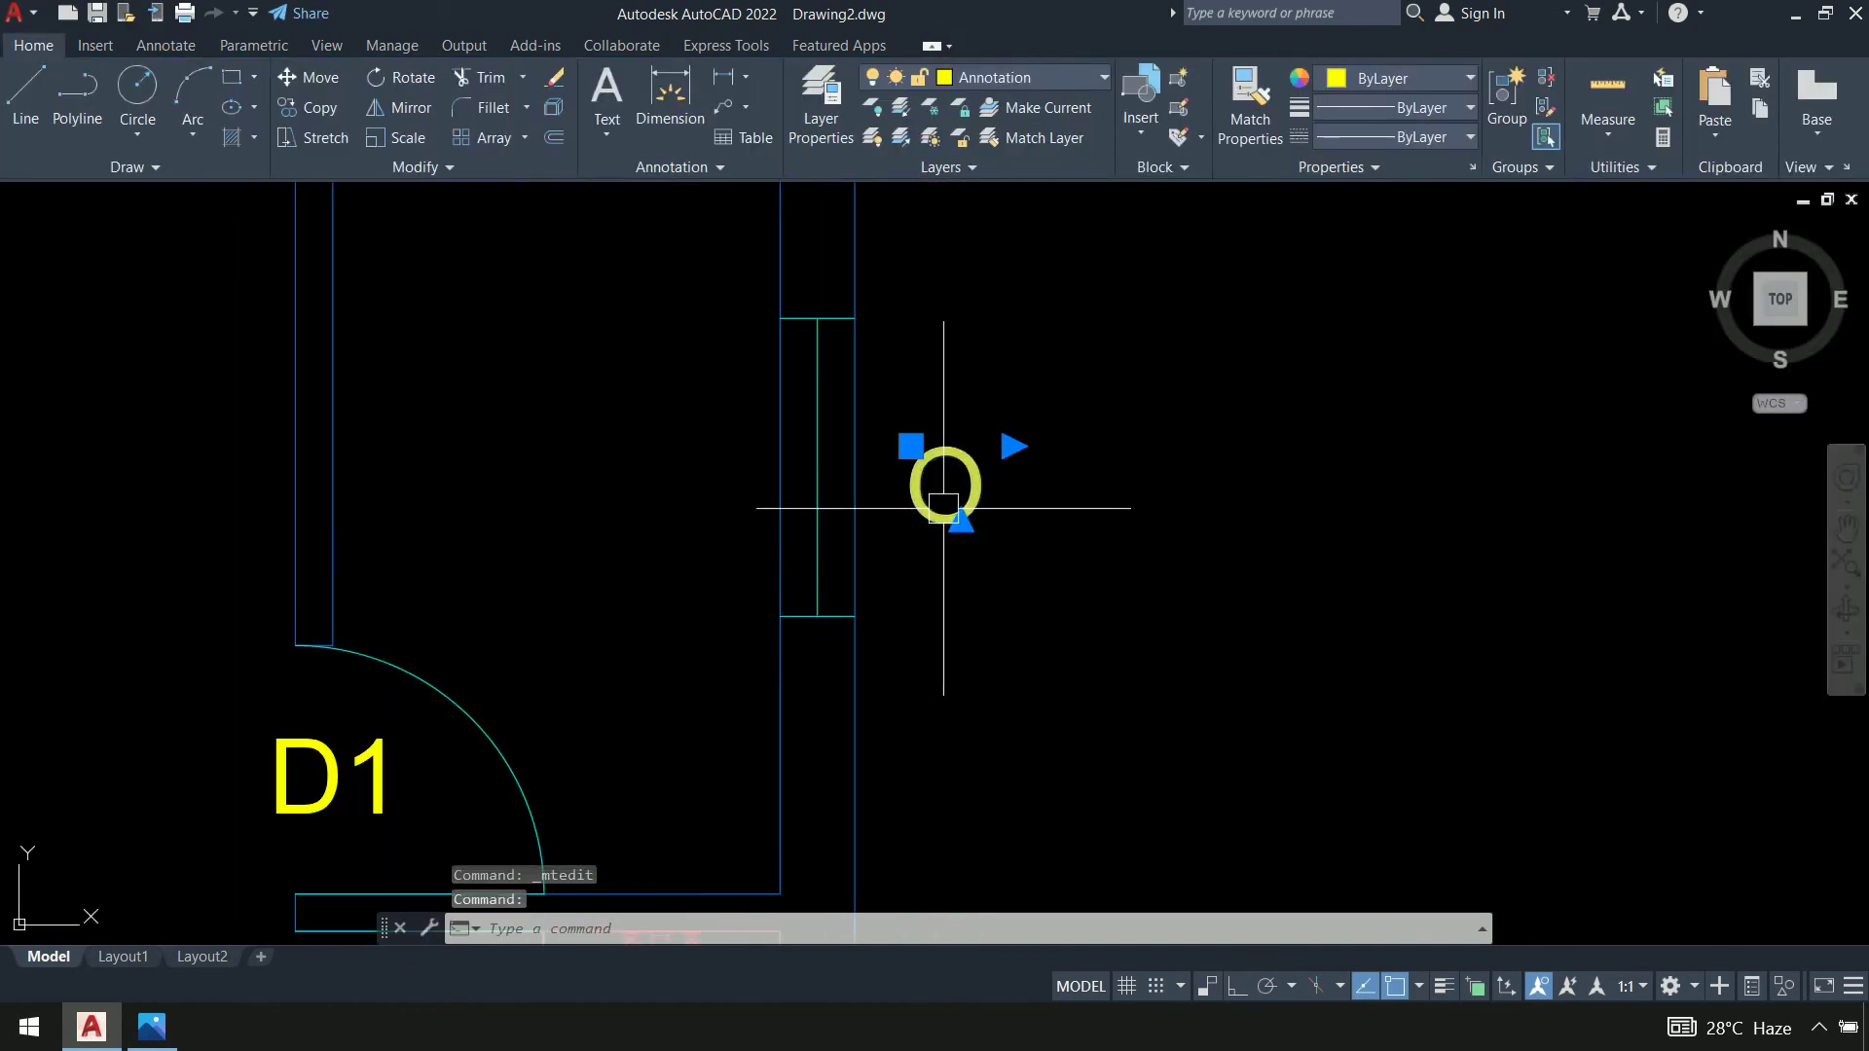
pyautogui.doubleClick(939, 487)
pyautogui.write('W2')
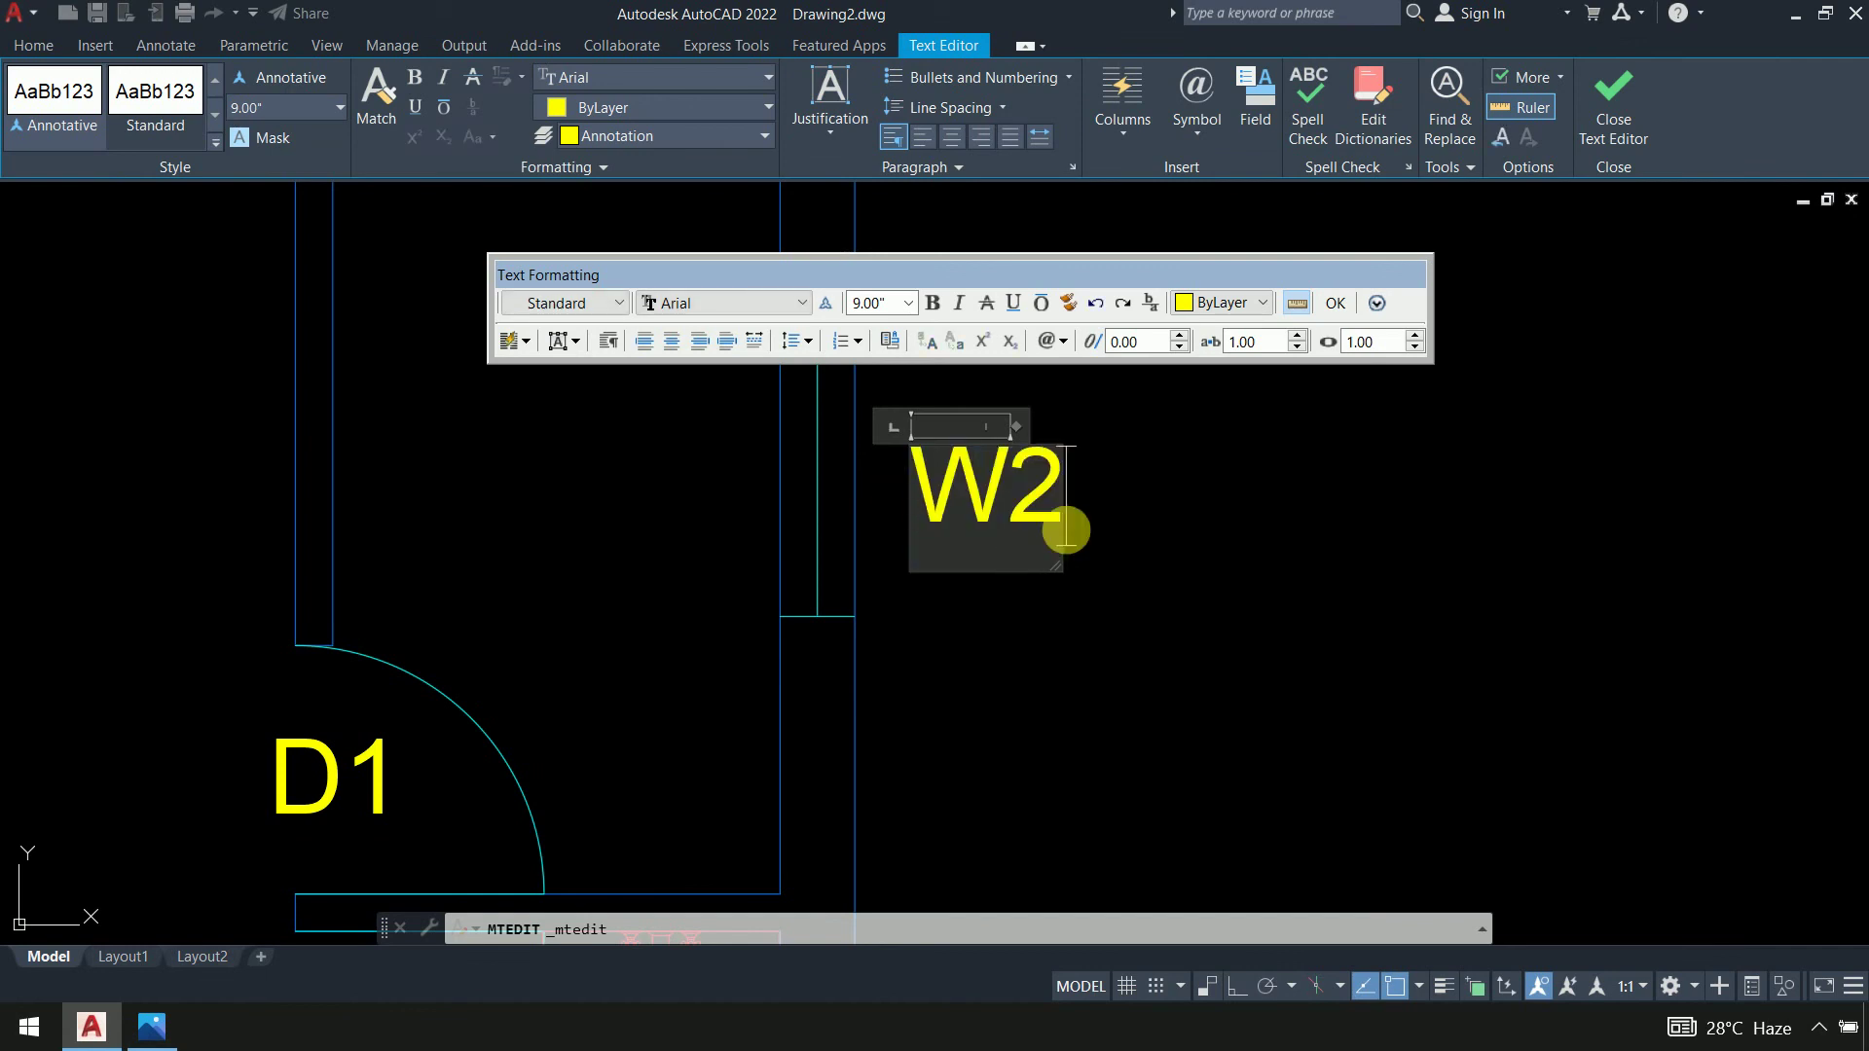
pyautogui.click(1173, 548)
# Change the "O" label beside the kitchen's outer window to "W2"
pyautogui.scroll(-5, 1190, 551)
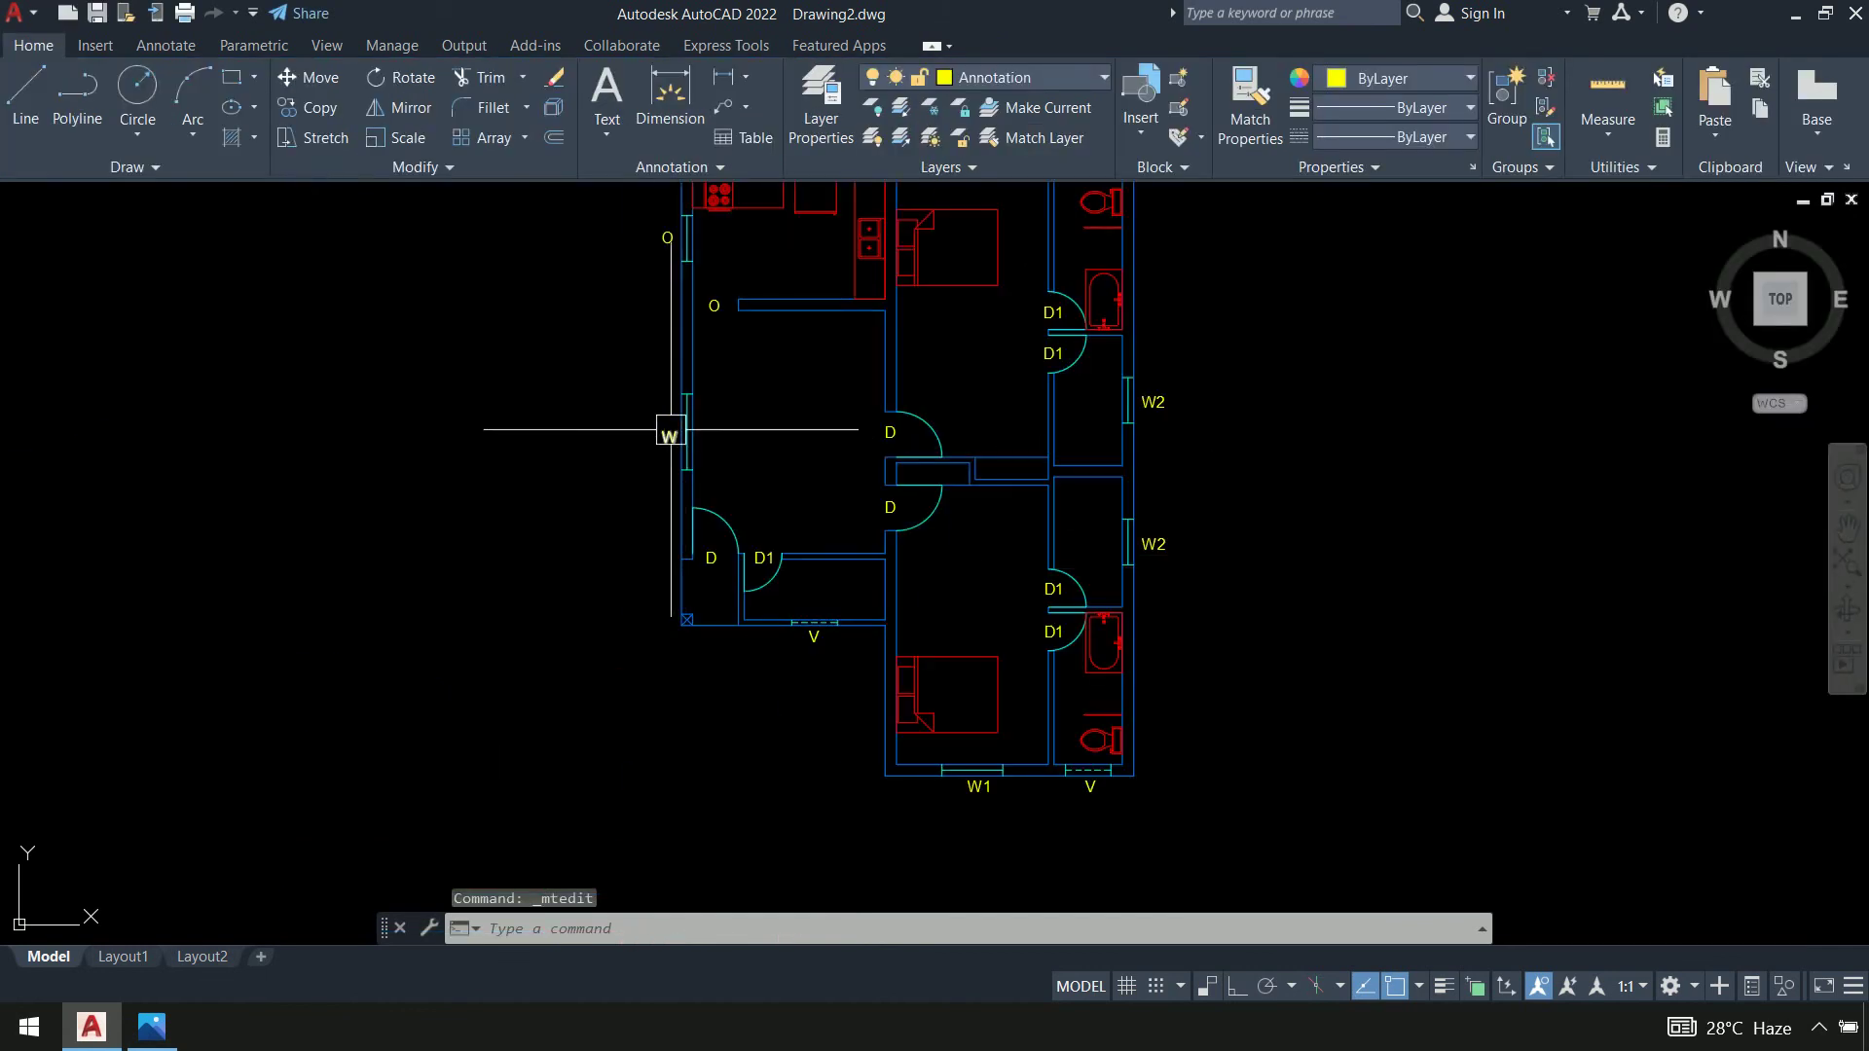
pyautogui.moveTo(667, 405); pyautogui.dragTo(639, 648, button='middle')
pyautogui.scroll(8, 648, 477)
pyautogui.moveTo(648, 477); pyautogui.dragTo(709, 405, button='middle')
pyautogui.click(709, 405)
pyautogui.doubleClick(709, 404)
pyautogui.moveTo(786, 403); pyautogui.dragTo(651, 403)
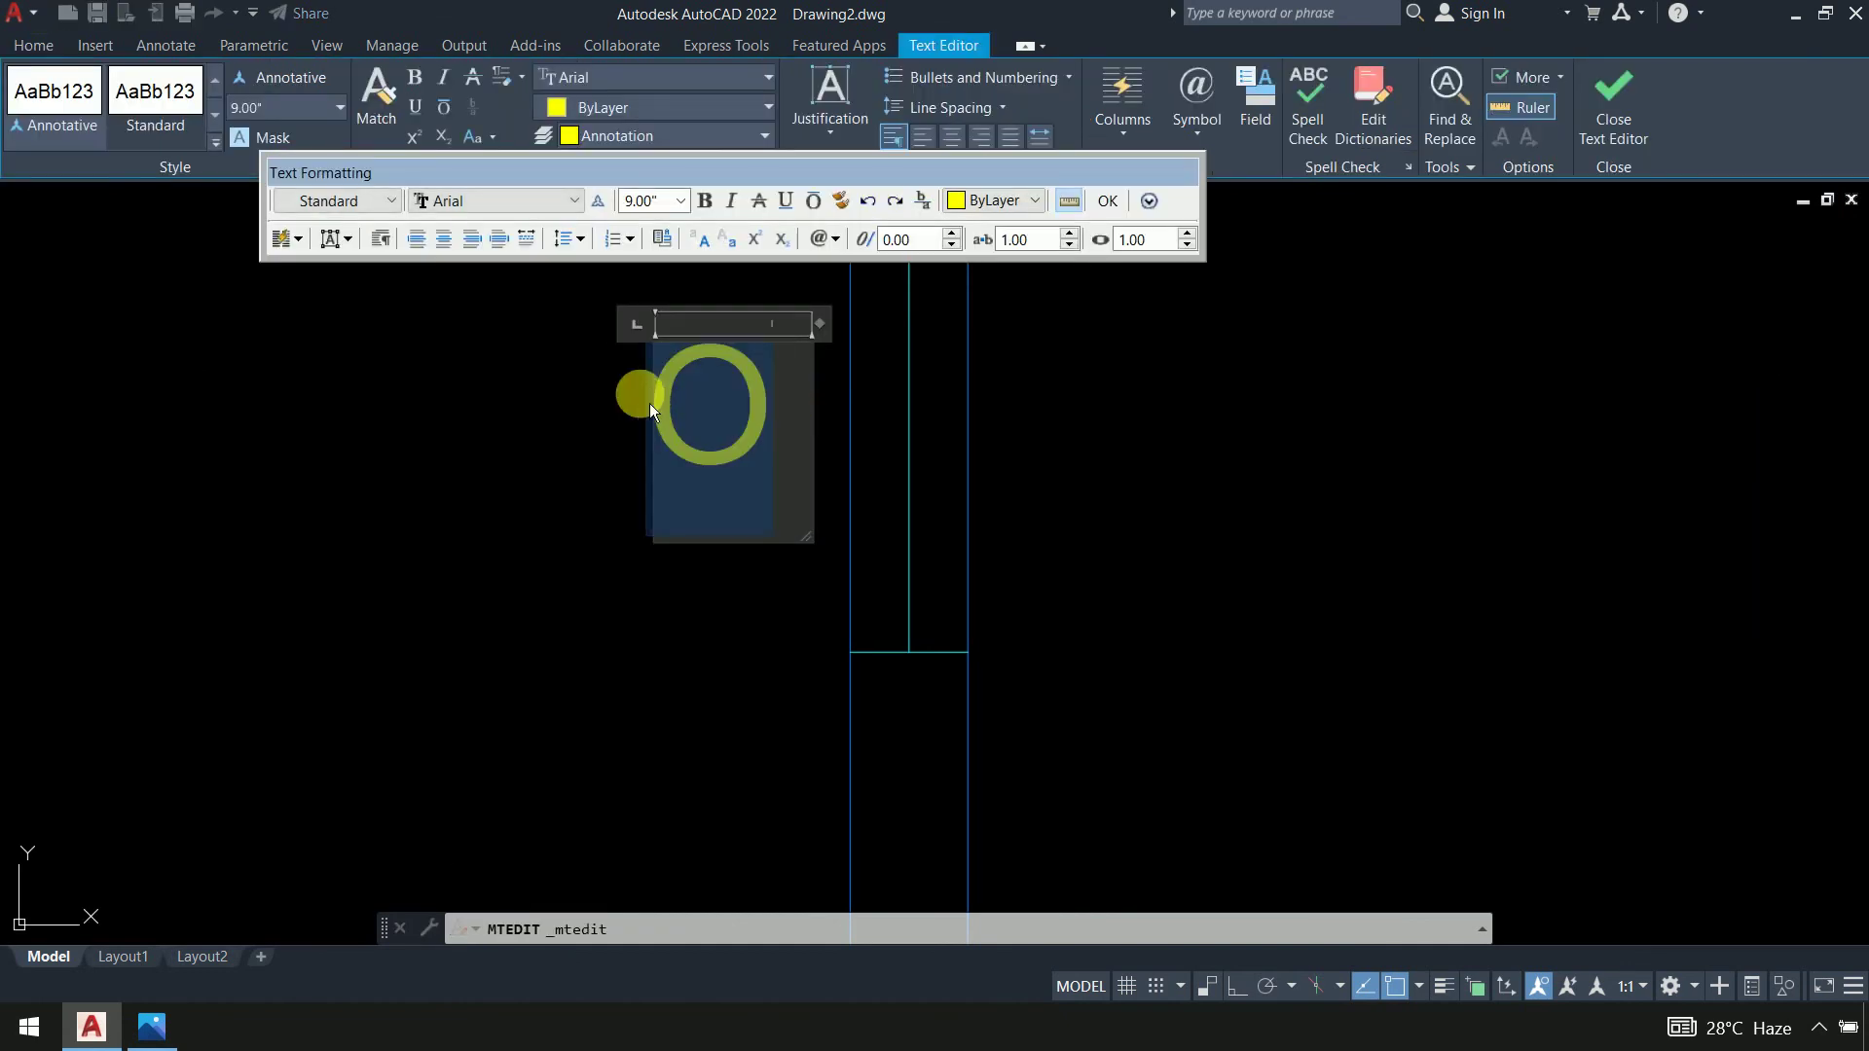
pyautogui.write('W2')
pyautogui.click(389, 509)
# Move the kitchen window's "W2" label outward so it clears the outer wall
pyautogui.scroll(-5, 393, 513)
pyautogui.scroll(-5, 393, 513)
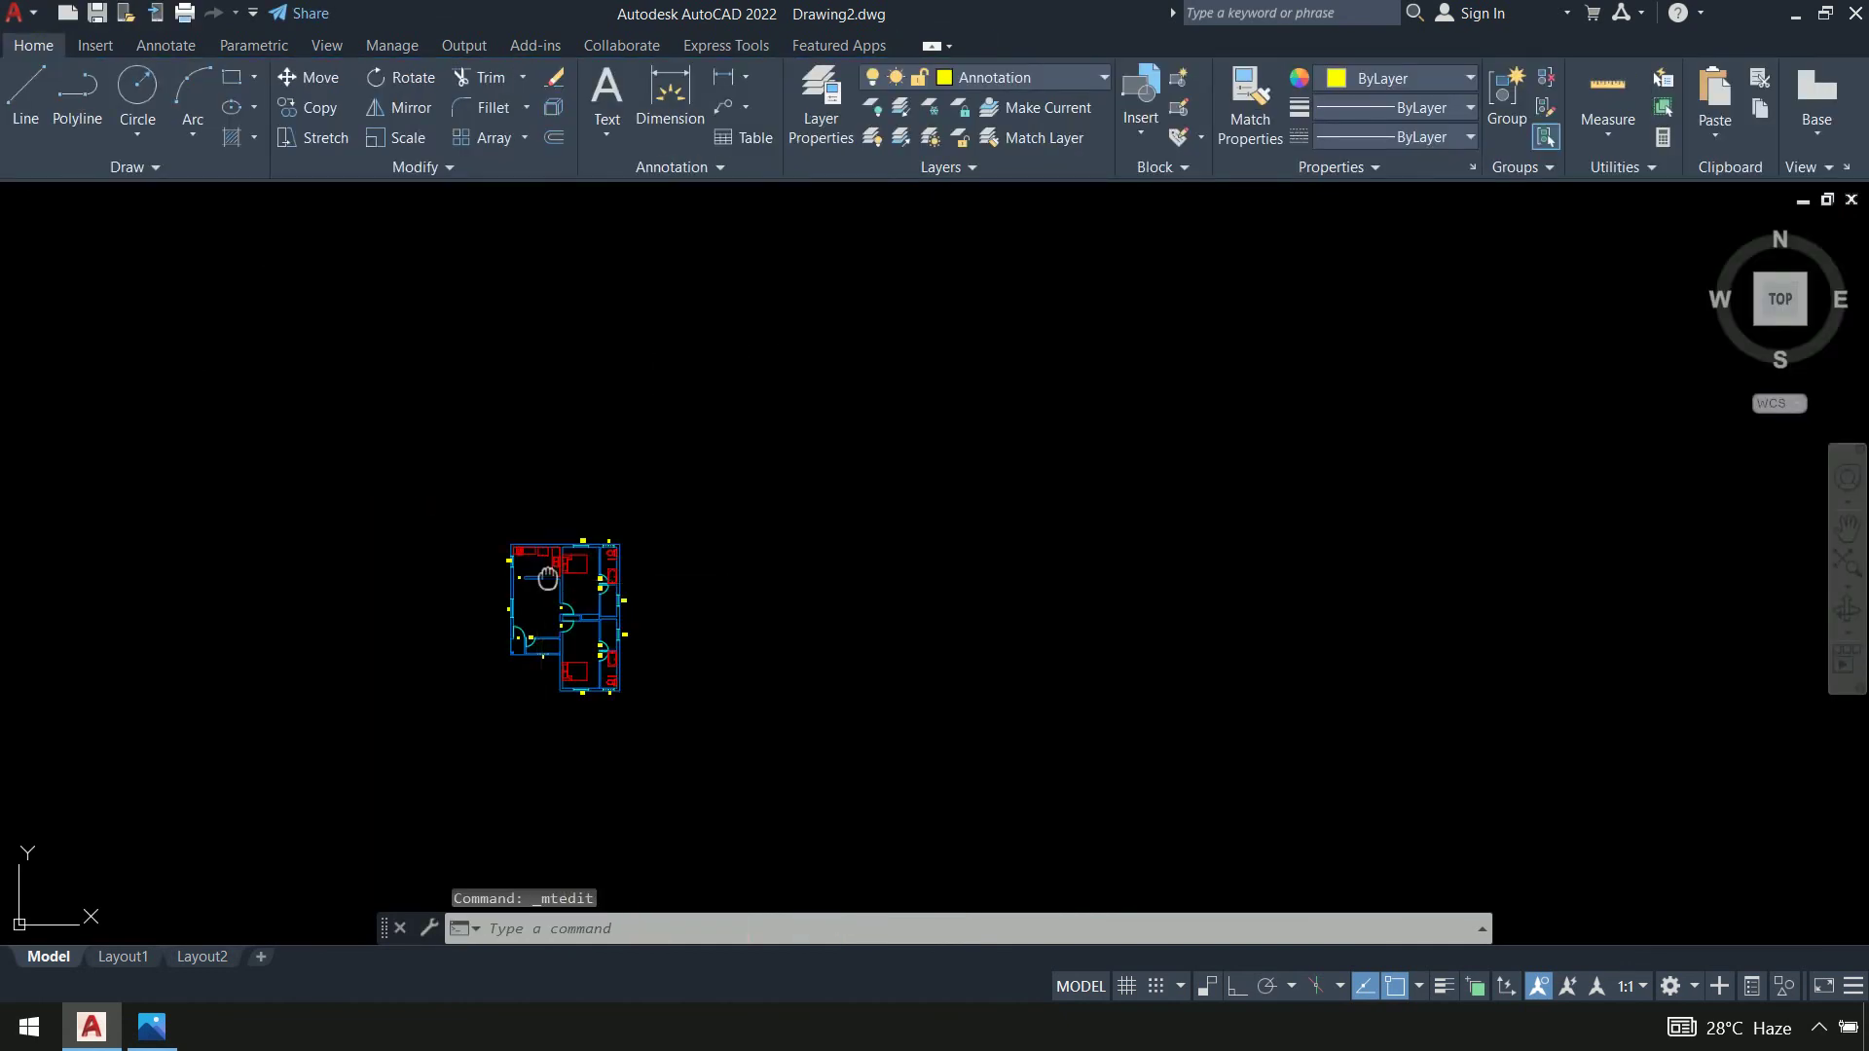
pyautogui.scroll(4, 525, 584)
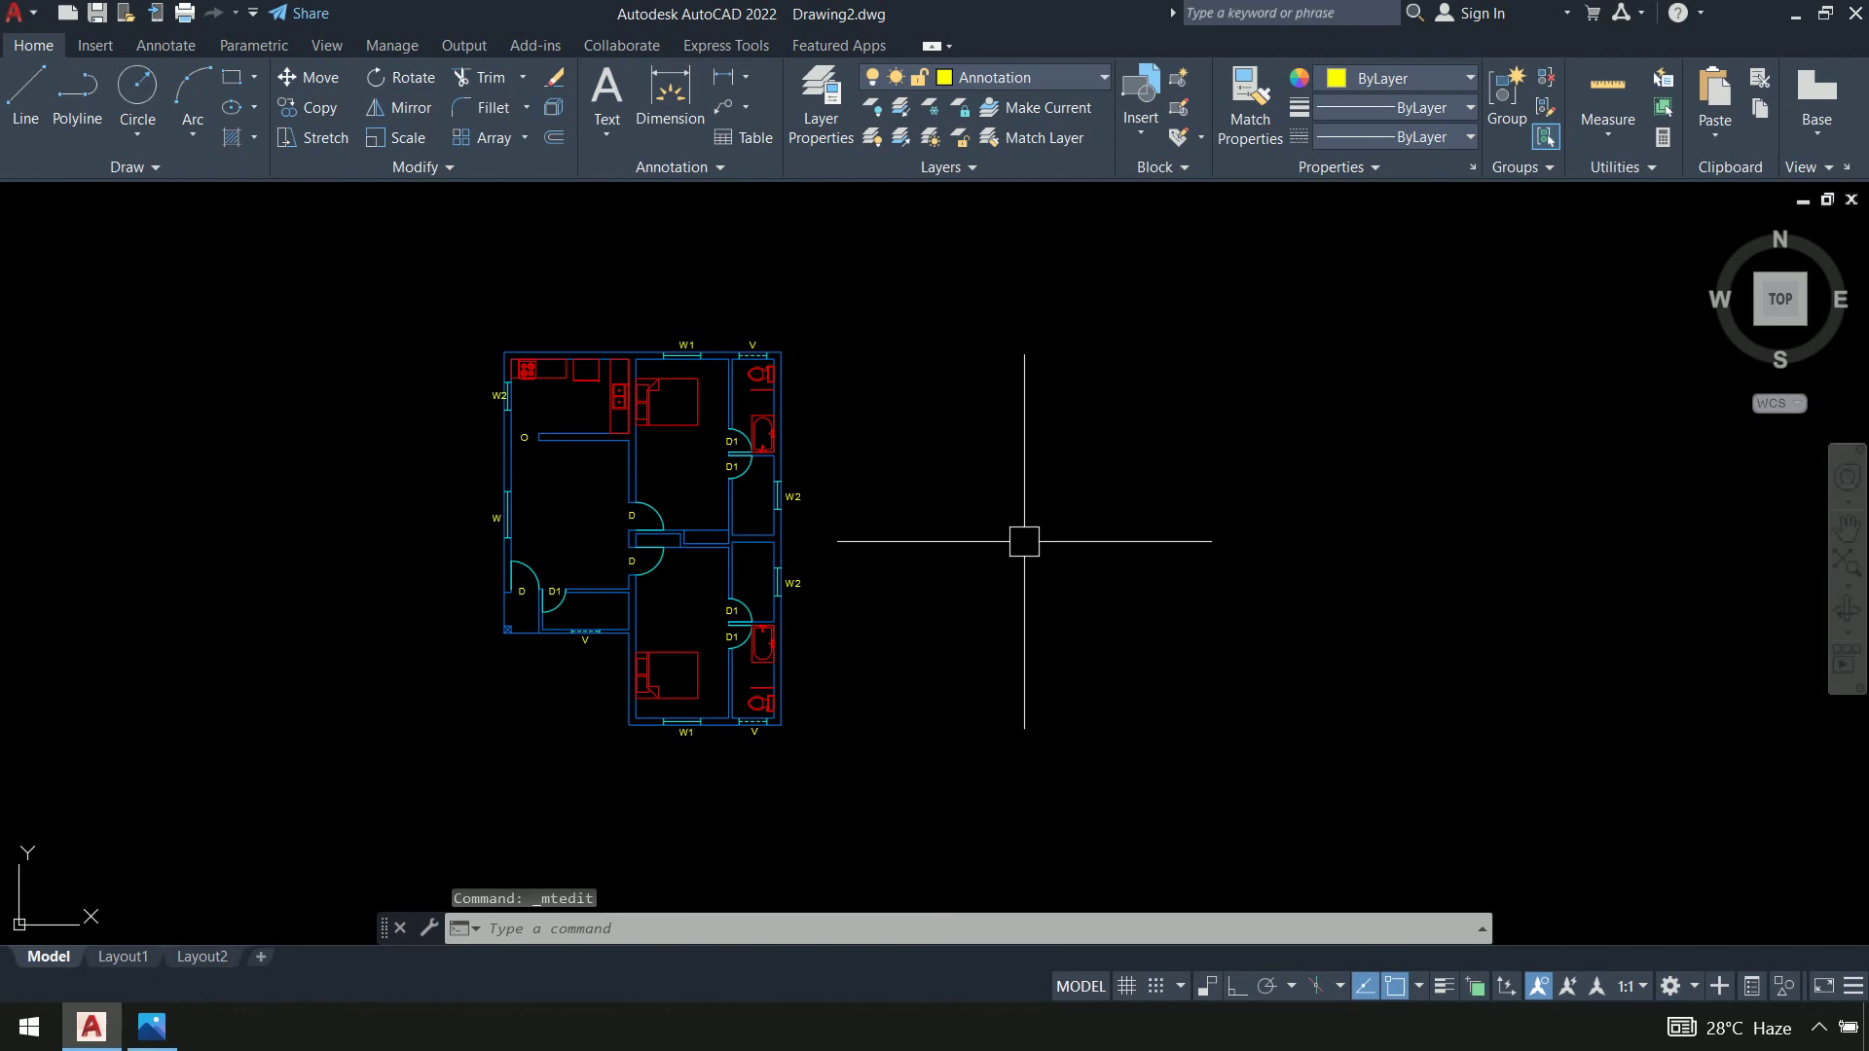
pyautogui.scroll(6, 493, 419)
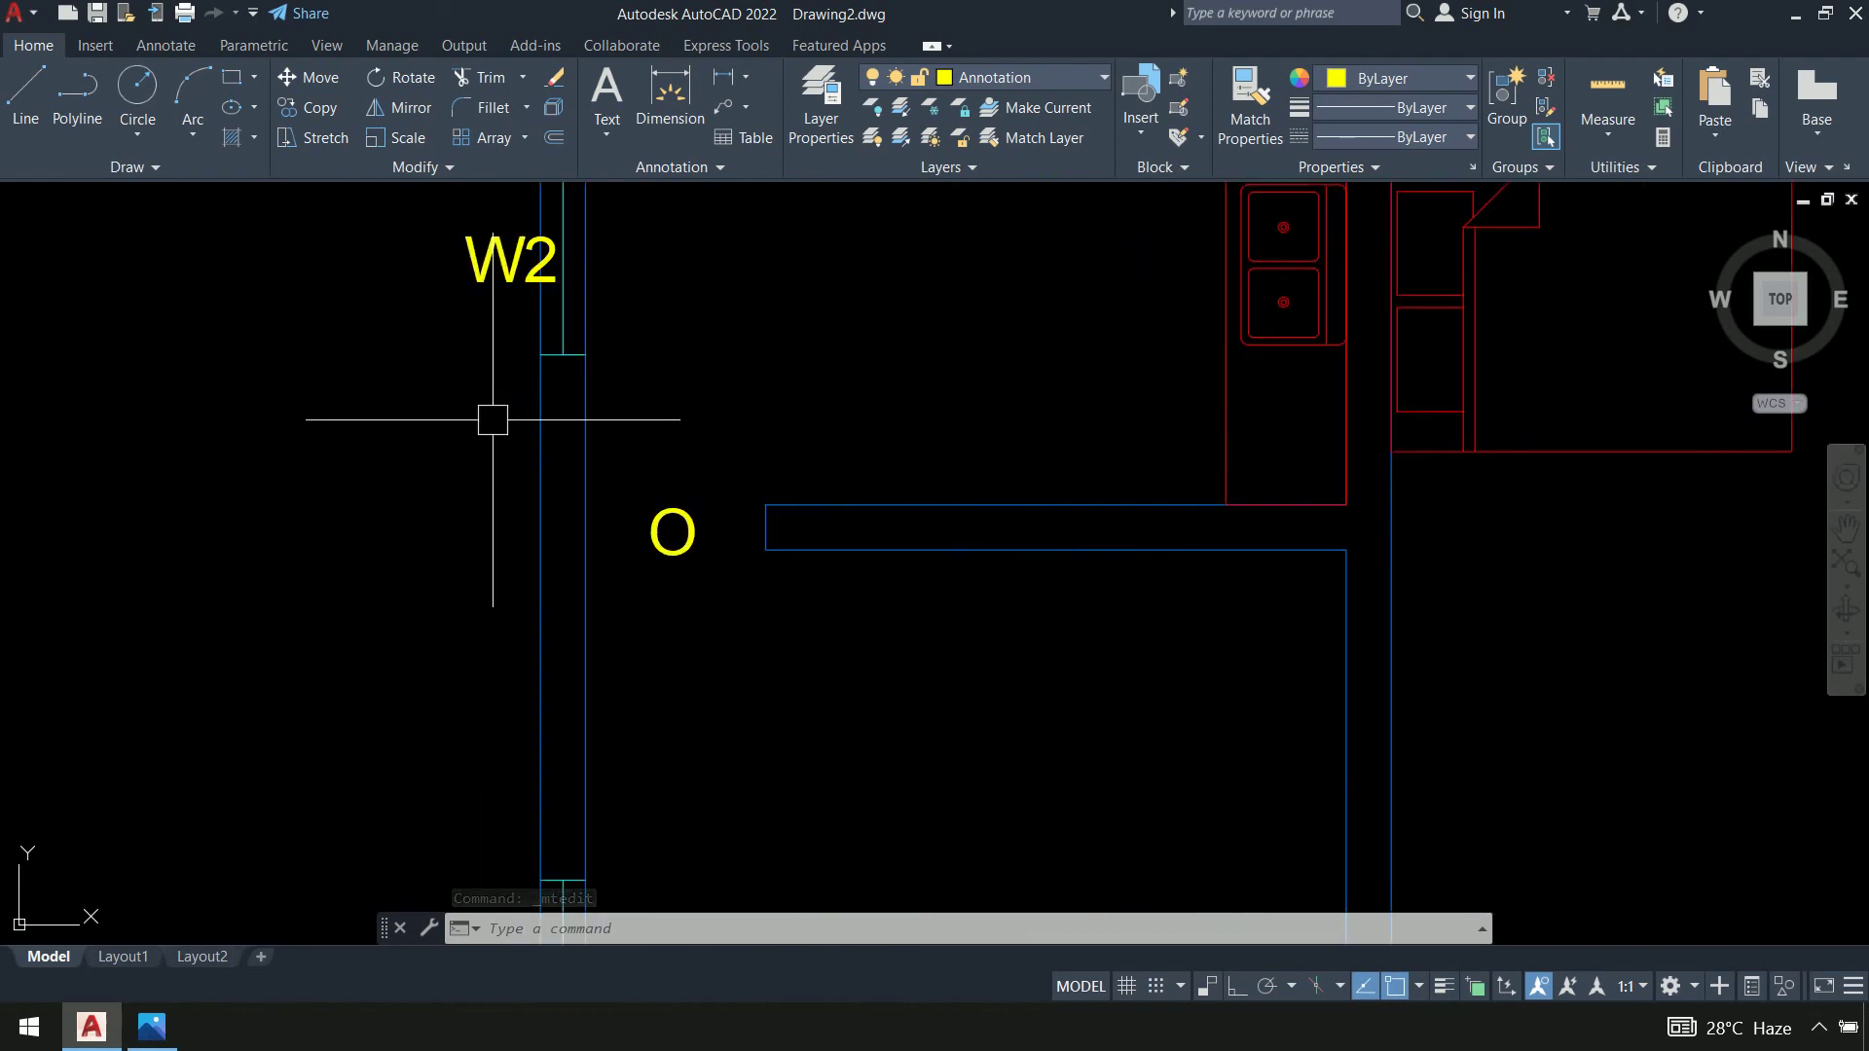
pyautogui.write('m')
pyautogui.press('Return')
pyautogui.click(467, 283)
pyautogui.press('Return')
pyautogui.click(448, 362)
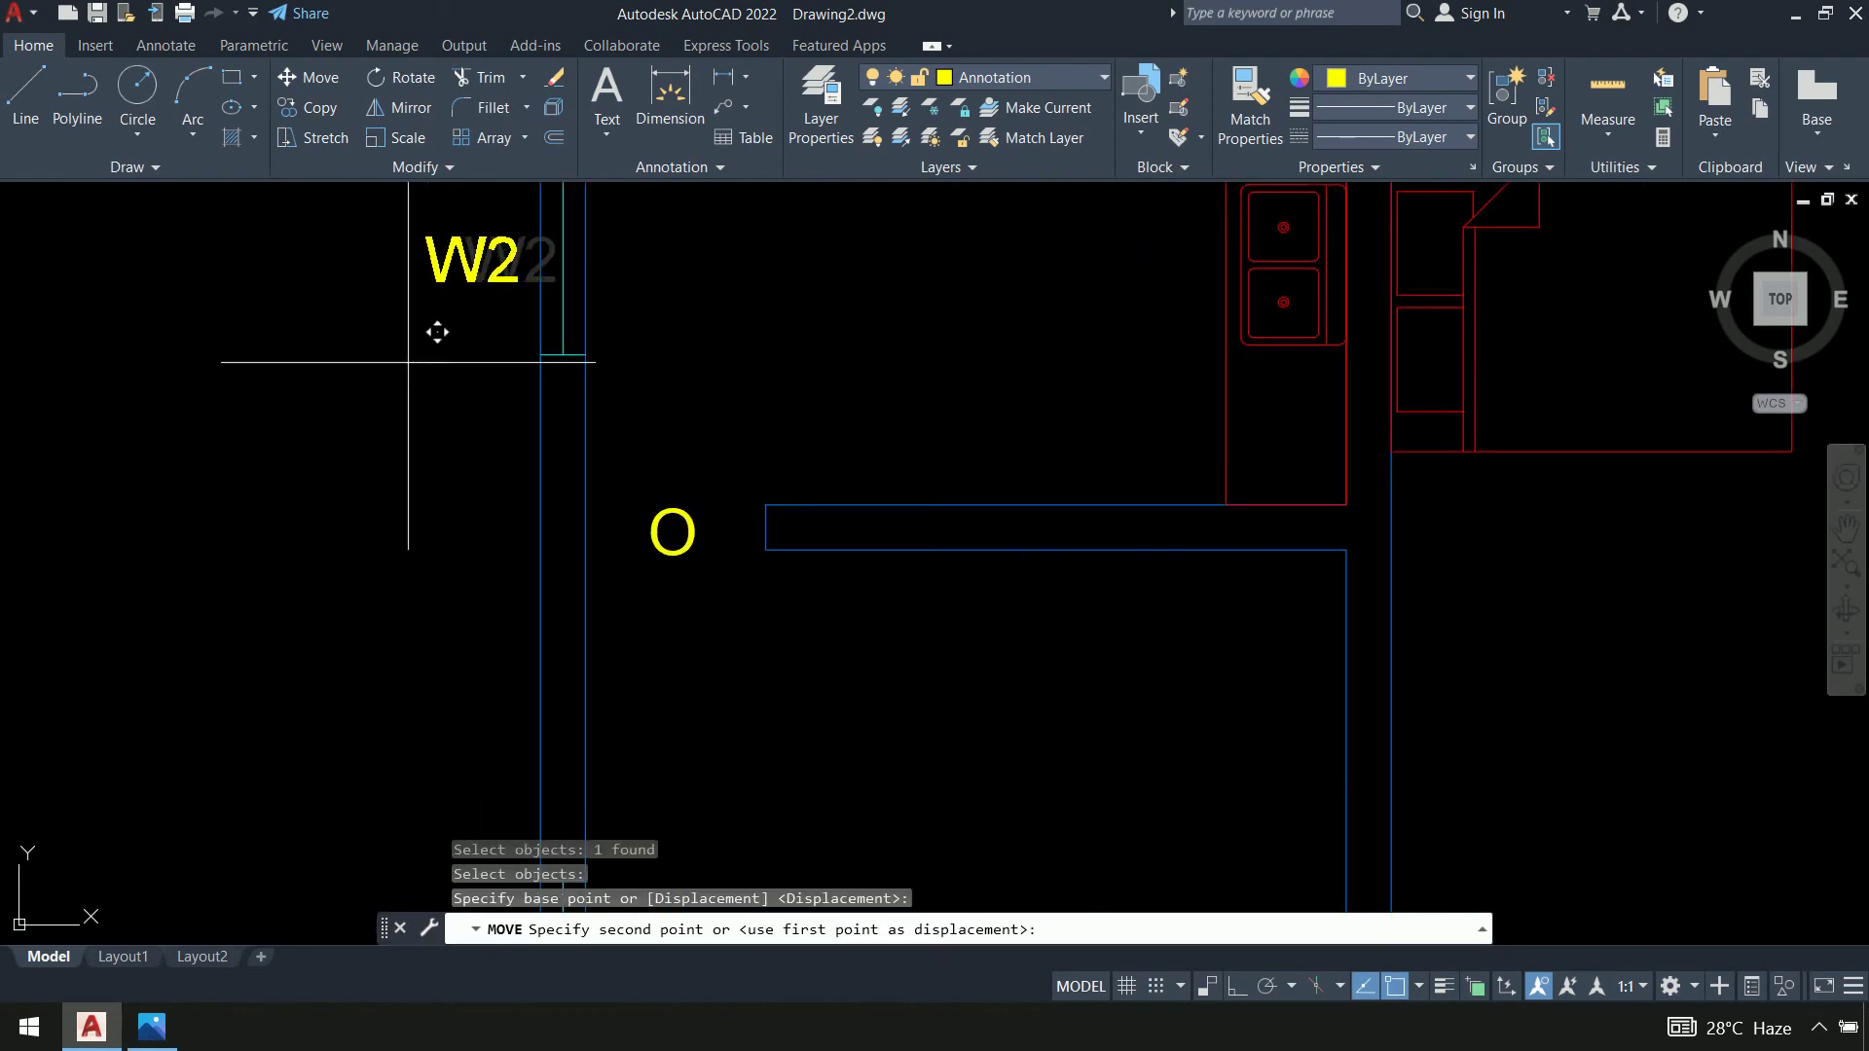
pyautogui.click(408, 362)
# Make the Dimension layer current
pyautogui.scroll(-5, 500, 542)
pyautogui.scroll(3, 634, 513)
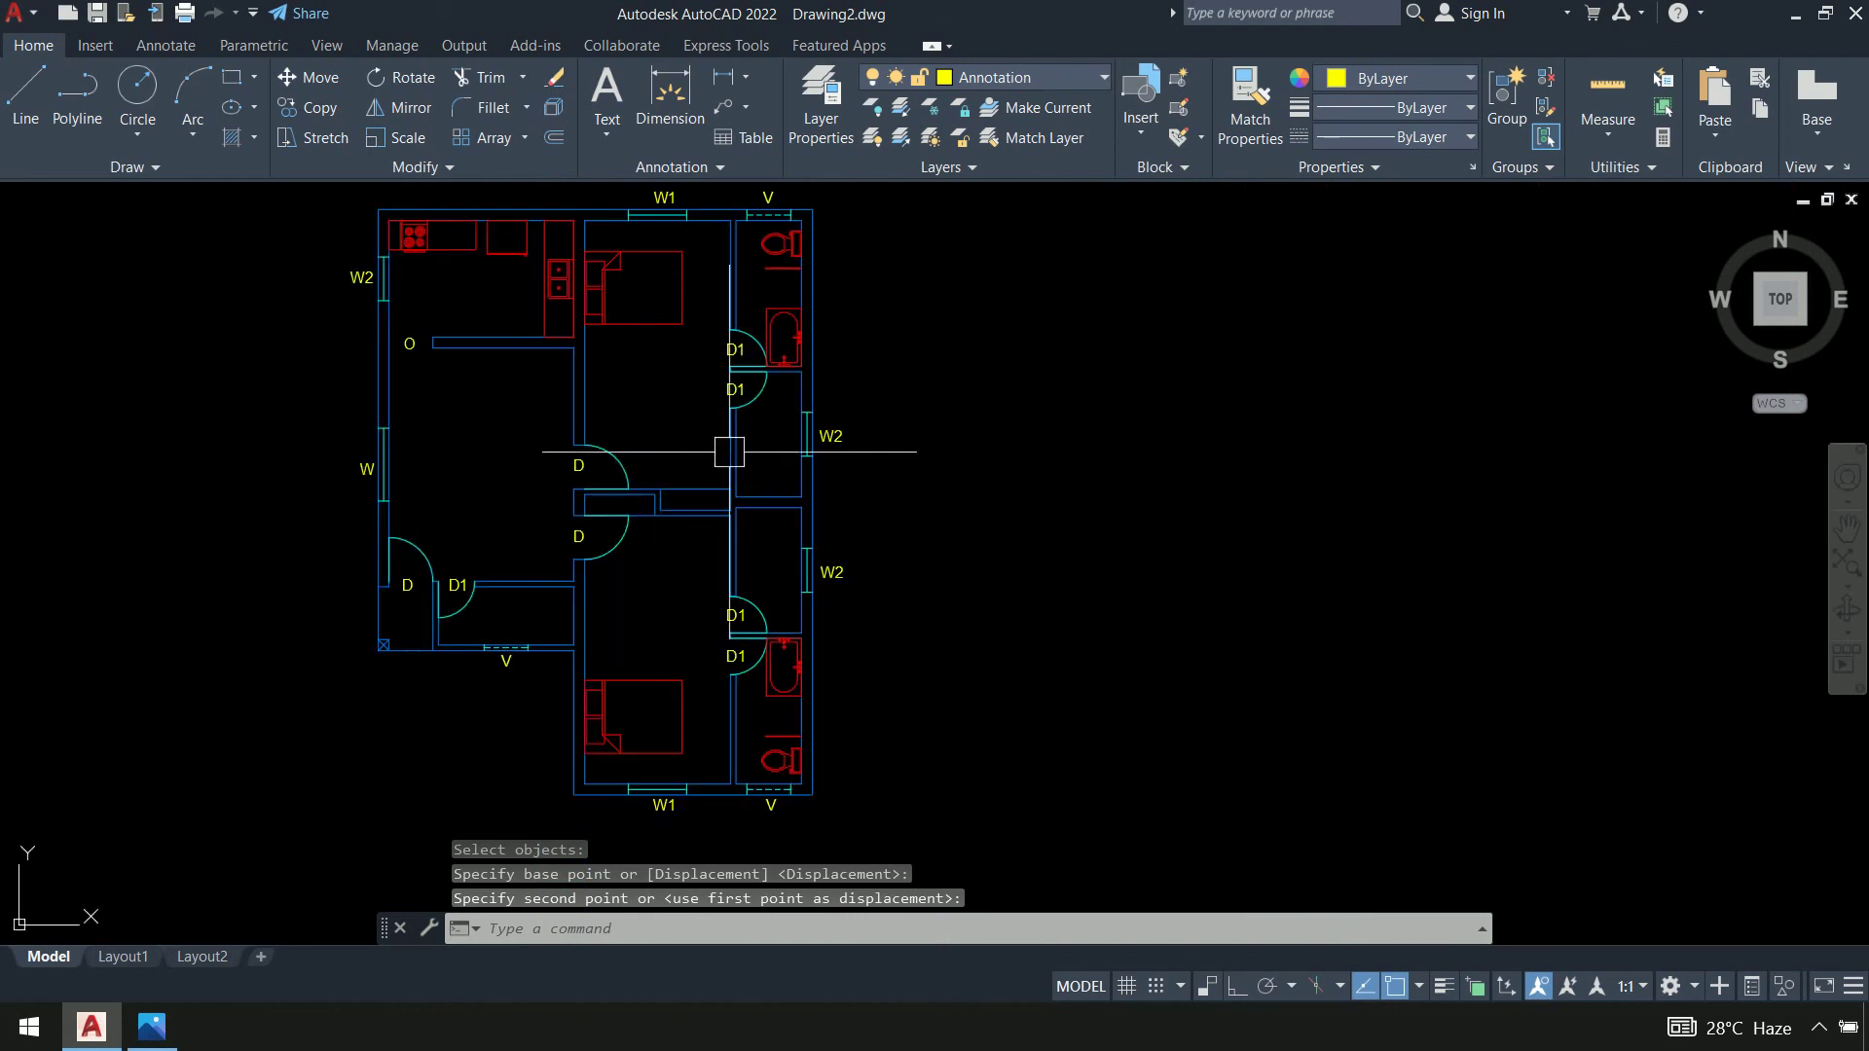
pyautogui.moveTo(728, 452); pyautogui.dragTo(772, 464, button='middle')
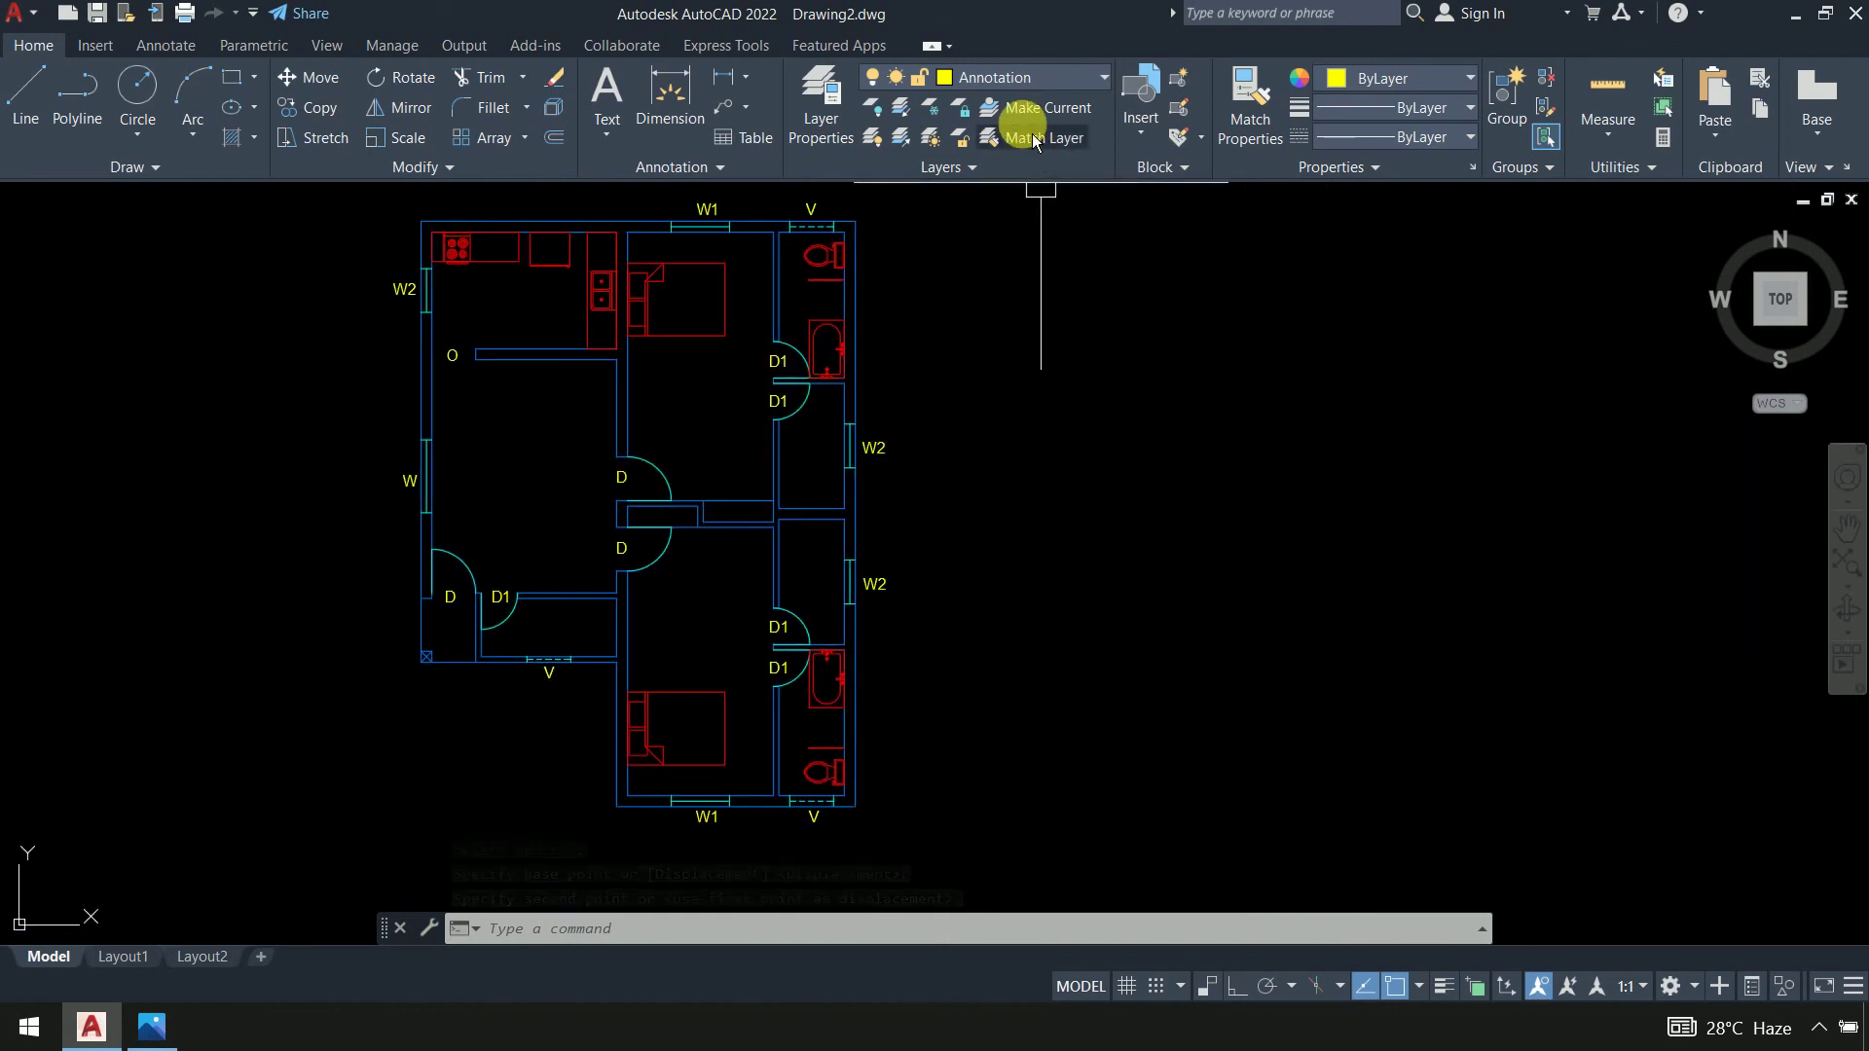
pyautogui.click(1017, 77)
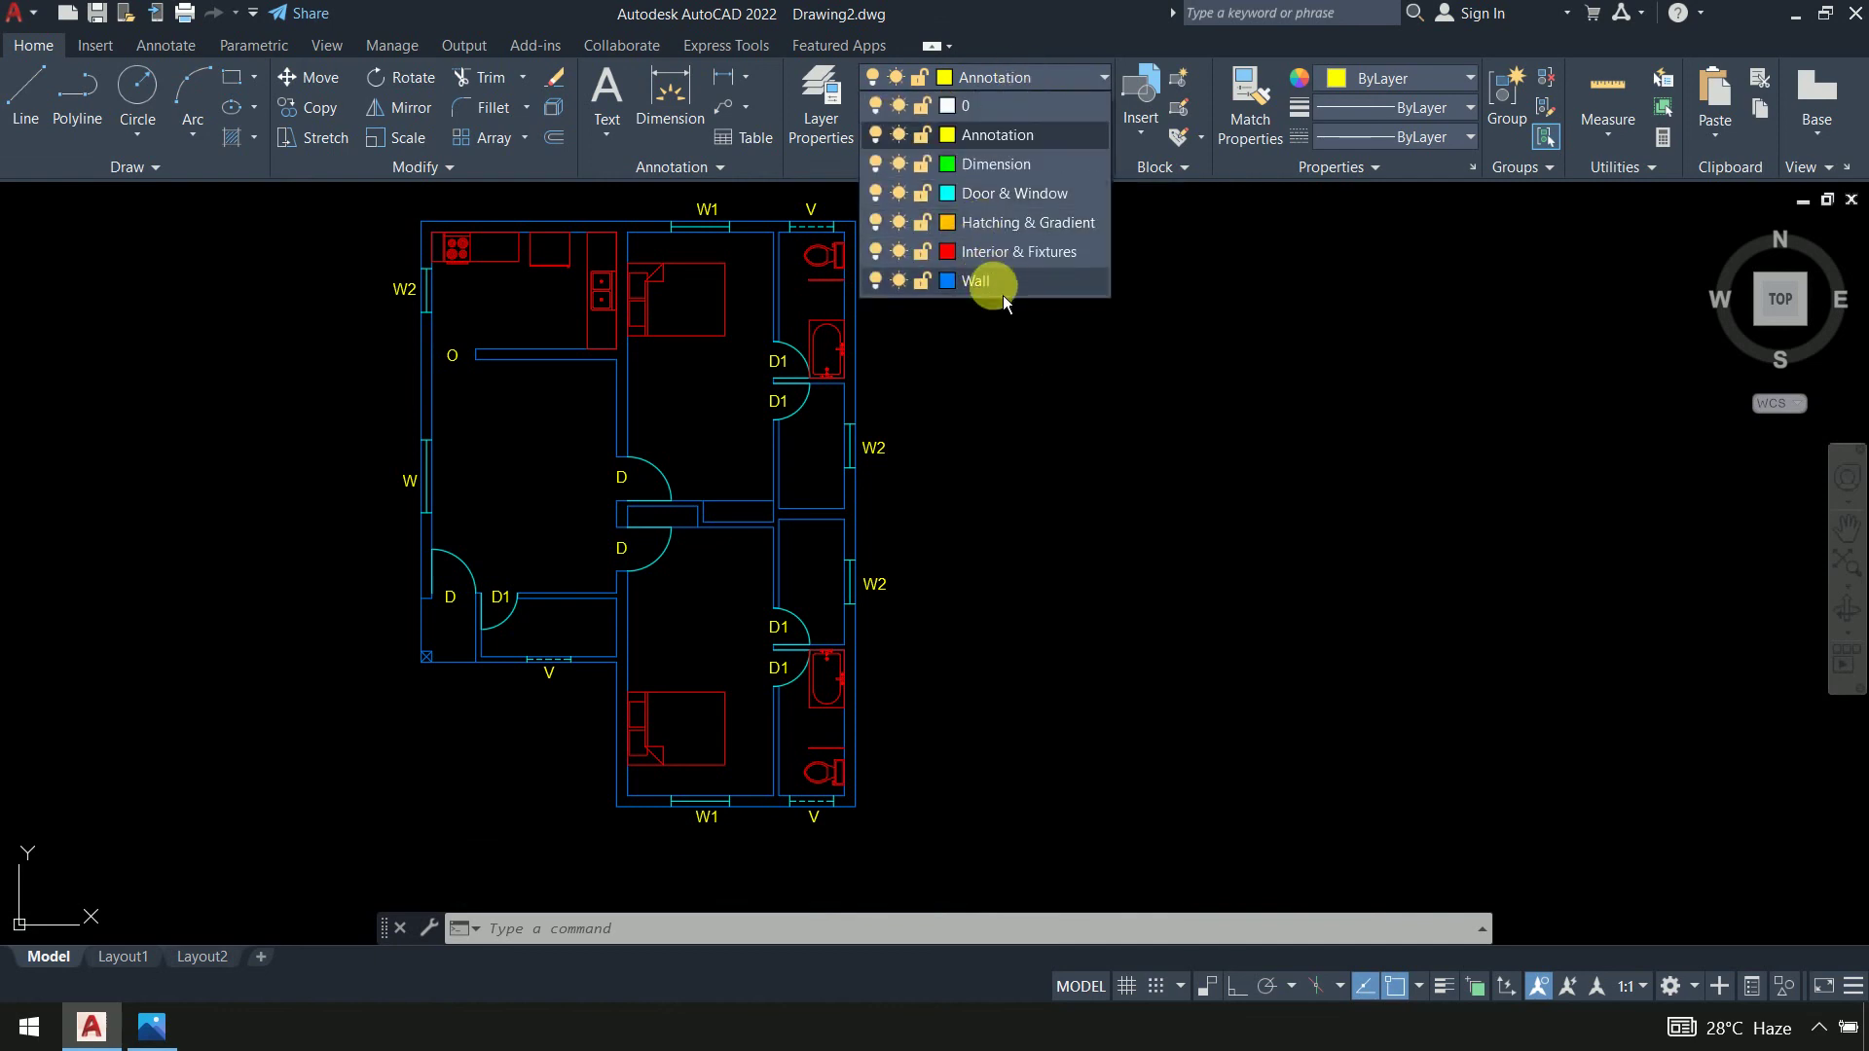
pyautogui.click(1040, 164)
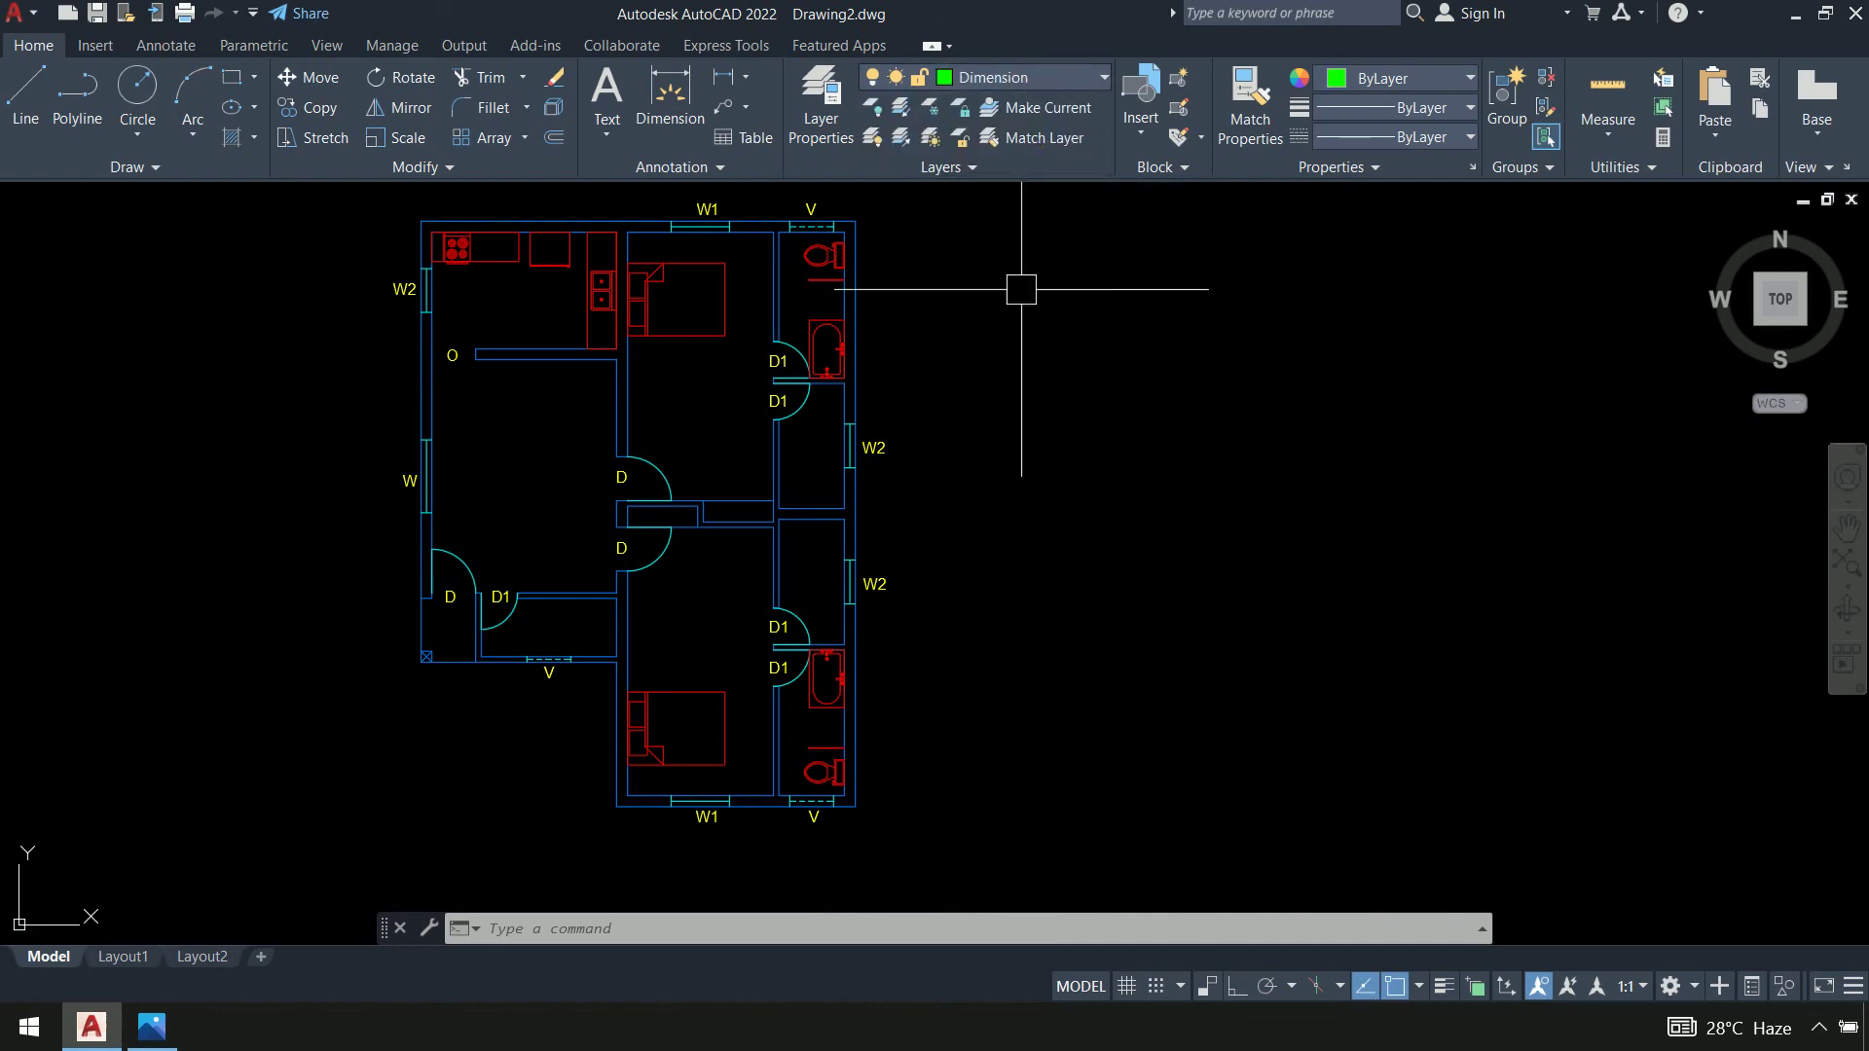
# Add a horizontal linear dimension above the kitchen's outer corner, across the thickness of the outer side wall
pyautogui.write('DLI')
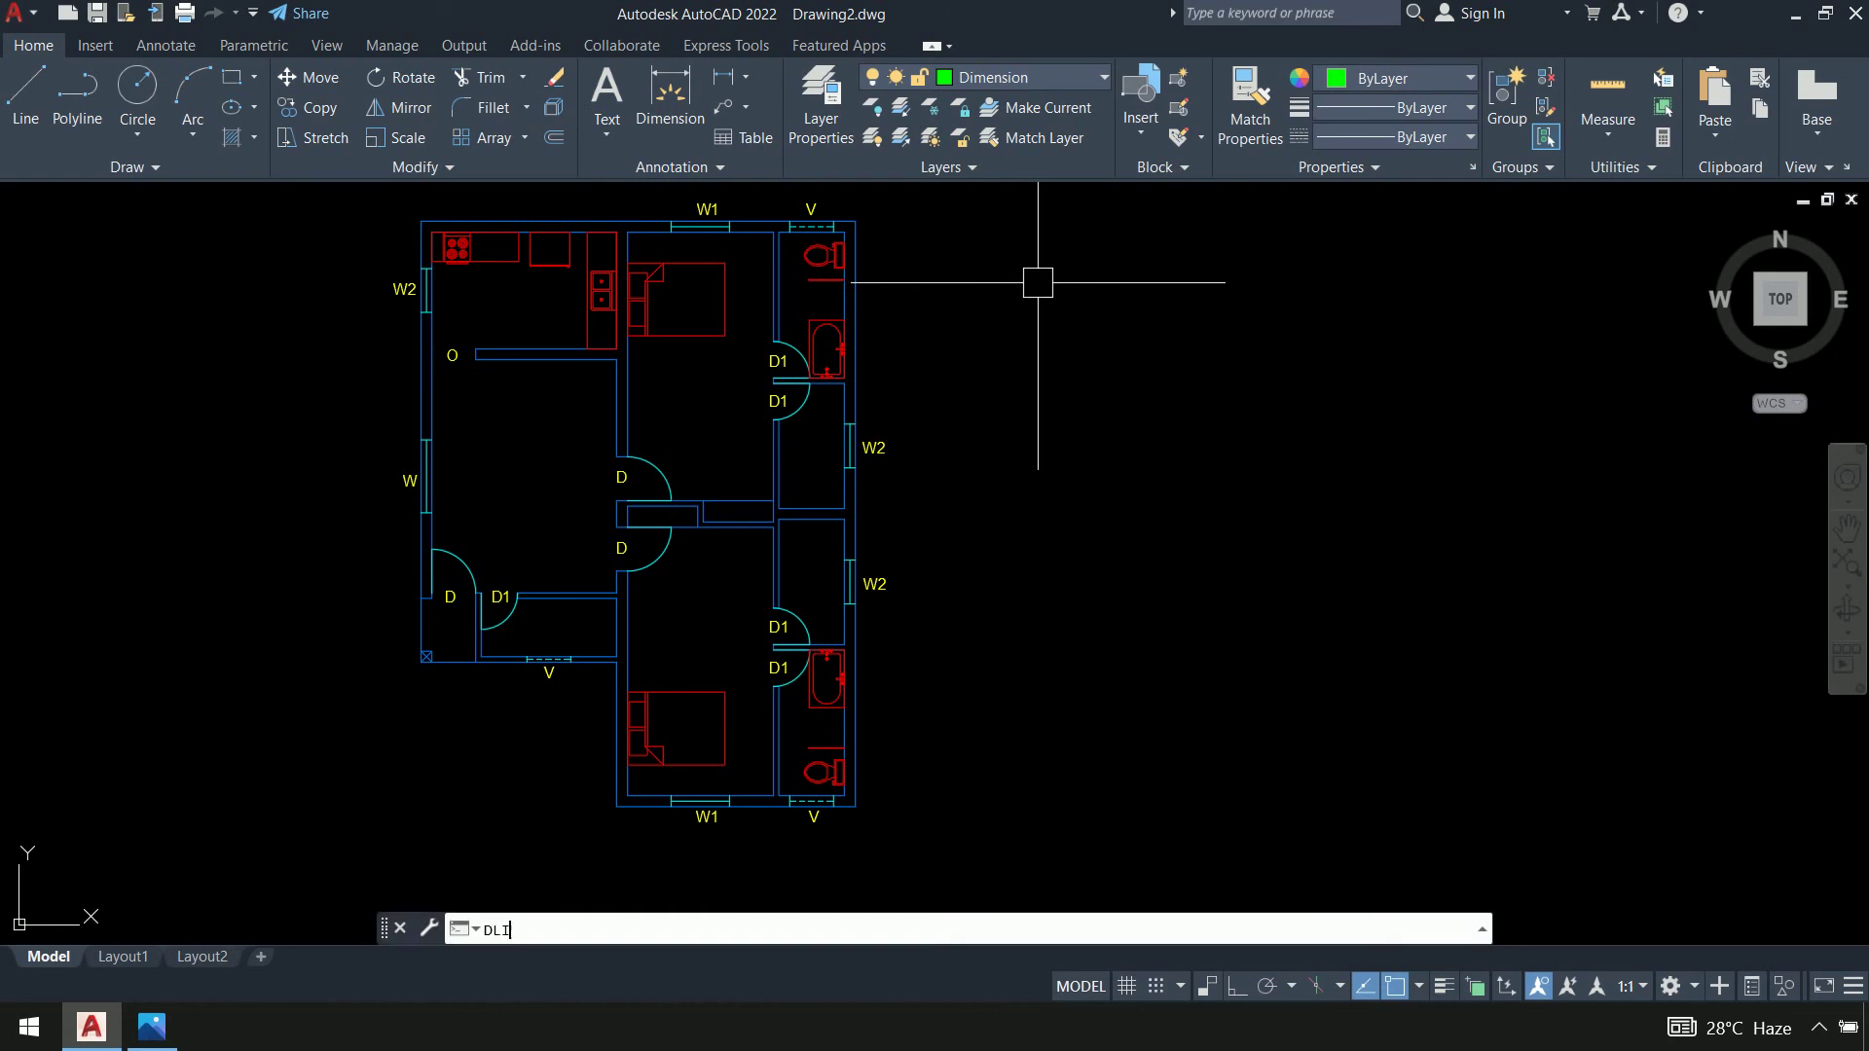
pyautogui.press('Return')
pyautogui.scroll(5, 464, 215)
pyautogui.scroll(2, 446, 394)
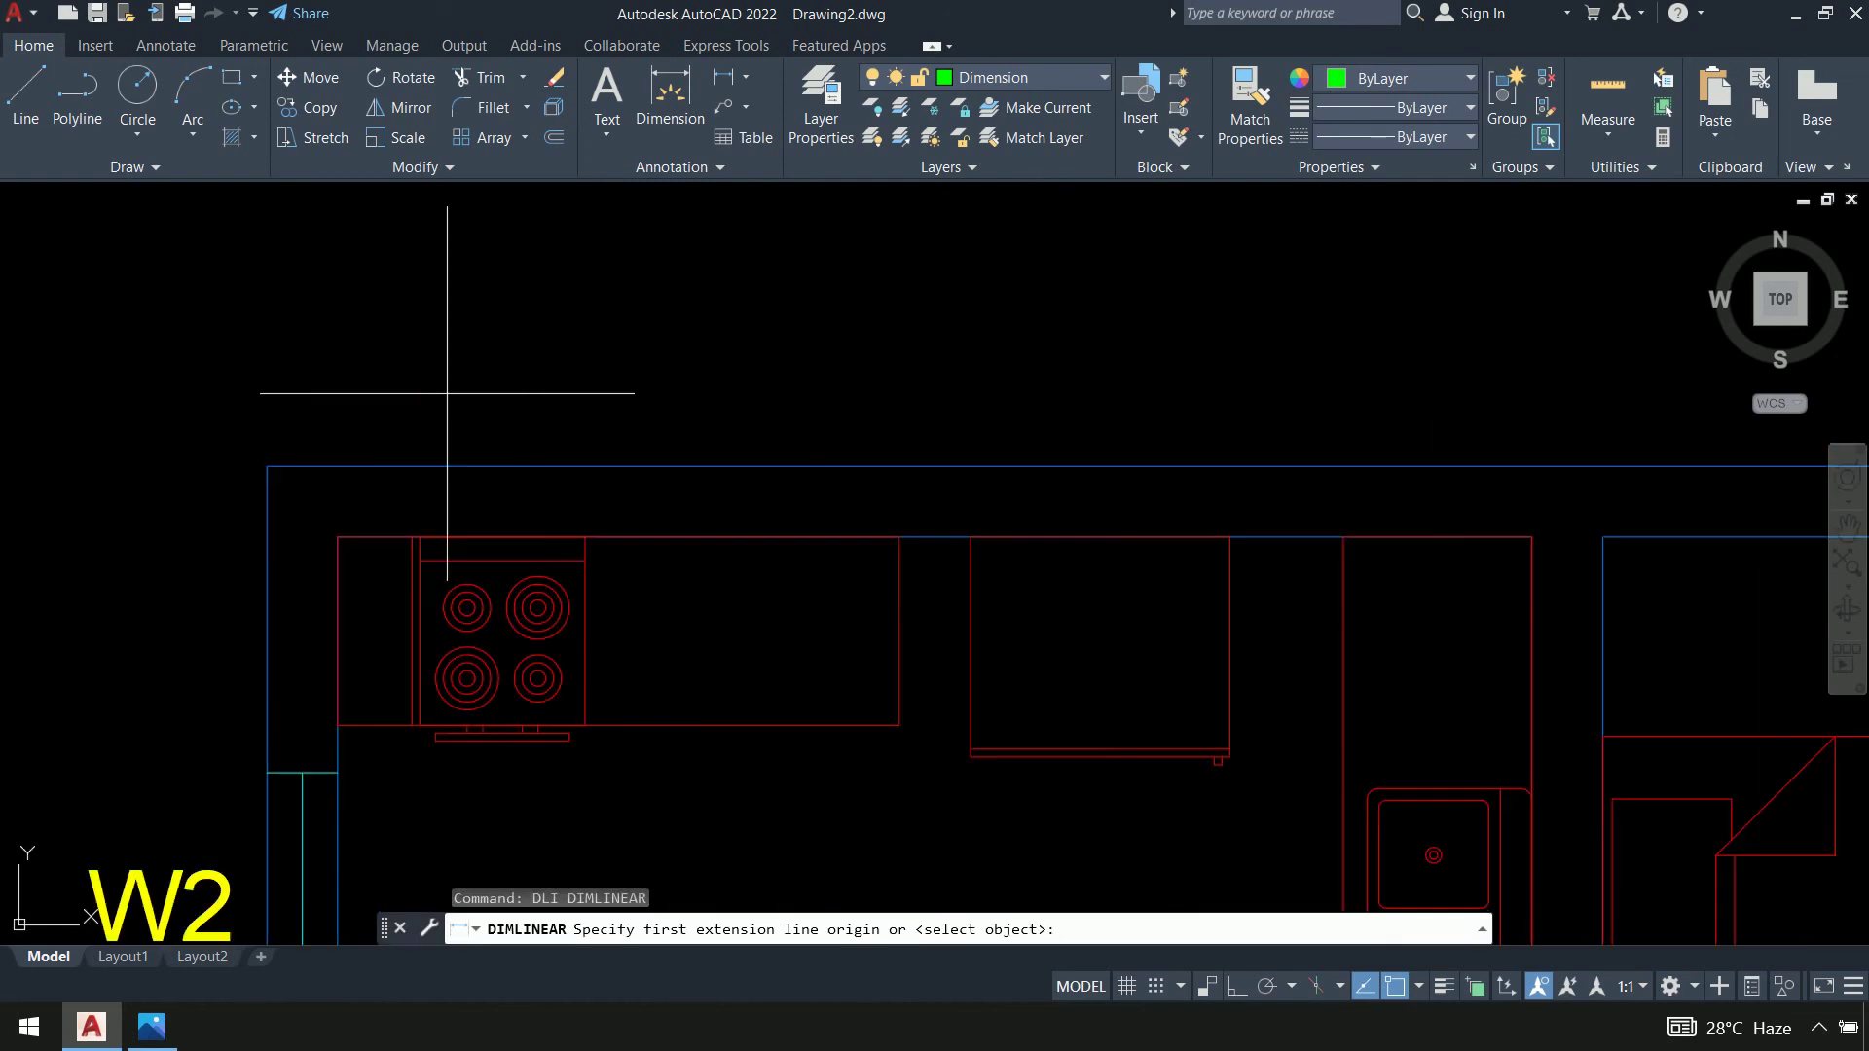
pyautogui.click(281, 465)
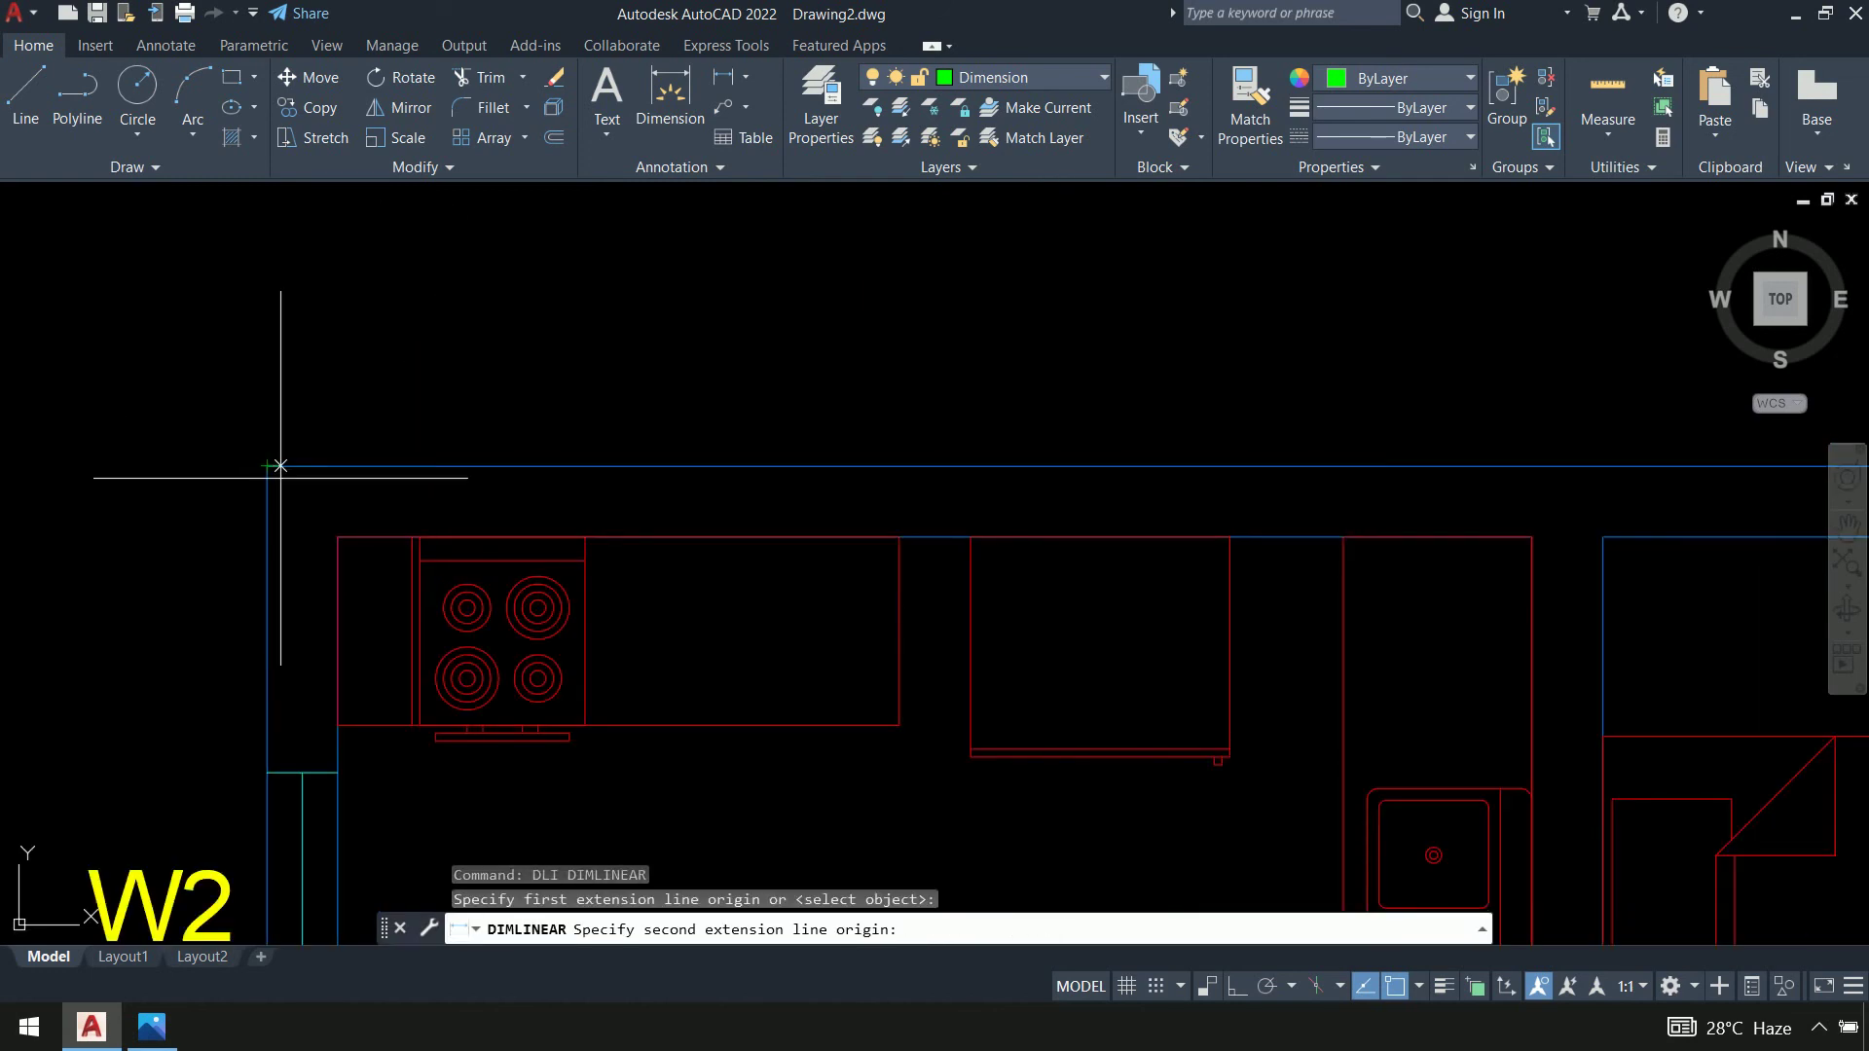
pyautogui.click(337, 537)
pyautogui.scroll(-3, 310, 292)
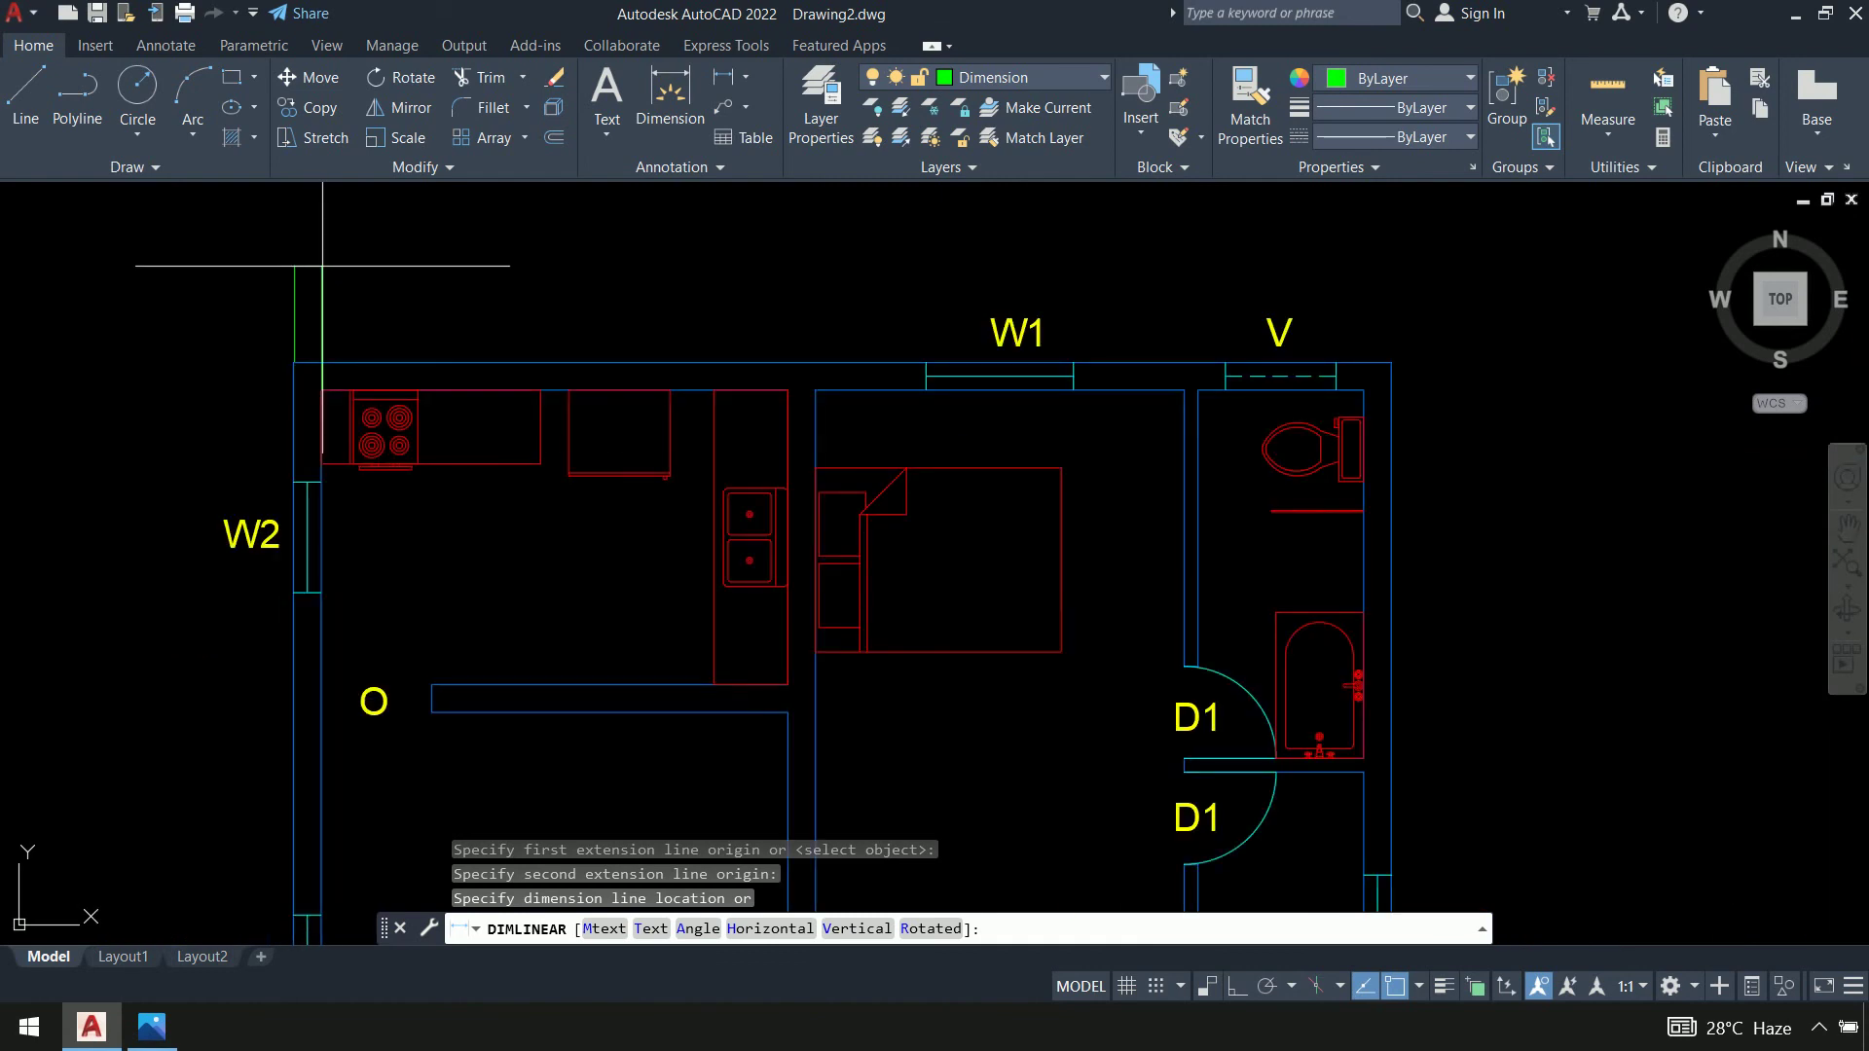
pyautogui.click(314, 274)
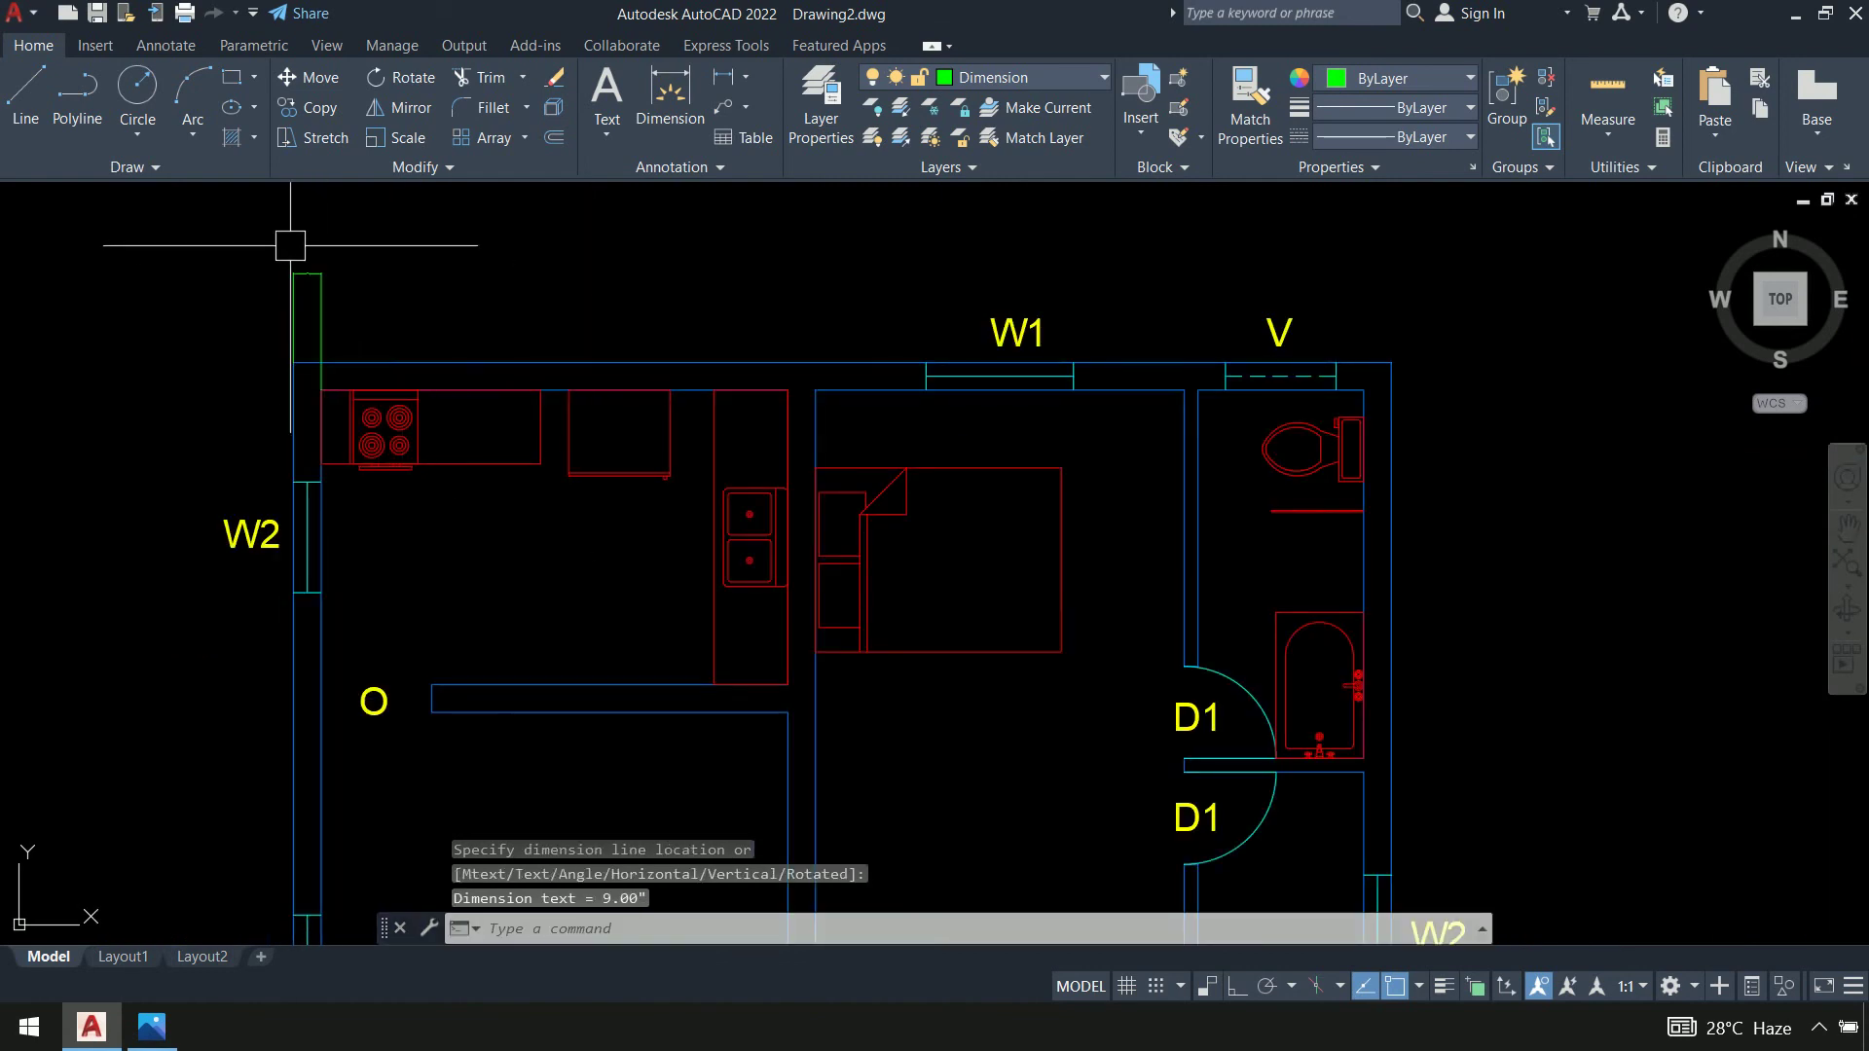
# Set the Standard dimension style's linear precision to 0'-0.0" and keep it as the current style
pyautogui.scroll(8, 311, 292)
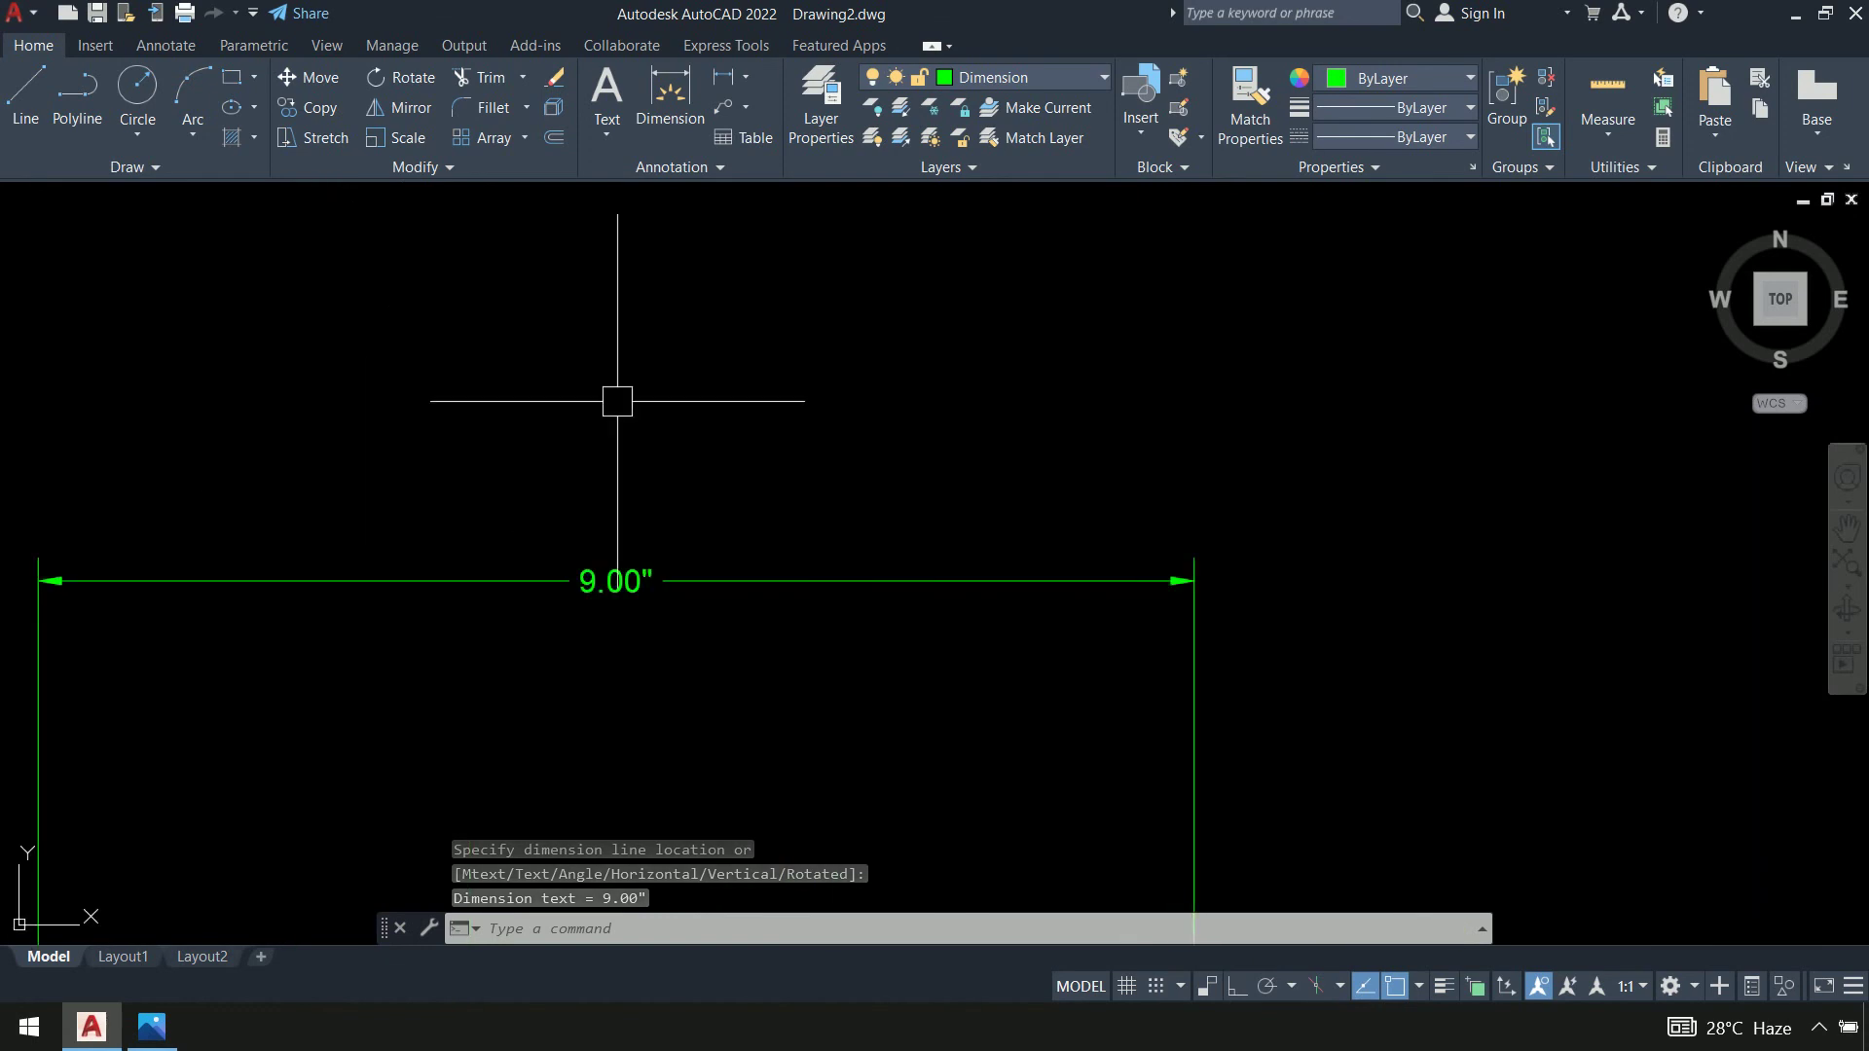
pyautogui.scroll(-15, 617, 400)
pyautogui.moveTo(817, 410); pyautogui.dragTo(608, 329, button='middle')
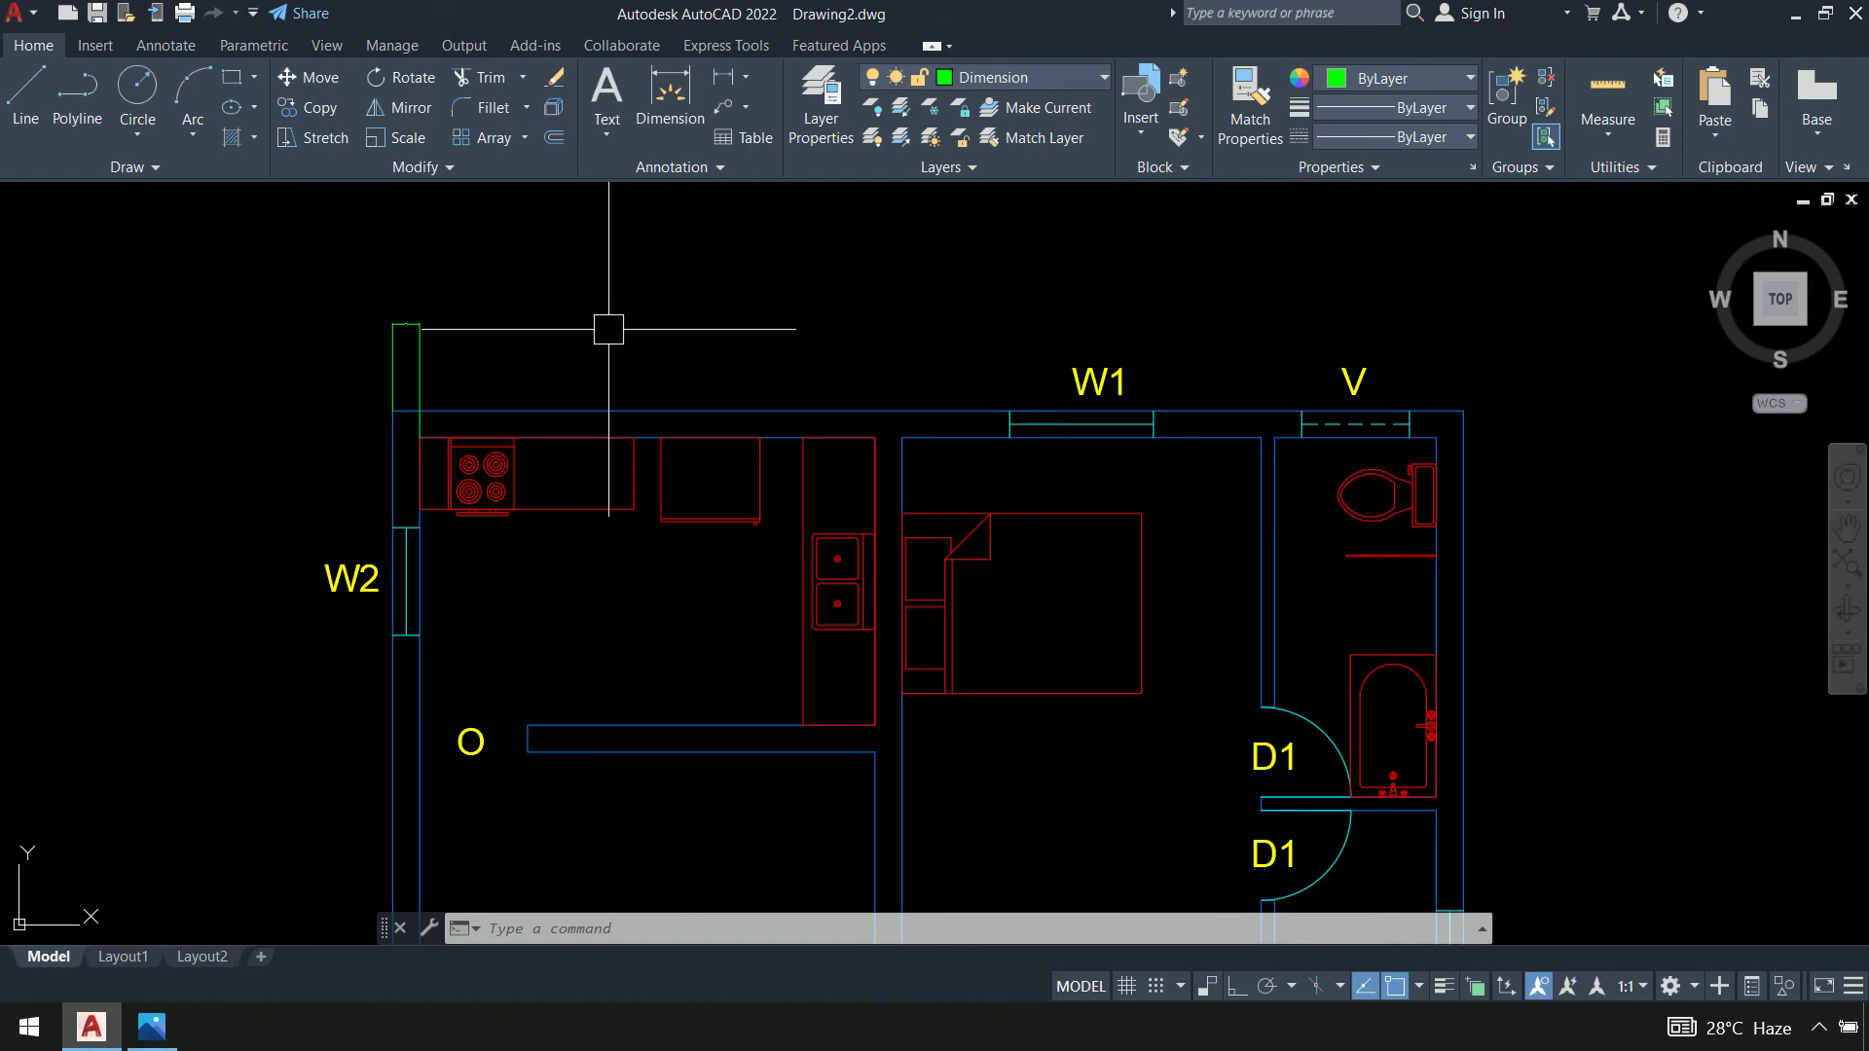
pyautogui.write('d')
pyautogui.press('Return')
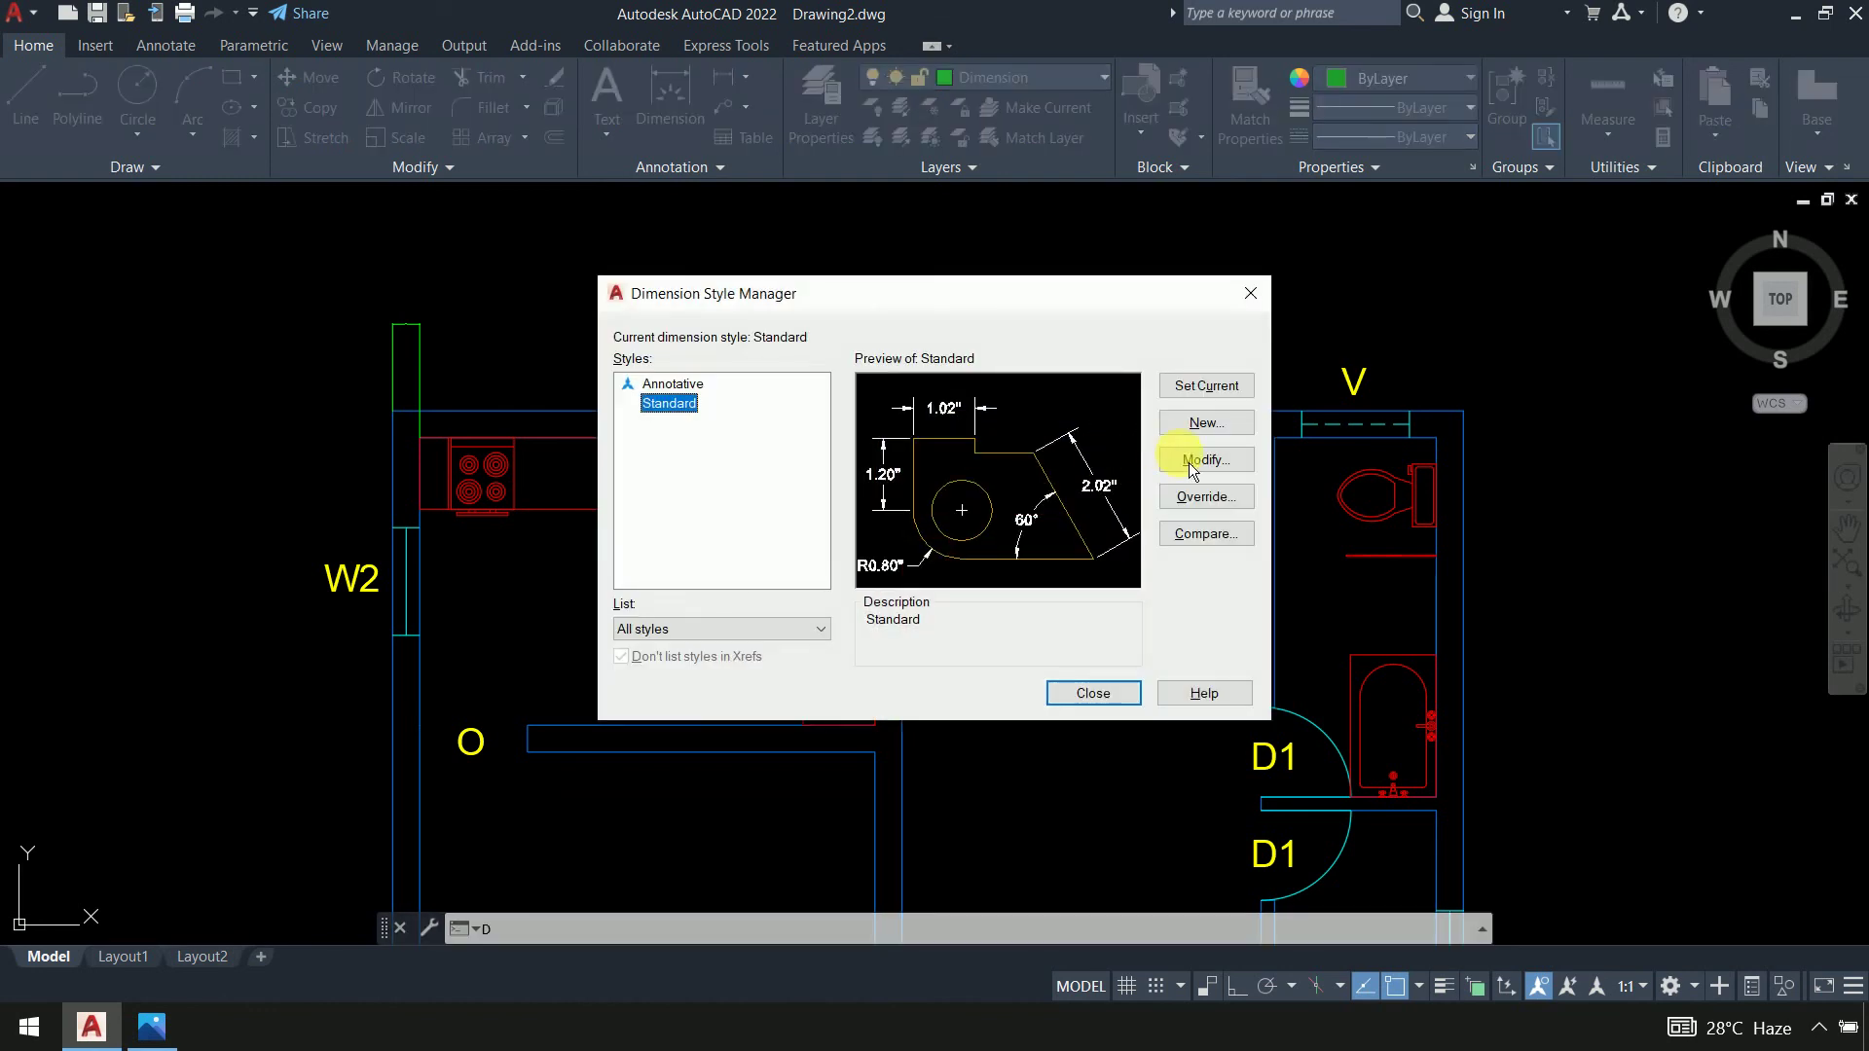
pyautogui.hotkey('alt', 'm')
pyautogui.click(580, 302)
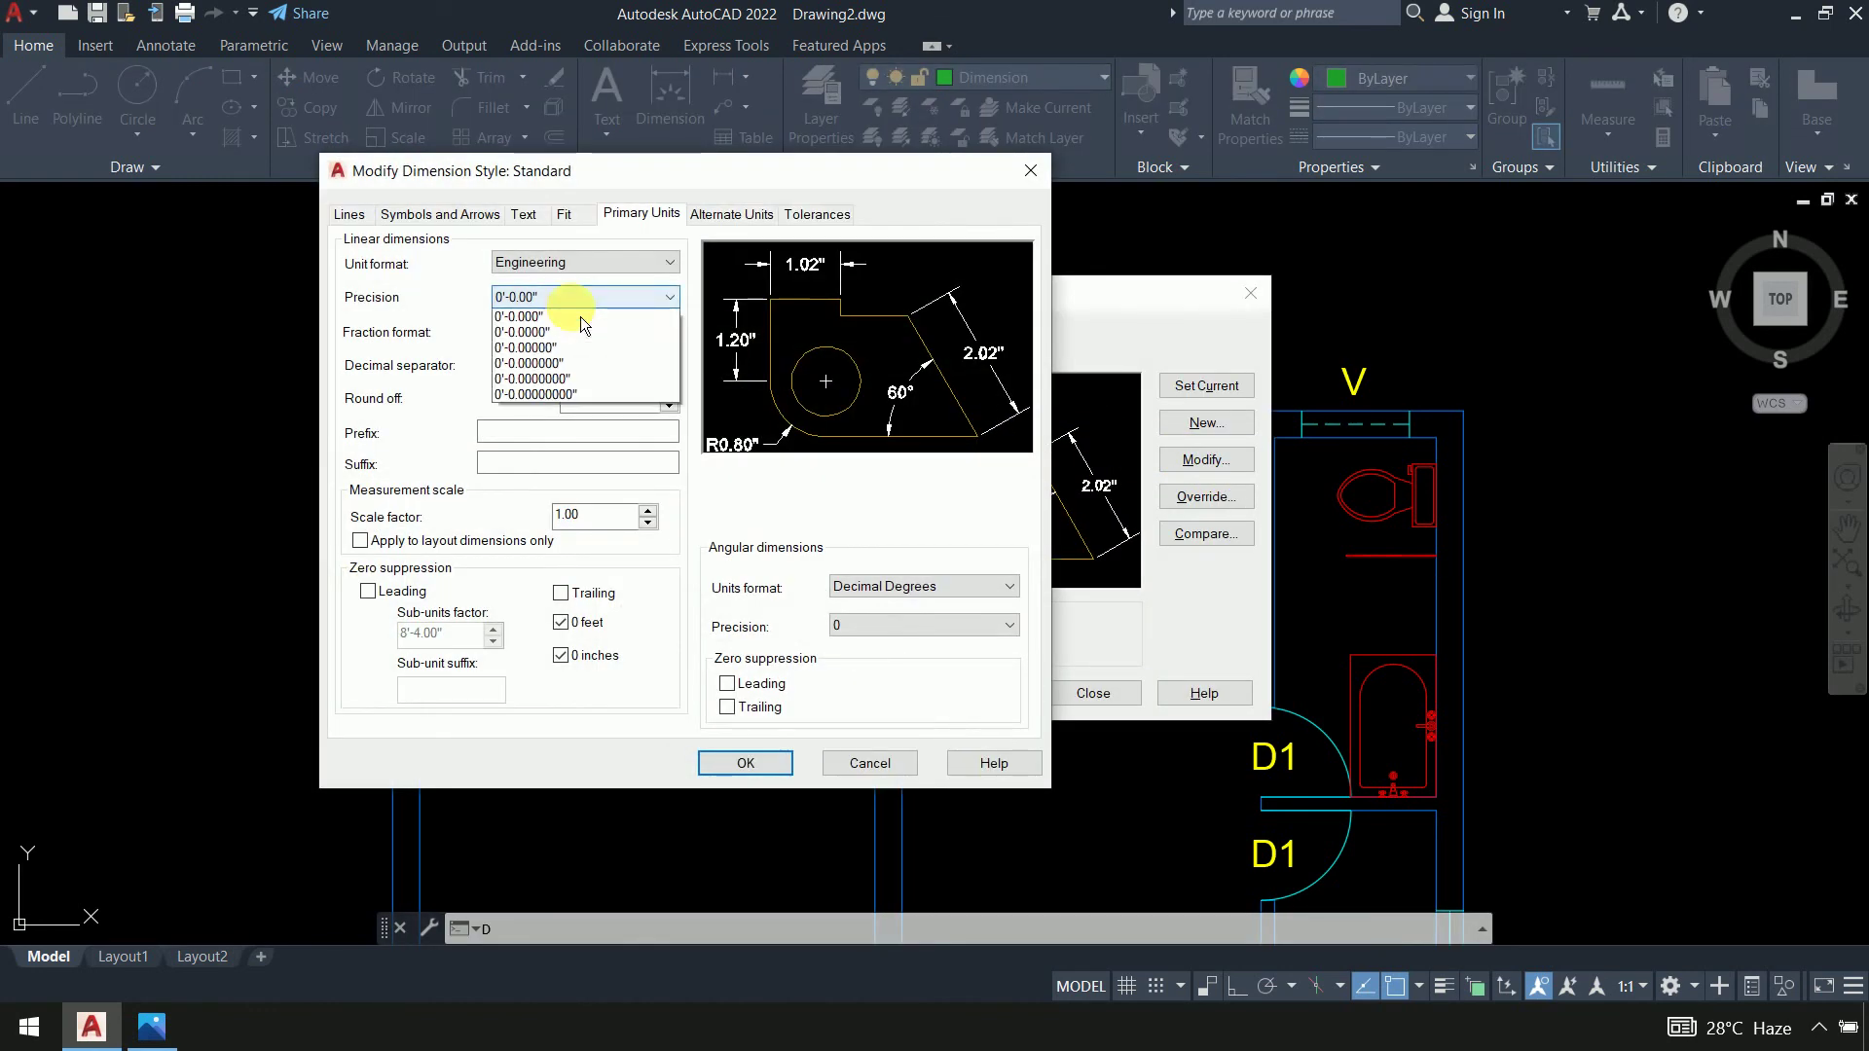
pyautogui.click(572, 343)
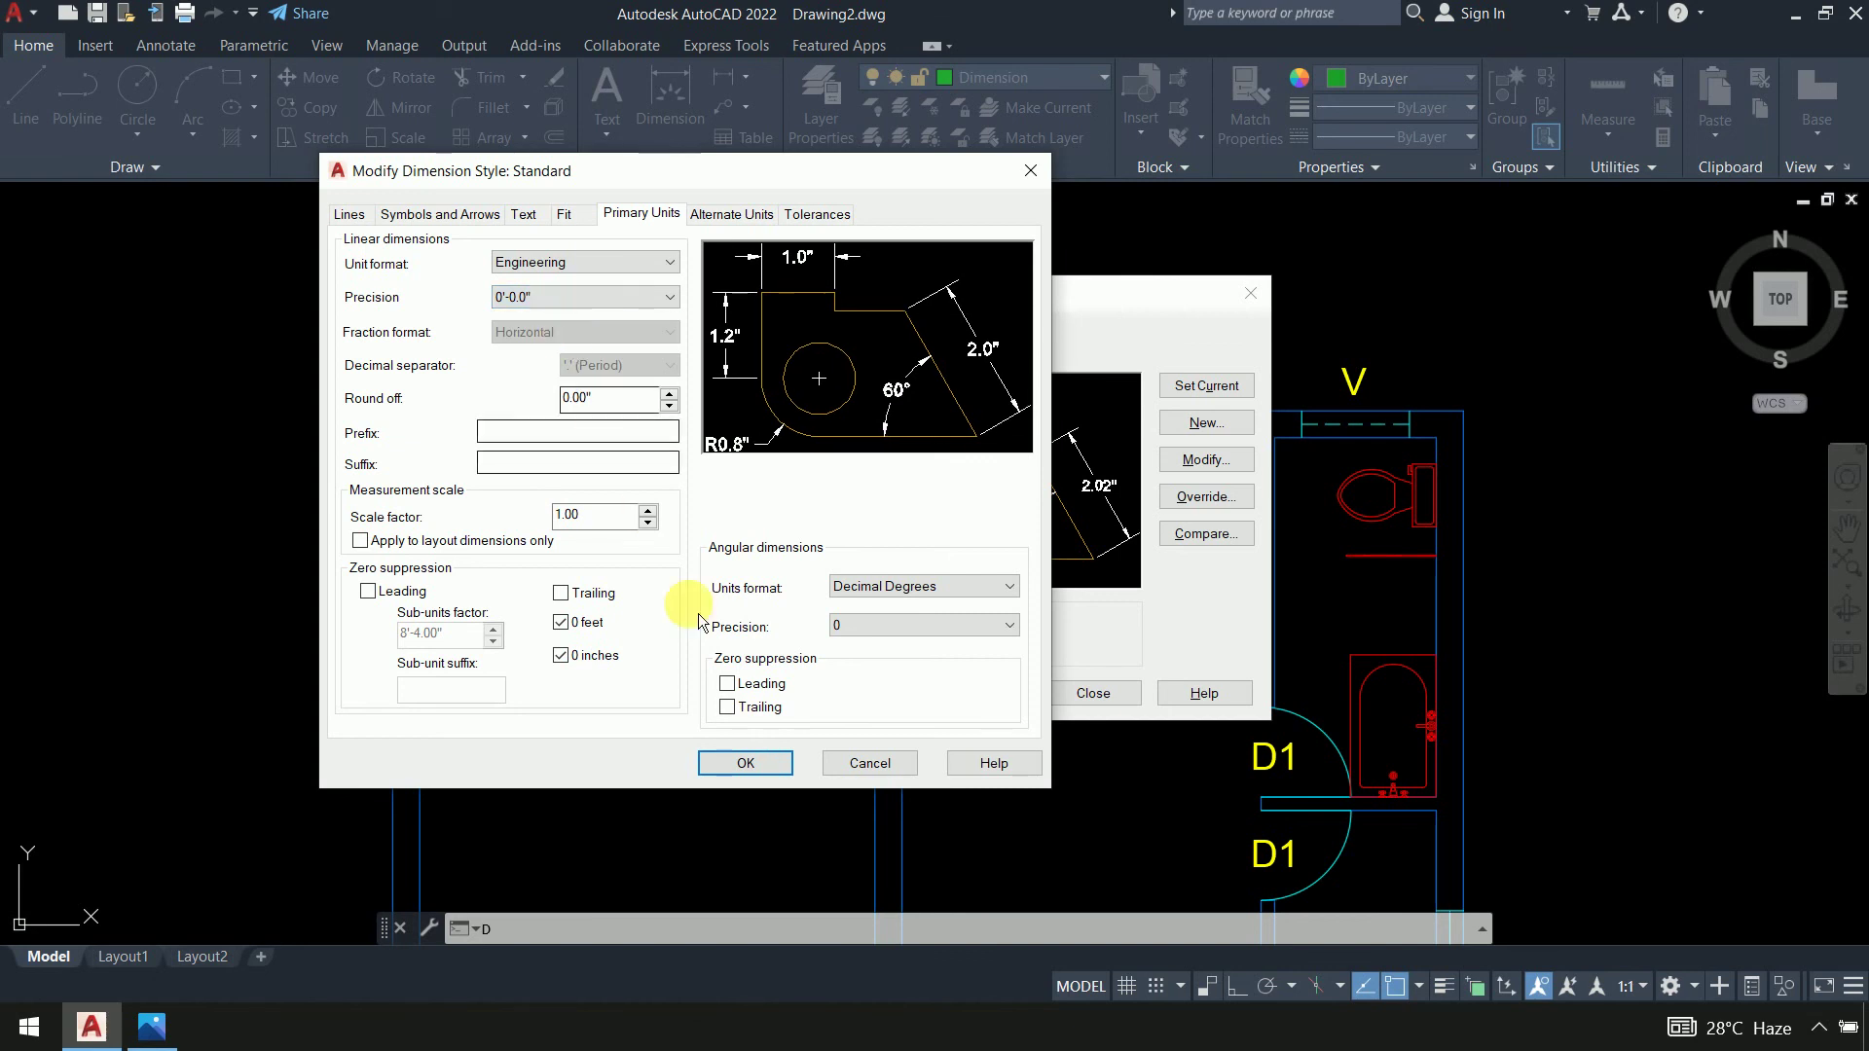
pyautogui.click(769, 764)
pyautogui.click(1223, 389)
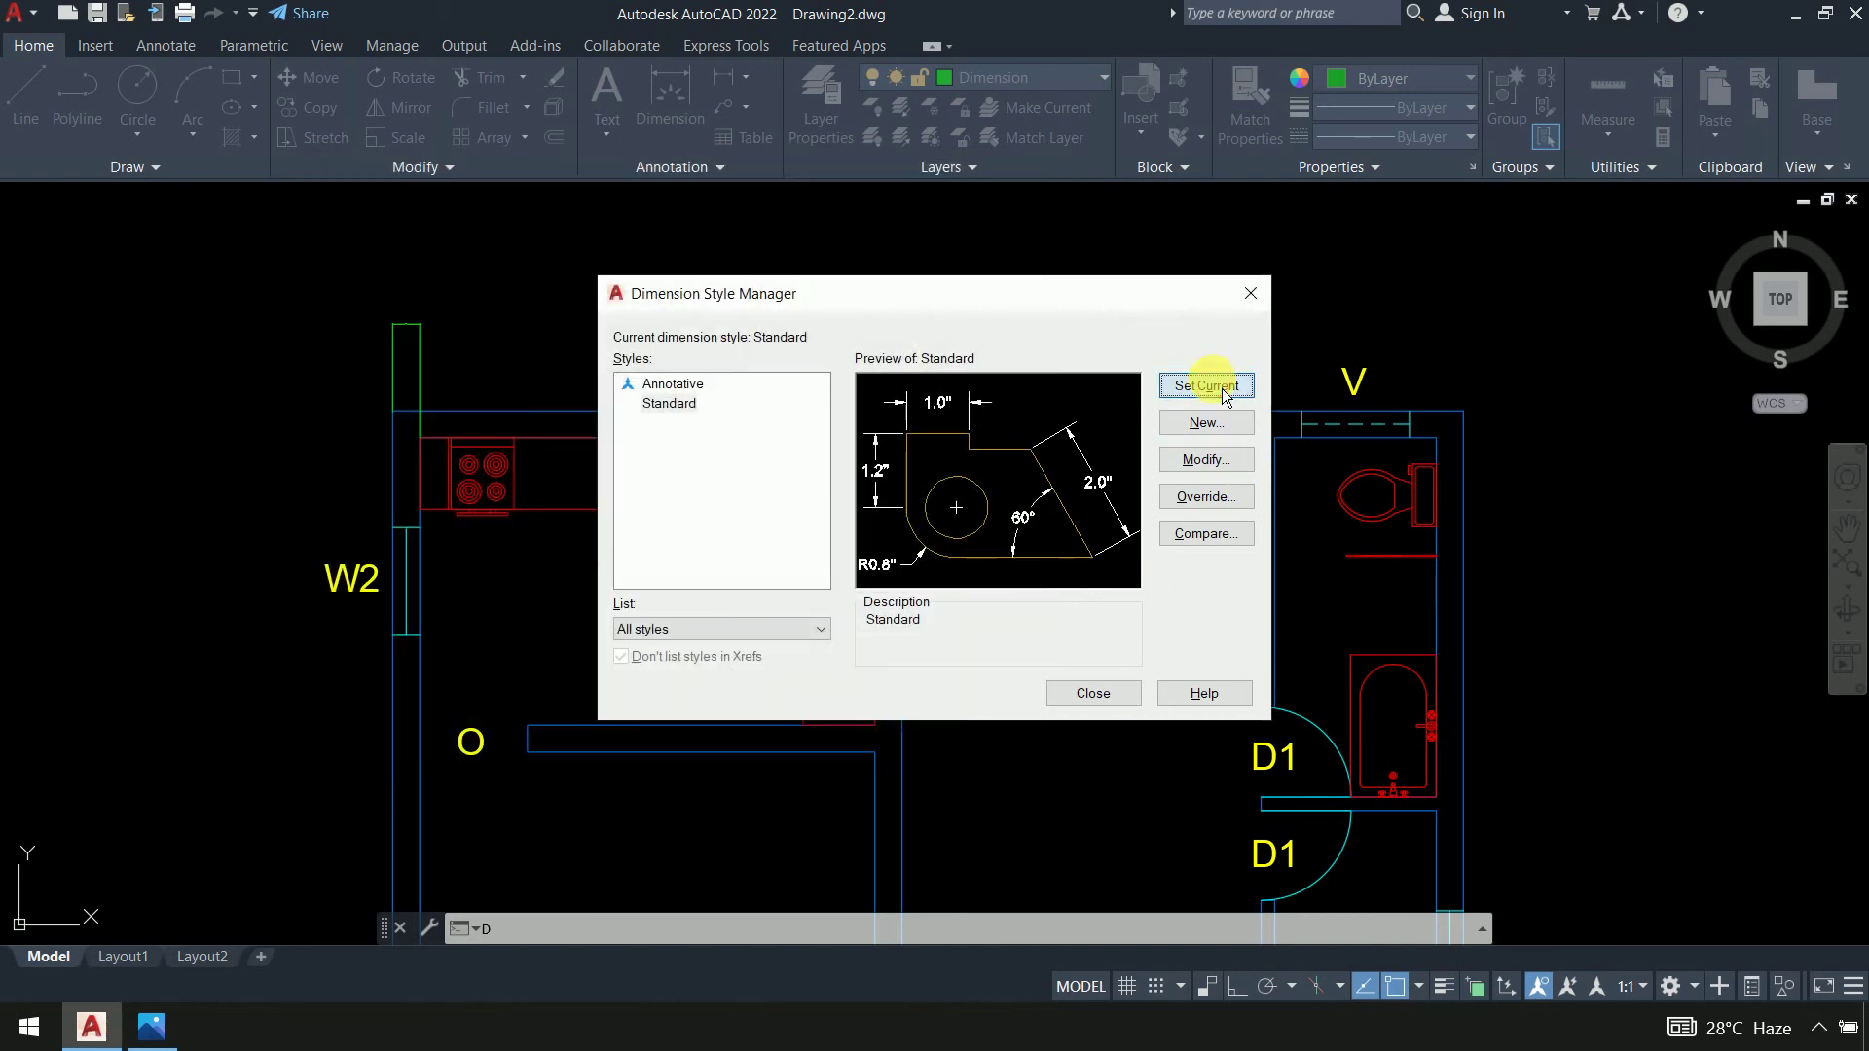
pyautogui.click(1103, 692)
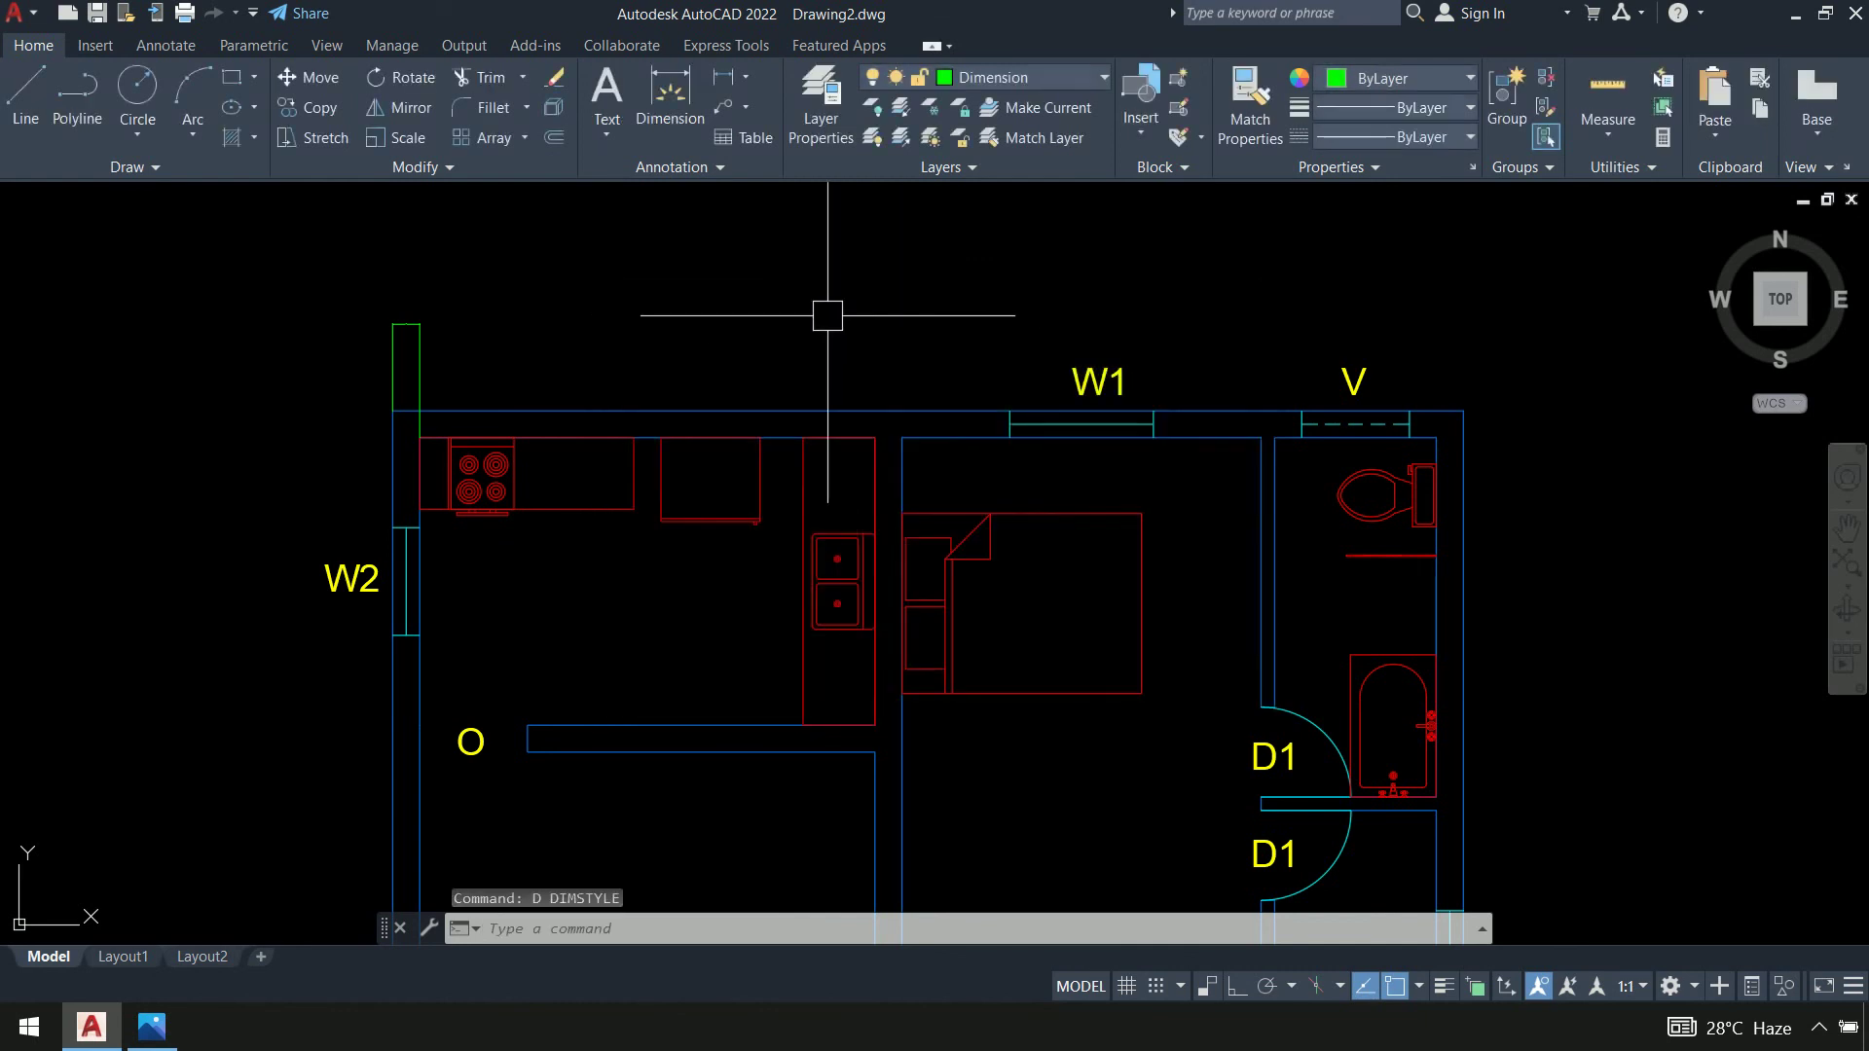
# Continue the dimension chain above the plan across the kitchen, the kitchen-bedroom wall and the upper bedroom
pyautogui.write('DCO')
pyautogui.press('Return')
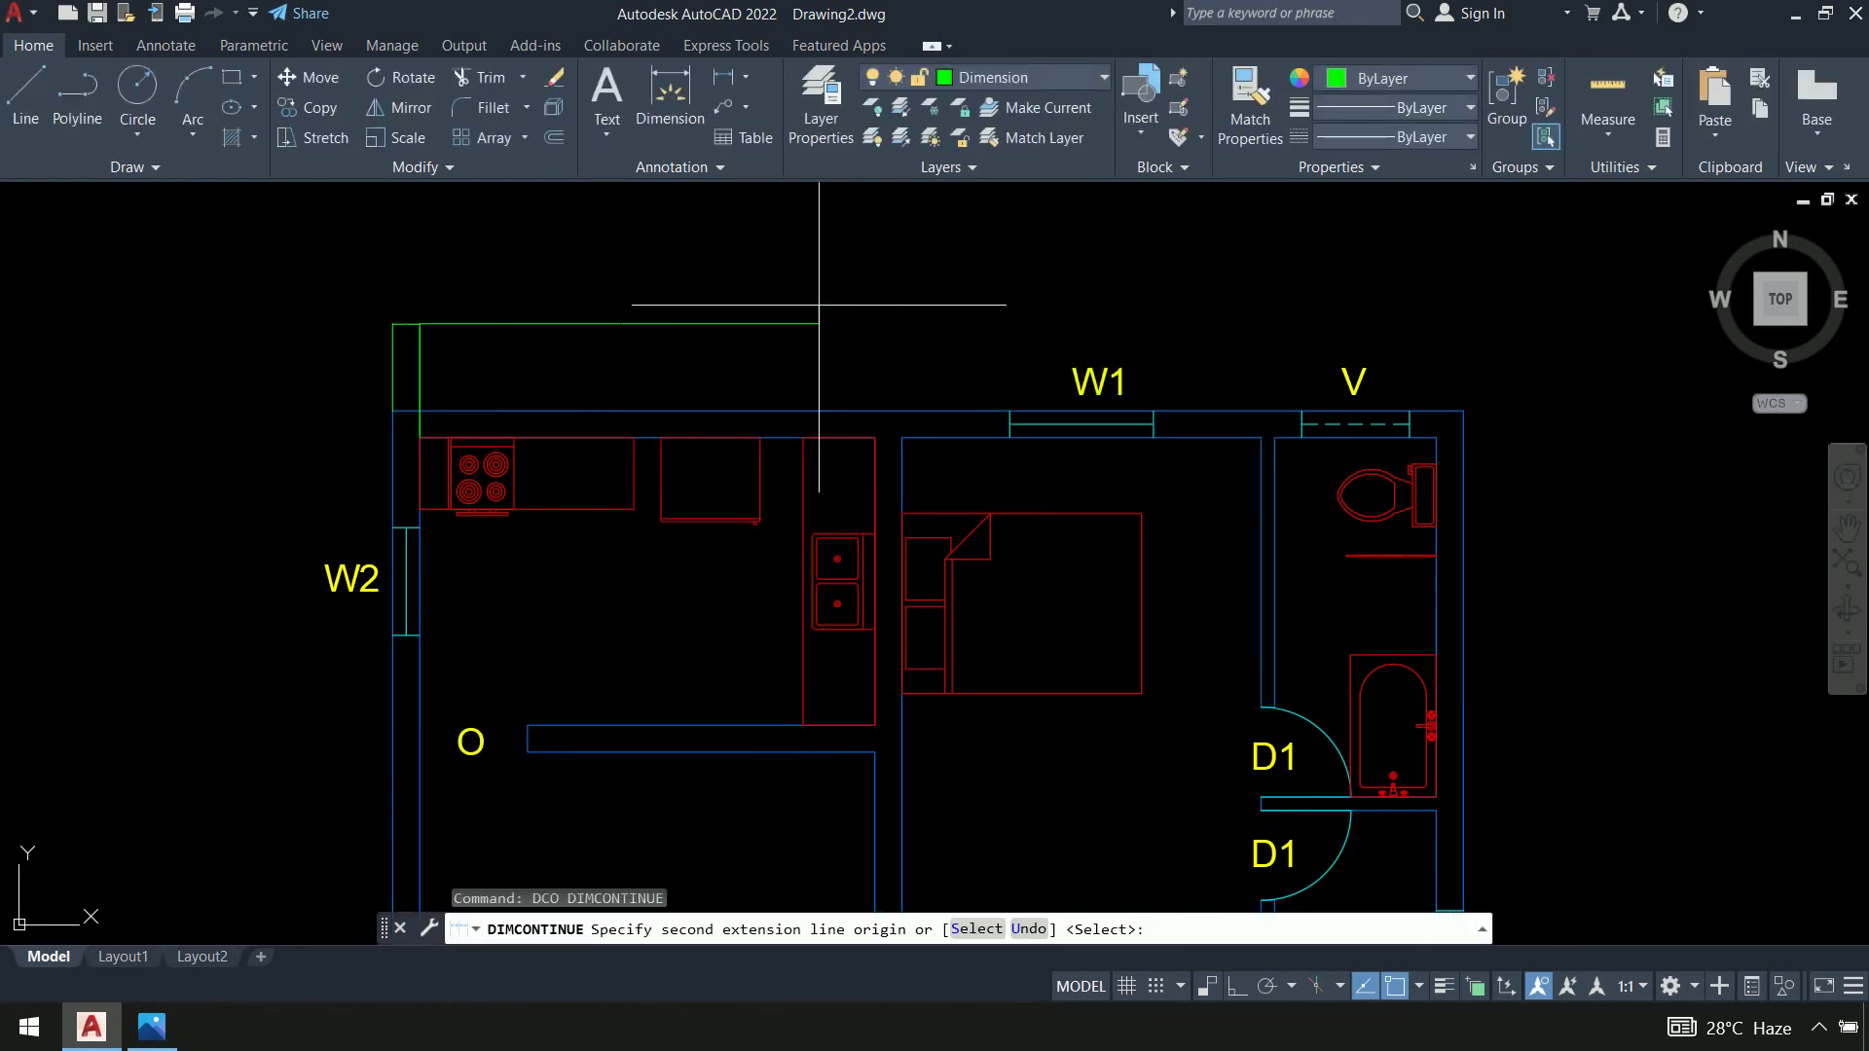
pyautogui.click(875, 437)
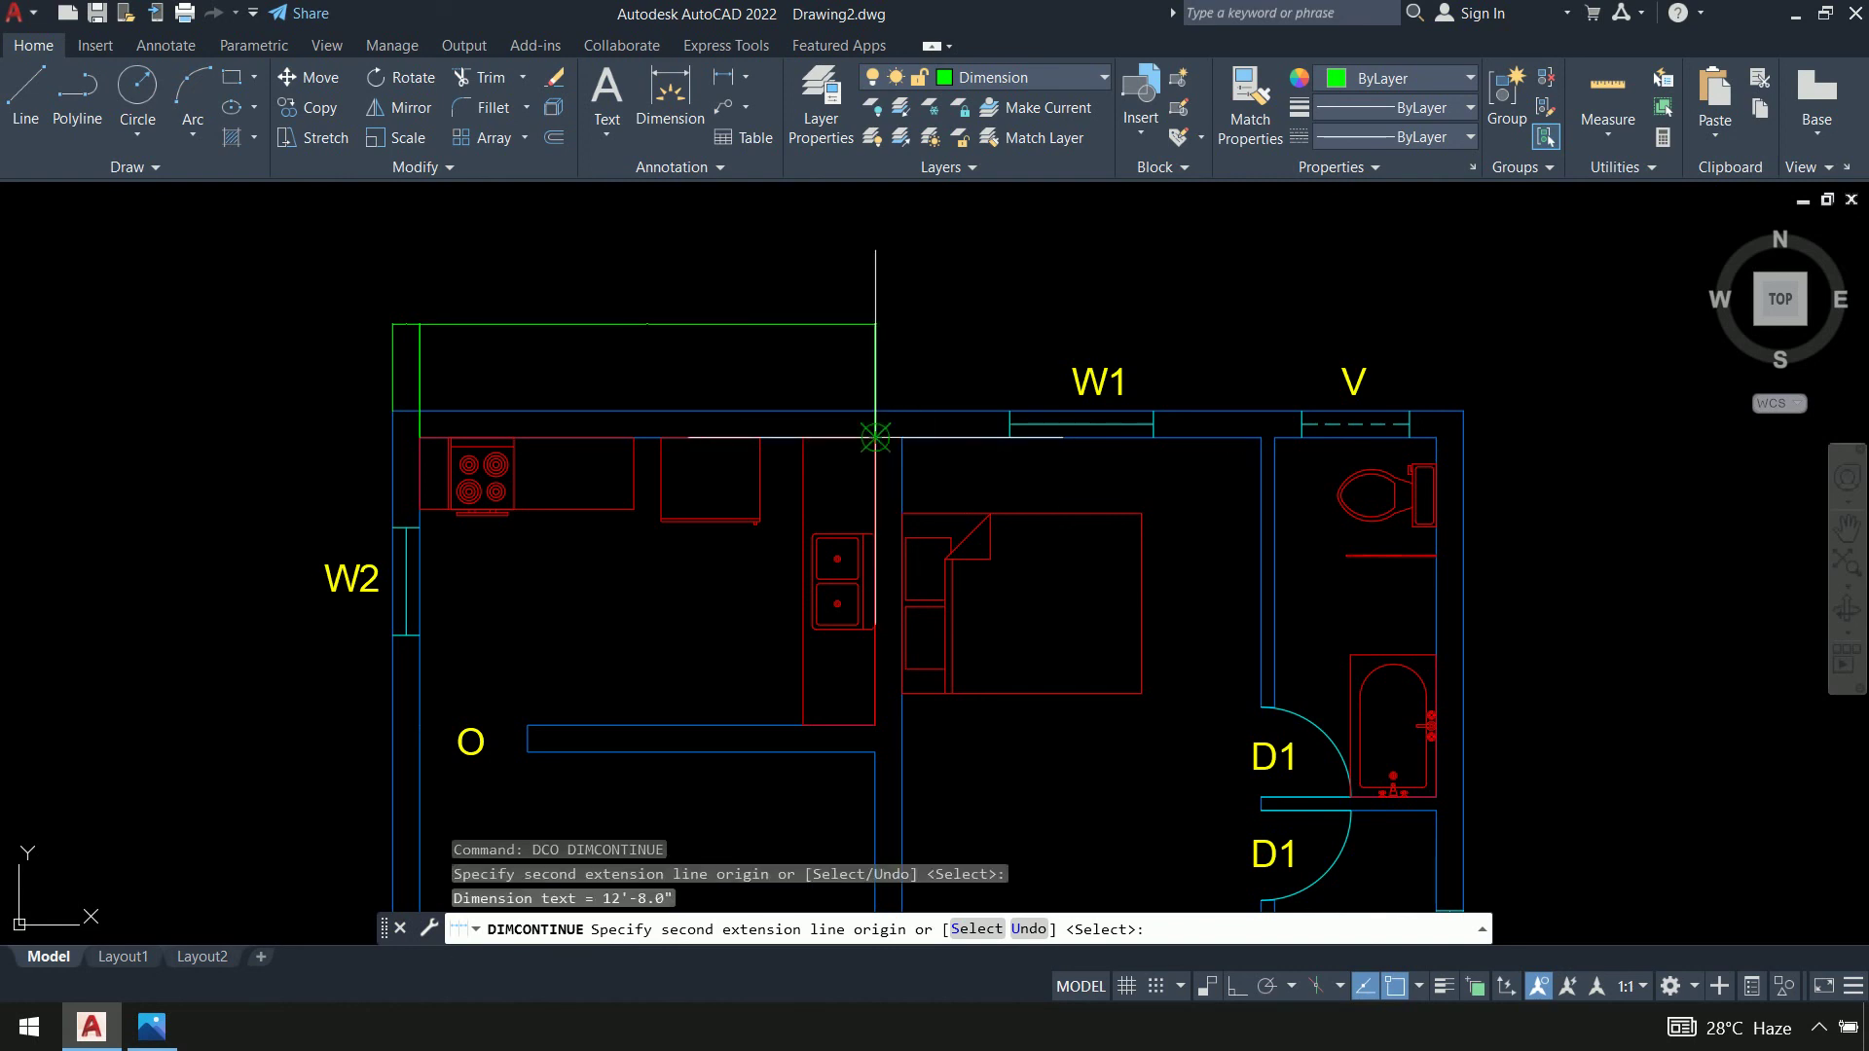
pyautogui.click(902, 437)
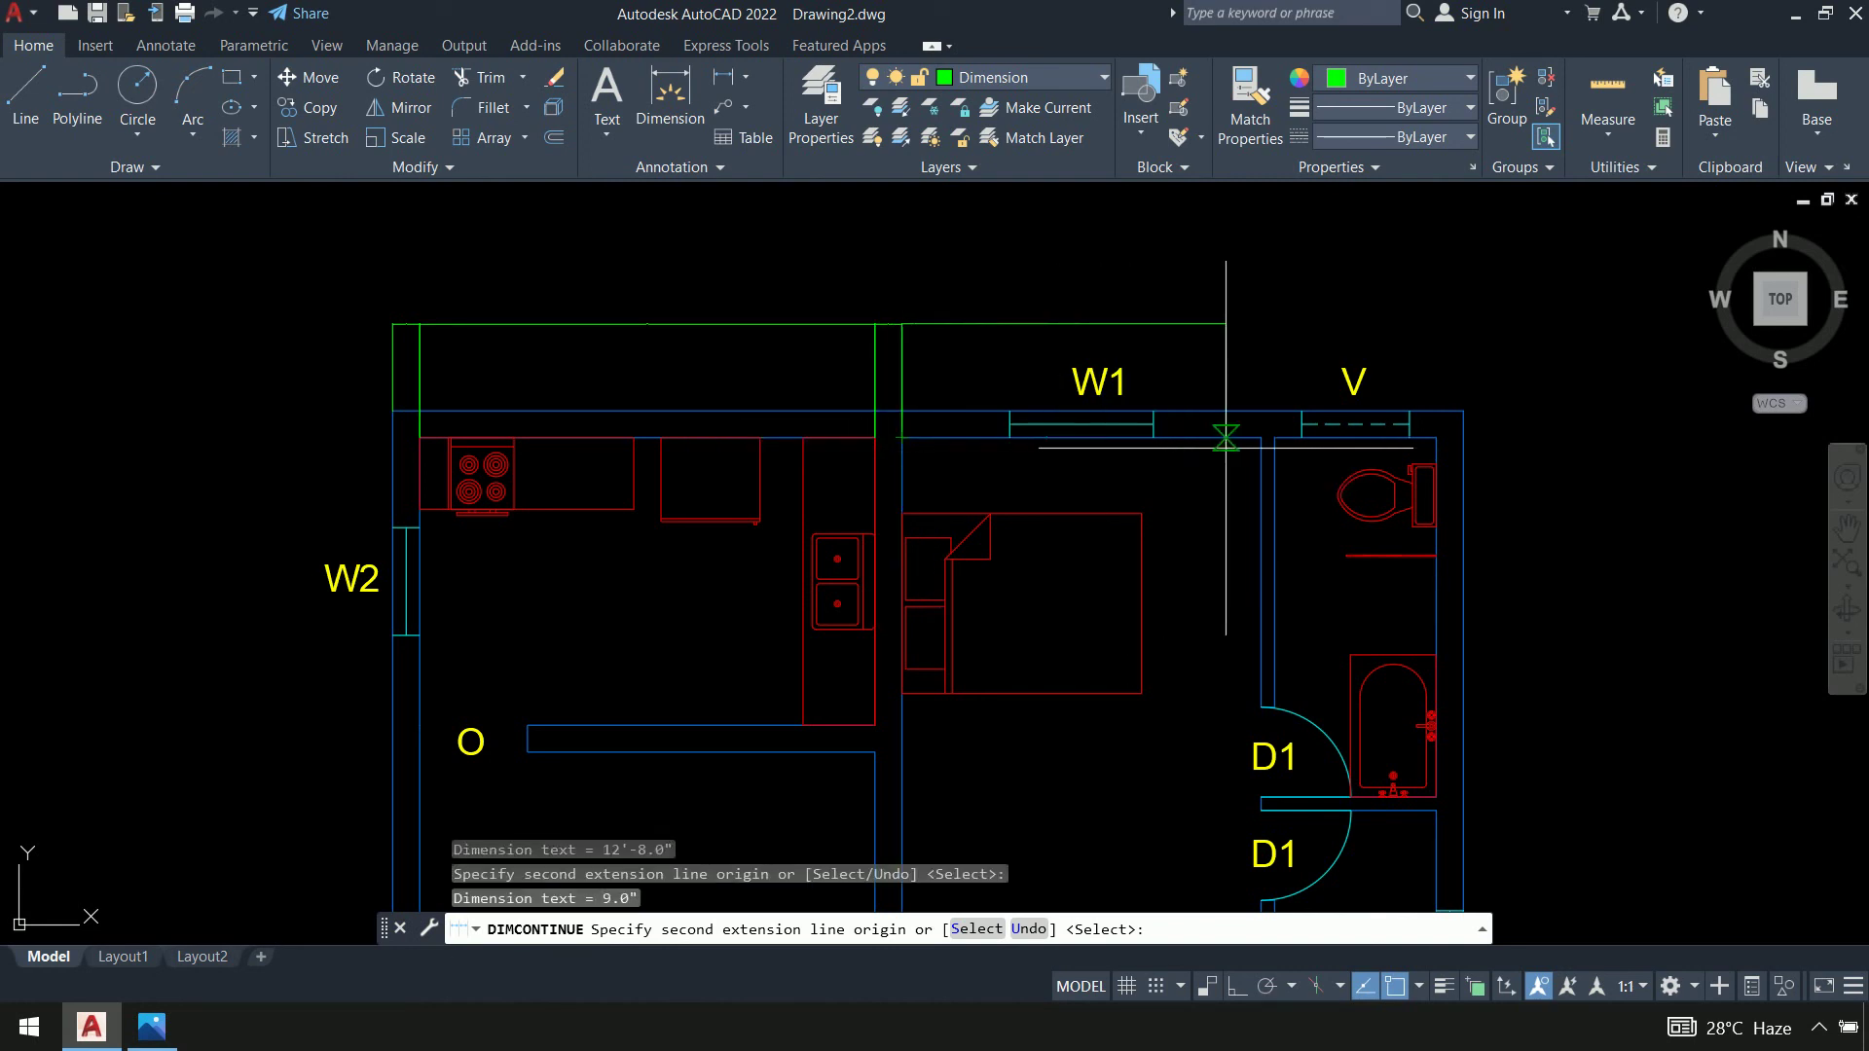
pyautogui.click(1261, 437)
# Continue the dimension chain across the bedroom-bathroom partition, the upper bathroom and the far outer wall
pyautogui.scroll(5, 1261, 433)
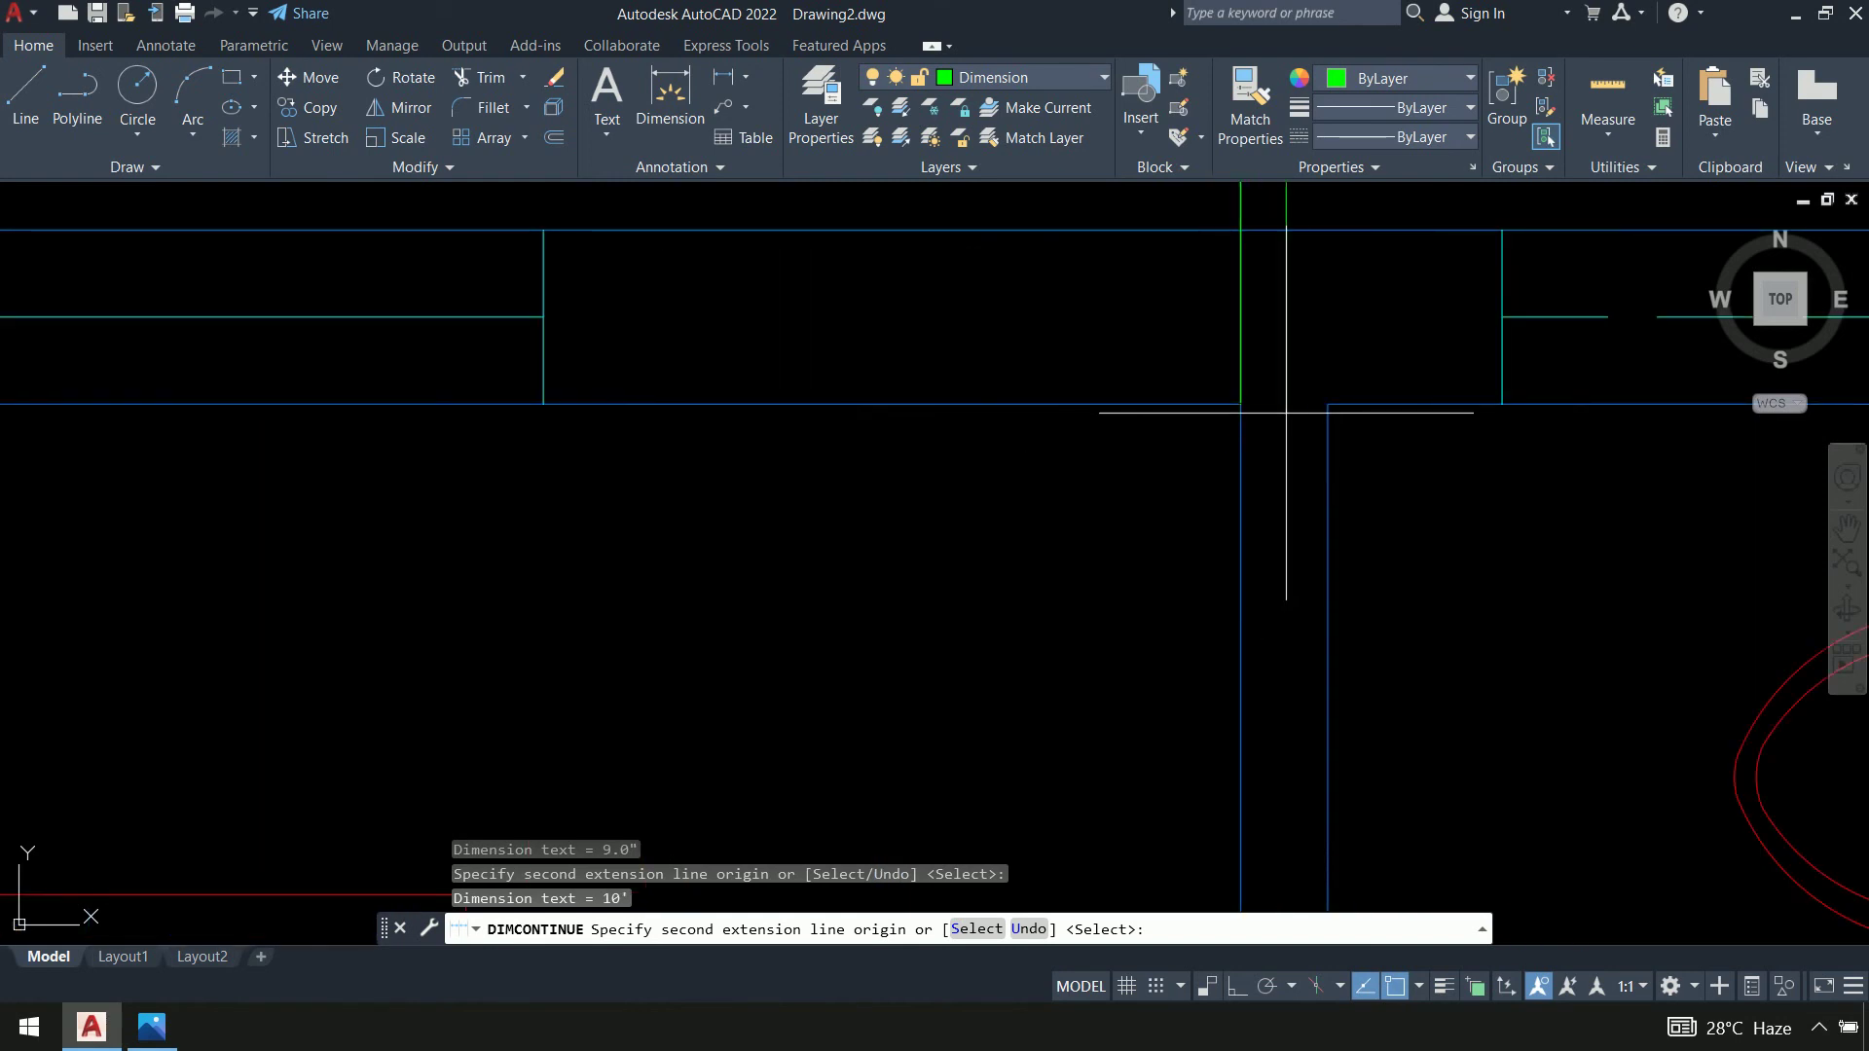
pyautogui.click(1328, 402)
pyautogui.scroll(-3, 1327, 487)
pyautogui.moveTo(1427, 506); pyautogui.dragTo(772, 534, button='middle')
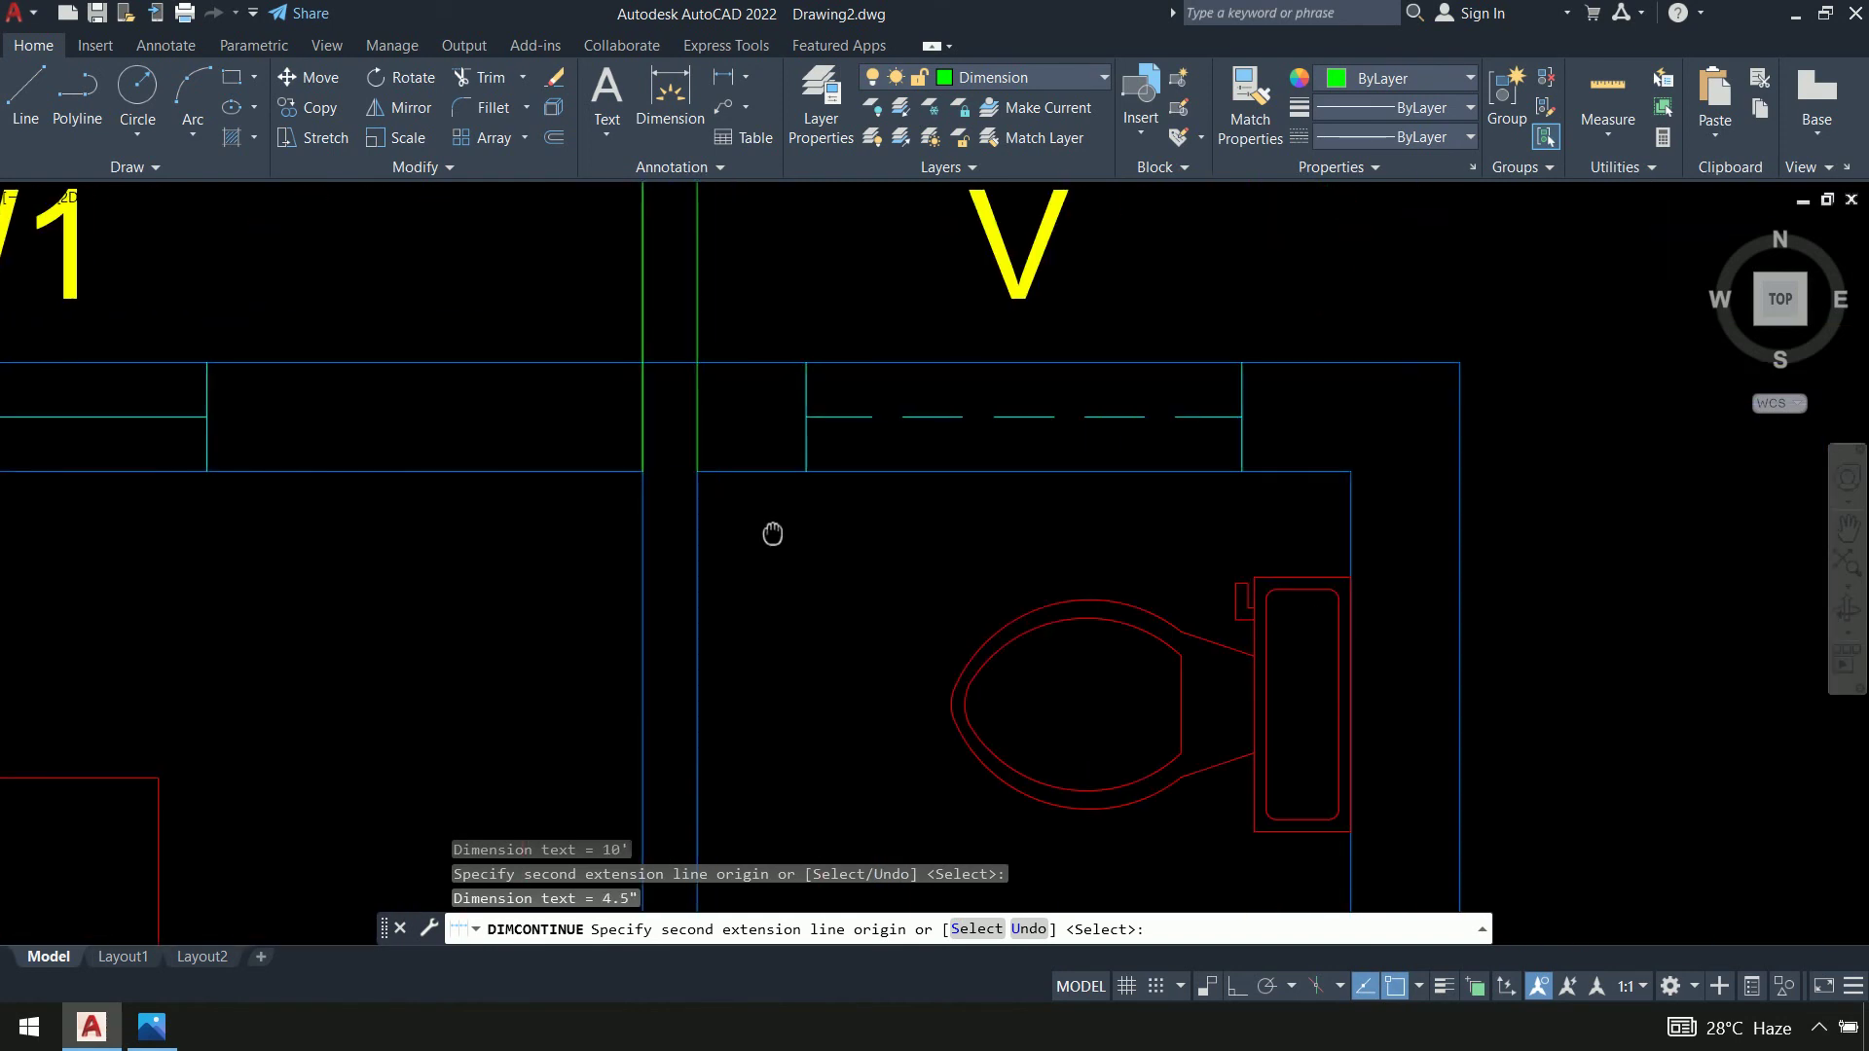
pyautogui.click(1350, 471)
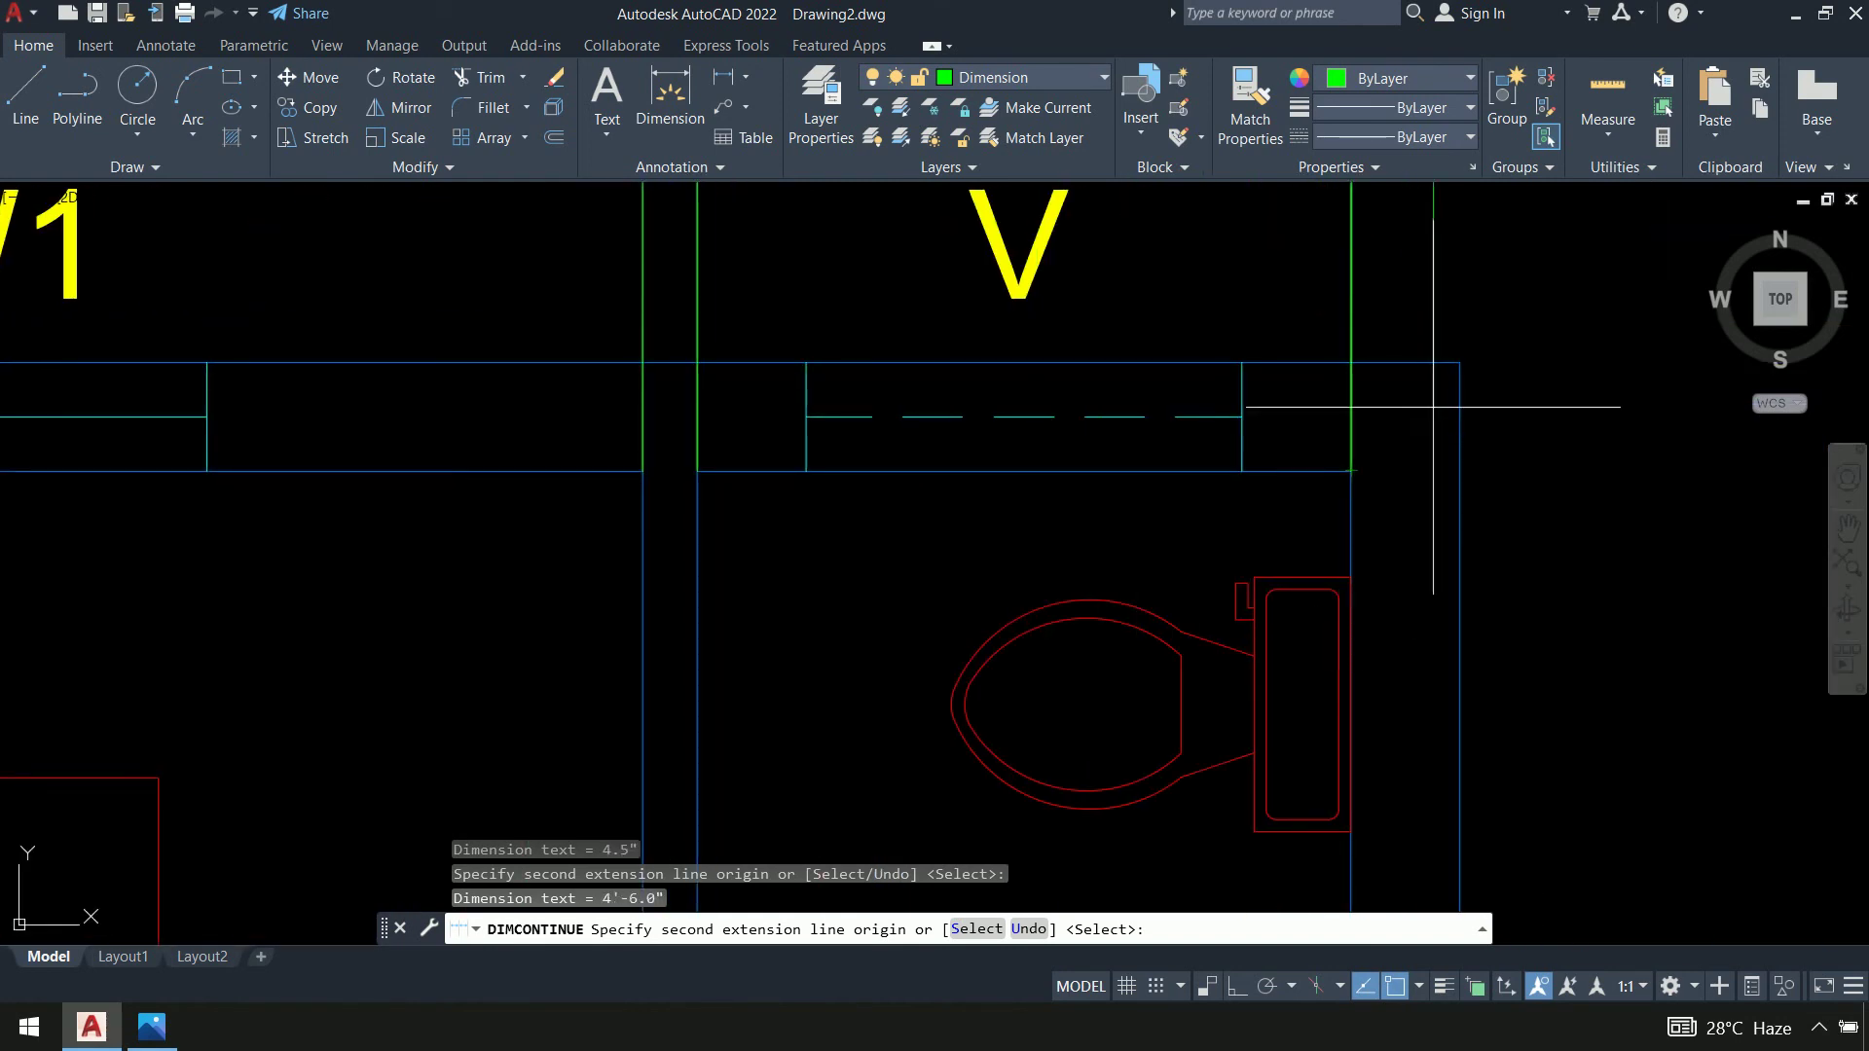
pyautogui.click(1460, 361)
pyautogui.scroll(-8, 1470, 399)
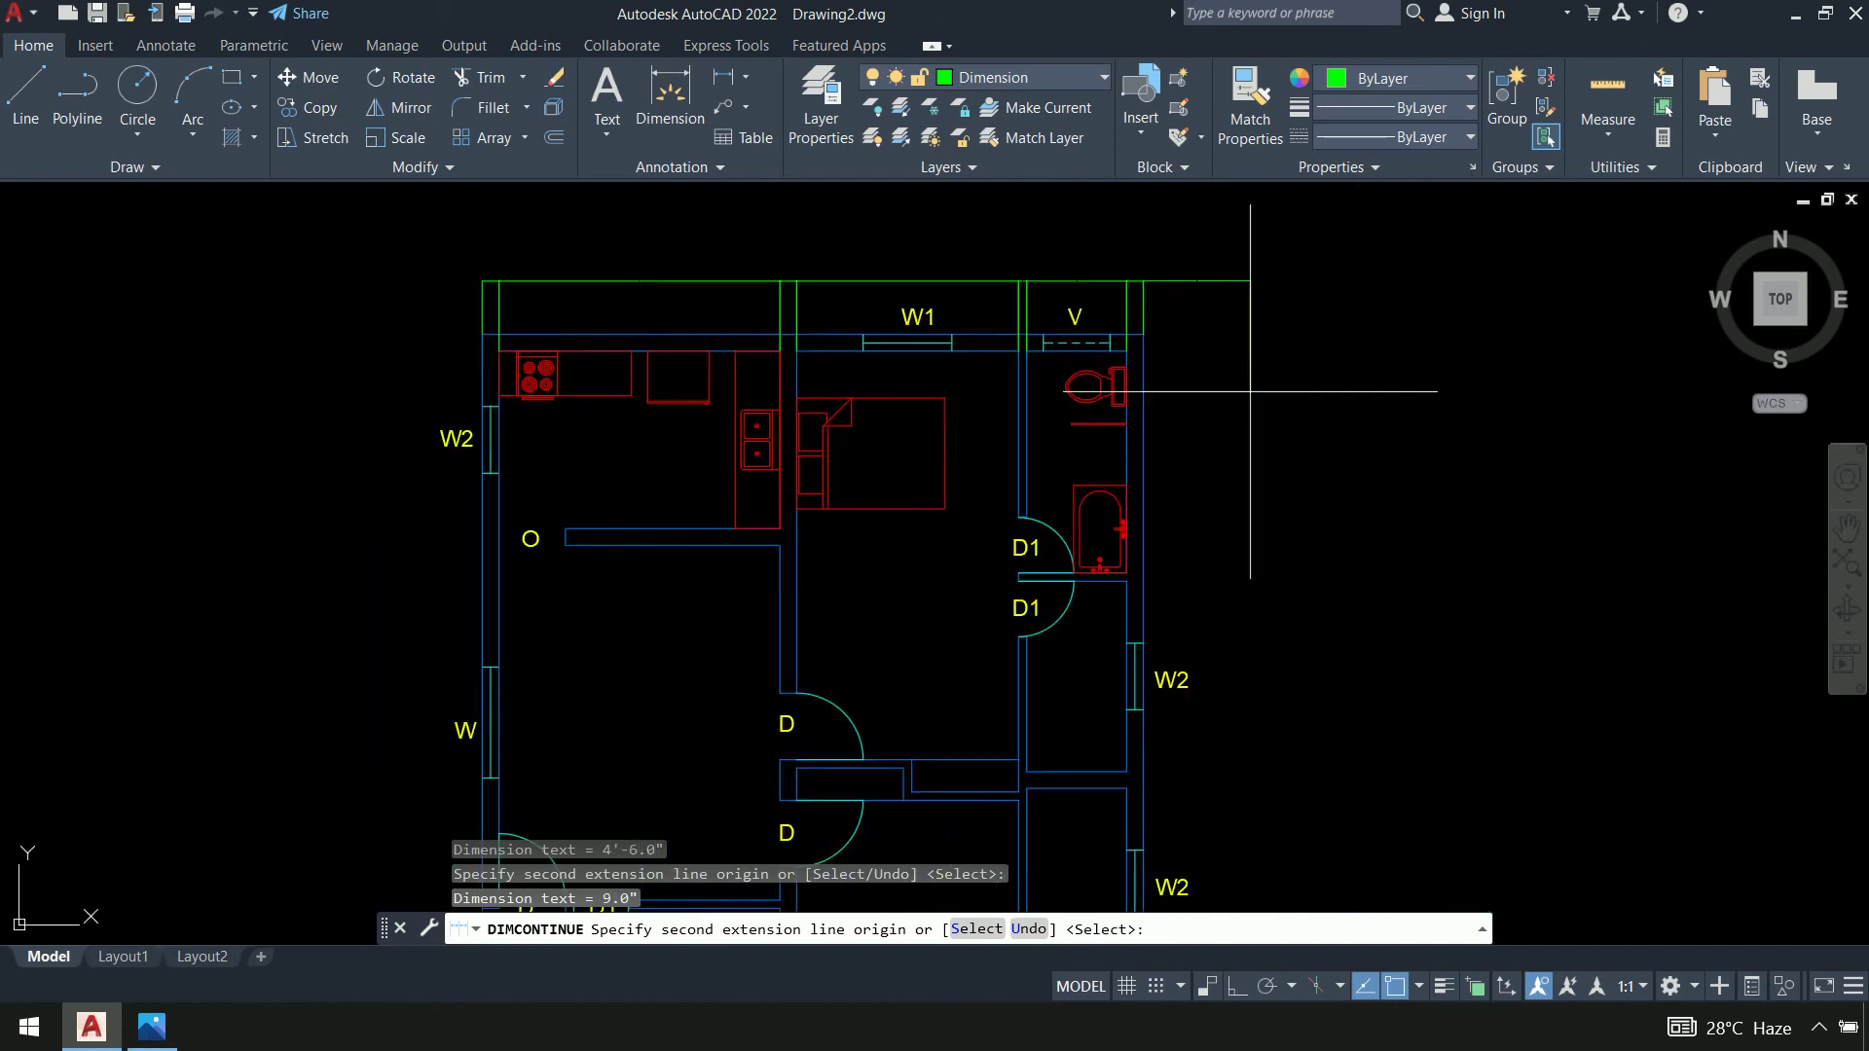
pyautogui.press('Return')
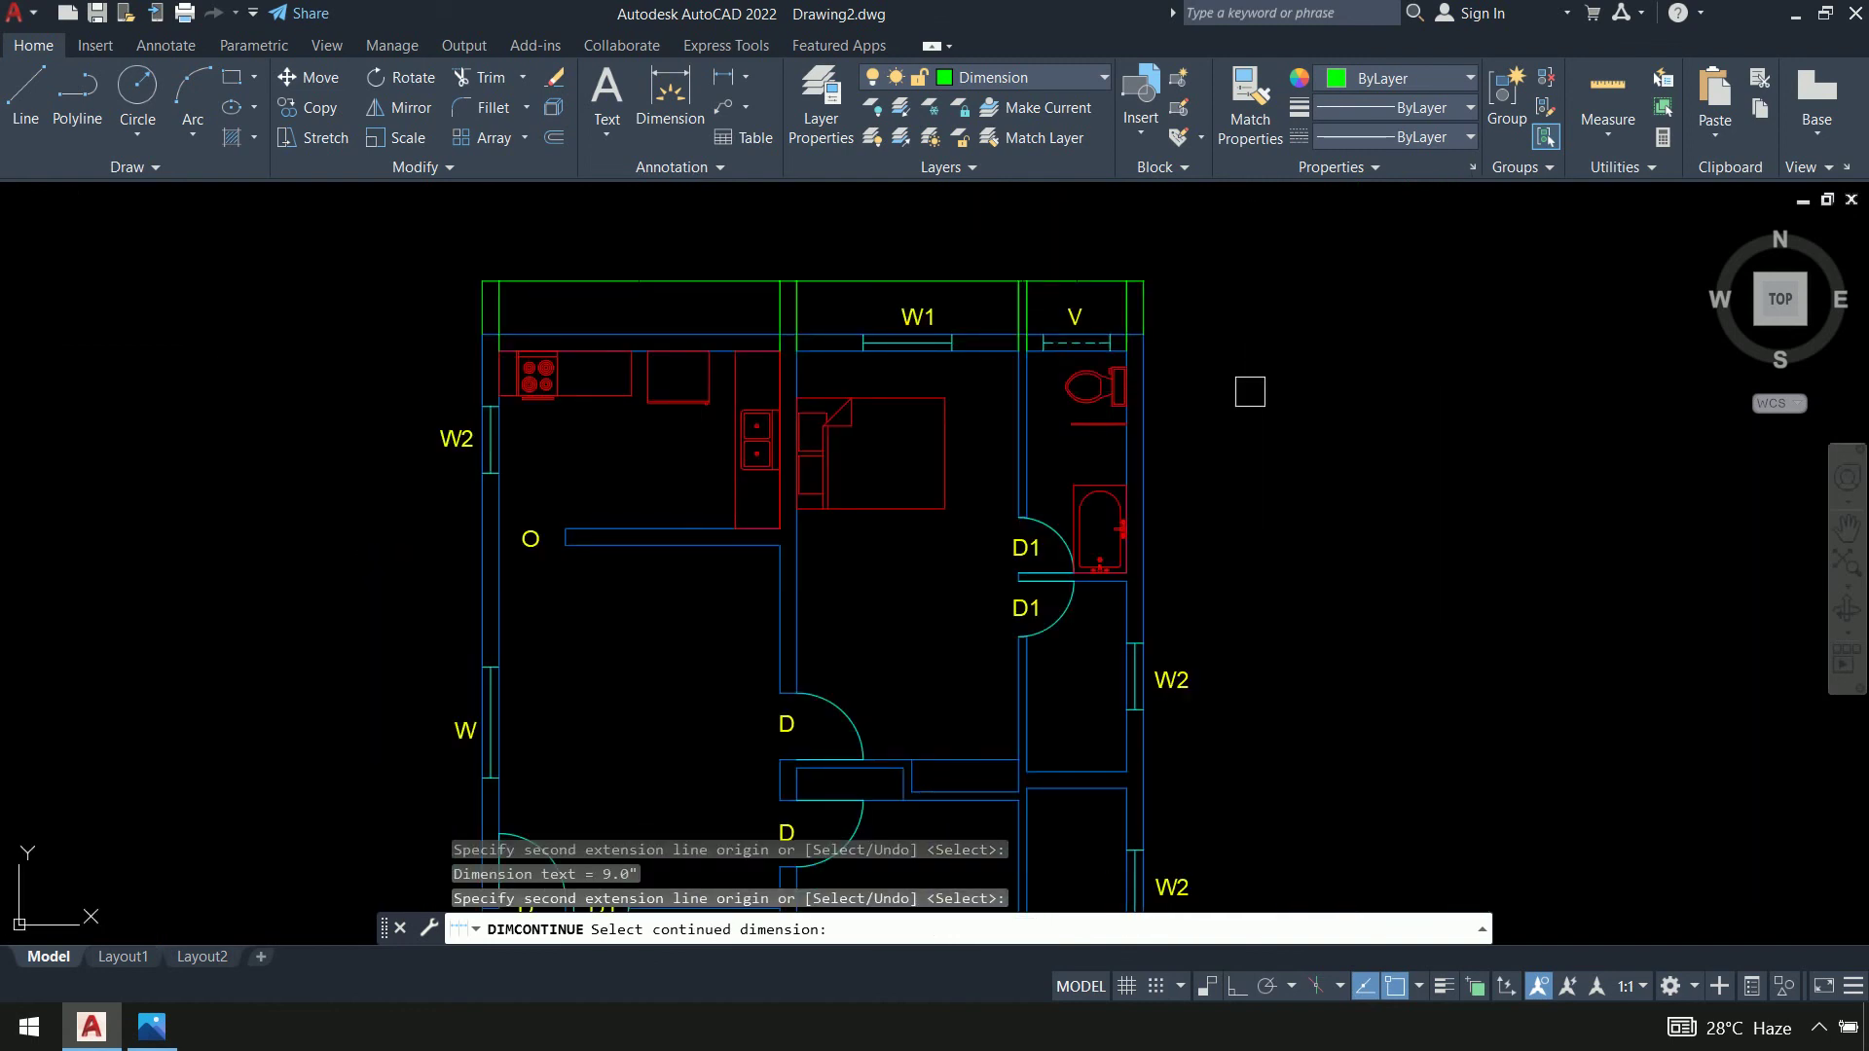
pyautogui.write('D')
pyautogui.press('Return')
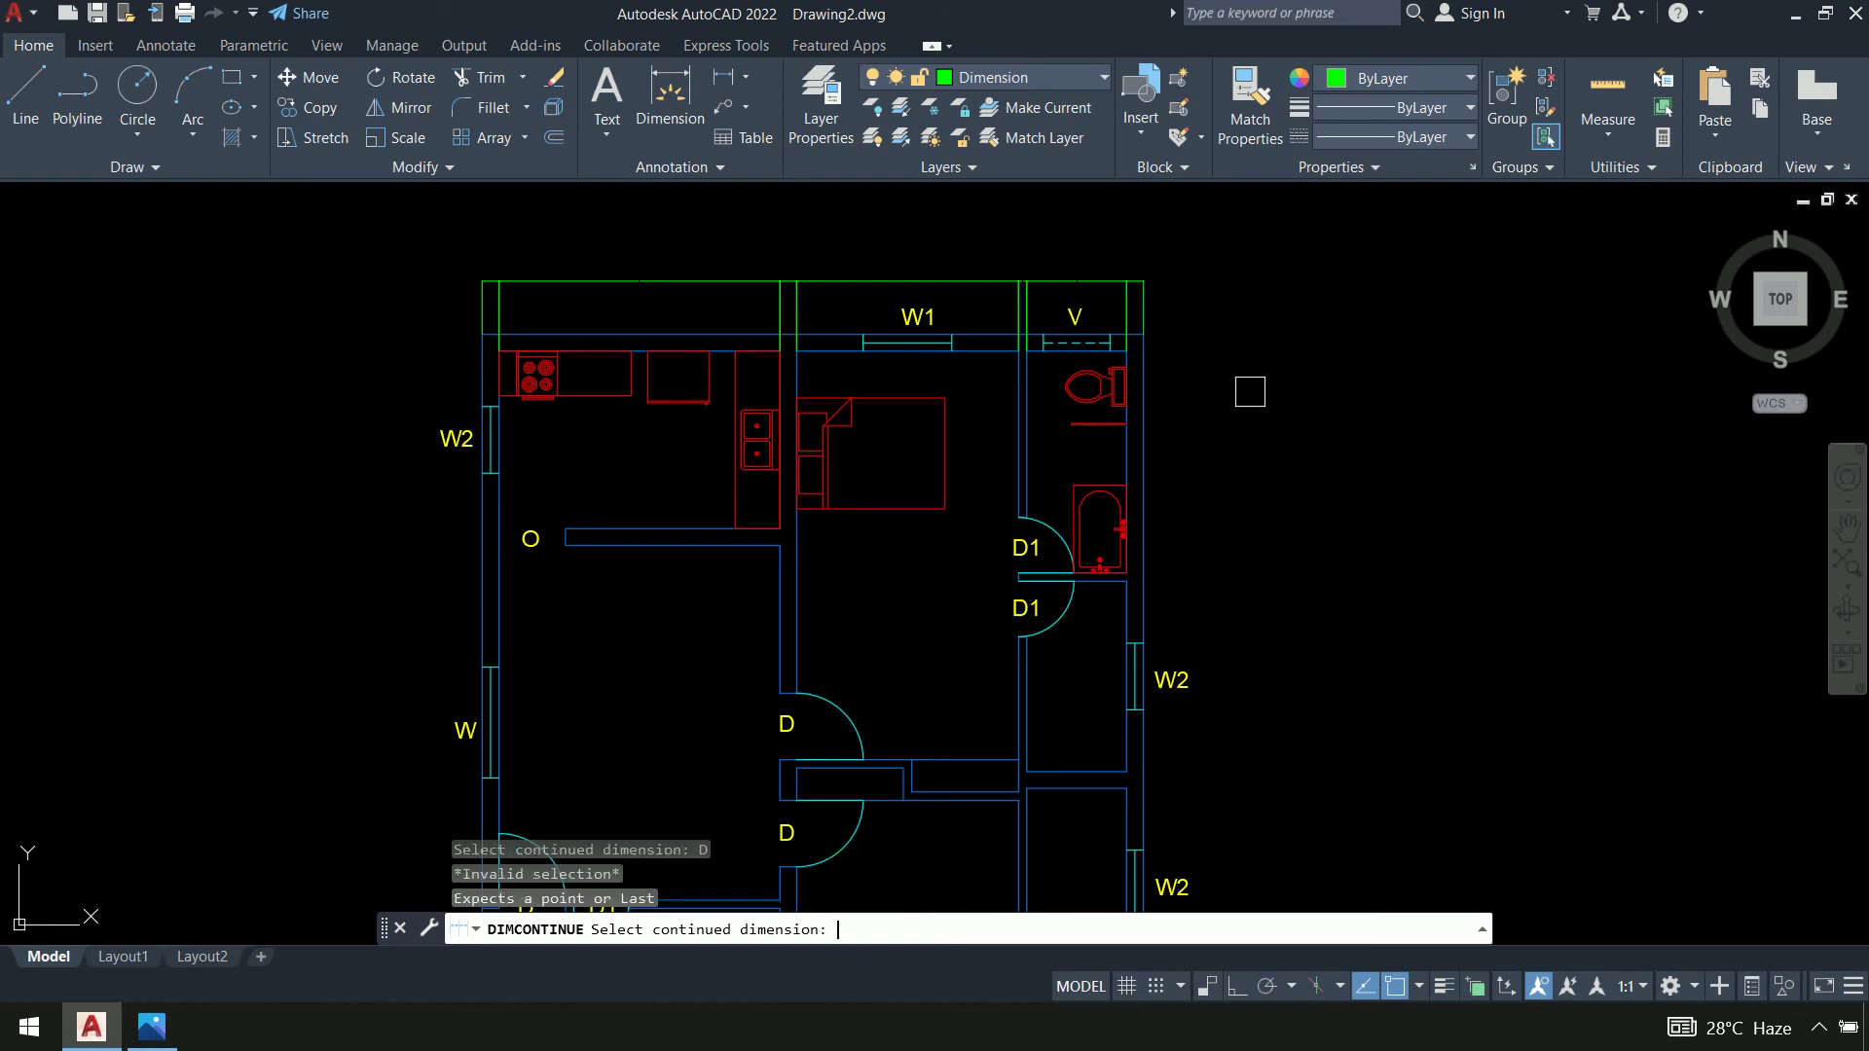
pyautogui.press('Escape')
pyautogui.press('Escape')
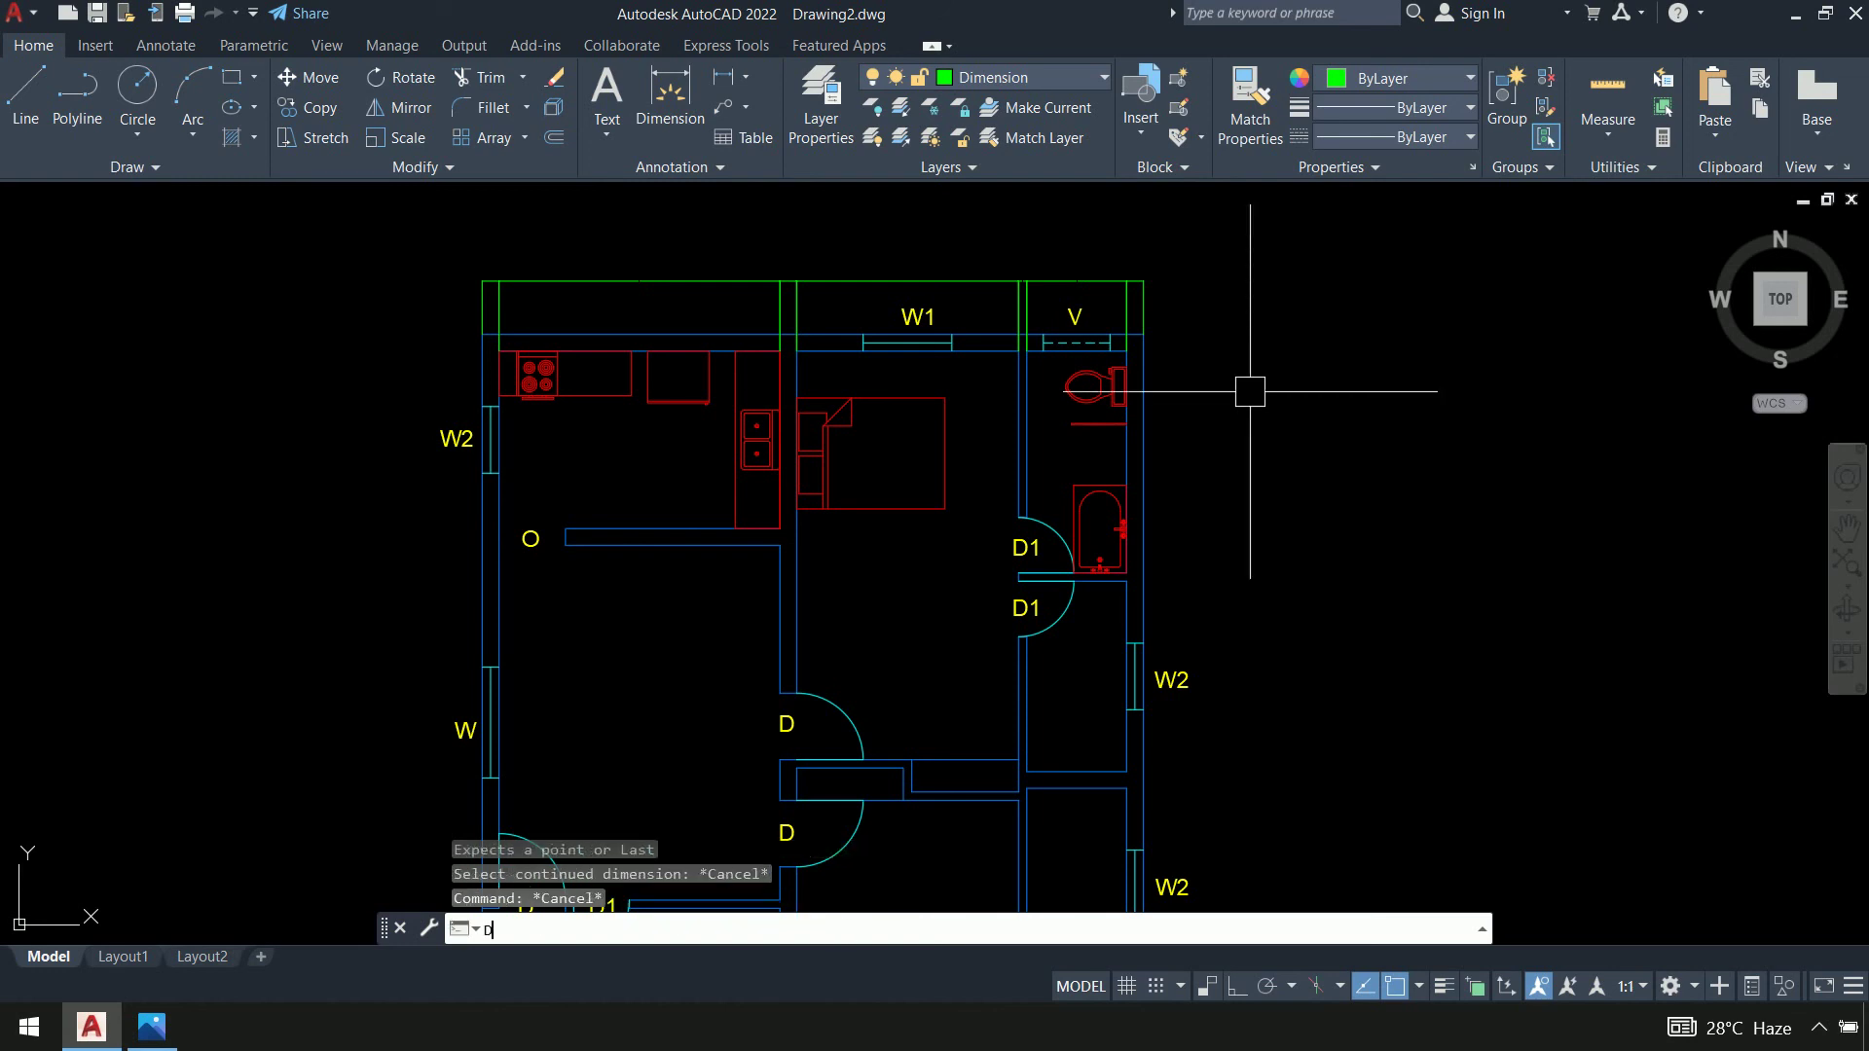
# Turn on fixed length extension lines in the Standard dimension style
pyautogui.press('Return')
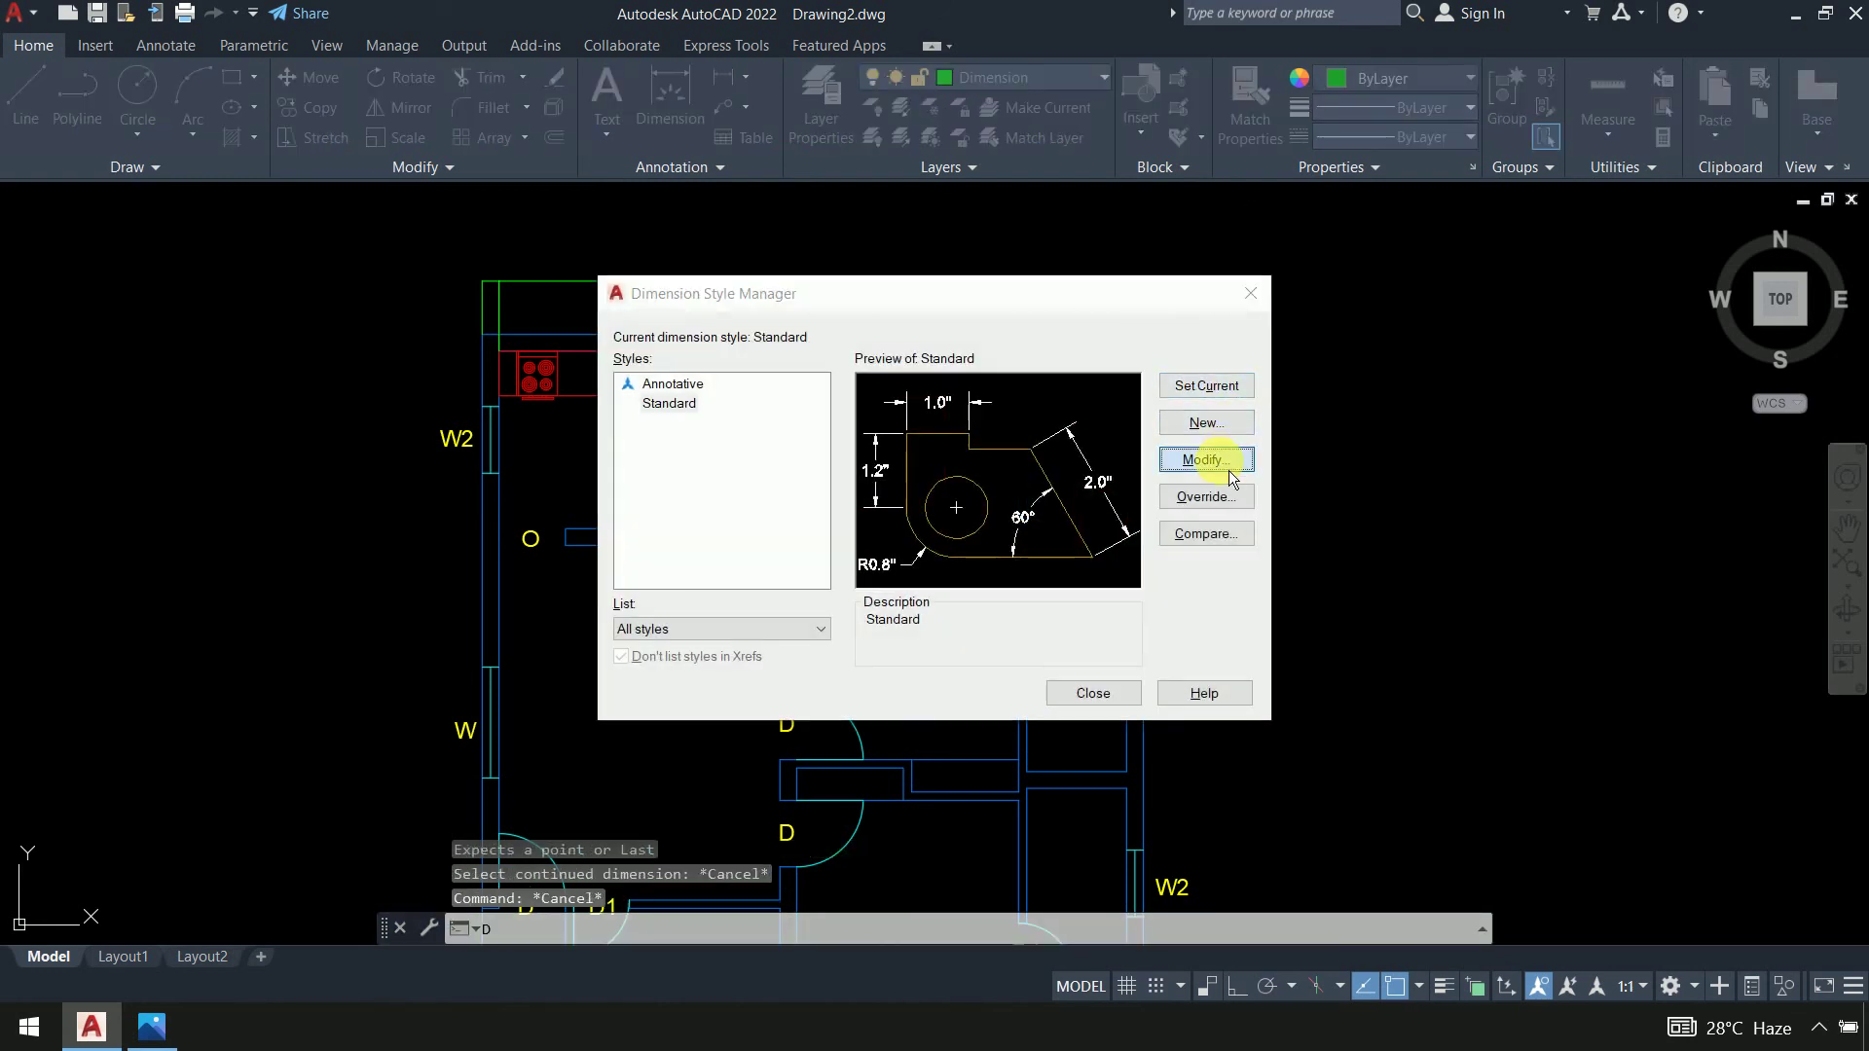
pyautogui.click(1229, 470)
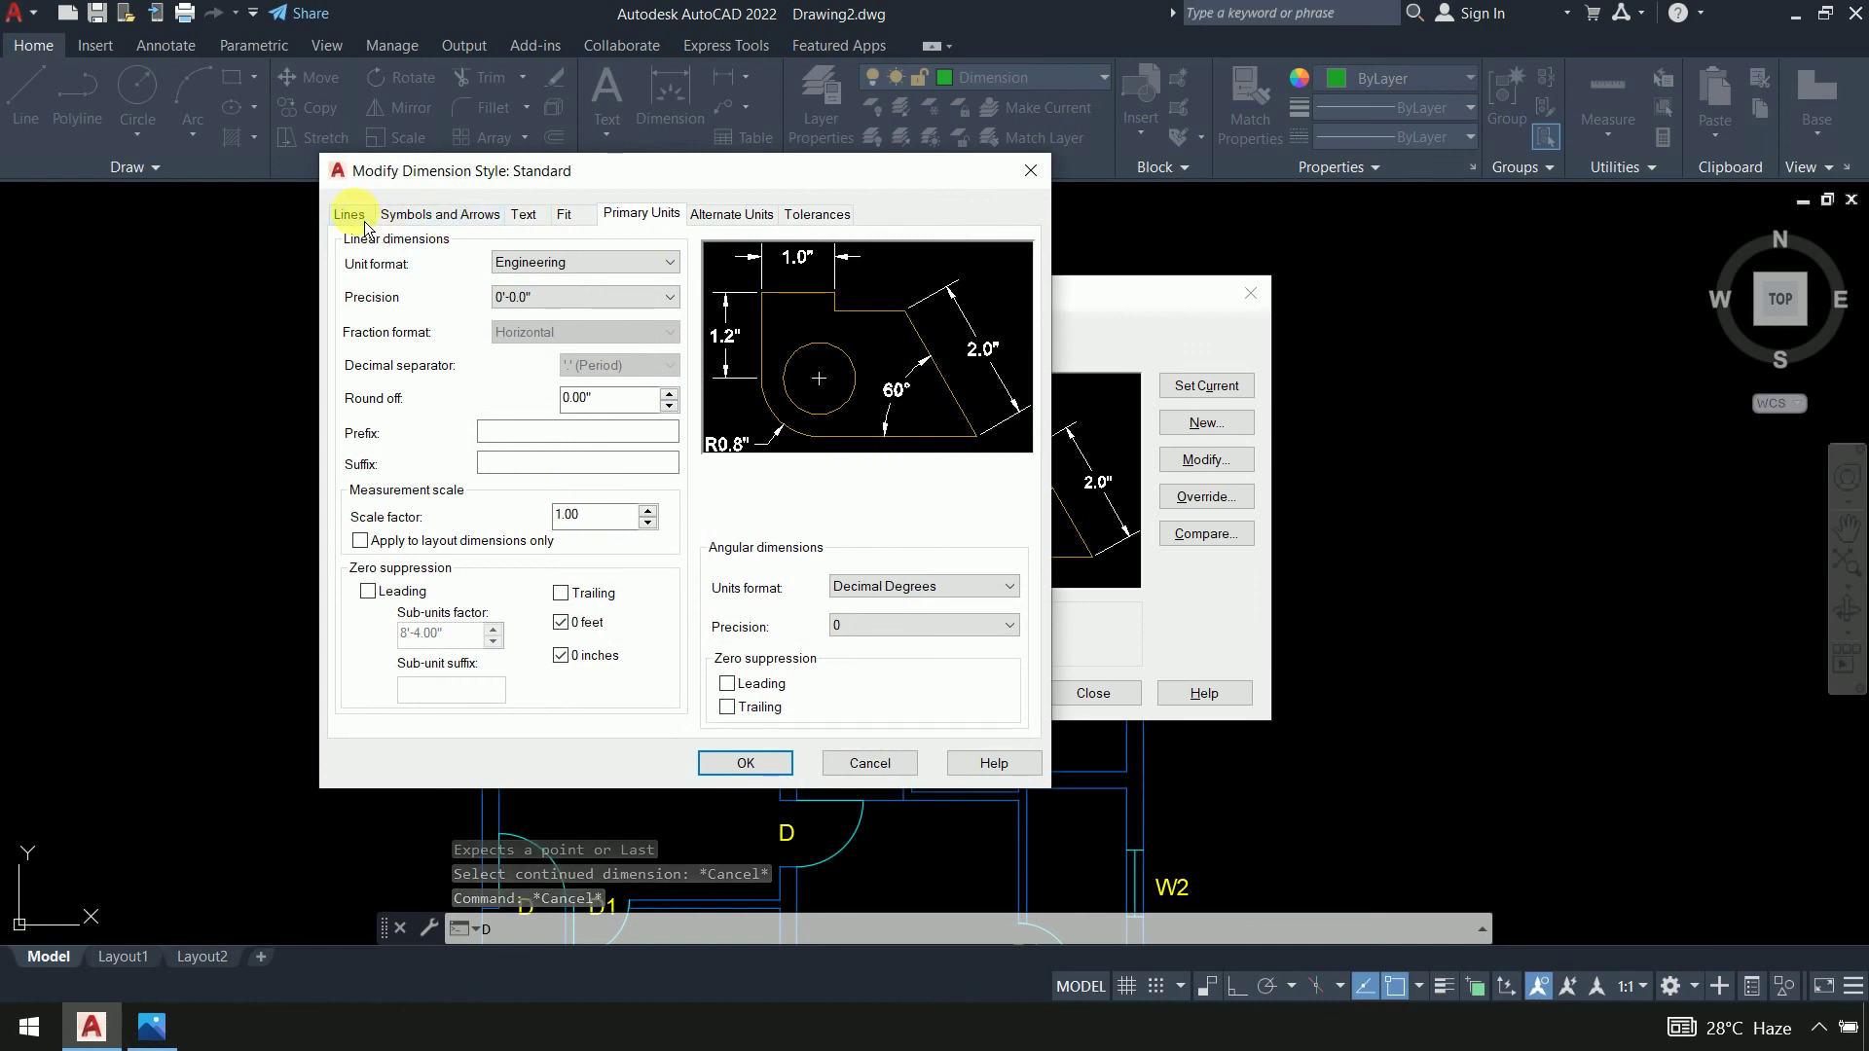
pyautogui.click(351, 214)
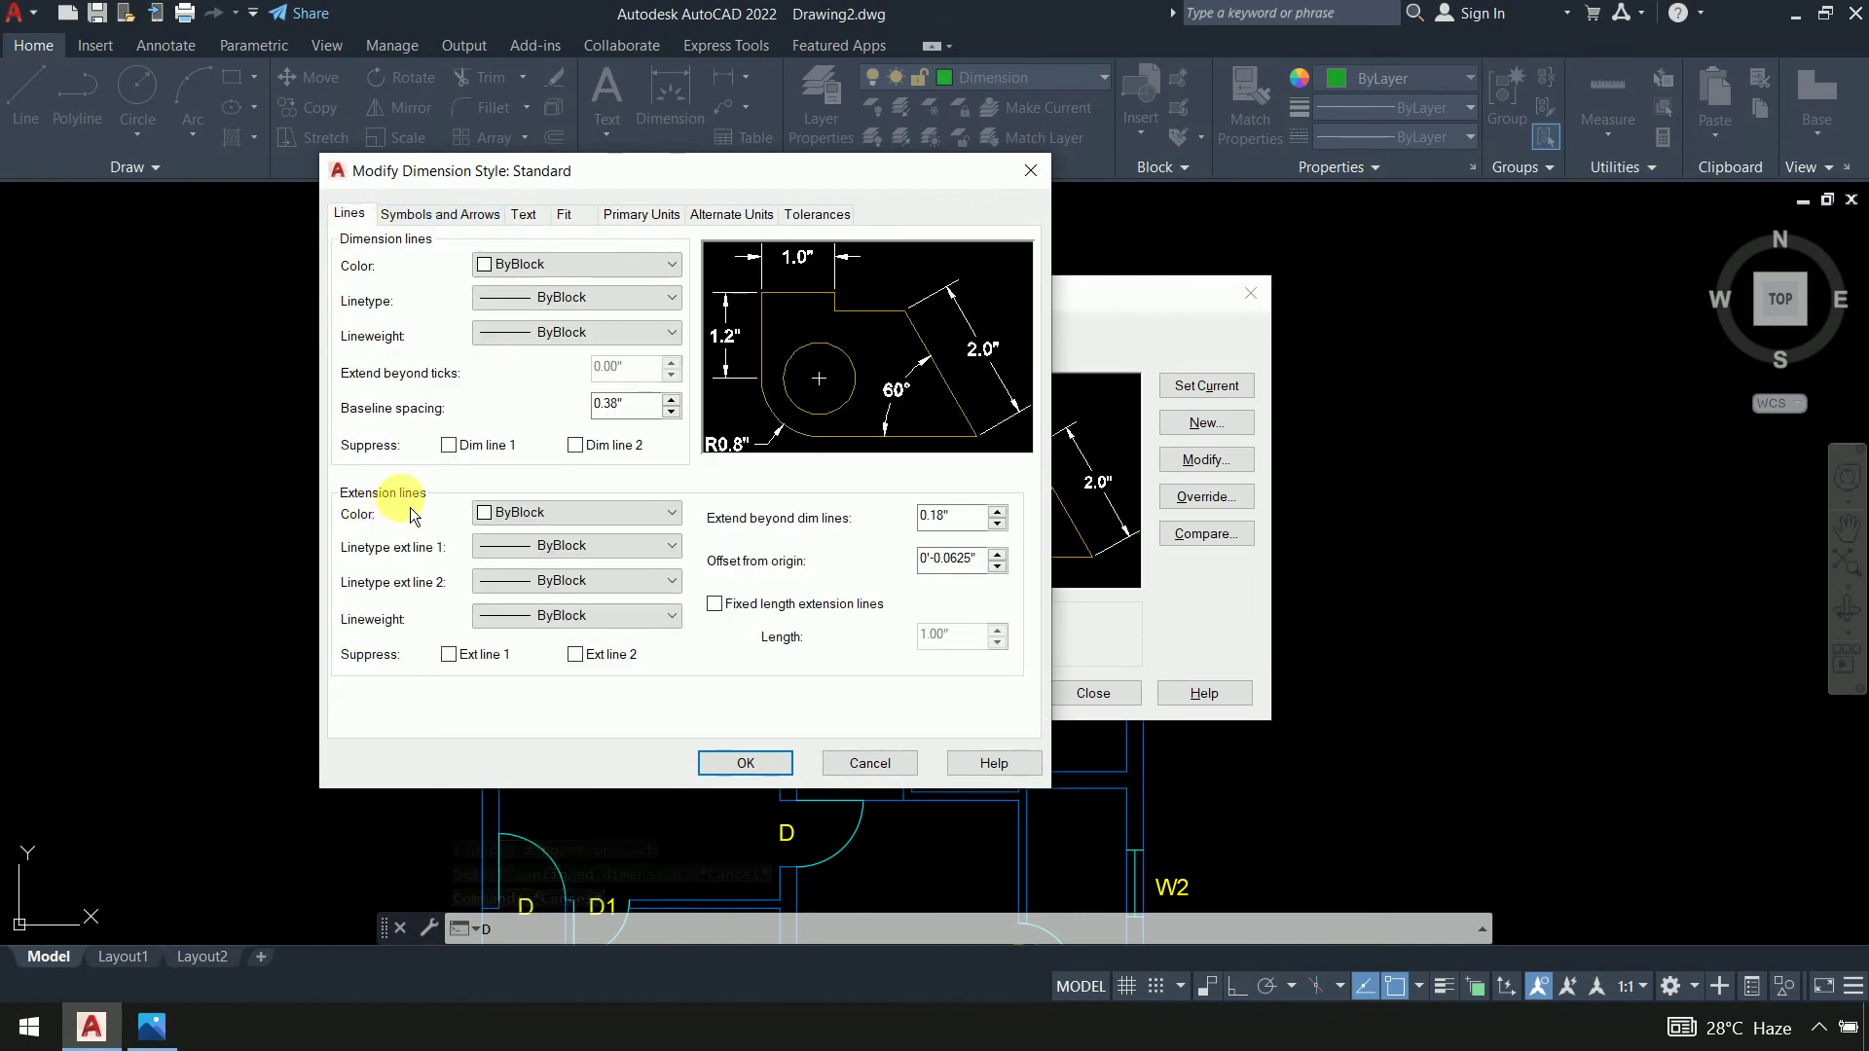
pyautogui.click(726, 614)
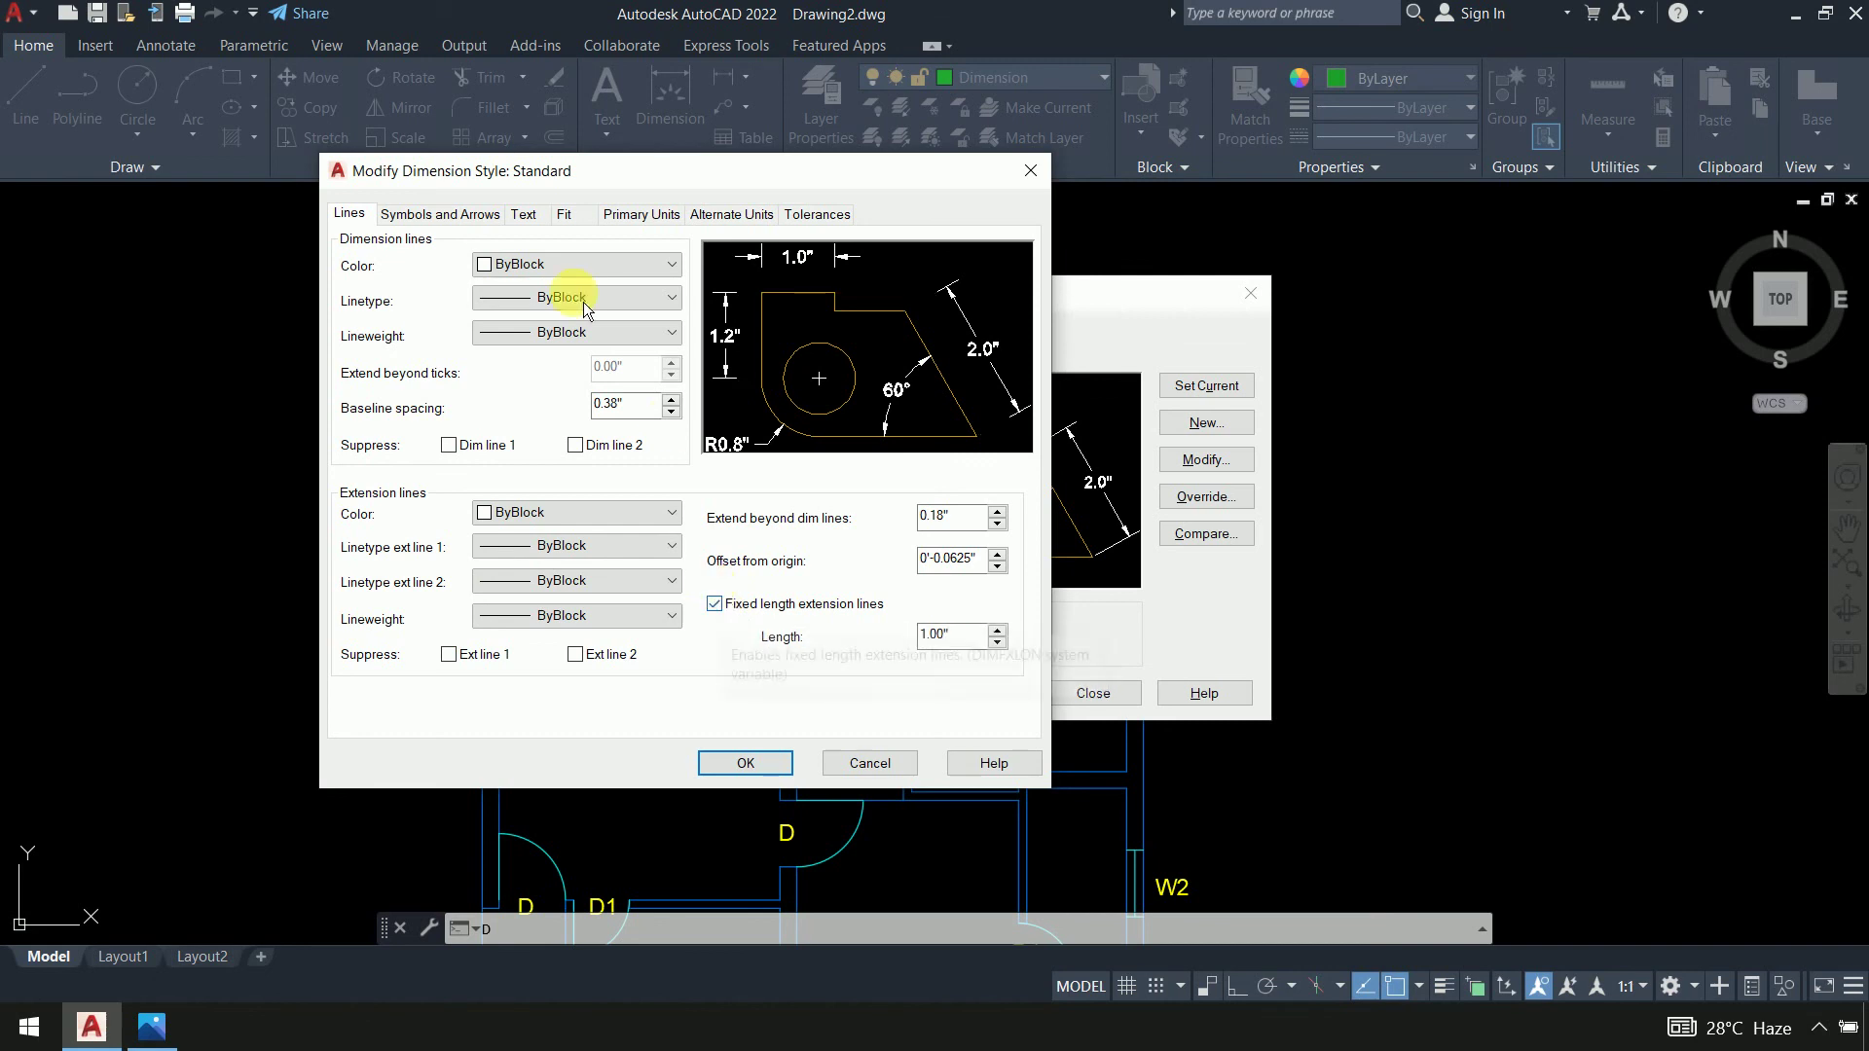
# Set the style's first, second and leader arrowheads to Architectural tick, with an arrow size of 8"
pyautogui.click(443, 214)
pyautogui.click(594, 300)
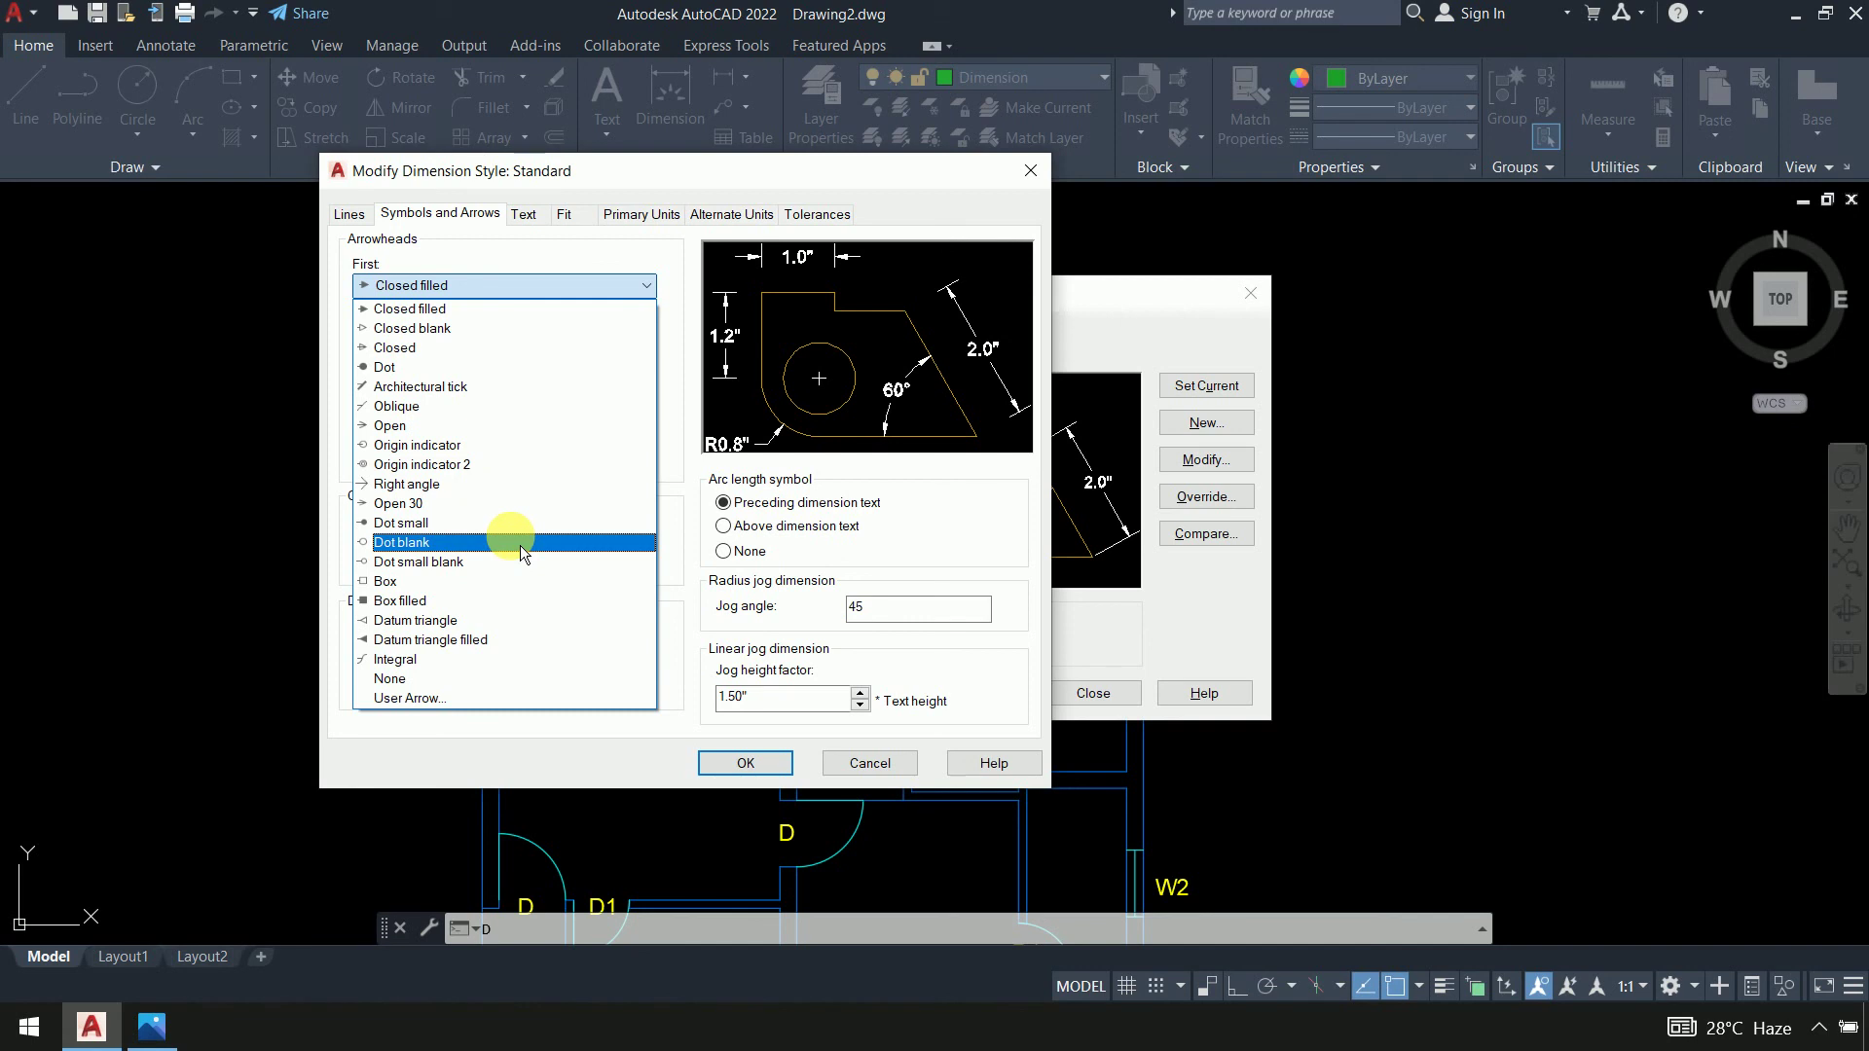
pyautogui.click(492, 387)
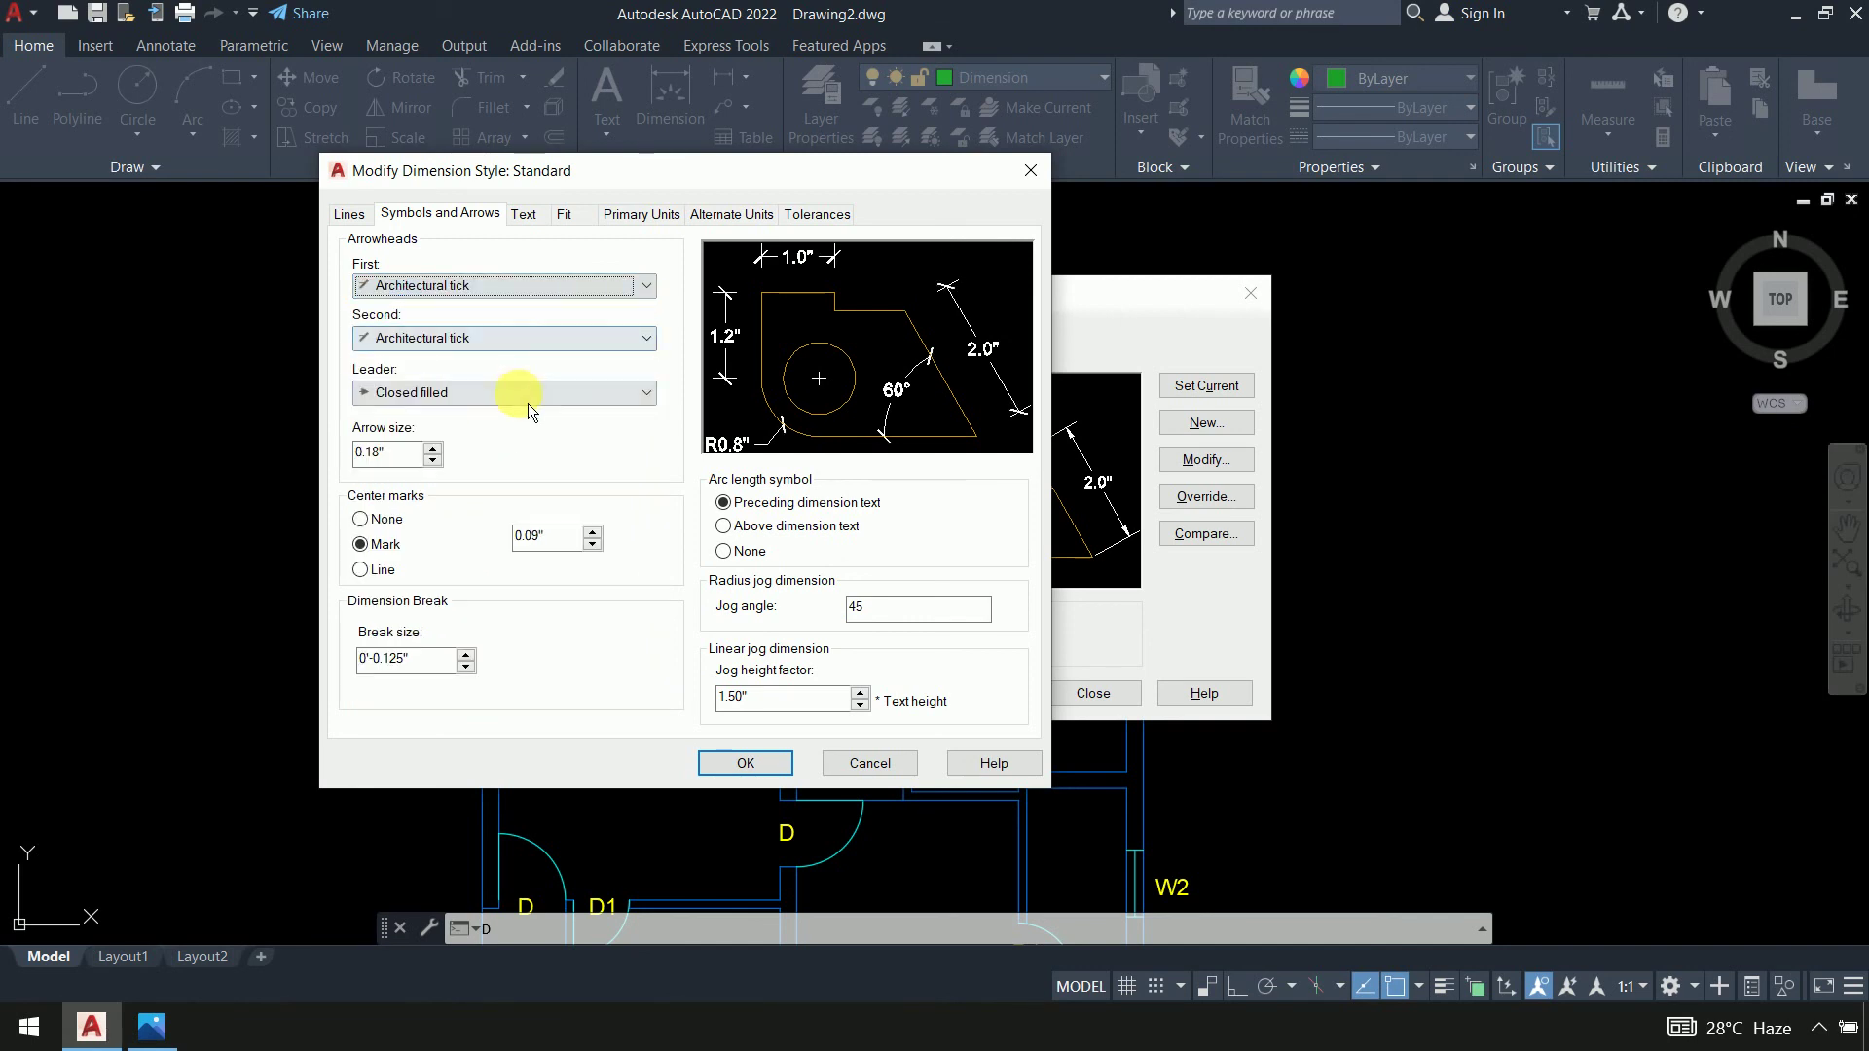
pyautogui.click(528, 395)
pyautogui.click(506, 497)
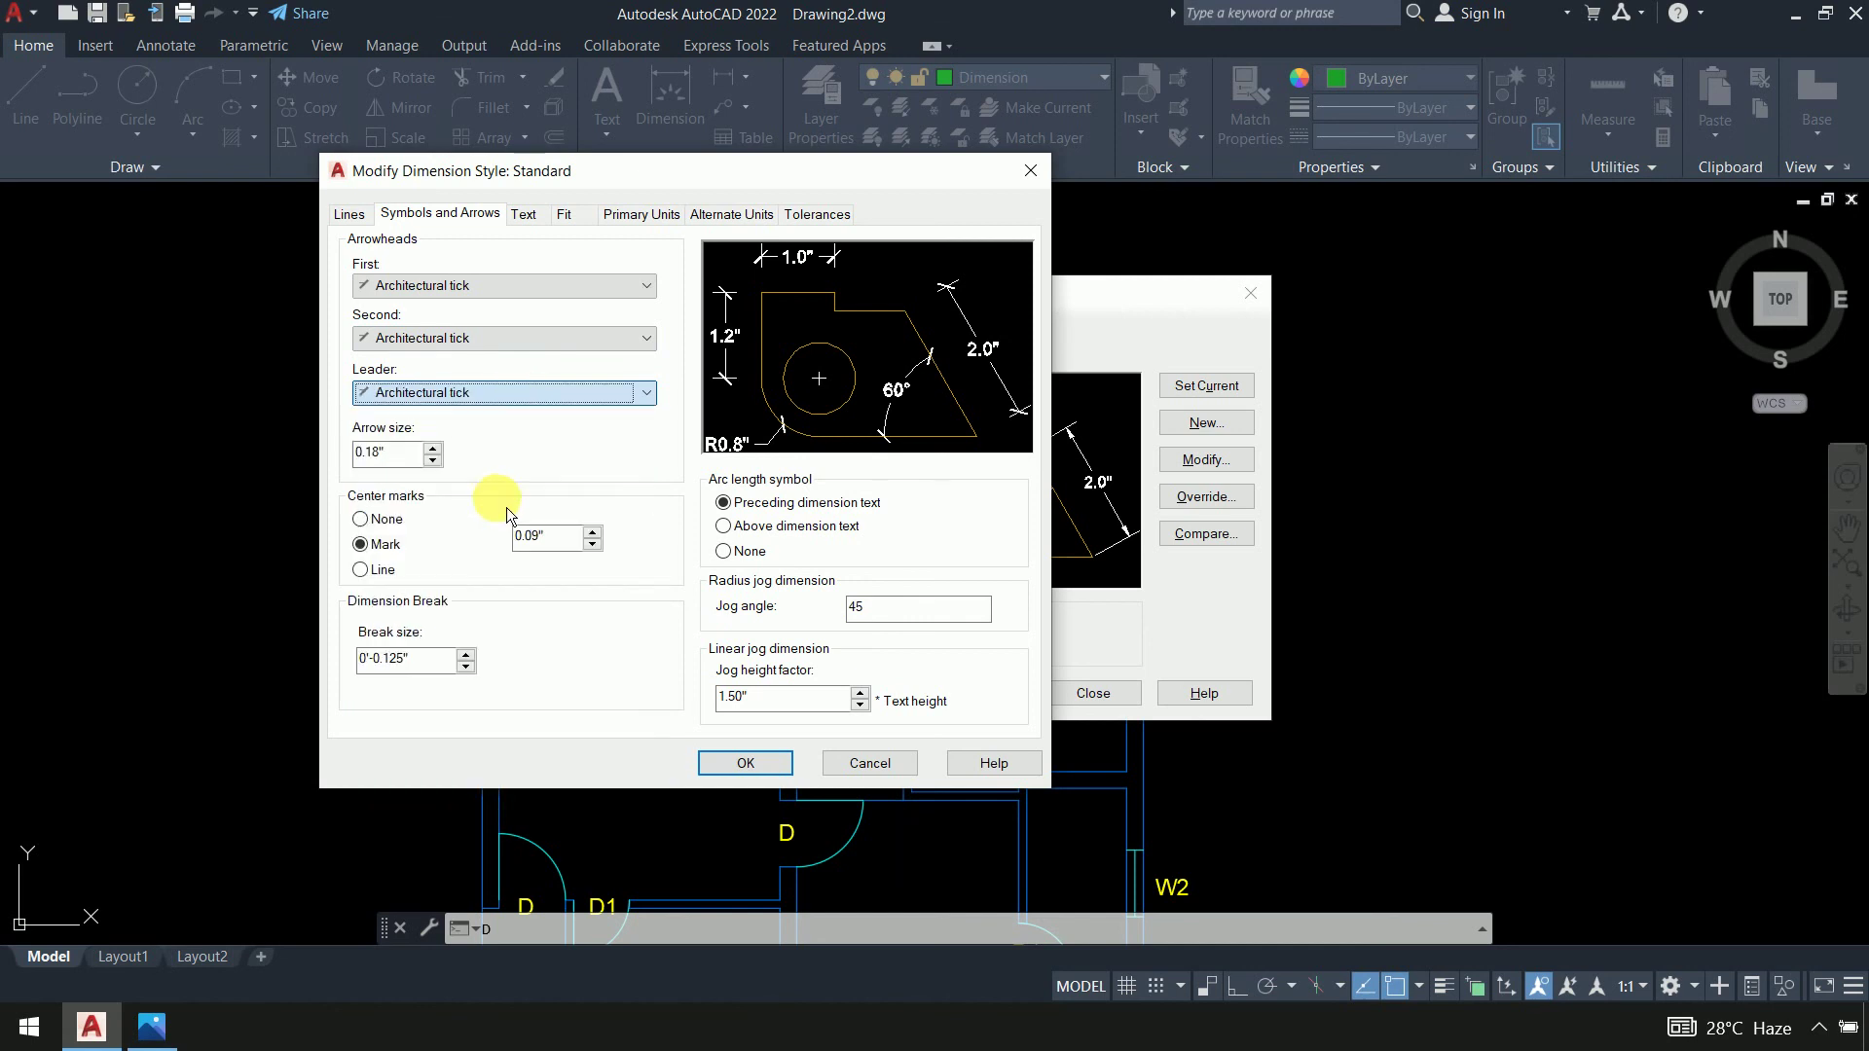
pyautogui.doubleClick(380, 454)
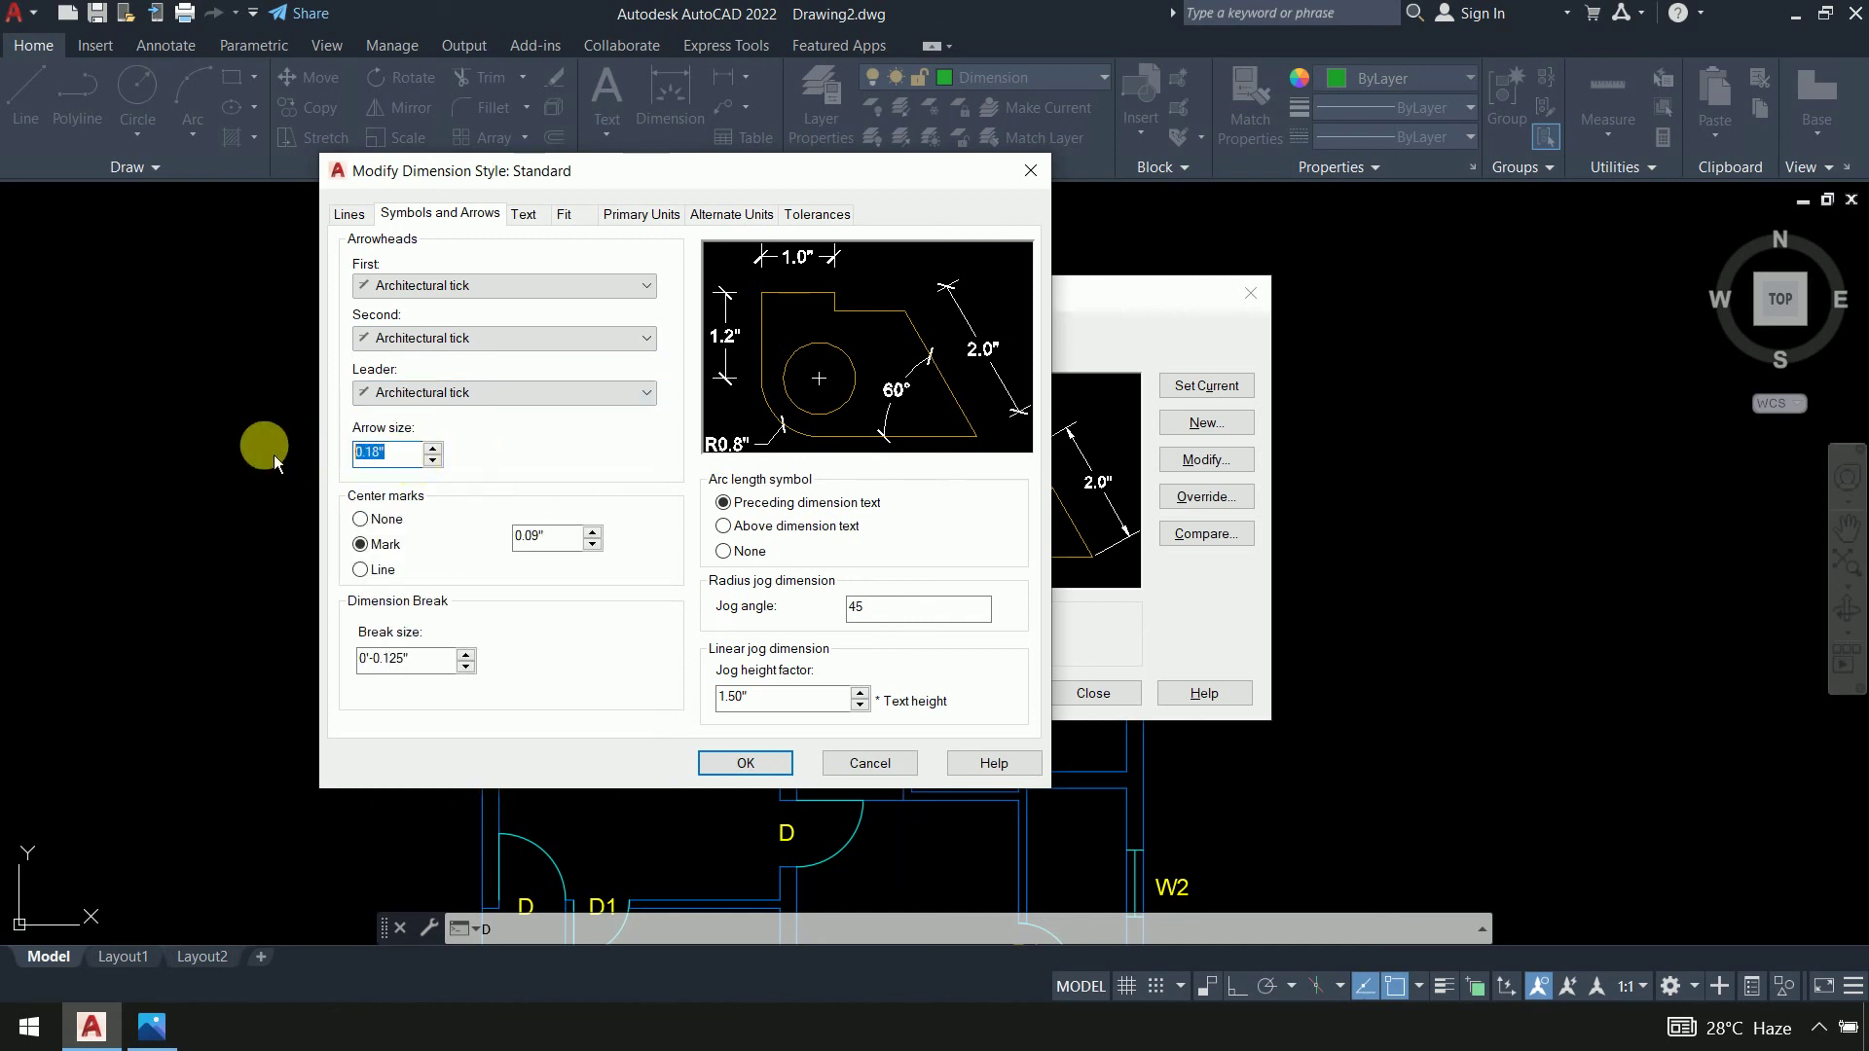
pyautogui.write('8"')
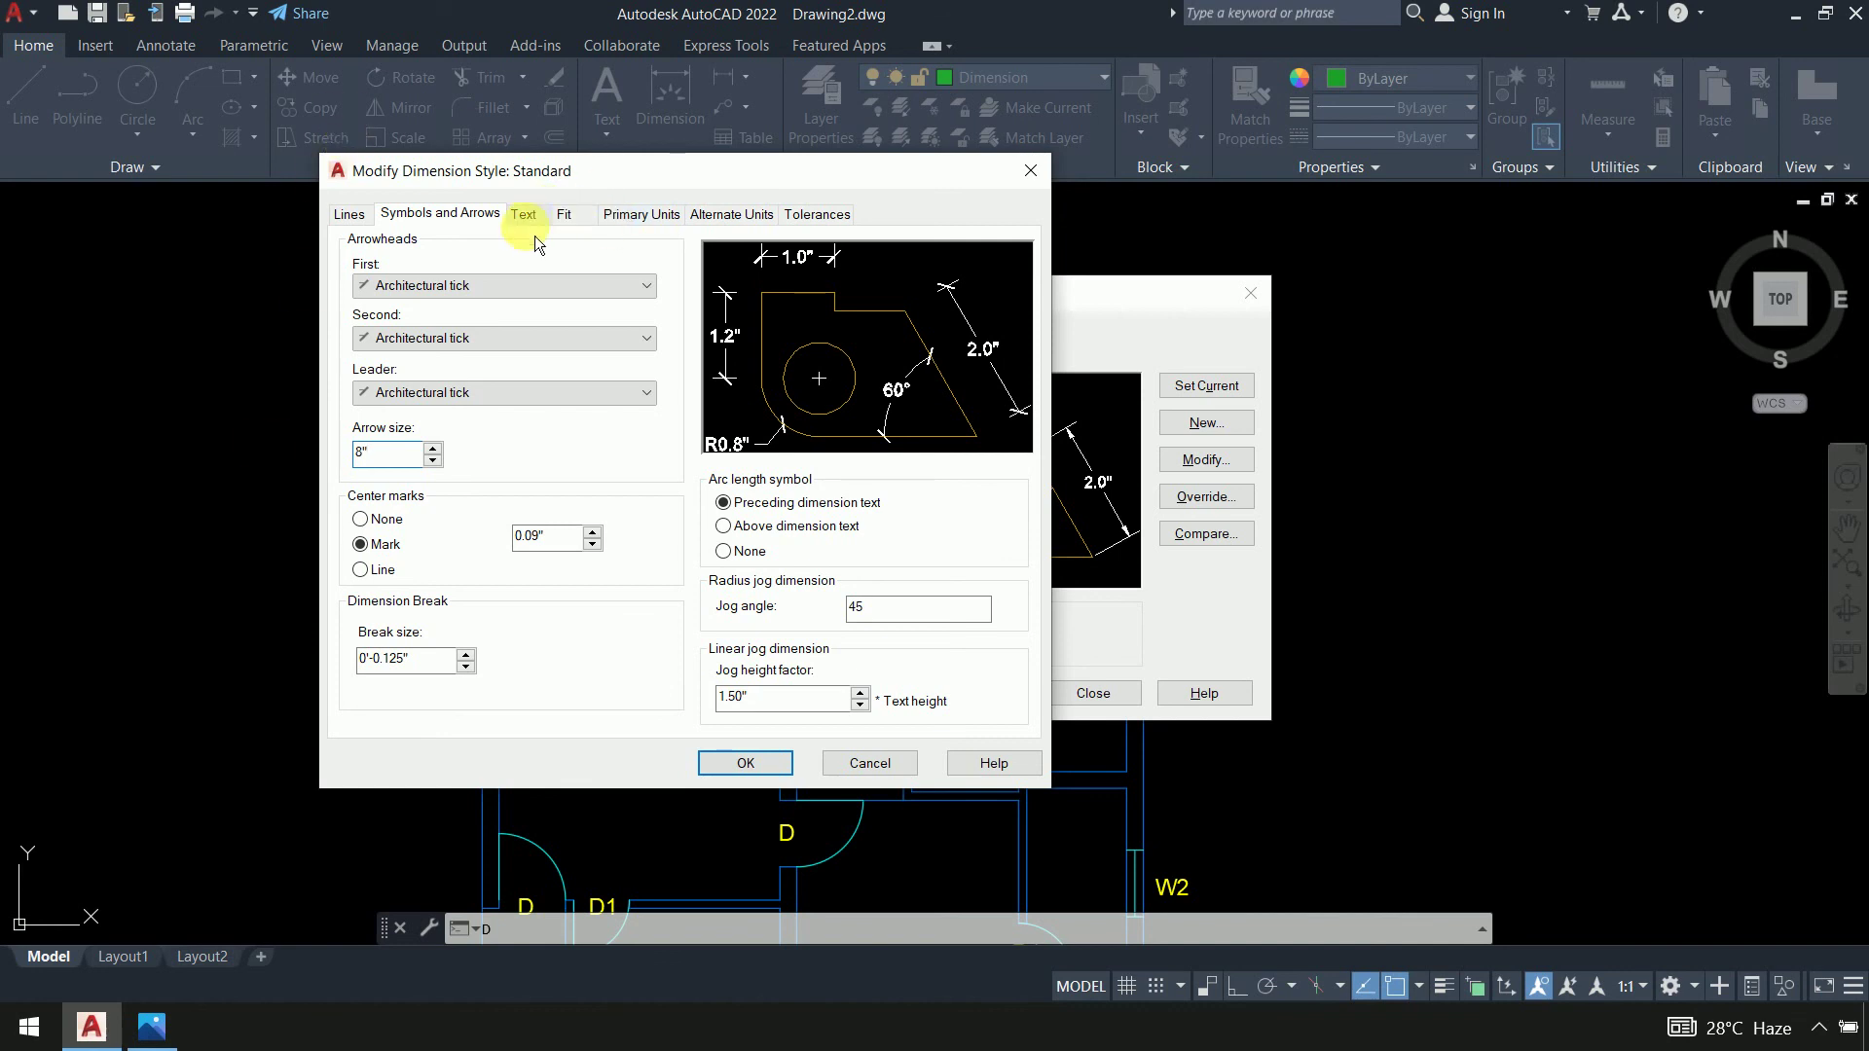
# Set the Standard dimension style's text height to 8", make the style current and close the style manager
pyautogui.press('Return')
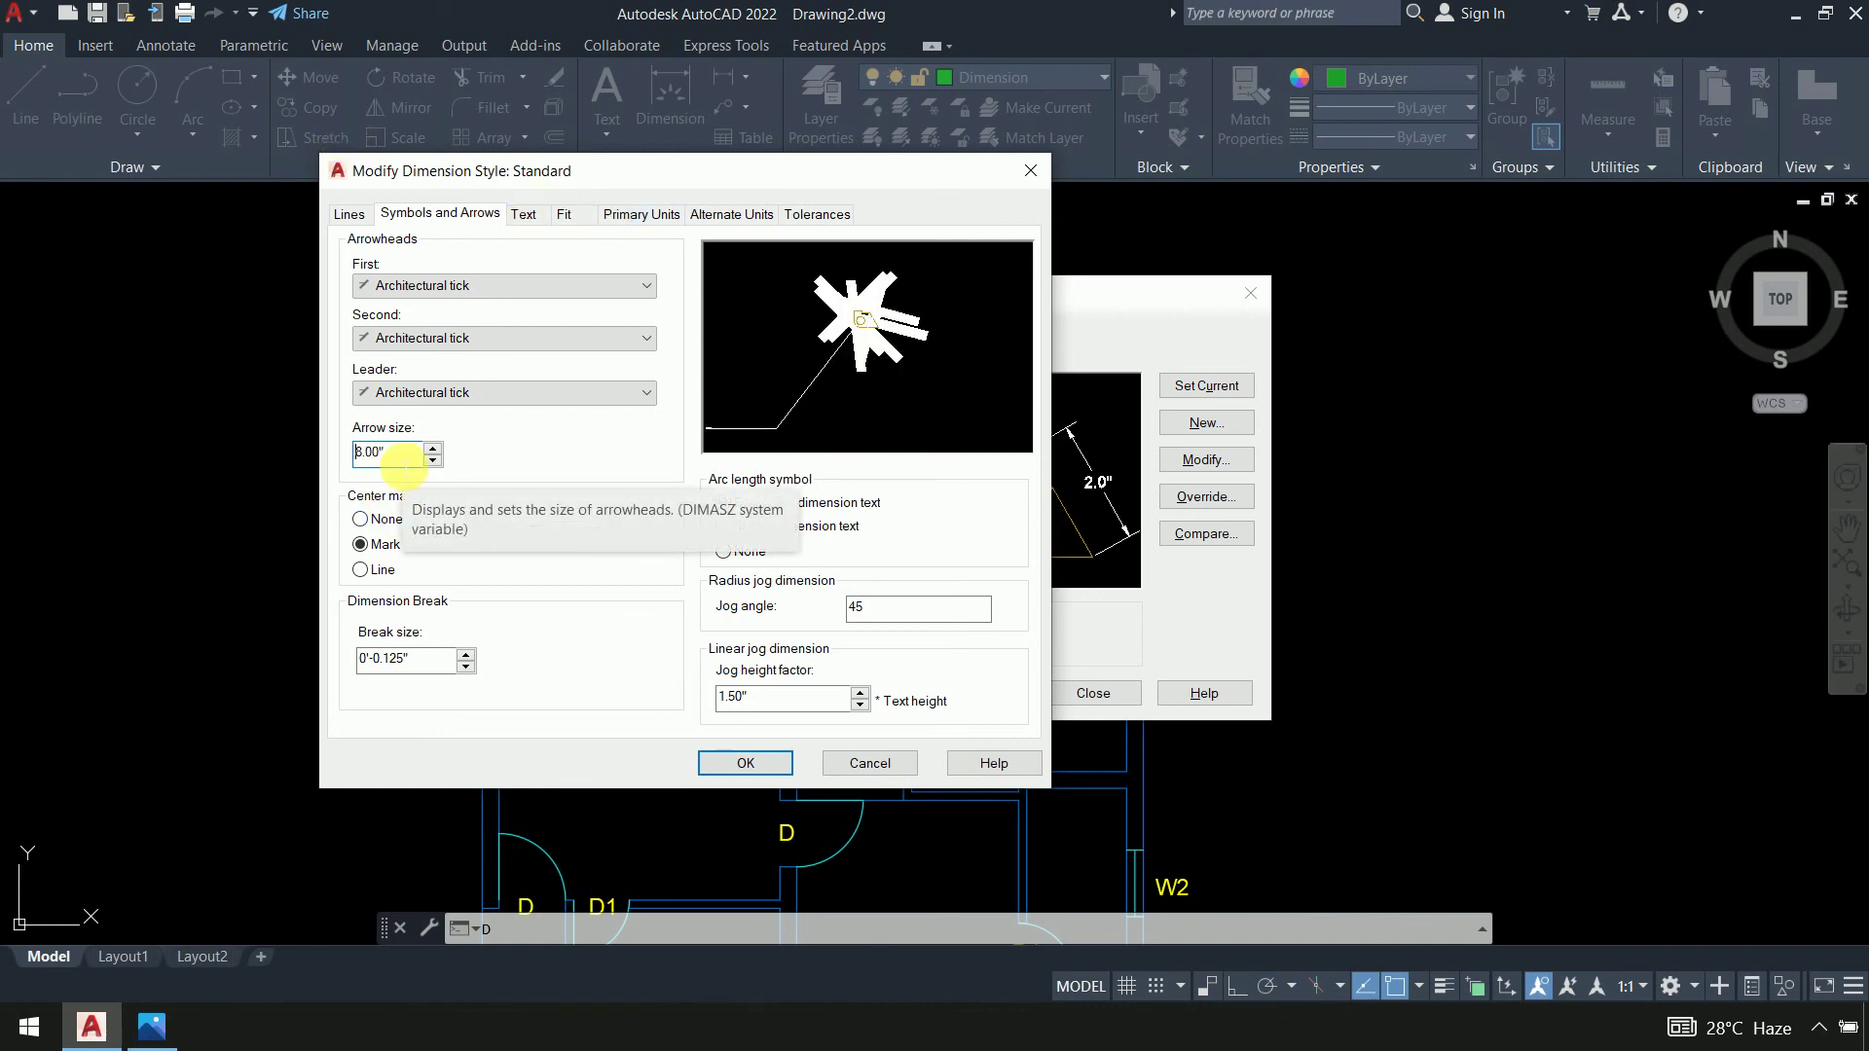
pyautogui.click(525, 214)
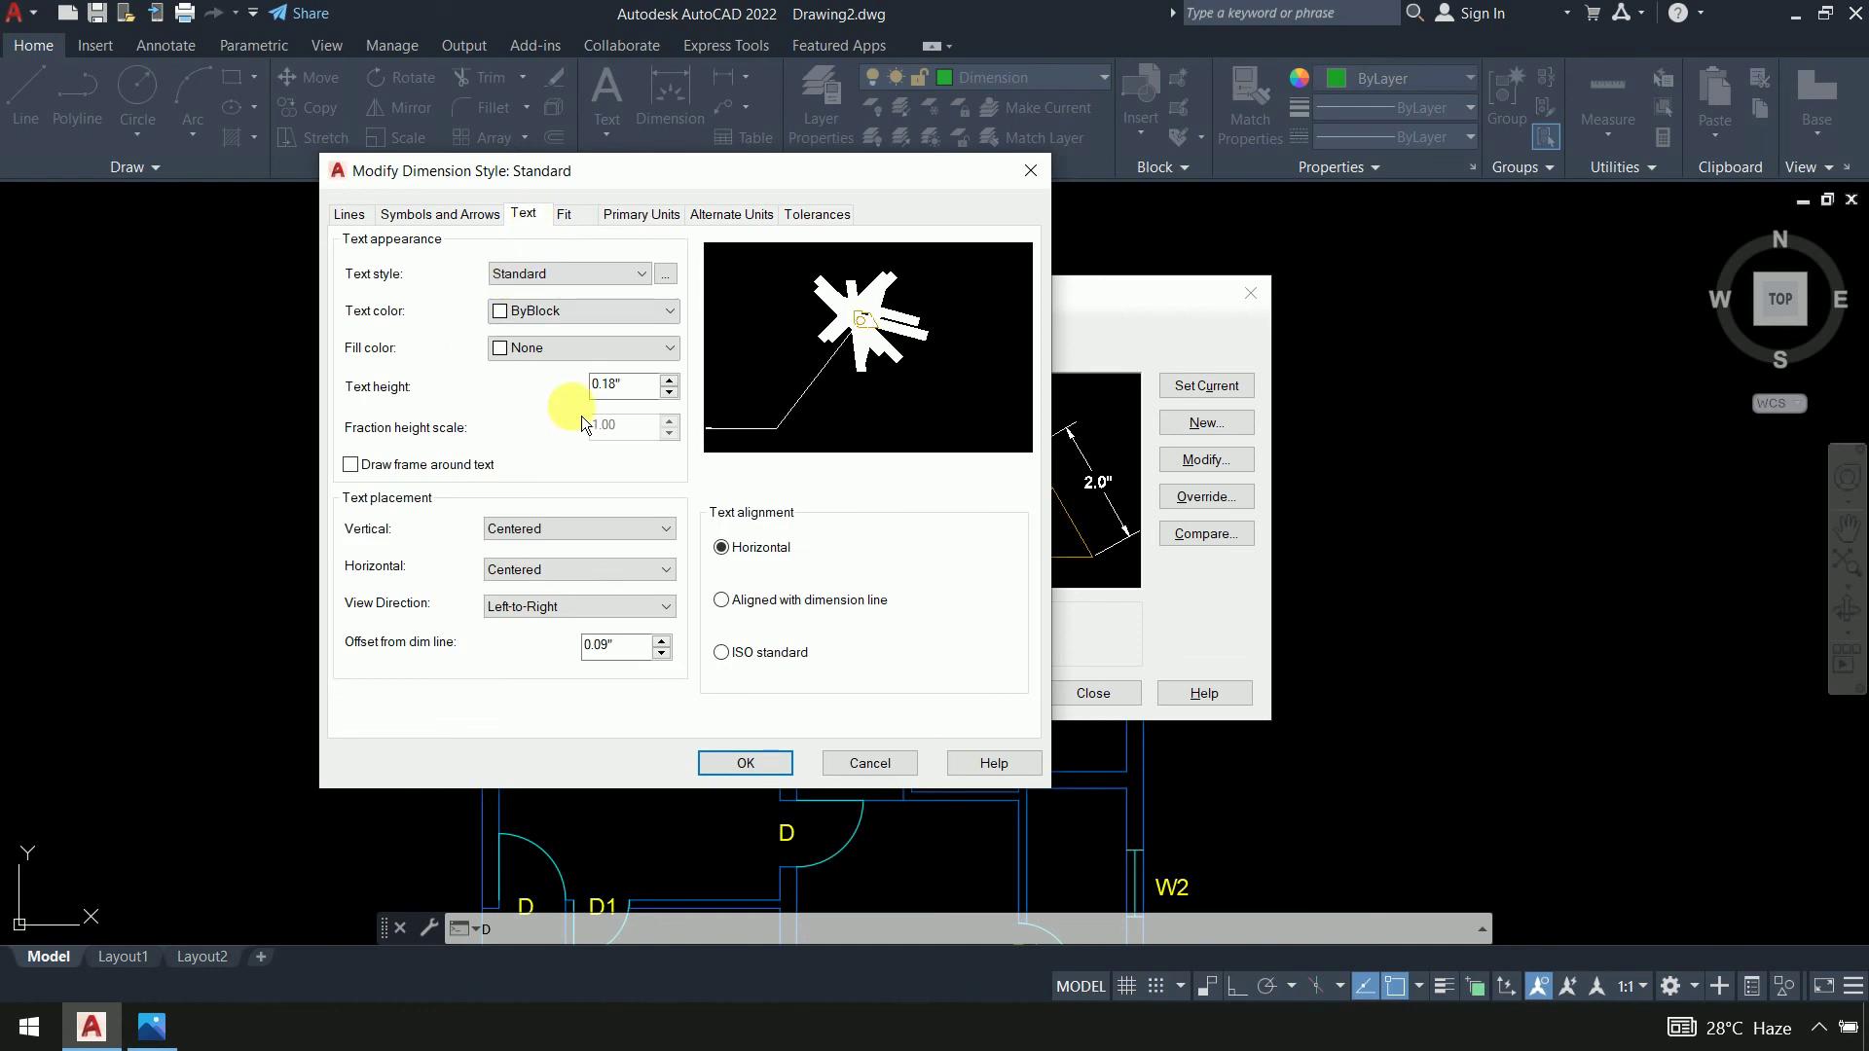
pyautogui.doubleClick(611, 384)
pyautogui.write('8')
pyautogui.press('Return')
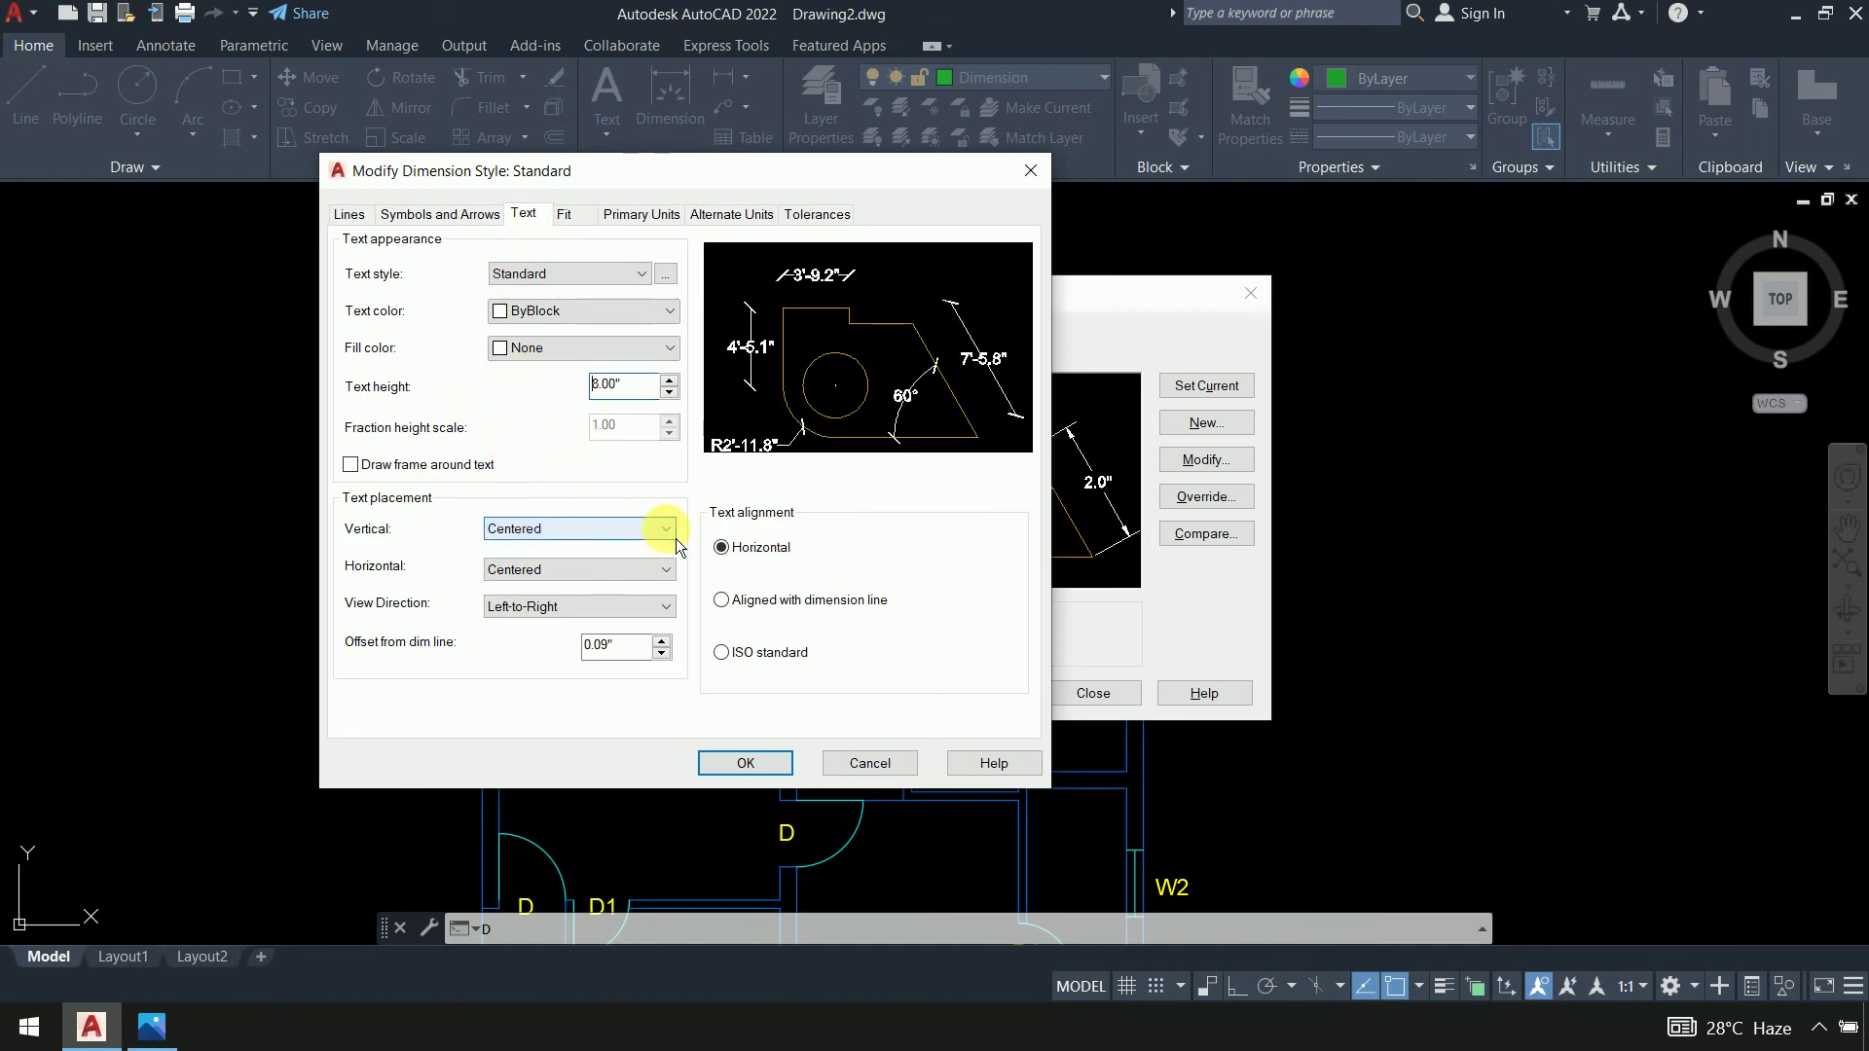
pyautogui.click(763, 771)
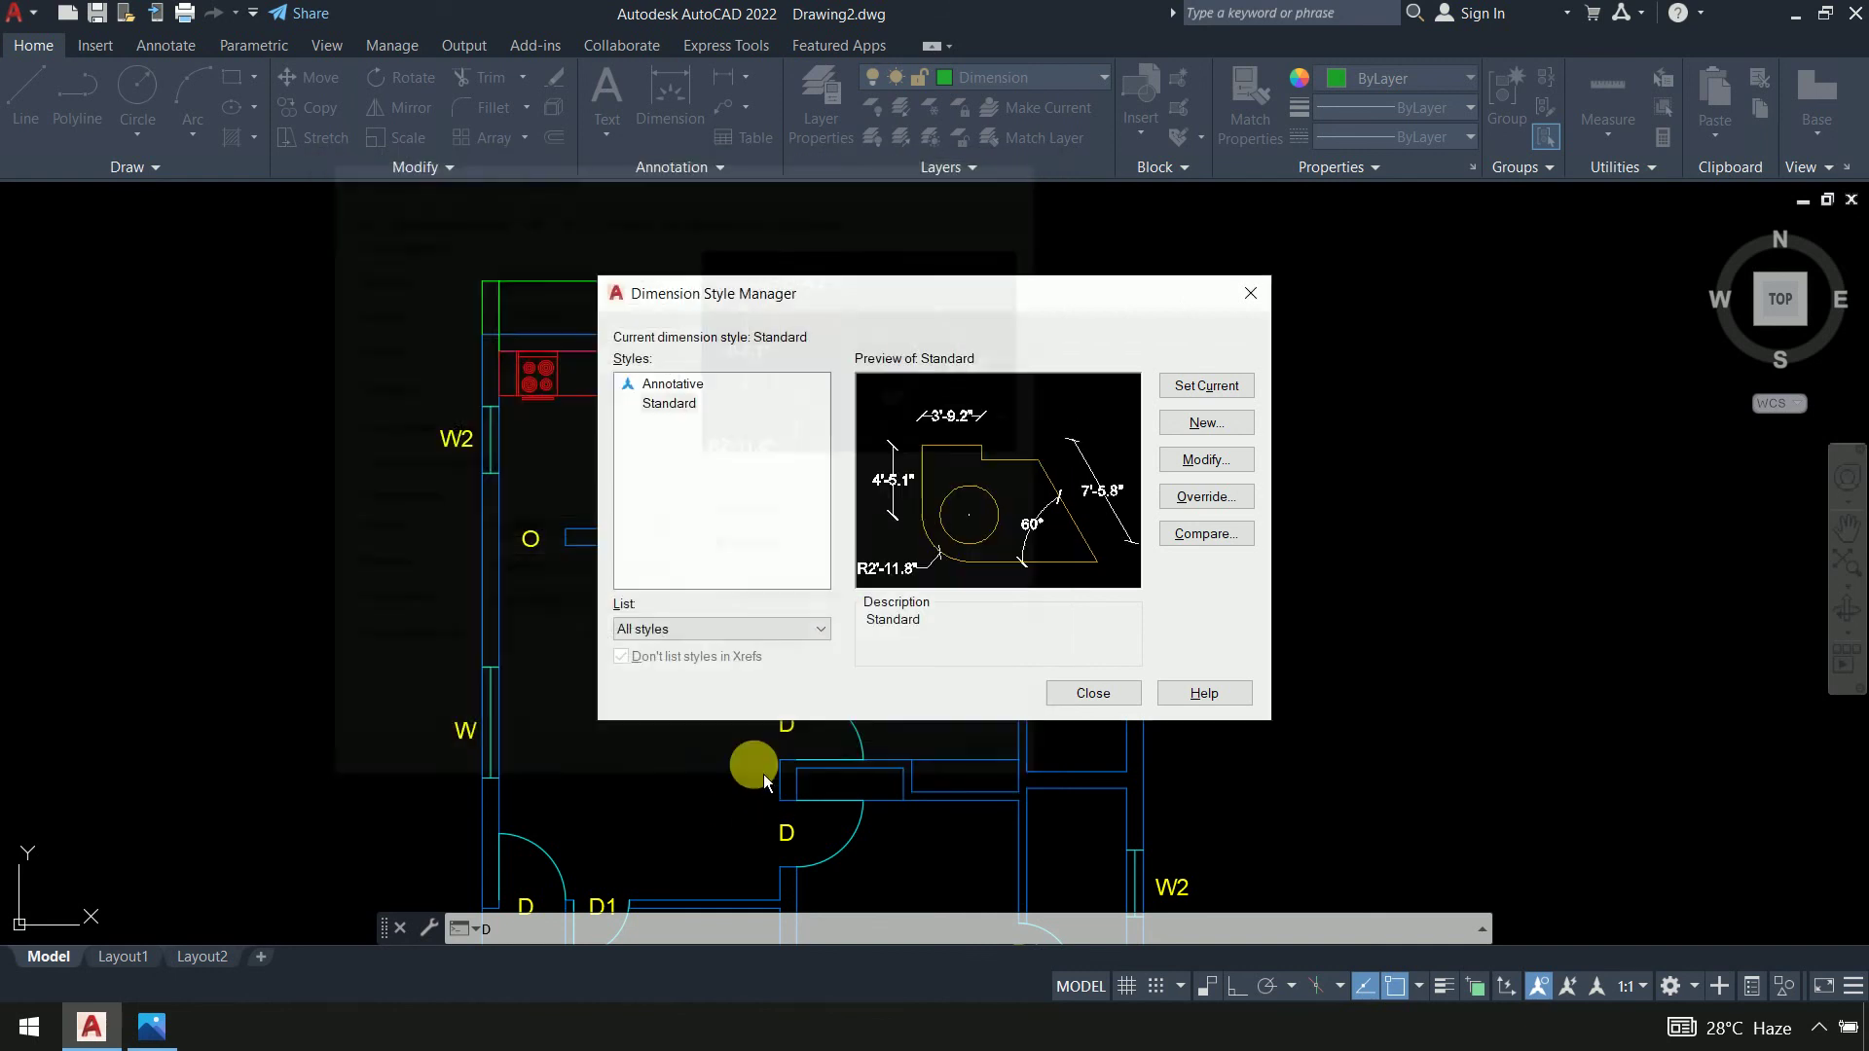
pyautogui.click(1239, 391)
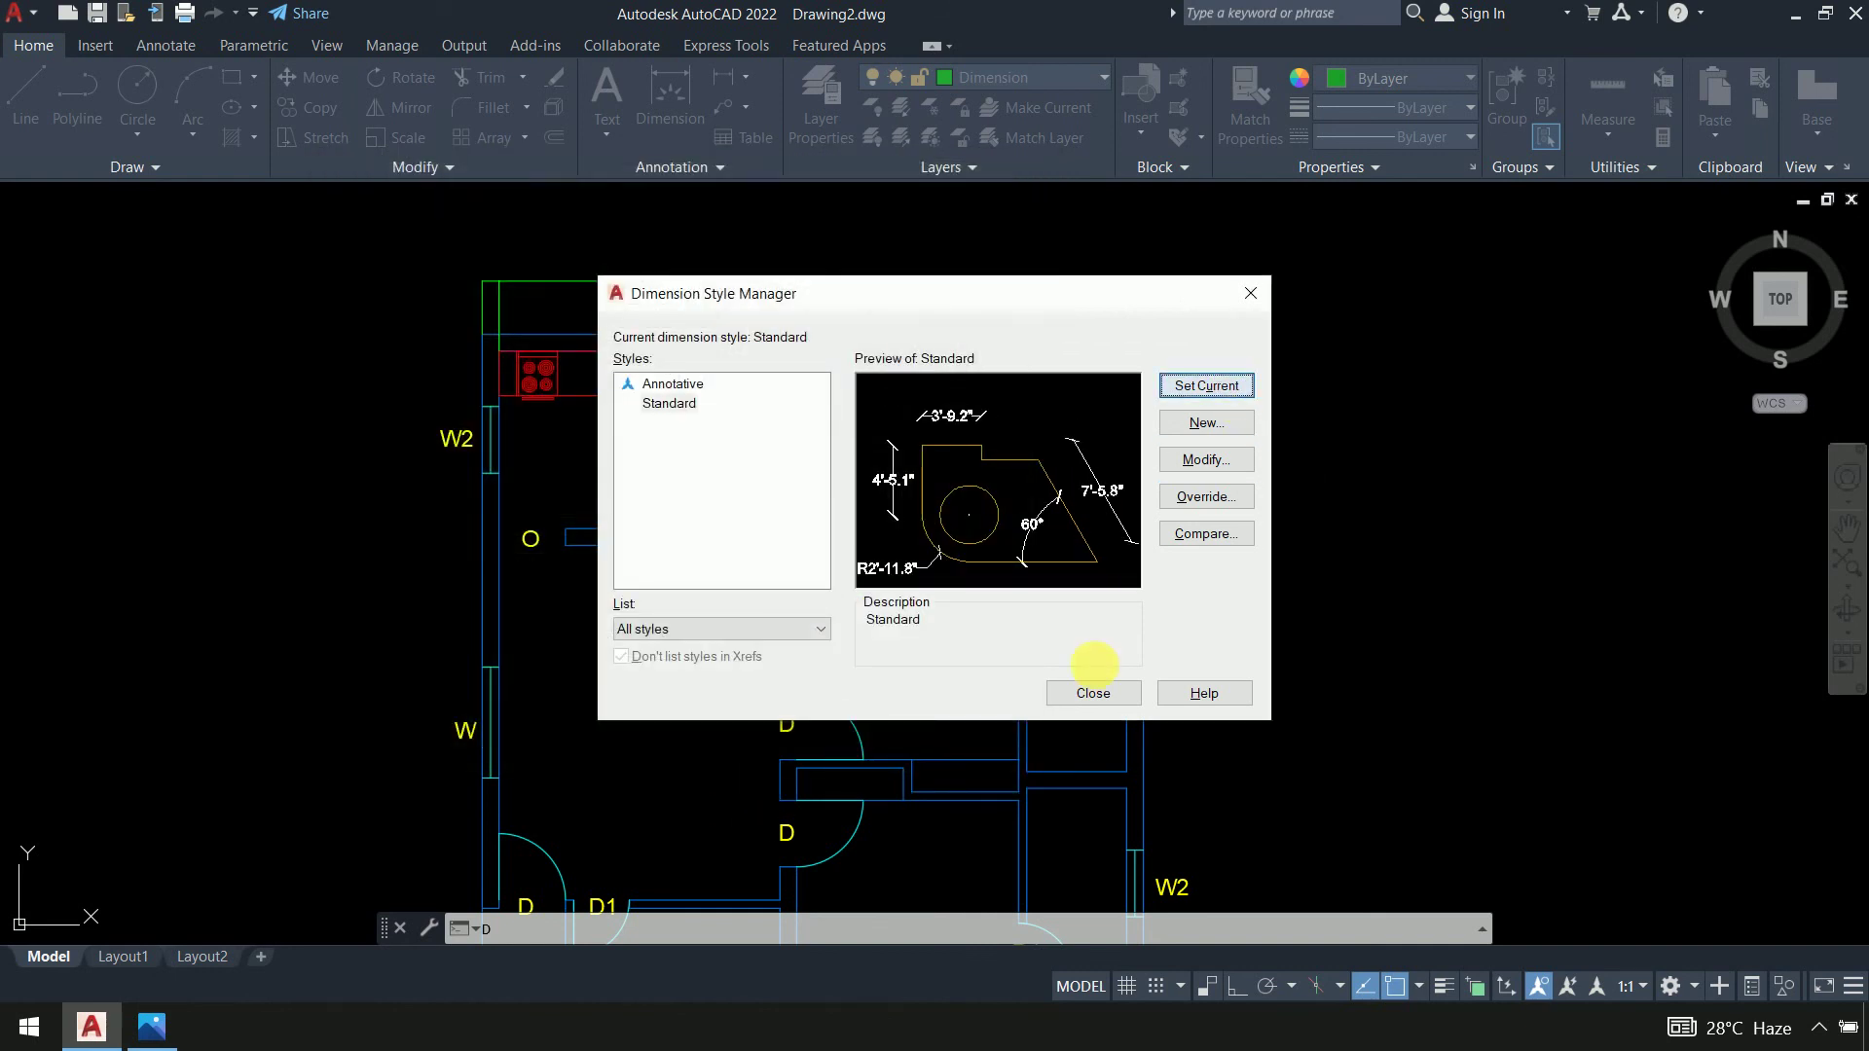
pyautogui.click(1093, 691)
pyautogui.moveTo(1326, 580); pyautogui.dragTo(1303, 606, button='middle')
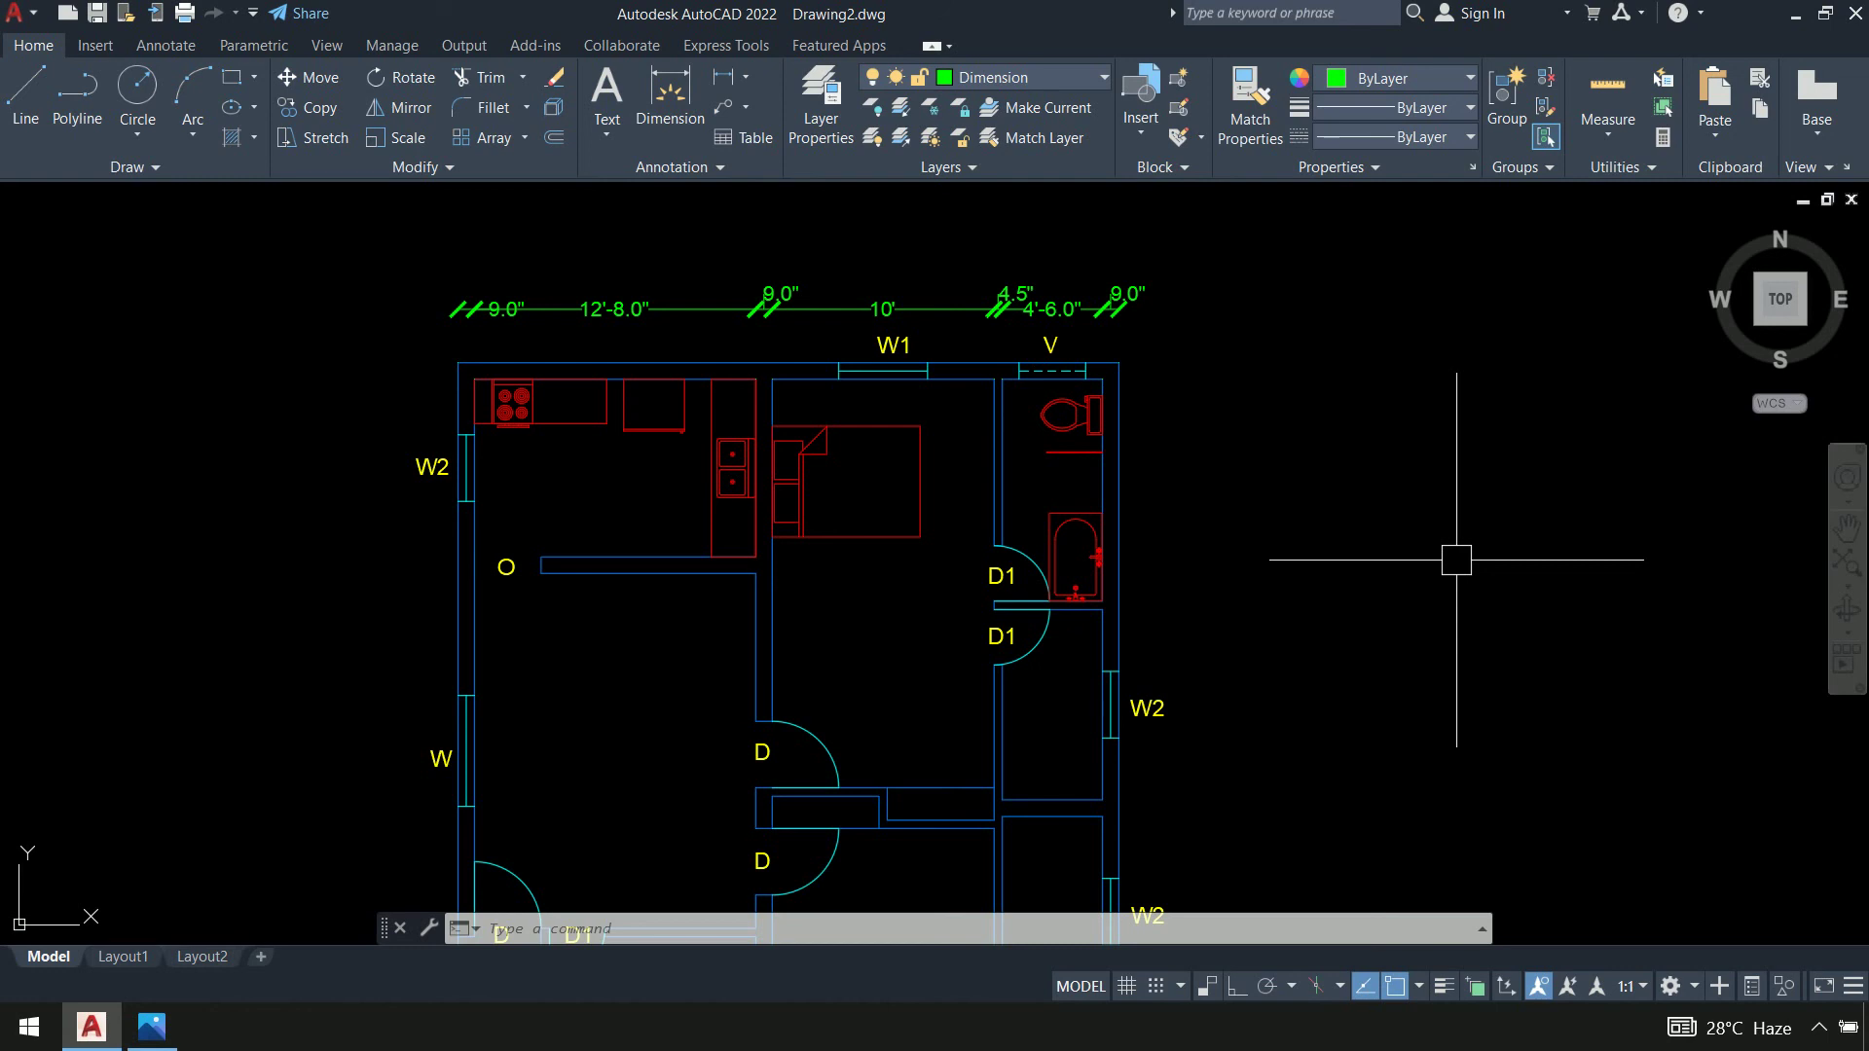
# Reduce the Standard dimension style's arrow size to 6" and apply the change to the drawing
pyautogui.write('d')
pyautogui.press('Return')
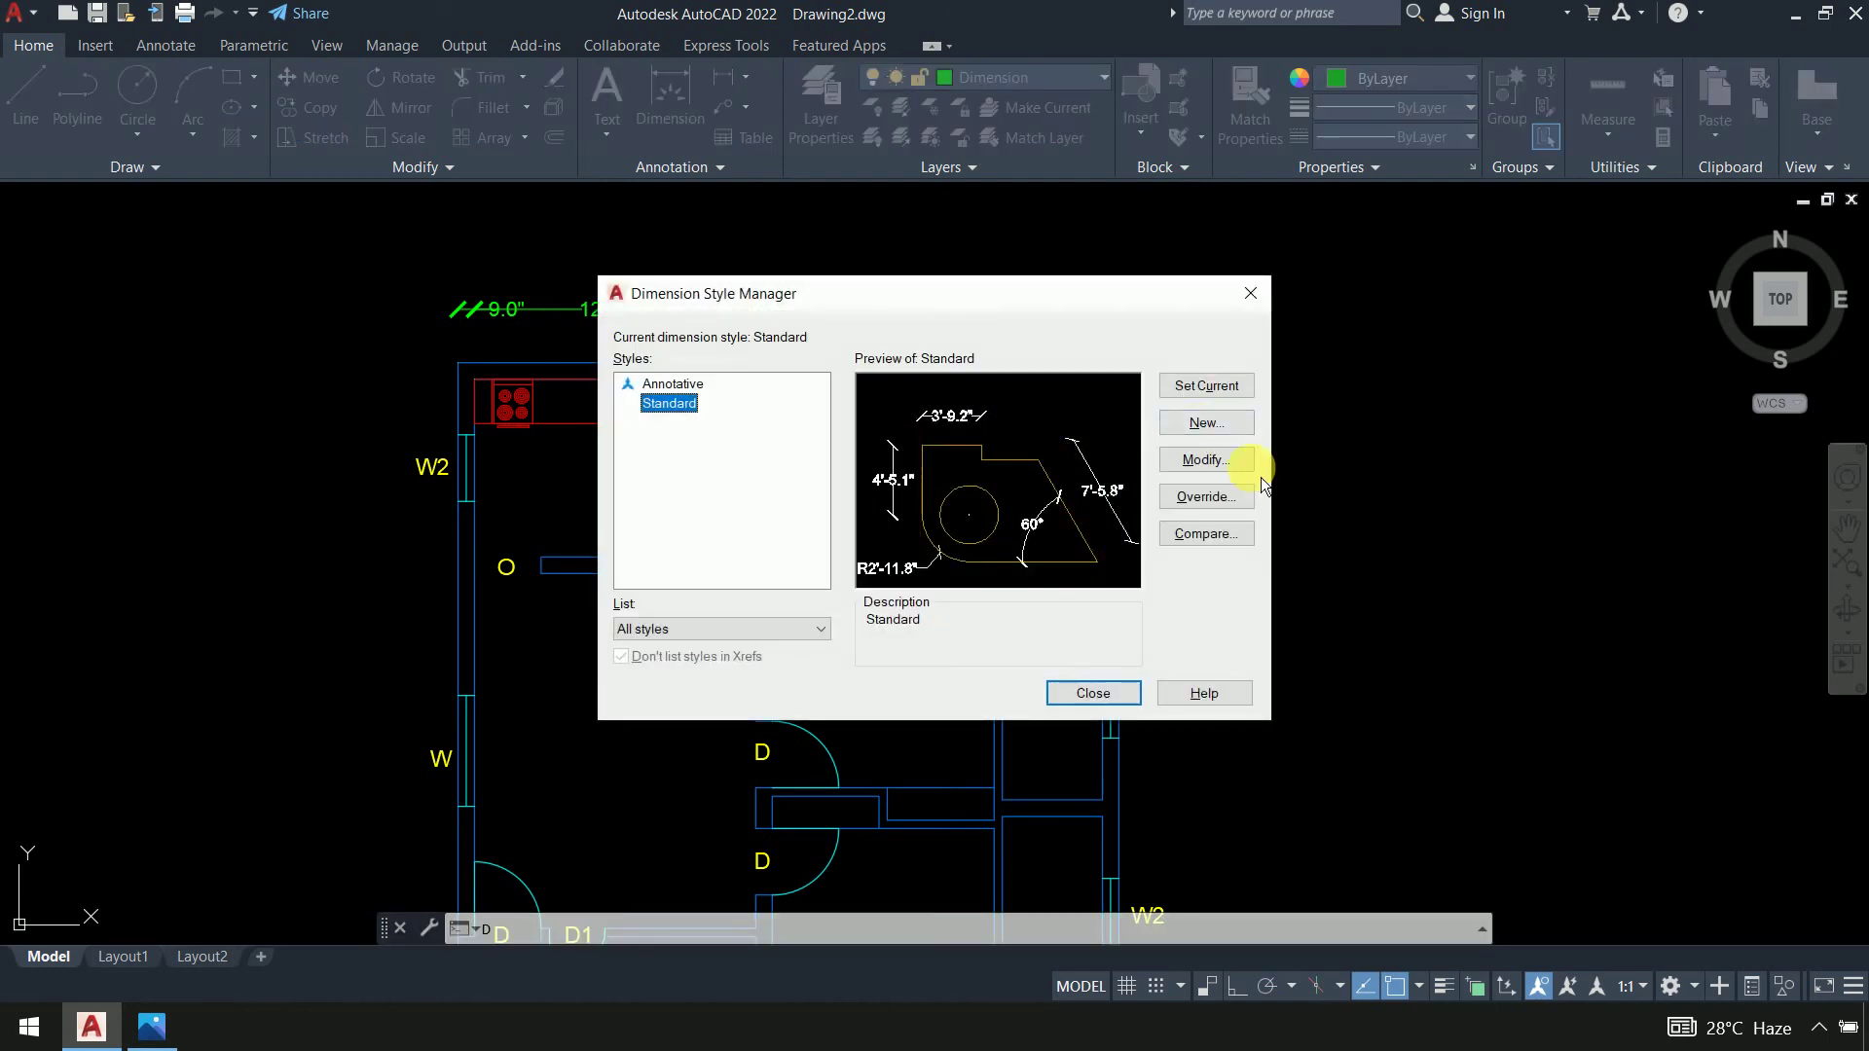
pyautogui.click(1241, 459)
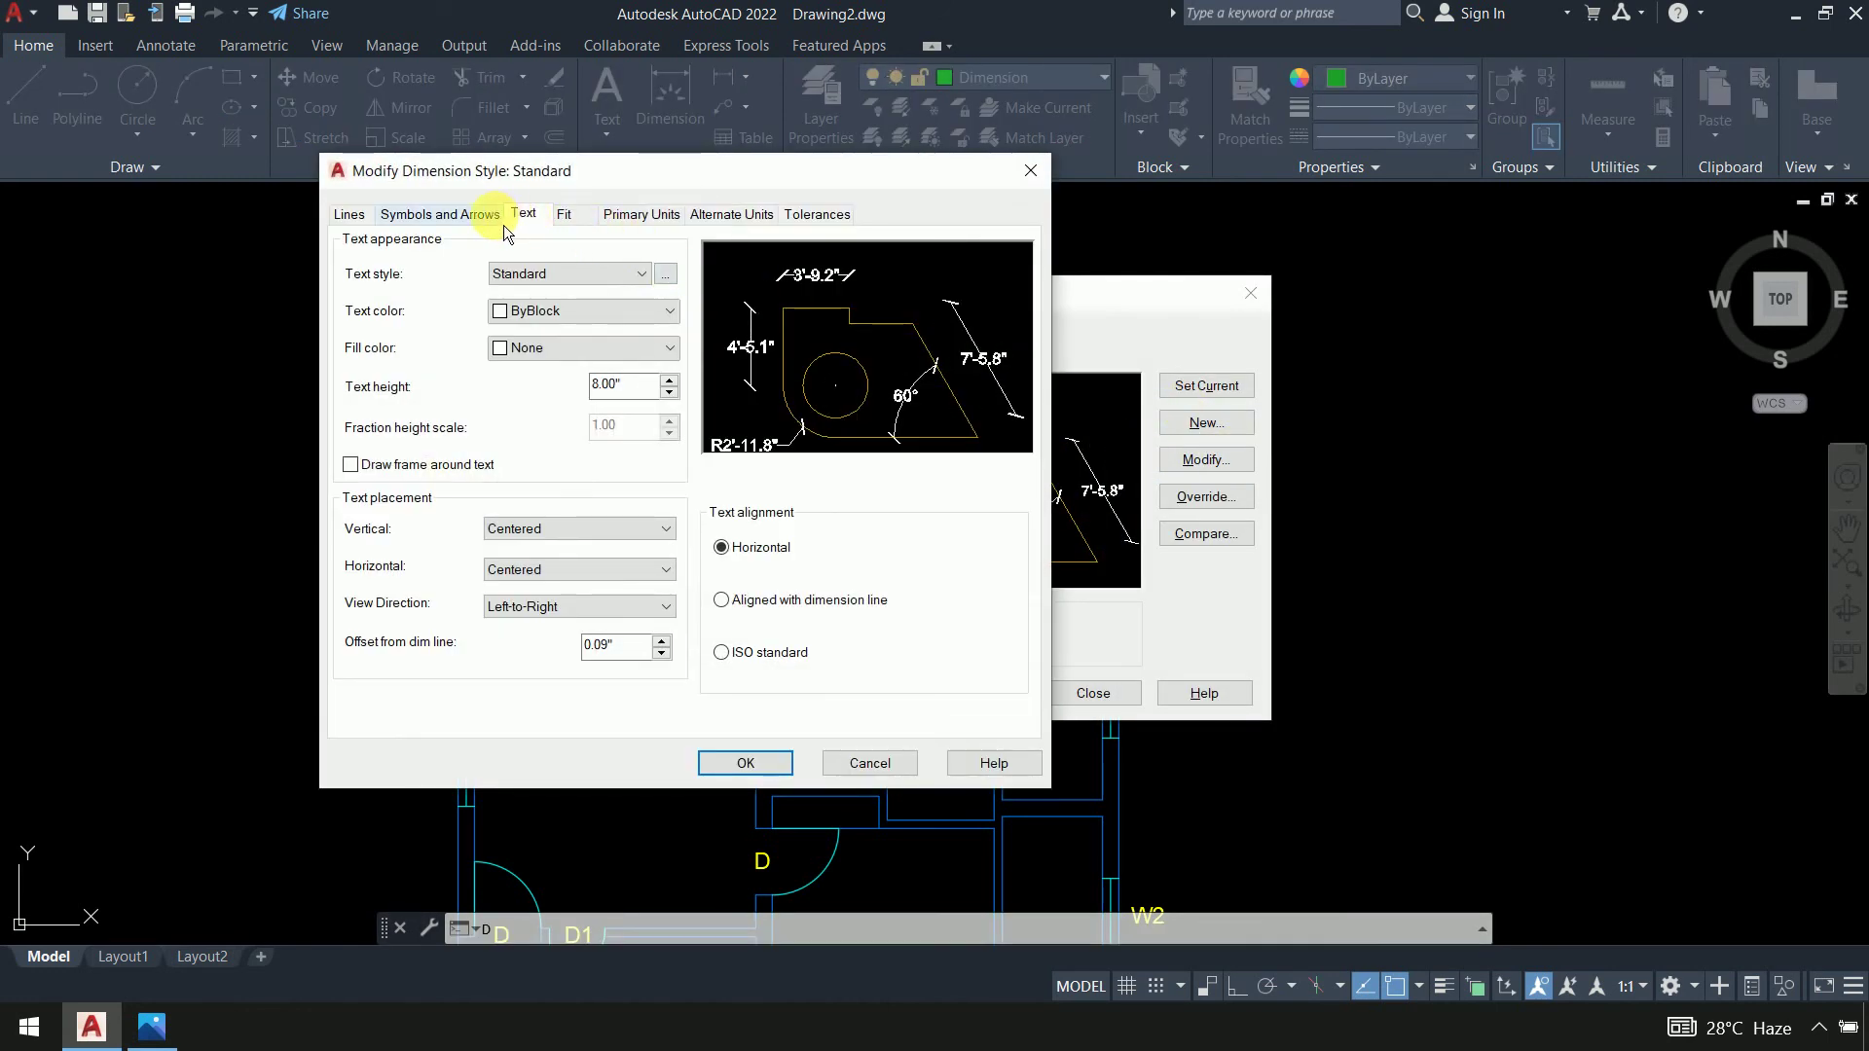
pyautogui.click(497, 215)
pyautogui.moveTo(425, 459); pyautogui.dragTo(248, 465)
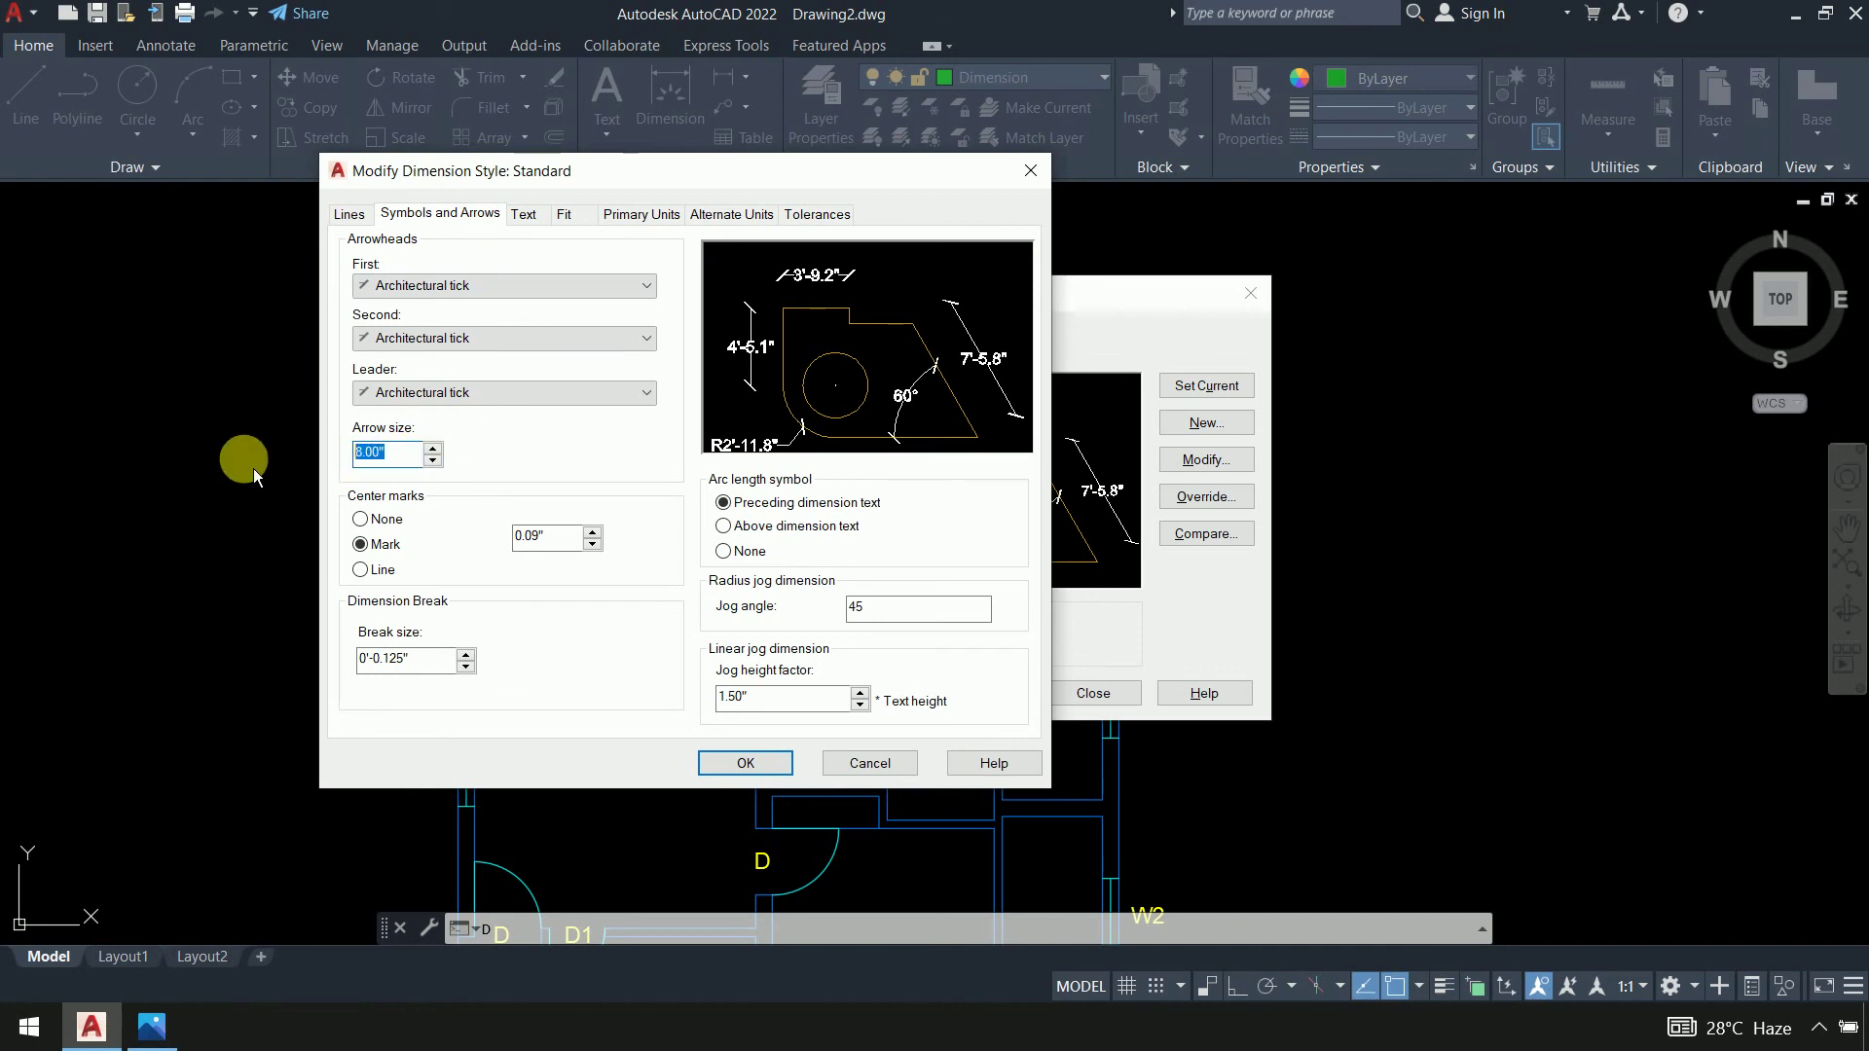
pyautogui.write('6')
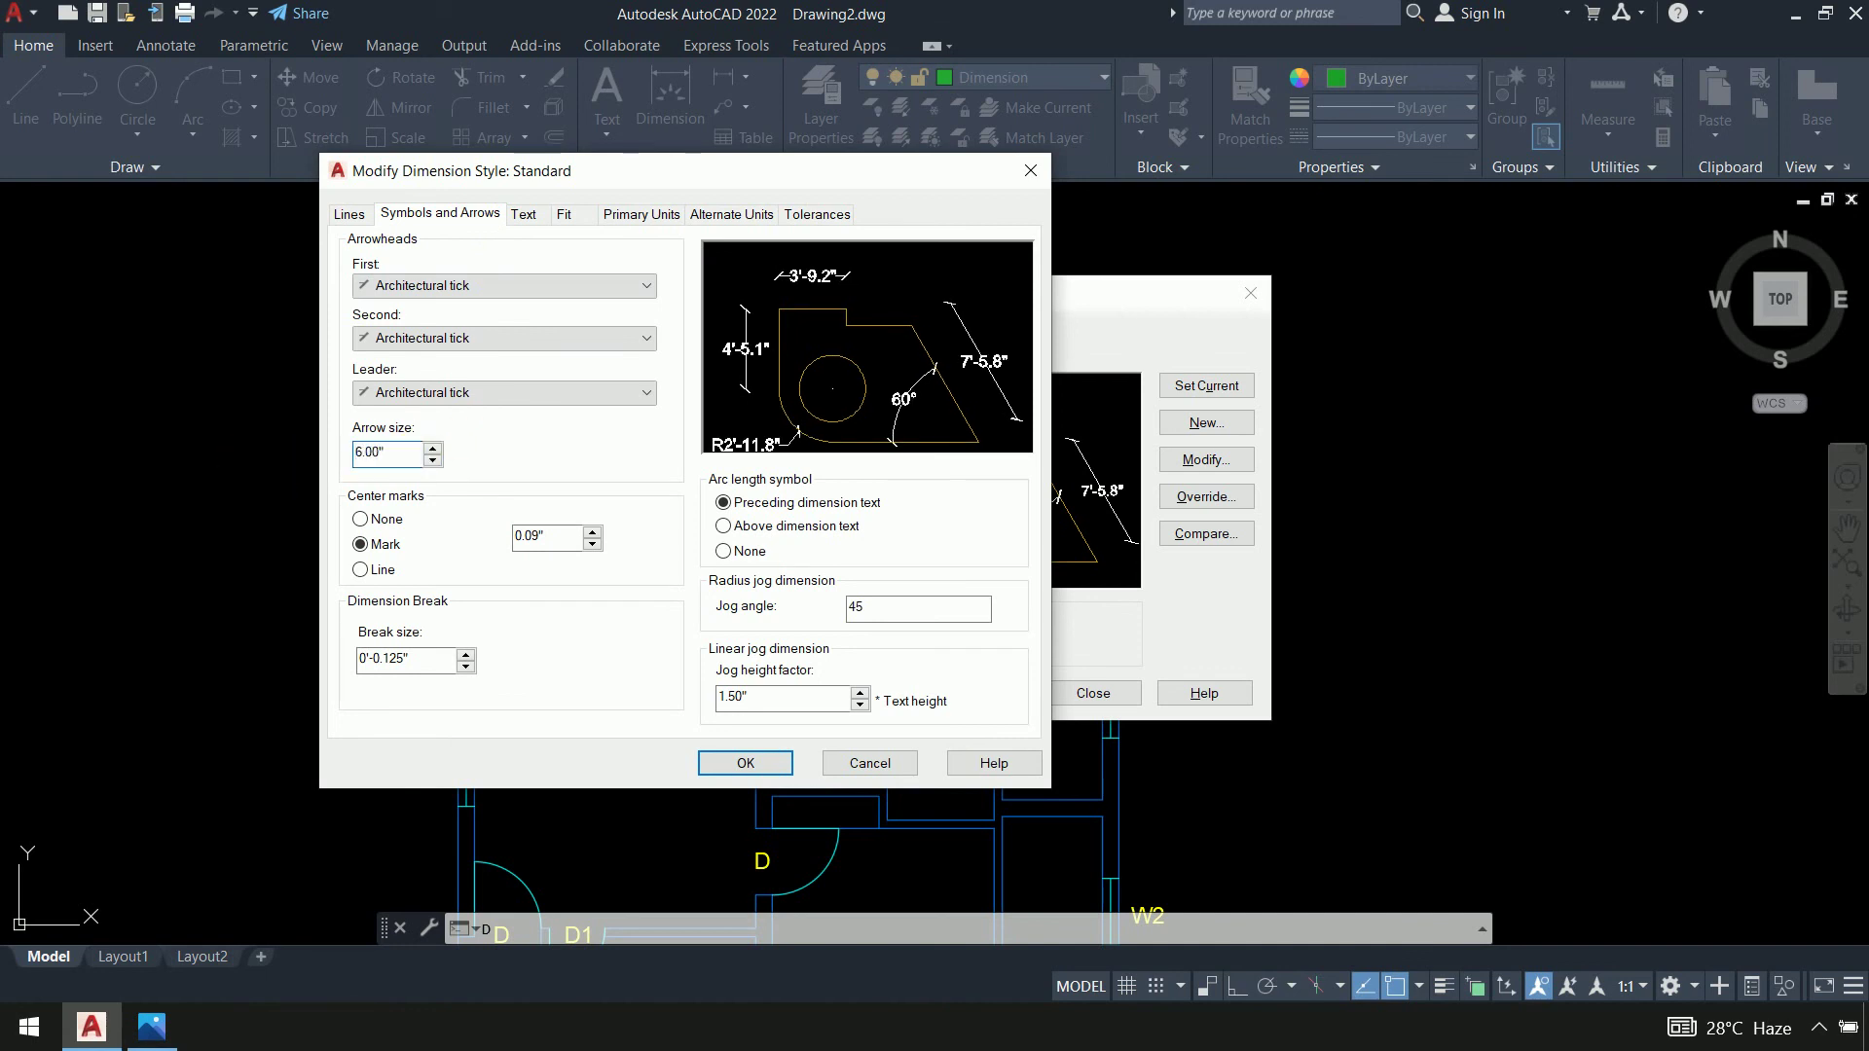
pyautogui.click(744, 765)
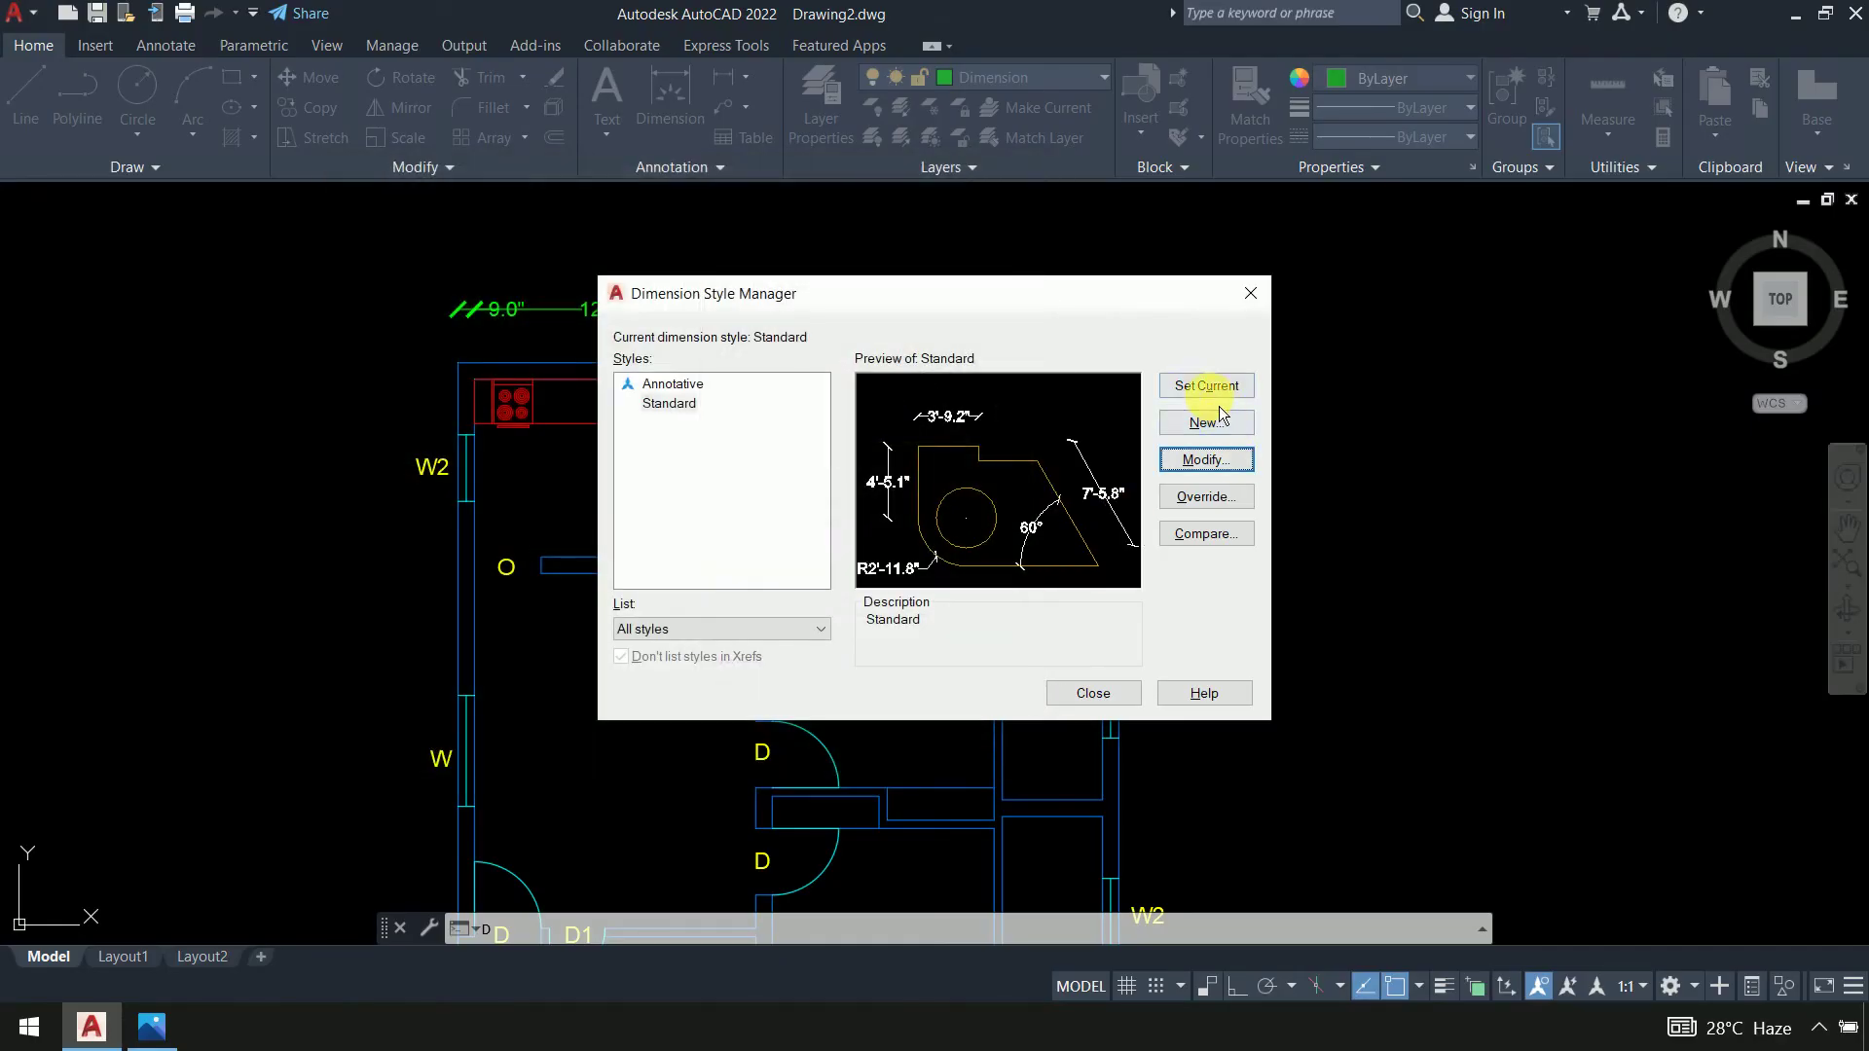
pyautogui.click(1091, 693)
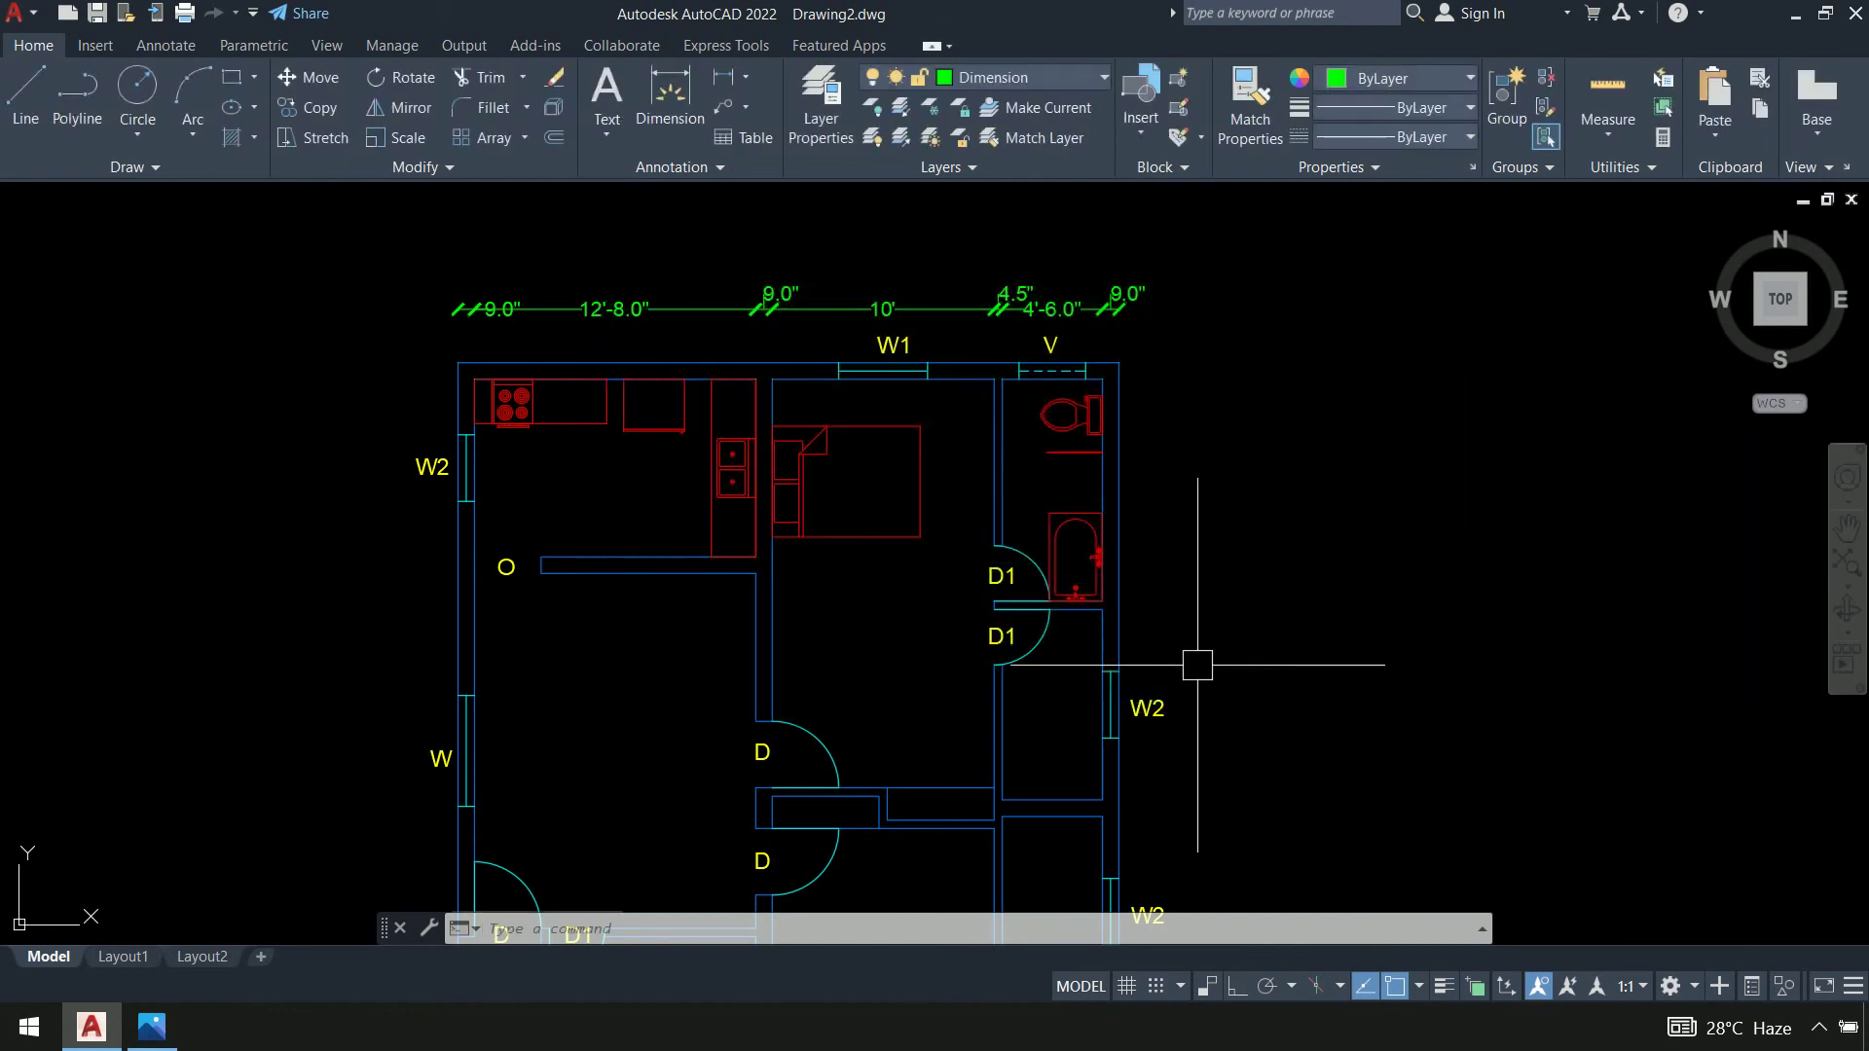
pyautogui.moveTo(1348, 553)
pyautogui.mouseDown(button='middle')
pyautogui.moveTo(1340, 484)
pyautogui.moveTo(1185, 367)
pyautogui.moveTo(1186, 383)
pyautogui.mouseUp(button='middle')
pyautogui.scroll(-2, 1339, 484)
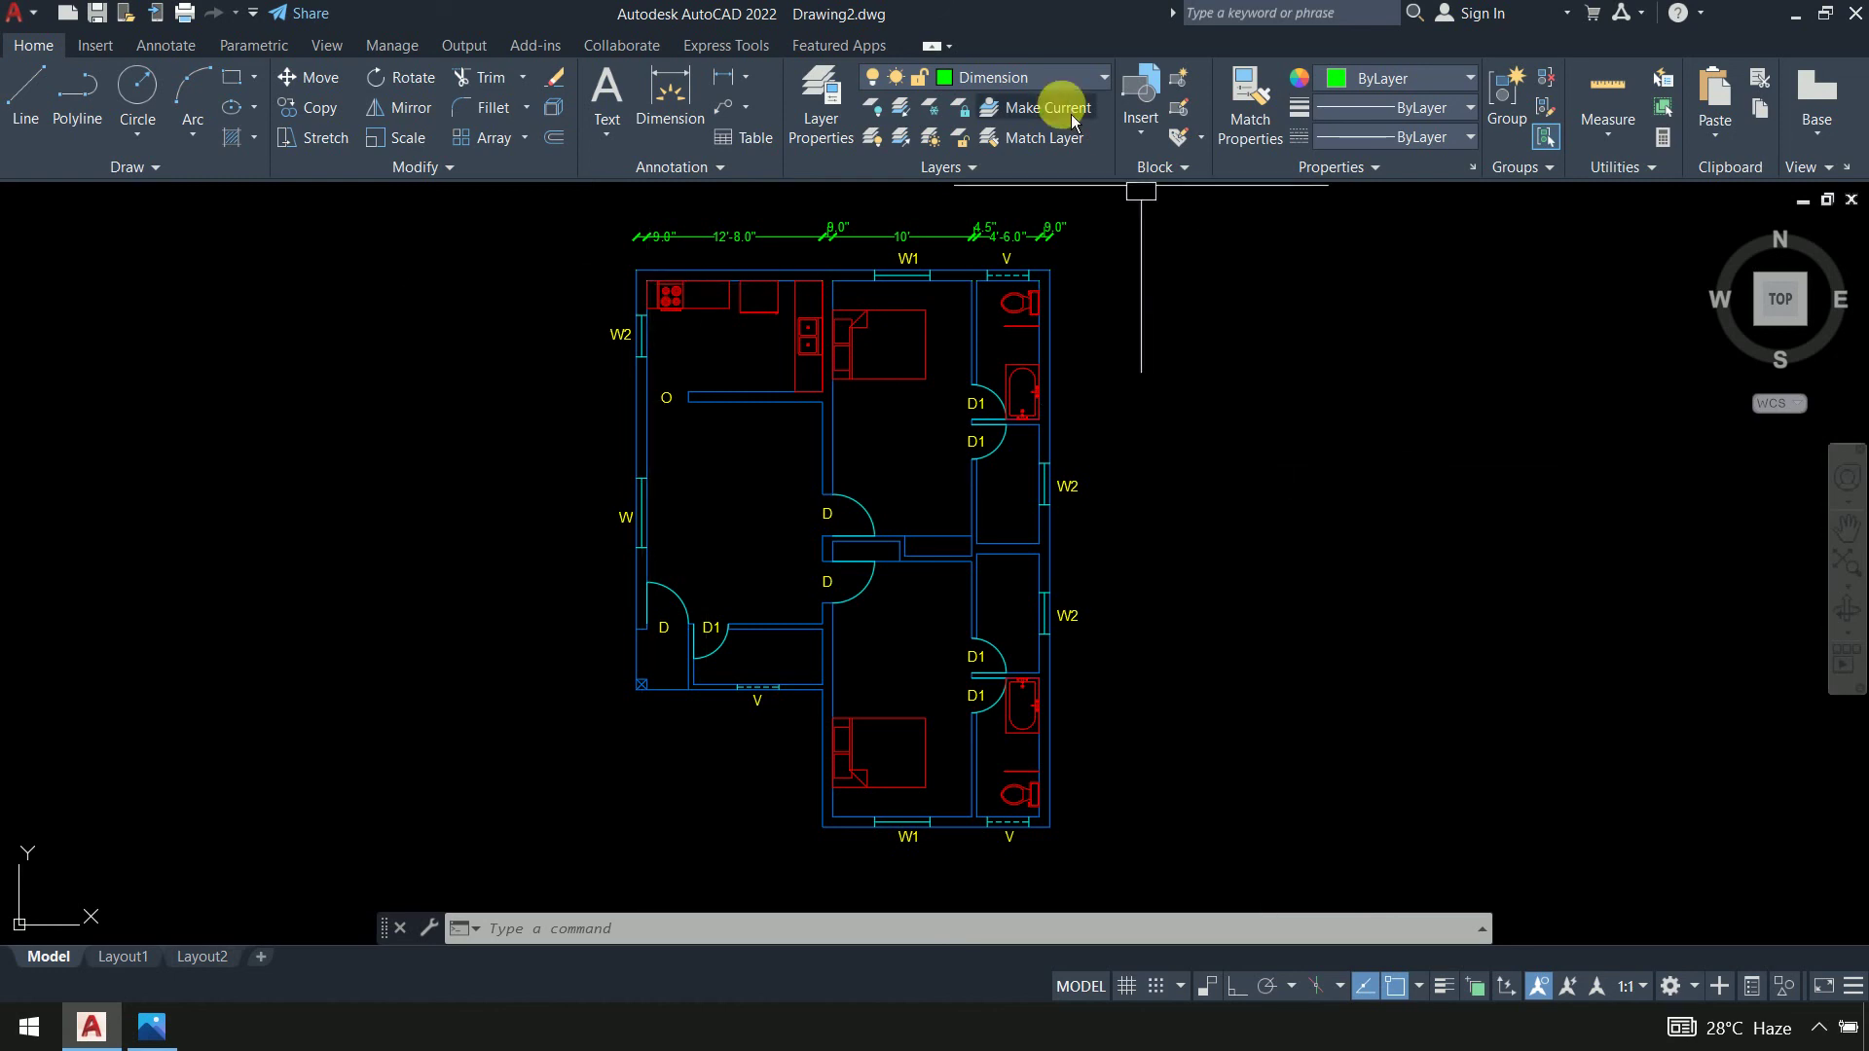
# Make the Hatching & Gradient layer current
pyautogui.click(1040, 97)
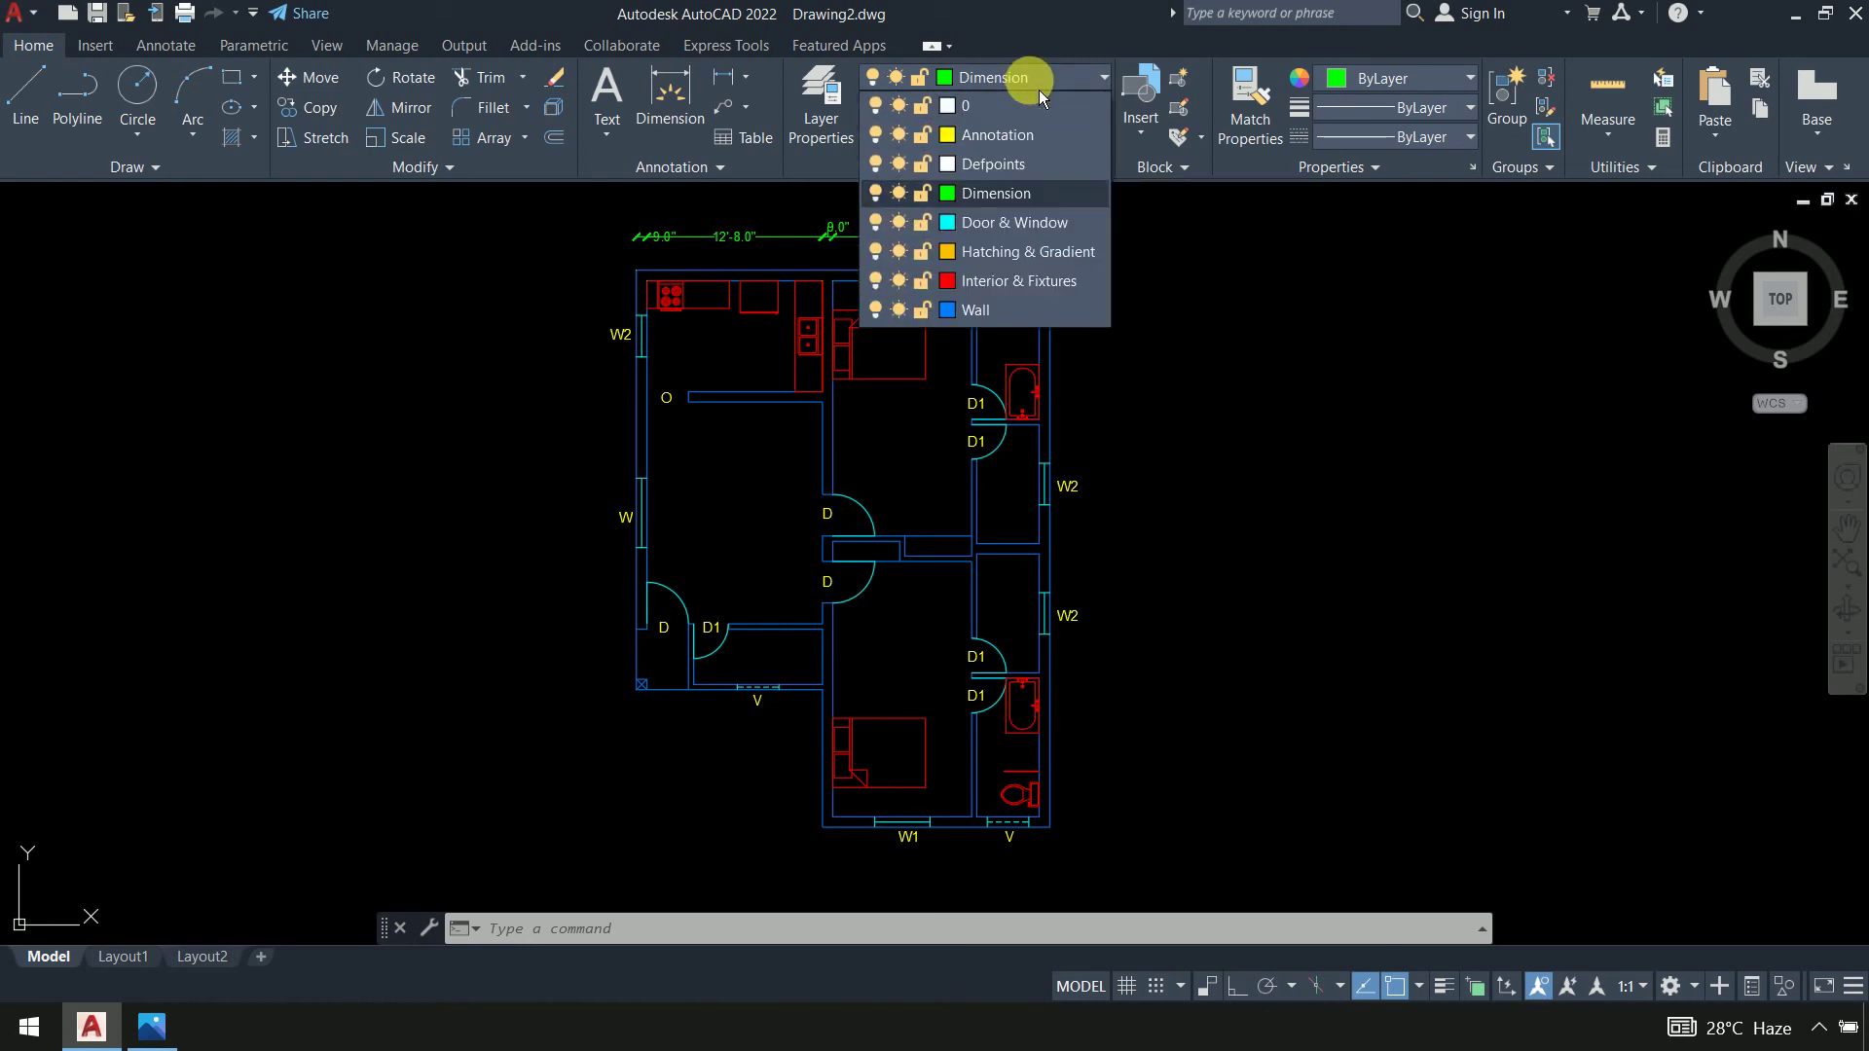
pyautogui.click(1037, 90)
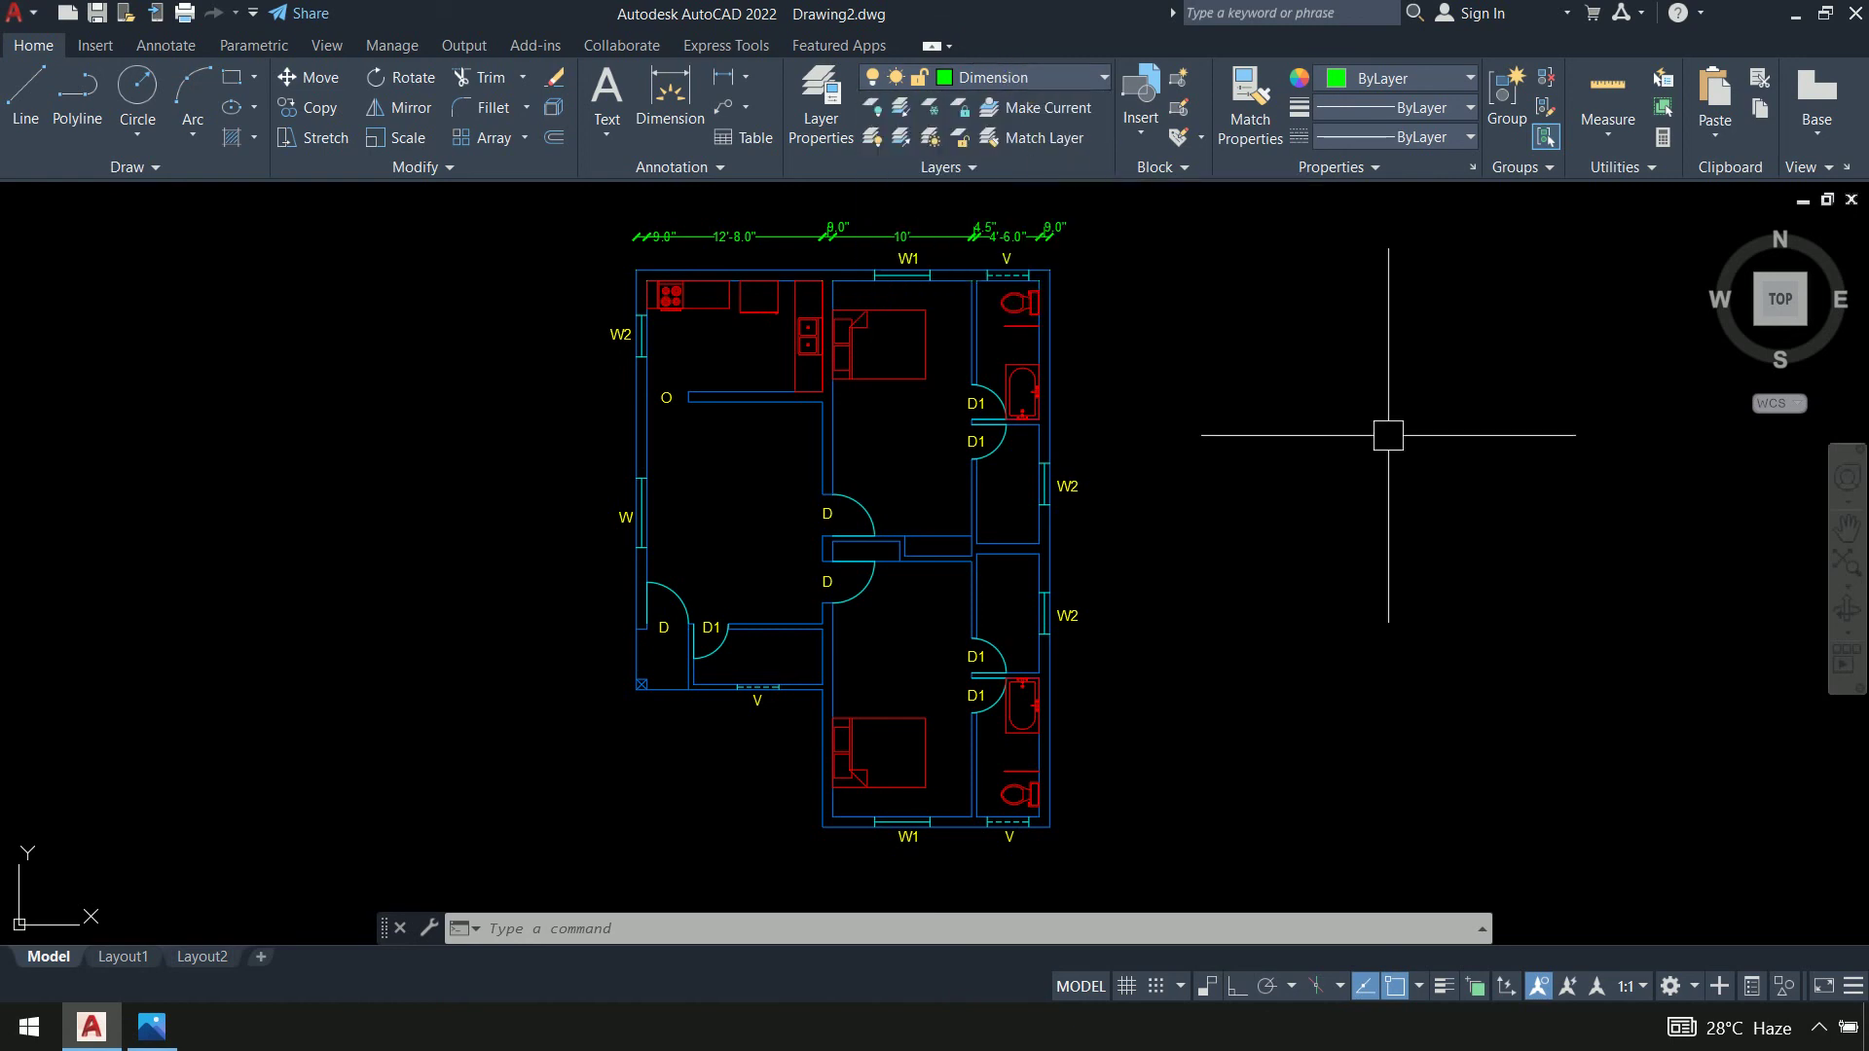
pyautogui.click(1040, 78)
pyautogui.click(1042, 253)
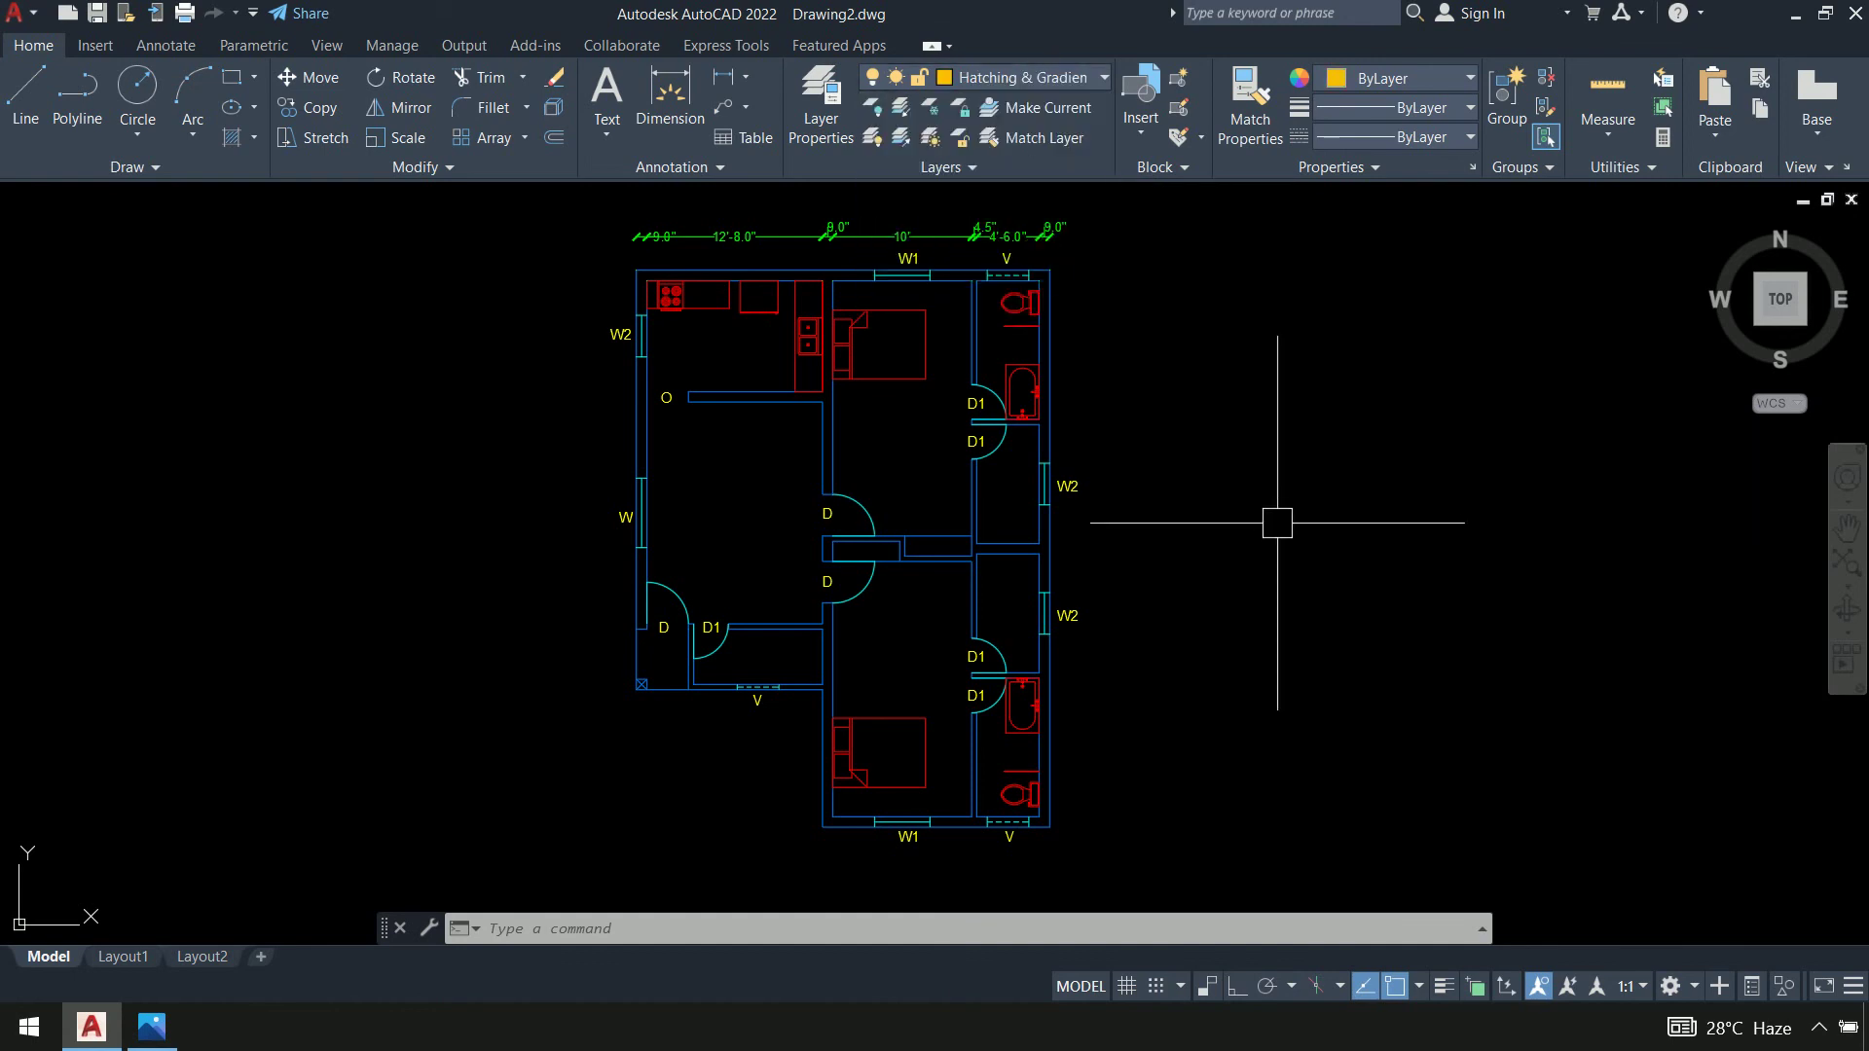
# Start a hatch and choose the predefined BRICK pattern in the hatch settings
pyautogui.write('h')
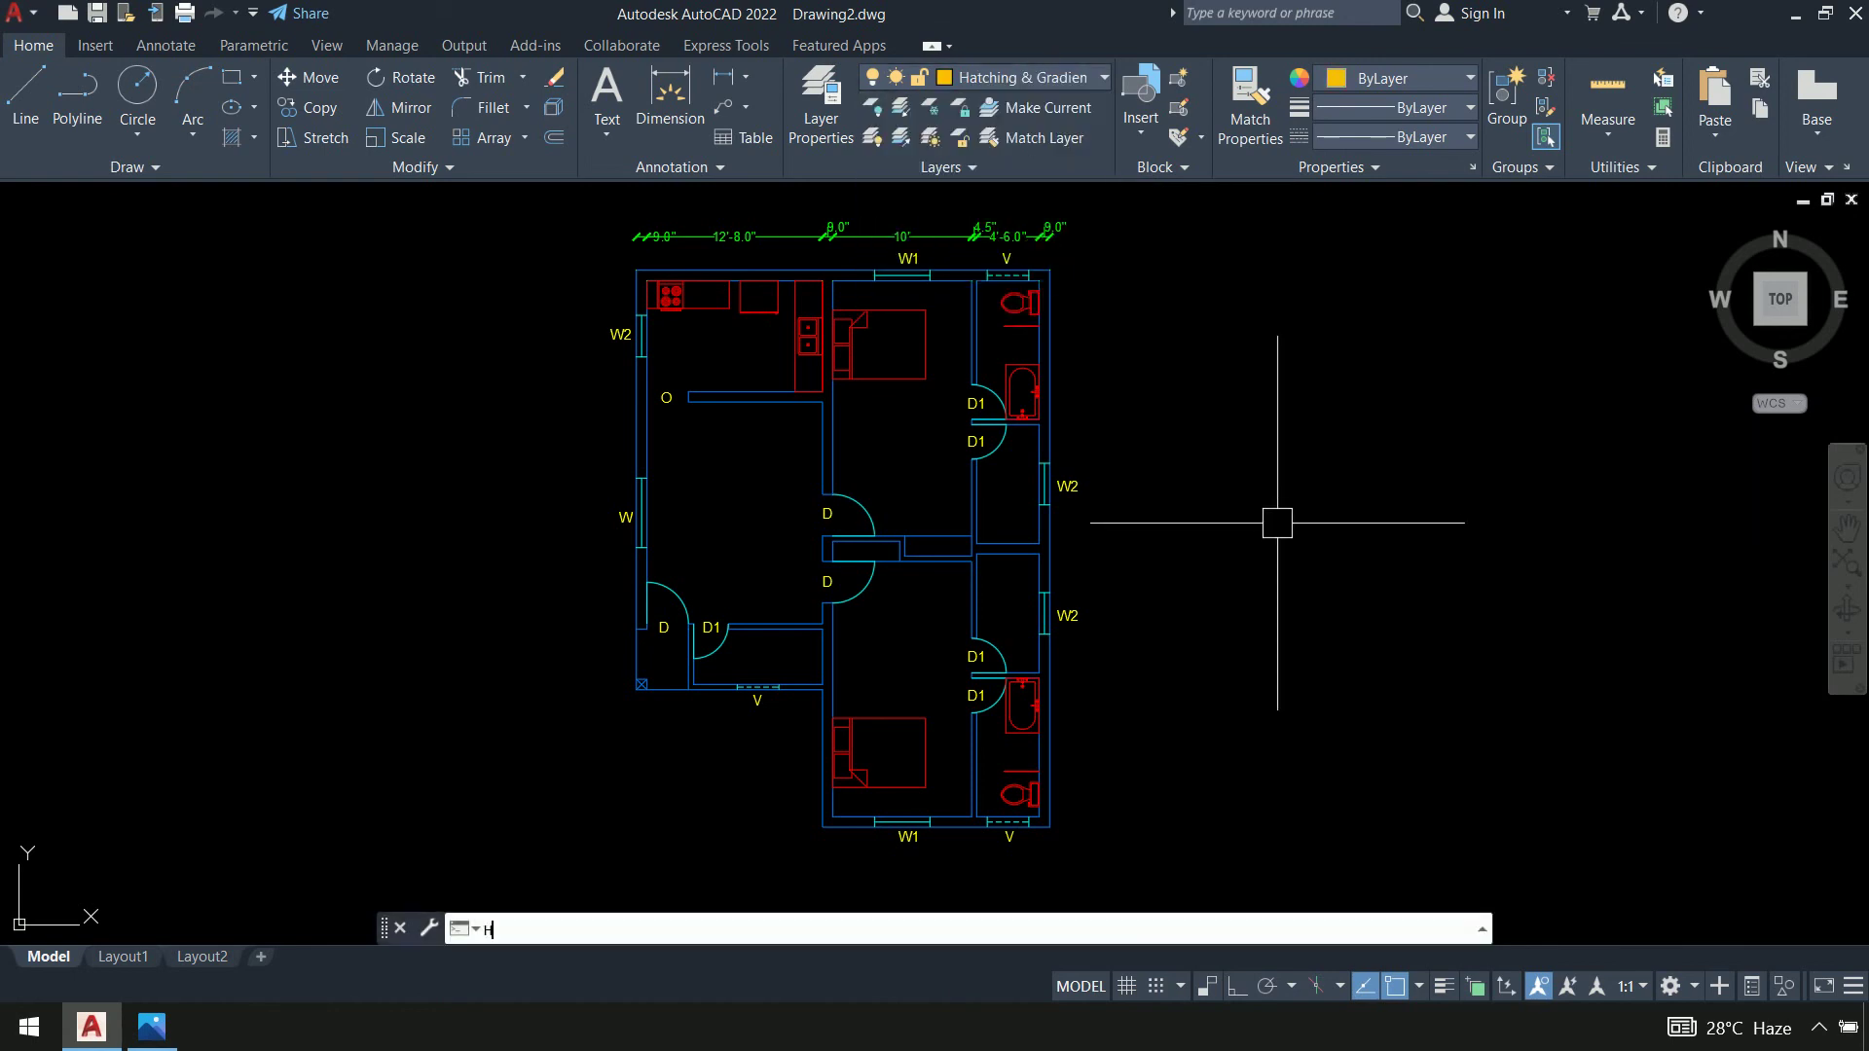
pyautogui.press('Return')
pyautogui.write('t')
pyautogui.press('Return')
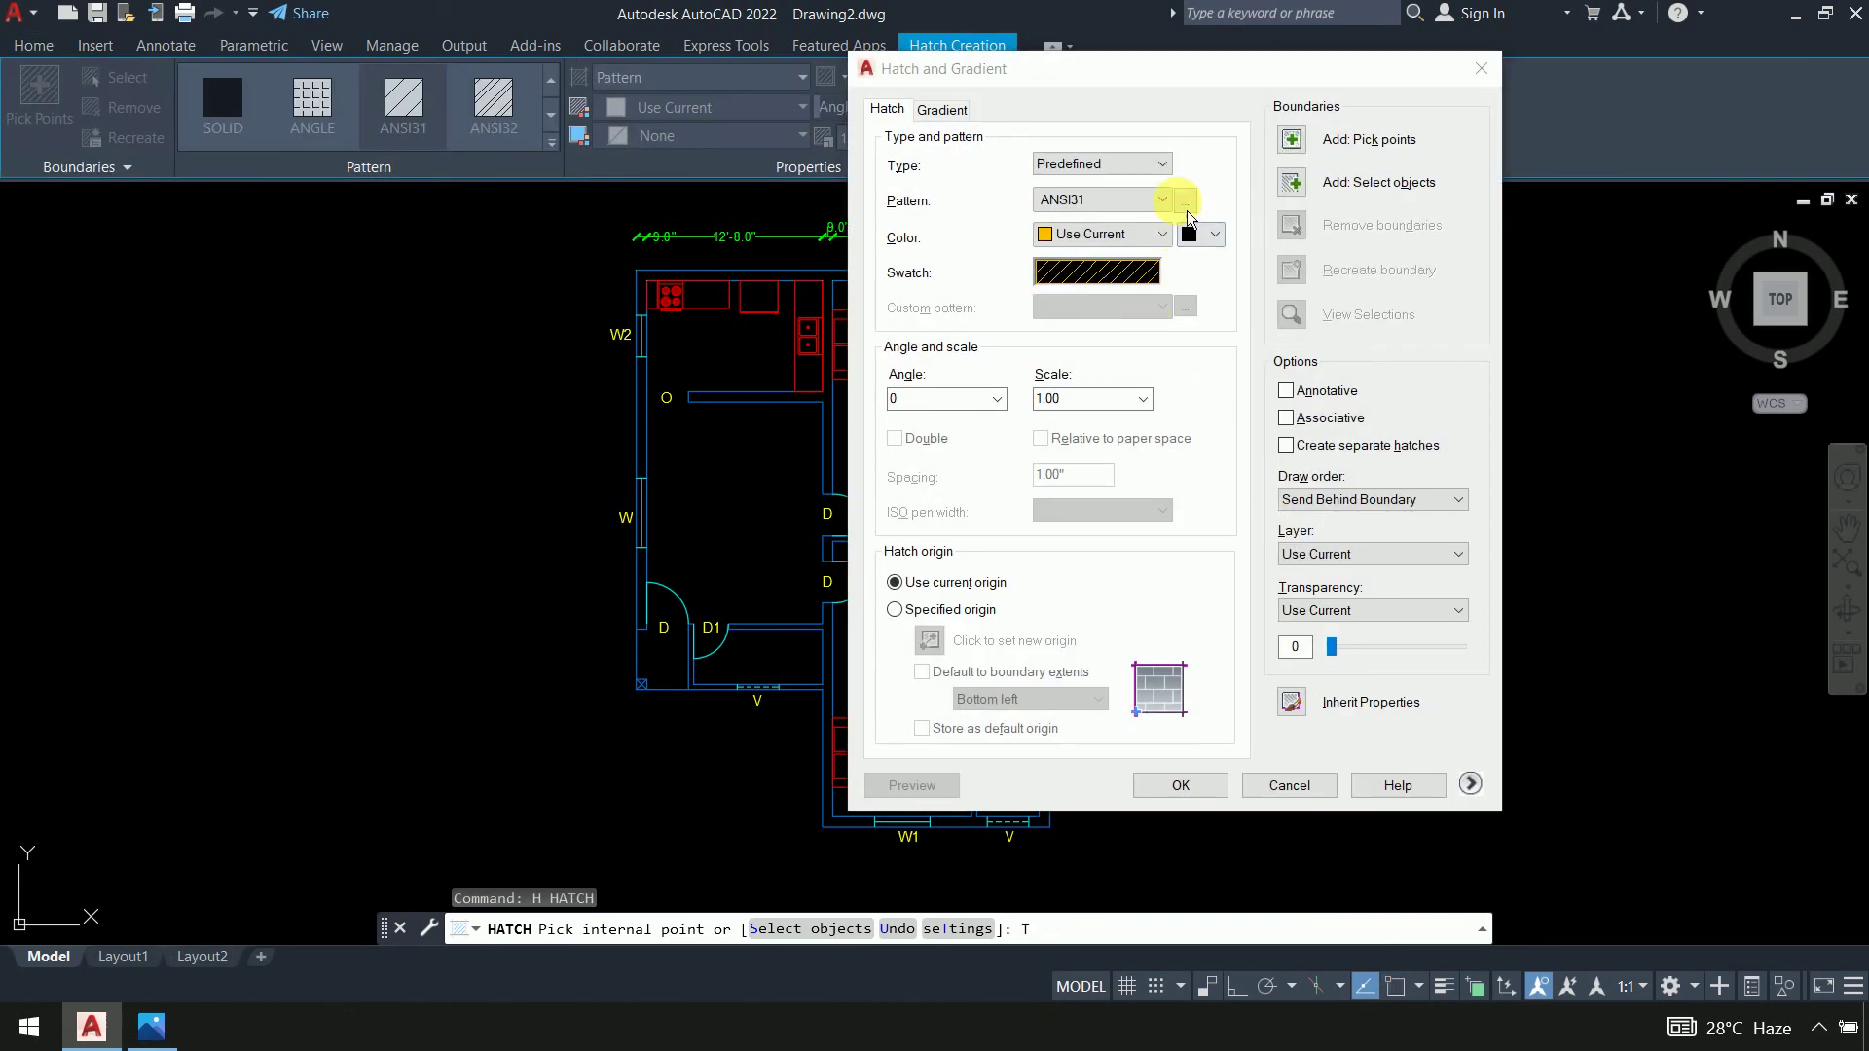
pyautogui.click(1184, 201)
pyautogui.click(517, 138)
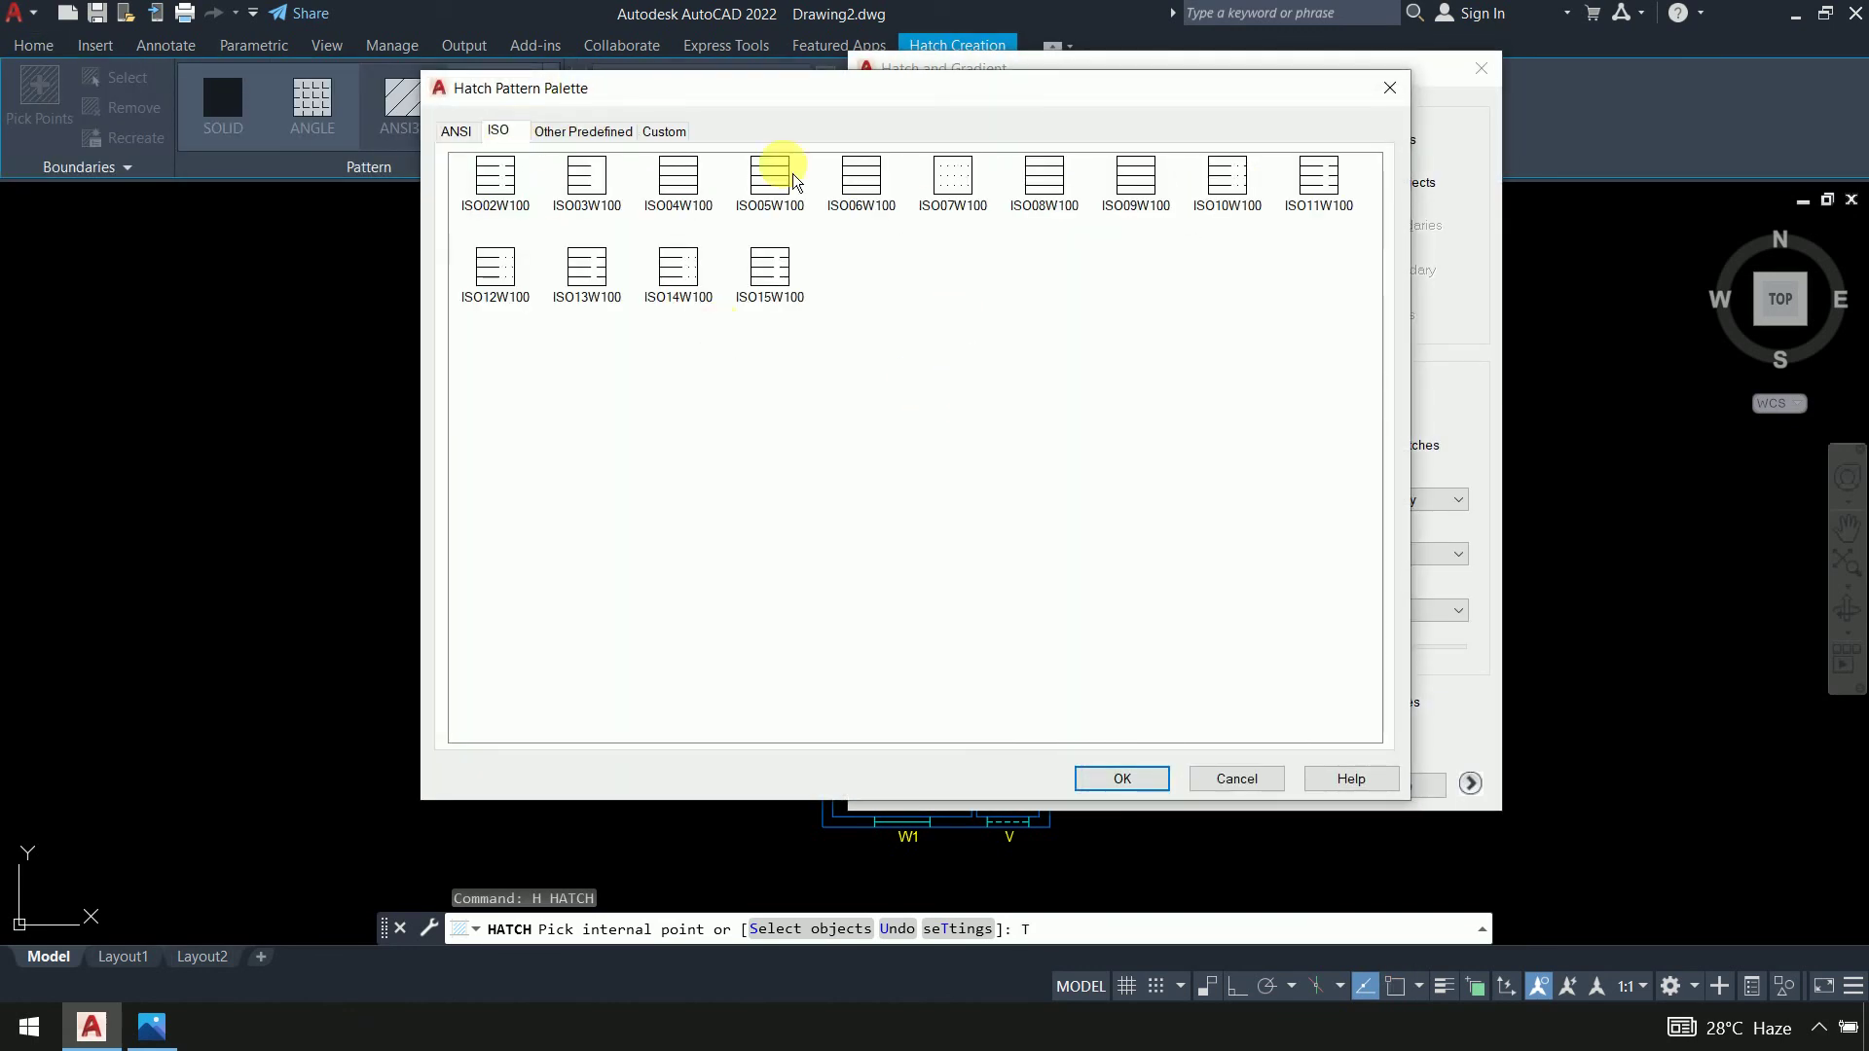
pyautogui.click(583, 132)
pyautogui.click(951, 267)
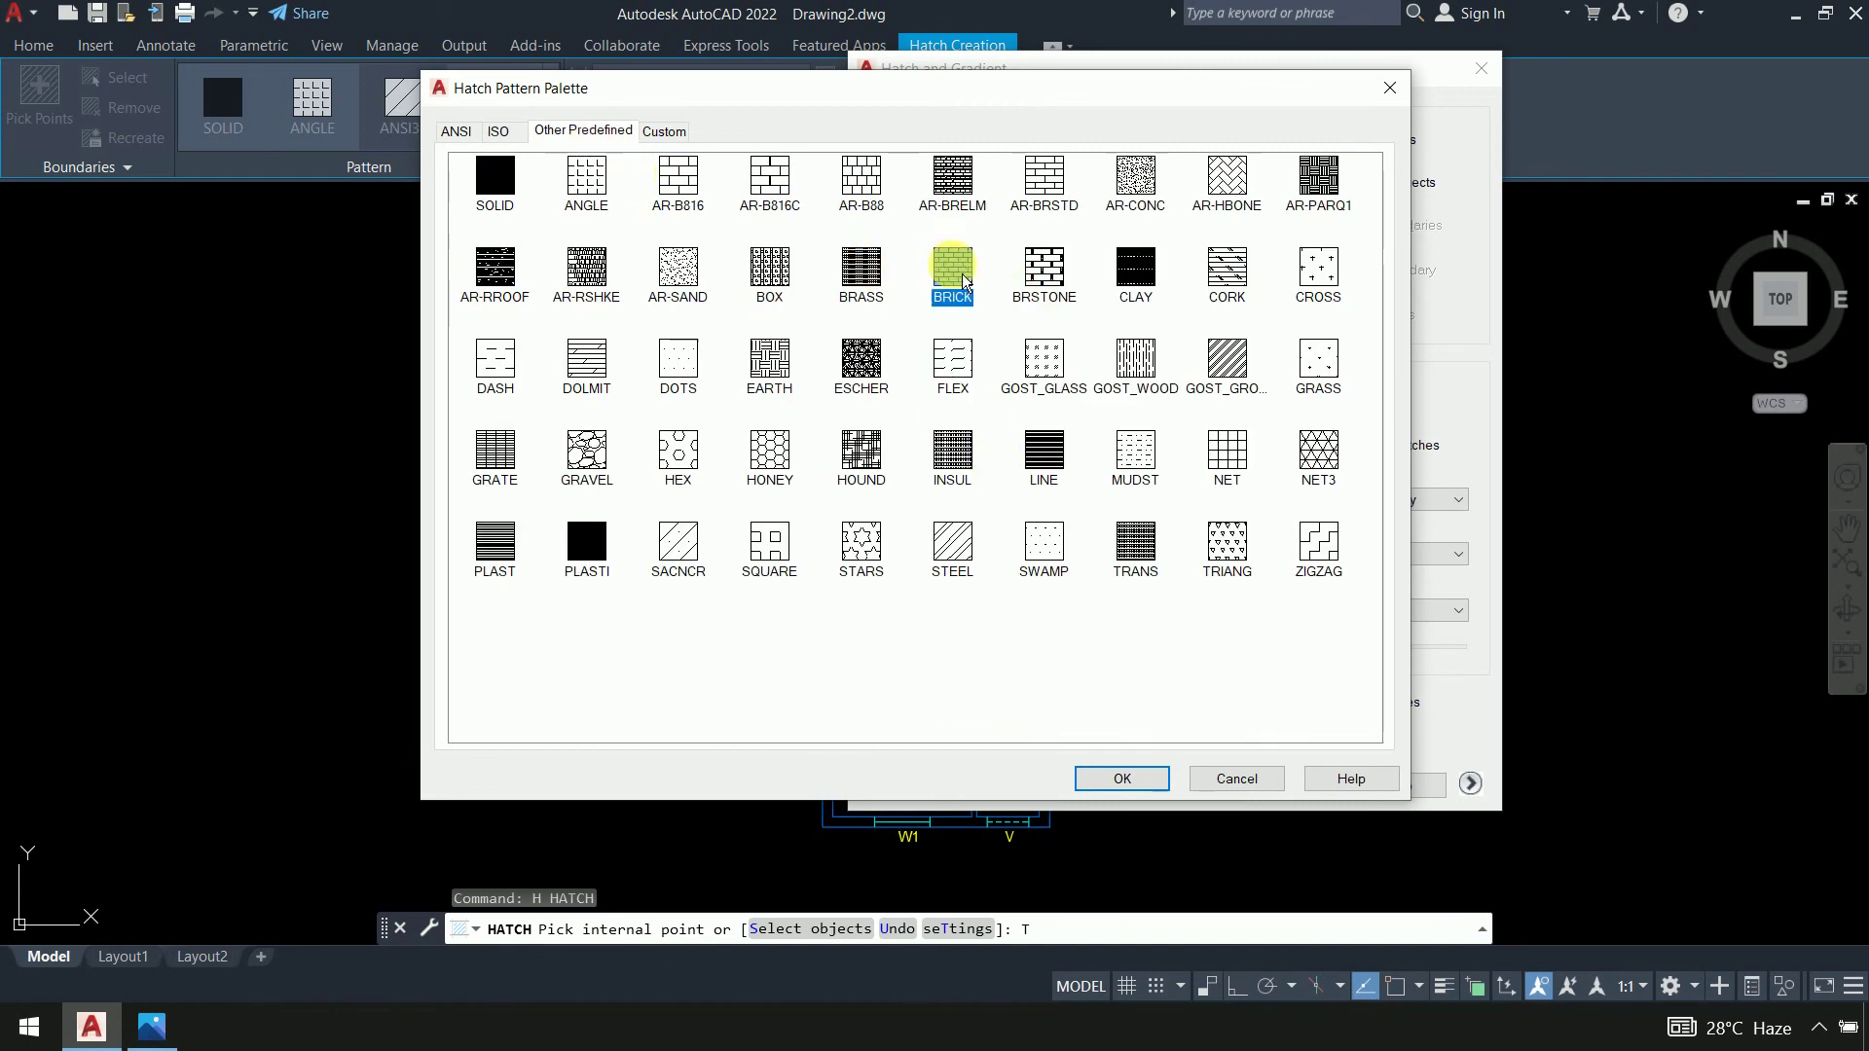
pyautogui.click(1158, 787)
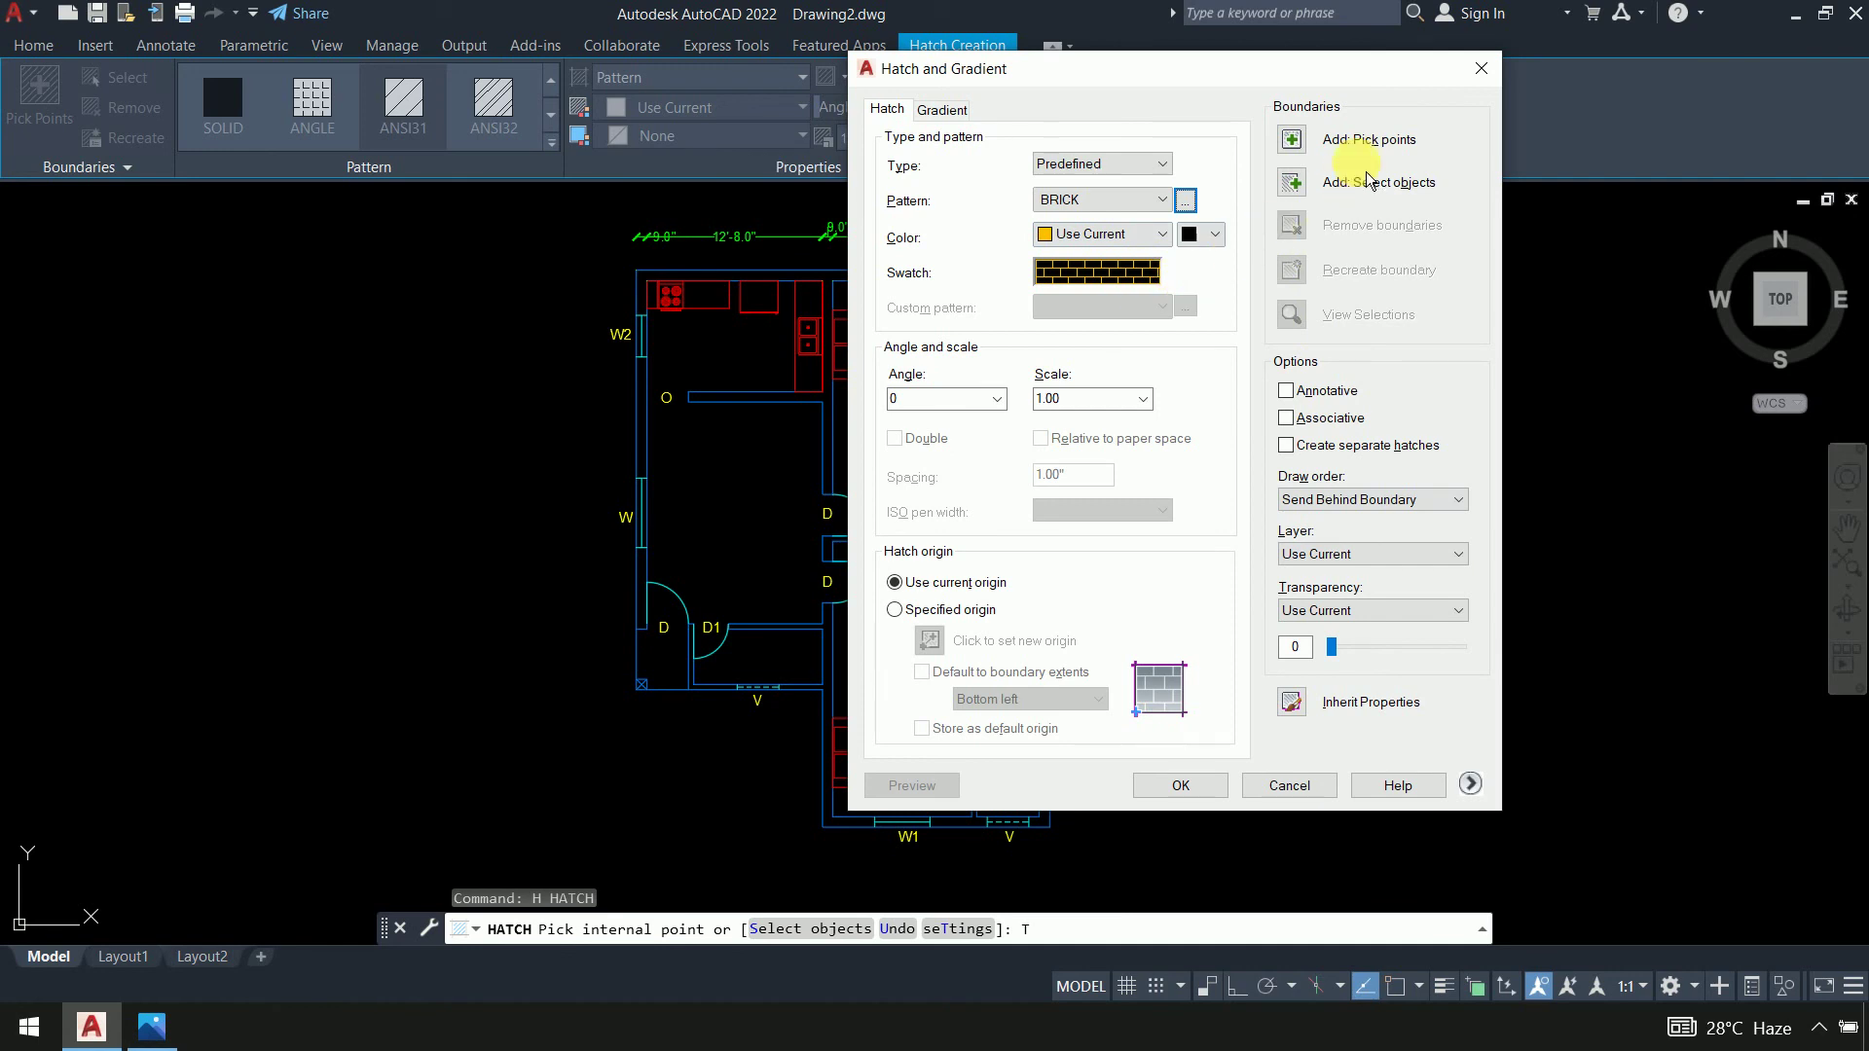
# Fill the connected central walls between the two bedrooms and bathrooms with the brick hatch by picking an internal point
pyautogui.click(1293, 139)
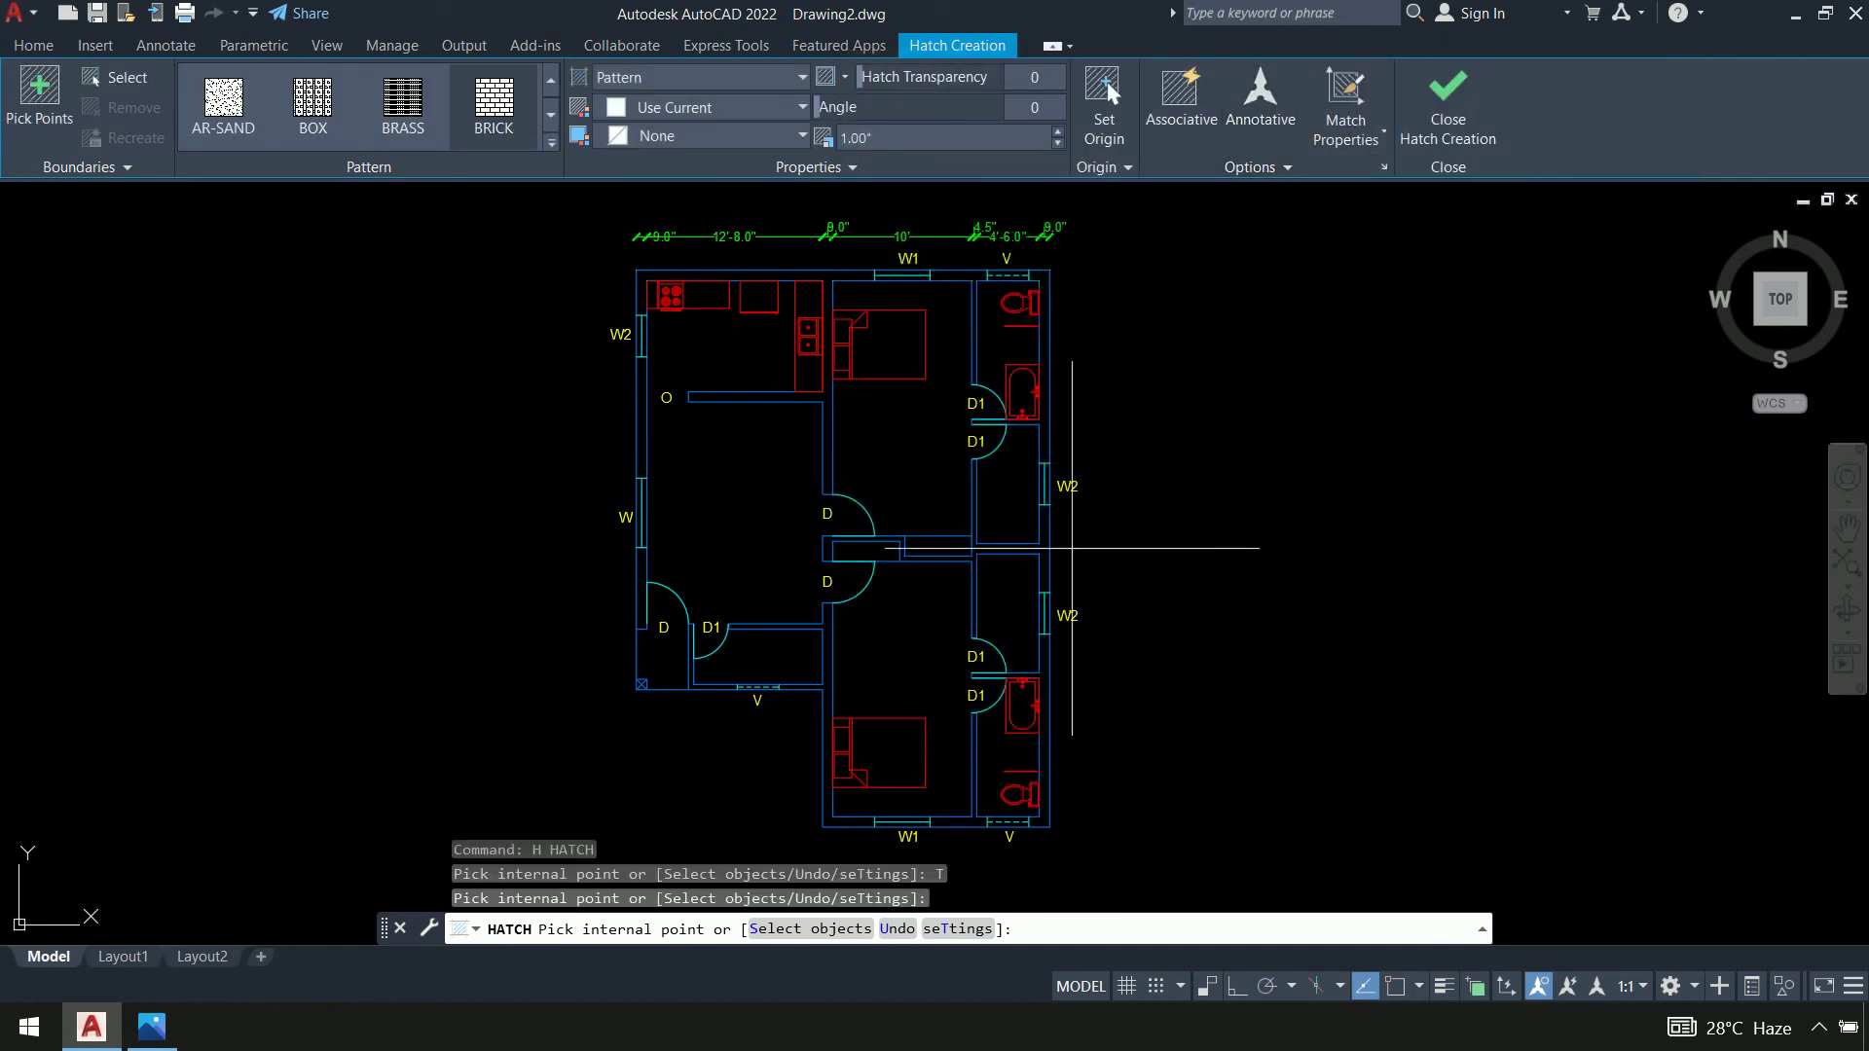
pyautogui.scroll(10, 864, 549)
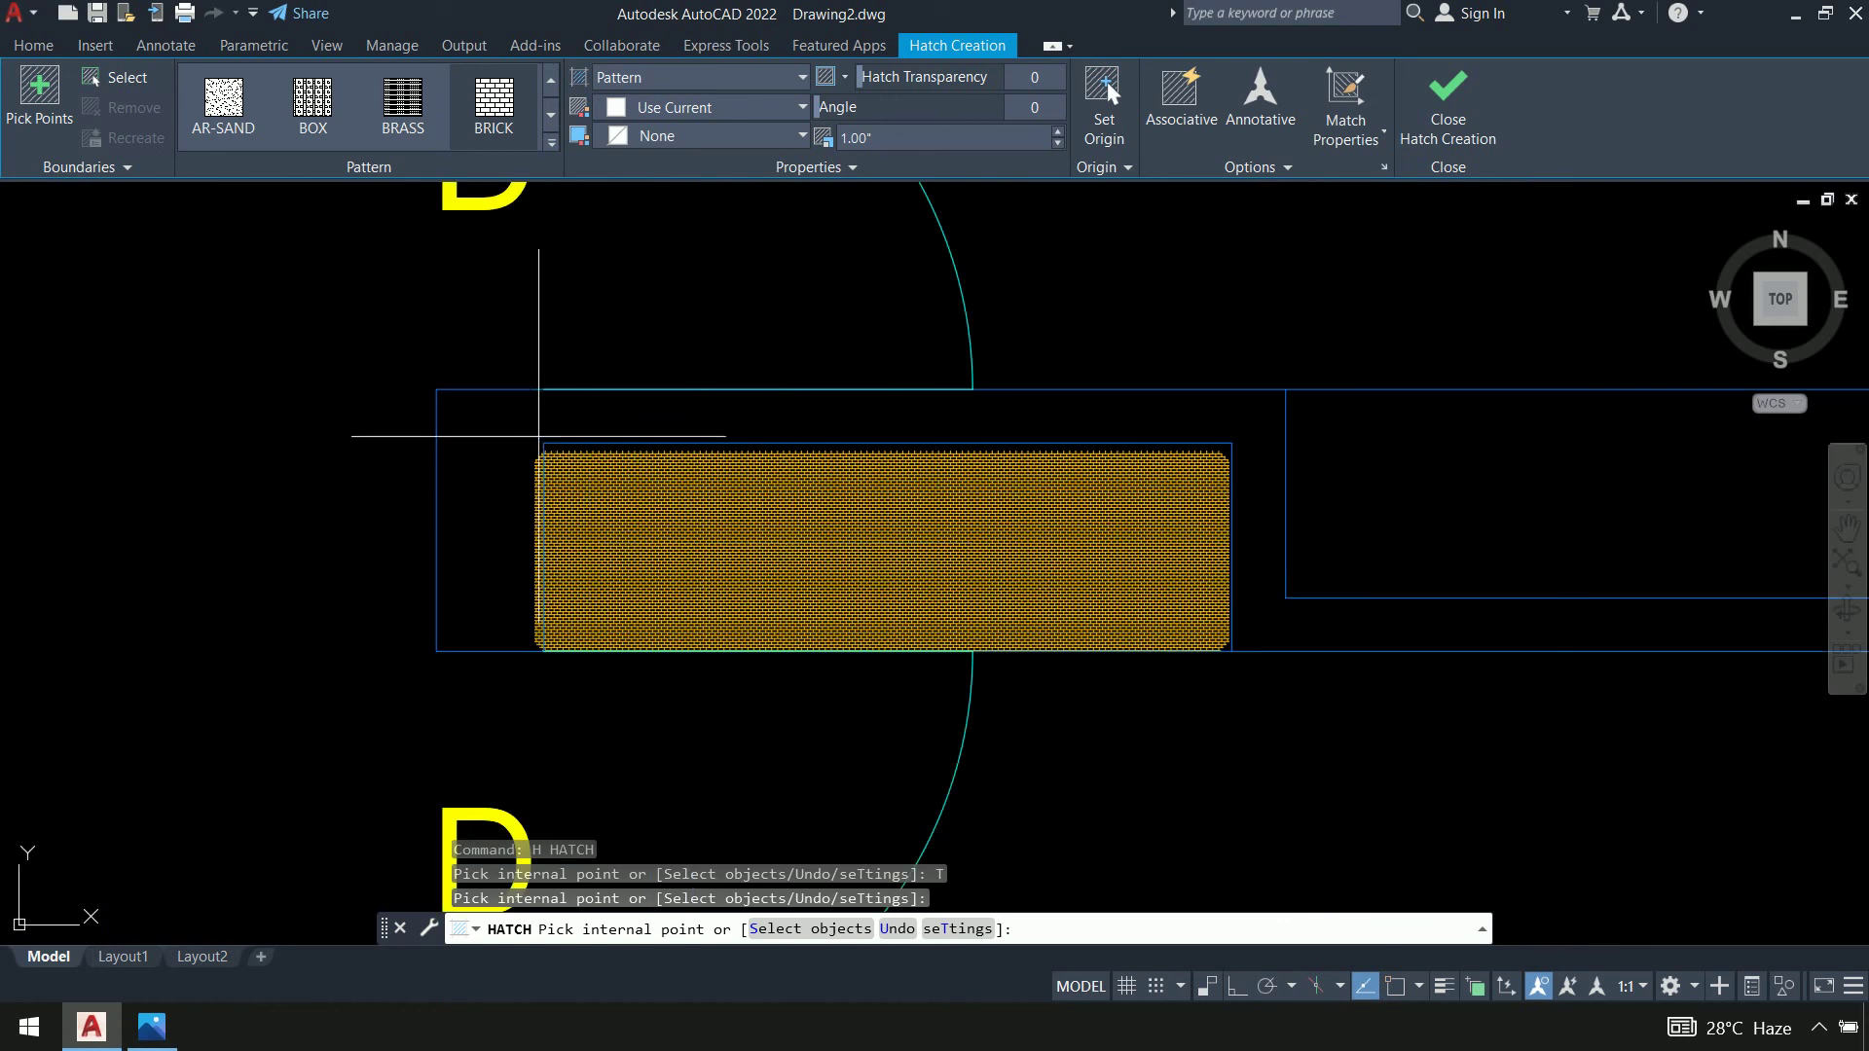
pyautogui.click(480, 429)
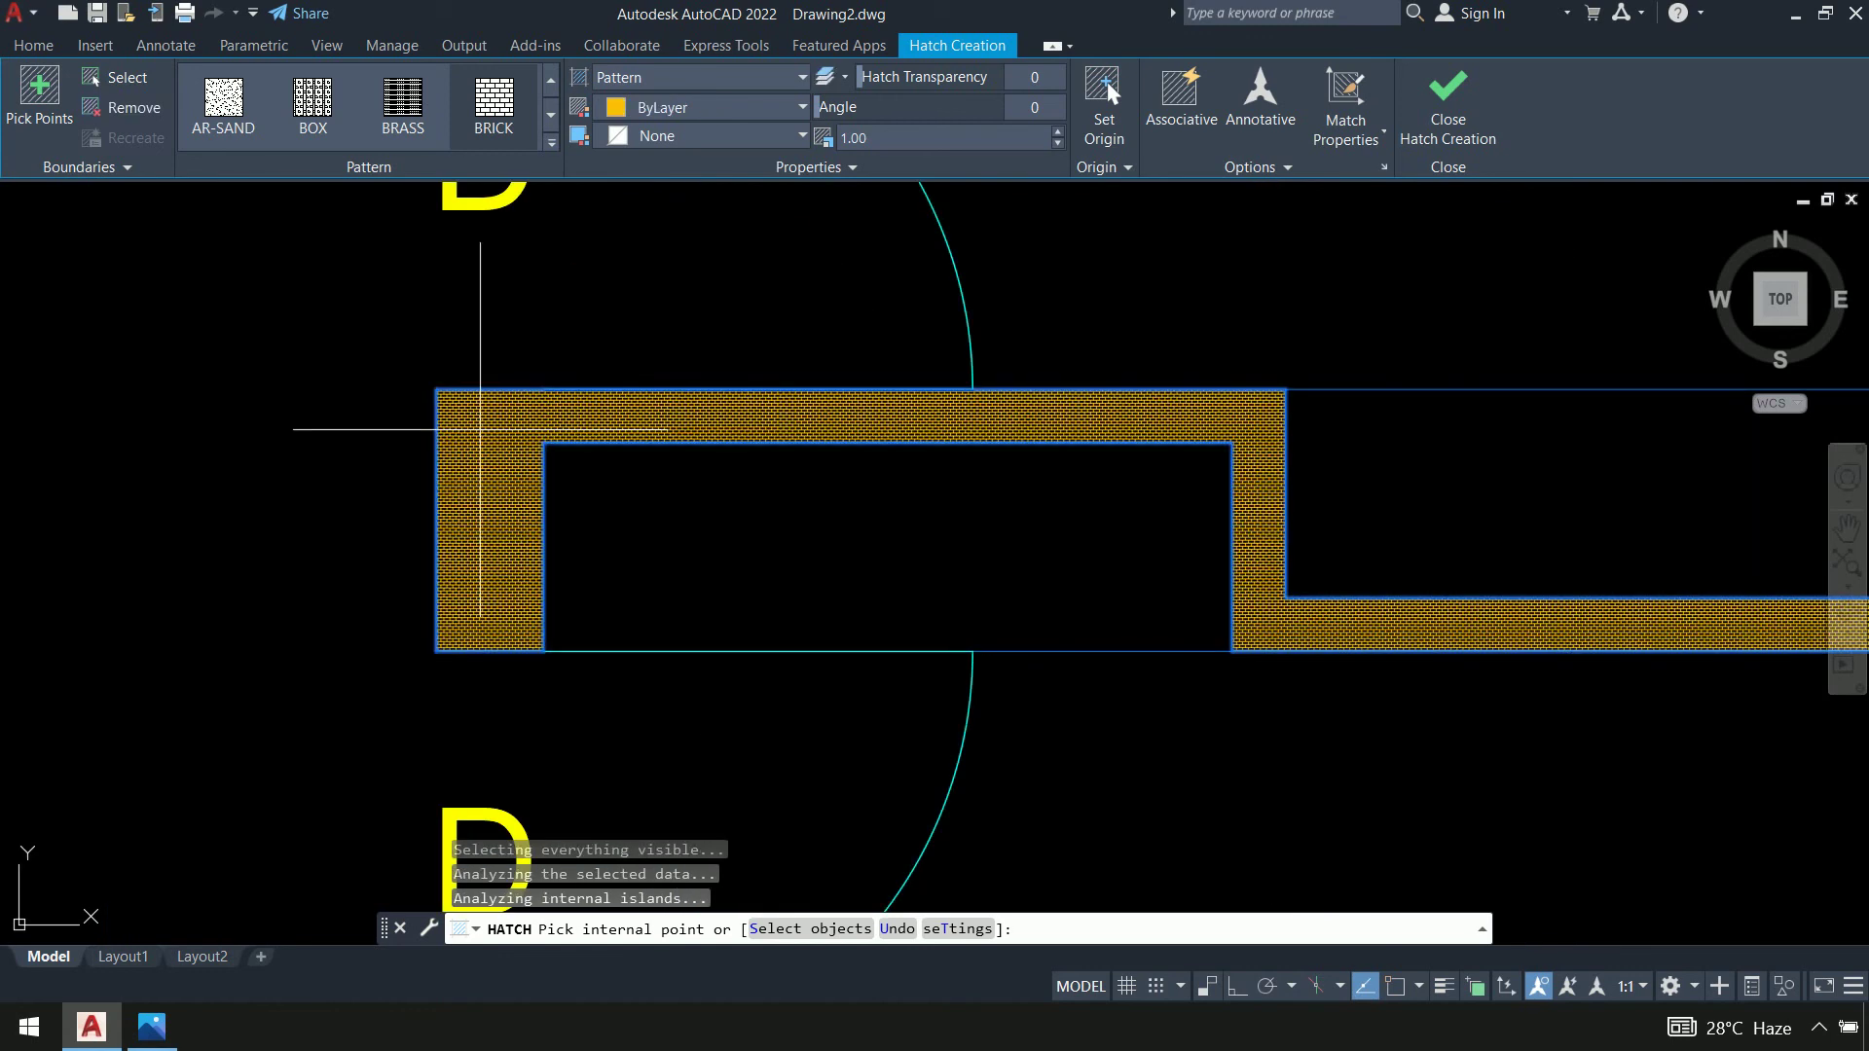
pyautogui.scroll(-5, 480, 428)
pyautogui.scroll(-4, 479, 428)
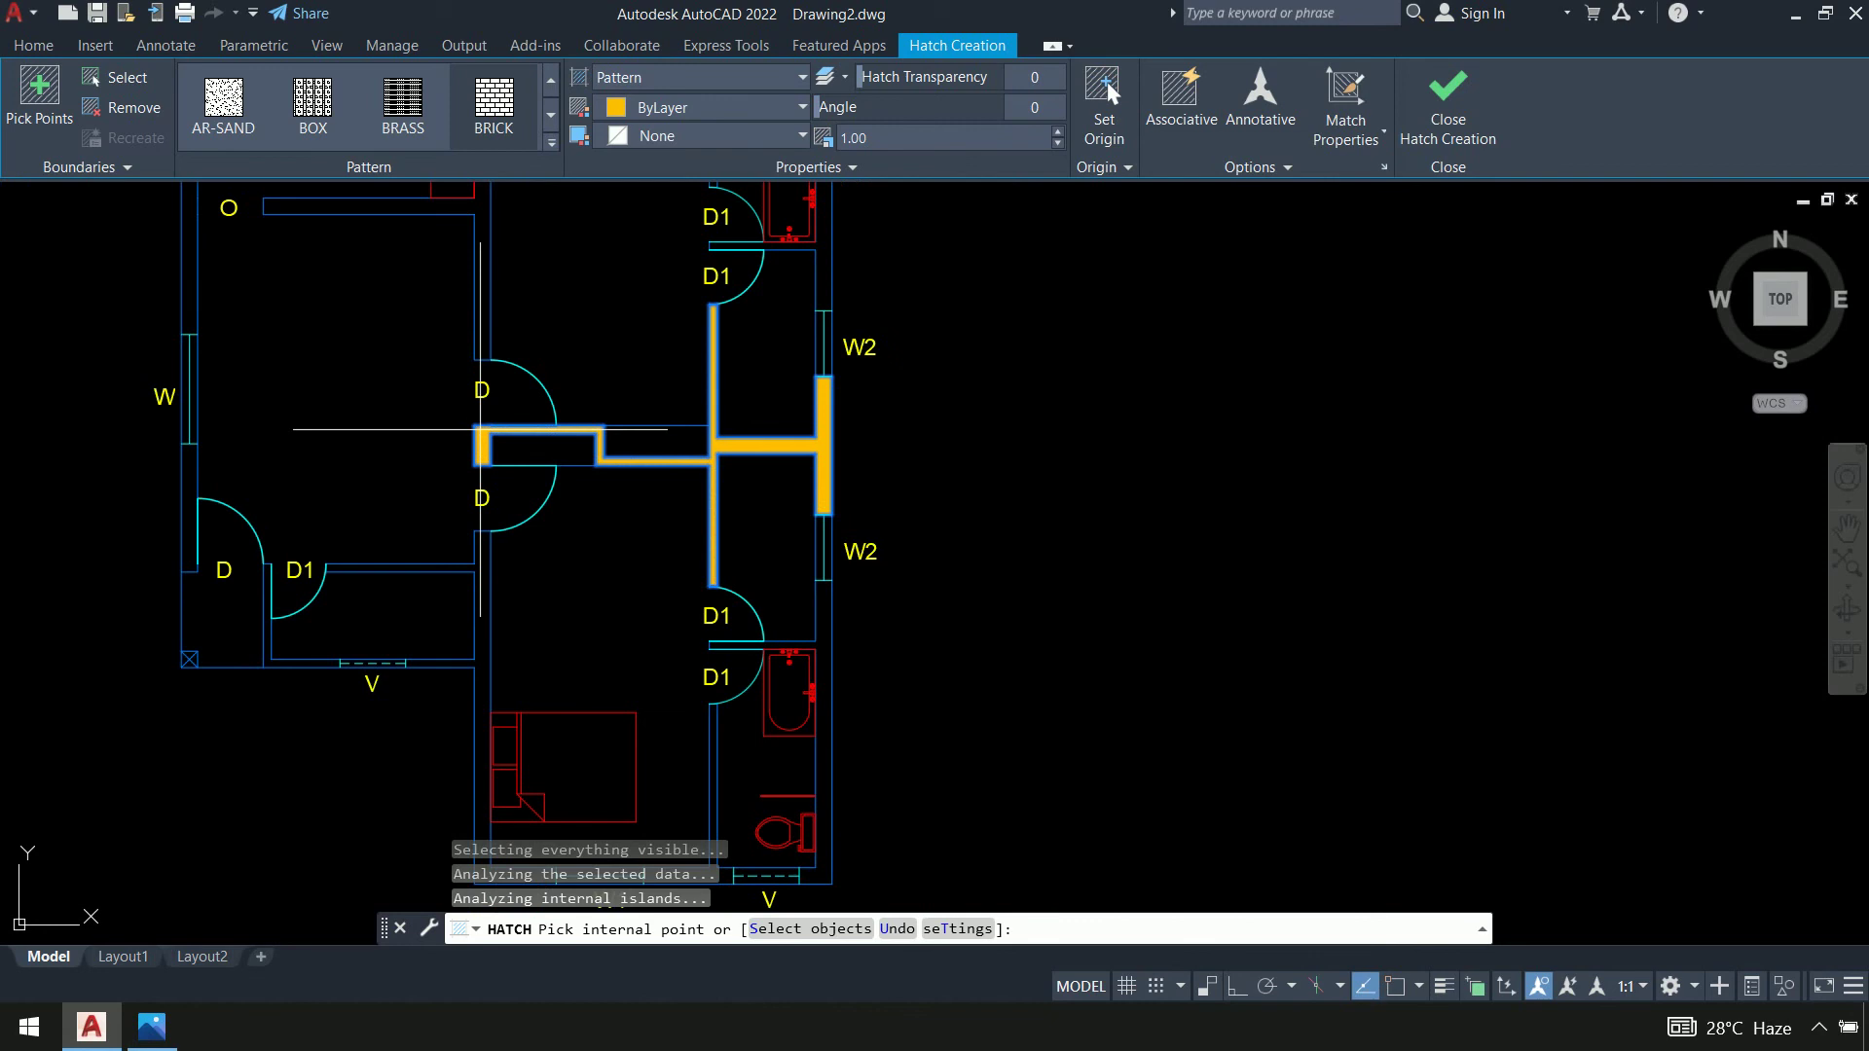
pyautogui.press('Return')
pyautogui.moveTo(1242, 525); pyautogui.dragTo(1526, 507, button='middle')
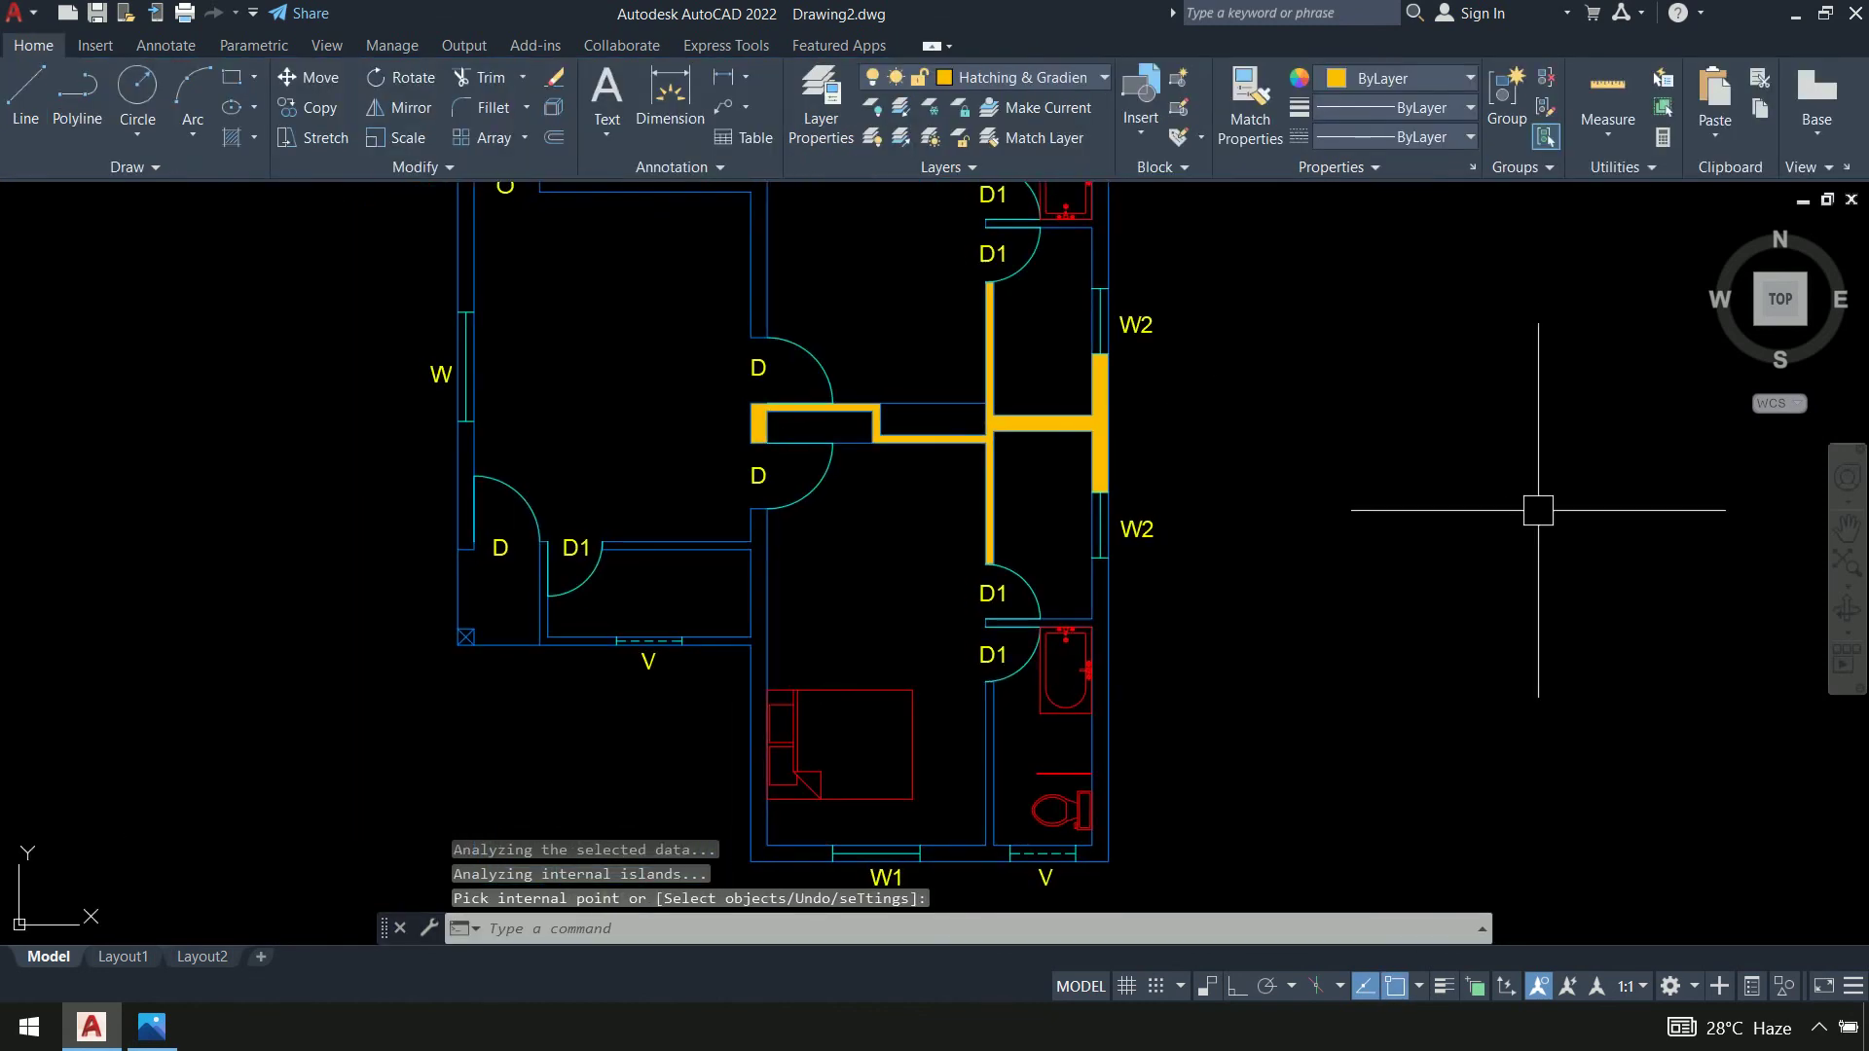
# Set the scale of the central wall's brick hatch to 20 and deselect it
pyautogui.scroll(7, 1097, 422)
pyautogui.scroll(2, 1097, 421)
pyautogui.scroll(-12, 1097, 421)
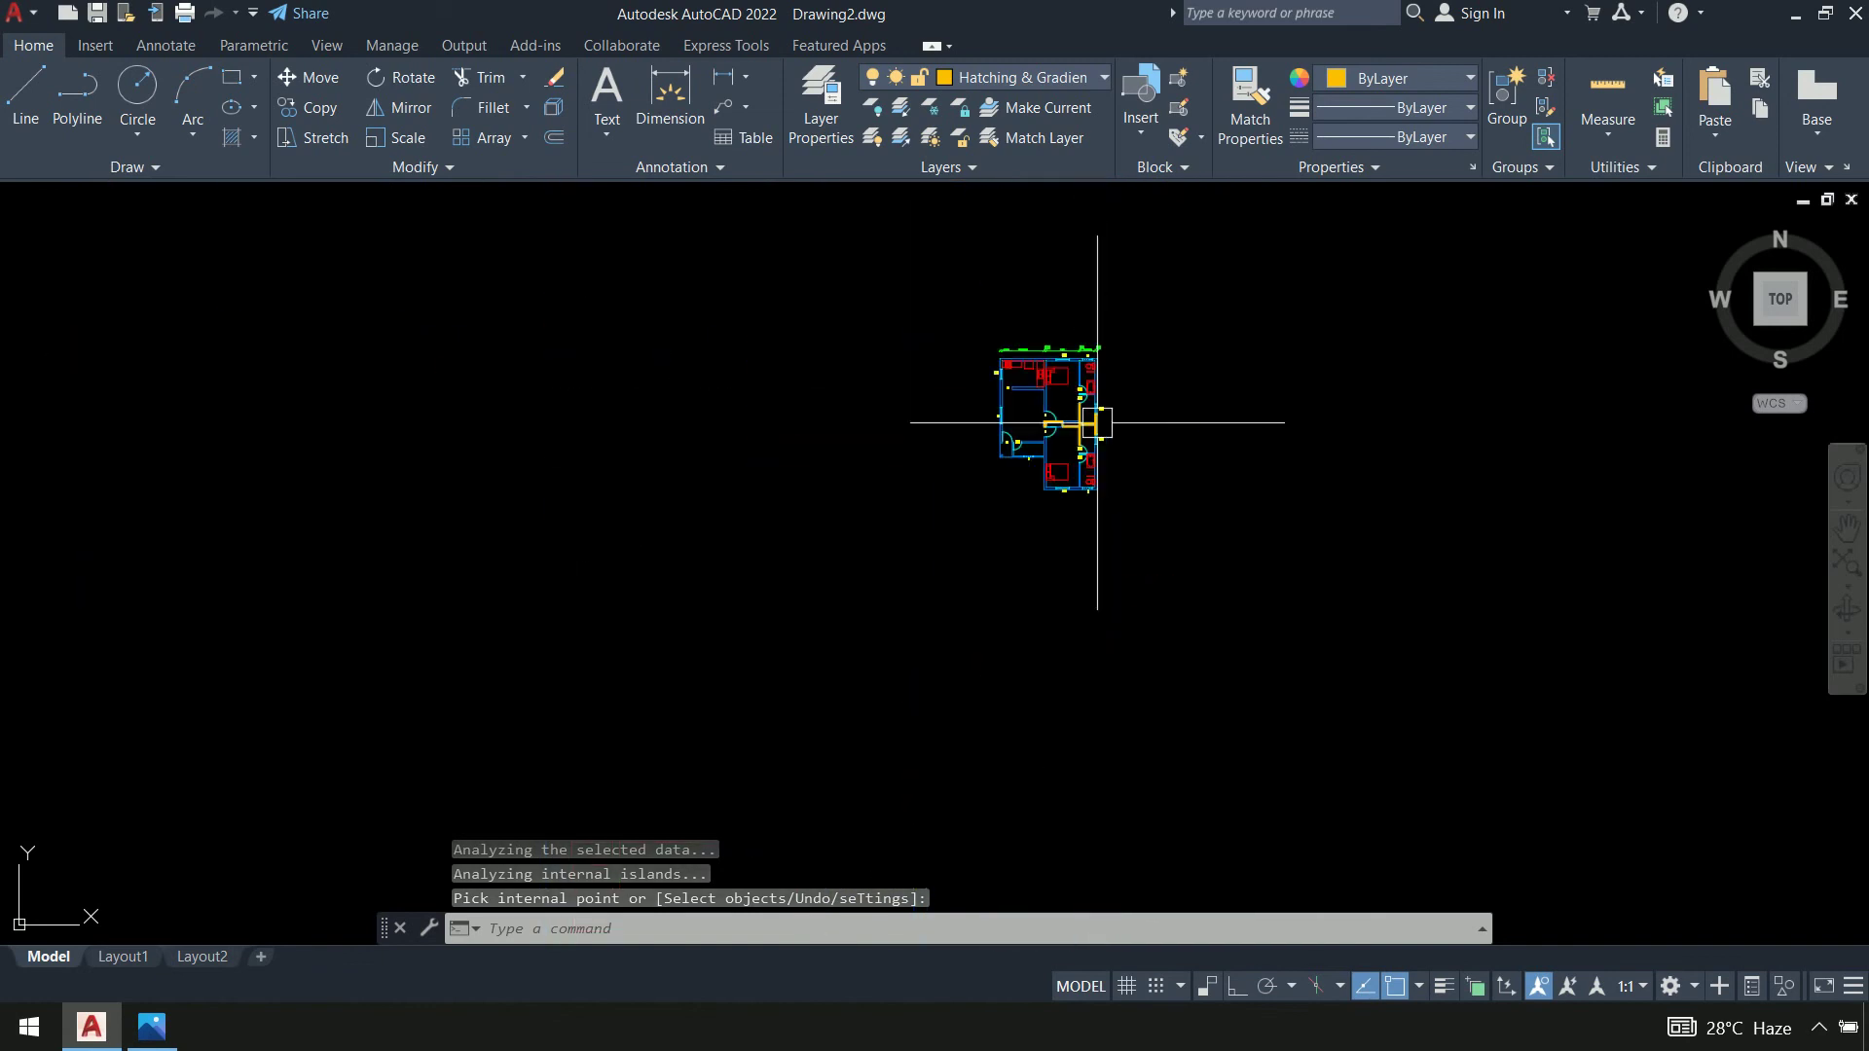
pyautogui.scroll(12, 1169, 471)
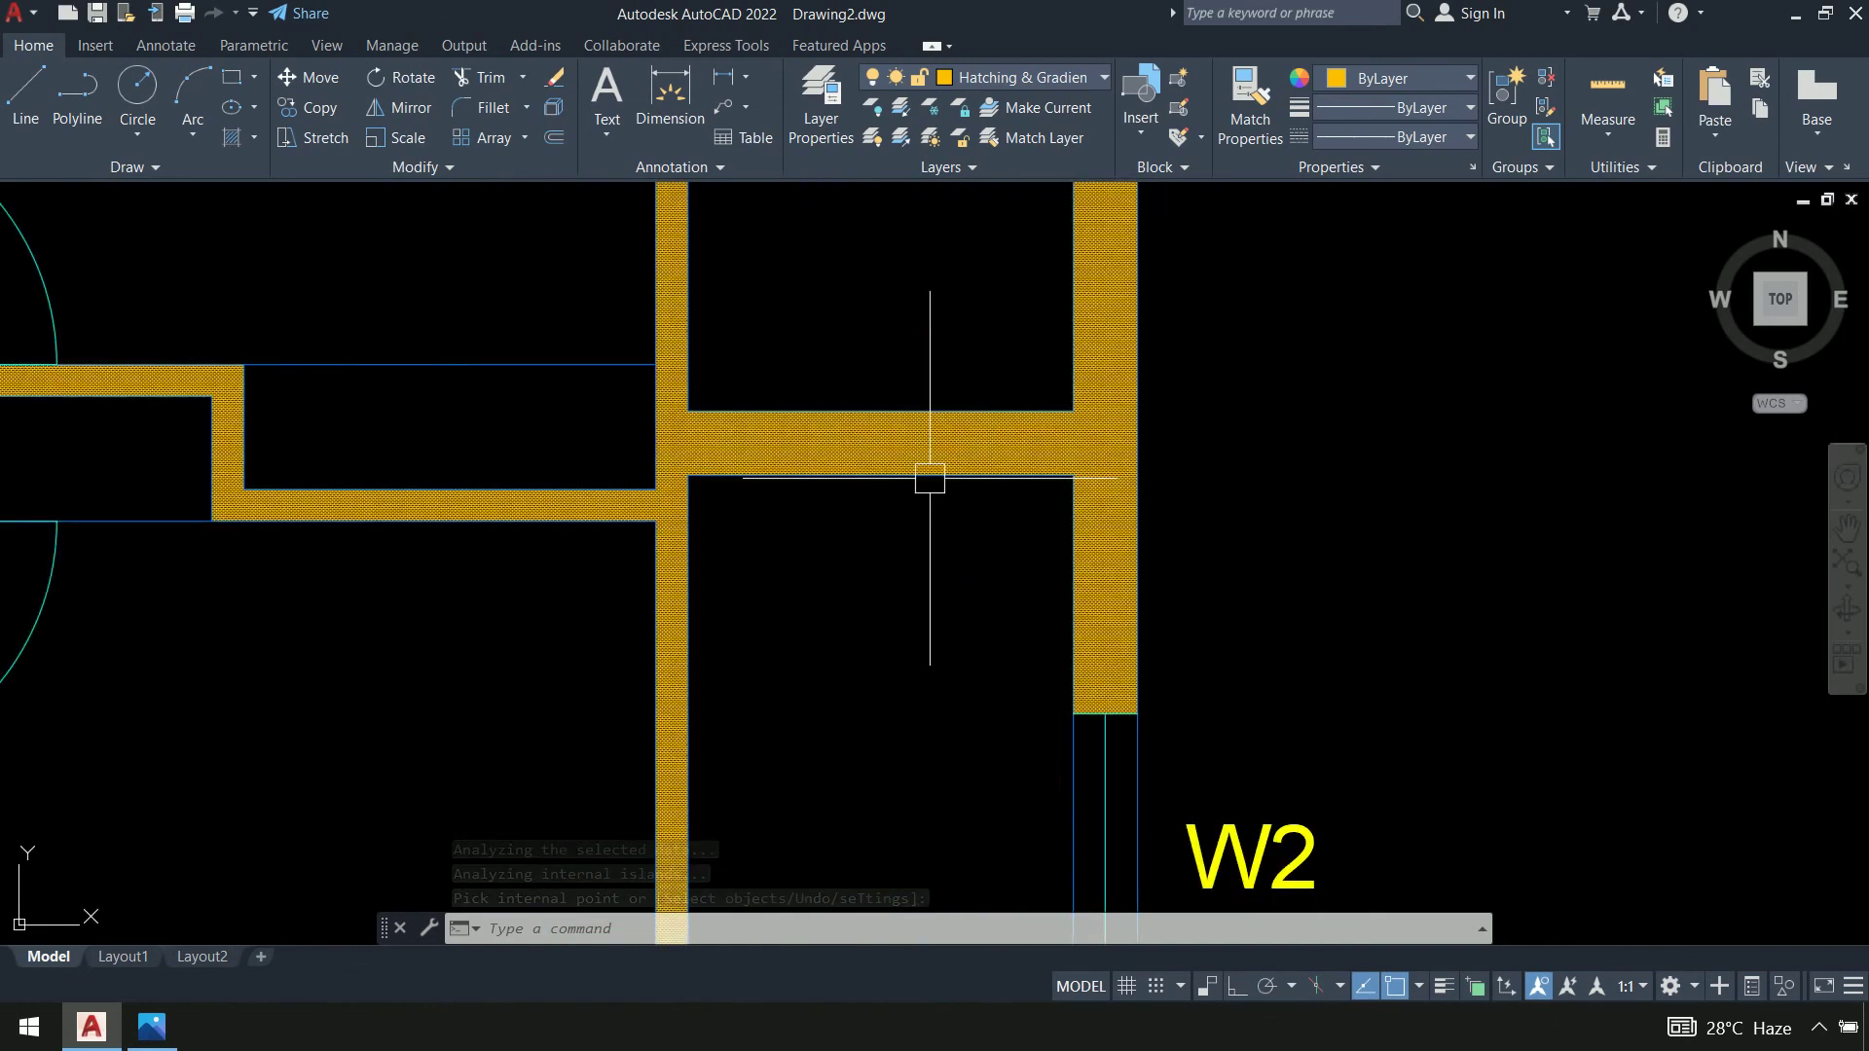
pyautogui.click(1003, 447)
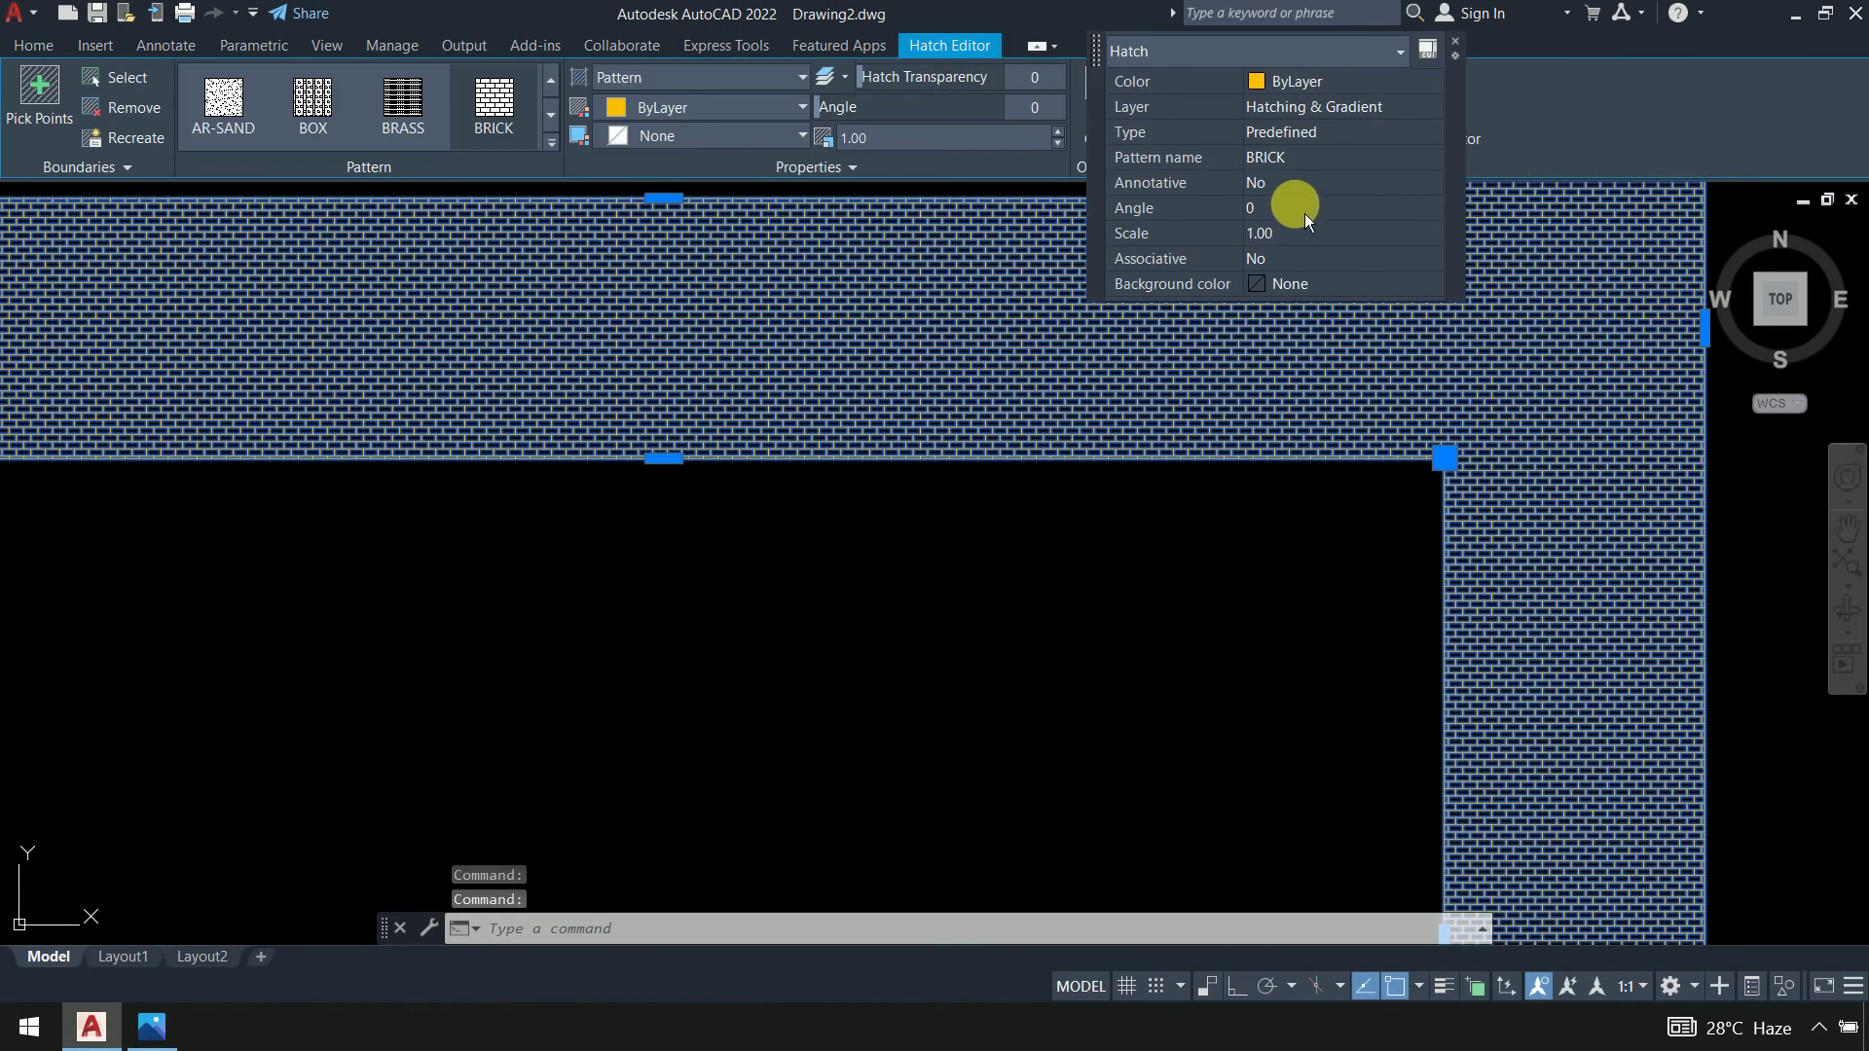
pyautogui.click(1300, 234)
pyautogui.write('20')
pyautogui.press('Return')
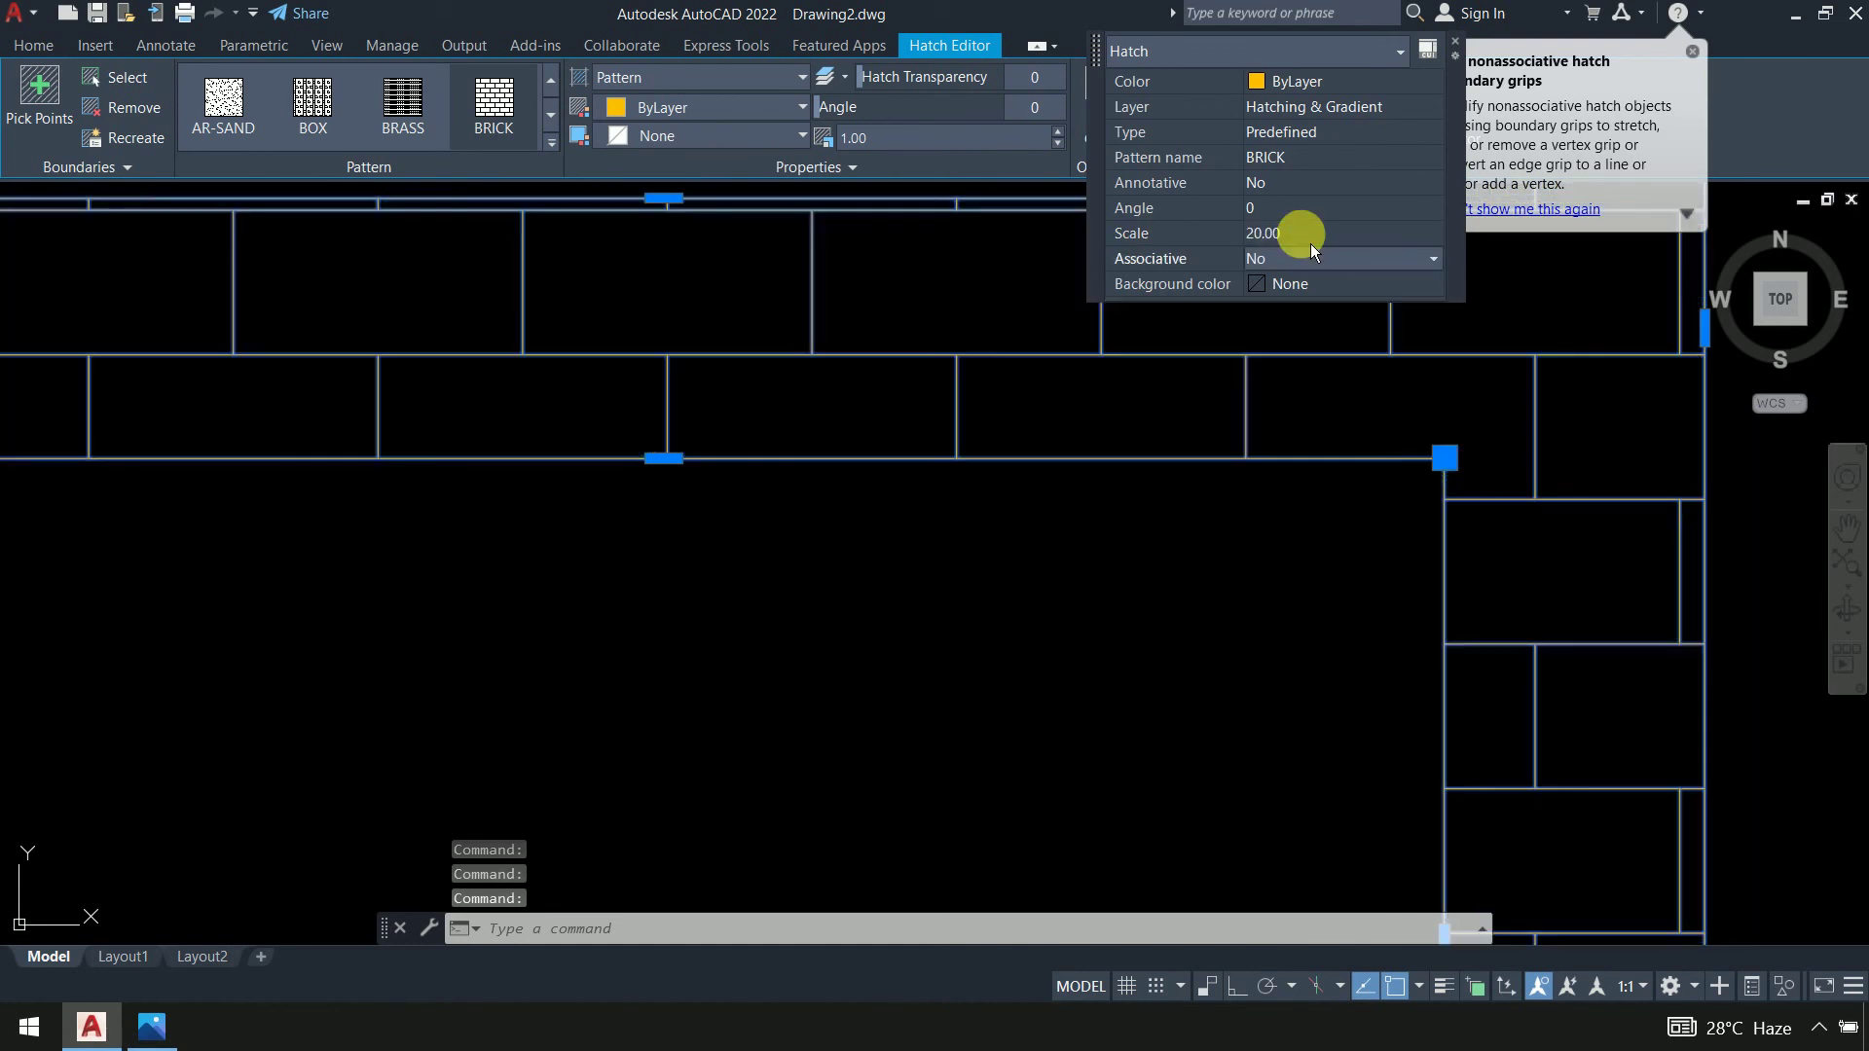
pyautogui.scroll(-2, 1230, 581)
pyautogui.scroll(1, 1239, 591)
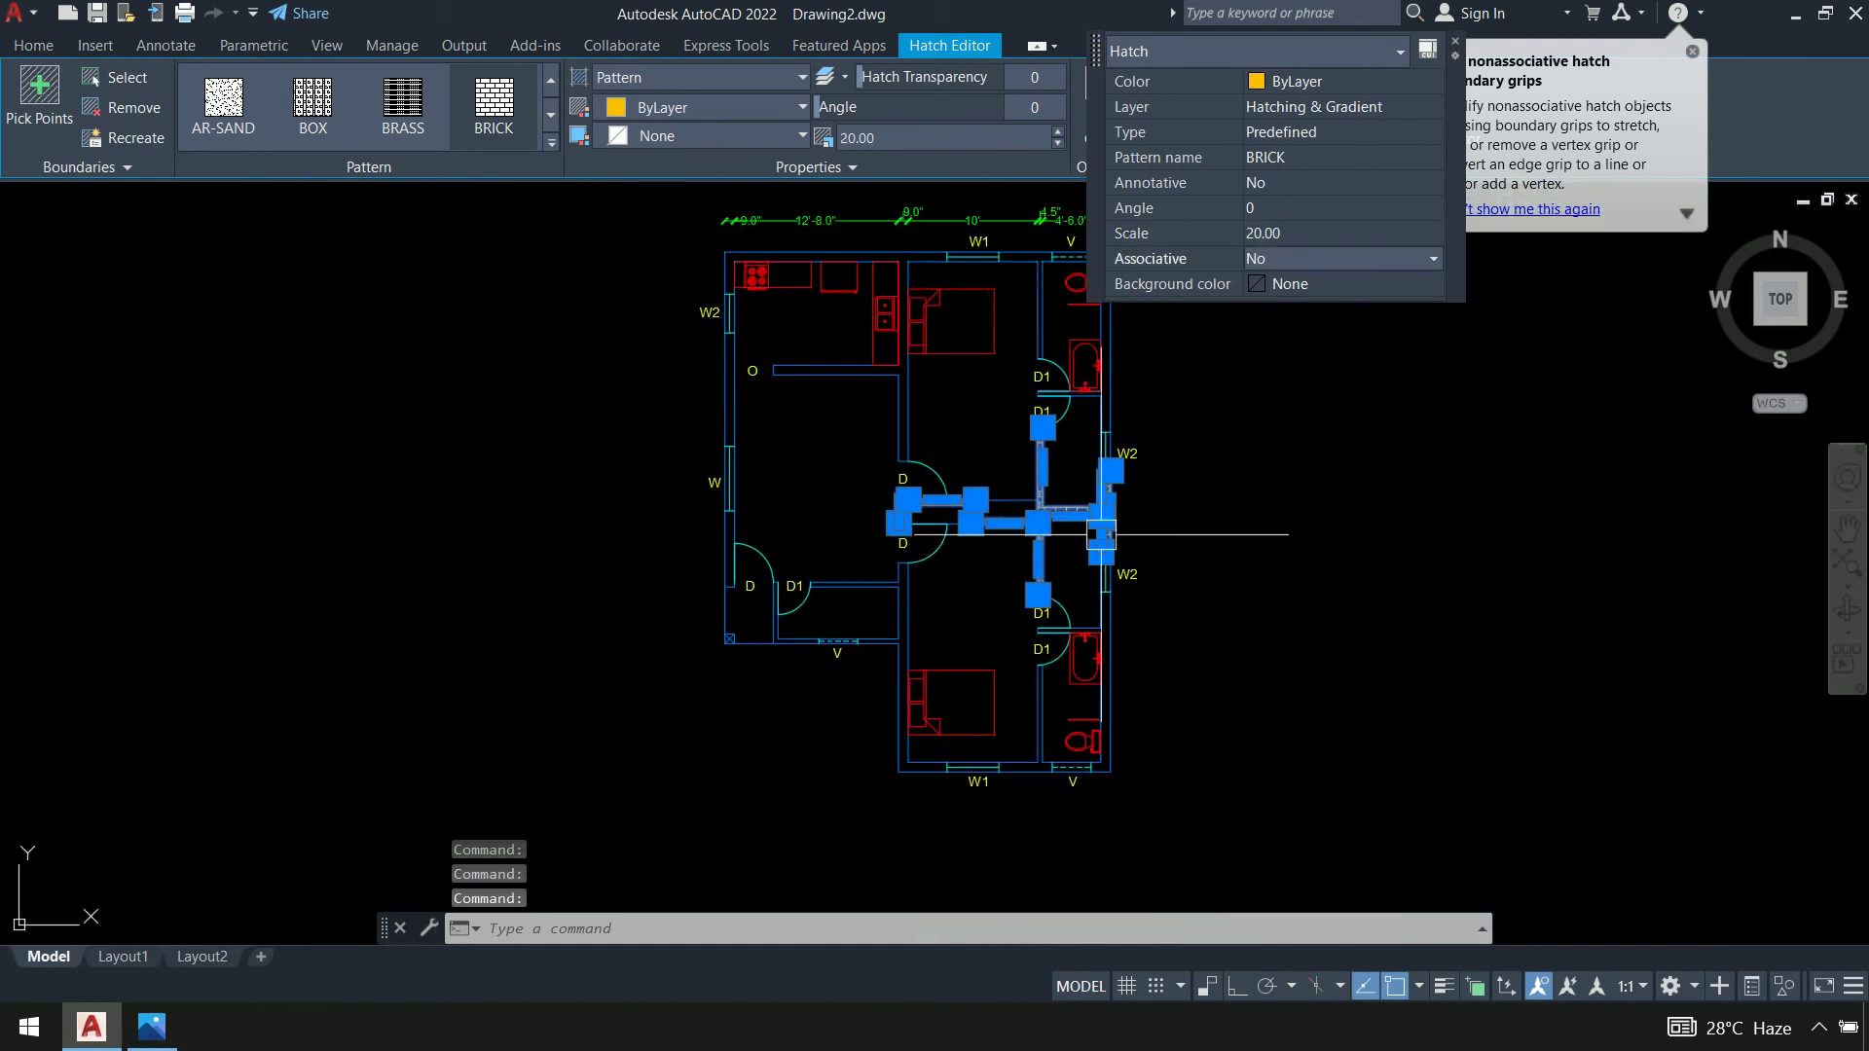
pyautogui.press('Escape')
pyautogui.press('Escape')
pyautogui.scroll(3, 1178, 509)
pyautogui.scroll(-2, 1189, 529)
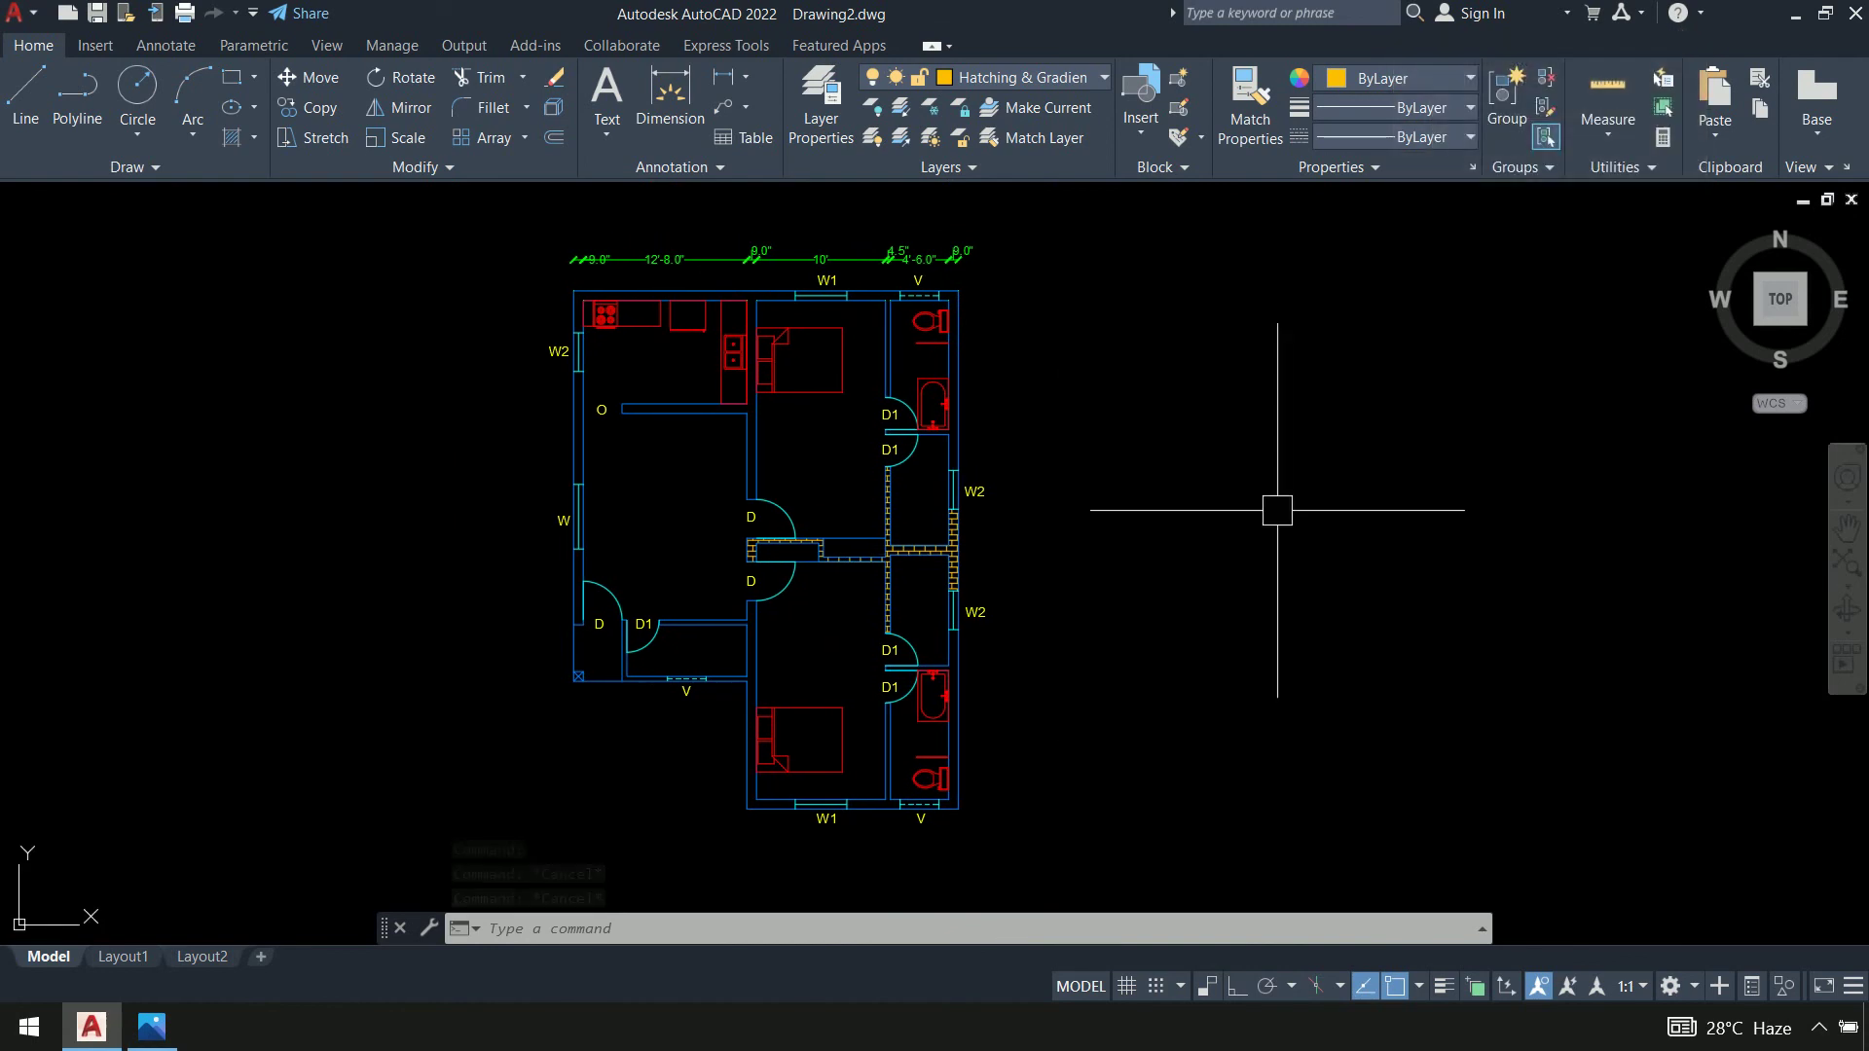
# Delete the brick hatch from the central walls
pyautogui.scroll(6, 887, 551)
pyautogui.click(895, 516)
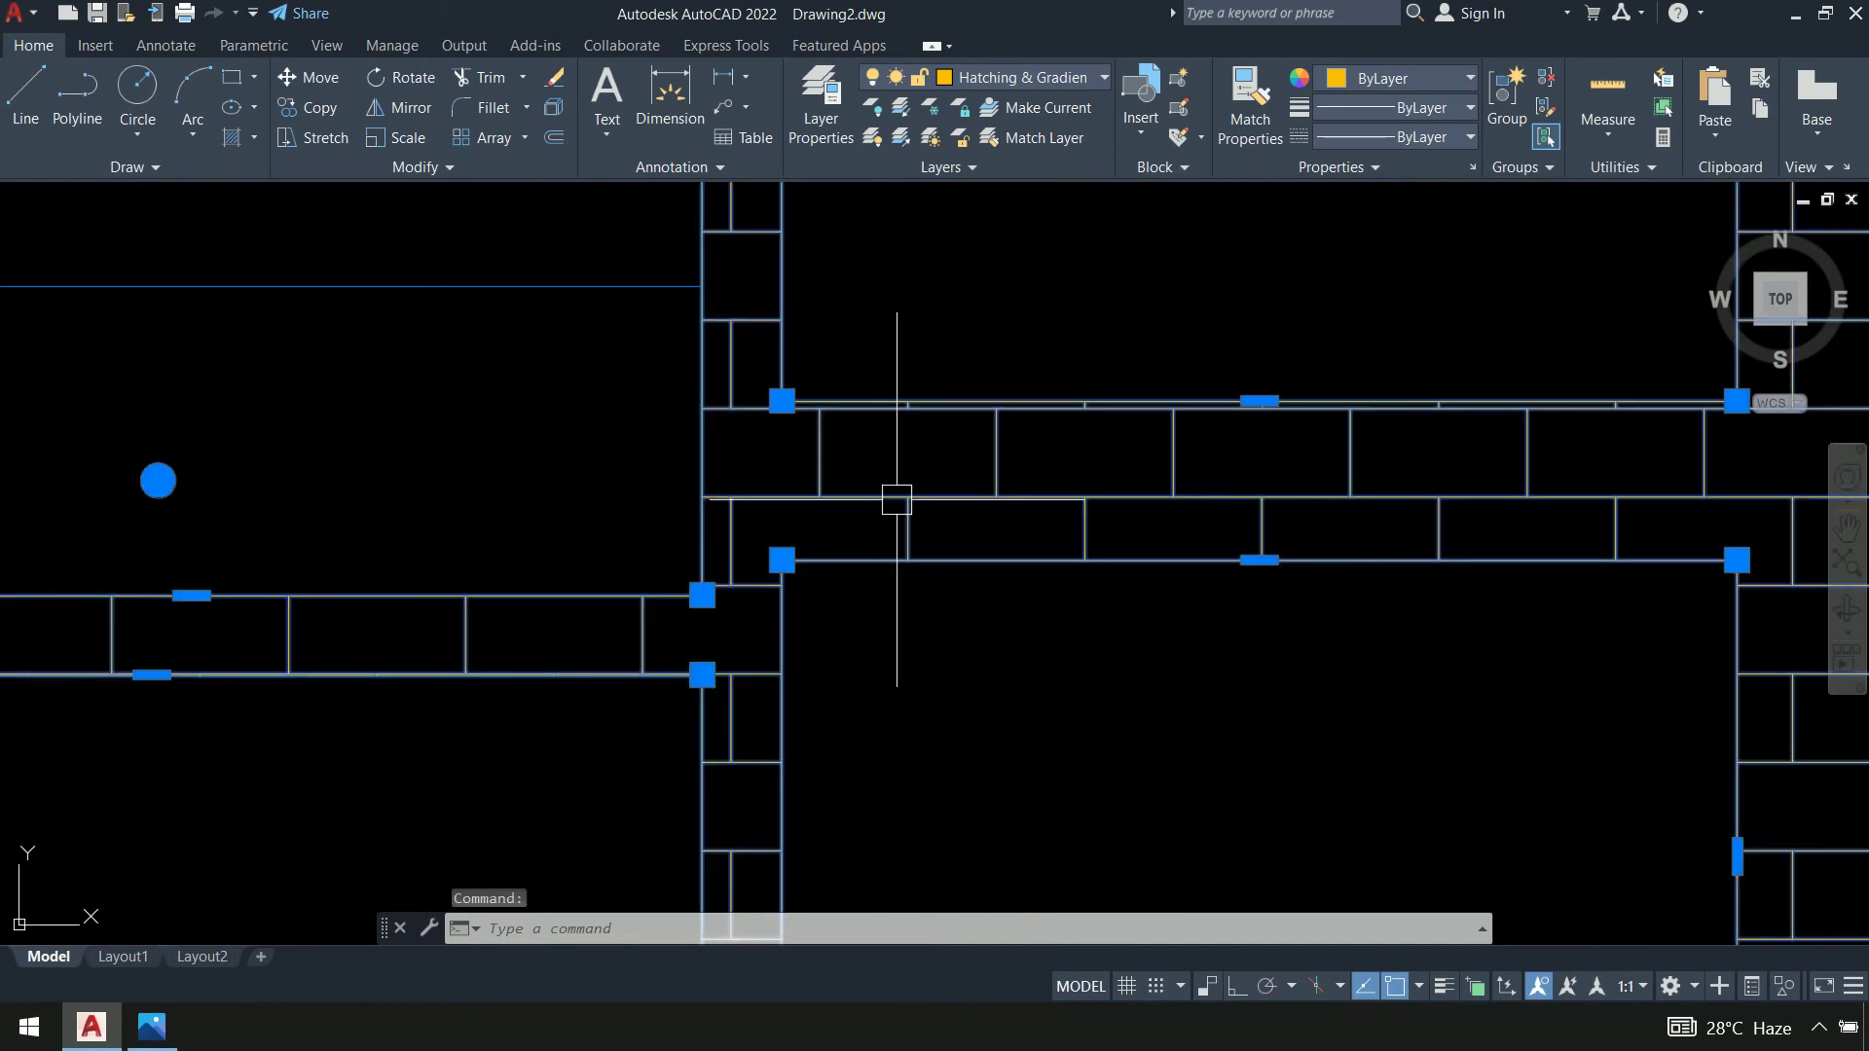
pyautogui.press('Delete')
pyautogui.scroll(-4, 1026, 453)
pyautogui.scroll(-3, 1018, 555)
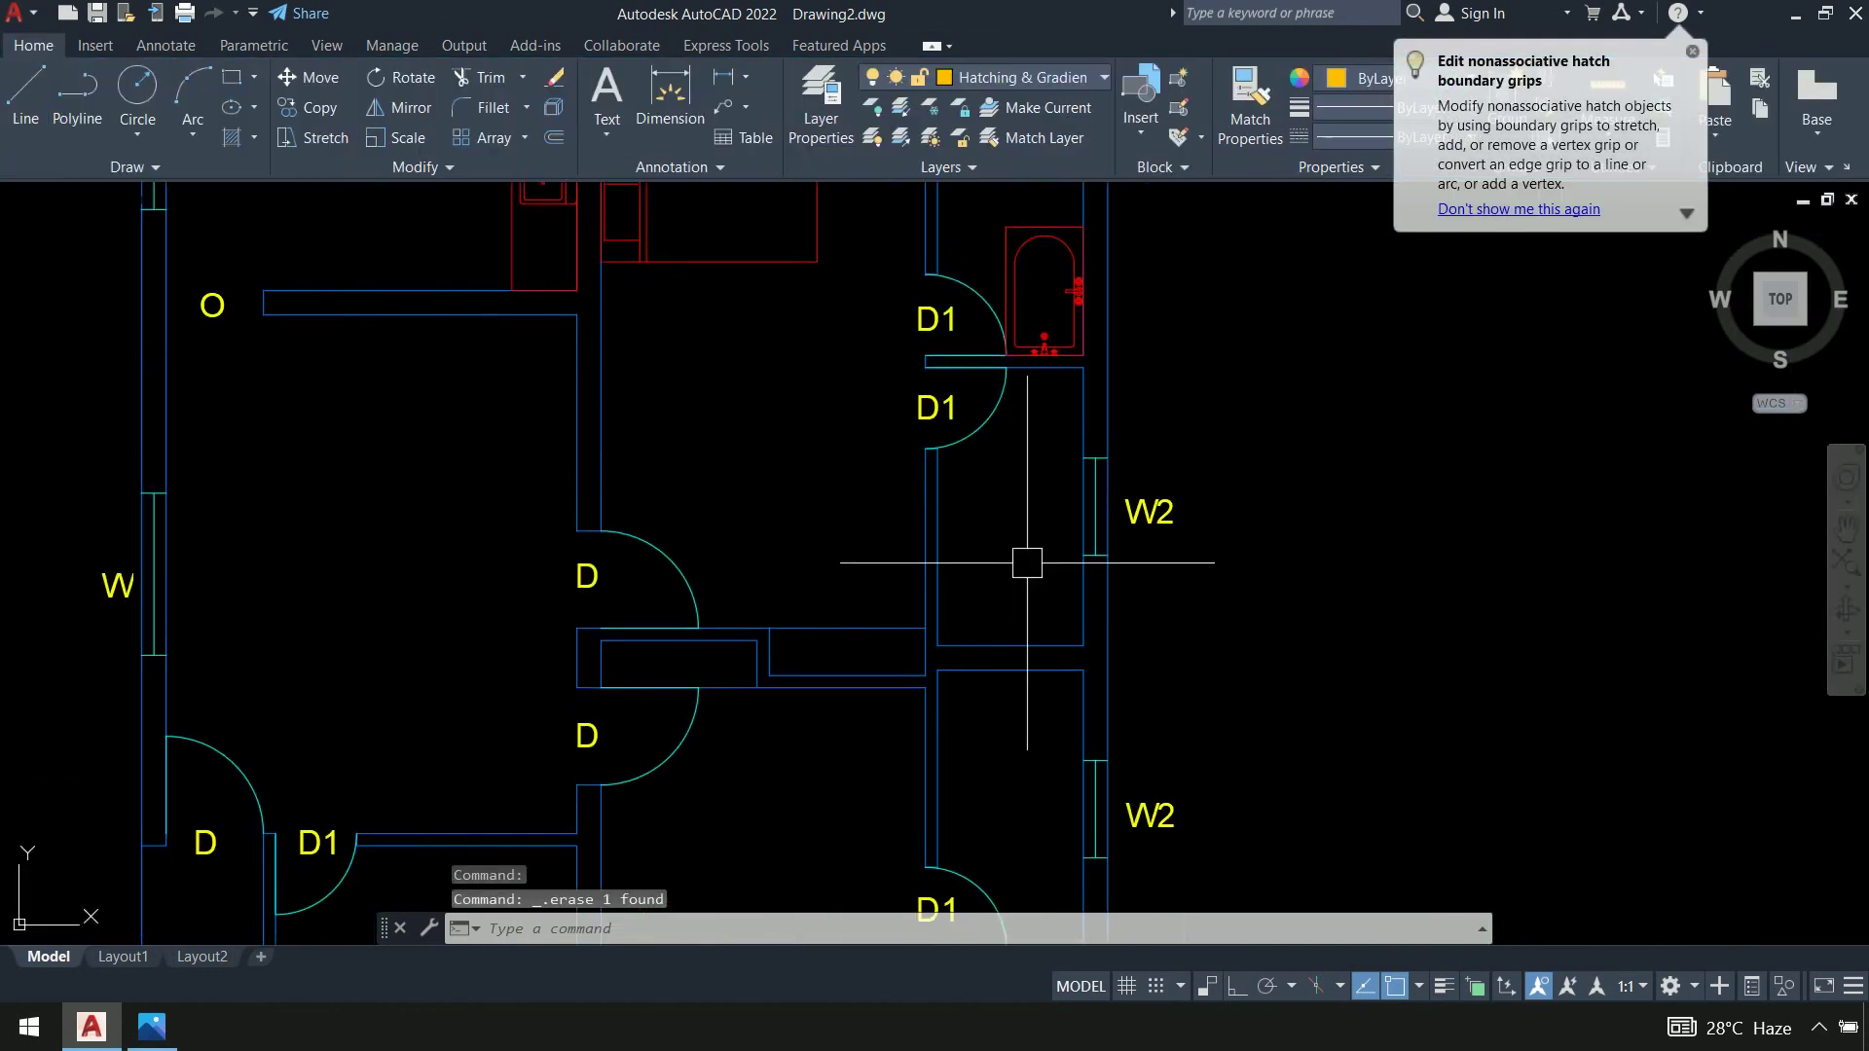
# Fill the upper bedroom floor around the bed with the predefined BRICK hatch by picking an internal point
pyautogui.write('H')
pyautogui.press('Return')
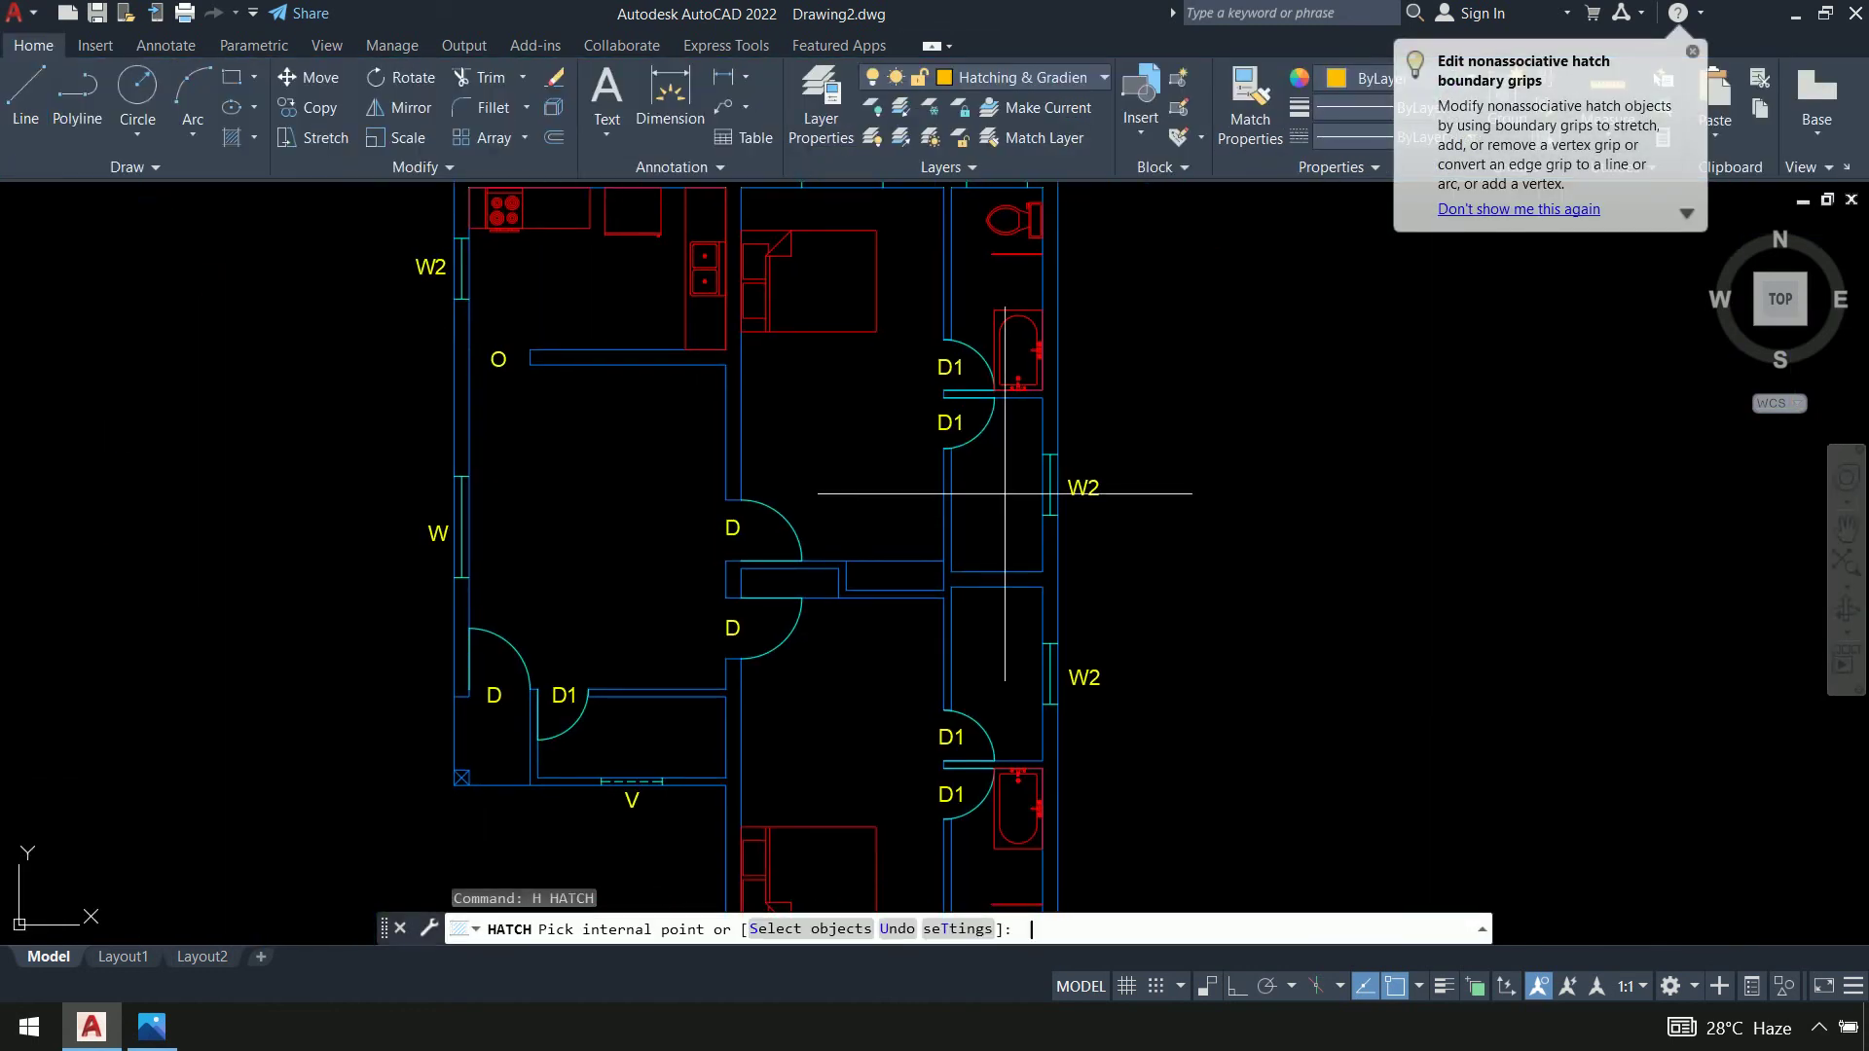
pyautogui.write('T')
pyautogui.press('Return')
pyautogui.click(1291, 139)
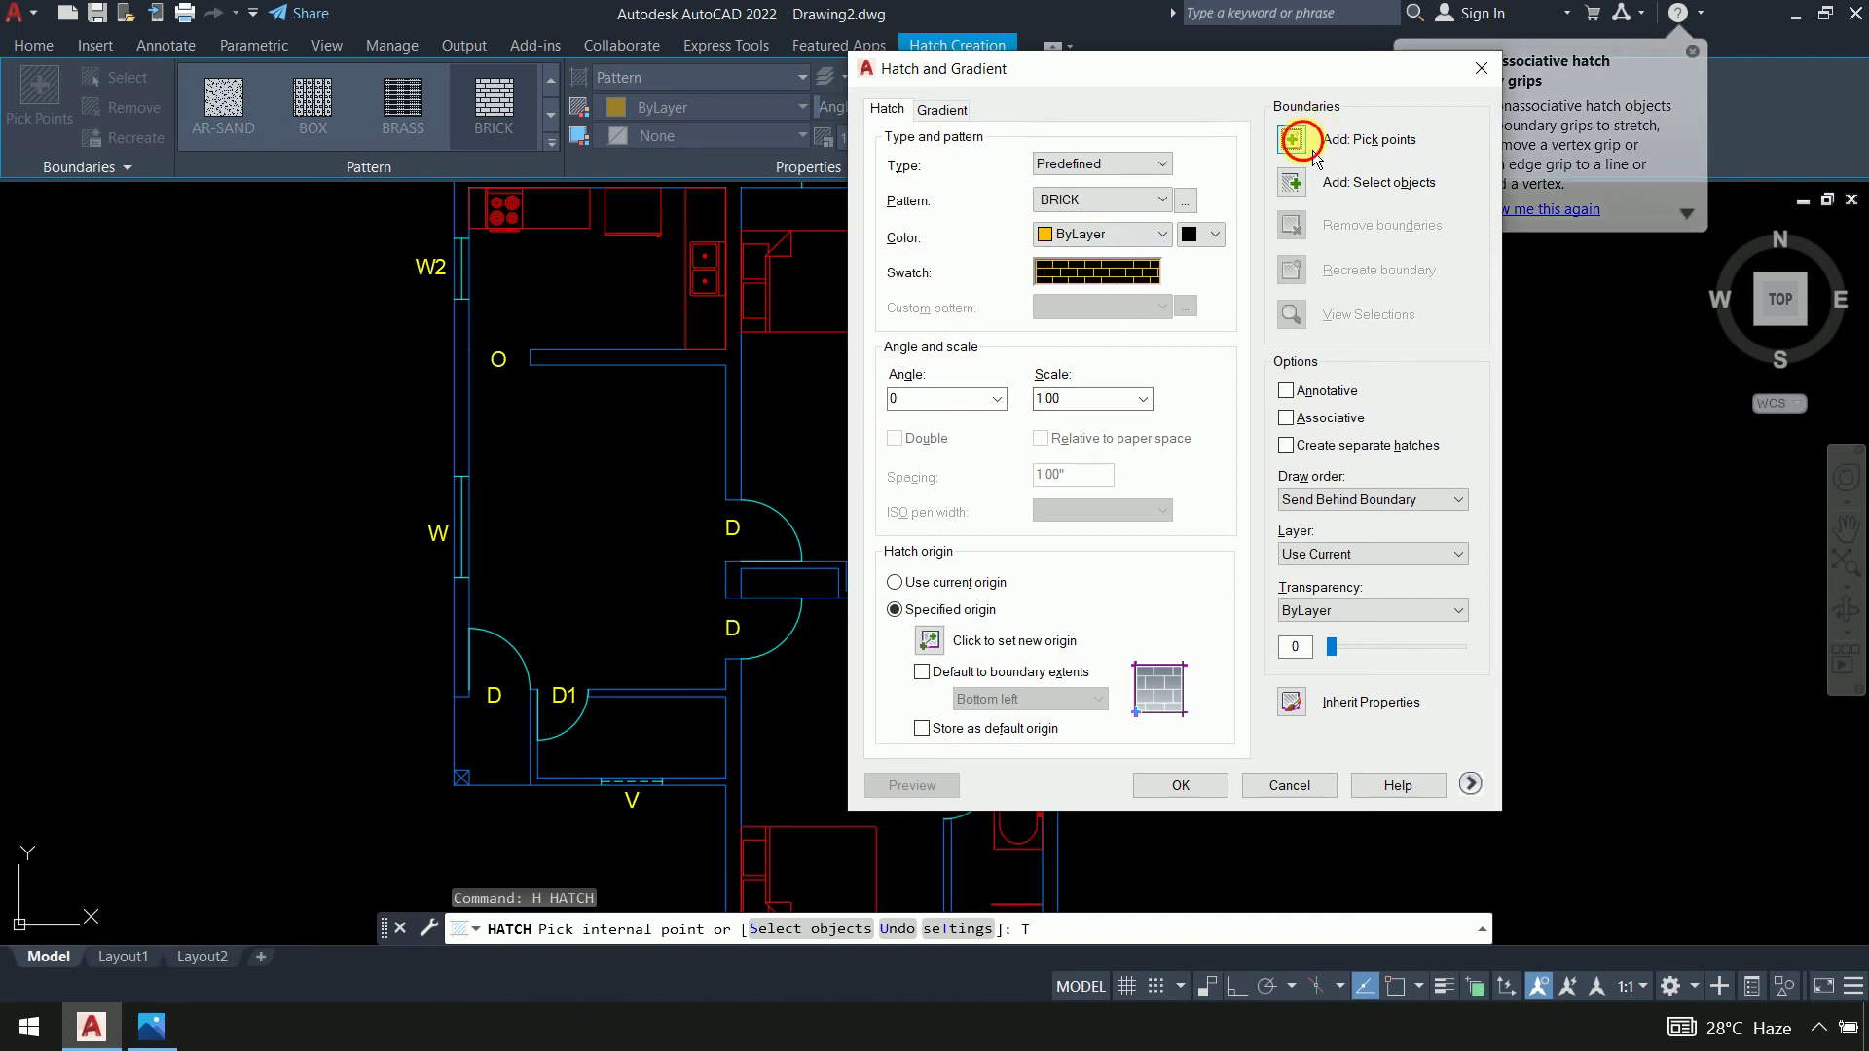
pyautogui.click(865, 409)
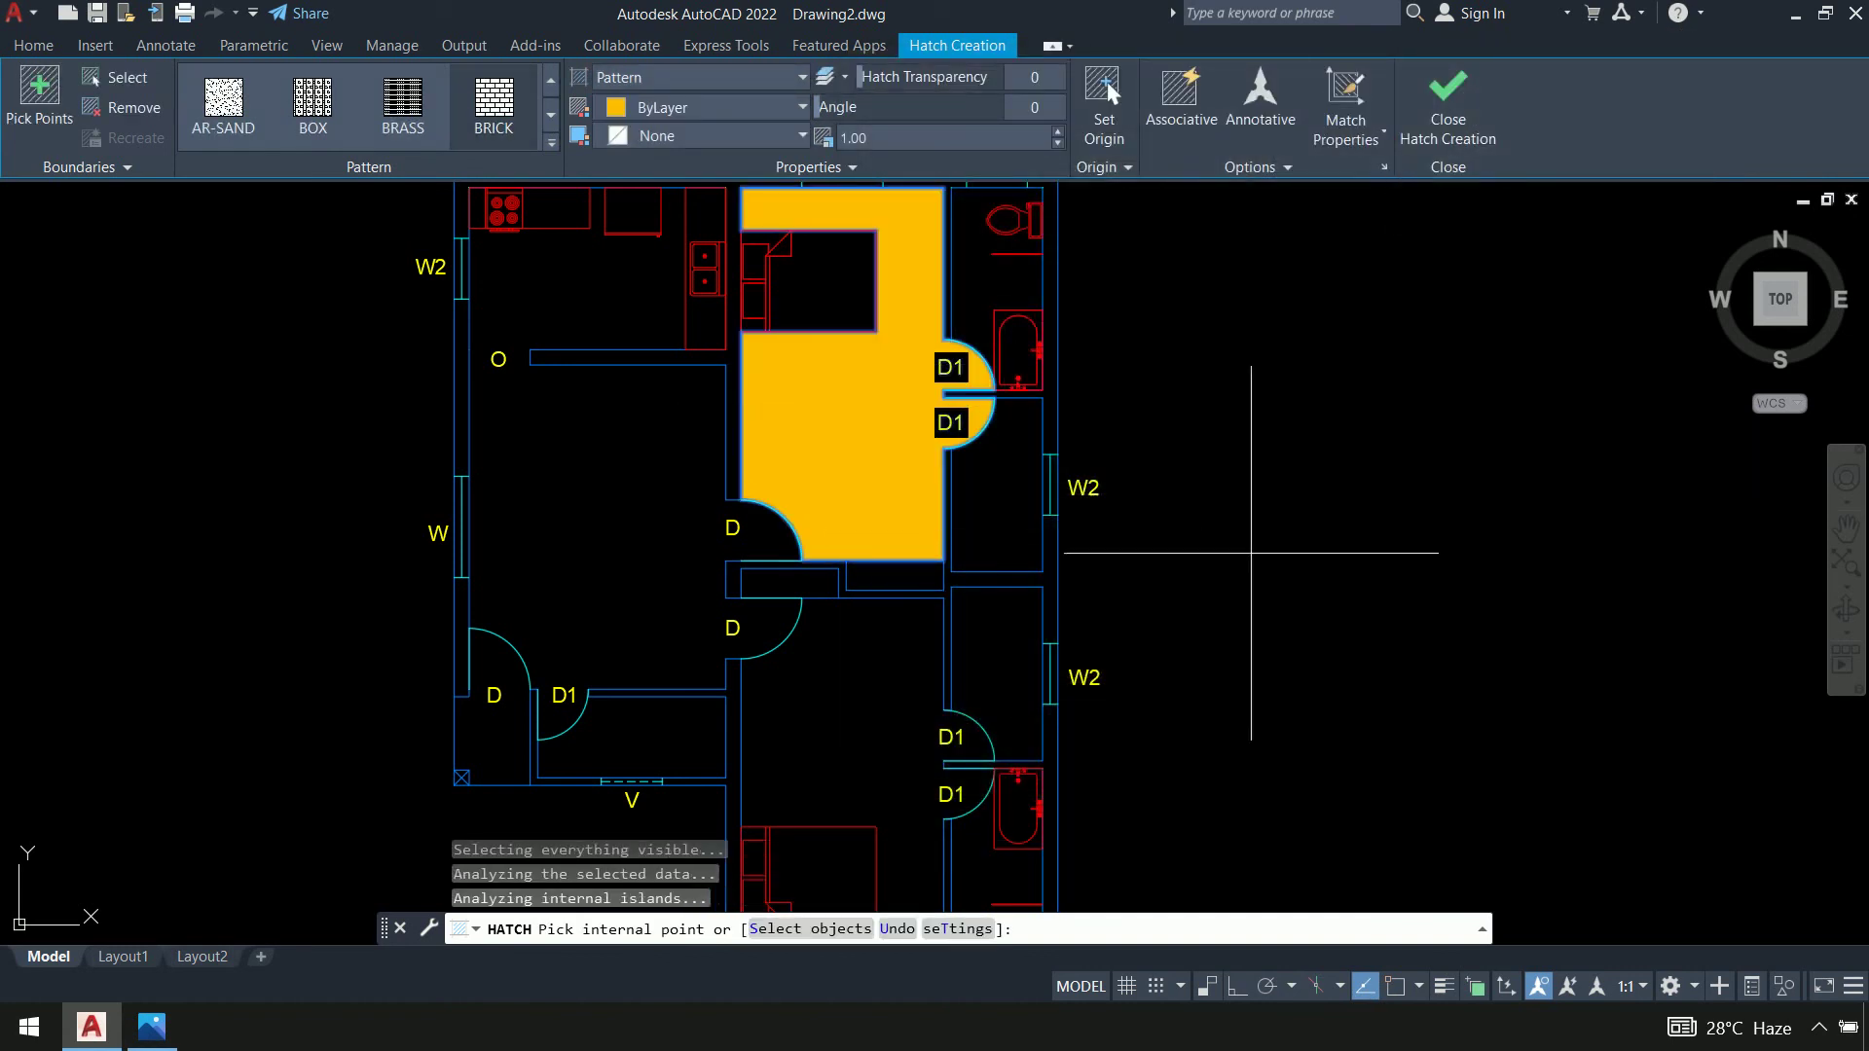
pyautogui.press('Return')
# Set the scale of the upper bedroom's brick hatch to 20 and deselect it
pyautogui.click(829, 404)
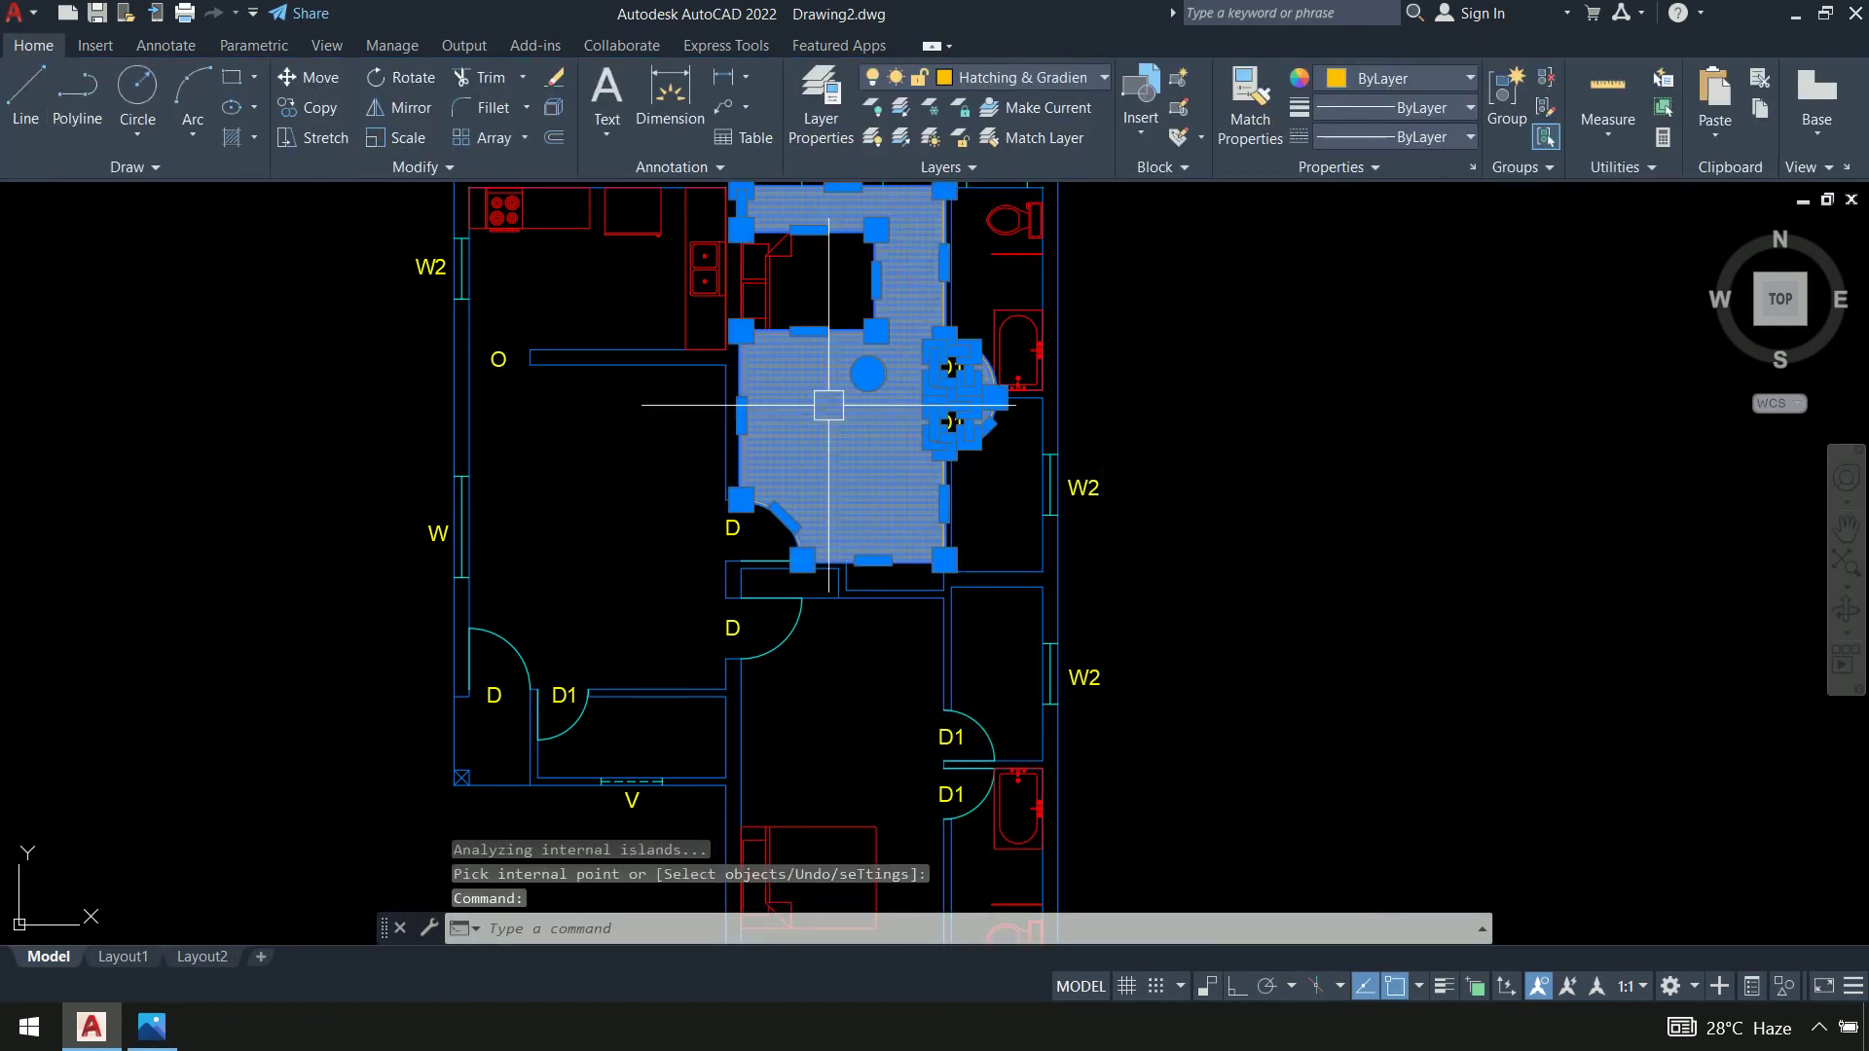
pyautogui.click(1139, 332)
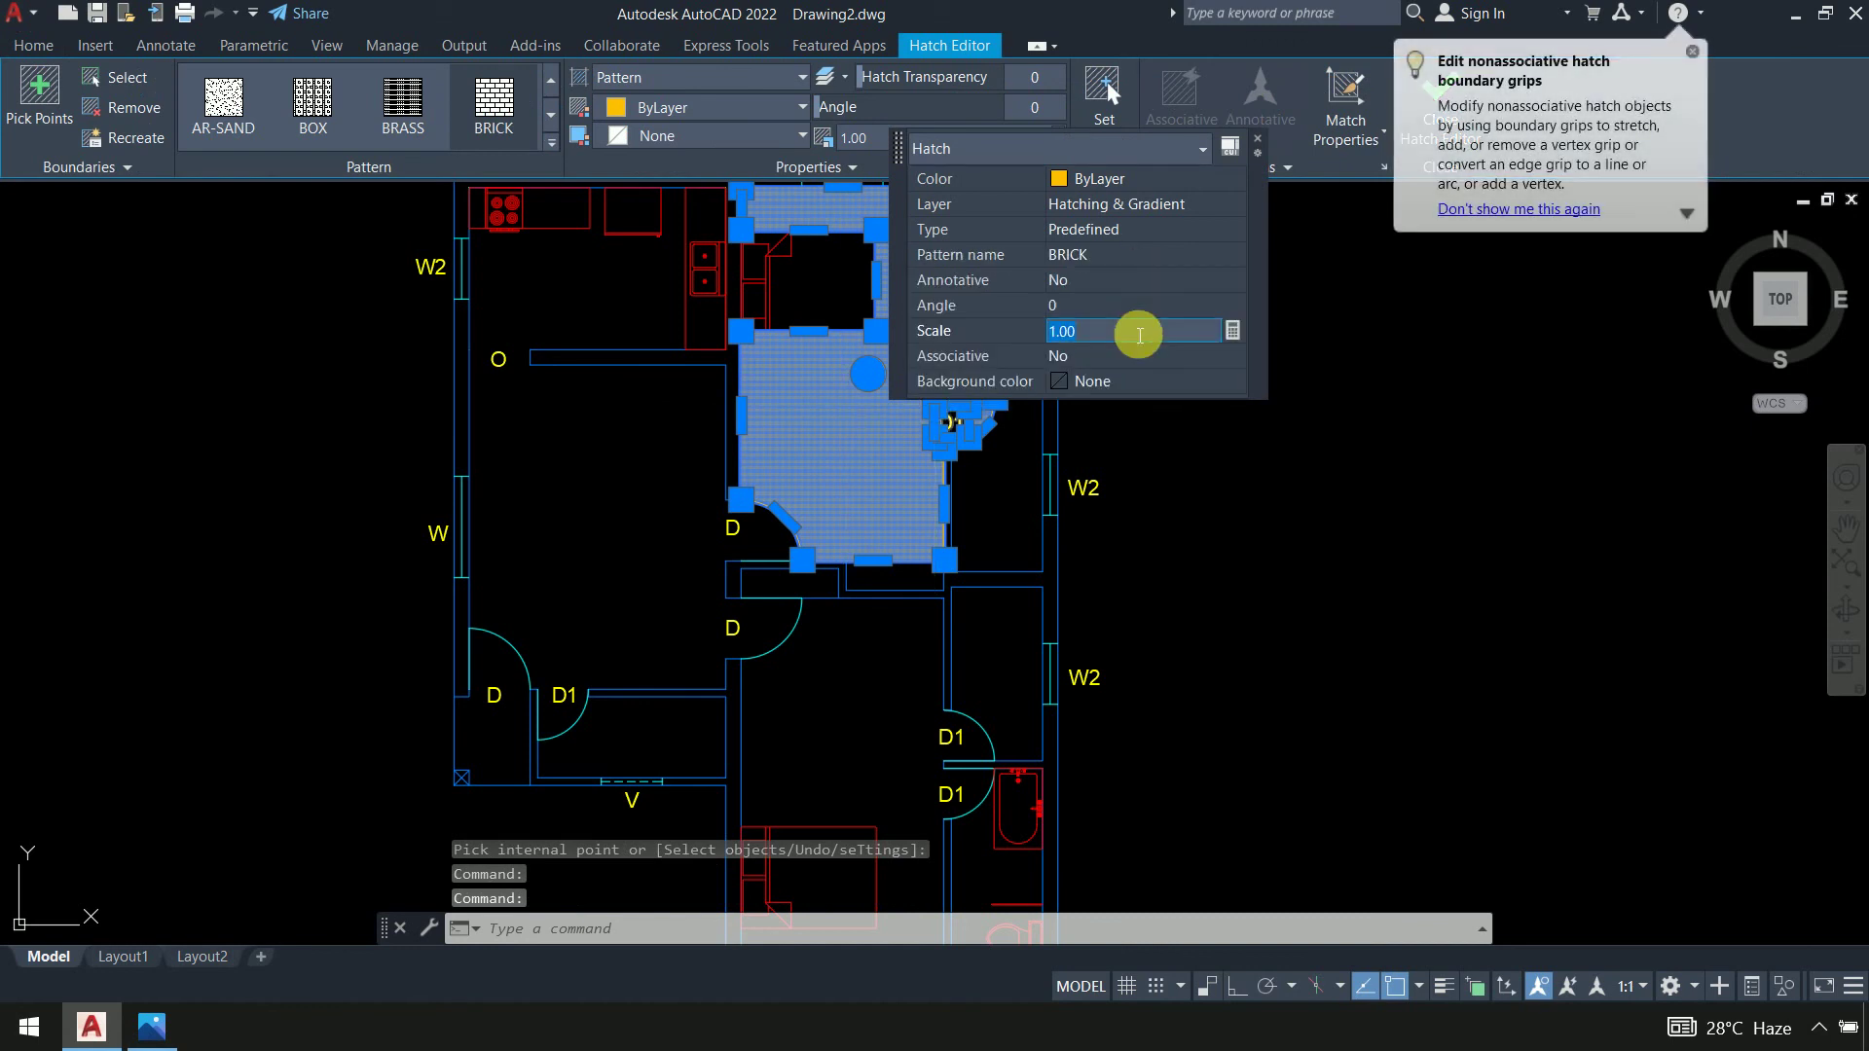
pyautogui.write('20')
pyautogui.press('Return')
pyautogui.press('Escape')
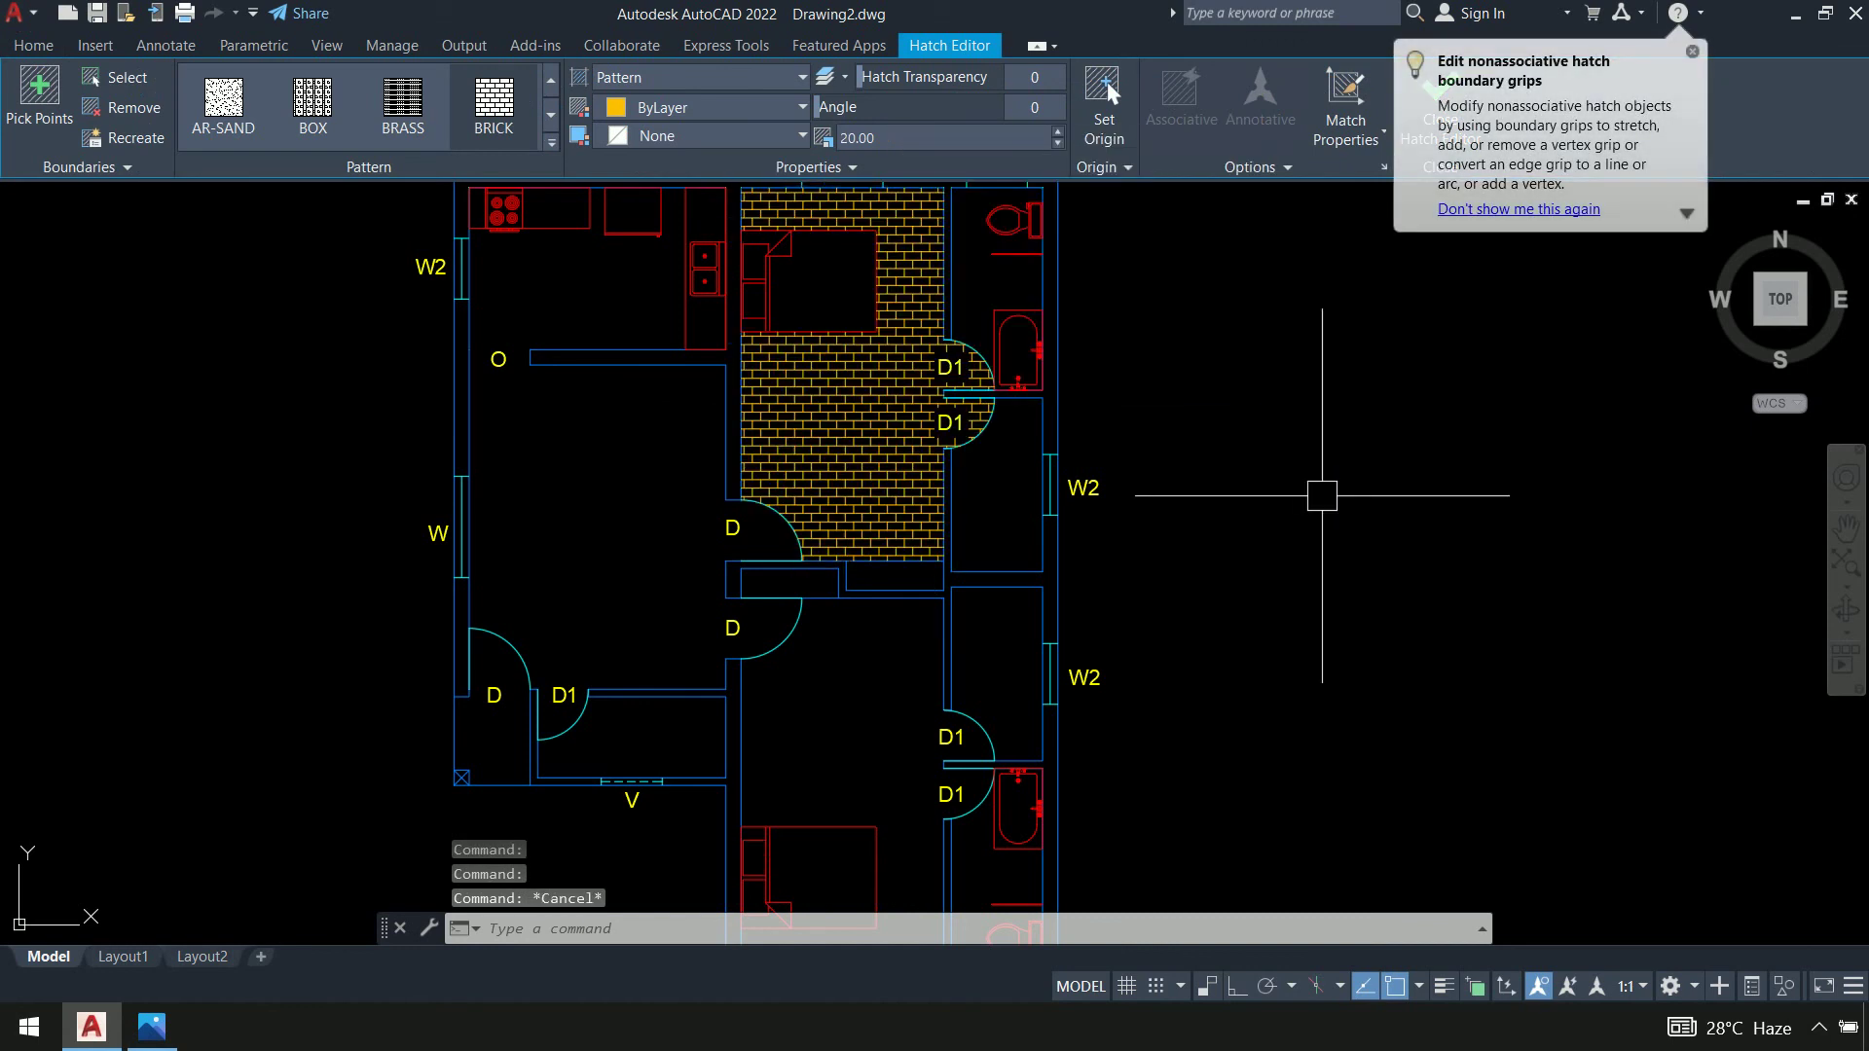
pyautogui.scroll(-3, 1323, 499)
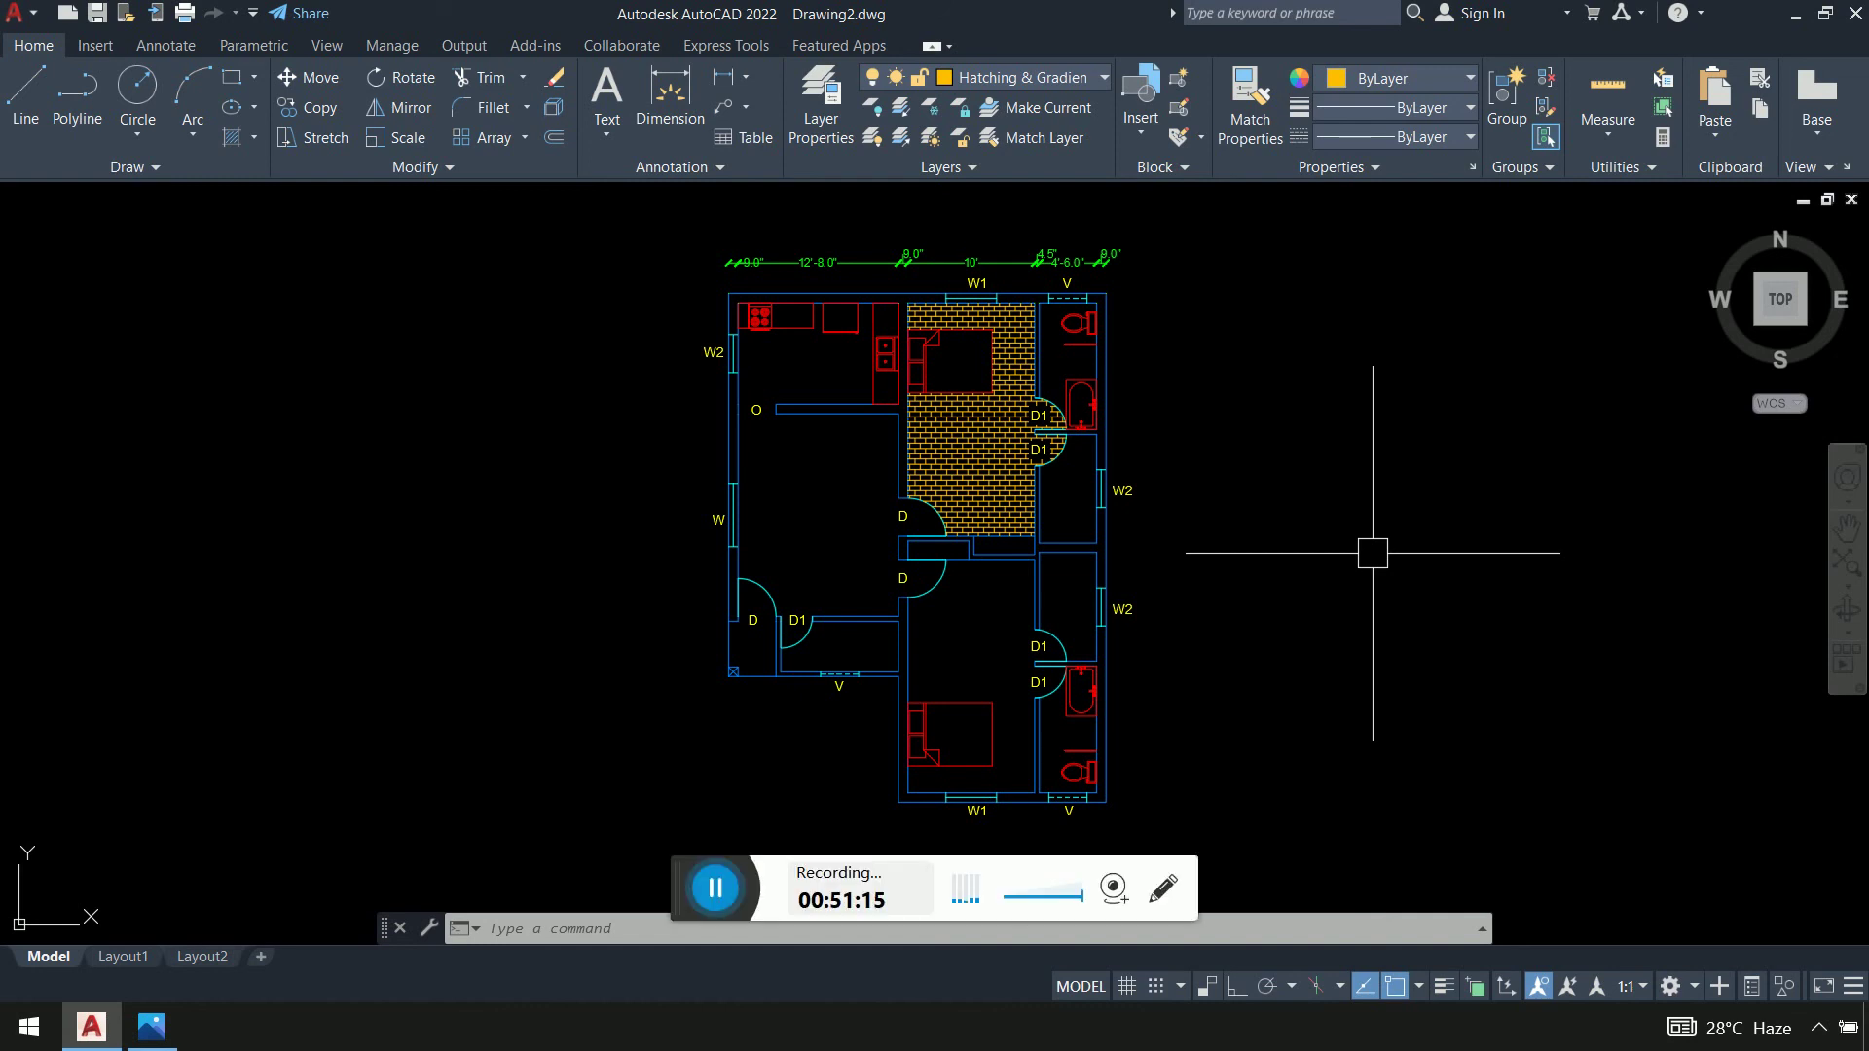
pyautogui.press('alt')
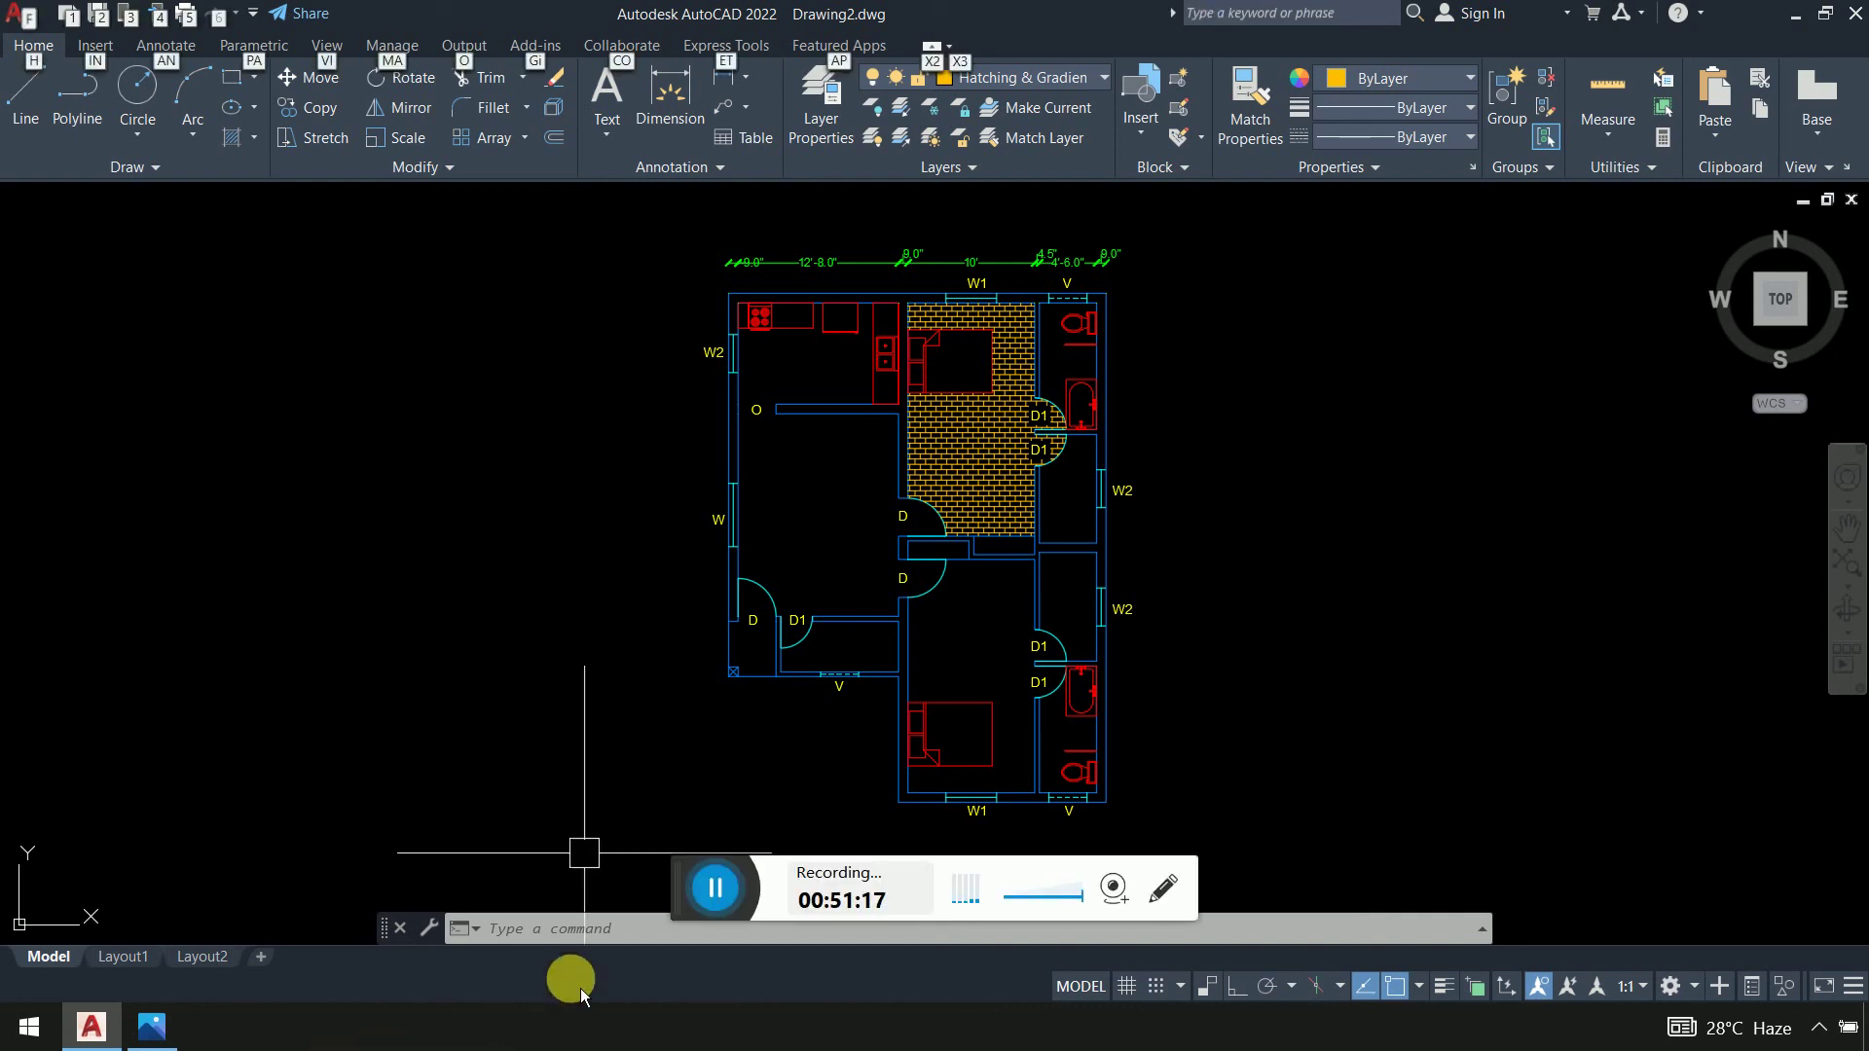